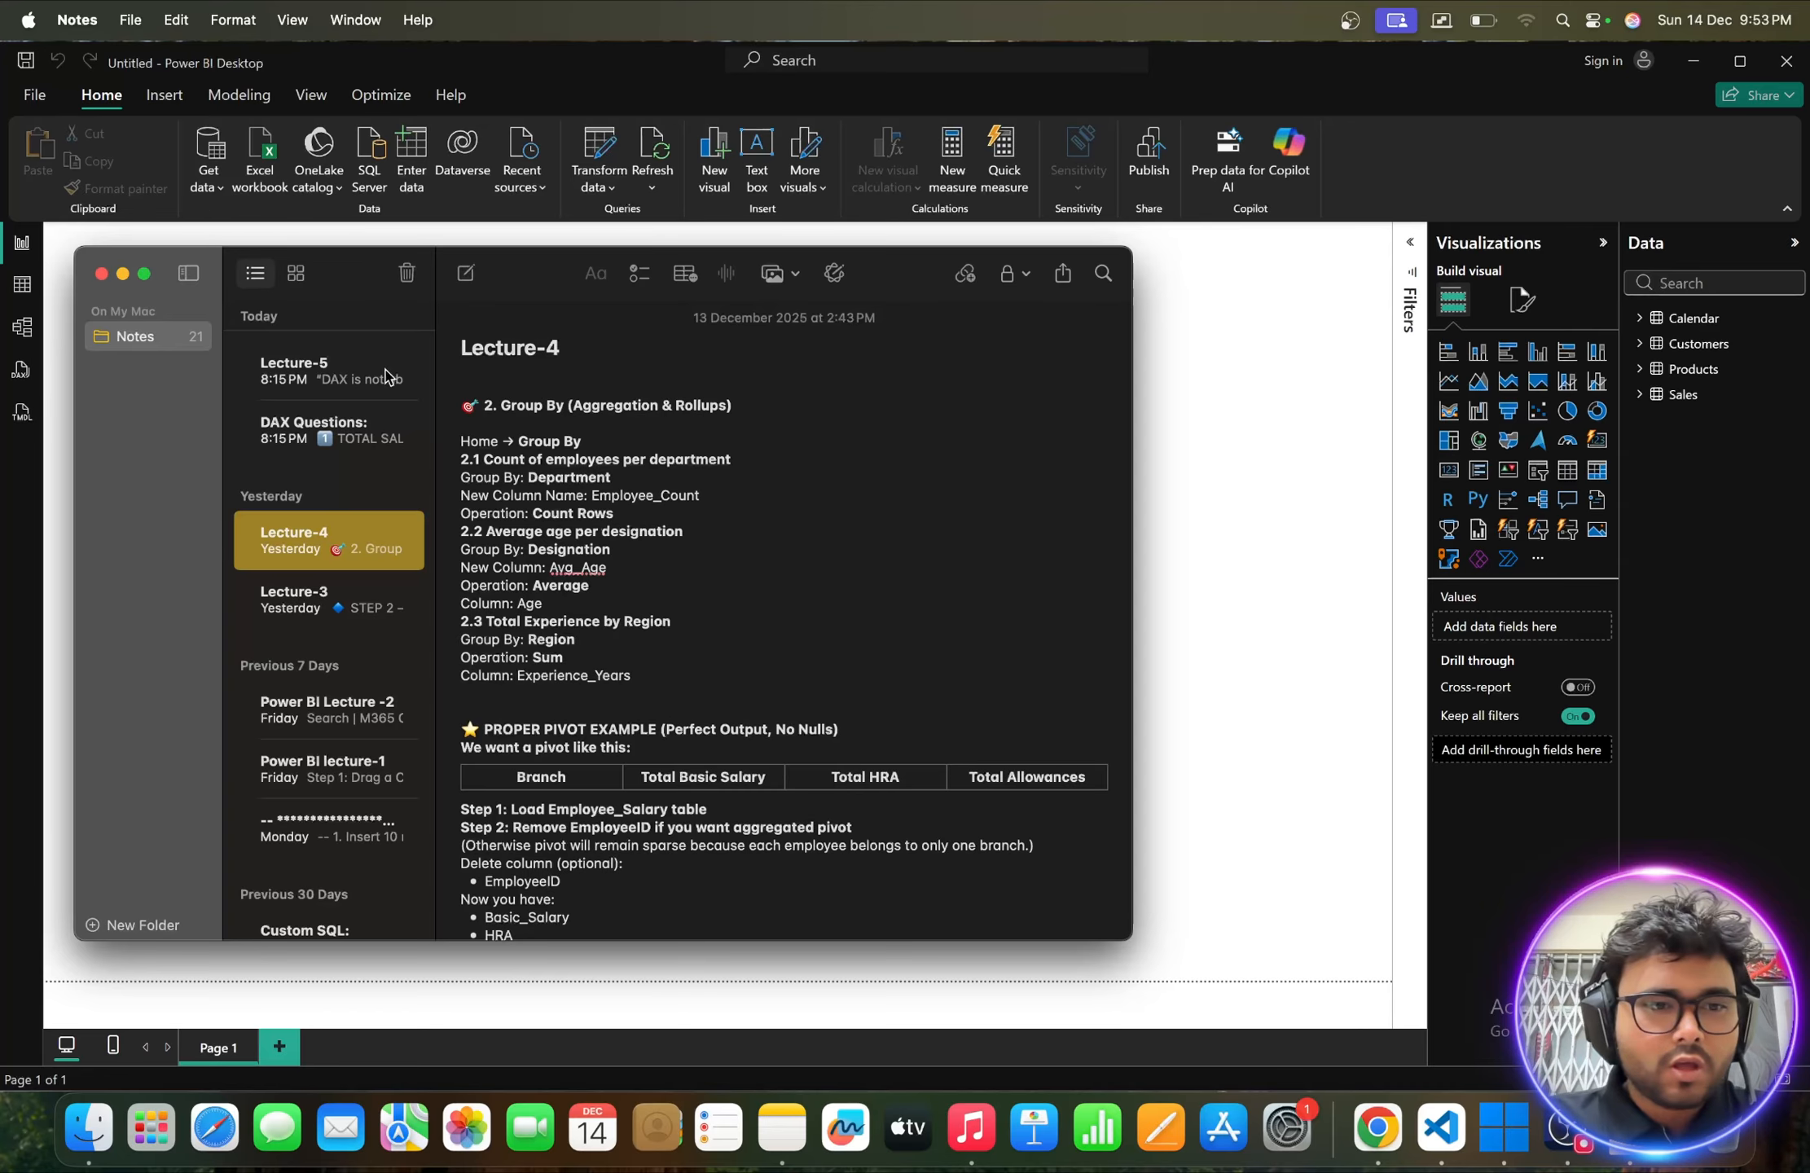
- Open the Lecture-5 note and review its core DAX ideas and the list of today's topics
{"action": "left_click", "coordinate": [423, 379]}
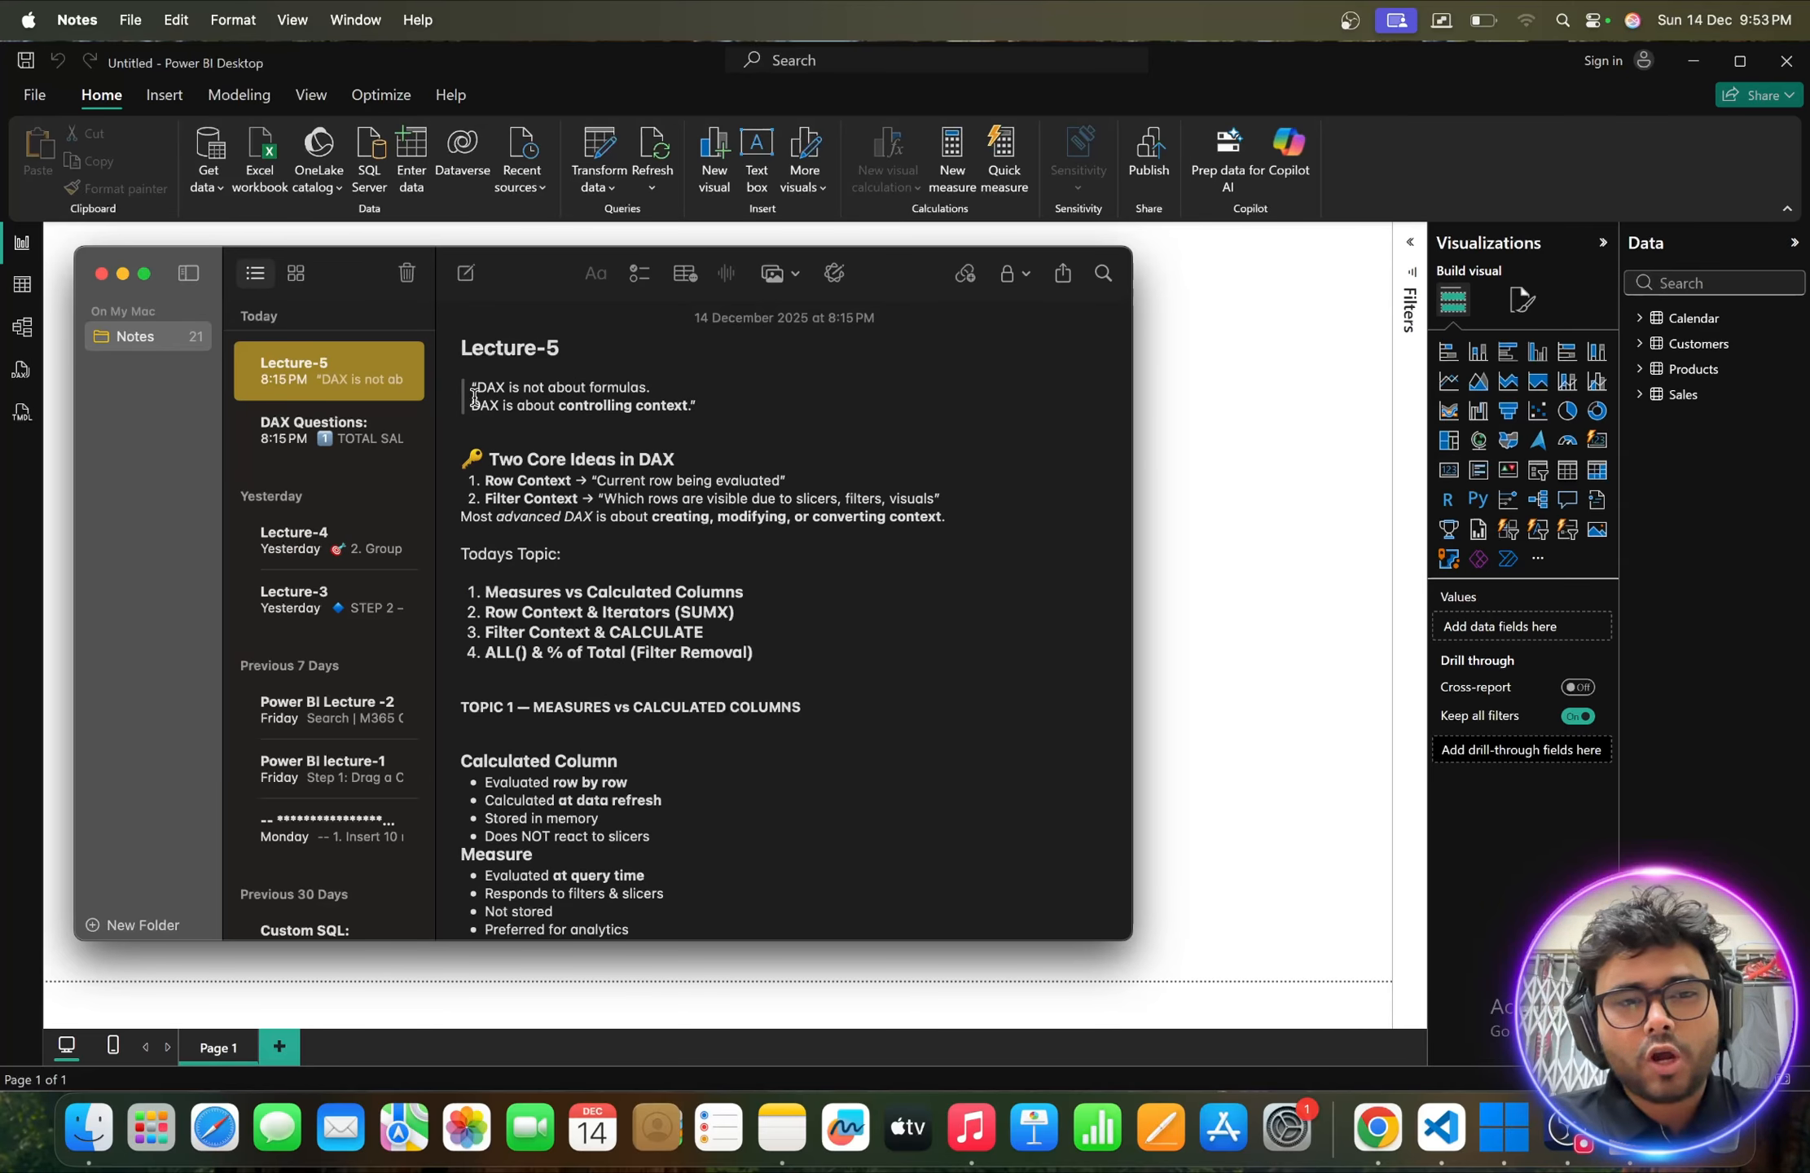
{"action": "left_click_drag", "start_coordinate": [476, 388], "coordinate": [516, 390]}
{"action": "scroll", "coordinate": [521, 489], "scroll_direction": "down", "scroll_amount": 2}
{"action": "left_click_drag", "start_coordinate": [485, 563], "coordinate": [597, 563]}
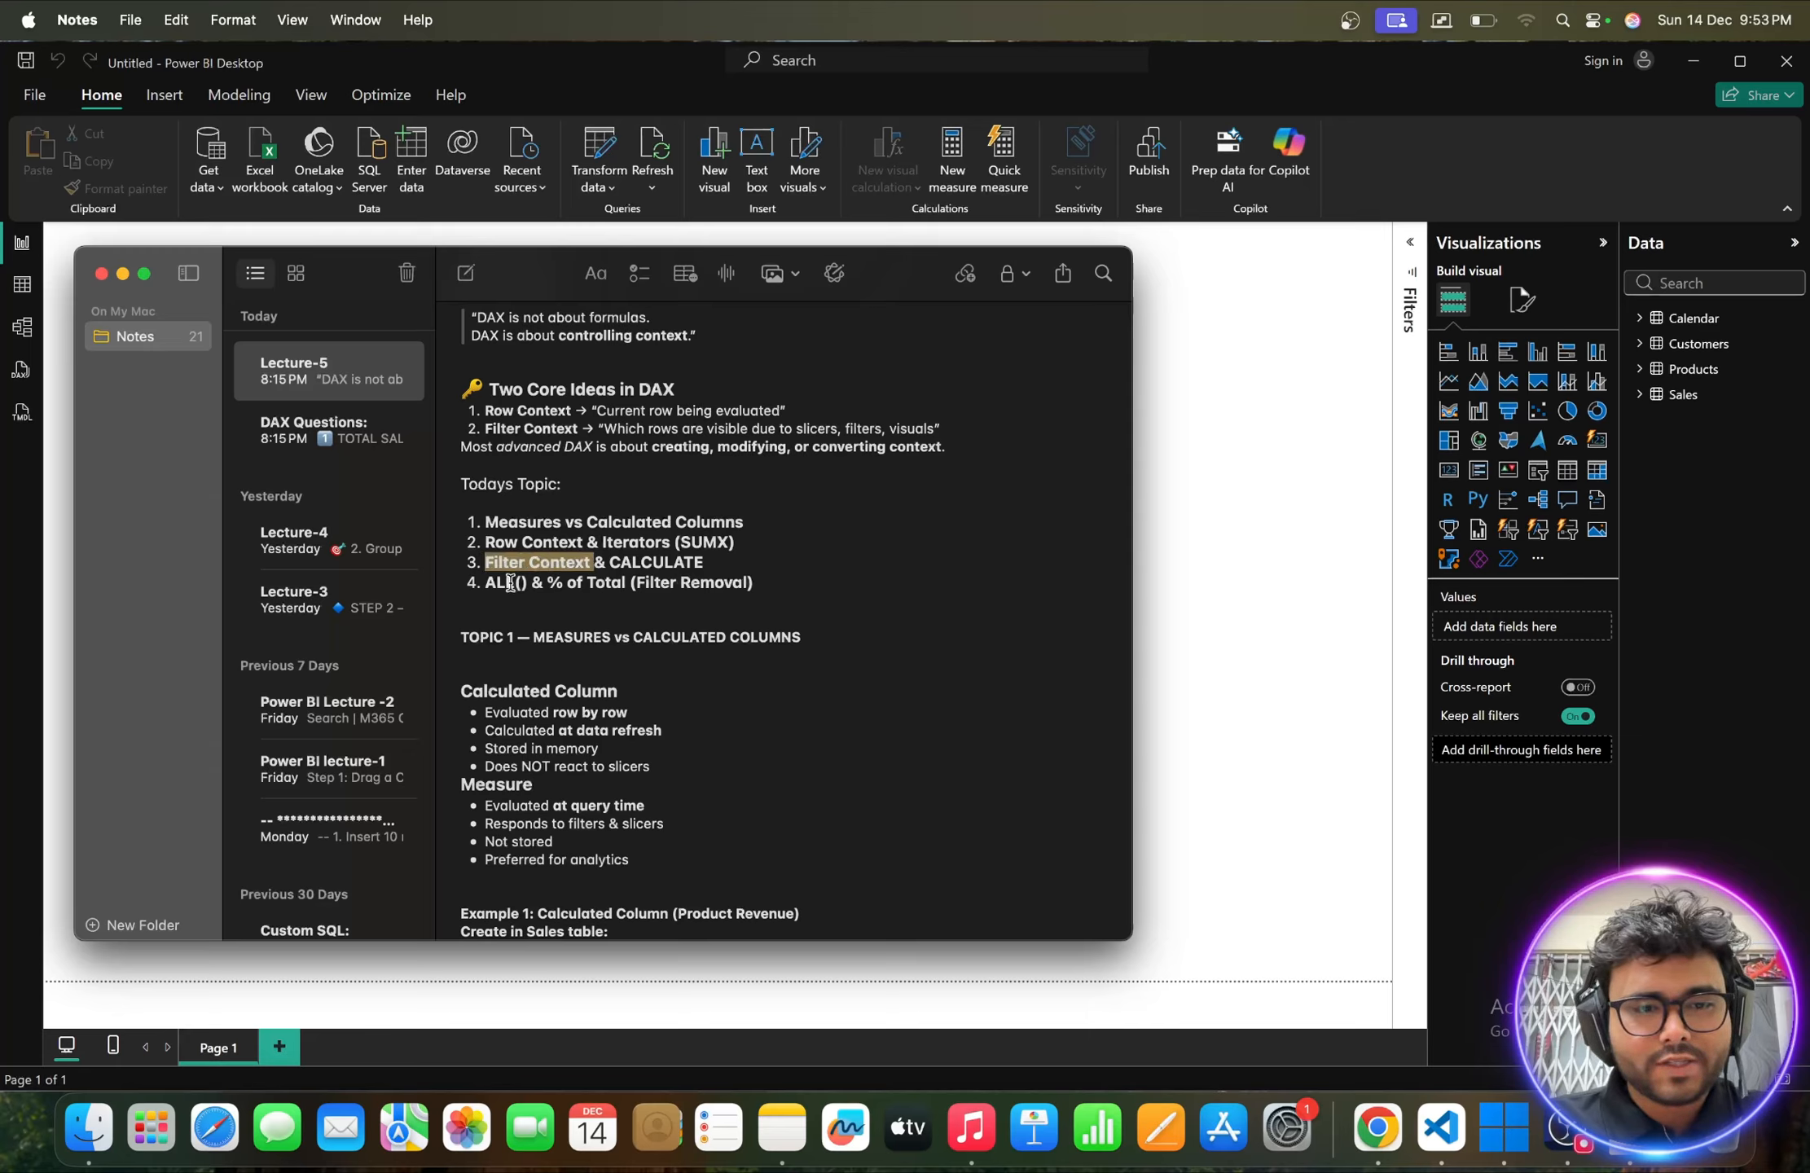
{"action": "left_click_drag", "start_coordinate": [479, 583], "coordinate": [808, 586]}
{"action": "left_click", "coordinate": [767, 580]}
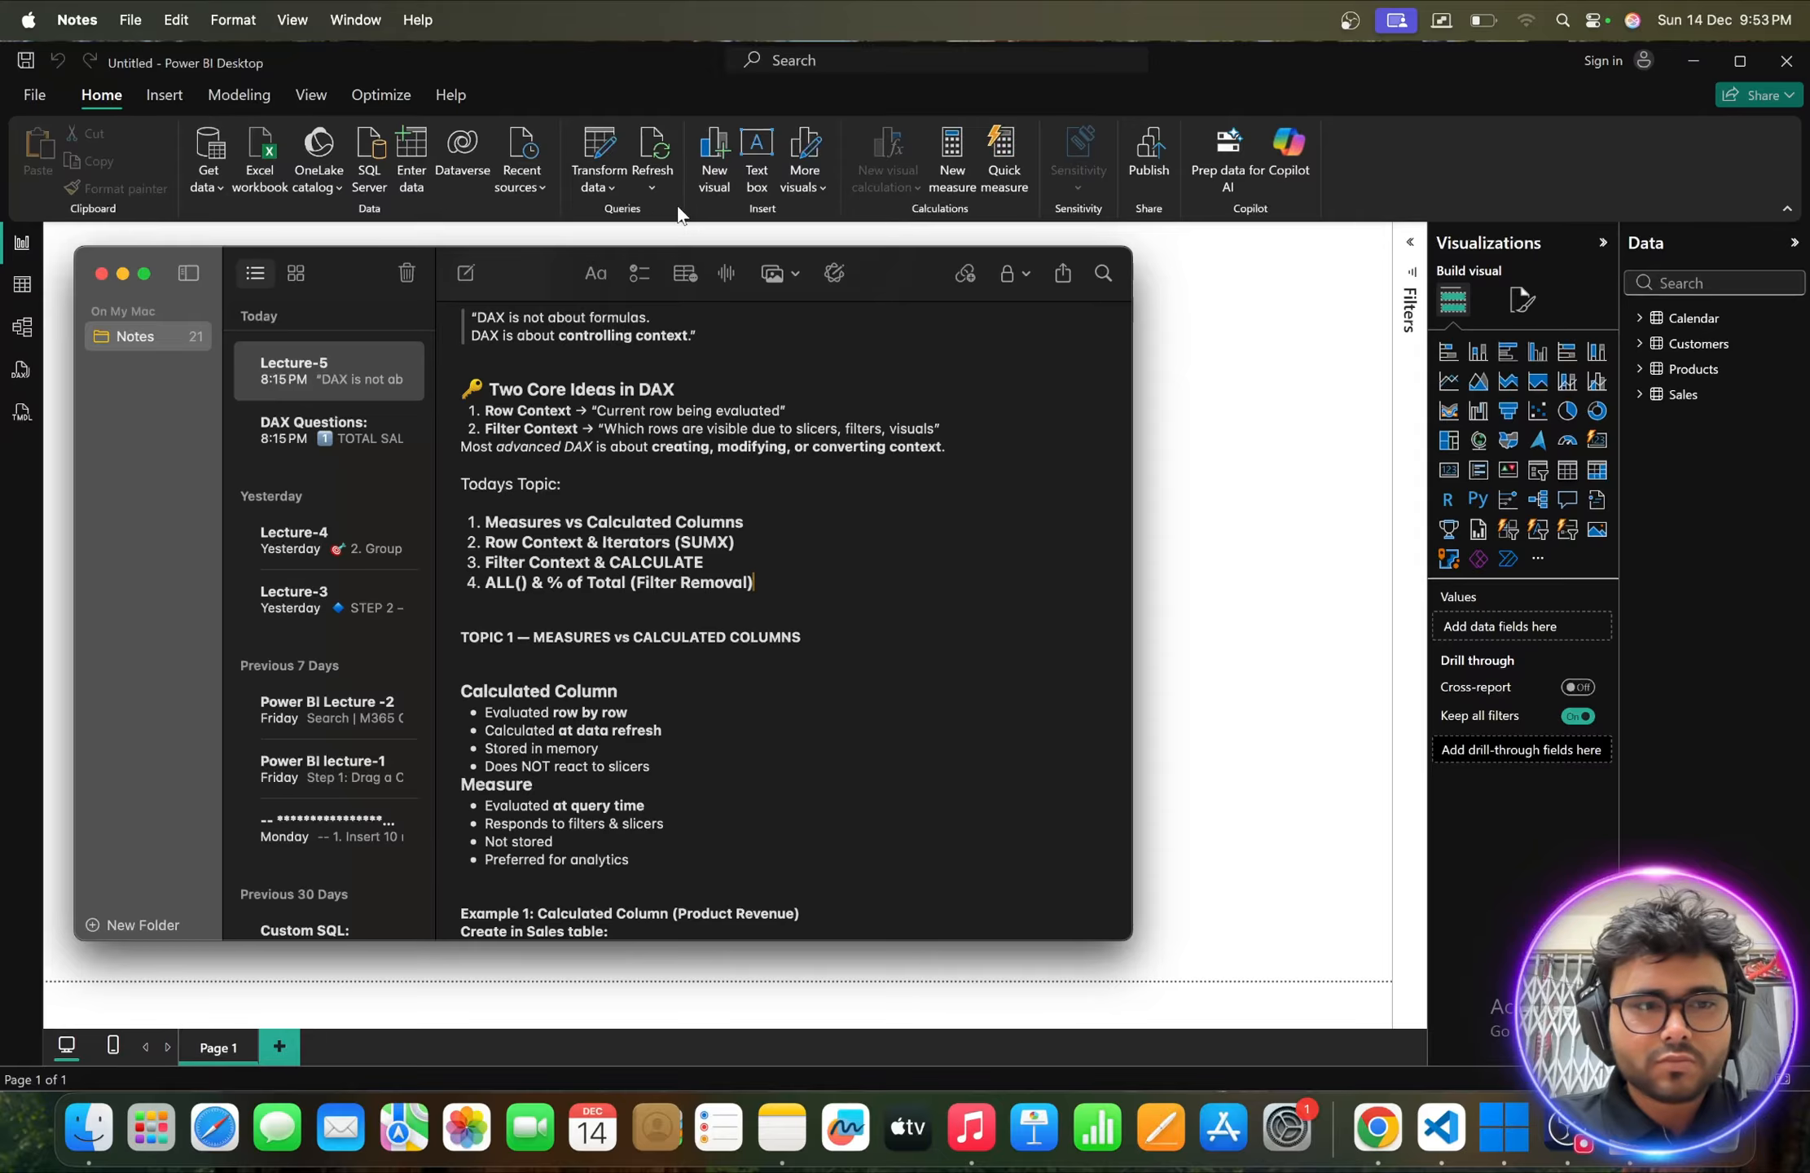
- Put the notes window away and switch to Power BI Desktop, maximized and in full screen
{"action": "left_click", "coordinate": [123, 273]}
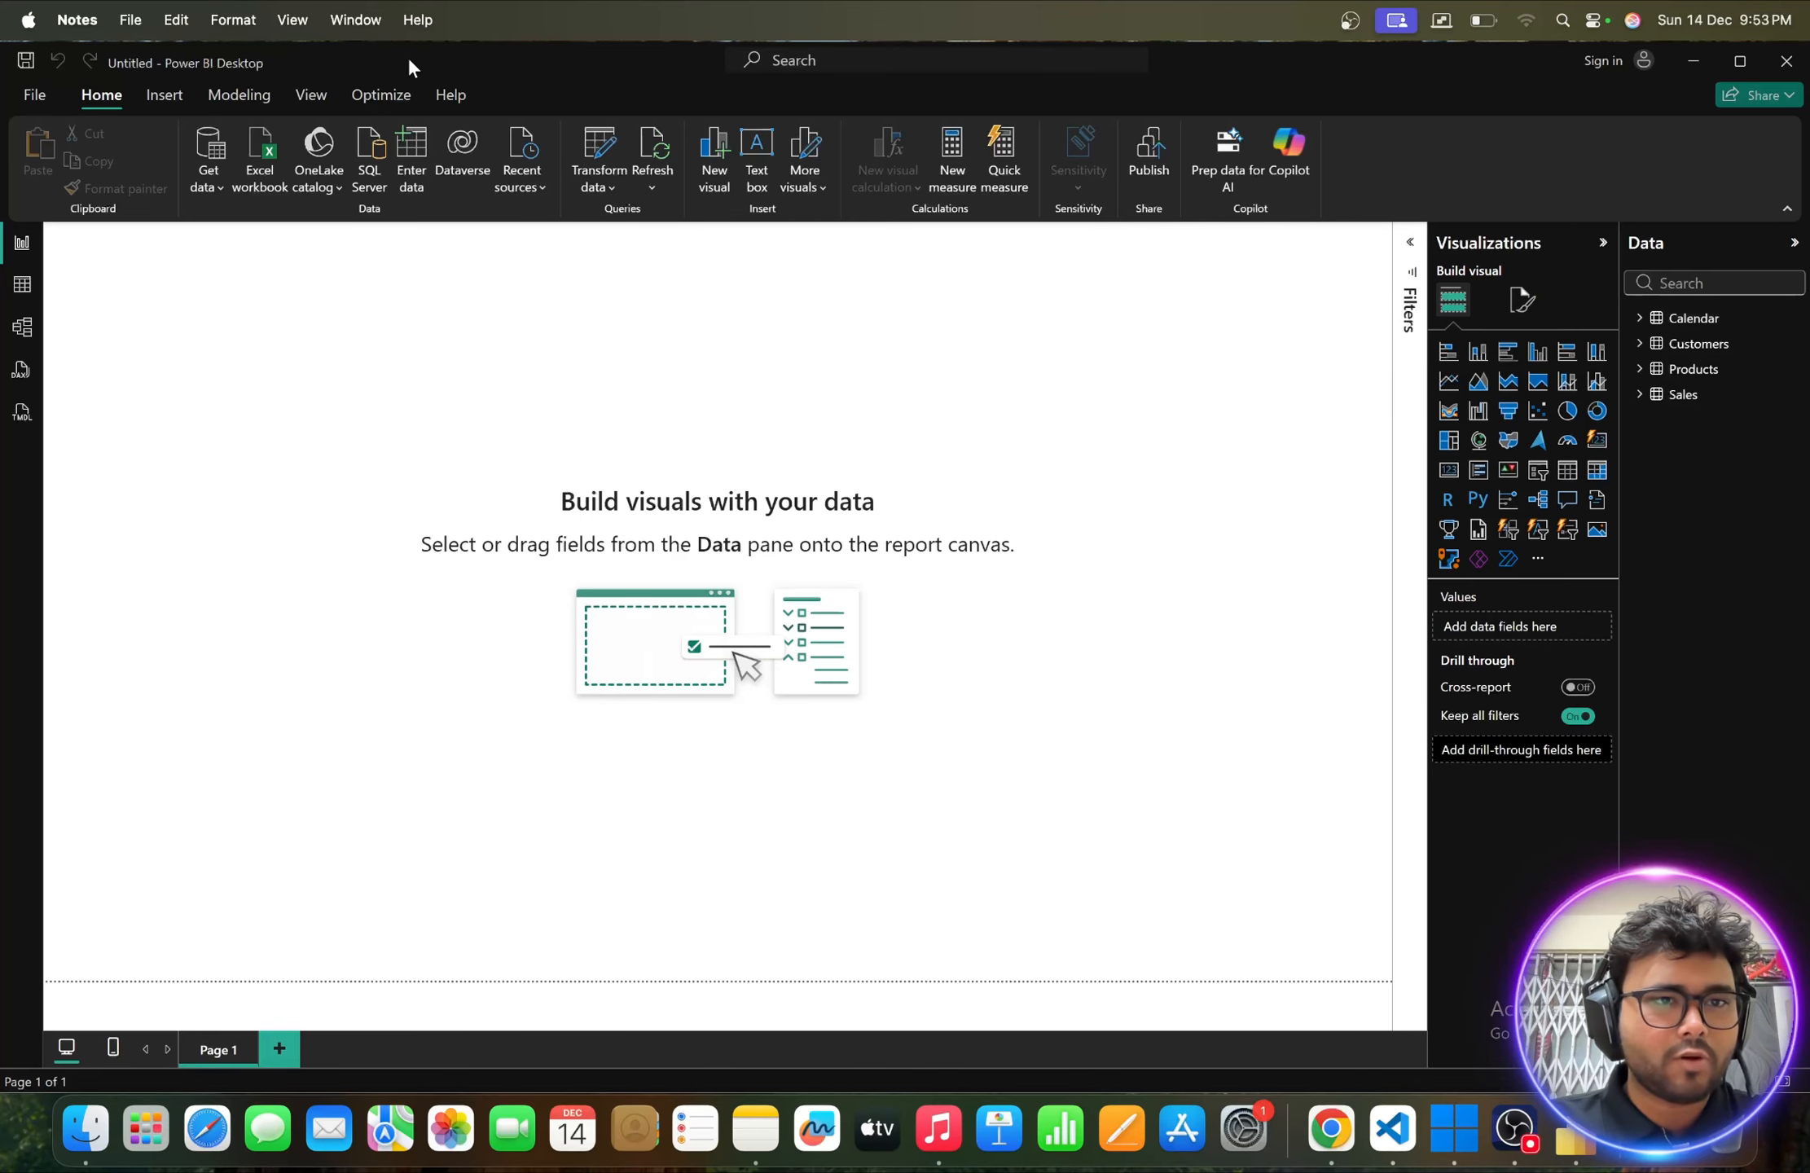
{"action": "left_click", "coordinate": [294, 21]}
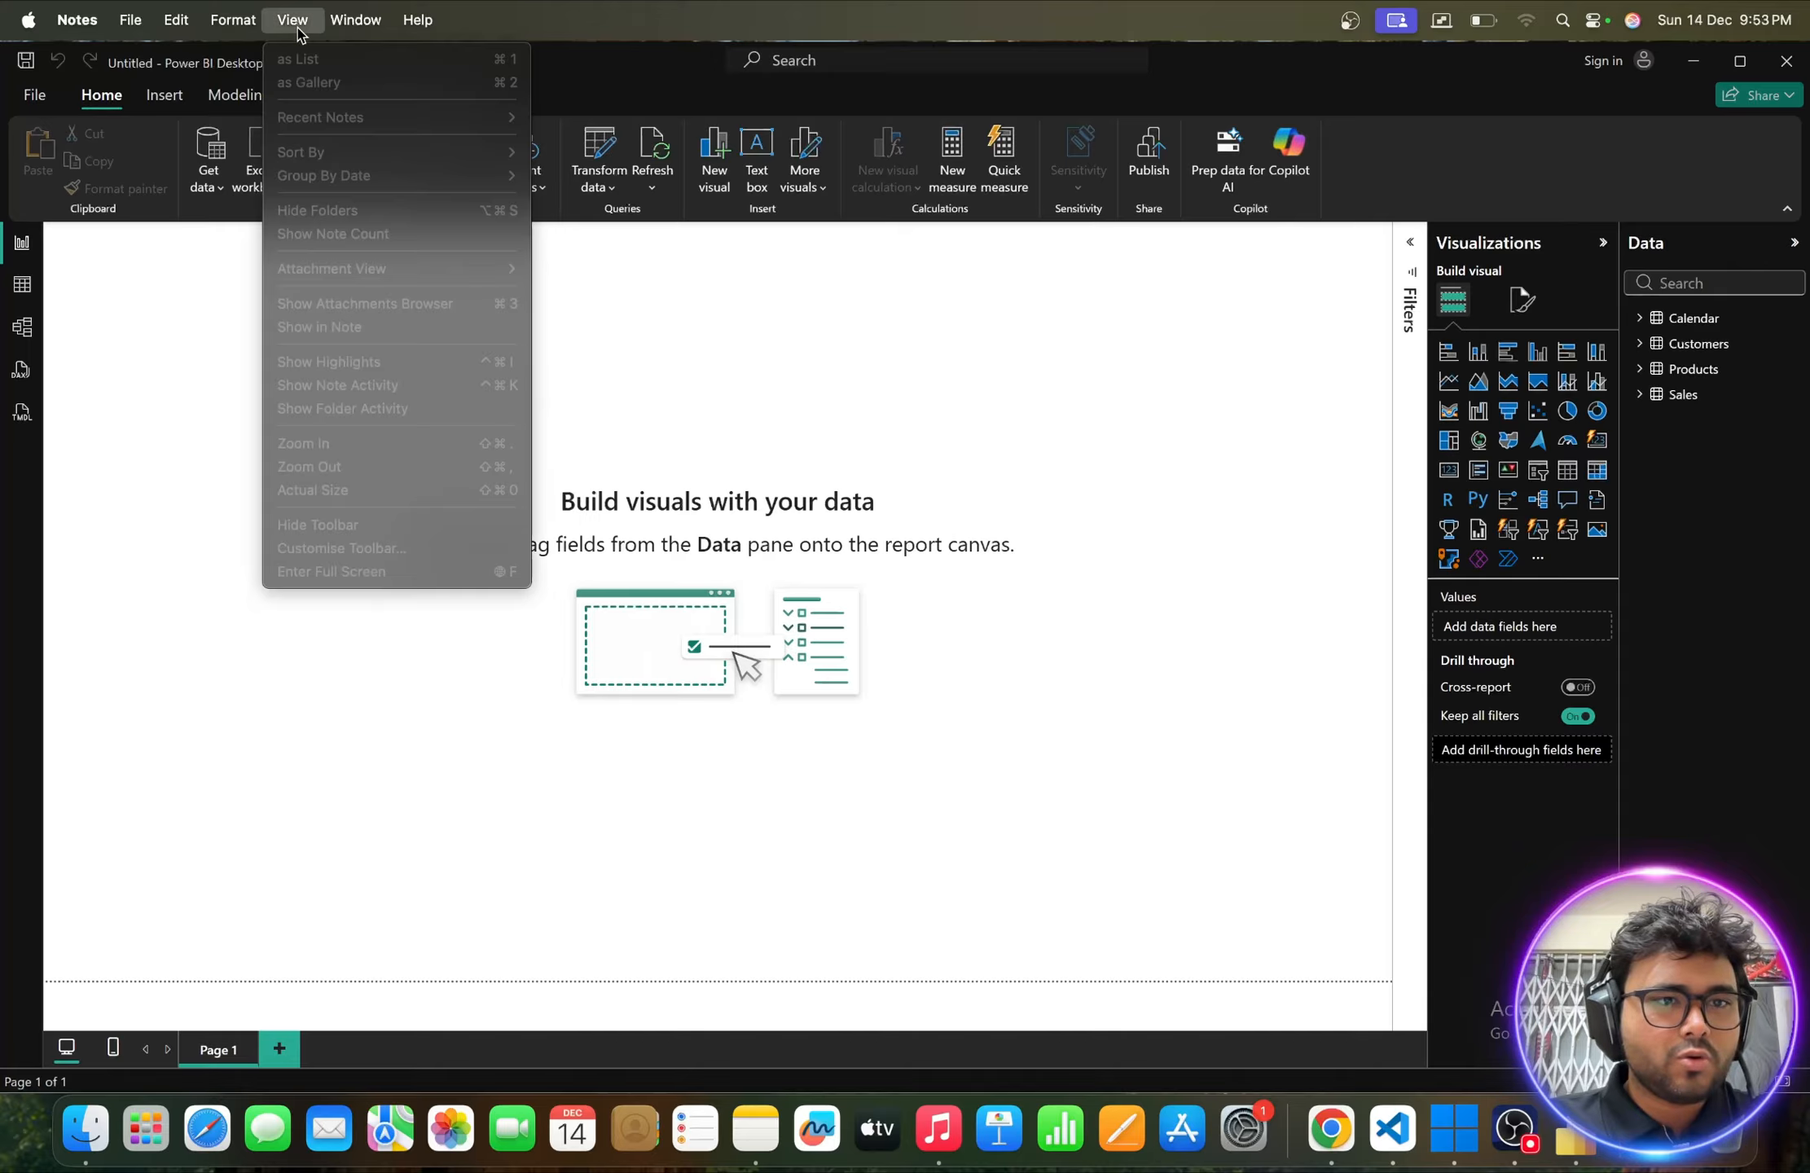
{"action": "left_click", "coordinate": [582, 412]}
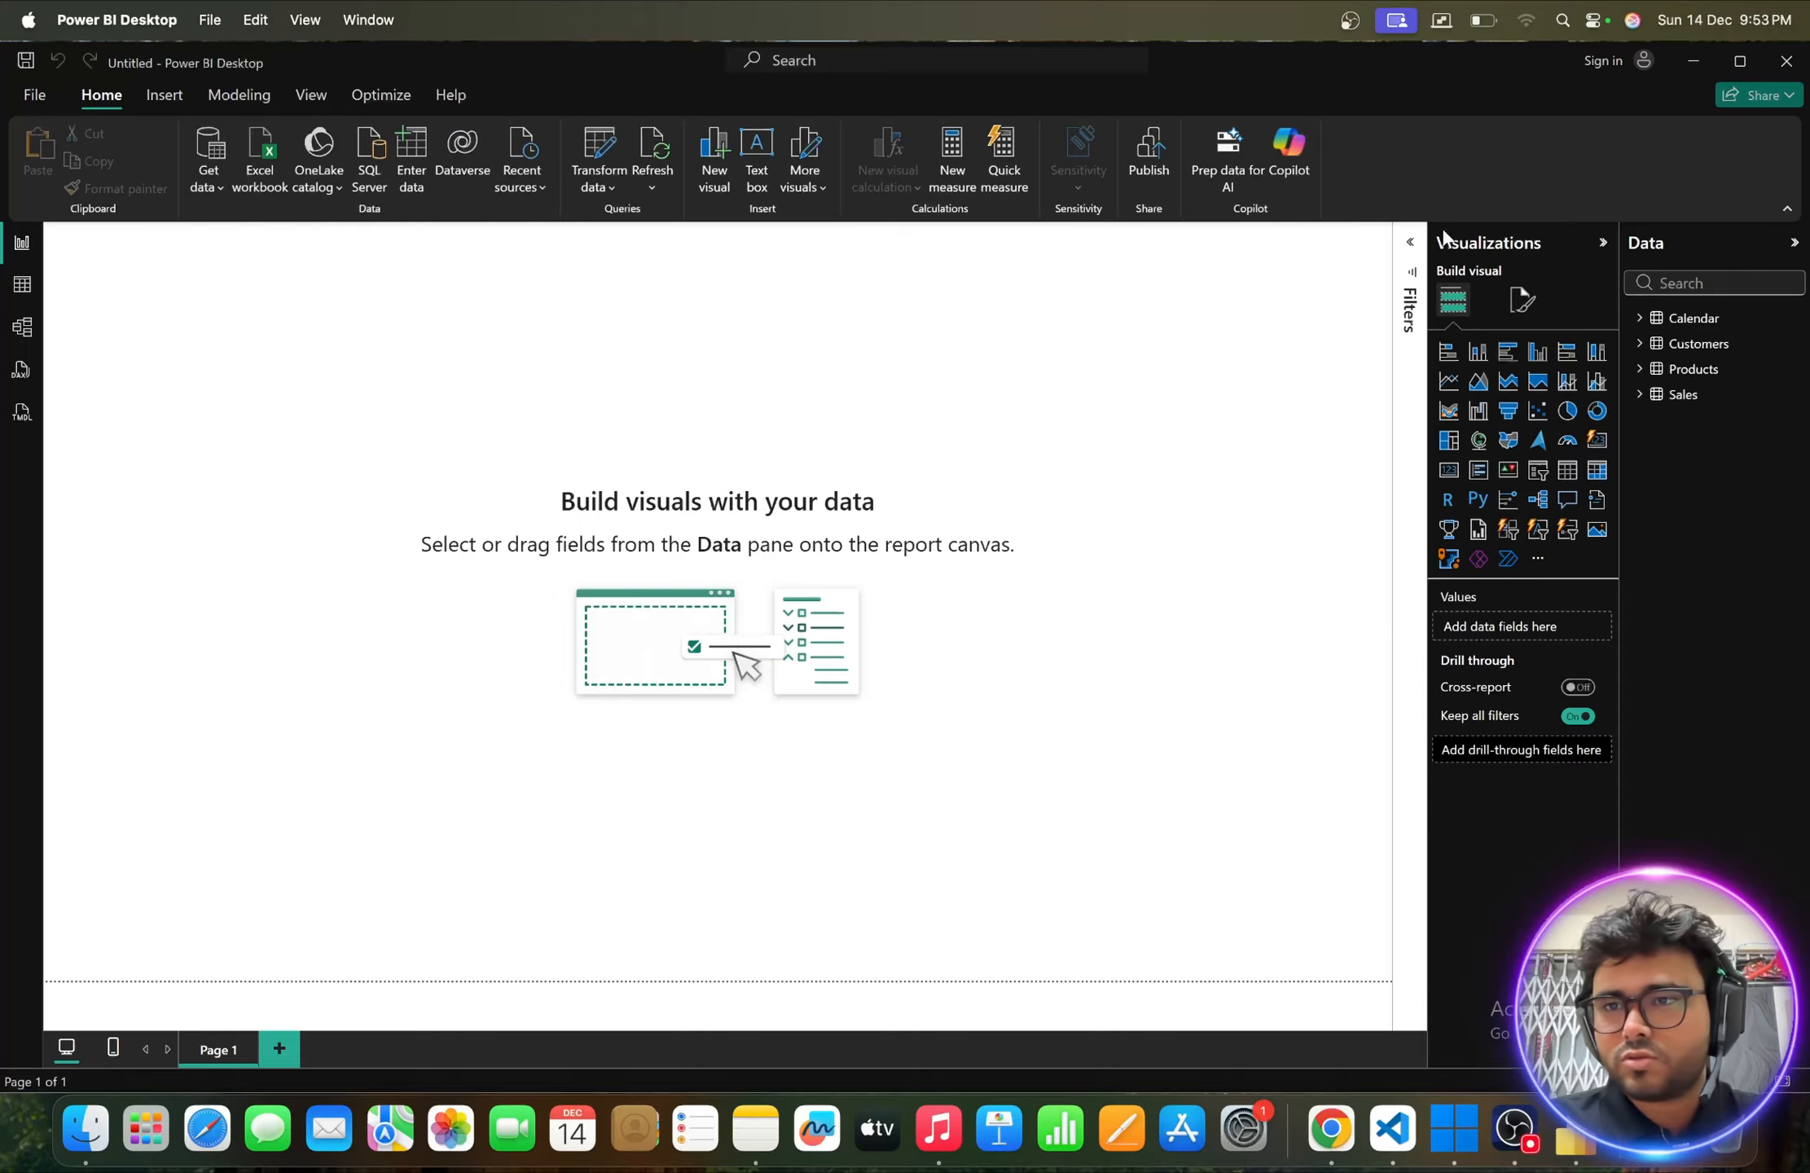
{"action": "left_click", "coordinate": [1740, 61]}
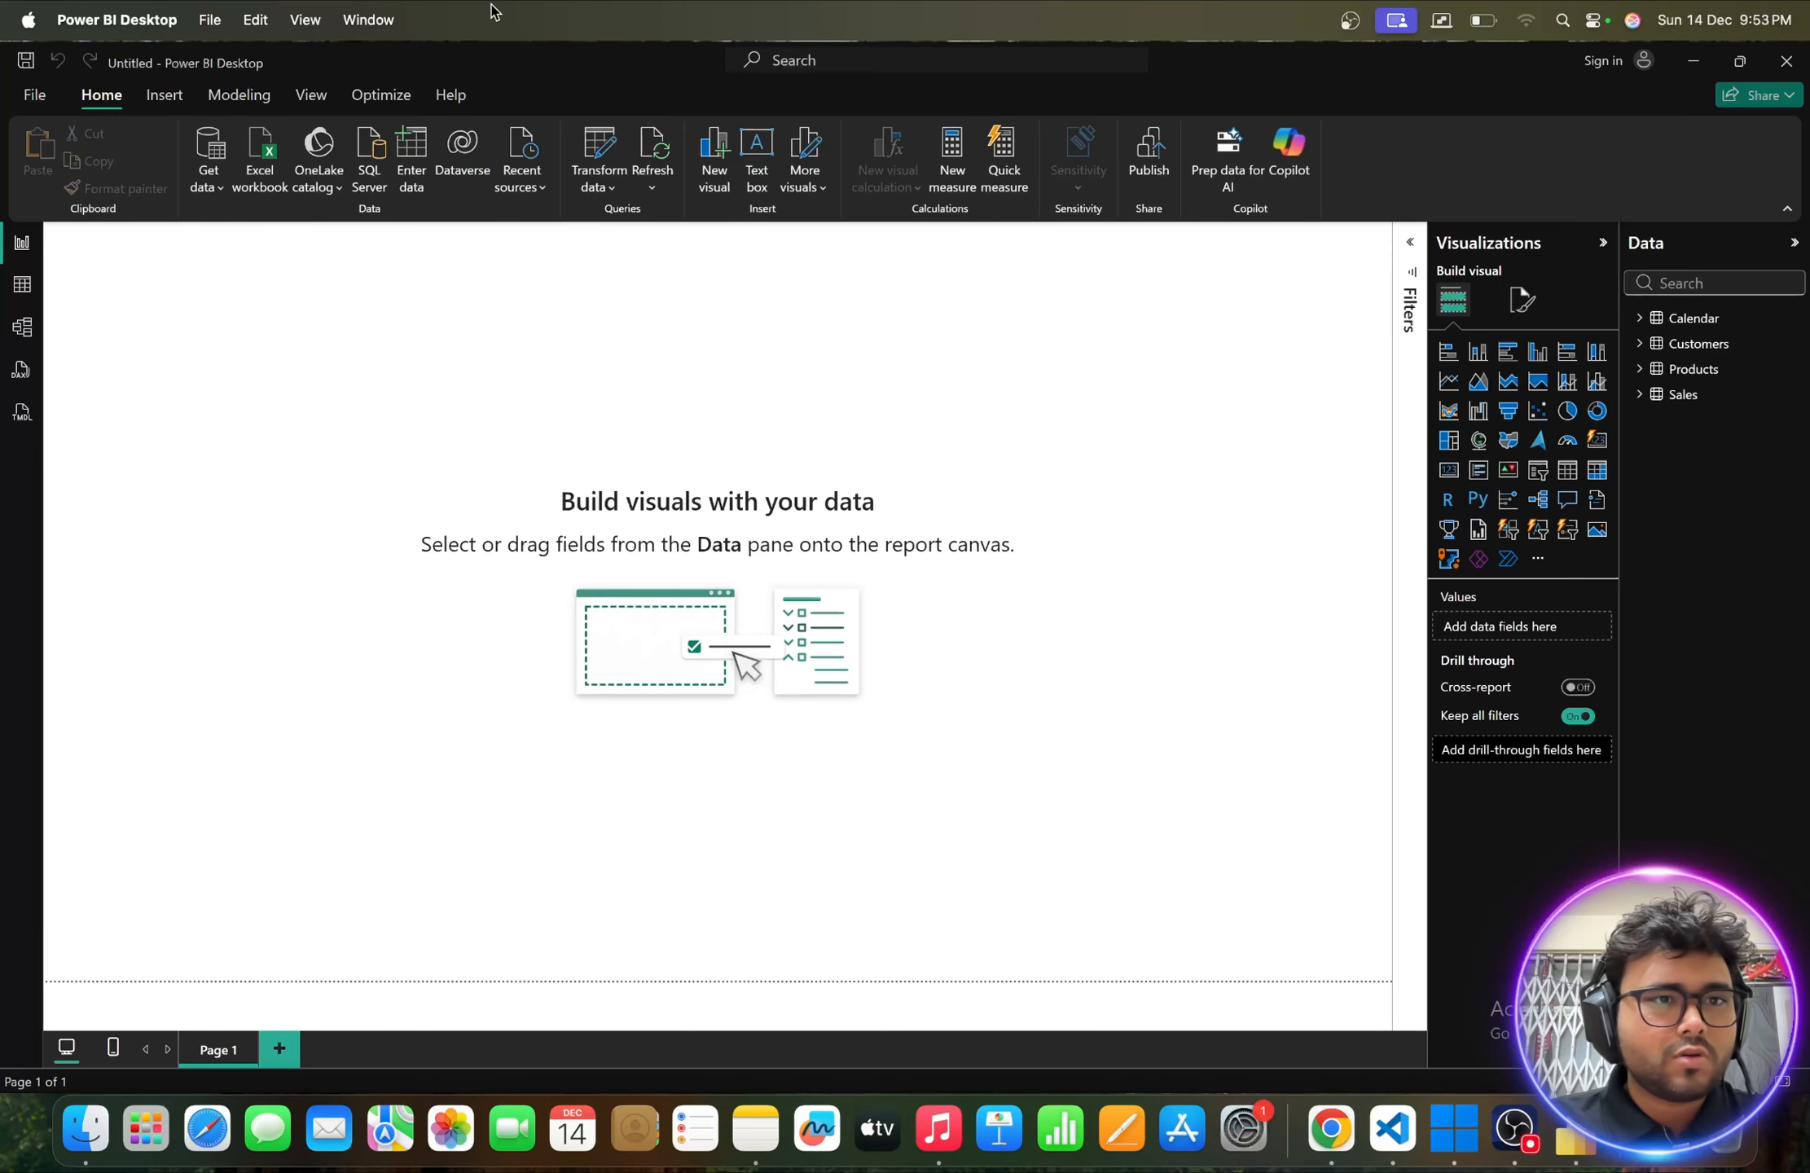
{"action": "left_click", "coordinate": [212, 21]}
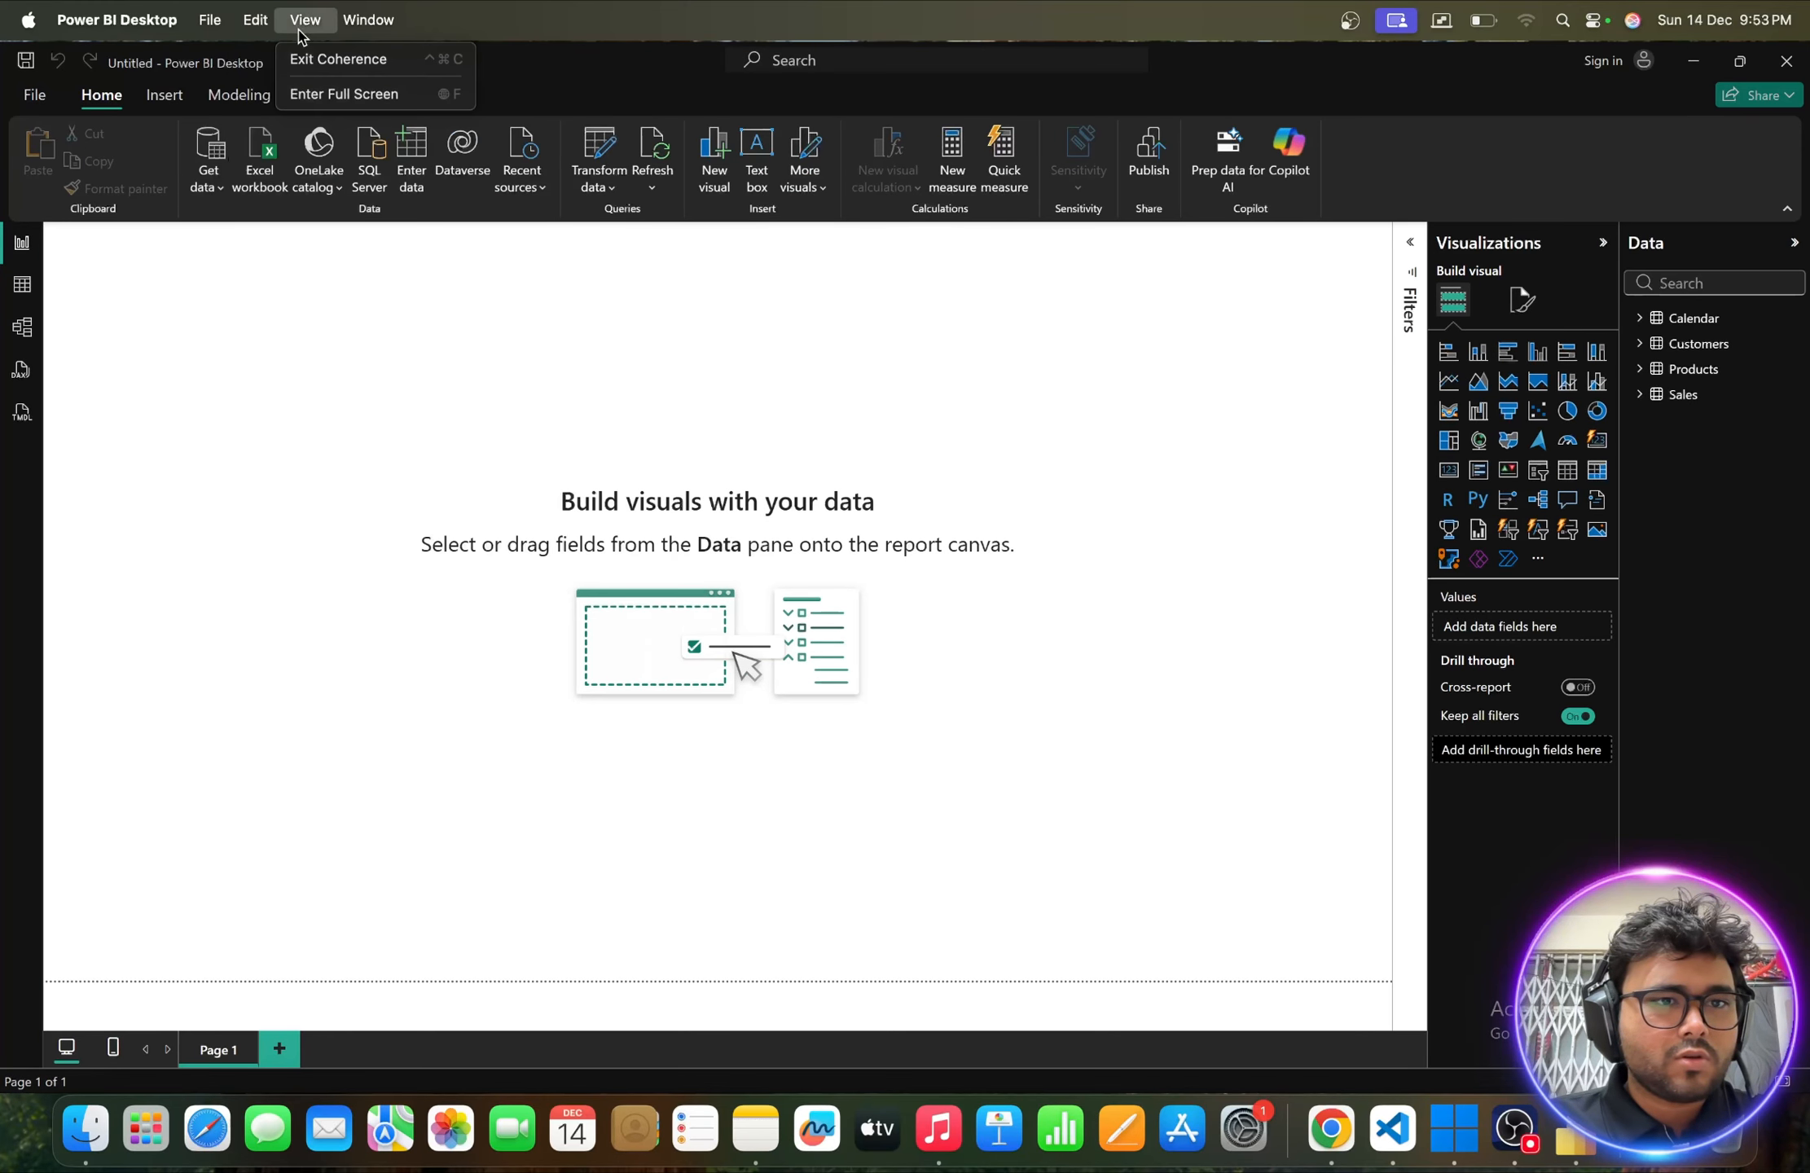
{"action": "left_click", "coordinate": [342, 95]}
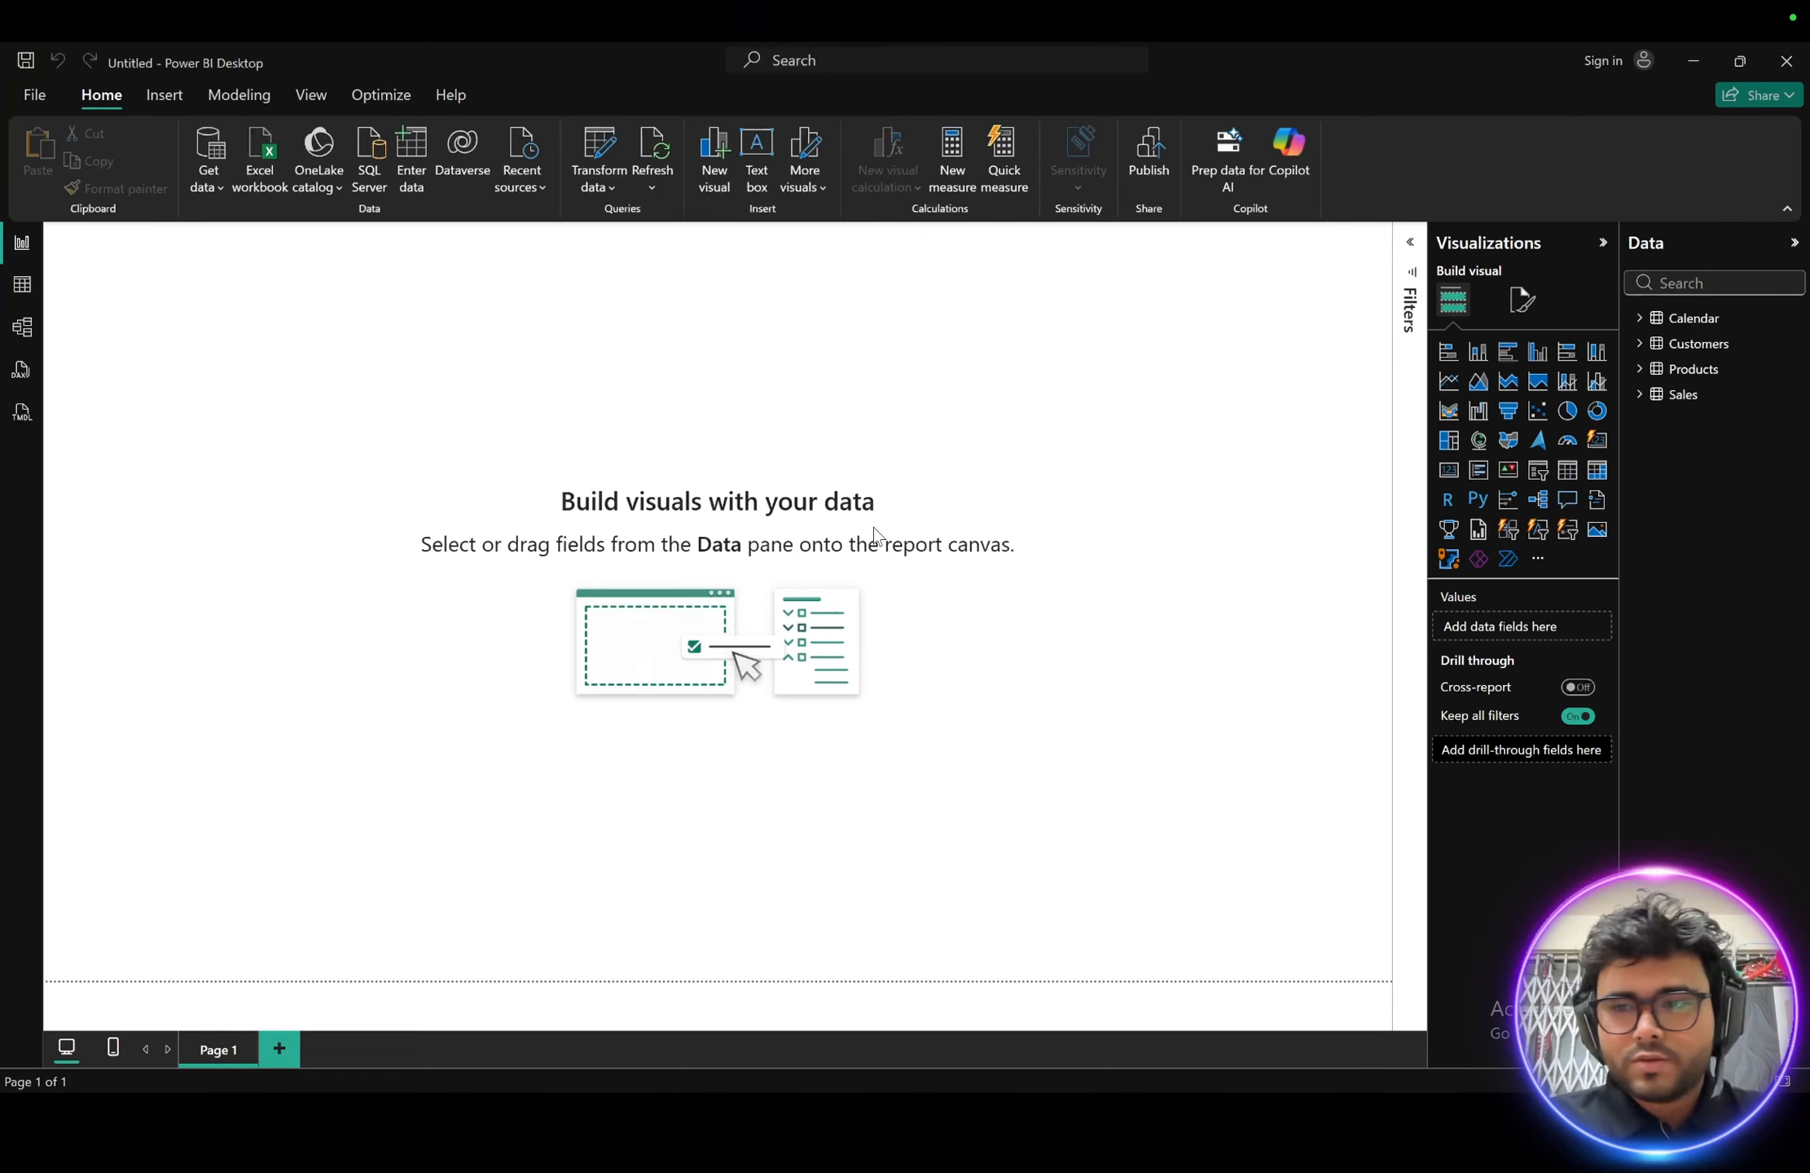
- Examine the columns and rows of the Calendar, Customers, Products and Sales tables
{"action": "left_click", "coordinate": [23, 286]}
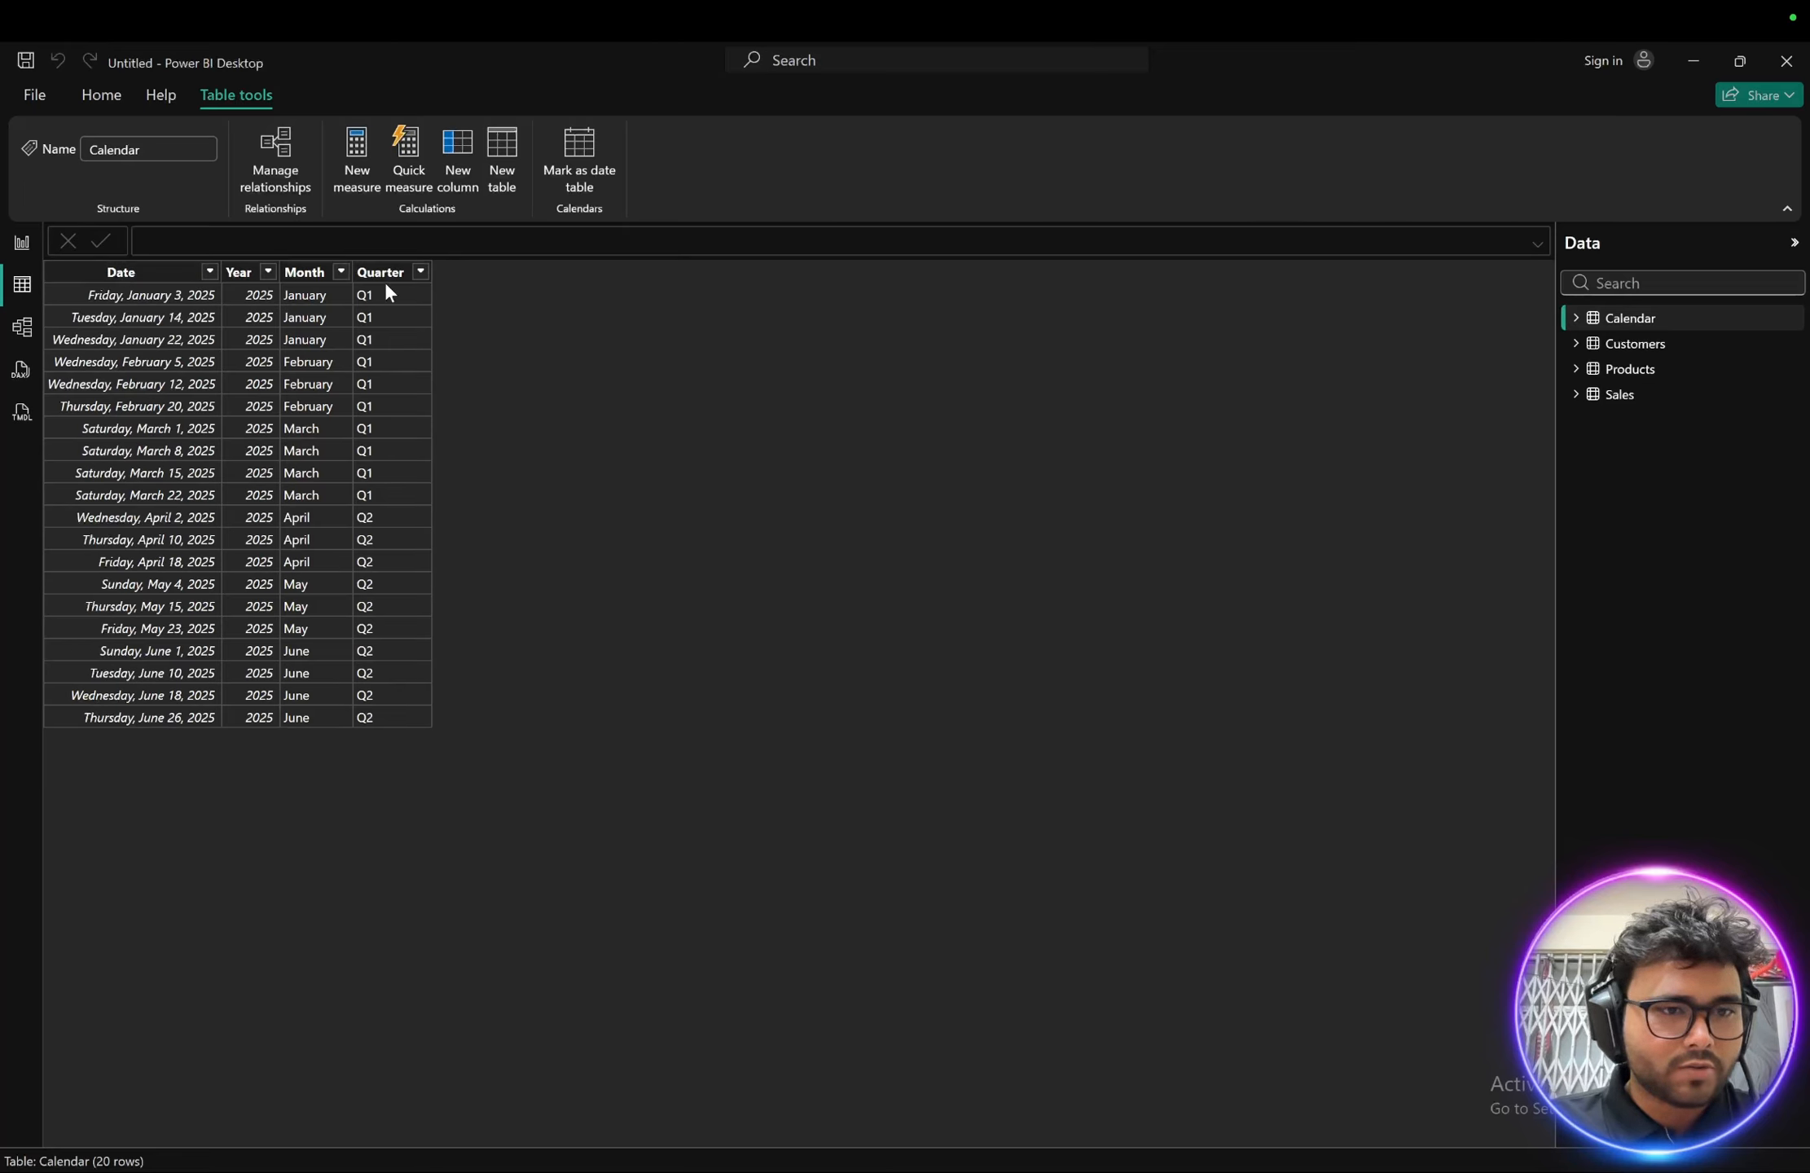
{"action": "left_click", "coordinate": [1619, 345]}
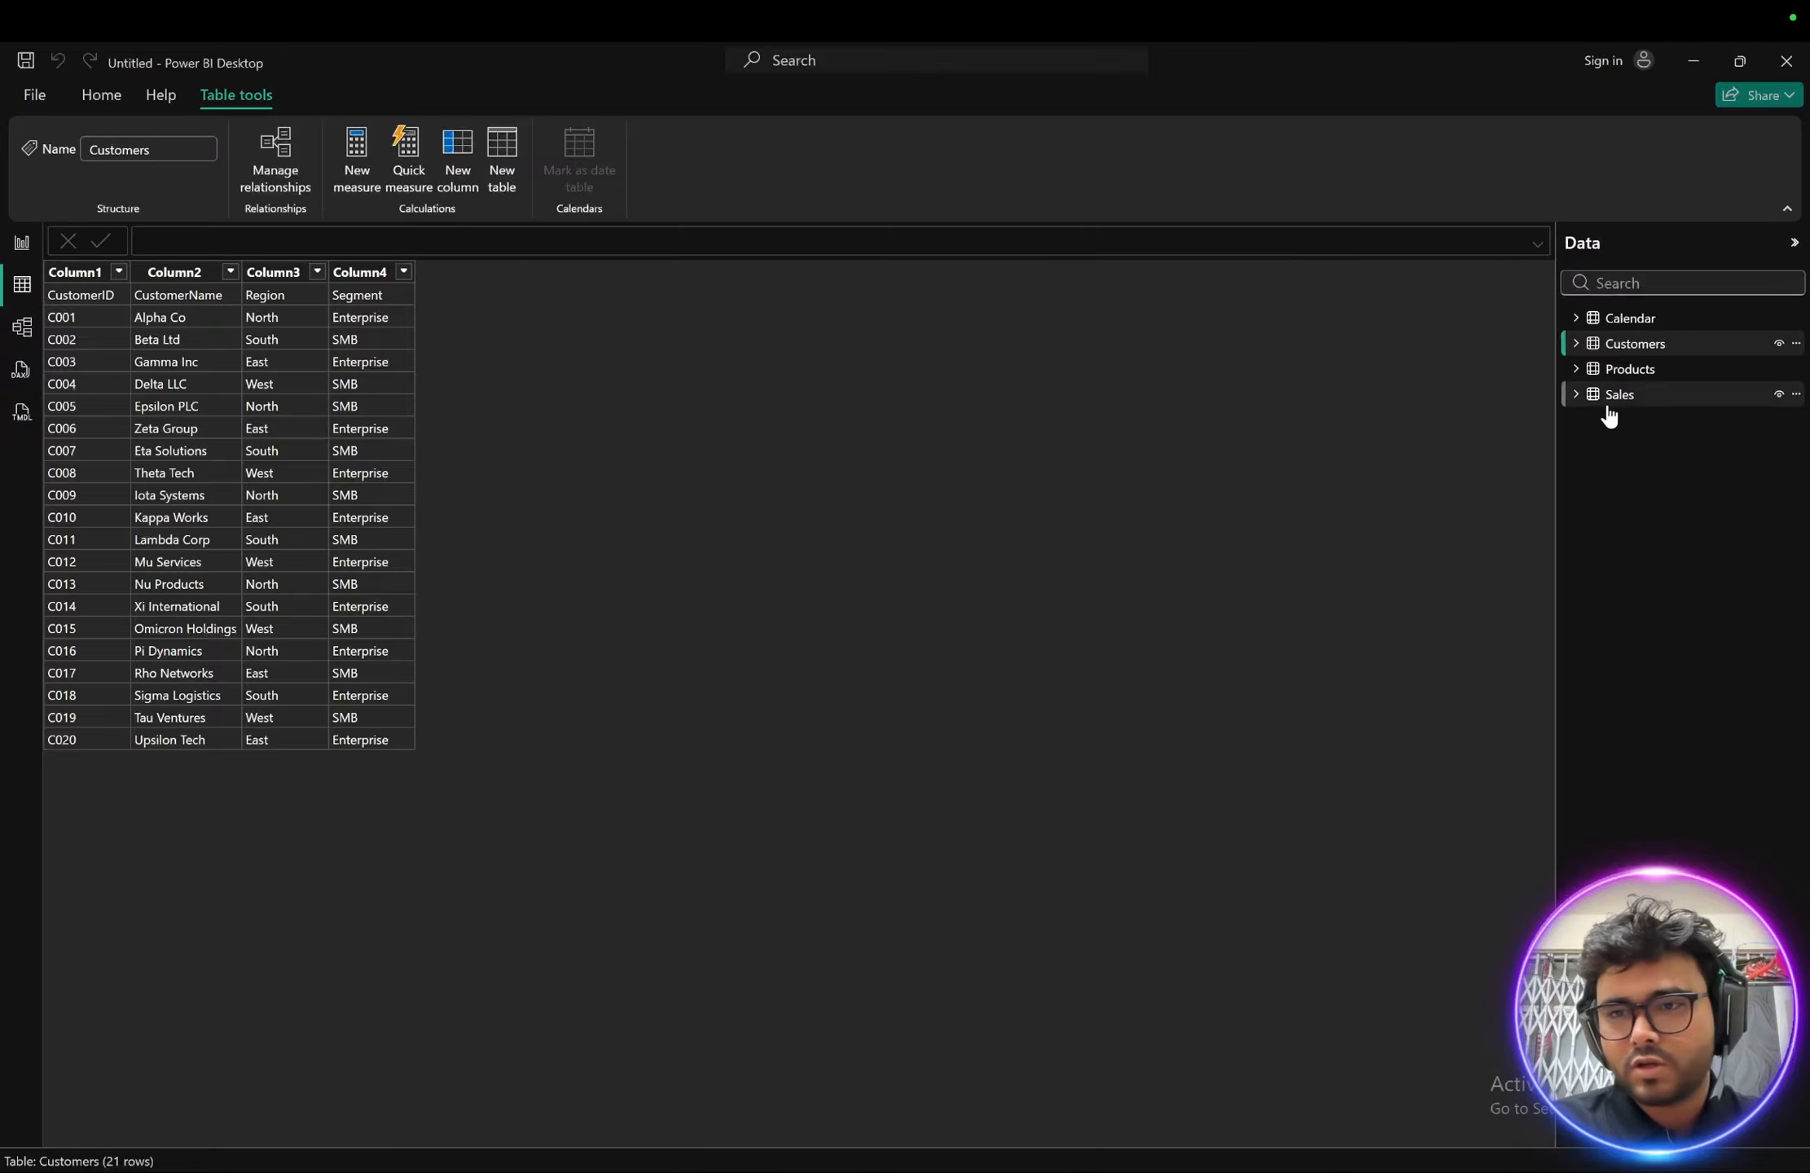
{"action": "left_click", "coordinate": [1624, 371]}
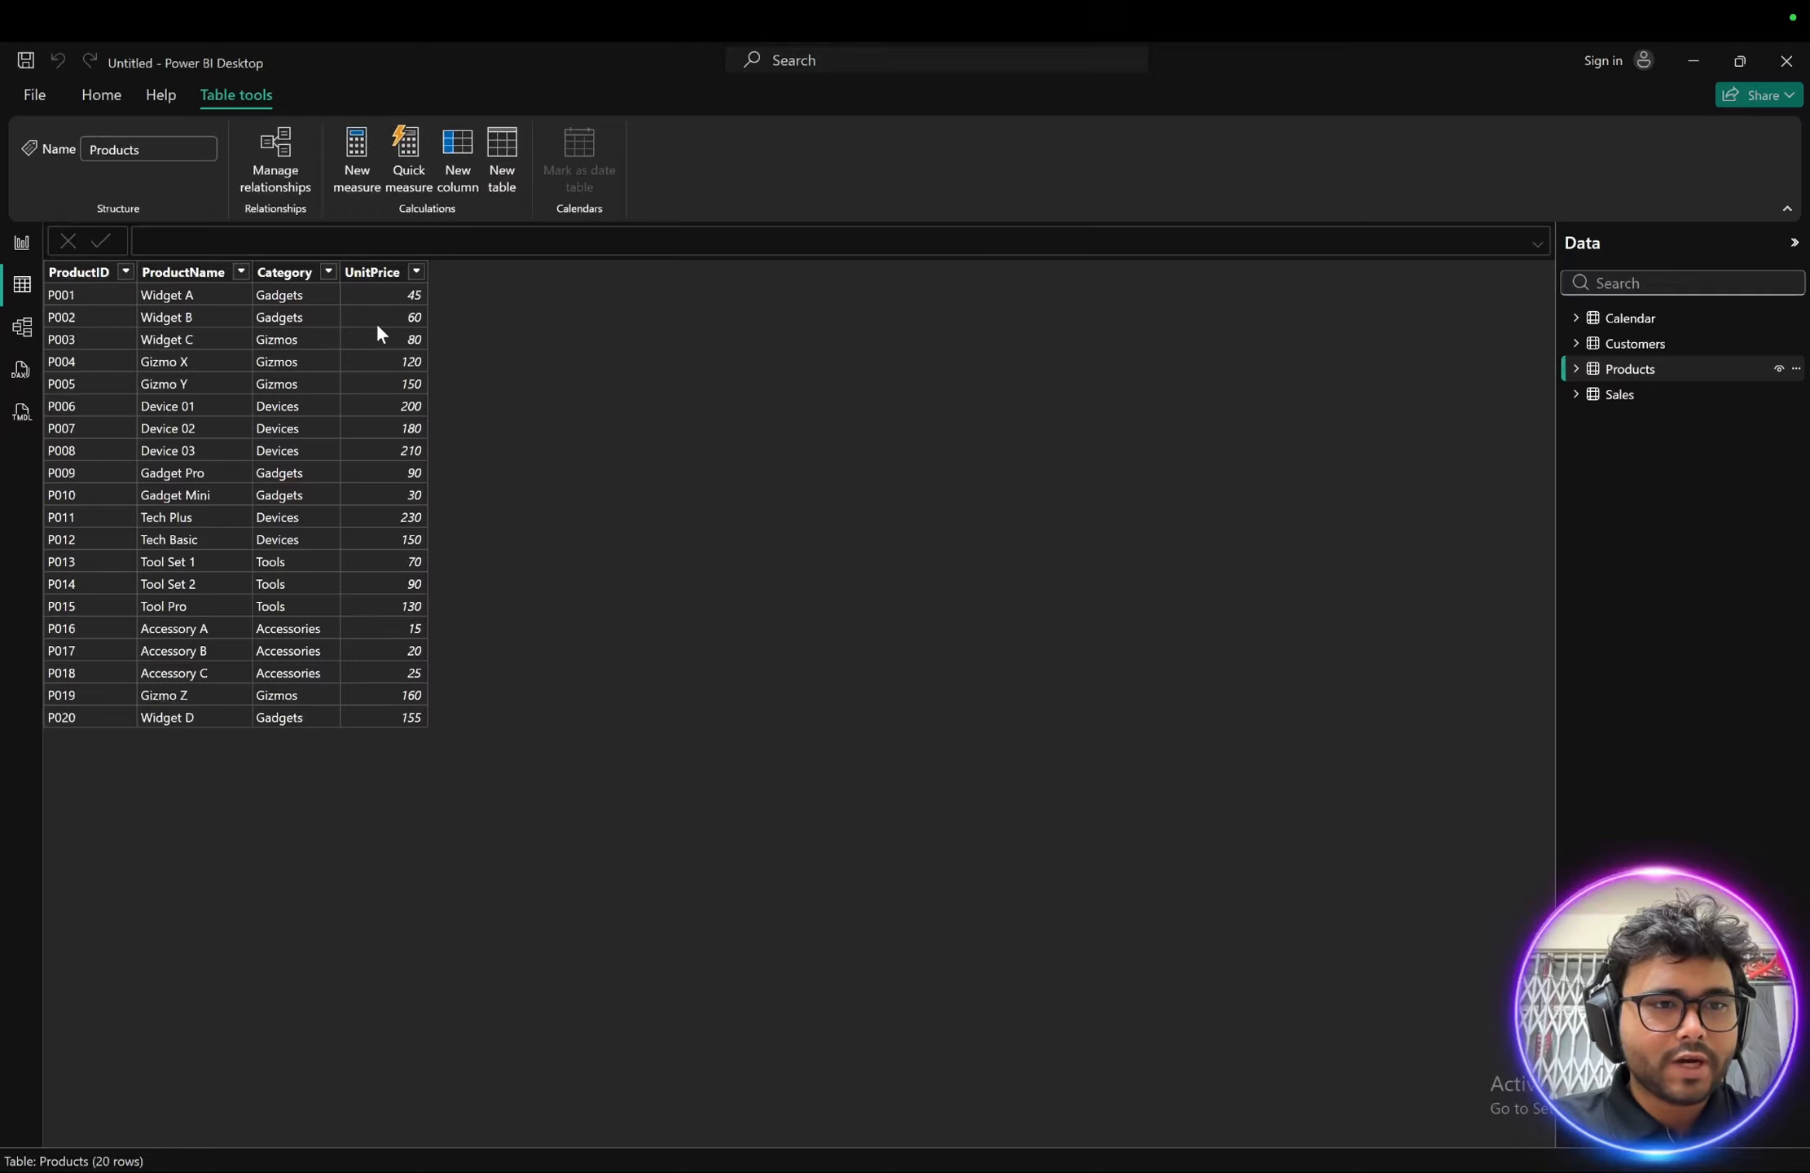
{"action": "left_click", "coordinate": [1617, 395]}
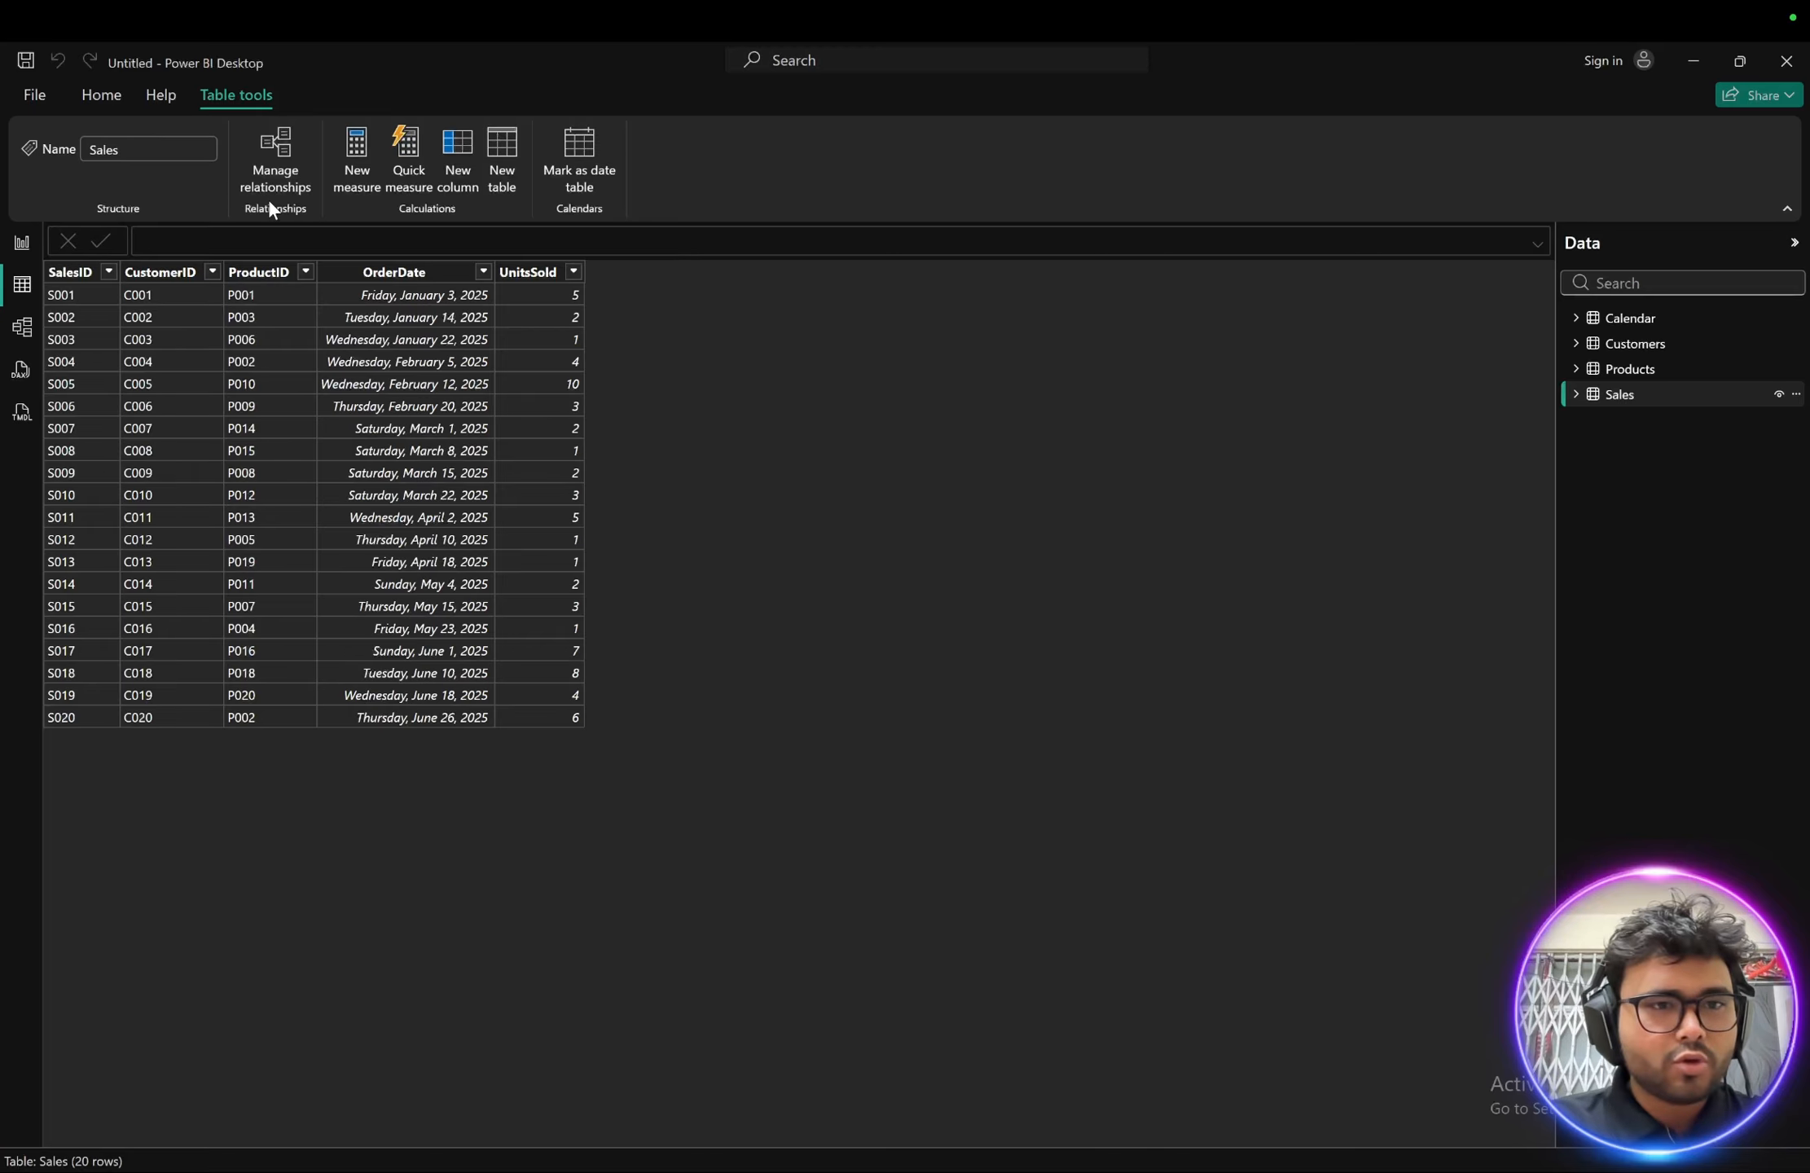
- Return to the report view and open the data queries in the Power Query Editor
{"action": "left_click", "coordinate": [22, 242]}
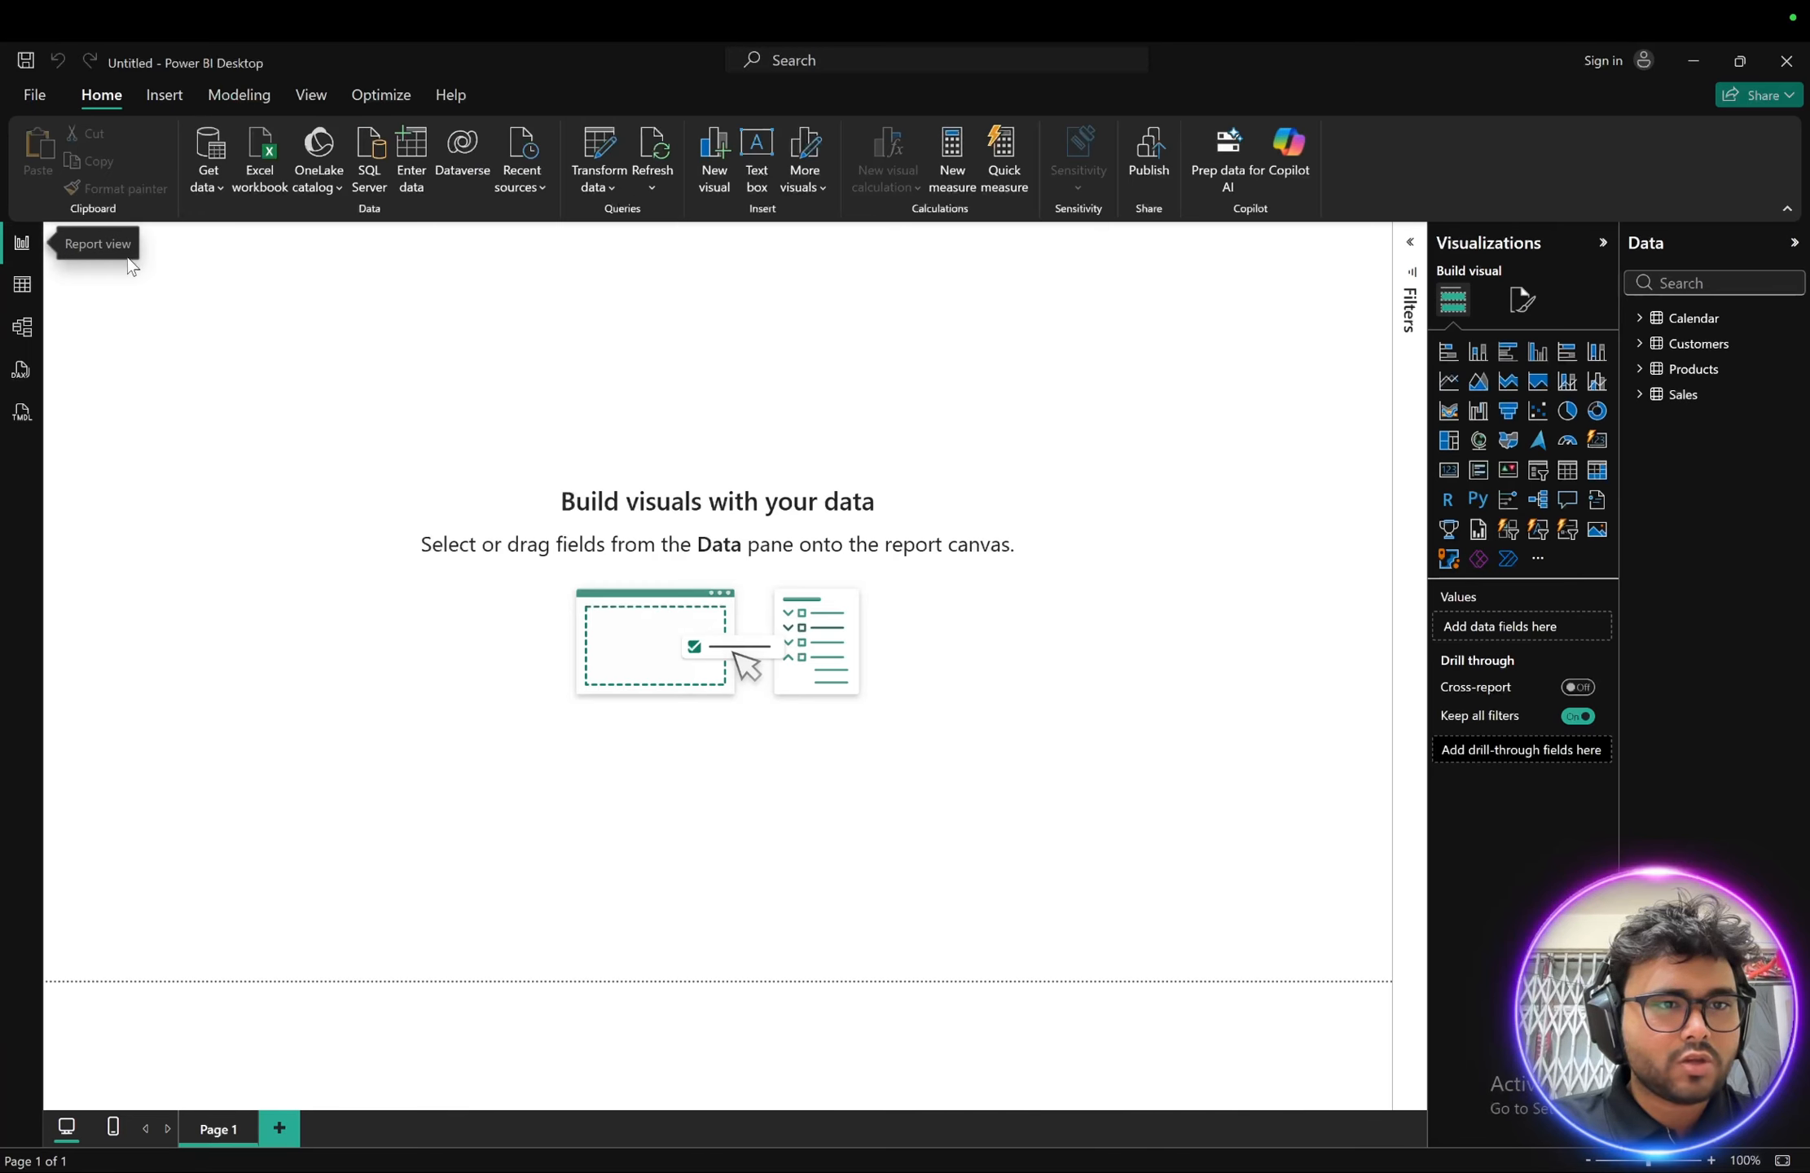
{"action": "left_click", "coordinate": [599, 187]}
{"action": "left_click", "coordinate": [645, 220]}
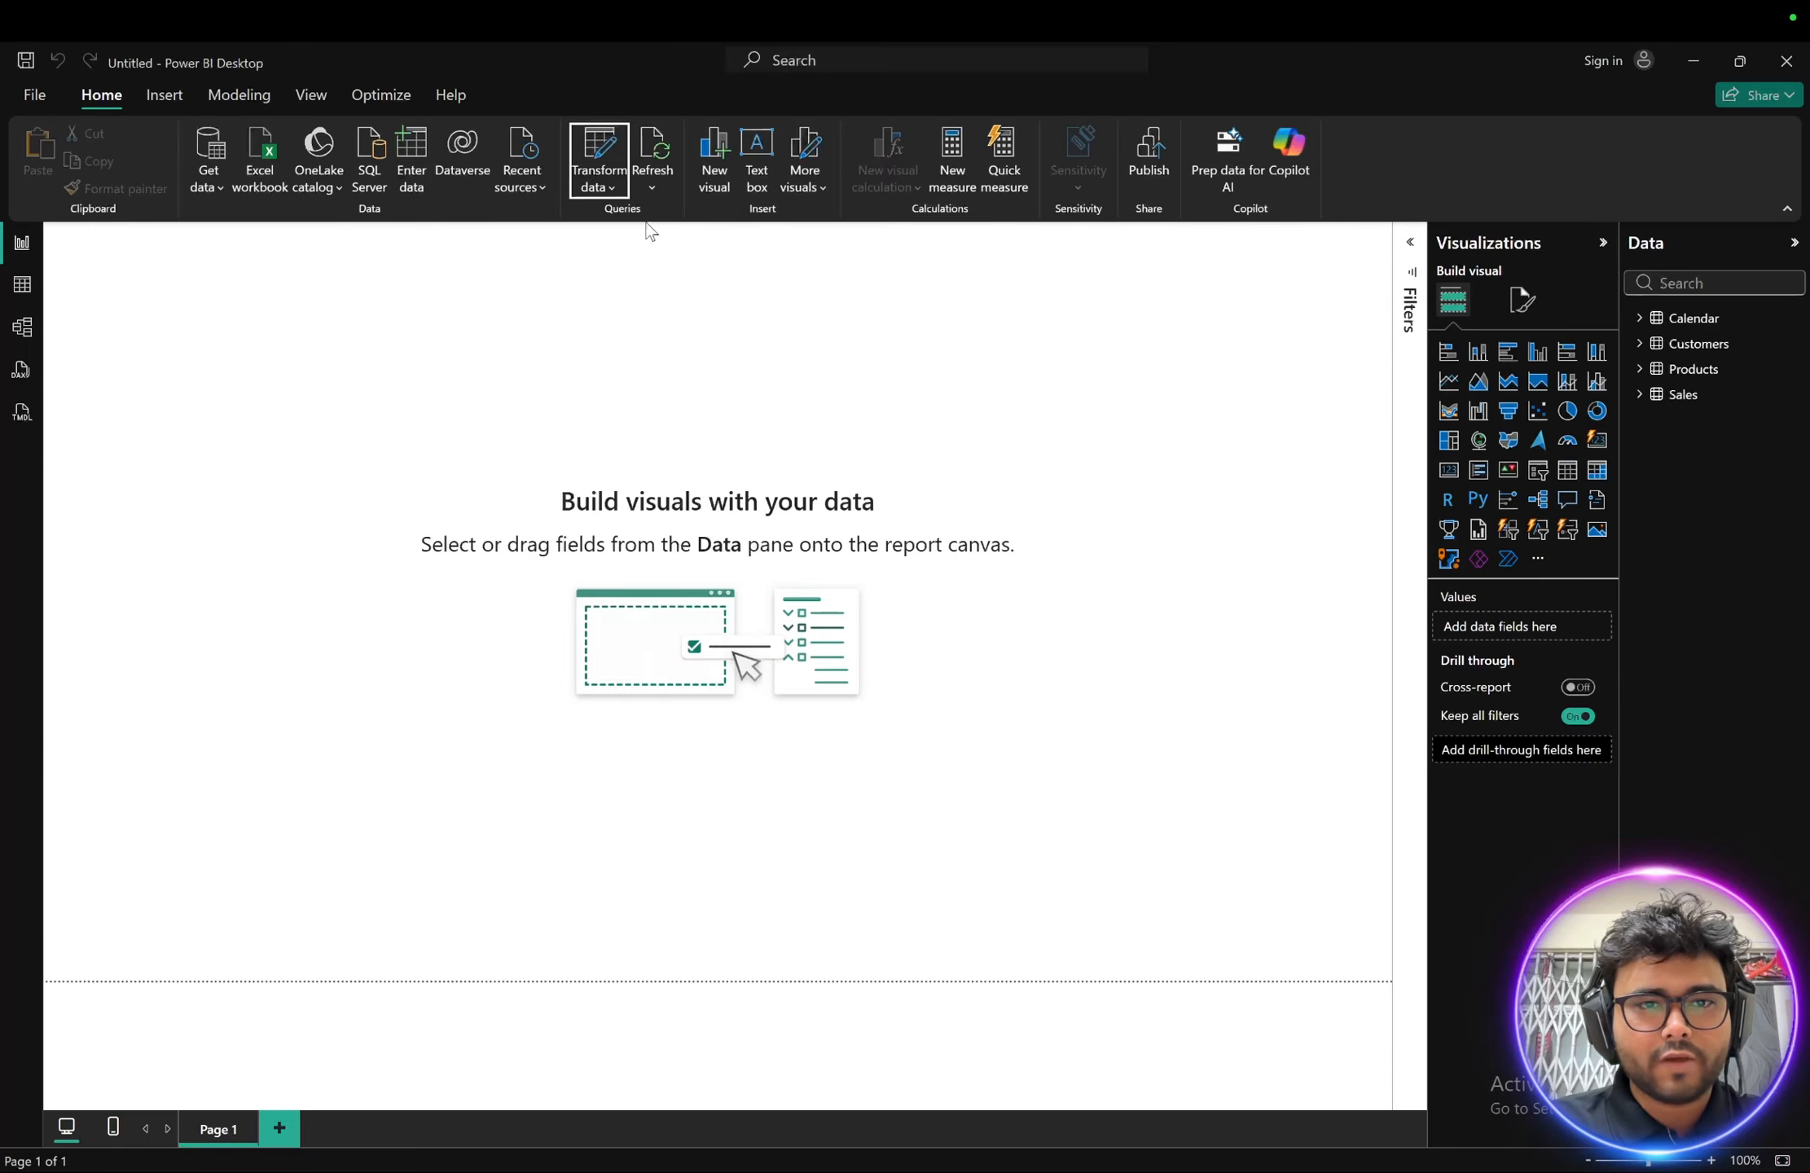
{"action": "key", "text": "ctrl+Left"}
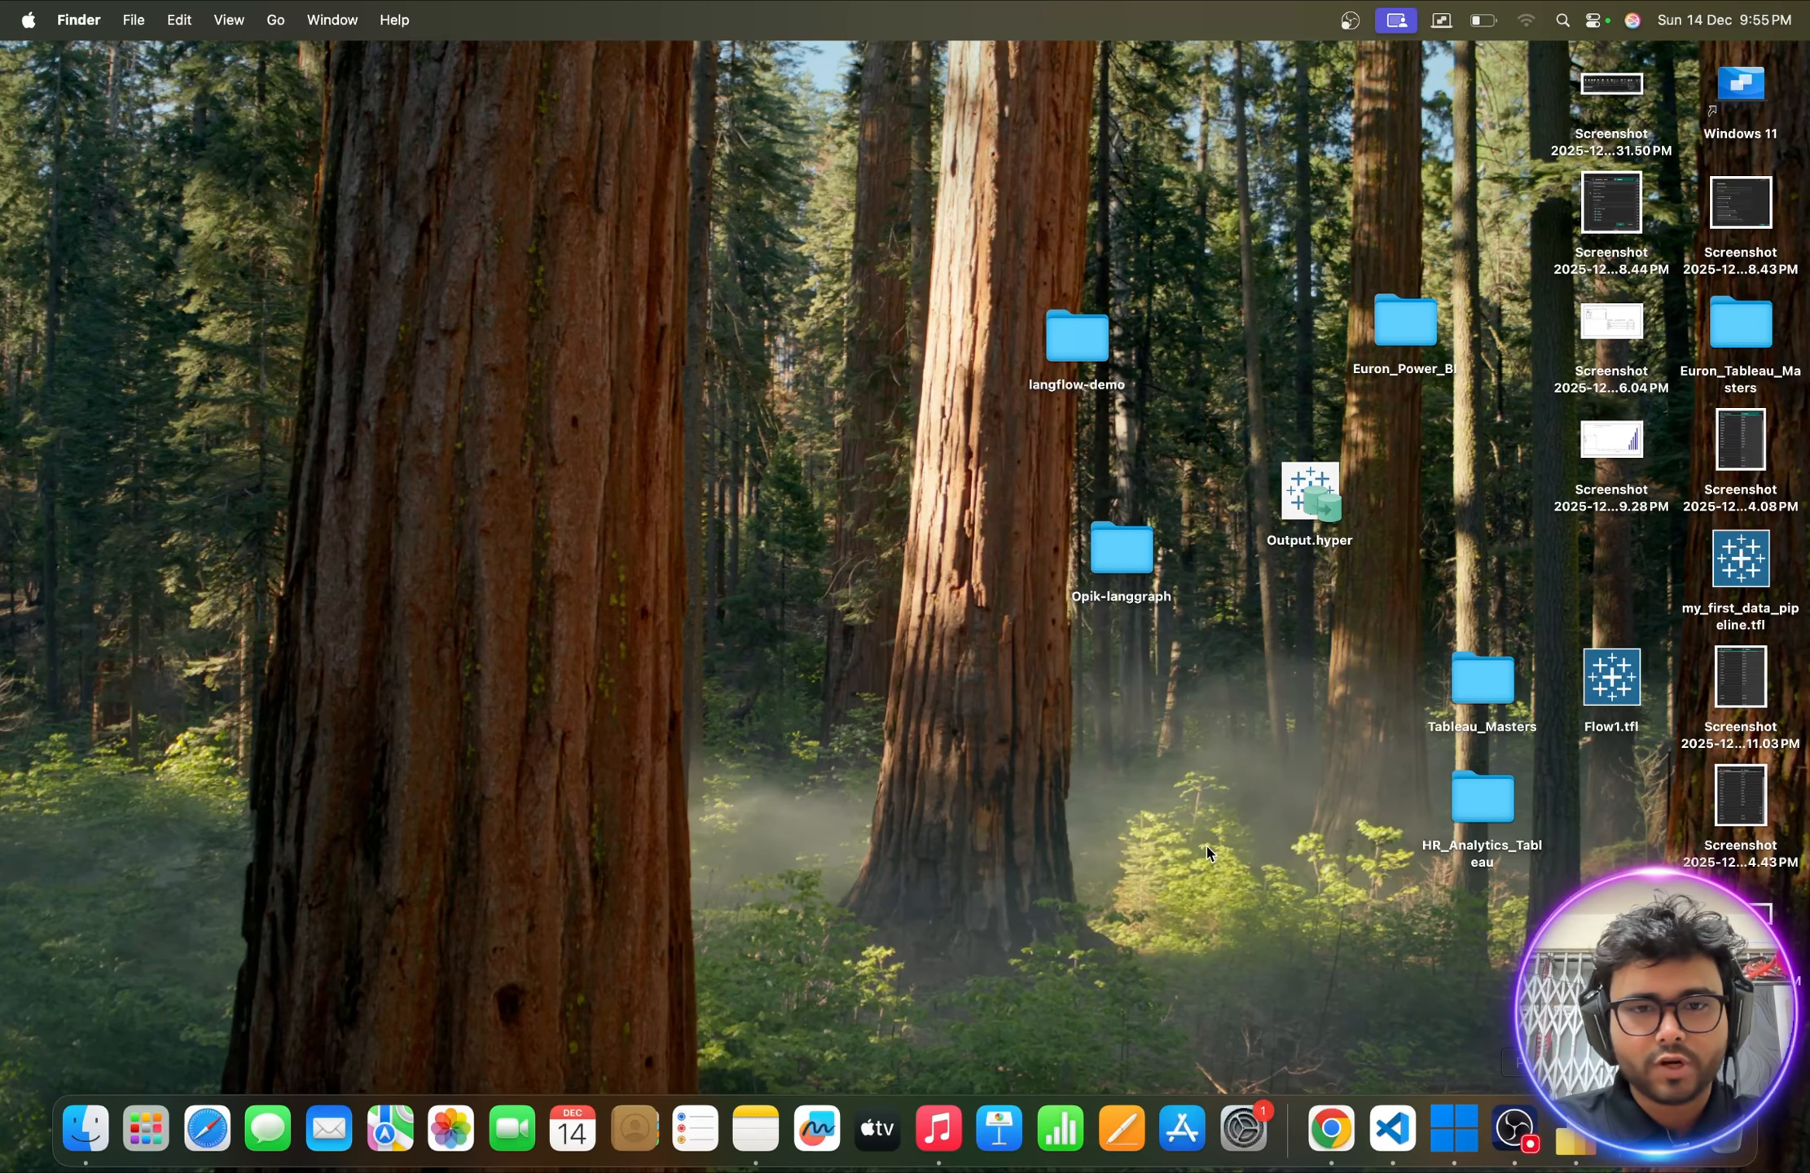
{"action": "left_click", "coordinate": [1572, 1133]}
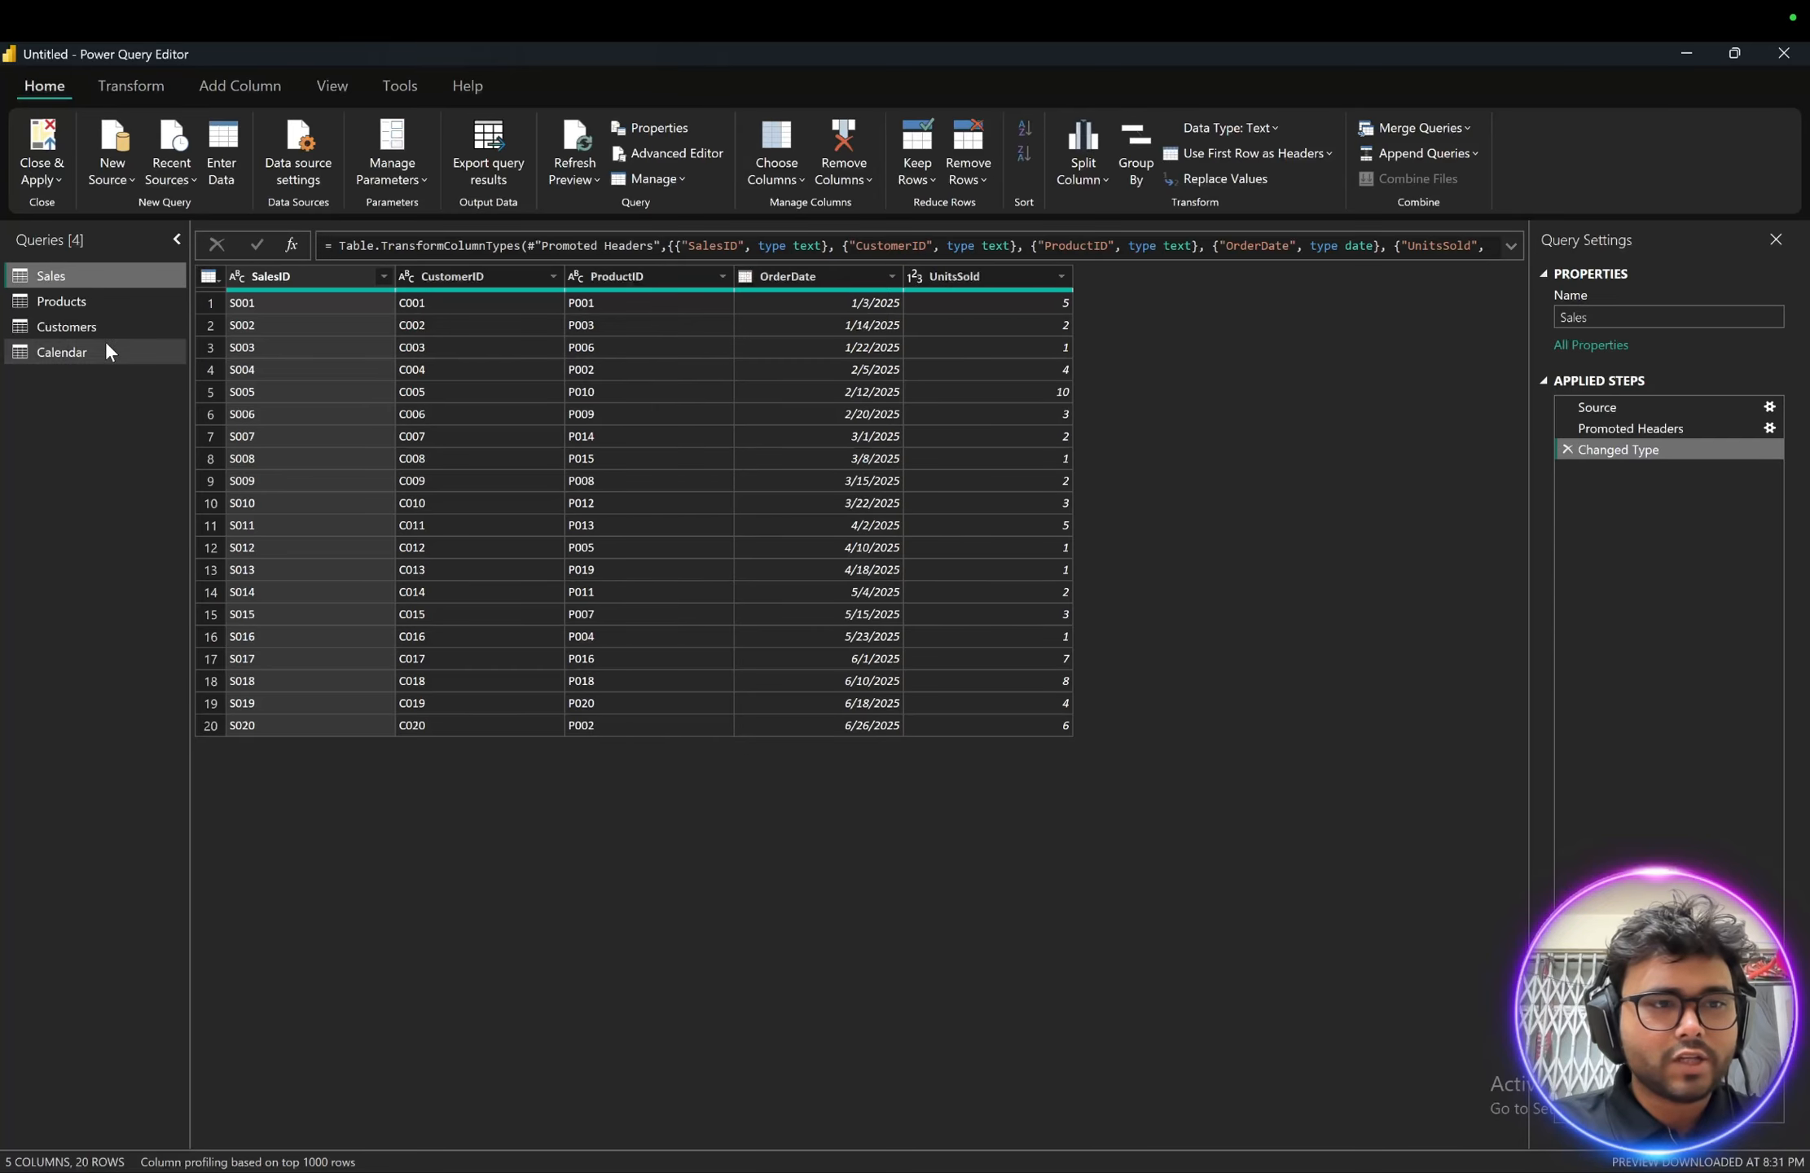
- Use the first row as headers in the Customers query, and apply the changes to the data model
{"action": "left_click", "coordinate": [51, 330]}
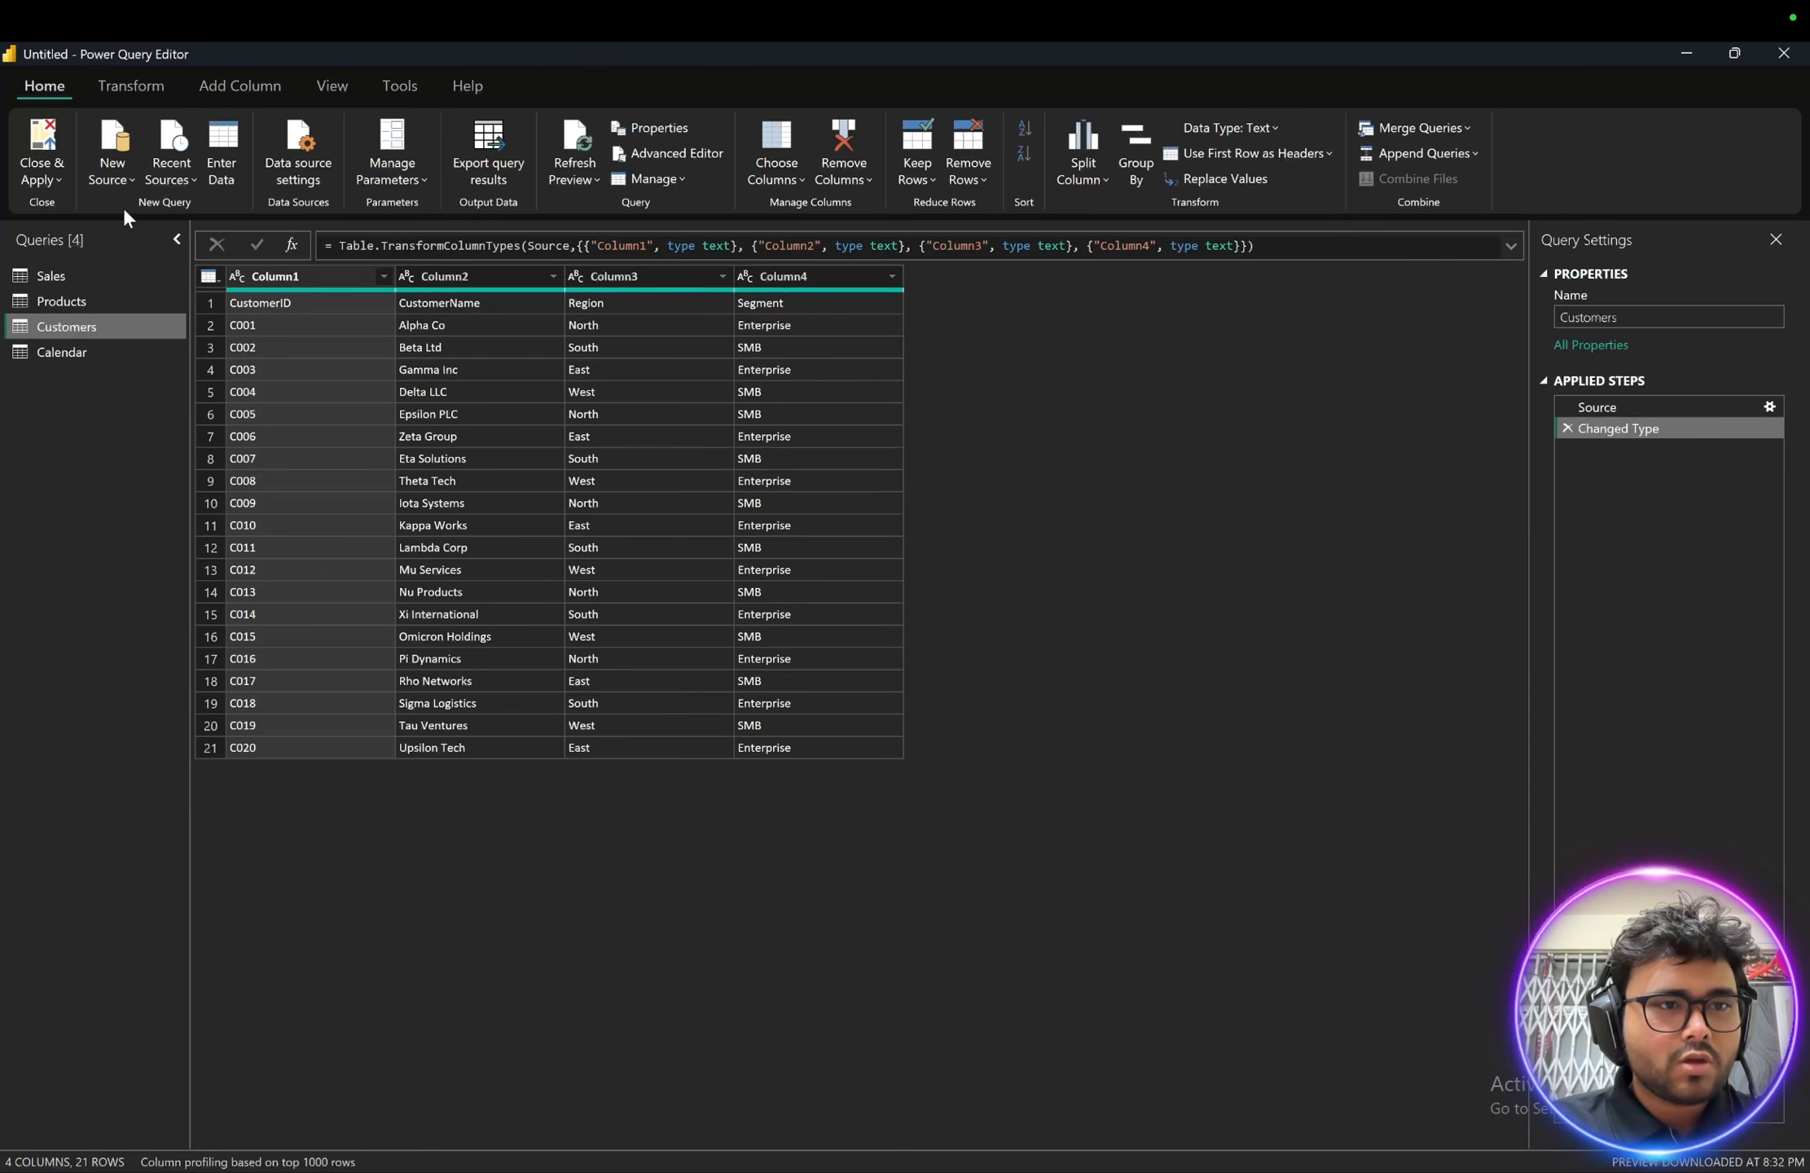
{"action": "left_click", "coordinate": [136, 86]}
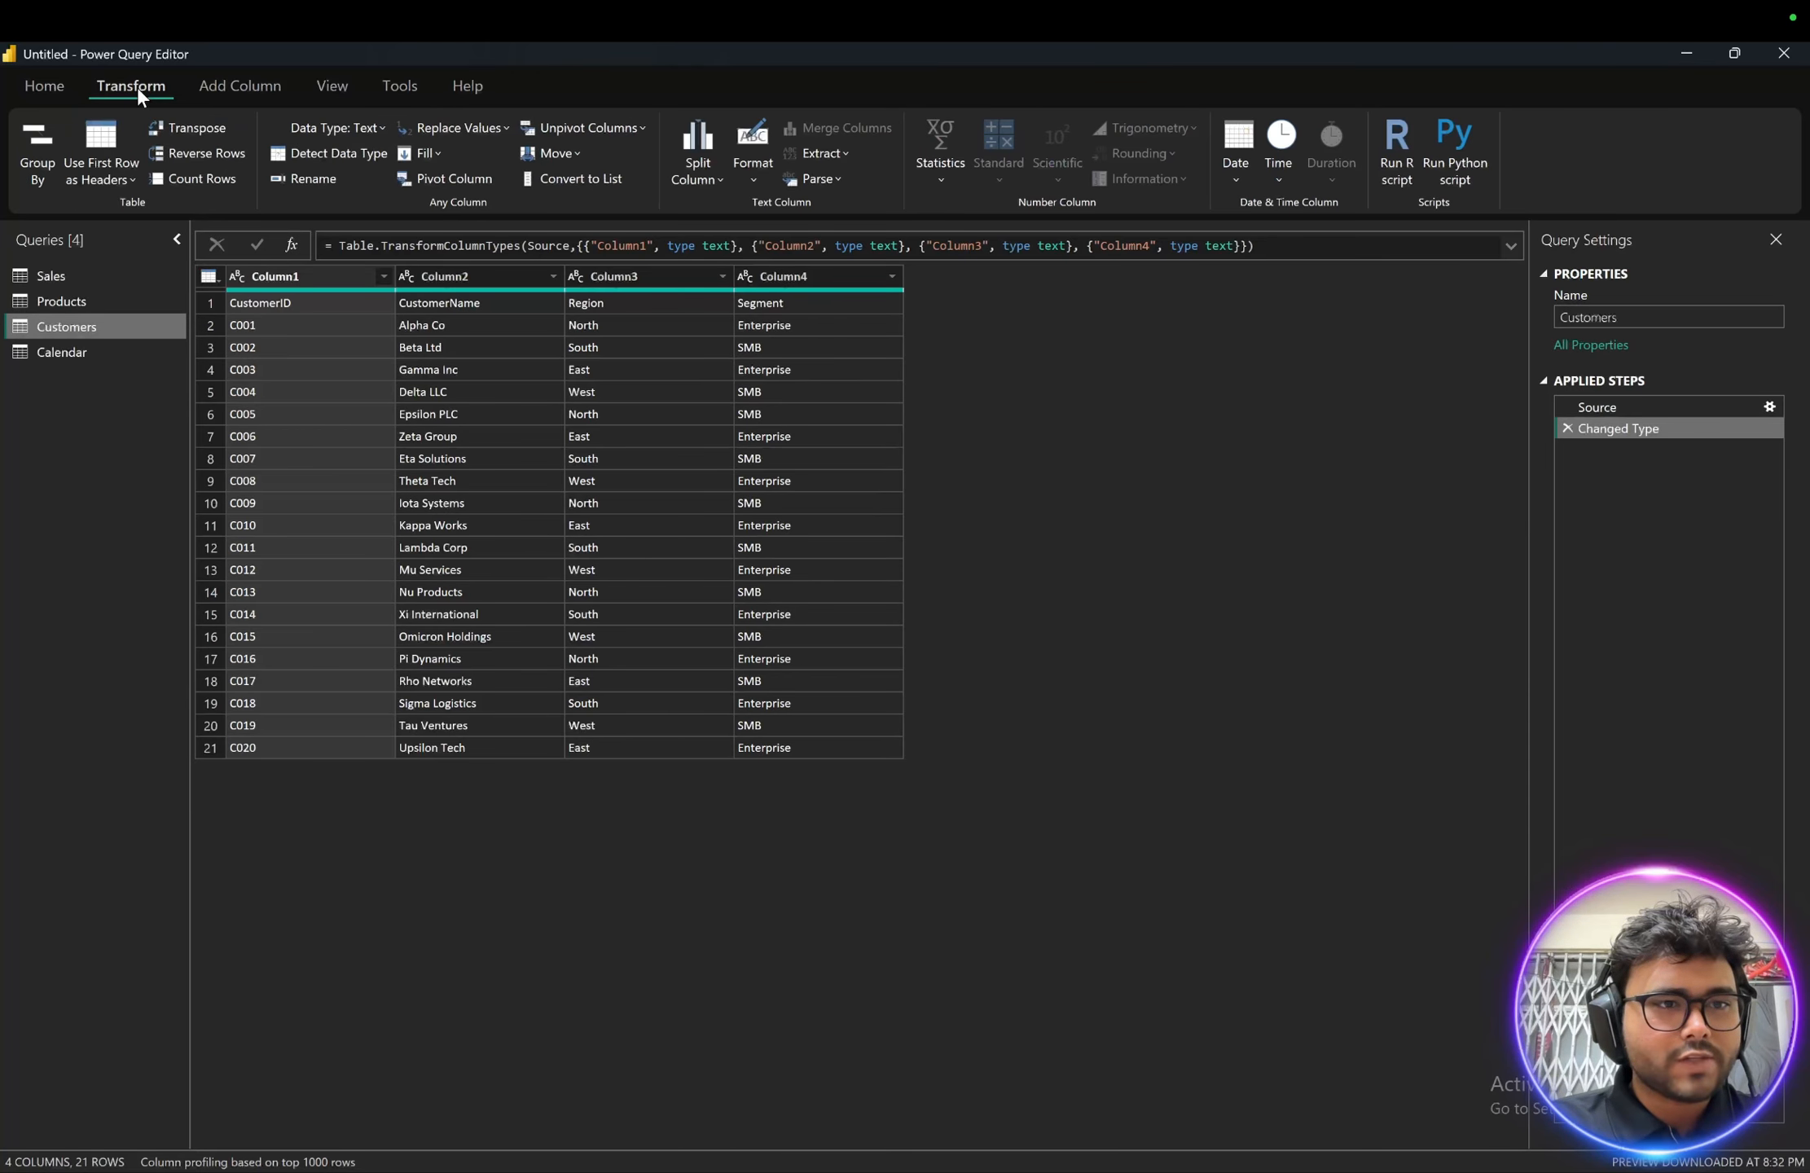
{"action": "left_click", "coordinate": [103, 175]}
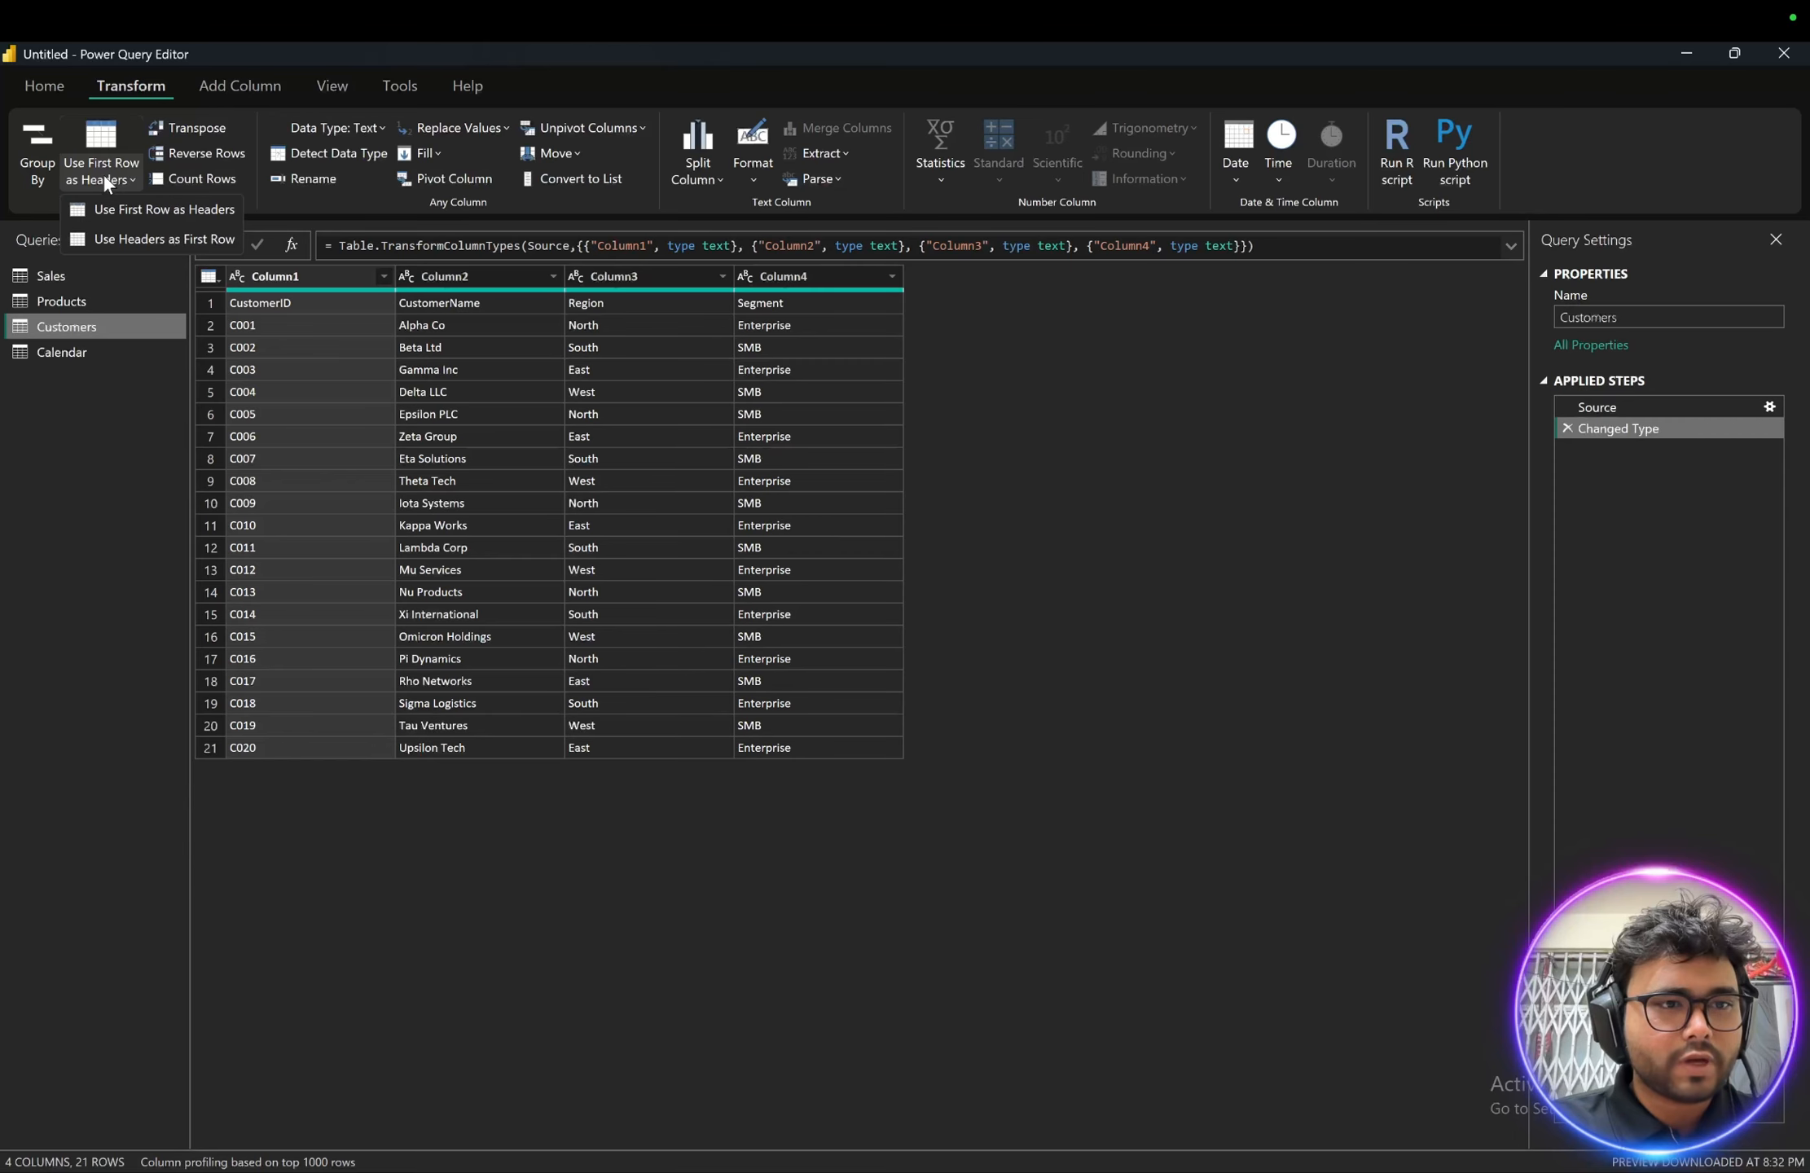
{"action": "left_click", "coordinate": [146, 208]}
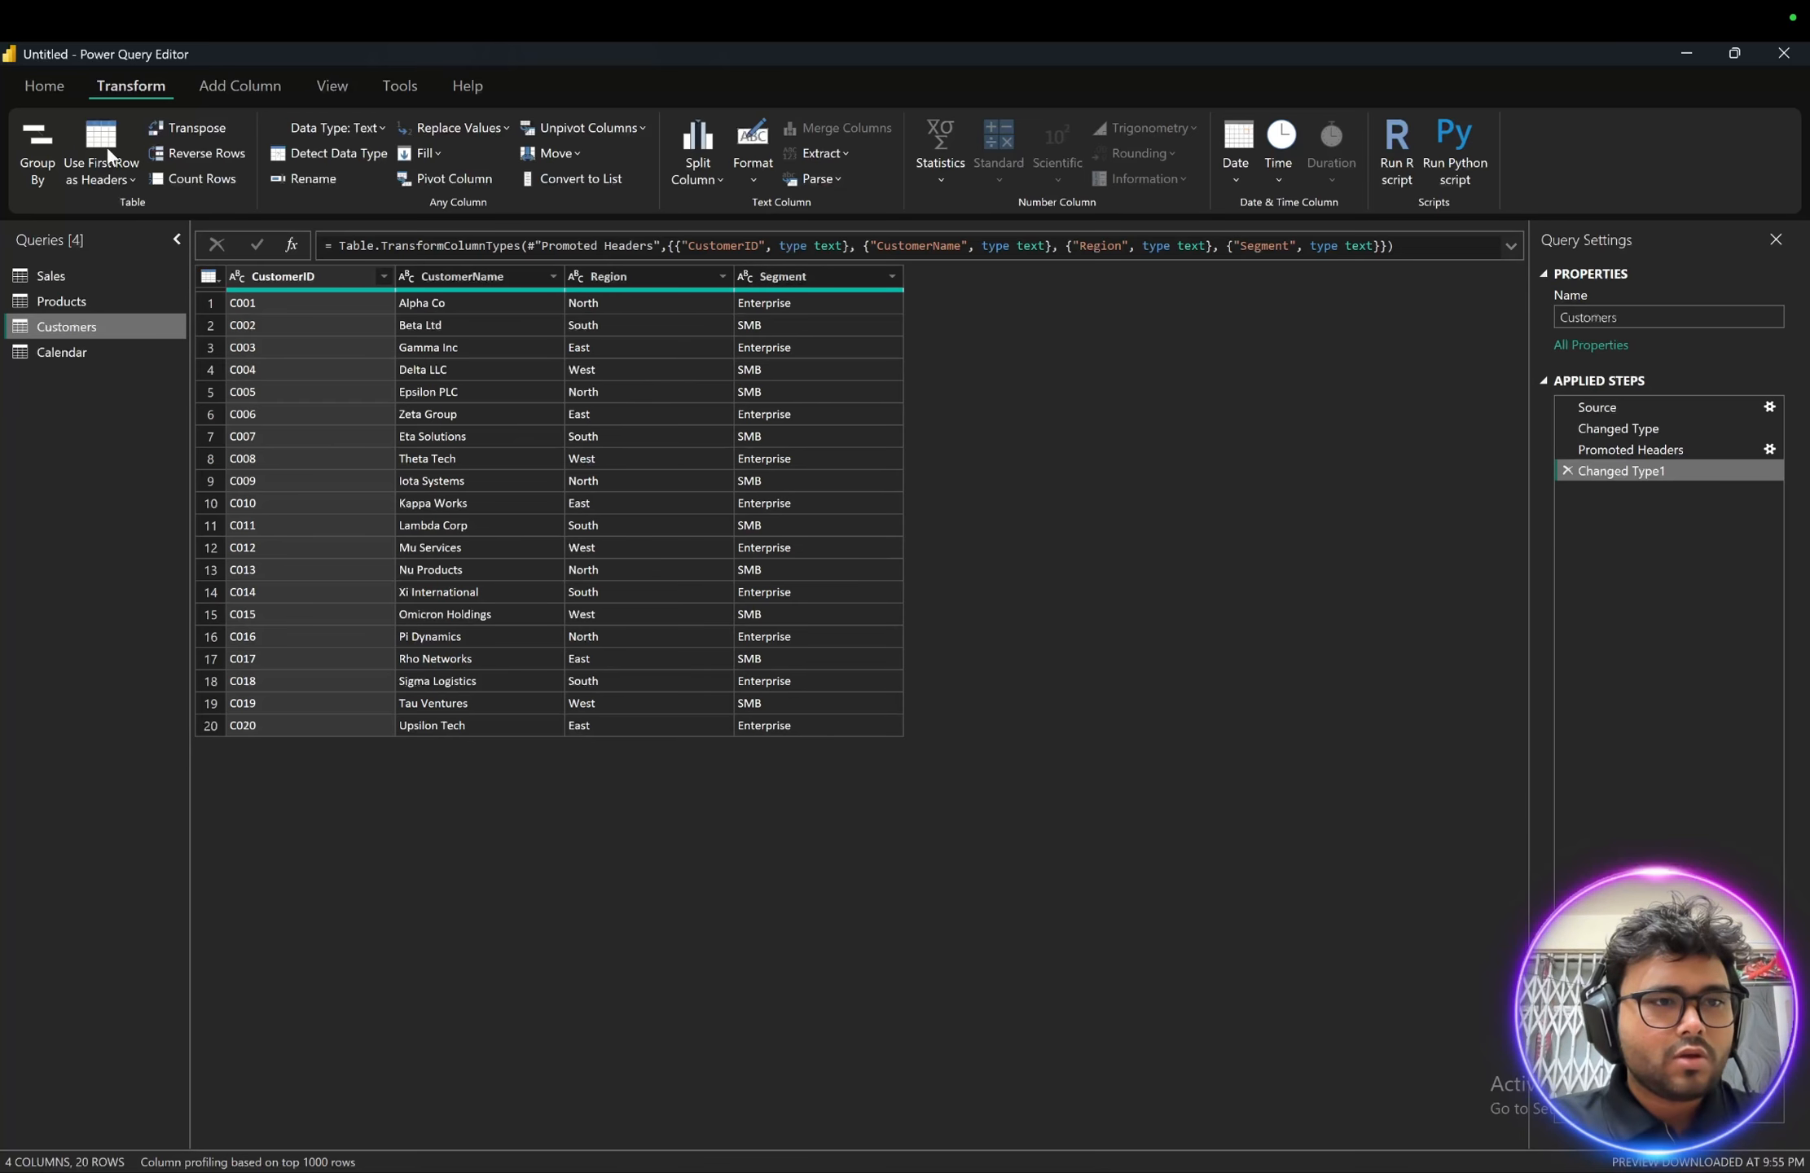
{"action": "left_click", "coordinate": [44, 86]}
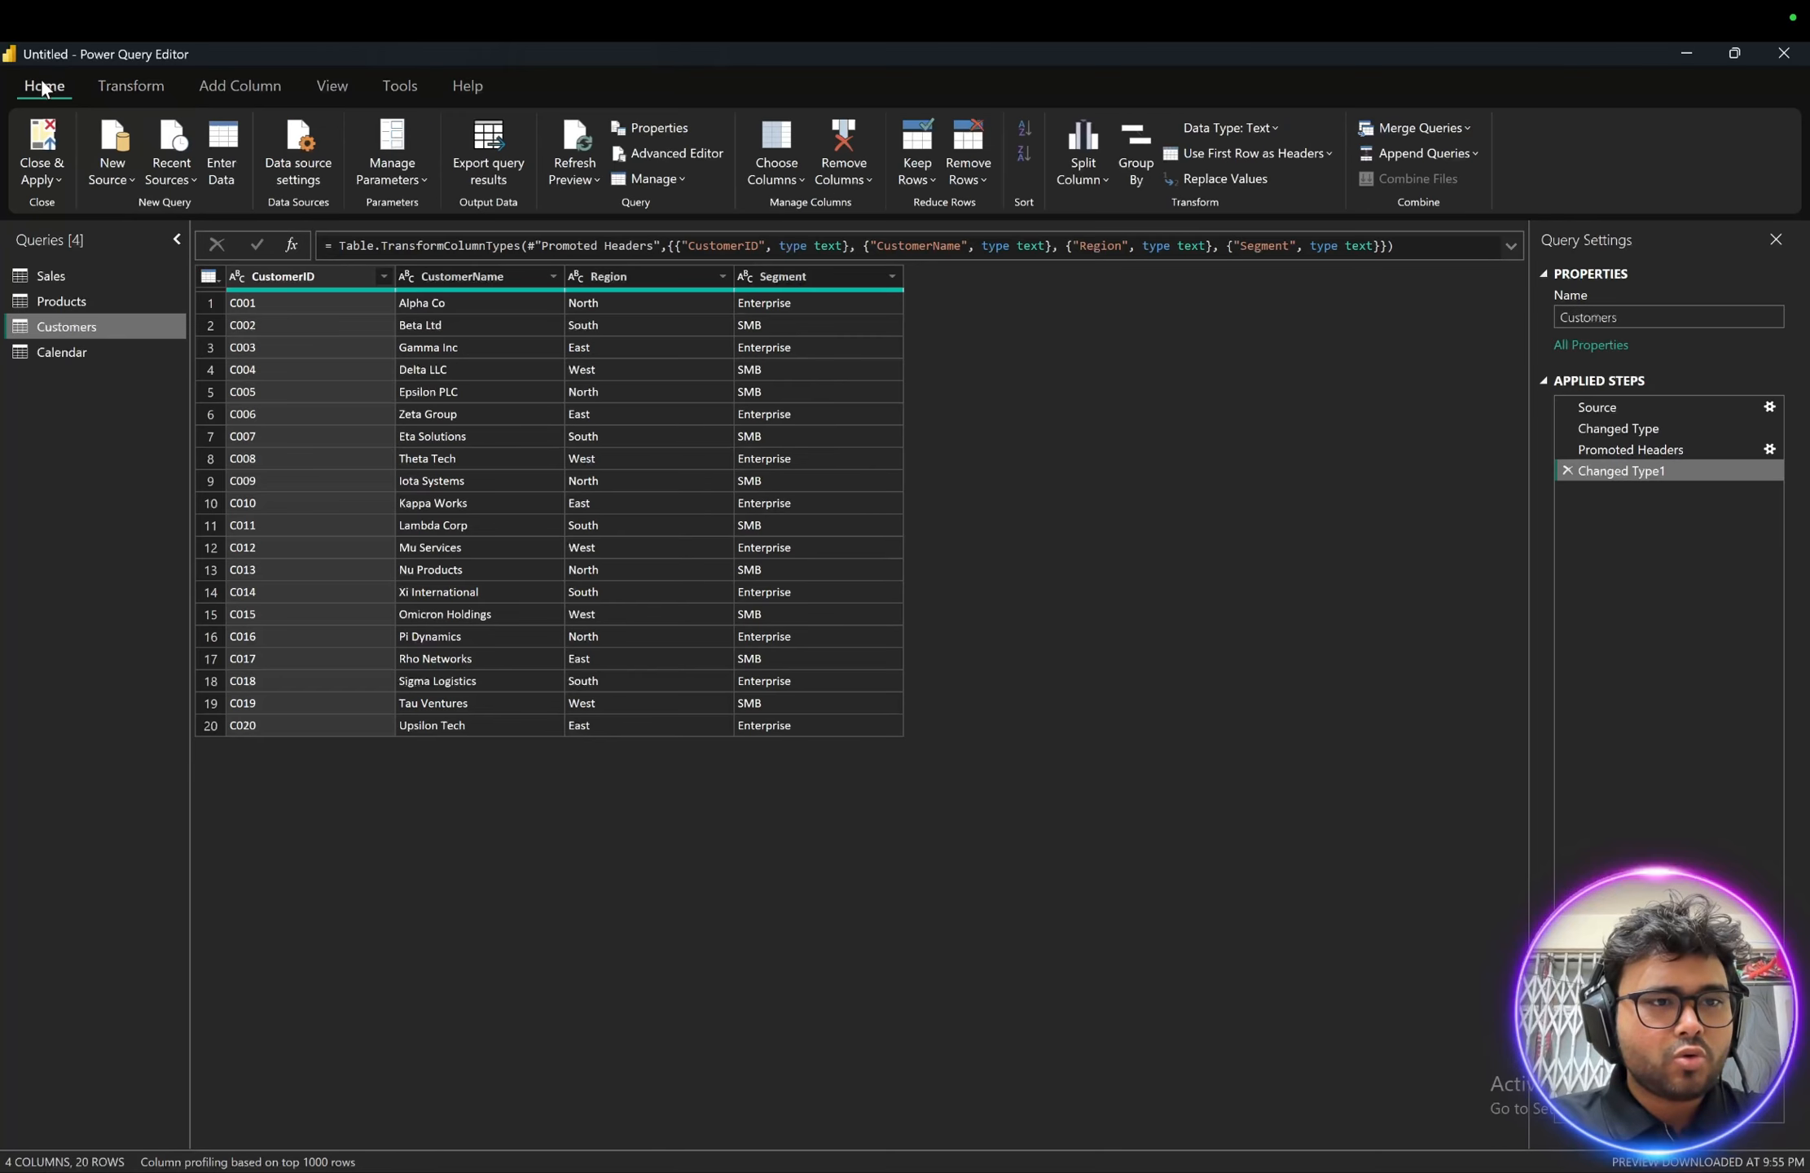
{"action": "left_click", "coordinate": [44, 171]}
{"action": "left_click", "coordinate": [71, 211]}
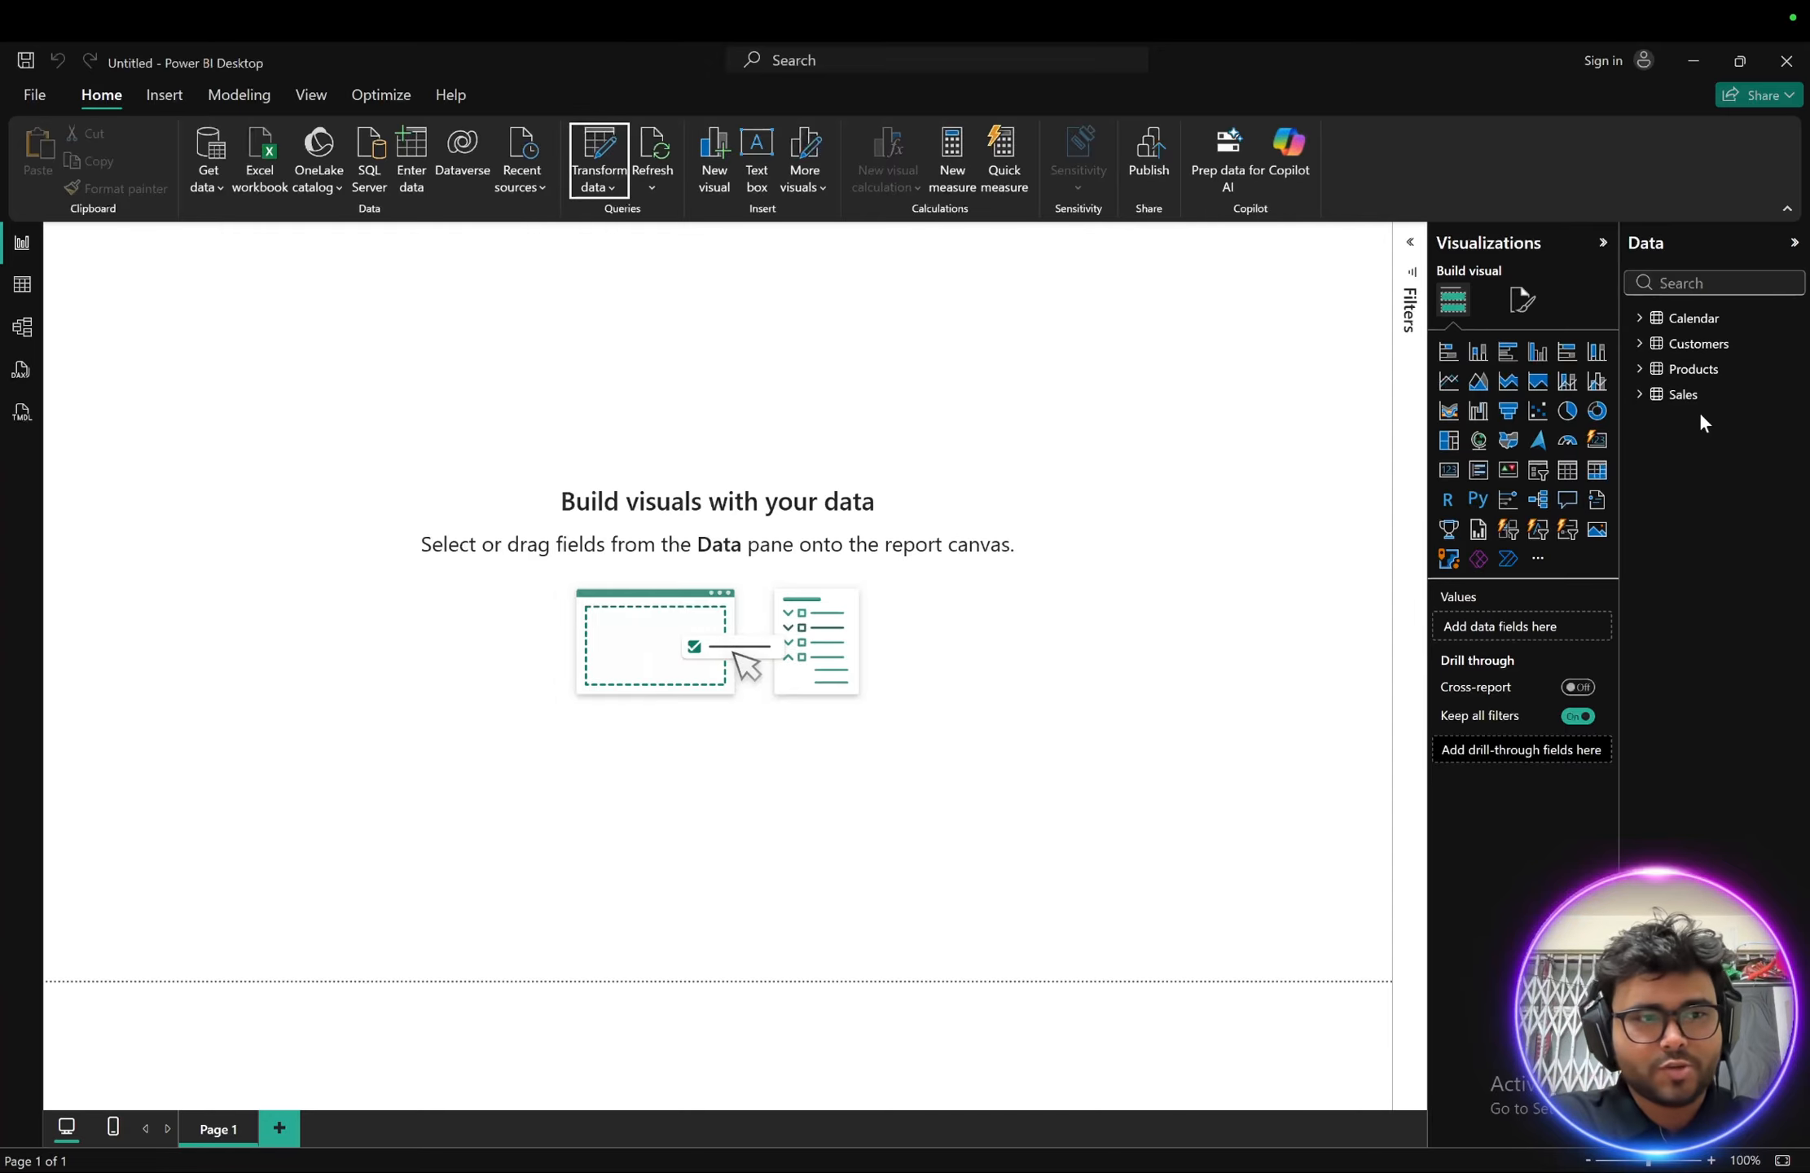
- Show the model diagram, place the Products table beneath Sales, and move Sales to the middle between Products and Customers
{"action": "left_click", "coordinate": [22, 330]}
{"action": "left_click_drag", "start_coordinate": [619, 577], "coordinate": [245, 588]}
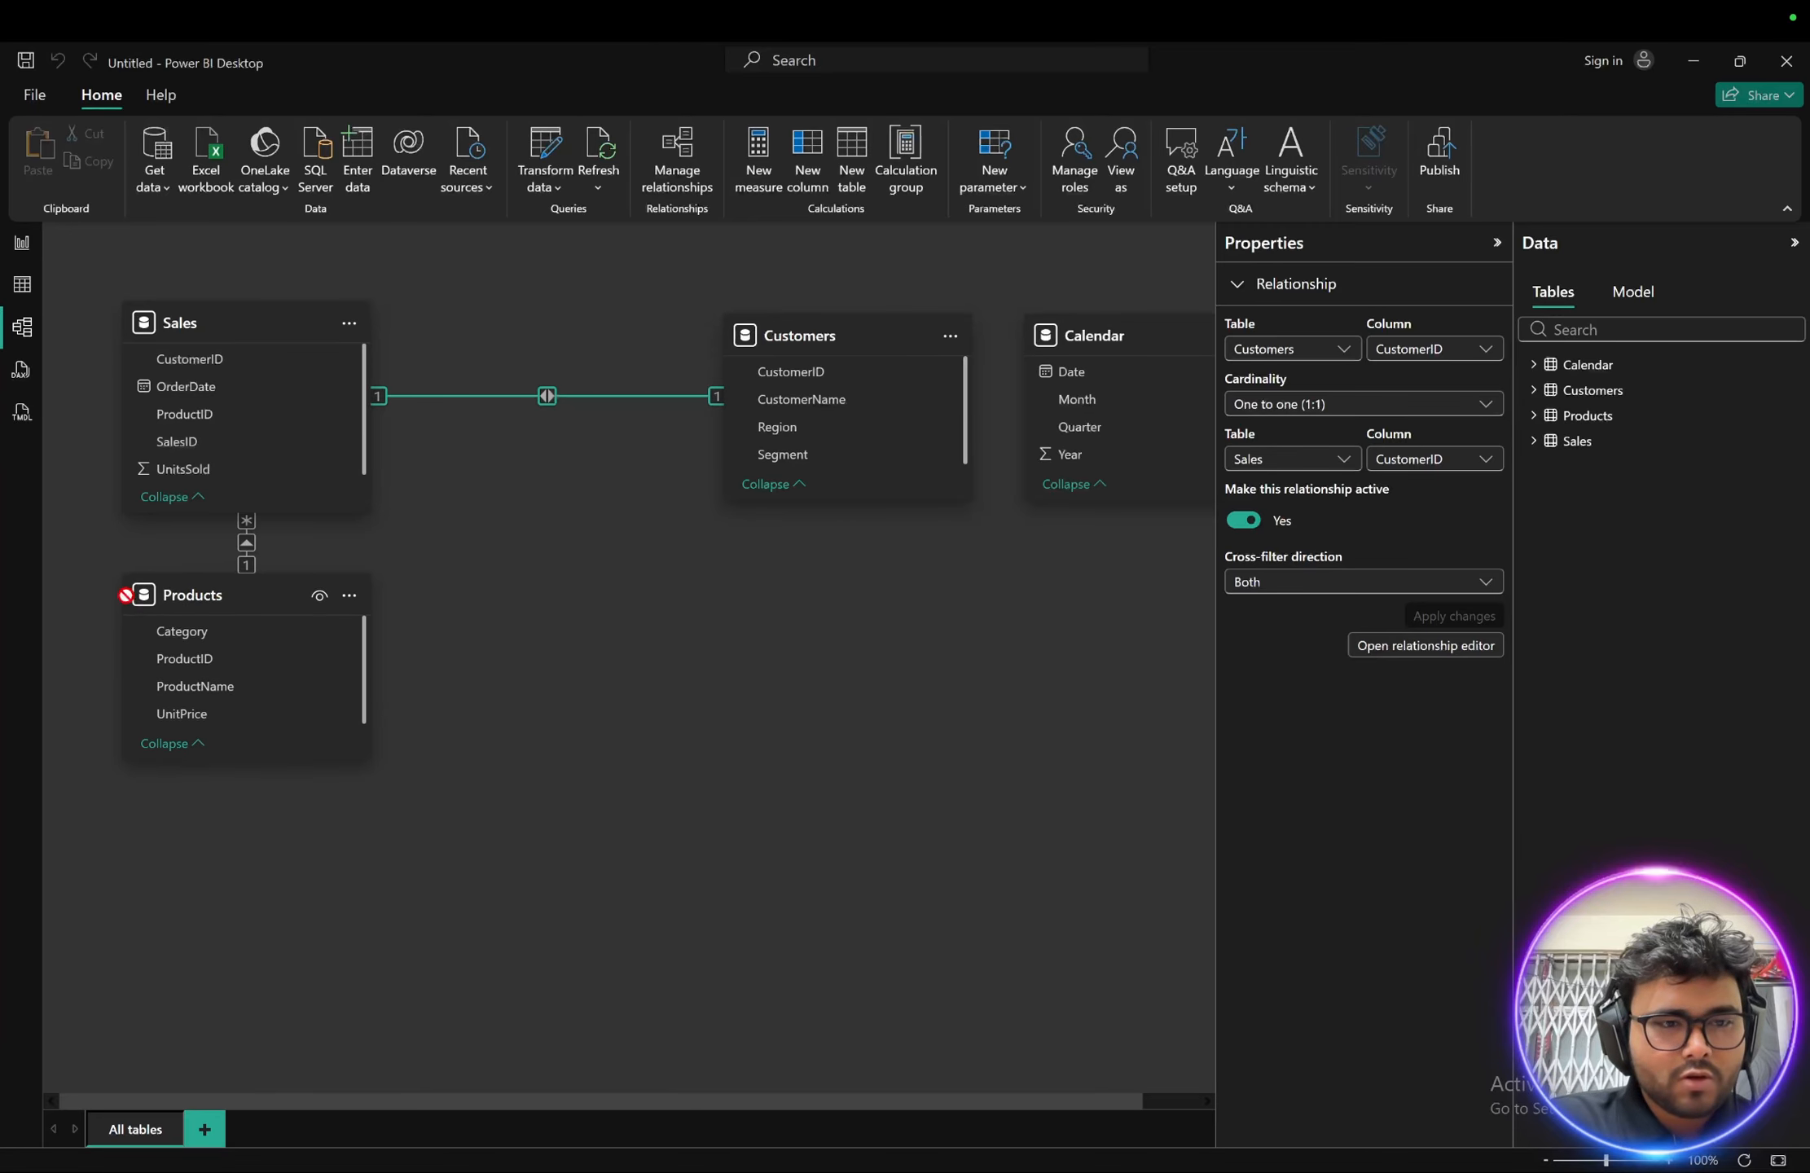
{"action": "left_click_drag", "start_coordinate": [206, 325], "coordinate": [615, 565]}
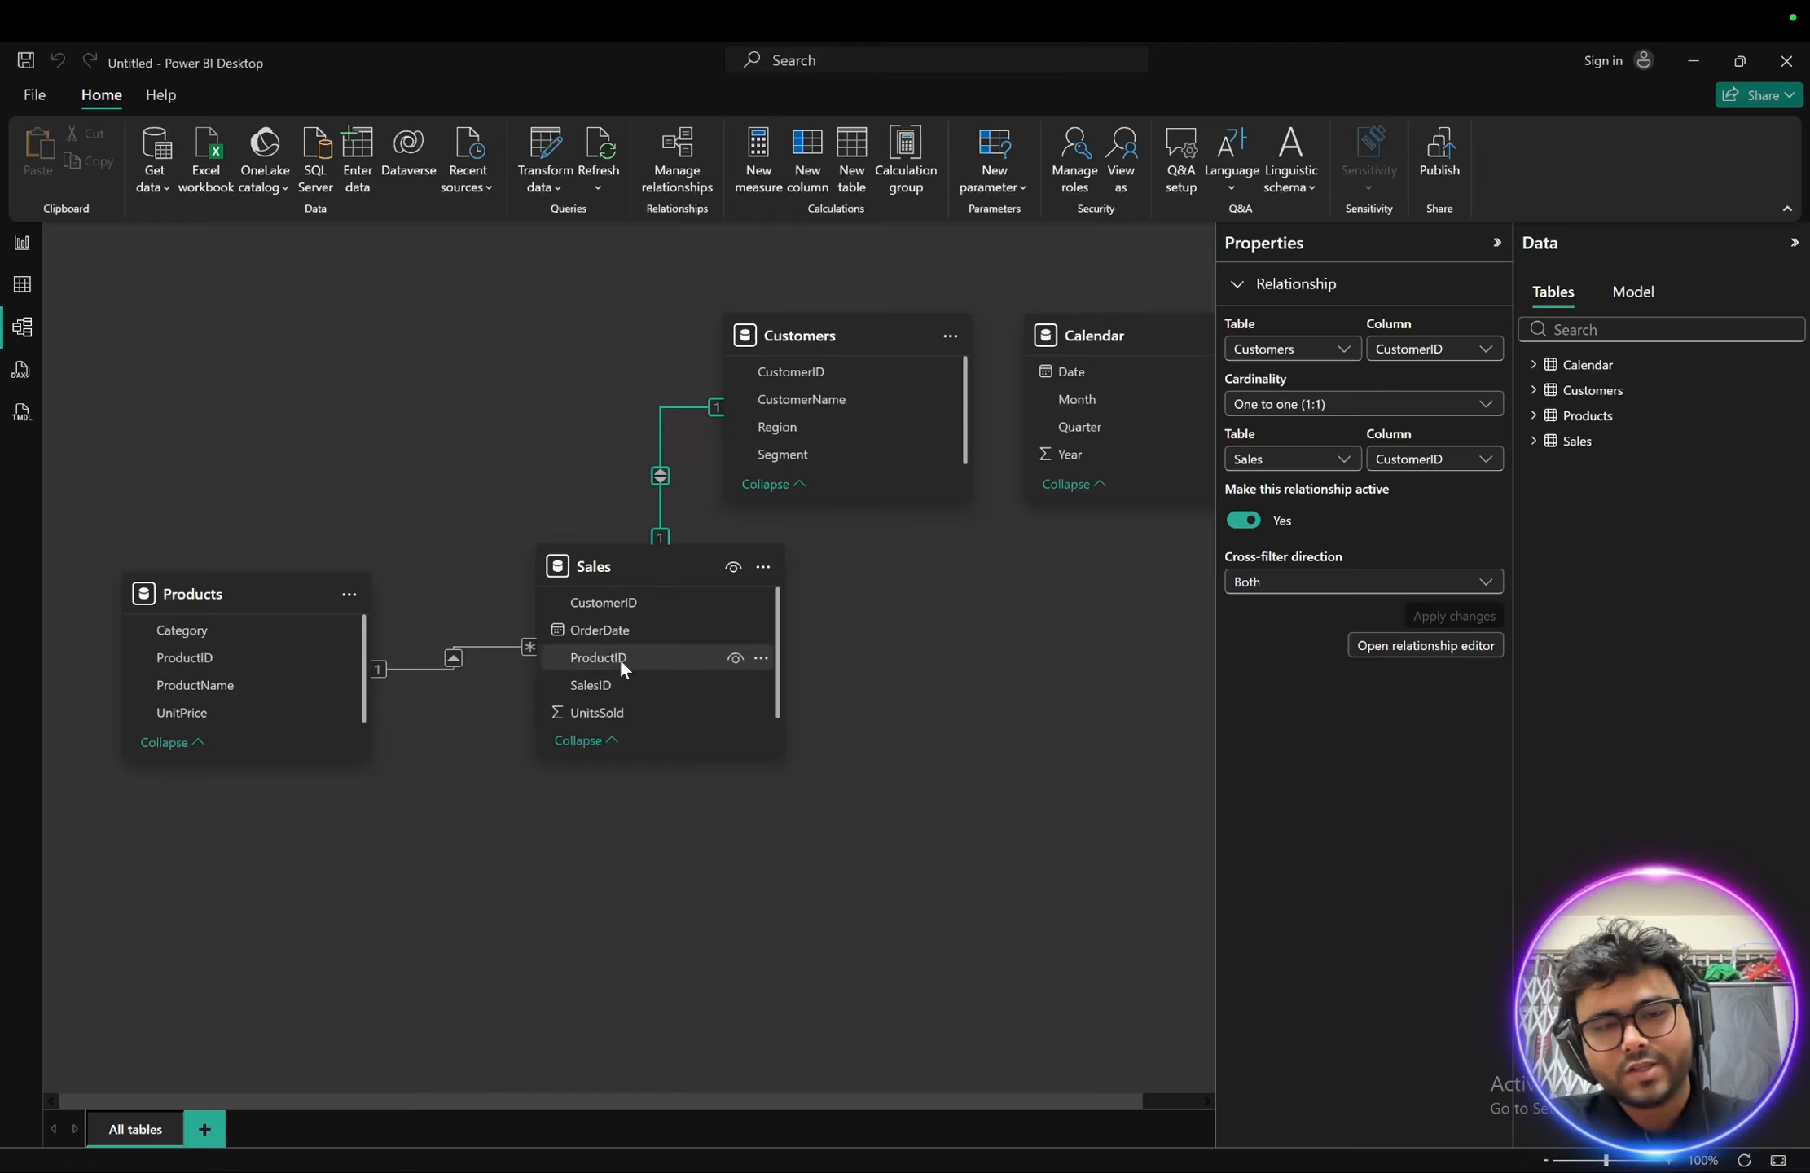
- Move Calendar near Sales and relate its Date to Sales OrderDate as an active one-to-one relationship with cross-filtering in both directions
{"action": "left_click_drag", "start_coordinate": [1112, 342], "coordinate": [946, 737]}
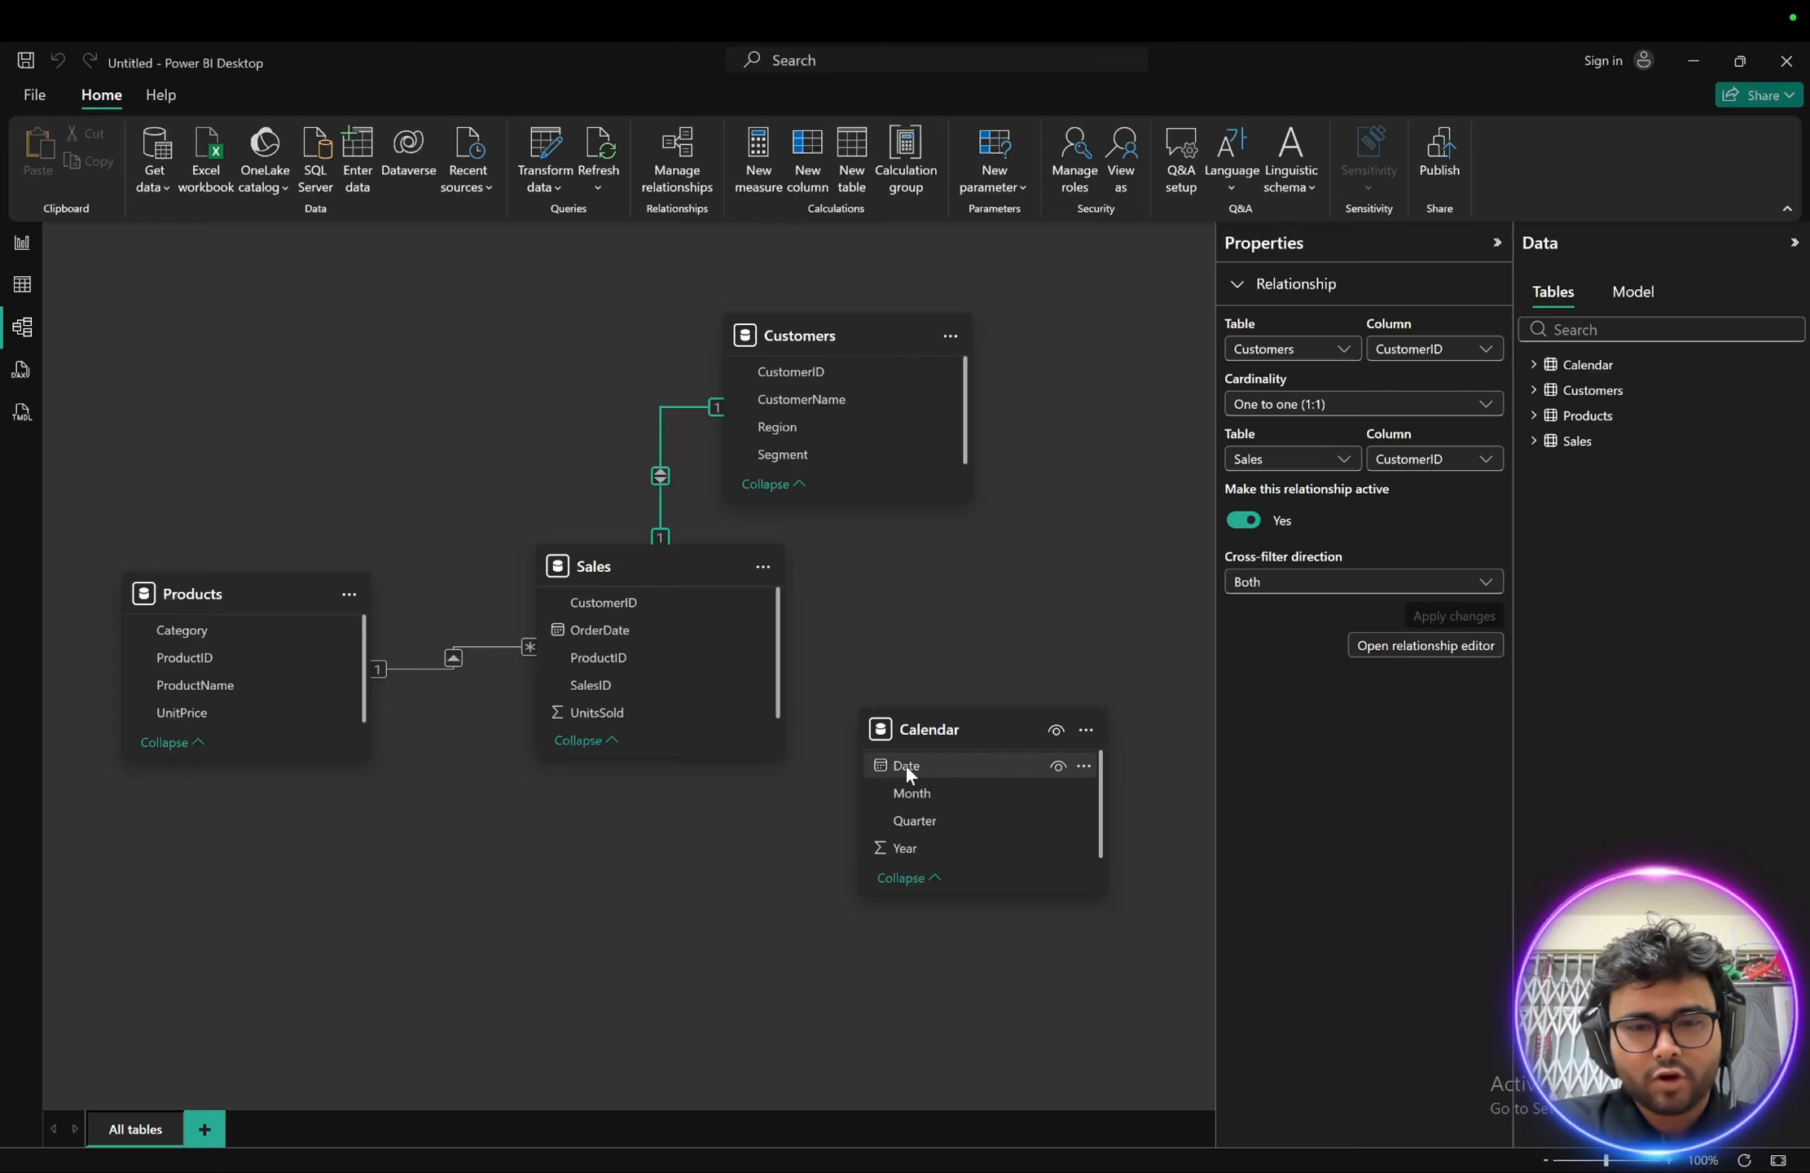
{"action": "left_click_drag", "start_coordinate": [912, 764], "coordinate": [629, 628]}
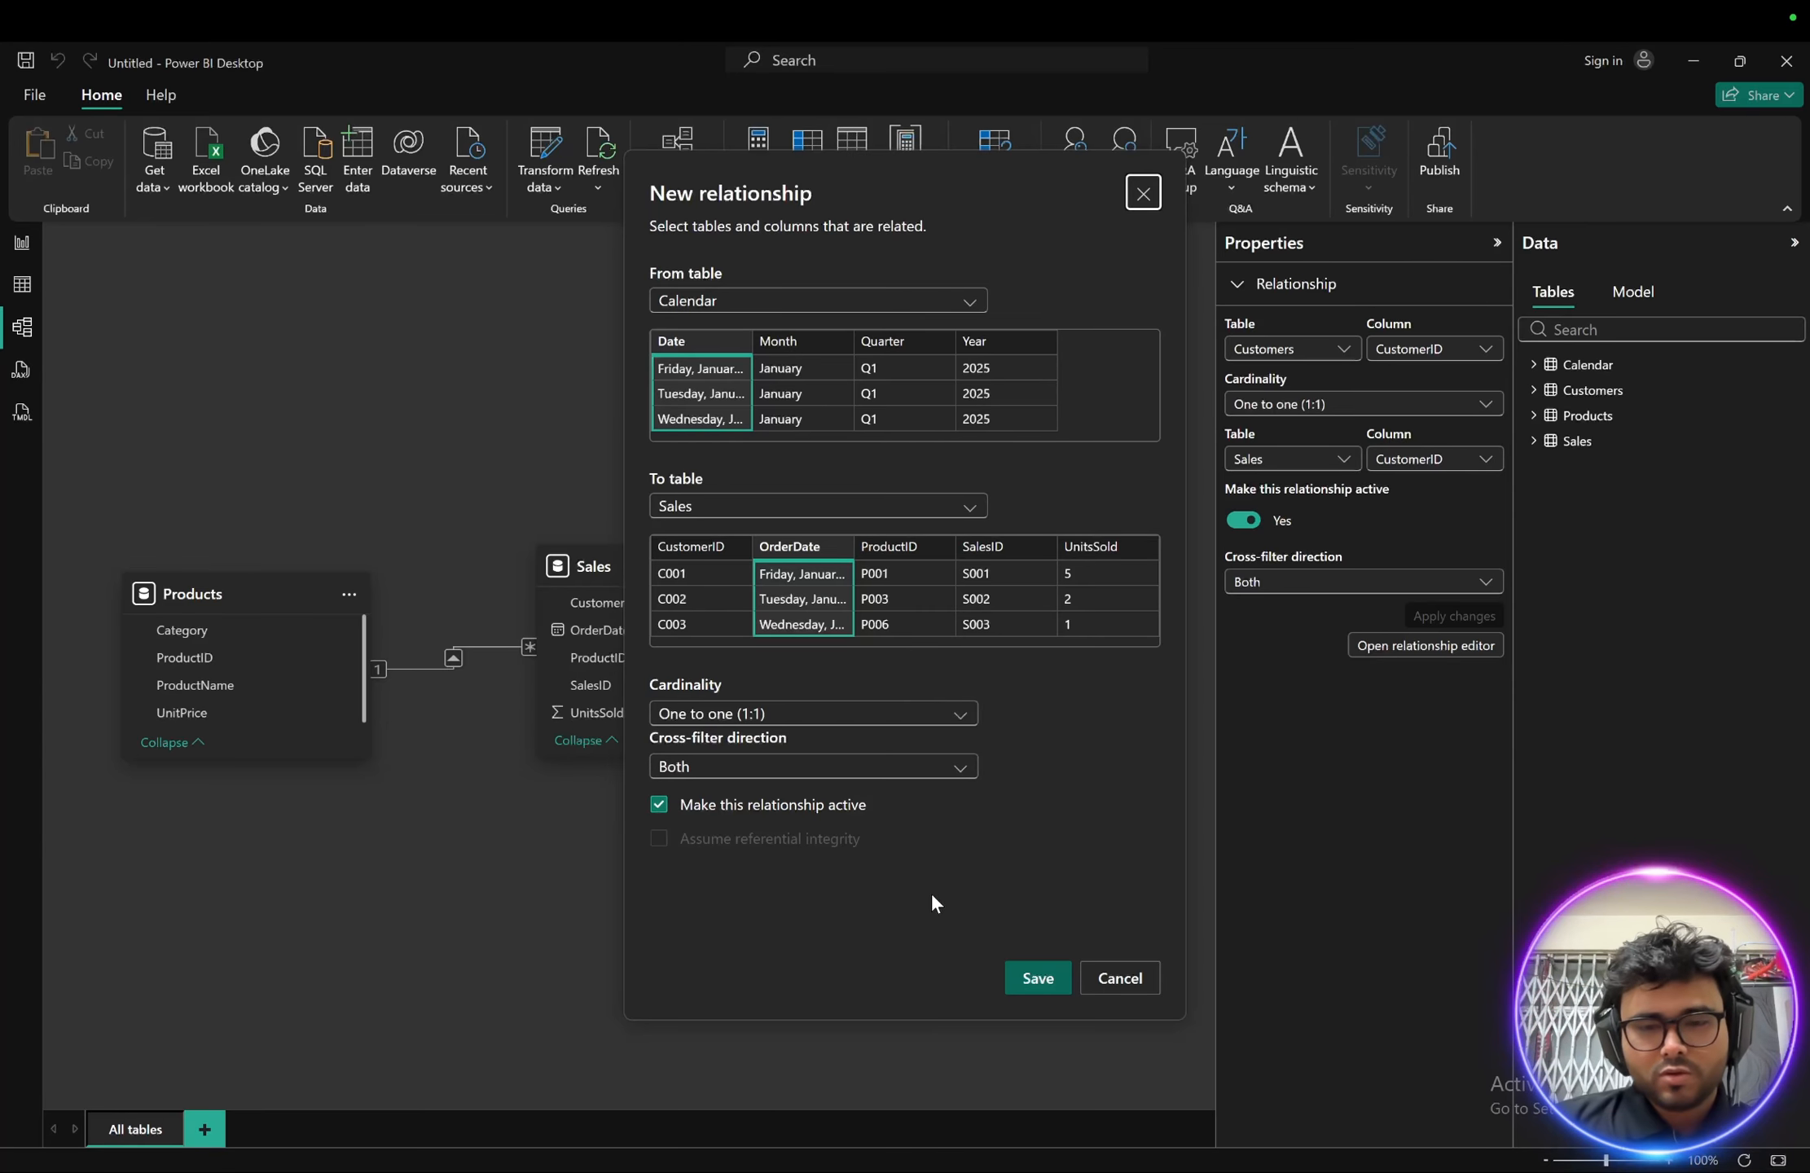
{"action": "left_click", "coordinate": [1041, 979]}
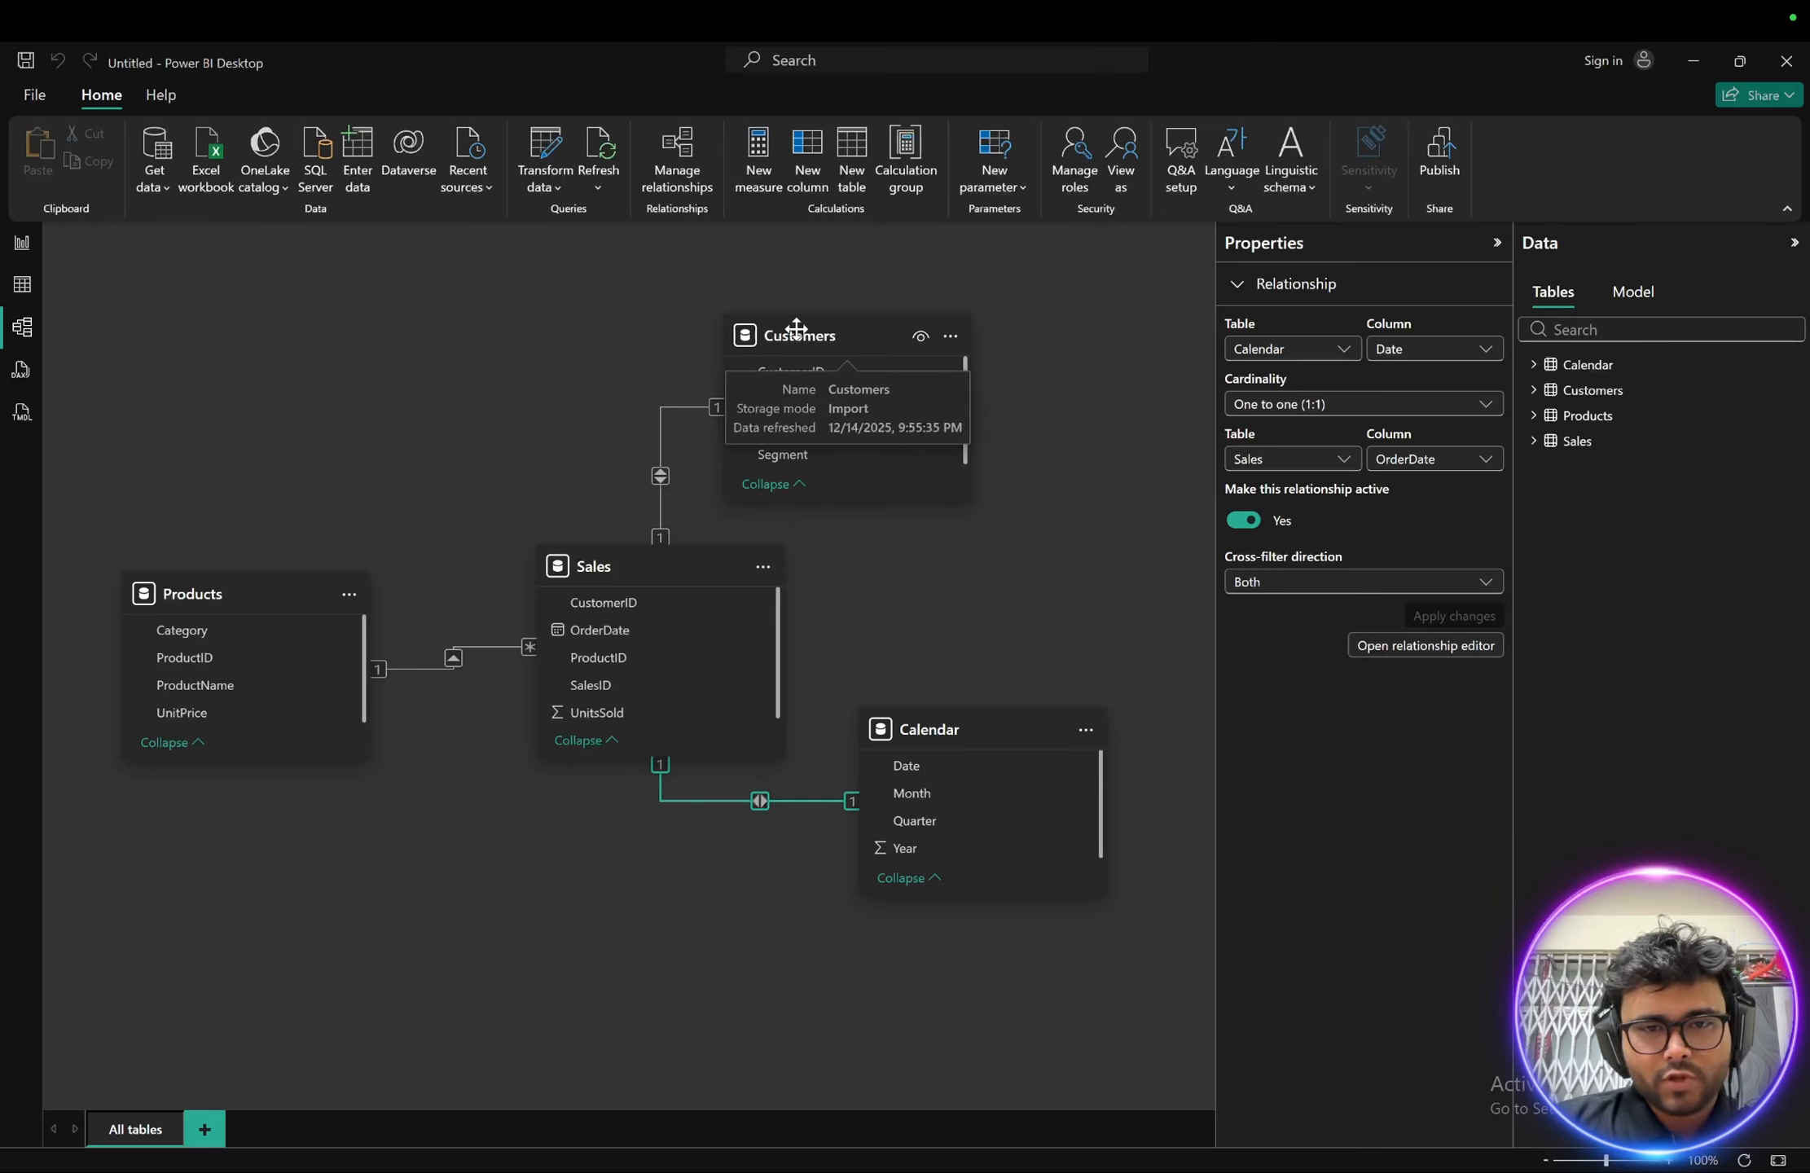
- Spread the Customers, Products and Calendar tables around Sales, with Customers and Products above it and Calendar beneath it
{"action": "left_click_drag", "start_coordinate": [796, 327], "coordinate": [1001, 319]}
{"action": "left_click_drag", "start_coordinate": [223, 589], "coordinate": [222, 470]}
{"action": "left_click_drag", "start_coordinate": [927, 739], "coordinate": [600, 925]}
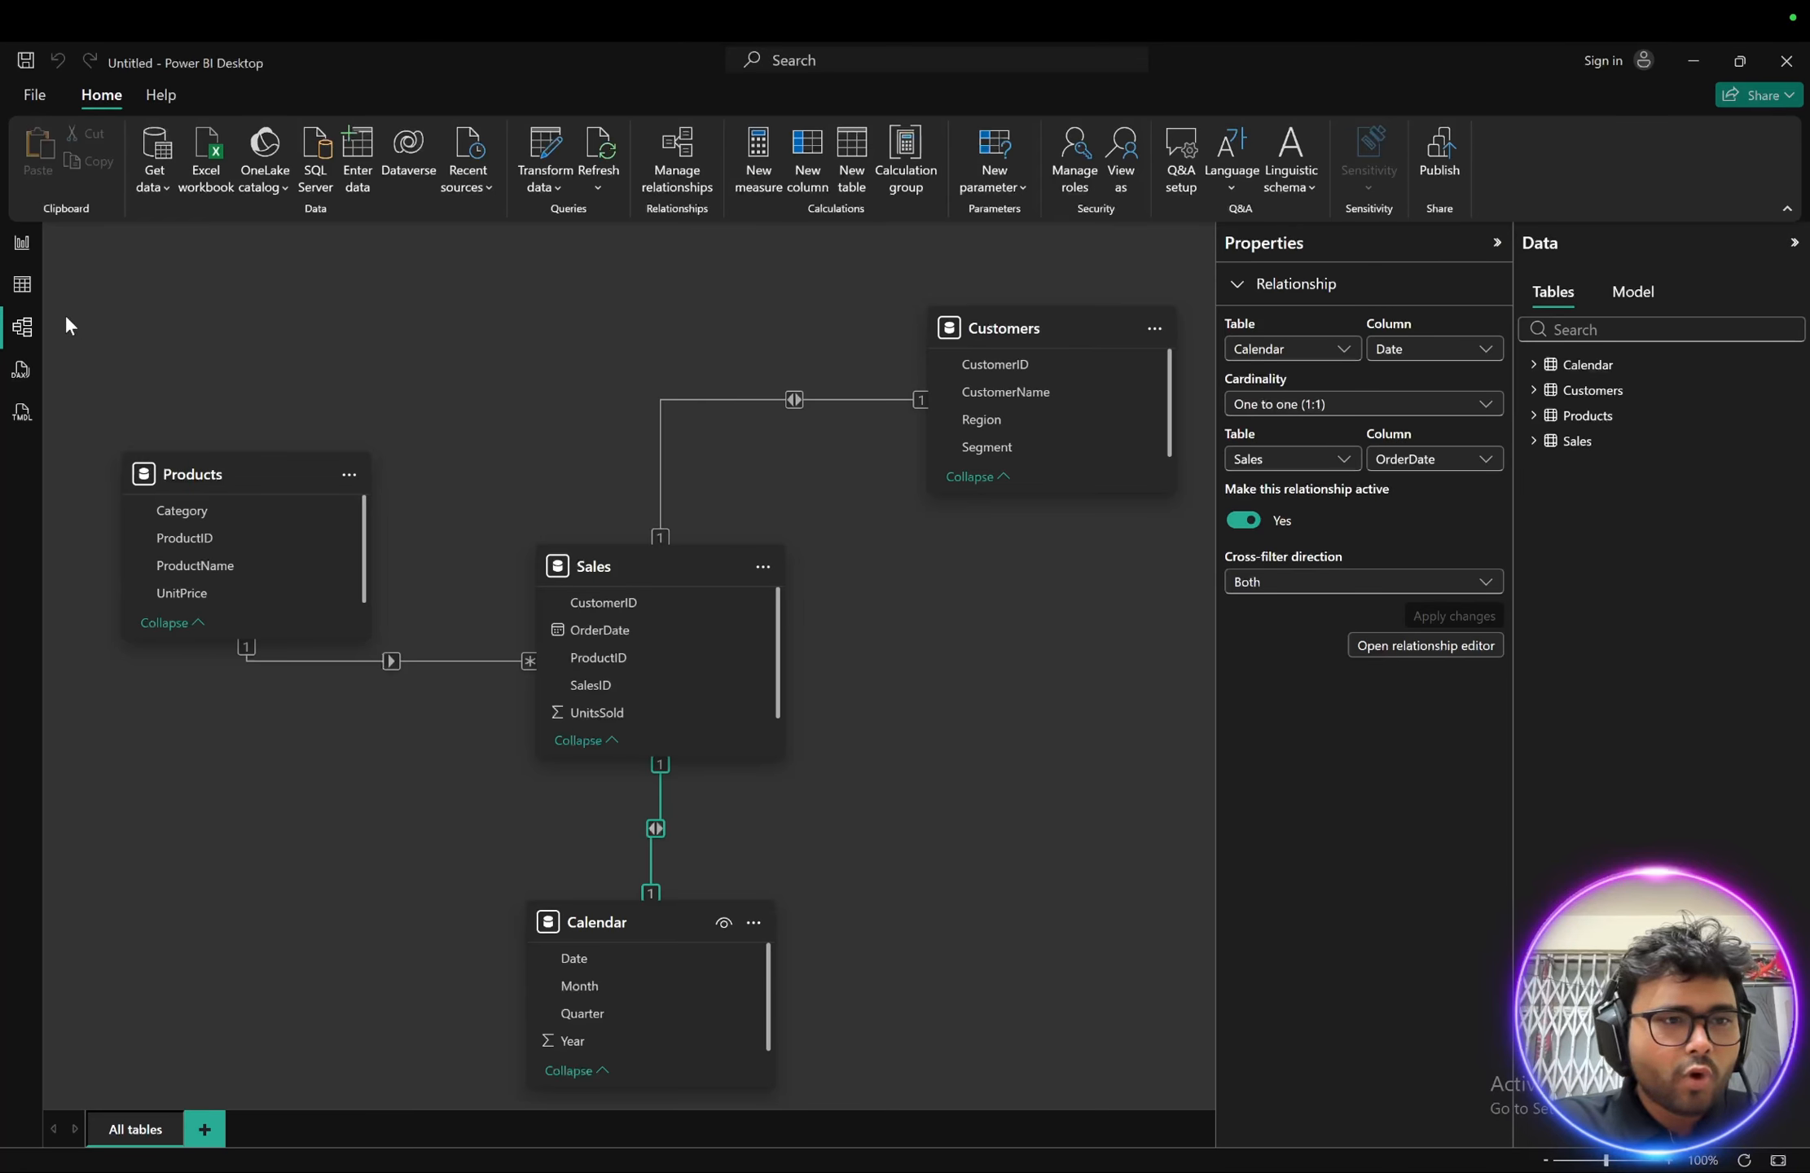
- Inspect the cardinality and cross-filter direction of the relationships linking Sales to Calendar, Products and Customers
{"action": "left_click", "coordinate": [655, 828]}
{"action": "double_click", "coordinate": [655, 829]}
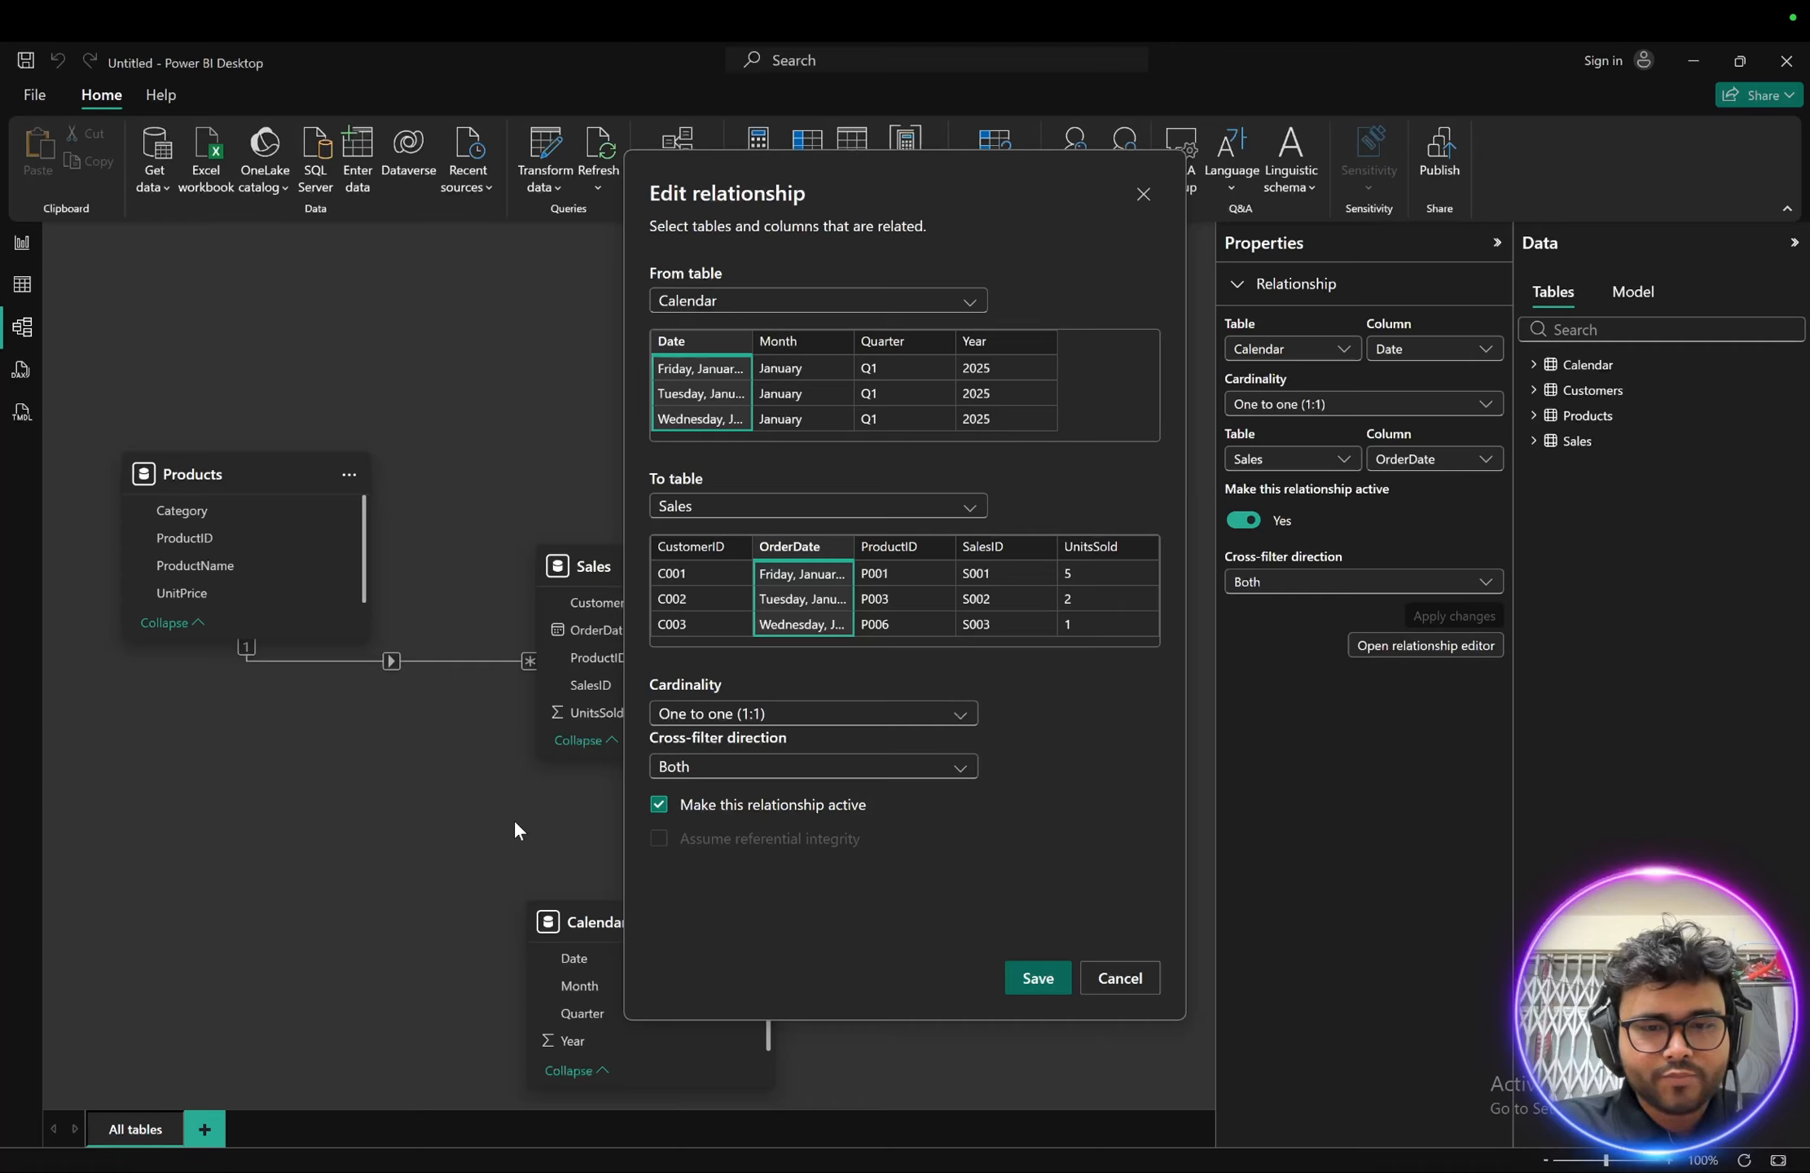
{"action": "left_click", "coordinate": [1143, 985]}
{"action": "left_click", "coordinate": [391, 661]}
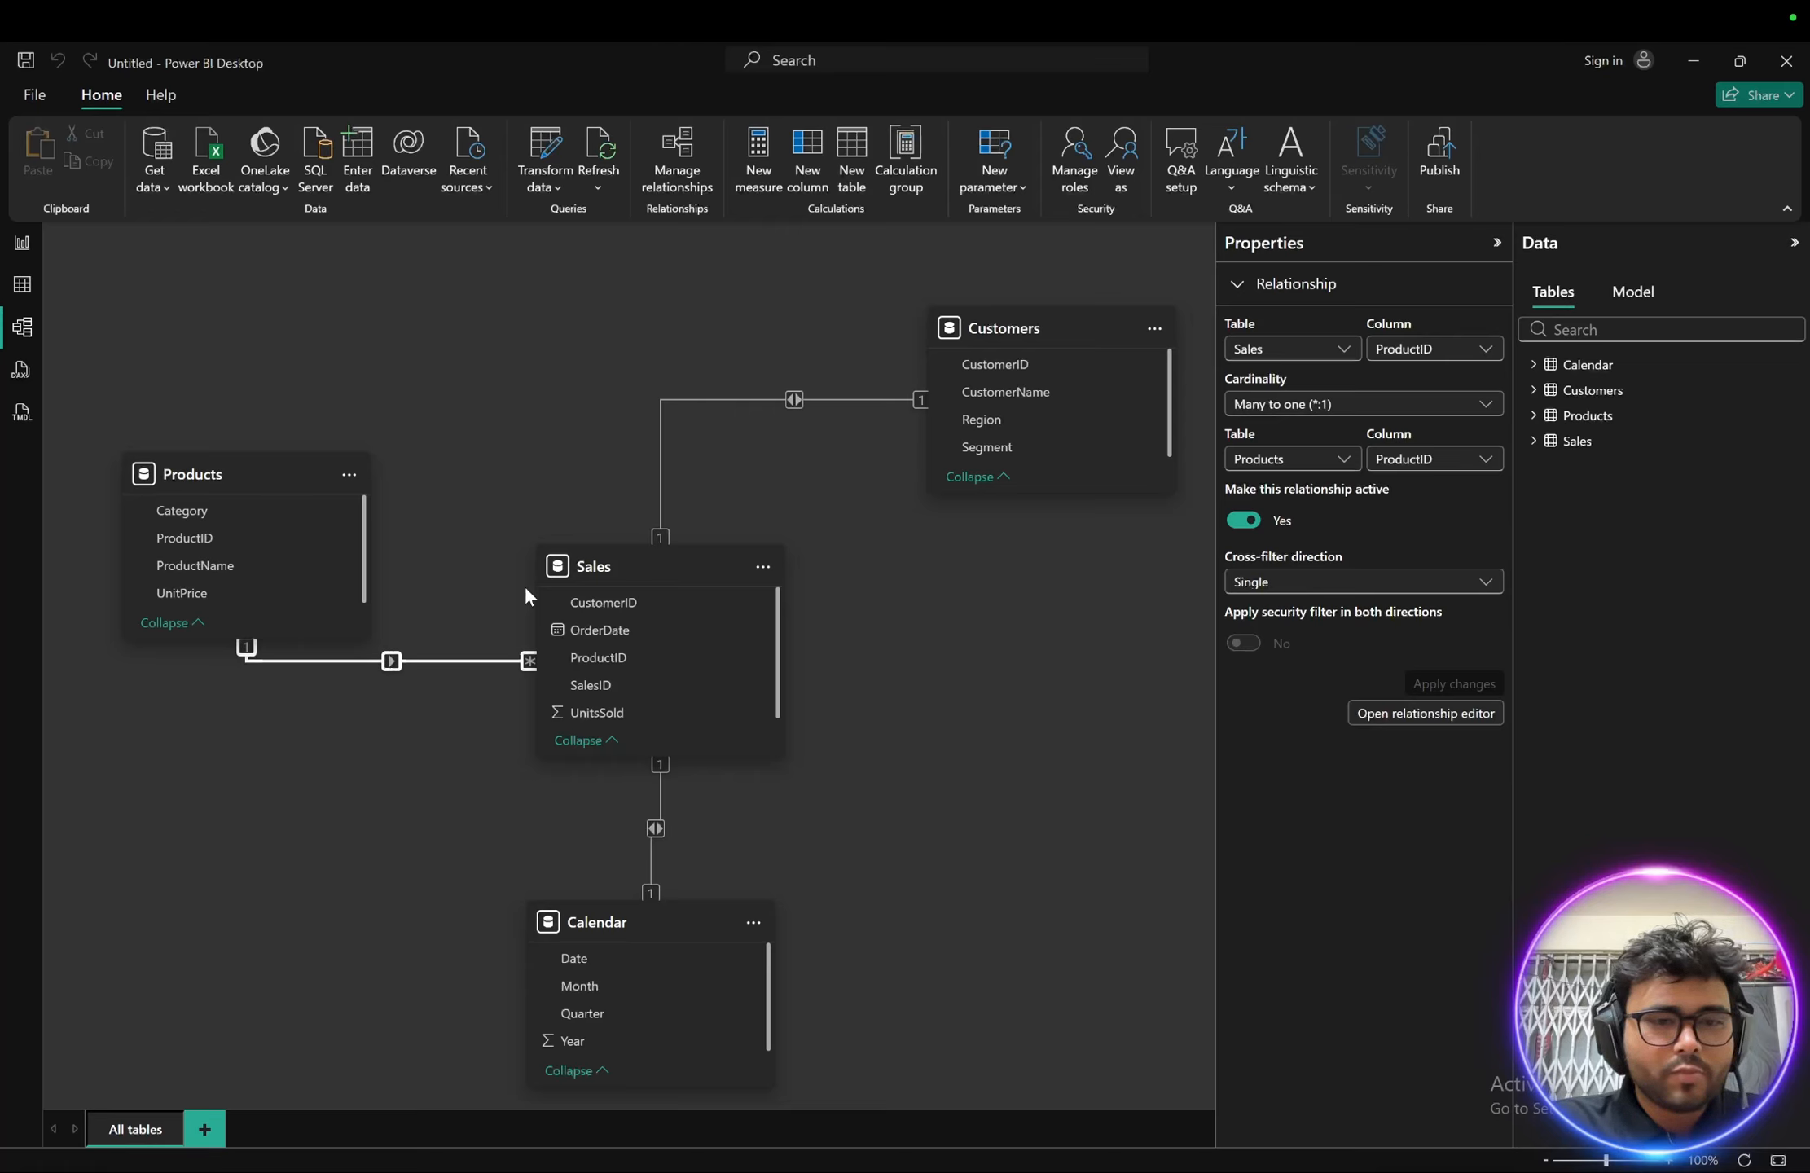
{"action": "left_click", "coordinate": [792, 400]}
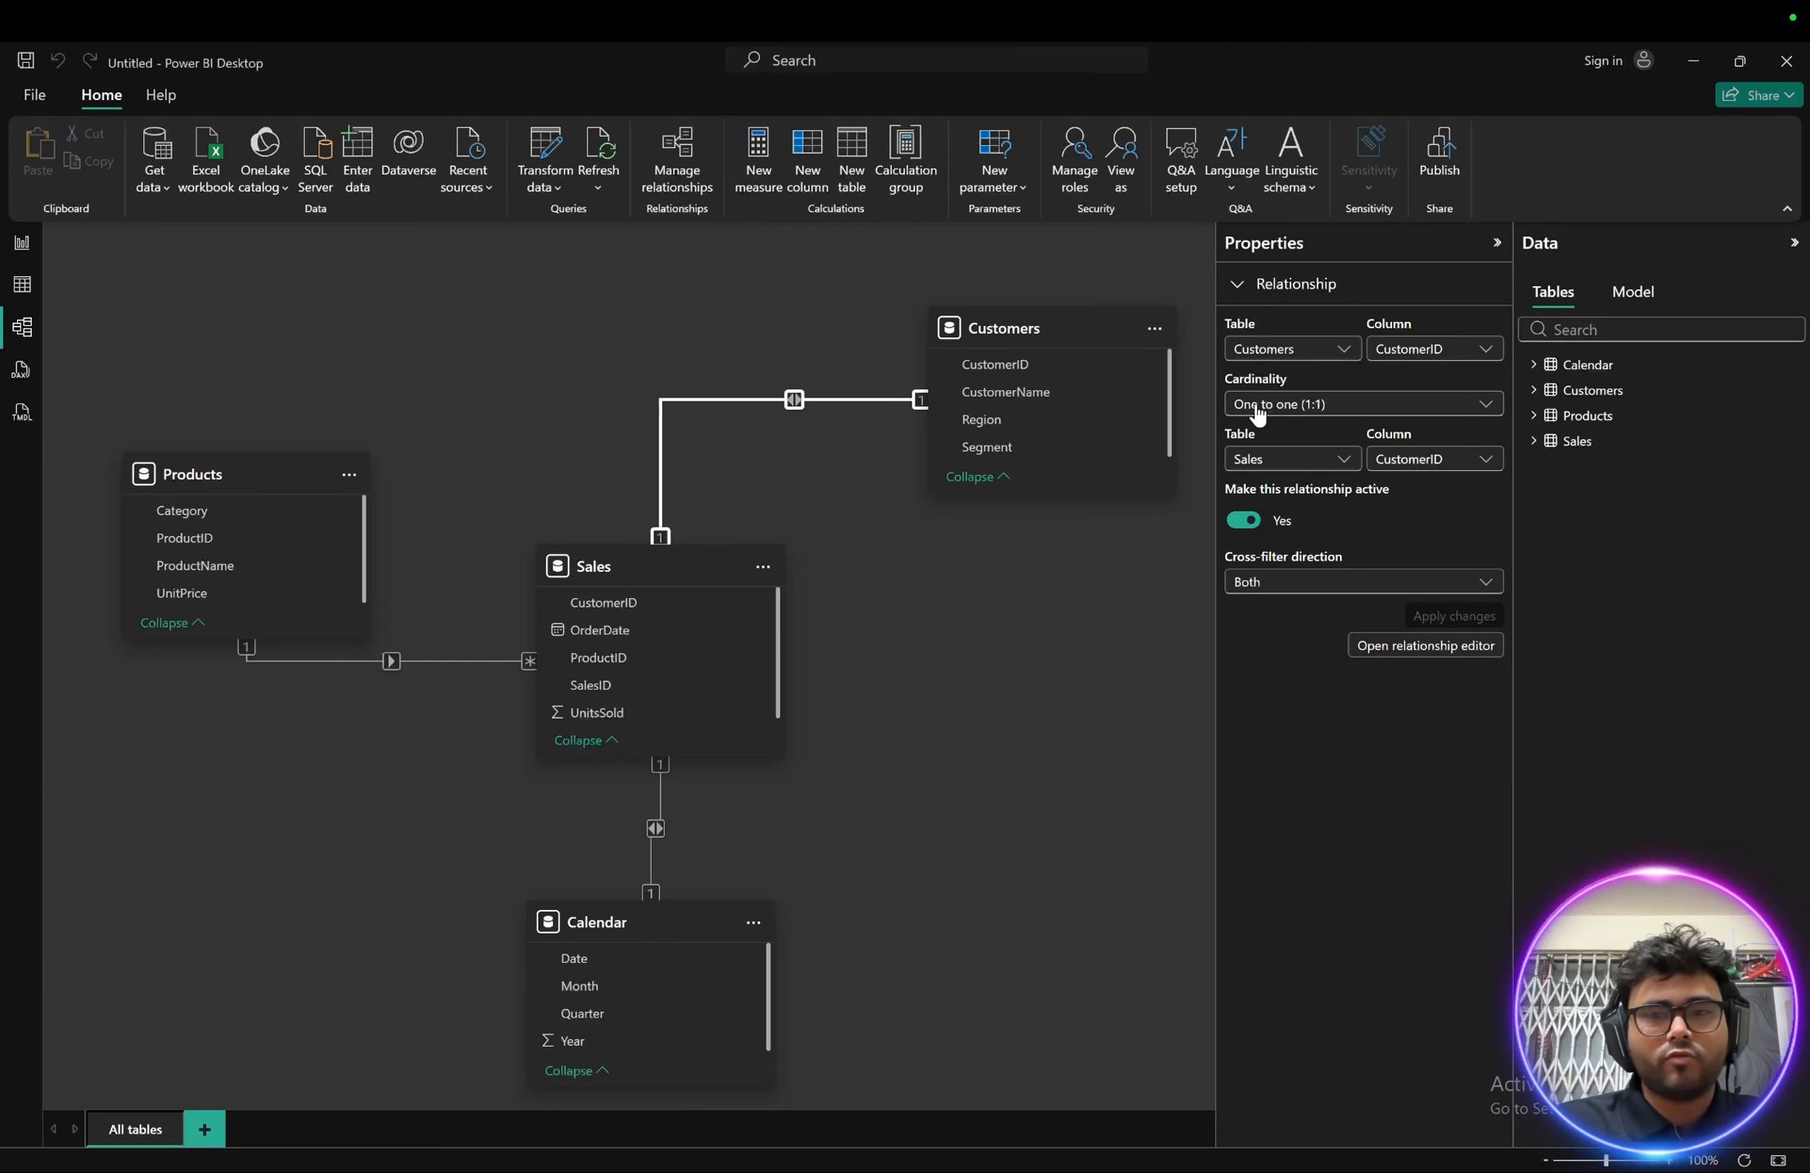
- Switch to Google Docs in the browser, glance over the Data Modelling document and open the PowerBI Star Schema Vs Snowflake Schema document
{"action": "key", "text": "ctrl+Up"}
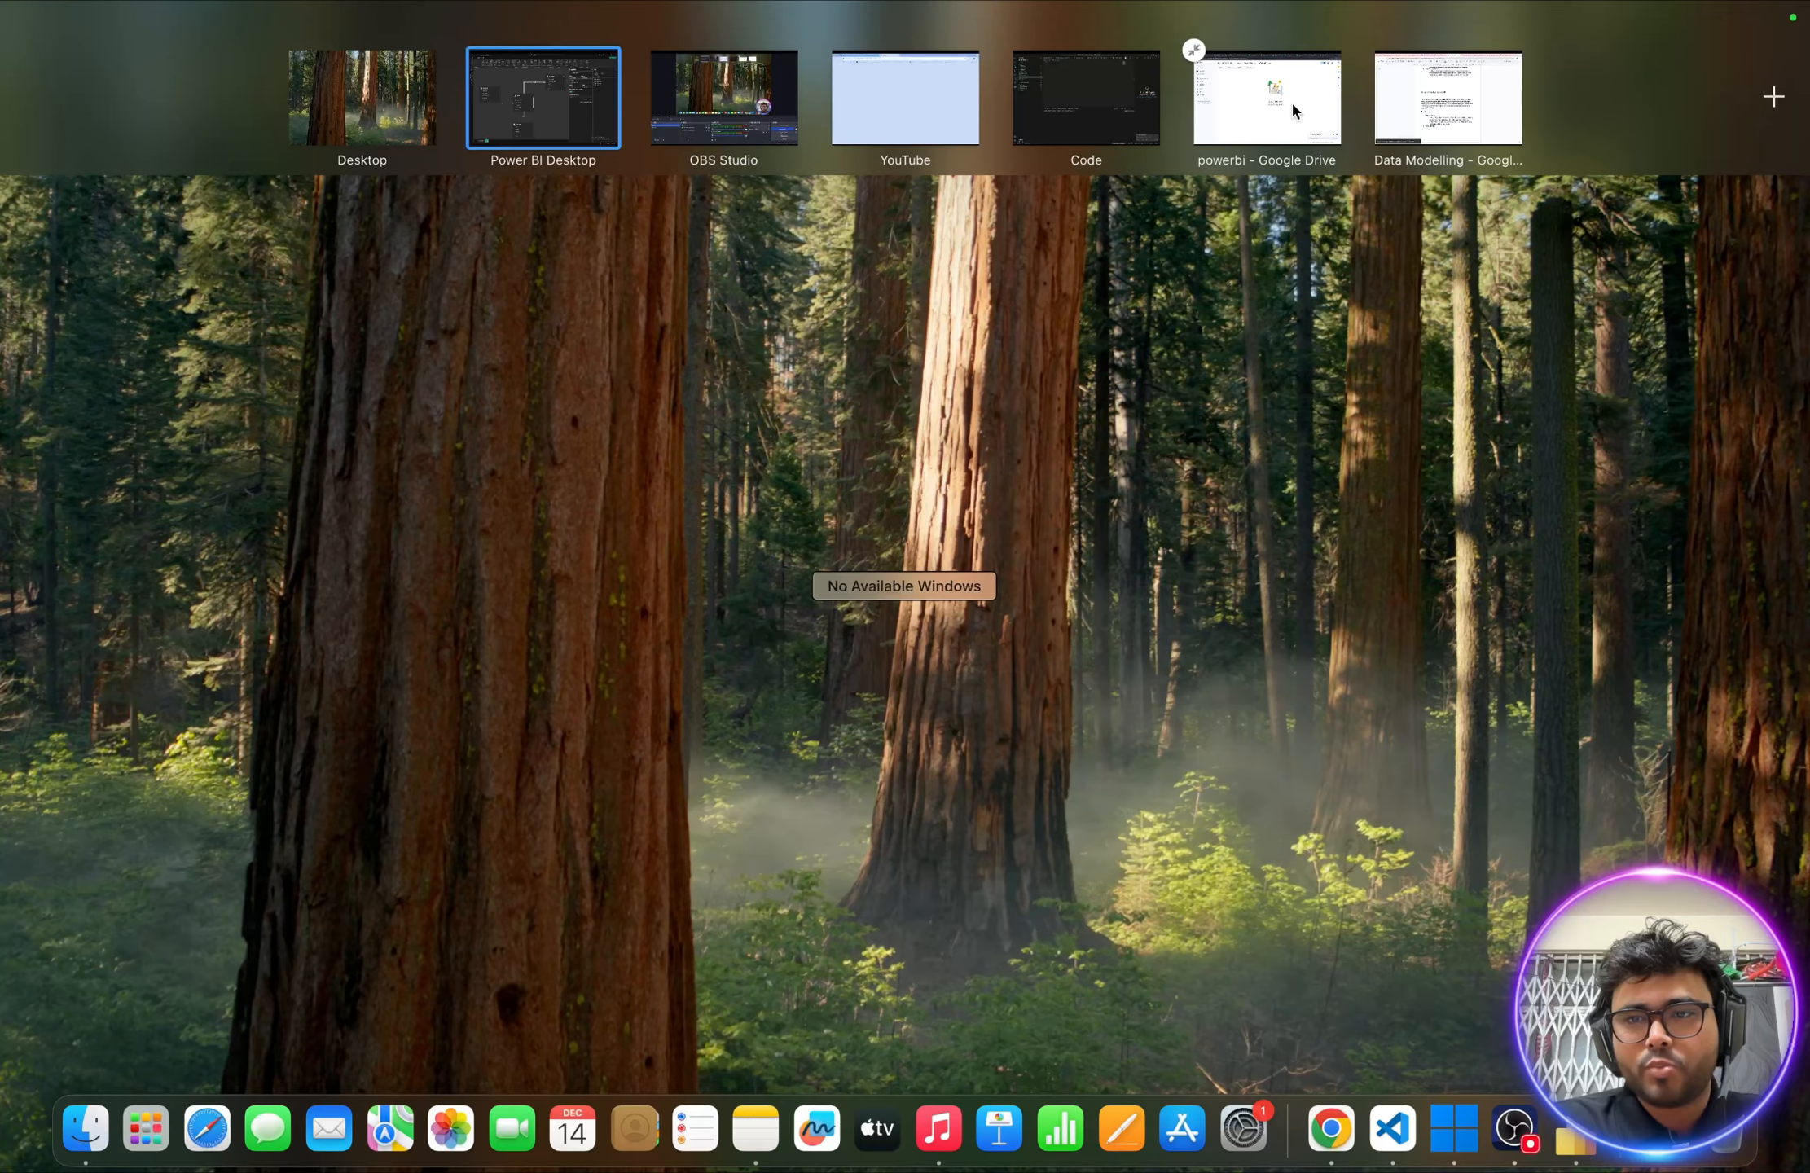
{"action": "left_click", "coordinate": [1413, 99]}
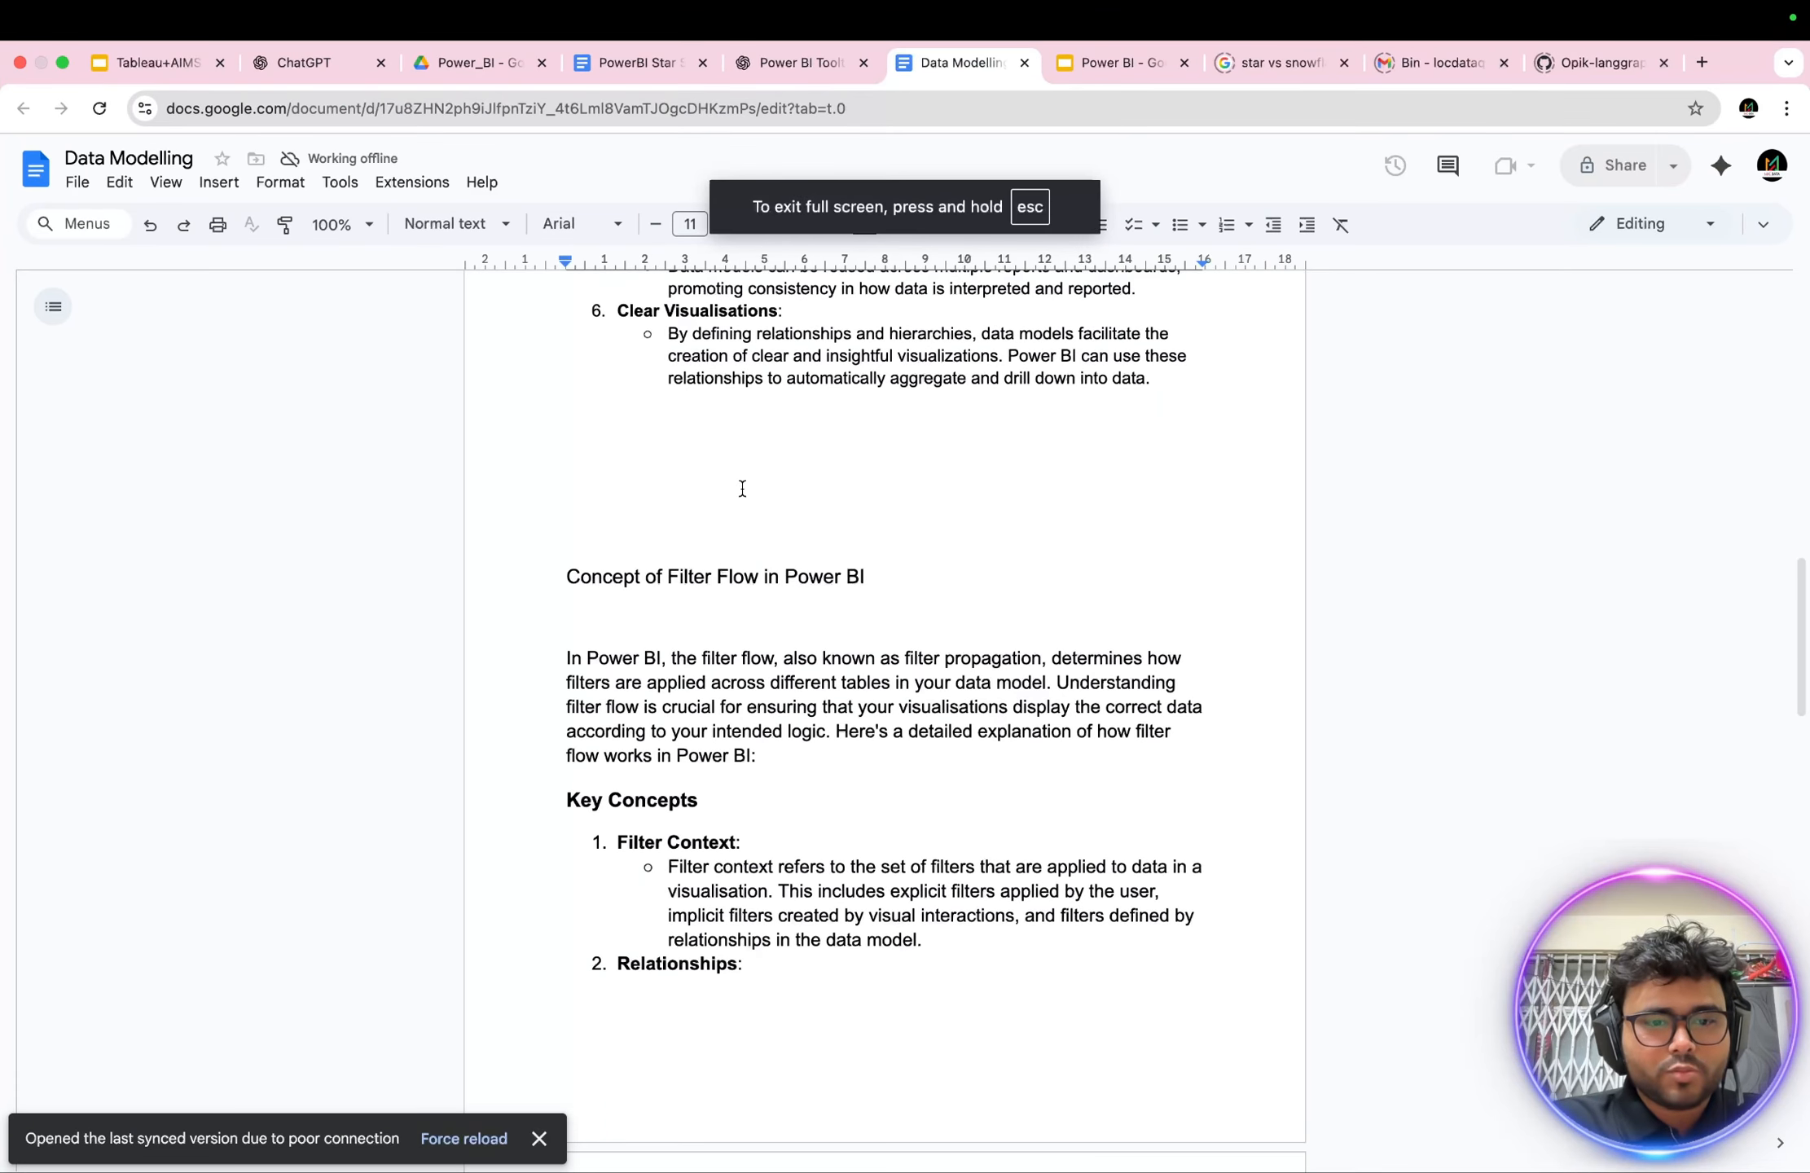
{"action": "scroll", "coordinate": [742, 489], "scroll_direction": "down", "scroll_amount": 1}
{"action": "scroll", "coordinate": [742, 489], "scroll_direction": "up", "scroll_amount": 1}
{"action": "left_click", "coordinate": [631, 75]}
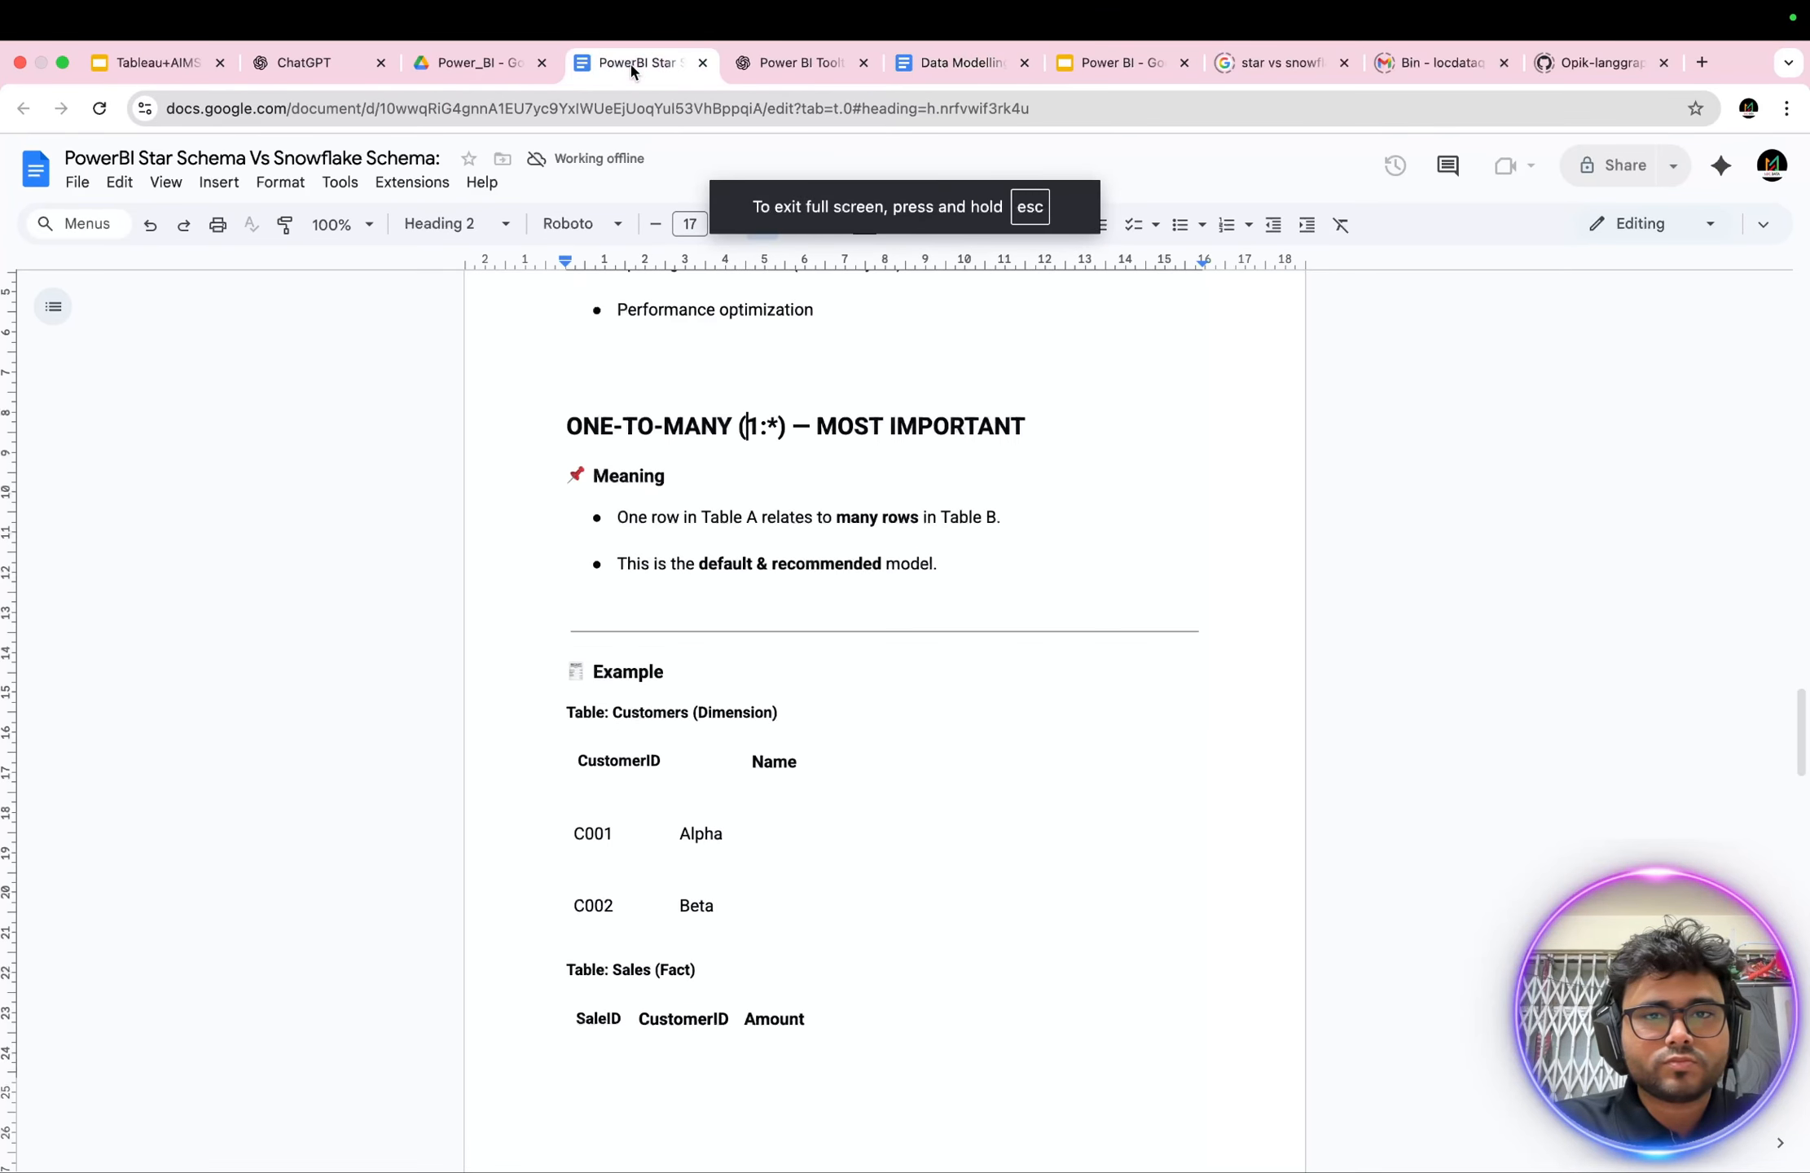
- Find the passage on a relationship's two sides in the star schema document and highlight the cardinality point while reading it
{"action": "scroll", "coordinate": [724, 466], "scroll_direction": "up", "scroll_amount": 10}
{"action": "scroll", "coordinate": [724, 466], "scroll_direction": "up", "scroll_amount": 10}
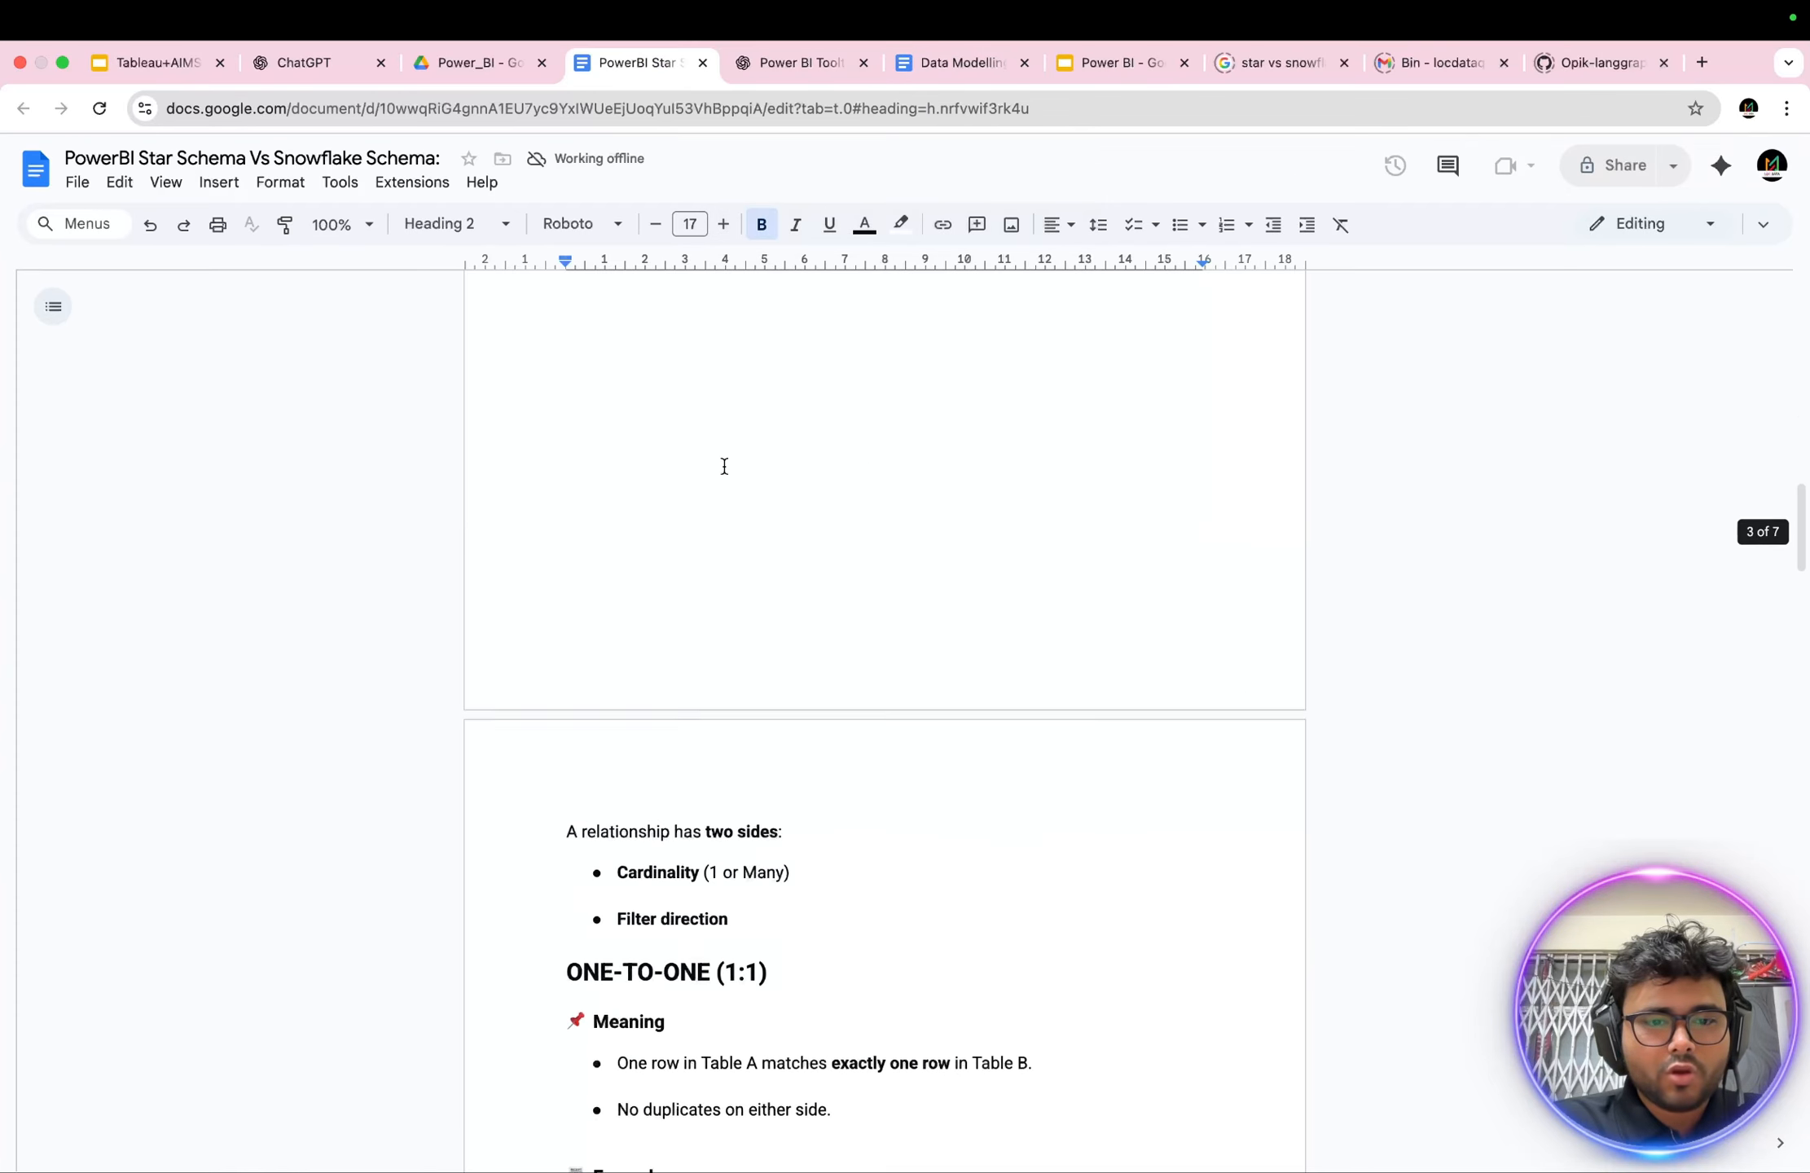
{"action": "scroll", "coordinate": [724, 466], "scroll_direction": "down", "scroll_amount": 8}
{"action": "scroll", "coordinate": [724, 465], "scroll_direction": "down", "scroll_amount": 6}
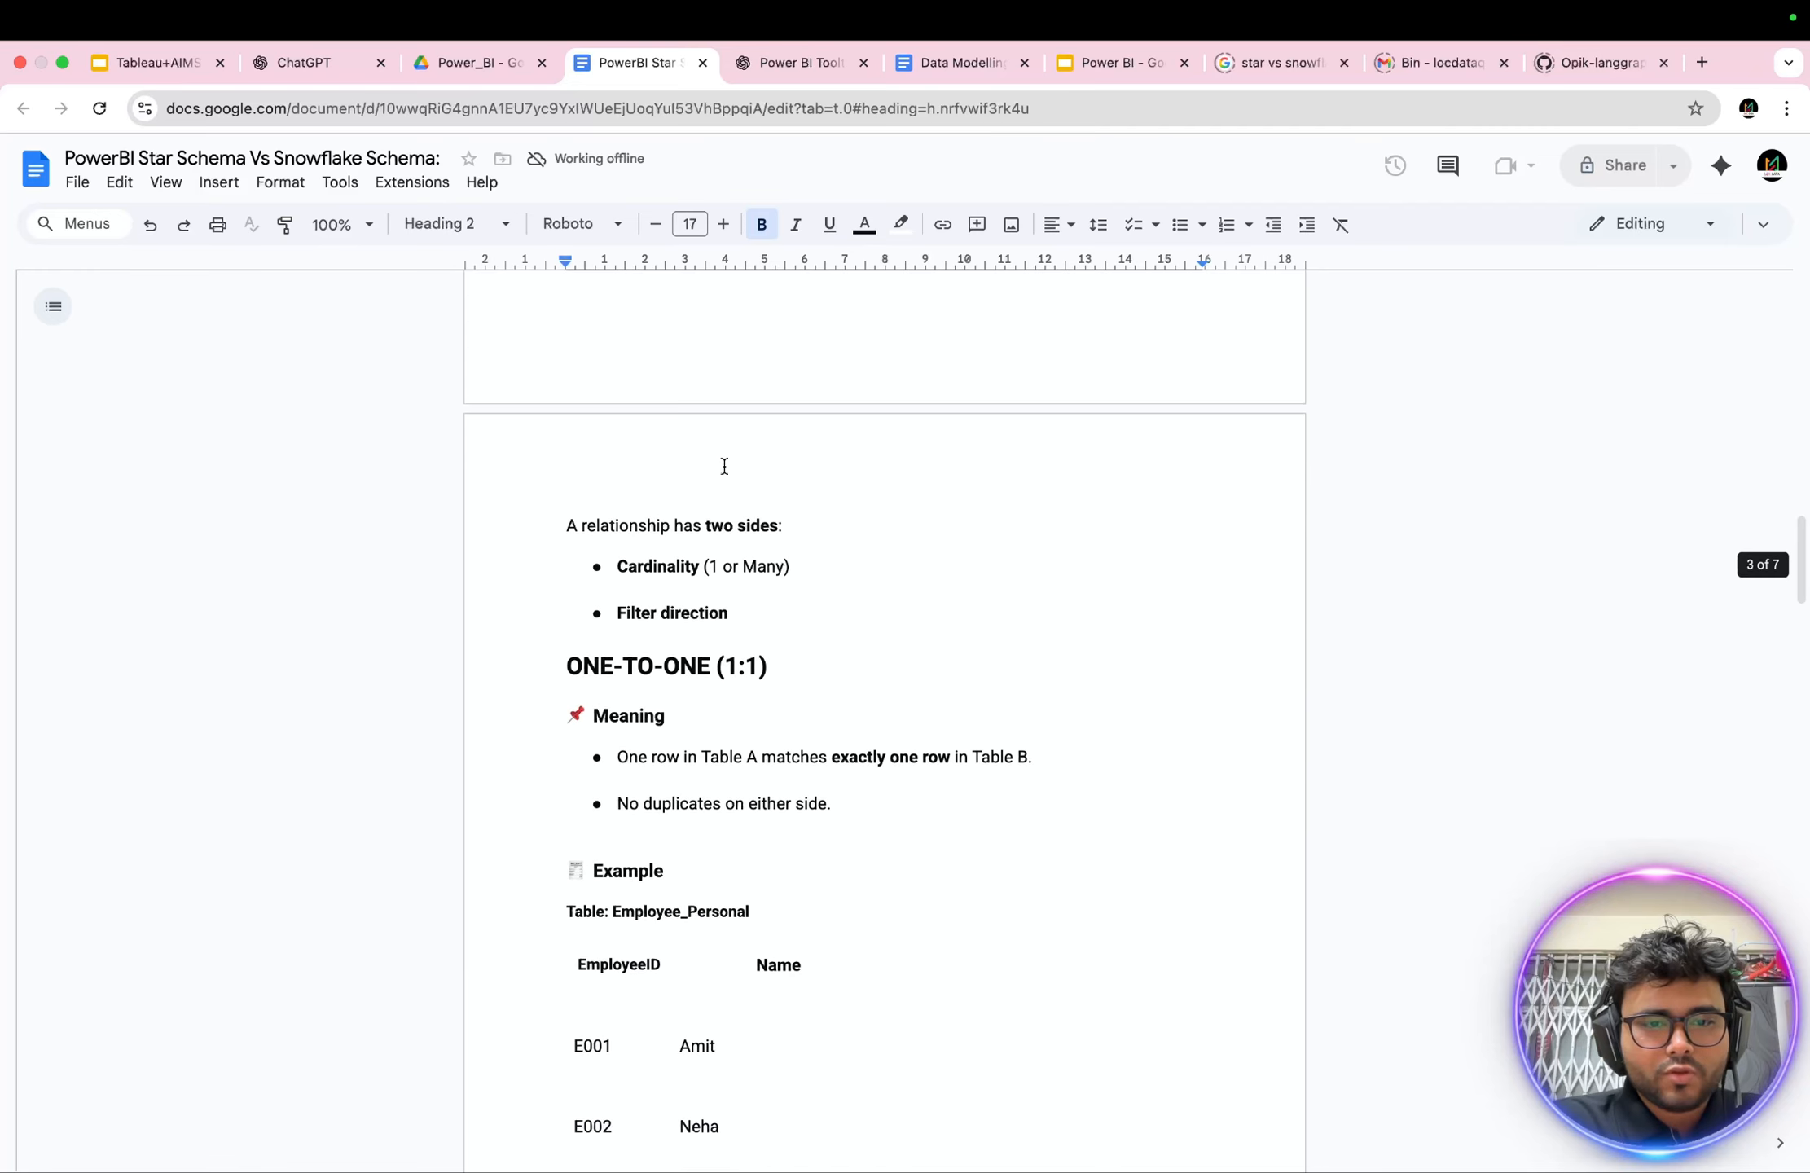
{"action": "left_click_drag", "start_coordinate": [587, 417], "coordinate": [763, 461]}
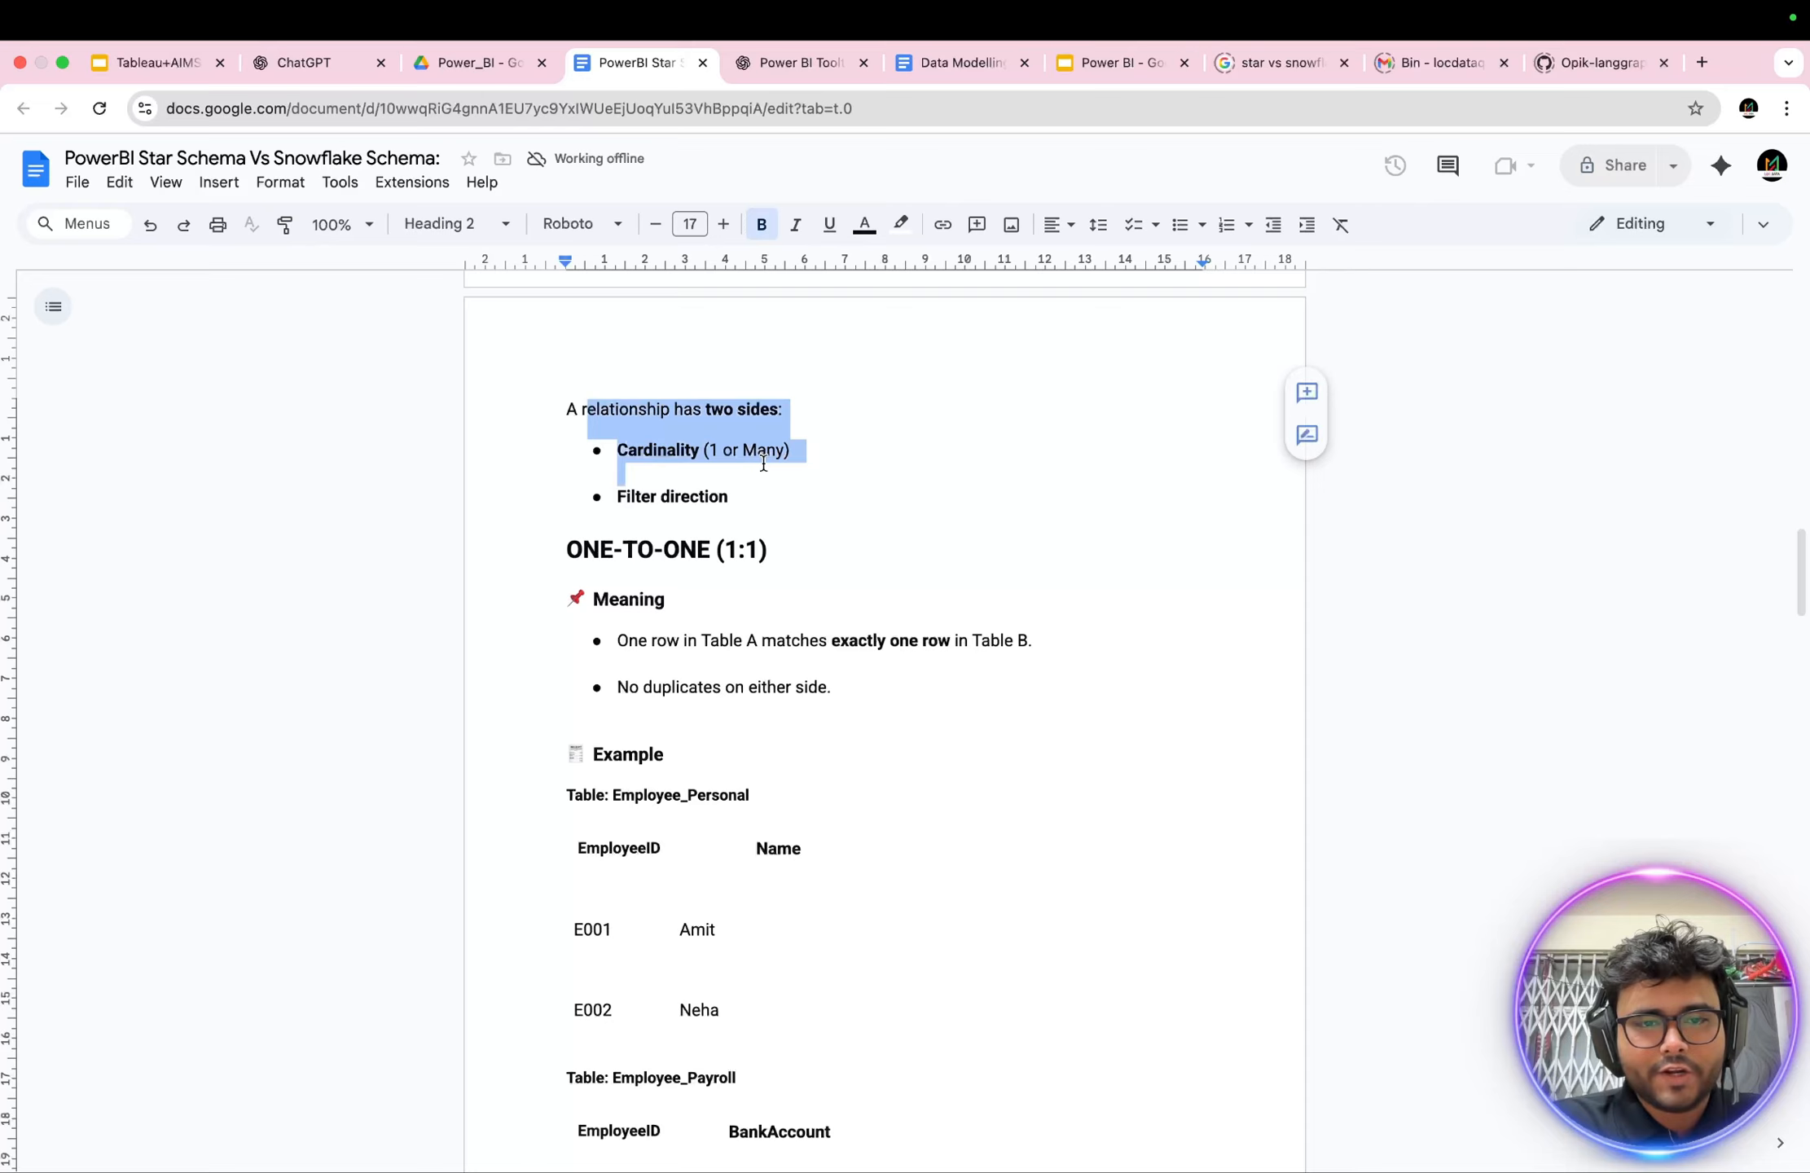
{"action": "left_click", "coordinate": [747, 489]}
{"action": "scroll", "coordinate": [748, 493], "scroll_direction": "down", "scroll_amount": 1}
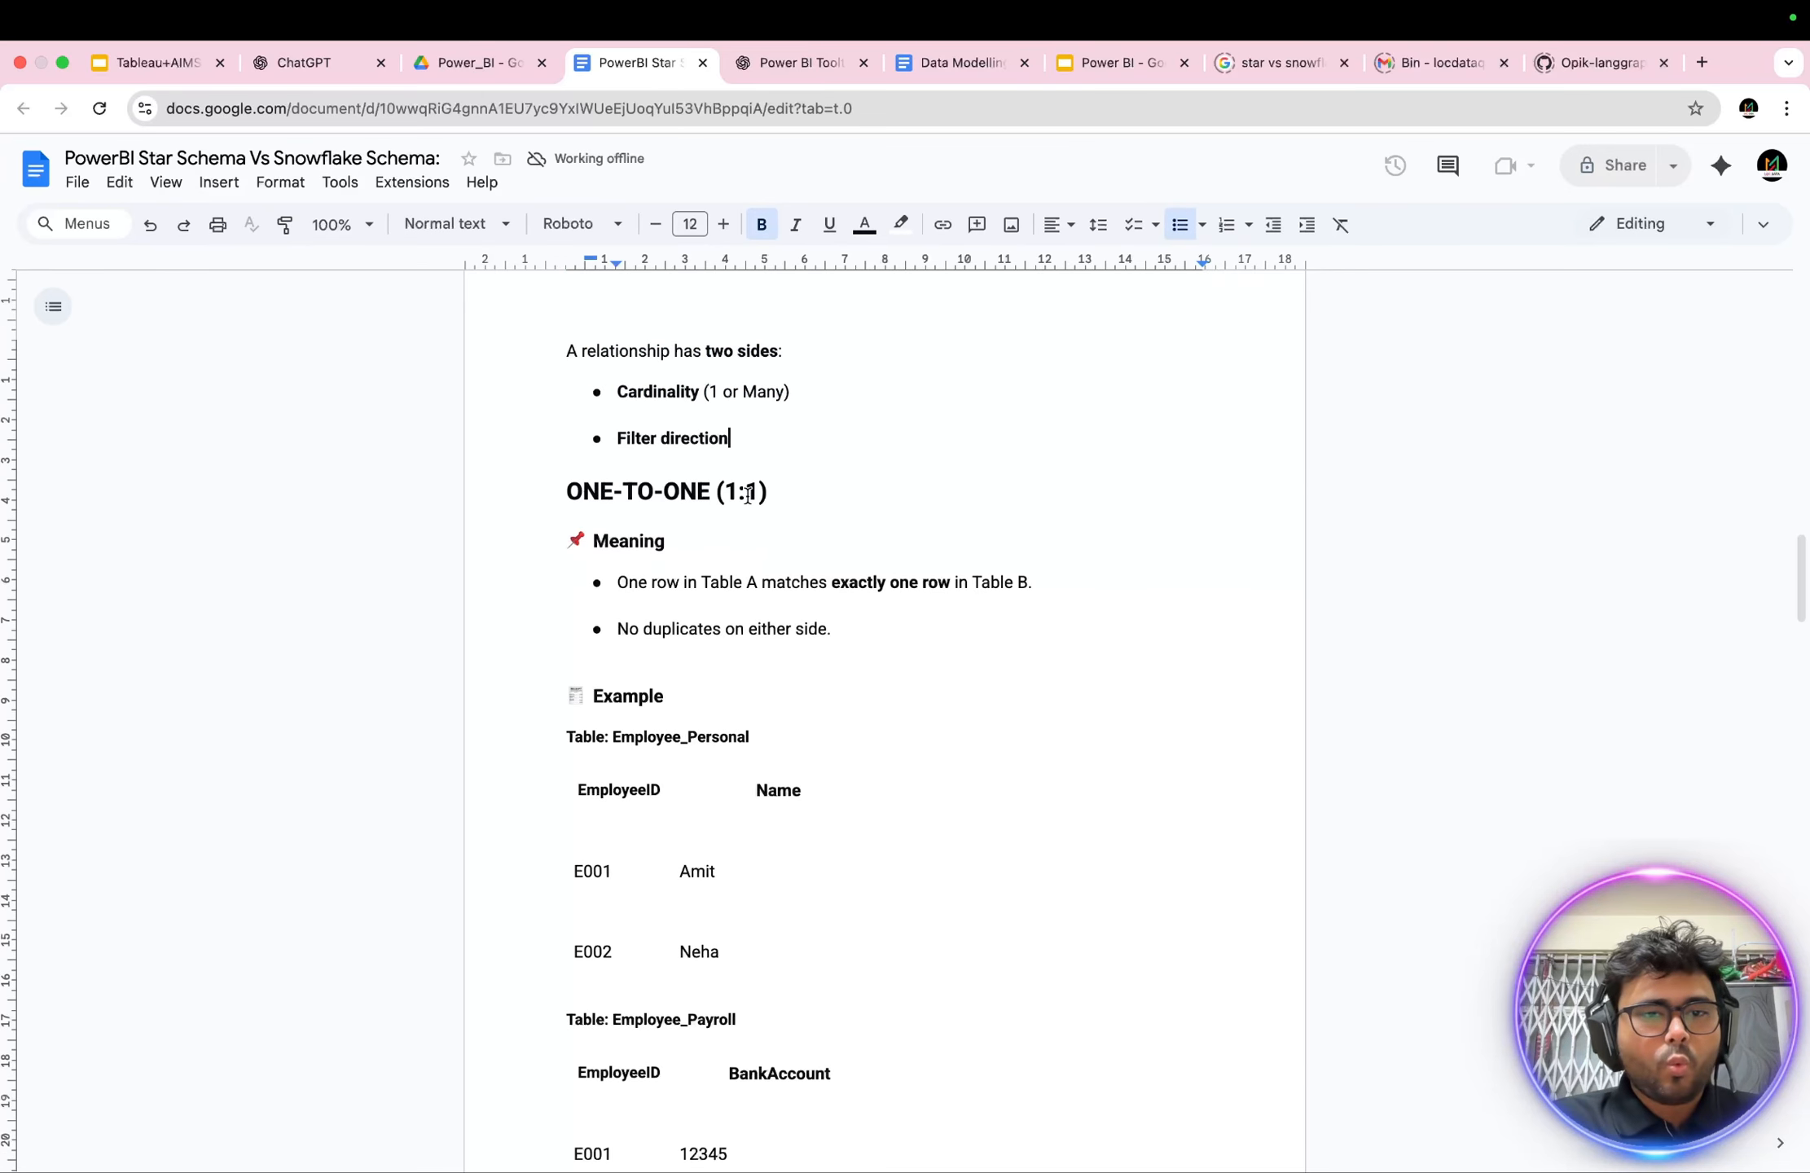
- Highlight the ONE-TO-ONE (1:1) heading and read its meaning, marking the row-matching and no-duplicates points
{"action": "left_click_drag", "start_coordinate": [569, 494], "coordinate": [793, 488]}
{"action": "scroll", "coordinate": [793, 489], "scroll_direction": "down", "scroll_amount": 1}
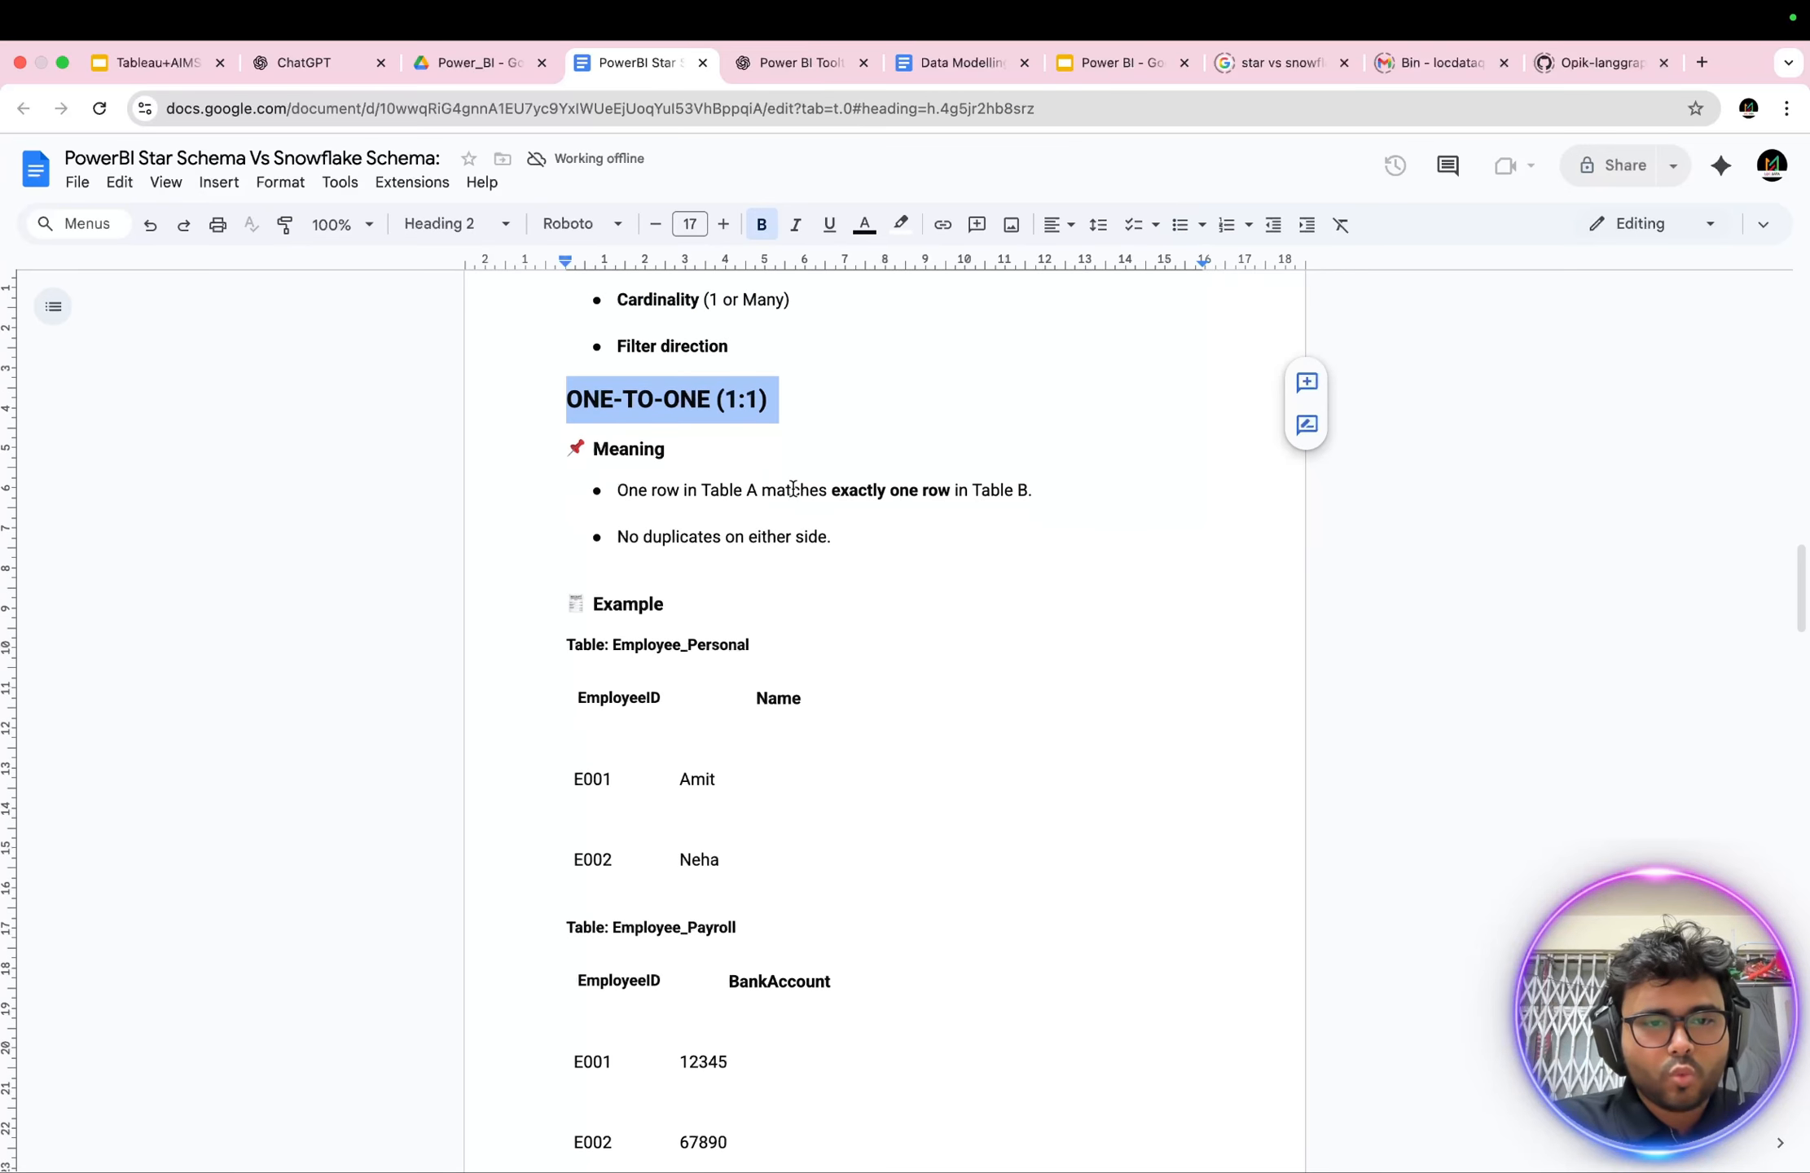
{"action": "left_click_drag", "start_coordinate": [628, 492], "coordinate": [758, 492]}
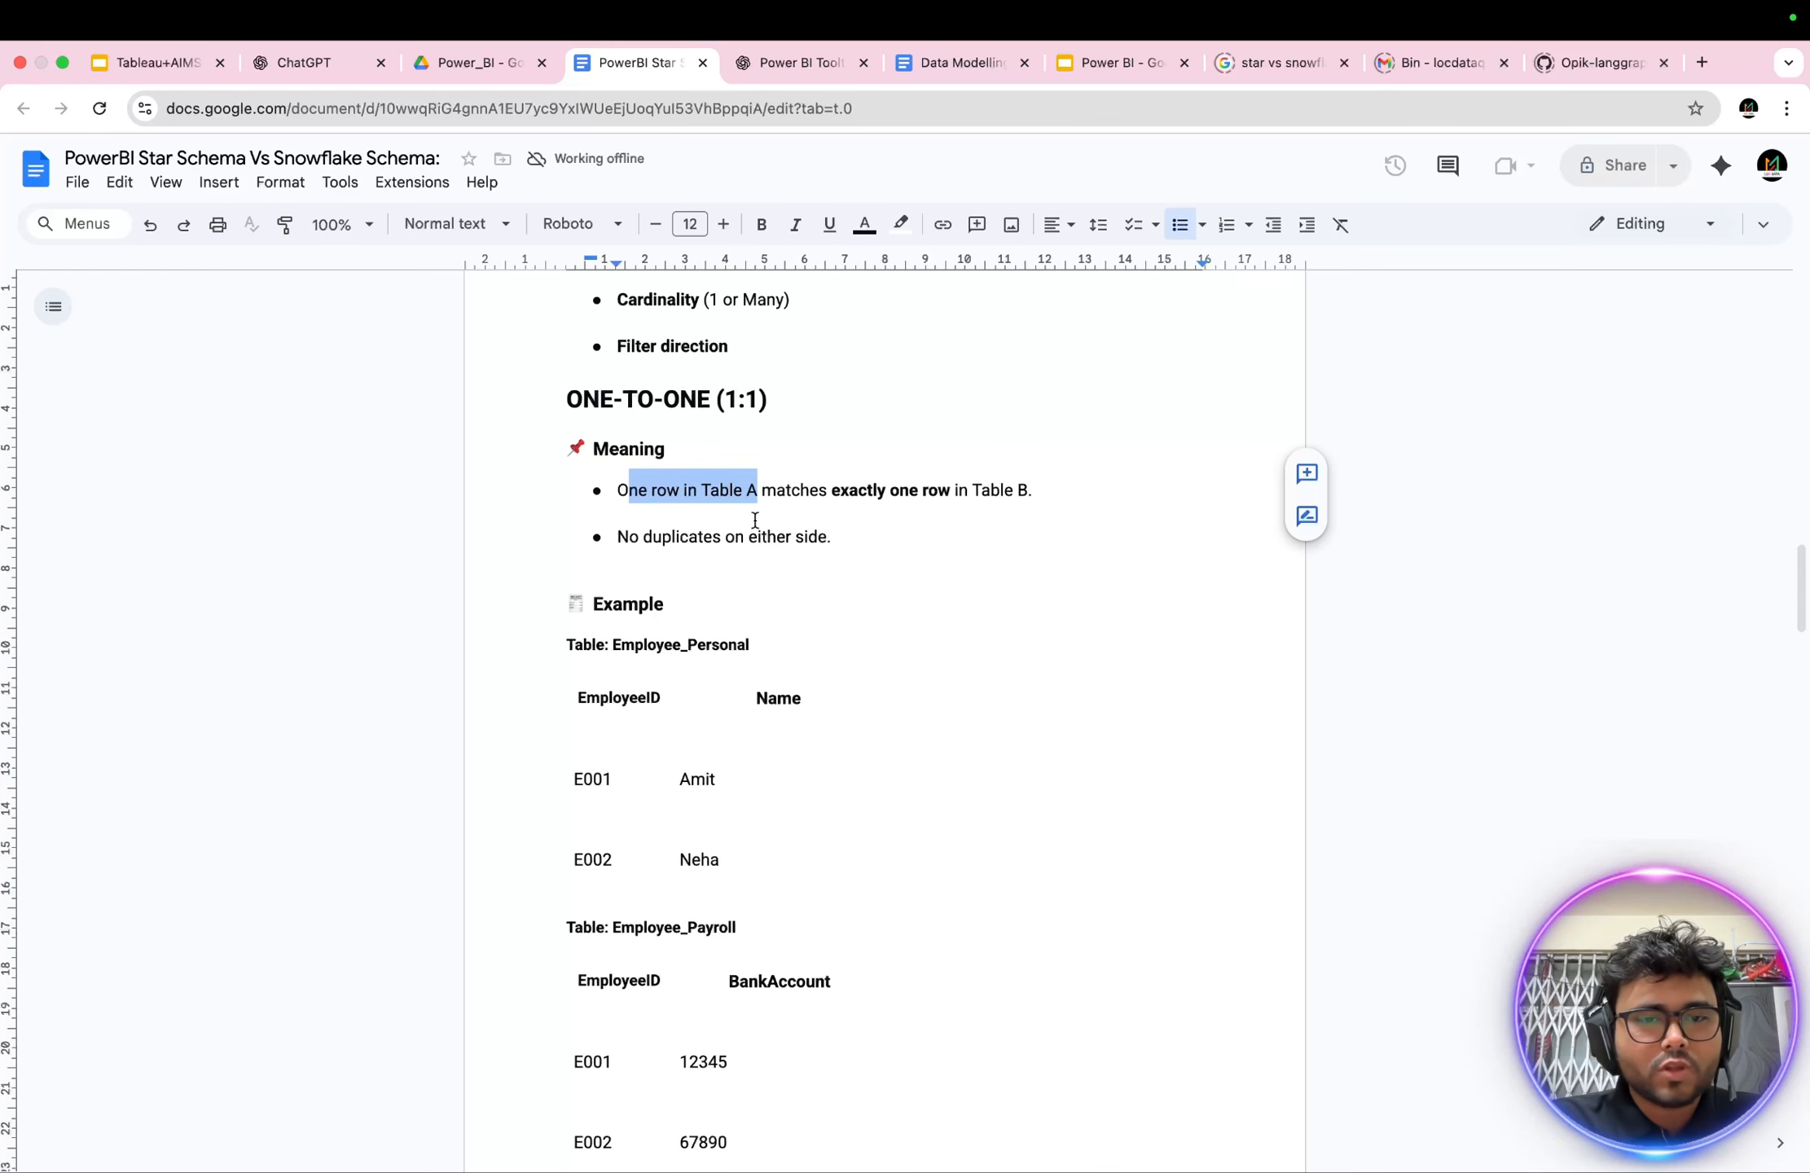
{"action": "left_click_drag", "start_coordinate": [617, 538], "coordinate": [840, 537]}
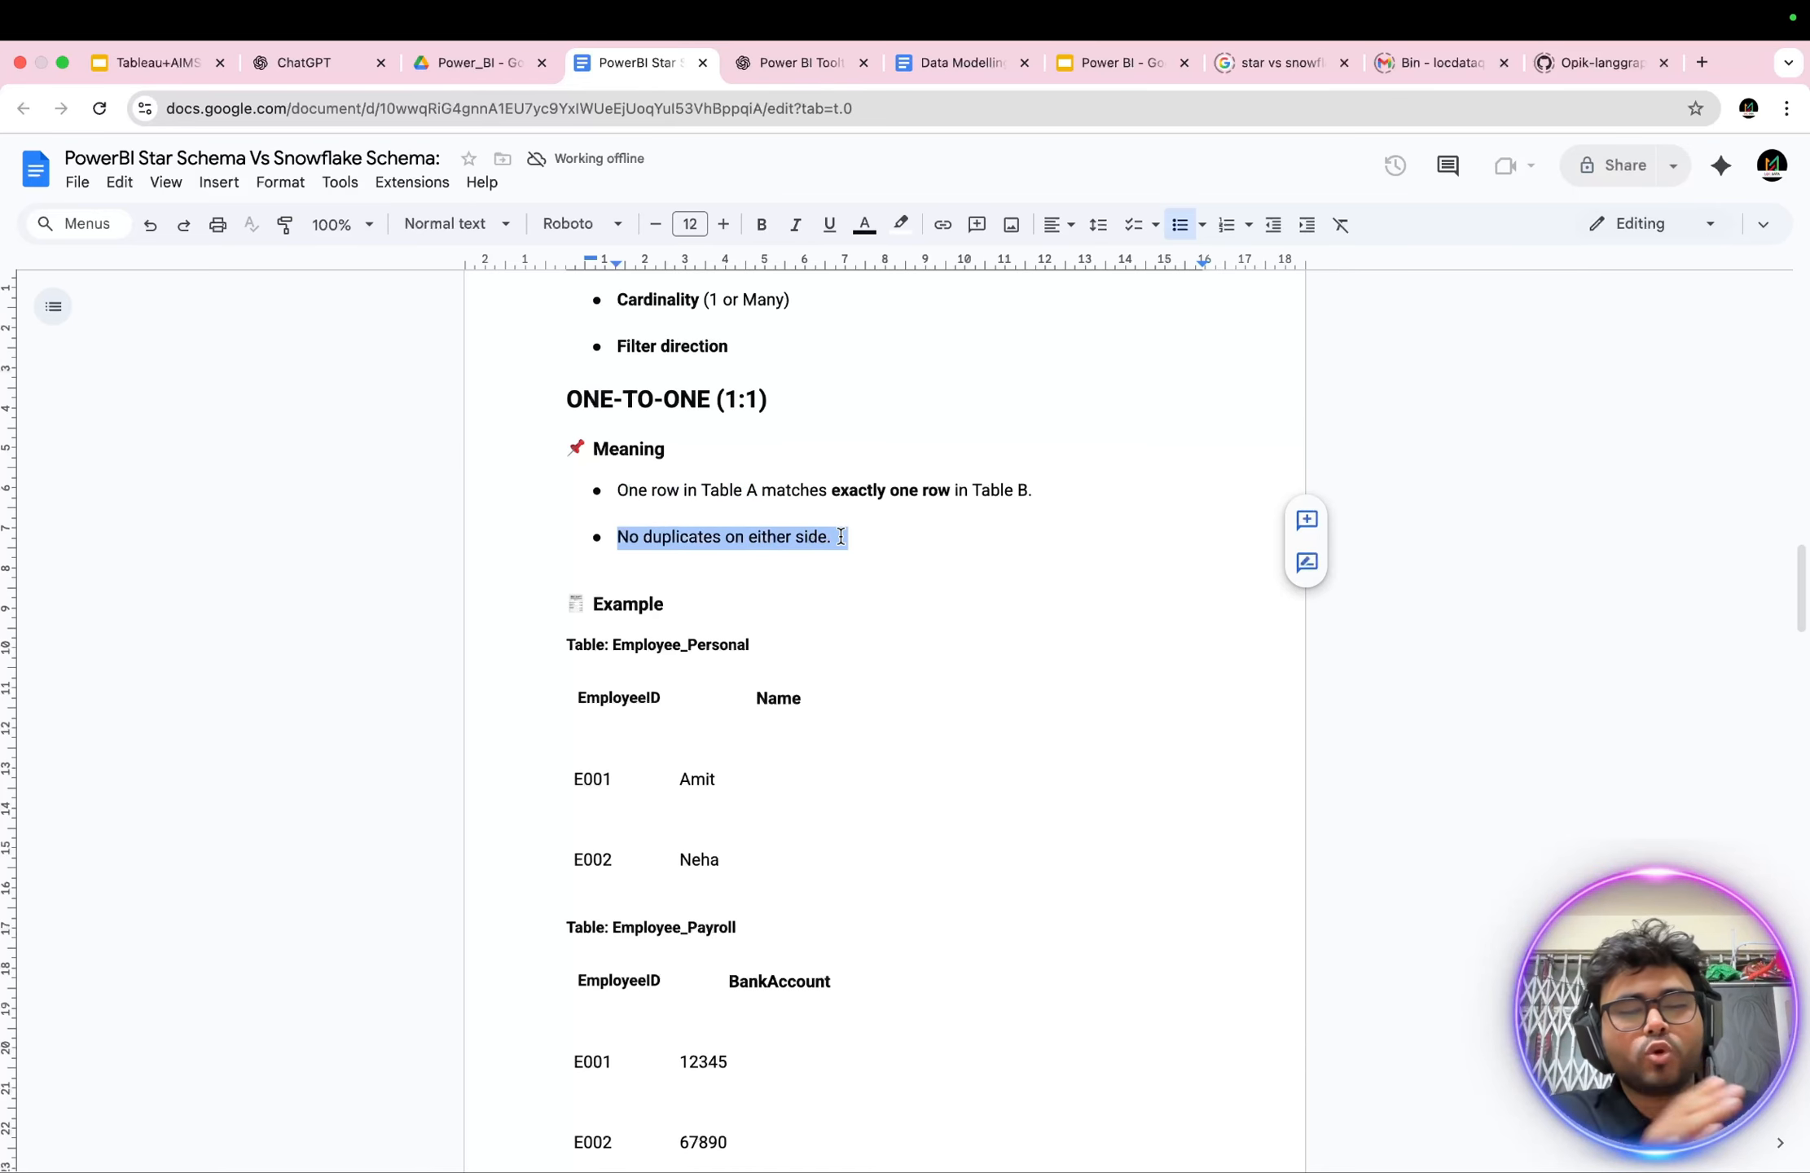
- Examine the one-to-one example with the Employee_Personal and Employee_Payroll tables, their EmployeeID relationship and when to use it
{"action": "scroll", "coordinate": [784, 598], "scroll_direction": "down", "scroll_amount": 2}
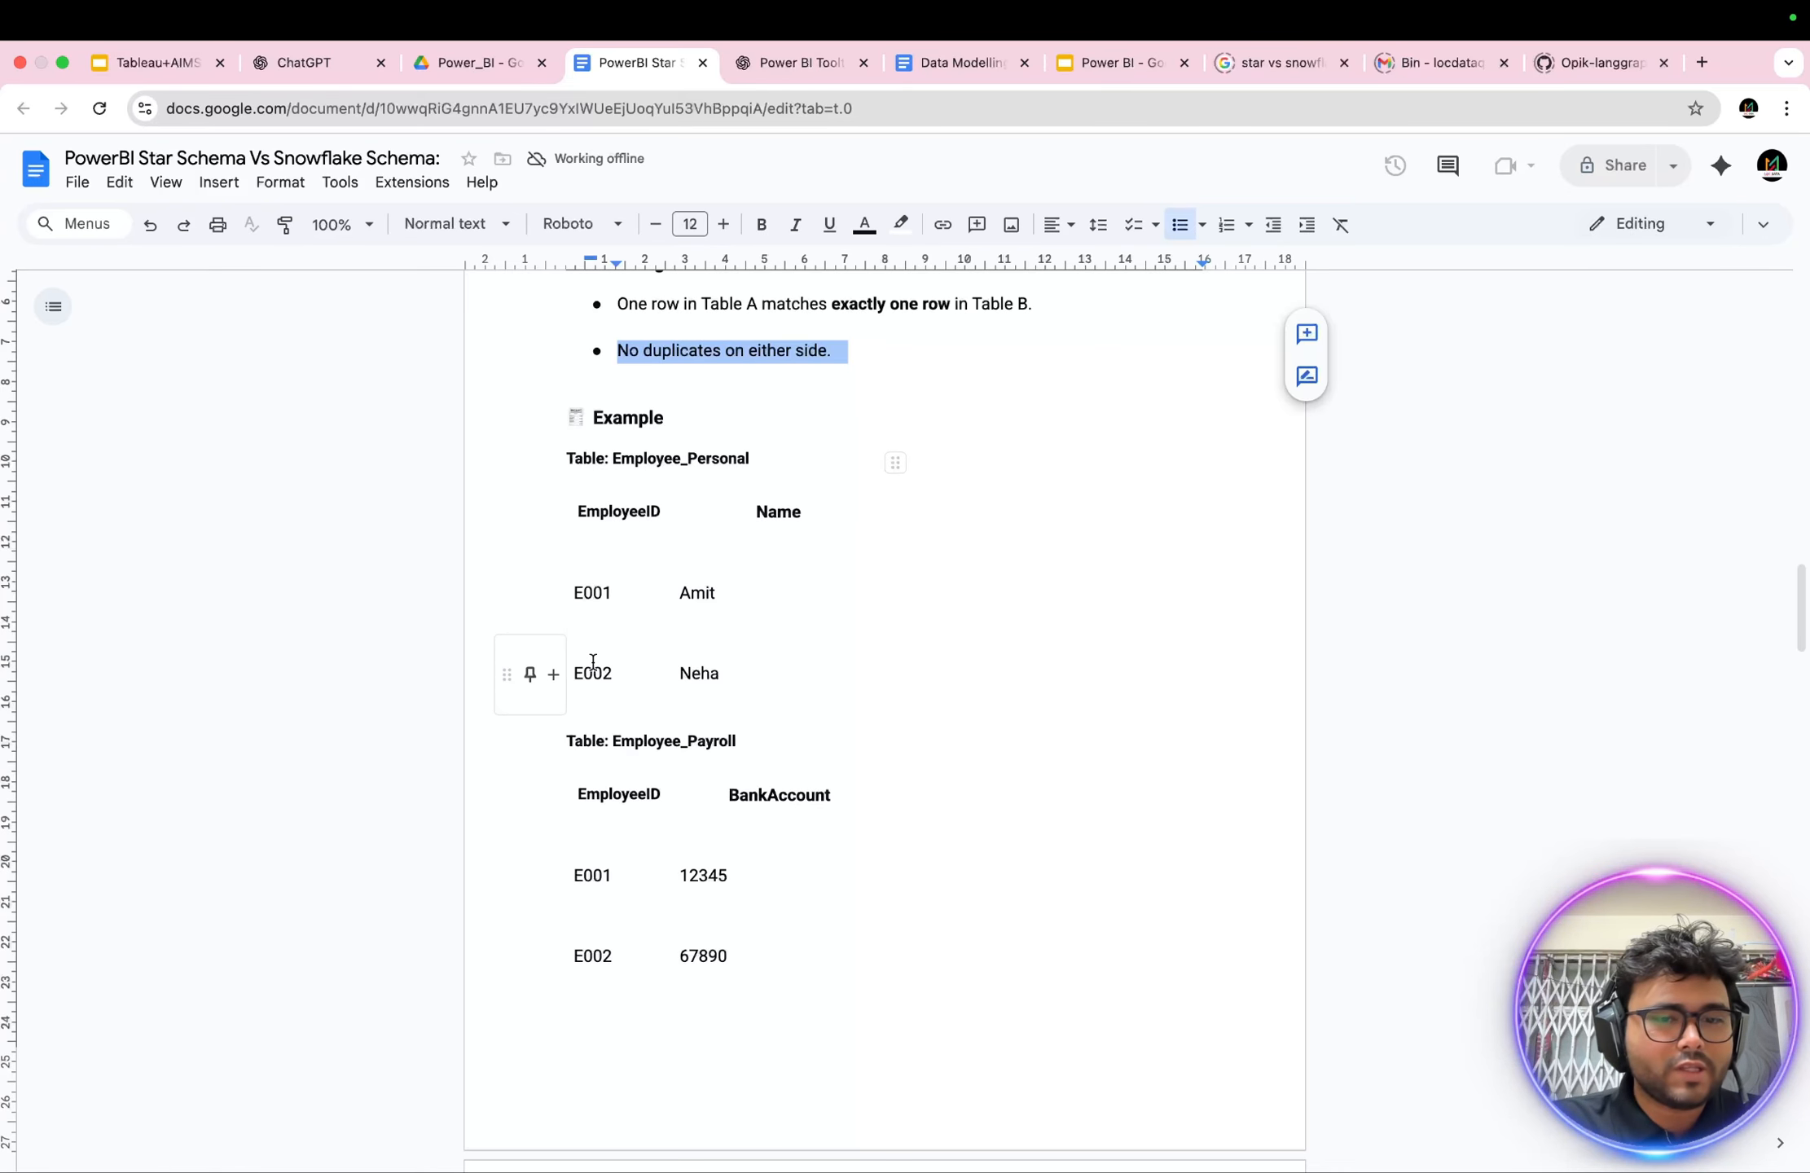
{"action": "scroll", "coordinate": [720, 649], "scroll_direction": "down", "scroll_amount": 3}
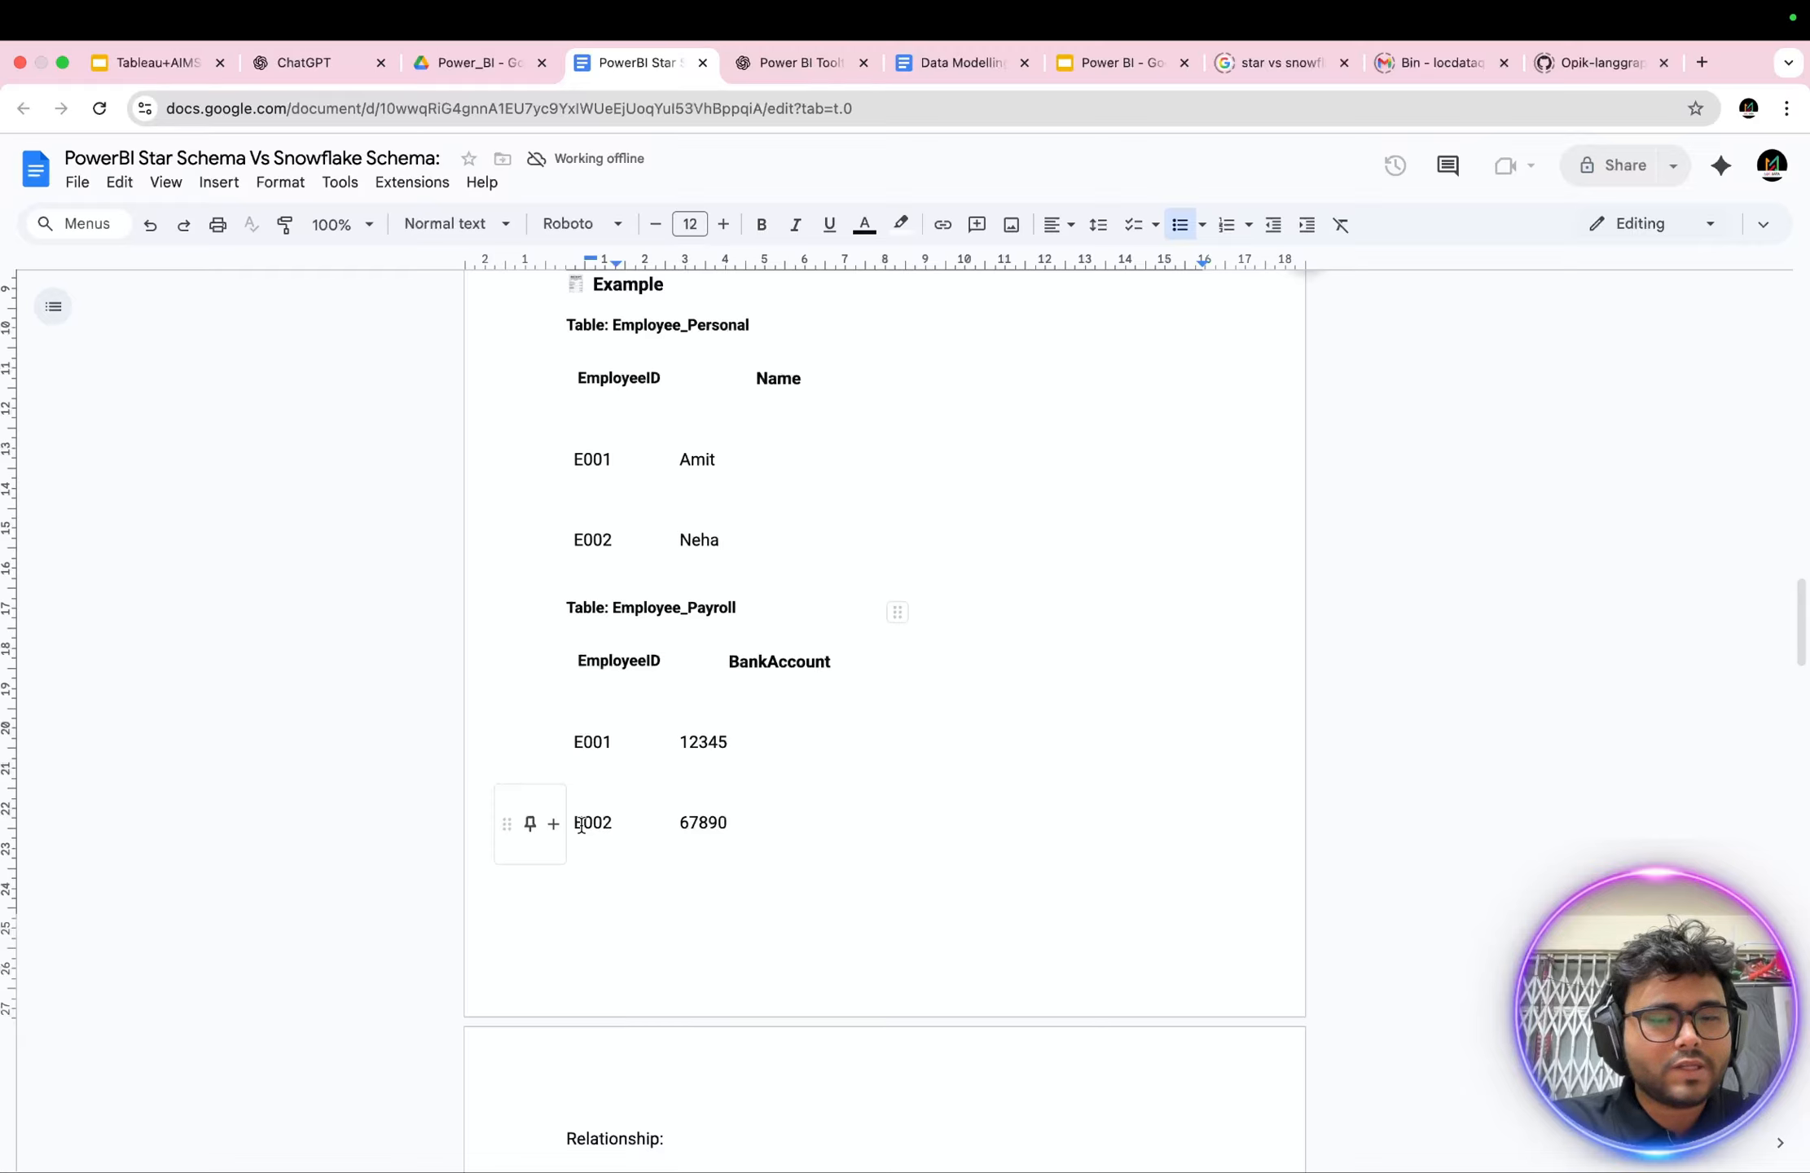
{"action": "scroll", "coordinate": [615, 692], "scroll_direction": "up", "scroll_amount": 2}
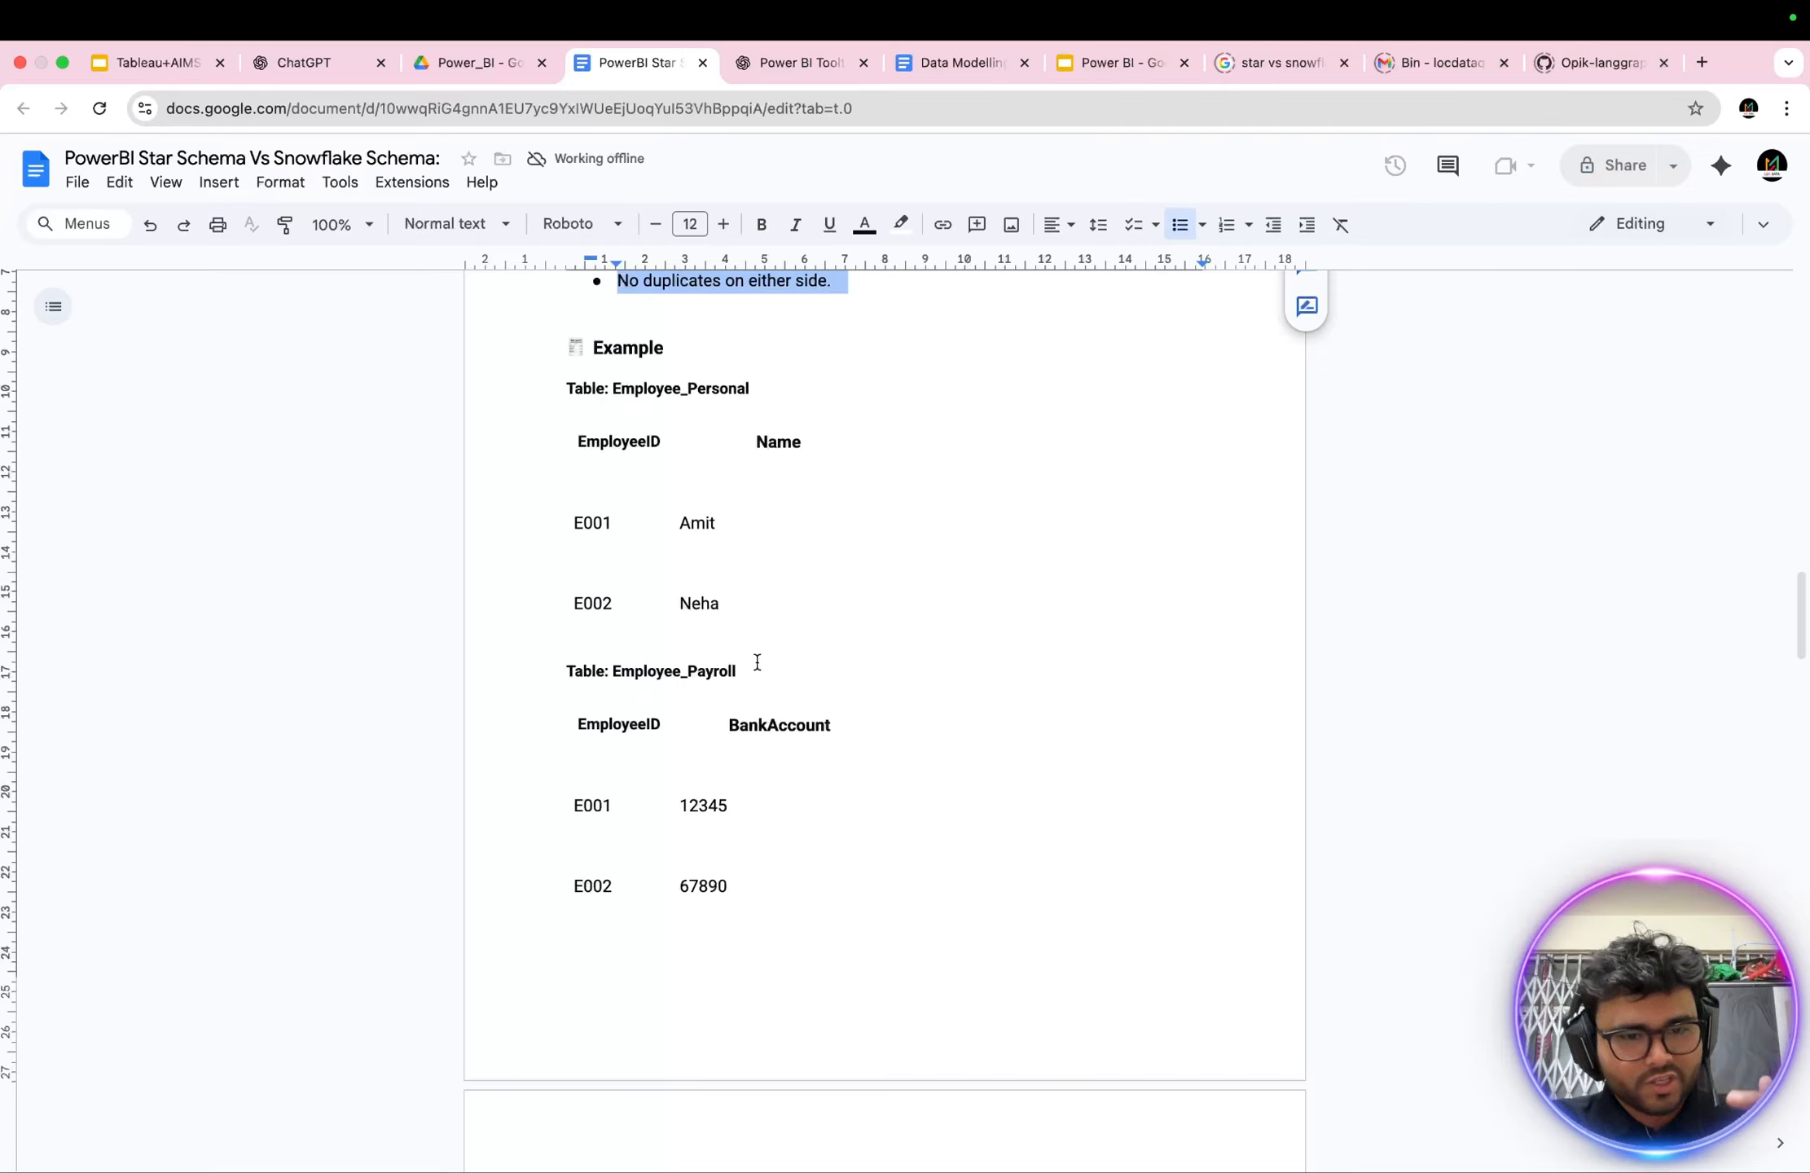
{"action": "scroll", "coordinate": [756, 661], "scroll_direction": "down", "scroll_amount": 10}
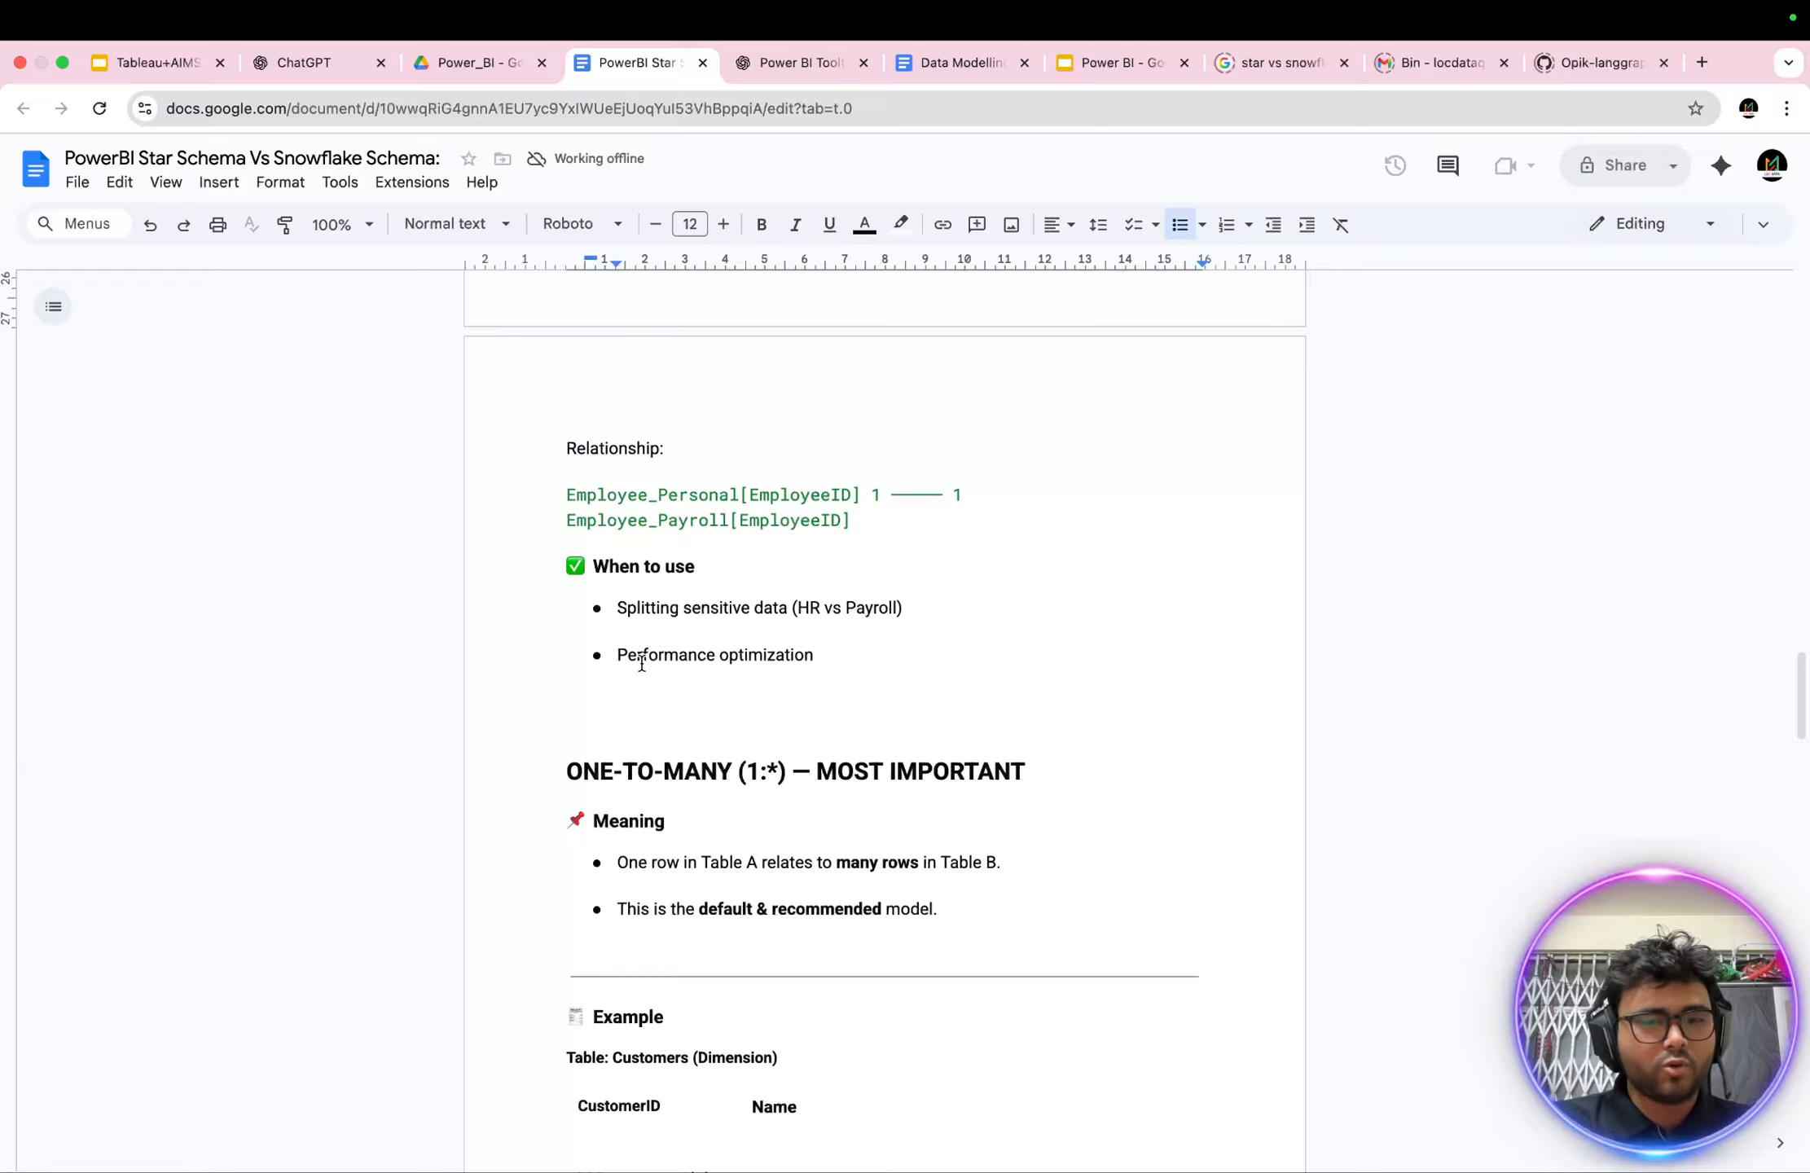
{"action": "scroll", "coordinate": [671, 584], "scroll_direction": "up", "scroll_amount": 2}
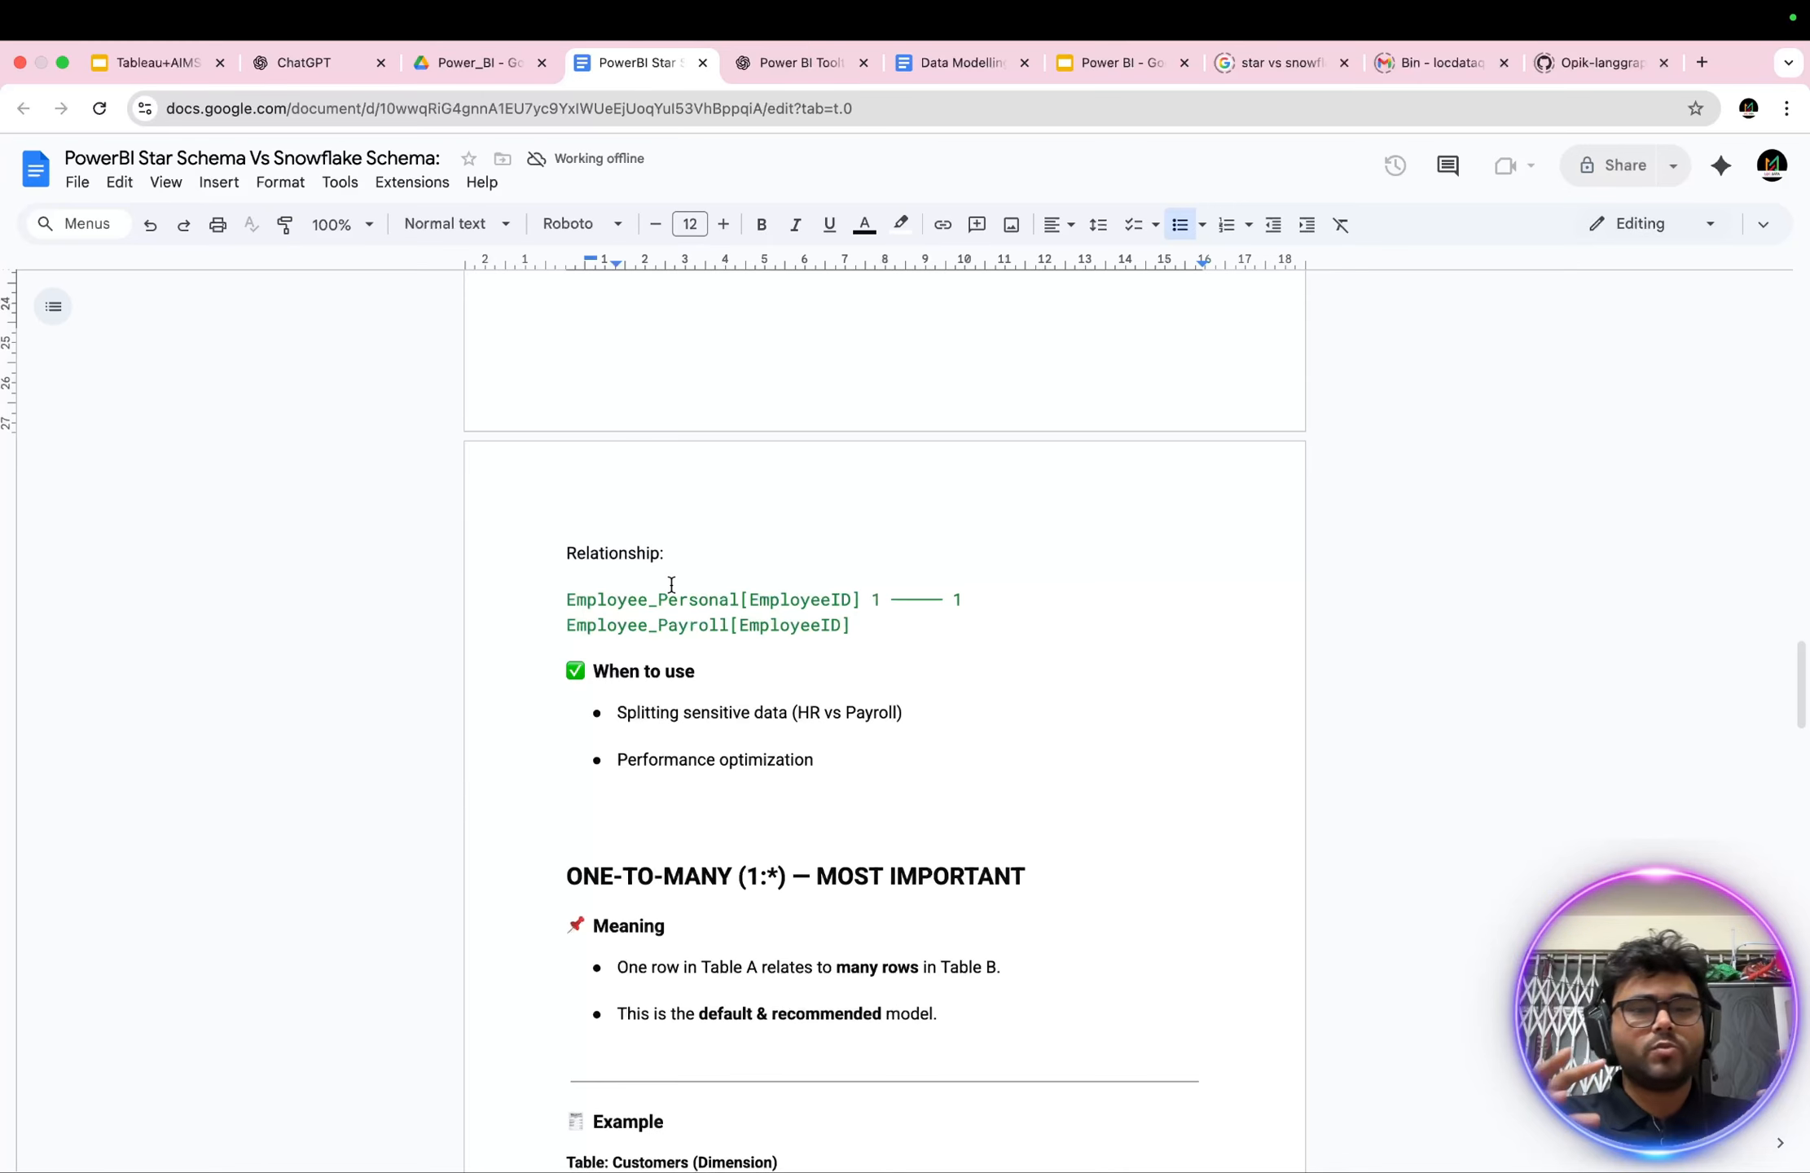
{"action": "scroll", "coordinate": [671, 584], "scroll_direction": "up", "scroll_amount": 3}
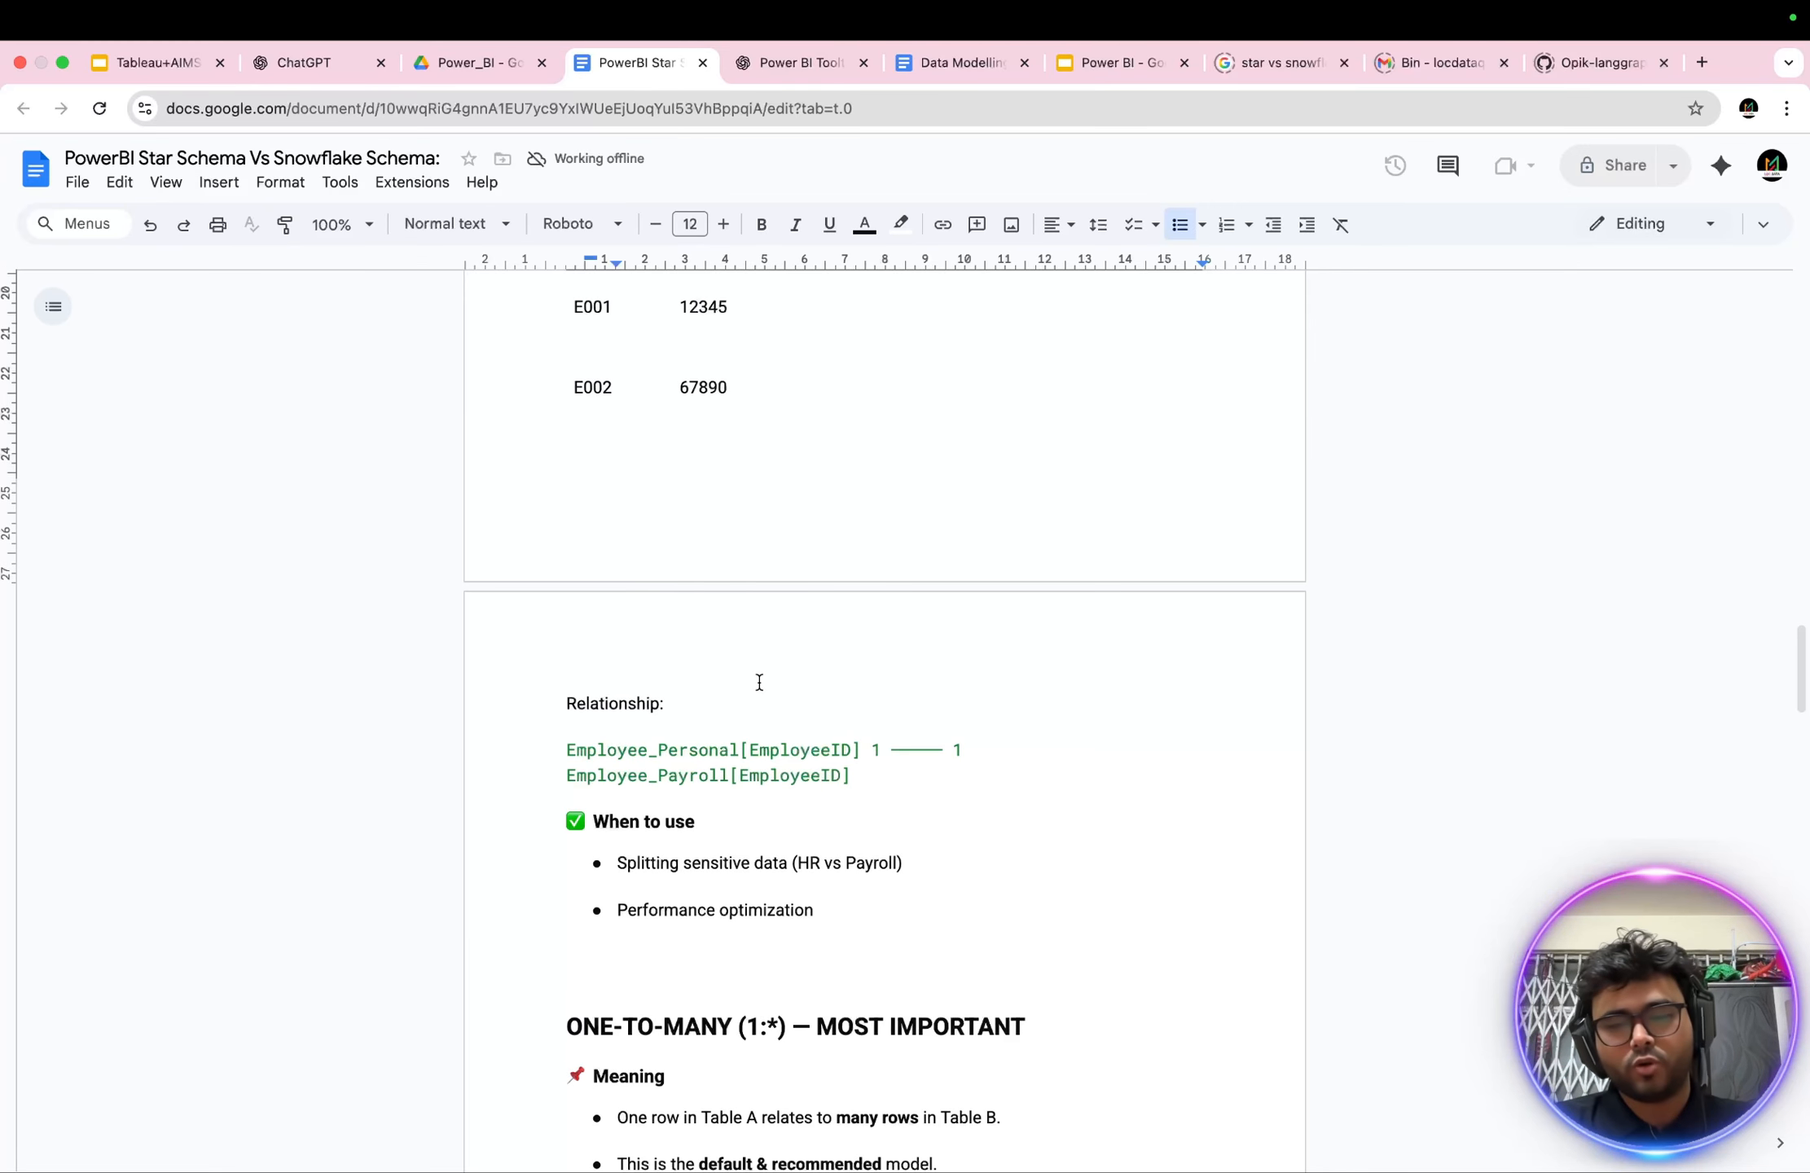
- Go to the ONE-TO-MANY (1:*) section and highlight its heading and the definition of how Table A rows relate to Table B
{"action": "scroll", "coordinate": [759, 682], "scroll_direction": "down", "scroll_amount": 10}
{"action": "left_click", "coordinate": [562, 455]}
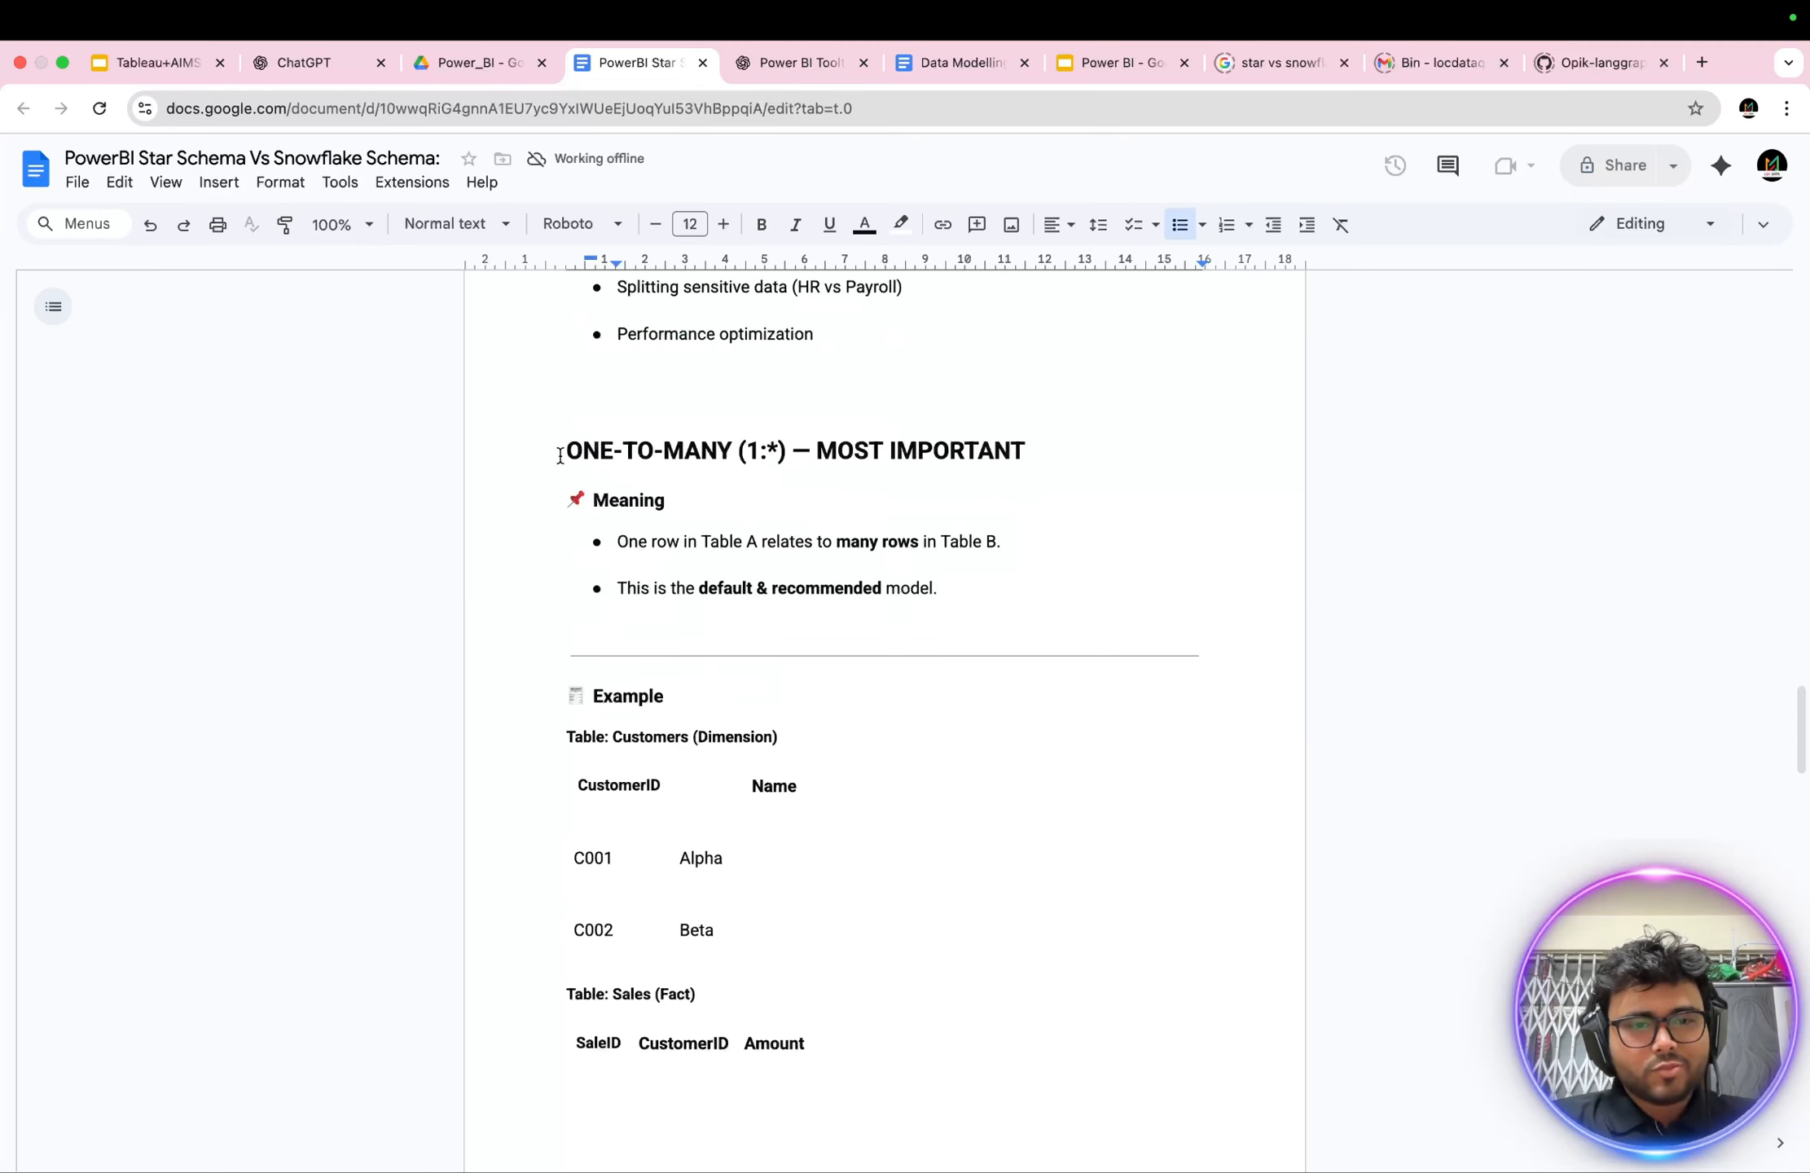
{"action": "left_click_drag", "start_coordinate": [561, 454], "coordinate": [1053, 454]}
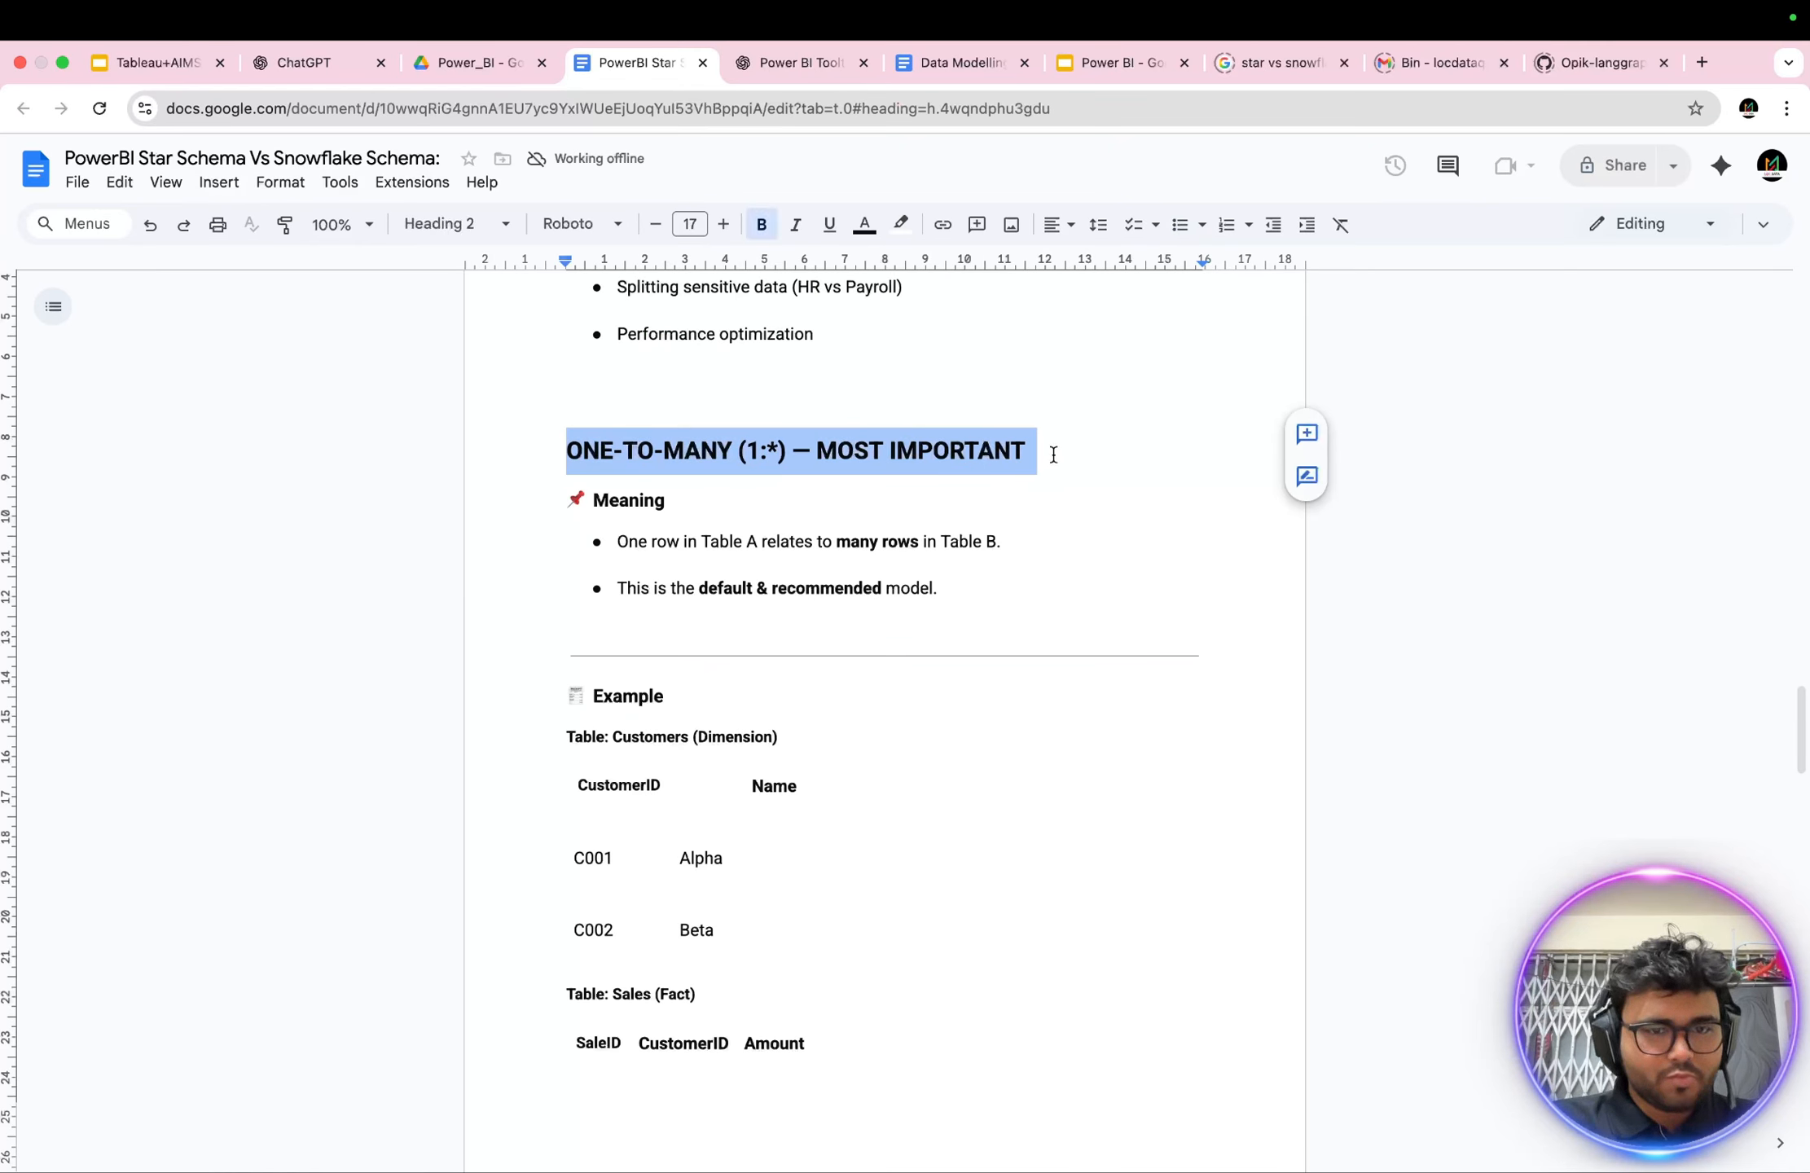
{"action": "left_click", "coordinate": [1053, 454]}
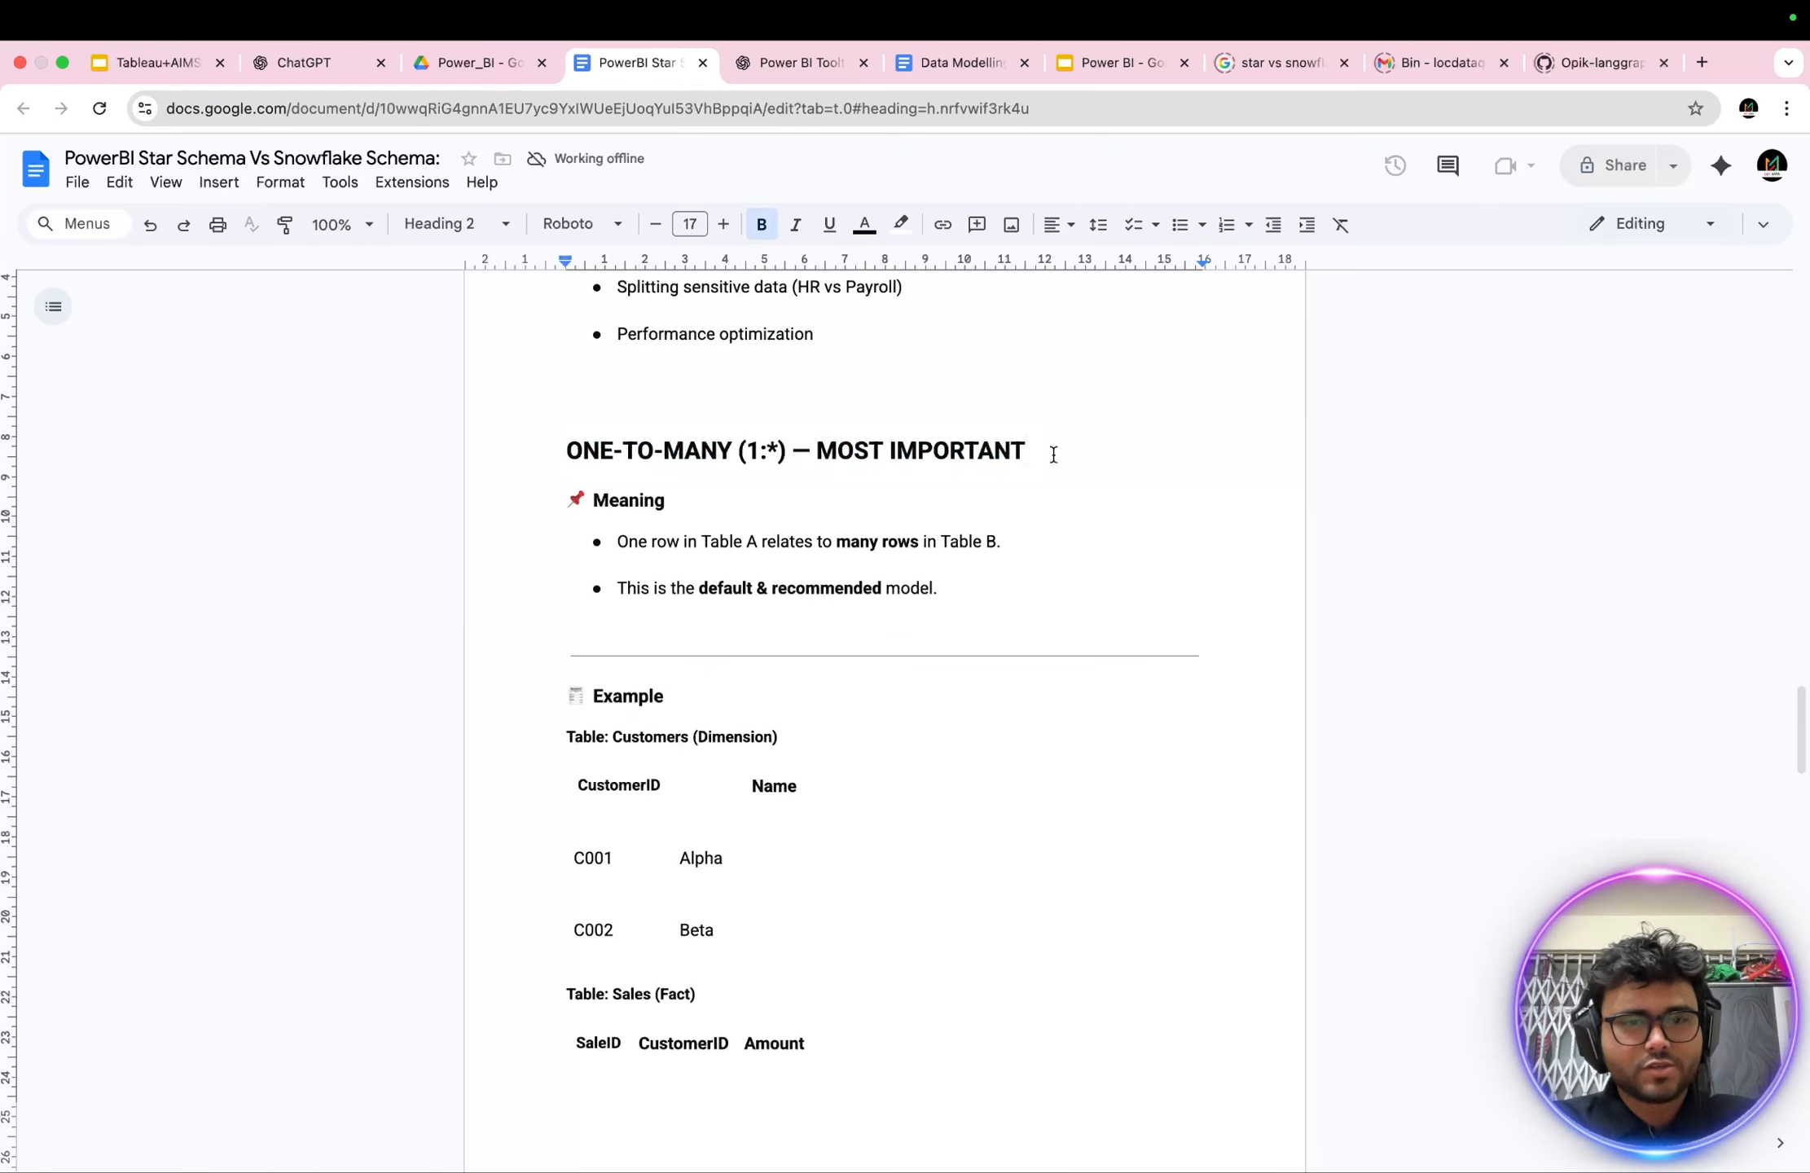
{"action": "left_click_drag", "start_coordinate": [618, 541], "coordinate": [824, 550]}
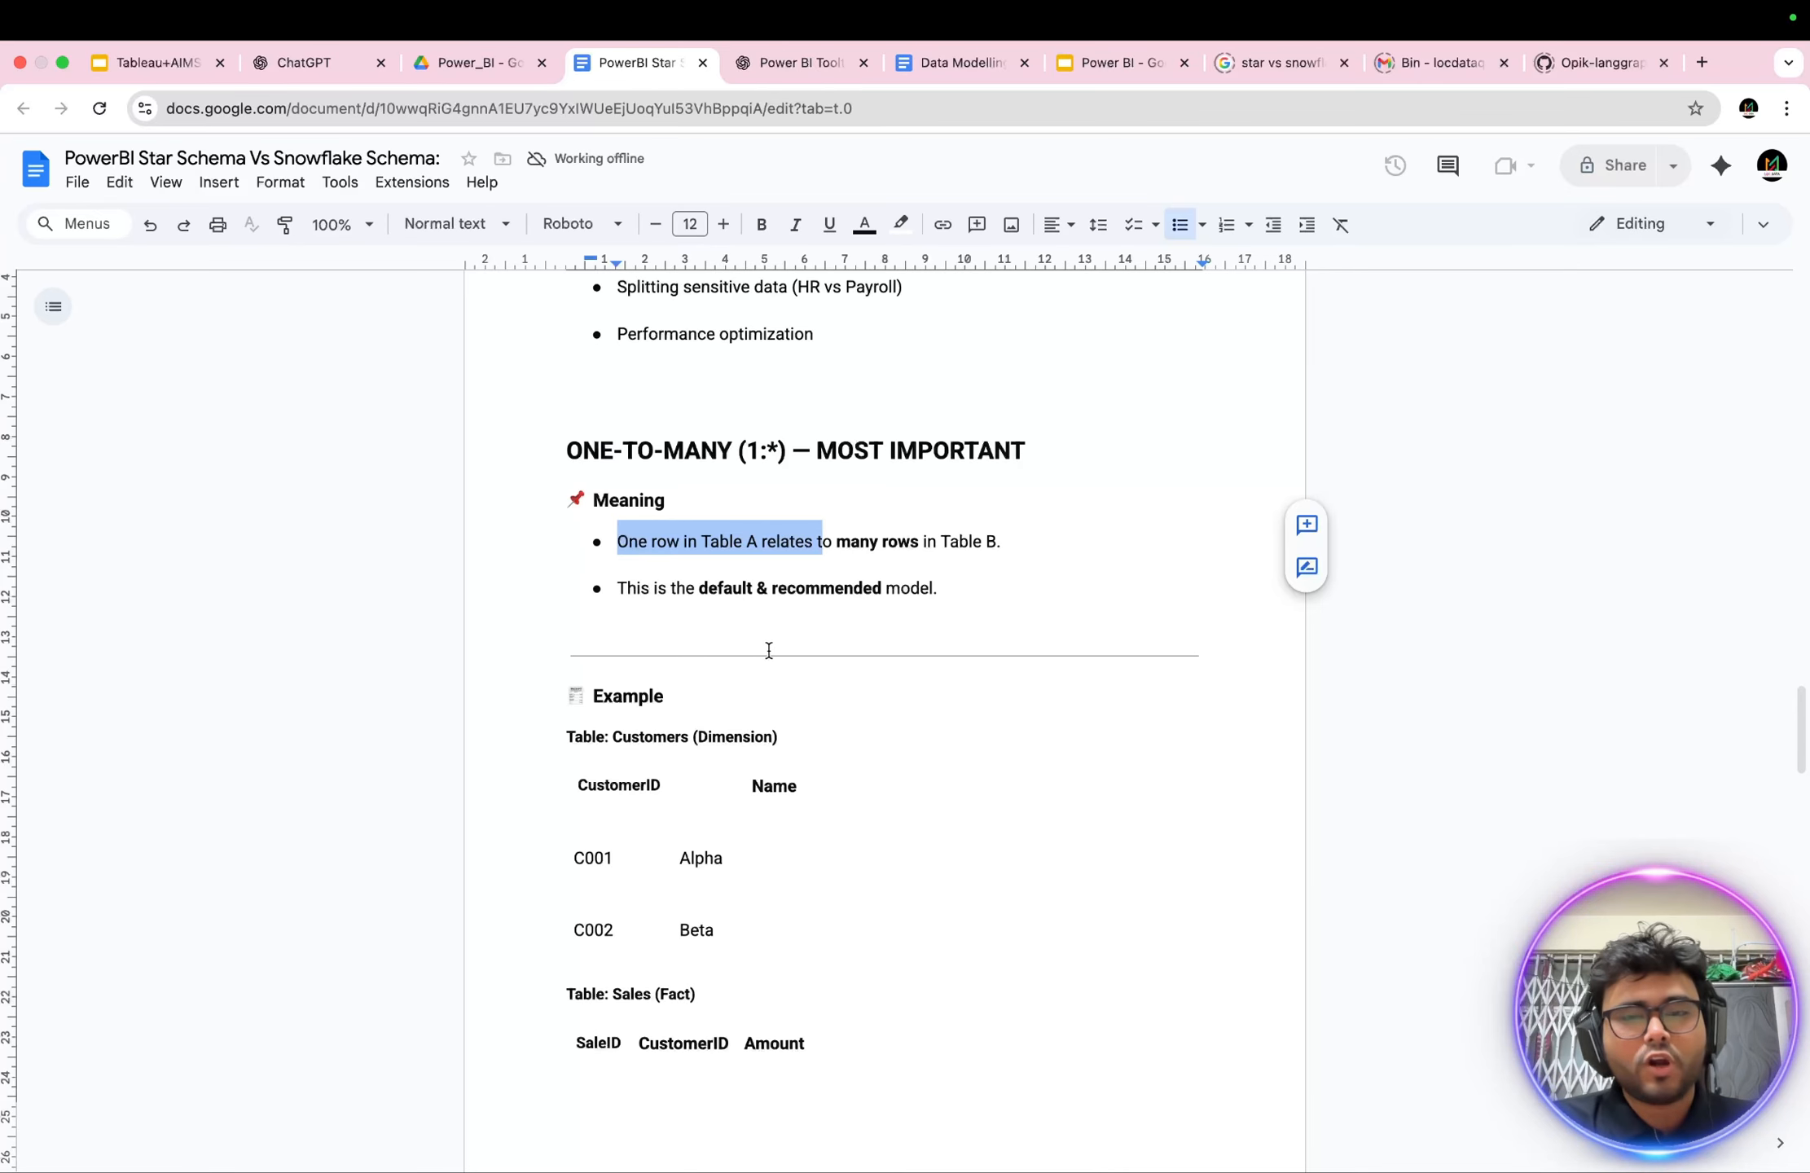
- Compare the Customers dimension and Sales fact example tables to see how CustomerID values repeat in a one-to-many relationship
{"action": "scroll", "coordinate": [768, 650], "scroll_direction": "down", "scroll_amount": 3}
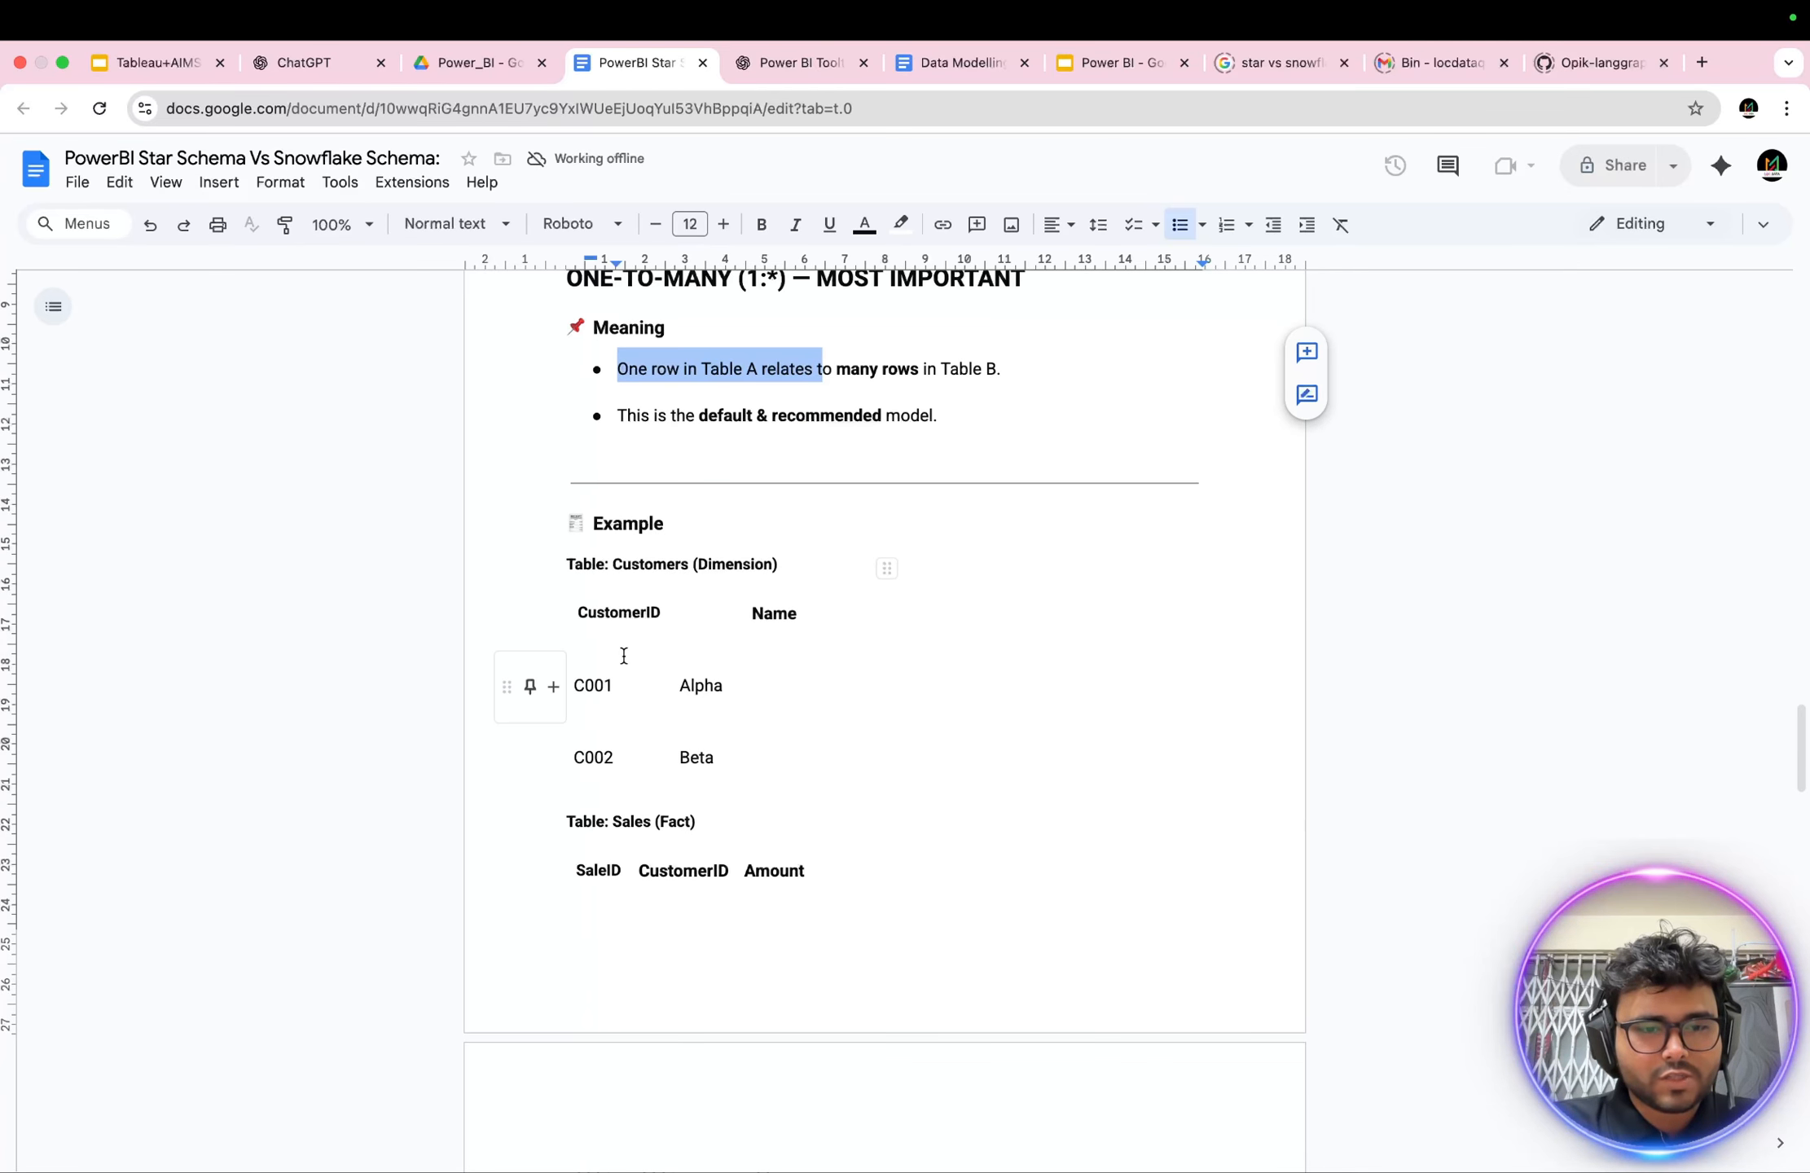
{"action": "scroll", "coordinate": [612, 632], "scroll_direction": "down", "scroll_amount": 1}
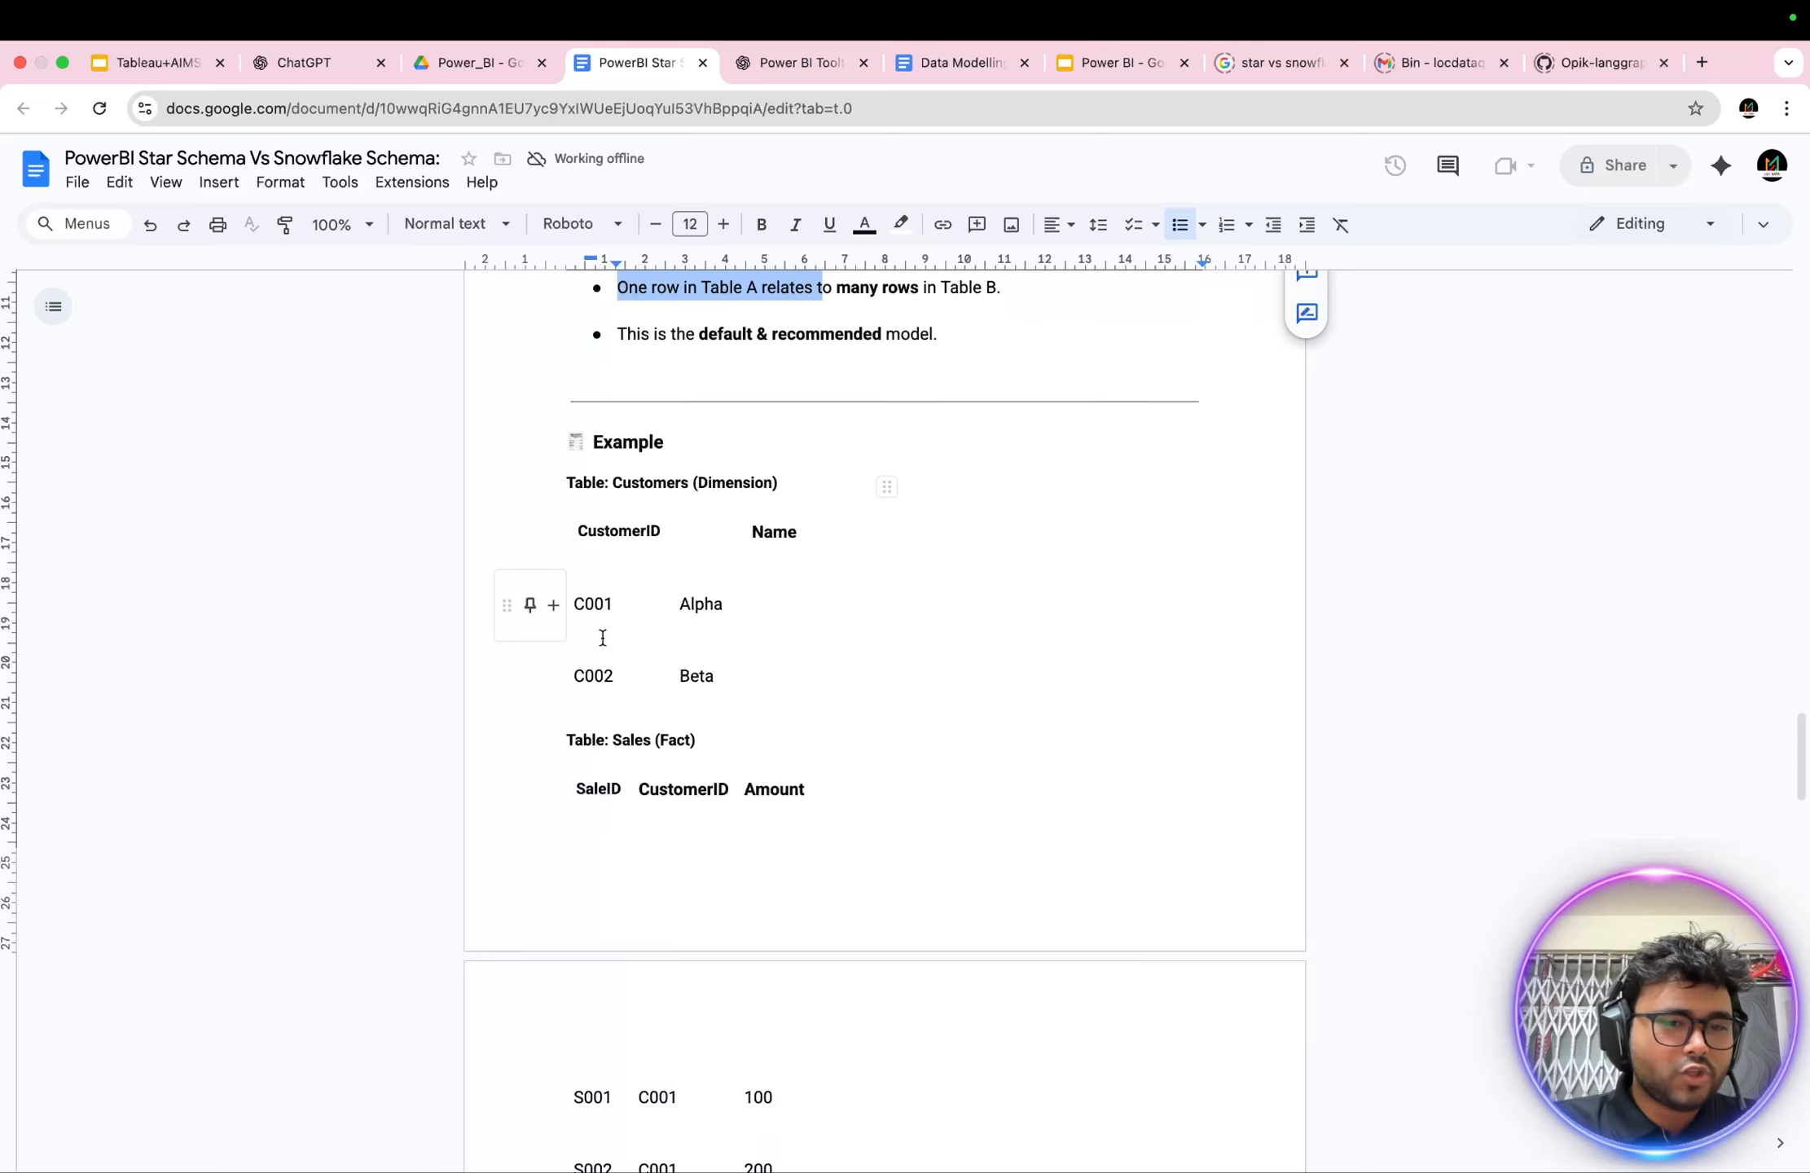
{"action": "scroll", "coordinate": [606, 674], "scroll_direction": "down", "scroll_amount": 4}
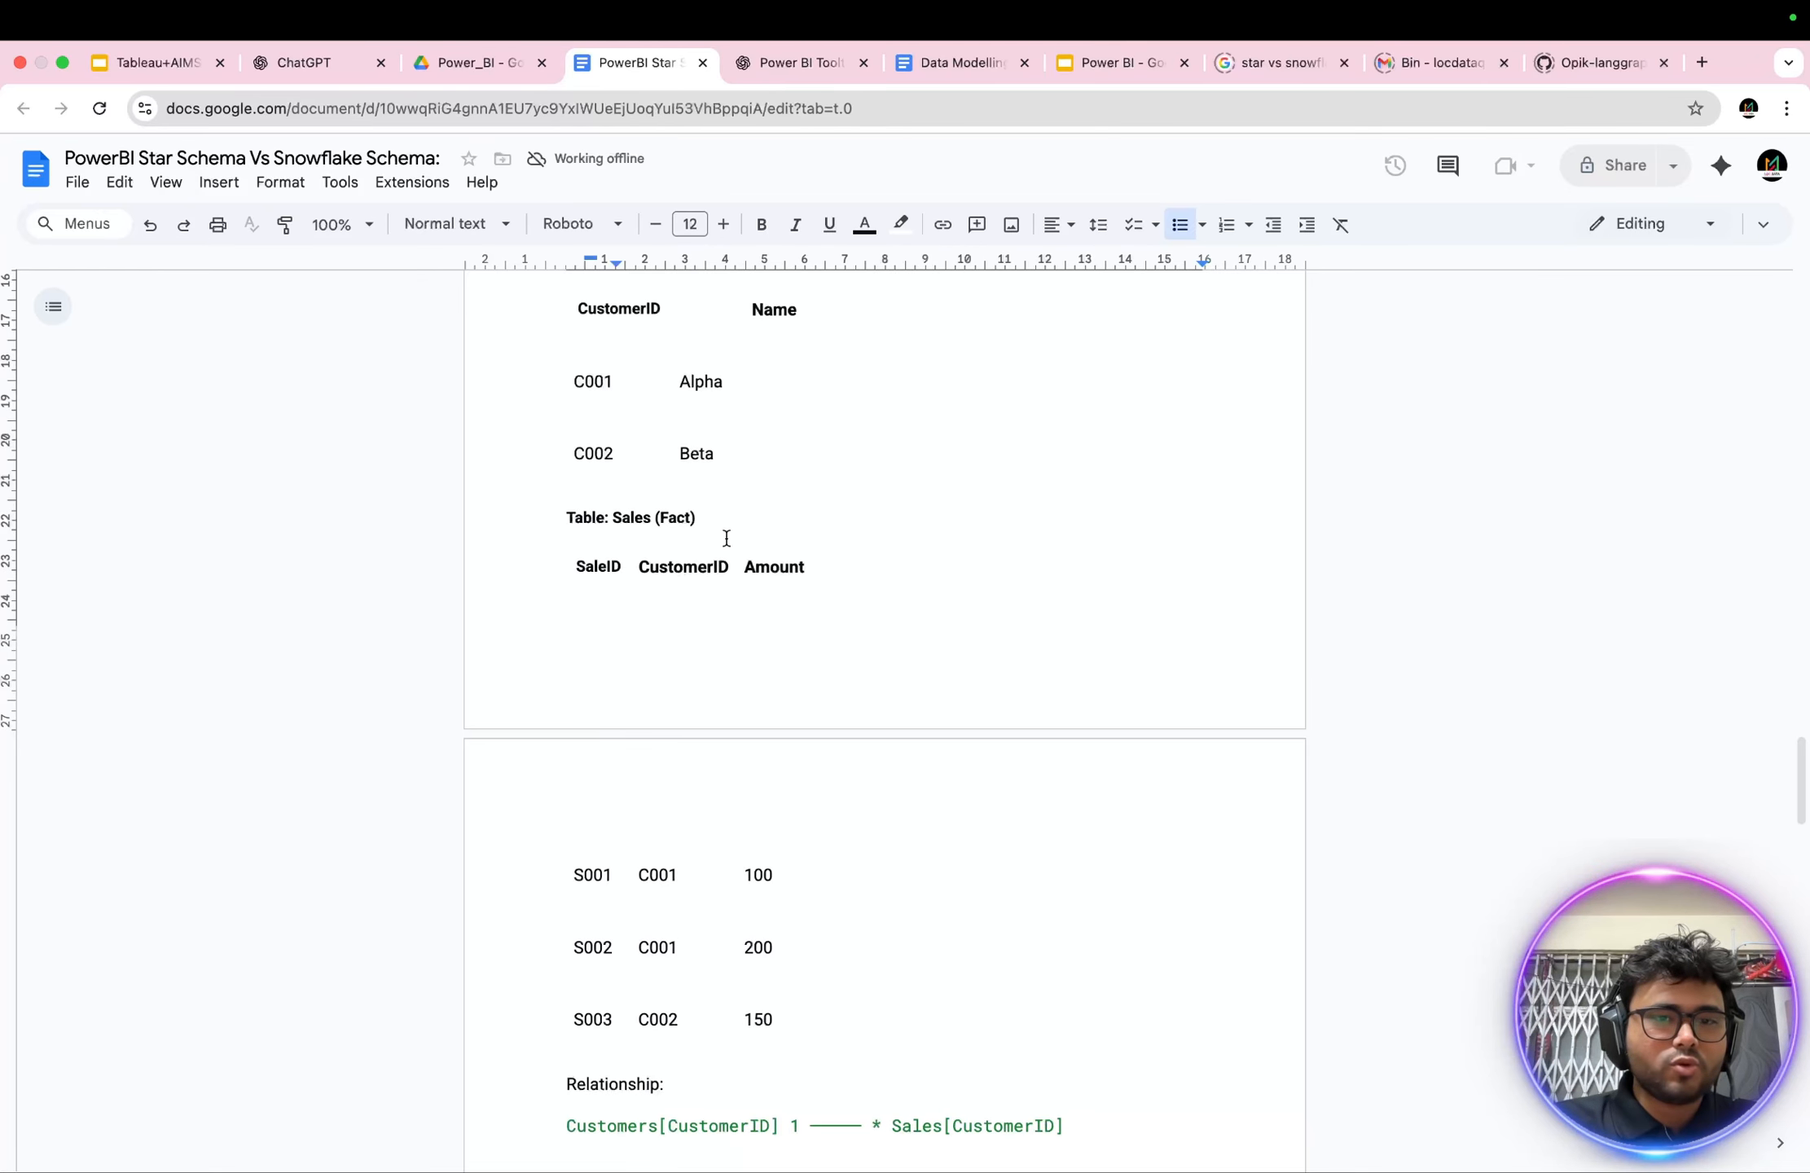
{"action": "scroll", "coordinate": [716, 521], "scroll_direction": "up", "scroll_amount": 2}
{"action": "scroll", "coordinate": [621, 485], "scroll_direction": "down", "scroll_amount": 2}
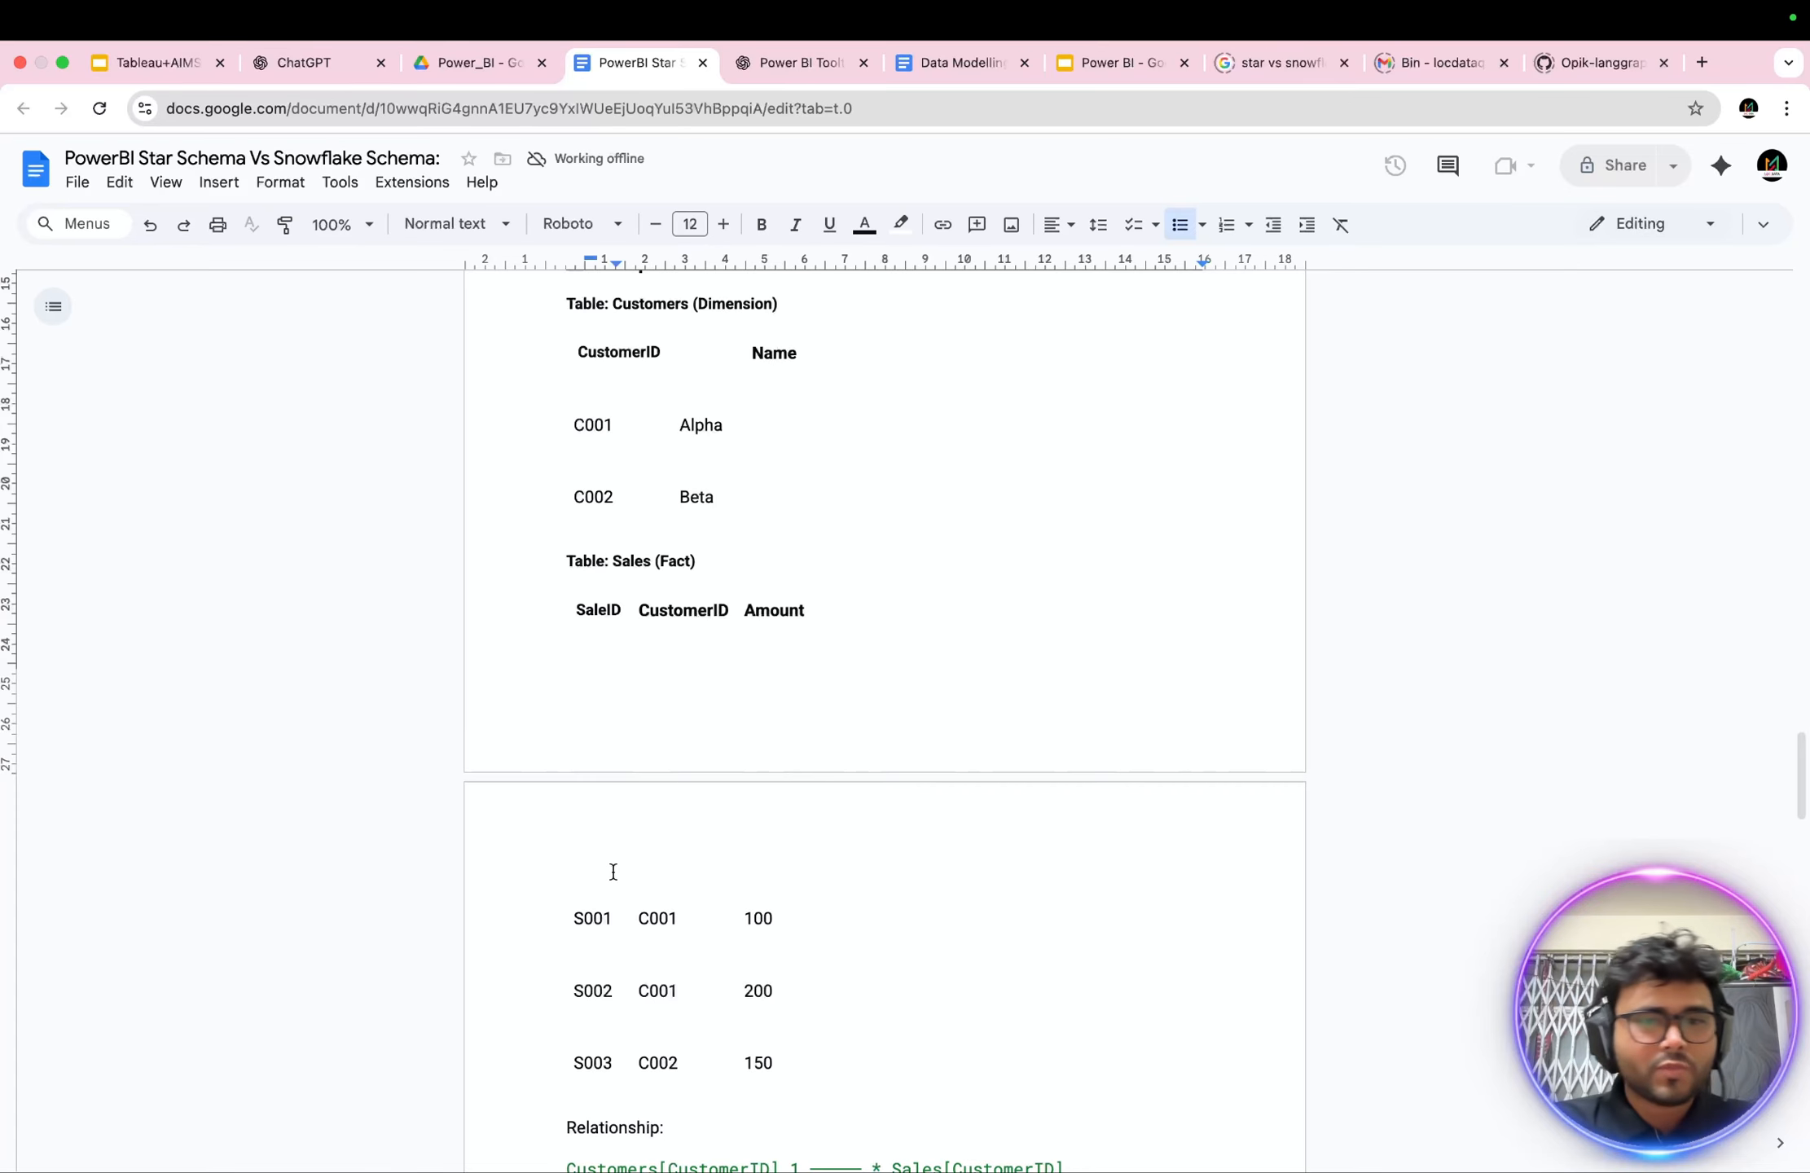
{"action": "scroll", "coordinate": [635, 688], "scroll_direction": "up", "scroll_amount": 1}
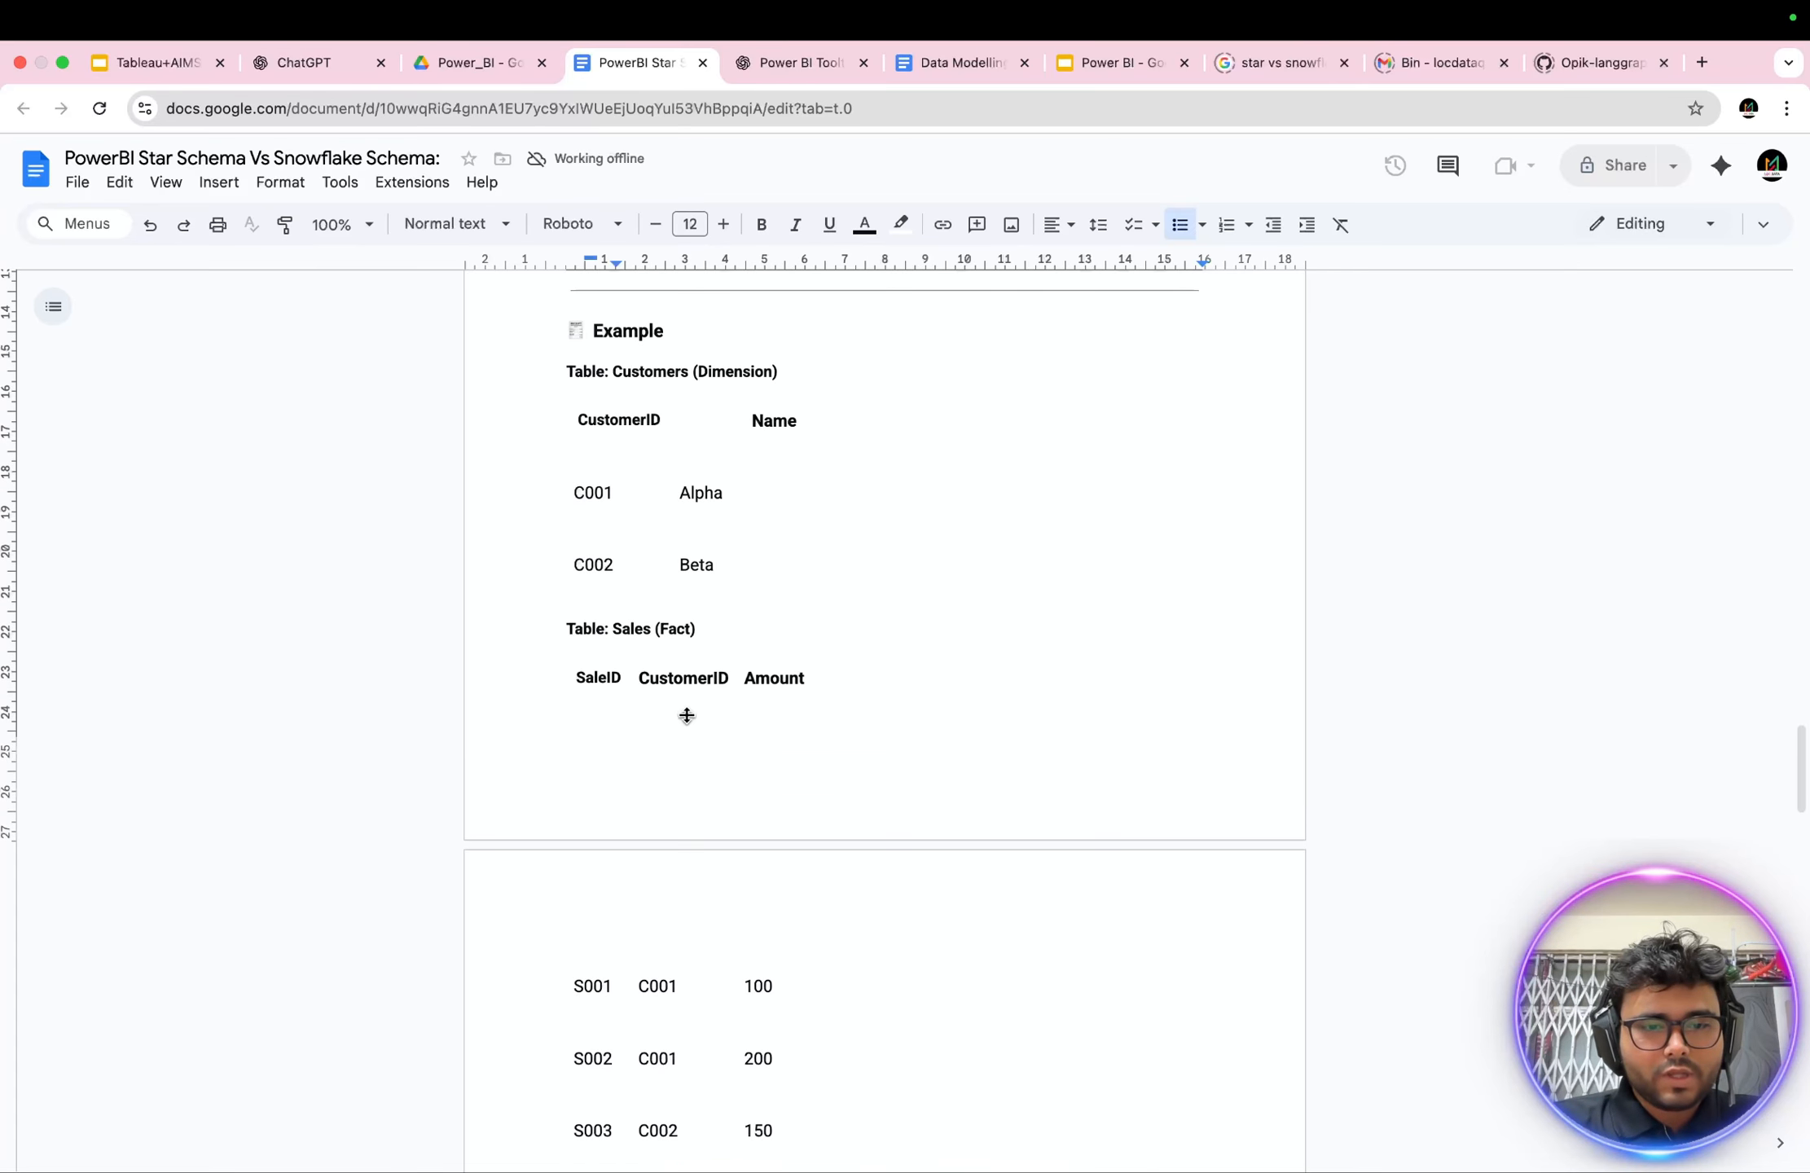
{"action": "scroll", "coordinate": [683, 698], "scroll_direction": "down", "scroll_amount": 2}
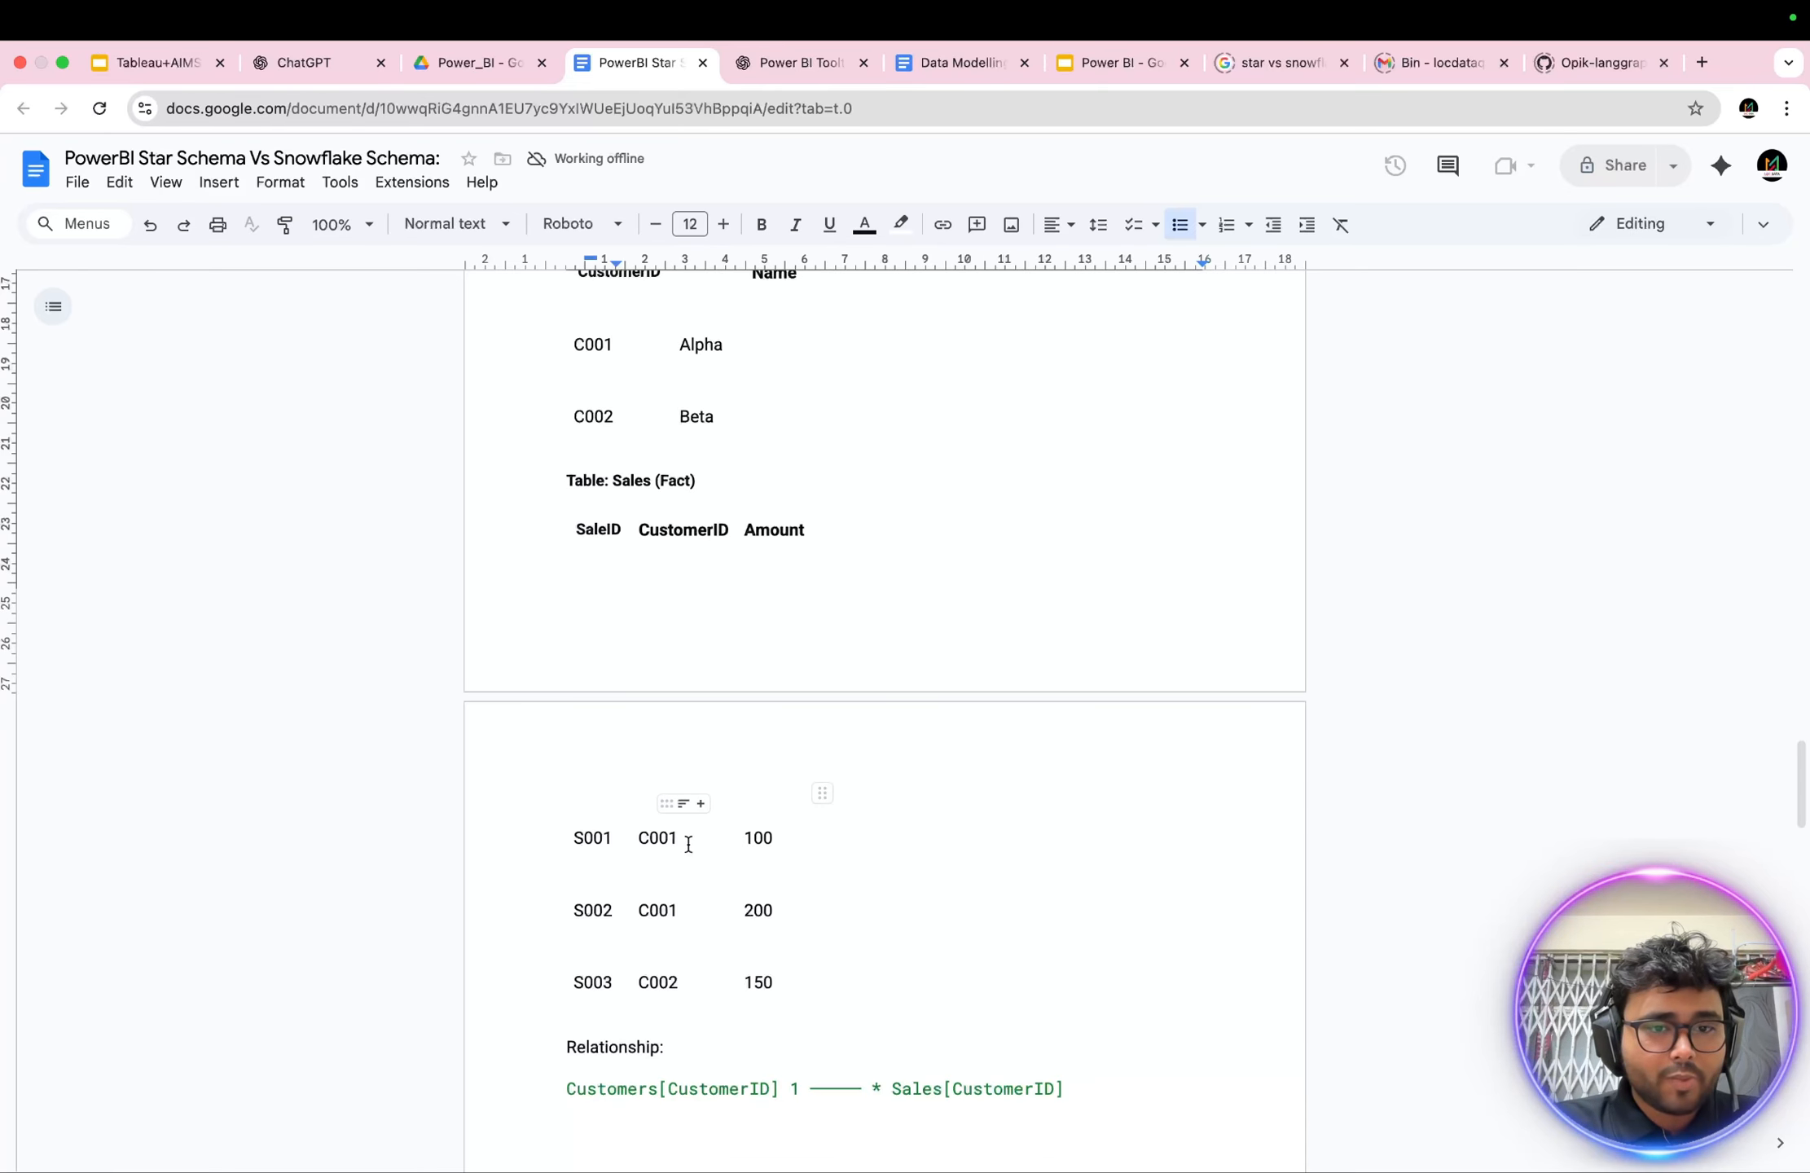
{"action": "scroll", "coordinate": [689, 844], "scroll_direction": "up", "scroll_amount": 2}
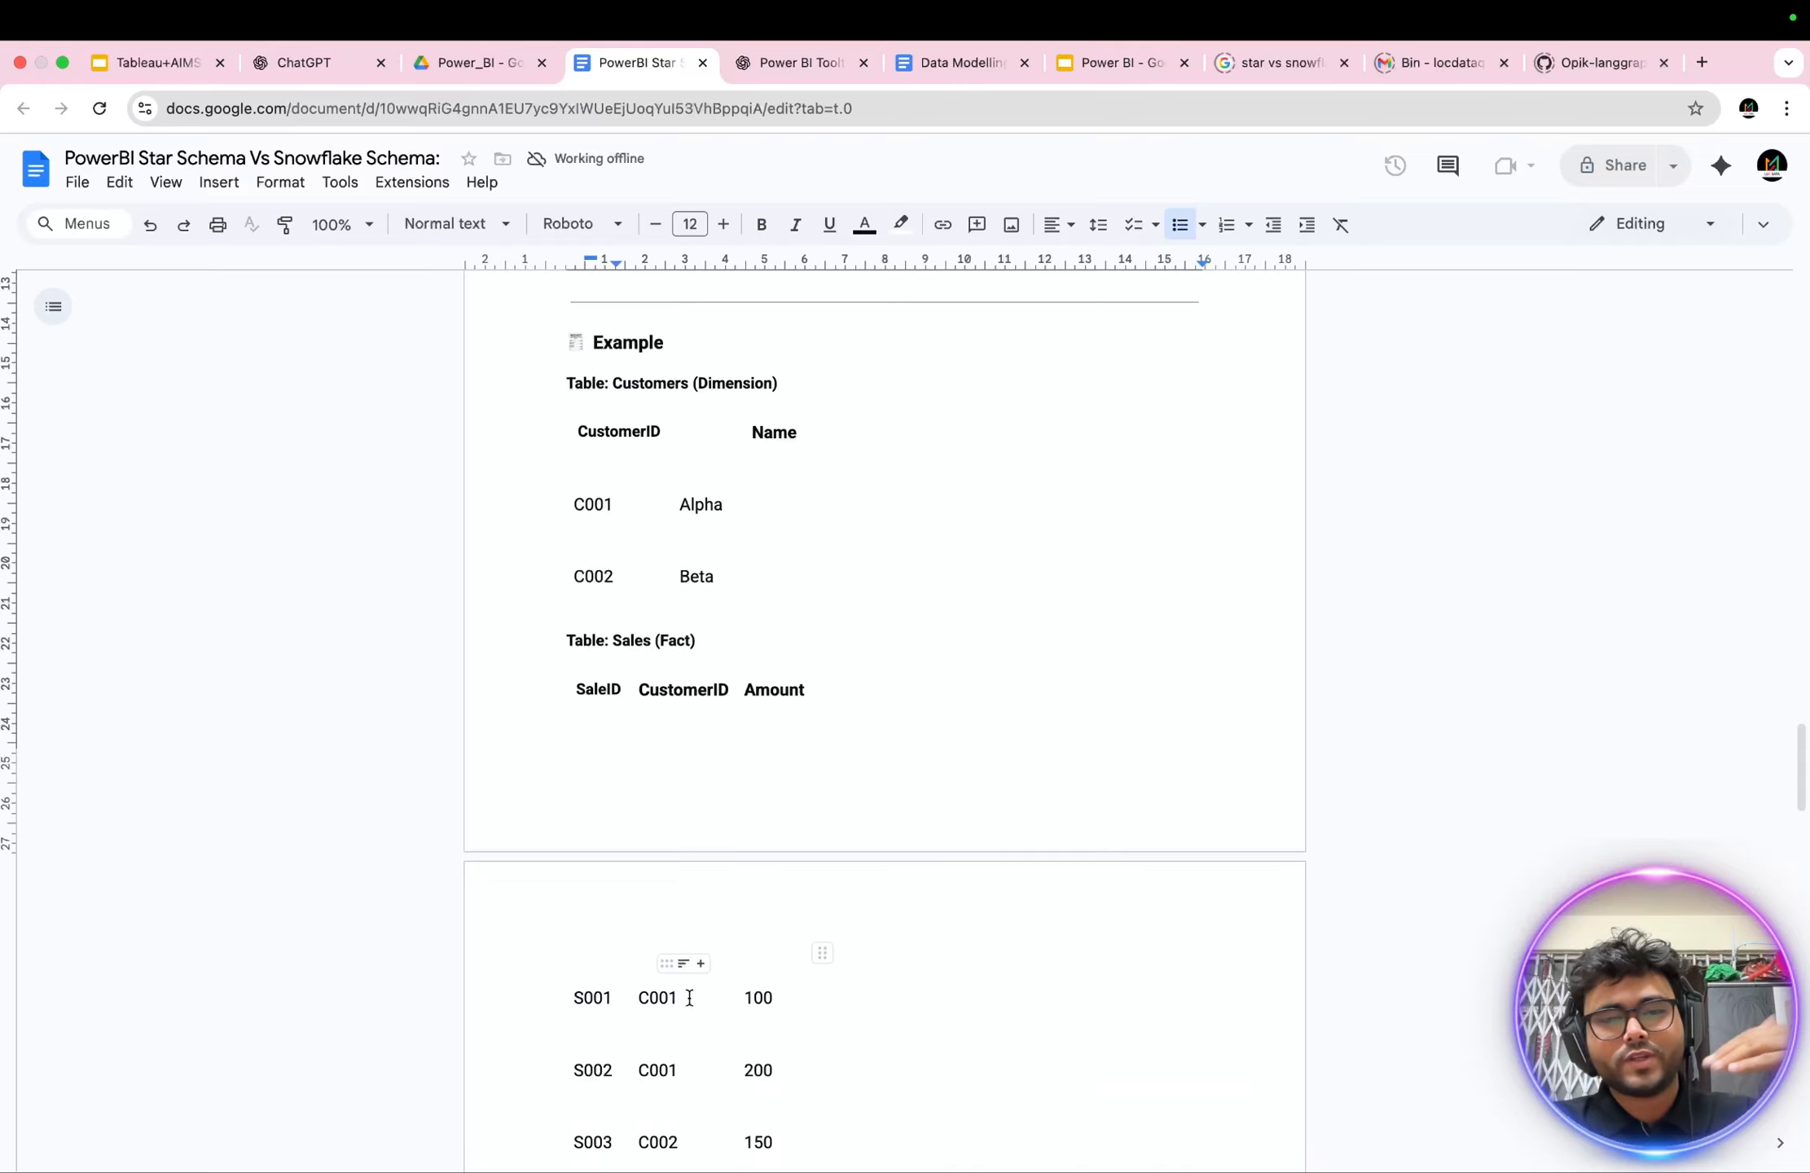
{"action": "scroll", "coordinate": [688, 995], "scroll_direction": "up", "scroll_amount": 6}
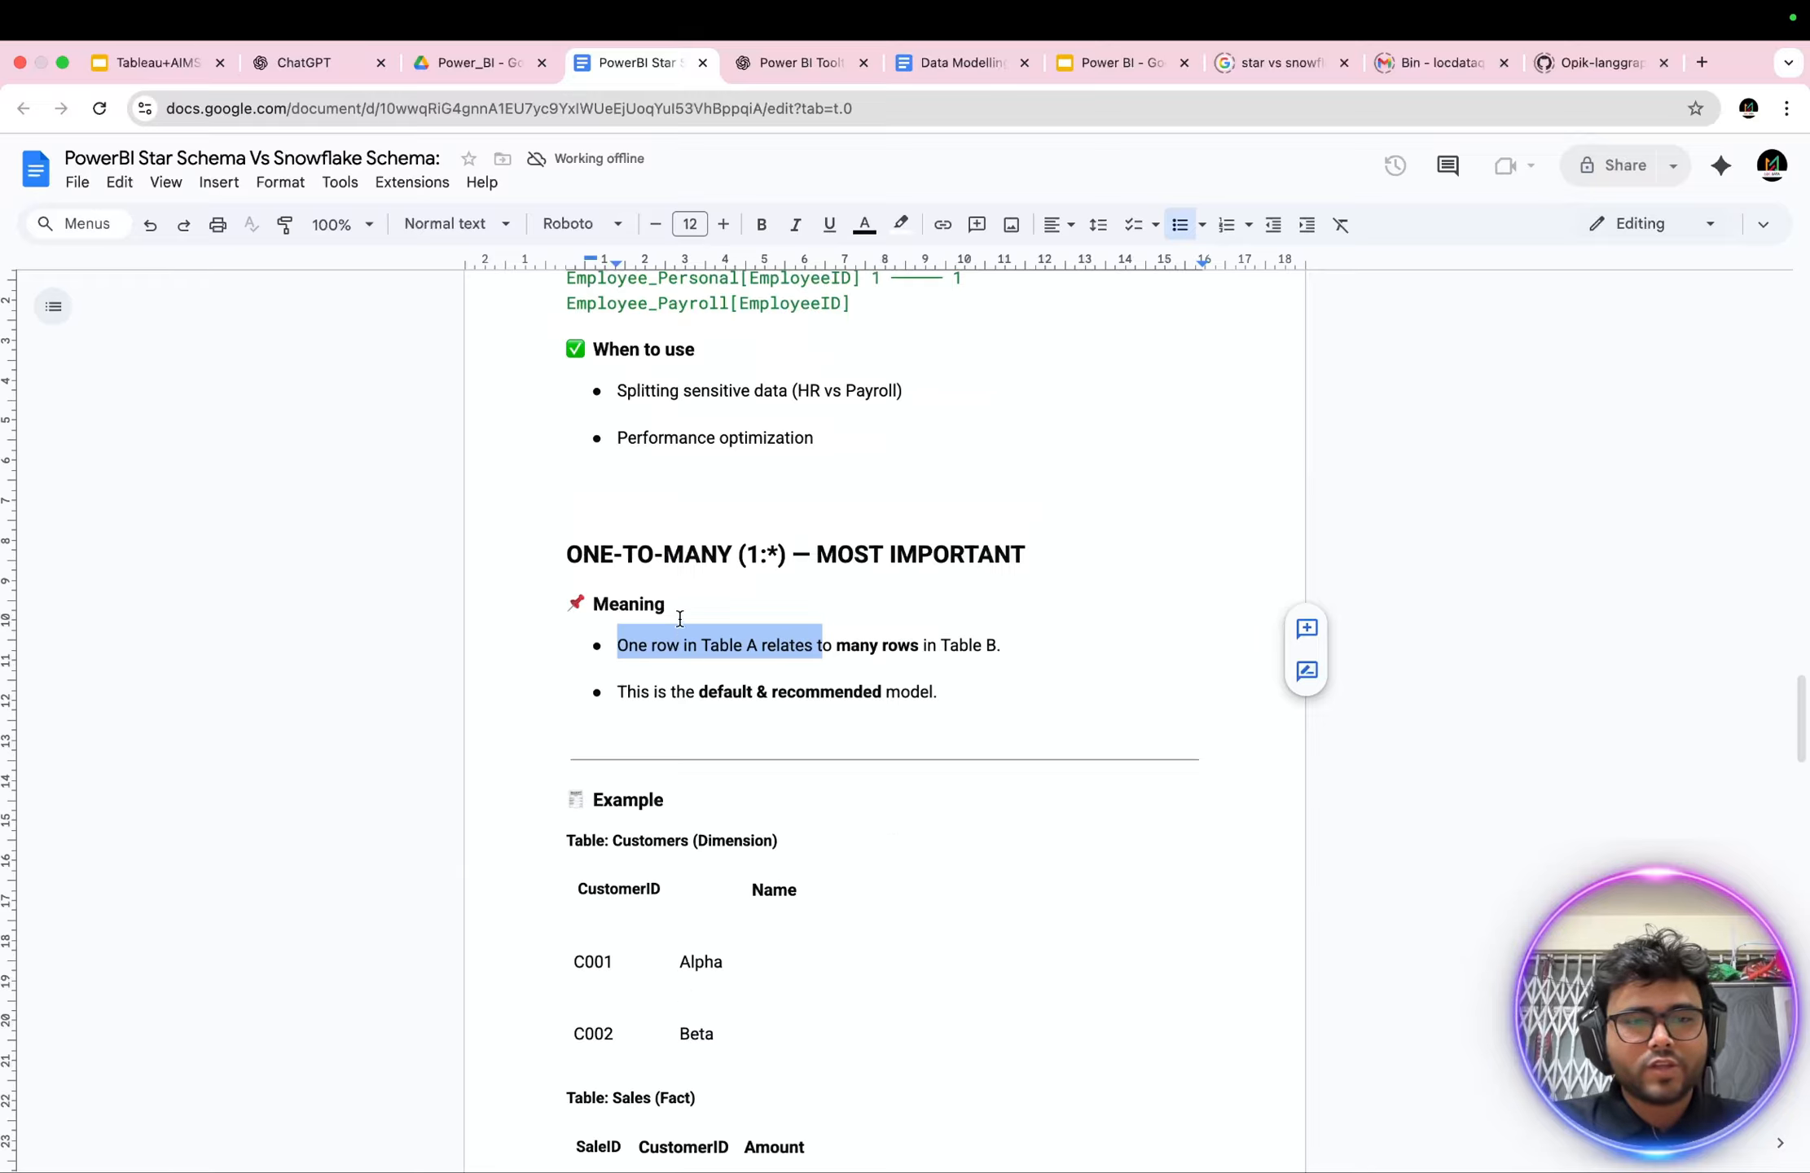
{"action": "scroll", "coordinate": [680, 570], "scroll_direction": "down", "scroll_amount": 7}
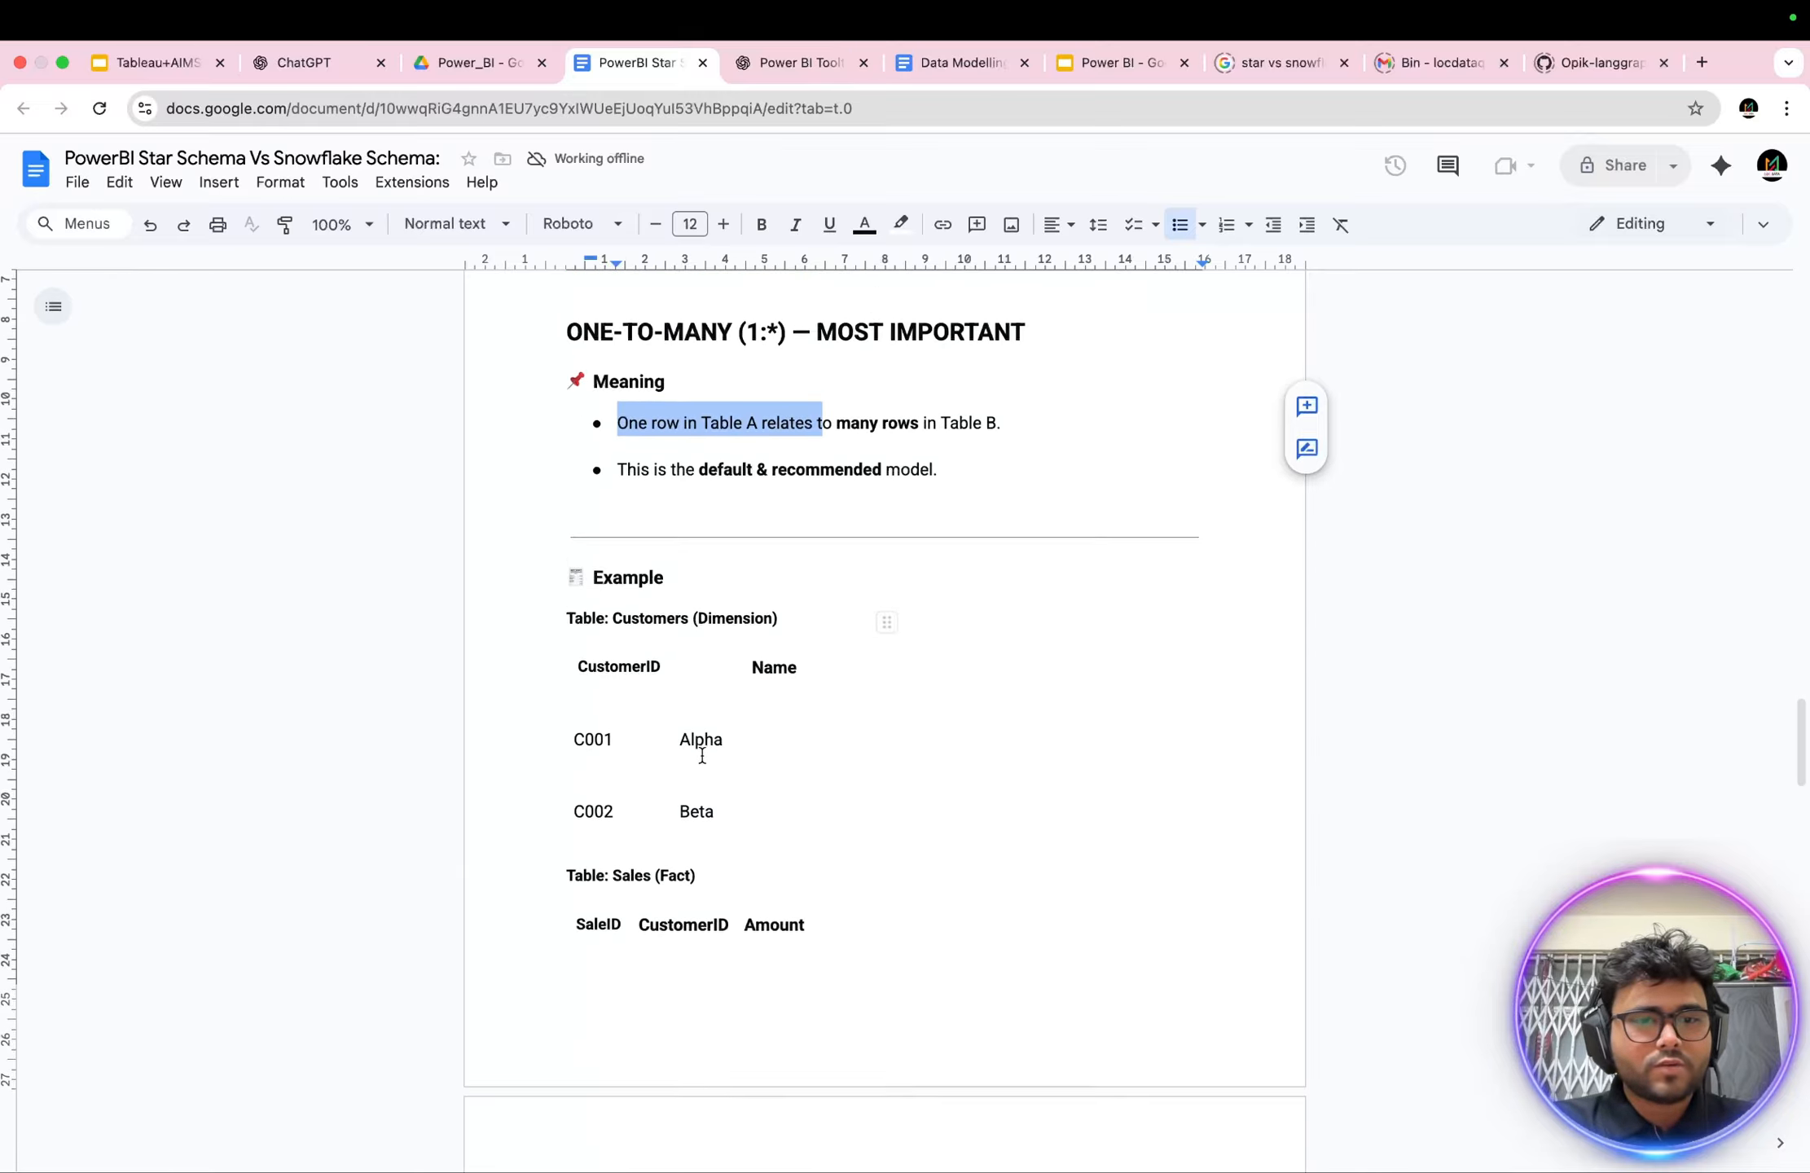
- Read when to use one-to-many, highlighting fact and dimension modeling, star schema and the Golden Rule line about dimensions
{"action": "scroll", "coordinate": [702, 756], "scroll_direction": "down", "scroll_amount": 7}
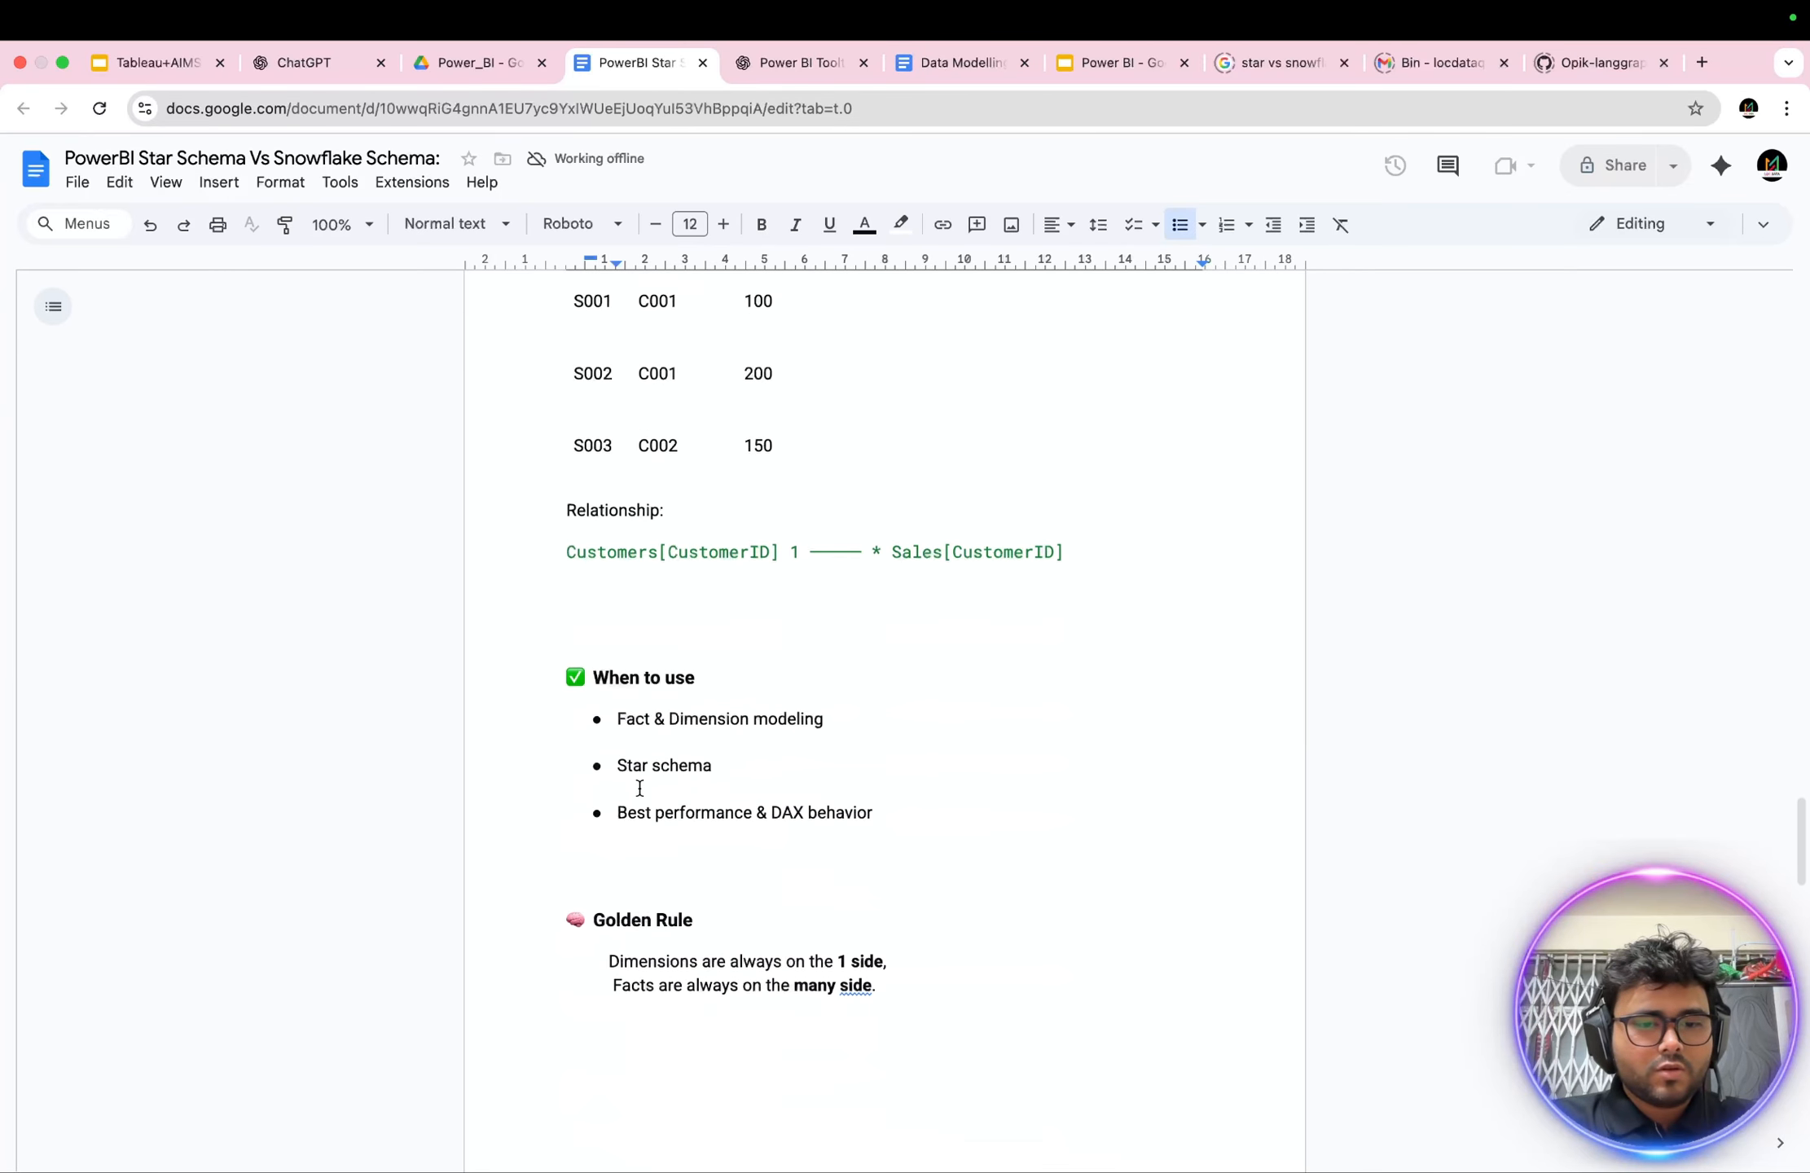
{"action": "left_click_drag", "start_coordinate": [611, 713], "coordinate": [841, 715]}
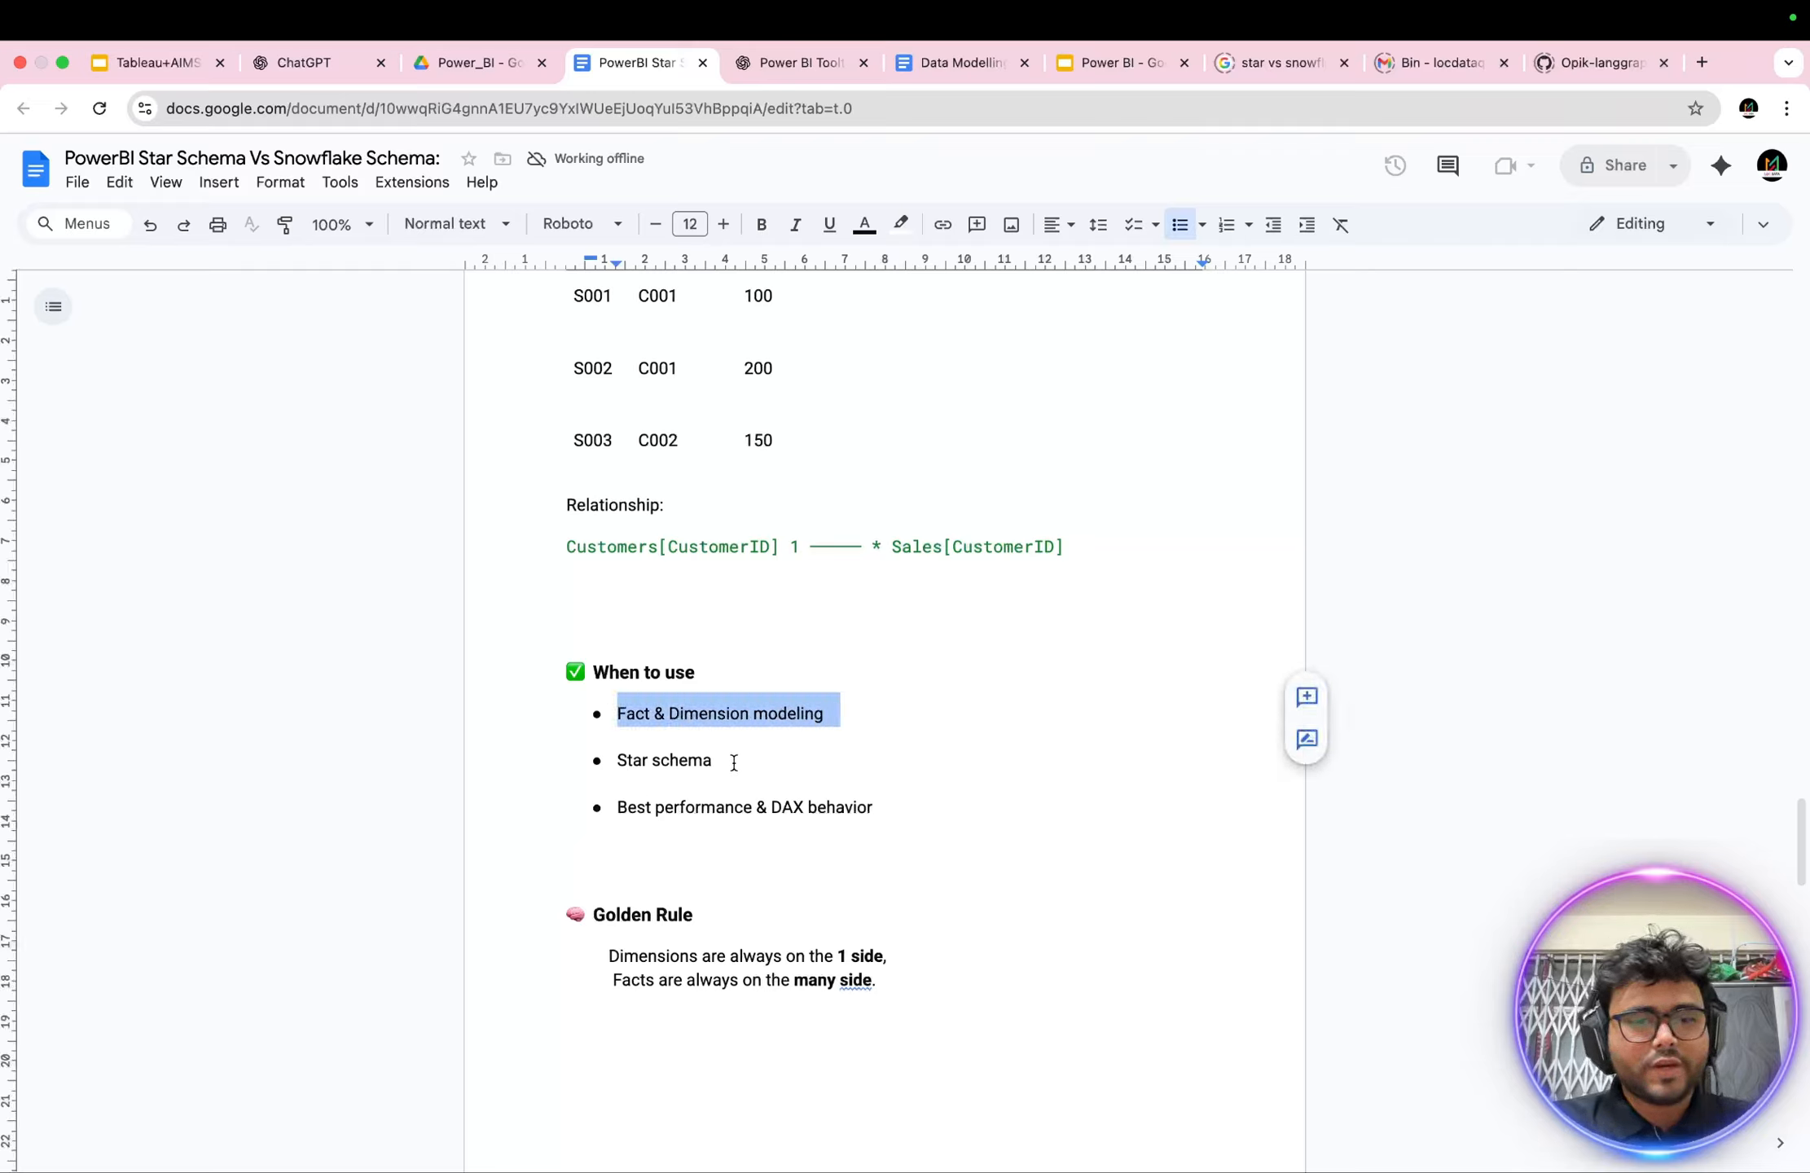
{"action": "left_click_drag", "start_coordinate": [721, 760], "coordinate": [623, 748]}
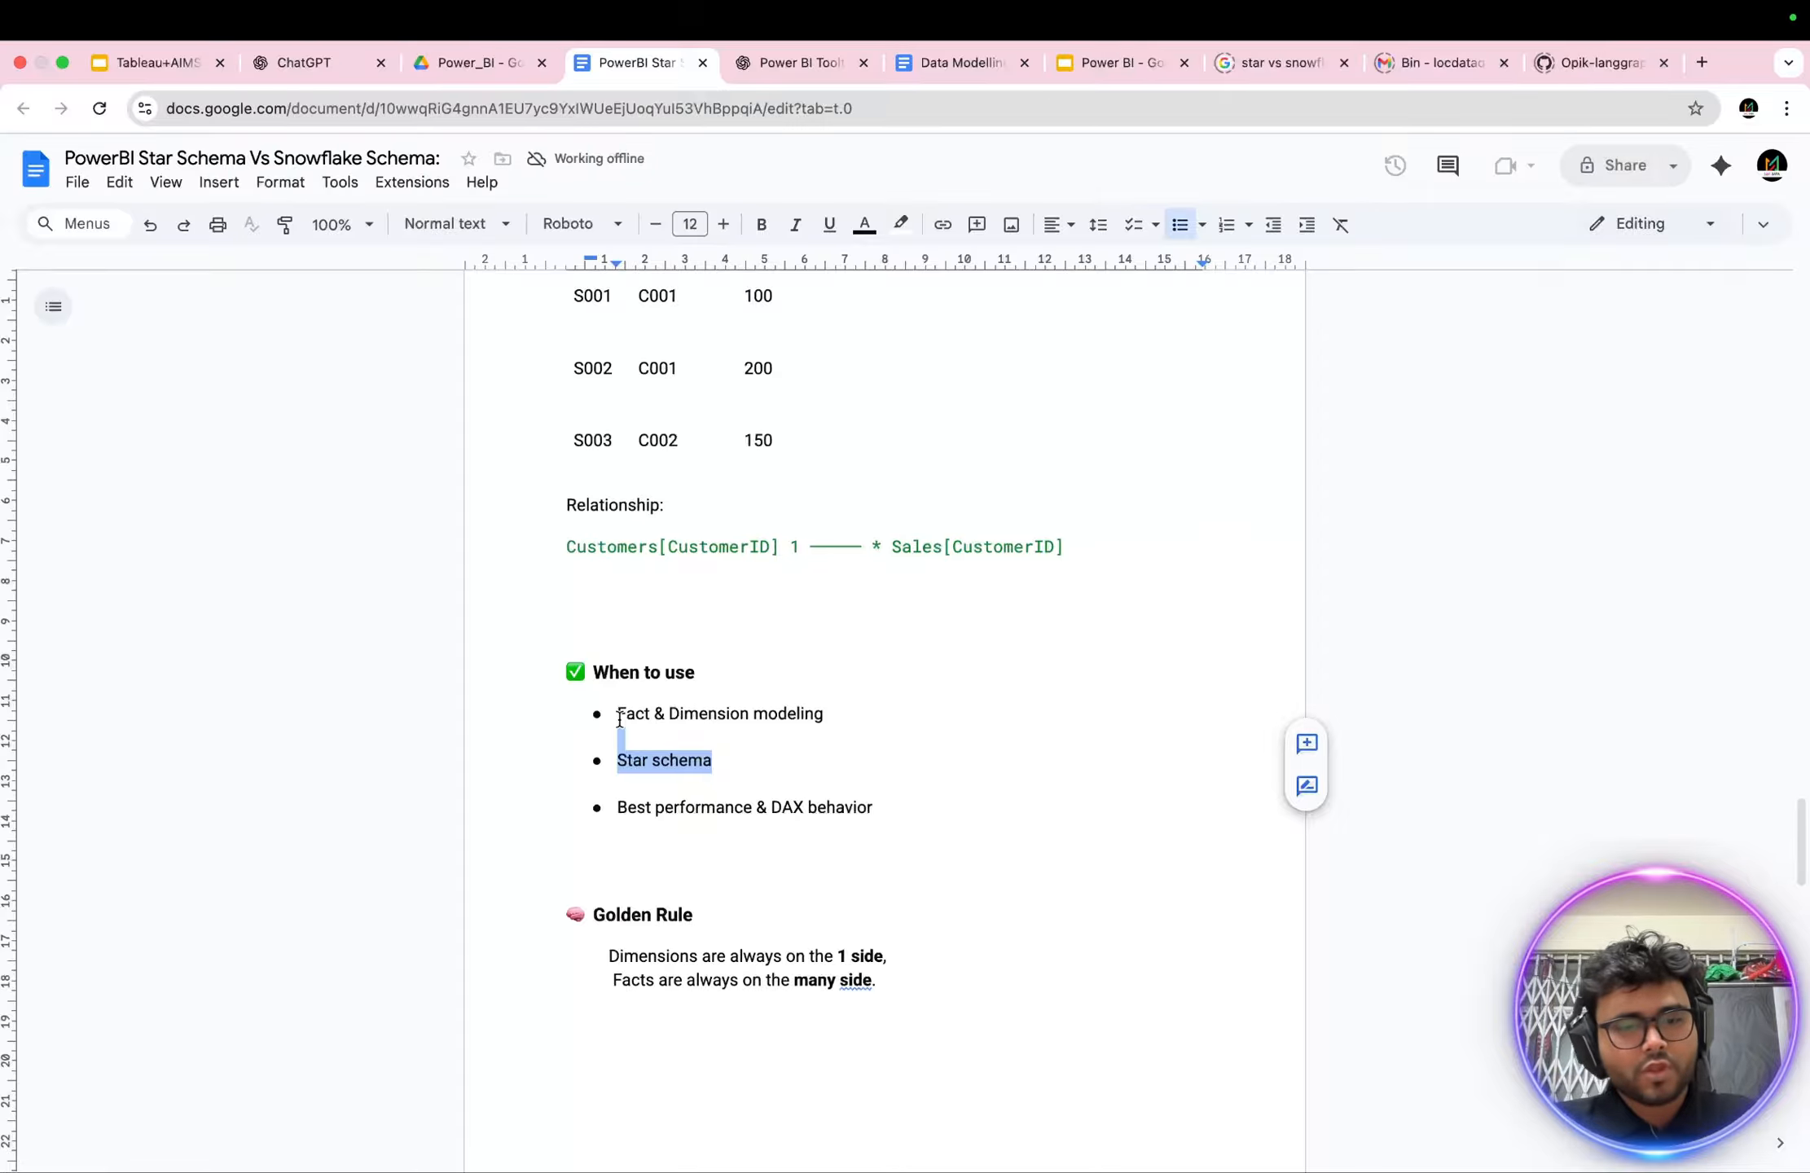
{"action": "scroll", "coordinate": [619, 719], "scroll_direction": "down", "scroll_amount": 5}
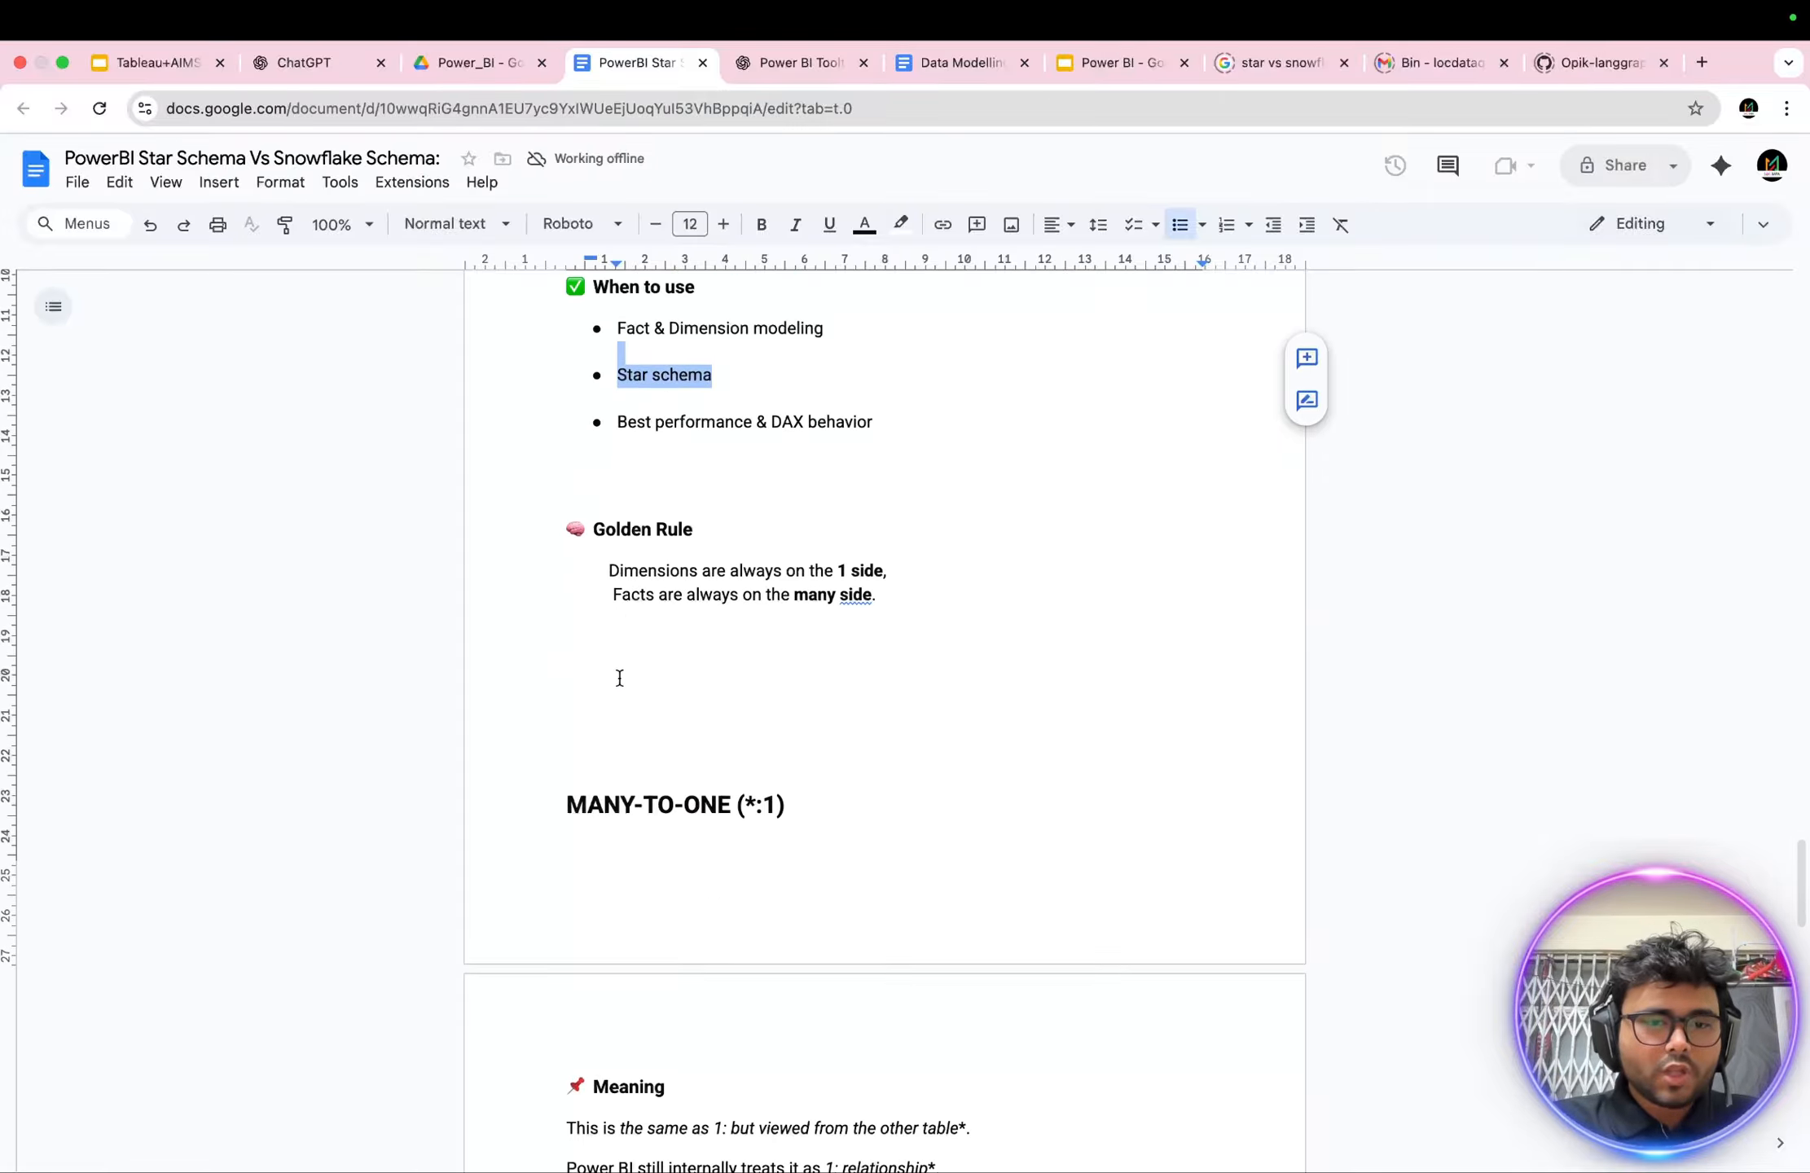
{"action": "left_click_drag", "start_coordinate": [608, 572], "coordinate": [974, 578]}
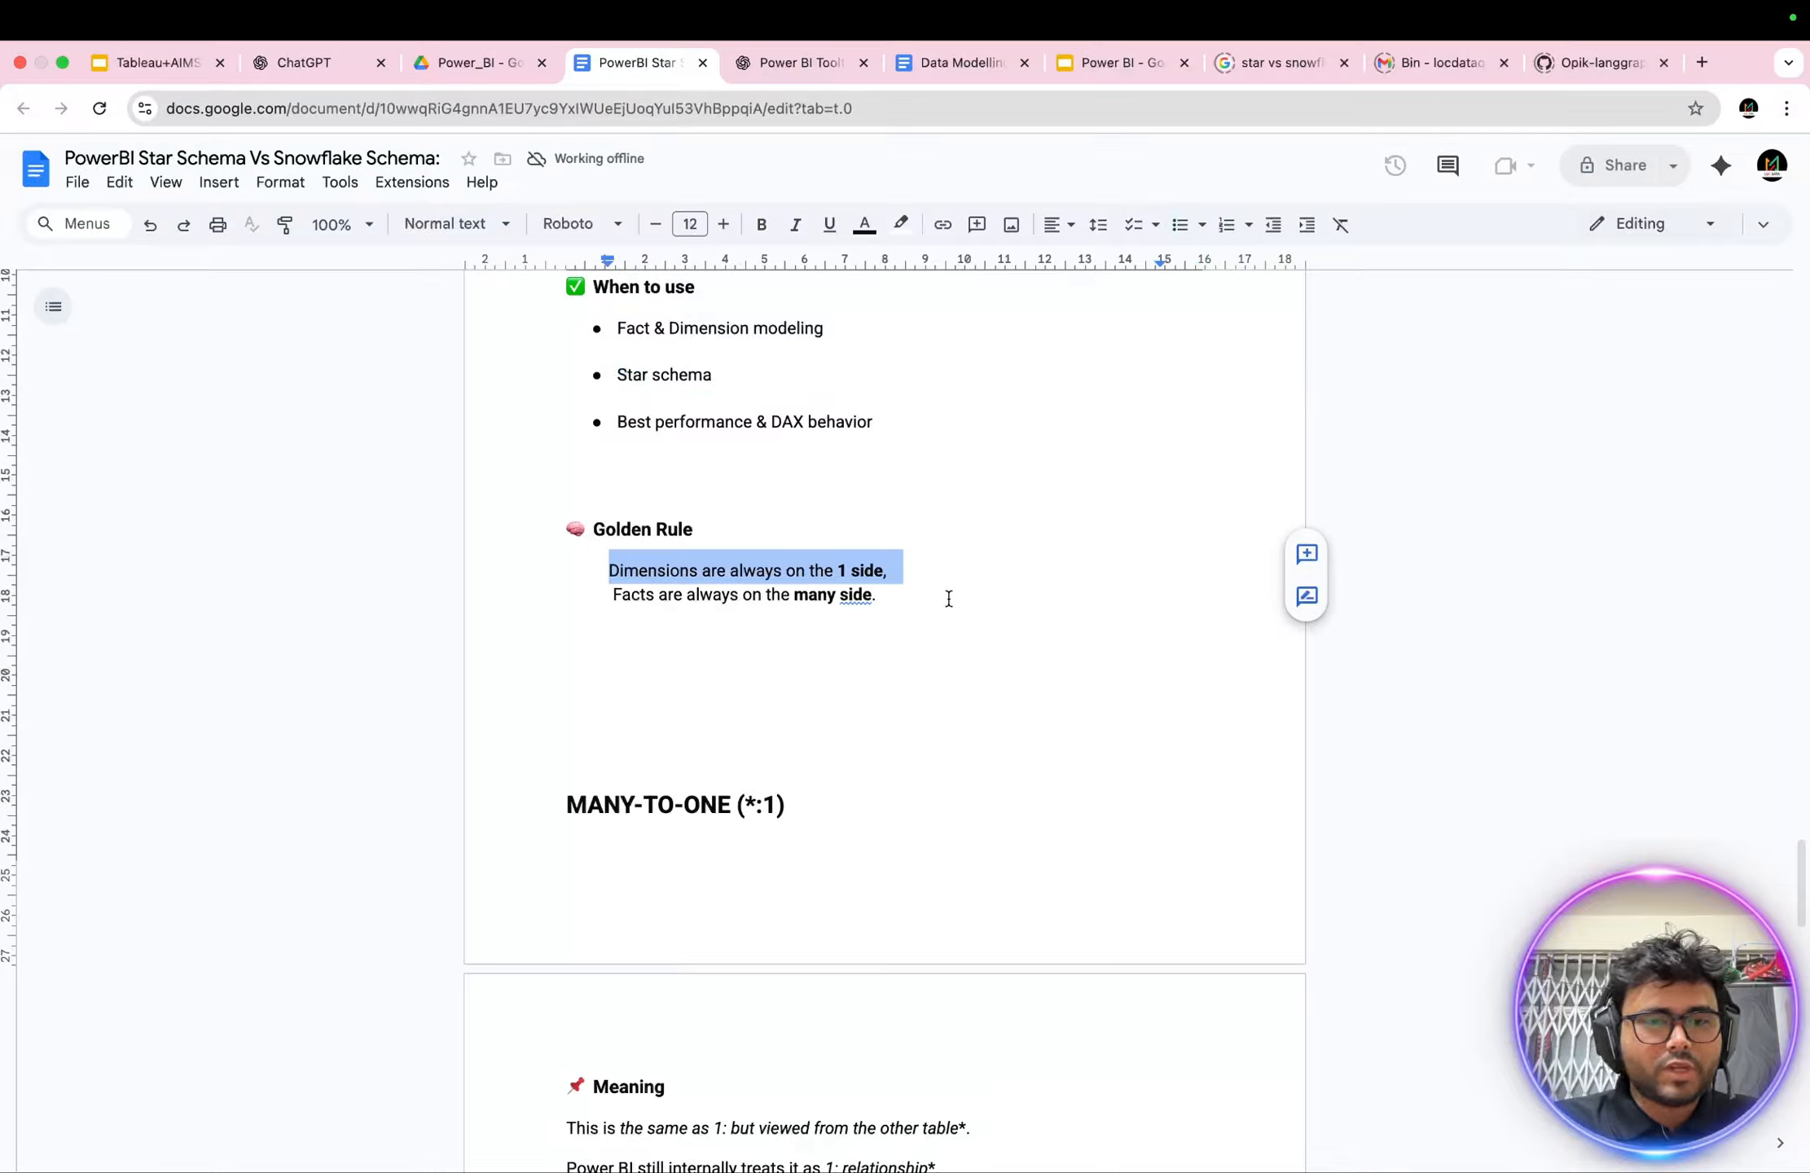
{"action": "left_click", "coordinate": [947, 599]}
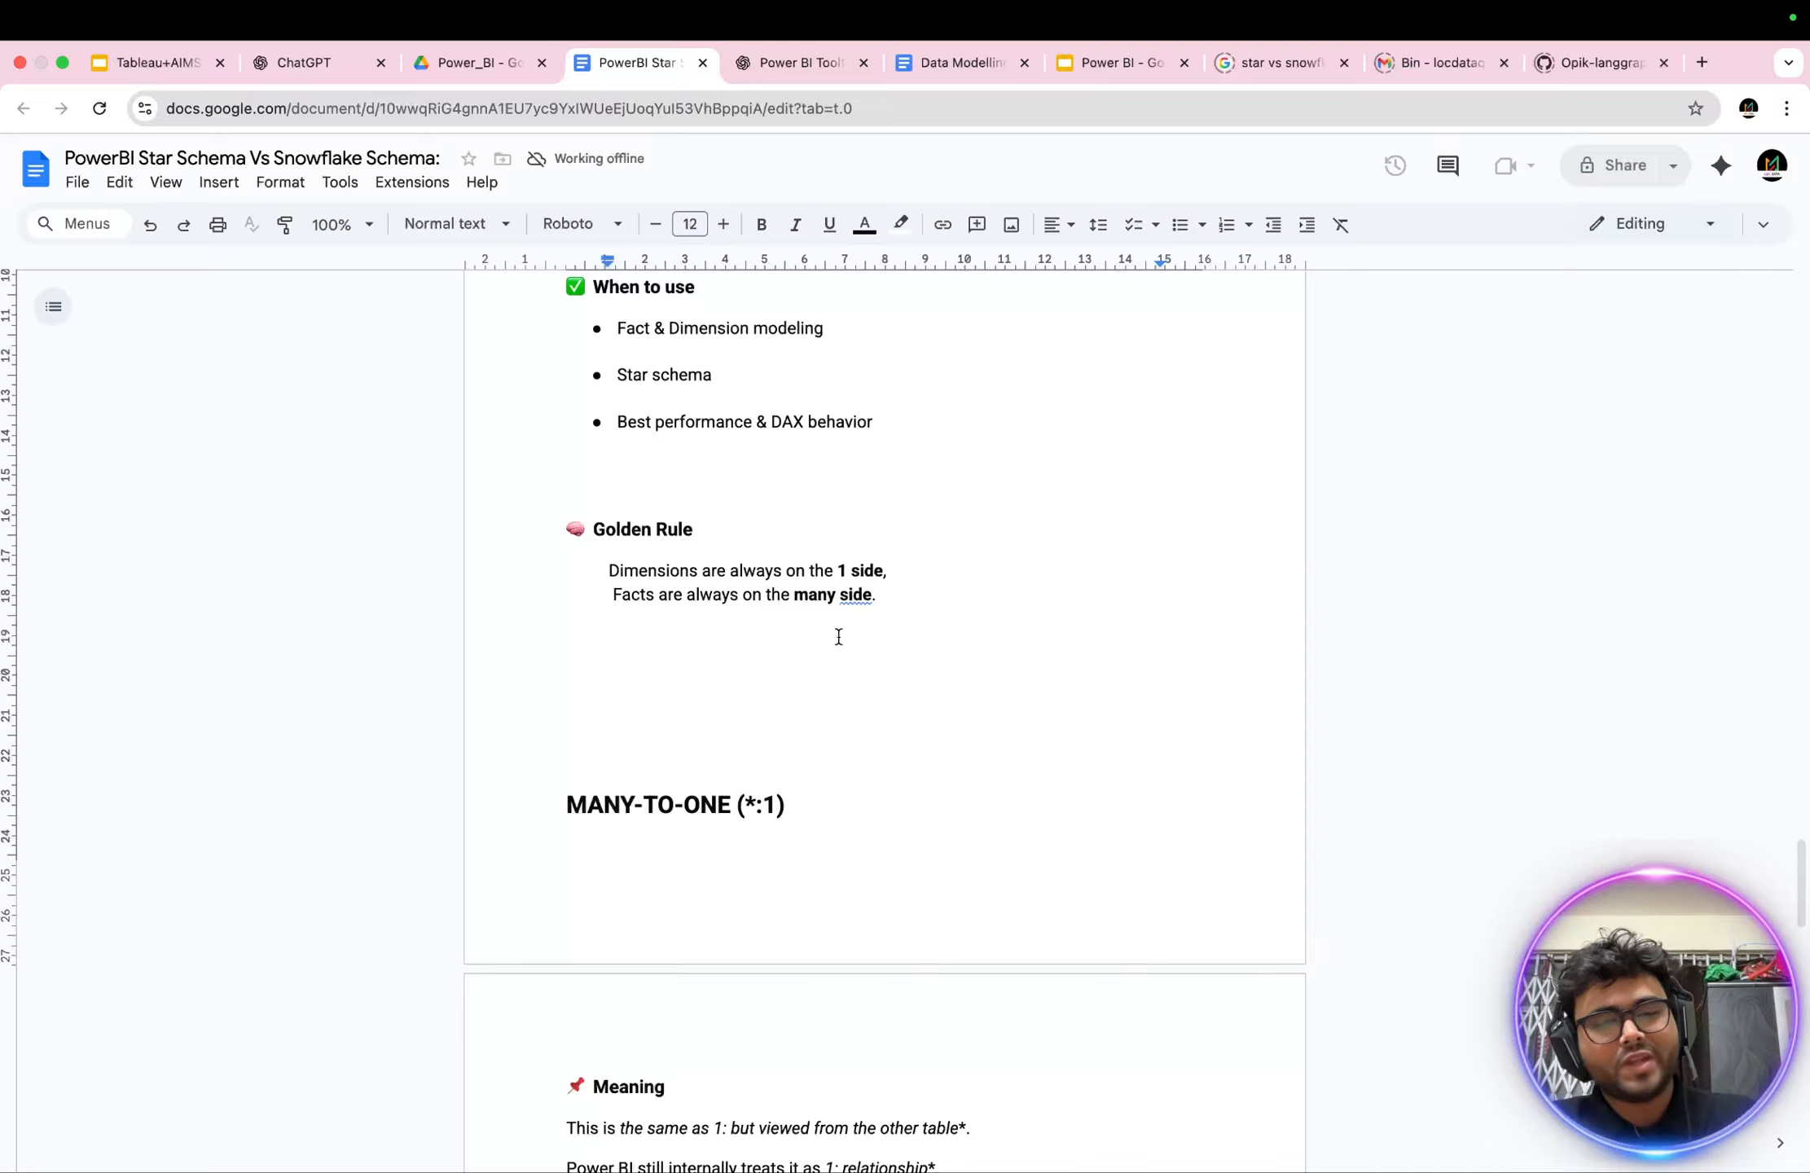
- Switch back to Power BI Desktop and inspect the properties of the relationship between Products and Sales
{"action": "key", "text": "ctrl+Up"}
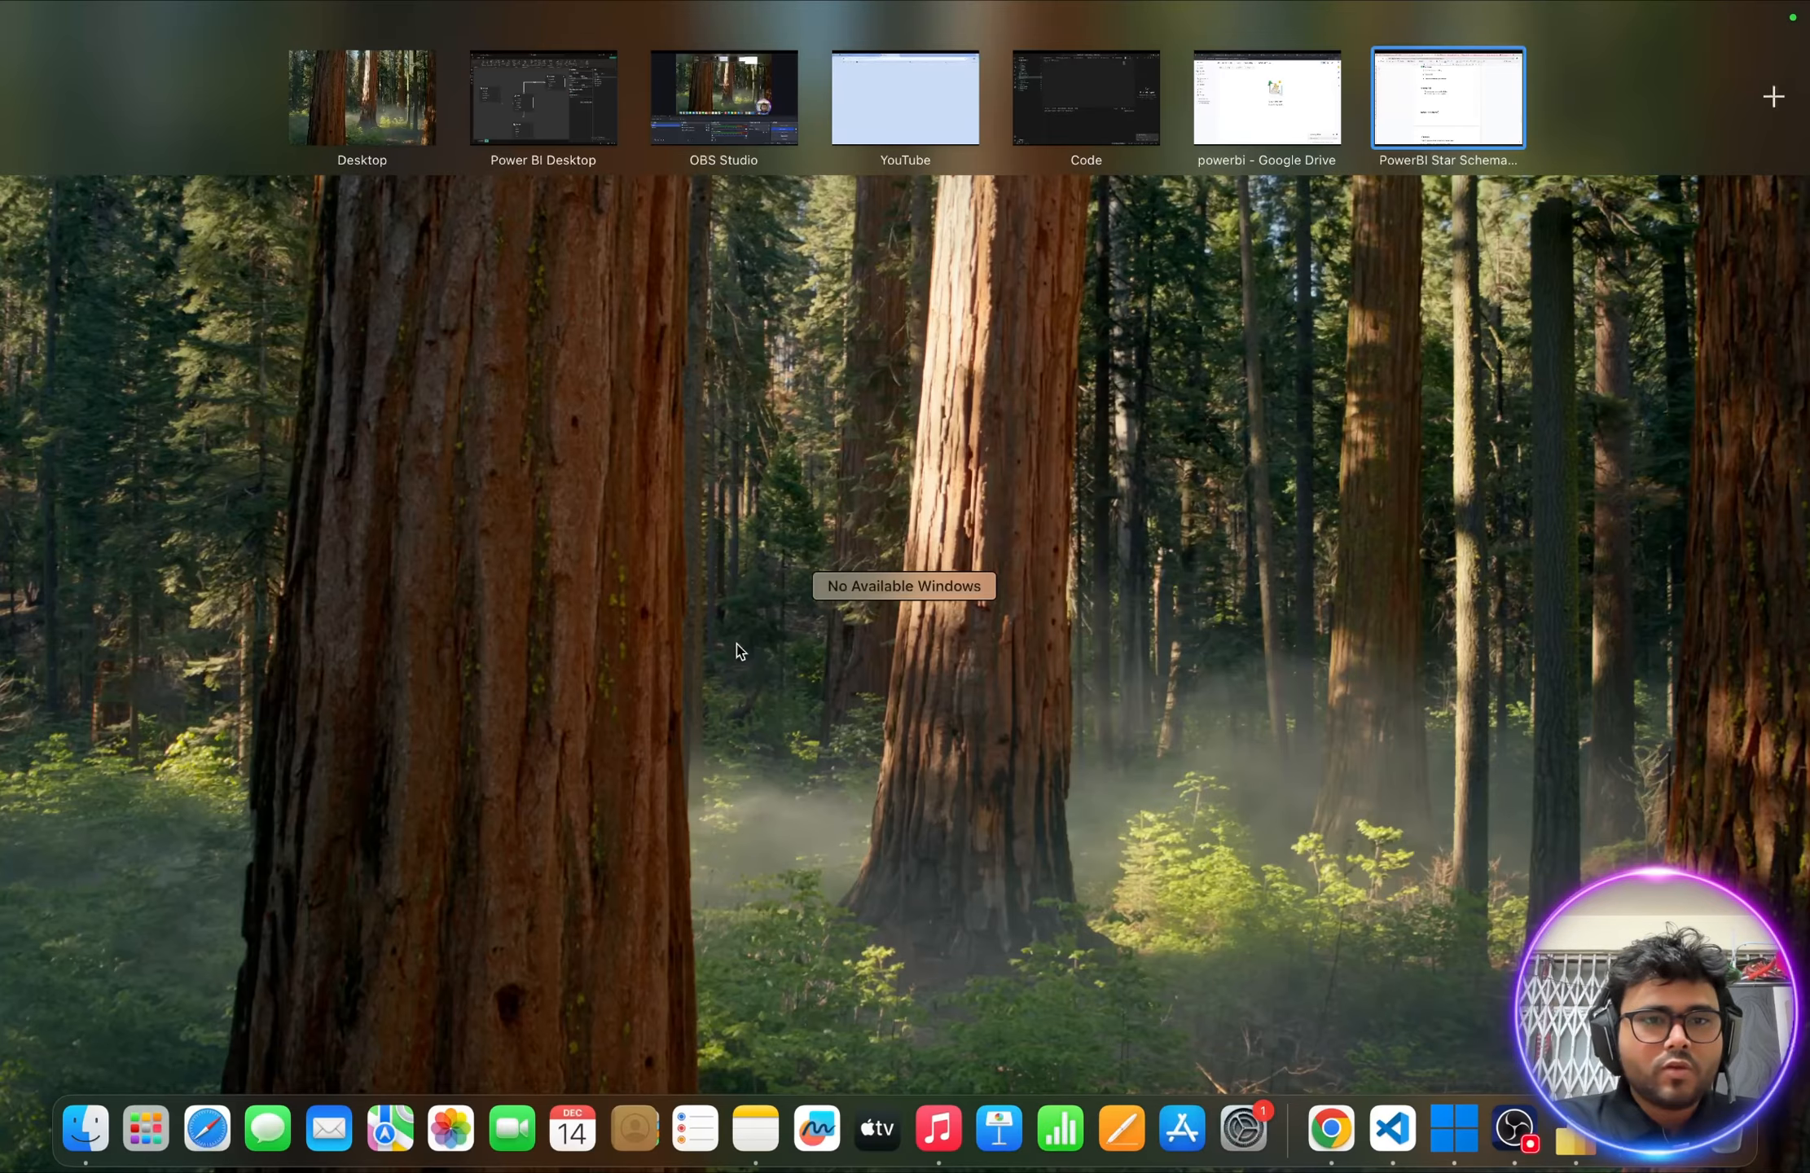
{"action": "left_click", "coordinate": [534, 122]}
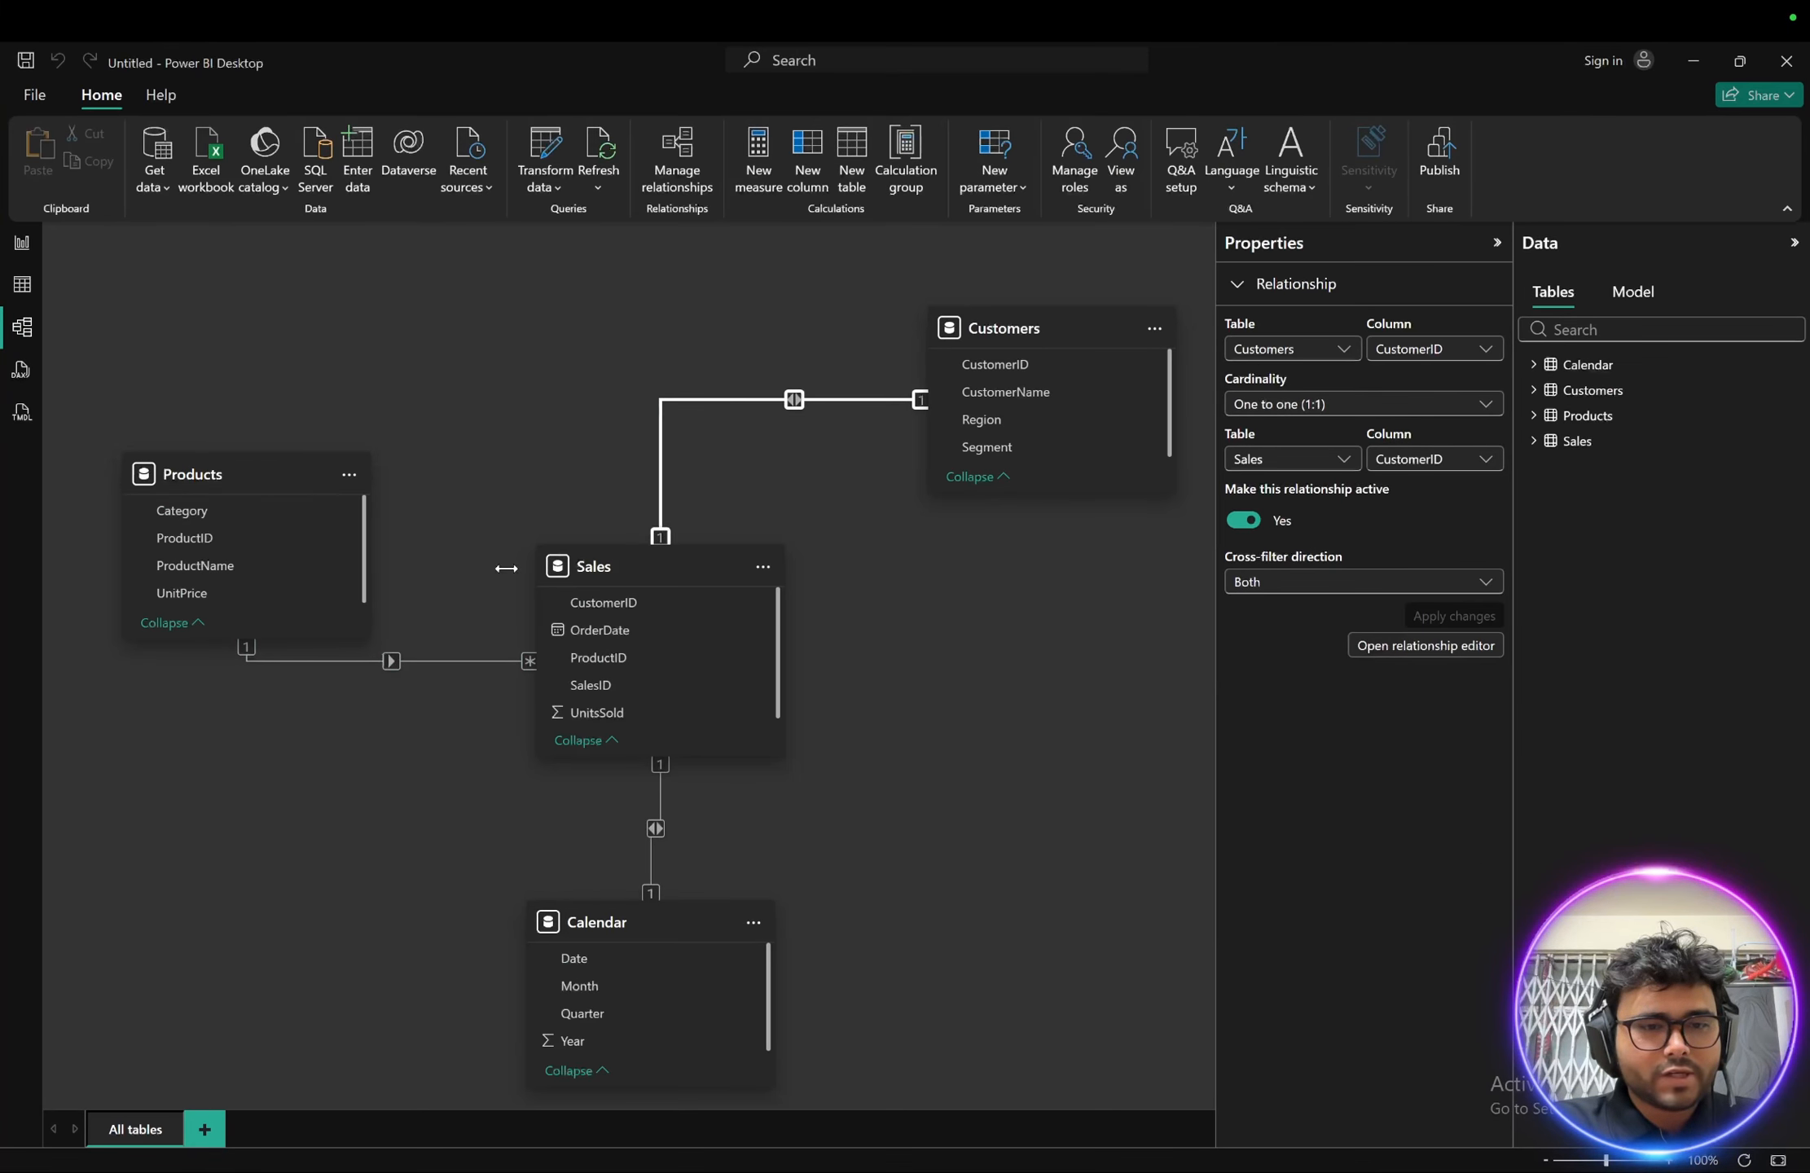
{"action": "left_click", "coordinate": [390, 659]}
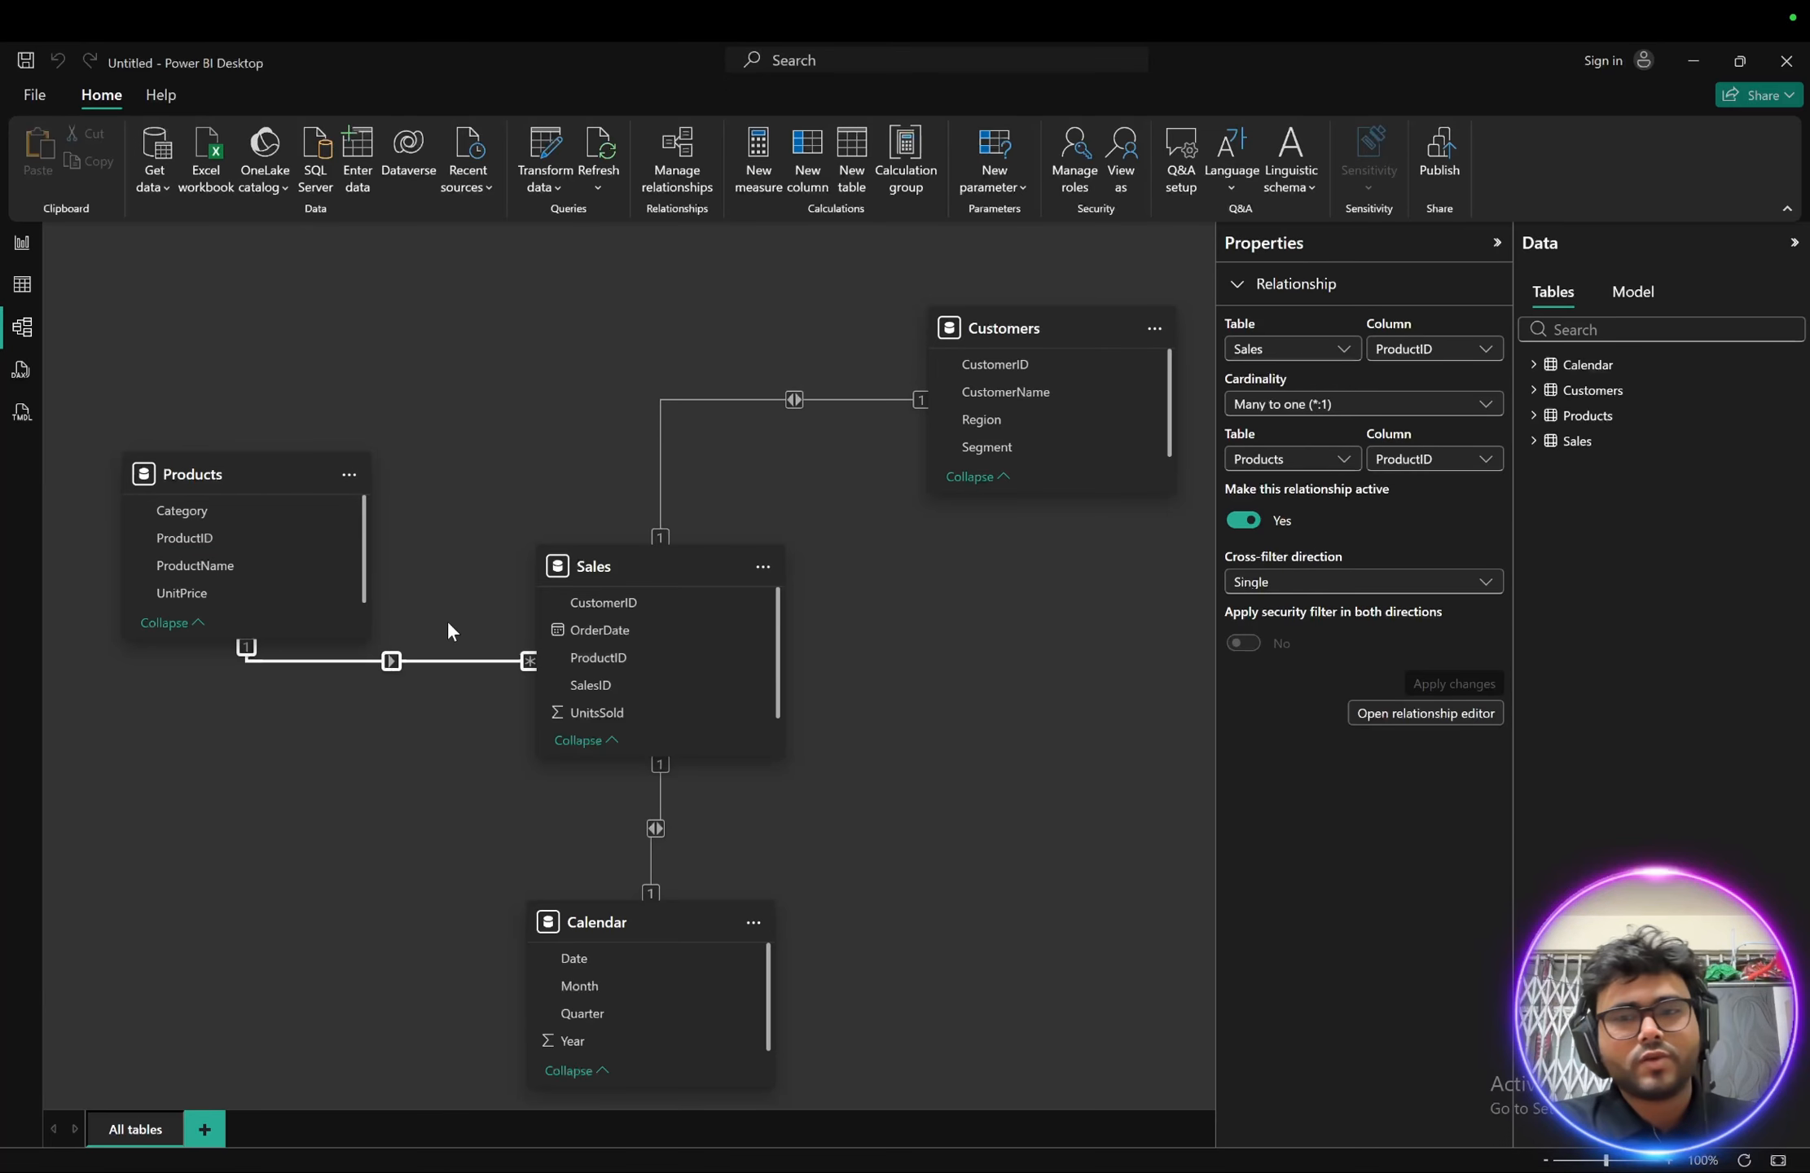
- Switch to the PowerBI Star Schema Vs Snowflake Schema document and highlight both Golden Rule lines about dimensions and facts
{"action": "key", "text": "ctrl+Up"}
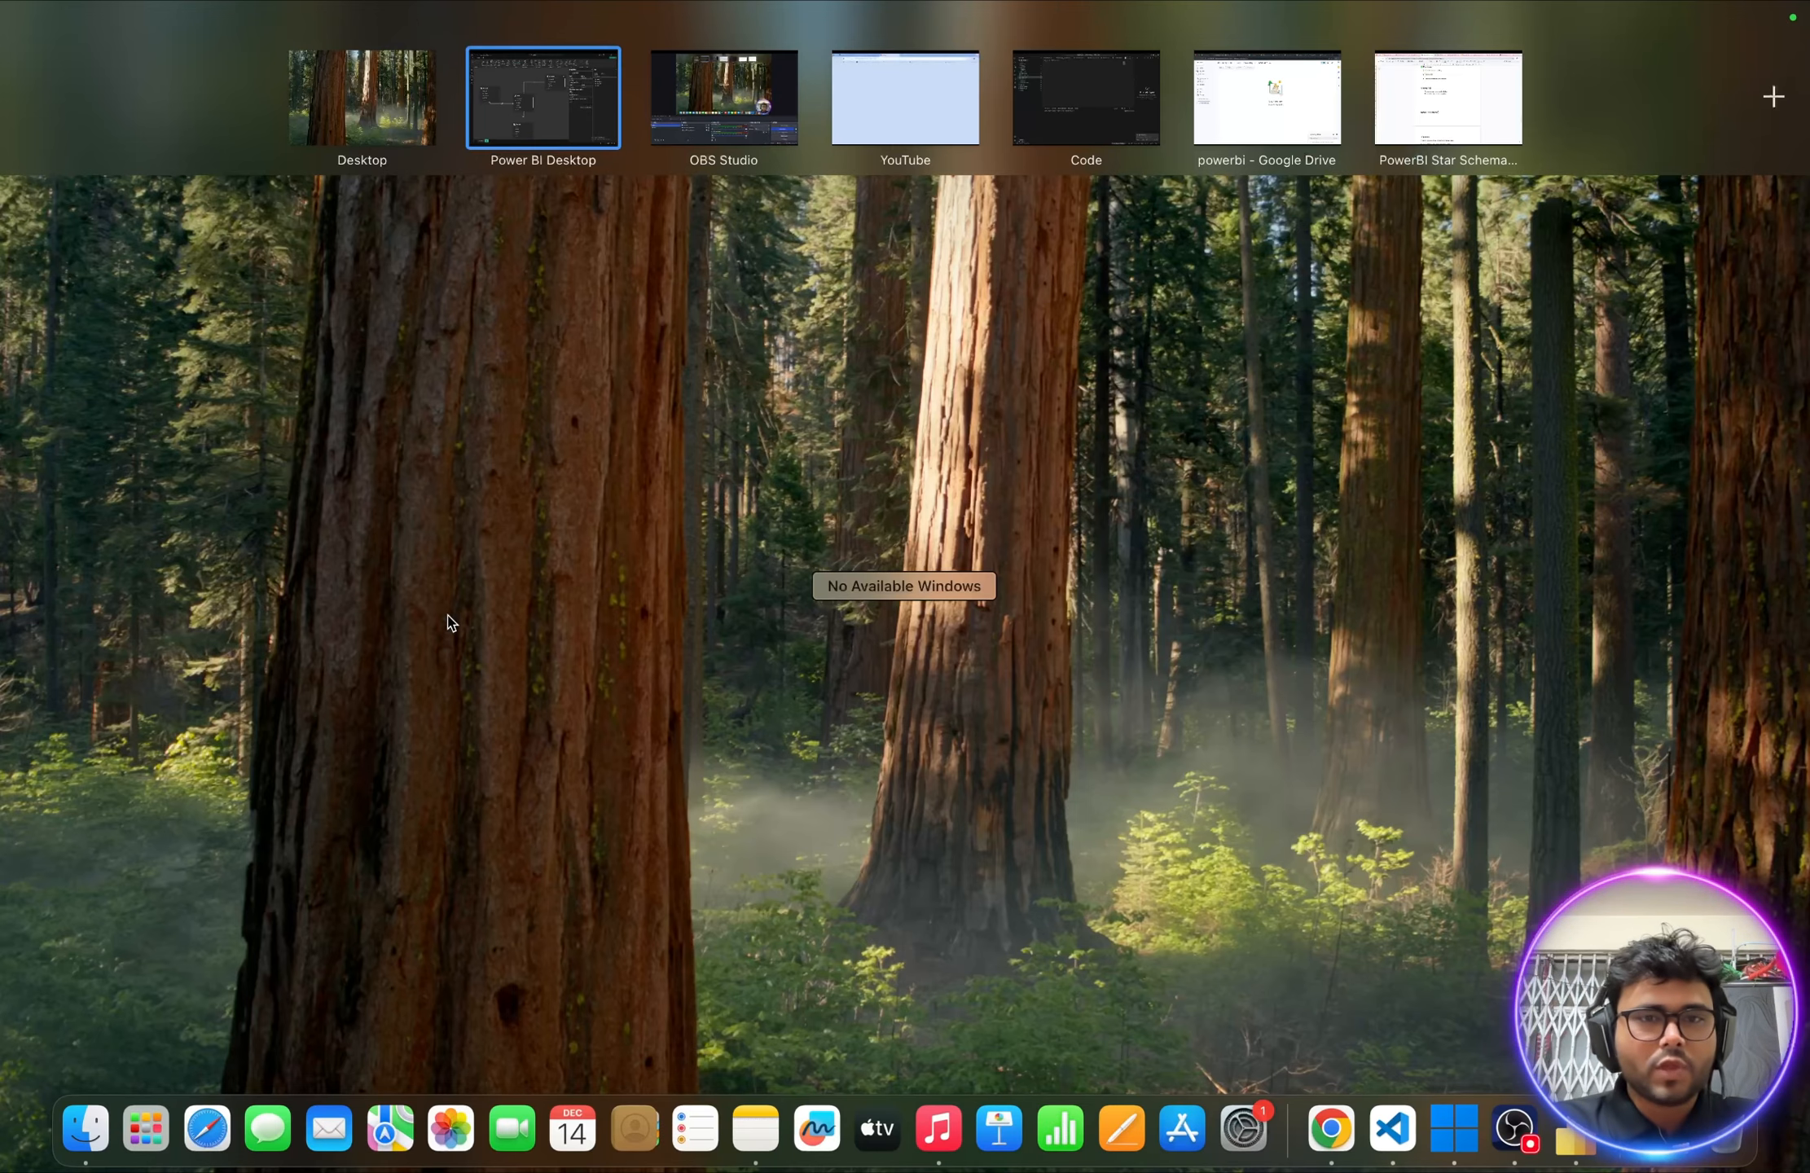
{"action": "key", "text": "ctrl+Up"}
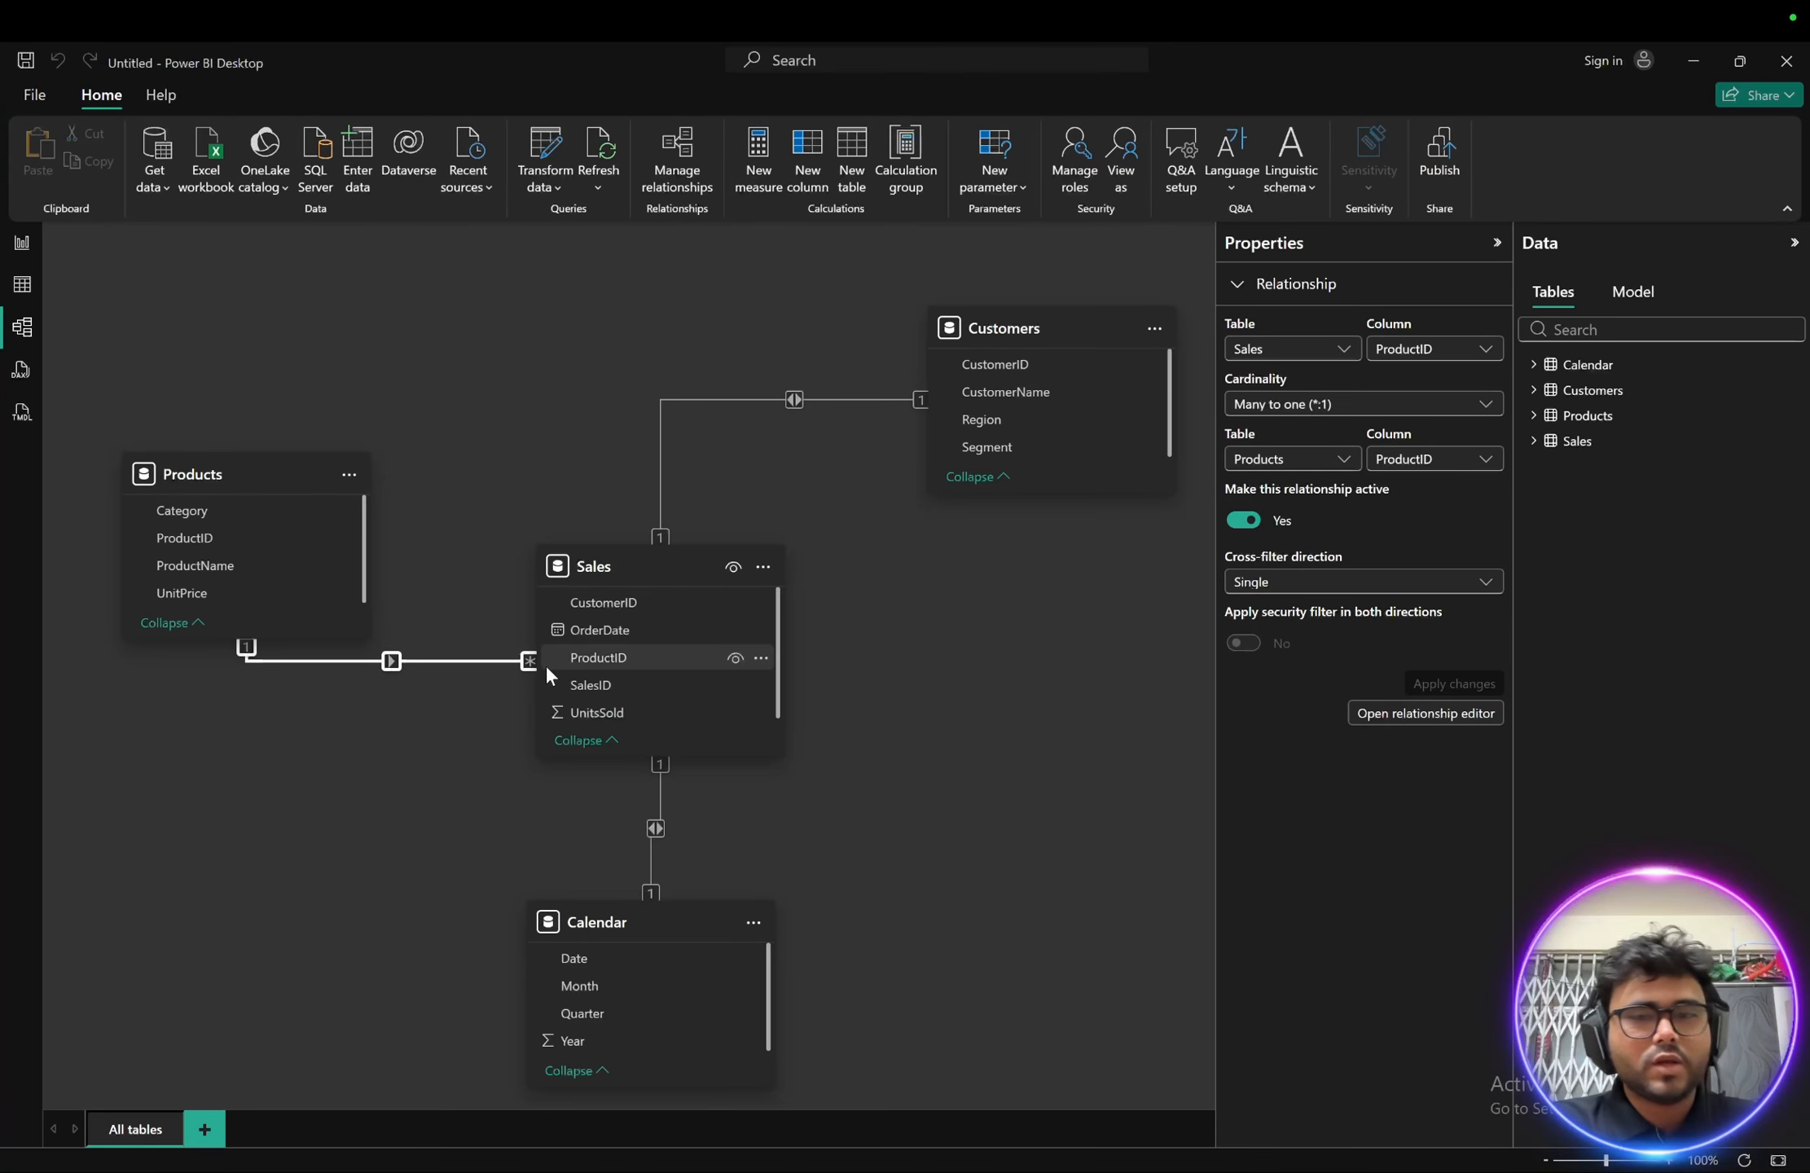
{"action": "key", "text": "ctrl+Up"}
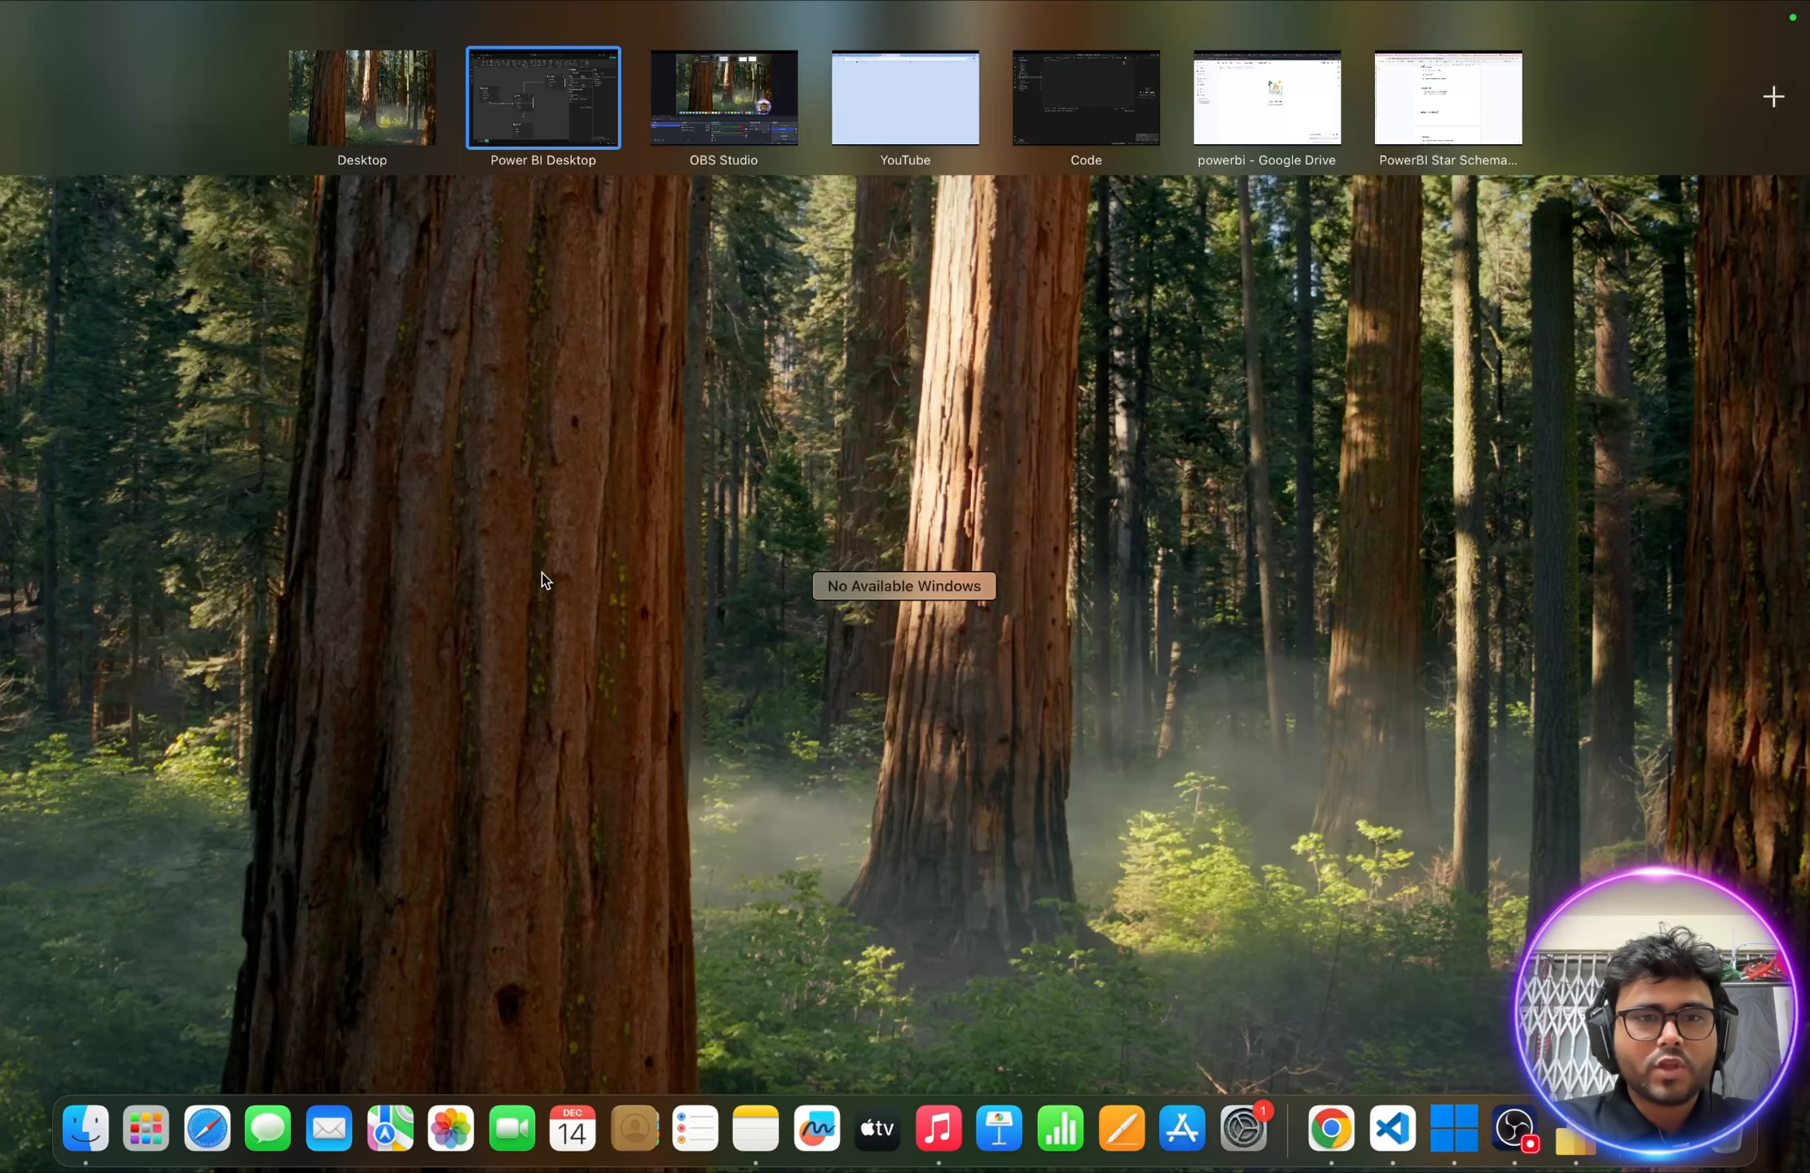
{"action": "left_click", "coordinate": [1433, 115]}
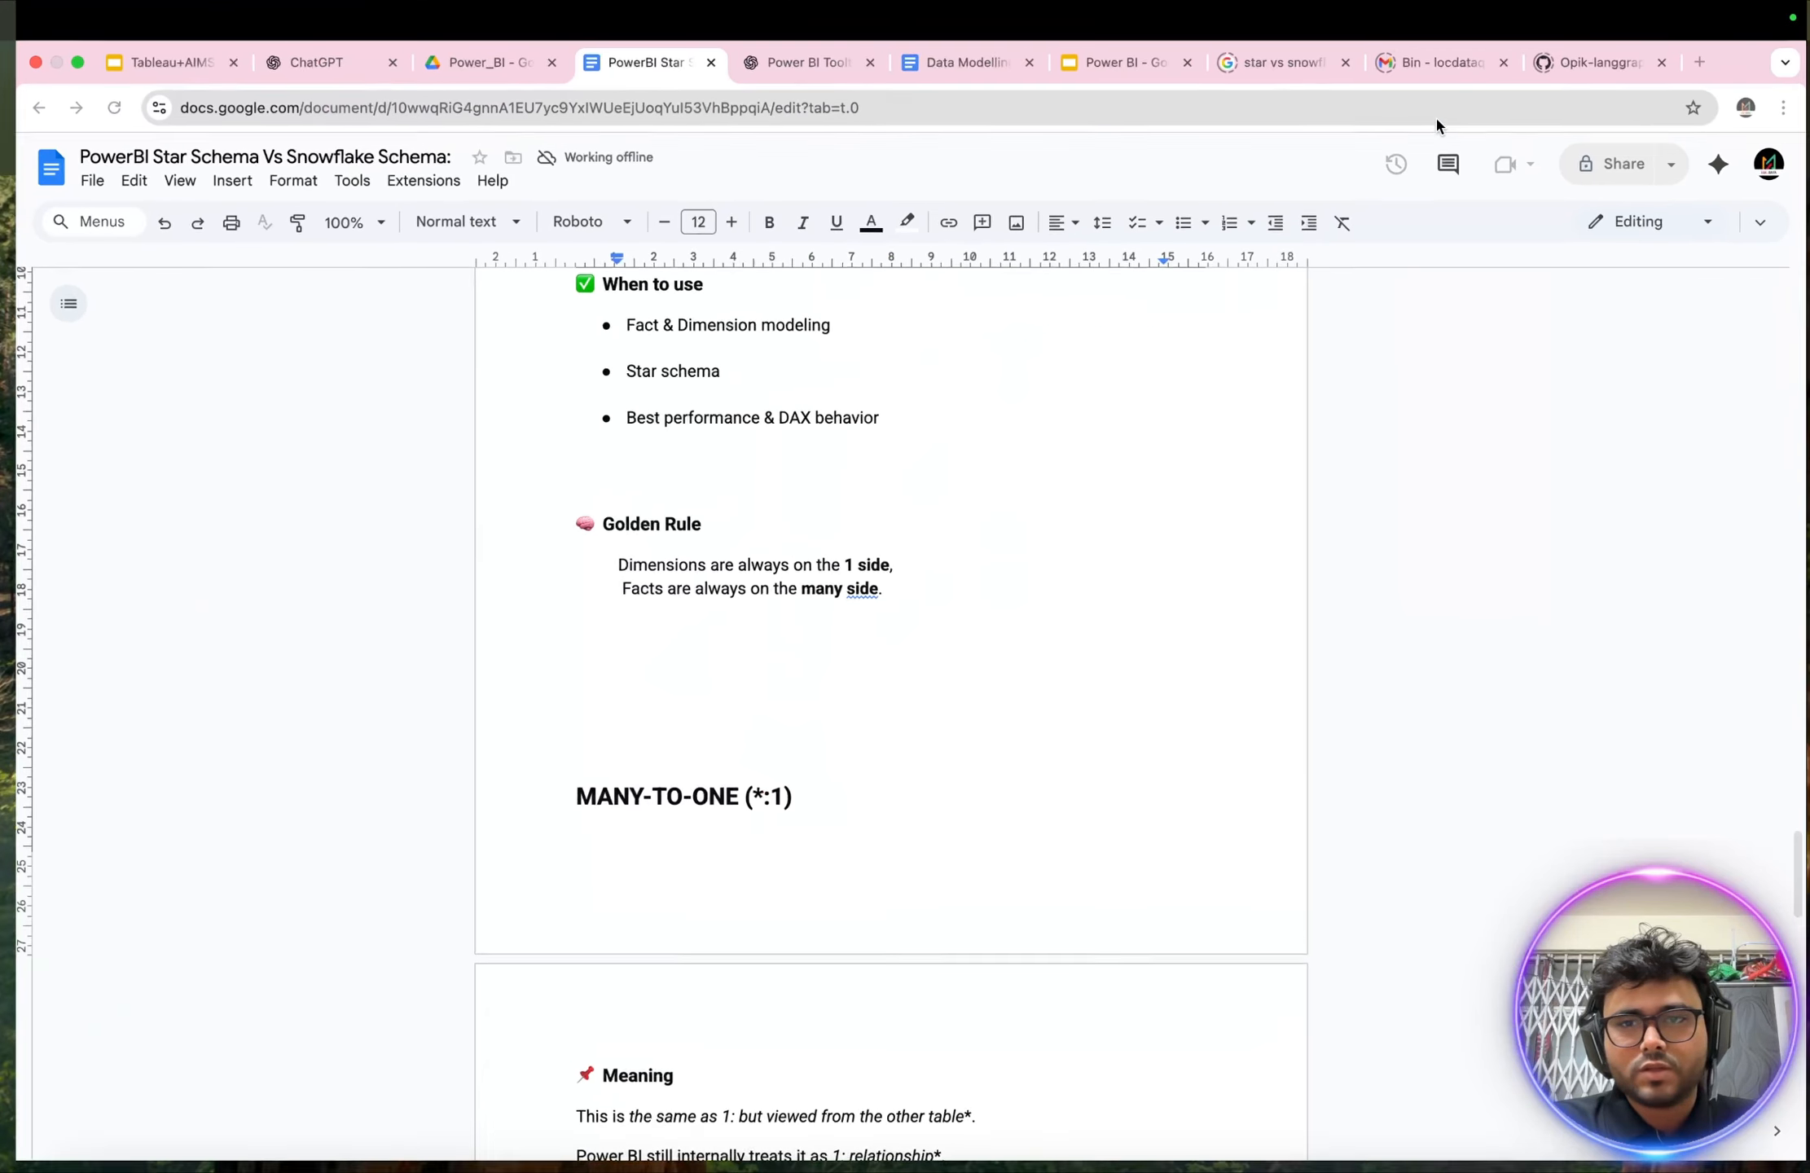
{"action": "left_click_drag", "start_coordinate": [607, 570], "coordinate": [891, 571]}
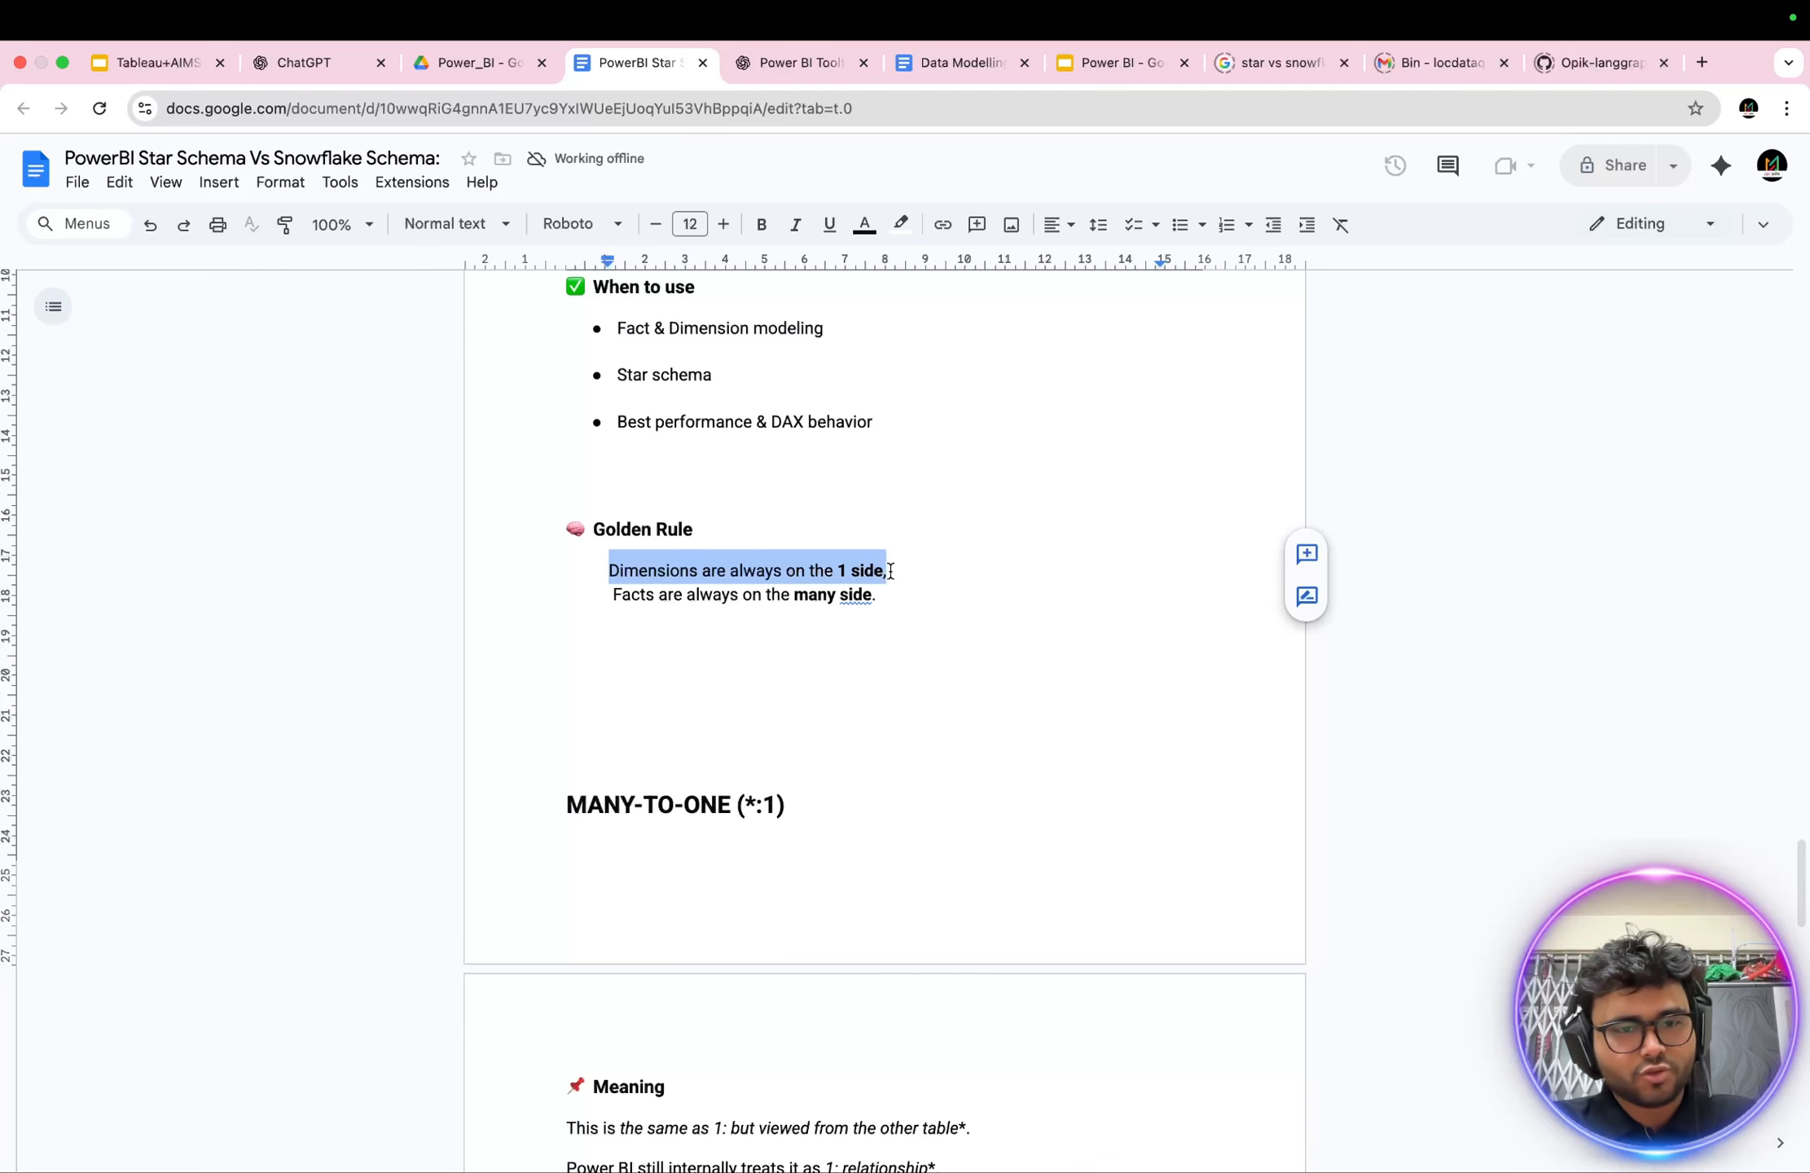
{"action": "left_click_drag", "start_coordinate": [592, 598], "coordinate": [942, 600]}
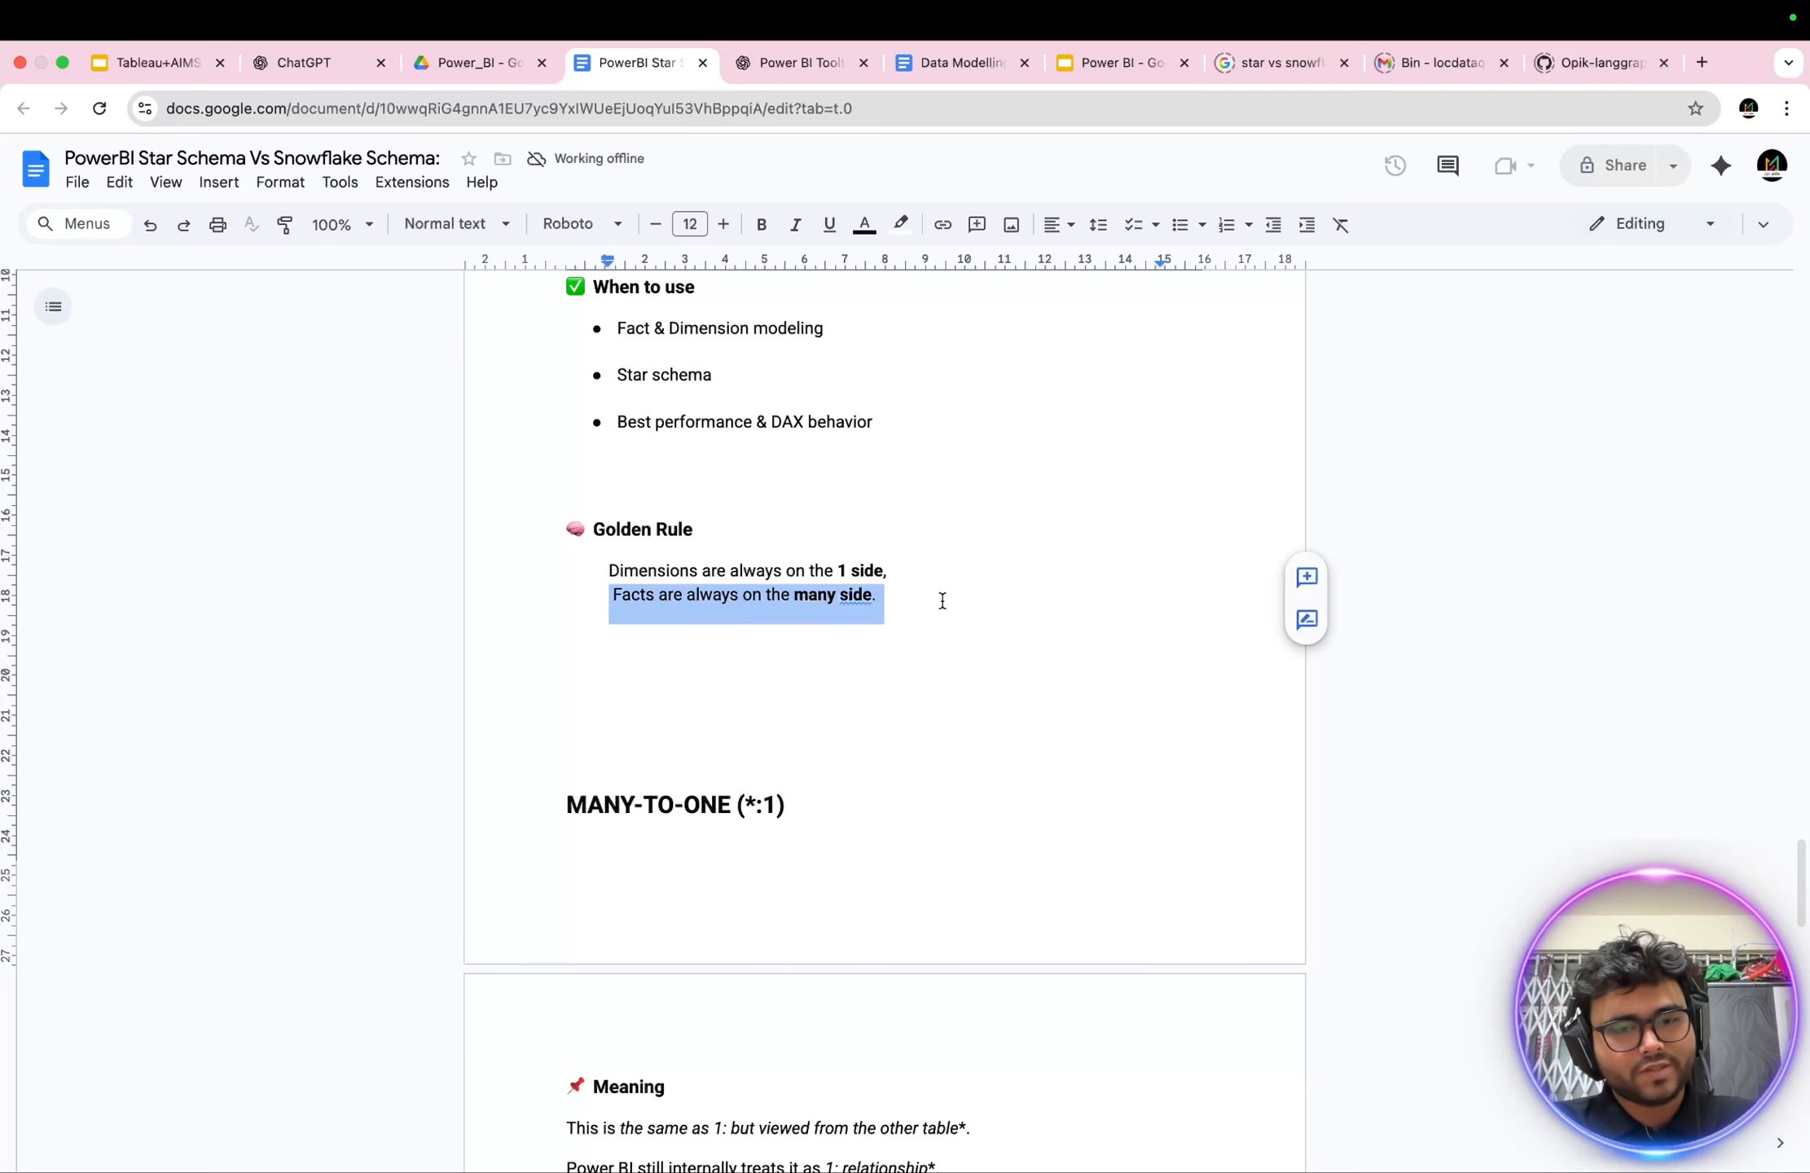
- Go to the MANY-TO-ONE (*:1) section and highlight its heading
{"action": "scroll", "coordinate": [804, 715], "scroll_direction": "down", "scroll_amount": 3}
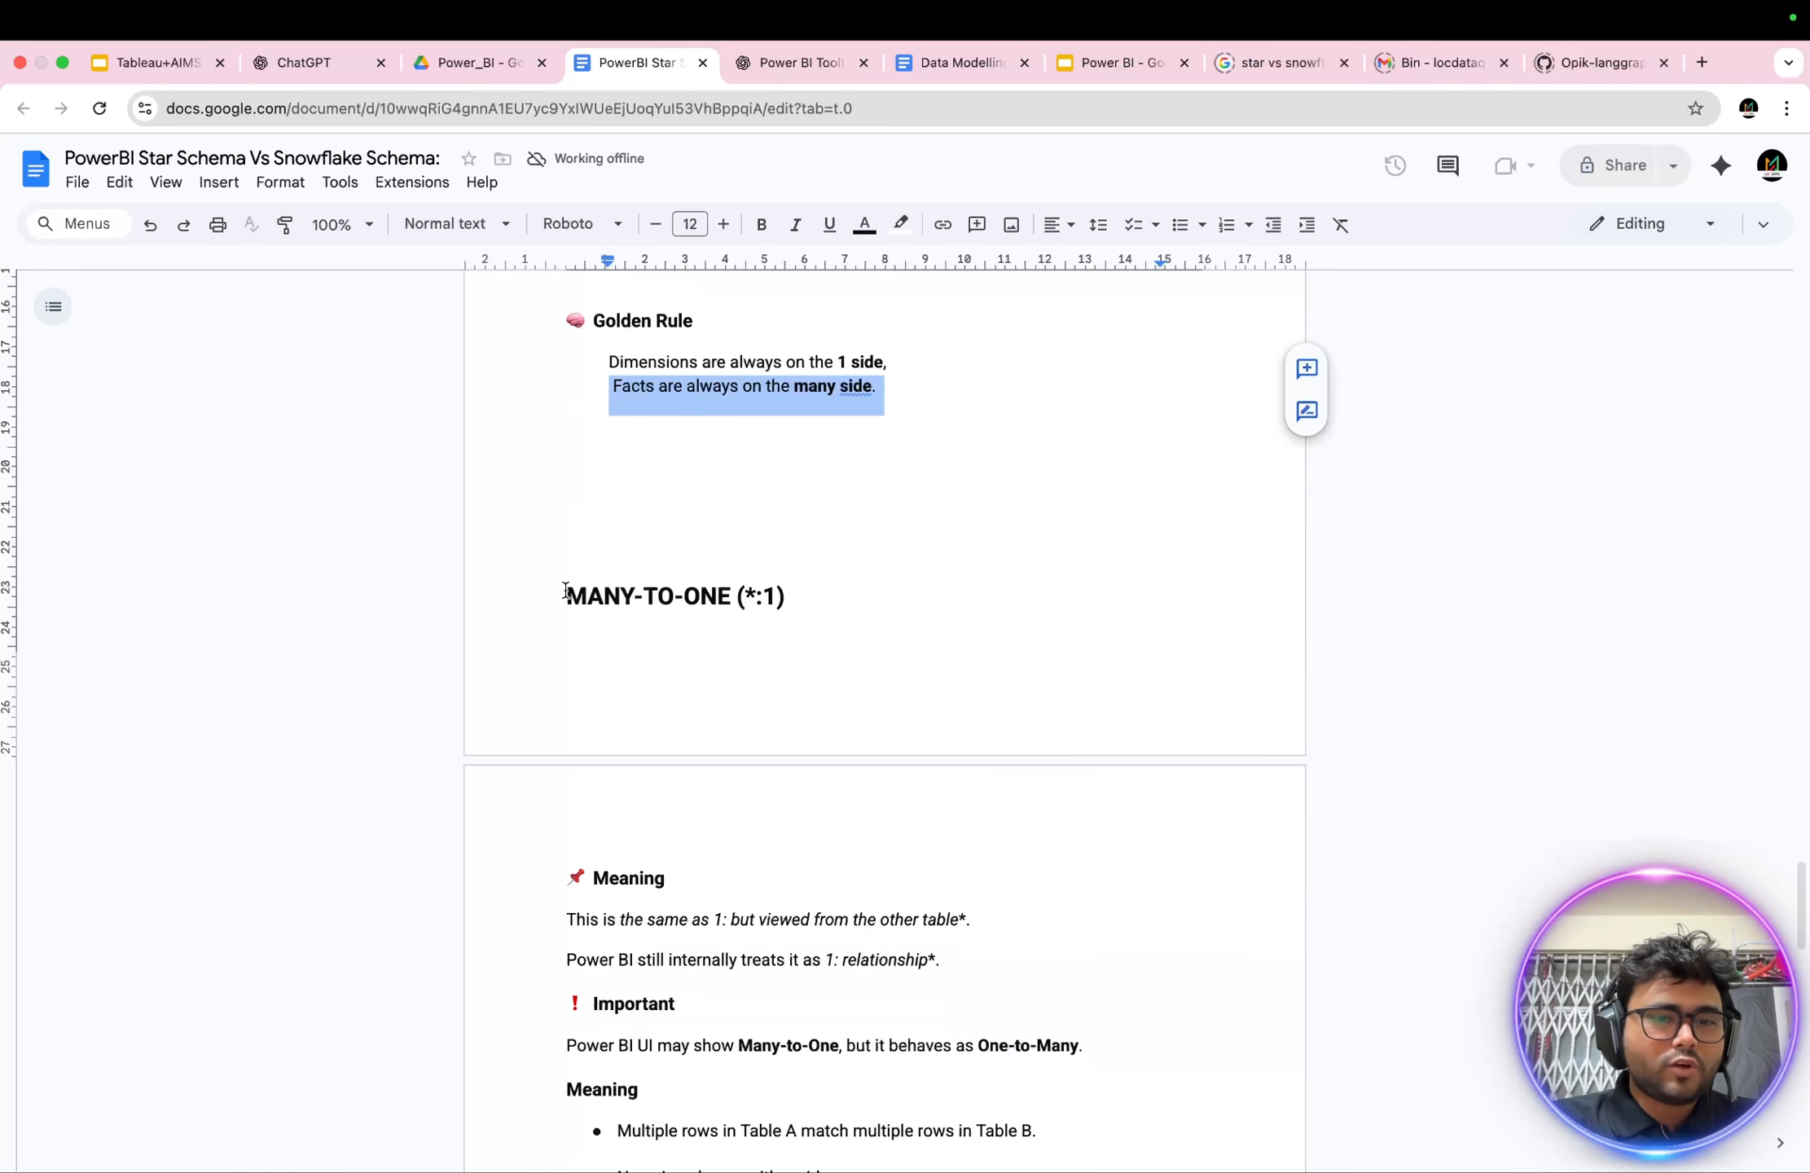
{"action": "left_click_drag", "start_coordinate": [565, 590], "coordinate": [933, 623]}
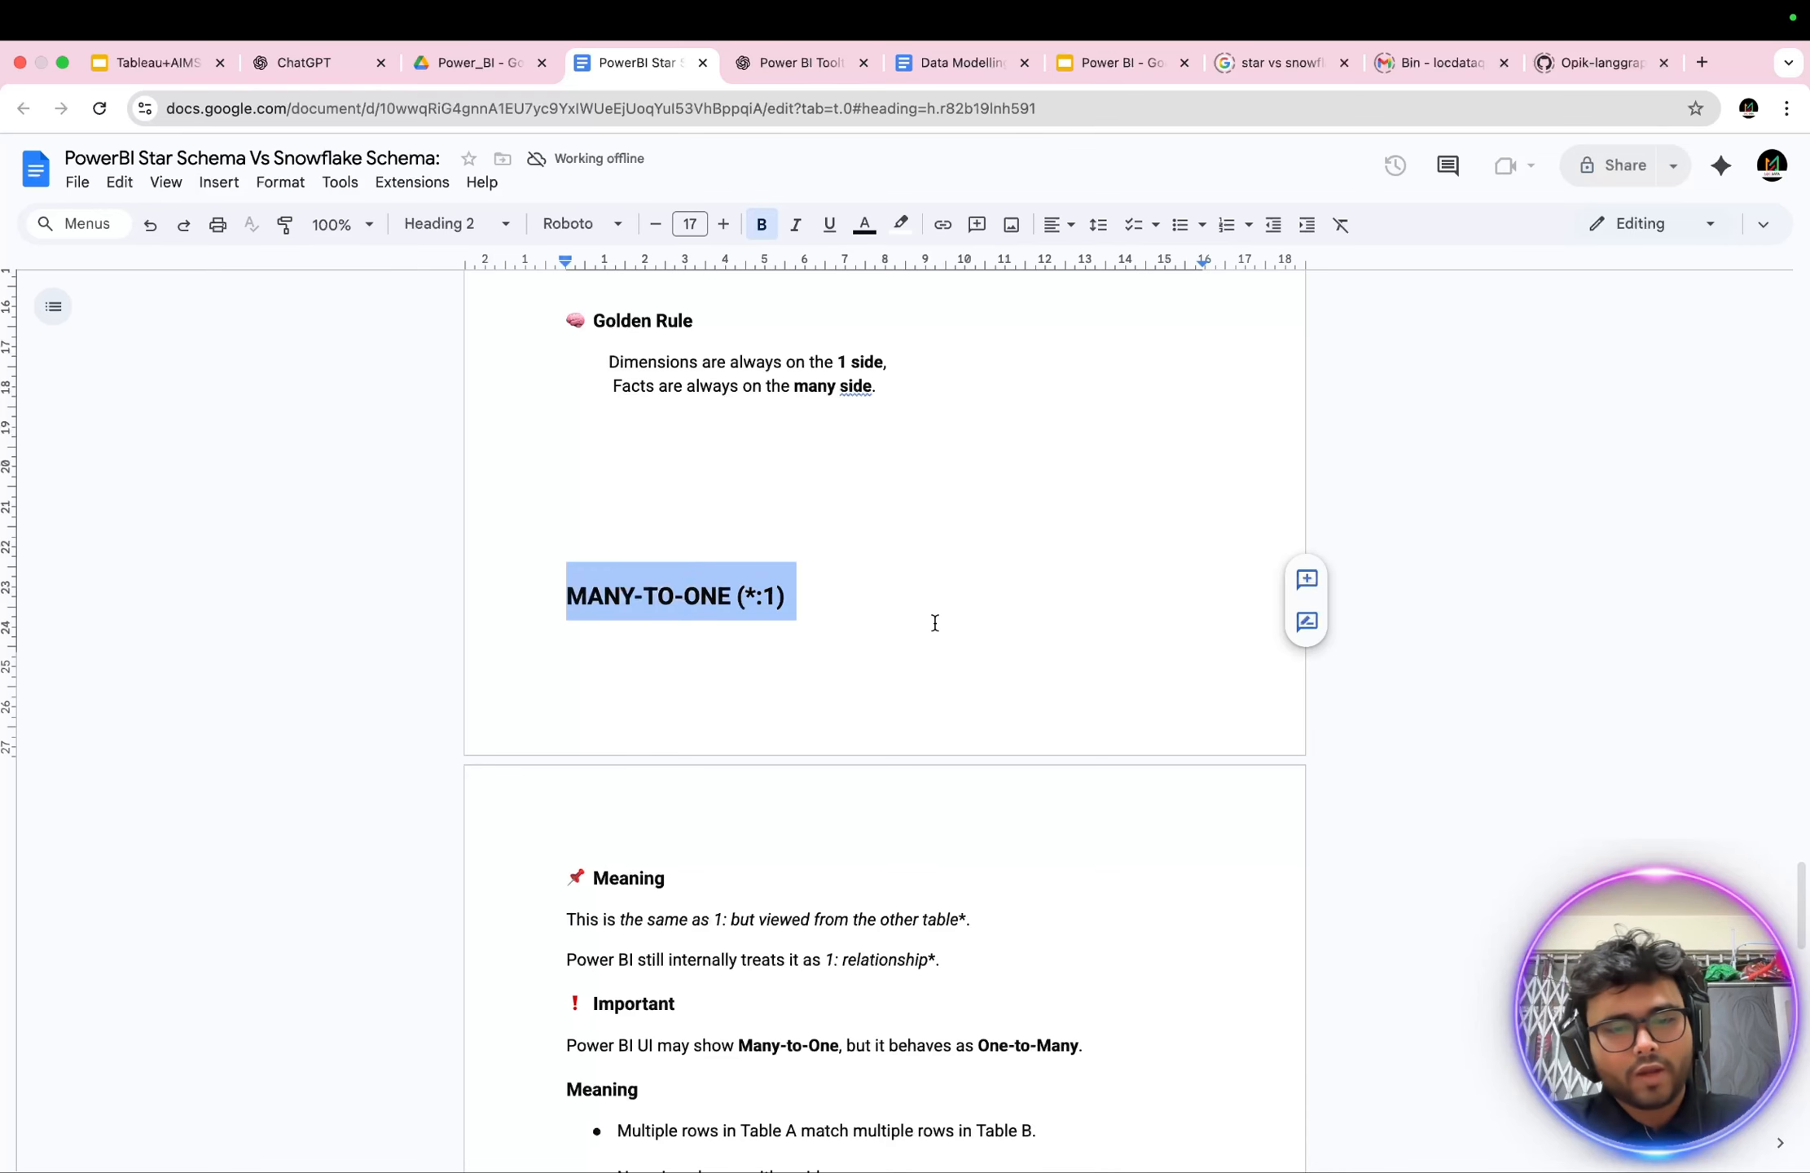
{"action": "scroll", "coordinate": [935, 623], "scroll_direction": "down", "scroll_amount": 2}
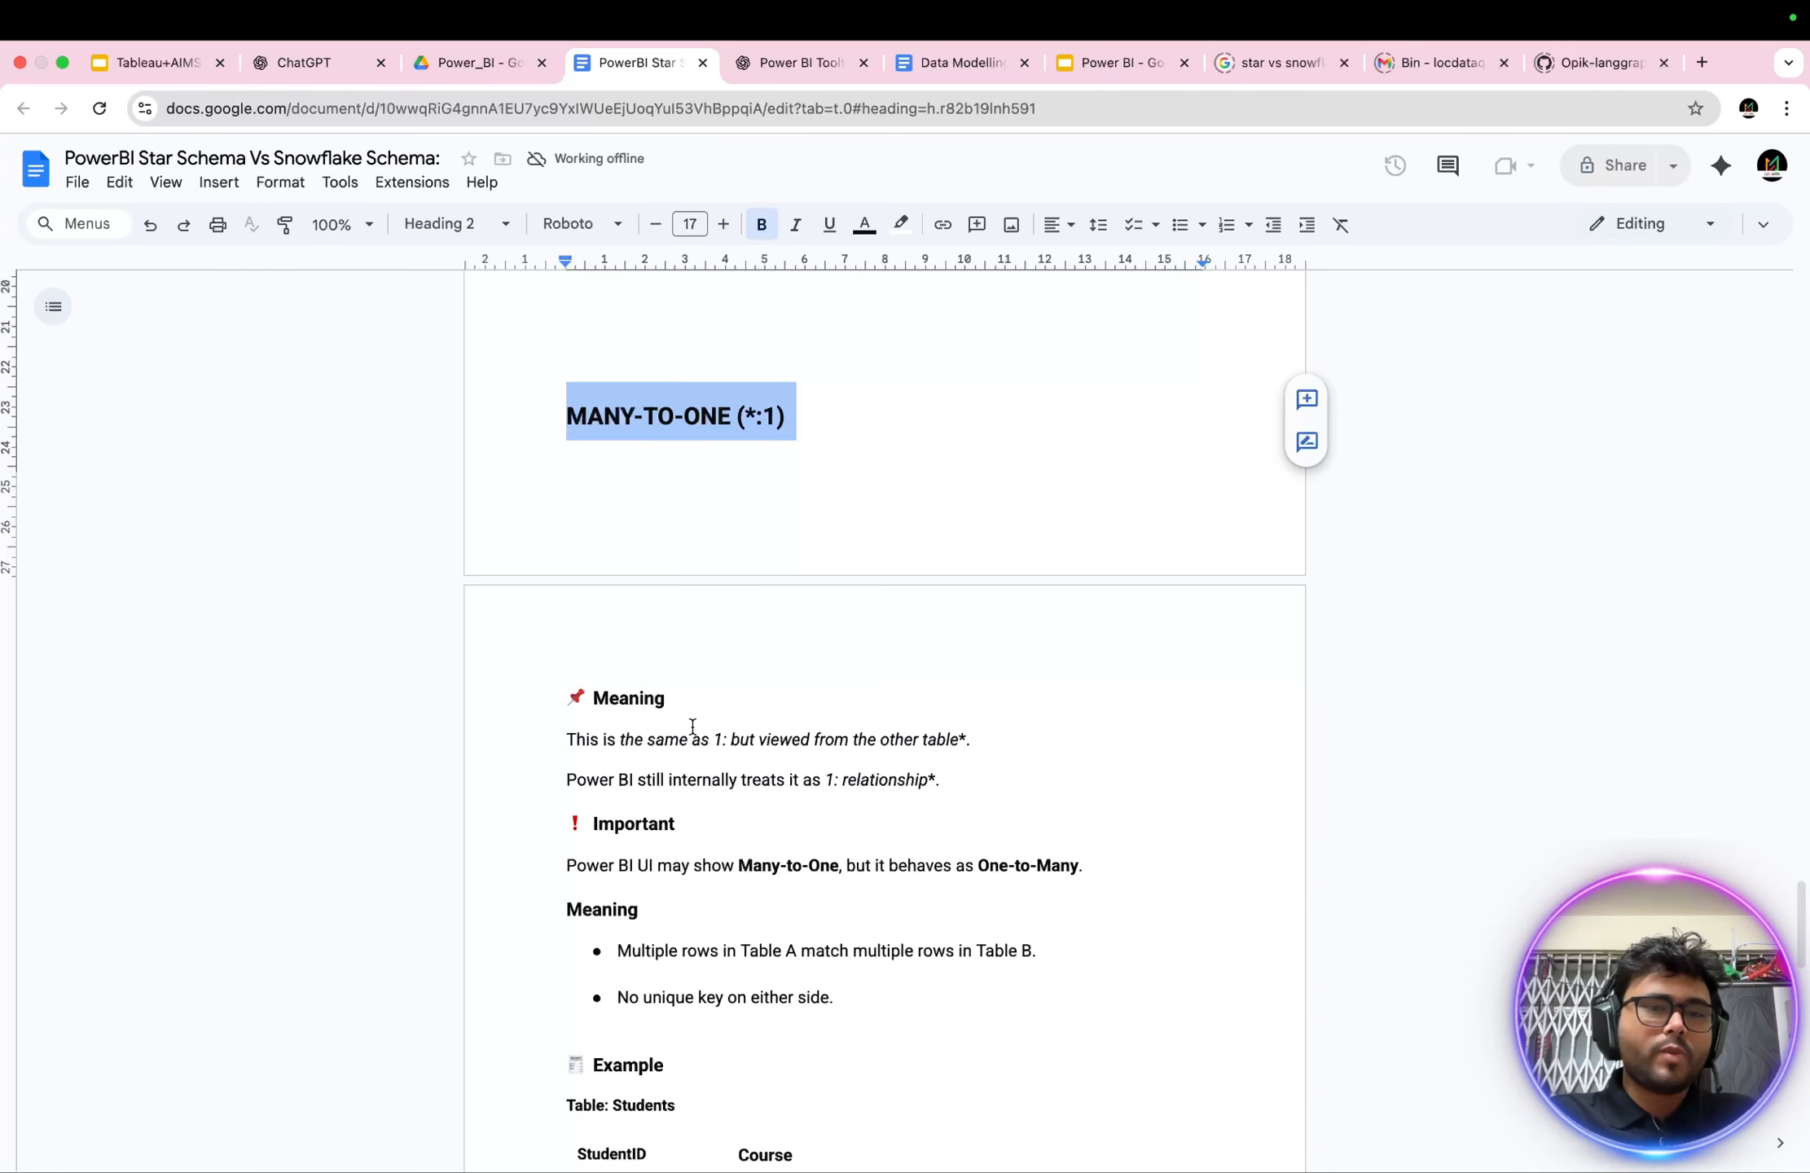
{"action": "left_click", "coordinate": [612, 431]}
{"action": "scroll", "coordinate": [612, 431], "scroll_direction": "up", "scroll_amount": 2}
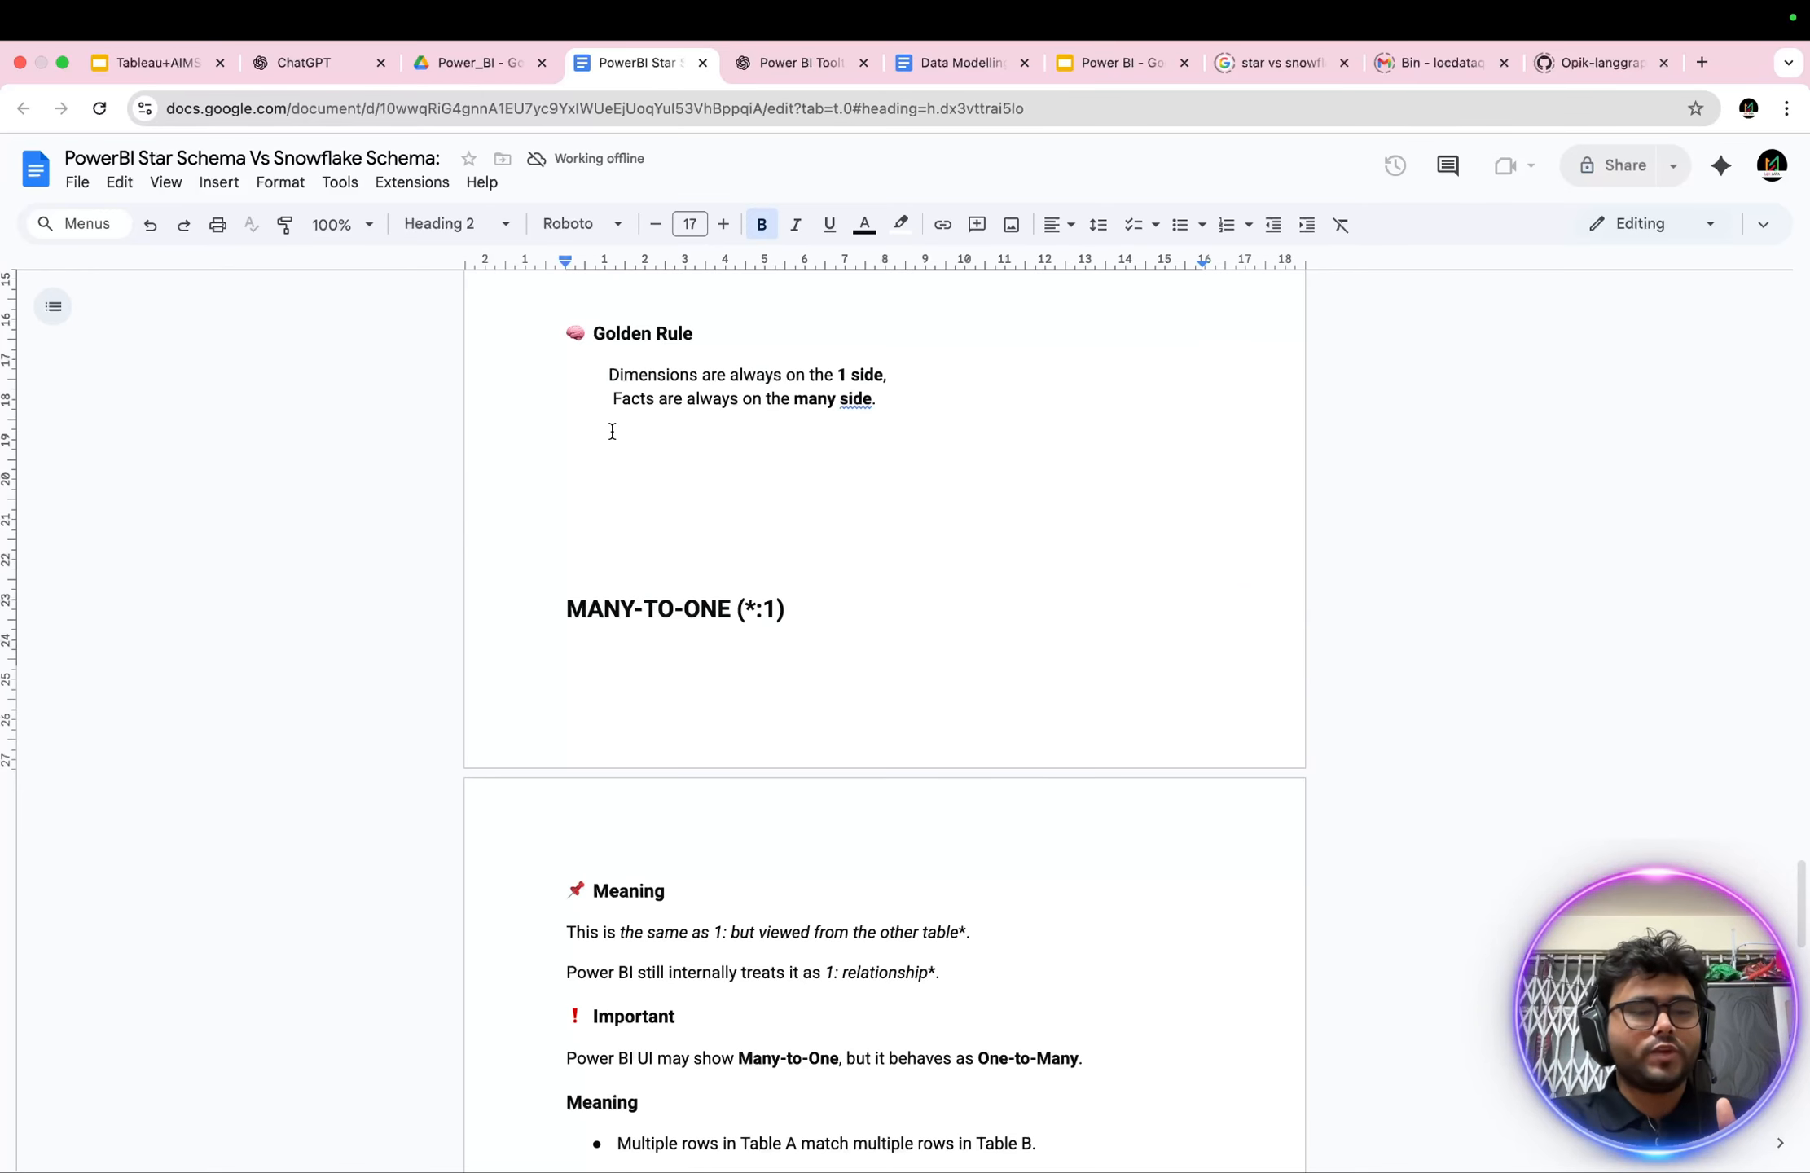
{"action": "left_click_drag", "start_coordinate": [570, 609], "coordinate": [915, 614]}
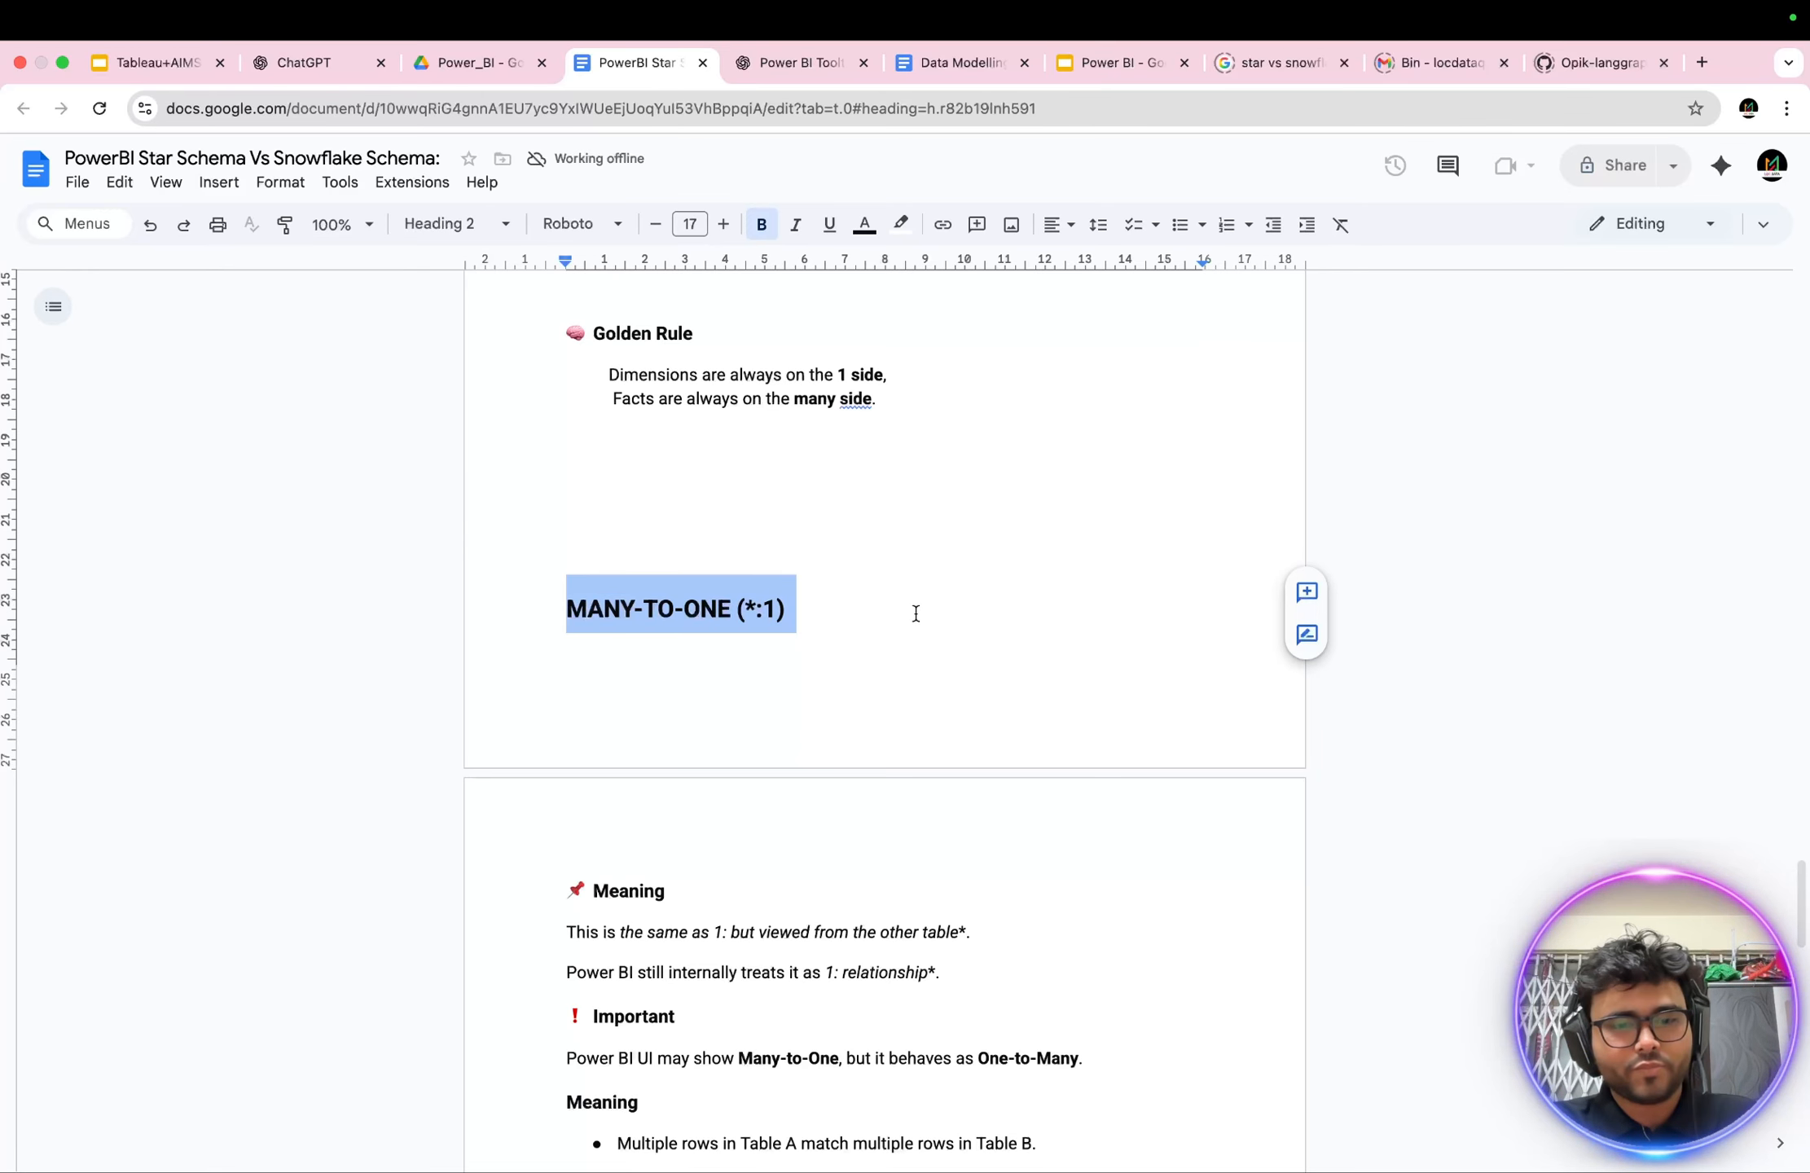
- Read the many-to-one Meaning and Important notes and skim the remaining examples through to the relationship summary
{"action": "scroll", "coordinate": [915, 614], "scroll_direction": "down", "scroll_amount": 3}
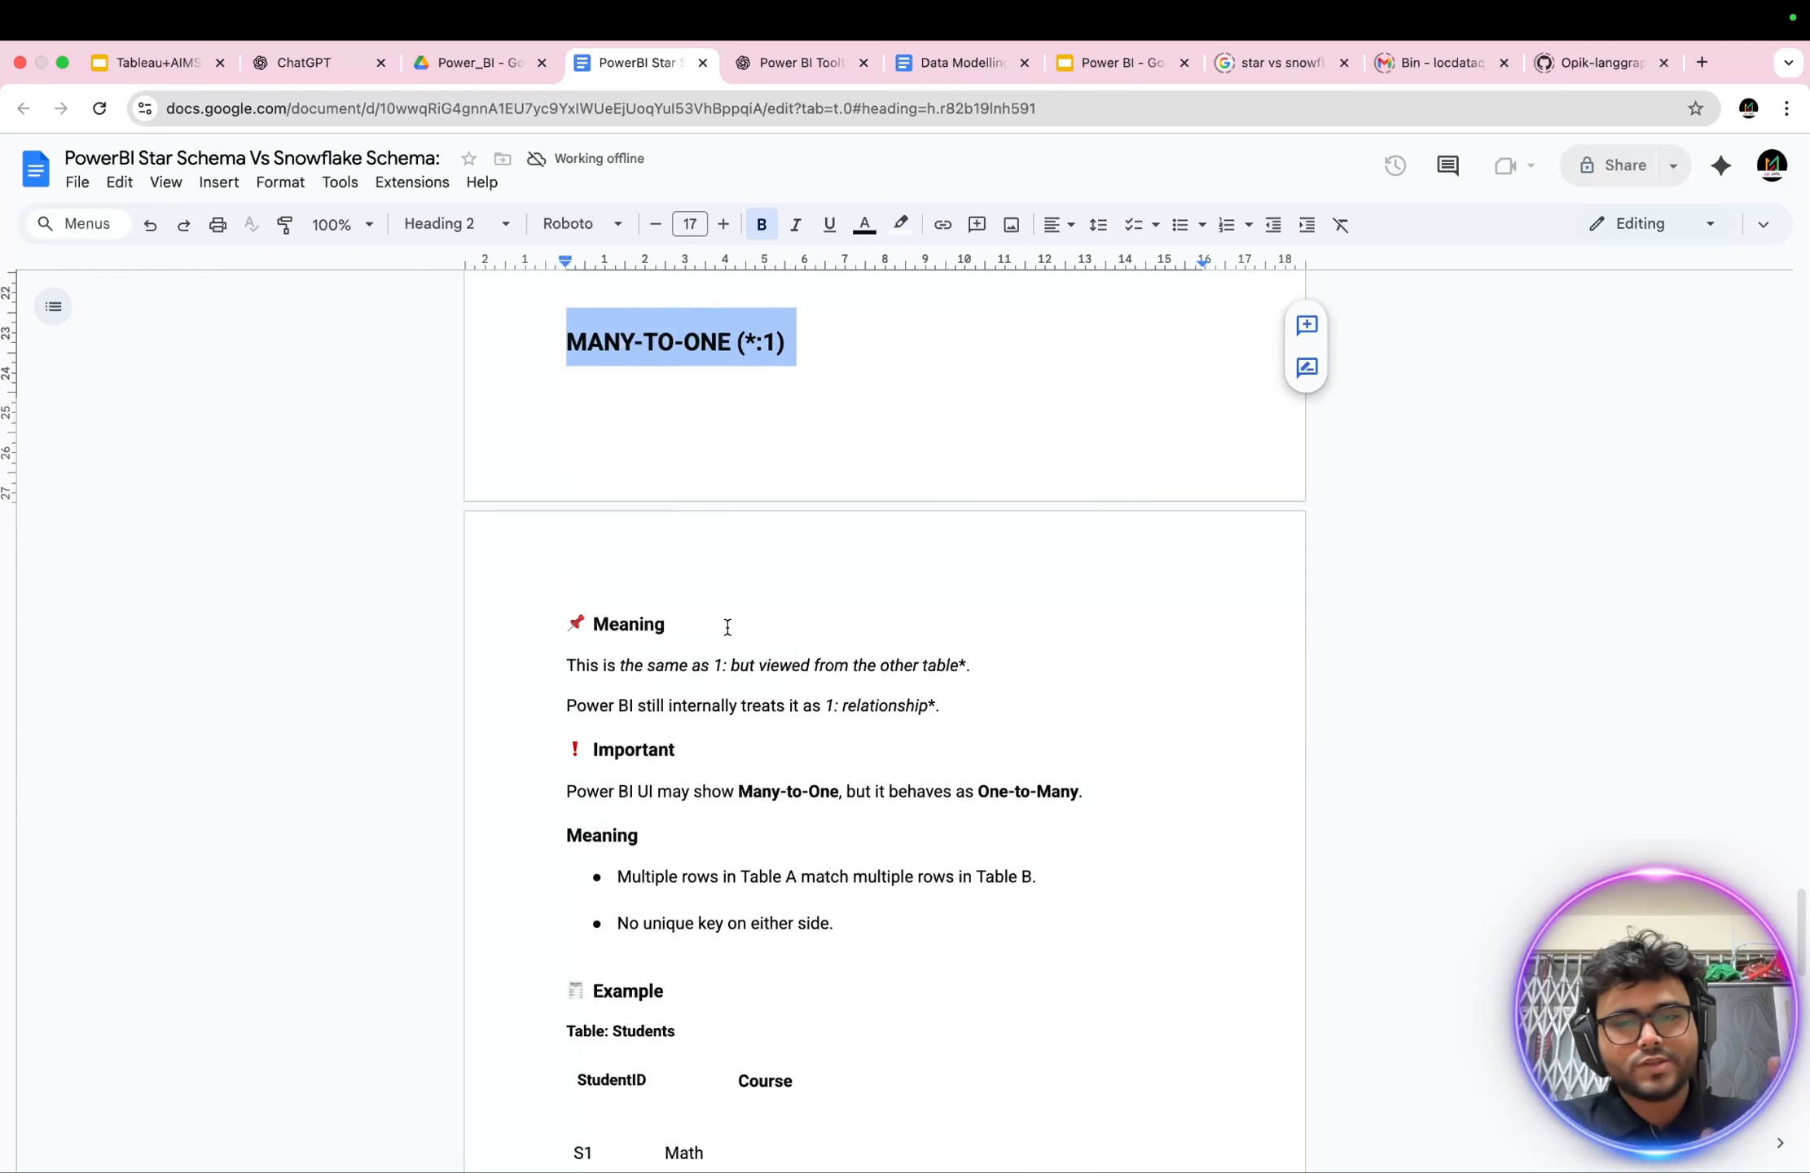
{"action": "scroll", "coordinate": [727, 626], "scroll_direction": "down", "scroll_amount": 3}
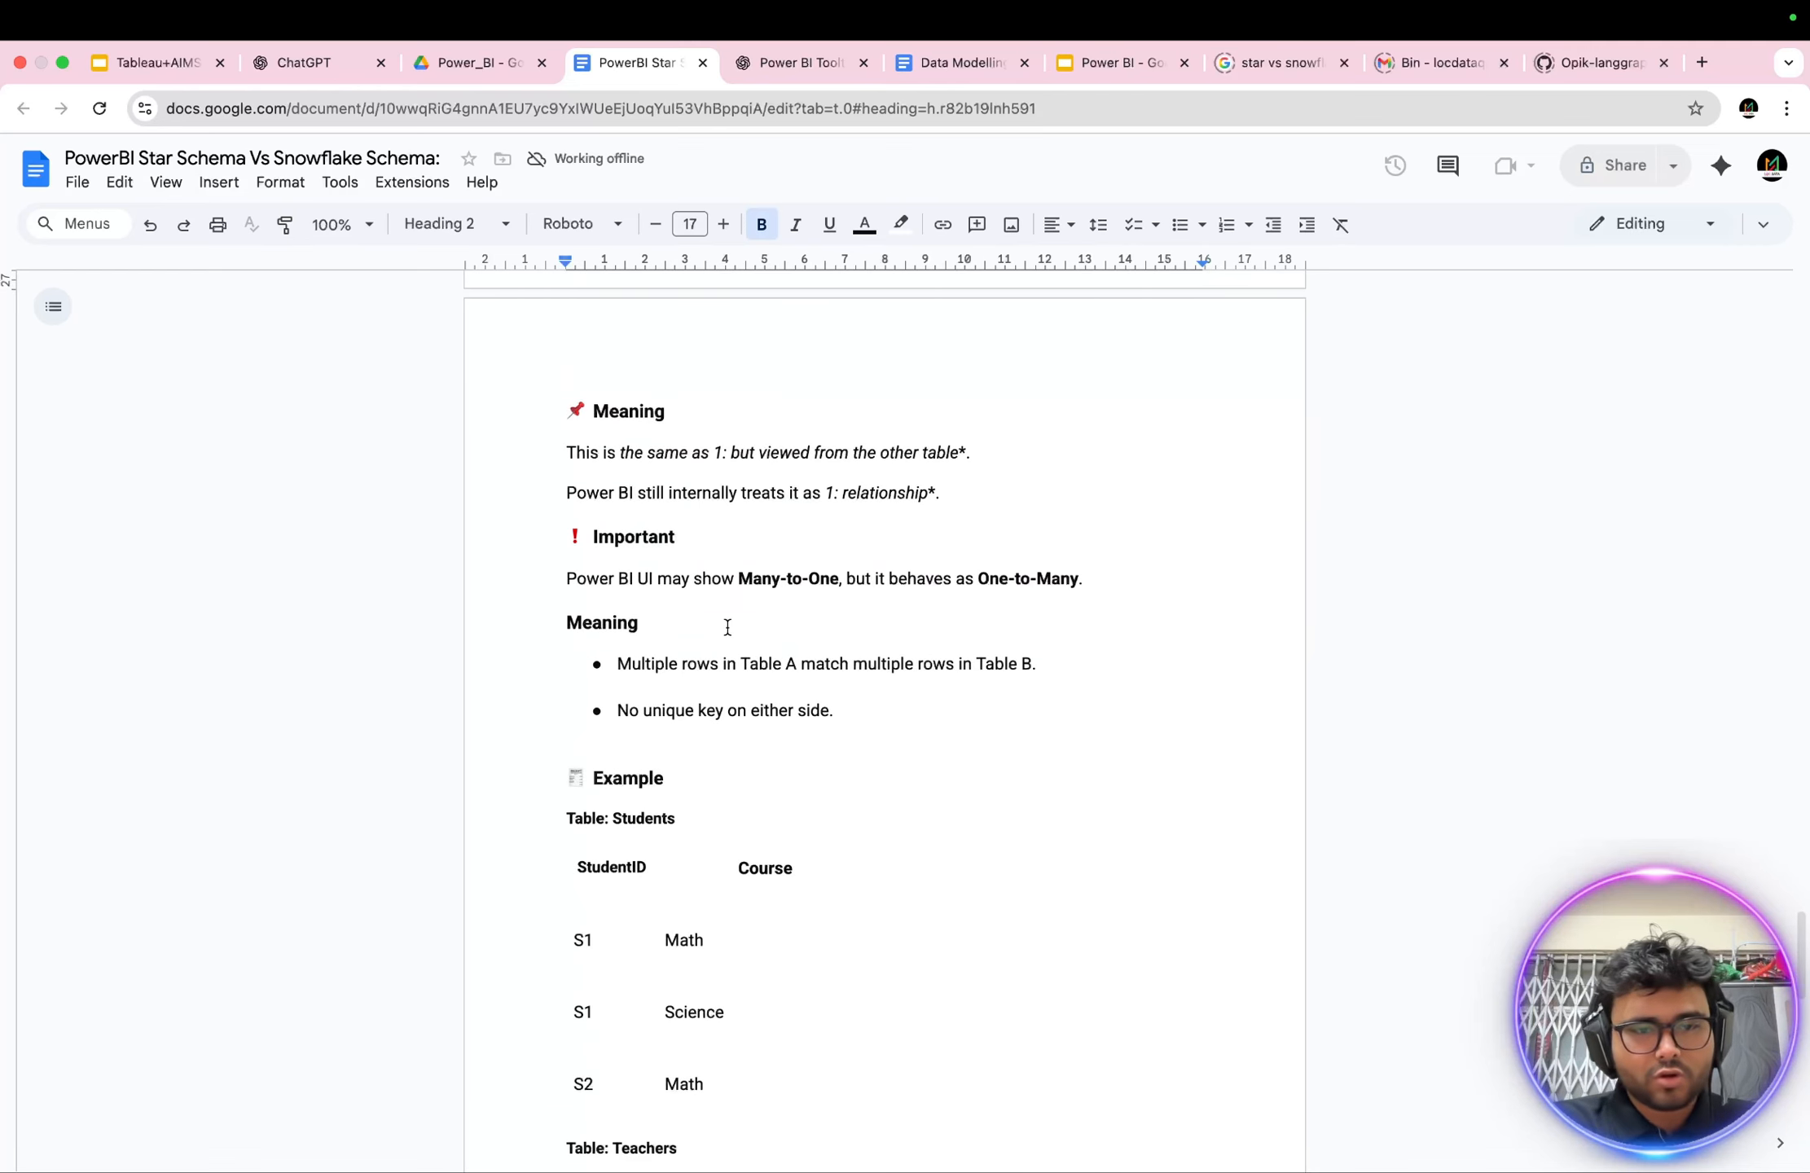
{"action": "scroll", "coordinate": [728, 627], "scroll_direction": "down", "scroll_amount": 2}
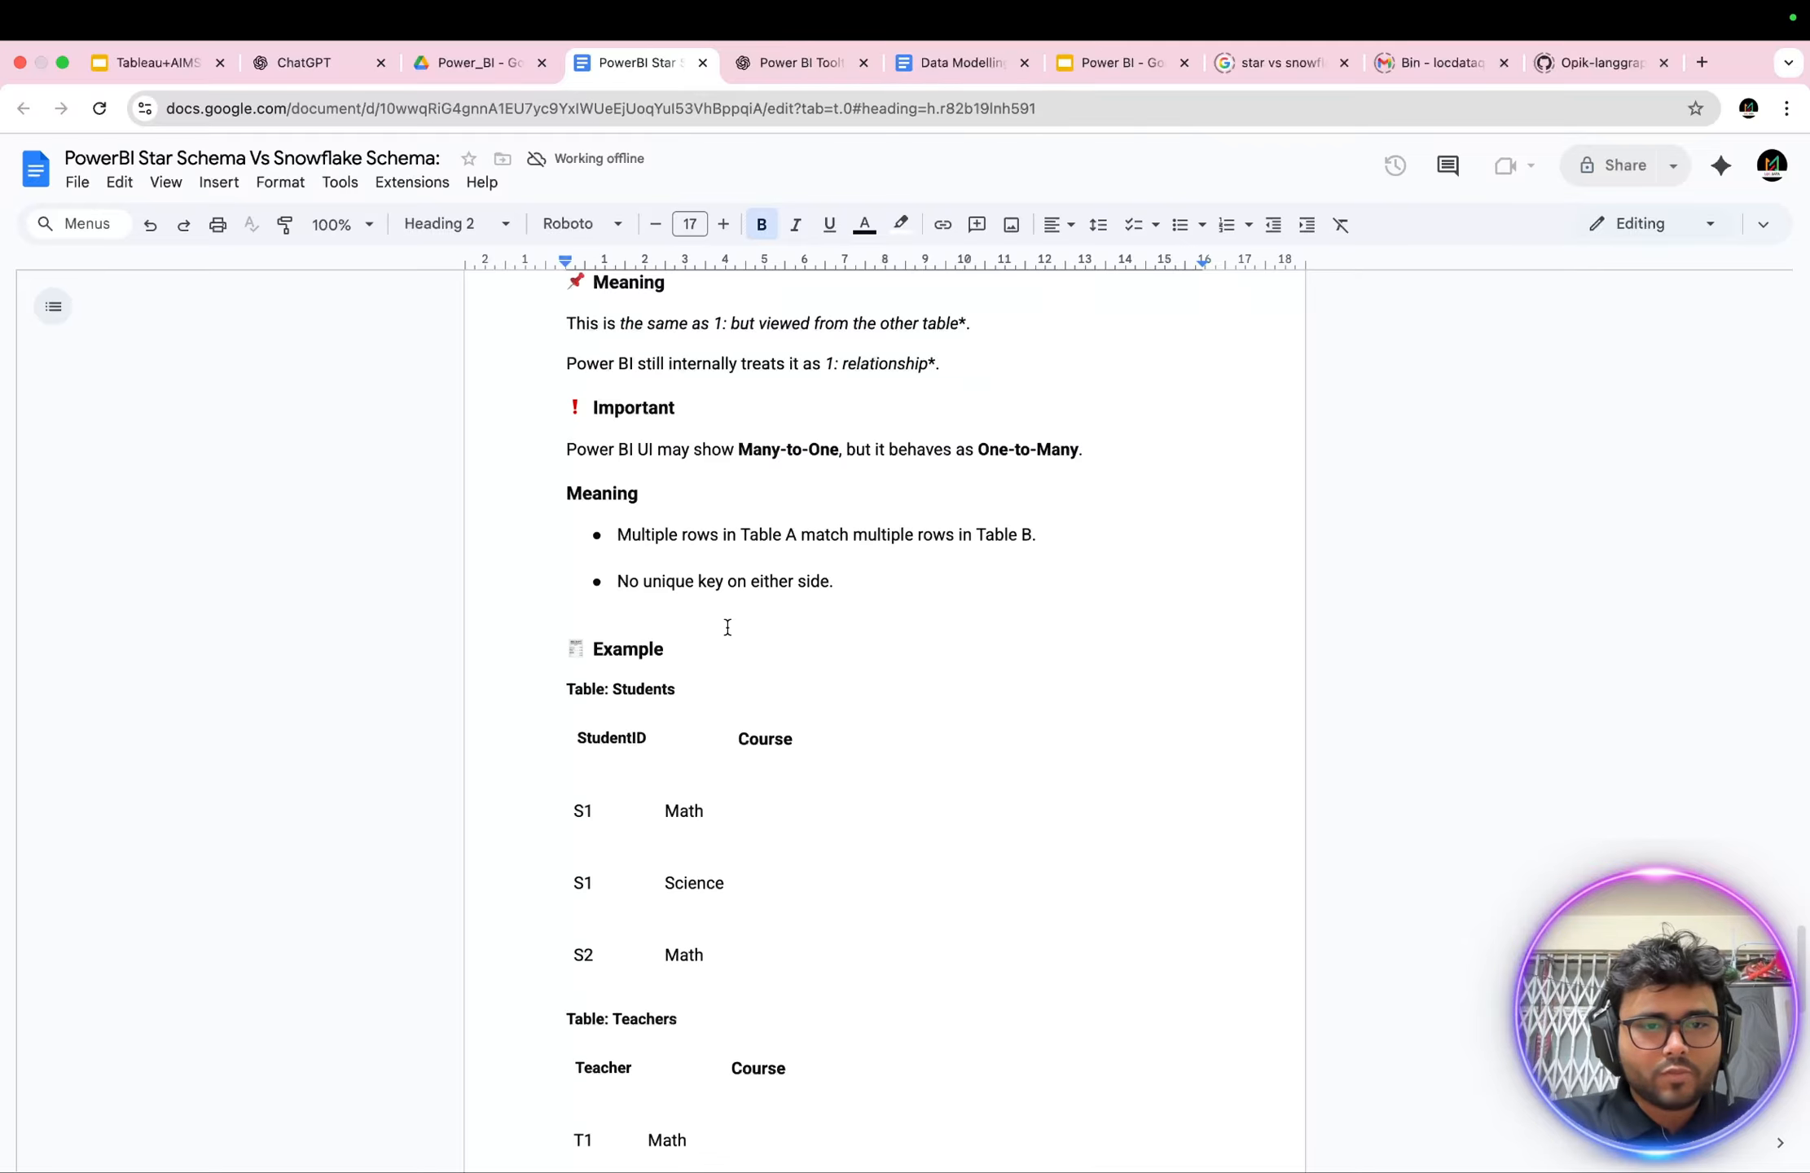
{"action": "scroll", "coordinate": [647, 580], "scroll_direction": "down", "scroll_amount": 3}
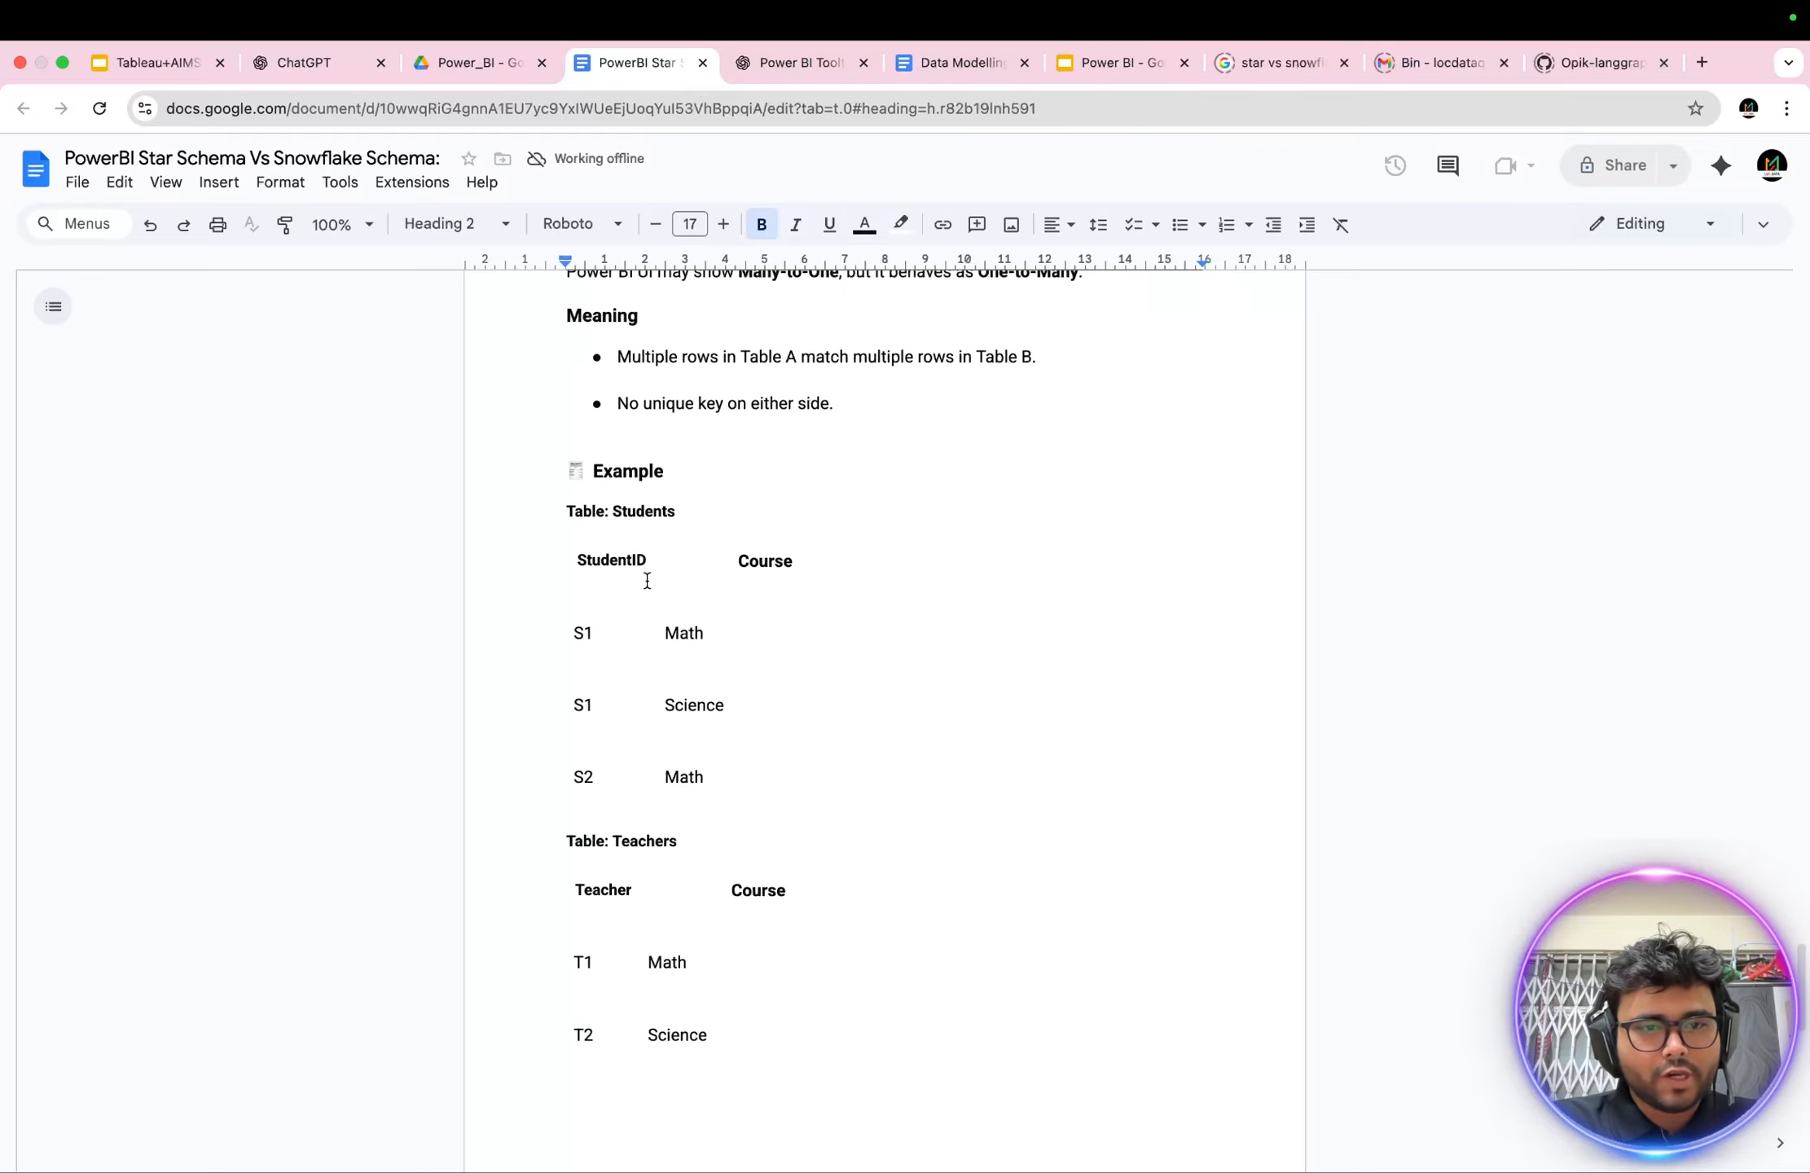
{"action": "scroll", "coordinate": [647, 580], "scroll_direction": "up", "scroll_amount": 1}
{"action": "scroll", "coordinate": [647, 580], "scroll_direction": "down", "scroll_amount": 6}
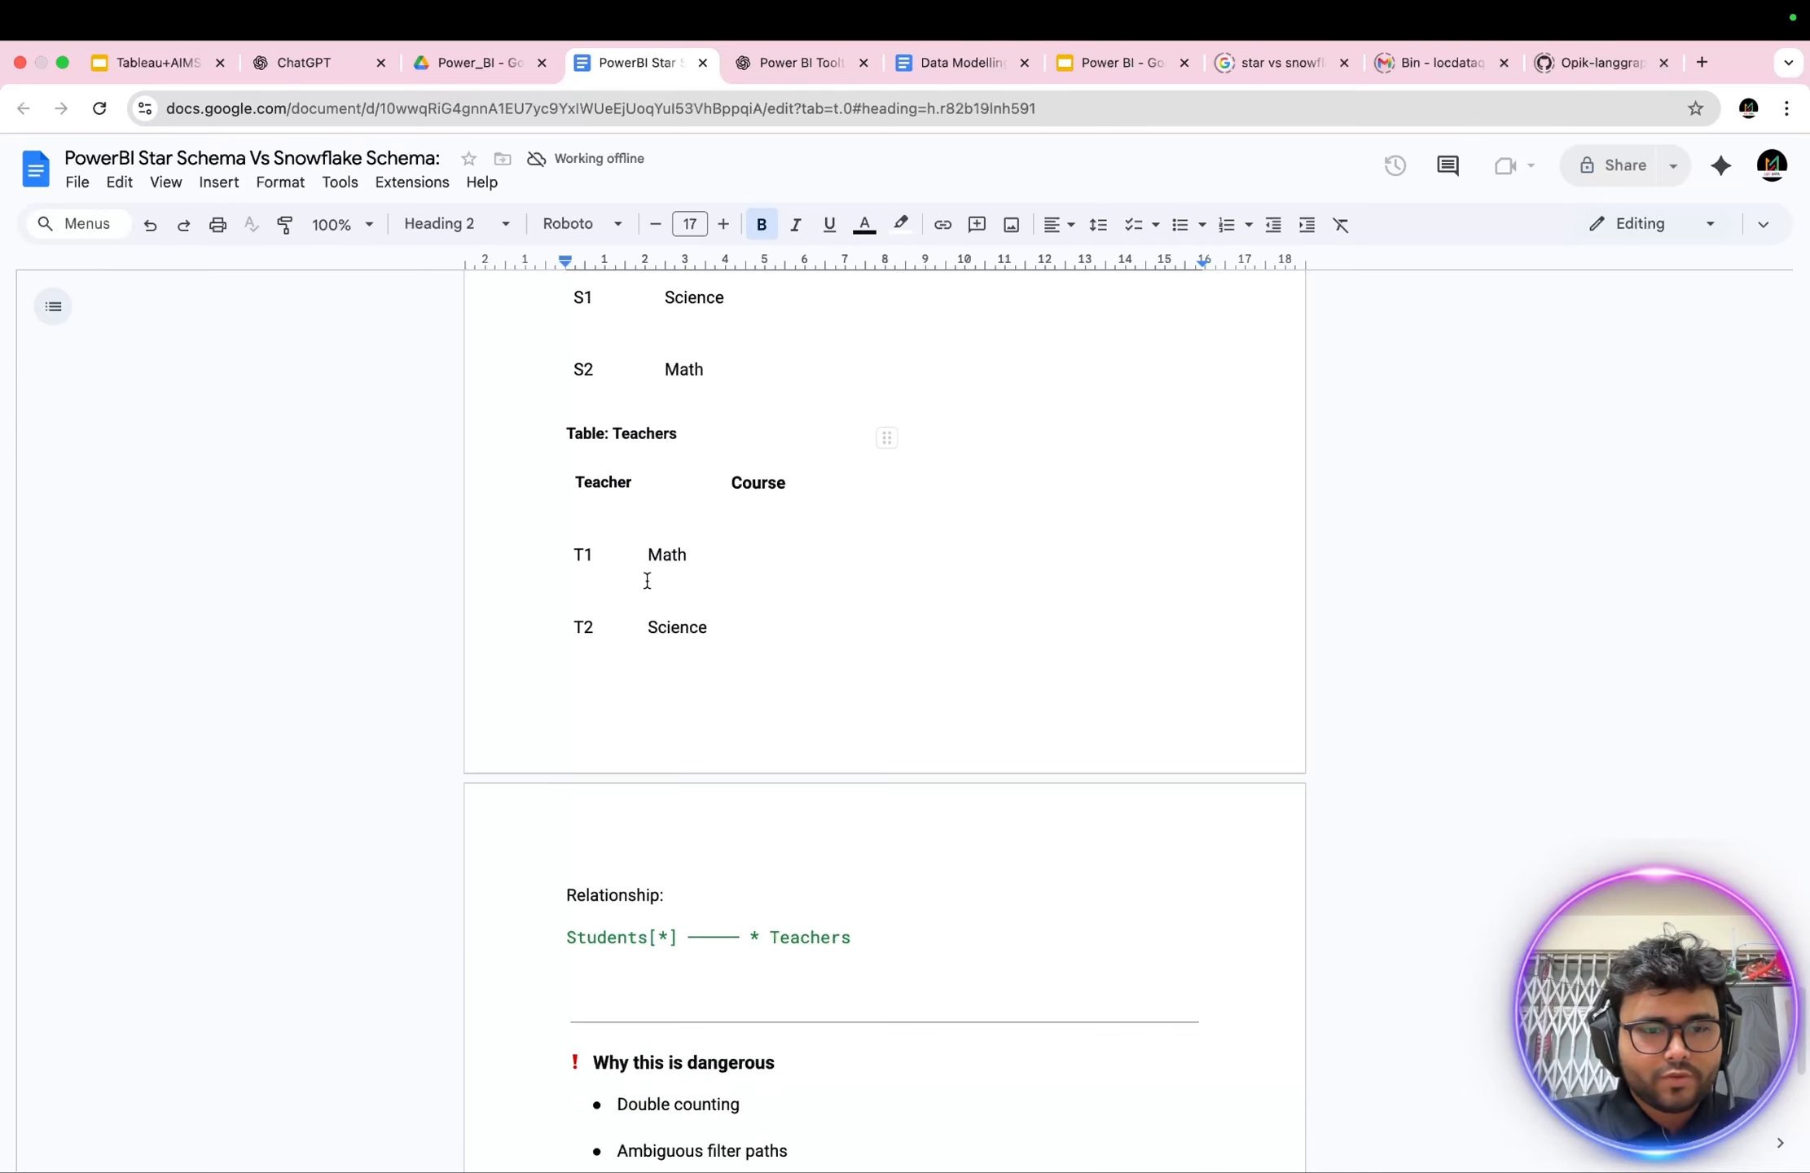
{"action": "scroll", "coordinate": [647, 579], "scroll_direction": "down", "scroll_amount": 9}
{"action": "scroll", "coordinate": [646, 580], "scroll_direction": "up", "scroll_amount": 5}
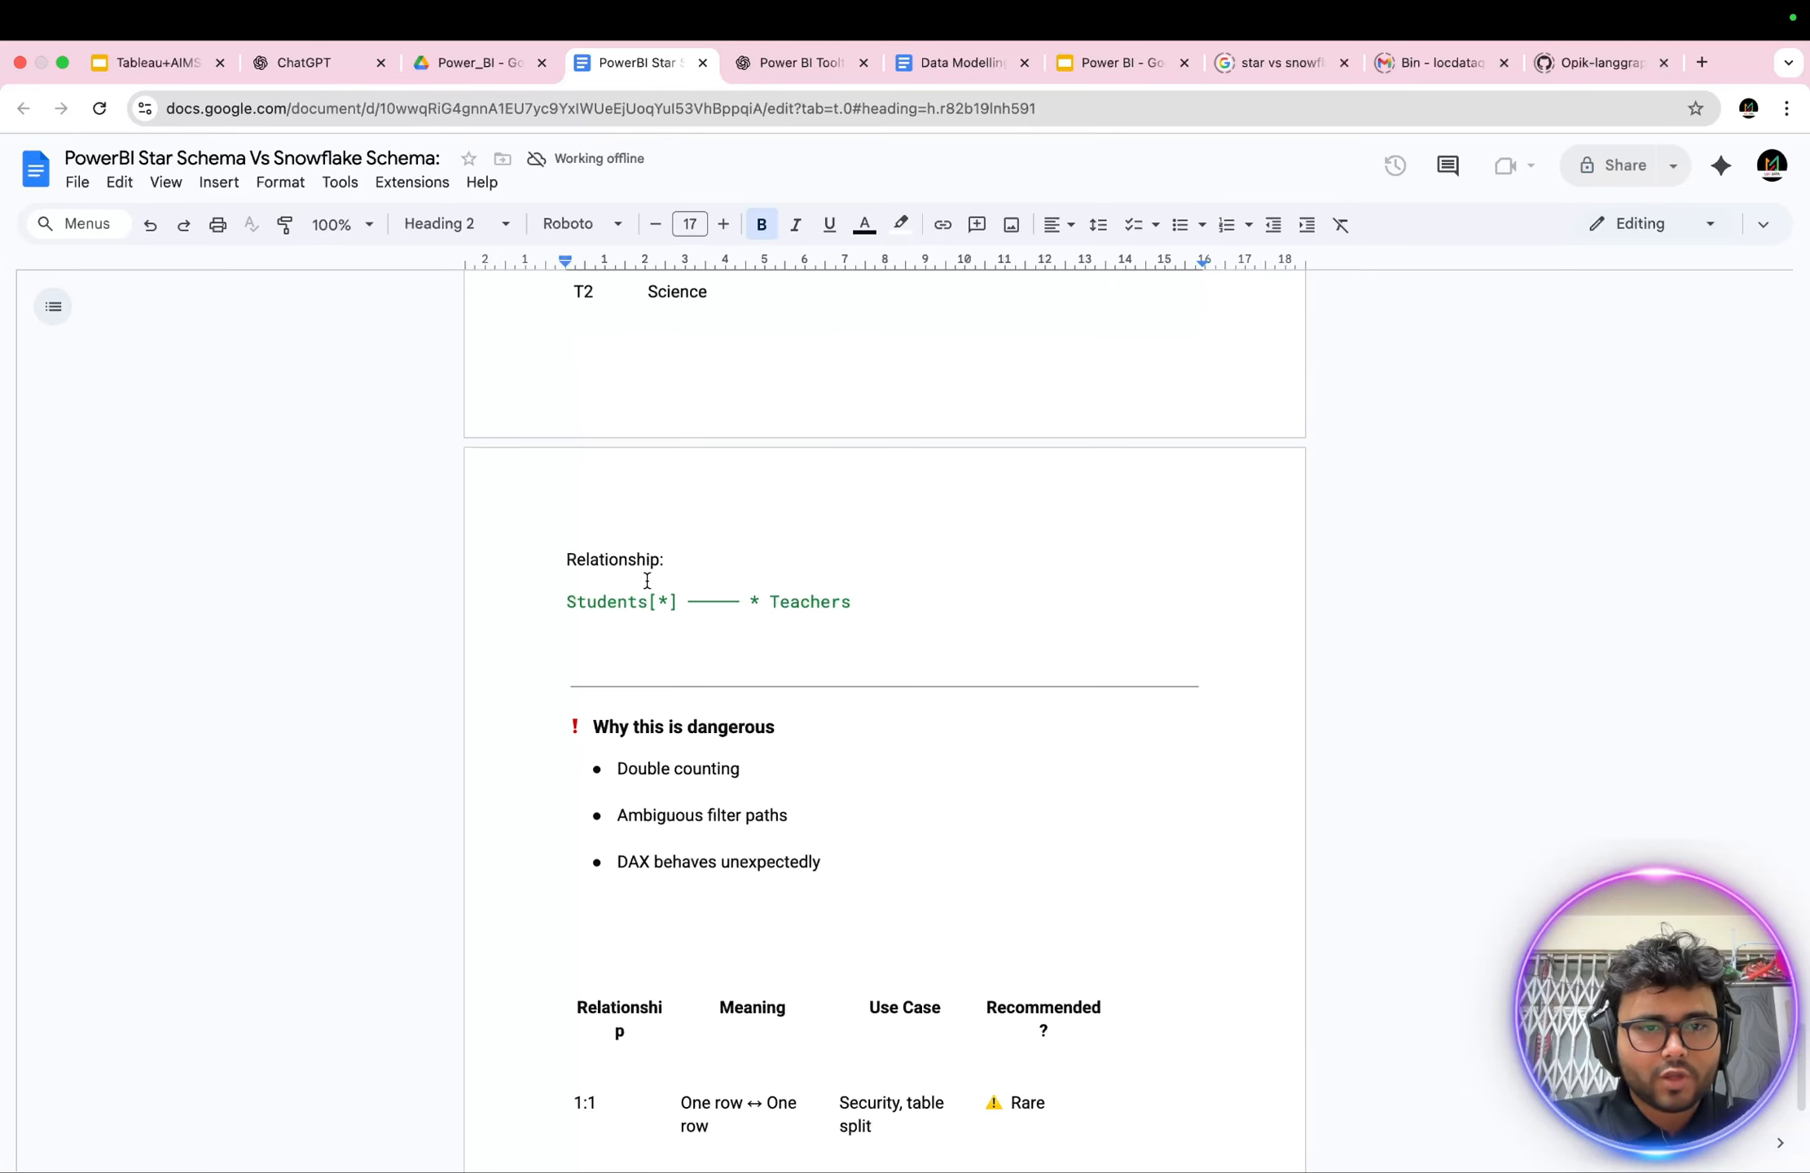
{"action": "scroll", "coordinate": [647, 580], "scroll_direction": "up", "scroll_amount": 12}
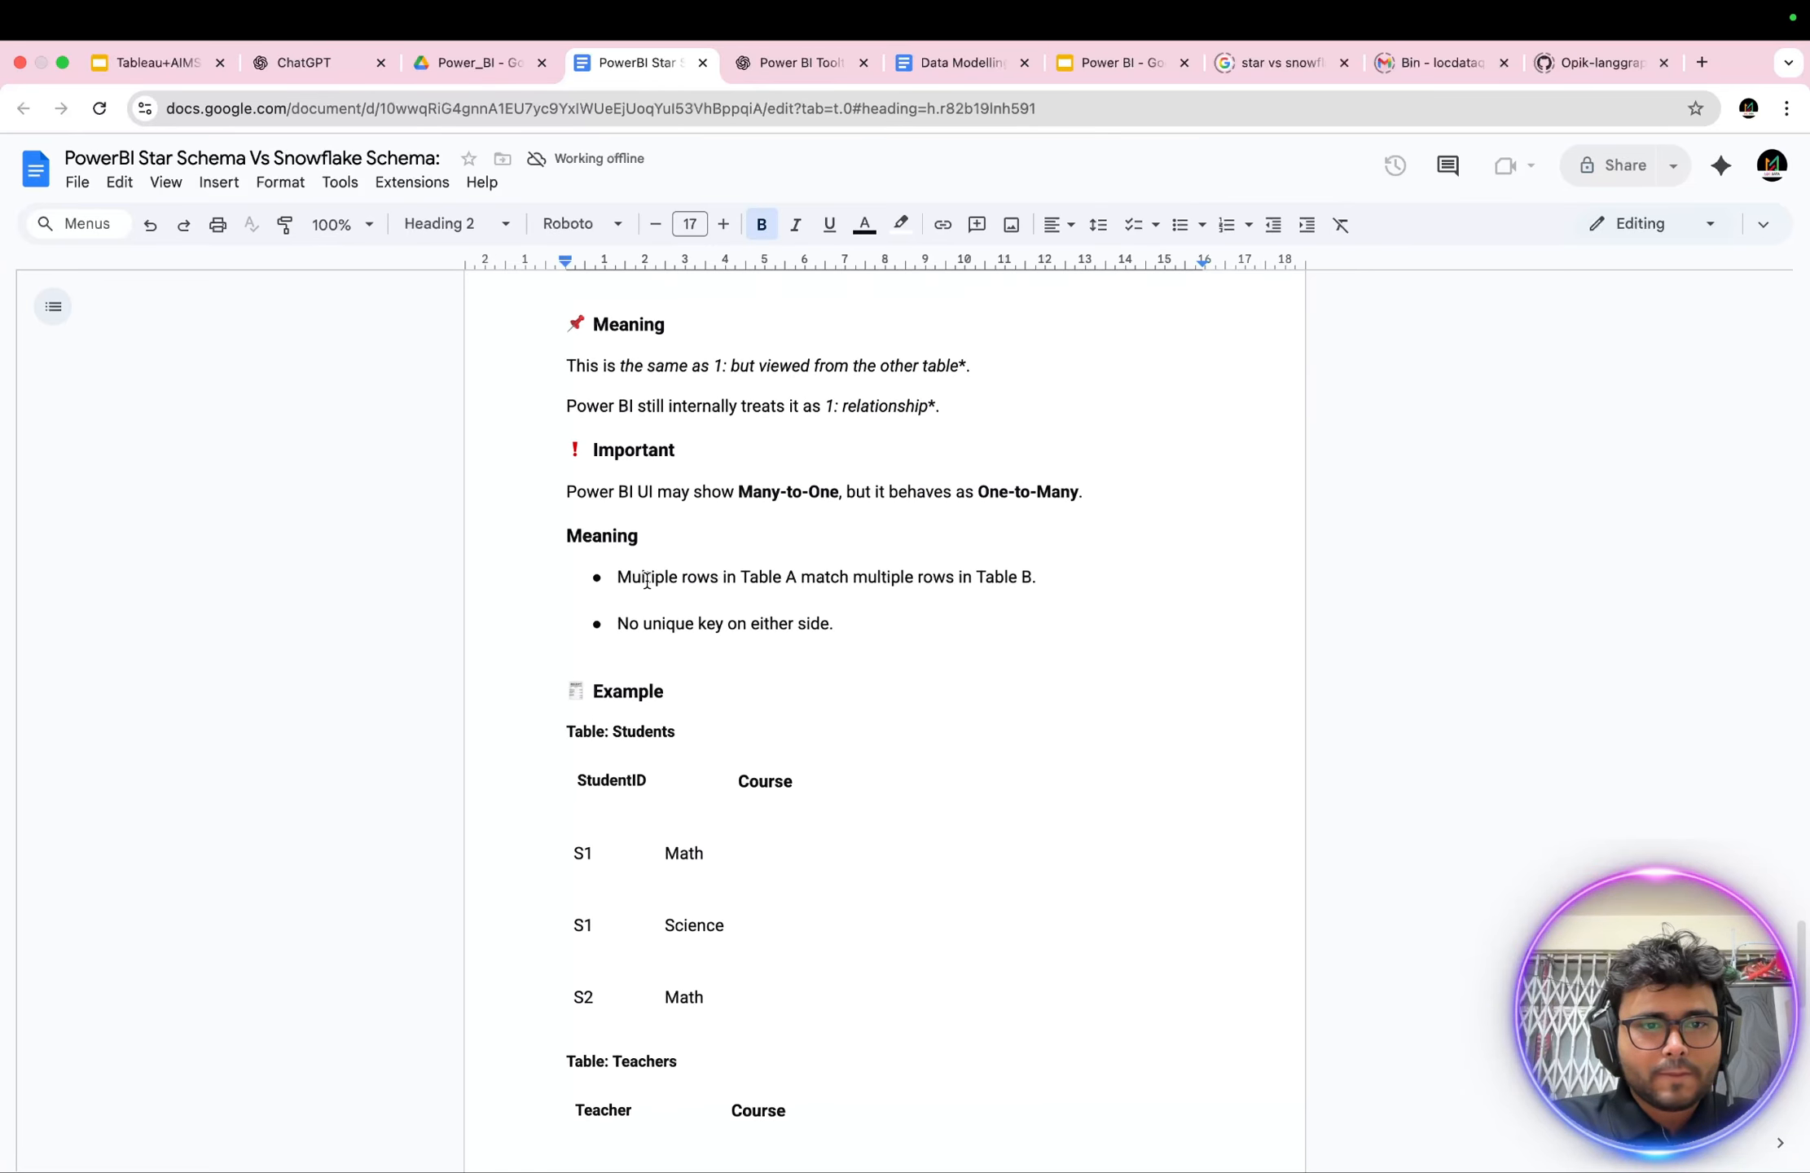
{"action": "scroll", "coordinate": [646, 580], "scroll_direction": "up", "scroll_amount": 6}
{"action": "scroll", "coordinate": [647, 580], "scroll_direction": "down", "scroll_amount": 10}
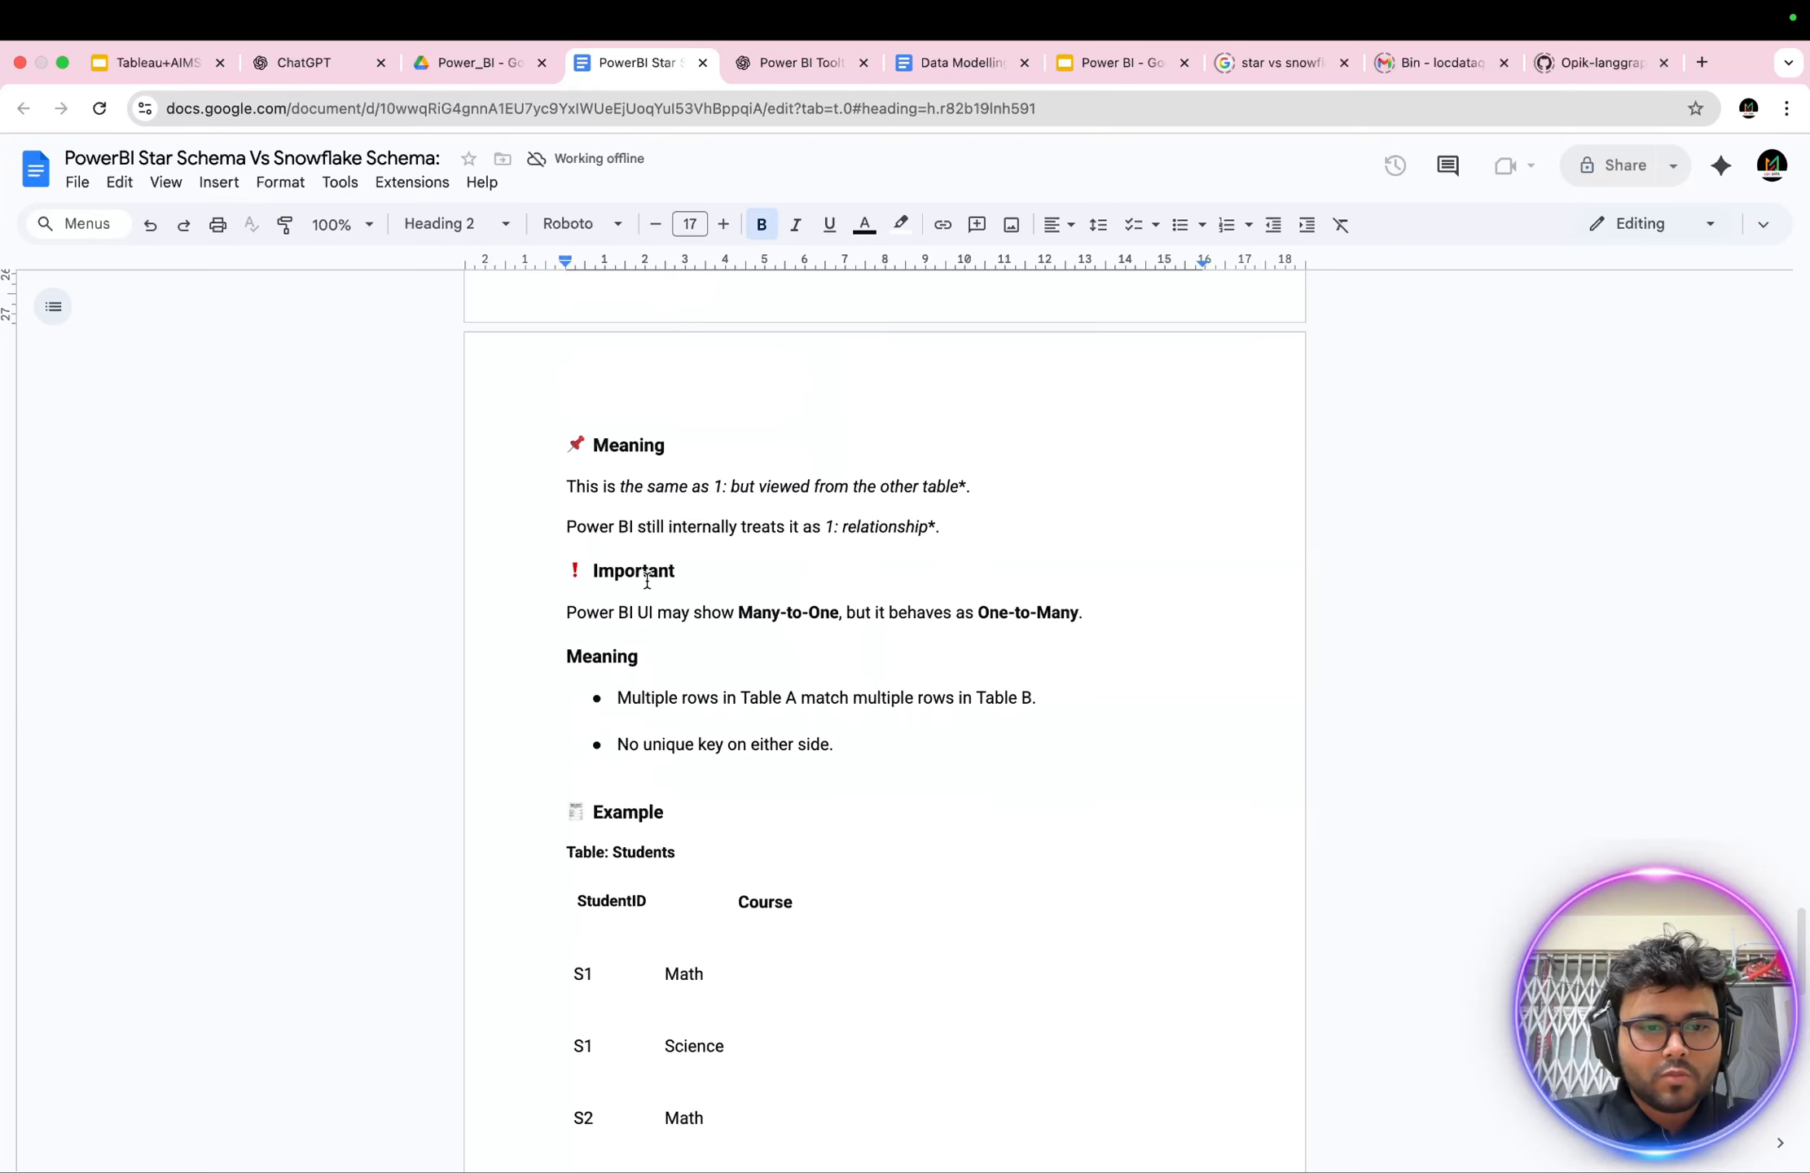
{"action": "scroll", "coordinate": [647, 580], "scroll_direction": "down", "scroll_amount": 6}
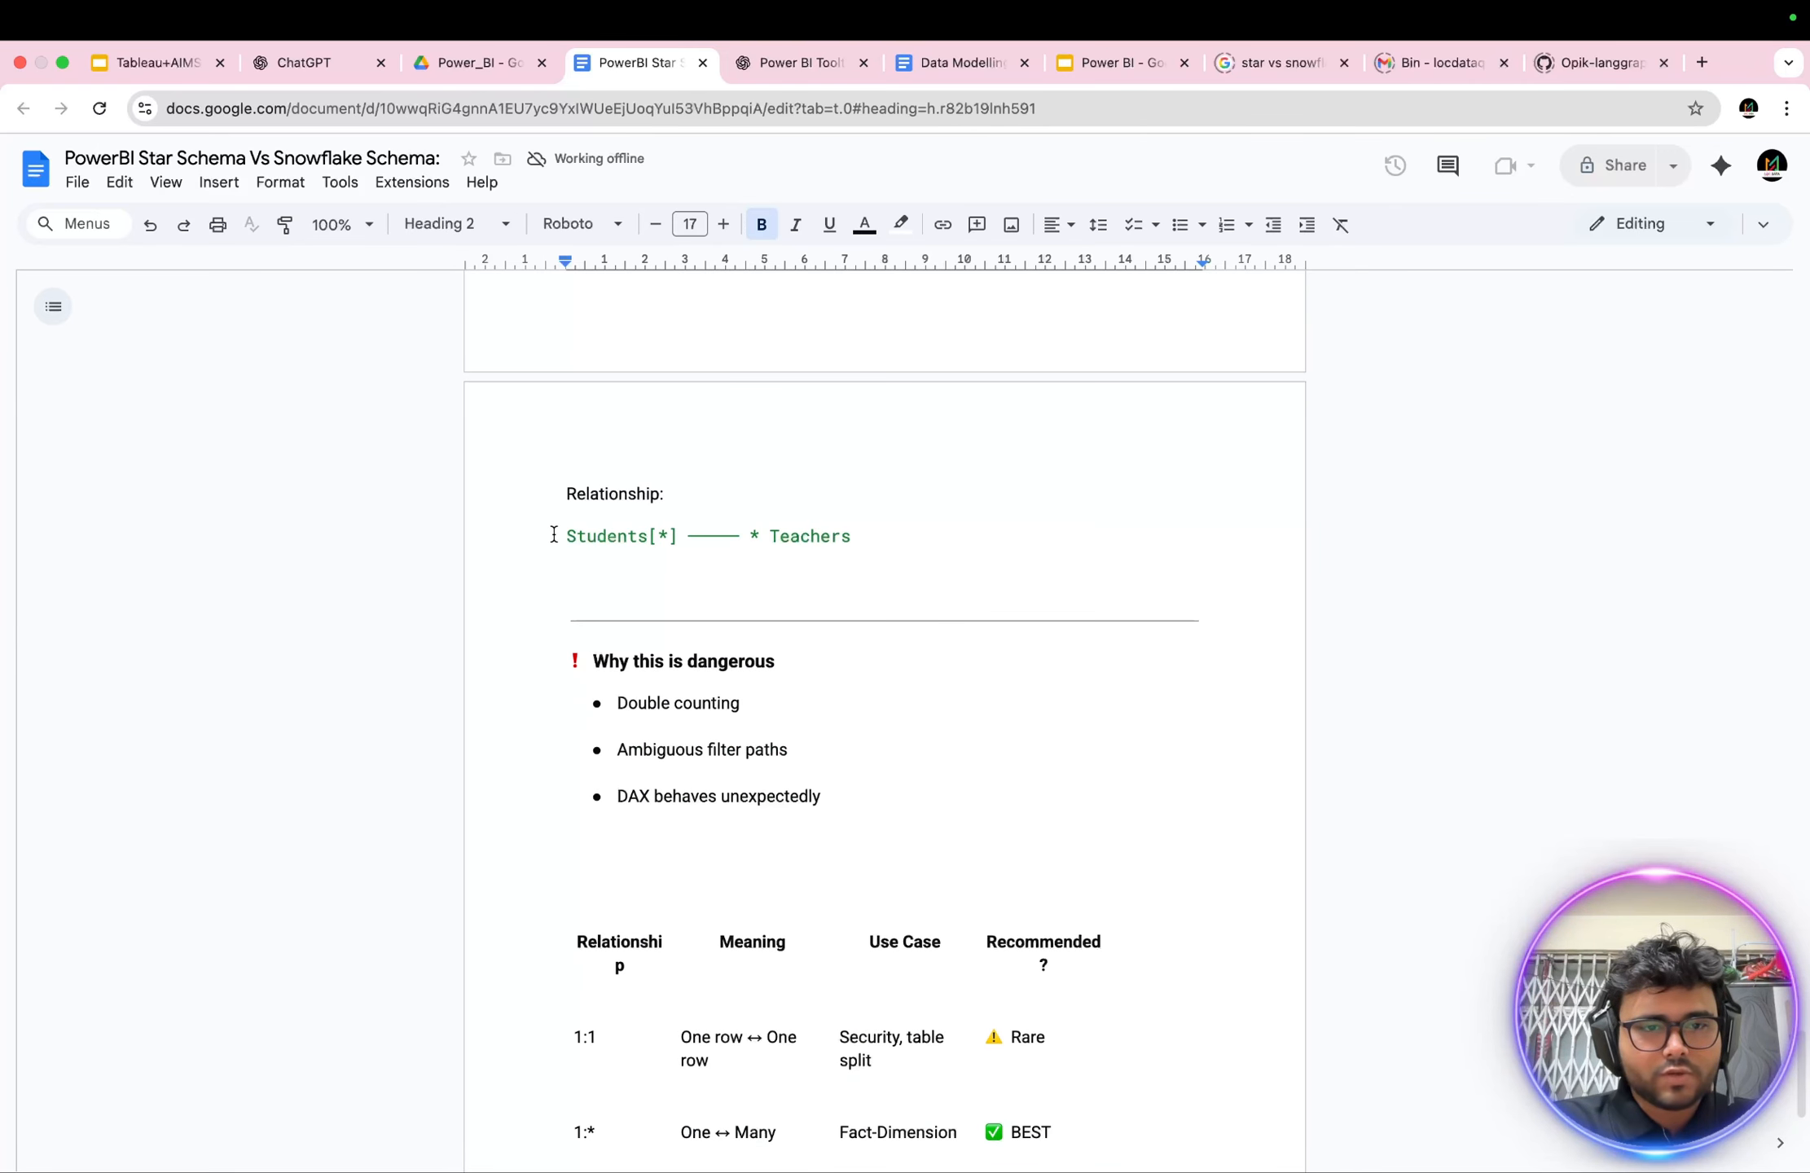
- Compare the Students and Teachers example tables by Course to examine the many-to-many relationship between them
{"action": "scroll", "coordinate": [553, 534], "scroll_direction": "up", "scroll_amount": 9}
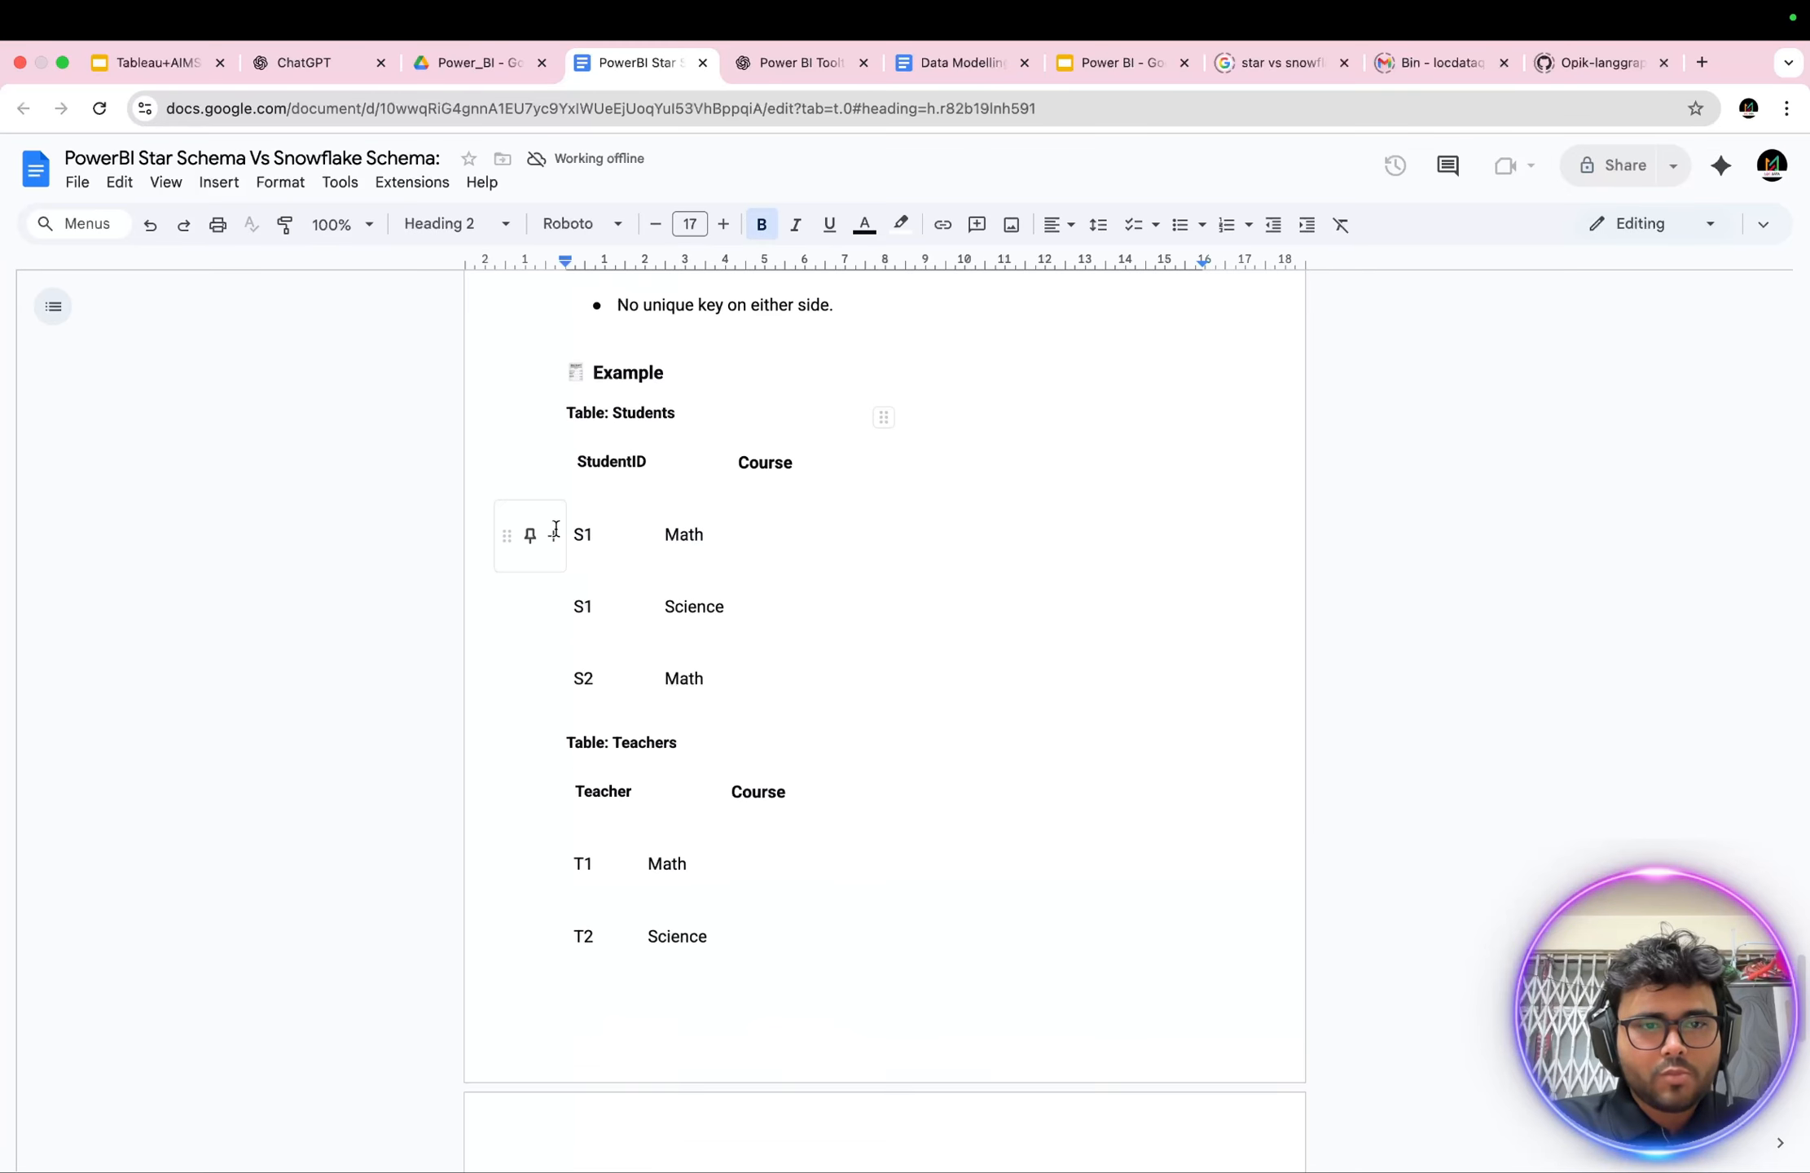
{"action": "scroll", "coordinate": [555, 530], "scroll_direction": "up", "scroll_amount": 1}
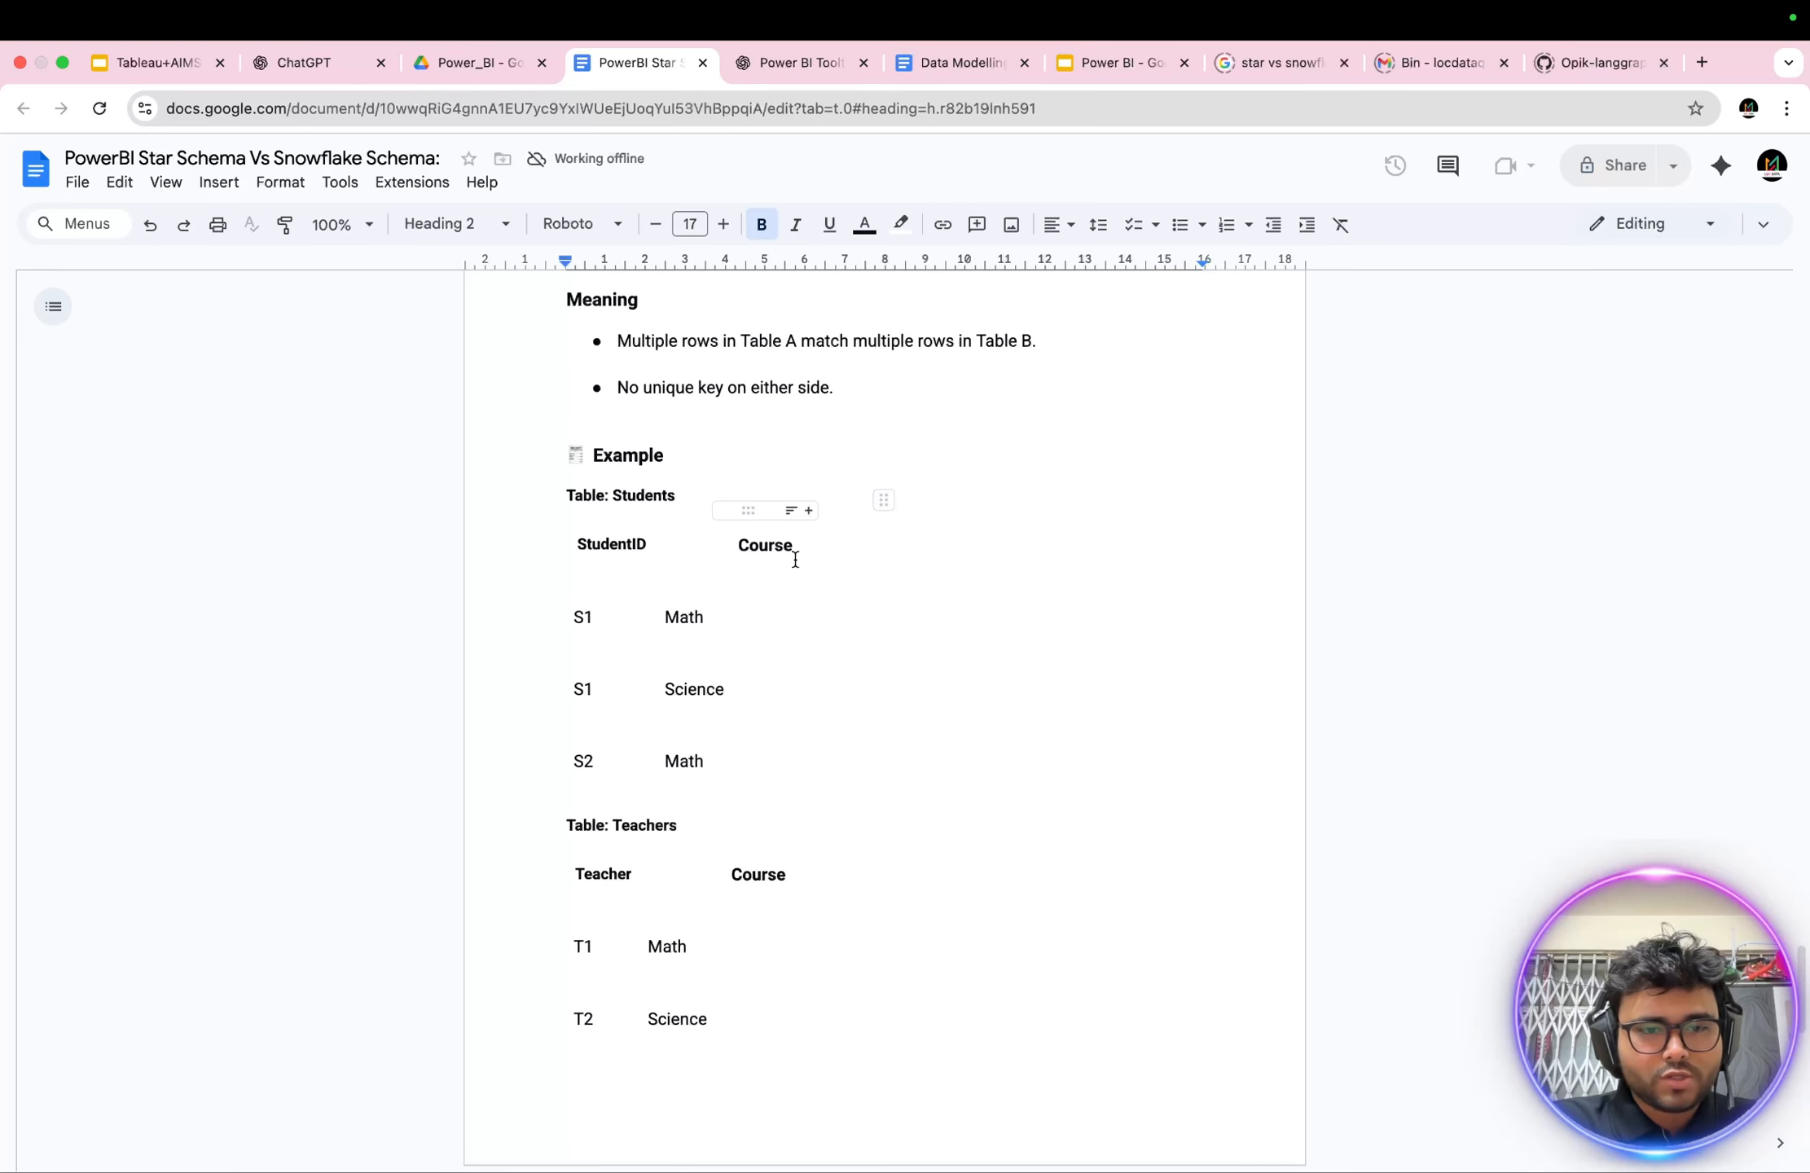
{"action": "scroll", "coordinate": [795, 560], "scroll_direction": "down", "scroll_amount": 3}
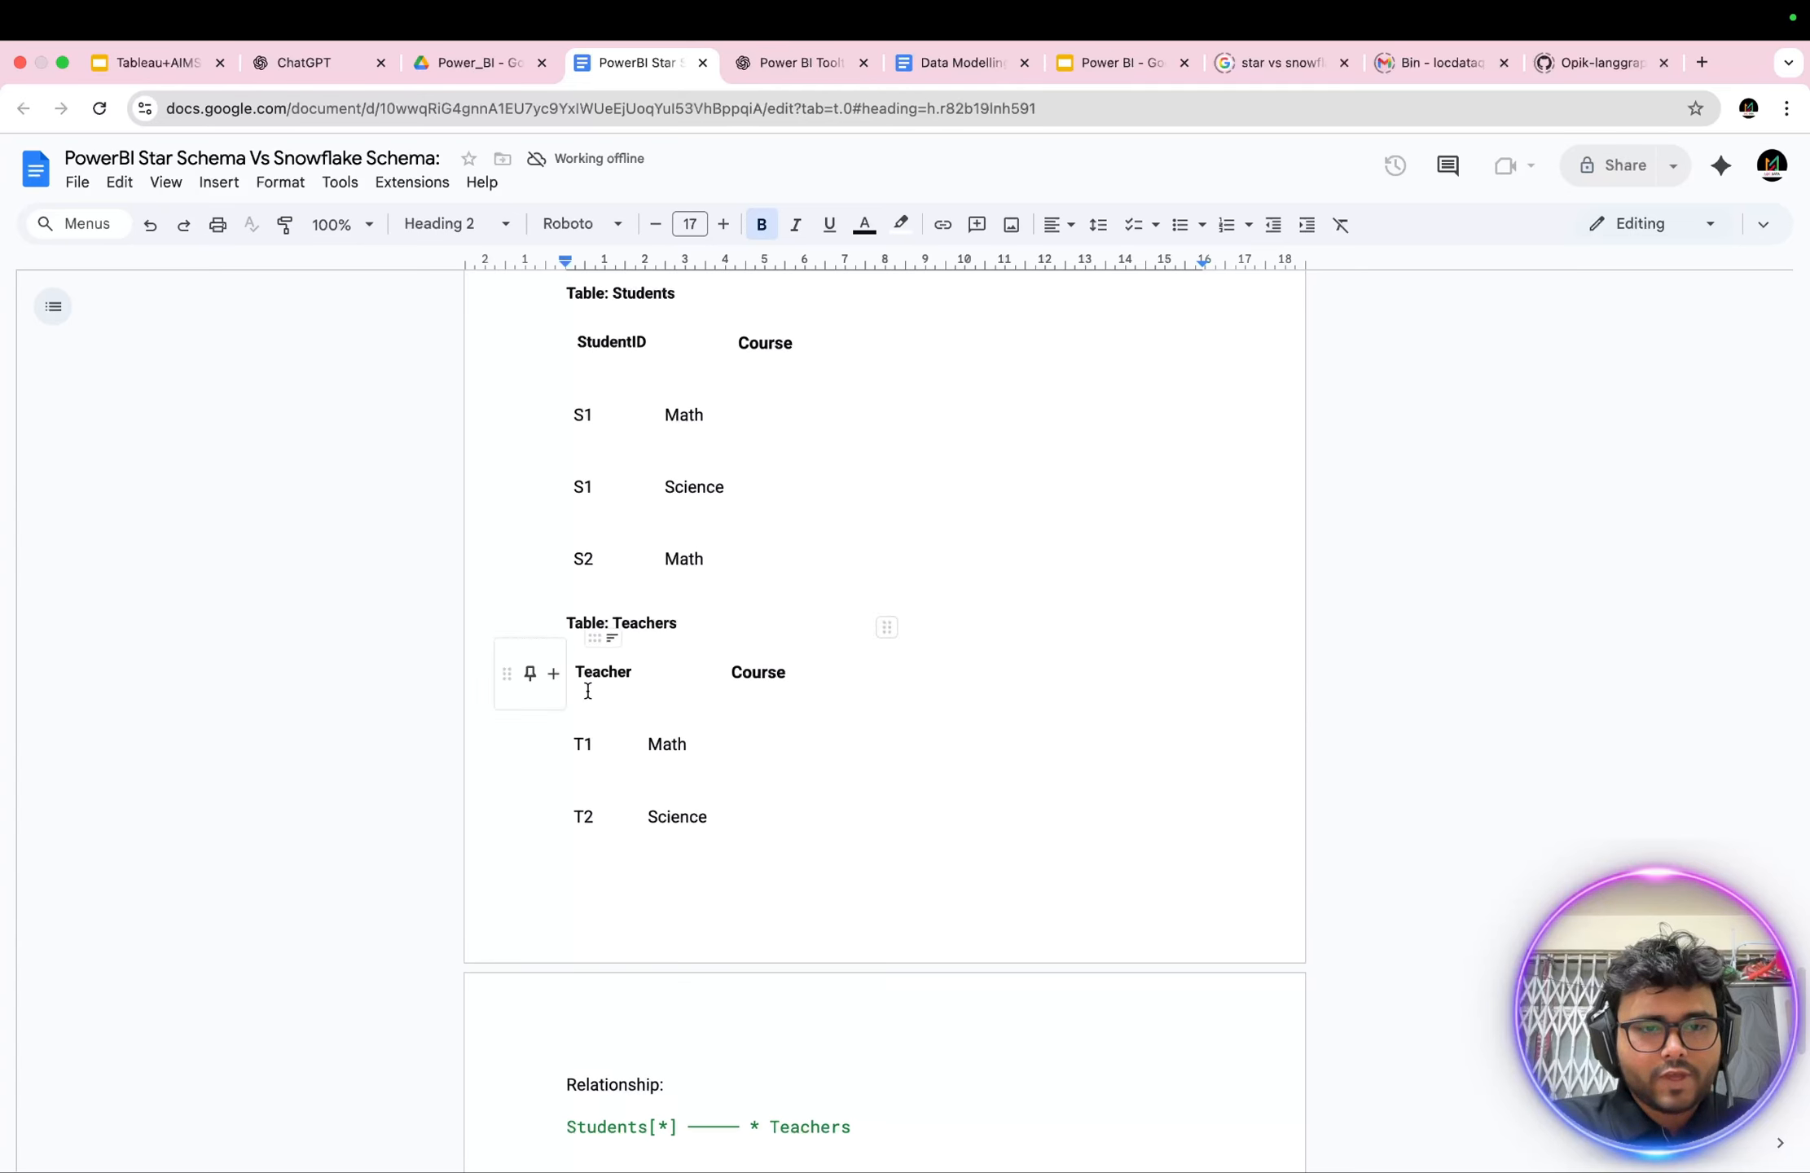
{"action": "scroll", "coordinate": [692, 784], "scroll_direction": "down", "scroll_amount": 2}
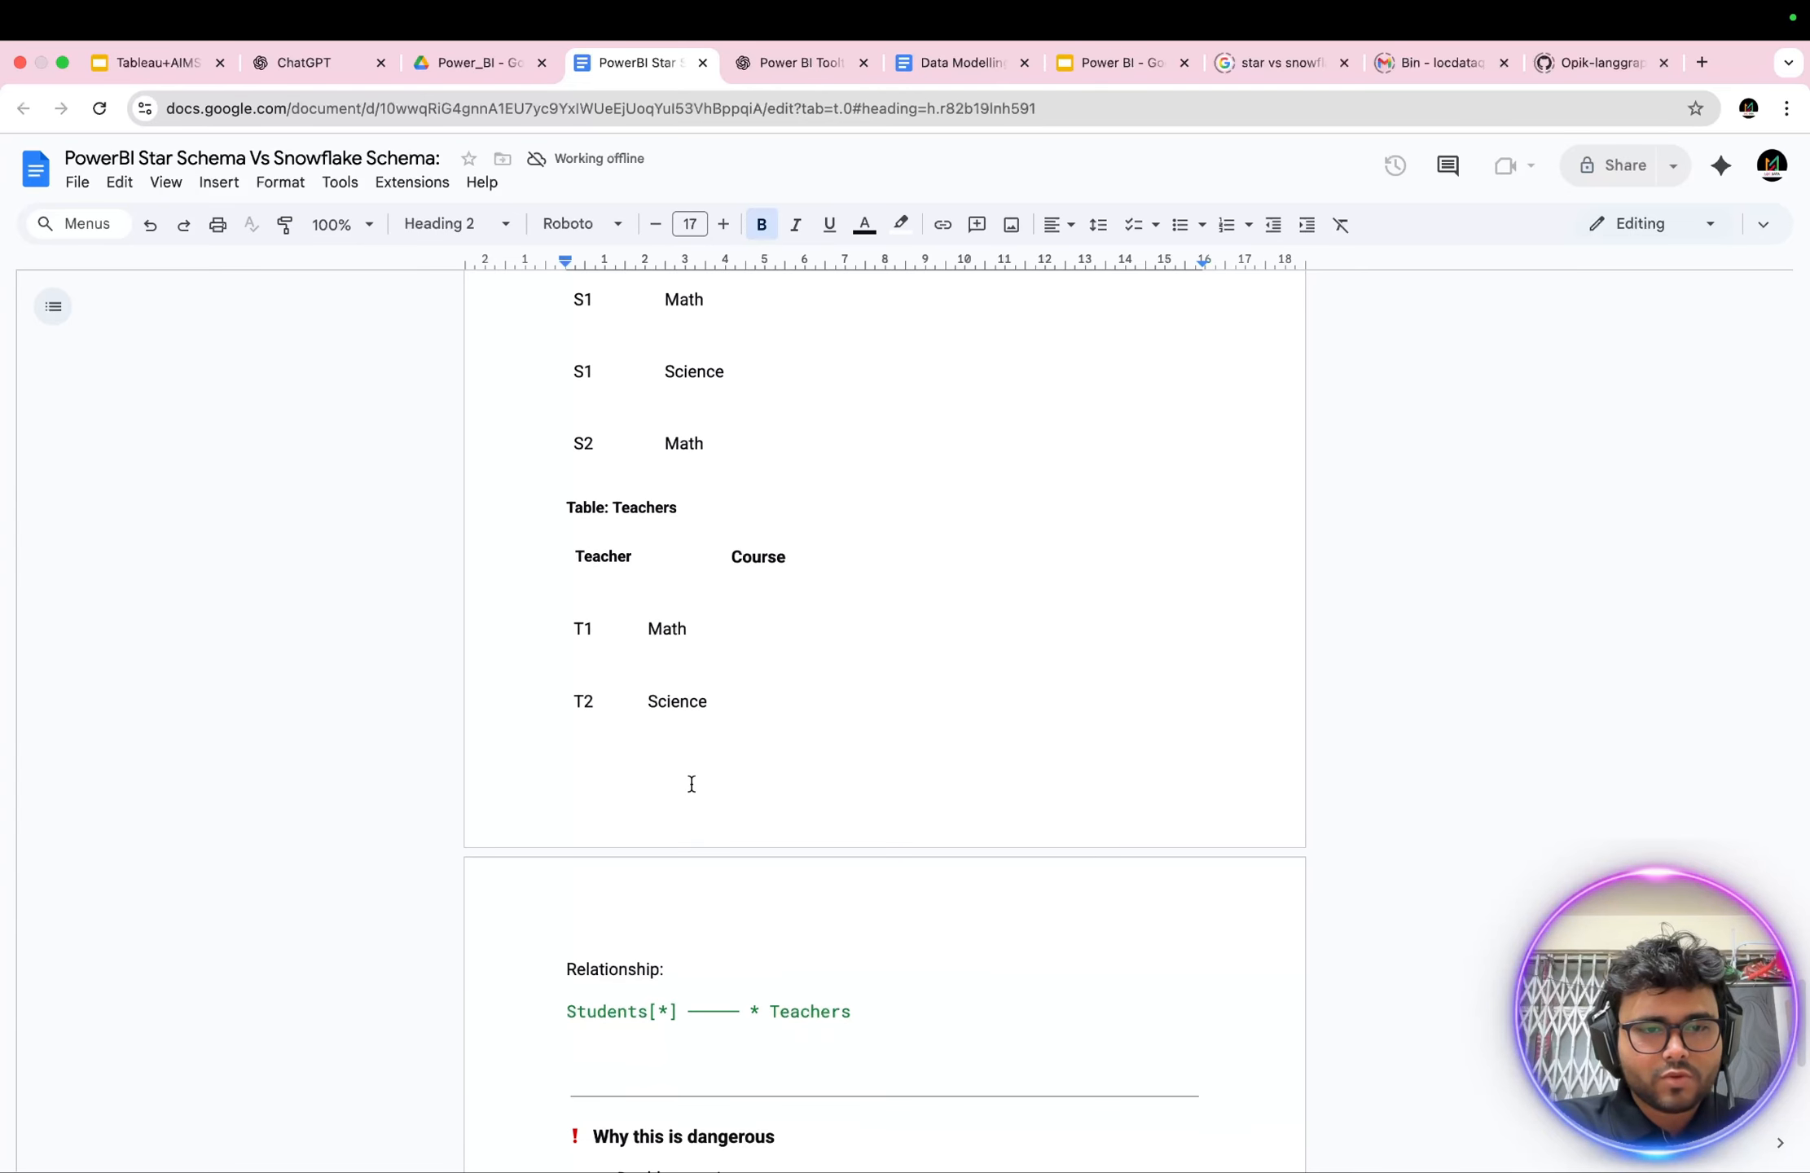
{"action": "scroll", "coordinate": [692, 783], "scroll_direction": "up", "scroll_amount": 4}
{"action": "scroll", "coordinate": [692, 783], "scroll_direction": "down", "scroll_amount": 6}
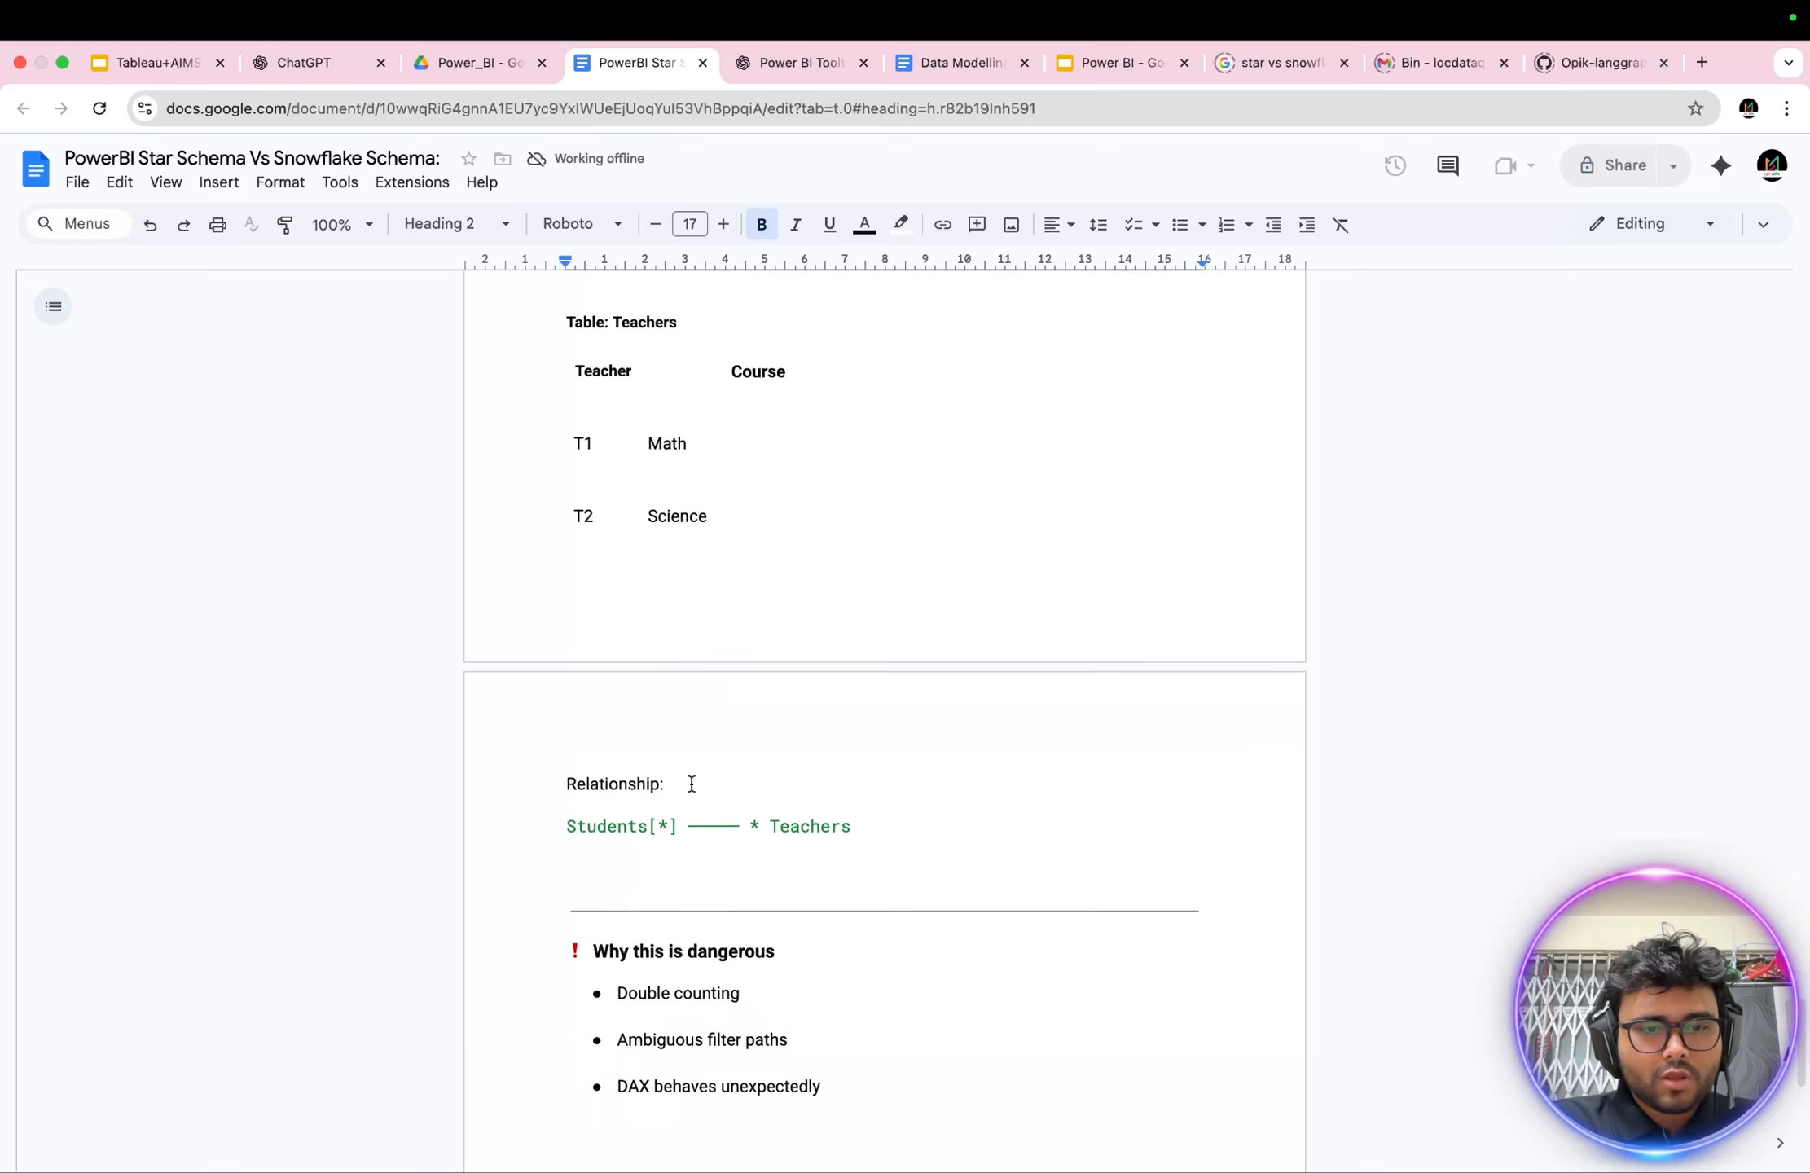
{"action": "scroll", "coordinate": [692, 784], "scroll_direction": "down", "scroll_amount": 3}
{"action": "scroll", "coordinate": [691, 784], "scroll_direction": "down", "scroll_amount": 1}
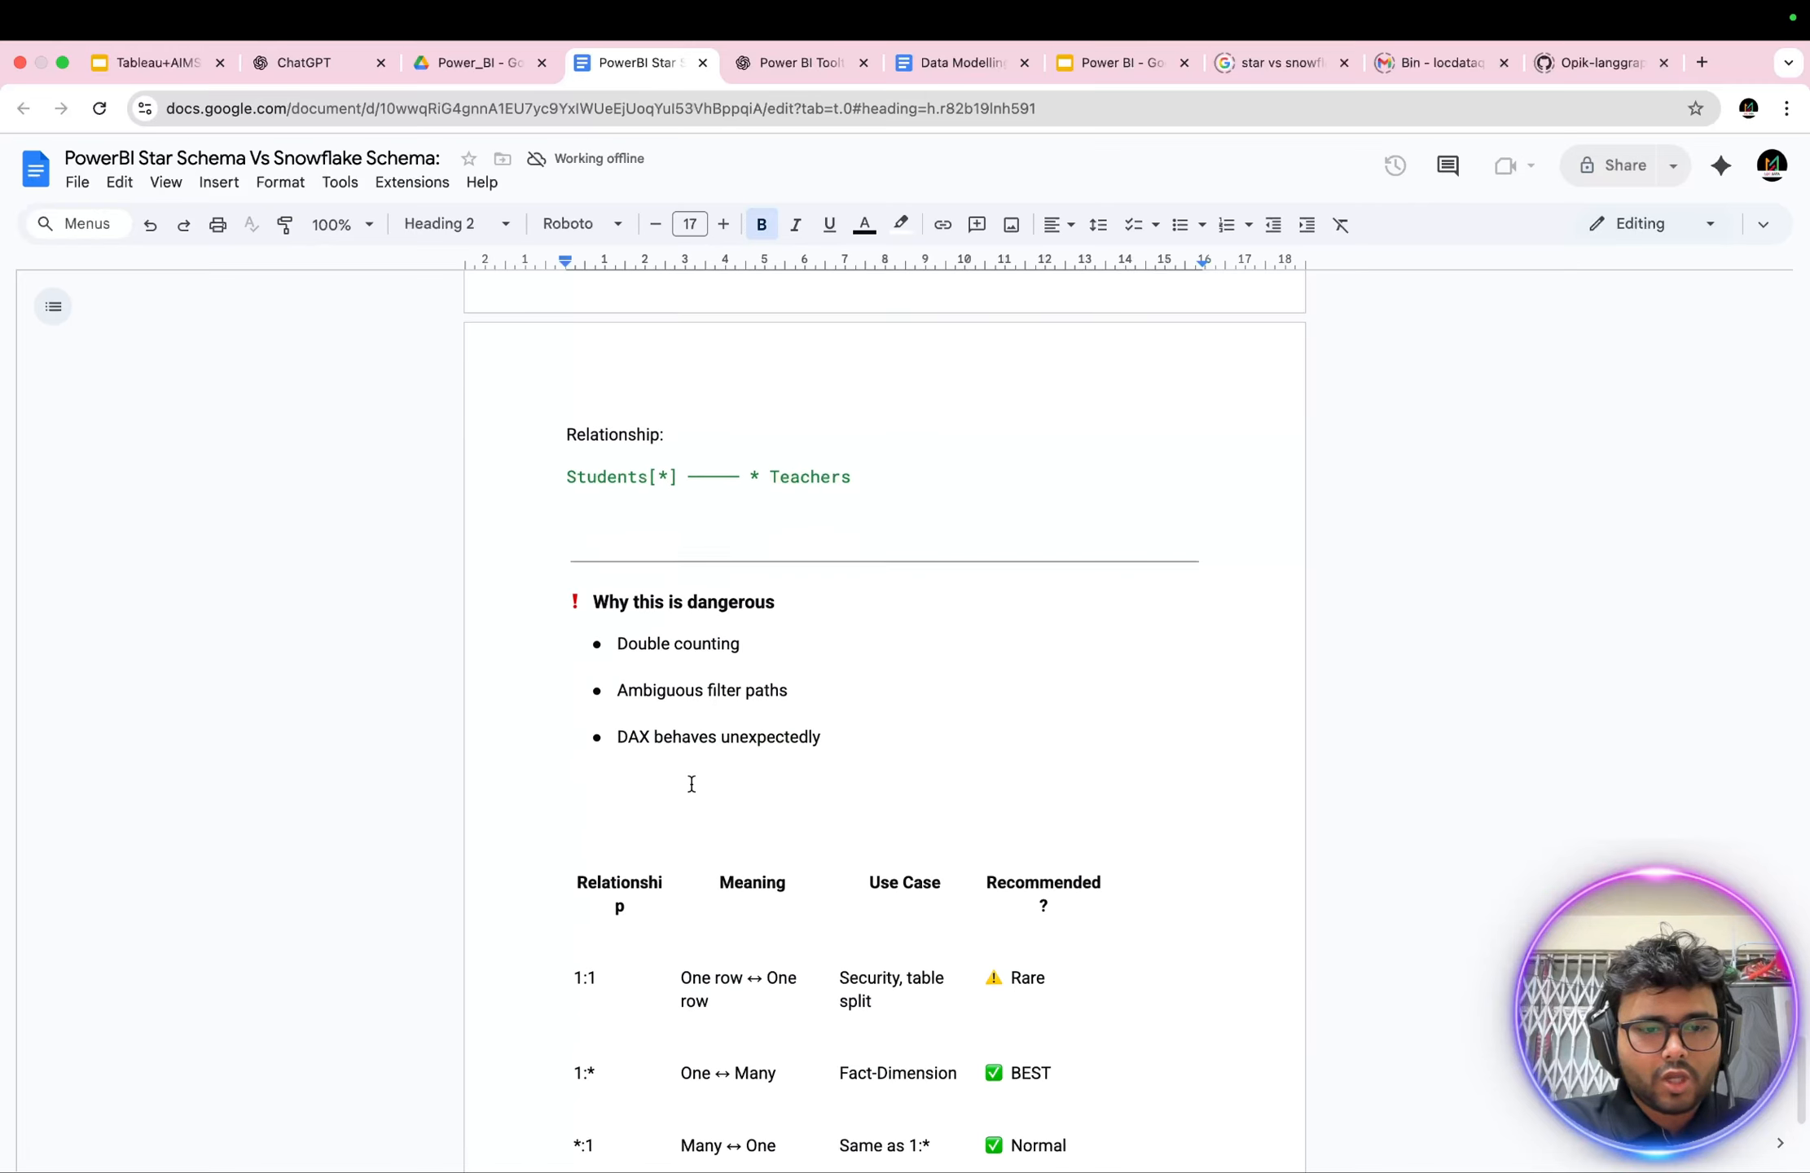
{"action": "scroll", "coordinate": [692, 783], "scroll_direction": "up", "scroll_amount": 5}
{"action": "scroll", "coordinate": [692, 783], "scroll_direction": "up", "scroll_amount": 3}
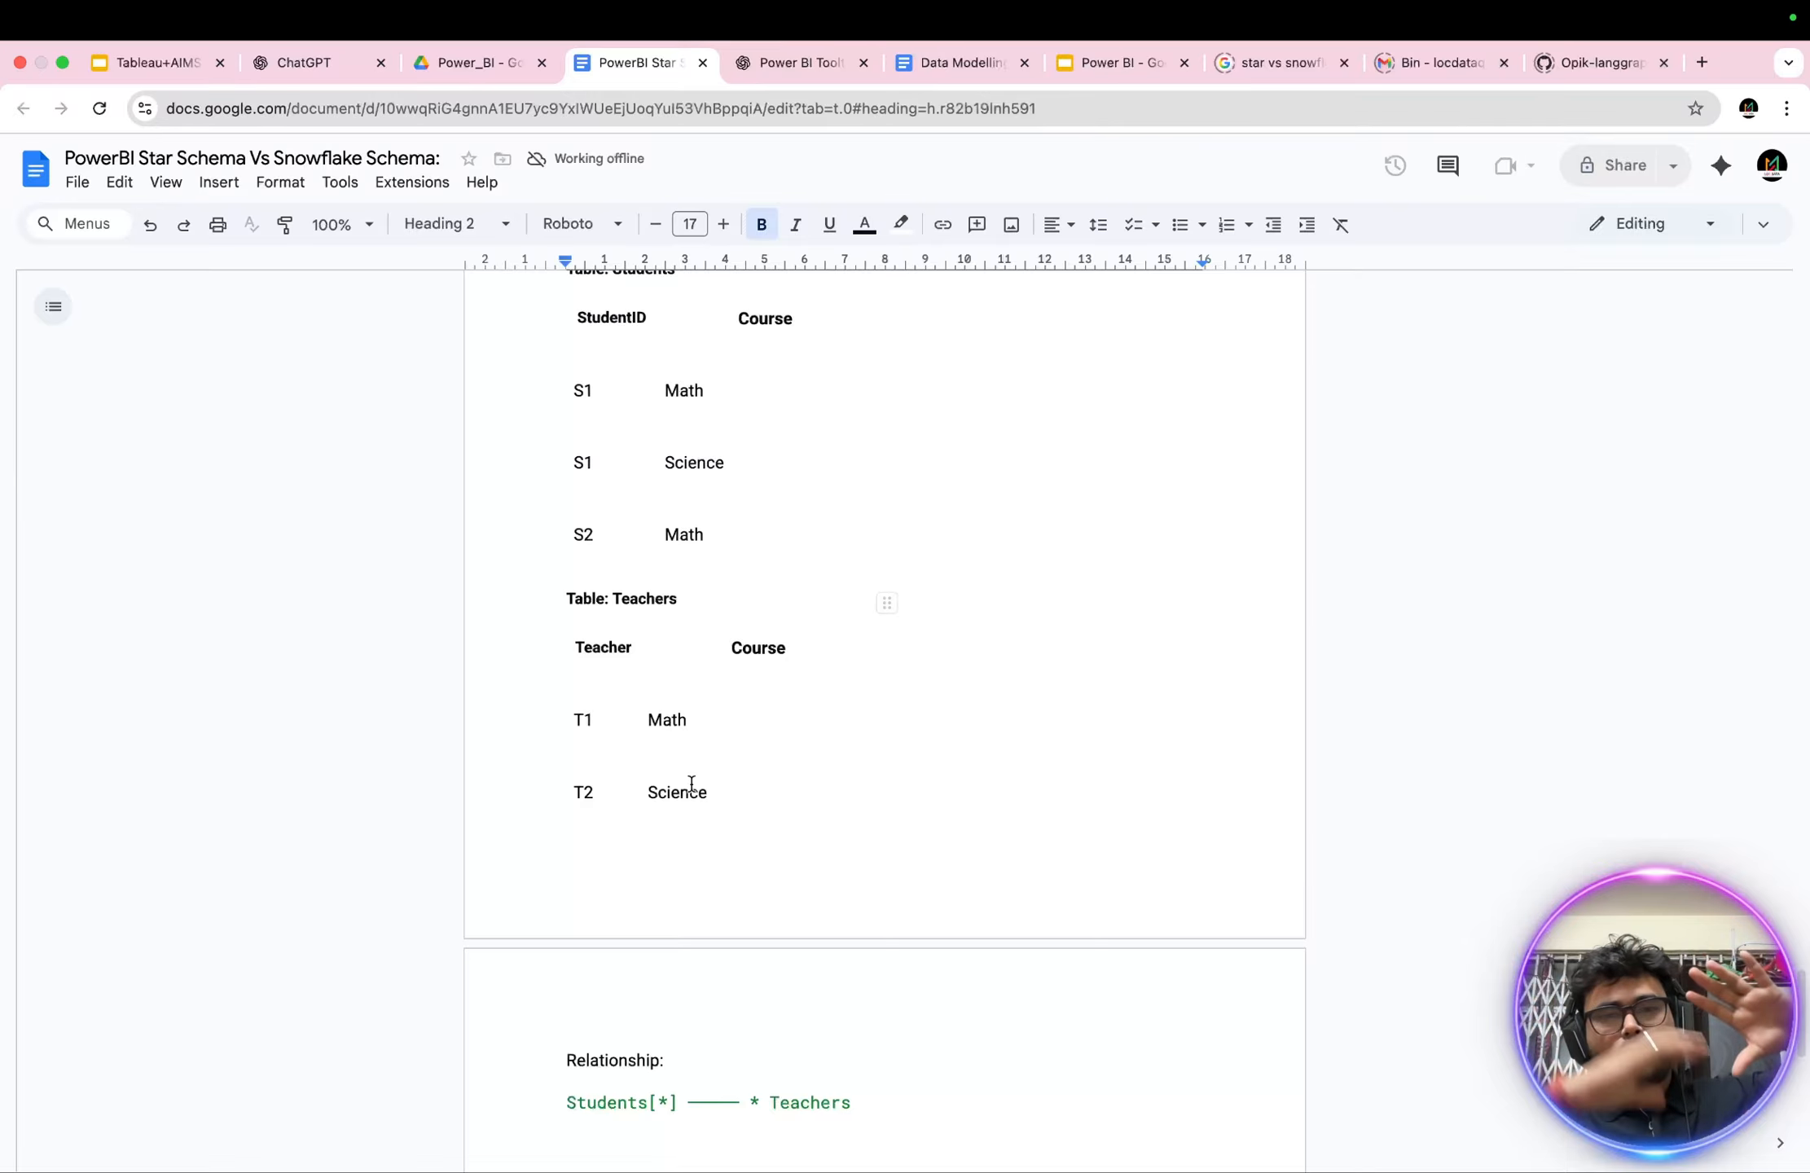
{"action": "scroll", "coordinate": [692, 783], "scroll_direction": "up", "scroll_amount": 2}
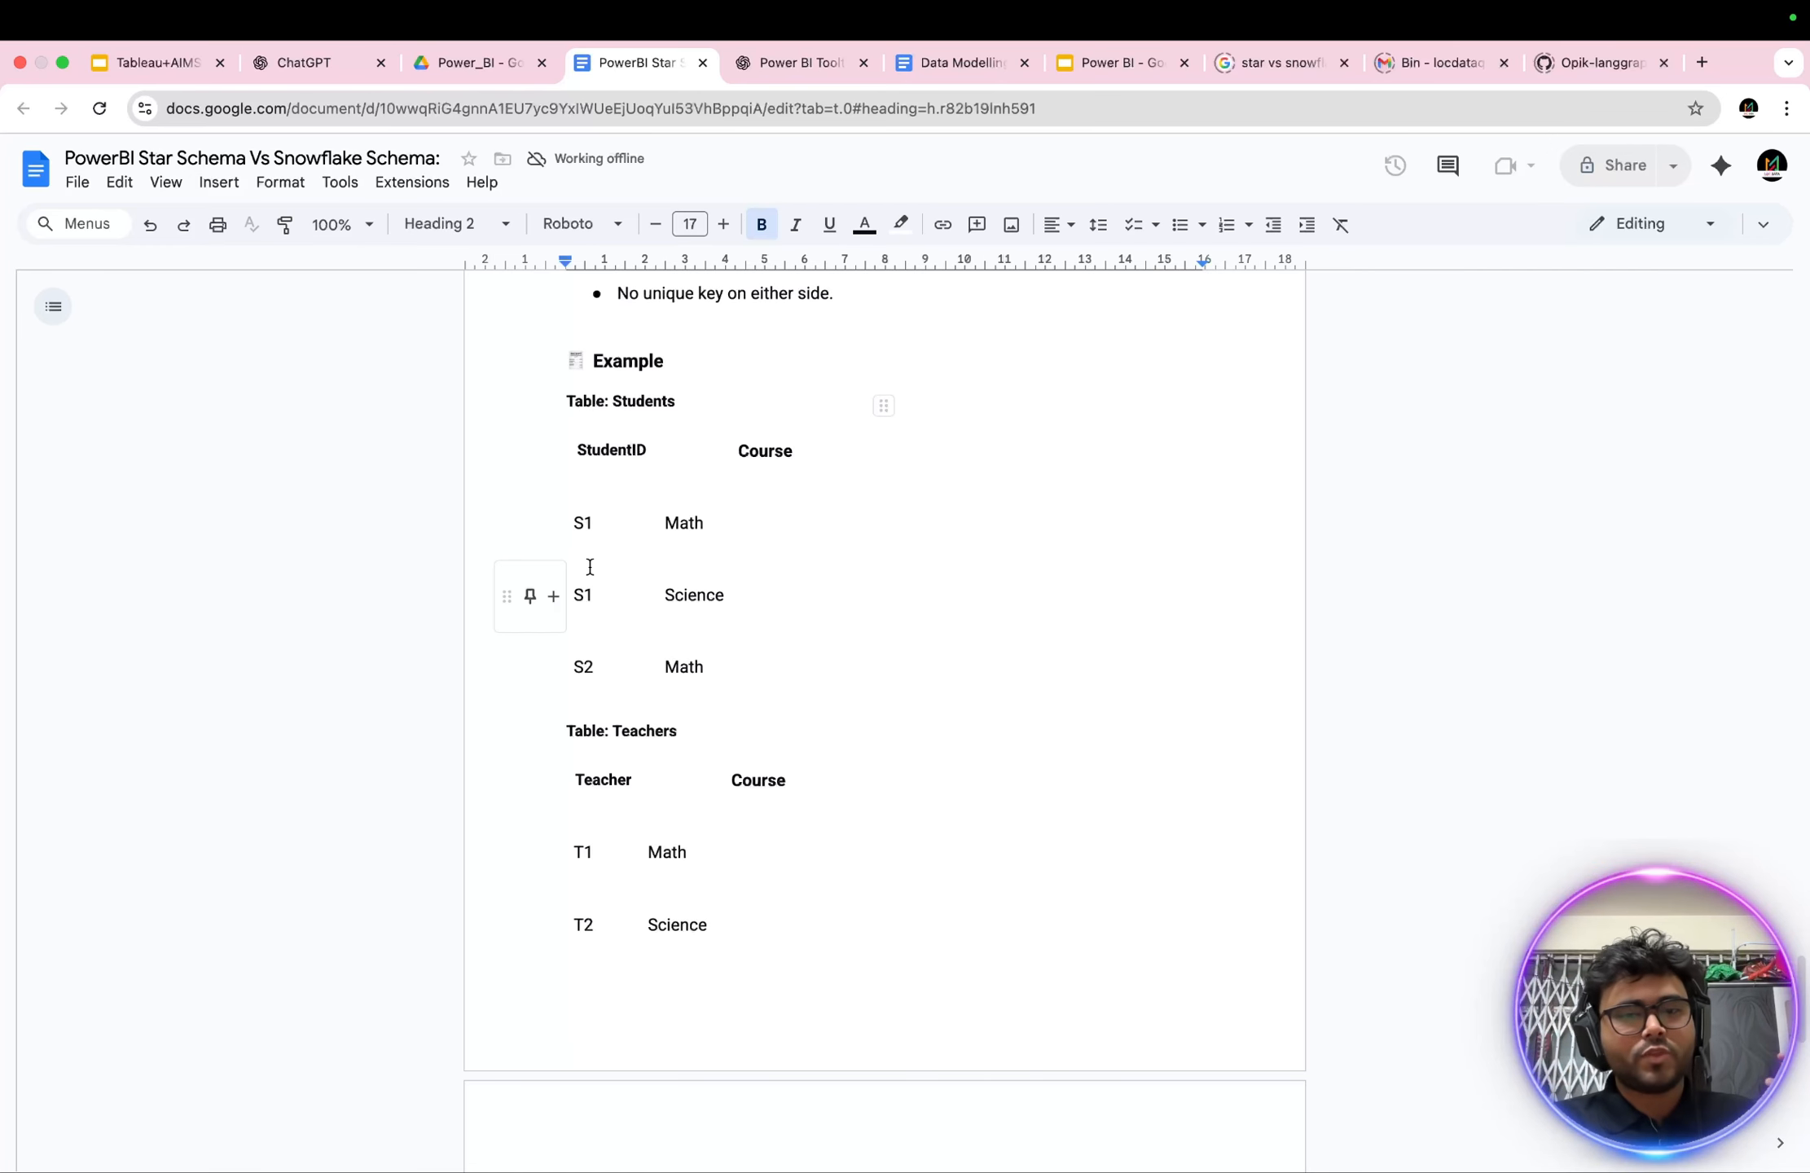
- Highlight the three bullet points under "Why this is dangerous" for the Students and Teachers relationship
{"action": "scroll", "coordinate": [702, 686], "scroll_direction": "down", "scroll_amount": 10}
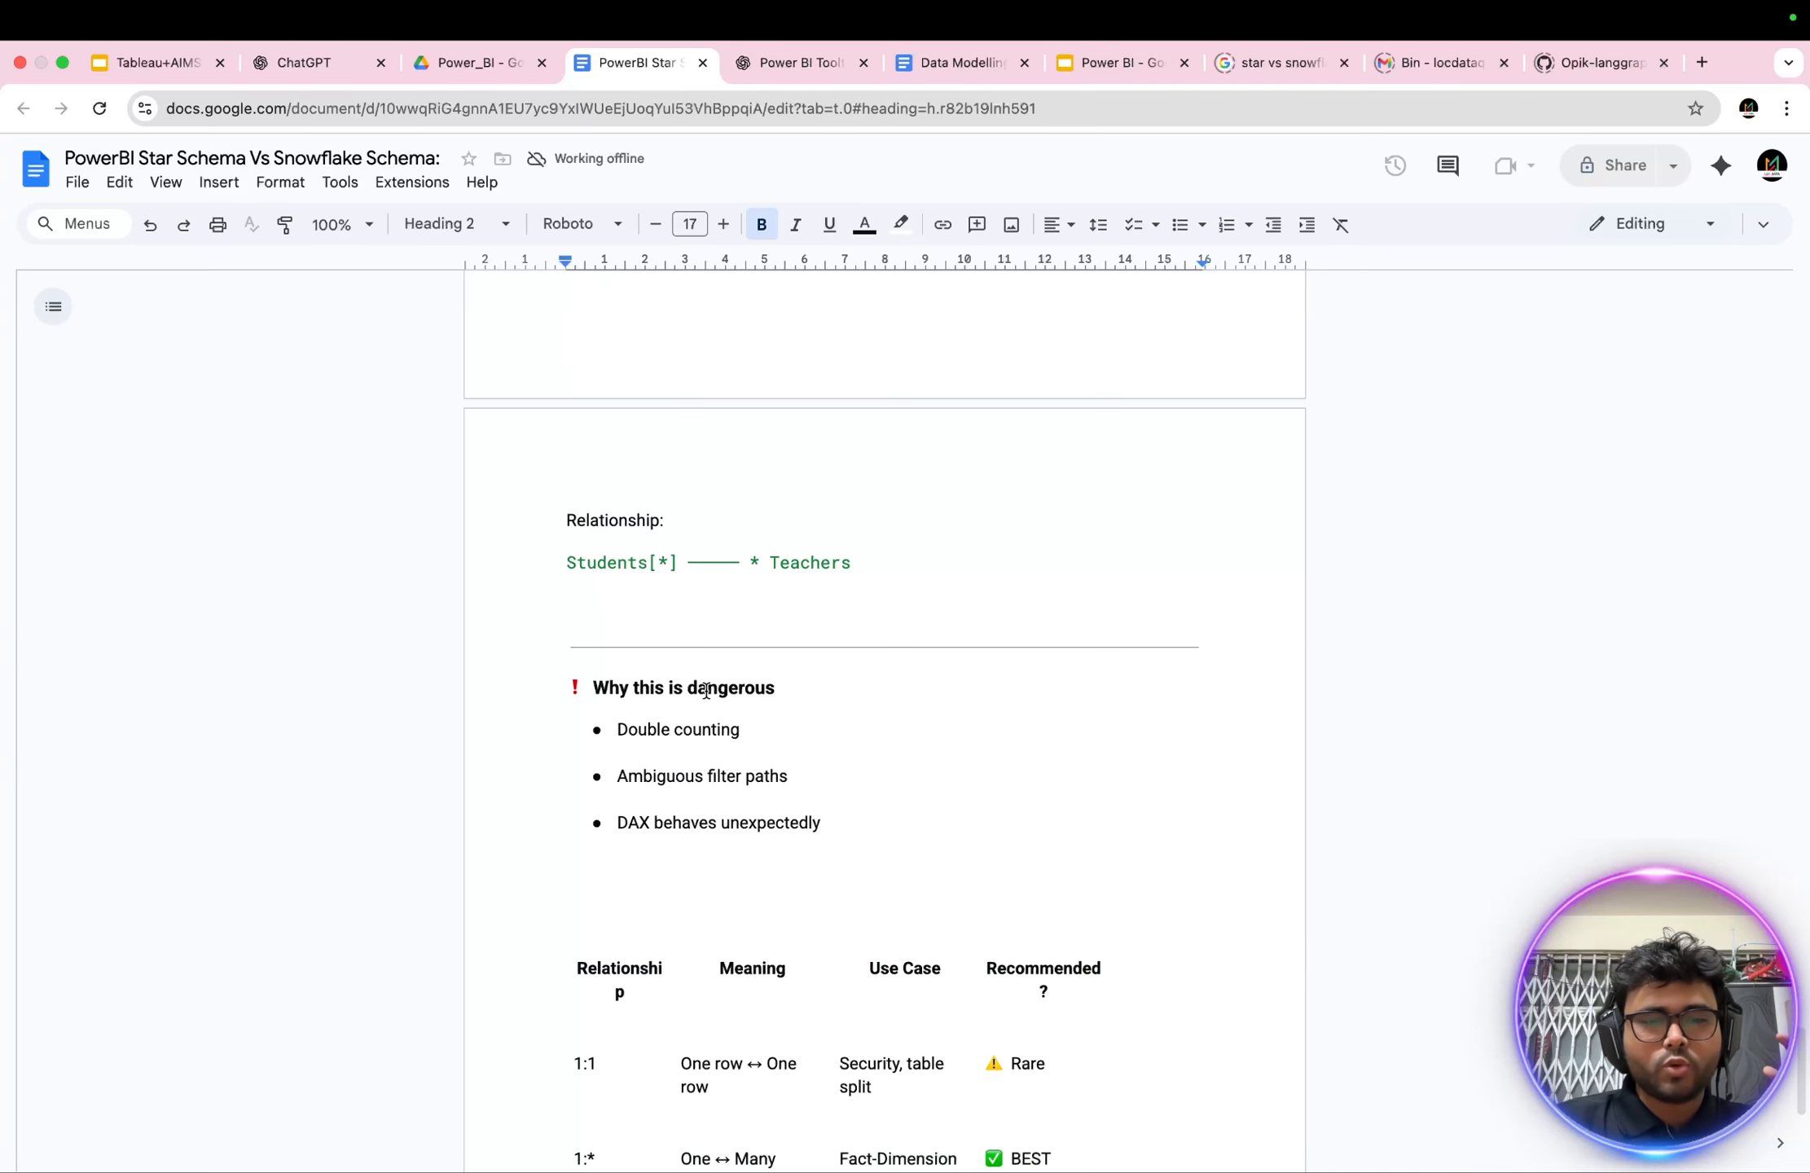
{"action": "left_click_drag", "start_coordinate": [621, 730], "coordinate": [852, 841]}
{"action": "left_click", "coordinate": [870, 849]}
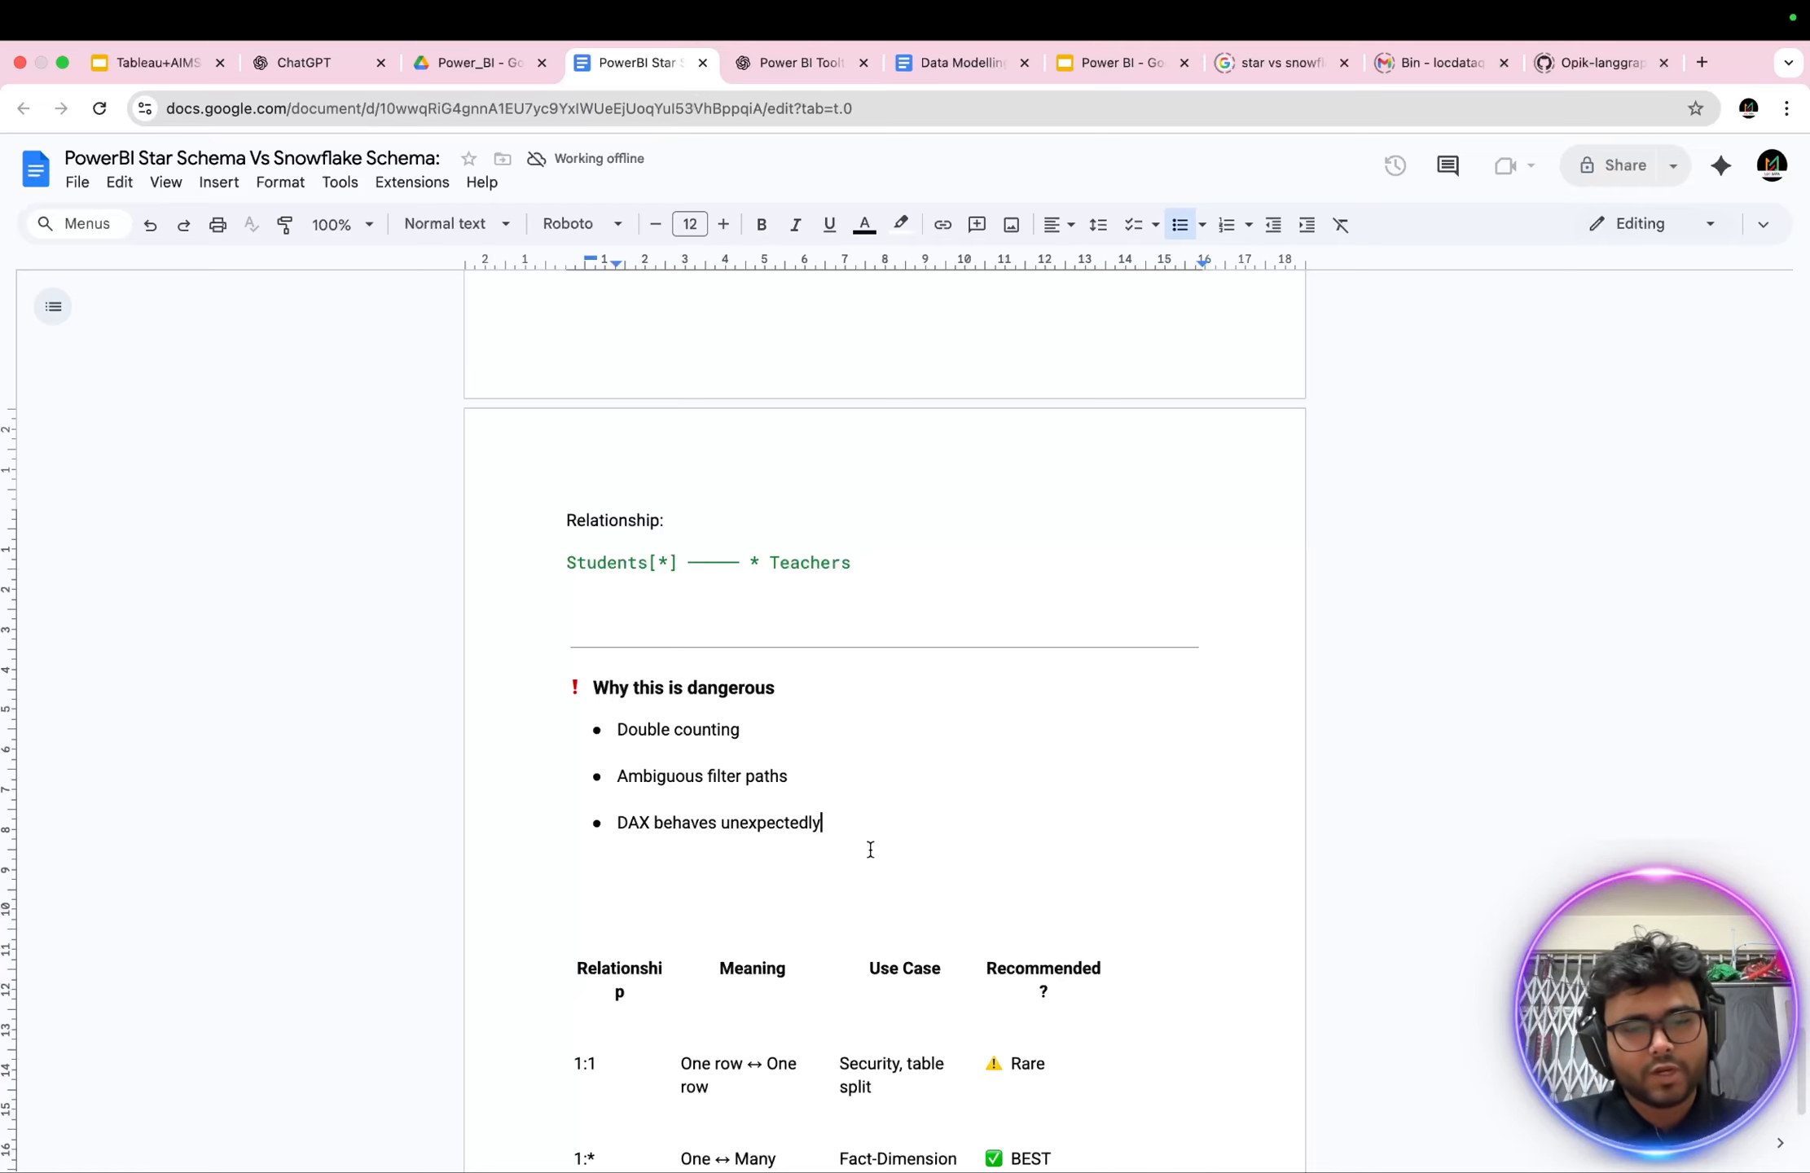
- Review the relationship summary table row by row, comparing the meaning, use case and recommendation of each cardinality type
{"action": "scroll", "coordinate": [869, 847], "scroll_direction": "down", "scroll_amount": 6}
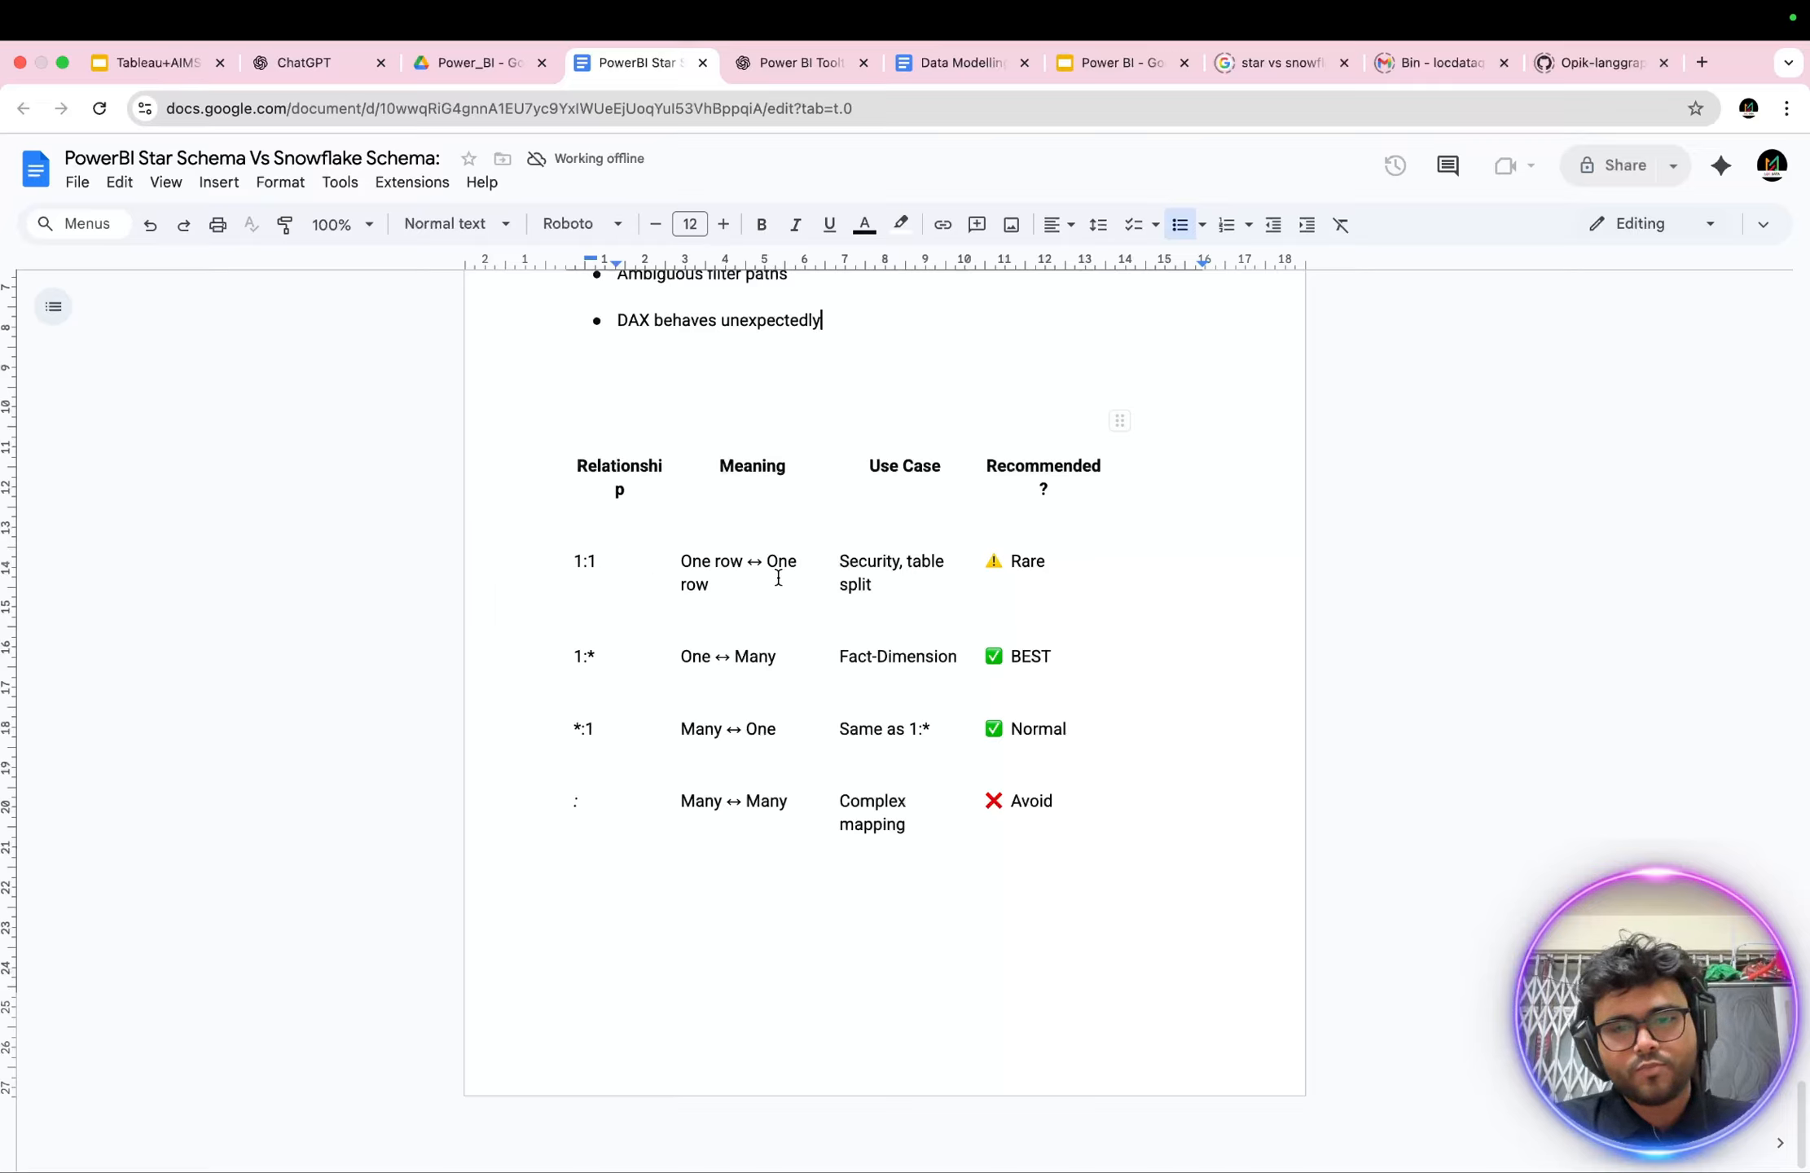
{"action": "left_click_drag", "start_coordinate": [1057, 567], "coordinate": [685, 571]}
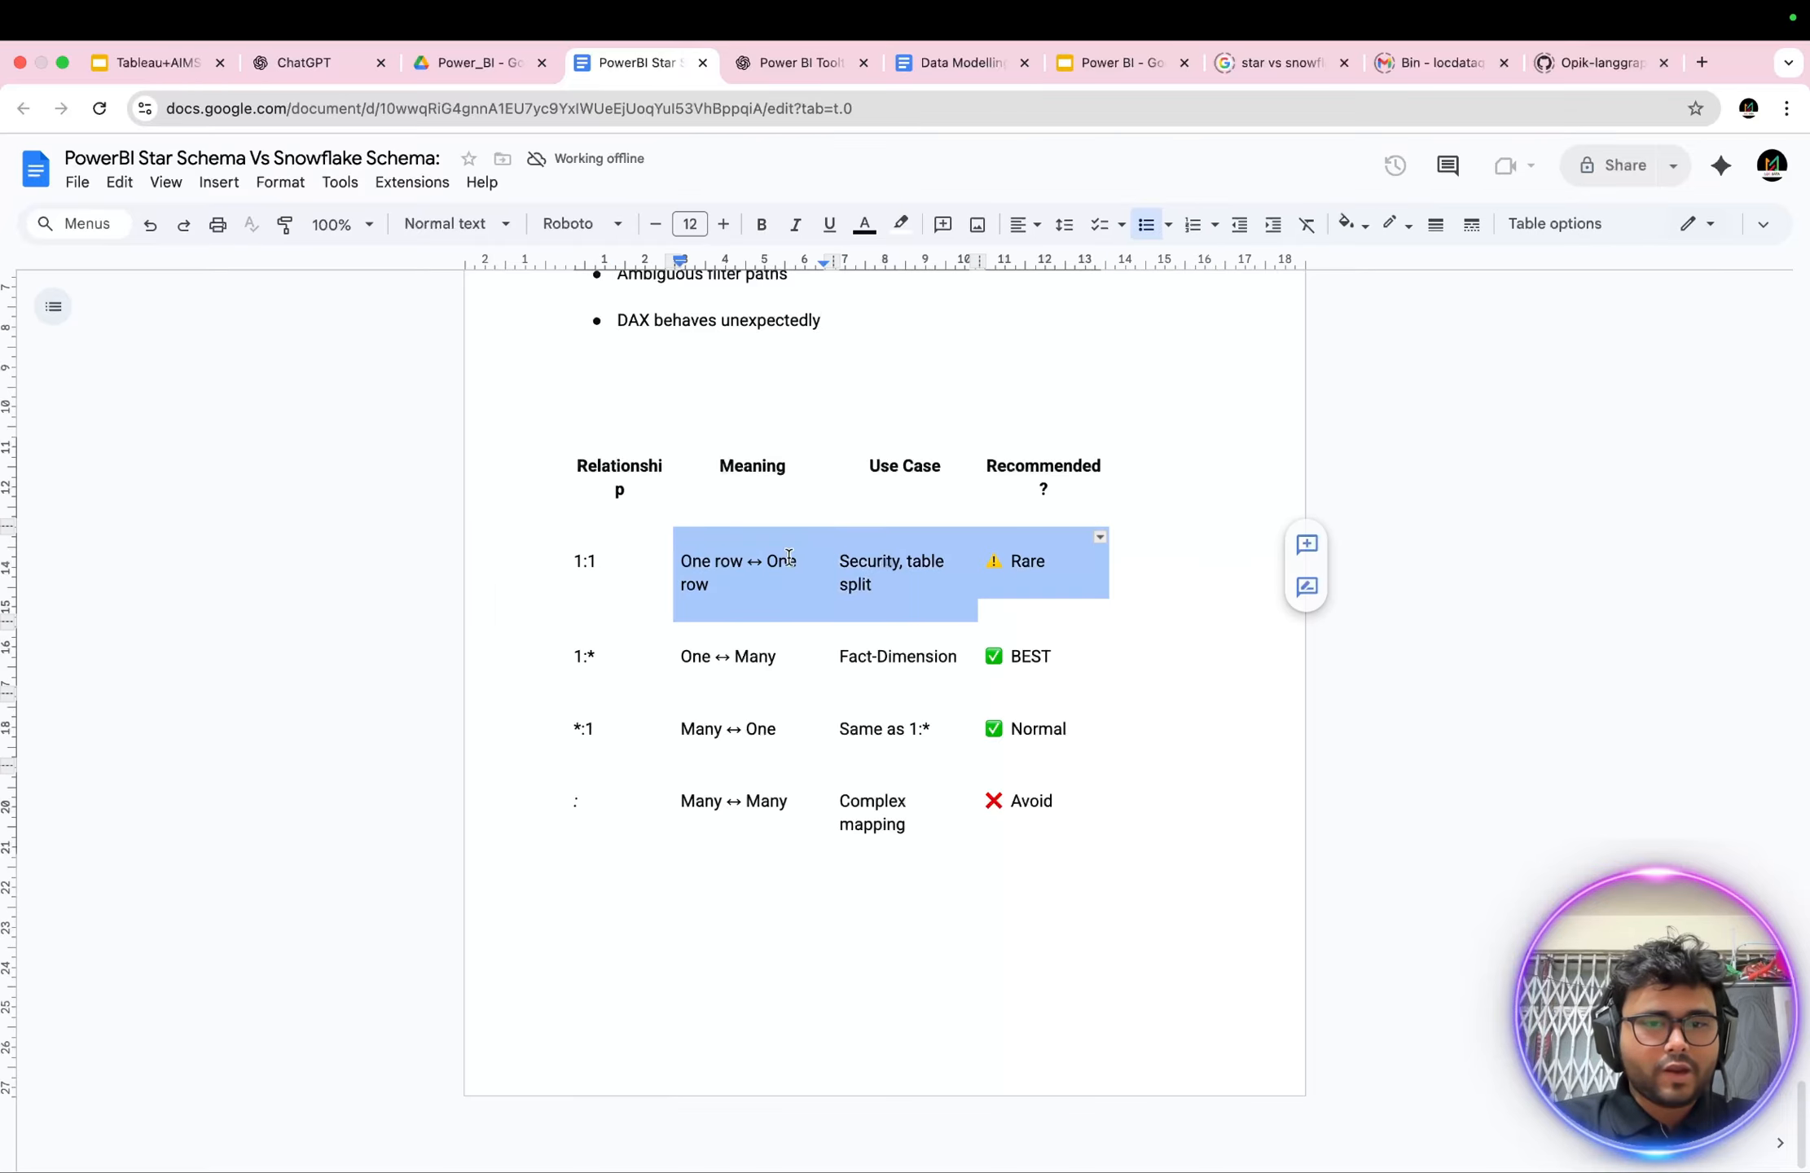
{"action": "left_click", "coordinate": [1031, 658]}
{"action": "left_click", "coordinate": [1024, 760]}
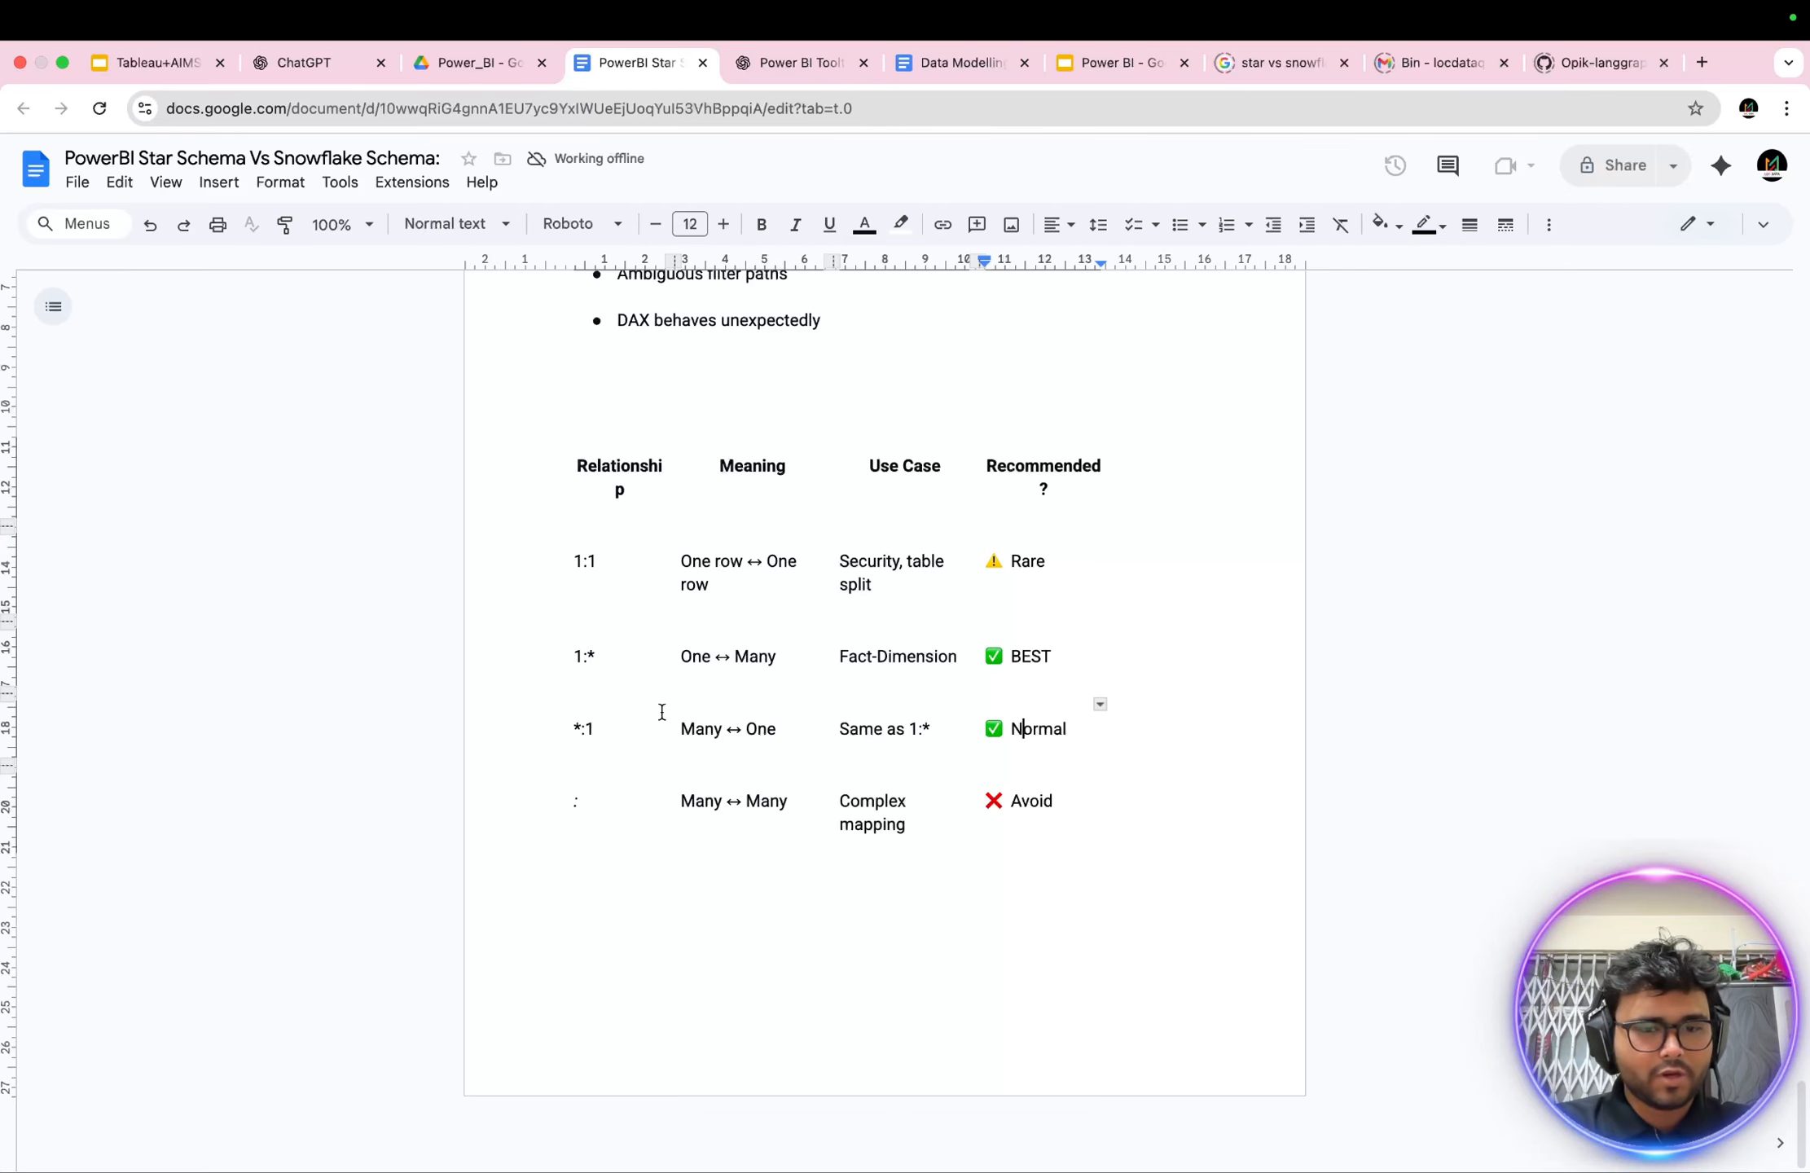
{"action": "left_click", "coordinate": [1043, 804]}
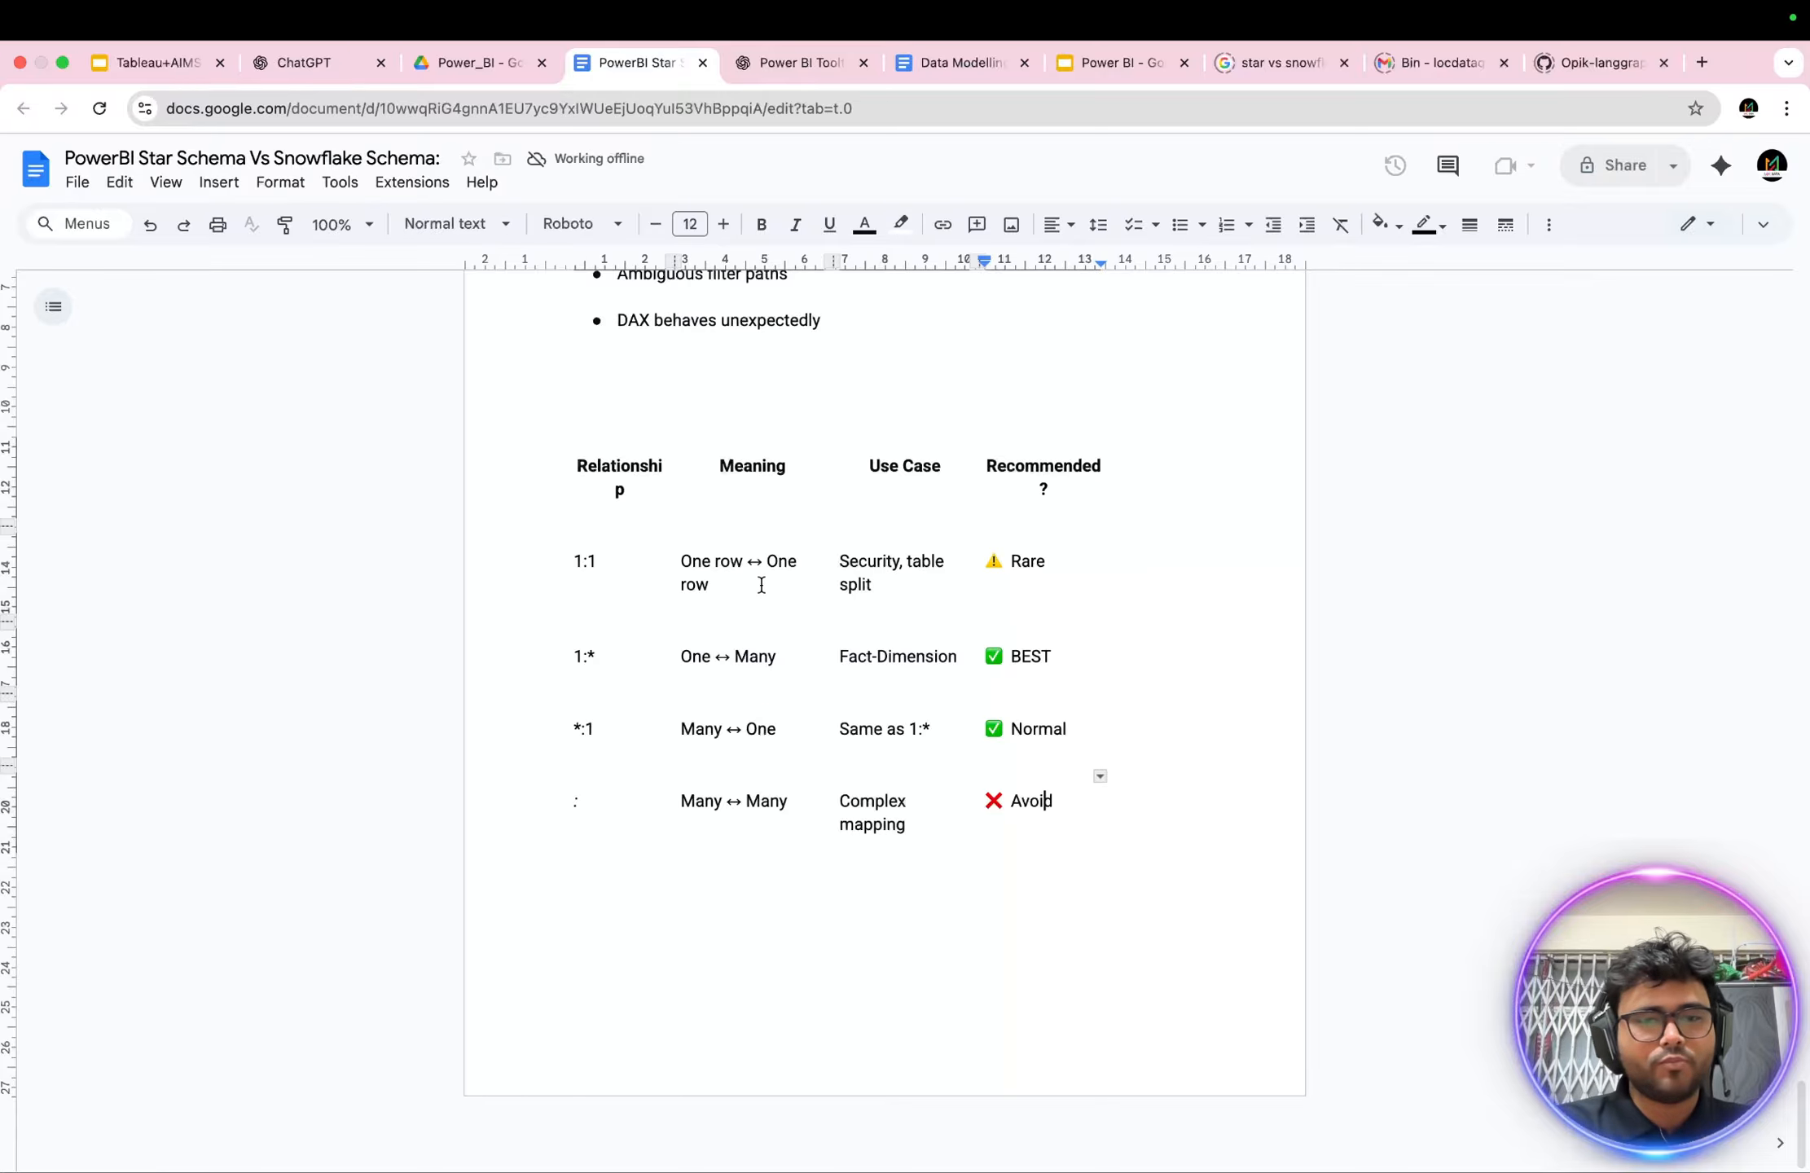
{"action": "scroll", "coordinate": [759, 581], "scroll_direction": "up", "scroll_amount": 3}
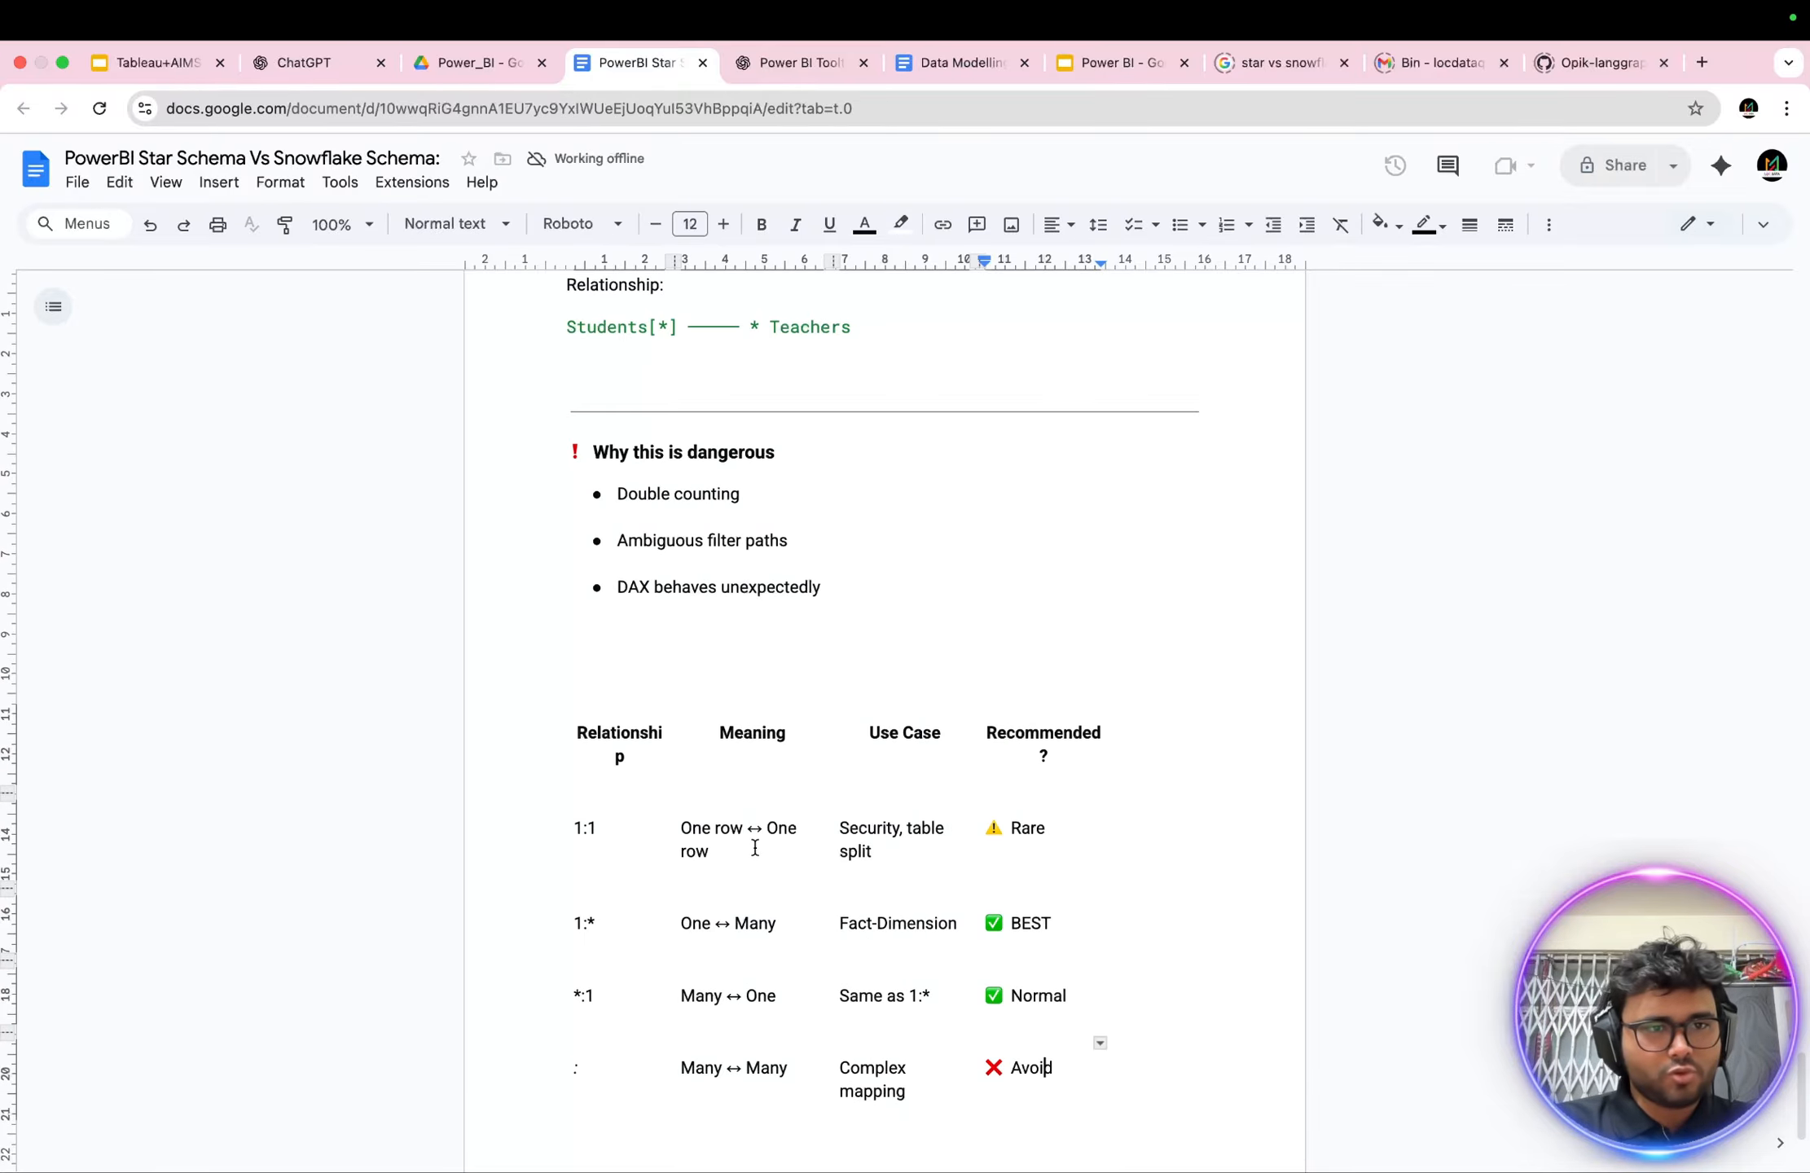
- Switch to Power BI Desktop, view the Sales table's data, and show the empty report page
{"action": "key", "text": "ctrl+Up"}
{"action": "left_click", "coordinate": [549, 99]}
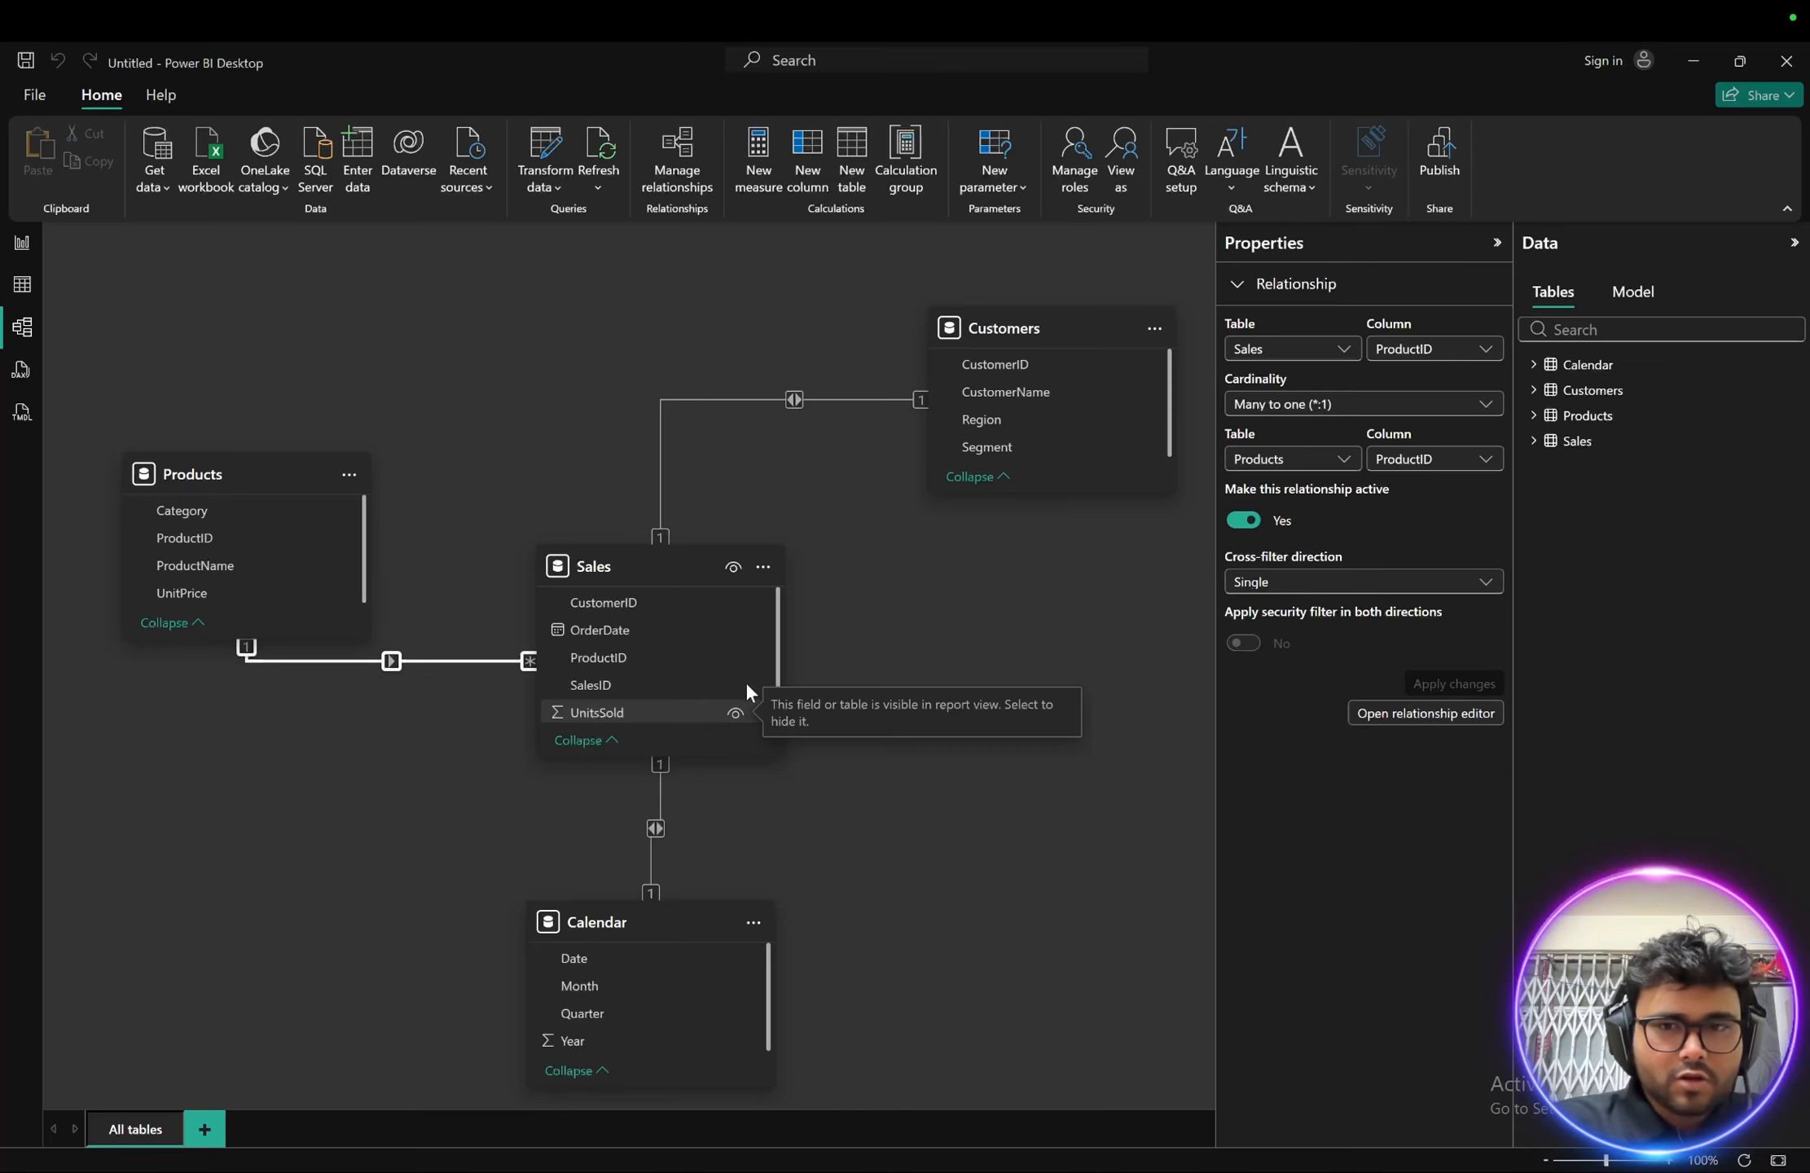
{"action": "left_click", "coordinate": [22, 285]}
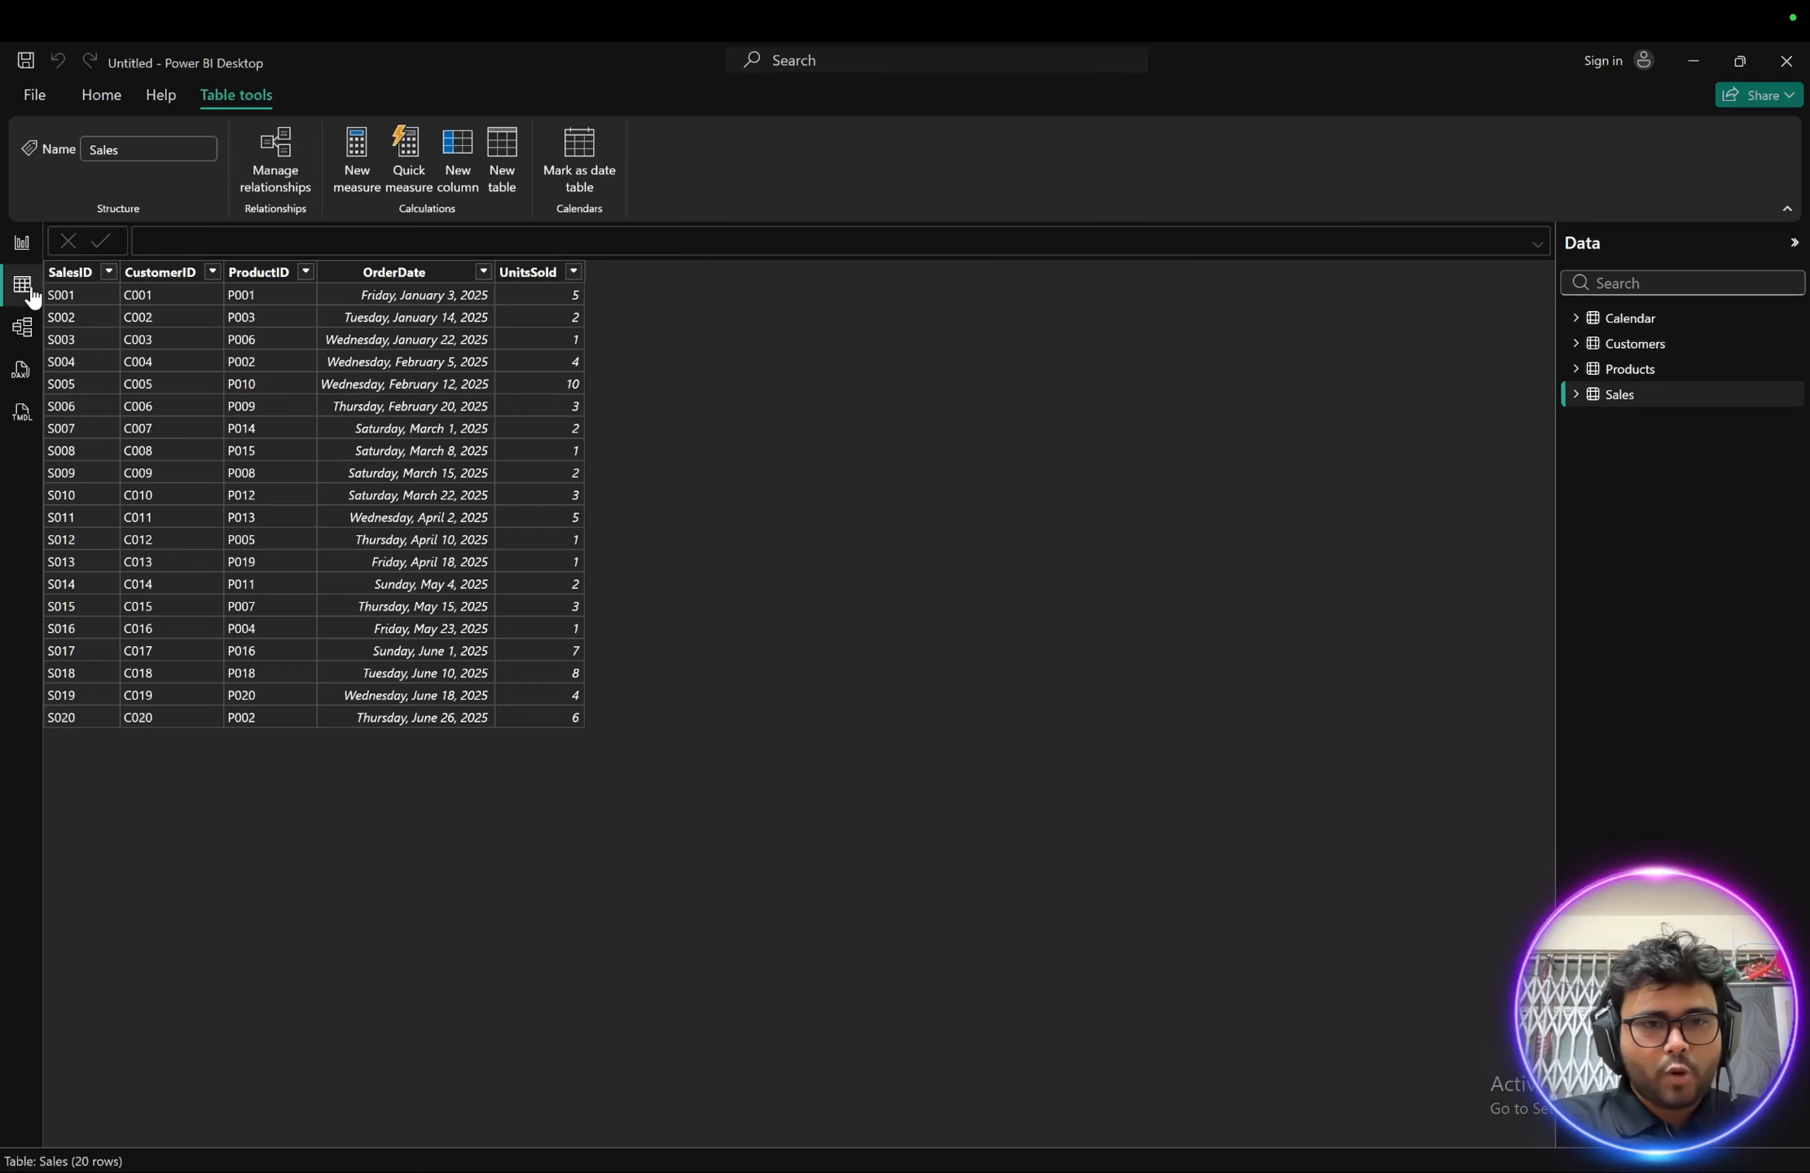
{"action": "left_click", "coordinate": [20, 243]}
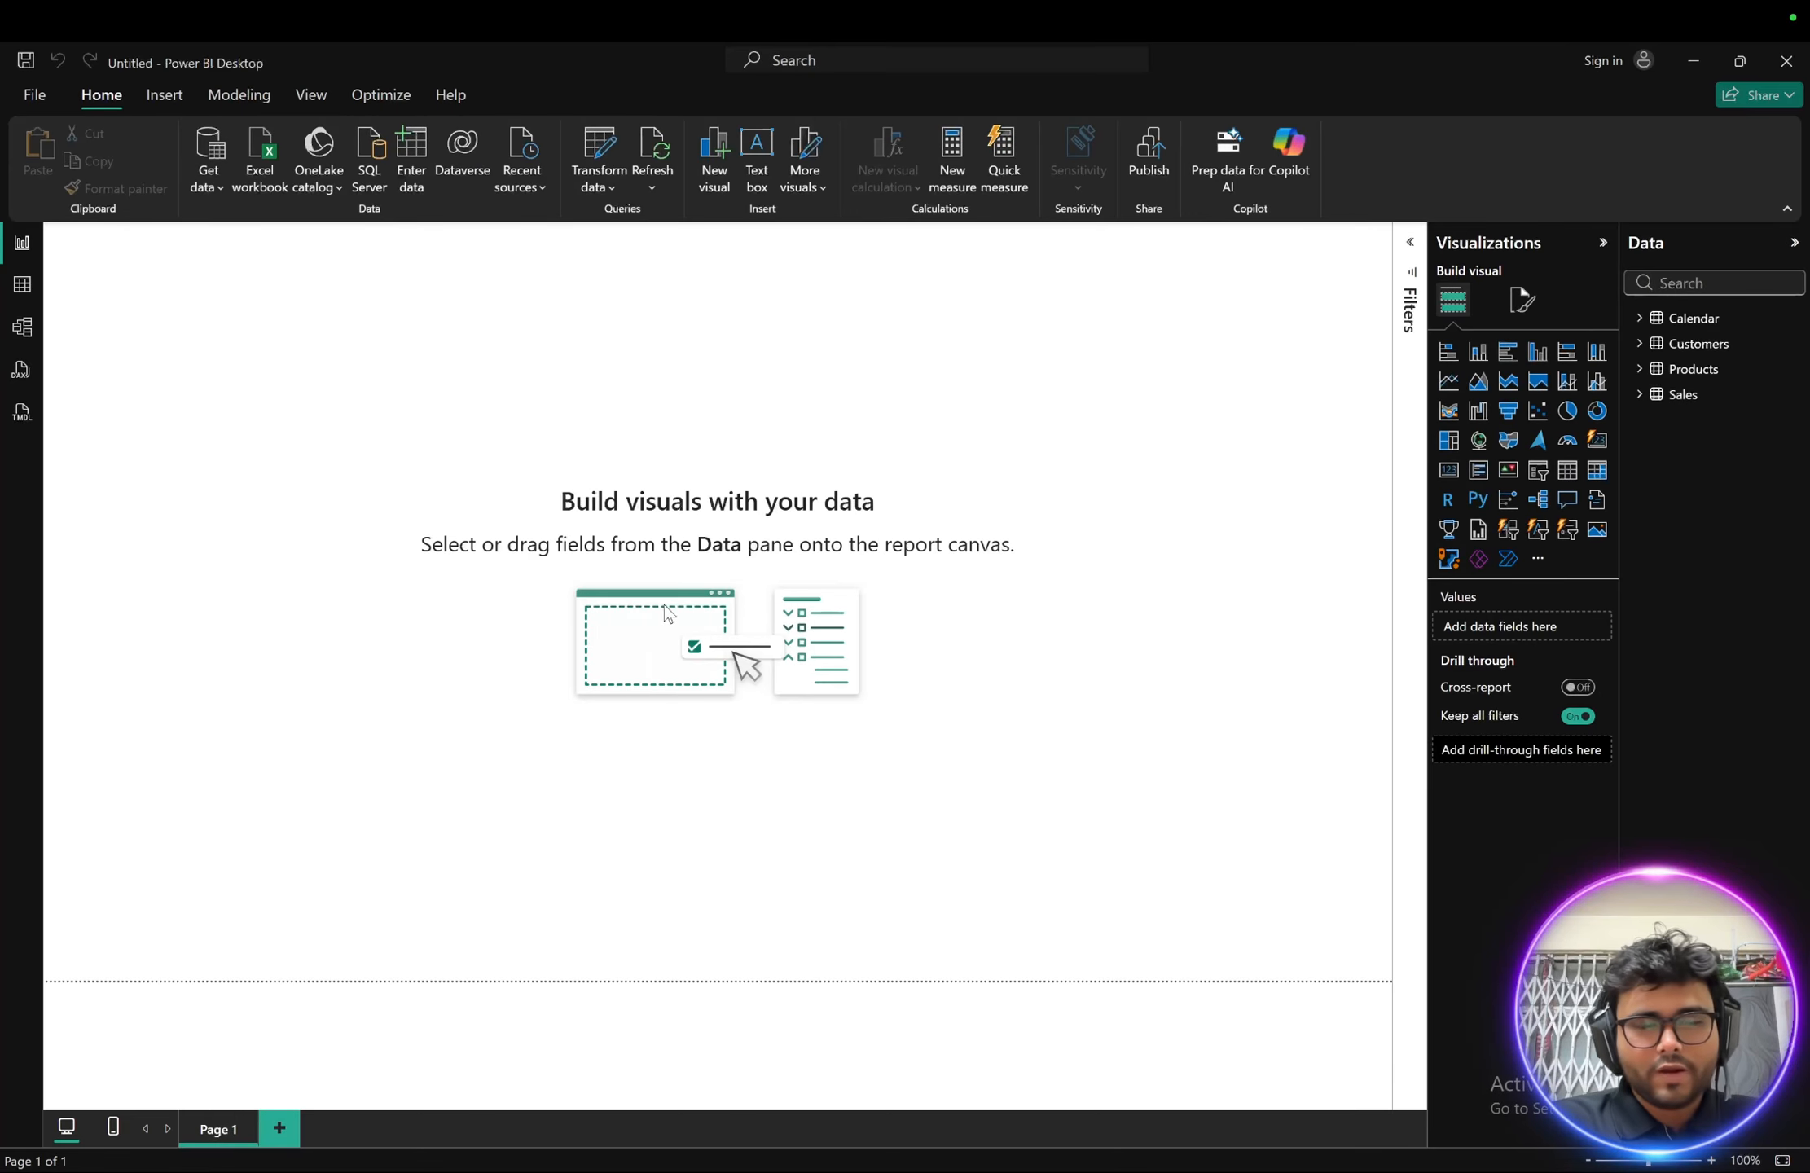
- Switch to the Notes app and show the Lecture-5 note in full screen
{"action": "key", "text": "ctrl+Up"}
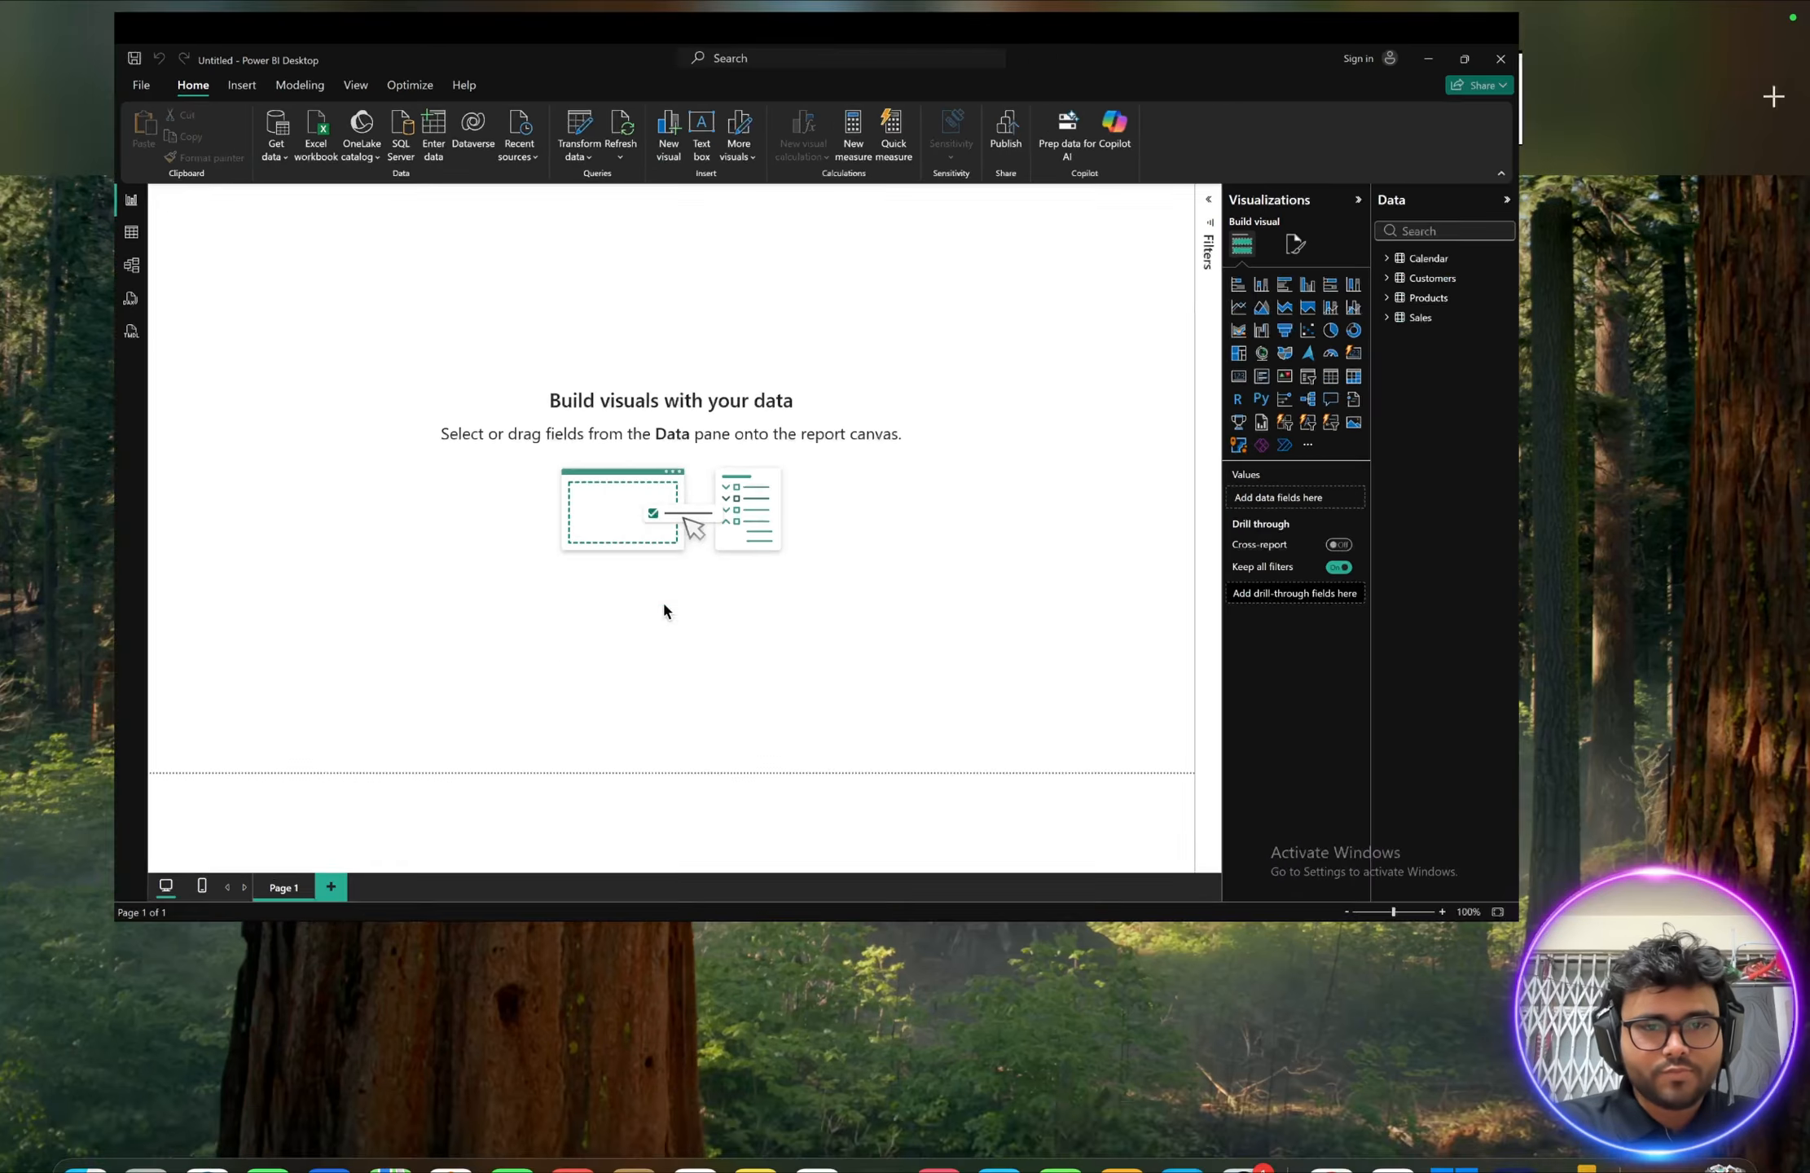
{"action": "left_click", "coordinate": [749, 1155]}
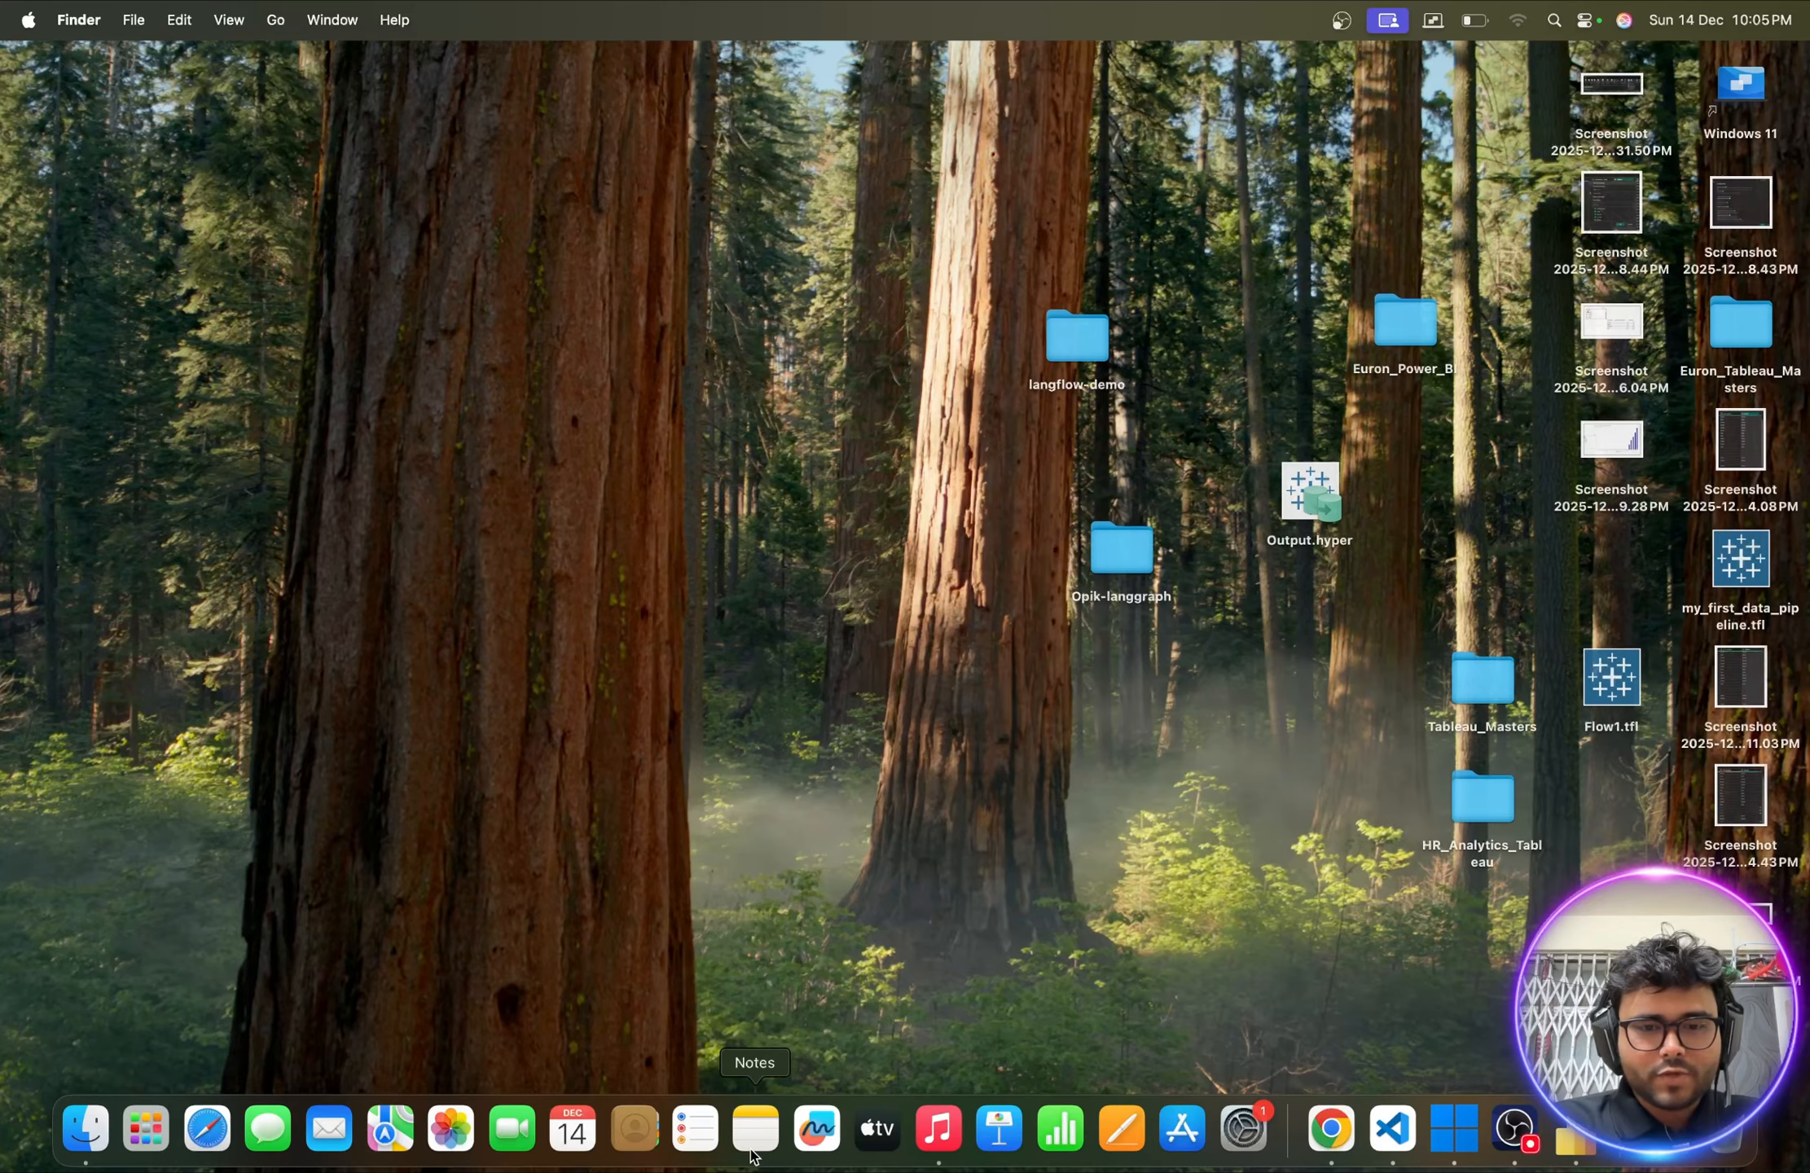
{"action": "scroll", "coordinate": [646, 460], "scroll_direction": "down", "scroll_amount": 1}
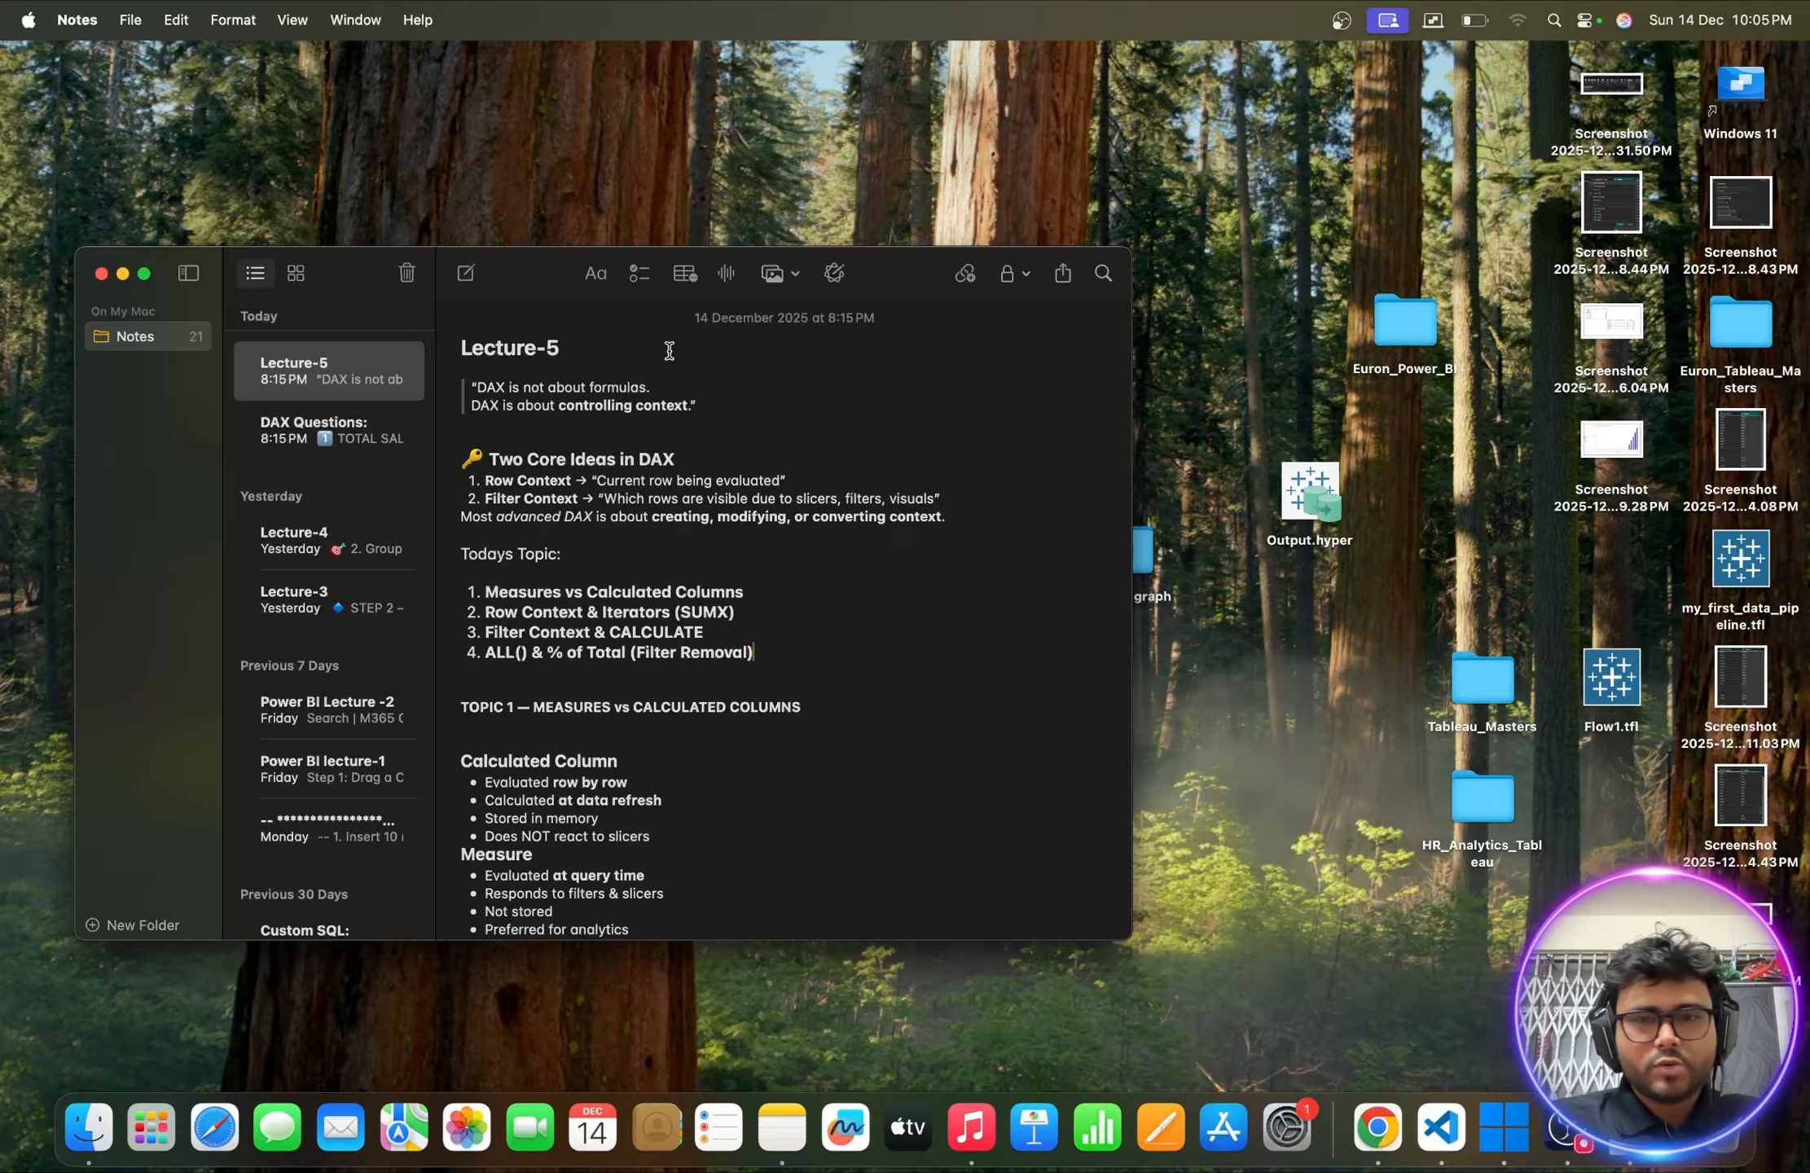
{"action": "left_click", "coordinate": [145, 275]}
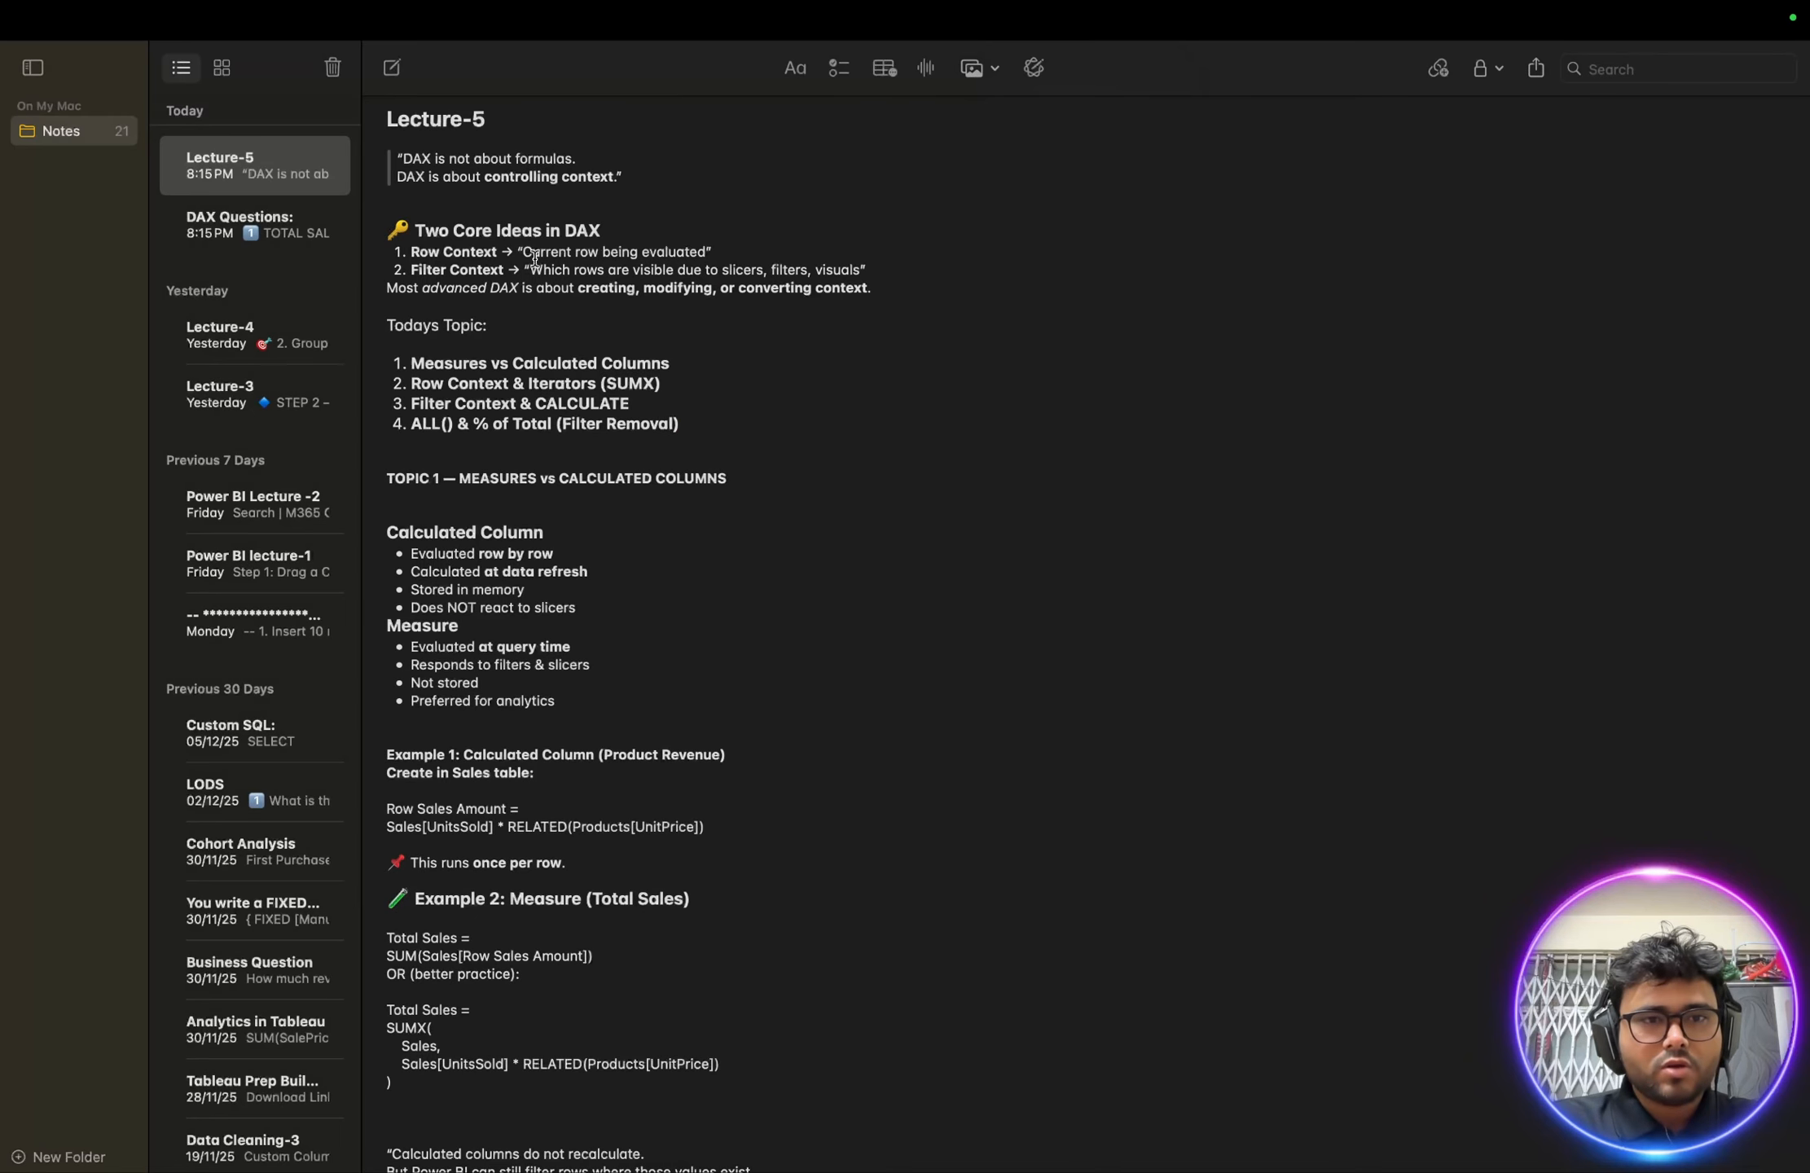
{"action": "left_click", "coordinate": [750, 390]}
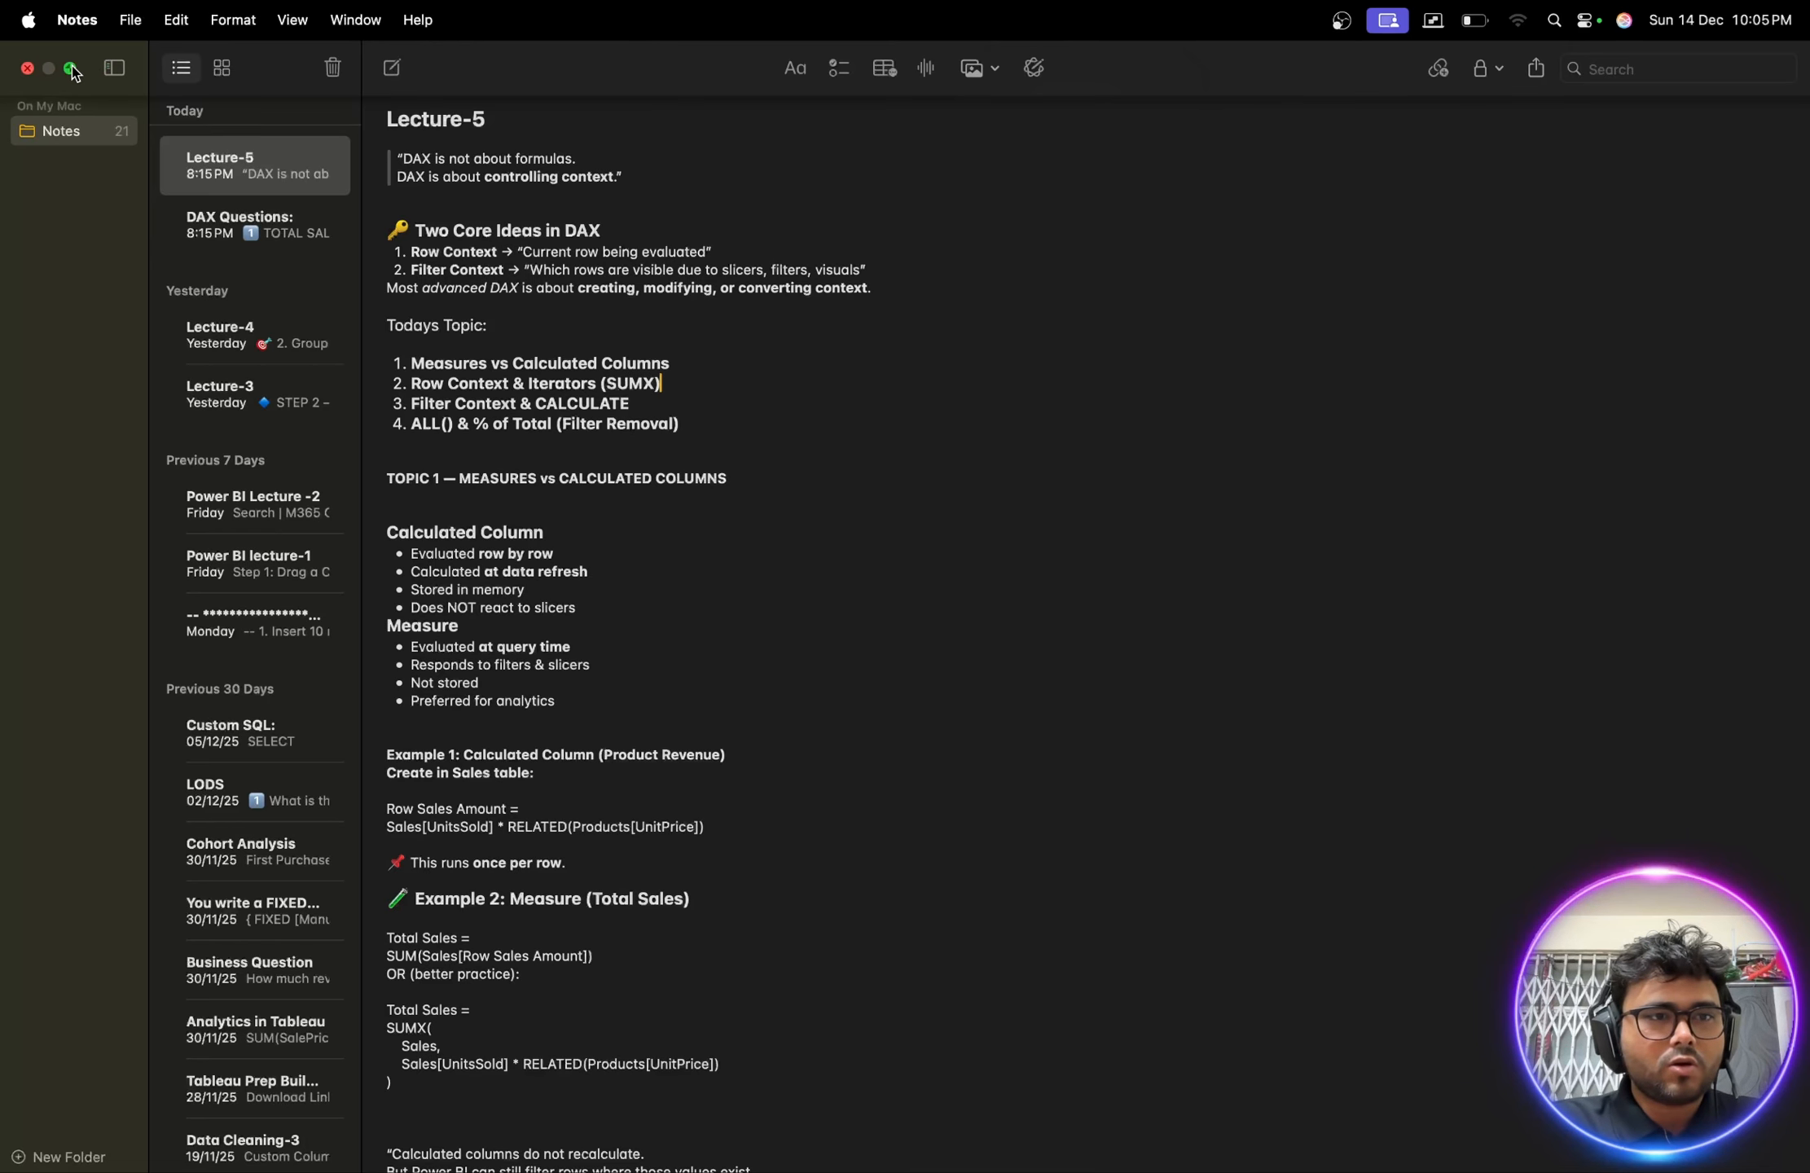
{"action": "left_click", "coordinate": [70, 67]}
{"action": "left_click", "coordinate": [789, 348]}
{"action": "key", "text": "super+plus"}
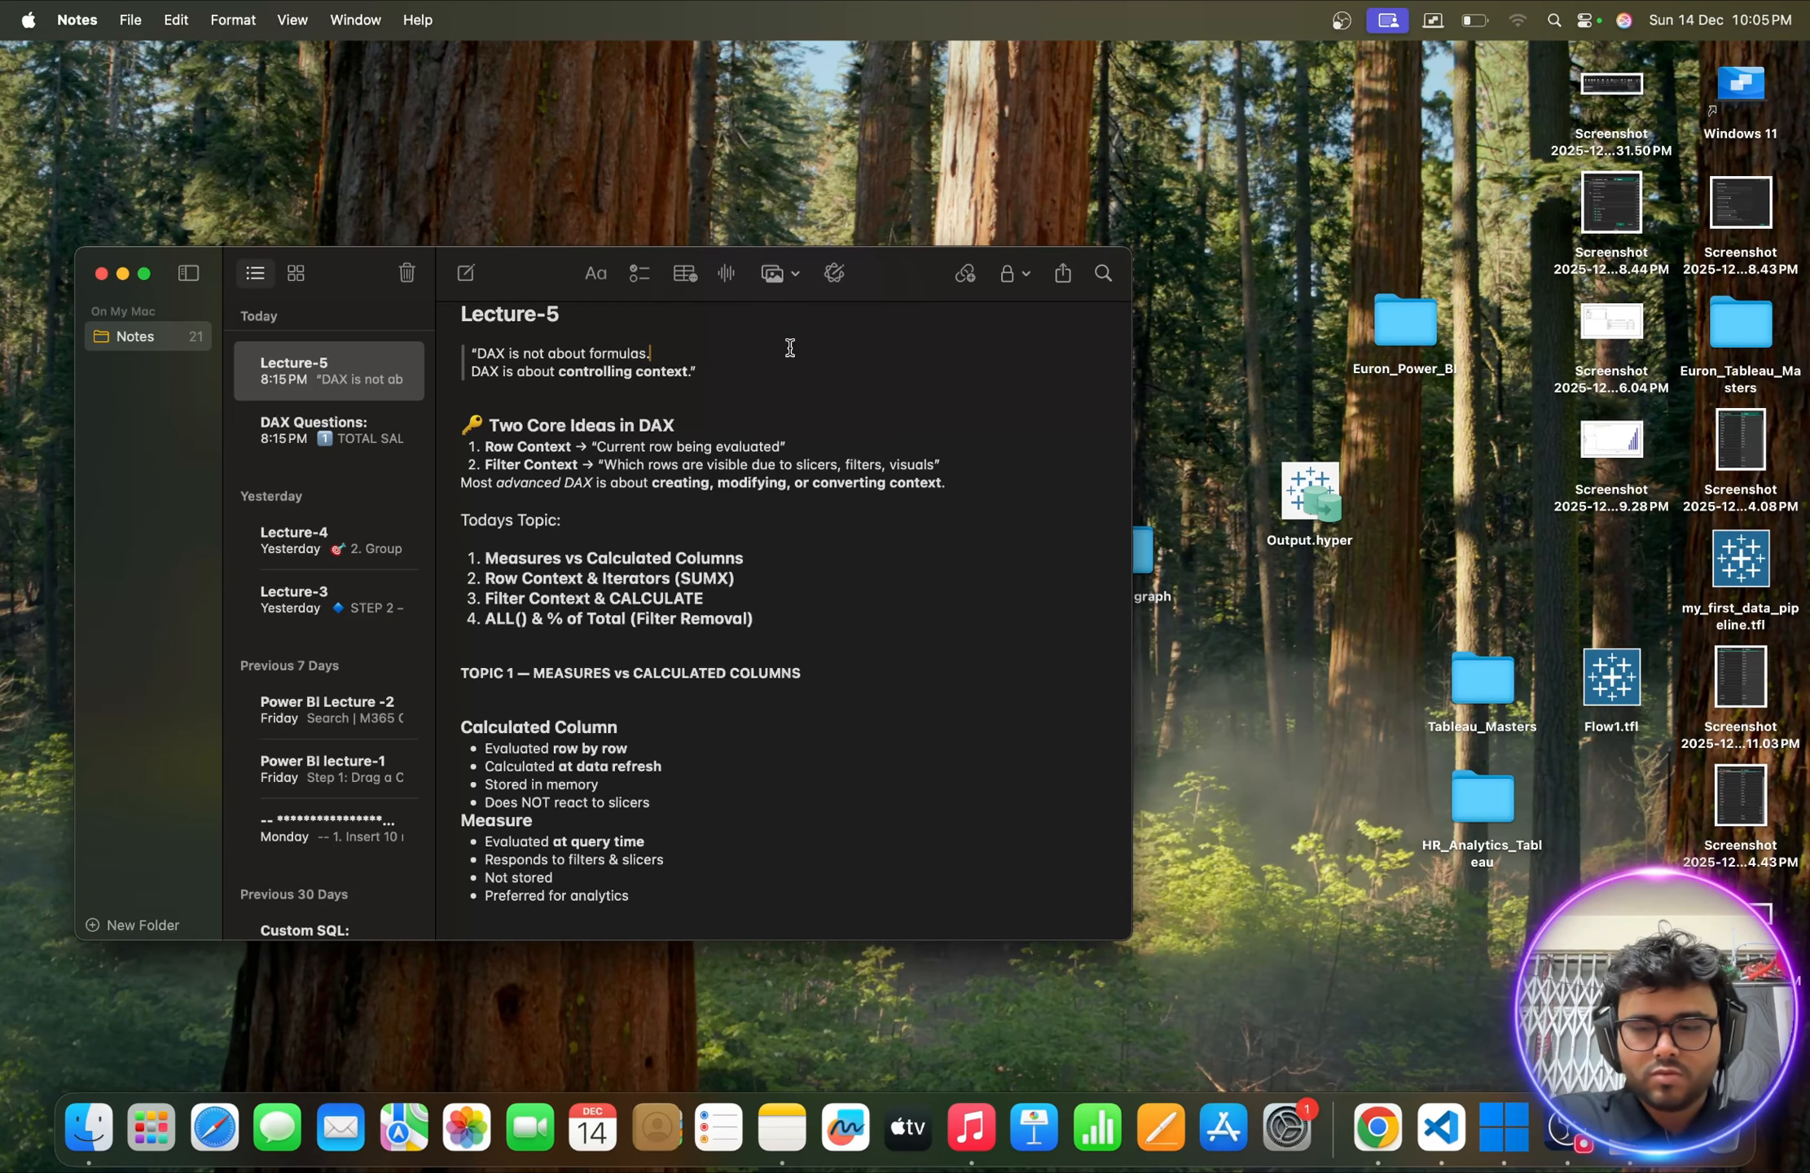
{"action": "key", "text": "super+plus"}
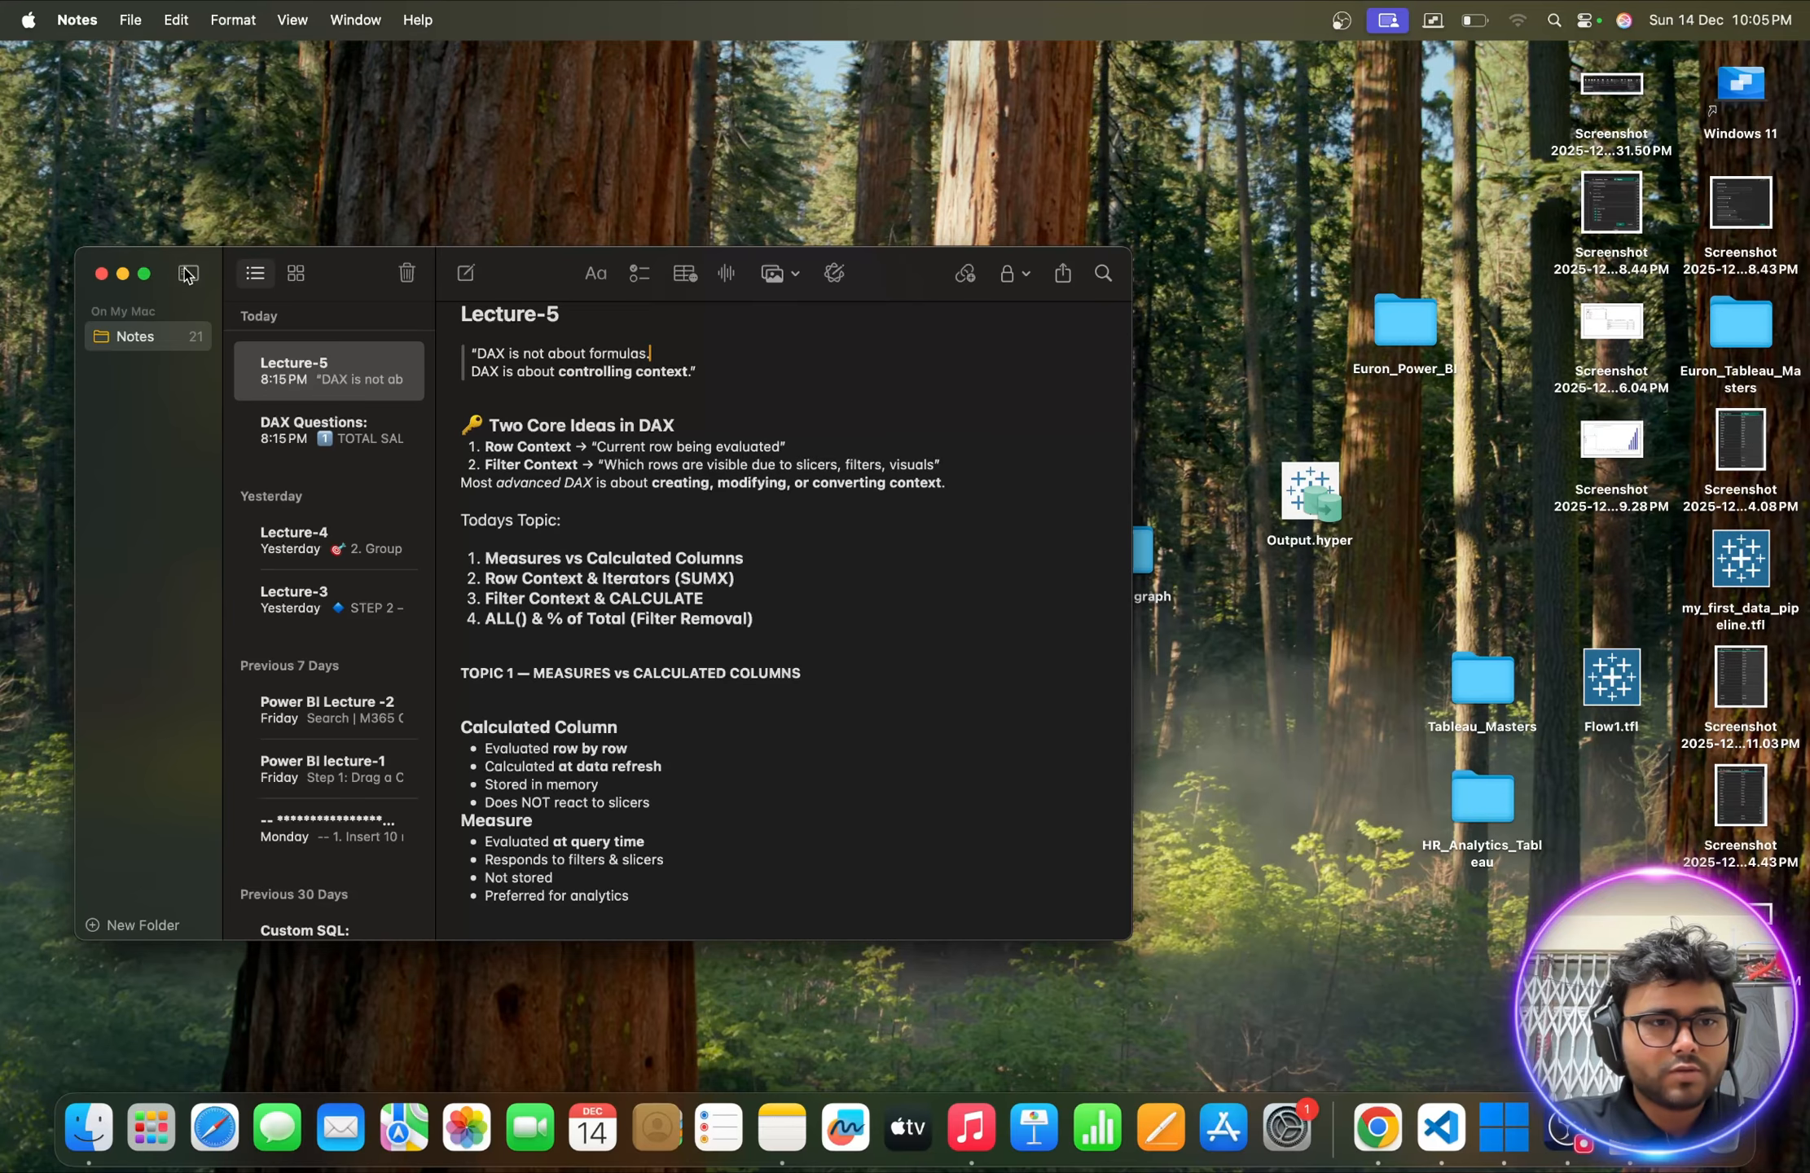
{"action": "left_click", "coordinate": [144, 273]}
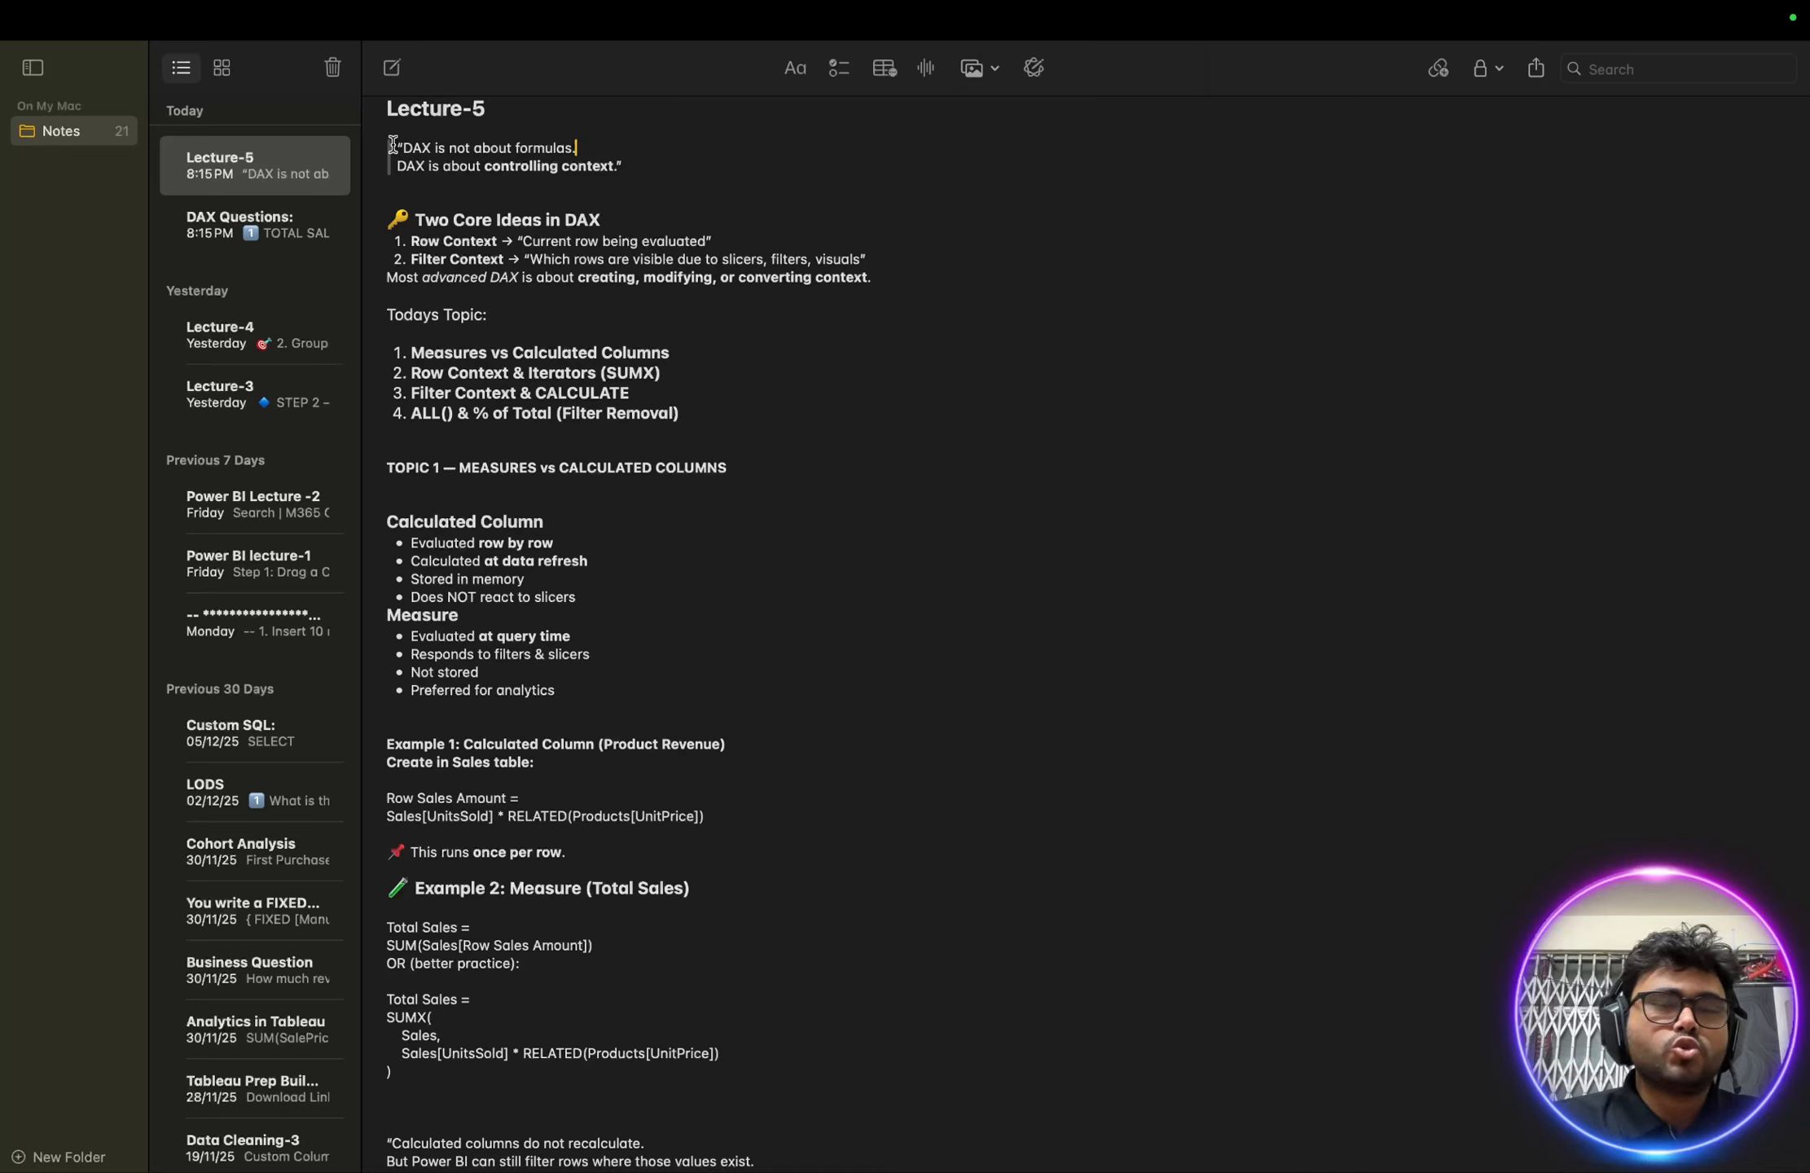
- Highlight the opening quote about DAX controlling context and the Filter Context term under Two Core Ideas in DAX
{"action": "left_click_drag", "start_coordinate": [404, 151], "coordinate": [491, 153]}
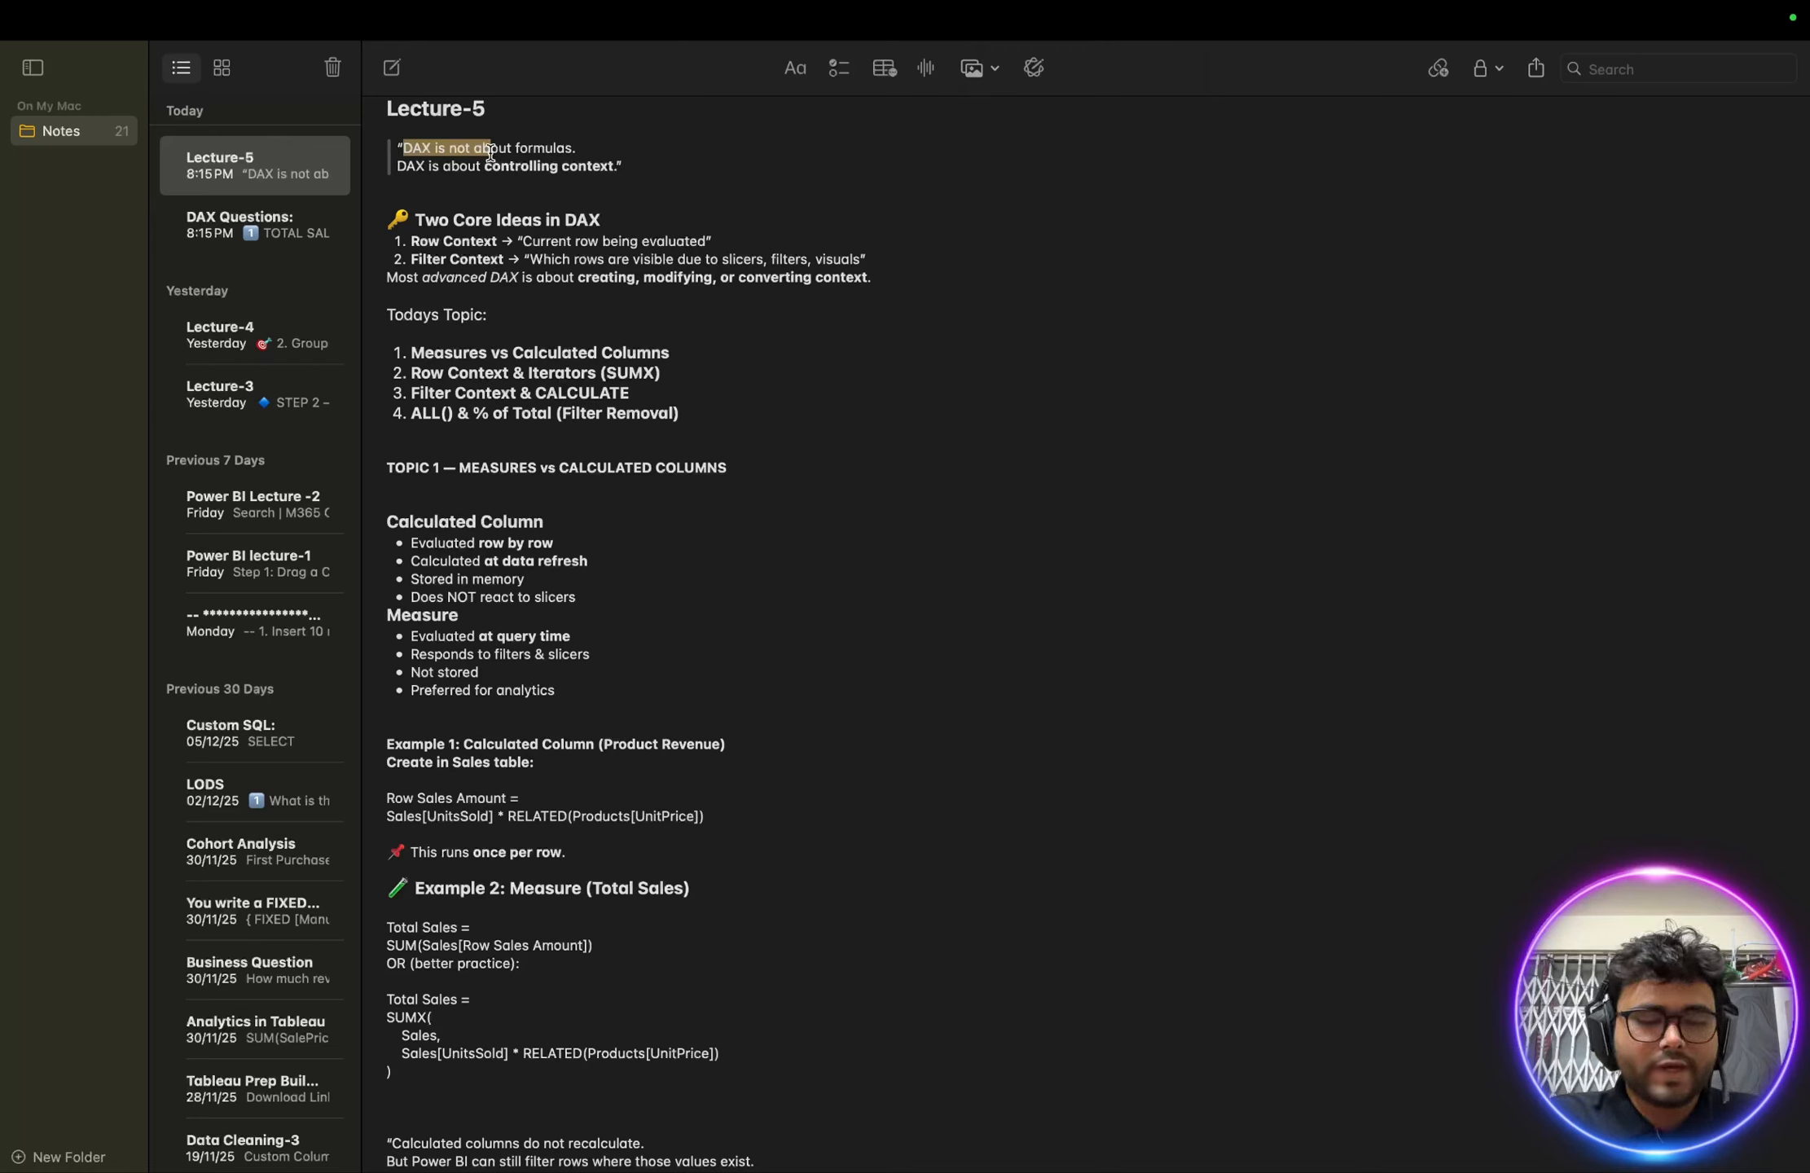
{"action": "left_click_drag", "start_coordinate": [397, 166], "coordinate": [634, 169]}
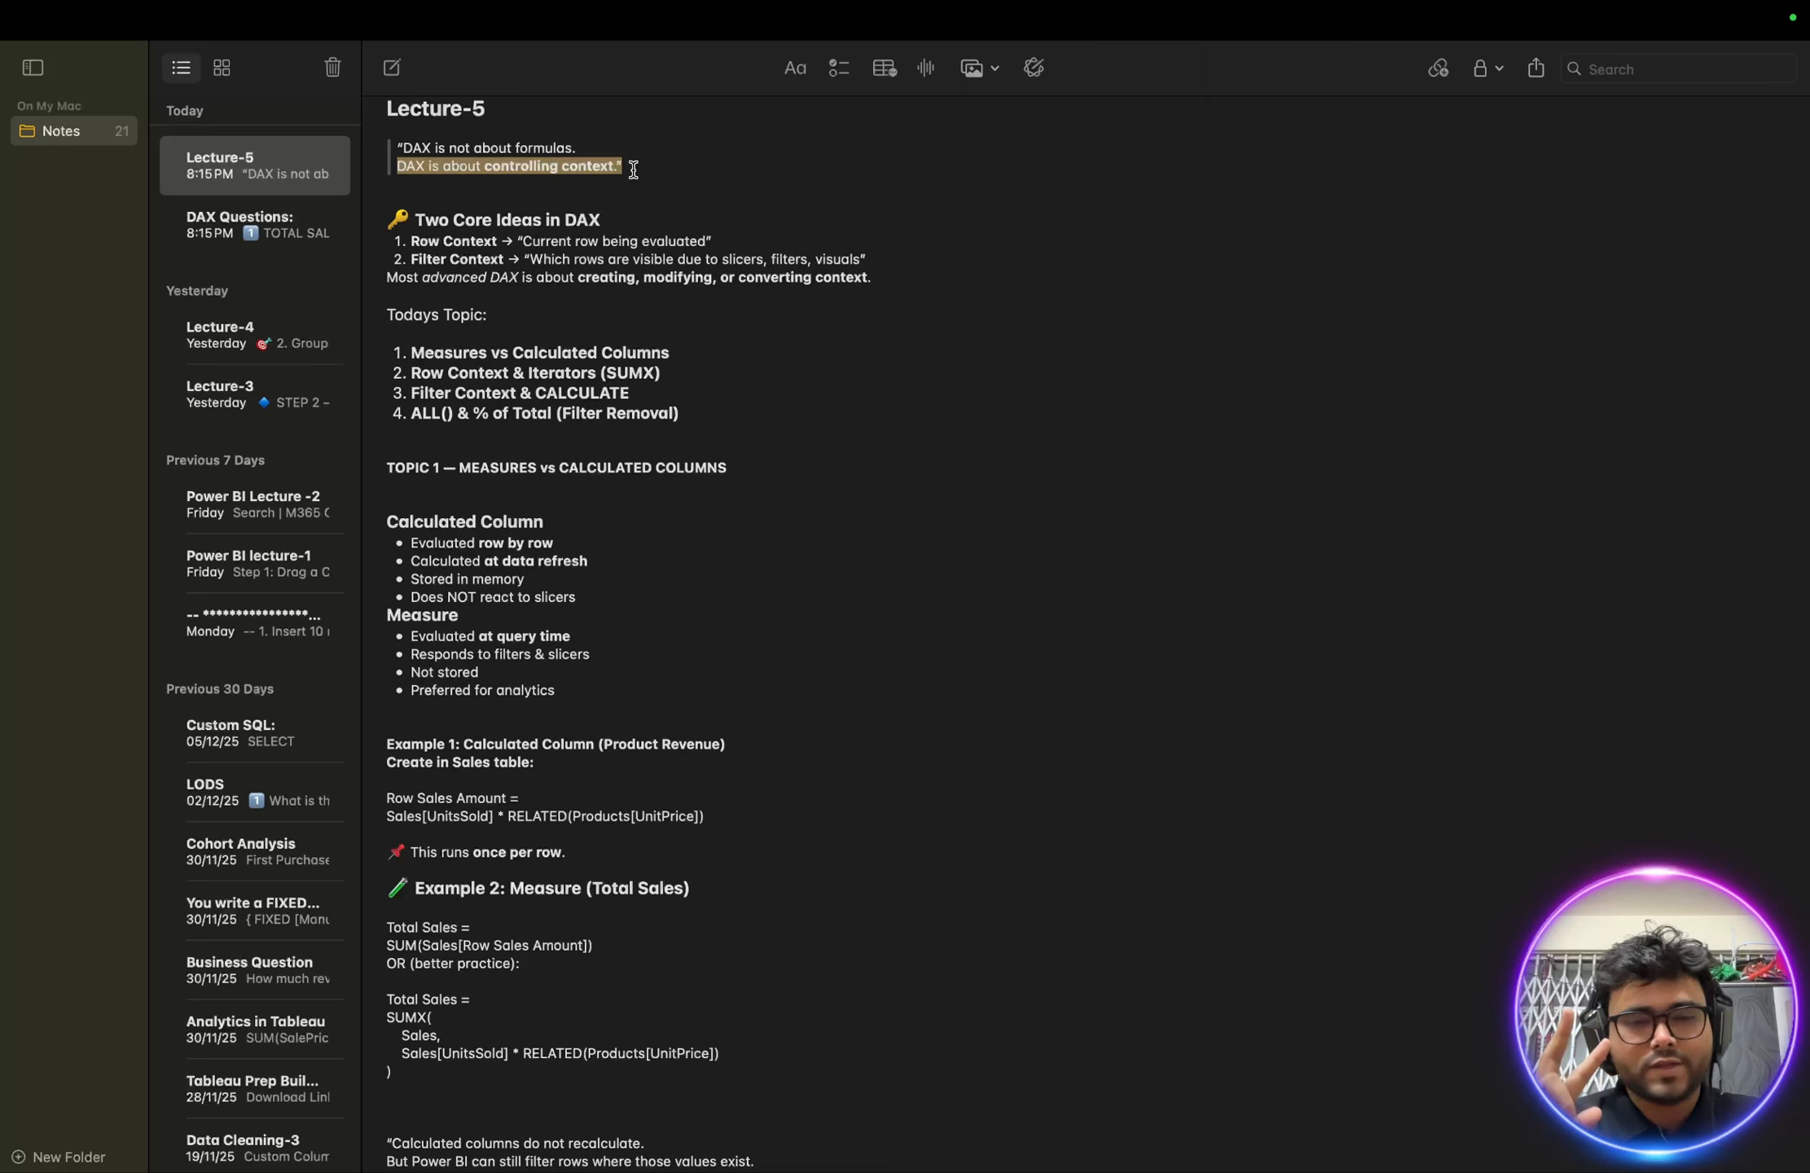
{"action": "left_click_drag", "start_coordinate": [409, 241], "coordinate": [510, 264]}
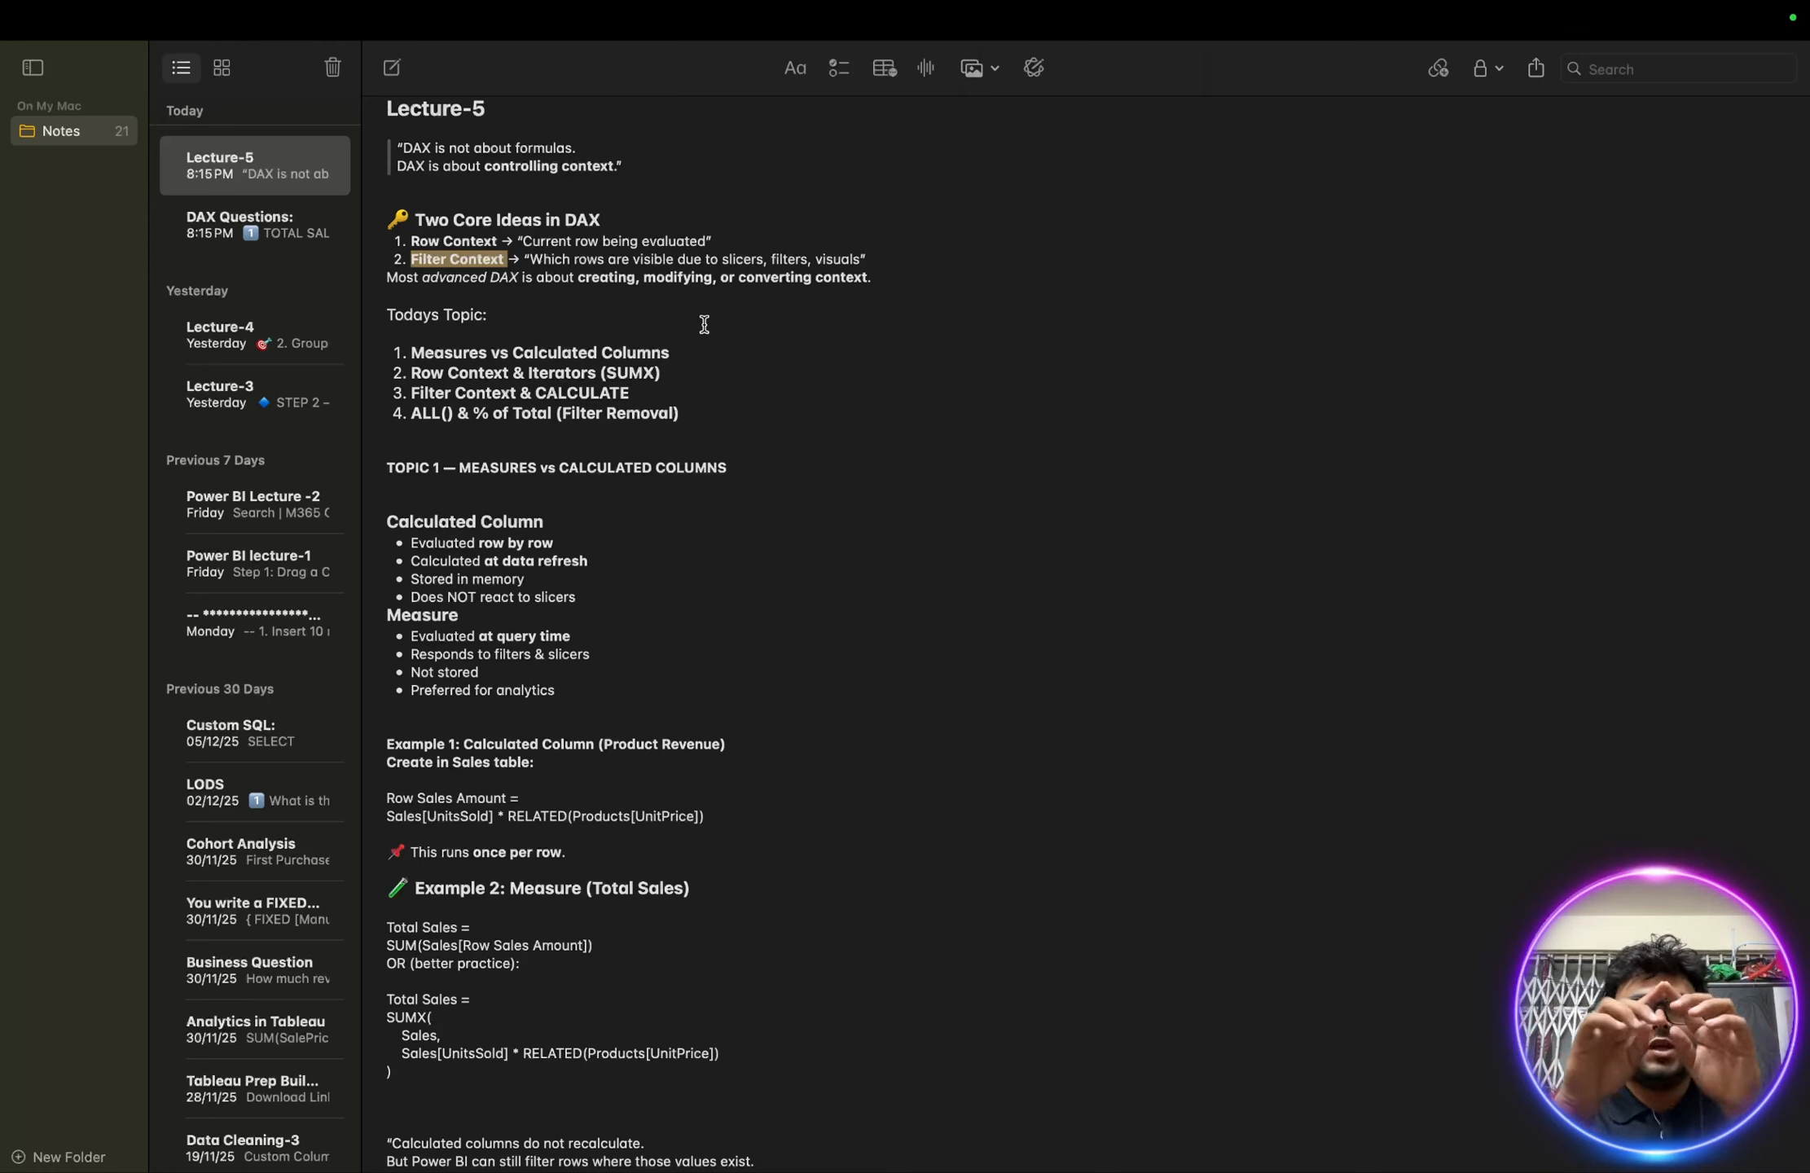
{"action": "left_click", "coordinate": [894, 69]}
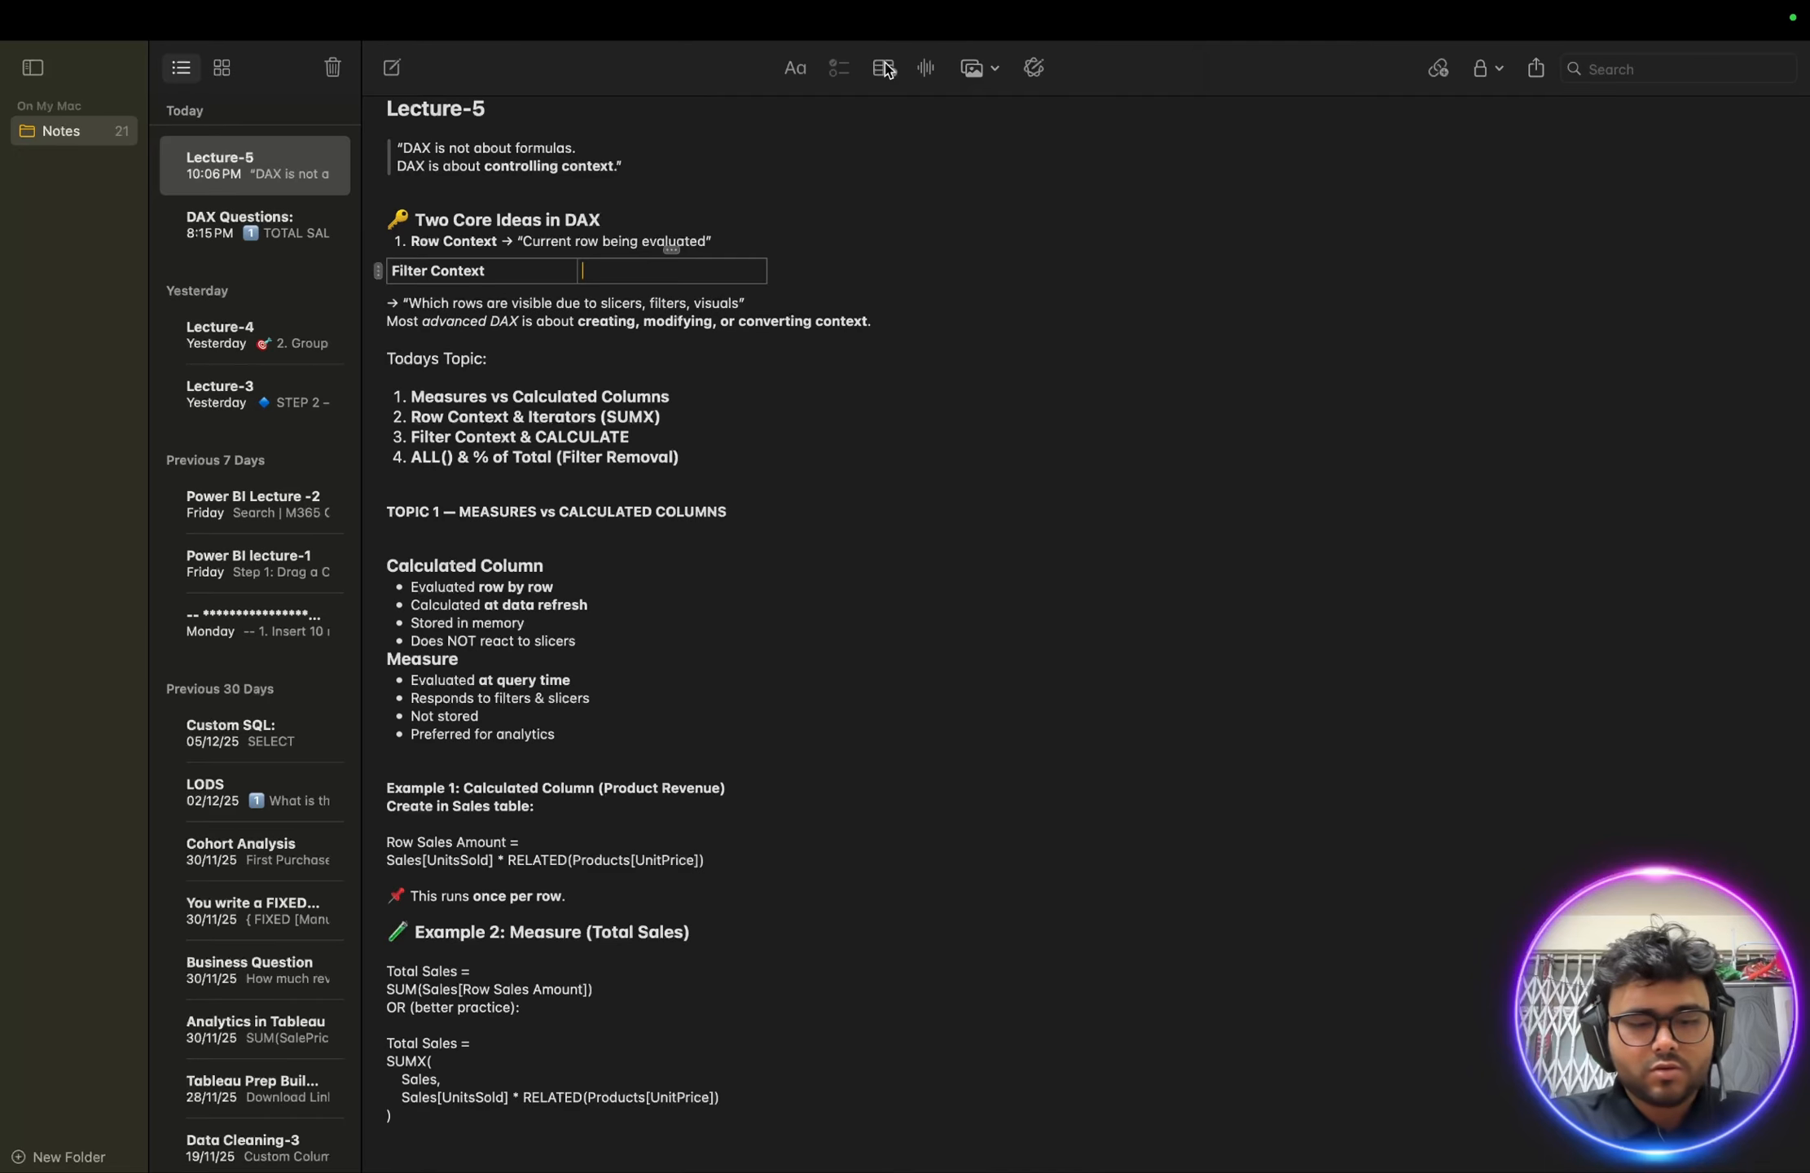
{"action": "key", "text": "super+z"}
{"action": "left_click", "coordinate": [861, 181]}
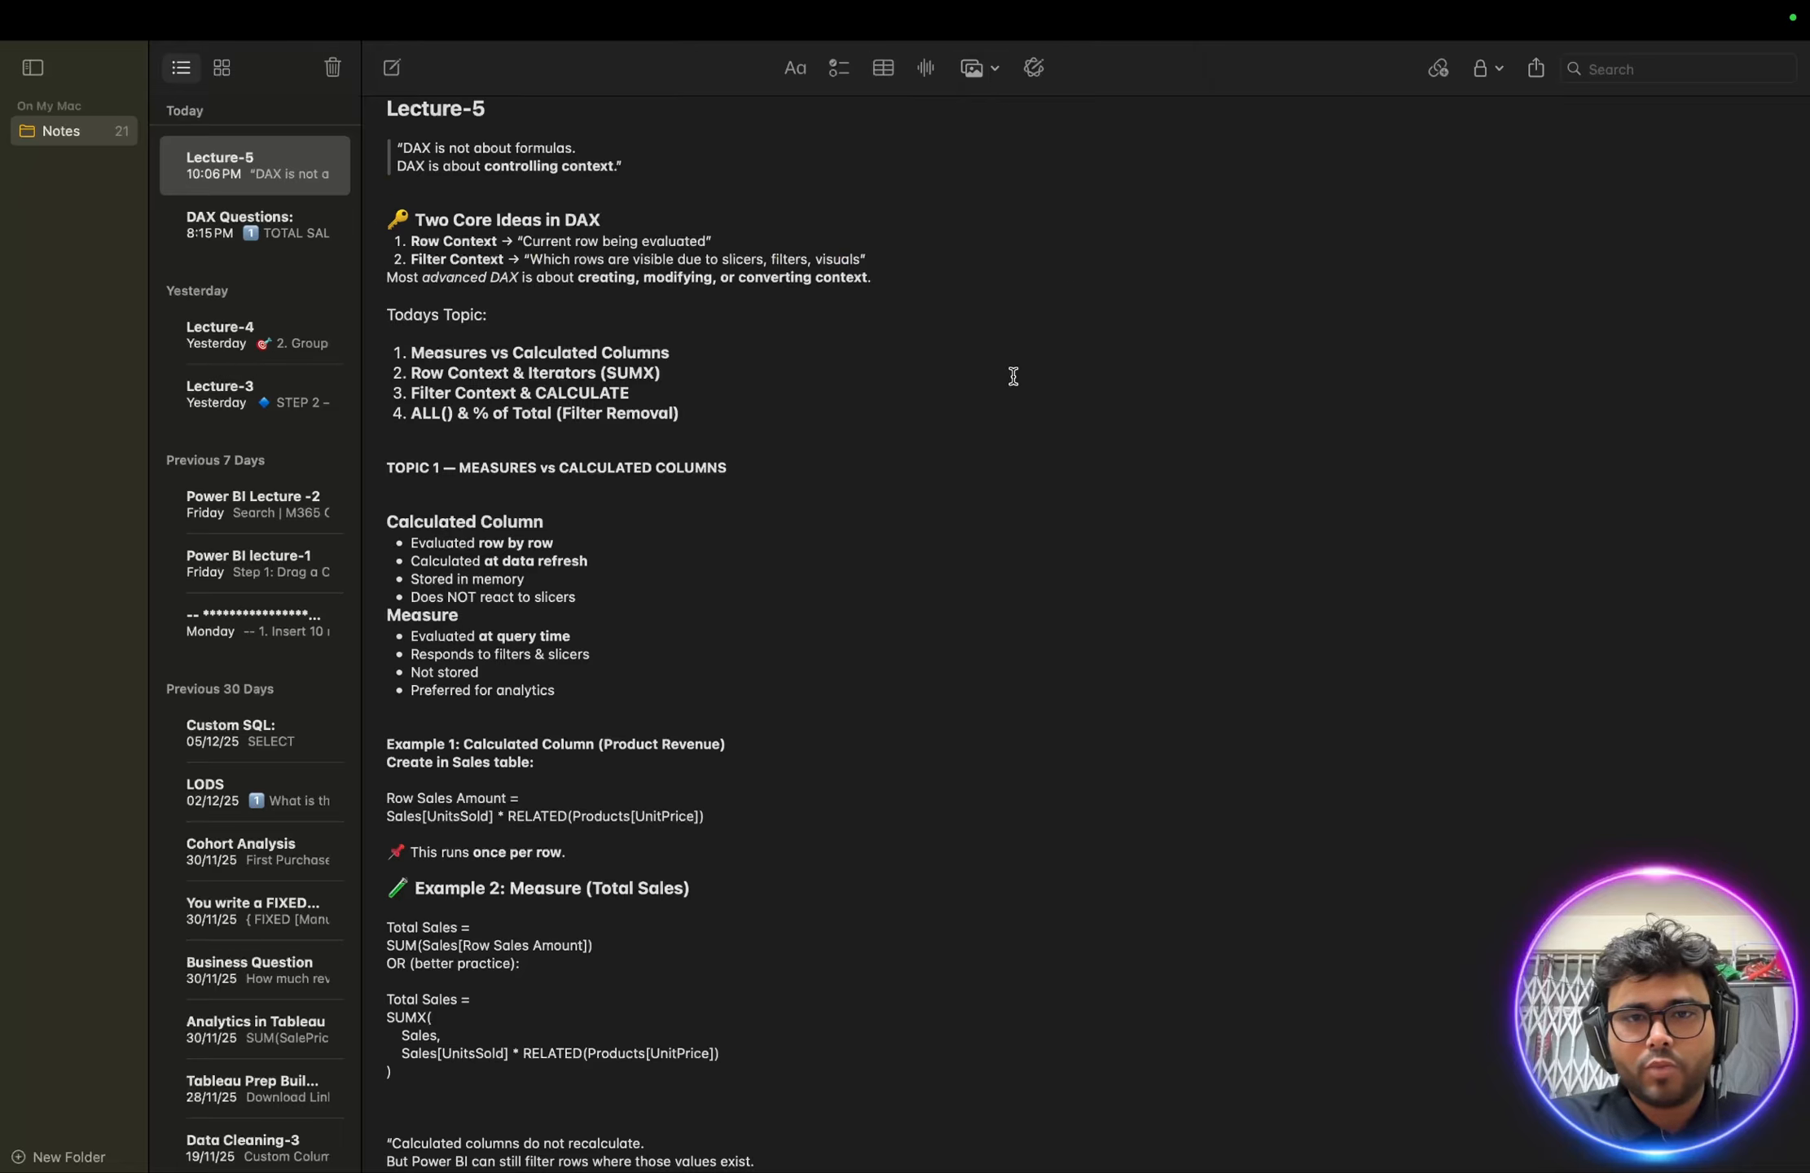
{"action": "left_click", "coordinate": [884, 68]}
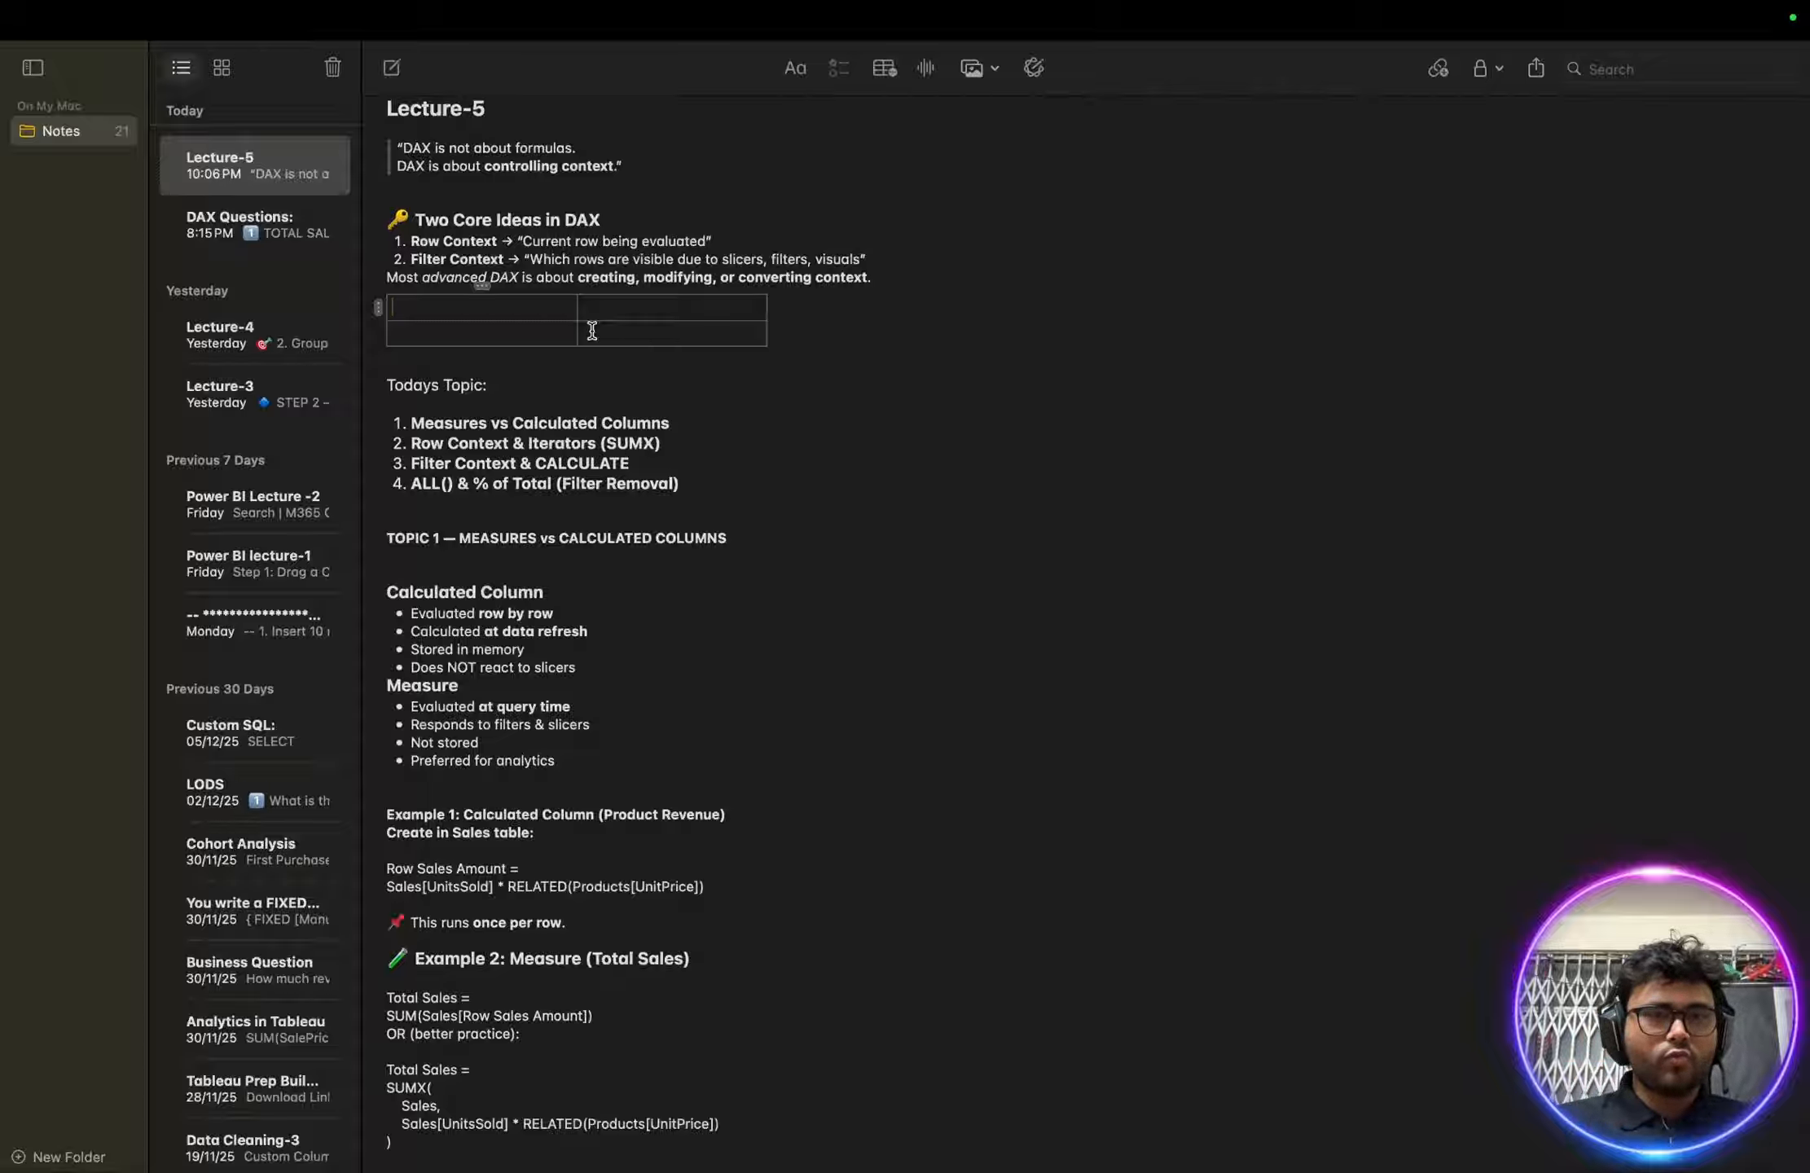
{"action": "double_click", "coordinate": [580, 166]}
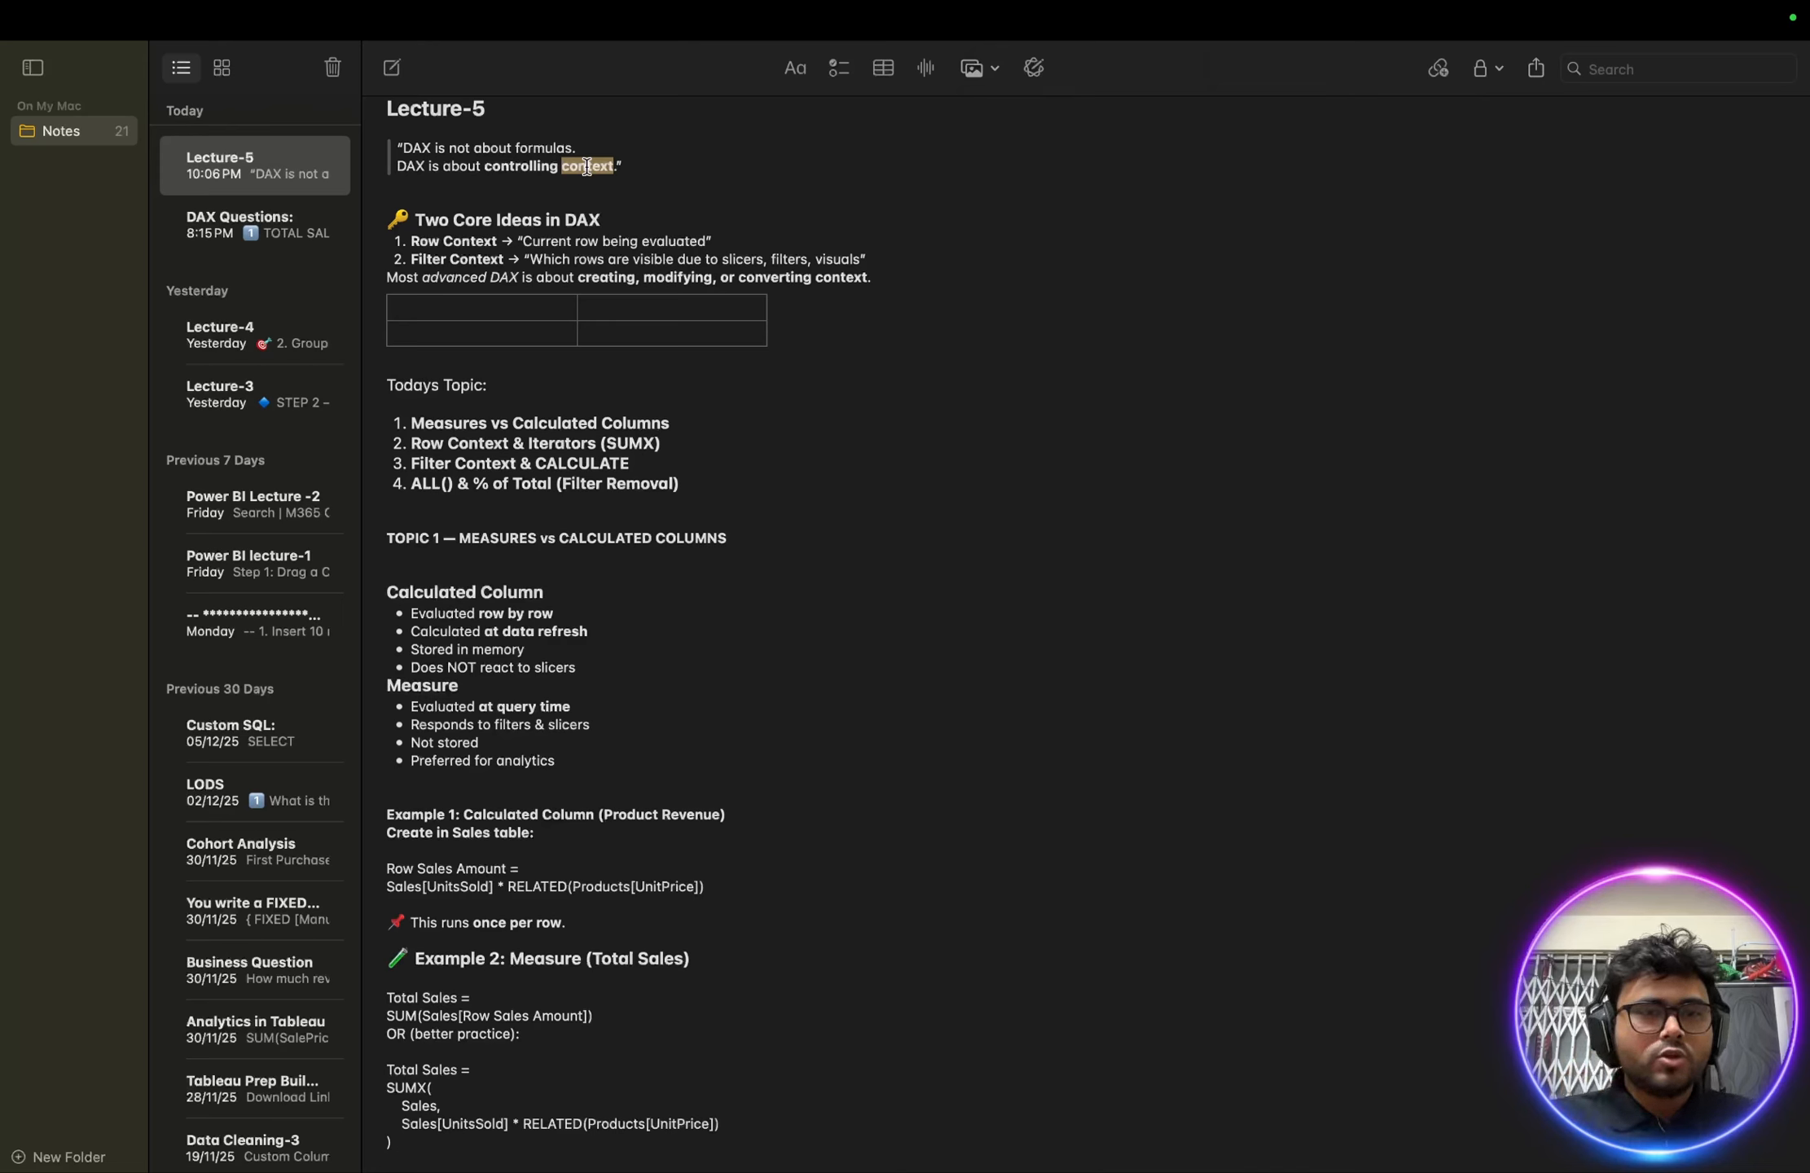
{"action": "left_click", "coordinate": [789, 353]}
{"action": "key", "text": "BackSpace"}
{"action": "key", "text": "BackSpace"}
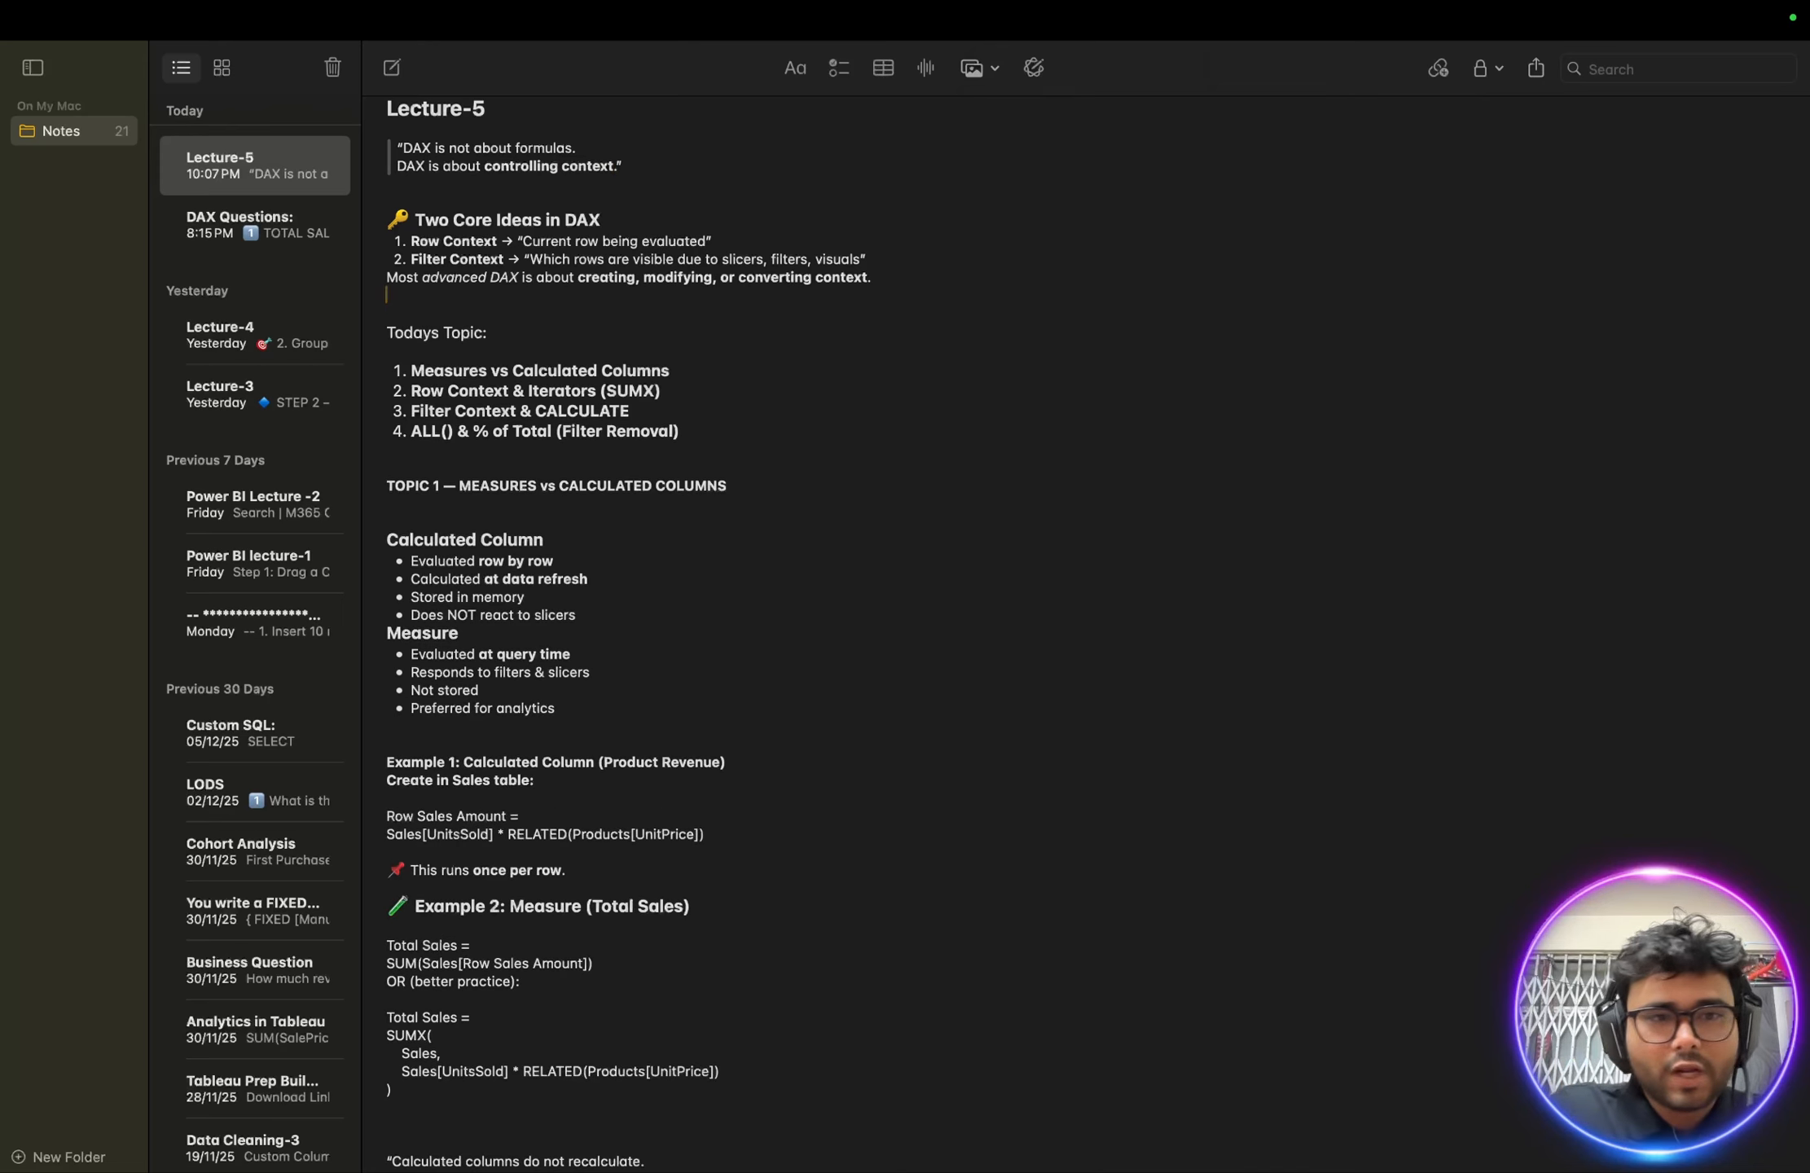
- Highlight the Row Context and Filter Context terms and their definitions under Two Core Ideas in DAX
{"action": "mouse_move", "coordinate": [419, 241]}
{"action": "left_mouse_down"}
{"action": "mouse_move", "coordinate": [495, 242]}
{"action": "mouse_move", "coordinate": [447, 263]}
{"action": "left_mouse_up"}
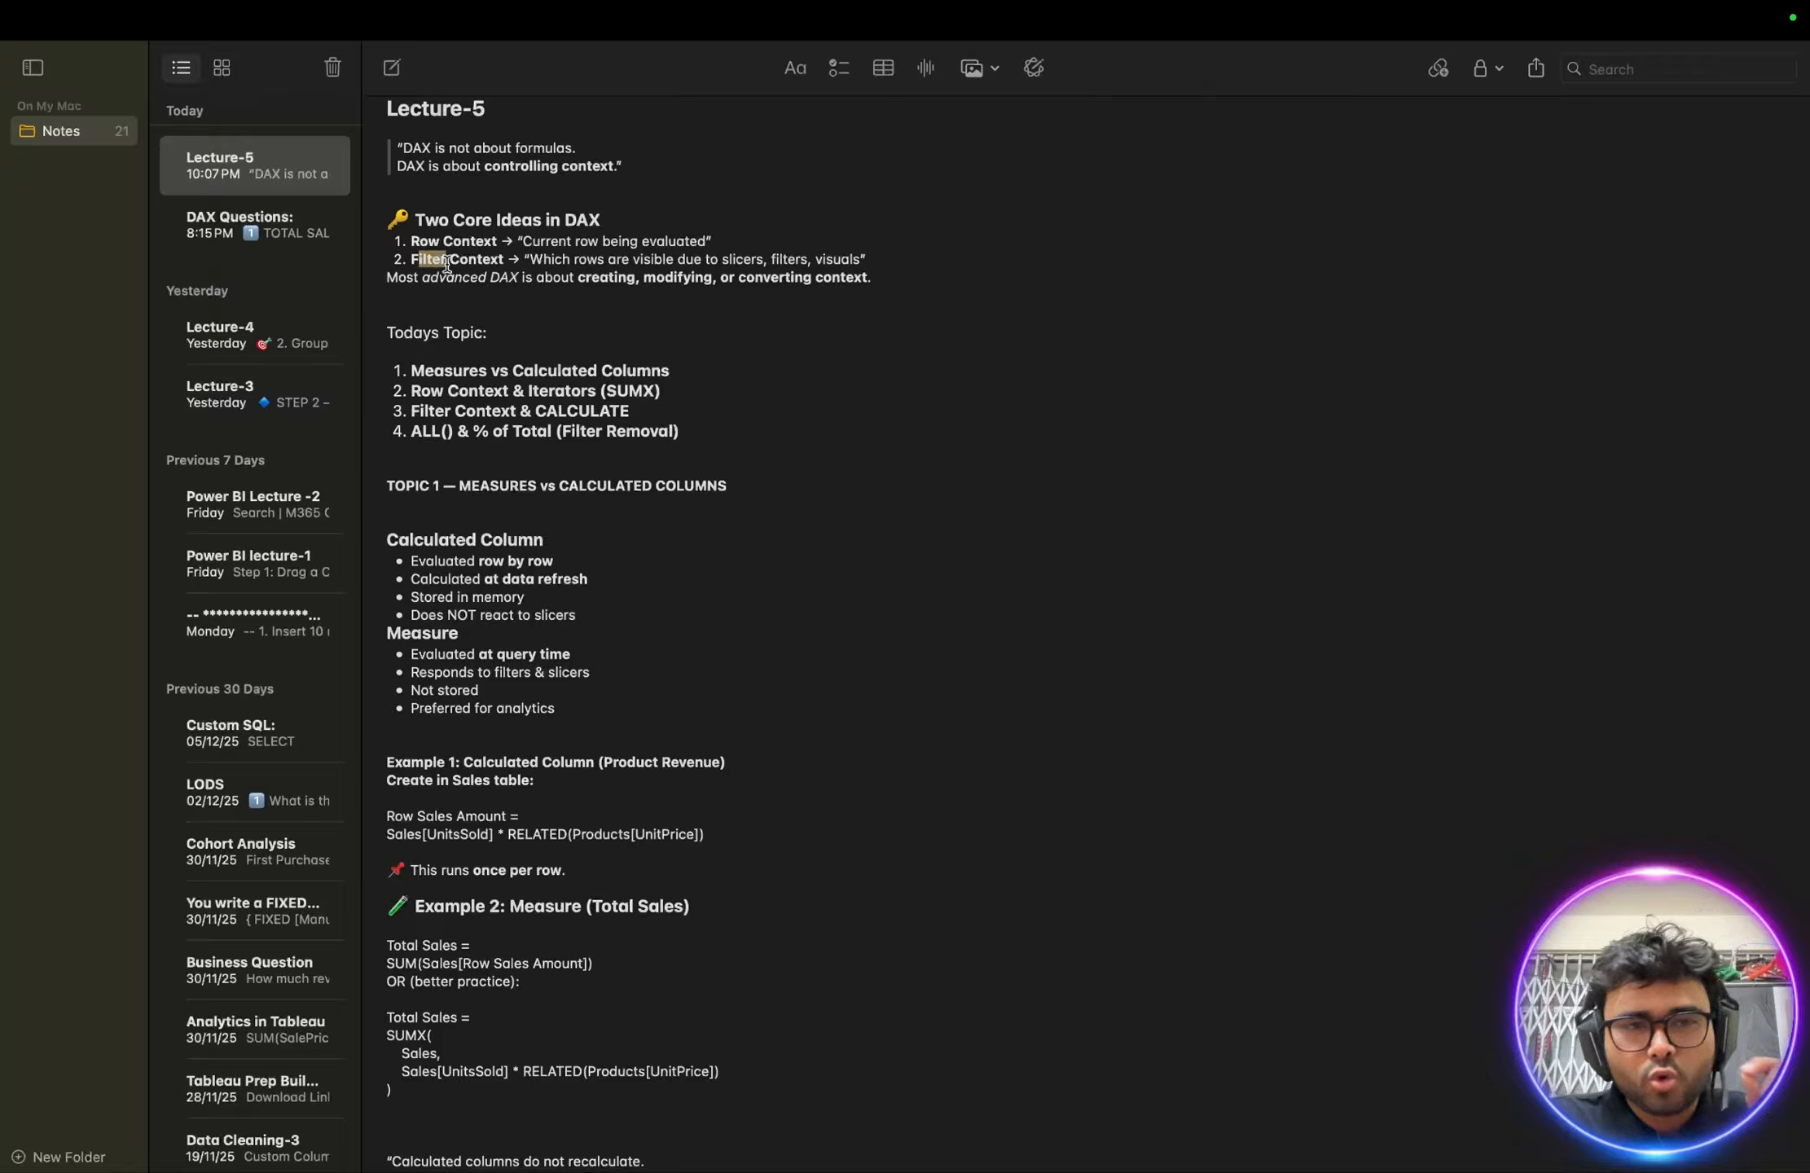
{"action": "left_click_drag", "start_coordinate": [522, 241], "coordinate": [723, 245]}
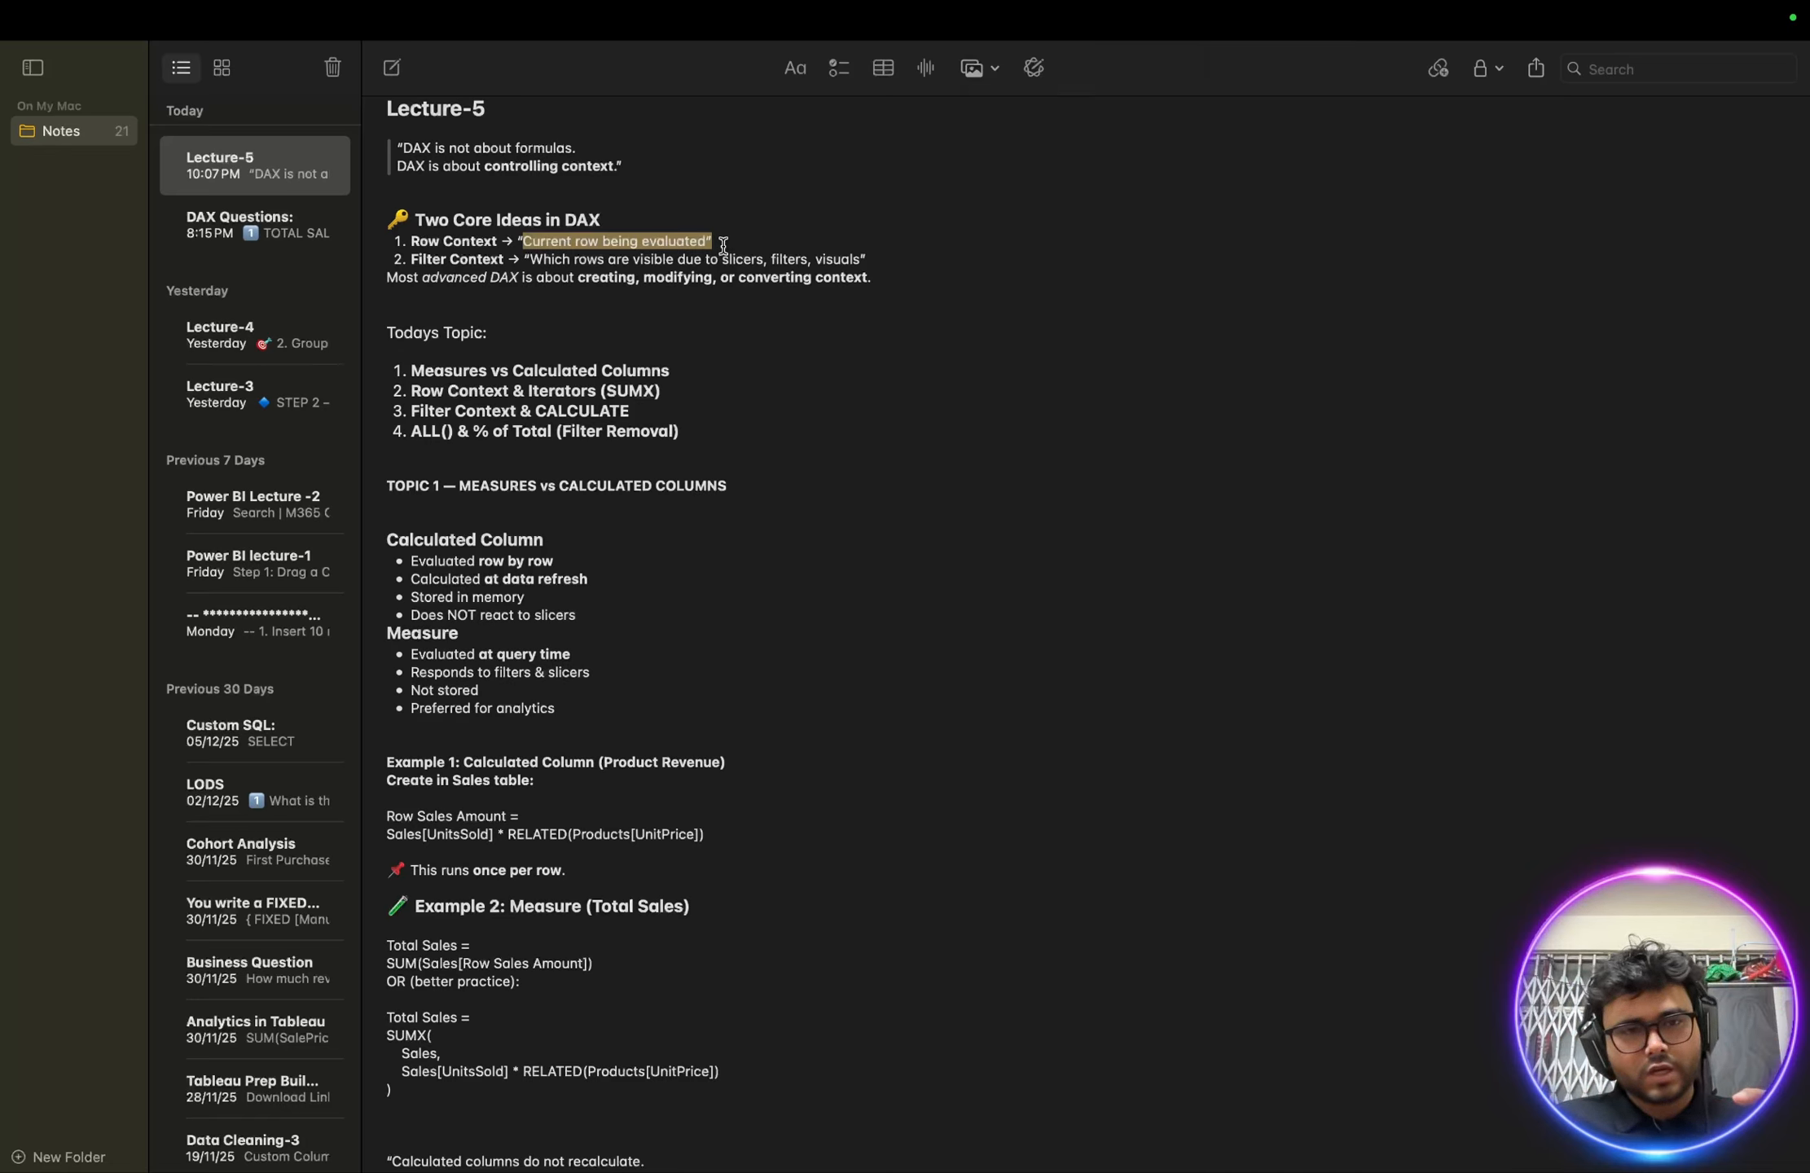
{"action": "double_click", "coordinate": [430, 261]}
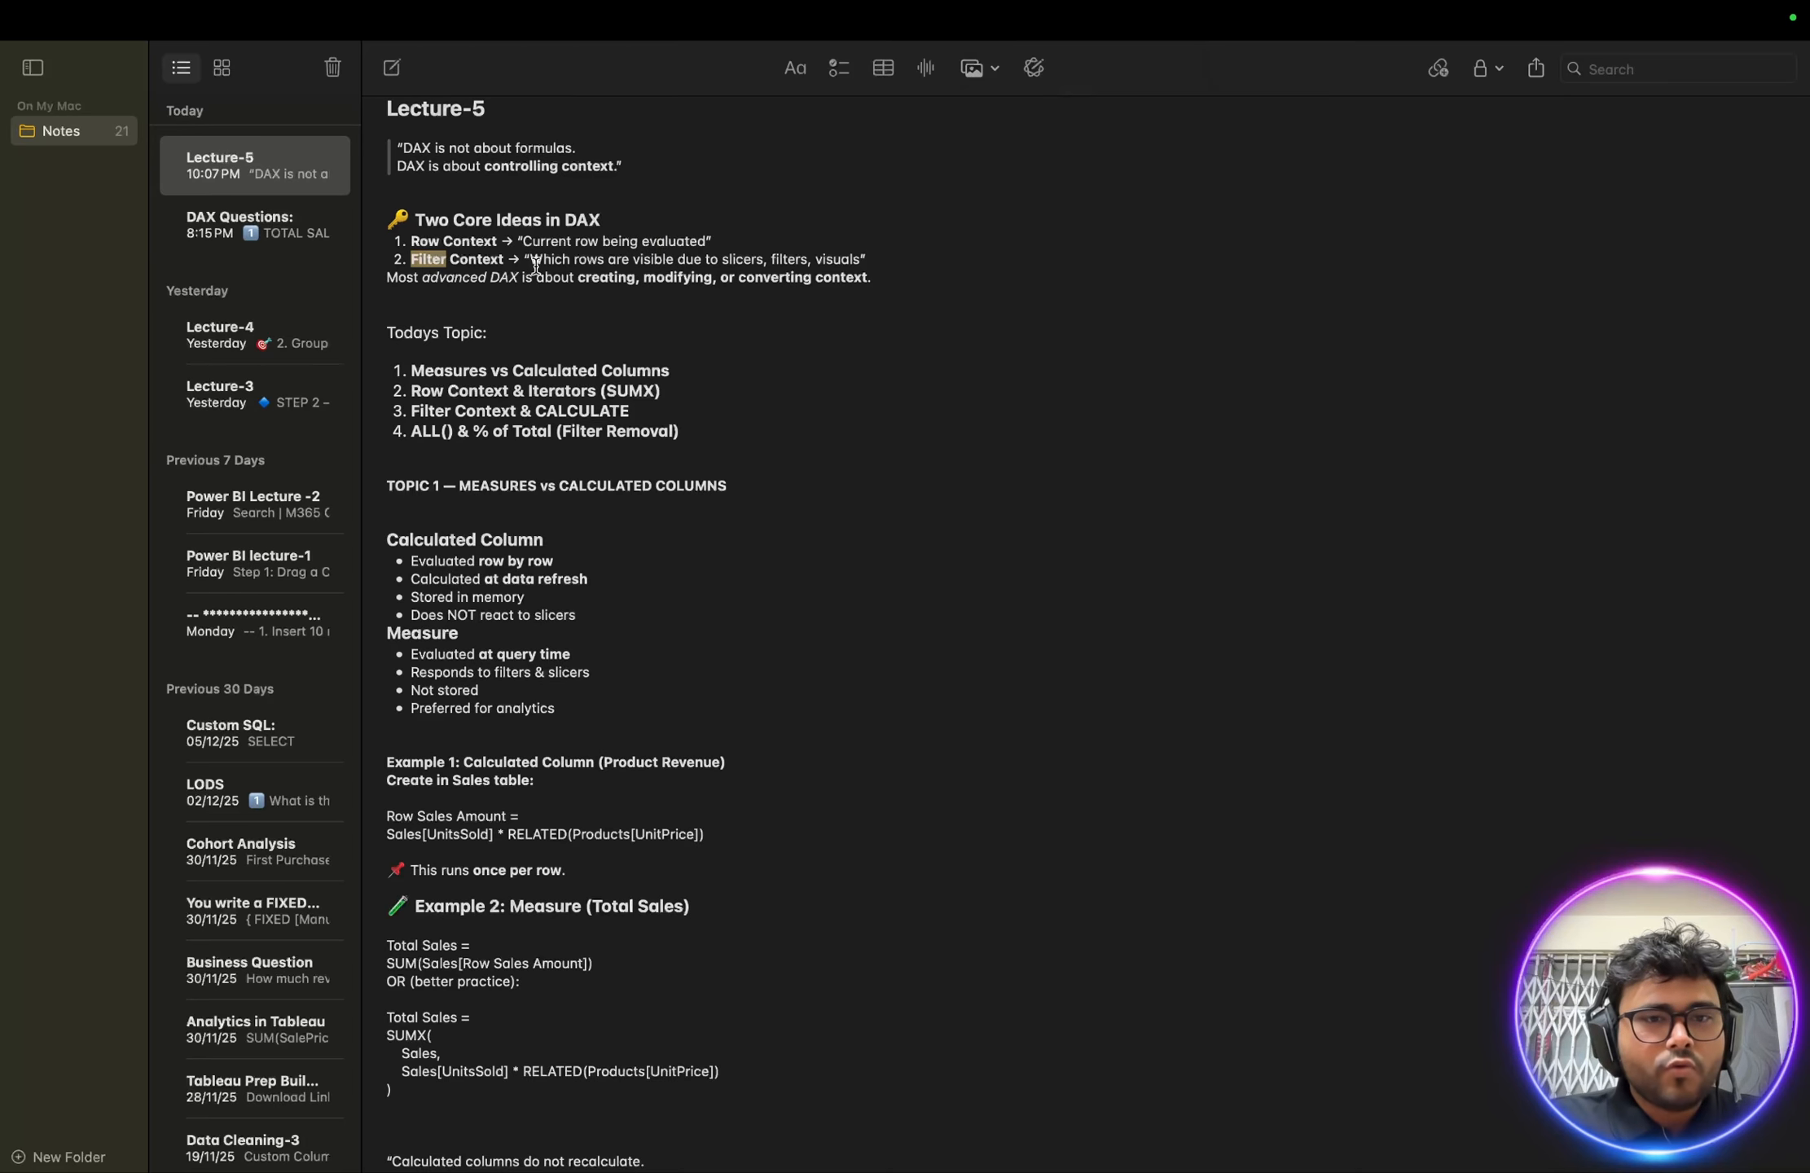
{"action": "left_click_drag", "start_coordinate": [530, 261], "coordinate": [865, 269]}
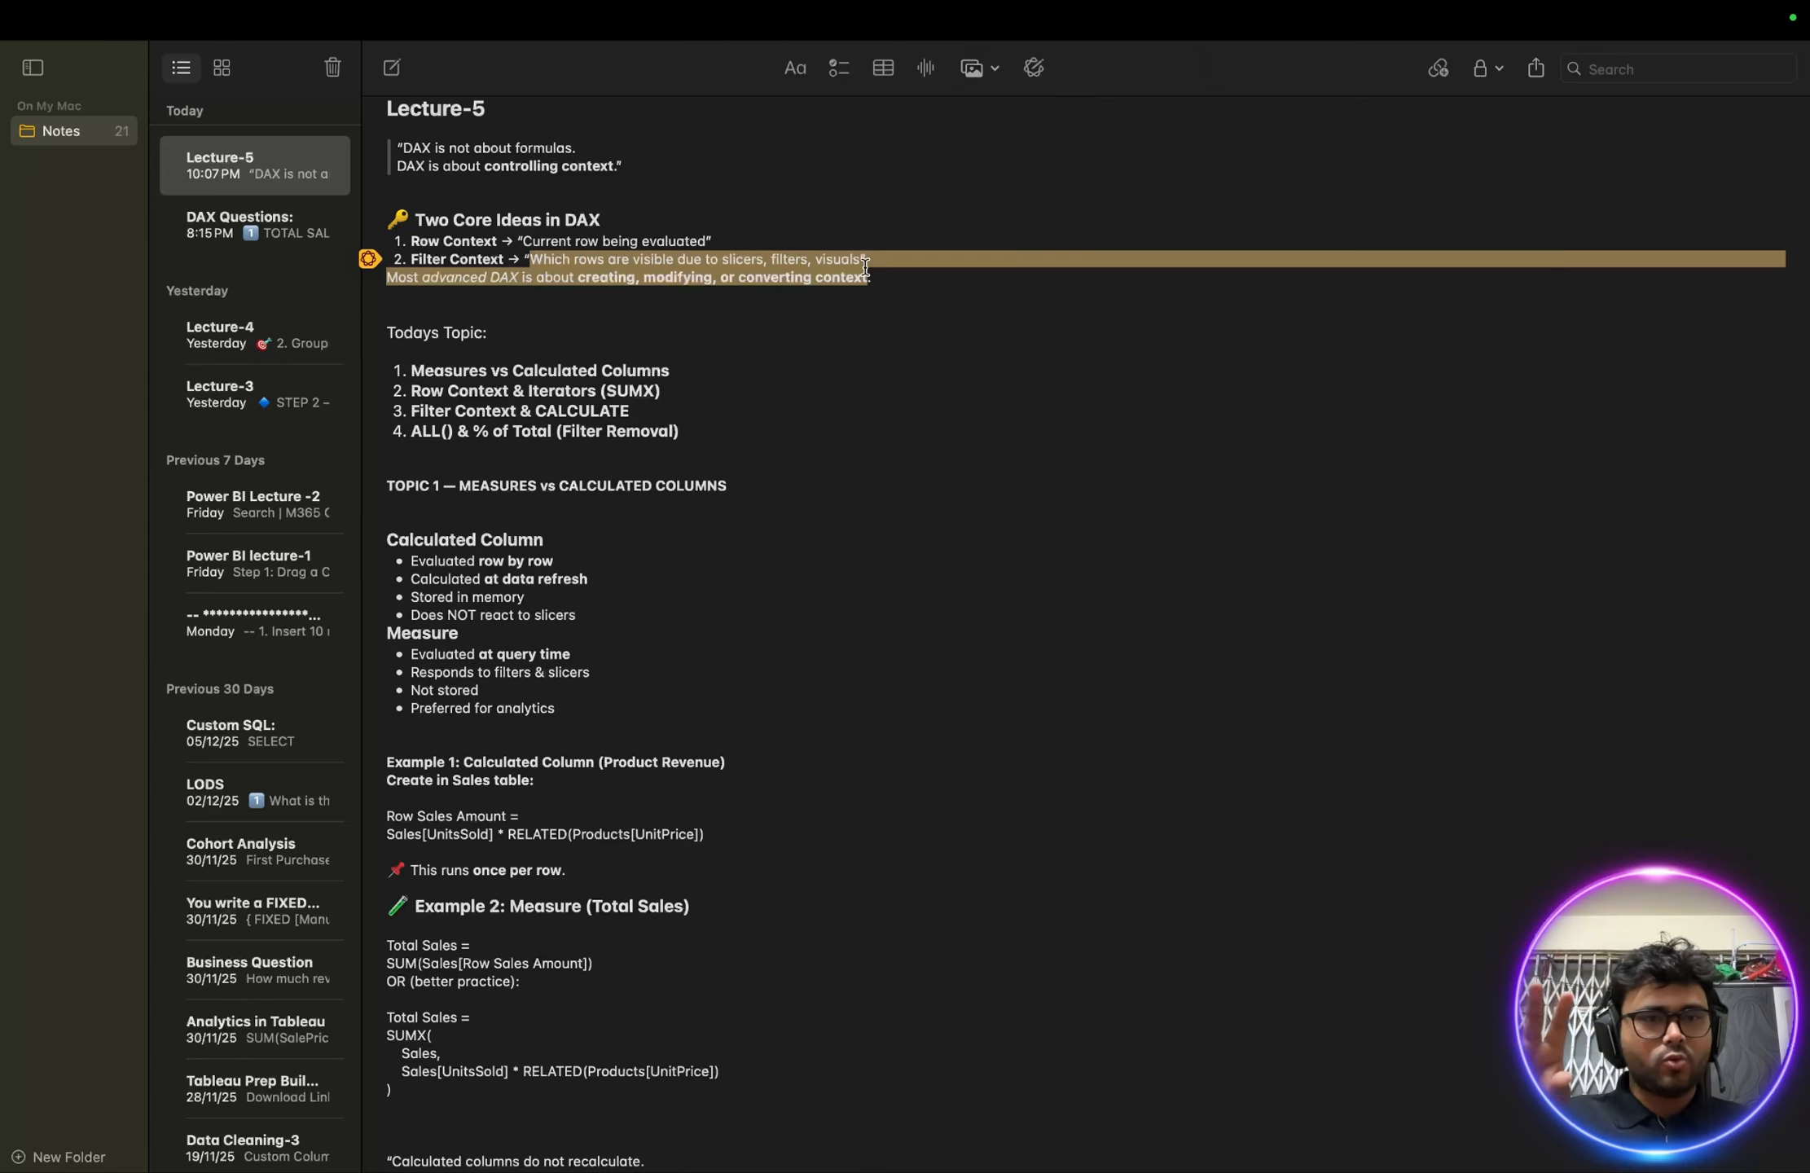
{"action": "left_click_drag", "start_coordinate": [412, 259], "coordinate": [501, 257]}
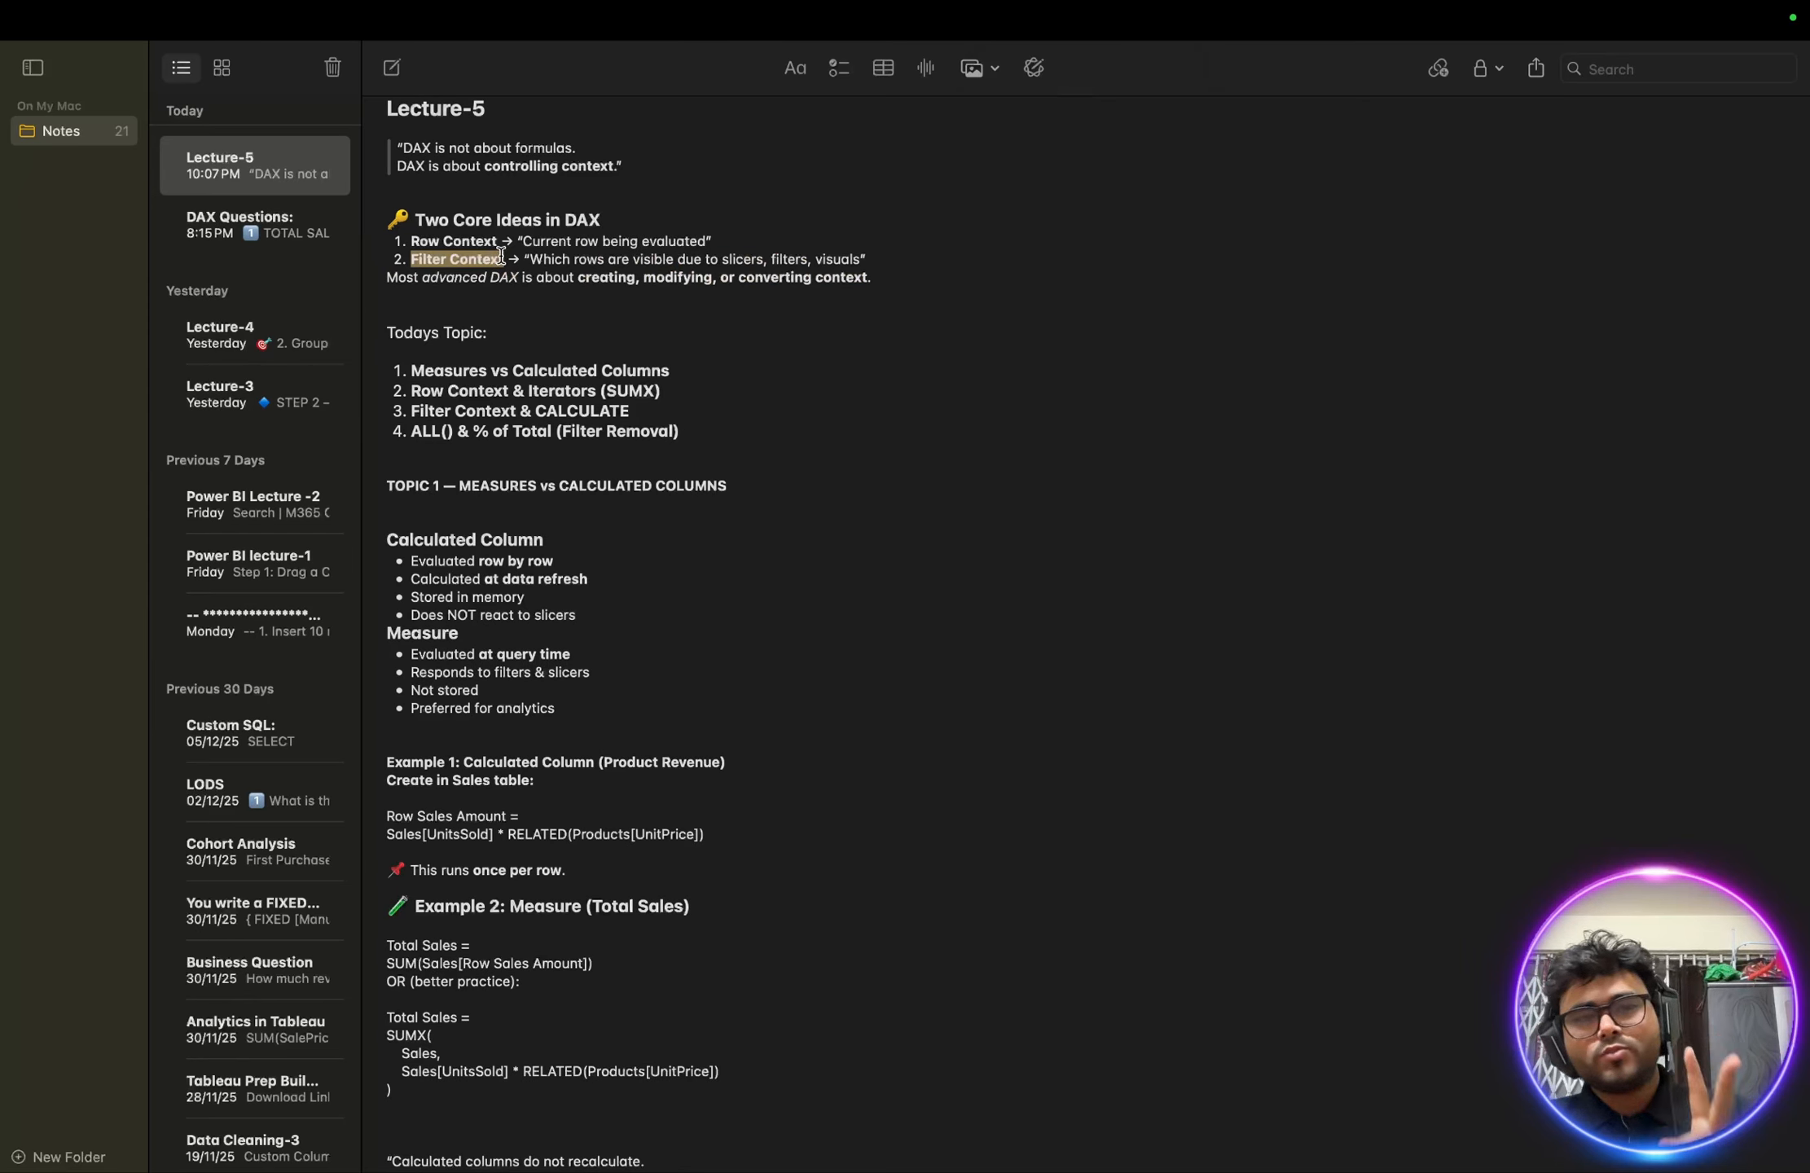
{"action": "double_click", "coordinate": [586, 231]}
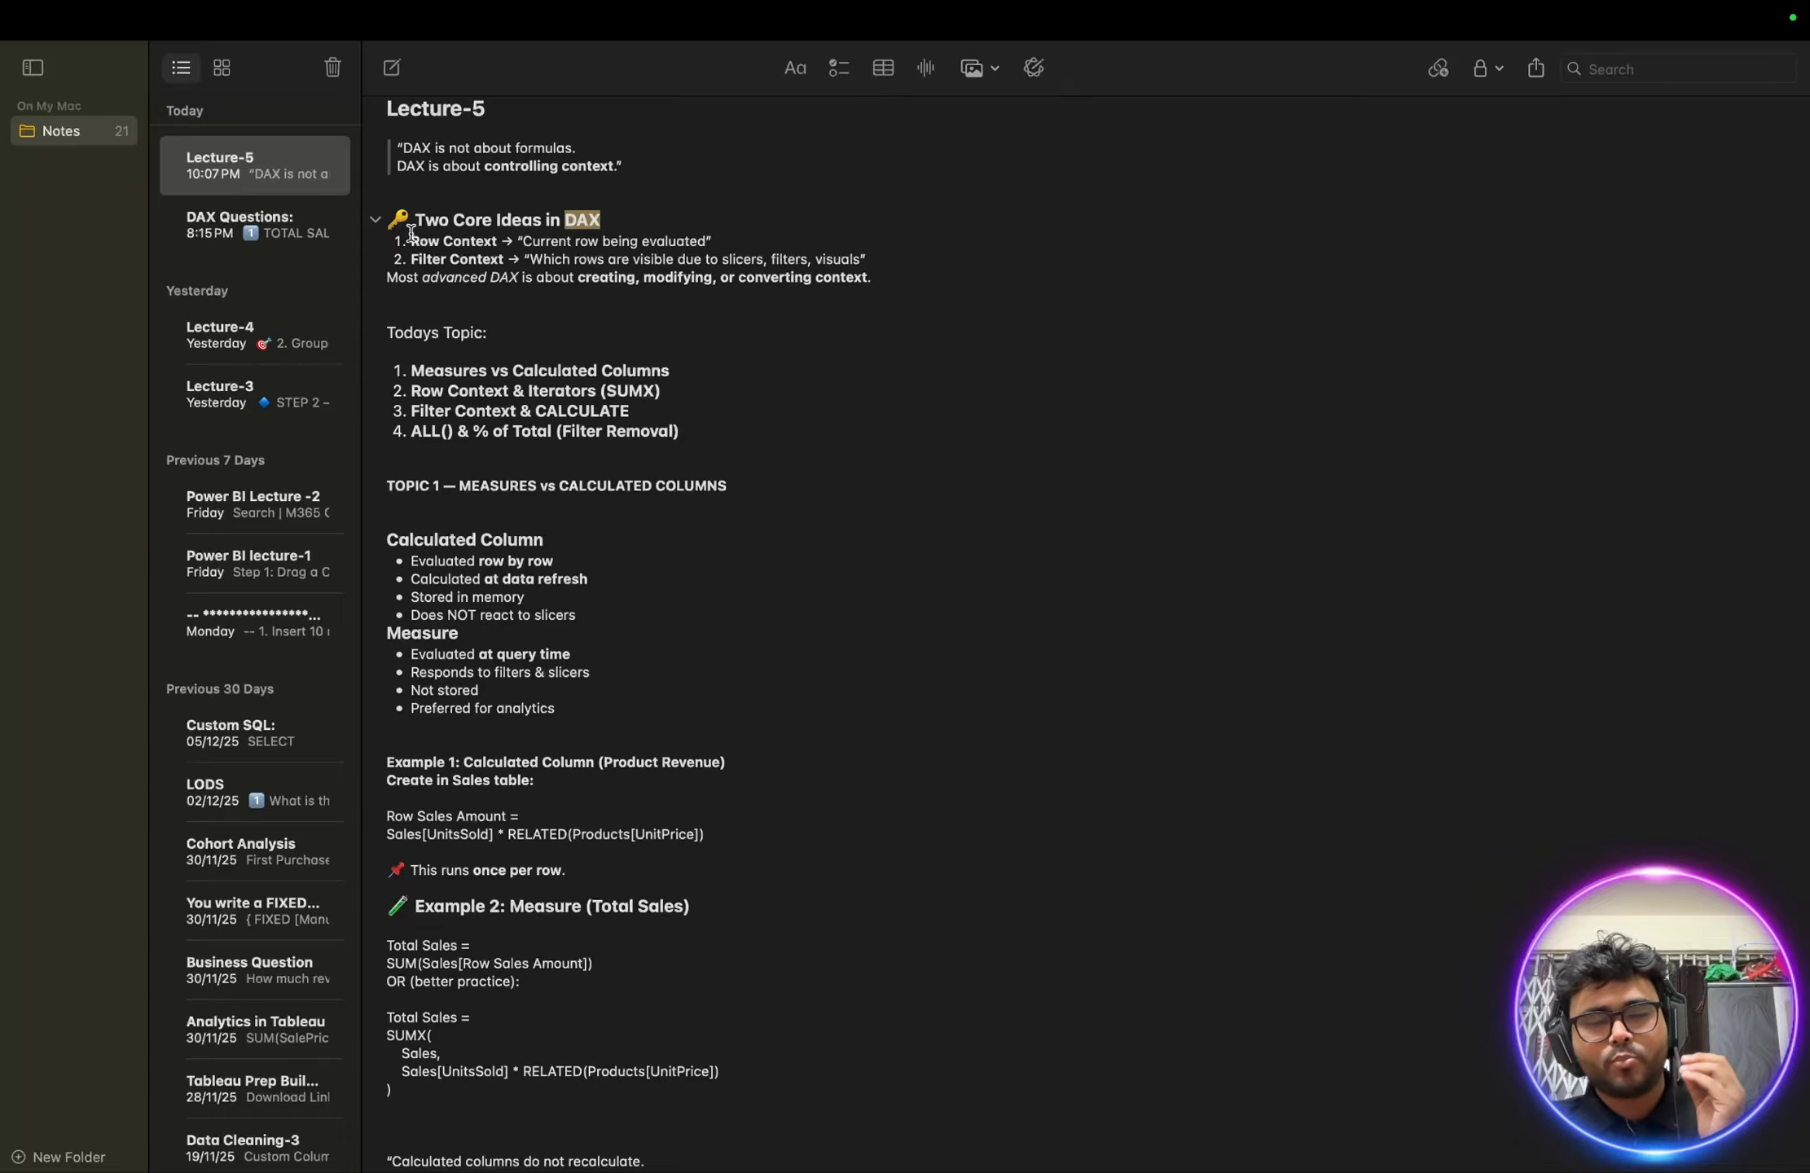
{"action": "left_click_drag", "start_coordinate": [411, 241], "coordinate": [513, 261]}
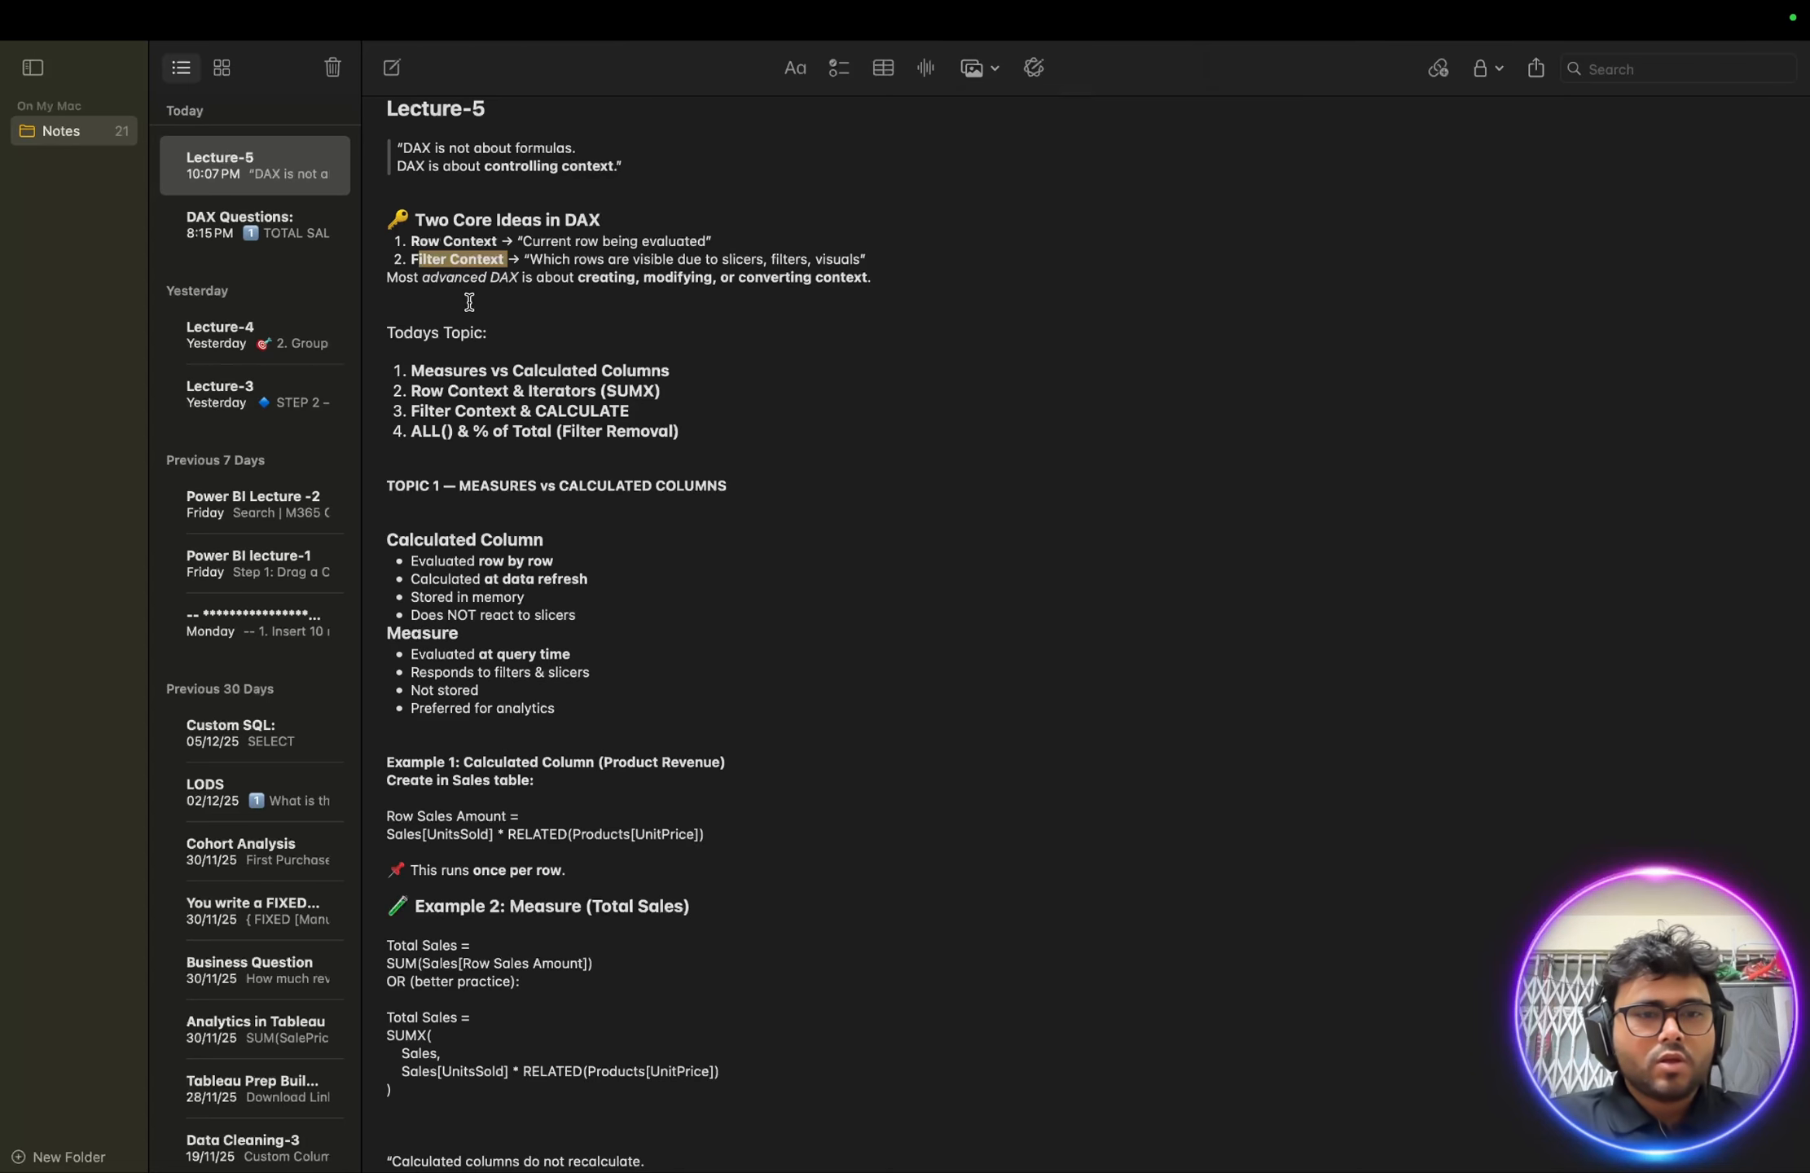
- Highlight the four items under Todays Topic, then the first two on measures vs calculated columns and row context with iterators
{"action": "scroll", "coordinate": [513, 334], "scroll_direction": "down", "scroll_amount": 3}
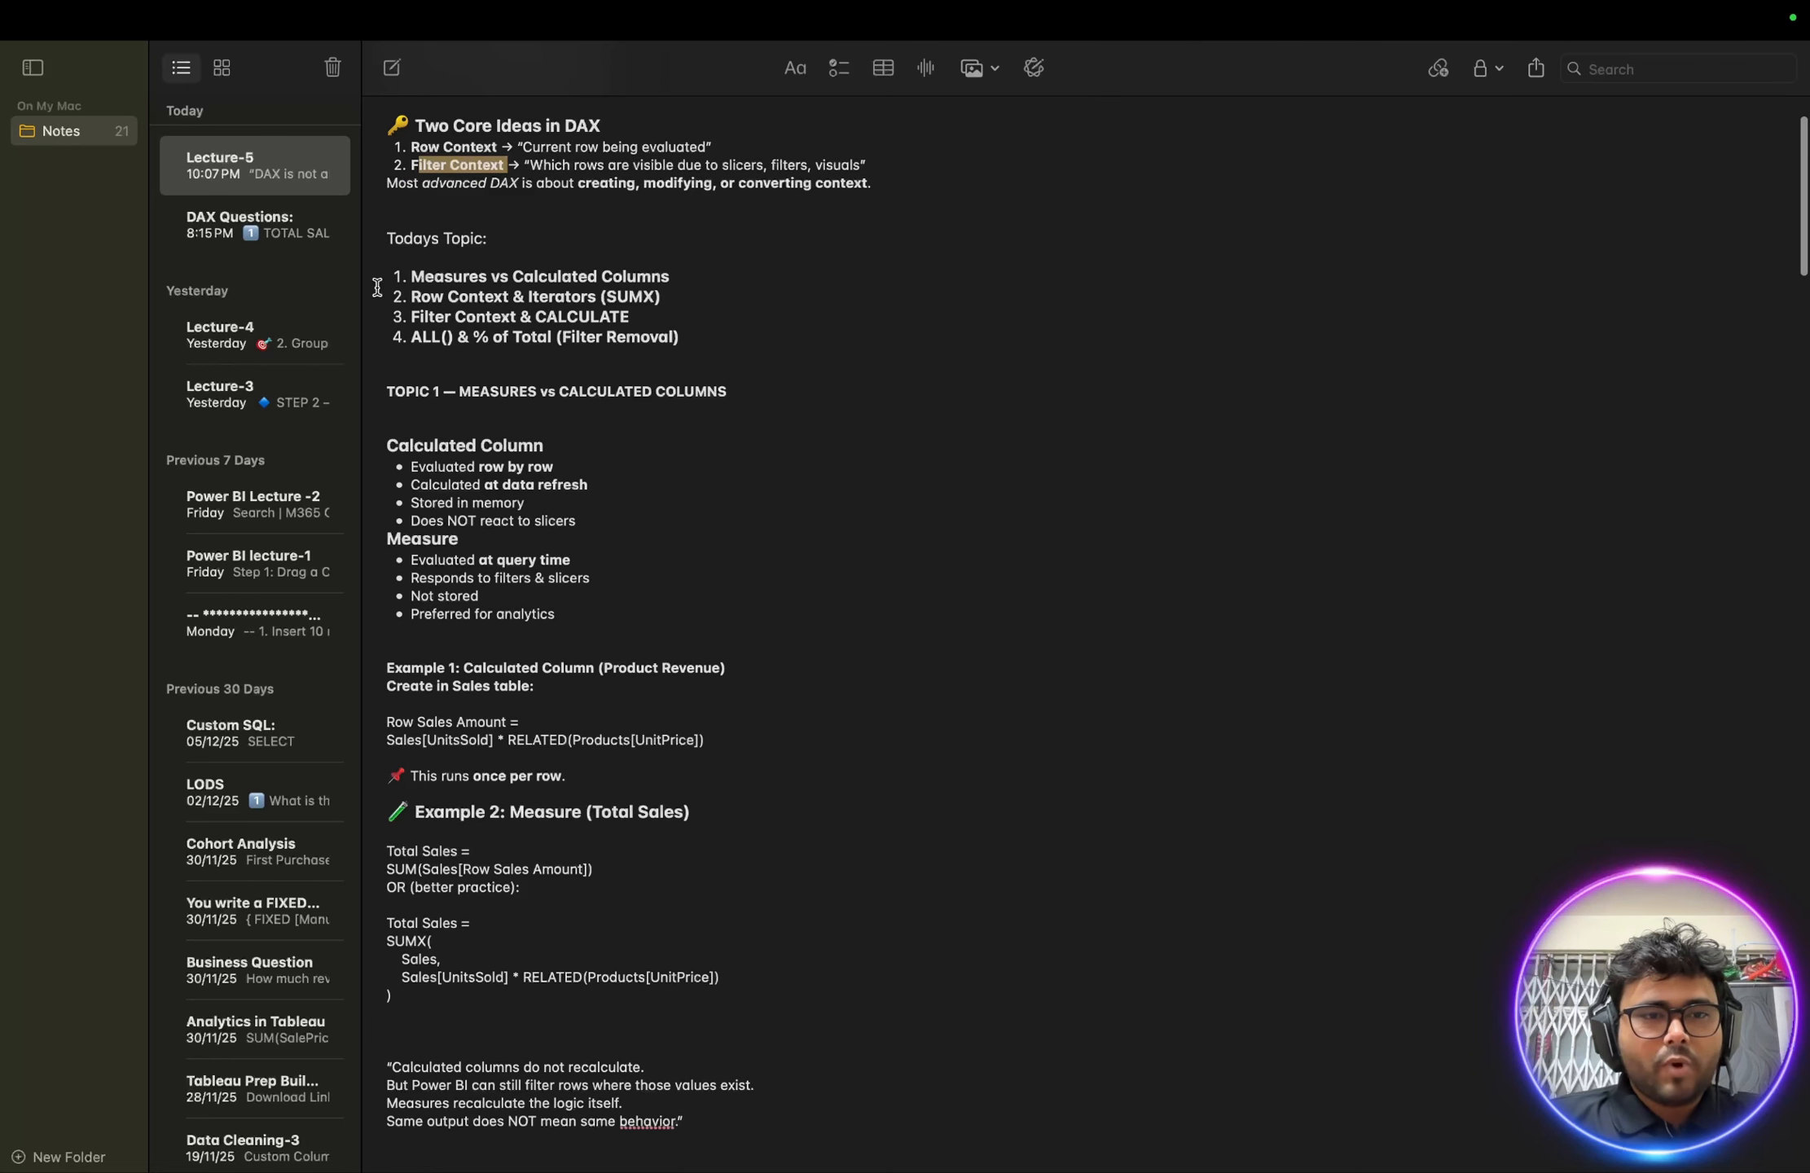
{"action": "left_click", "coordinate": [407, 276]}
{"action": "left_click_drag", "start_coordinate": [407, 277], "coordinate": [648, 295]}
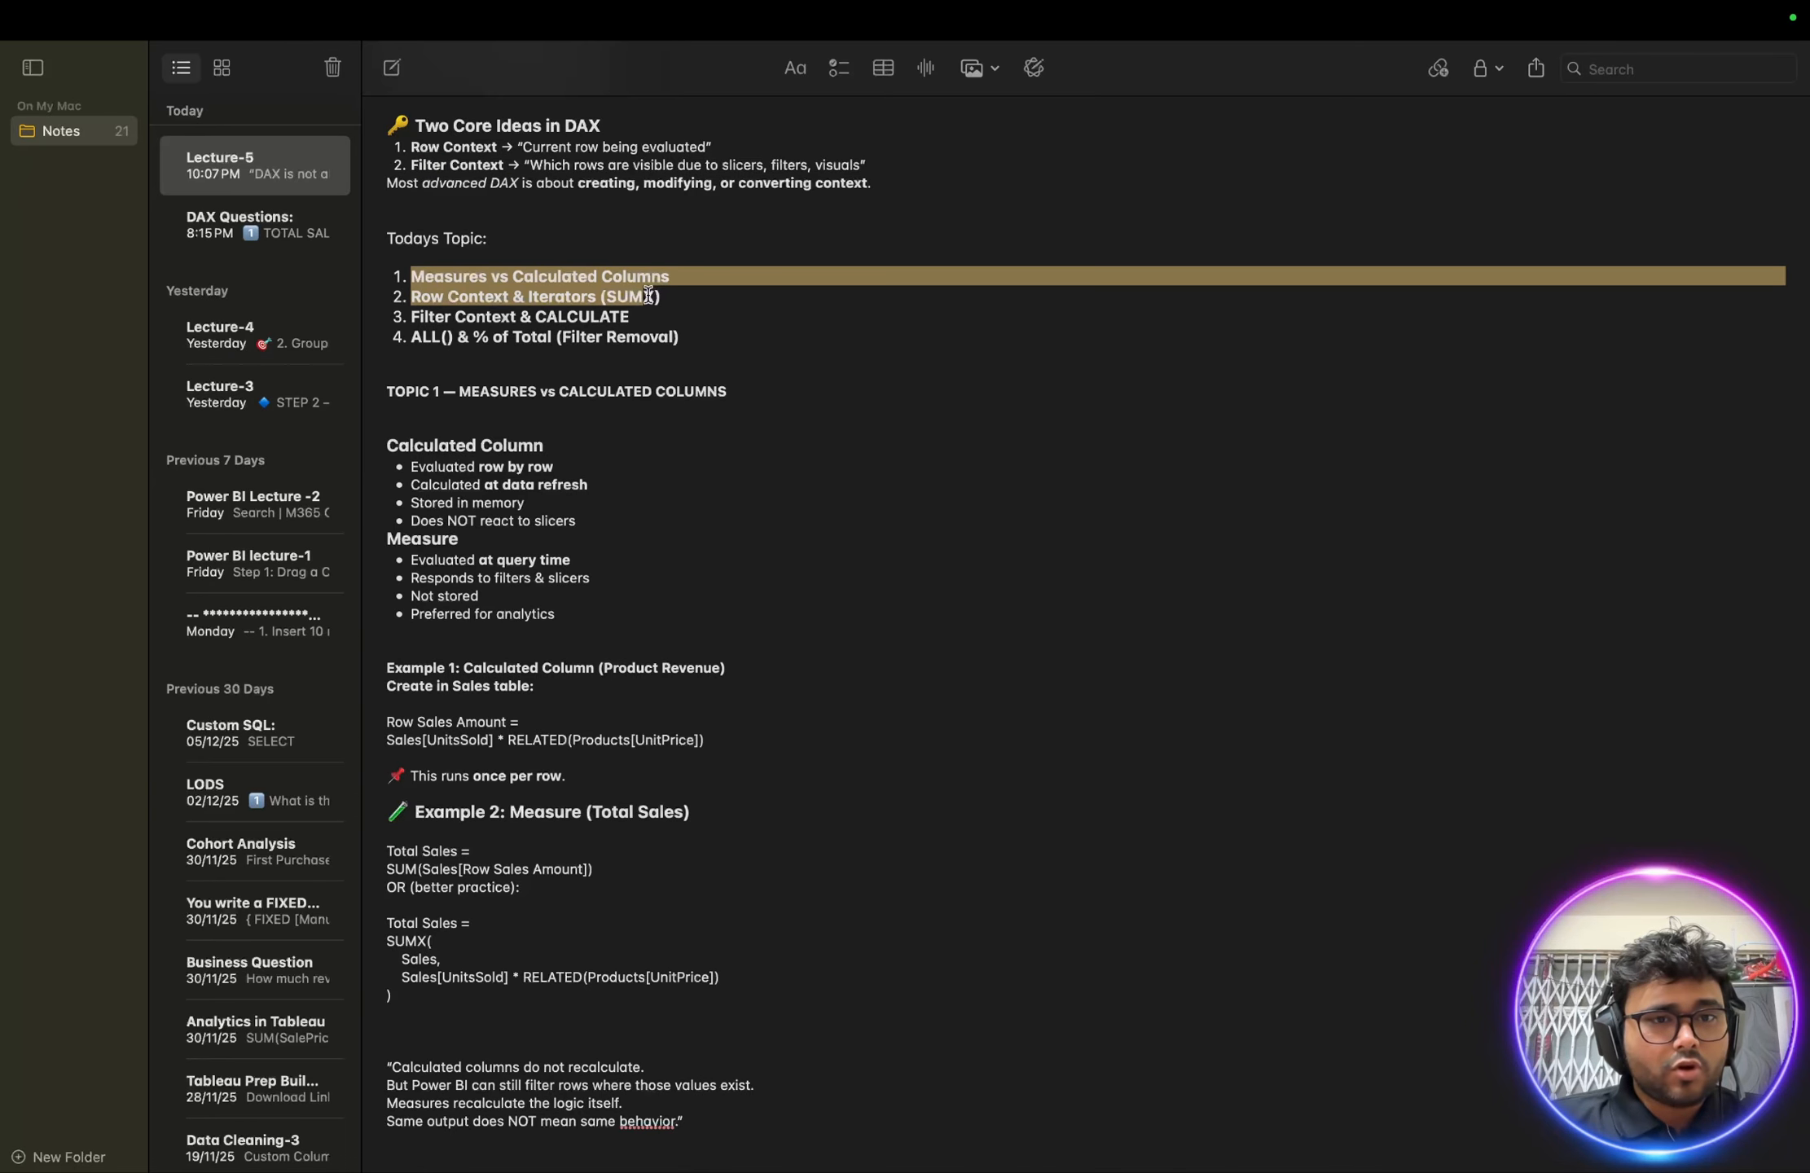
{"action": "left_click_drag", "start_coordinate": [647, 296], "coordinate": [712, 336]}
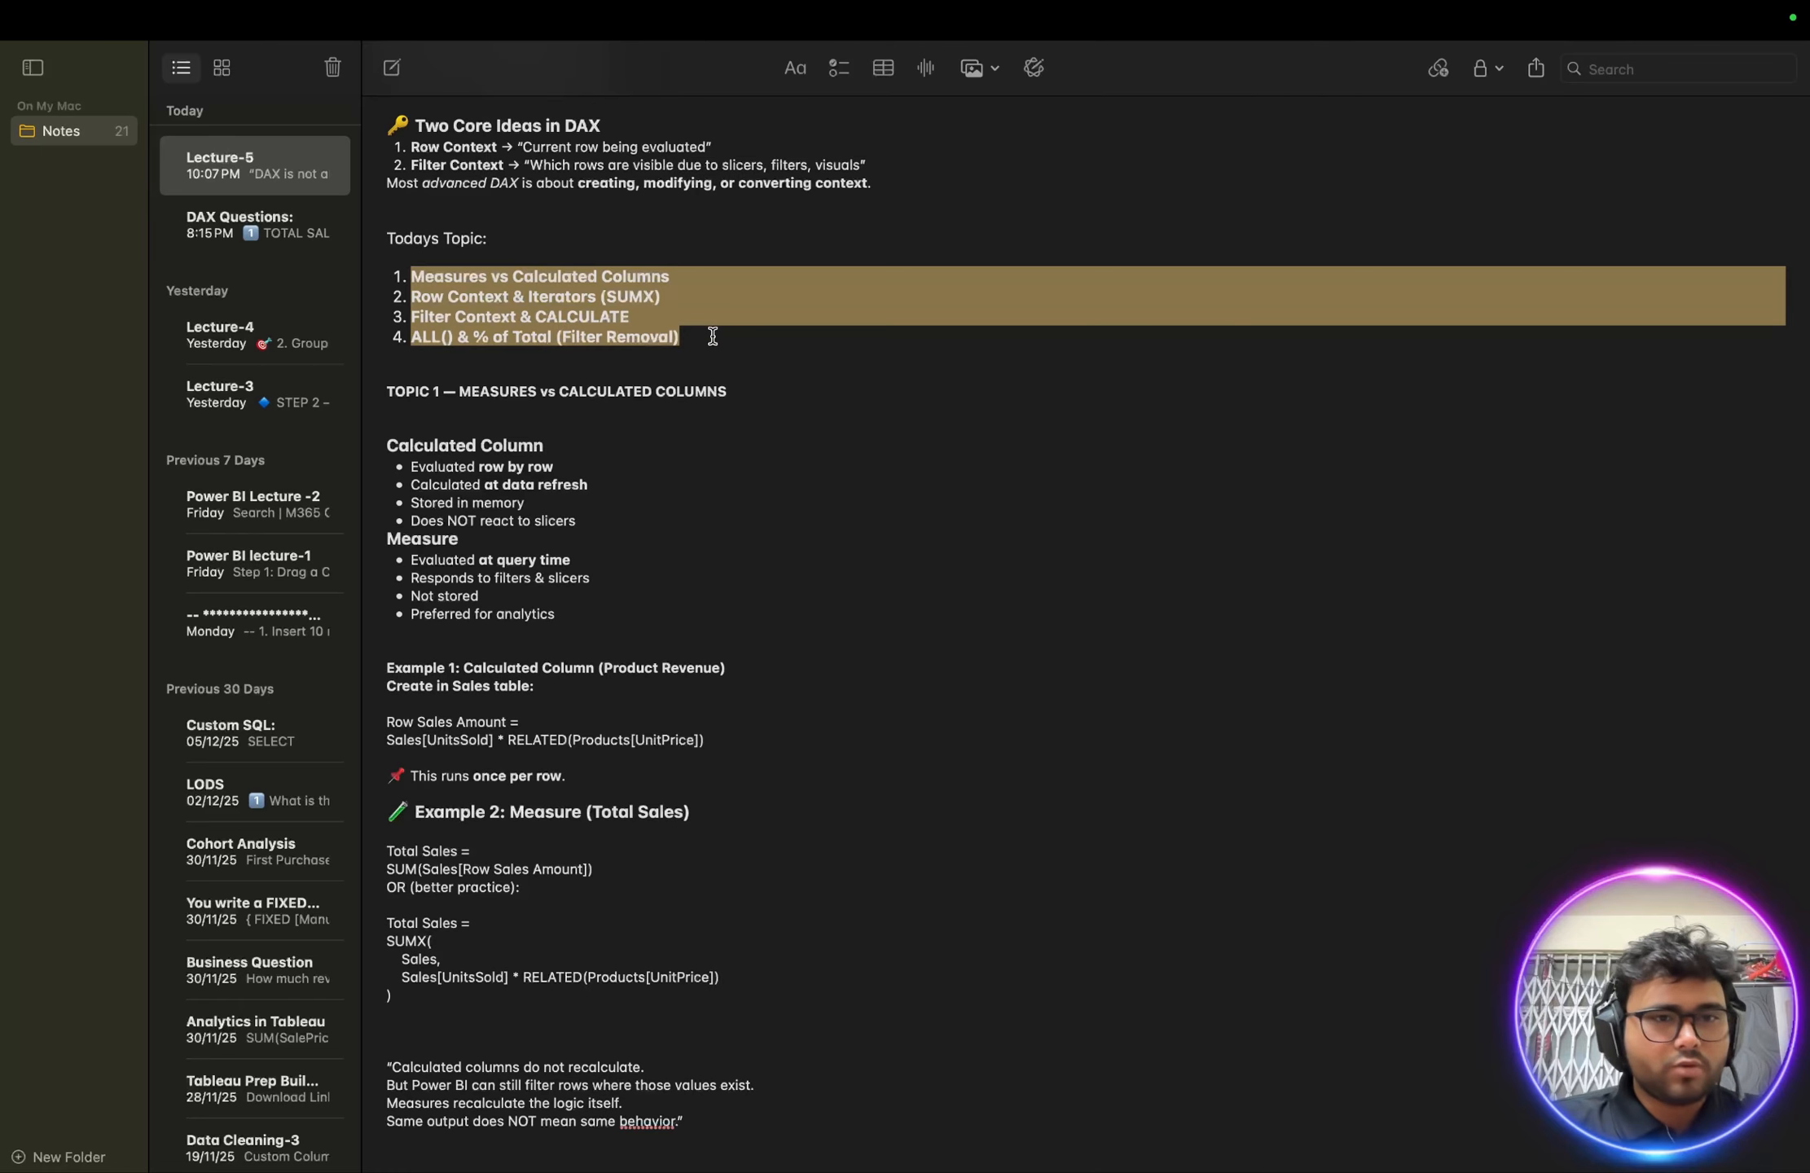
{"action": "left_click", "coordinate": [450, 286]}
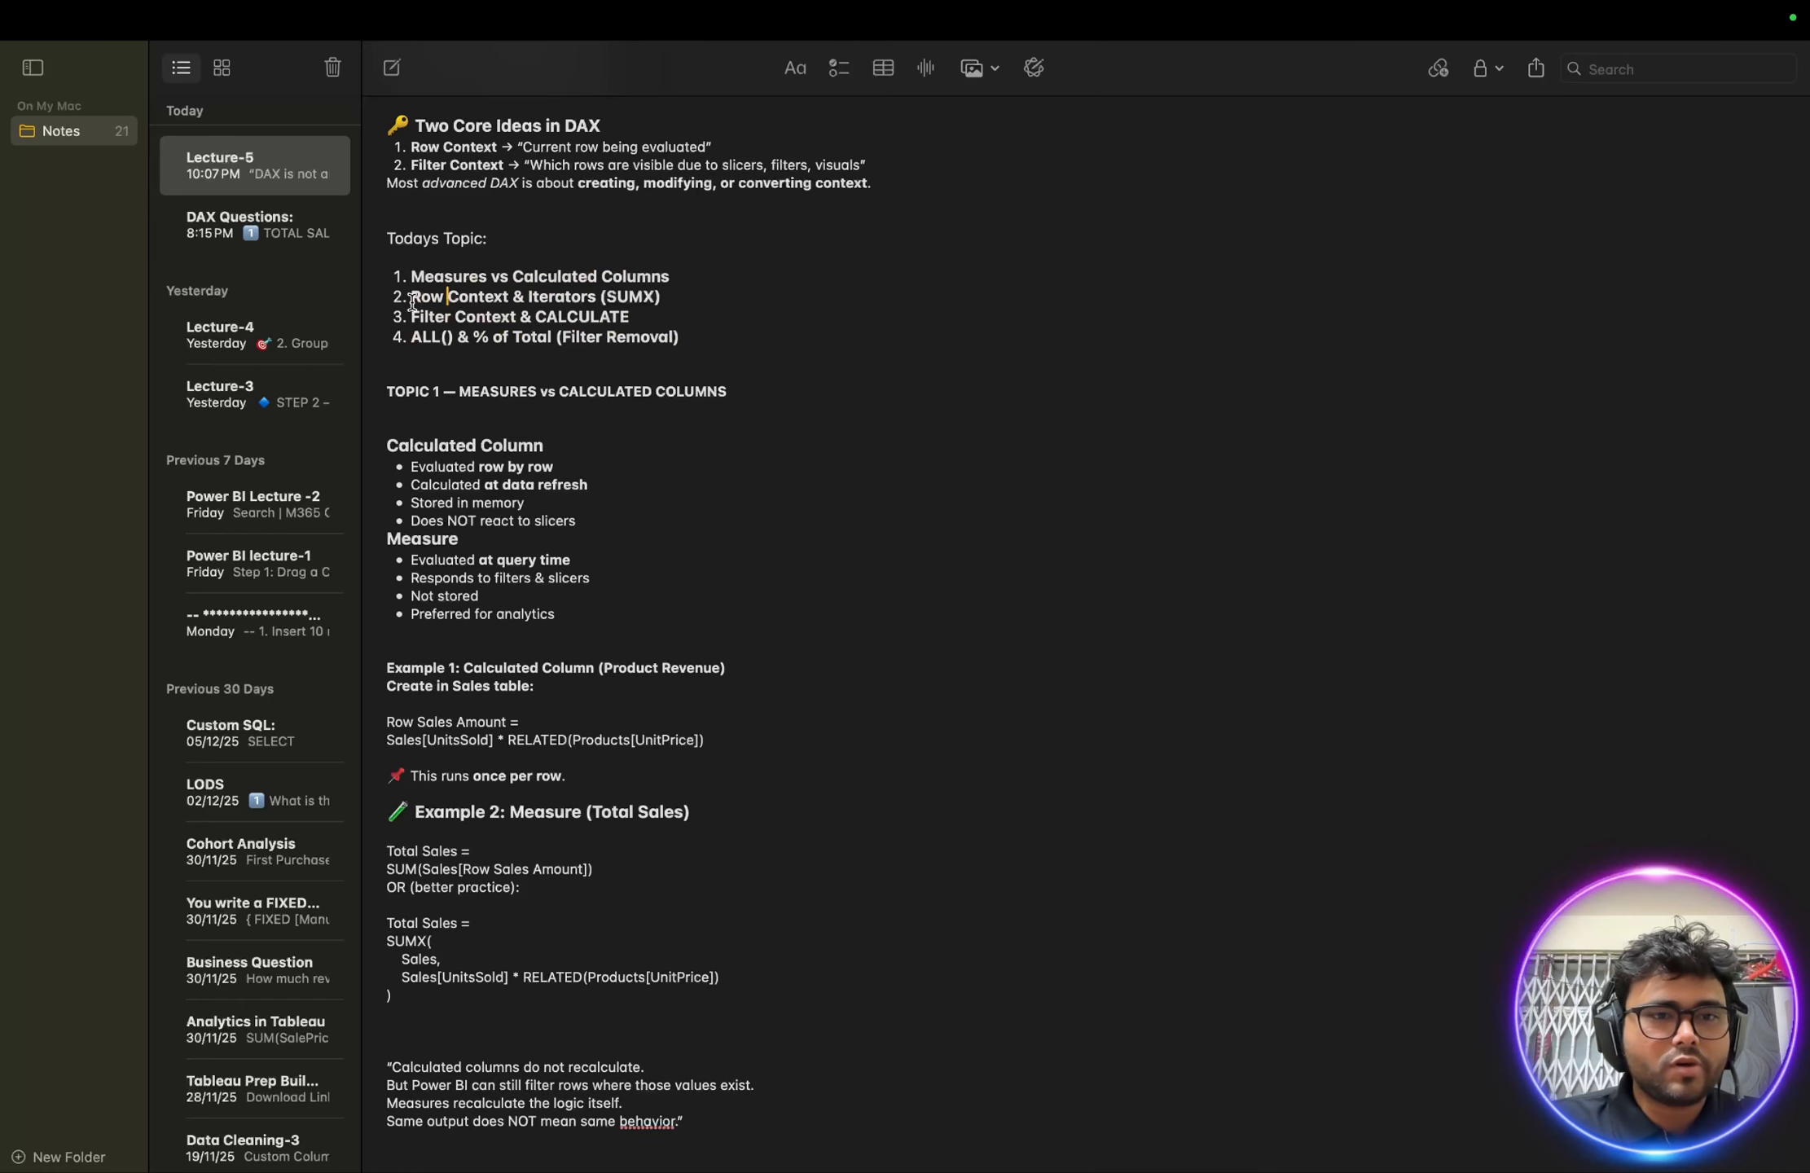
{"action": "left_click_drag", "start_coordinate": [412, 298], "coordinate": [707, 287]}
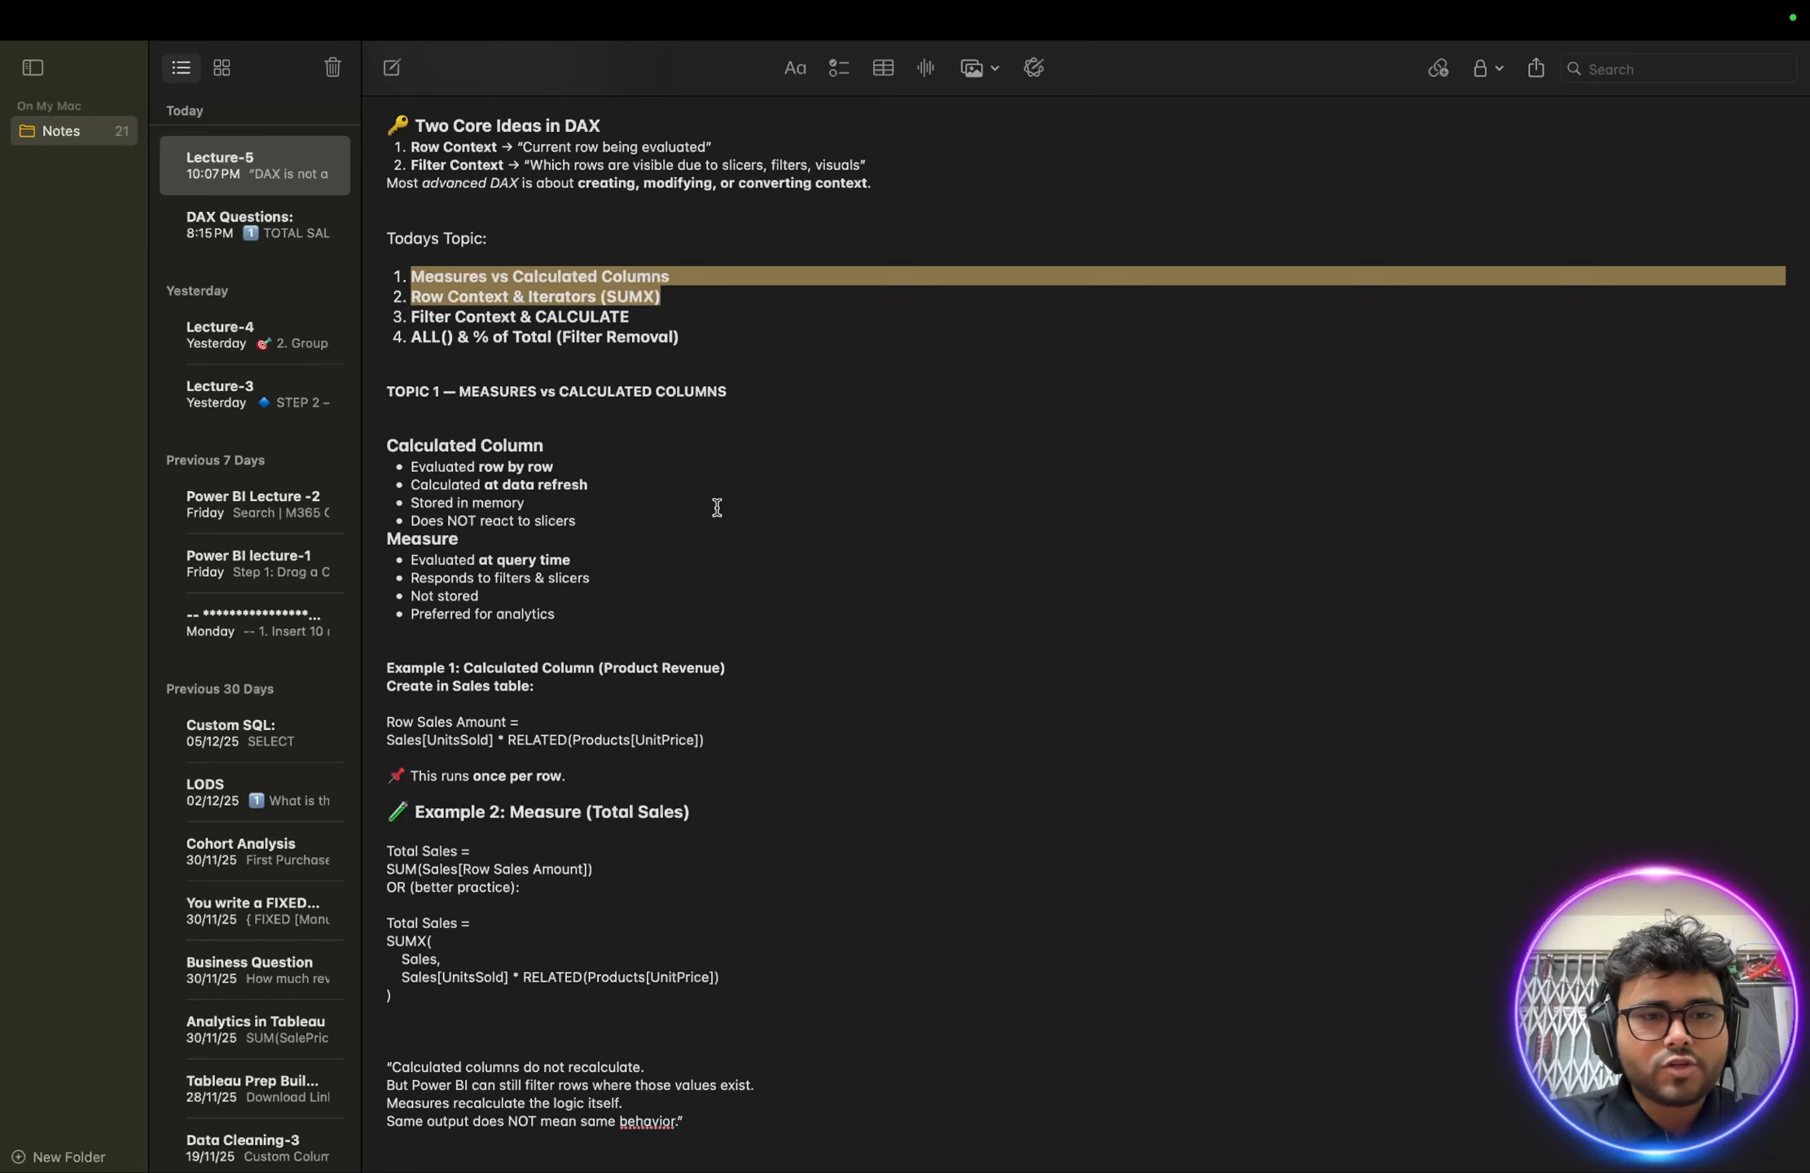
- Switch to Power BI Desktop to look at the empty report page's calculation commands, and return to the Lecture-5 note
{"action": "key", "text": "ctrl+Up"}
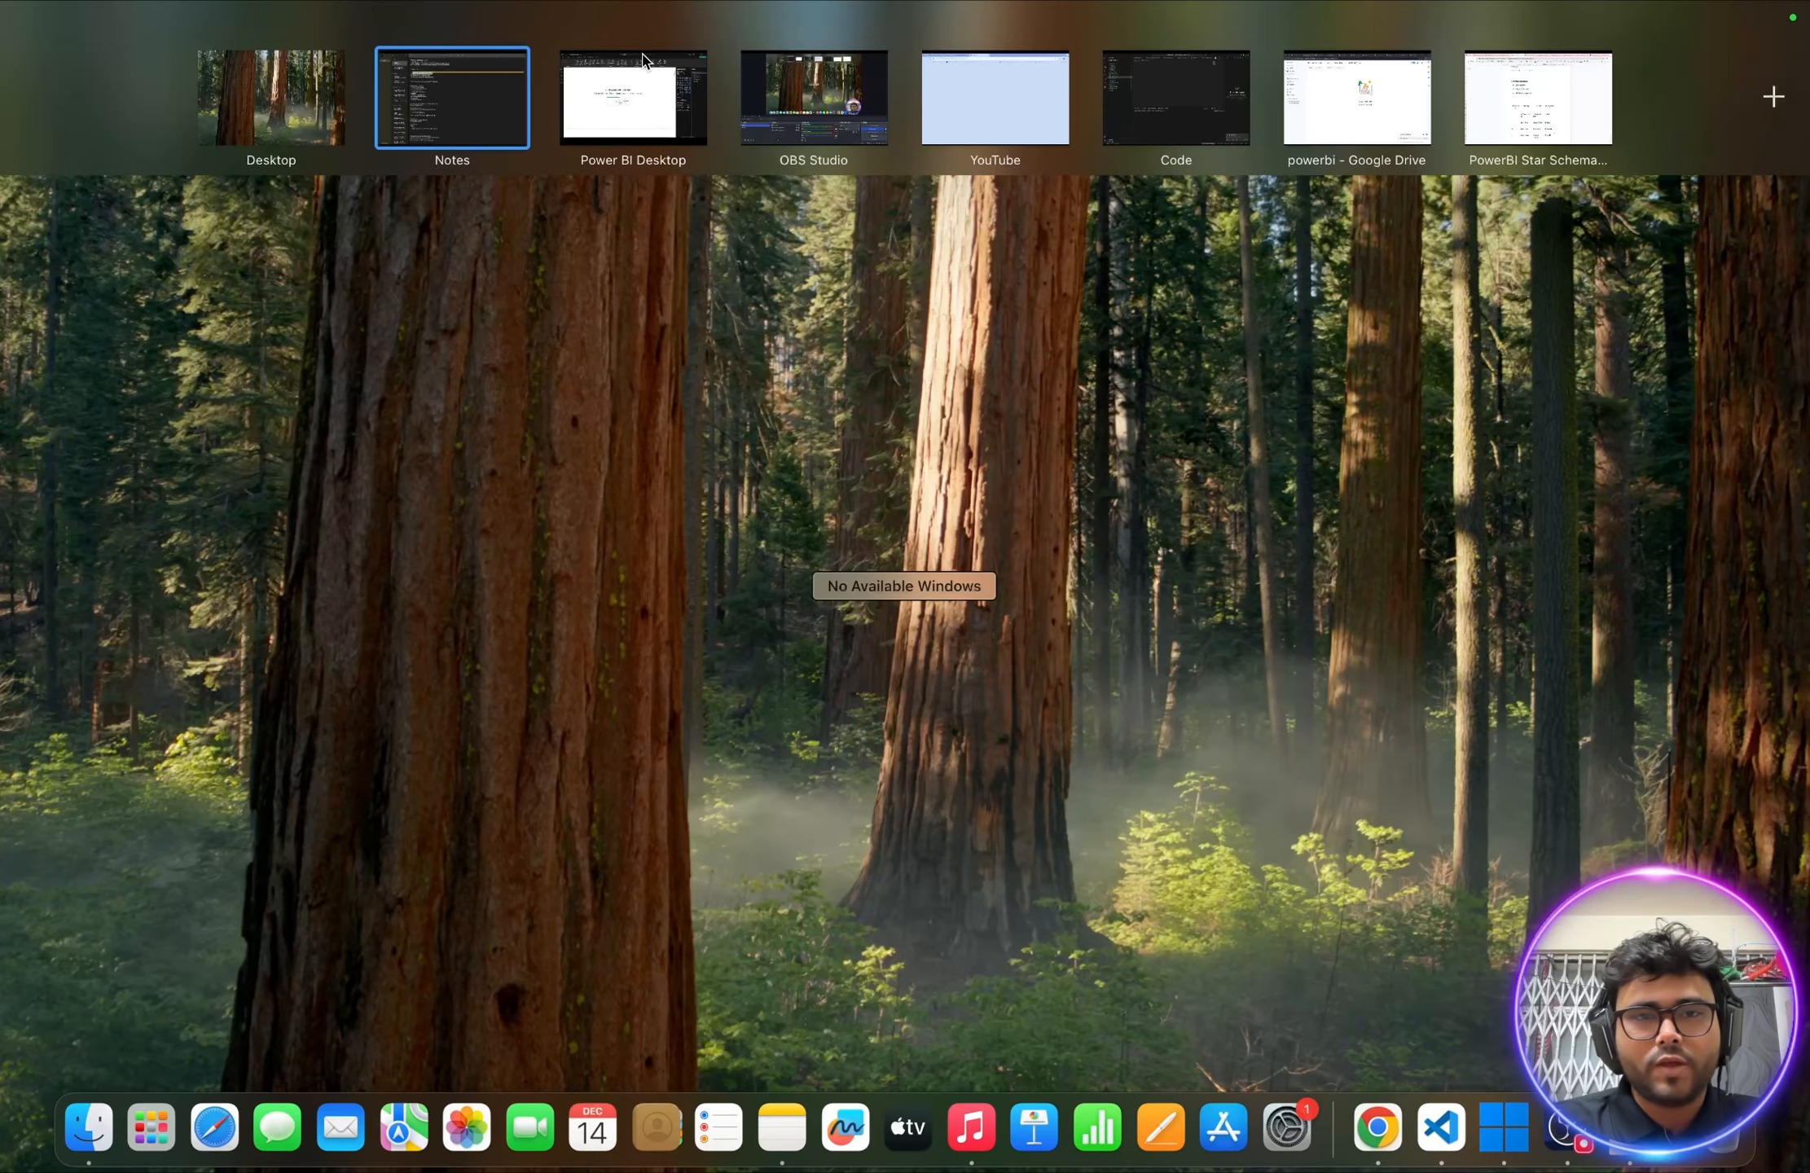
{"action": "left_click", "coordinate": [621, 97]}
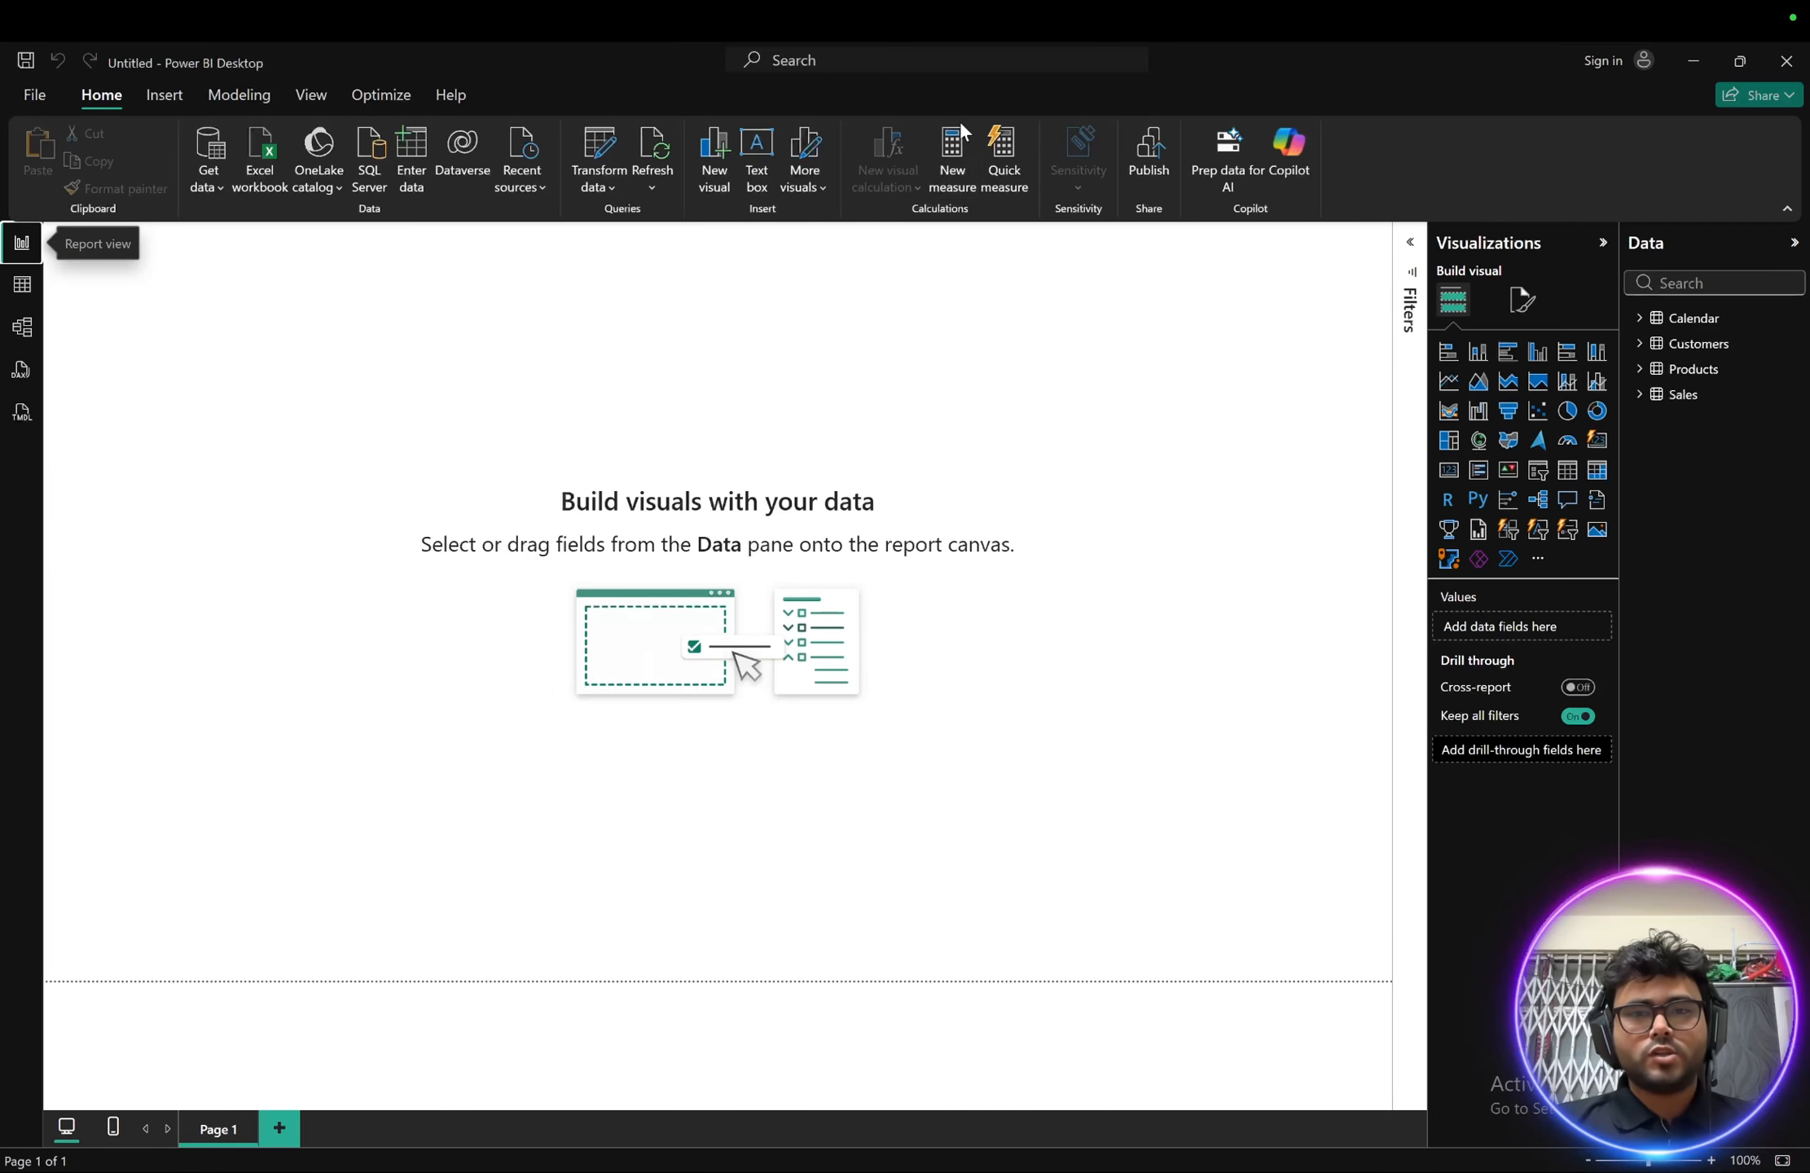
{"action": "key", "text": "ctrl+Up"}
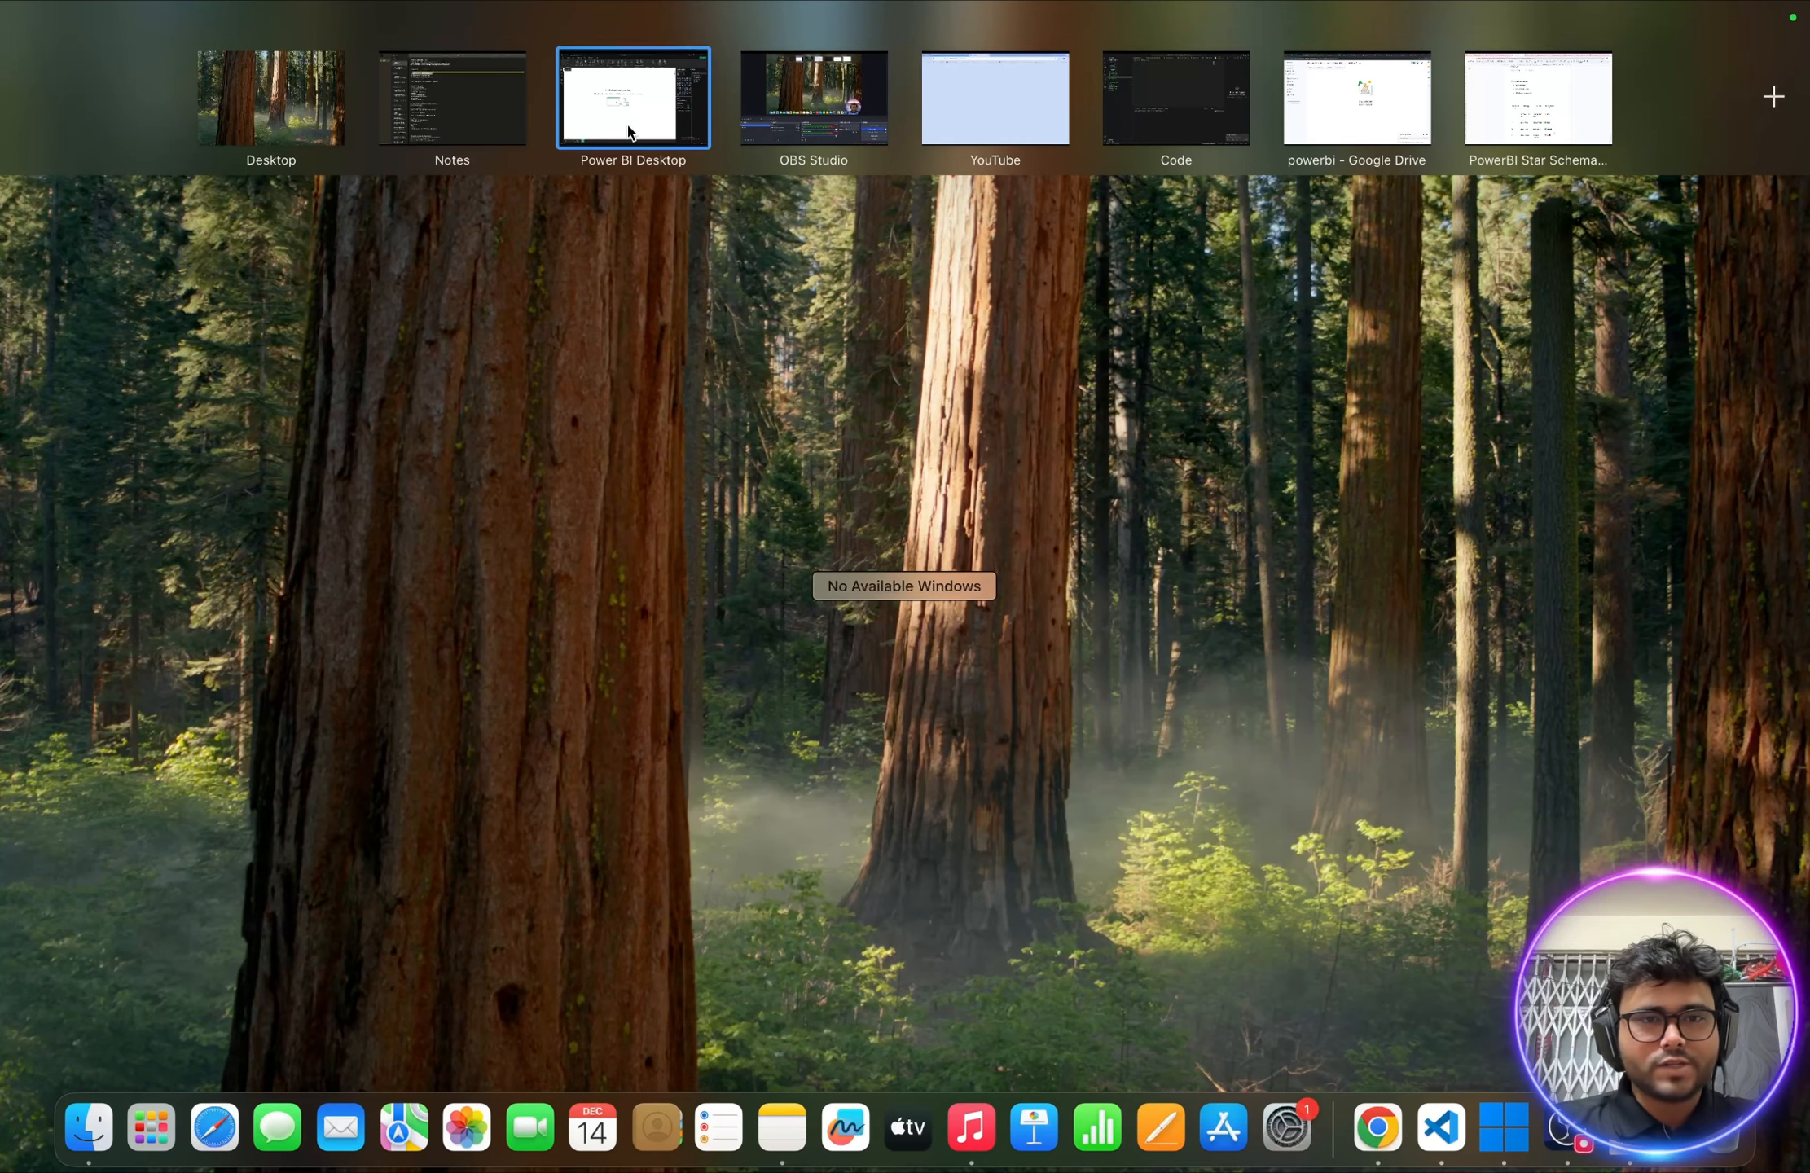
{"action": "left_click", "coordinate": [485, 98]}
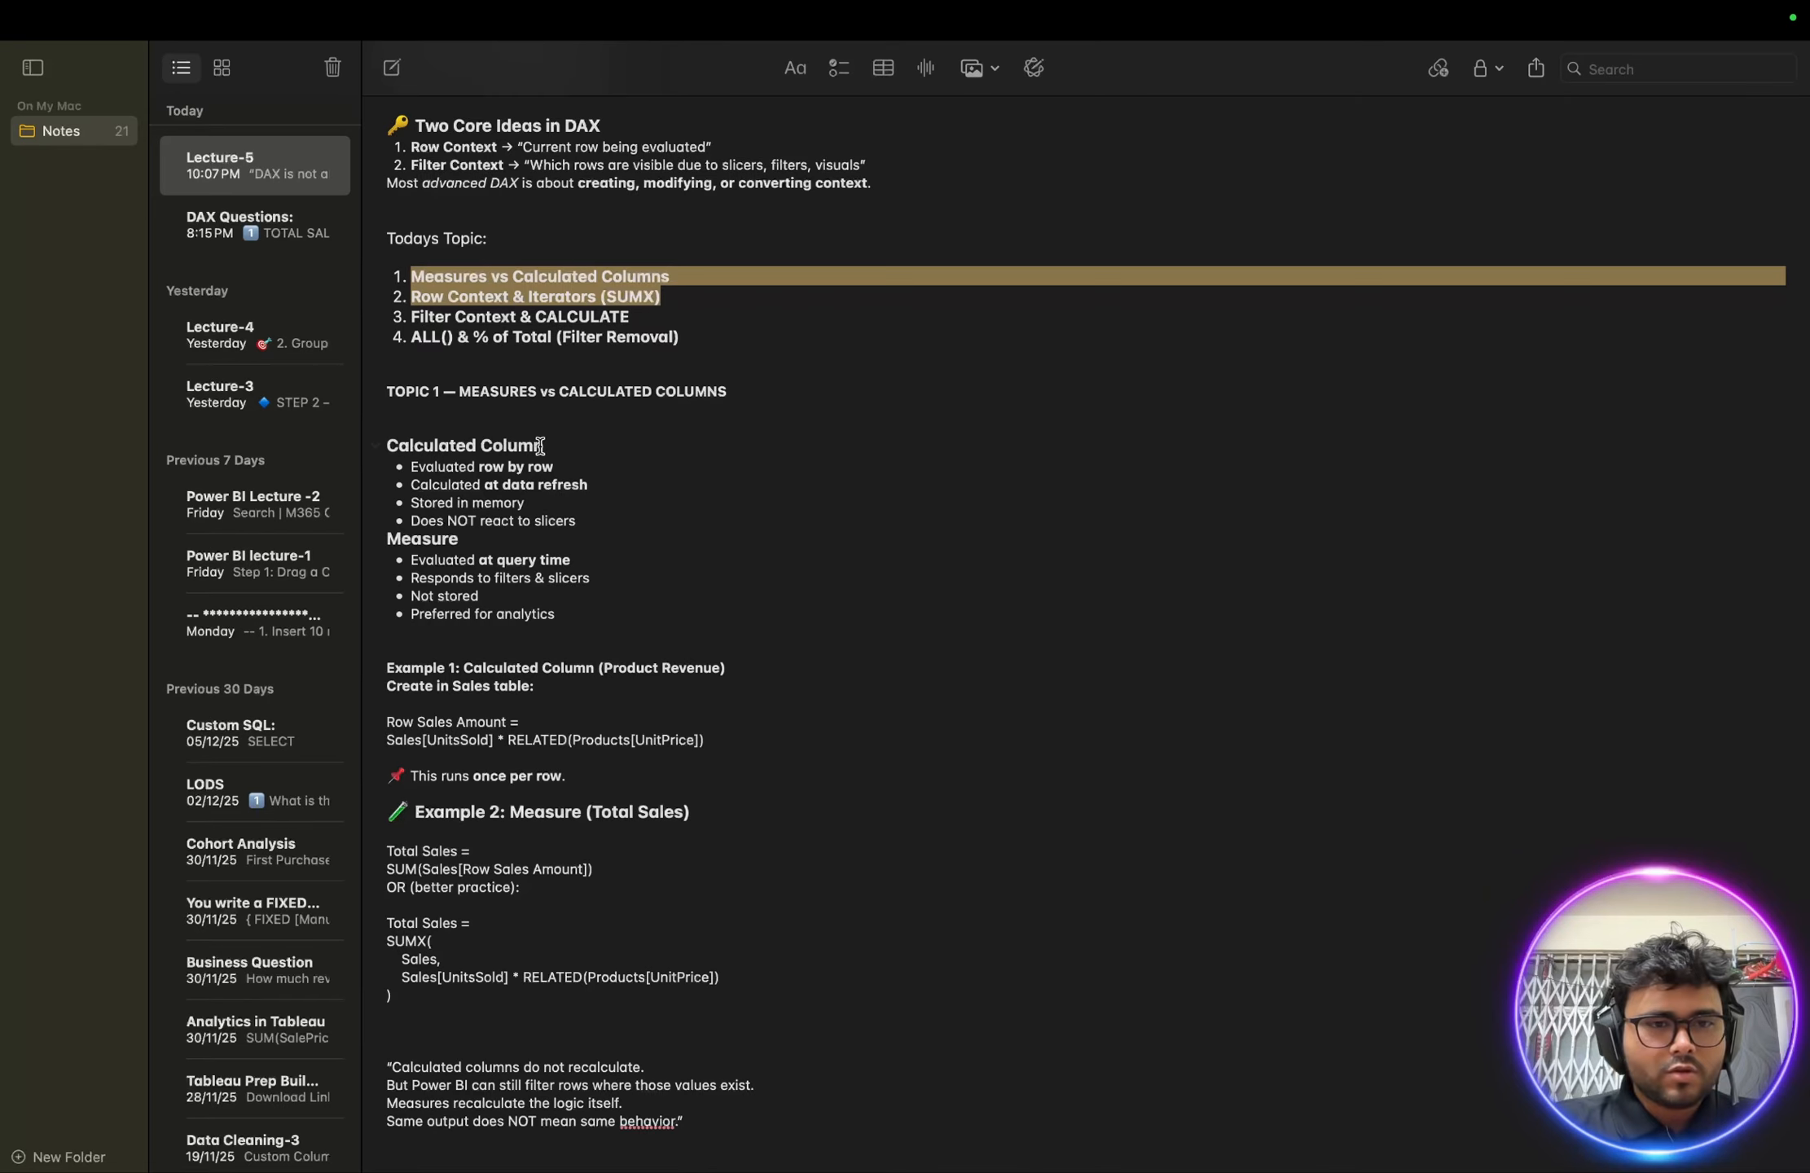
- Highlight the word MEASURES in the Topic 1 title and the Calculated Column heading beneath it
{"action": "scroll", "coordinate": [462, 410], "scroll_direction": "down", "scroll_amount": 2}
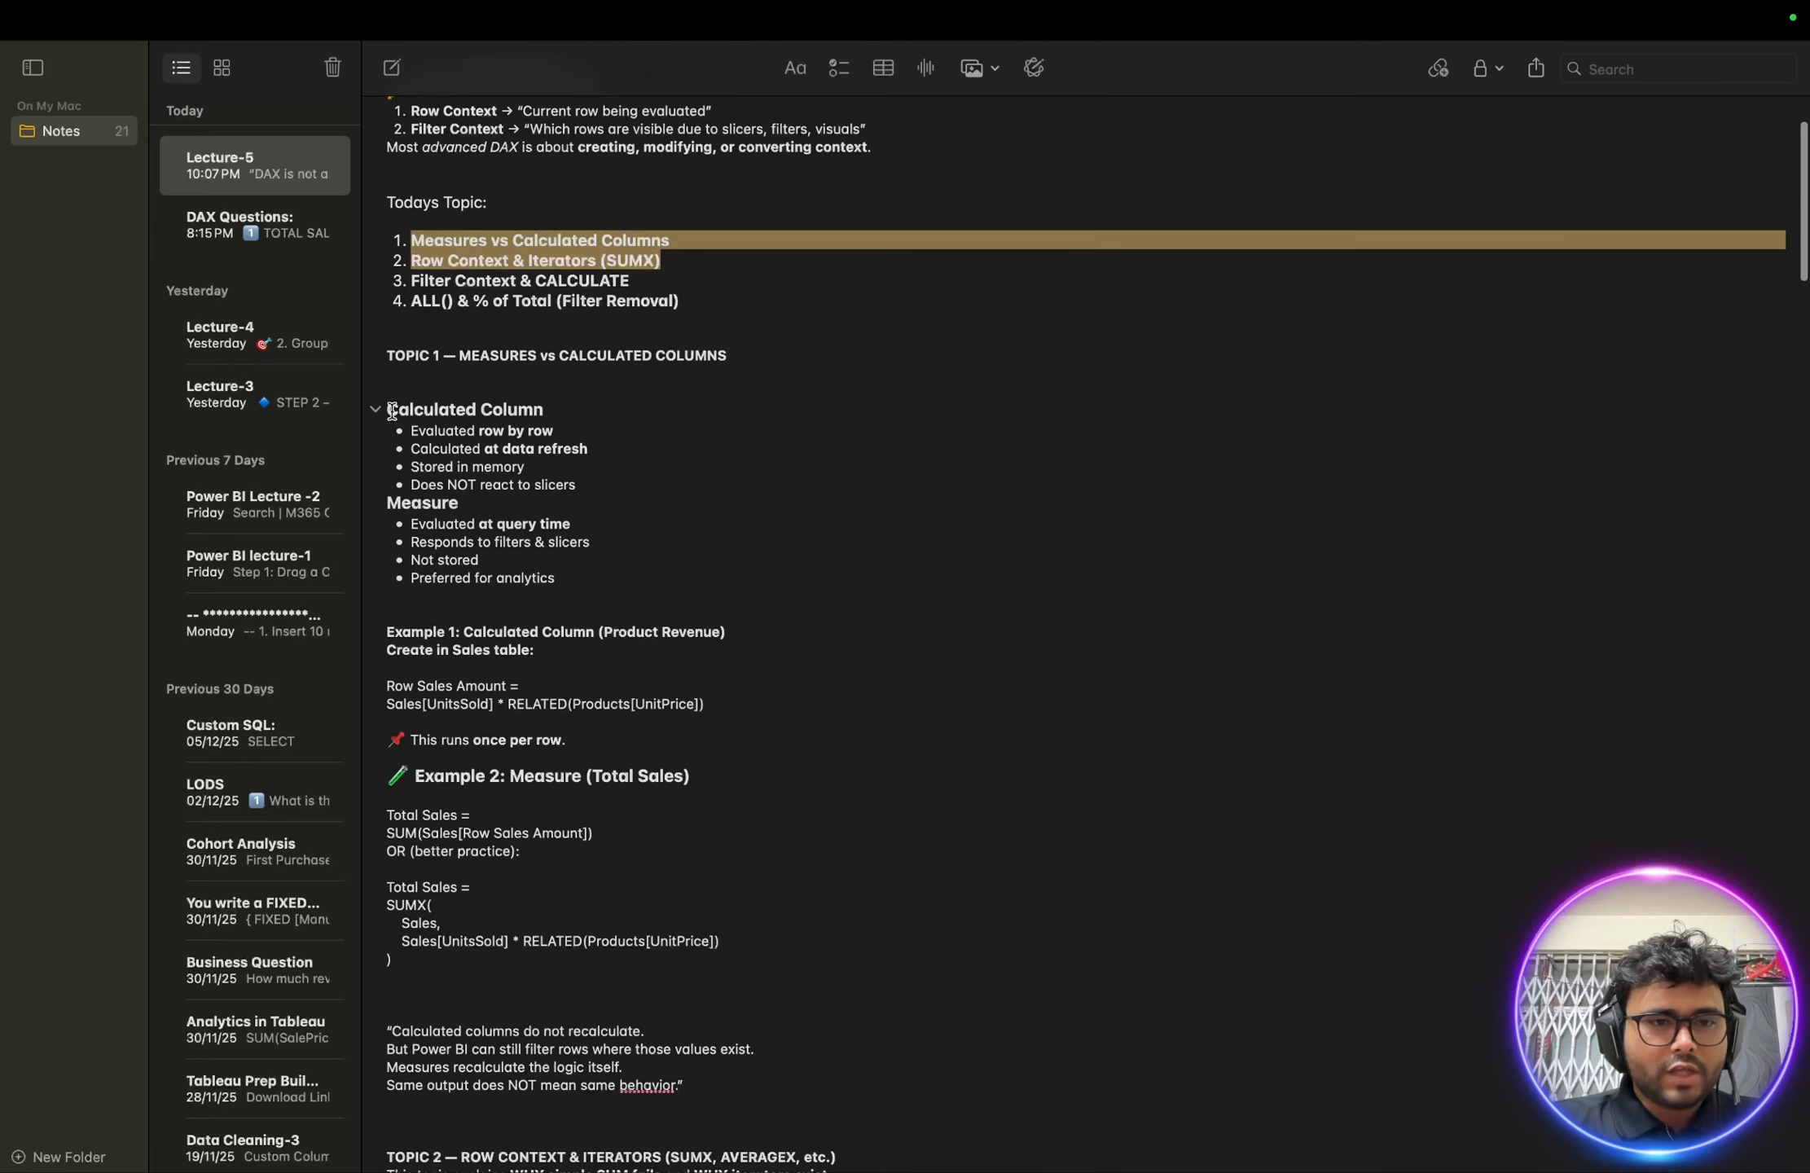
{"action": "left_click_drag", "start_coordinate": [480, 356], "coordinate": [539, 356]}
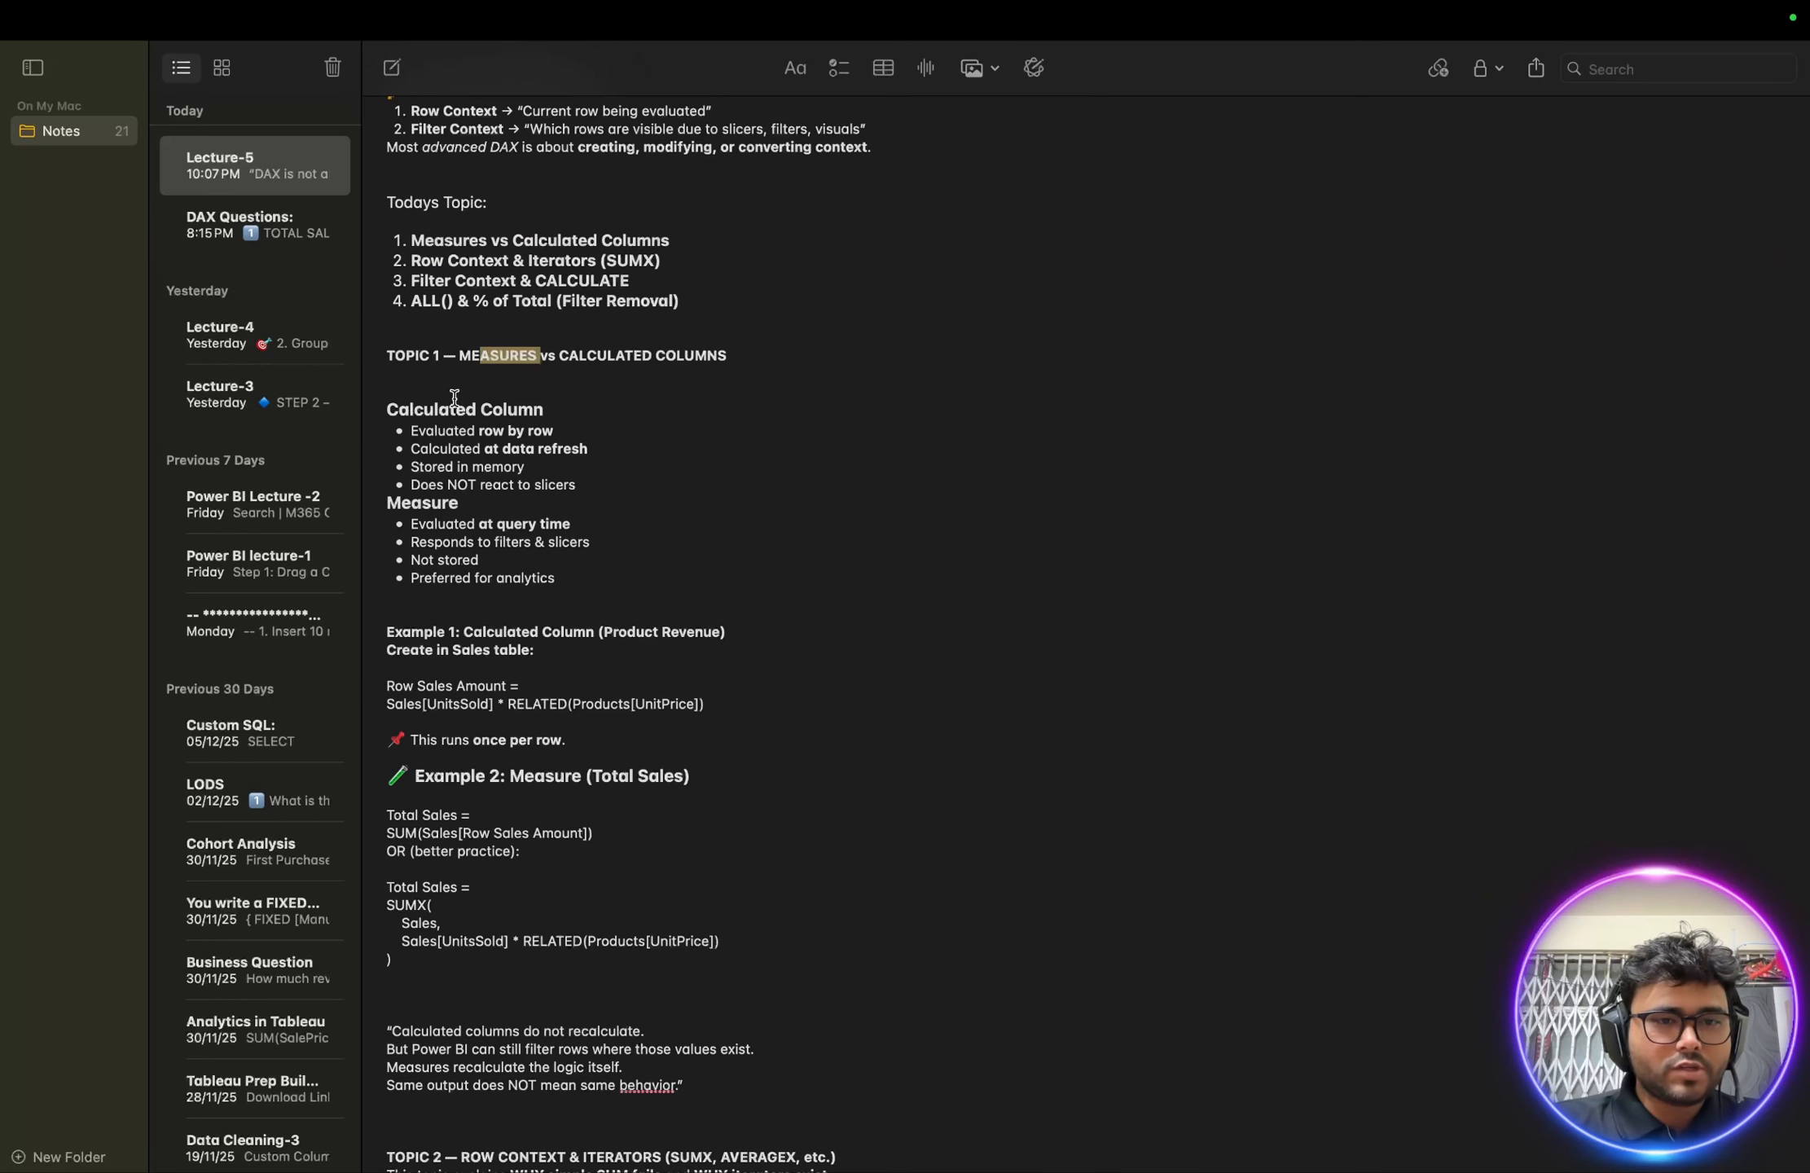
{"action": "left_click_drag", "start_coordinate": [400, 410], "coordinate": [576, 410]}
- Switch to Power BI Desktop, show the Sales table's rows in Table view, and return to the Lecture-5 note
{"action": "key", "text": "ctrl+Up"}
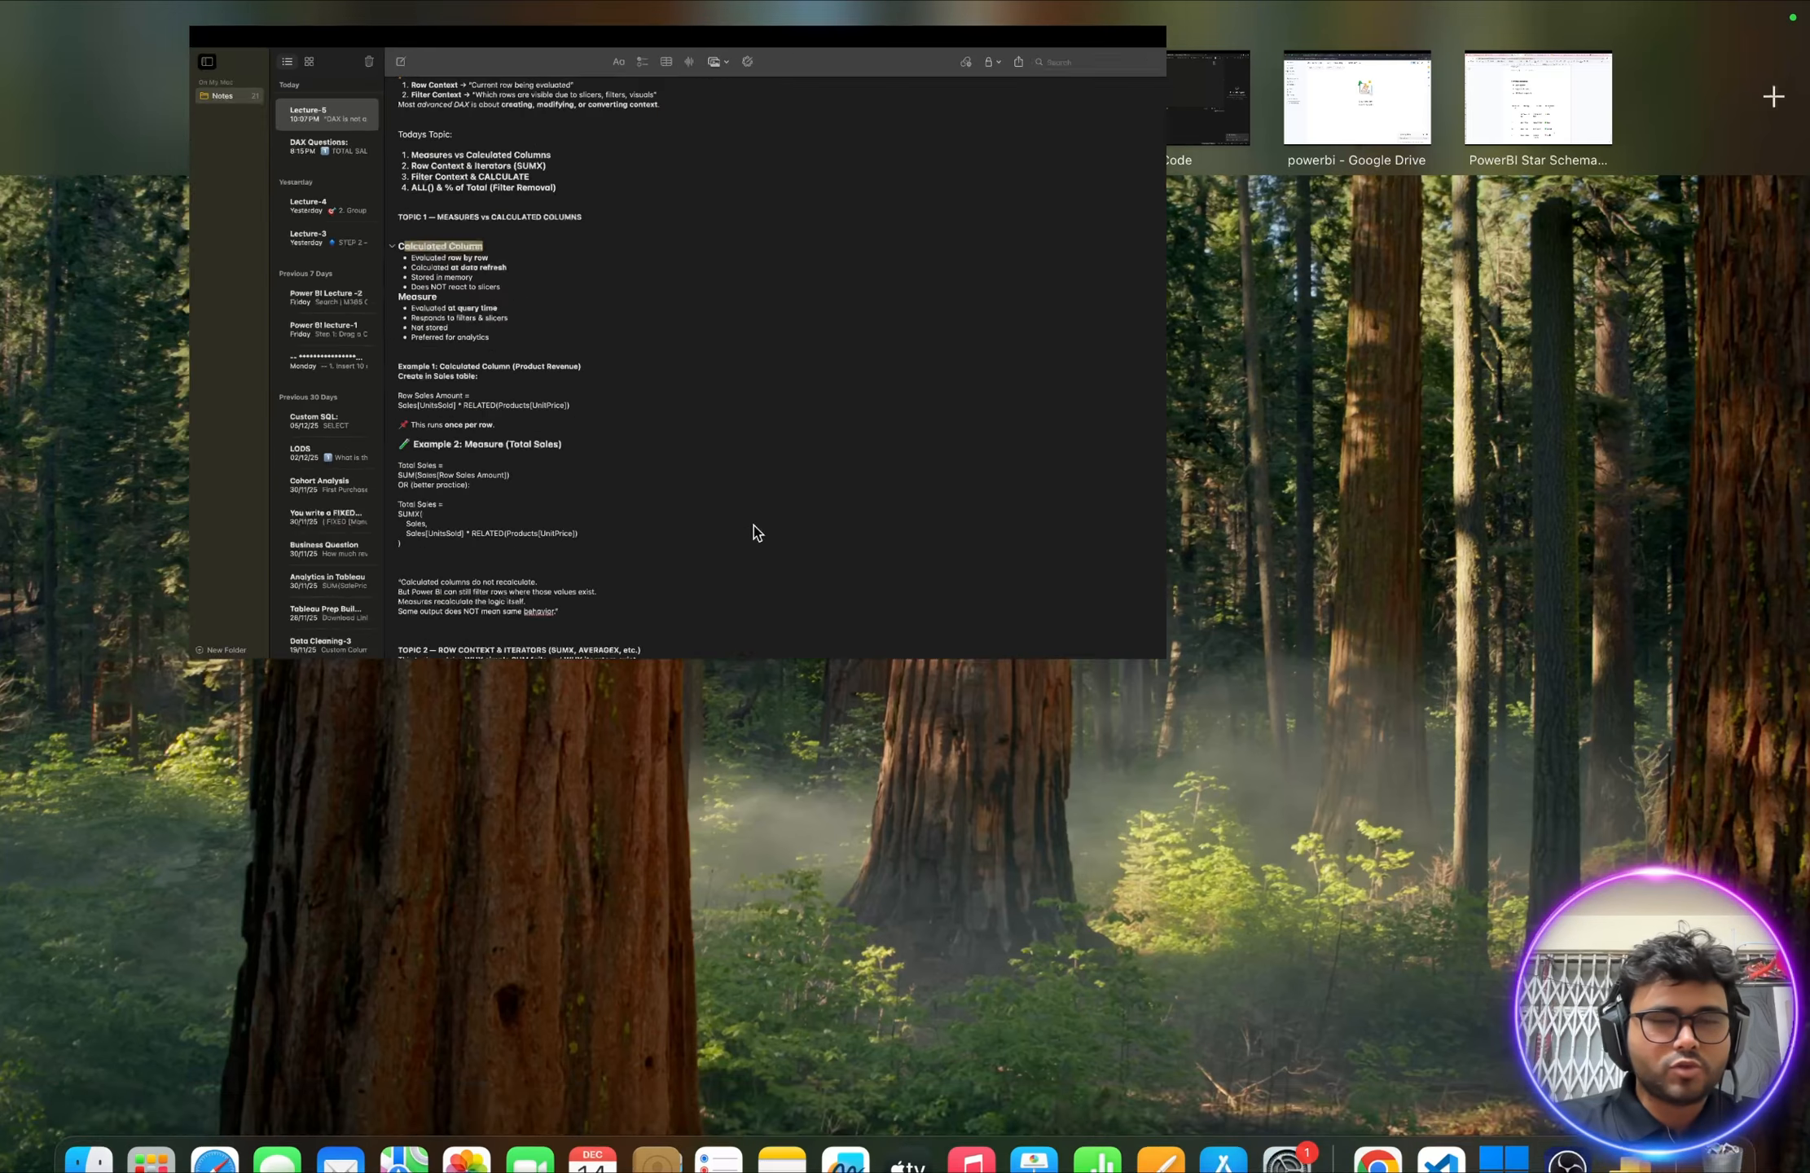
{"action": "left_click", "coordinate": [630, 110]}
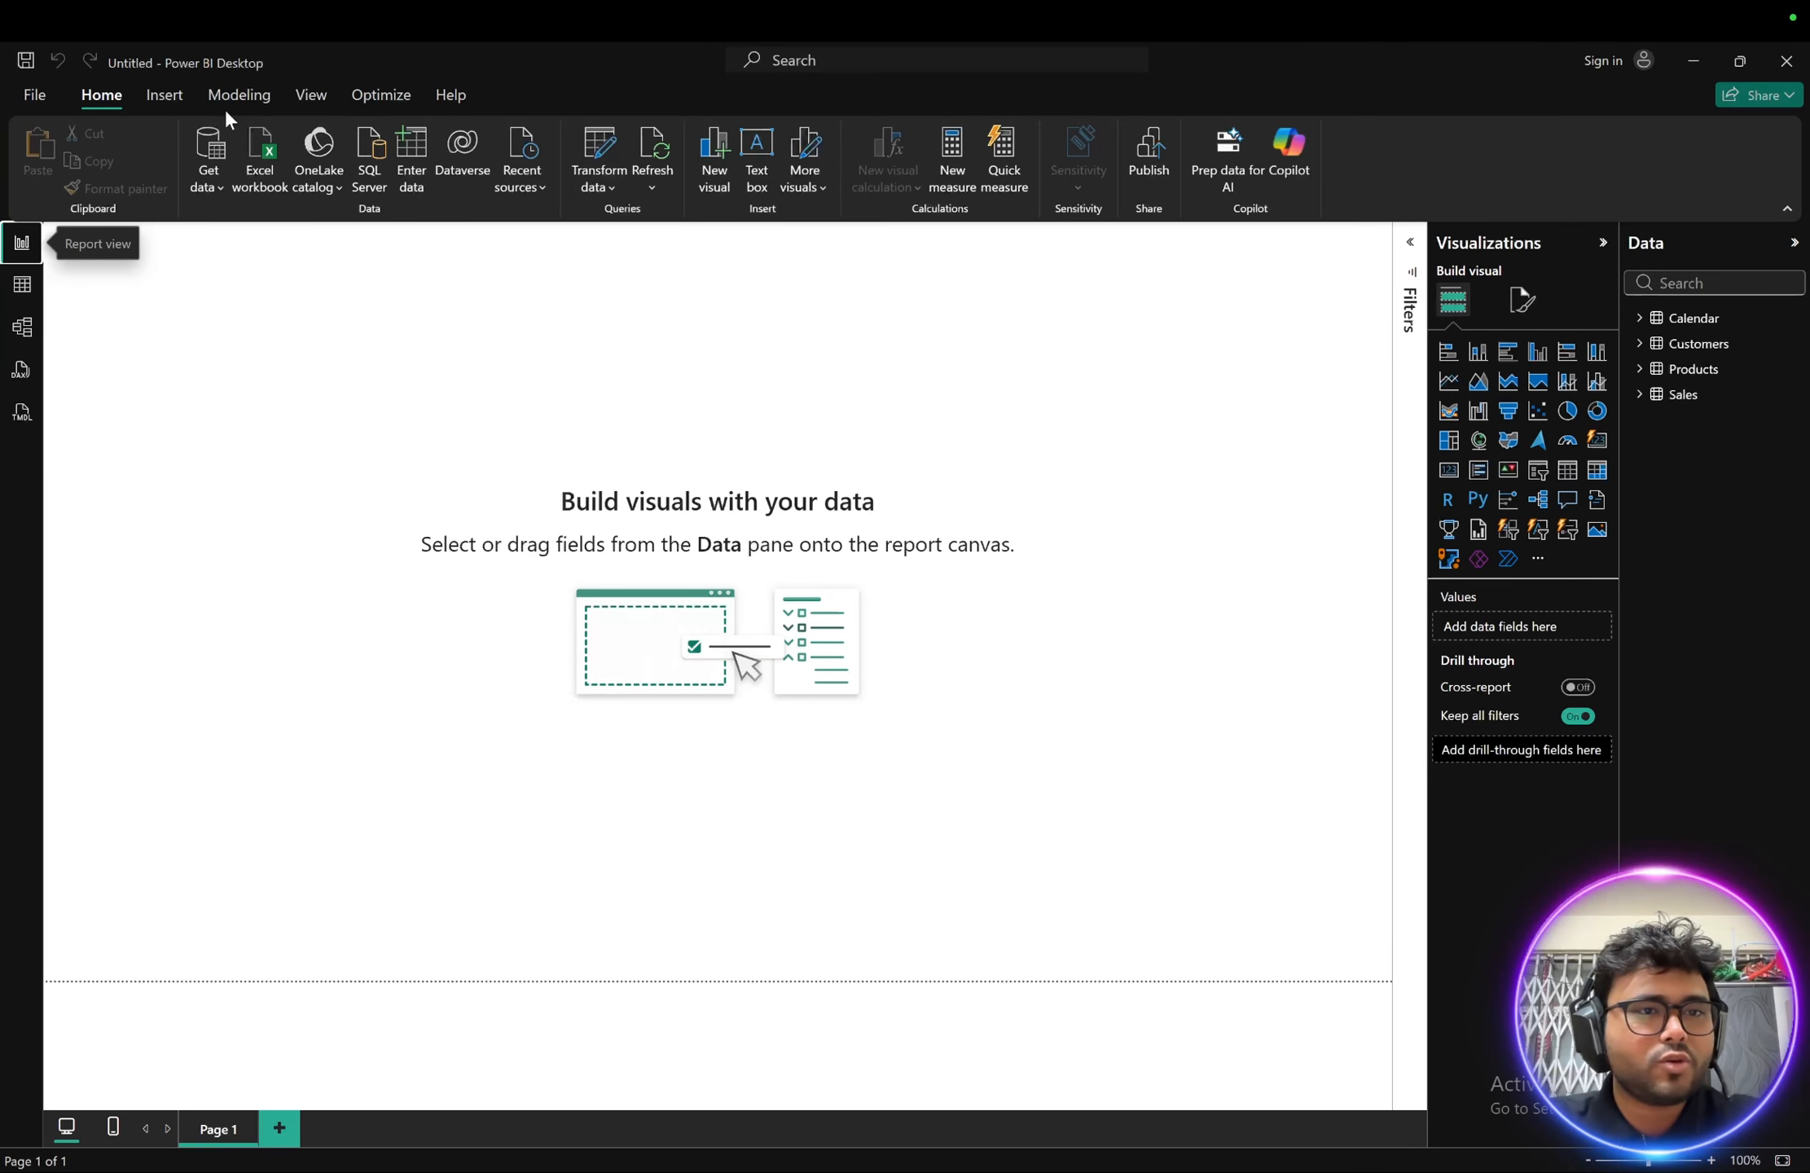
{"action": "left_click", "coordinate": [24, 293]}
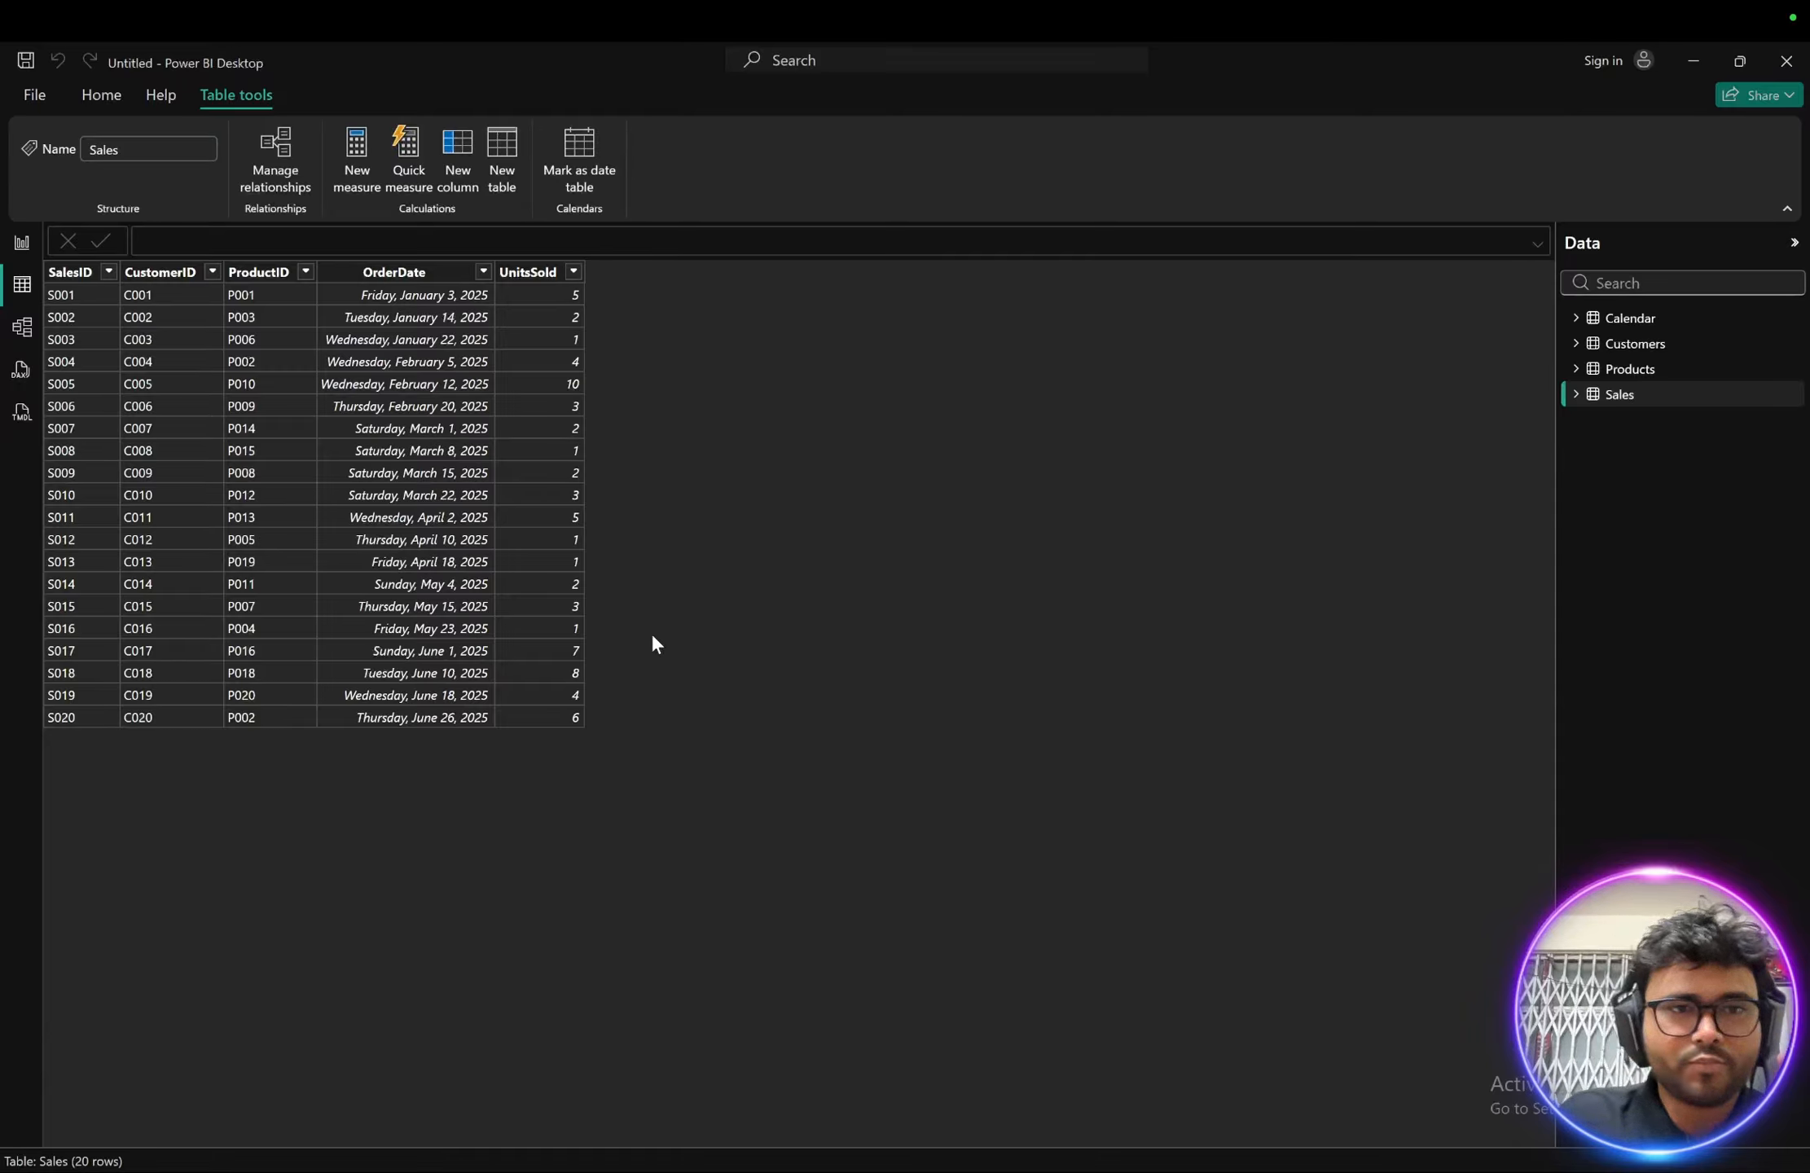
{"action": "key", "text": "ctrl+Up"}
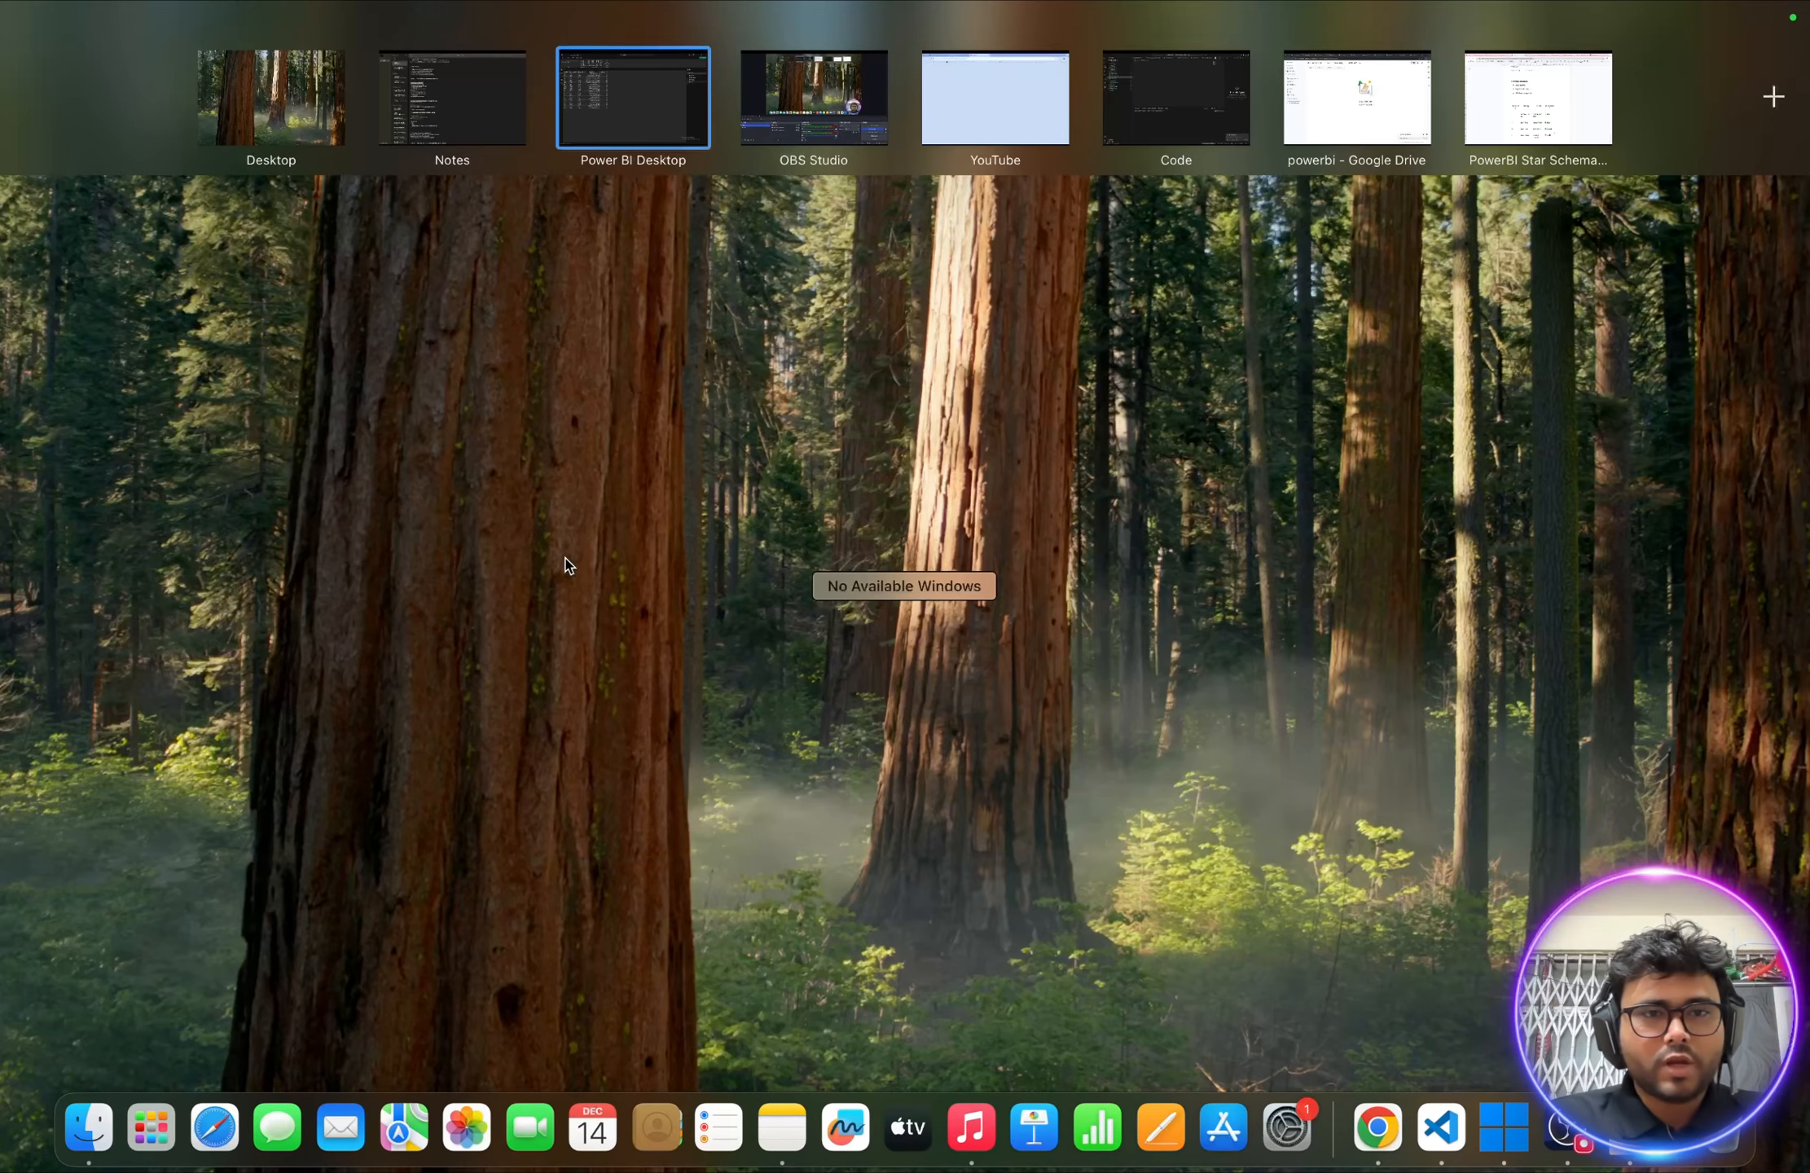
{"action": "left_click", "coordinate": [498, 124]}
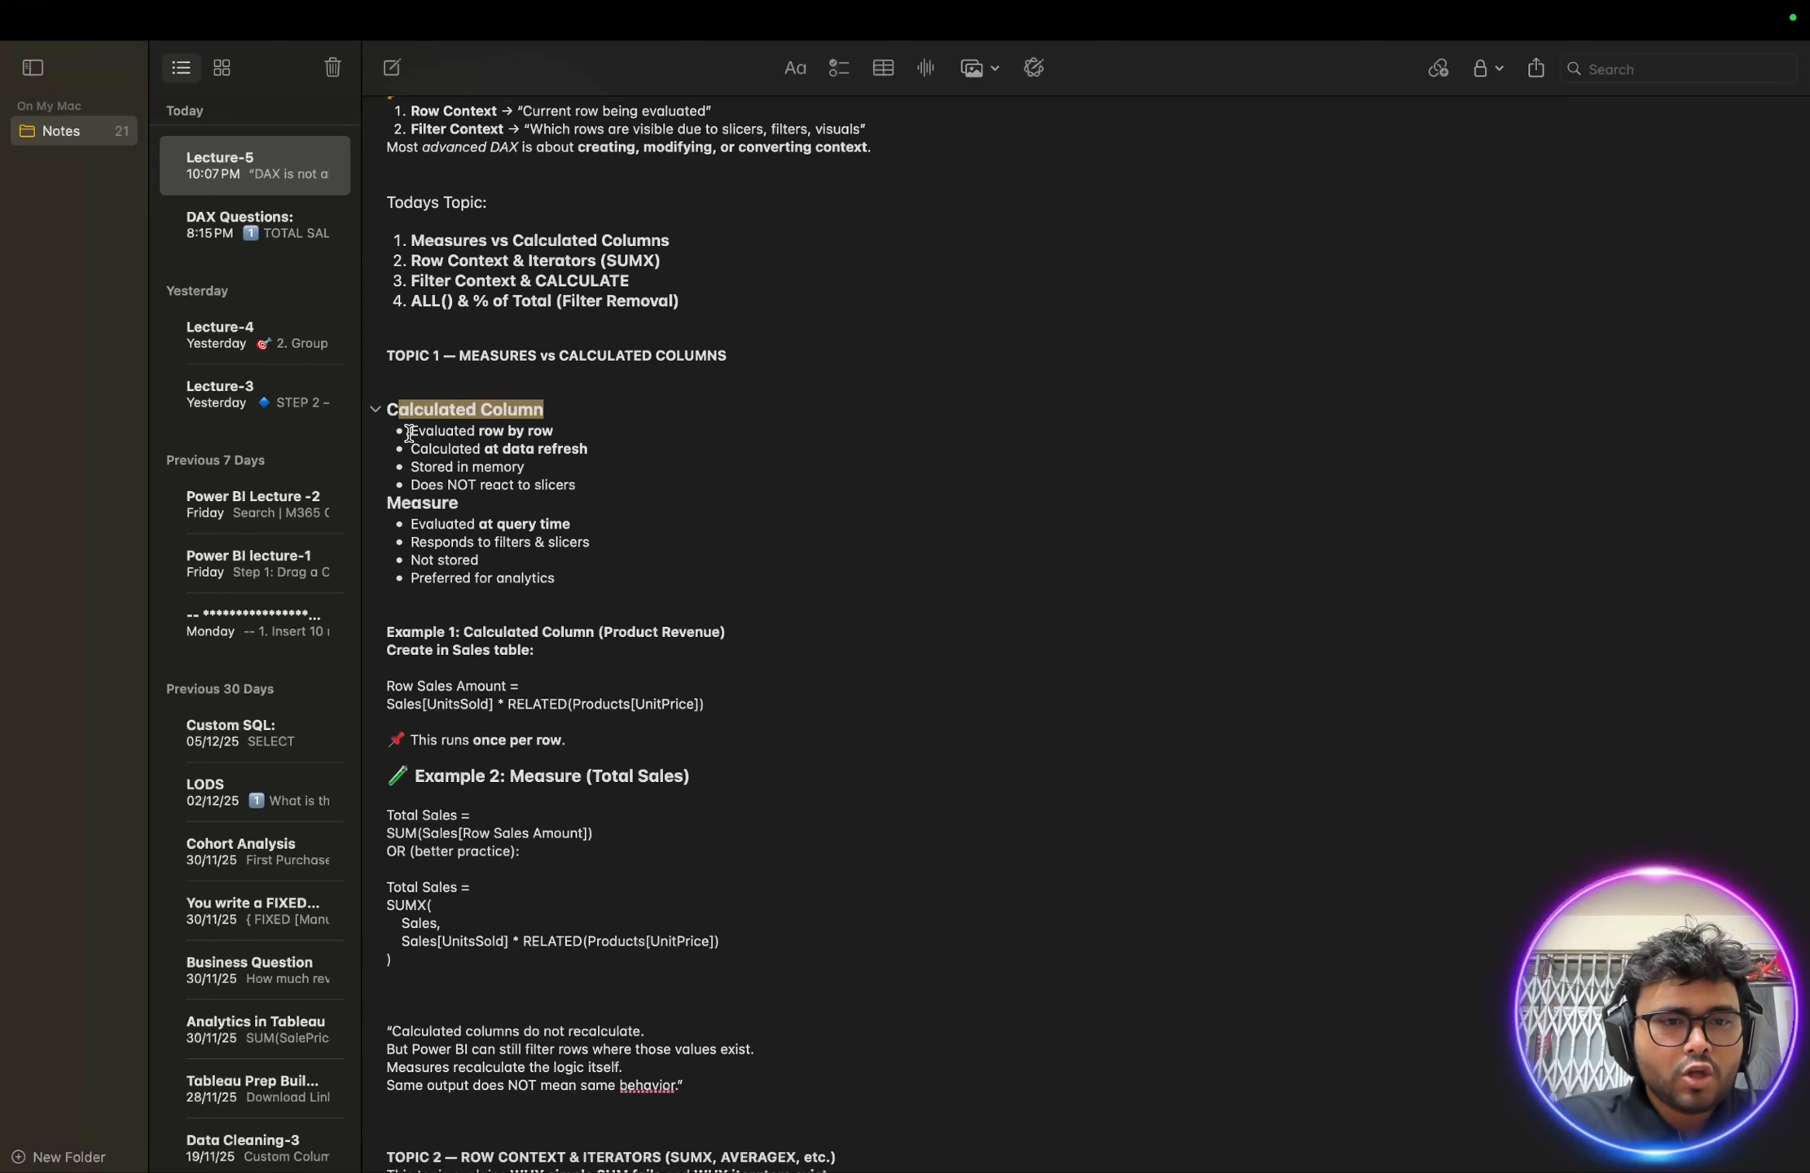
- Highlight the Calculated Column points on data refresh, storage in memory and not reacting to slicers, plus the Measure heading
{"action": "left_click", "coordinate": [409, 433]}
{"action": "scroll", "coordinate": [430, 428], "scroll_direction": "down", "scroll_amount": 2}
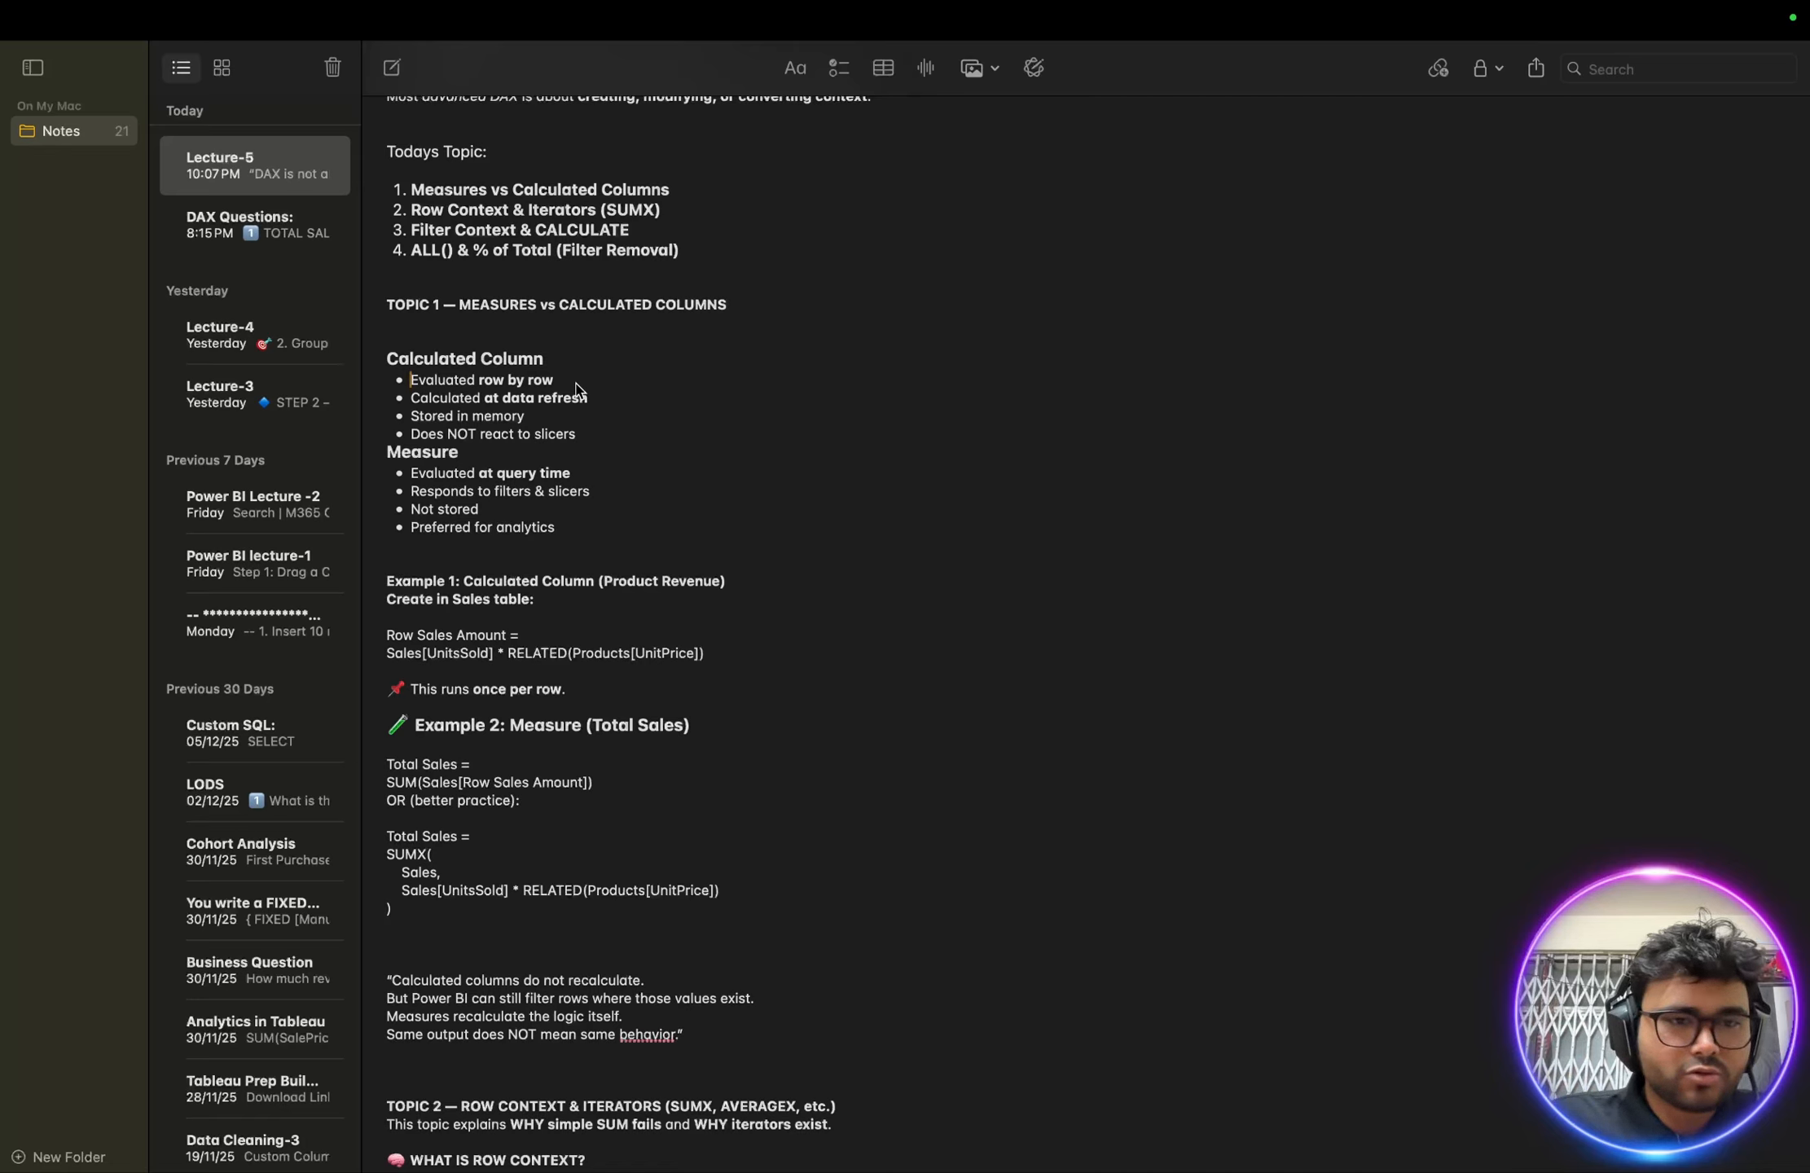
{"action": "left_click_drag", "start_coordinate": [411, 399], "coordinate": [626, 395]}
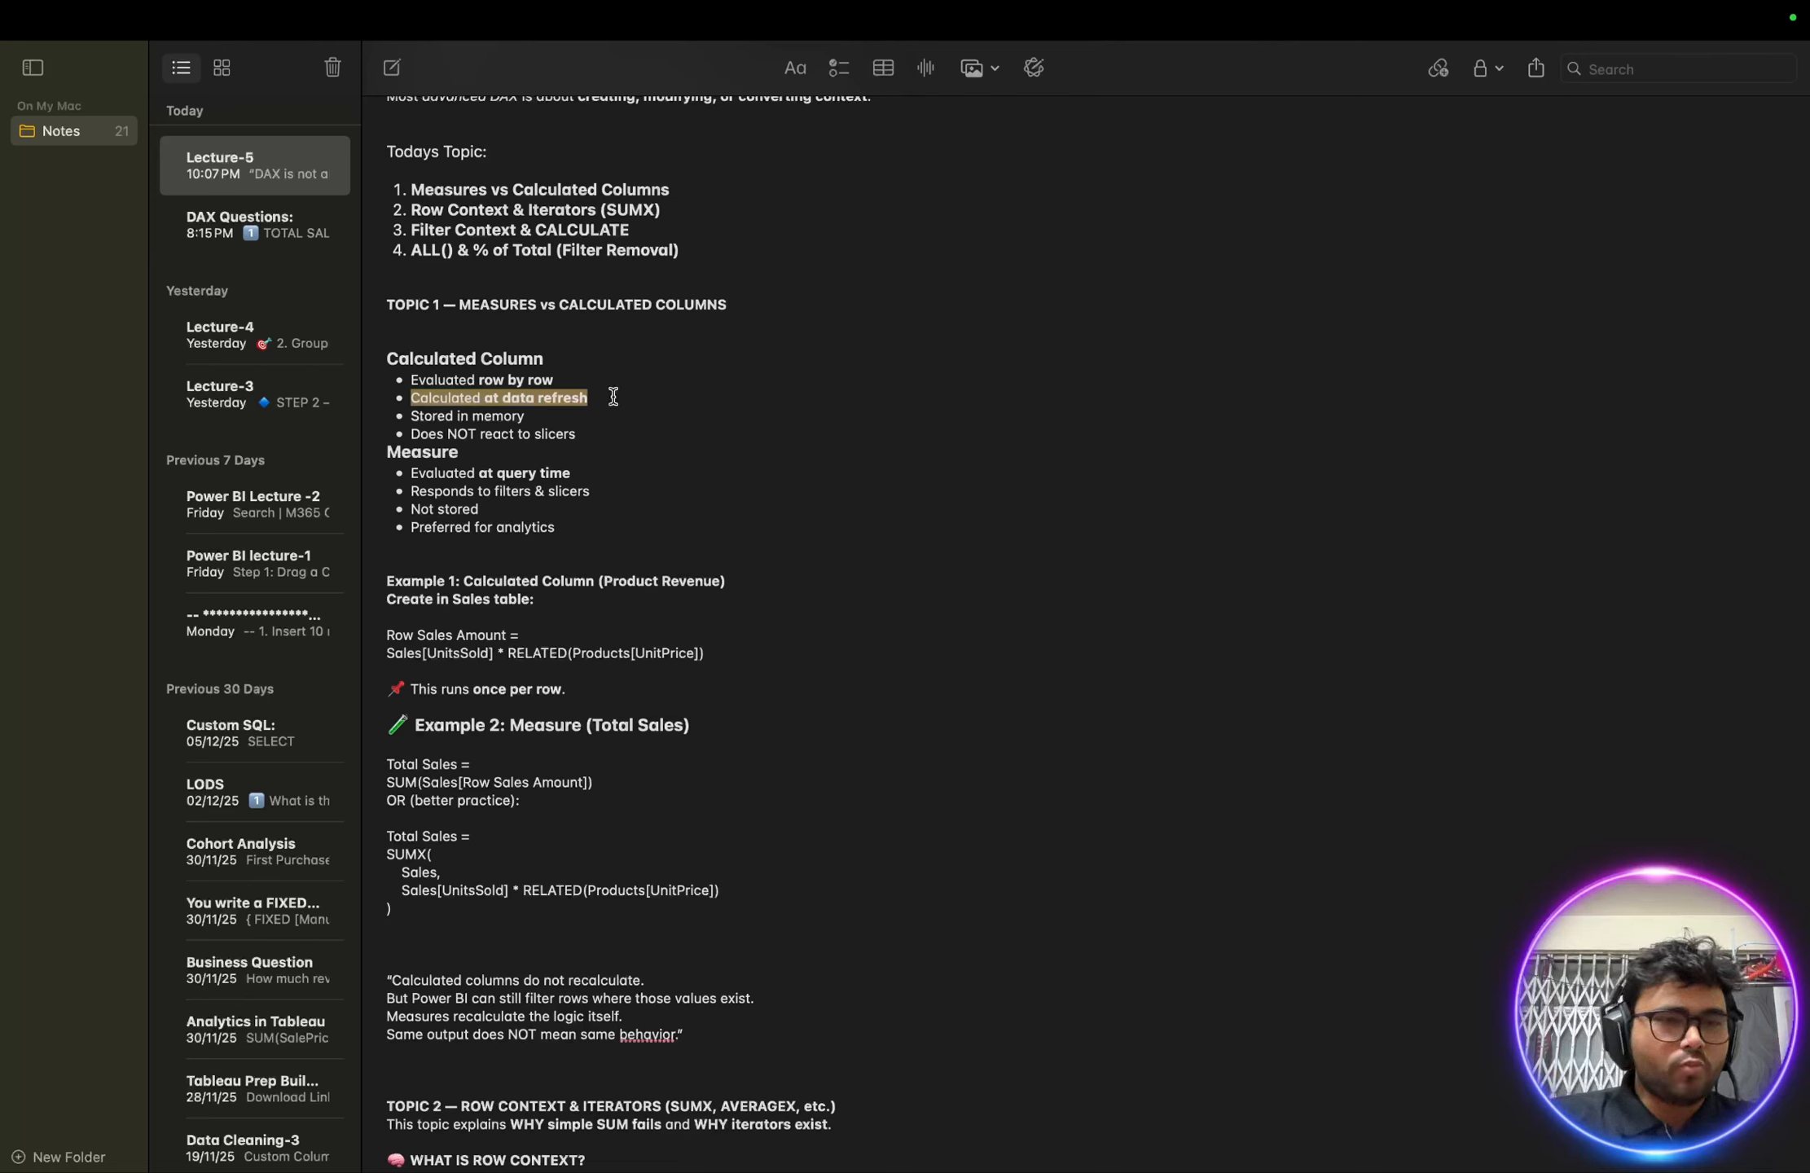
{"action": "left_click_drag", "start_coordinate": [412, 418], "coordinate": [606, 417]}
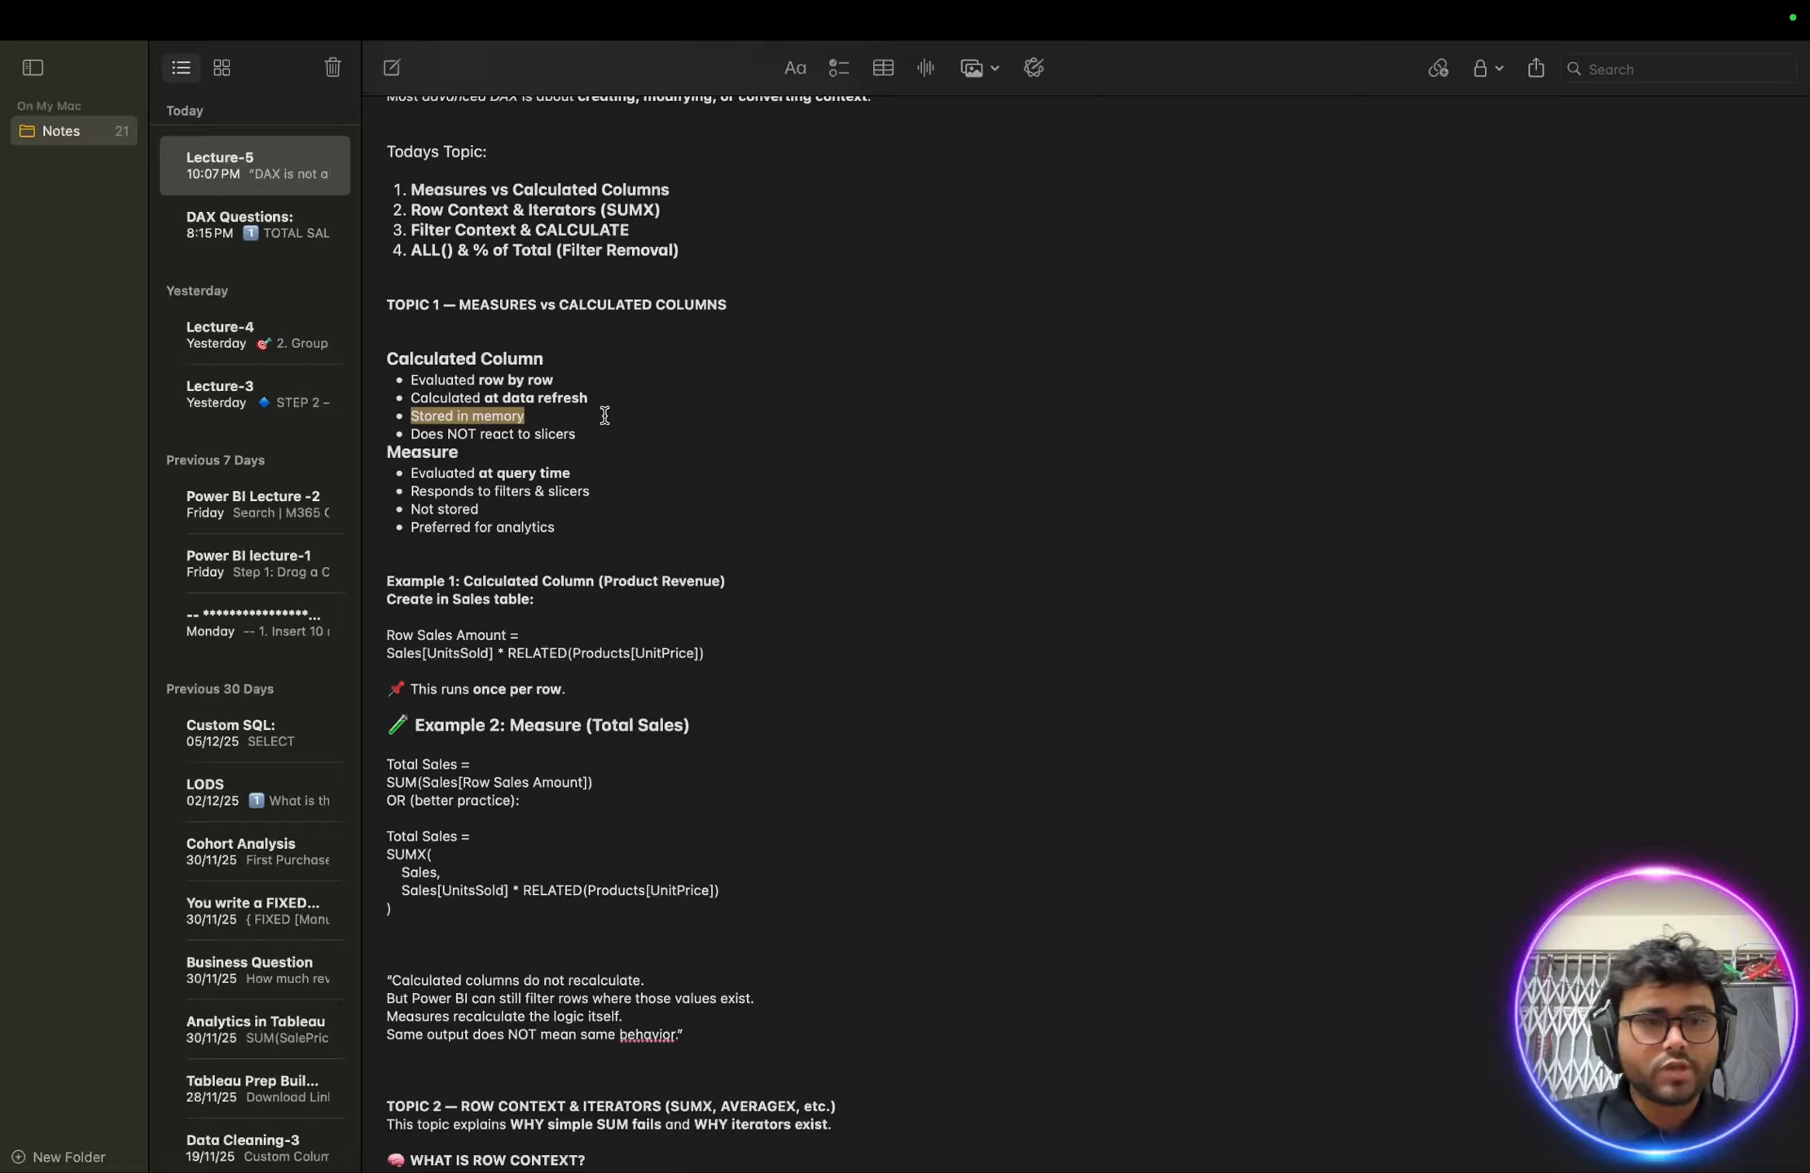
{"action": "left_click_drag", "start_coordinate": [412, 433], "coordinate": [578, 423]}
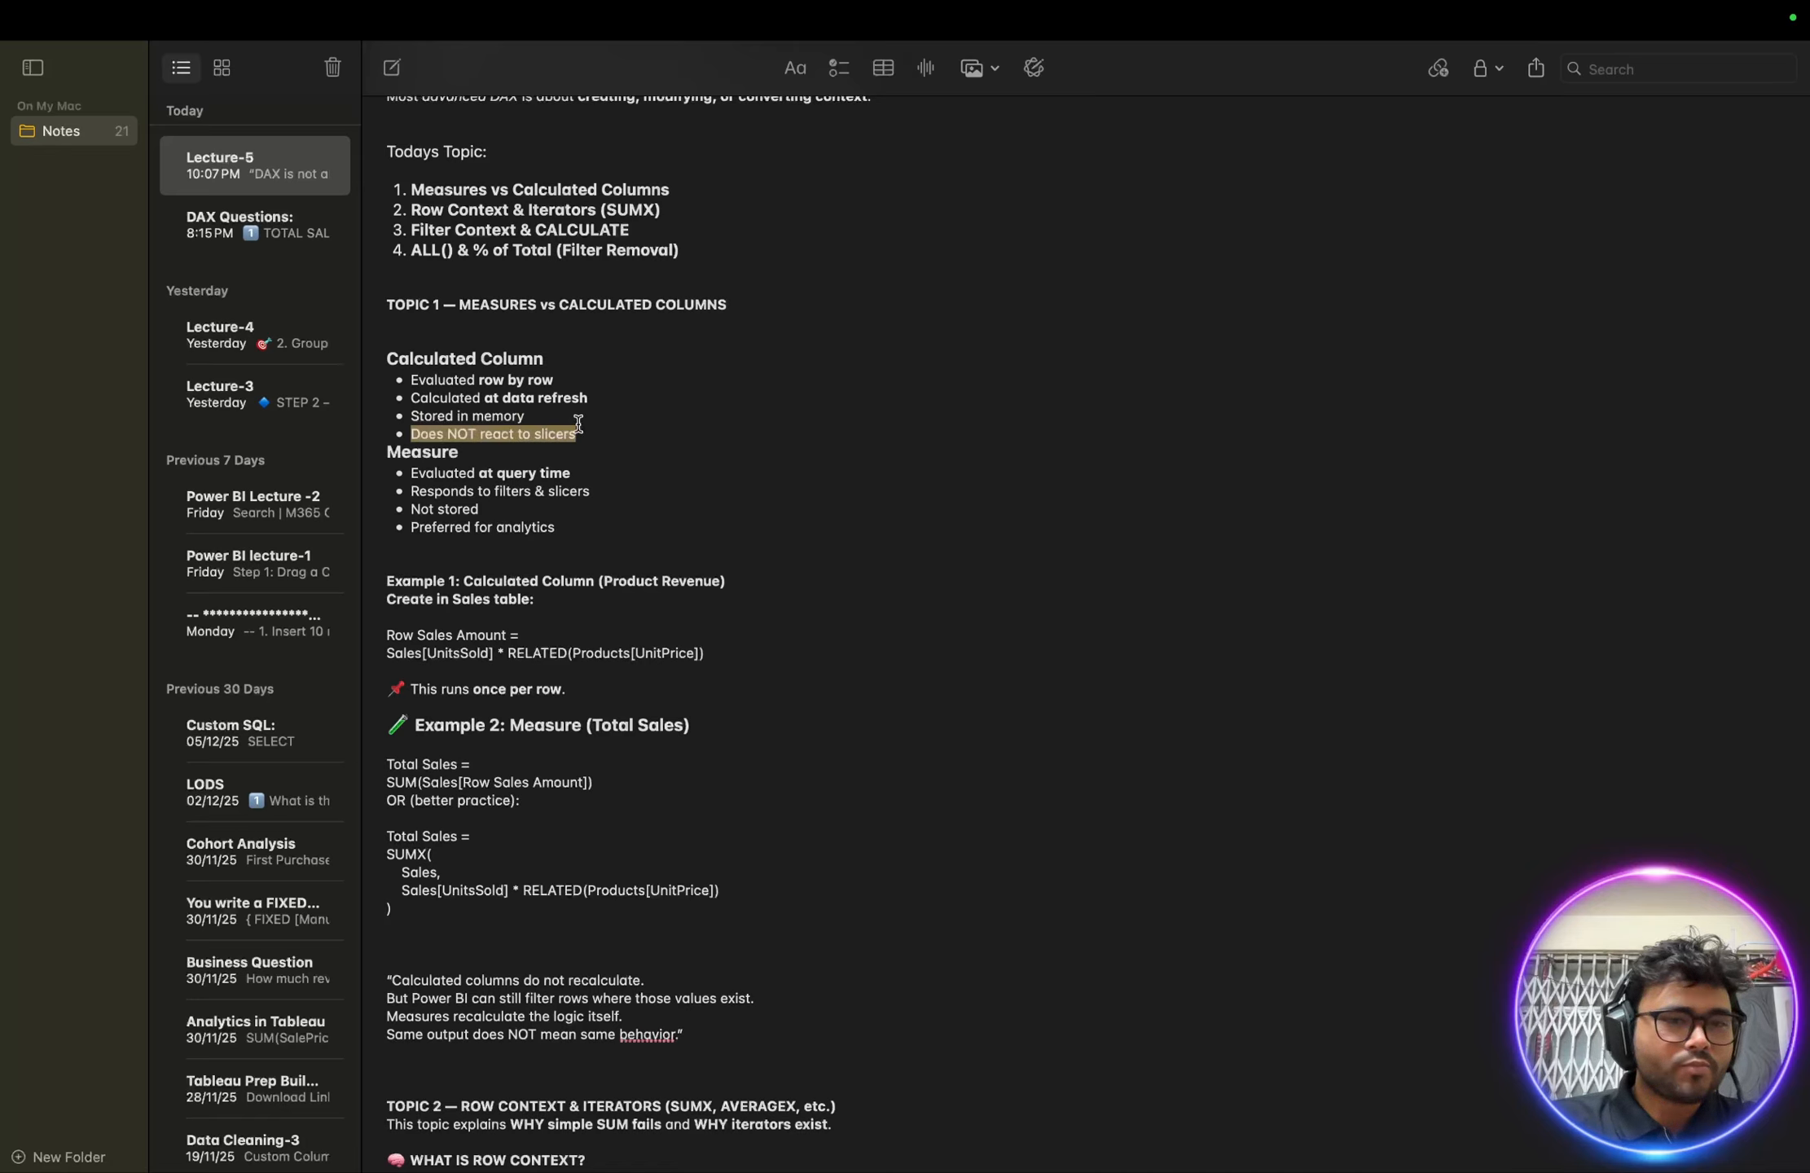
{"action": "double_click", "coordinate": [552, 440]}
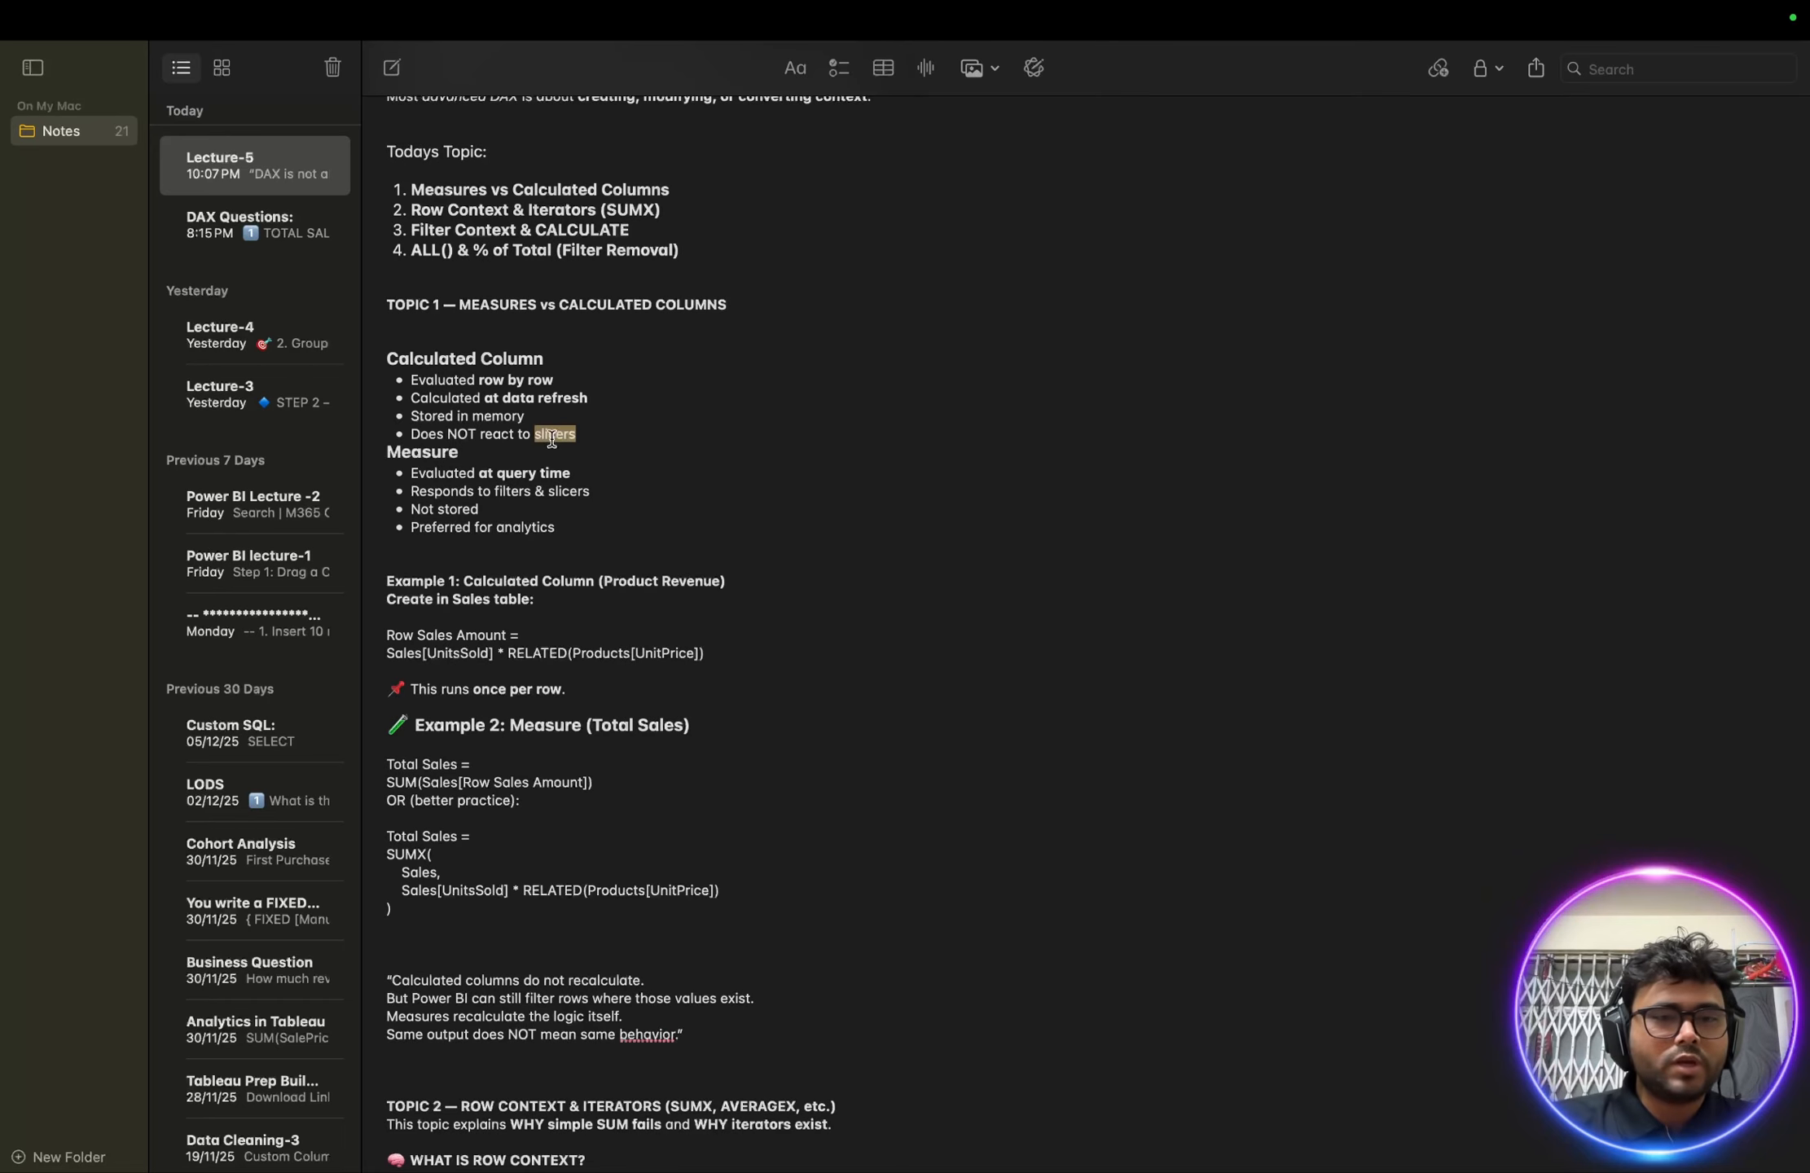
{"action": "double_click", "coordinate": [594, 435]}
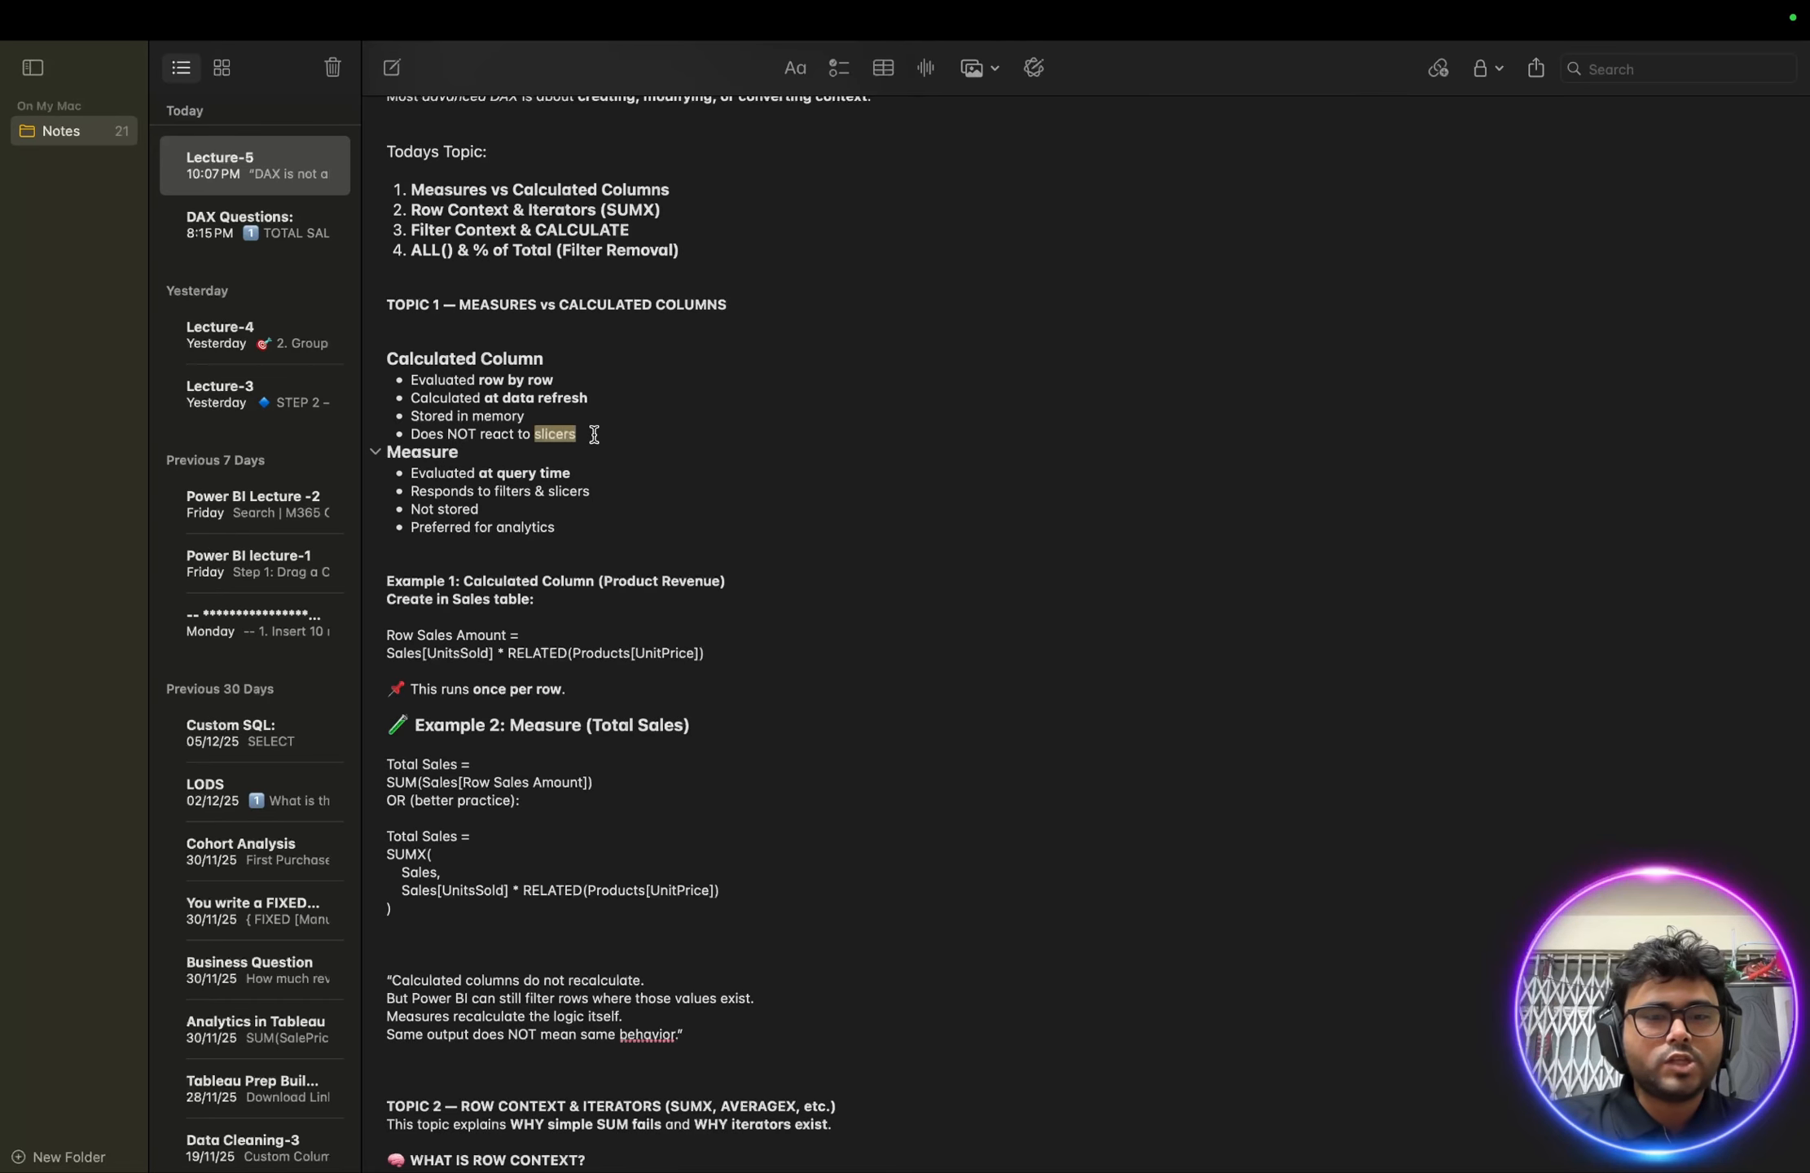
{"action": "left_click_drag", "start_coordinate": [594, 435], "coordinate": [407, 430]}
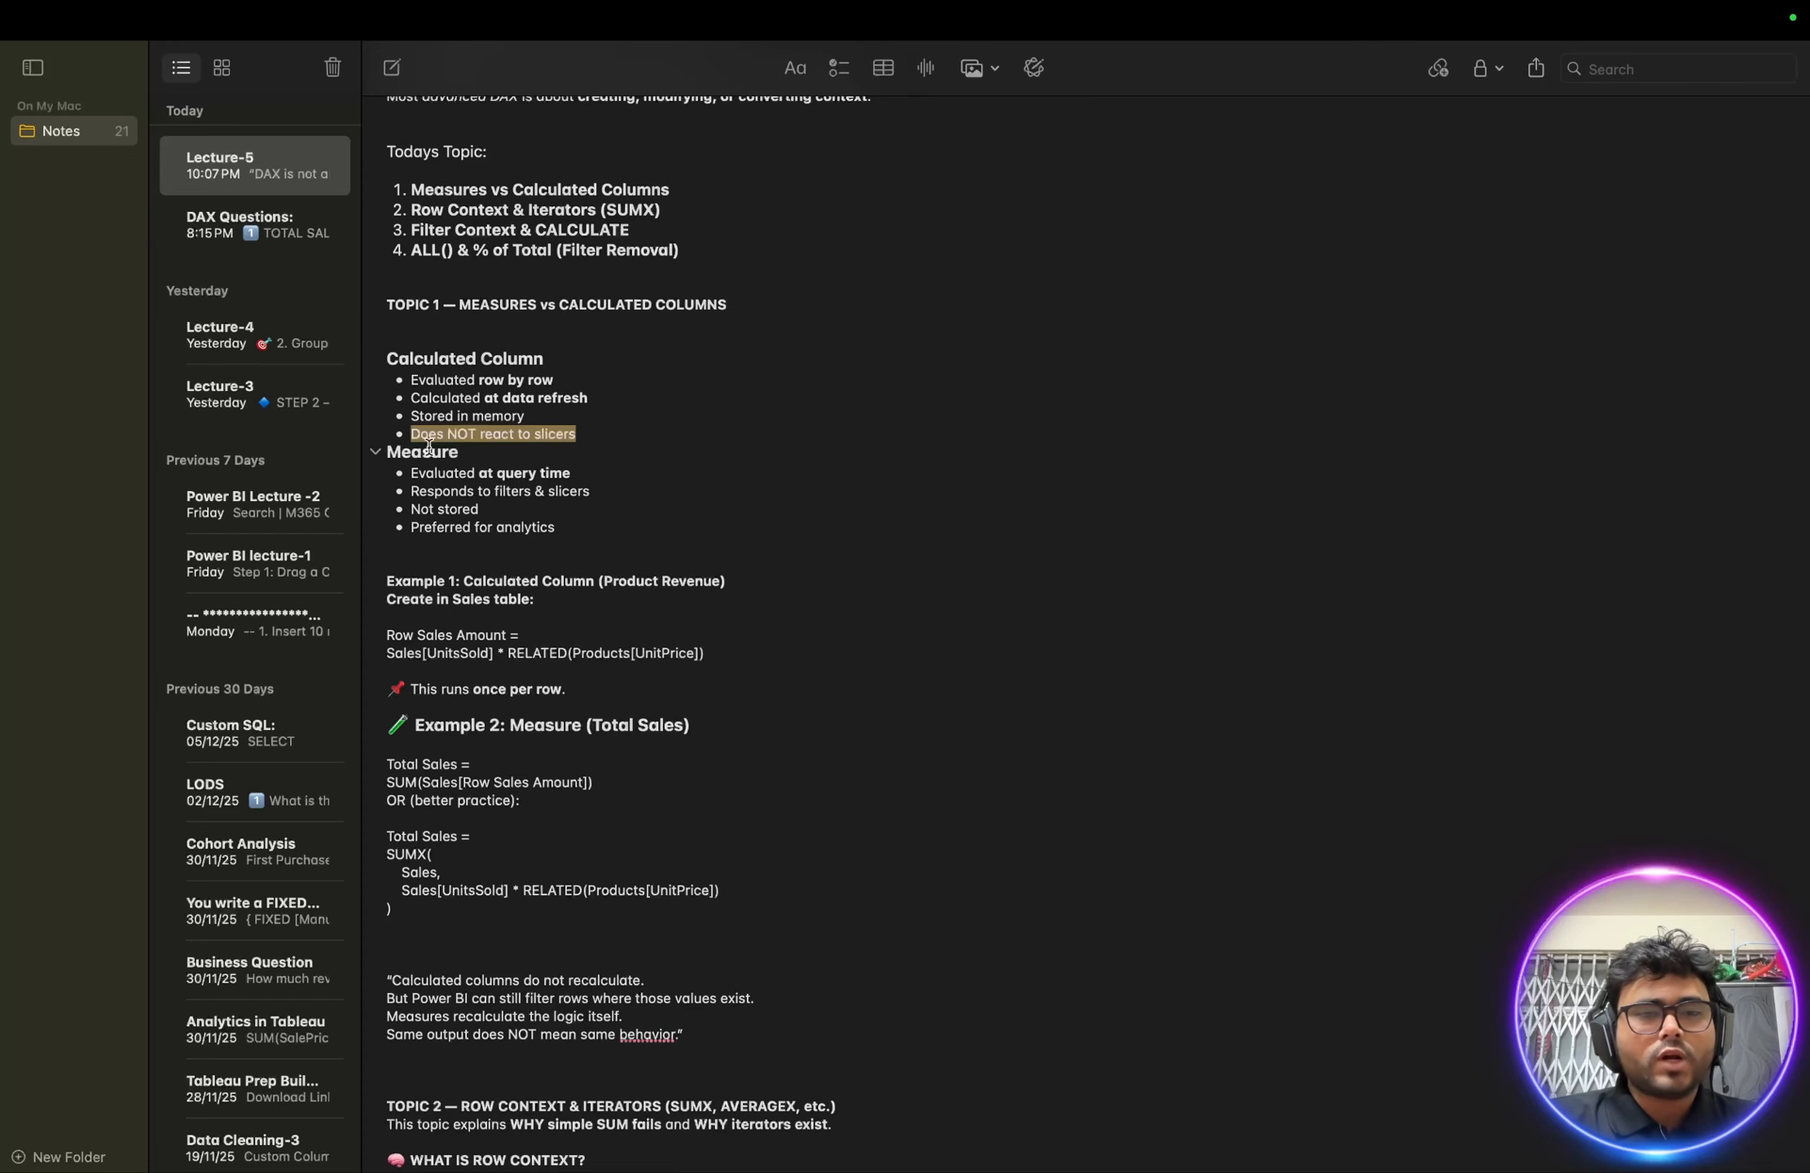
{"action": "double_click", "coordinate": [429, 451]}
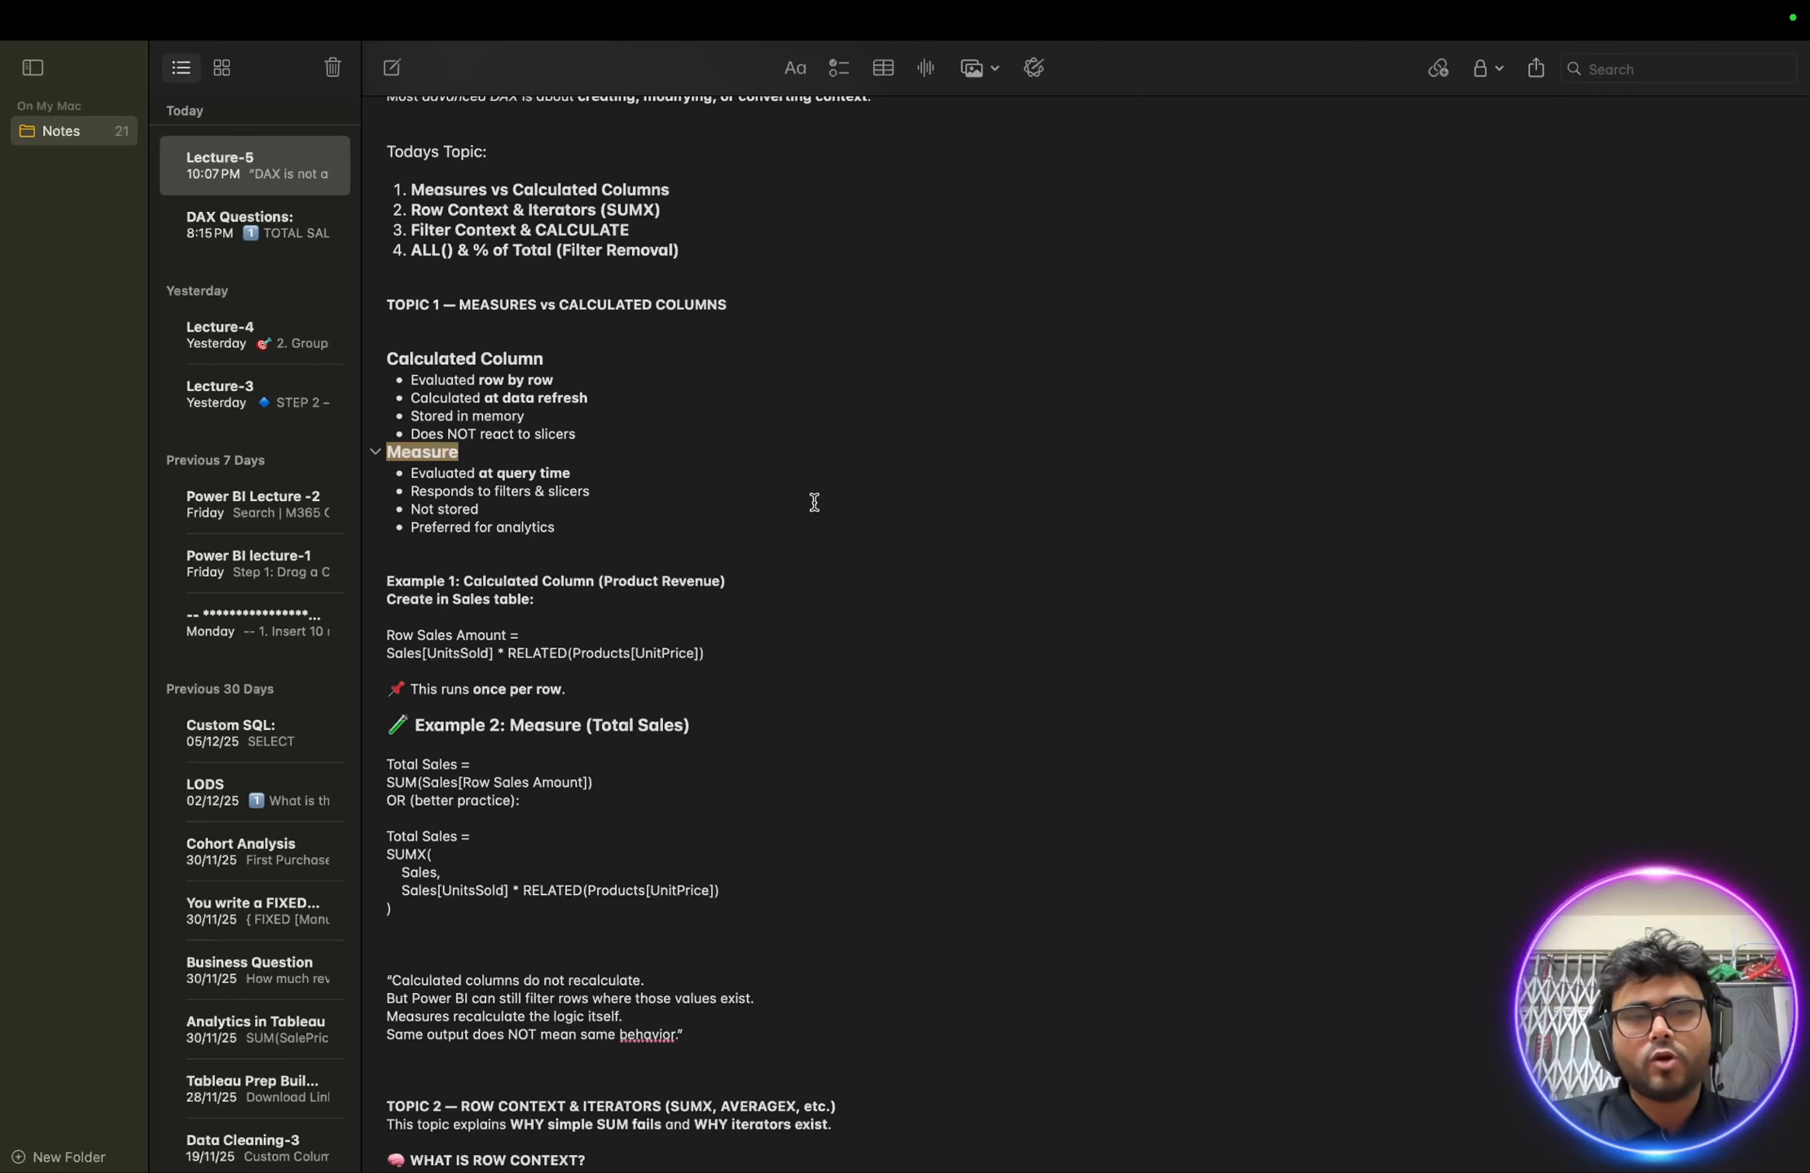
- Switch to Power BI Desktop to look at the Sales table's data again, and return to the Lecture-5 note
{"action": "key", "text": "ctrl+Up"}
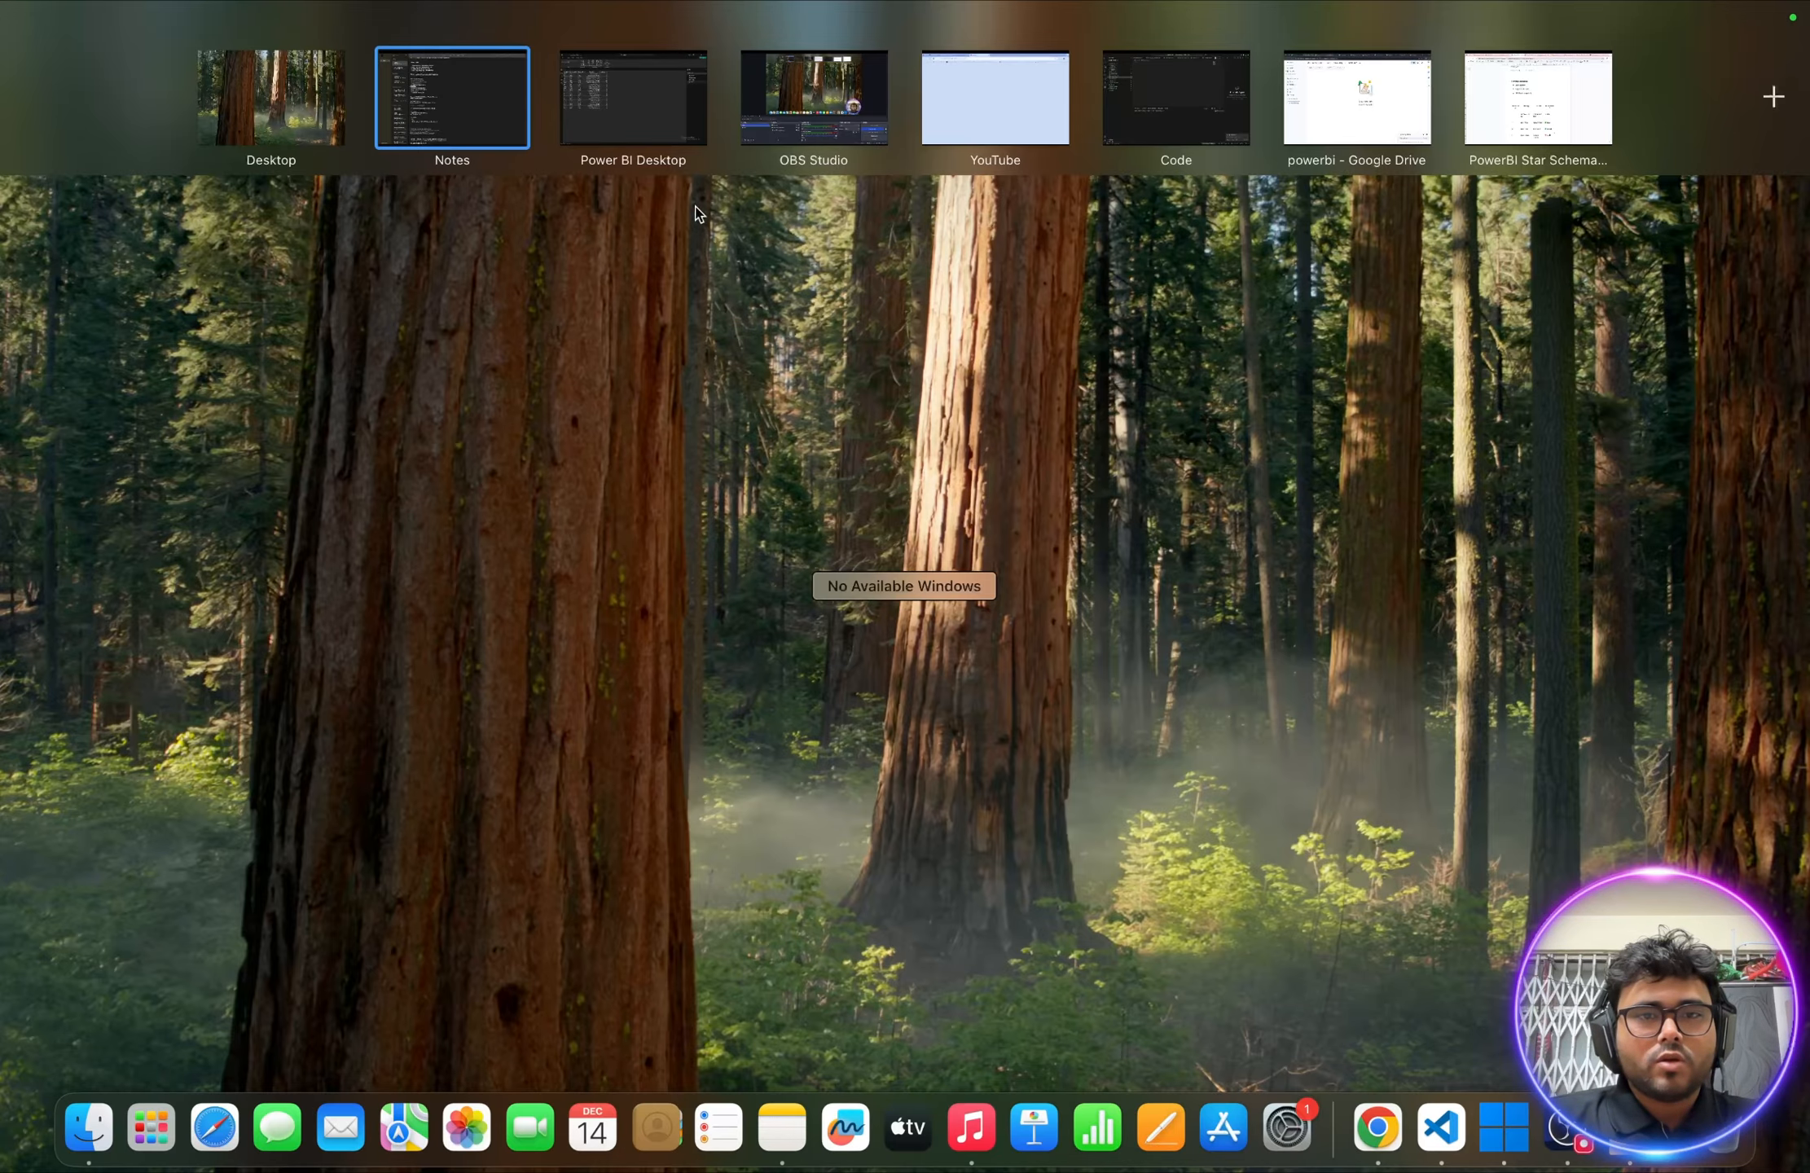
{"action": "left_click", "coordinate": [632, 88]}
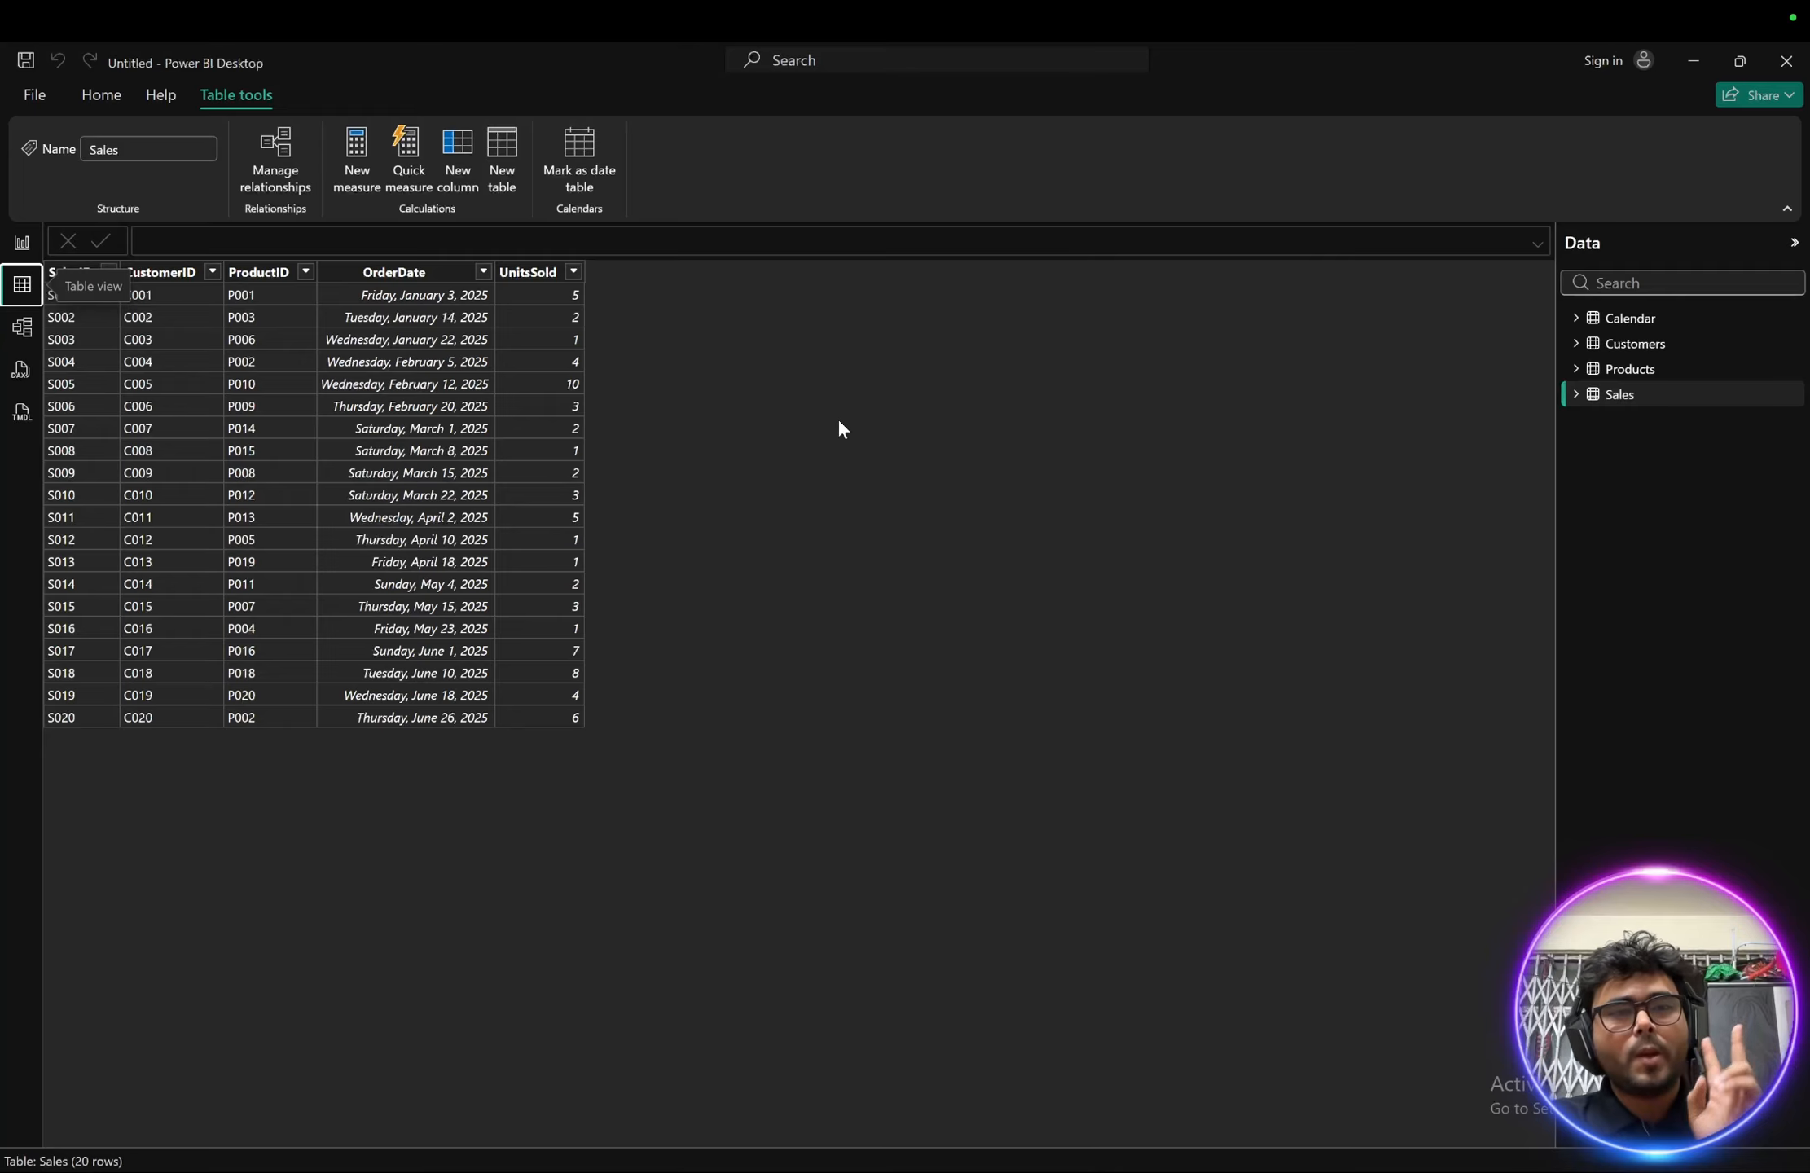
{"action": "key", "text": "ctrl+Up"}
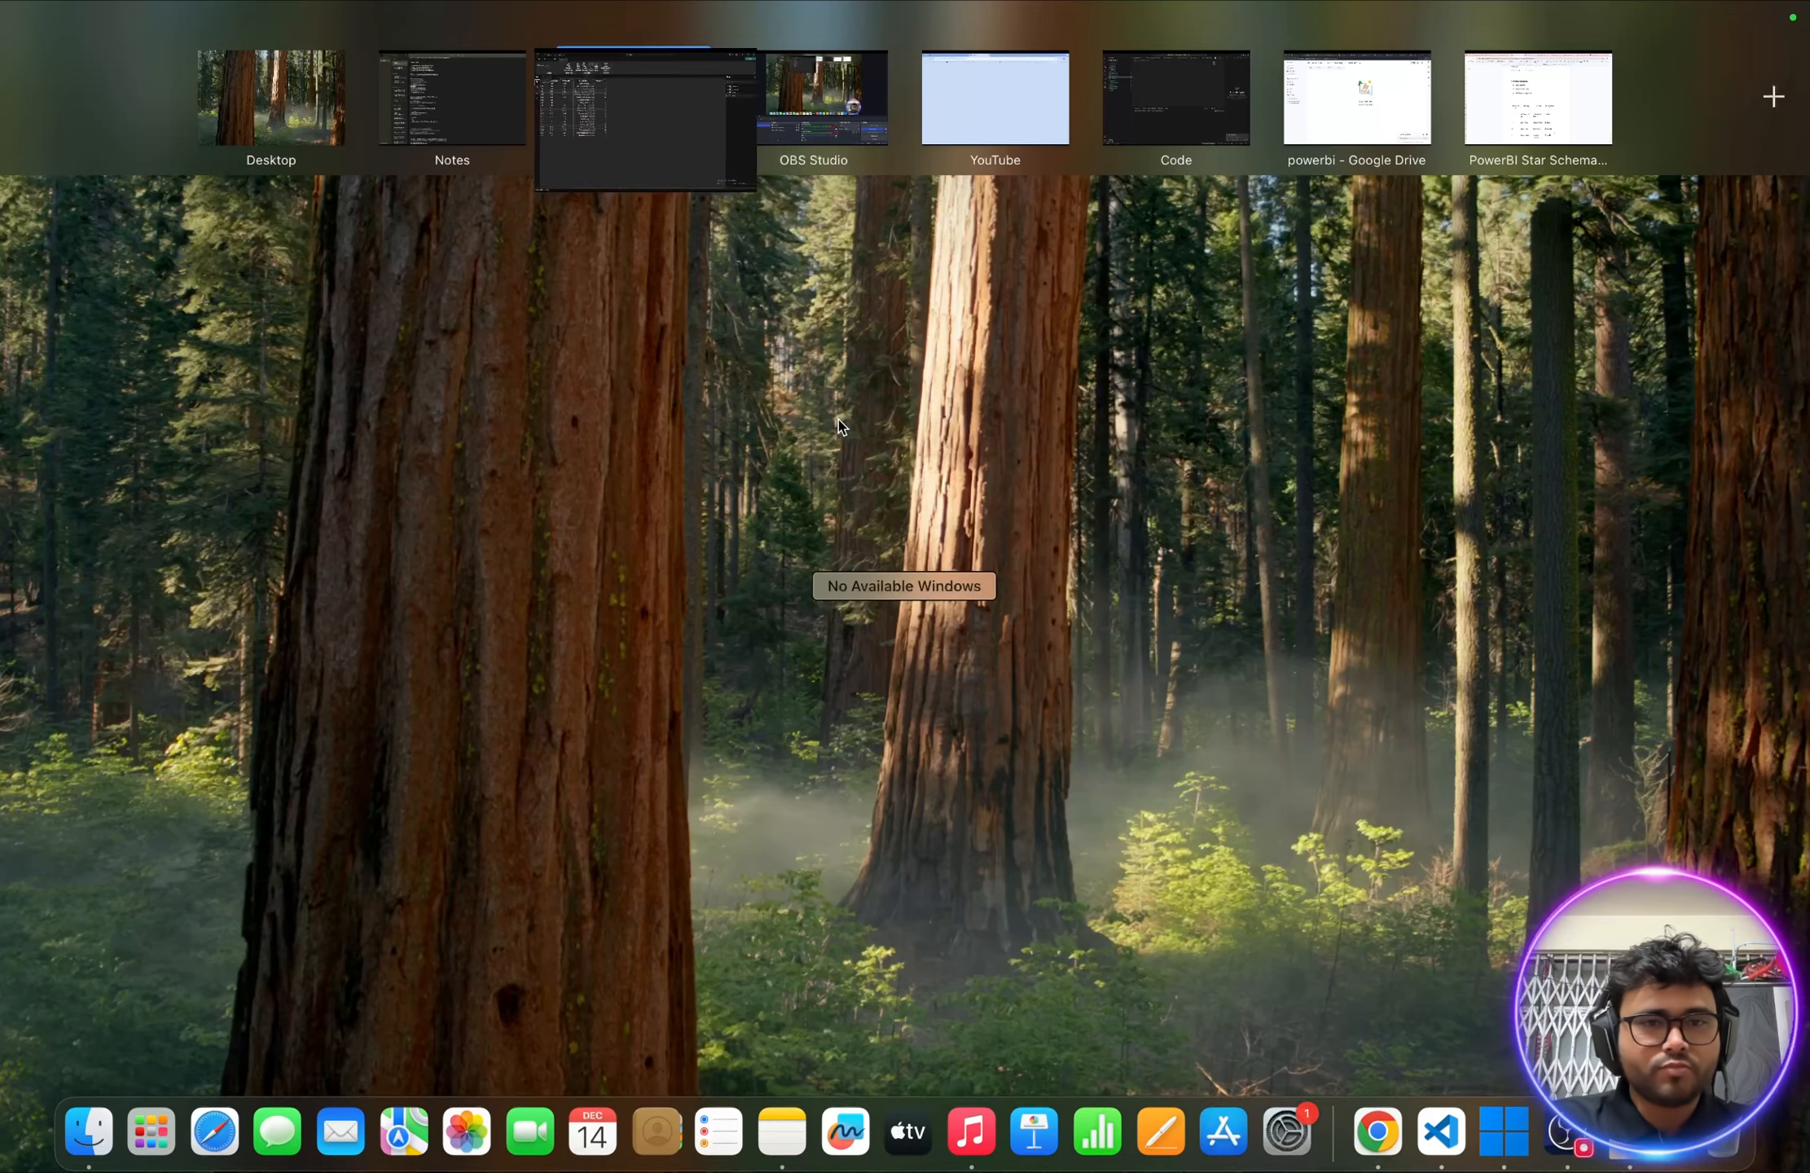
{"action": "left_click", "coordinate": [489, 122]}
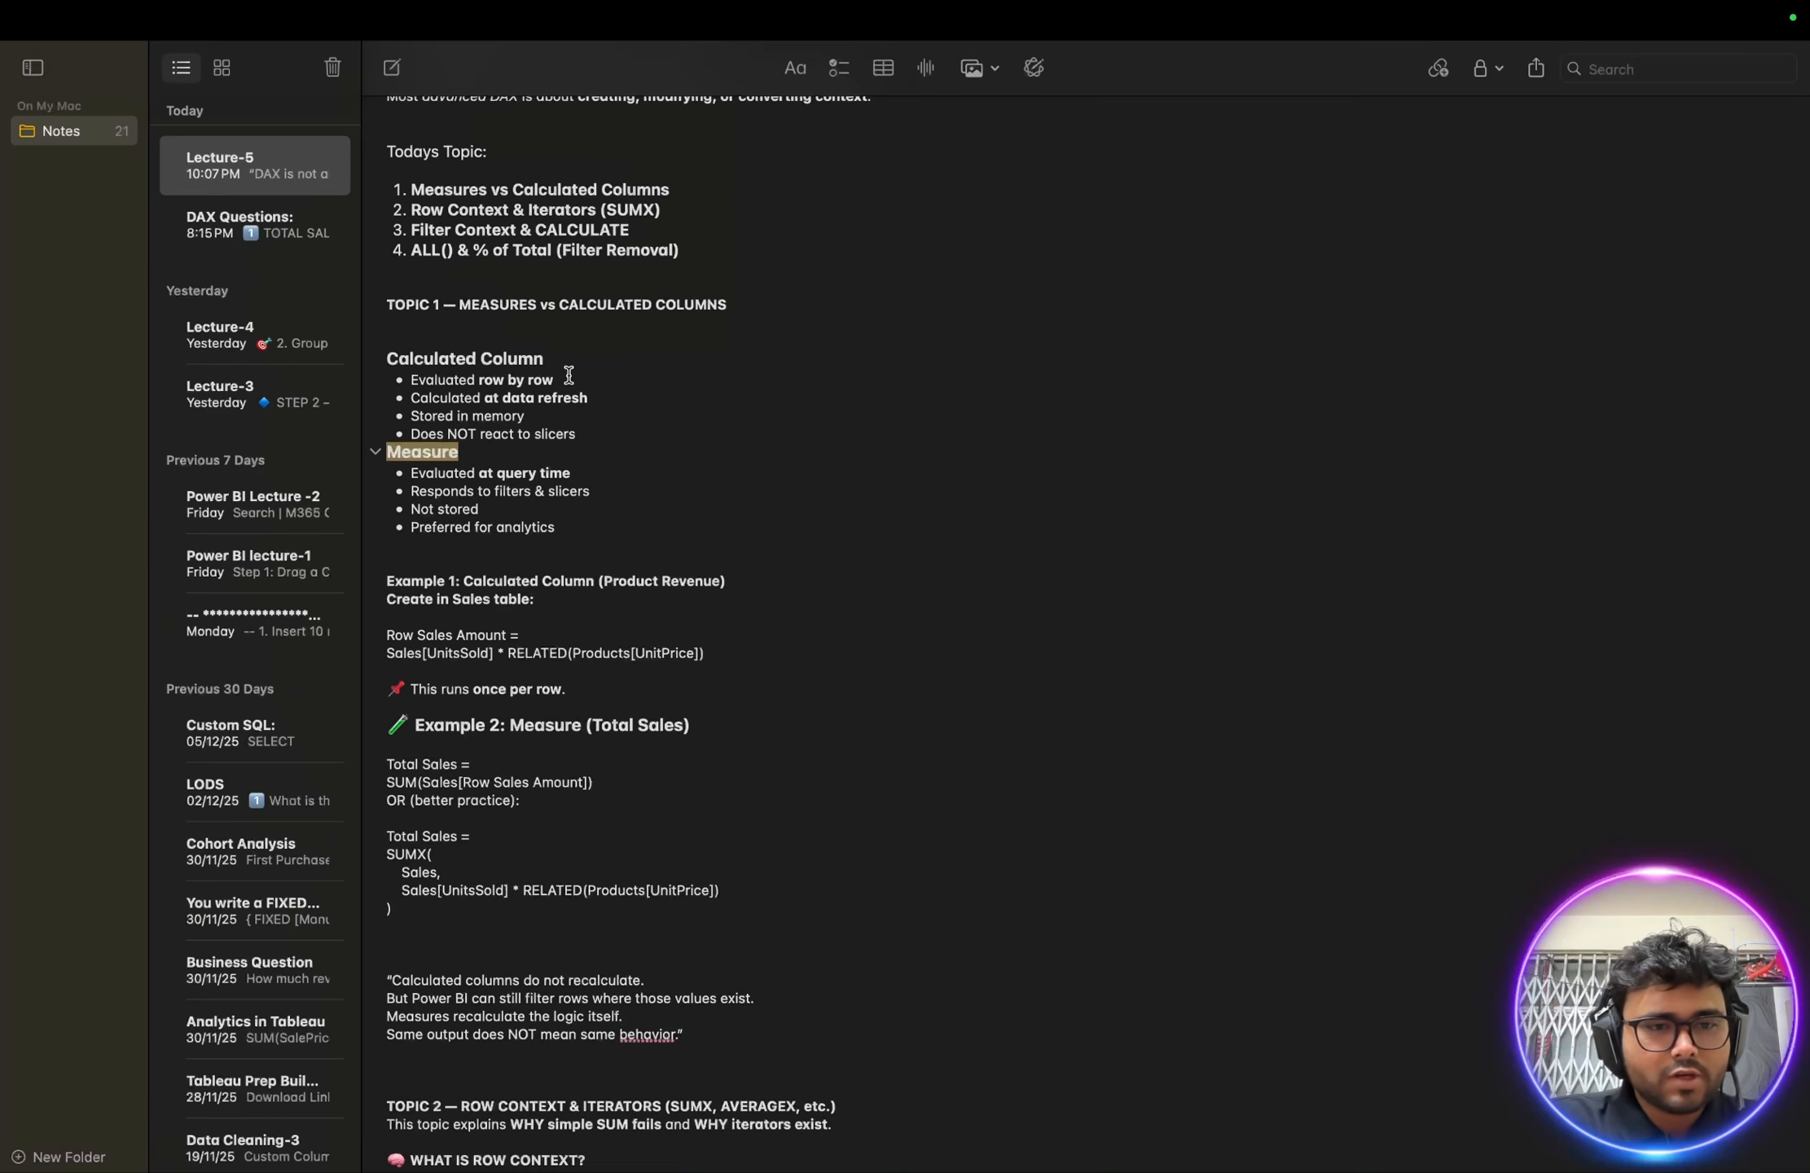
- Highlight the four points under Measure in turn, from evaluation at query time to being preferred for analytics
{"action": "left_click_drag", "start_coordinate": [411, 476], "coordinate": [591, 471]}
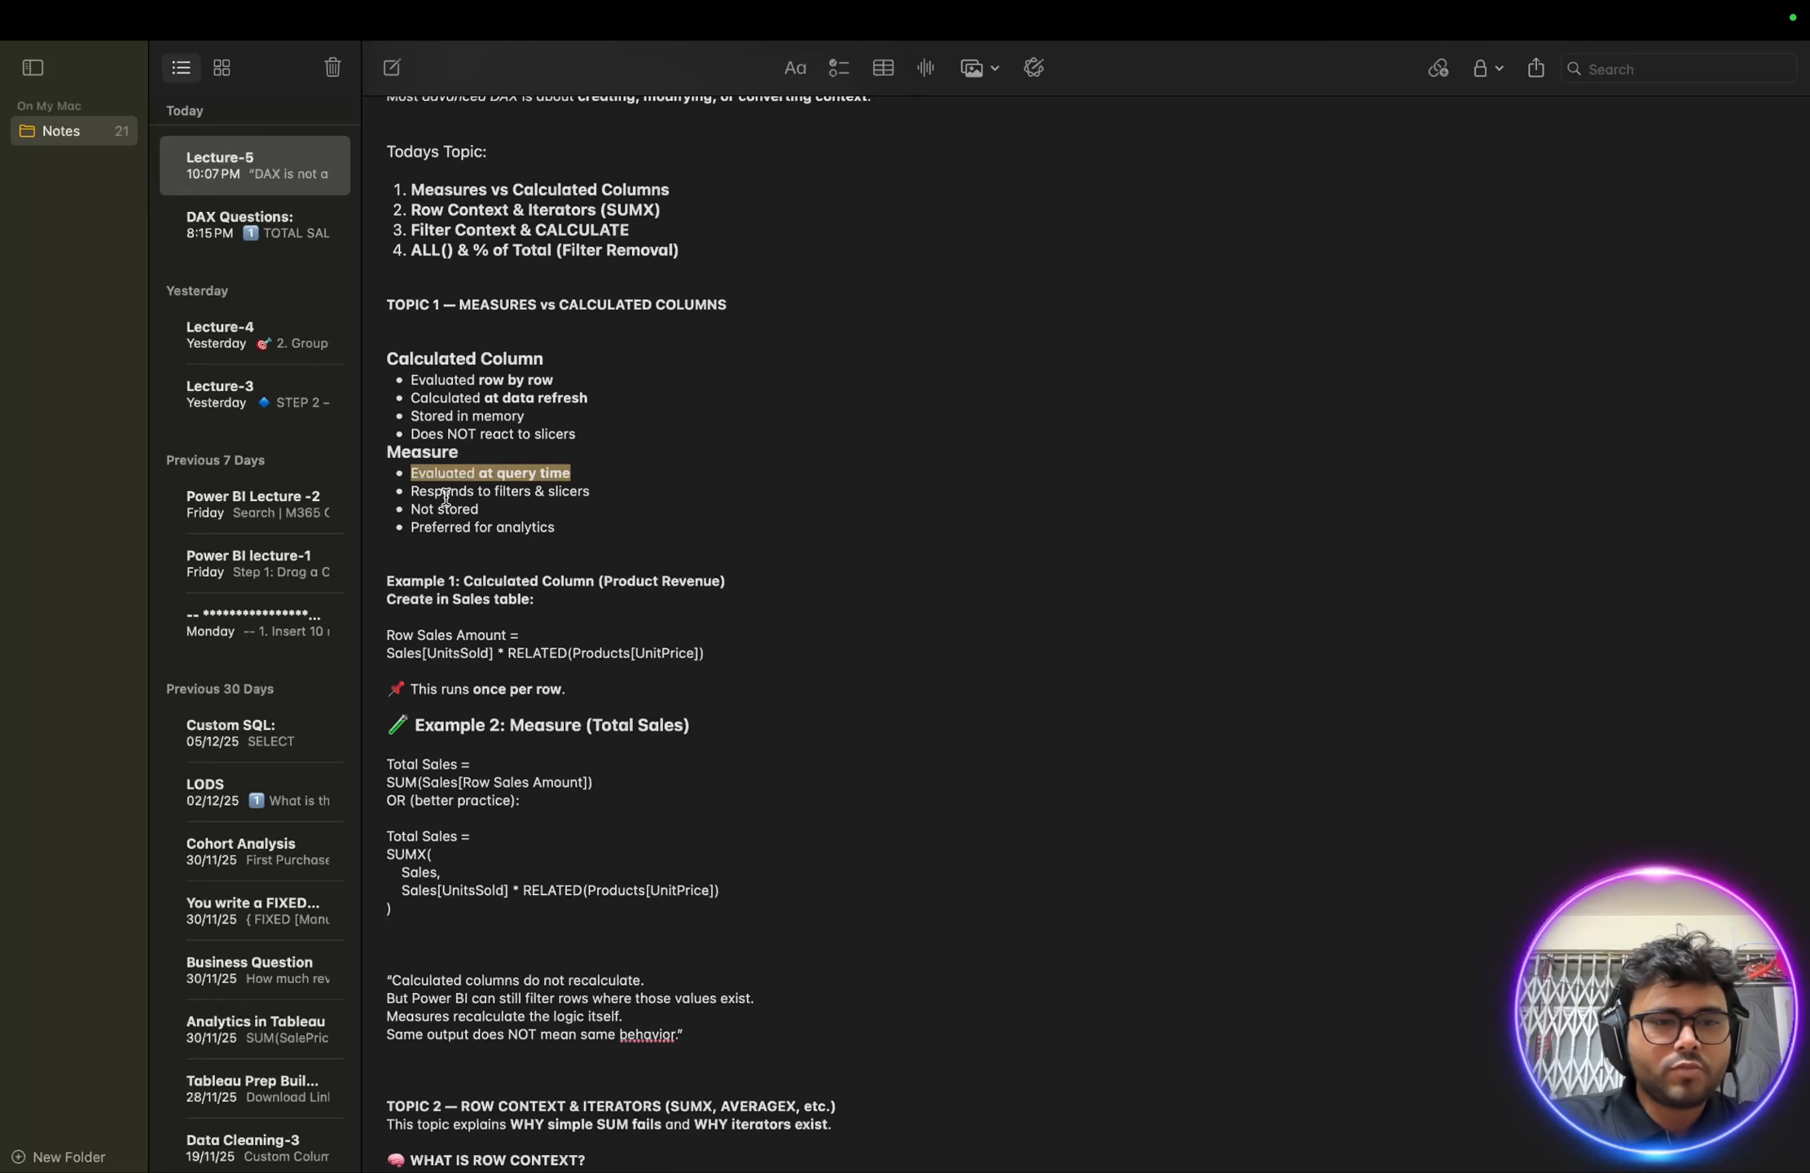
{"action": "left_click_drag", "start_coordinate": [408, 495], "coordinate": [647, 493]}
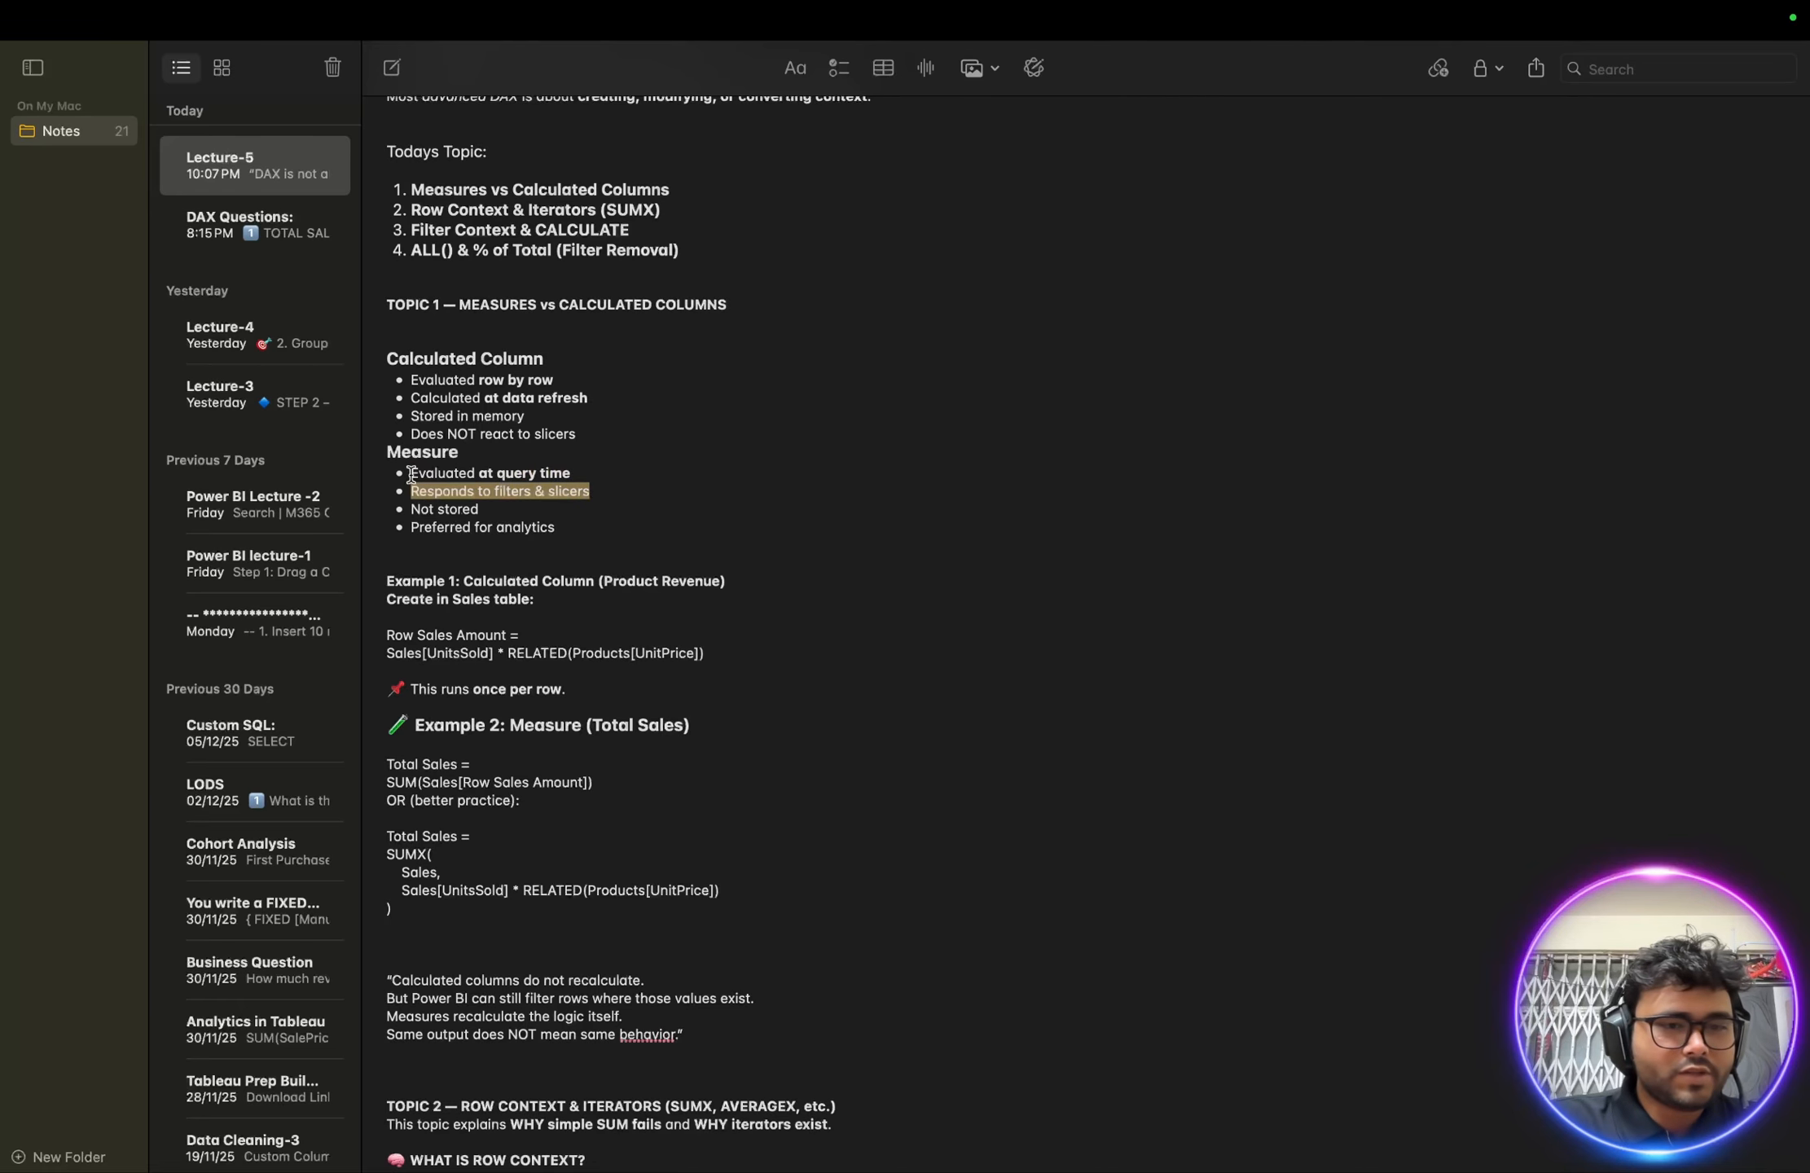
{"action": "left_click_drag", "start_coordinate": [407, 510], "coordinate": [544, 510]}
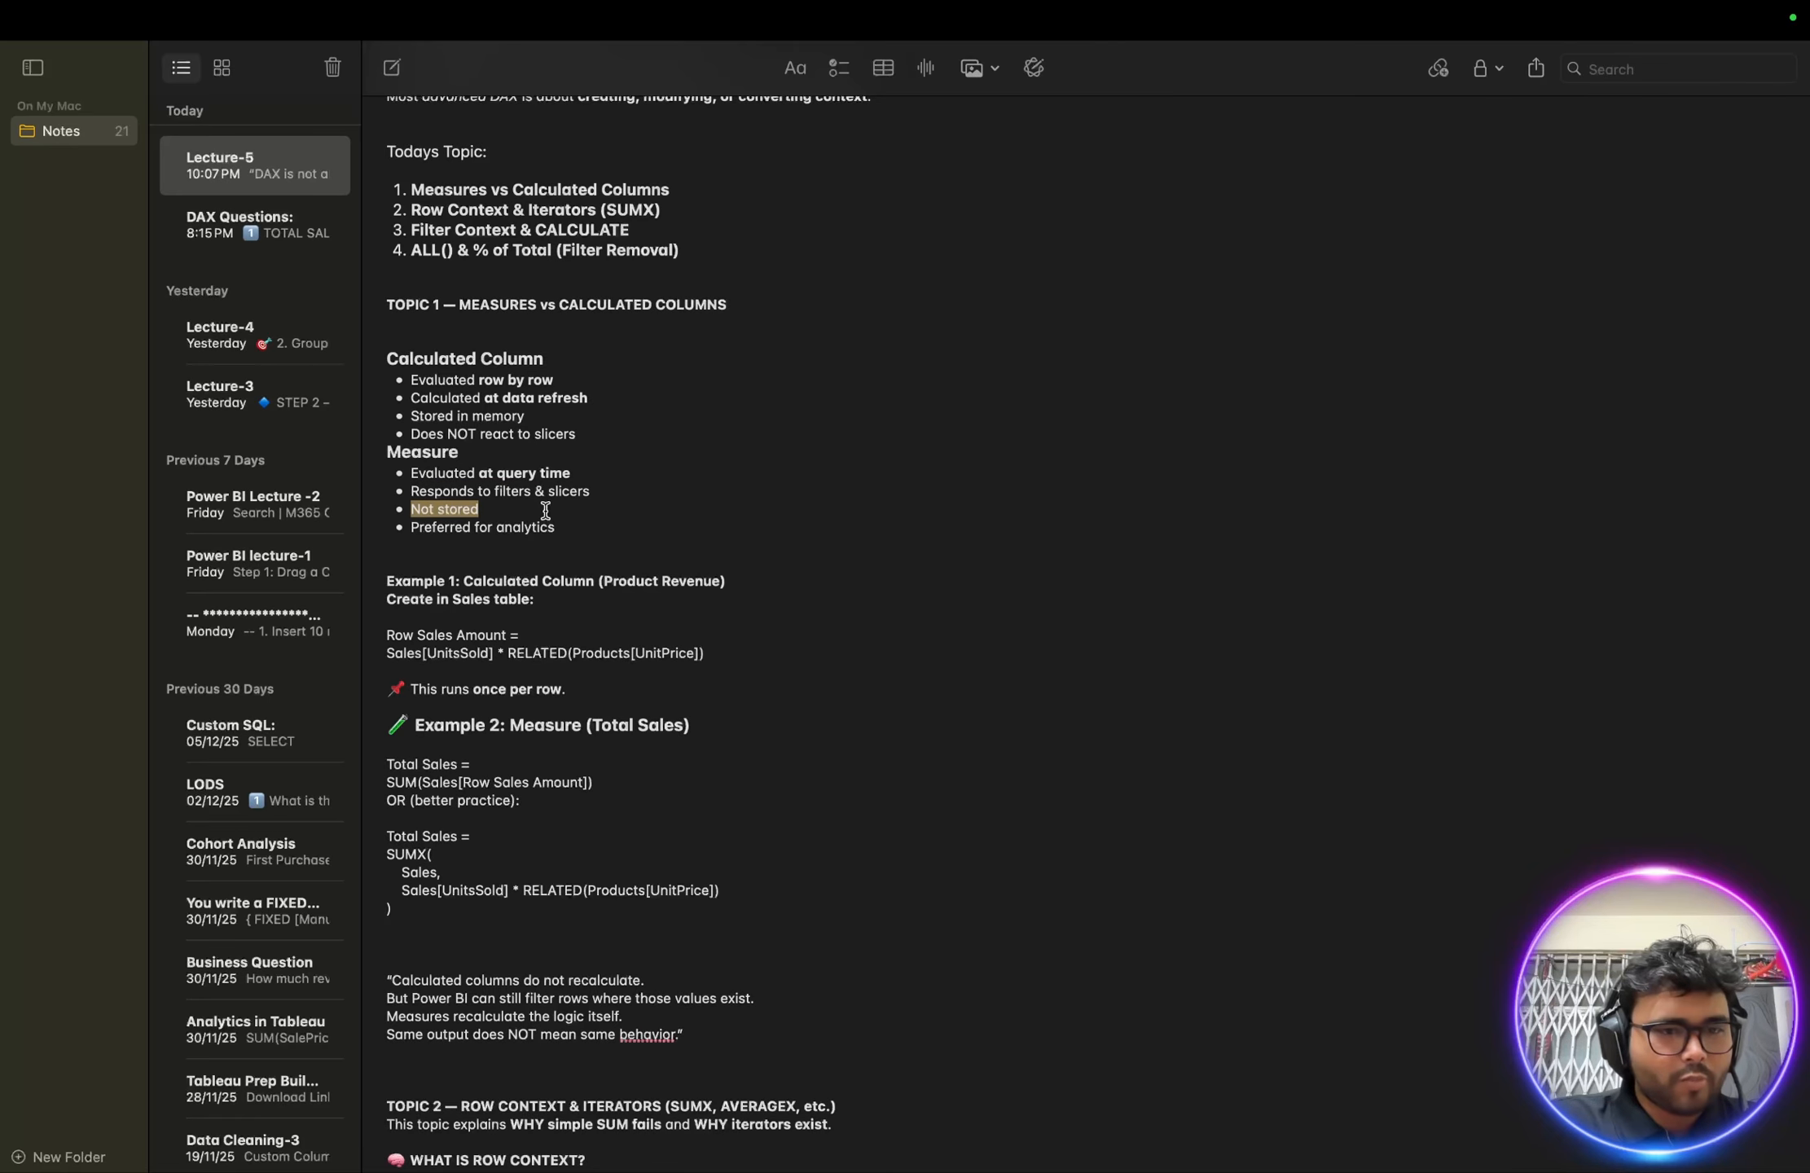
{"action": "left_click_drag", "start_coordinate": [402, 528], "coordinate": [581, 527]}
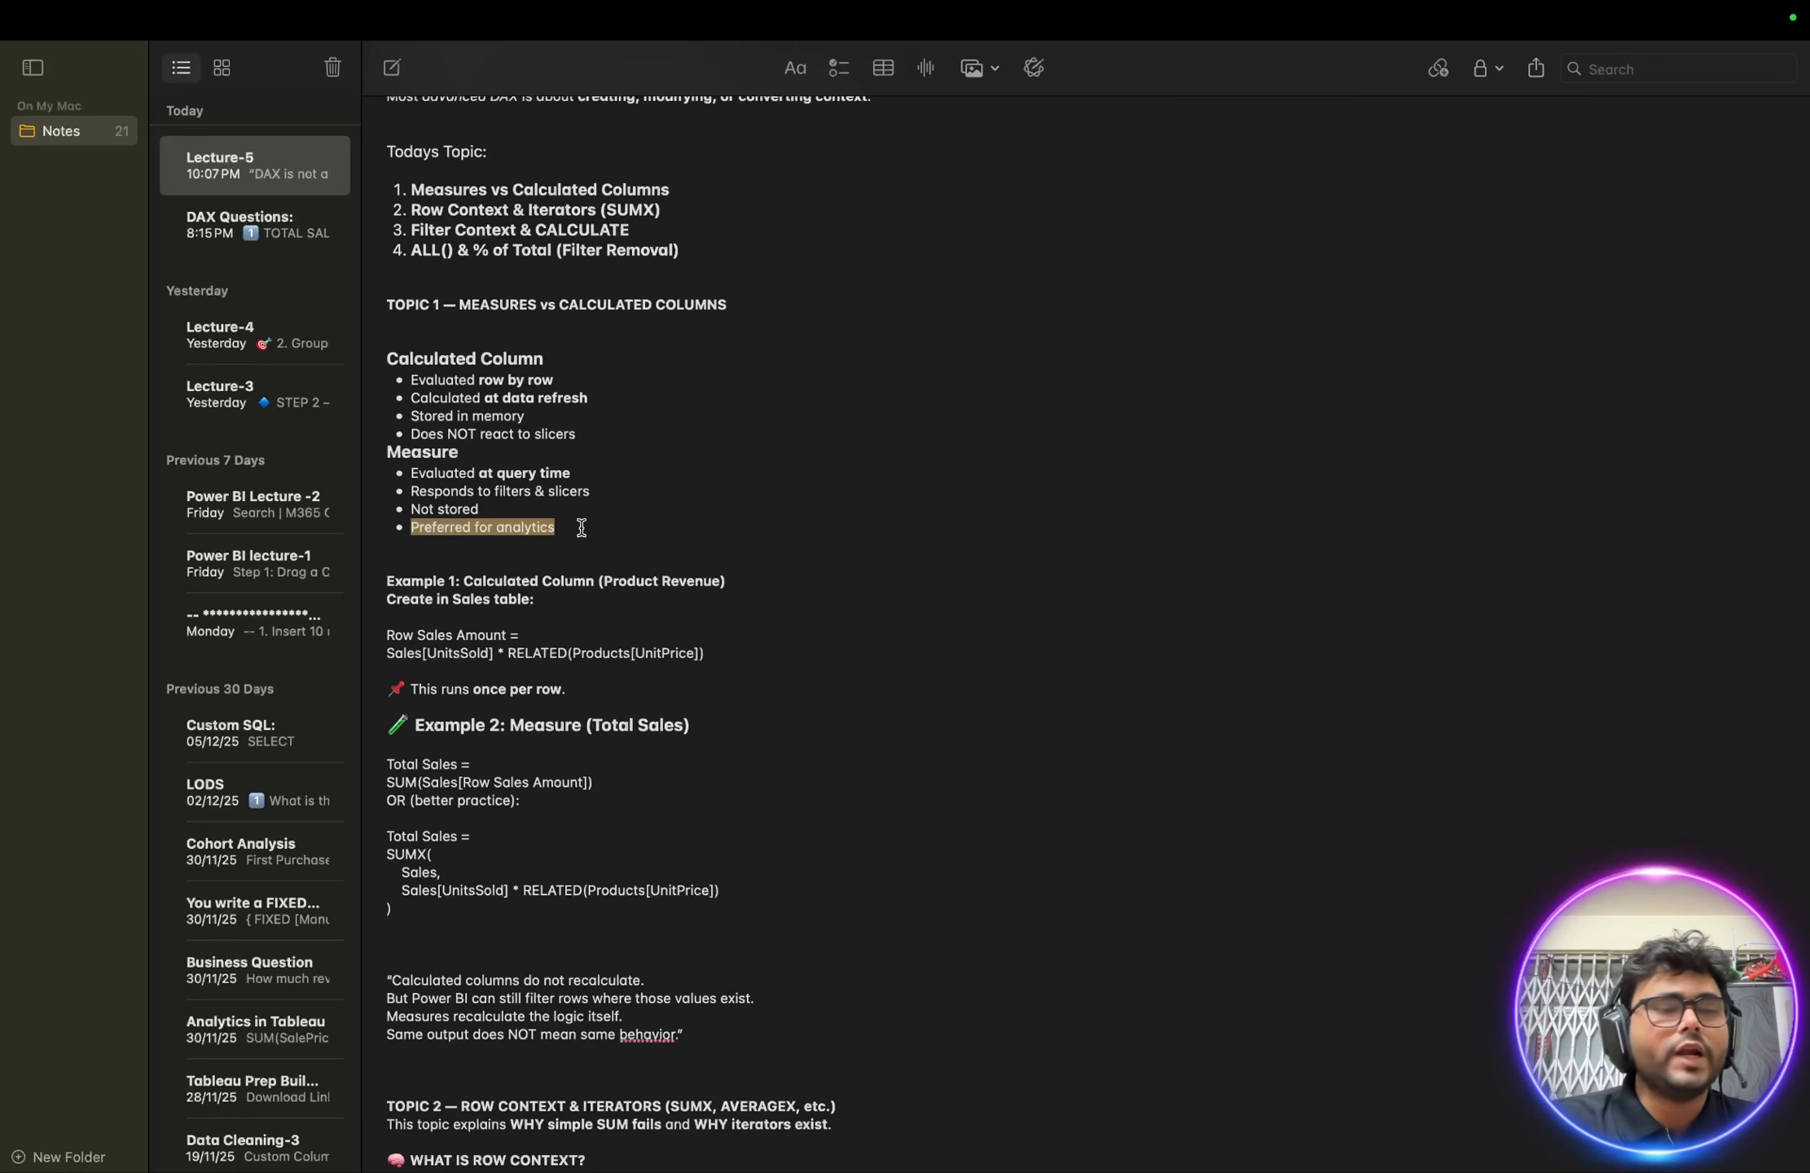
{"action": "left_click", "coordinate": [581, 528]}
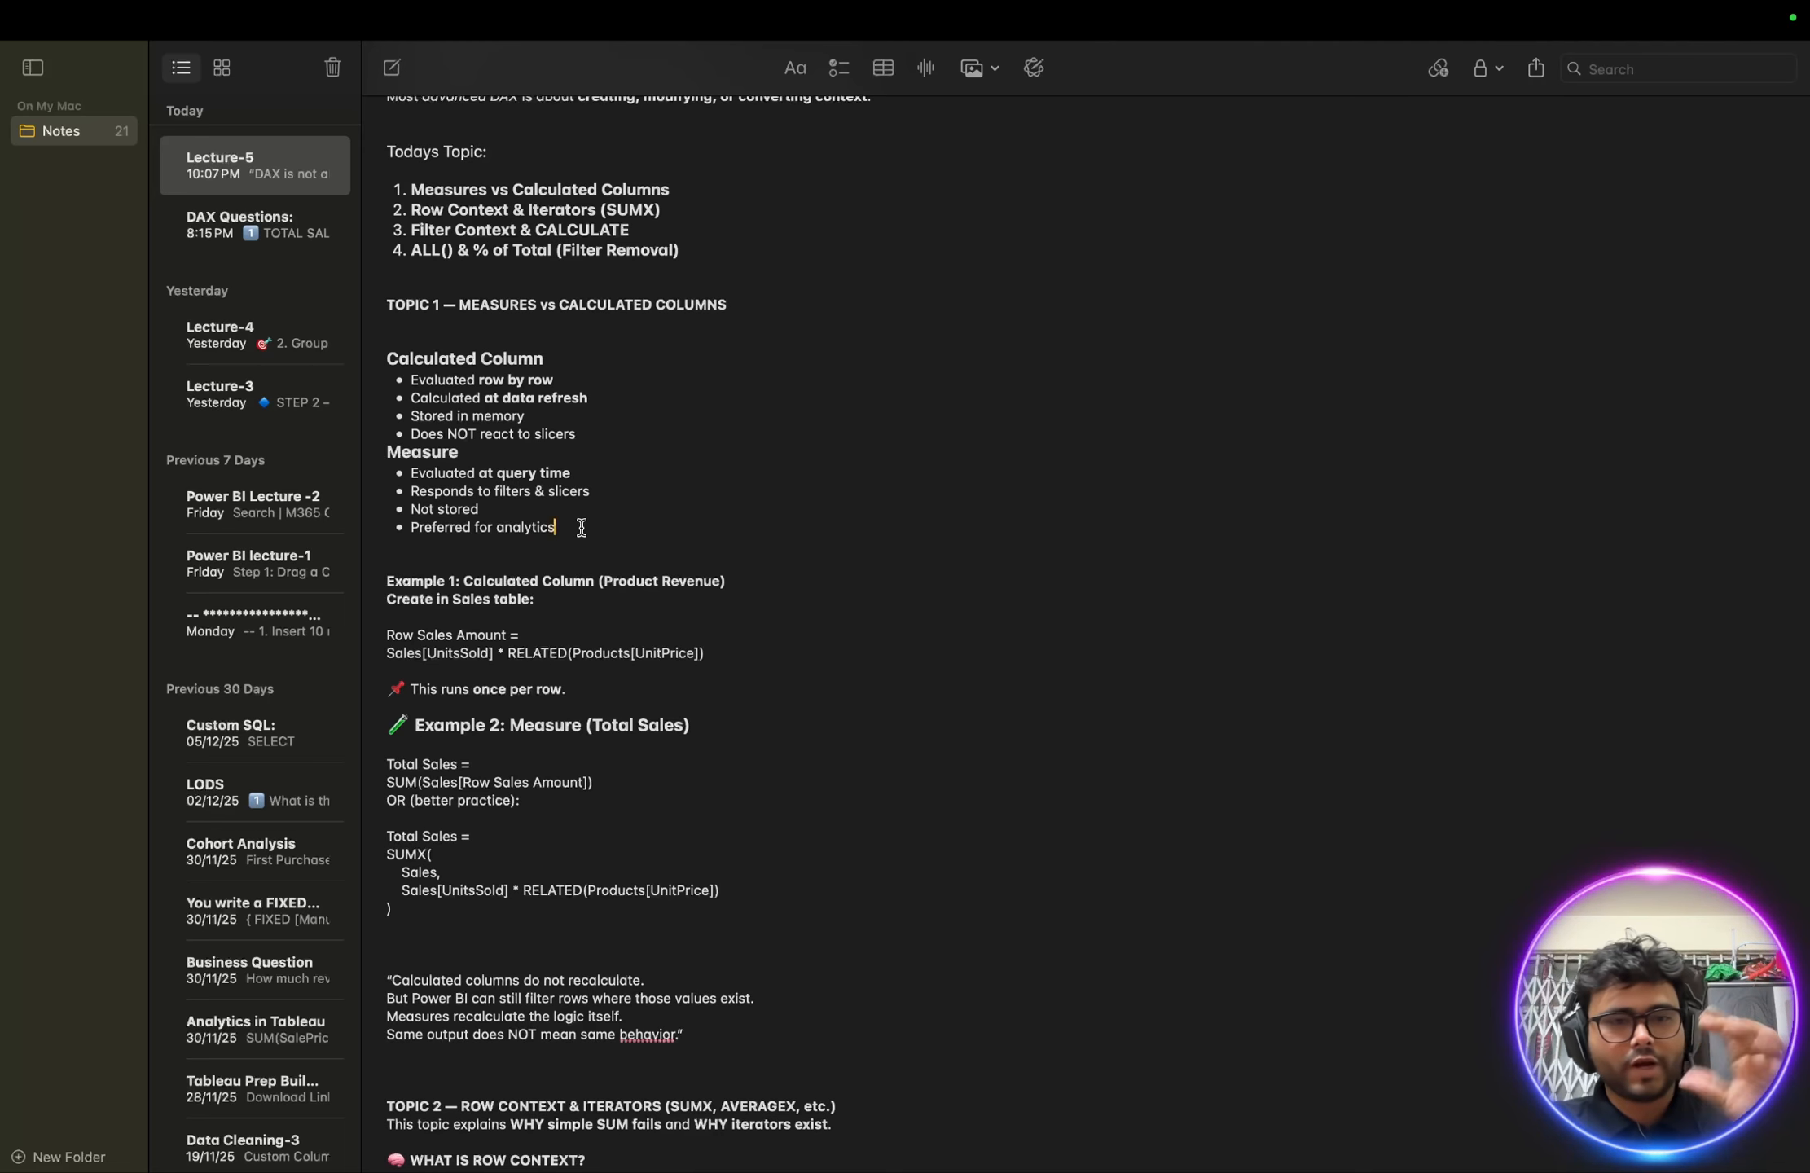
- Copy the Row Sales Amount formula from Example 1 of the note and switch to Power BI Desktop
{"action": "scroll", "coordinate": [581, 528], "scroll_direction": "down", "scroll_amount": 3}
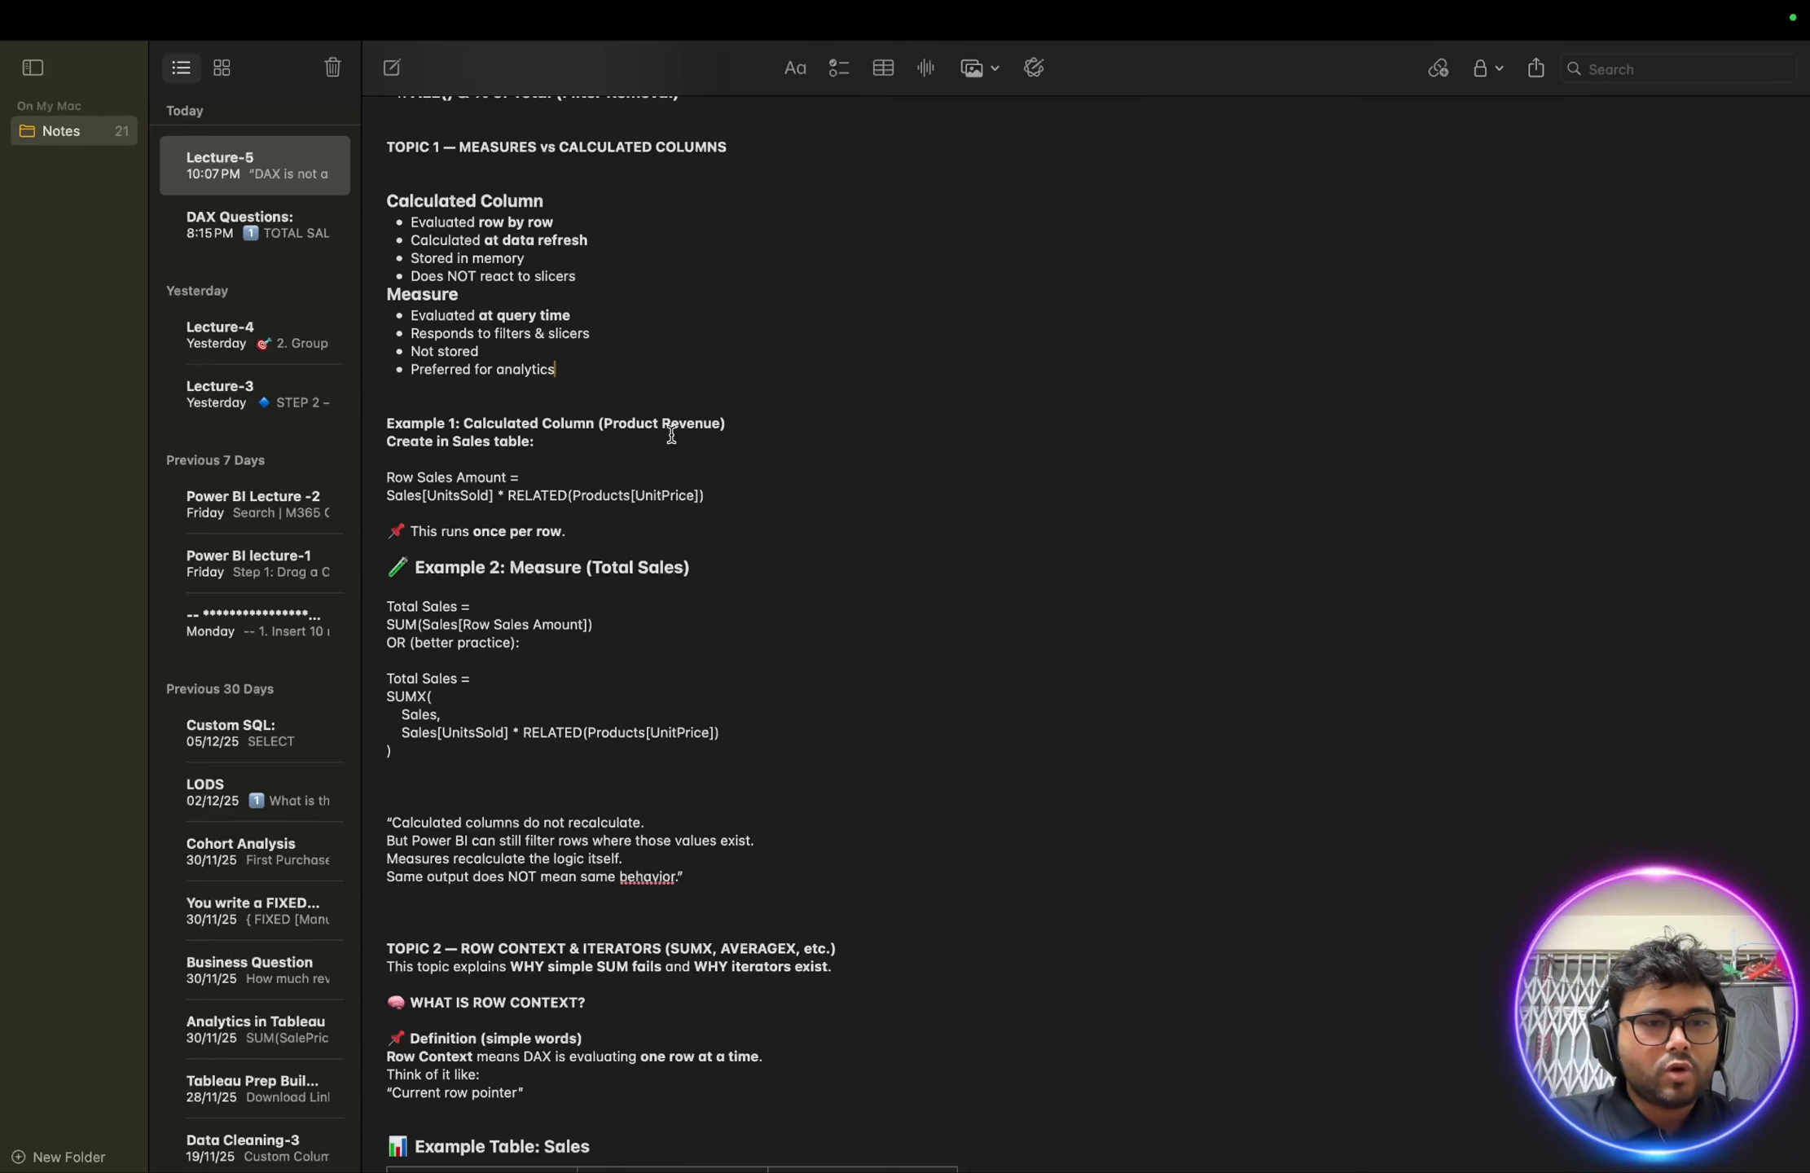
{"action": "scroll", "coordinate": [587, 444], "scroll_direction": "down", "scroll_amount": 2}
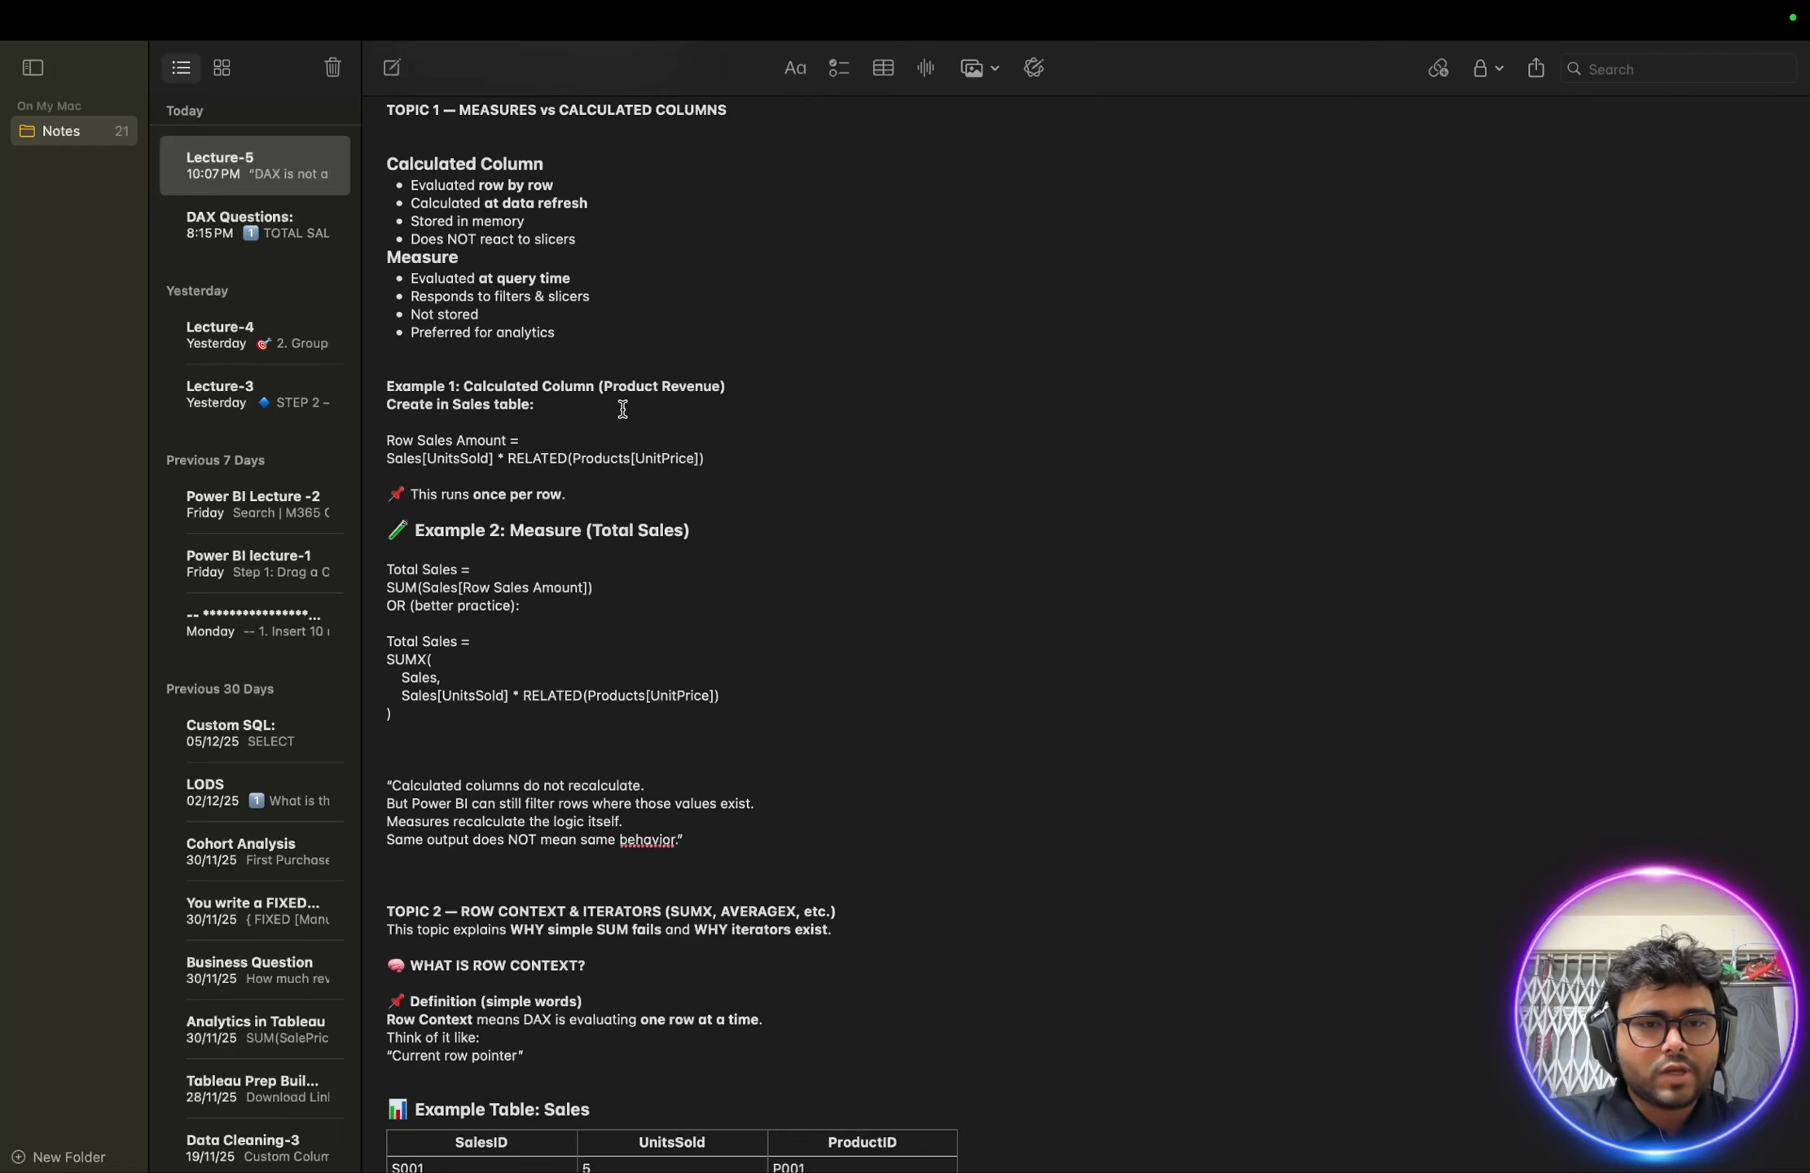
{"action": "left_click_drag", "start_coordinate": [386, 440], "coordinate": [720, 458]}
{"action": "key", "text": "ctrl+c"}
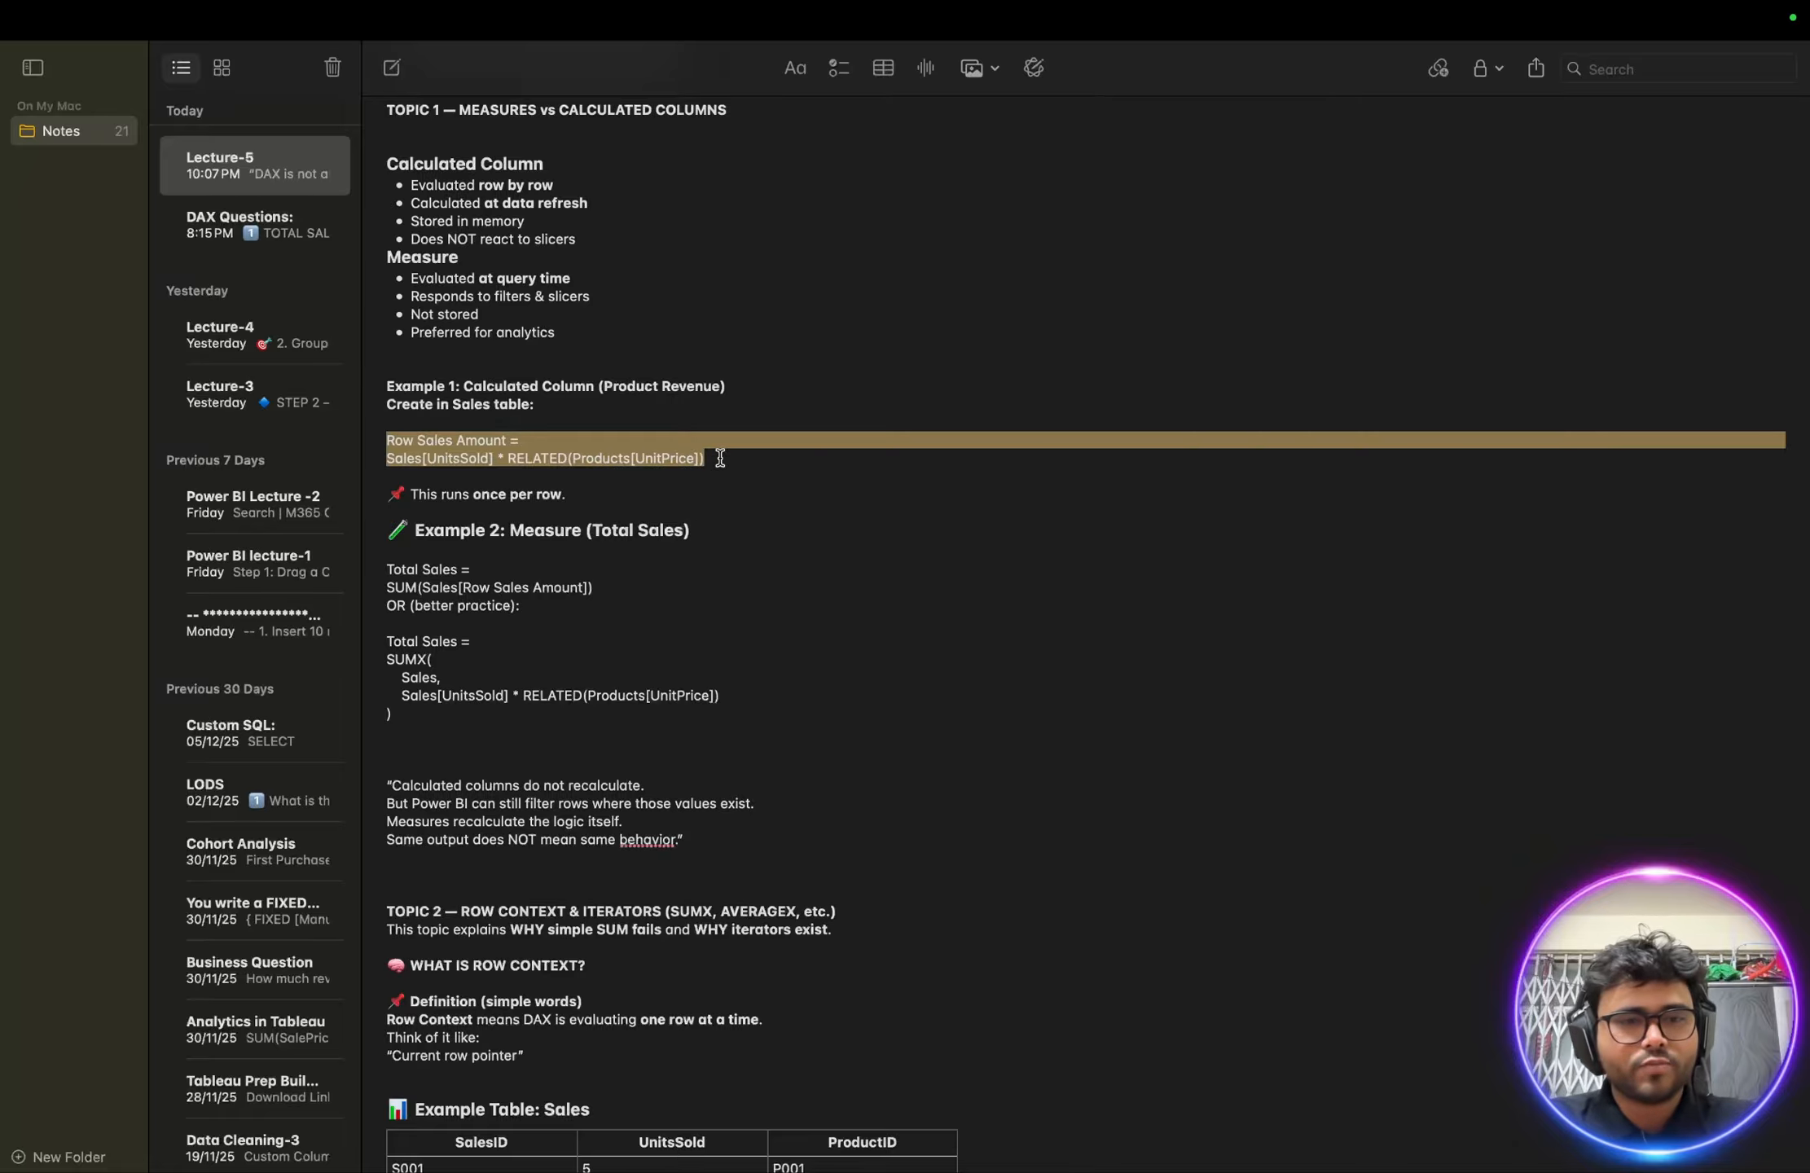
{"action": "key", "text": "ctrl+Up"}
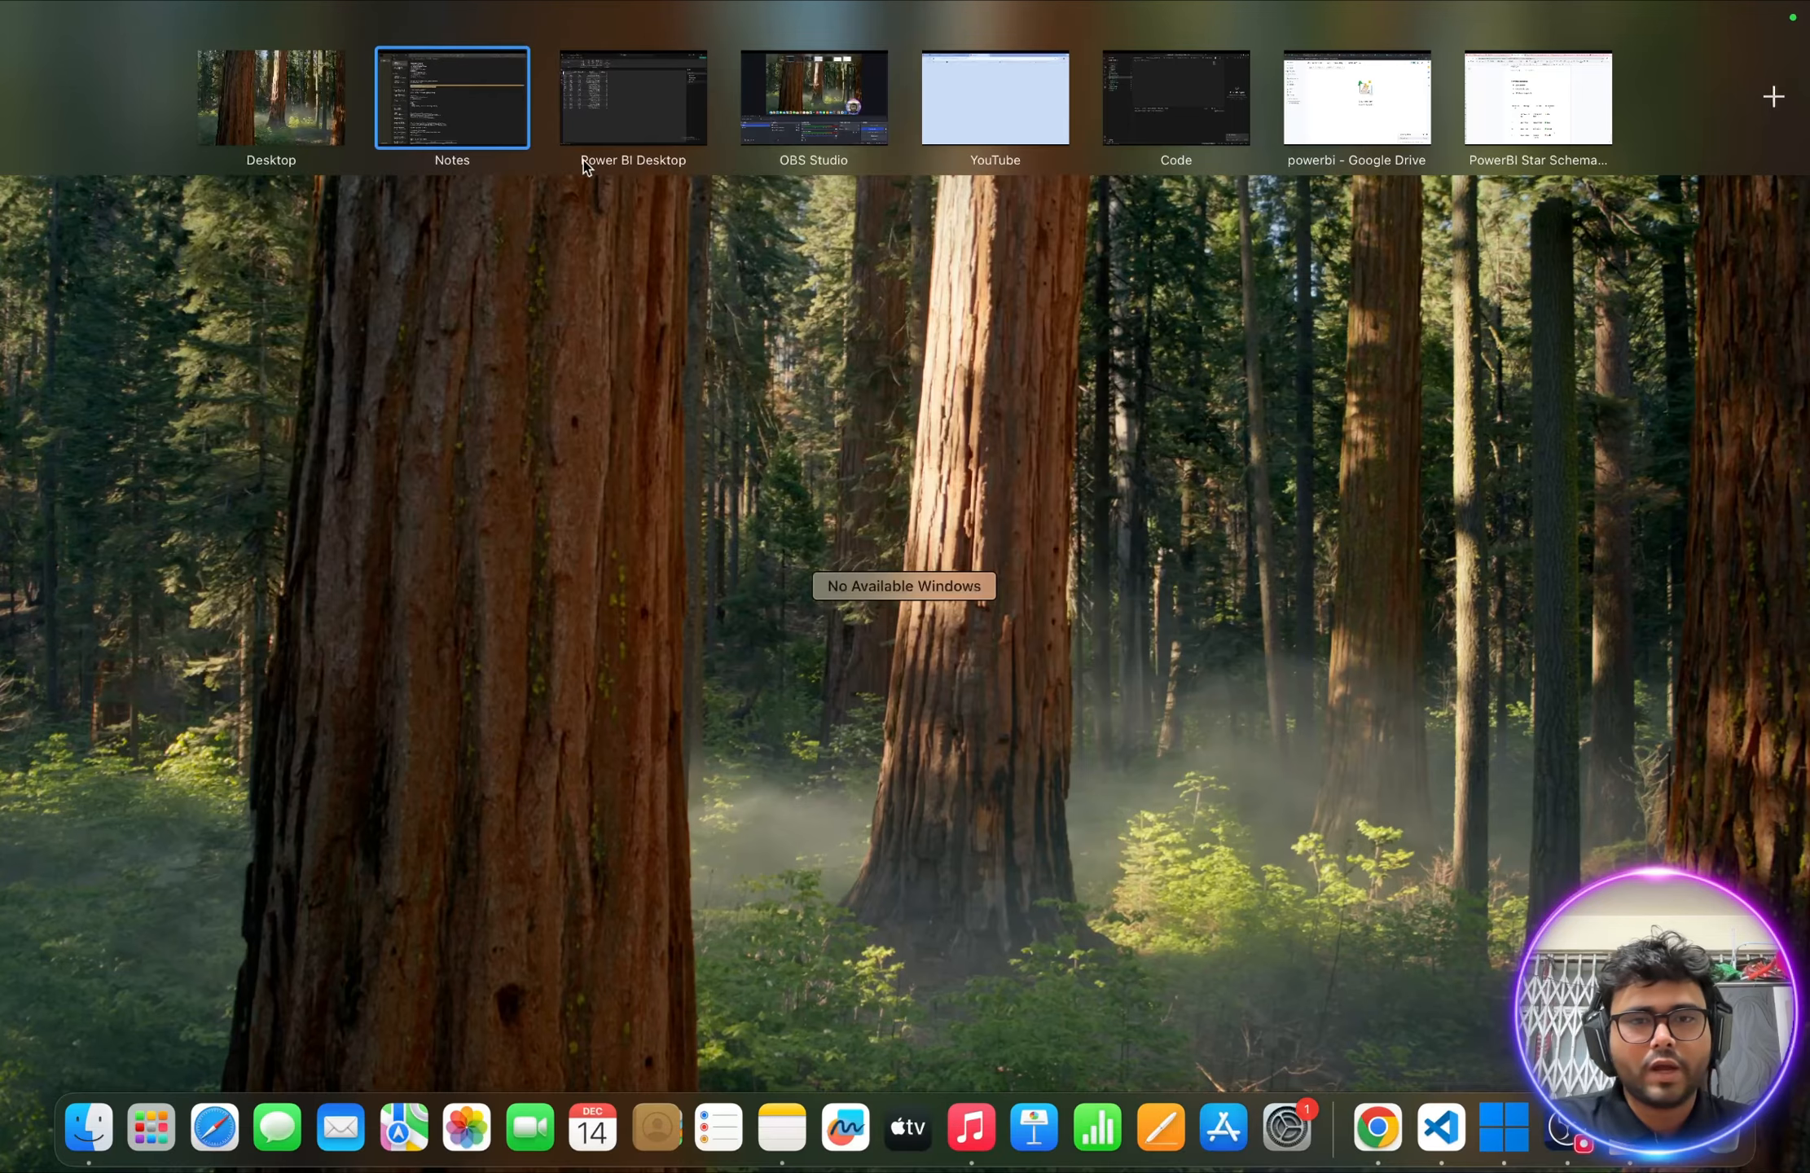
{"action": "left_click", "coordinate": [651, 106]}
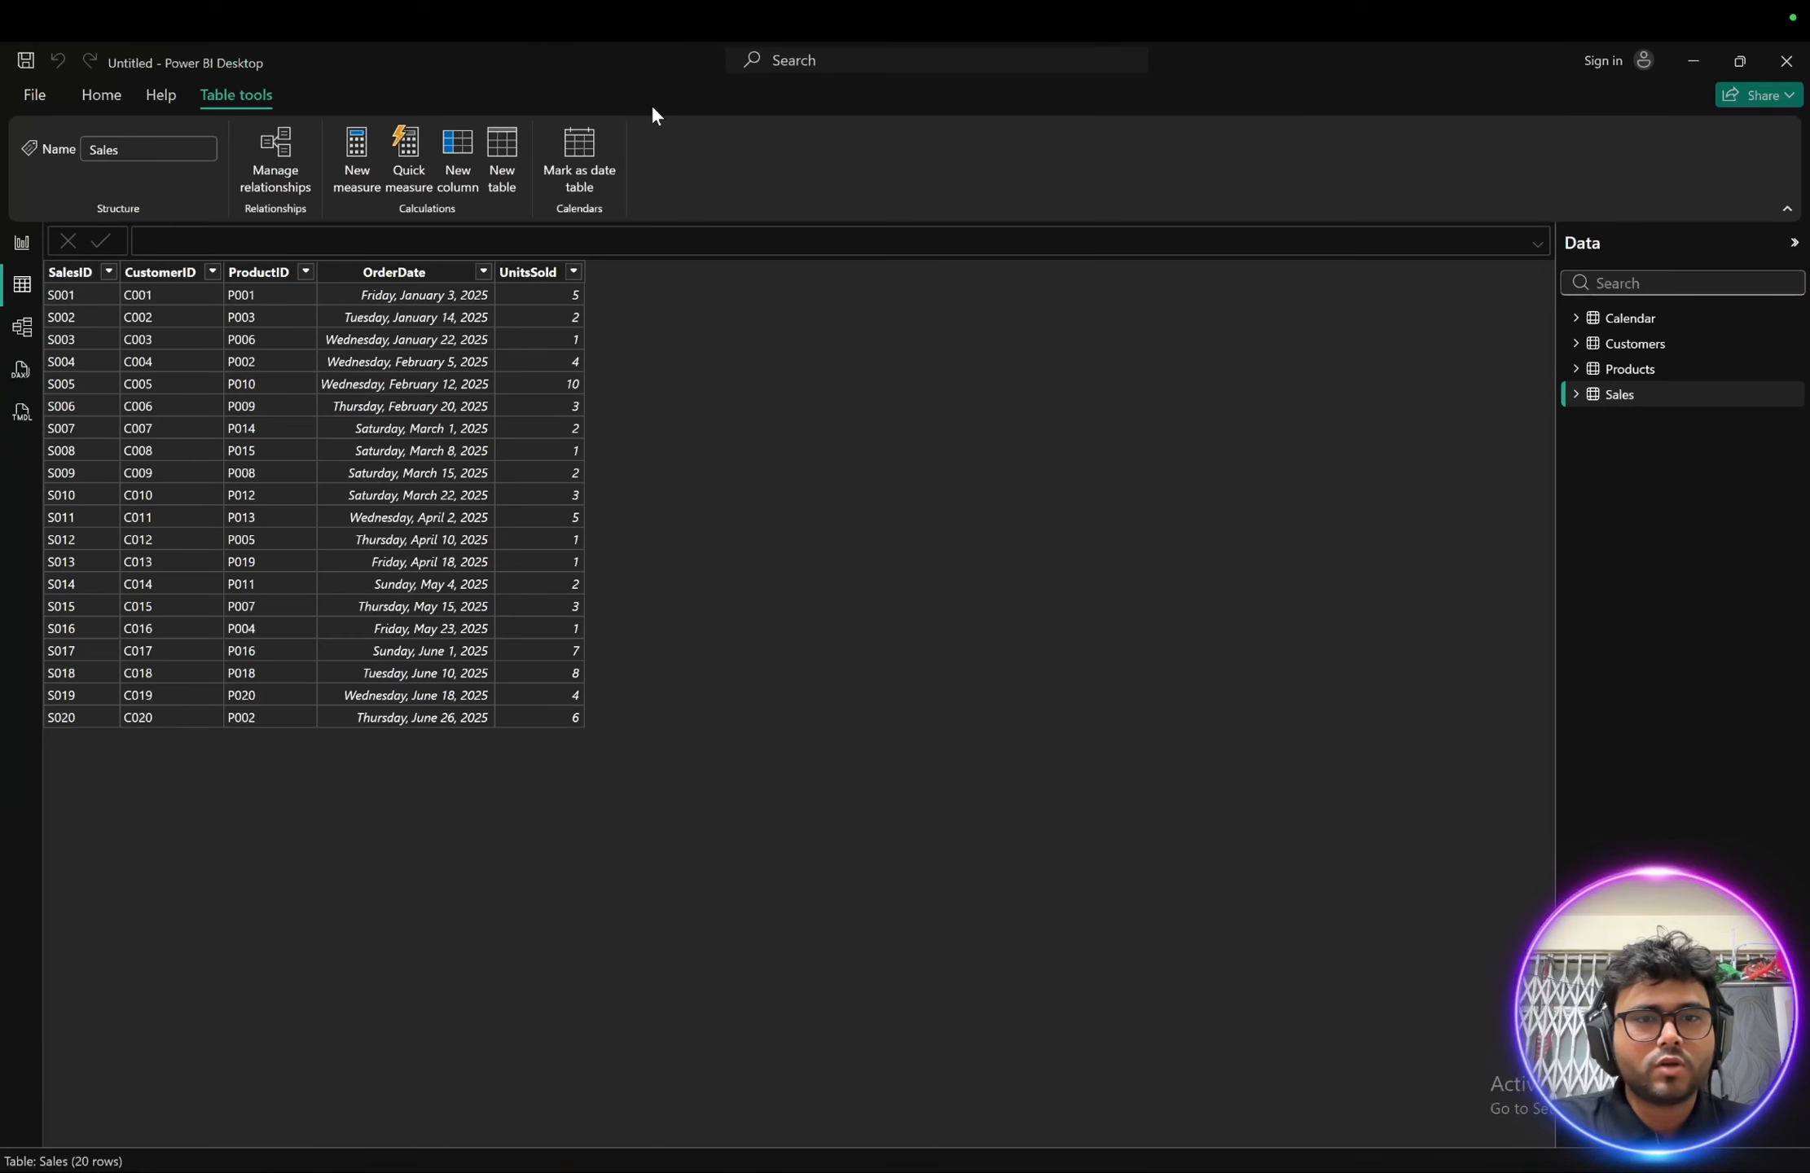
- Add a calculated column to the Sales table with the copied formula Row Sales Amount = Sales[UnitsSold] * RELATED(Products[UnitPrice])
{"action": "left_click", "coordinate": [455, 162]}
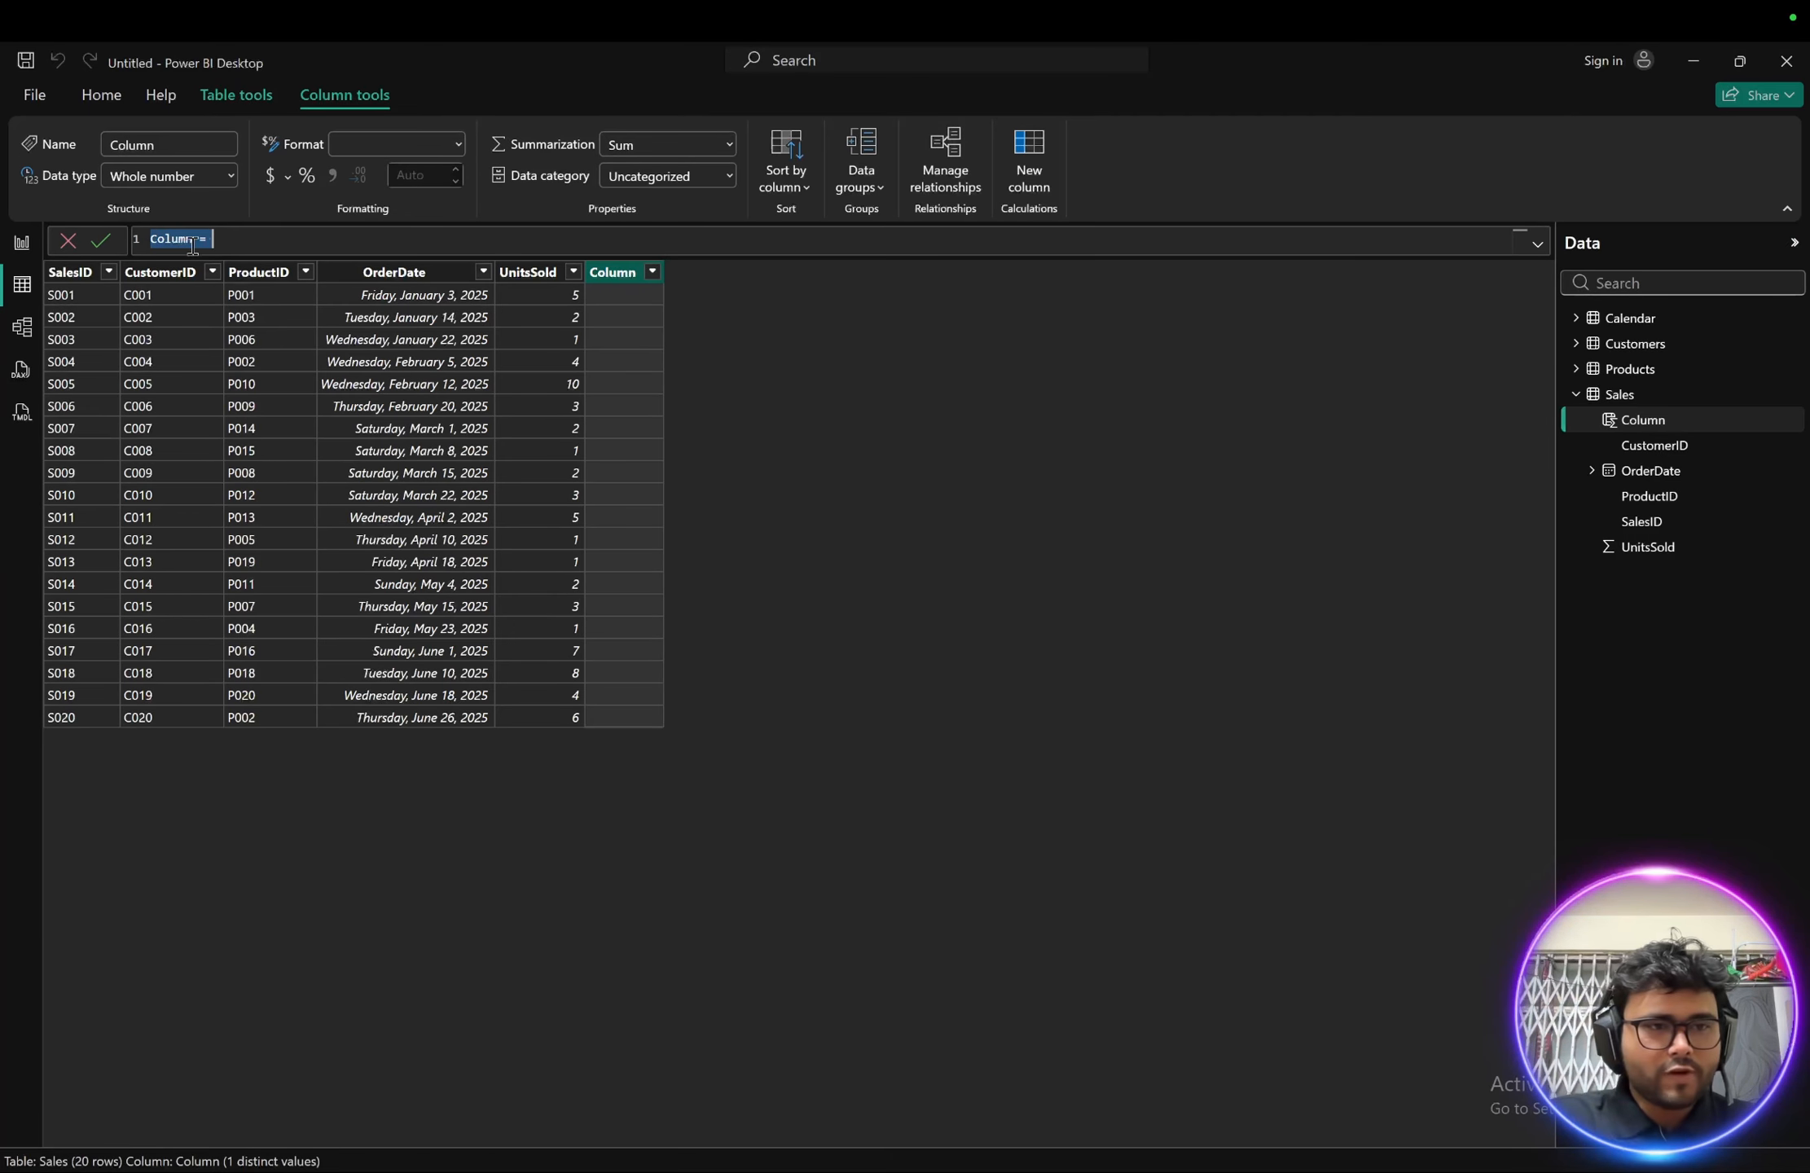
{"action": "key", "text": "BackSpace"}
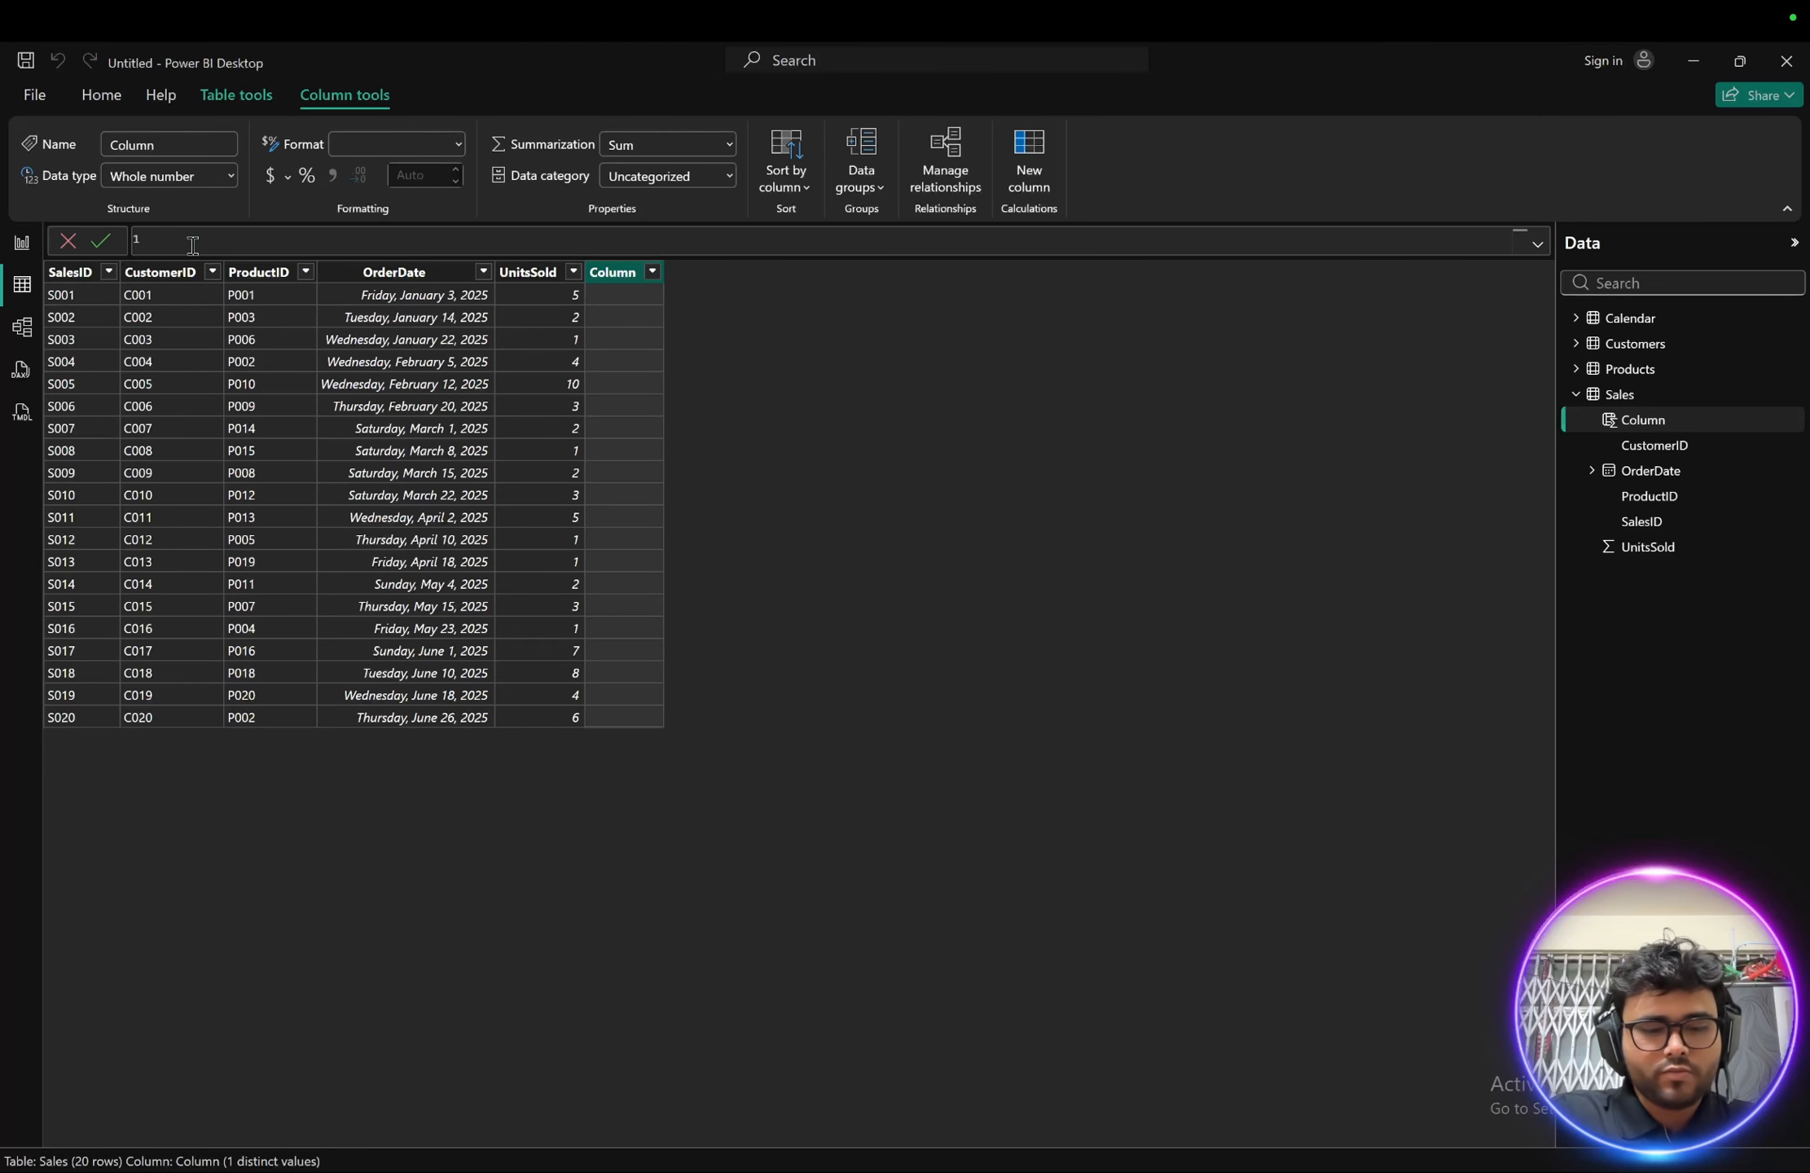
{"action": "key", "text": "ctrl+v"}
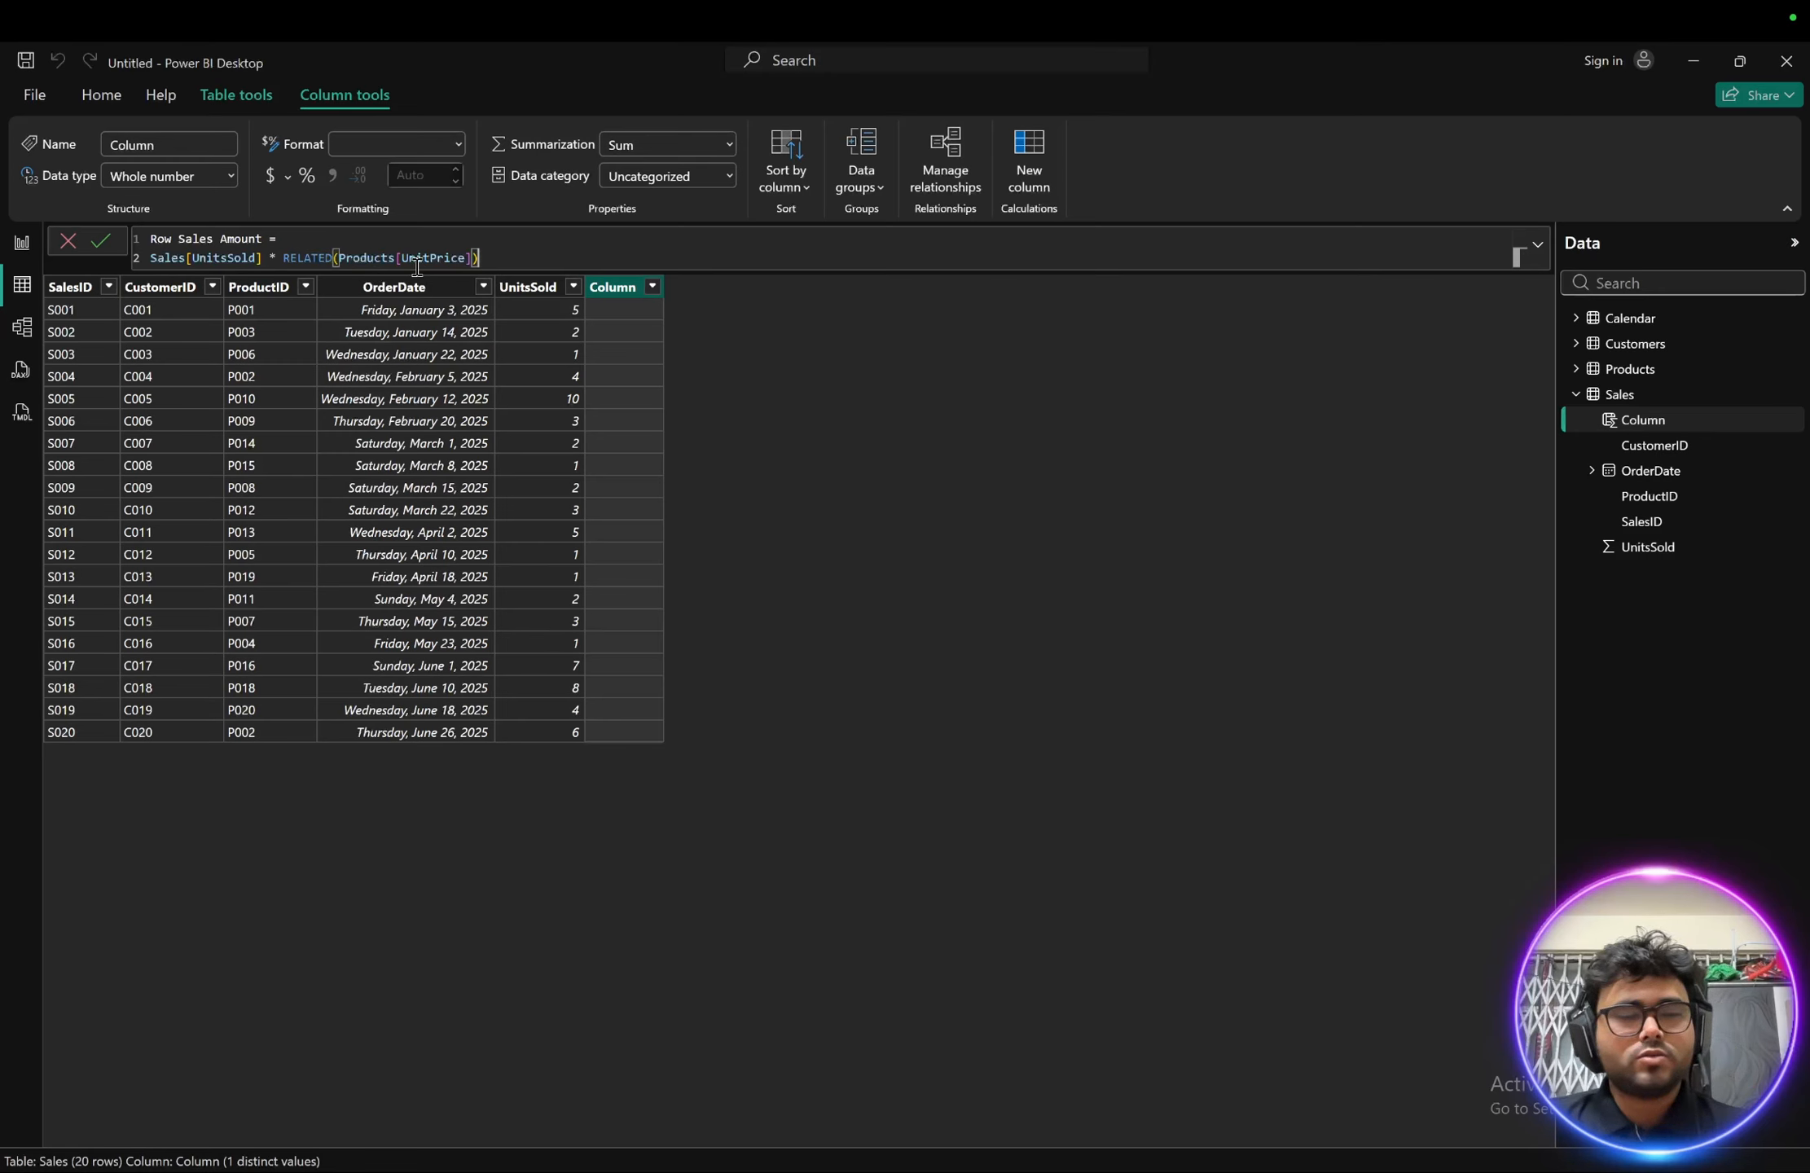
{"action": "left_click", "coordinate": [1579, 370]}
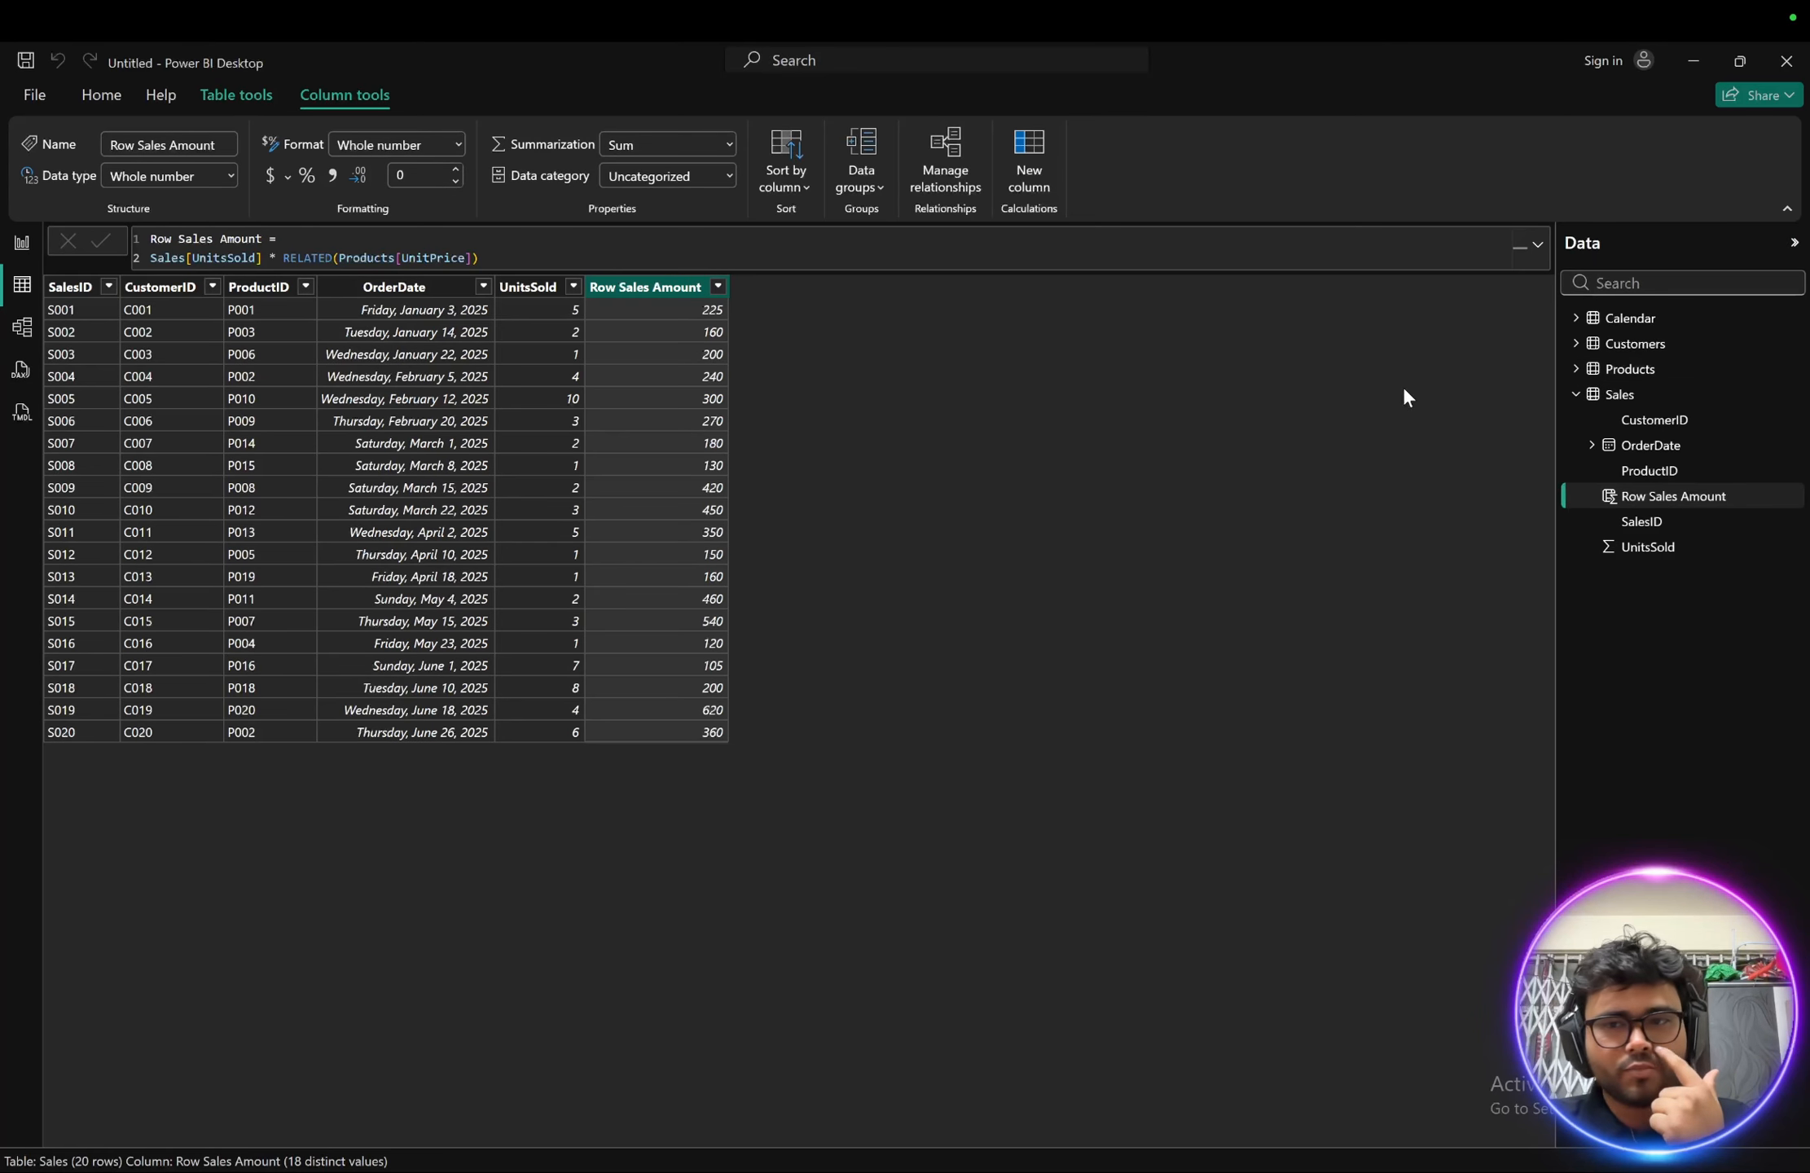
- Expand the Products table's fields and highlight the RELATED function in the Row Sales Amount formula
{"action": "left_click", "coordinate": [1575, 368]}
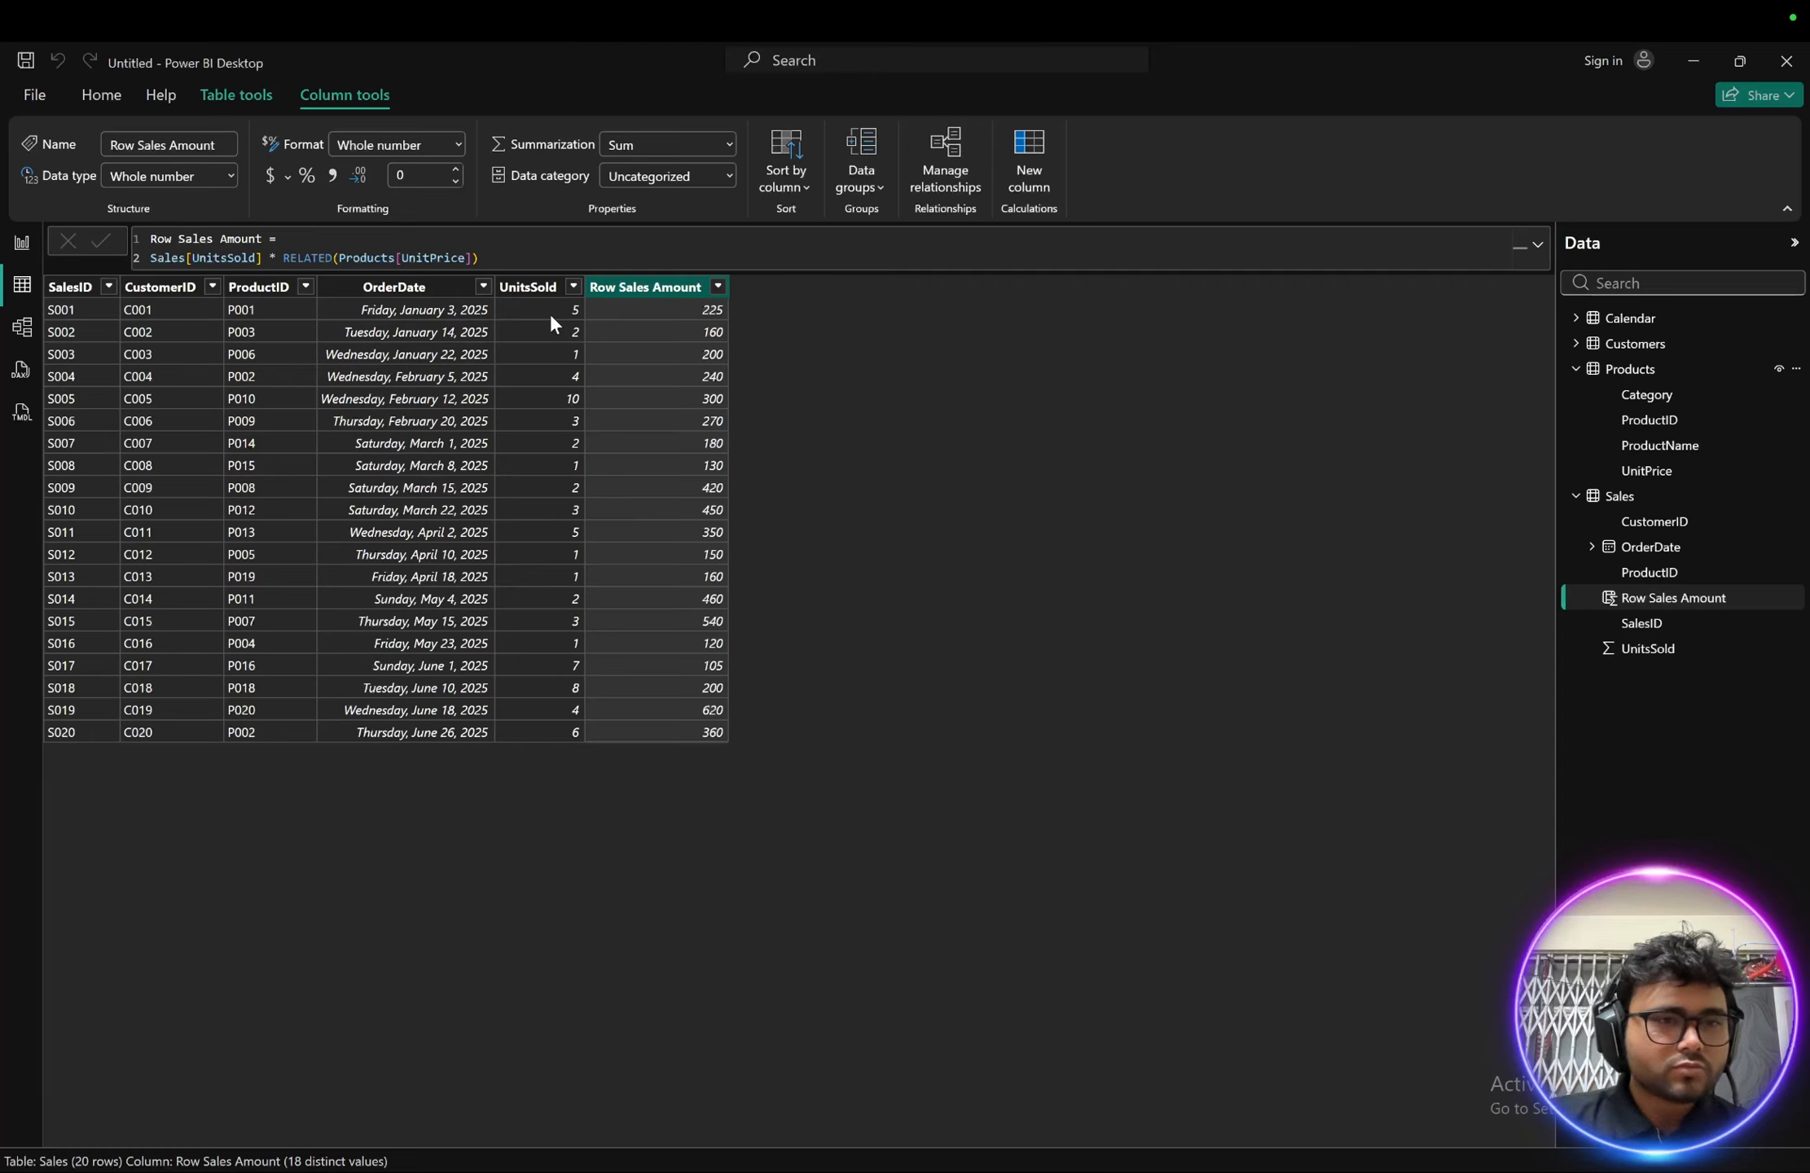
{"action": "double_click", "coordinate": [309, 258]}
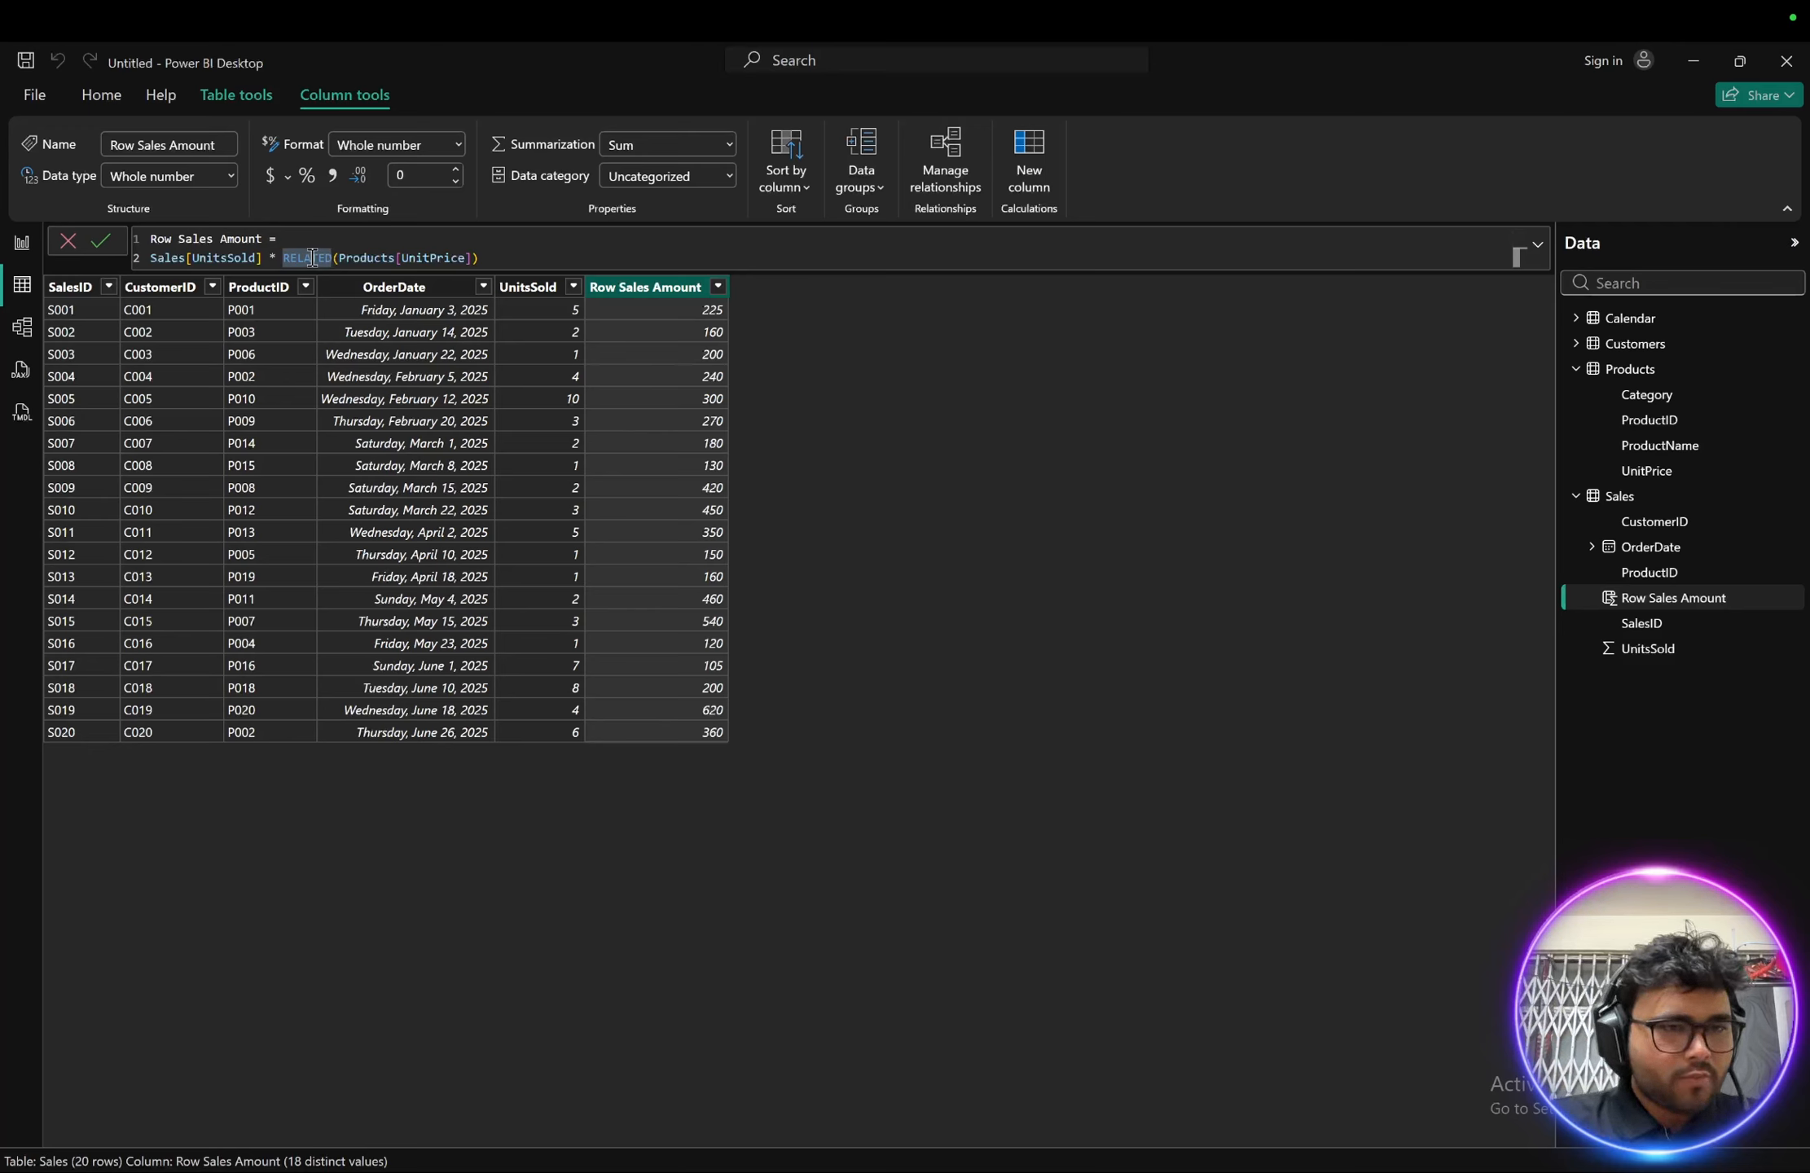
- Highlight the Products[UnitPrice] argument and the RELATED function around it in the Row Sales Amount formula
{"action": "left_click_drag", "start_coordinate": [149, 257], "coordinate": [473, 257]}
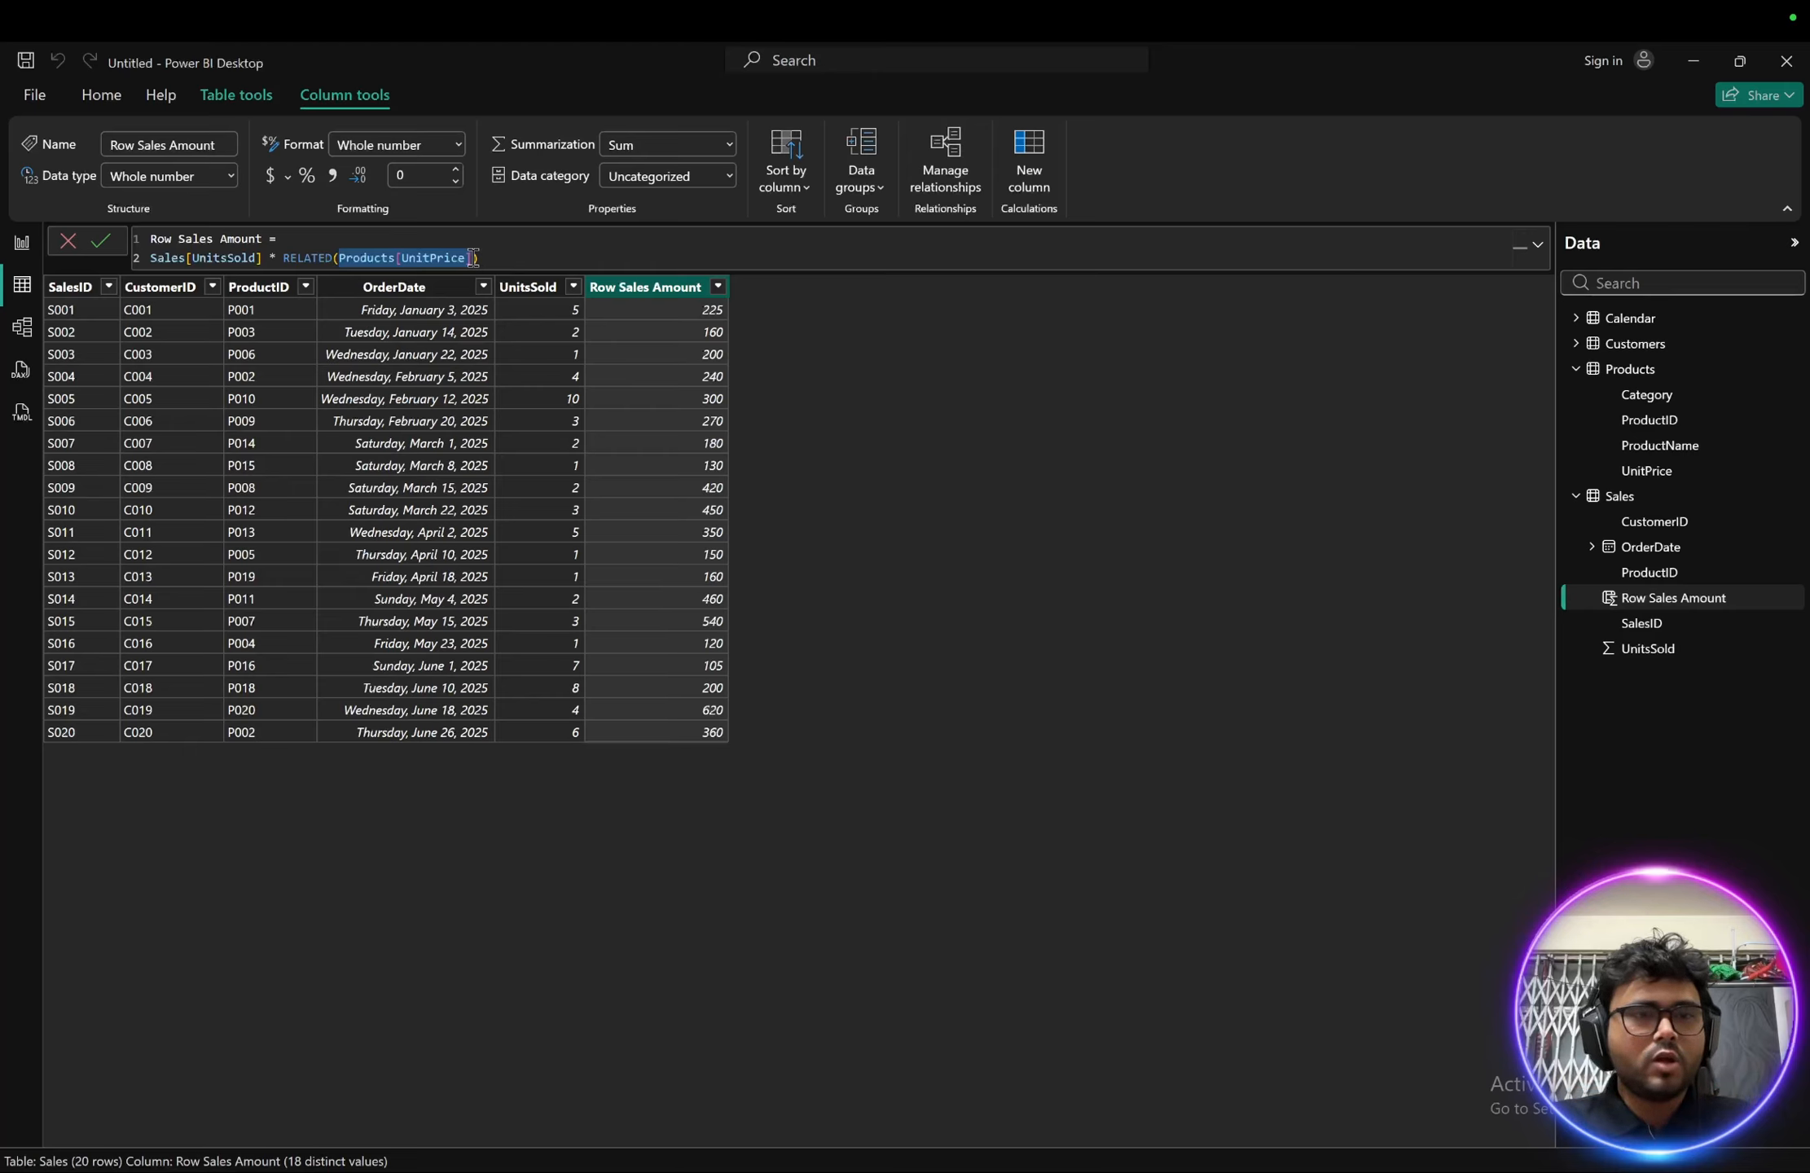
{"action": "double_click", "coordinate": [298, 257]}
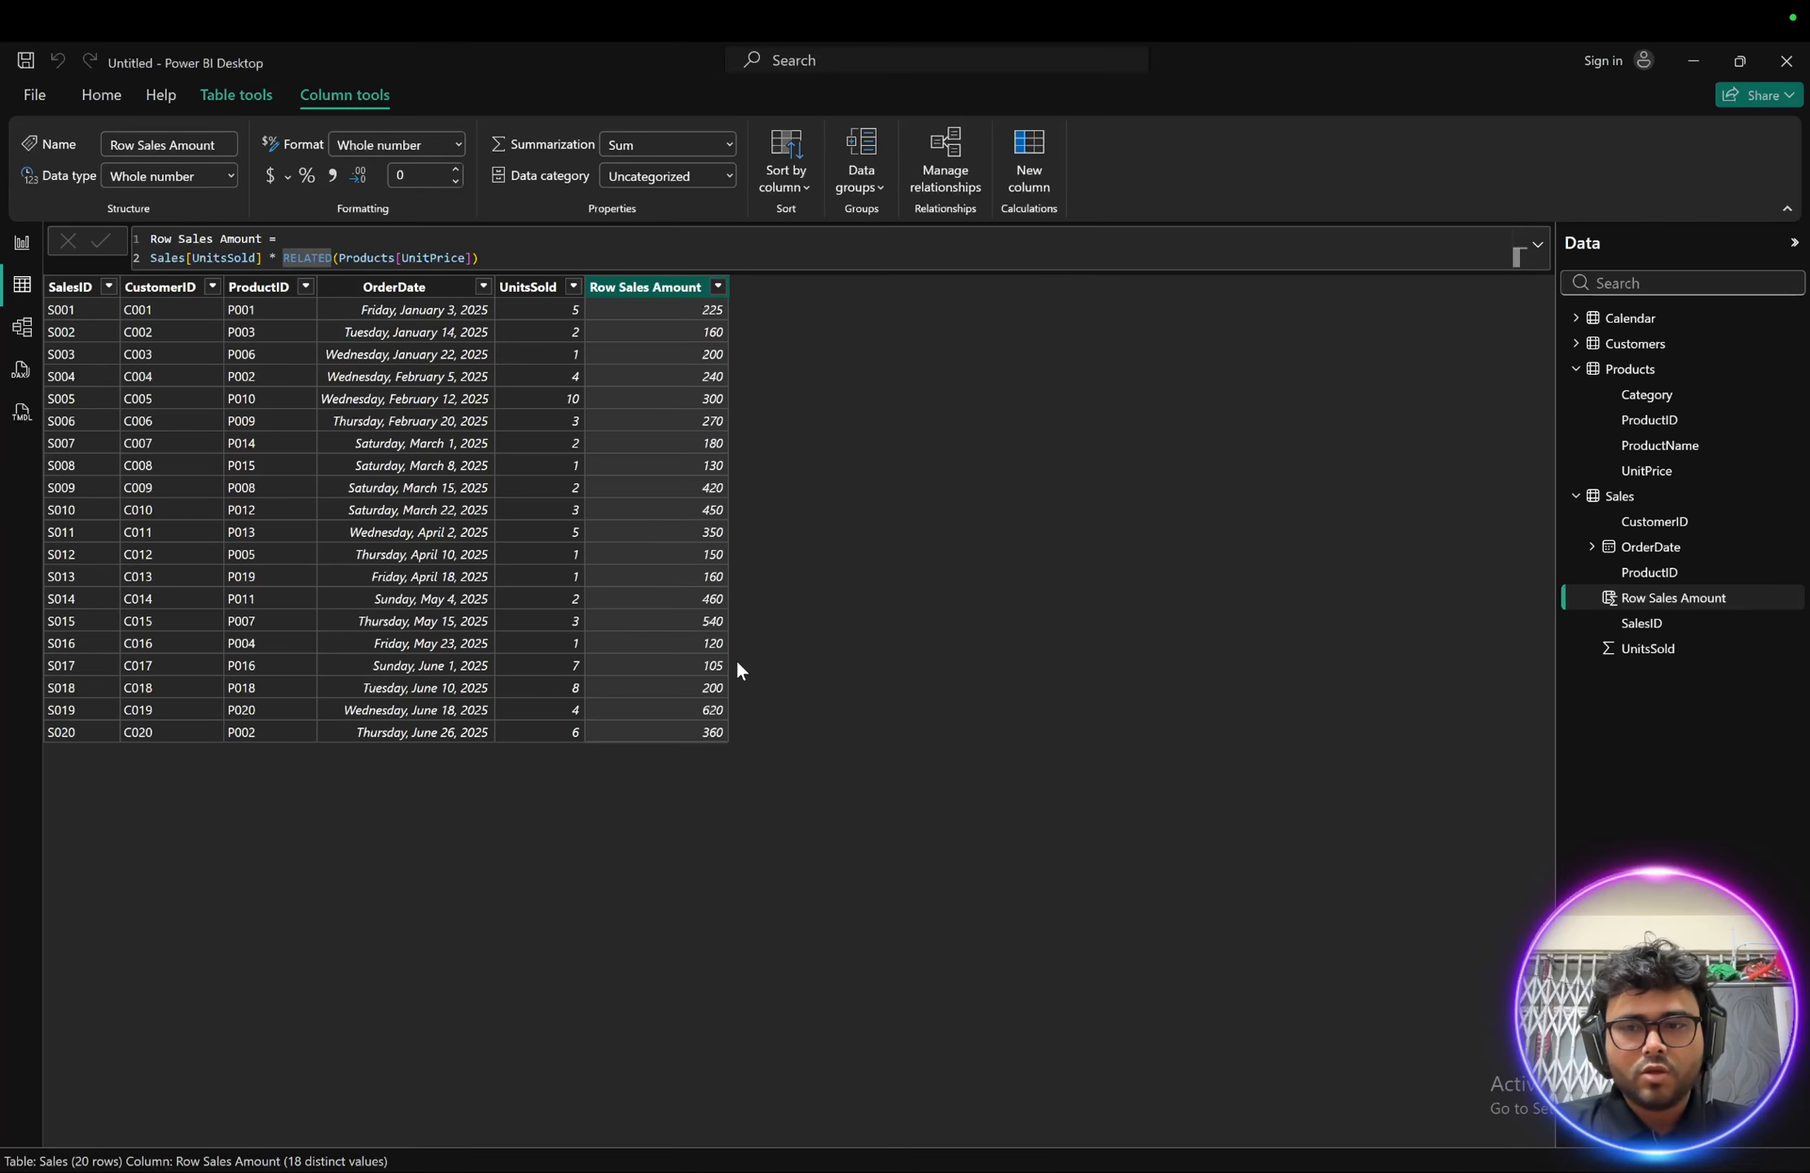
- Switch to the Lecture-5 note and highlight the word Measure in the Example 2 heading
{"action": "key", "text": "ctrl+Up"}
{"action": "left_click", "coordinate": [474, 116]}
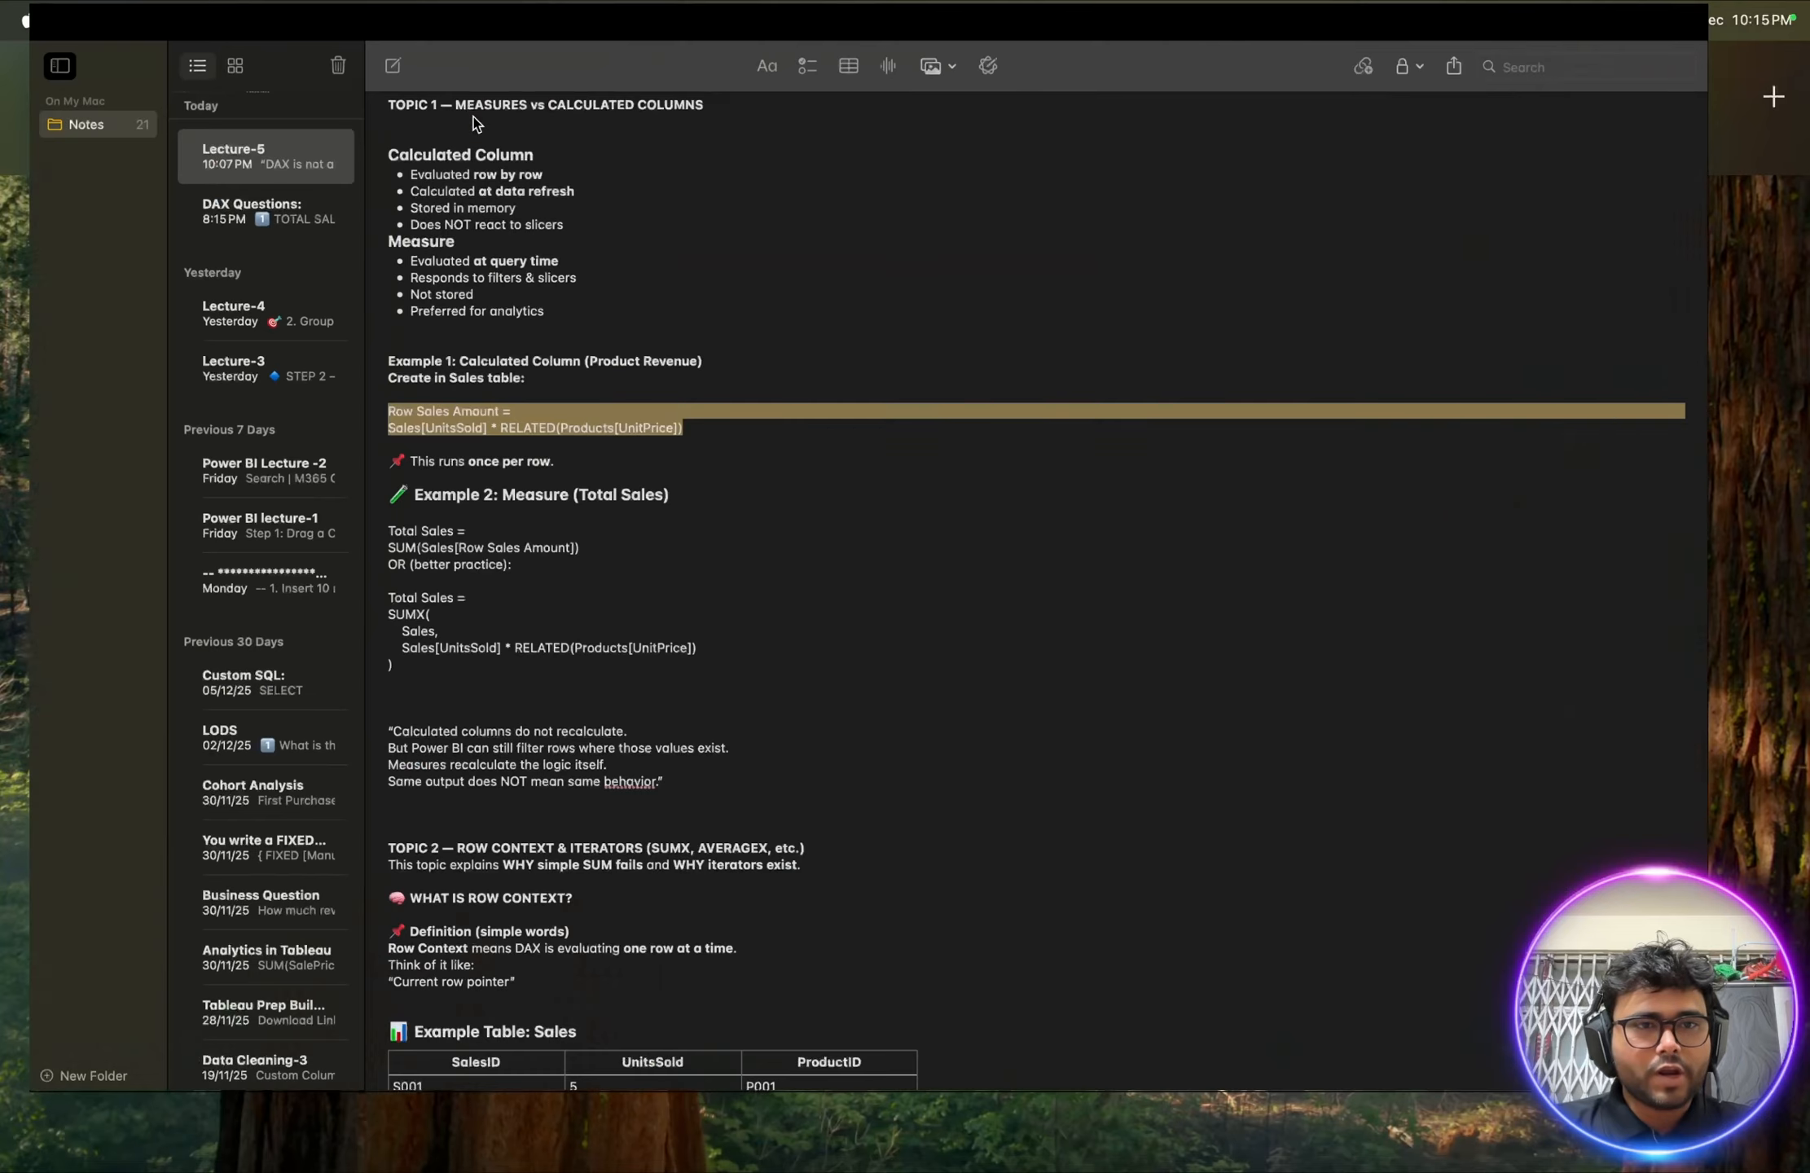
{"action": "scroll", "coordinate": [524, 518], "scroll_direction": "down", "scroll_amount": 2}
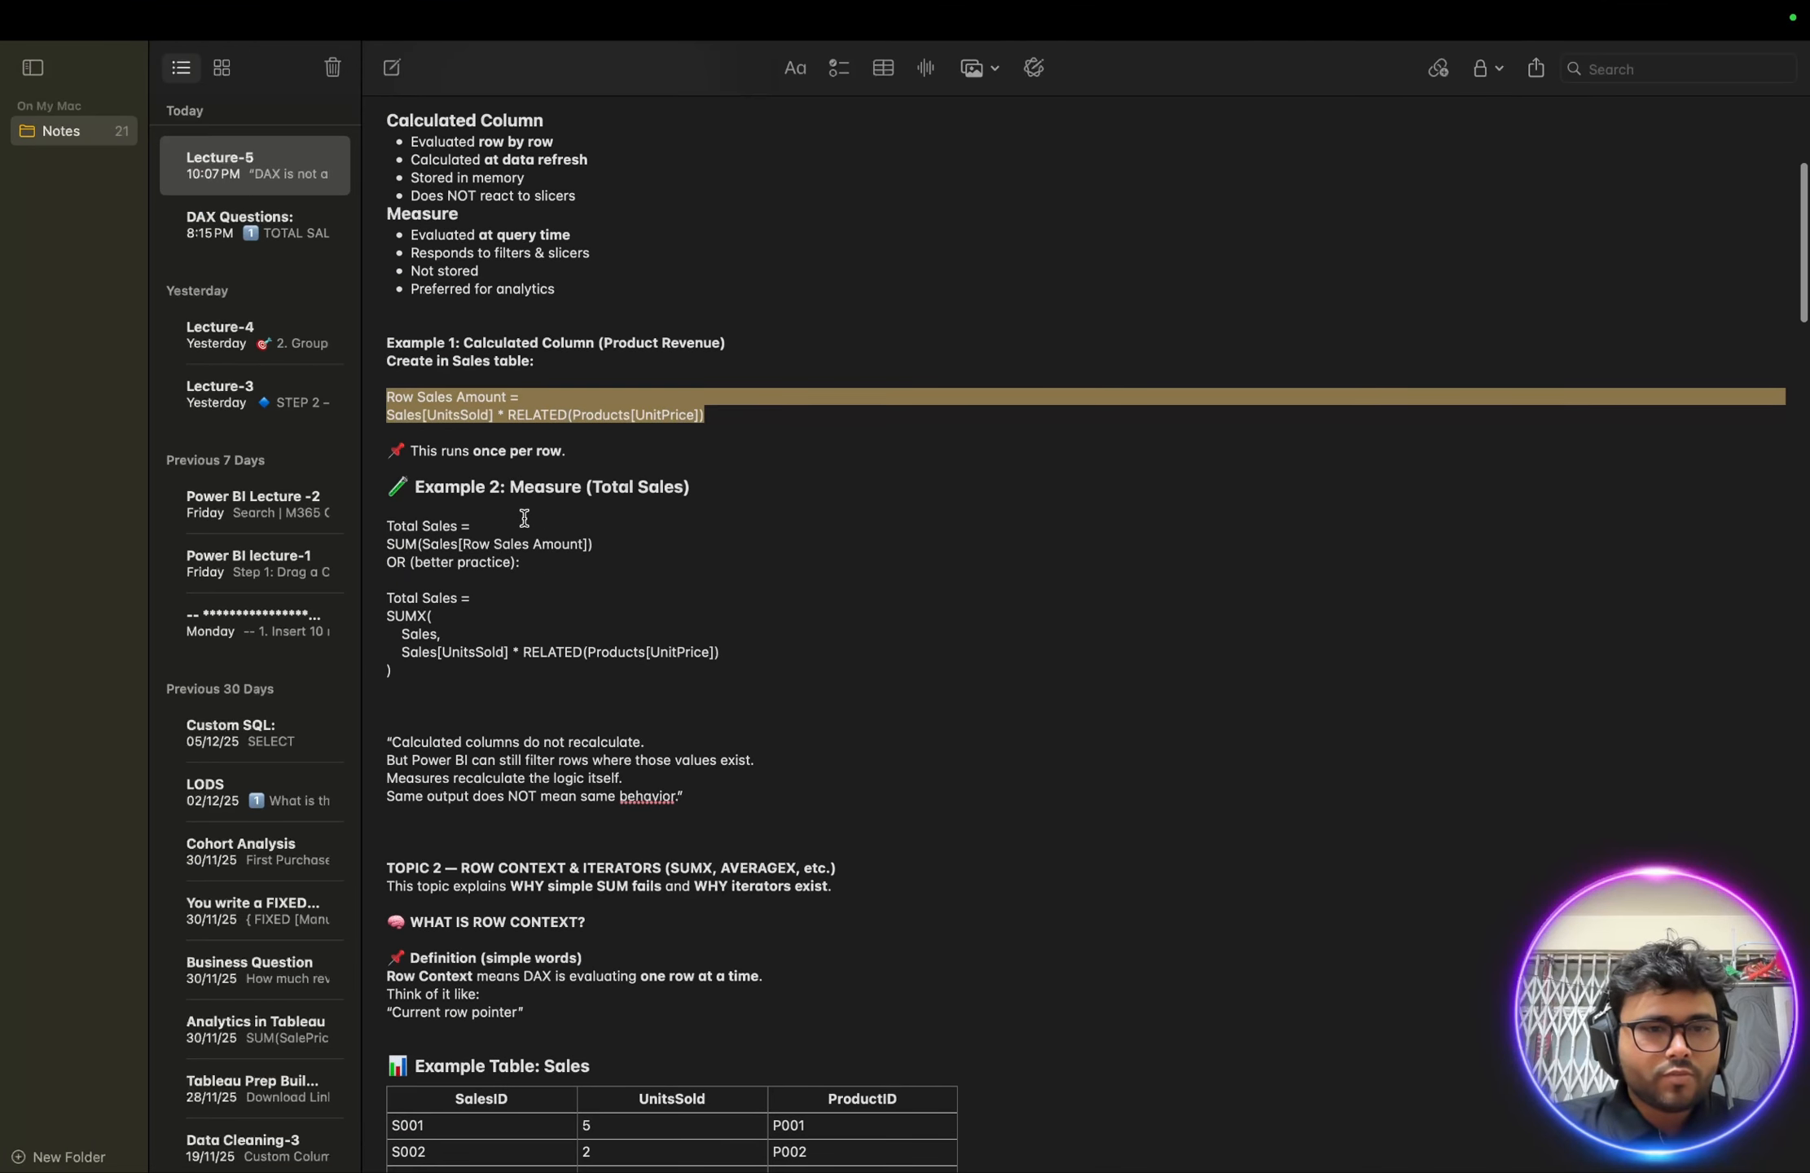
{"action": "scroll", "coordinate": [524, 518], "scroll_direction": "down", "scroll_amount": 8}
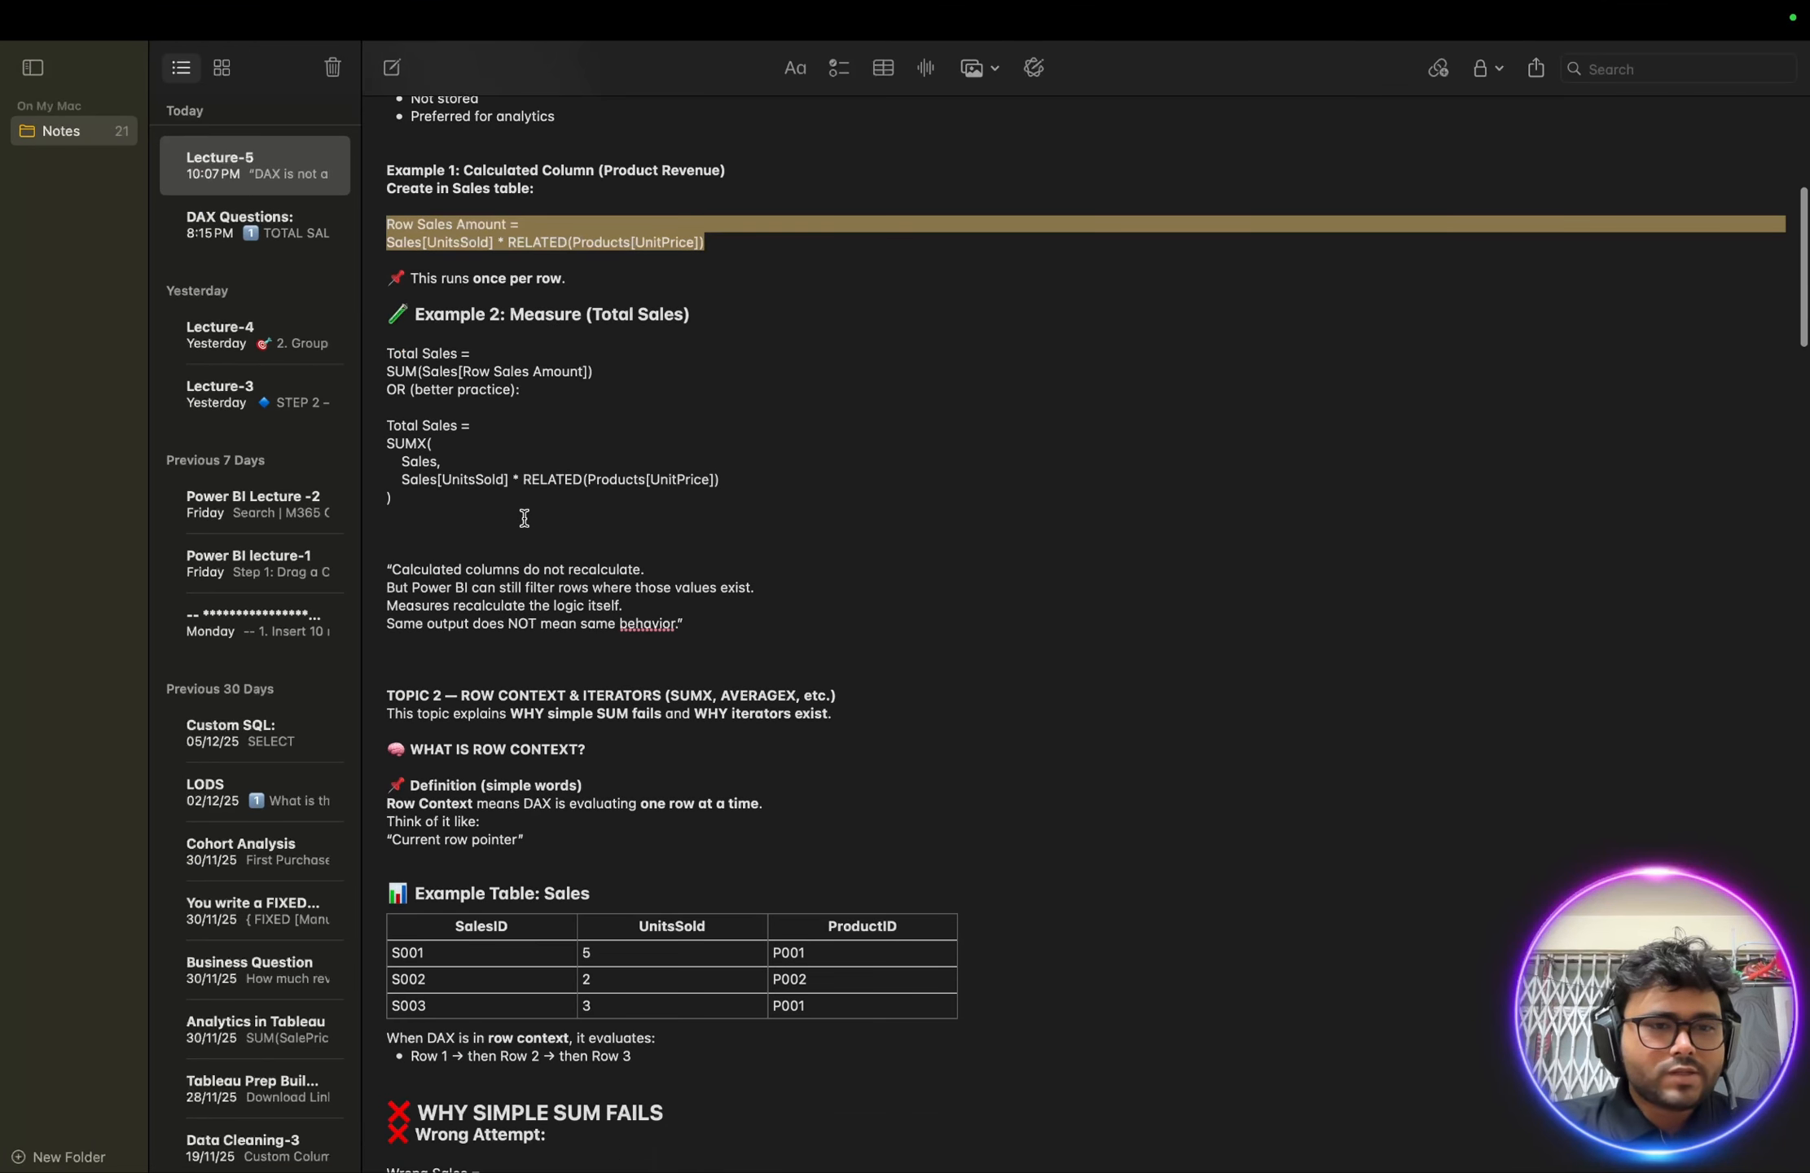
{"action": "double_click", "coordinate": [529, 318]}
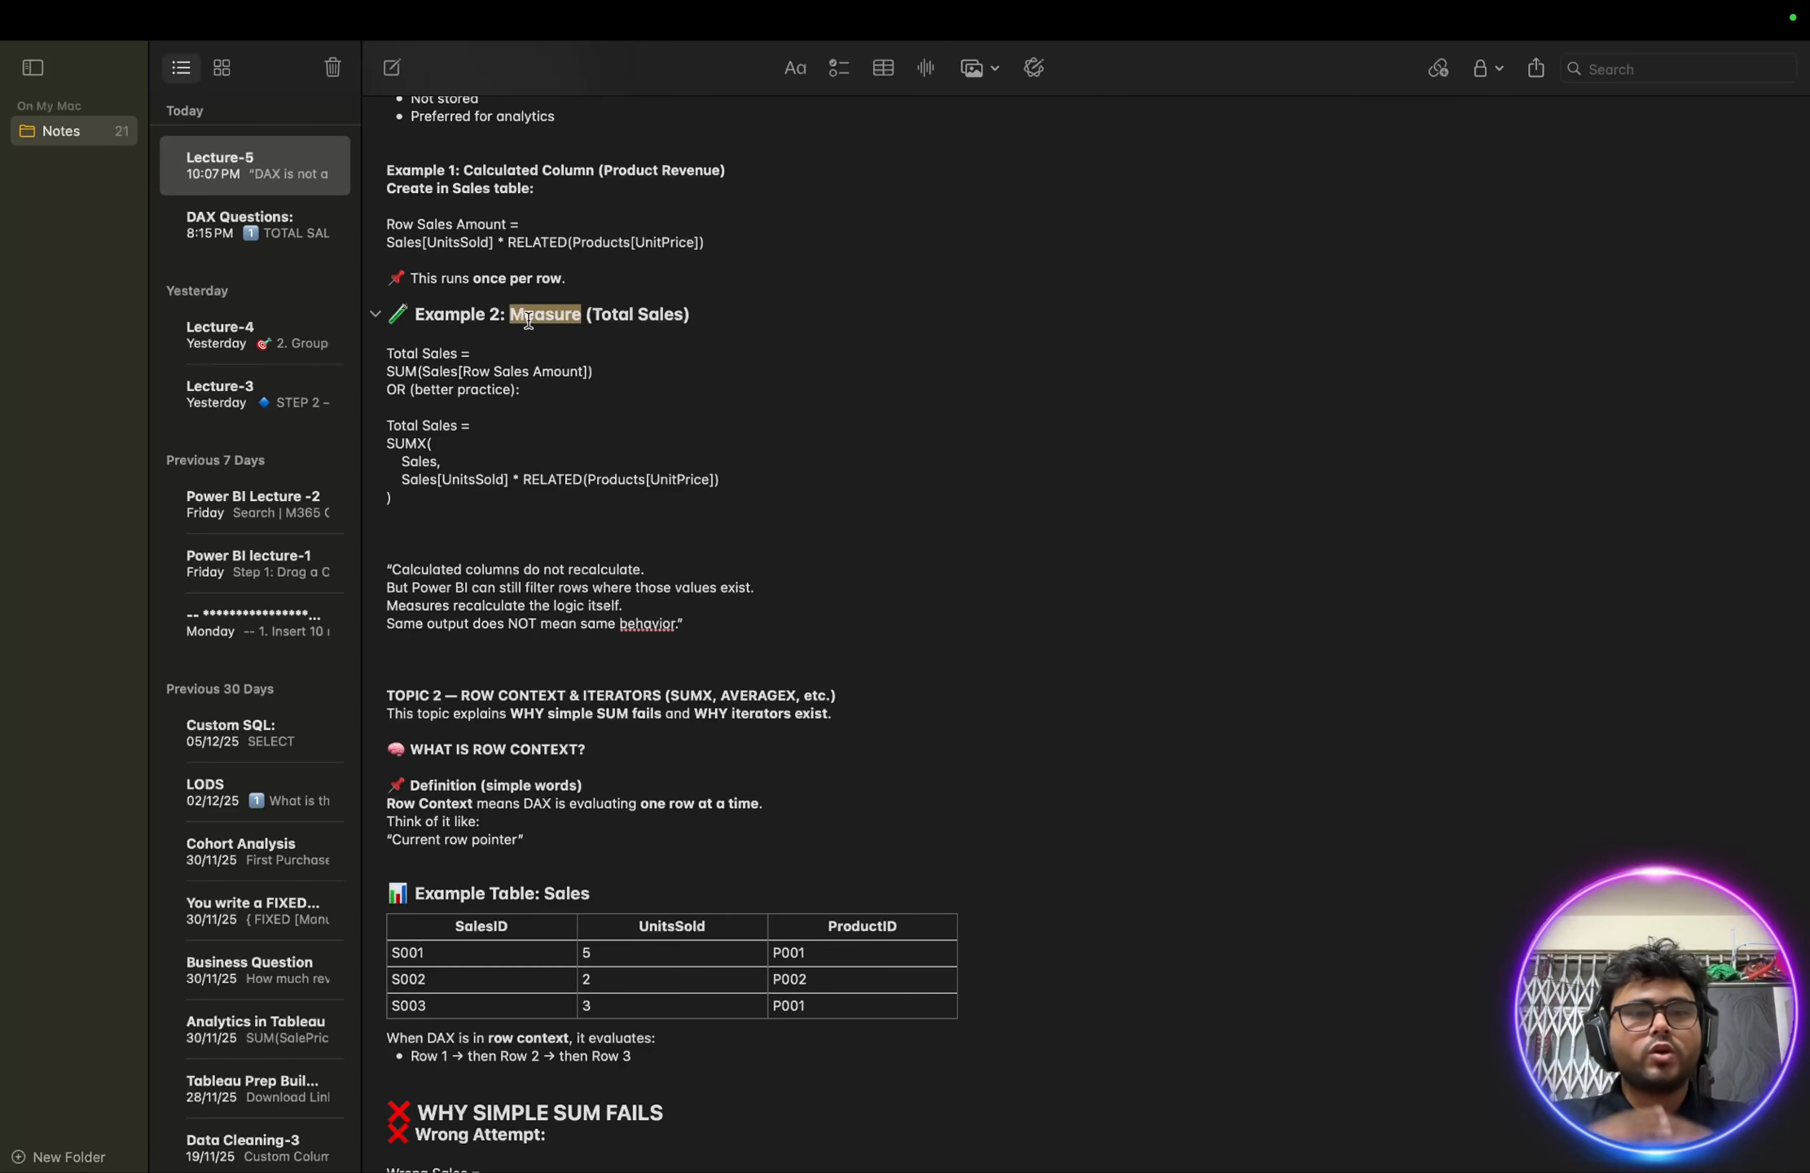
- Switch to Power BI Desktop and compare where the New measure command is offered in Report view and Table view
{"action": "key", "text": "ctrl+Up"}
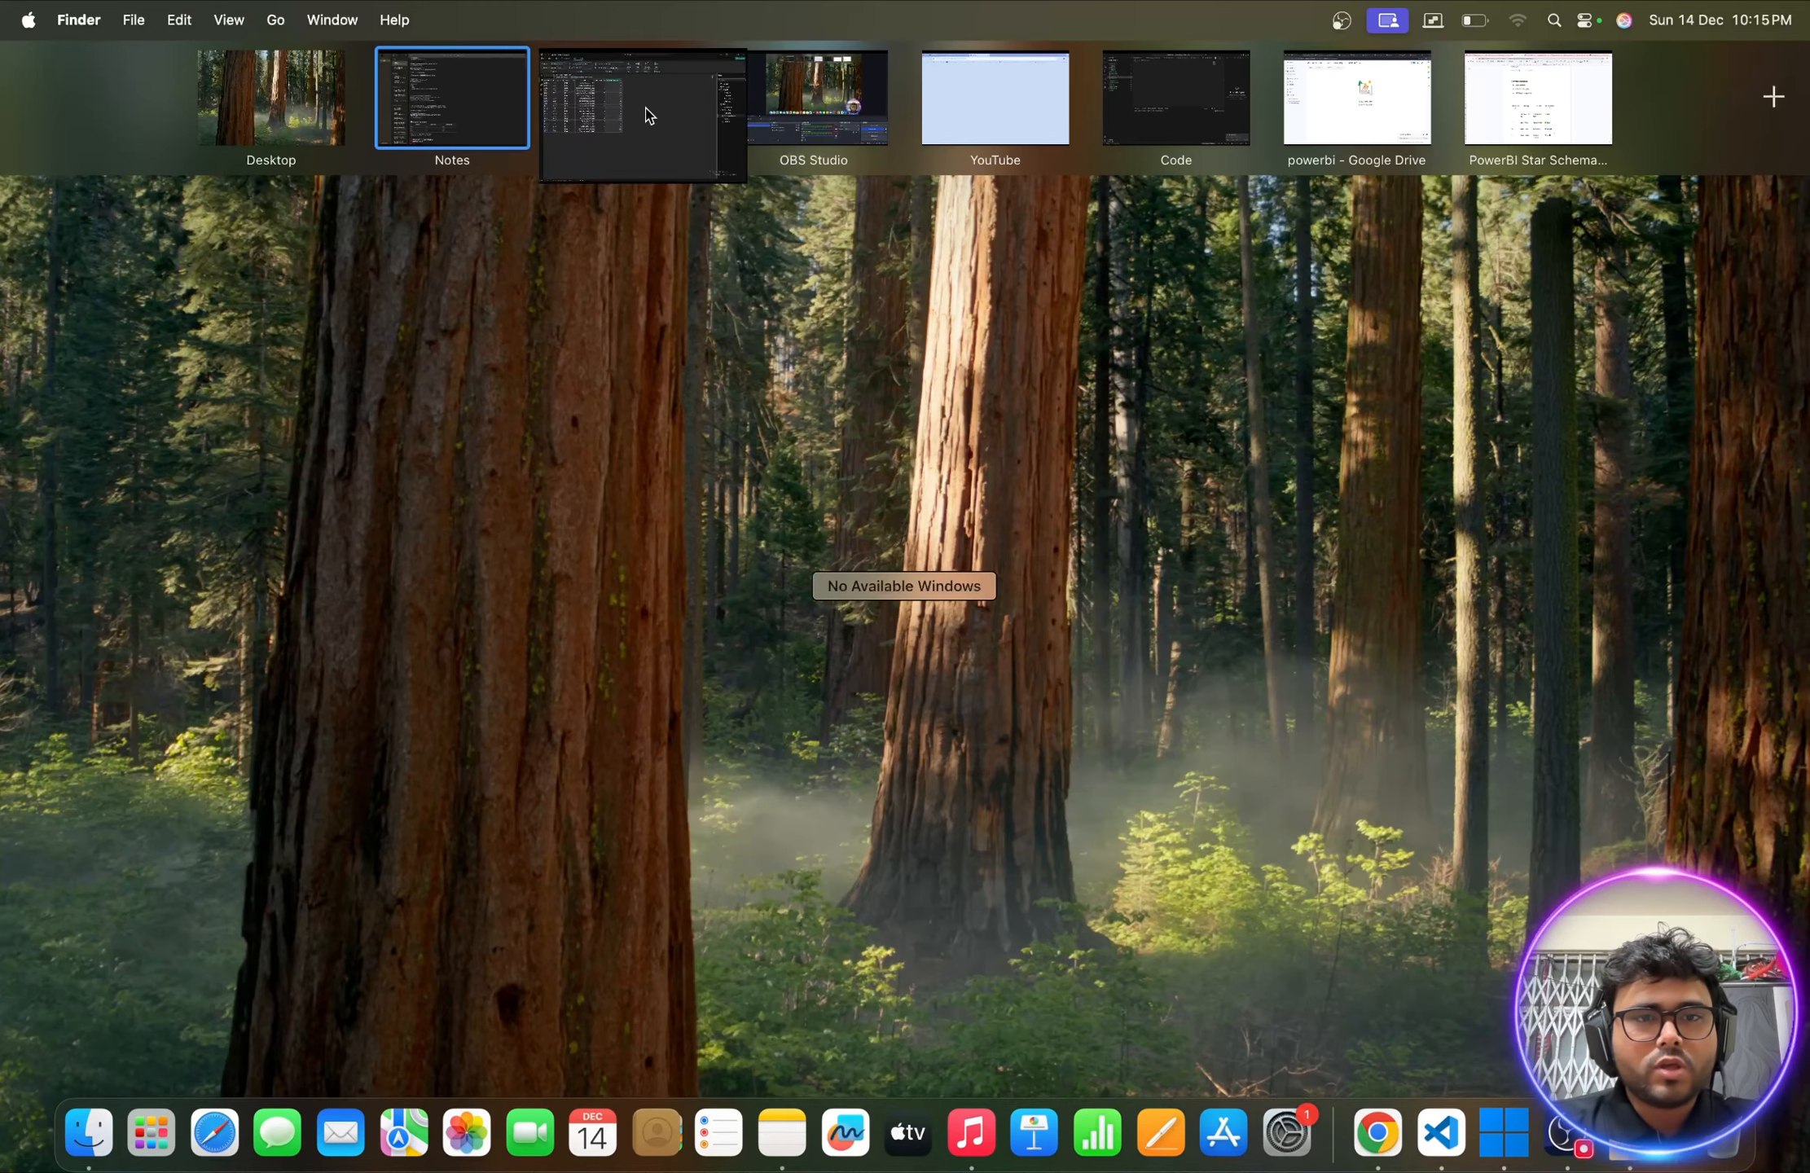
{"action": "left_click", "coordinate": [645, 107]}
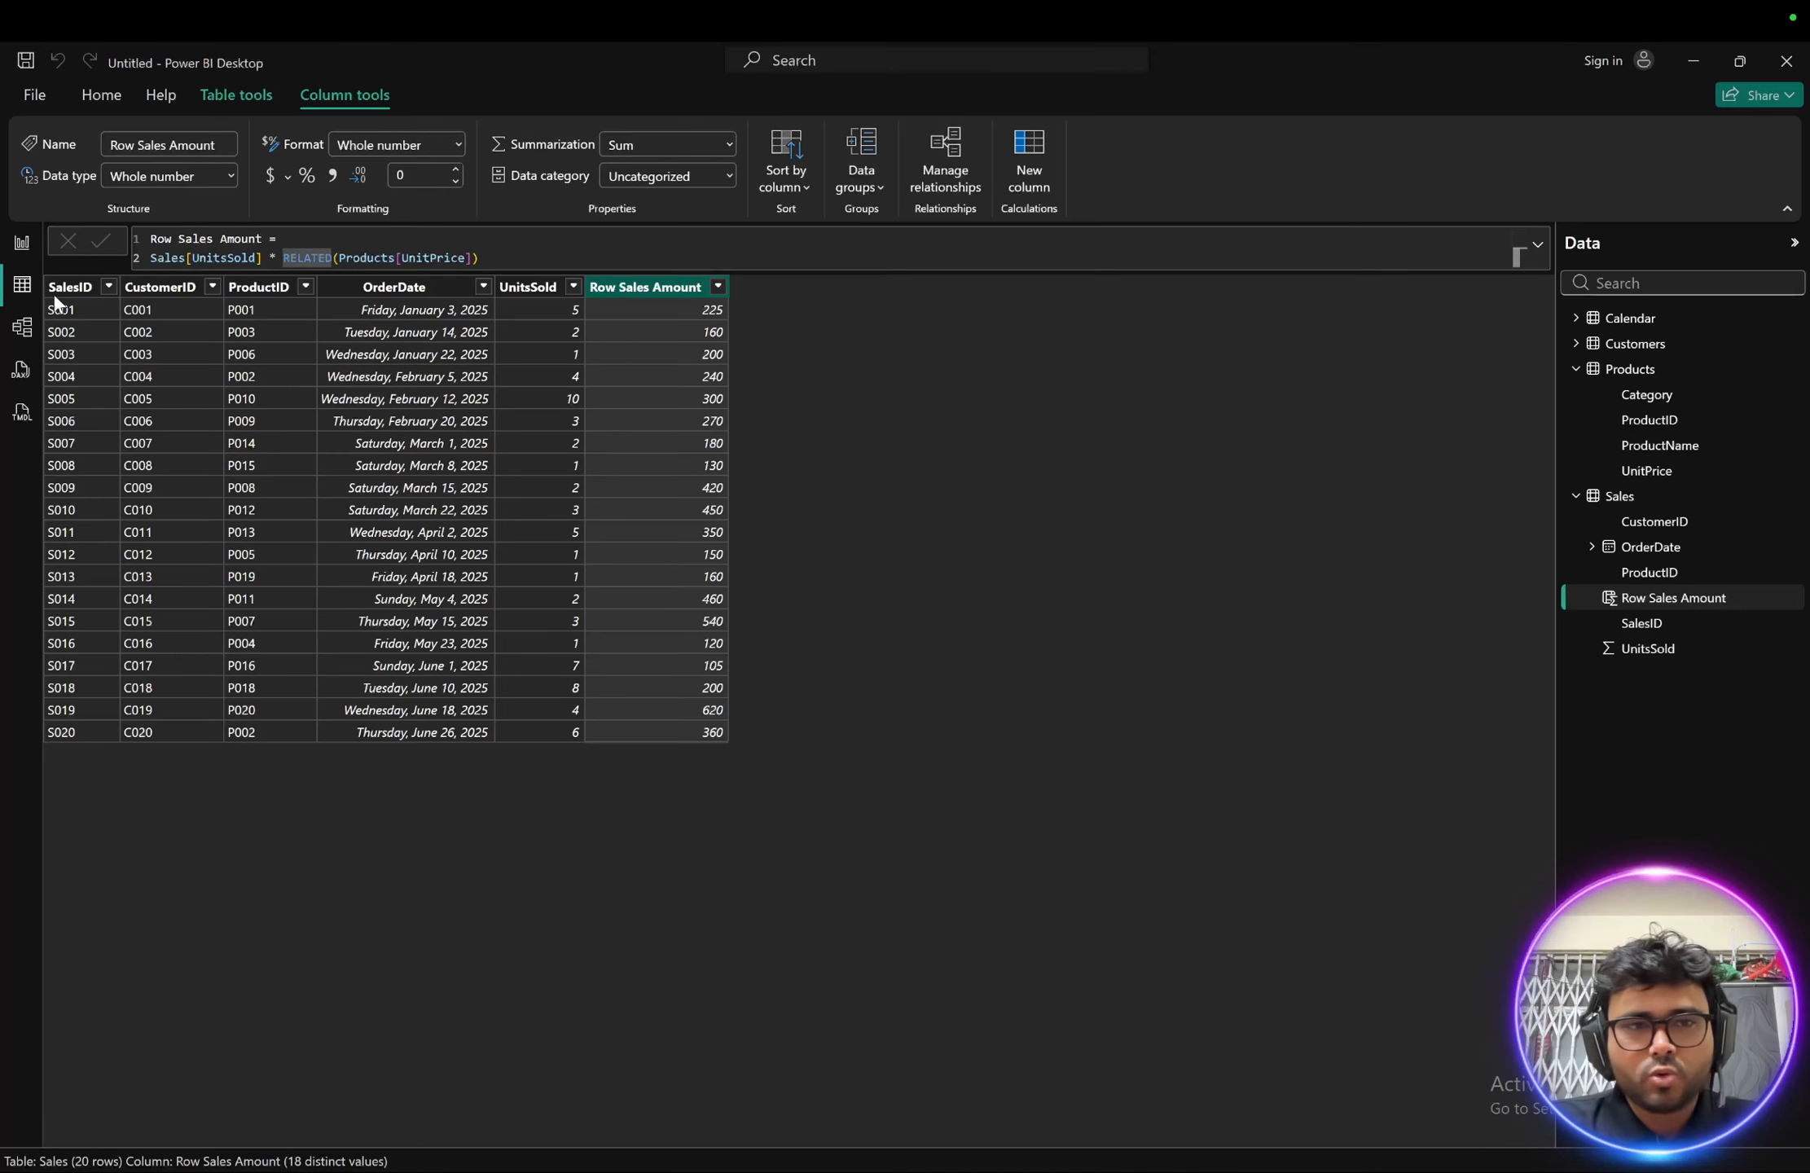
{"action": "left_click", "coordinate": [22, 242]}
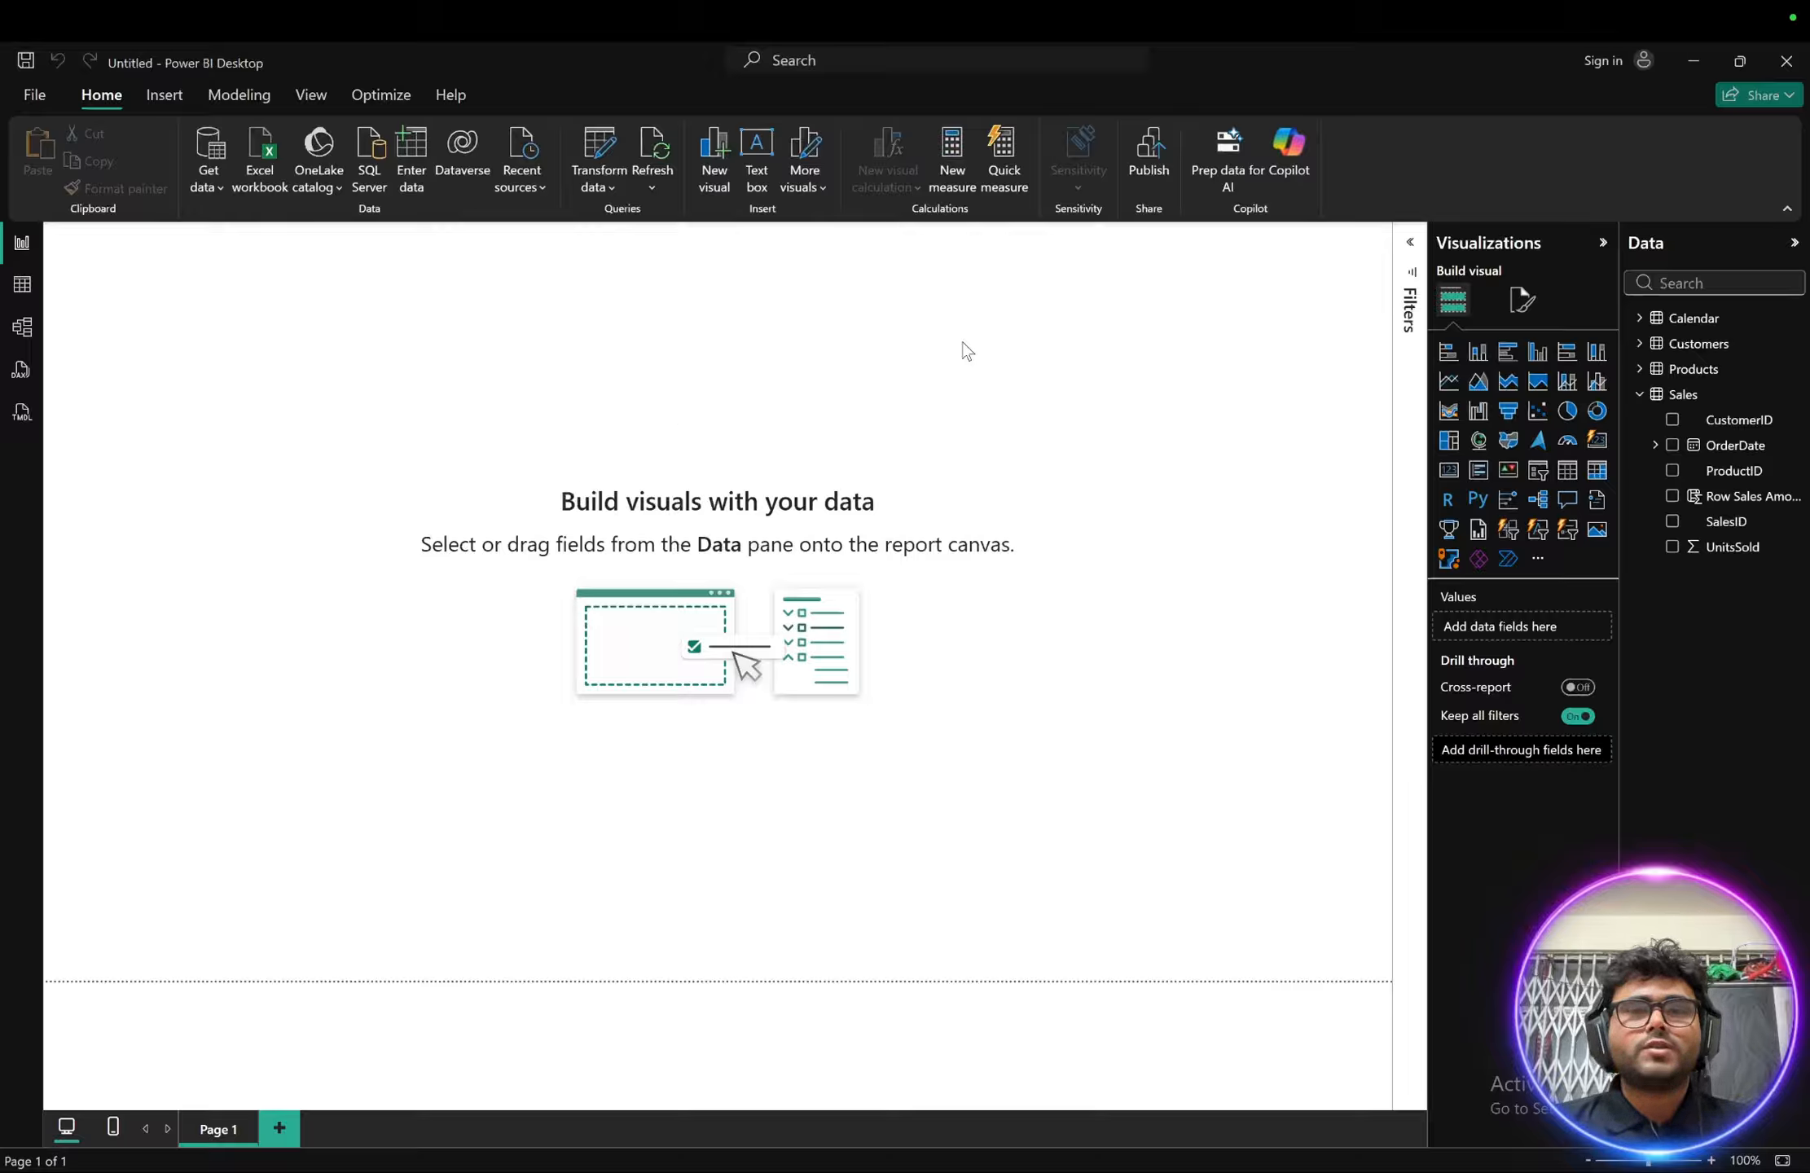
{"action": "left_click", "coordinate": [22, 285]}
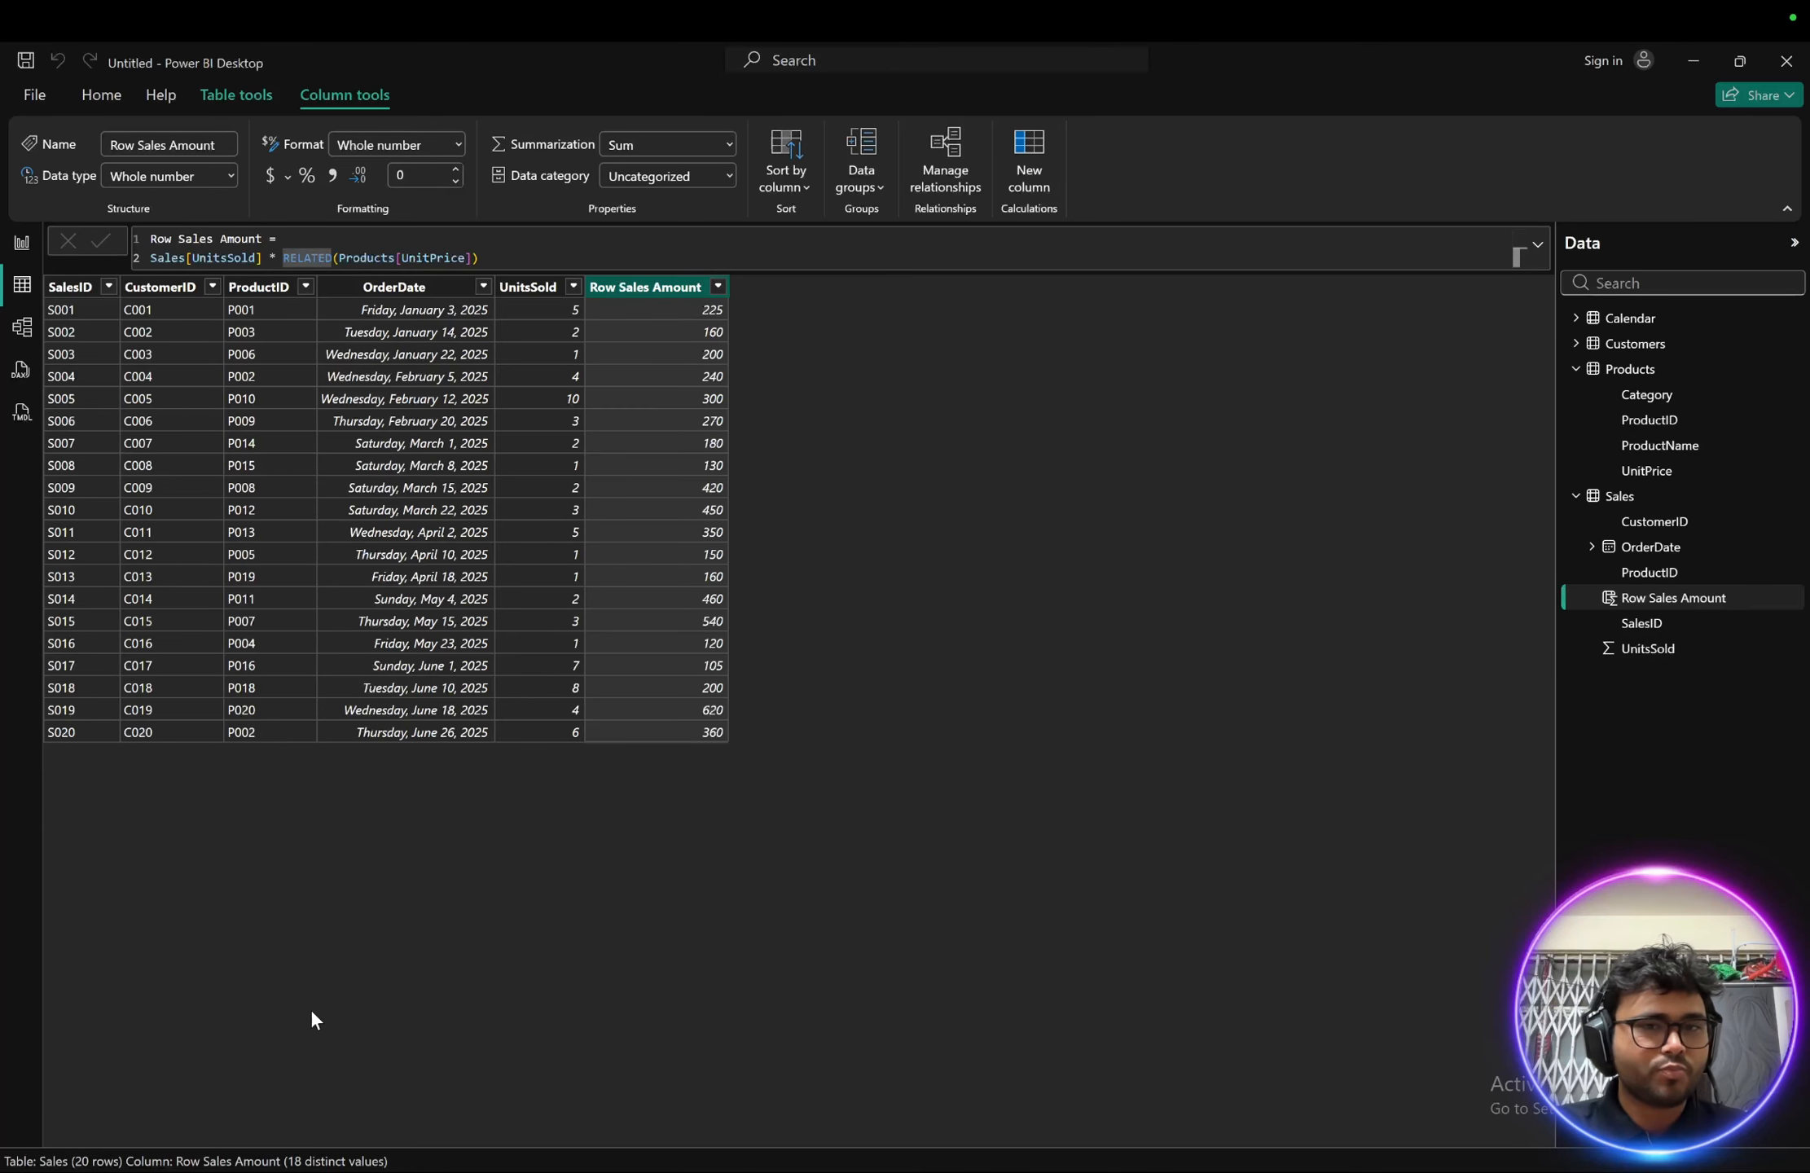
{"action": "left_click", "coordinate": [22, 243]}
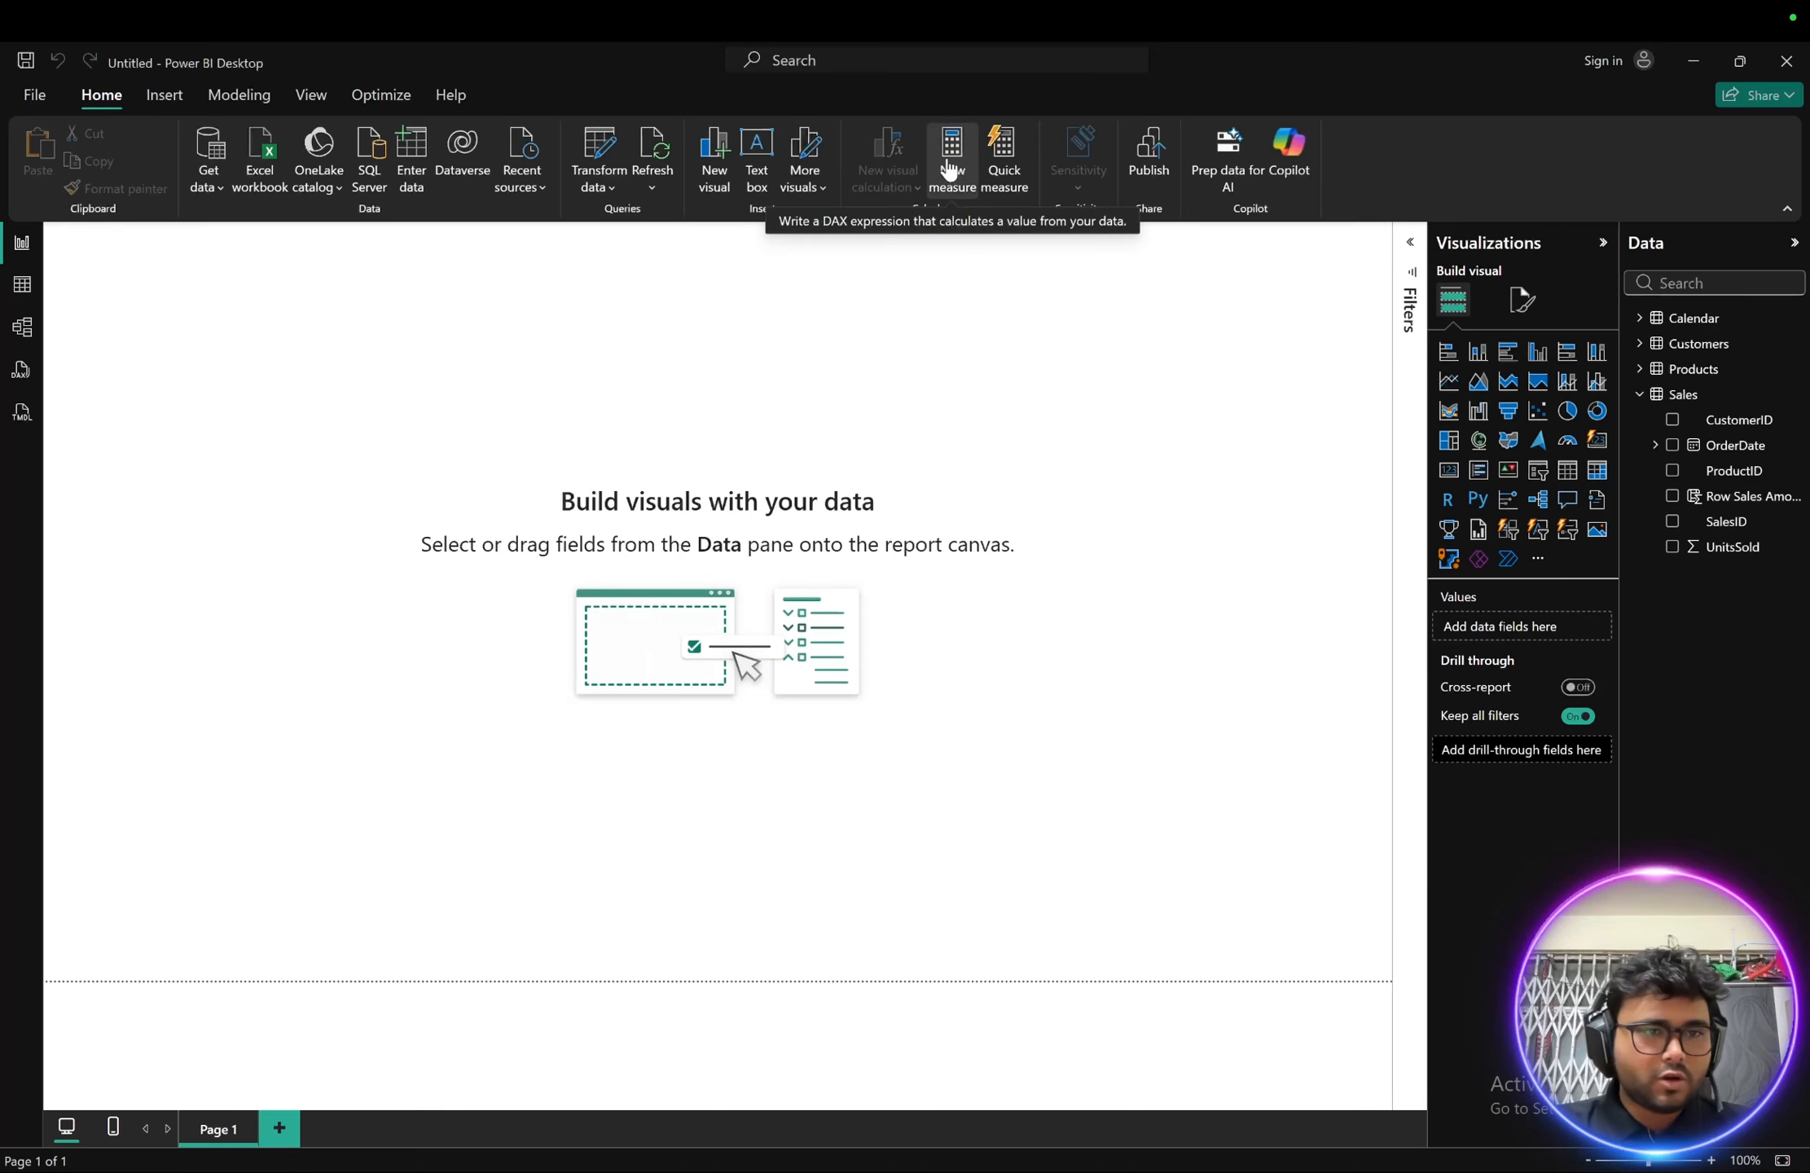
{"action": "left_click", "coordinate": [22, 284]}
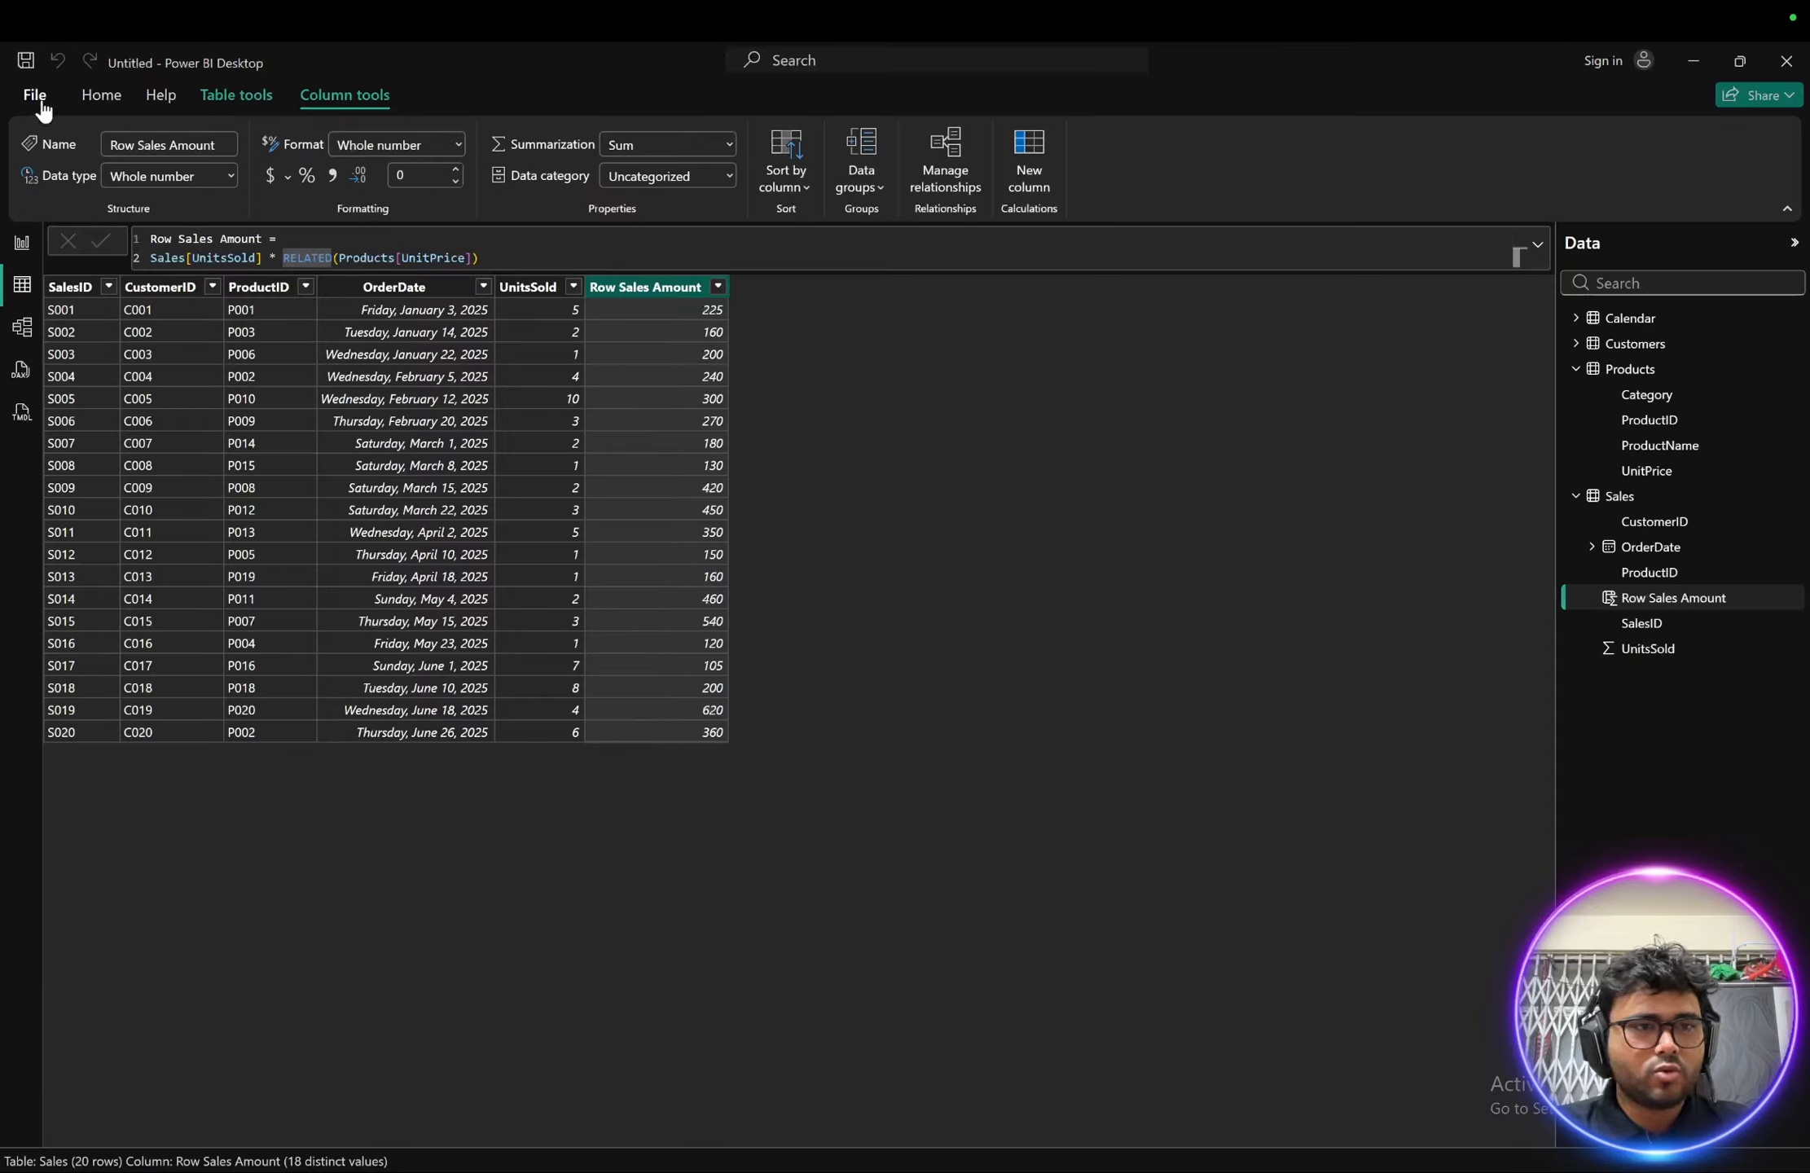
{"action": "left_click", "coordinate": [114, 105]}
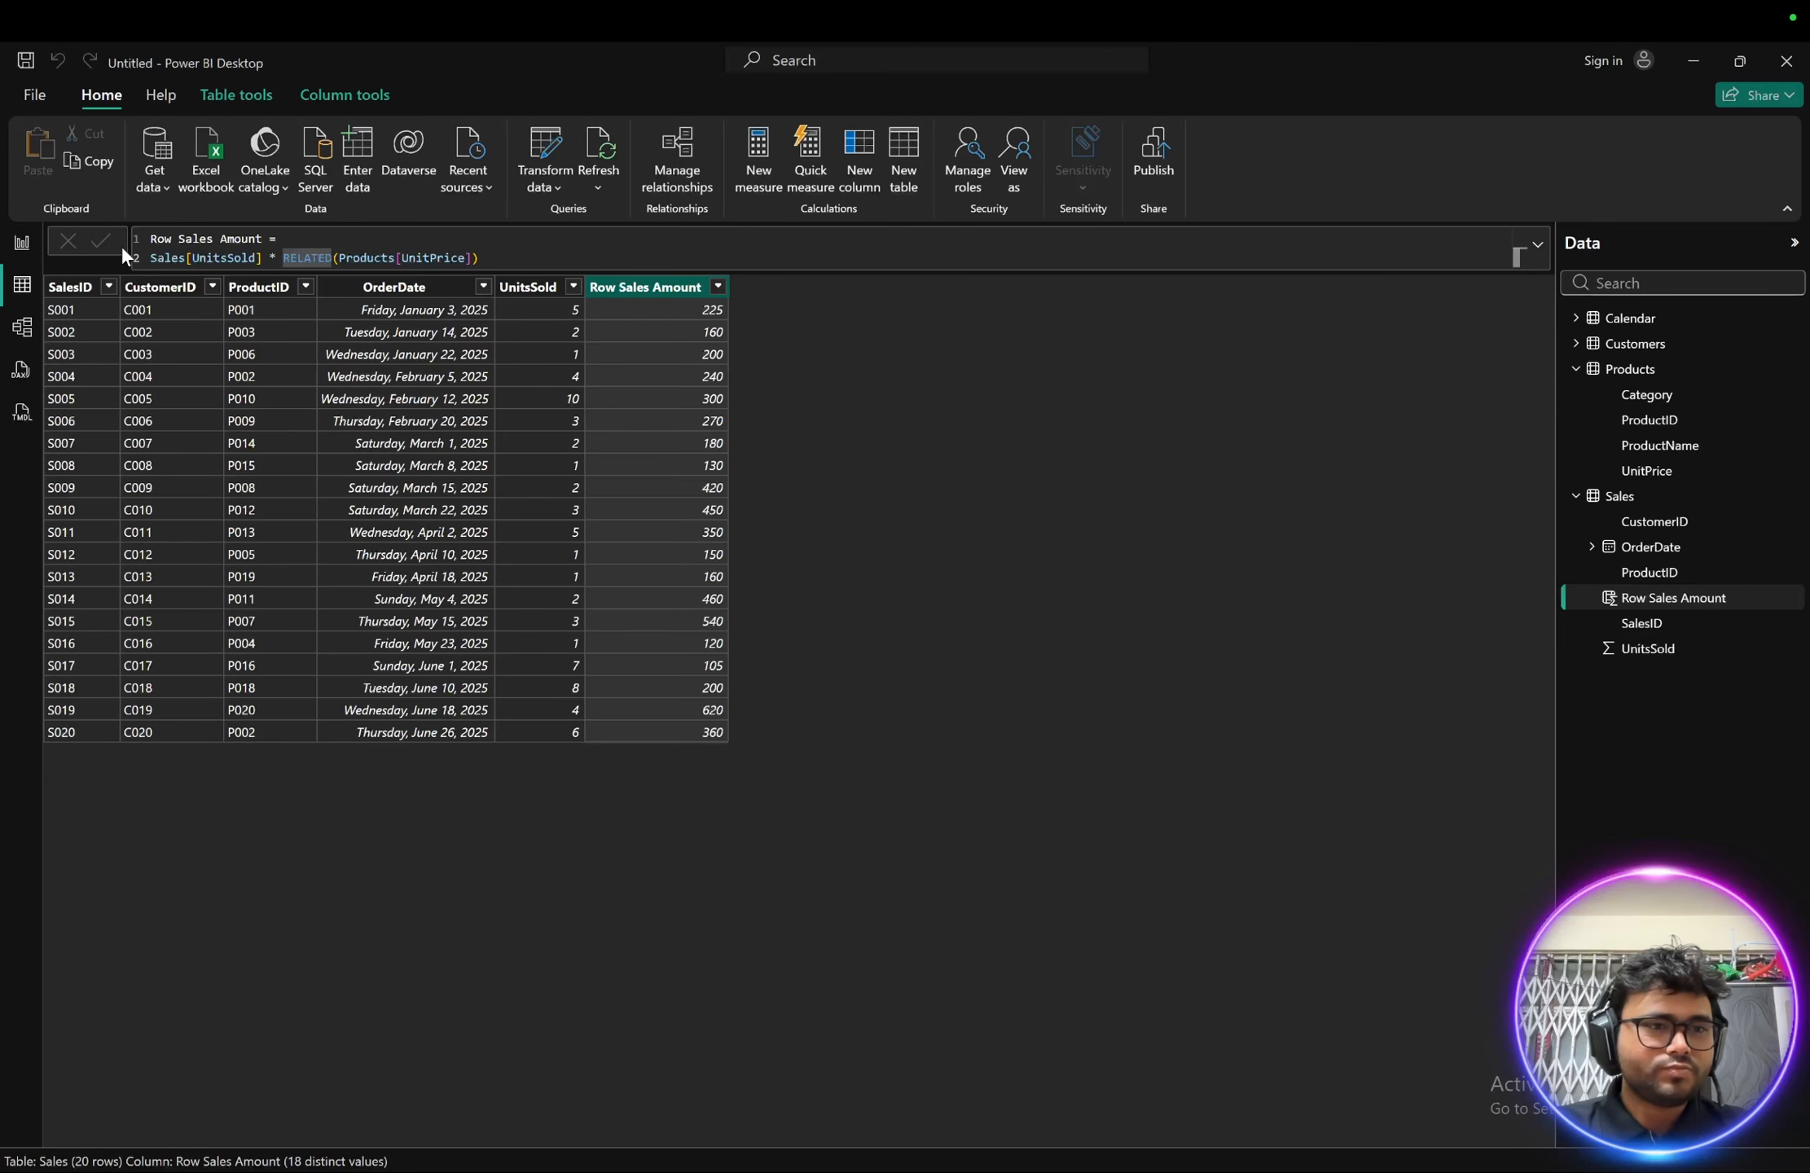
- Start a new measure from Report view and name it Total Sales, leaving its expression empty
{"action": "left_click", "coordinate": [22, 247]}
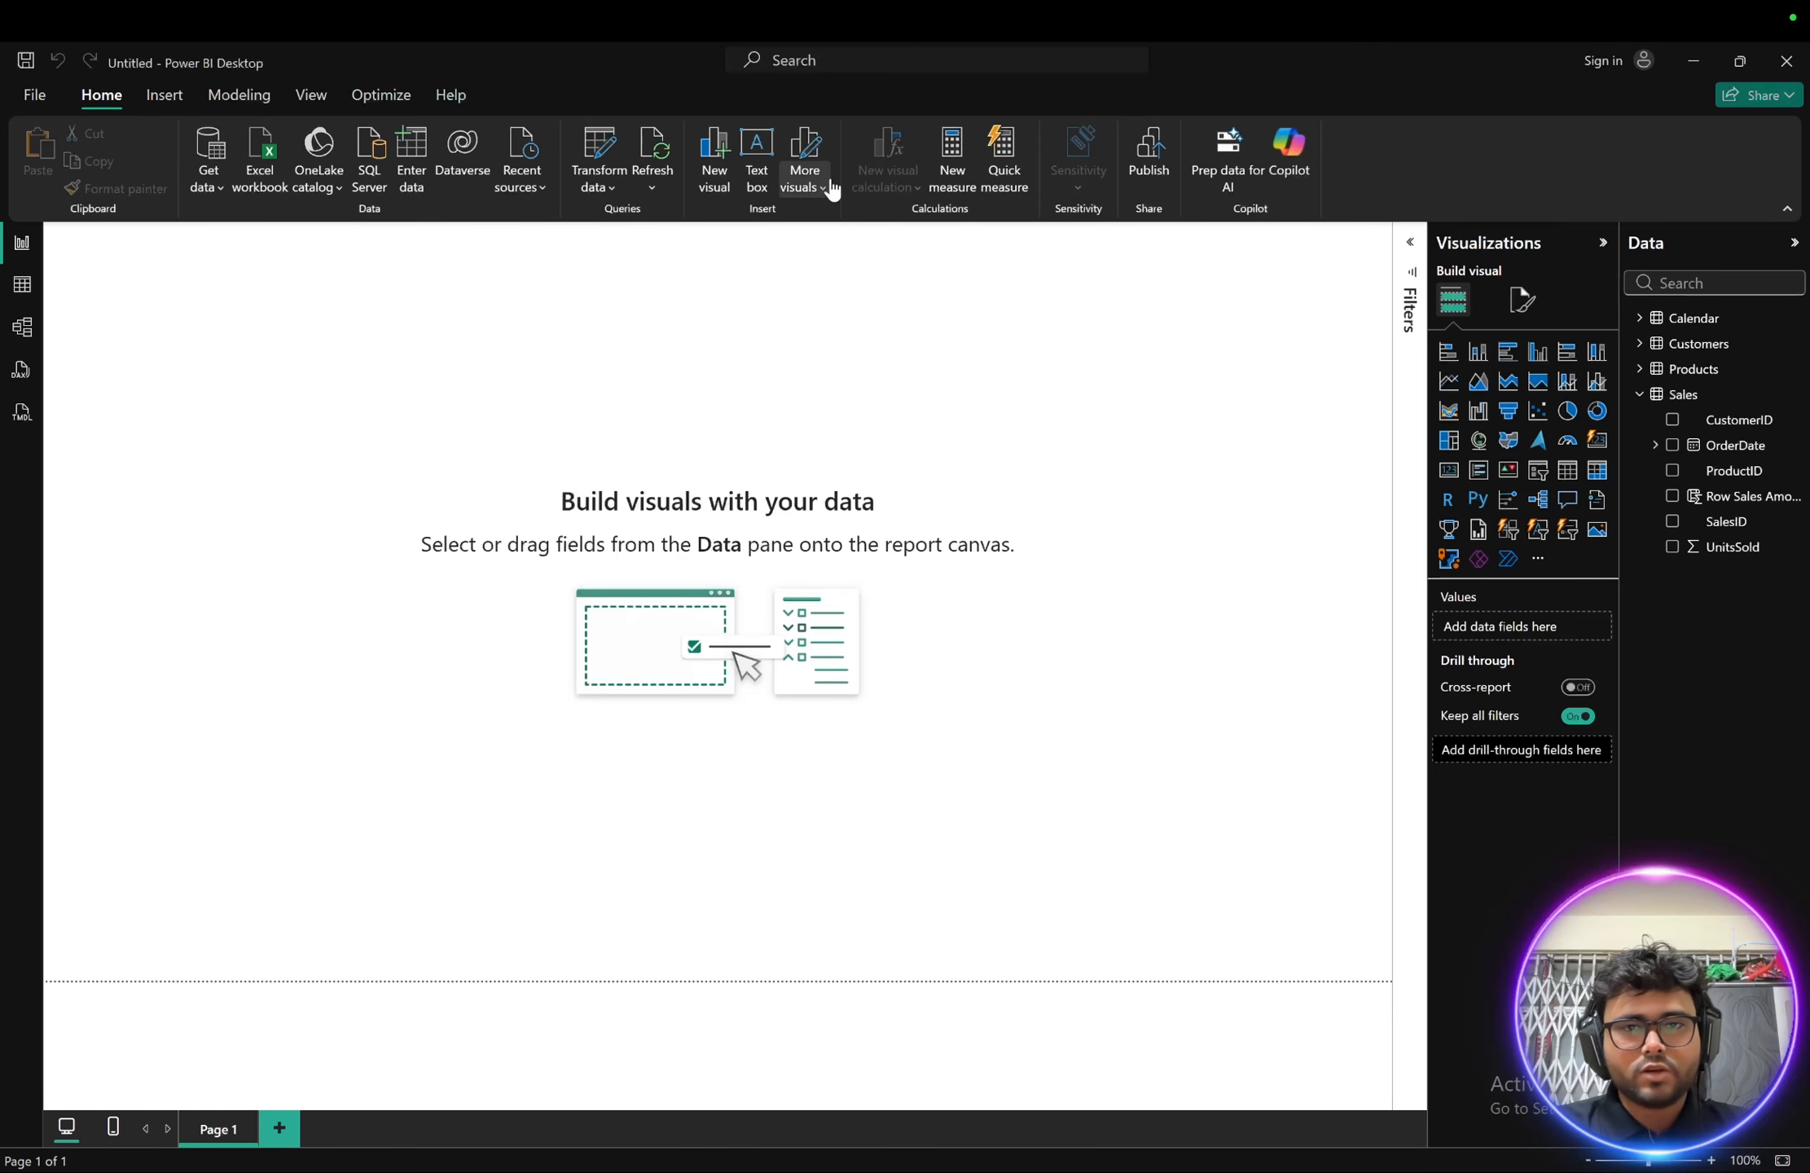
{"action": "left_click", "coordinate": [953, 159]}
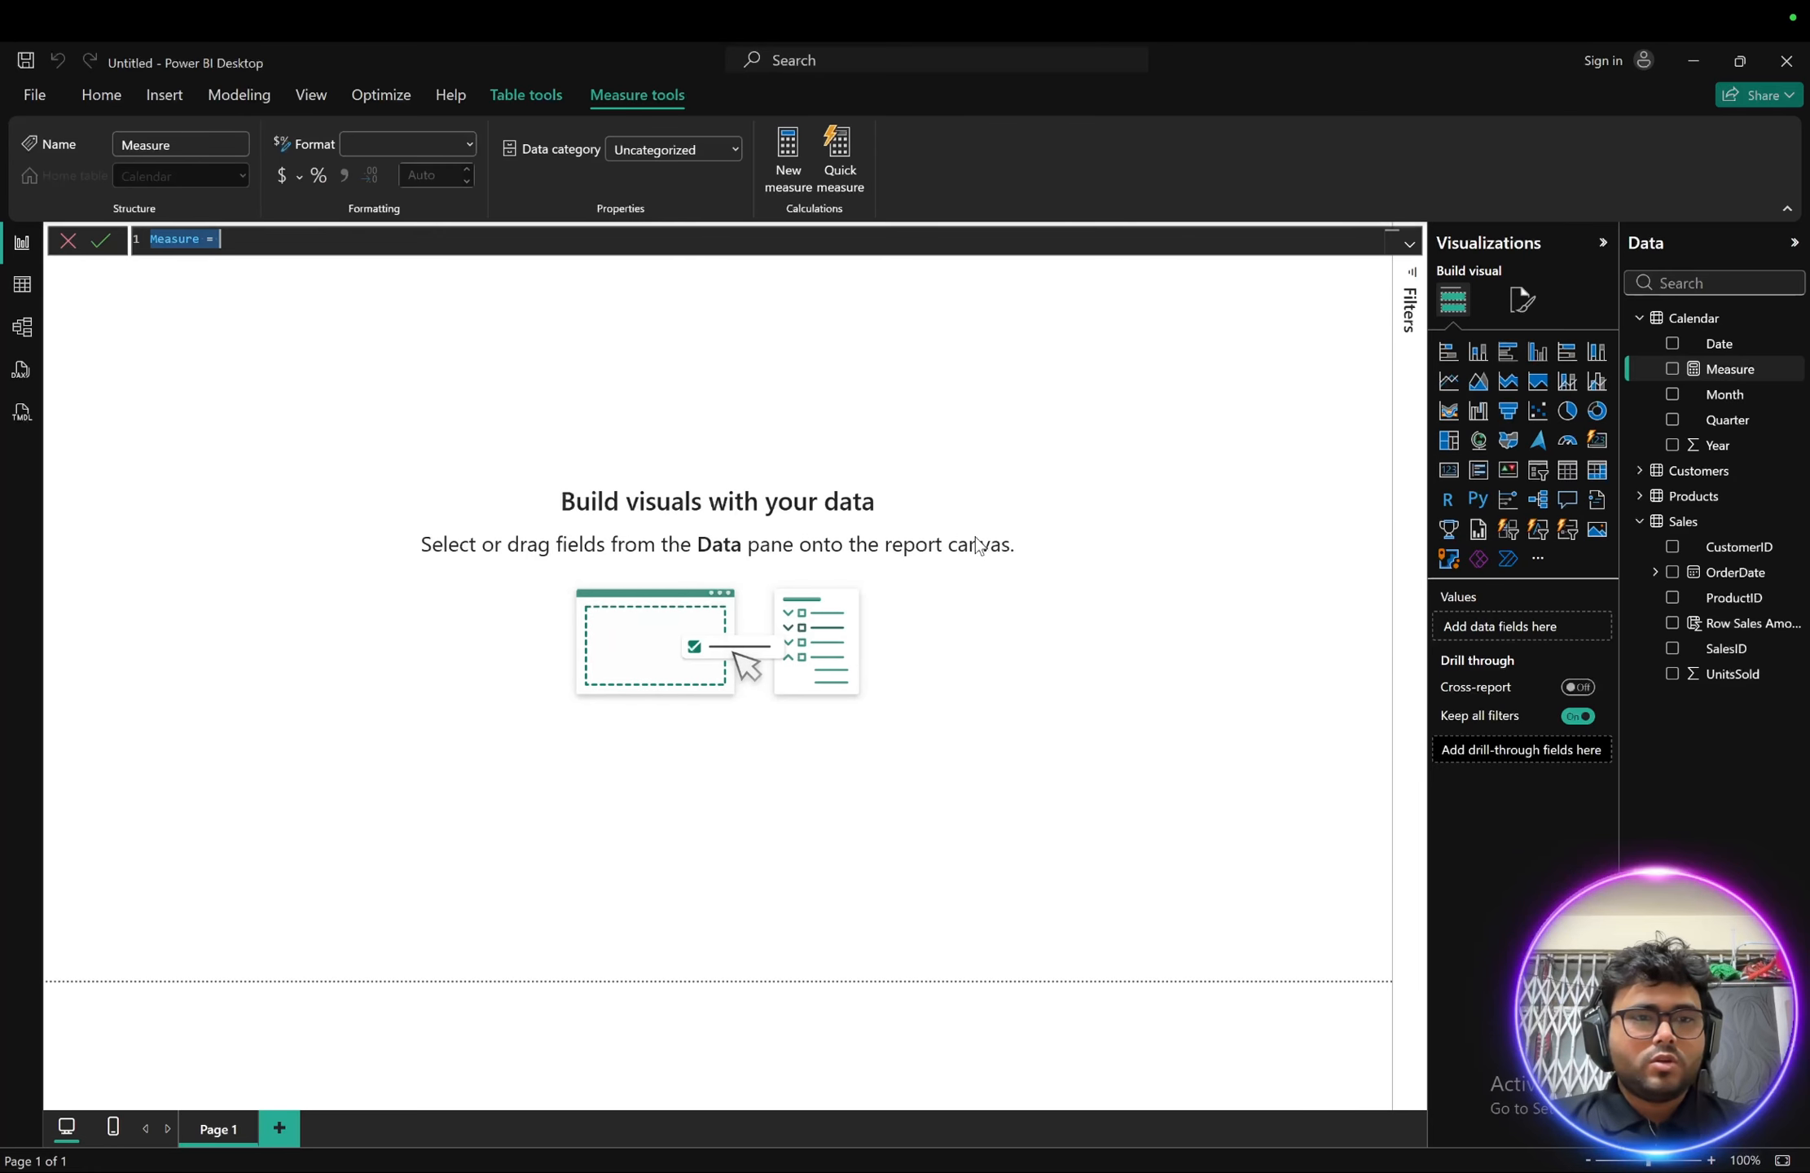
{"action": "key", "text": "BackSpace"}
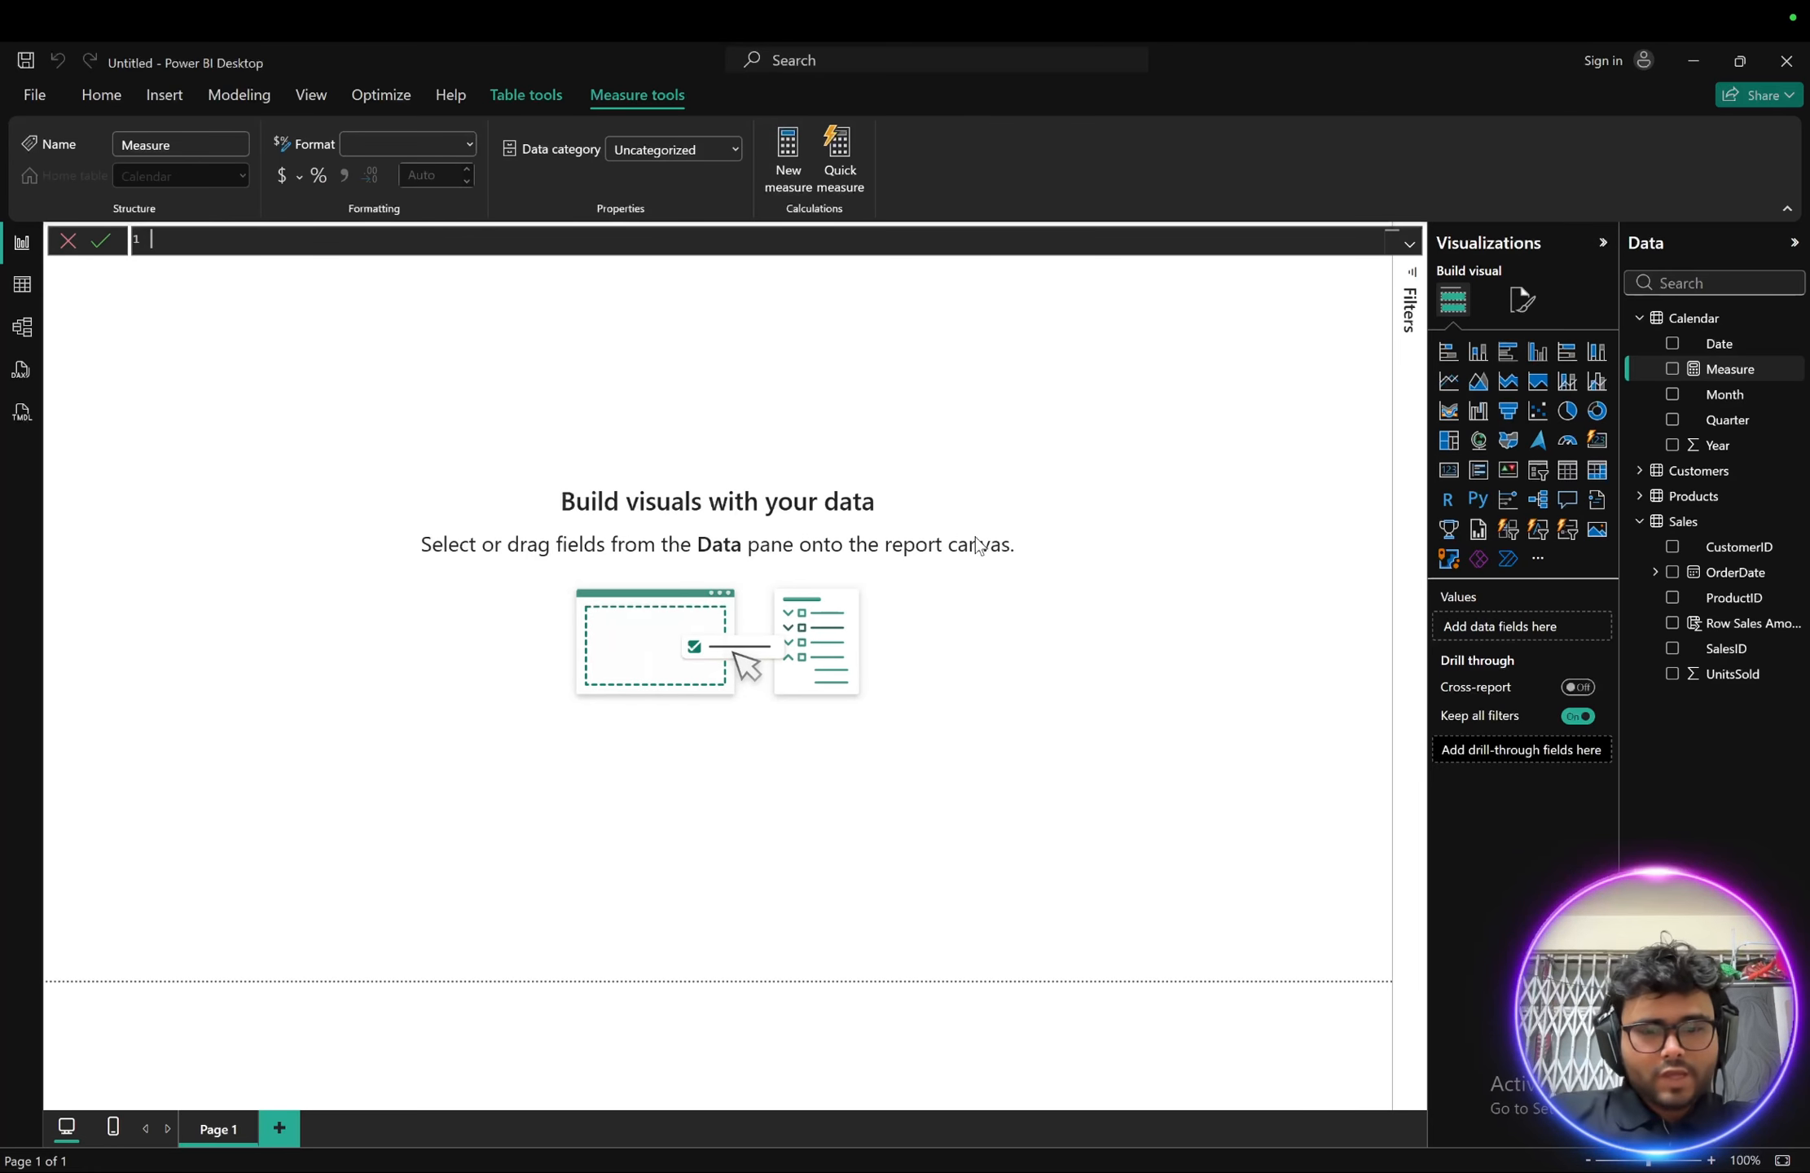
{"action": "type", "text": "Total "}
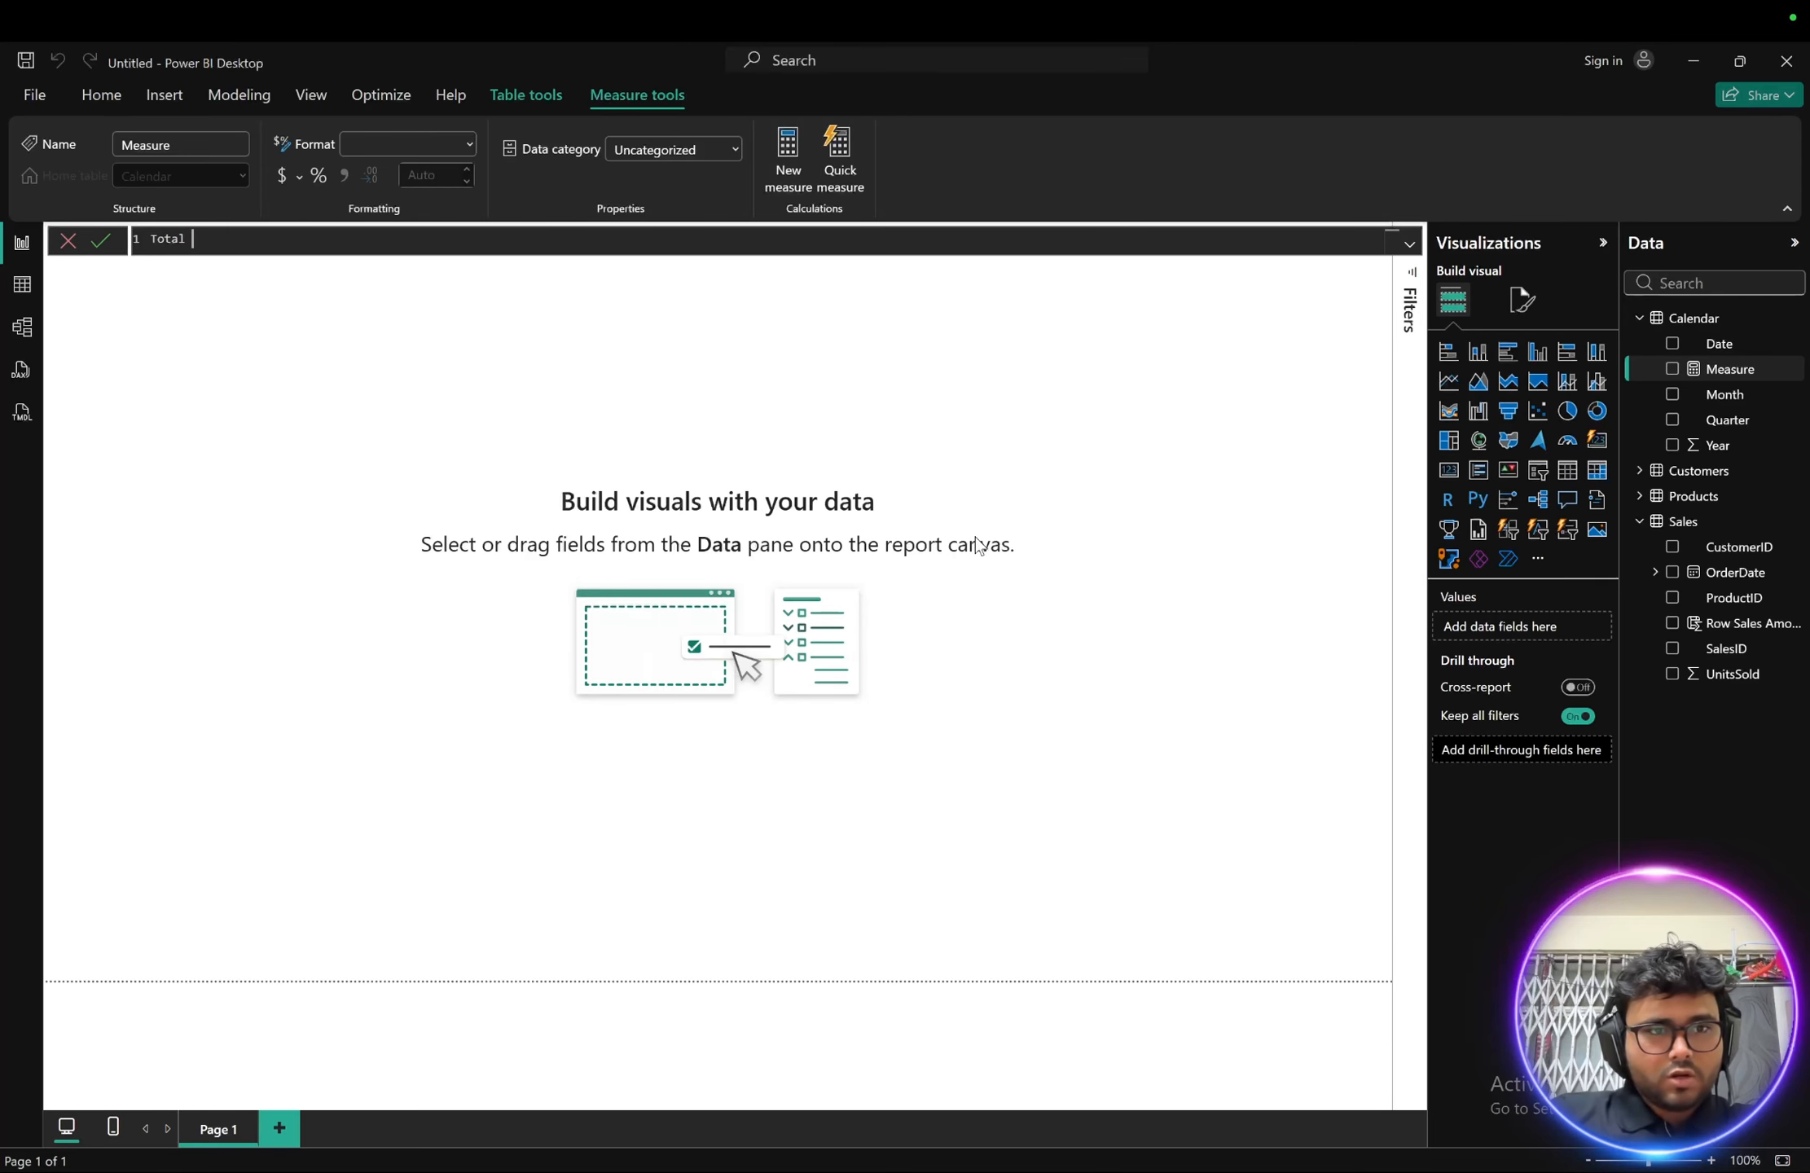
{"action": "type", "text": "Sales"}
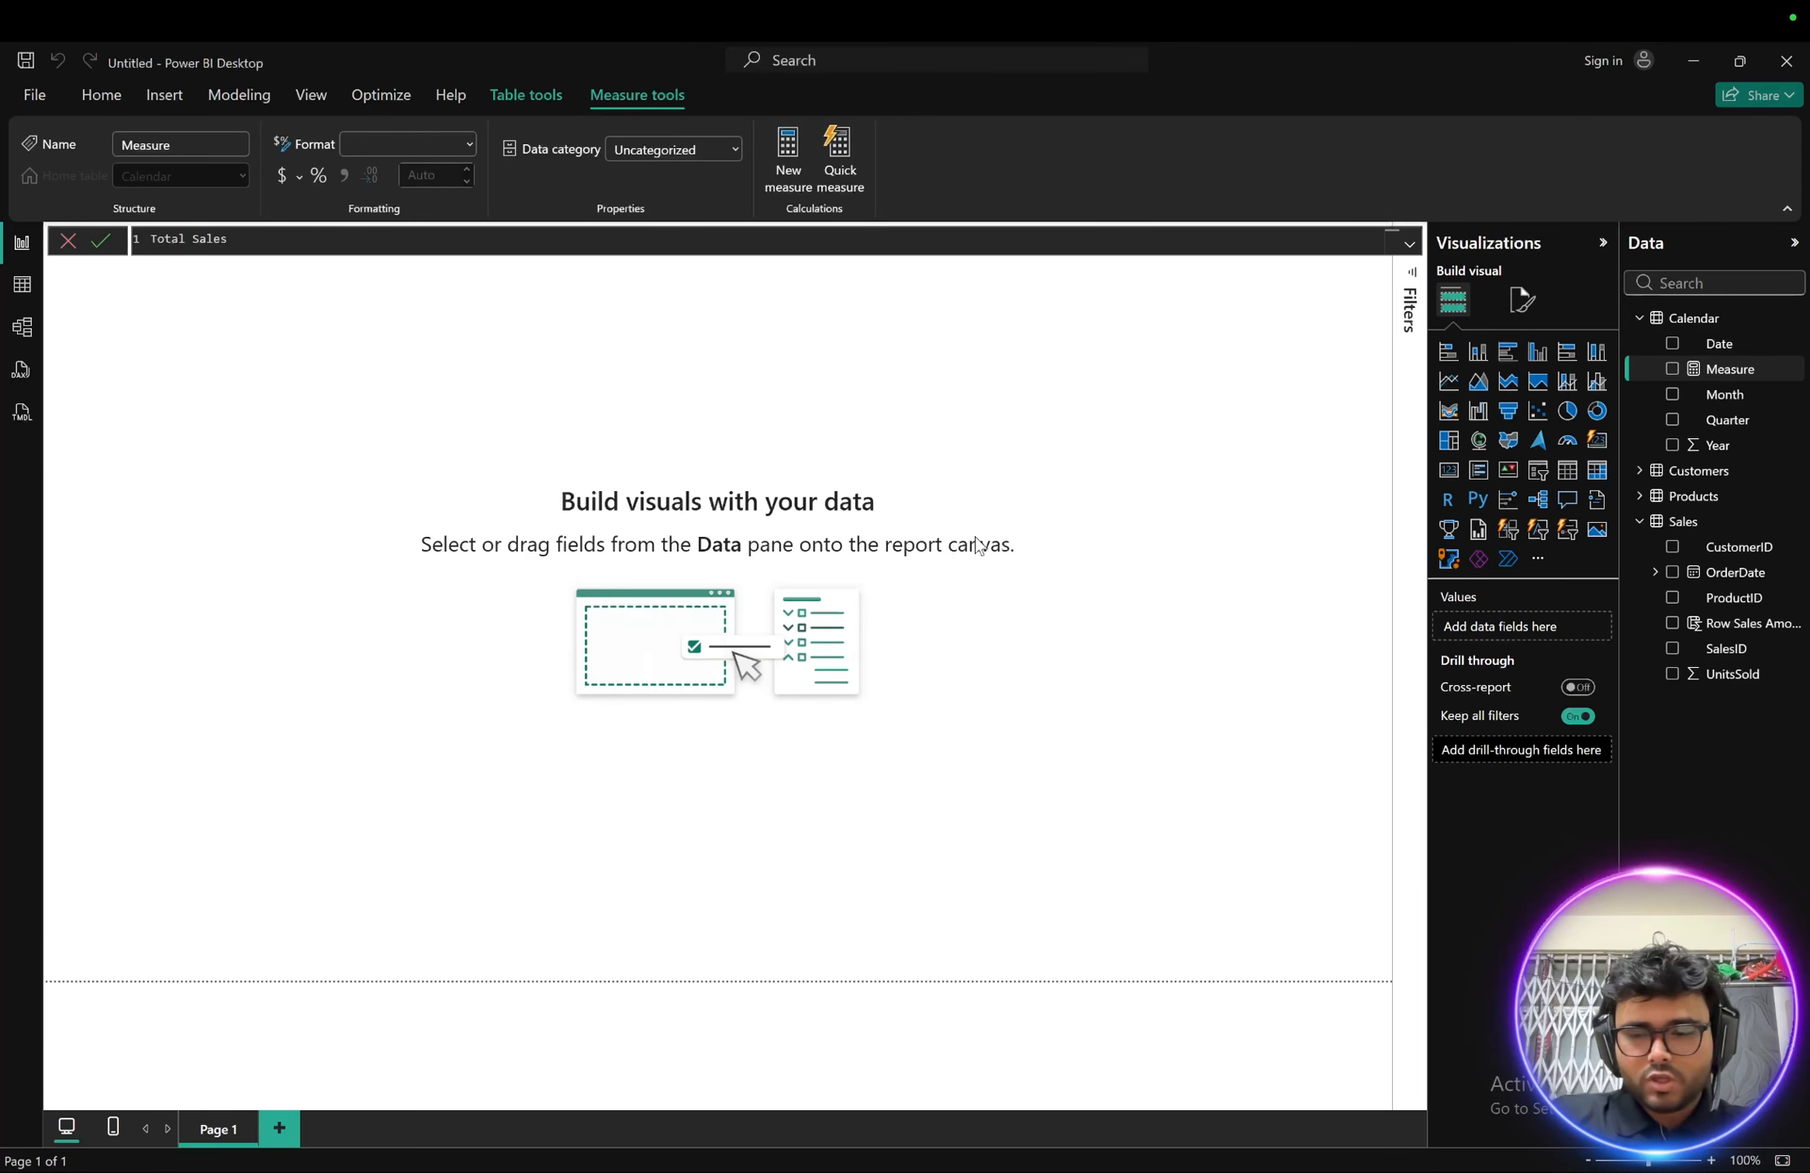
{"action": "type", "text": "="}
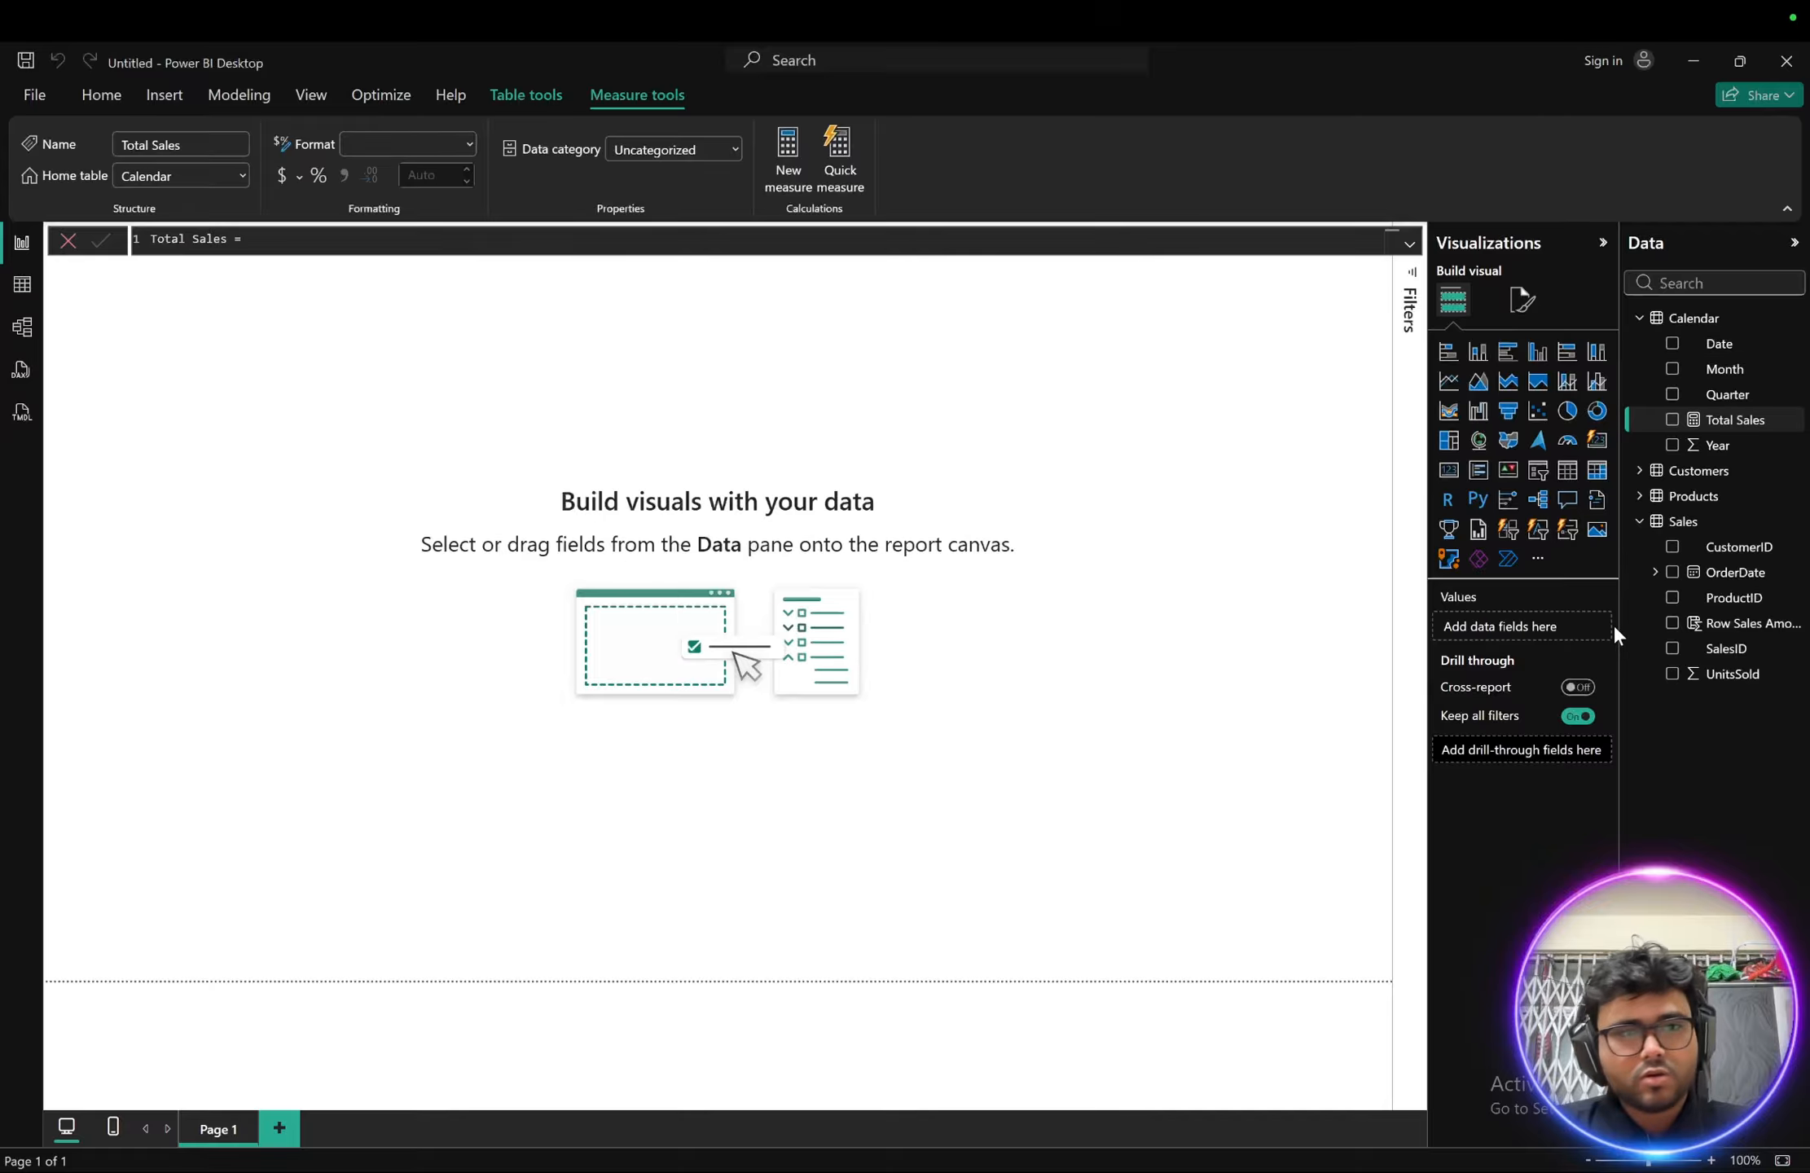
- Widen the Data pane and define the Total Sales measure as SUM(Sales[Row Sales Amount])
{"action": "left_click_drag", "start_coordinate": [1619, 628], "coordinate": [1500, 628]}
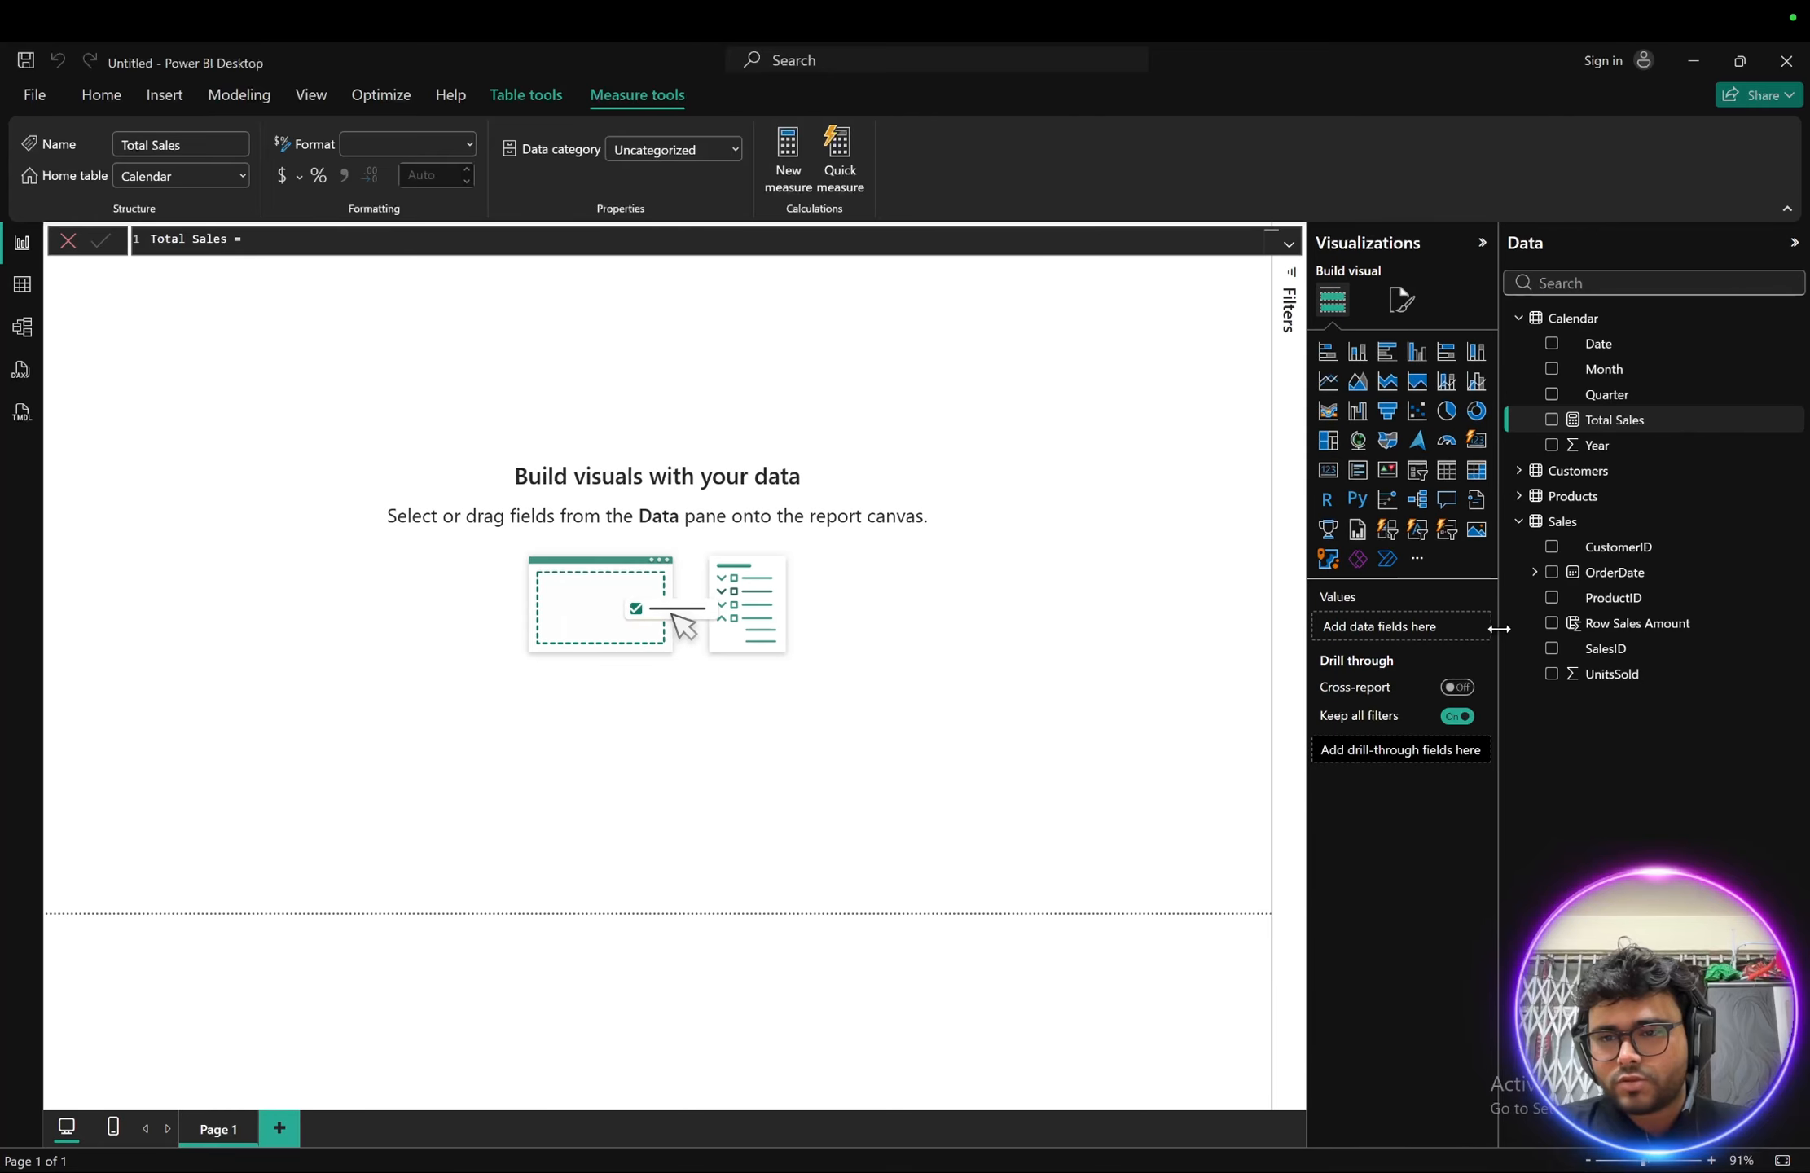
{"action": "left_click", "coordinate": [303, 236]}
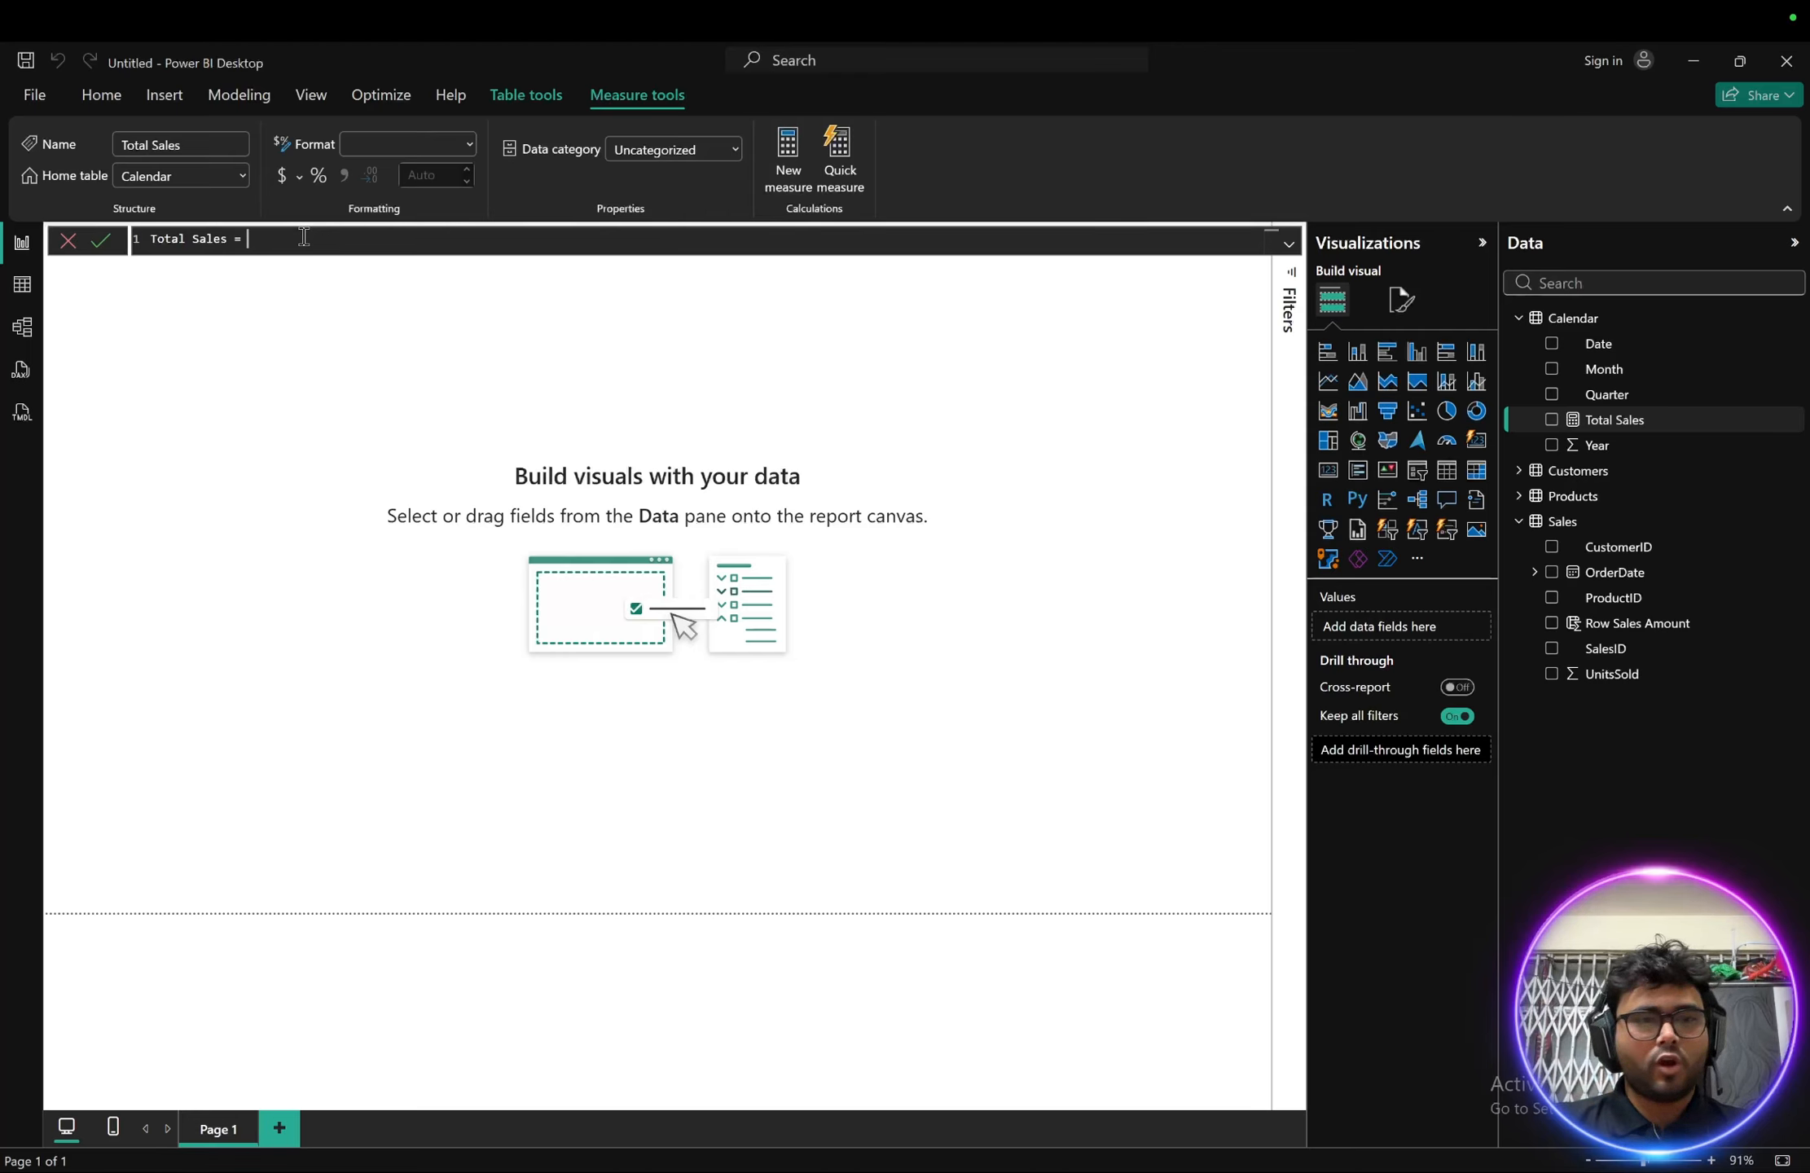
{"action": "type", "text": "SUM("}
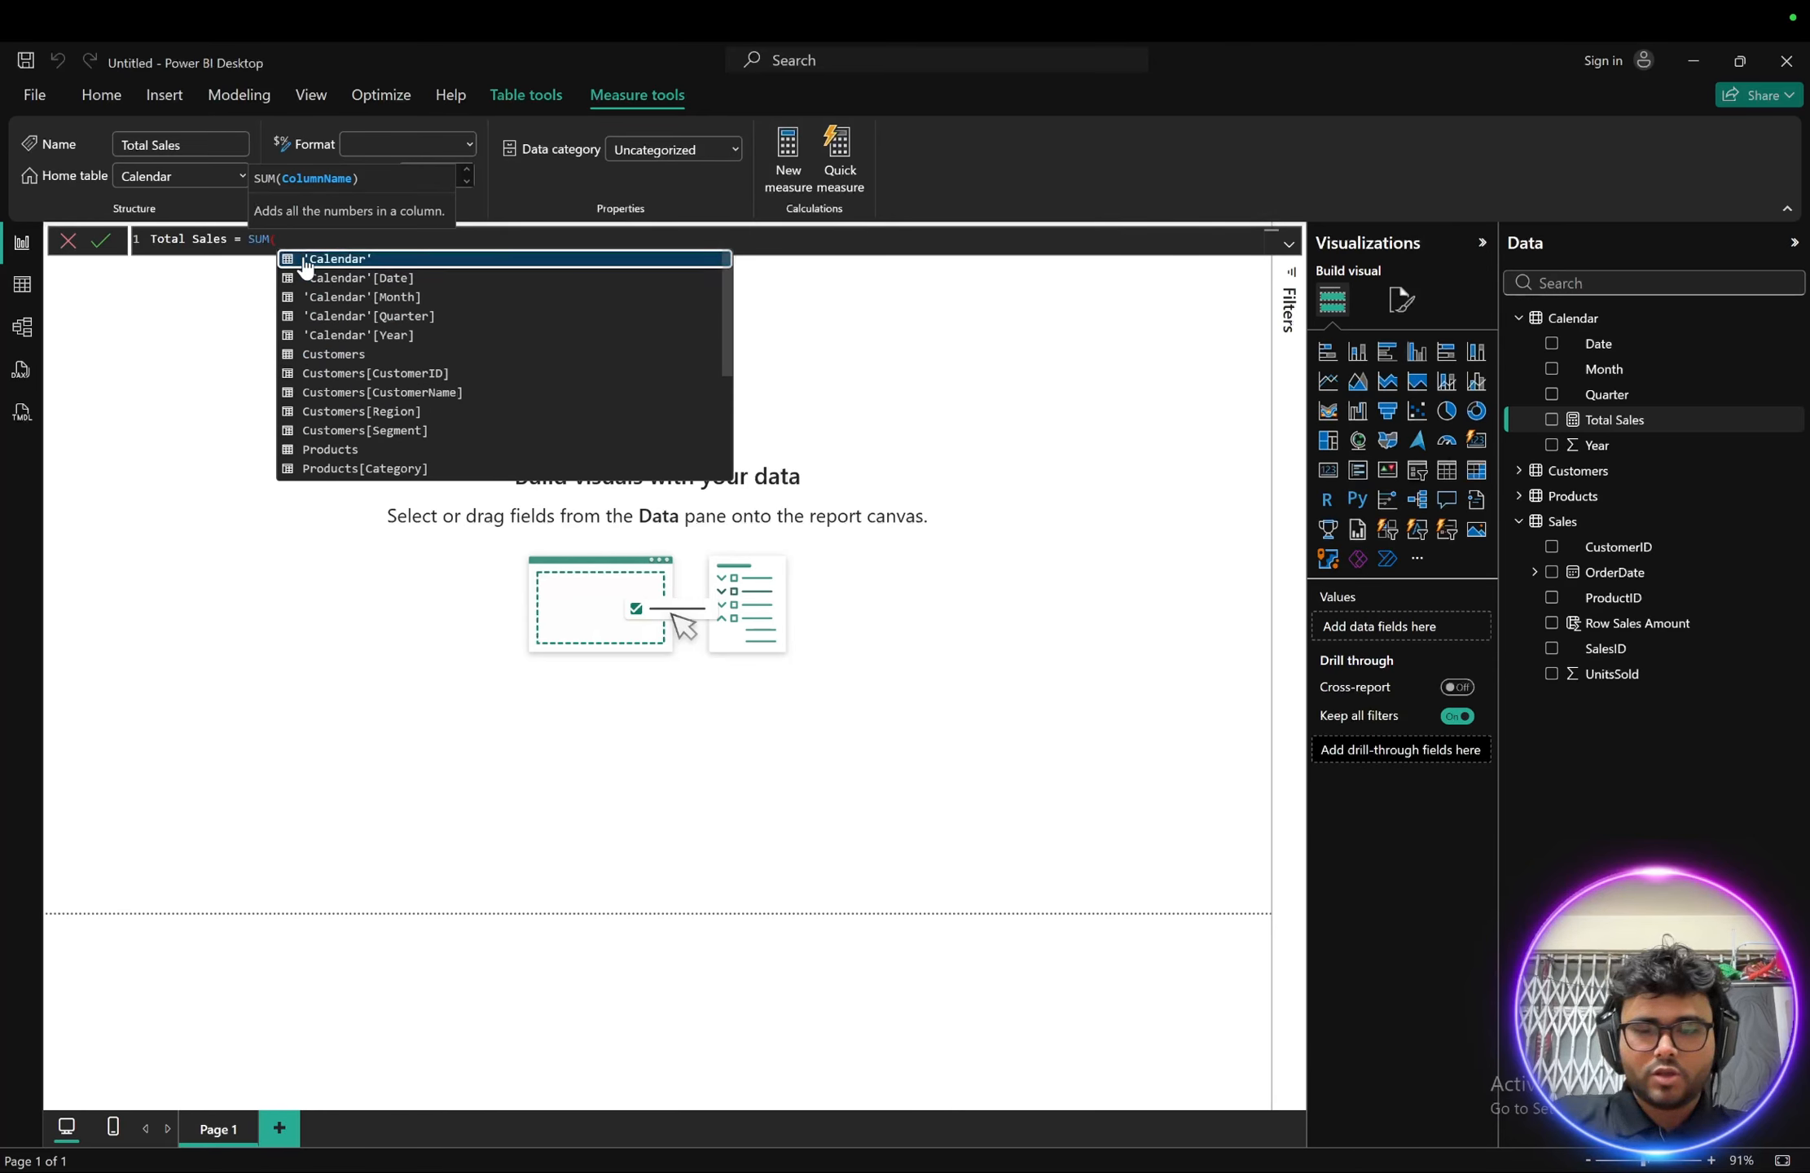
{"action": "type", "text": ")"}
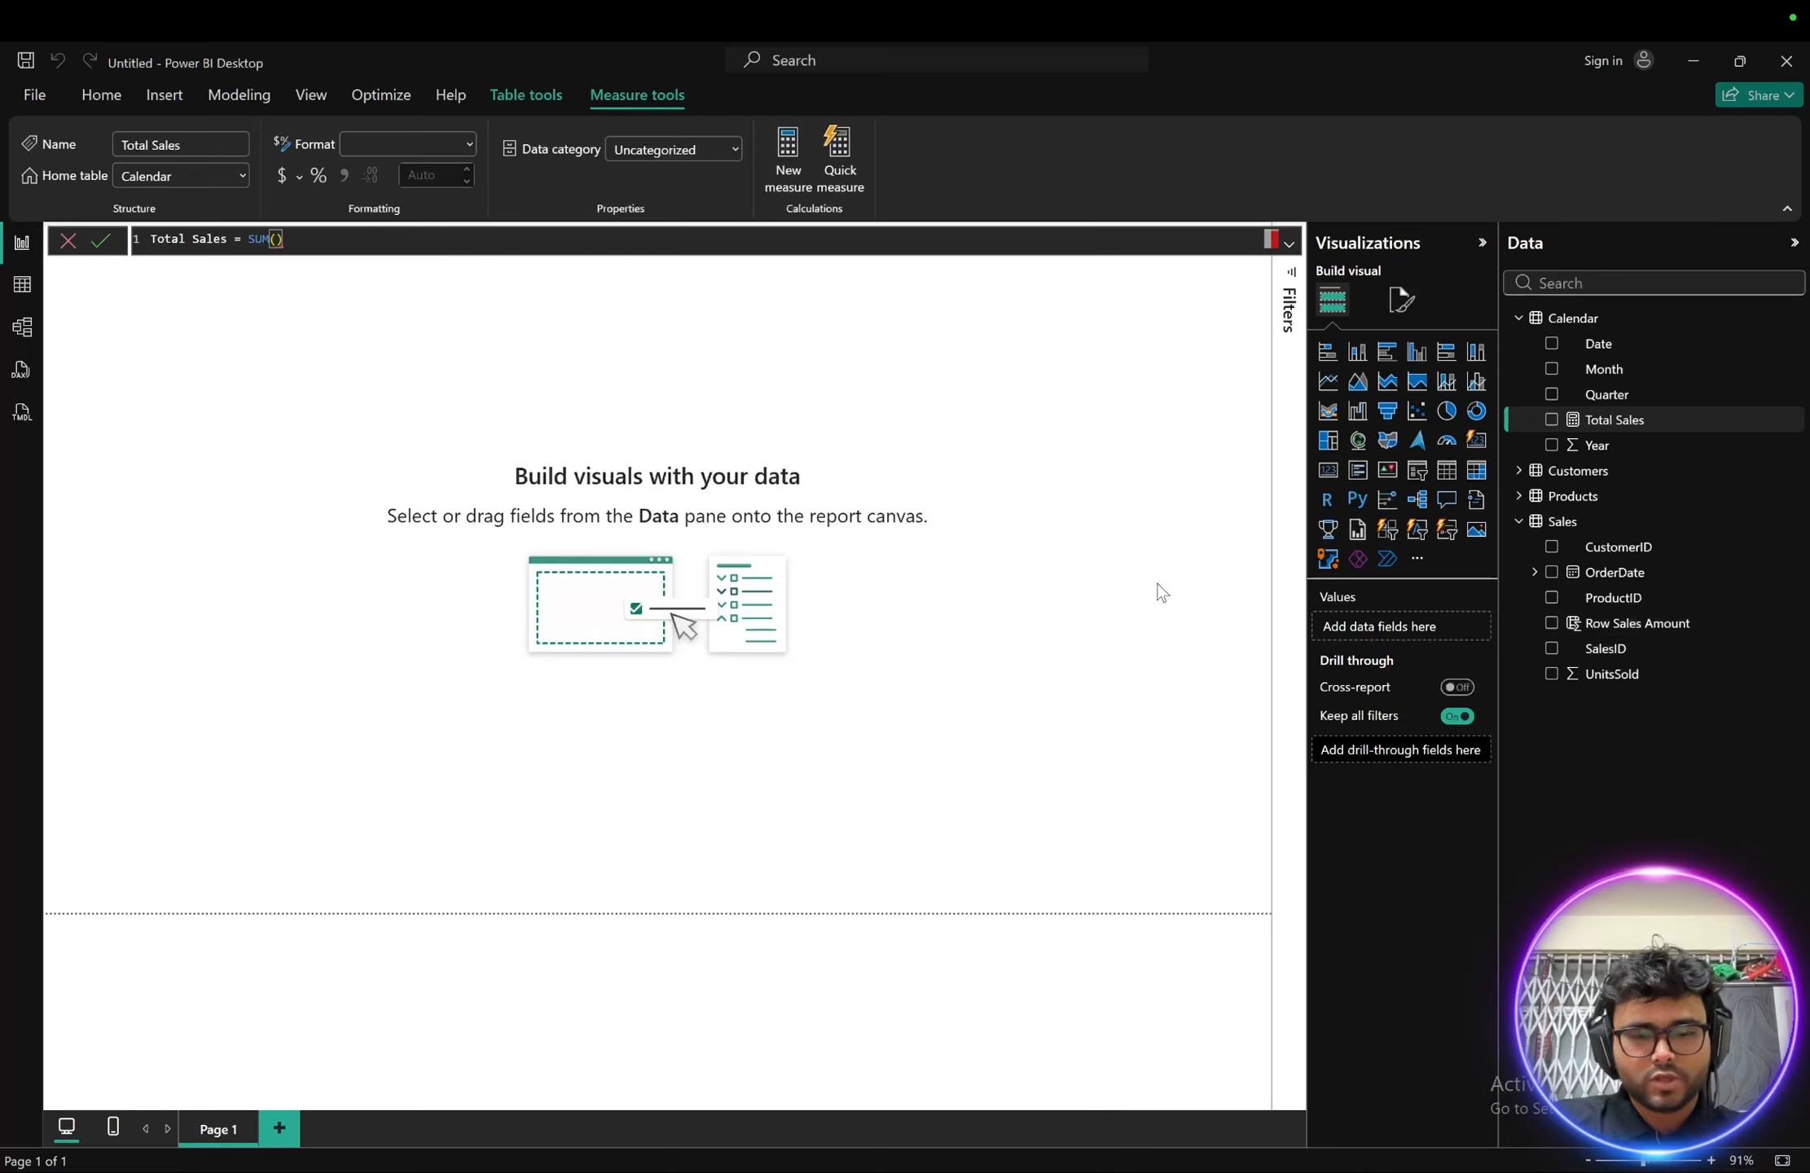
{"action": "type", "text": "row"}
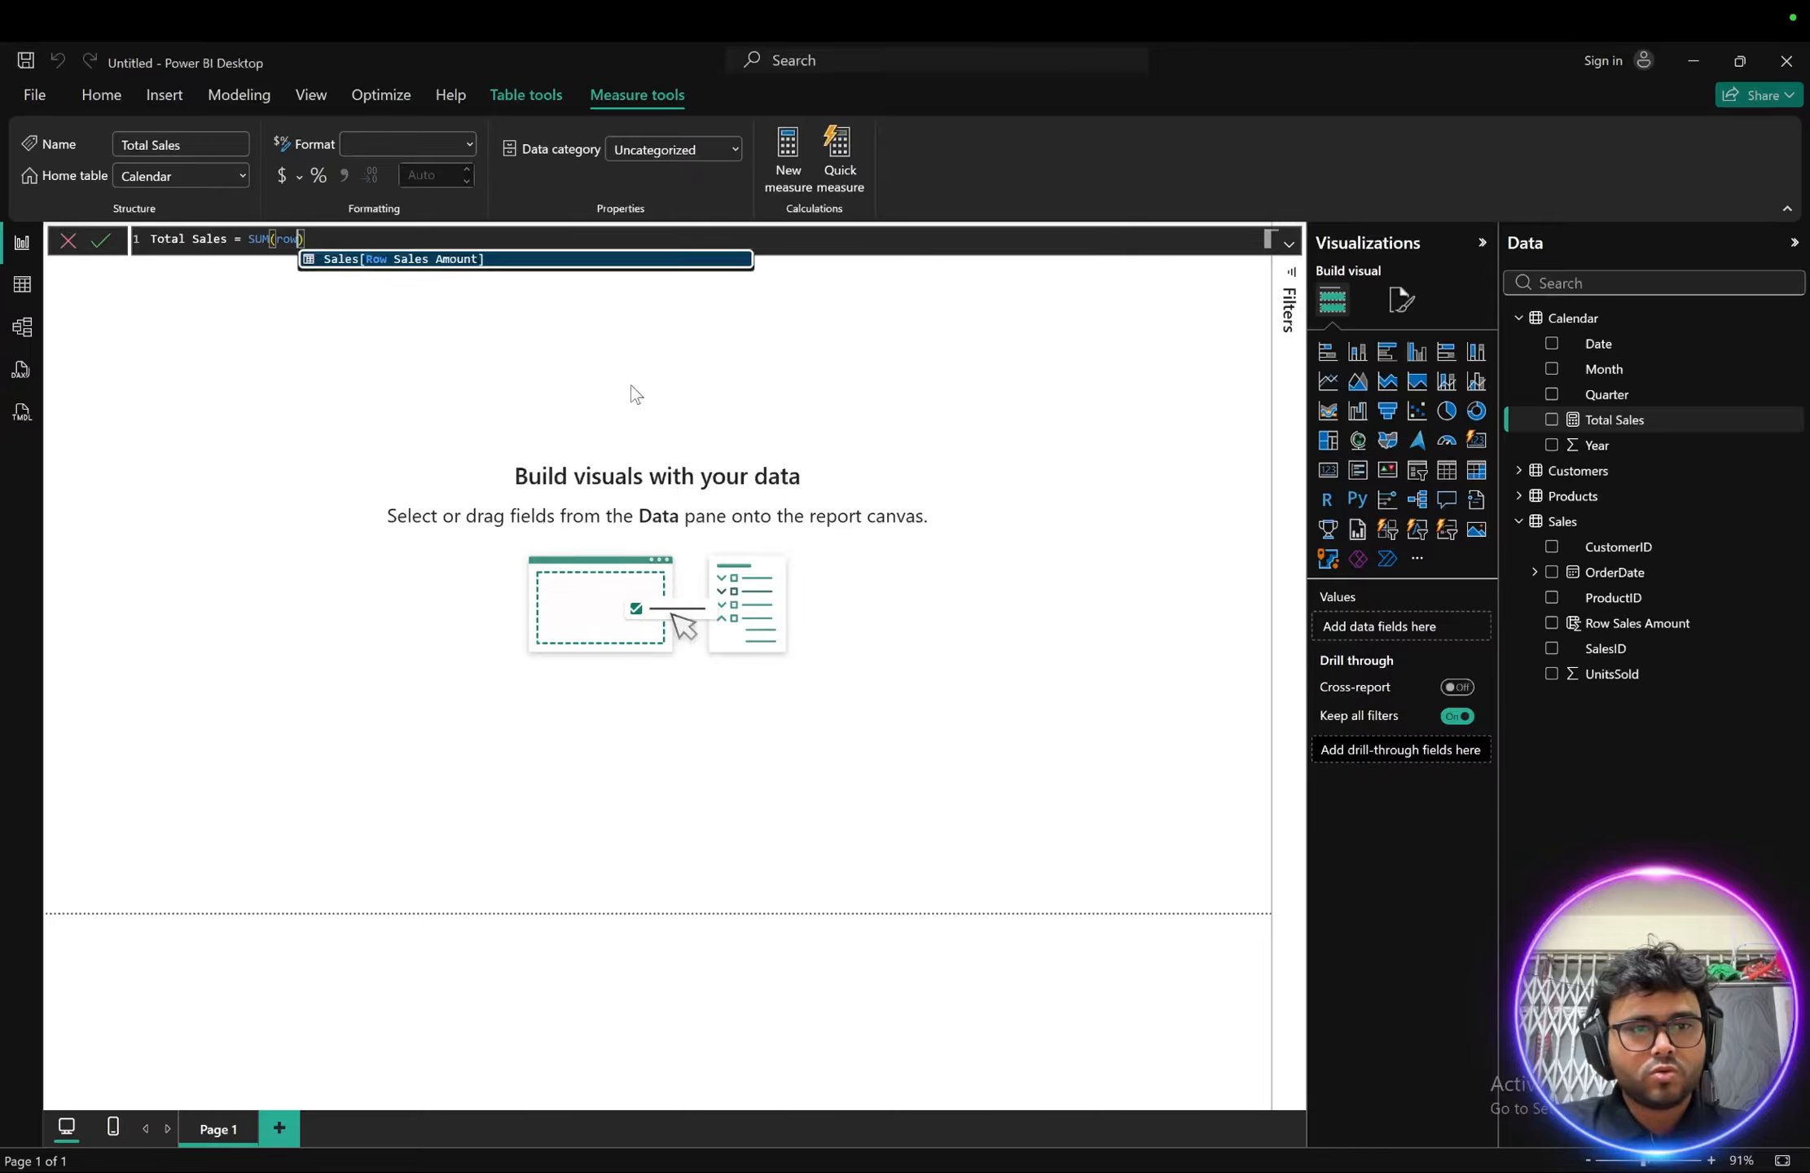
{"action": "left_click", "coordinate": [442, 259]}
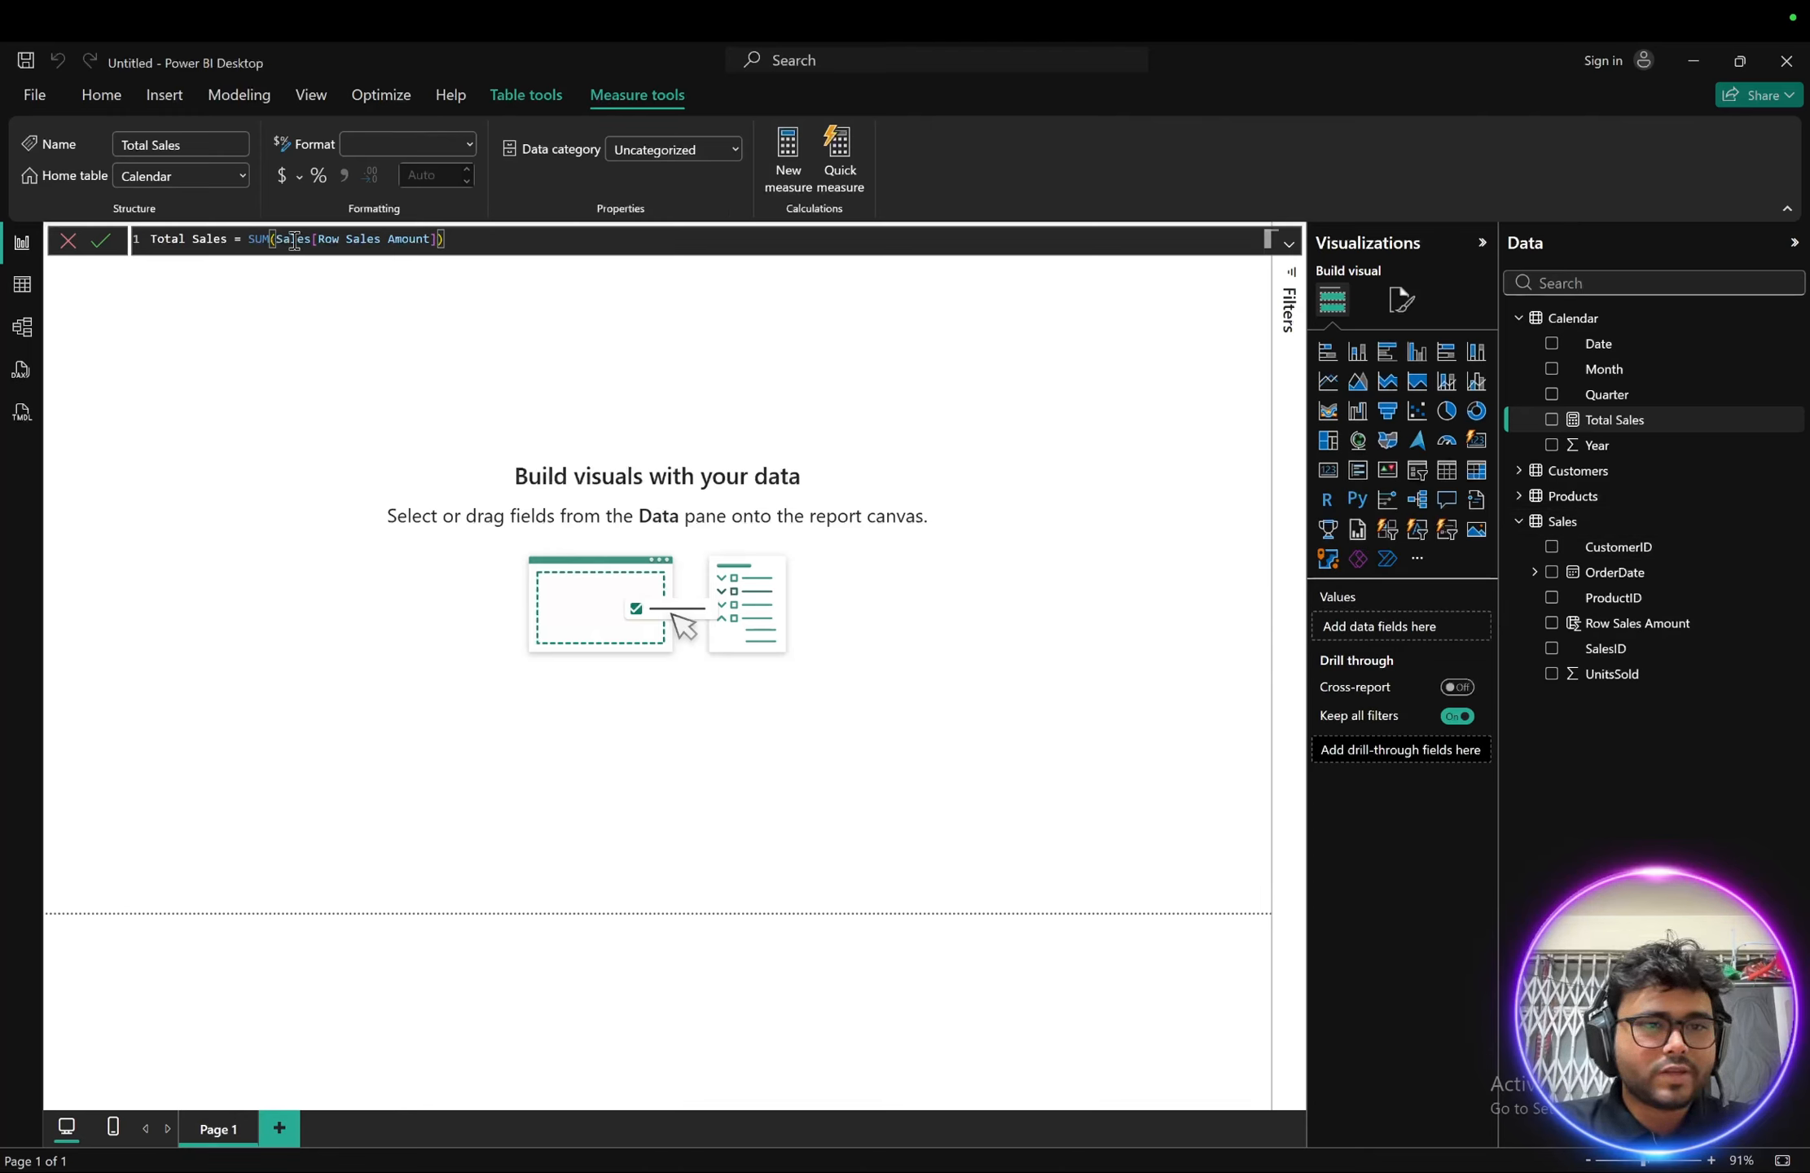
{"action": "left_click", "coordinate": [99, 242]}
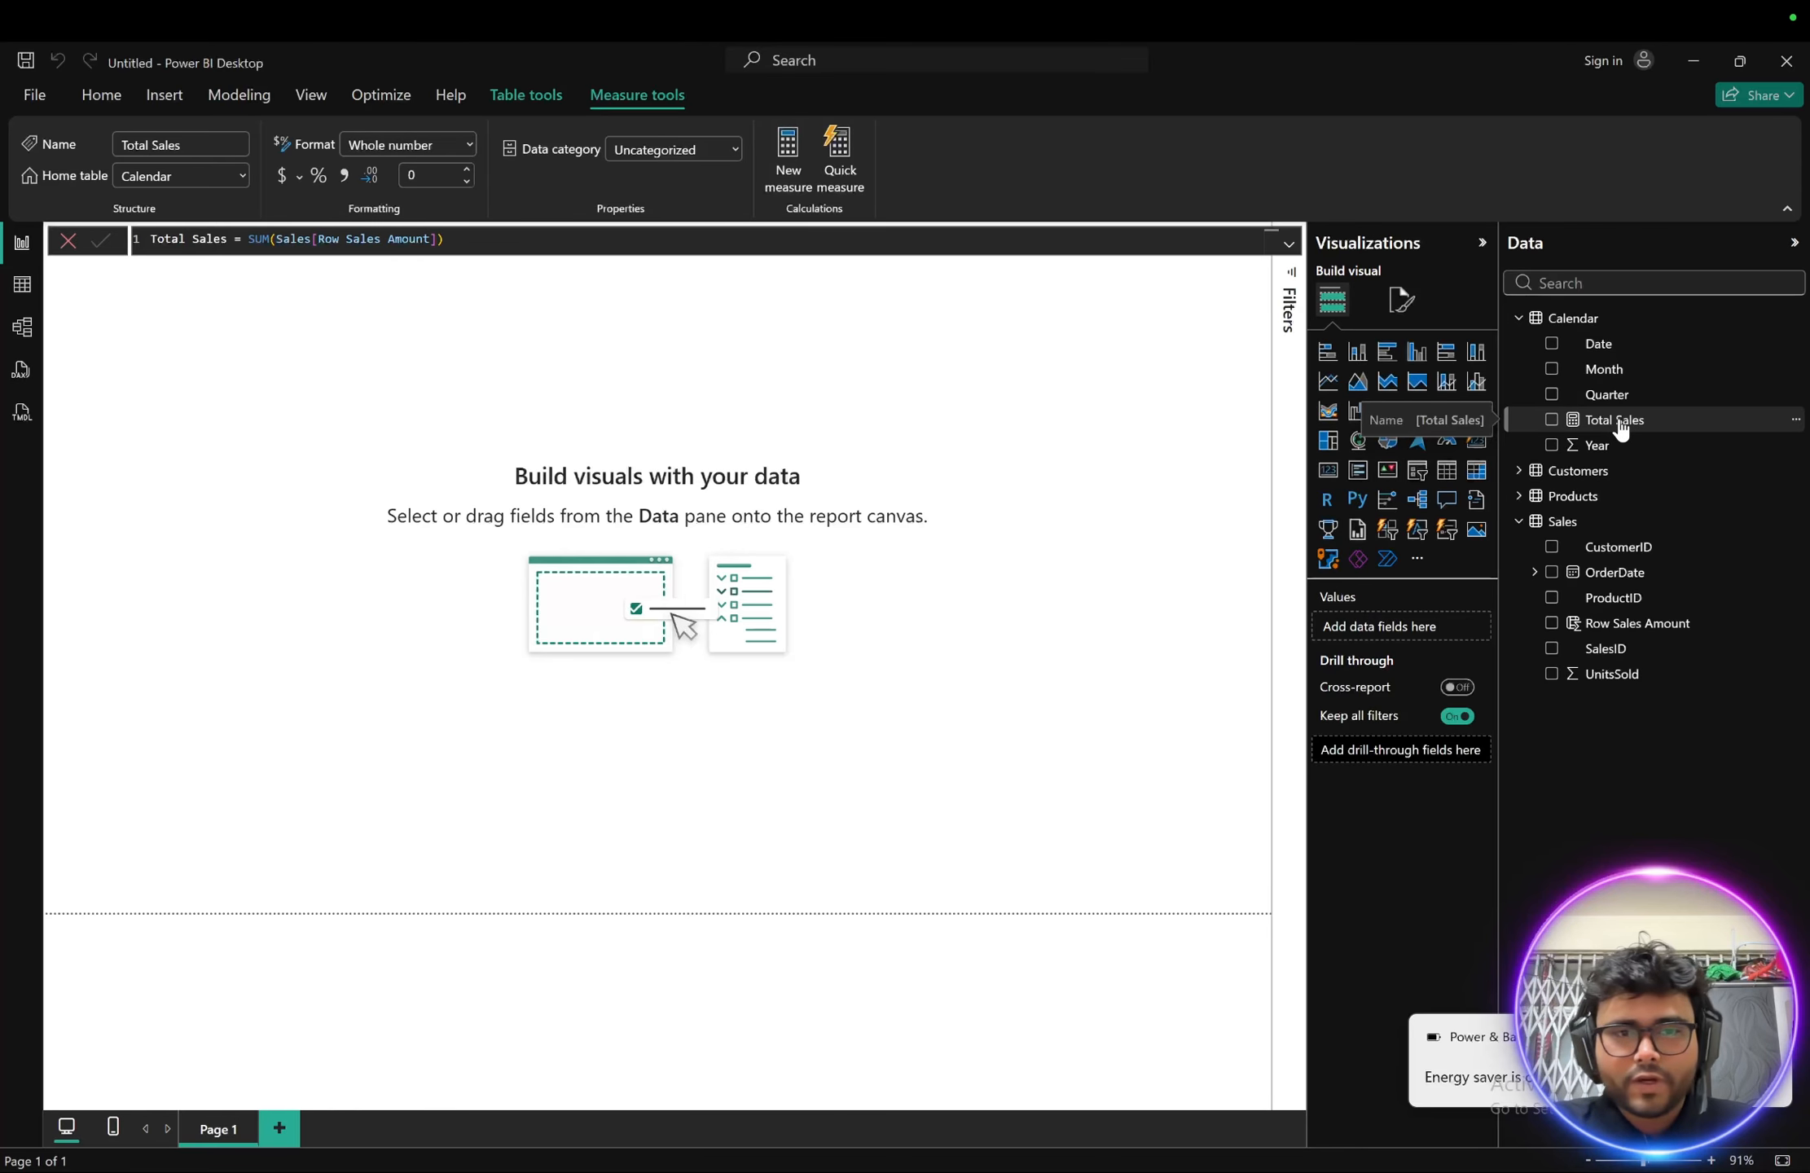
- Place the Total Sales measure on the report canvas as a column chart and inspect the bar's value
{"action": "left_click_drag", "start_coordinate": [1619, 430], "coordinate": [468, 462]}
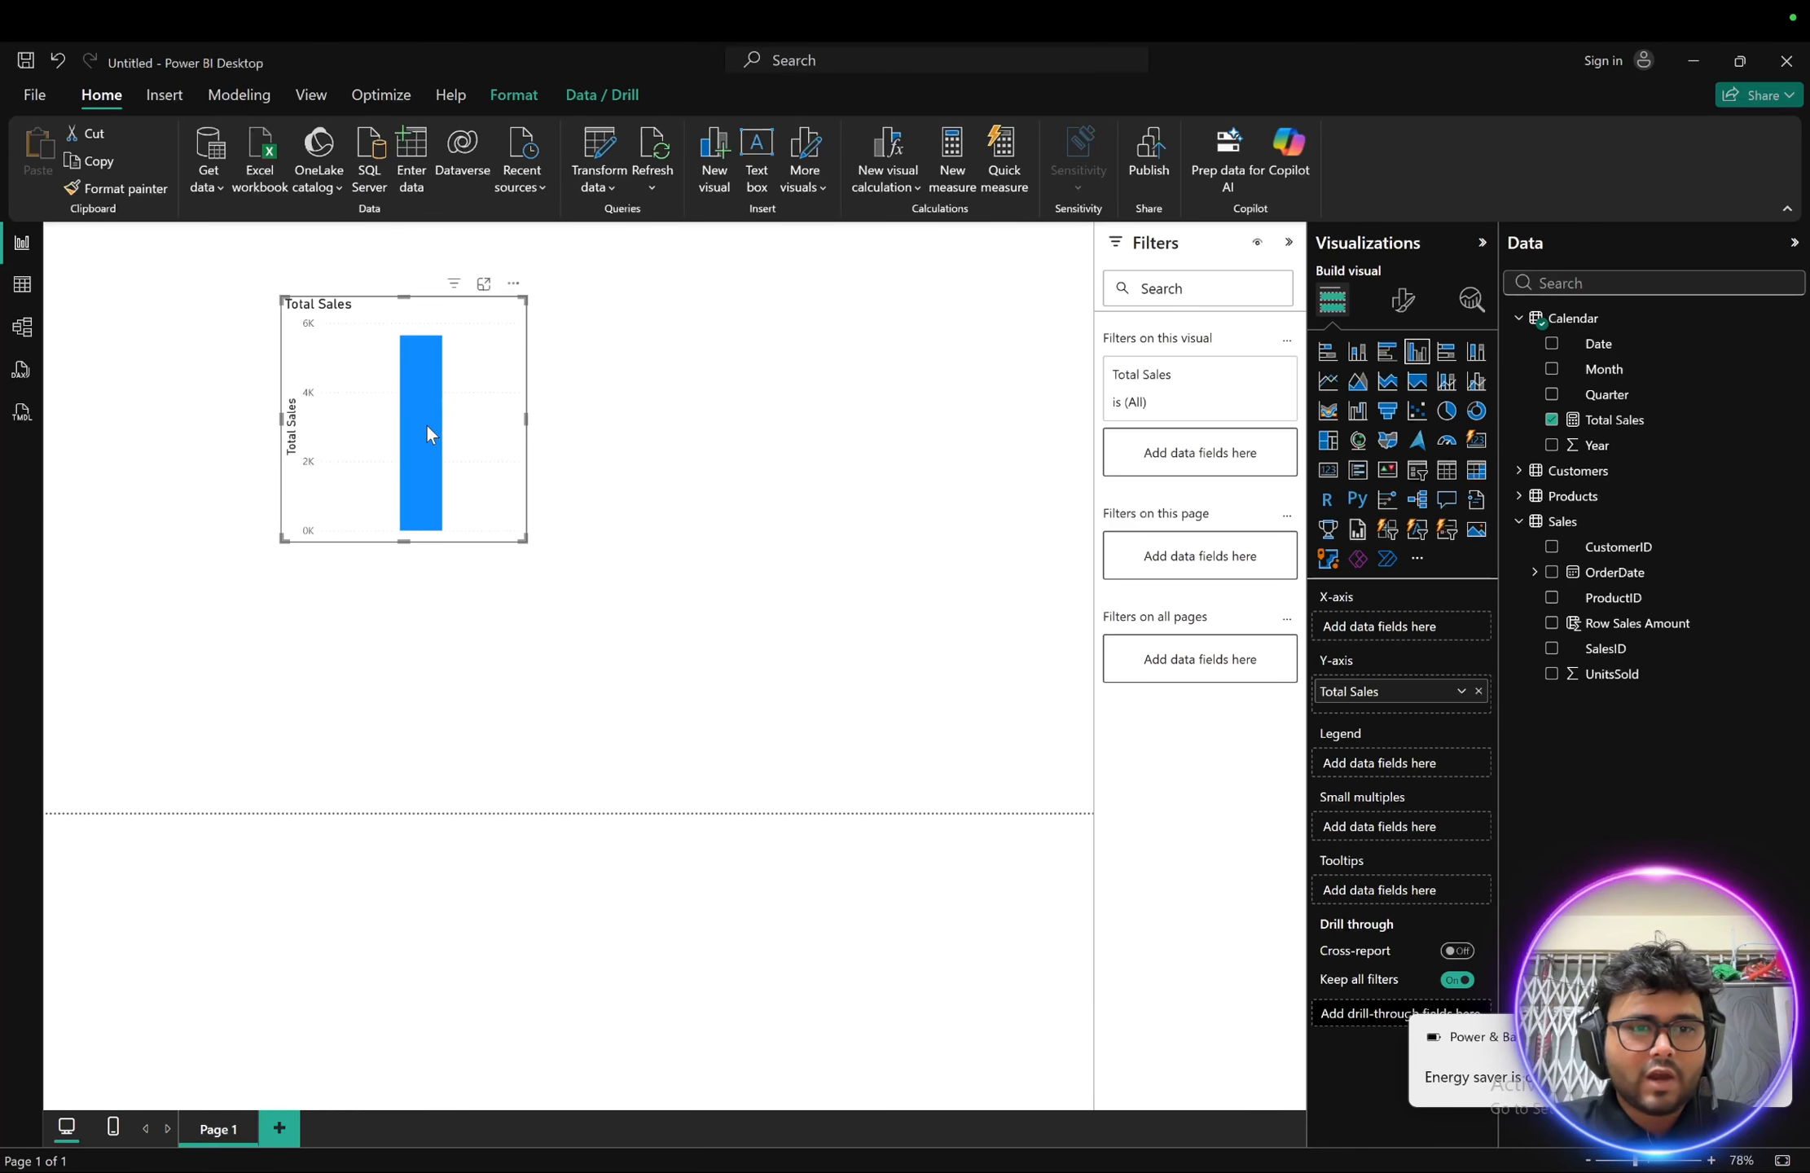
{"action": "mouse_move", "coordinate": [426, 426]}
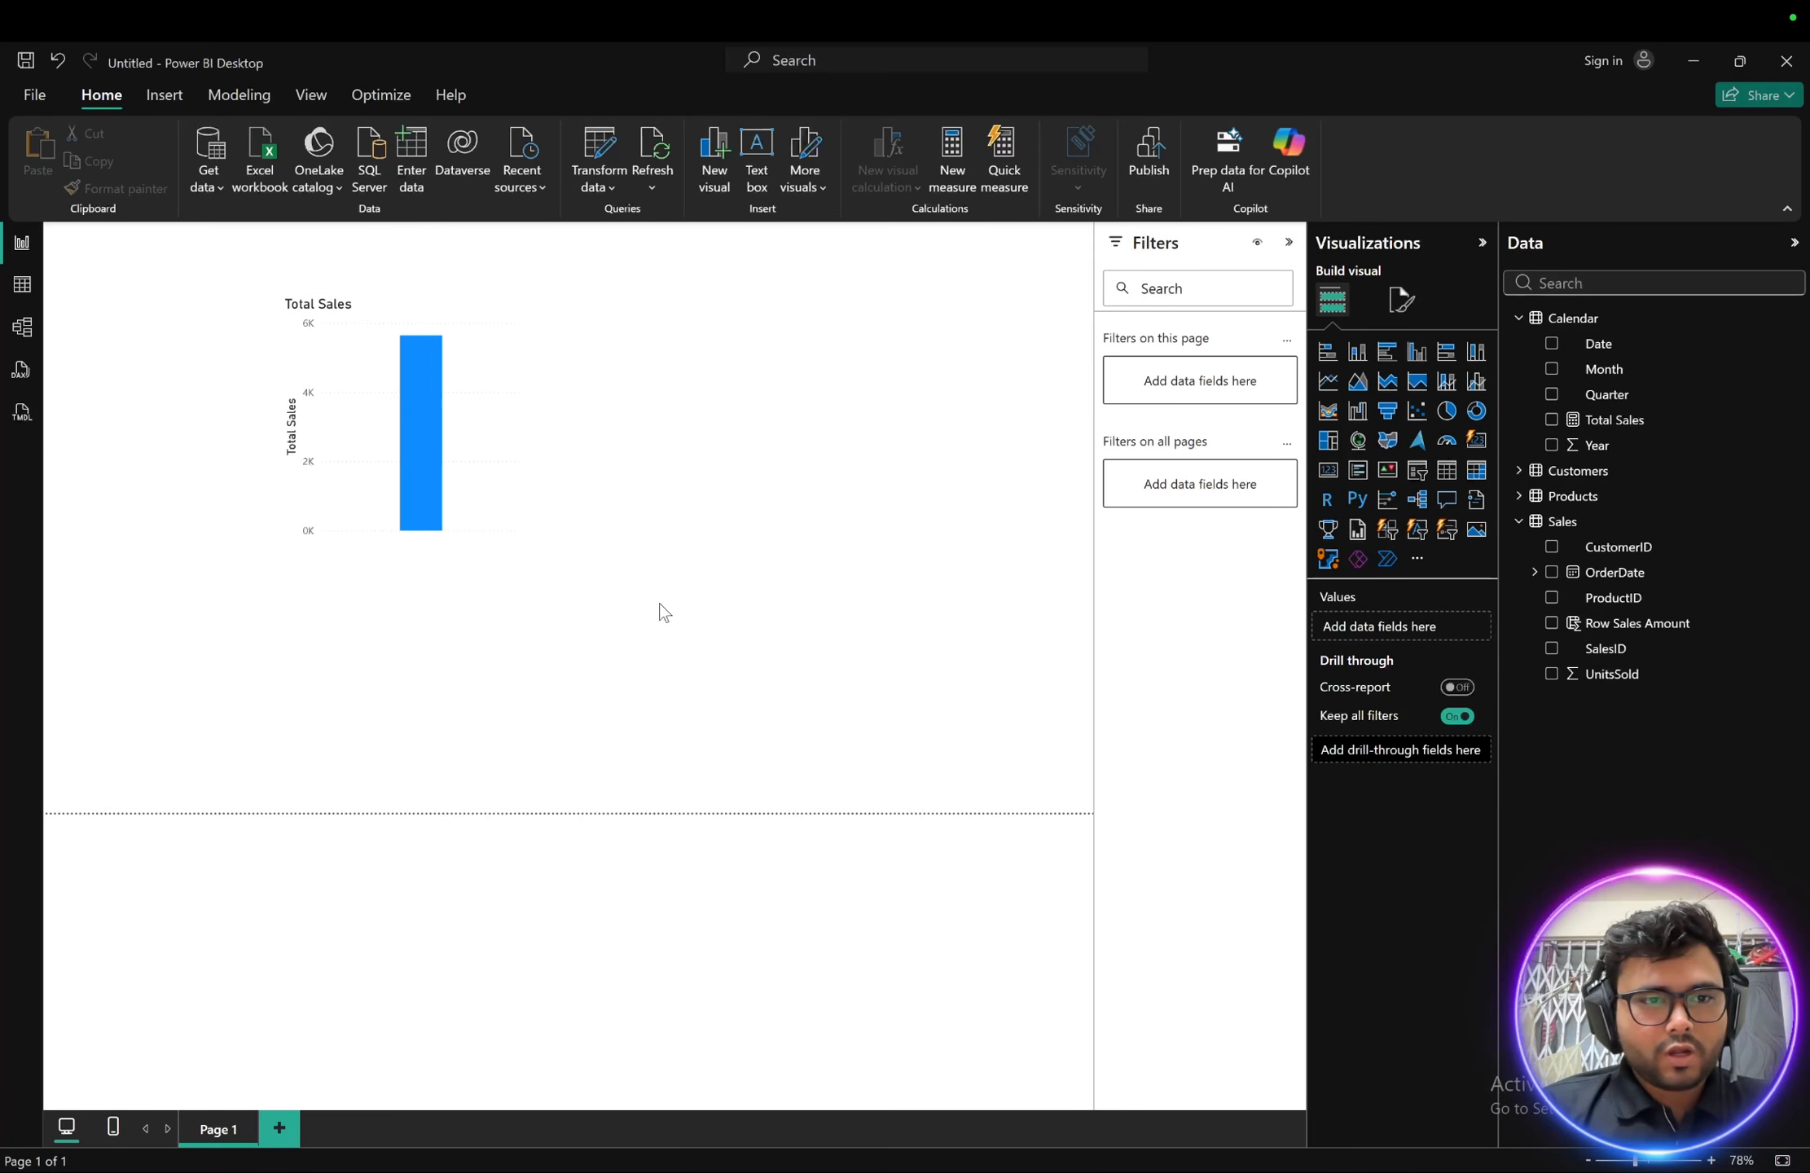
{"action": "mouse_move", "coordinate": [417, 452]}
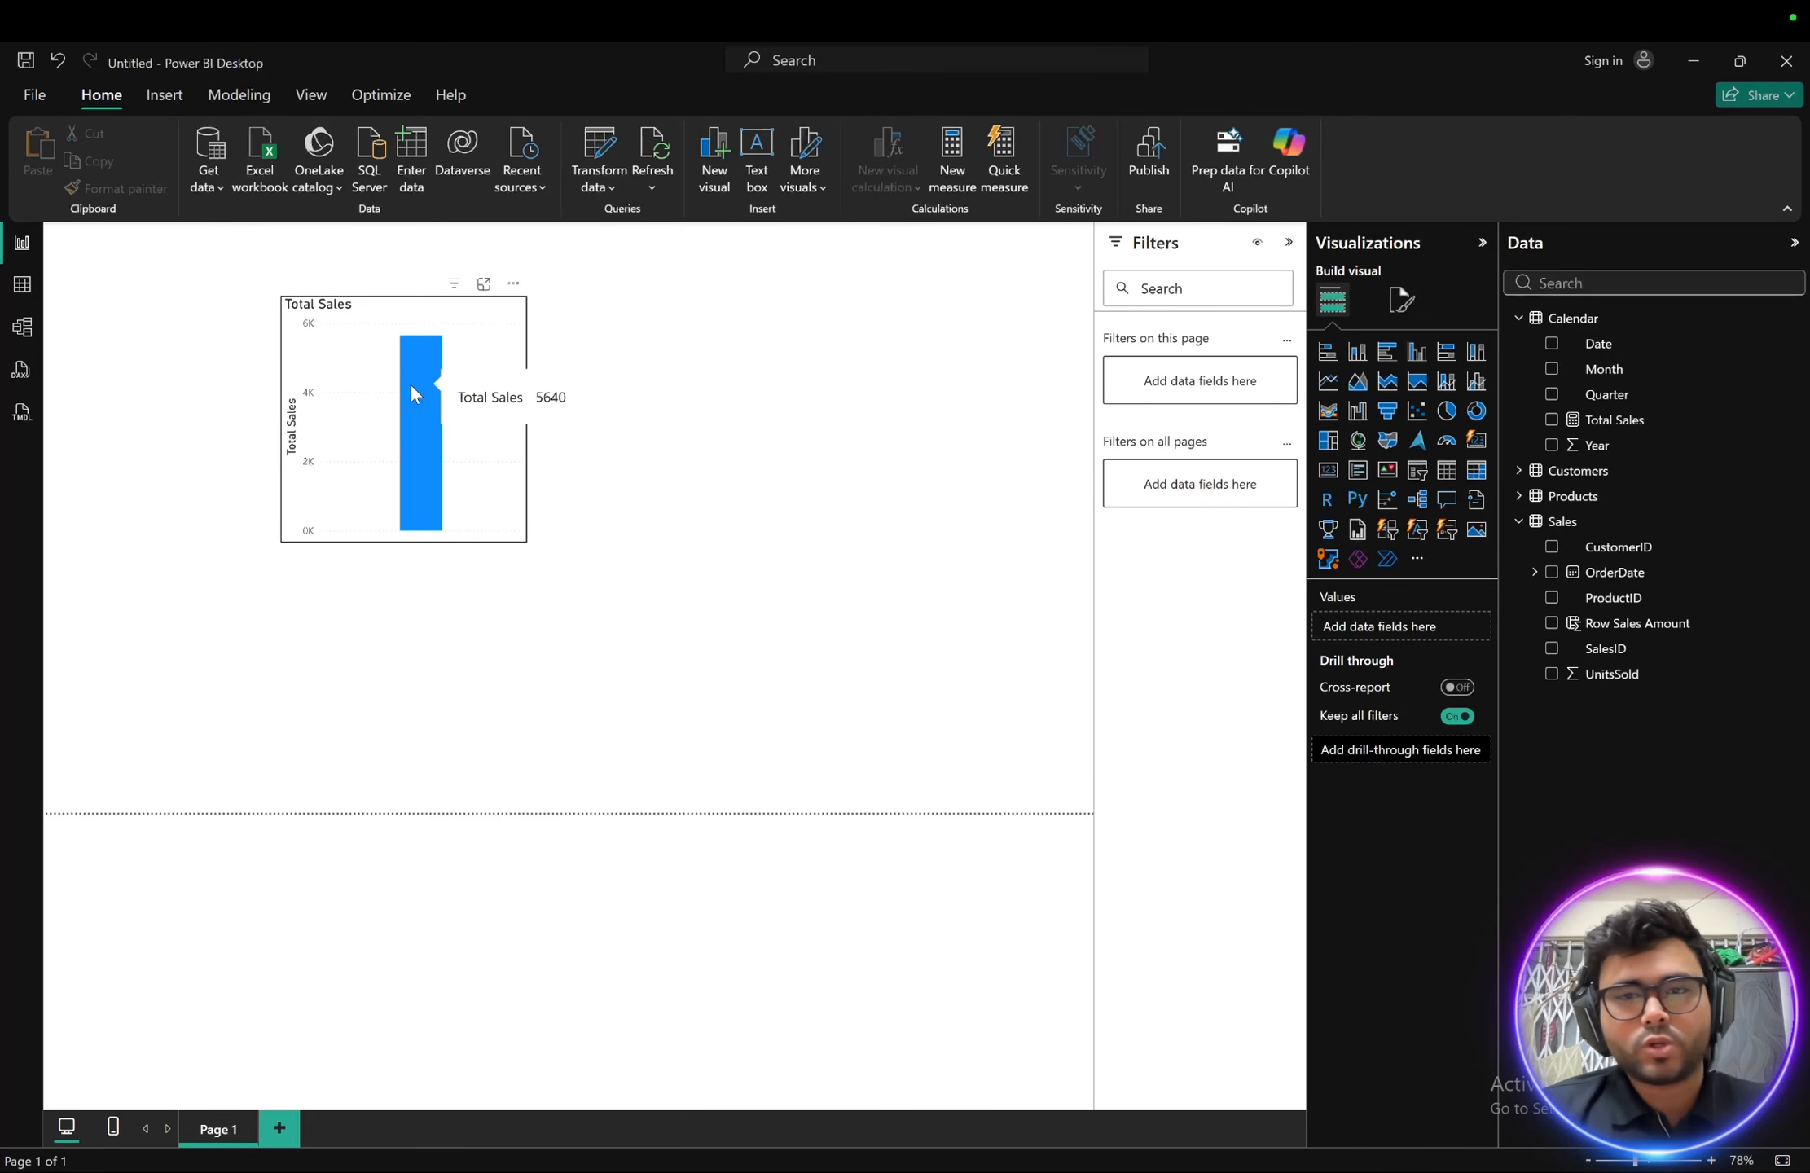
- Switch to the Lecture-5 note and copy the SUMX expression from the better-practice version of Total Sales in Example 2
{"action": "key", "text": "ctrl+Up"}
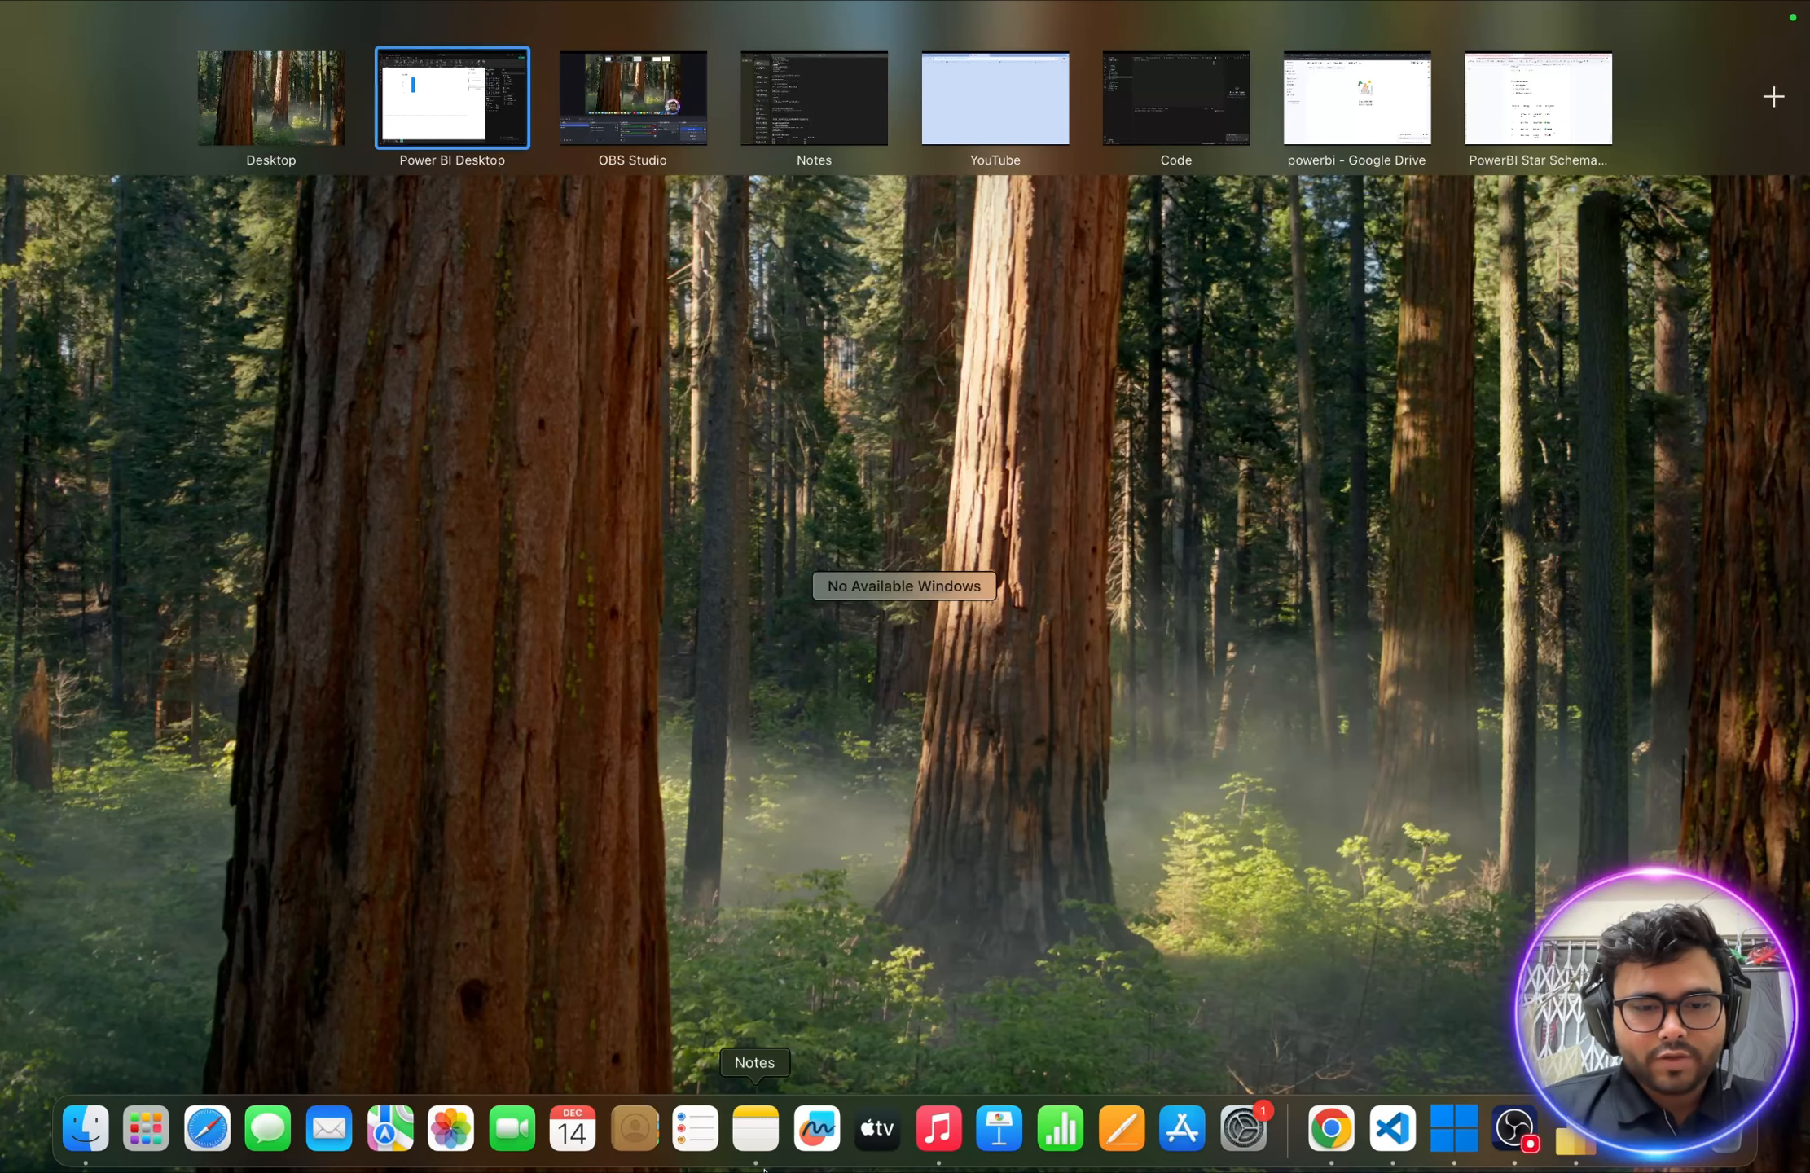
{"action": "left_click", "coordinate": [755, 1128]}
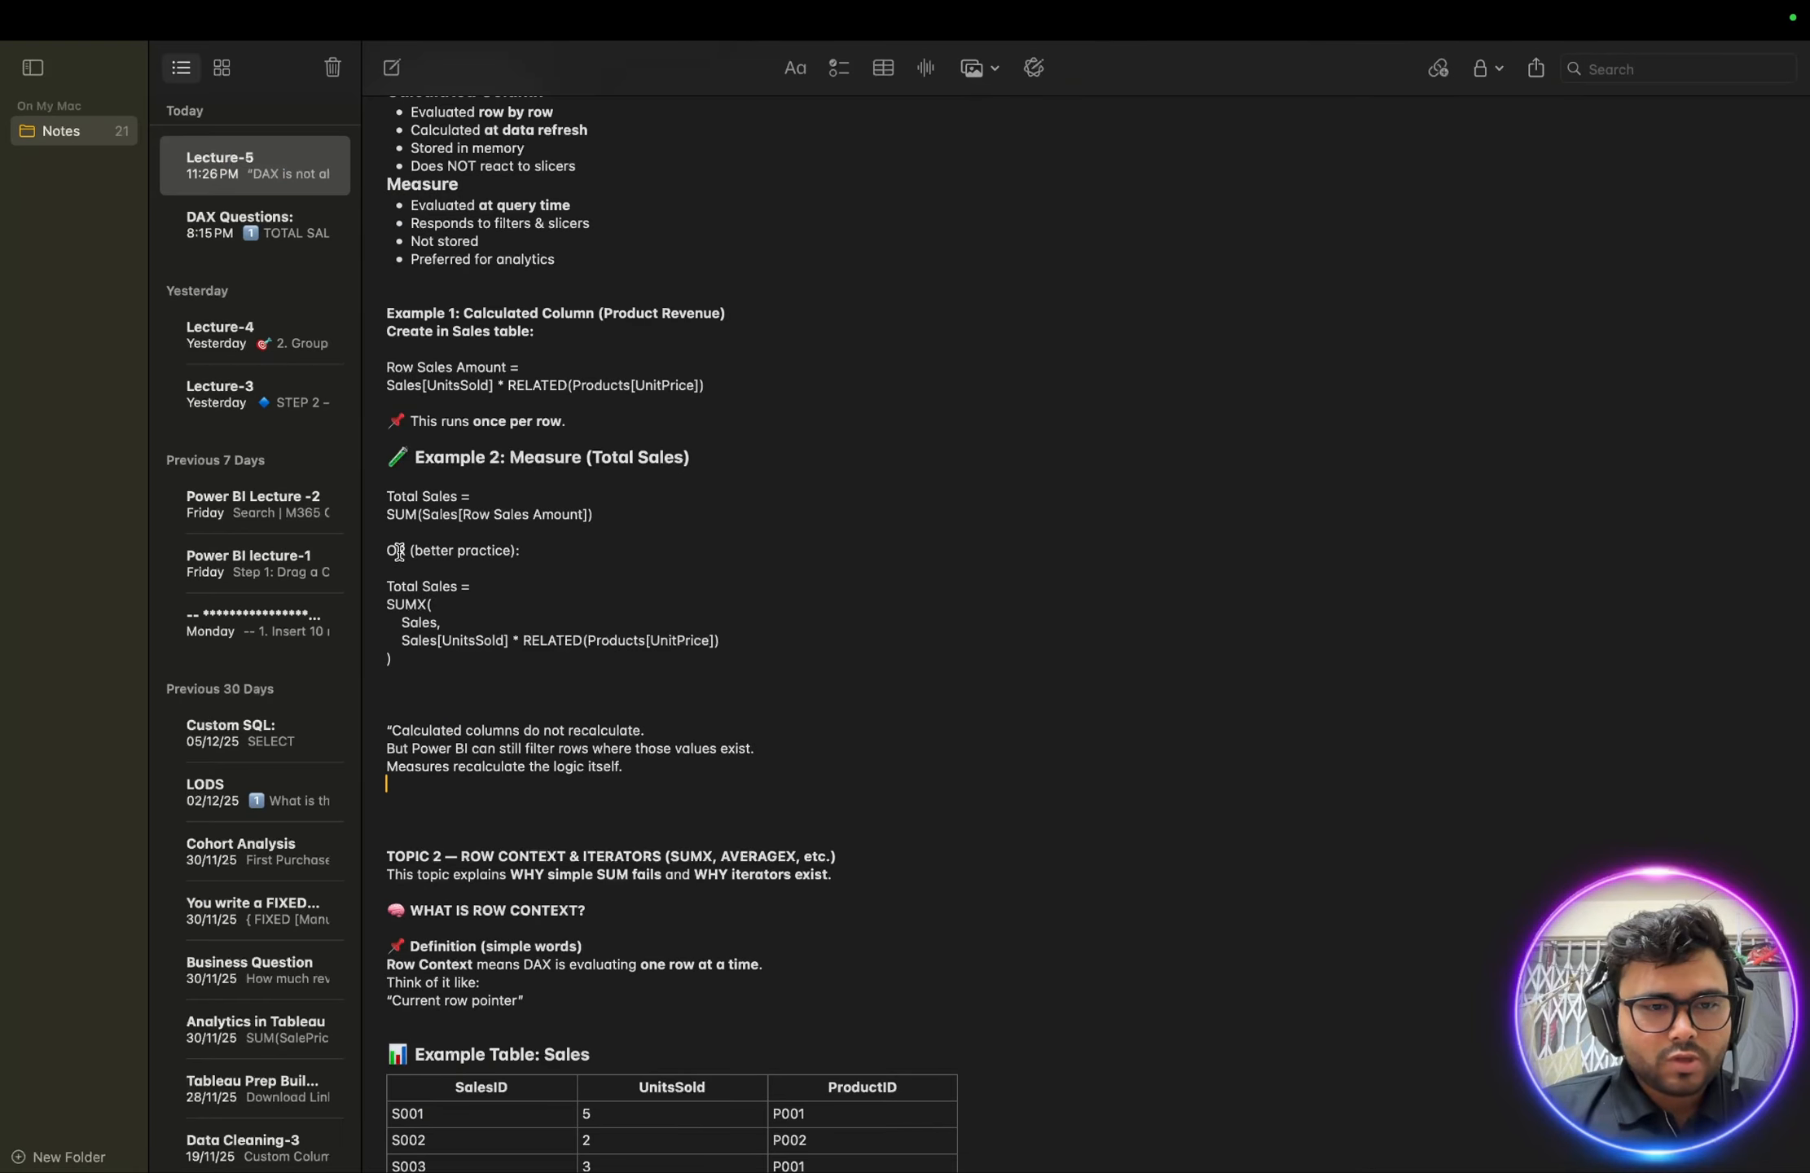
{"action": "double_click", "coordinate": [393, 513]}
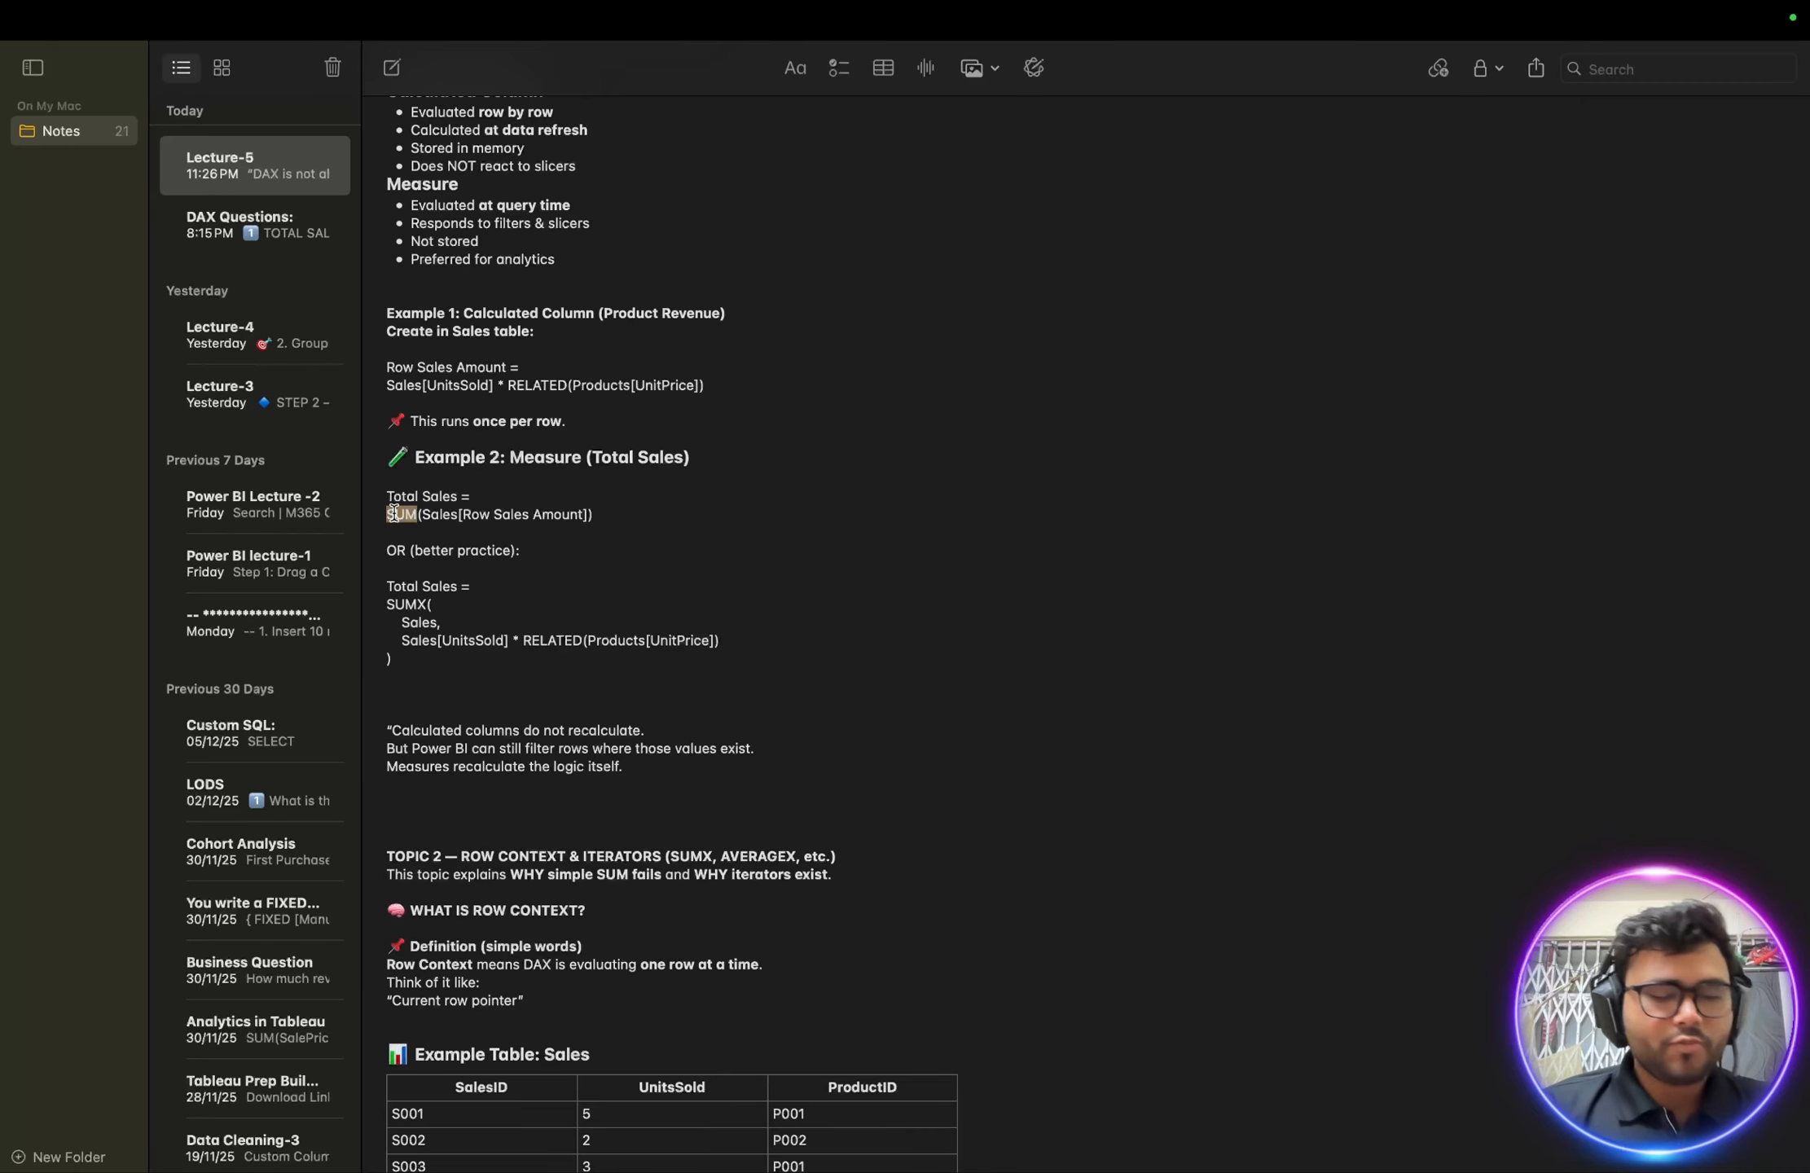
{"action": "left_click", "coordinate": [385, 605]}
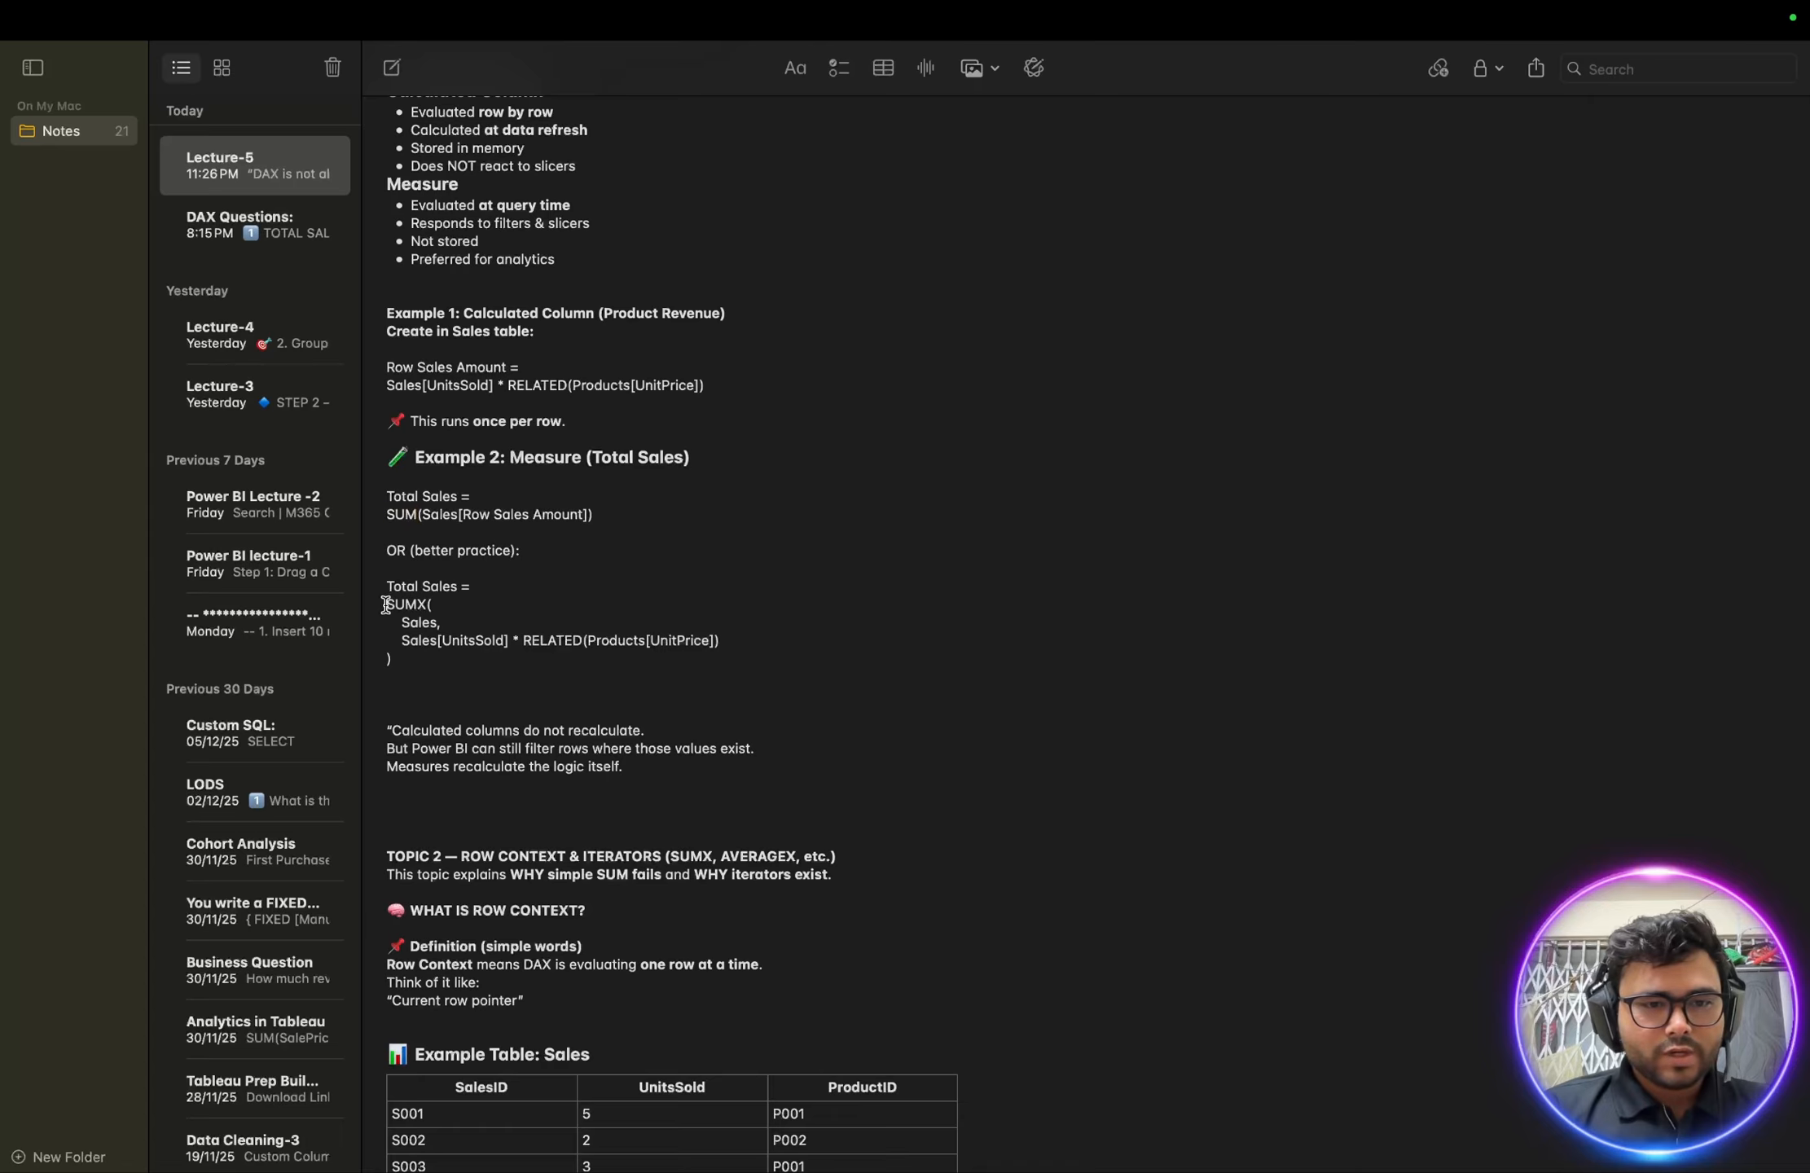
{"action": "left_click_drag", "start_coordinate": [385, 604], "coordinate": [408, 675]}
{"action": "key", "text": "ctrl+c"}
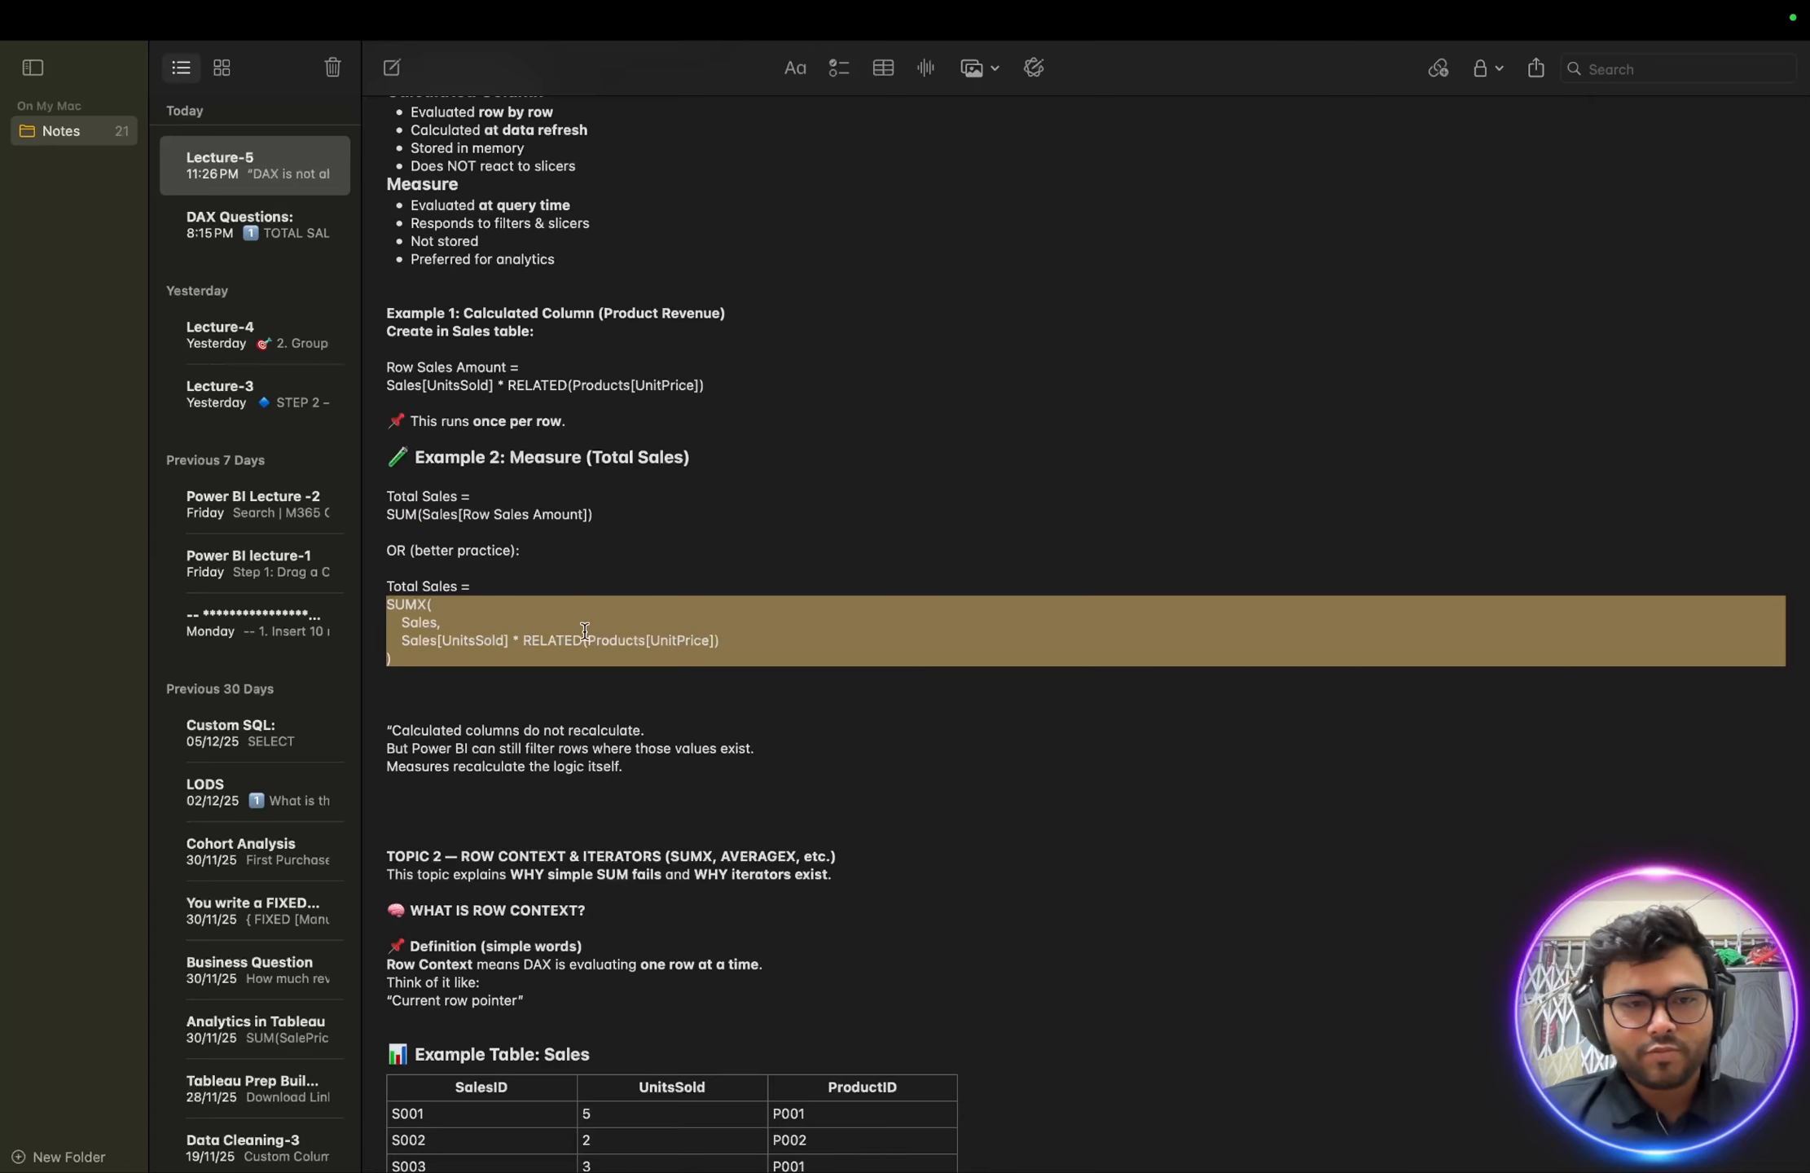
{"action": "key", "text": "ctrl+Left"}
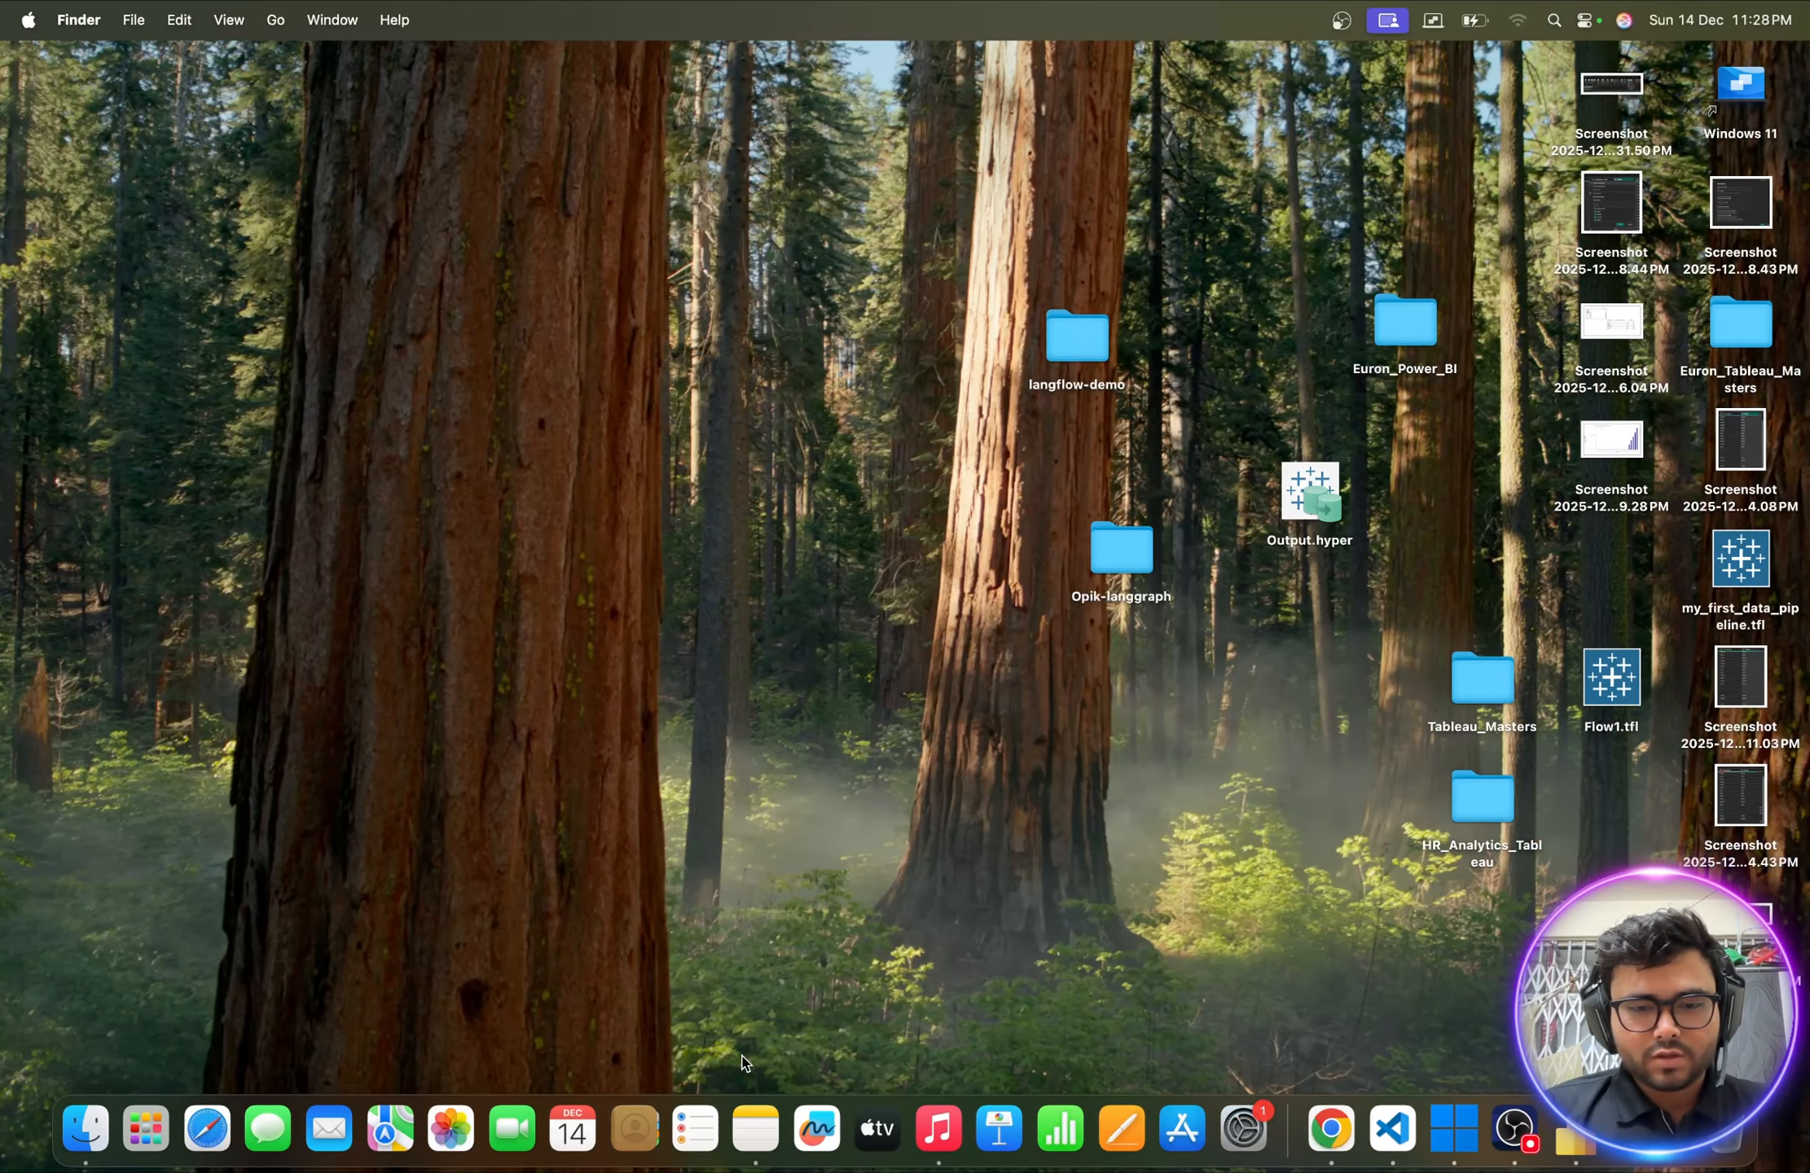
- Switch back to Power BI and define the new measure as Tot Sales, using the copied SUMX expression over the Sales table
{"action": "key", "text": "ctrl+Right"}
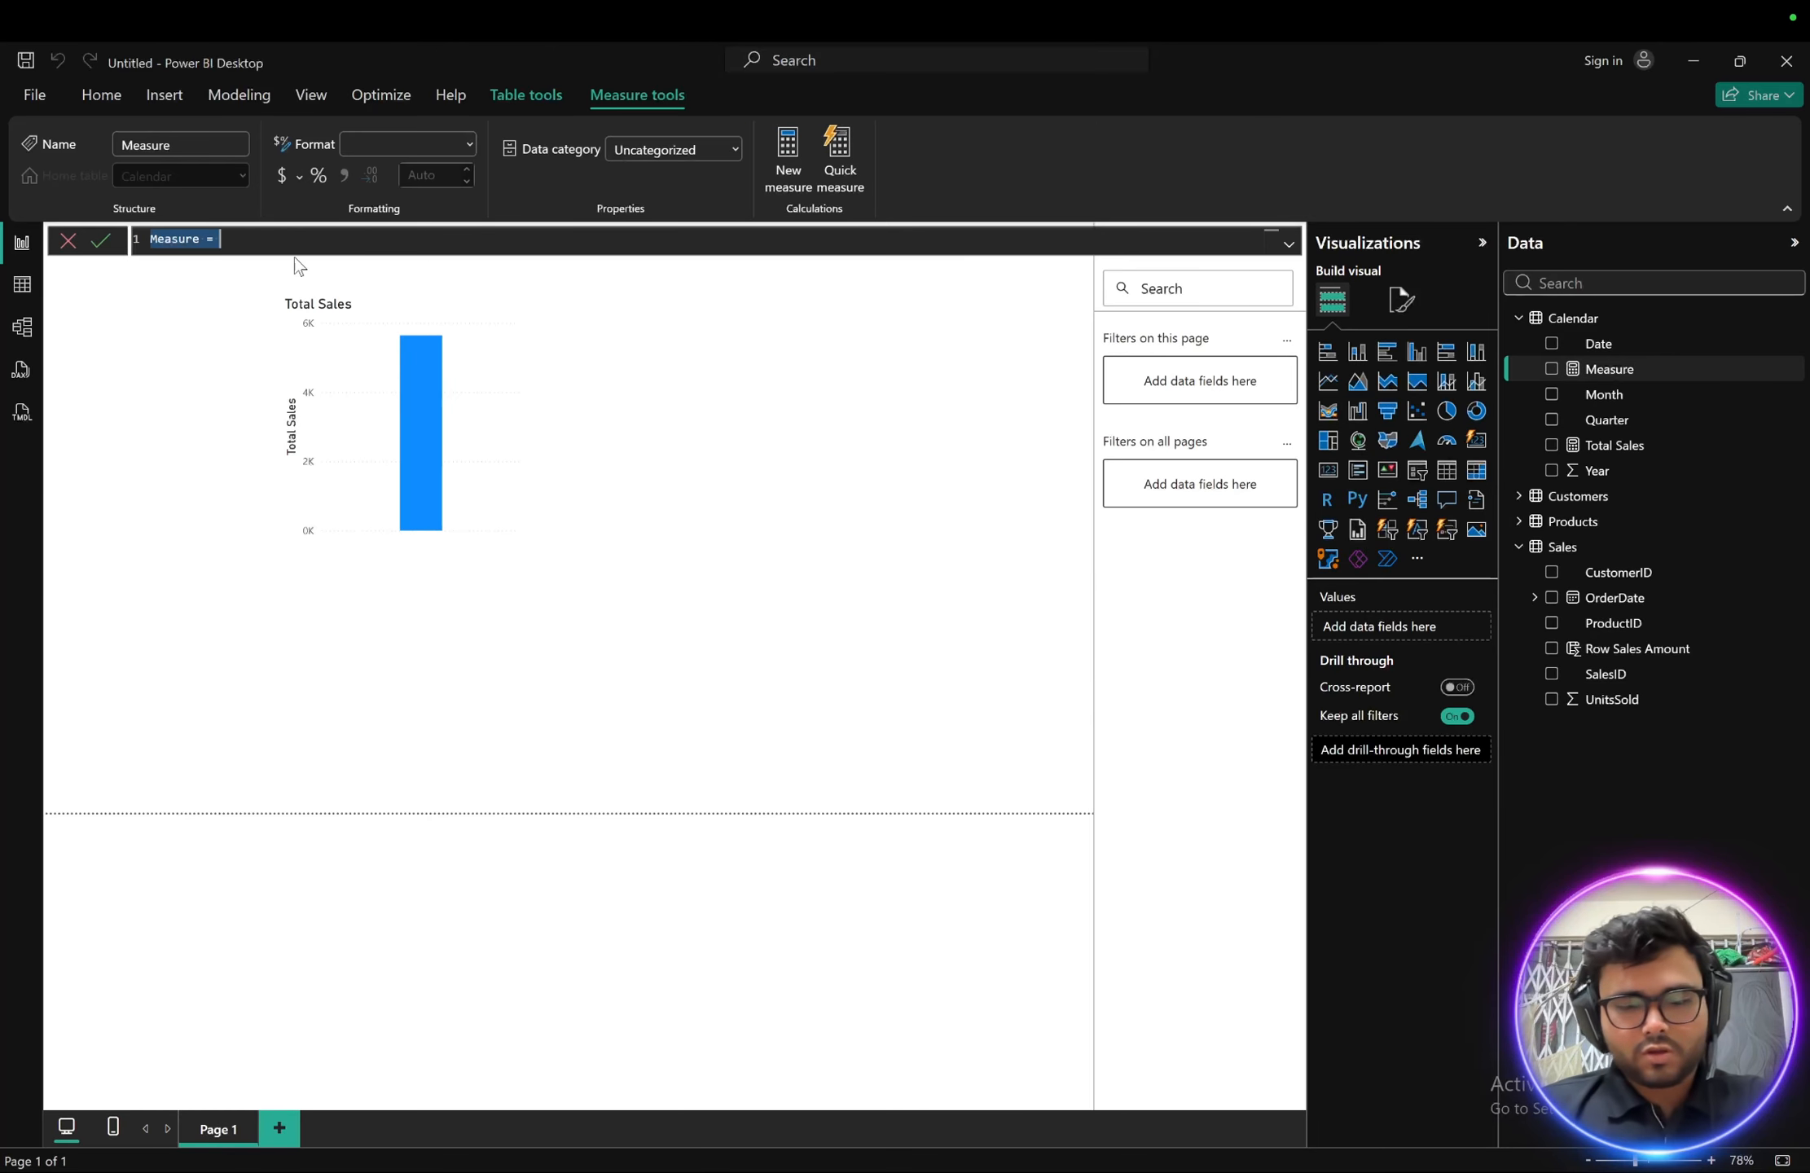
{"action": "key", "text": "ctrl+v"}
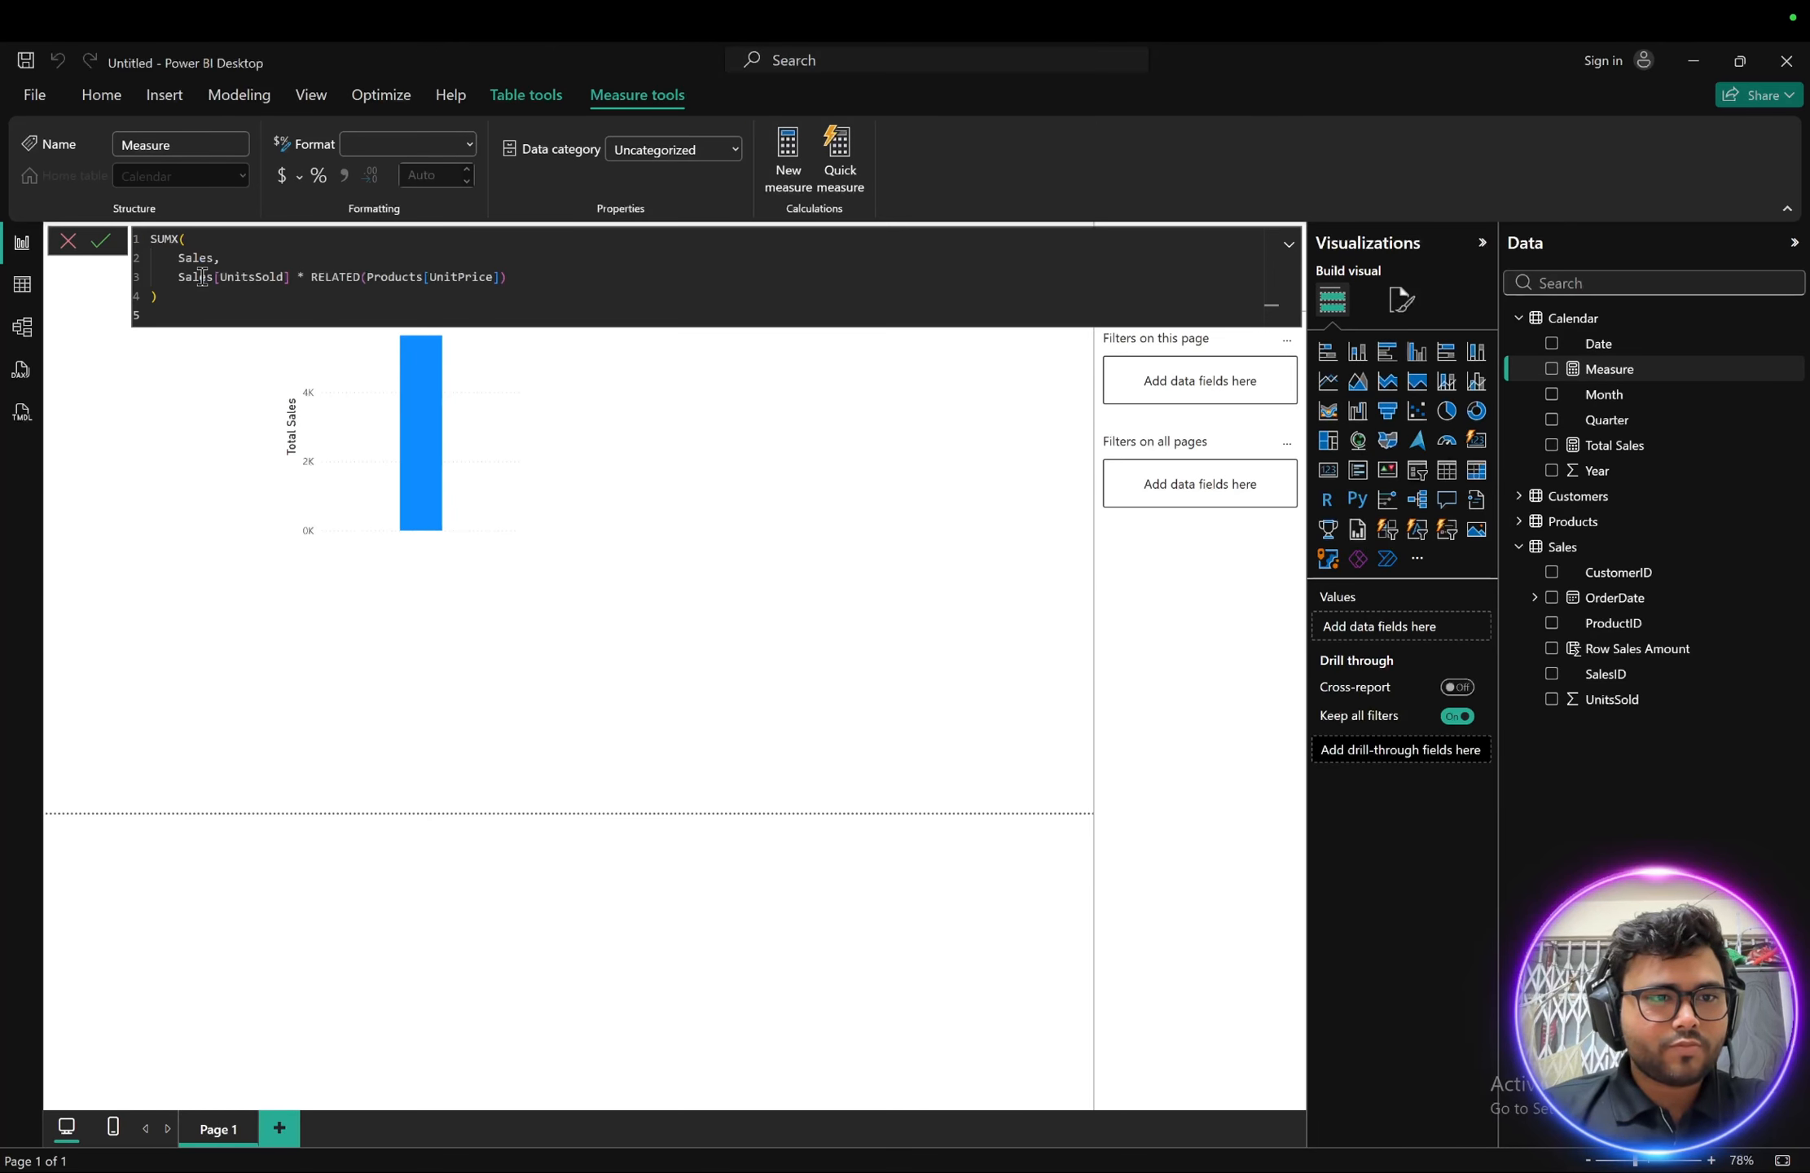
{"action": "left_click", "coordinate": [157, 245]}
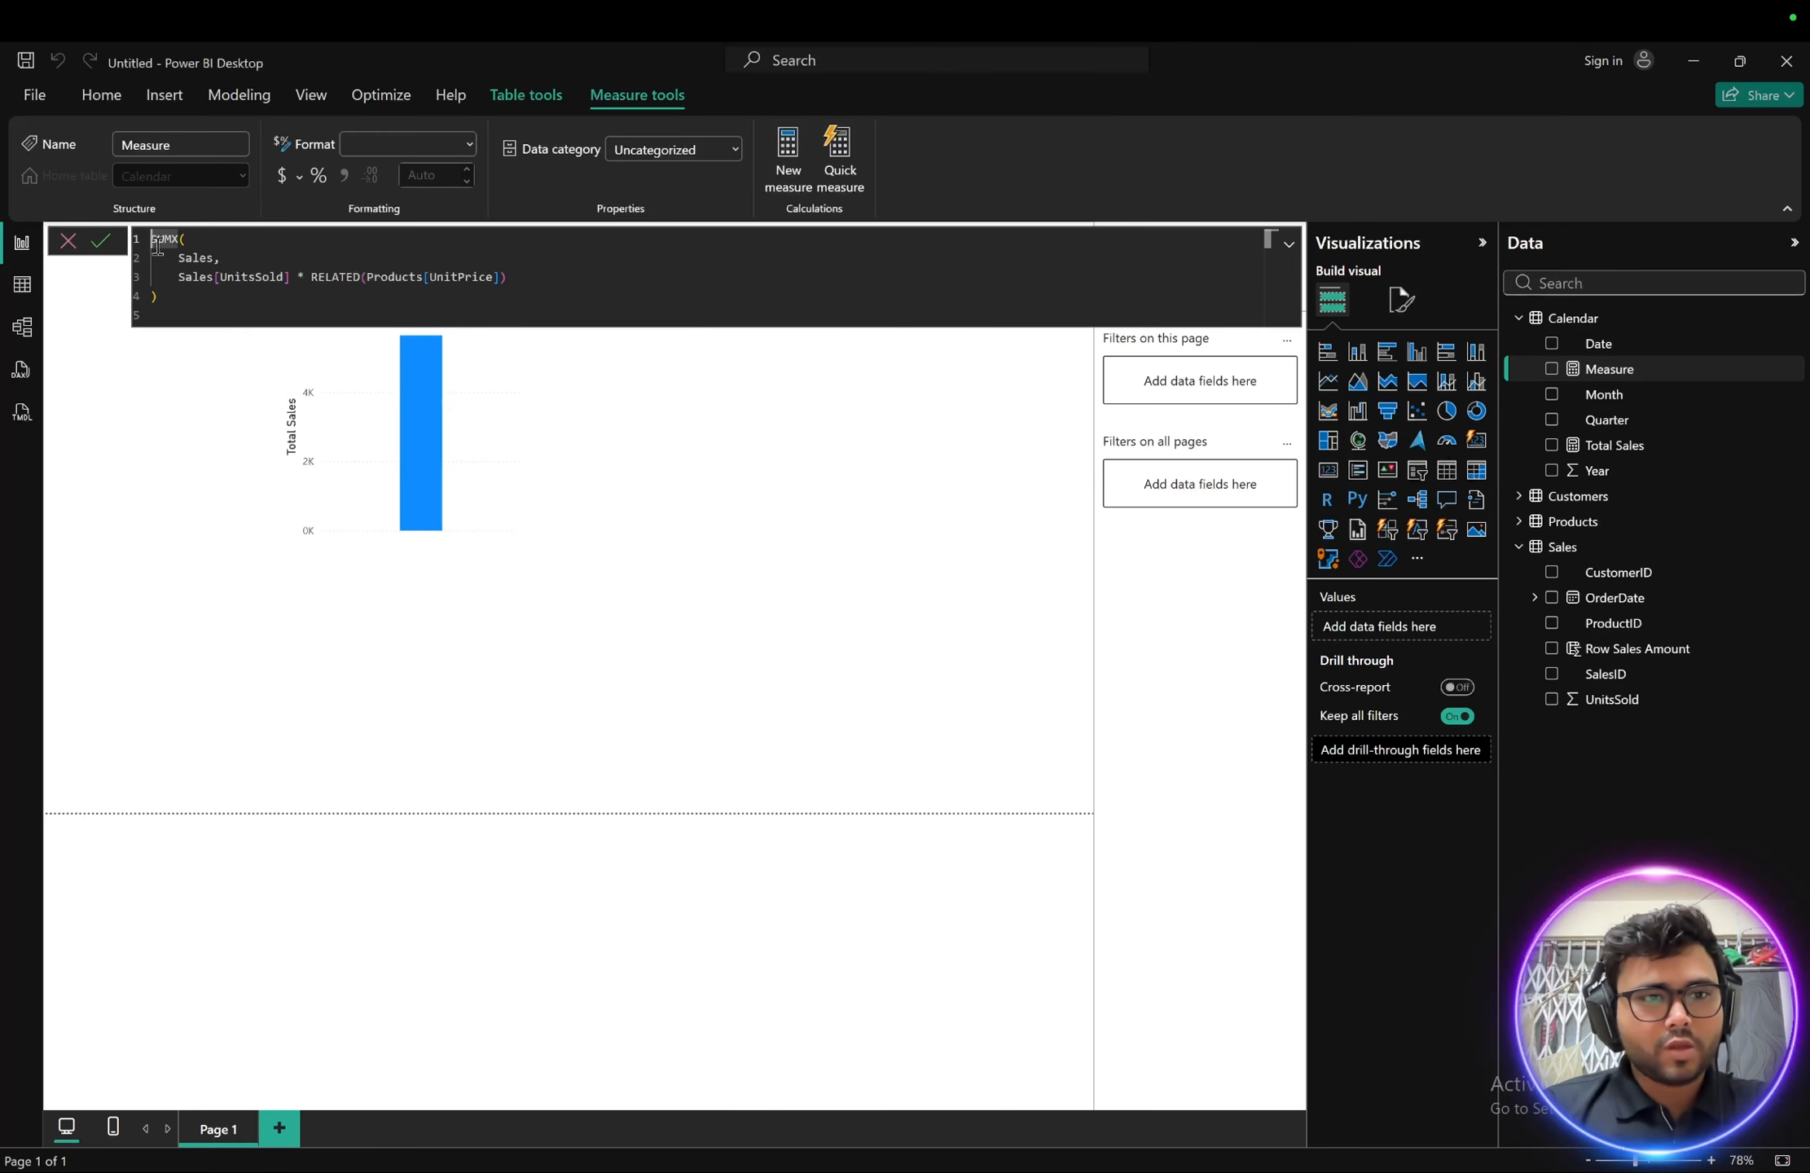
{"action": "type", "text": "T "}
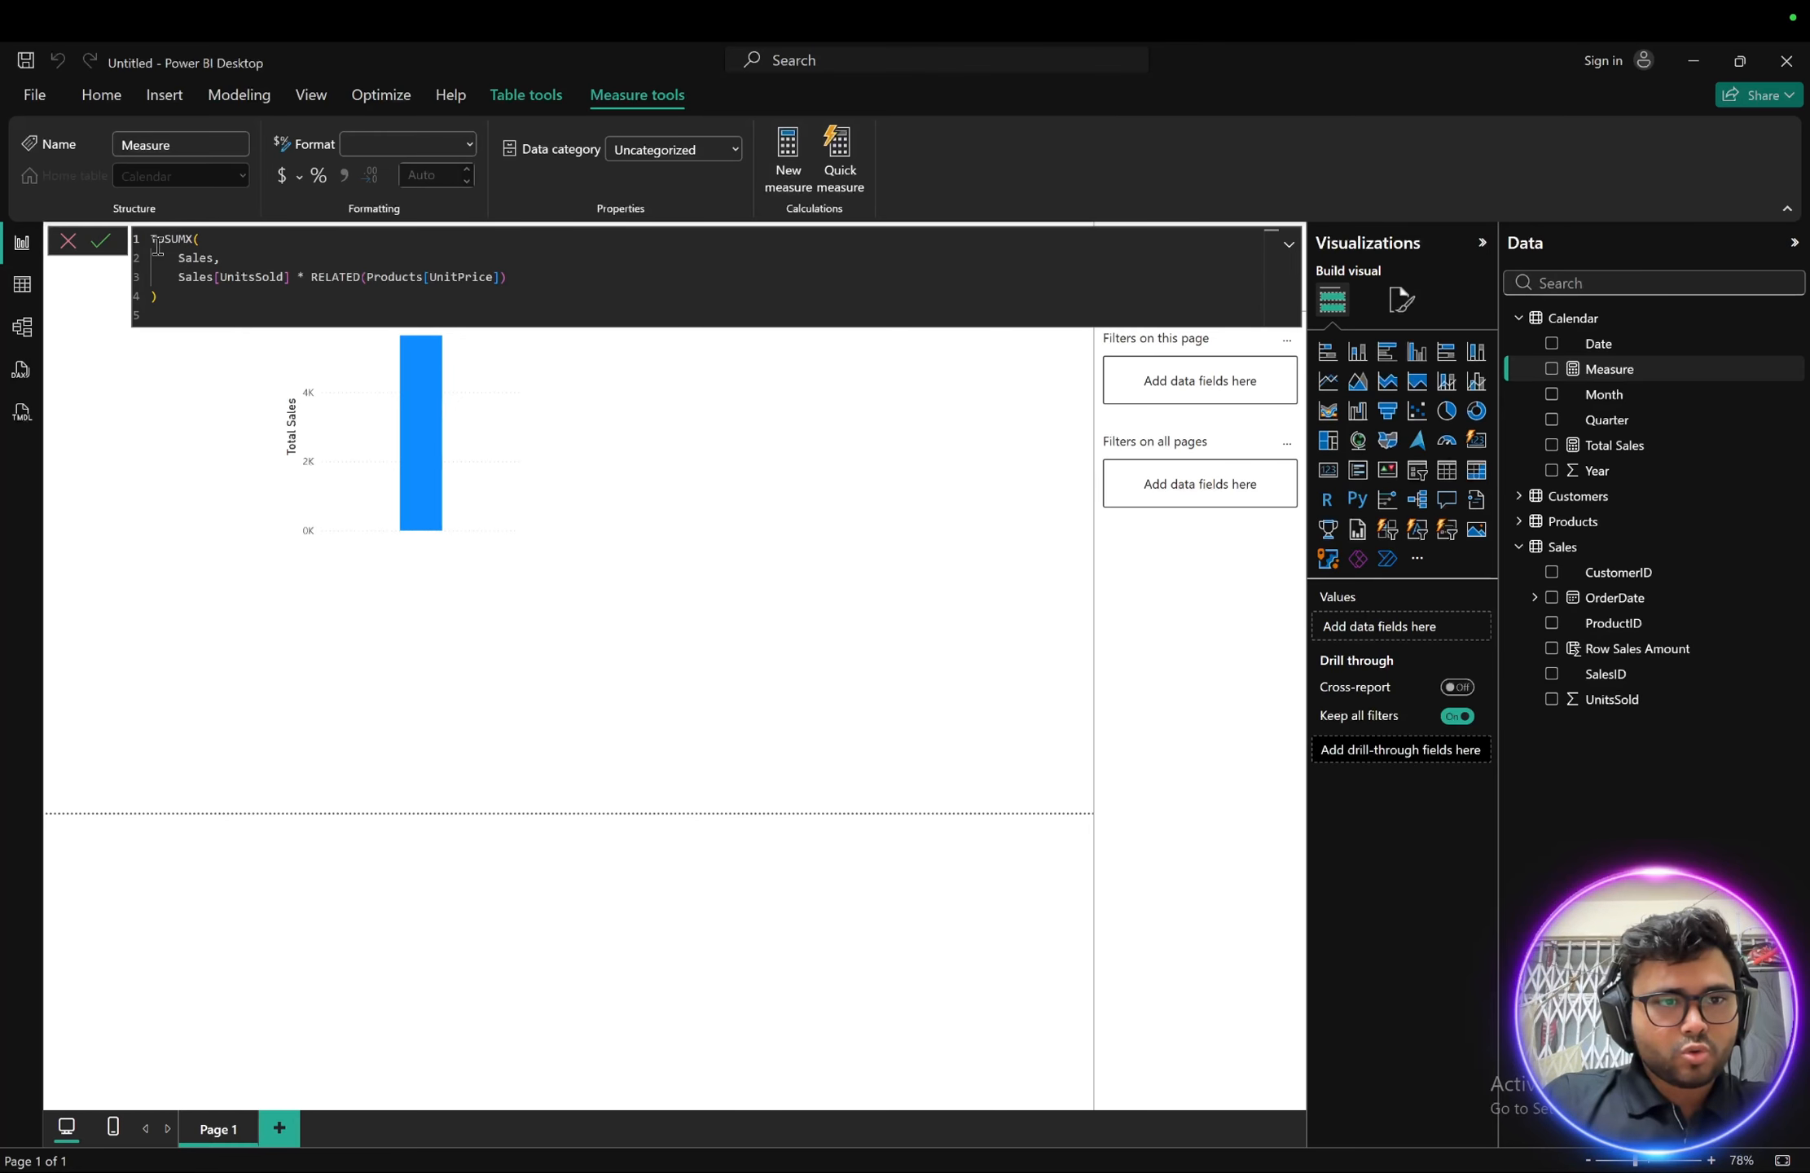
{"action": "type", "text": "tal"}
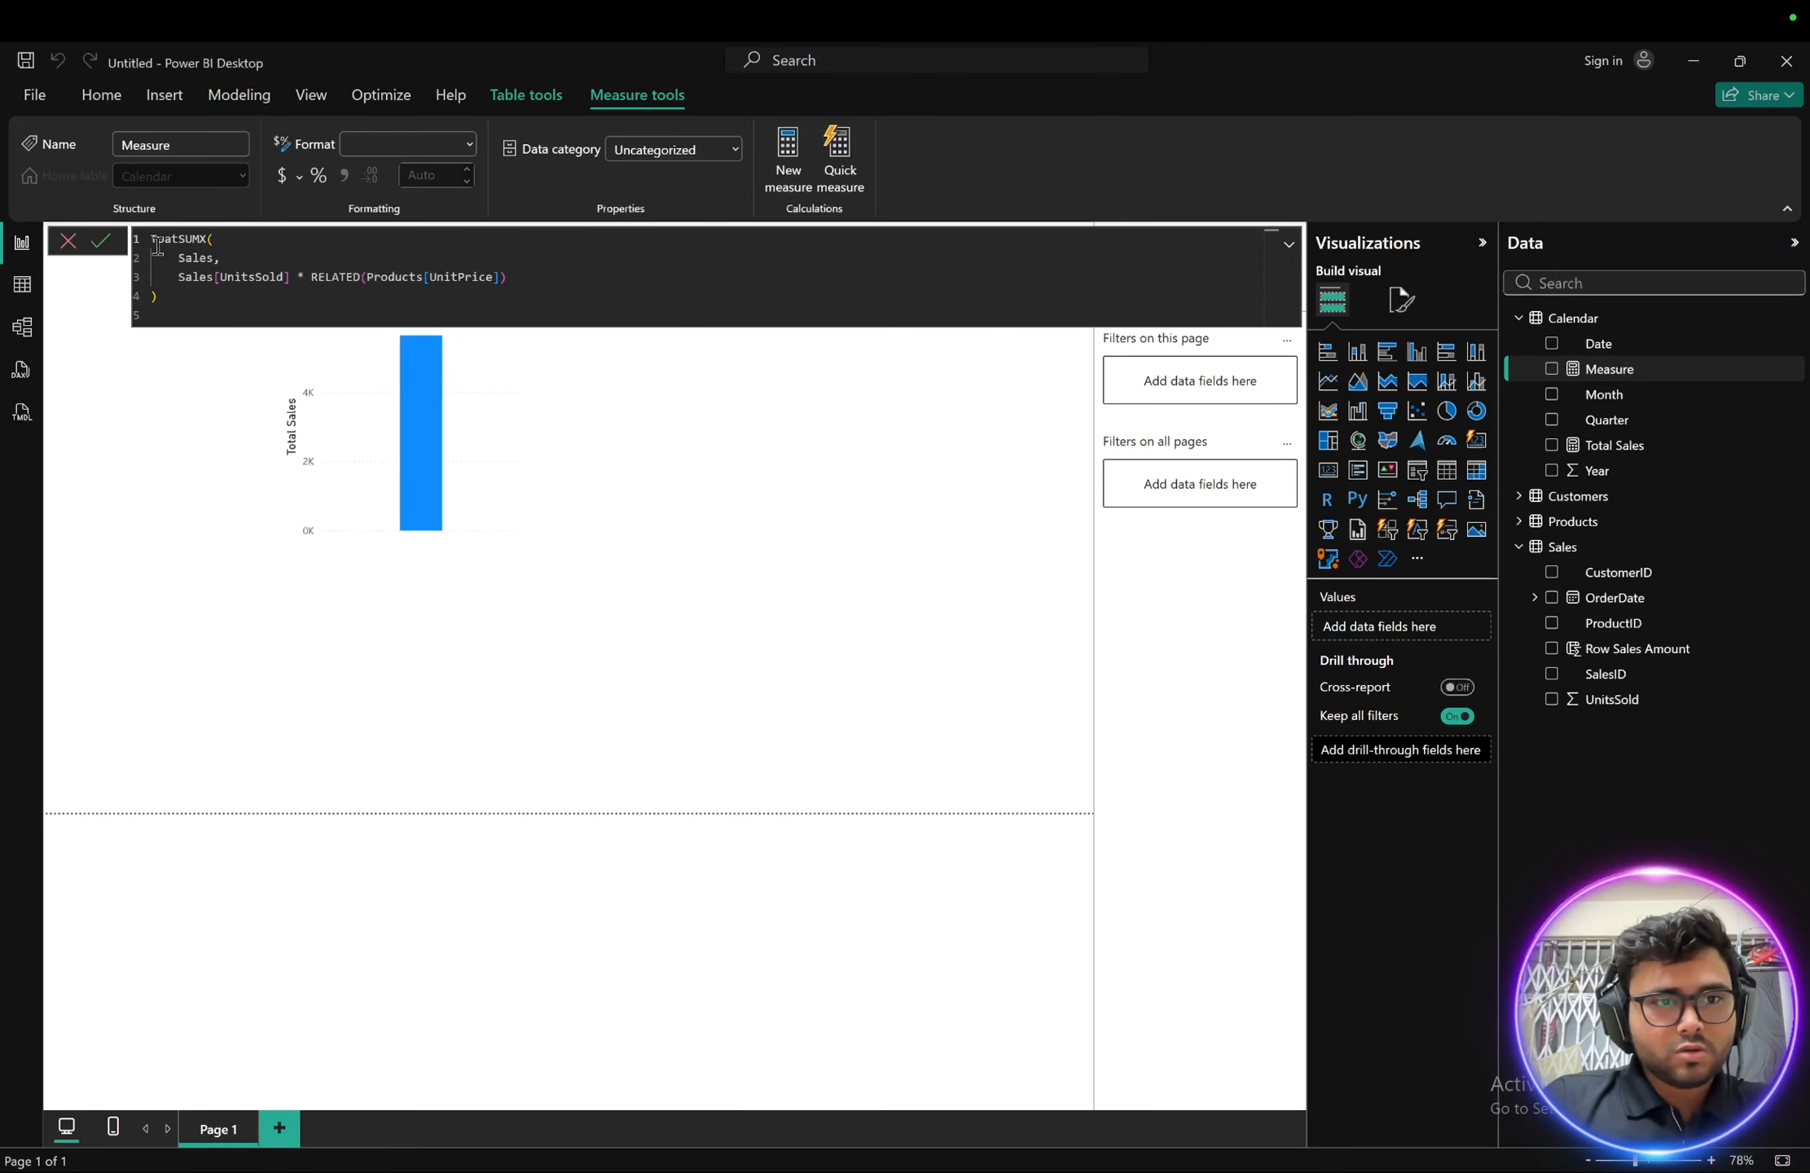
{"action": "type", "text": " Sales="}
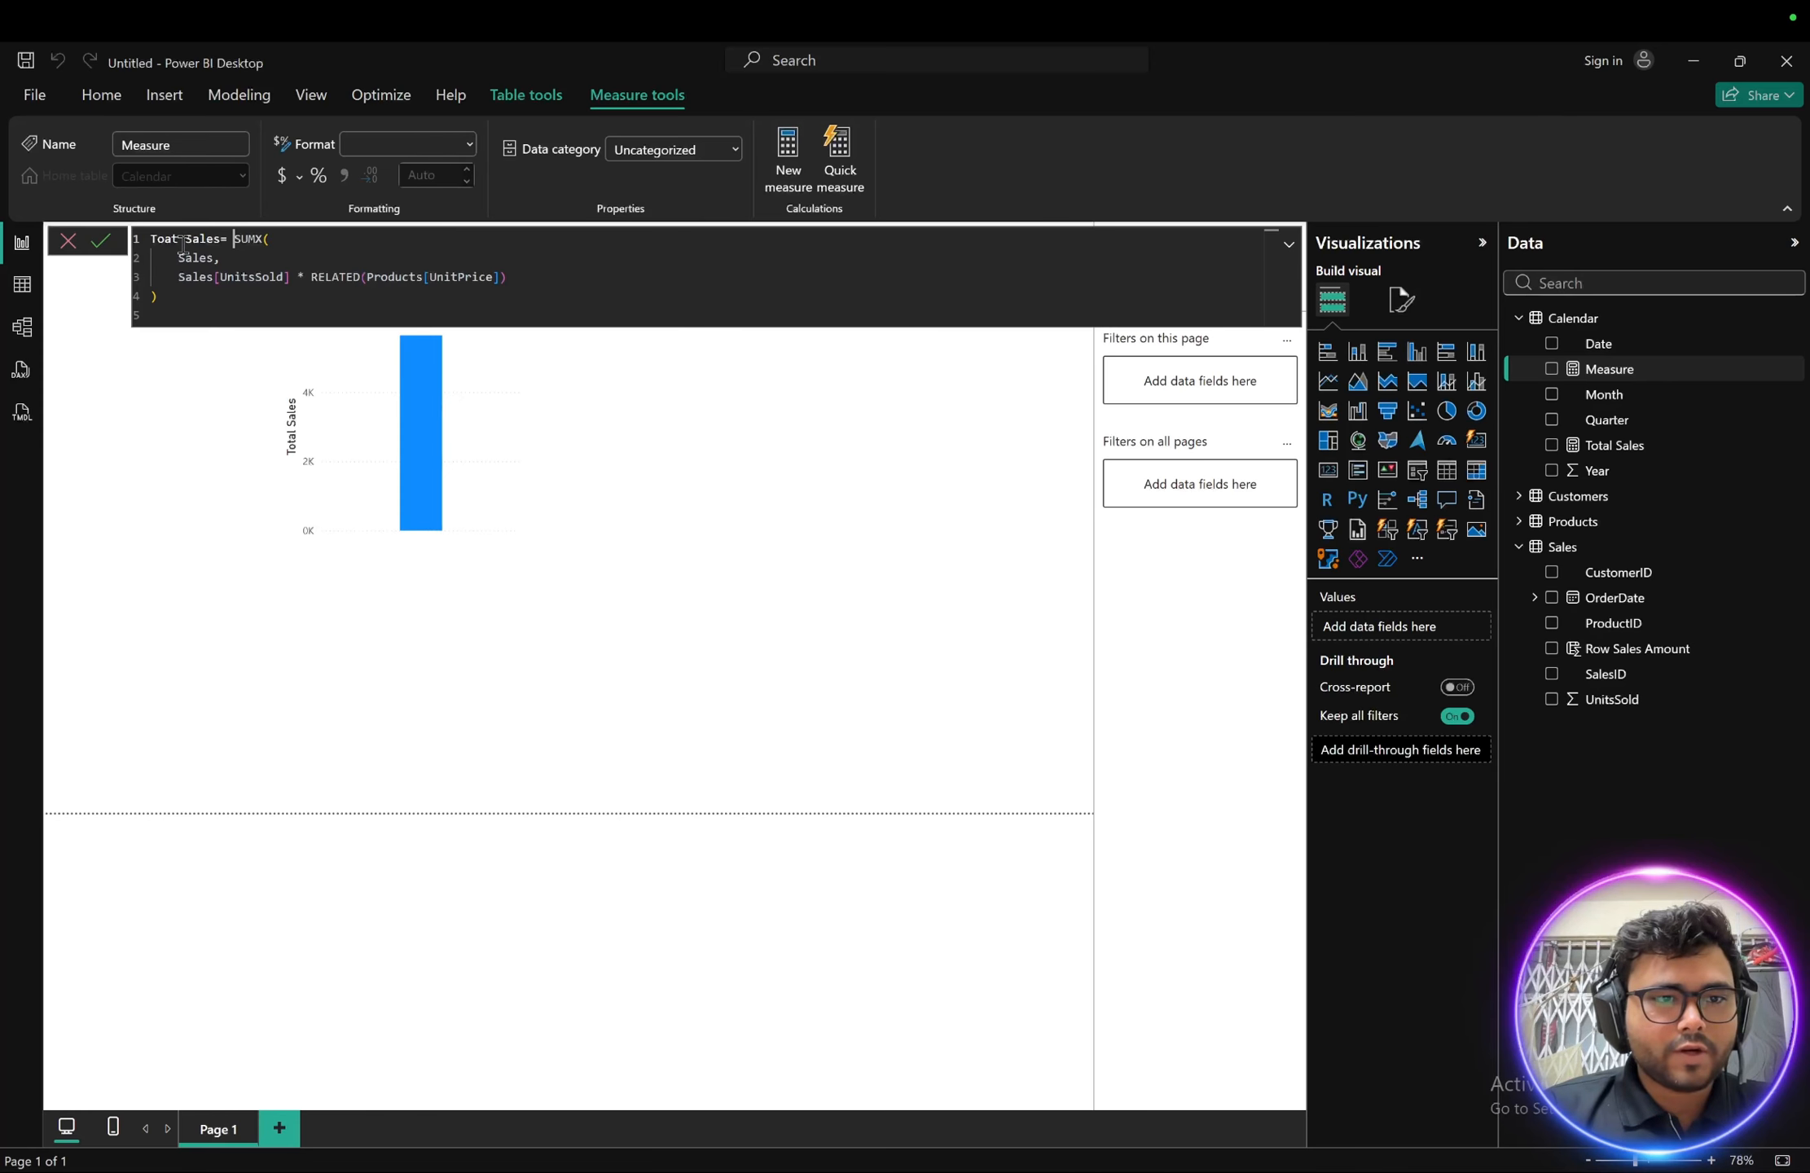
{"action": "left_click", "coordinate": [182, 243]}
{"action": "key", "text": "BackSpace"}
{"action": "key", "text": "BackSpace"}
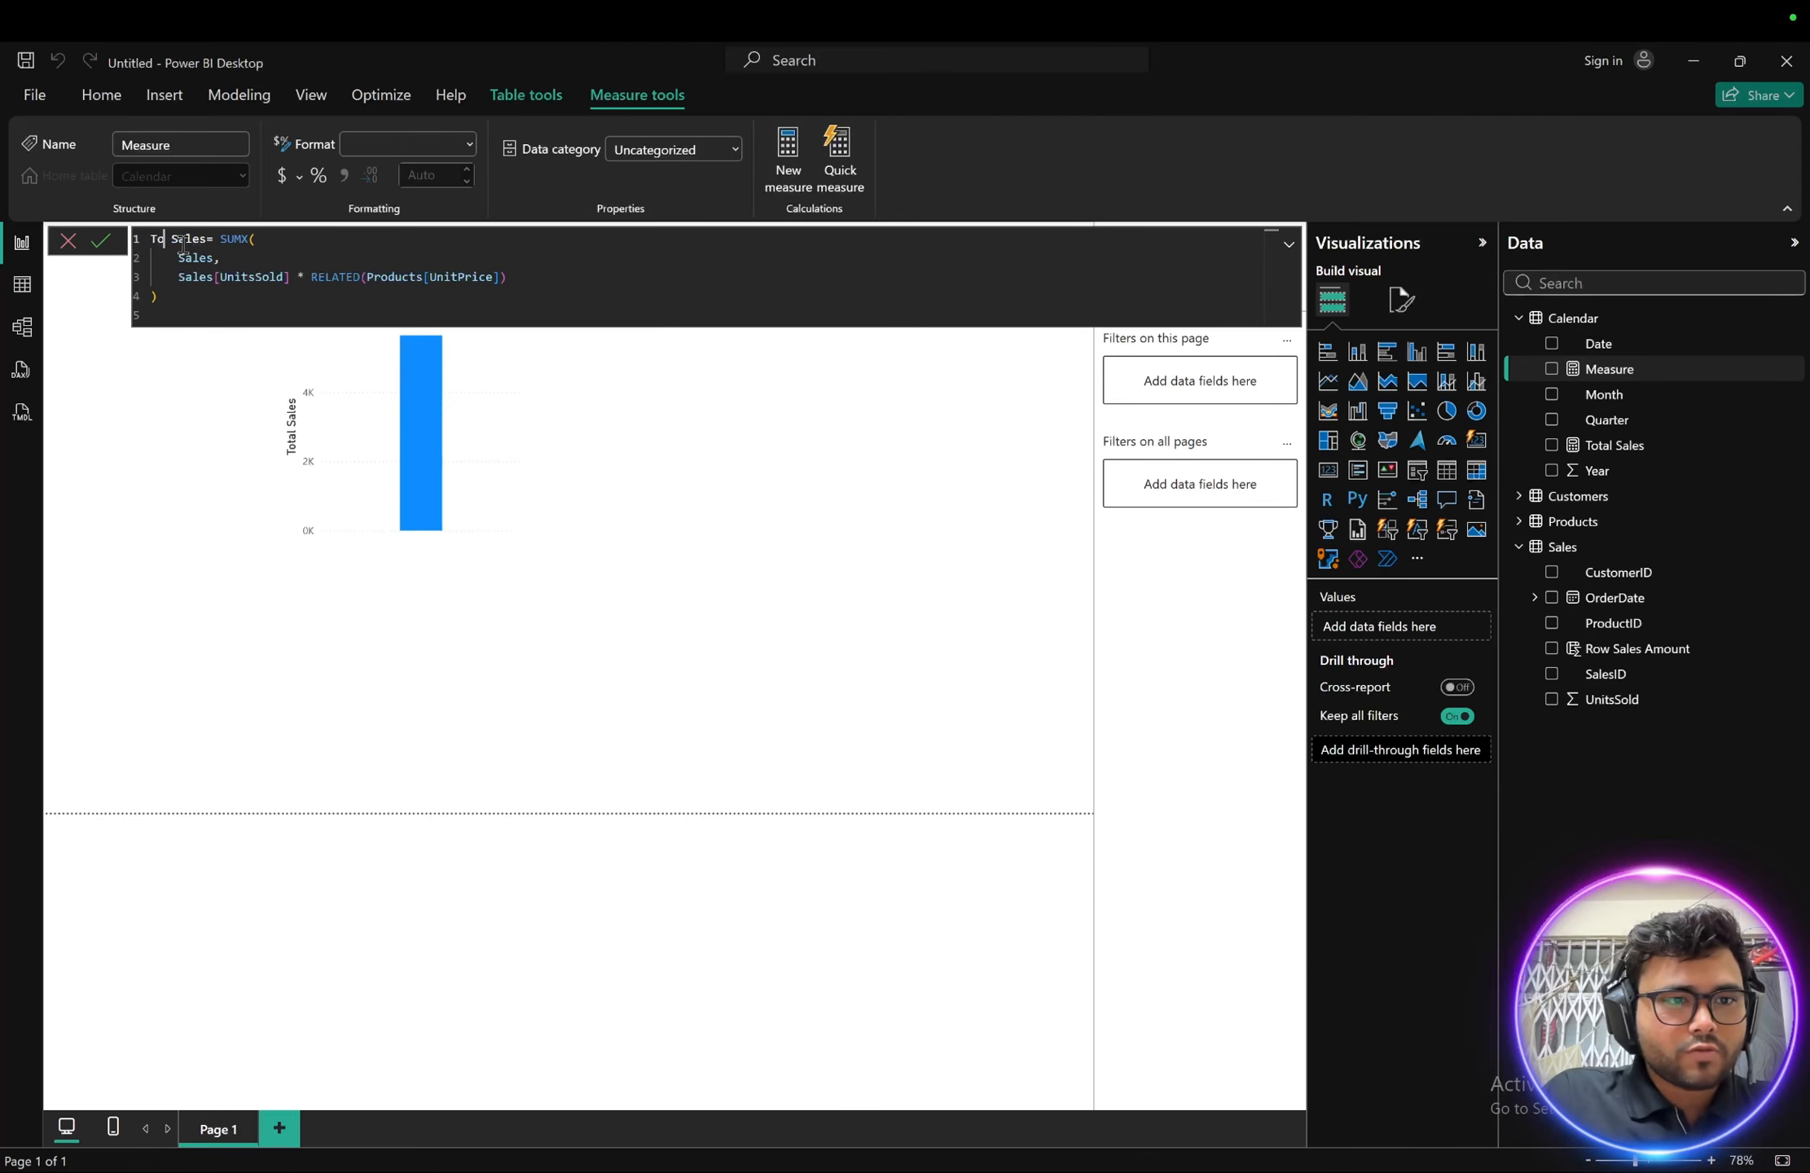
{"action": "type", "text": "t"}
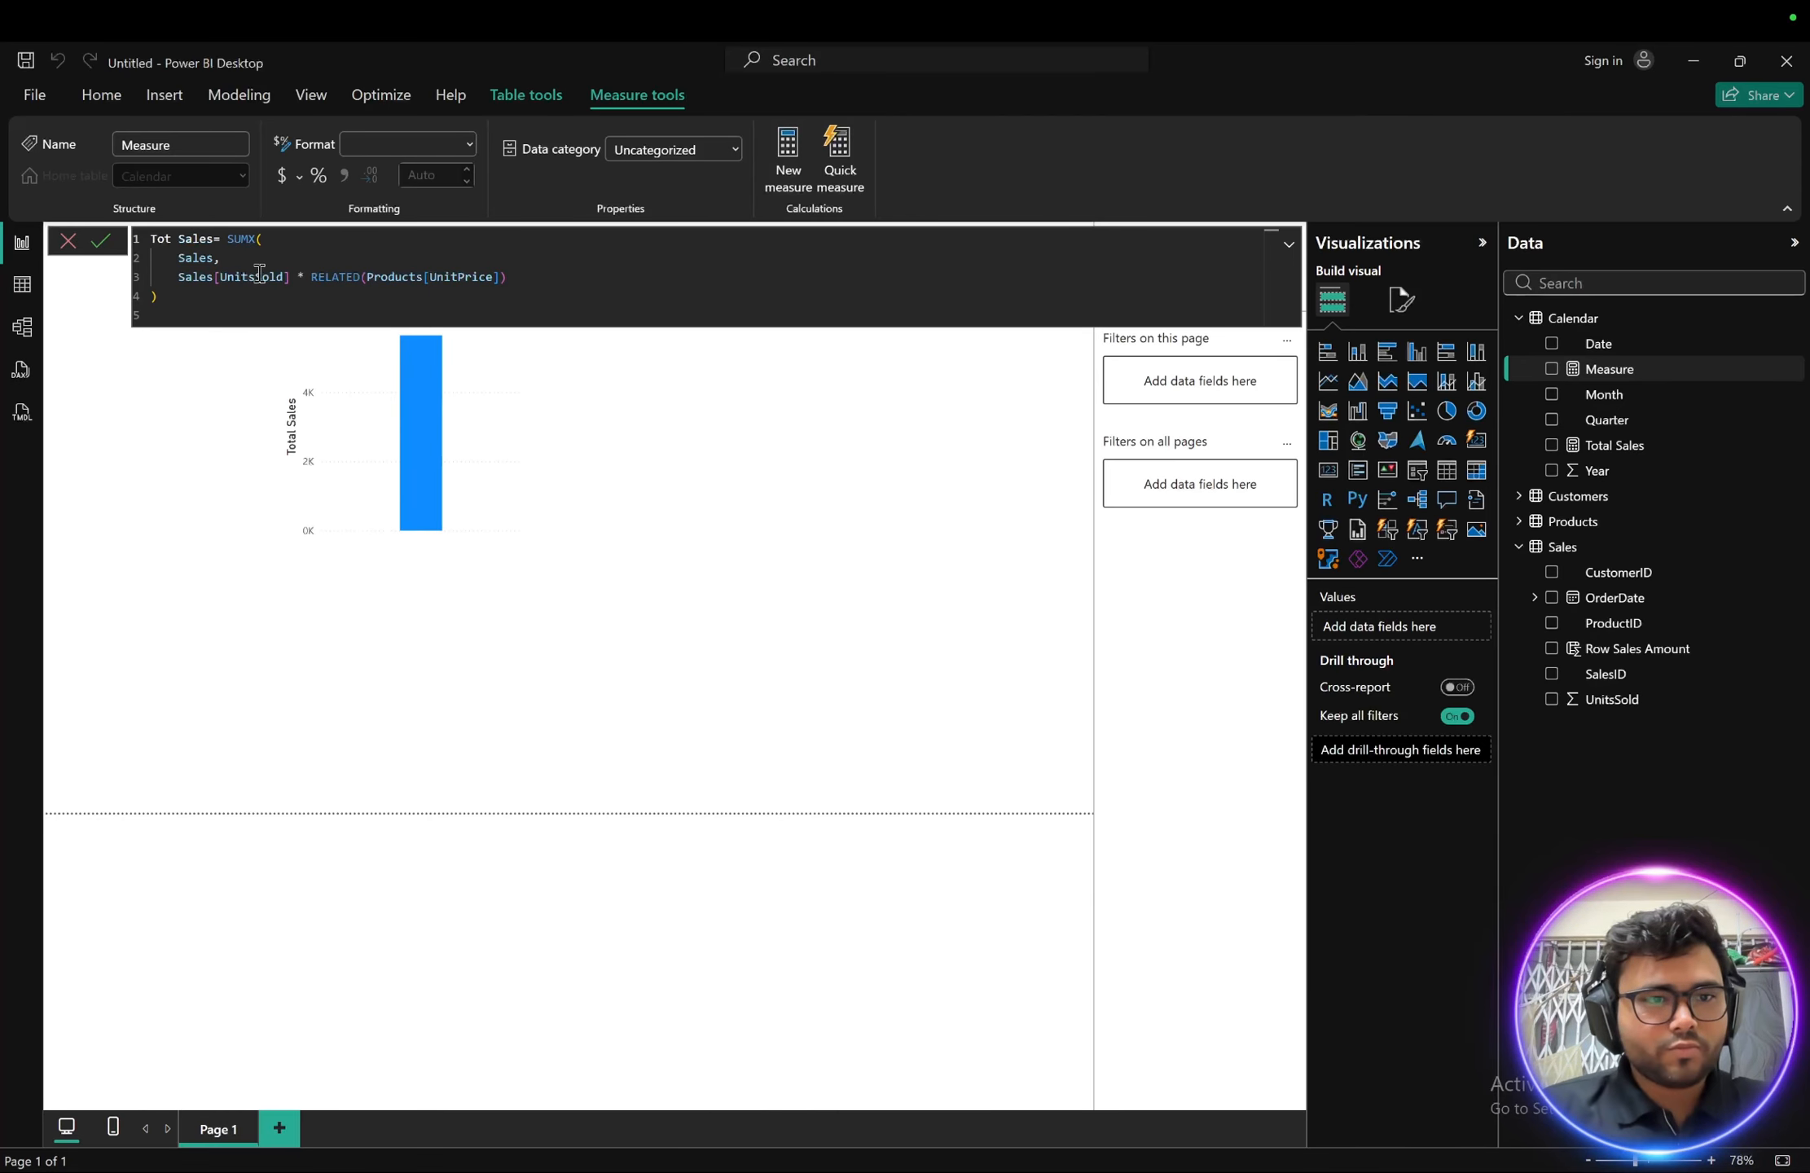
- Examine the parts of the Tot Sales formula: SUMX, the Sales table, Sales[UnitsSold], RELATED and Products[UnitPrice]
{"action": "left_click", "coordinate": [317, 243]}
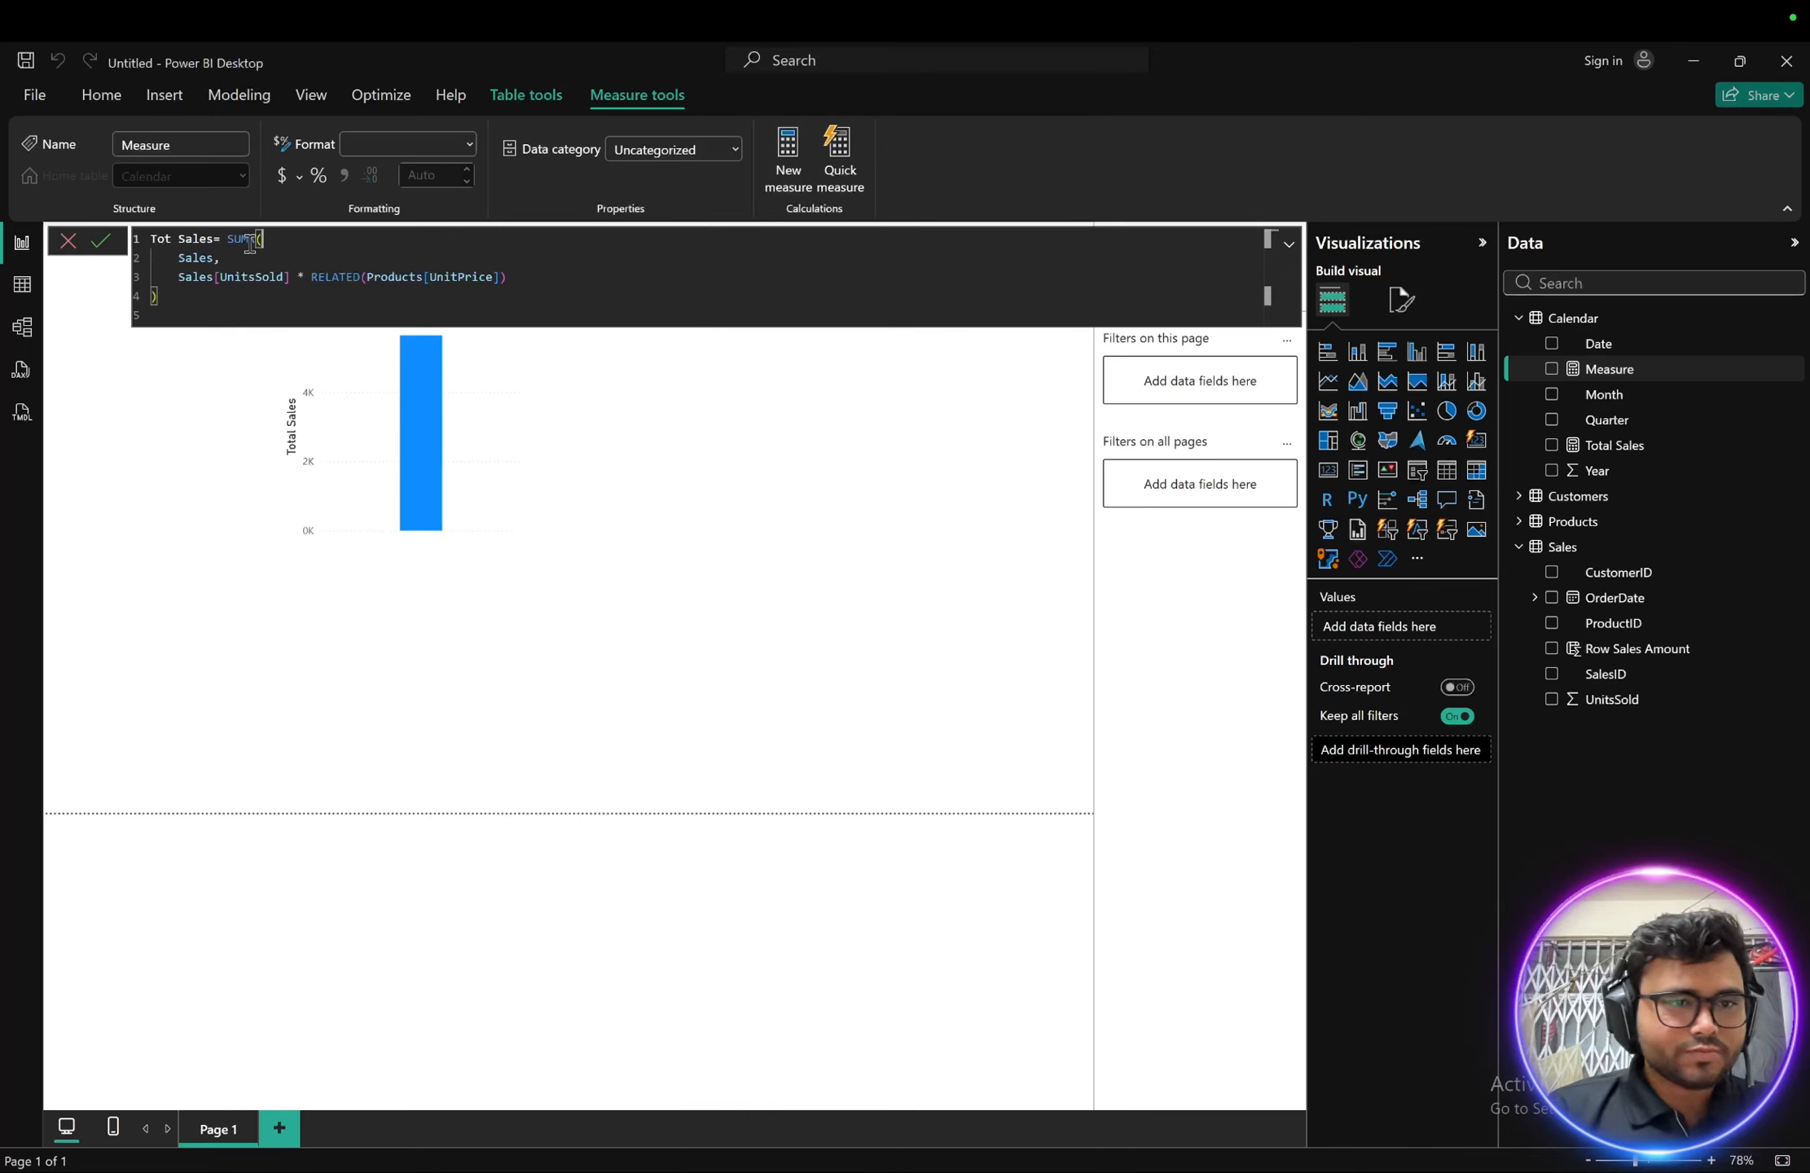
{"action": "double_click", "coordinate": [196, 261]}
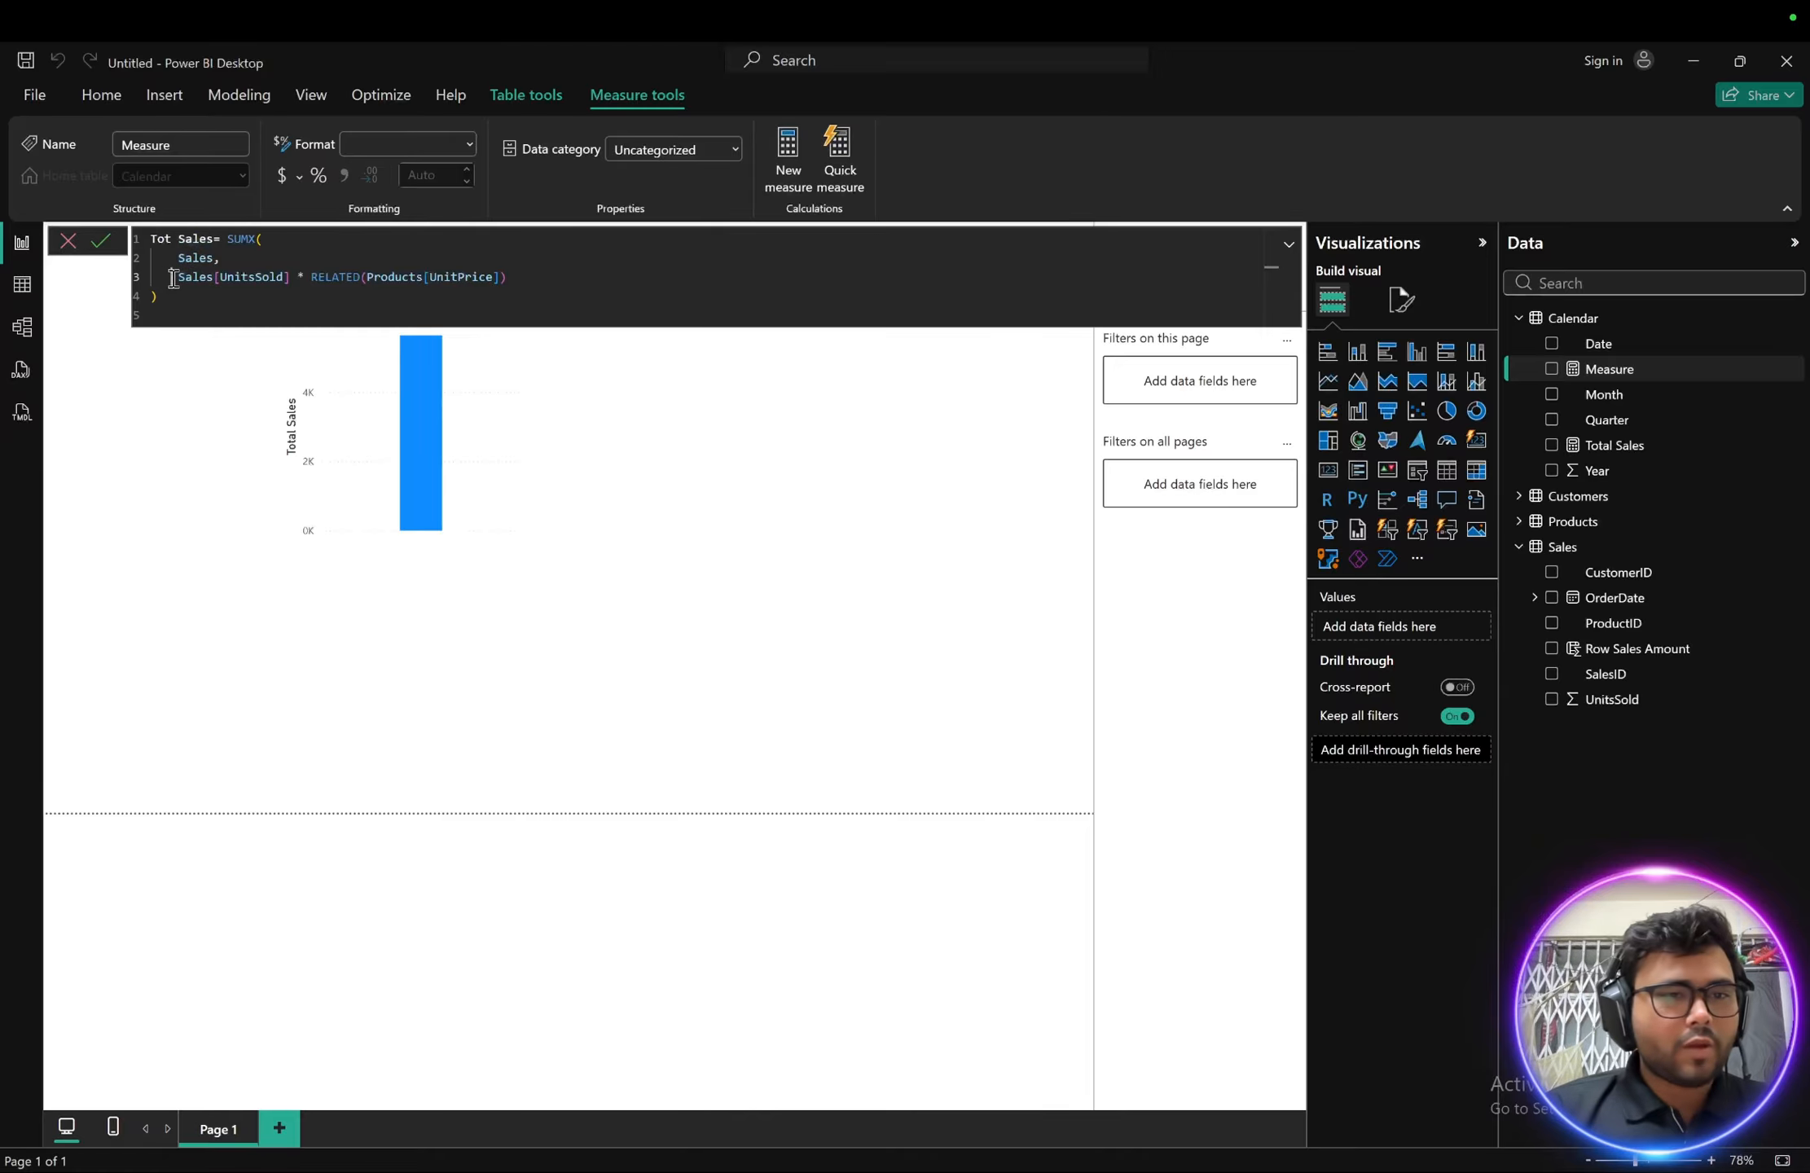
{"action": "left_click_drag", "start_coordinate": [168, 278], "coordinate": [284, 276]}
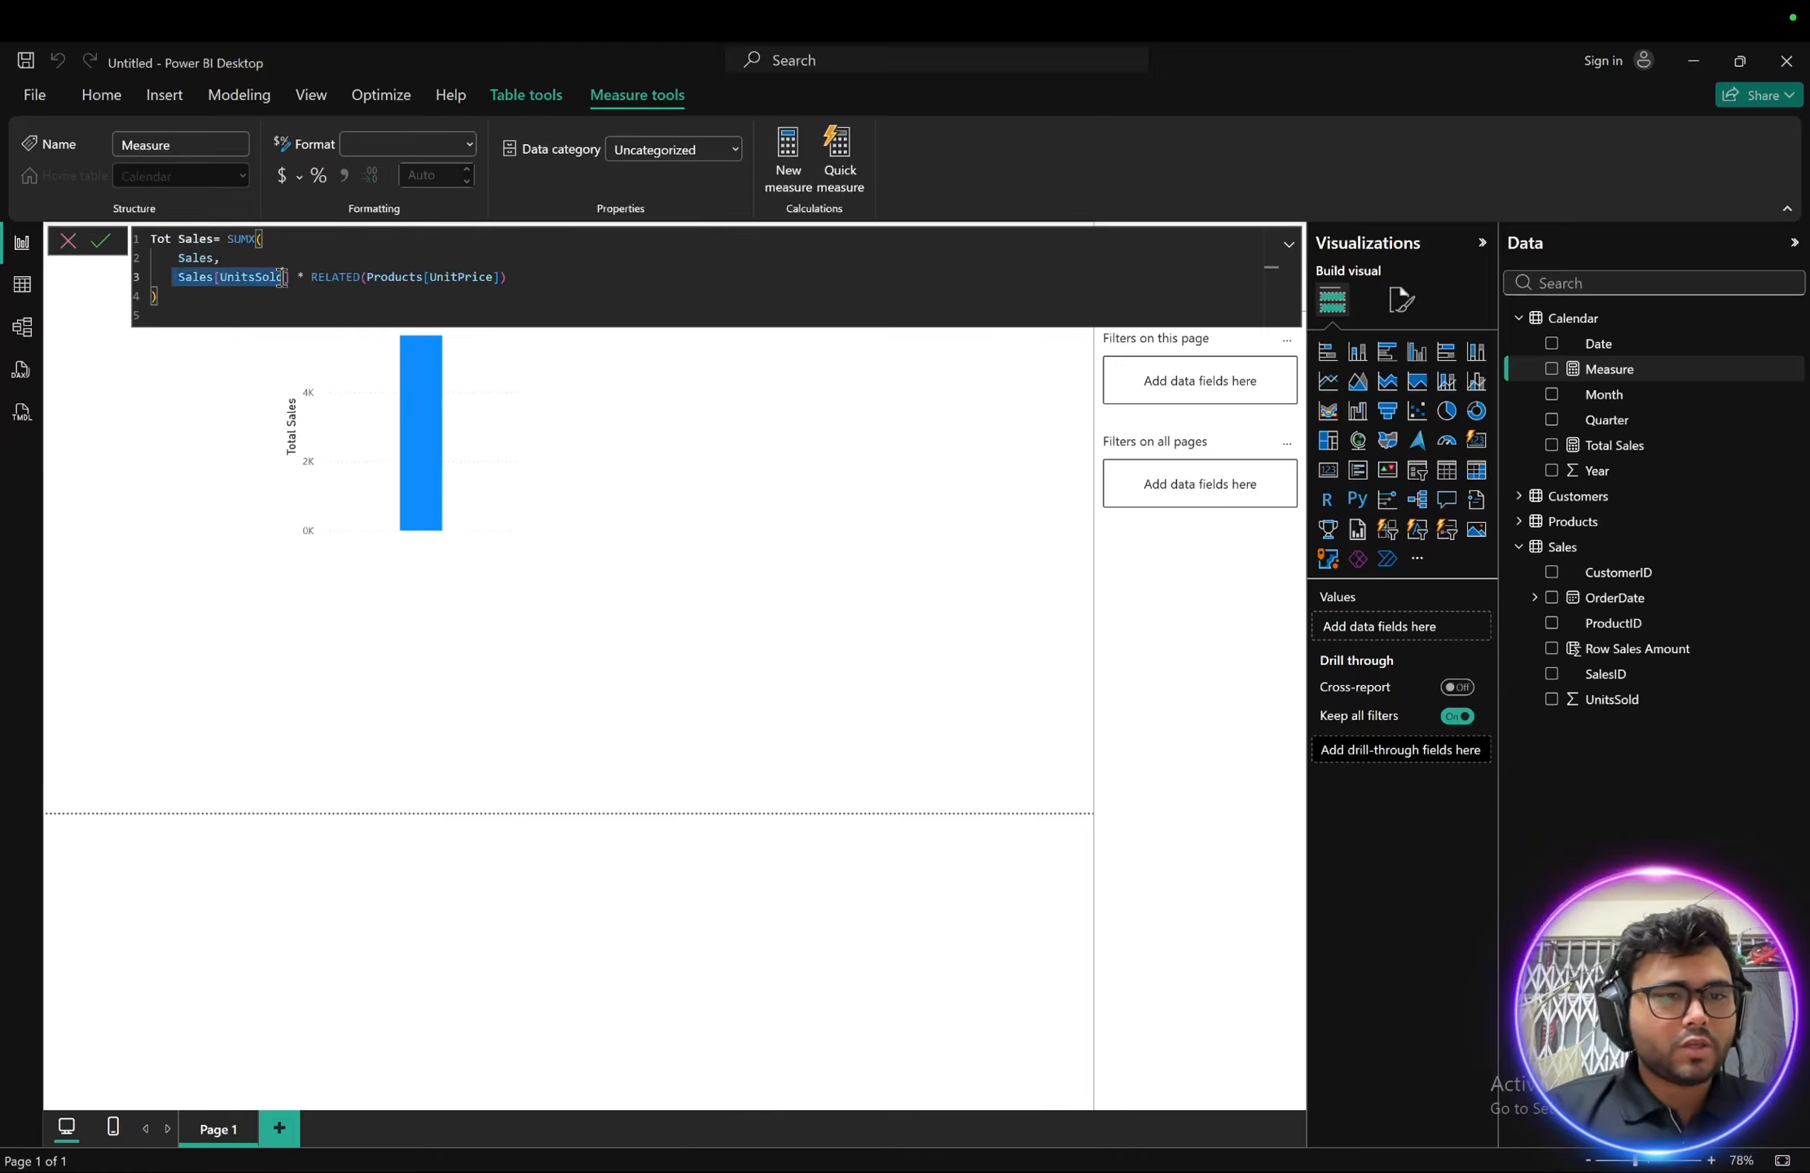
{"action": "double_click", "coordinate": [338, 271]}
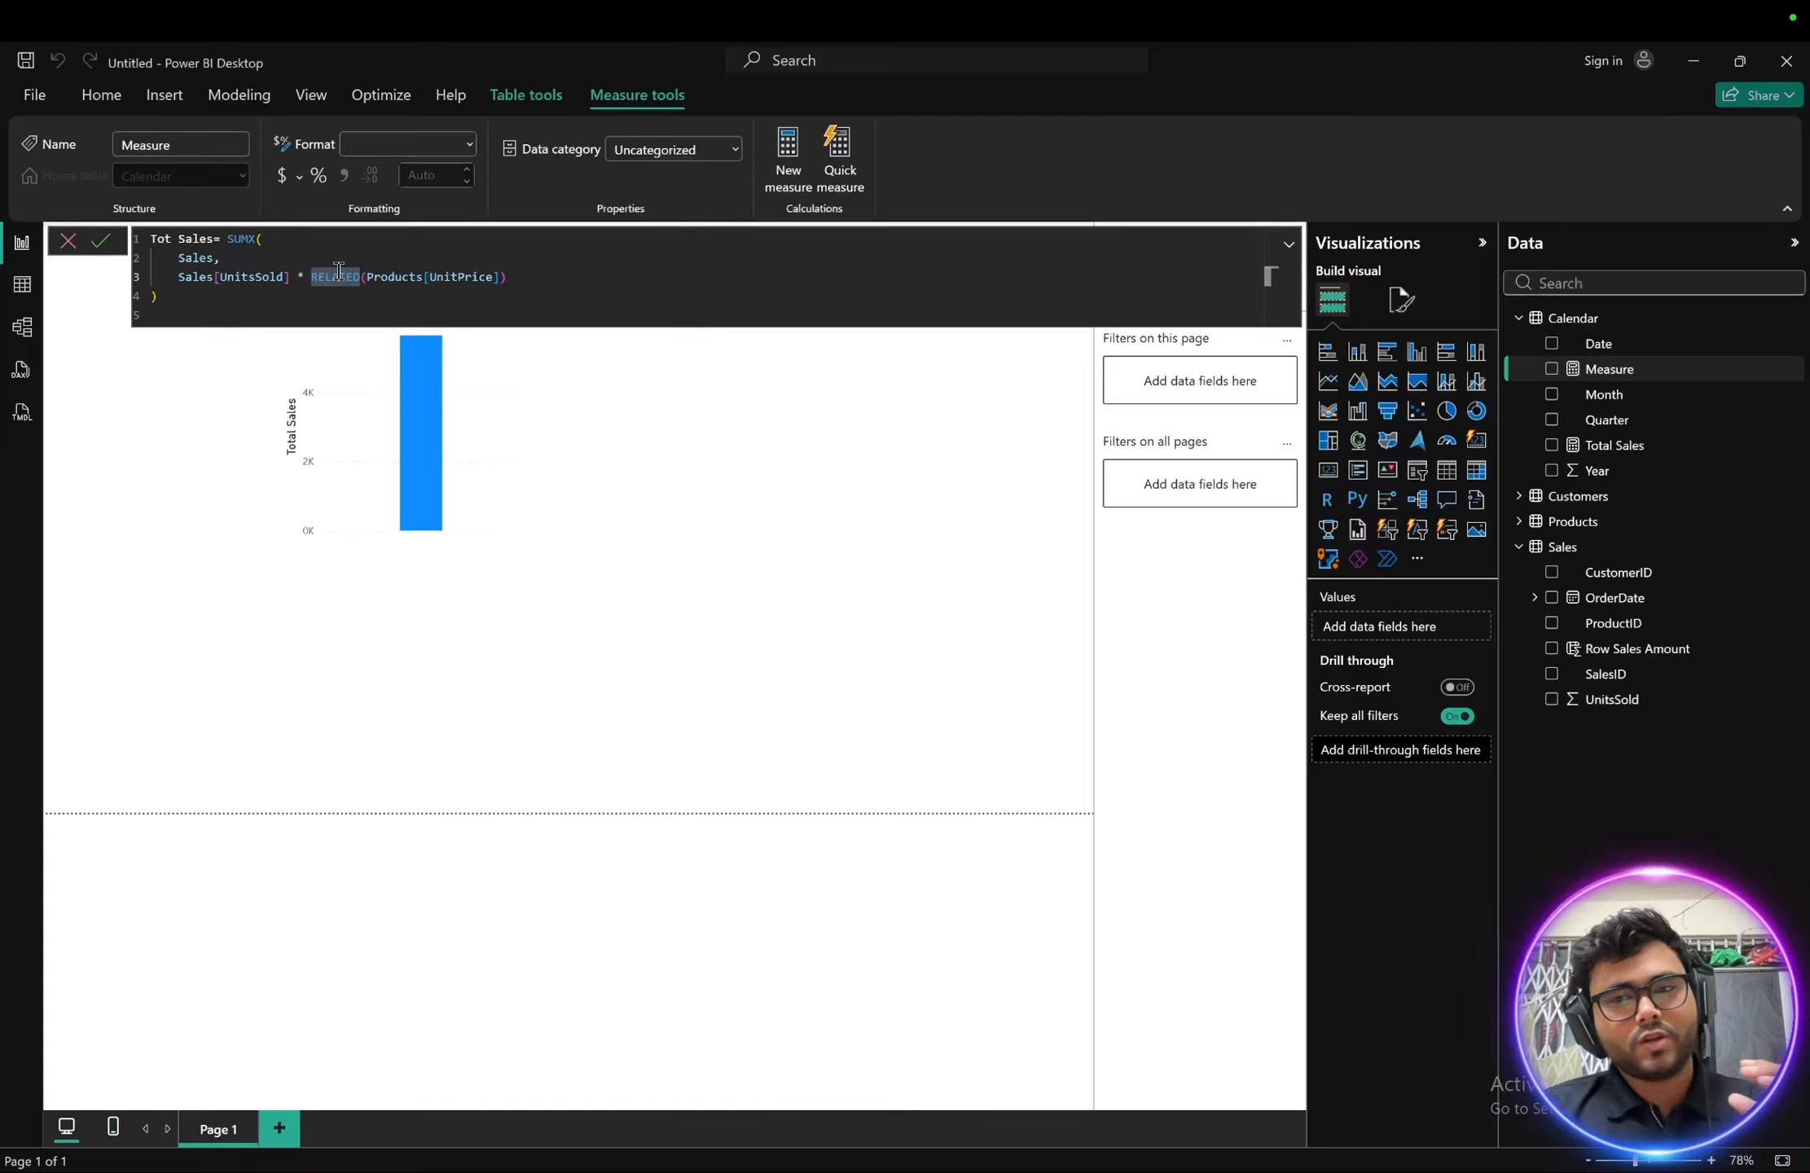
{"action": "double_click", "coordinate": [394, 279]}
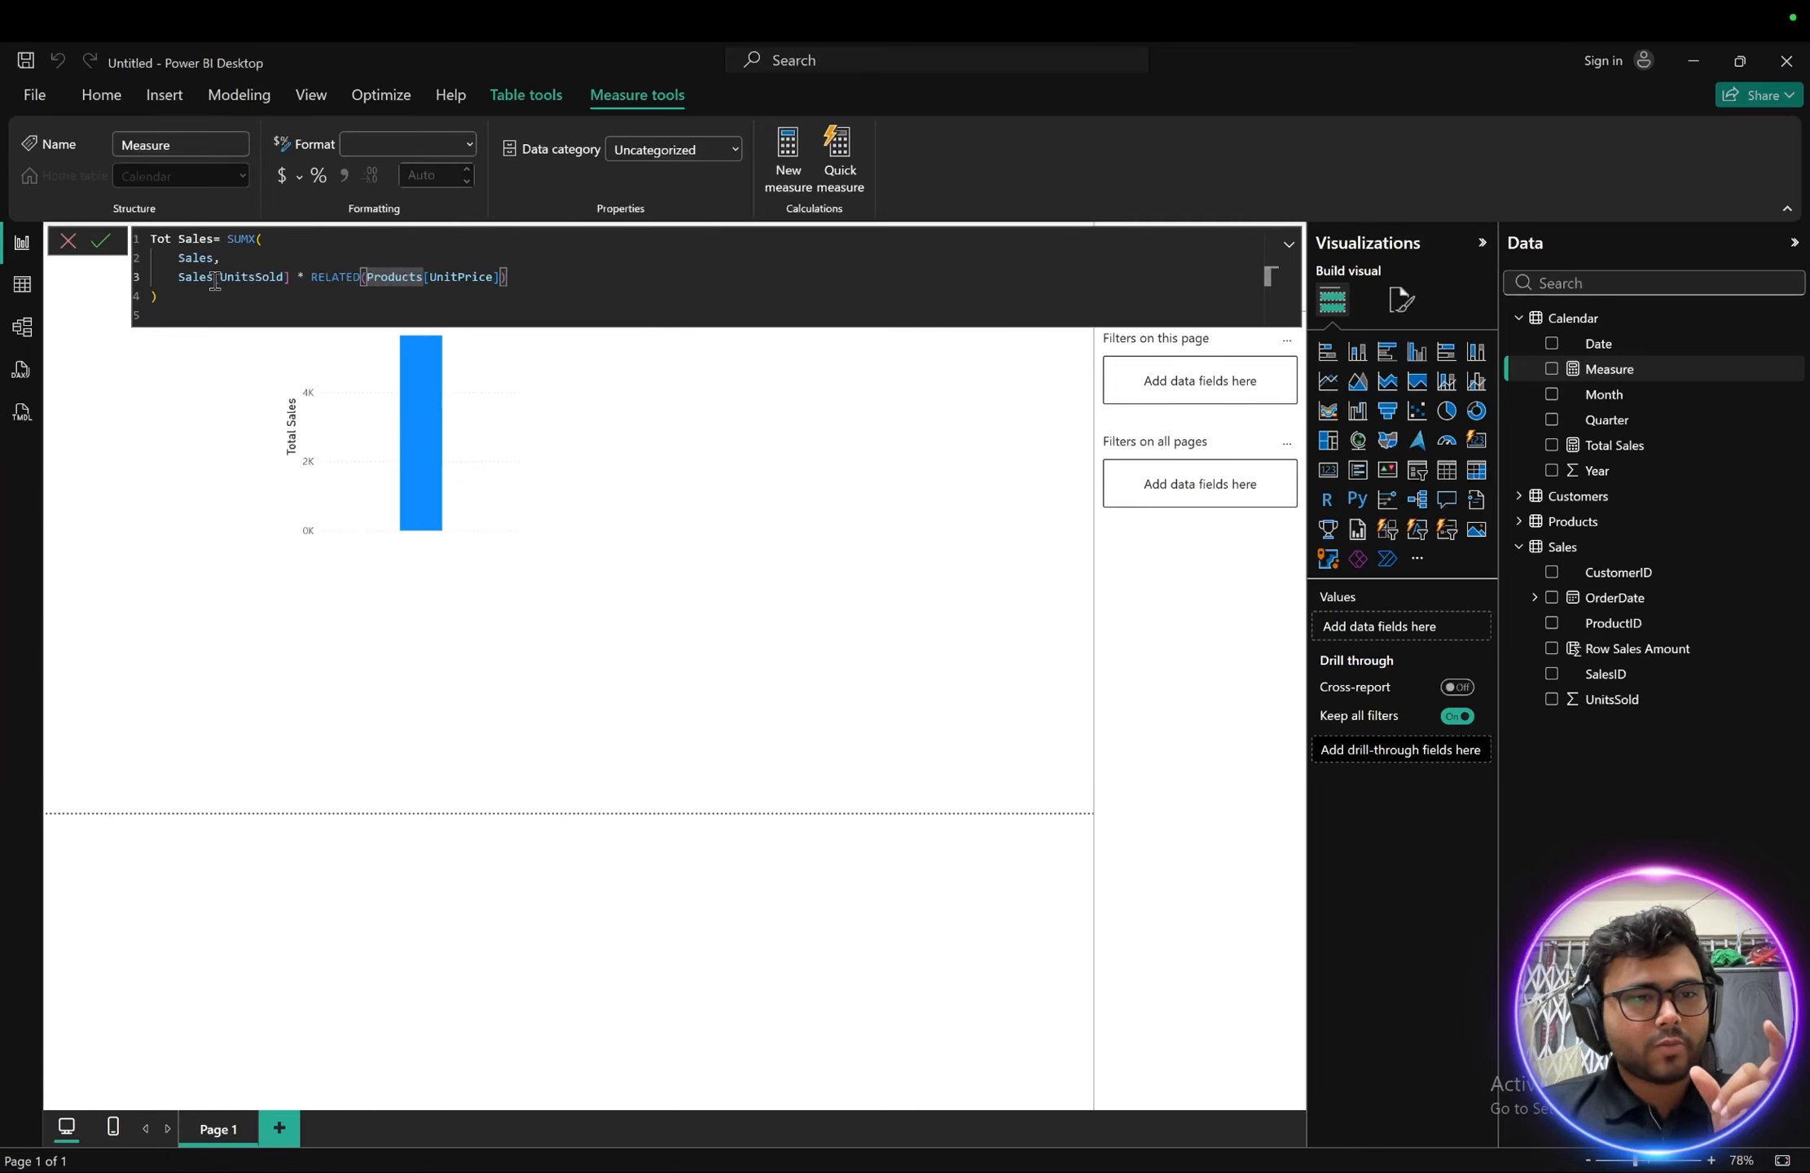
{"action": "double_click", "coordinate": [336, 277]}
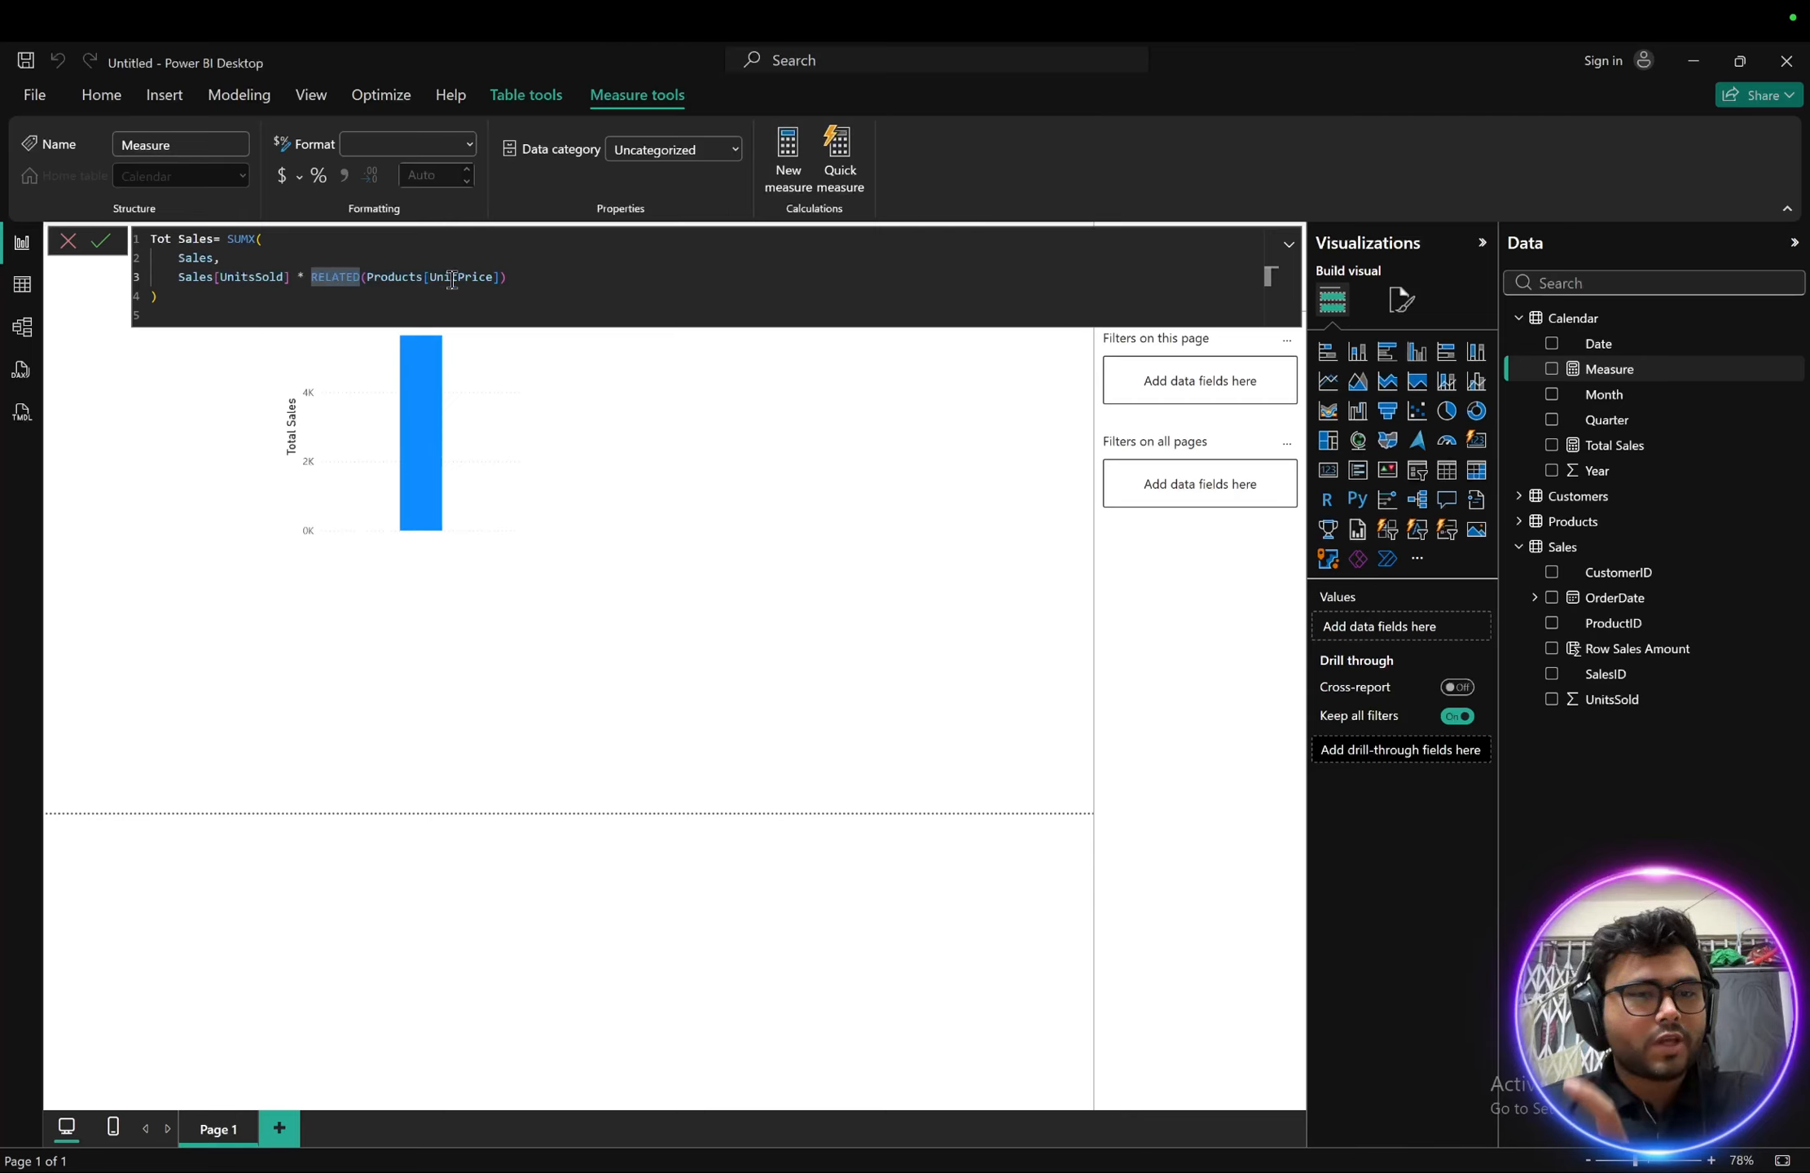
{"action": "double_click", "coordinate": [379, 276]}
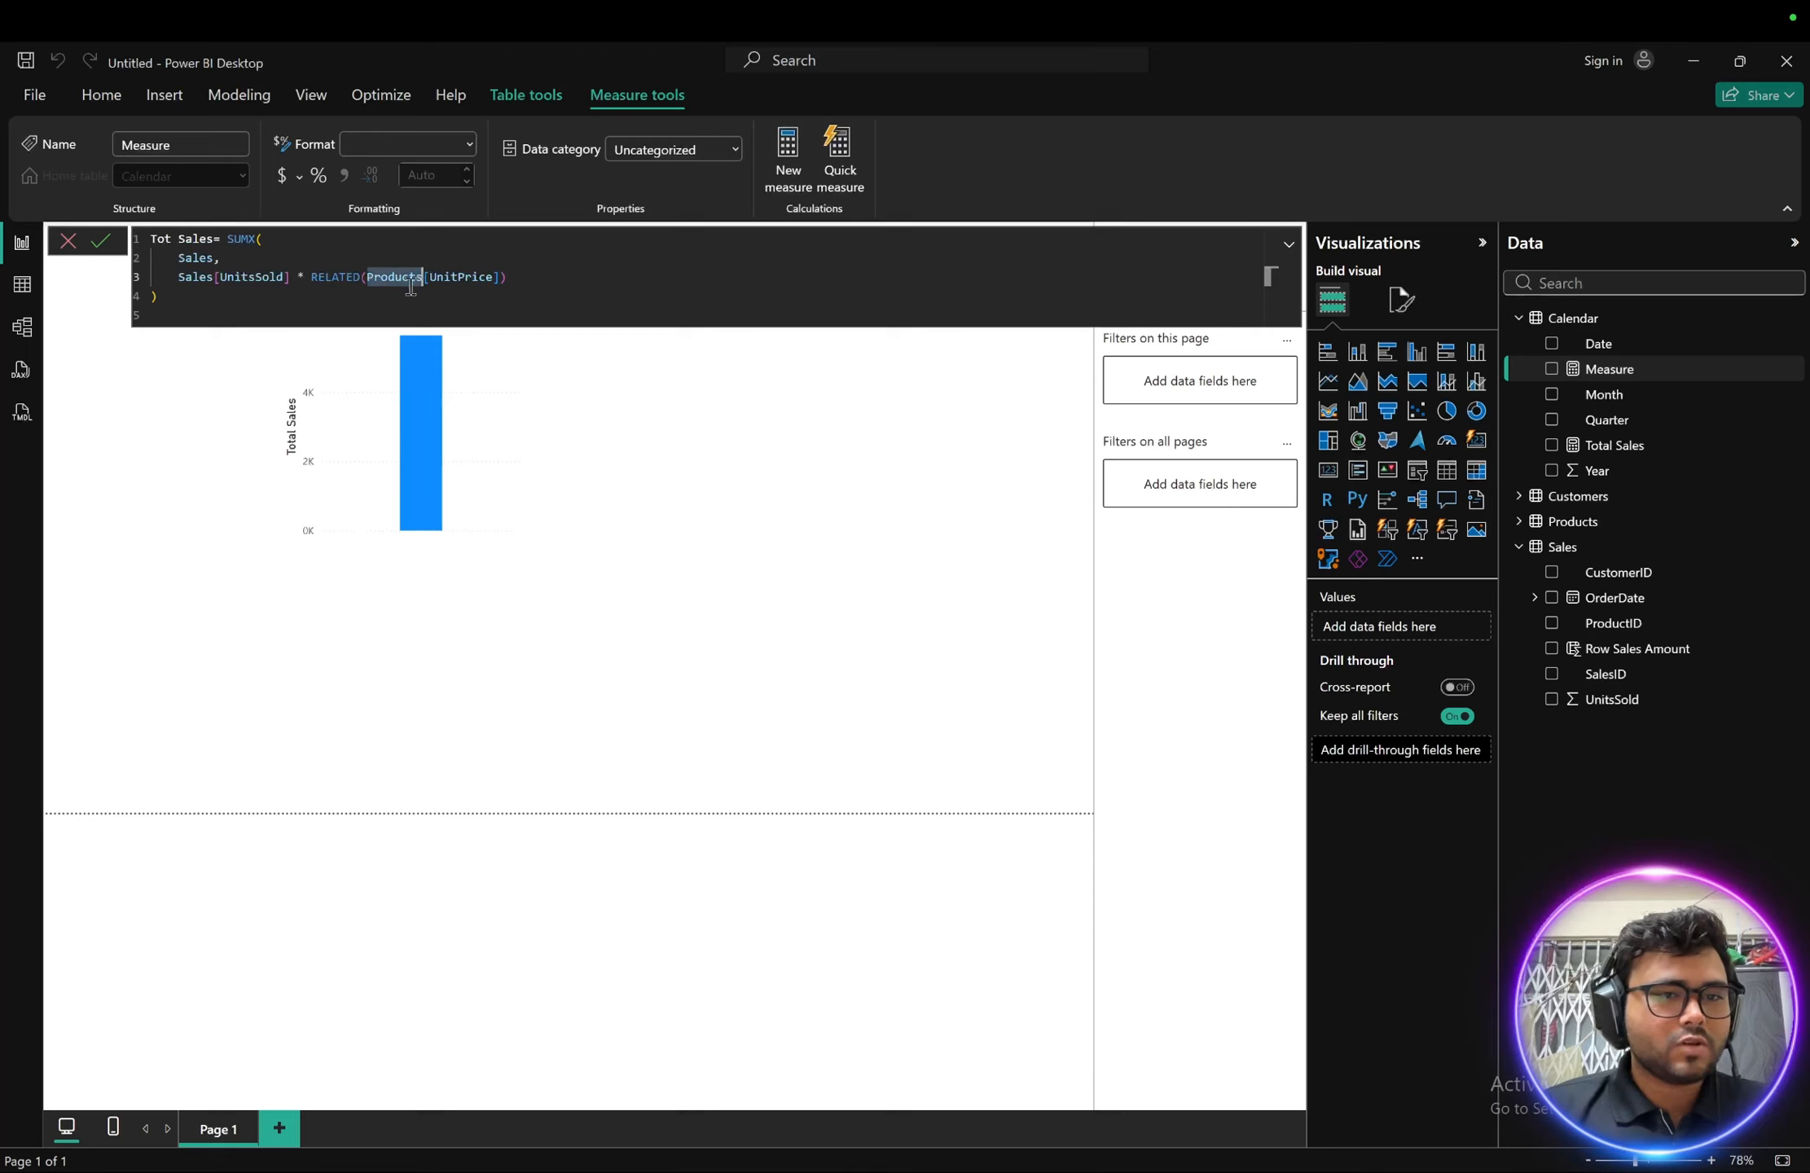
{"action": "double_click", "coordinate": [335, 277]}
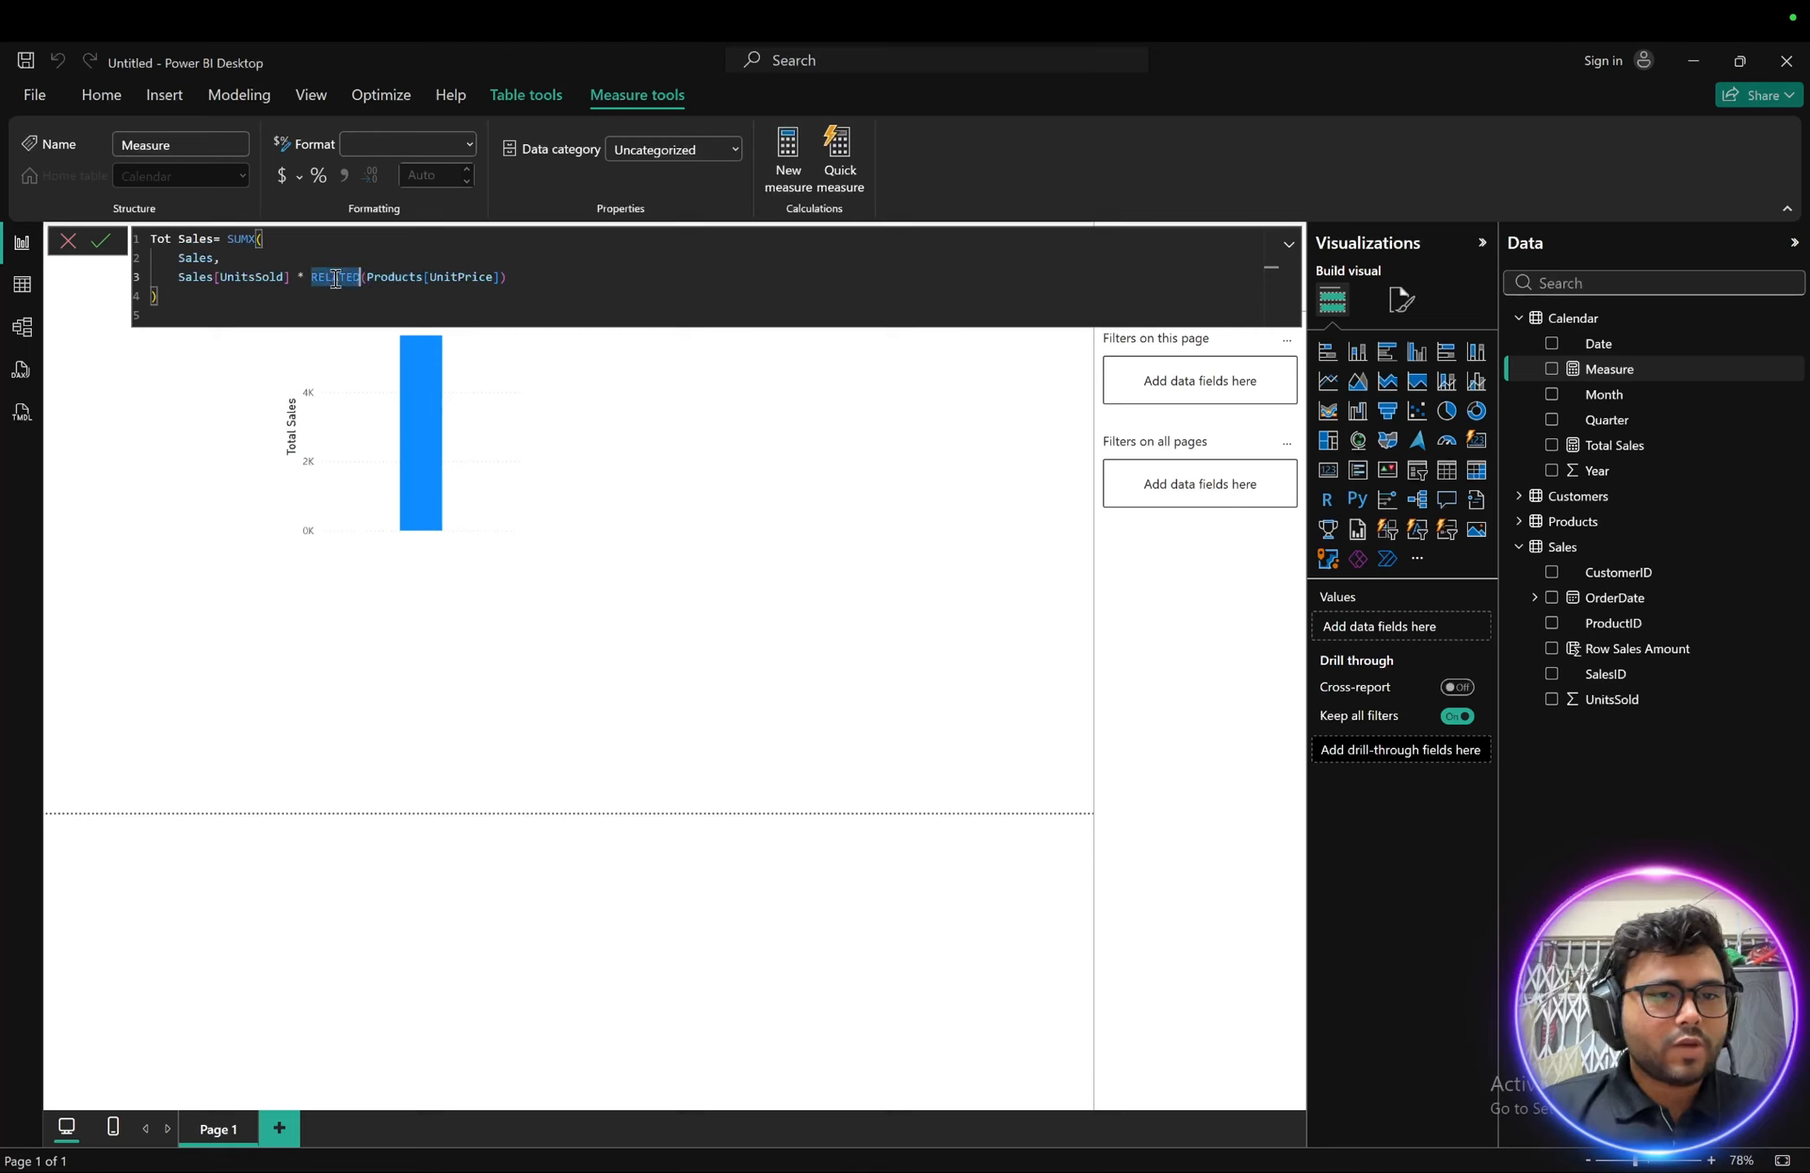
{"action": "double_click", "coordinate": [475, 278]}
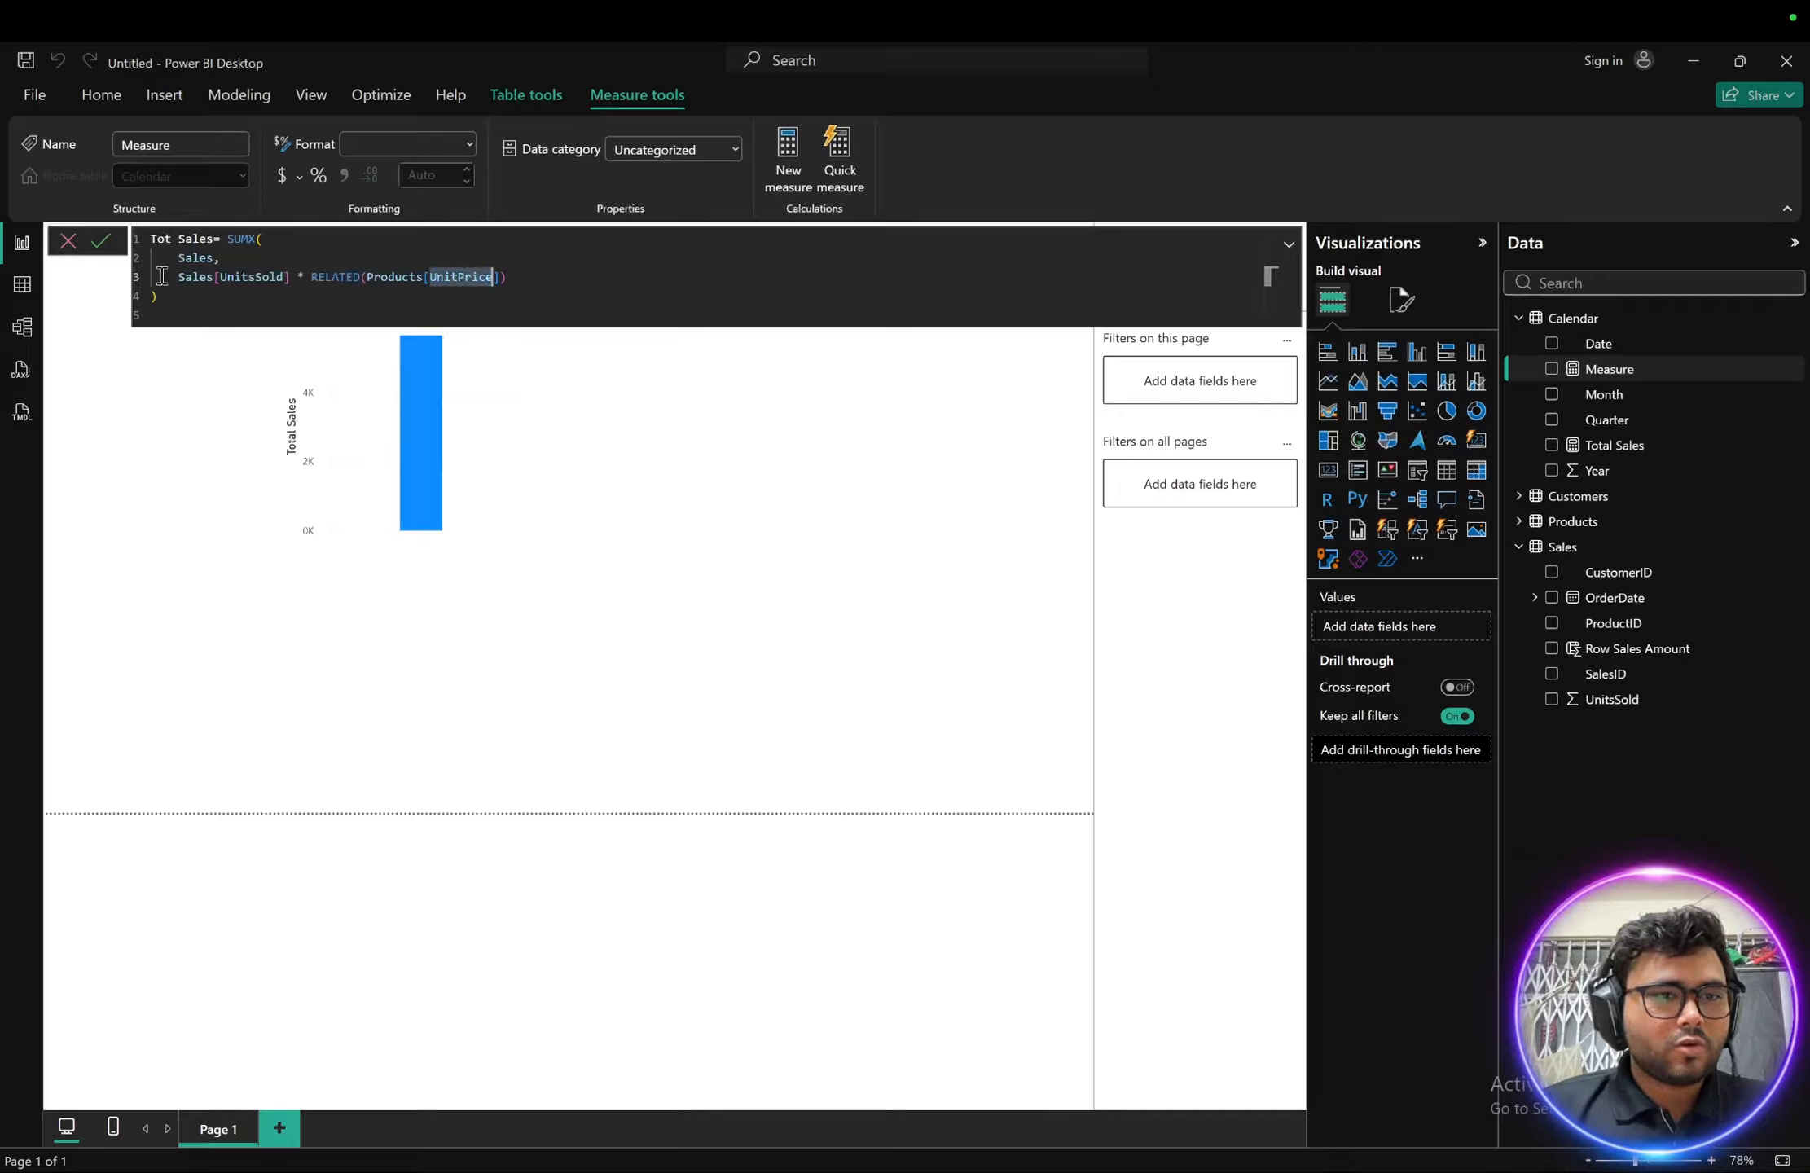
- Commit the Tot Sales measure, place it on the canvas as a column chart beside Total Sales, and compare the bars' values
{"action": "left_click", "coordinate": [99, 237]}
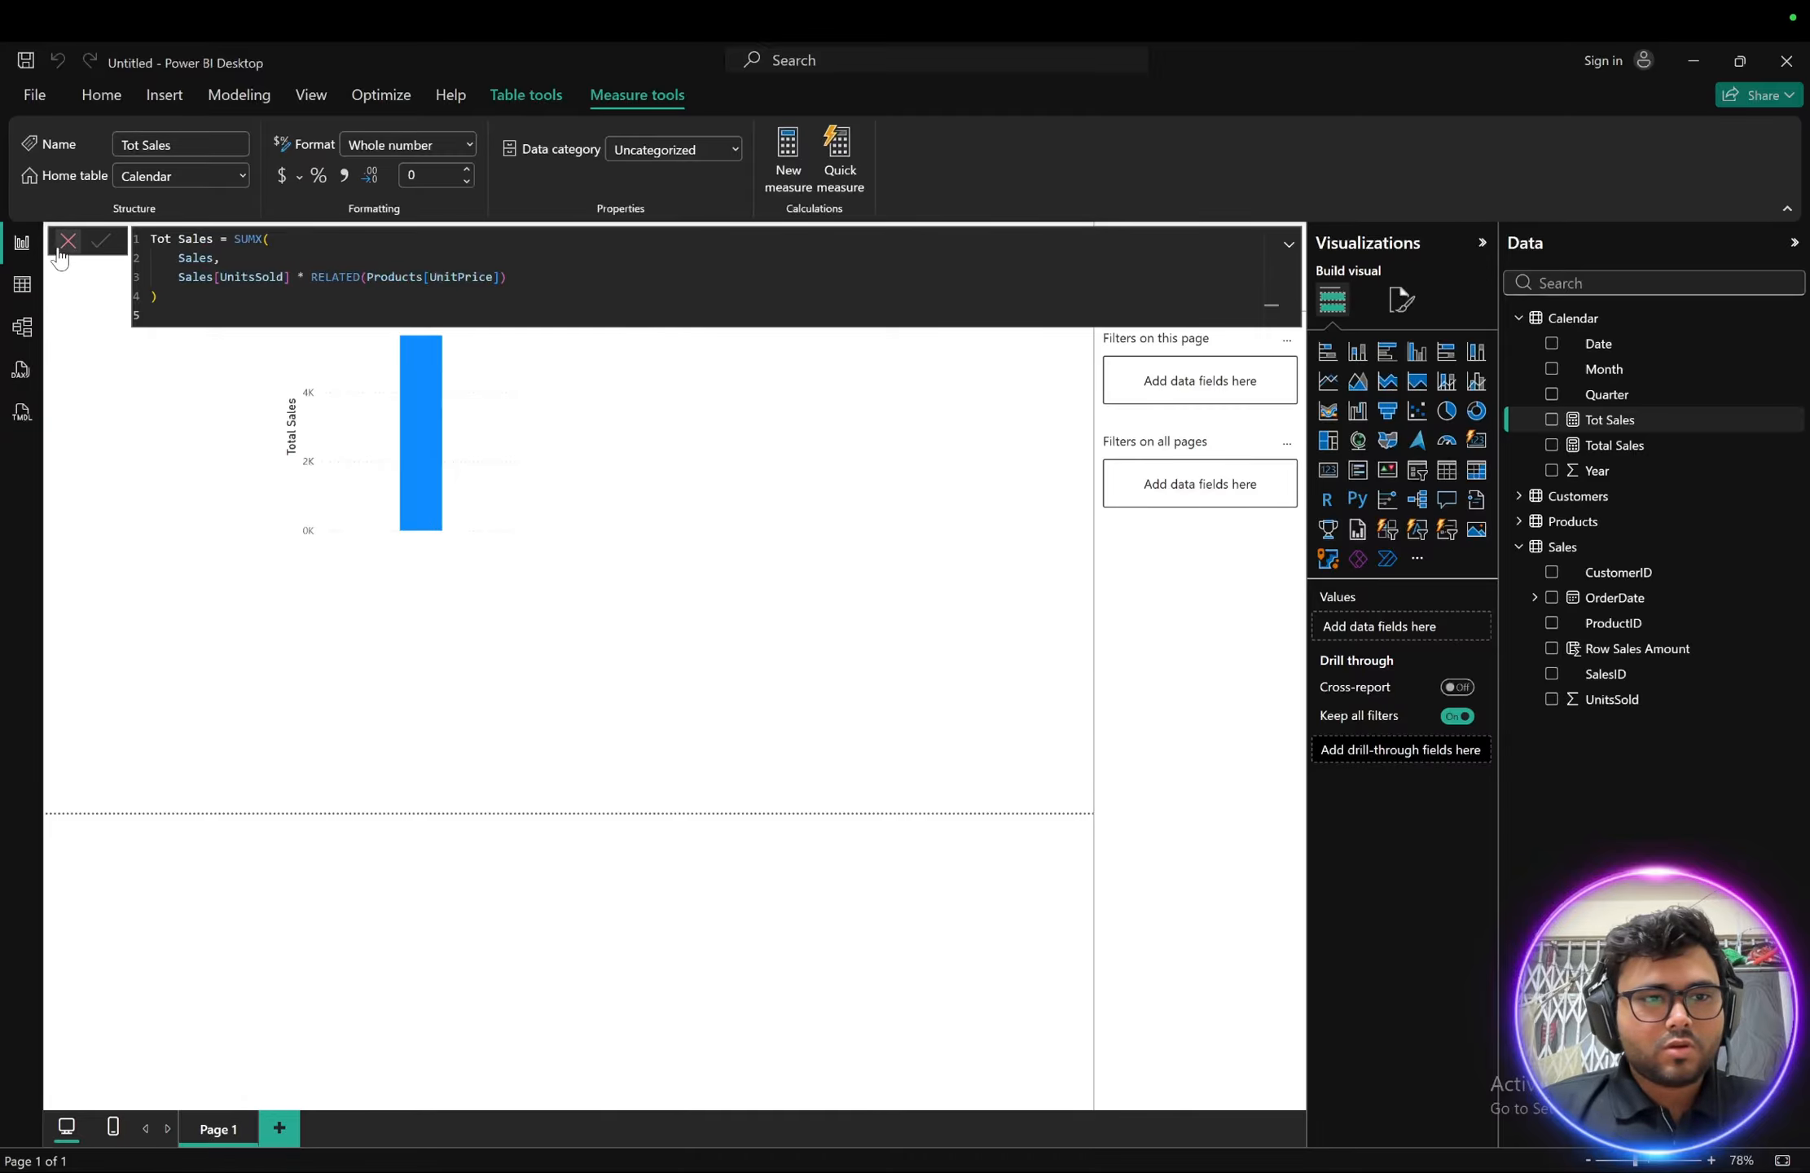
{"action": "left_click", "coordinate": [67, 240]}
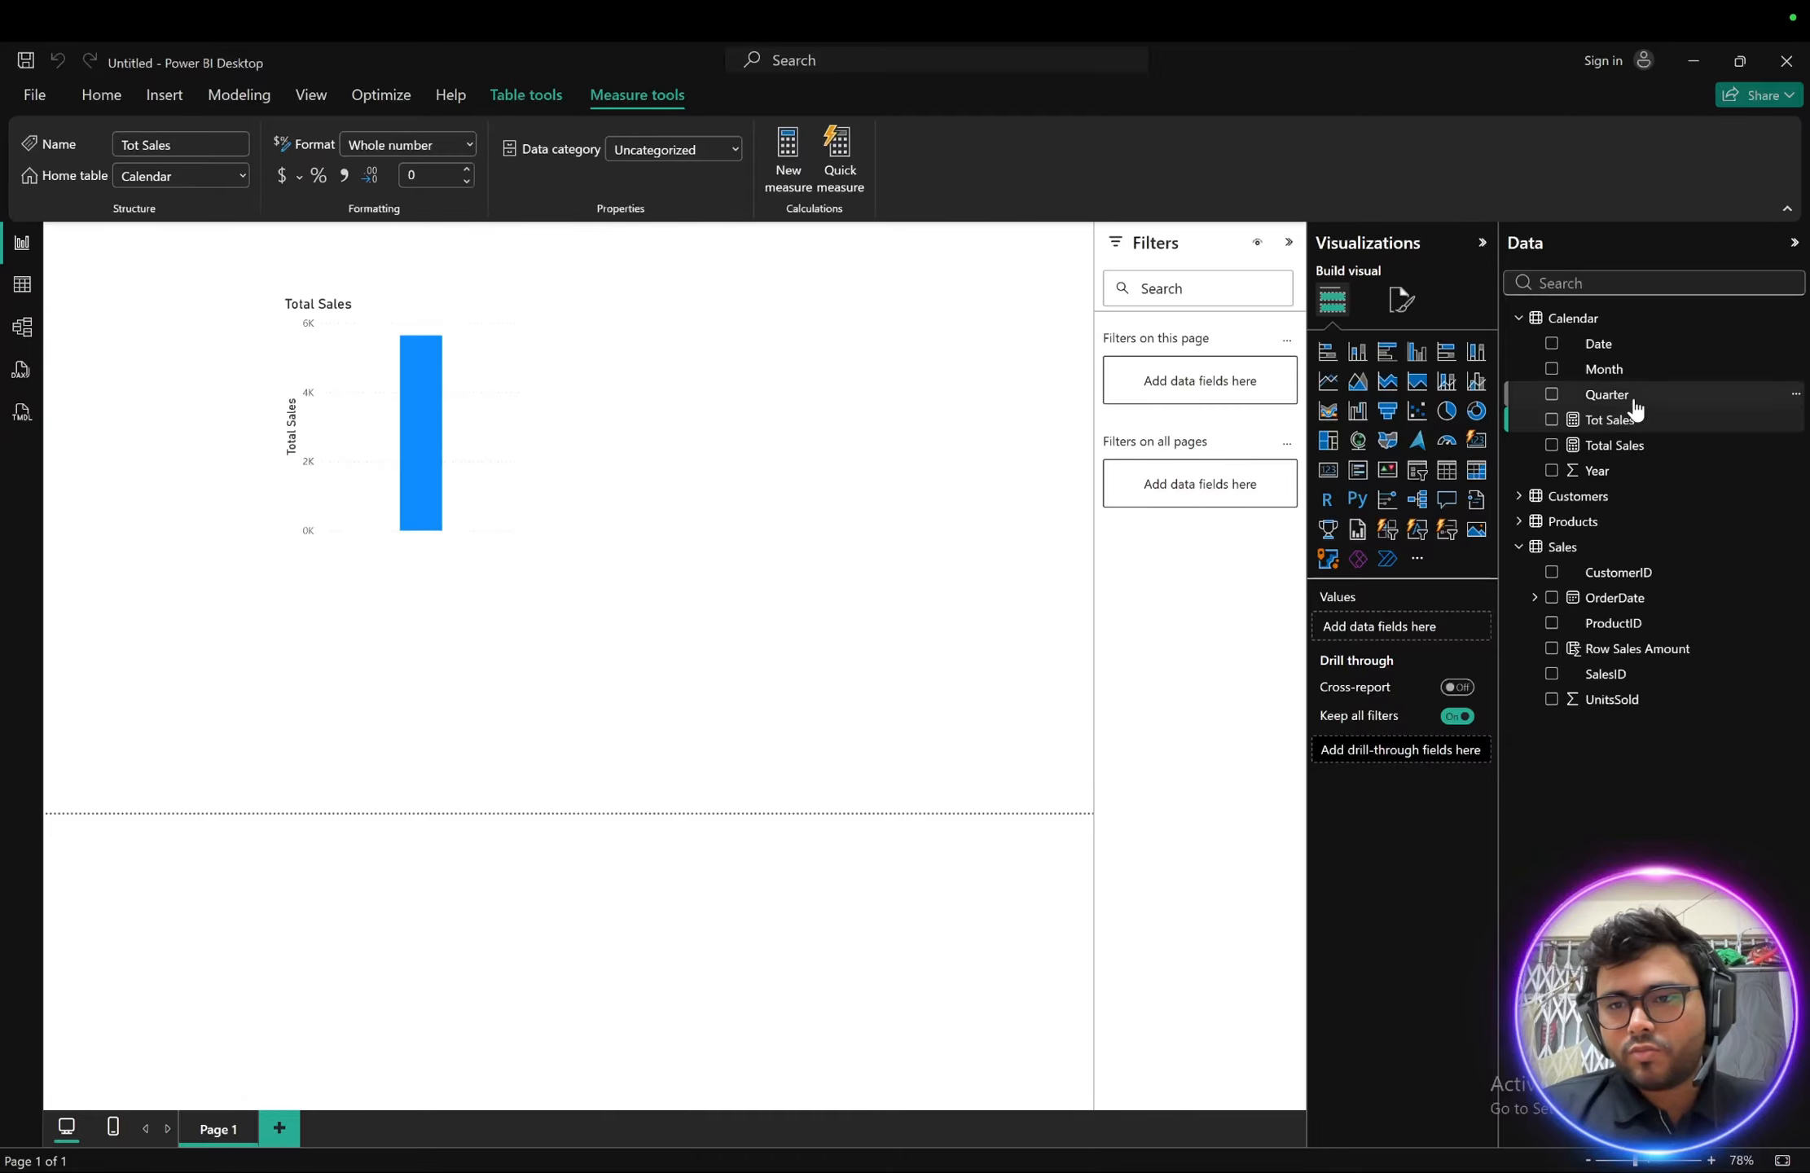
{"action": "left_click_drag", "start_coordinate": [1611, 419], "coordinate": [790, 432]}
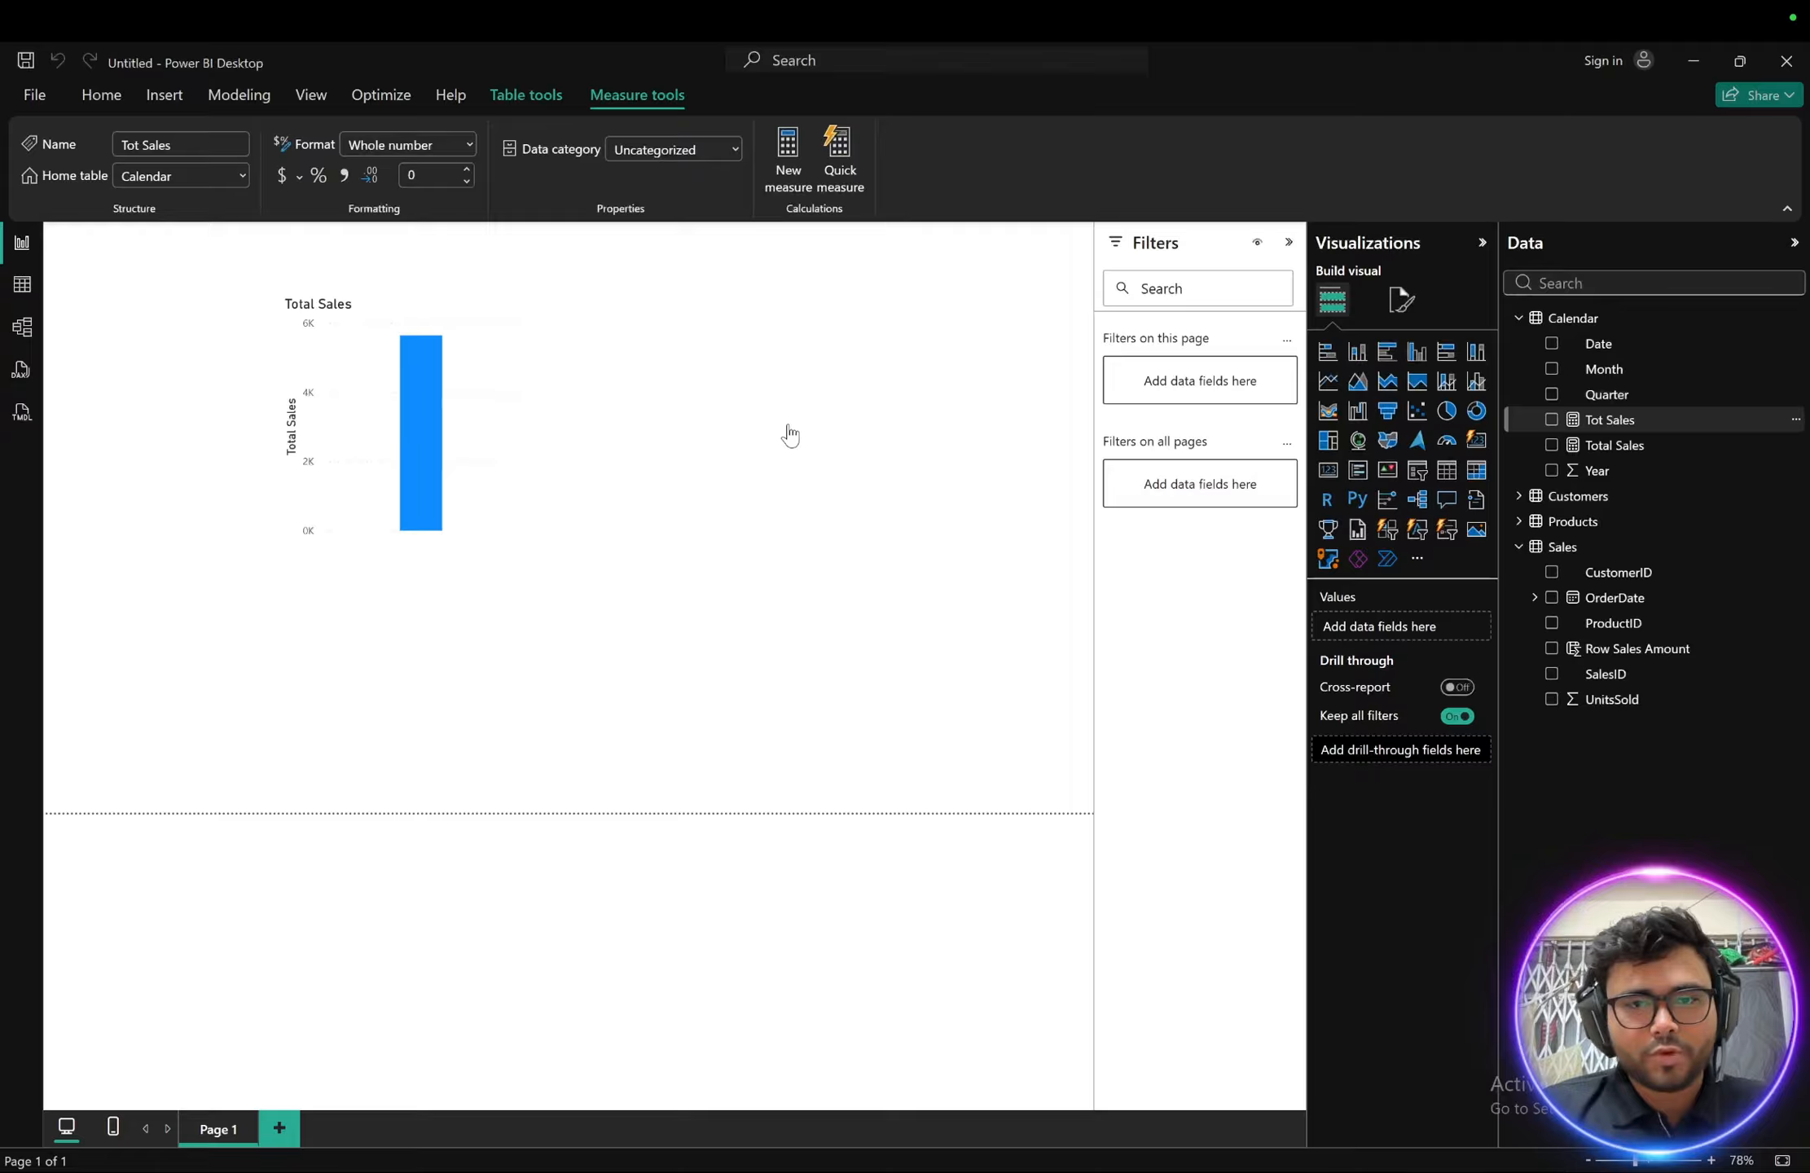
{"action": "mouse_move", "coordinate": [808, 460]}
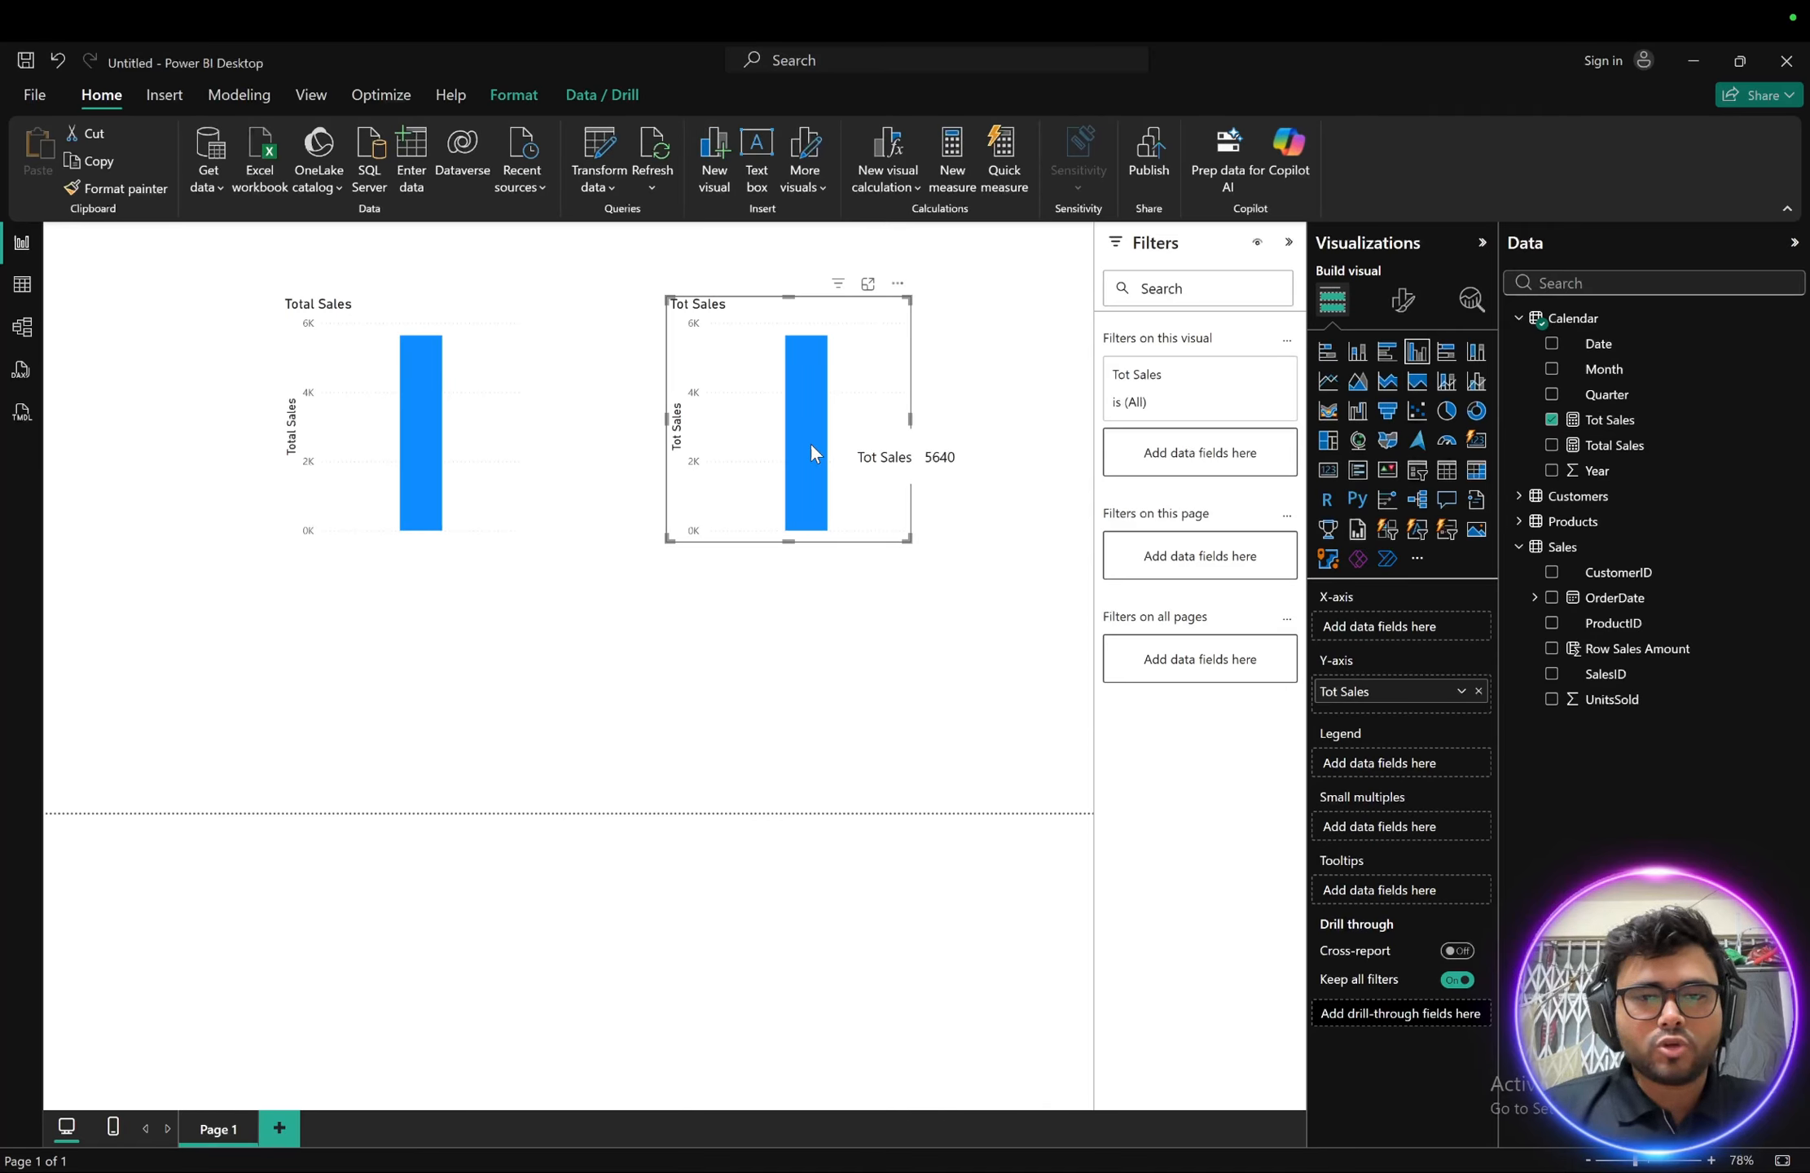
{"action": "mouse_move", "coordinate": [420, 399]}
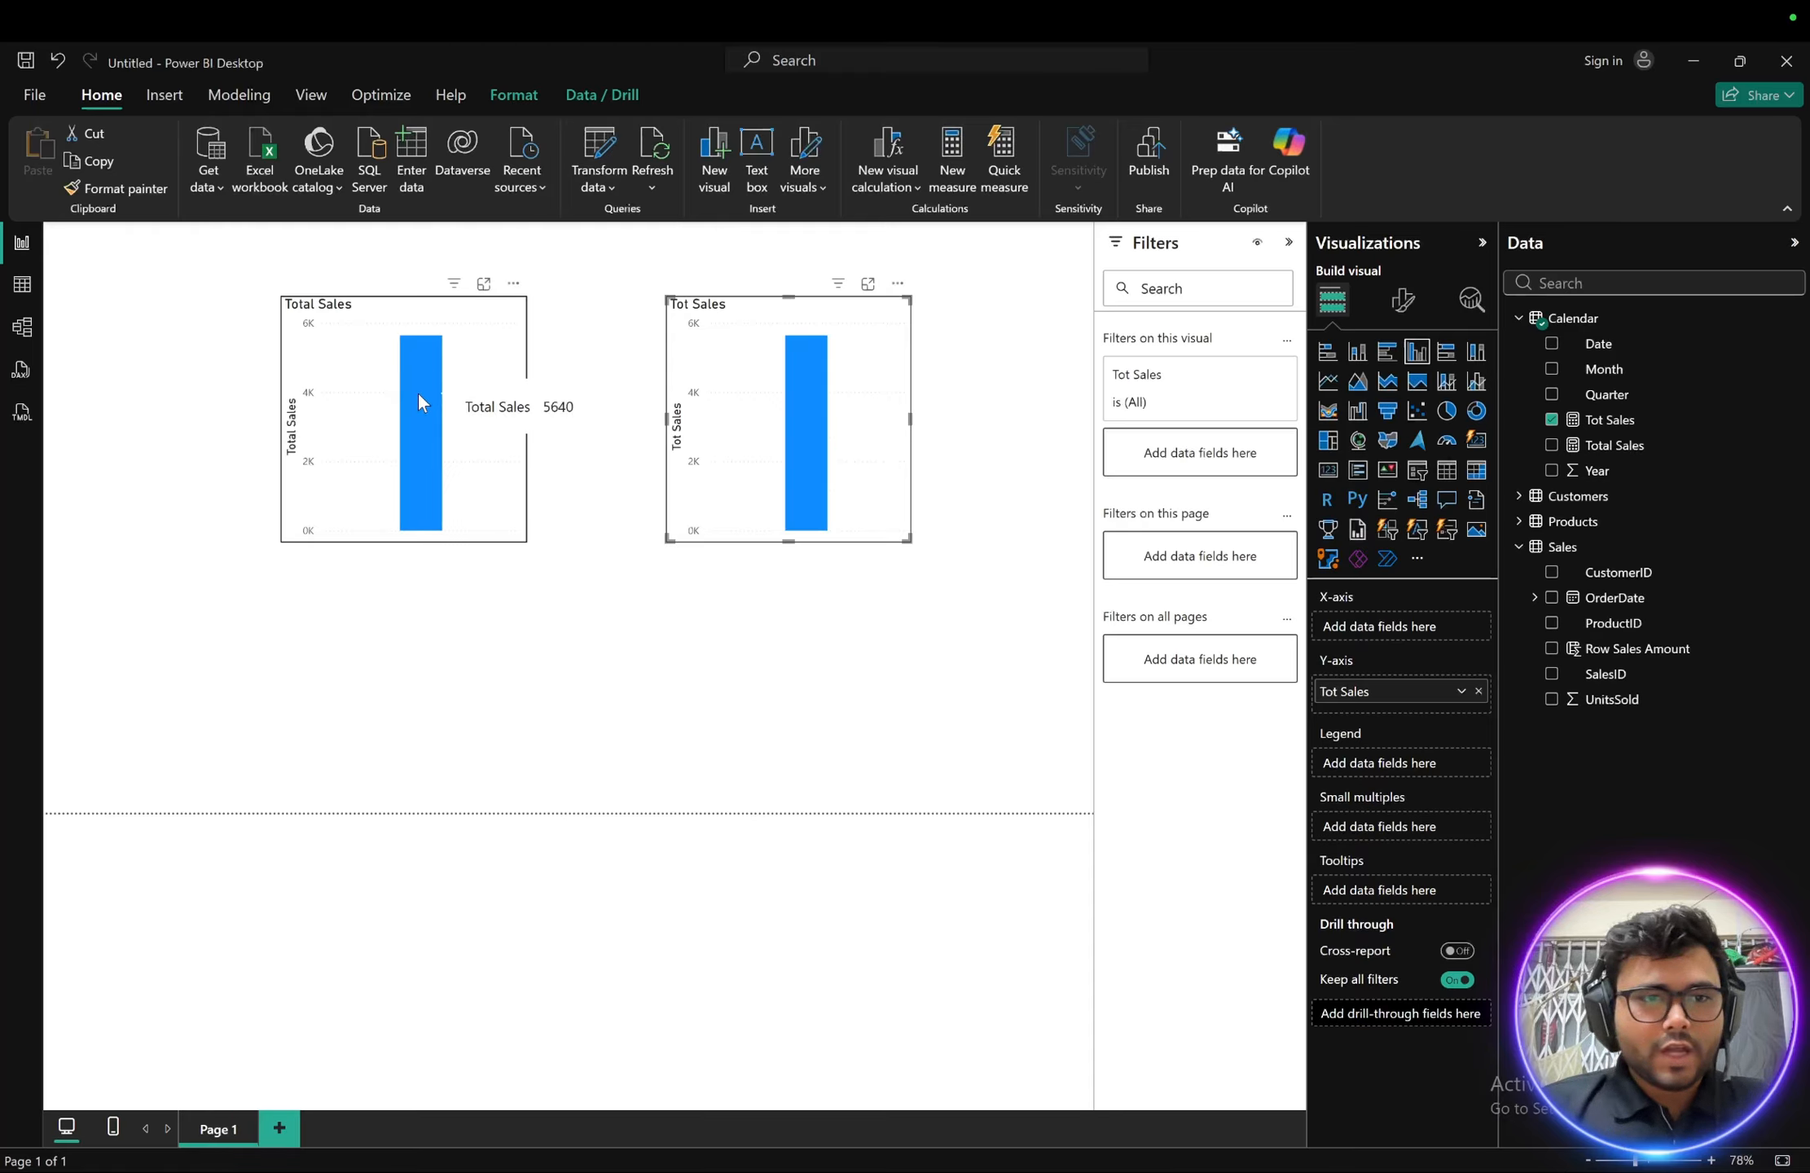
- Review the SUM and SUMX versions of Total Sales in the Lecture-5 note, and return to Power BI
{"action": "key", "text": "ctrl+Left"}
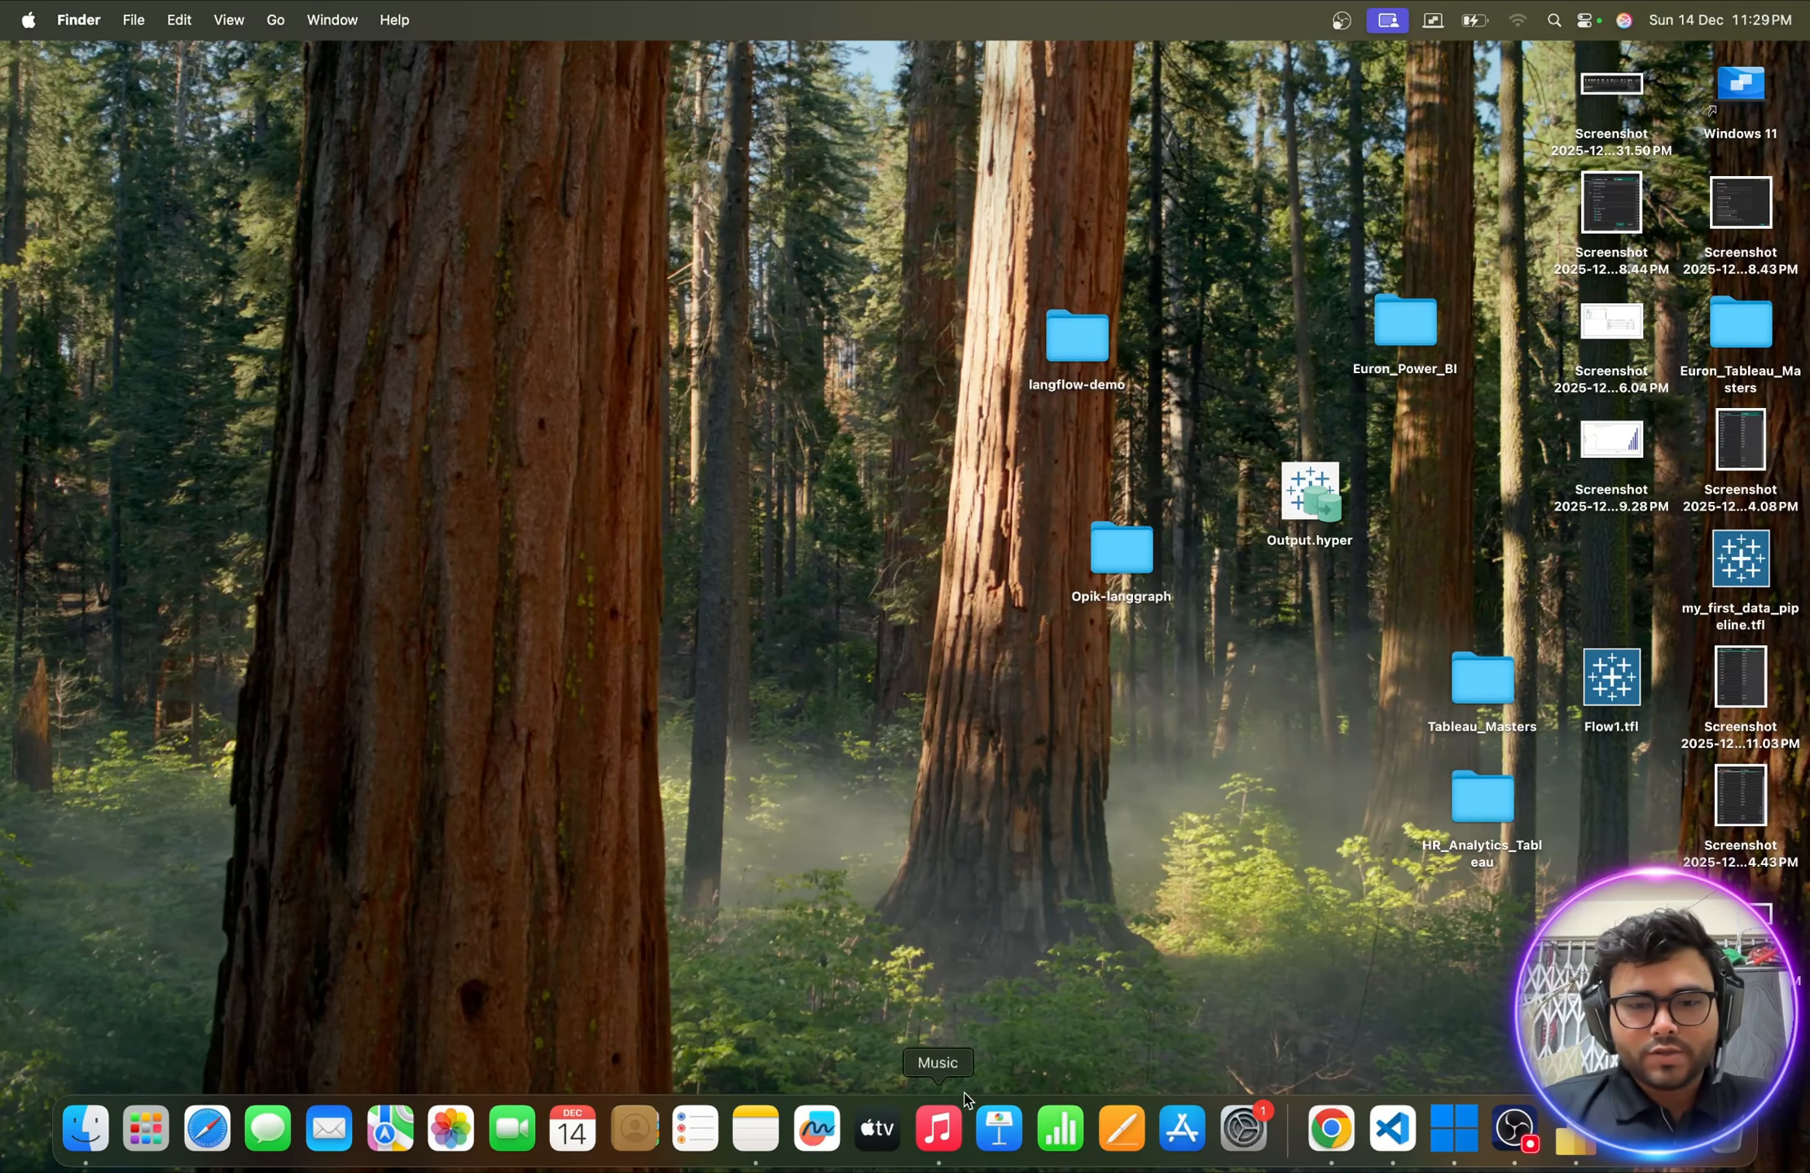
{"action": "left_click", "coordinate": [756, 1128]}
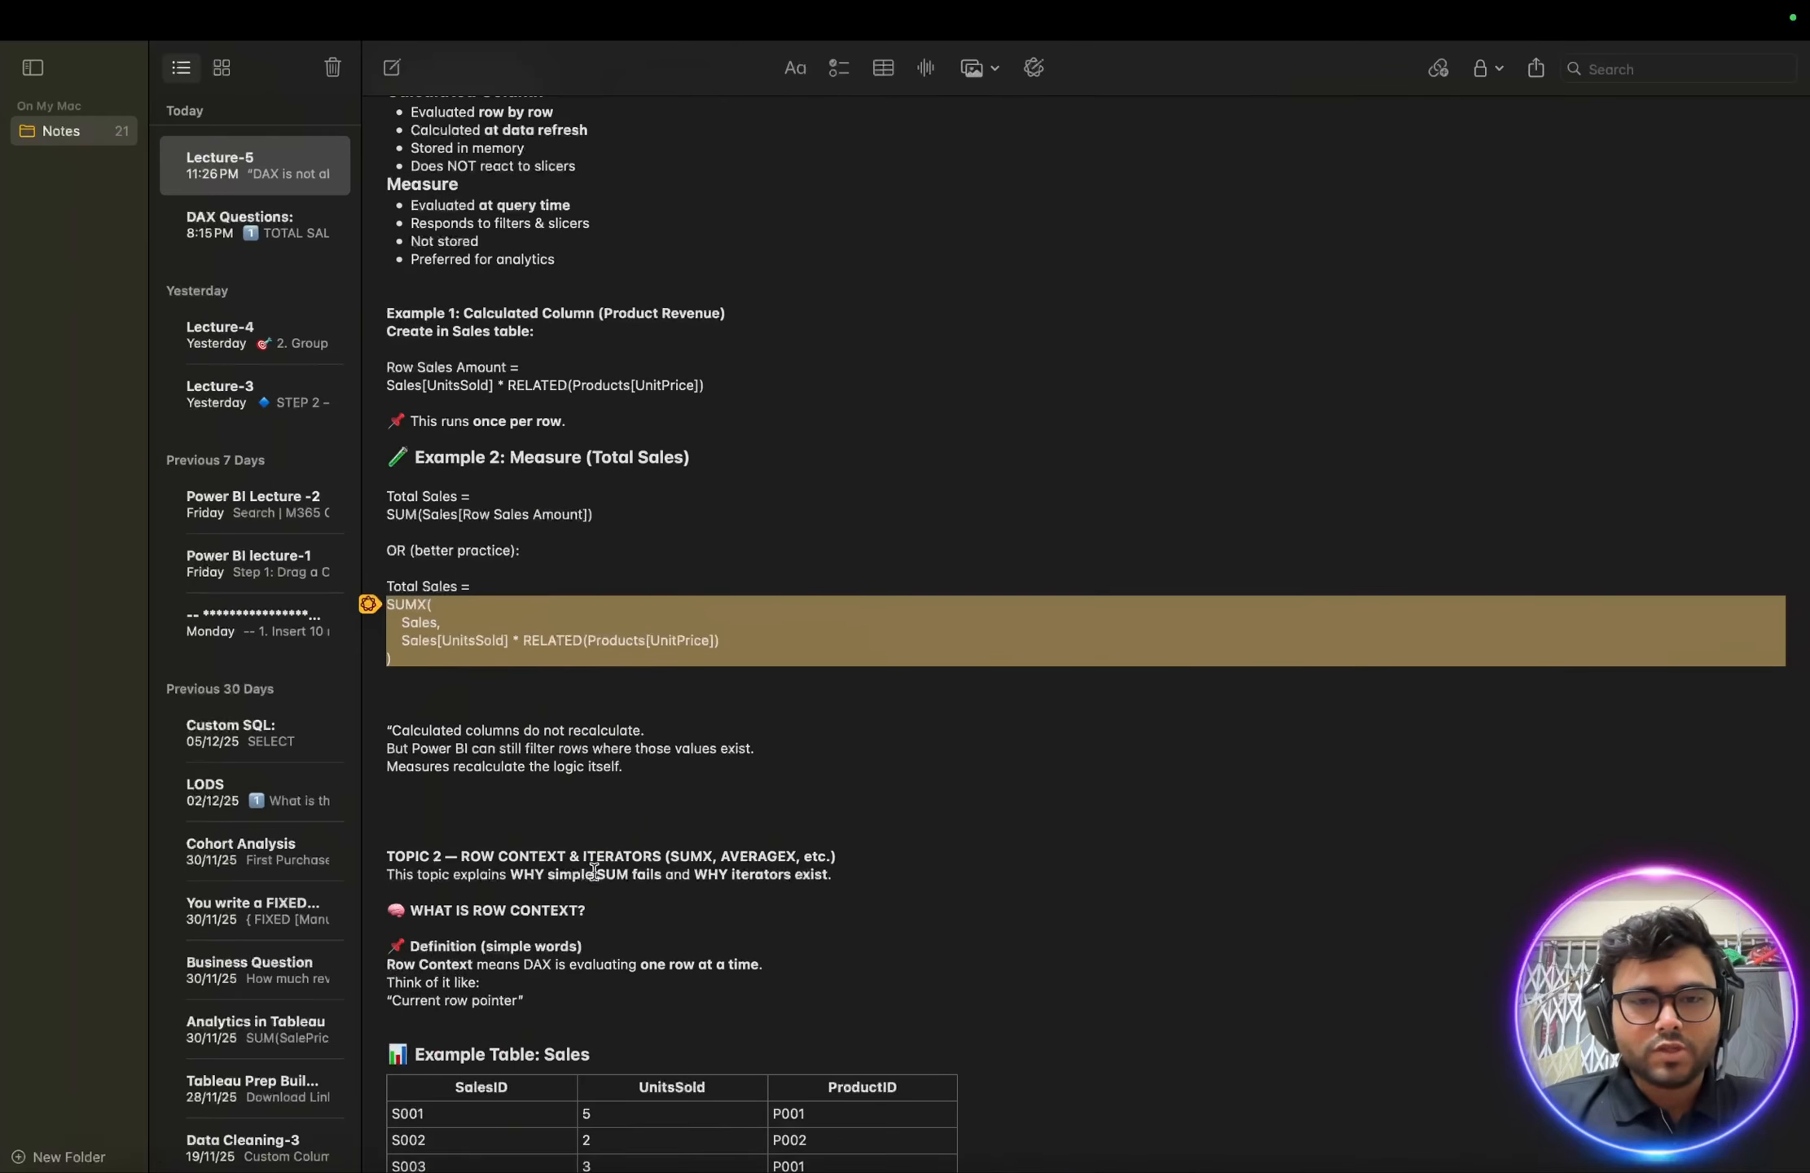
{"action": "left_click", "coordinate": [423, 623]}
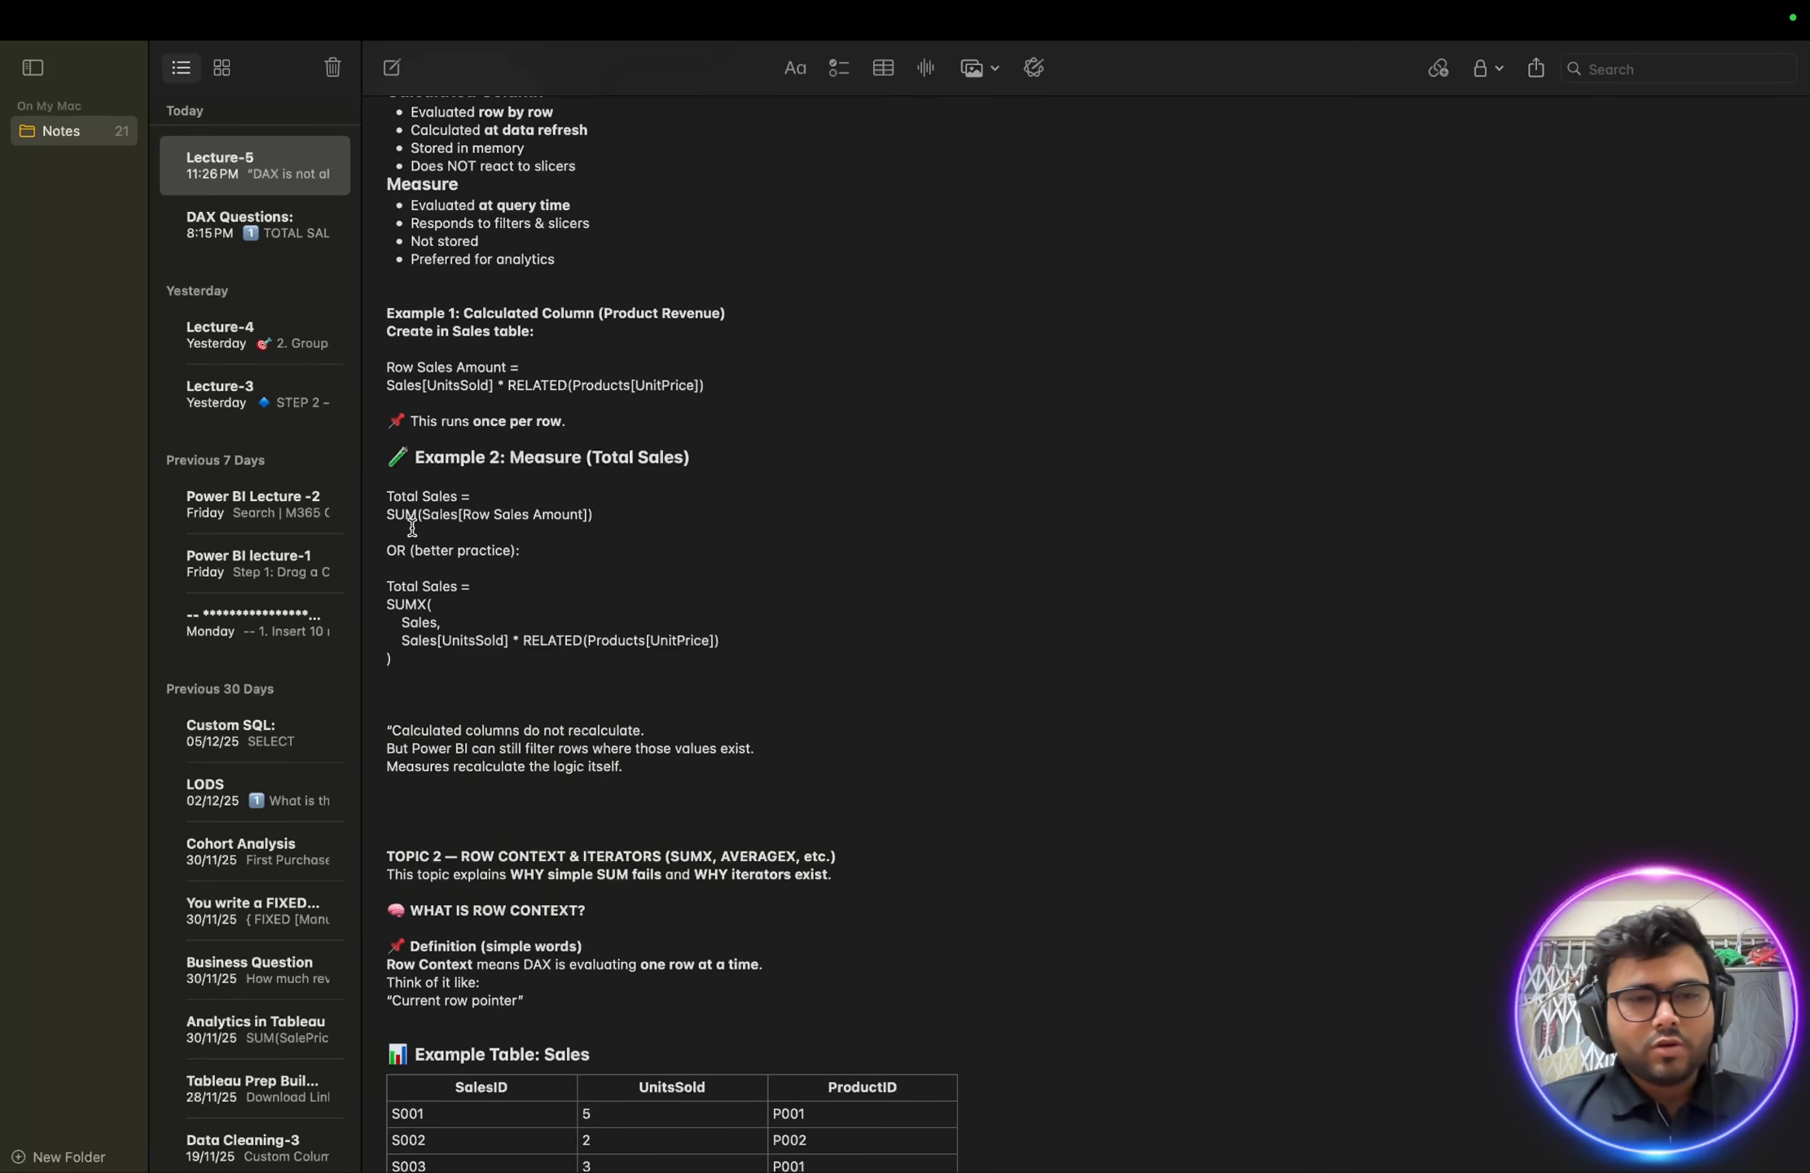
{"action": "key", "text": "ctrl+Right"}
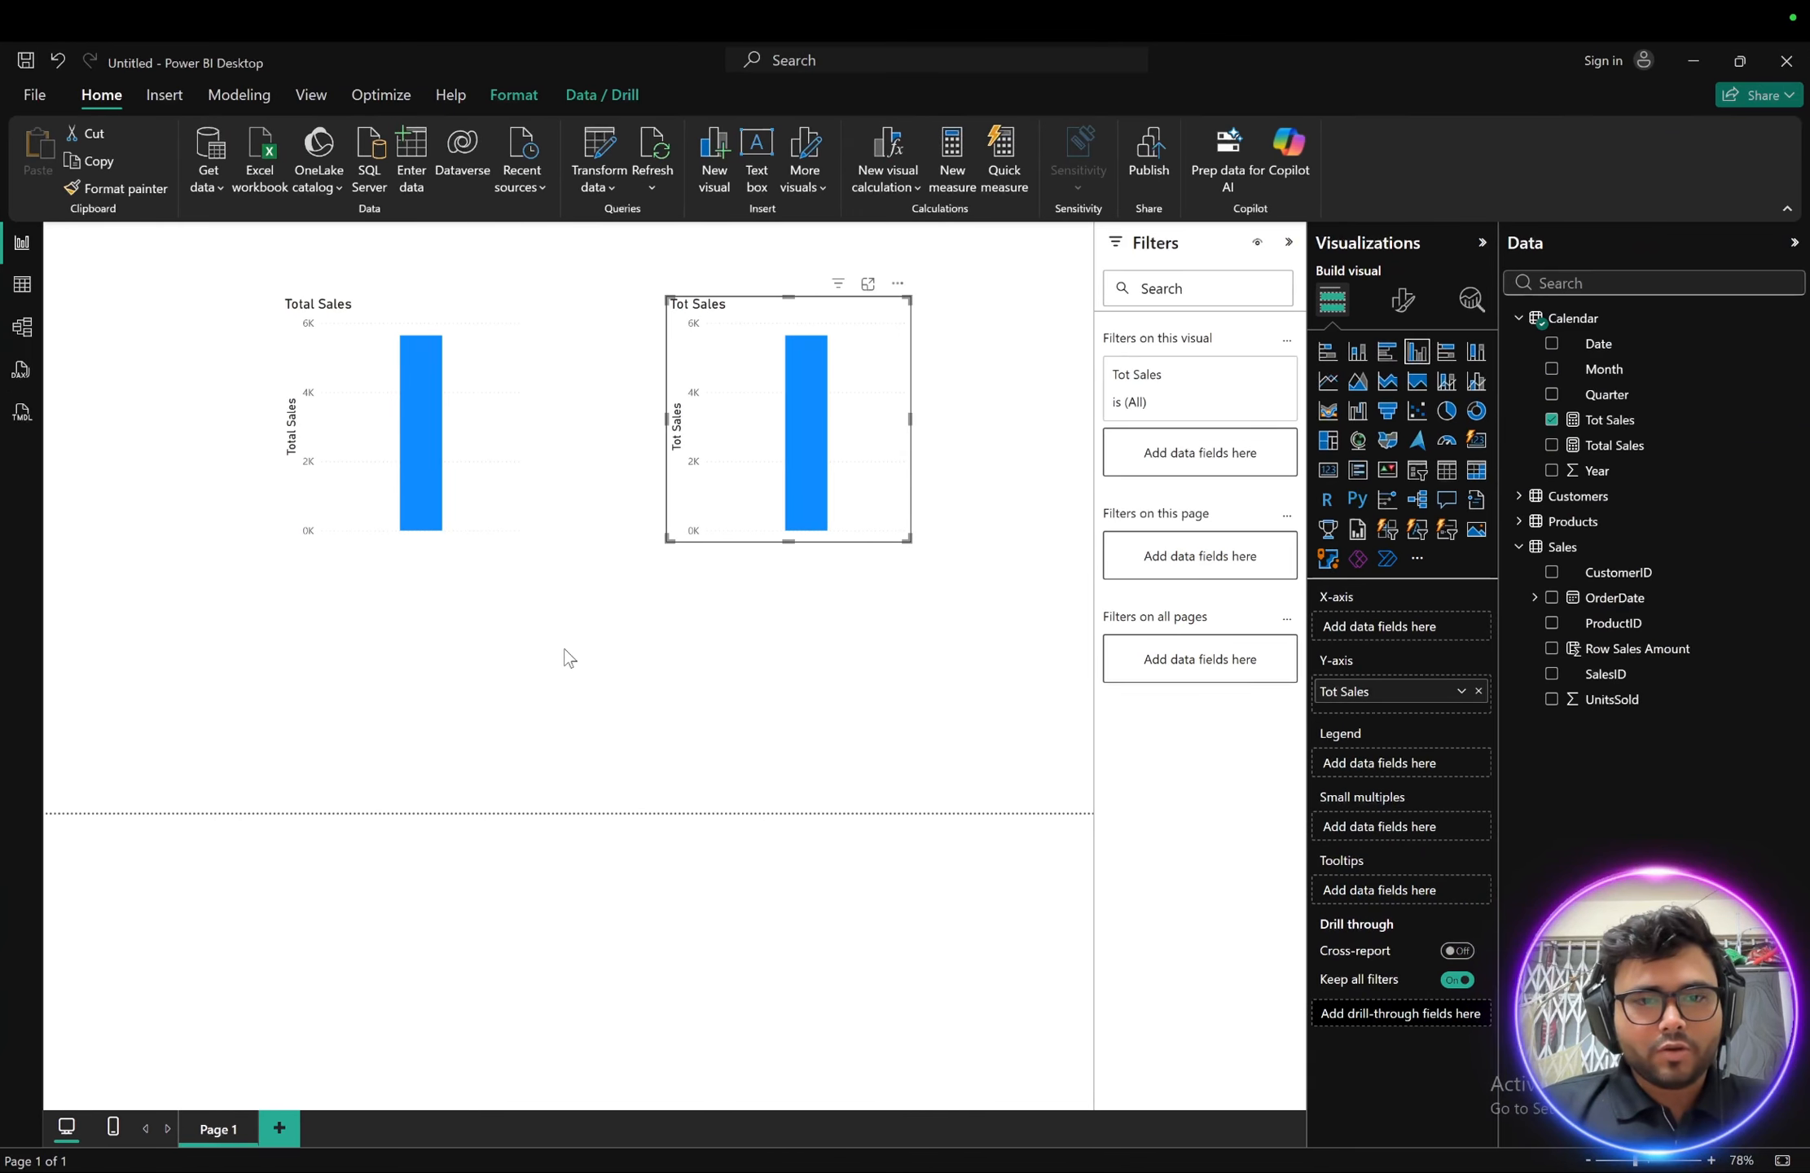
- Create another measure named Toatal Sales 1 with SUM() as its expression, leaving the function's argument empty
{"action": "left_click", "coordinate": [567, 658]}
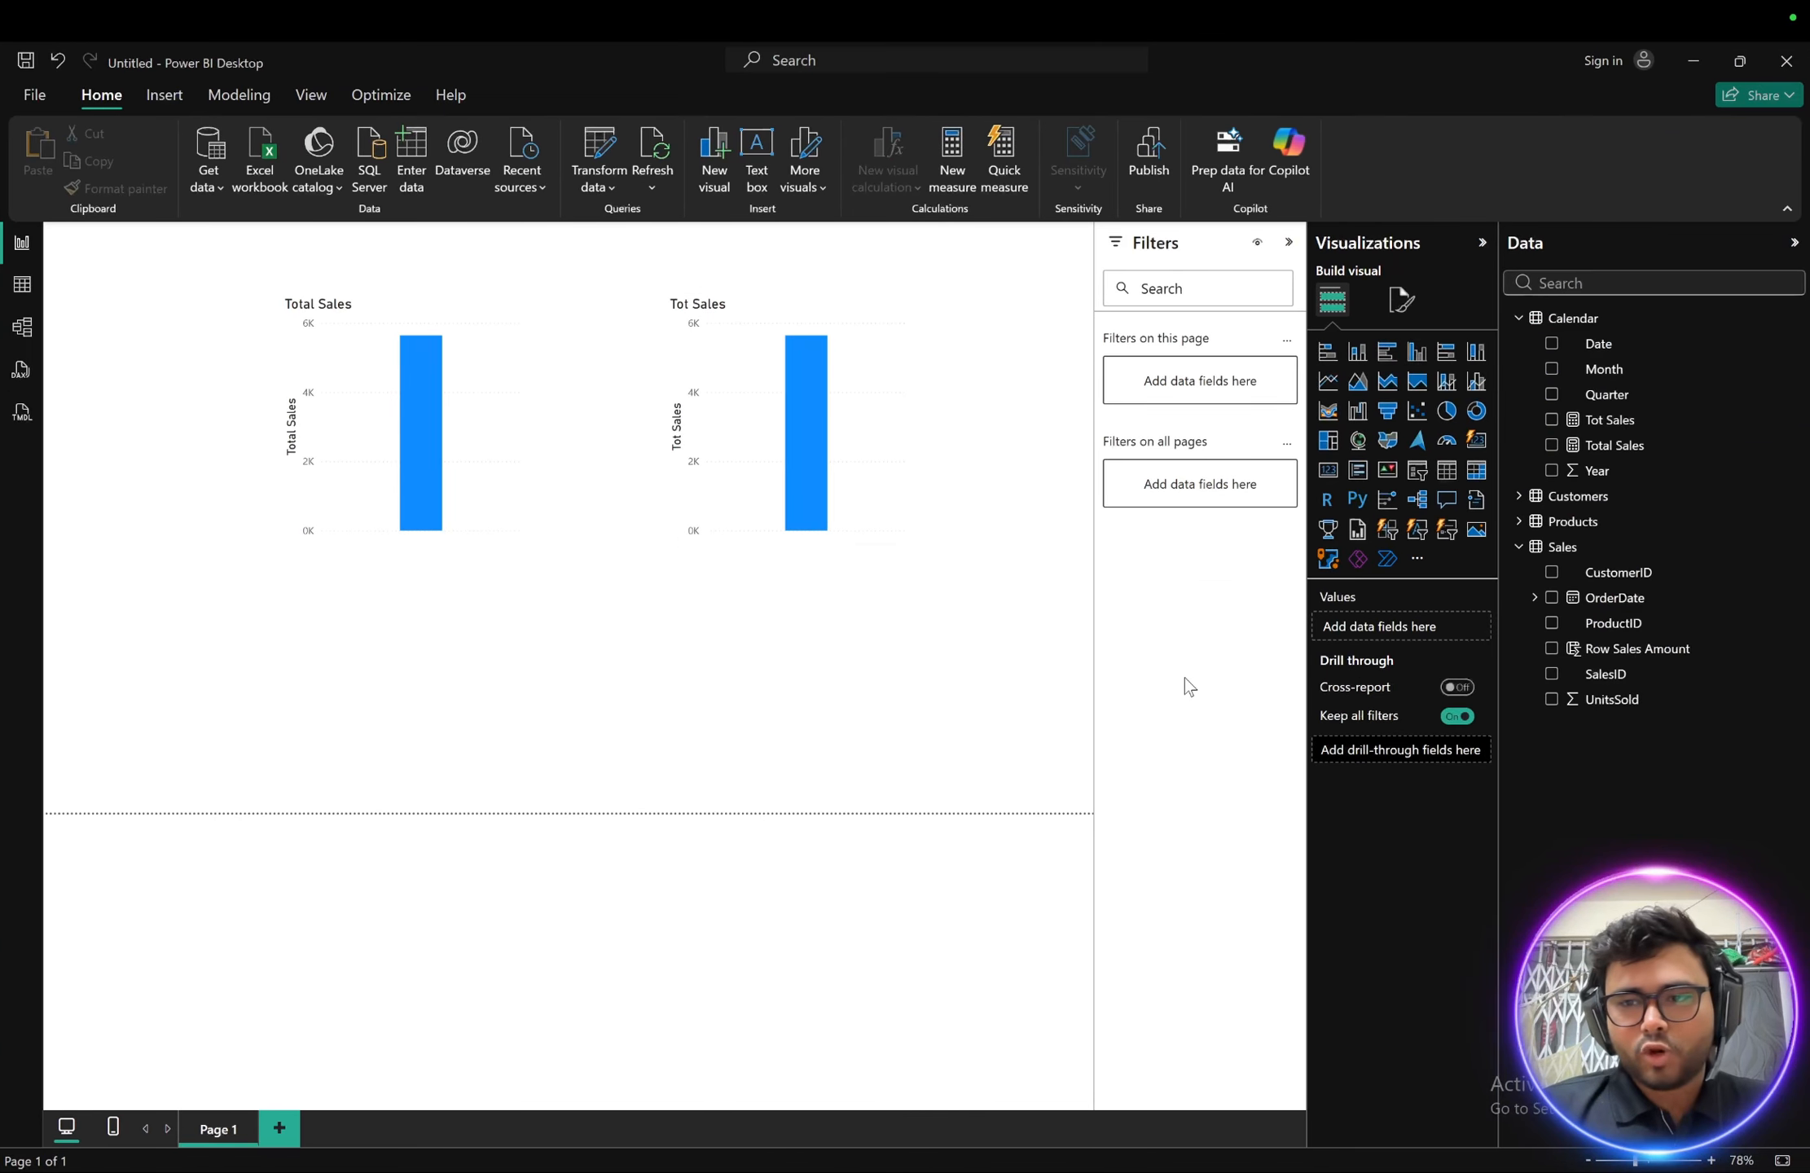
{"action": "left_click", "coordinate": [954, 162]}
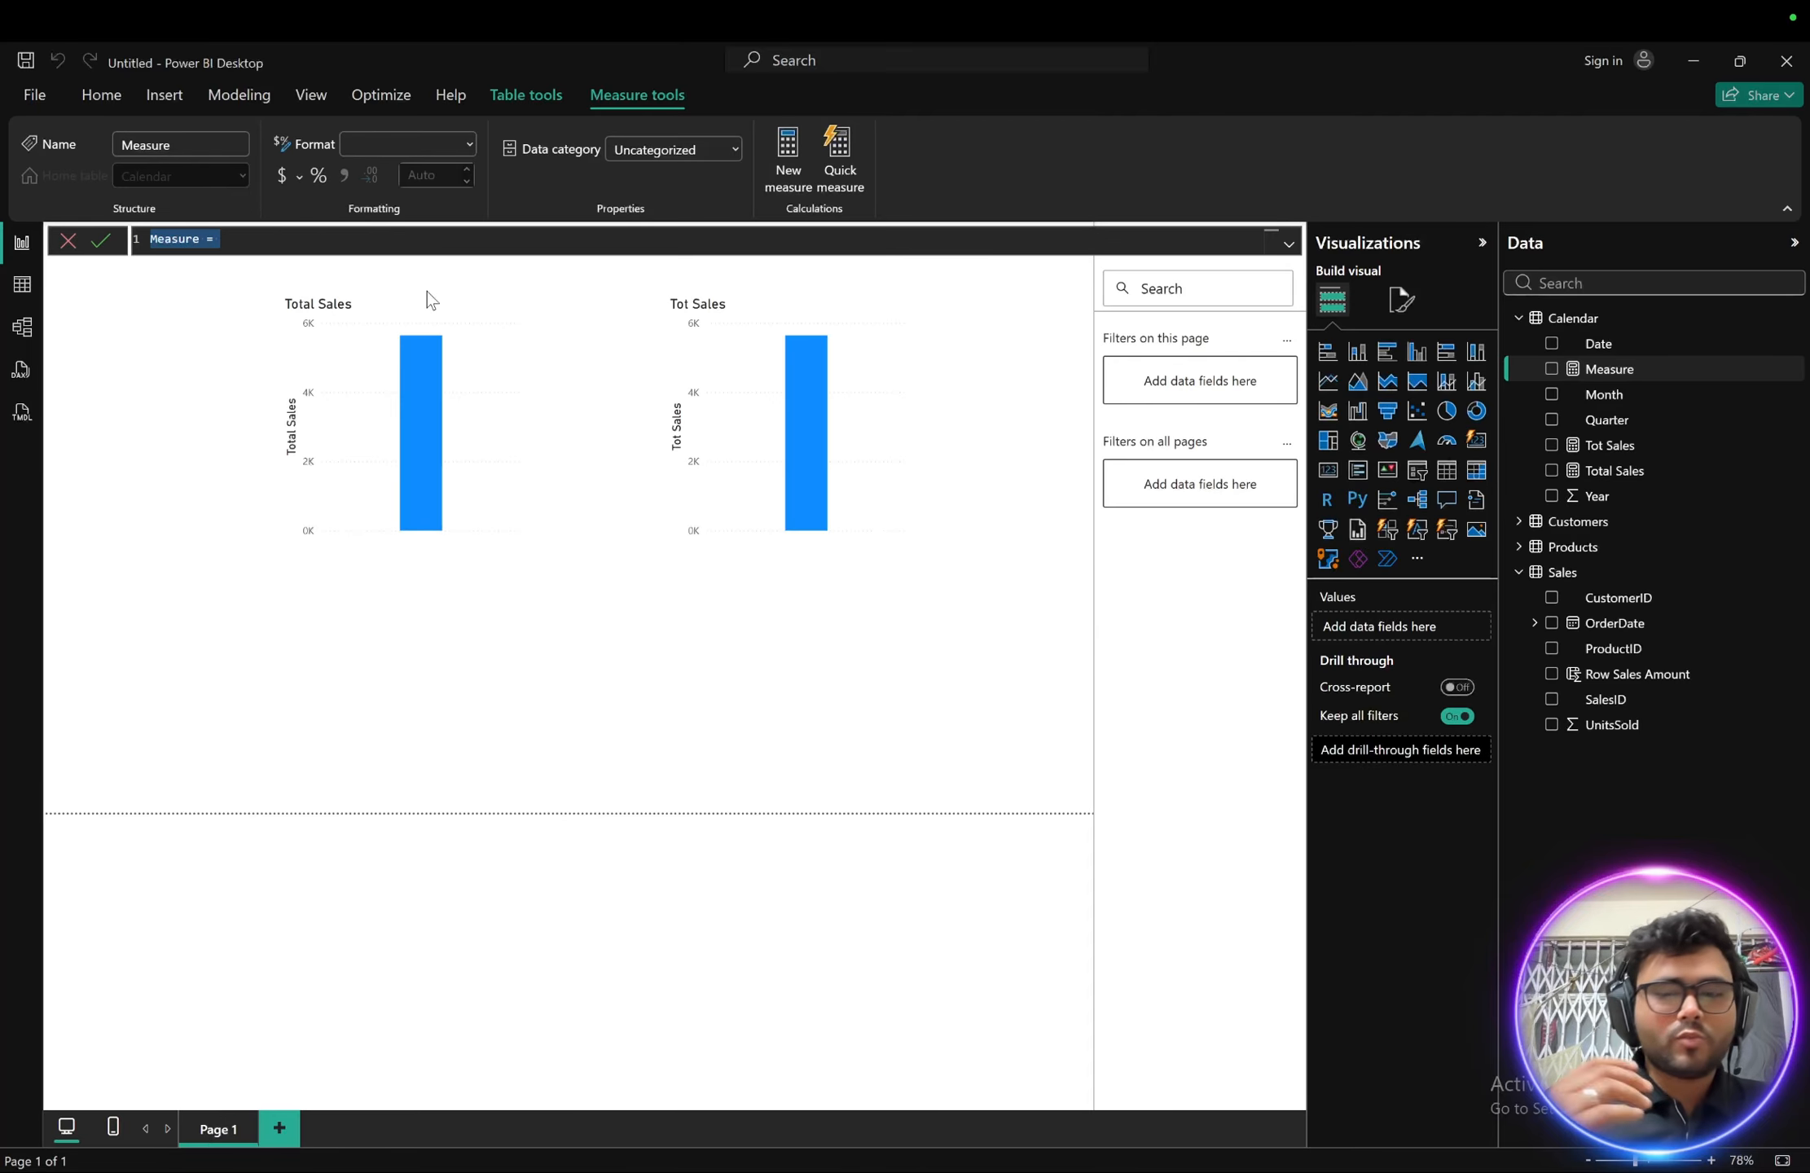
{"action": "key", "text": "BackSpace"}
{"action": "type", "text": "T"}
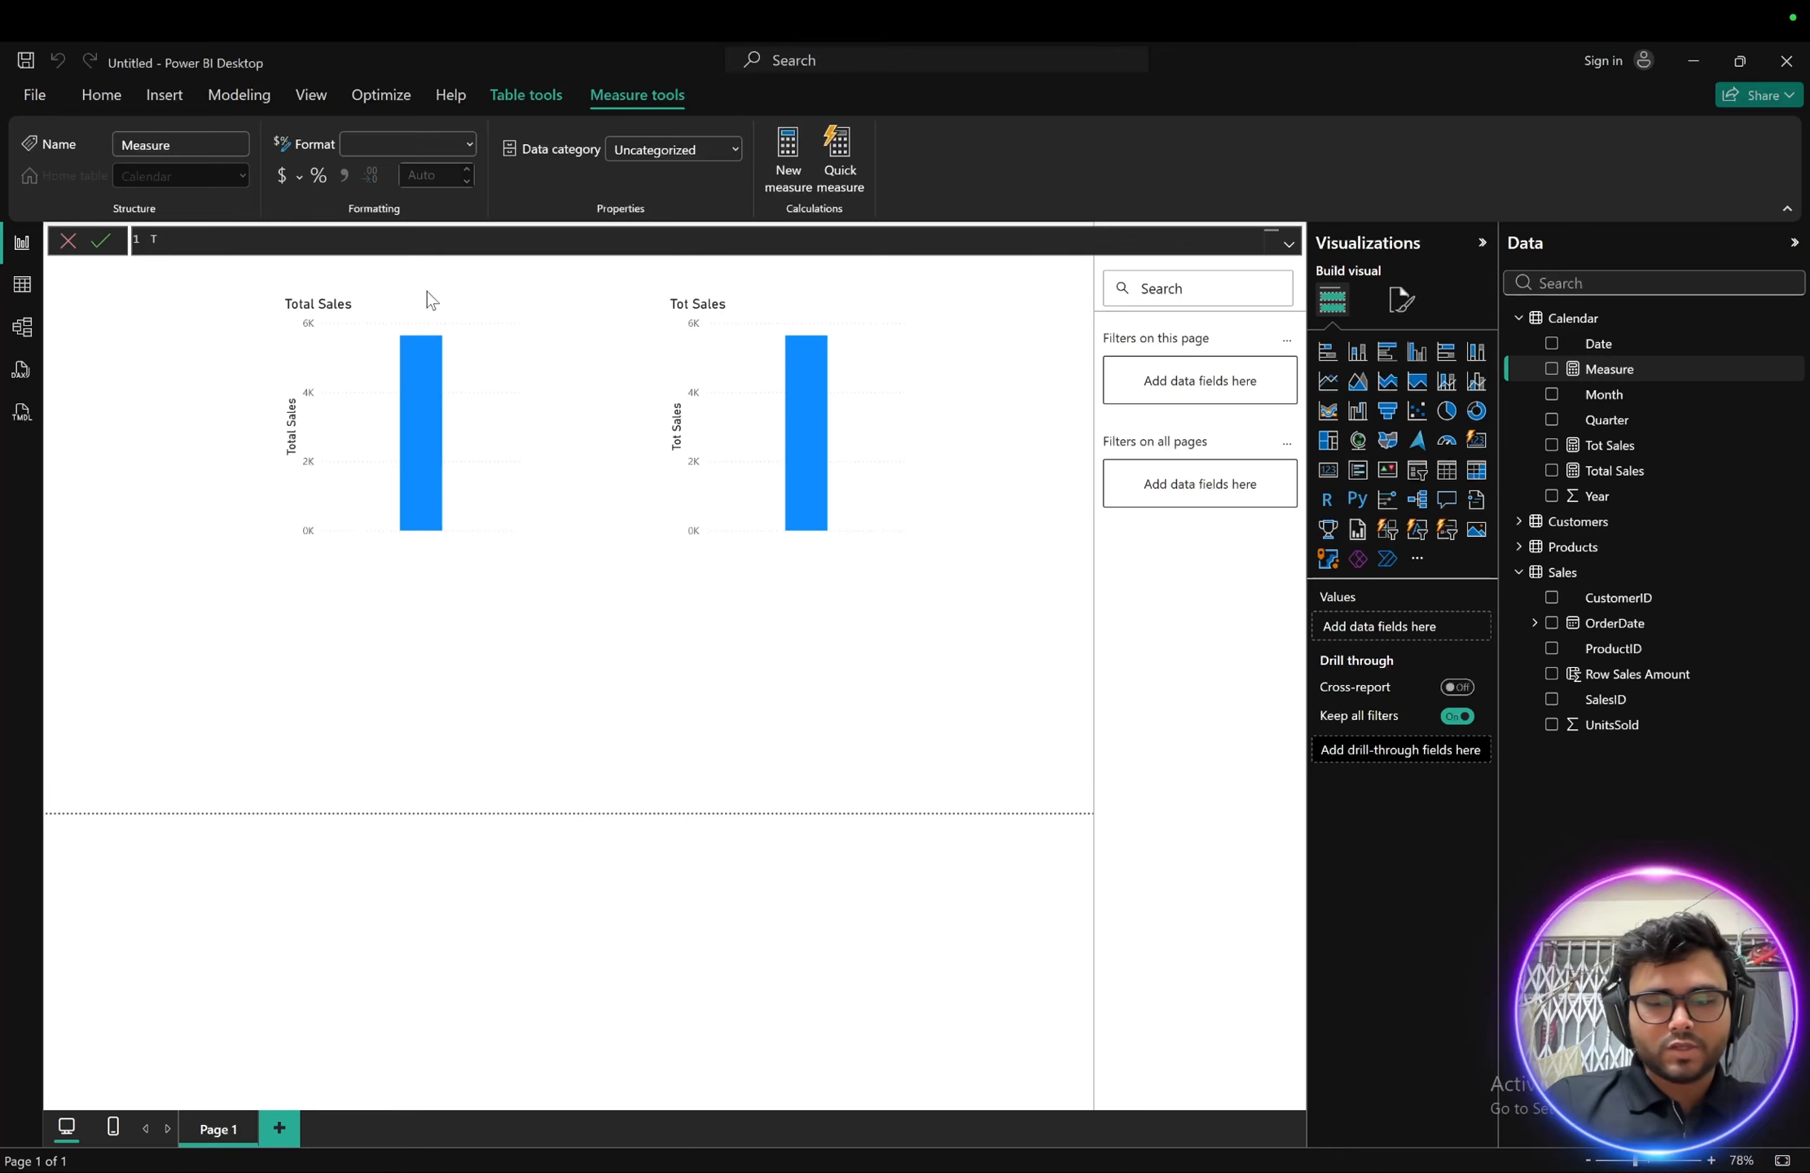
{"action": "type", "text": "oatal Sales "}
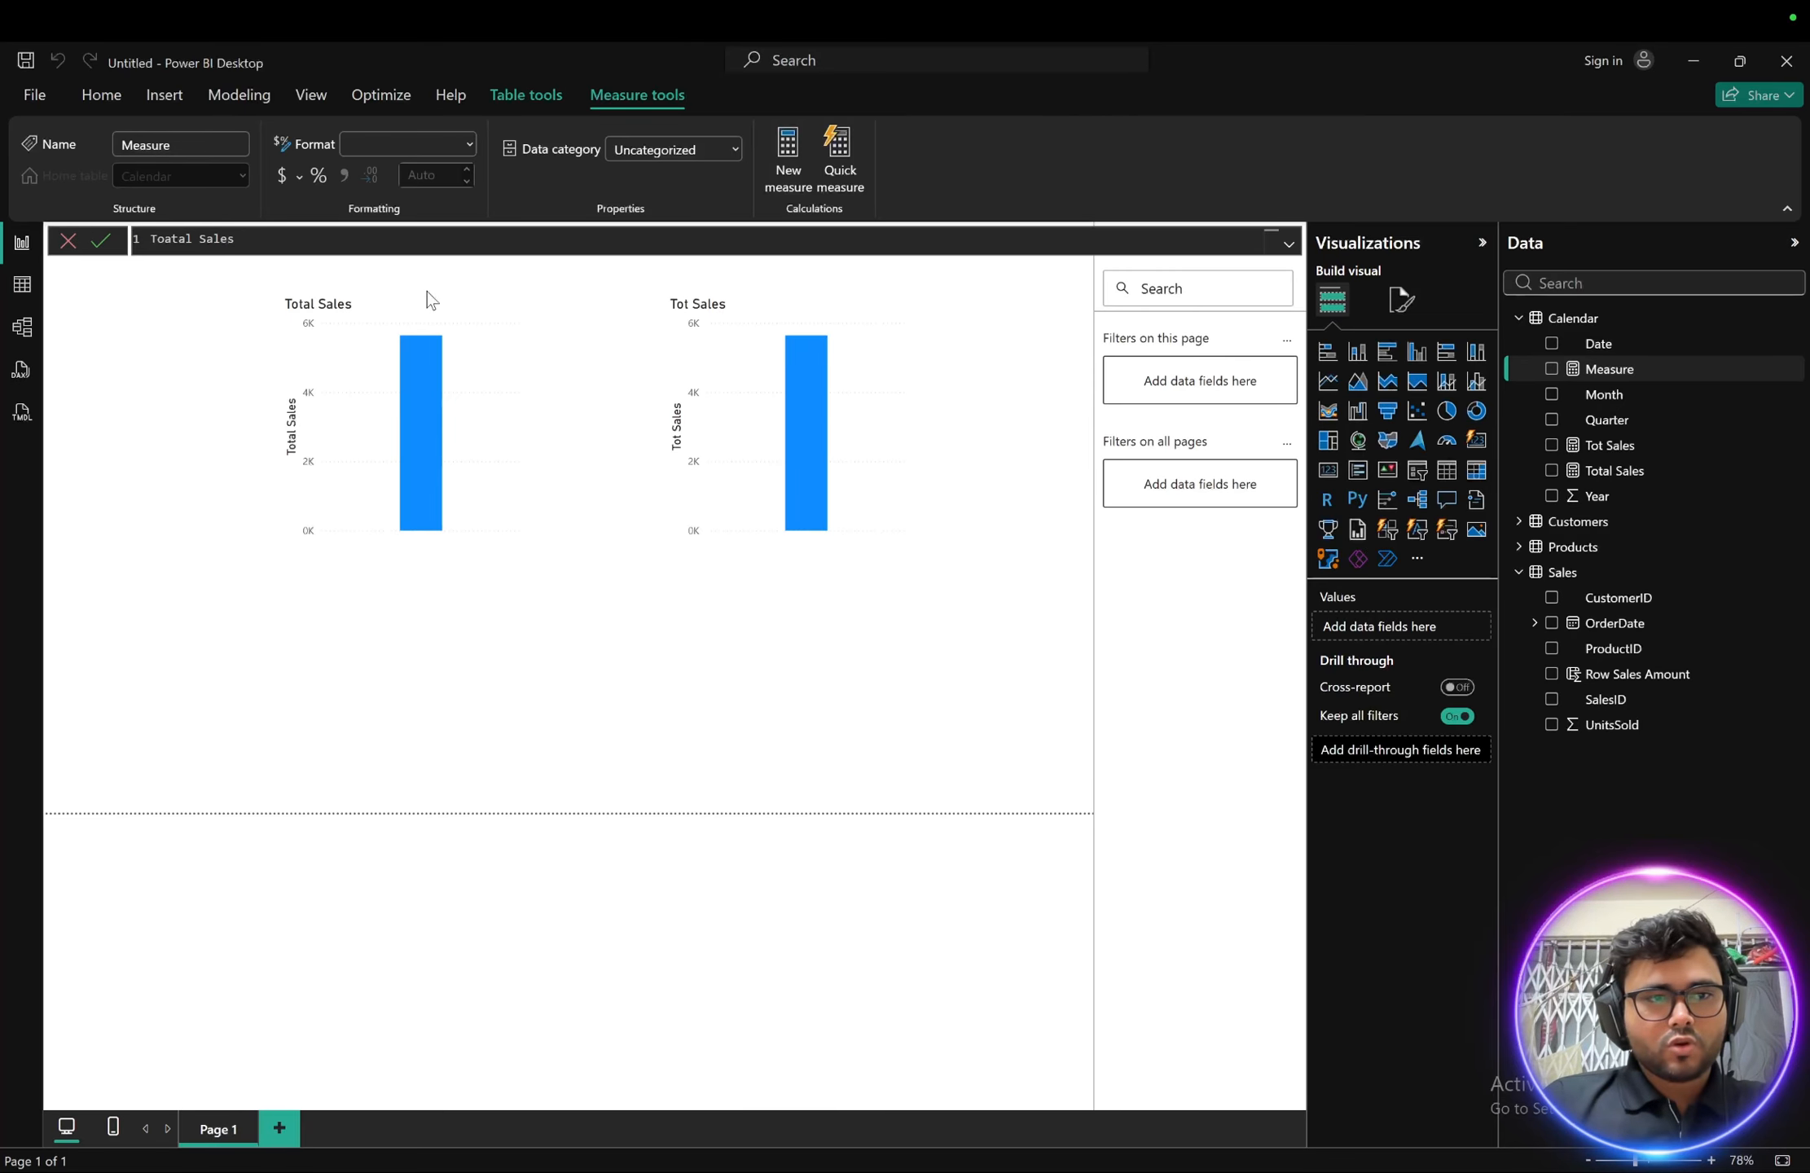
{"action": "type", "text": "1= "}
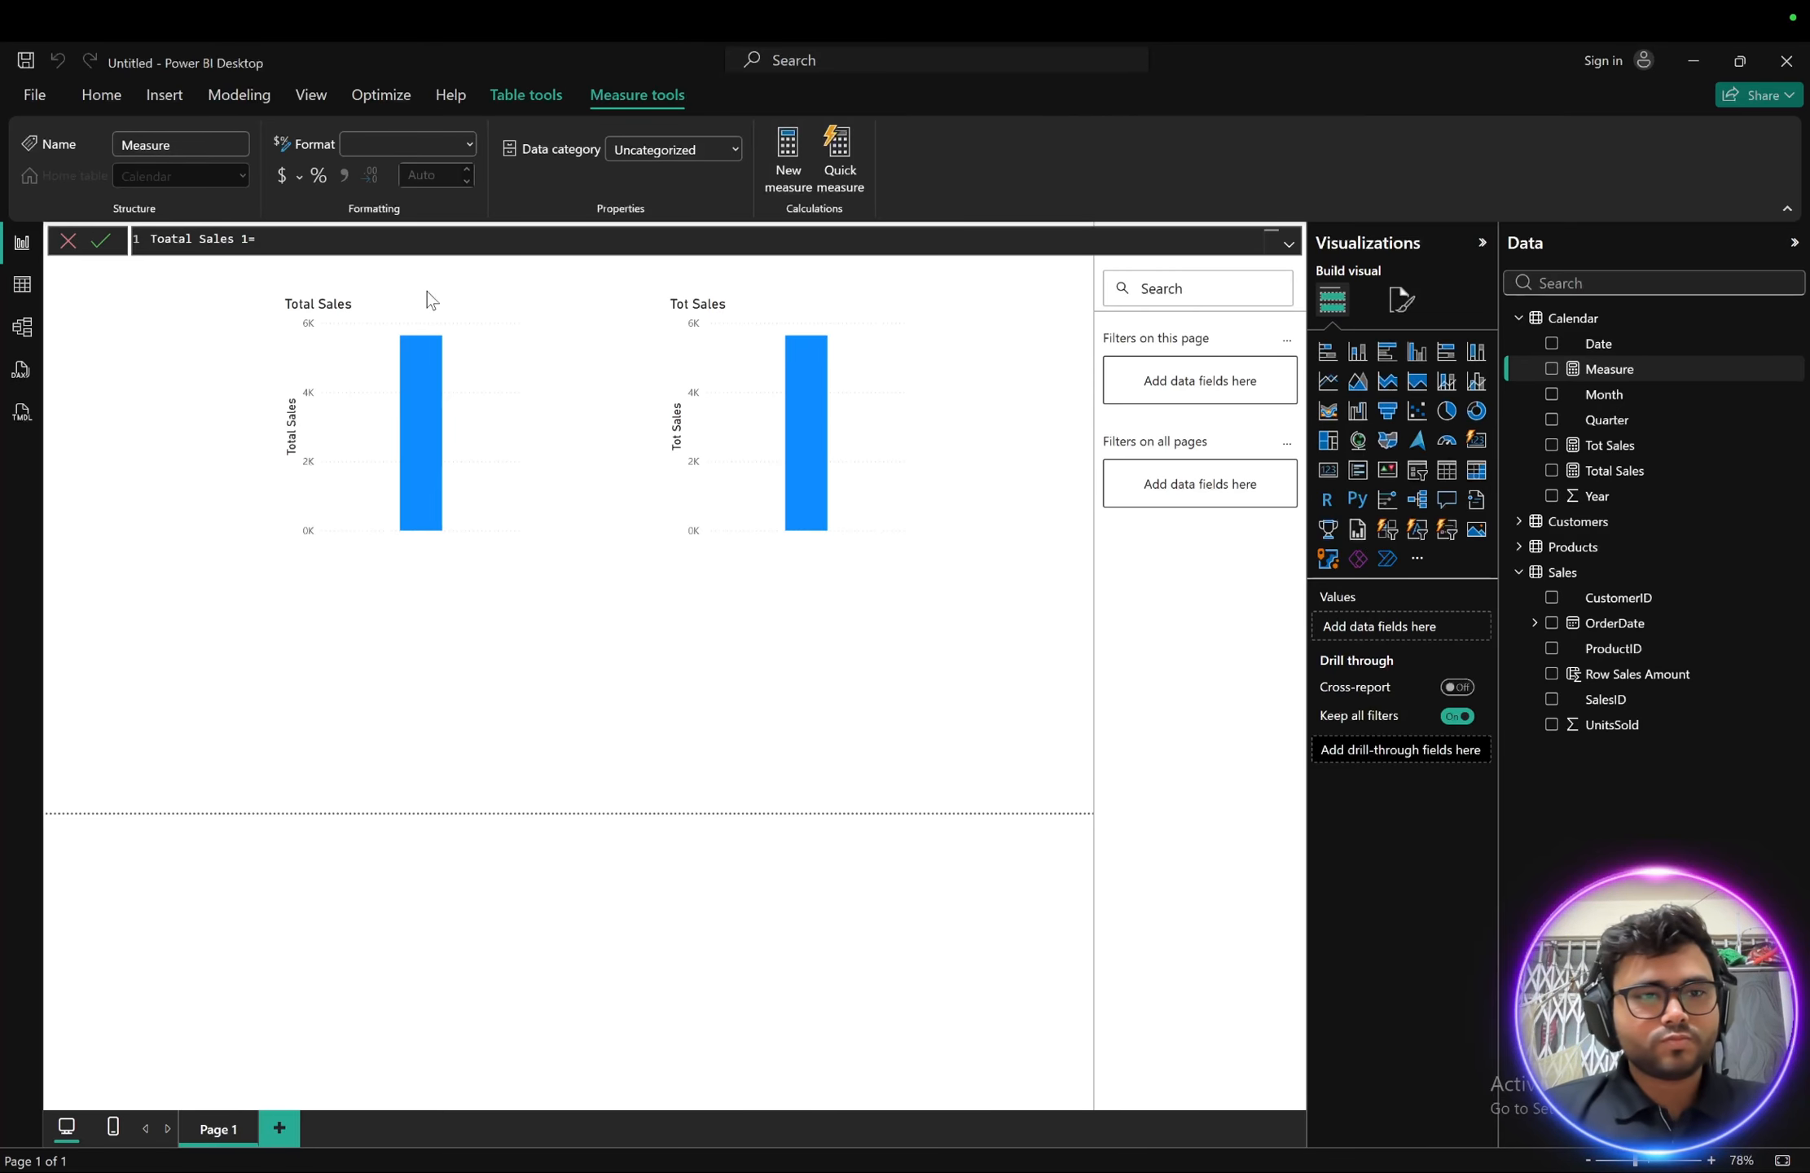
{"action": "type", "text": "SUM"}
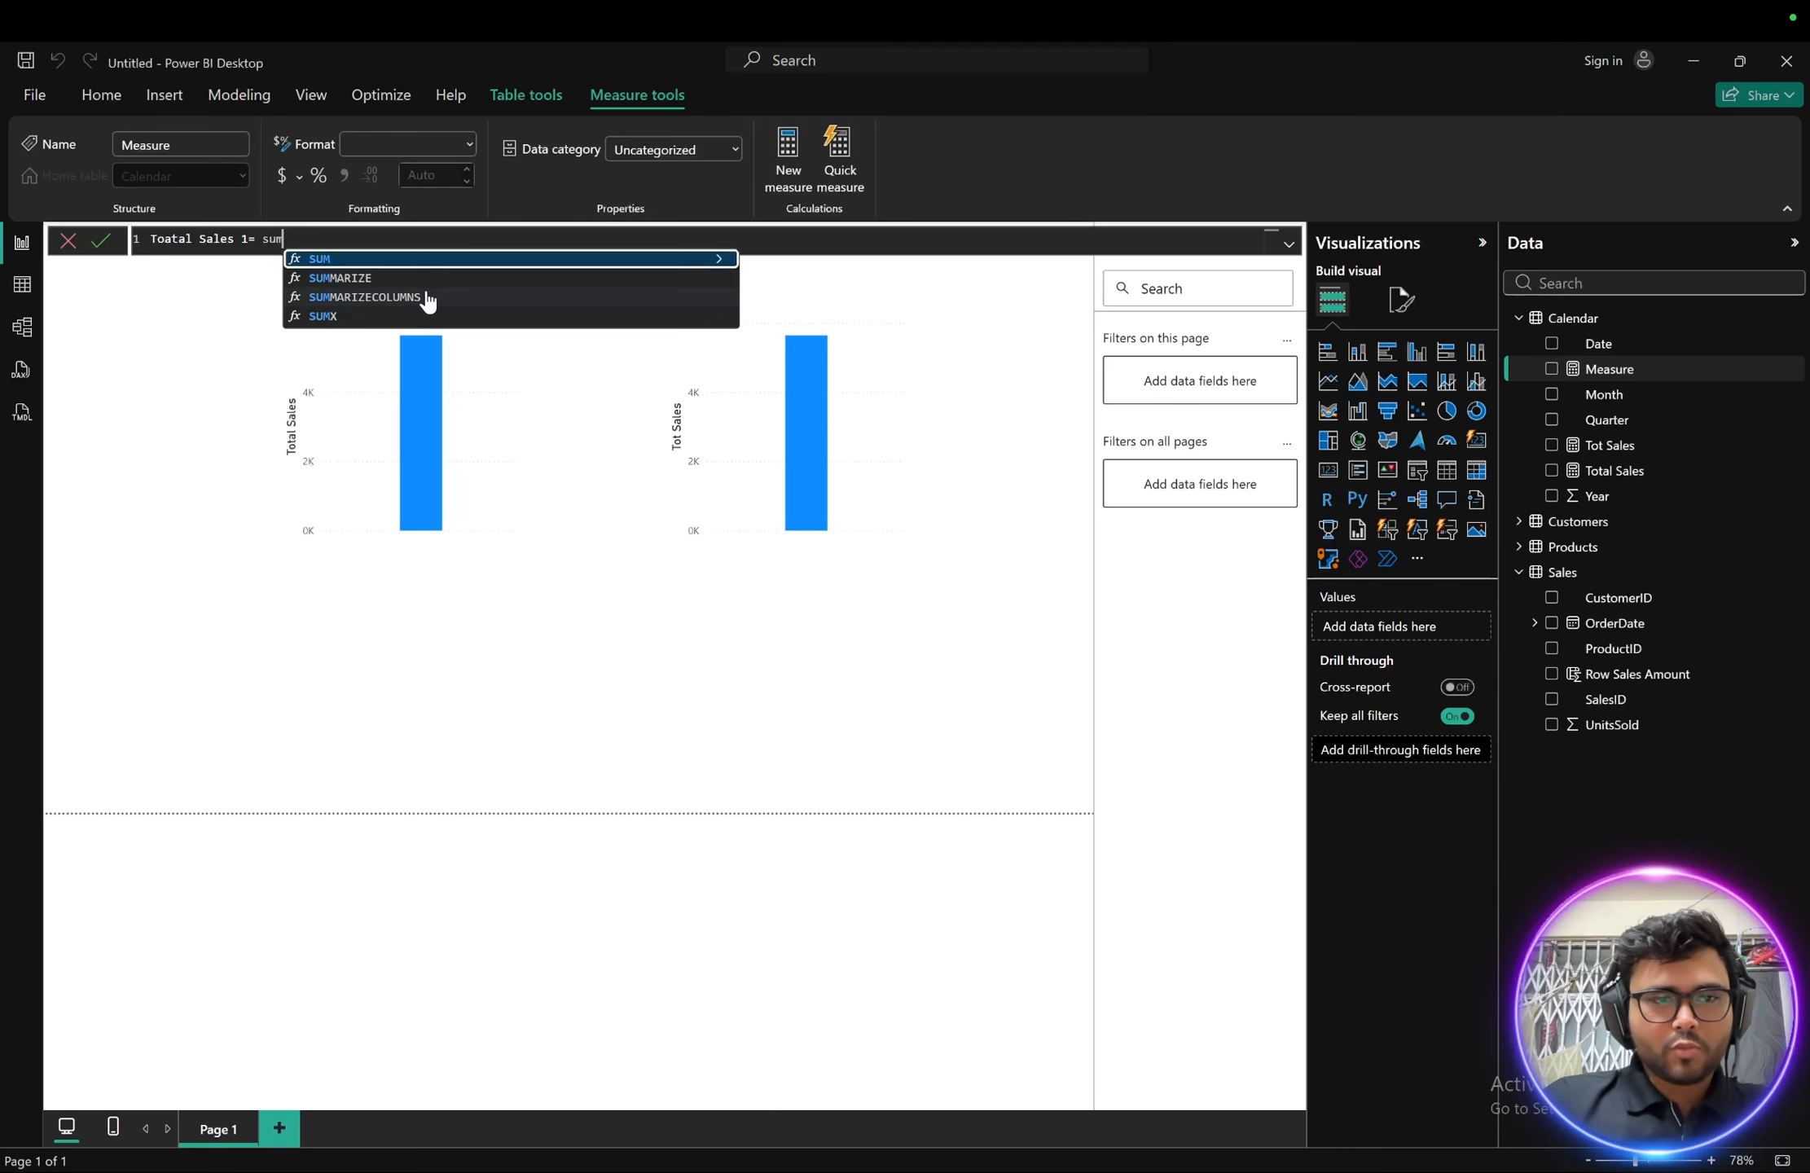
{"action": "left_click", "coordinate": [342, 267]}
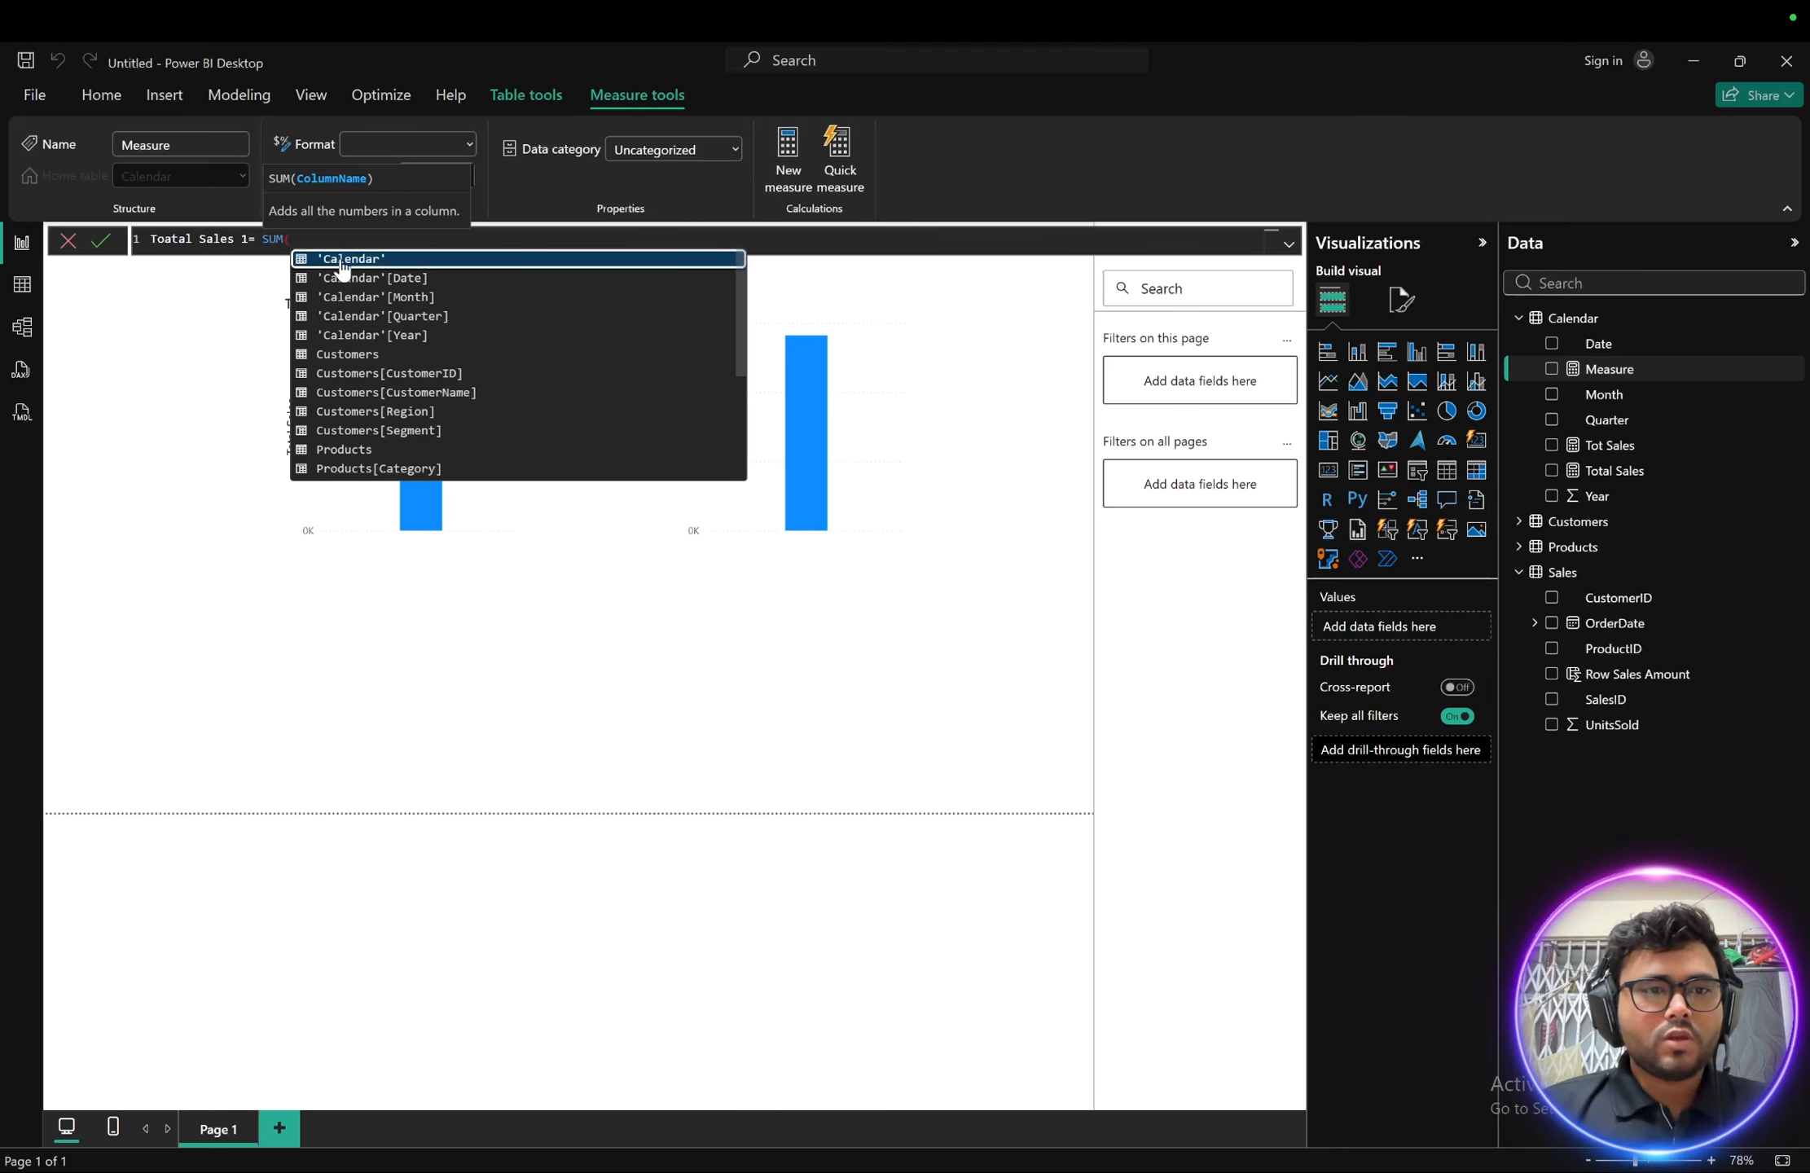
{"action": "type", "text": ")"}
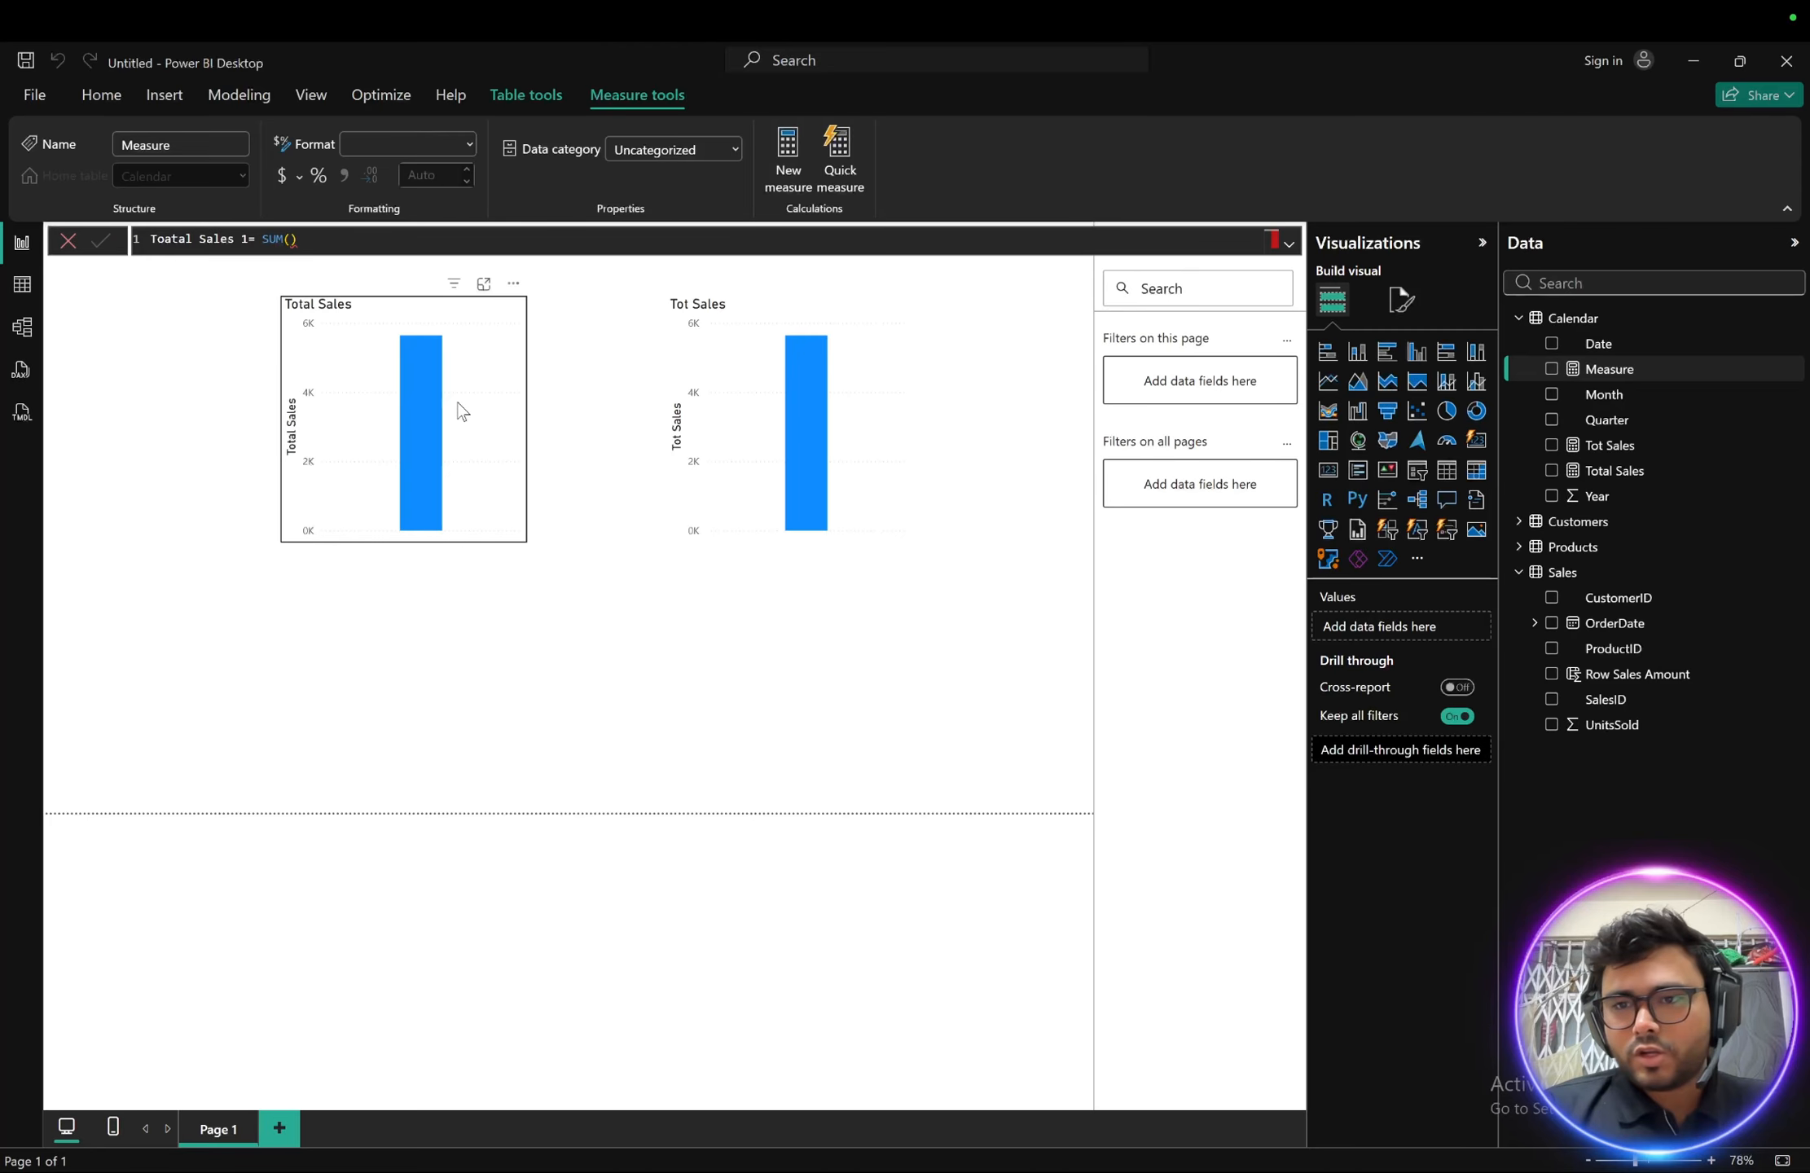
{"action": "key", "text": "Return"}
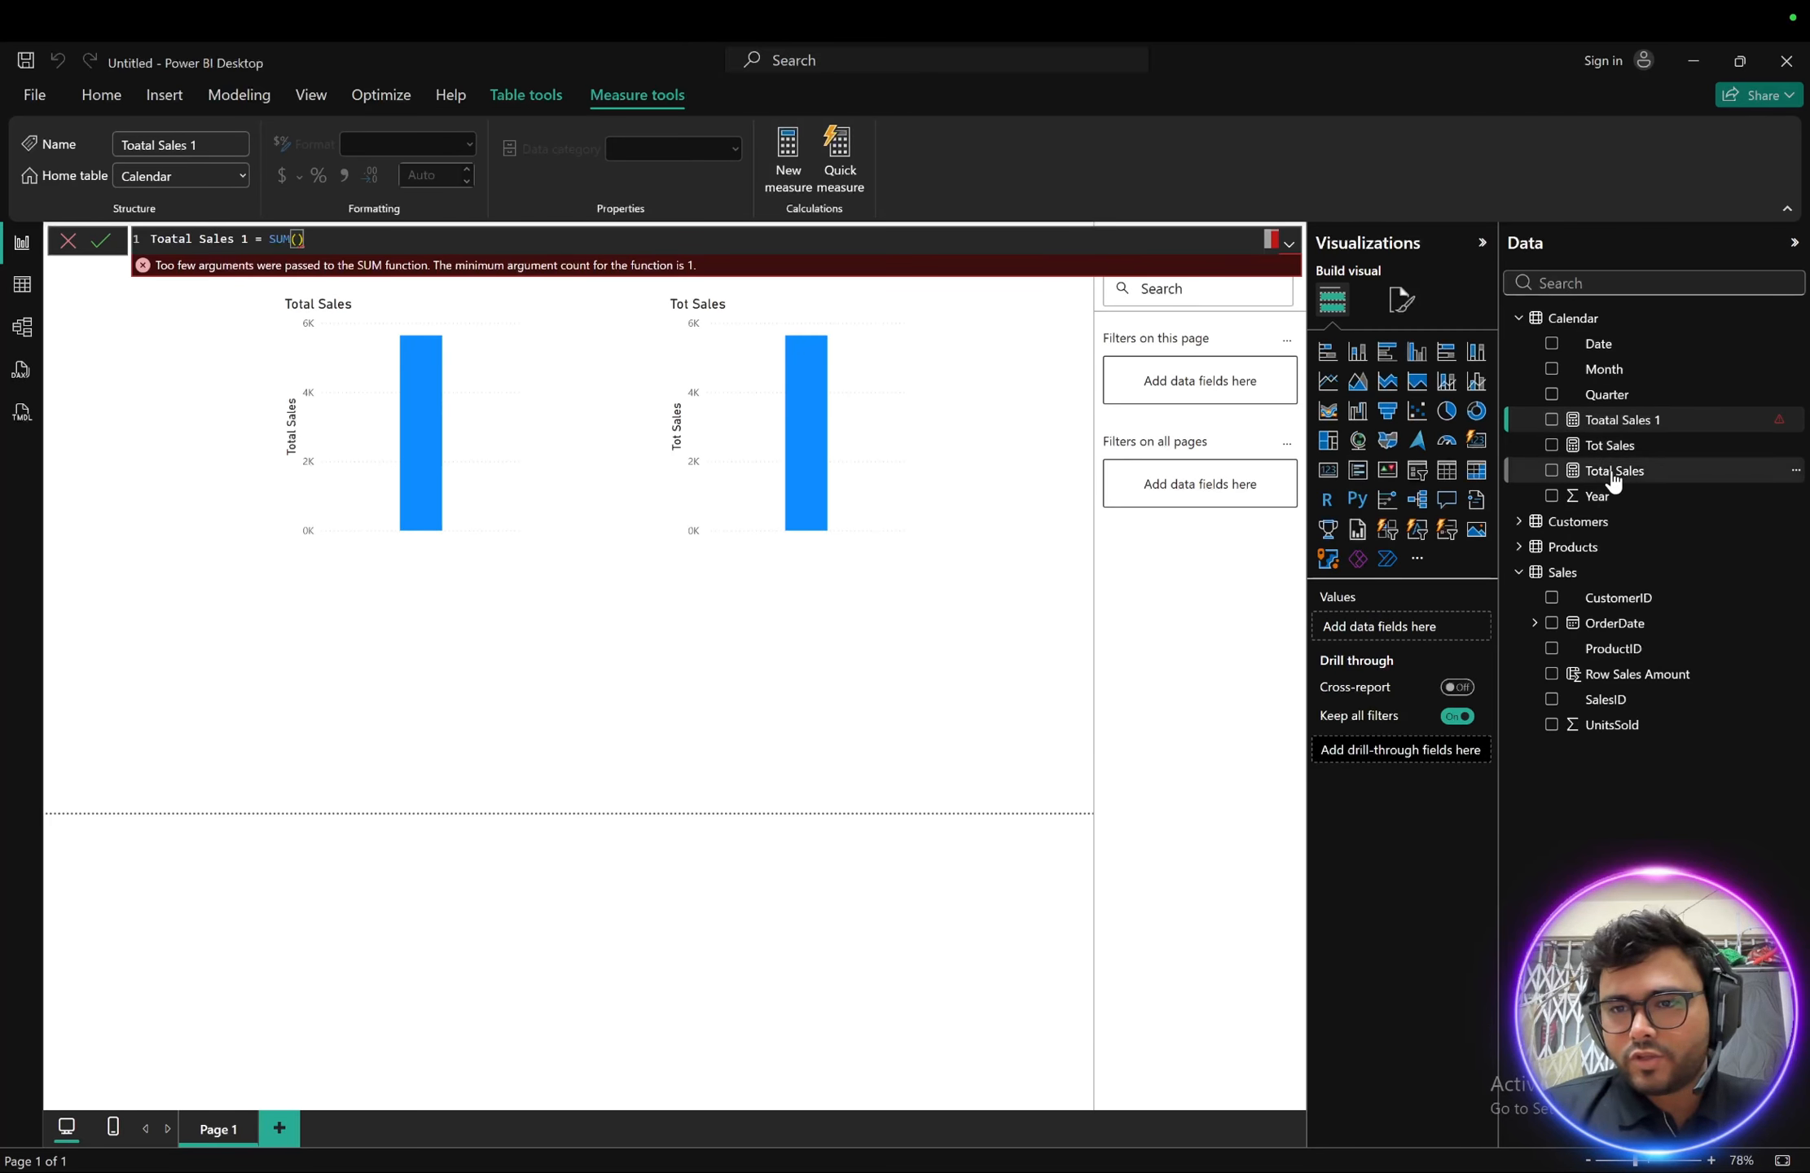
- Review the formulas of the Total Sales measure and the Row Sales Amount column
{"action": "left_click", "coordinate": [1613, 473]}
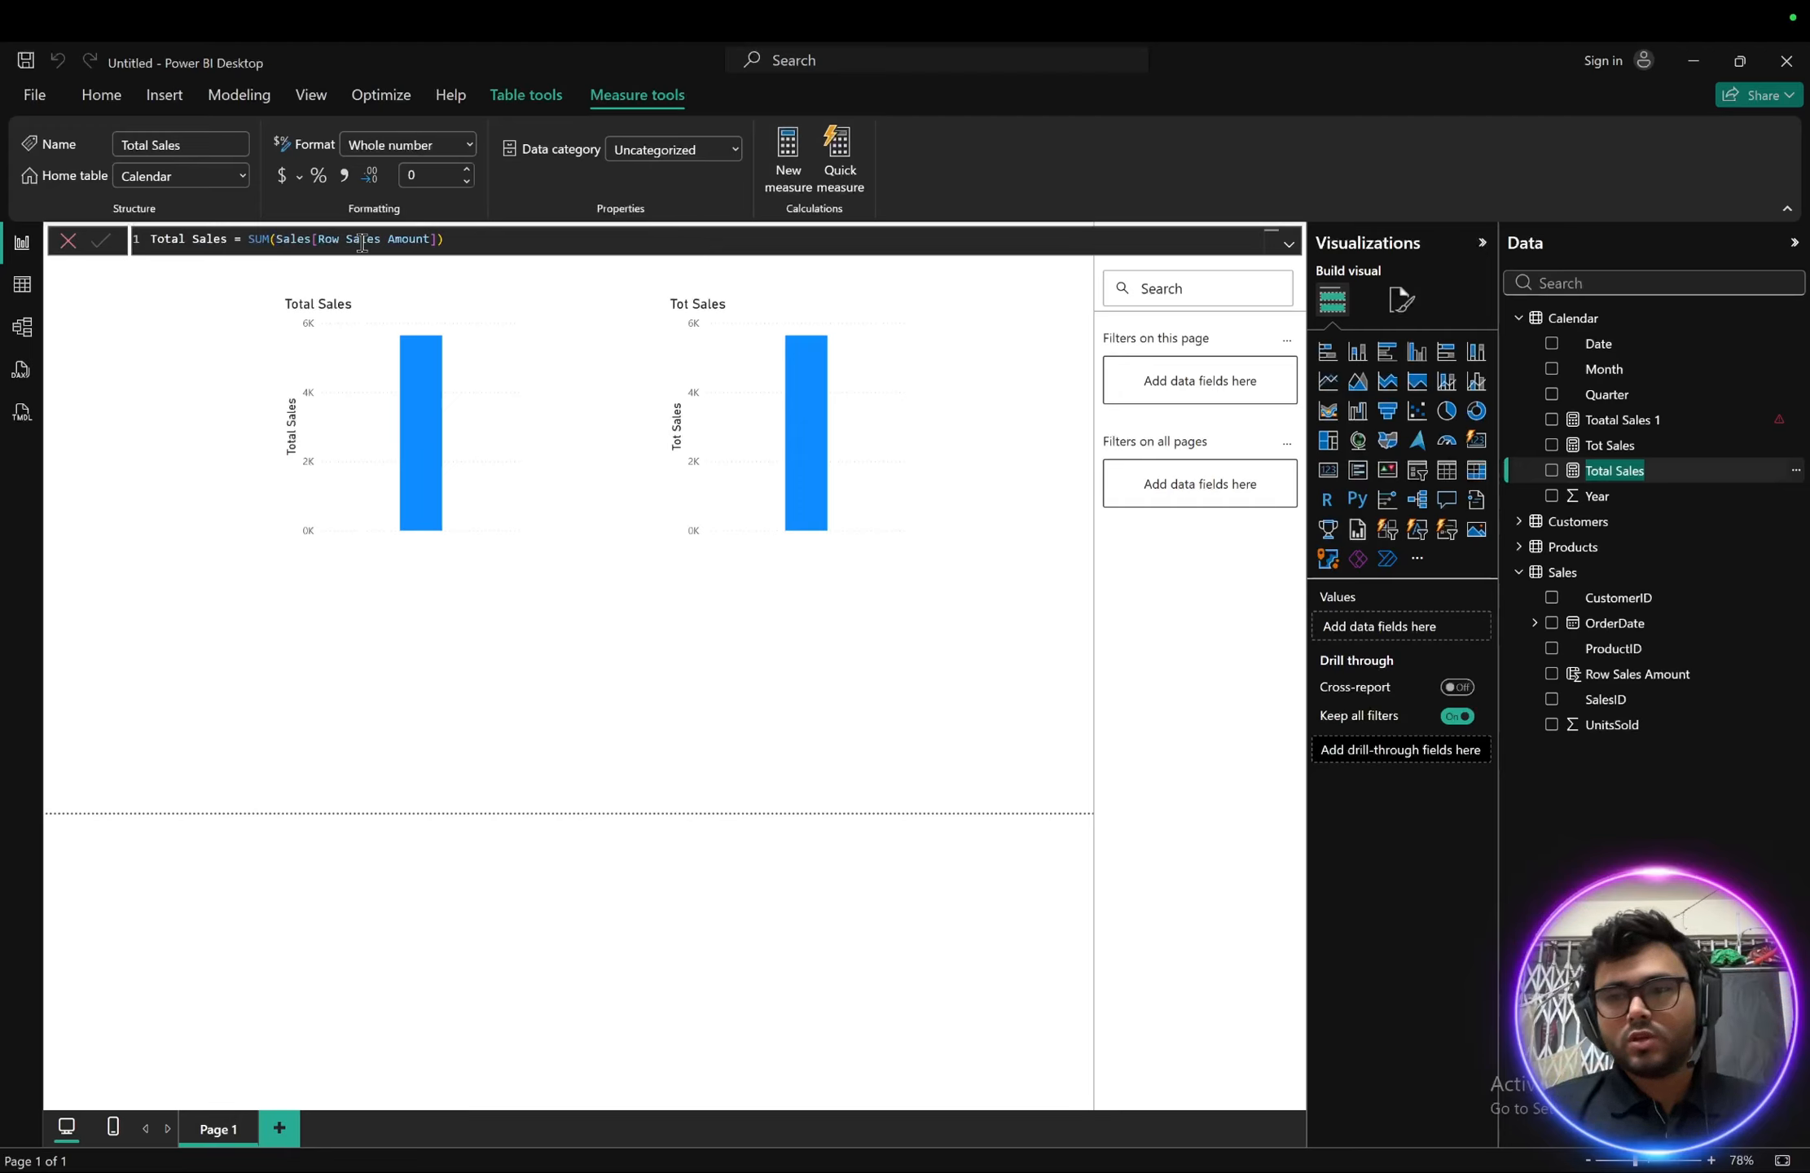
{"action": "left_click", "coordinate": [1625, 680]}
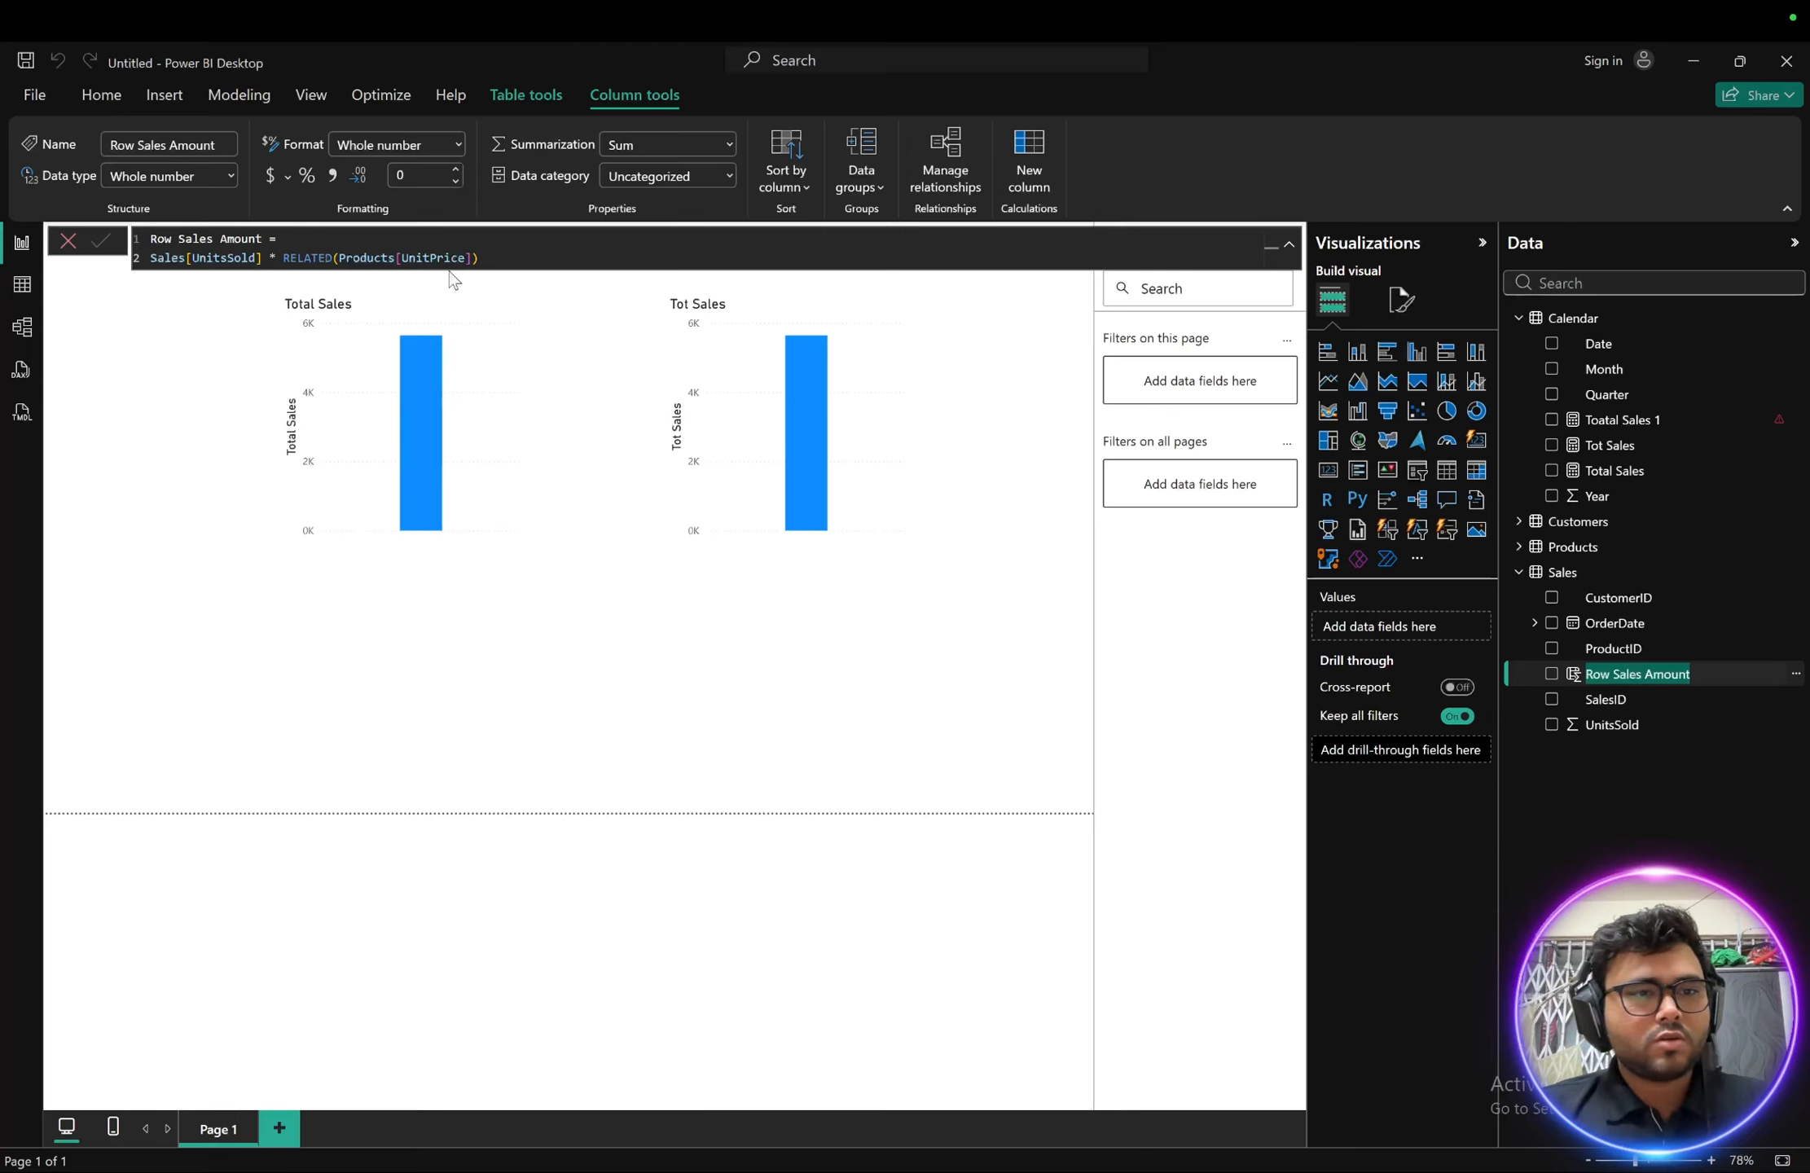
{"action": "left_click", "coordinate": [68, 242]}
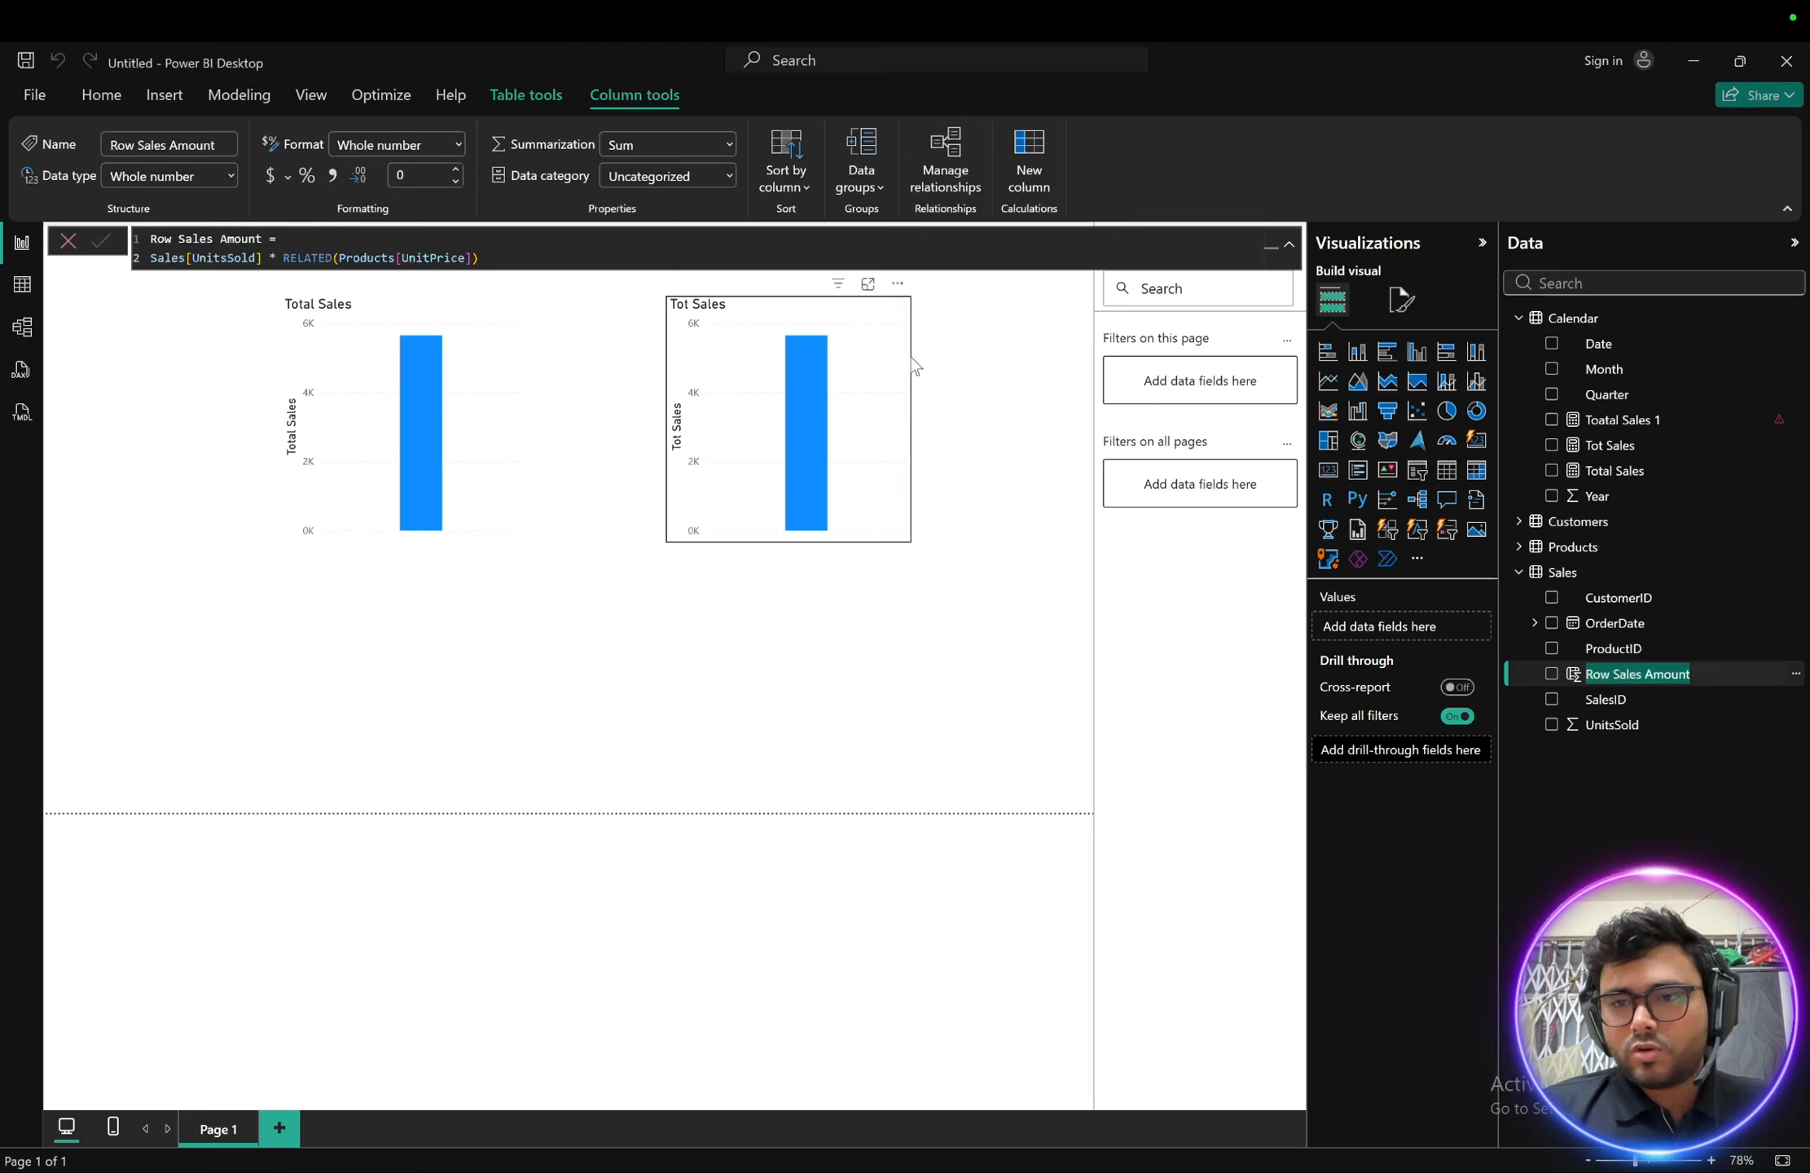
- Reopen the Toatal Sales 1 measure and insert Sales[UnitsSold] as the argument of SUM
{"action": "left_click", "coordinate": [1609, 422]}
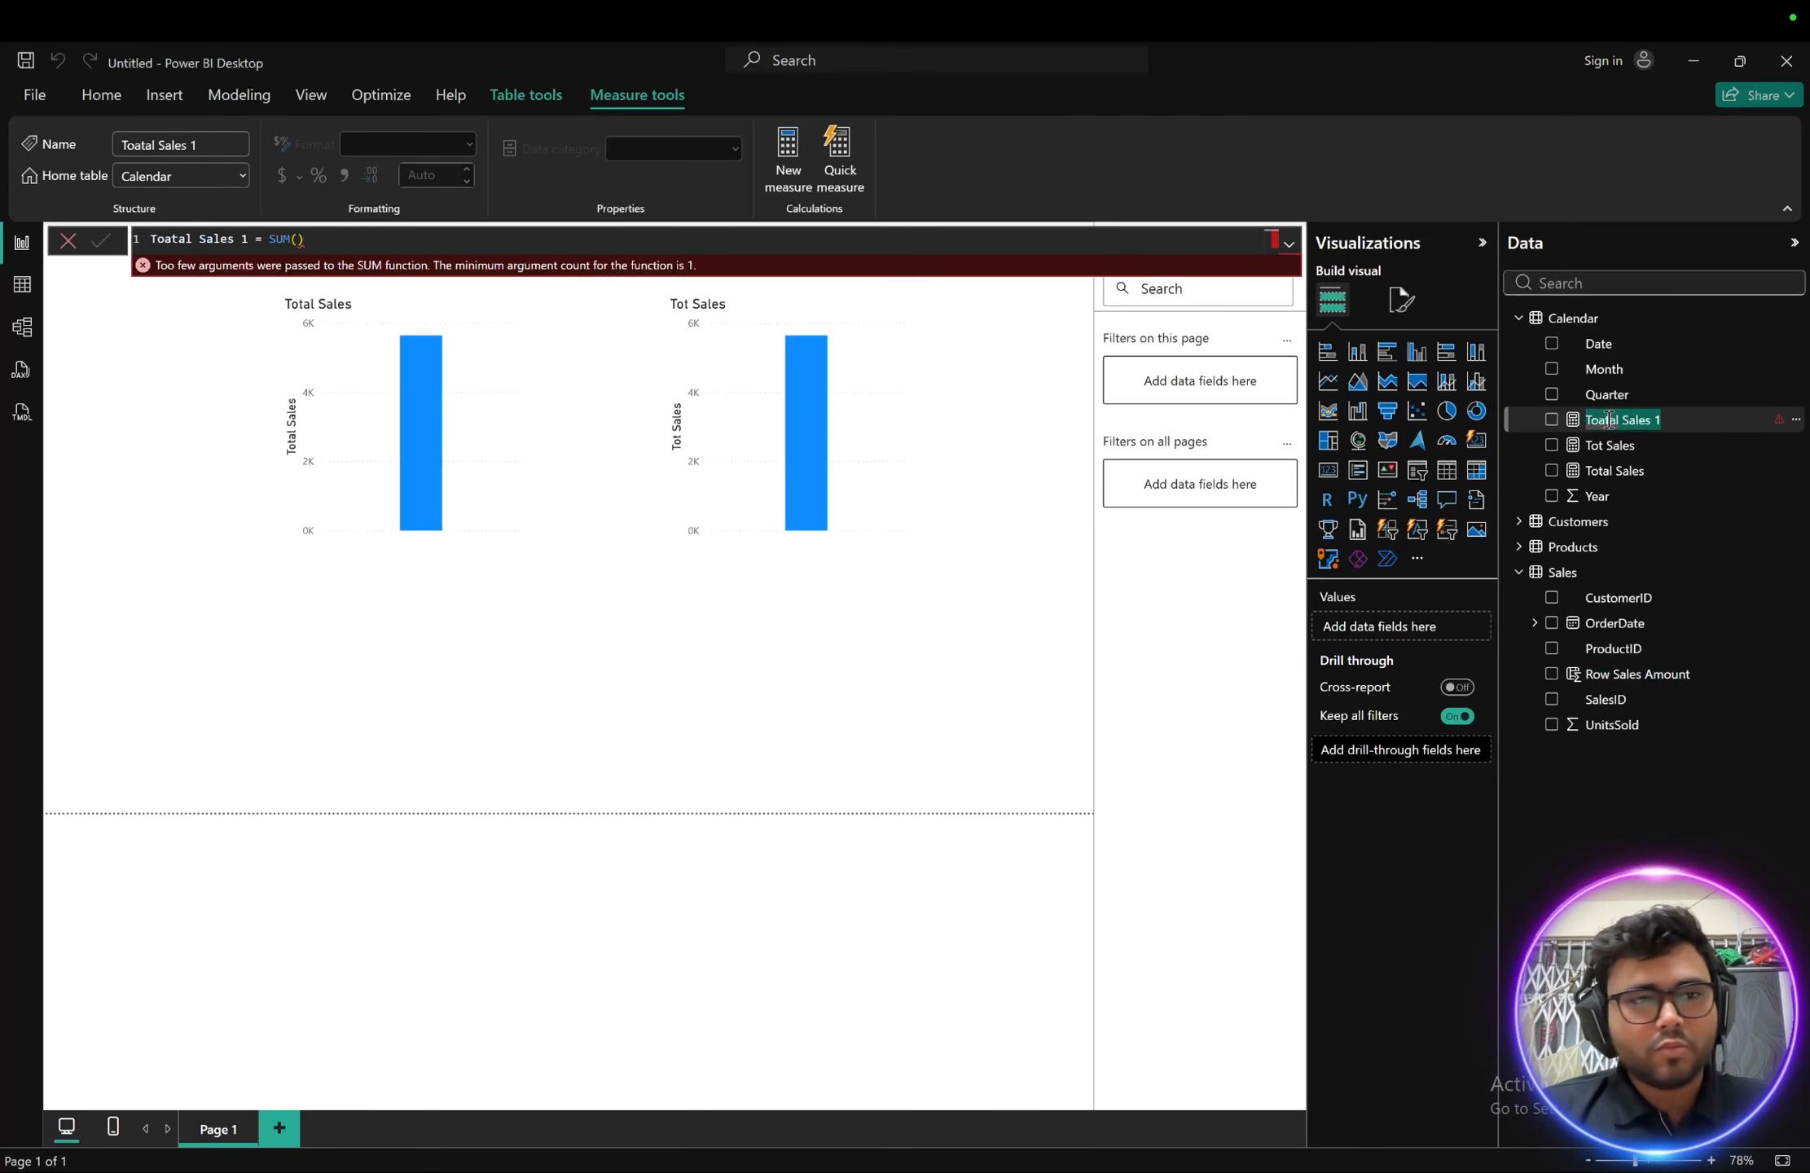
{"action": "left_click", "coordinate": [301, 241]}
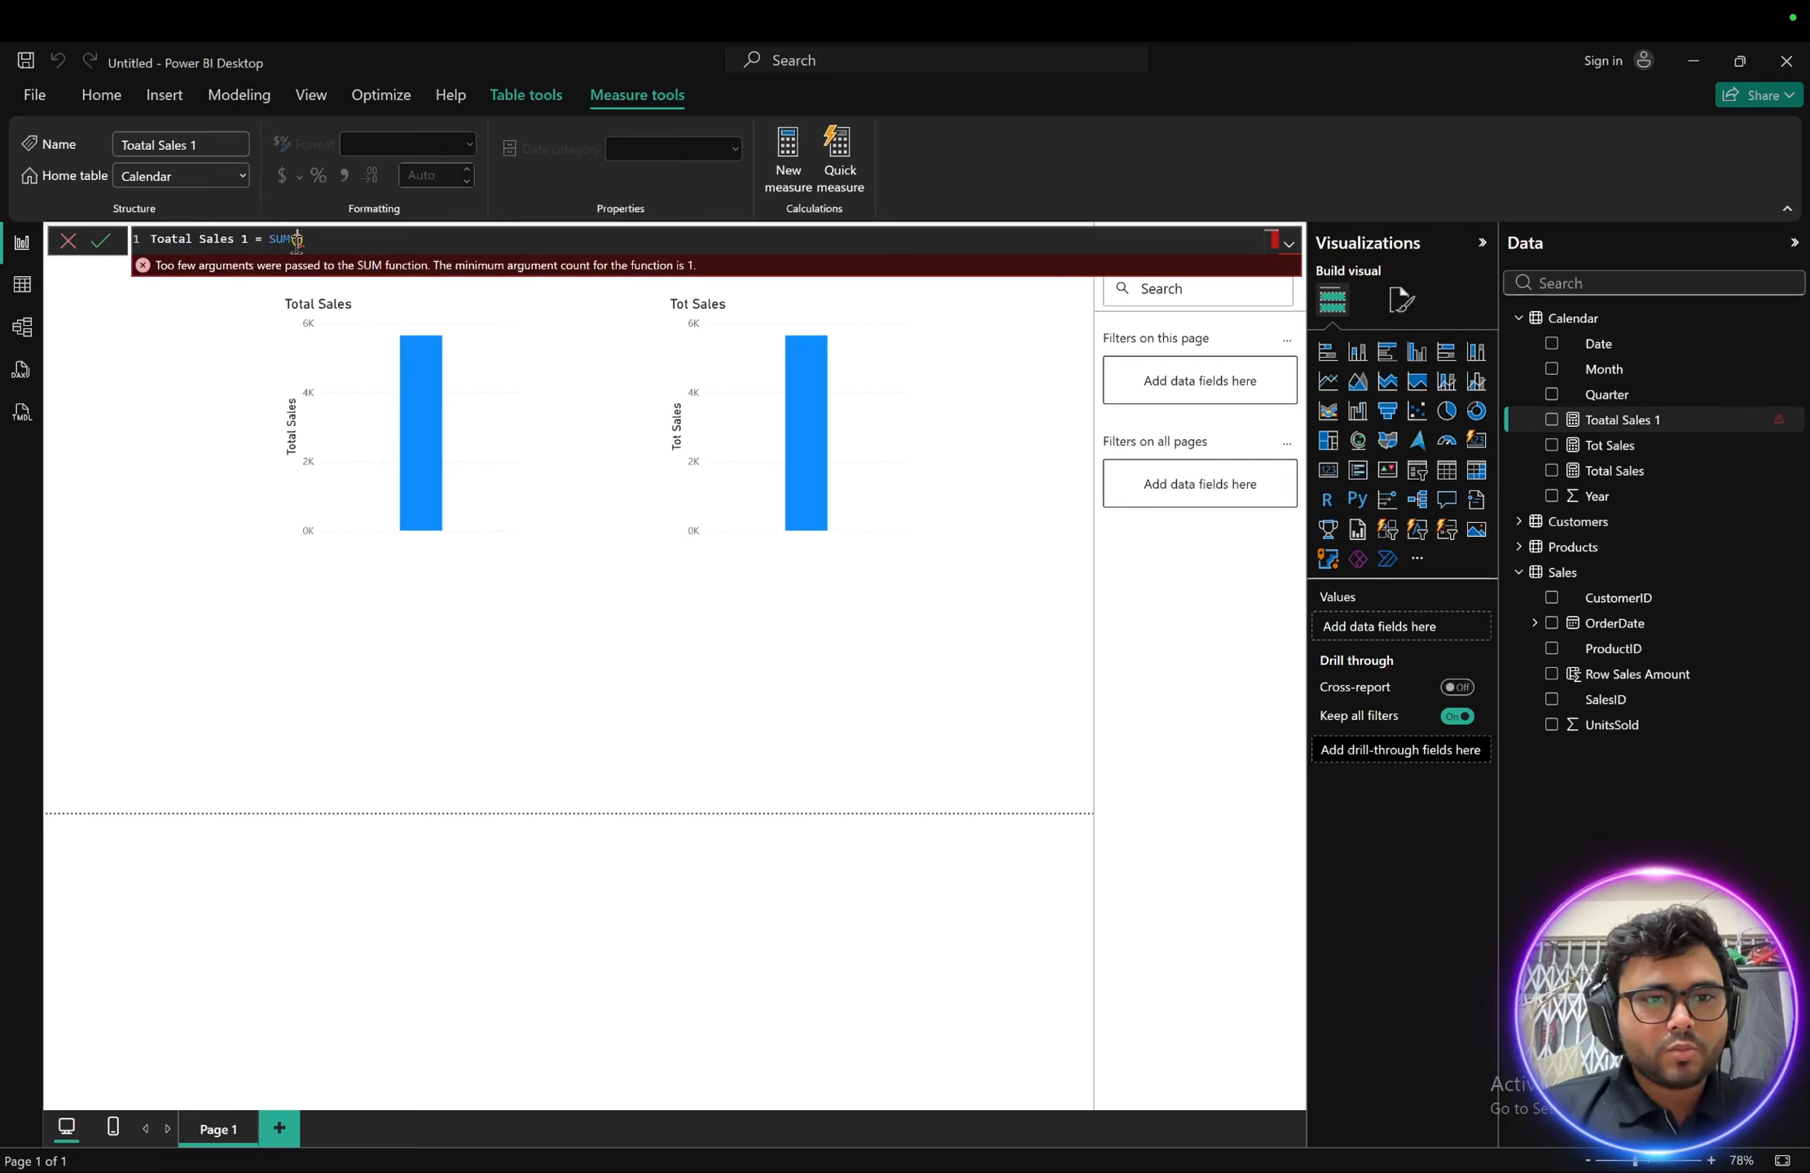
{"action": "left_click", "coordinate": [509, 245]}
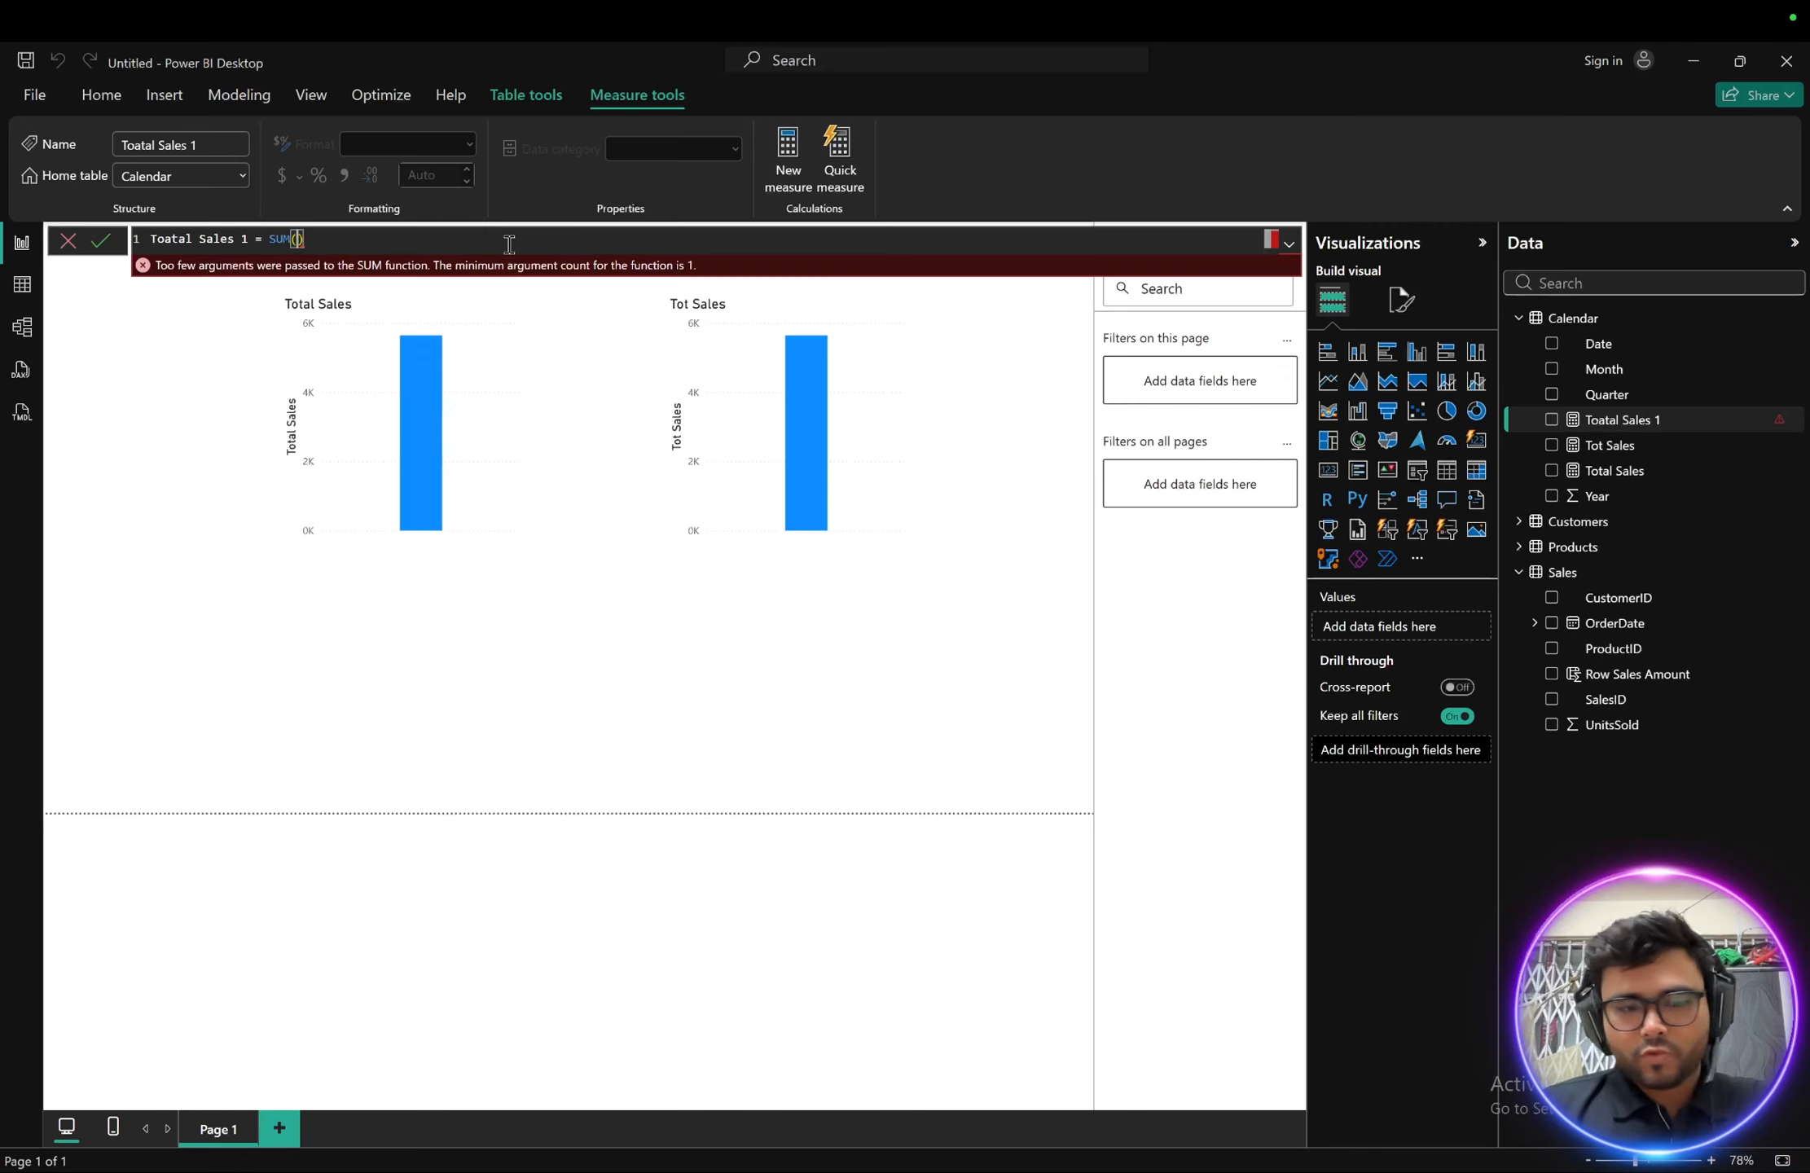
{"action": "type", "text": "sales"}
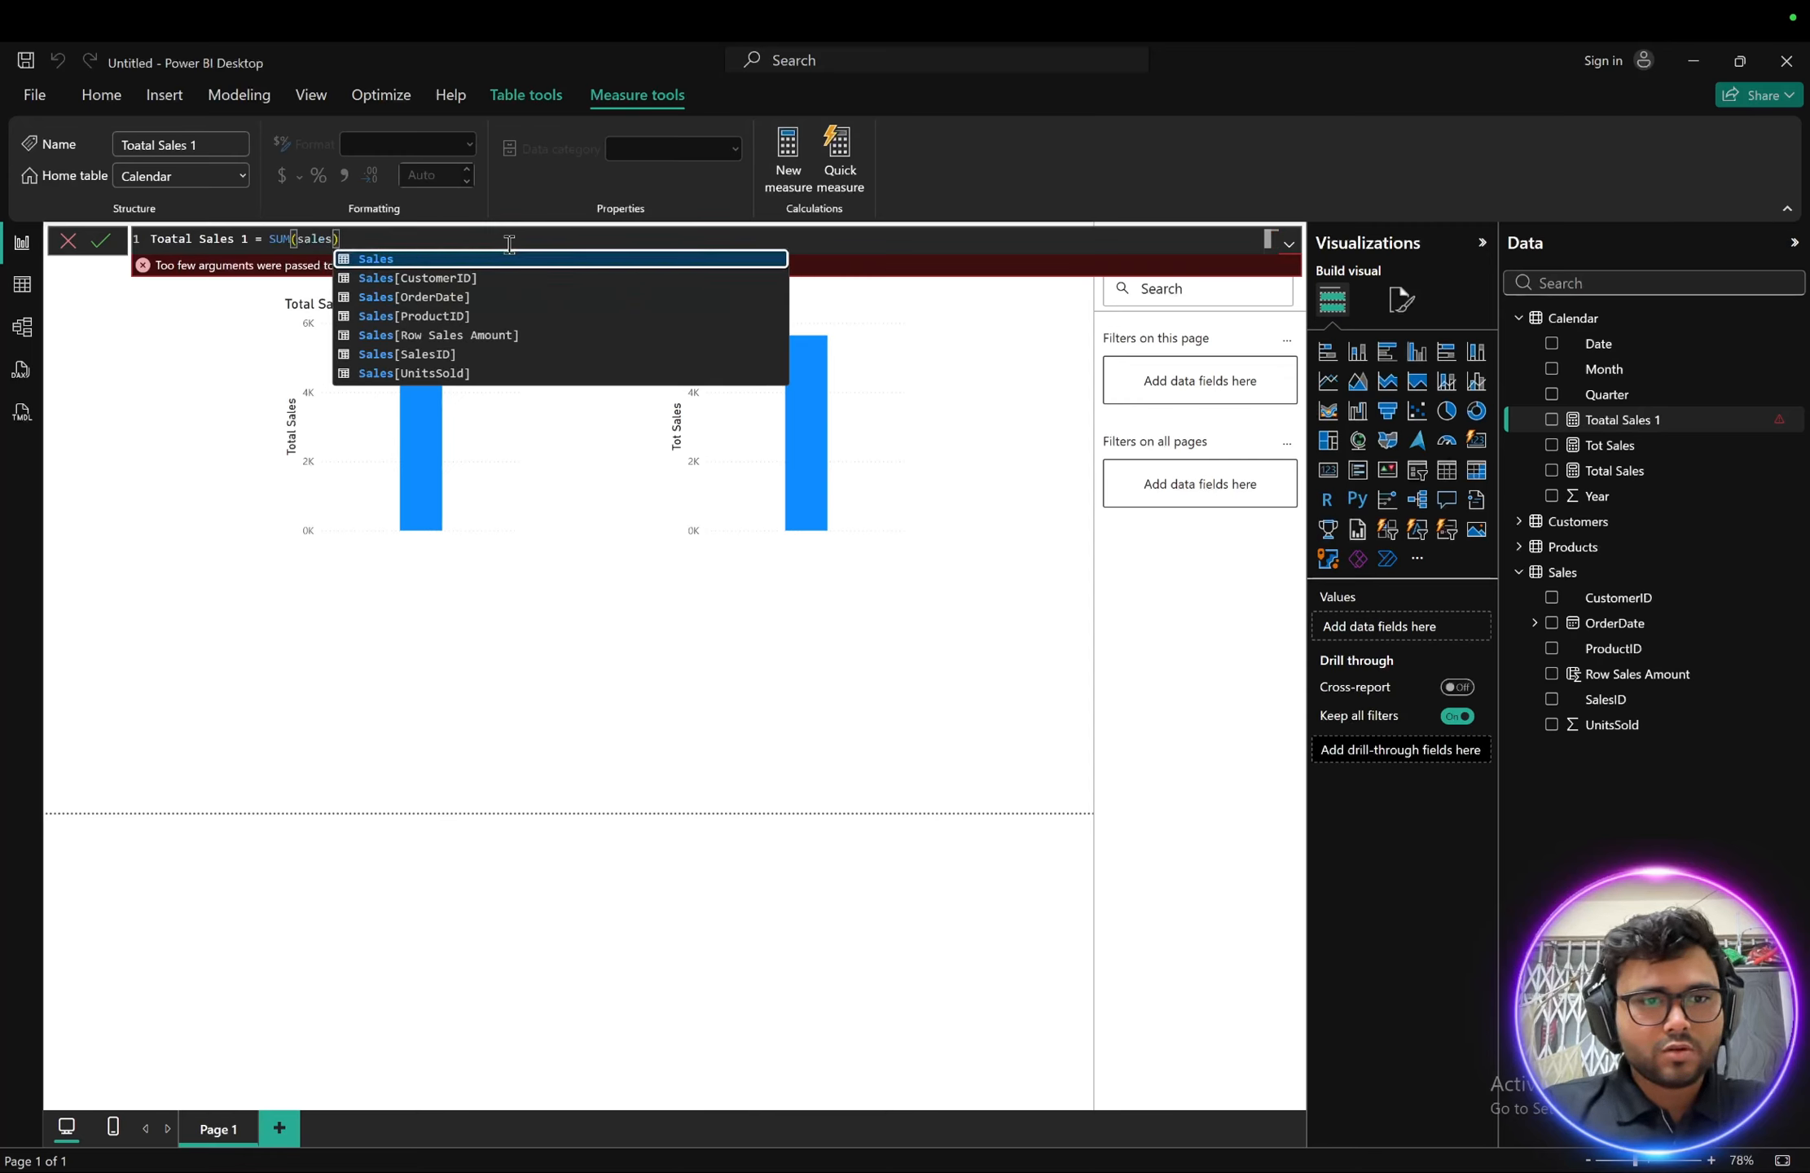
{"action": "left_click", "coordinate": [446, 374]}
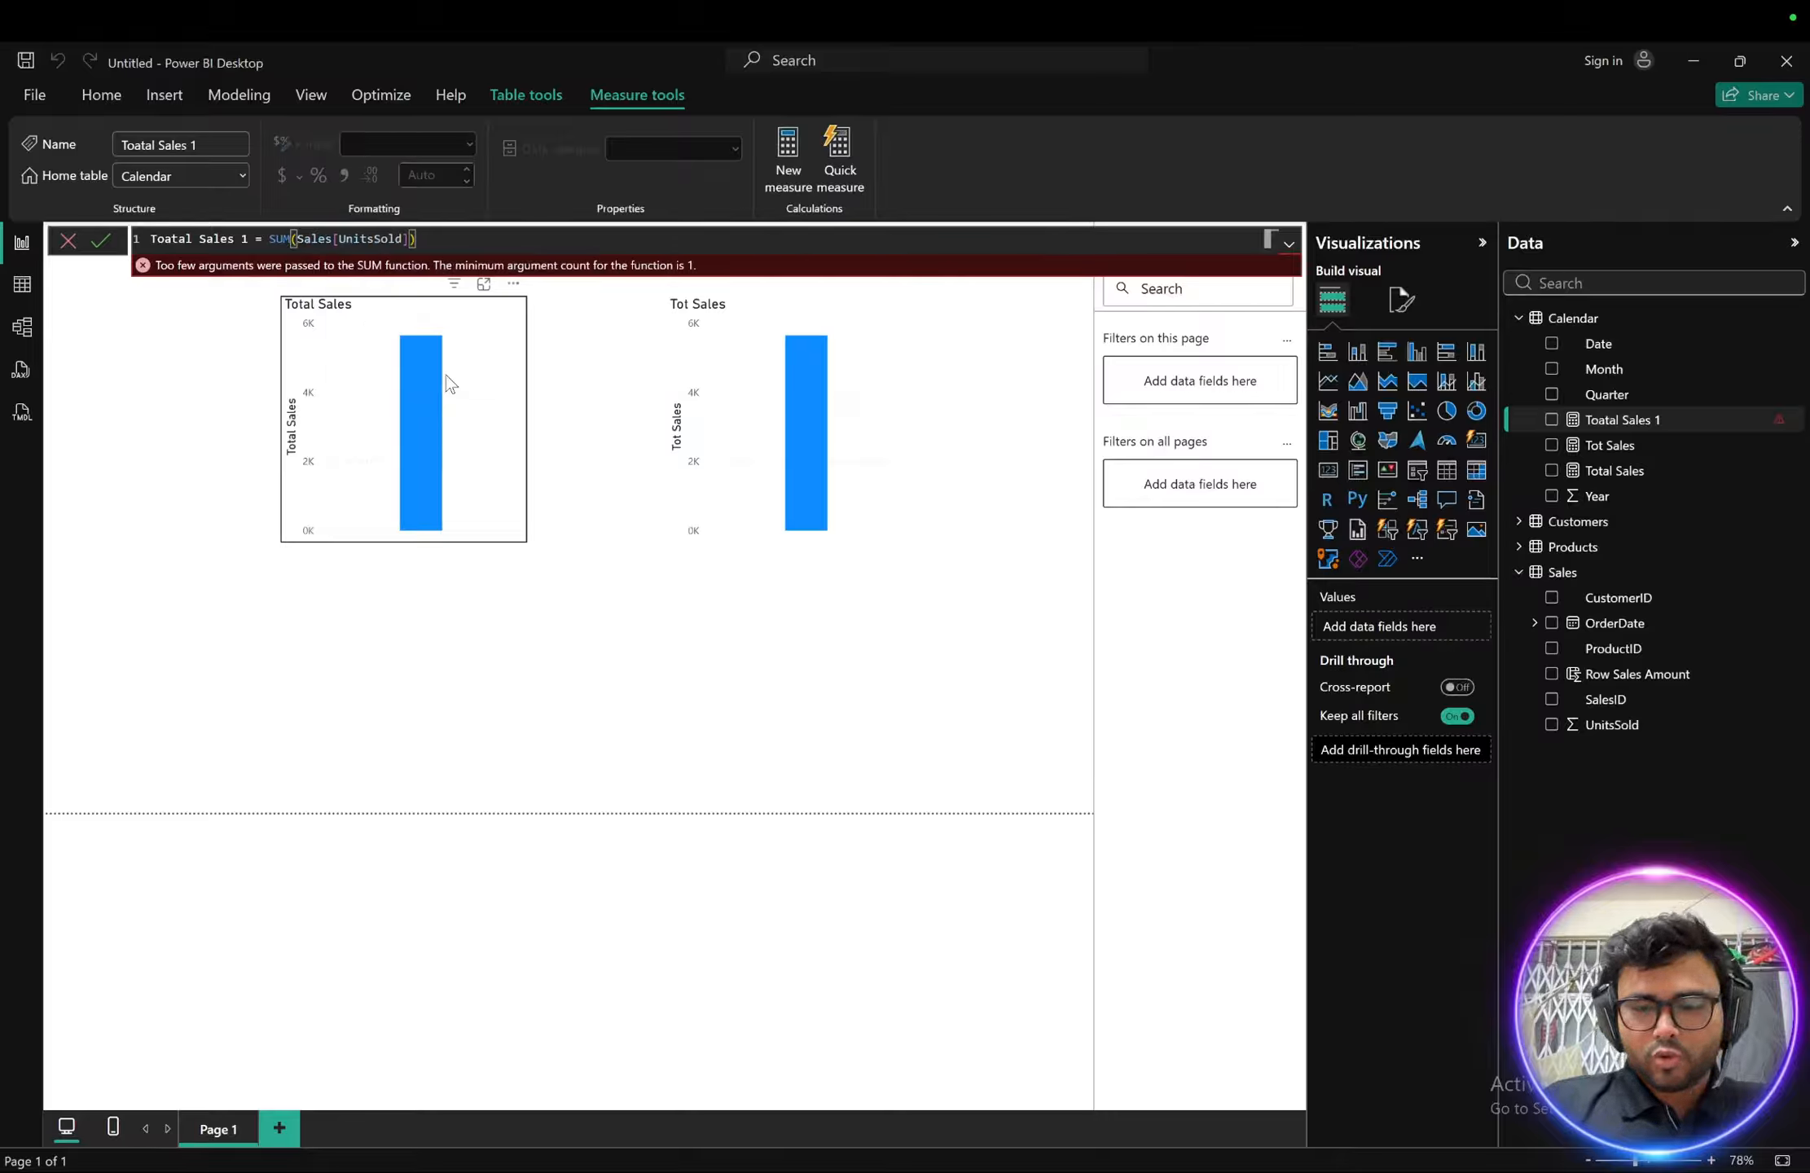
- Multiply Sales[UnitsSold] by PRODUCT(Products[UnitPrice]) inside SUM, close the parentheses and commit the Toatal Sales 1 formula
{"action": "type", "text": "*pr"}
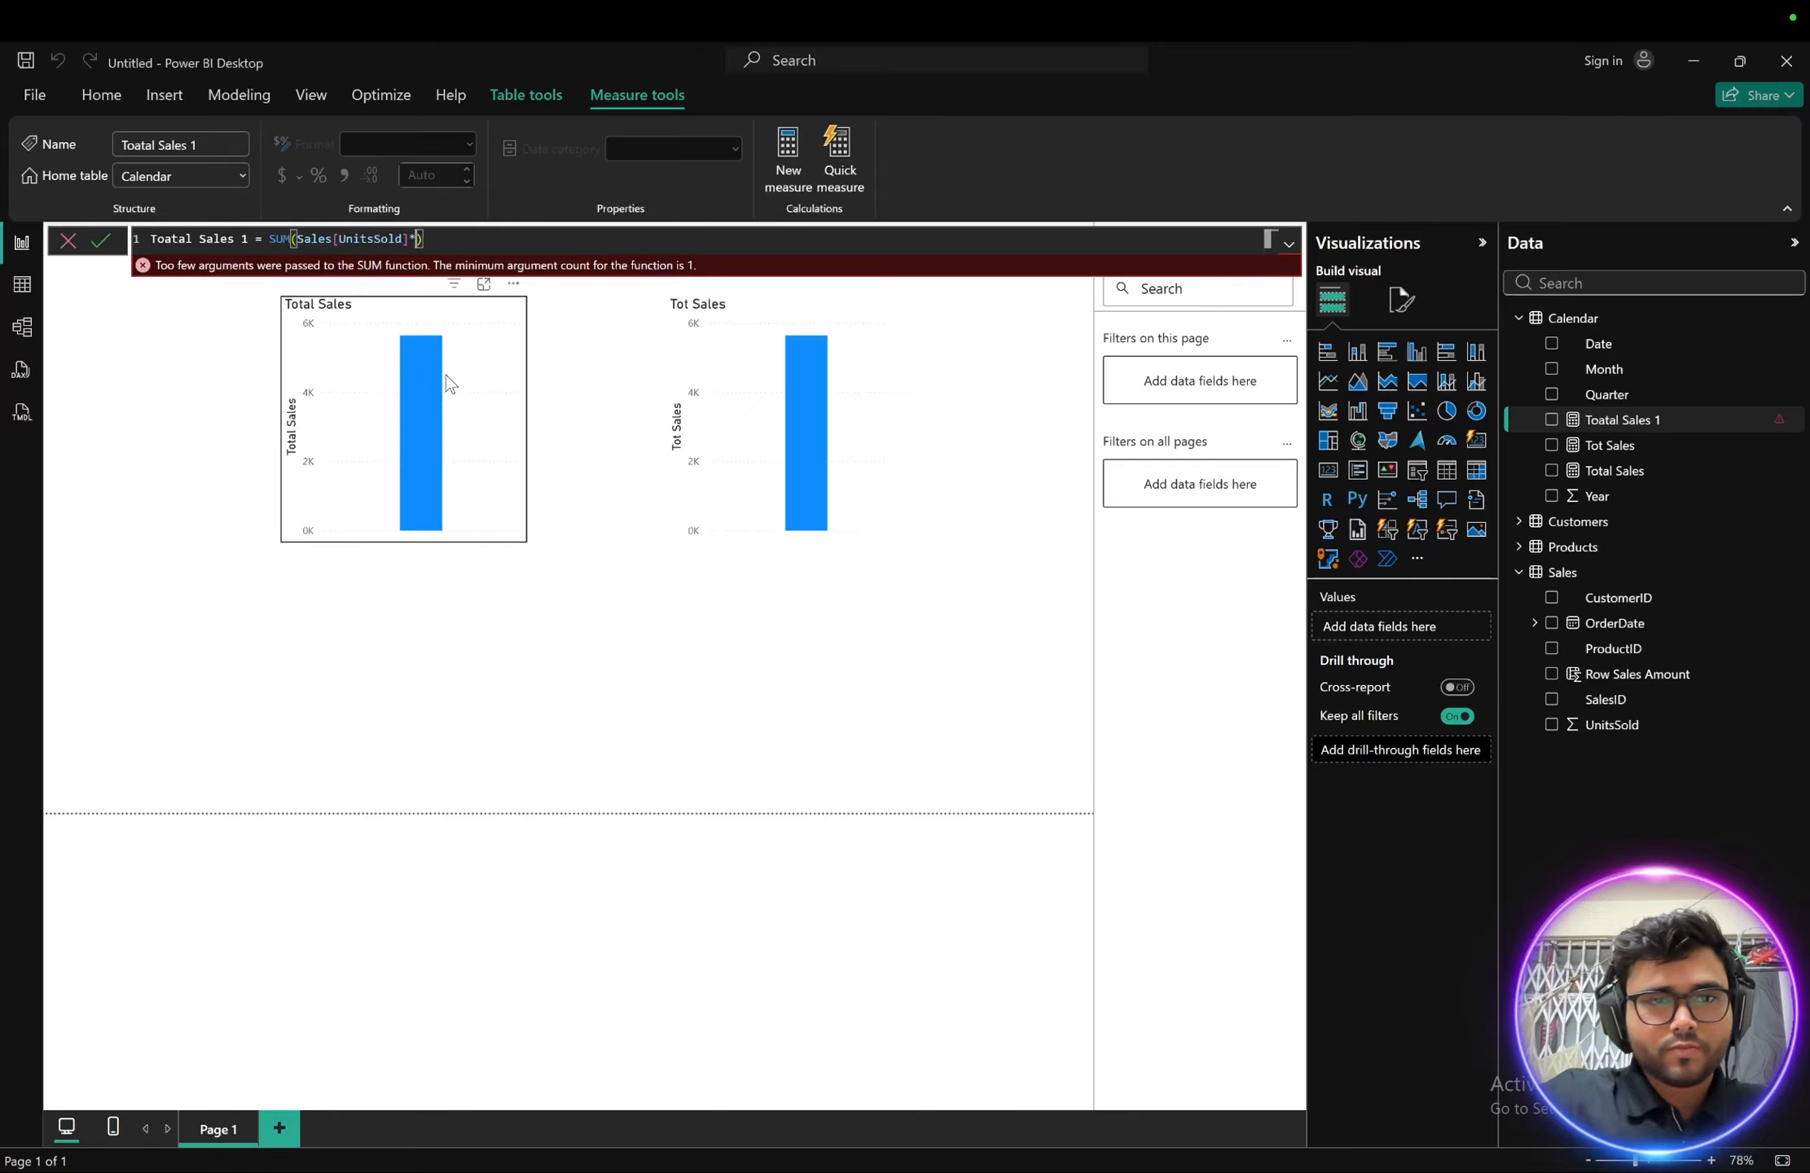
{"action": "type", "text": "od"}
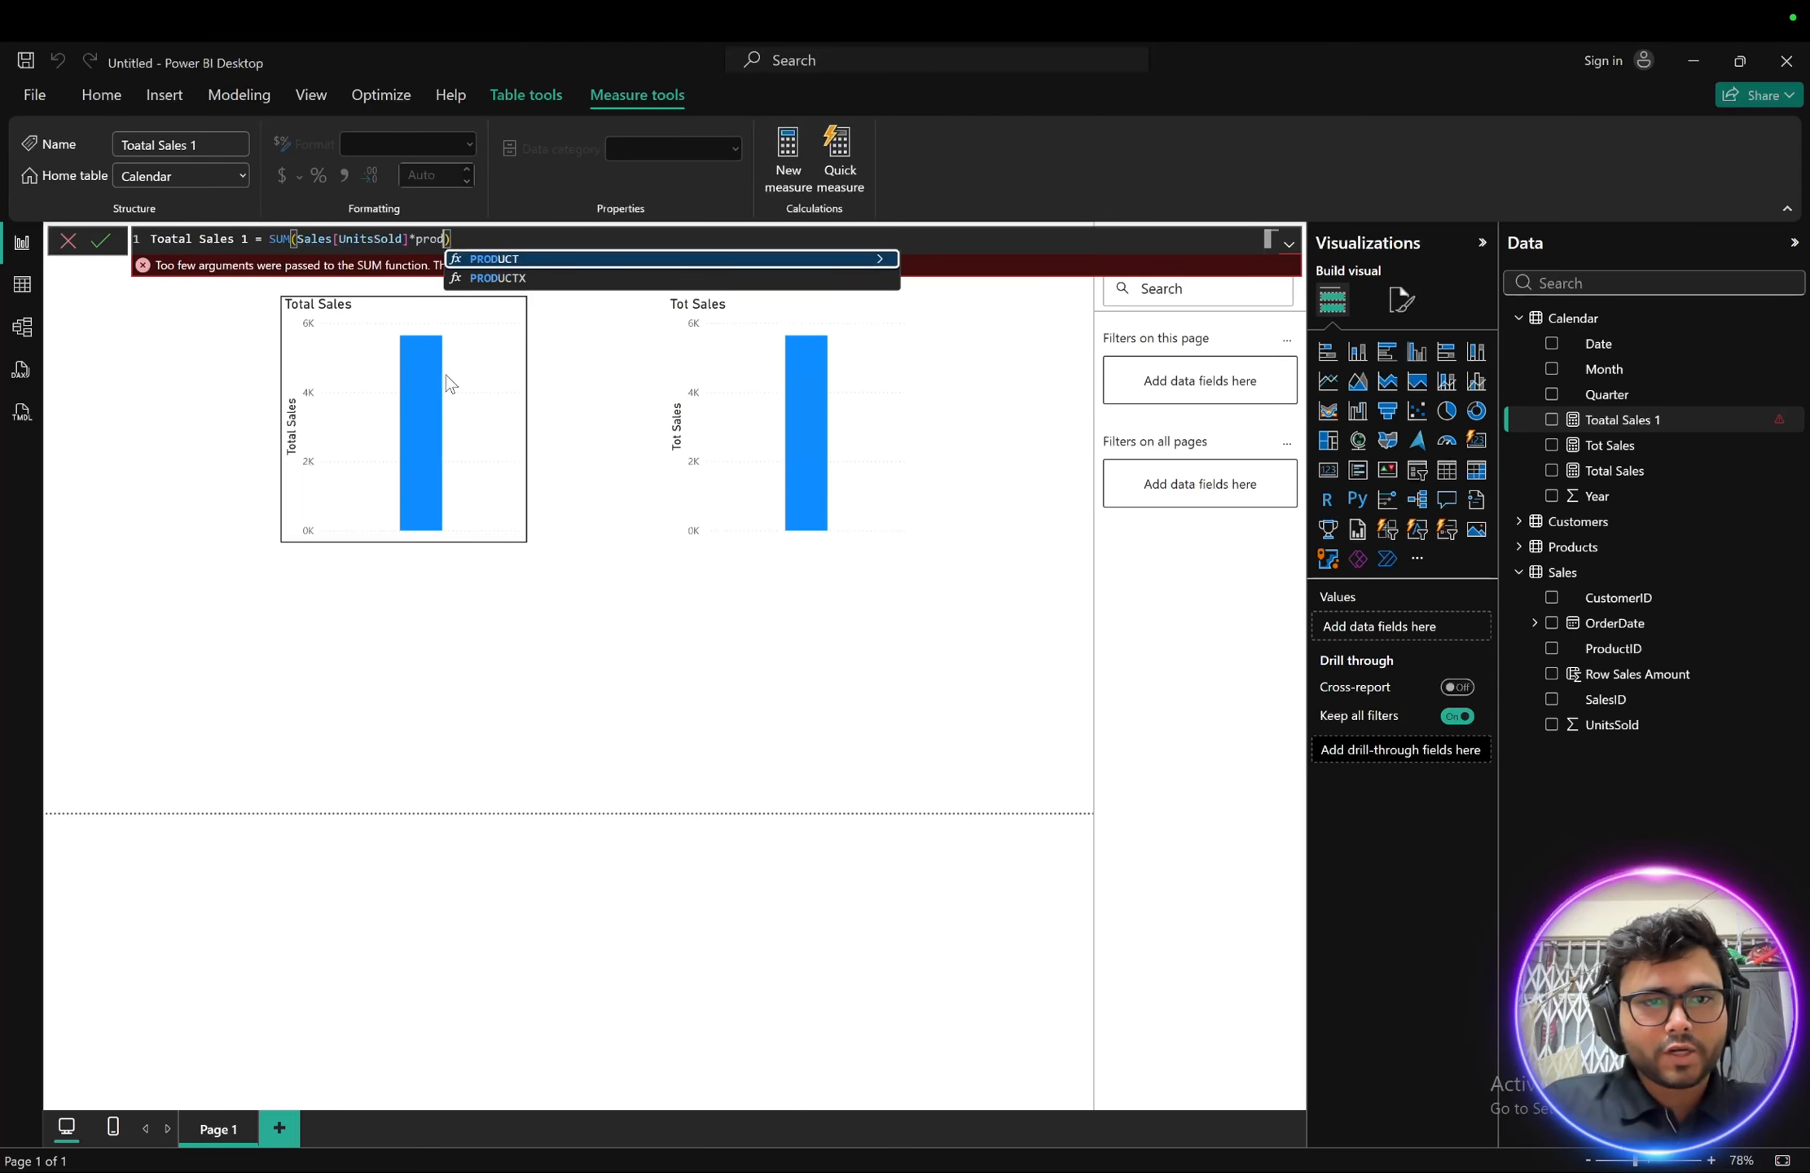
{"action": "left_click", "coordinate": [498, 262]}
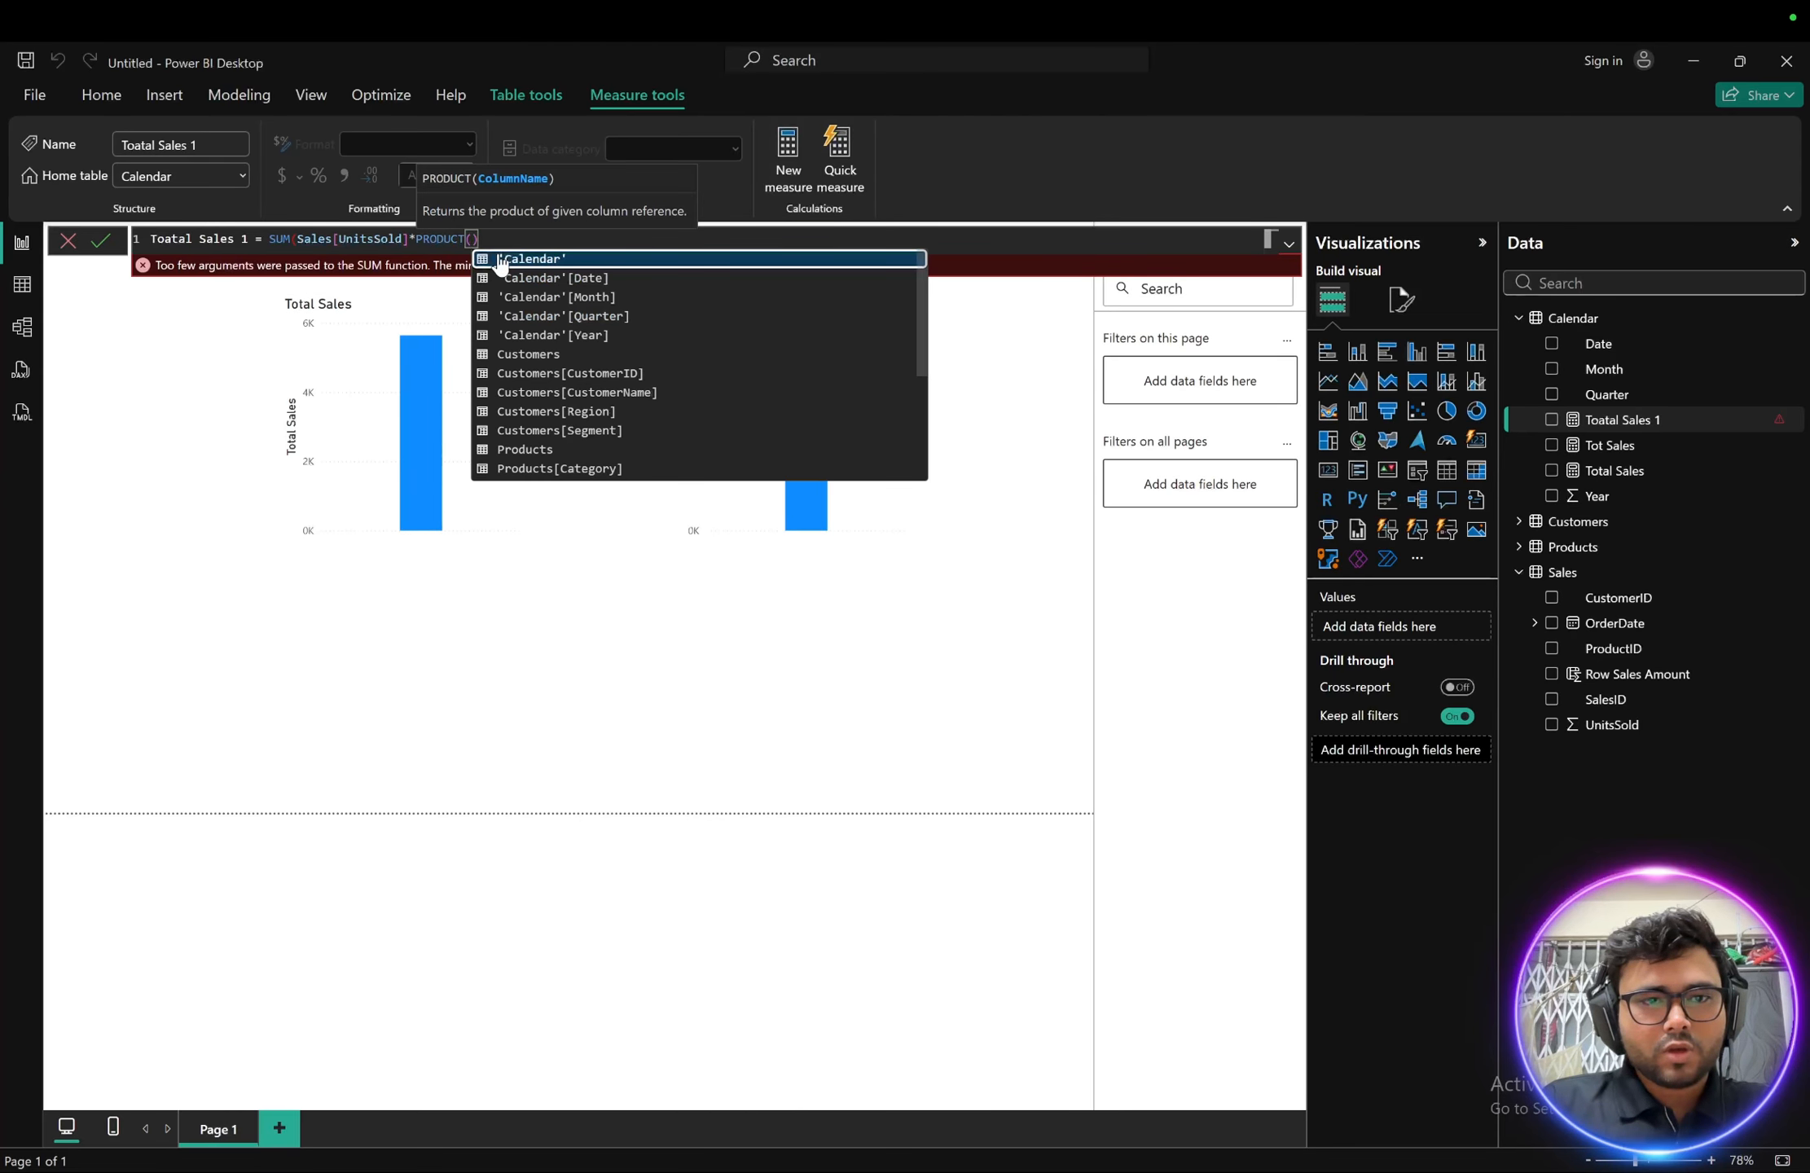
{"action": "scroll", "coordinate": [603, 358], "scroll_direction": "down", "scroll_amount": 3}
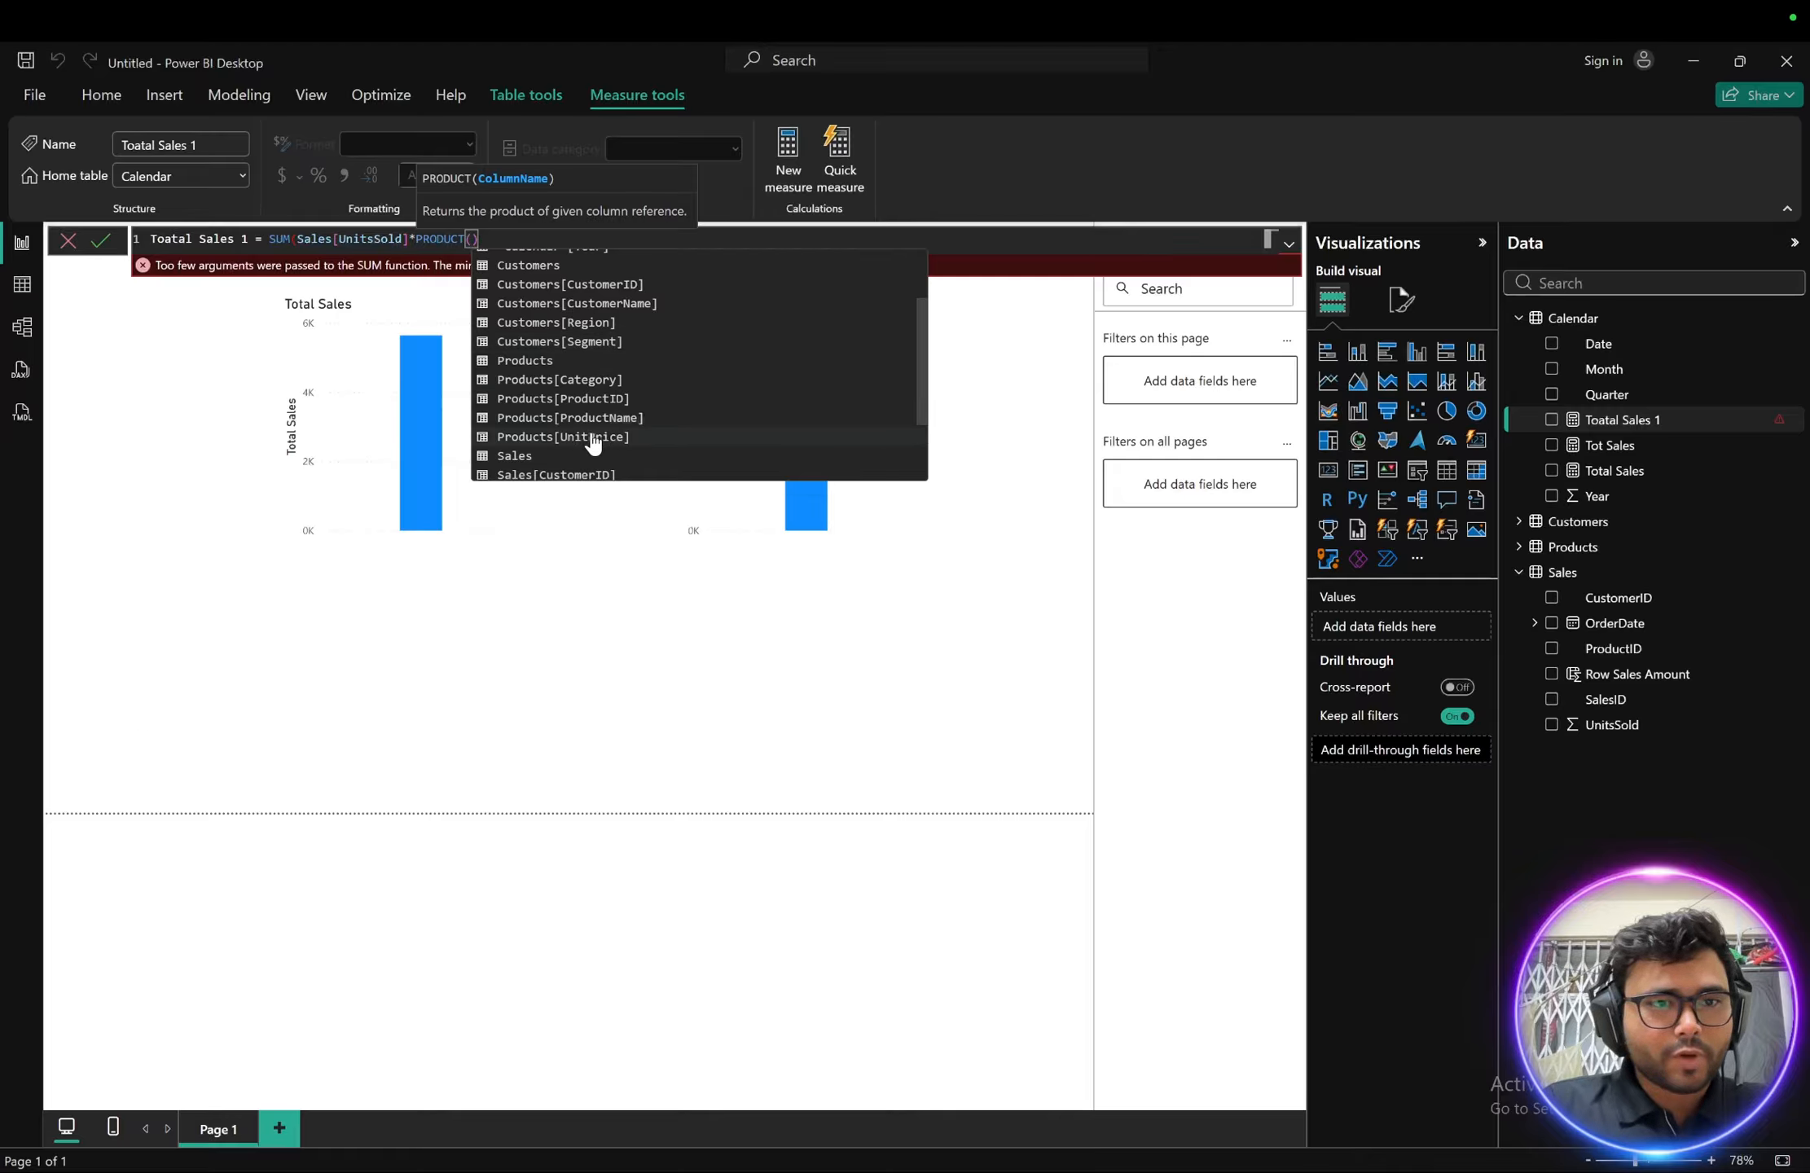
{"action": "left_click", "coordinate": [592, 437]}
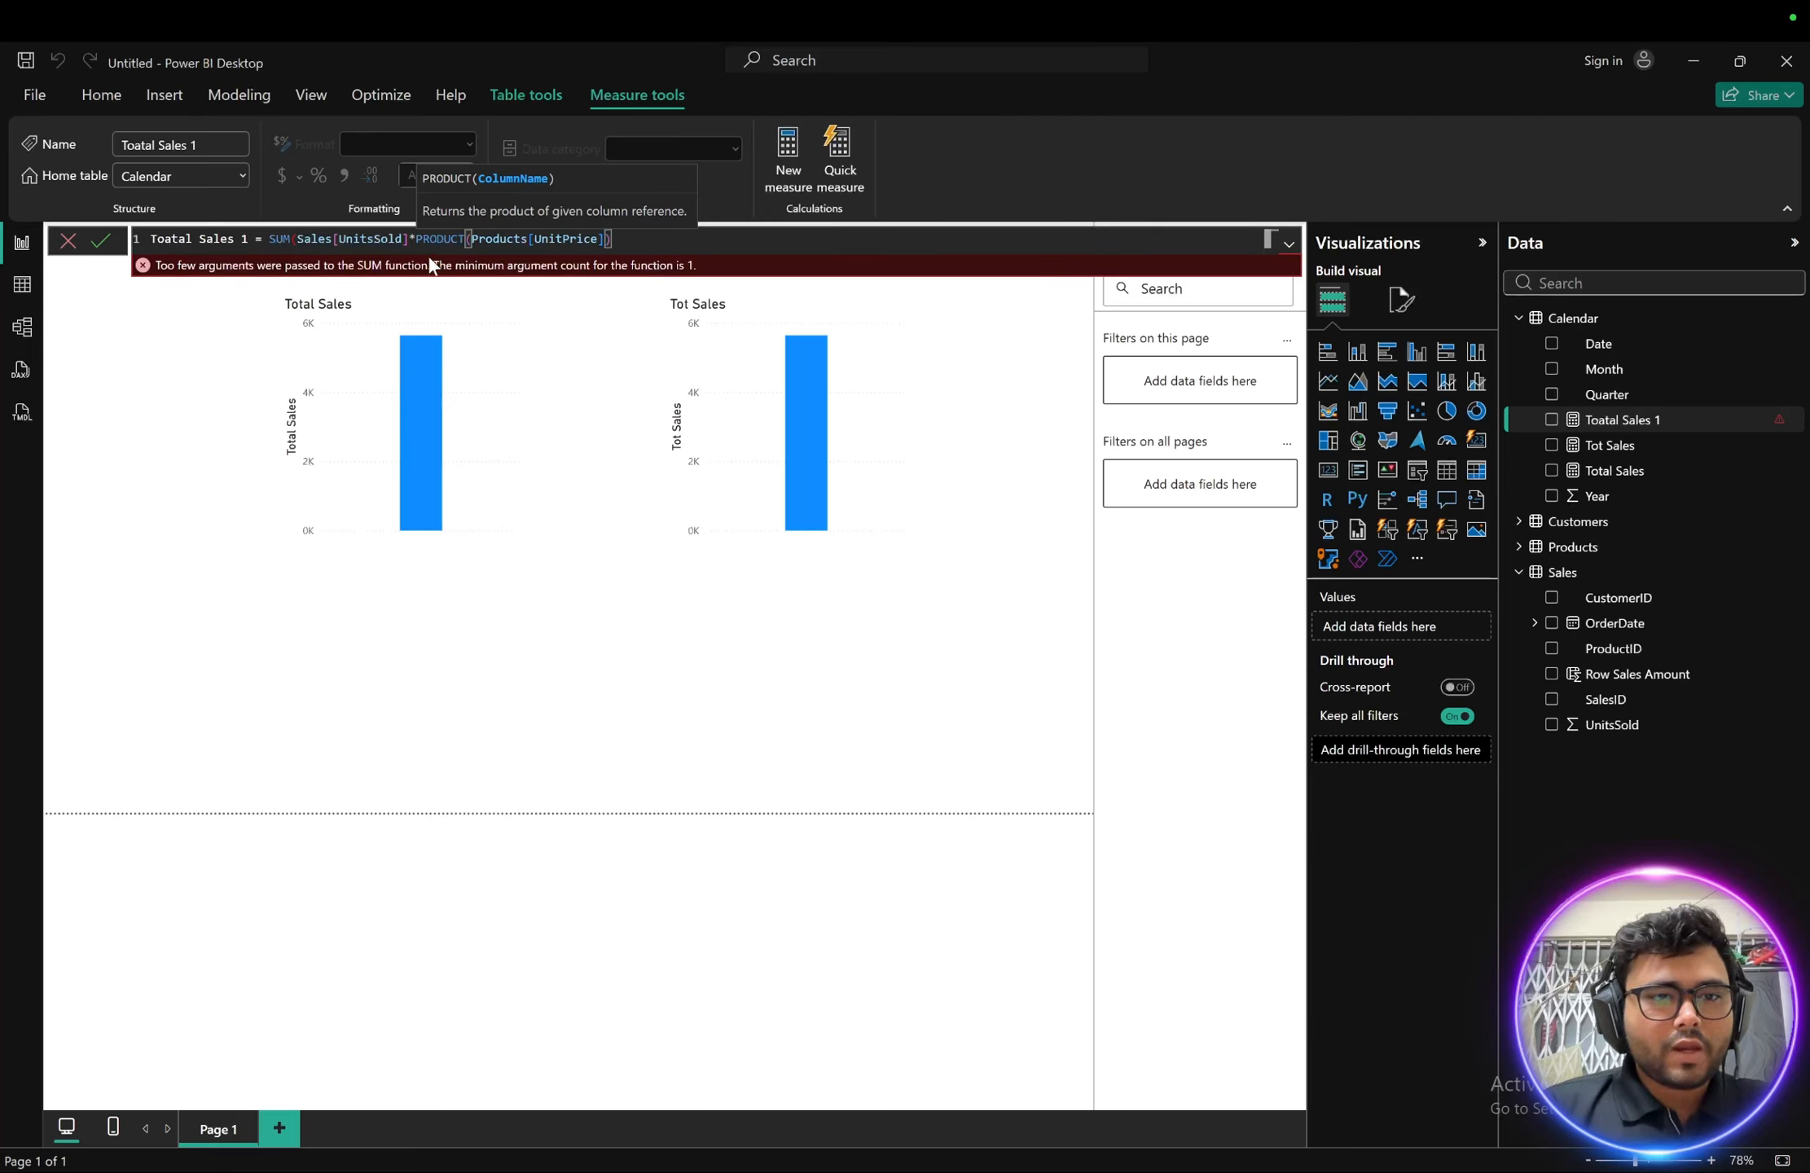
{"action": "left_click", "coordinate": [101, 243]}
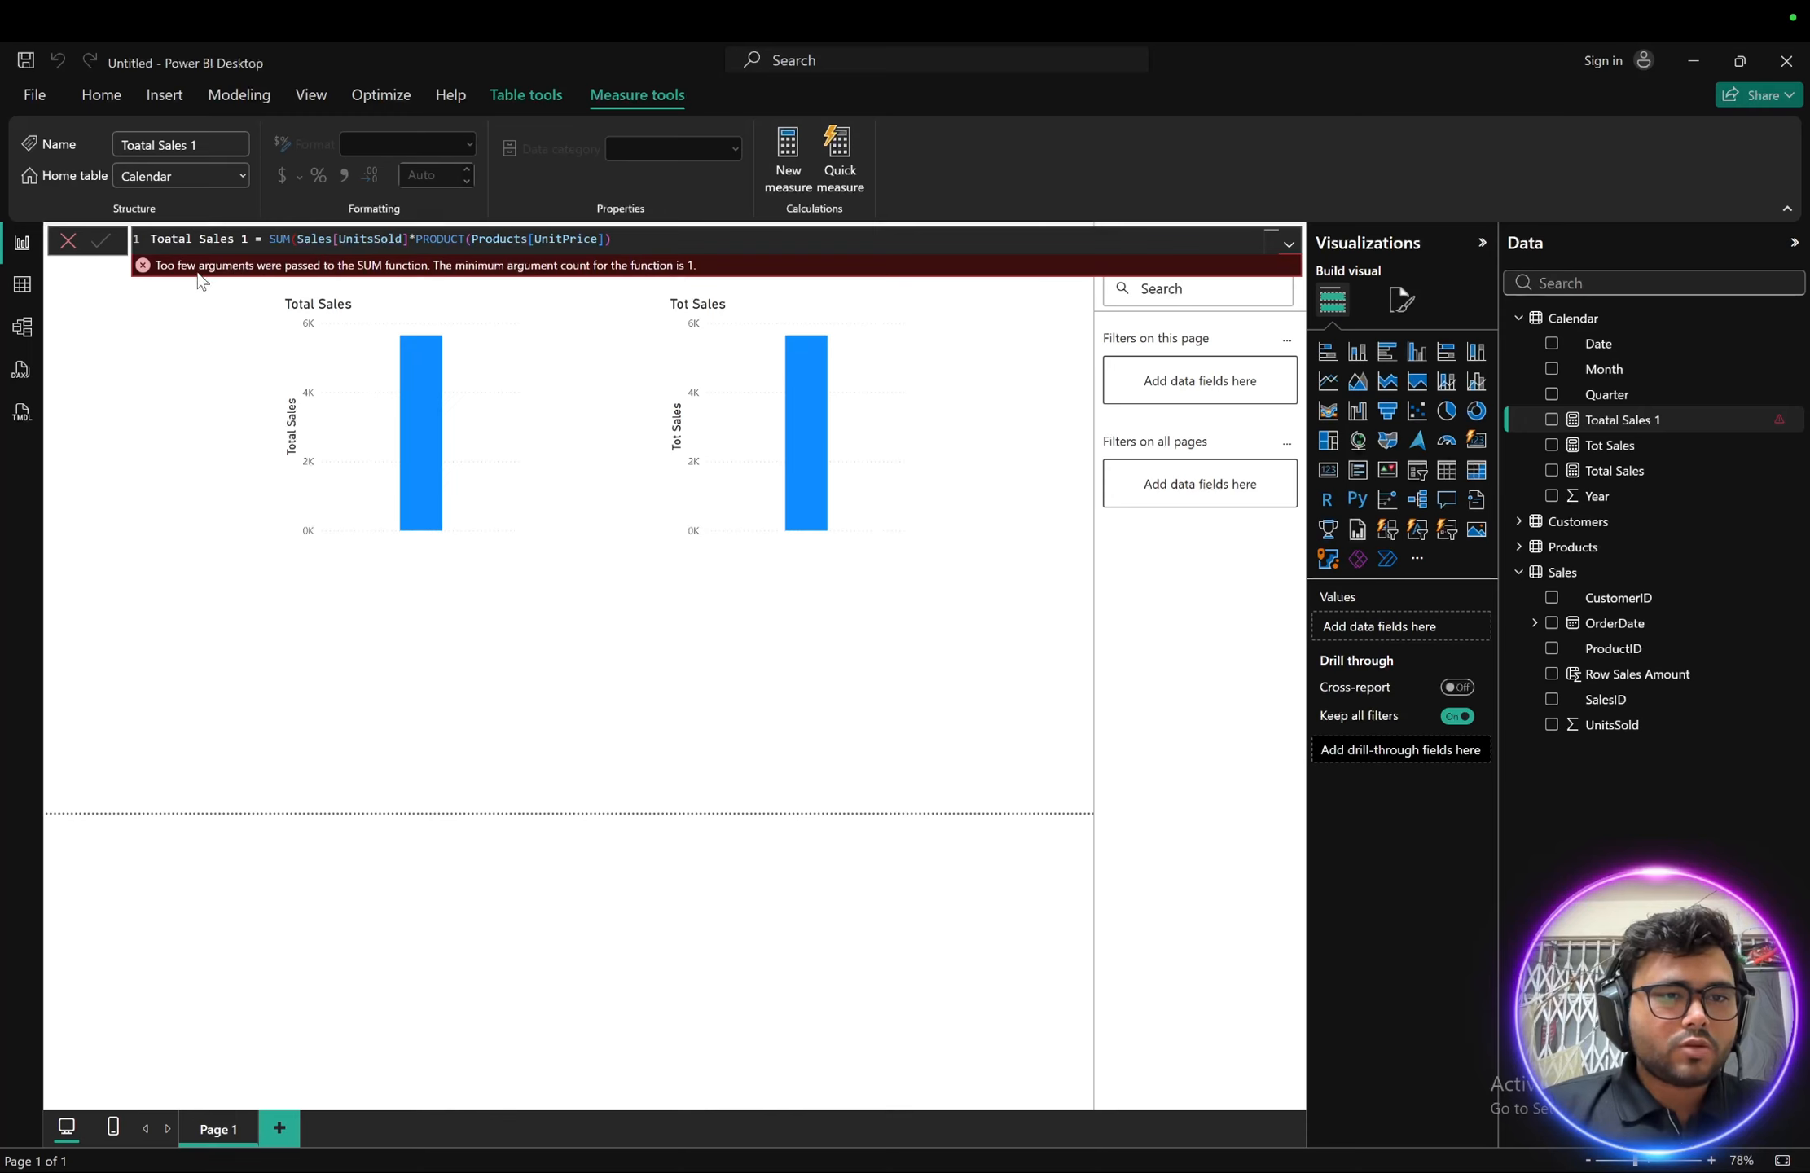
{"action": "type", "text": ")"}
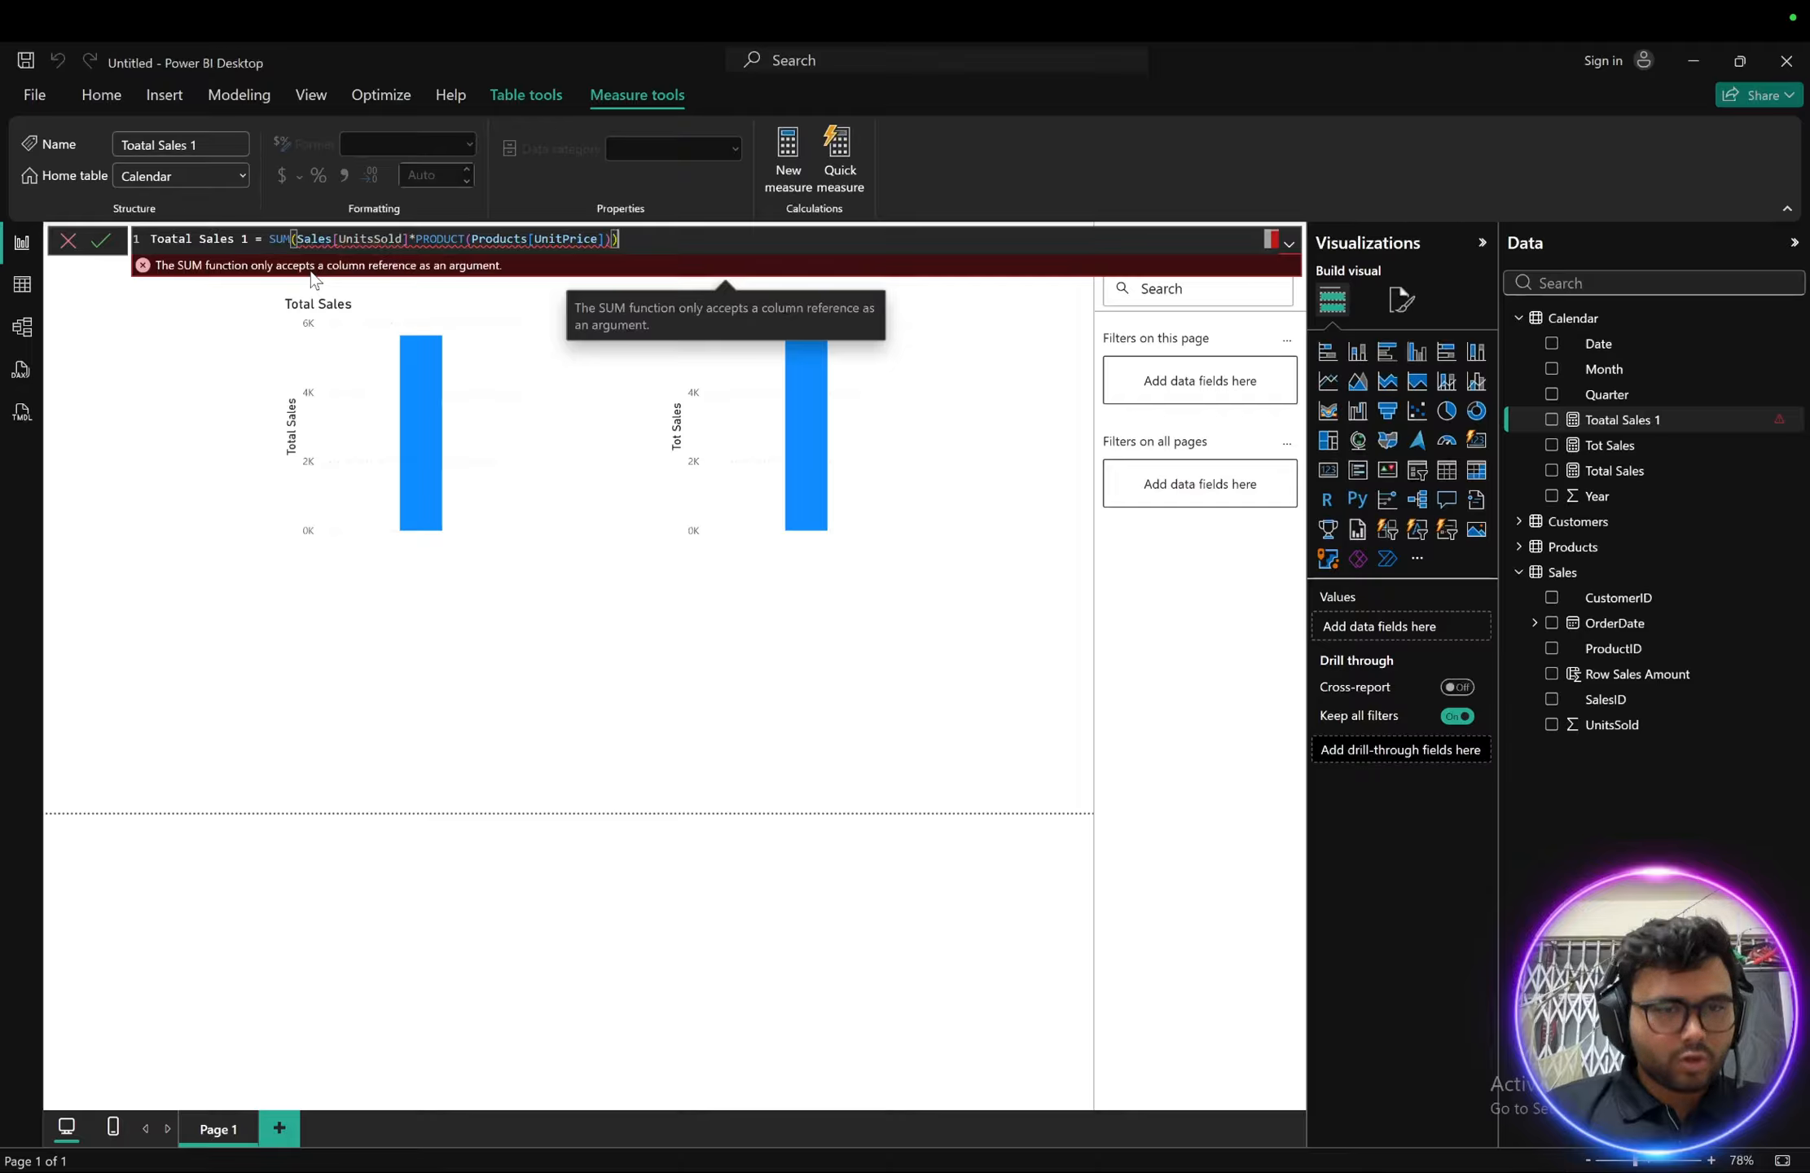
- Wrap PRODUCT(Products[UnitPrice]) in RELATED, balance the closing parentheses and commit the Toatal Sales 1 formula
{"action": "double_click", "coordinate": [417, 238]}
{"action": "left_click", "coordinate": [418, 239]}
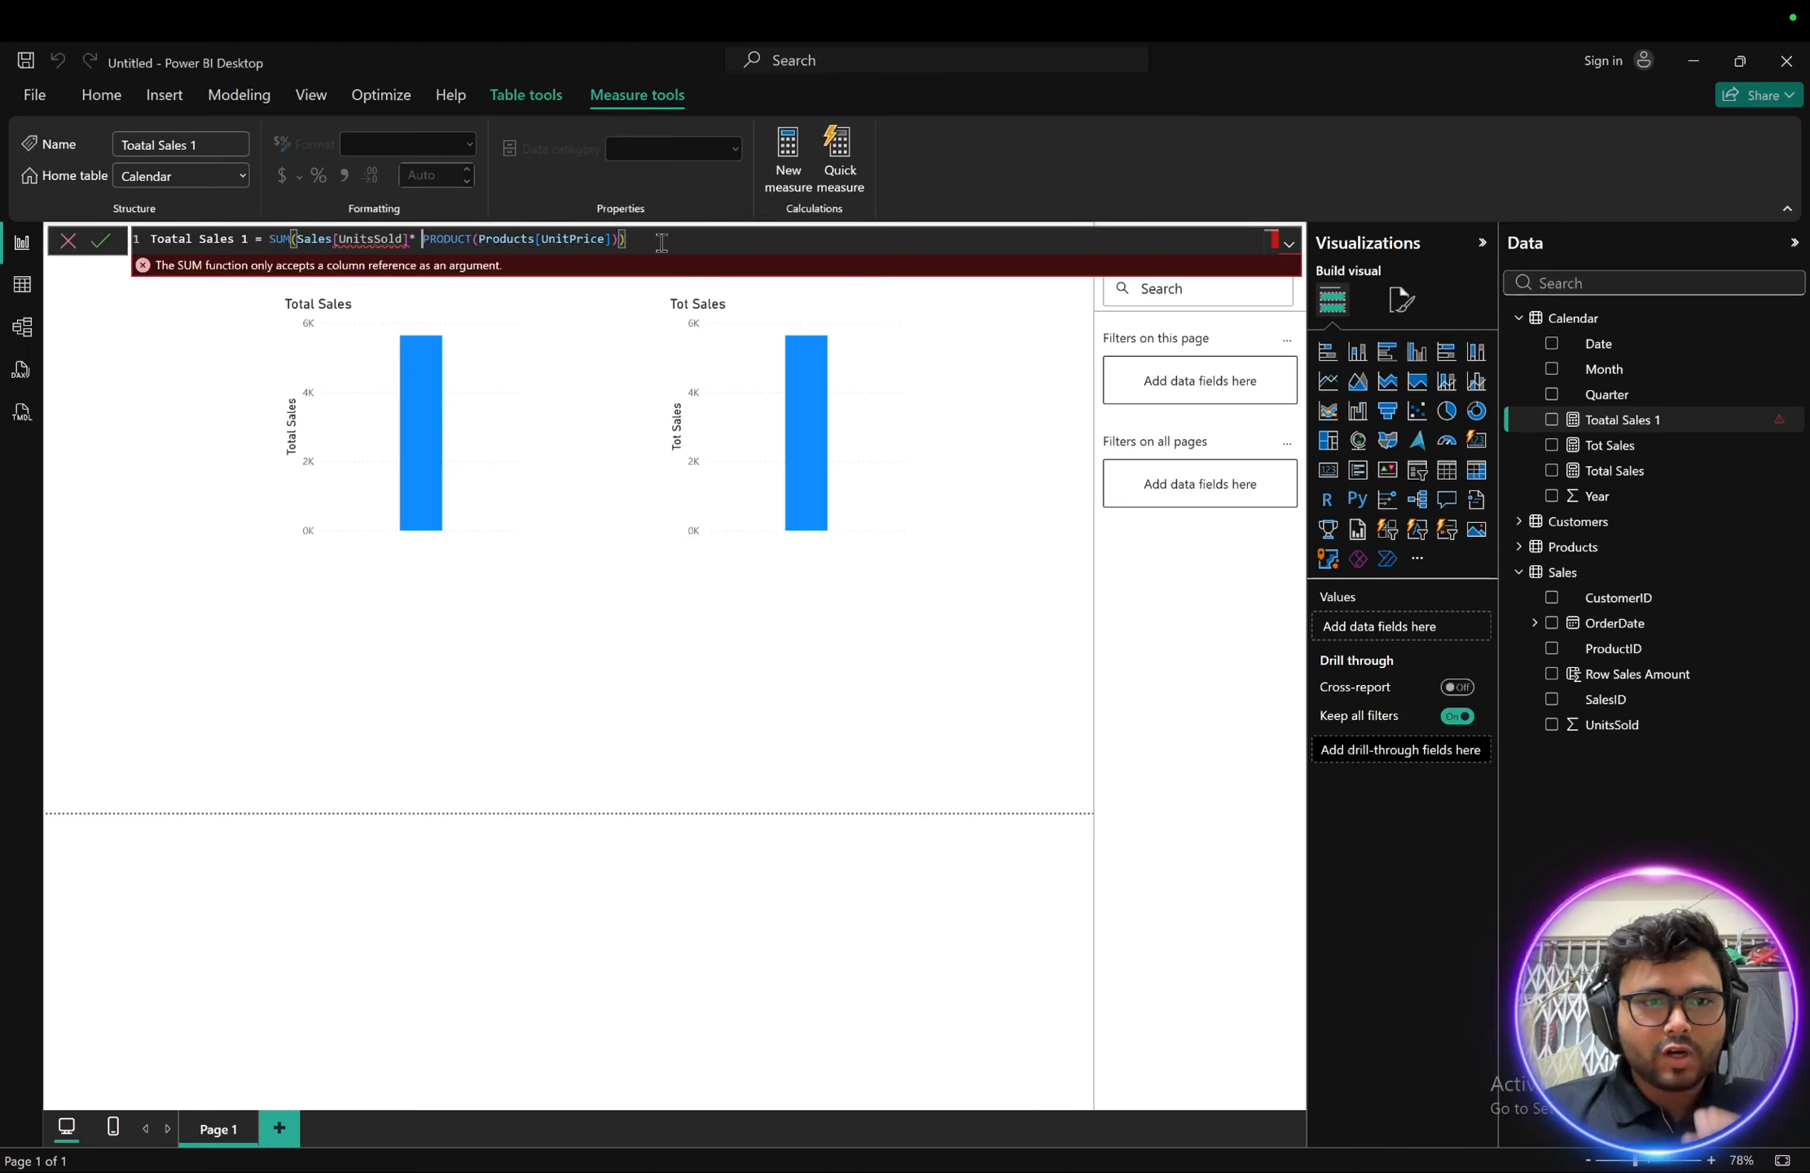
{"action": "type", "text": "real"}
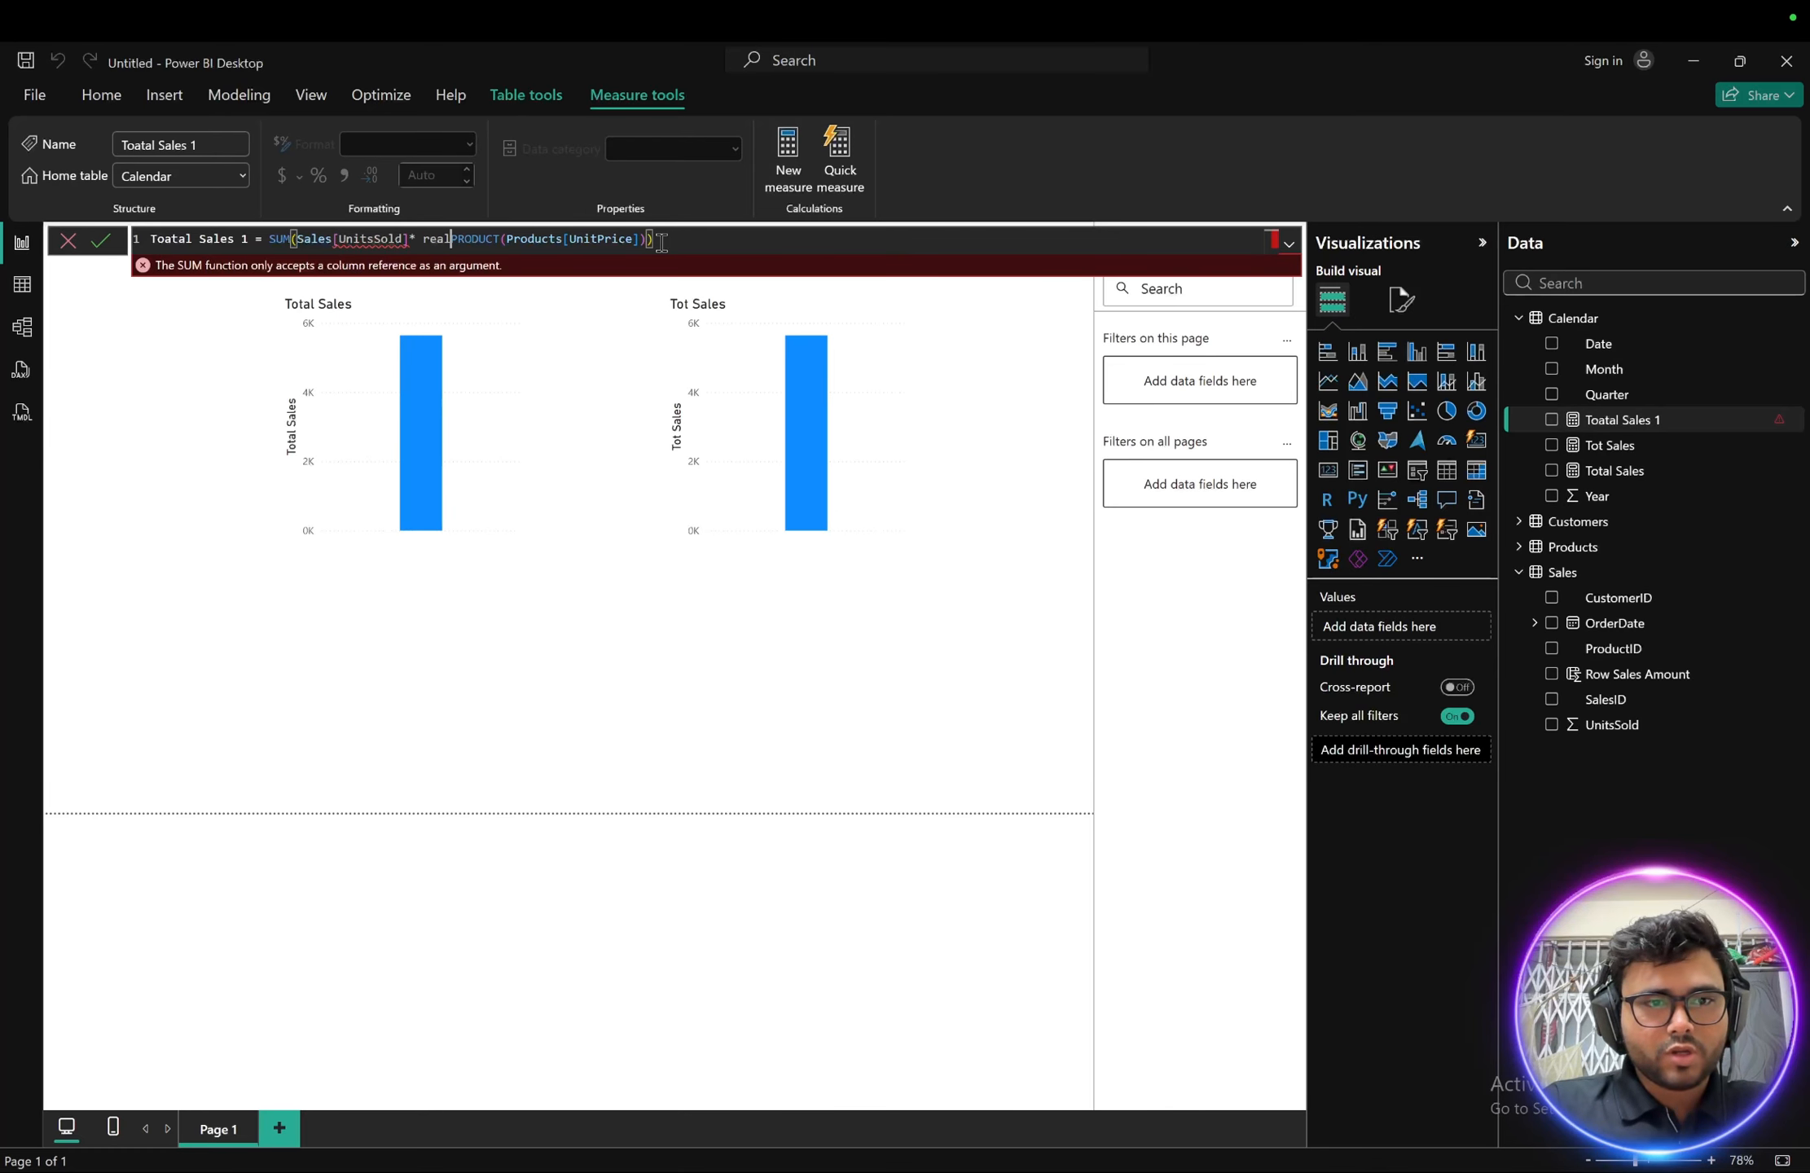
{"action": "key", "text": "BackSpace"}
{"action": "key", "text": "BackSpace"}
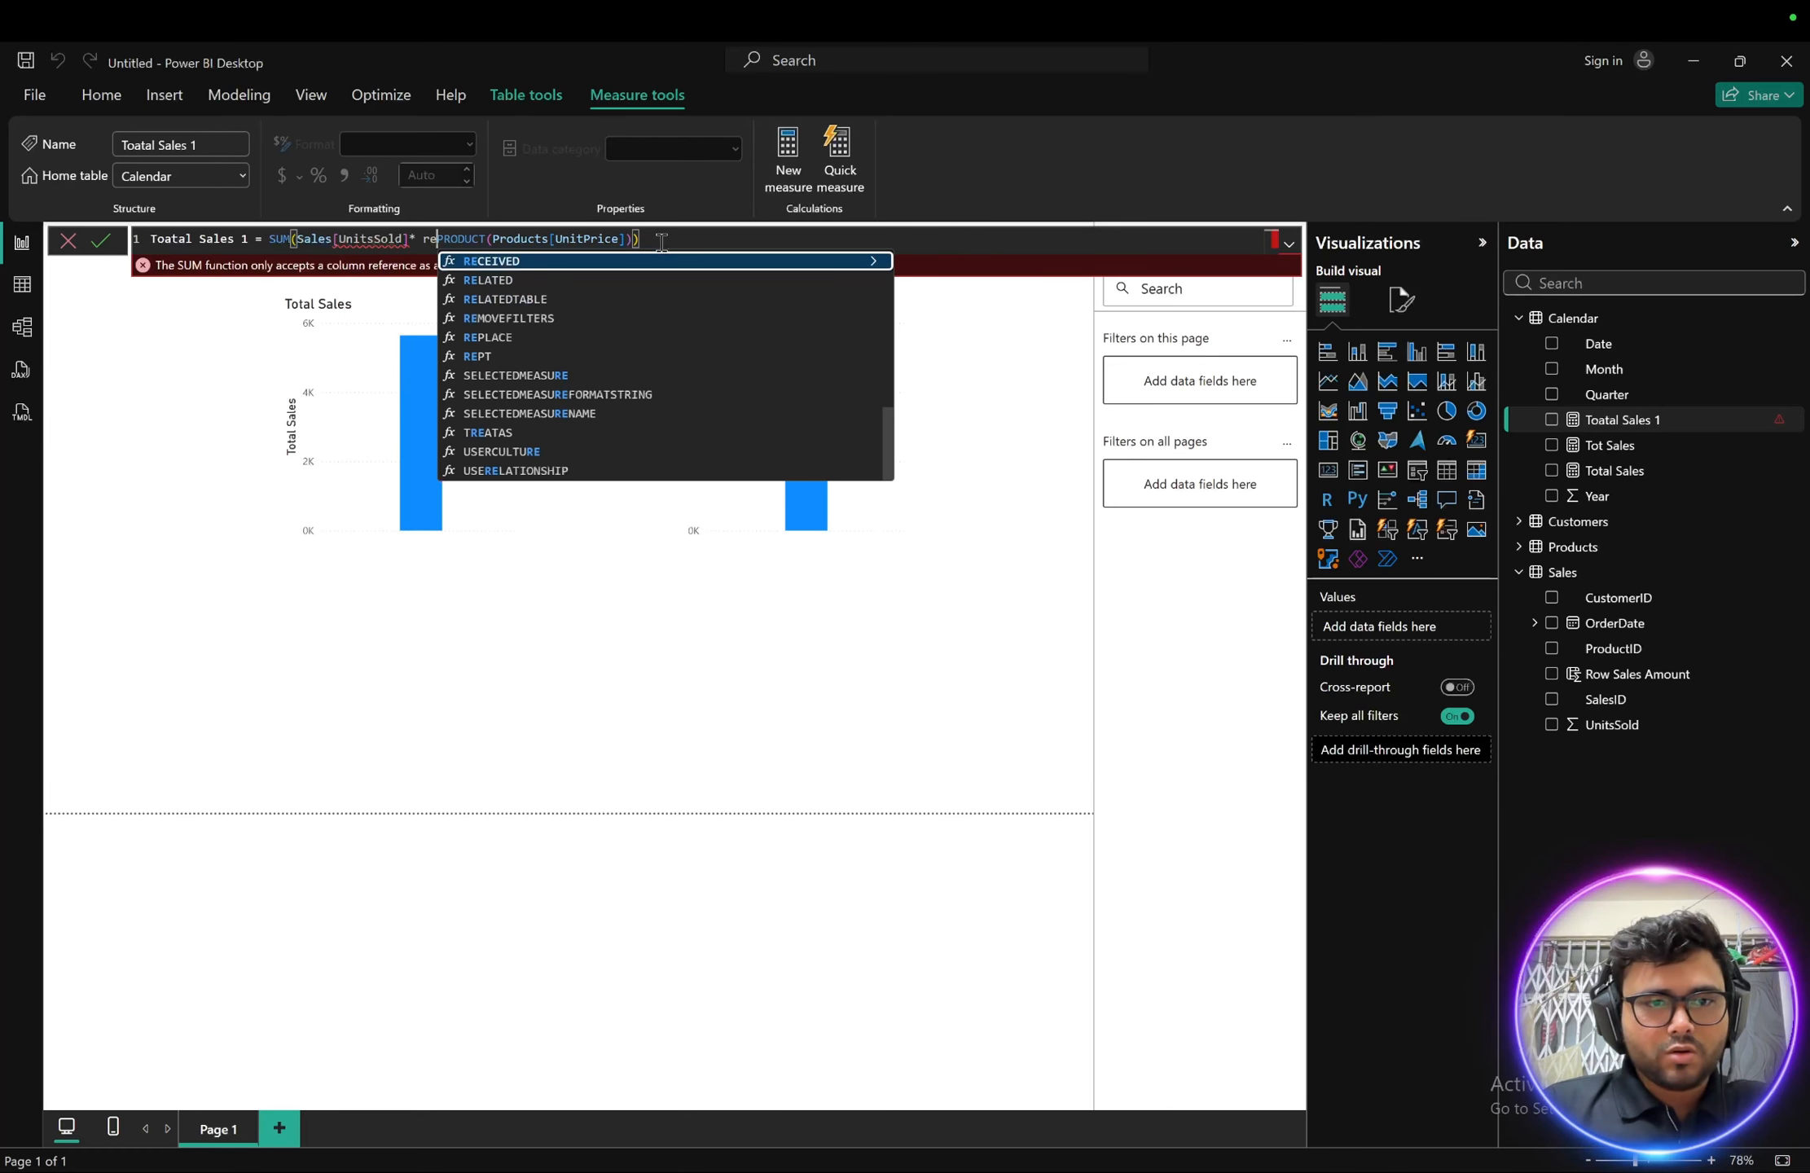
{"action": "left_click", "coordinate": [502, 279]}
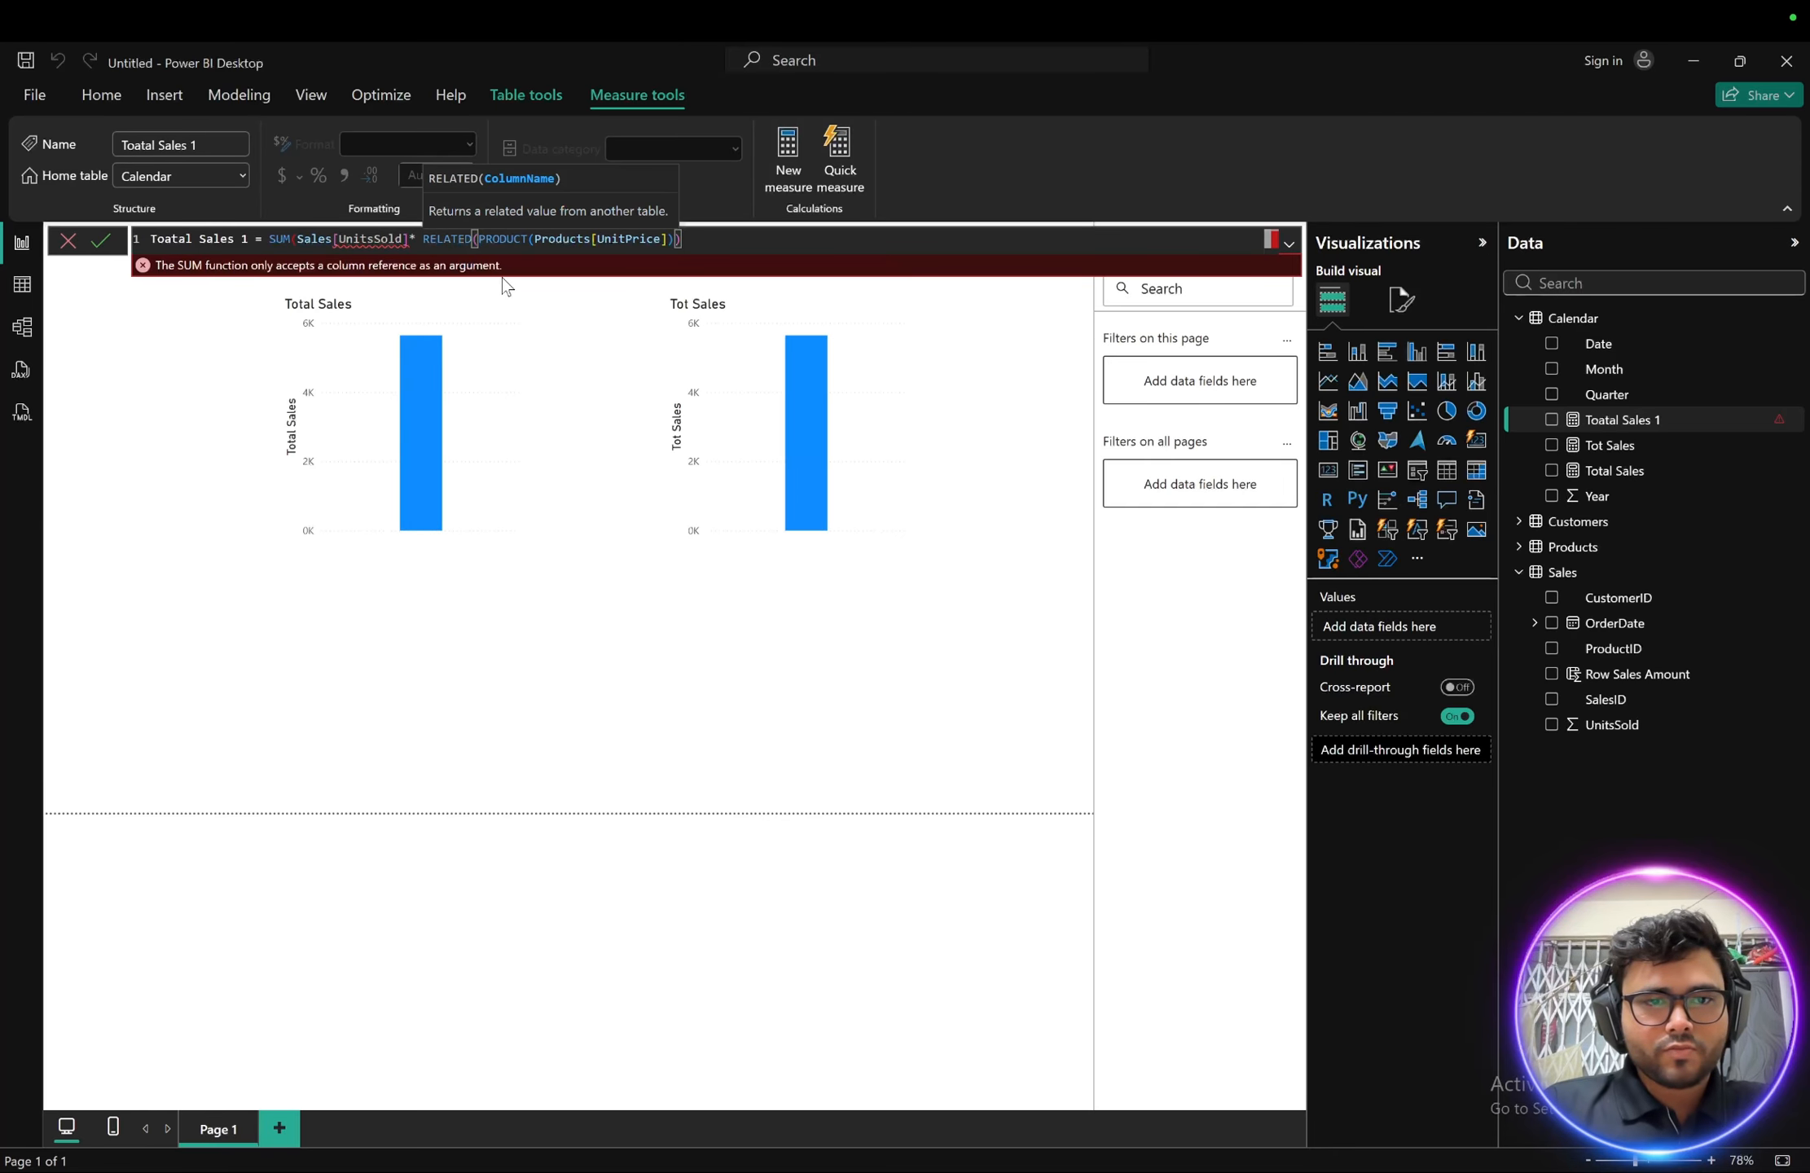
{"action": "key", "text": "Right"}
{"action": "key", "text": "Right"}
{"action": "key", "text": "Right"}
{"action": "key", "text": "Right"}
{"action": "key", "text": "Right"}
{"action": "key", "text": "Right"}
{"action": "key", "text": "Right"}
{"action": "key", "text": "Right"}
{"action": "key", "text": "Right"}
{"action": "key", "text": "Right"}
{"action": "key", "text": "Right"}
{"action": "key", "text": "Right"}
{"action": "key", "text": "Right"}
{"action": "key", "text": "Right"}
{"action": "key", "text": "Right"}
{"action": "key", "text": "Right"}
{"action": "key", "text": "Right"}
{"action": "key", "text": "Right"}
{"action": "key", "text": "Right"}
{"action": "key", "text": "Right"}
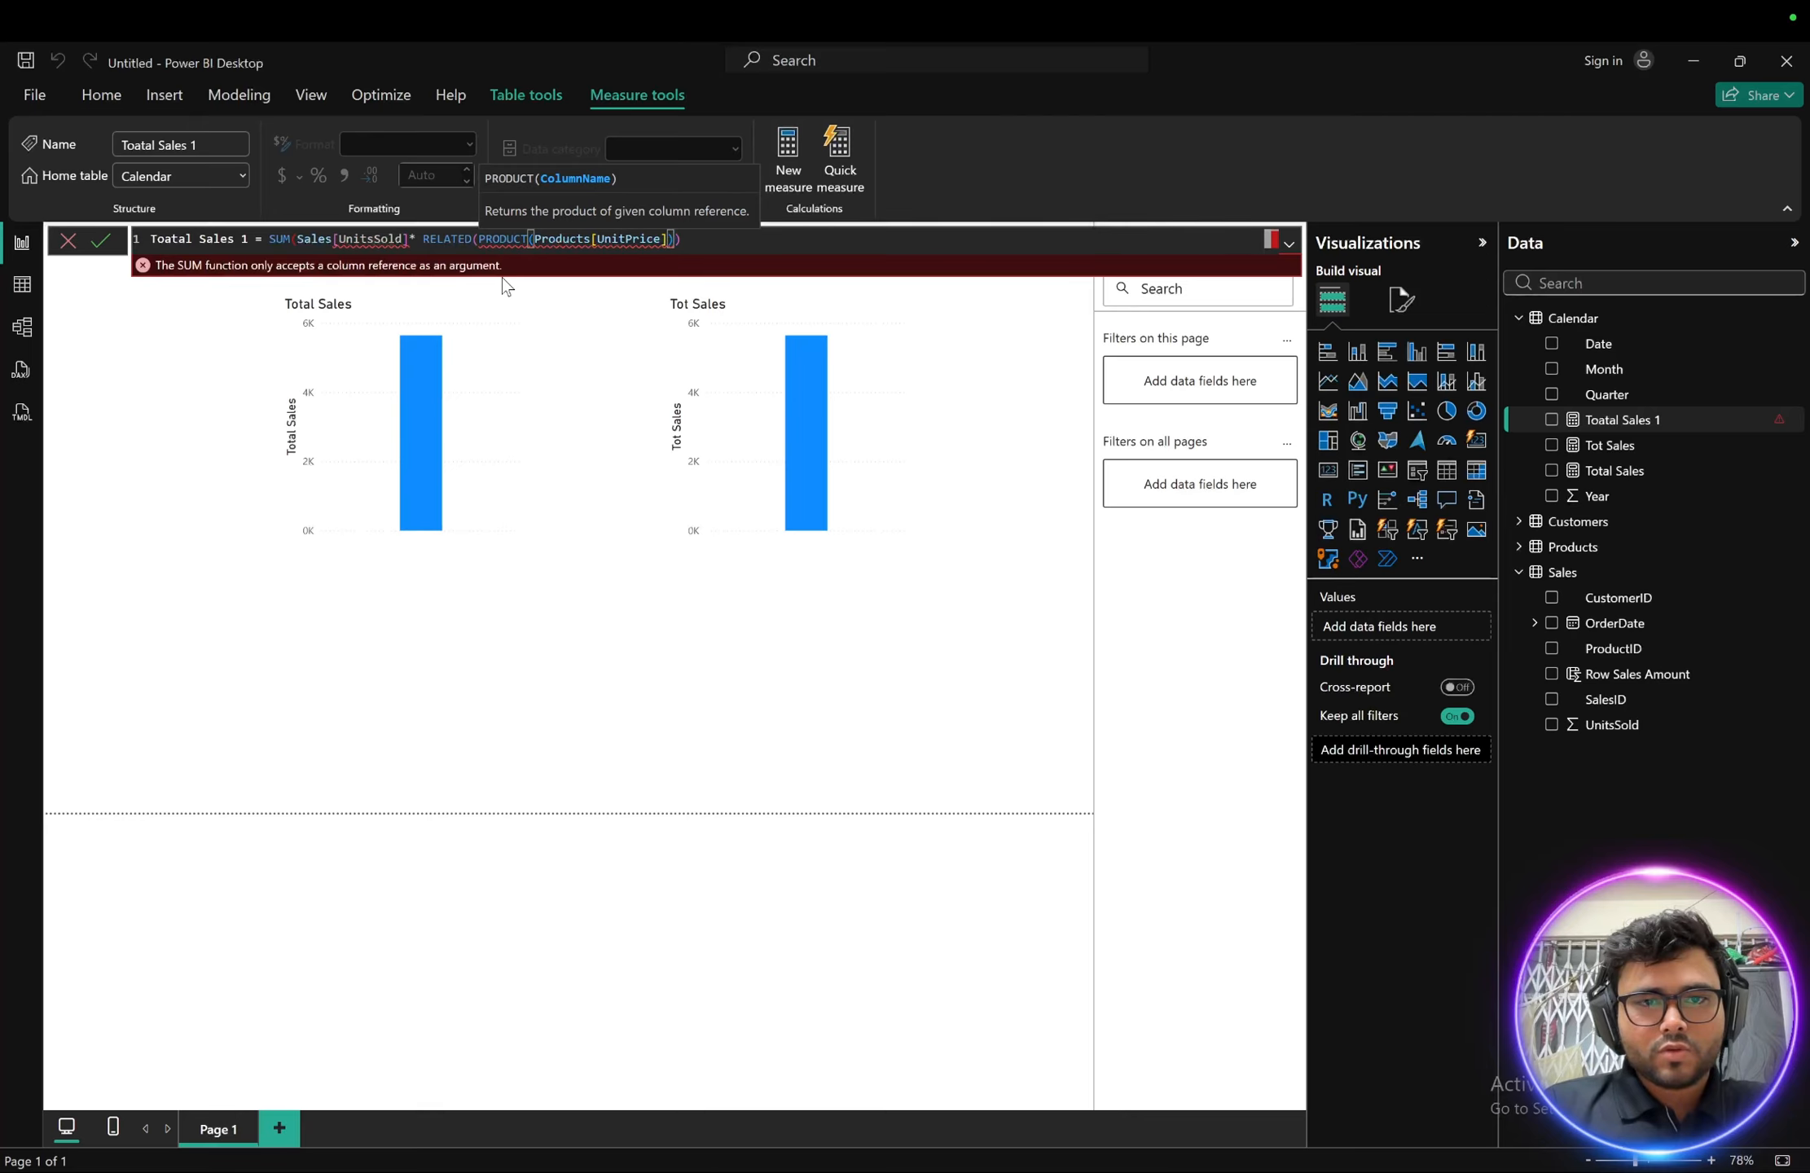
{"action": "type", "text": "))"}
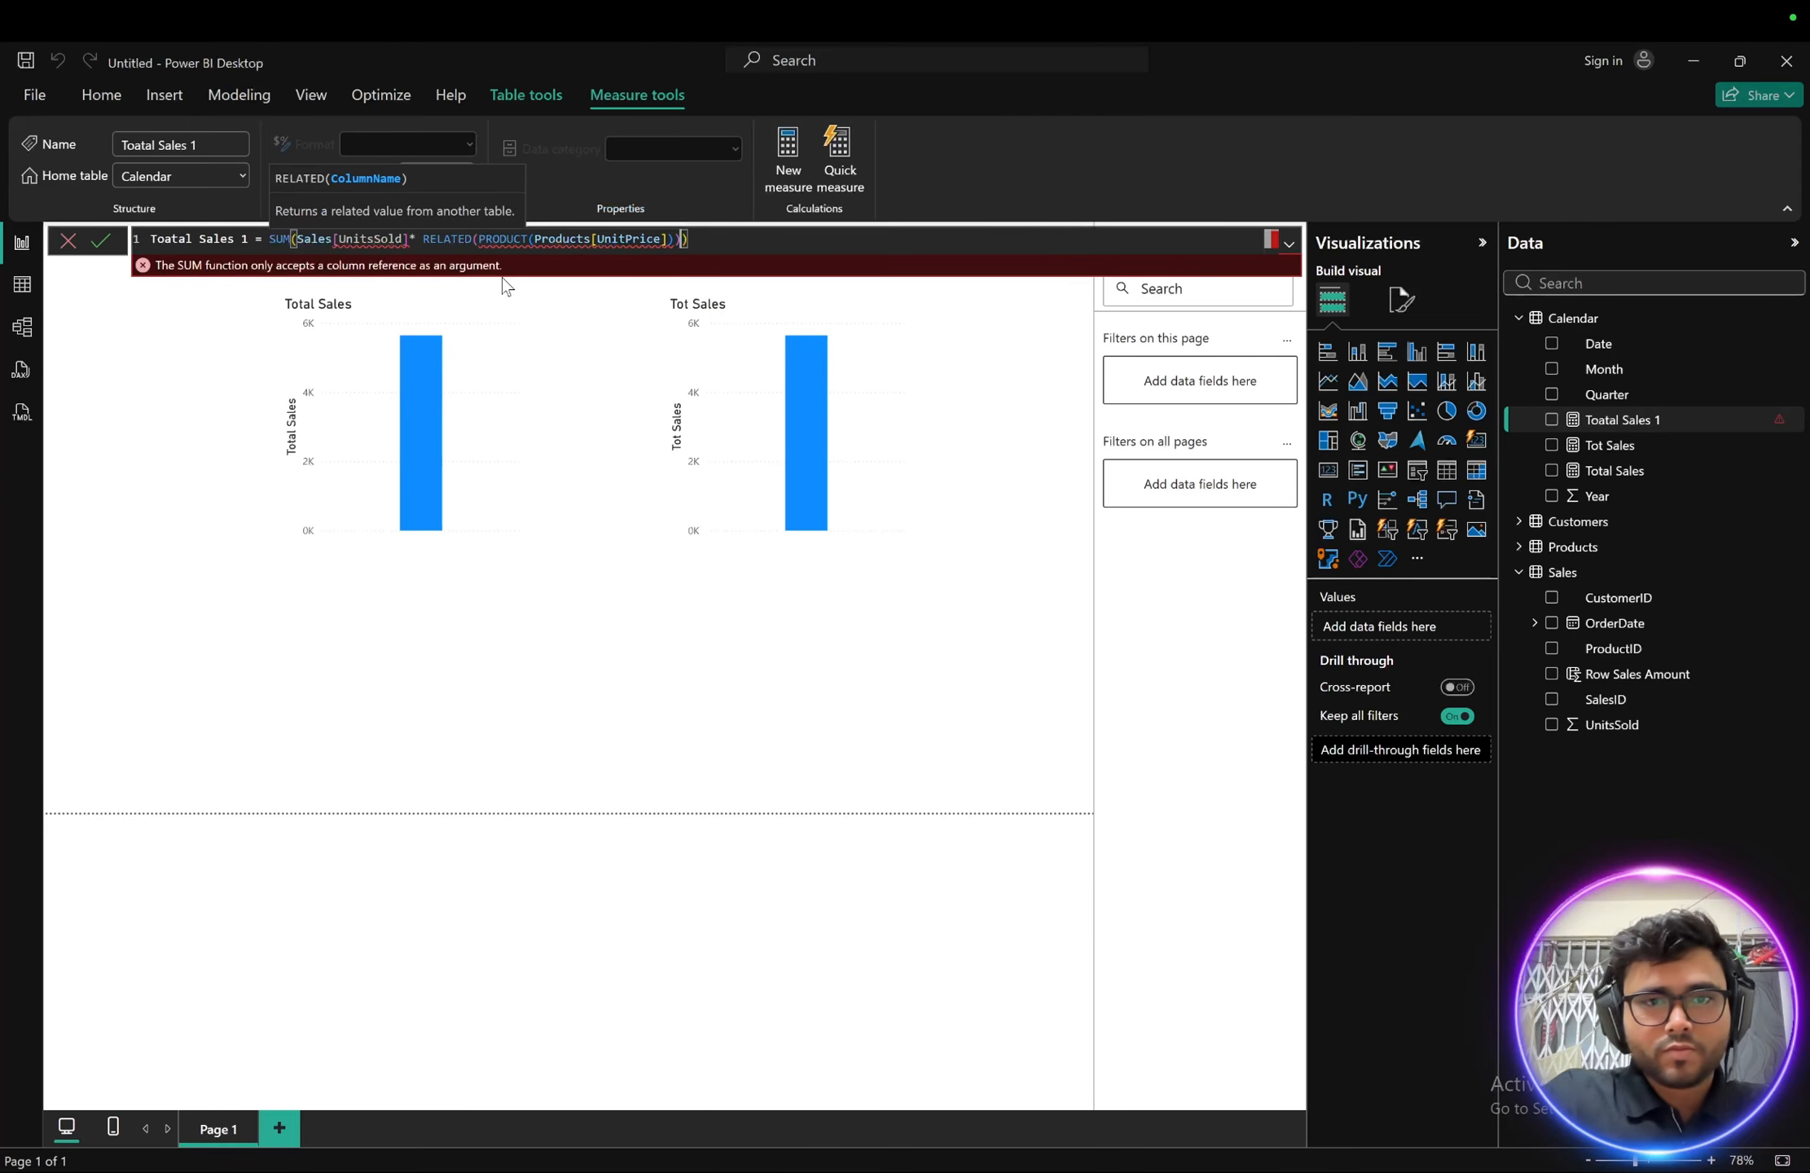
{"action": "left_click", "coordinate": [98, 241]}
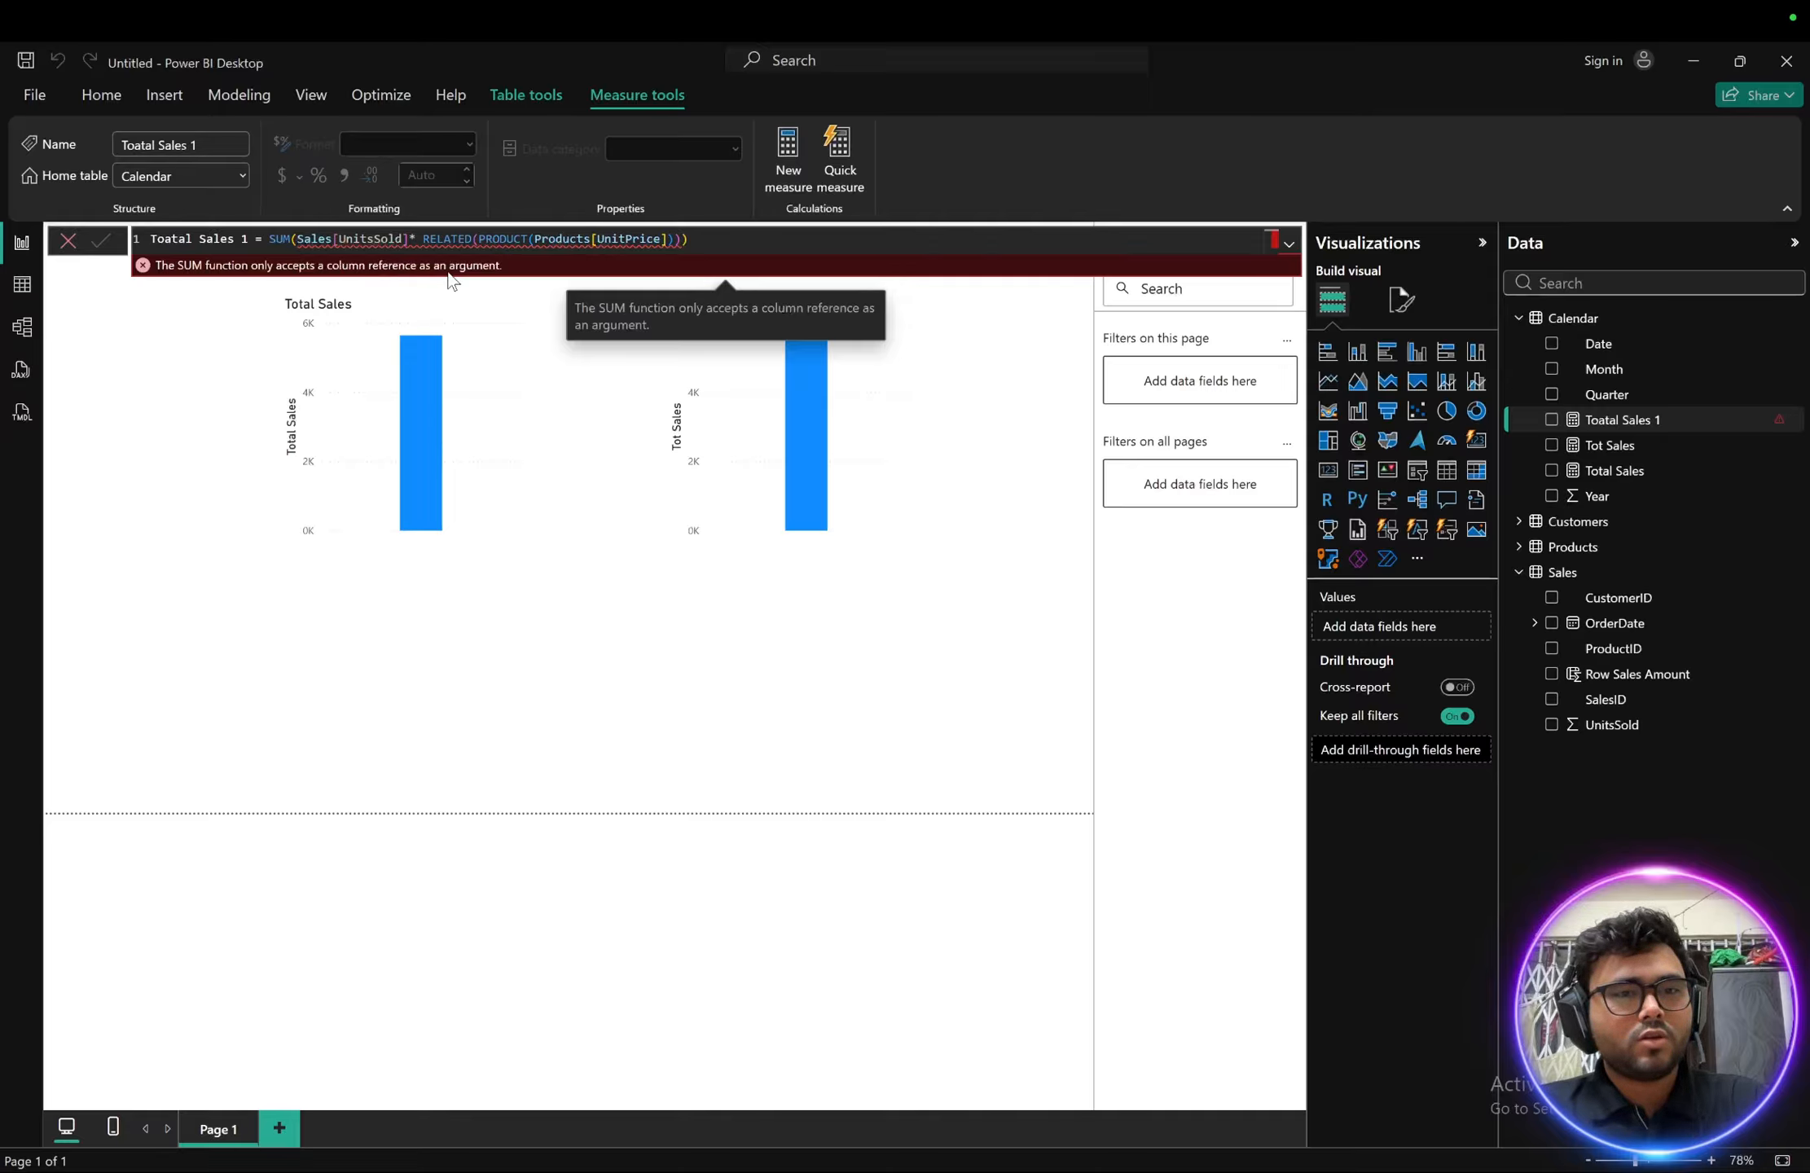
- Change SUM to SUMX in the Toatal Sales 1 formula and add the Sales table as its first argument
{"action": "left_click", "coordinate": [292, 238]}
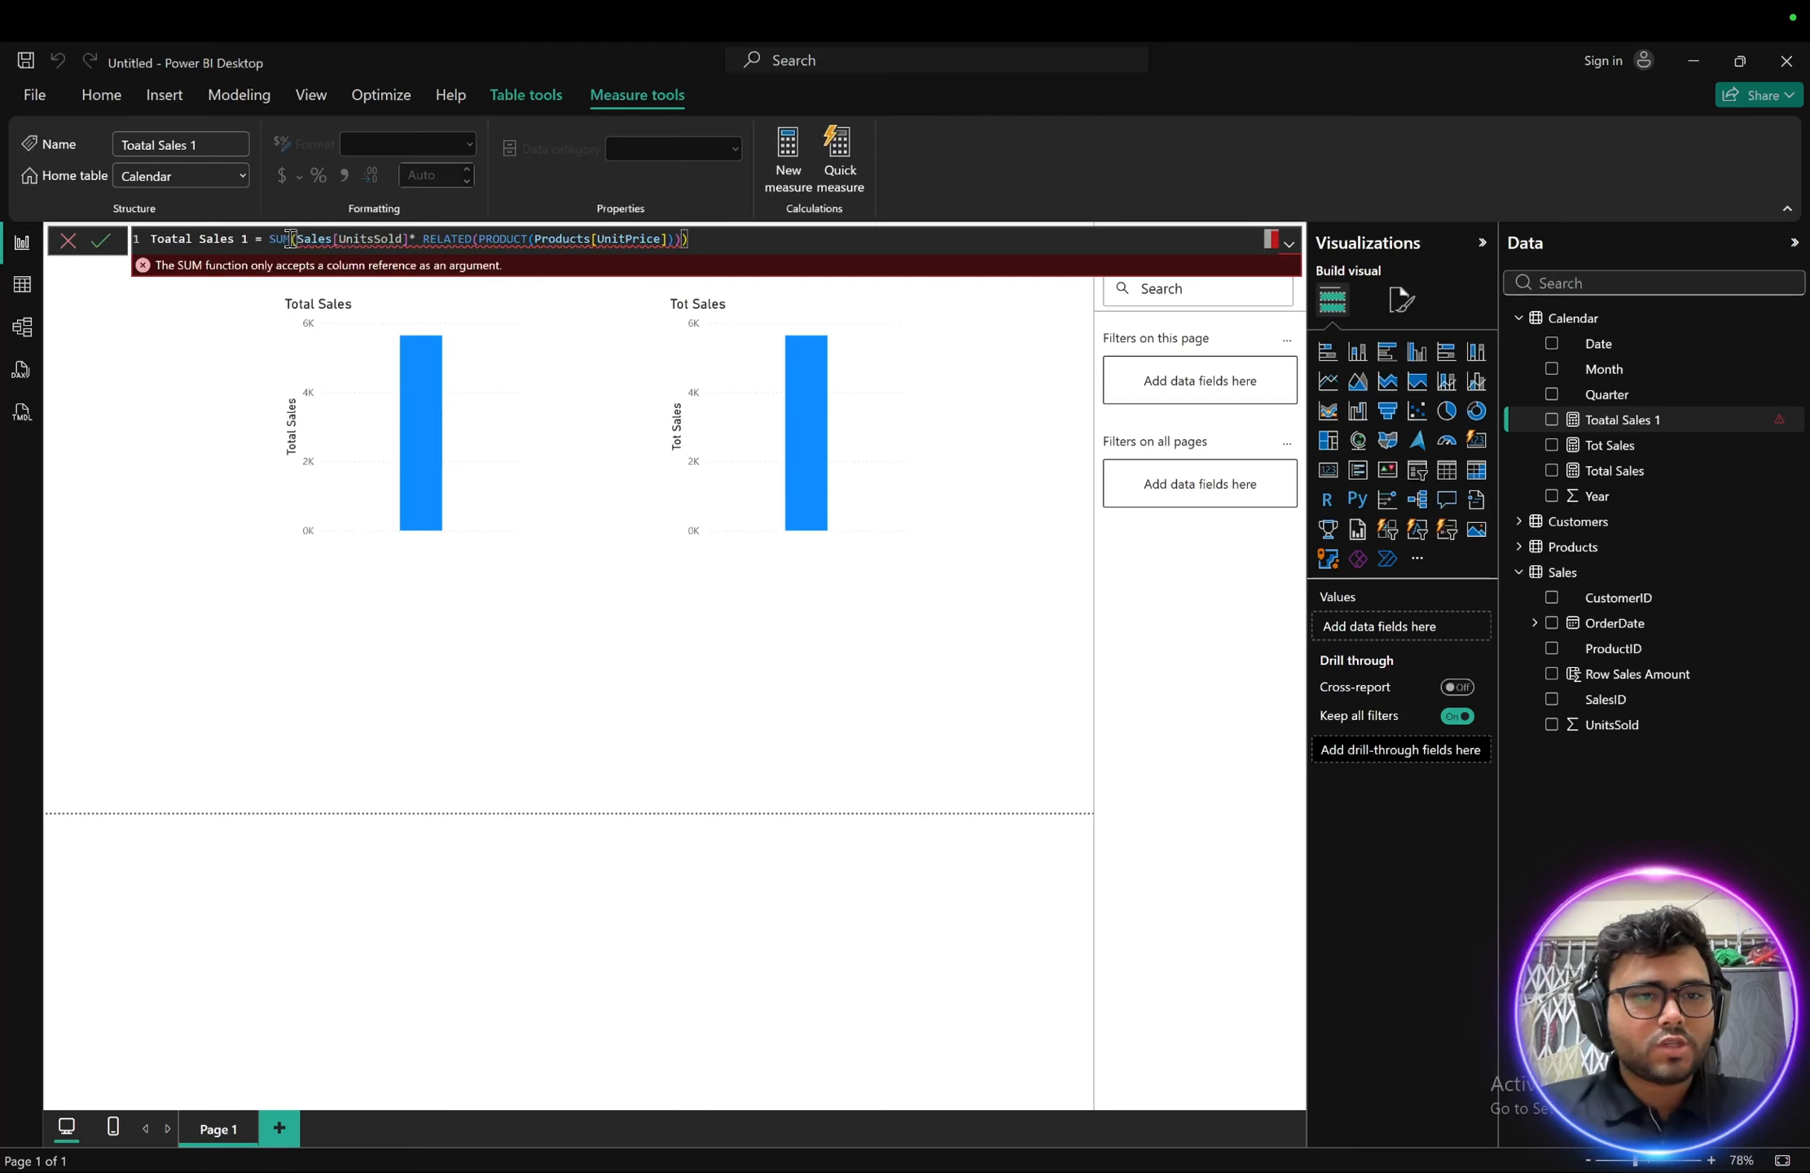
{"action": "type", "text": "X"}
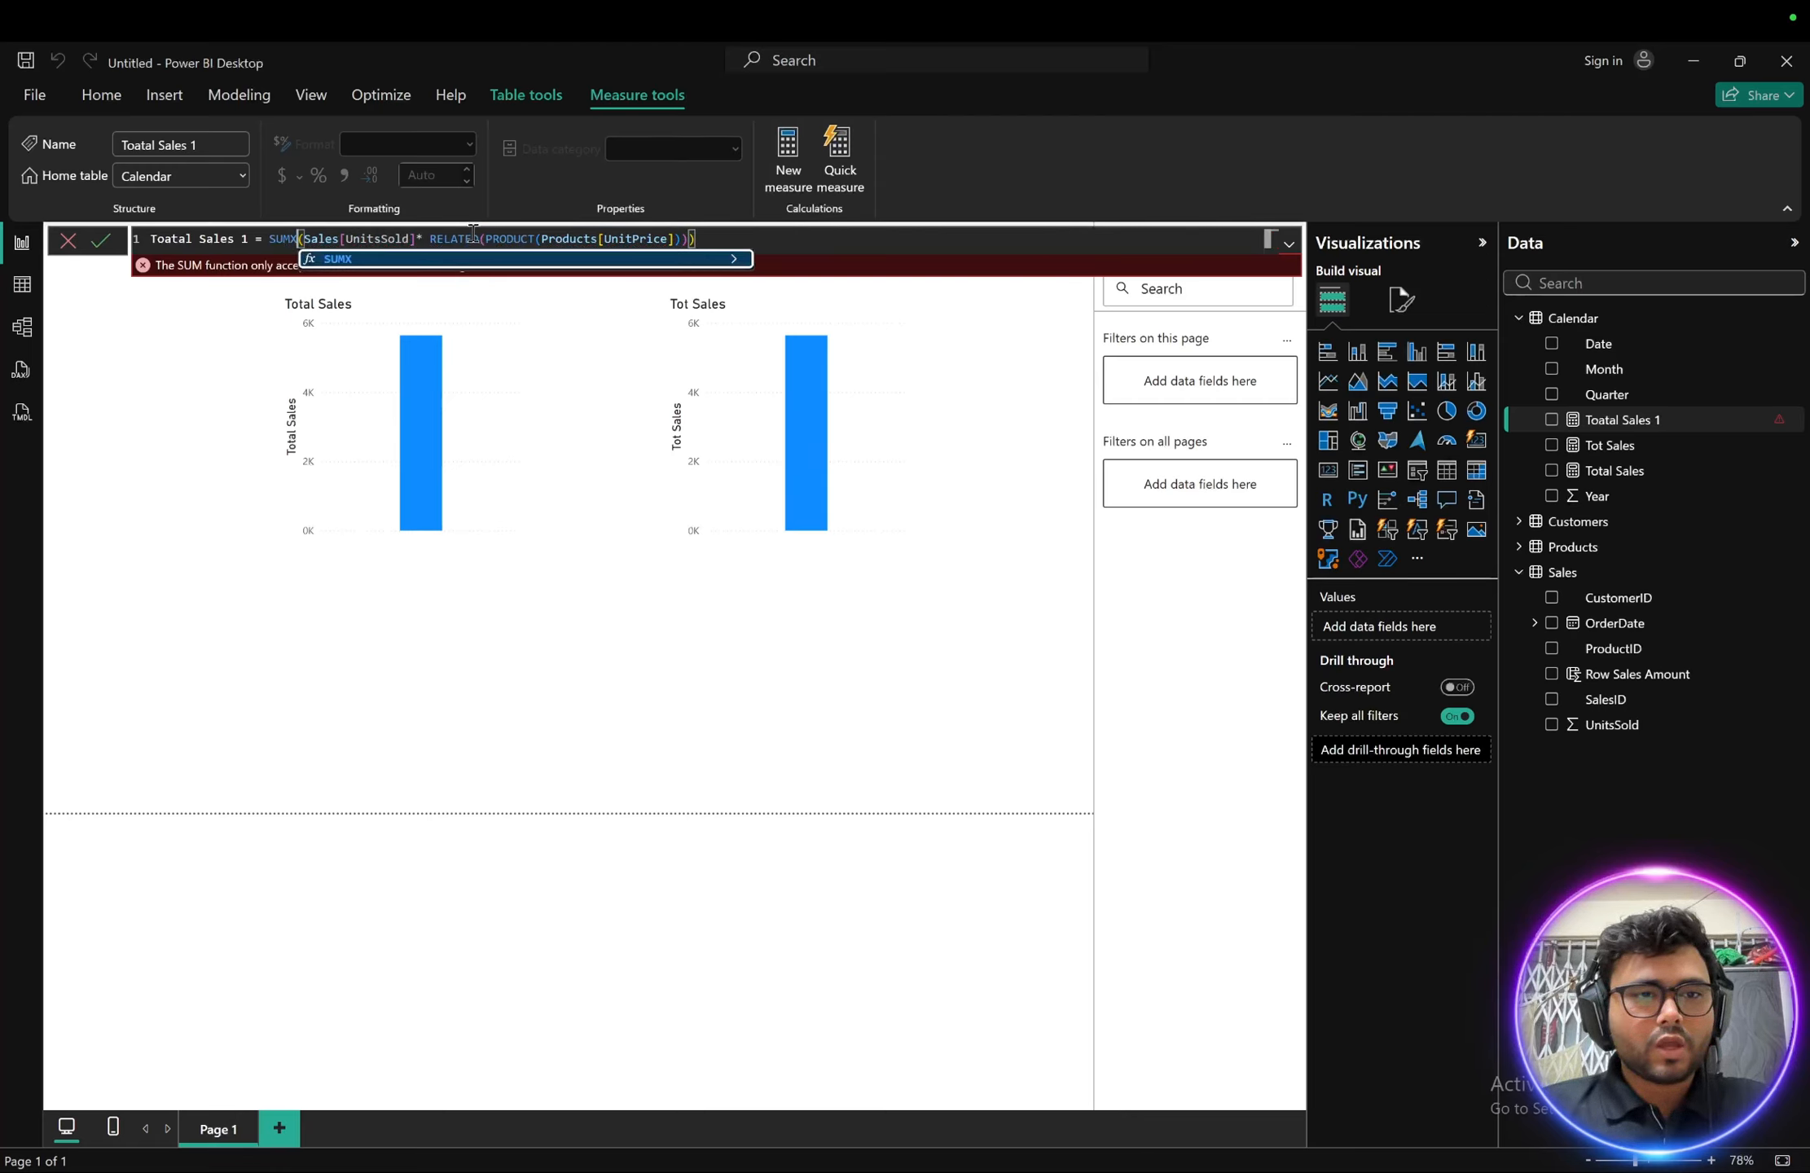
{"action": "key", "text": "Right"}
{"action": "type", "text": "Sales,"}
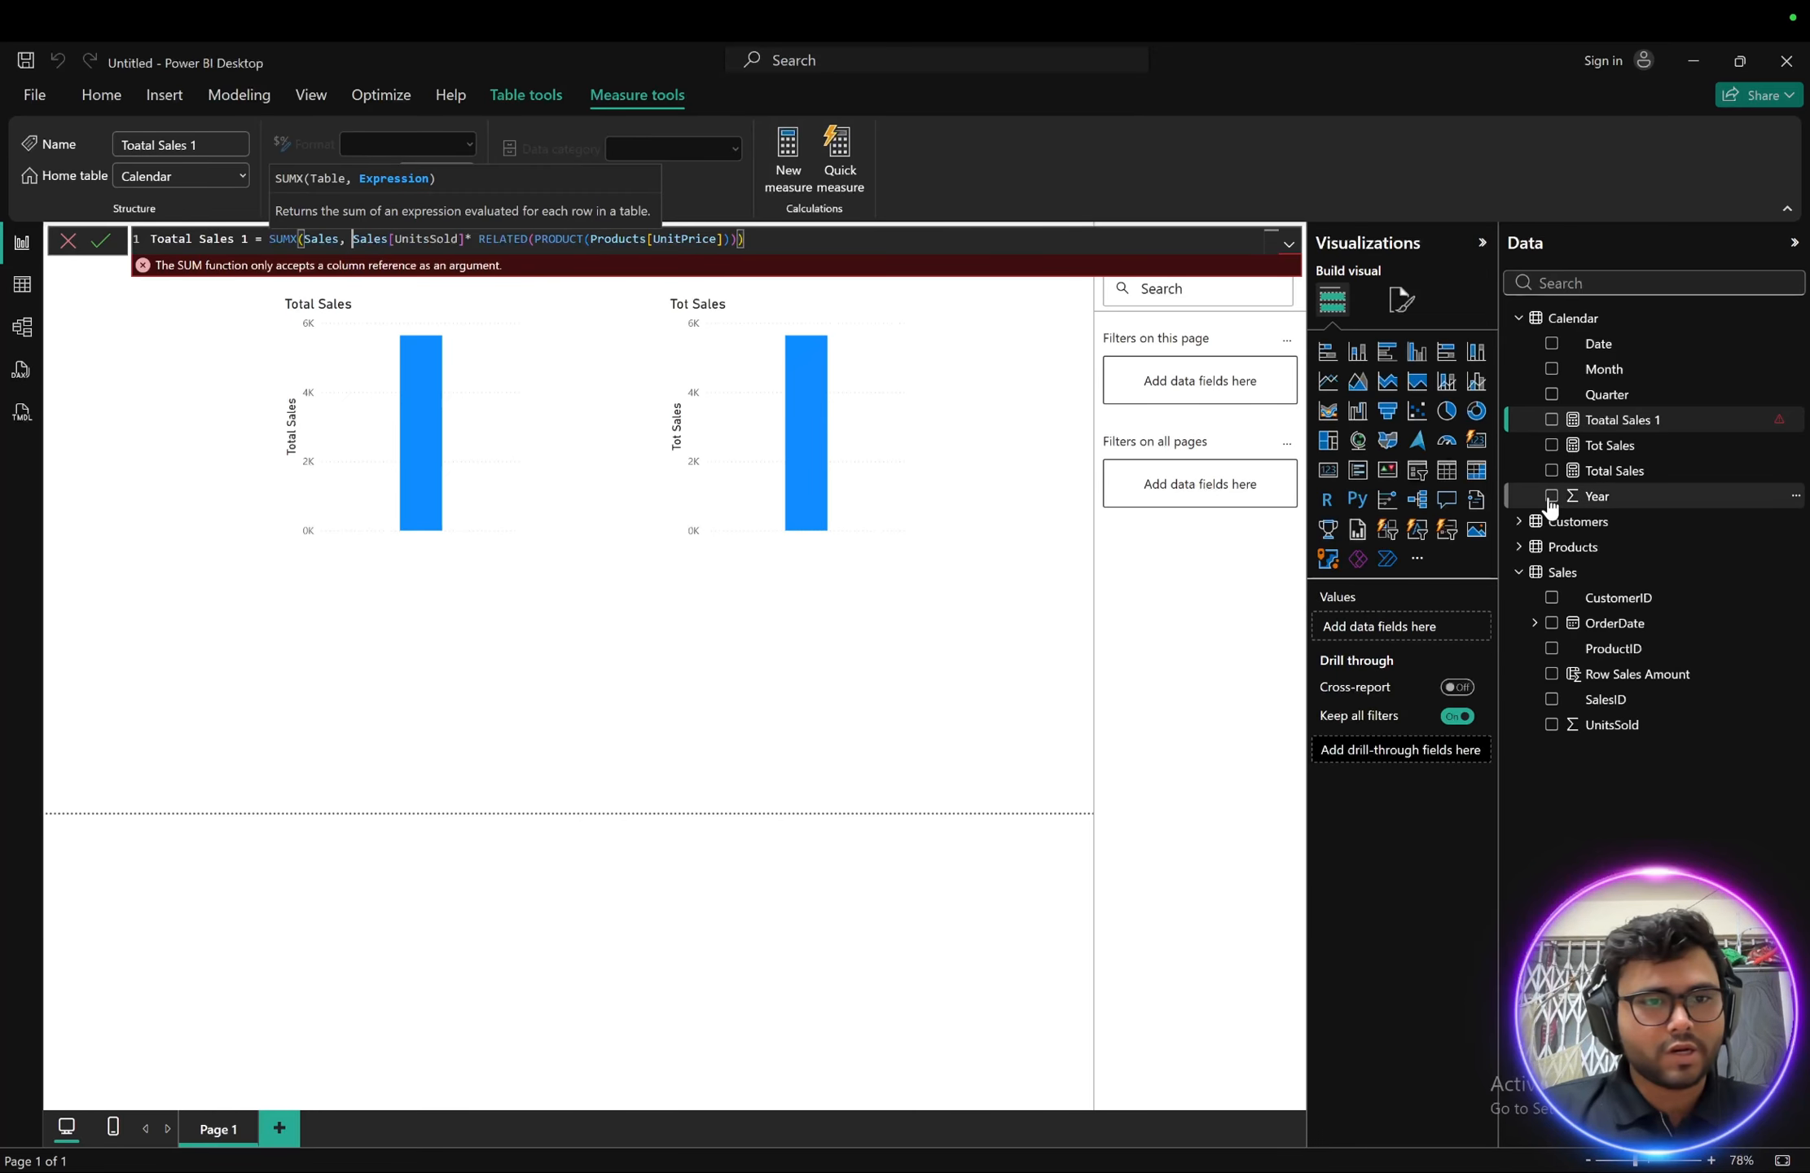
- Check the SUMX formula in the Lecture-5 note, return to Power BI, and commit Toatal Sales 1 with SUM in place of SUMX
{"action": "key", "text": "ctrl+Left"}
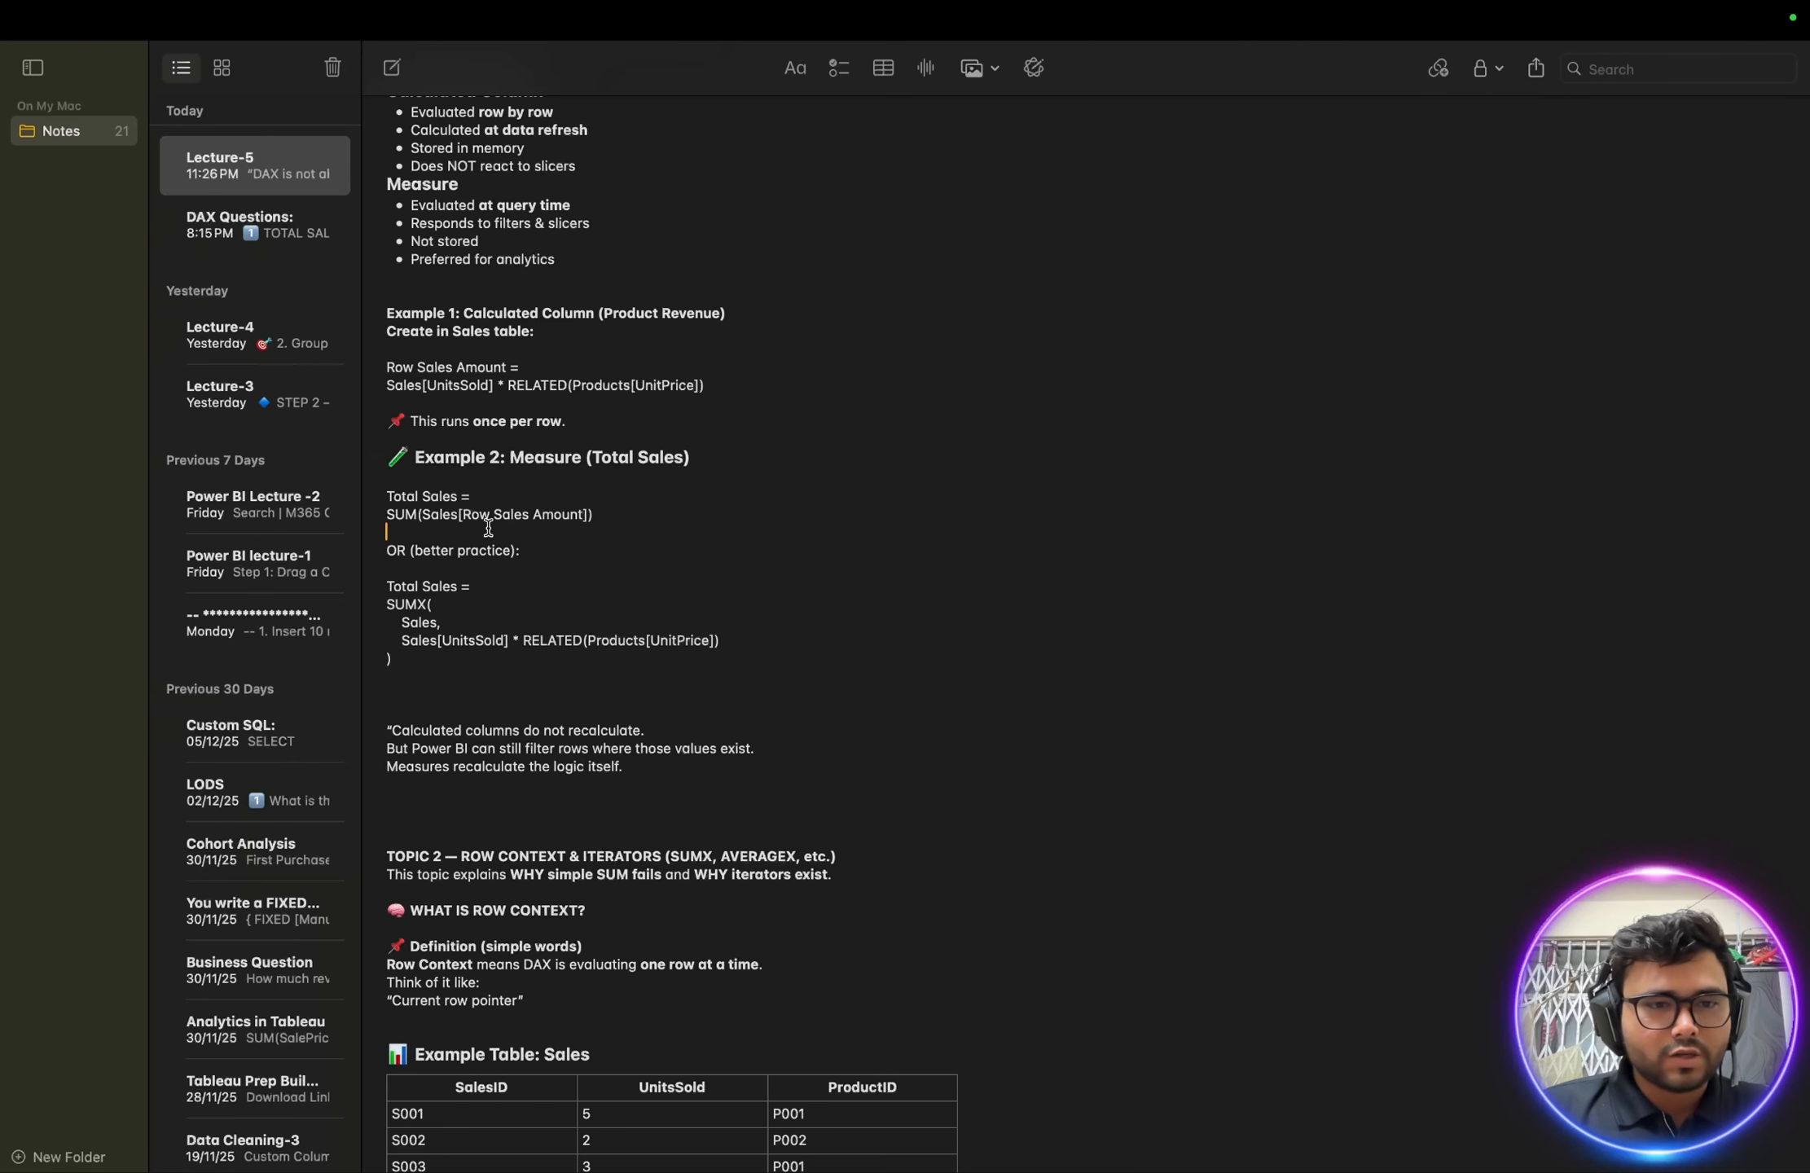
{"action": "left_click_drag", "start_coordinate": [392, 603], "coordinate": [493, 659]}
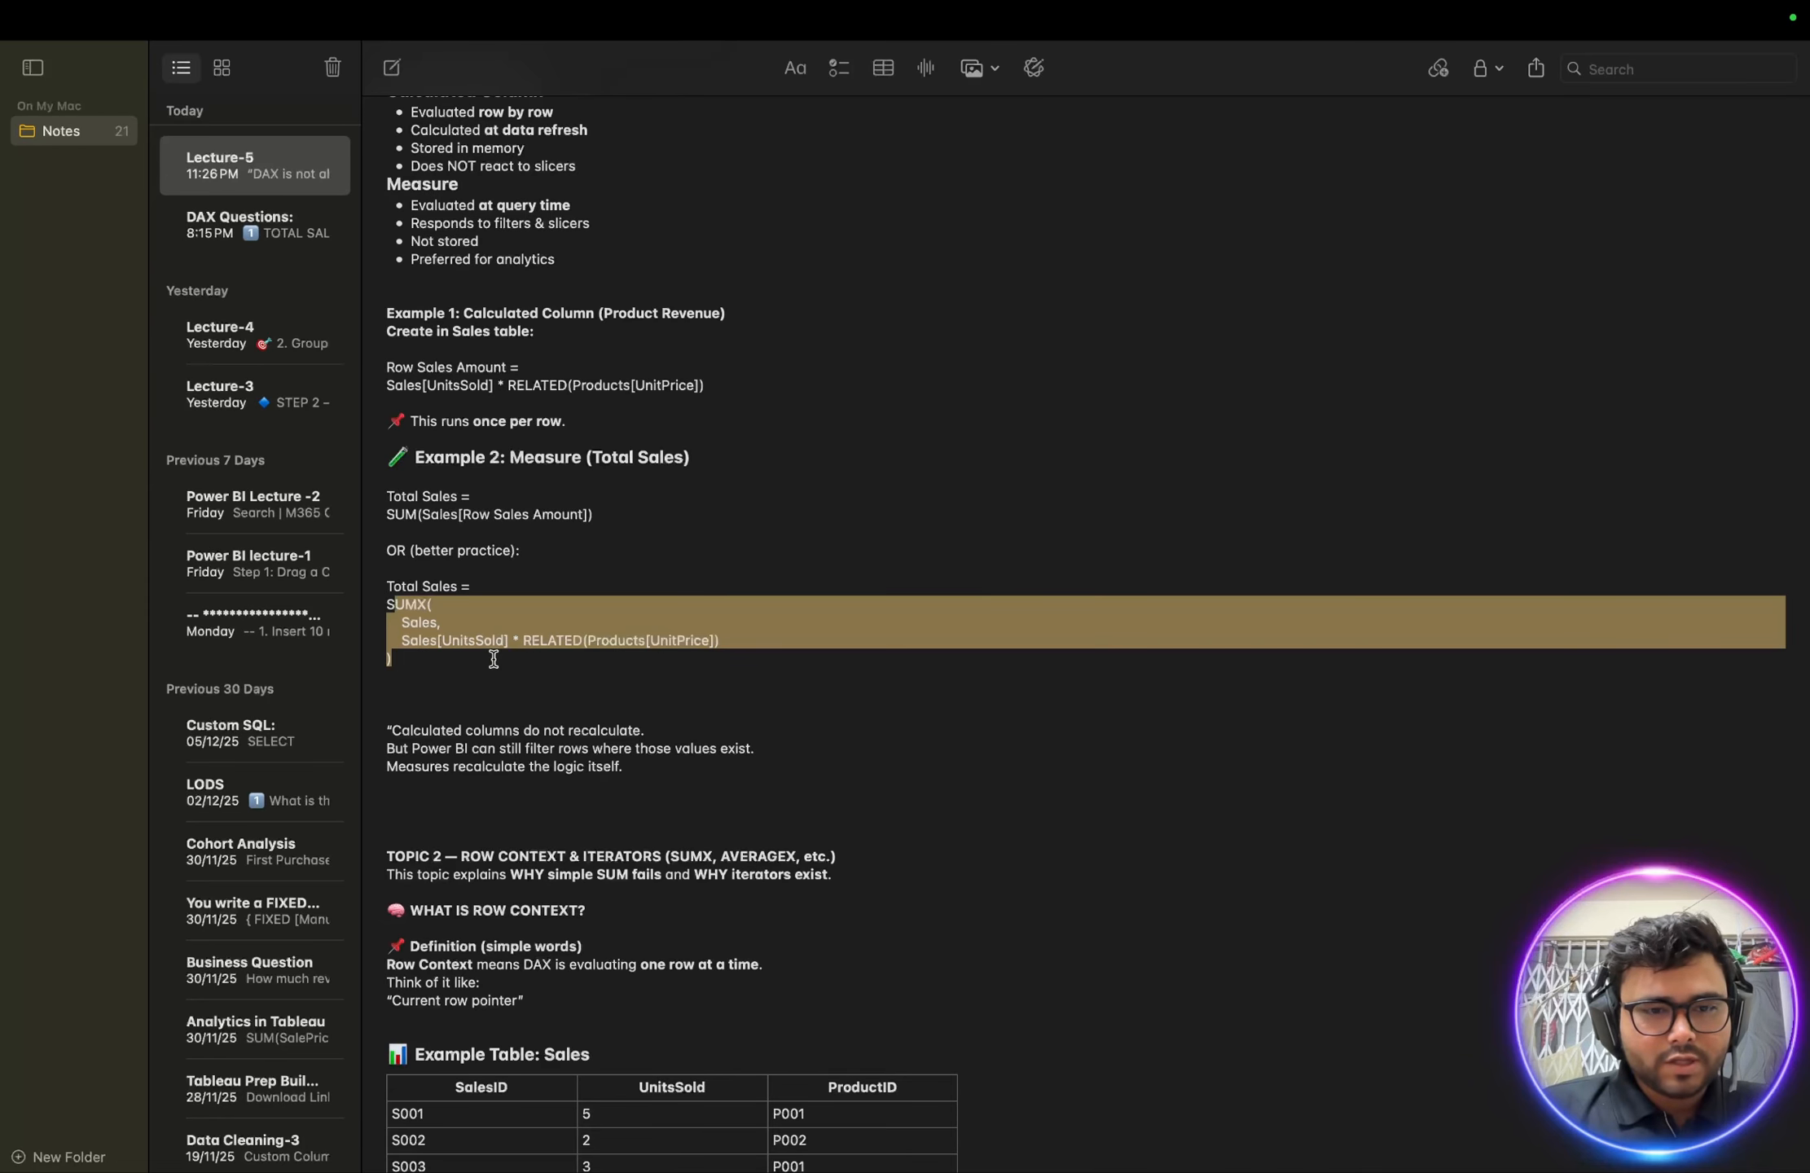
{"action": "key", "text": "ctrl+Right"}
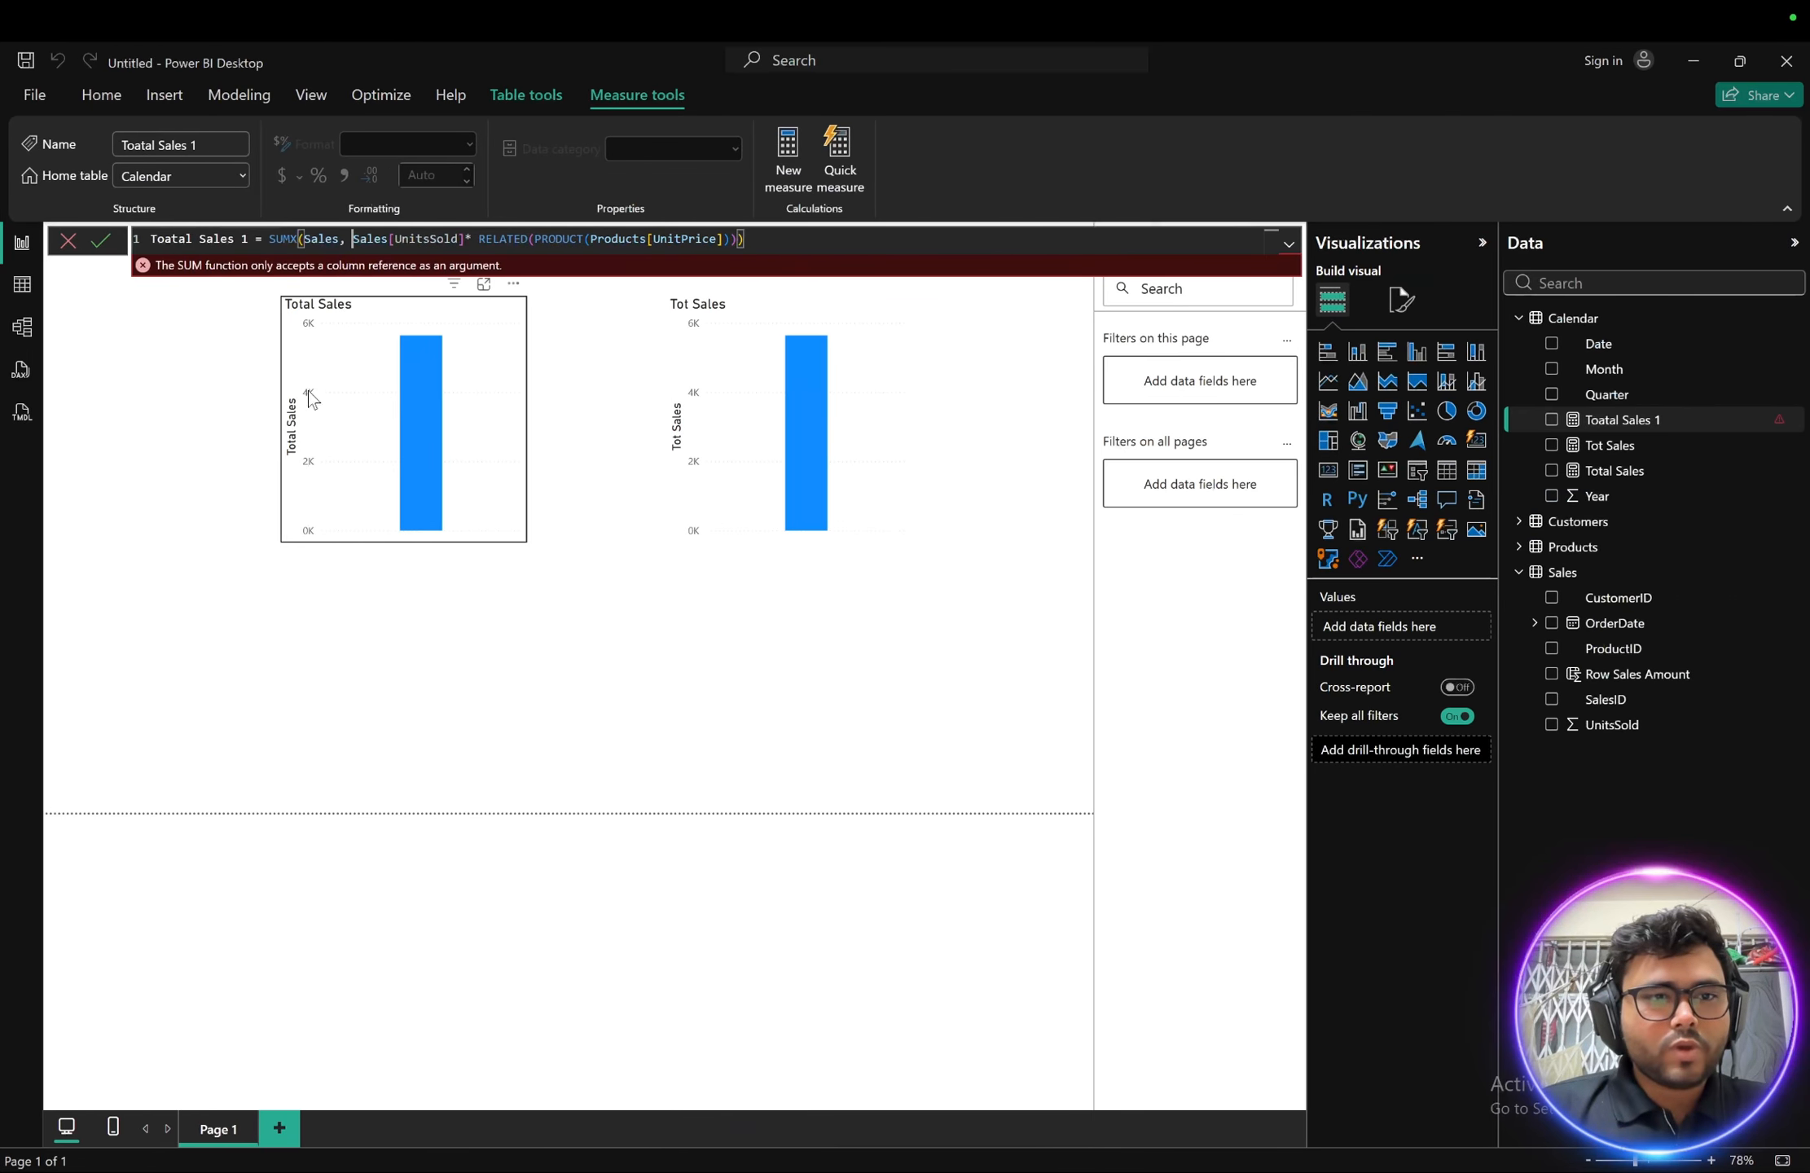
{"action": "left_click", "coordinate": [297, 238]}
{"action": "key", "text": "BackSpace"}
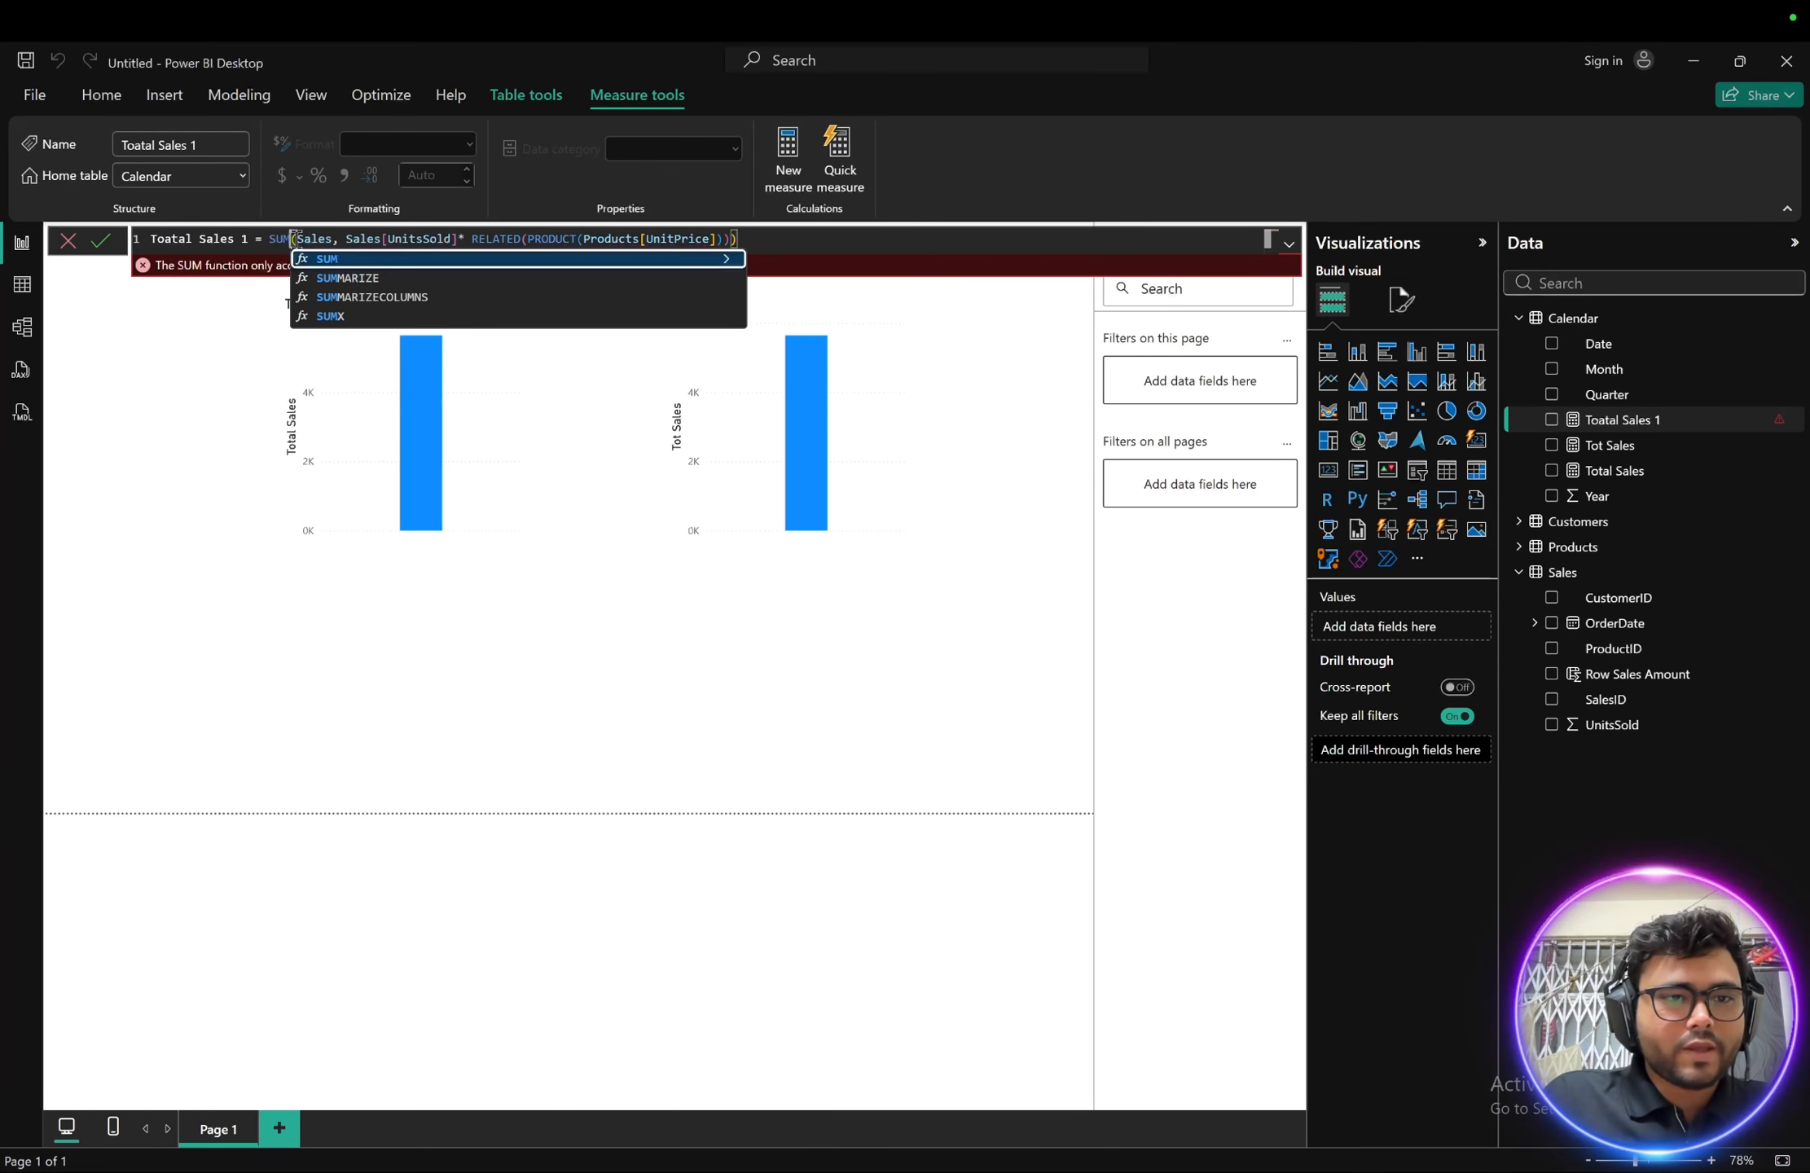
{"action": "left_click", "coordinate": [785, 238]}
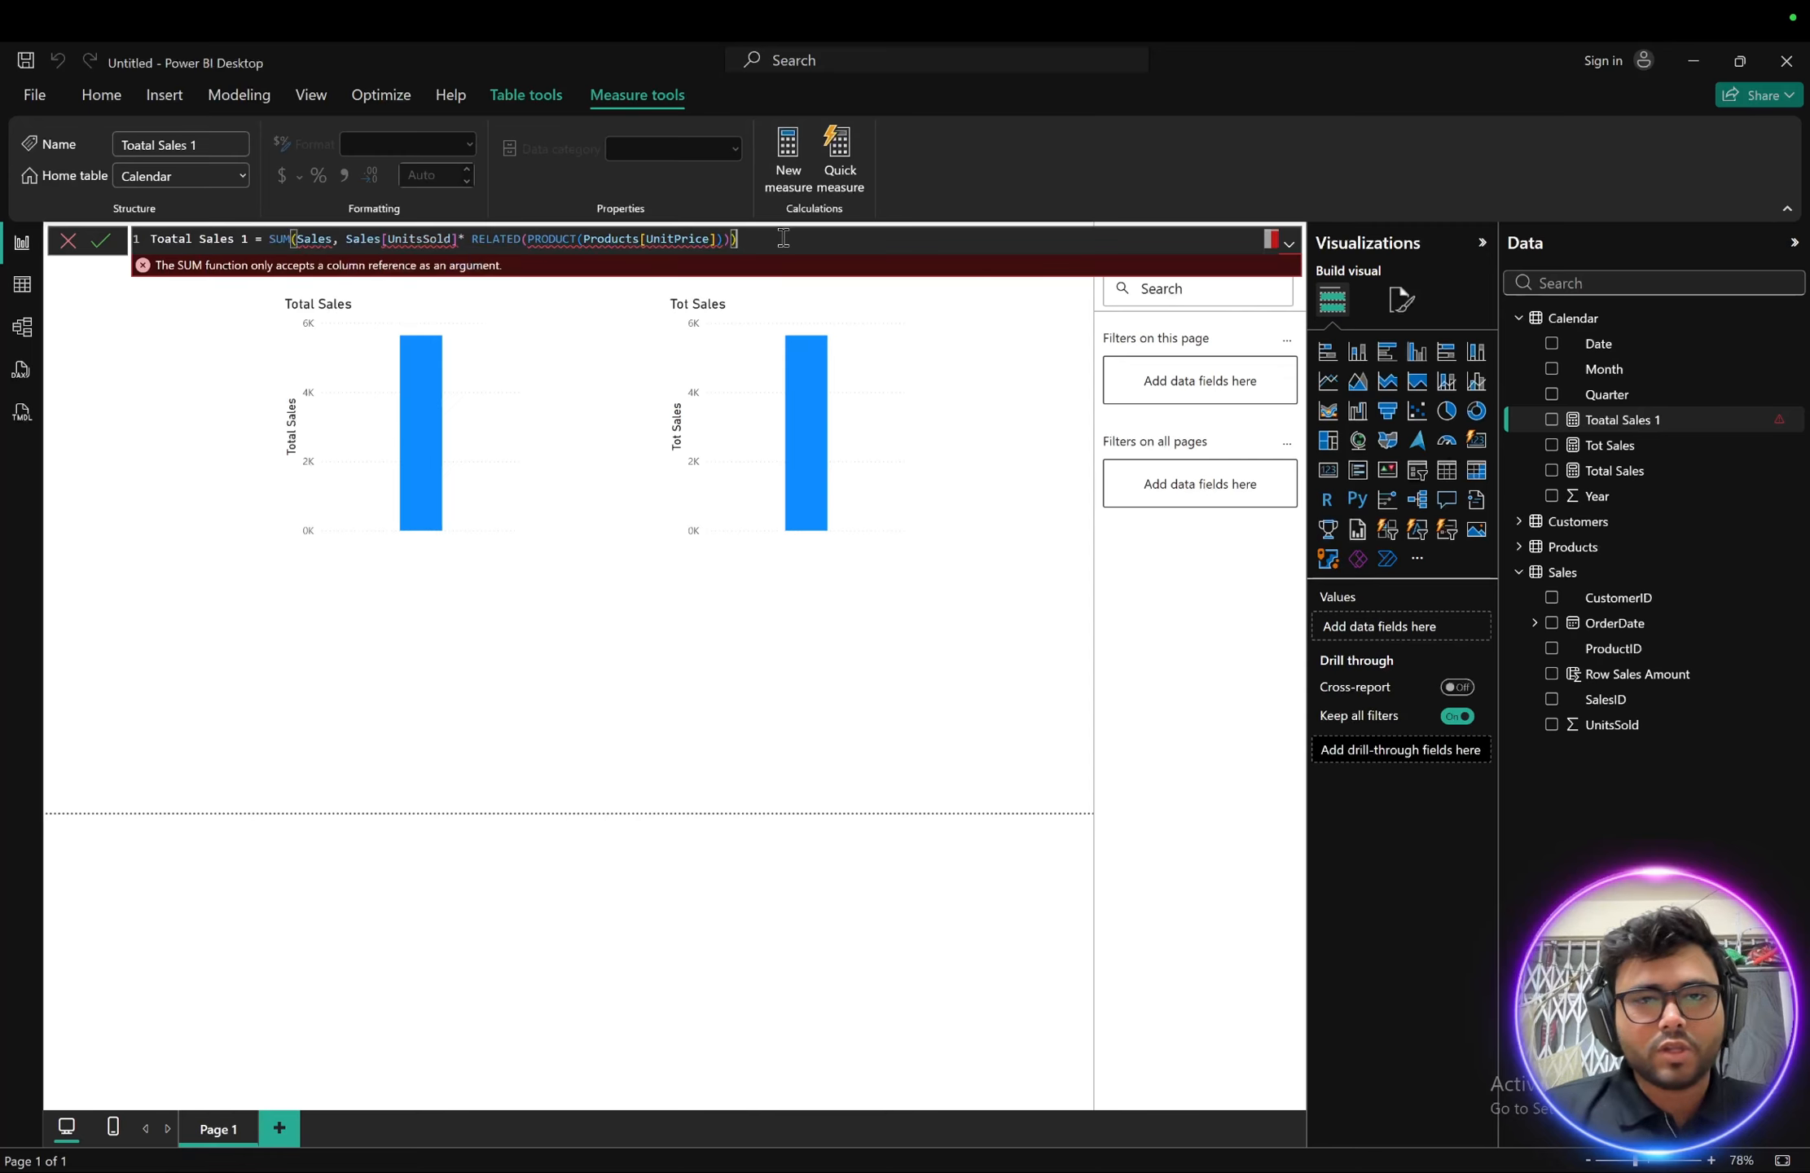
{"action": "left_click", "coordinate": [101, 242]}
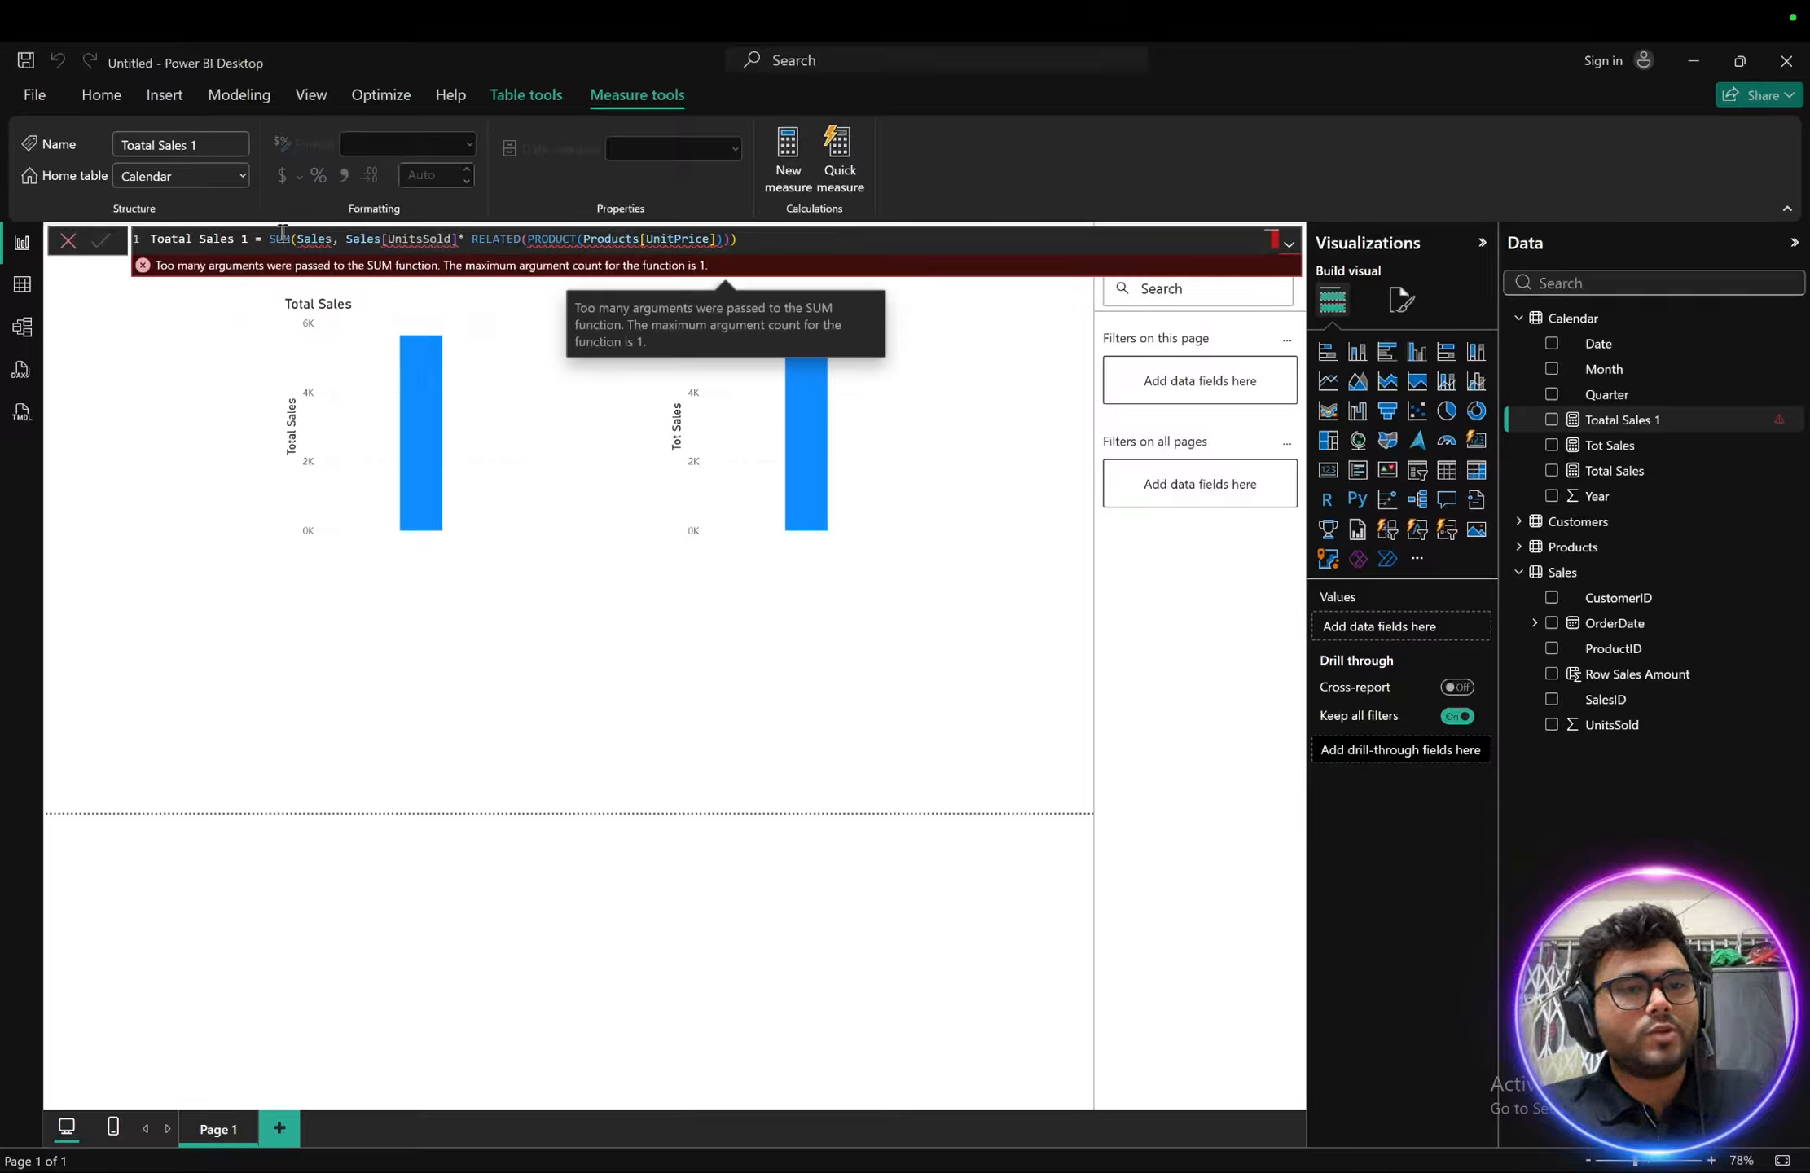
- Remove the Sales table argument from SUM in the Toatal Sales 1 formula and commit it again
{"action": "double_click", "coordinate": [321, 239]}
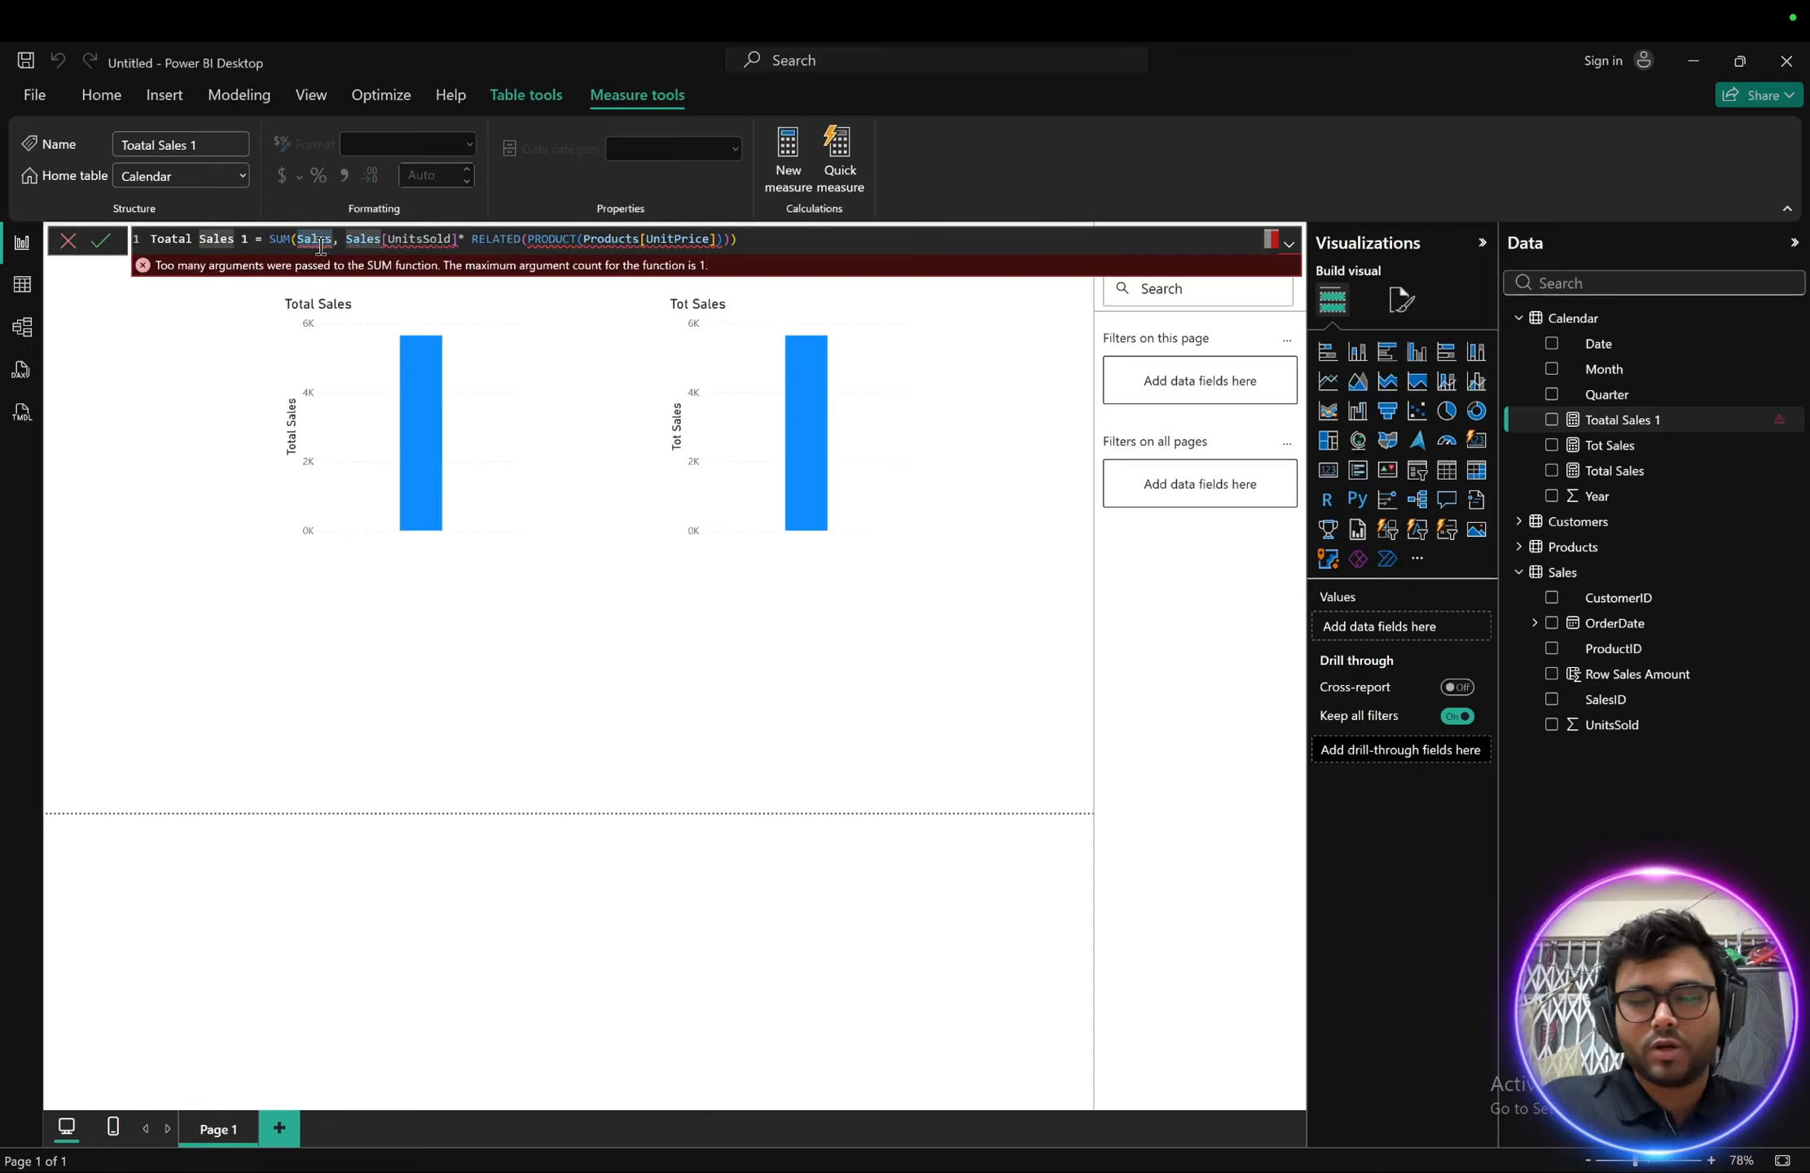
{"action": "key", "text": "Delete"}
{"action": "key", "text": "Delete"}
{"action": "key", "text": "Delete"}
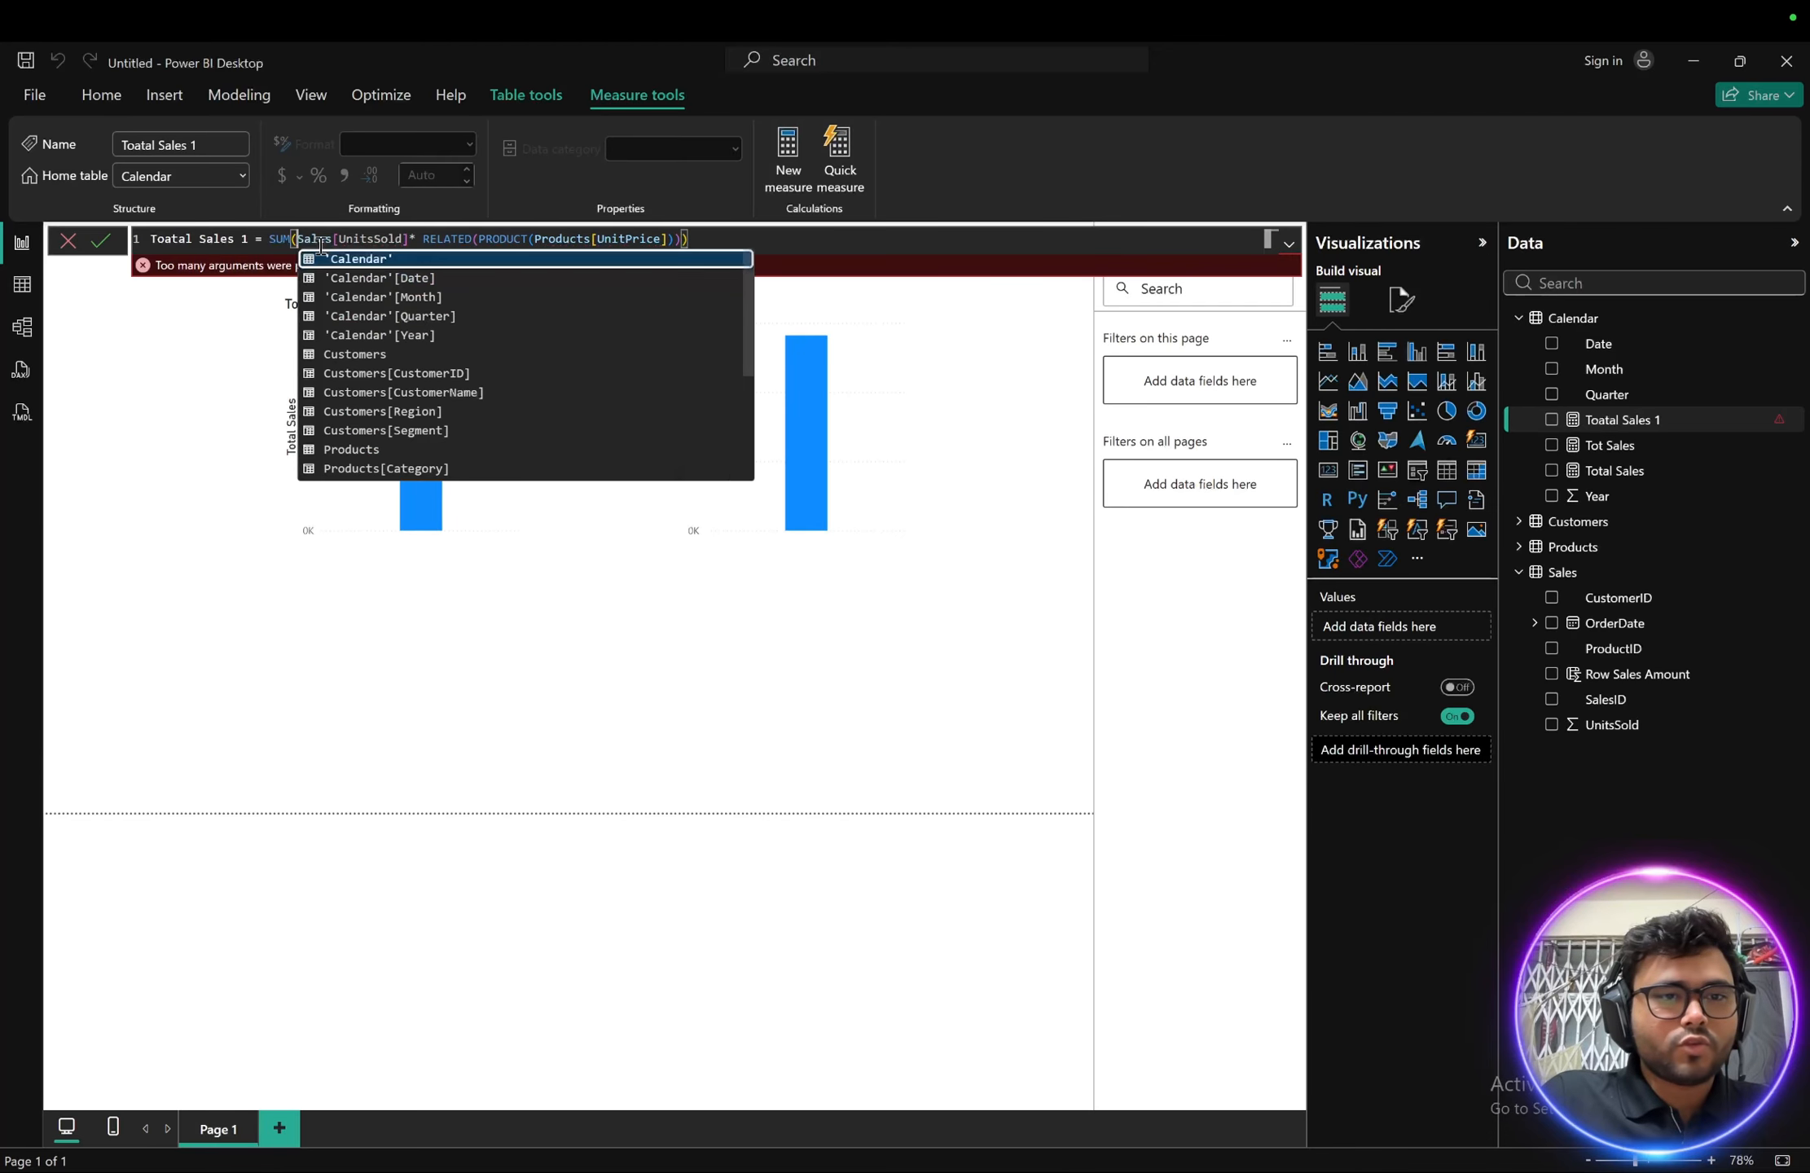
{"action": "key", "text": "Escape"}
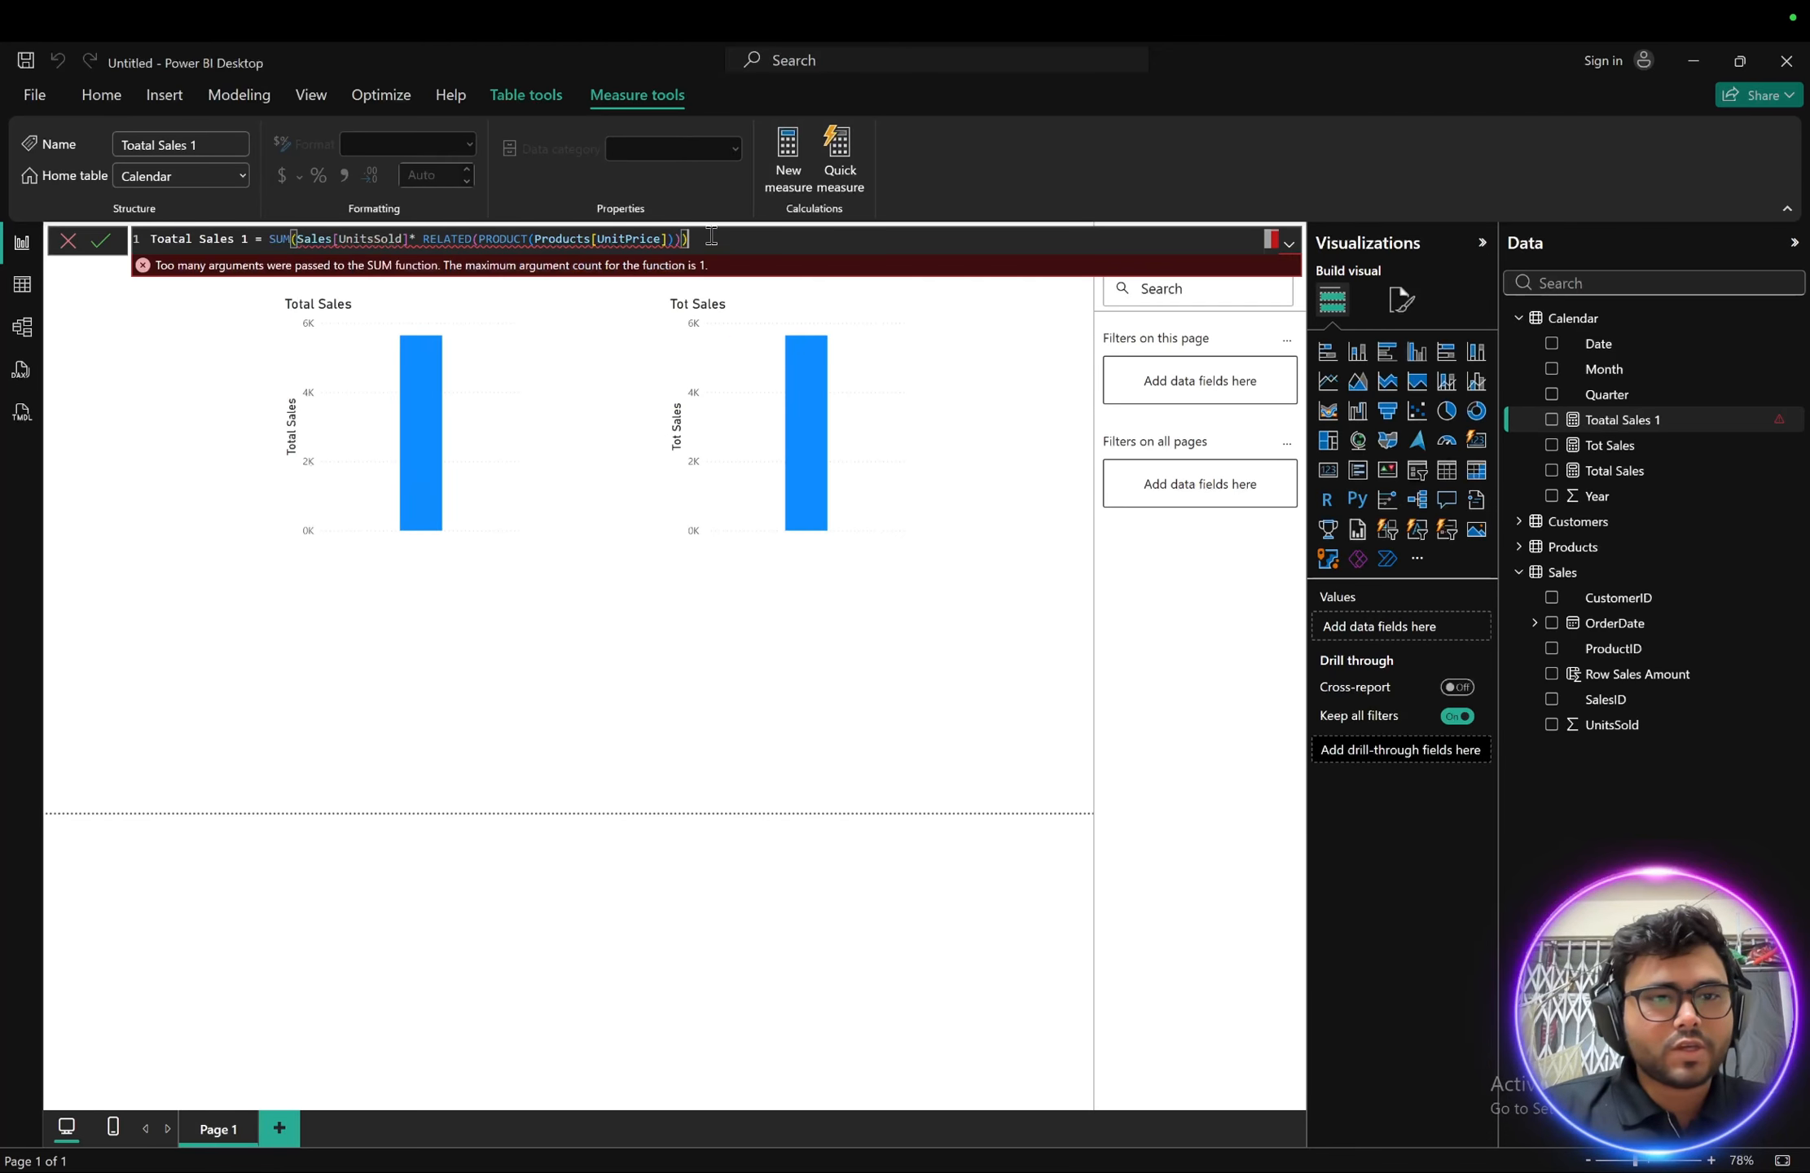
{"action": "left_click", "coordinate": [108, 242]}
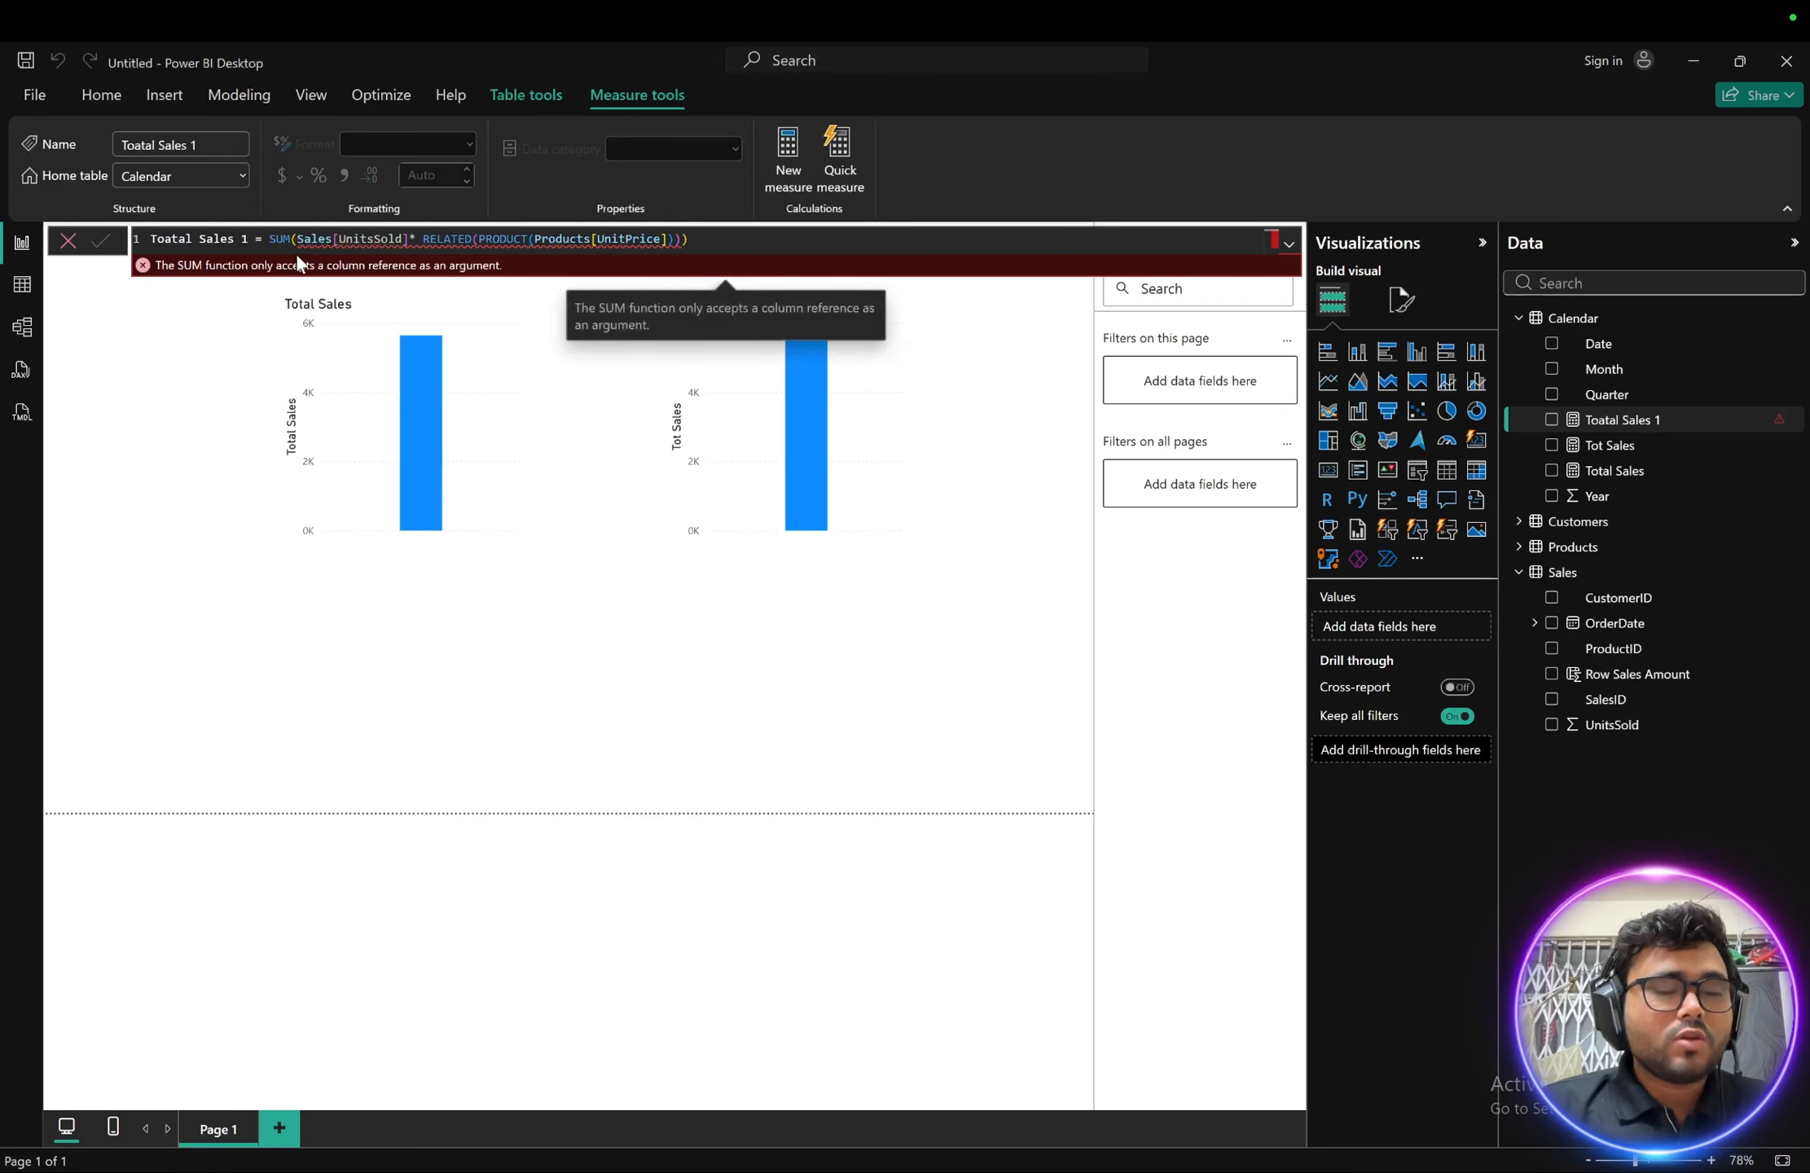
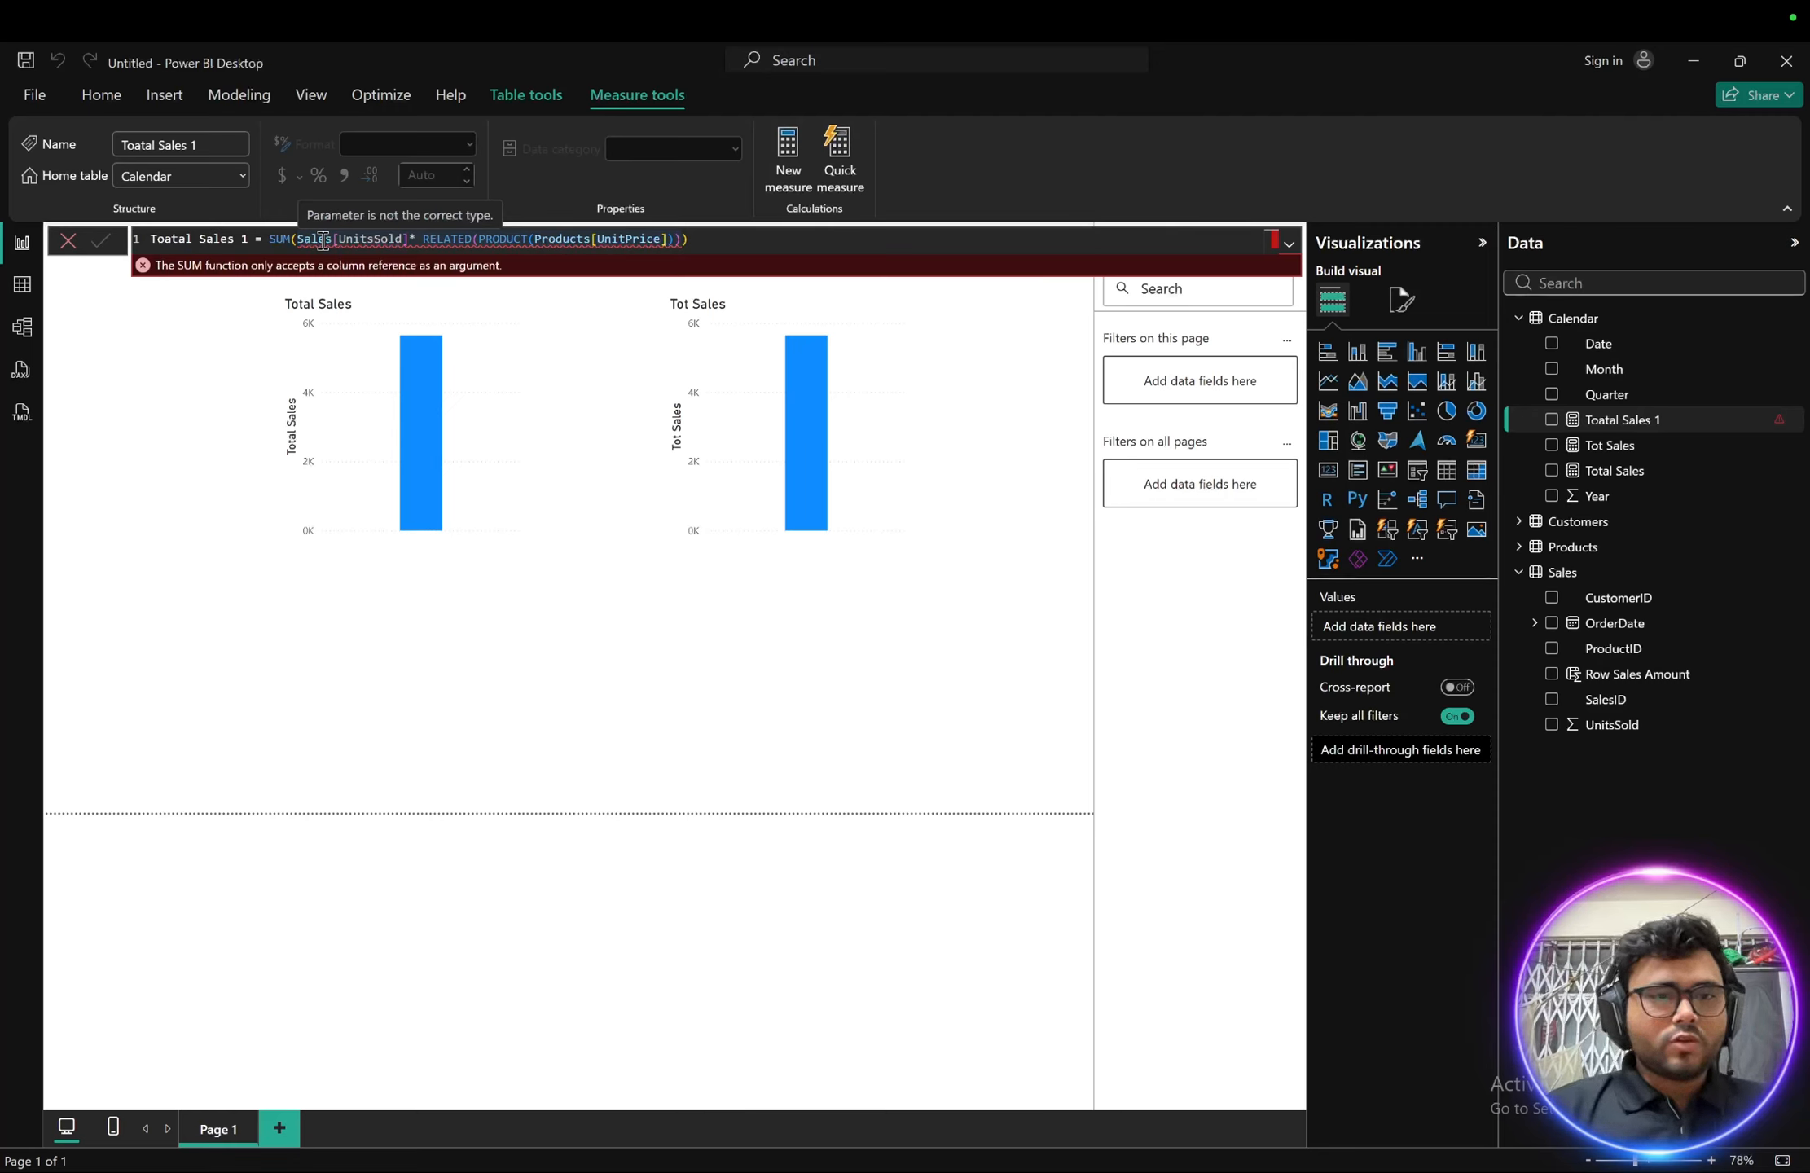
- Examine the RELATED and SUM functions in the Toatal Sales 1 formula
{"action": "double_click", "coordinate": [456, 238]}
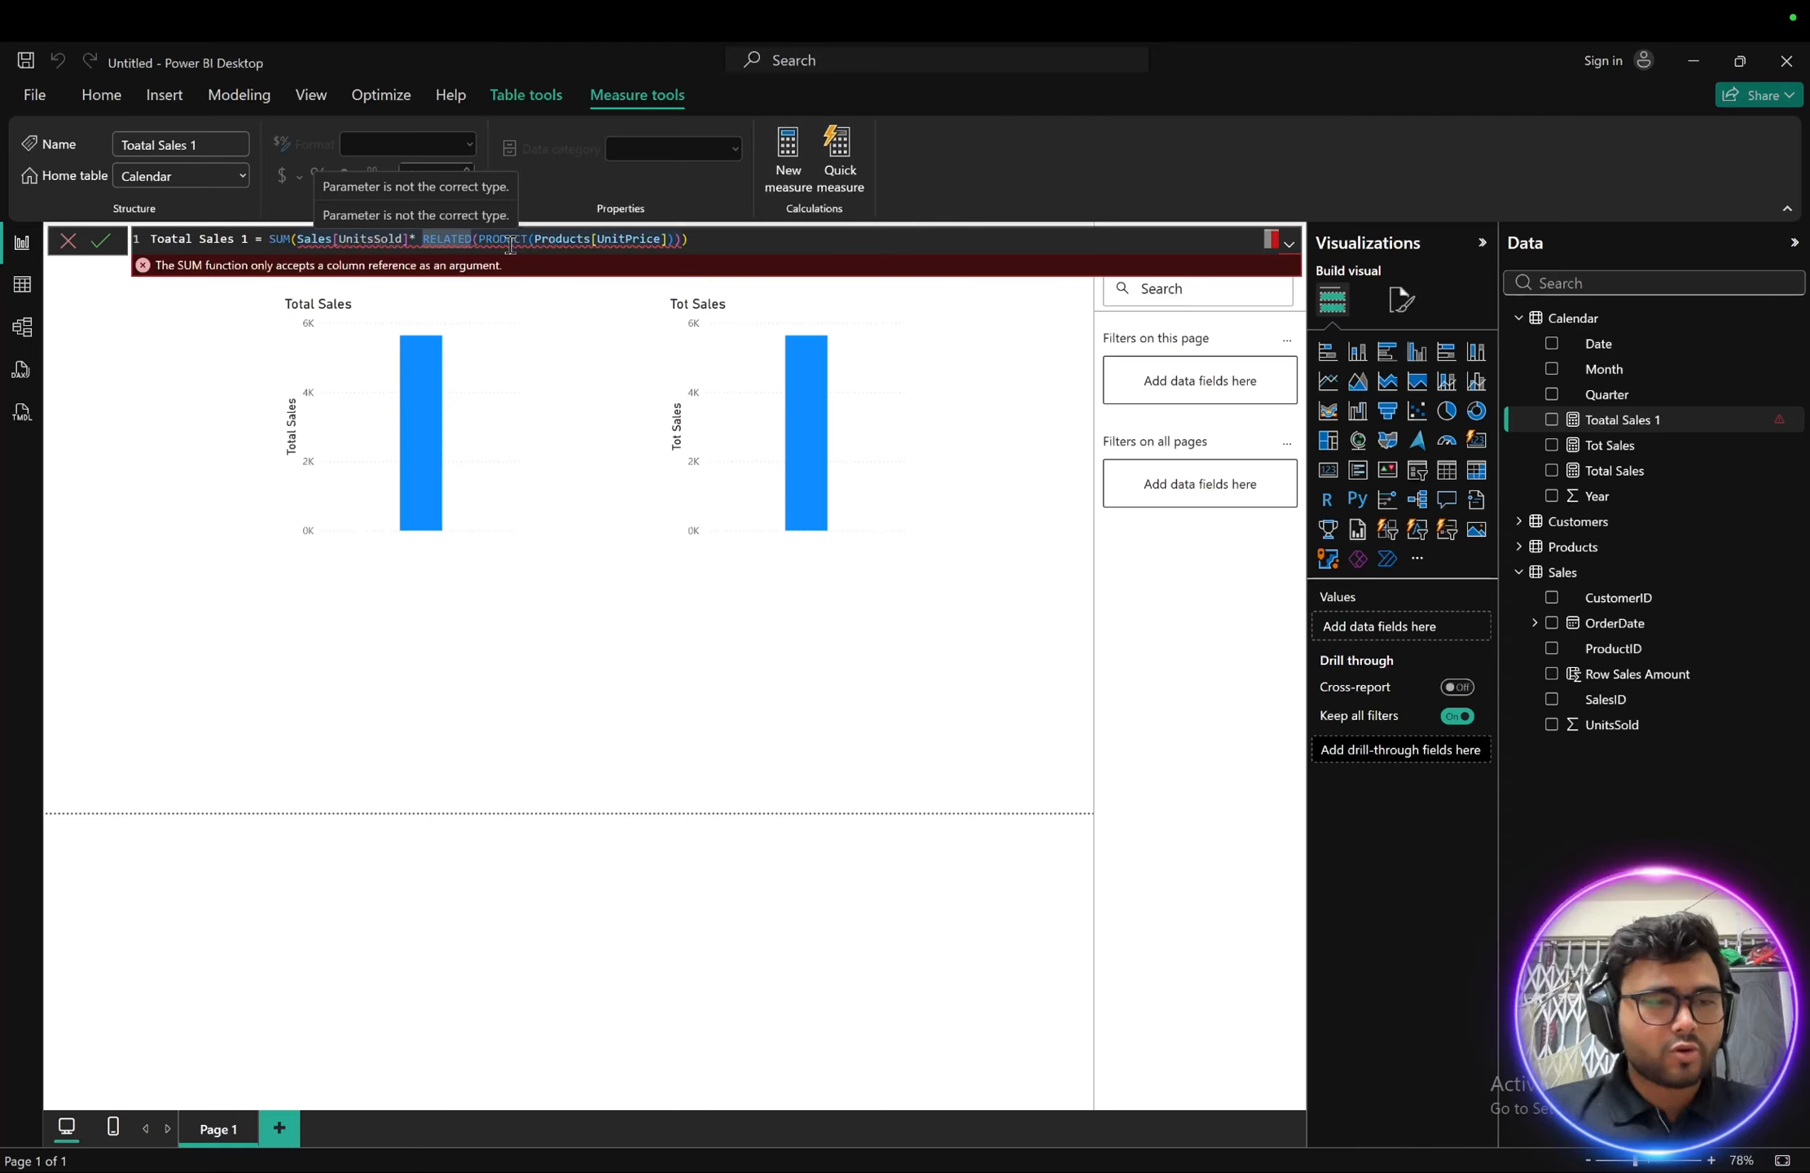
{"action": "double_click", "coordinate": [279, 239]}
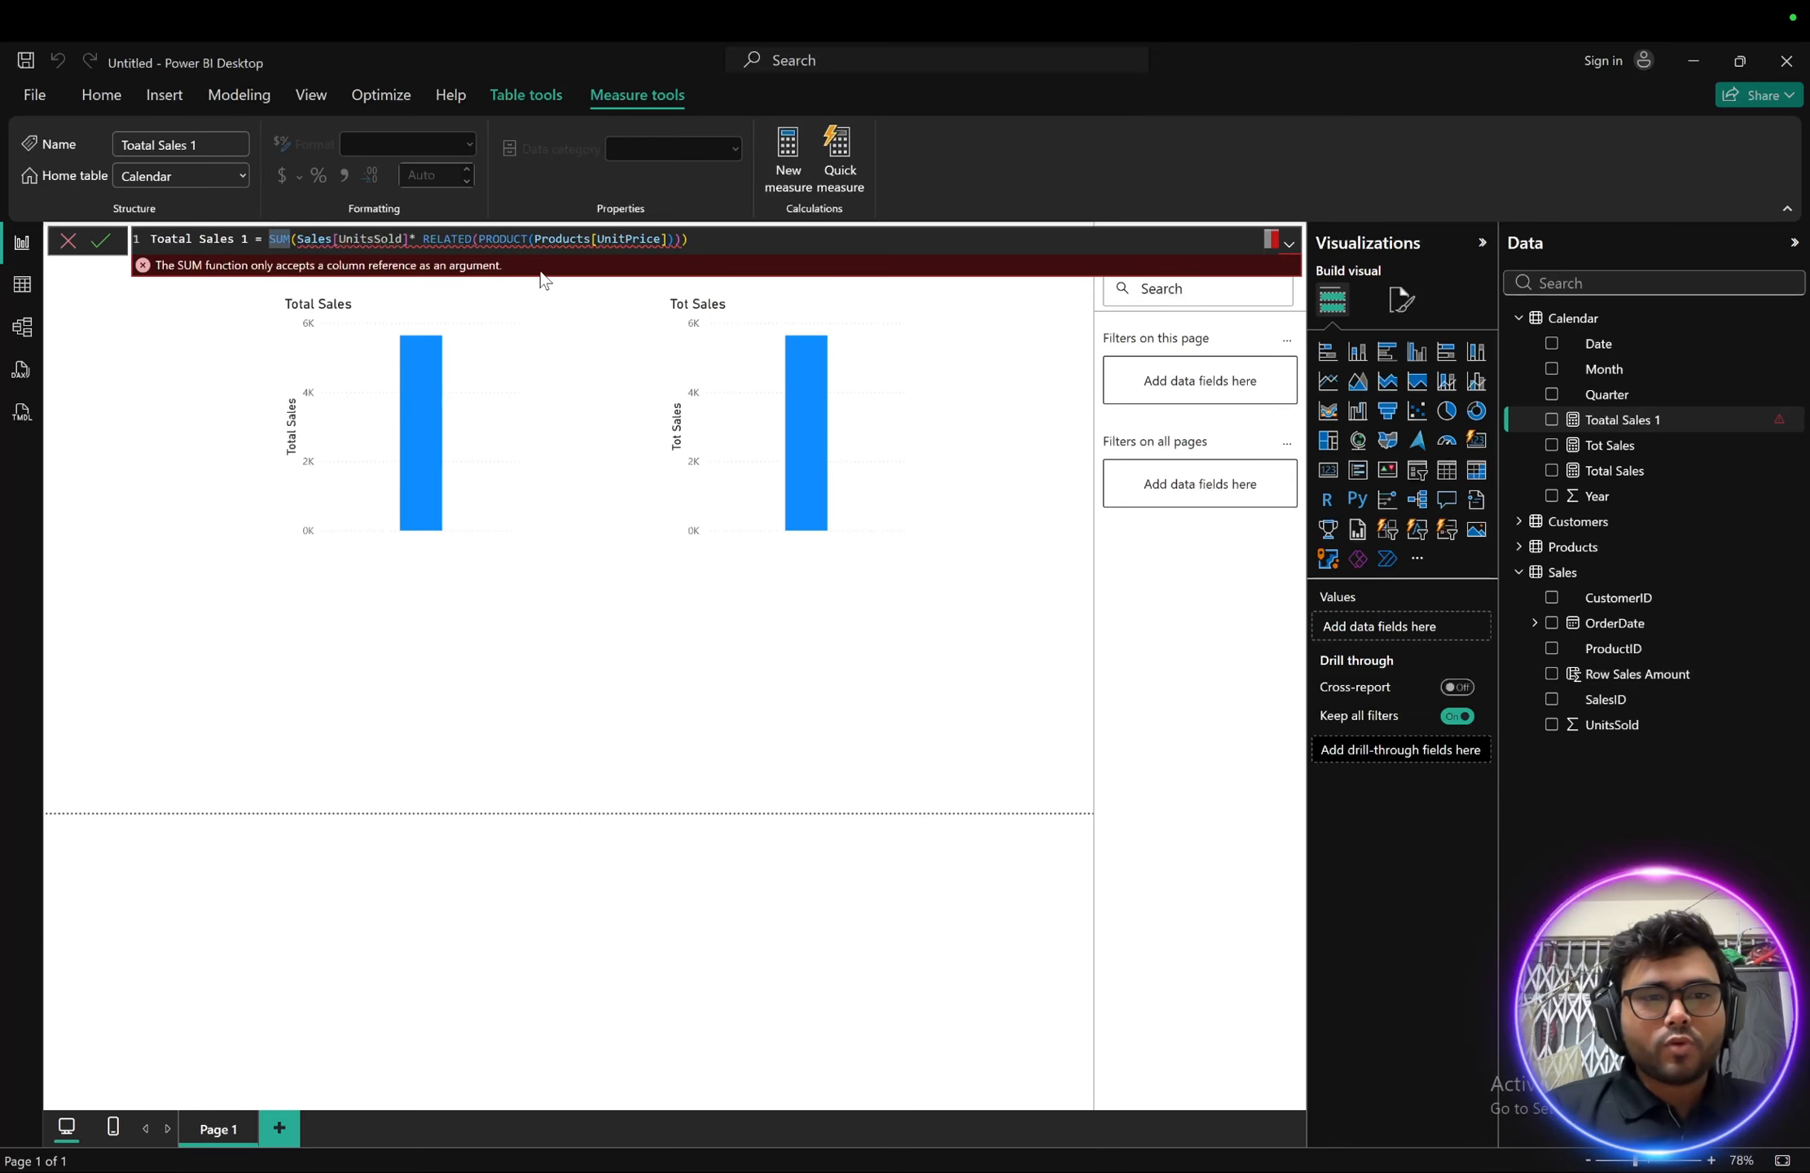
{"action": "mouse_move", "coordinate": [357, 247]}
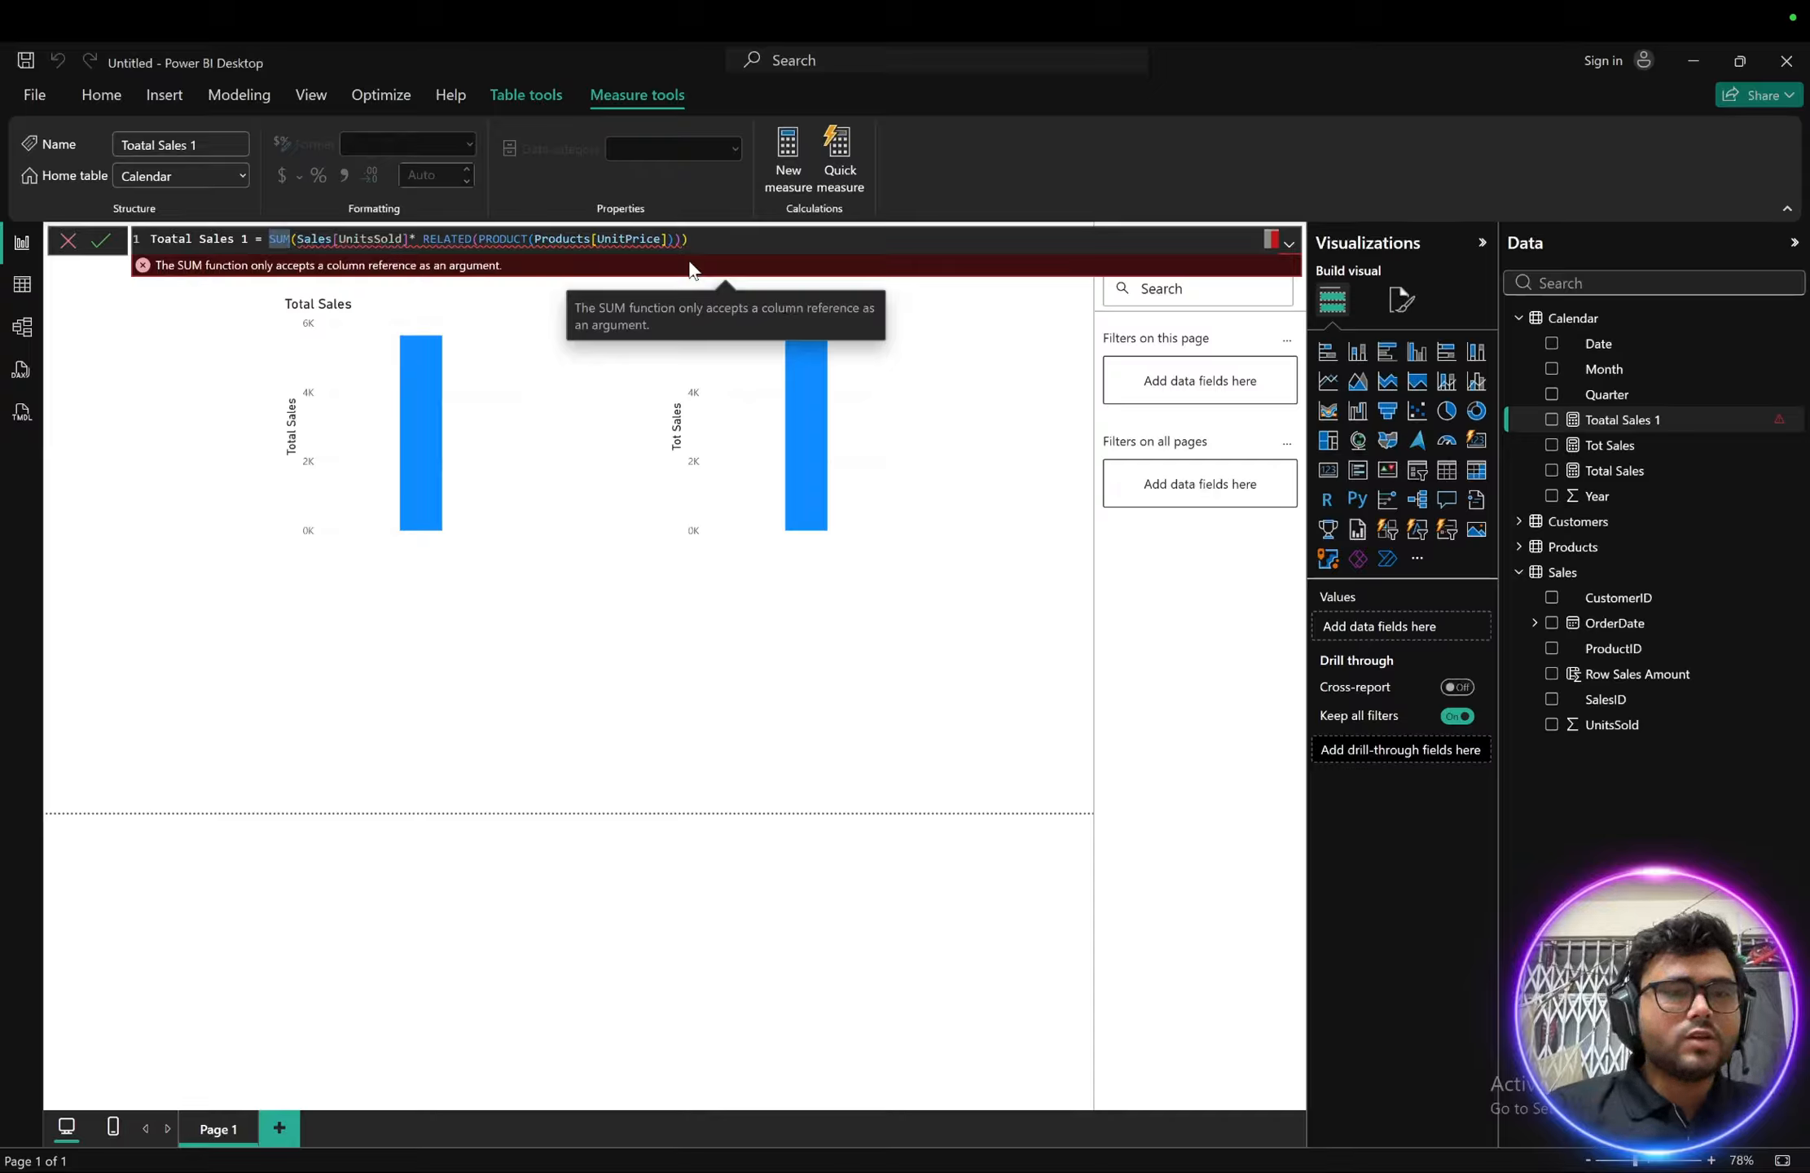
- Compare the SUM and SUMX versions of Total Sales under Example 2 in the Lecture-5 note, then return to Power BI
{"action": "key", "text": "ctrl+Left"}
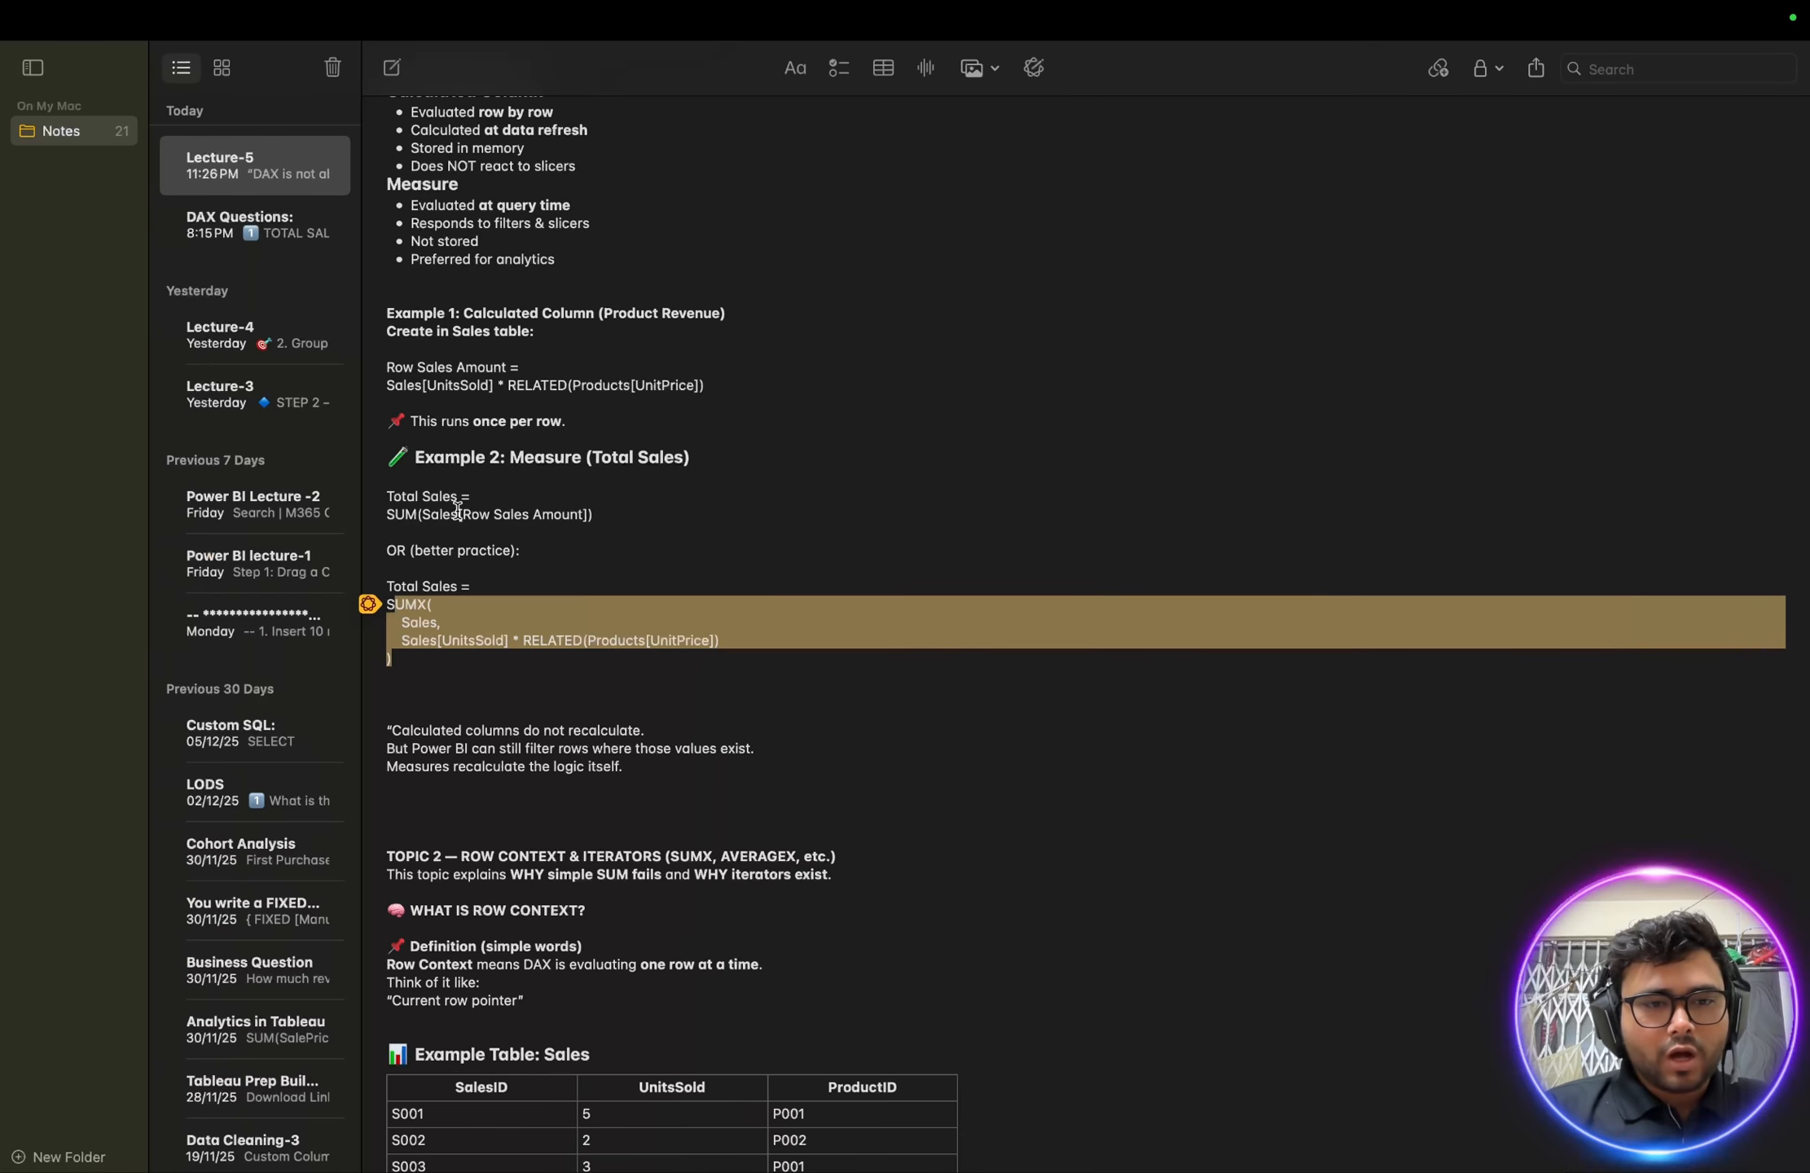
{"action": "mouse_move", "coordinate": [389, 517]}
{"action": "left_mouse_down"}
{"action": "mouse_move", "coordinate": [537, 515]}
{"action": "mouse_move", "coordinate": [383, 511]}
{"action": "left_mouse_up"}
{"action": "left_click", "coordinate": [421, 521]}
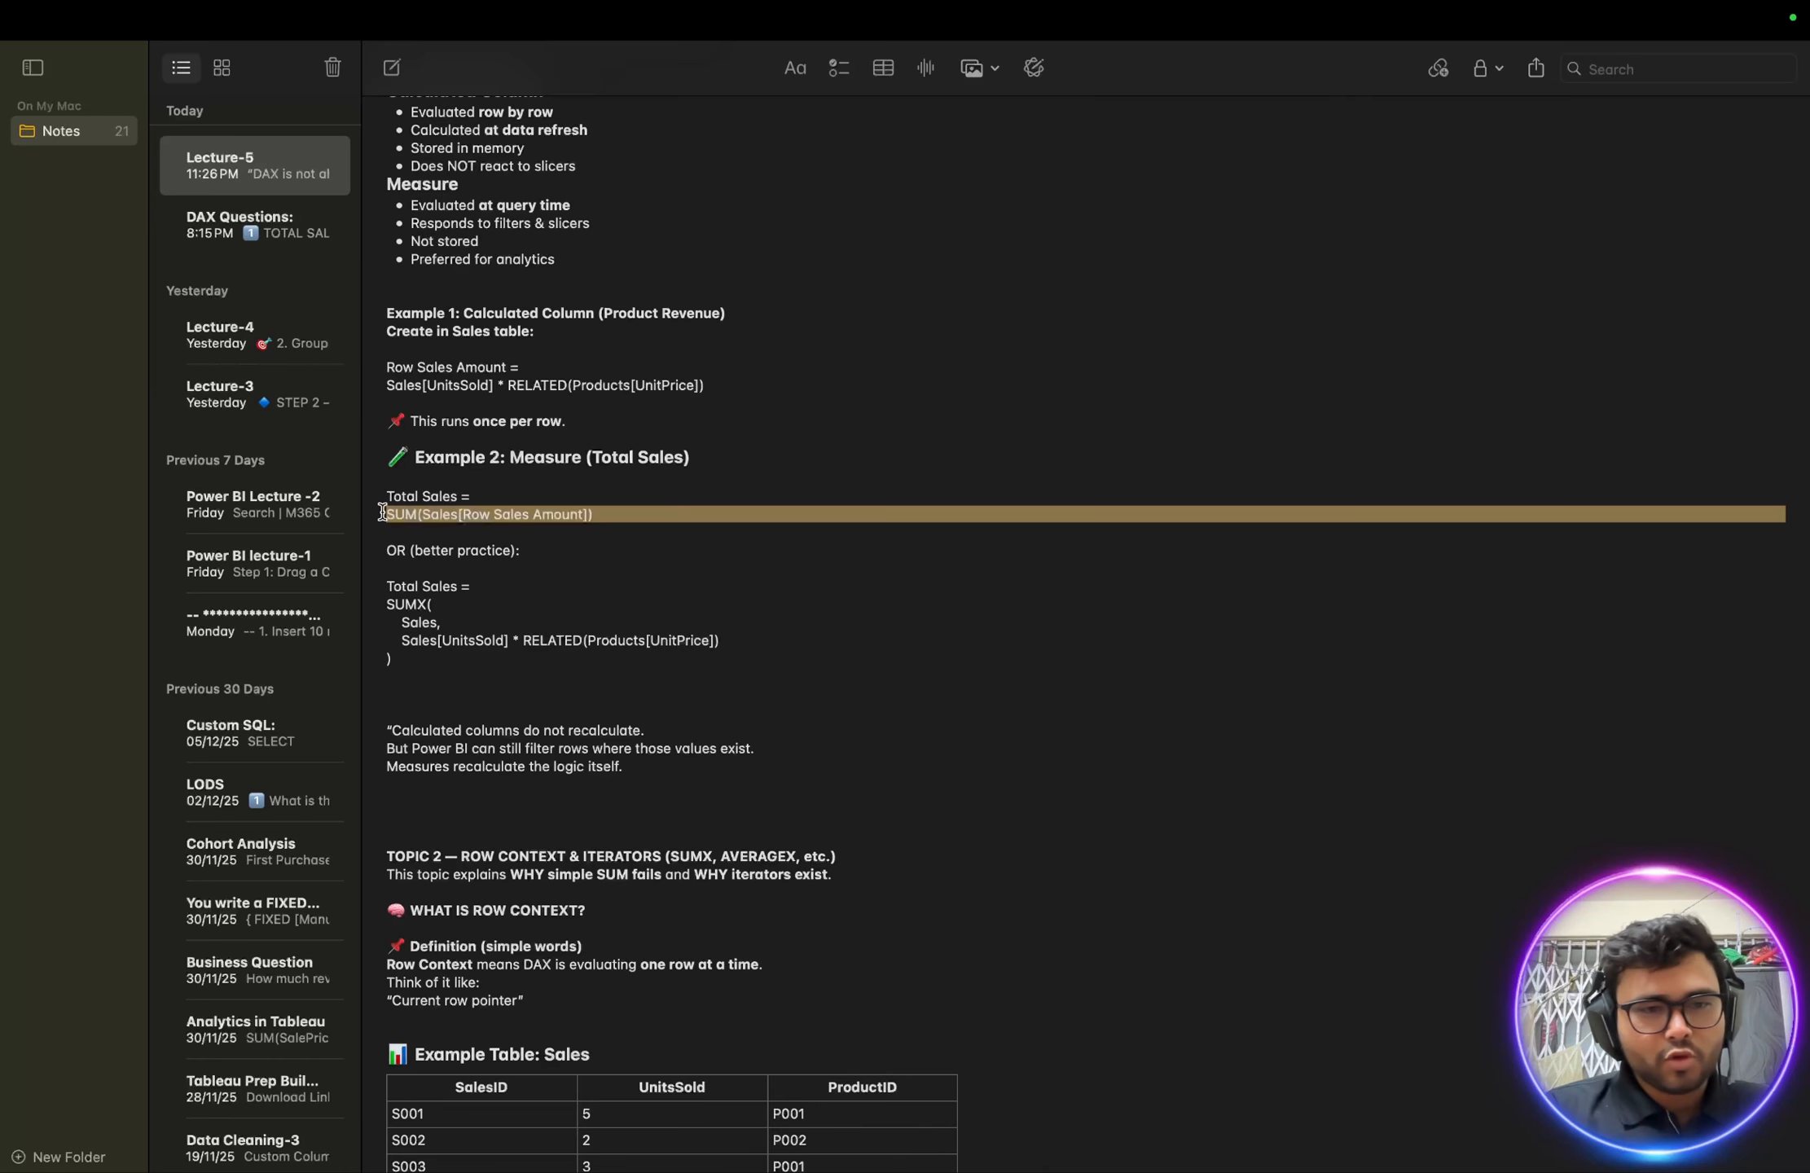
{"action": "left_click", "coordinate": [409, 519]}
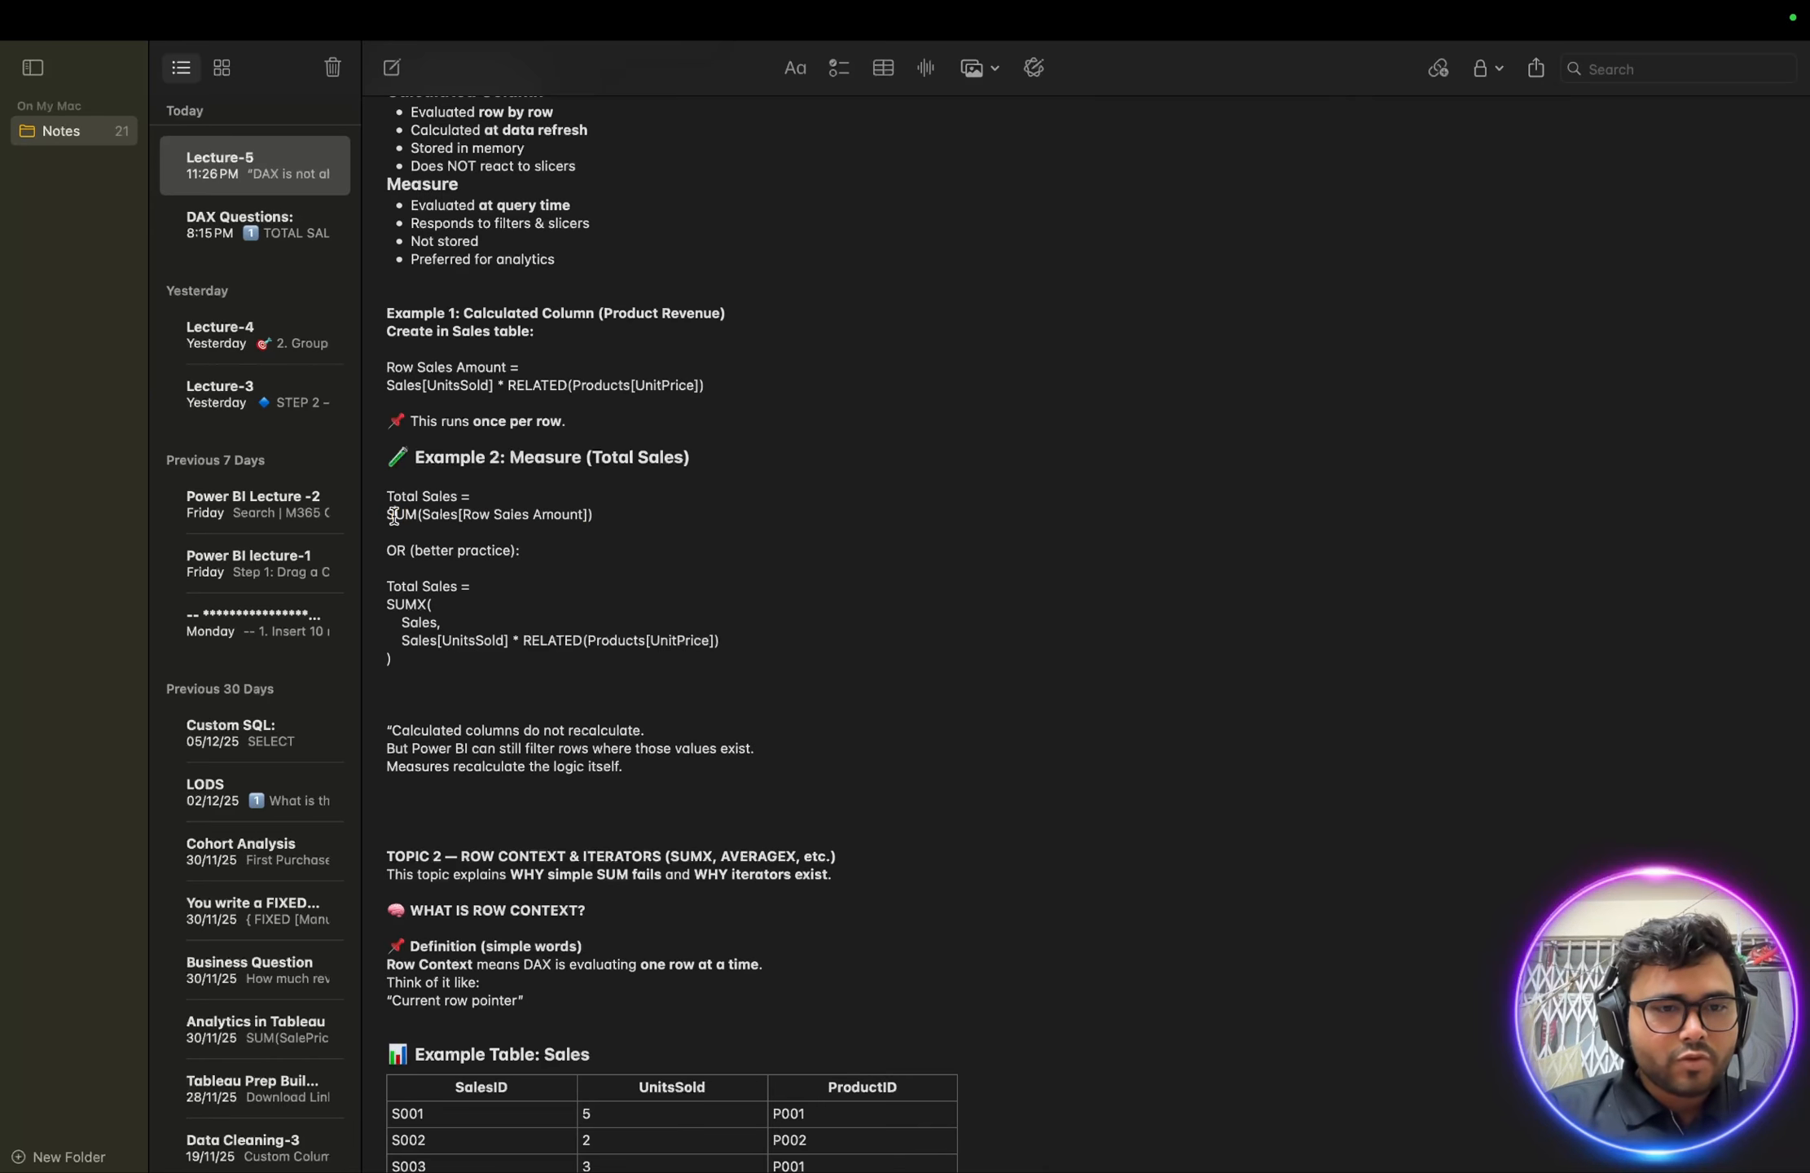
{"action": "double_click", "coordinate": [401, 516]}
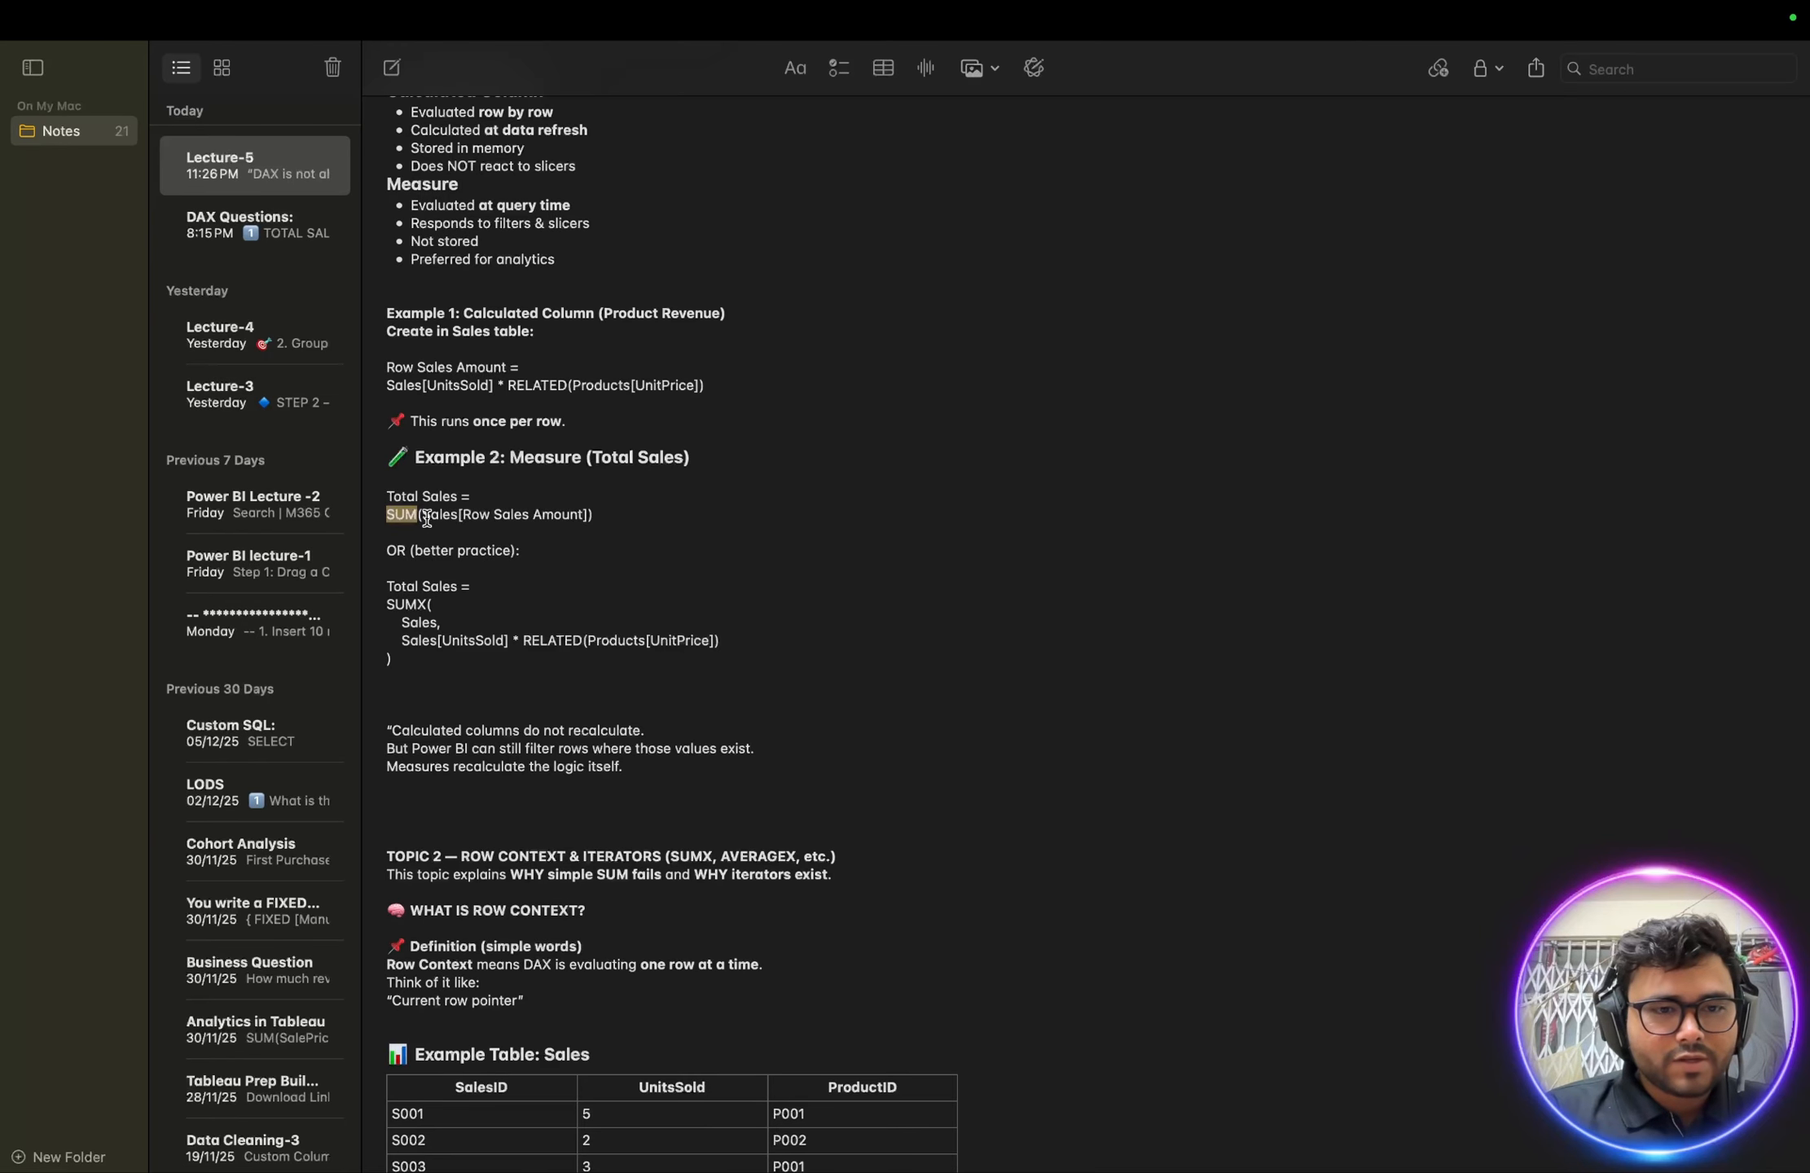
{"action": "left_click_drag", "start_coordinate": [430, 517], "coordinate": [591, 514]}
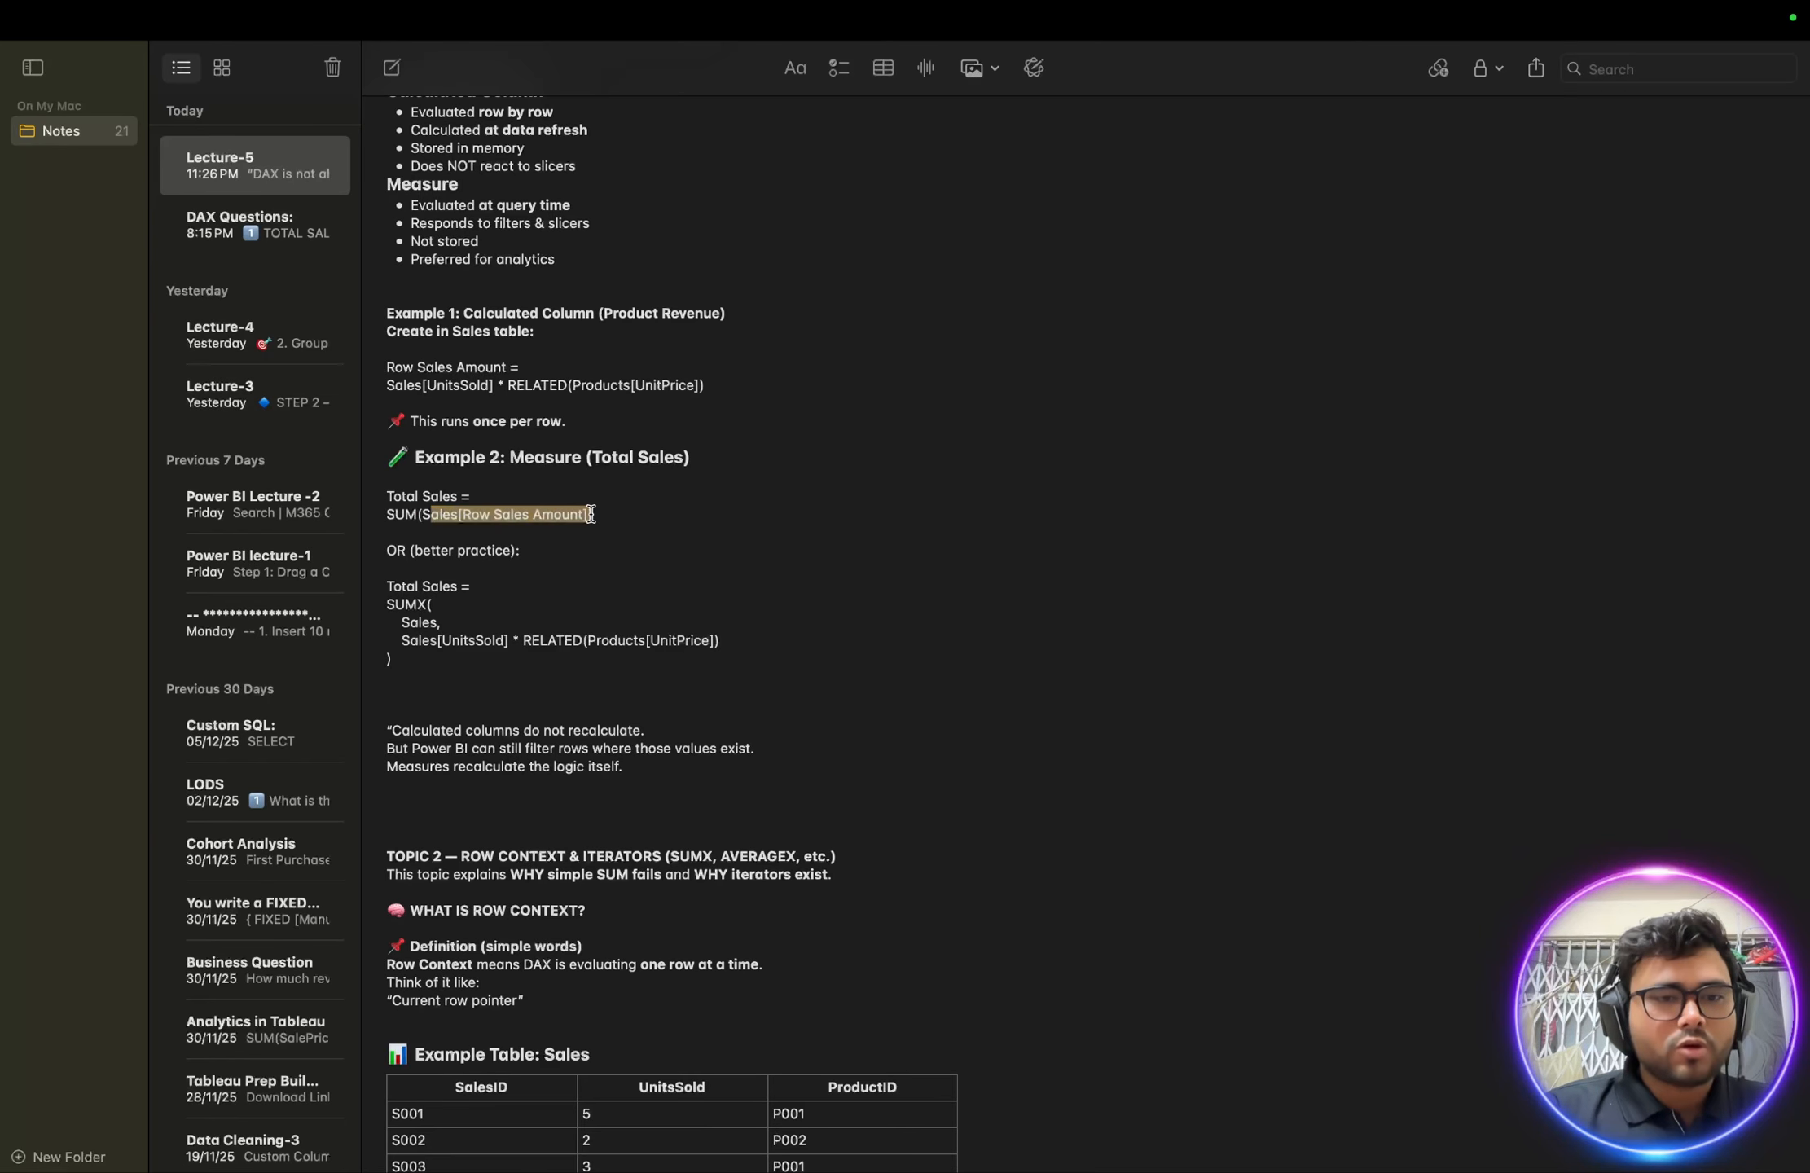
{"action": "left_click", "coordinate": [521, 515]}
{"action": "left_click_drag", "start_coordinate": [471, 516], "coordinate": [588, 516]}
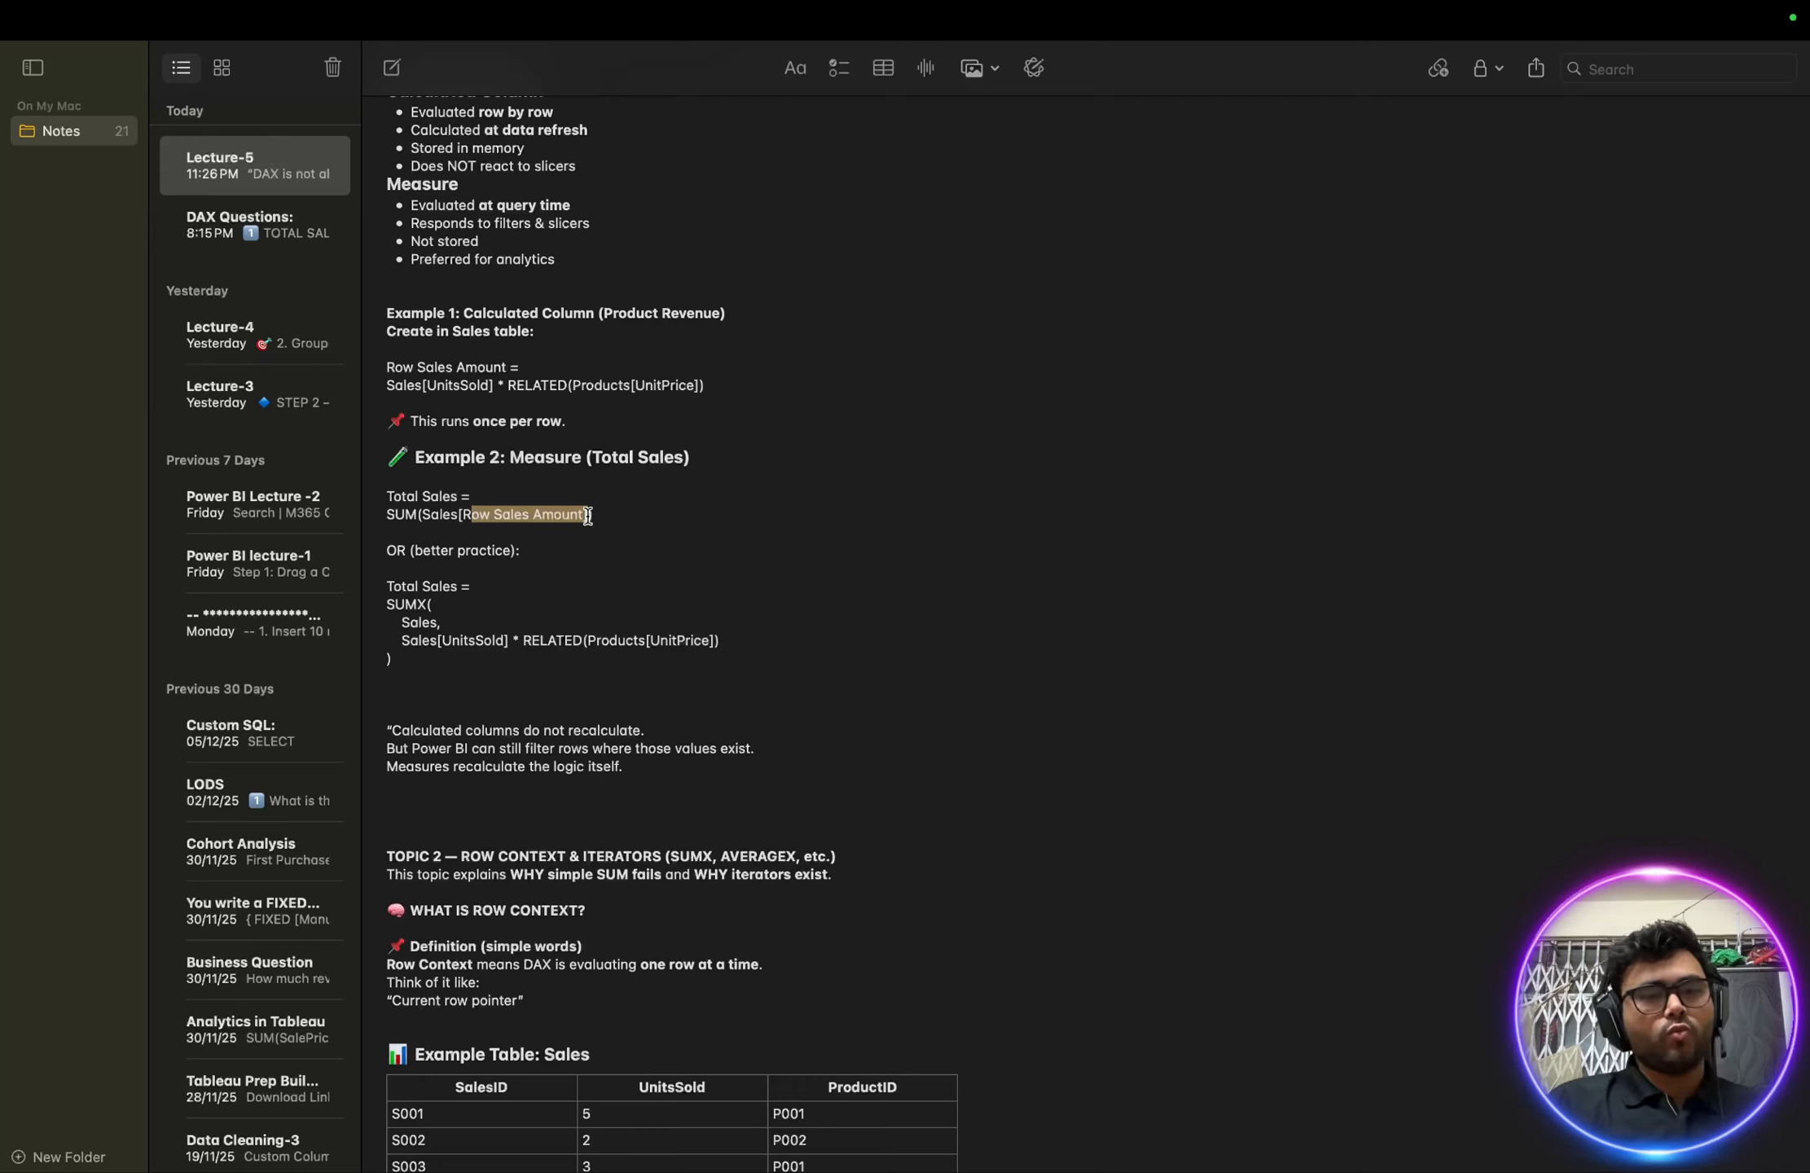
{"action": "double_click", "coordinate": [409, 608]}
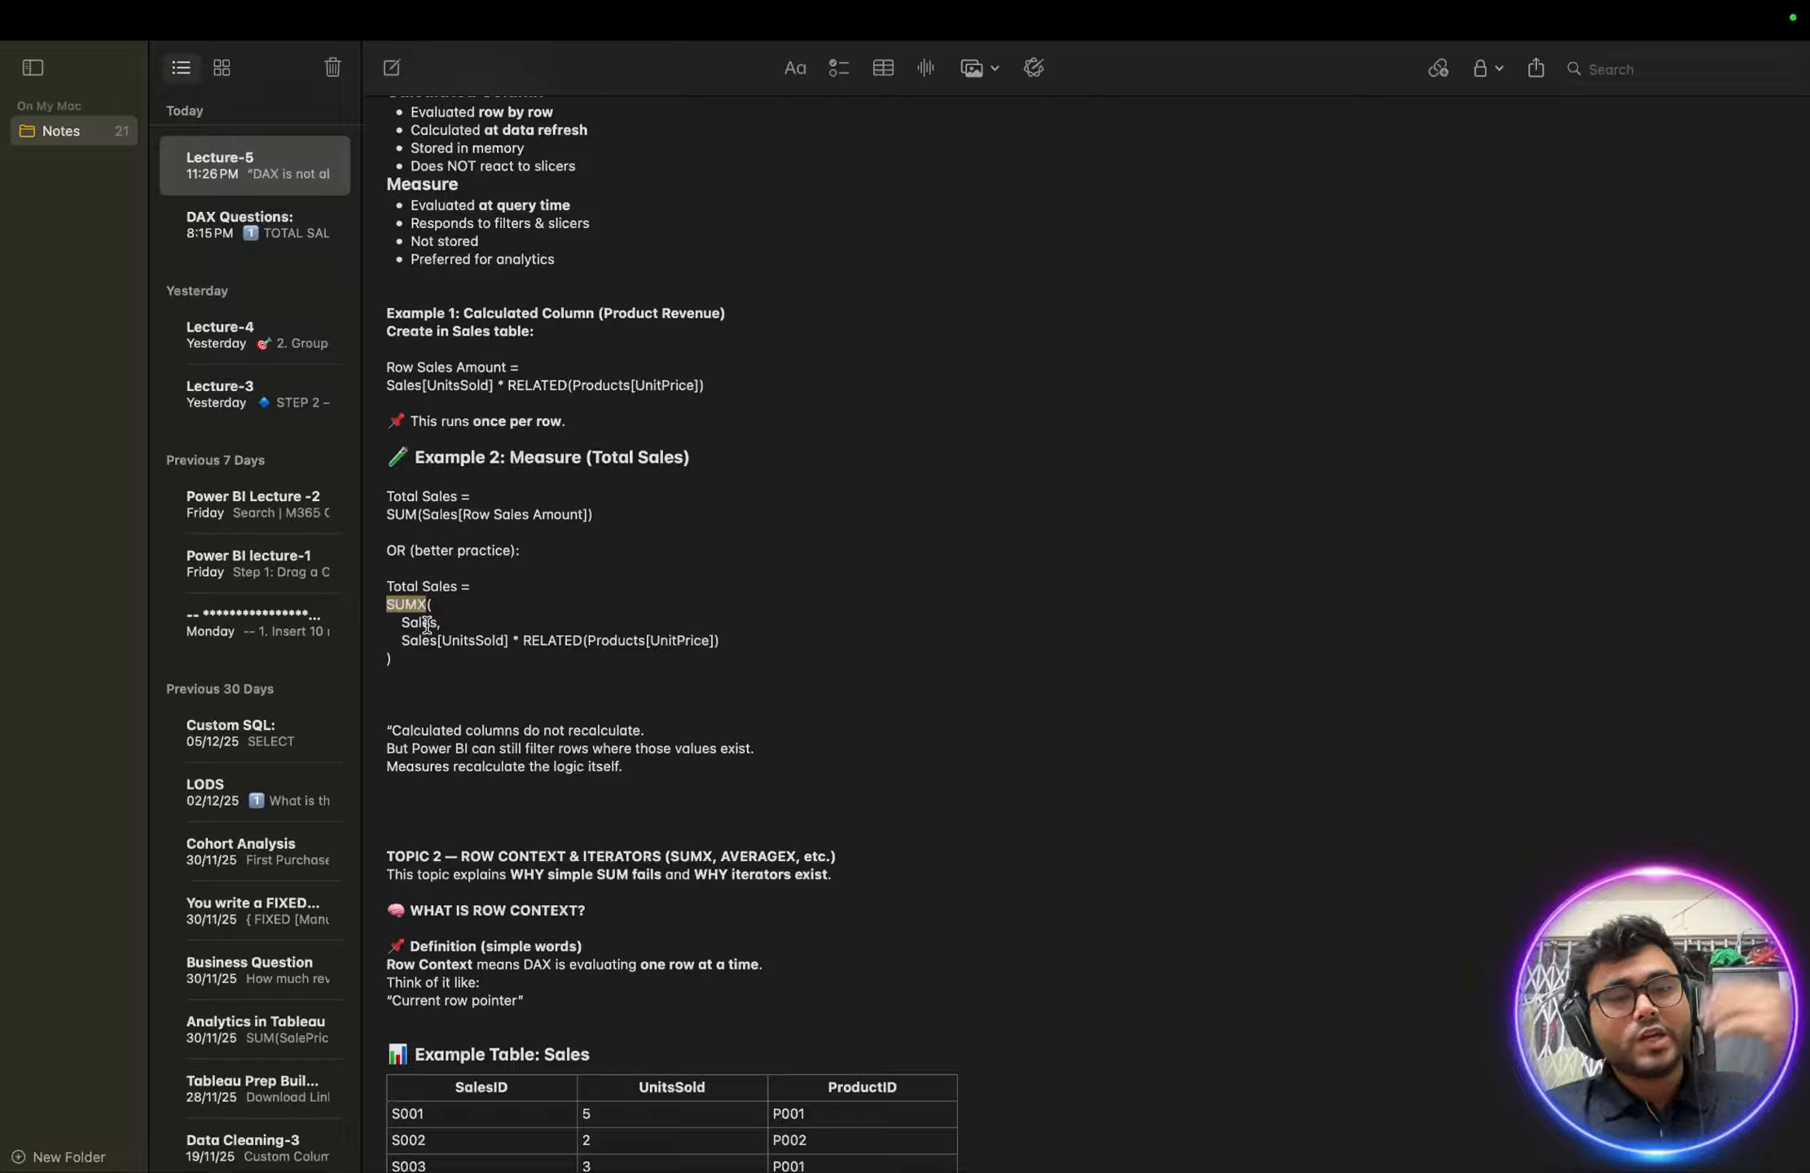
{"action": "key", "text": "ctrl+Right"}
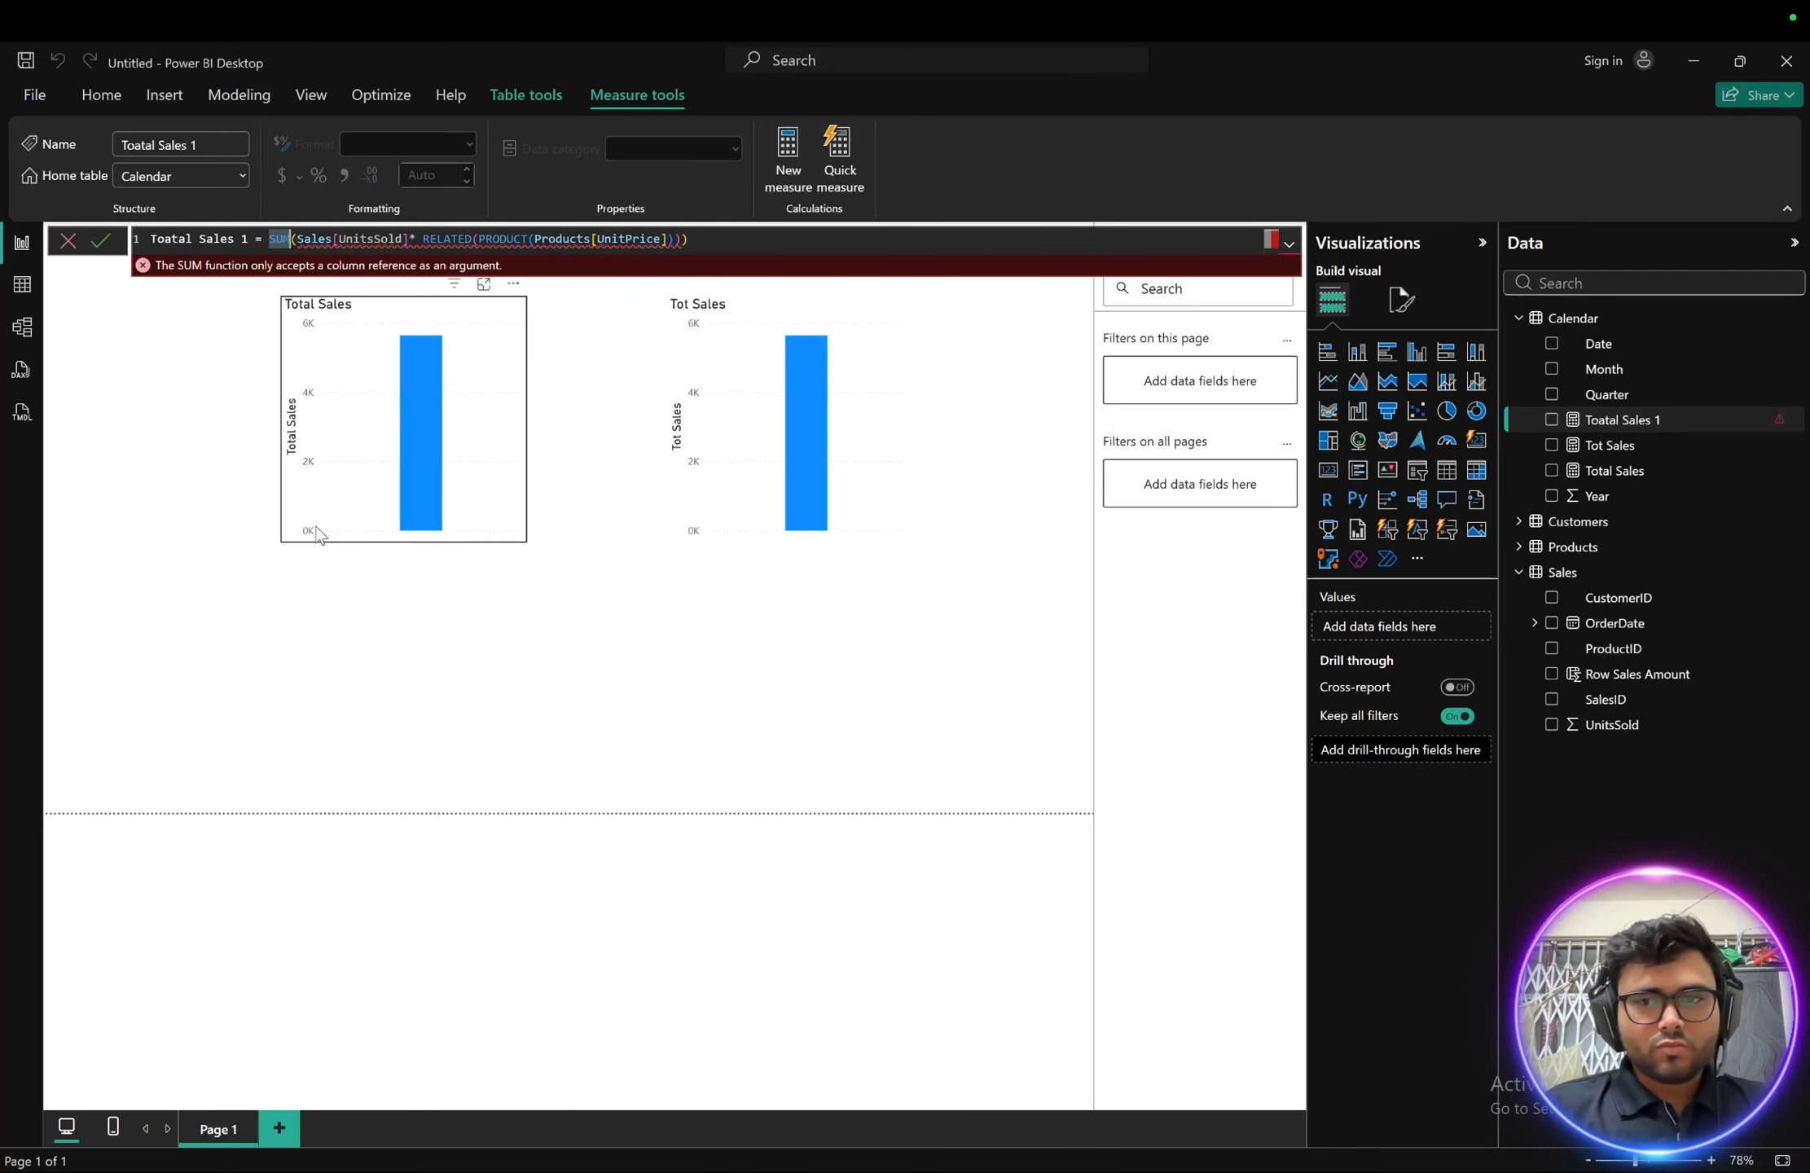
- Read the Lecture-5 remark on recalculation of calculated columns, then switch to Power BI and inspect Row Sales Amount in the Sales table
{"action": "key", "text": "ctrl+Left"}
{"action": "scroll", "coordinate": [513, 614], "scroll_direction": "down", "scroll_amount": 5}
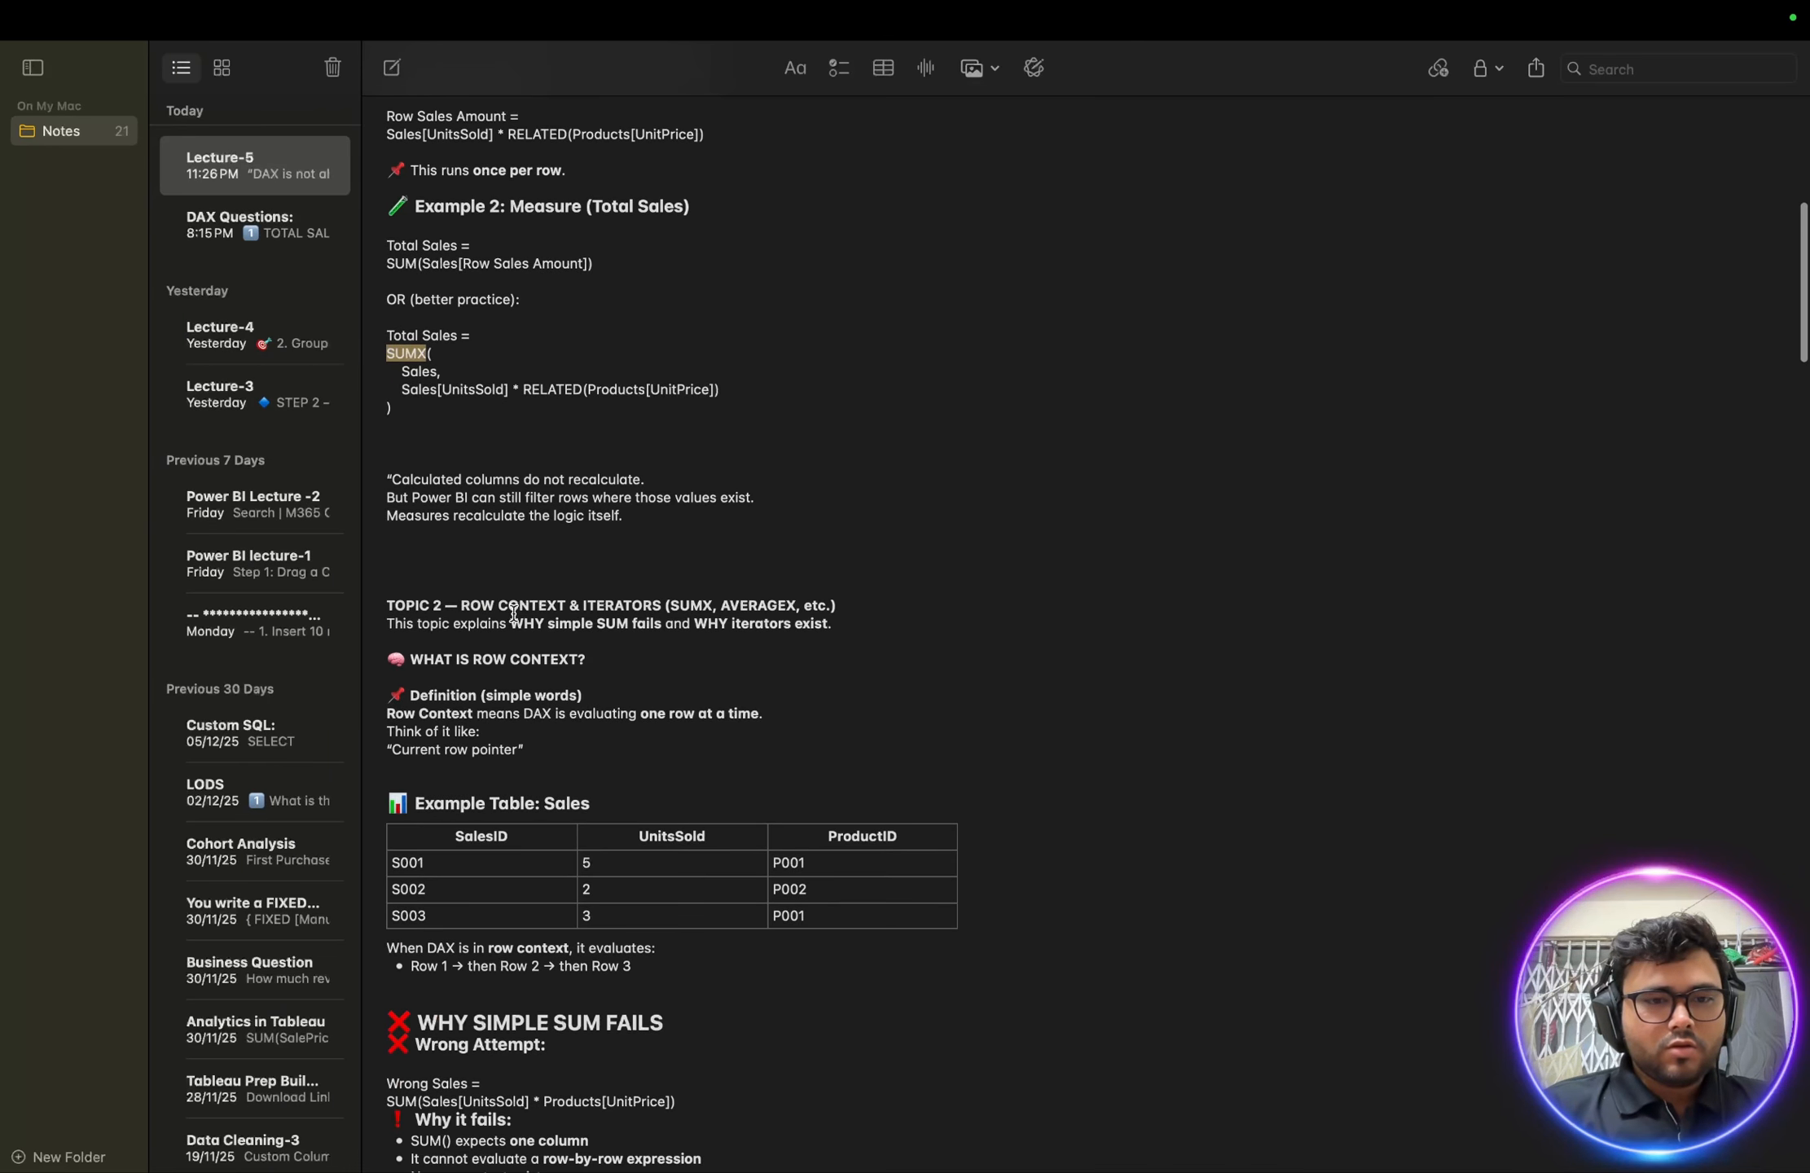
{"action": "left_click_drag", "start_coordinate": [390, 477], "coordinate": [654, 507]}
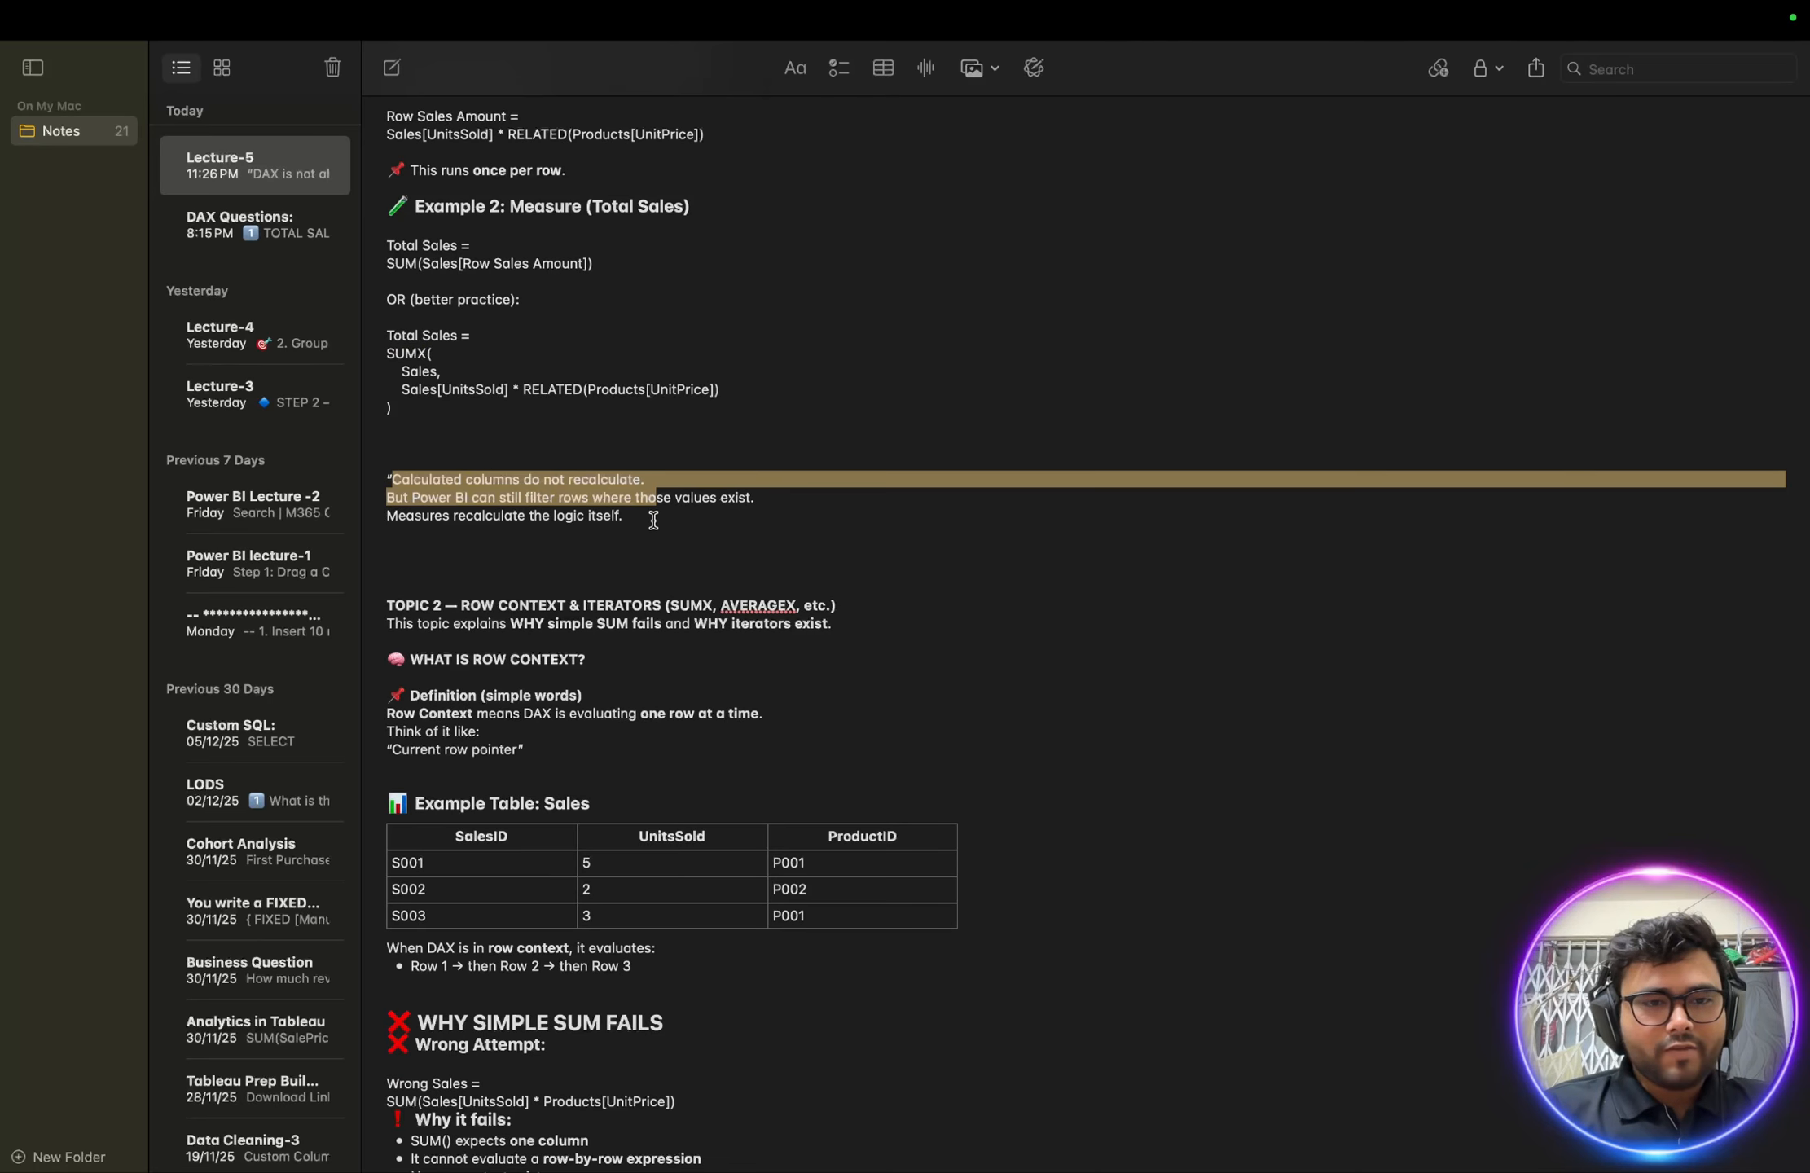
{"action": "left_click", "coordinate": [654, 529]}
{"action": "double_click", "coordinate": [427, 479]}
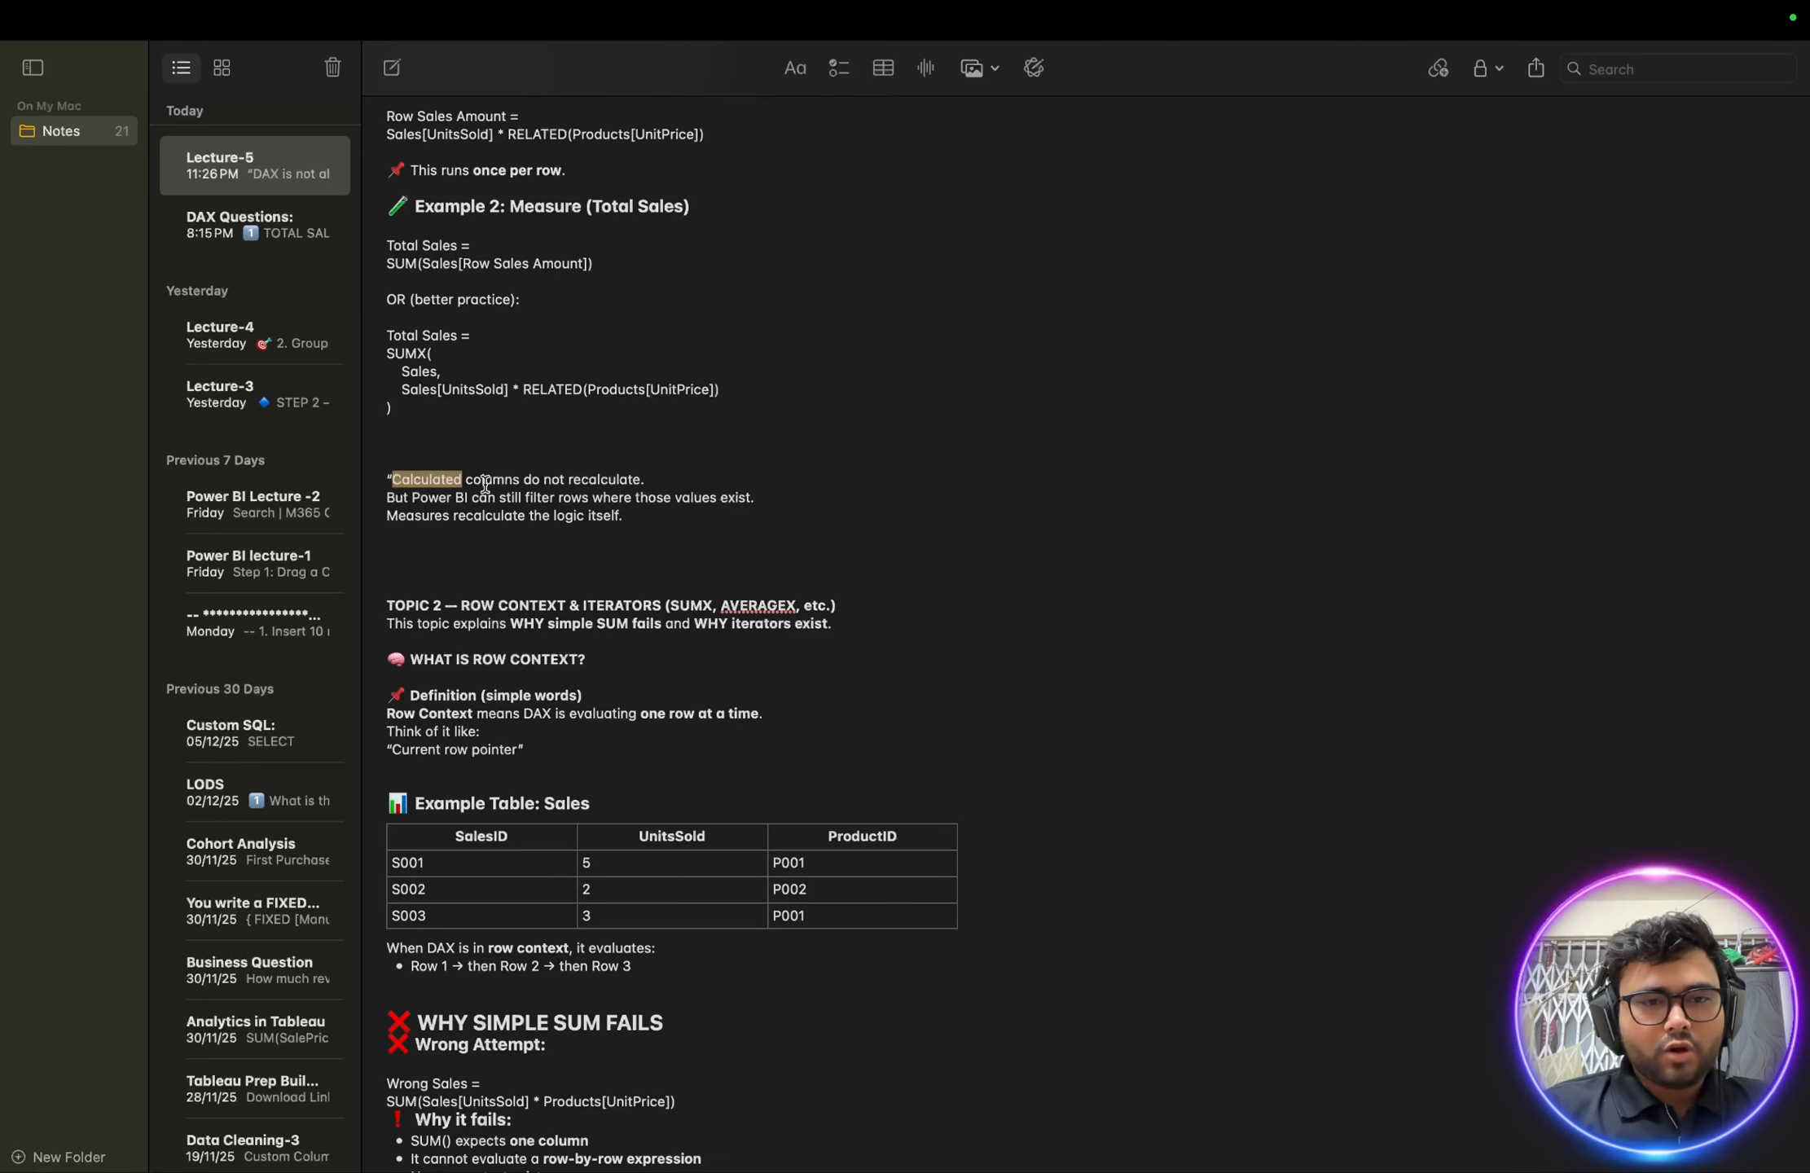
{"action": "left_click", "coordinate": [648, 481]}
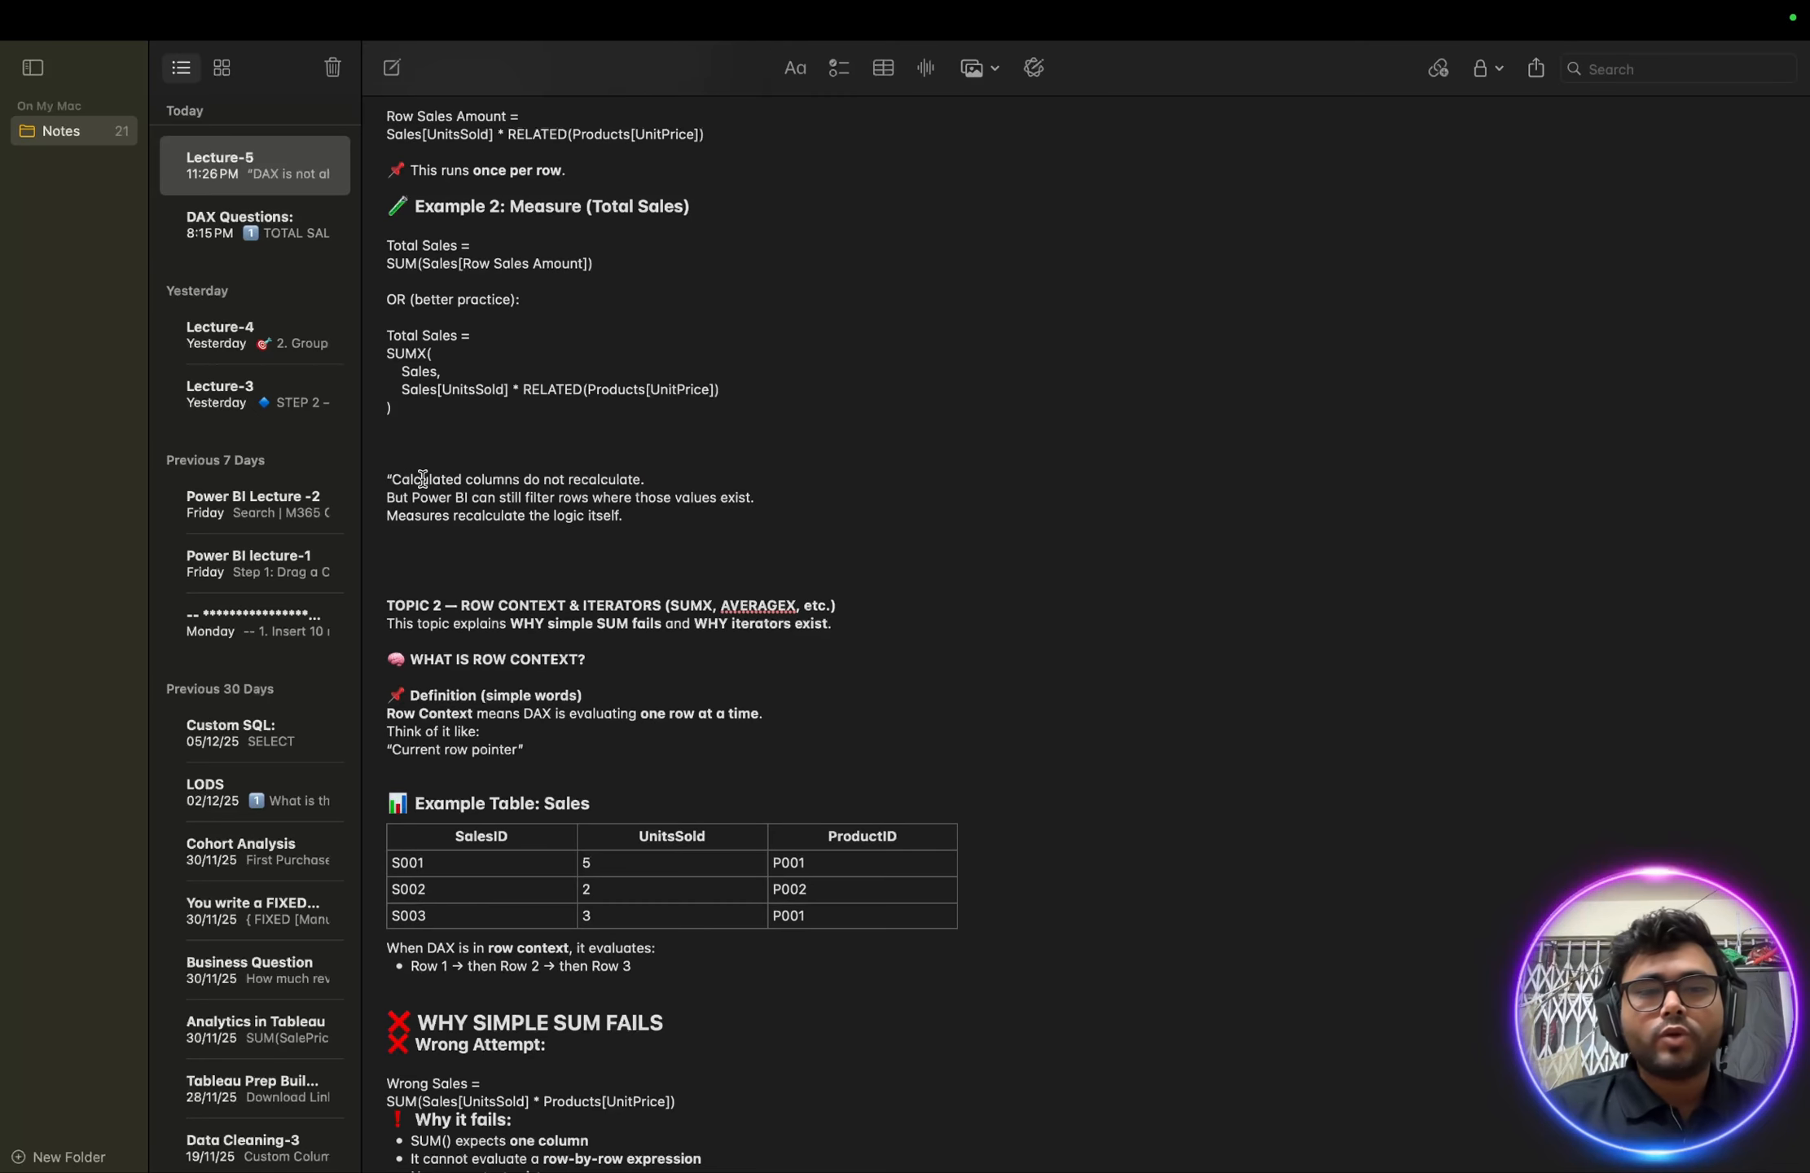
{"action": "key", "text": "ctrl+Right"}
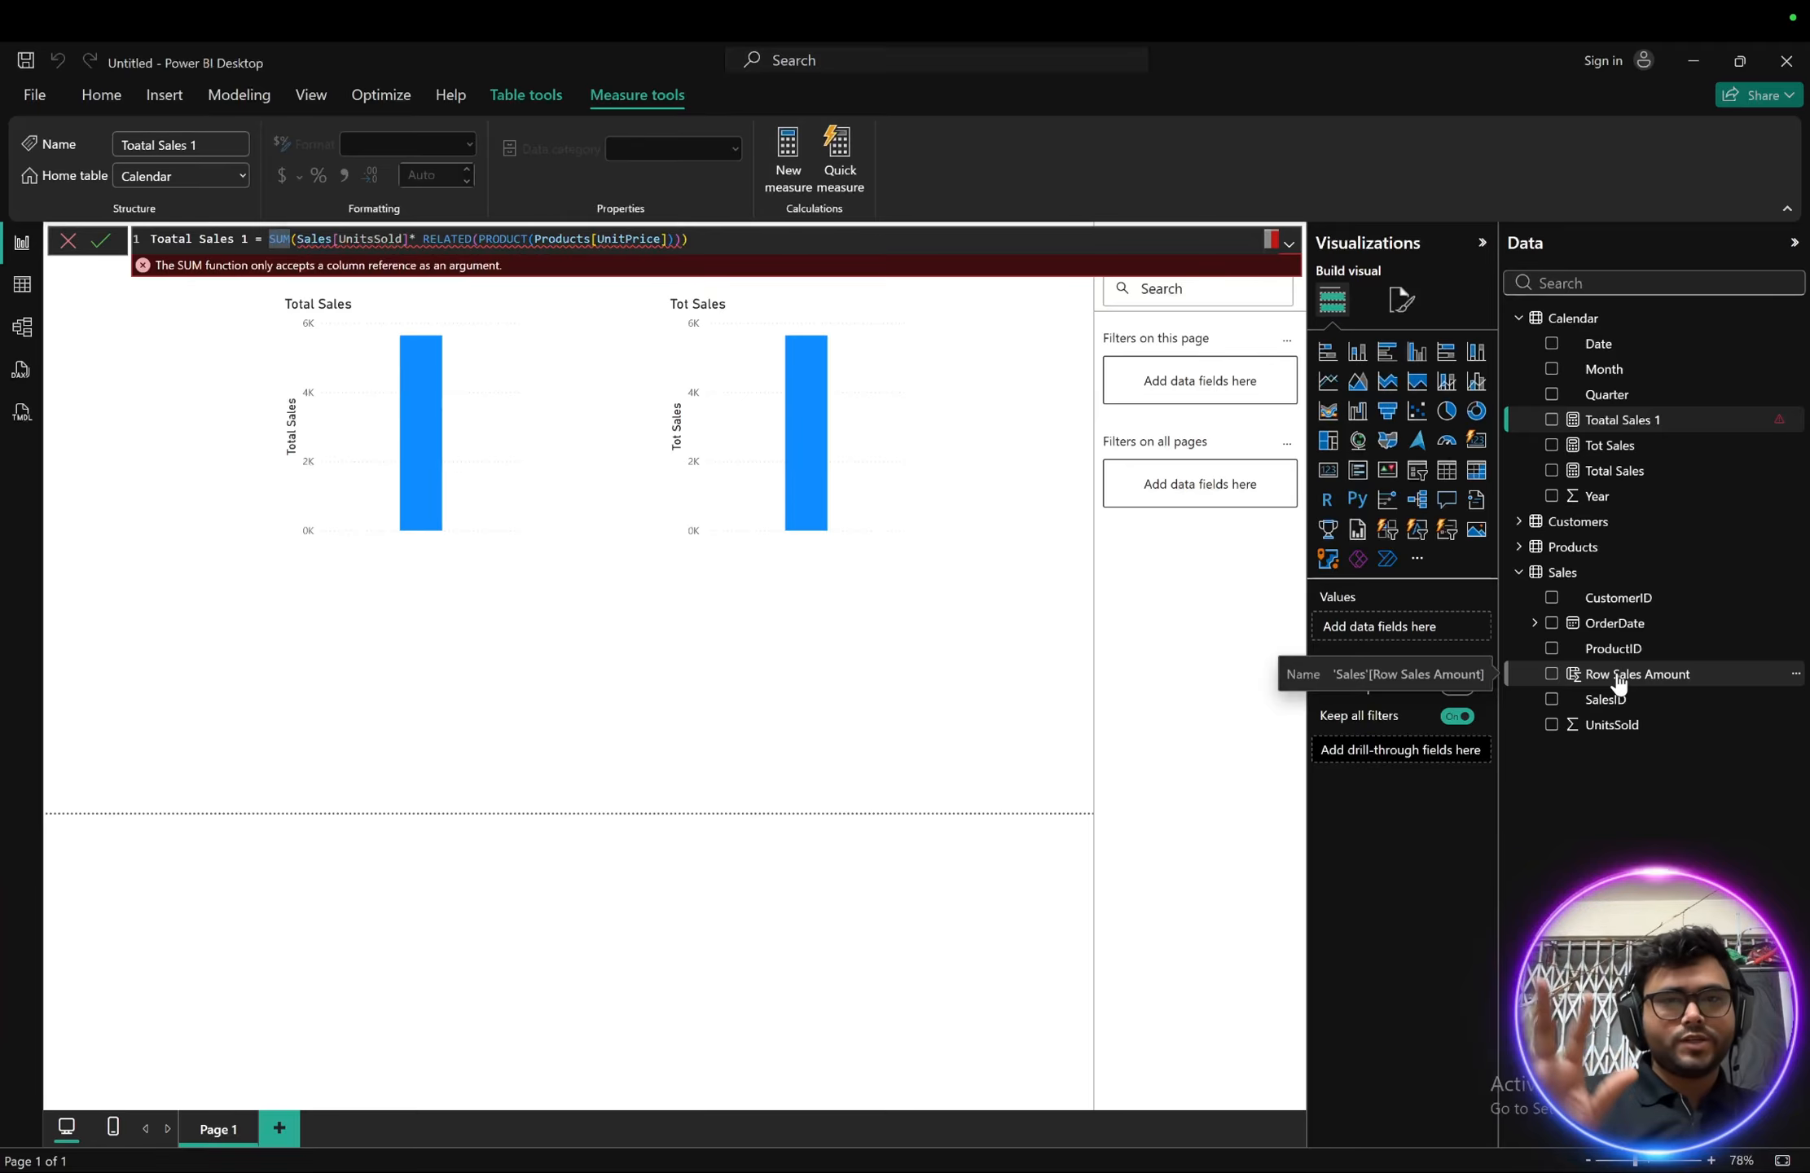
- Return to the Lecture-5 note and review the remarks comparing calculated columns with measures just above Topic 2
{"action": "key", "text": "ctrl+Left"}
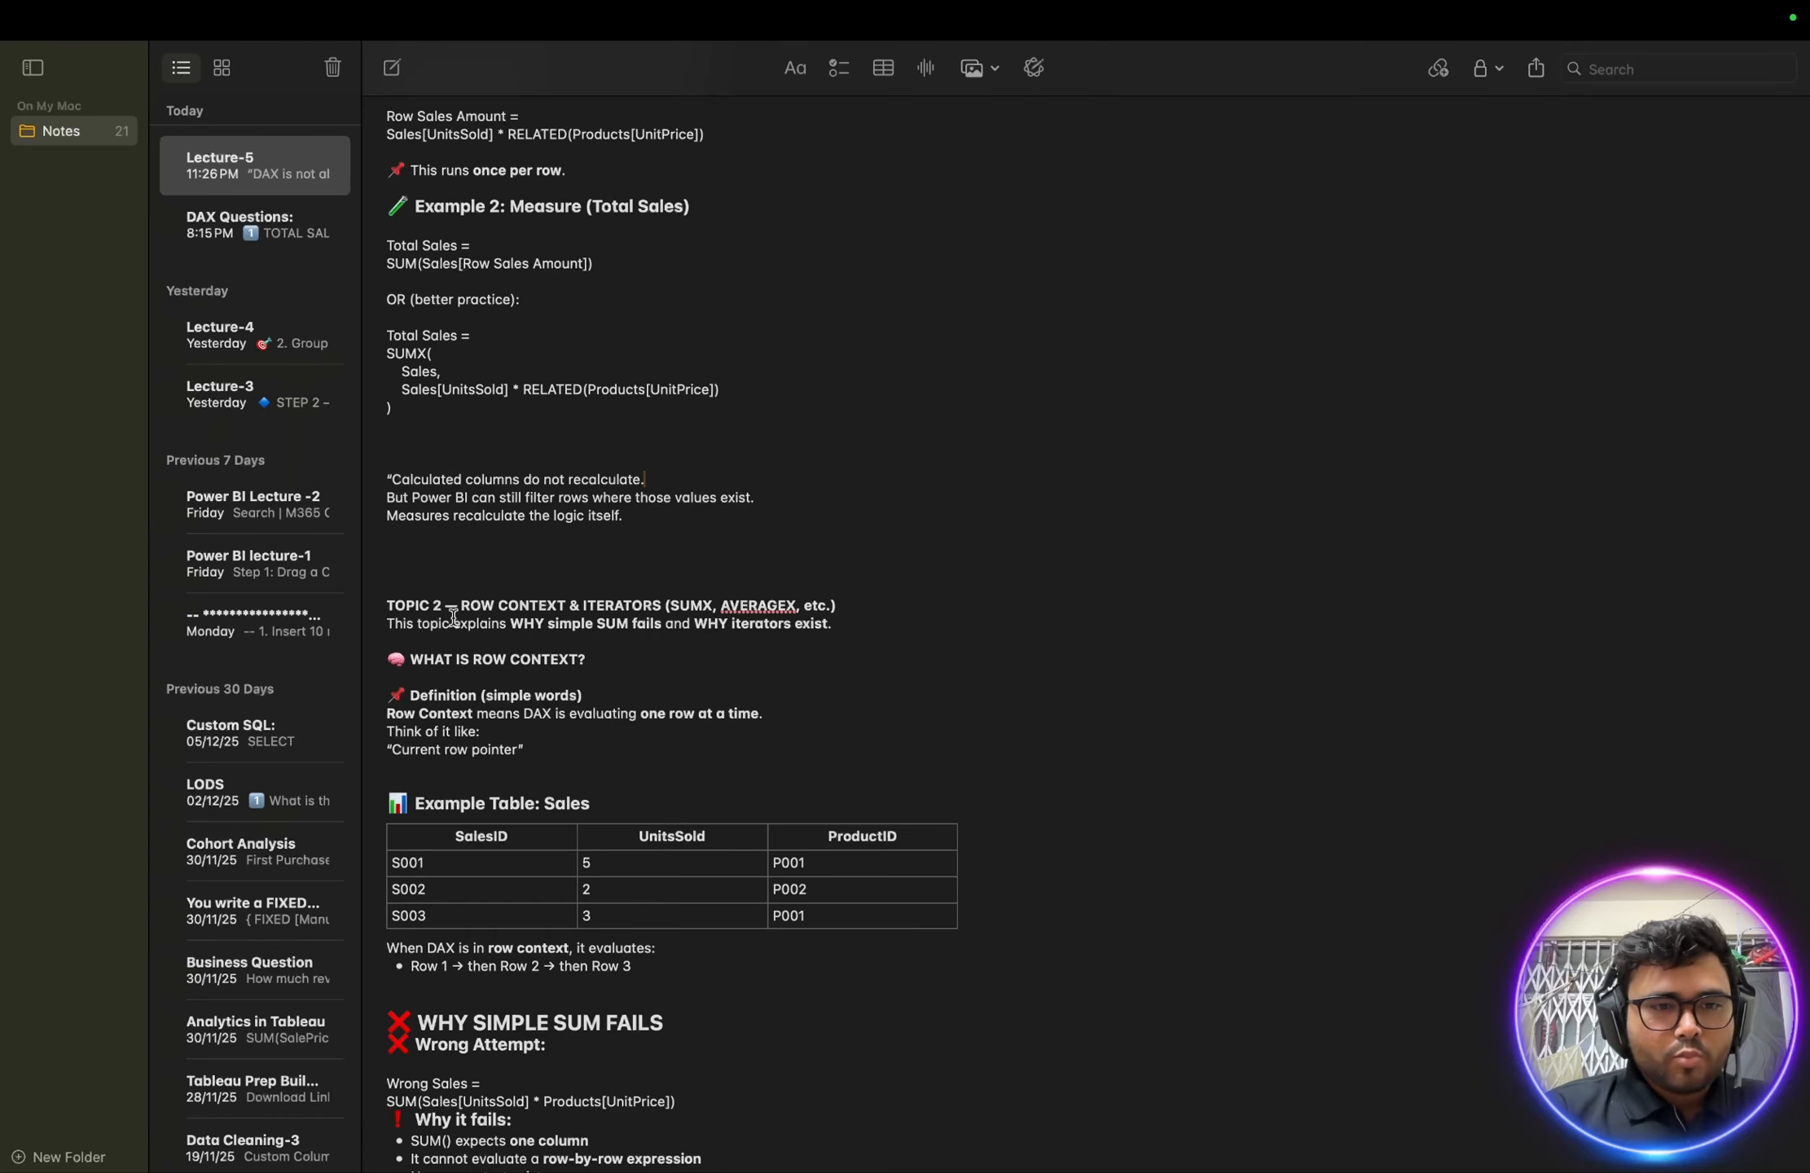
{"action": "left_click_drag", "start_coordinate": [420, 498], "coordinate": [693, 499]}
{"action": "left_click_drag", "start_coordinate": [406, 516], "coordinate": [643, 522]}
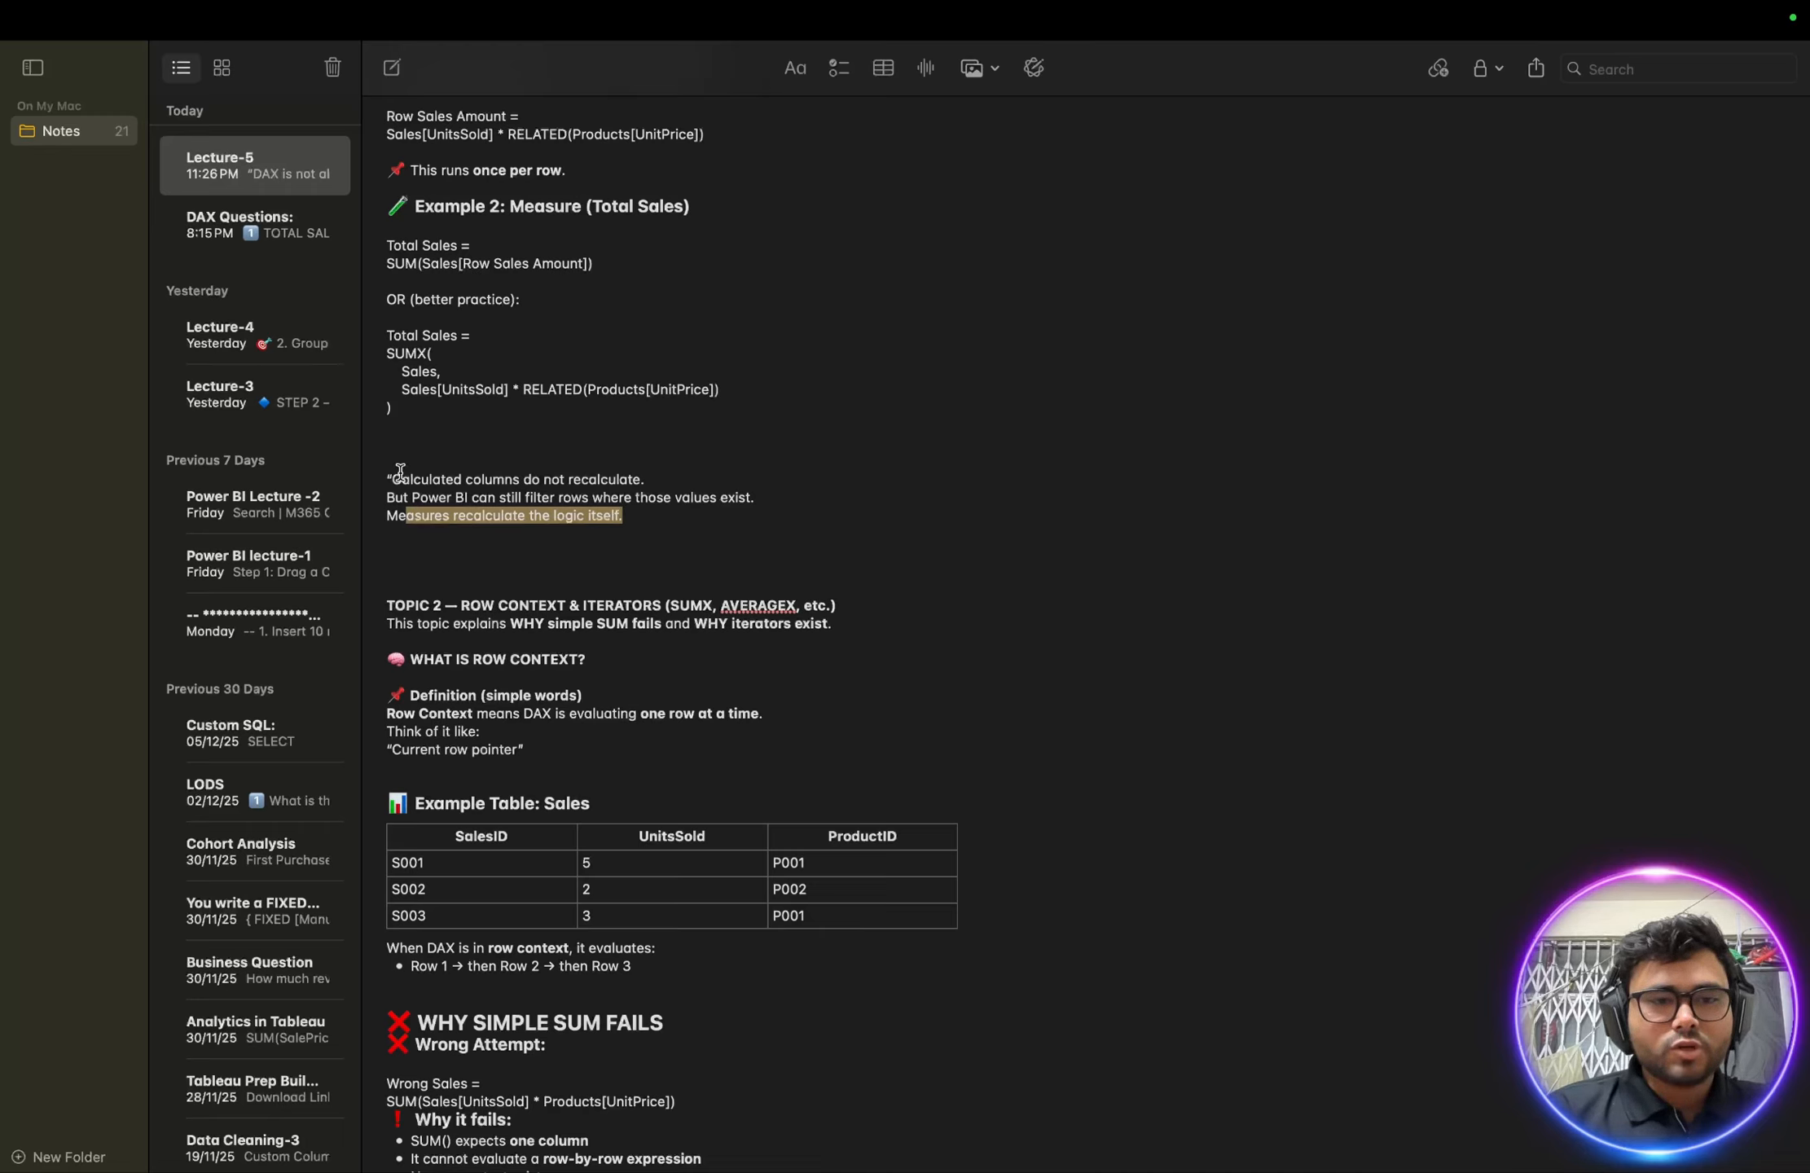
{"action": "left_click_drag", "start_coordinate": [400, 479], "coordinate": [547, 486]}
{"action": "left_click_drag", "start_coordinate": [399, 516], "coordinate": [498, 521]}
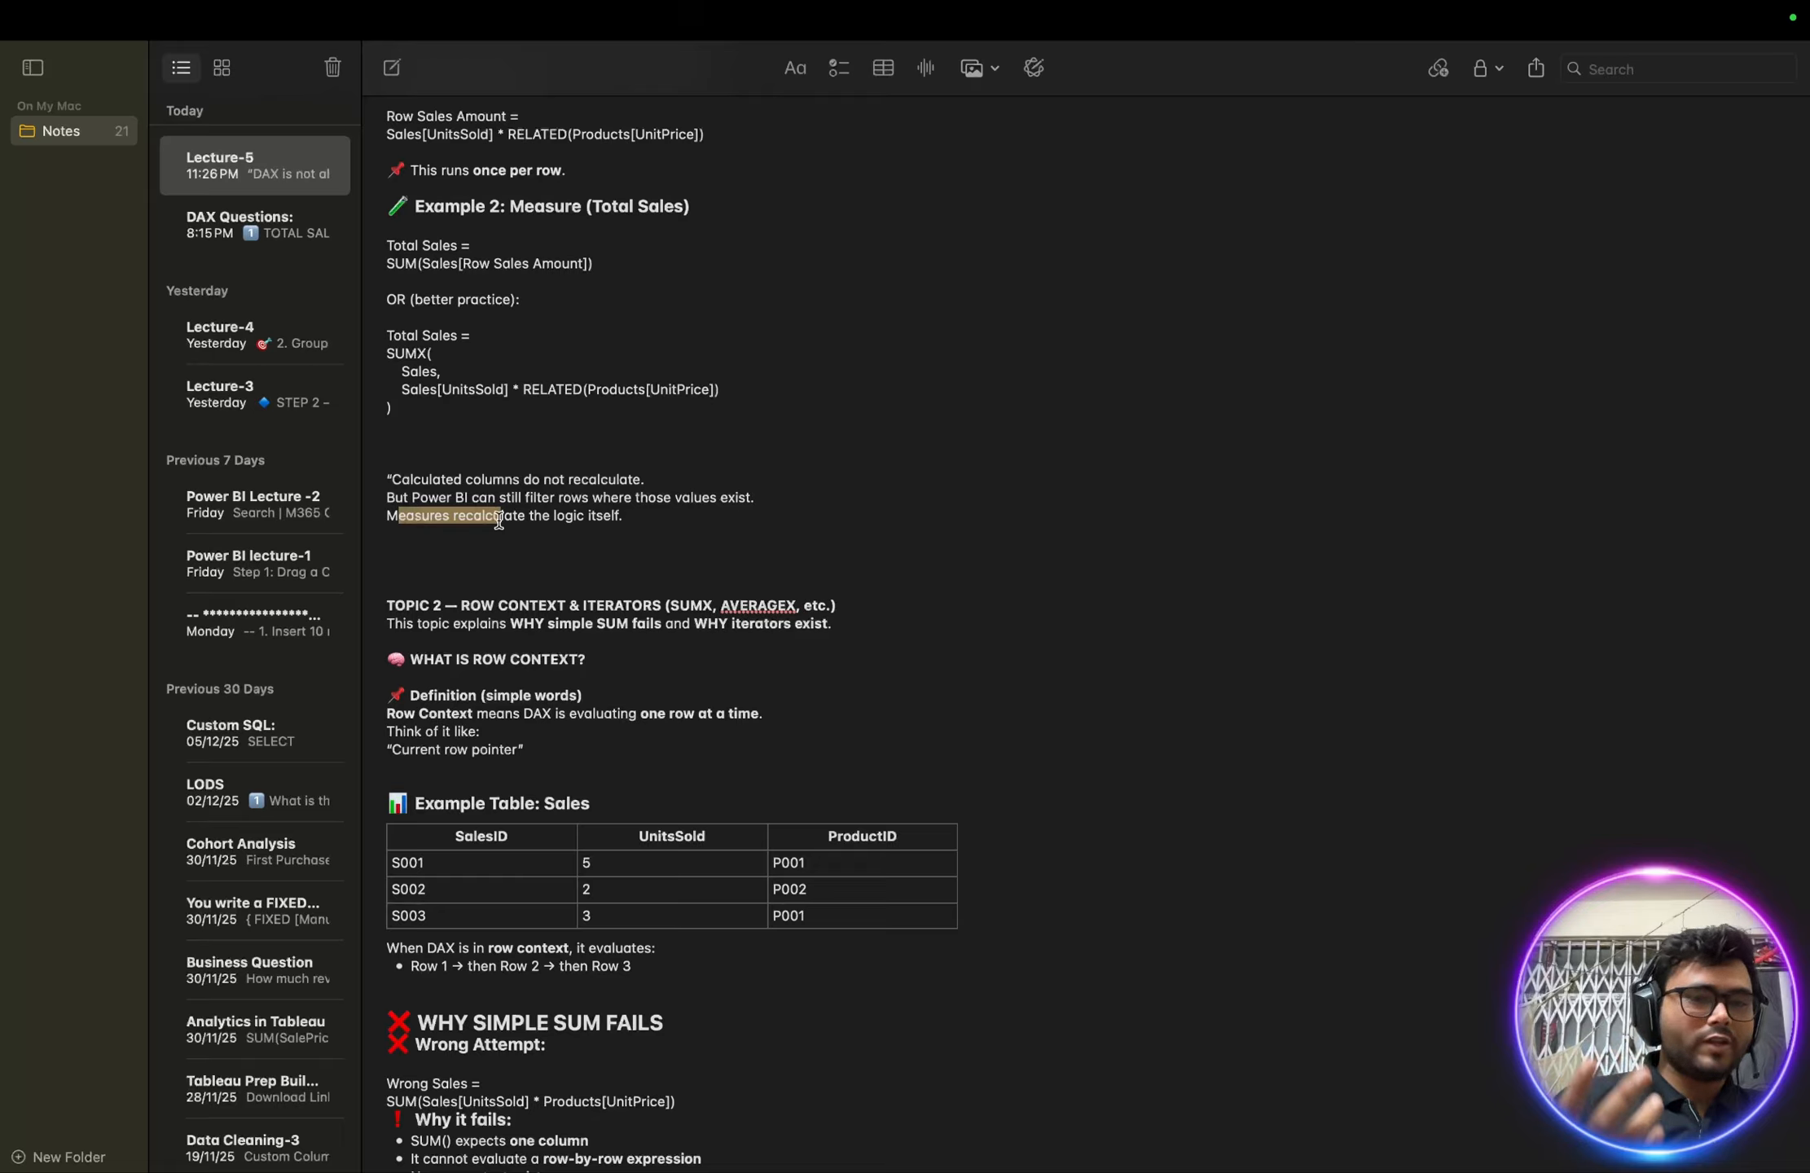
{"action": "left_click", "coordinate": [421, 520]}
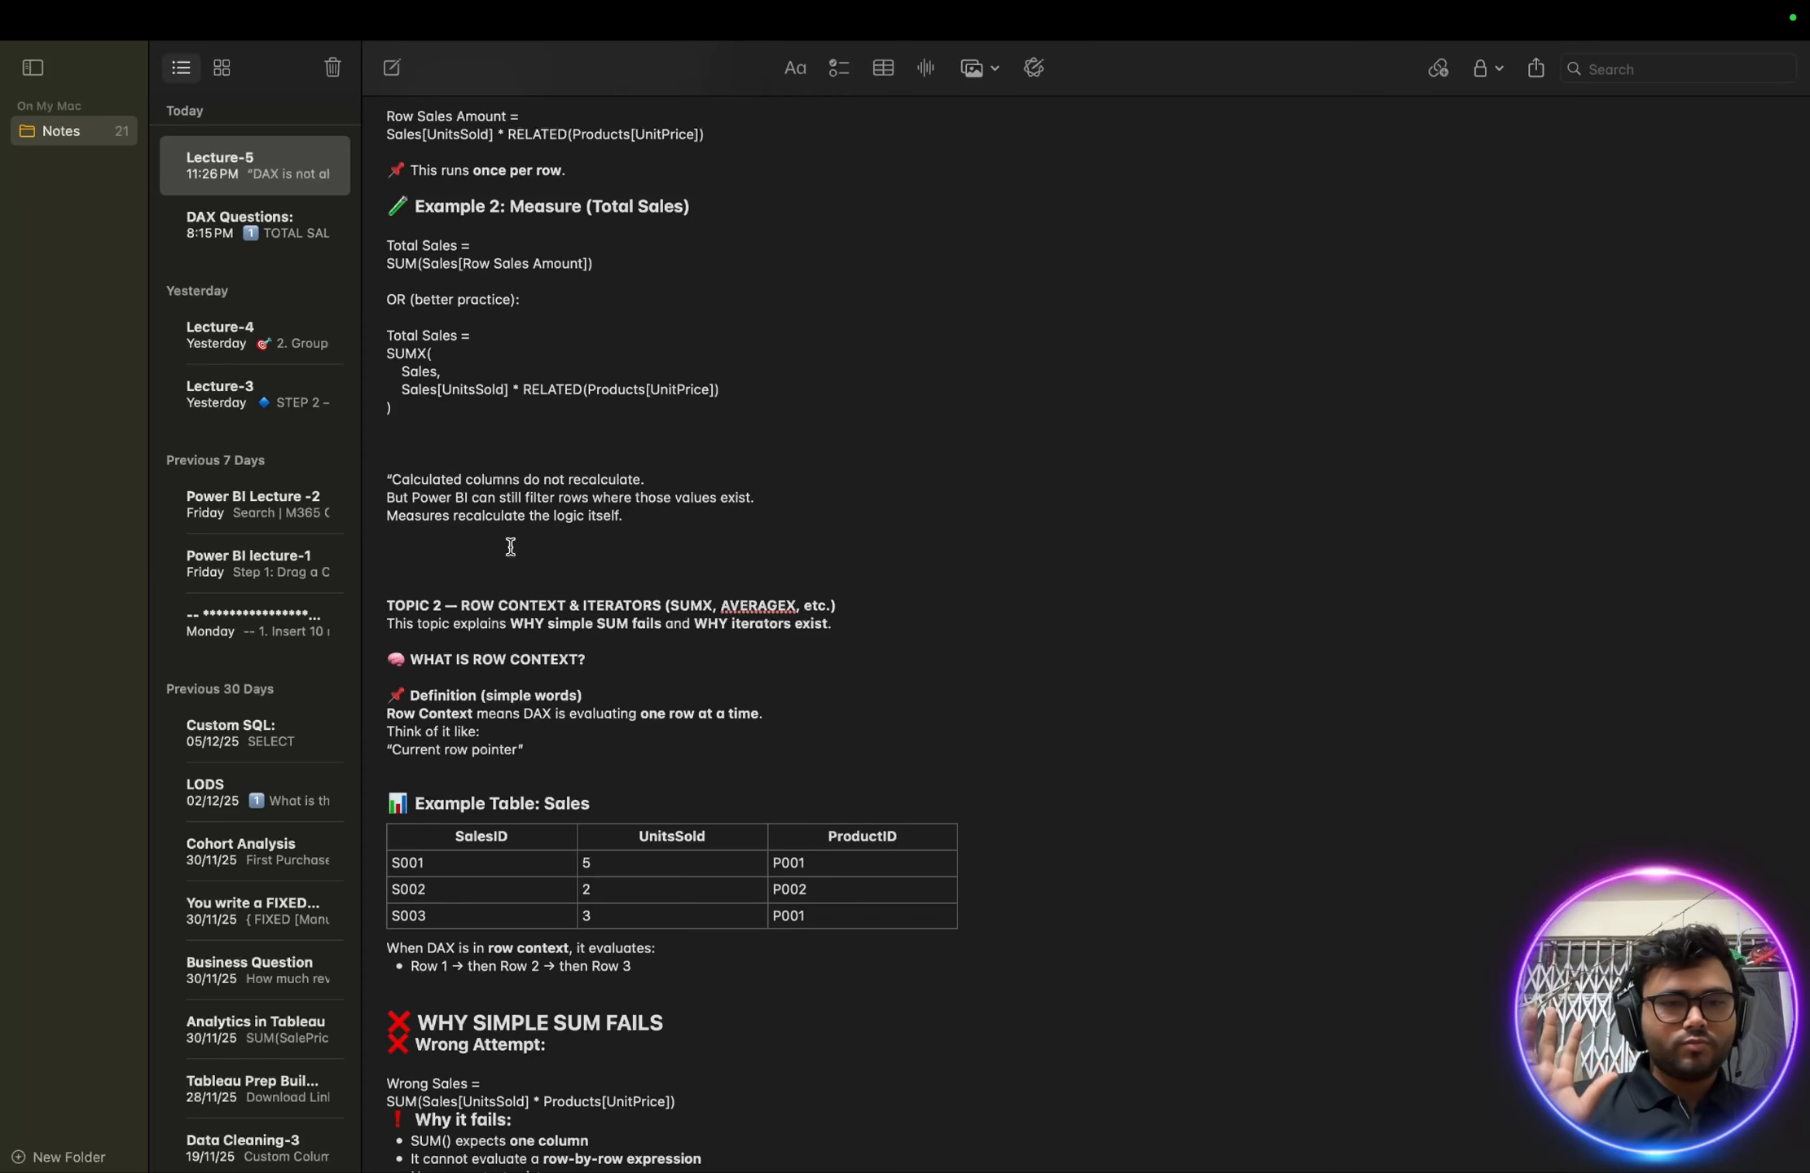
- Revisit the Topic 1 heading in the note, then examine the Topic 2 heading on row context and iterators such as SUMX
{"action": "scroll", "coordinate": [511, 547], "scroll_direction": "up", "scroll_amount": 10}
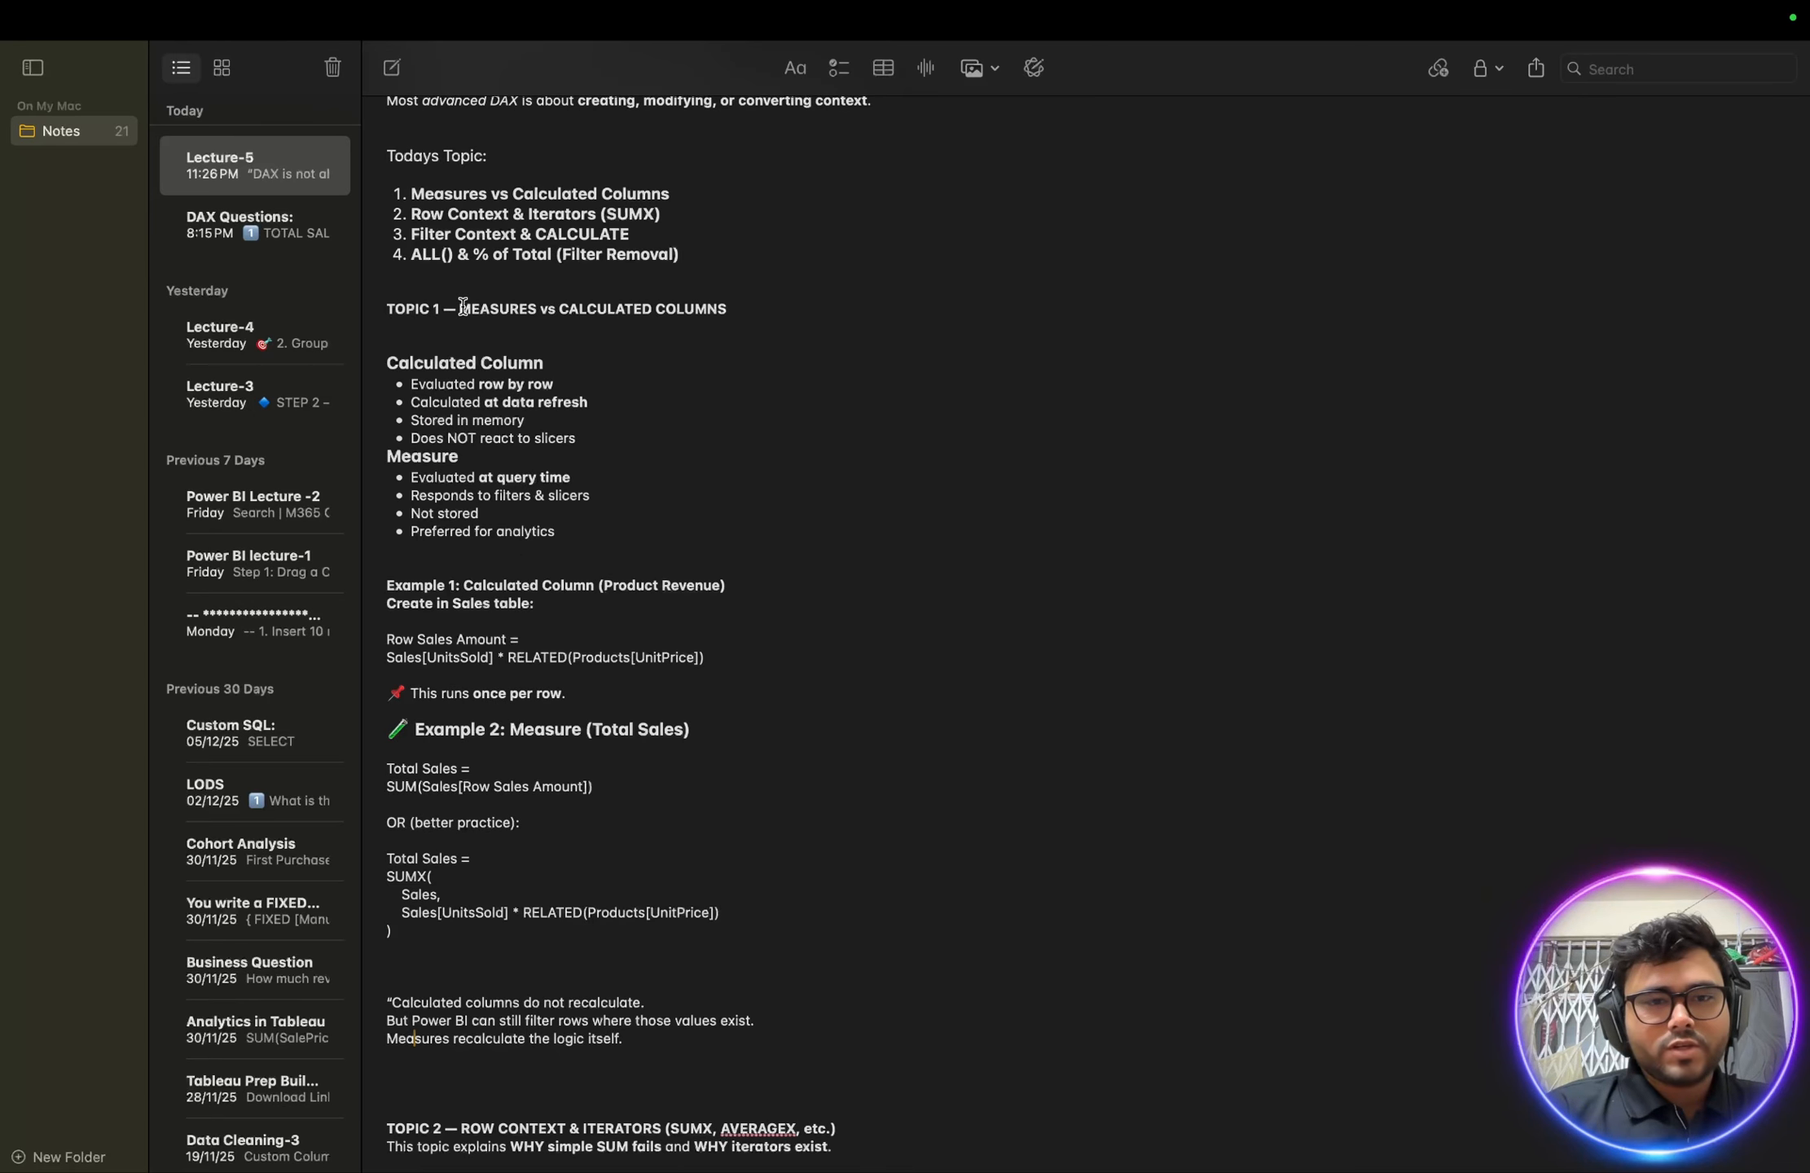
{"action": "left_click_drag", "start_coordinate": [460, 309], "coordinate": [745, 316]}
{"action": "scroll", "coordinate": [575, 616], "scroll_direction": "down", "scroll_amount": 10}
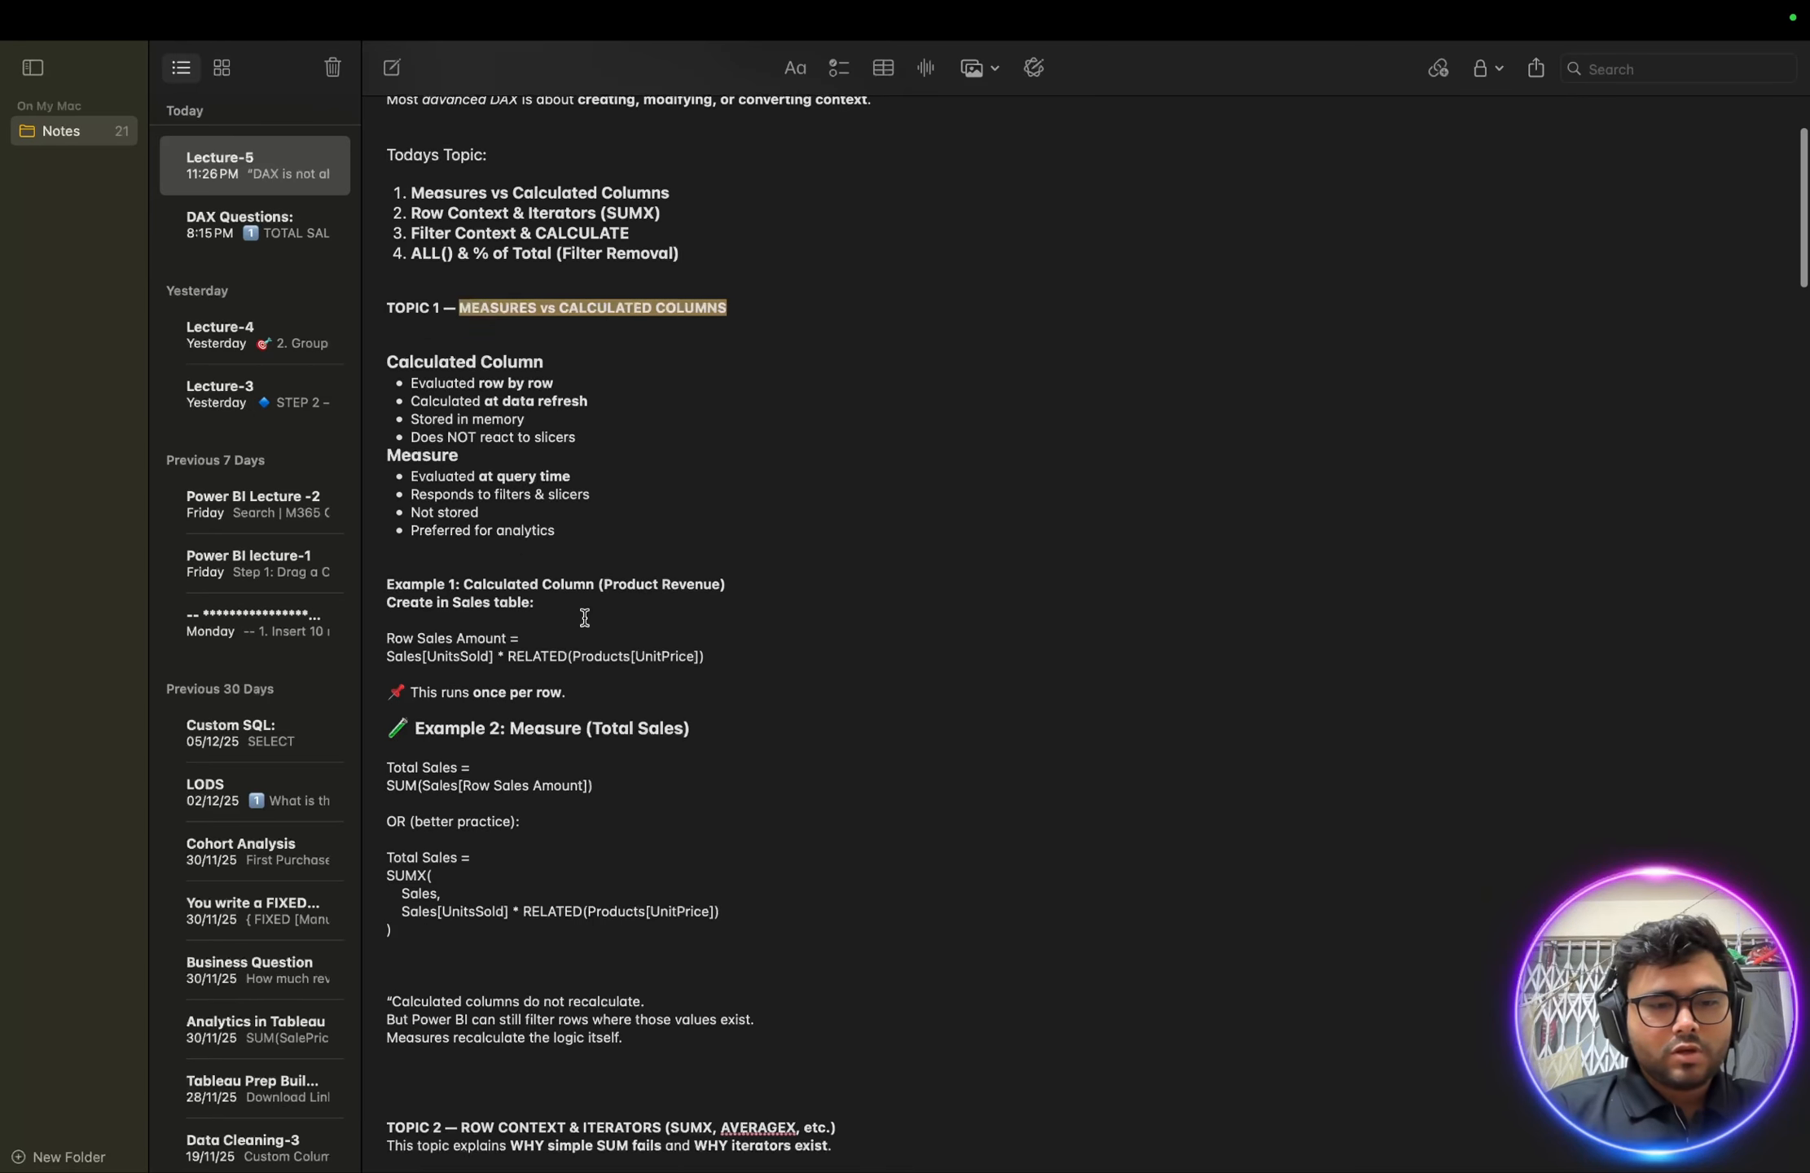
{"action": "left_click_drag", "start_coordinate": [386, 535], "coordinate": [868, 527]}
{"action": "left_click", "coordinate": [867, 527]}
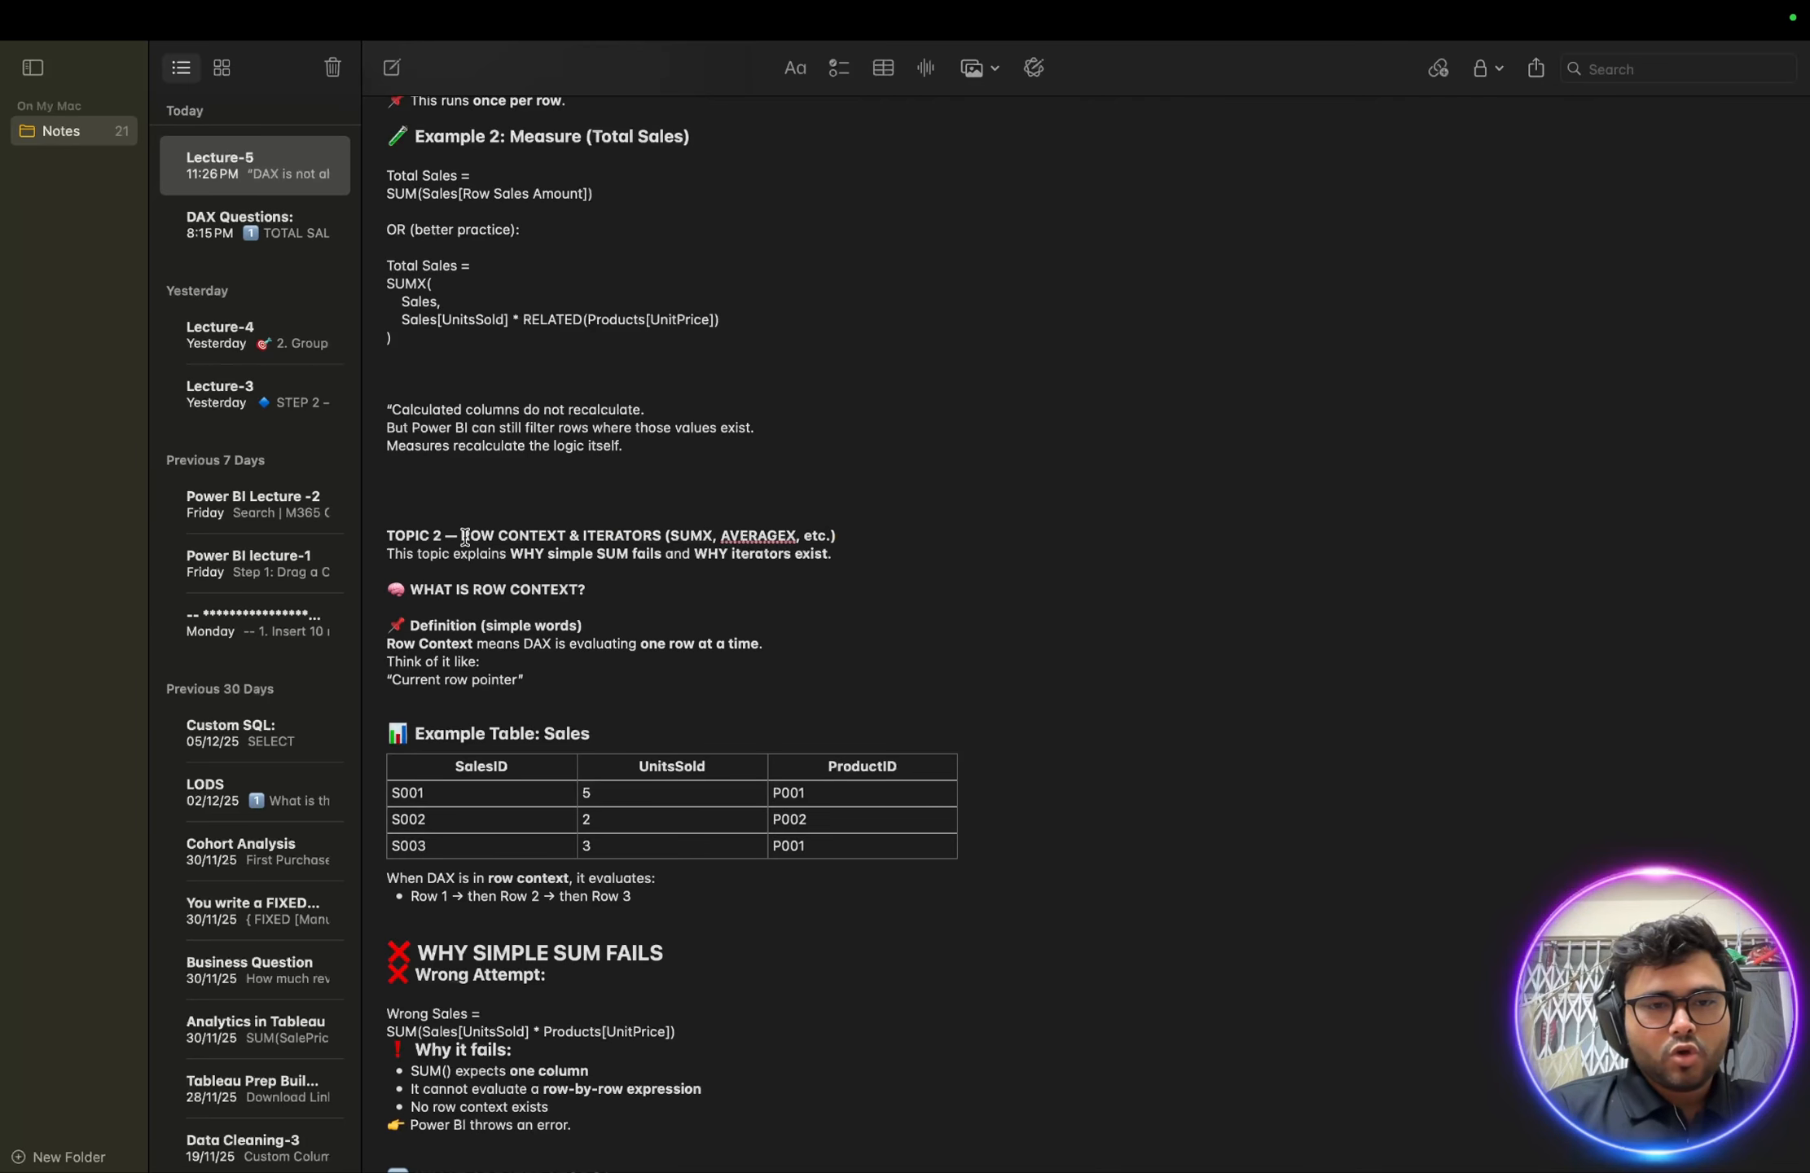
{"action": "left_click_drag", "start_coordinate": [461, 537], "coordinate": [575, 538]}
{"action": "double_click", "coordinate": [625, 538]}
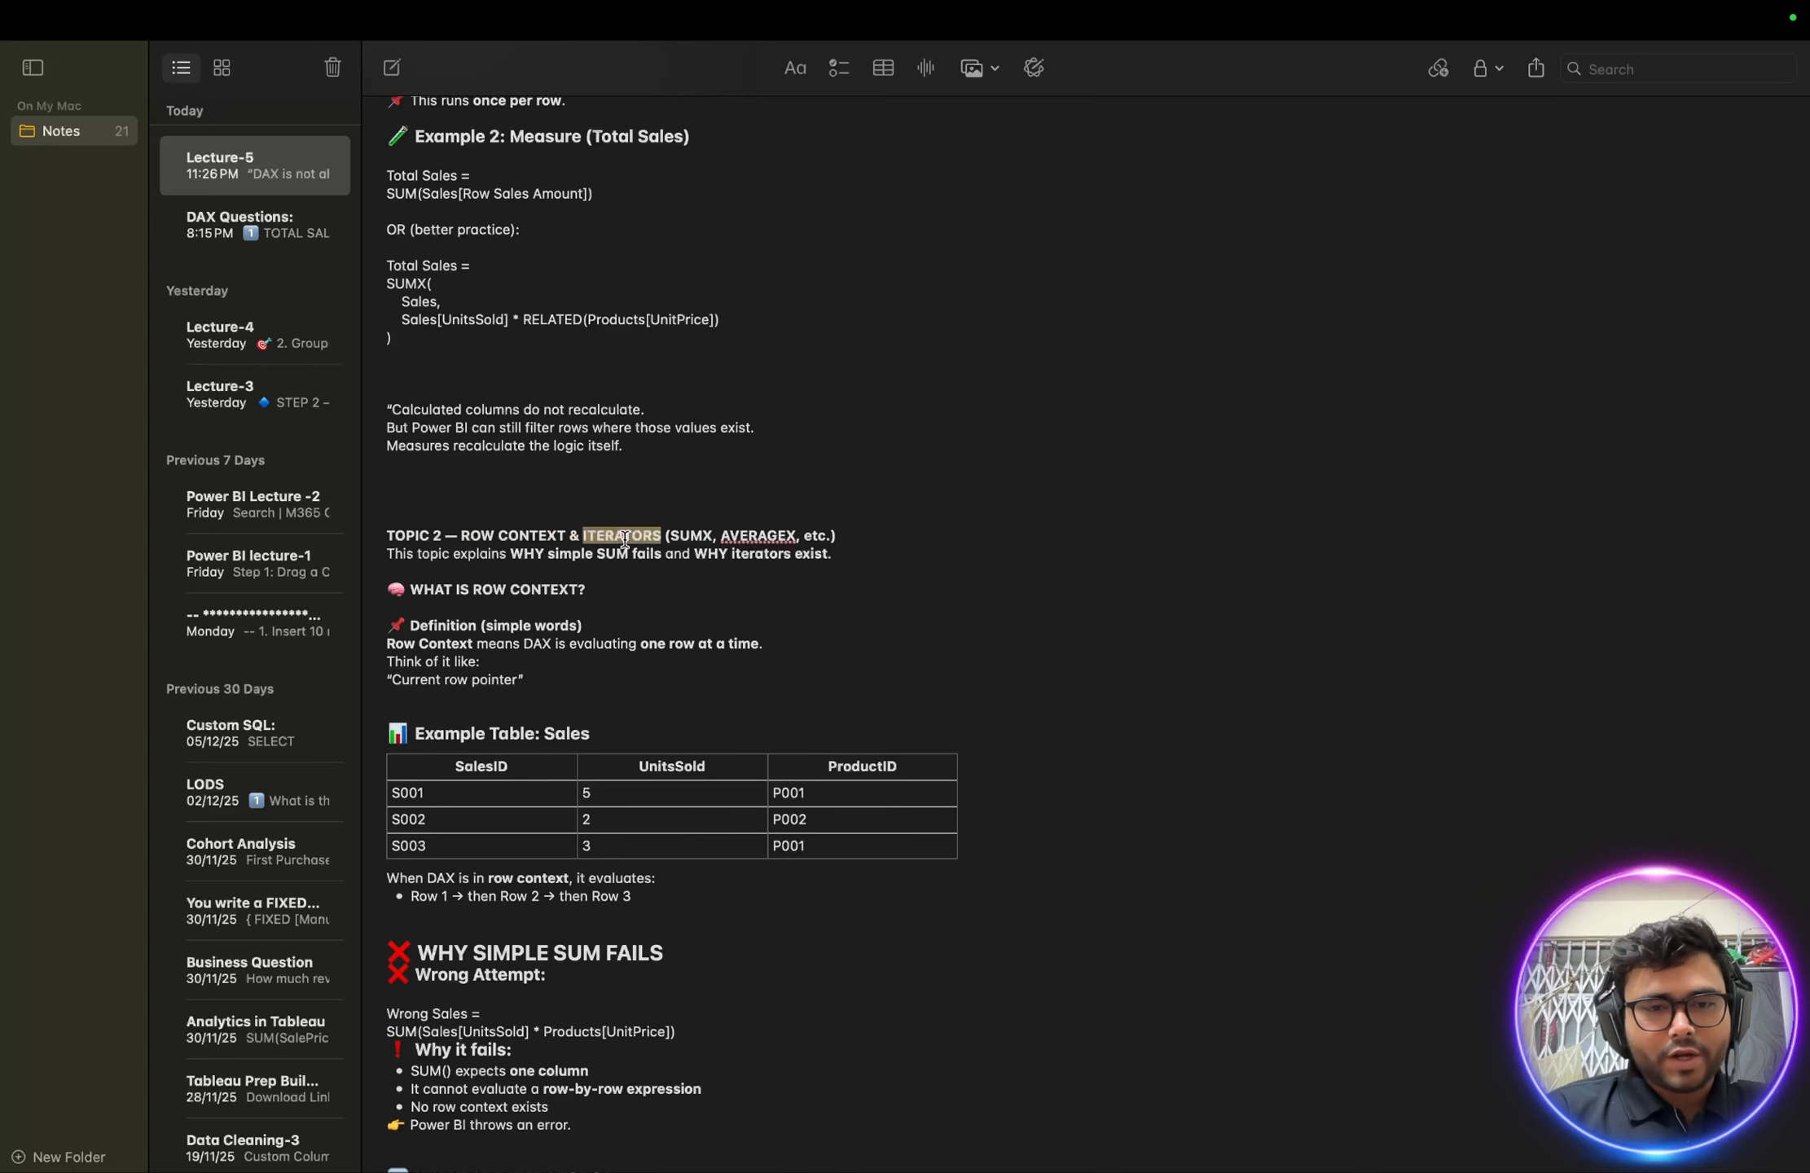
{"action": "double_click", "coordinate": [691, 535]}
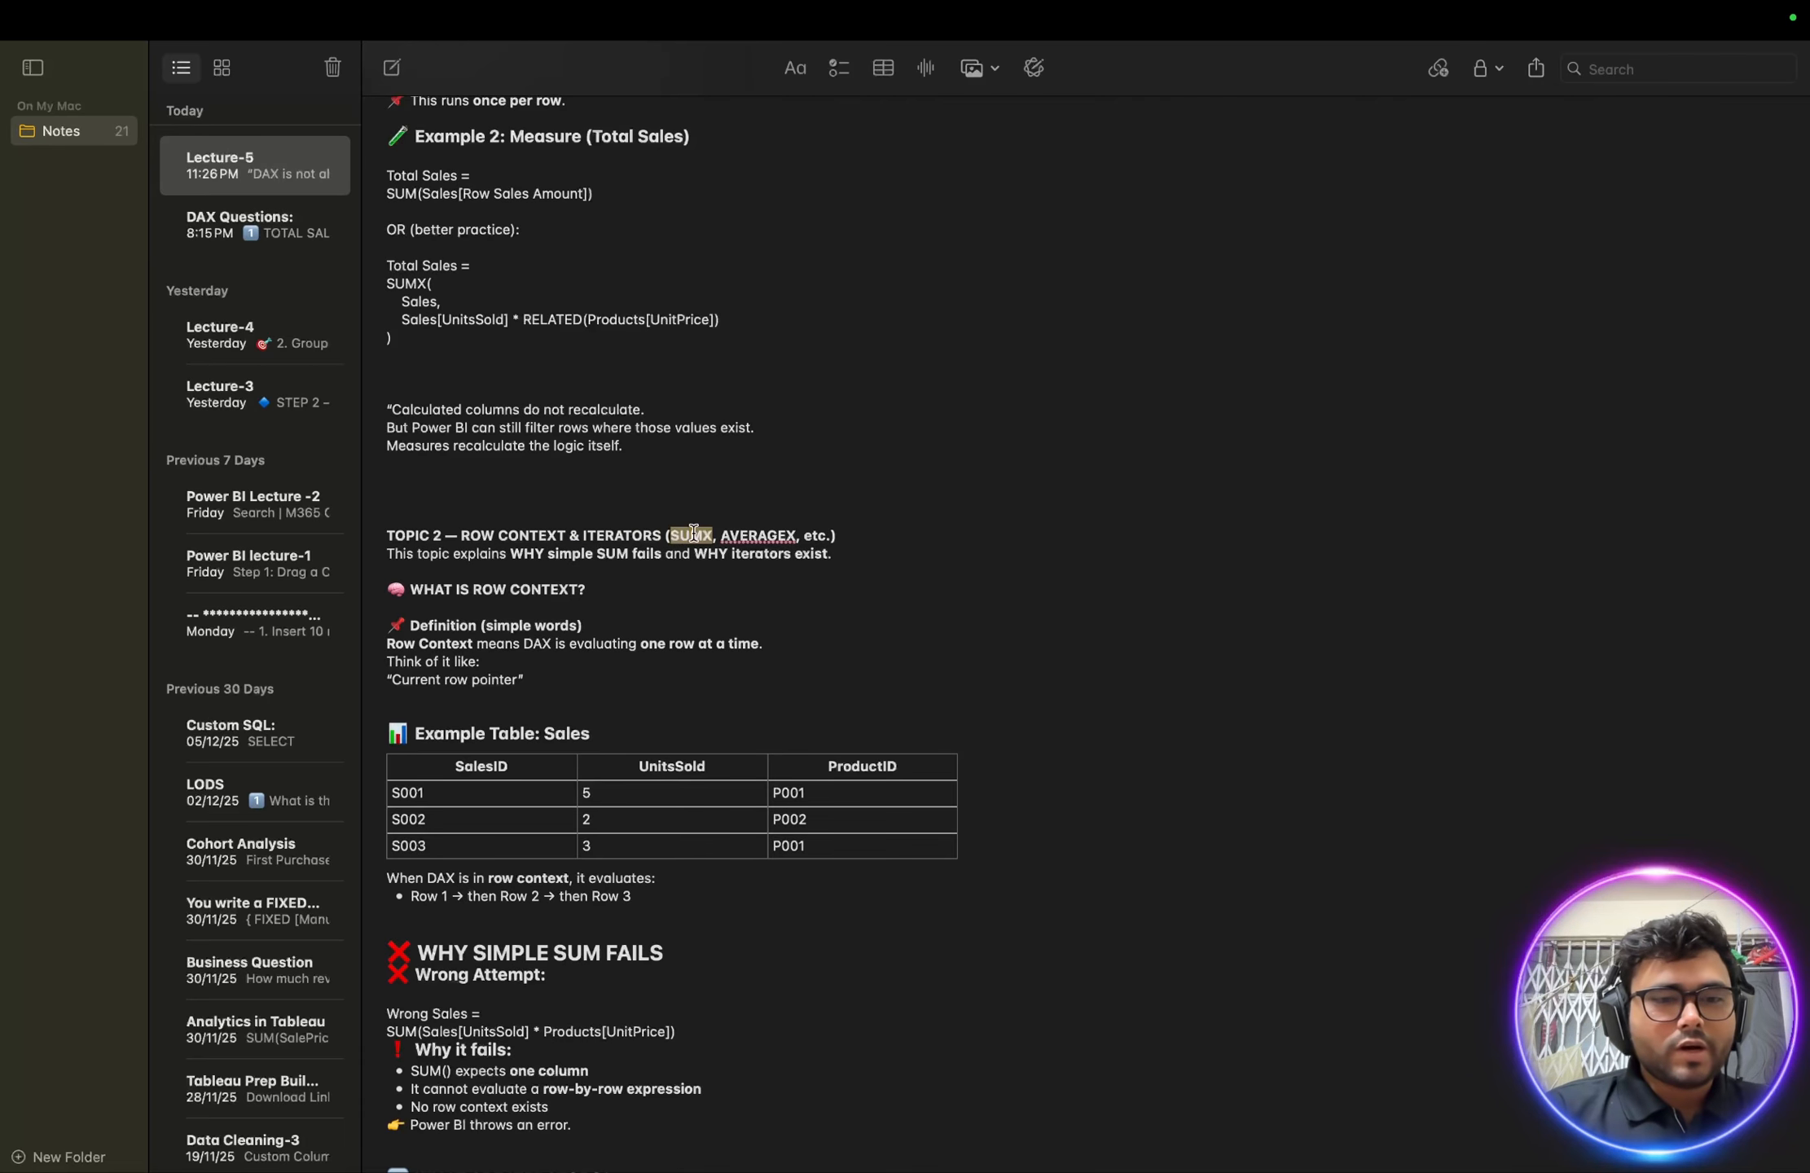
{"action": "scroll", "coordinate": [617, 617], "scroll_direction": "down", "scroll_amount": 3}
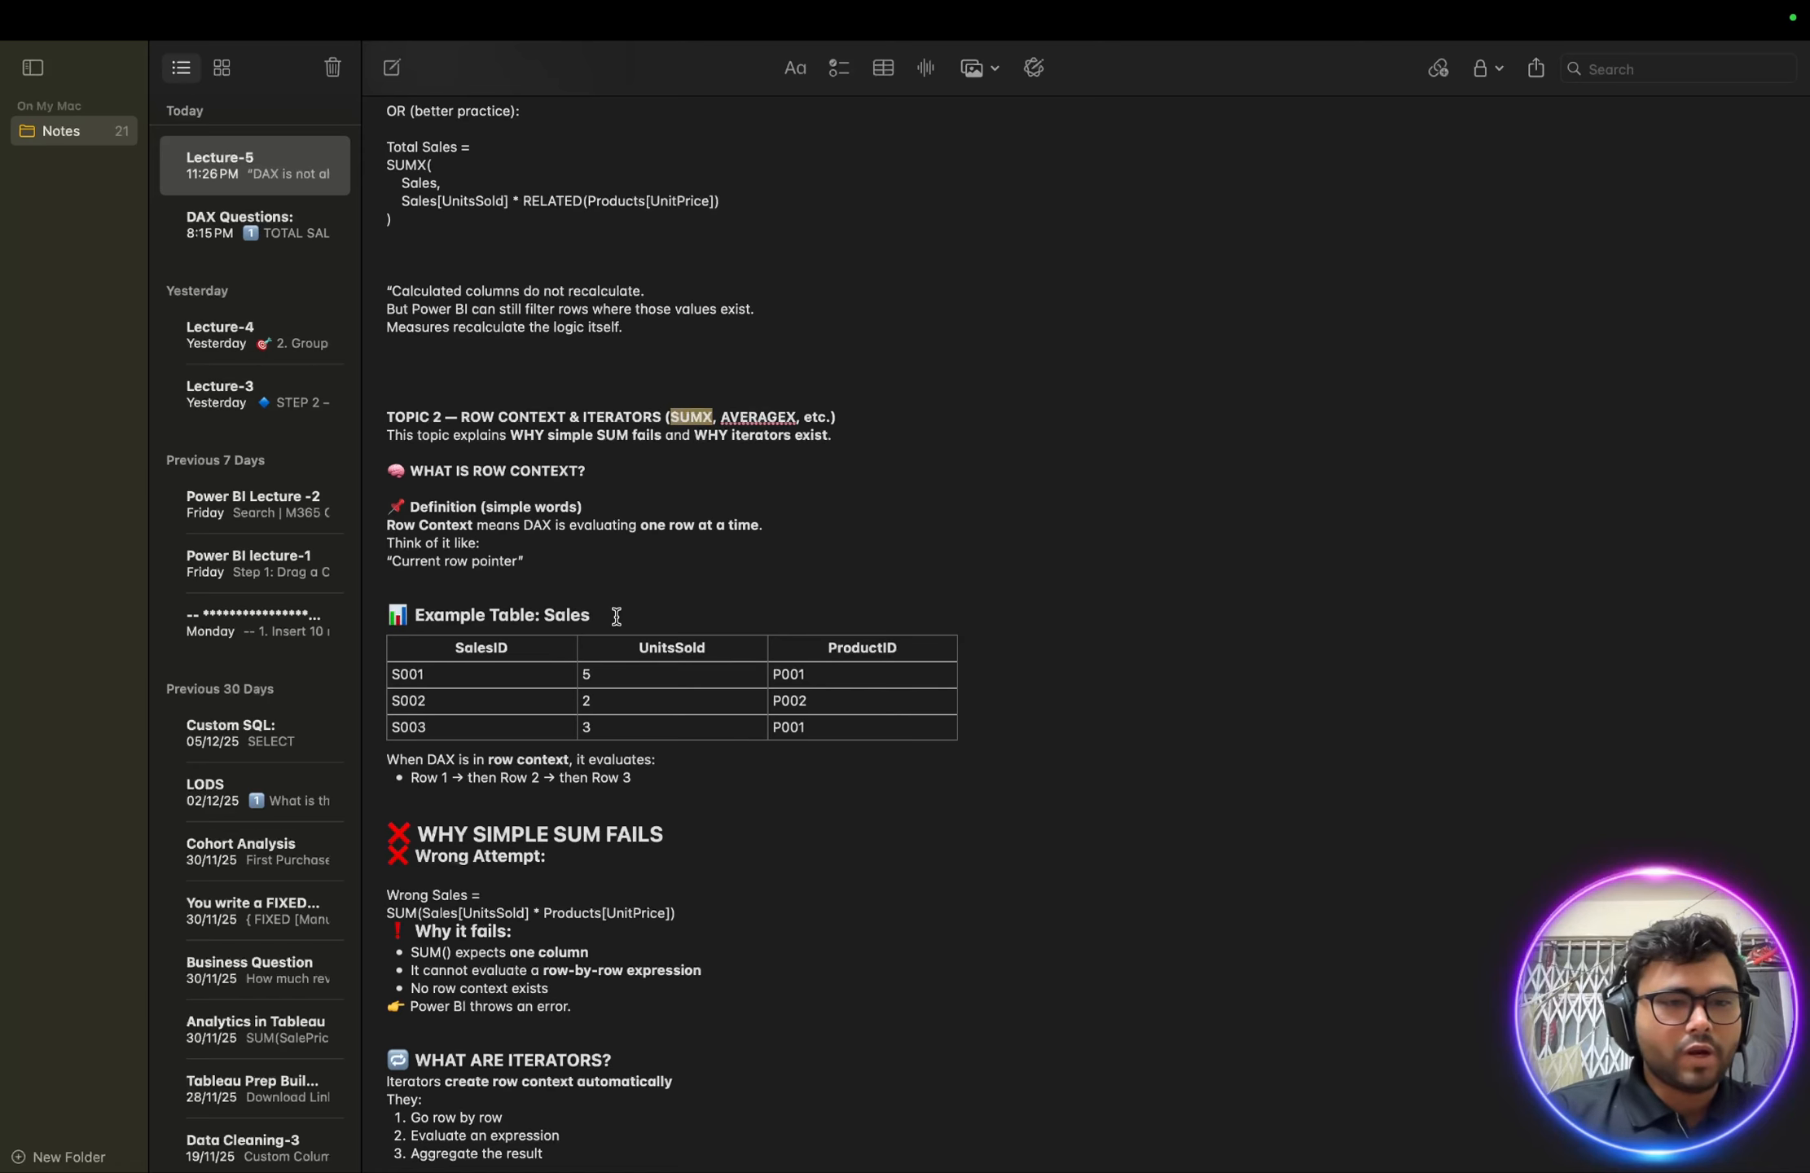
{"action": "double_click", "coordinate": [478, 417]}
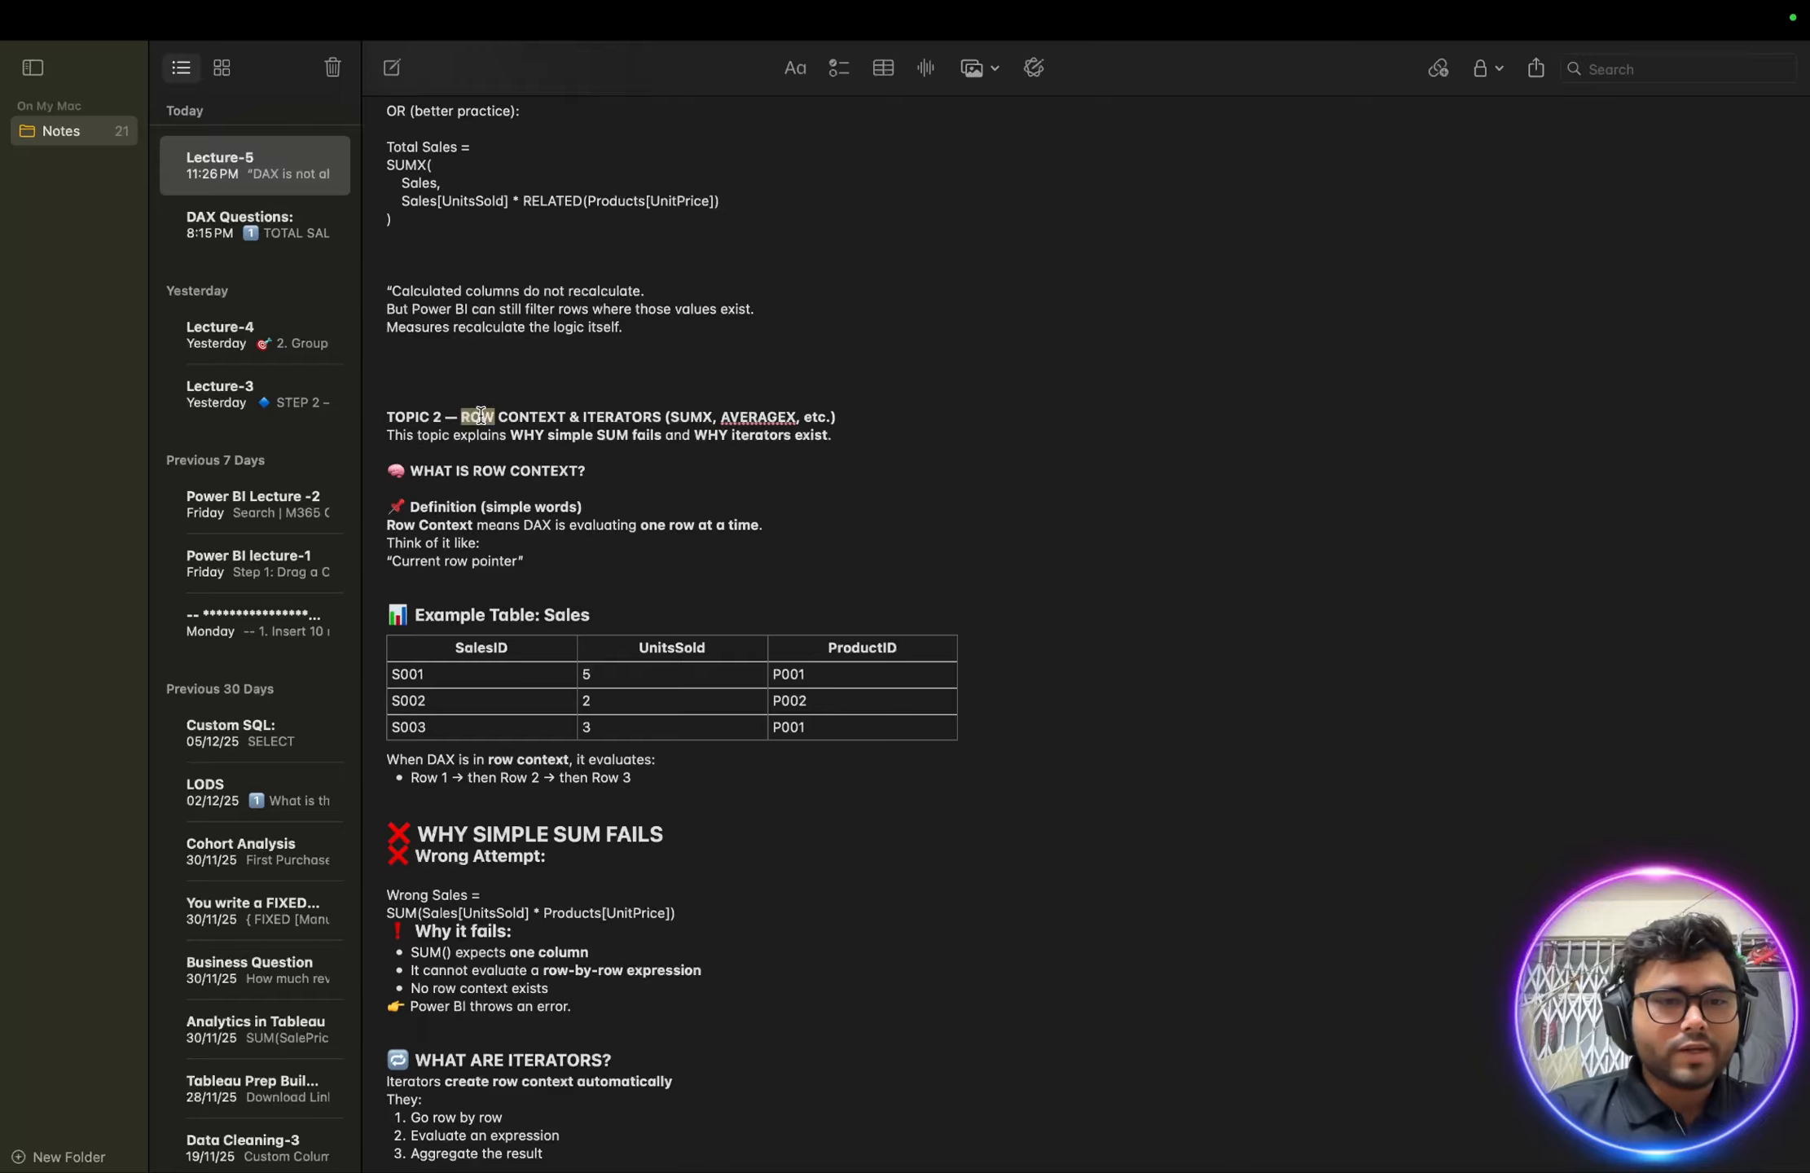
- Read the row context definition, the "Current row pointer" analogy and the example Sales table with its evaluation order
{"action": "scroll", "coordinate": [539, 466], "scroll_direction": "down", "scroll_amount": 2}
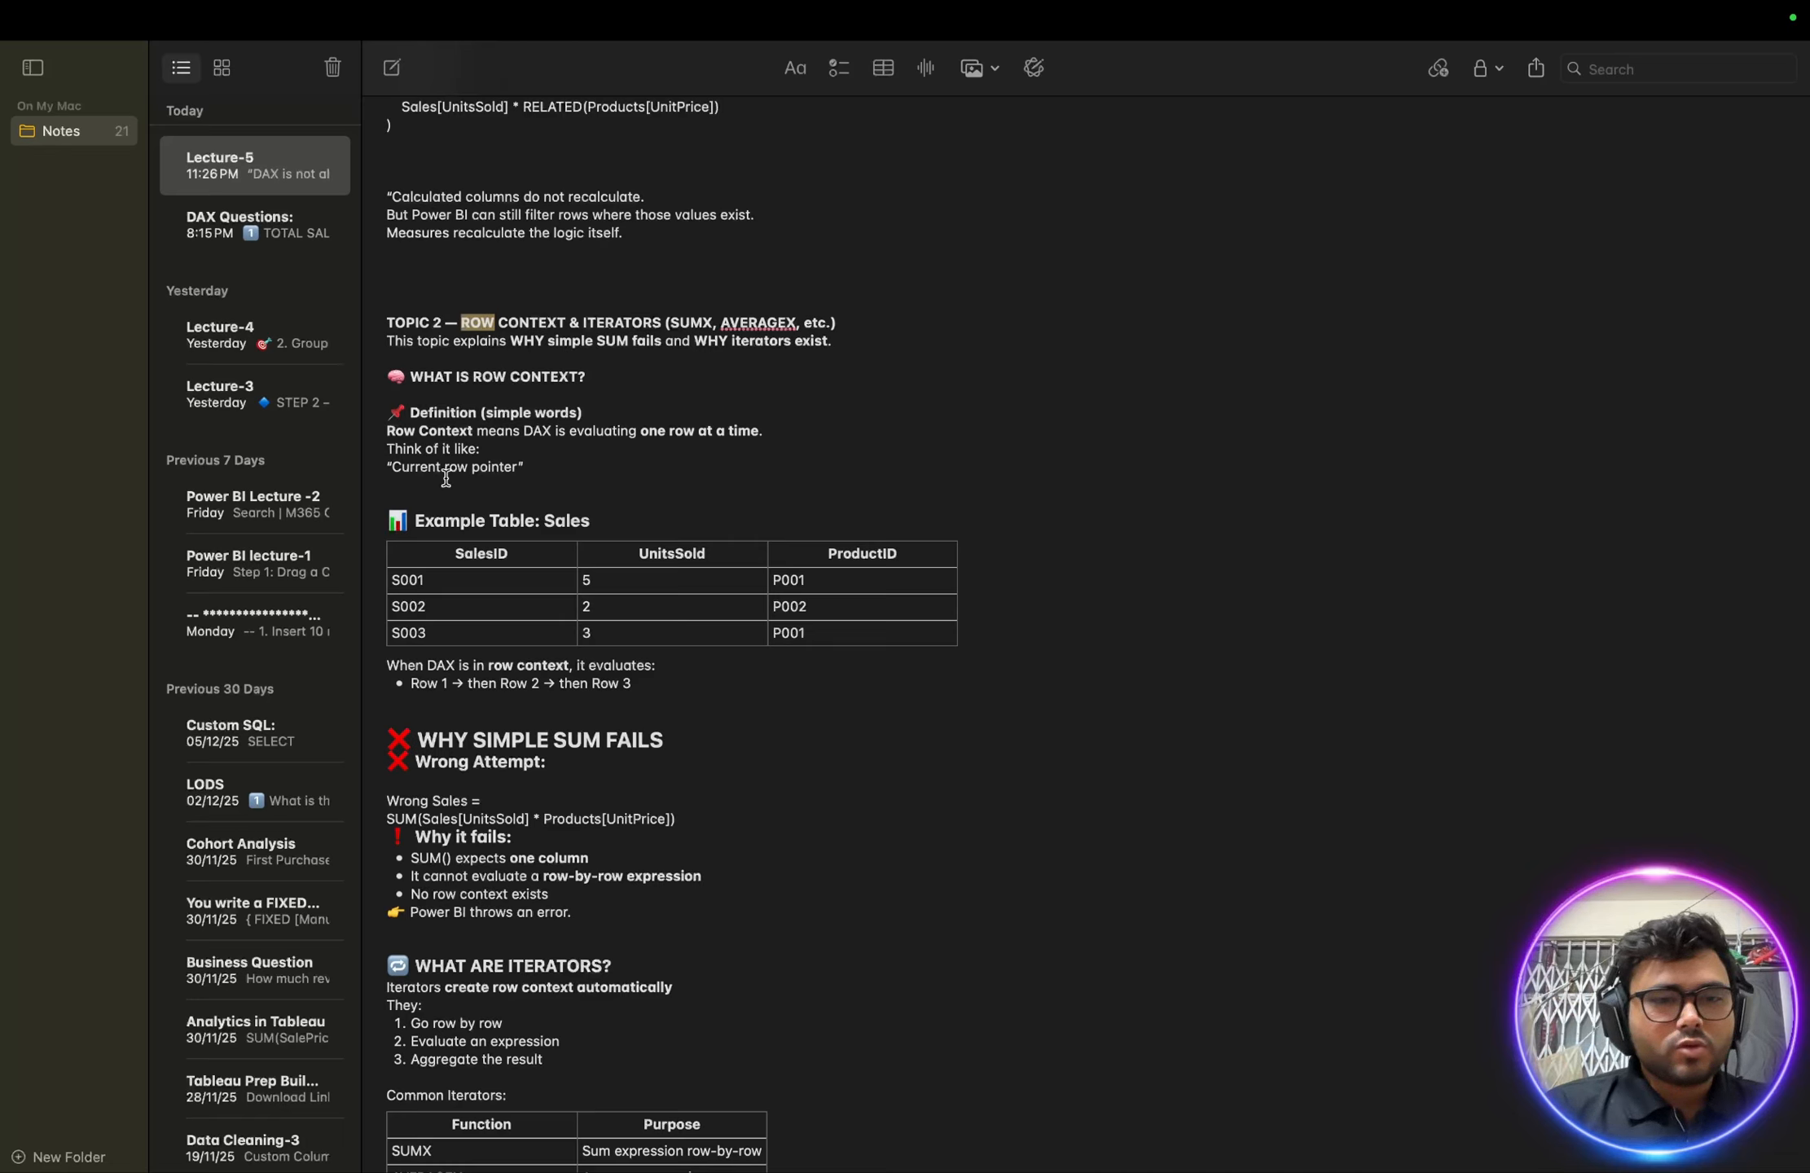
{"action": "left_click", "coordinate": [390, 470]}
{"action": "left_click_drag", "start_coordinate": [390, 470], "coordinate": [547, 470]}
{"action": "scroll", "coordinate": [547, 472], "scroll_direction": "down", "scroll_amount": 3}
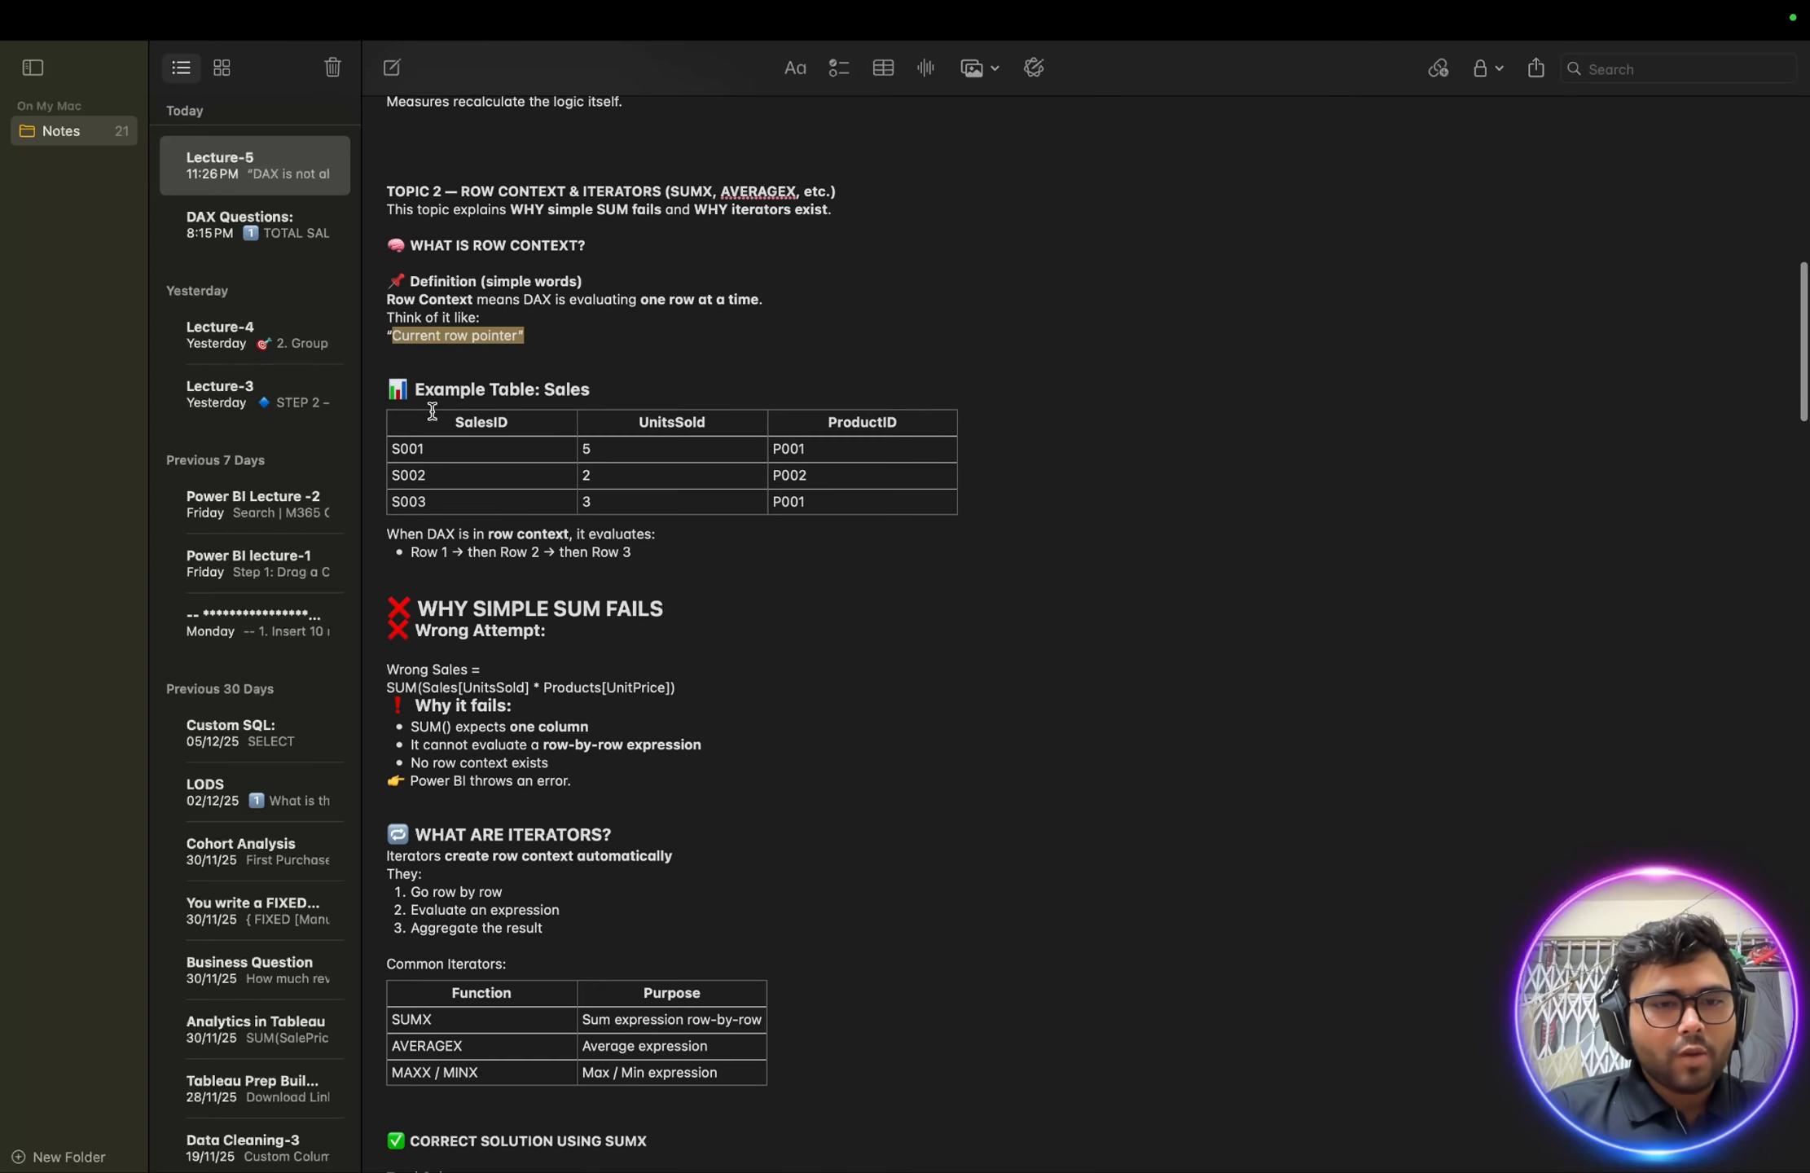
{"action": "left_click_drag", "start_coordinate": [407, 394], "coordinate": [674, 499]}
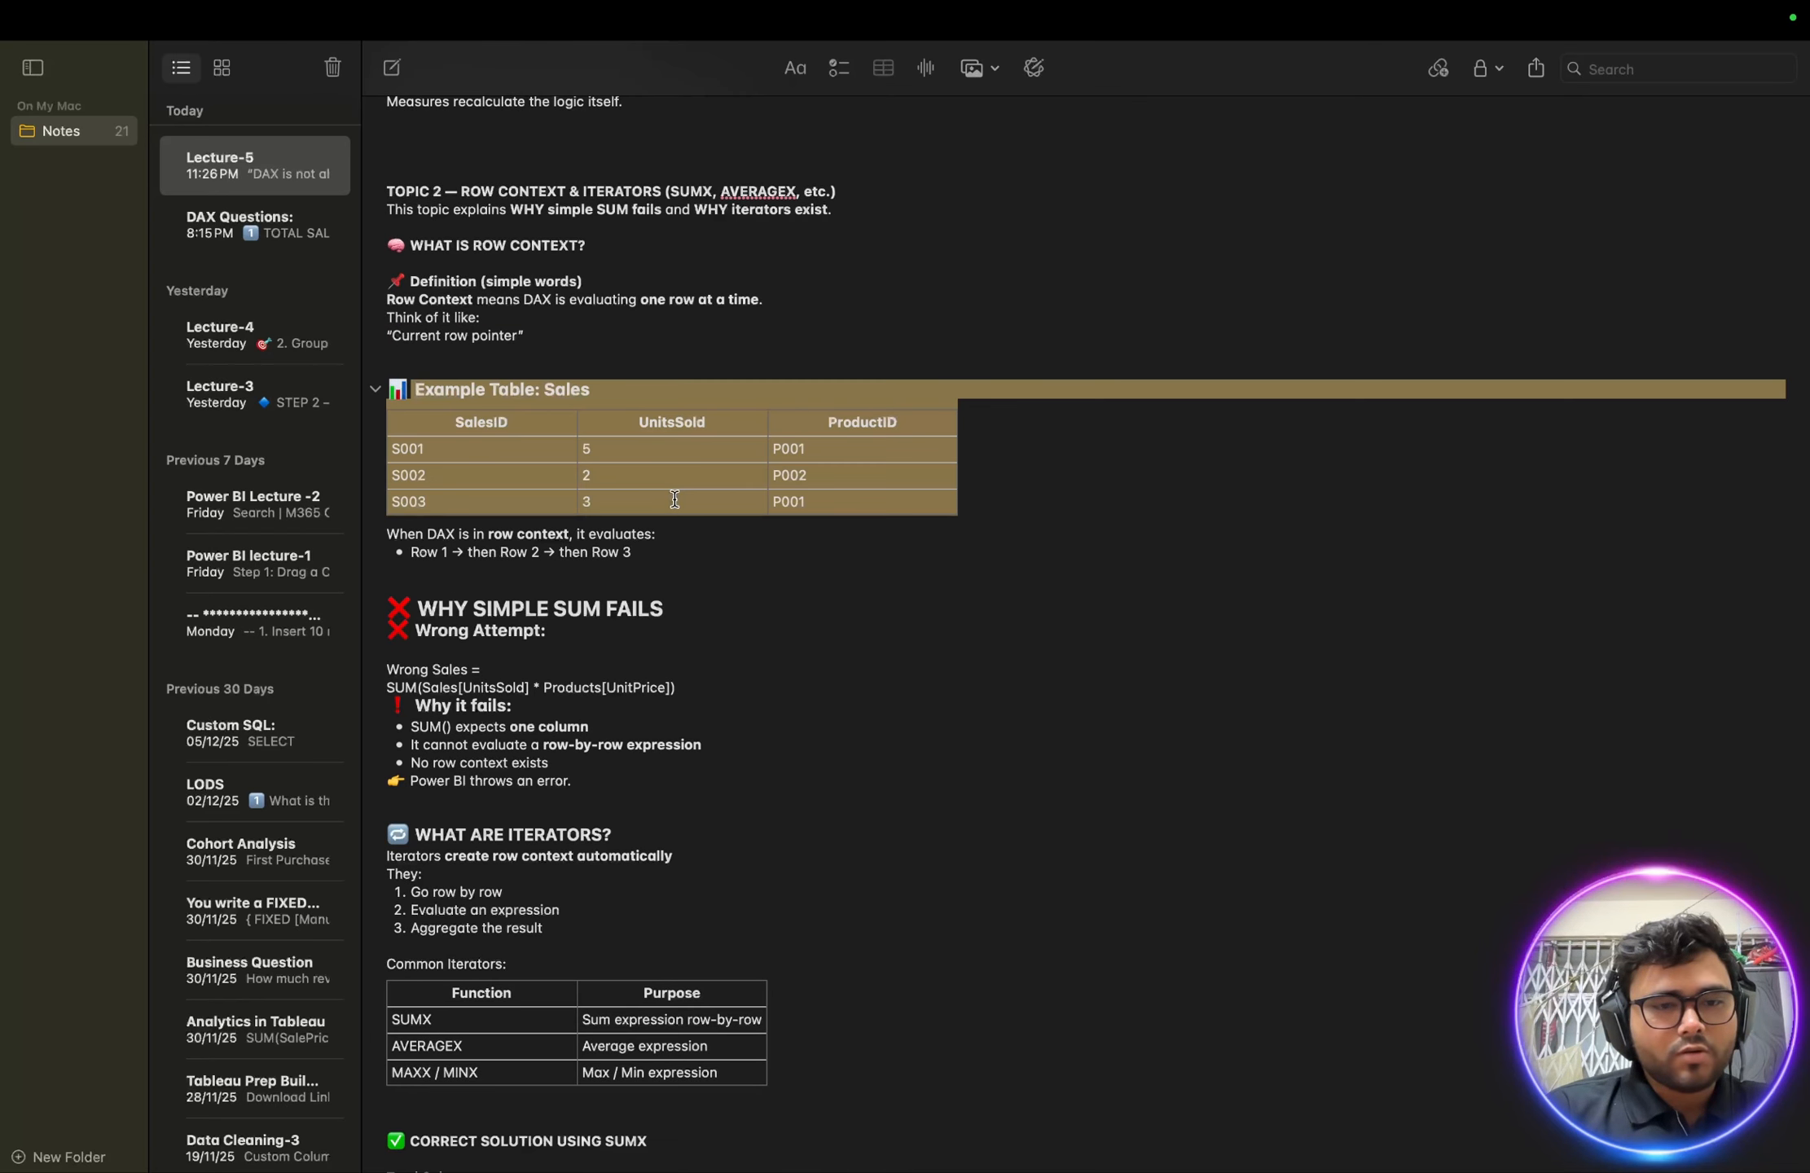
{"action": "left_click", "coordinate": [709, 562]}
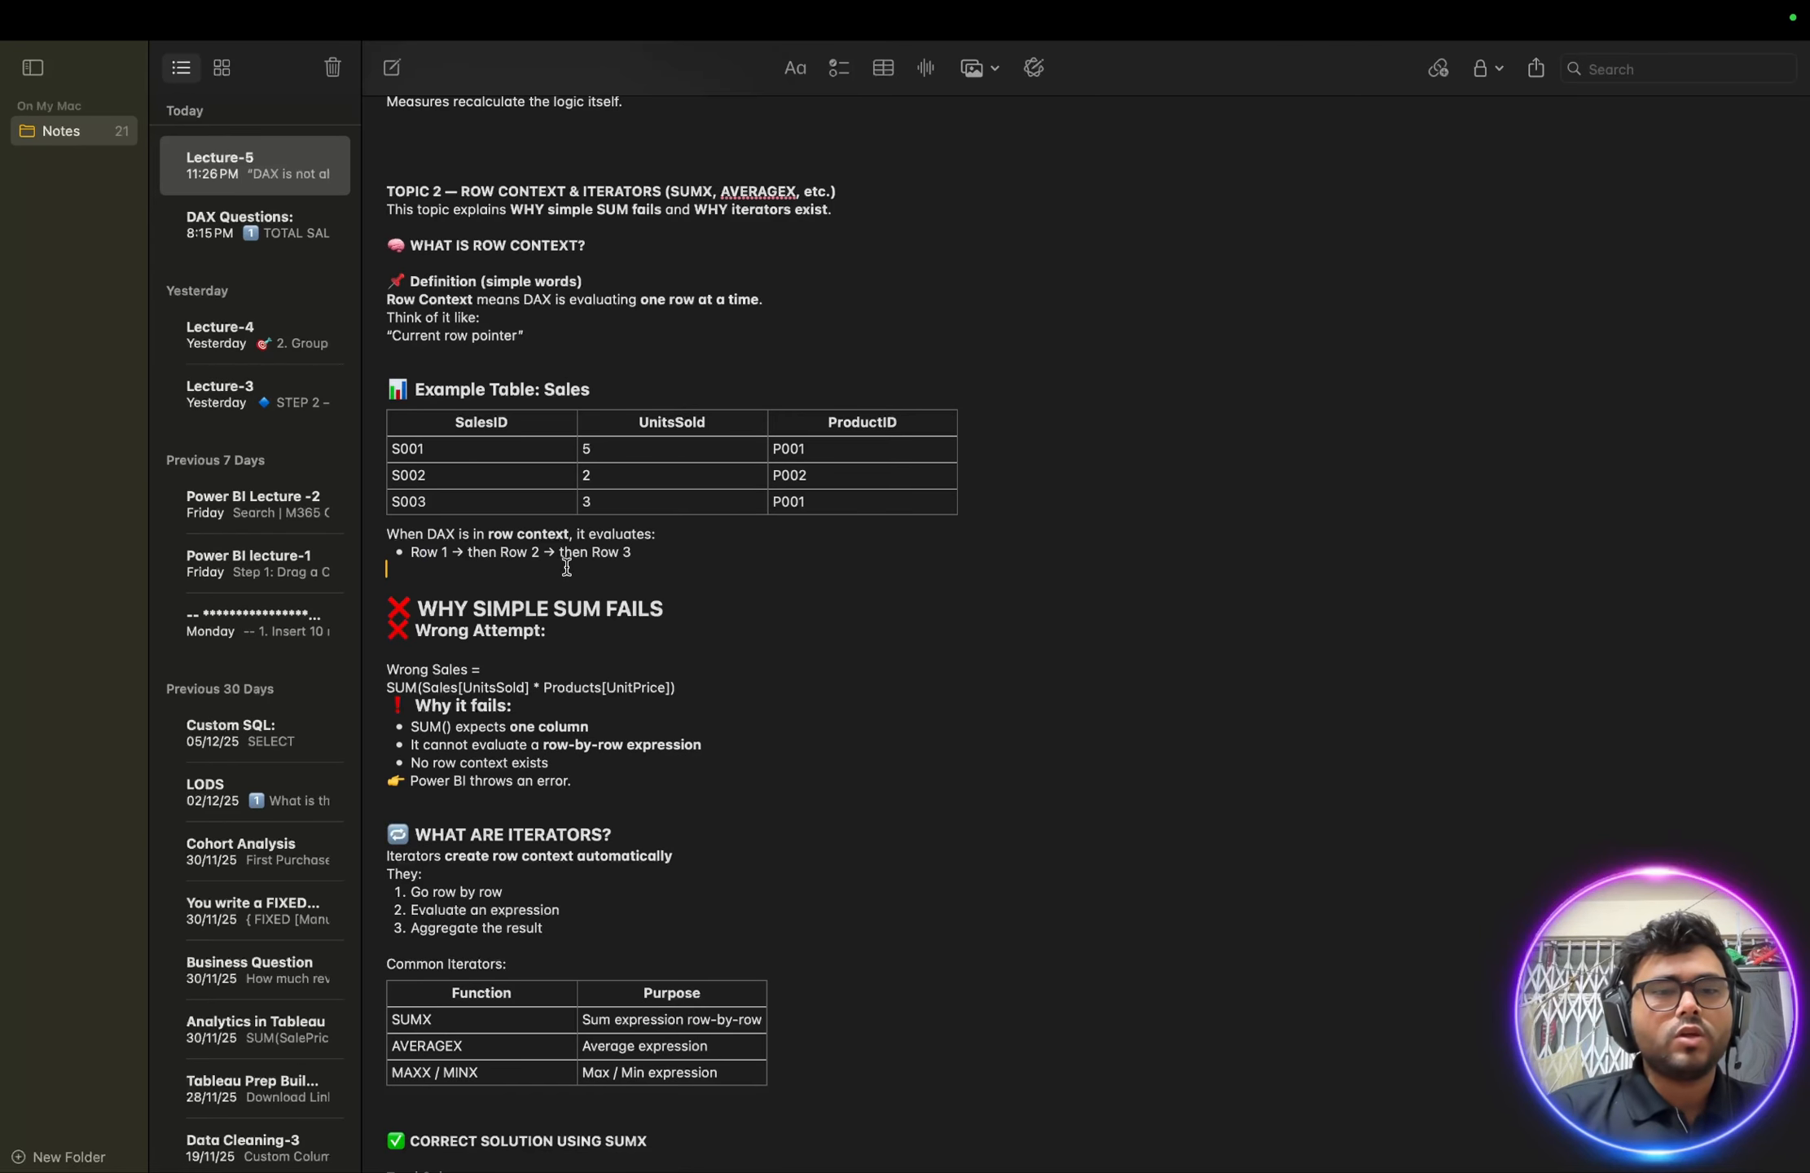
{"action": "left_click_drag", "start_coordinate": [477, 535], "coordinate": [596, 533]}
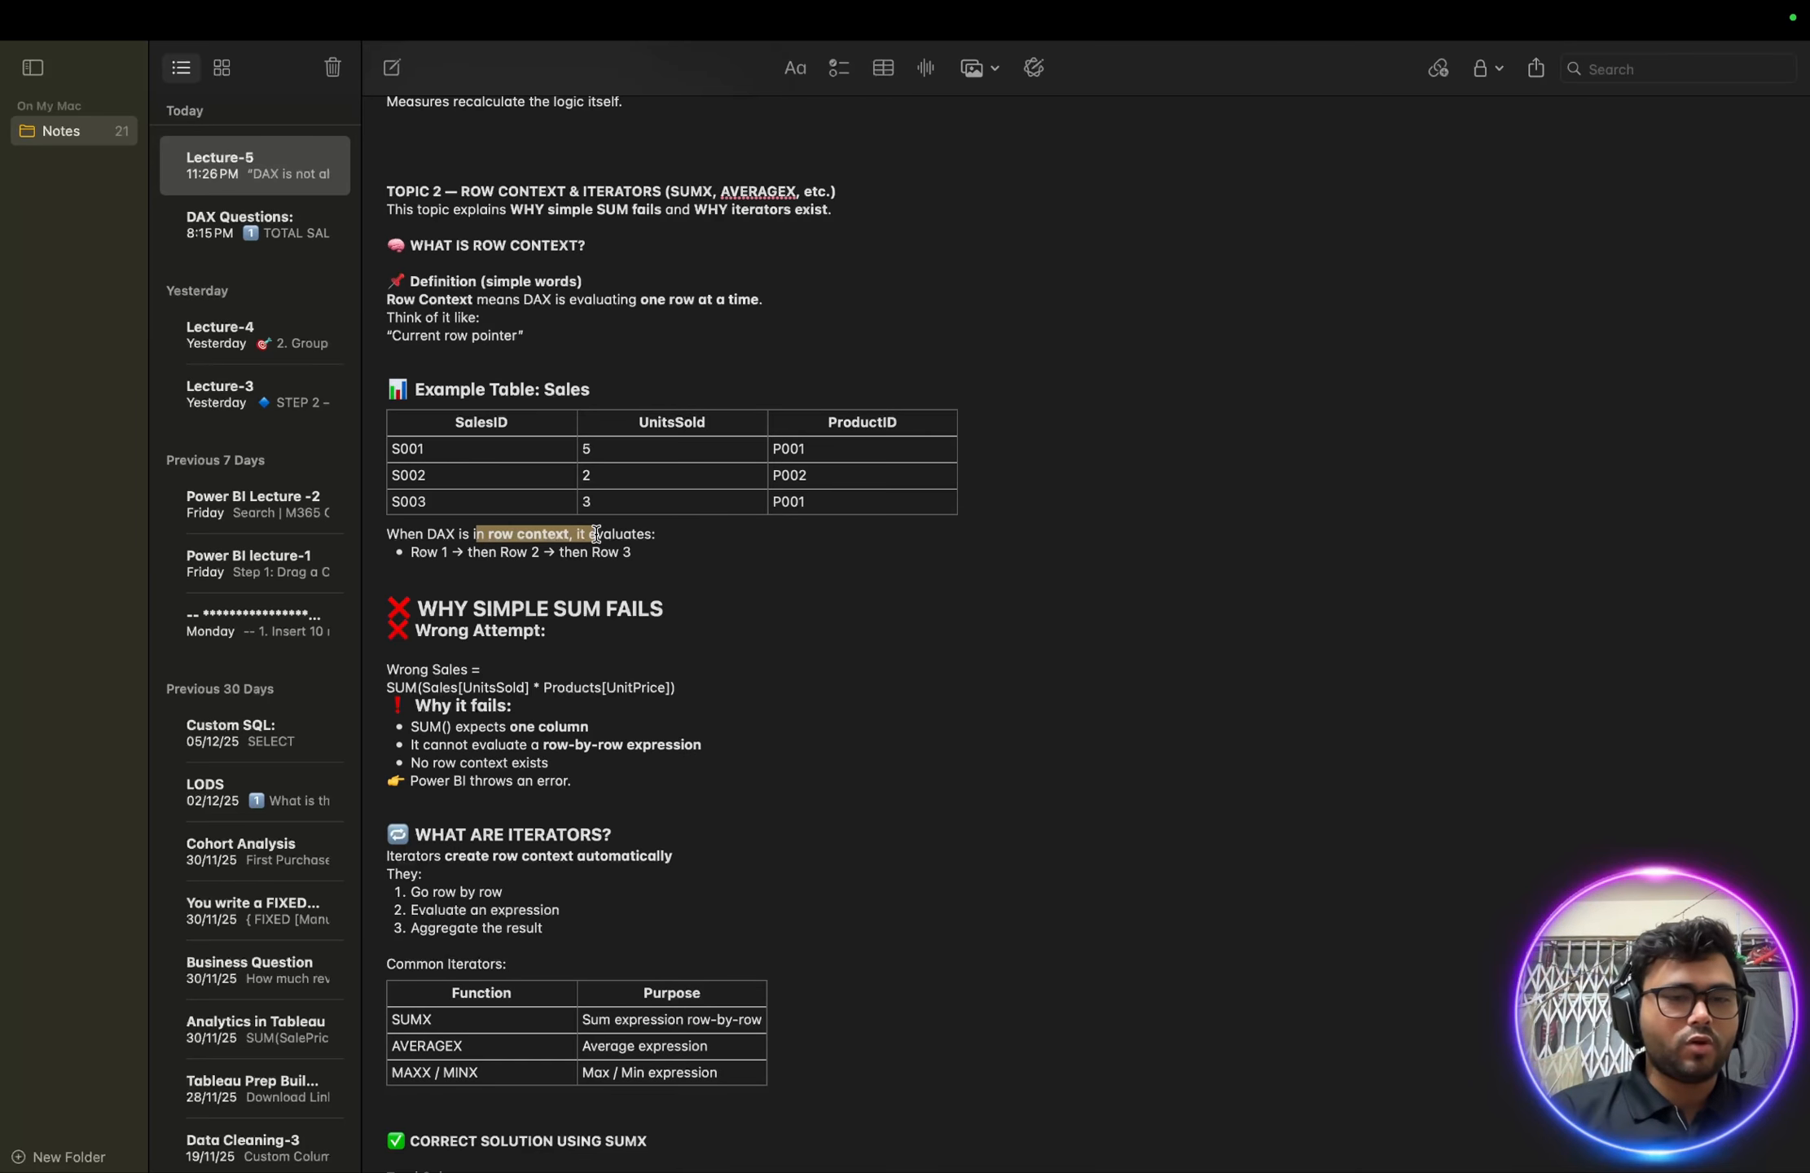
- Read the section on why simple SUM fails, covering the Wrong Sales formula and the listed reasons
{"action": "scroll", "coordinate": [596, 535], "scroll_direction": "down", "scroll_amount": 5}
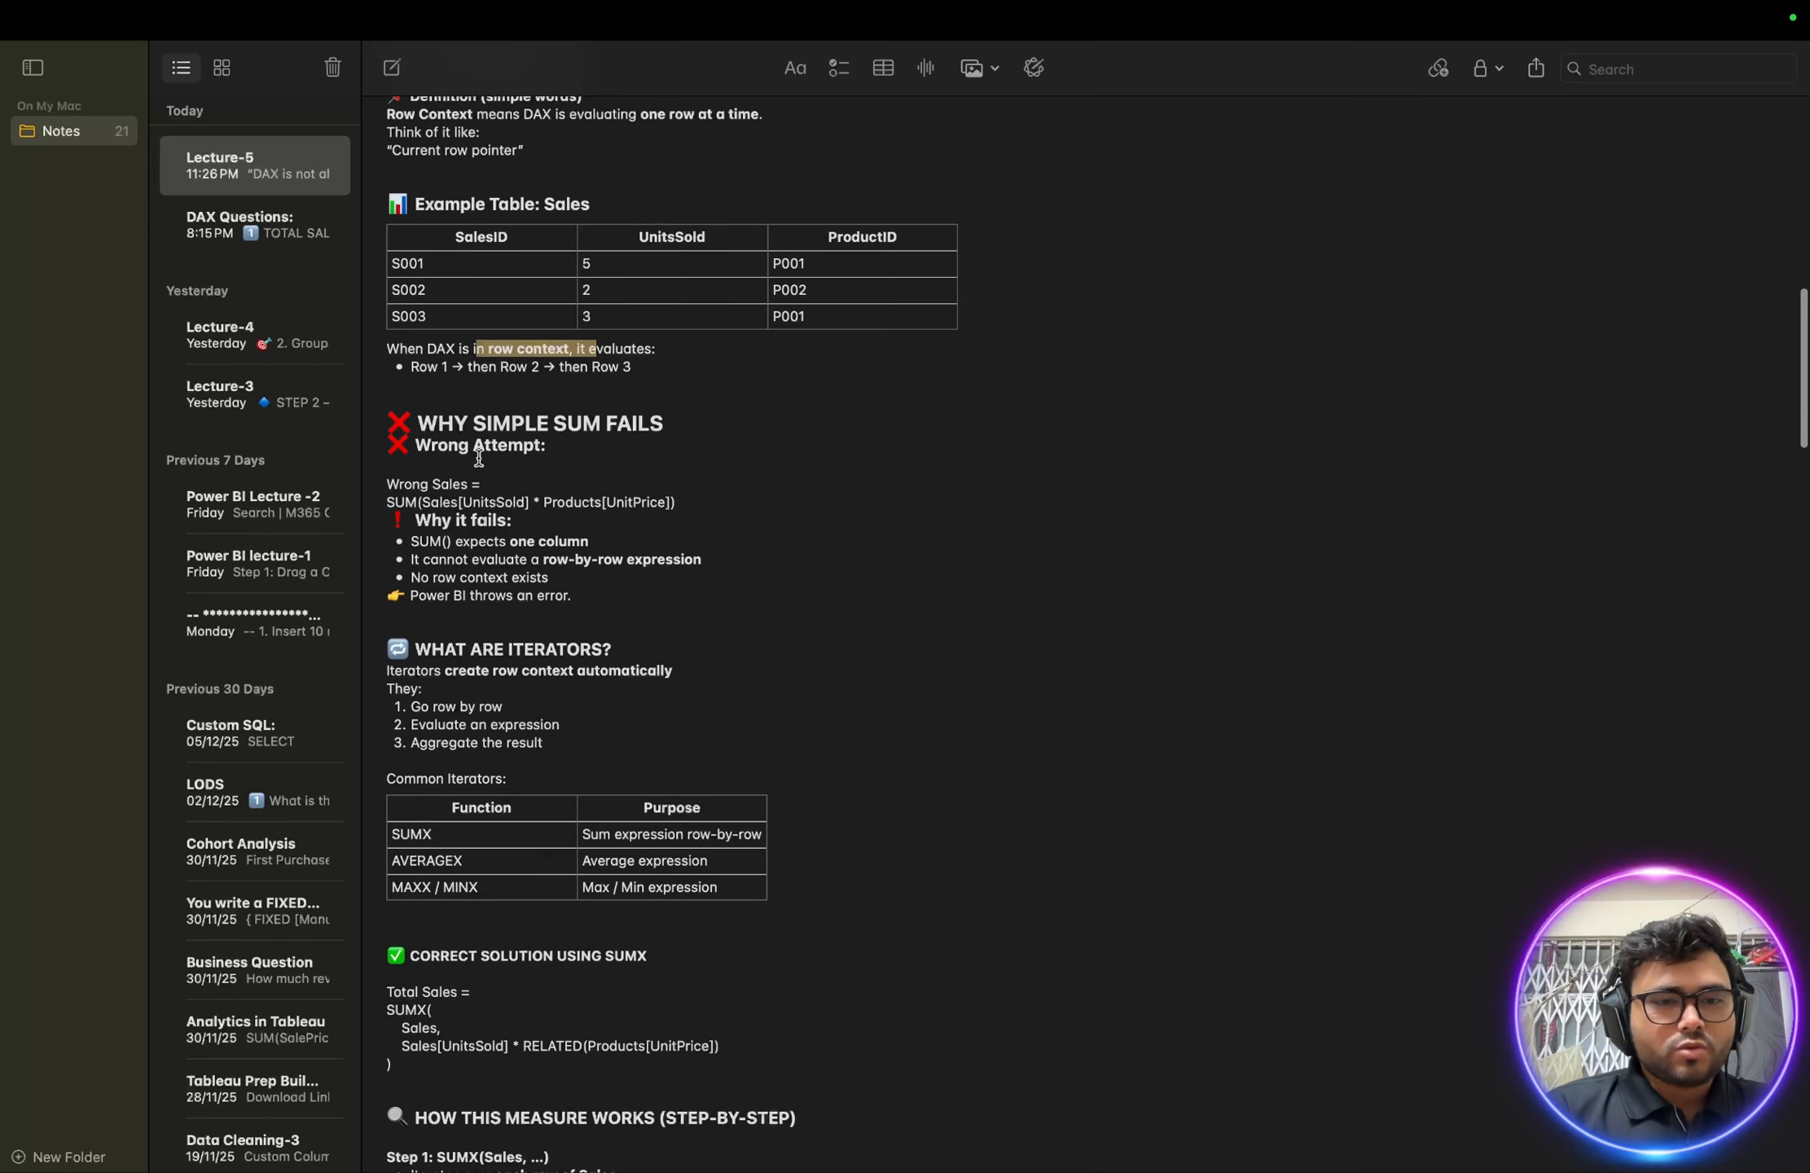
{"action": "left_click_drag", "start_coordinate": [398, 484], "coordinate": [600, 513]}
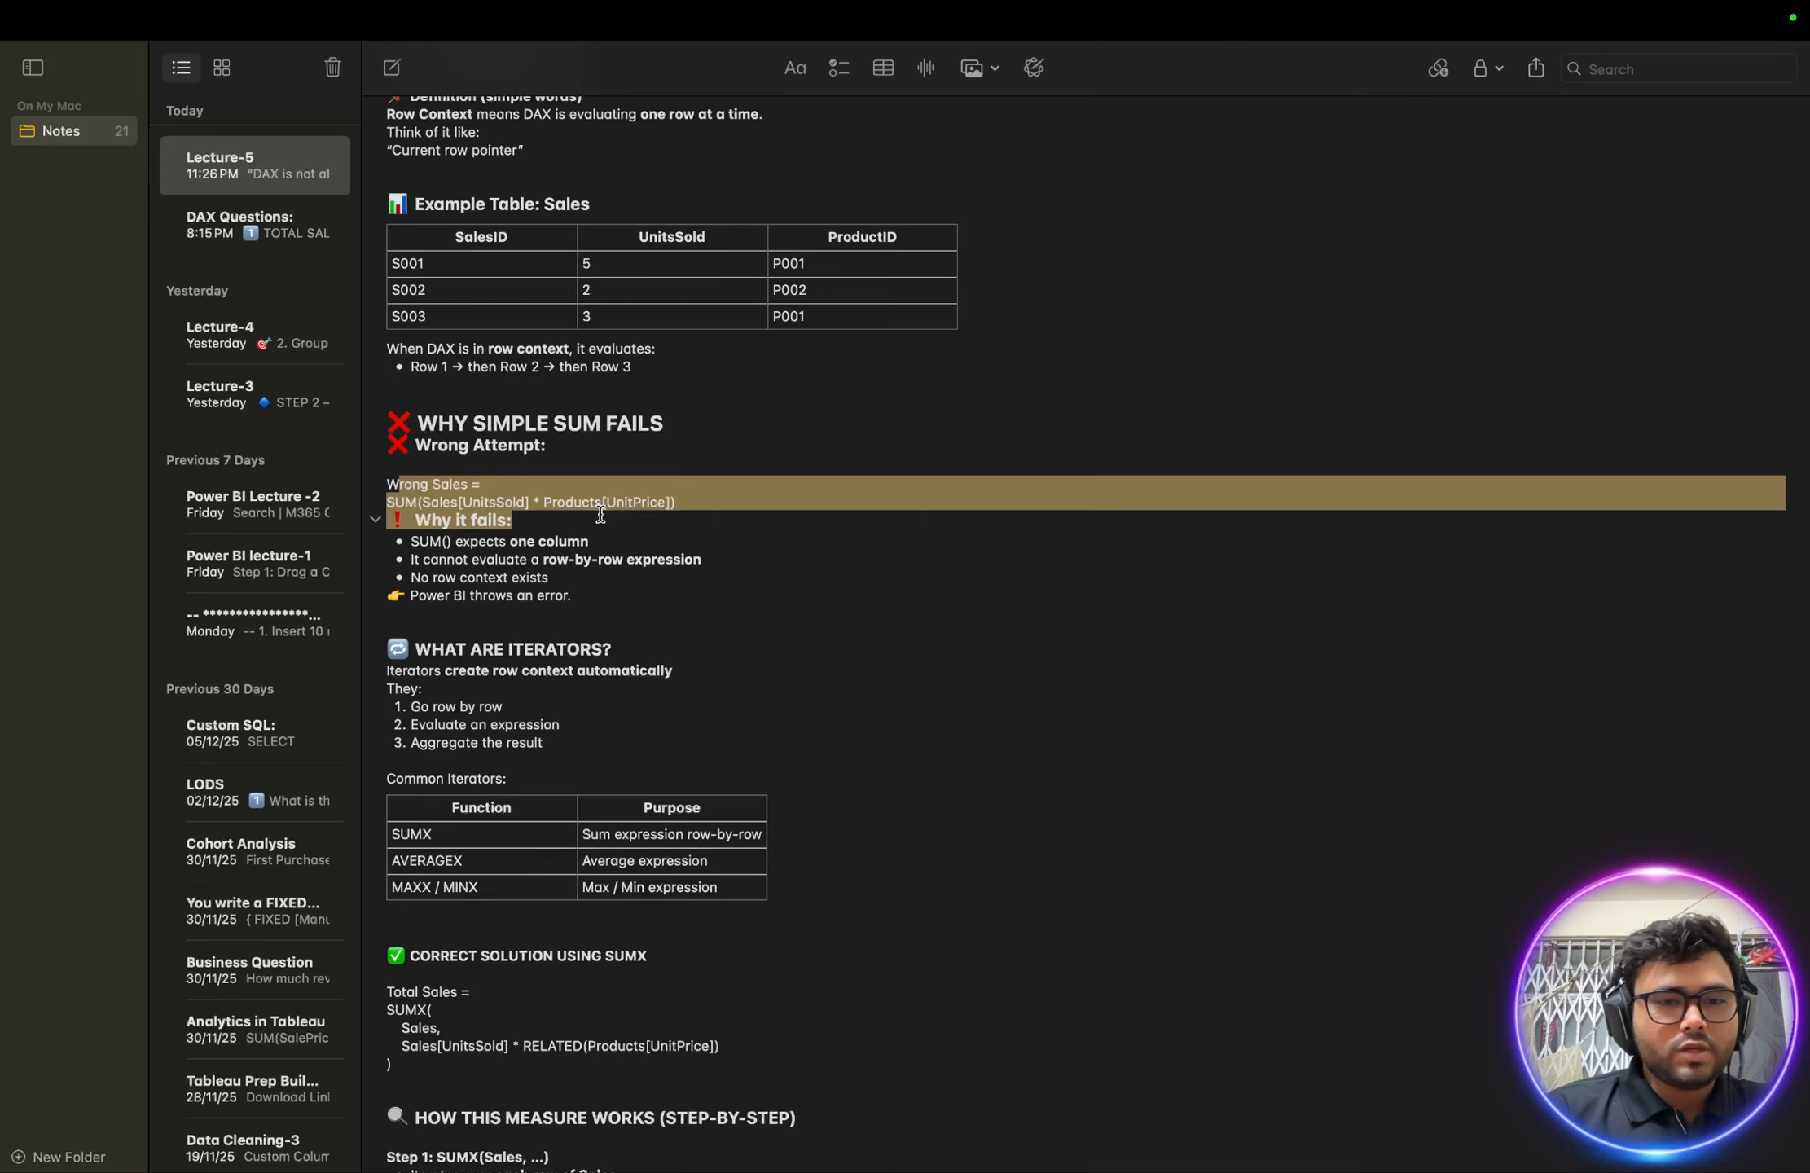
{"action": "left_click", "coordinate": [435, 543]}
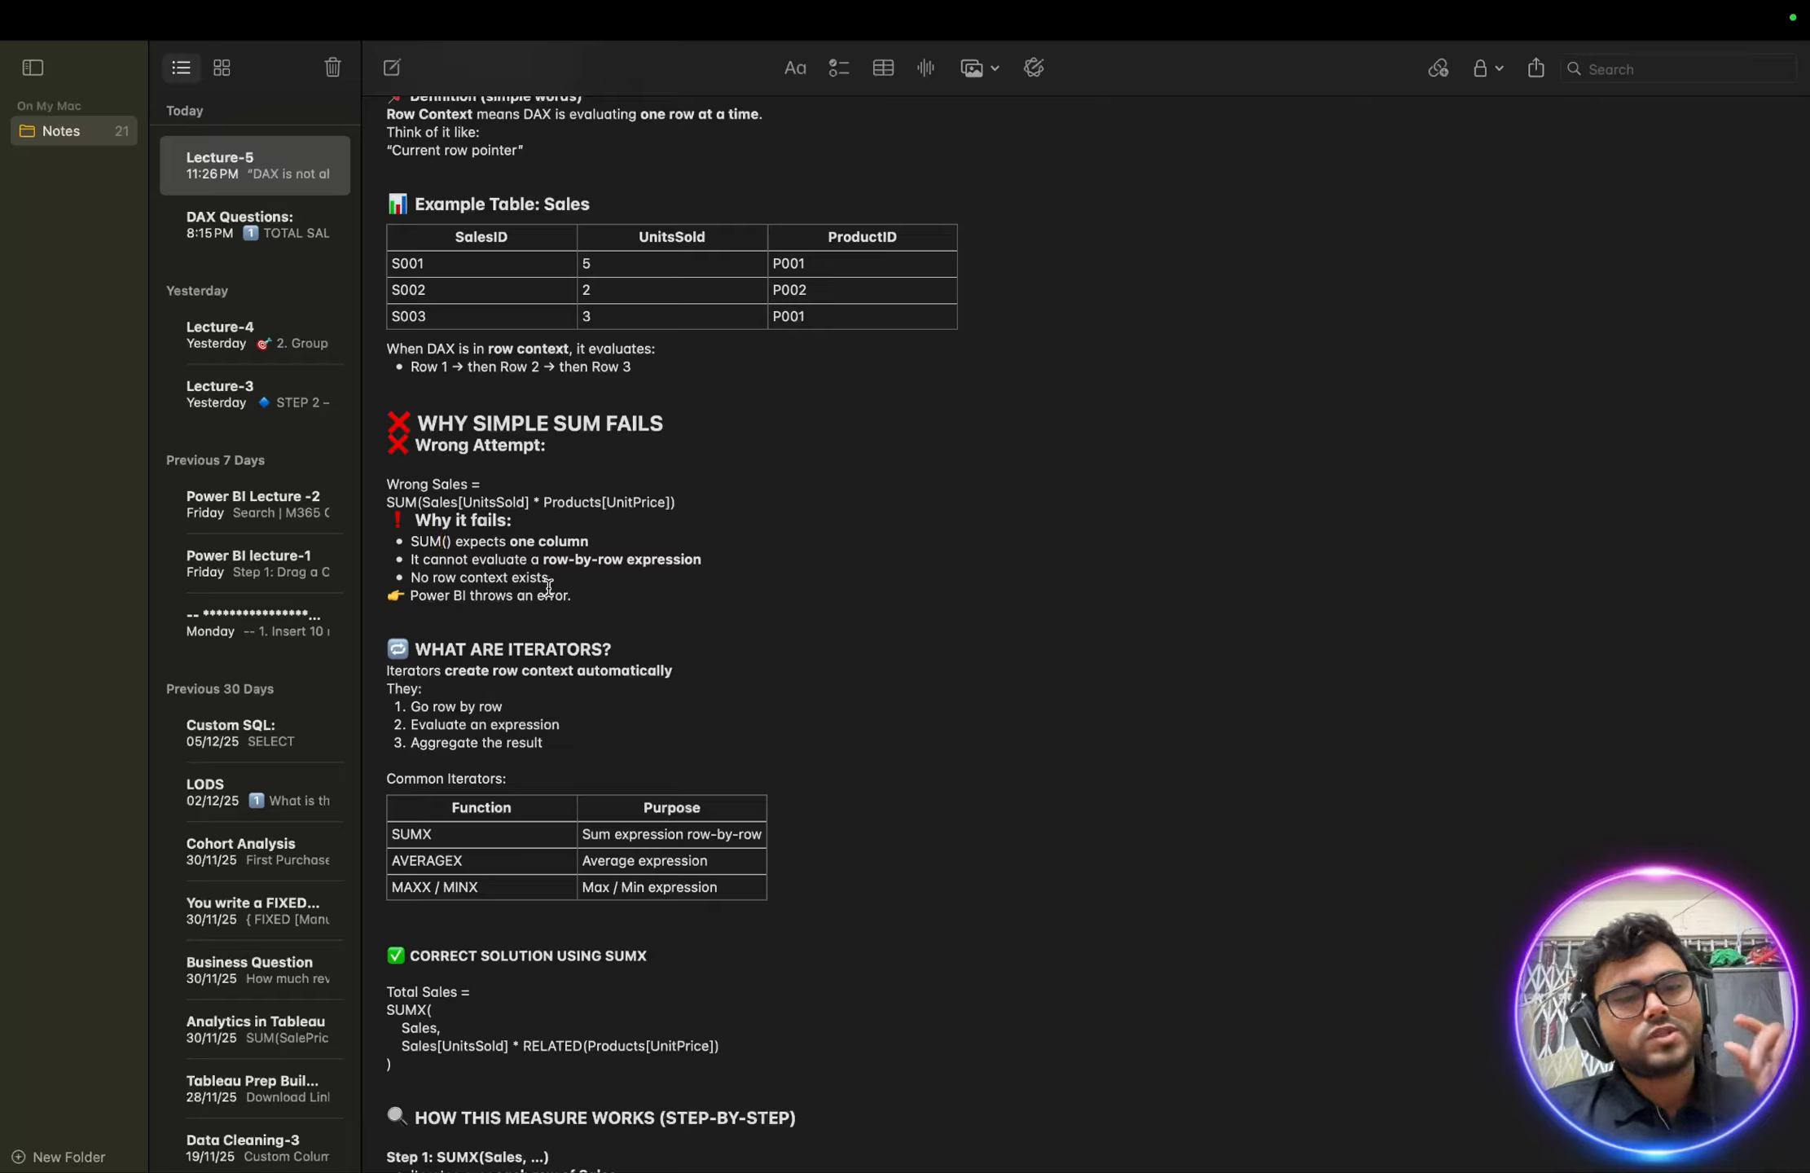
{"action": "double_click", "coordinate": [434, 542]}
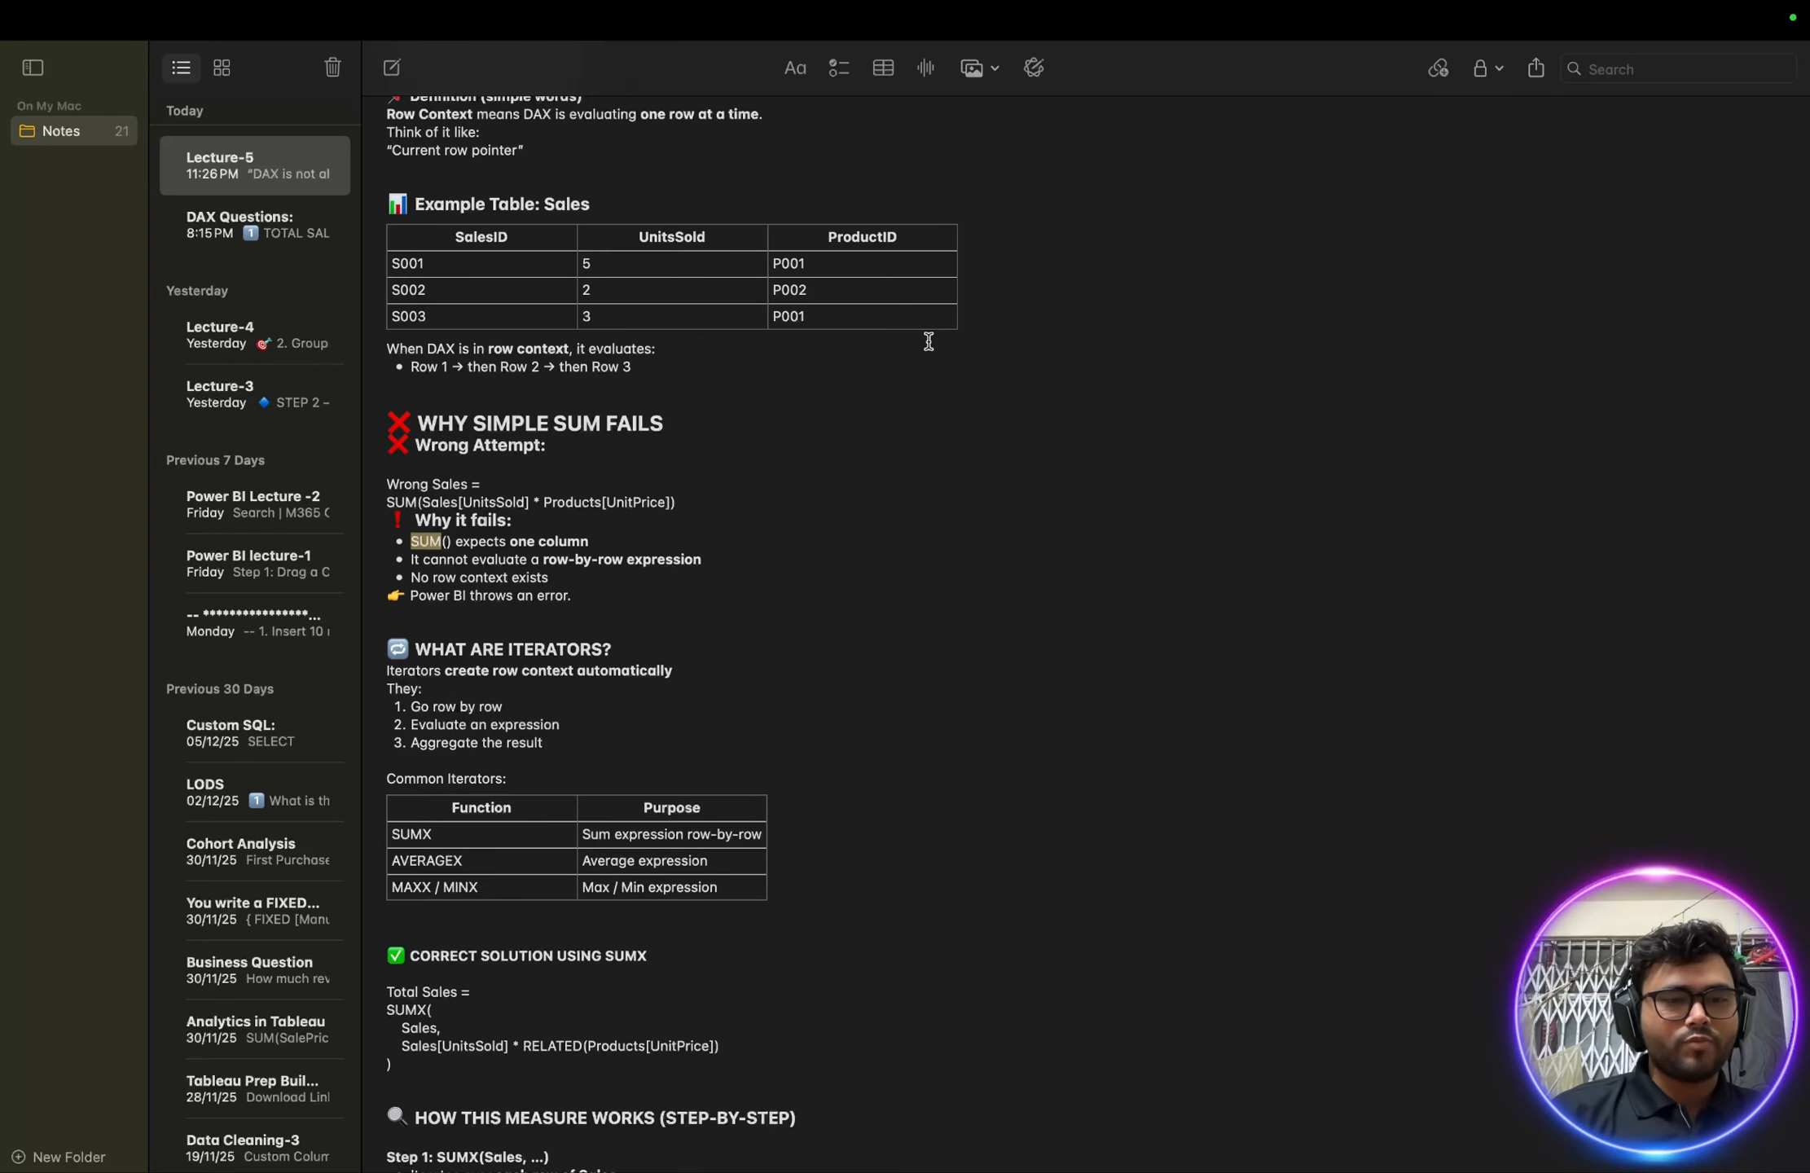
{"action": "left_click_drag", "start_coordinate": [582, 596], "coordinate": [447, 404]}
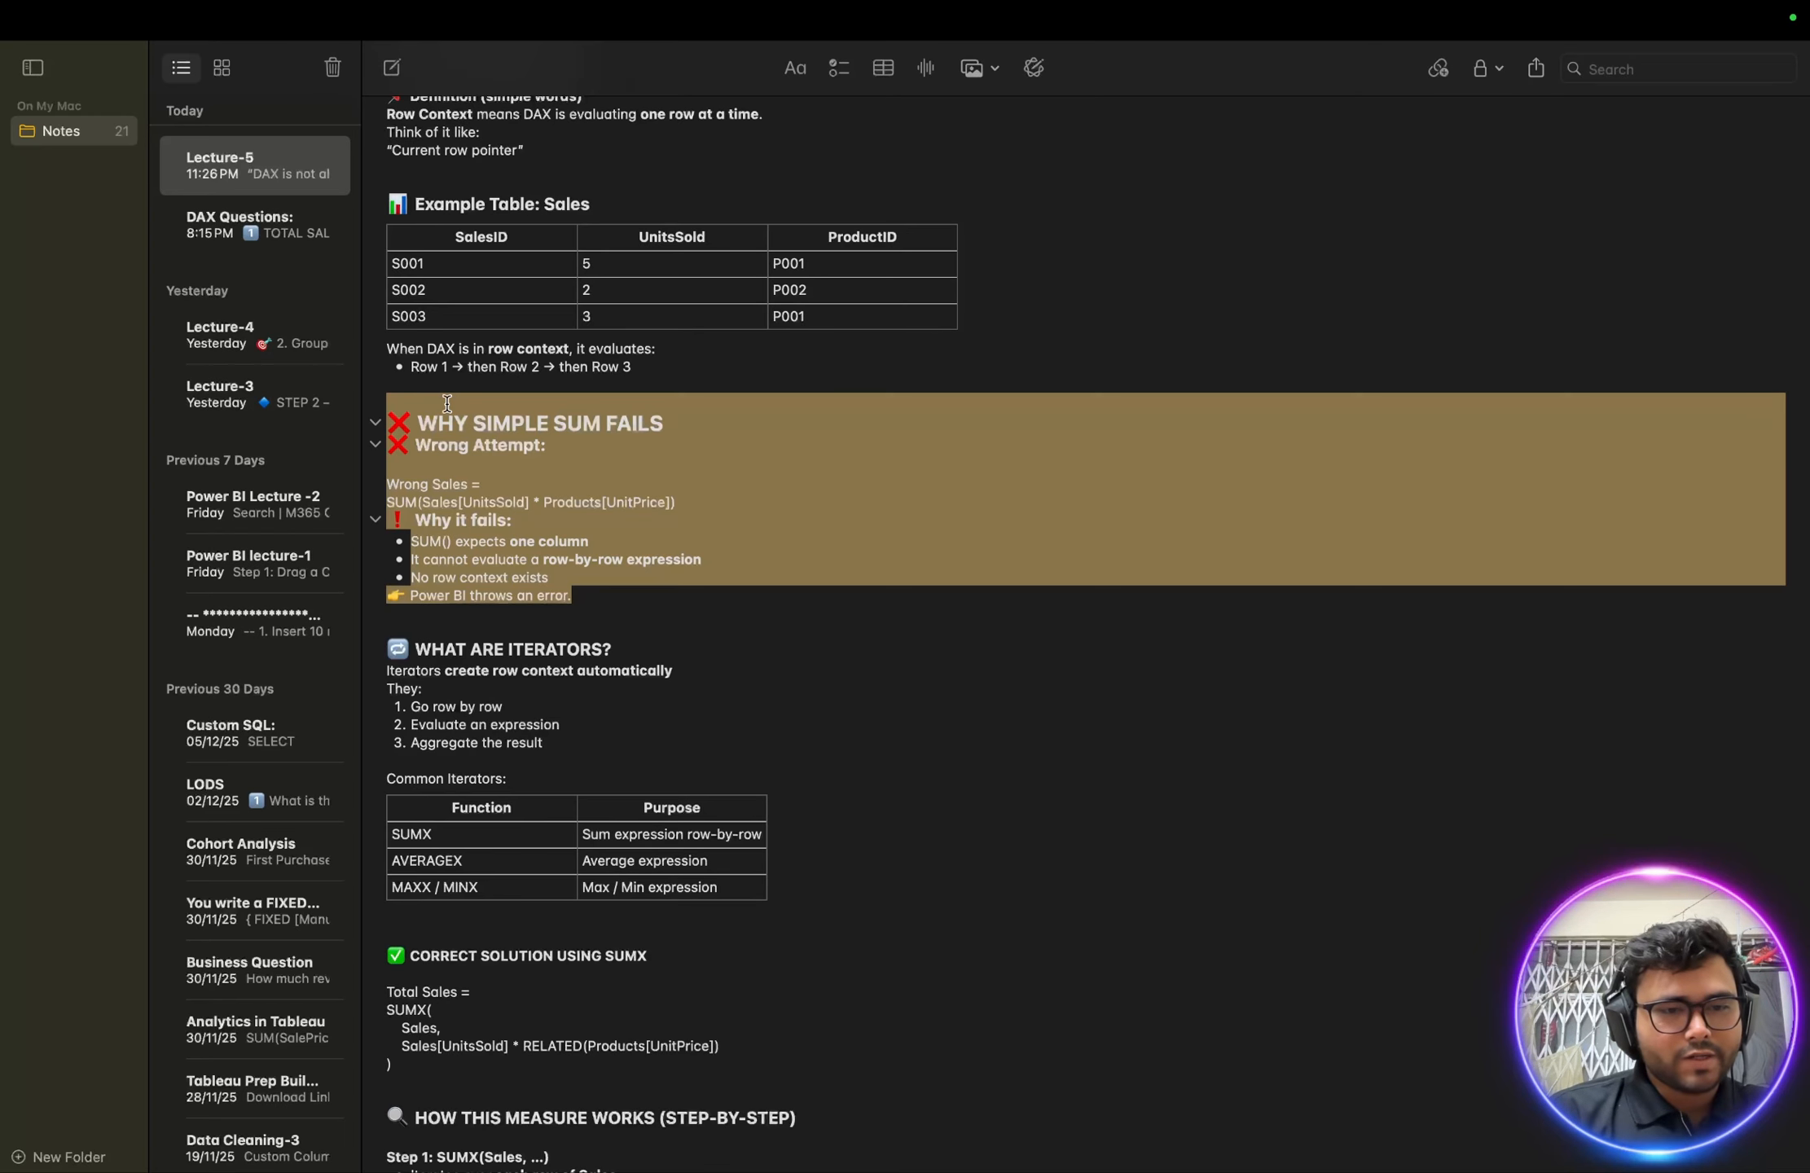
- Examine the explanation of what iterators are, including automatic row context and the three actions they perform
{"action": "scroll", "coordinate": [635, 560], "scroll_direction": "down", "scroll_amount": 5}
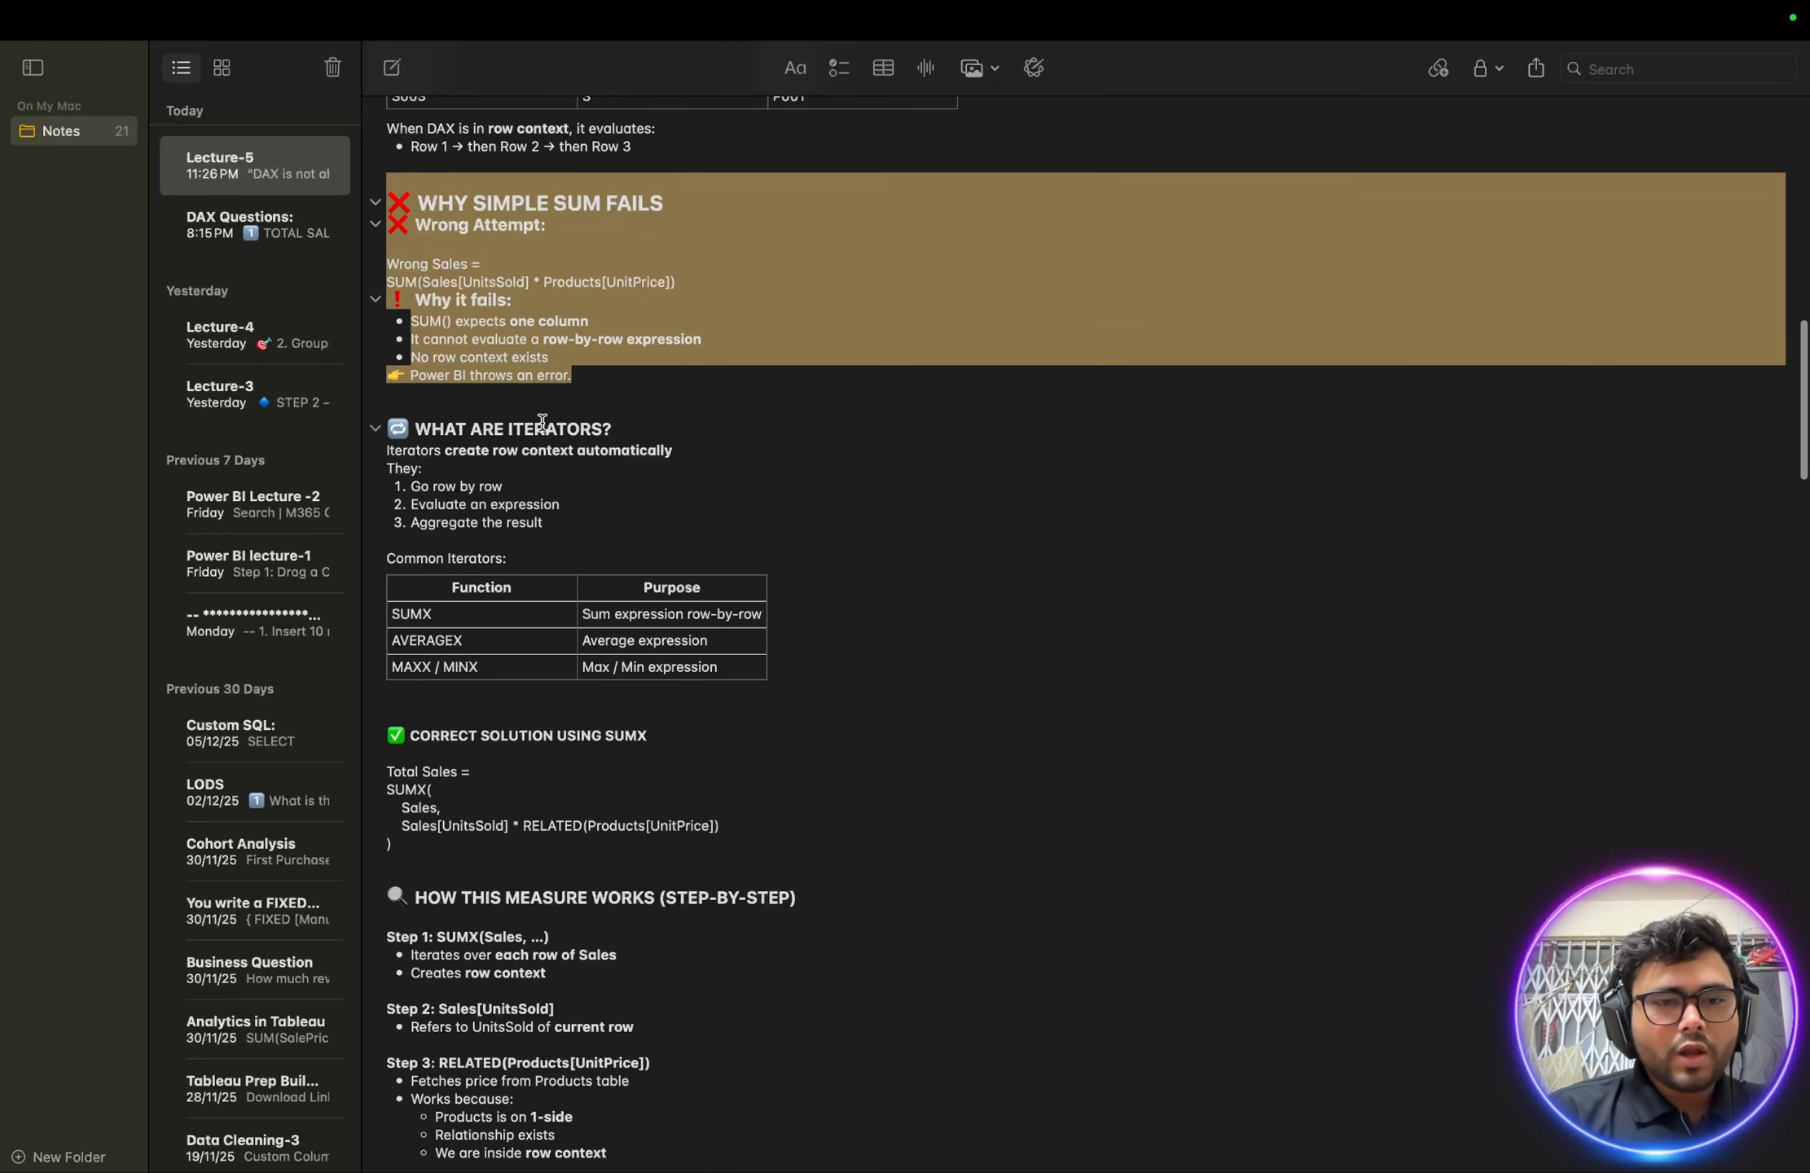
{"action": "left_click", "coordinate": [543, 424]}
{"action": "double_click", "coordinate": [543, 424]}
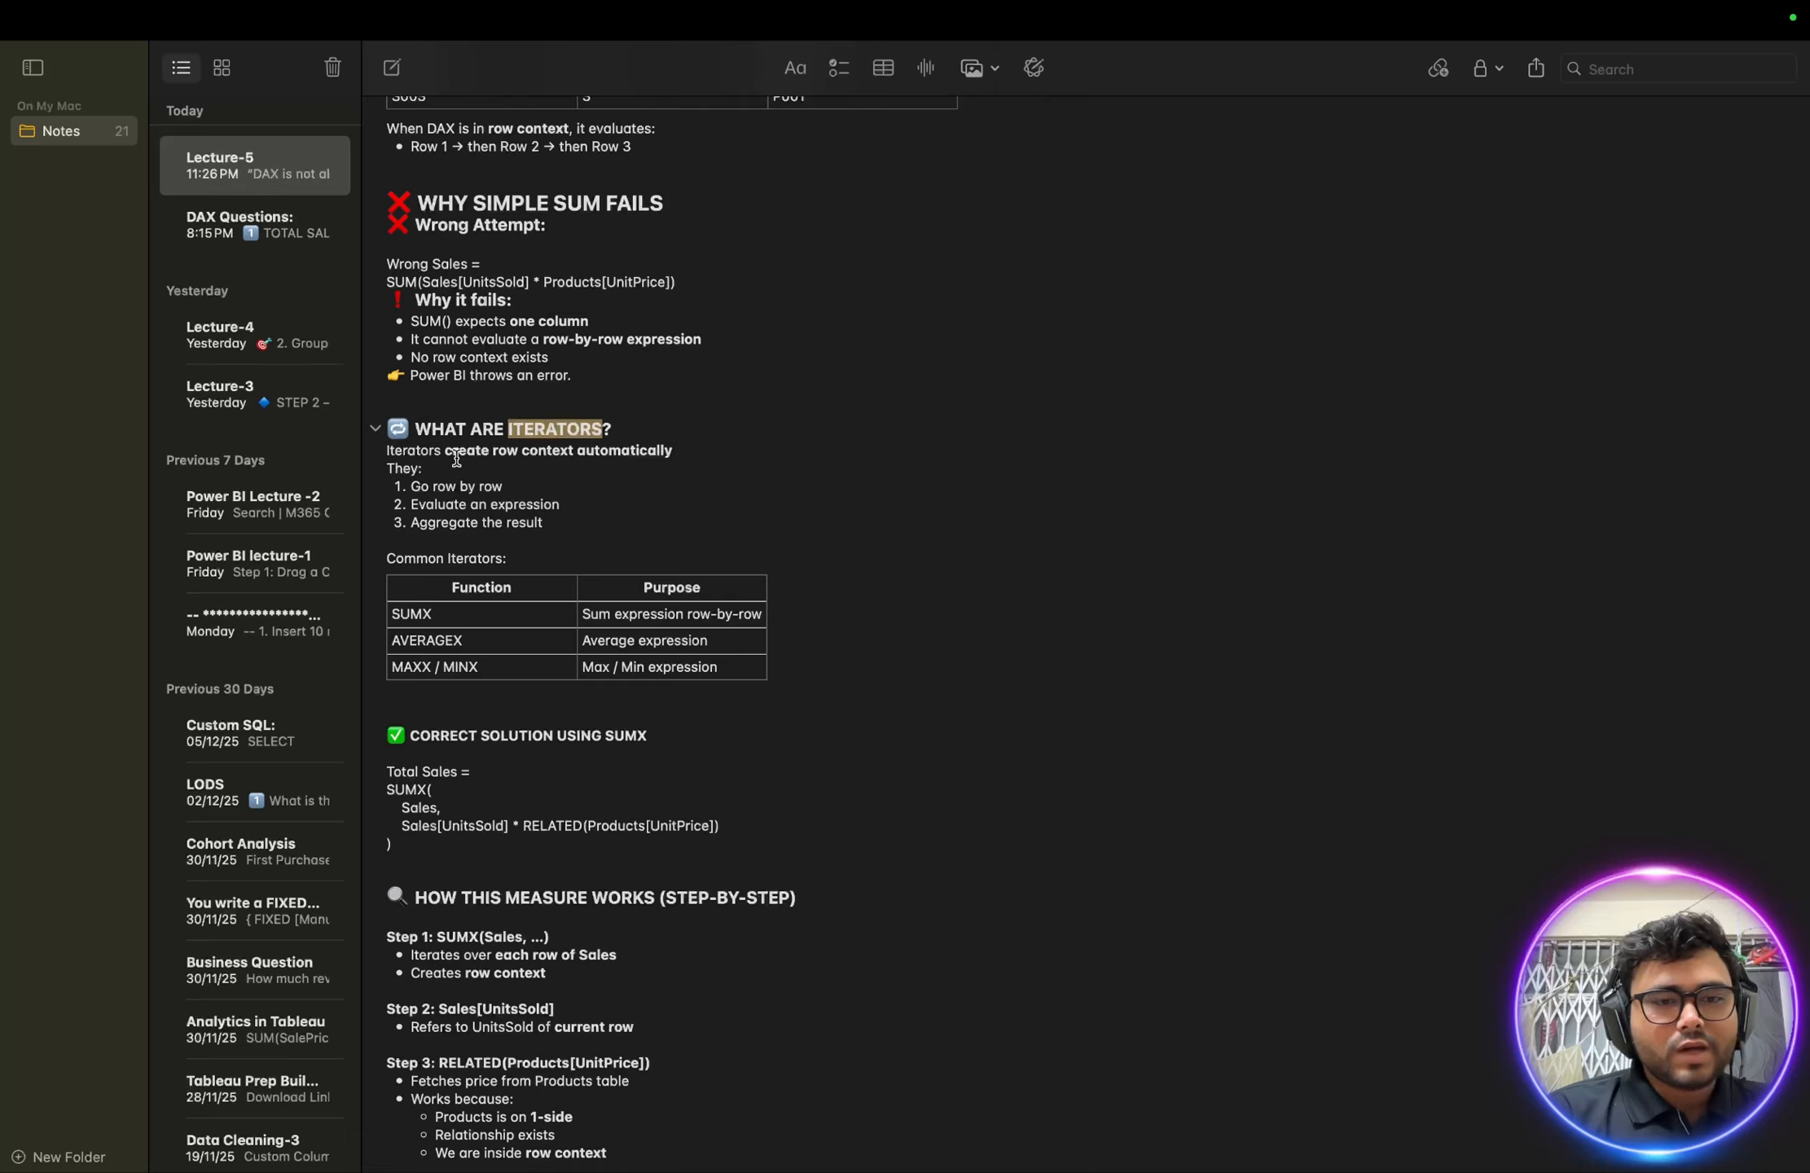
{"action": "left_click_drag", "start_coordinate": [445, 456], "coordinate": [572, 460]}
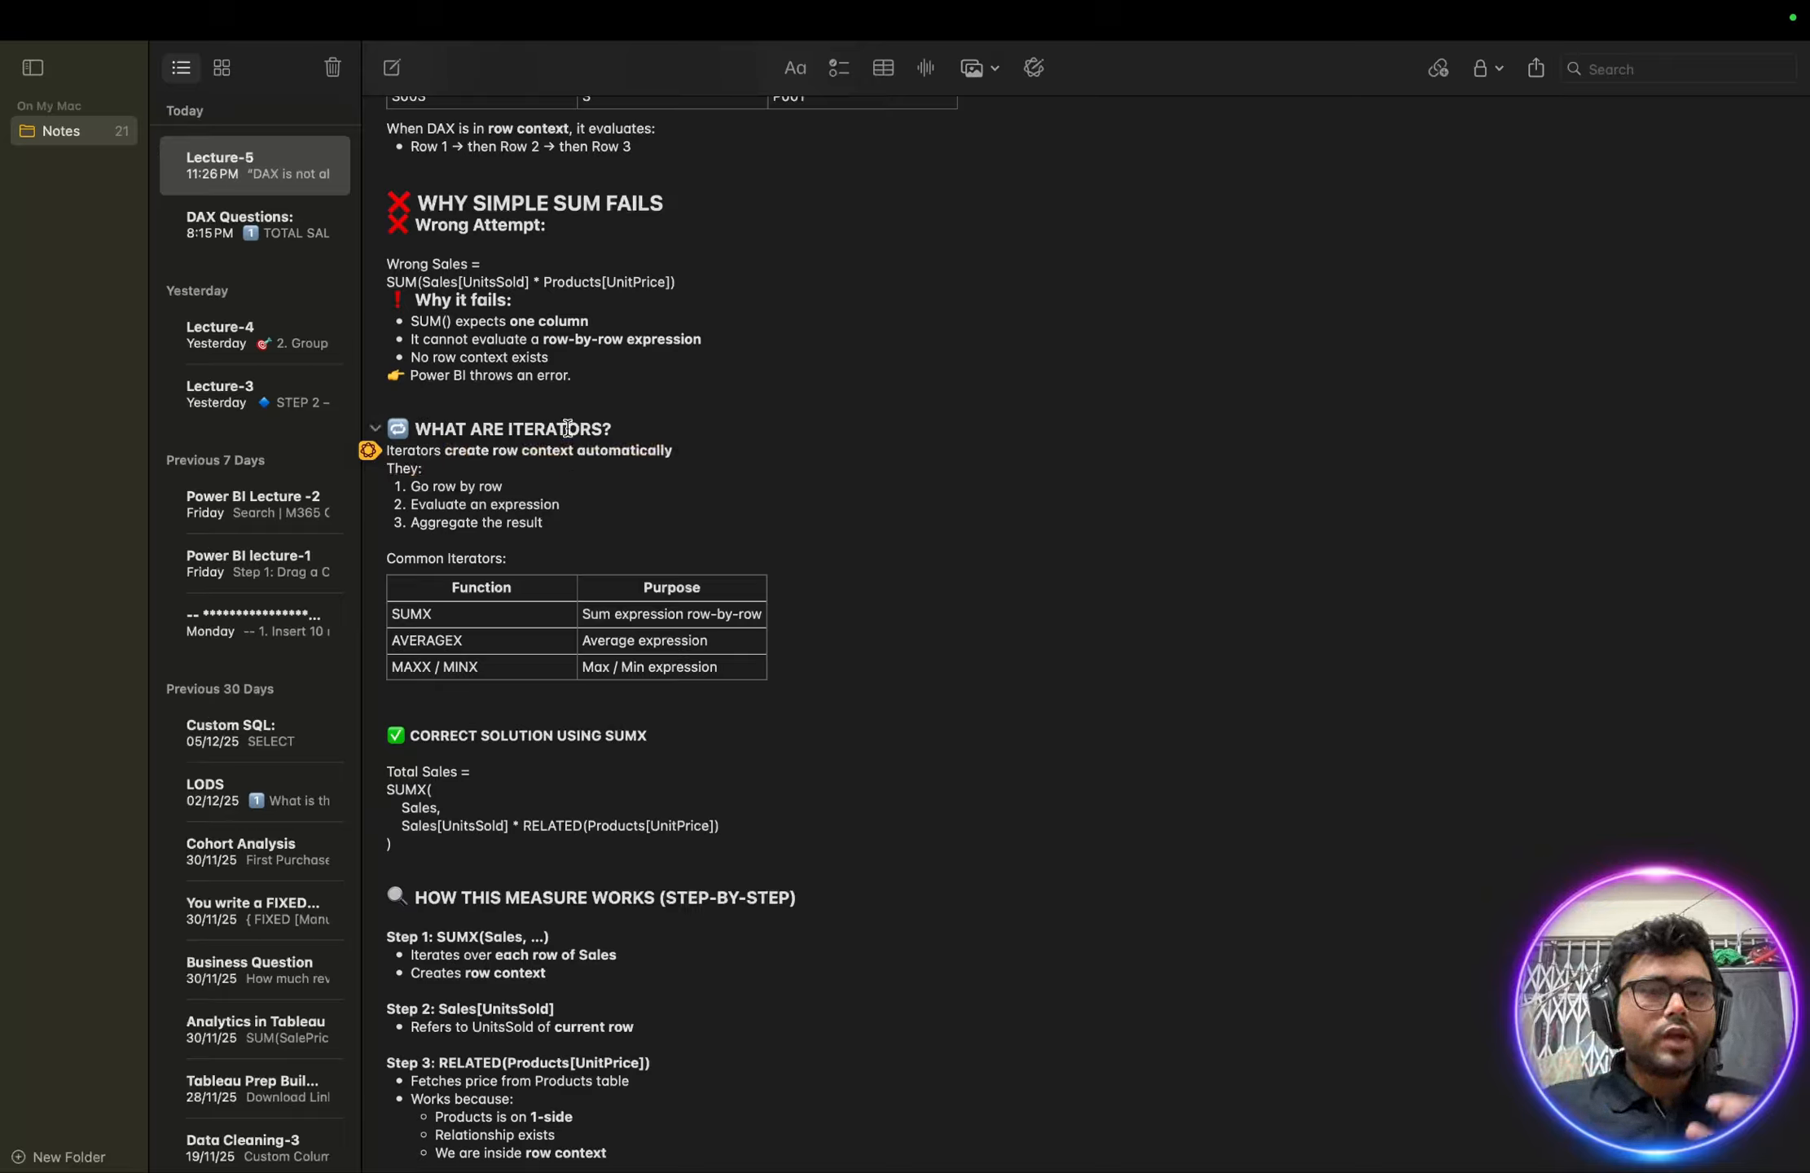
{"action": "double_click", "coordinate": [568, 429]}
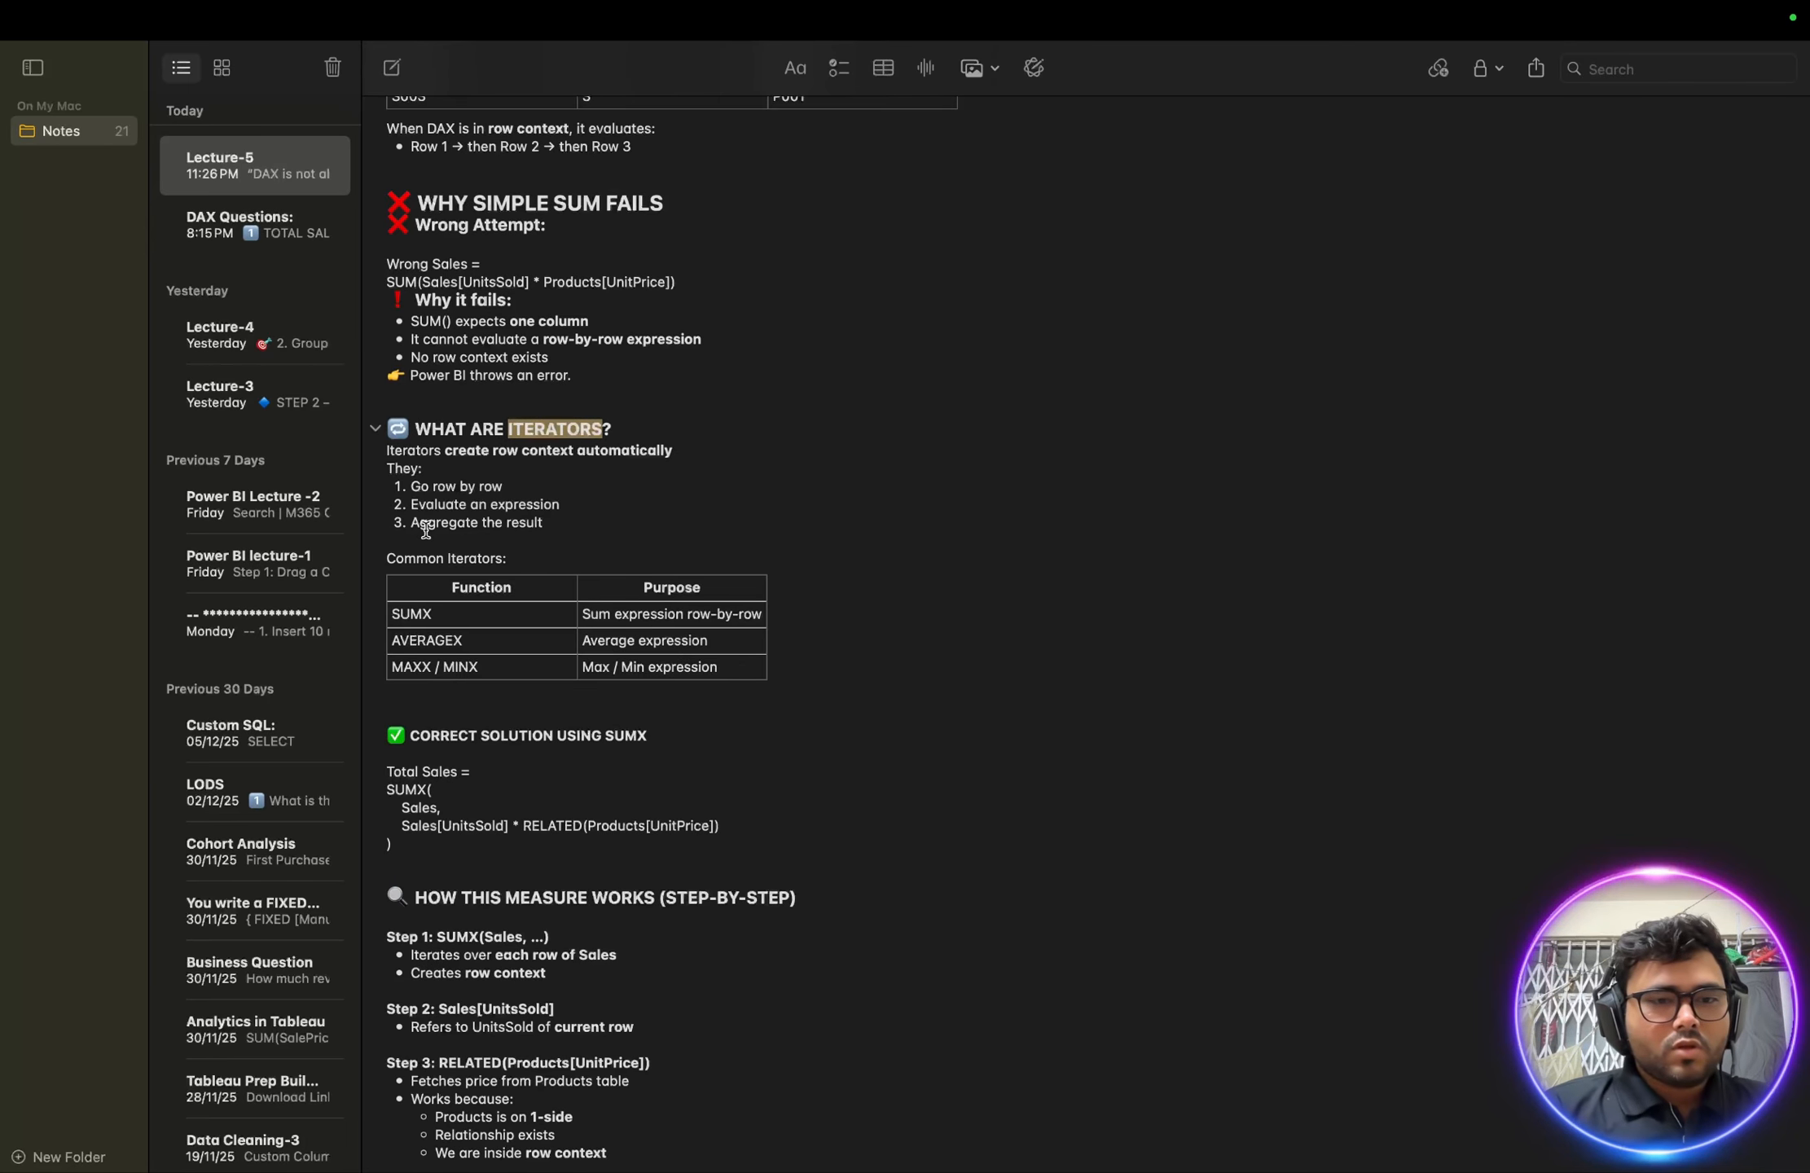
{"action": "scroll", "coordinate": [426, 531], "scroll_direction": "down", "scroll_amount": 1}
{"action": "left_click_drag", "start_coordinate": [409, 474], "coordinate": [562, 494]}
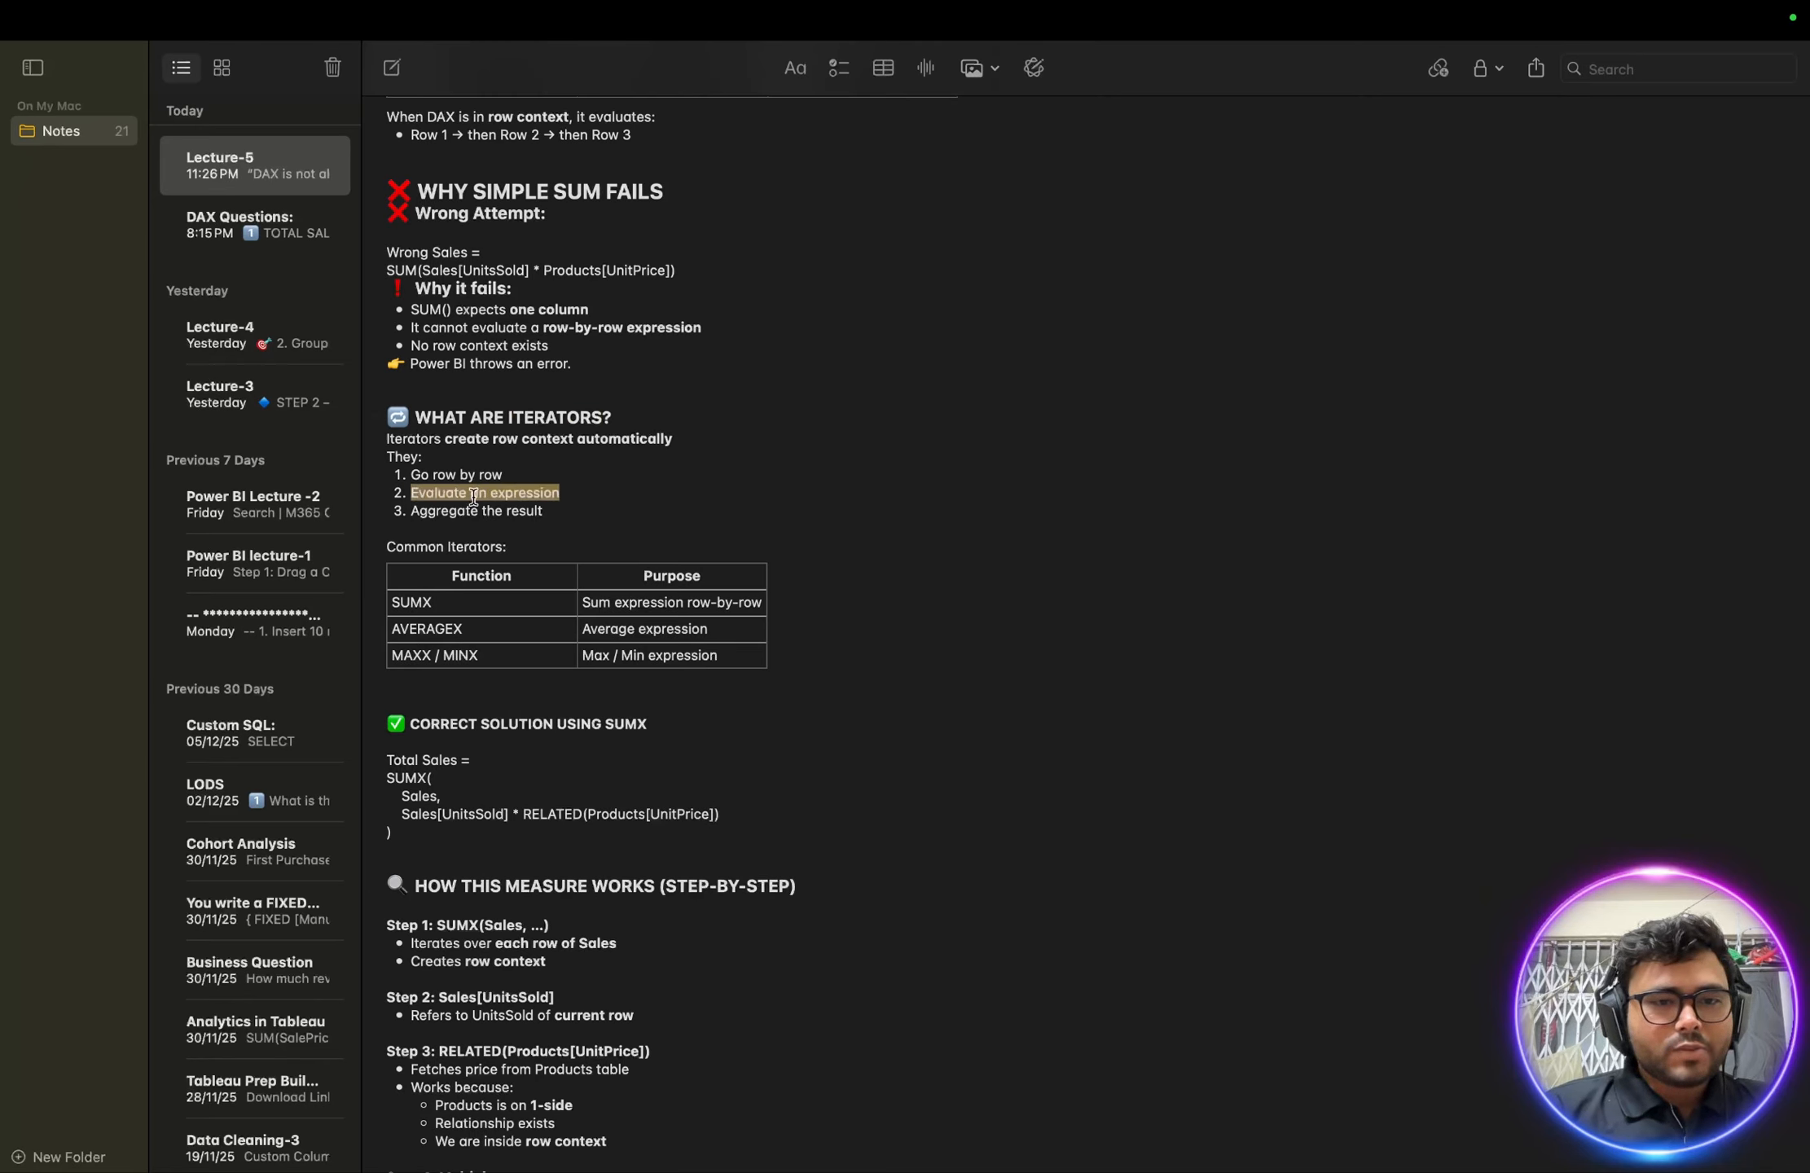
{"action": "left_click_drag", "start_coordinate": [411, 511], "coordinate": [575, 510]}
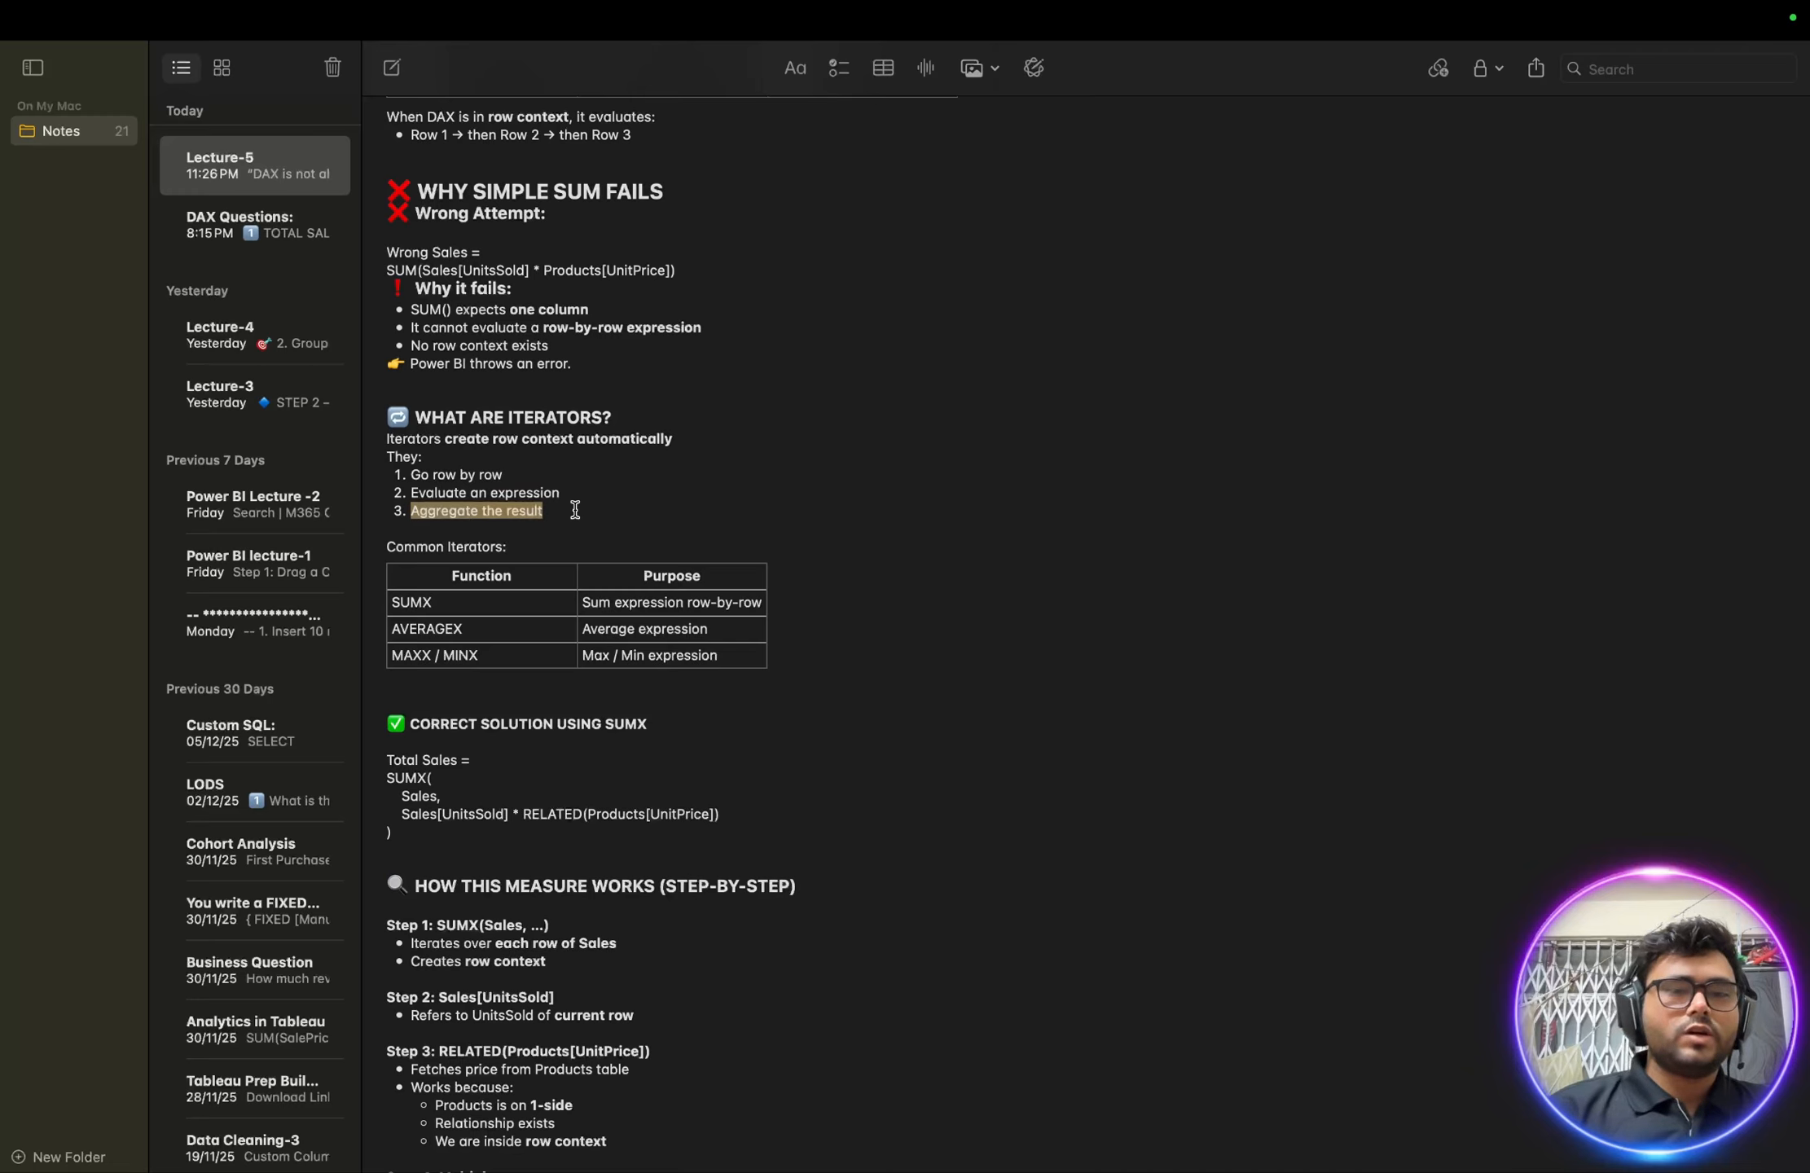
- Review the common iterators table, going through SUMX, AVERAGEX, MAXX and MINX
{"action": "double_click", "coordinate": [407, 602]}
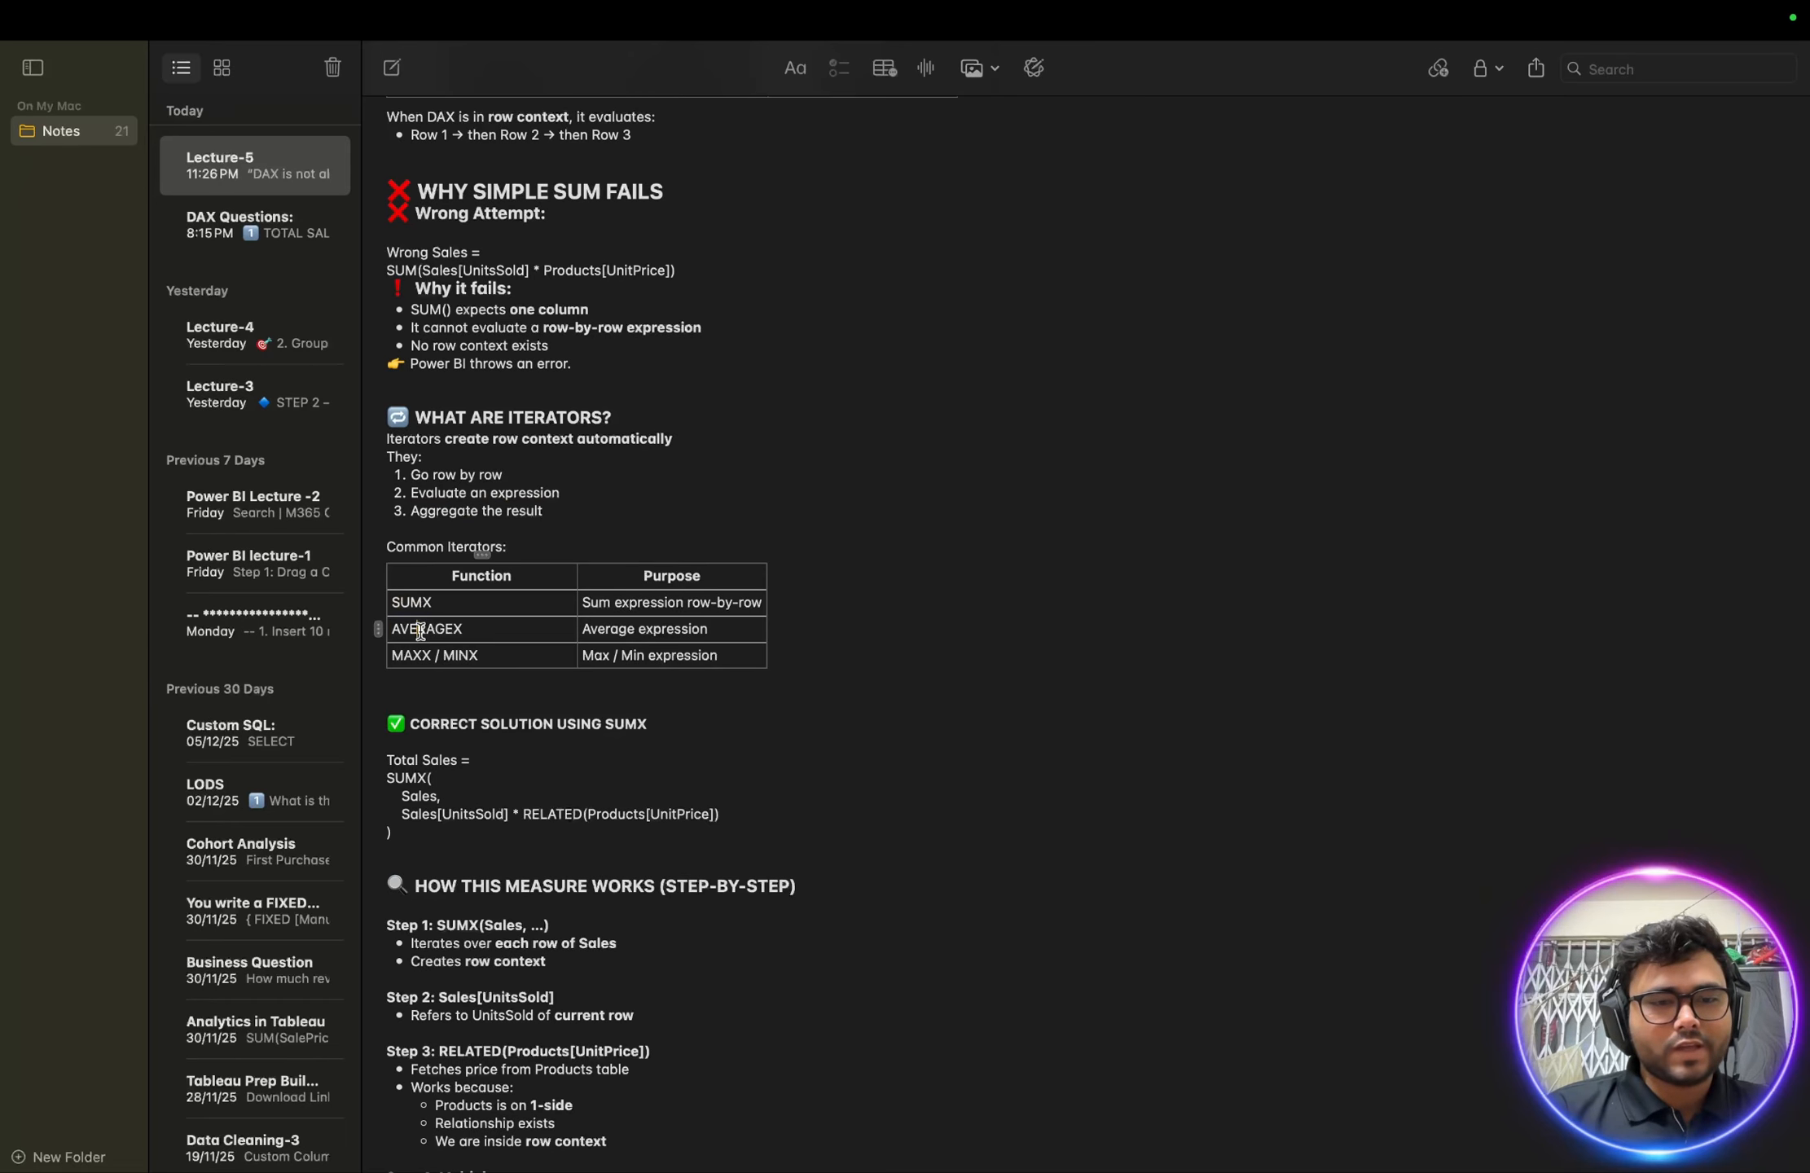
{"action": "double_click", "coordinate": [417, 628]}
{"action": "double_click", "coordinate": [412, 654]}
{"action": "double_click", "coordinate": [452, 655]}
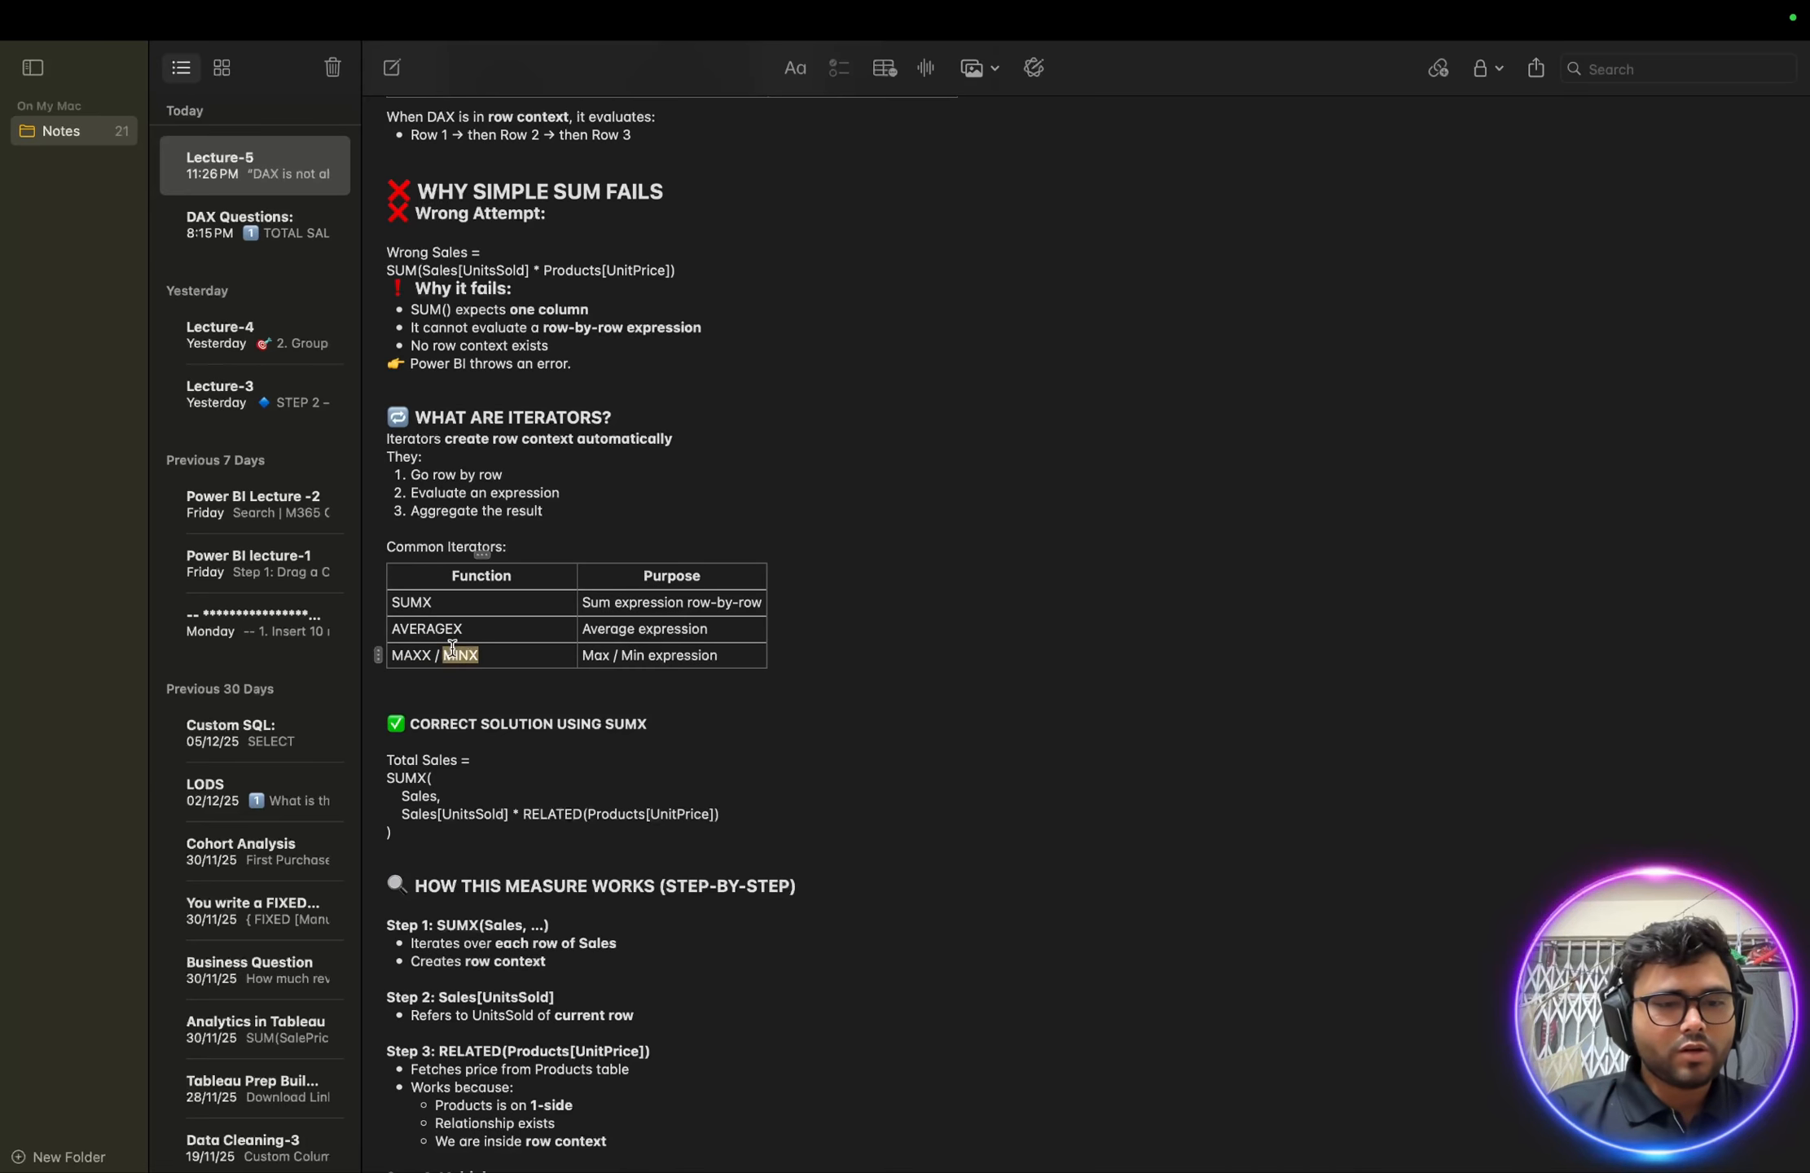
- Examine the Total Sales formula in the section on the correct solution using SUMX
{"action": "scroll", "coordinate": [452, 647], "scroll_direction": "down", "scroll_amount": 5}
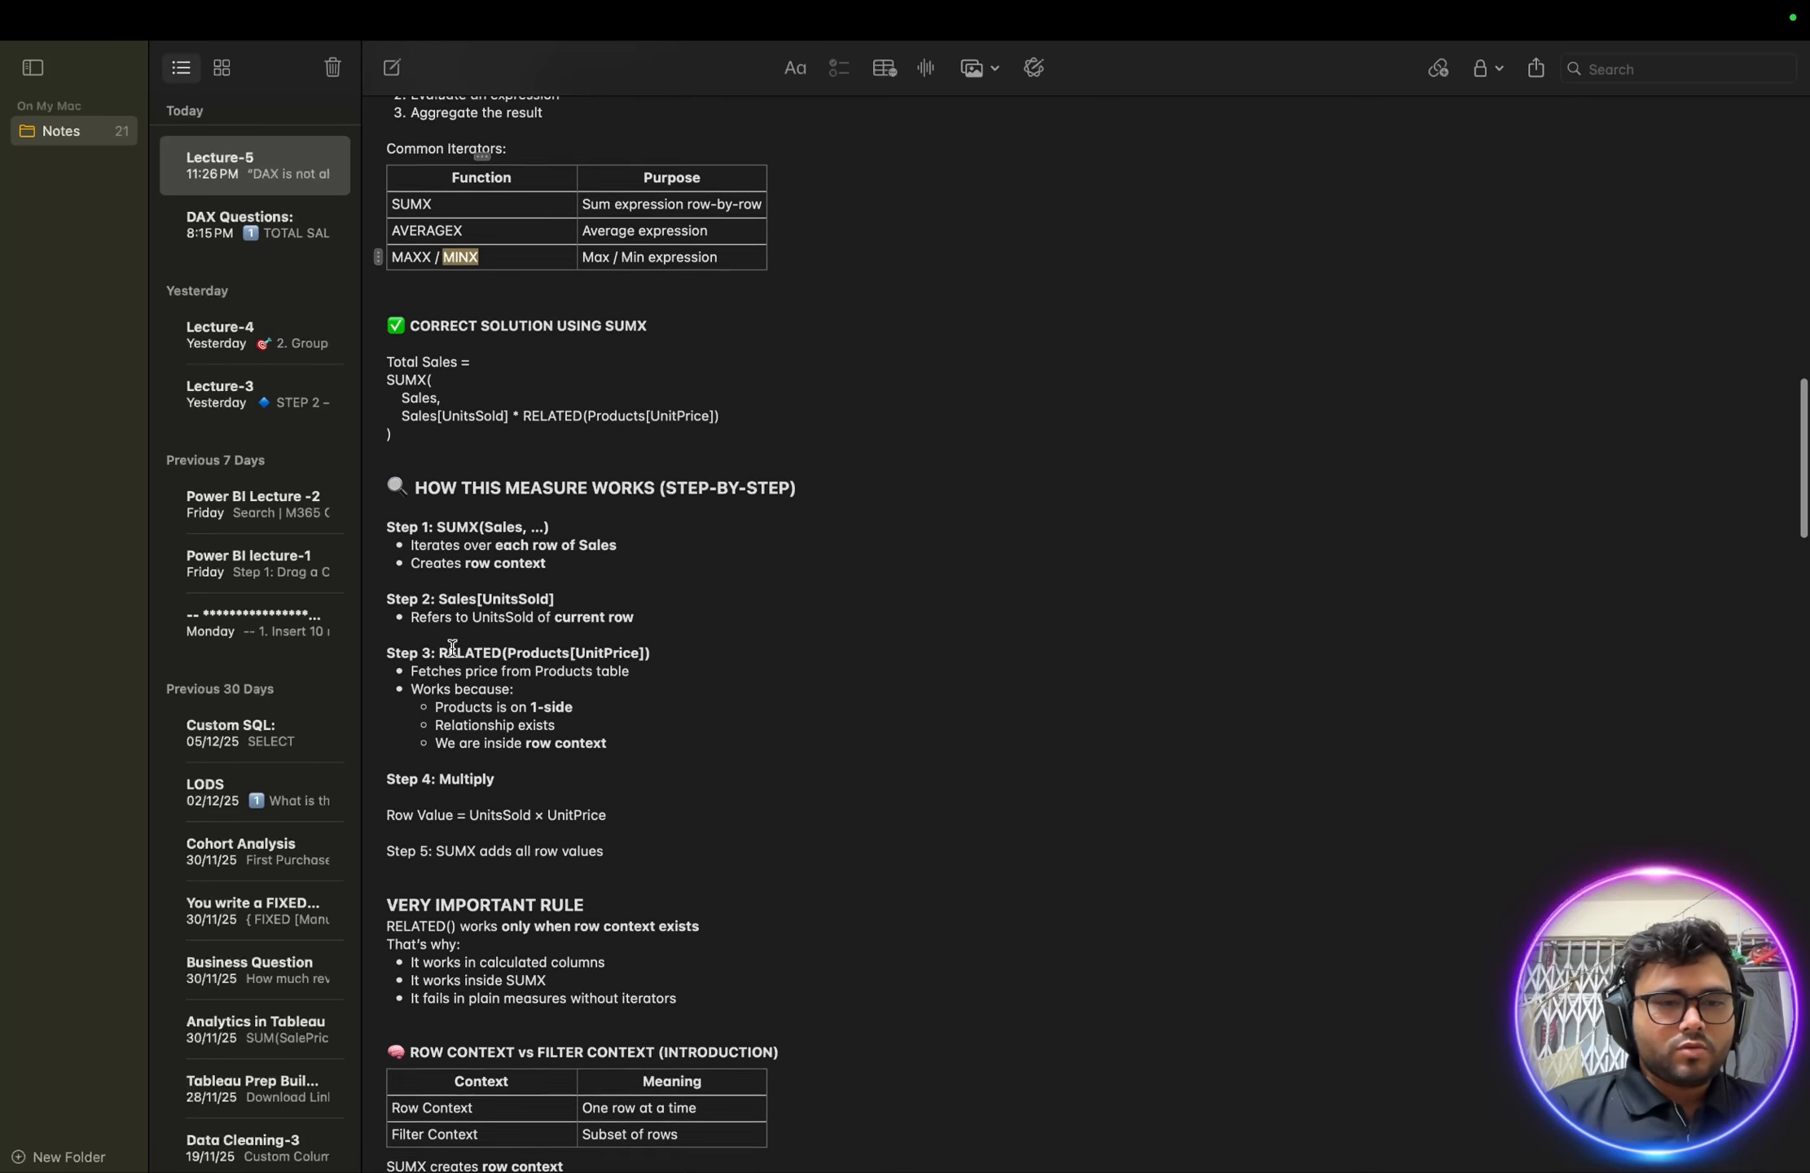
{"action": "scroll", "coordinate": [452, 647], "scroll_direction": "down", "scroll_amount": 1}
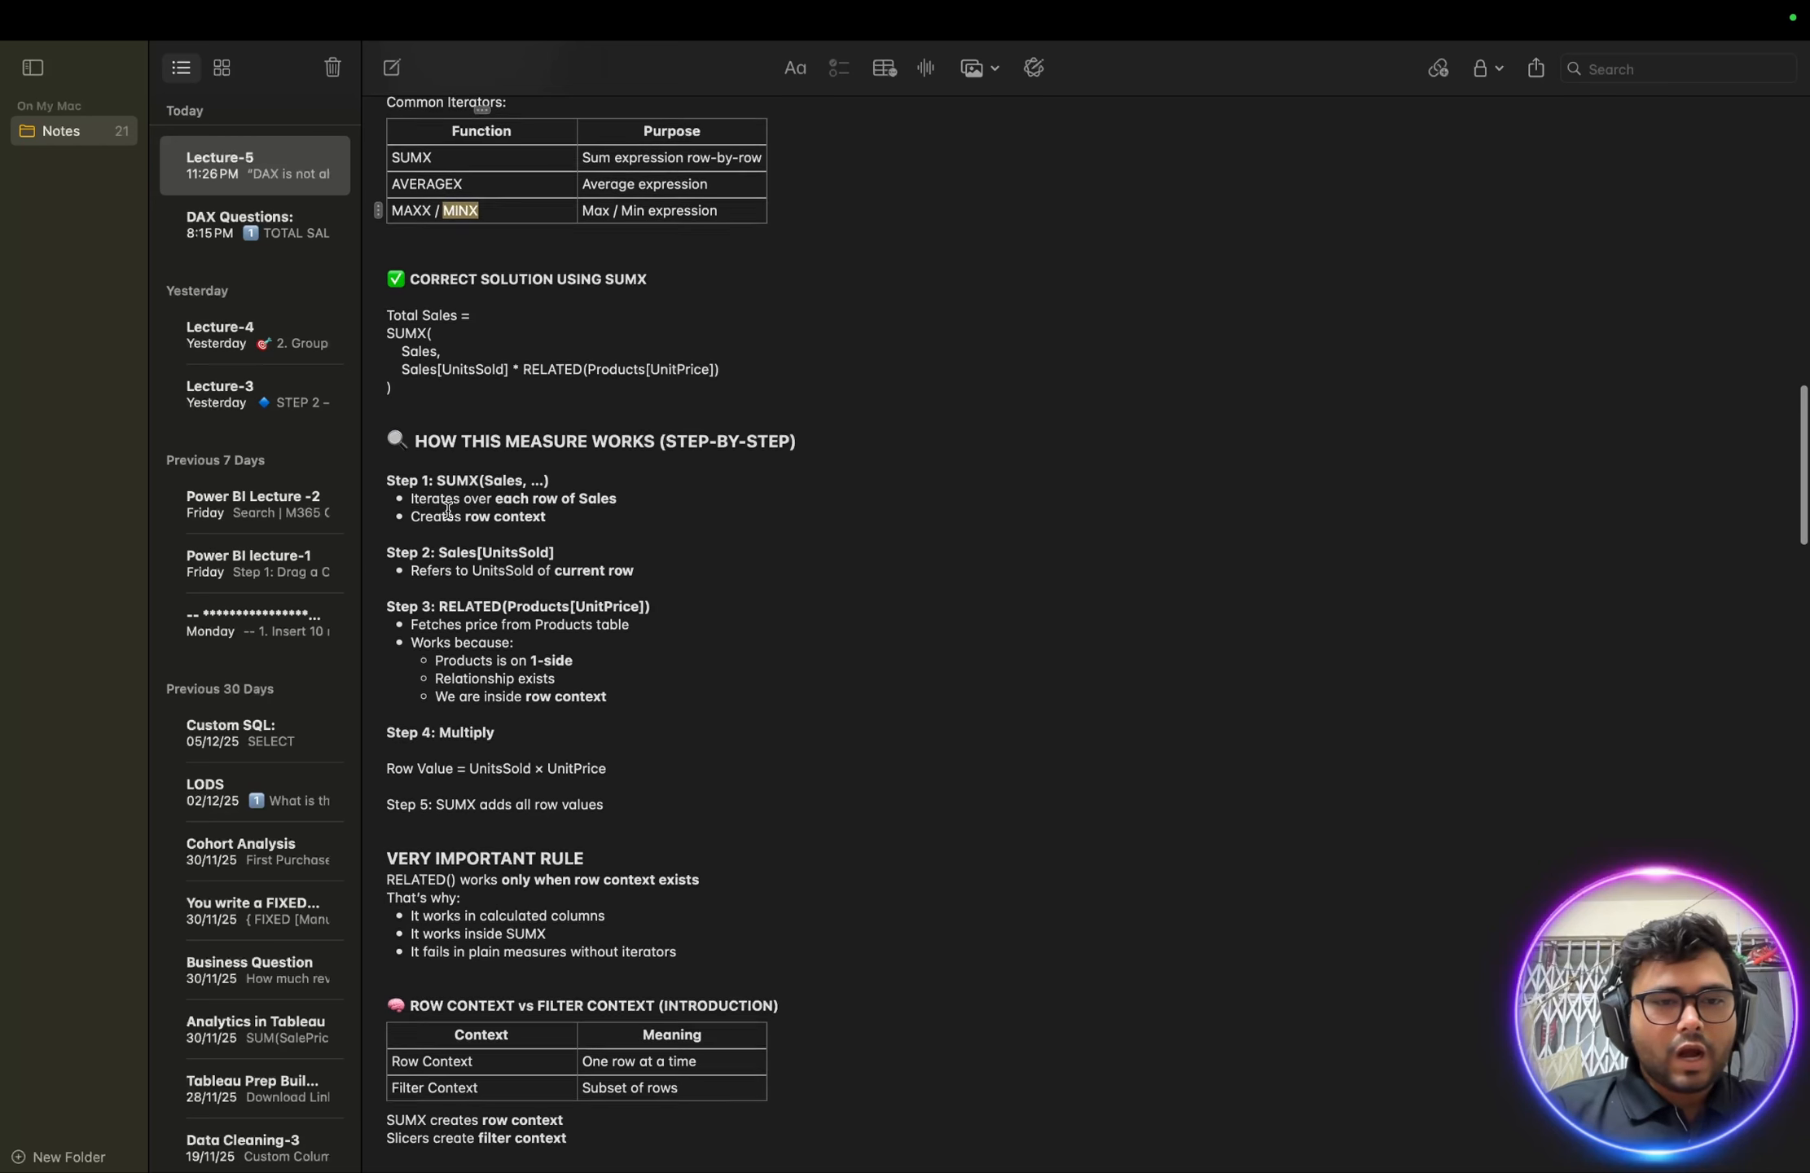
{"action": "scroll", "coordinate": [447, 509], "scroll_direction": "down", "scroll_amount": 2}
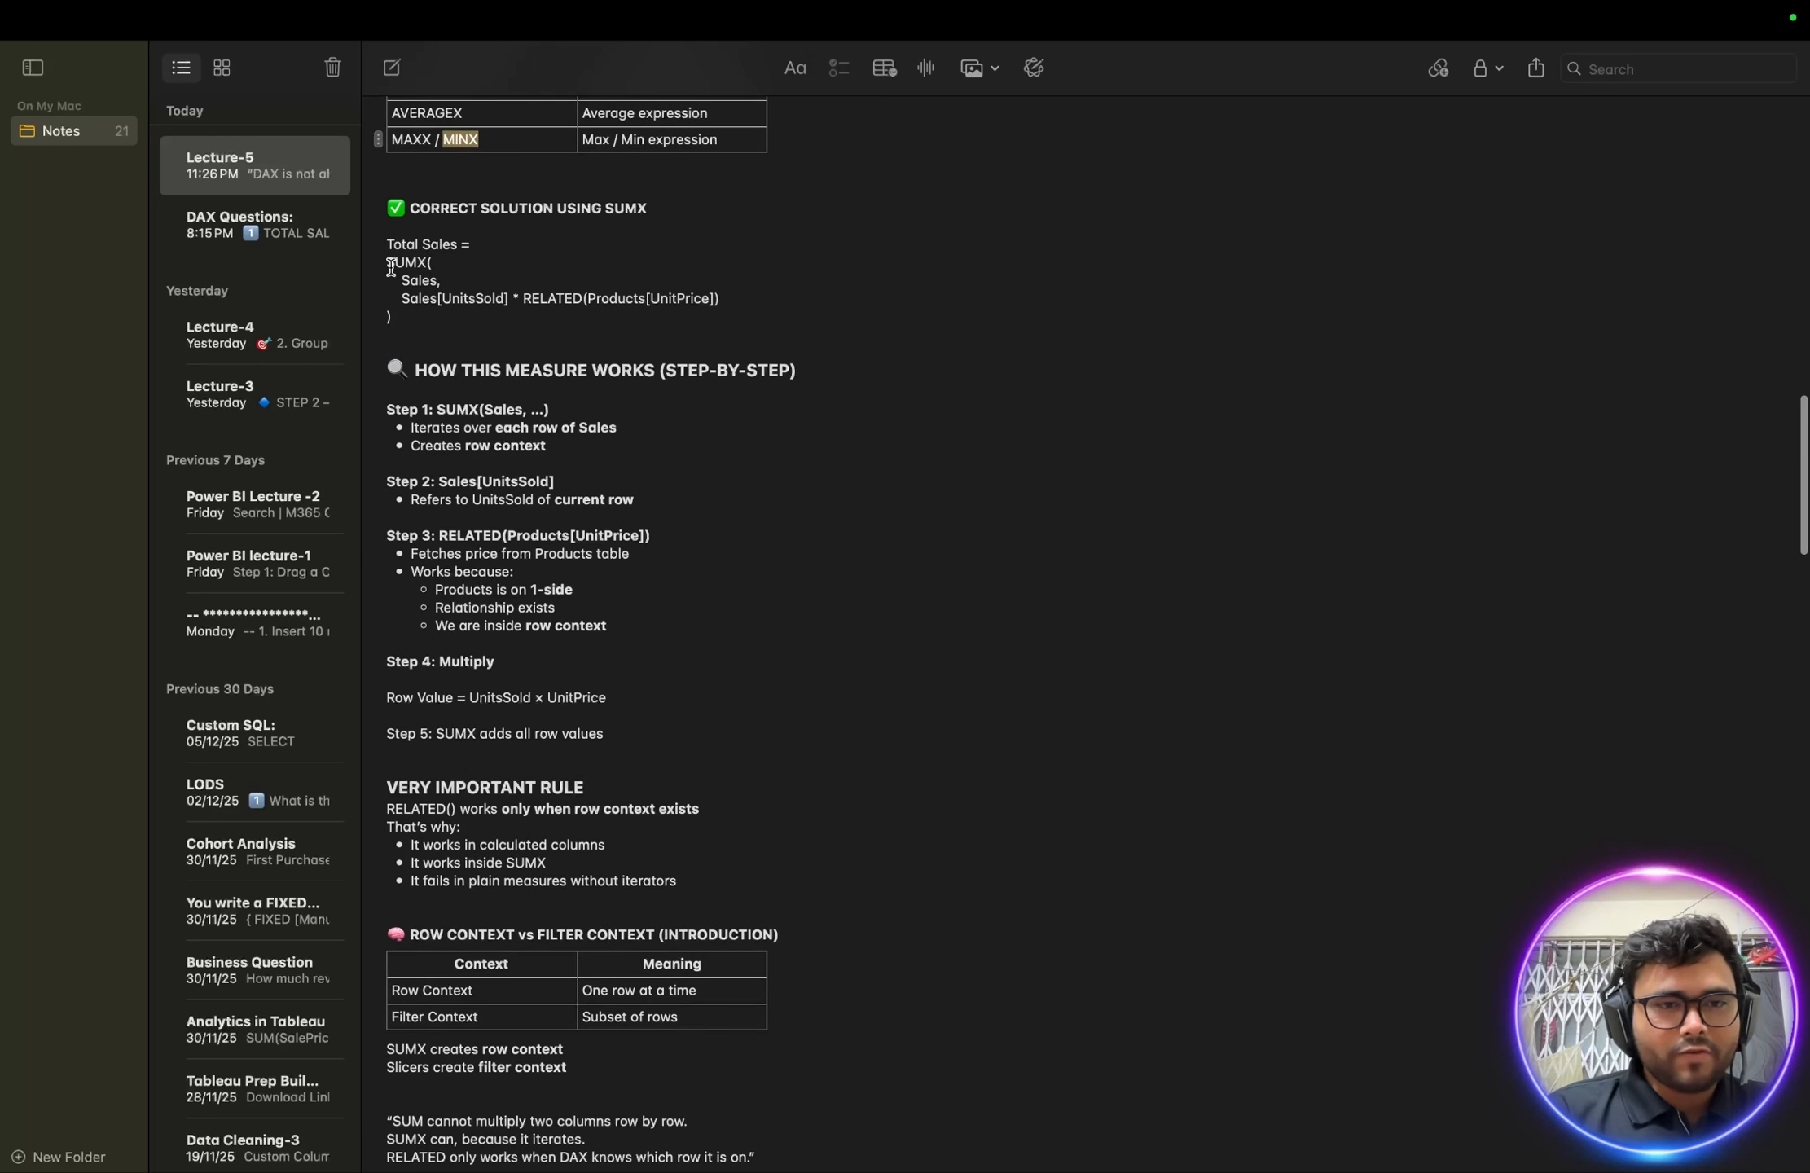
{"action": "left_click_drag", "start_coordinate": [391, 267], "coordinate": [473, 329]}
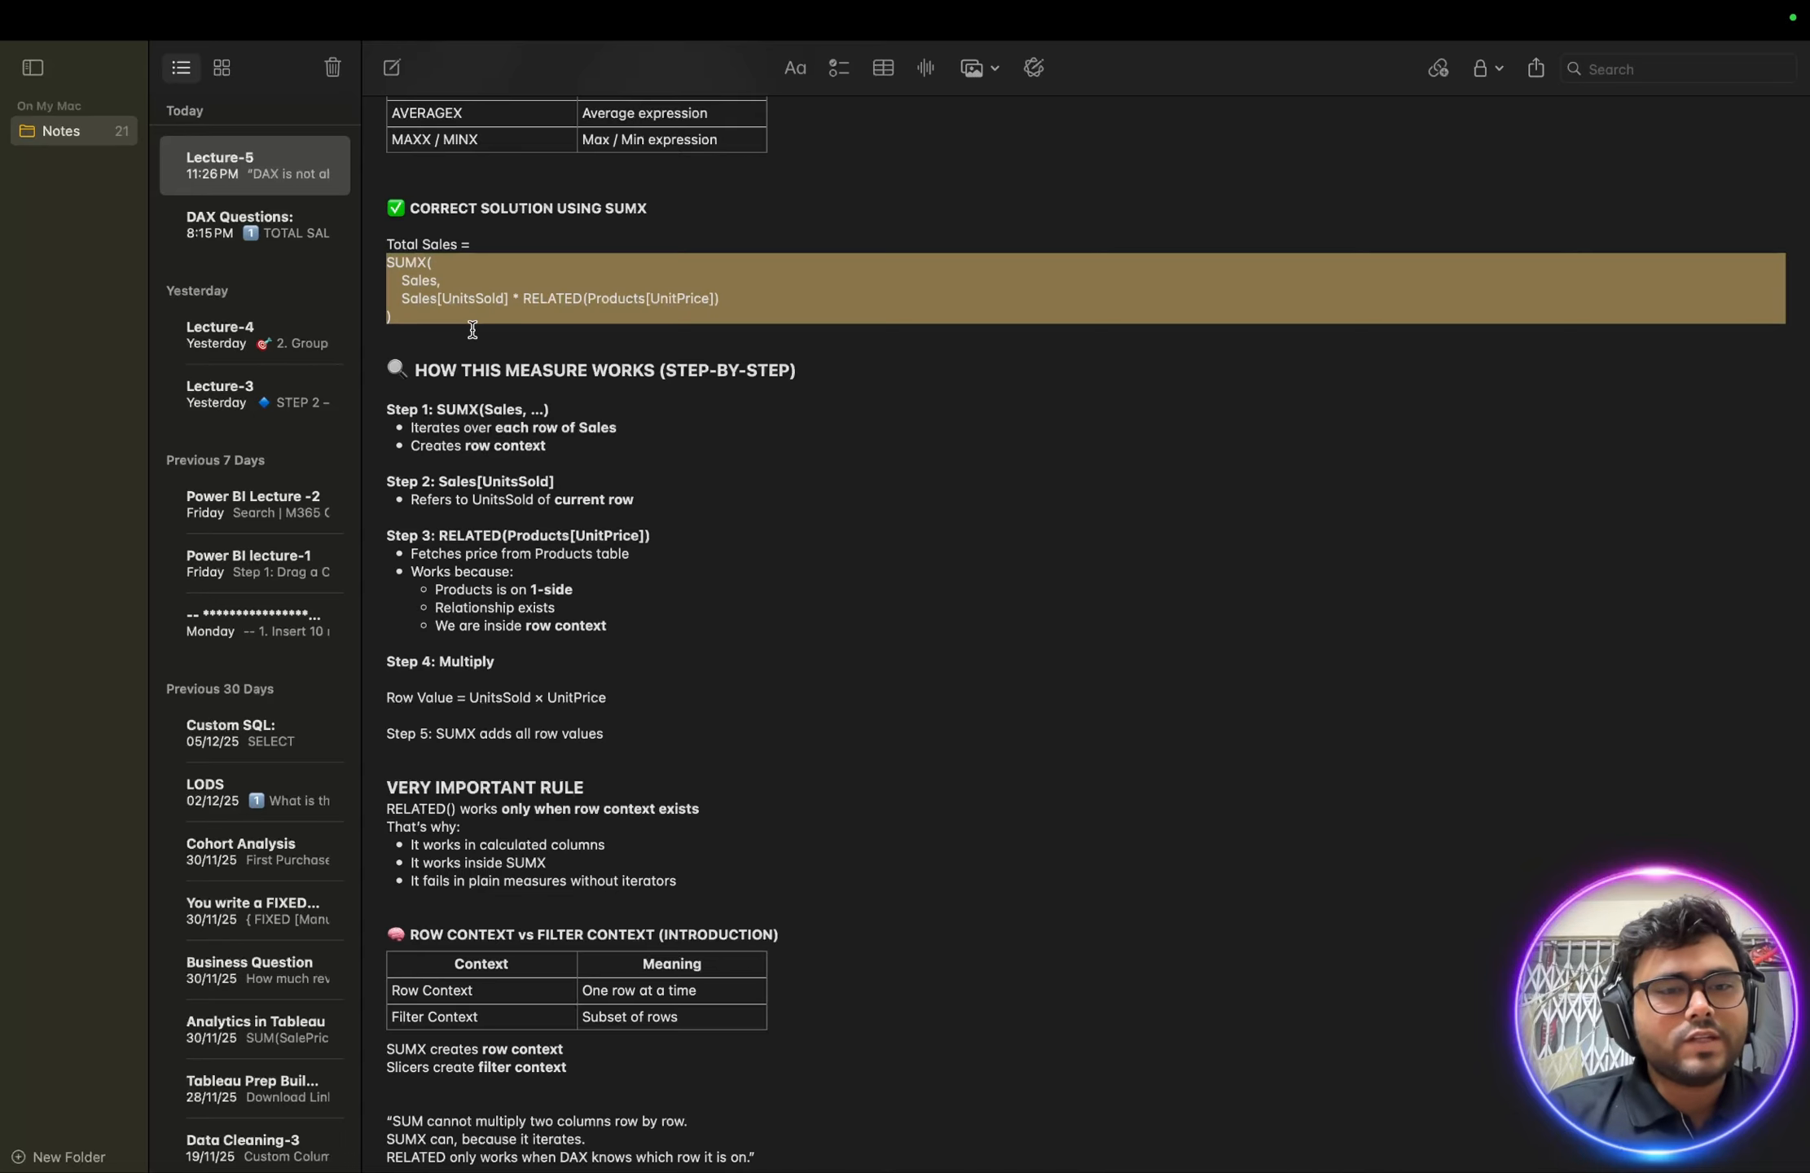
{"action": "left_click", "coordinate": [473, 329]}
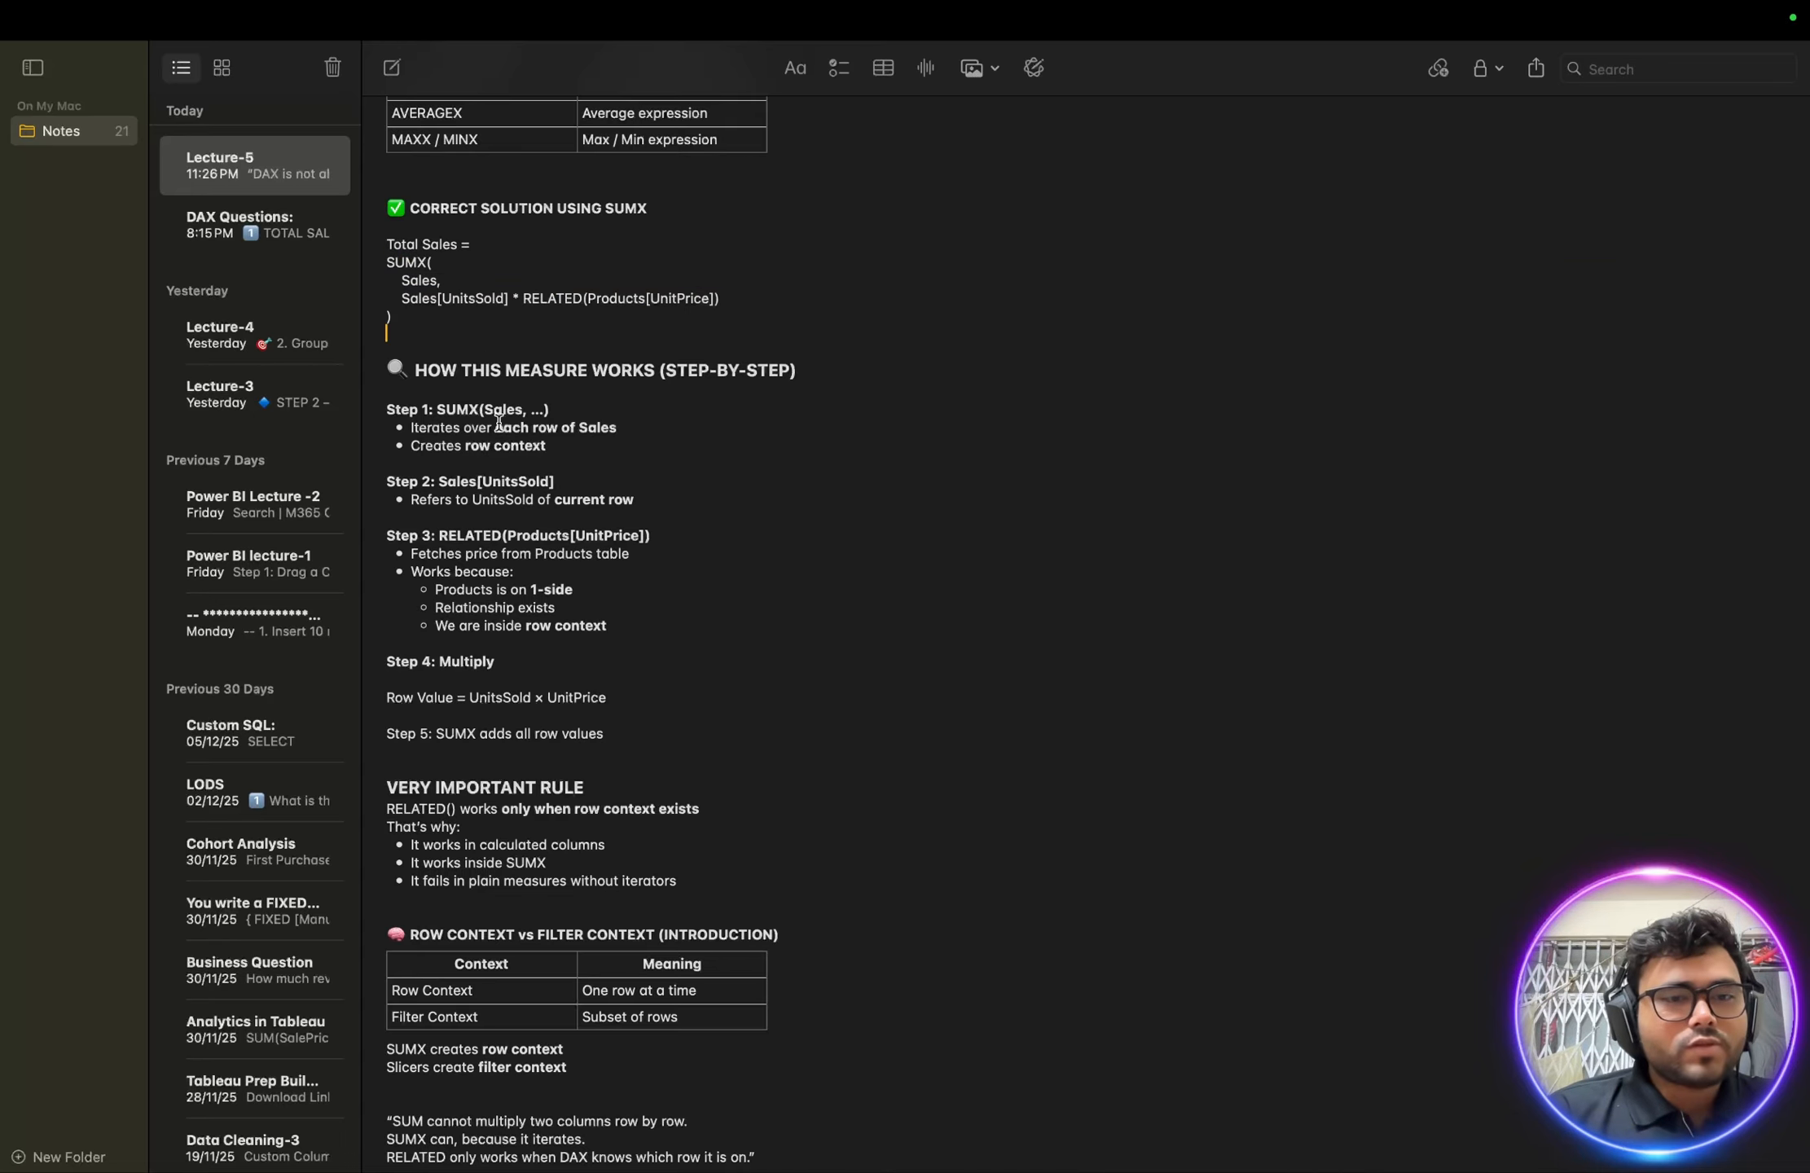
- Read Step 1 on SUMX iterating over Sales and match it to the function and table argument in the formula
{"action": "double_click", "coordinate": [461, 409]}
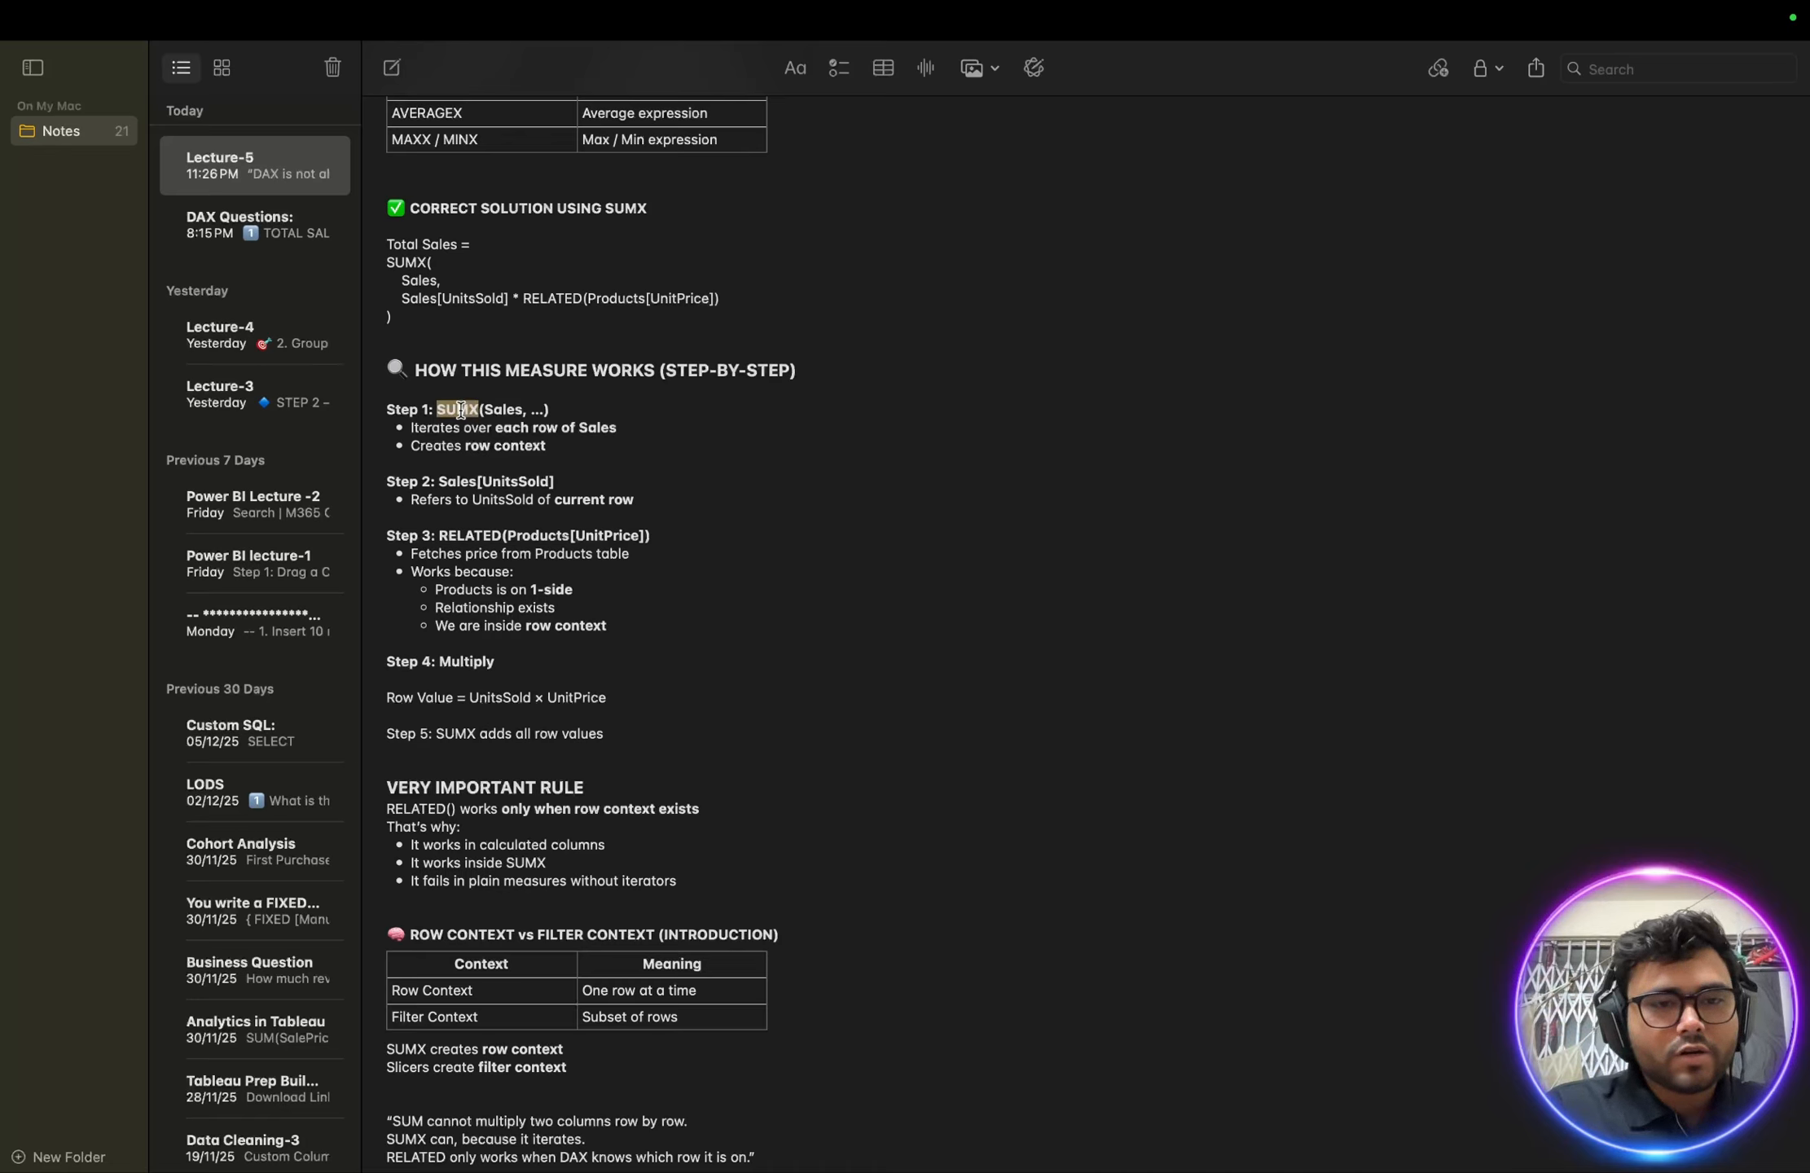
{"action": "left_click_drag", "start_coordinate": [418, 428], "coordinate": [628, 430]}
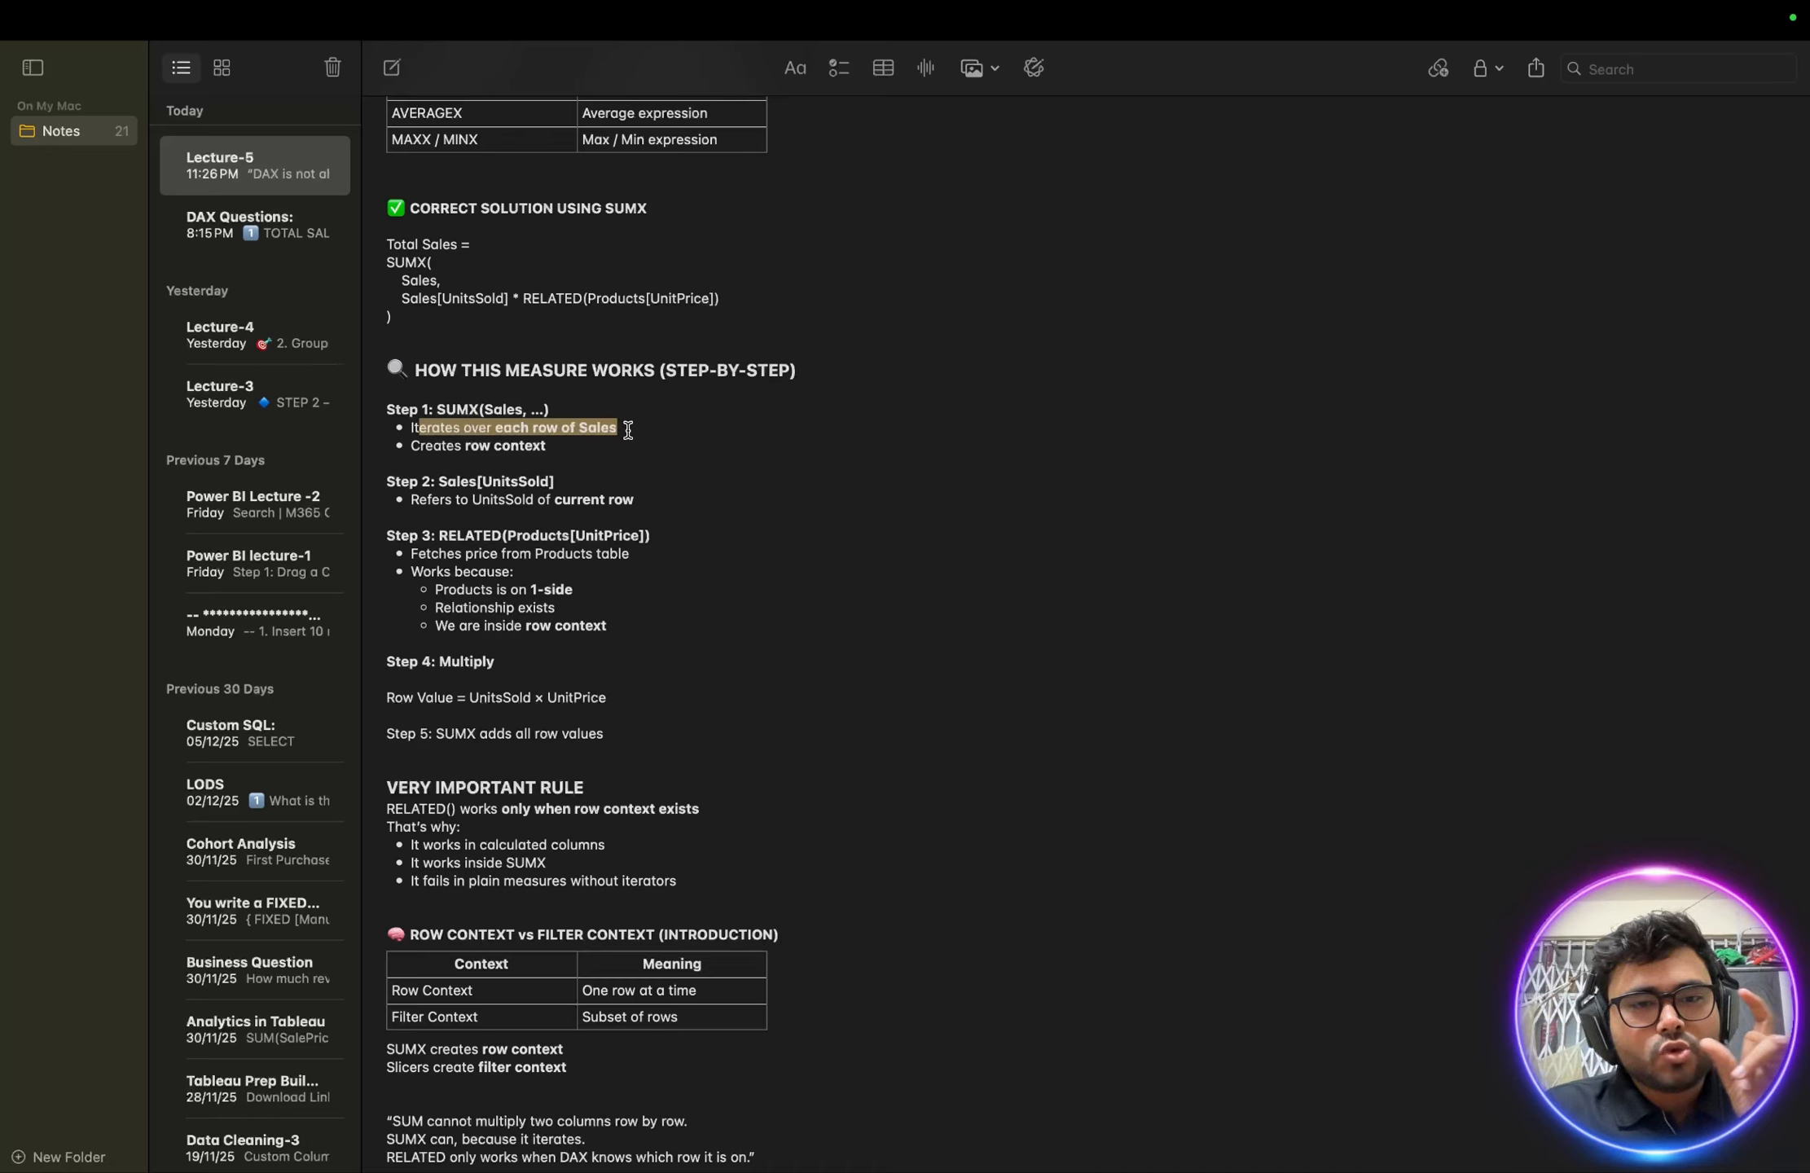
{"action": "double_click", "coordinate": [408, 263]}
{"action": "left_click", "coordinate": [419, 280]}
{"action": "double_click", "coordinate": [420, 280]}
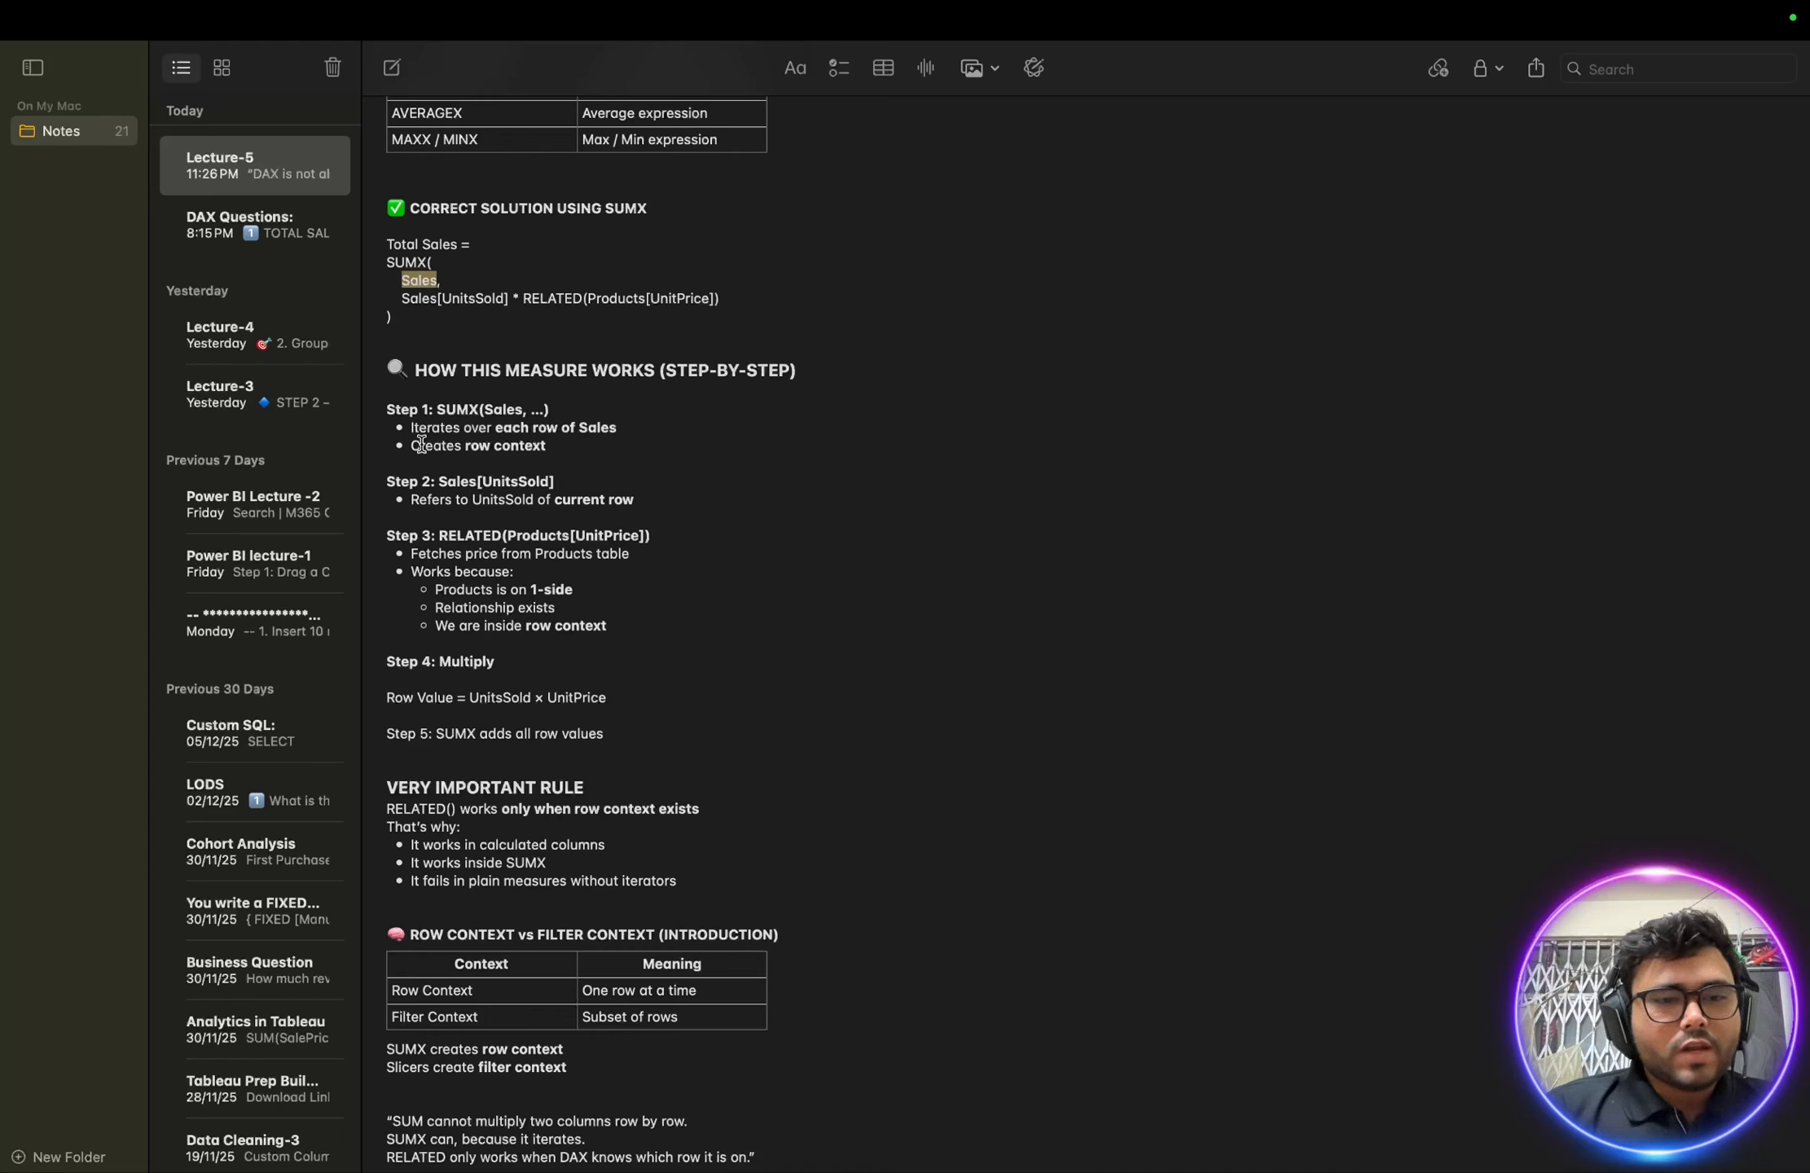
- Read Step 2 on Sales[UnitsSold] and the current row, comparing it with the same term in the Total Sales formula
{"action": "left_click_drag", "start_coordinate": [437, 482], "coordinate": [579, 487]}
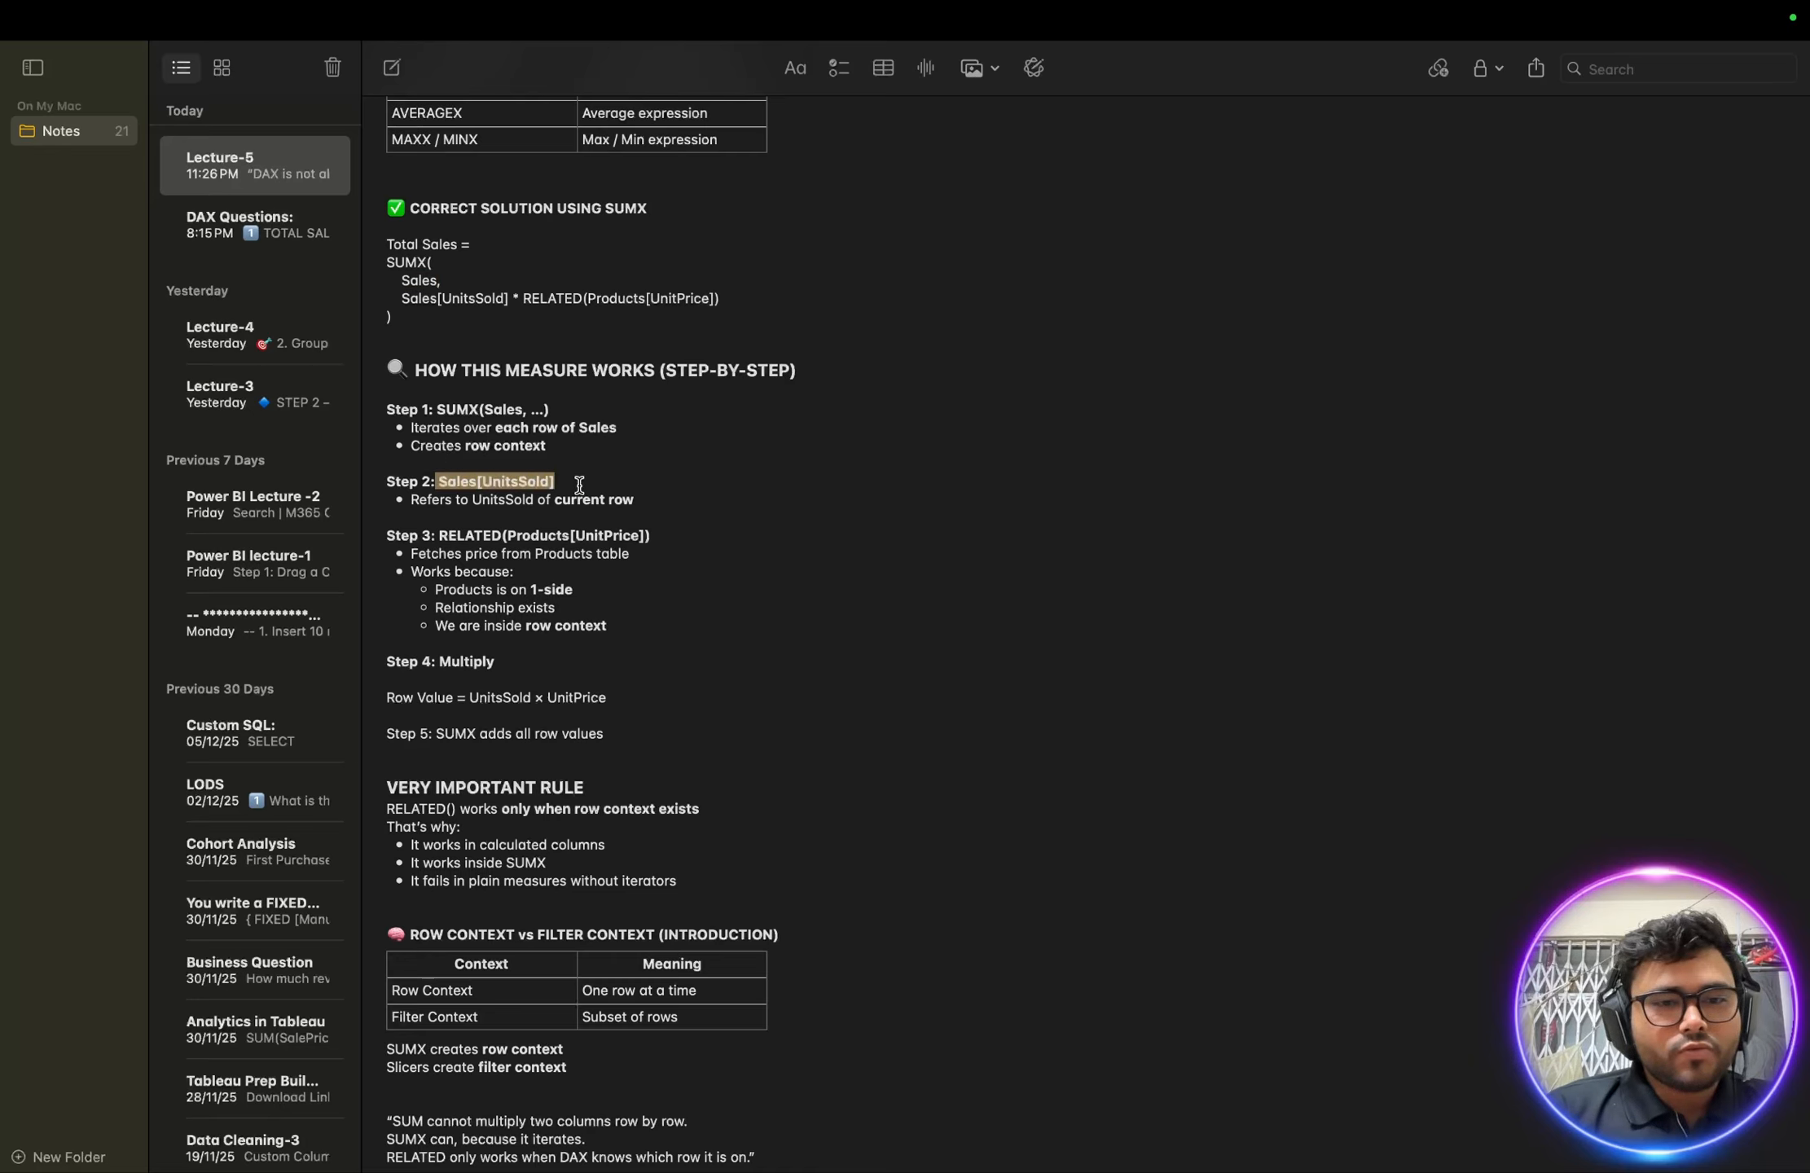
{"action": "left_click_drag", "start_coordinate": [401, 299], "coordinate": [511, 298]}
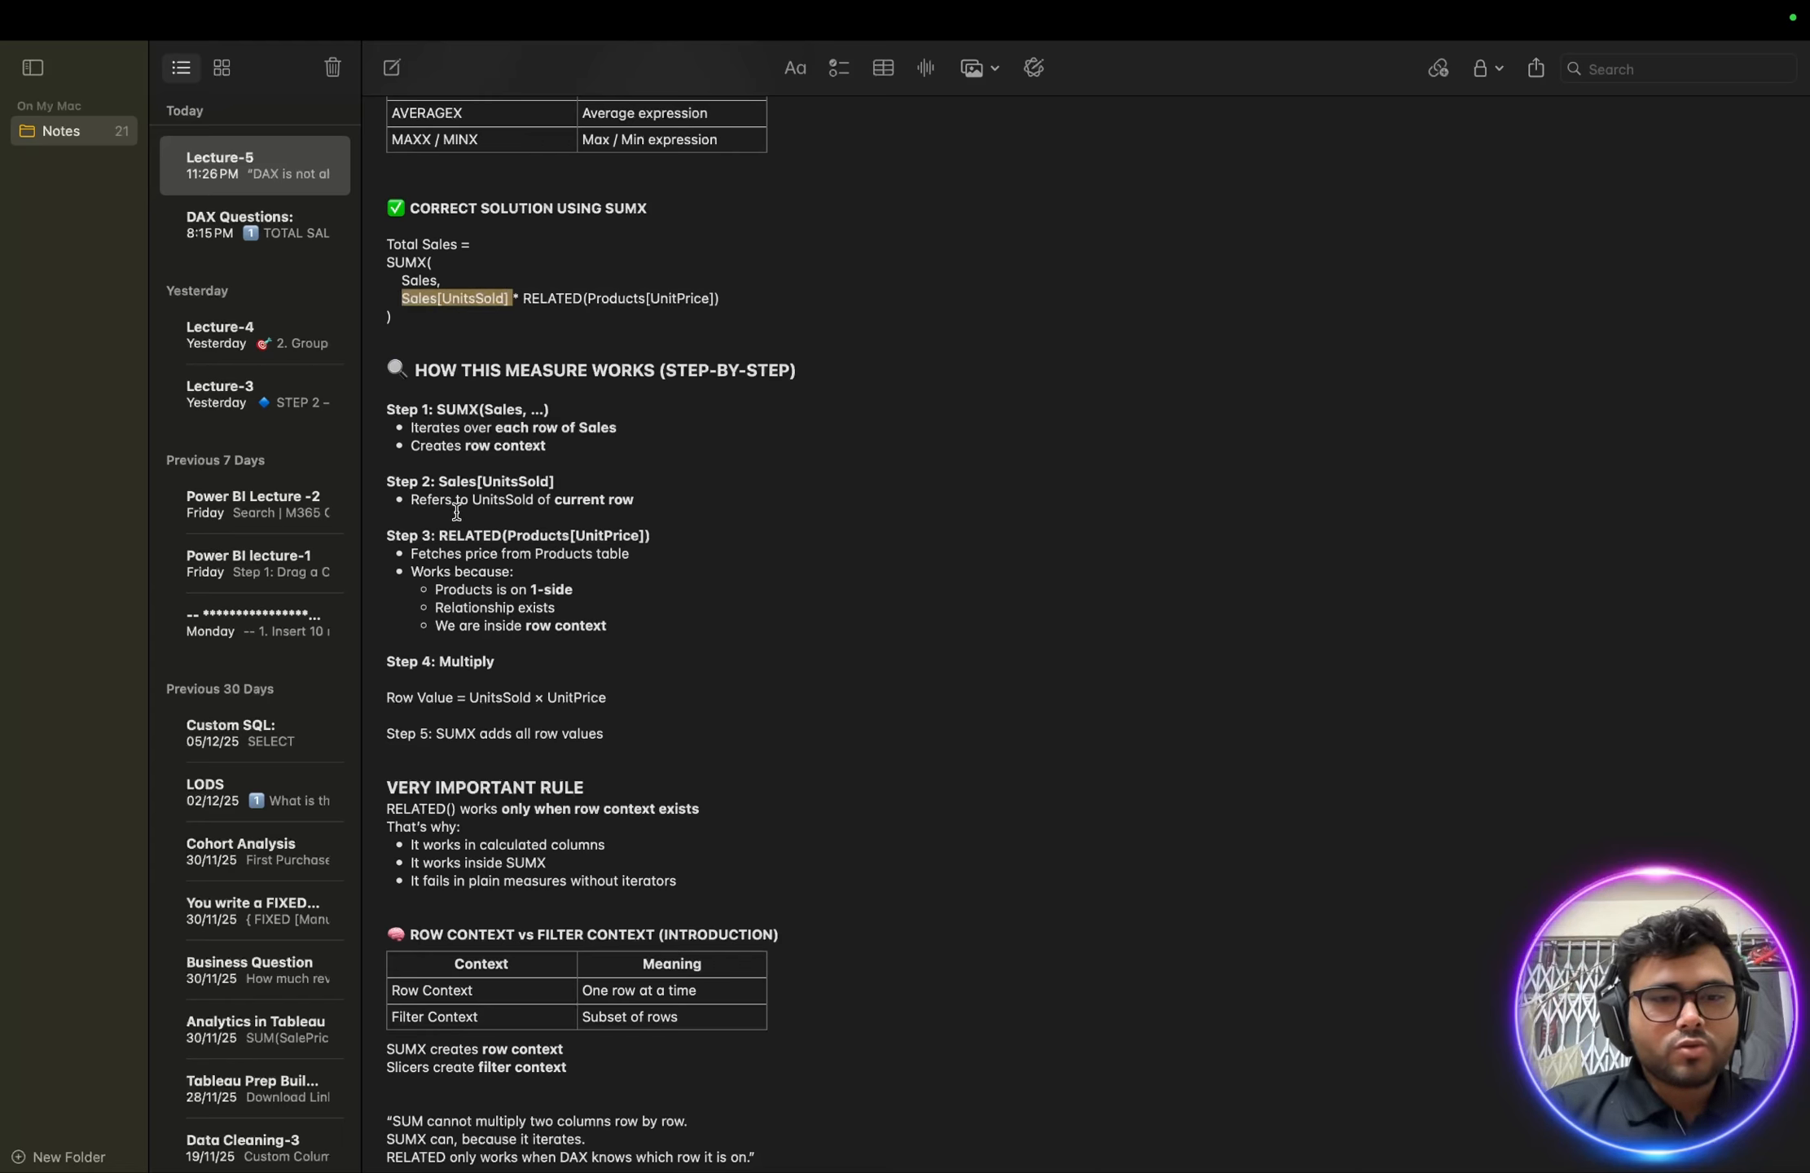
{"action": "left_click", "coordinate": [416, 500]}
{"action": "left_click_drag", "start_coordinate": [416, 501], "coordinate": [649, 509]}
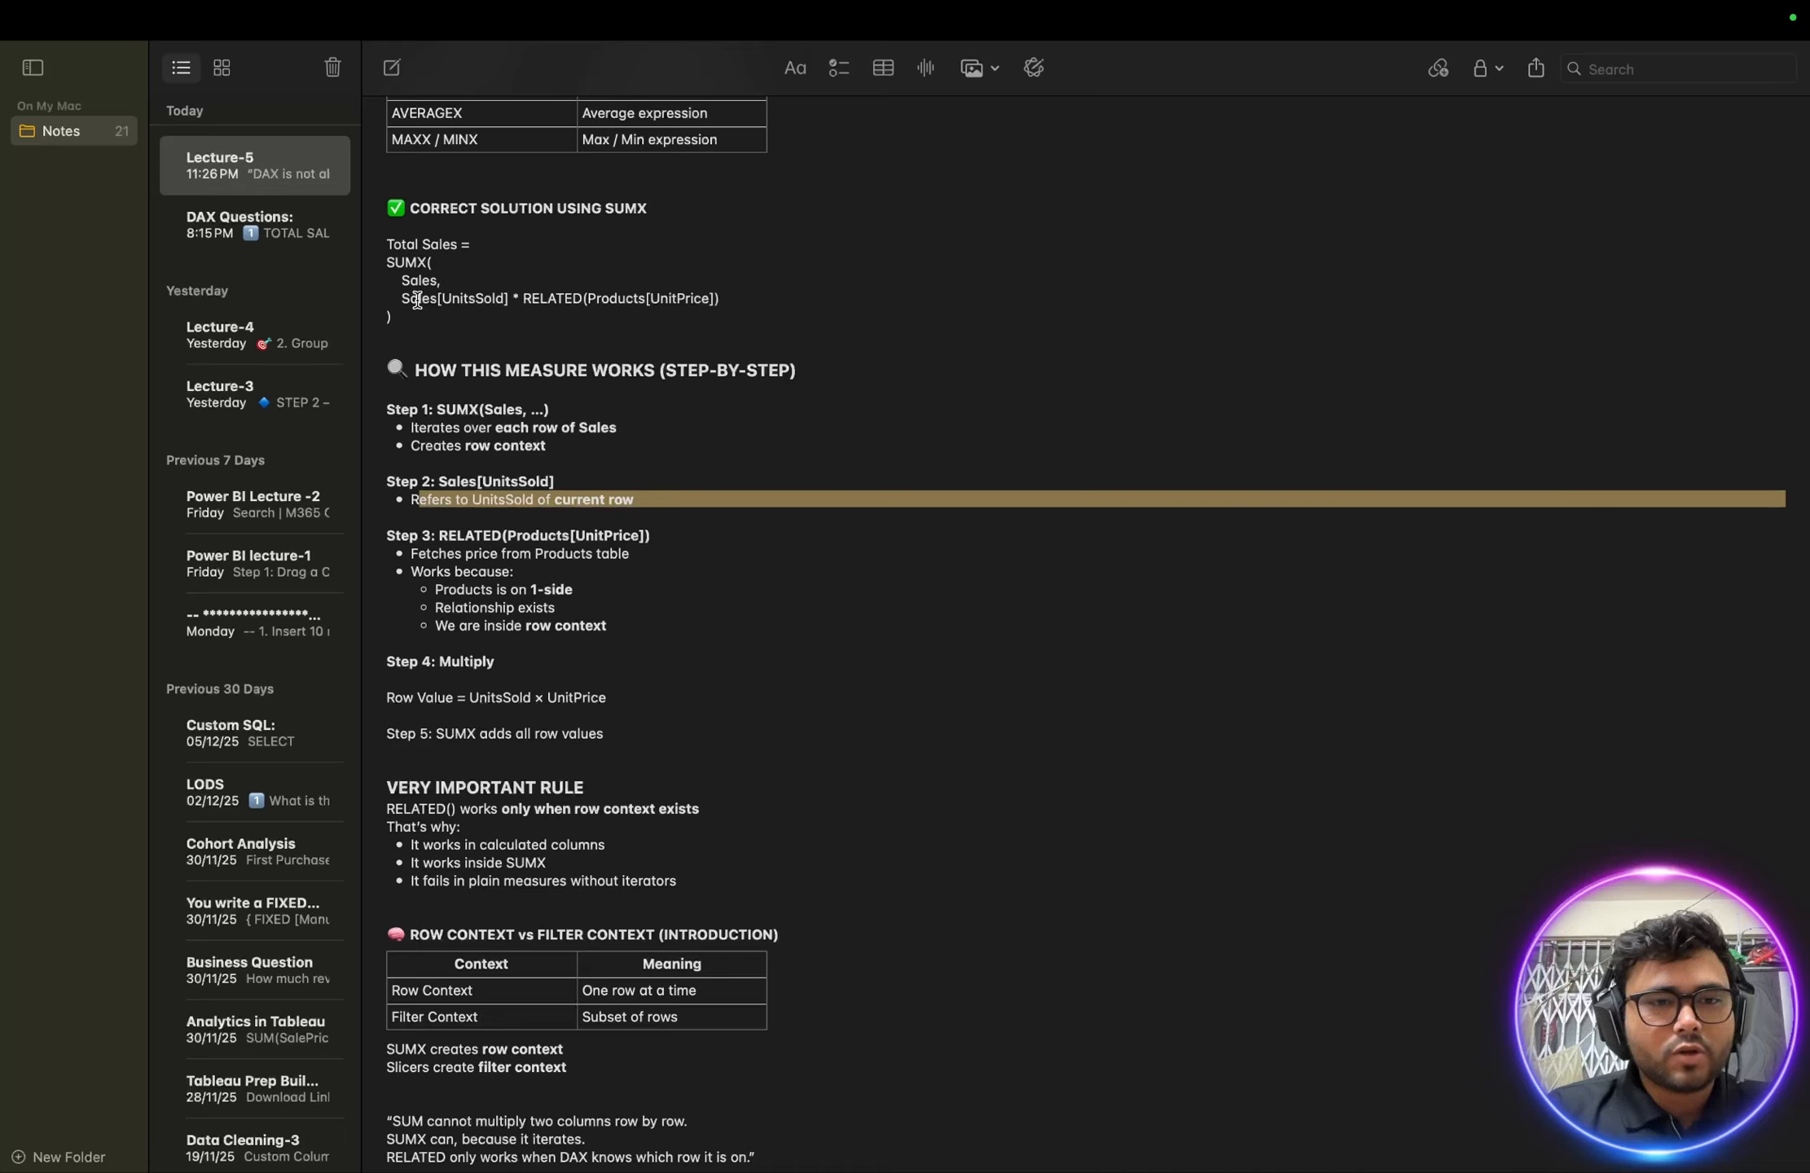
{"action": "double_click", "coordinate": [476, 300]}
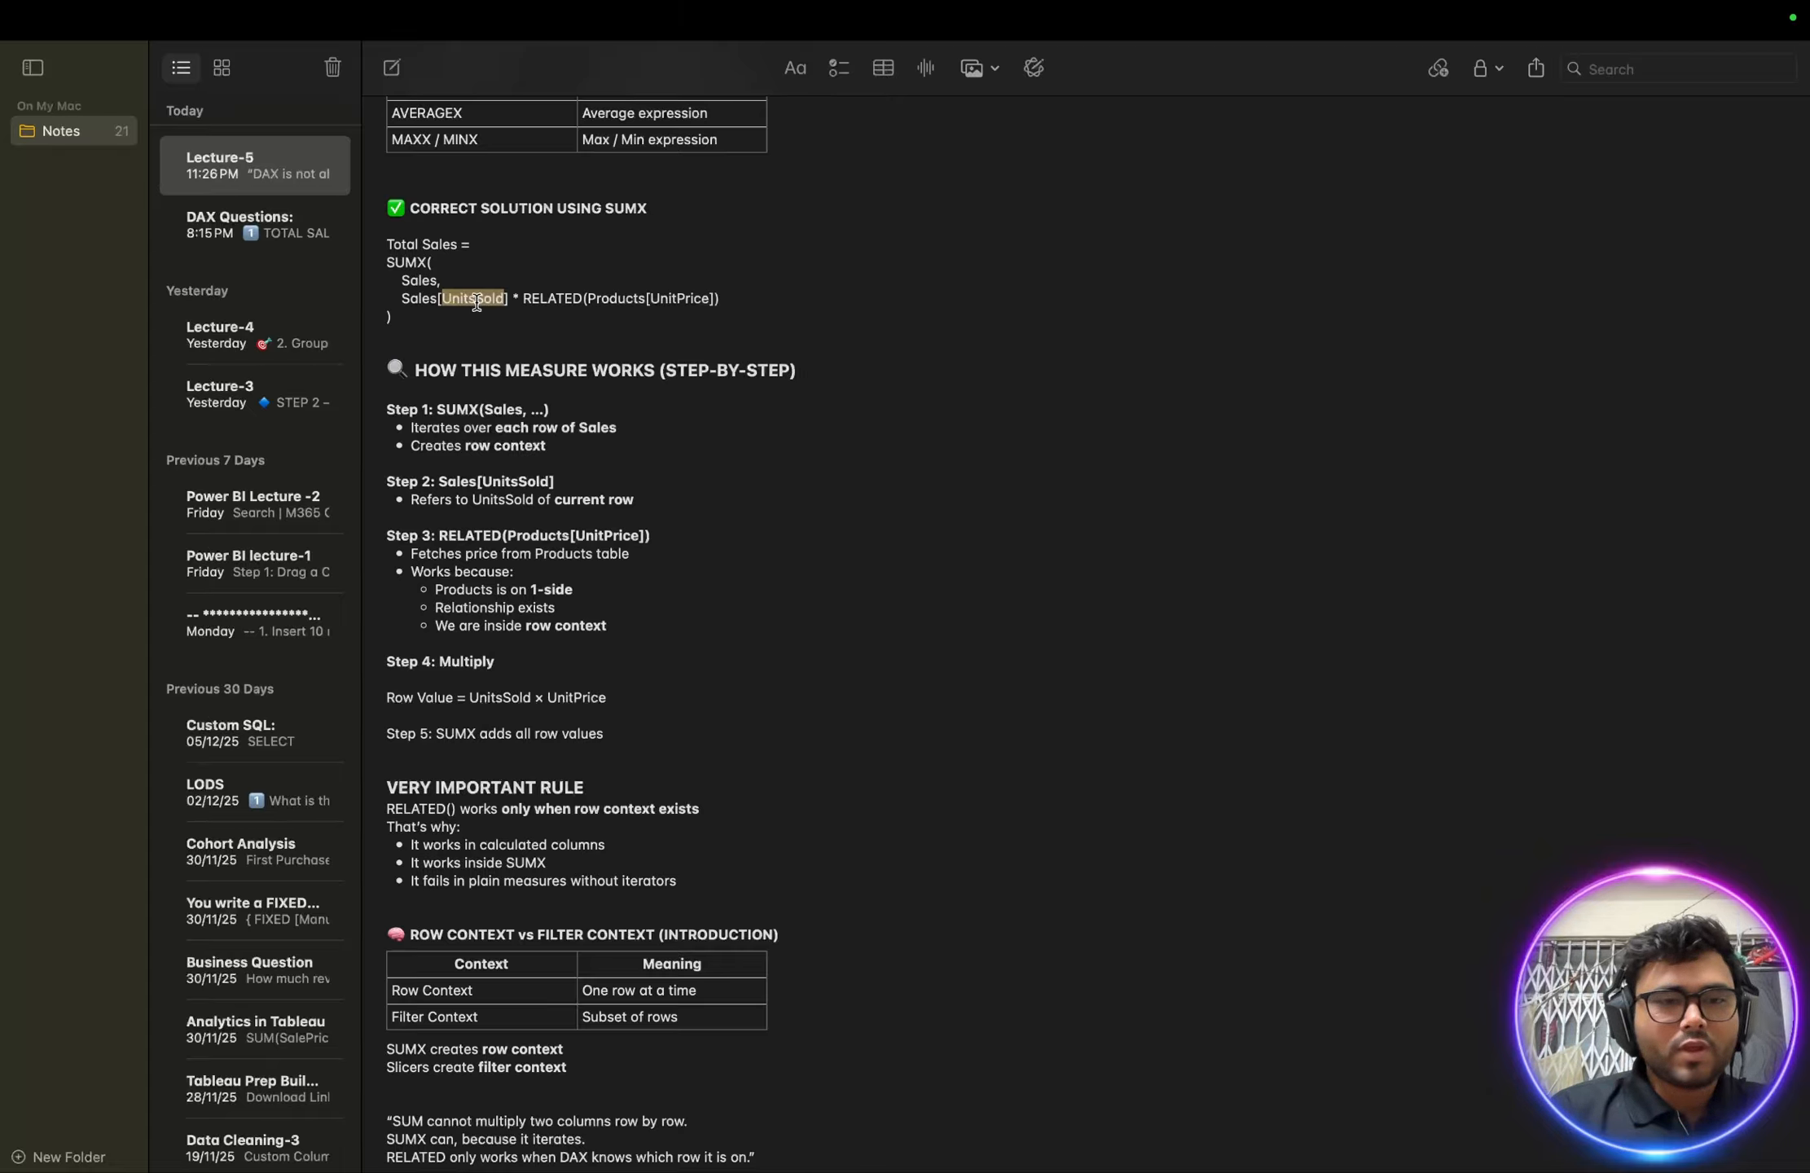
- Study Step 3 on RELATED(Products[UnitPrice]) fetching the price, comparing it with RELATED in the Total Sales formula
{"action": "left_click", "coordinate": [554, 297]}
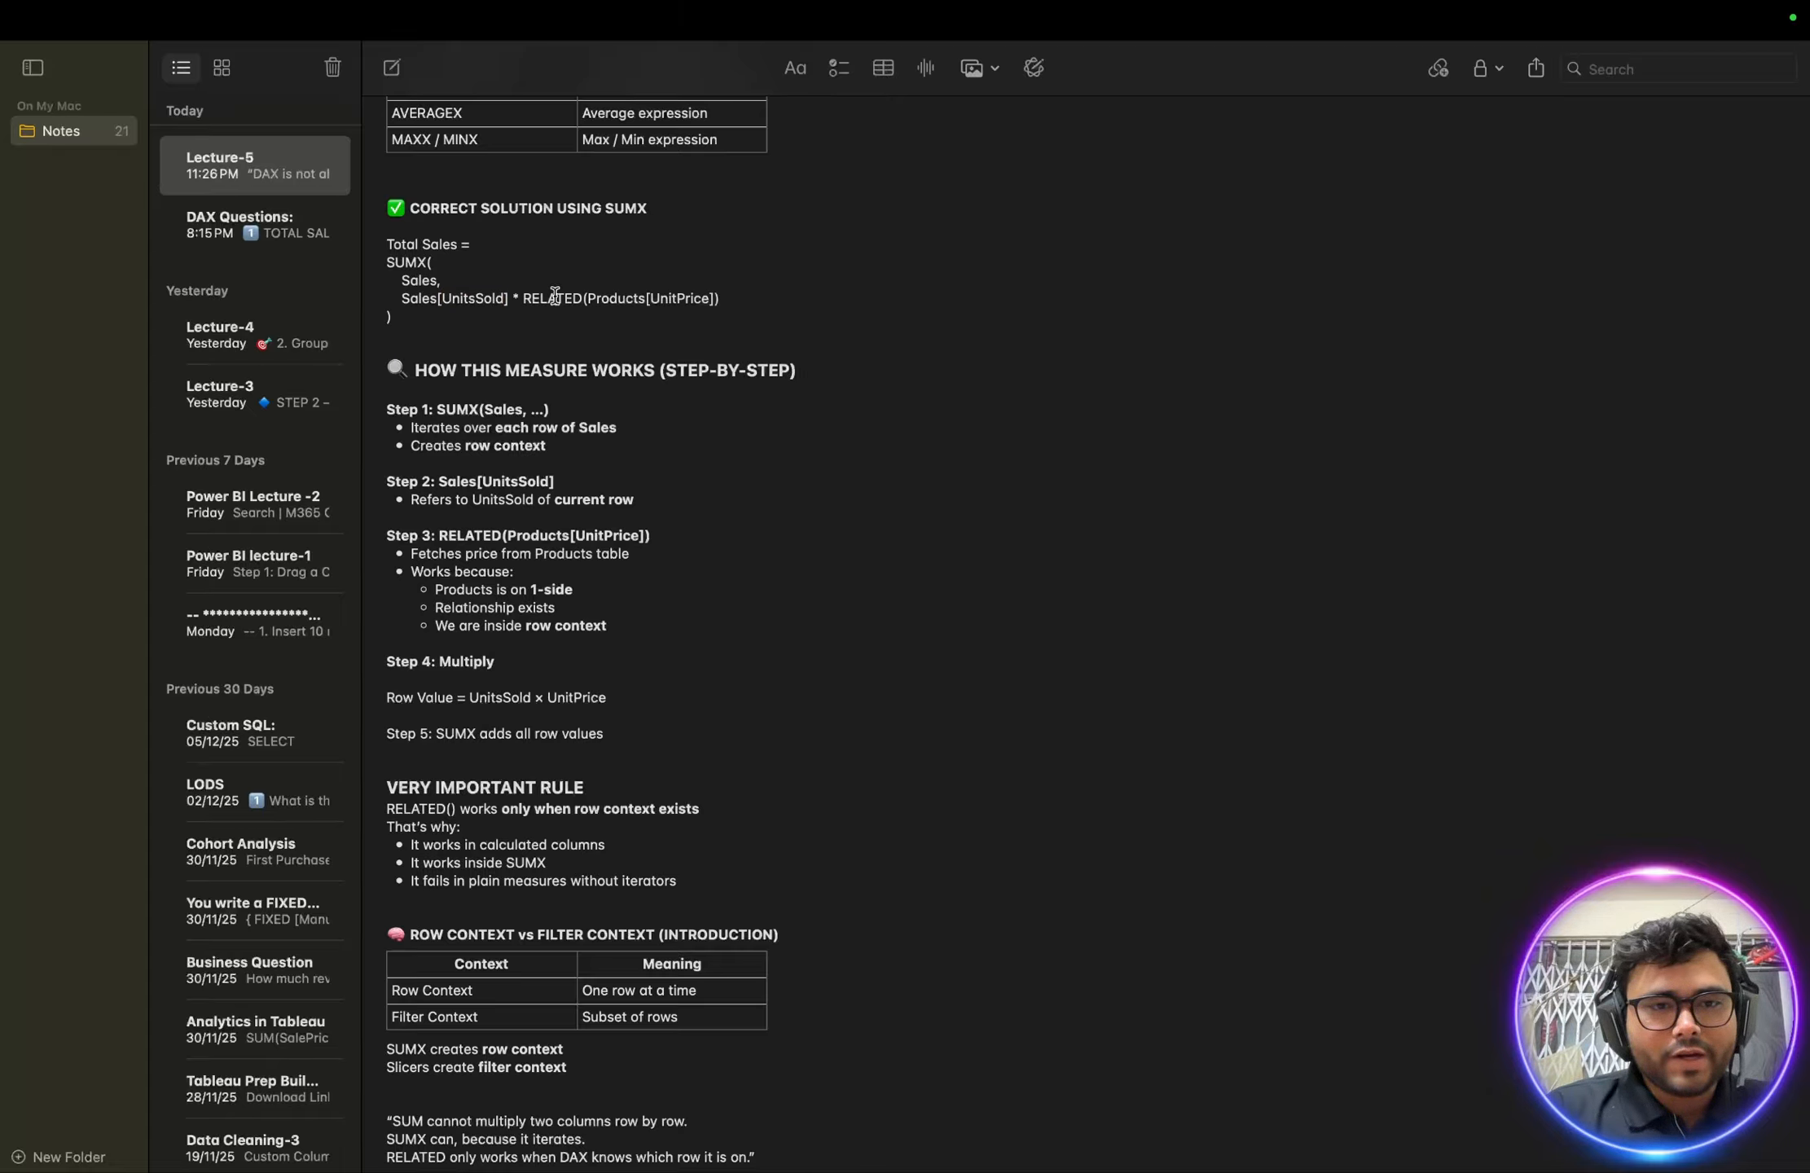
{"action": "double_click", "coordinate": [554, 297]}
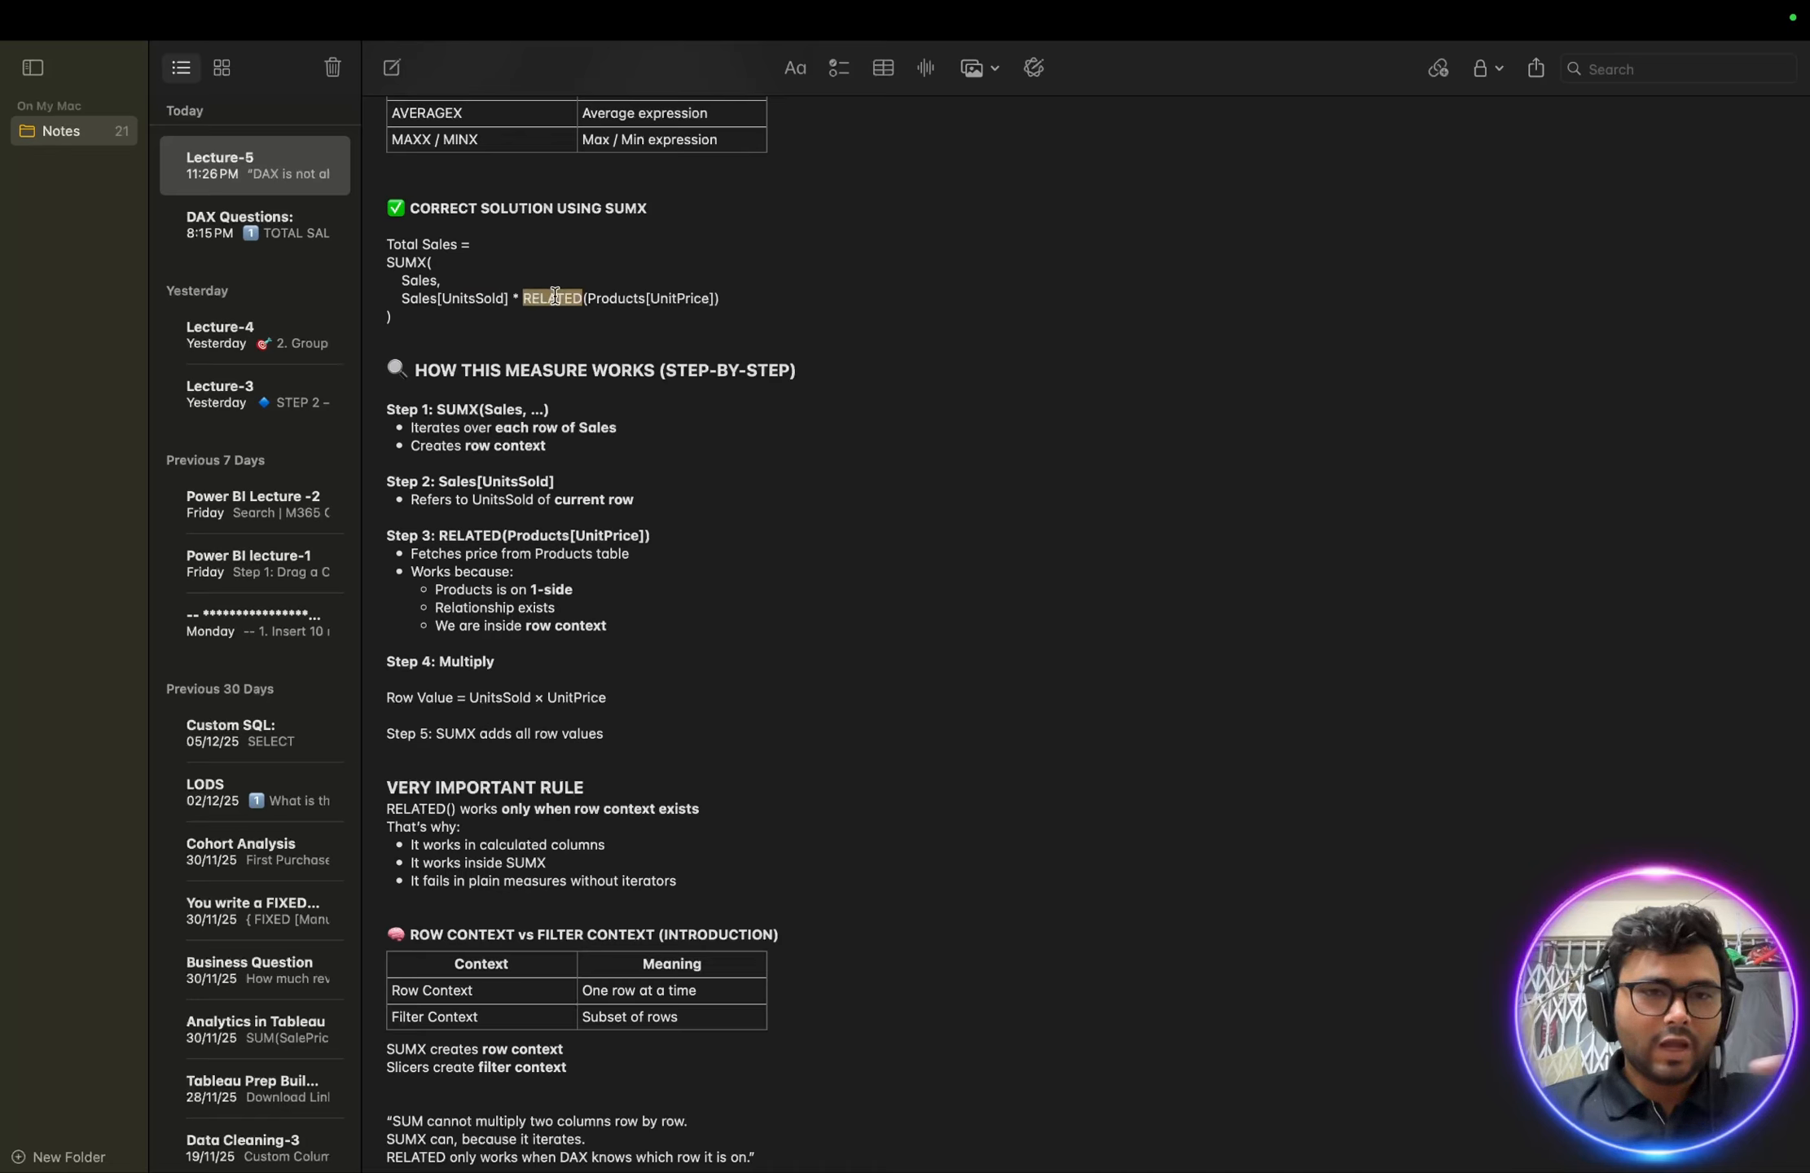
{"action": "double_click", "coordinate": [464, 538]}
{"action": "left_click_drag", "start_coordinate": [411, 554], "coordinate": [629, 566]}
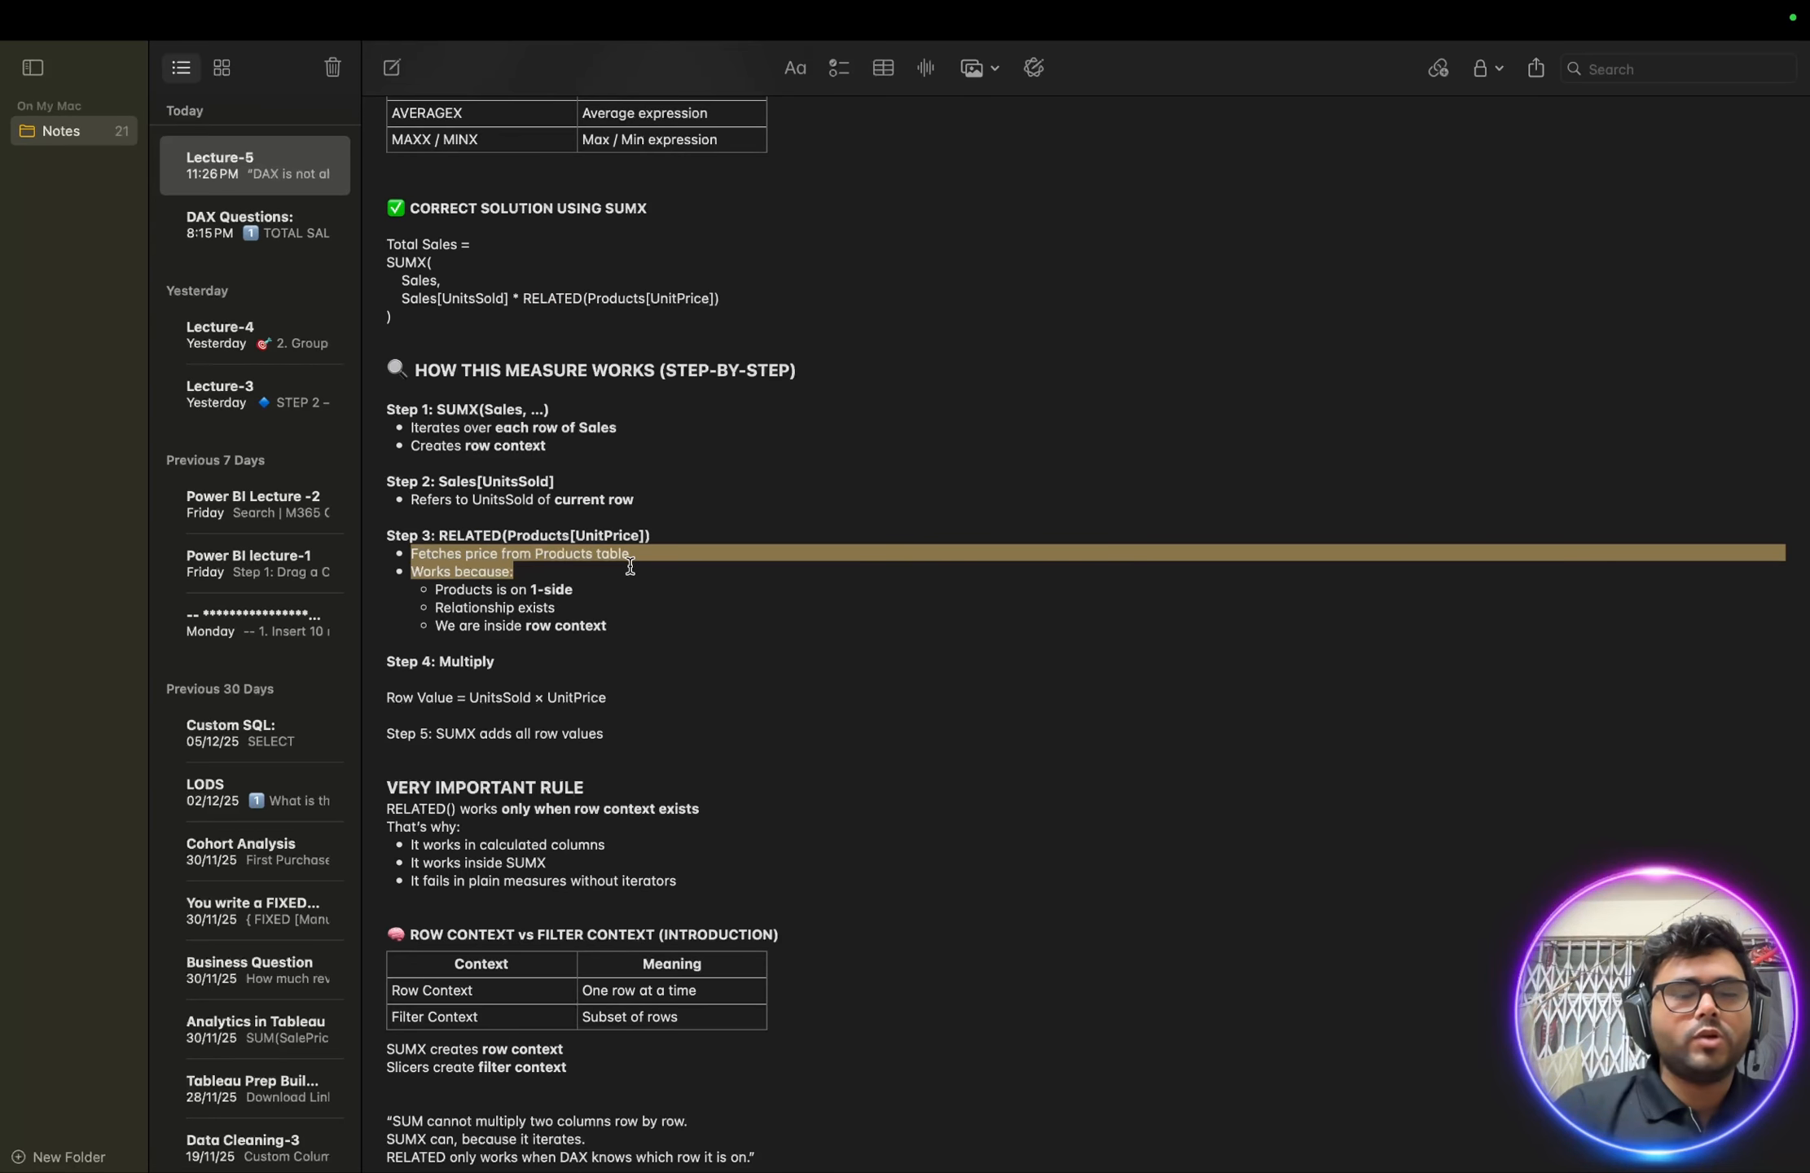
{"action": "double_click", "coordinate": [558, 300]}
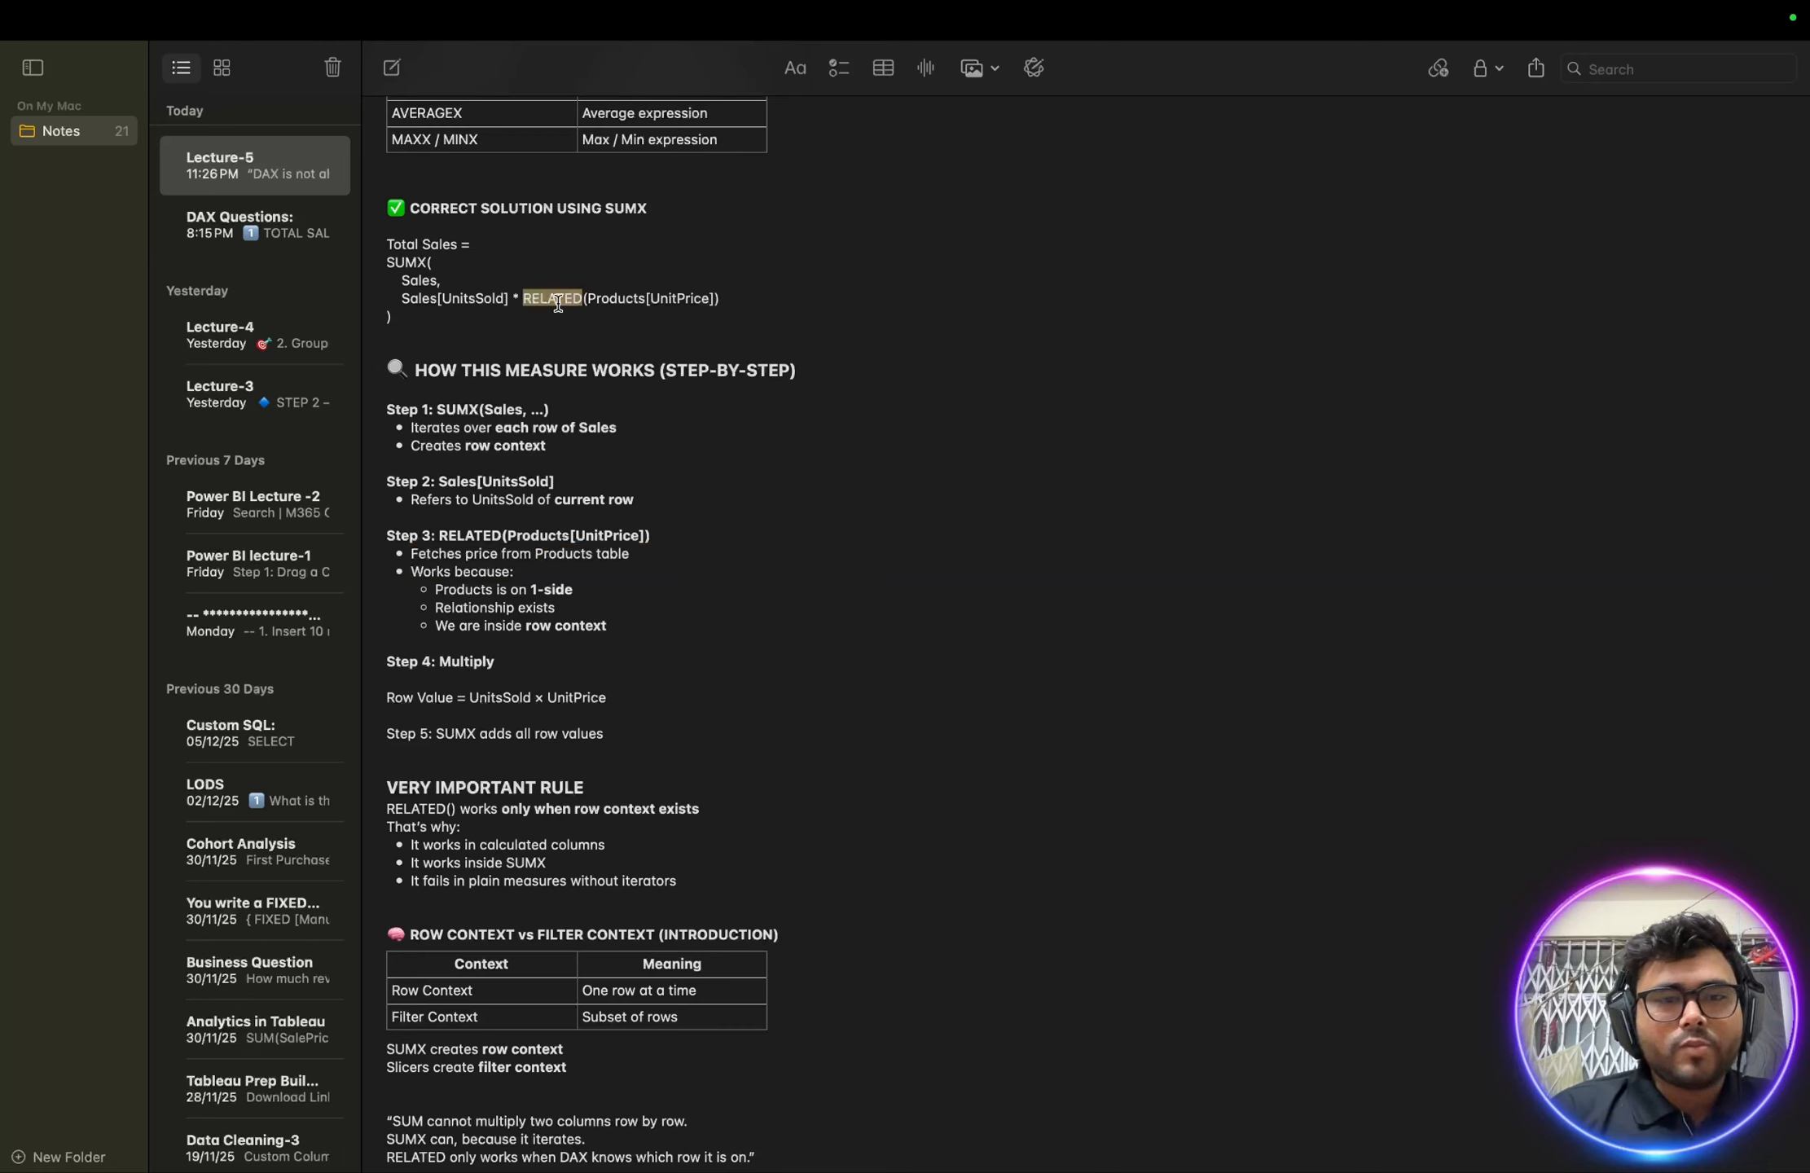
- Examine the Total Sales measure in the Lecture-5 note, focusing on SUMX and Sales[UnitsSold] * RELATED(Products[UnitPrice])
{"action": "left_click", "coordinate": [417, 300]}
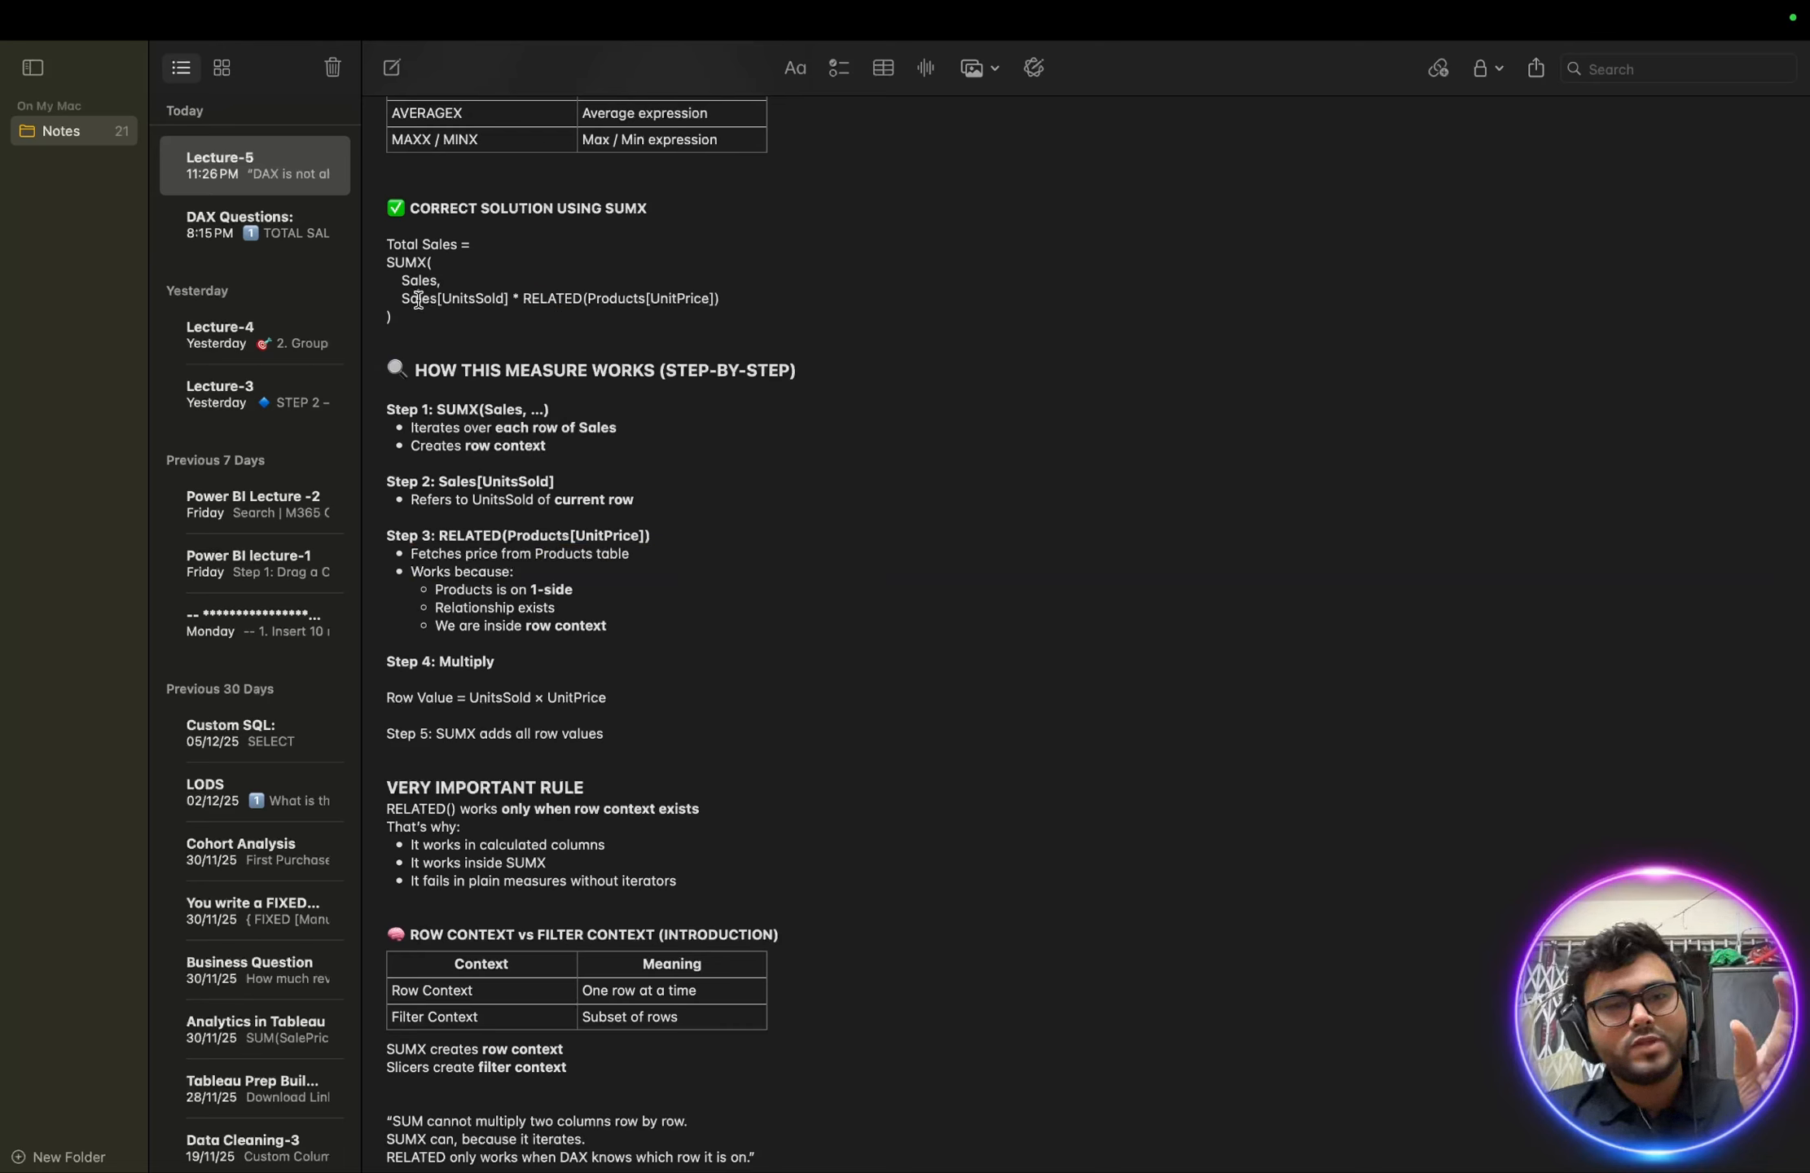
{"action": "double_click", "coordinate": [603, 300]}
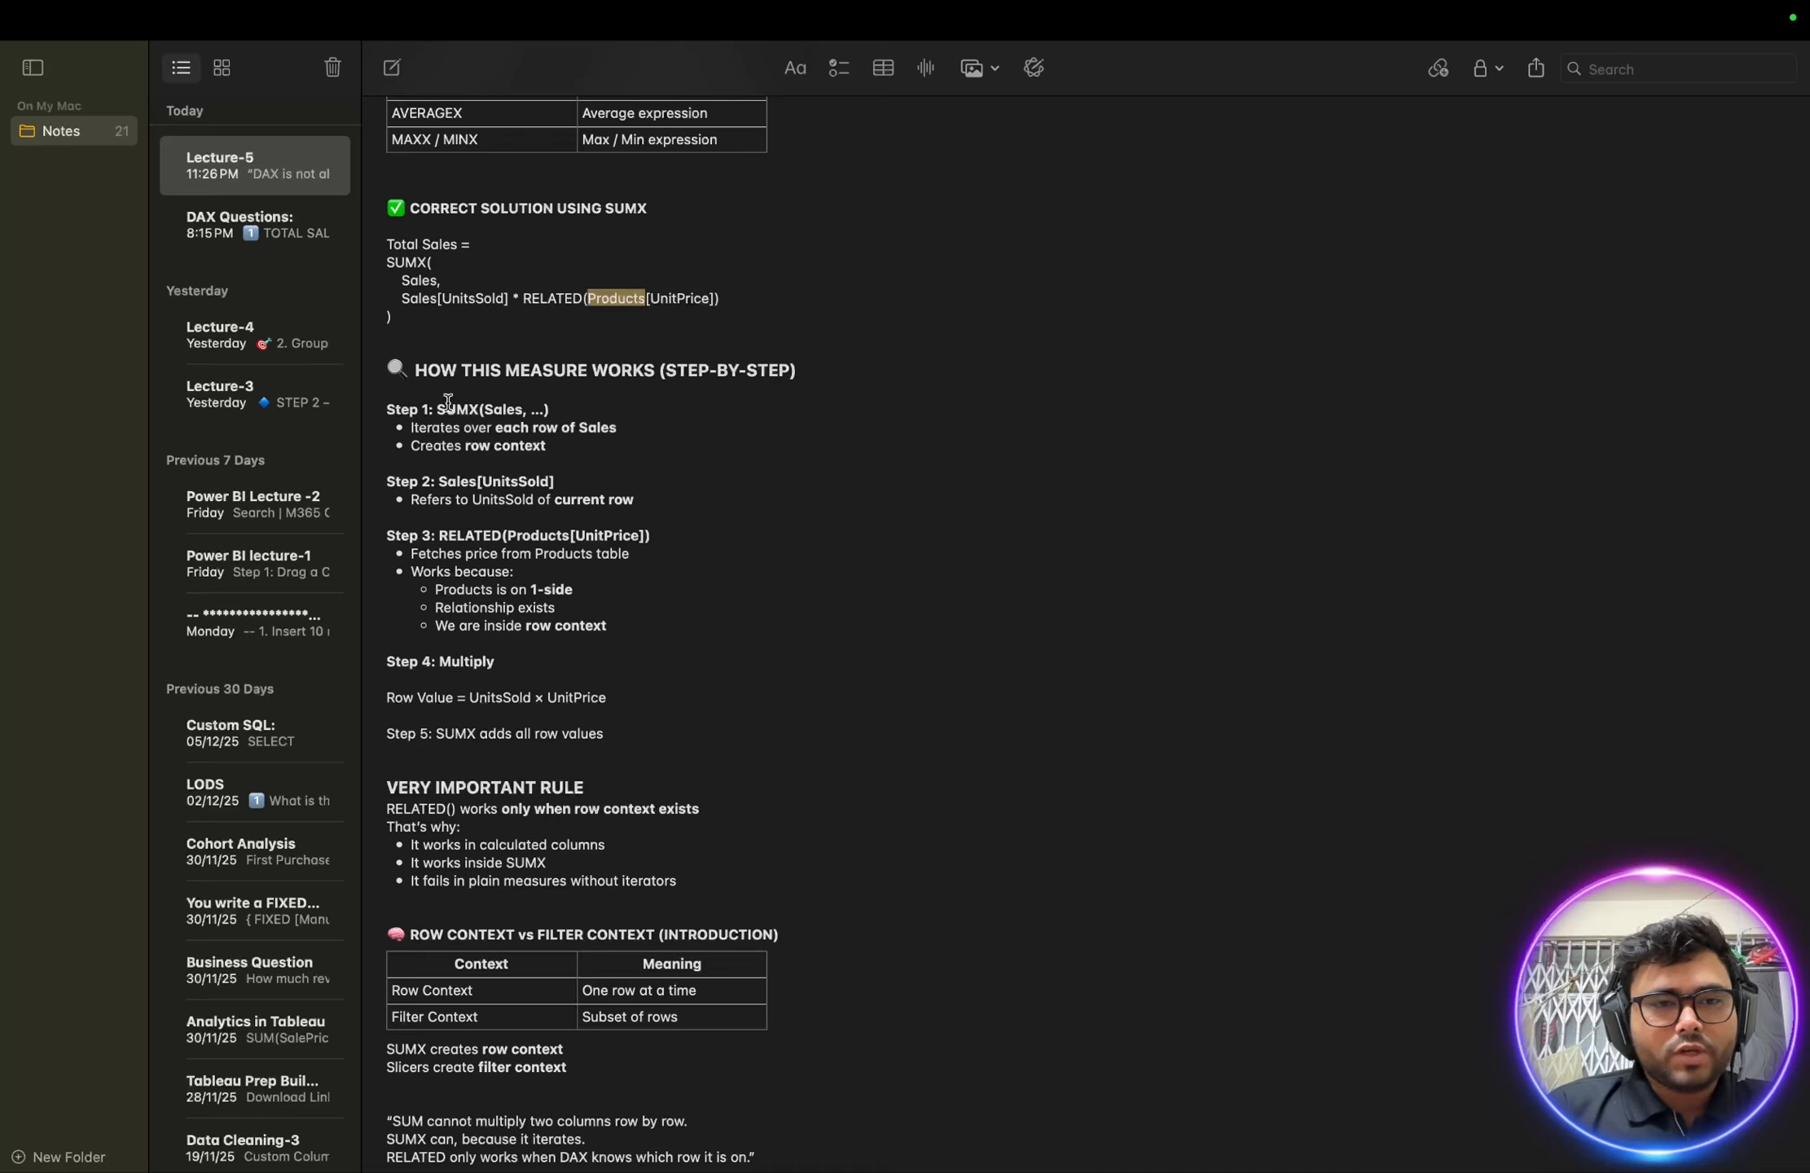
{"action": "left_click", "coordinate": [417, 315]}
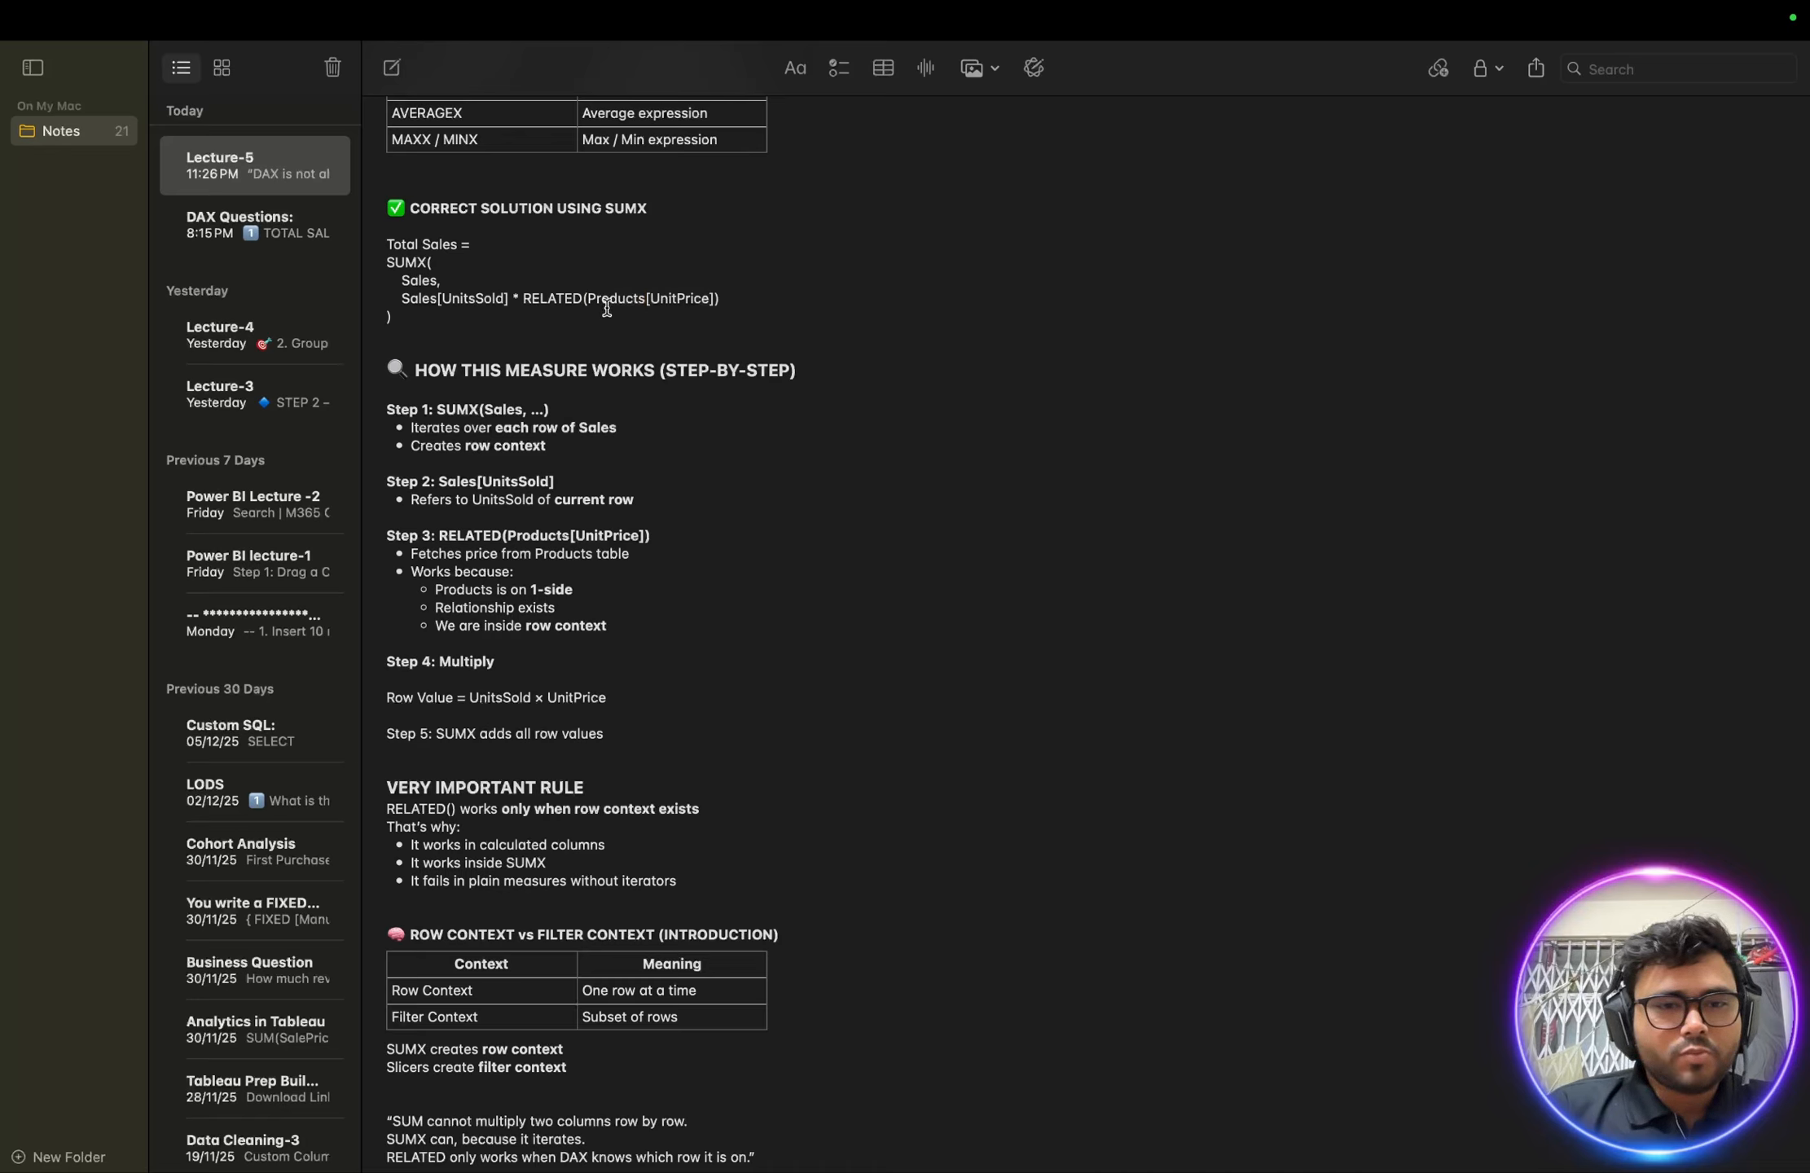
{"action": "double_click", "coordinate": [549, 299]}
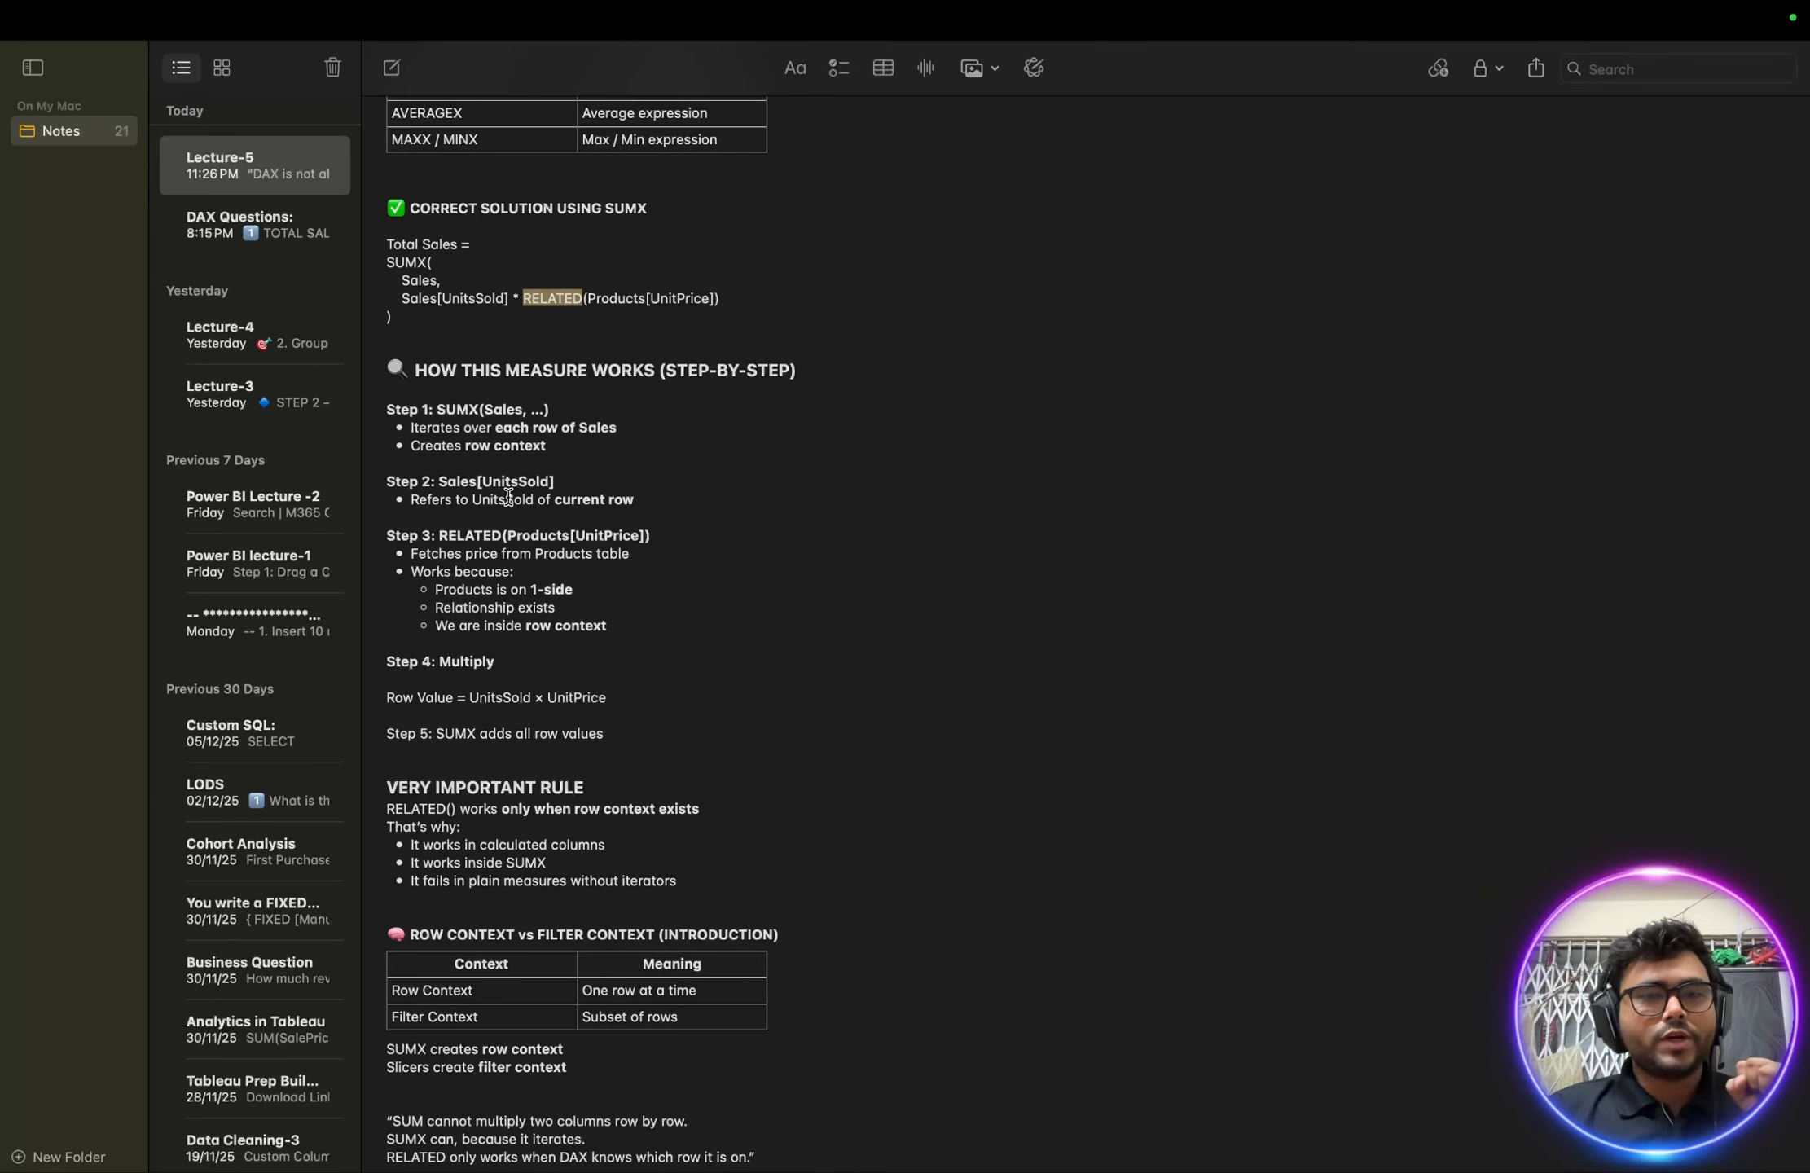
{"action": "double_click", "coordinate": [614, 297]}
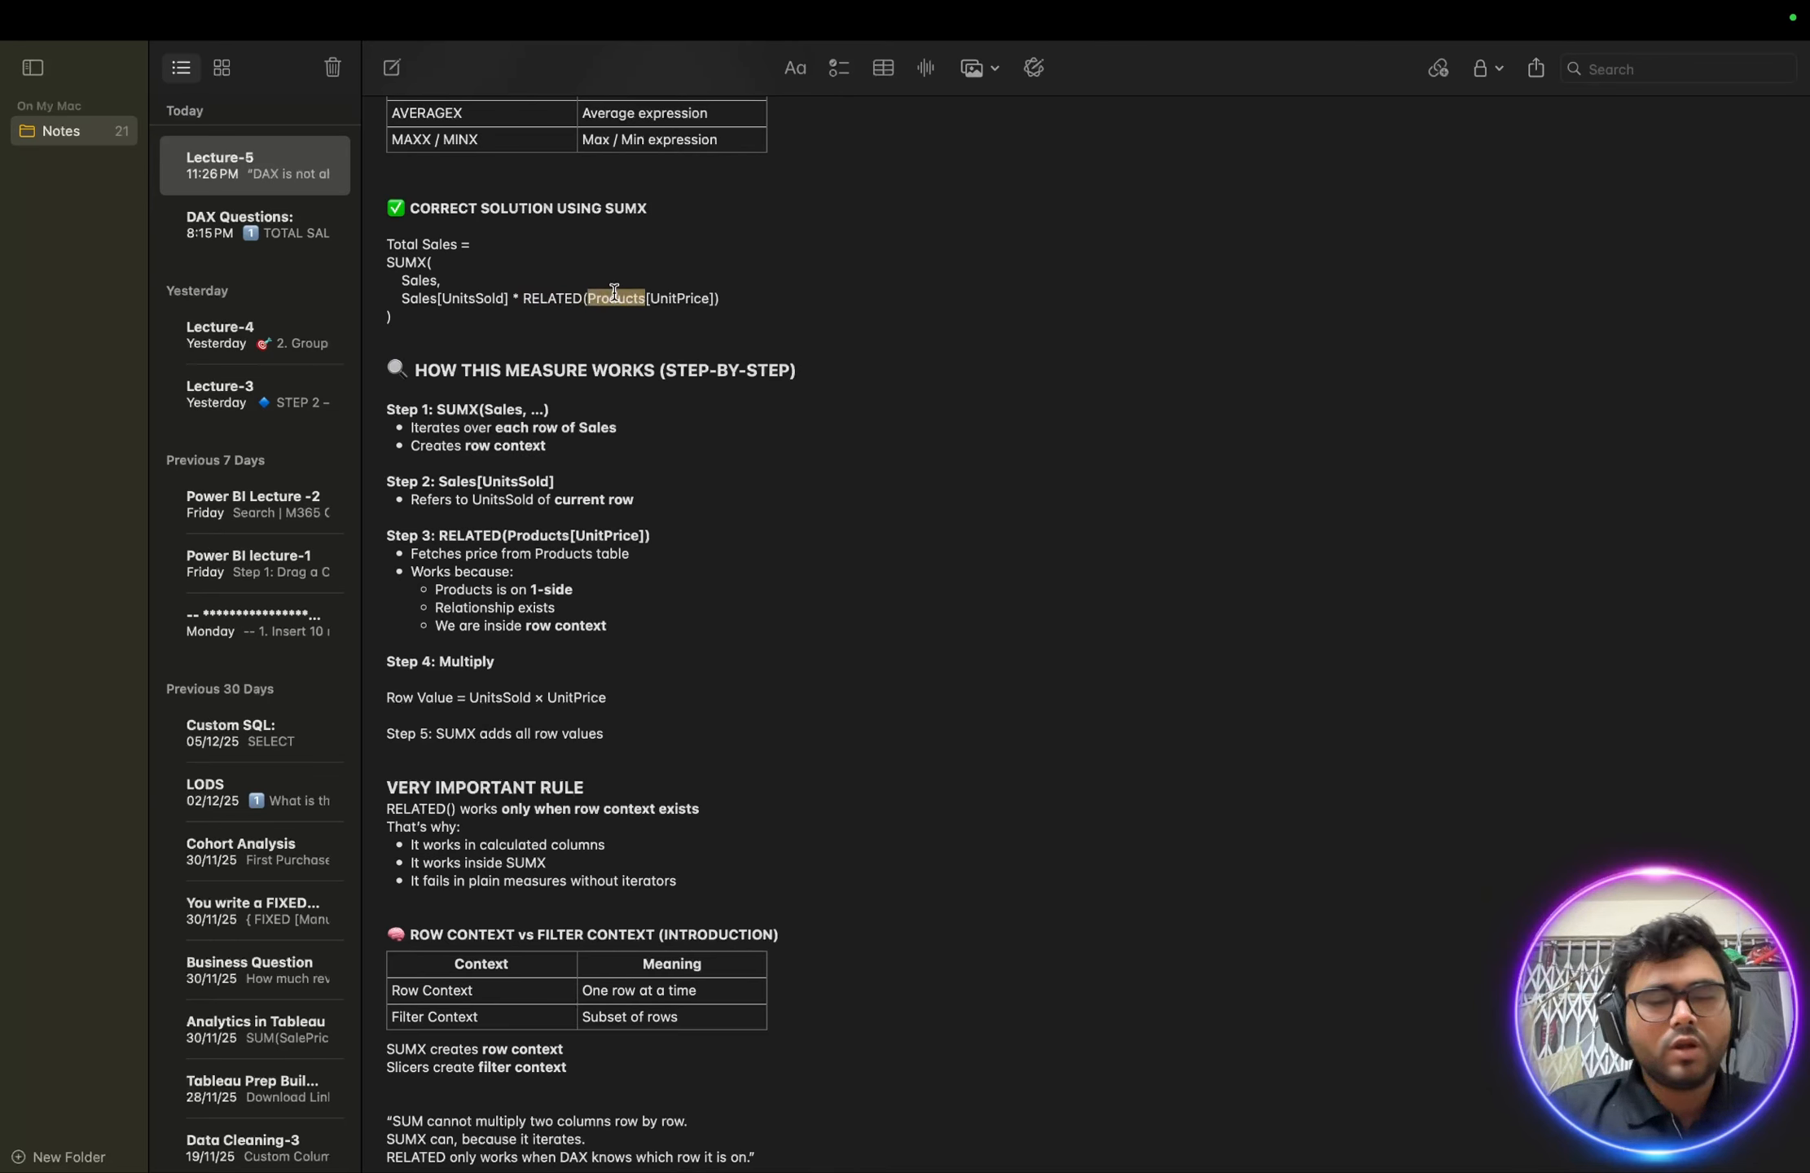
{"action": "double_click", "coordinate": [678, 298]}
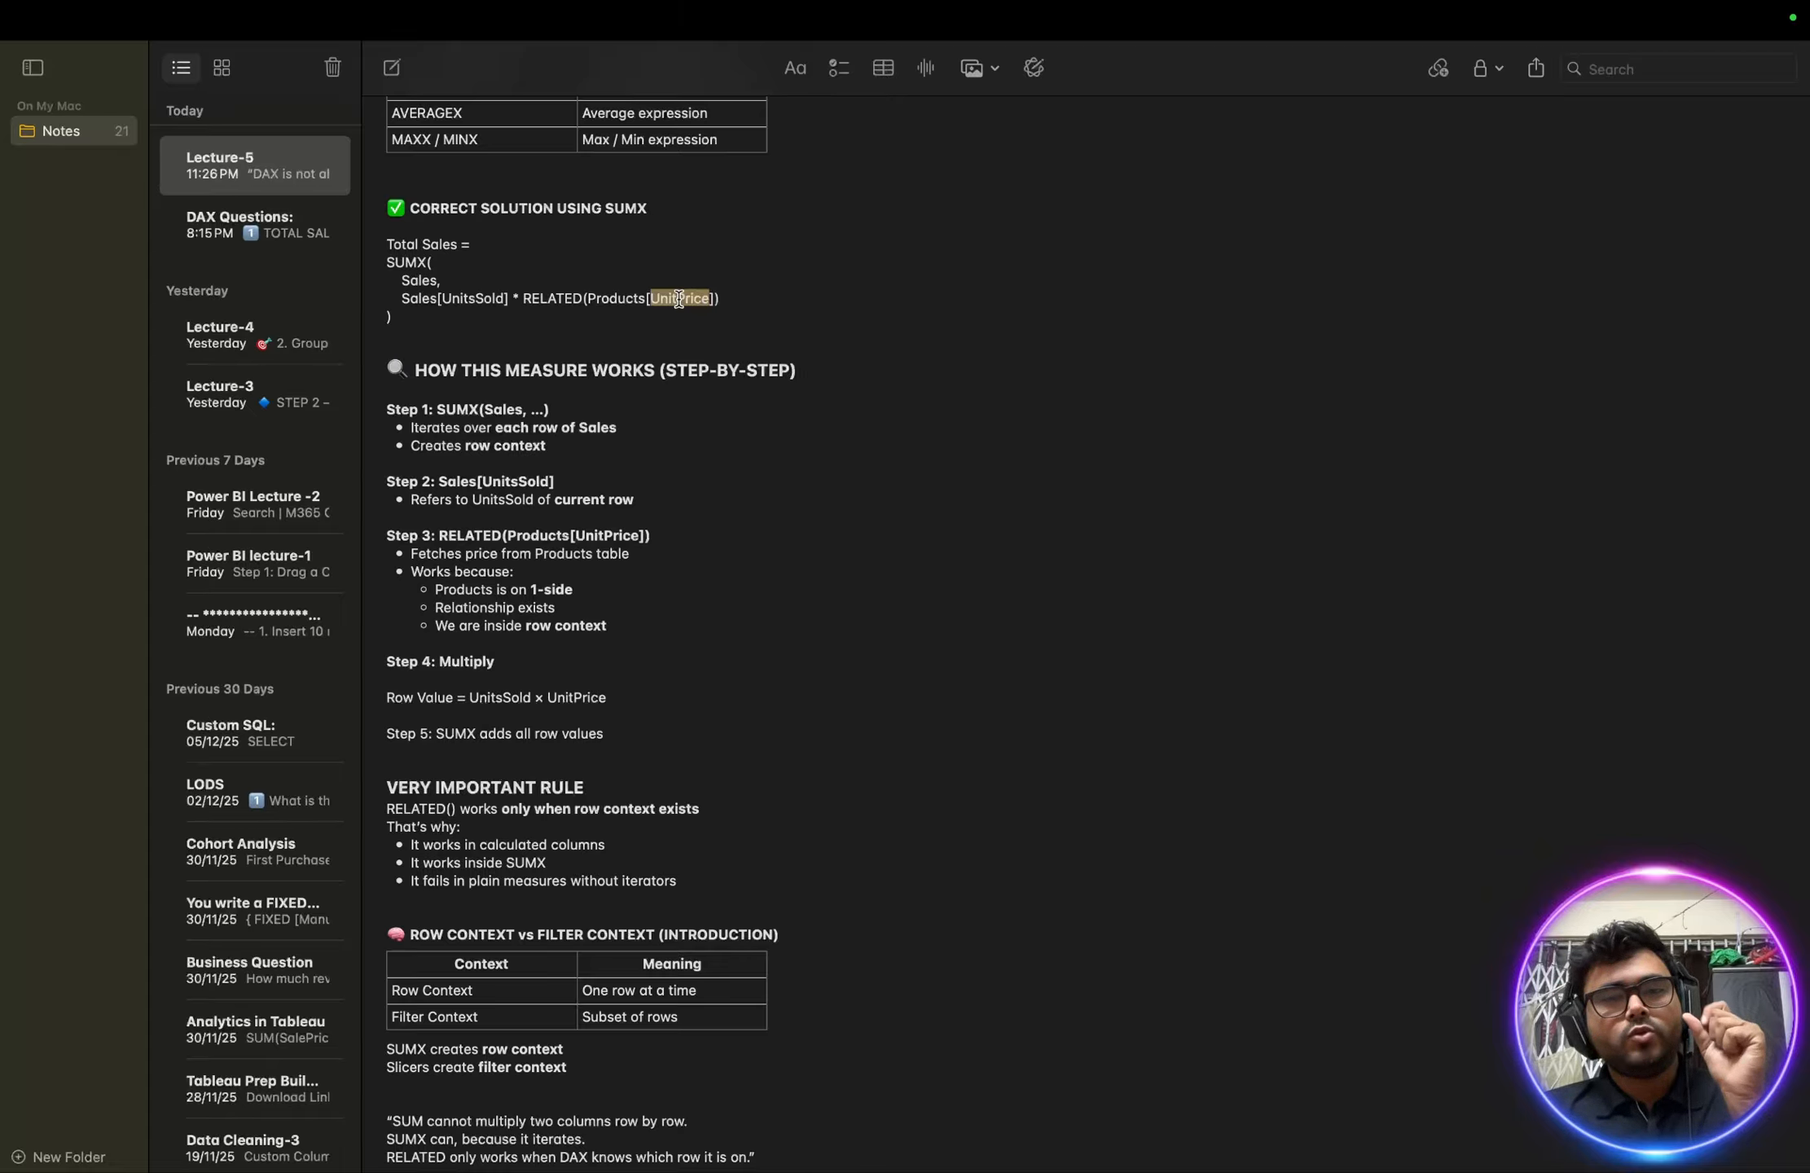
{"action": "double_click", "coordinate": [398, 260]}
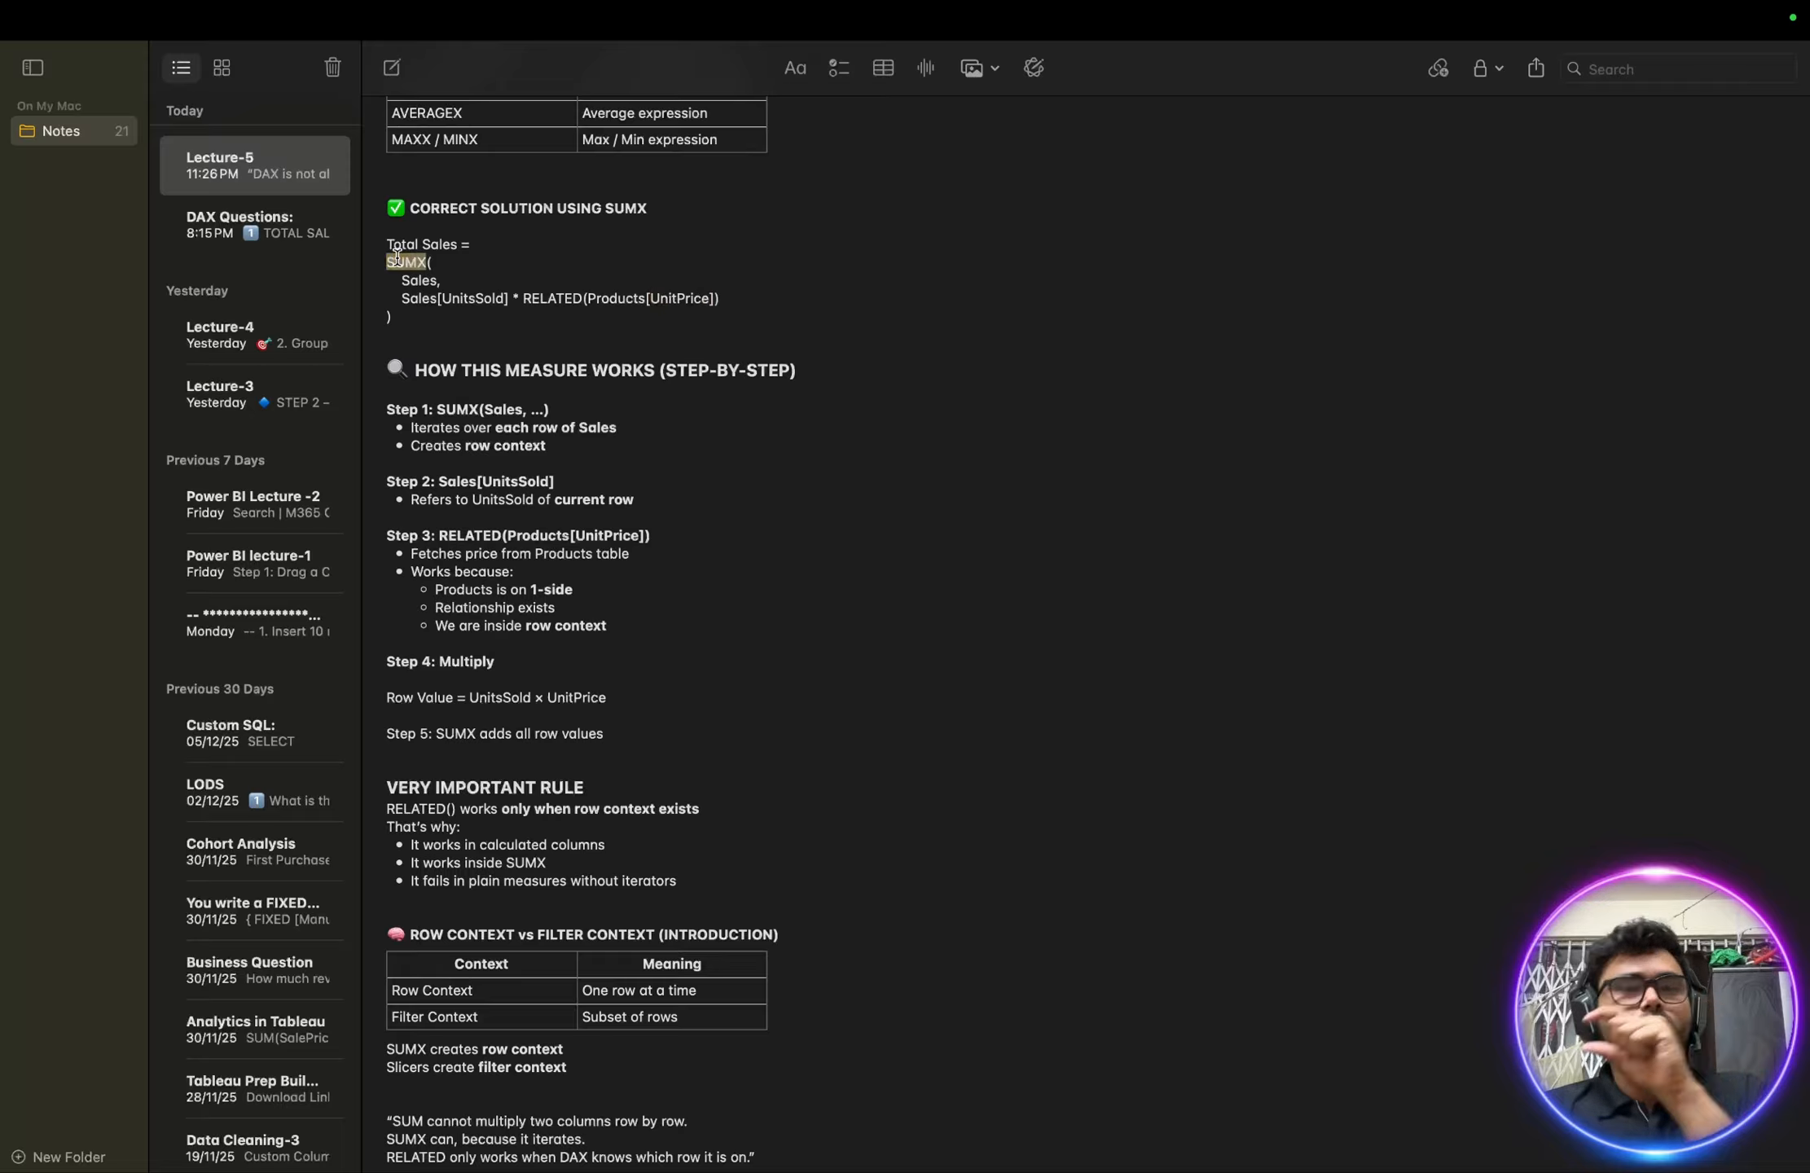
{"action": "left_click_drag", "start_coordinate": [411, 300], "coordinate": [698, 303]}
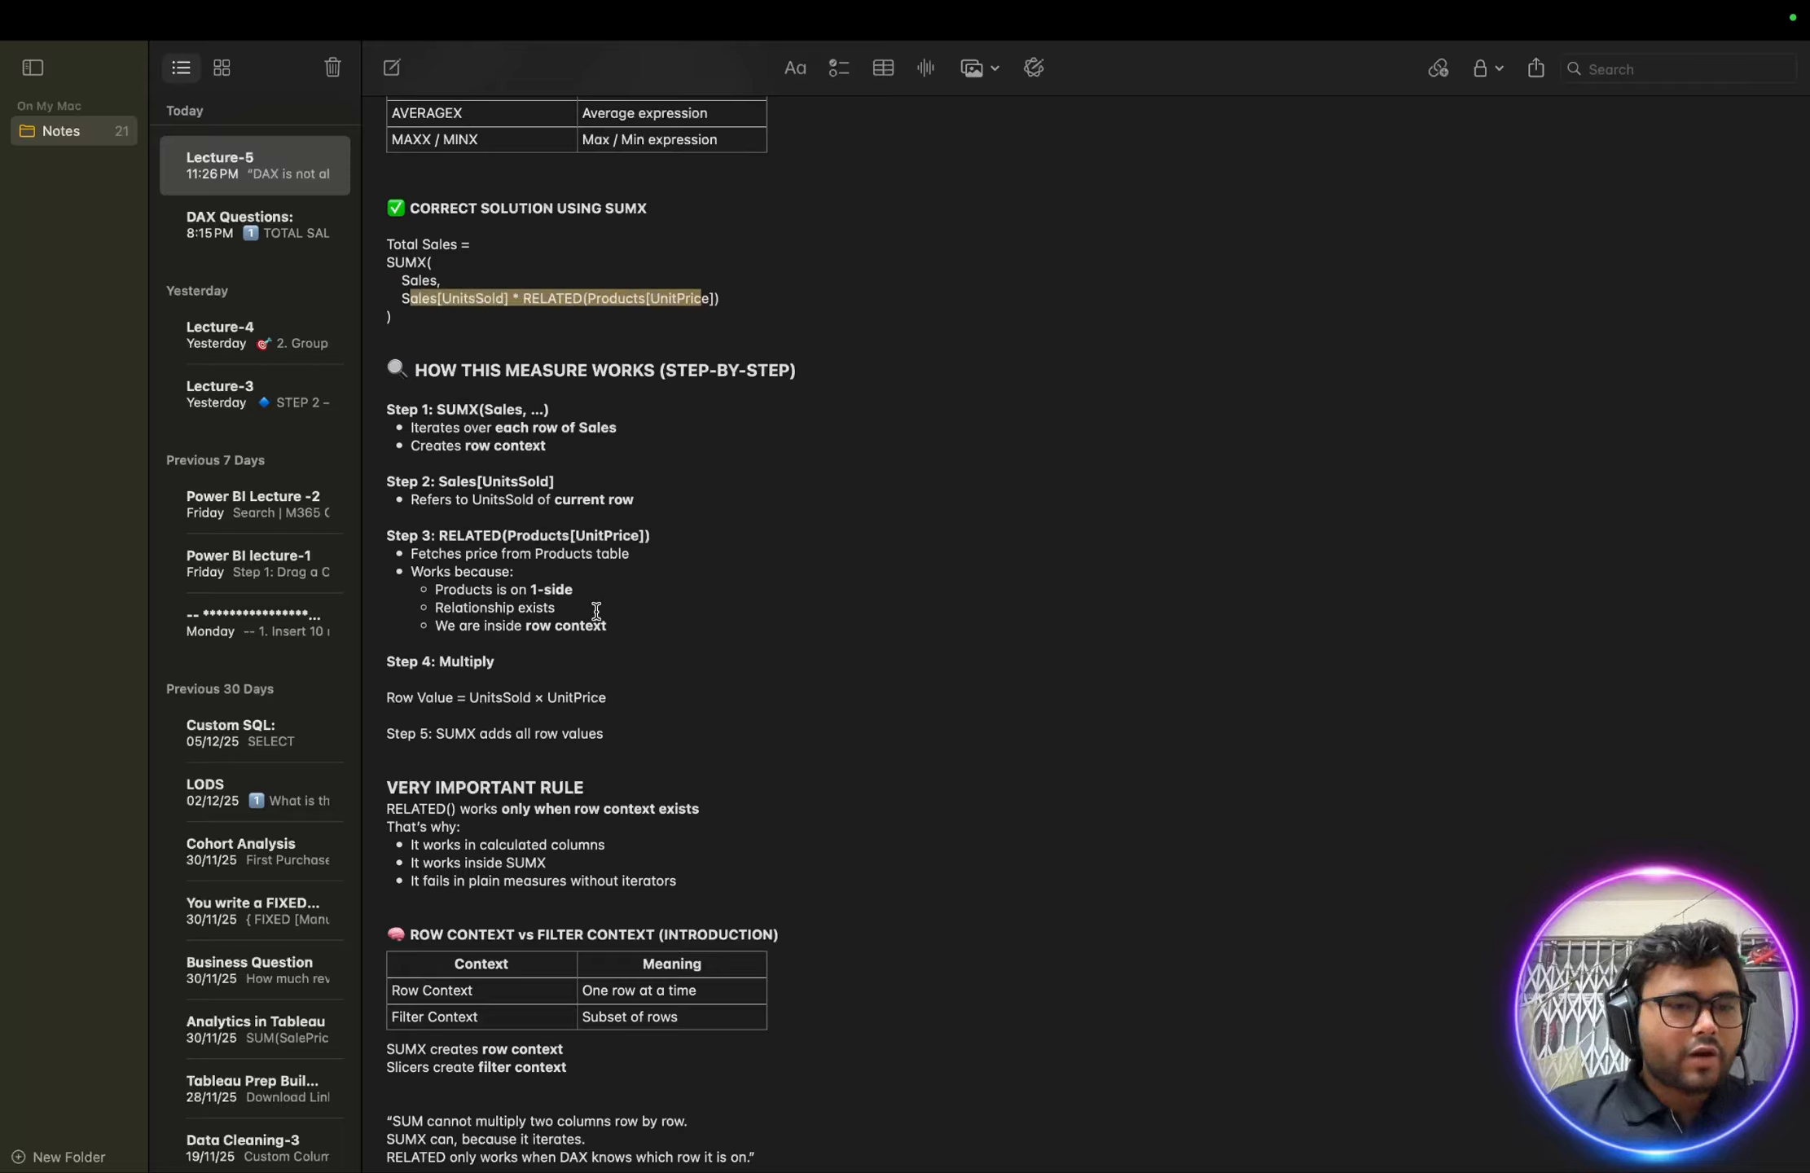
- Review the rule on when RELATED() works, and compare it with RELATED and SUMX in the Total Sales formula
{"action": "scroll", "coordinate": [596, 612], "scroll_direction": "down", "scroll_amount": 2}
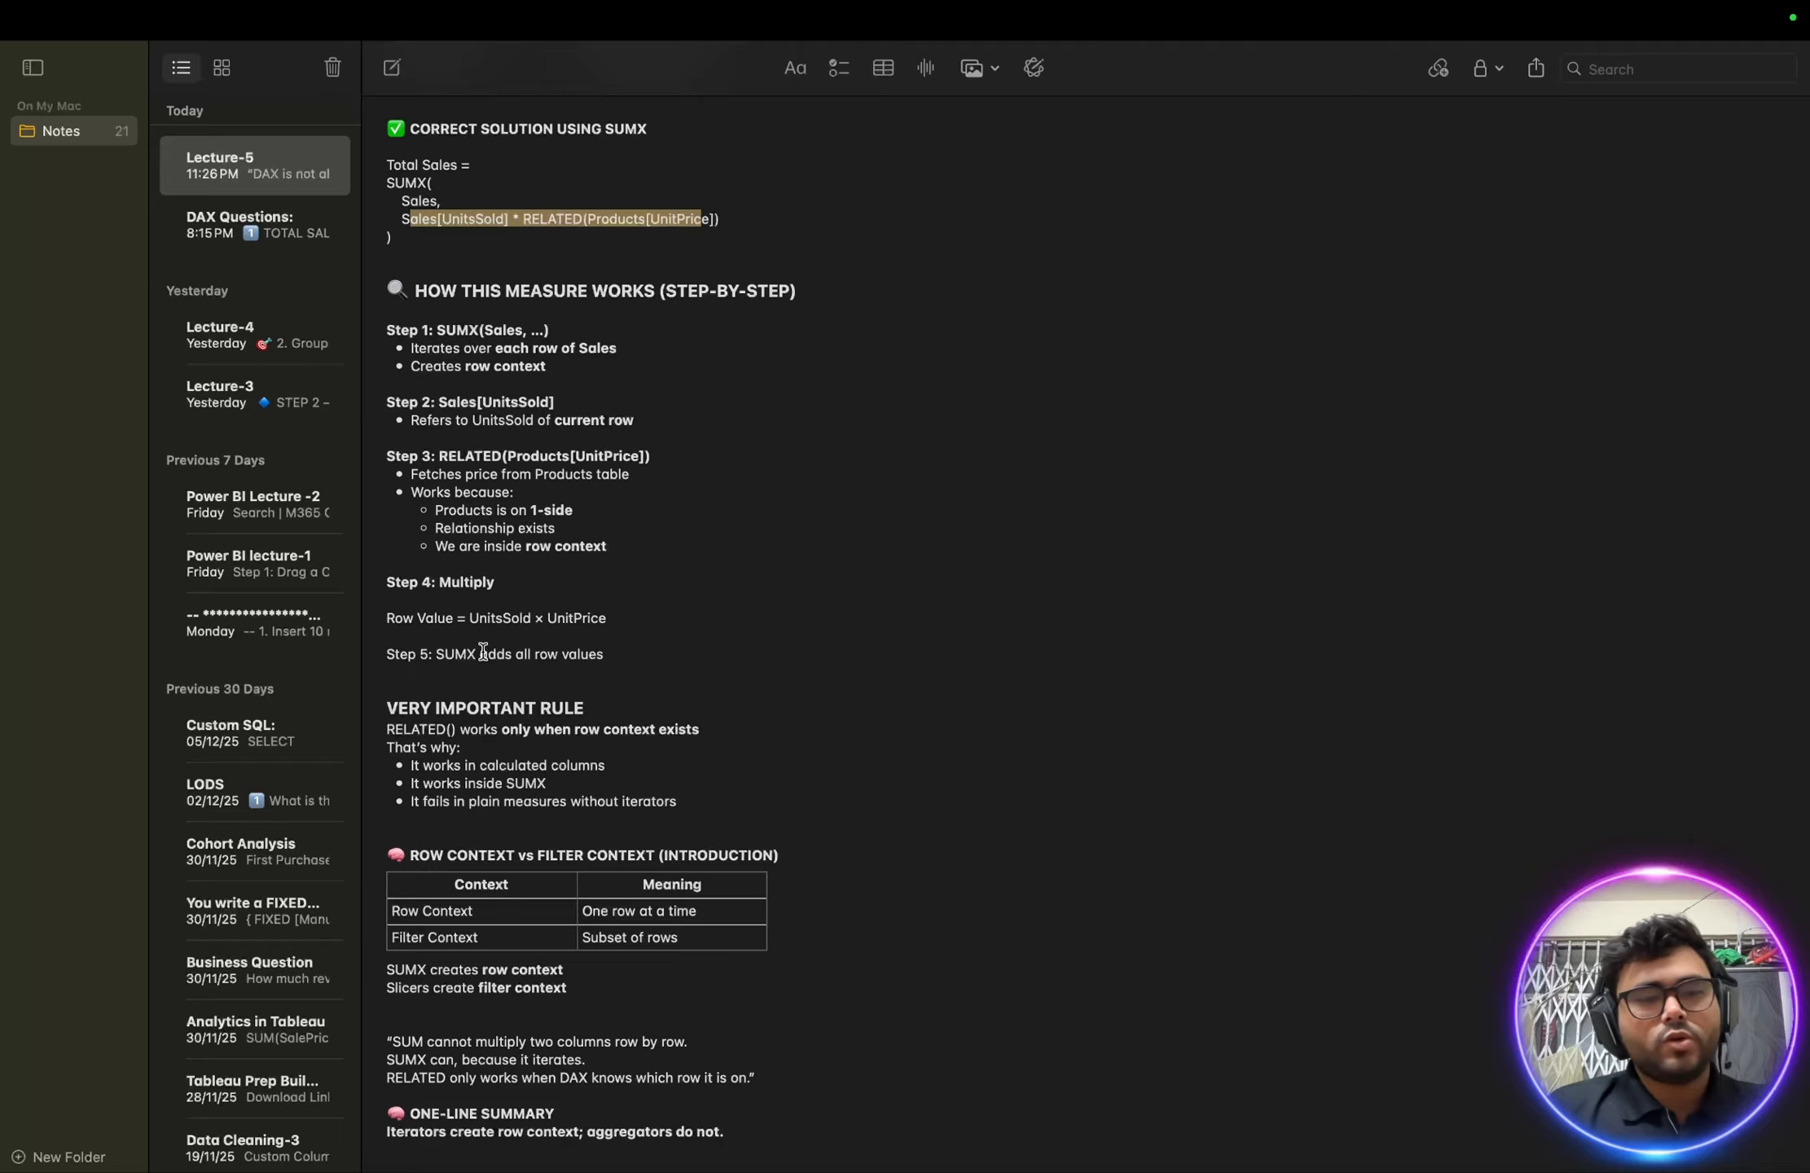
{"action": "scroll", "coordinate": [483, 652], "scroll_direction": "down", "scroll_amount": 5}
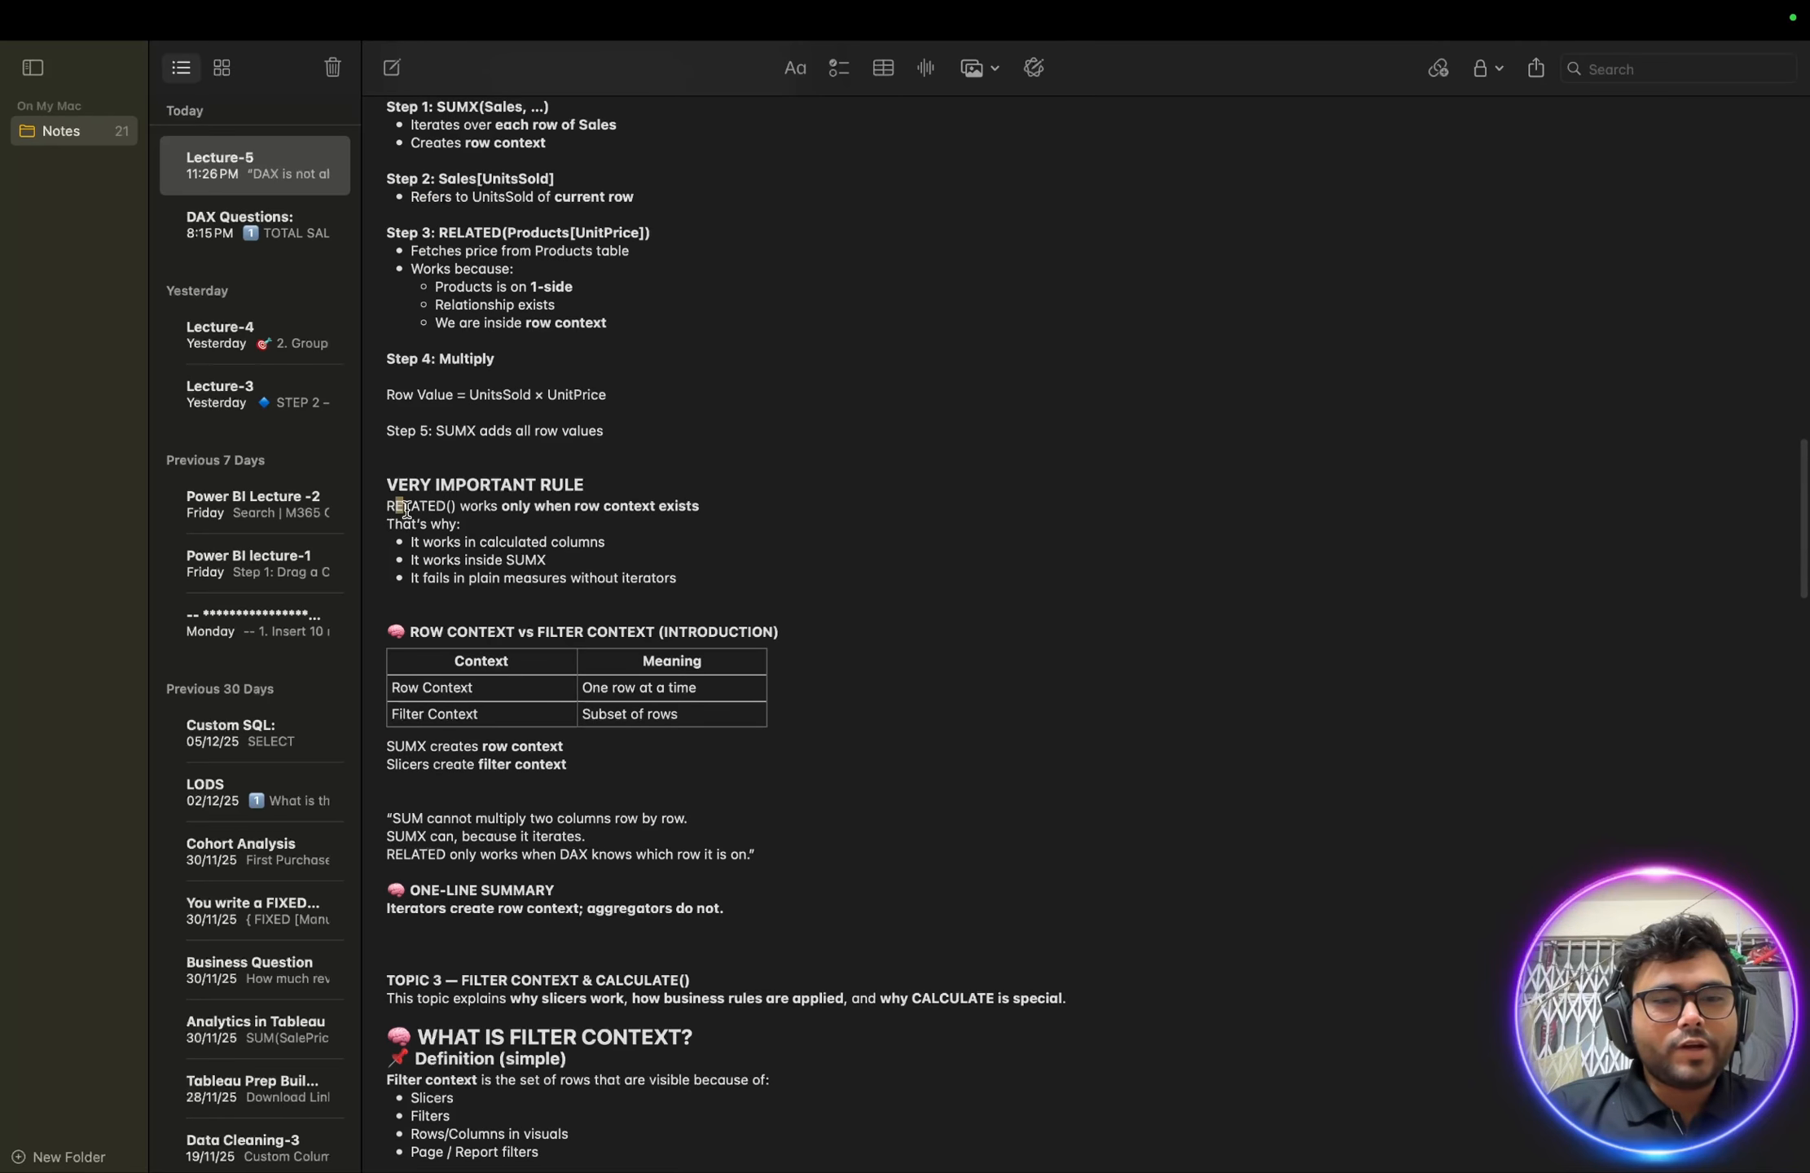
{"action": "left_click_drag", "start_coordinate": [407, 509], "coordinate": [739, 535]}
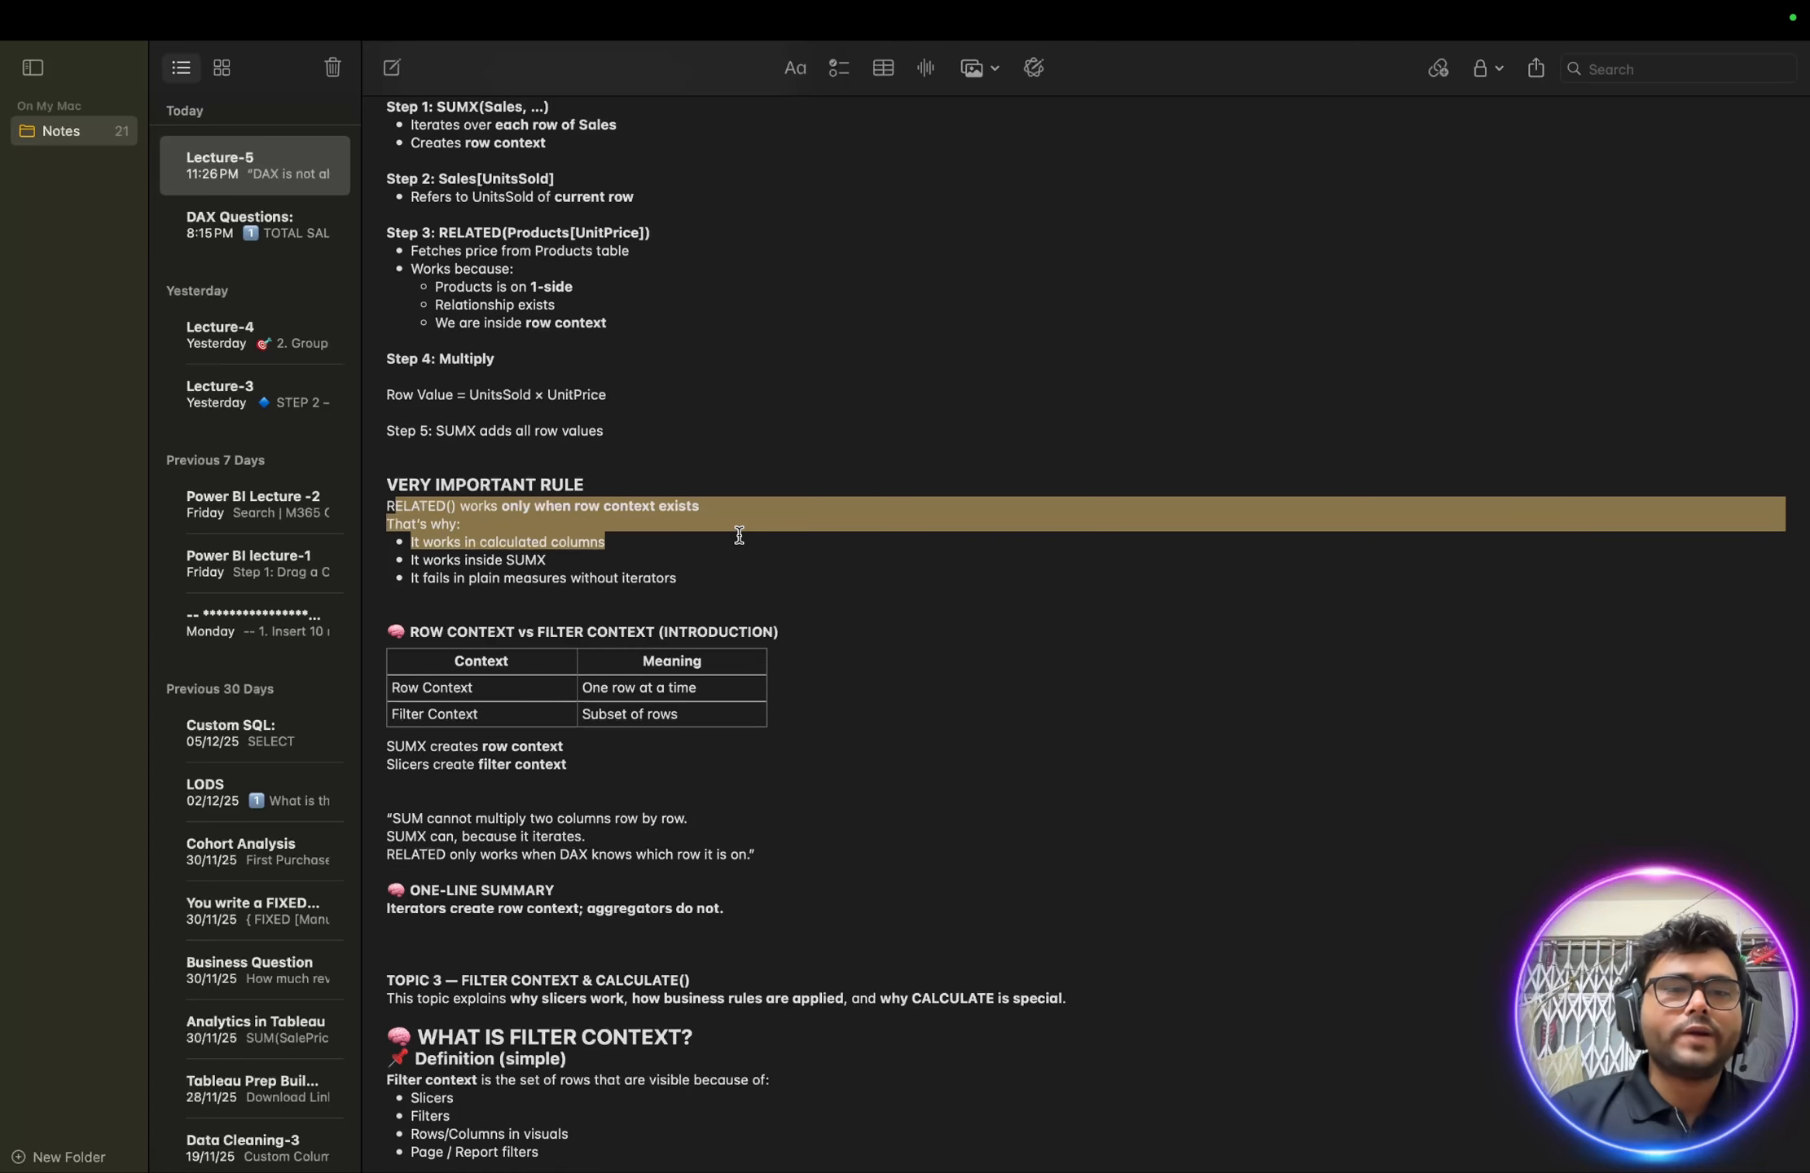
{"action": "scroll", "coordinate": [738, 535], "scroll_direction": "up", "scroll_amount": 5}
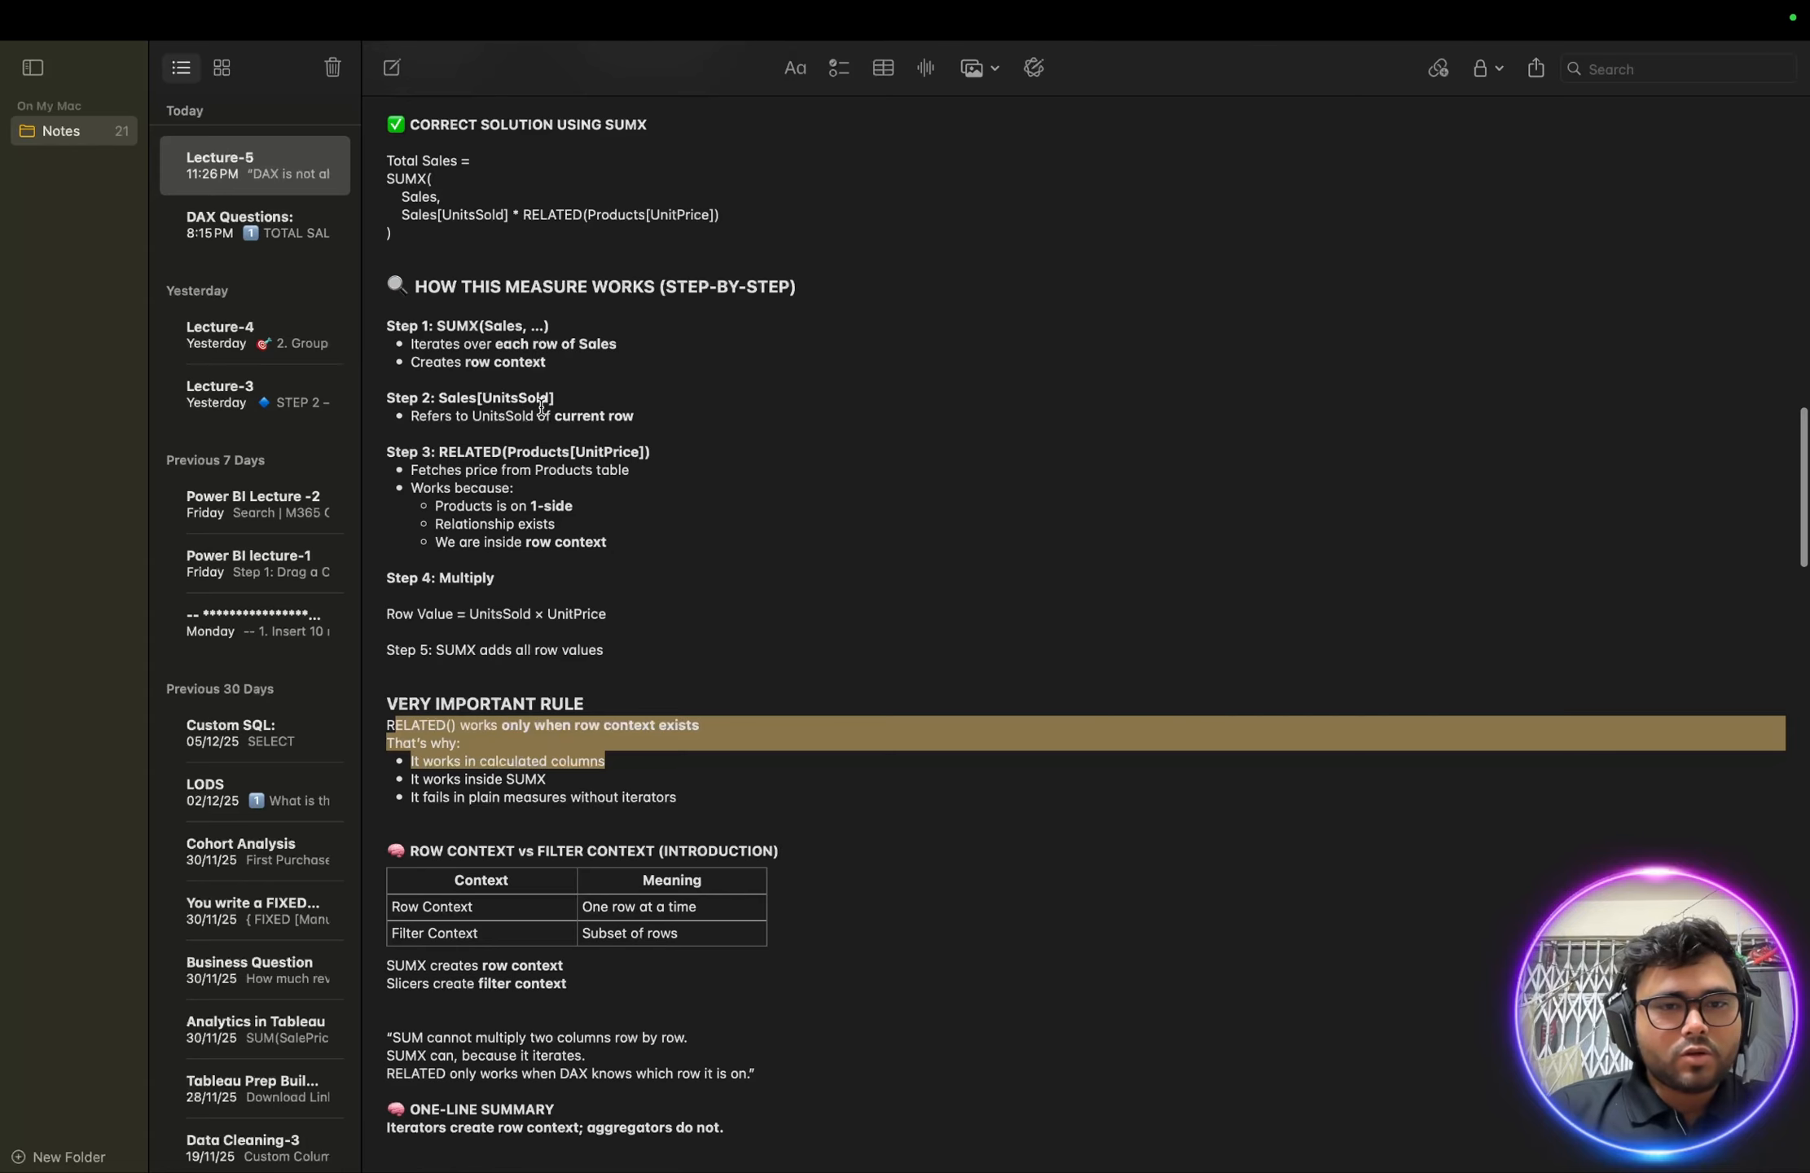
{"action": "scroll", "coordinate": [542, 405], "scroll_direction": "up", "scroll_amount": 3}
{"action": "double_click", "coordinate": [551, 340]}
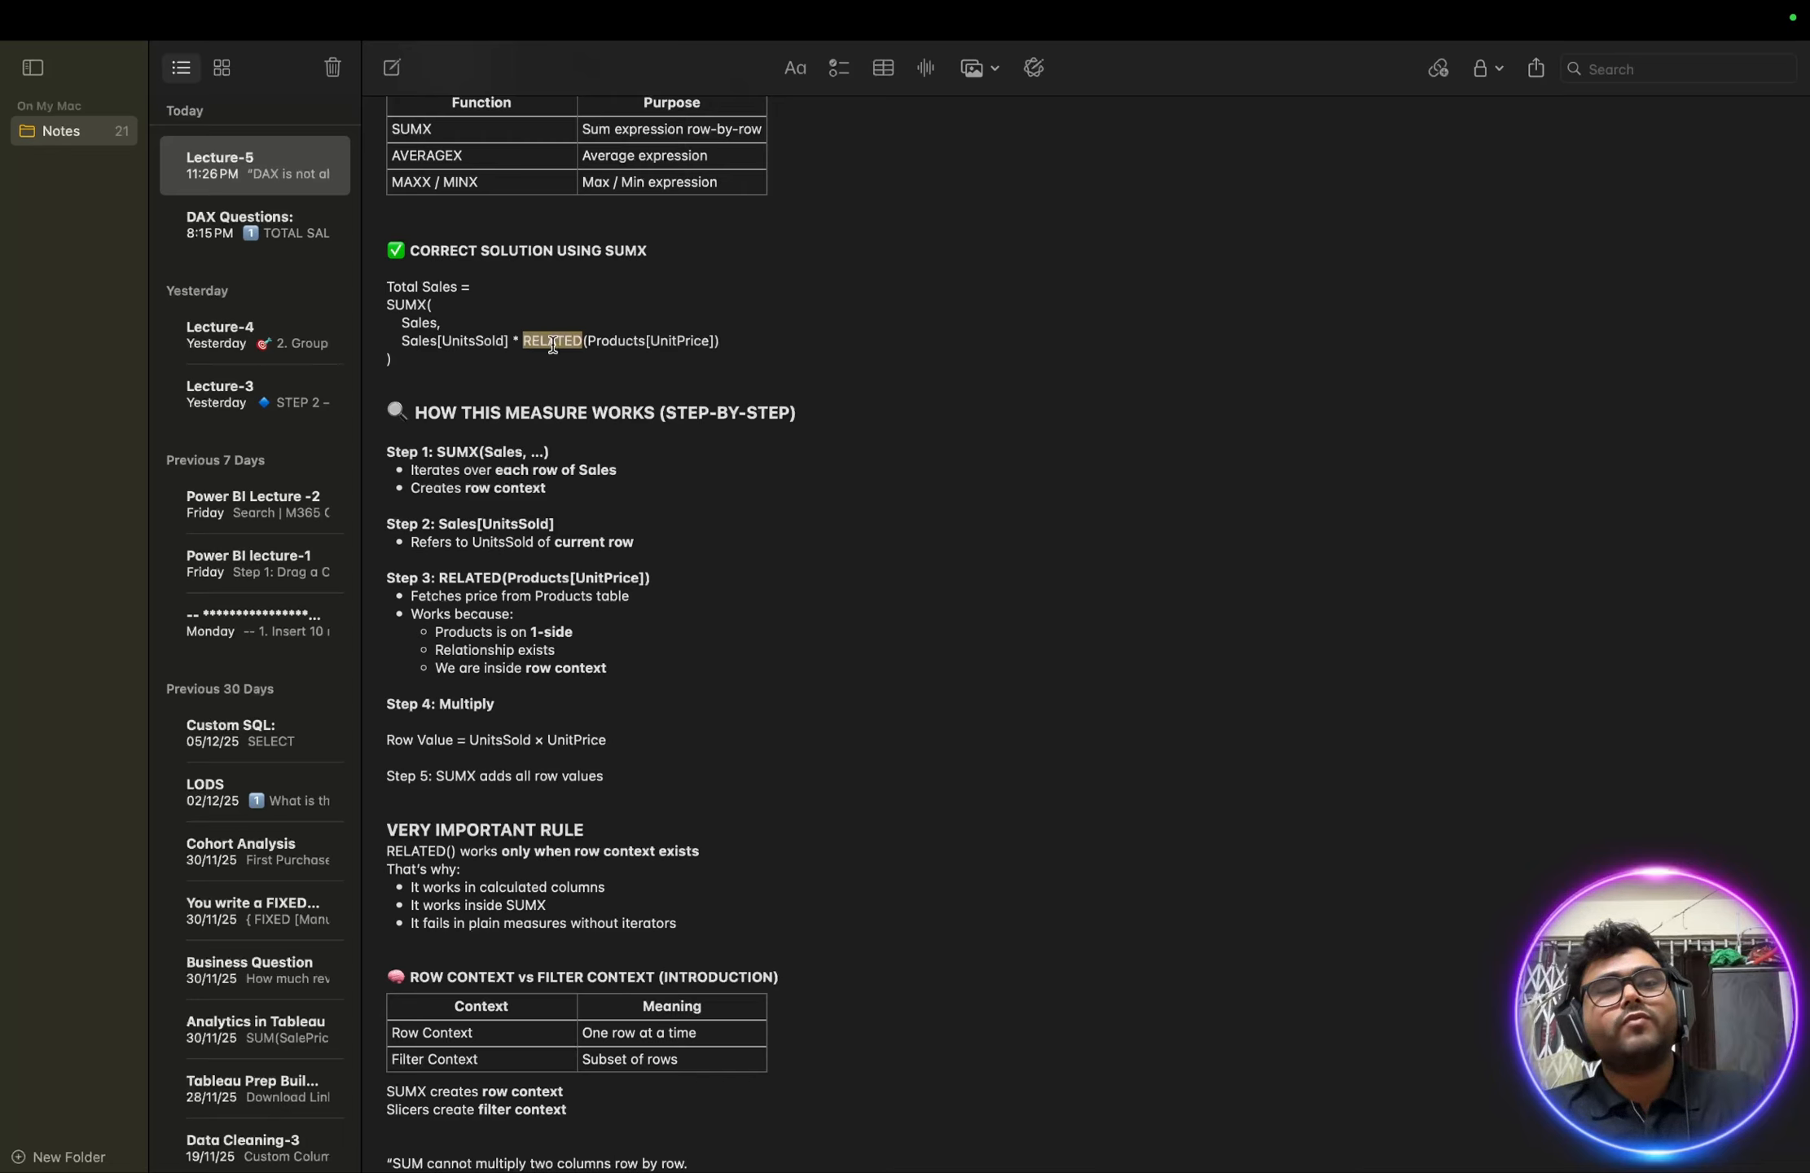
{"action": "double_click", "coordinate": [412, 307]}
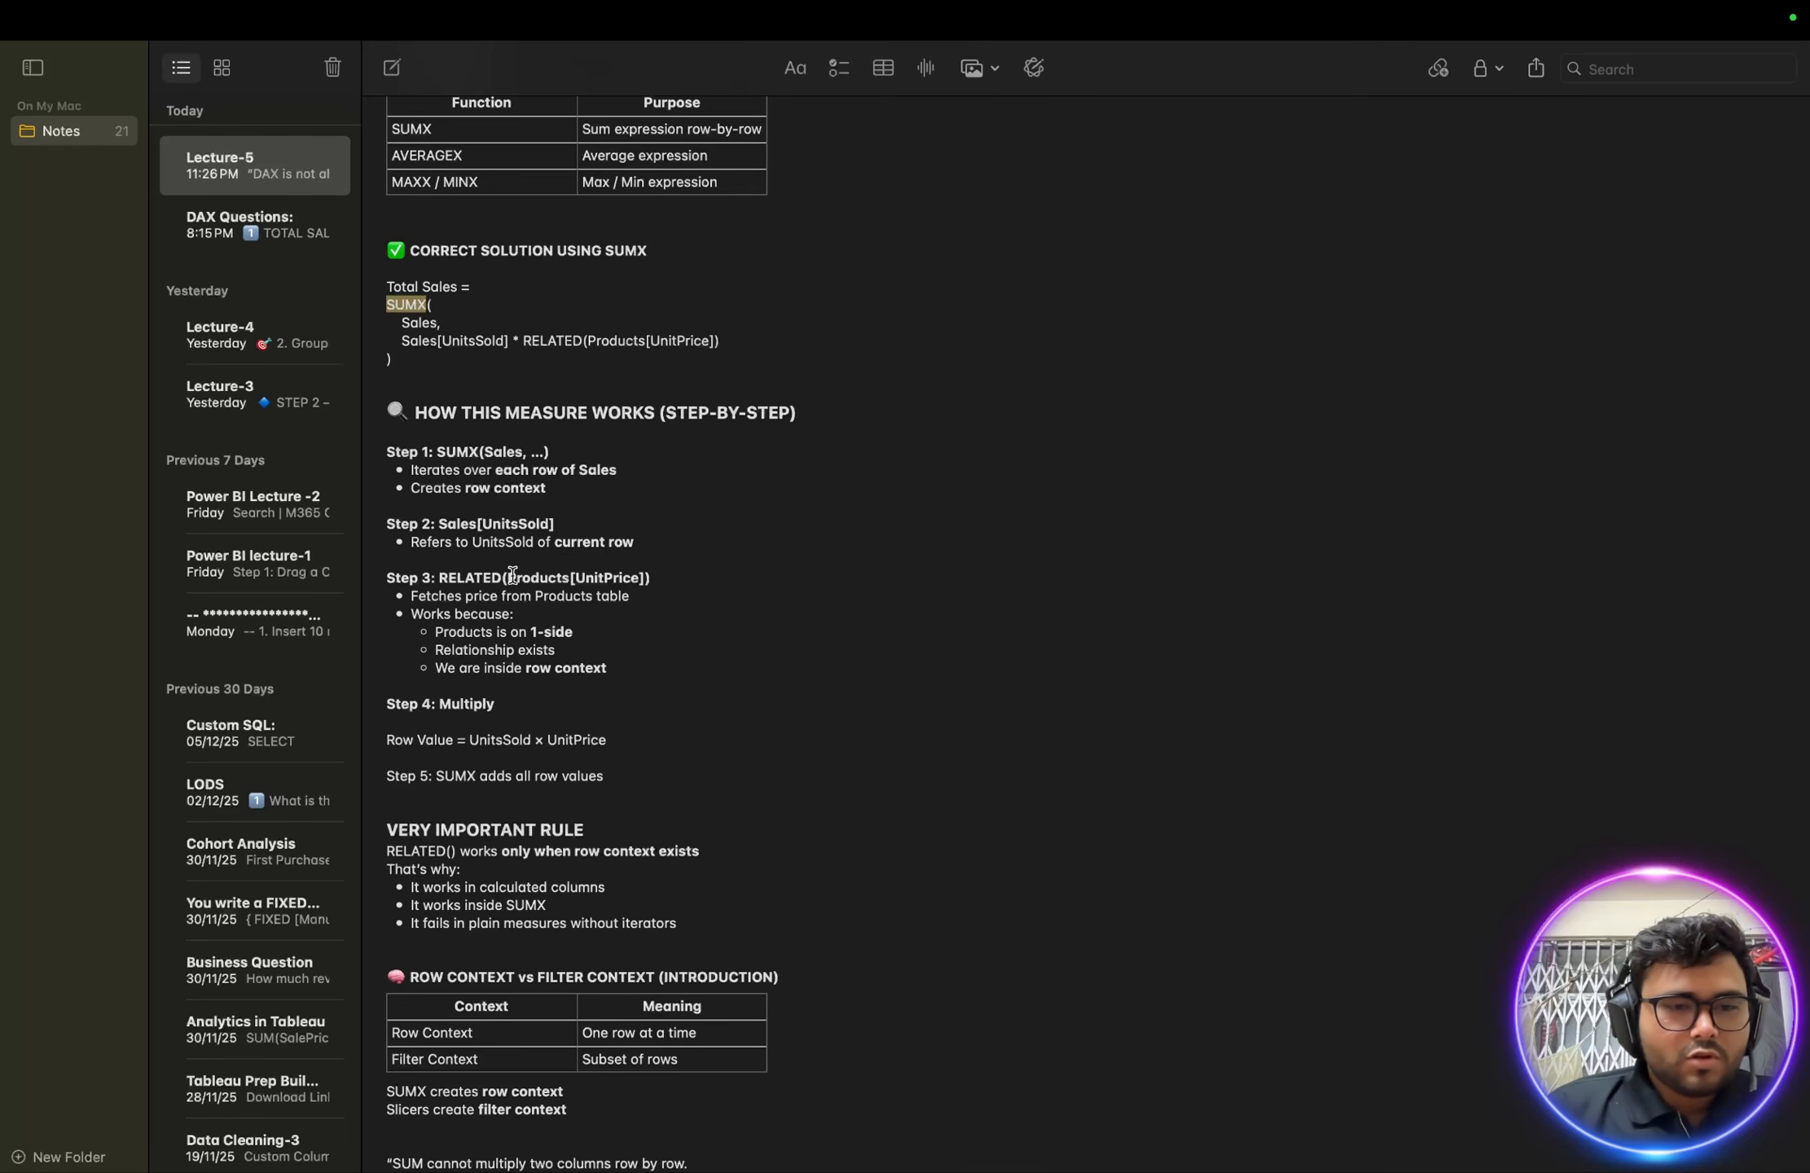
- Read the bullets under Very Important Rule and the Row Context vs Filter Context table
{"action": "scroll", "coordinate": [513, 575], "scroll_direction": "down", "scroll_amount": 3}
{"action": "scroll", "coordinate": [513, 575], "scroll_direction": "down", "scroll_amount": 6}
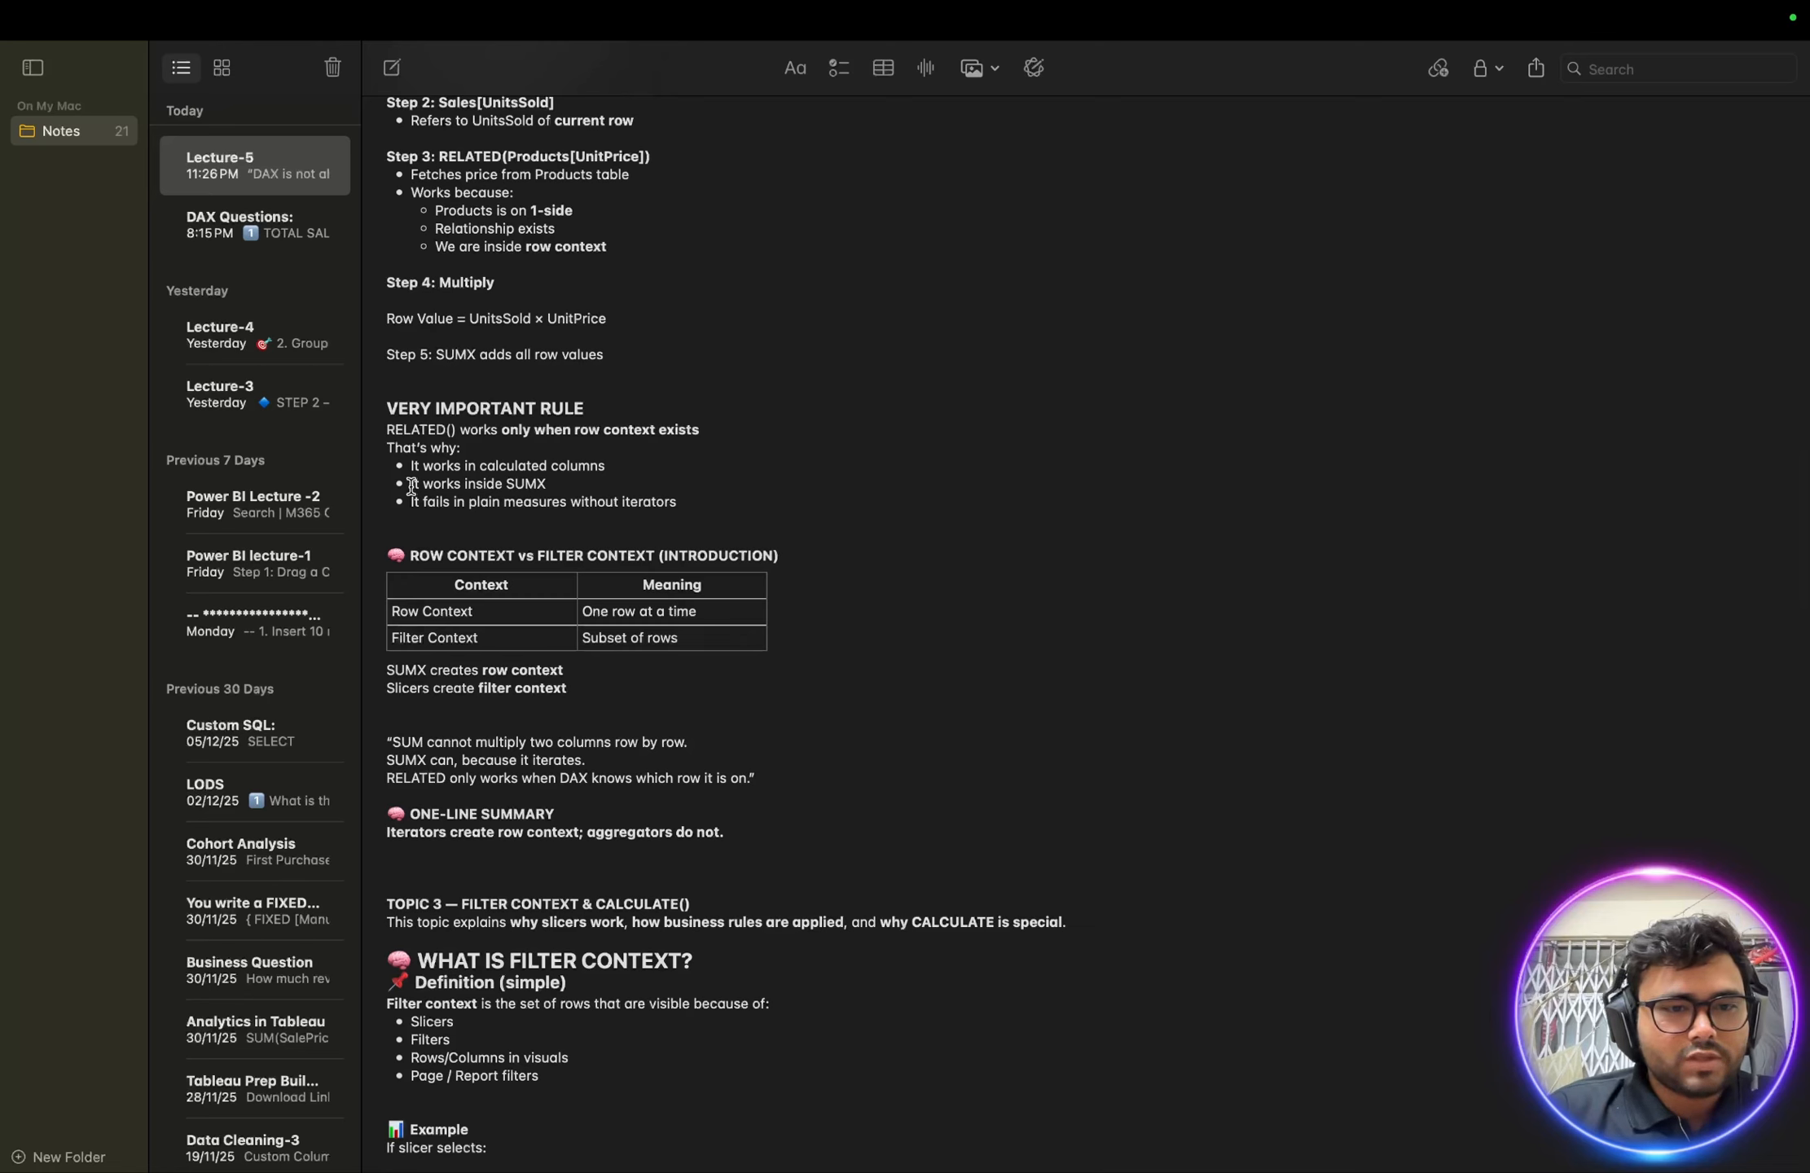
{"action": "left_click_drag", "start_coordinate": [410, 465], "coordinate": [611, 464]}
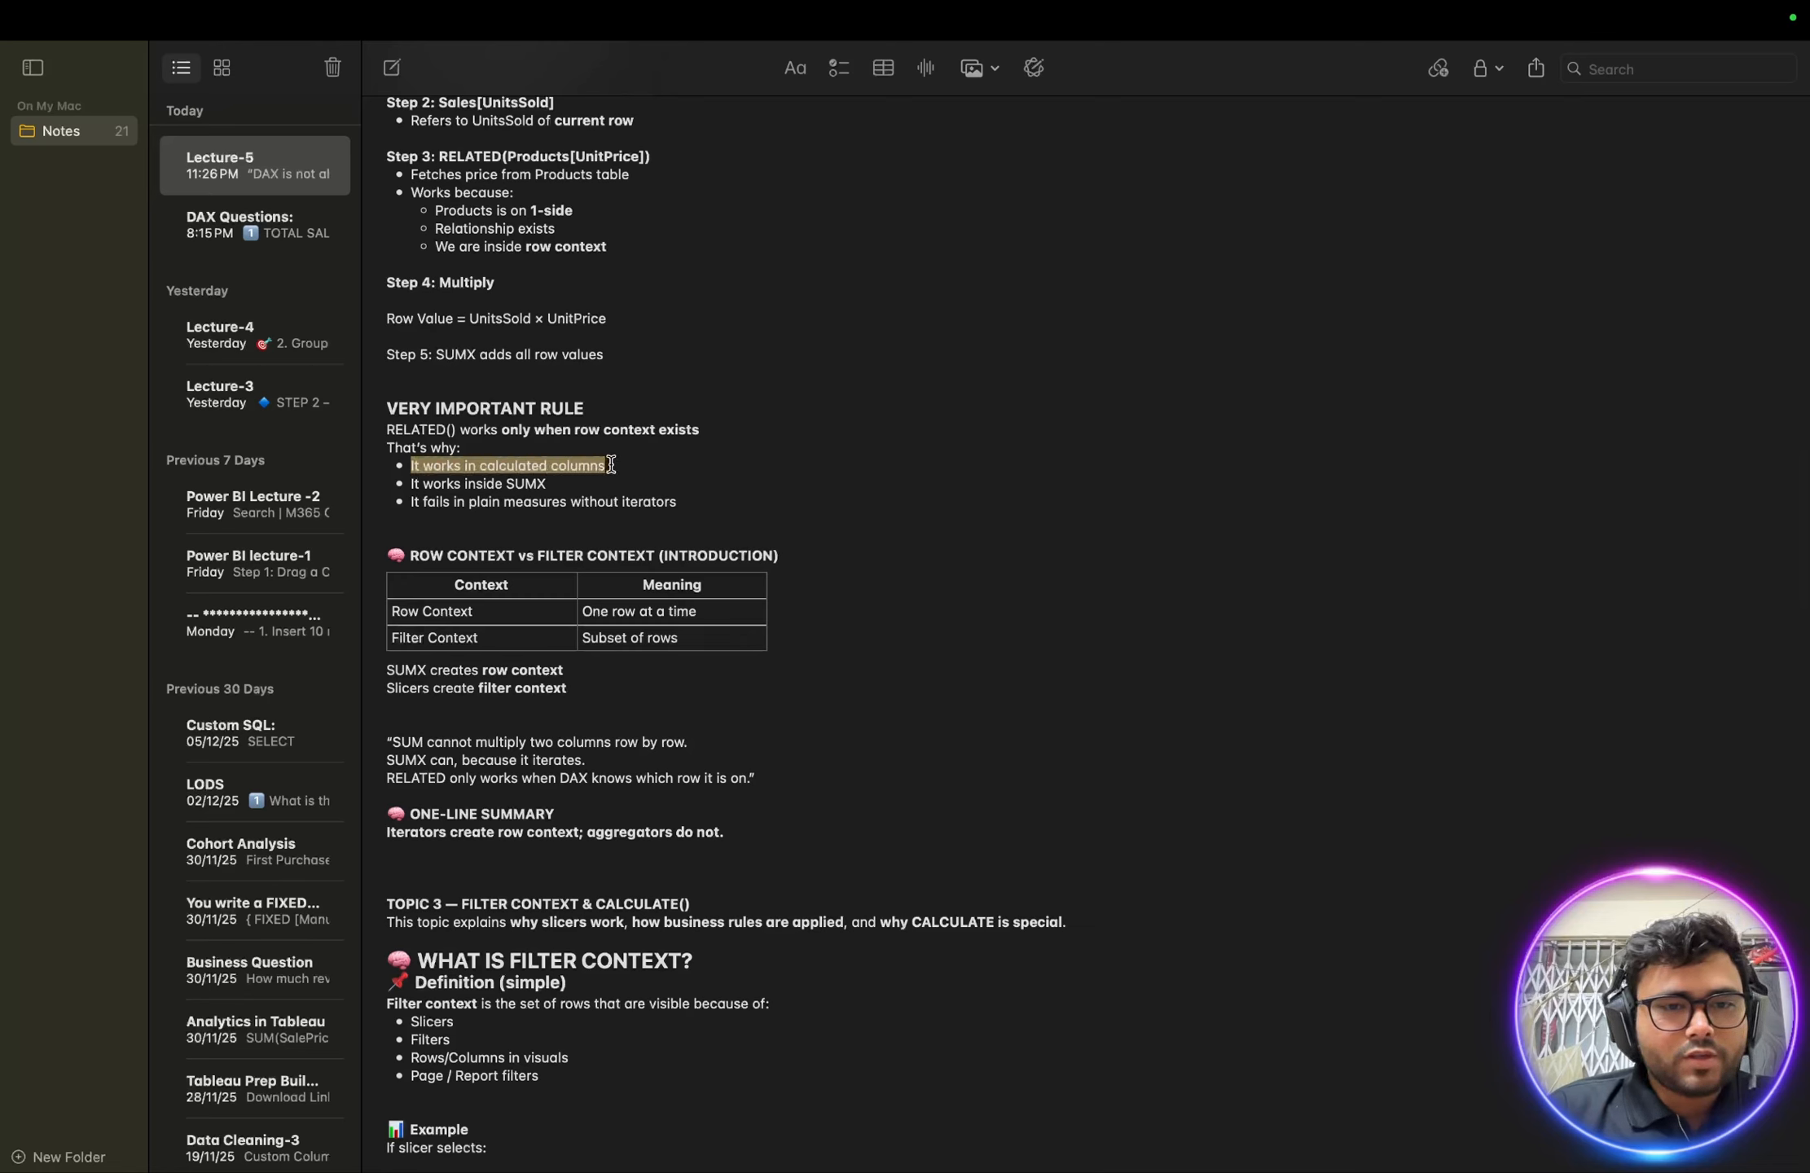
{"action": "left_click_drag", "start_coordinate": [423, 500], "coordinate": [582, 490]}
{"action": "left_click", "coordinate": [463, 493]}
{"action": "left_click_drag", "start_coordinate": [412, 501], "coordinate": [711, 502]}
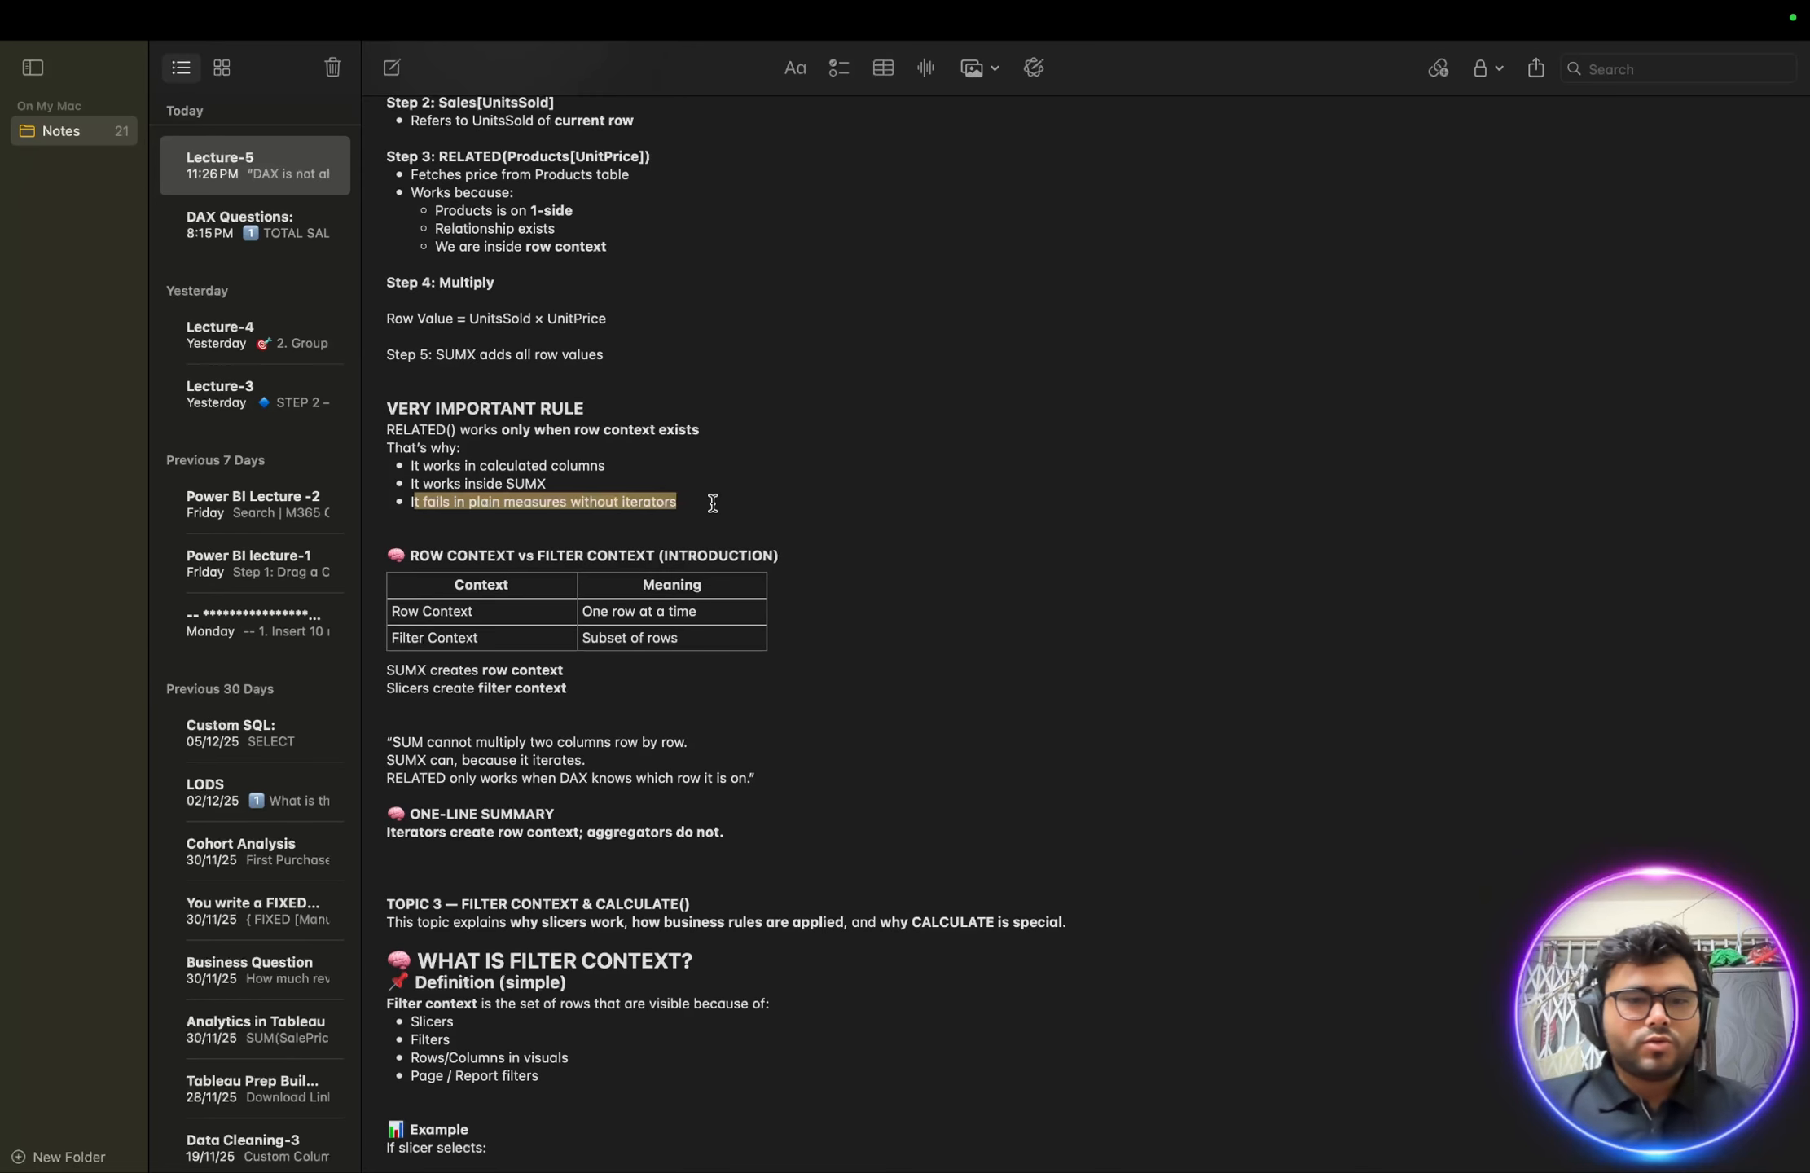
{"action": "left_click_drag", "start_coordinate": [391, 541], "coordinate": [820, 643]}
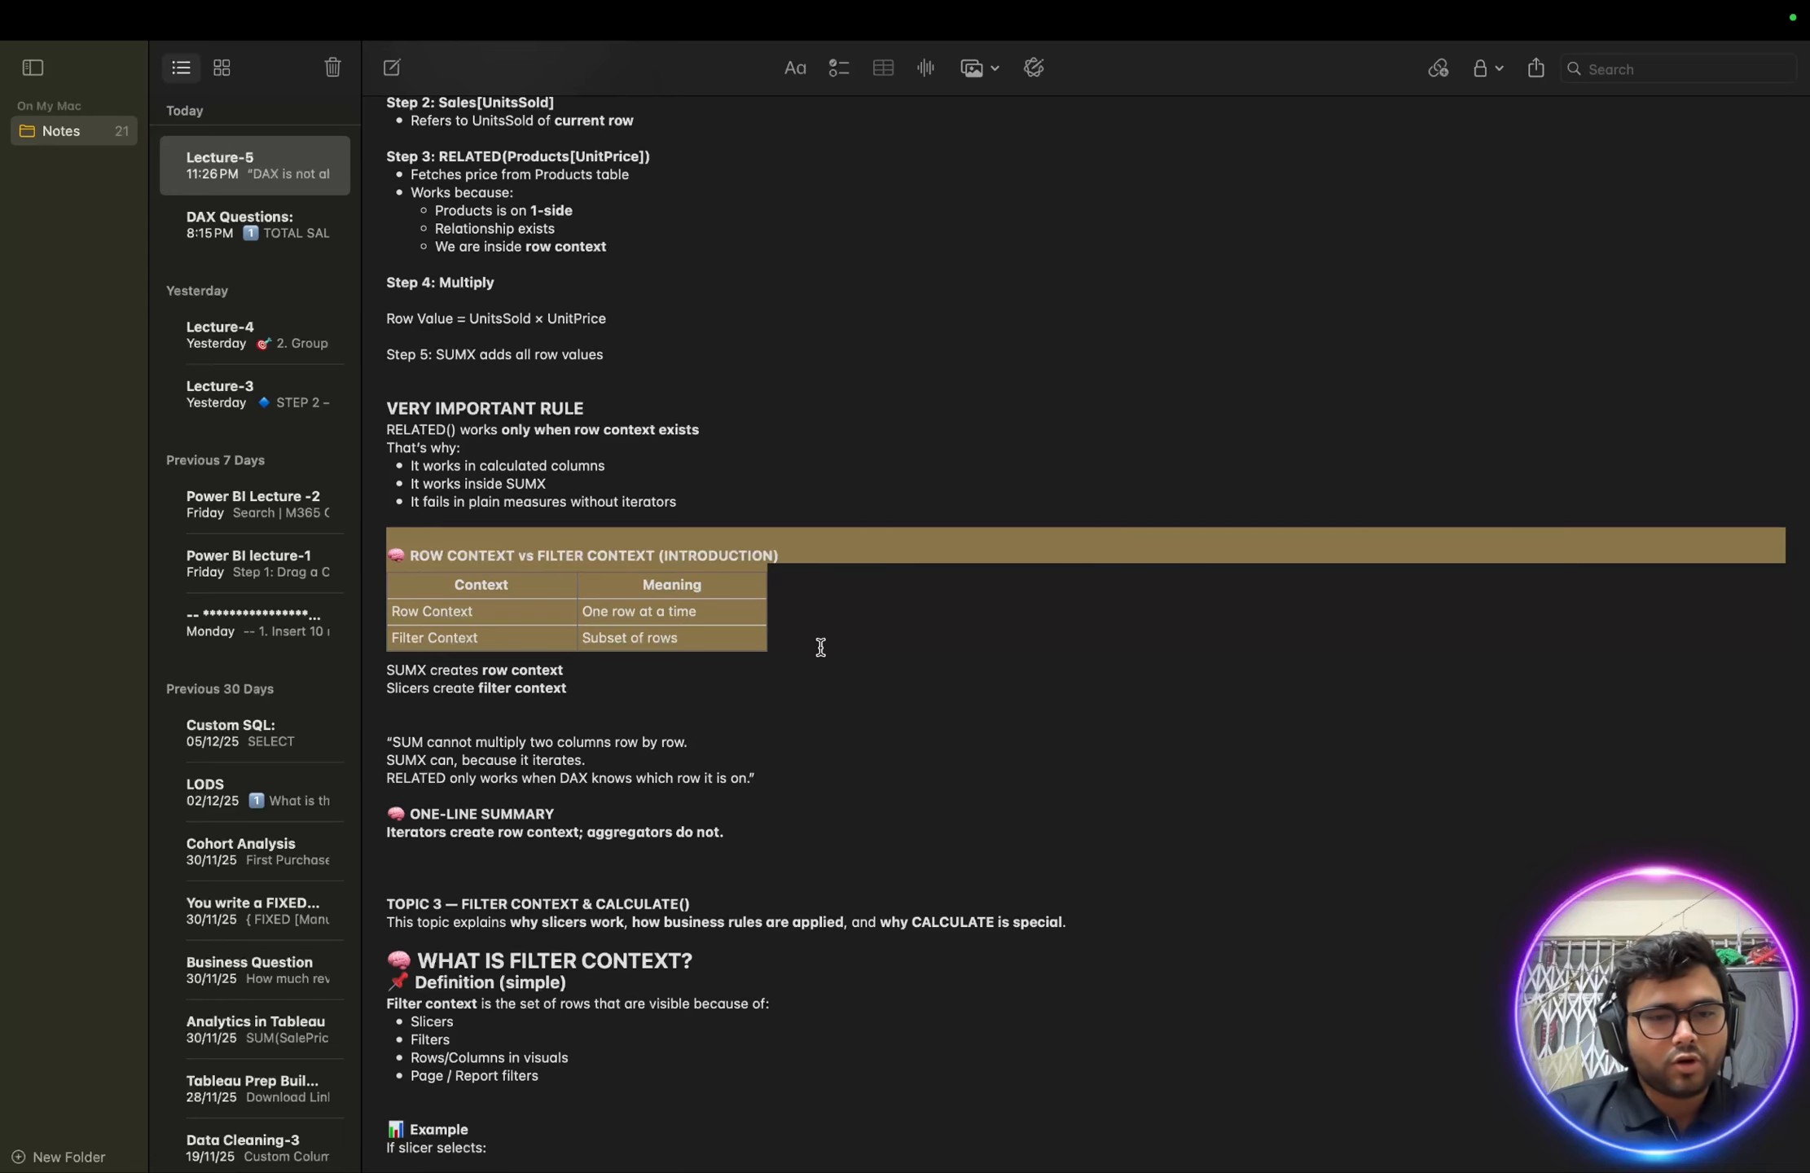
- Study the Topic 3 definition of filter context and its list of slicers, filters, rows/columns in visuals and page/report filters
{"action": "scroll", "coordinate": [820, 647], "scroll_direction": "down", "scroll_amount": 10}
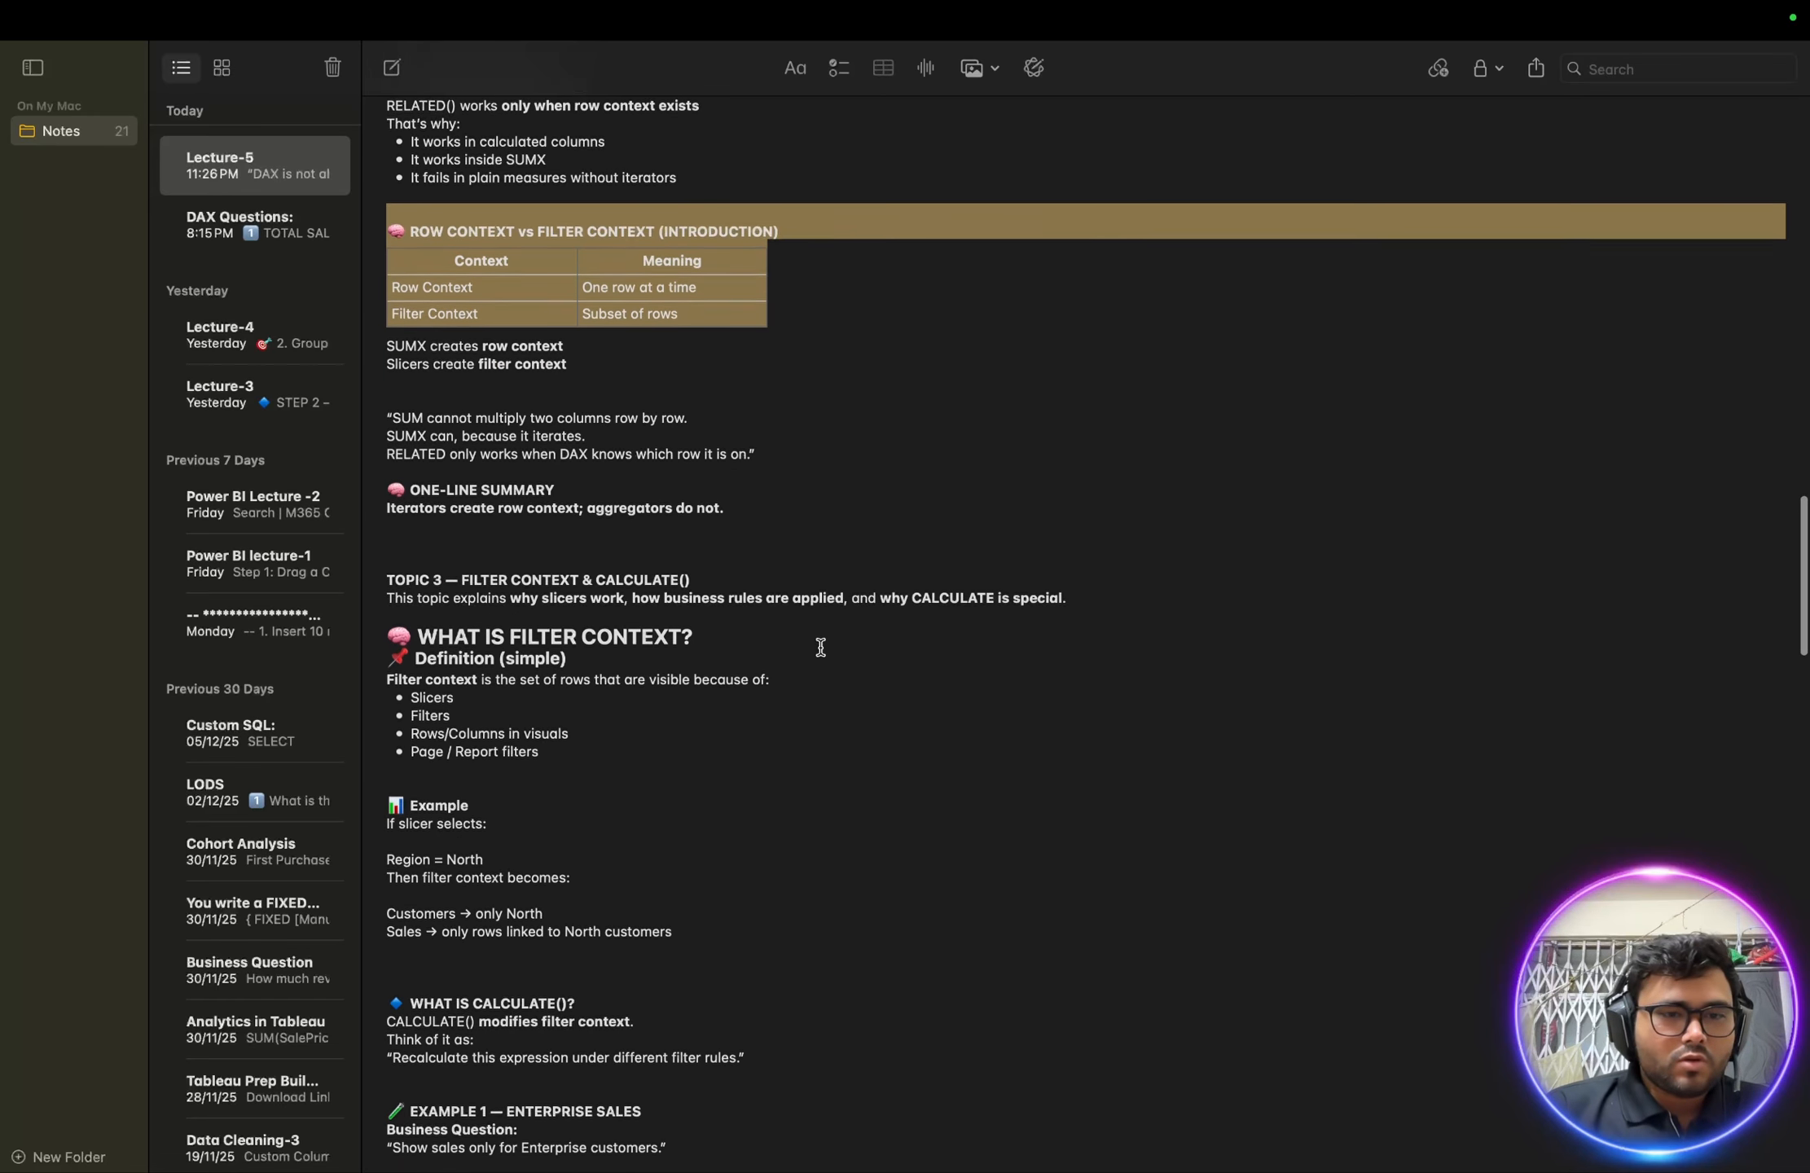
{"action": "scroll", "coordinate": [820, 647], "scroll_direction": "down", "scroll_amount": 3}
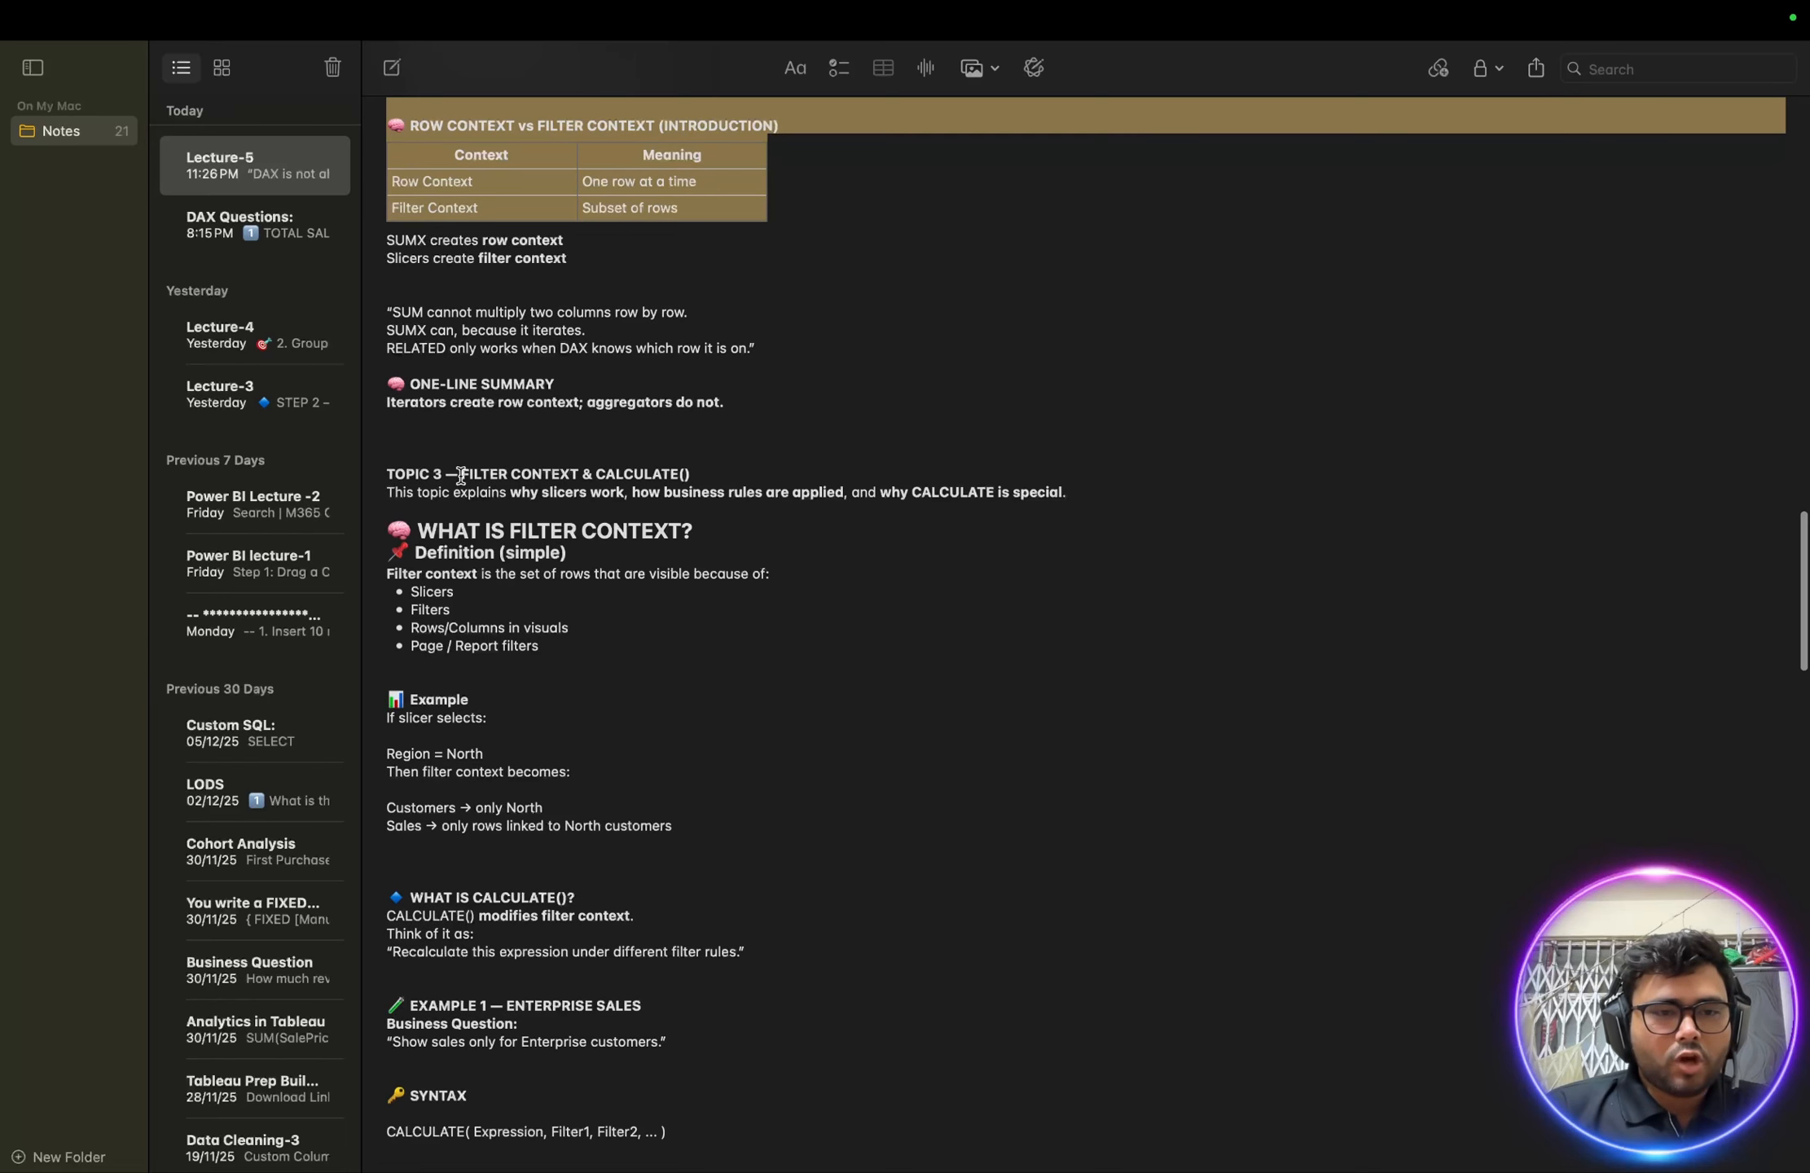
{"action": "left_click_drag", "start_coordinate": [395, 474], "coordinate": [703, 475]}
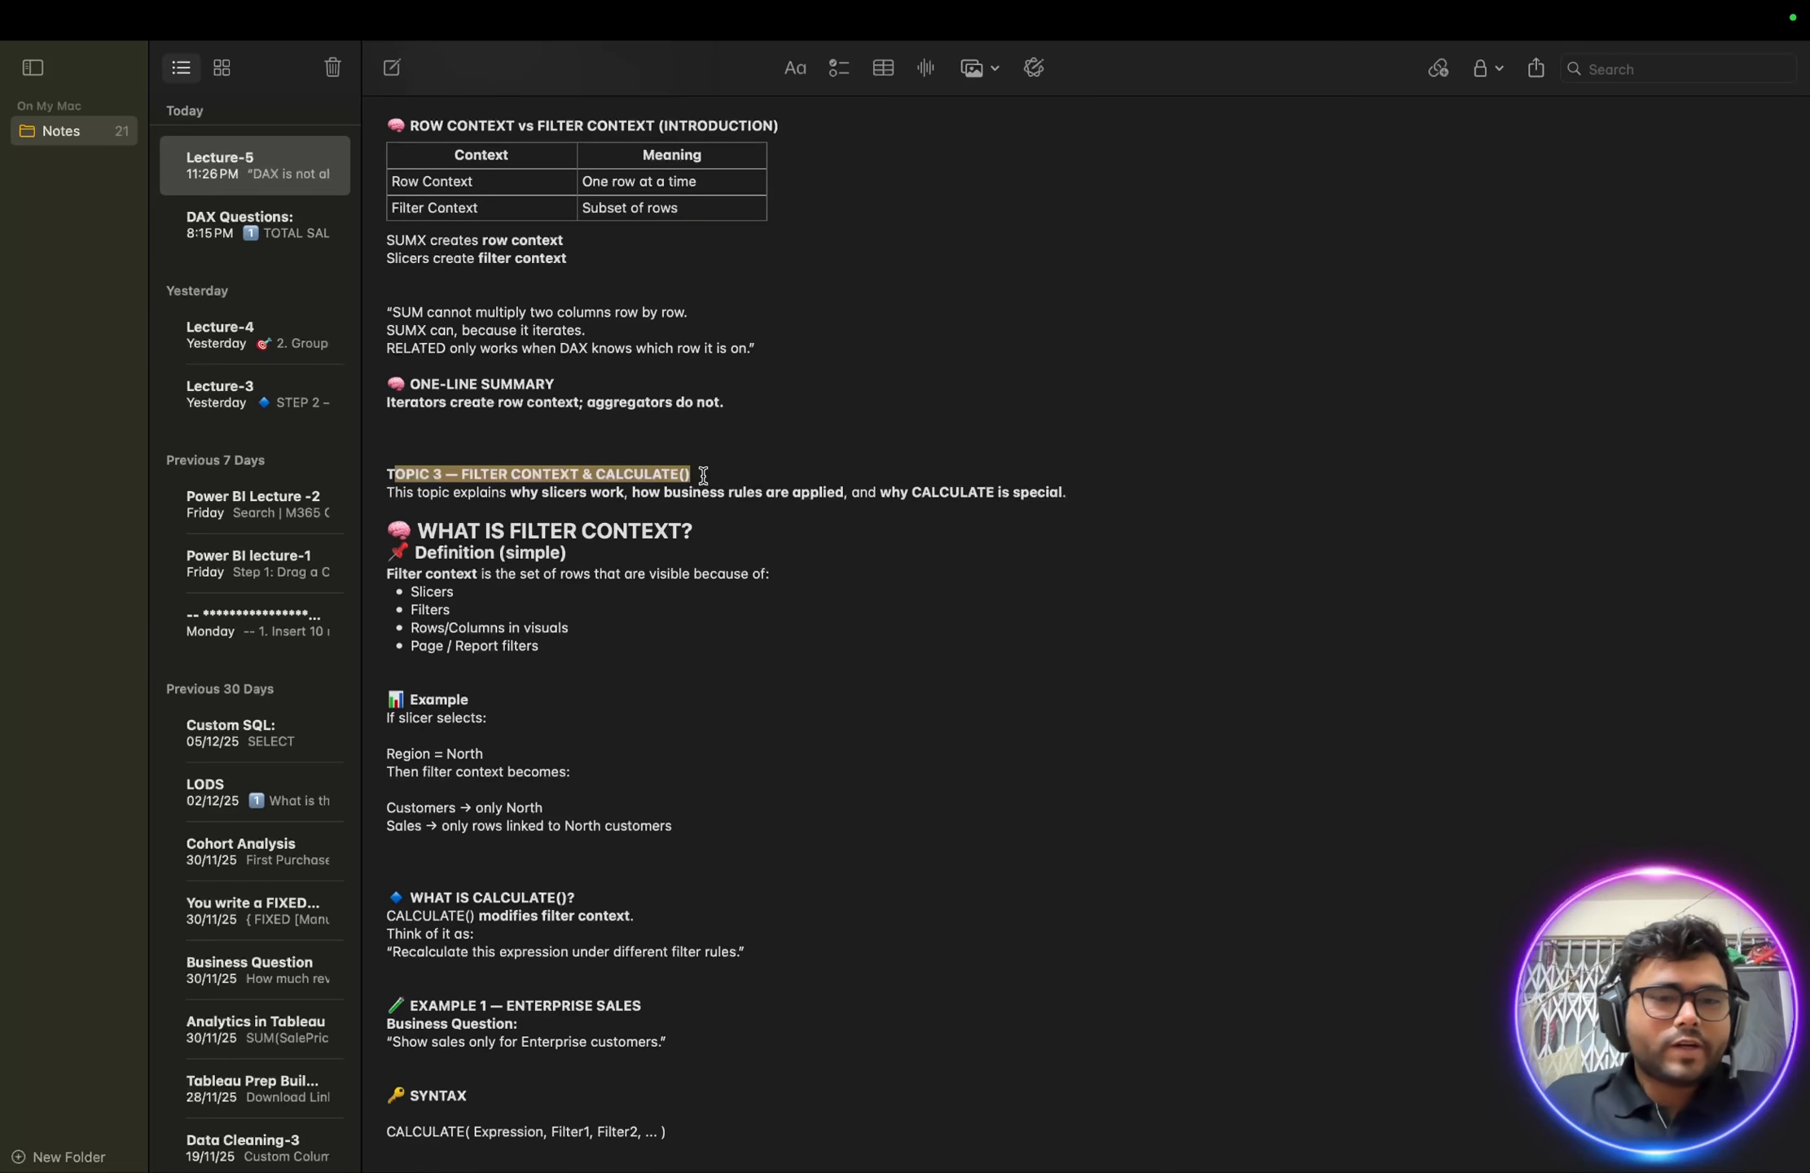
{"action": "left_click_drag", "start_coordinate": [450, 574], "coordinate": [666, 578]}
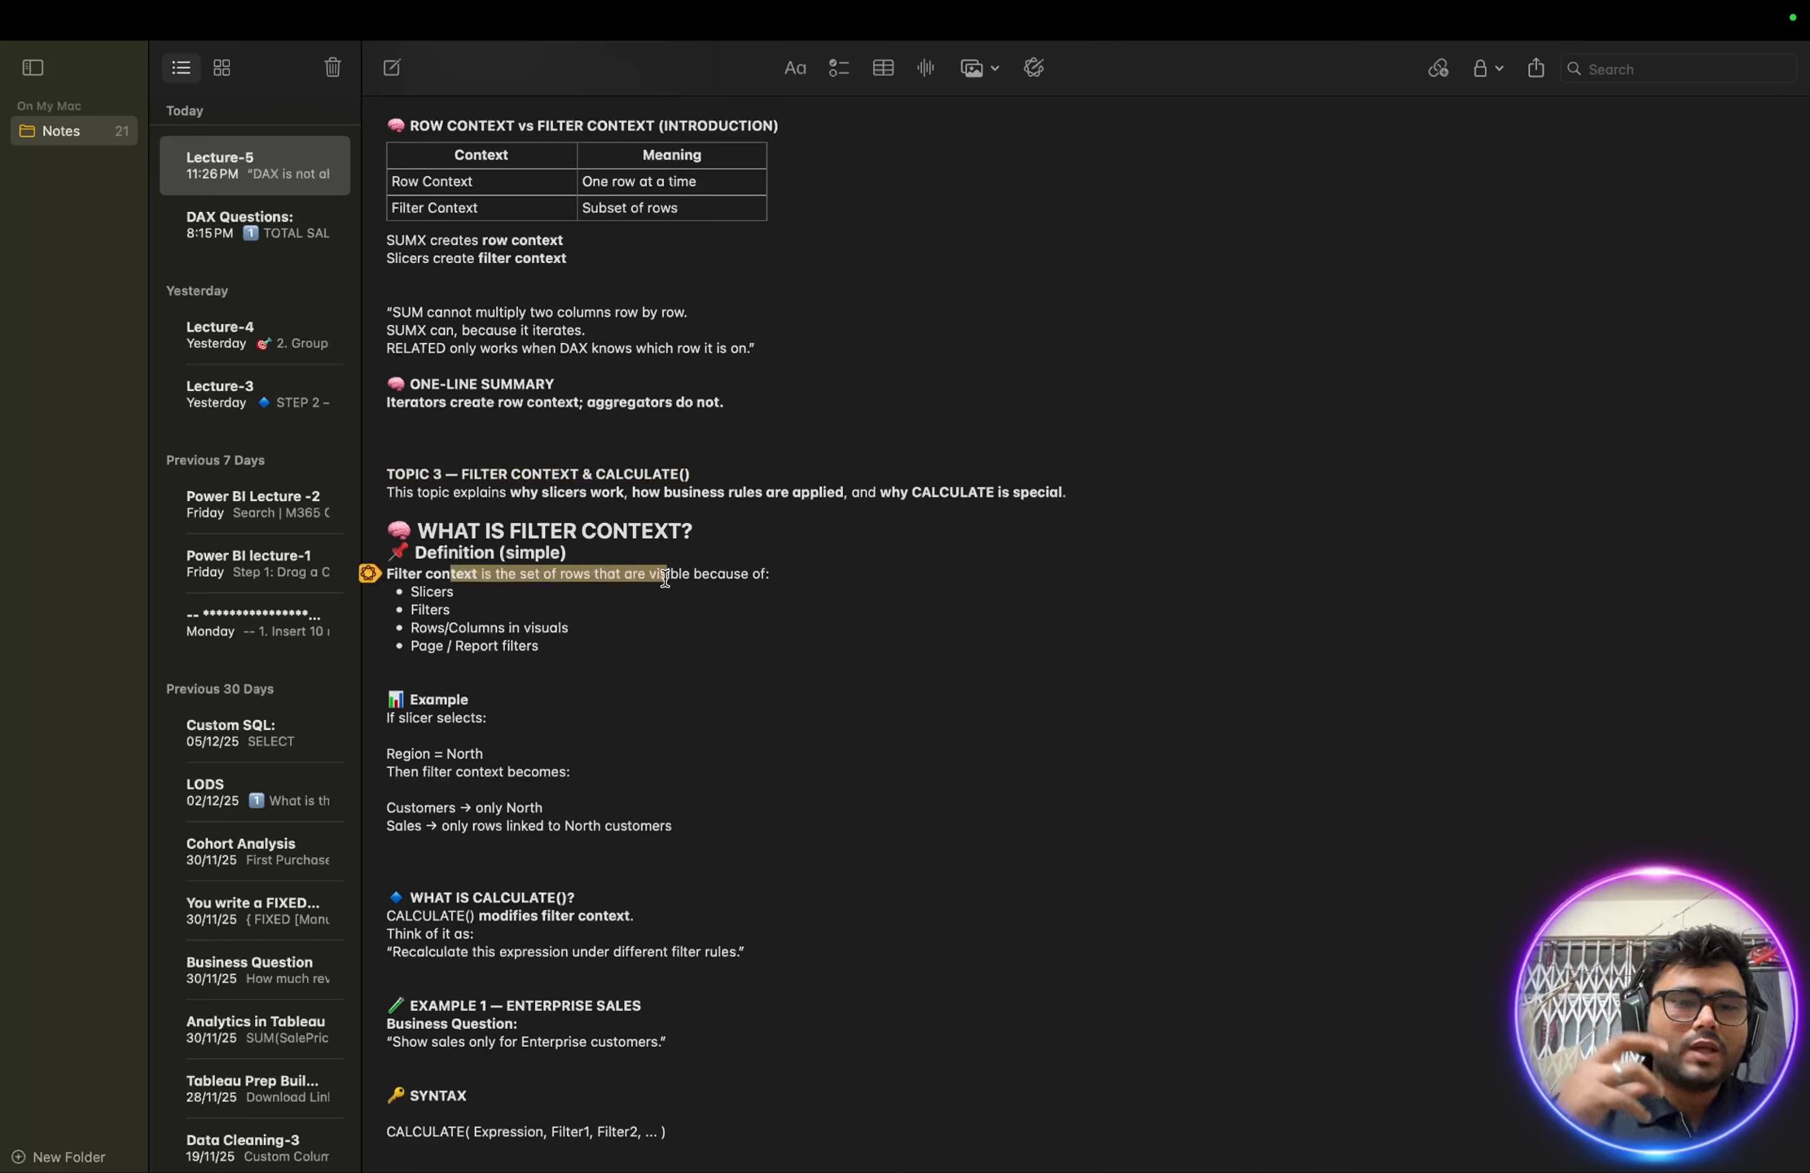
{"action": "double_click", "coordinate": [432, 592]}
{"action": "double_click", "coordinate": [428, 627]}
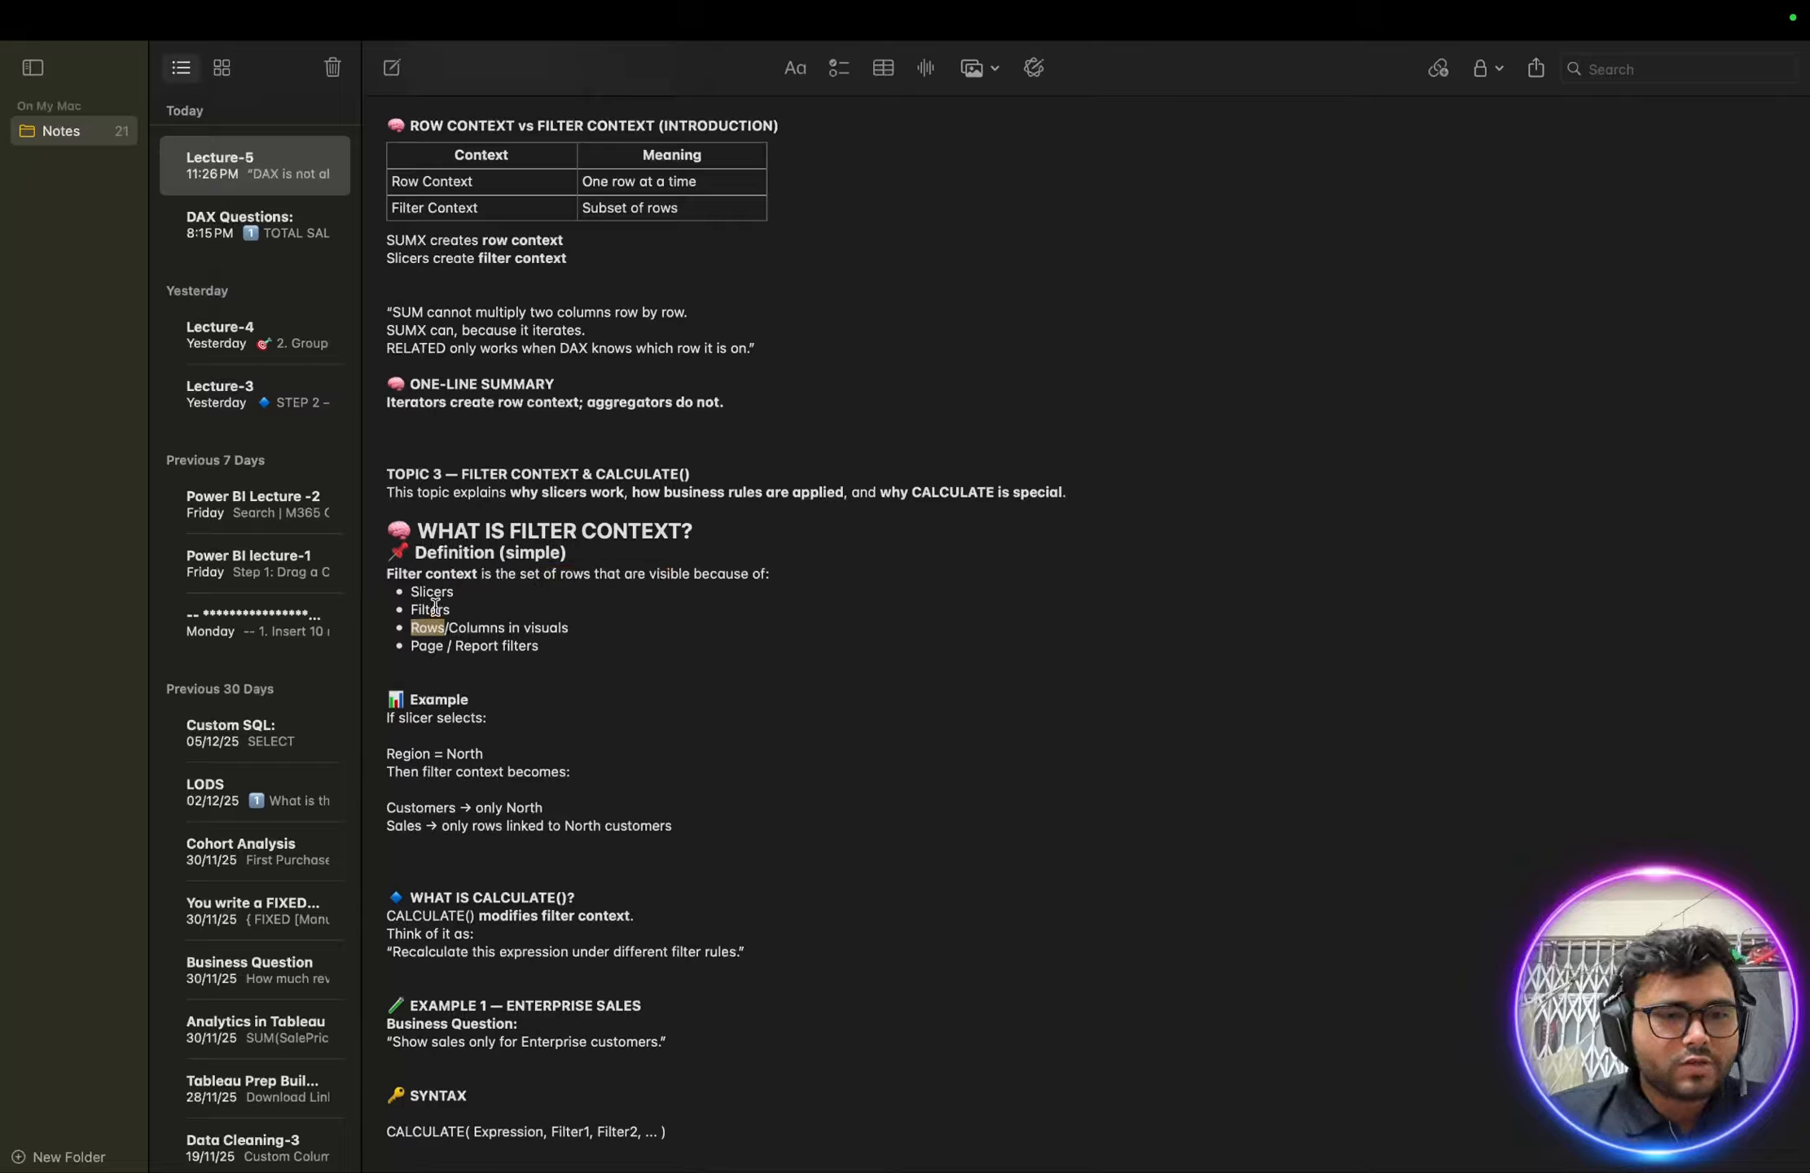
{"action": "double_click", "coordinate": [430, 610]}
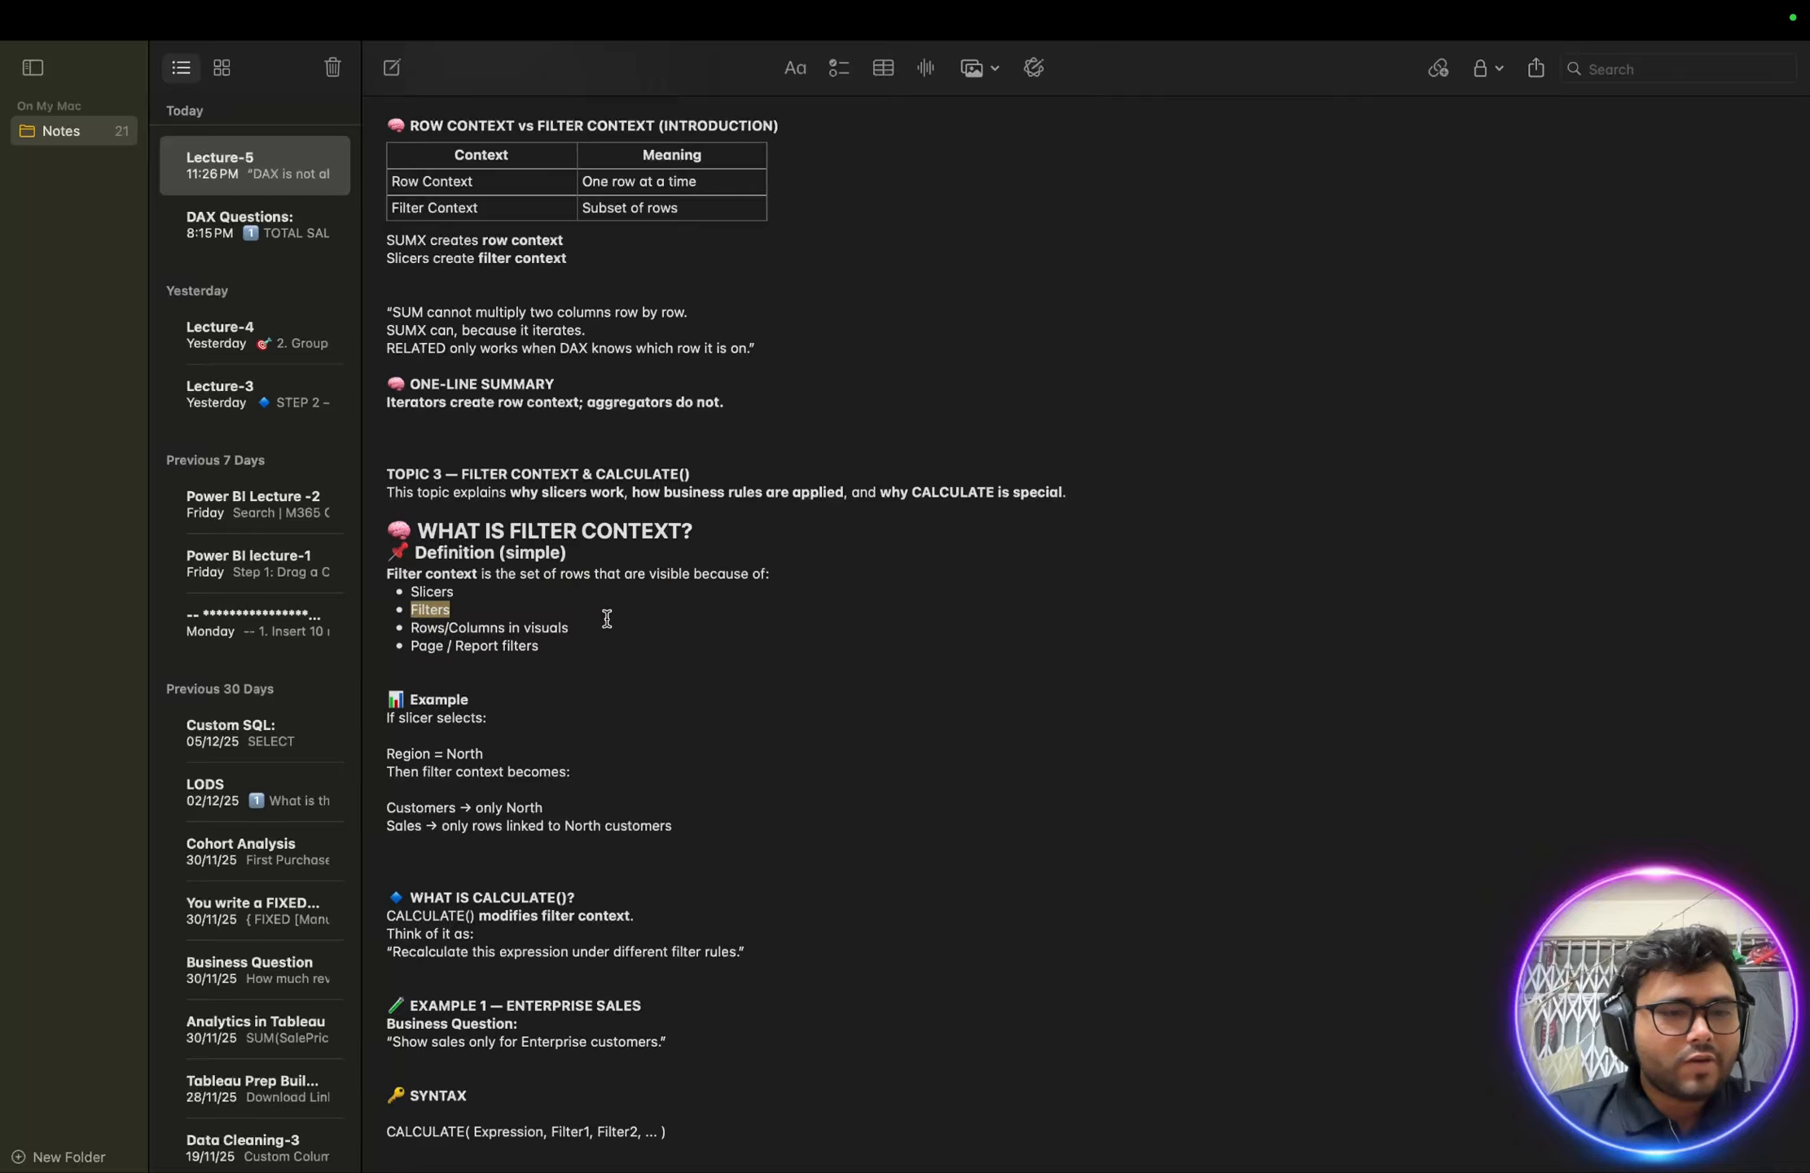
{"action": "left_click_drag", "start_coordinate": [548, 648], "coordinate": [426, 619]}
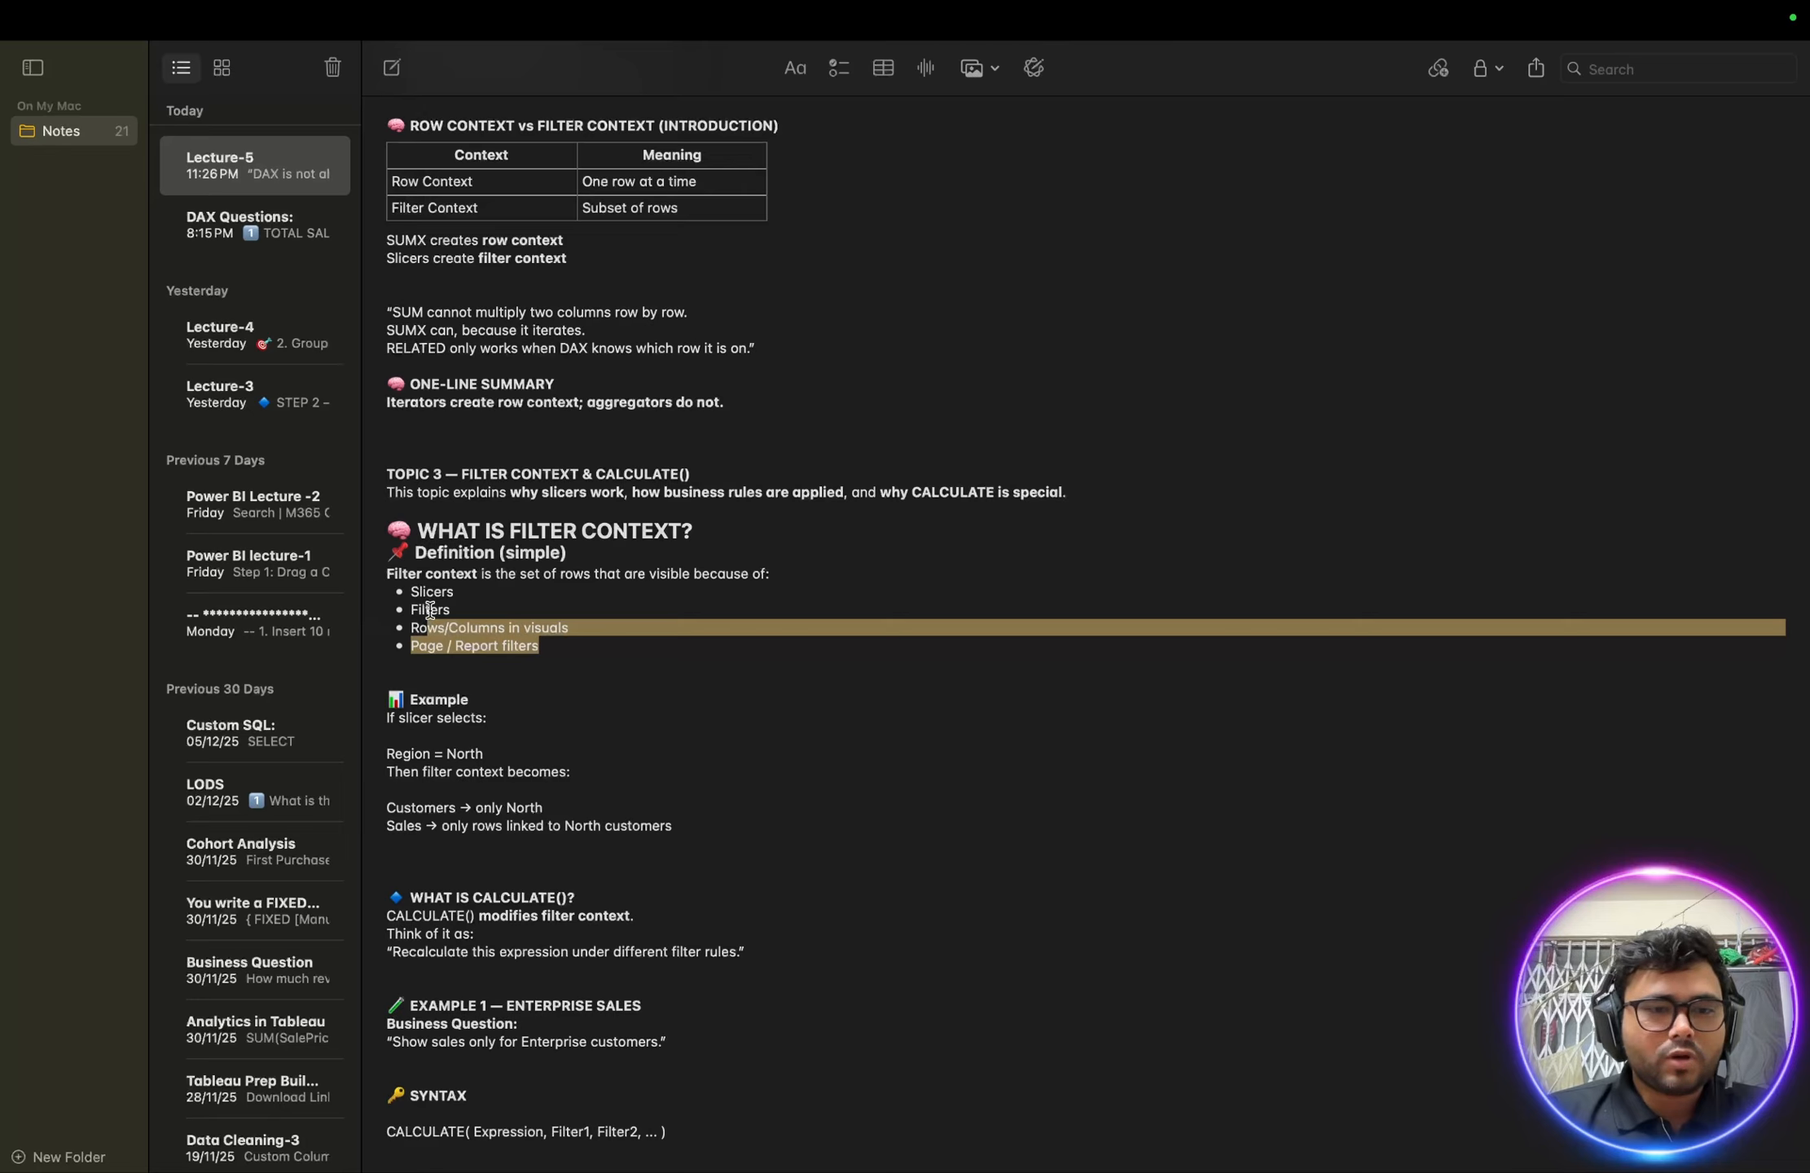
{"action": "double_click", "coordinate": [429, 610]}
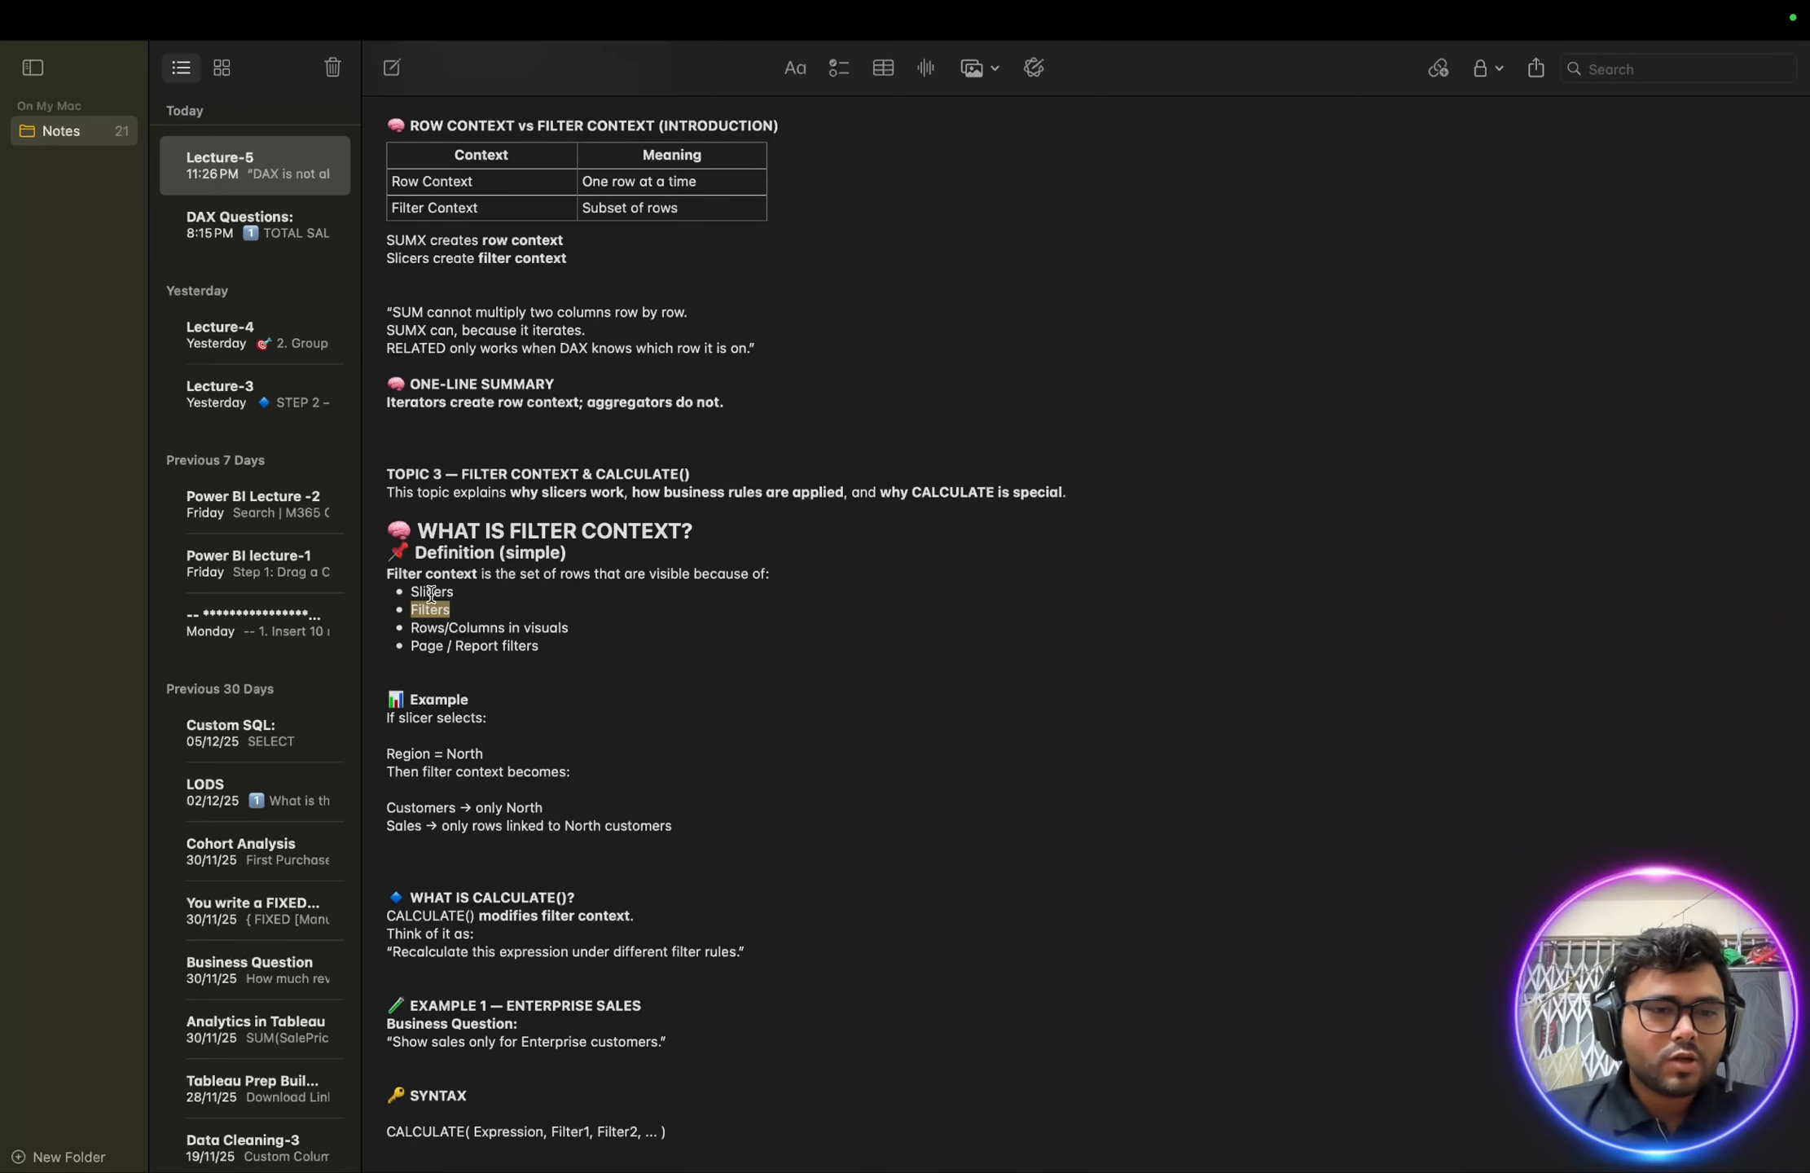
{"action": "double_click", "coordinate": [431, 592]}
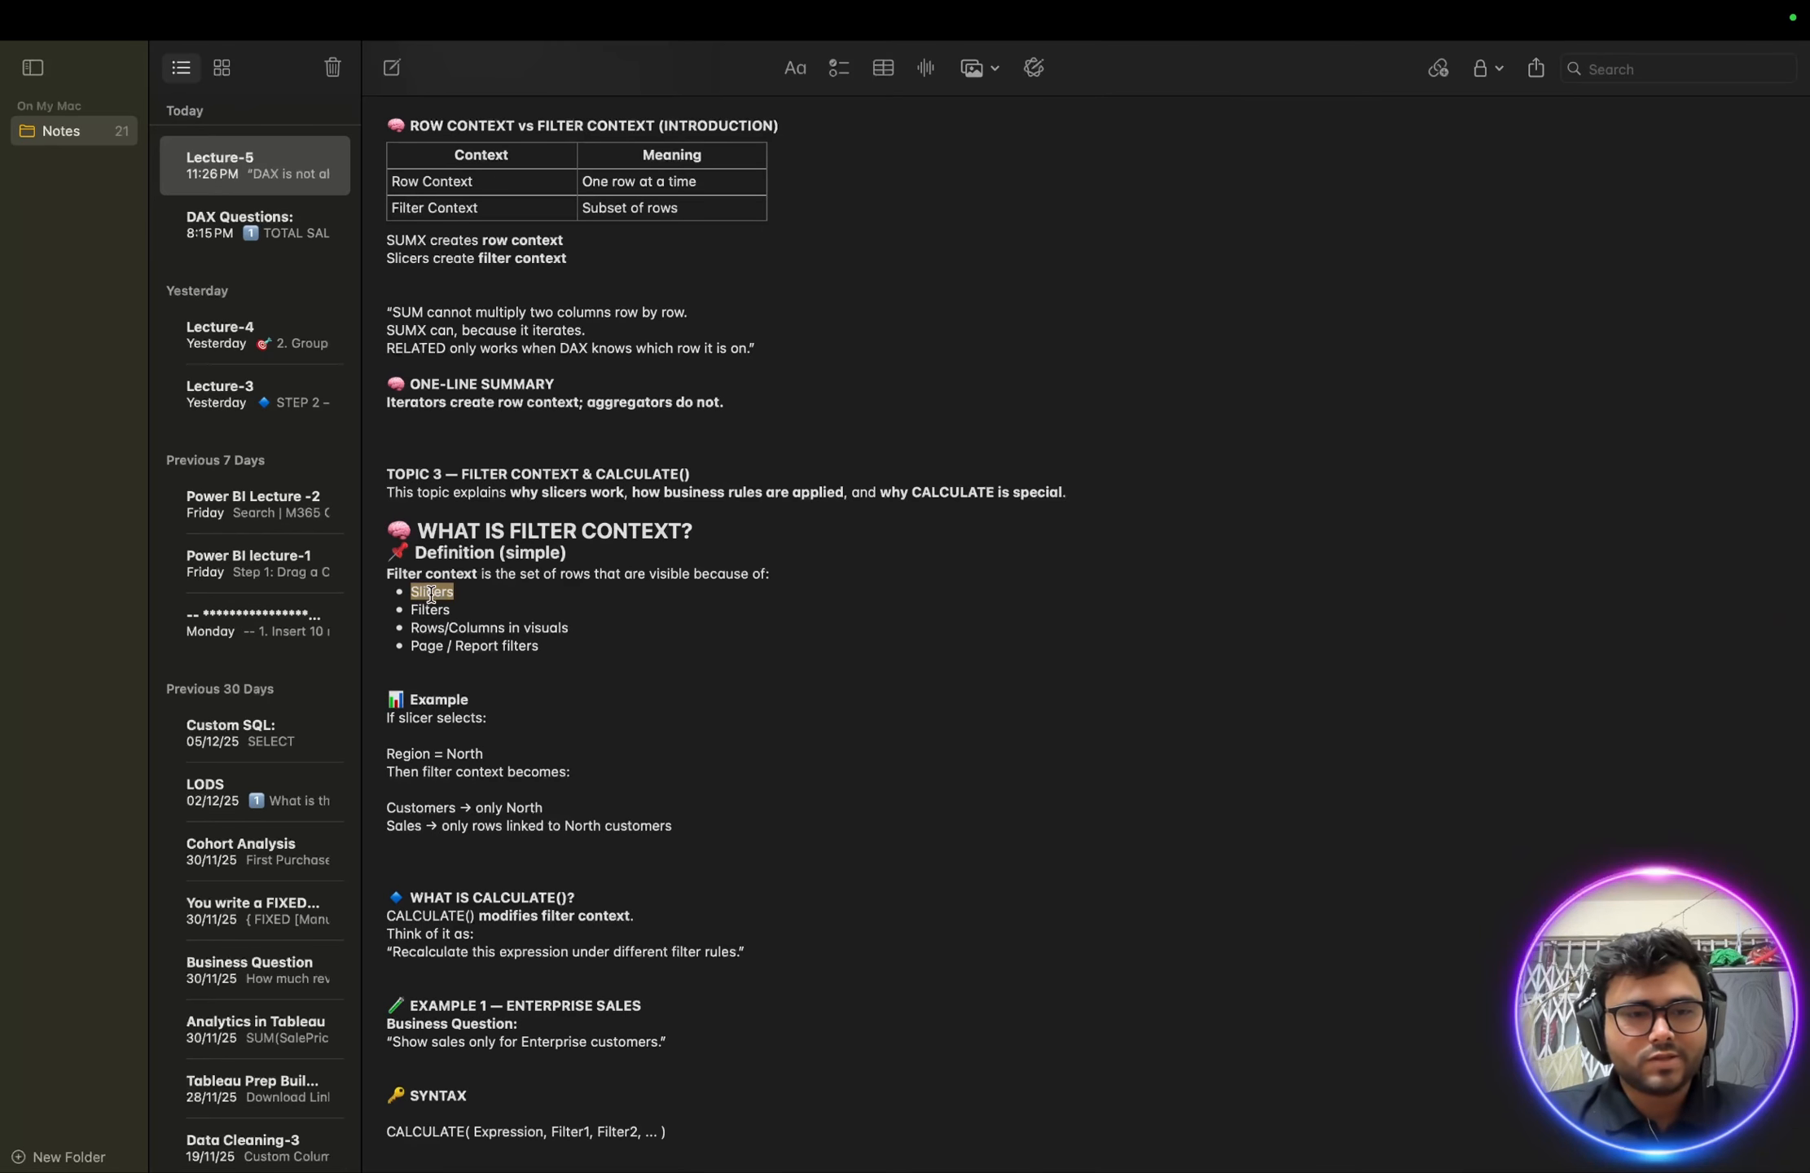
- Switch to Power BI Desktop and add a slicer to the report page using the Category field from Products
{"action": "key", "text": "ctrl+Up"}
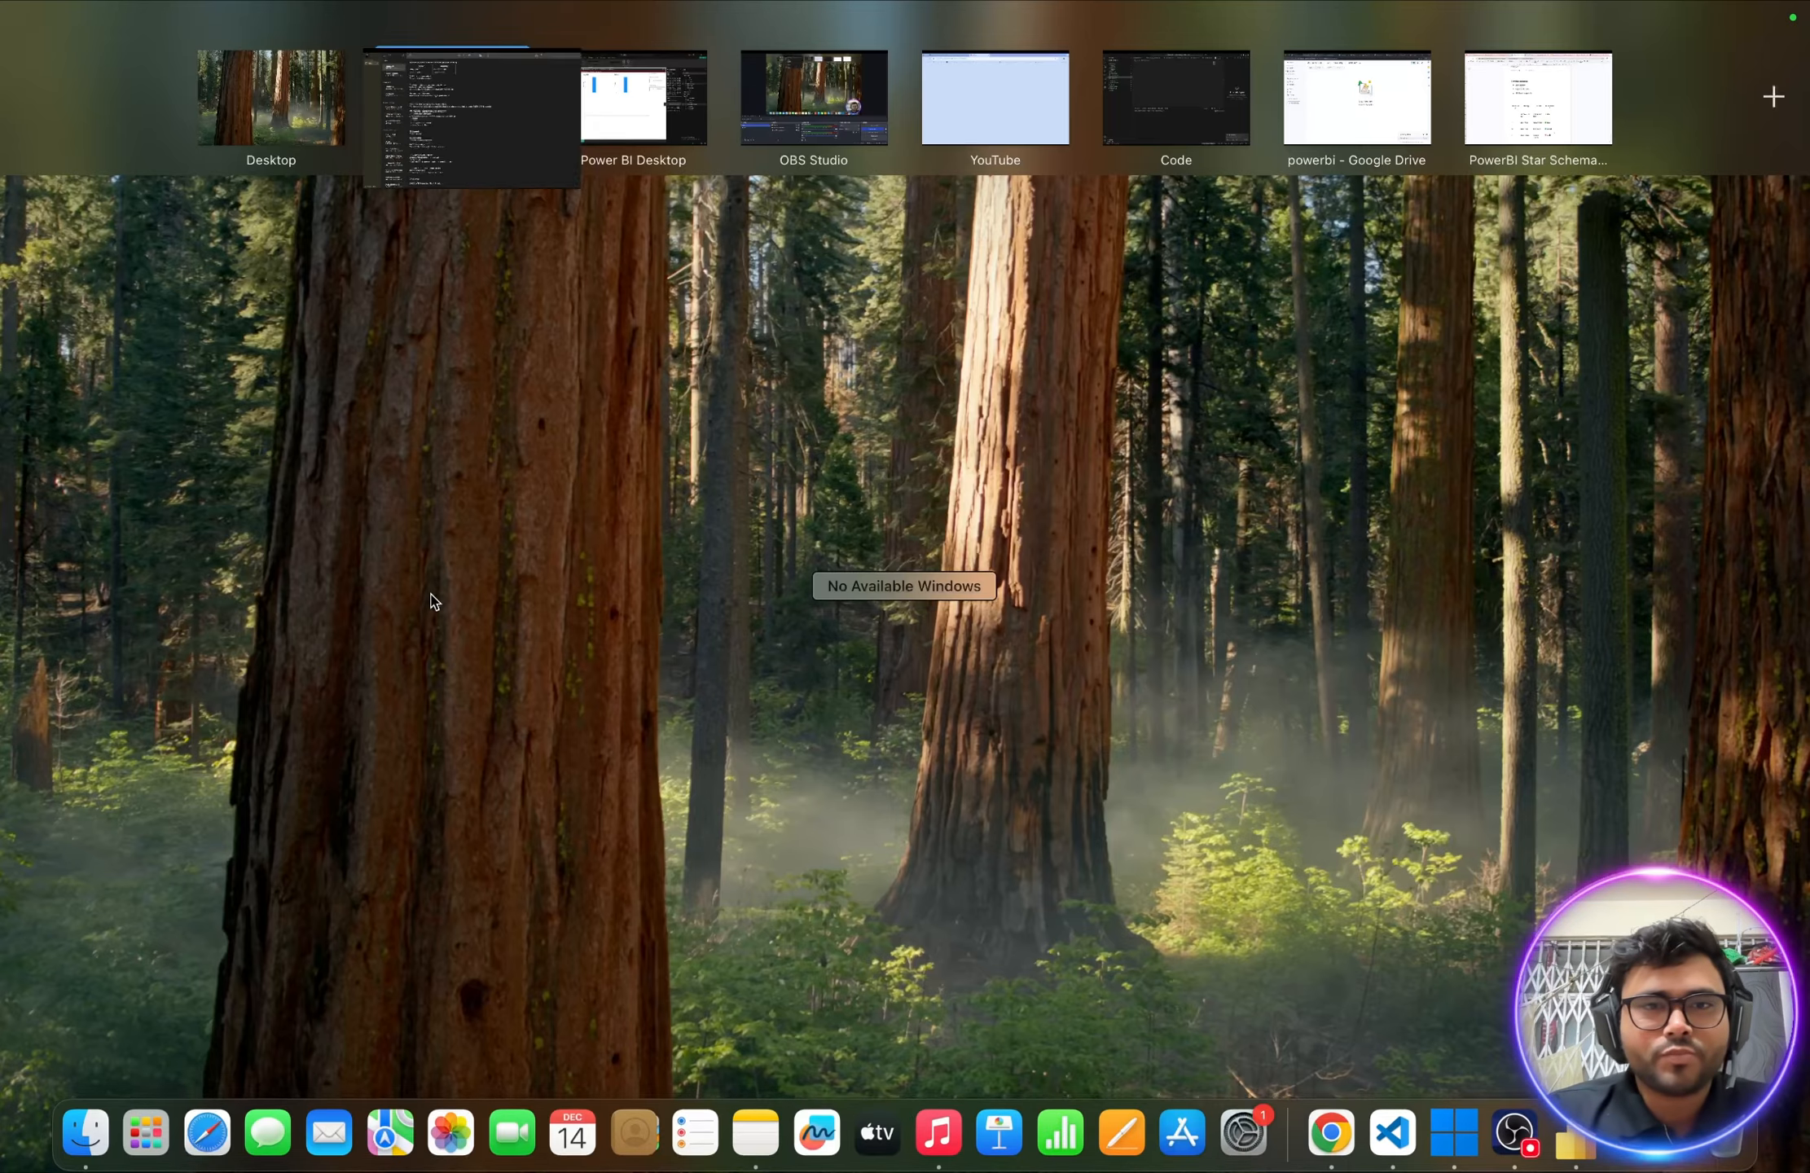
{"action": "left_click", "coordinate": [621, 124]}
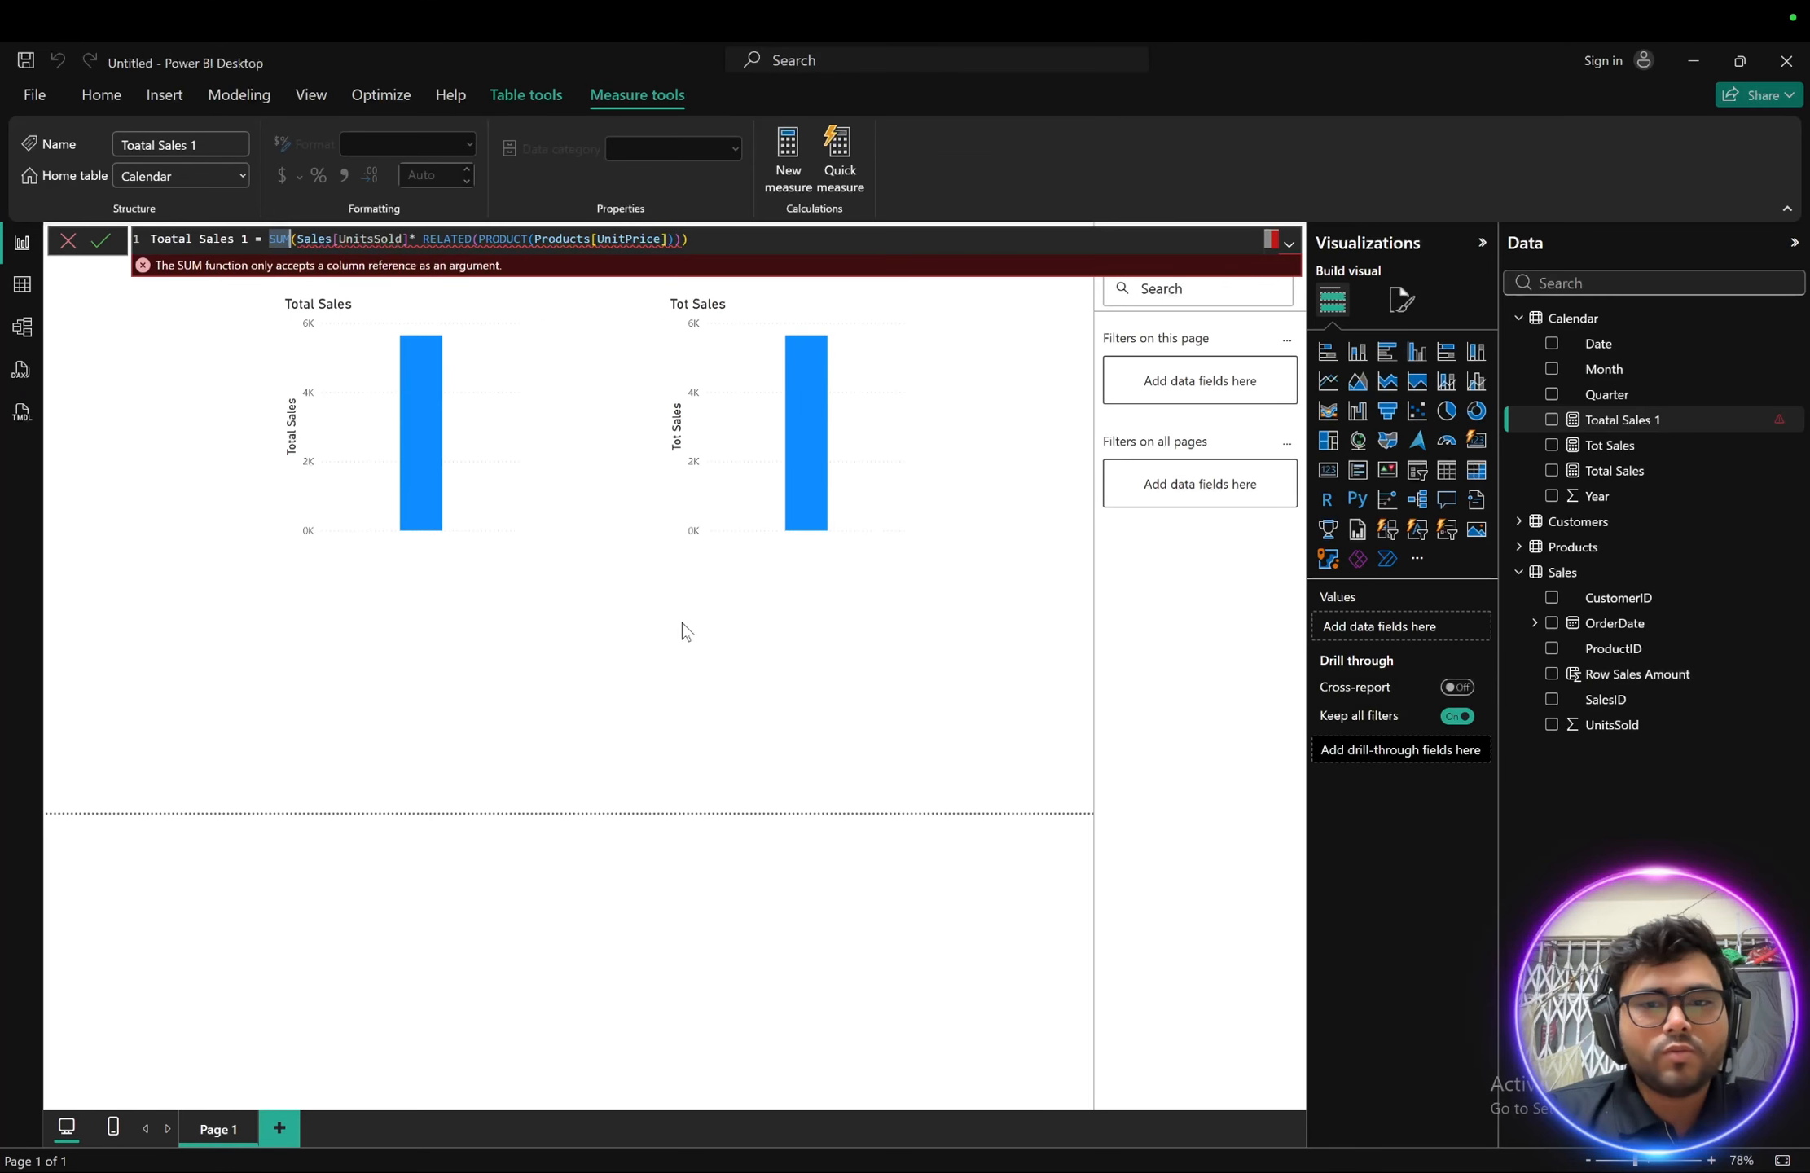
{"action": "left_click", "coordinate": [966, 621]}
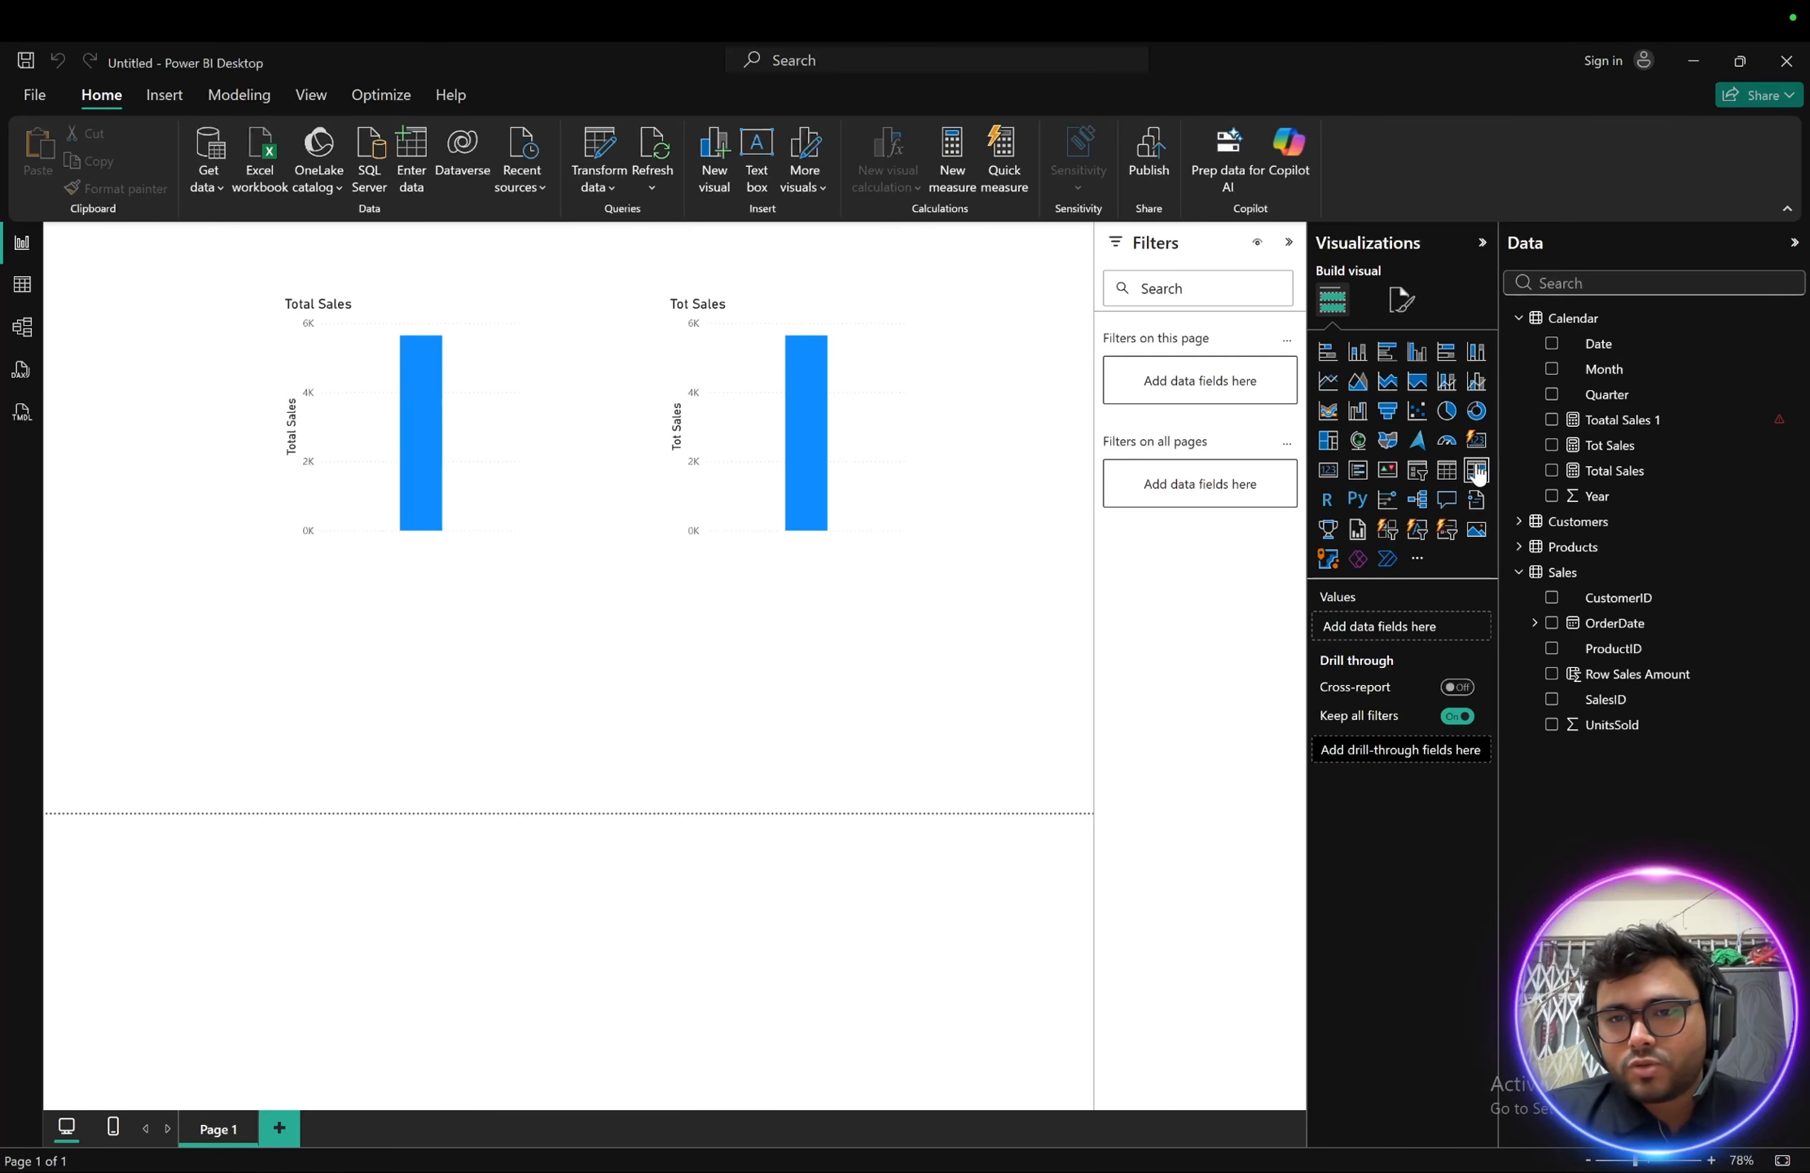
{"action": "left_click", "coordinate": [1417, 470]}
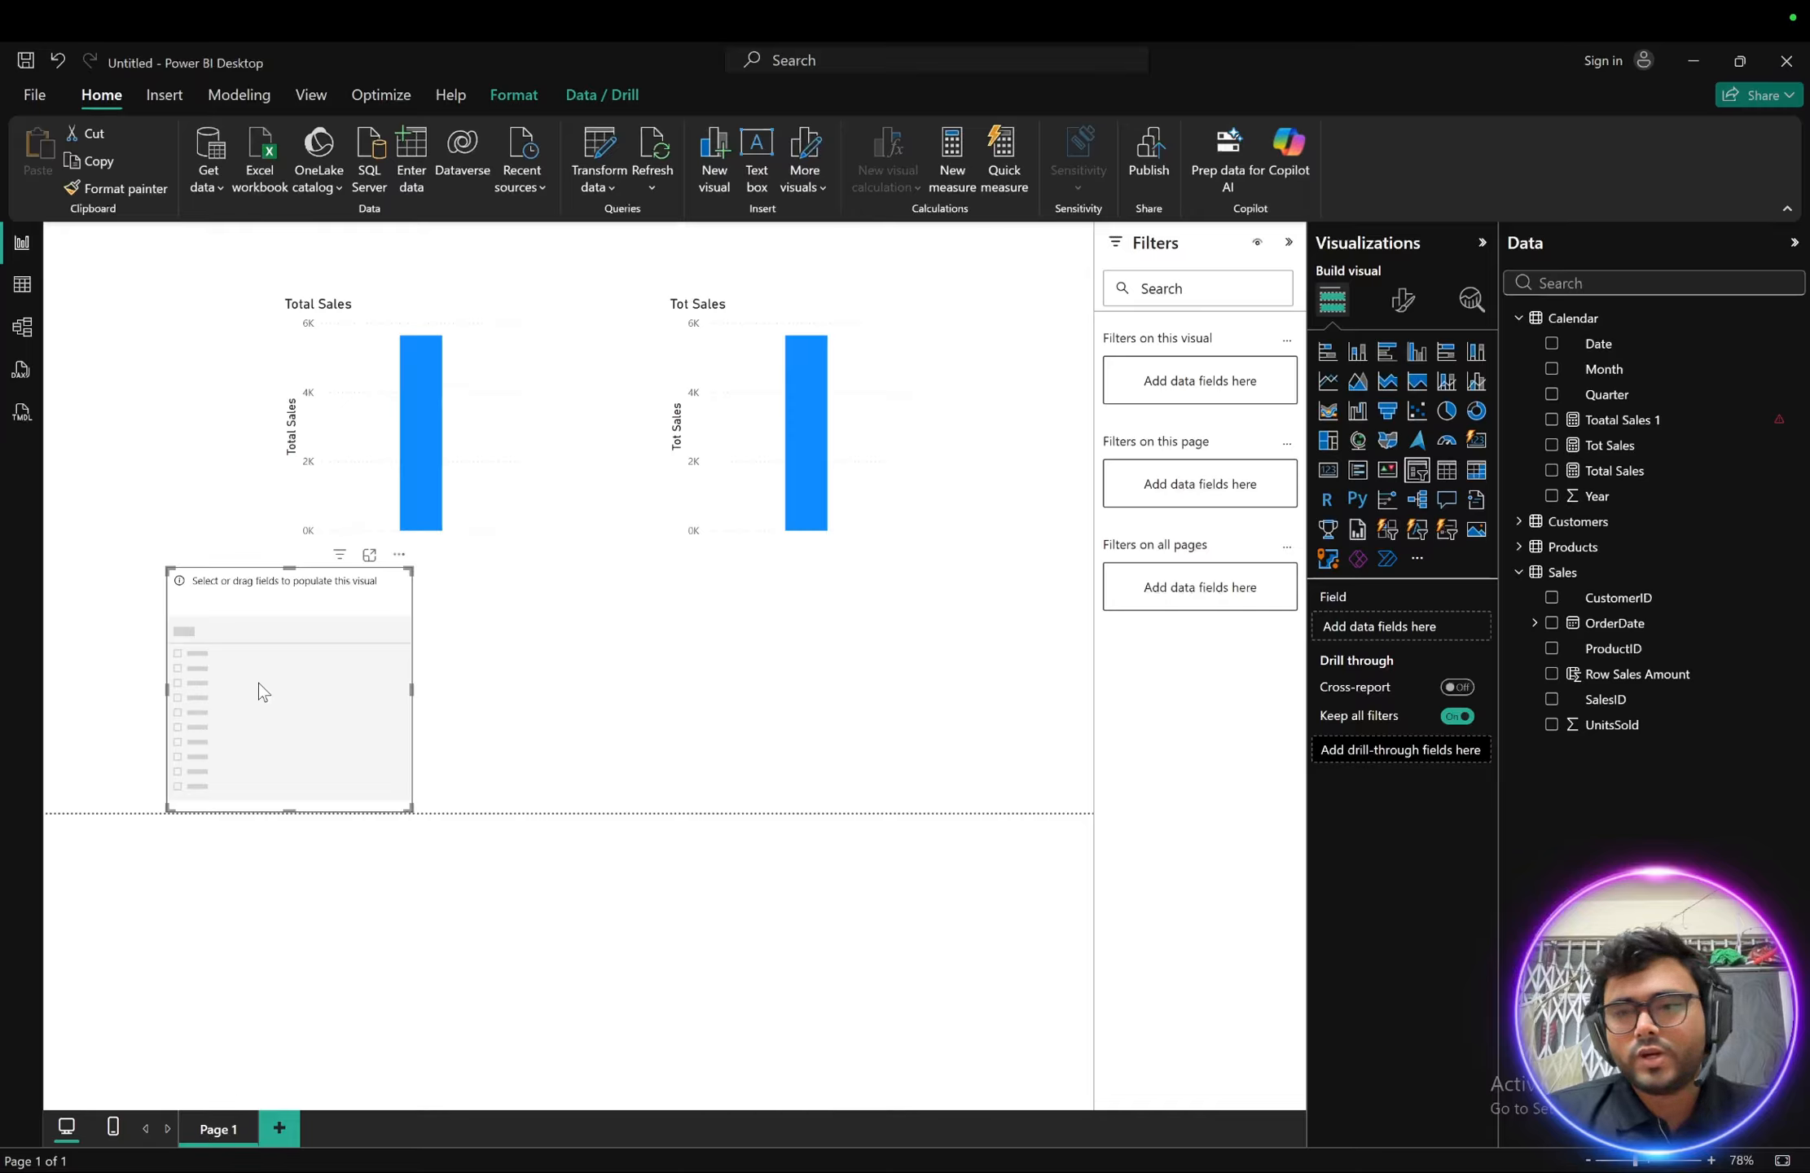
{"action": "left_click", "coordinate": [1517, 548]}
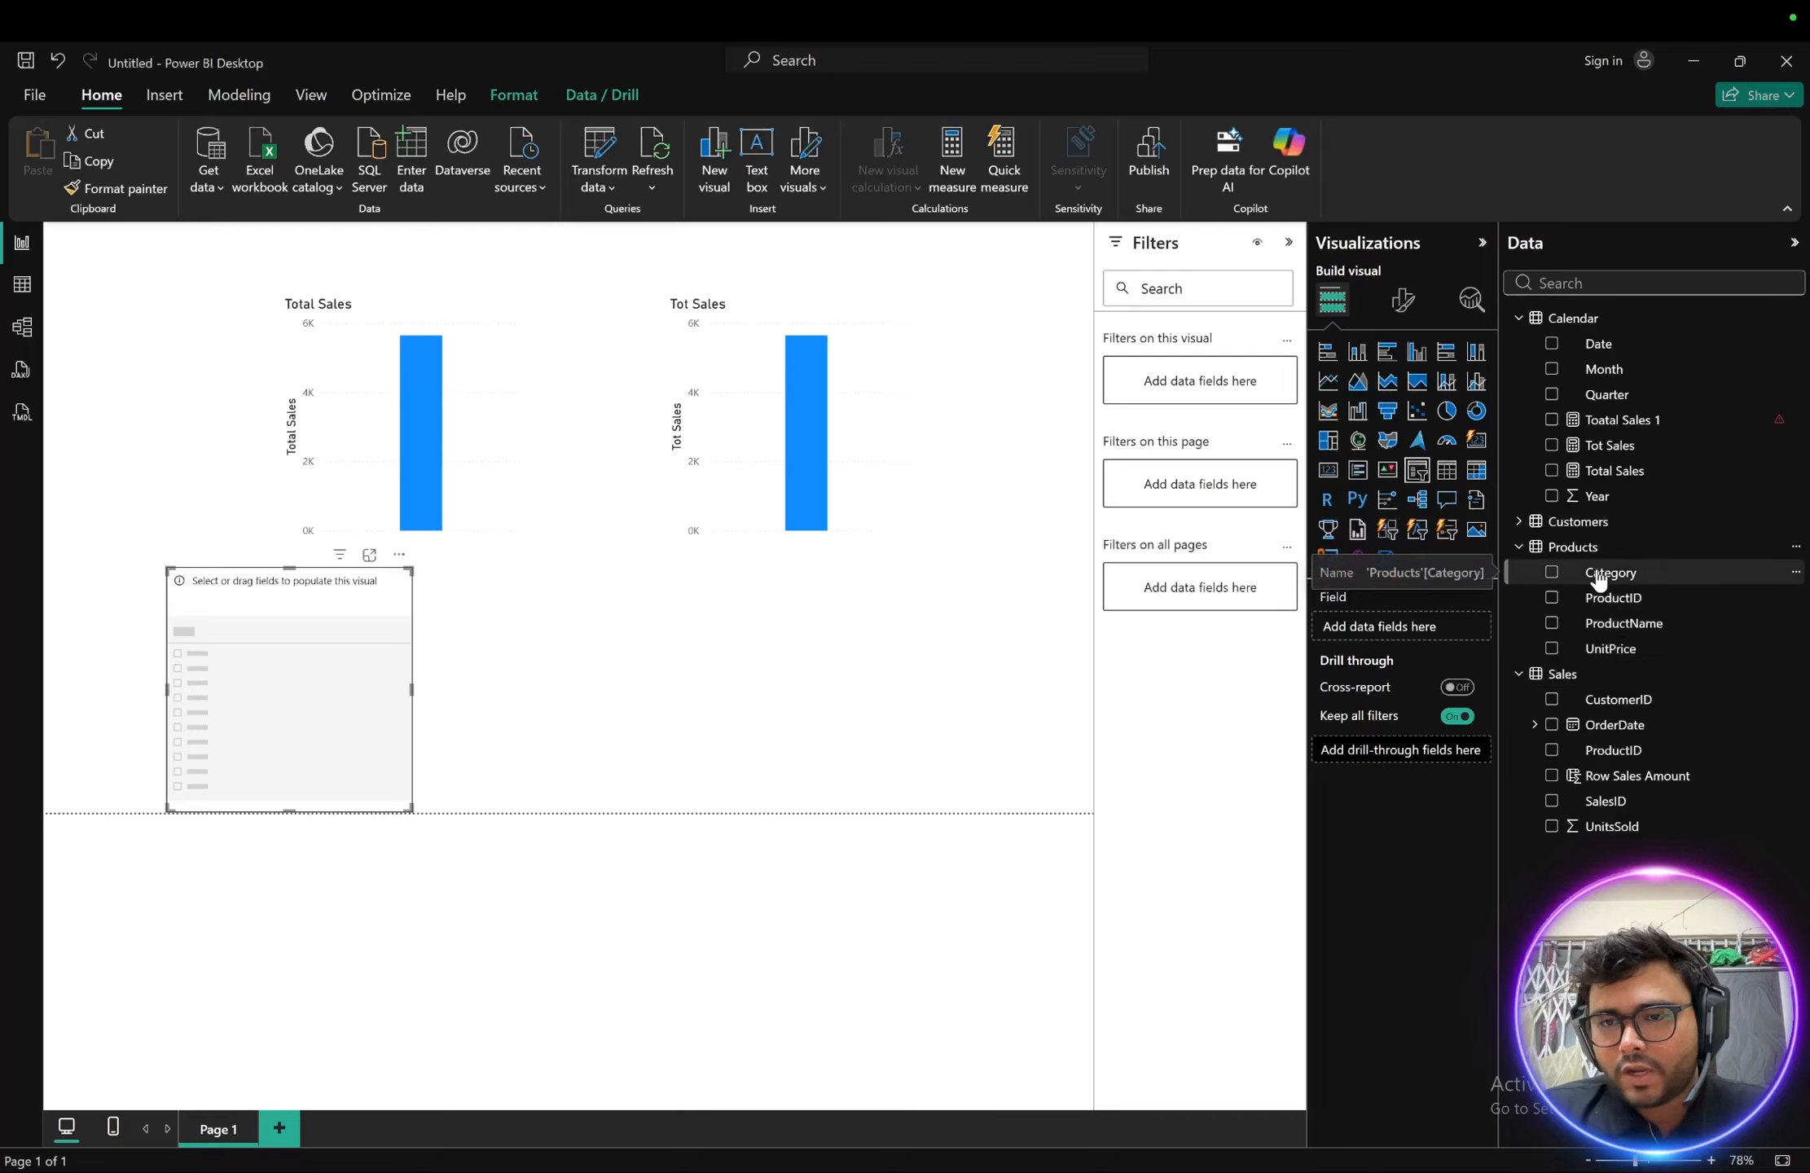
{"action": "left_click_drag", "start_coordinate": [1598, 578], "coordinate": [276, 654]}
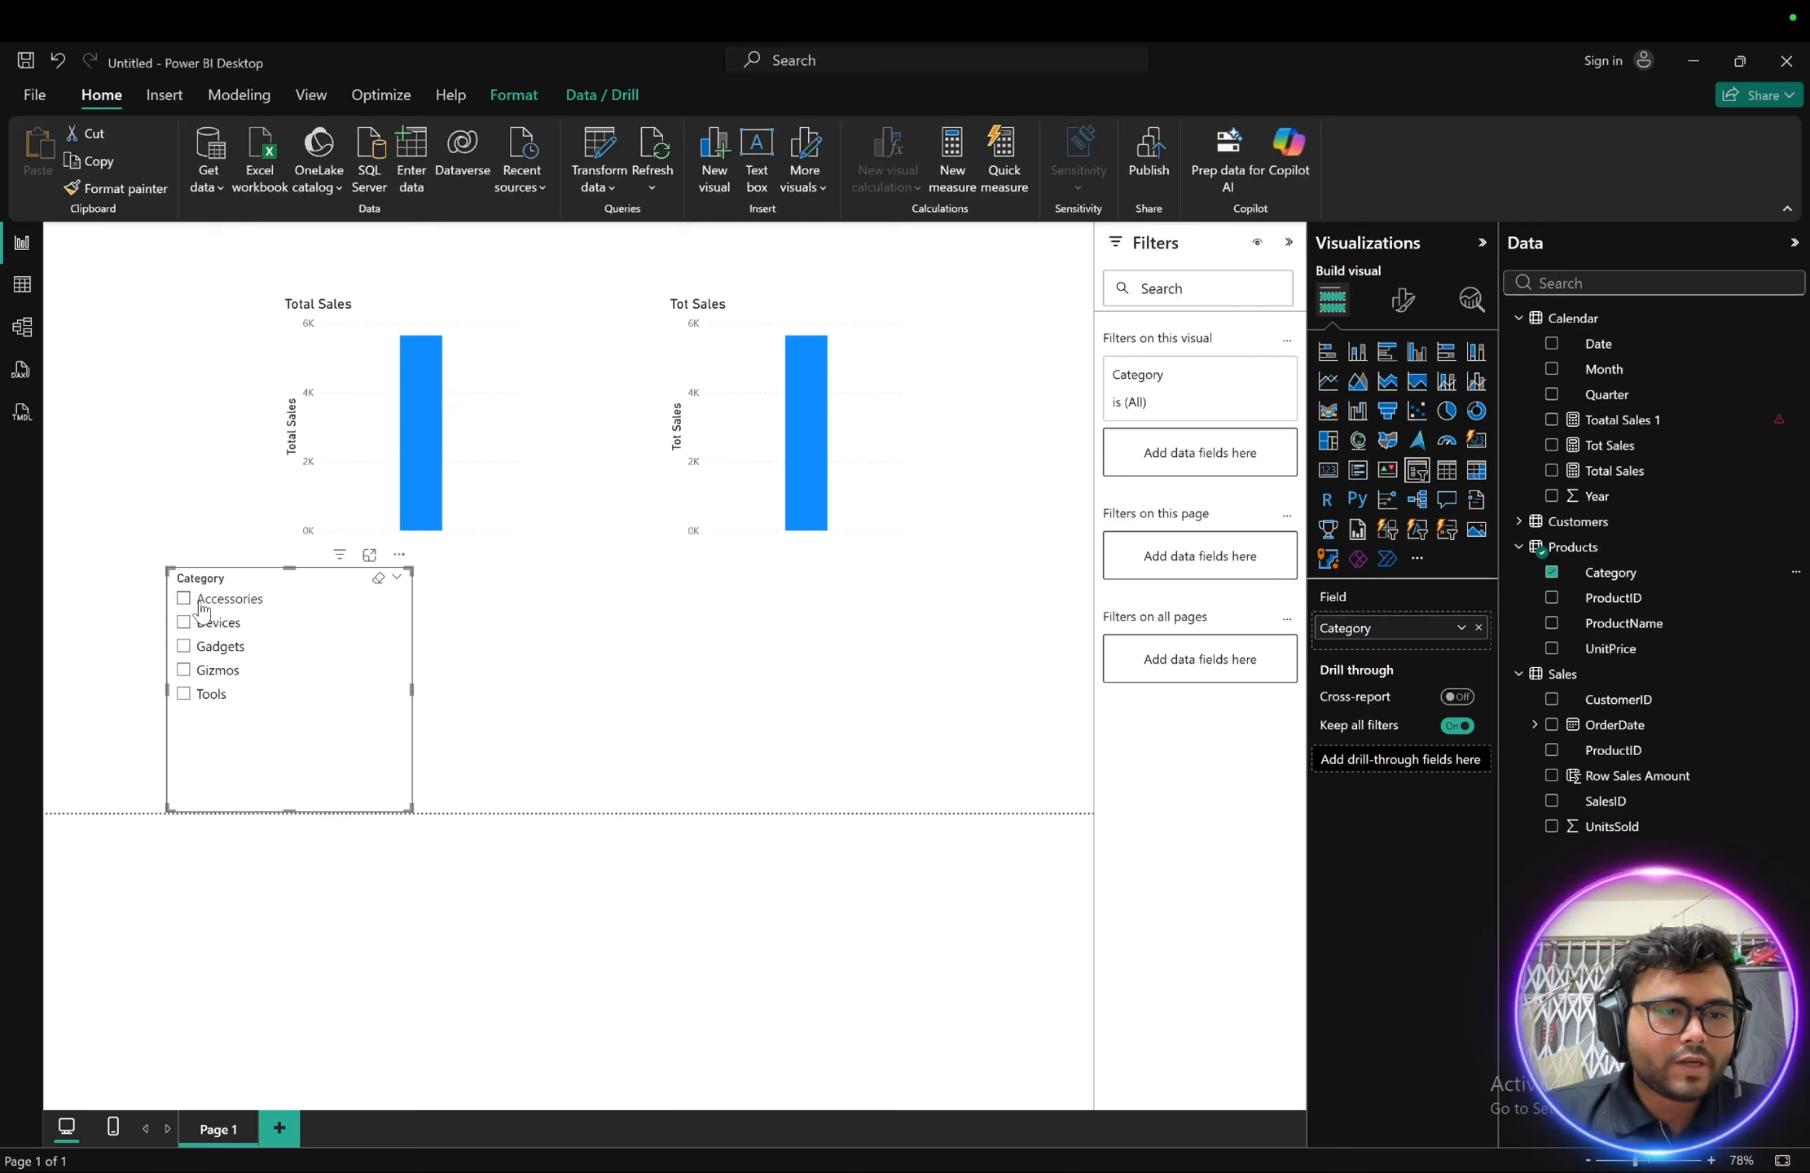
- Filter the report to the Tools category with the slicer and inspect the sales bar values
{"action": "left_click", "coordinate": [184, 694]}
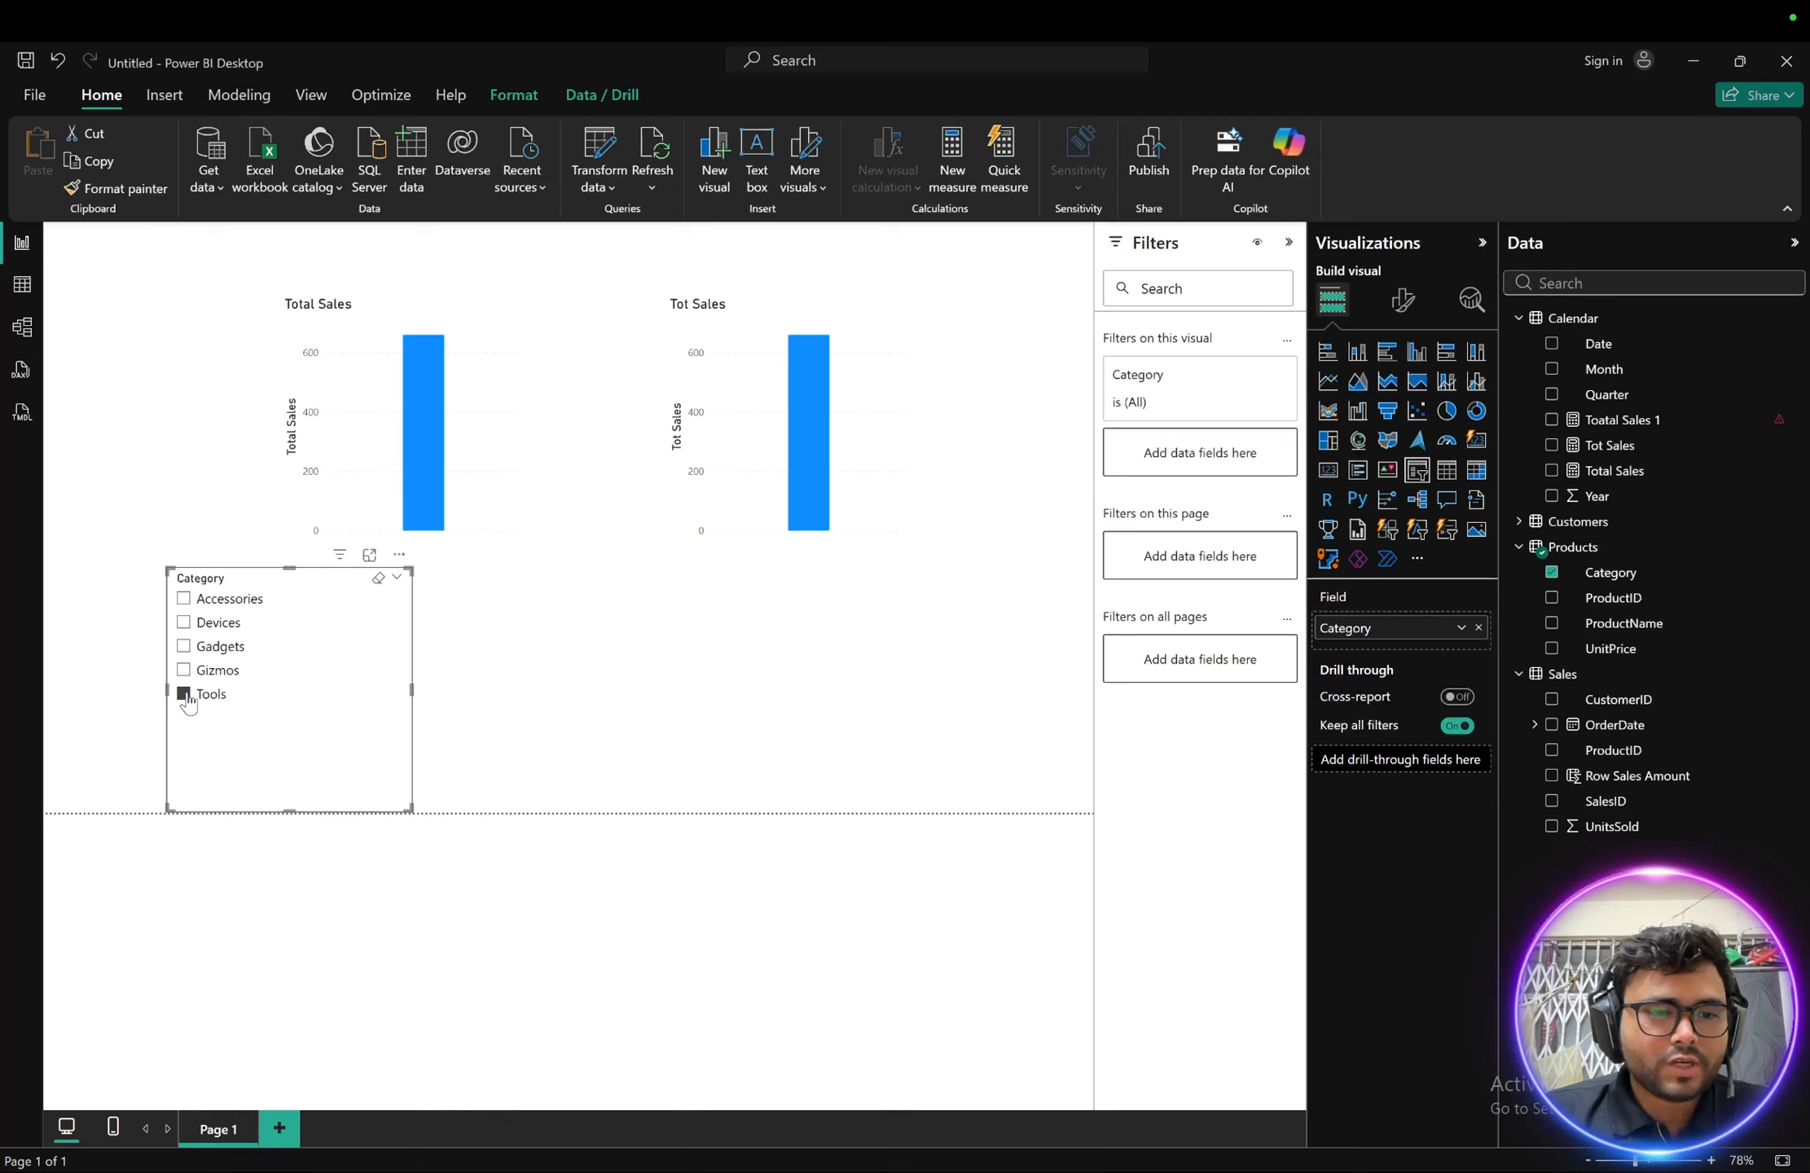
{"action": "mouse_move", "coordinate": [423, 400]}
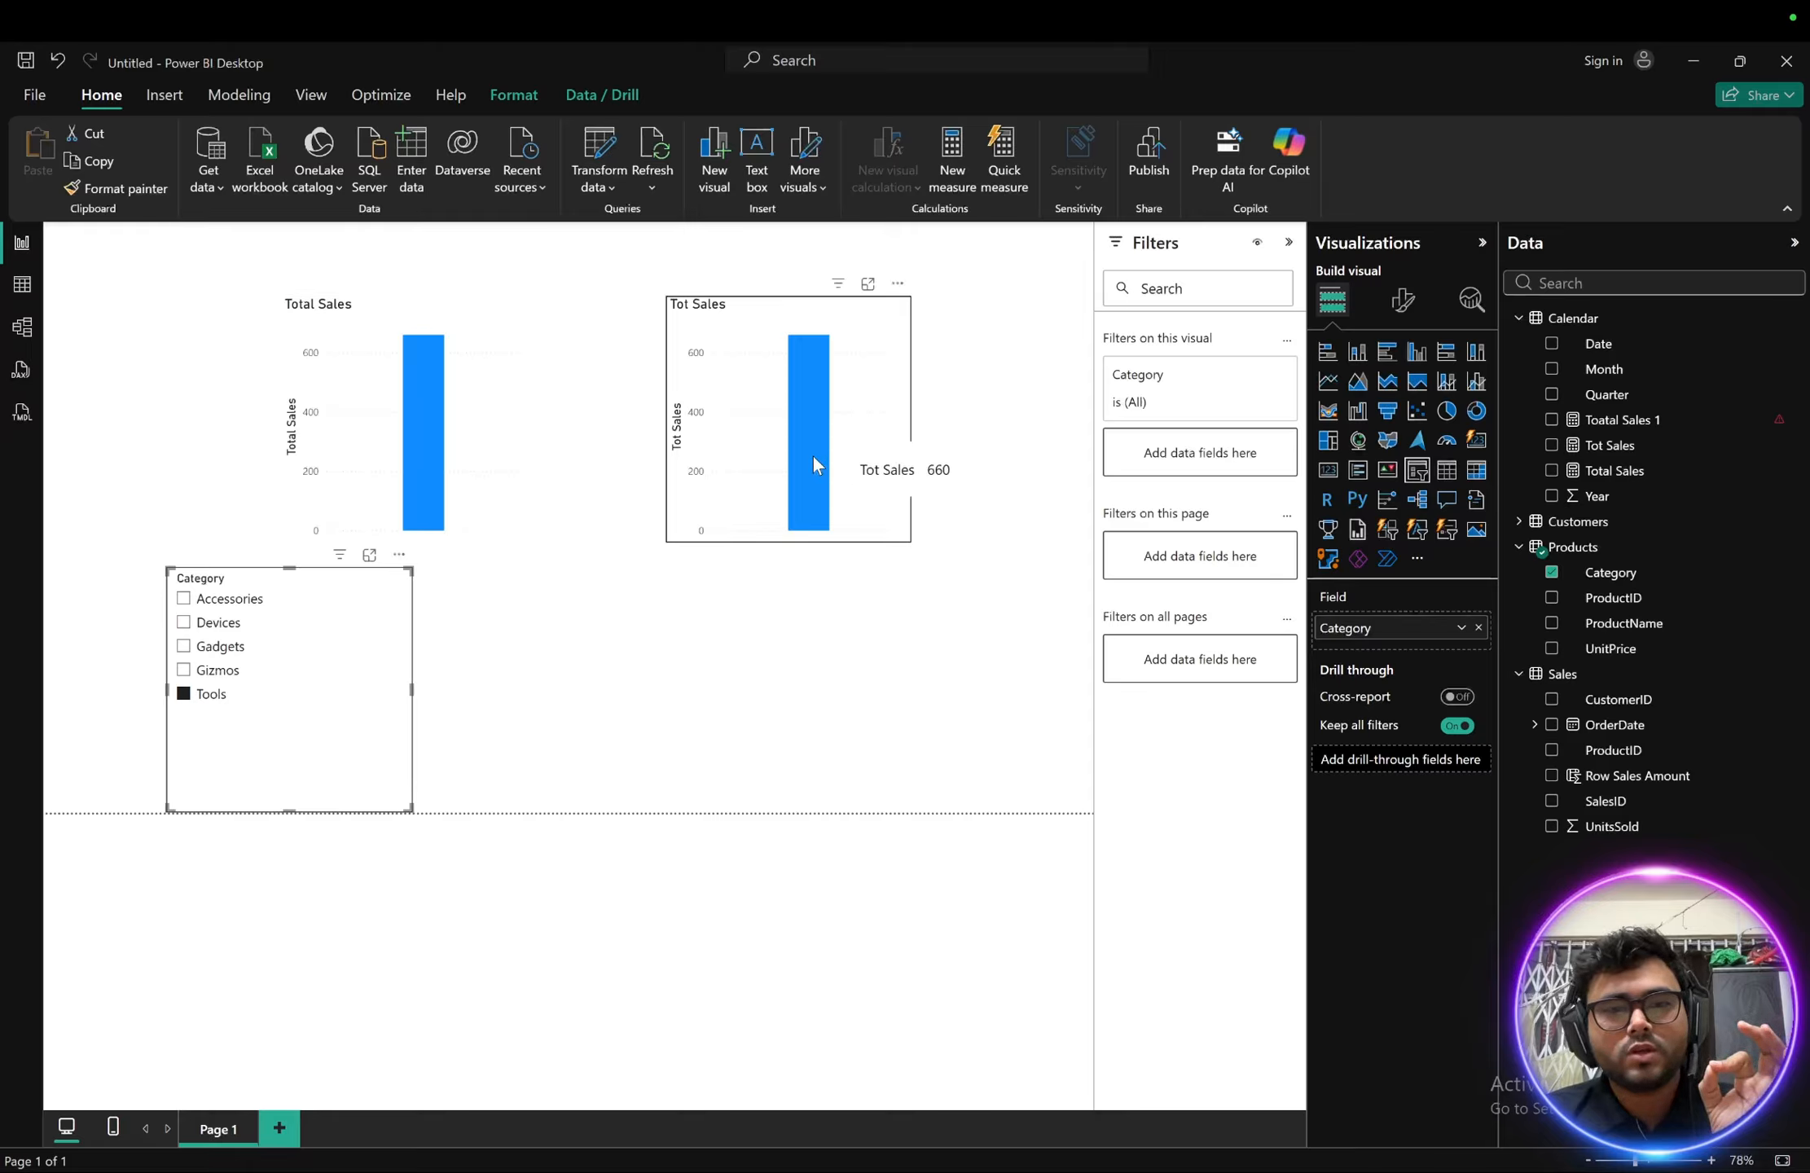
- Clear the Tools selection in the Category slicer and switch to the Lecture-5 note
{"action": "left_click", "coordinate": [184, 693]}
{"action": "mouse_move", "coordinate": [430, 463]}
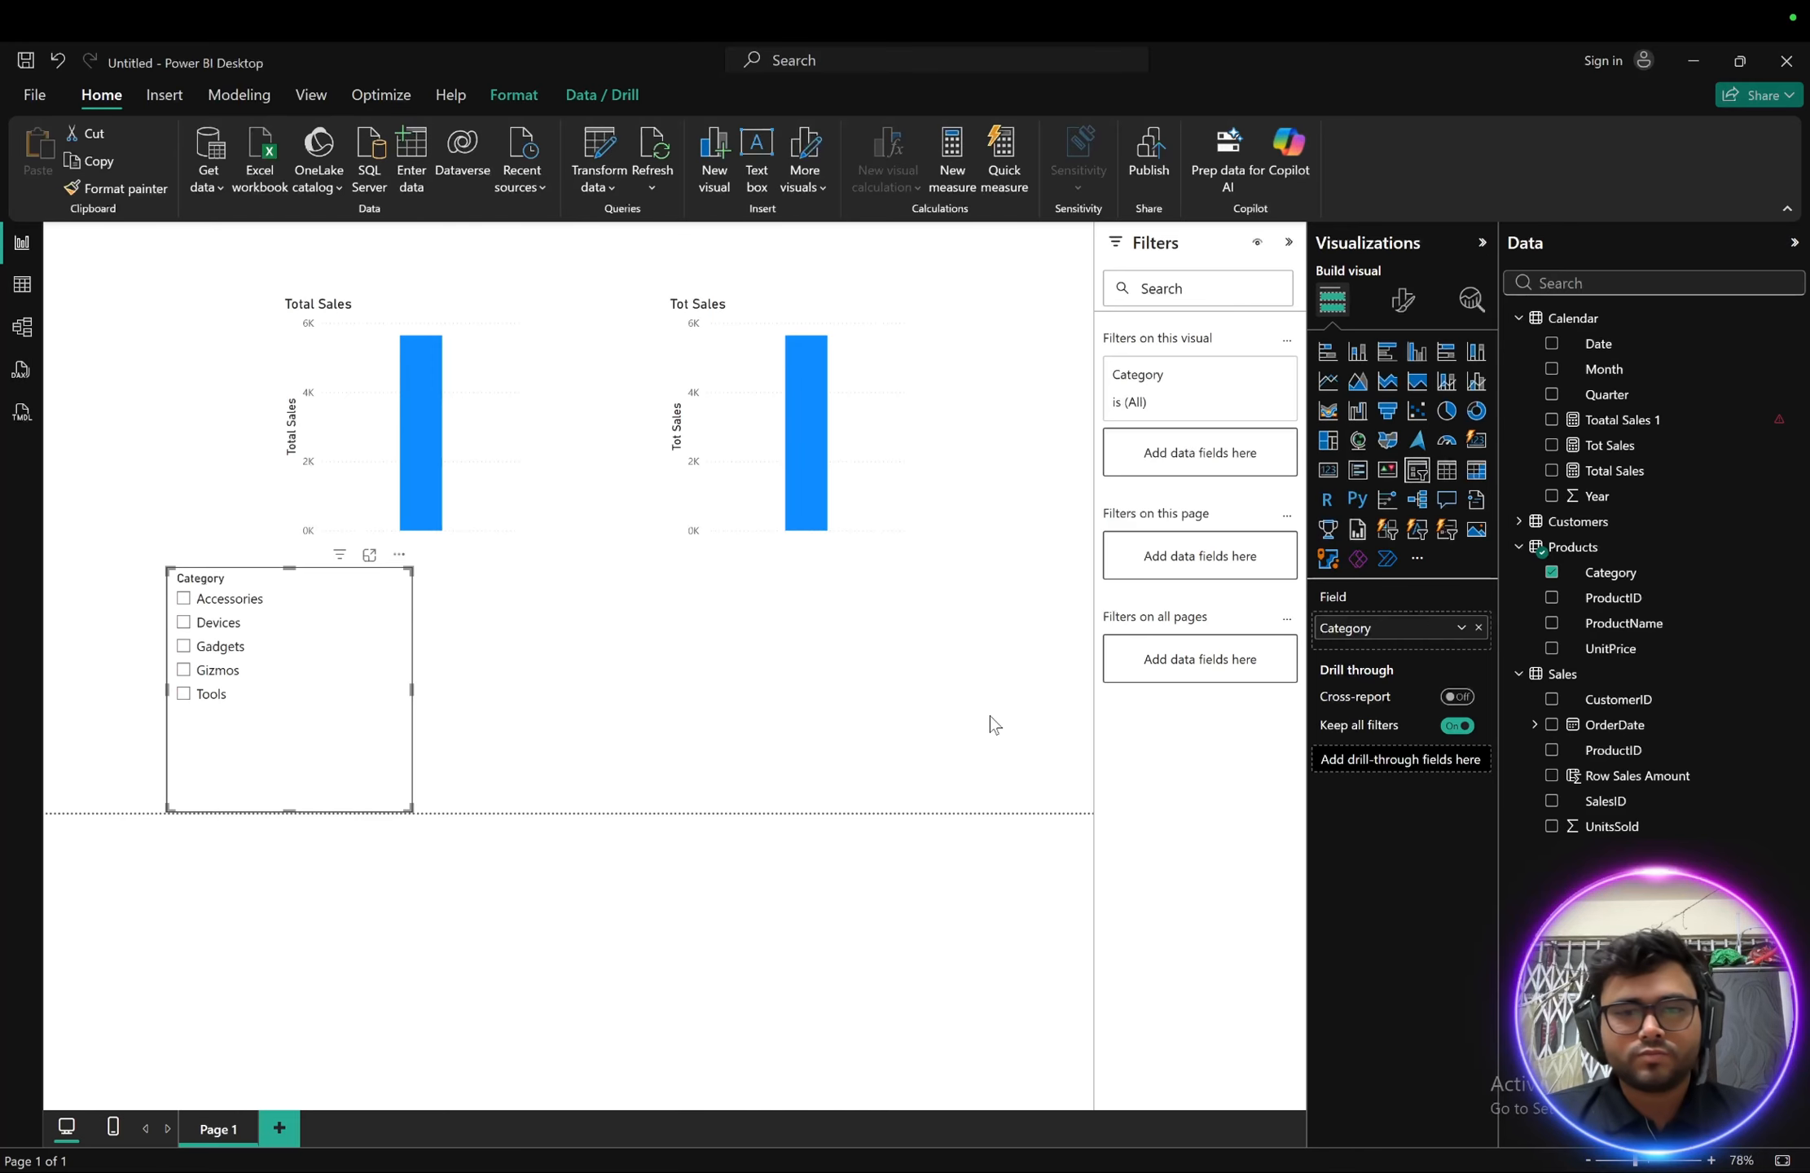
{"action": "key", "text": "ctrl+Up"}
{"action": "left_click", "coordinate": [449, 102]}
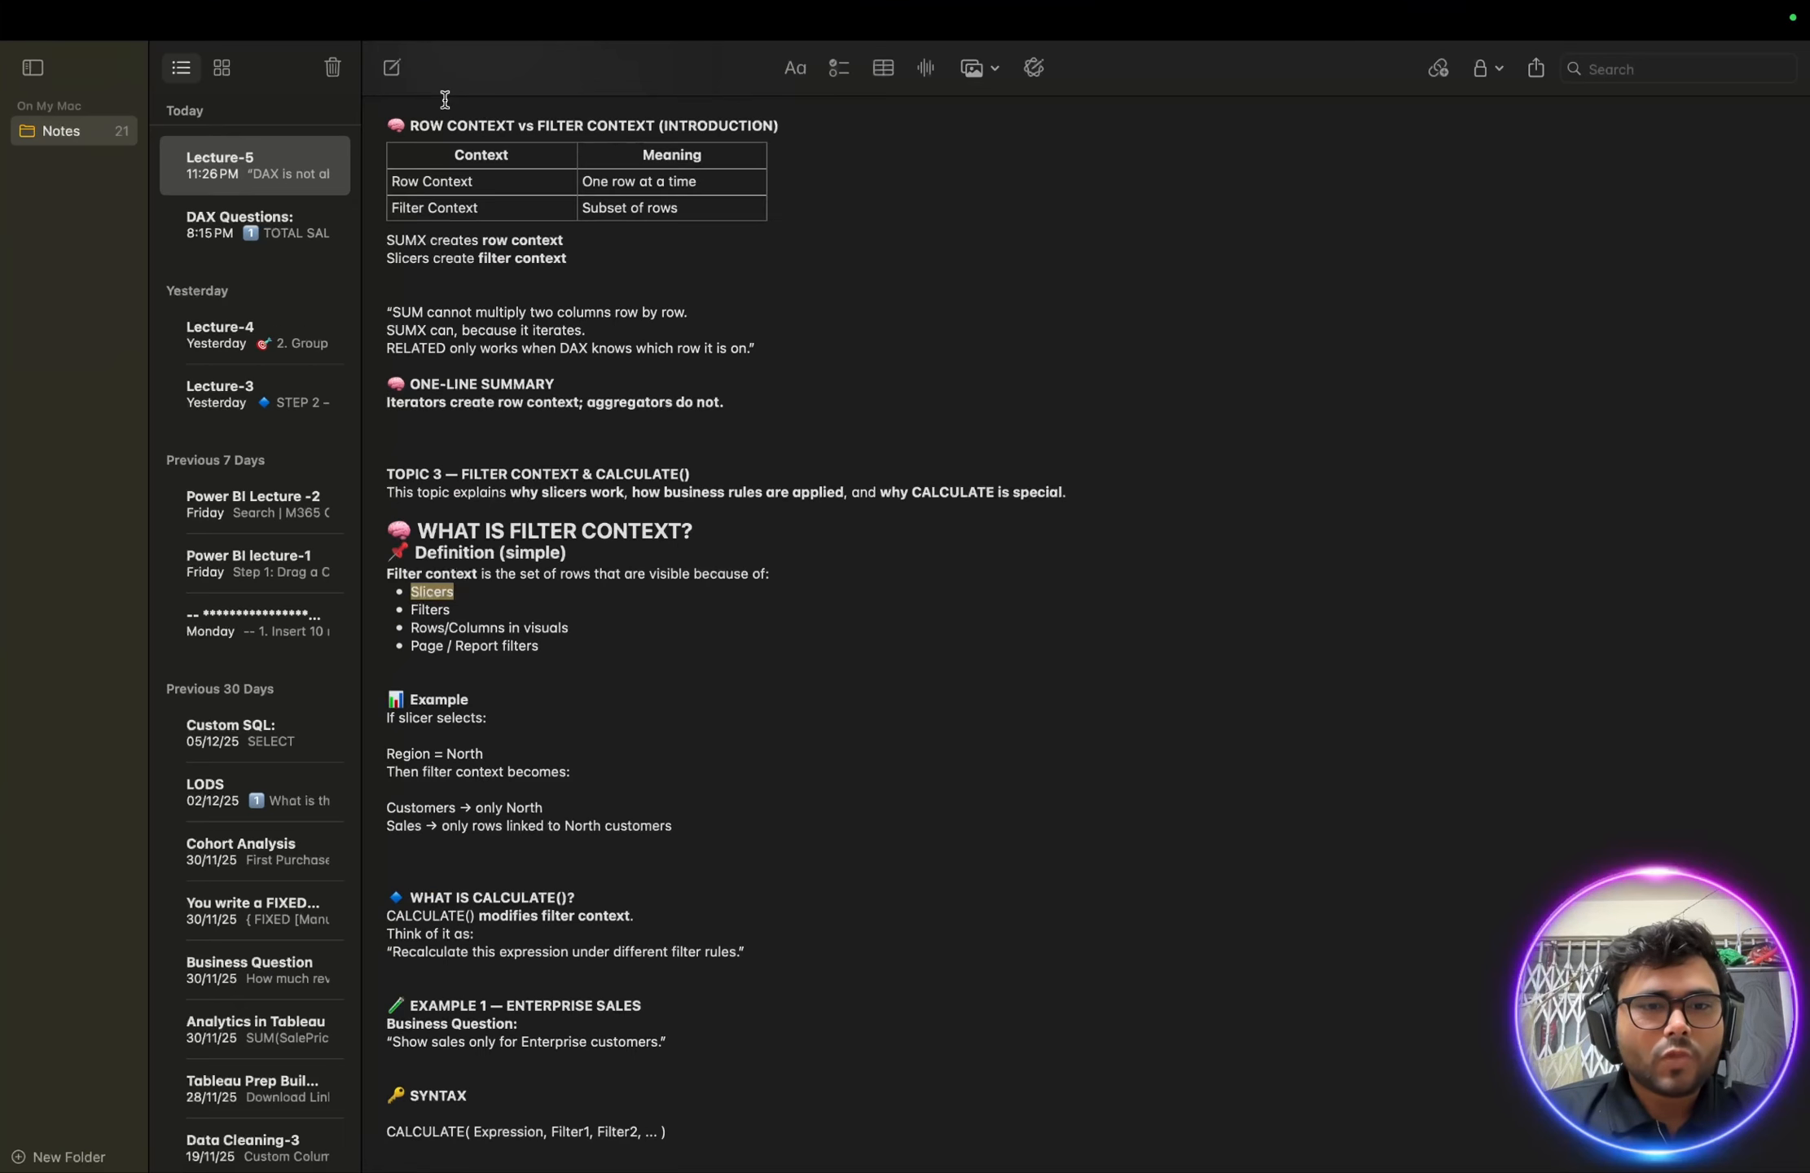
- Read the Region = North slicer example and the definition under What is CALCULATE()?
{"action": "scroll", "coordinate": [546, 598], "scroll_direction": "down", "scroll_amount": 3}
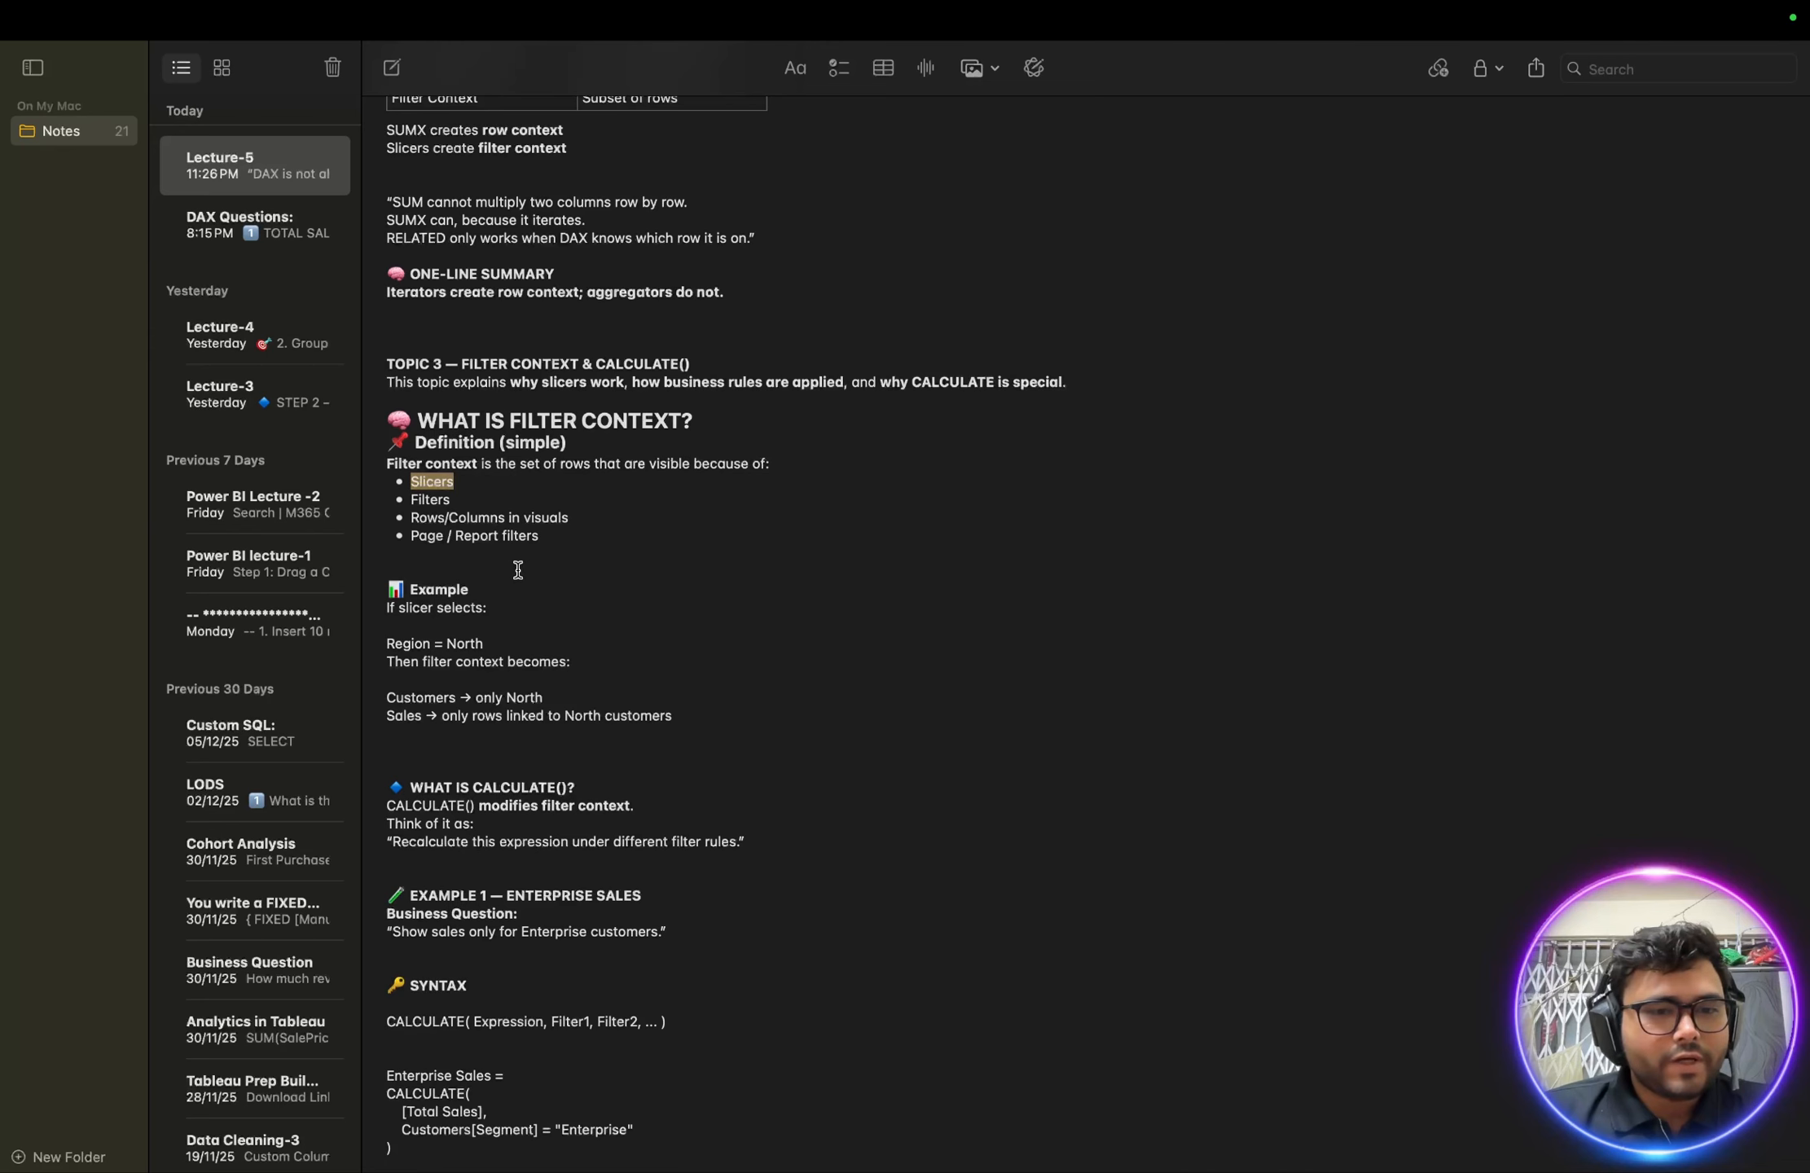
{"action": "scroll", "coordinate": [518, 569], "scroll_direction": "down", "scroll_amount": 2}
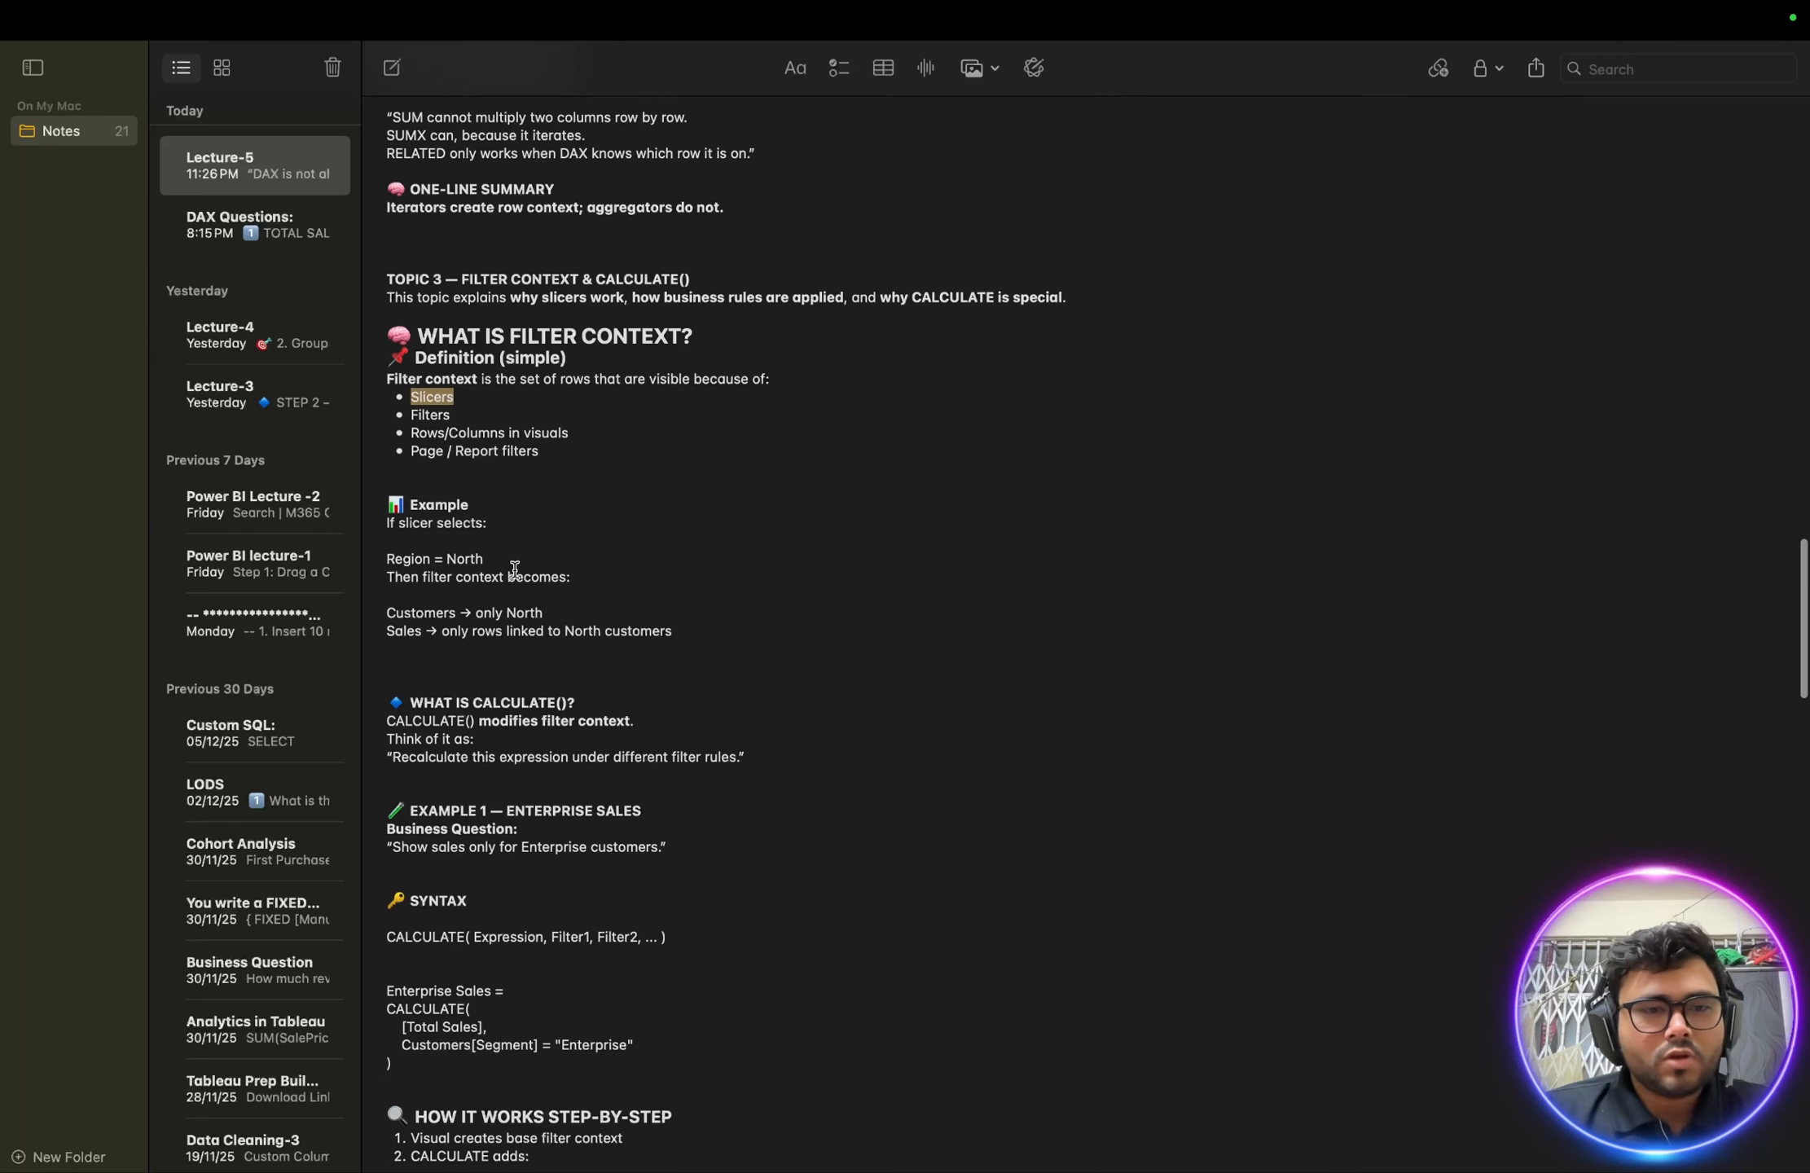
{"action": "scroll", "coordinate": [416, 539], "scroll_direction": "down", "scroll_amount": 1}
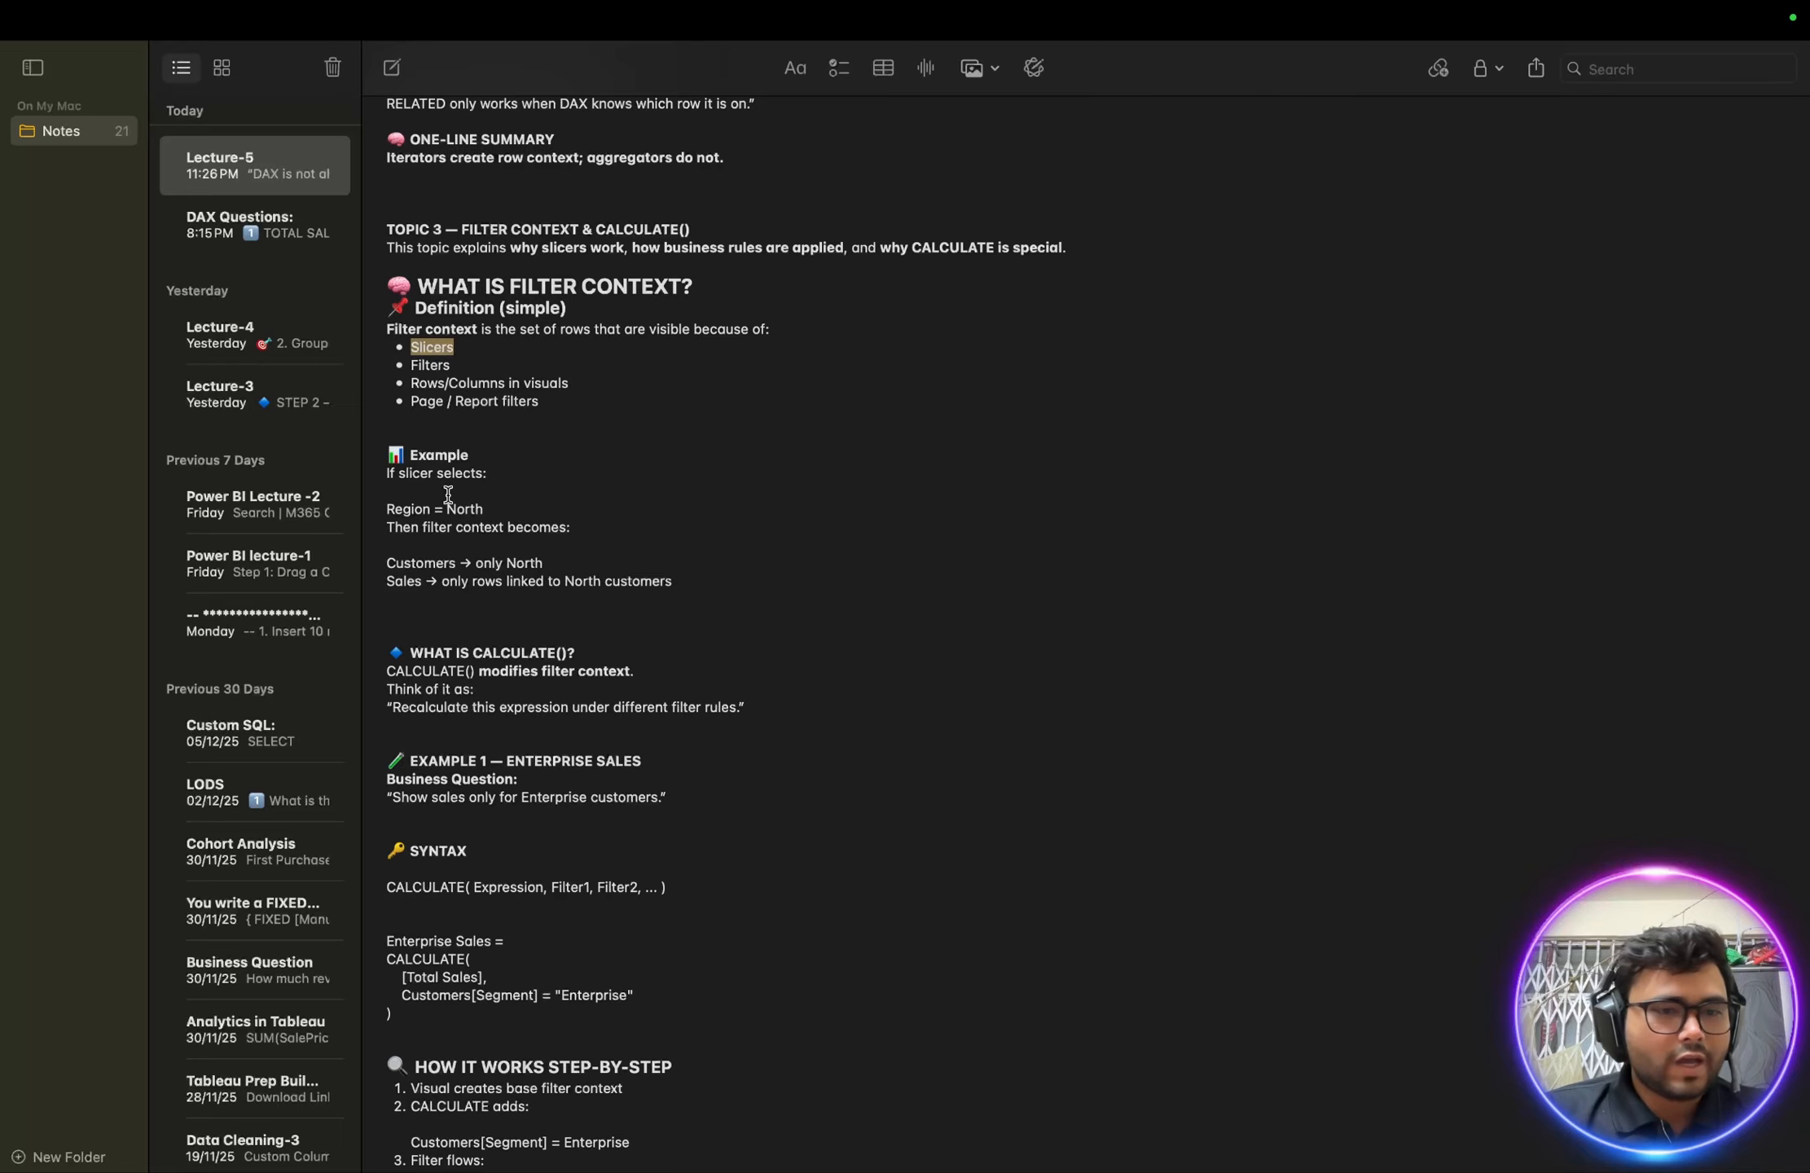
{"action": "scroll", "coordinate": [465, 496], "scroll_direction": "down", "scroll_amount": 5}
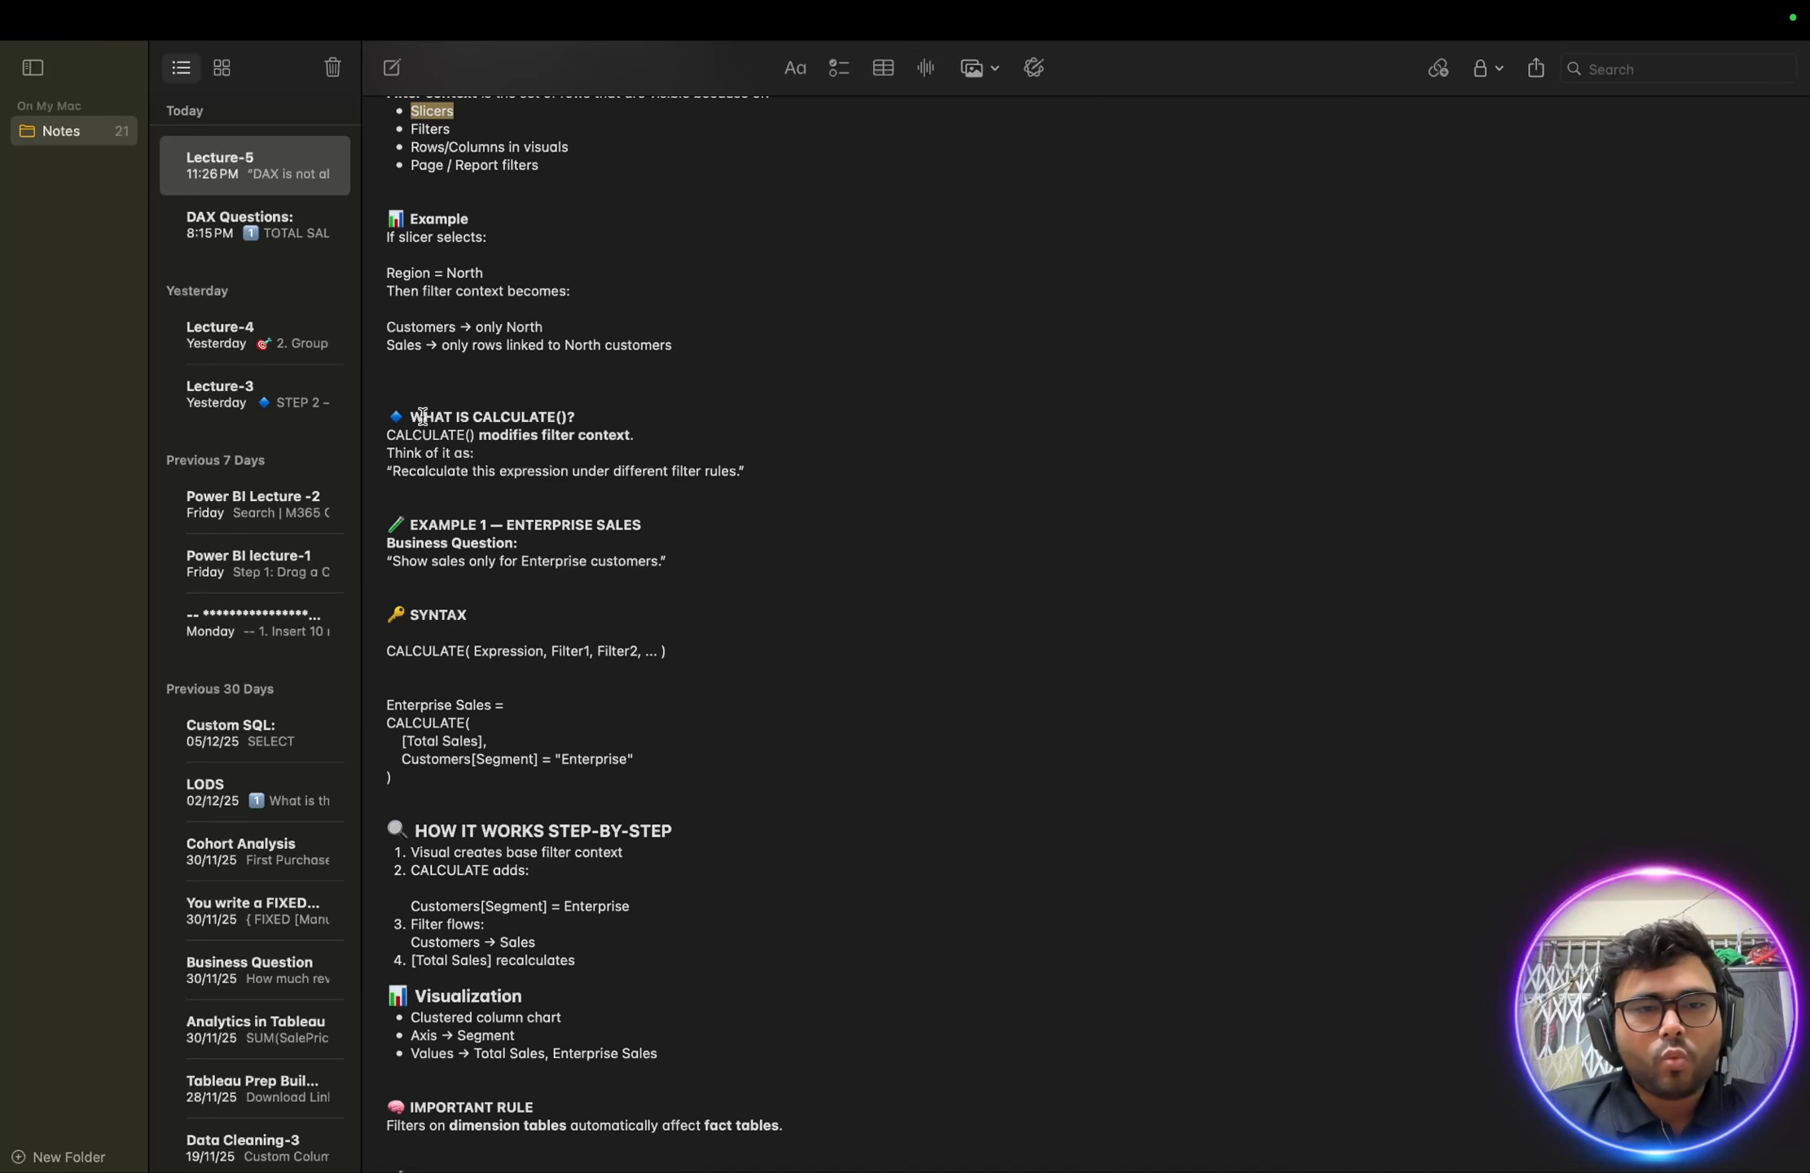
{"action": "left_click_drag", "start_coordinate": [424, 417], "coordinate": [588, 418]}
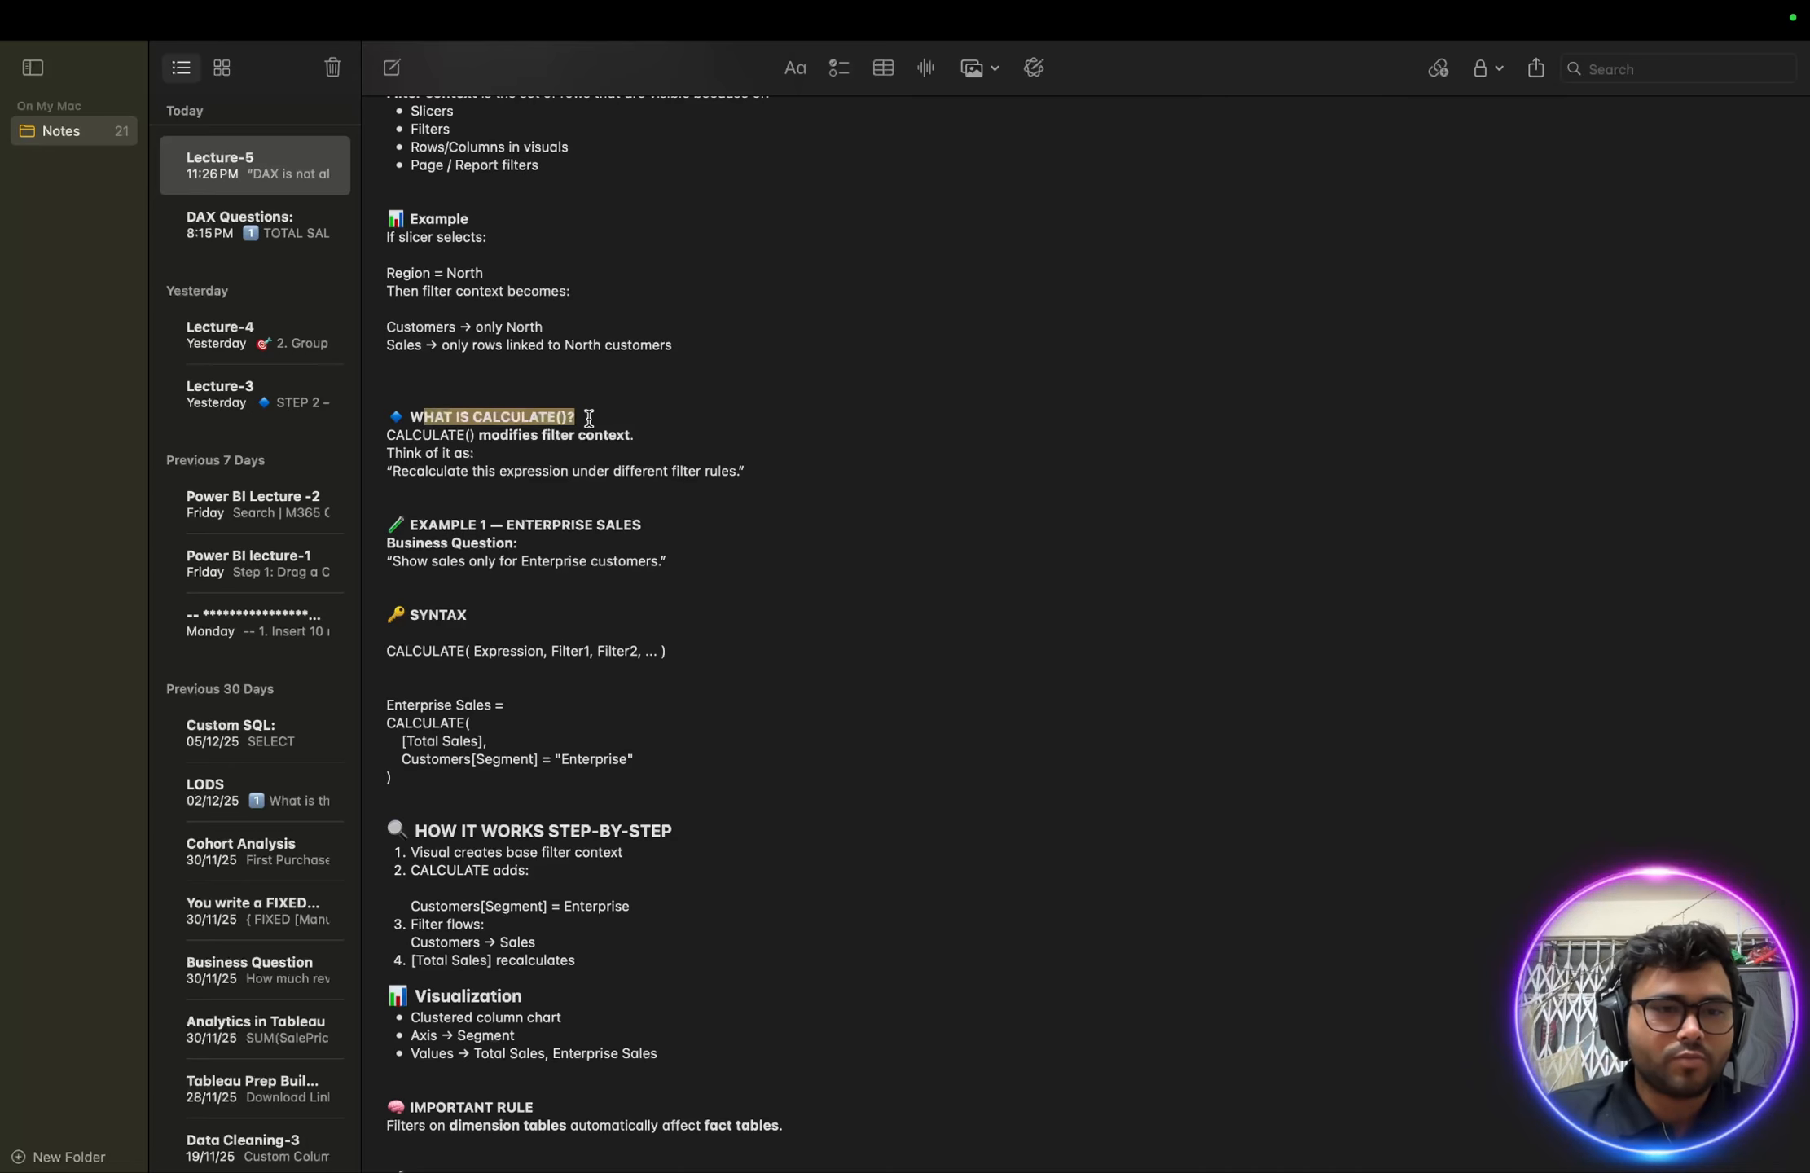
{"action": "double_click", "coordinate": [430, 439]}
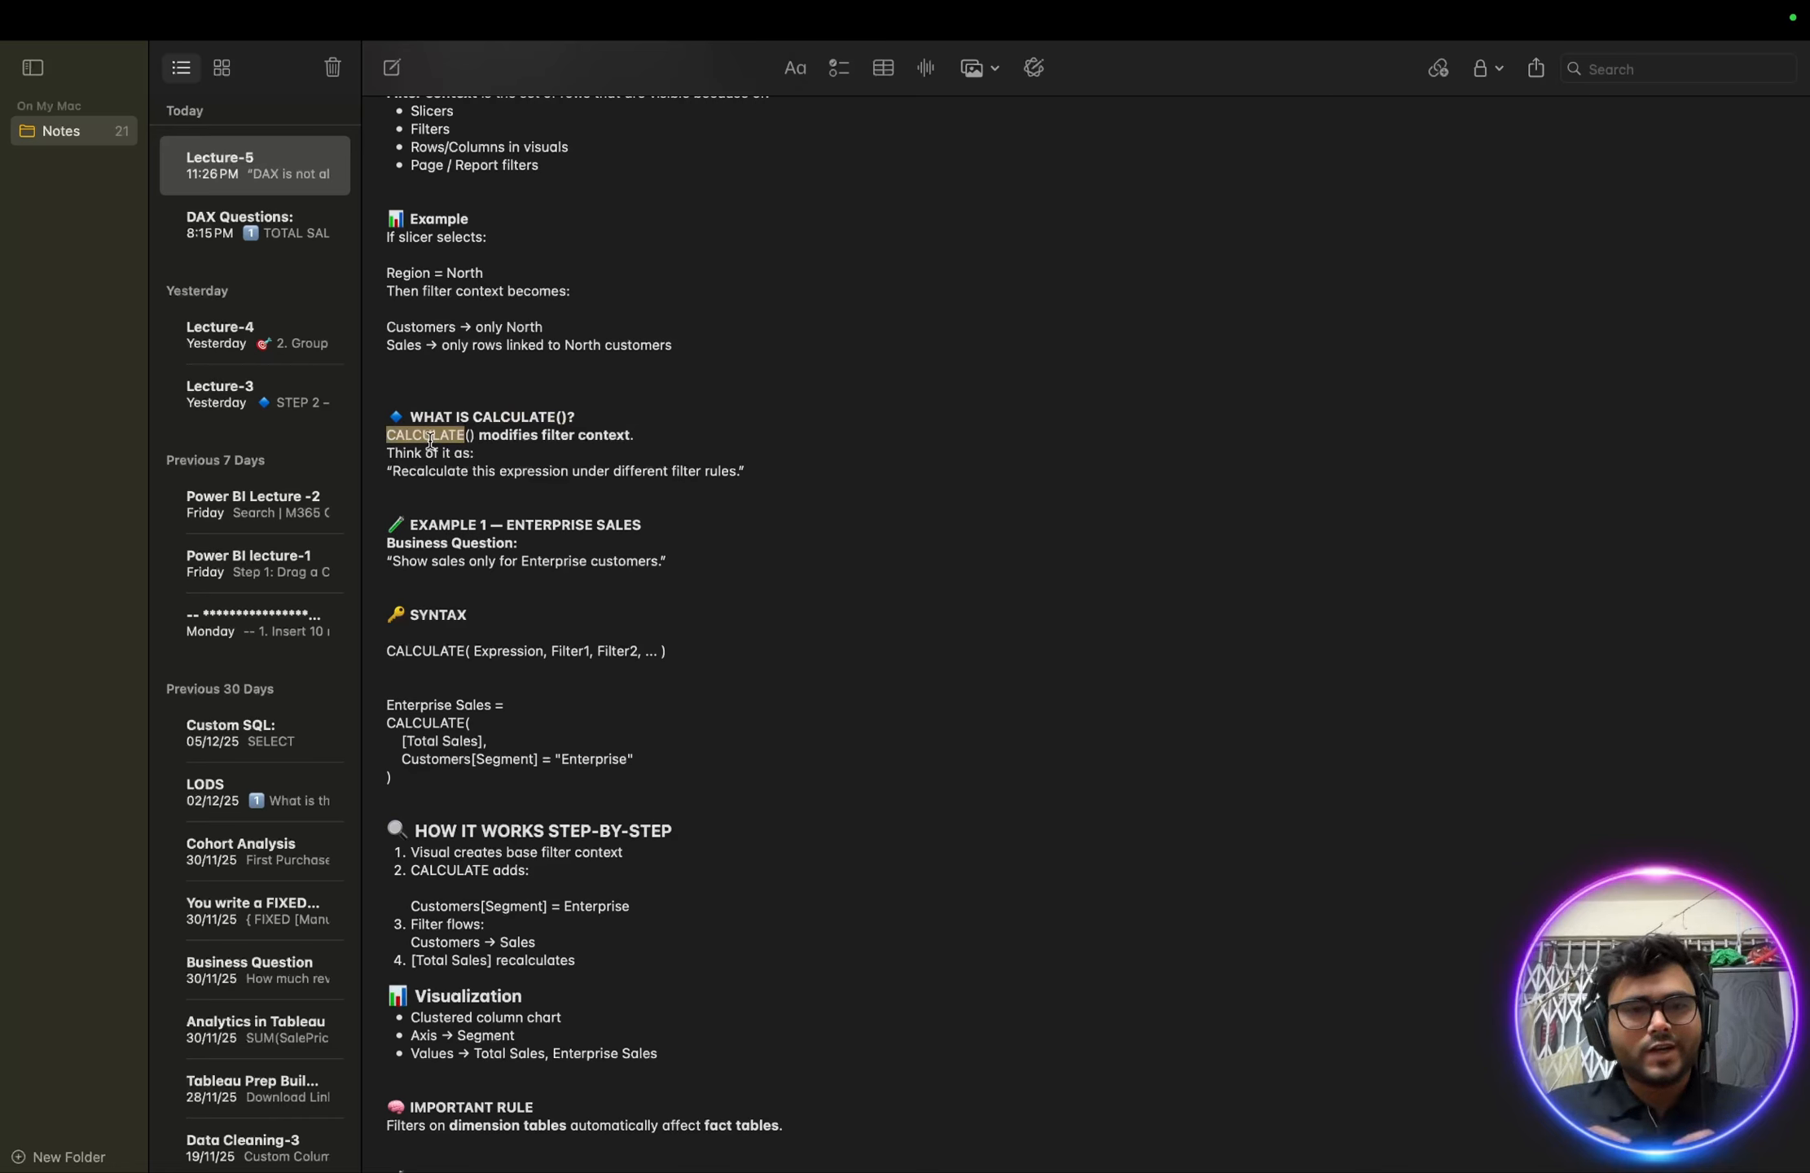
{"action": "double_click", "coordinate": [514, 439]}
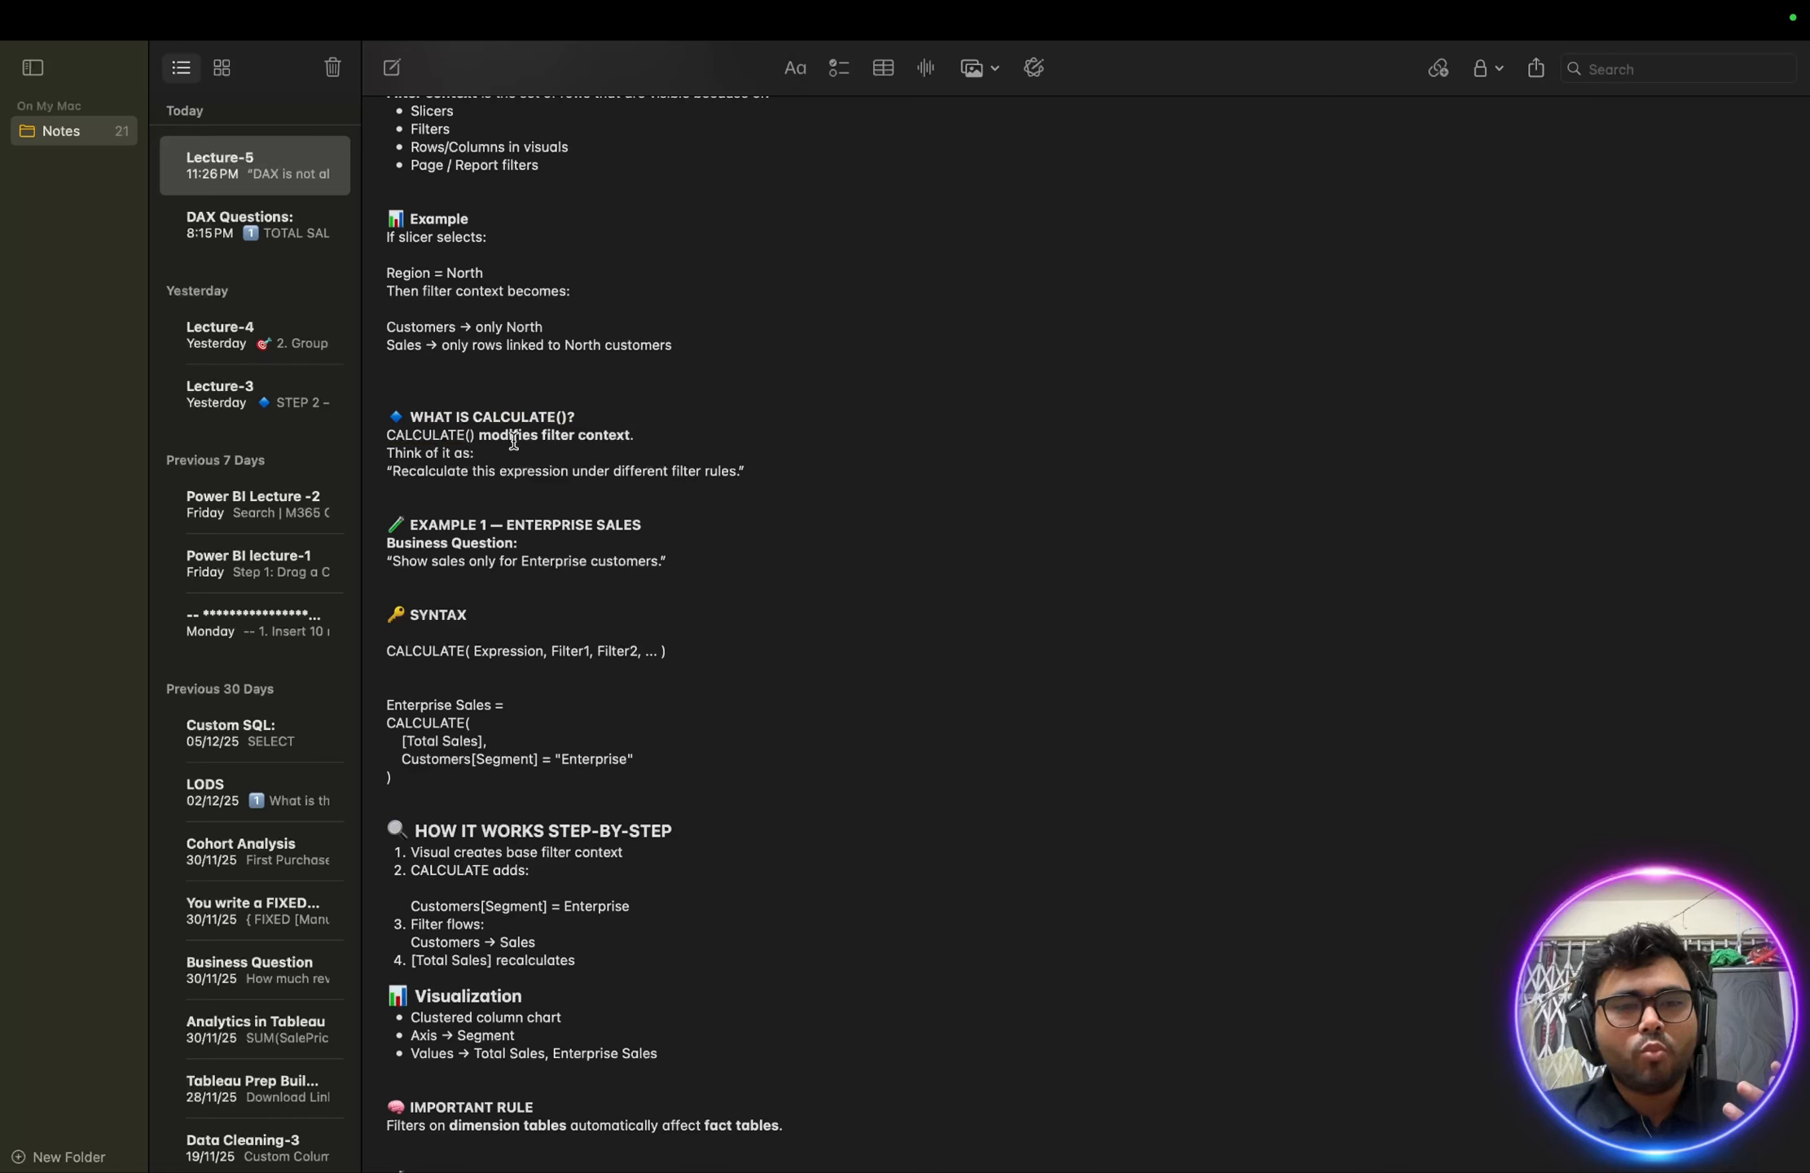
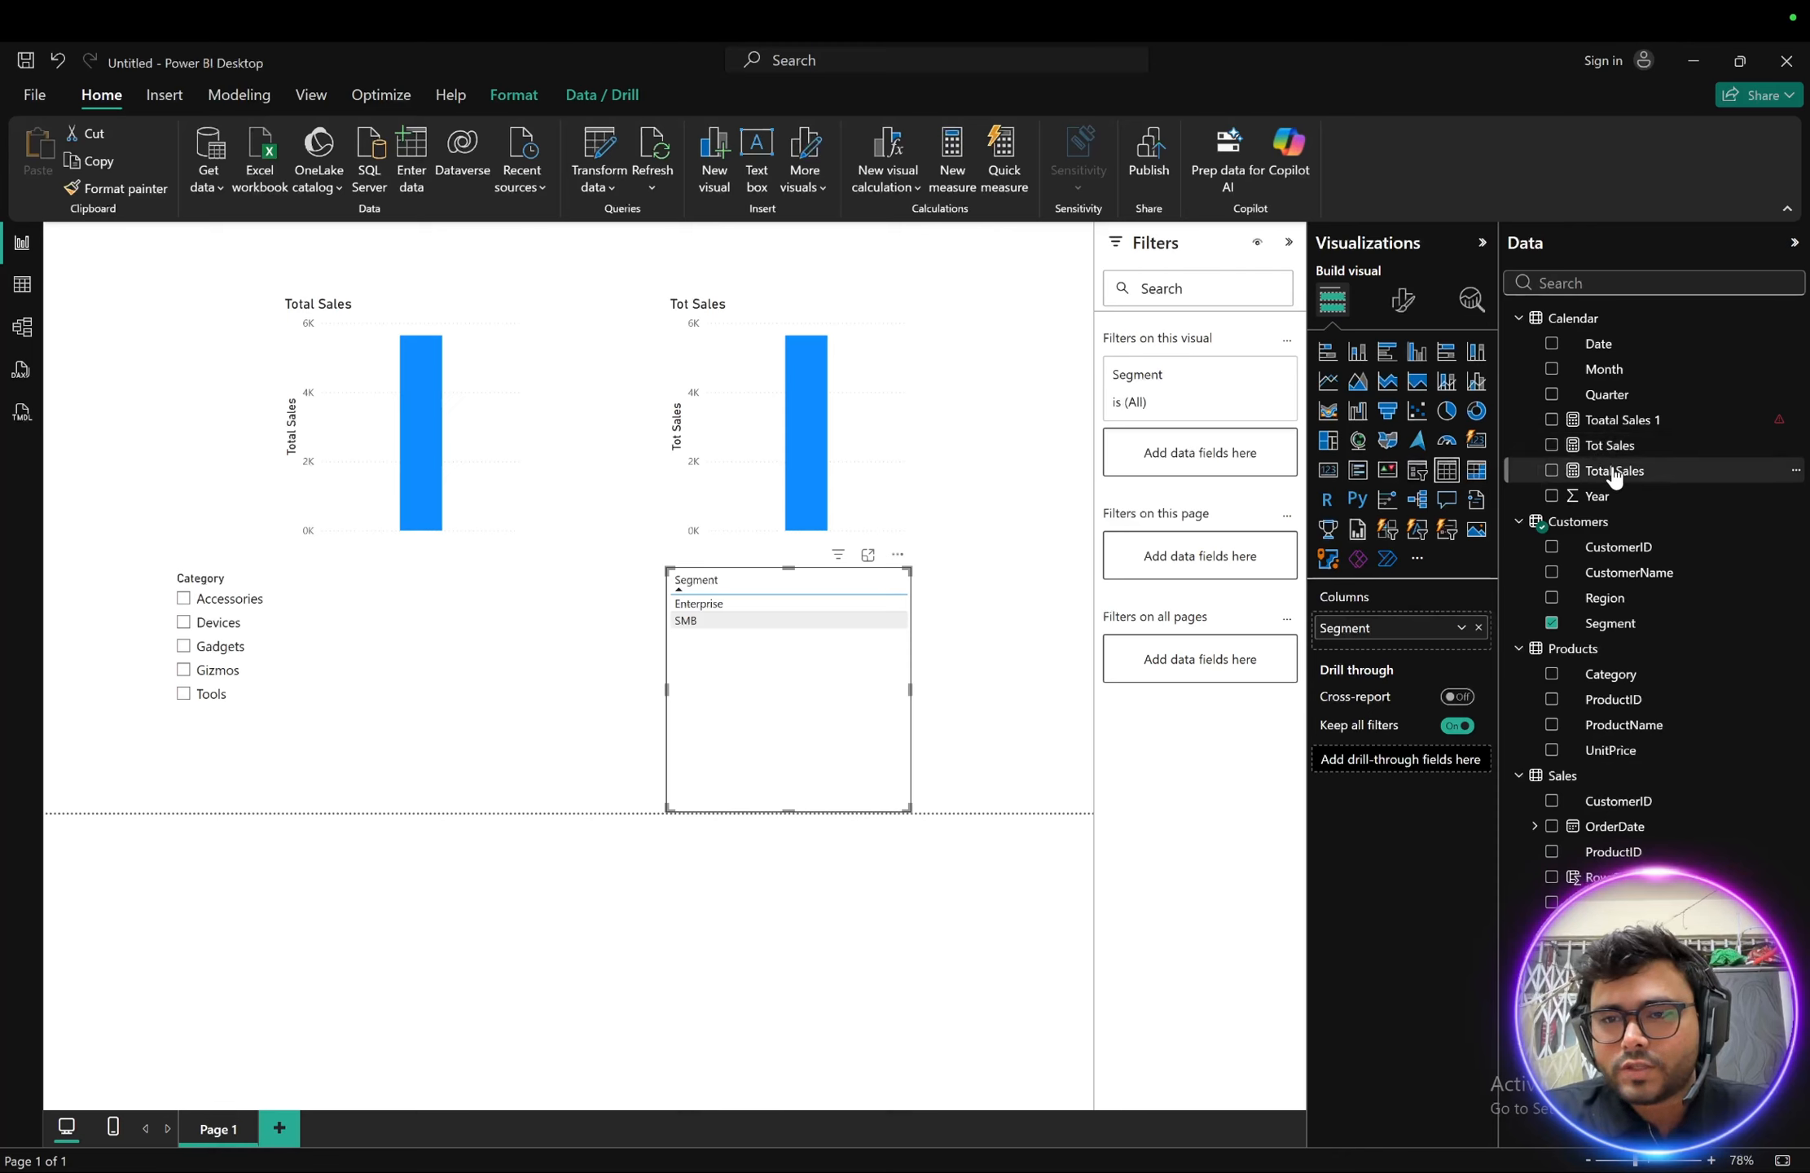
- Add the Total Sales measure to the Segment table and shorten the table visual
{"action": "left_click_drag", "start_coordinate": [1614, 477], "coordinate": [843, 607]}
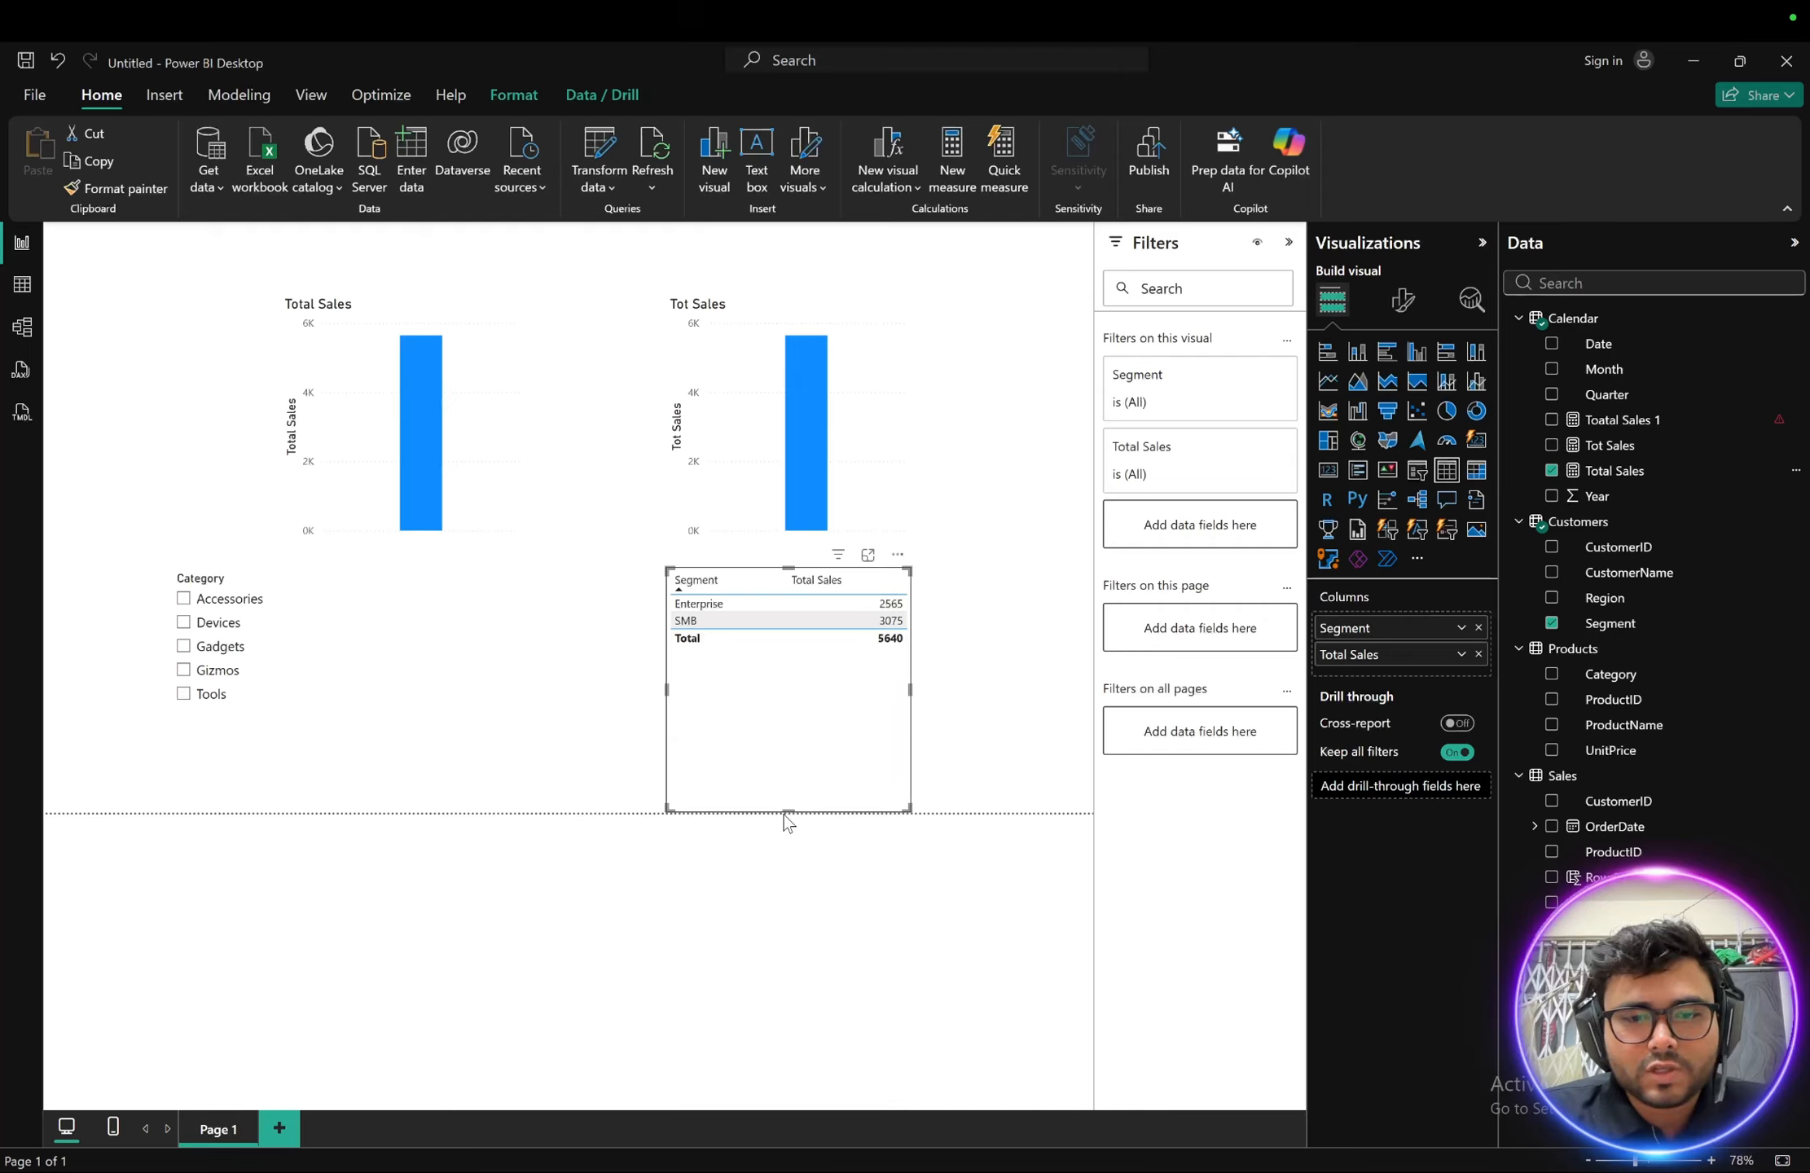
{"action": "left_click_drag", "start_coordinate": [787, 808], "coordinate": [789, 689]}
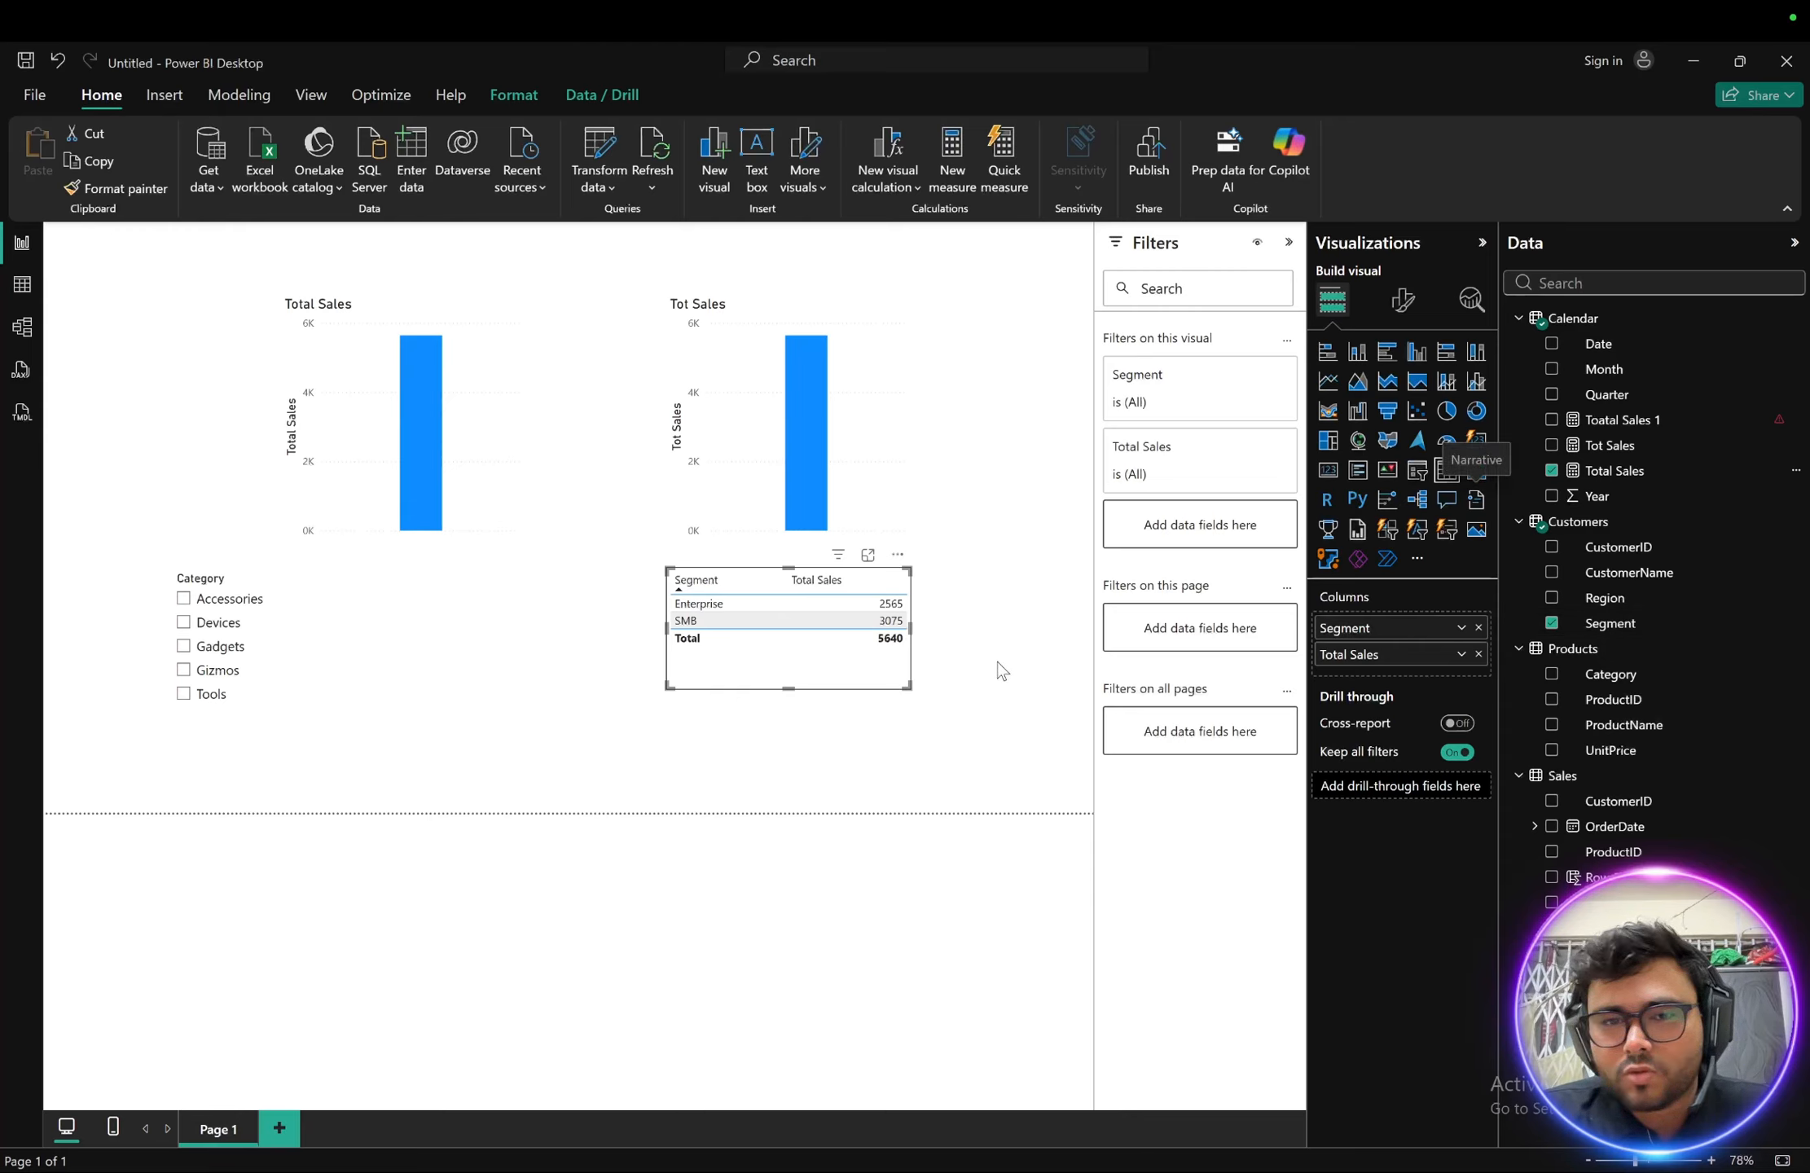
{"action": "left_click", "coordinate": [985, 694]}
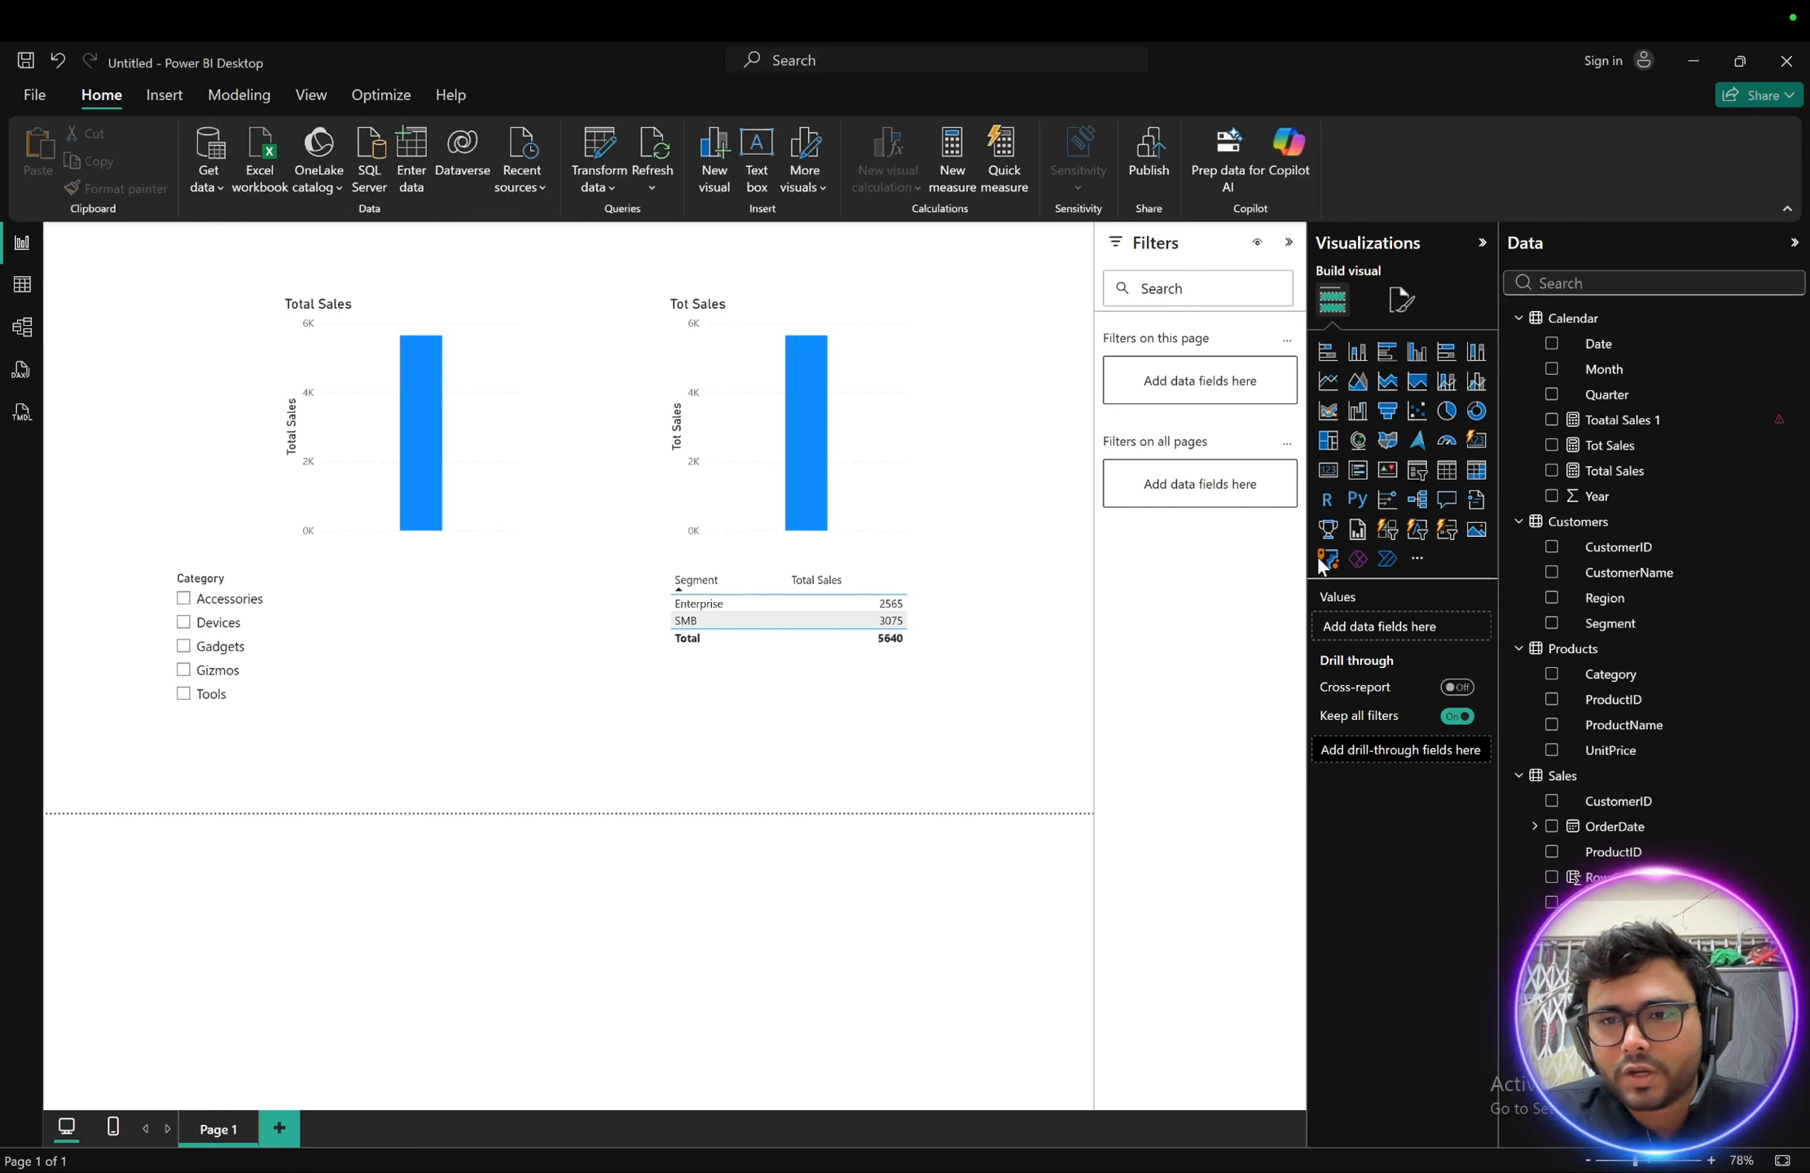
- Add a slicer on the Customers Segment field, test and clear its Enterprise selection, and place it between the Category slicer and the table
{"action": "left_click", "coordinate": [1417, 472]}
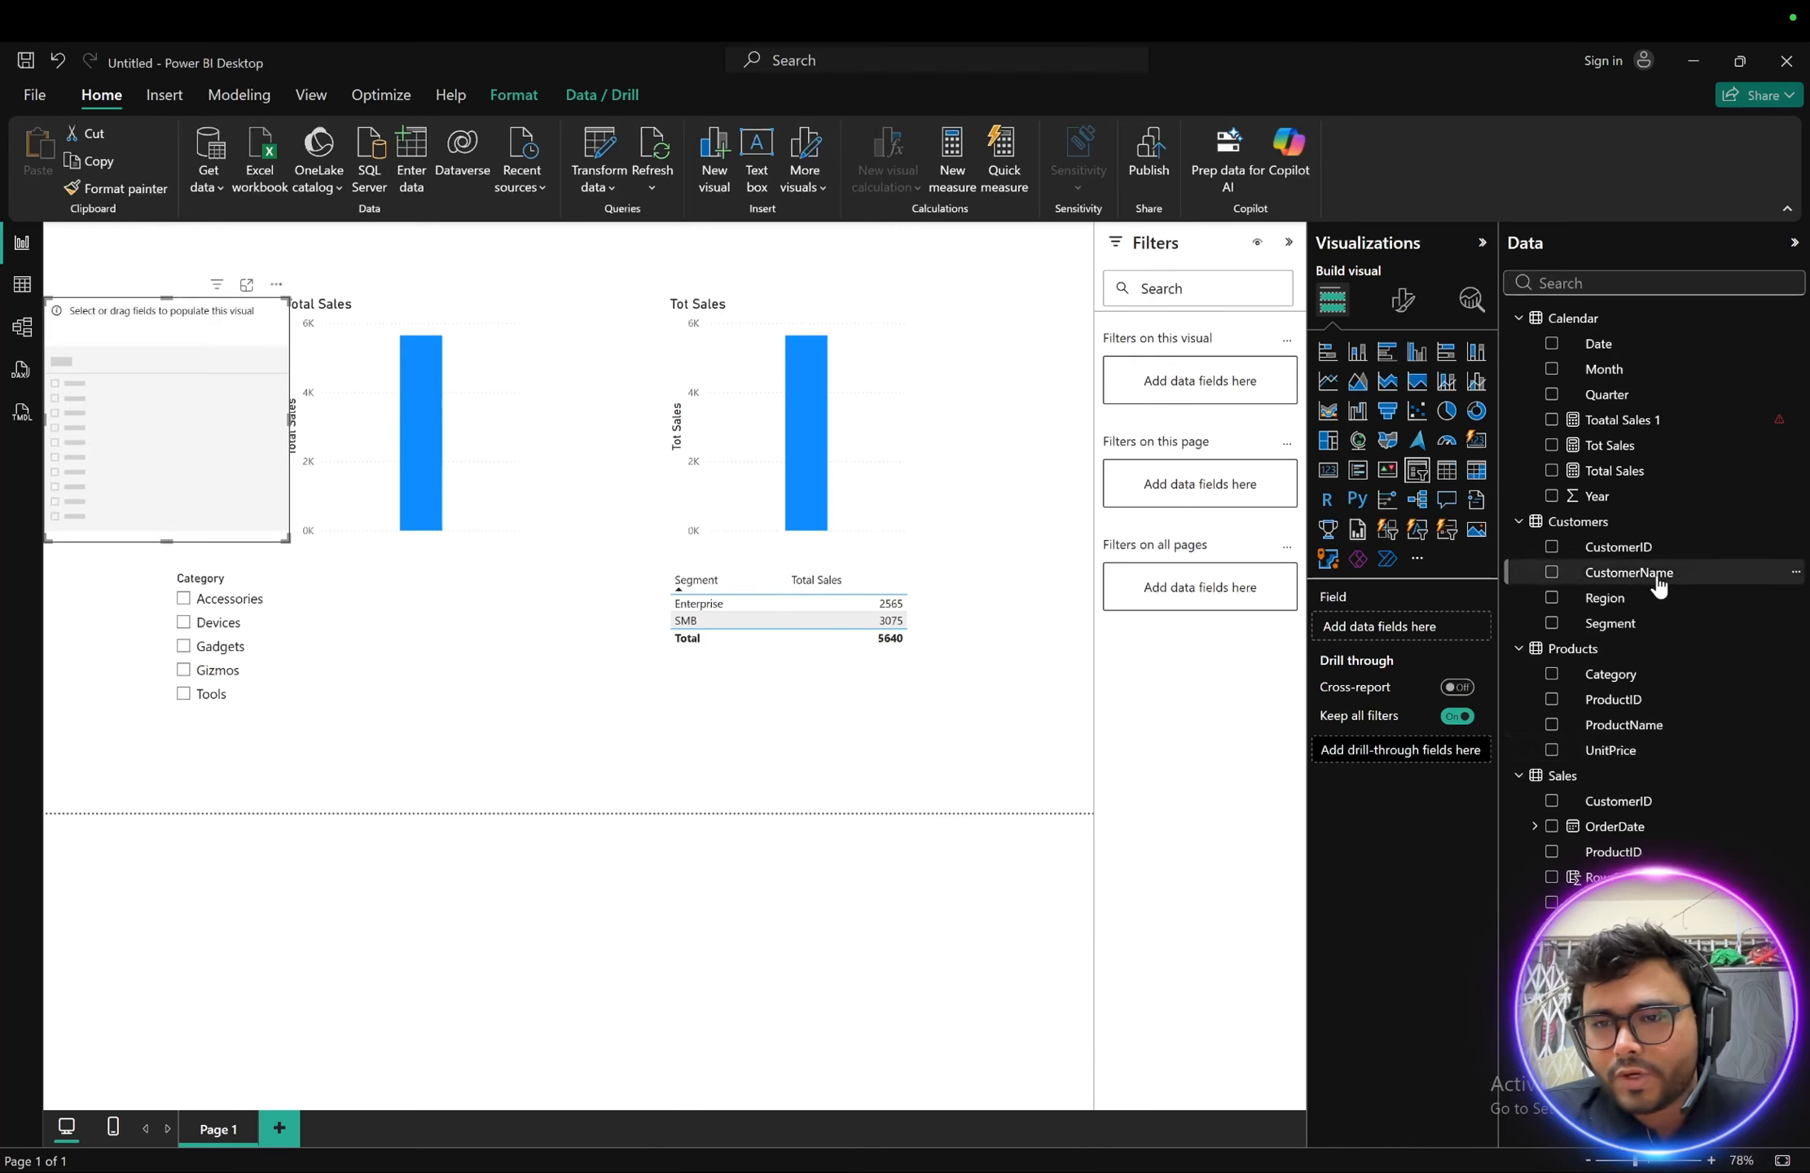
{"action": "left_click_drag", "start_coordinate": [1631, 626], "coordinate": [178, 376]}
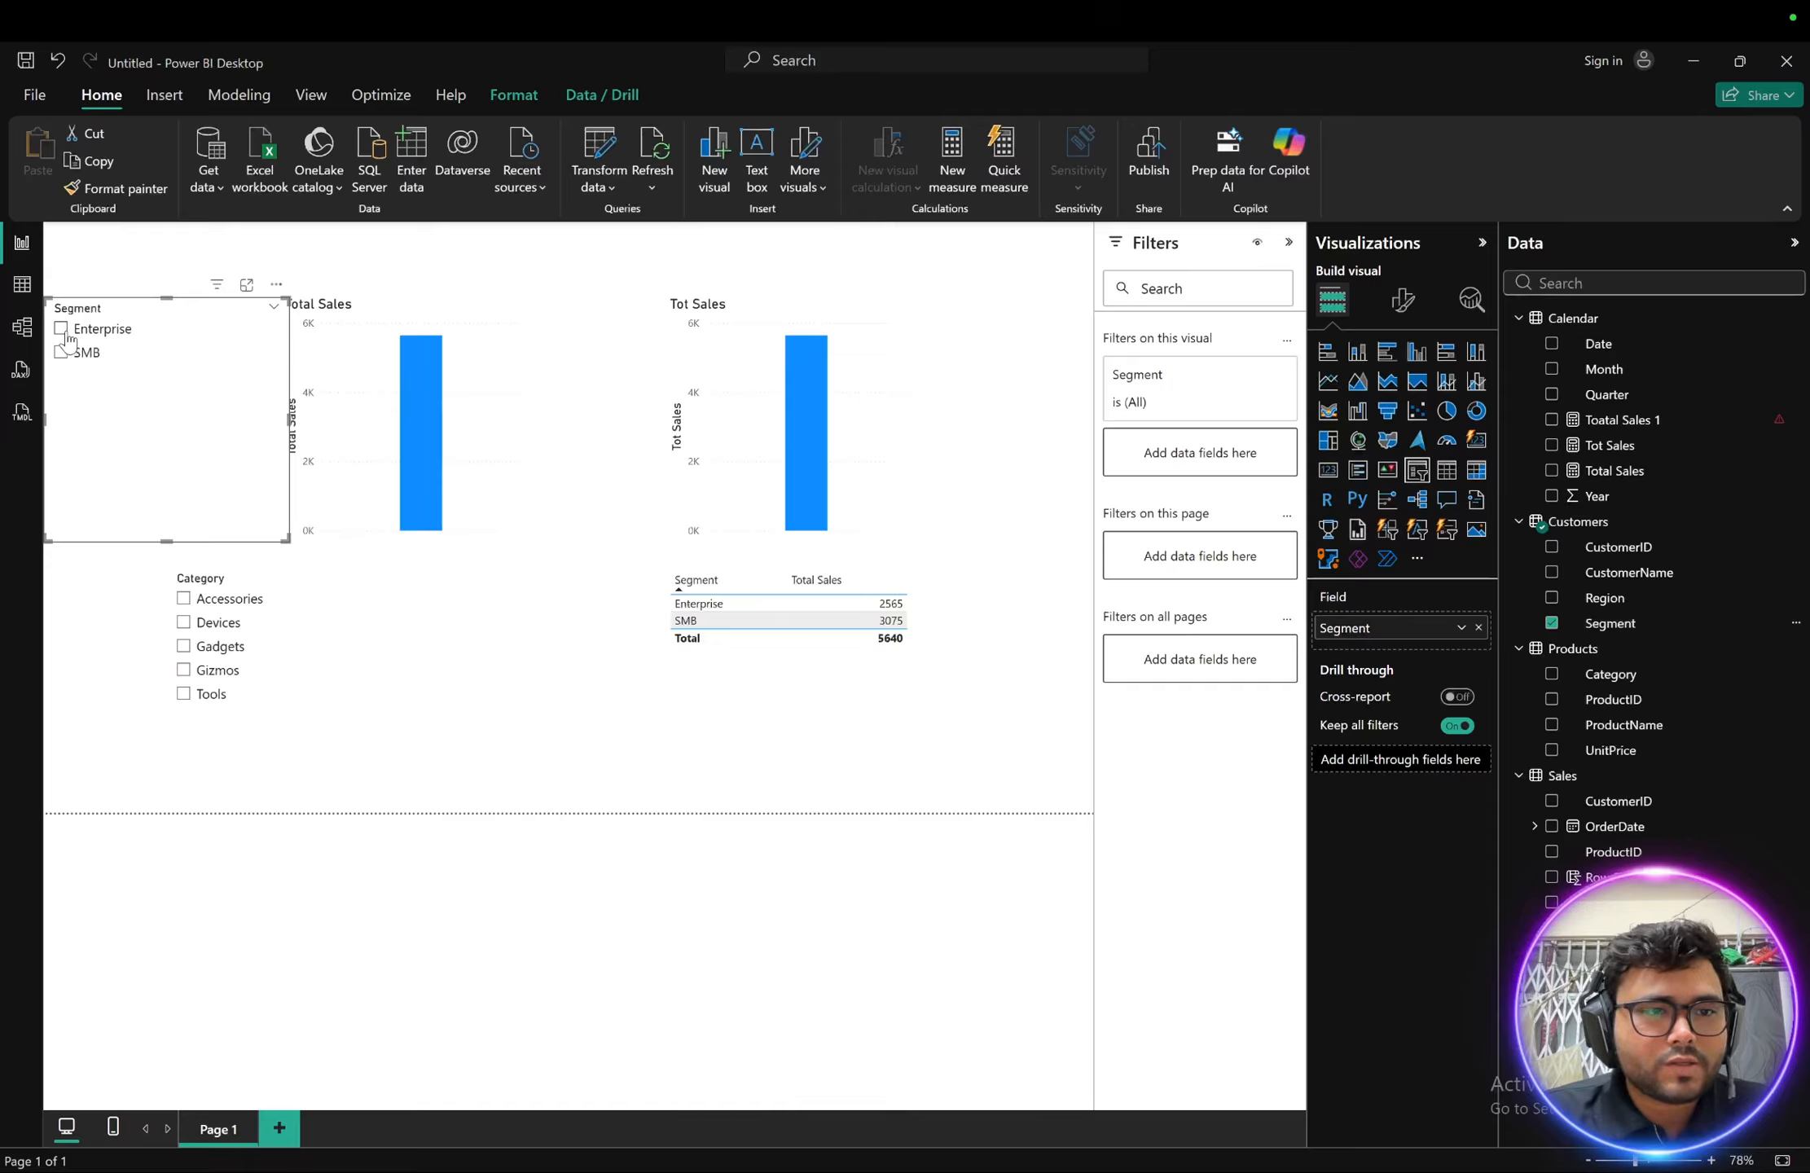
{"action": "left_click", "coordinate": [77, 329]}
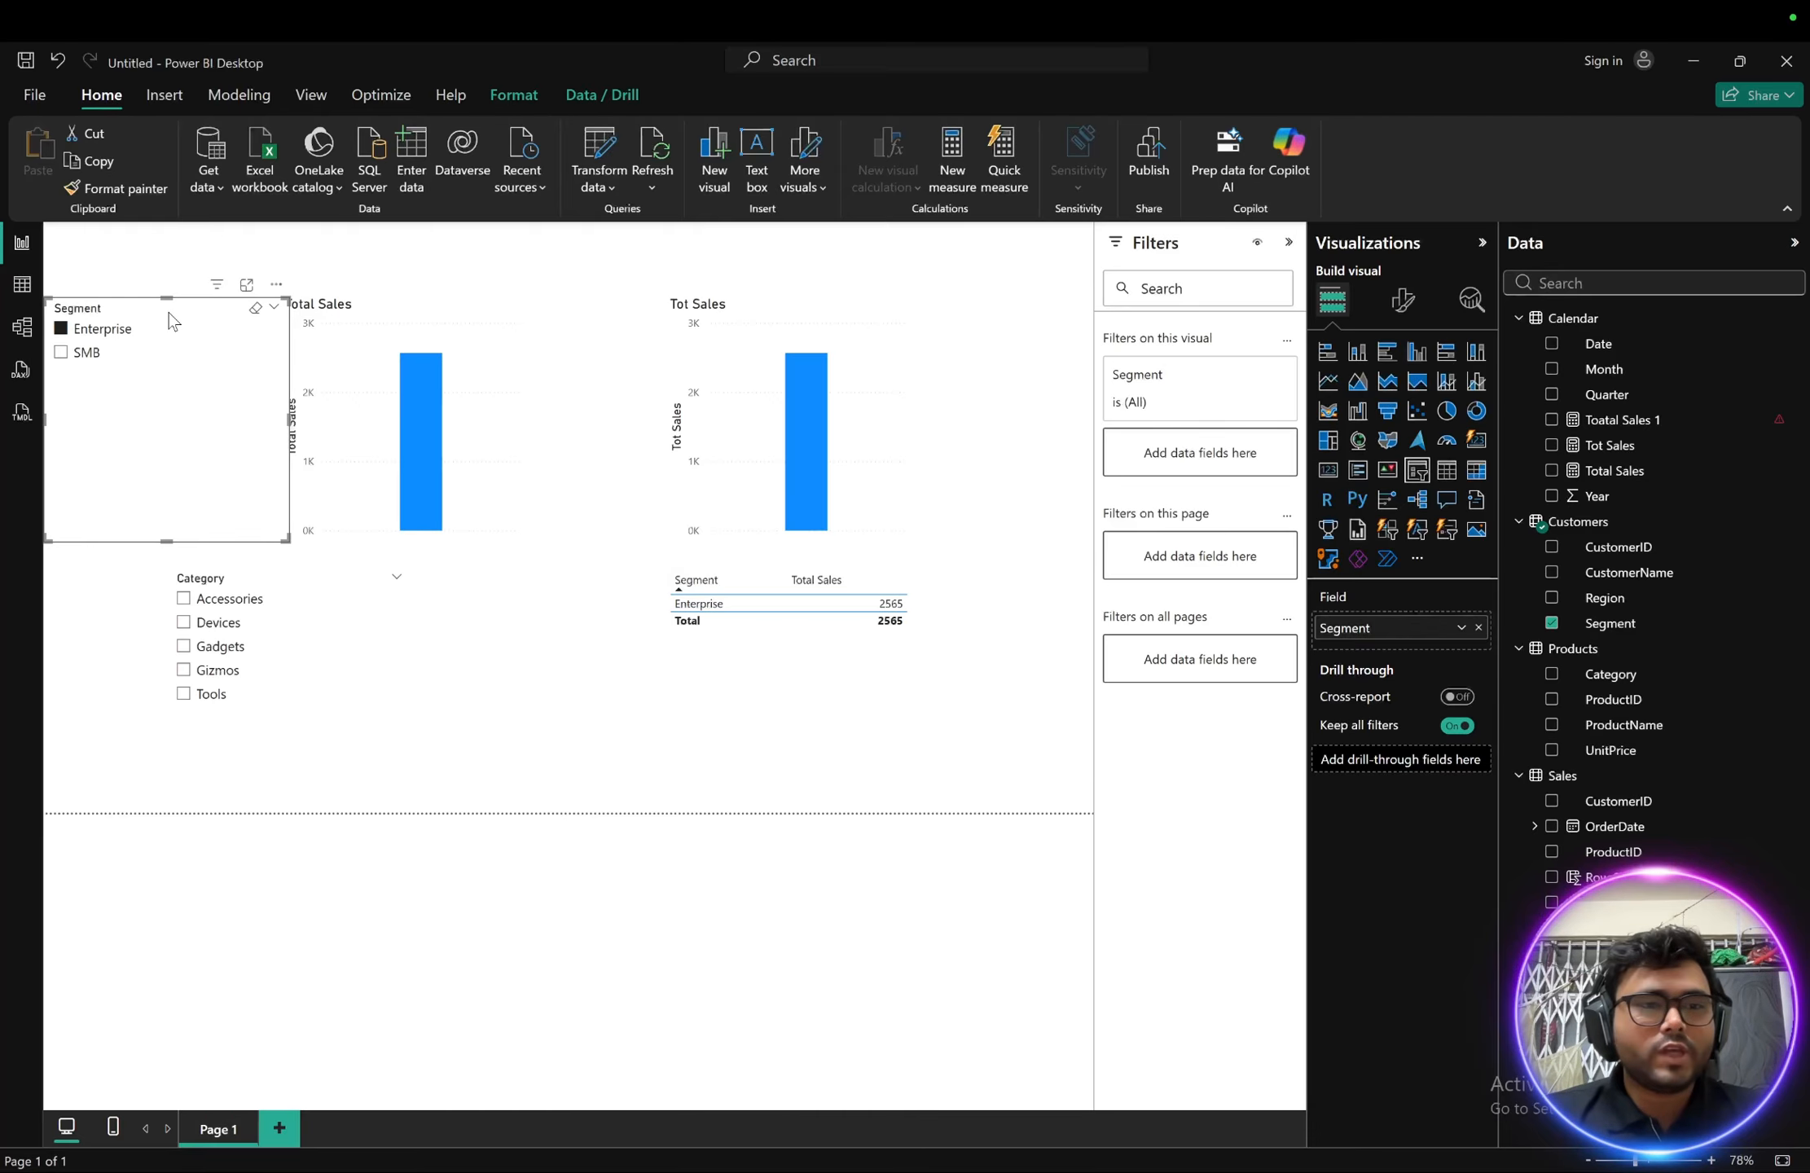
{"action": "left_click_drag", "start_coordinate": [170, 336], "coordinate": [619, 606]}
{"action": "left_click", "coordinate": [540, 612]}
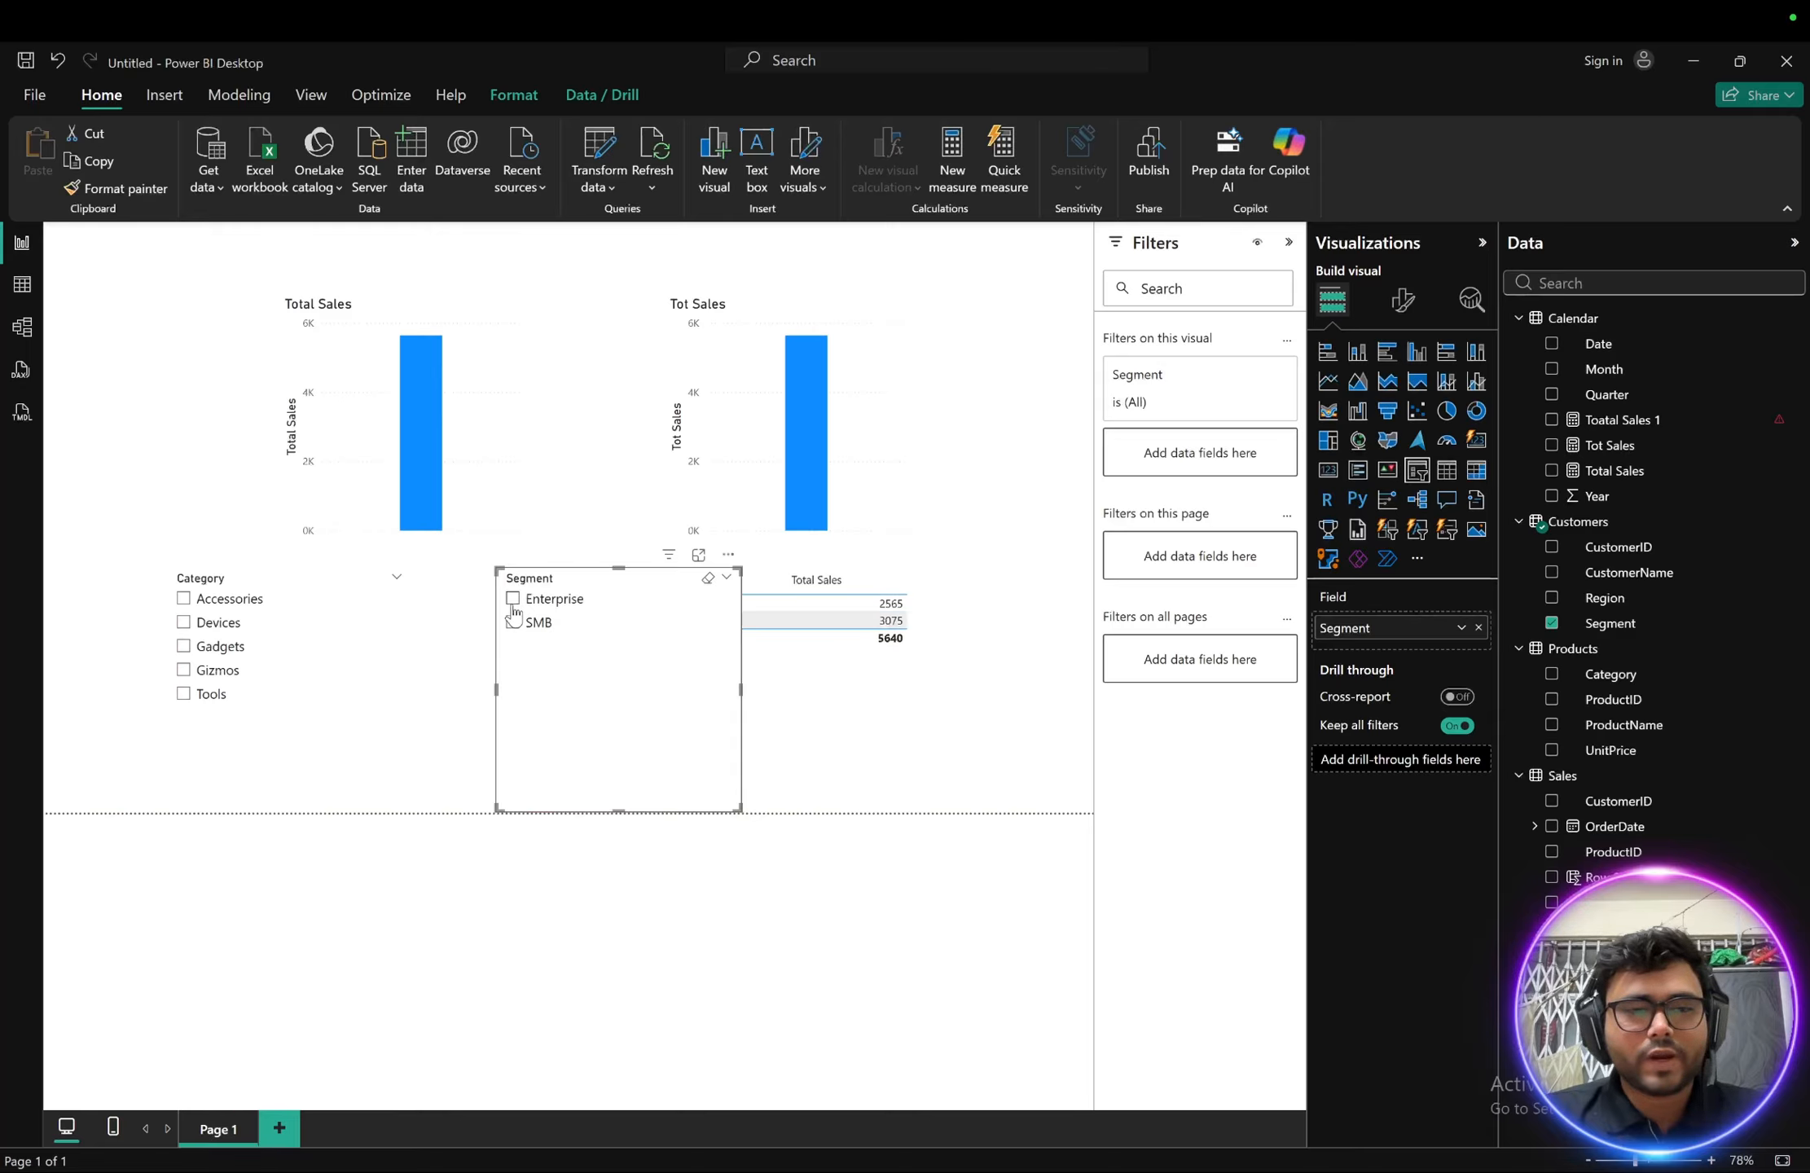
- Switch to the lecture notes and study the CALCULATE syntax, examining its Expression argument and the Filter1, Filter2 arguments
{"action": "key", "text": "ctrl+Left"}
{"action": "scroll", "coordinate": [473, 522], "scroll_direction": "down", "scroll_amount": 3}
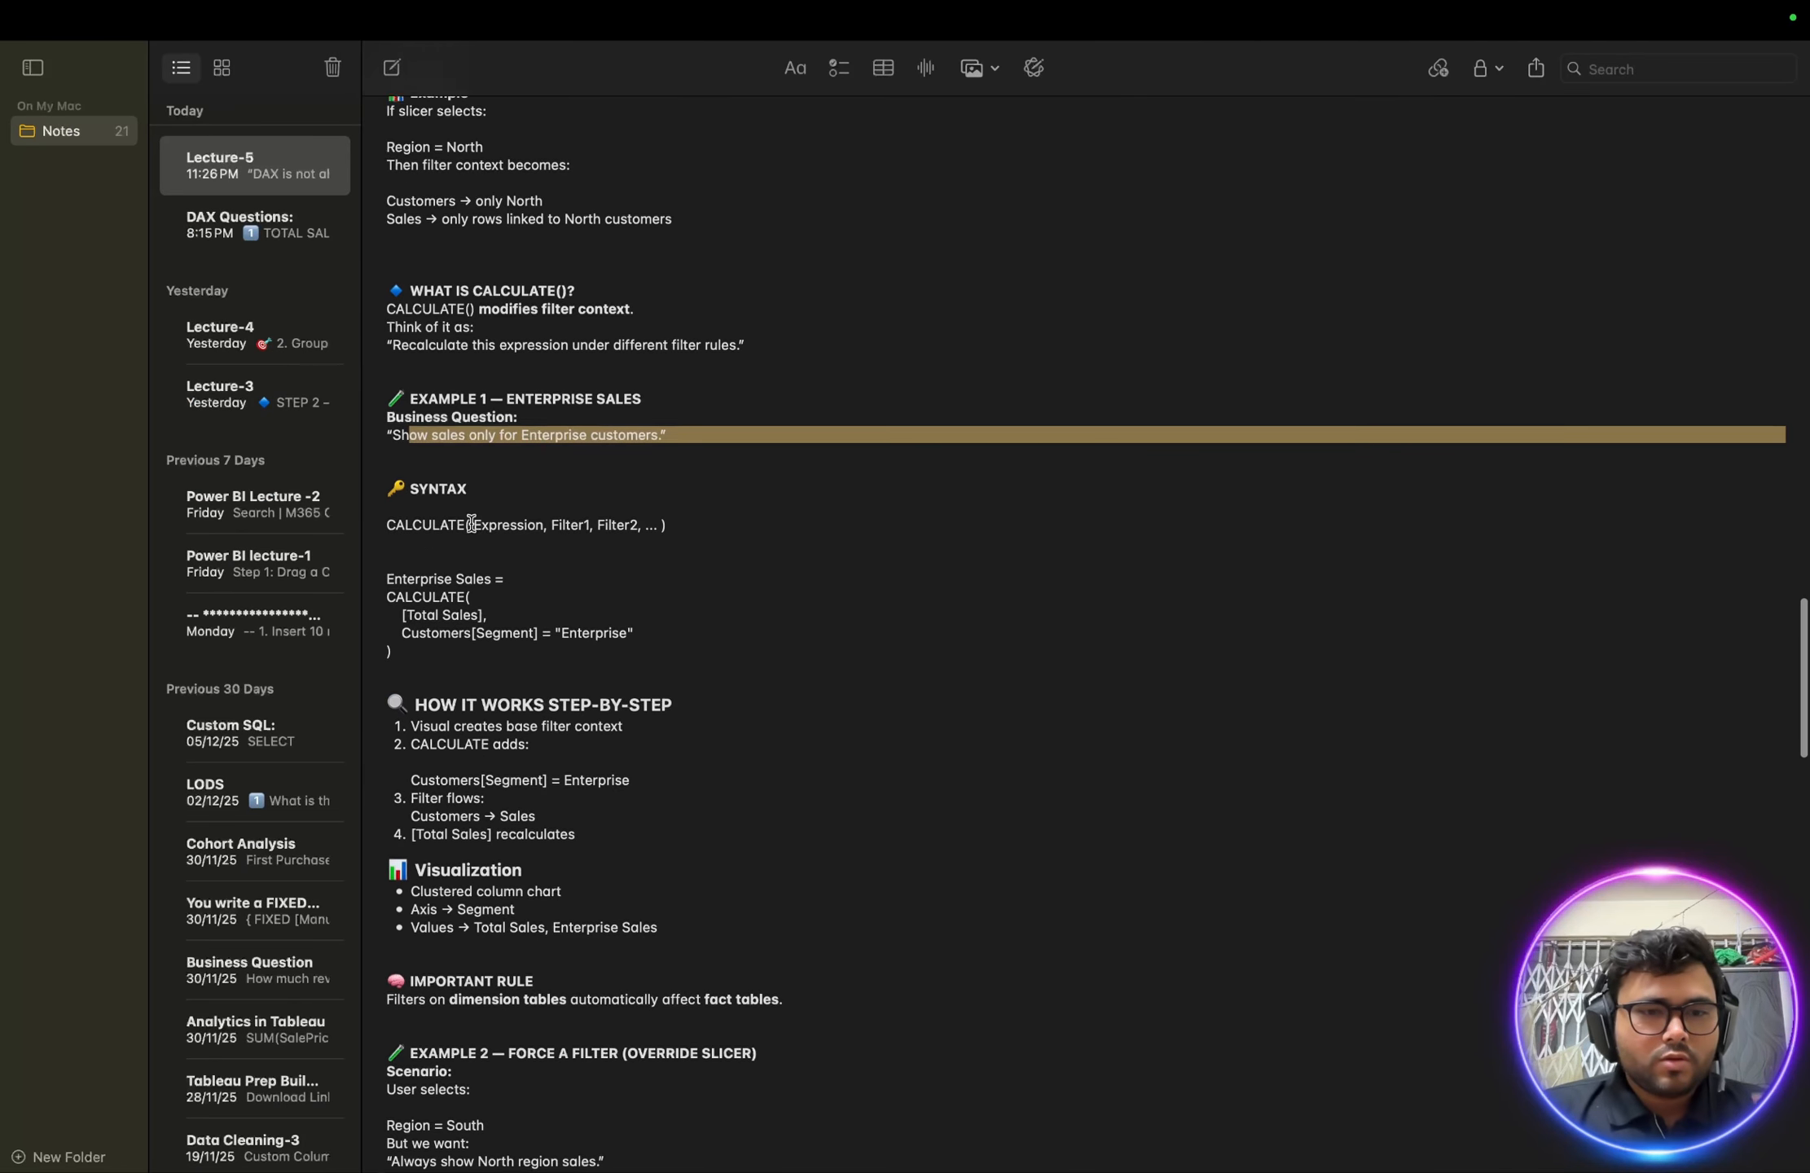
{"action": "double_click", "coordinate": [431, 476]}
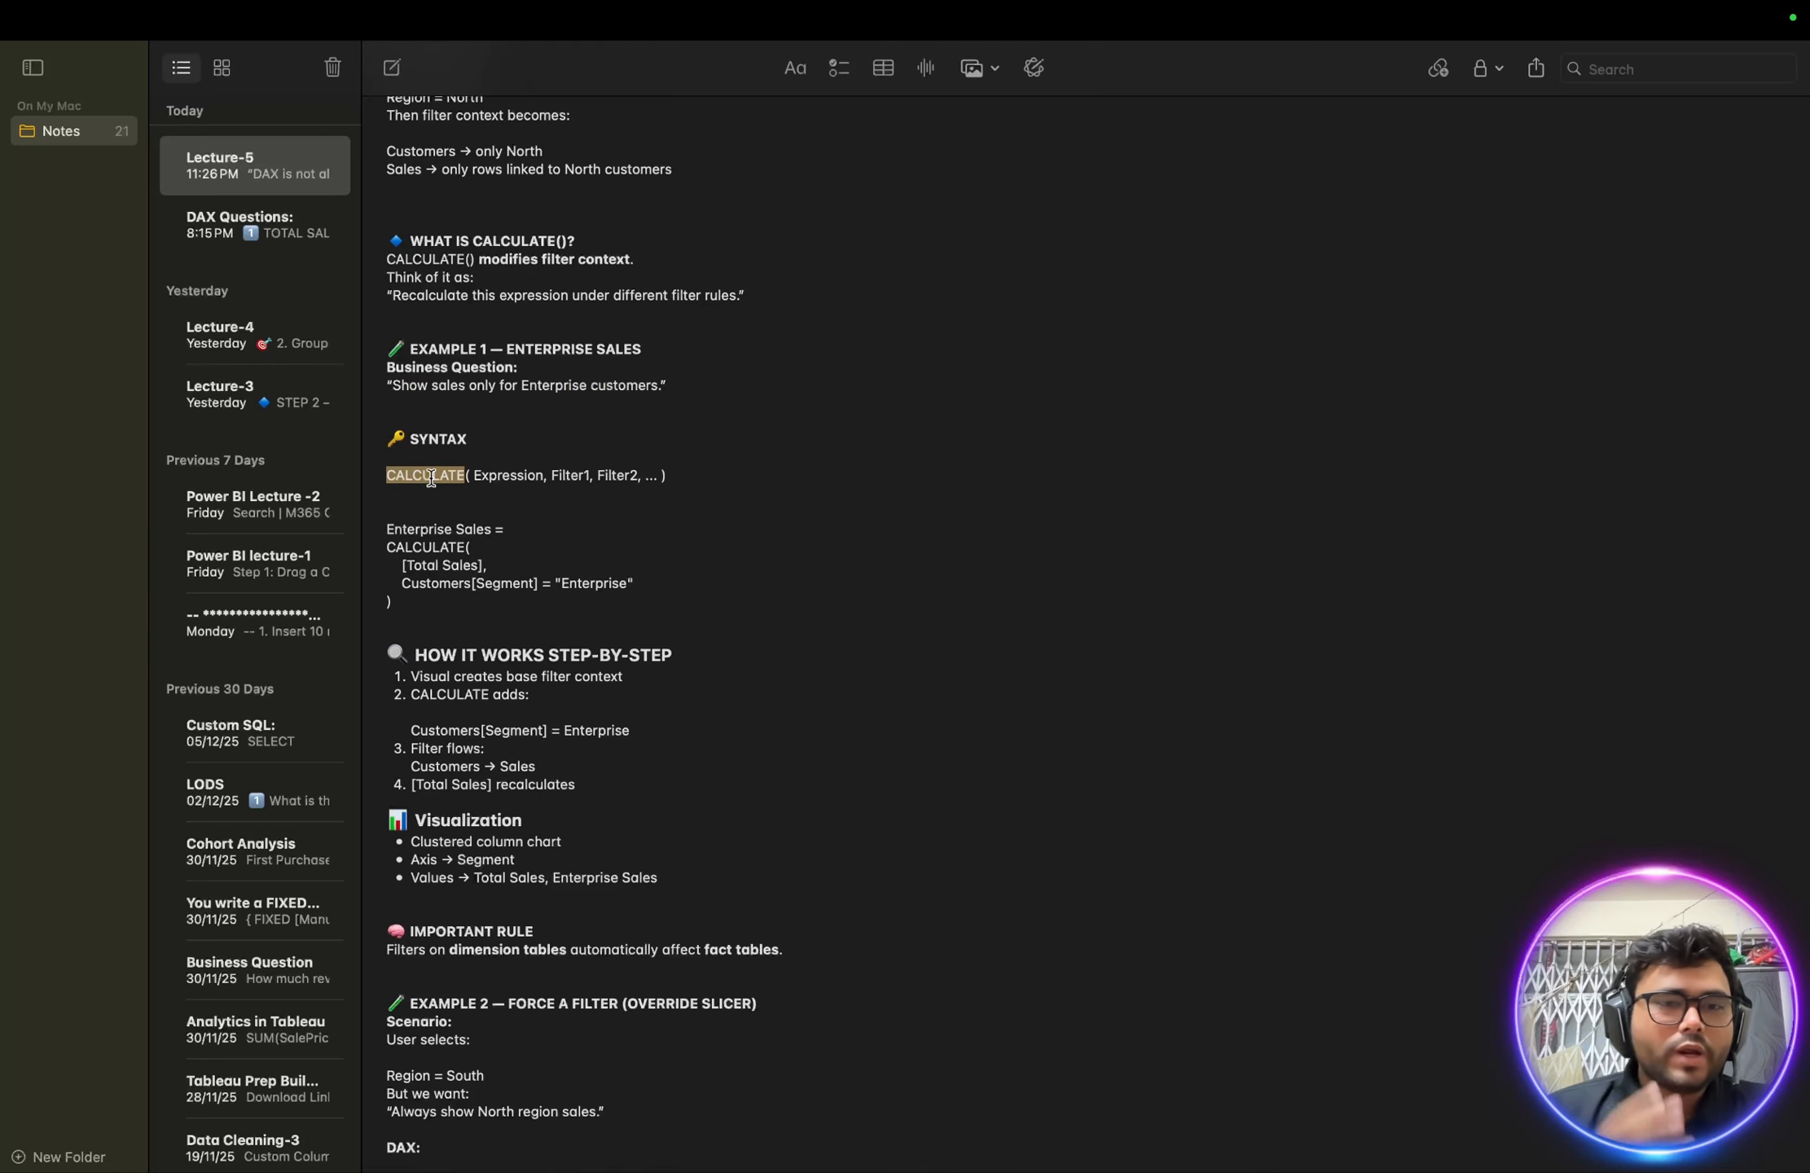
{"action": "double_click", "coordinate": [508, 486]}
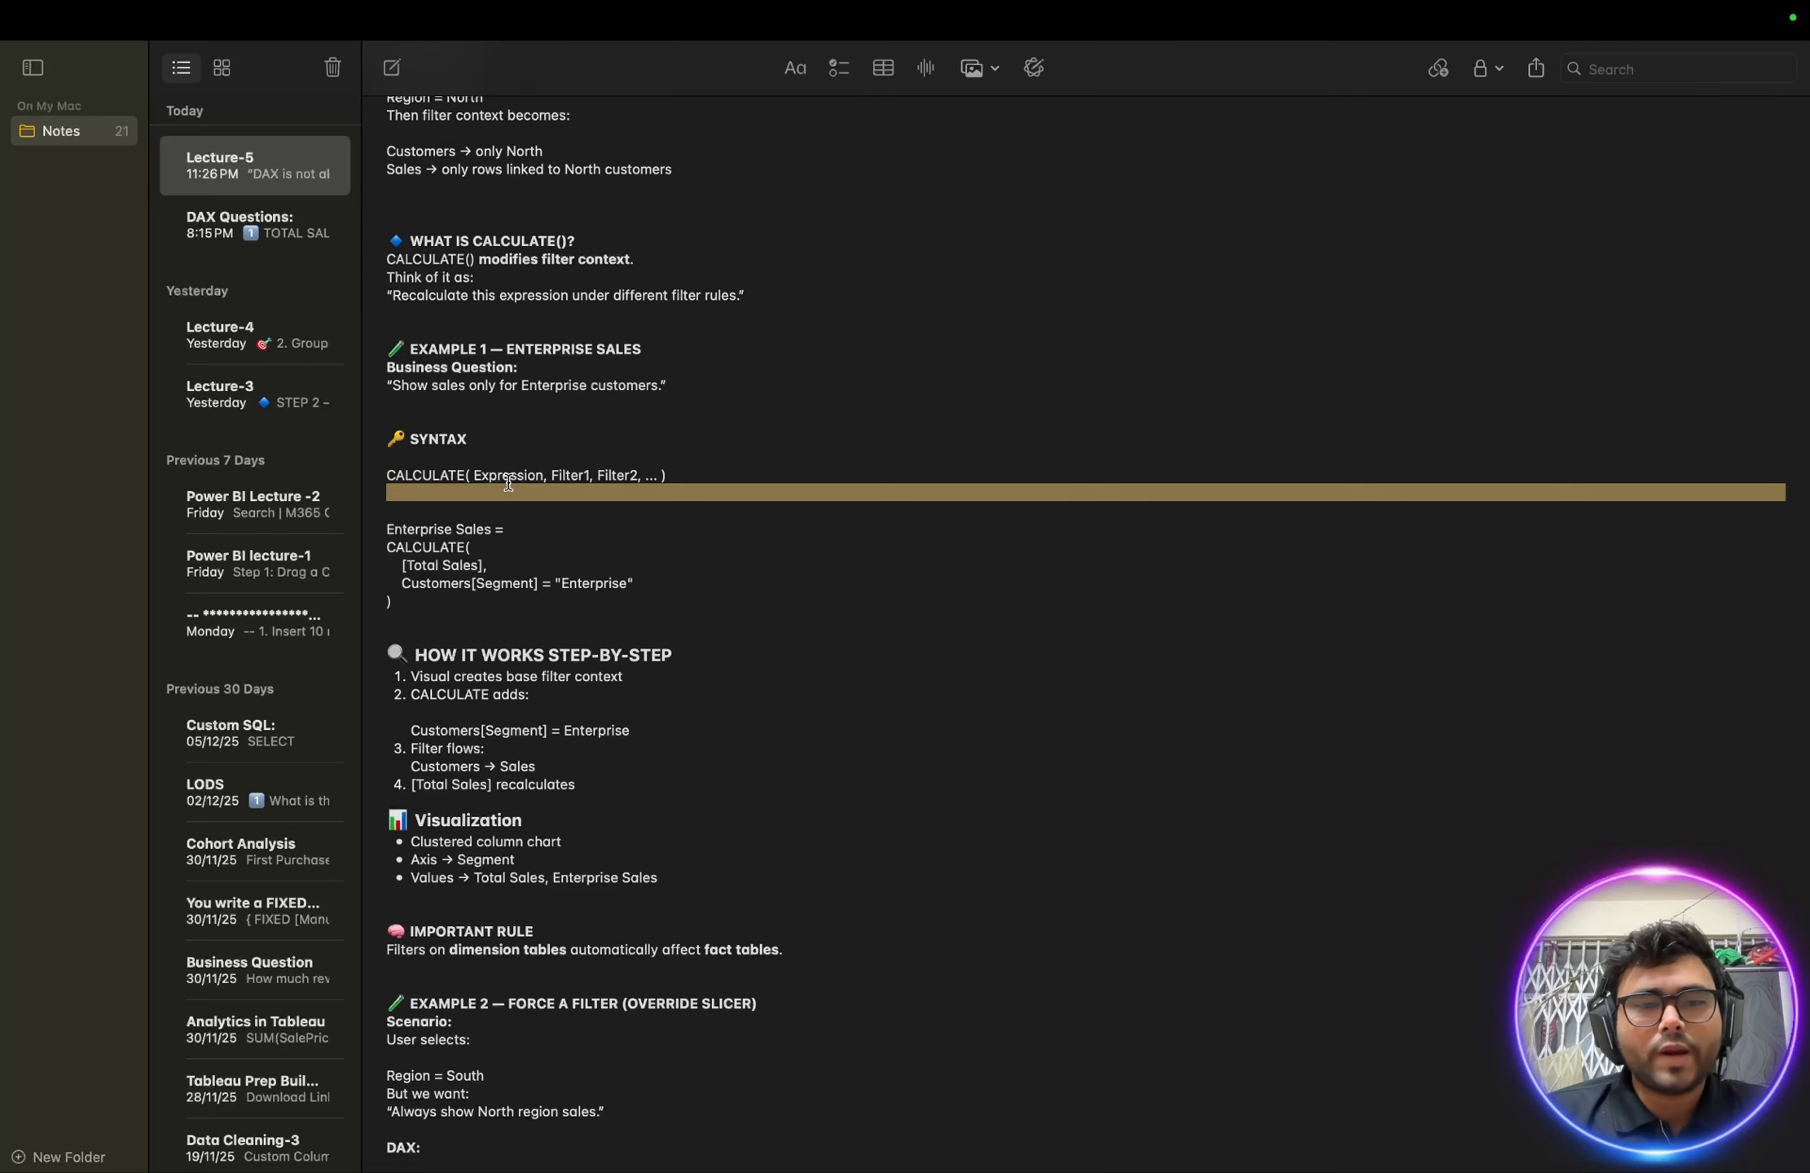
{"action": "left_click", "coordinate": [512, 476]}
{"action": "double_click", "coordinate": [512, 475]}
{"action": "left_click_drag", "start_coordinate": [551, 476], "coordinate": [710, 474]}
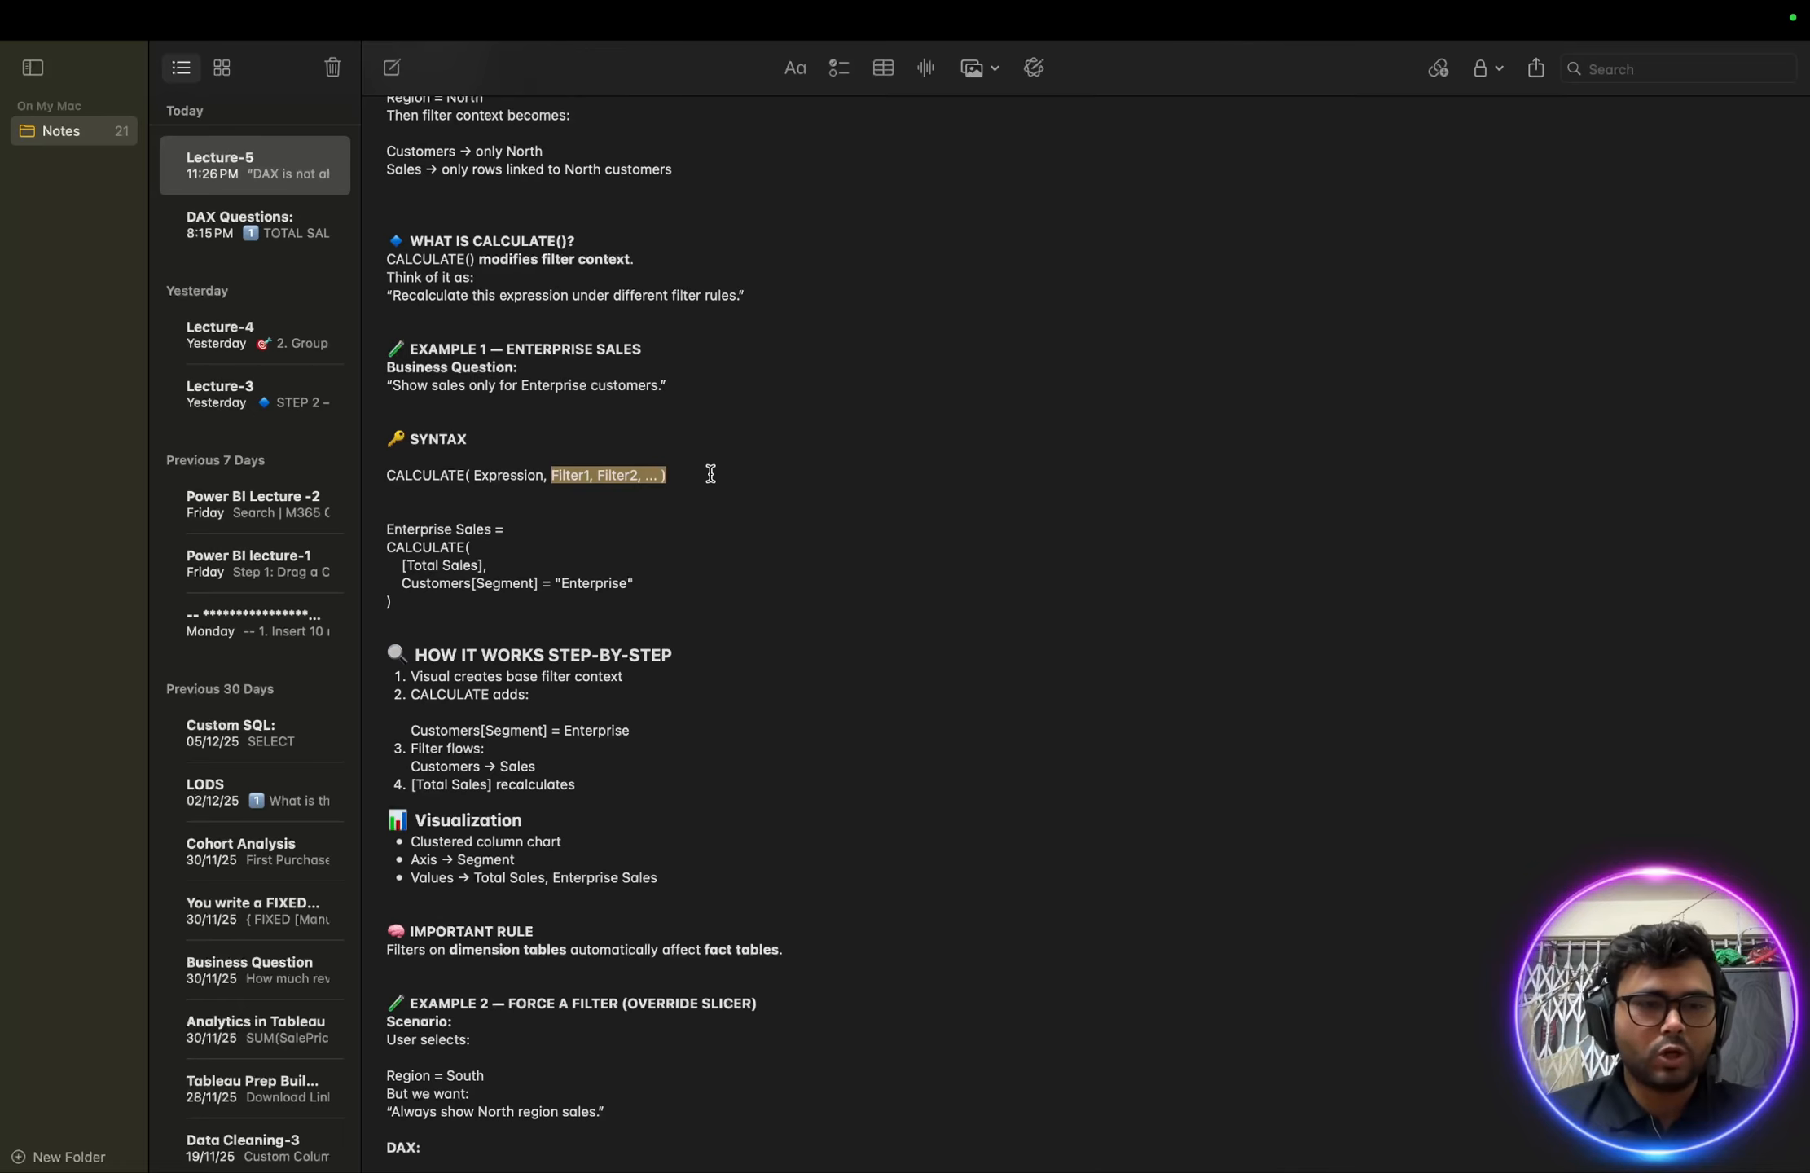
- Copy the full Enterprise Sales CALCULATE formula from the notes
{"action": "scroll", "coordinate": [553, 496], "scroll_direction": "down", "scroll_amount": 2}
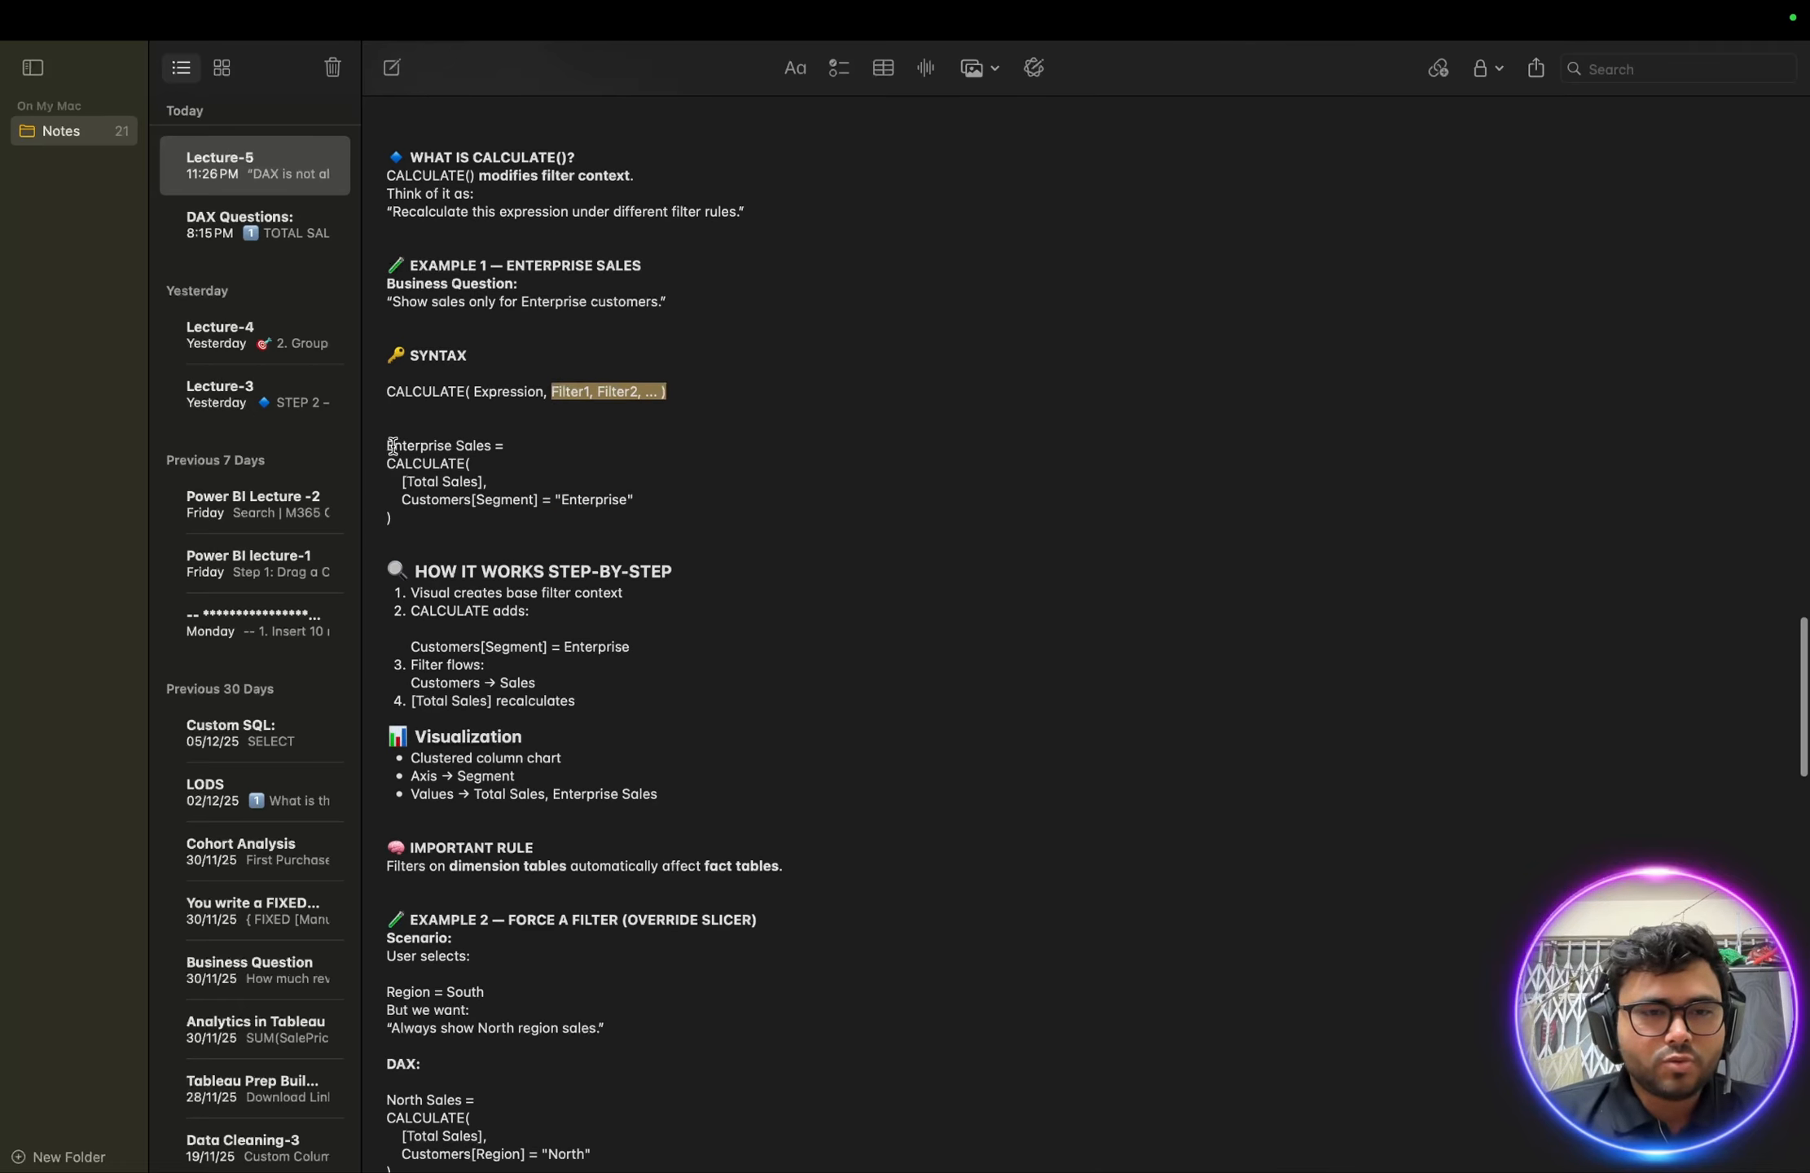
{"action": "mouse_move", "coordinate": [392, 445]}
{"action": "left_mouse_down"}
{"action": "mouse_move", "coordinate": [416, 518]}
{"action": "mouse_move", "coordinate": [377, 446]}
{"action": "left_mouse_up"}
{"action": "key", "text": "ctrl+c"}
{"action": "left_click", "coordinate": [416, 519]}
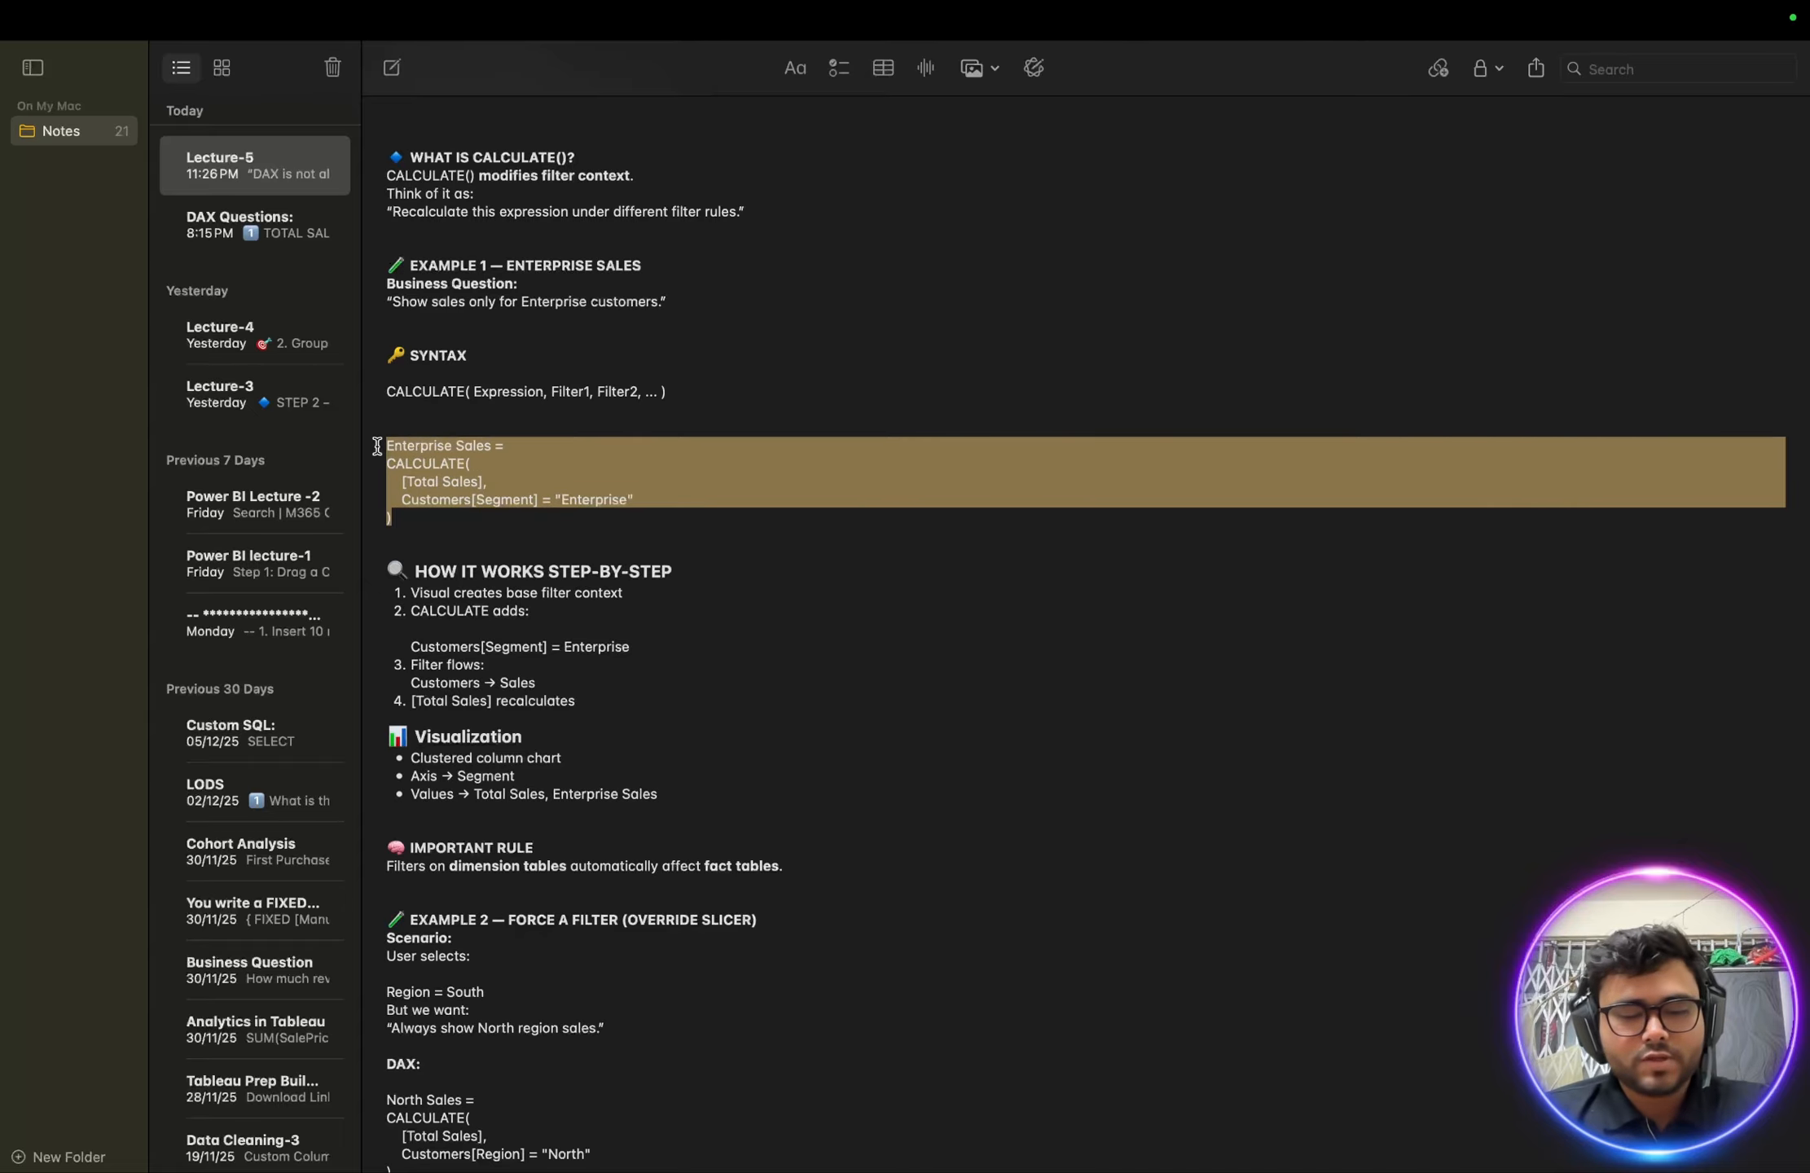
- Switch to Power BI Desktop and enter a new measure, Enterprise Sales = CALCULATE([Total Sales], Customers[Segment] = "Enterprise")
{"action": "key", "text": "ctrl+Right"}
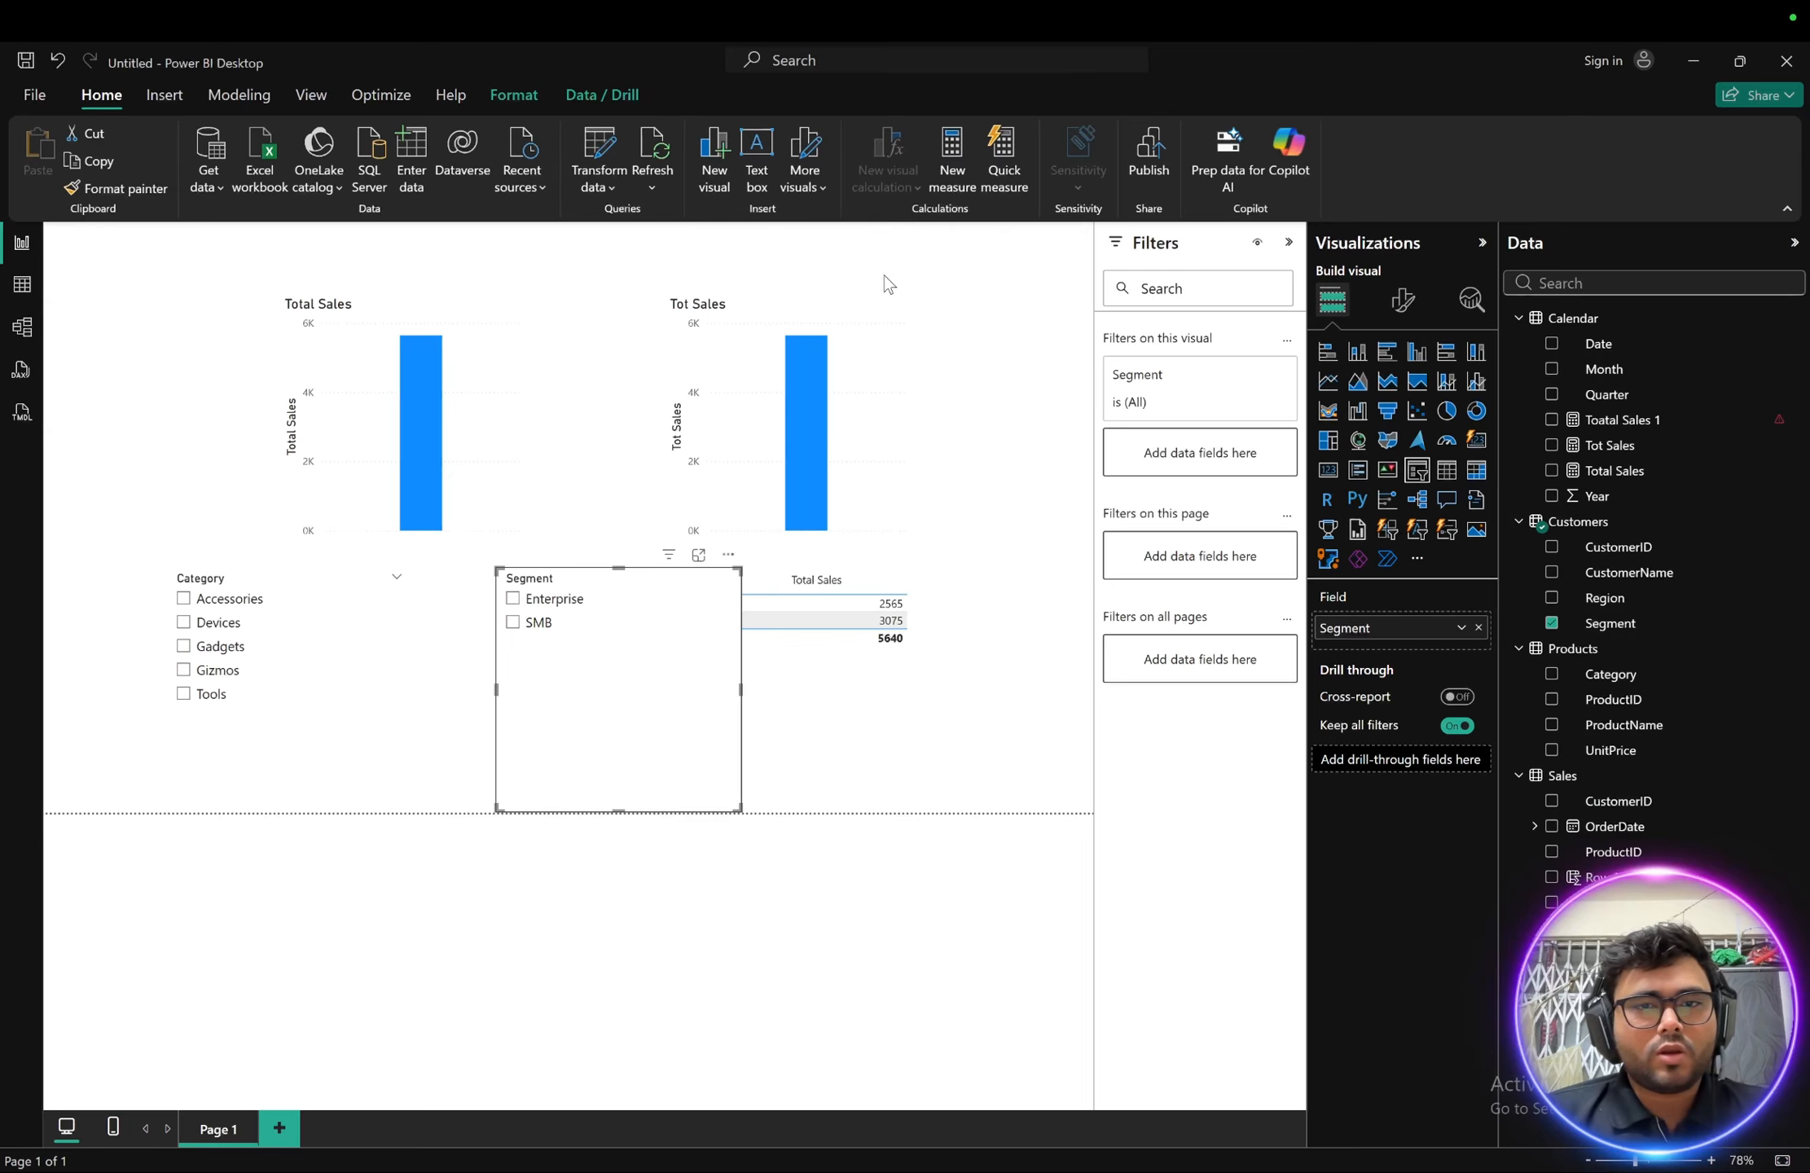
{"action": "left_click", "coordinate": [949, 300]}
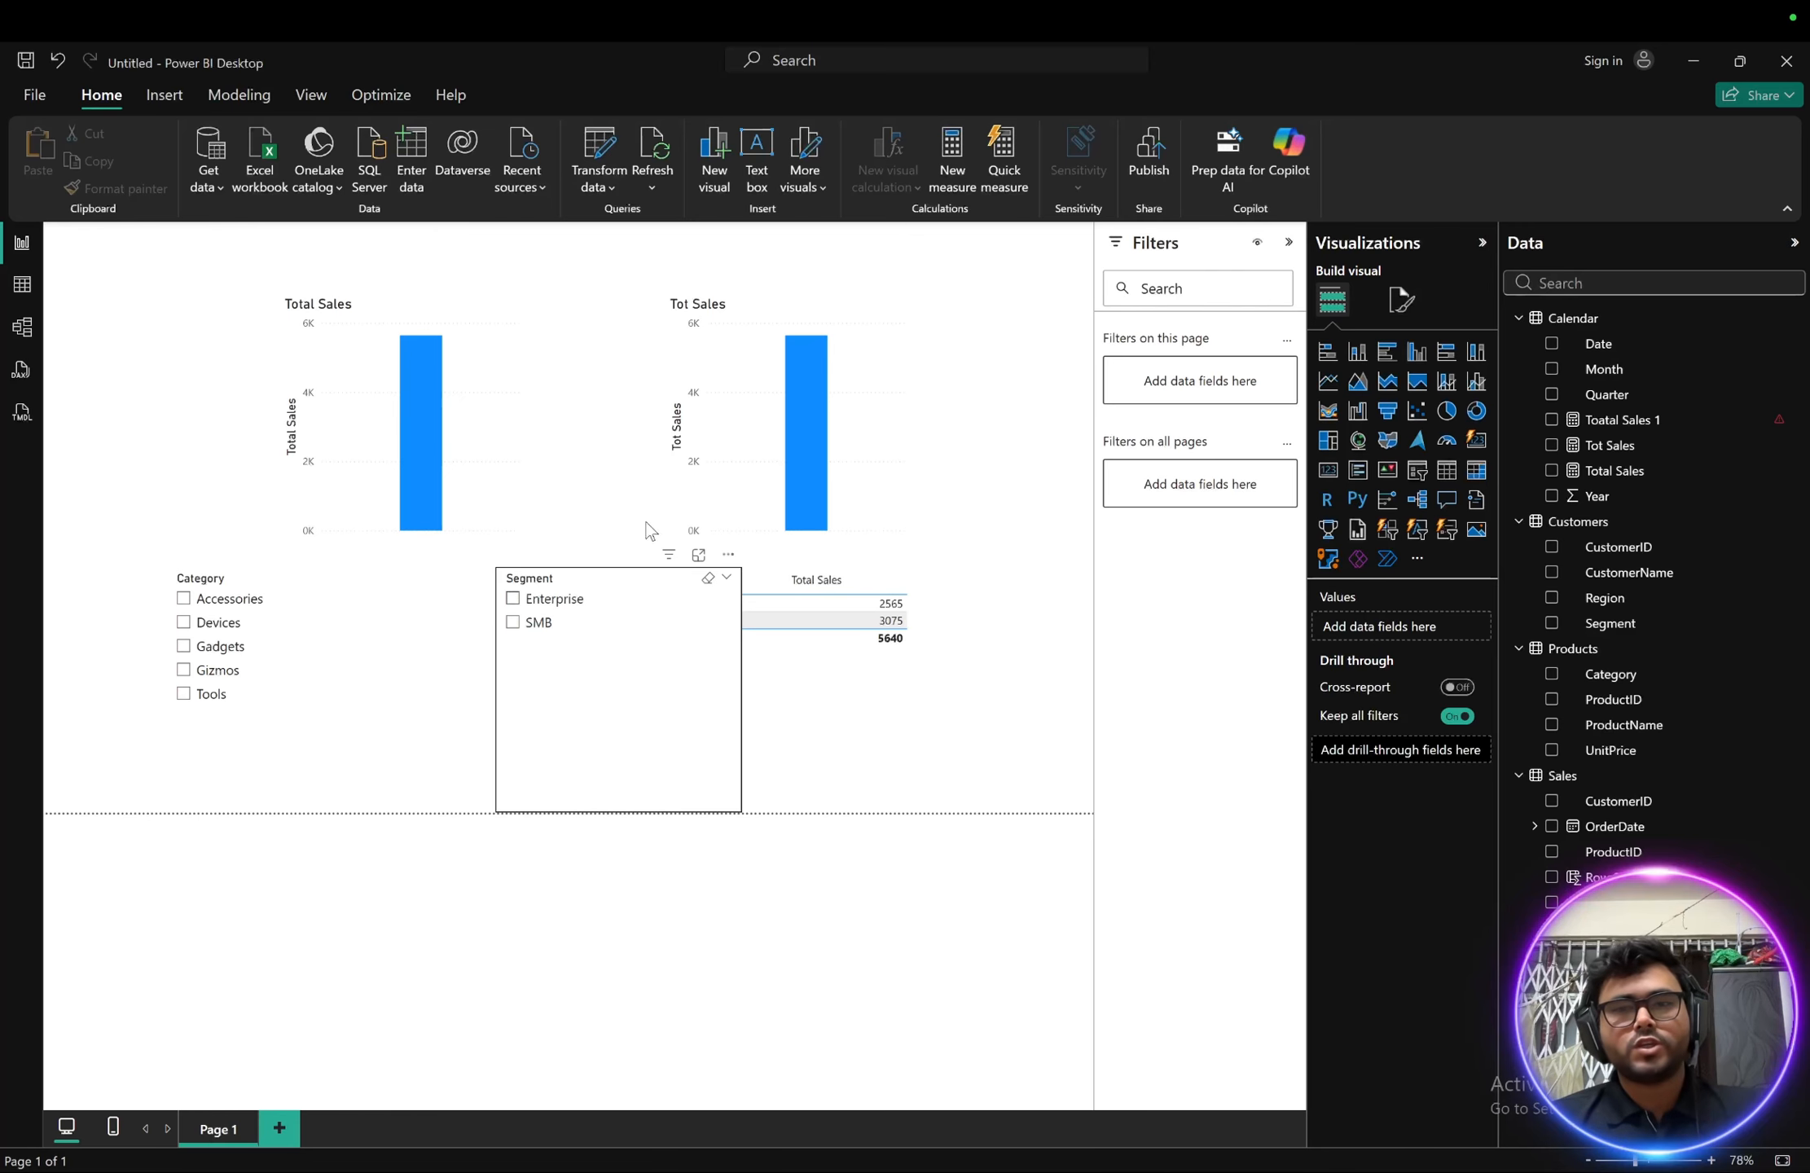
{"action": "left_click", "coordinate": [949, 163]}
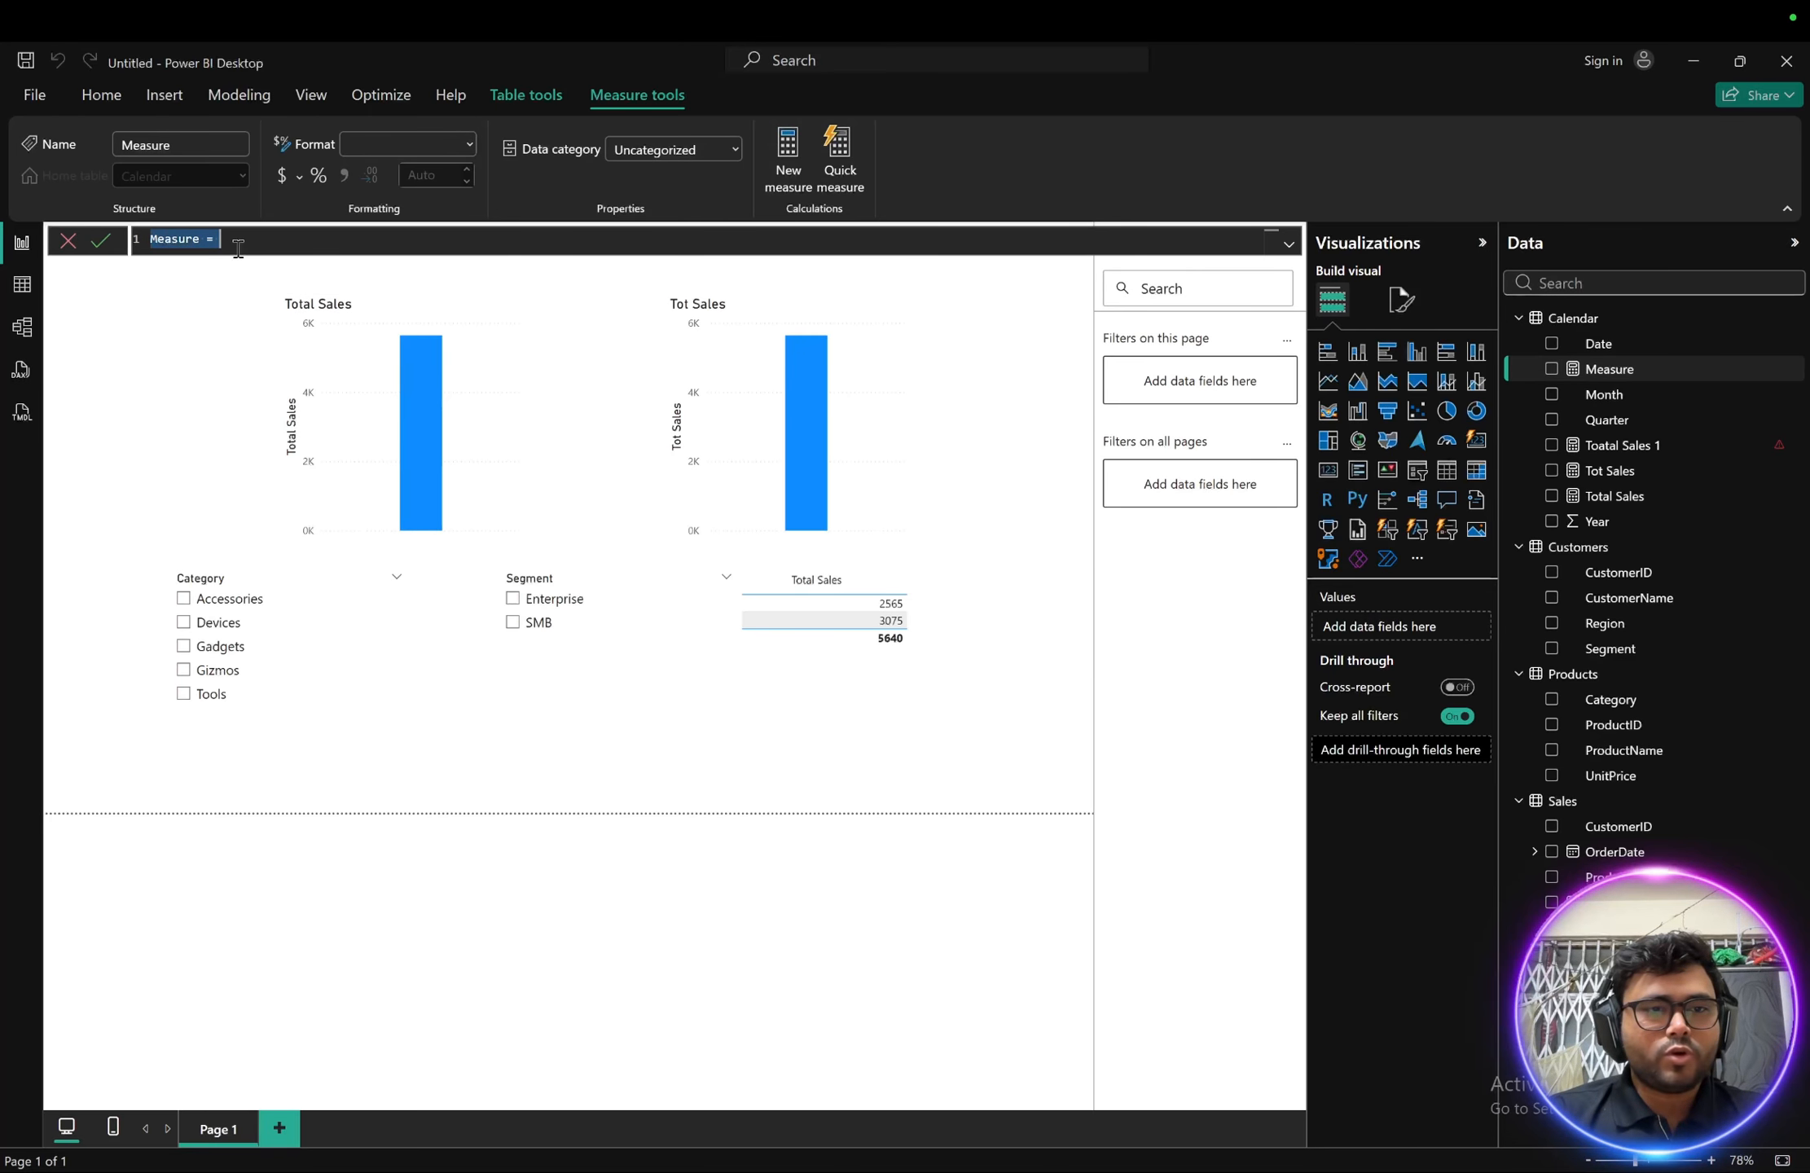
{"action": "key", "text": "ctrl+v"}
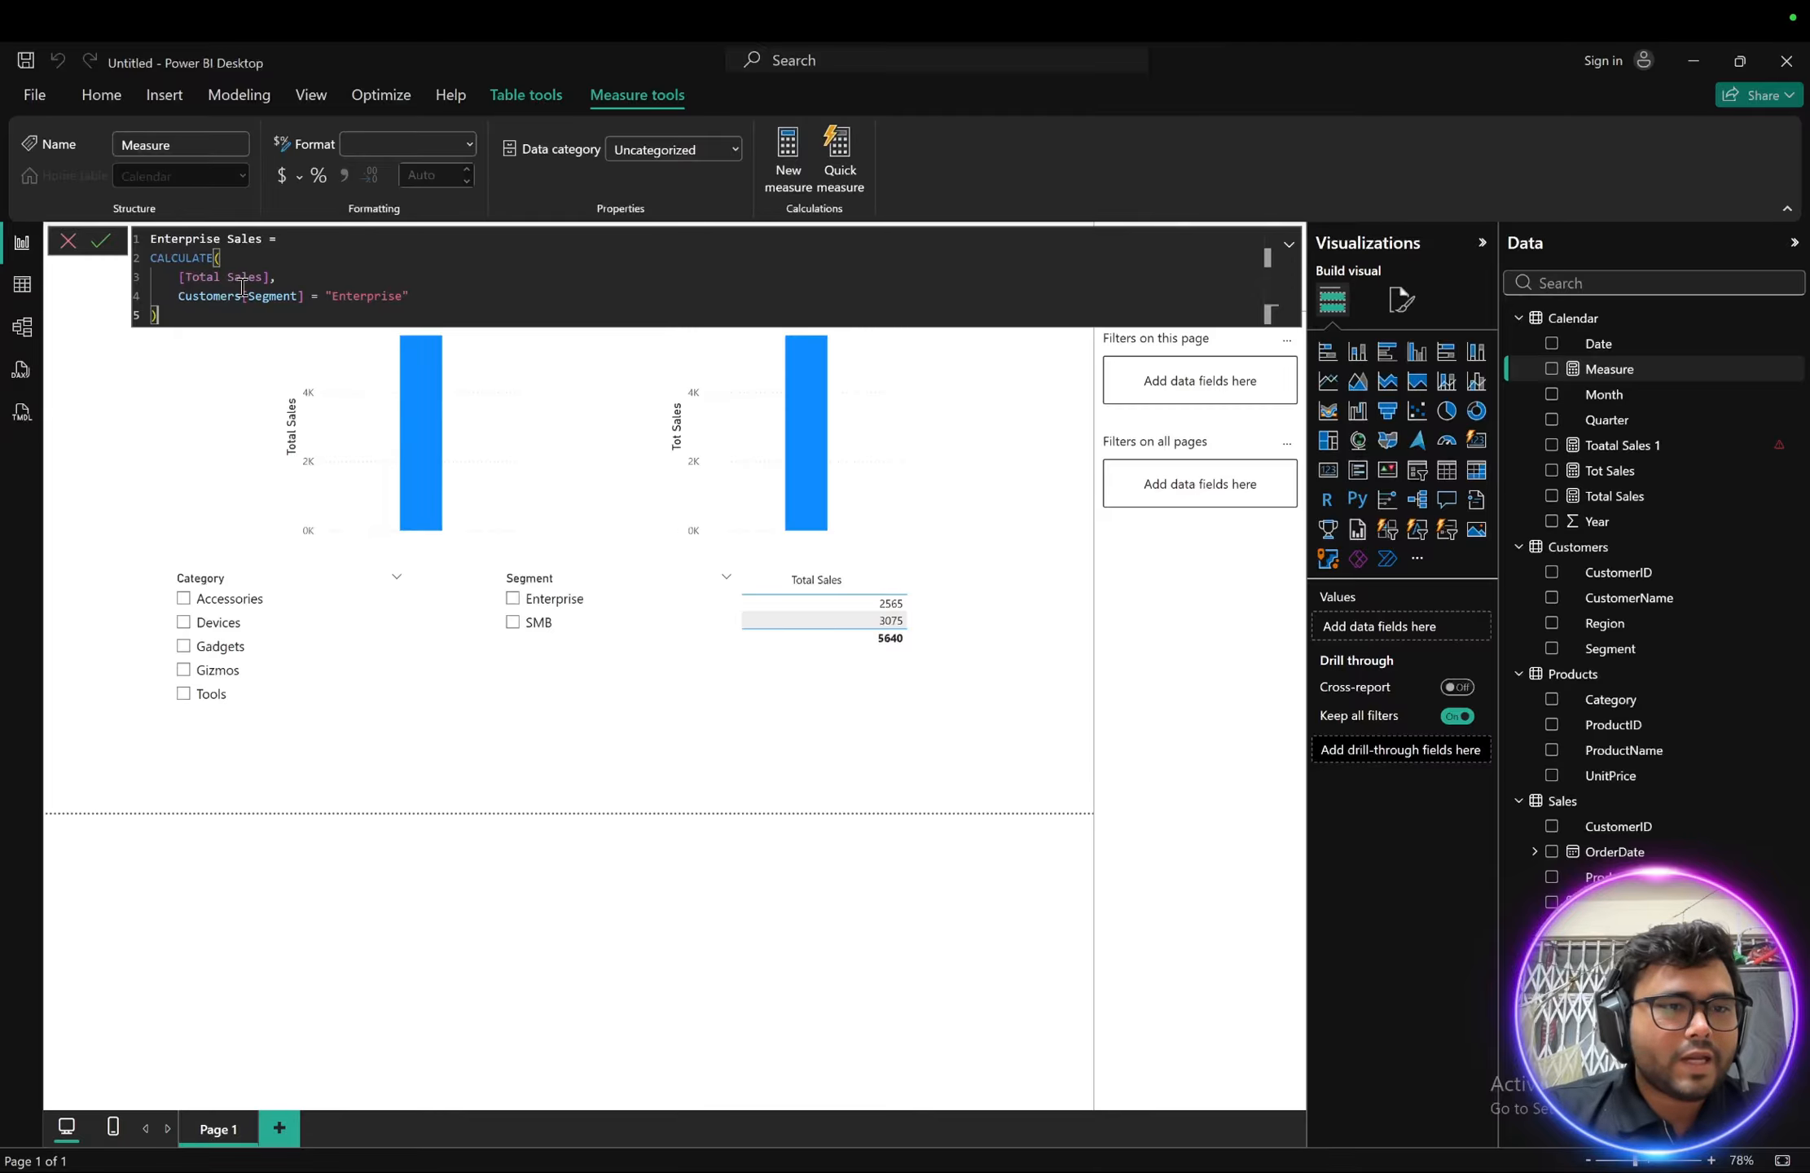
- Compare the formula's [Total Sales] argument with the Expression argument of the CALCULATE syntax in the notes
{"action": "left_click_drag", "start_coordinate": [177, 277], "coordinate": [271, 274]}
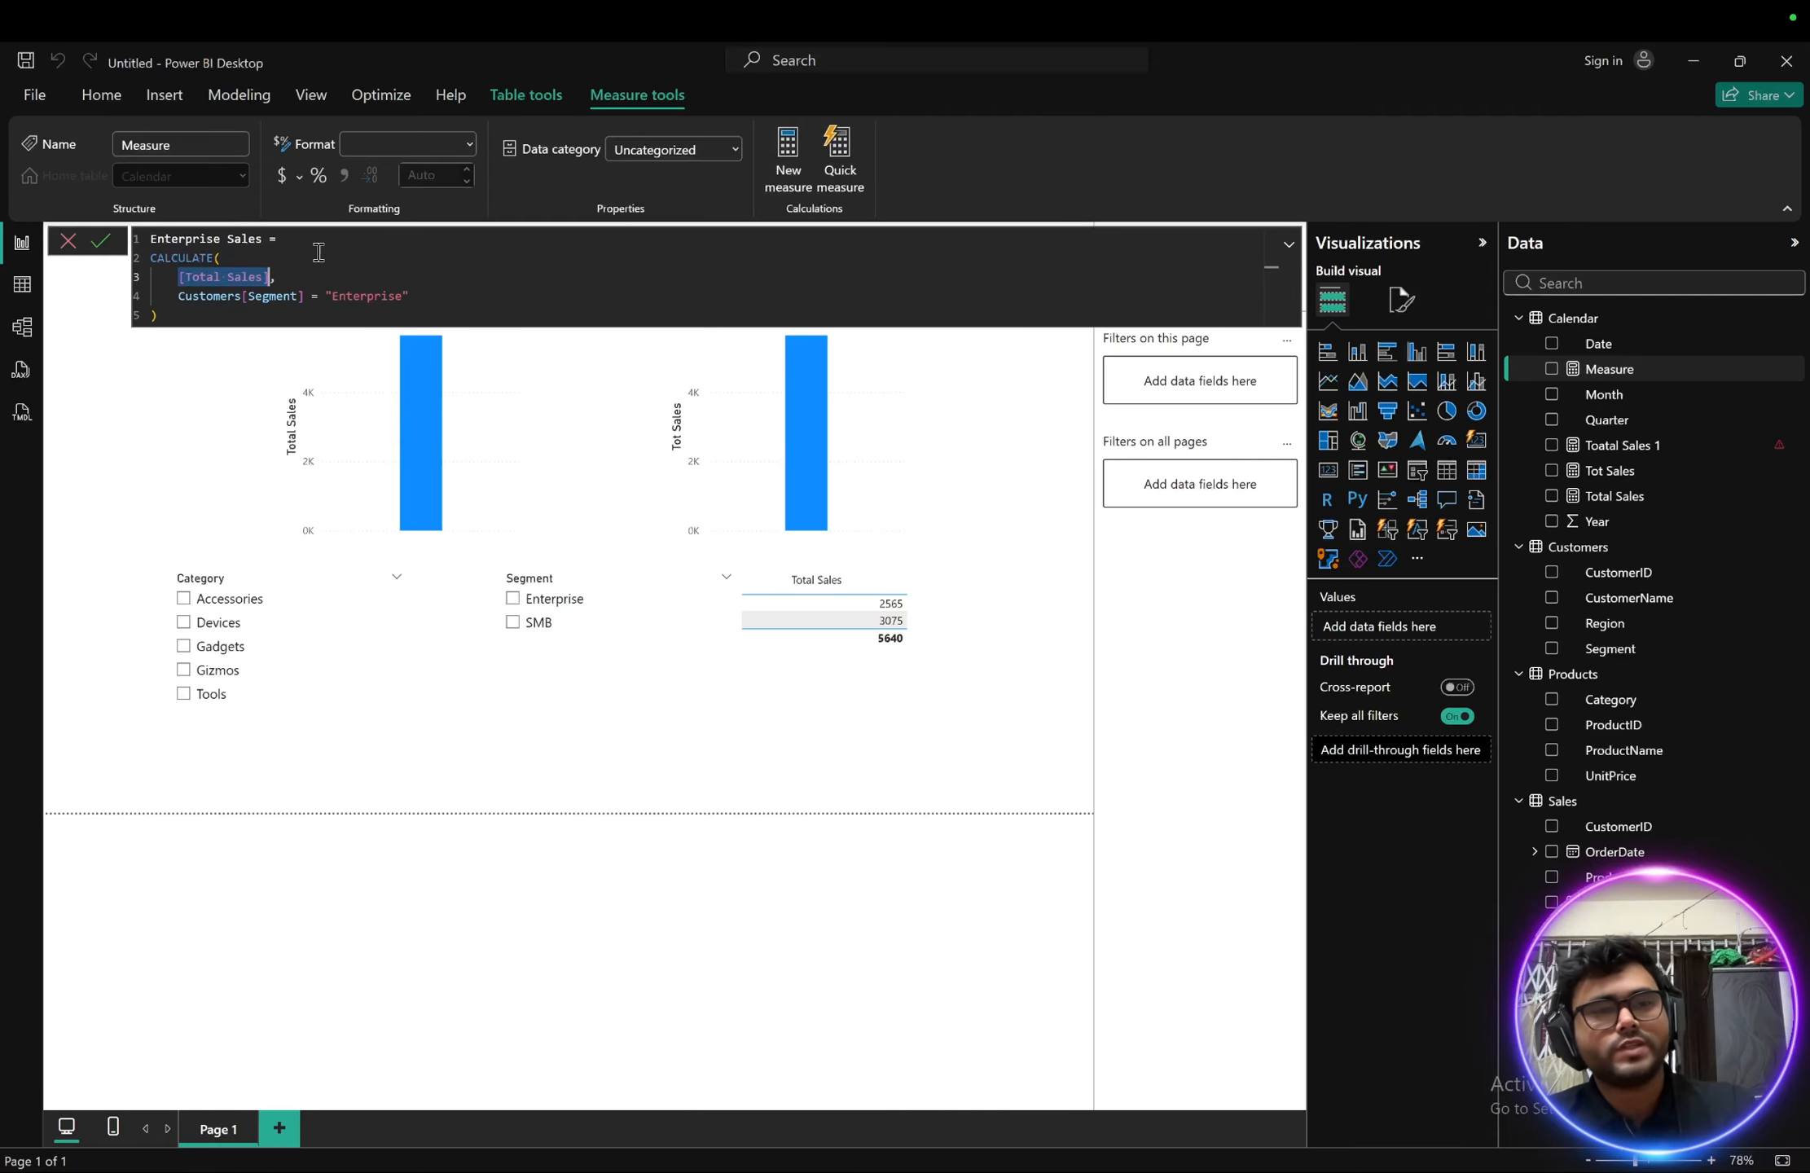
{"action": "key", "text": "ctrl+Left"}
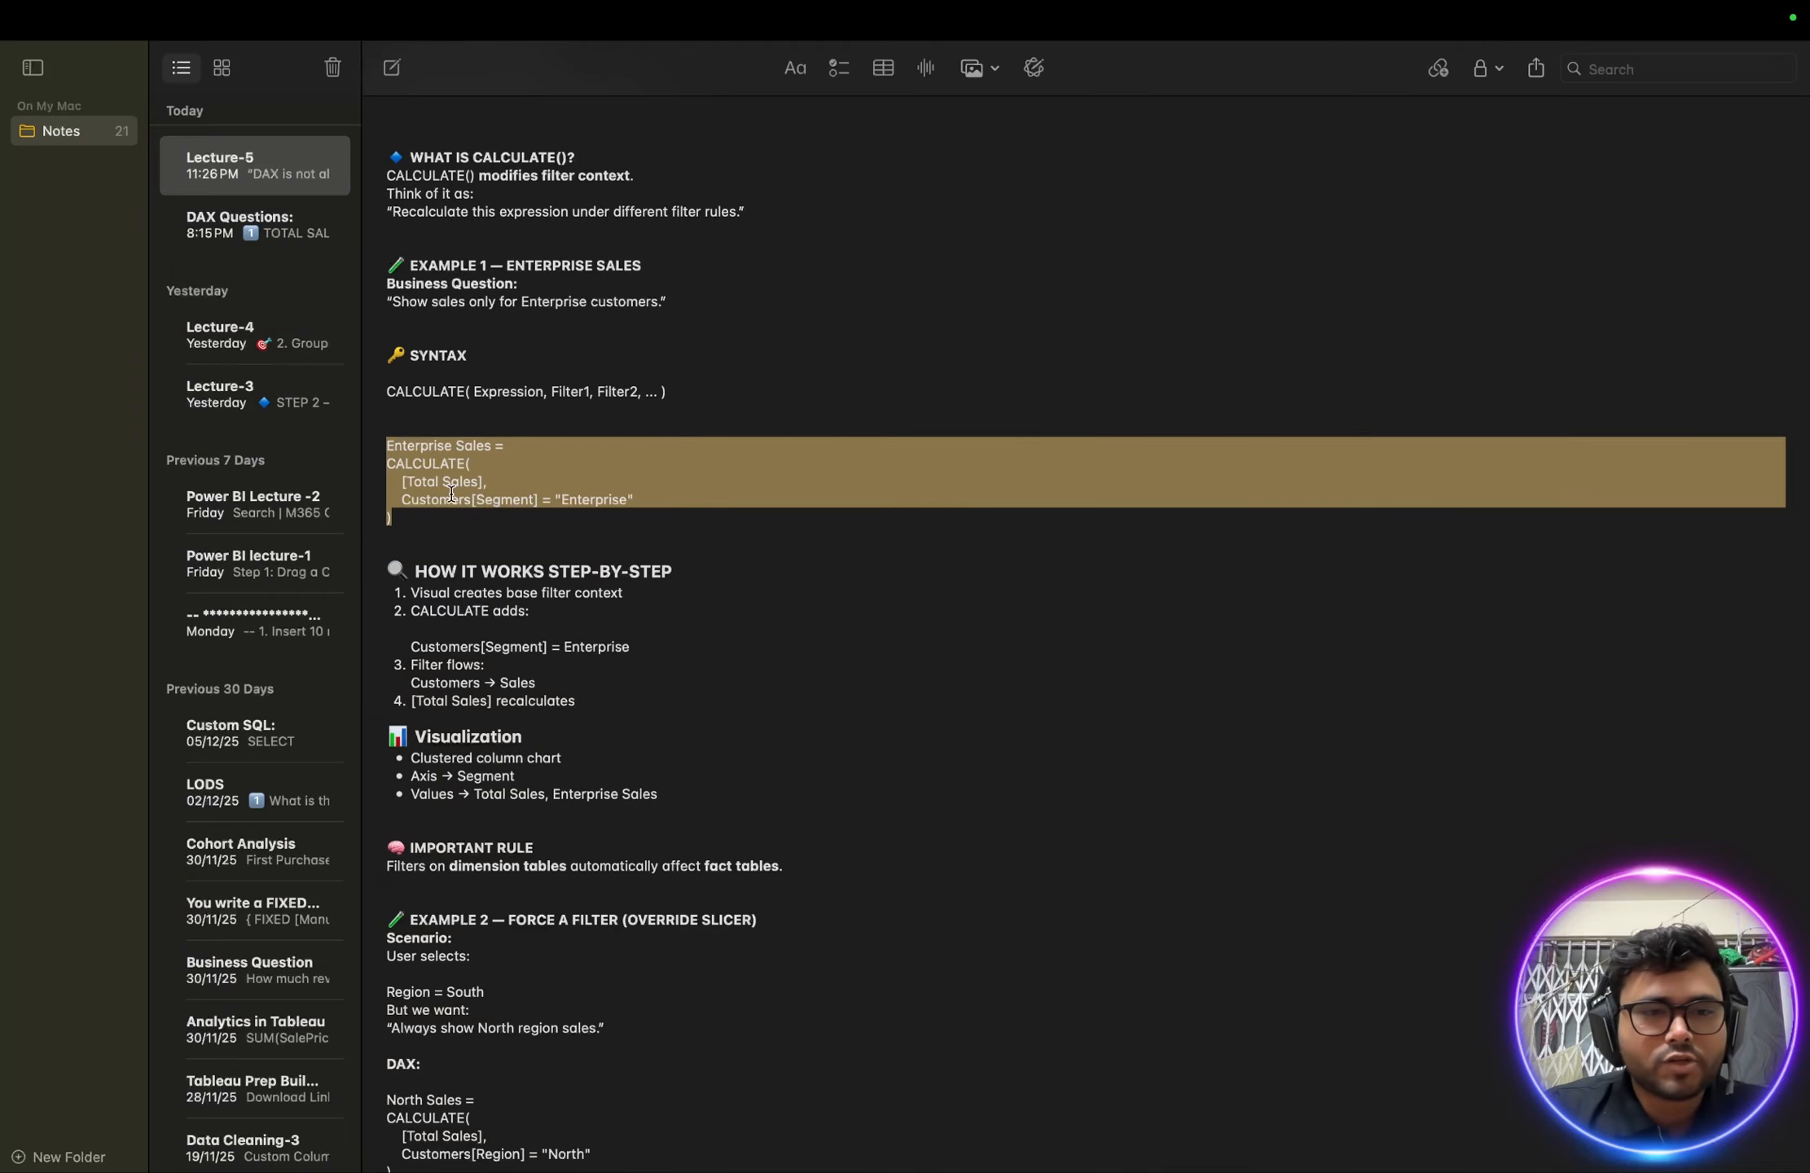
{"action": "left_click", "coordinate": [452, 499]}
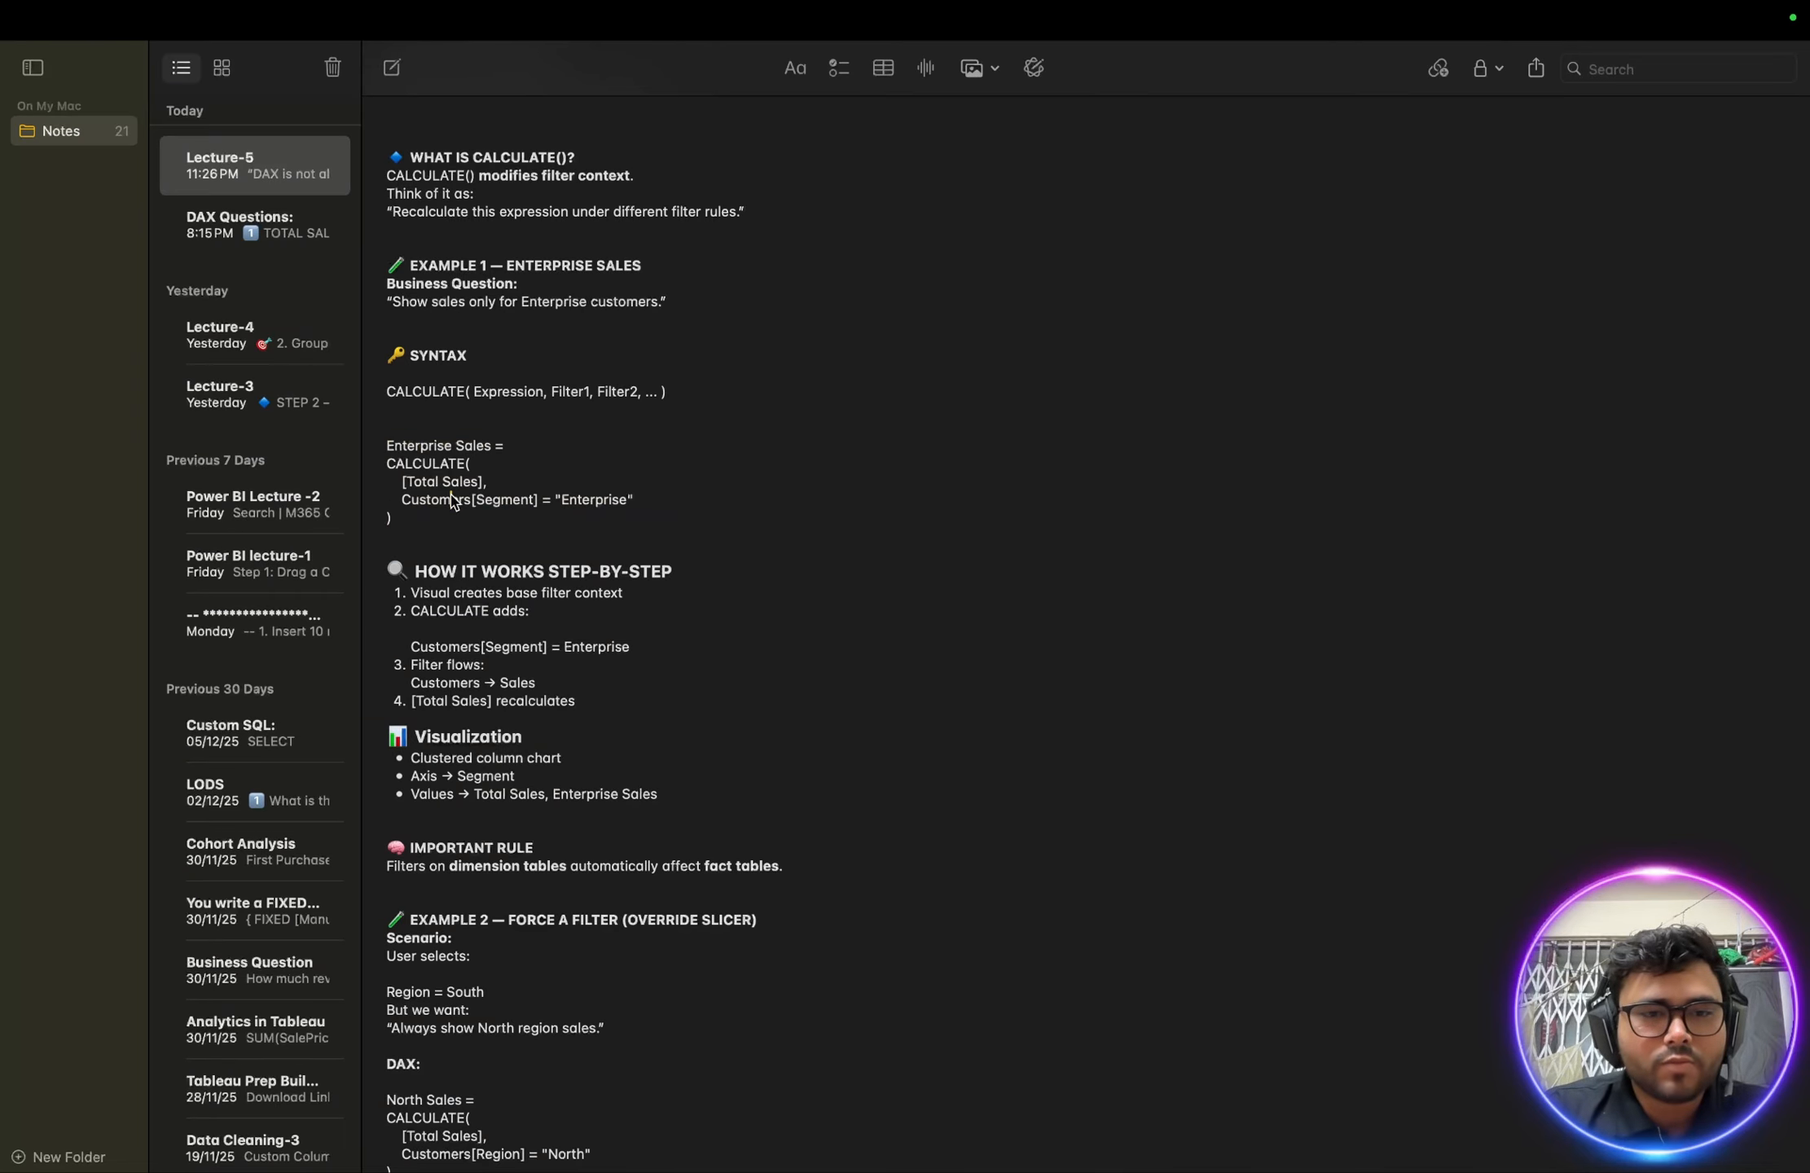
{"action": "double_click", "coordinate": [503, 393]}
- Return to Power BI Desktop, review the Customers[Segment] = "Enterprise" filter argument, and commit the Enterprise Sales measure
{"action": "key", "text": "ctrl+Right"}
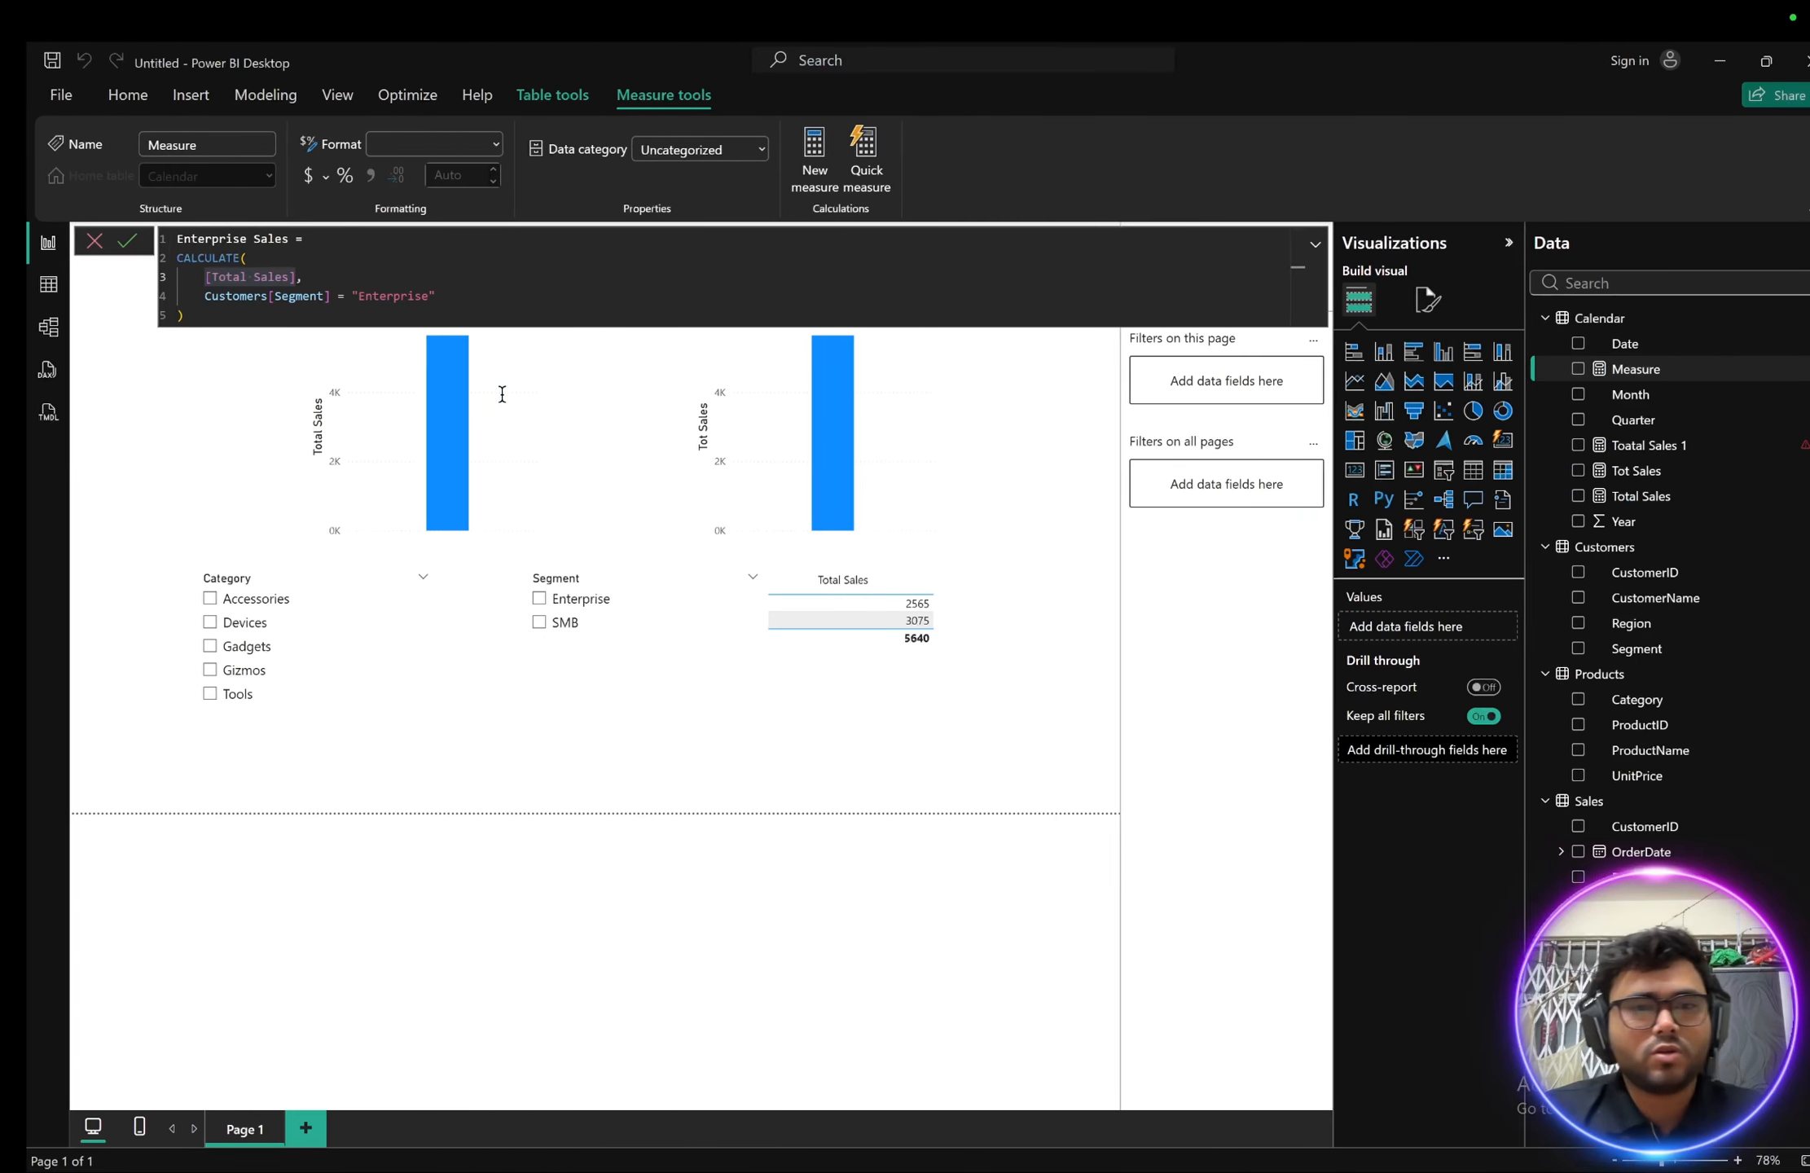
{"action": "double_click", "coordinate": [228, 276]}
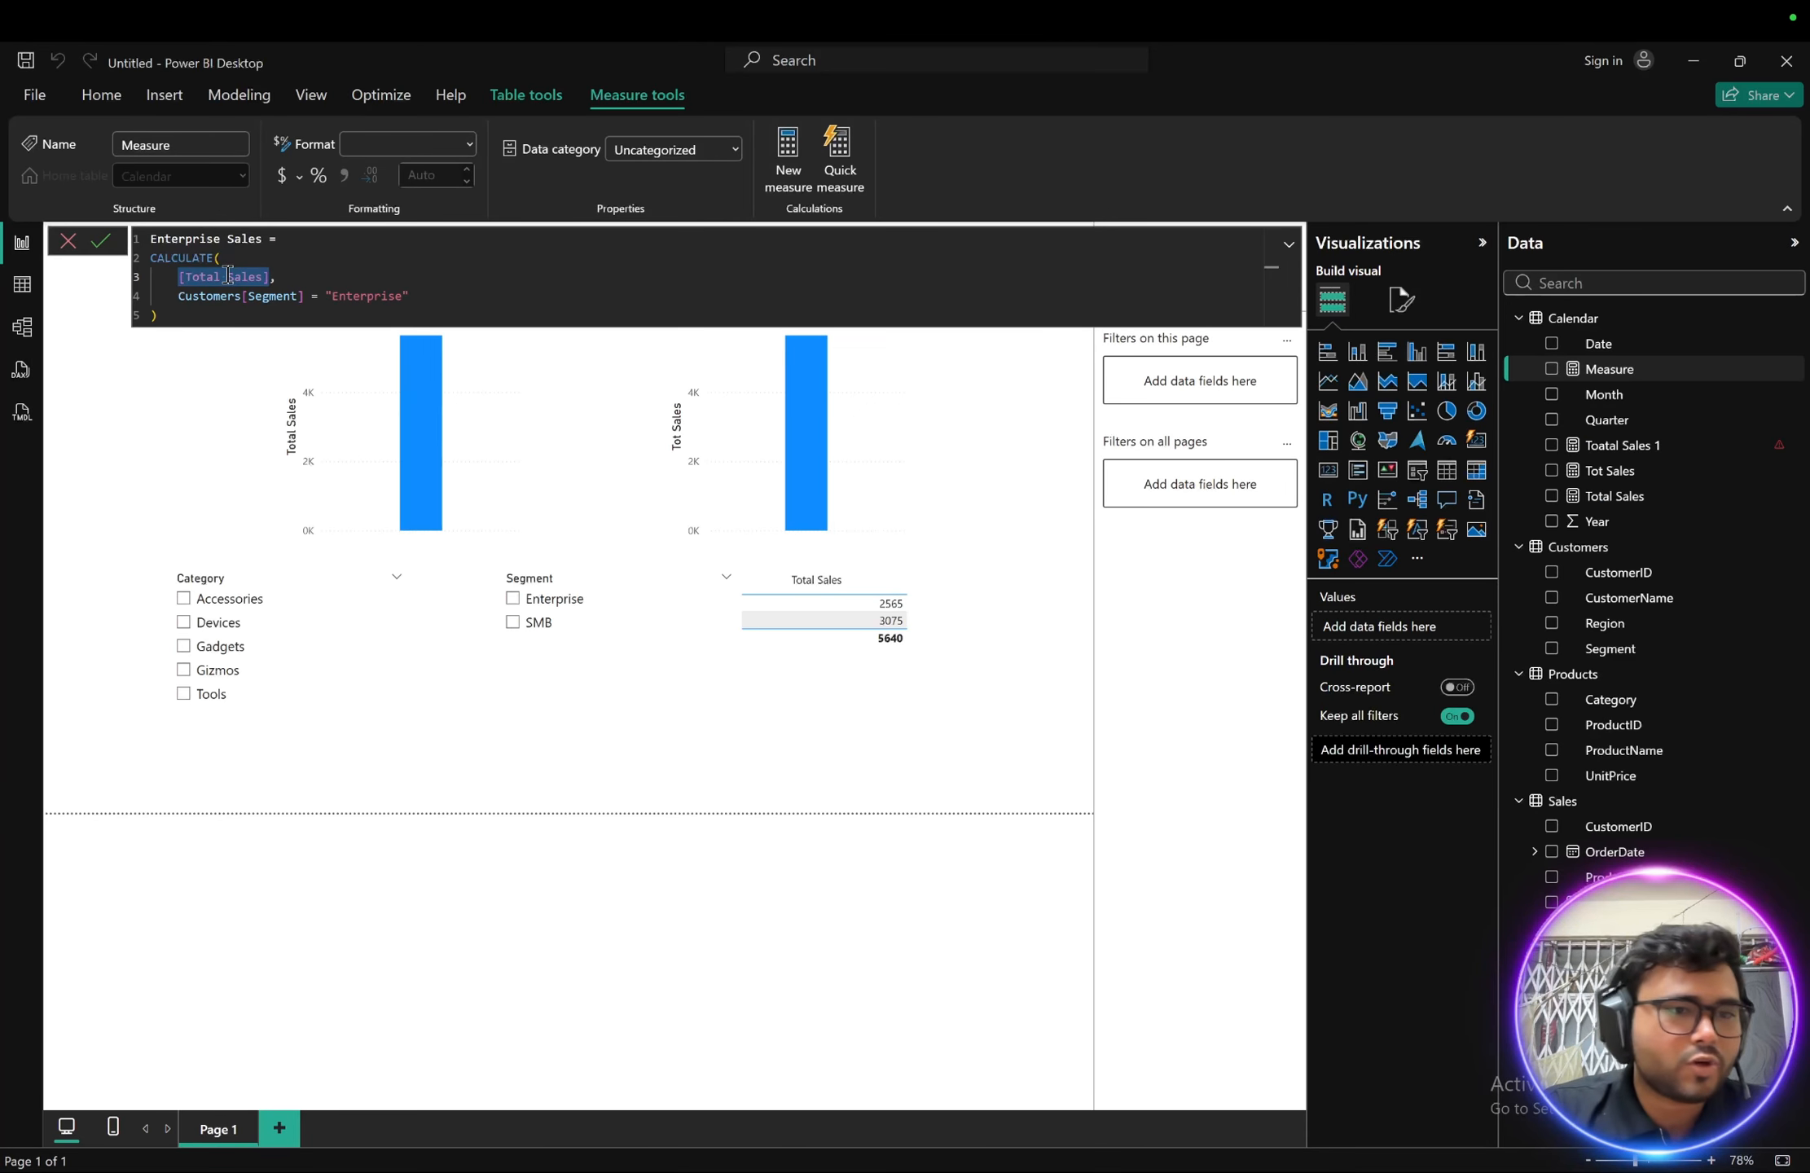
{"action": "left_click_drag", "start_coordinate": [172, 296], "coordinate": [477, 290]}
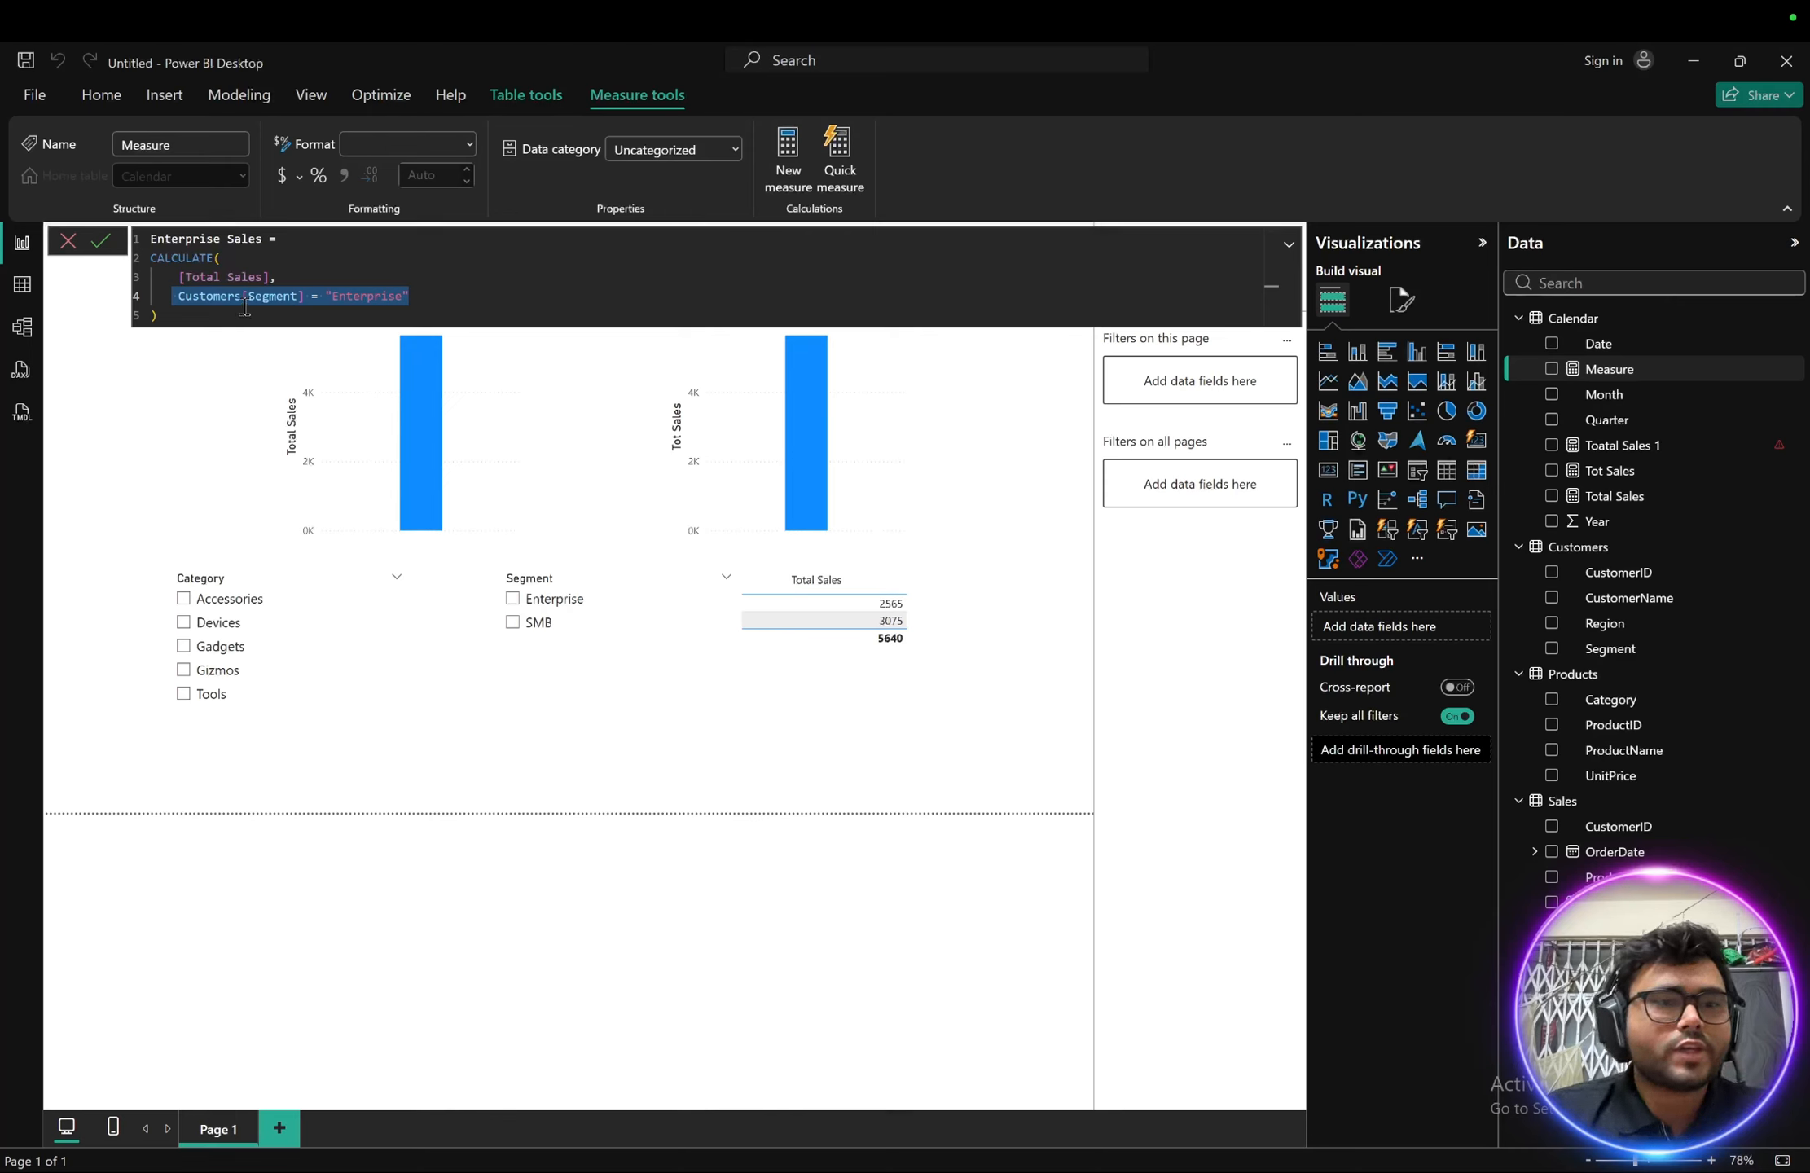
{"action": "left_click", "coordinate": [422, 296]}
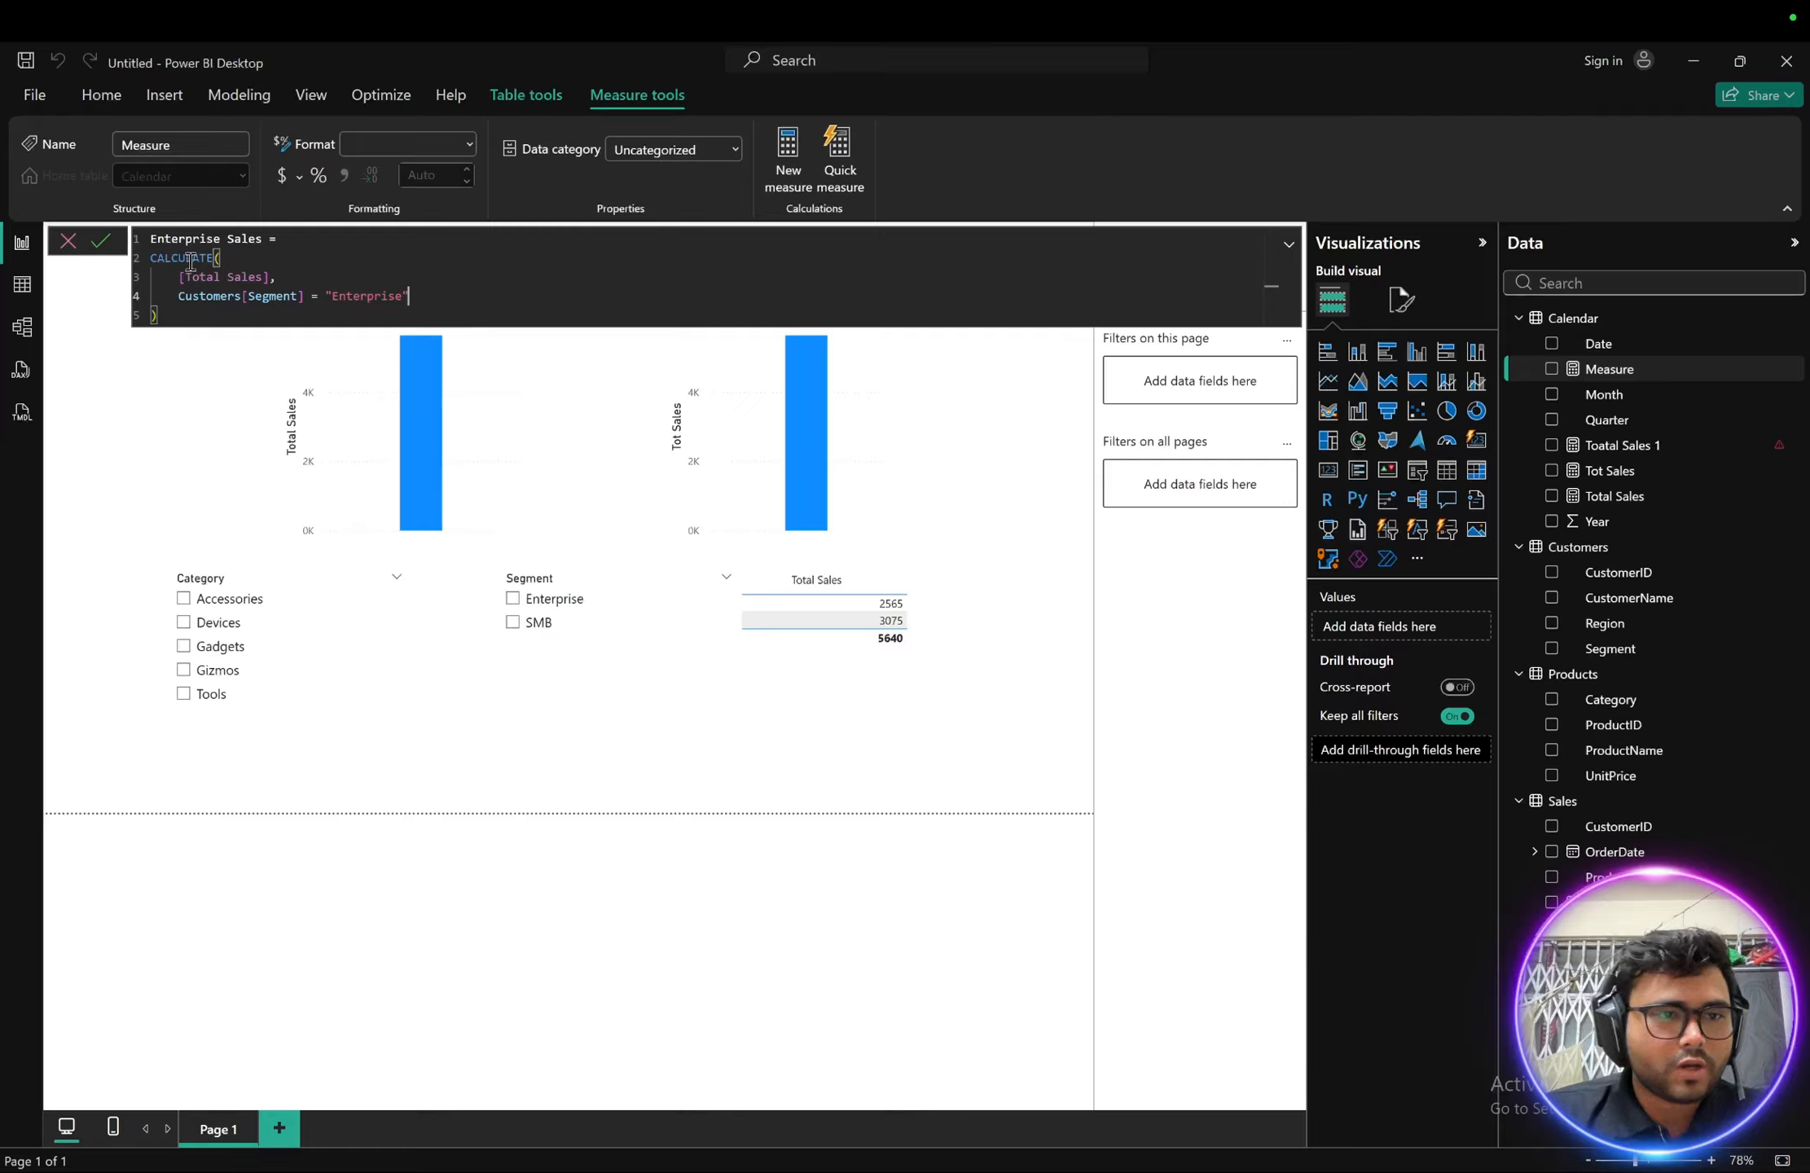
{"action": "left_click", "coordinate": [98, 237]}
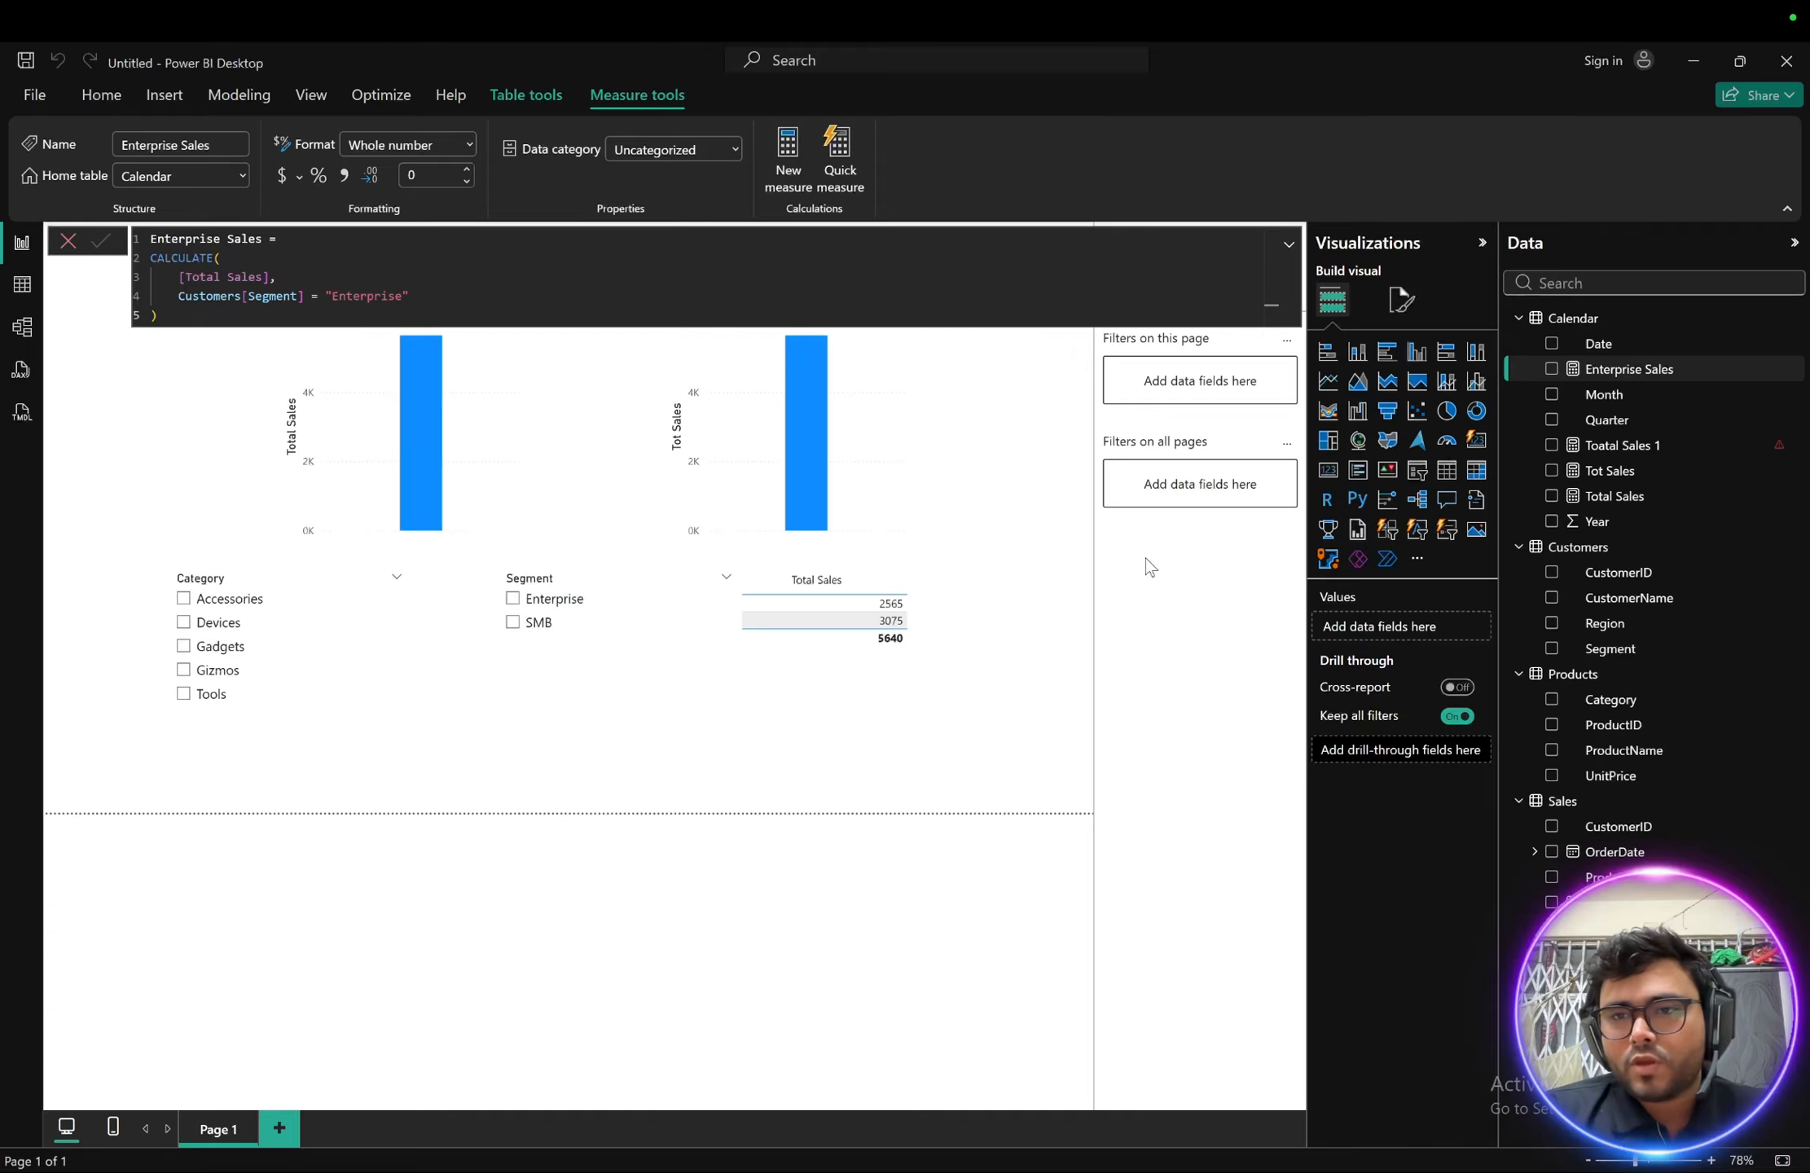
- Move the Segment slicer next to the Category slicer, then add an Enterprise Sales column chart below the segment table and inspect its bar
{"action": "left_click_drag", "start_coordinate": [1643, 372], "coordinate": [731, 705]}
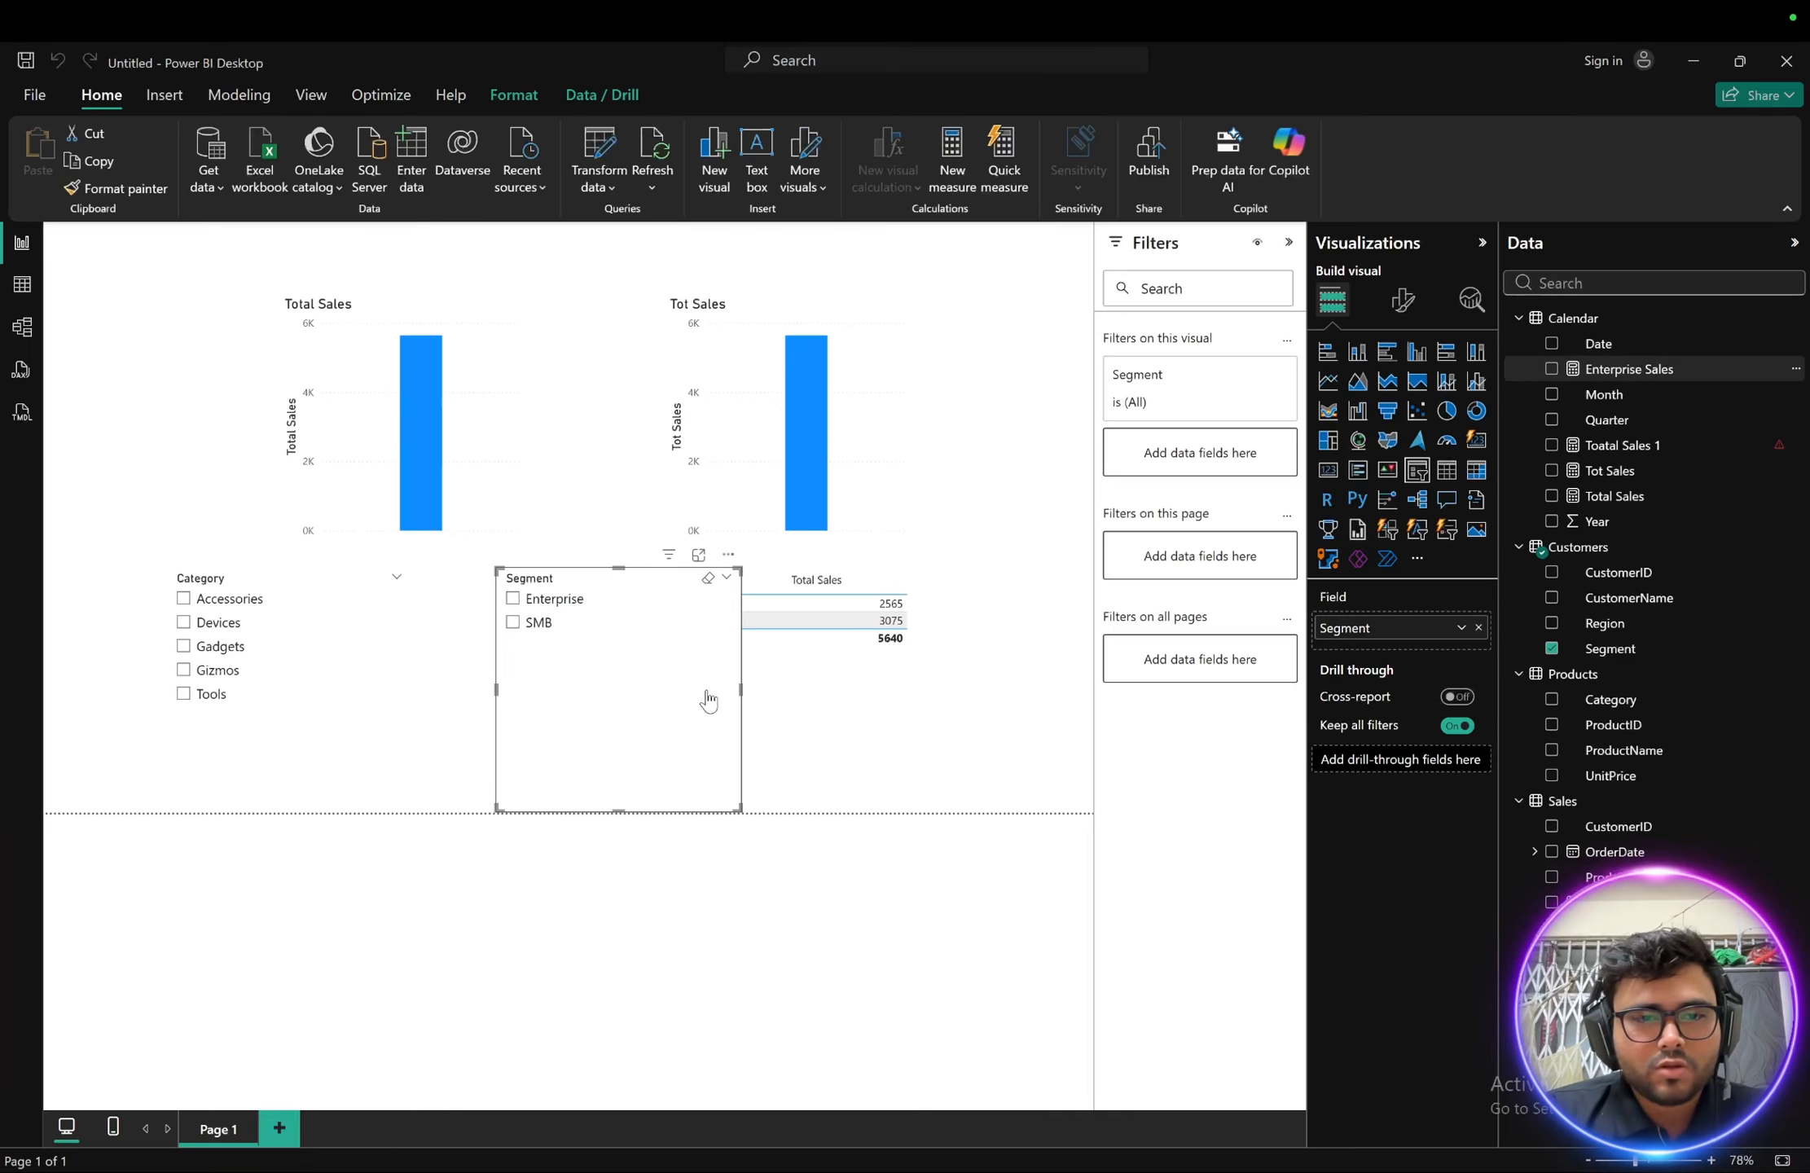
{"action": "left_click_drag", "start_coordinate": [613, 574], "coordinate": [520, 652]}
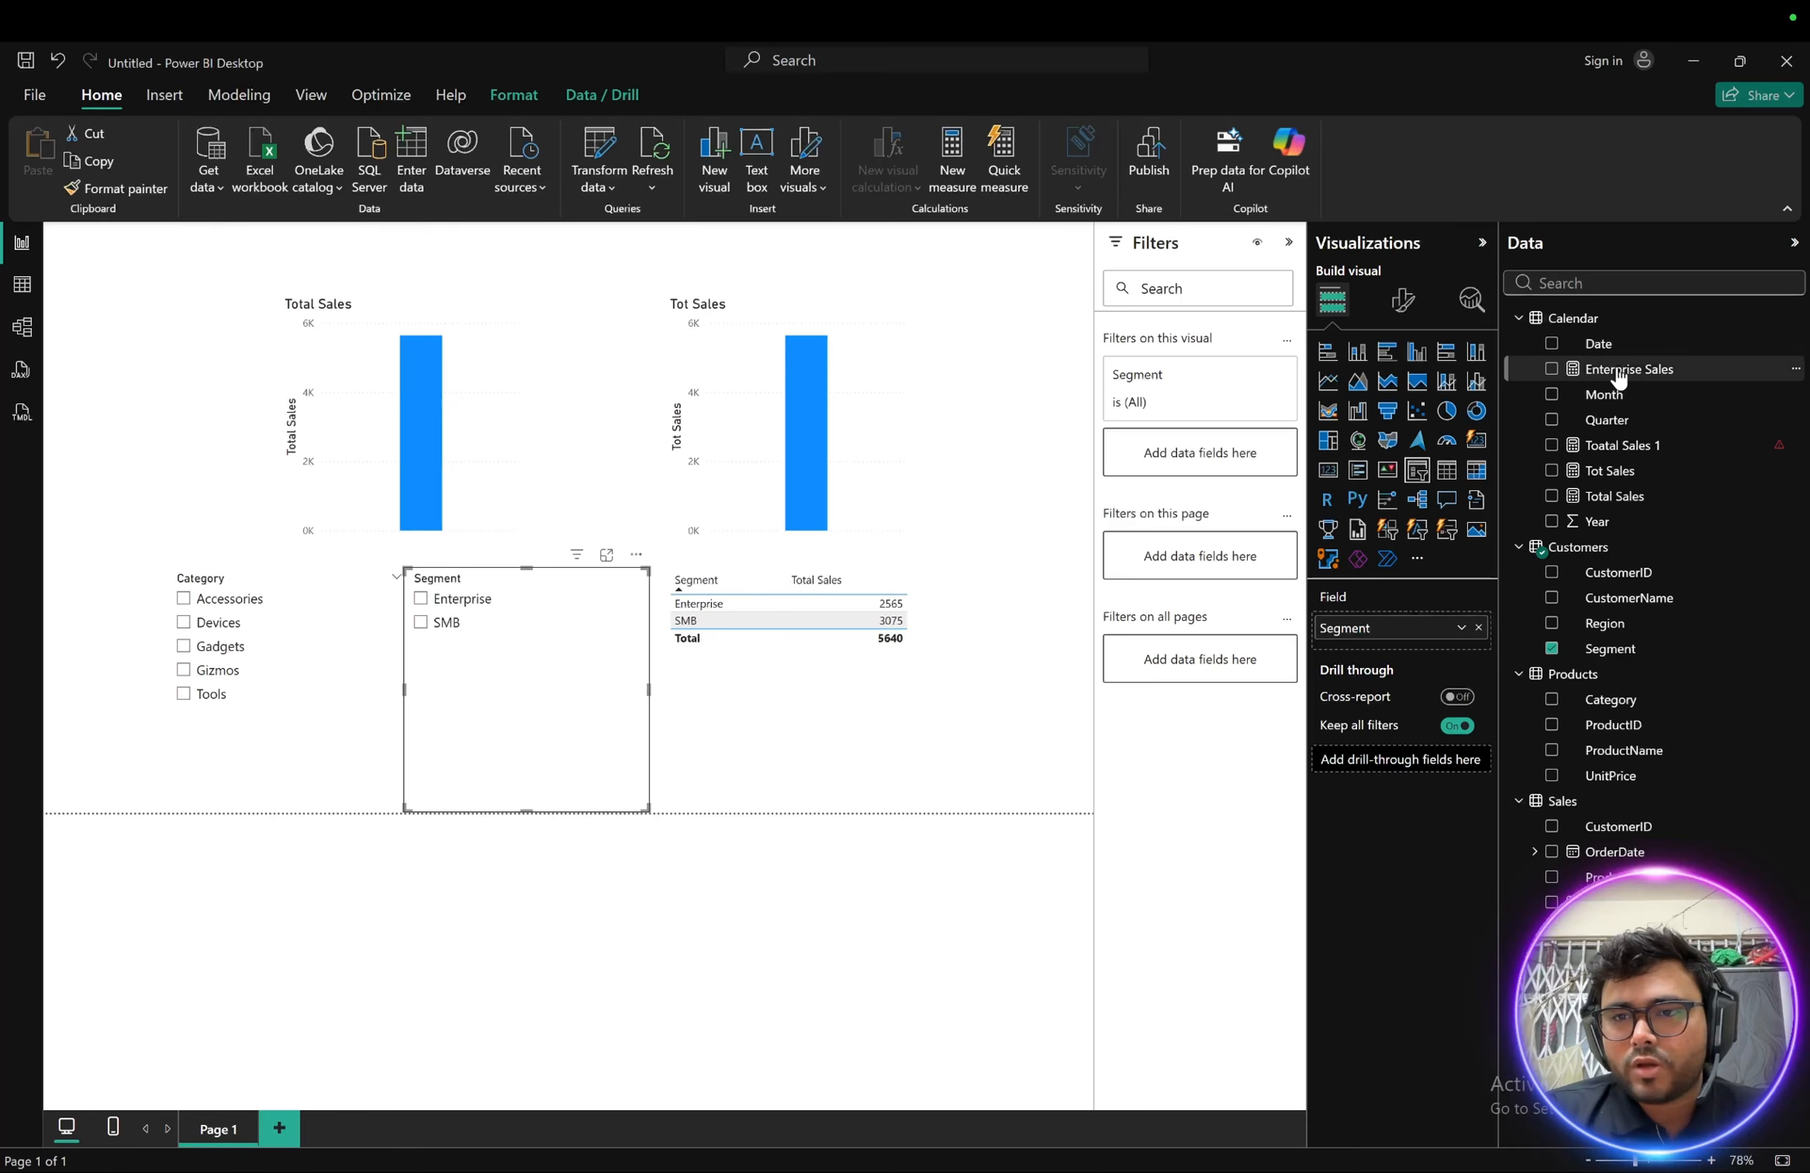
{"action": "left_click_drag", "start_coordinate": [1606, 371], "coordinate": [935, 737]}
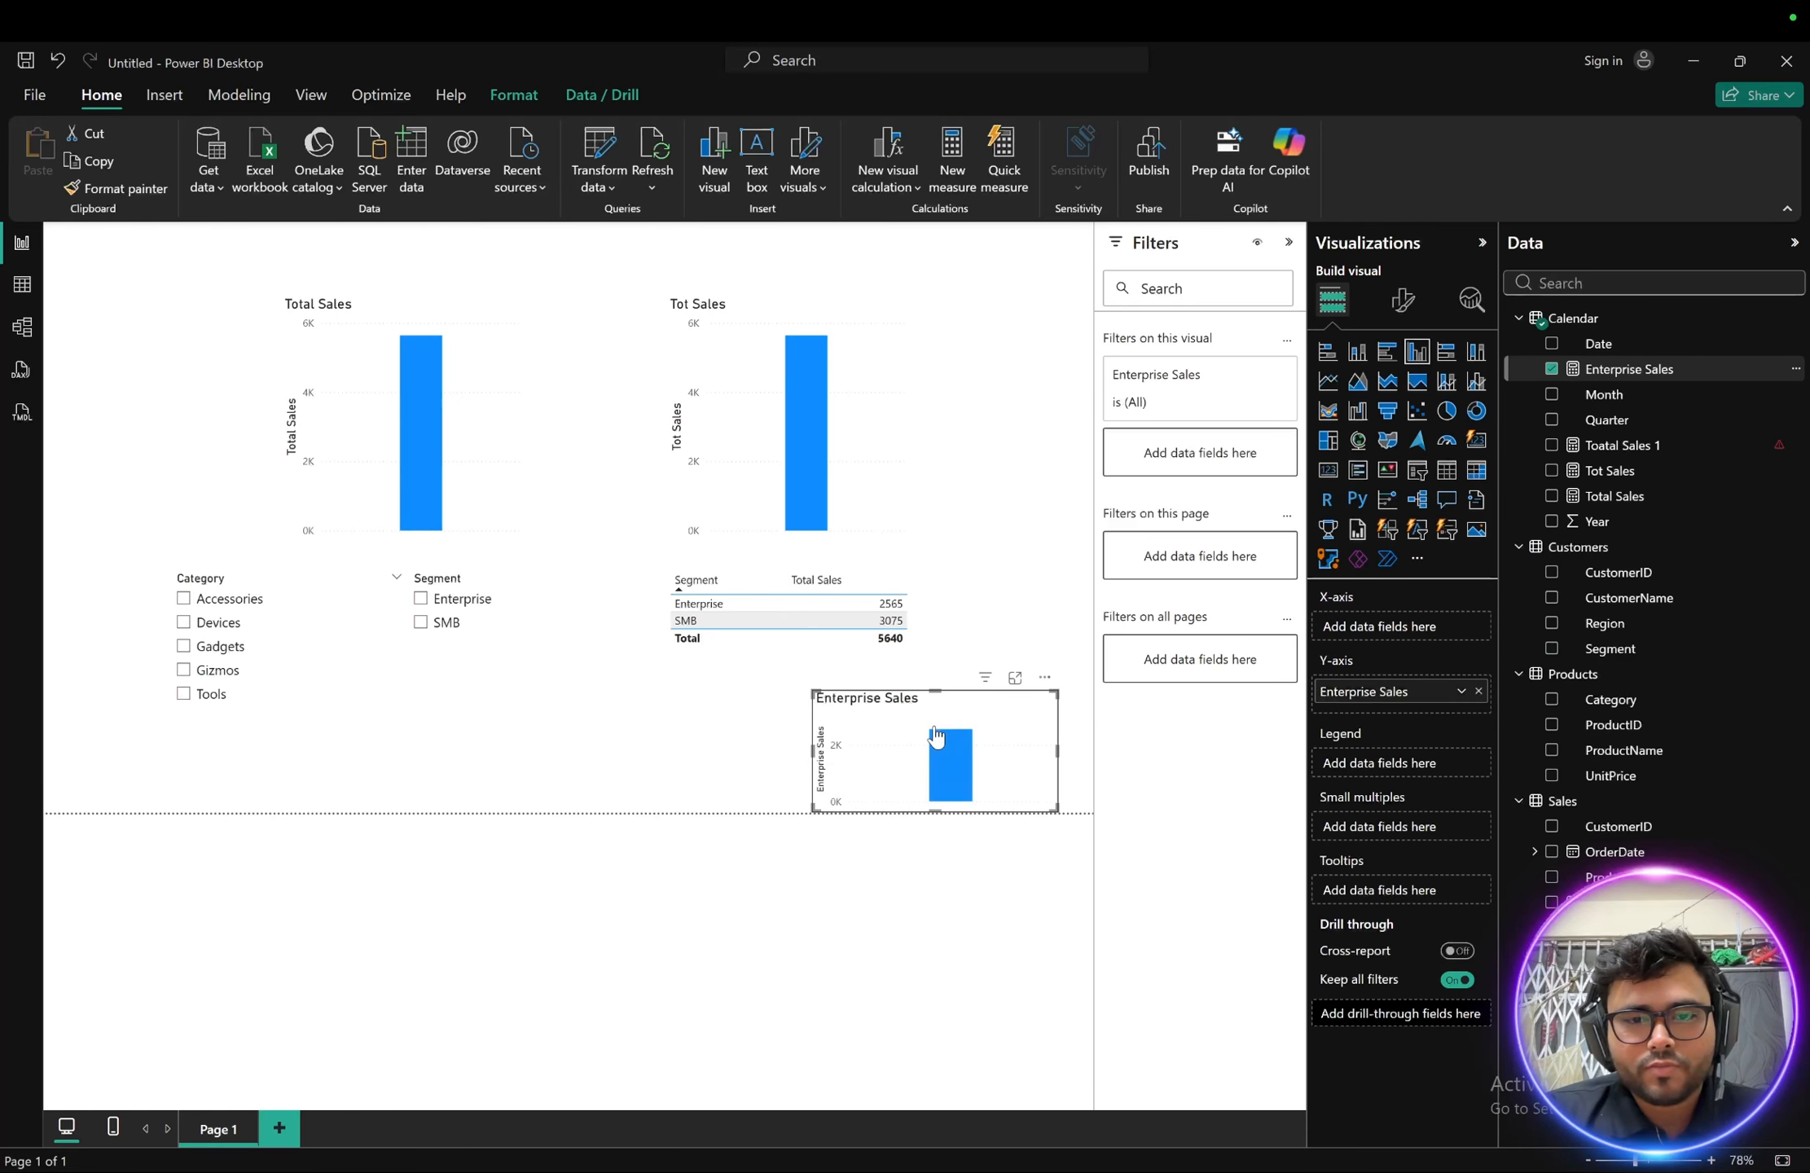
{"action": "mouse_move", "coordinate": [950, 743]}
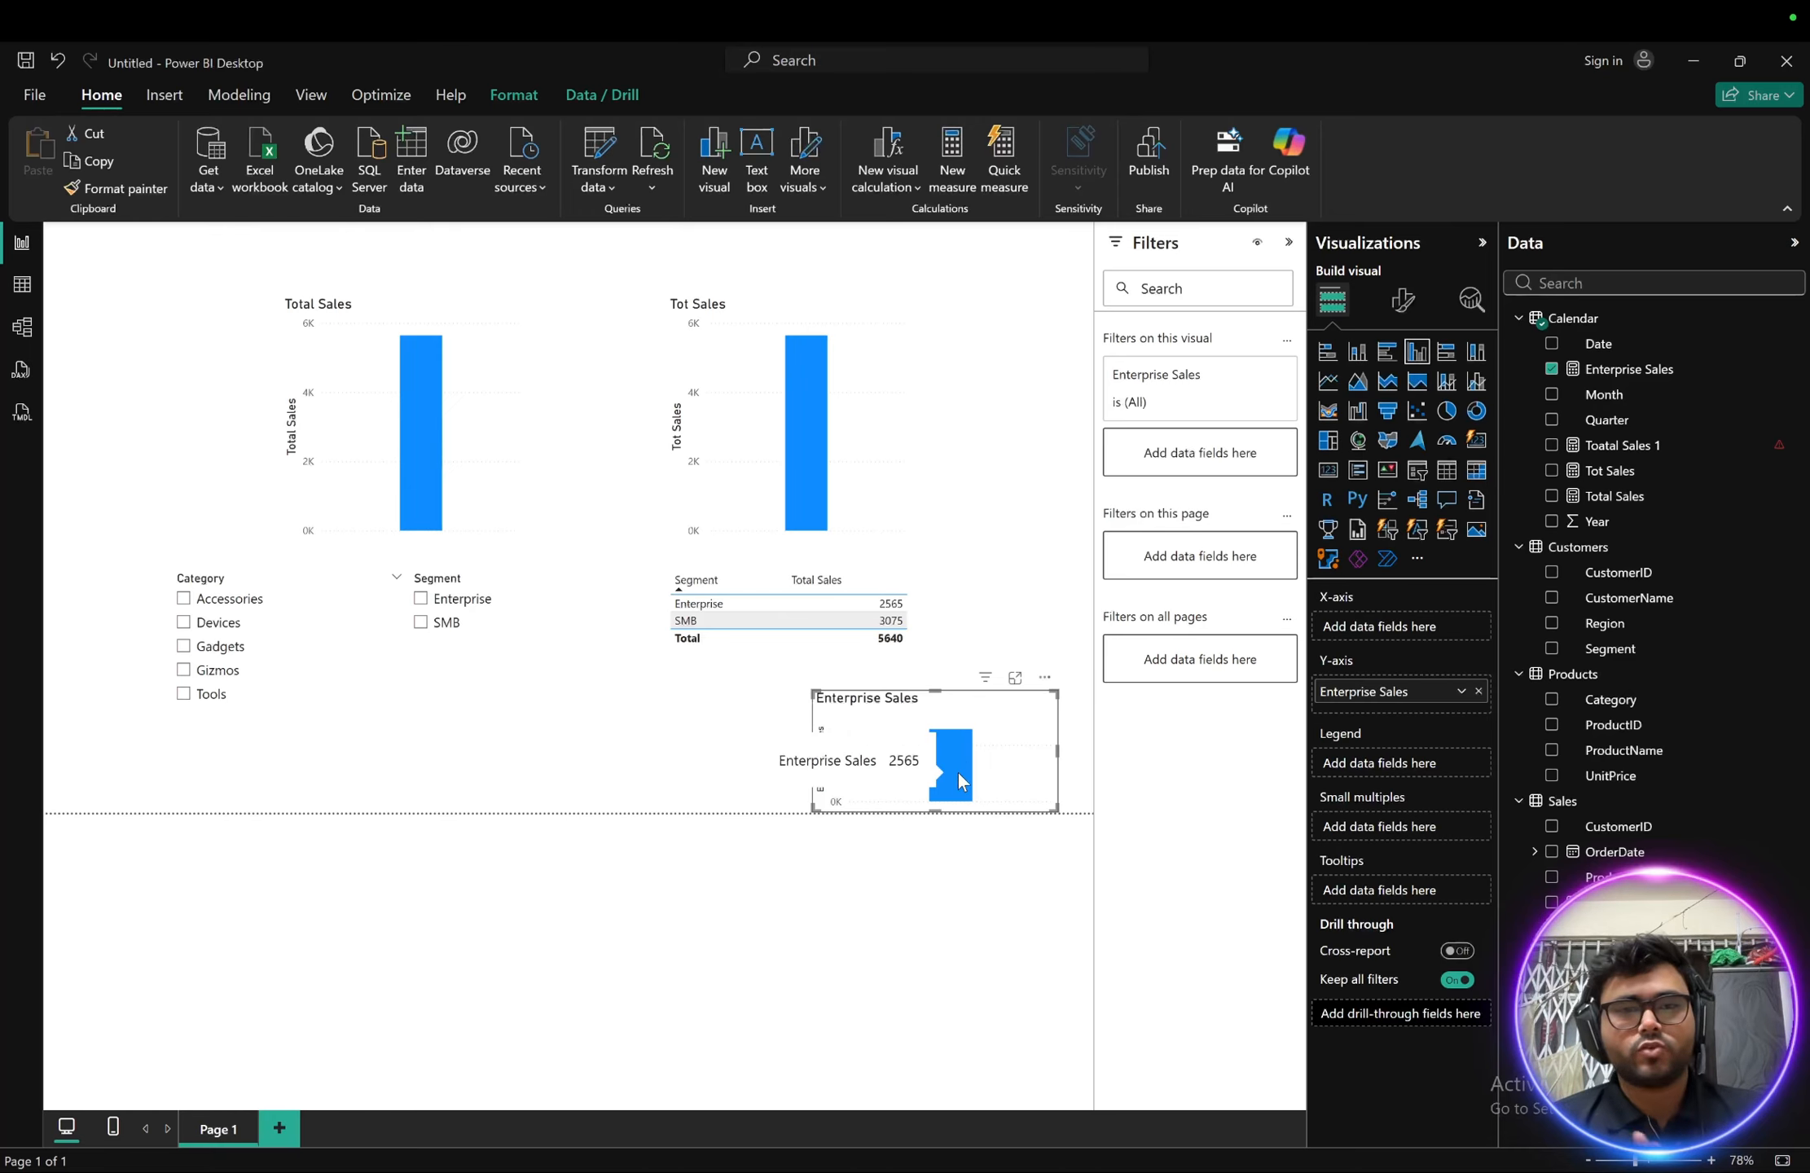
- Switch to the lecture notes and read how CALCULATE works for Enterprise Sales, the suggested visualization, and the rule on dimension table filters
{"action": "key", "text": "ctrl+Left"}
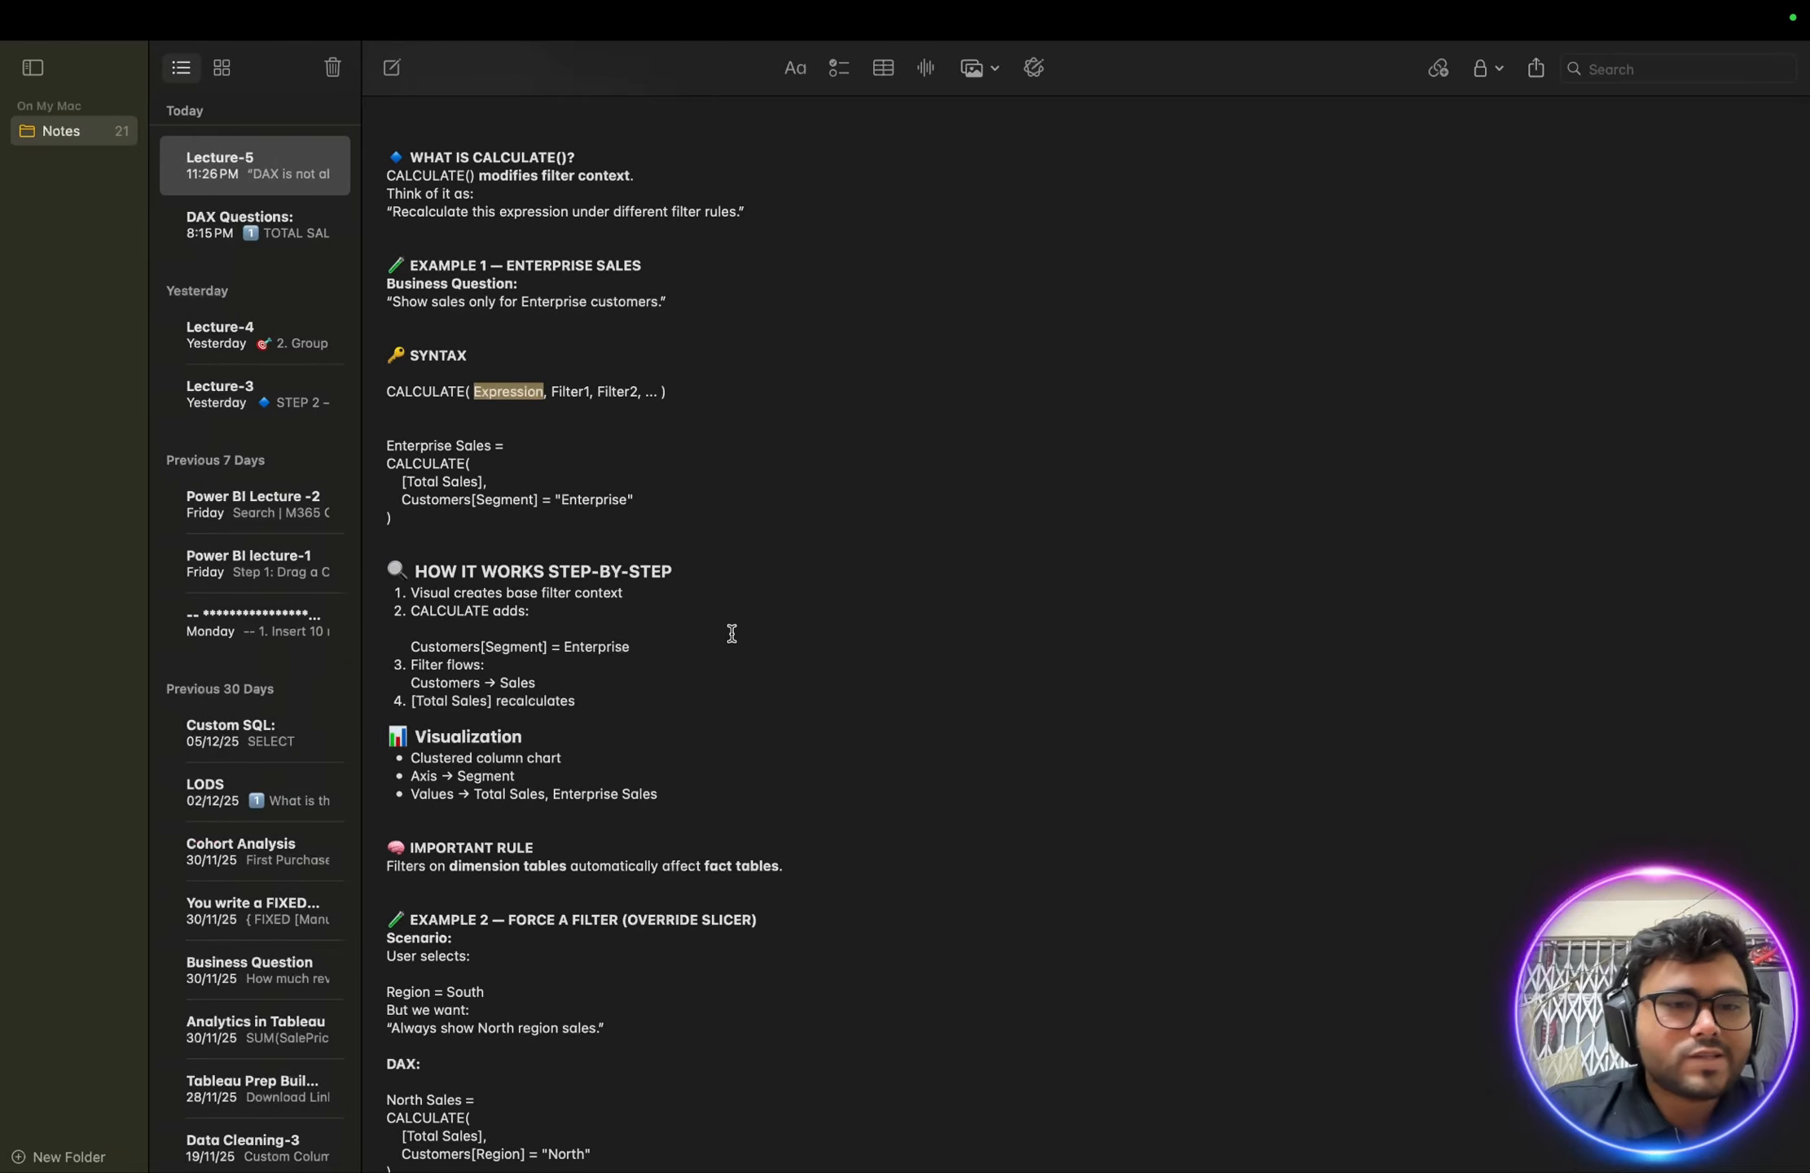
{"action": "scroll", "coordinate": [643, 610], "scroll_direction": "down", "scroll_amount": 4}
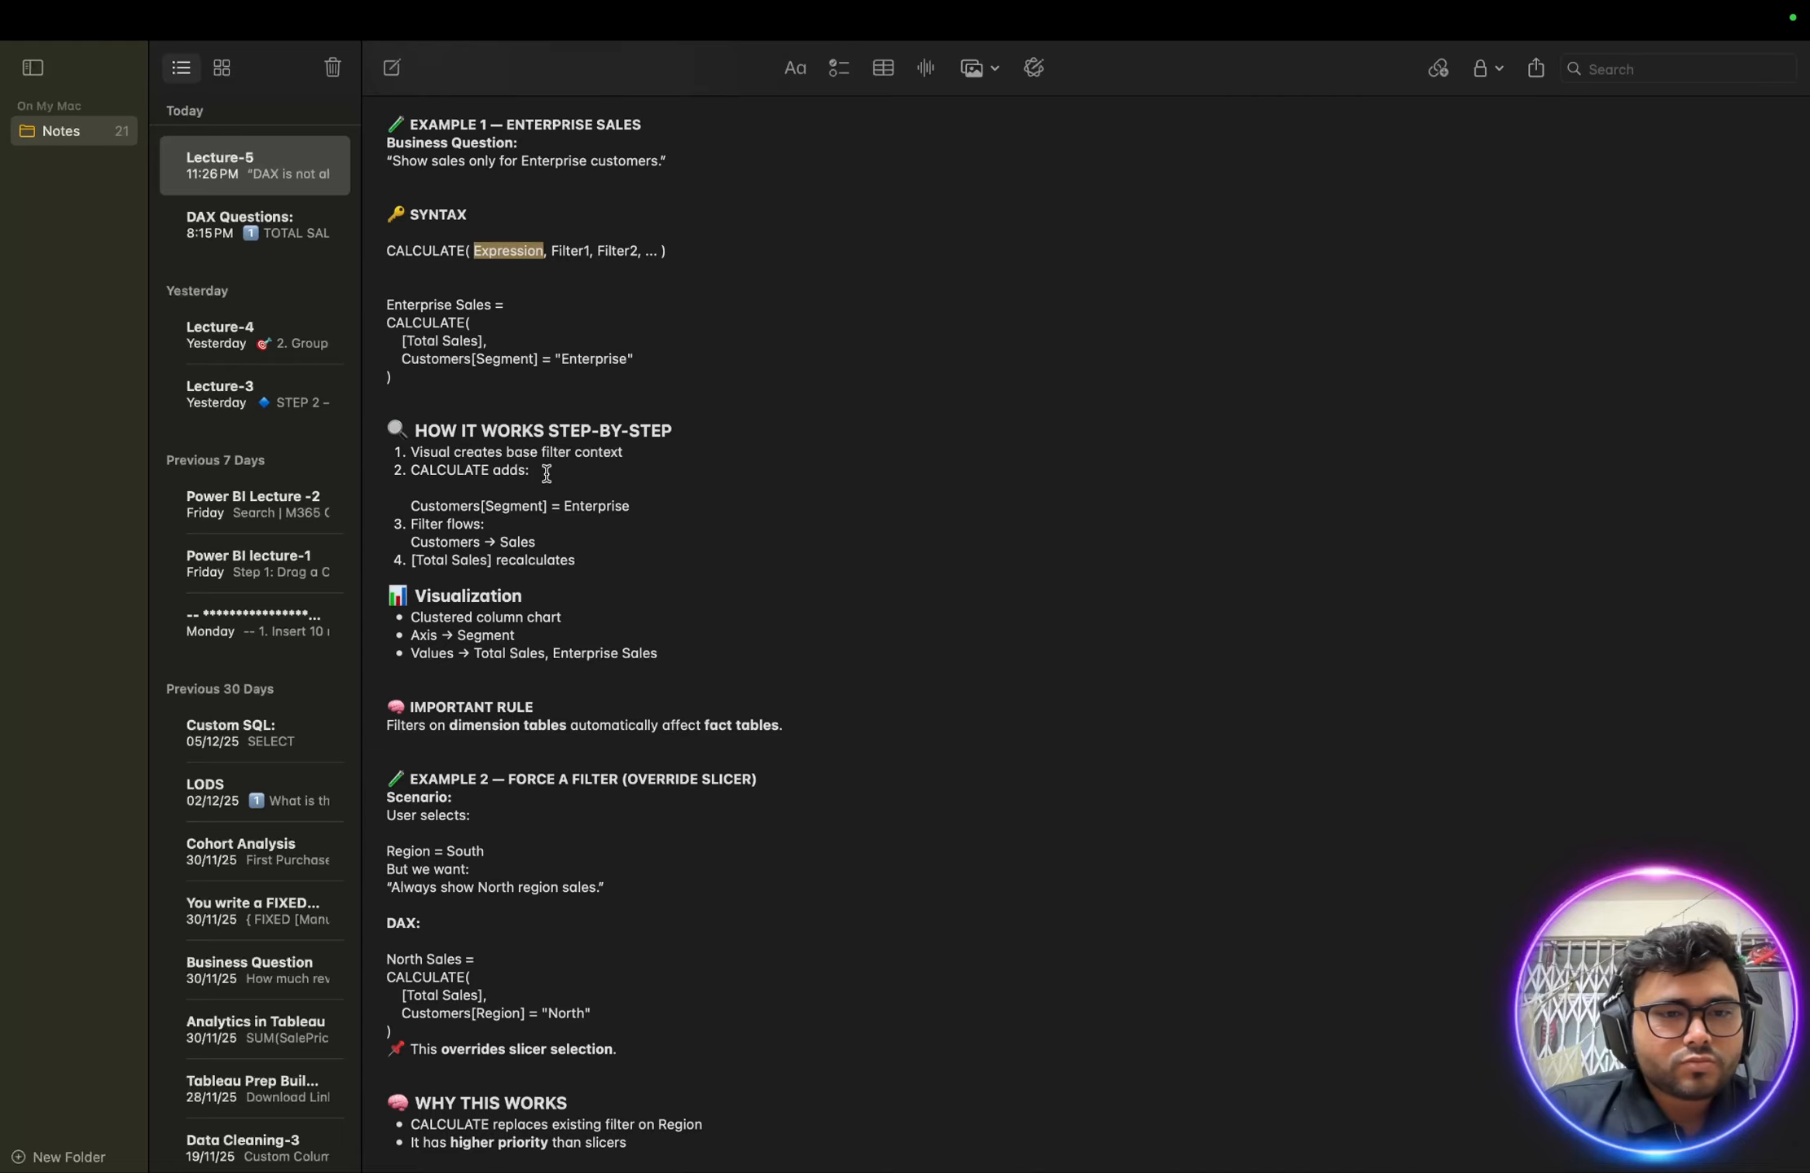
{"action": "scroll", "coordinate": [494, 500], "scroll_direction": "down", "scroll_amount": 3}
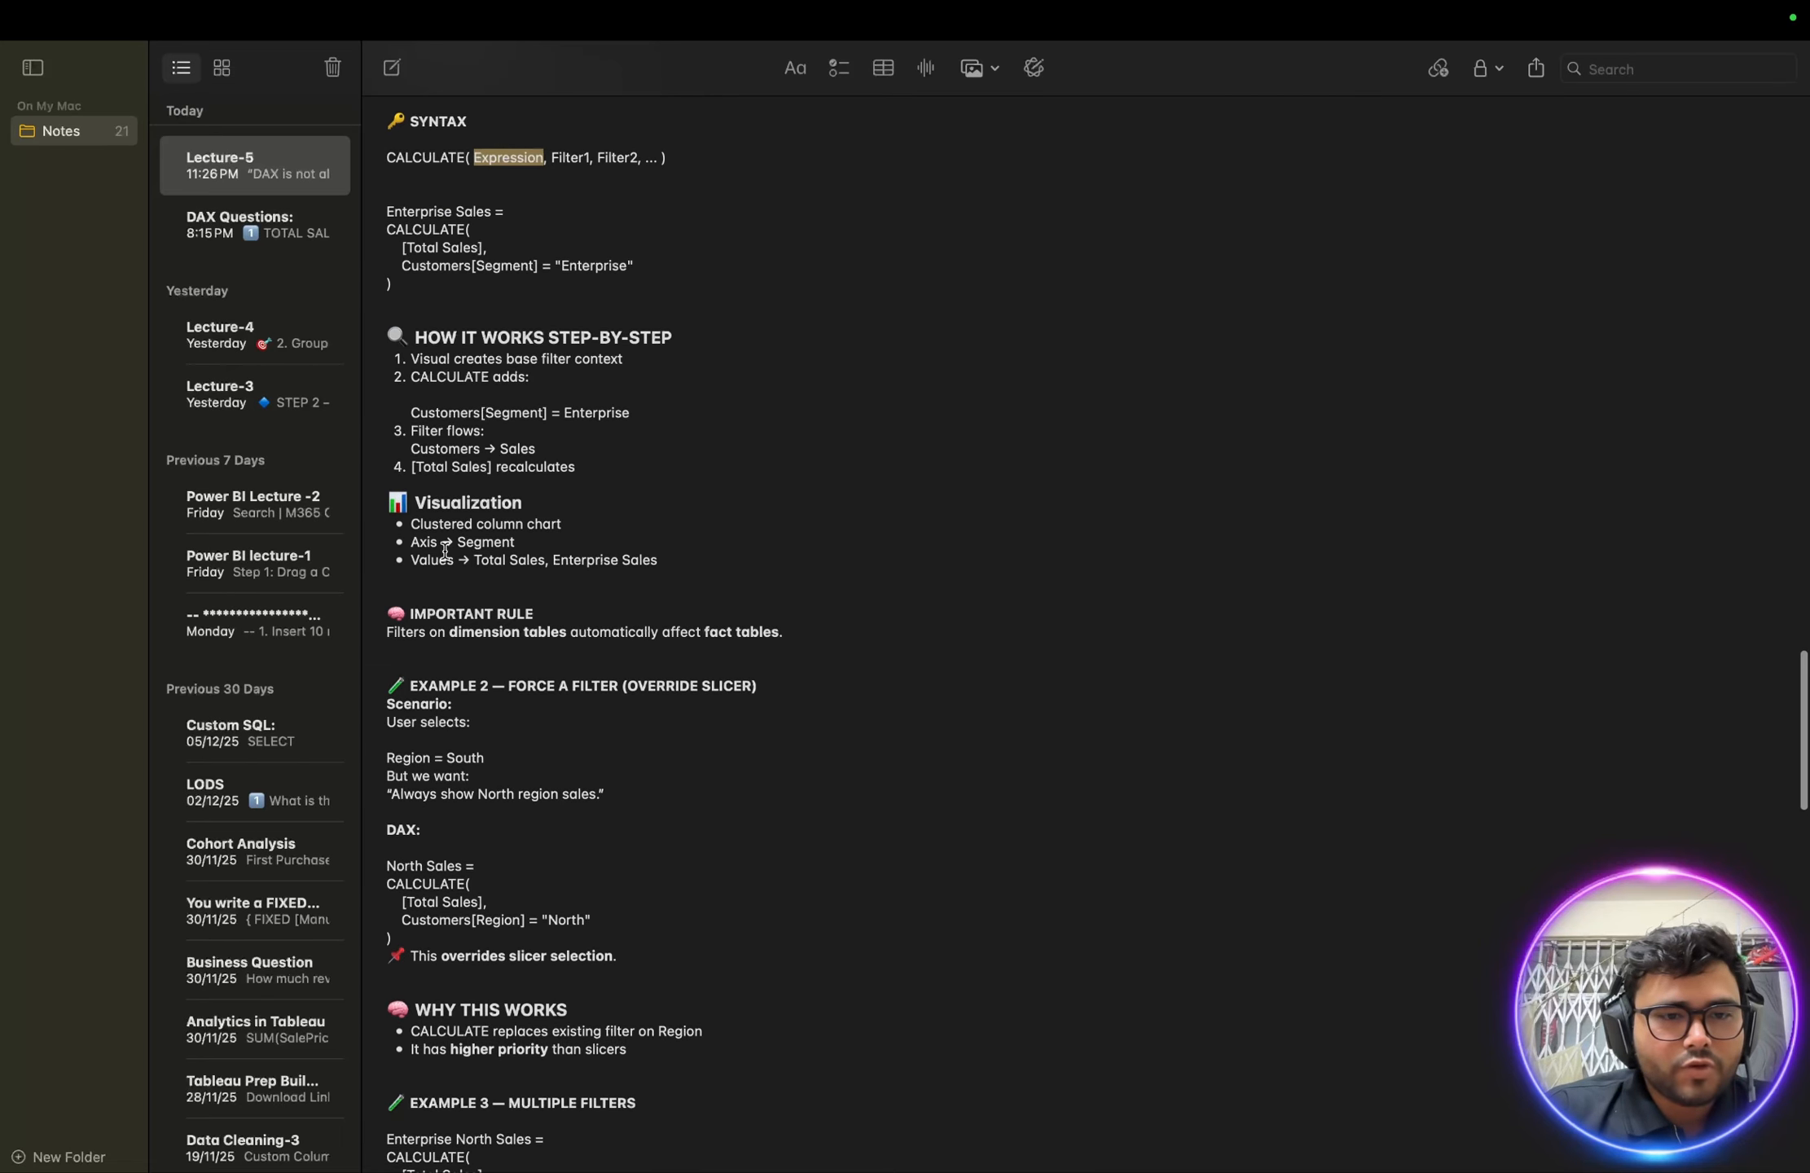
{"action": "left_click_drag", "start_coordinate": [684, 578], "coordinate": [404, 503]}
{"action": "left_click", "coordinate": [618, 489]}
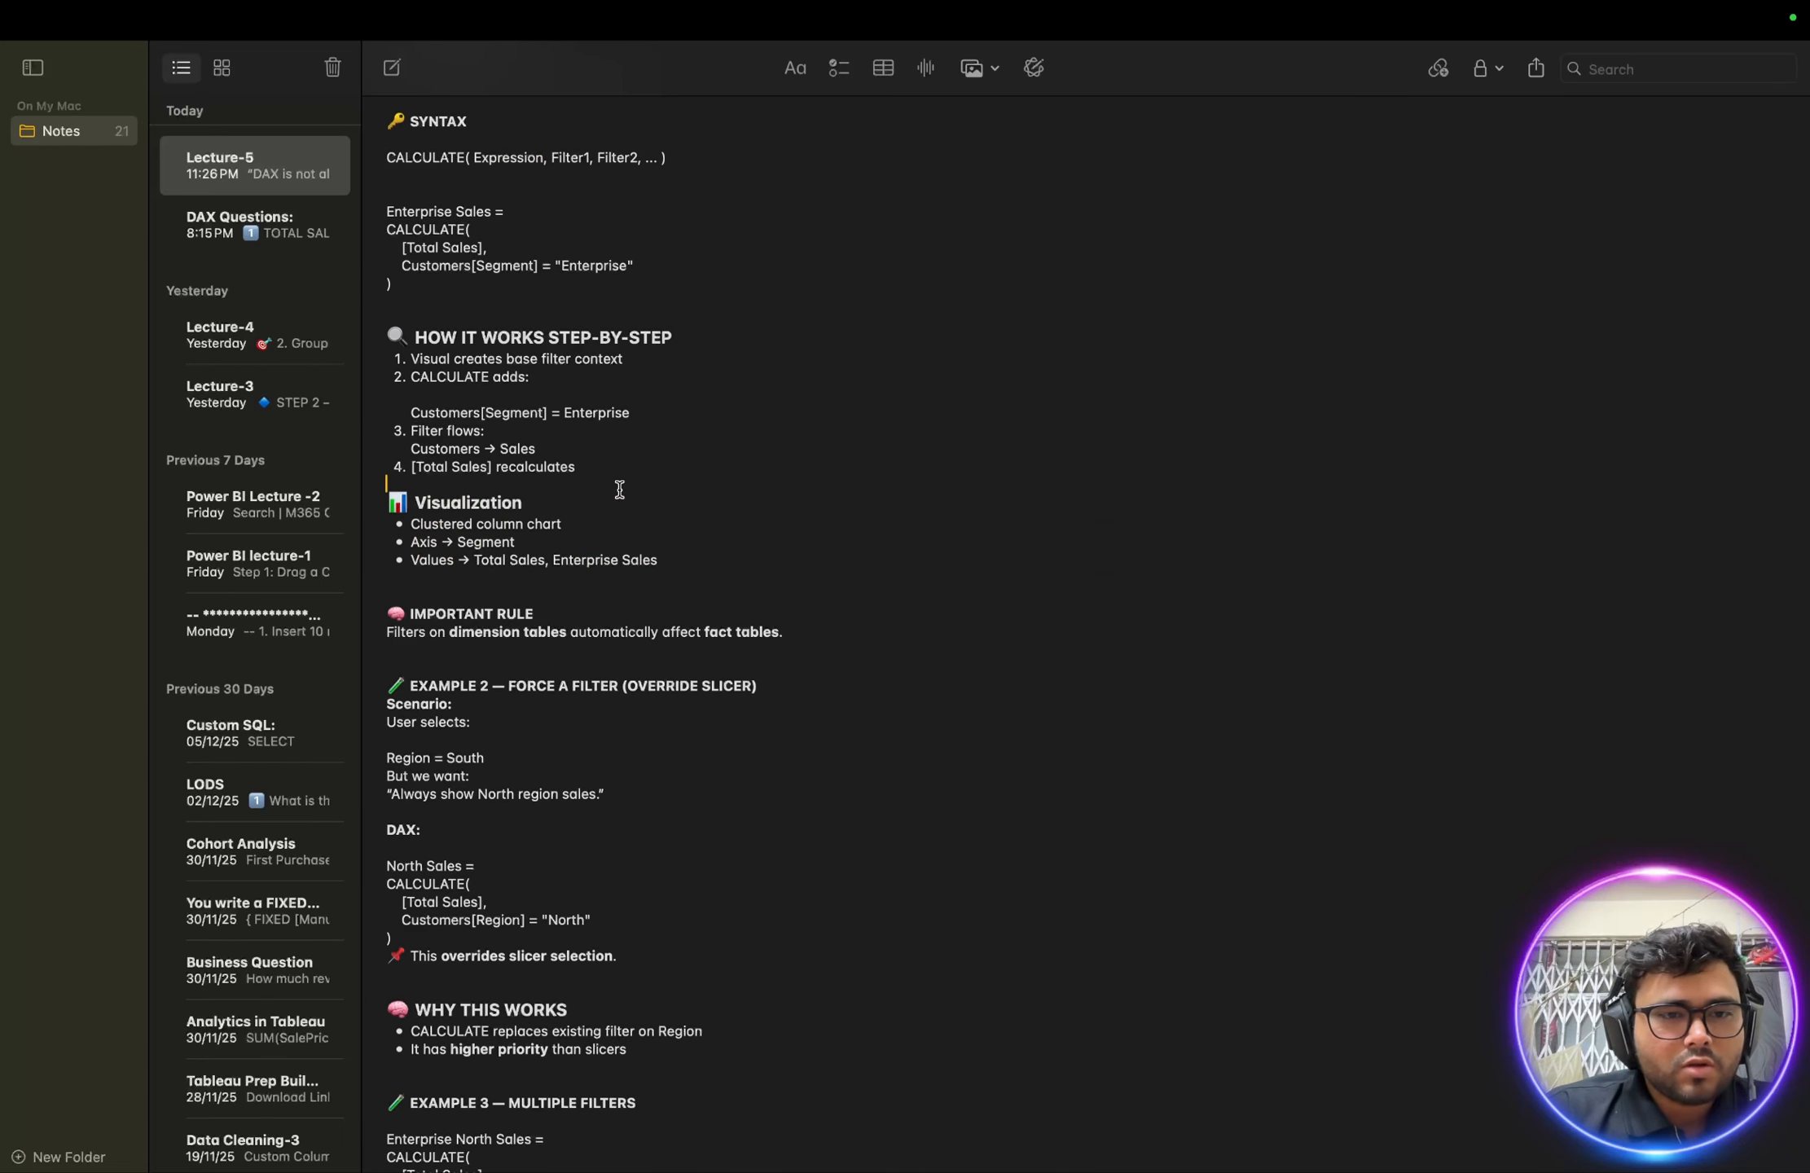
{"action": "scroll", "coordinate": [619, 489], "scroll_direction": "down", "scroll_amount": 8}
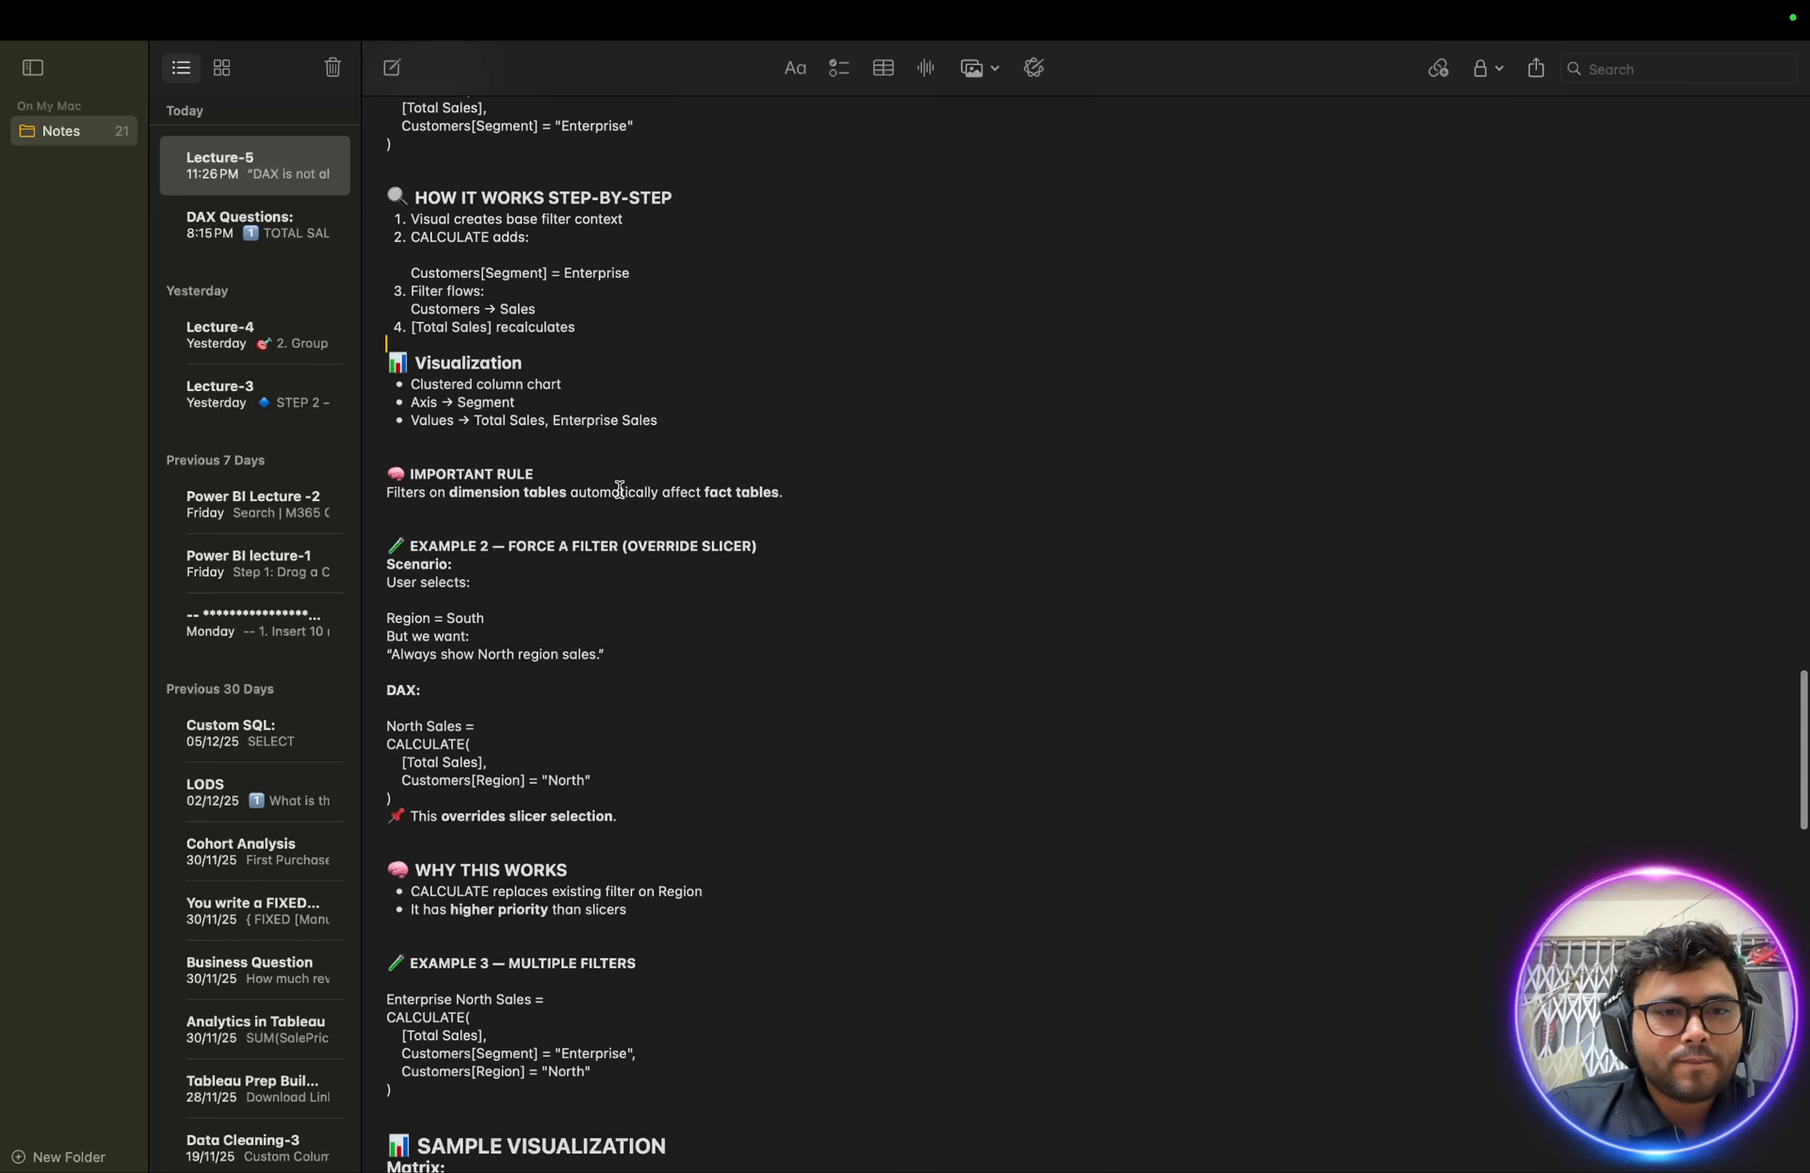
{"action": "scroll", "coordinate": [618, 488], "scroll_direction": "up", "scroll_amount": 10}
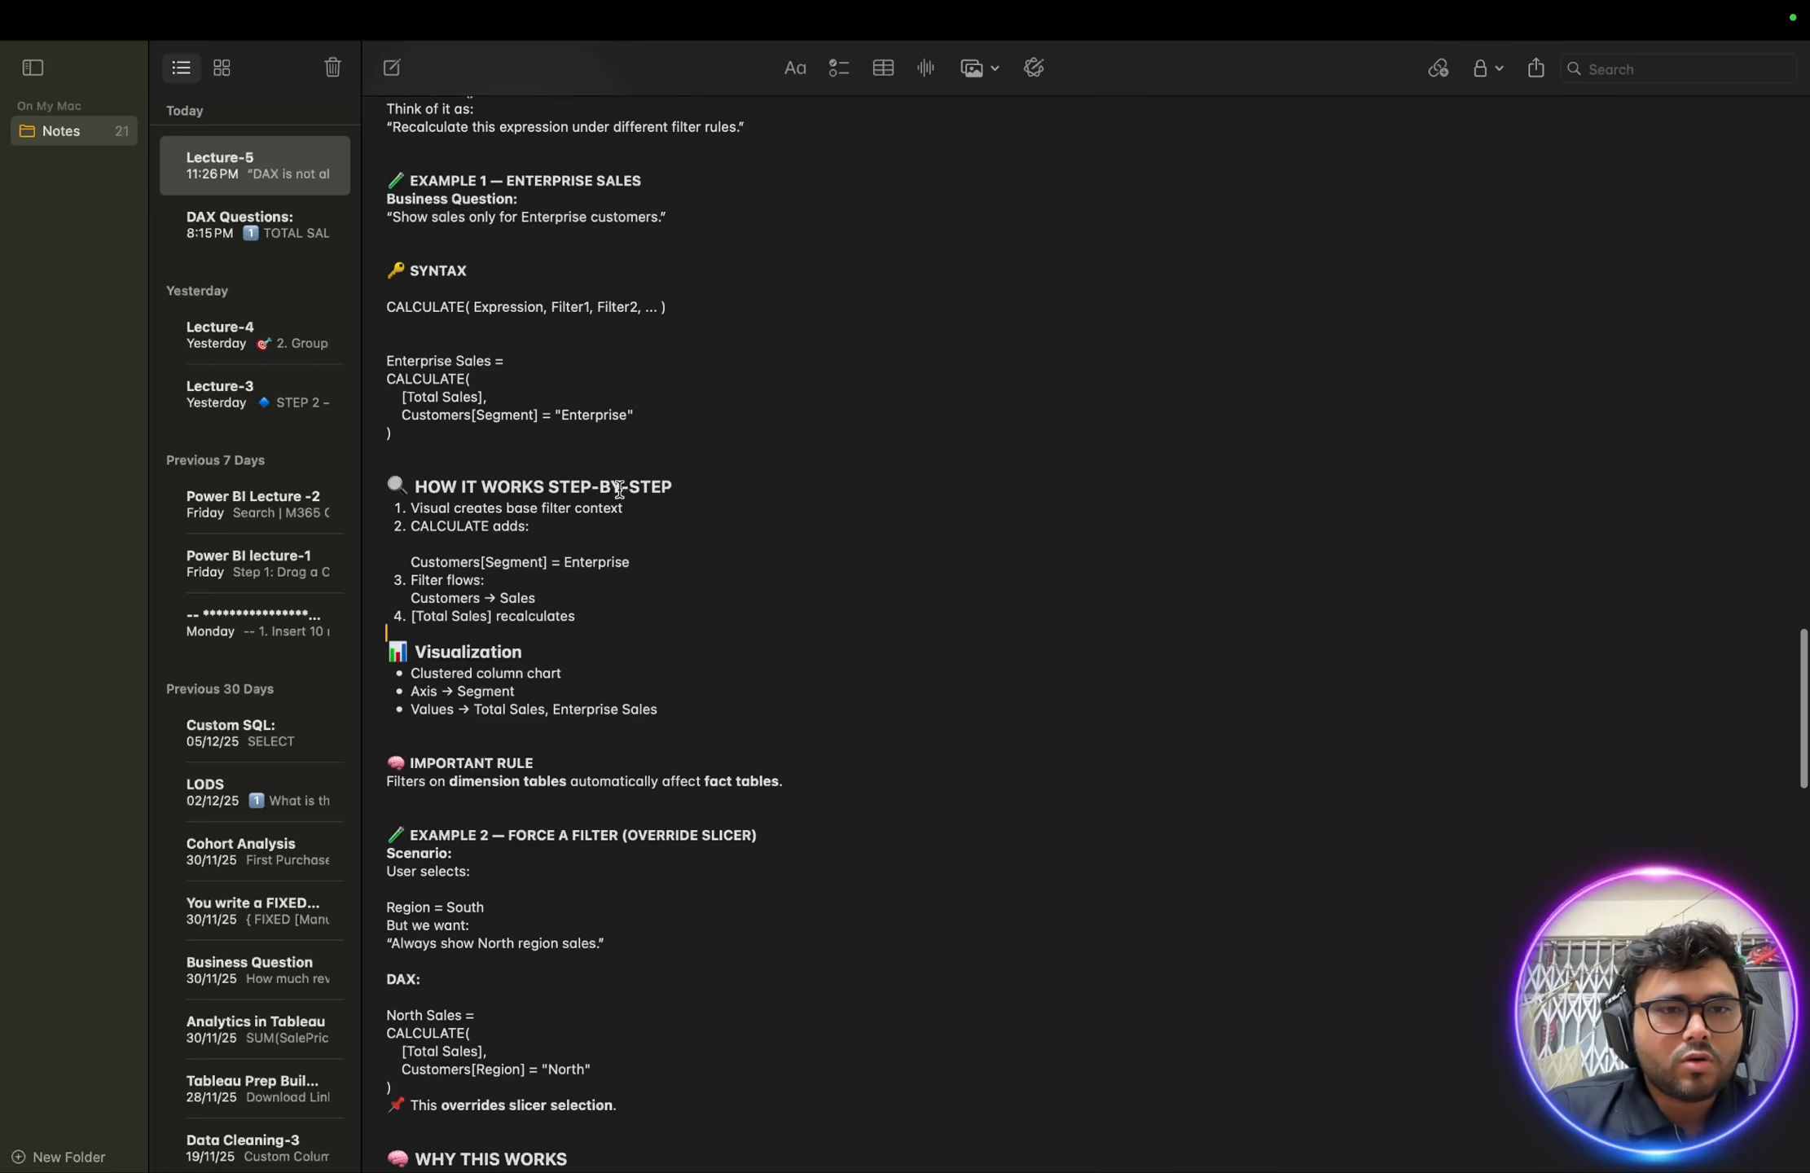
{"action": "scroll", "coordinate": [619, 489], "scroll_direction": "down", "scroll_amount": 6}
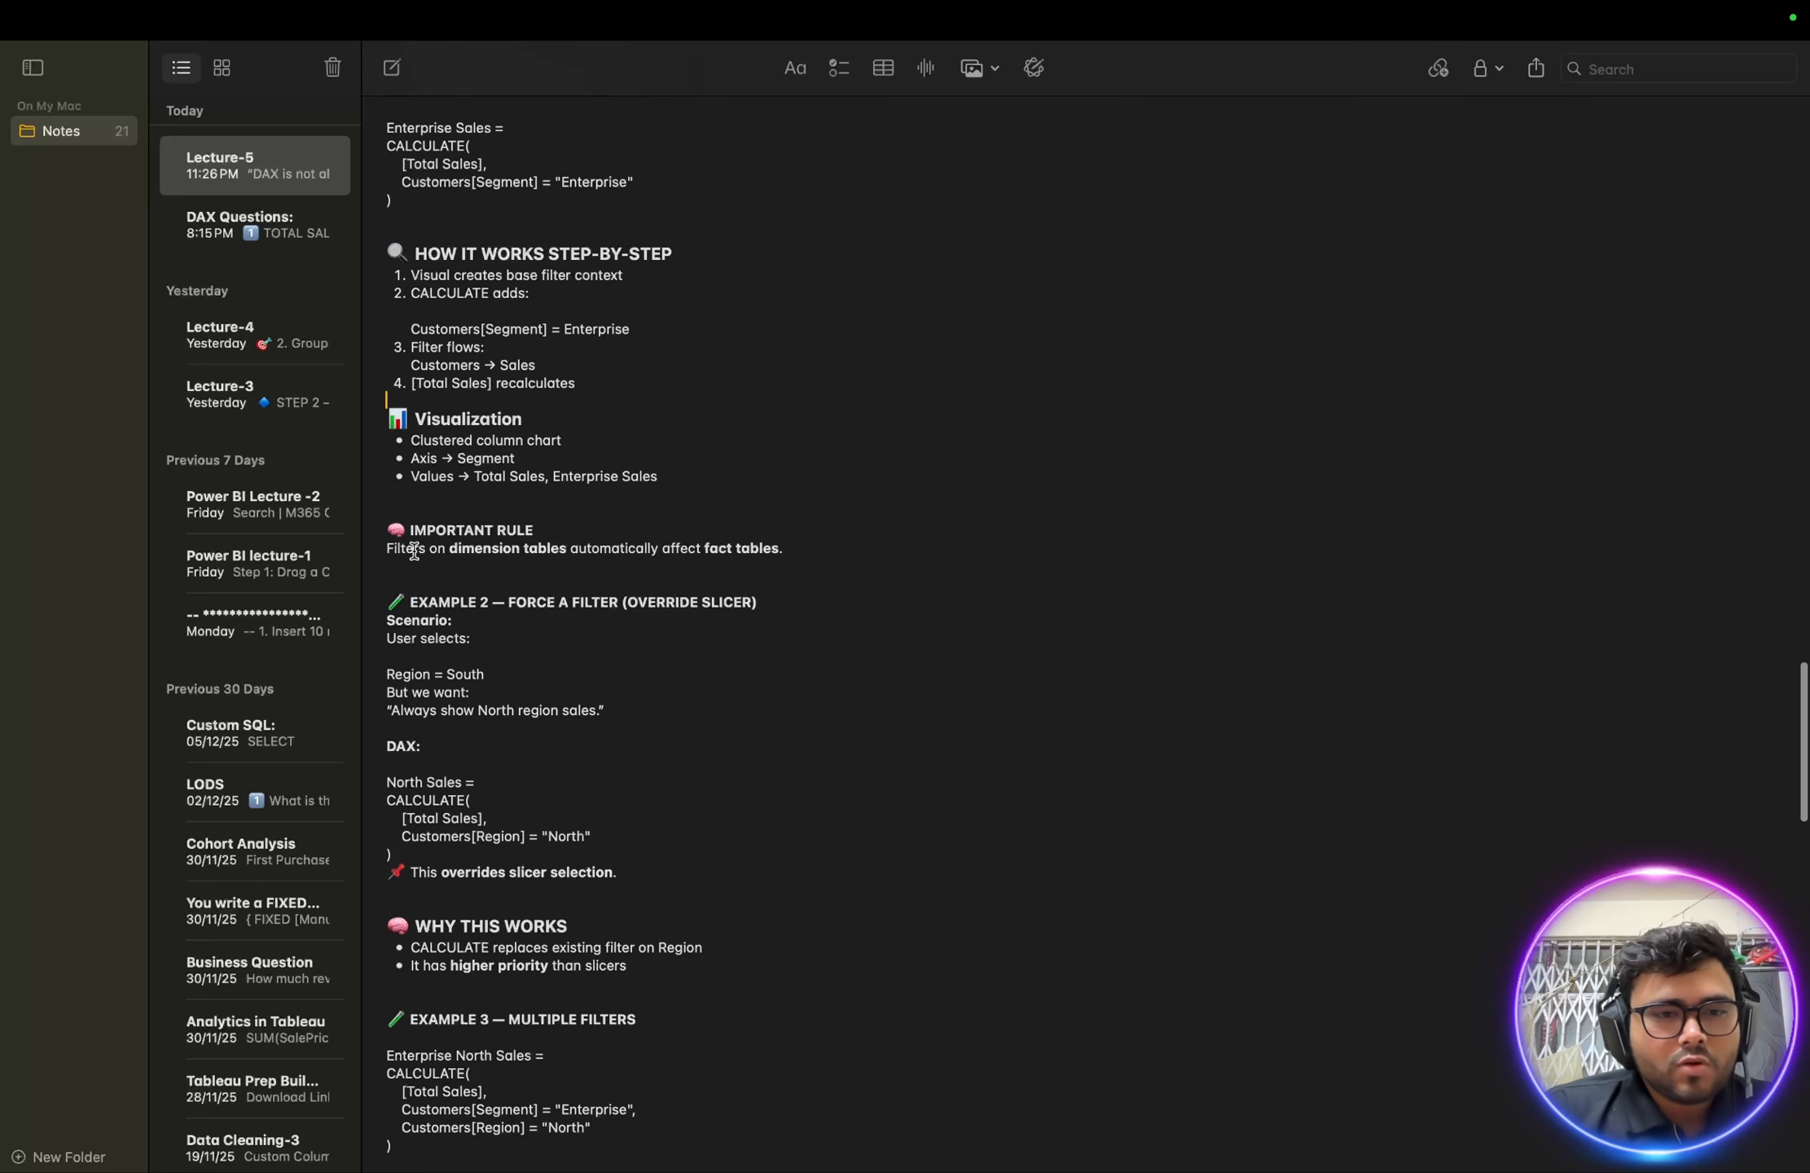
{"action": "scroll", "coordinate": [414, 550], "scroll_direction": "down", "scroll_amount": 3}
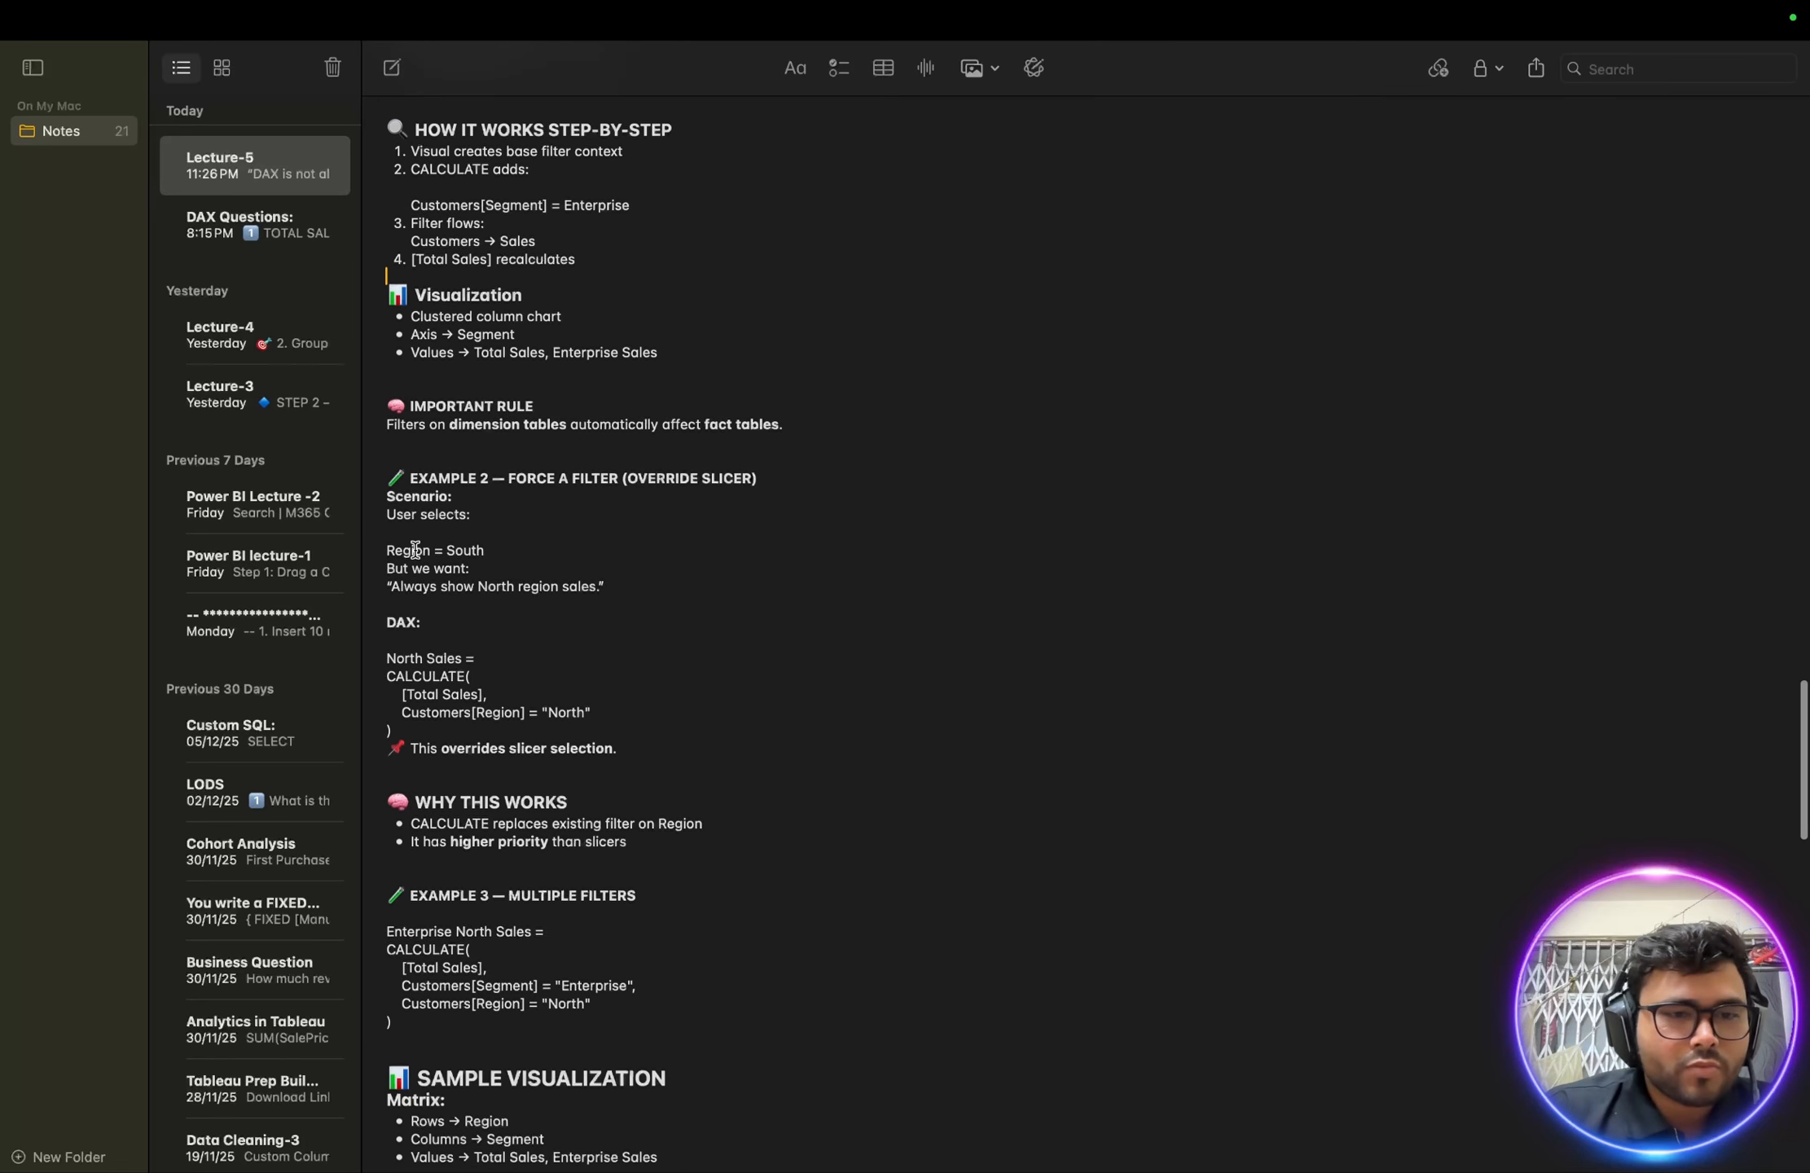
{"action": "scroll", "coordinate": [414, 549], "scroll_direction": "down", "scroll_amount": 1}
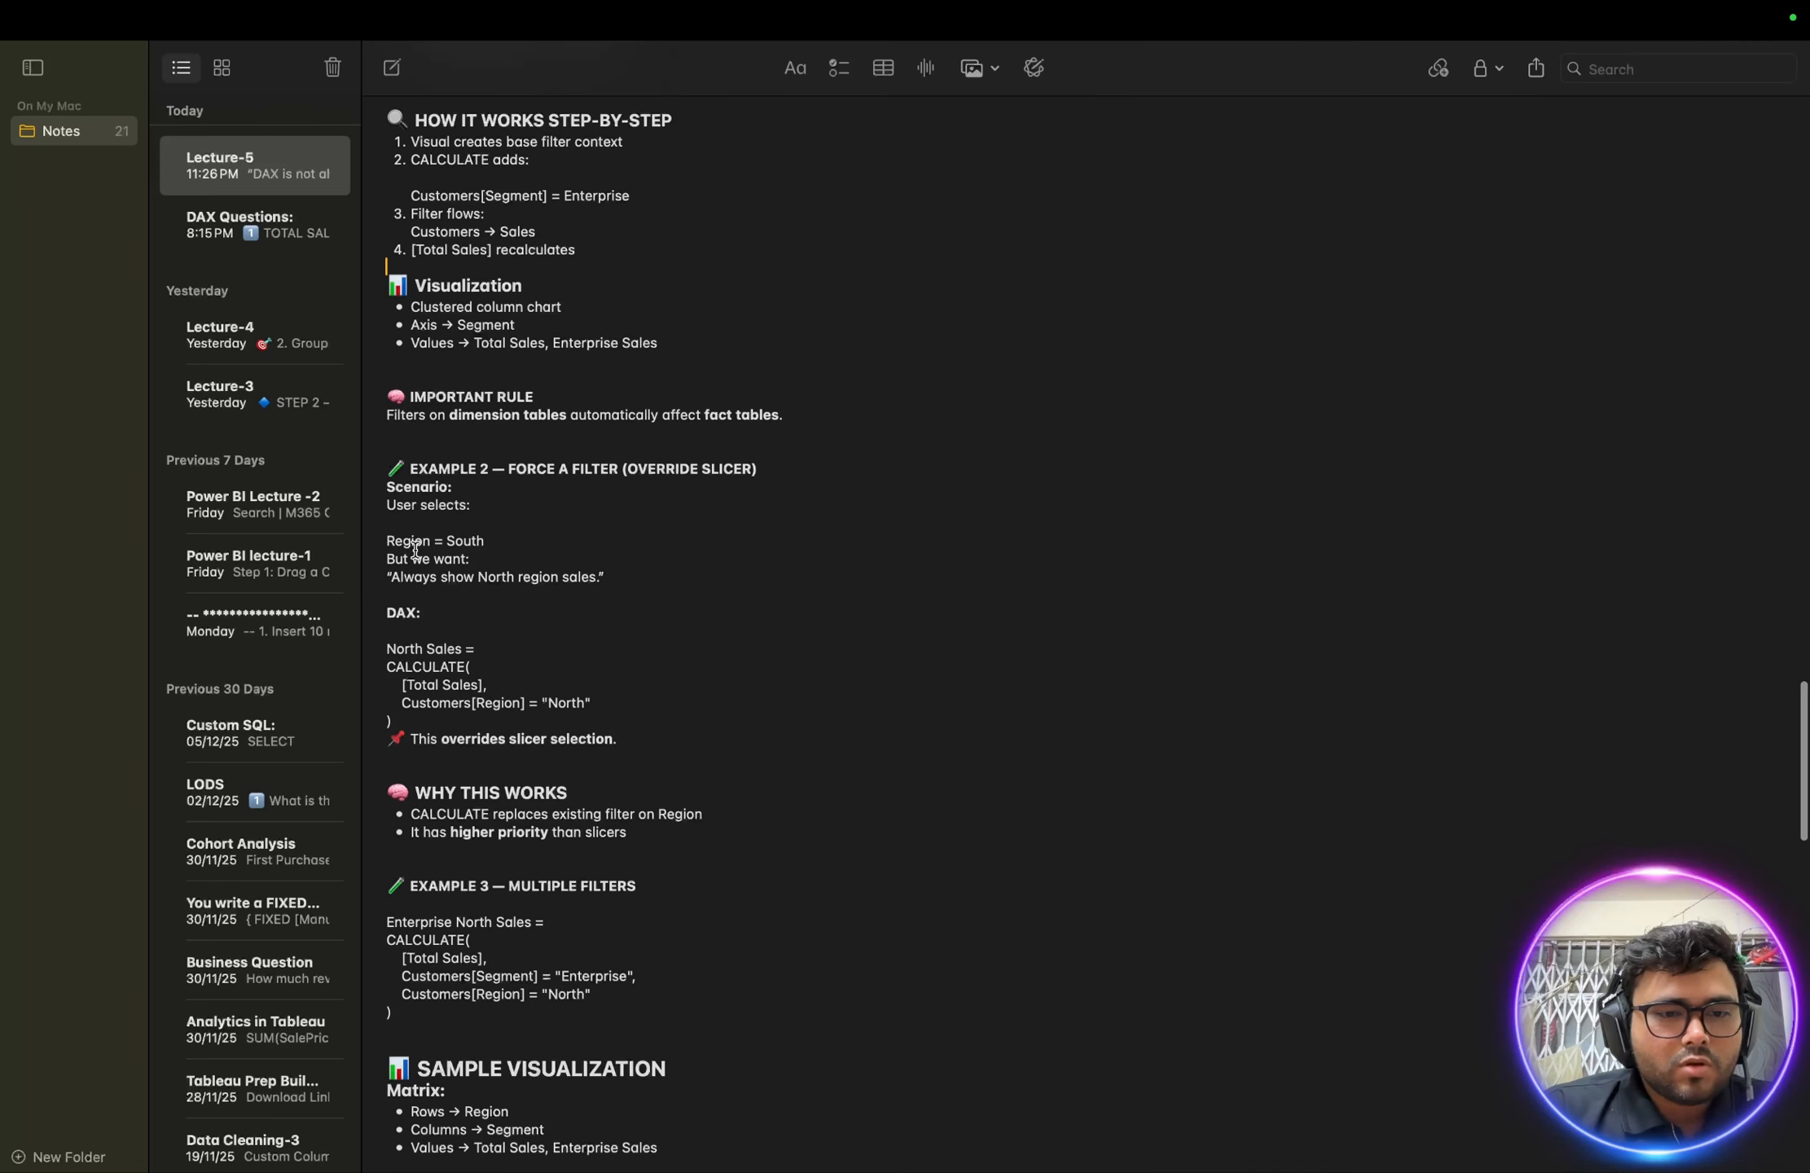
{"action": "scroll", "coordinate": [414, 550], "scroll_direction": "up", "scroll_amount": 1}
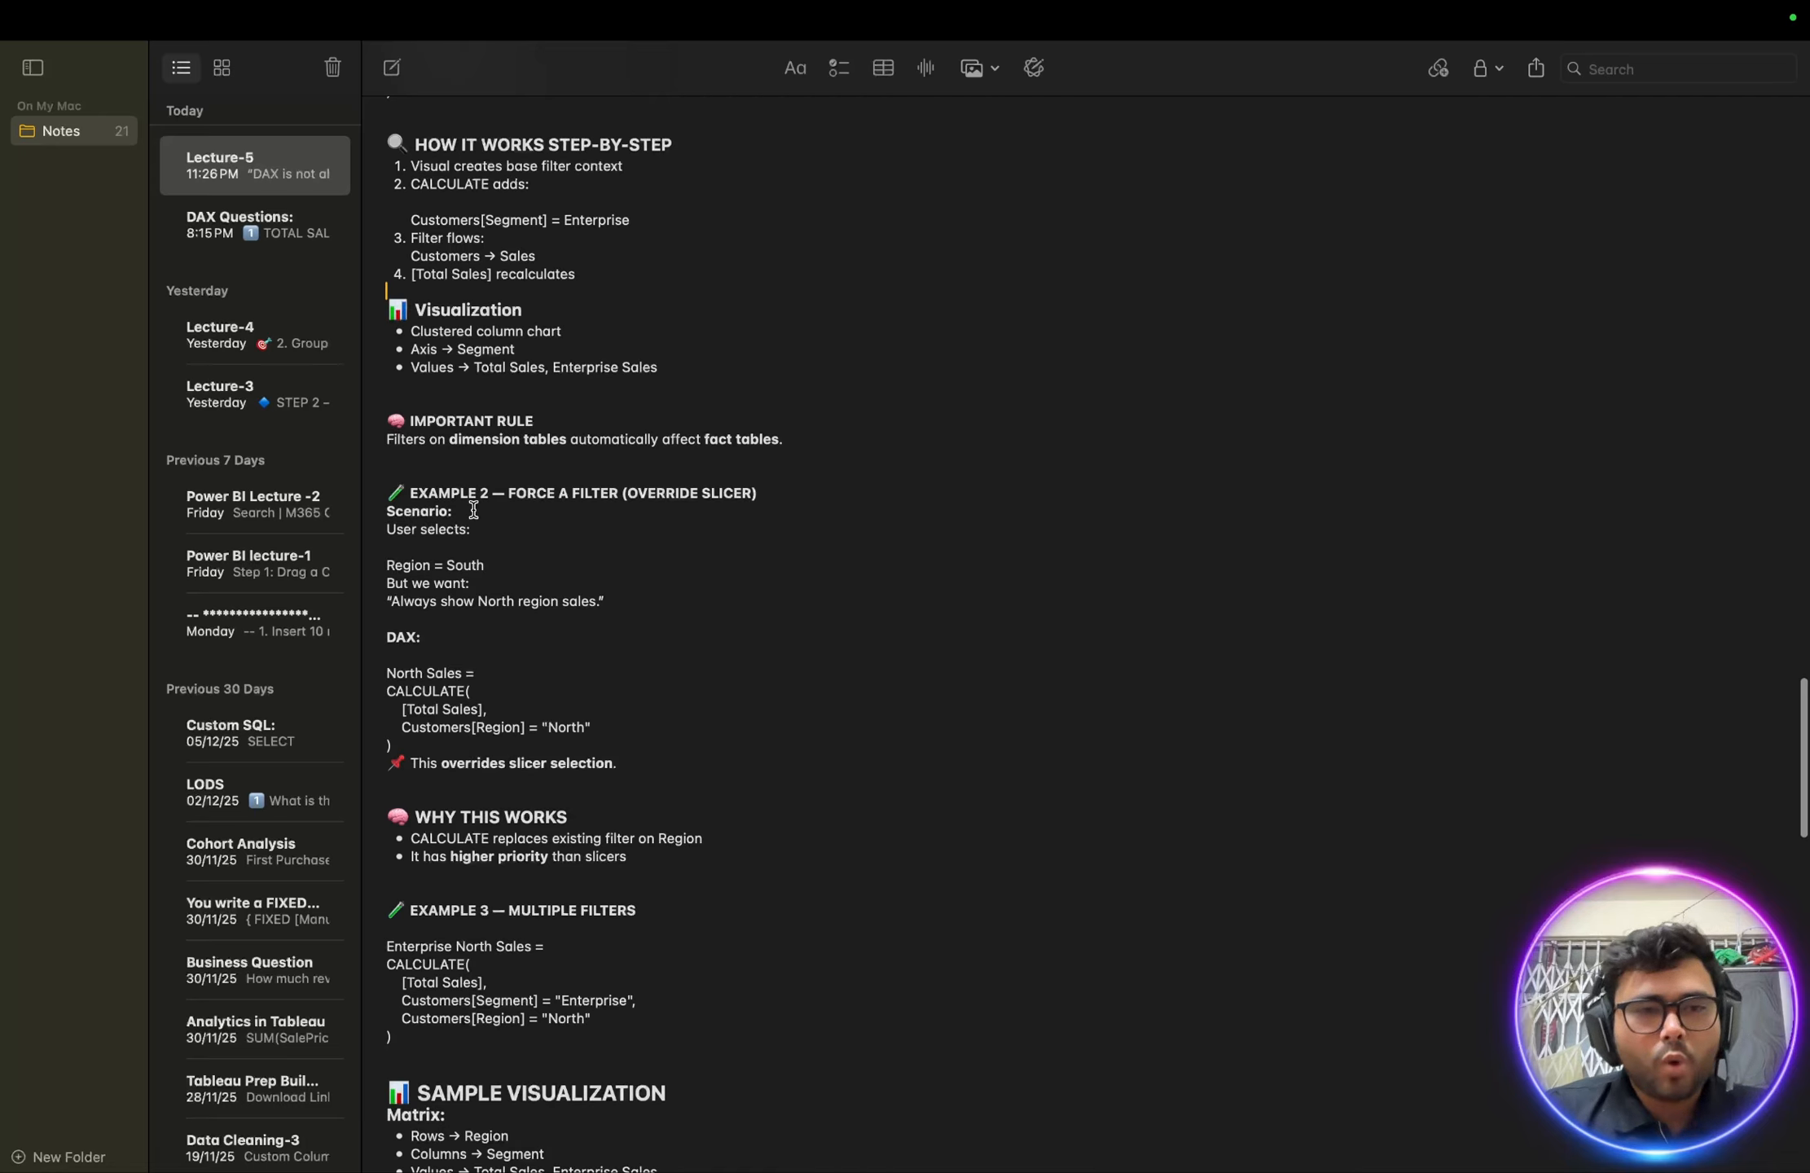
- Review the Example 2 scenario on overriding a slicer with Region = South, and copy its full North Sales CALCULATE formula
{"action": "left_click_drag", "start_coordinate": [407, 492], "coordinate": [687, 492]}
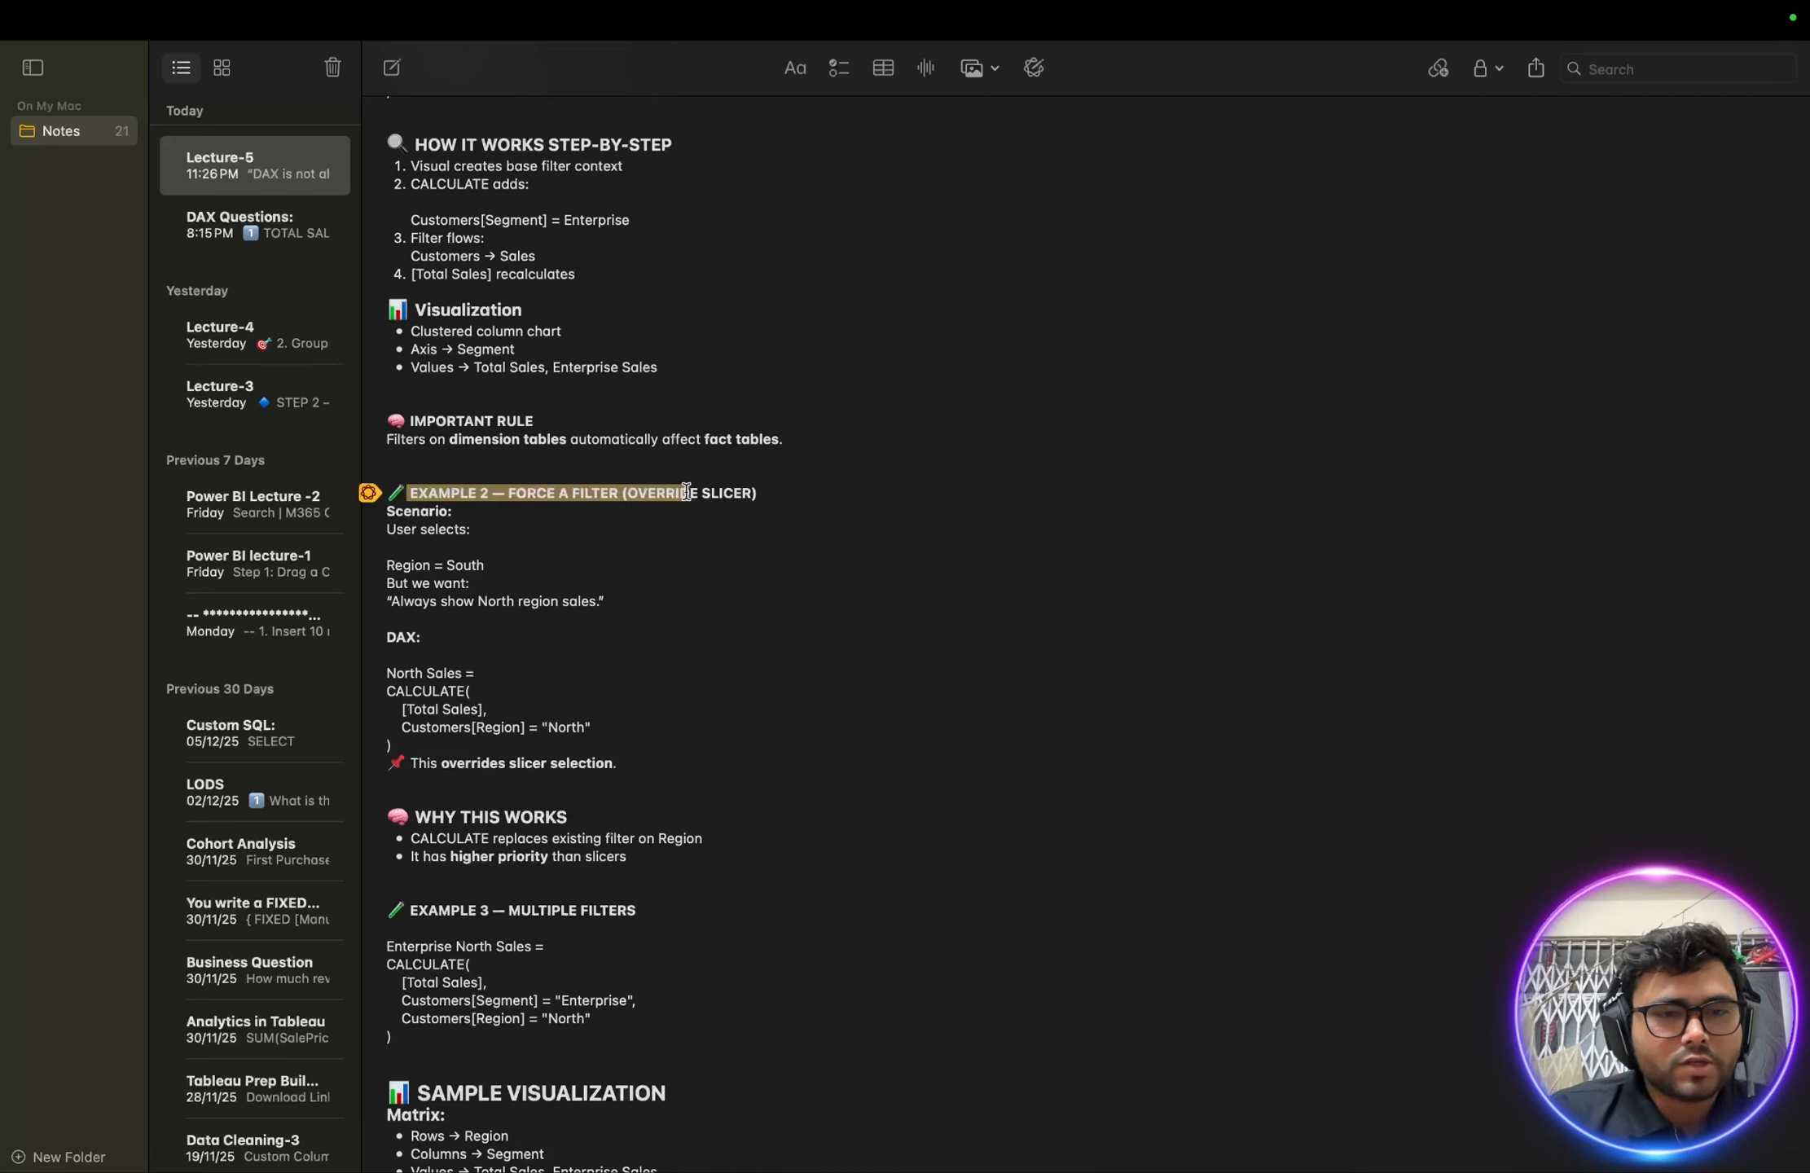
{"action": "left_click", "coordinate": [498, 546]}
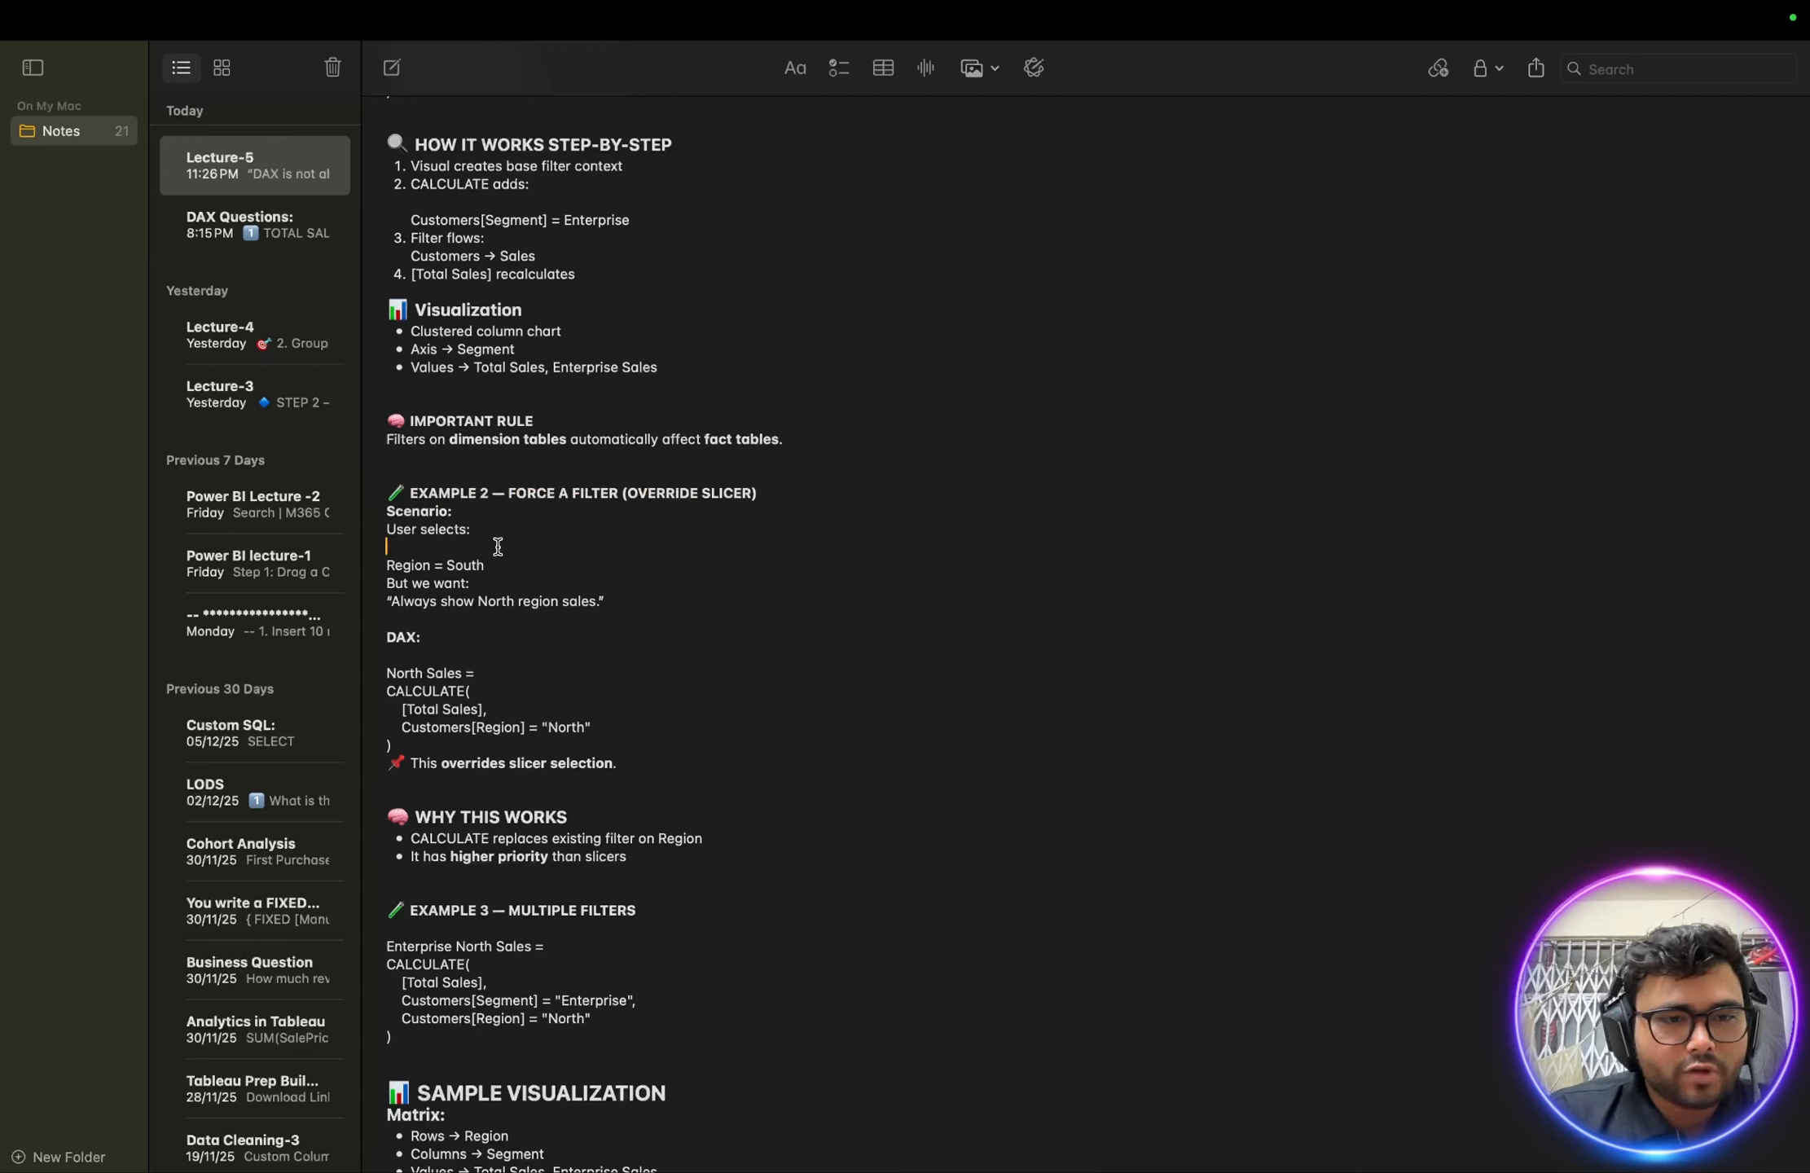
{"action": "scroll", "coordinate": [517, 550], "scroll_direction": "down", "scroll_amount": 2}
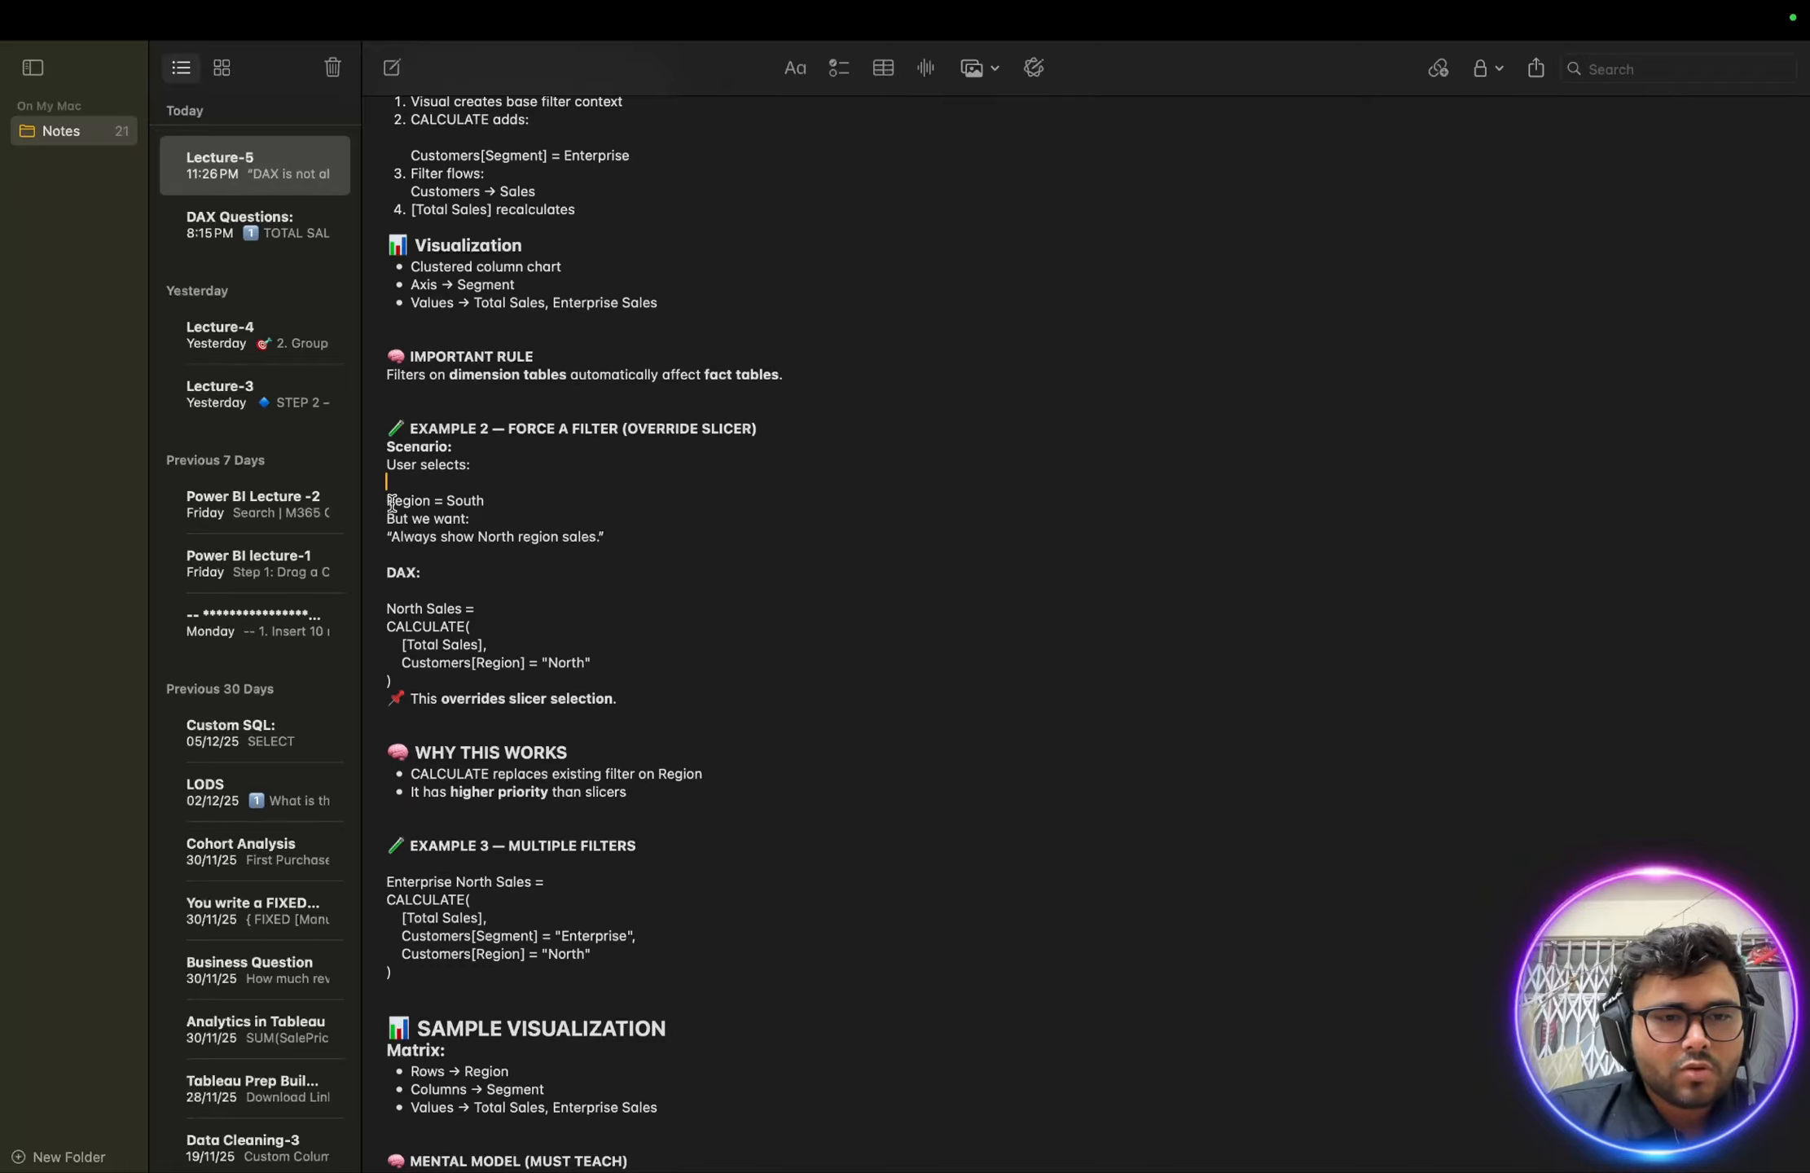
{"action": "left_click_drag", "start_coordinate": [392, 502], "coordinate": [552, 509]}
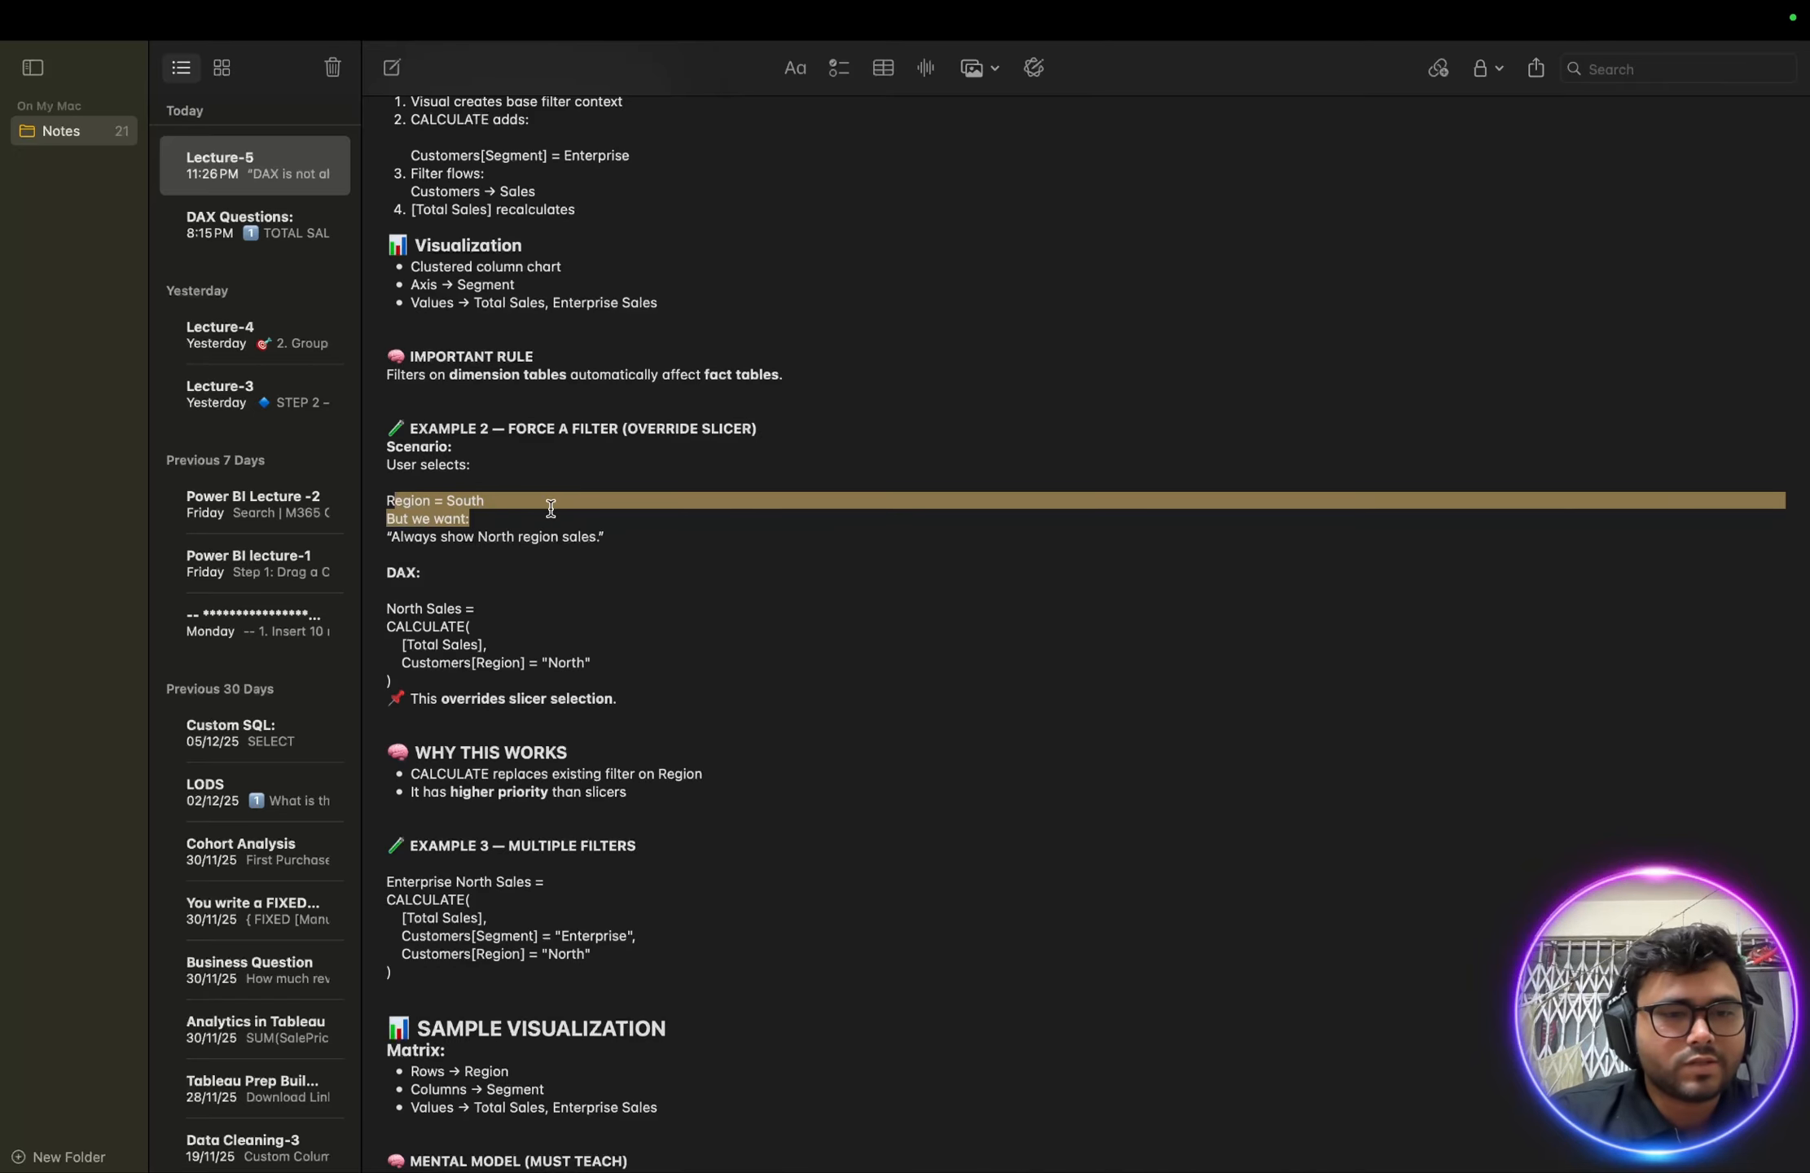
{"action": "scroll", "coordinate": [550, 530], "scroll_direction": "down", "scroll_amount": 2}
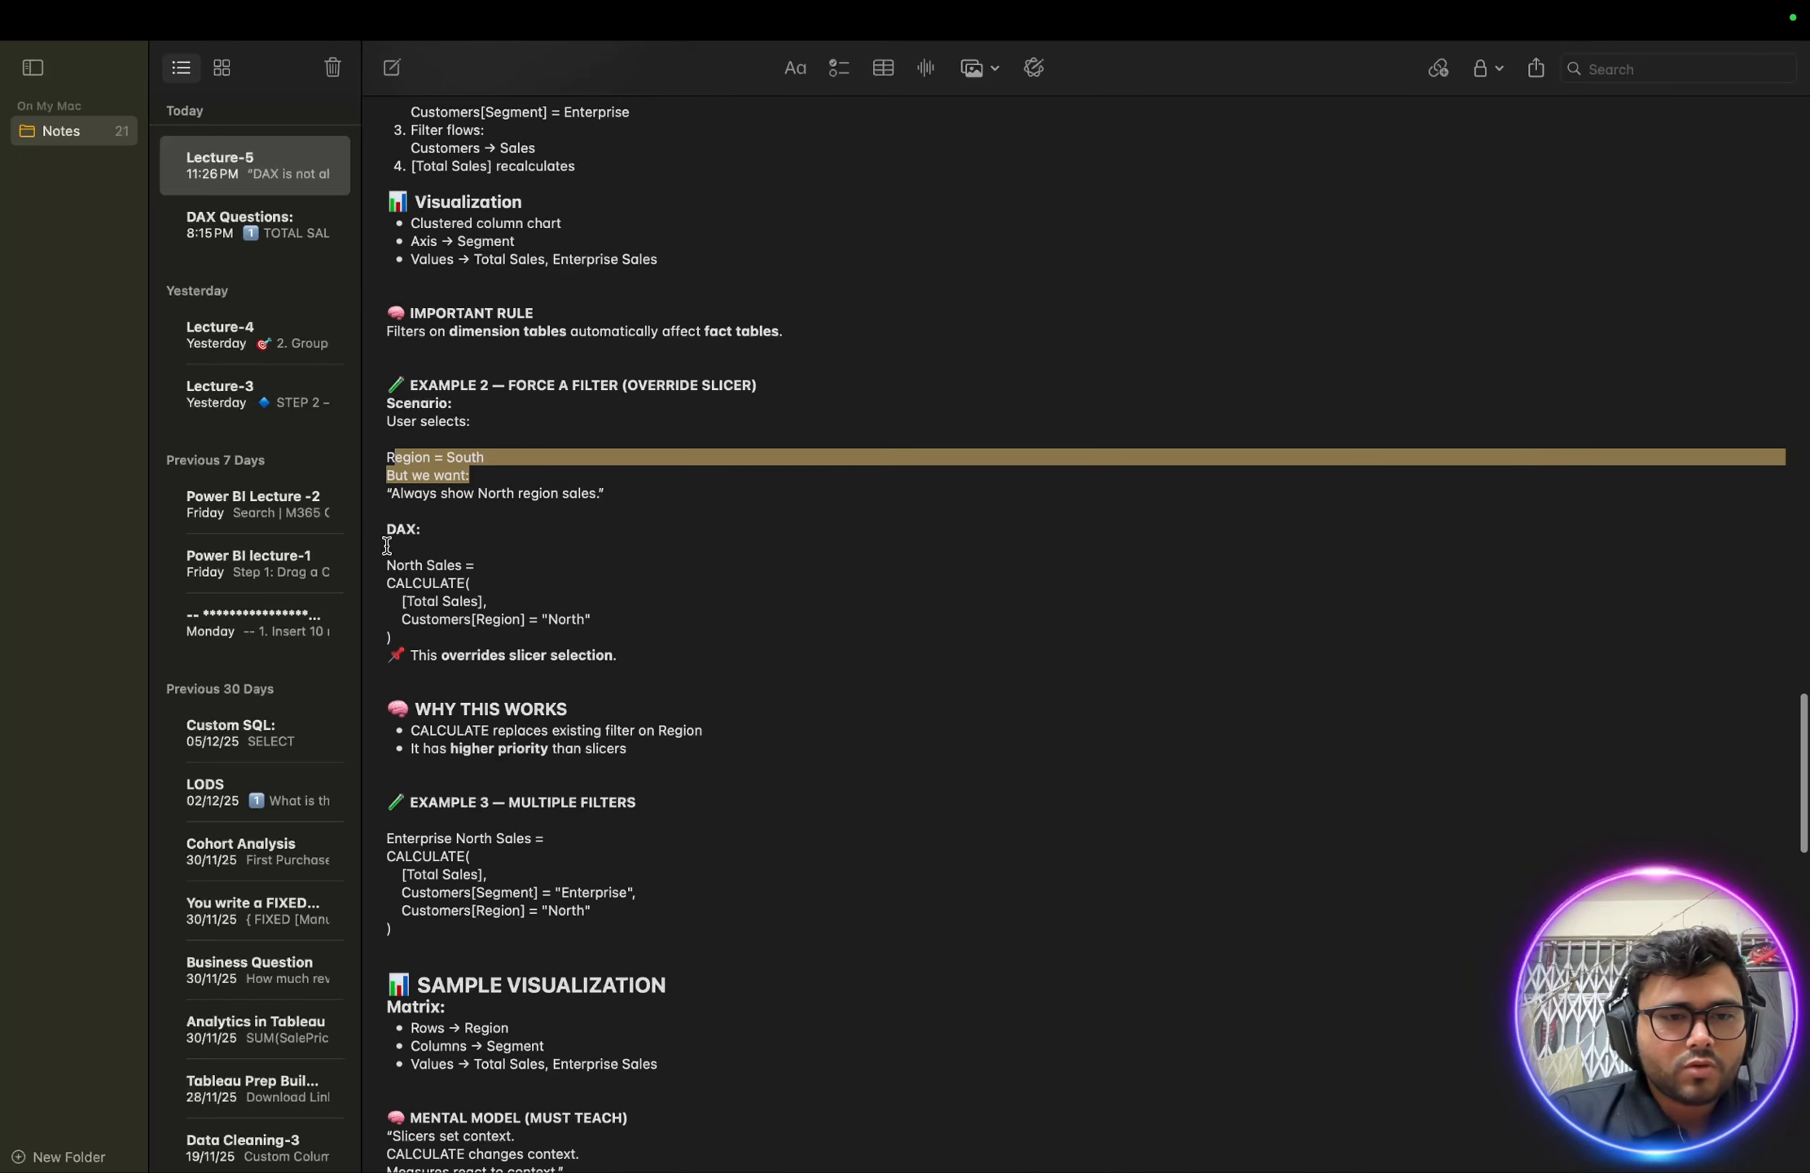
{"action": "left_click_drag", "start_coordinate": [387, 564], "coordinate": [495, 635]}
{"action": "key", "text": "ctrl+c"}
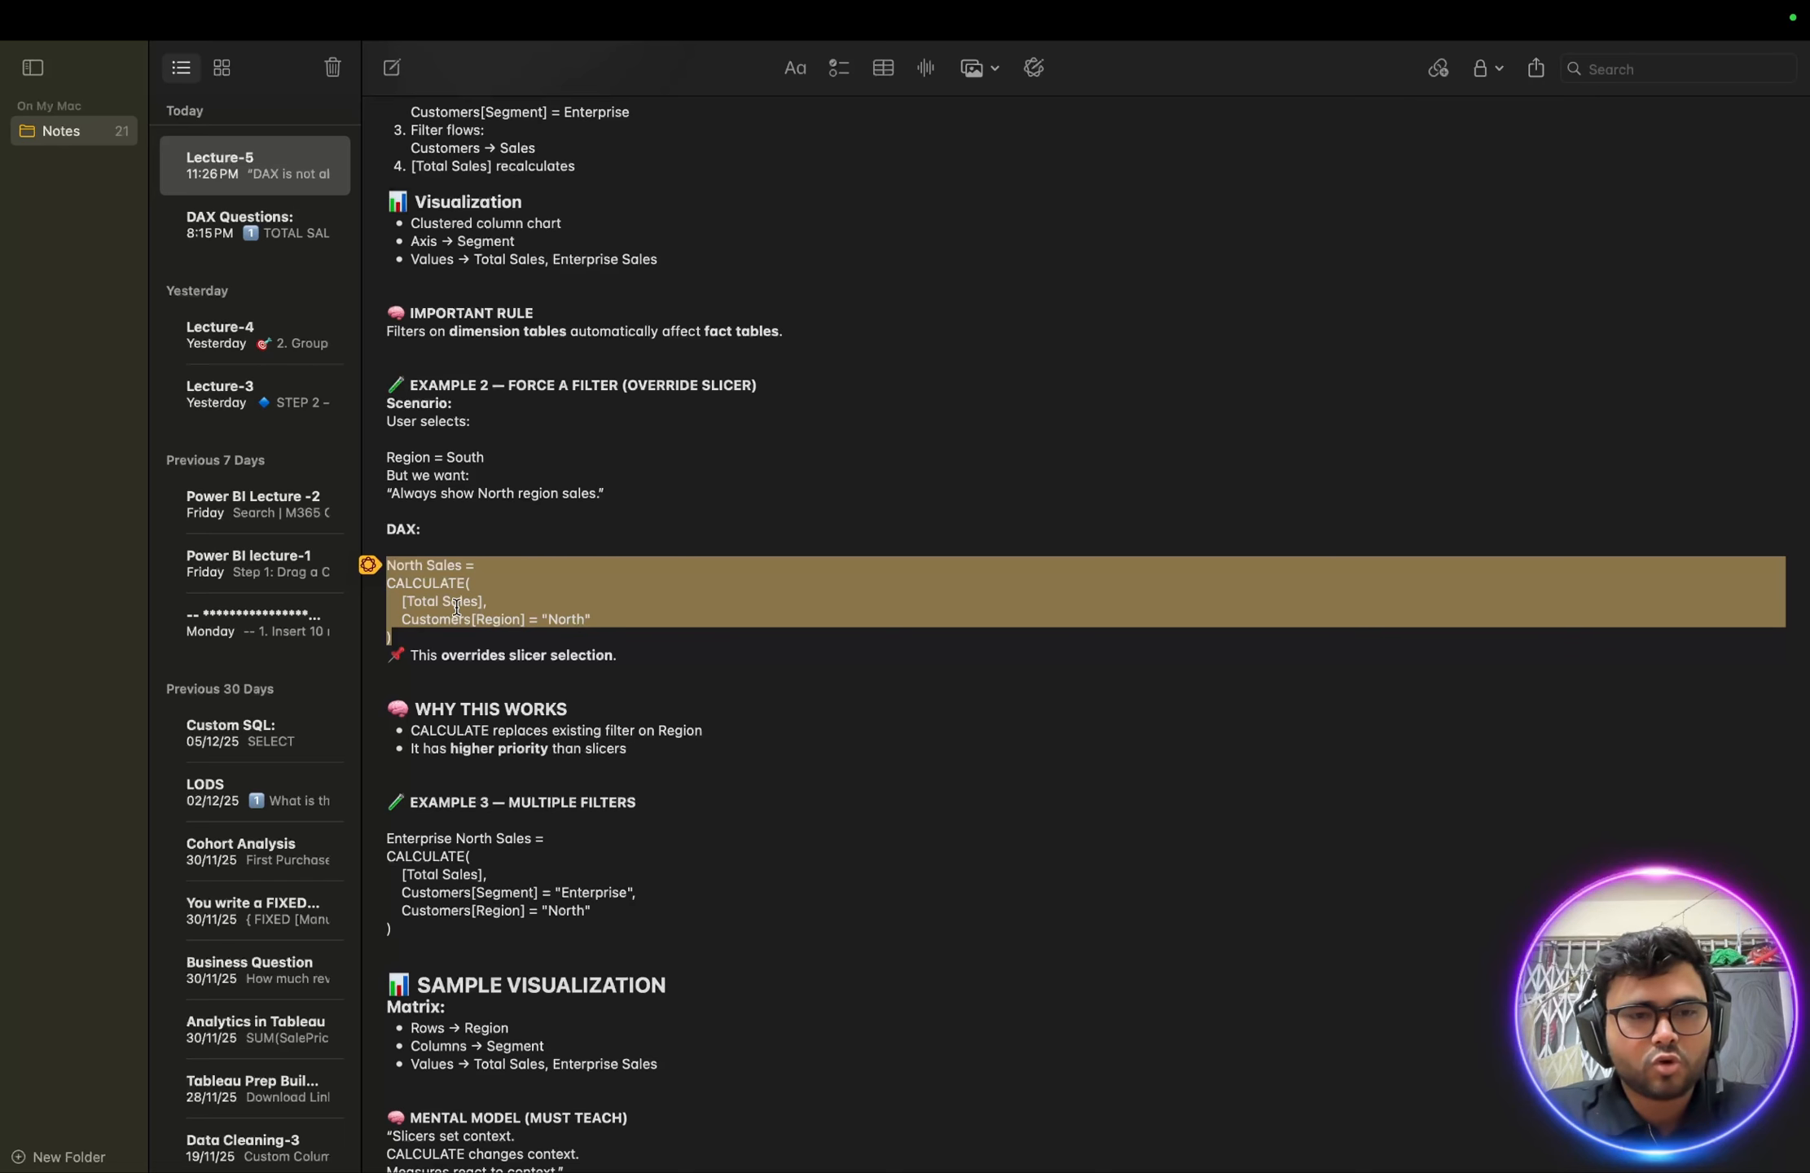
- Switch to Power BI Desktop and enter a new measure, North Sales = CALCULATE([Total Sales], Customers[Region] = "North")
{"action": "key", "text": "ctrl+Right"}
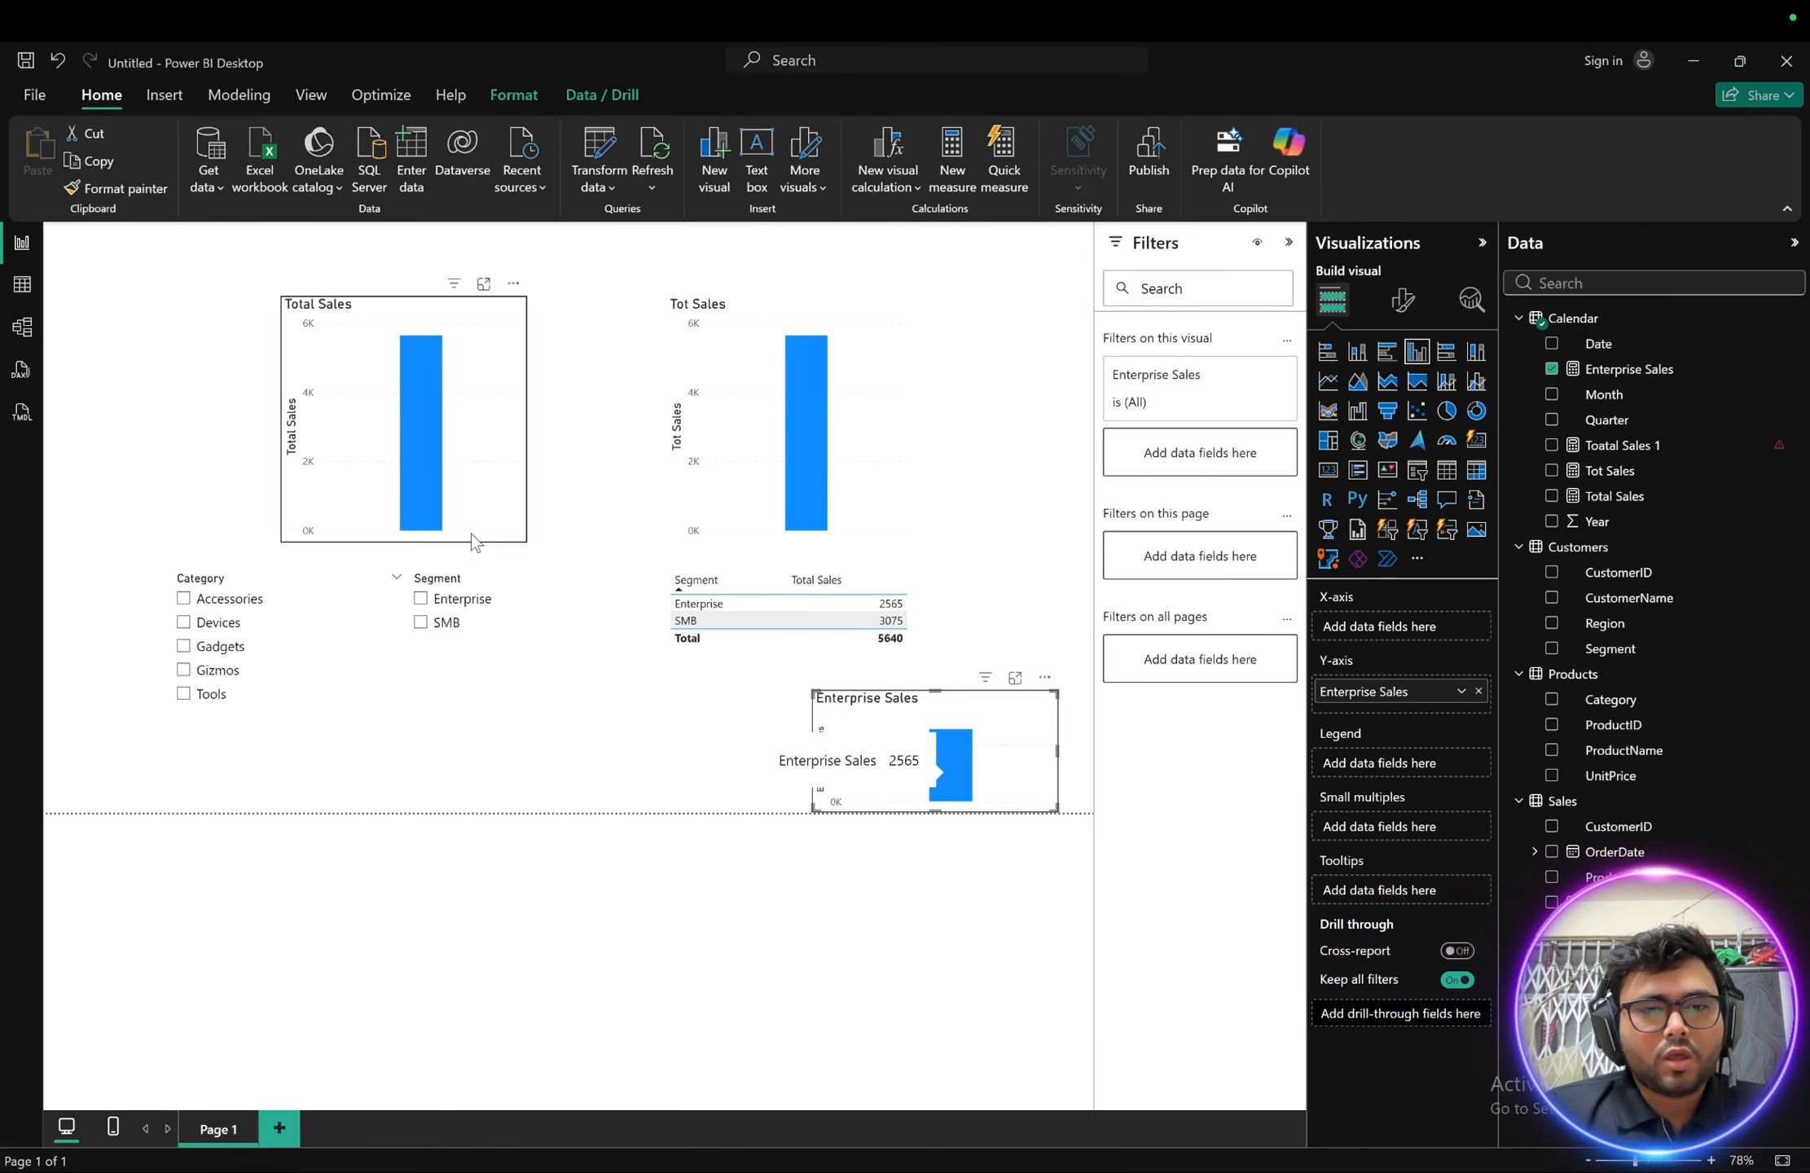
{"action": "left_click", "coordinate": [699, 778]}
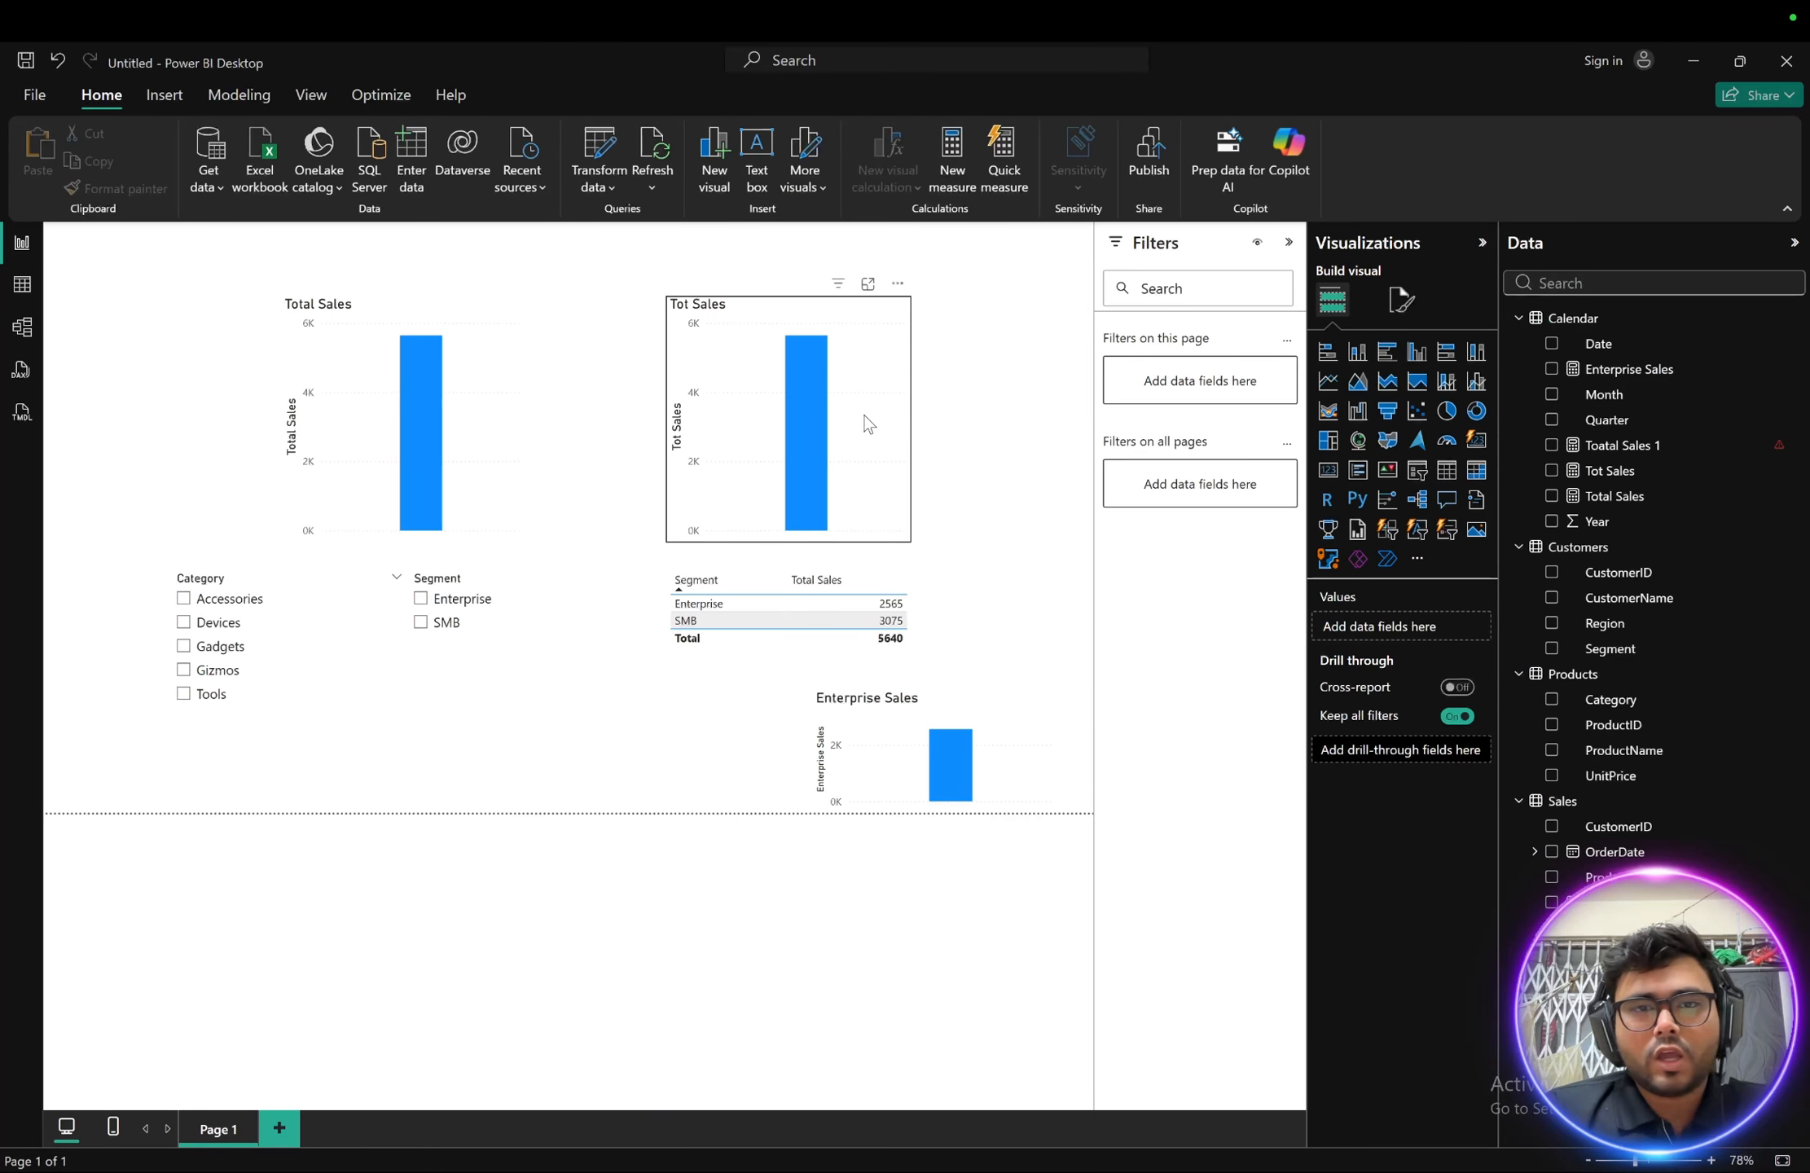
{"action": "left_click", "coordinate": [951, 163]}
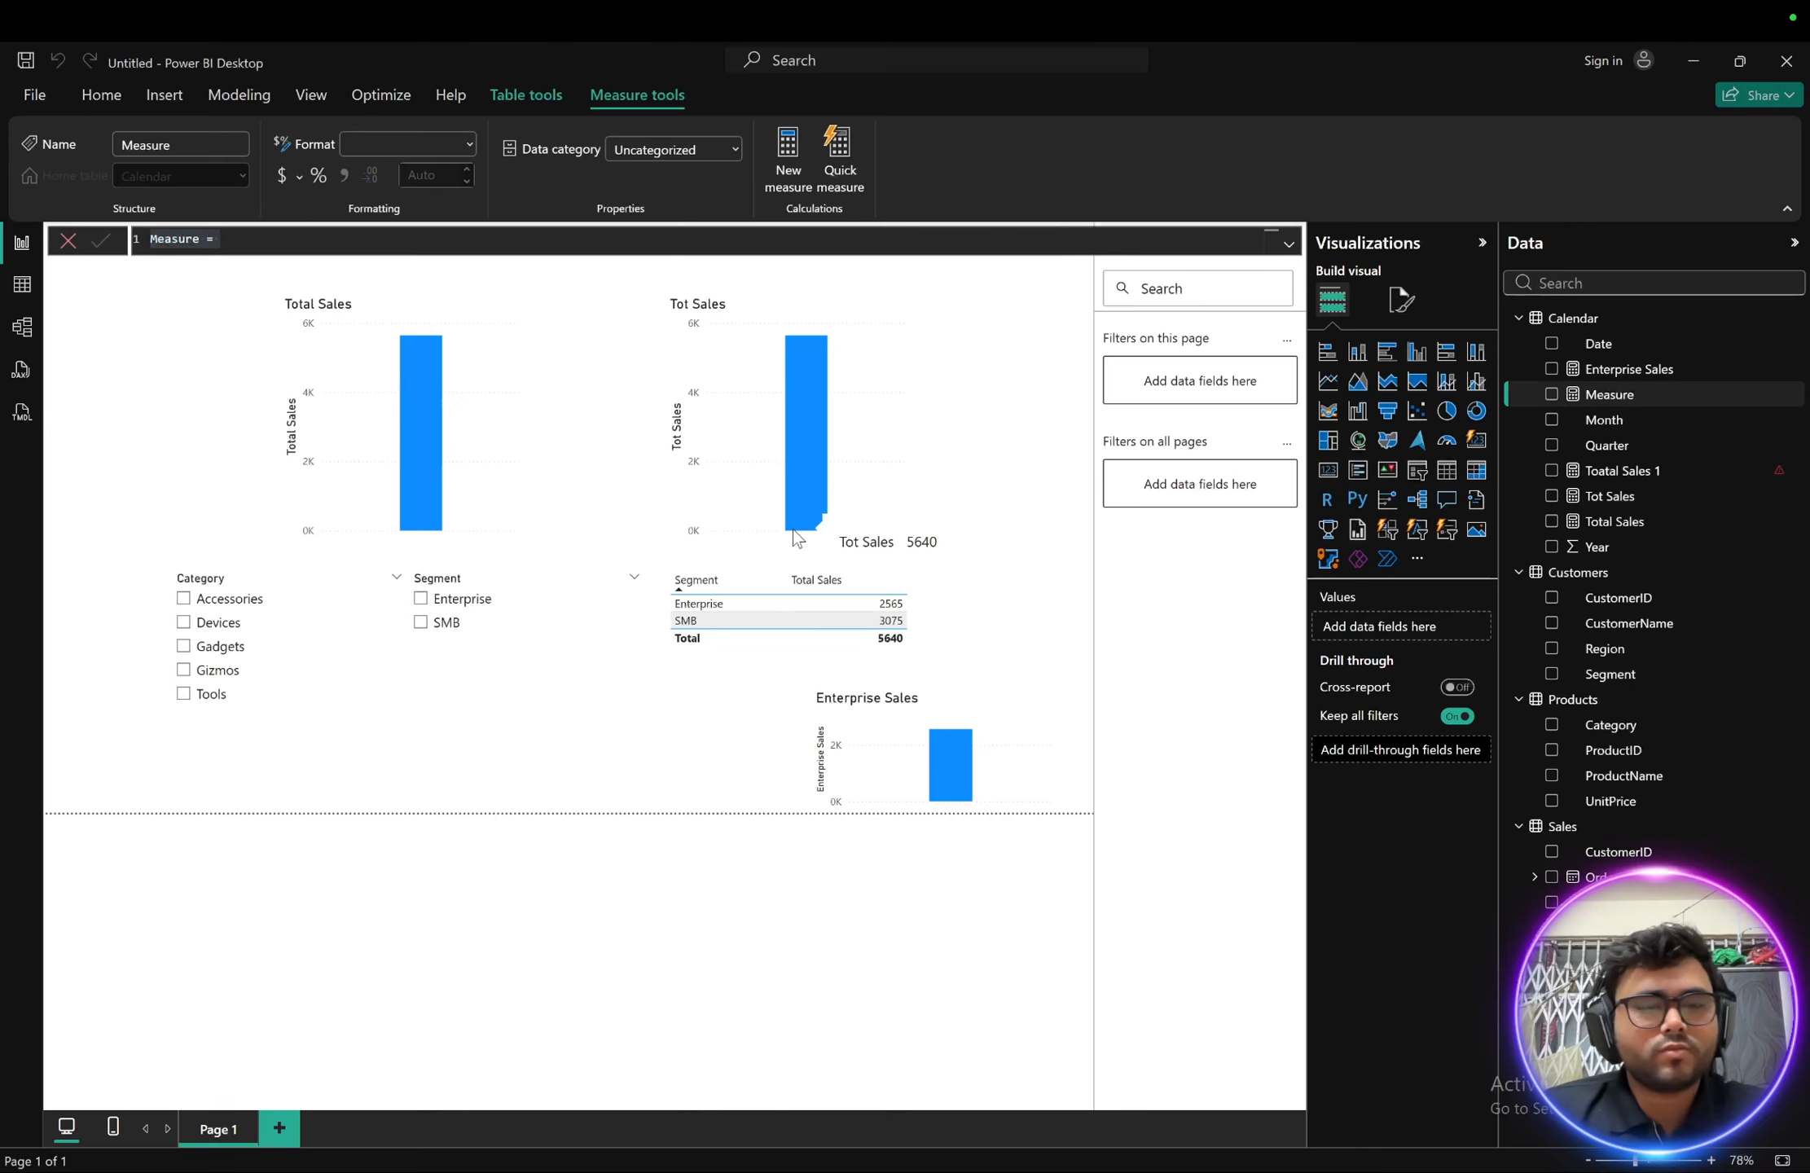
{"action": "key", "text": "ctrl+v"}
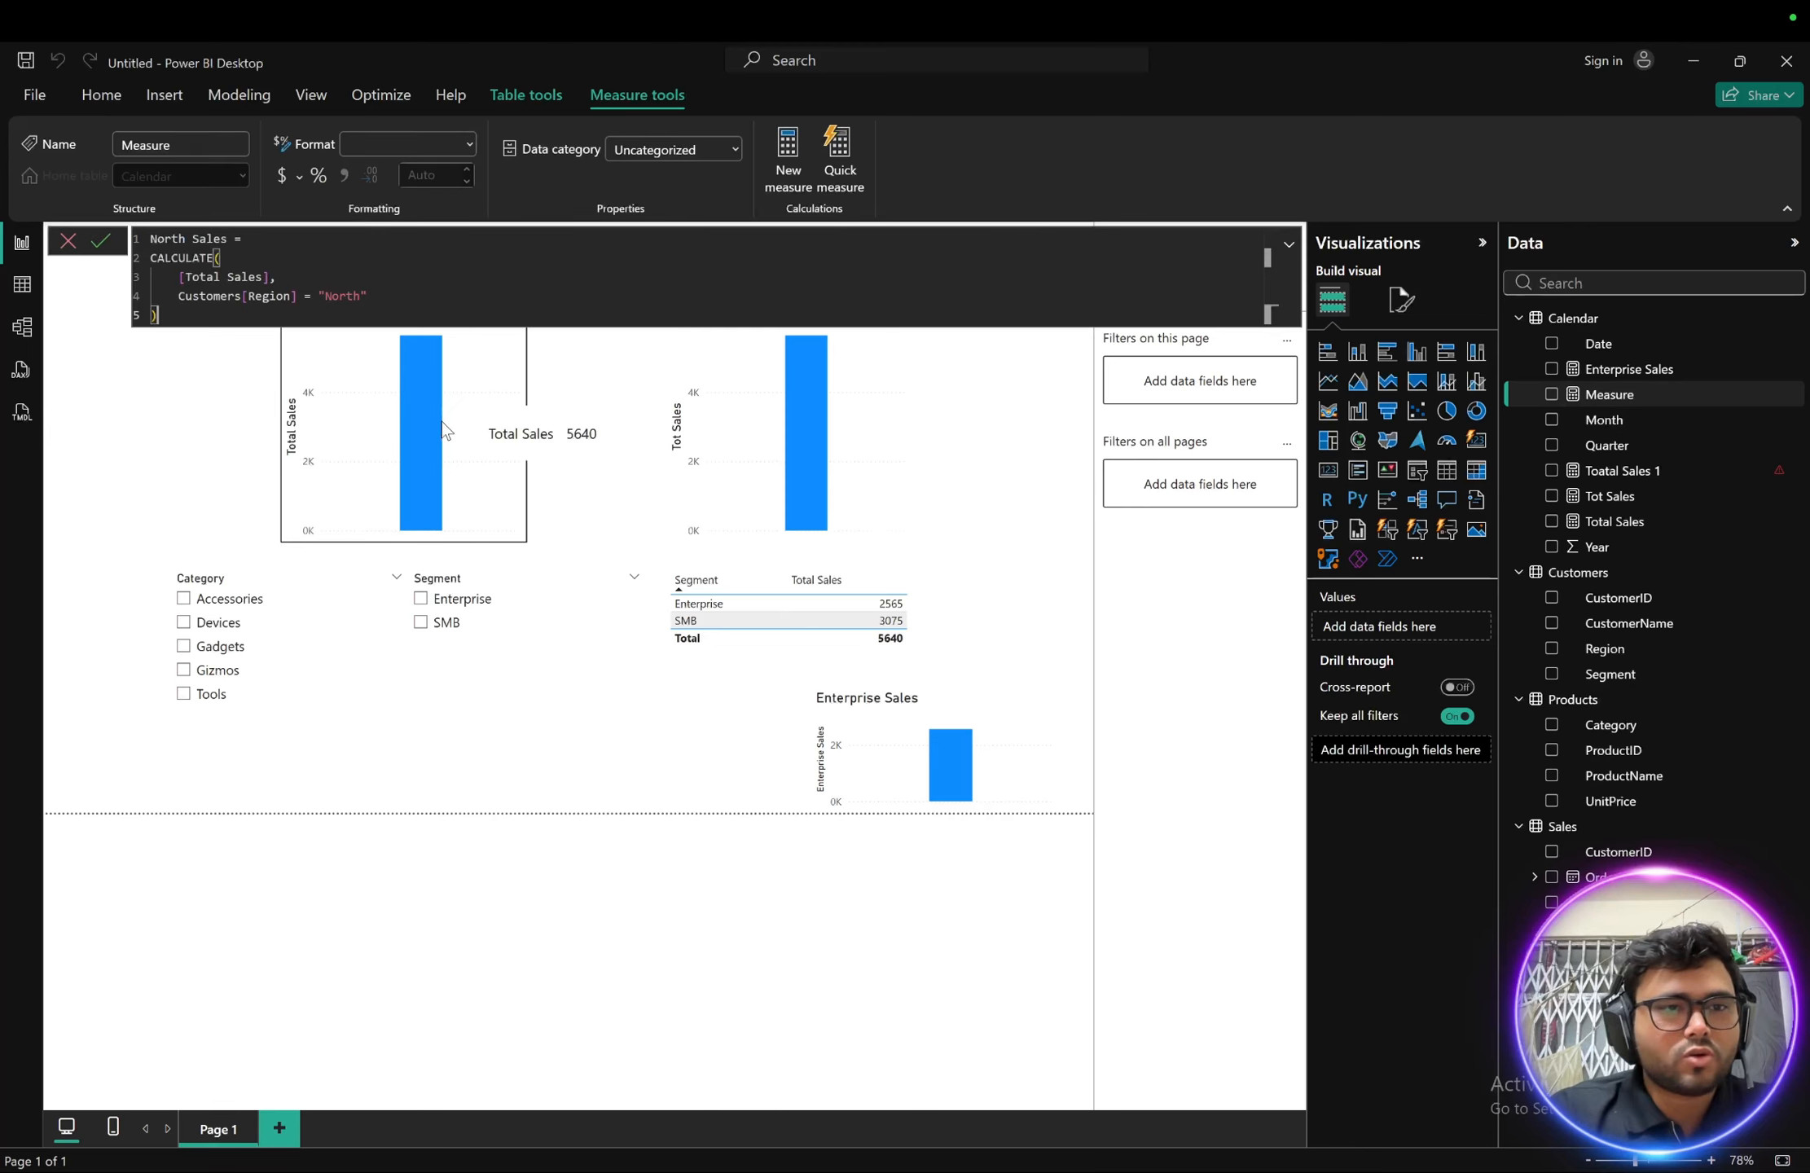
- Review the [Total Sales] expression and the Customers[Region] = "North" filter in the formula, and commit the North Sales measure
{"action": "left_click", "coordinate": [251, 243]}
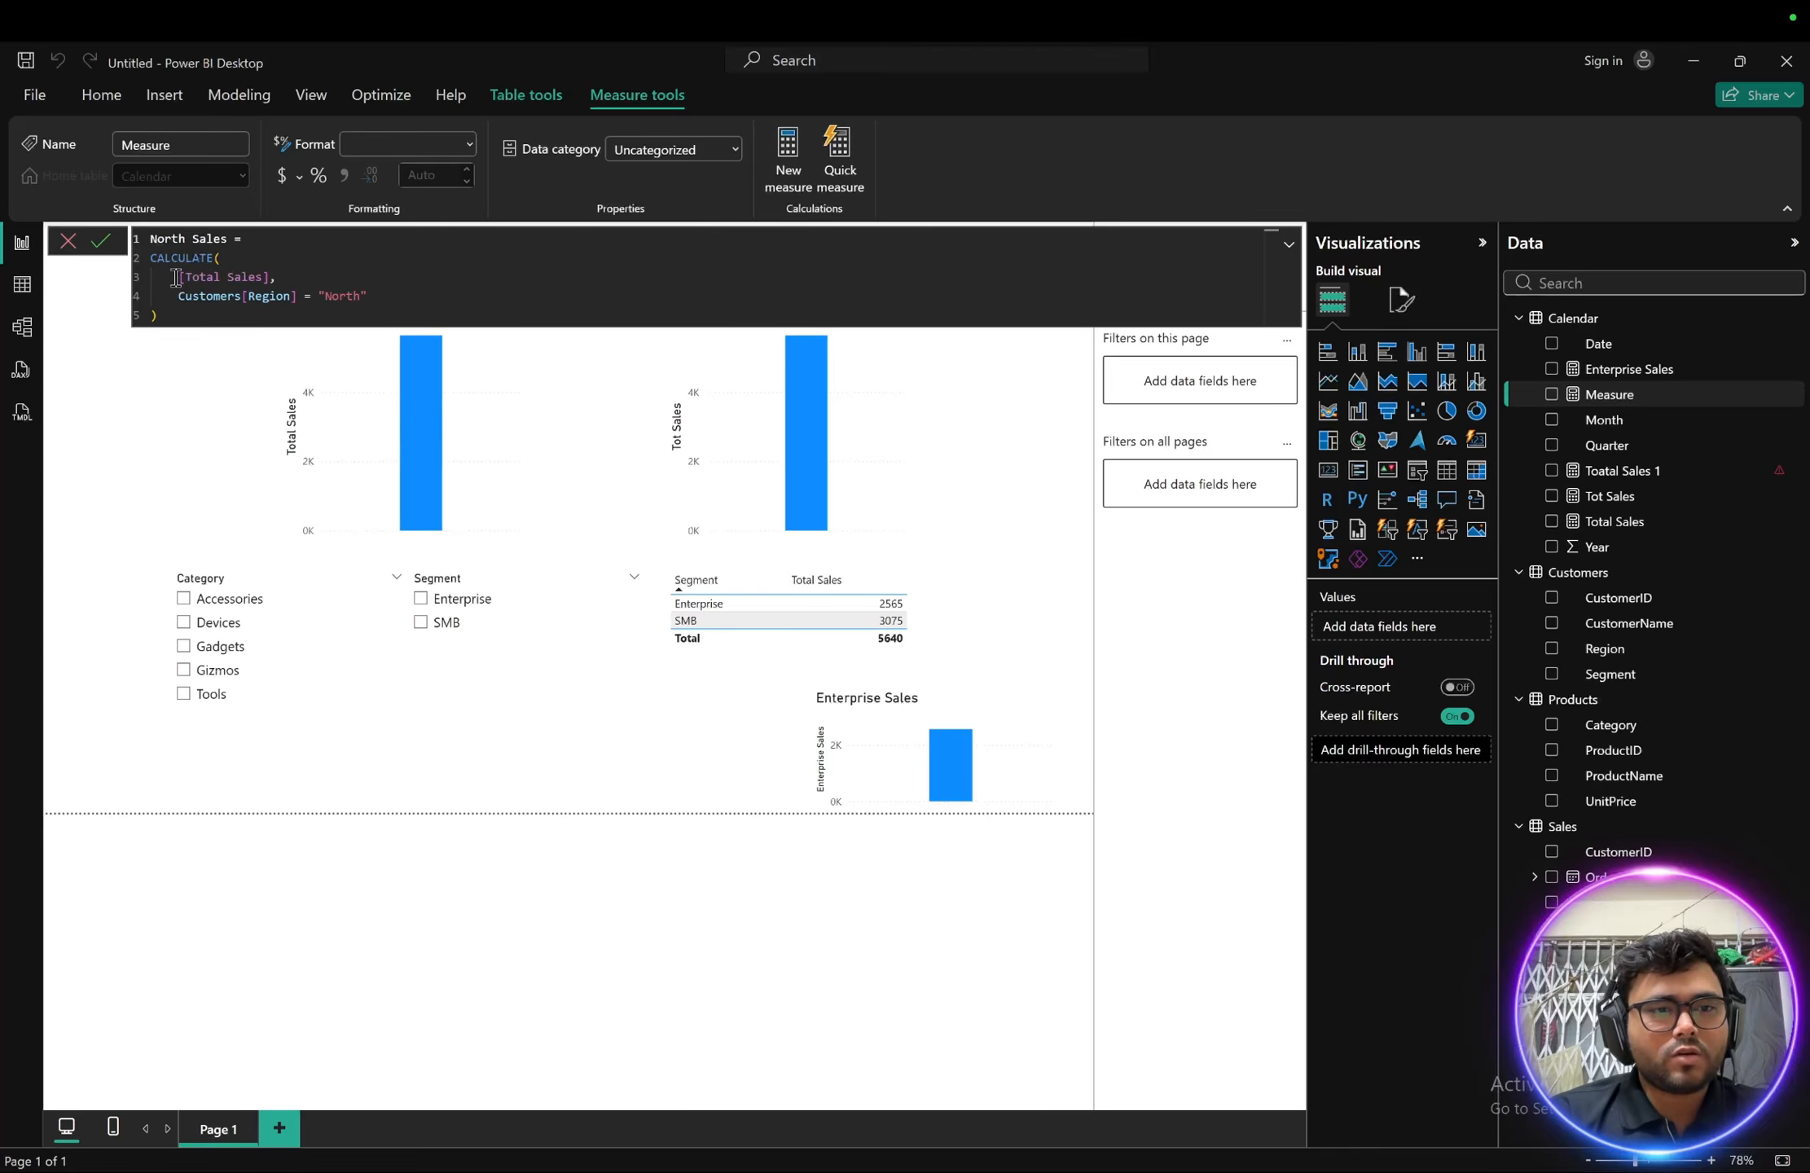
{"action": "left_click_drag", "start_coordinate": [178, 277], "coordinate": [302, 277]}
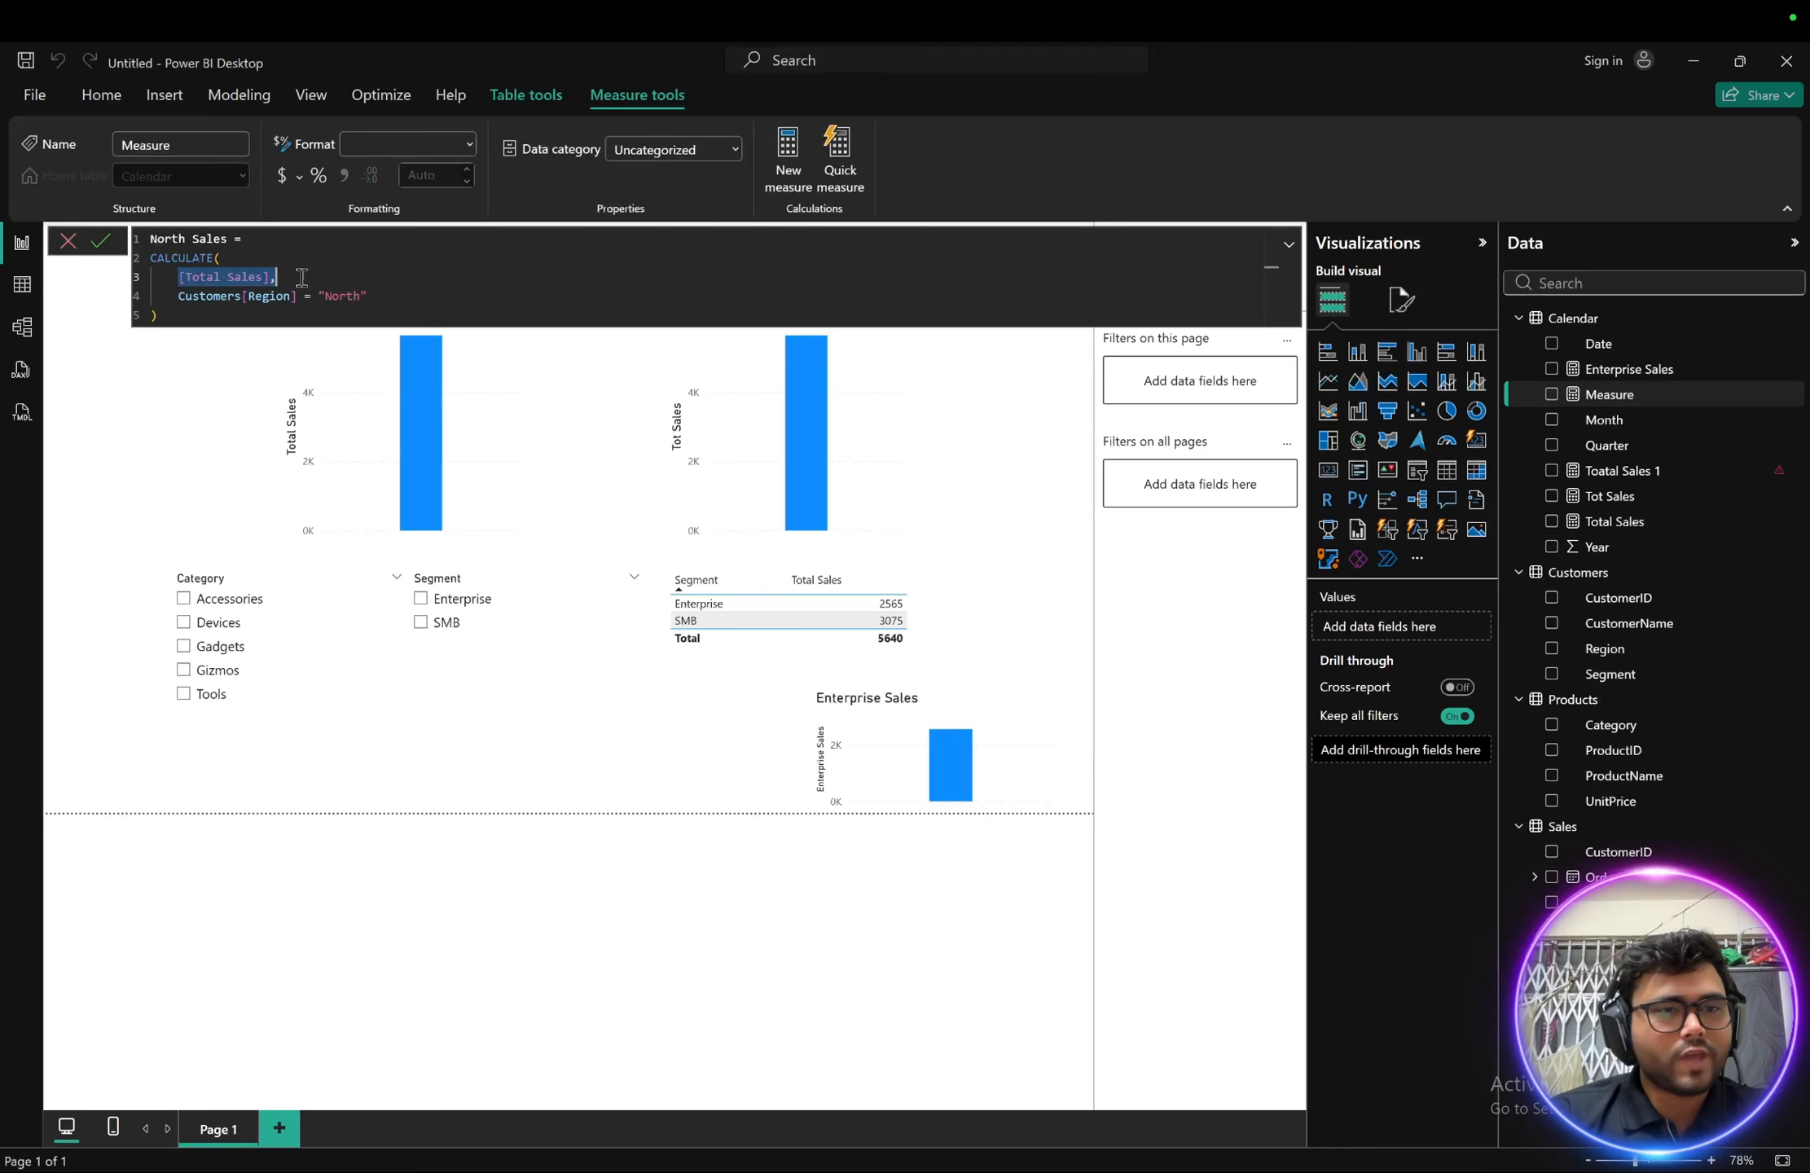
{"action": "left_click_drag", "start_coordinate": [176, 296], "coordinate": [377, 298]}
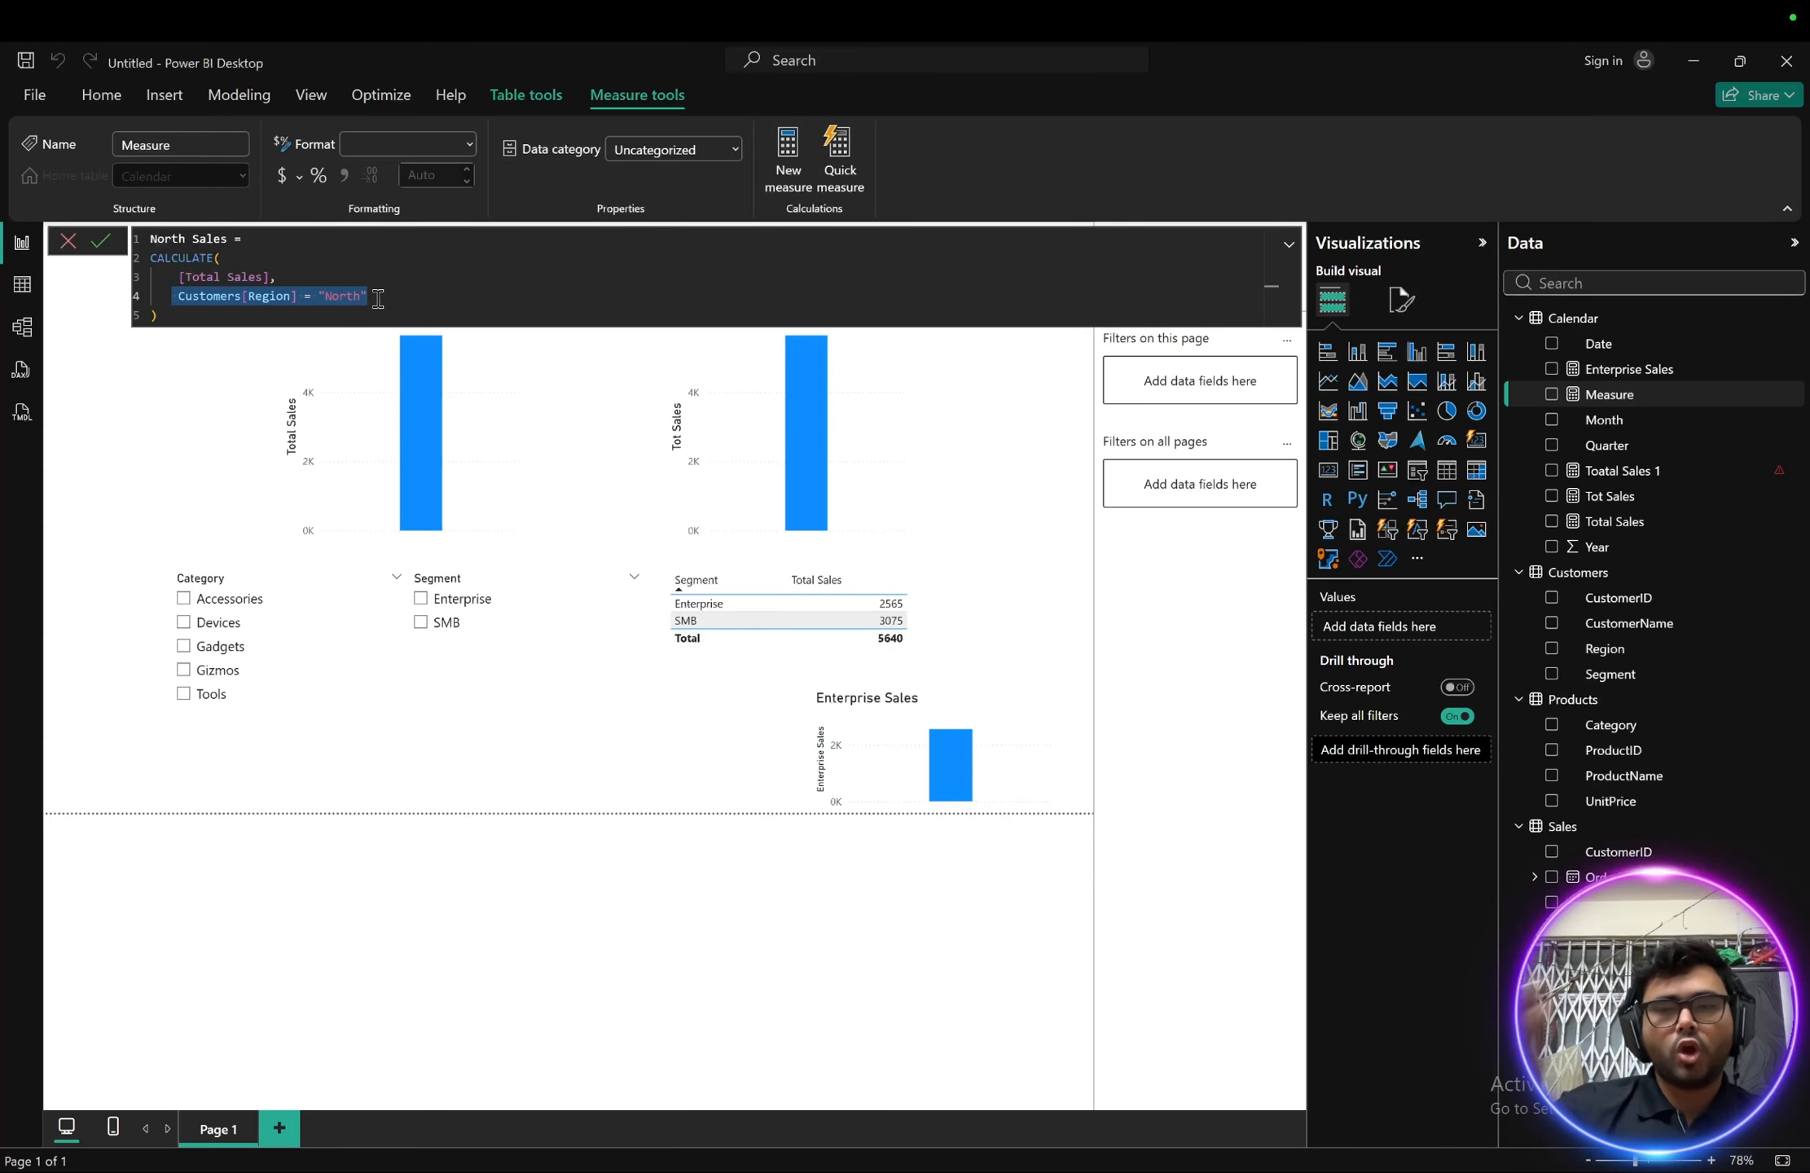
{"action": "left_click", "coordinate": [99, 242]}
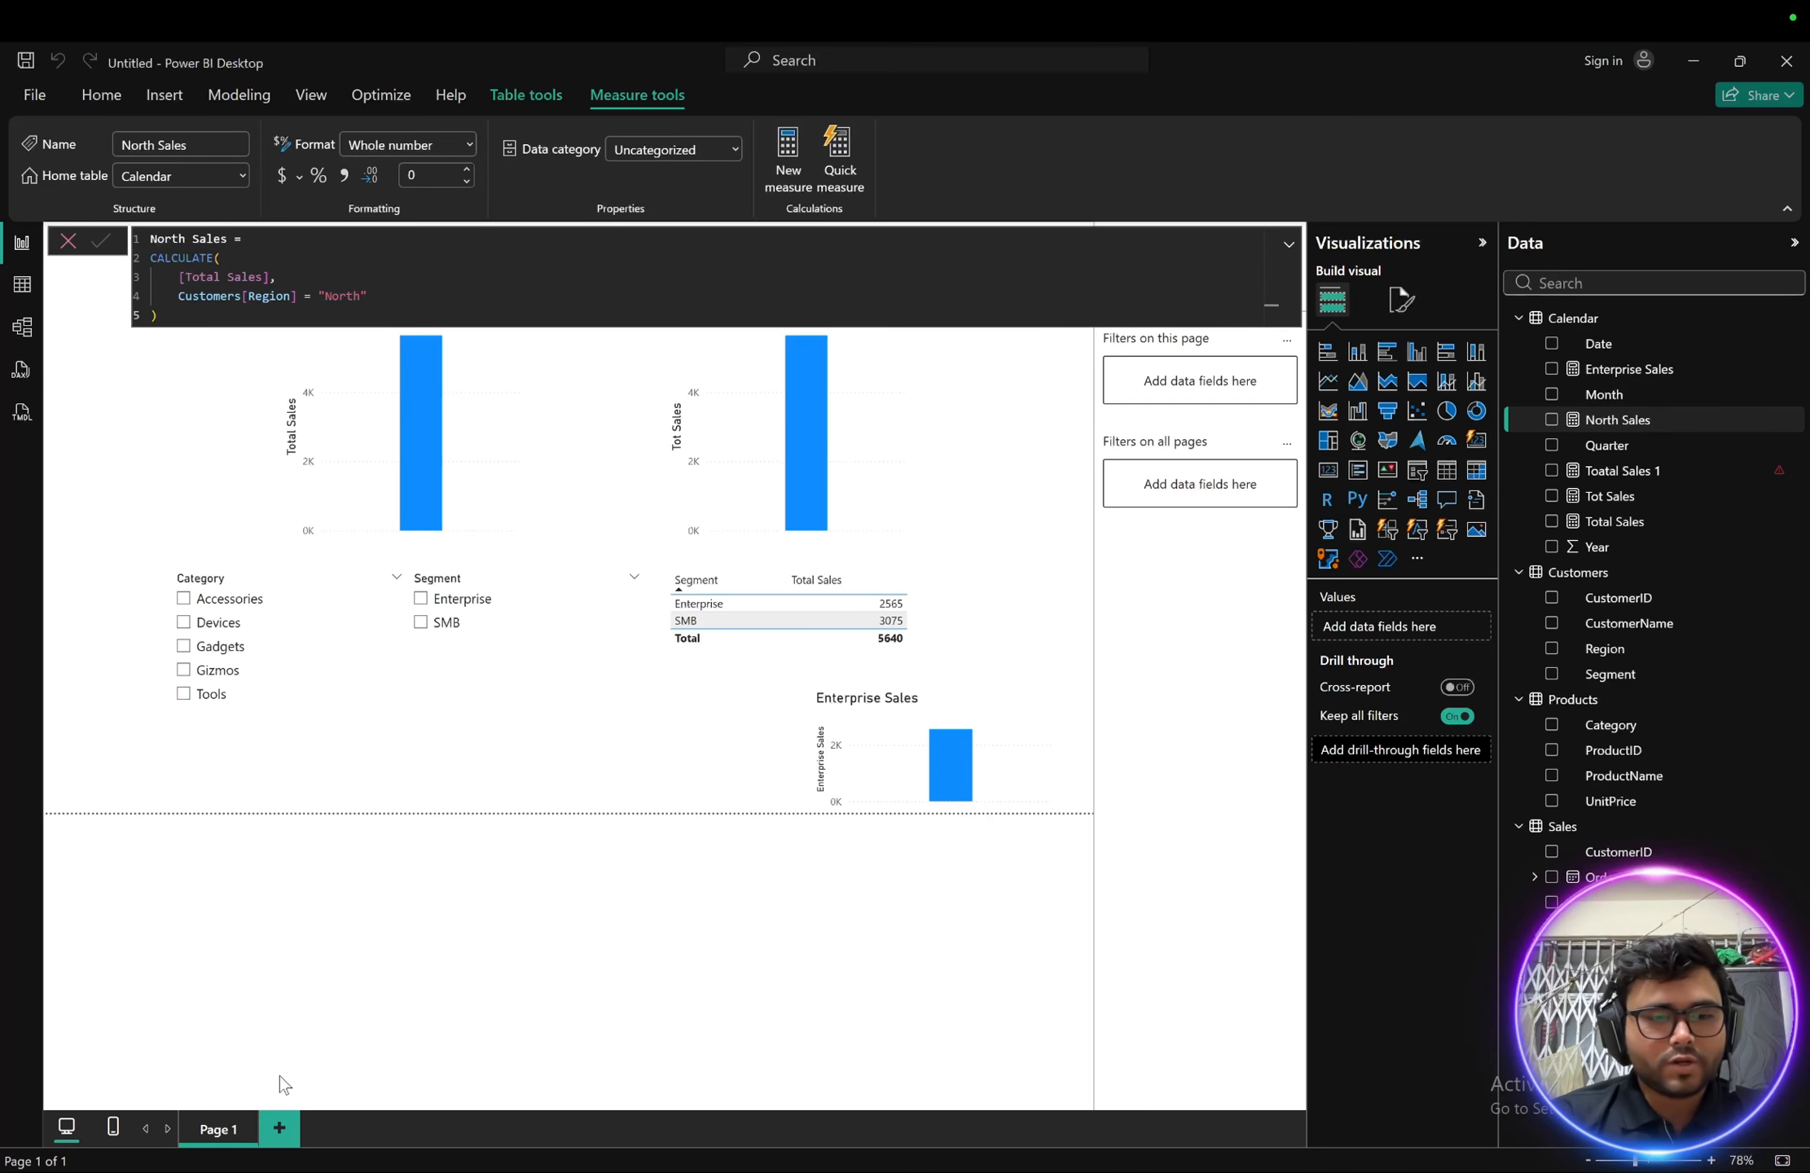
- Add a new report page and place a column chart of the North Sales measure on it
{"action": "left_click", "coordinate": [278, 1129]}
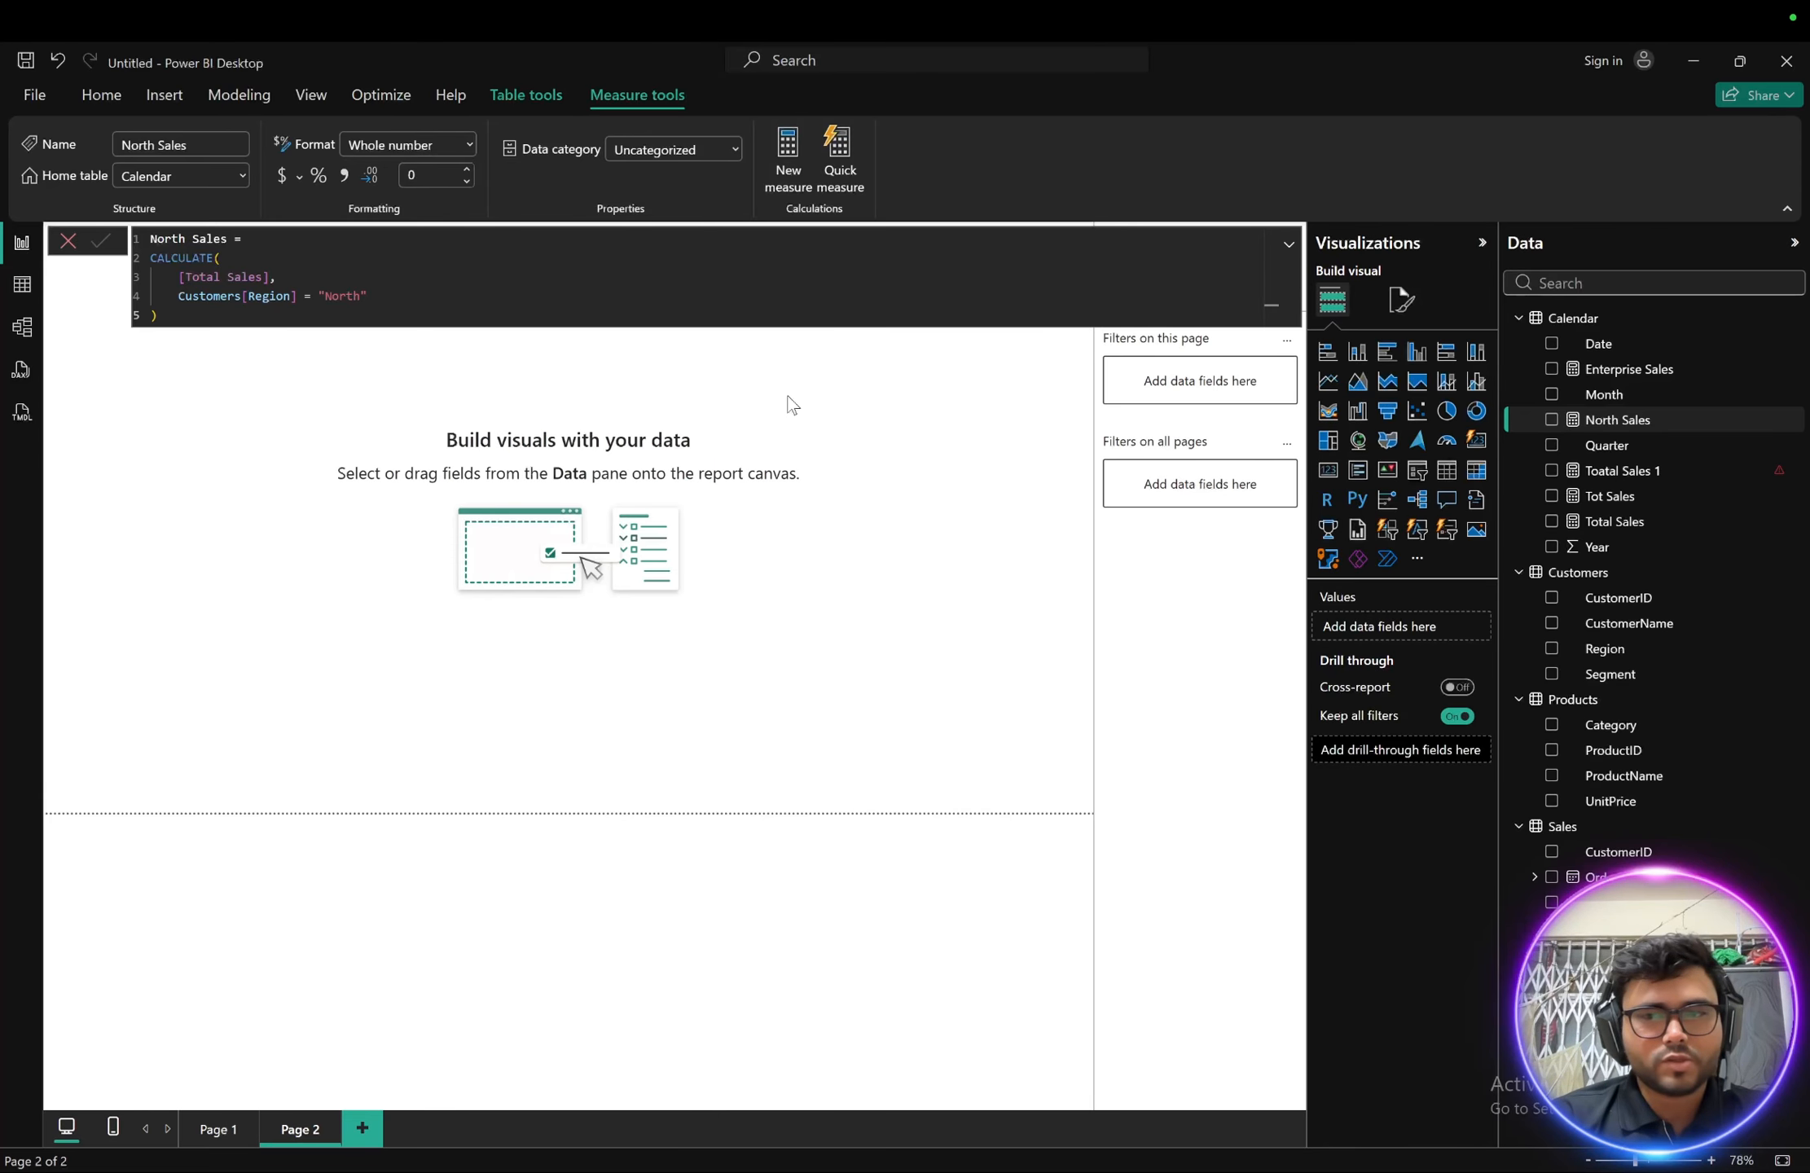
{"action": "left_click_drag", "start_coordinate": [1605, 432], "coordinate": [357, 462]}
{"action": "mouse_move", "coordinate": [369, 426]}
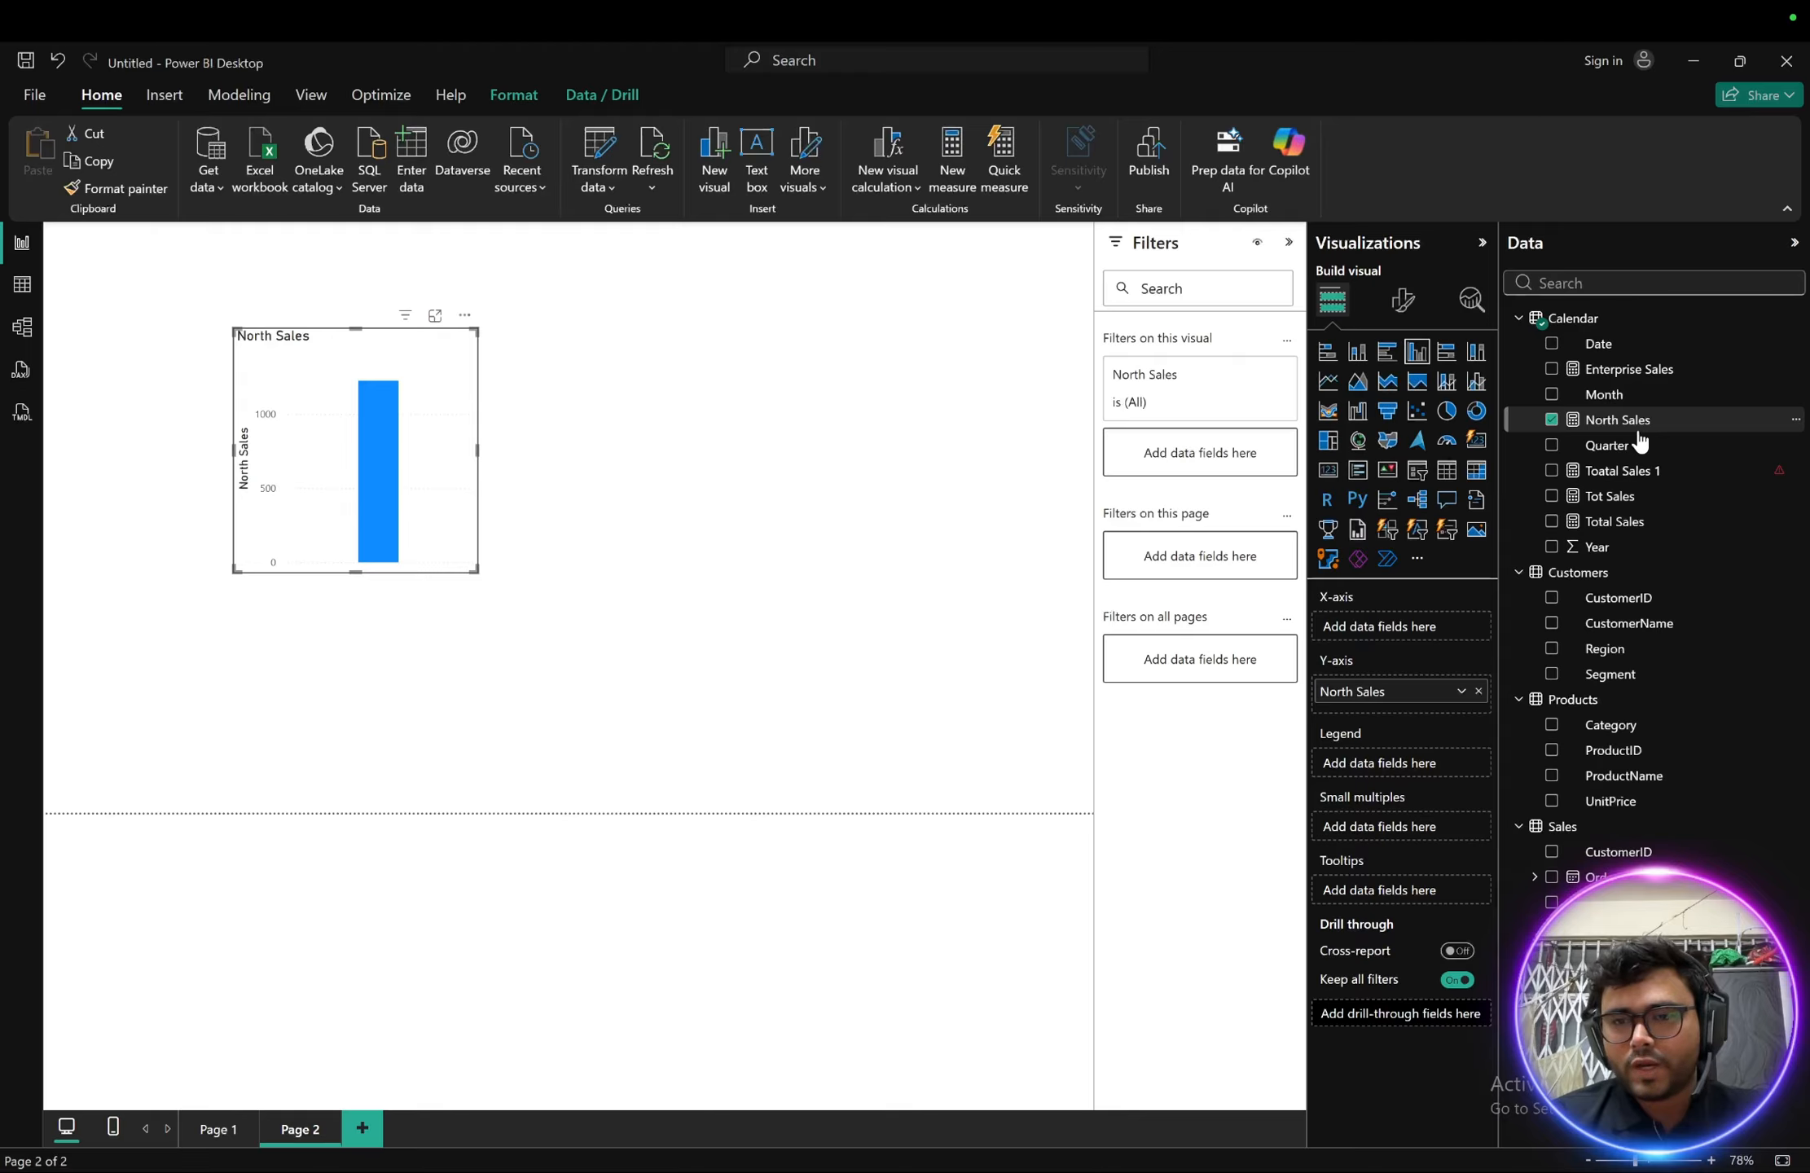
- Create a table of Customers Region and Total Sales beside the North Sales chart
{"action": "left_click_drag", "start_coordinate": [1606, 649], "coordinate": [719, 444]}
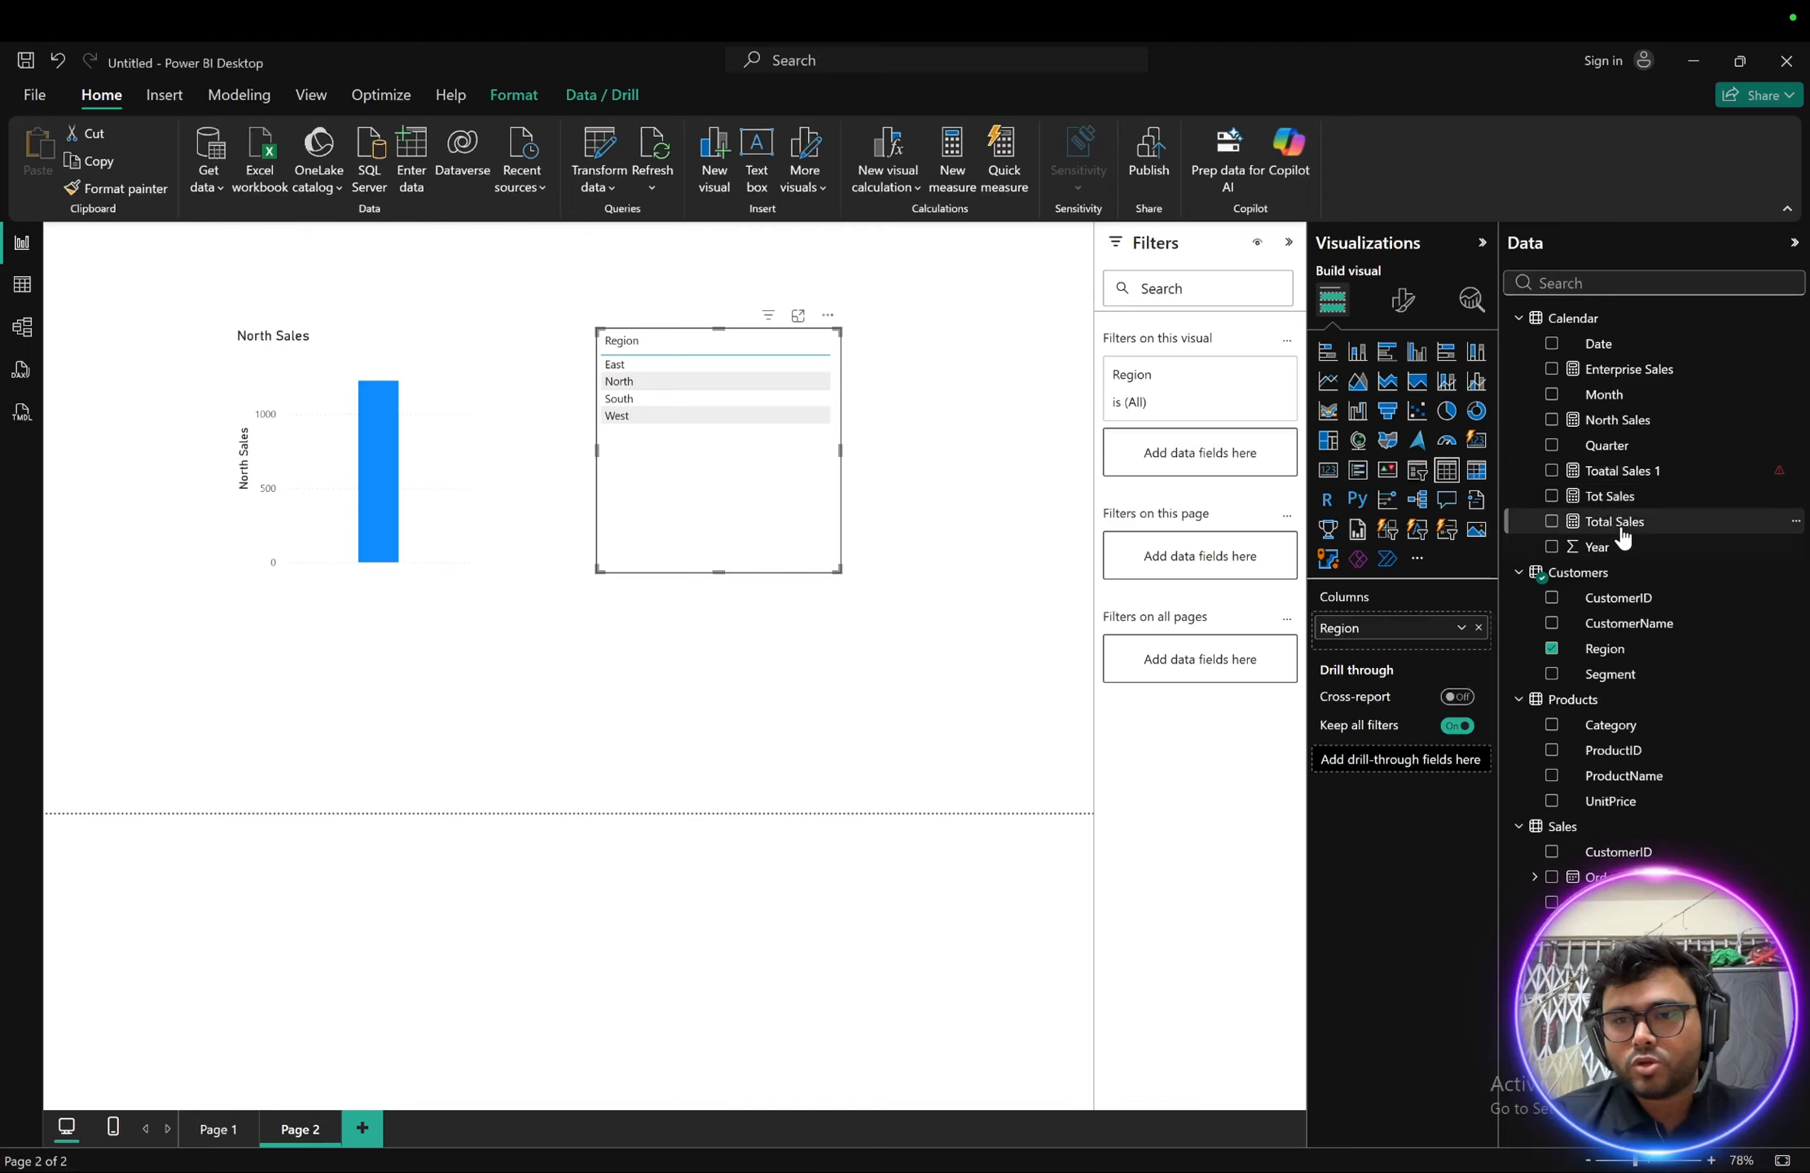
{"action": "left_click_drag", "start_coordinate": [1621, 537], "coordinate": [816, 397]}
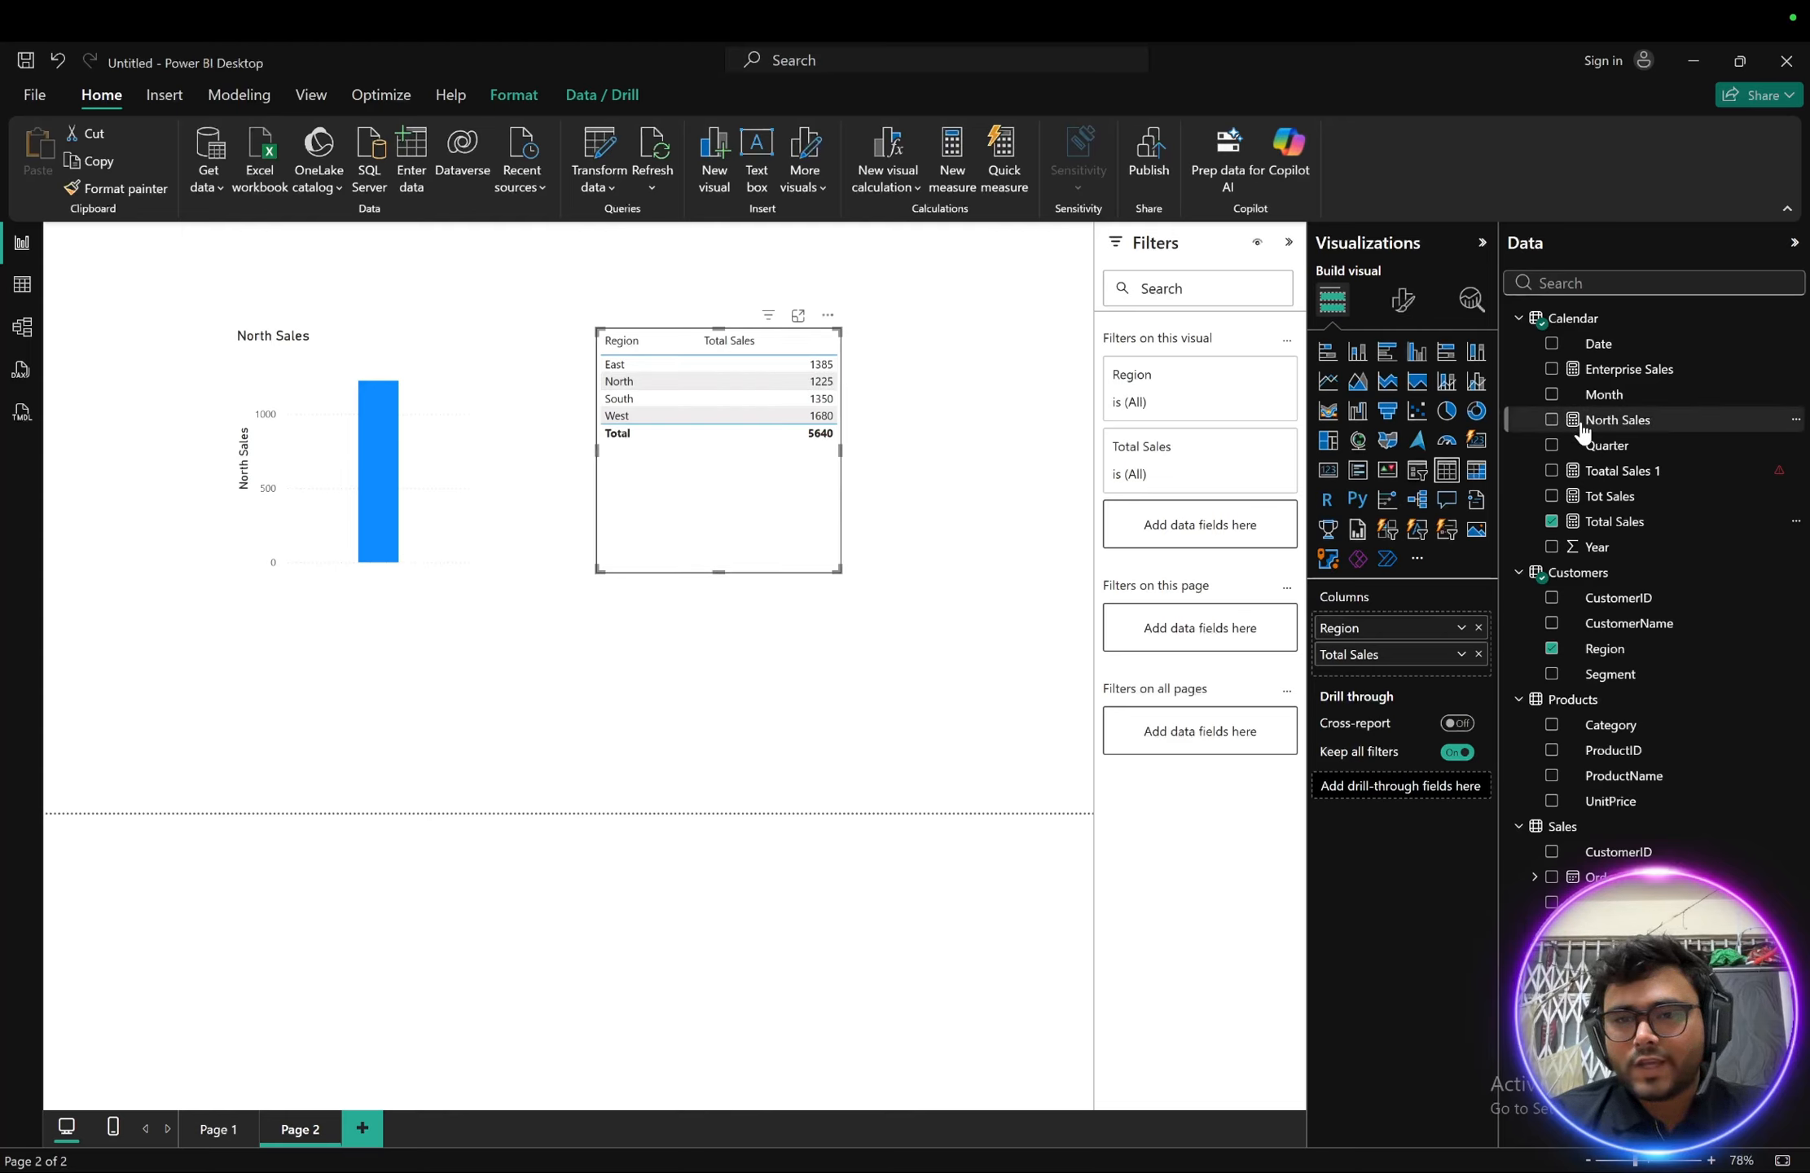
{"action": "left_click", "coordinate": [1000, 647]}
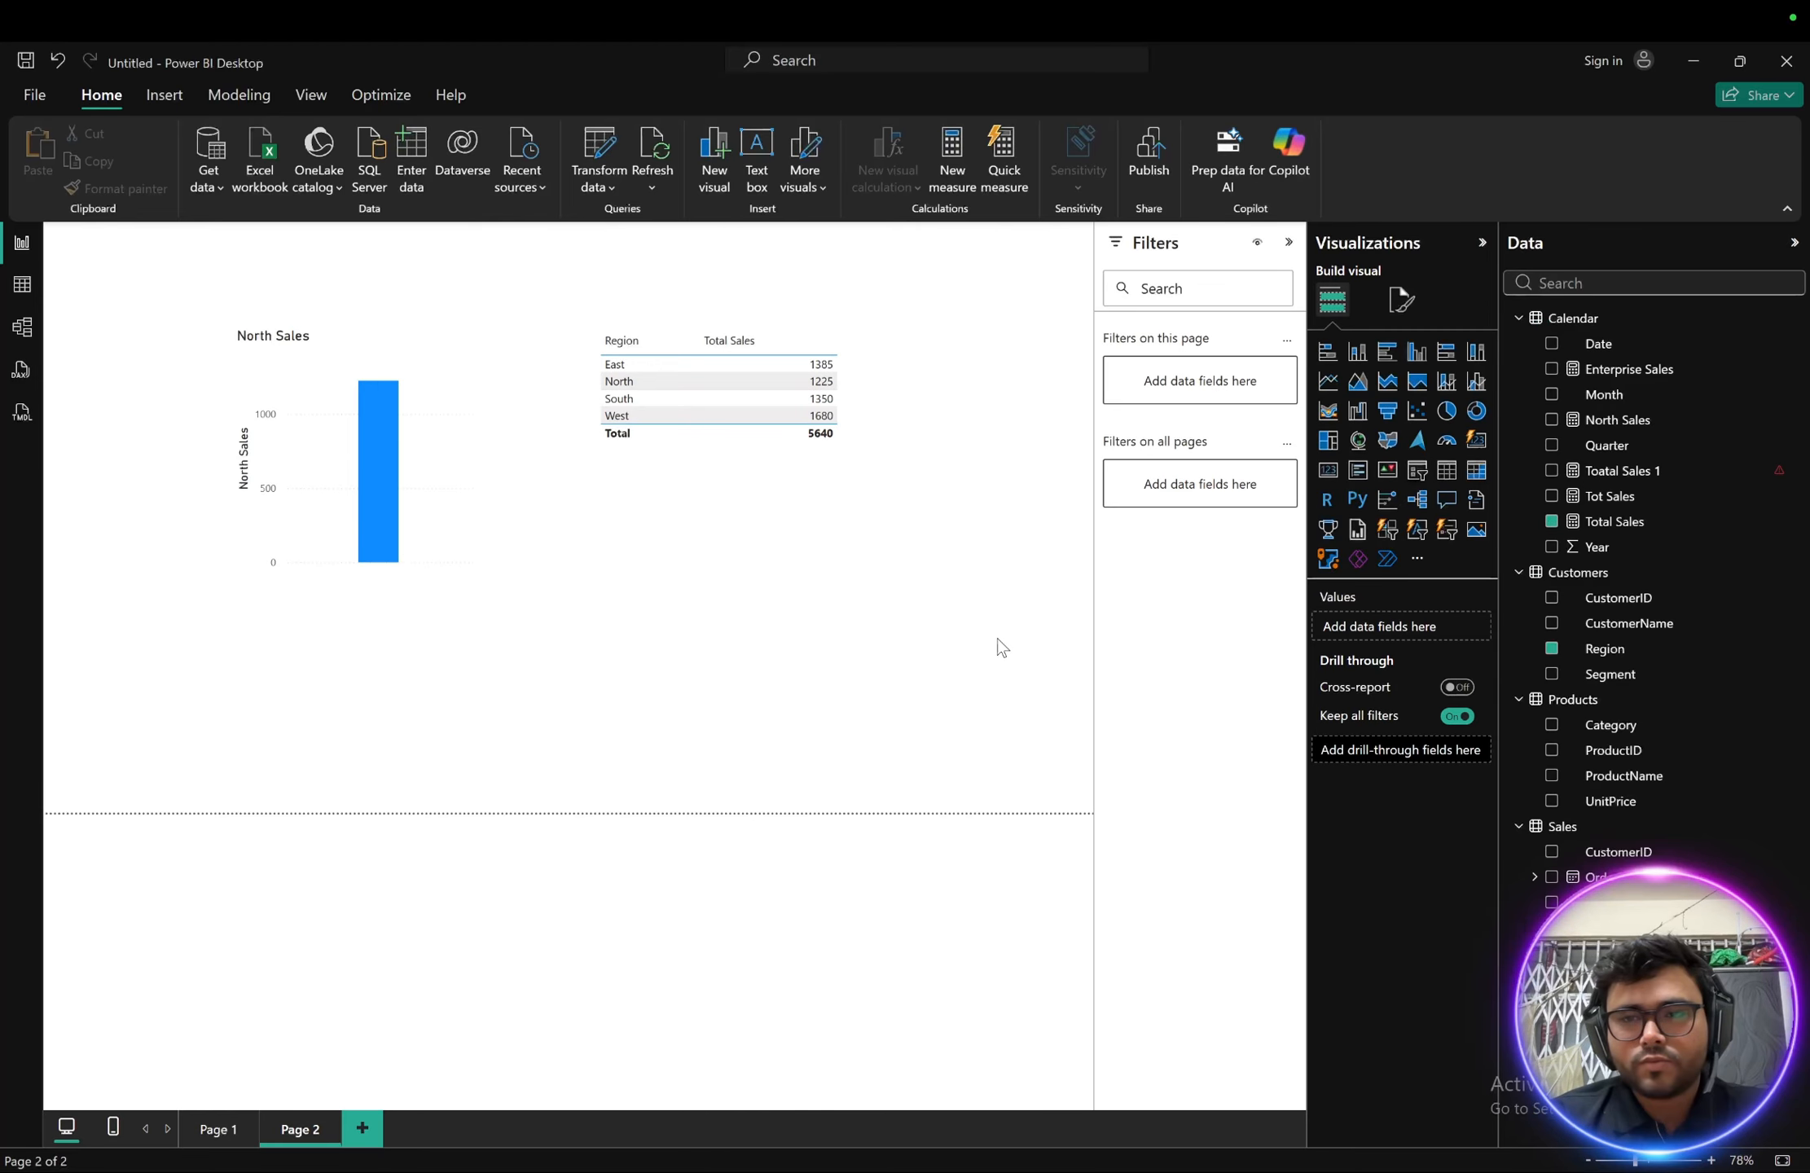
- Add a Customers Region slicer below the Region and Total Sales table and filter the page to East
{"action": "left_click", "coordinate": [1417, 471]}
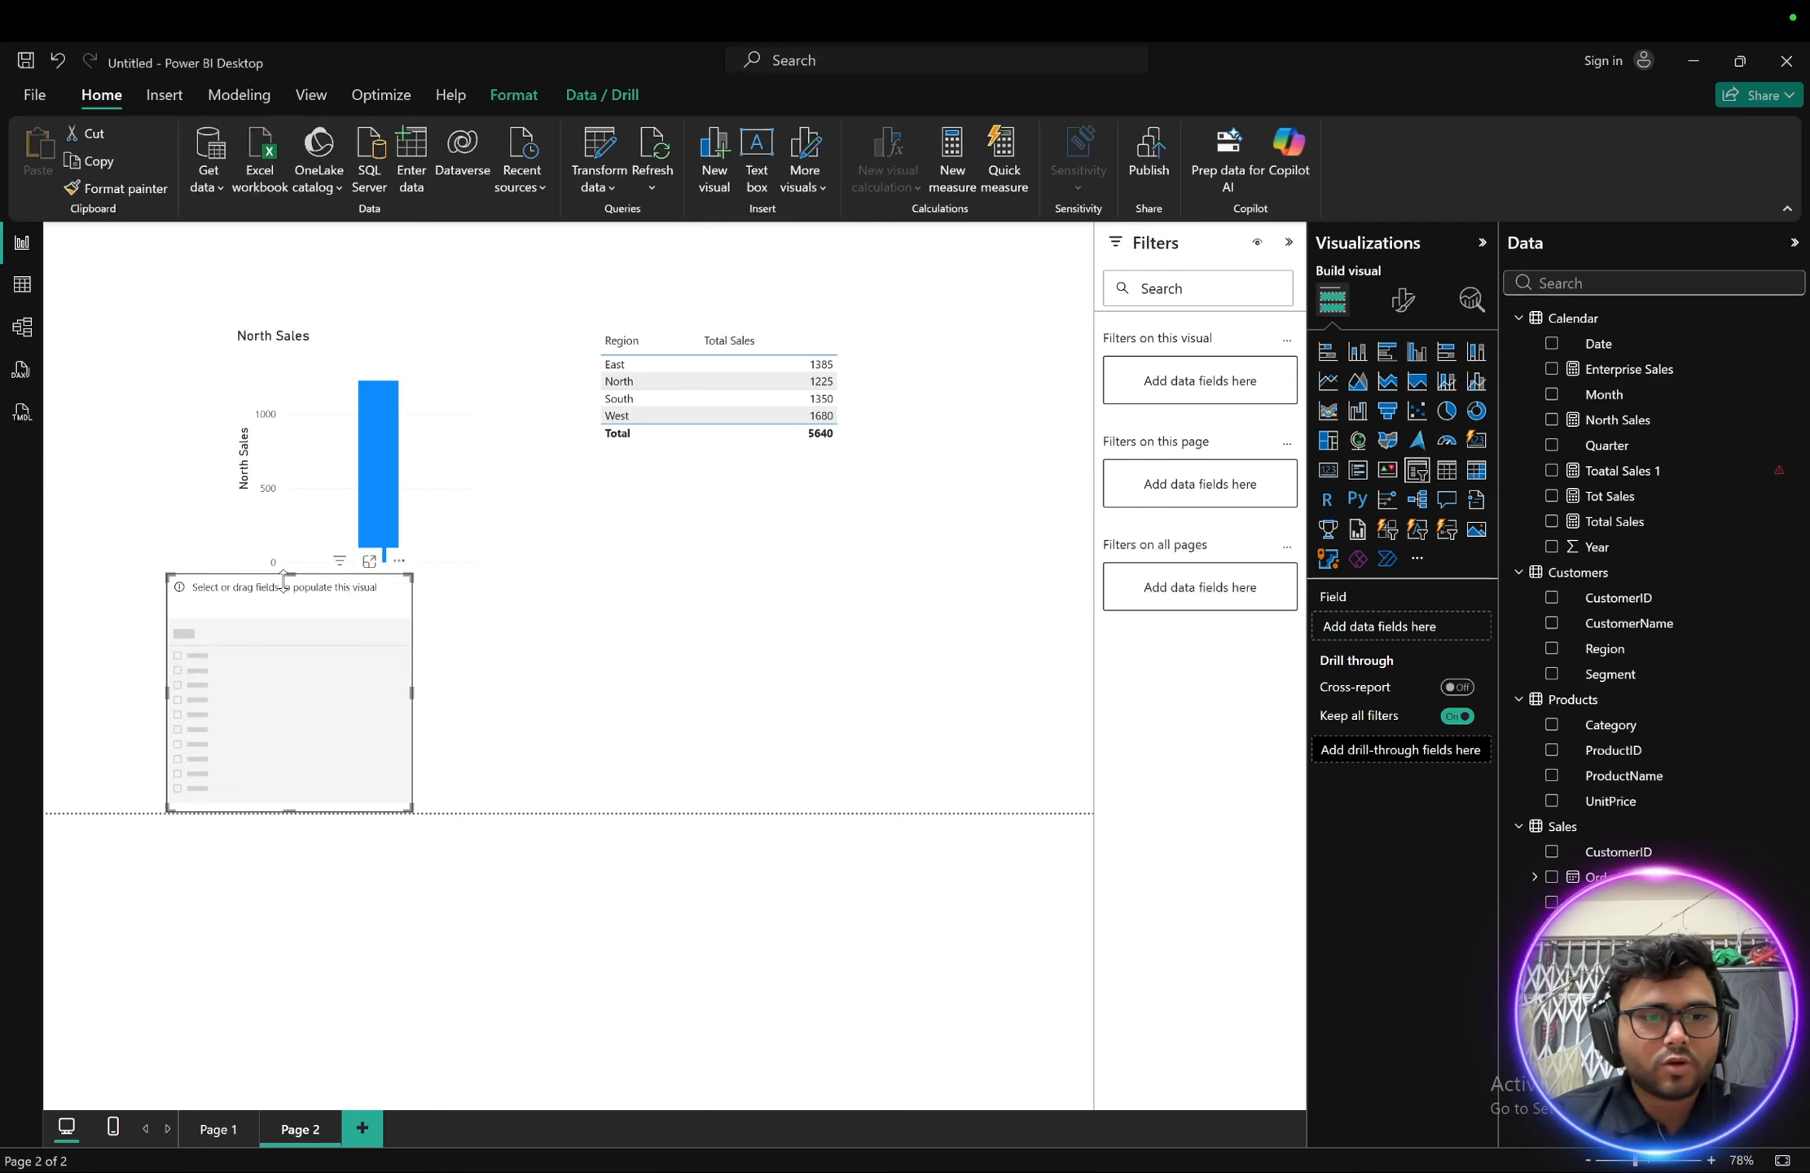
{"action": "left_click_drag", "start_coordinate": [289, 575], "coordinate": [720, 524]}
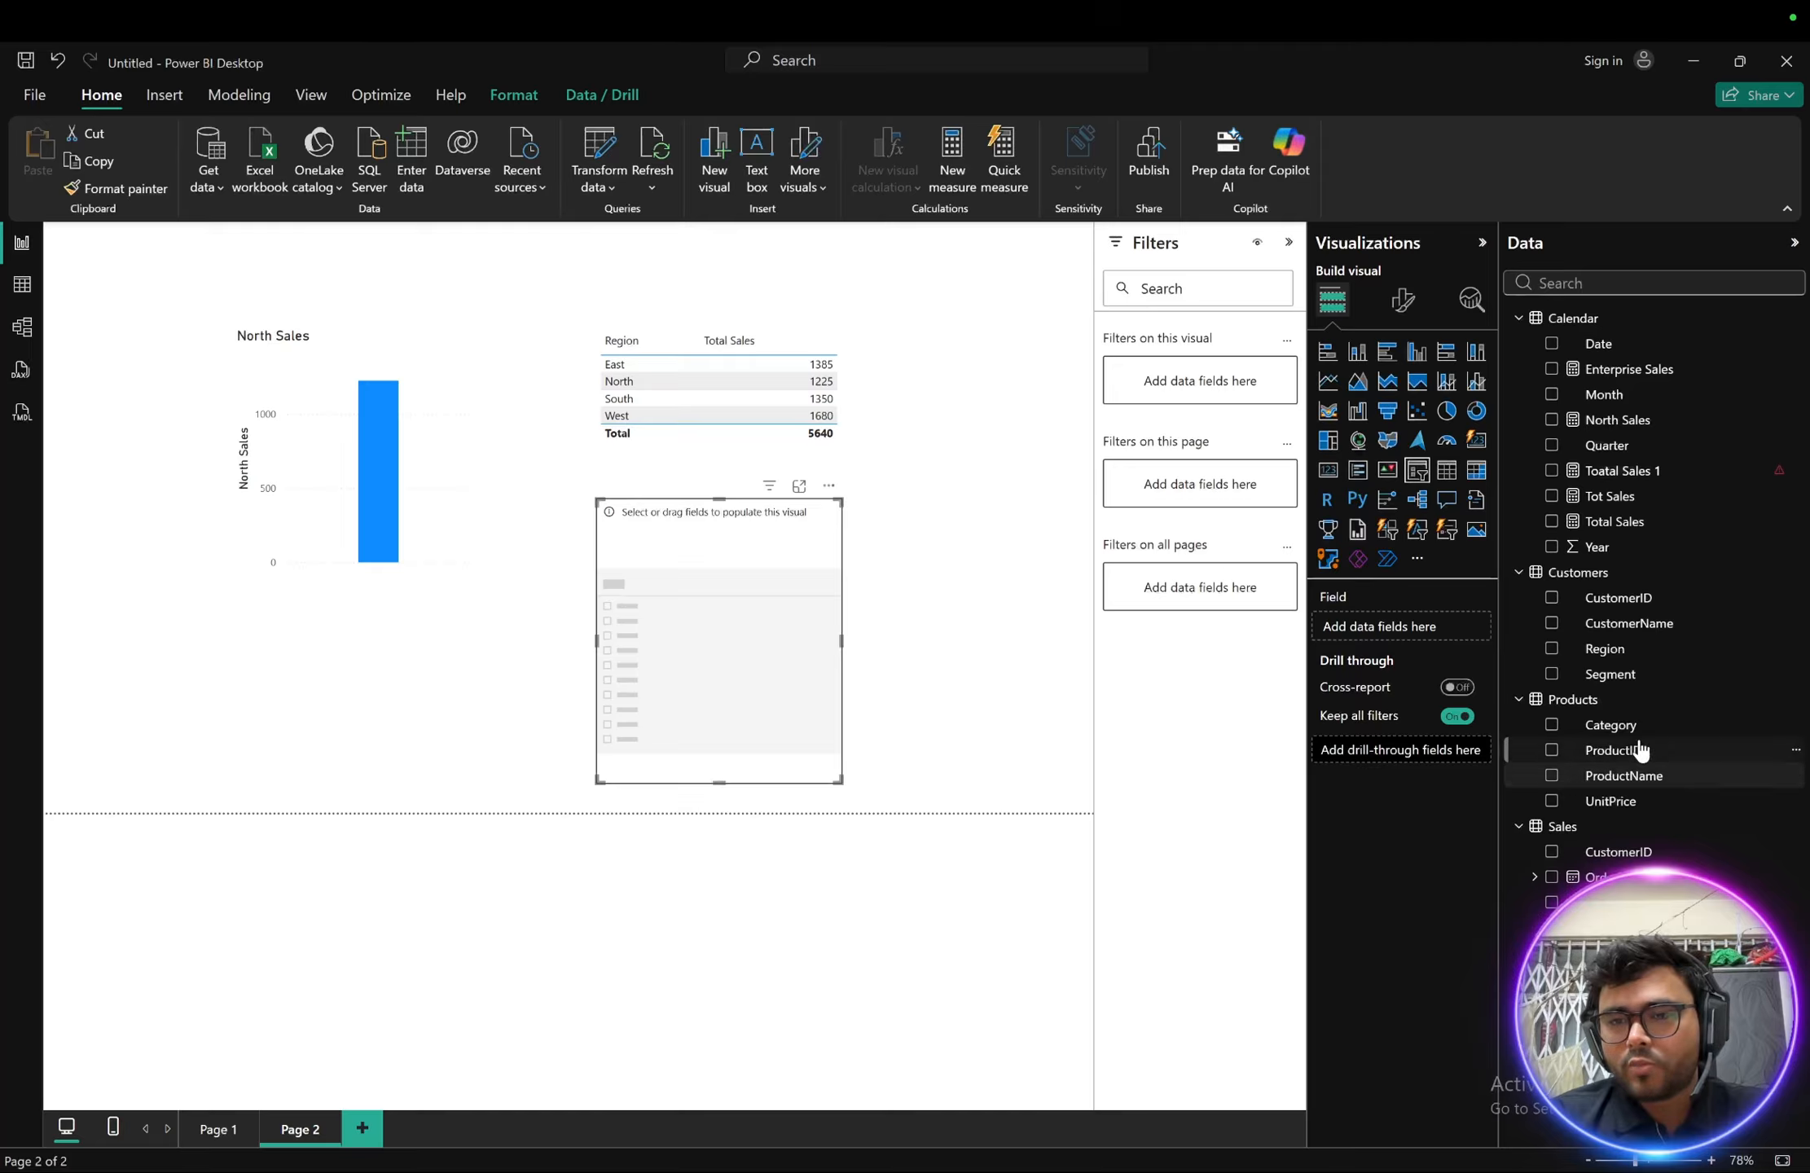
{"action": "left_click_drag", "start_coordinate": [1606, 656], "coordinate": [763, 648]}
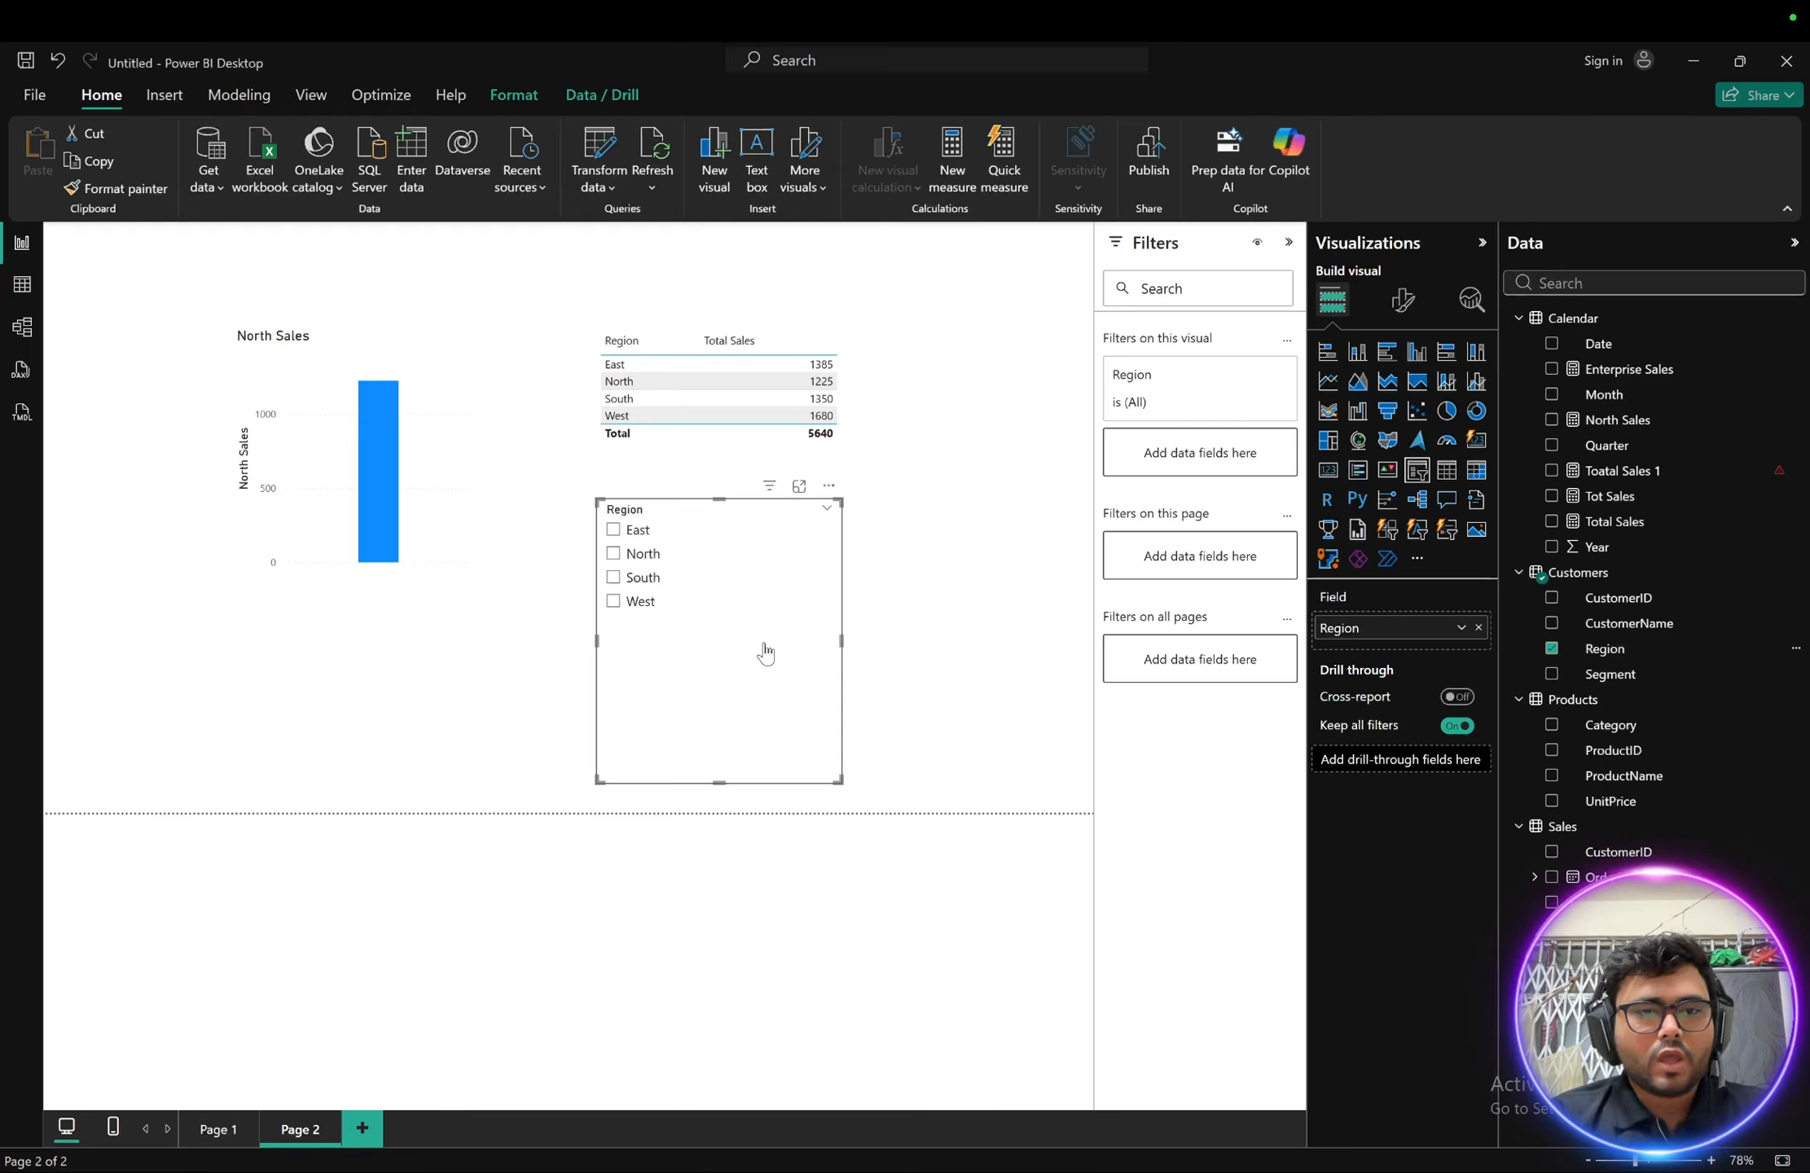
{"action": "left_click", "coordinate": [614, 530]}
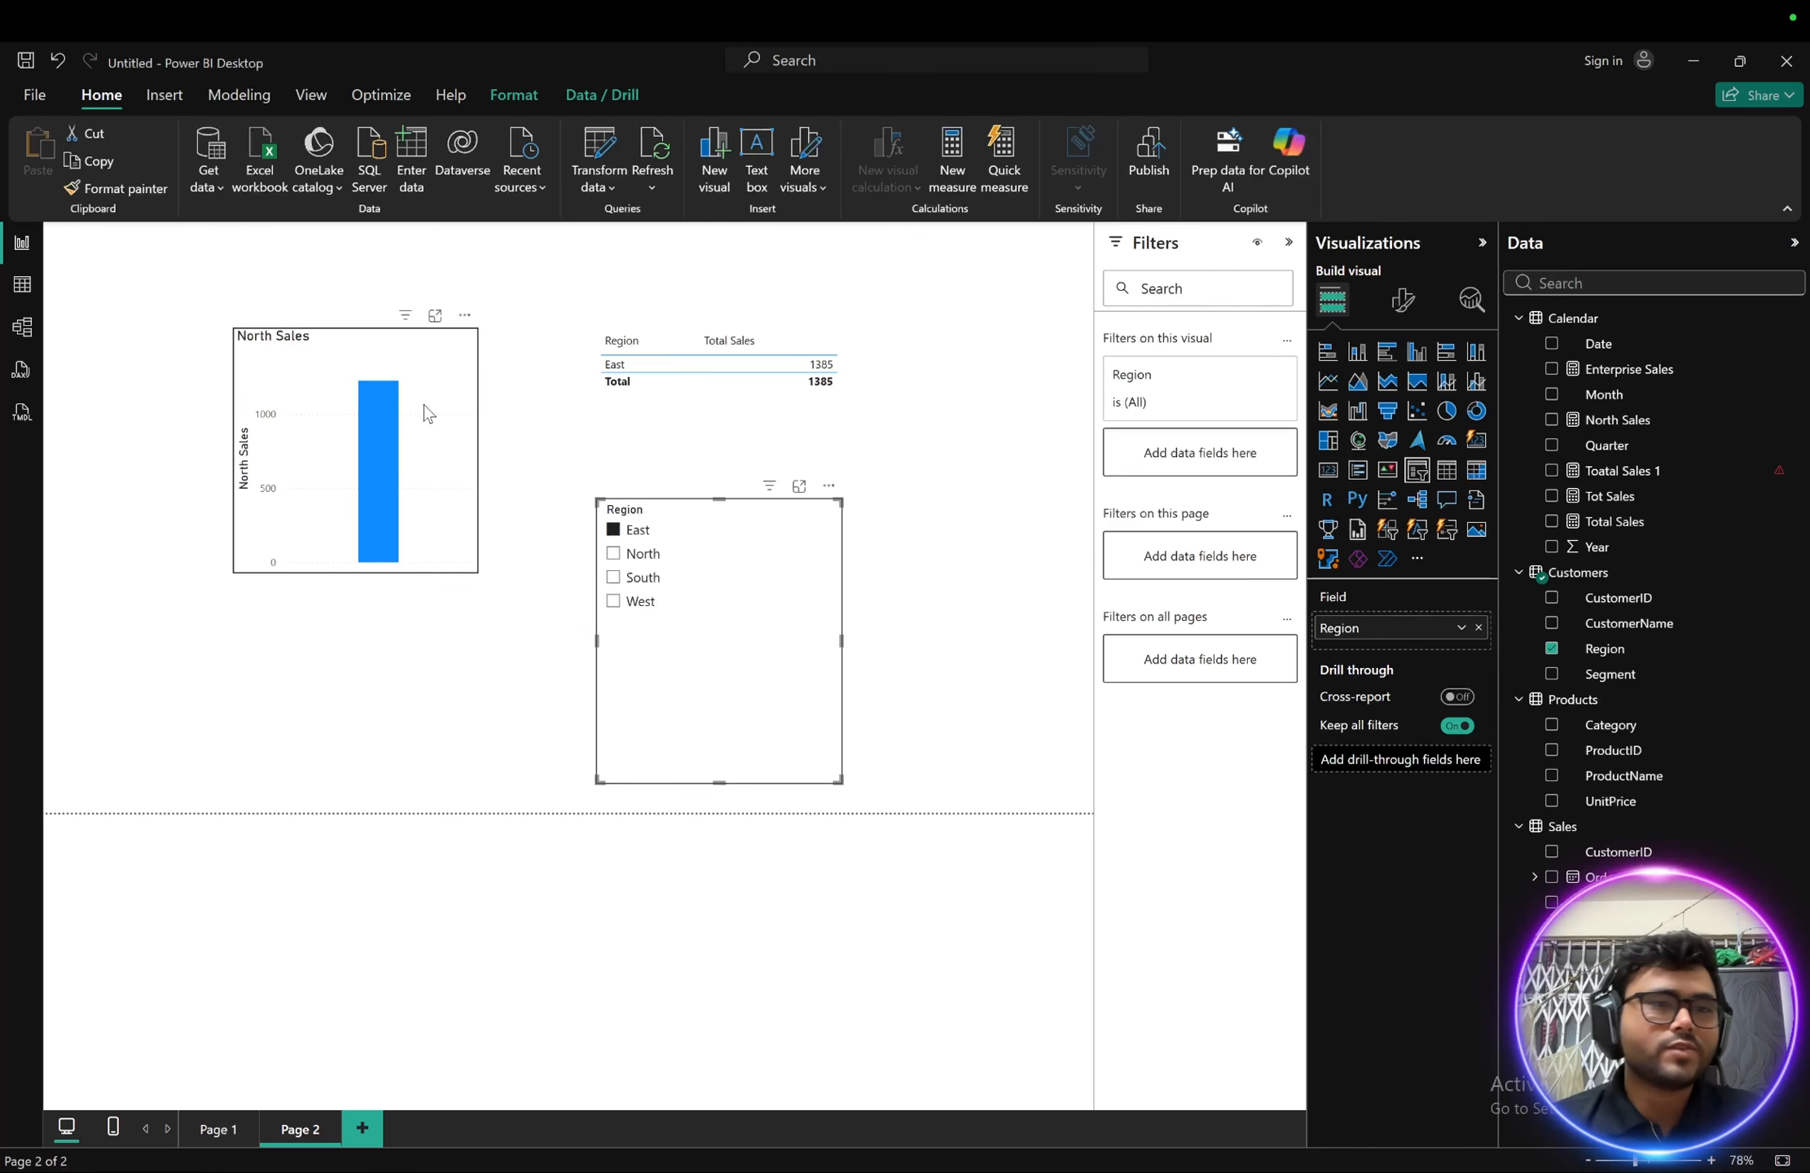
- Switch to the Lecture-5 note and review Example 2's CALCULATE formula, its Customers[Region] = "North" filter and the slicer override remark
{"action": "key", "text": "ctrl+Left"}
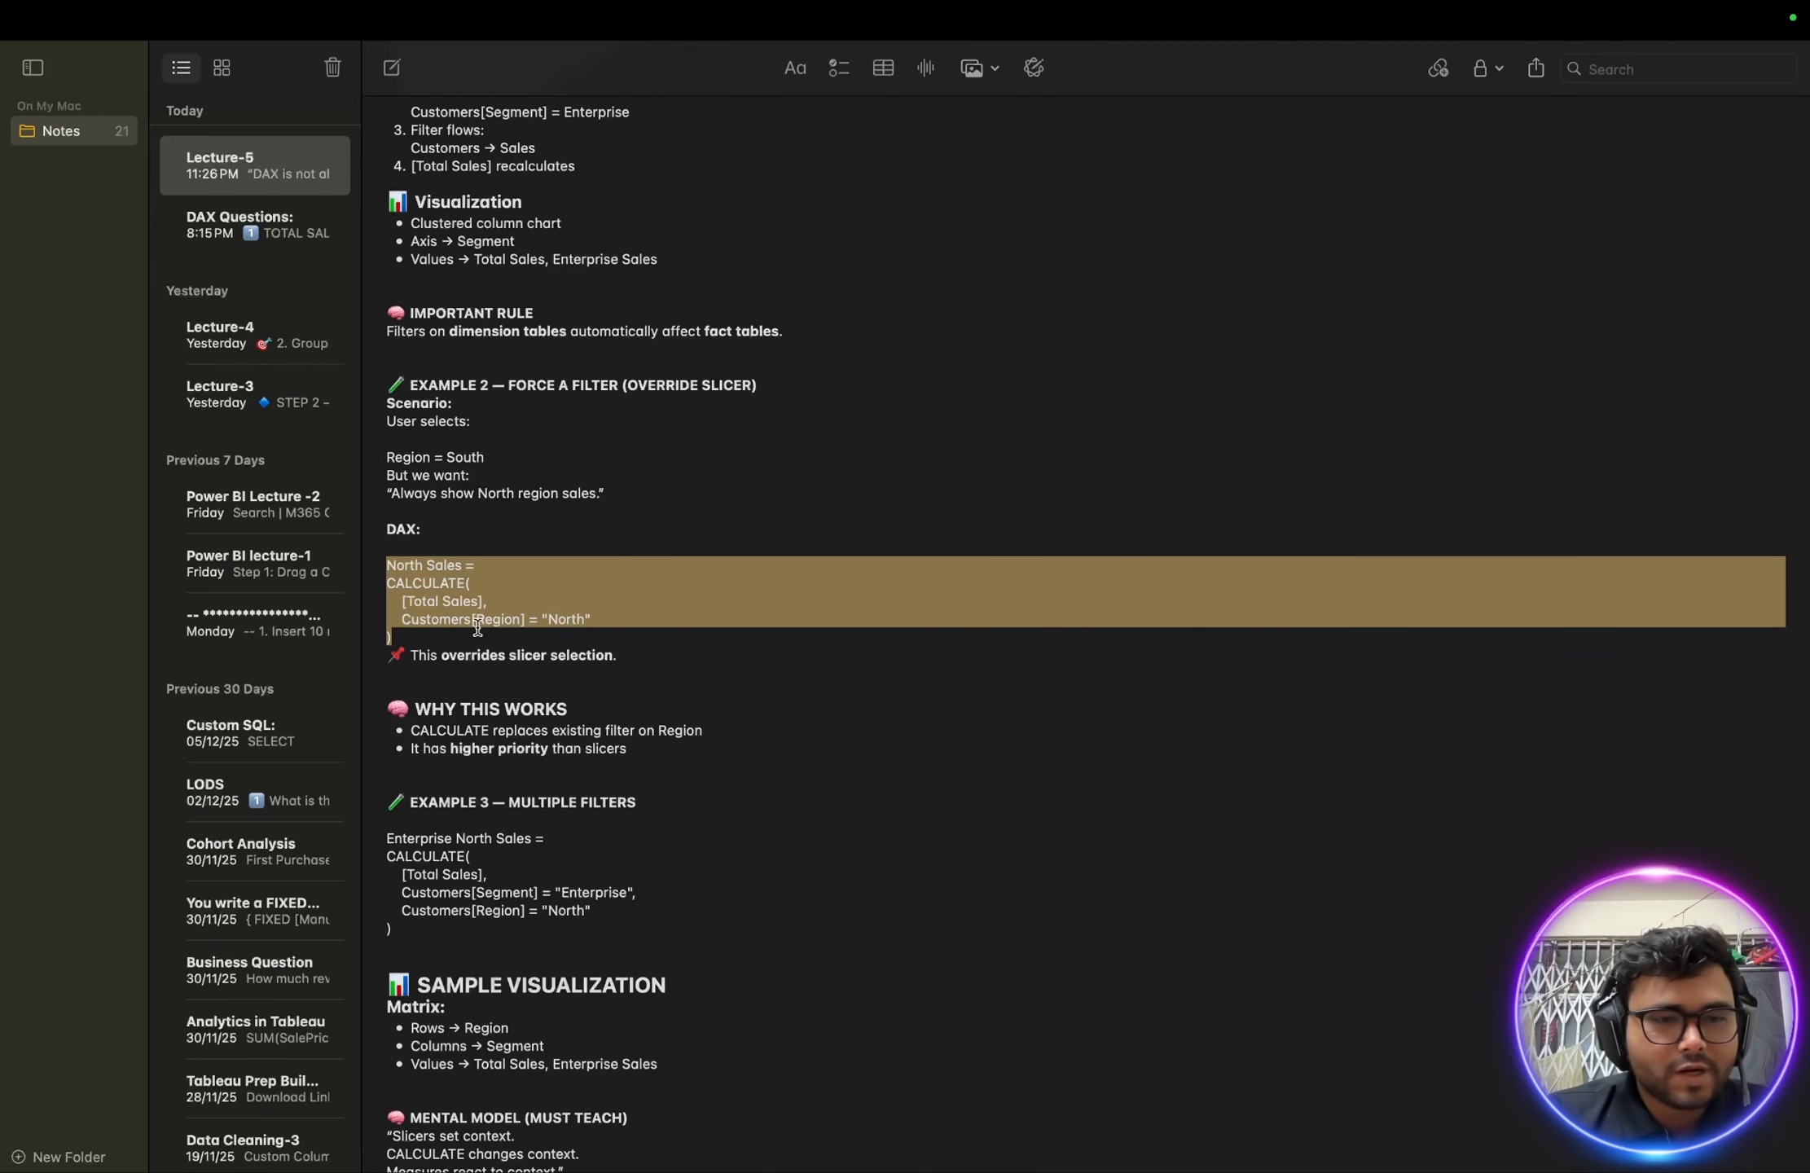
{"action": "scroll", "coordinate": [478, 627], "scroll_direction": "down", "scroll_amount": 3}
{"action": "left_click", "coordinate": [438, 549]}
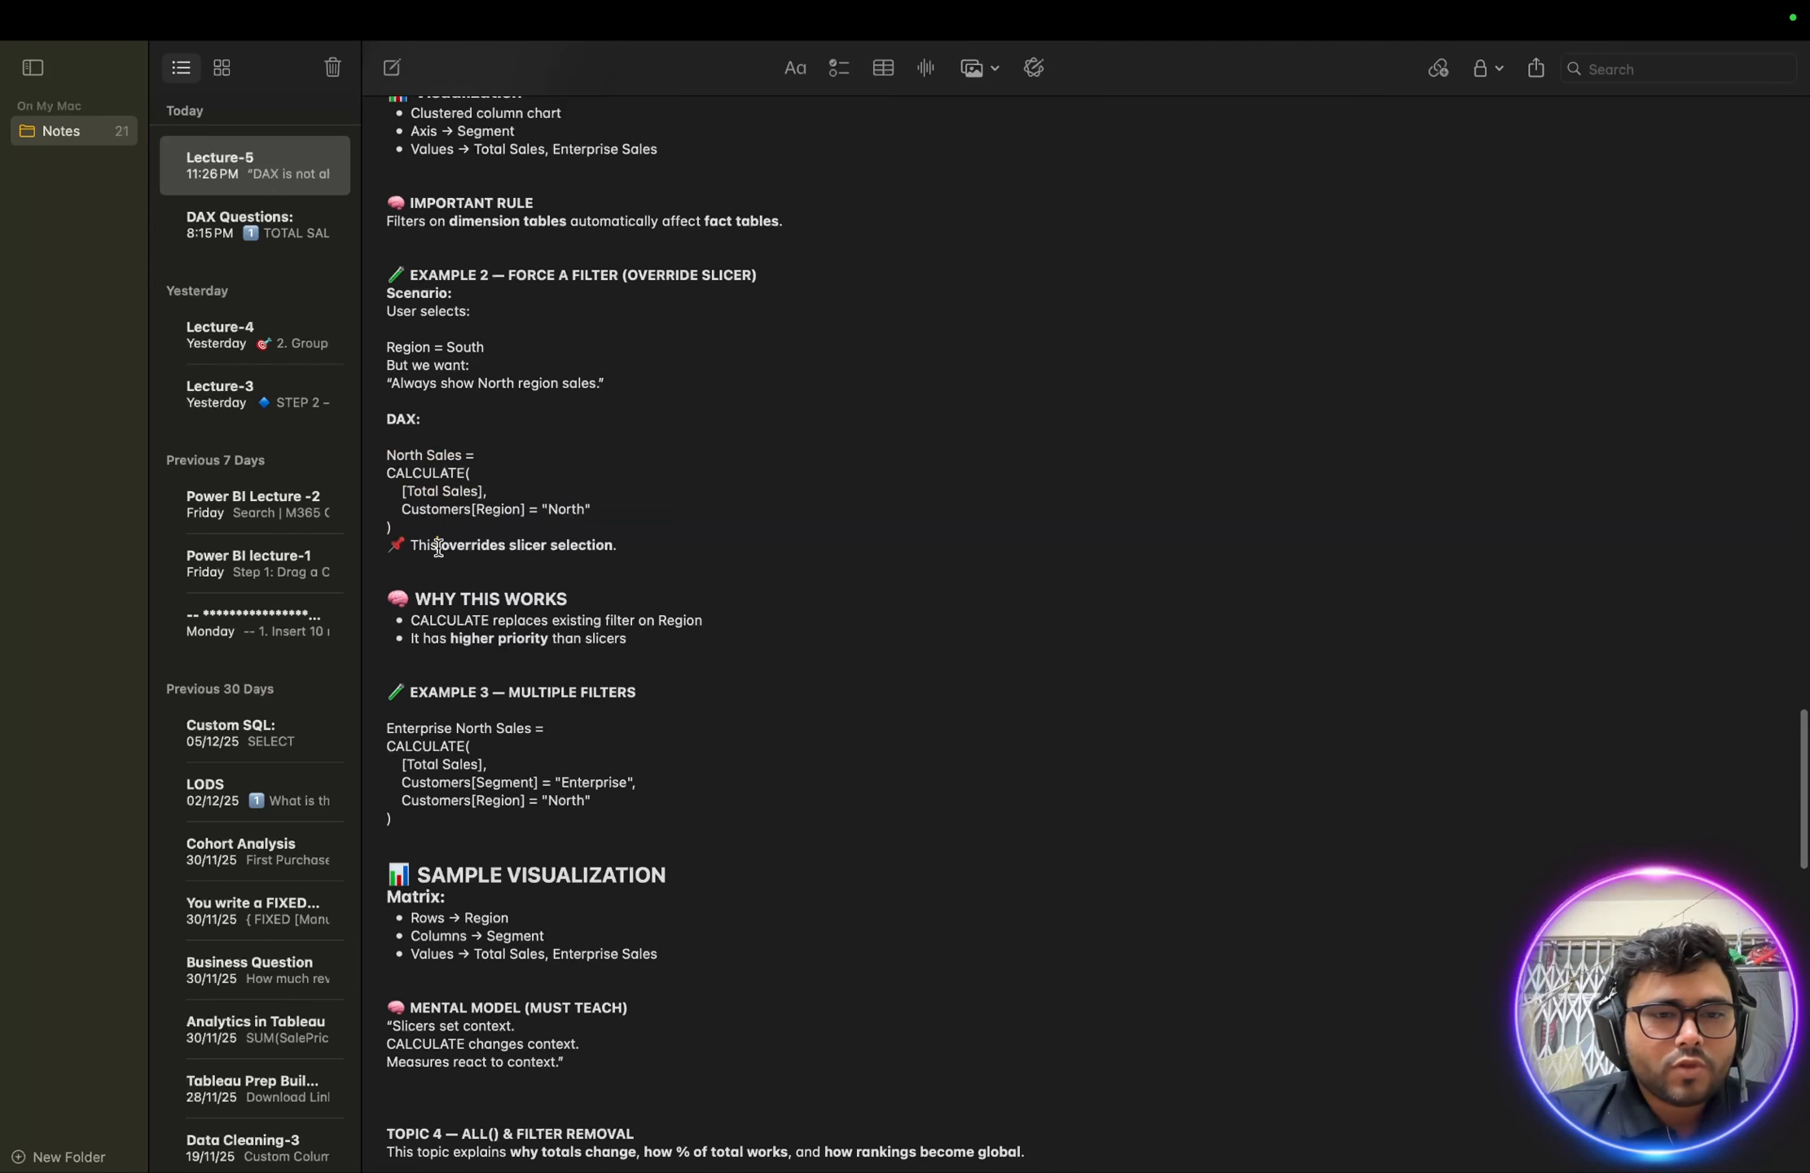
{"action": "double_click", "coordinate": [419, 474]}
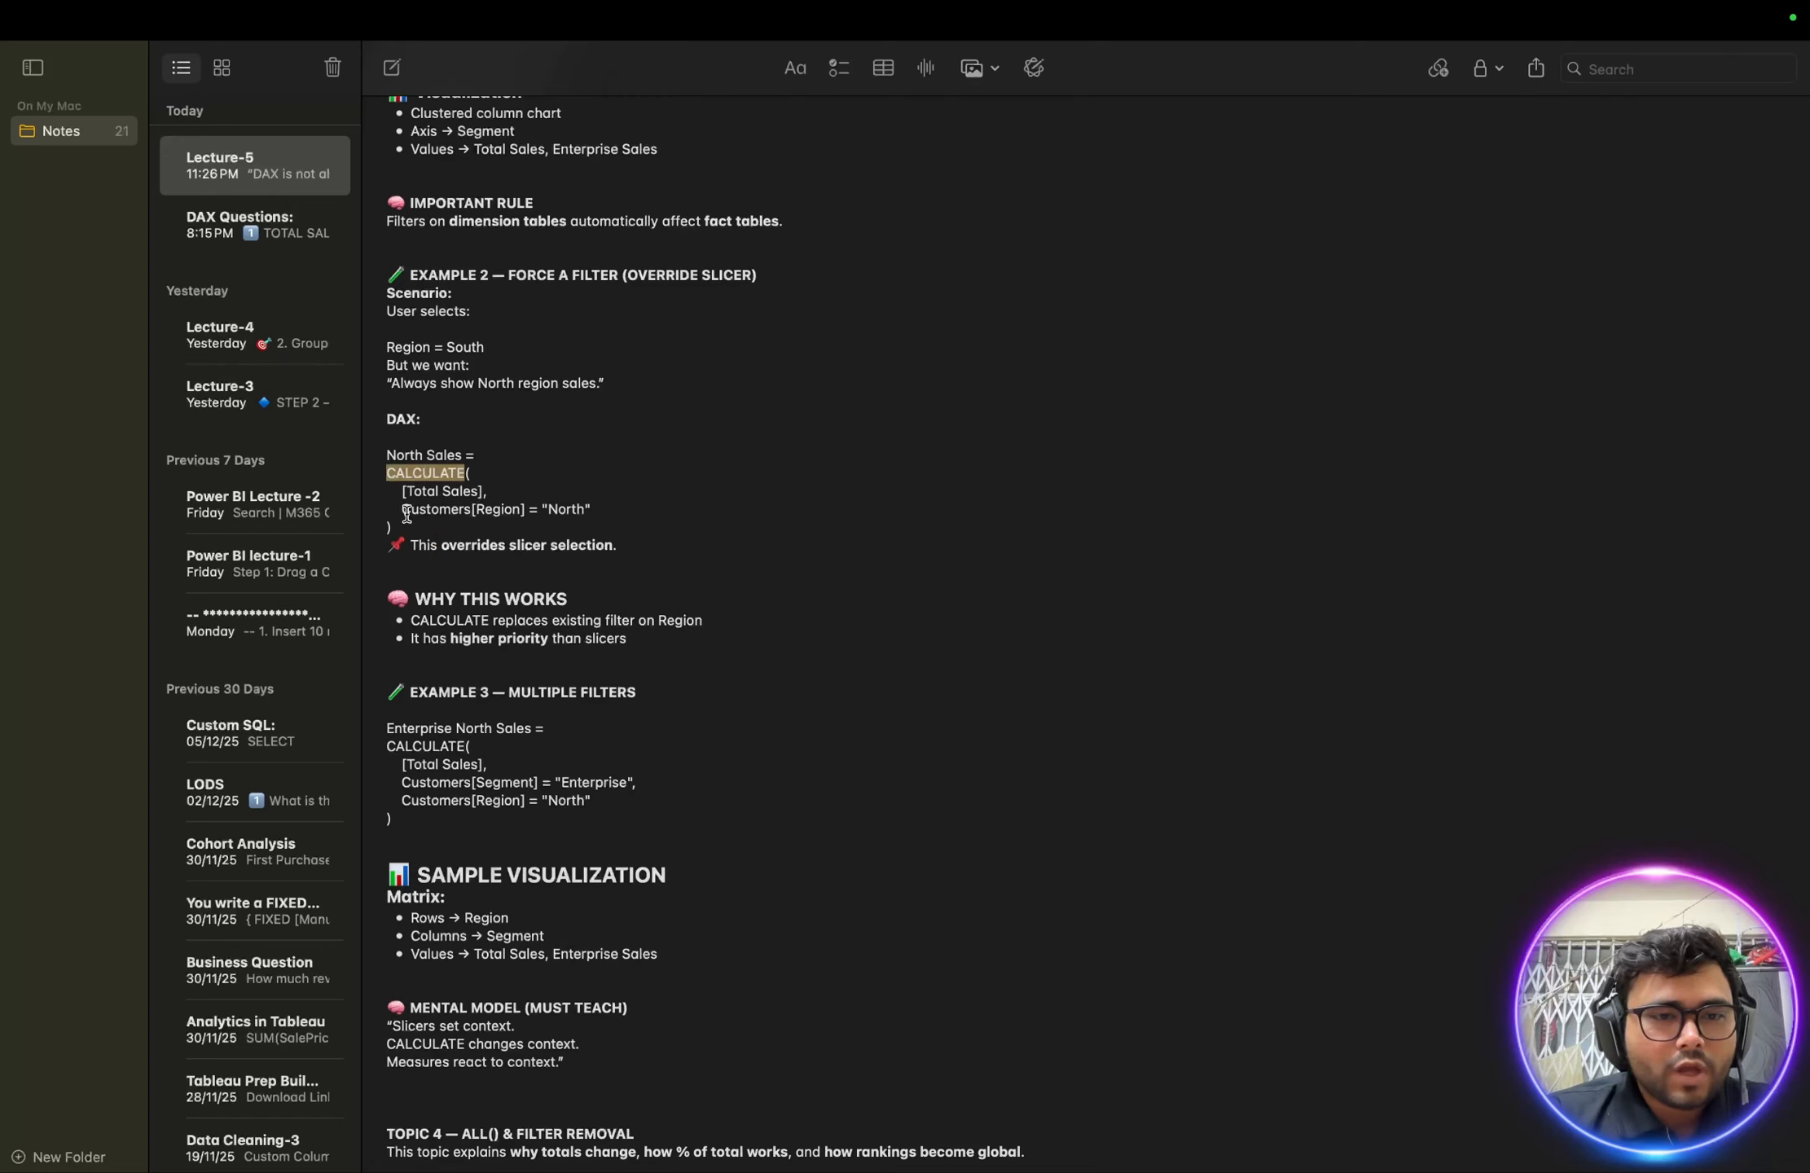
{"action": "left_click_drag", "start_coordinate": [397, 509], "coordinate": [609, 522]}
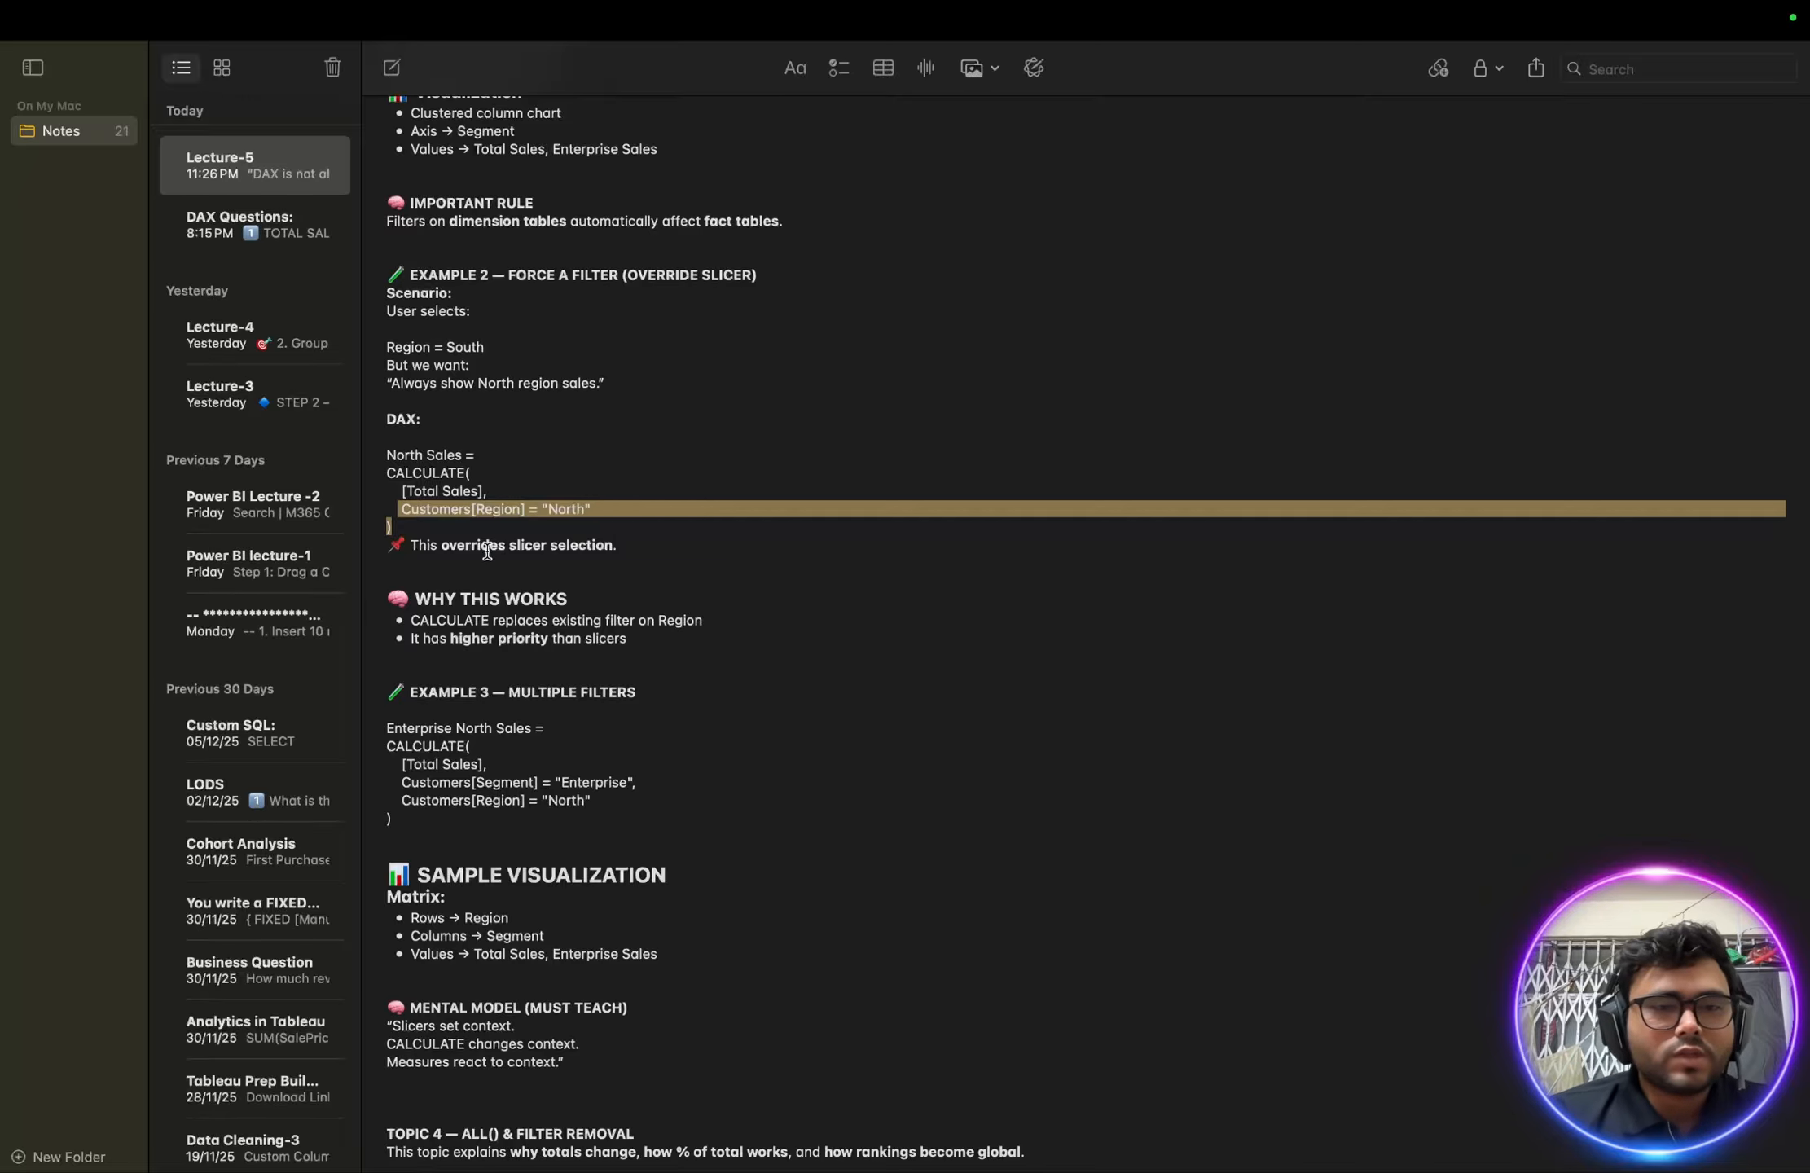
{"action": "left_click_drag", "start_coordinate": [419, 544], "coordinate": [636, 548]}
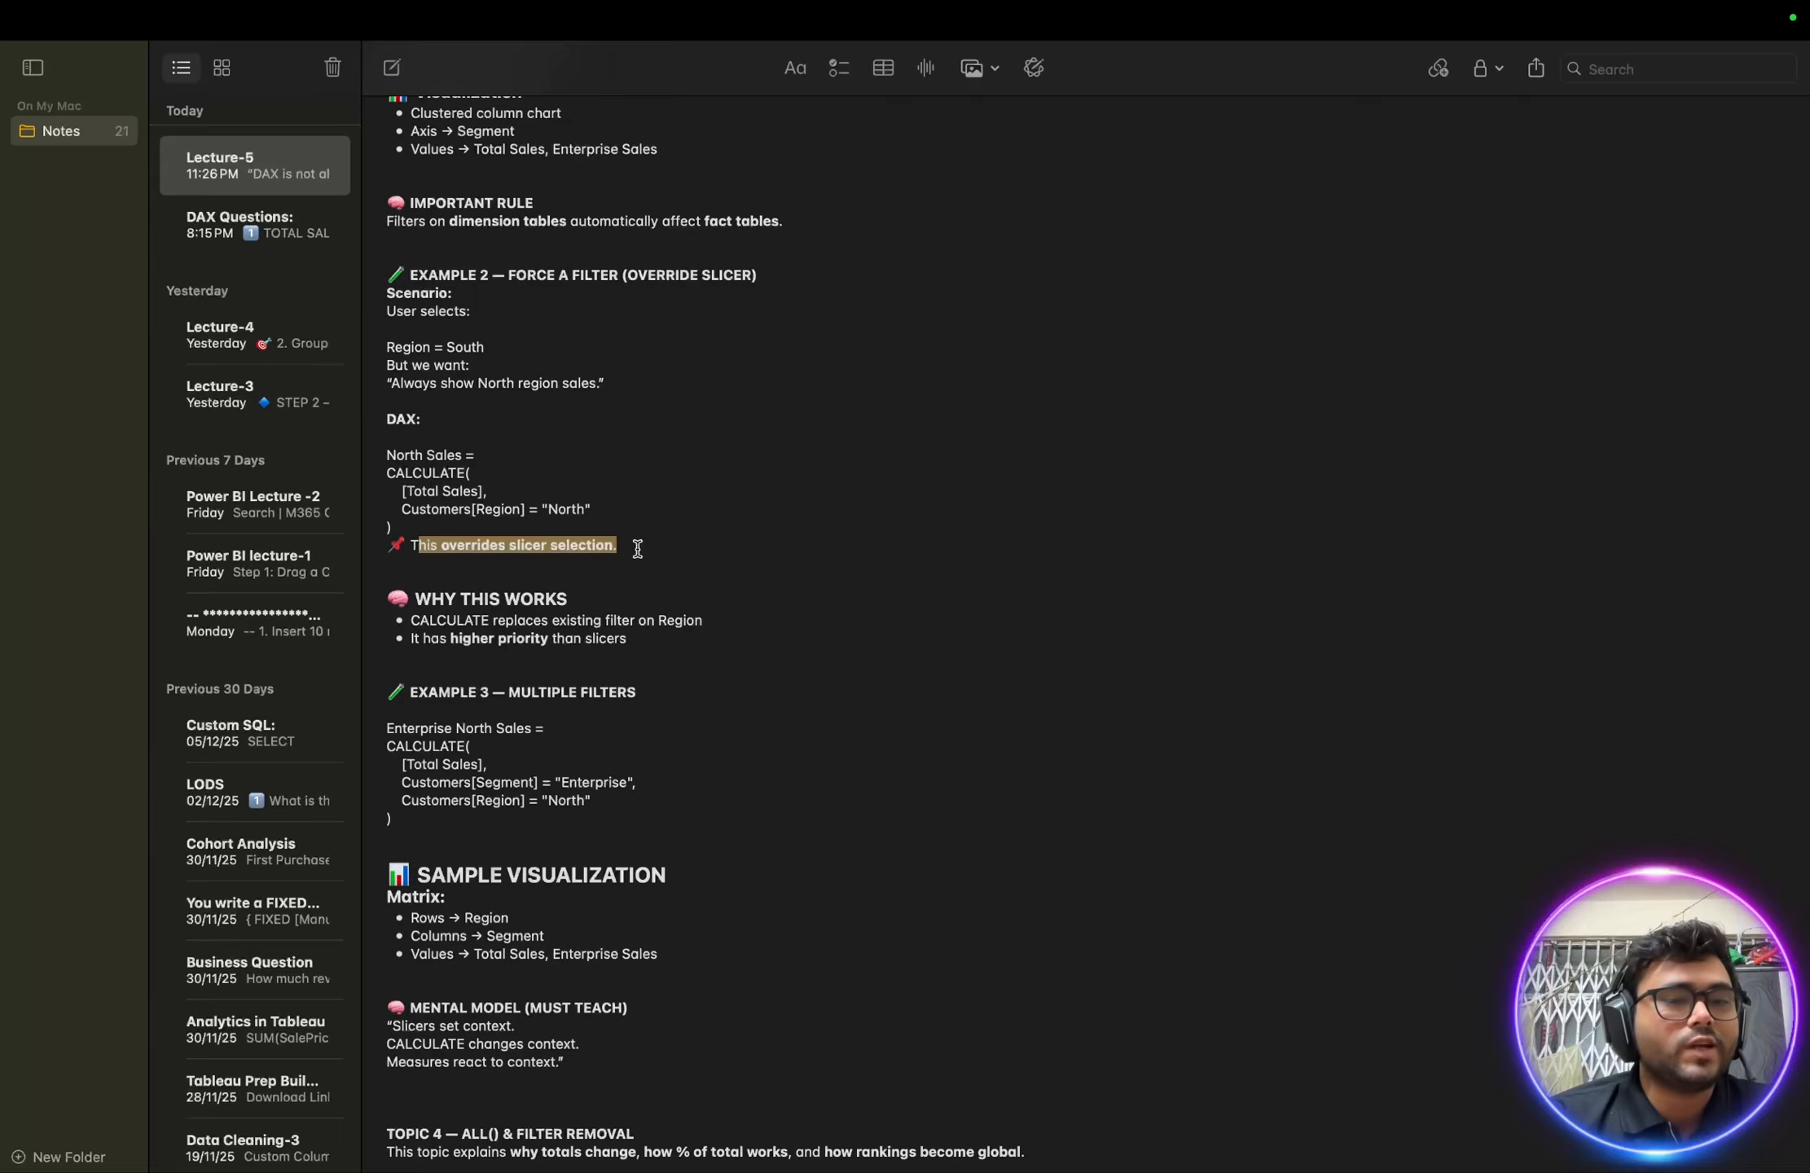
{"action": "double_click", "coordinate": [422, 469]}
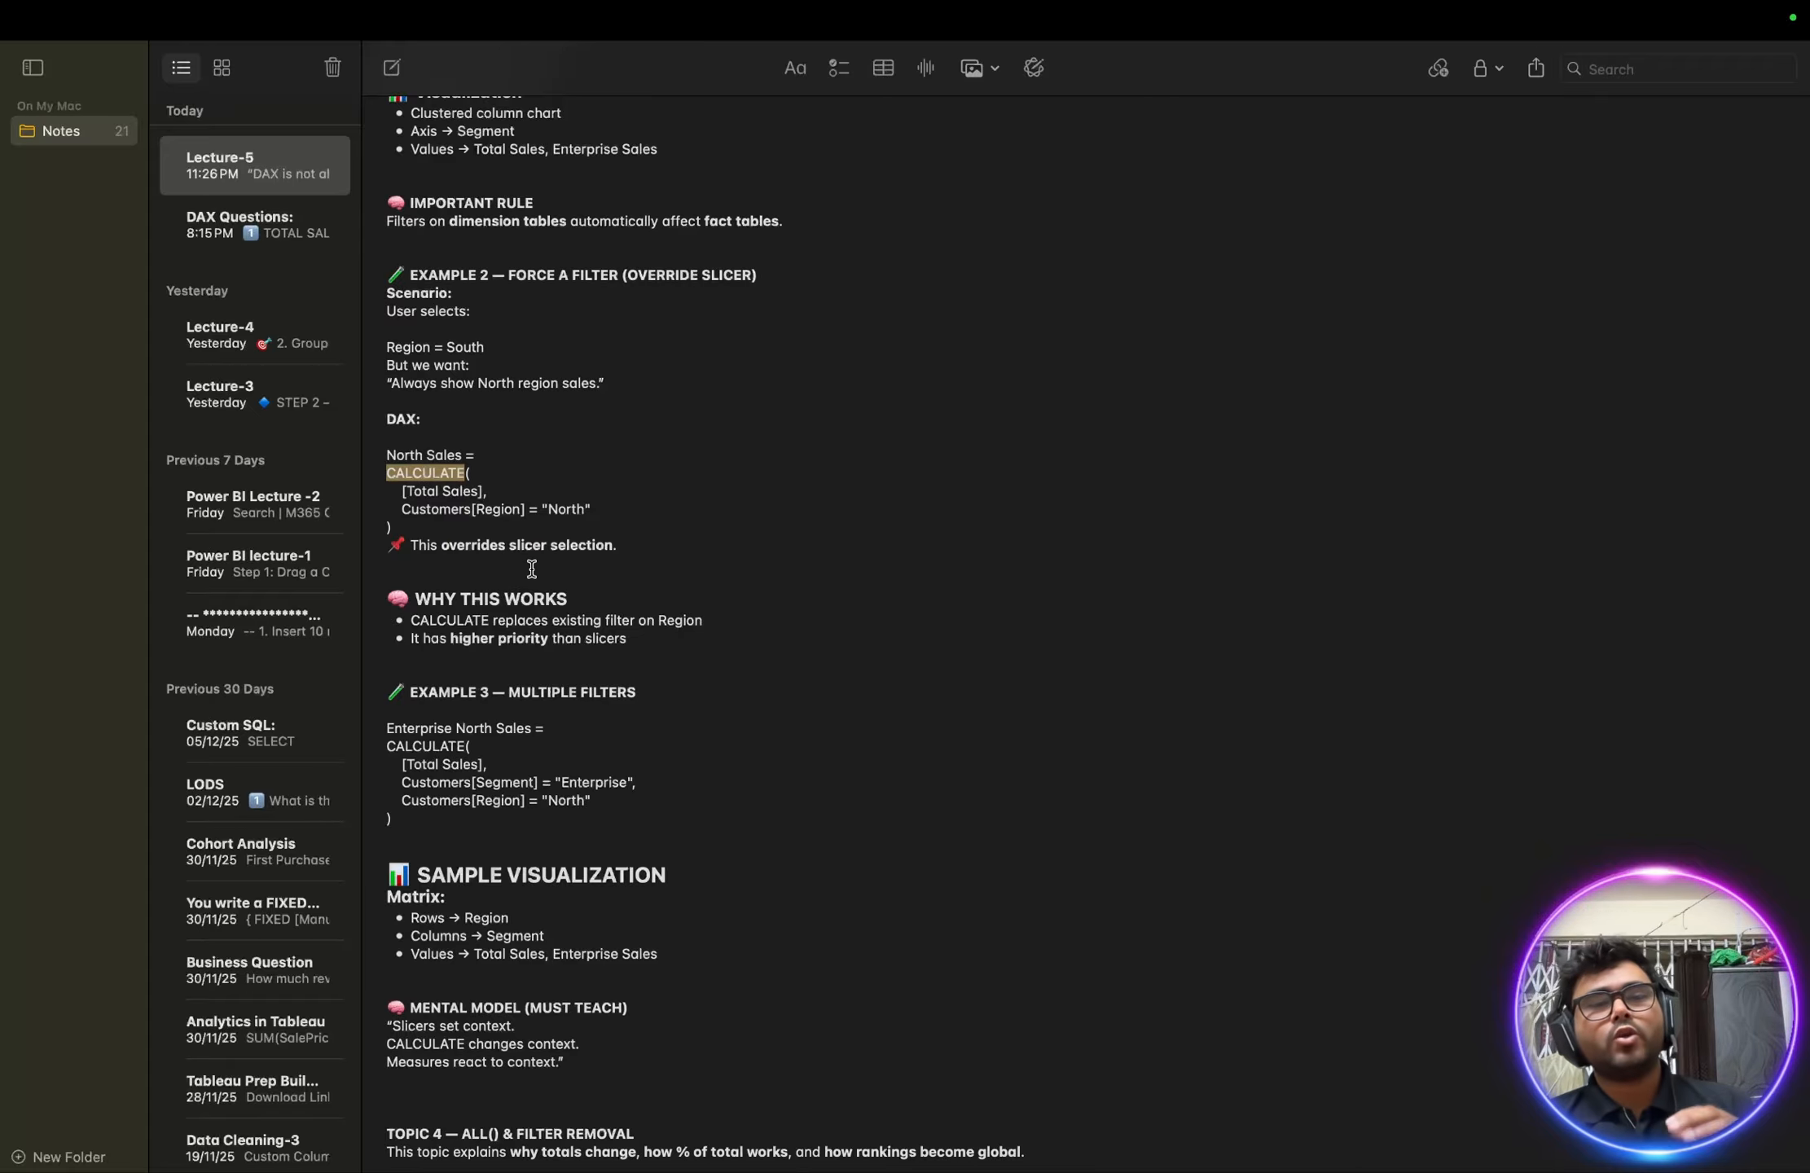
- Check the East slicer selection in Power BI, and return to the note to read the North filter and the Why This Works points
{"action": "key", "text": "ctrl+Right"}
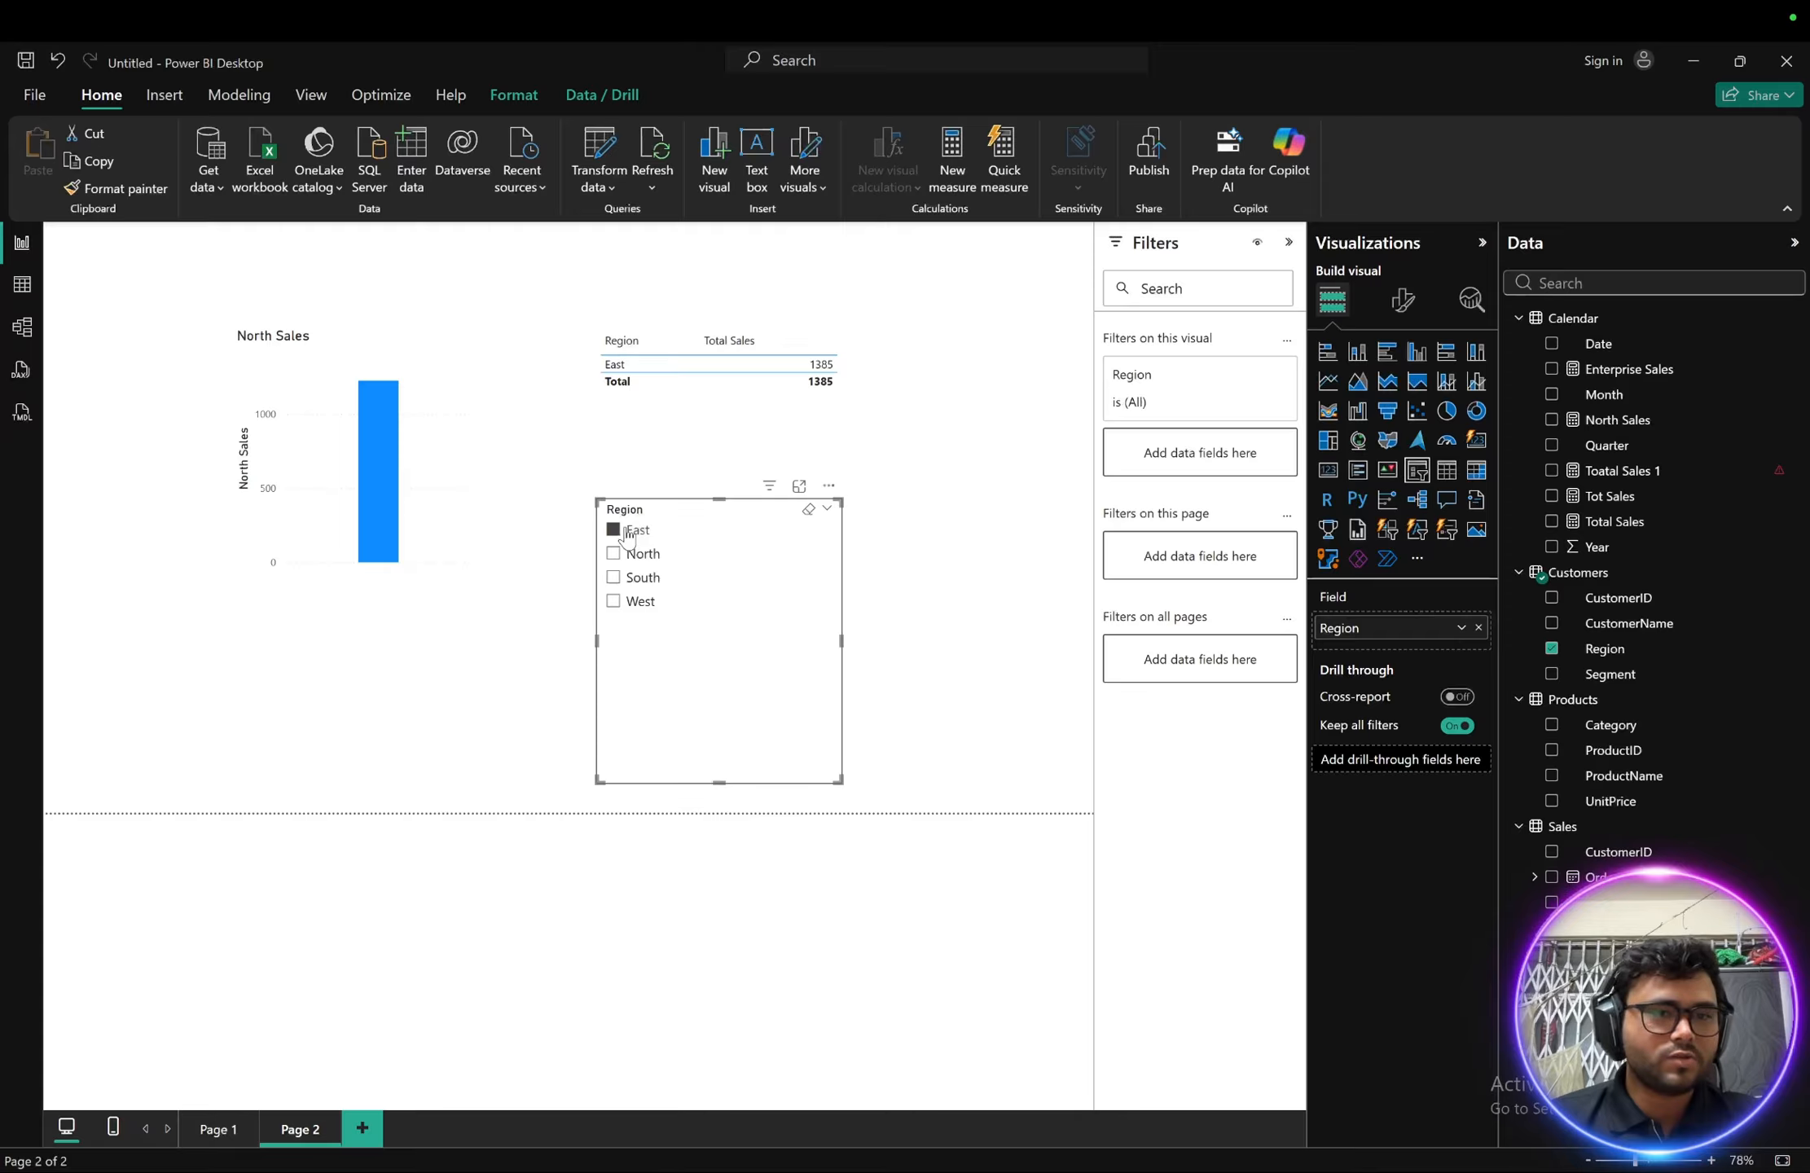
{"action": "key", "text": "ctrl+Left"}
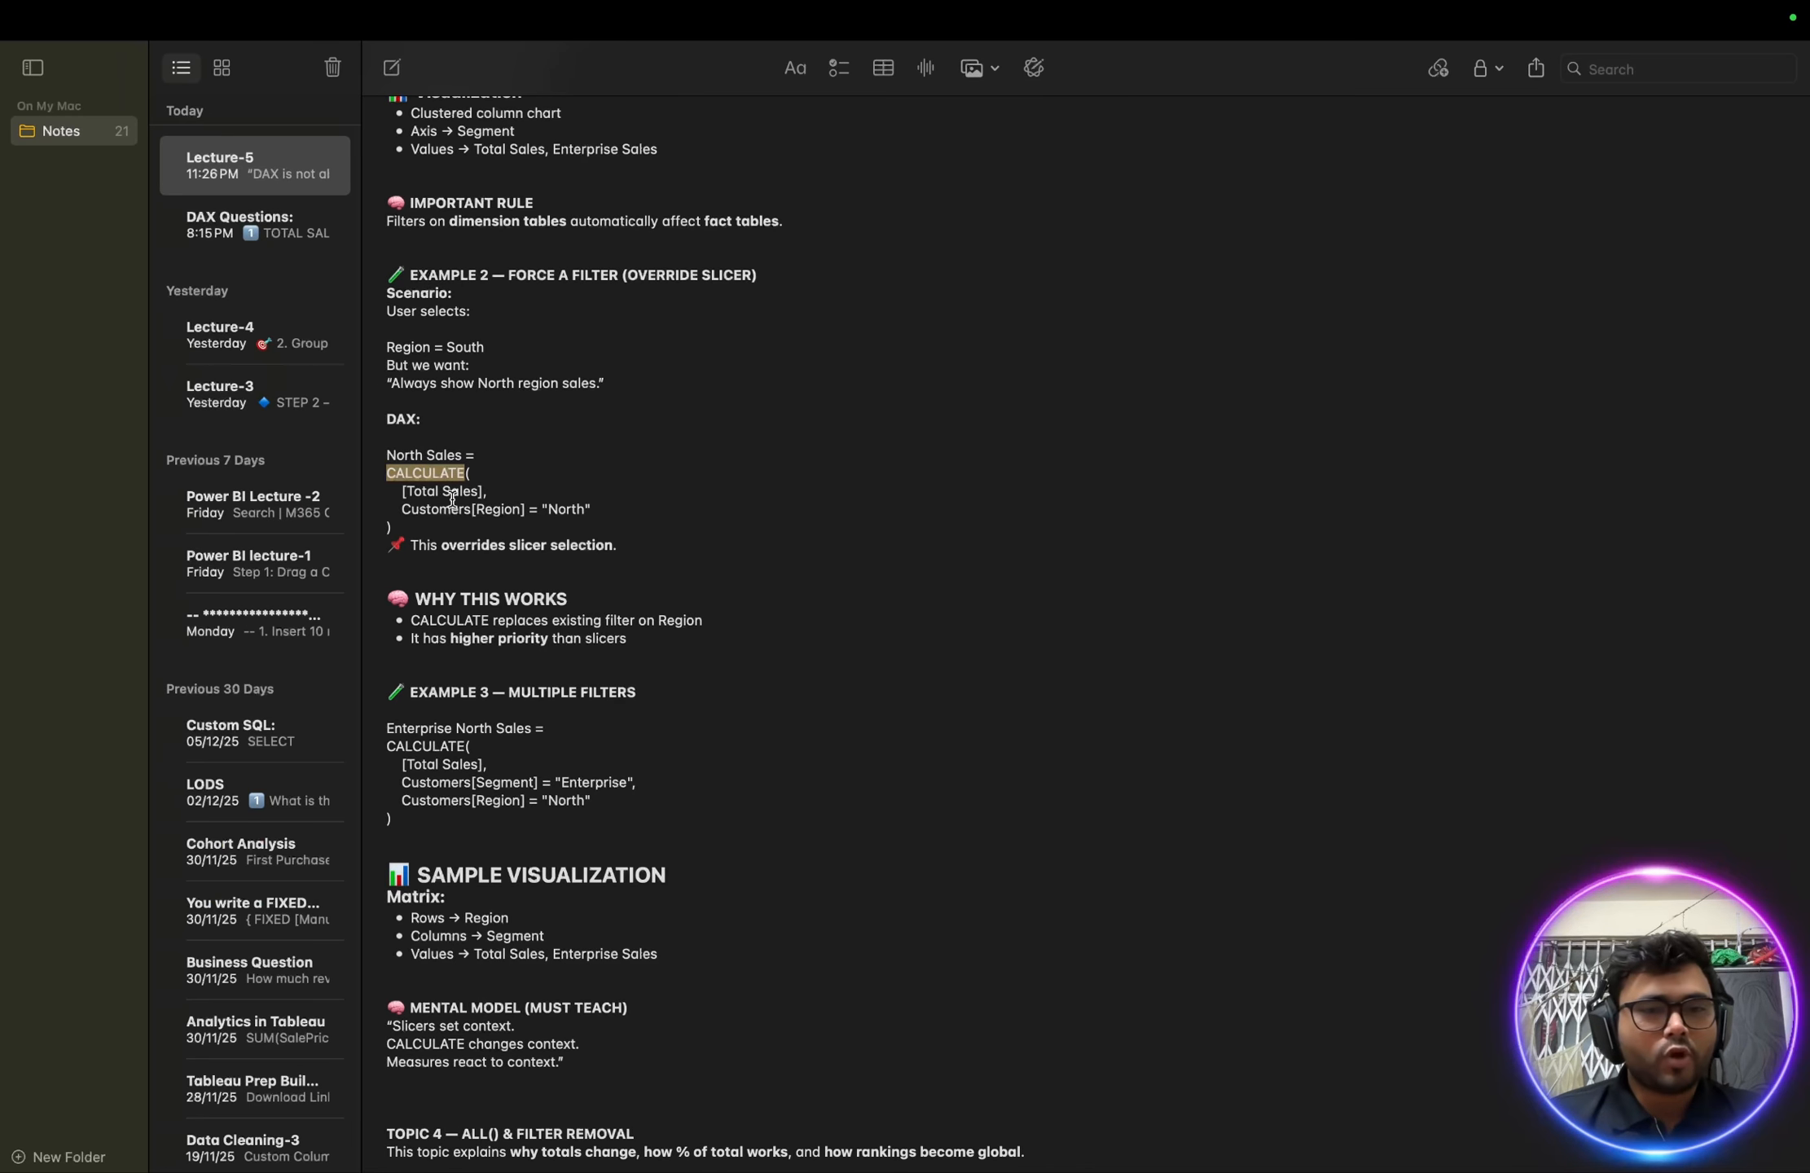
{"action": "left_click_drag", "start_coordinate": [400, 509], "coordinate": [658, 508]}
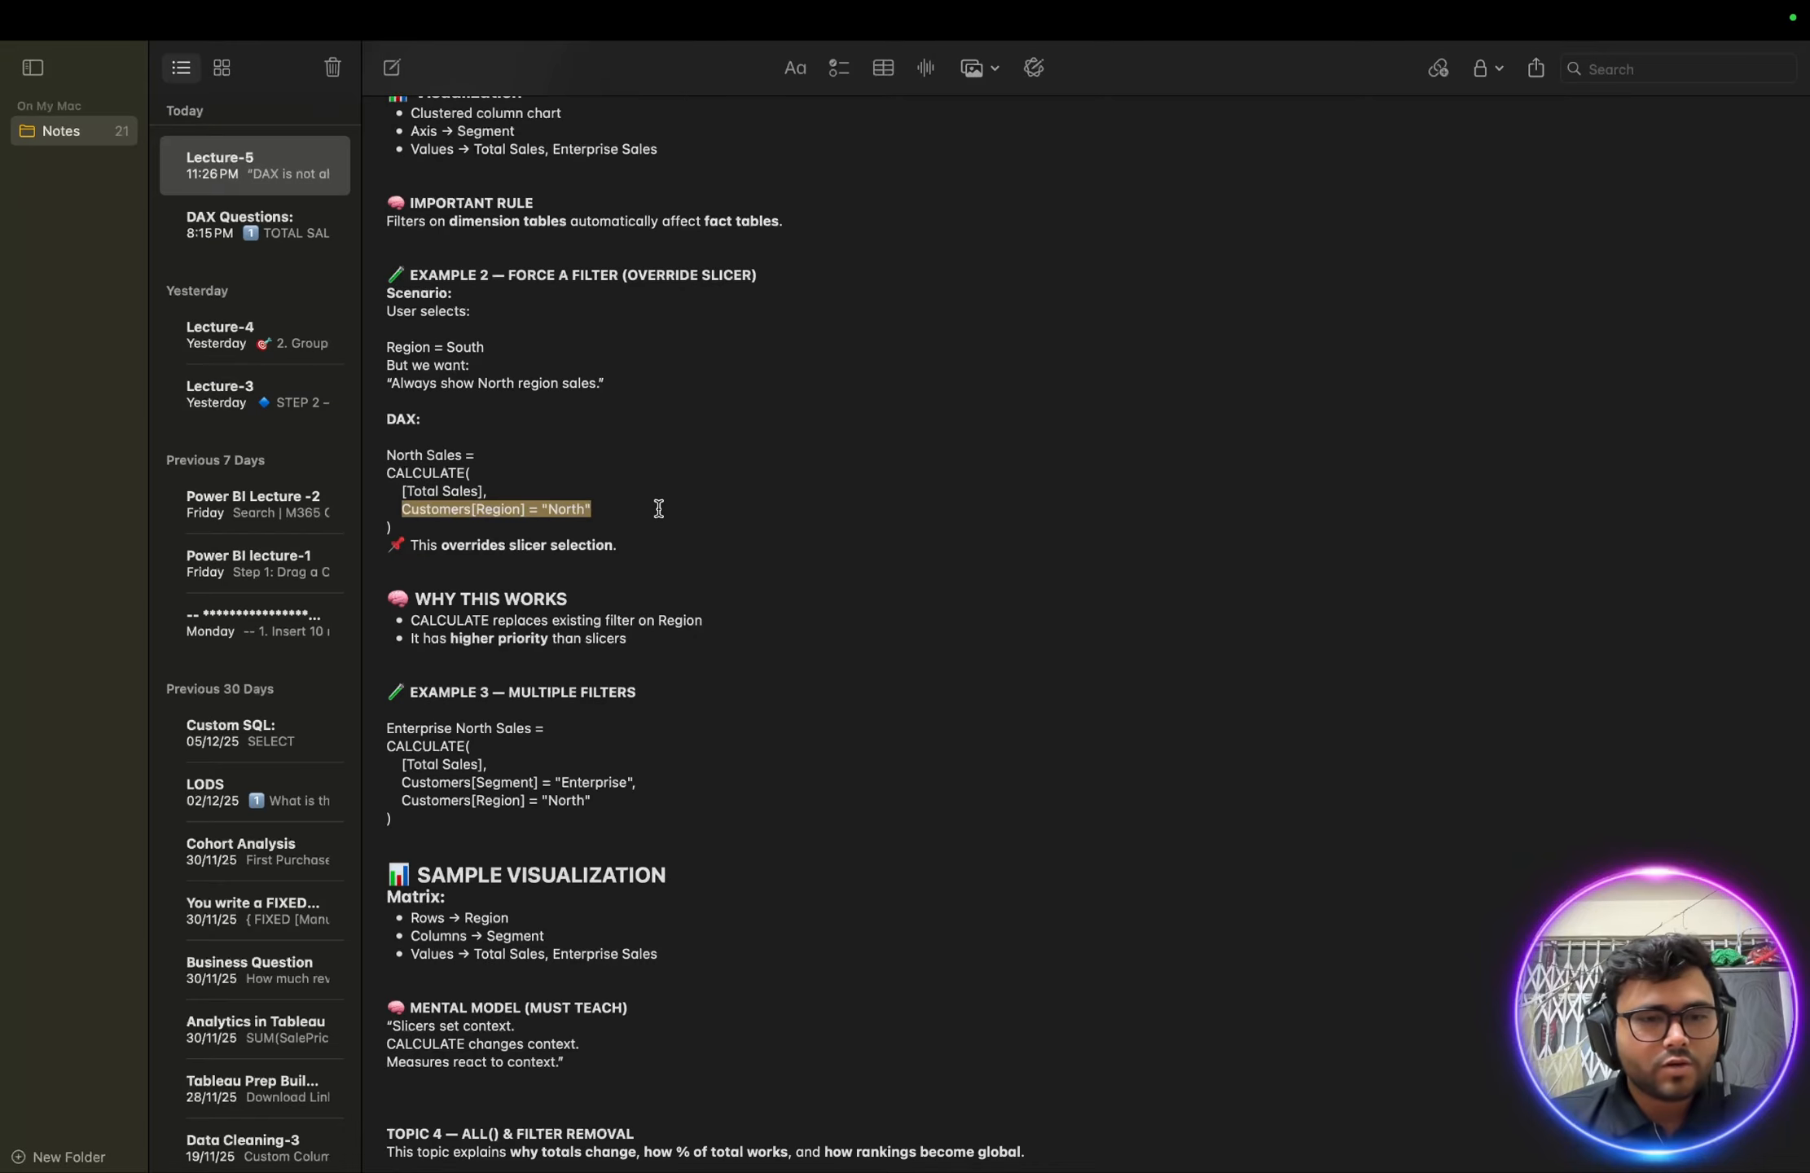
{"action": "left_click_drag", "start_coordinate": [410, 620], "coordinate": [711, 622]}
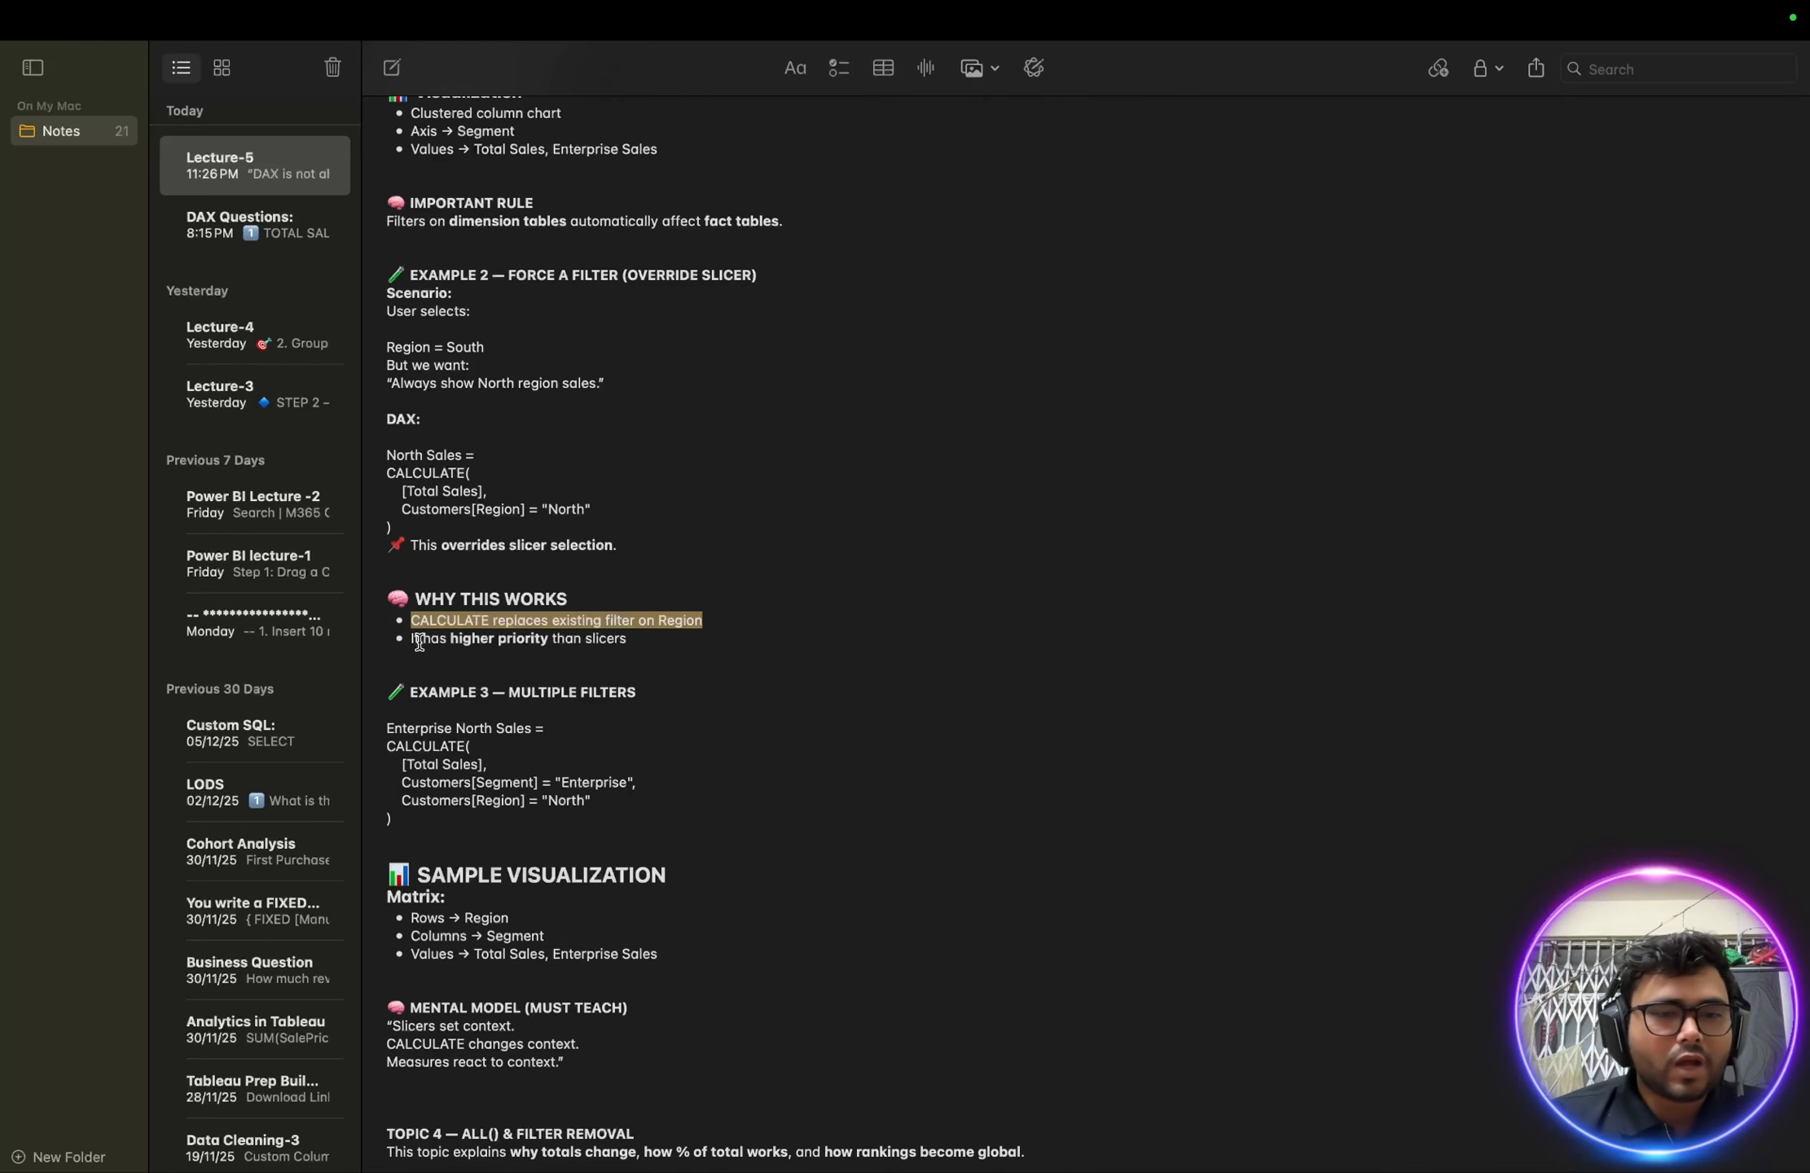
{"action": "left_click_drag", "start_coordinate": [420, 641], "coordinate": [701, 648]}
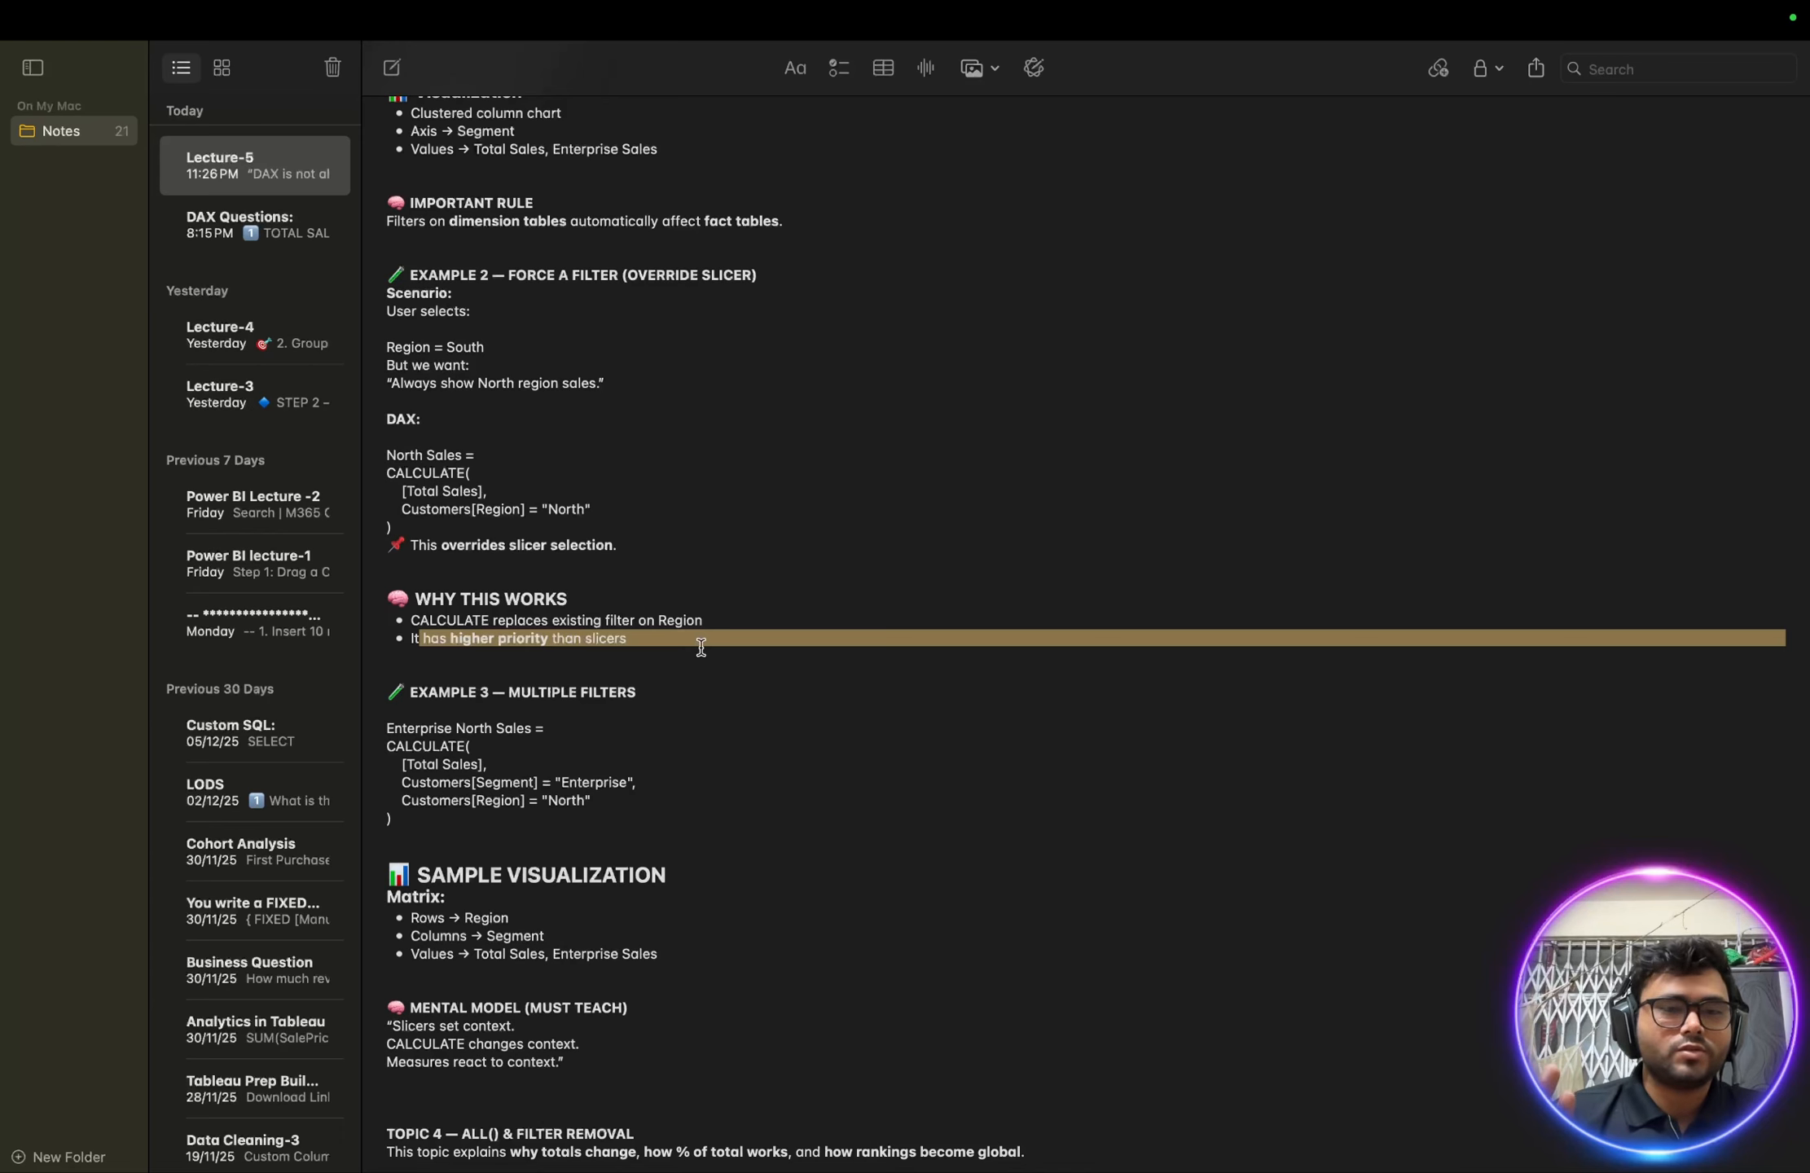
- Copy the Enterprise North Sales formula with its Segment and Region filters from Example 3 in the note
{"action": "scroll", "coordinate": [700, 647], "scroll_direction": "down", "scroll_amount": 5}
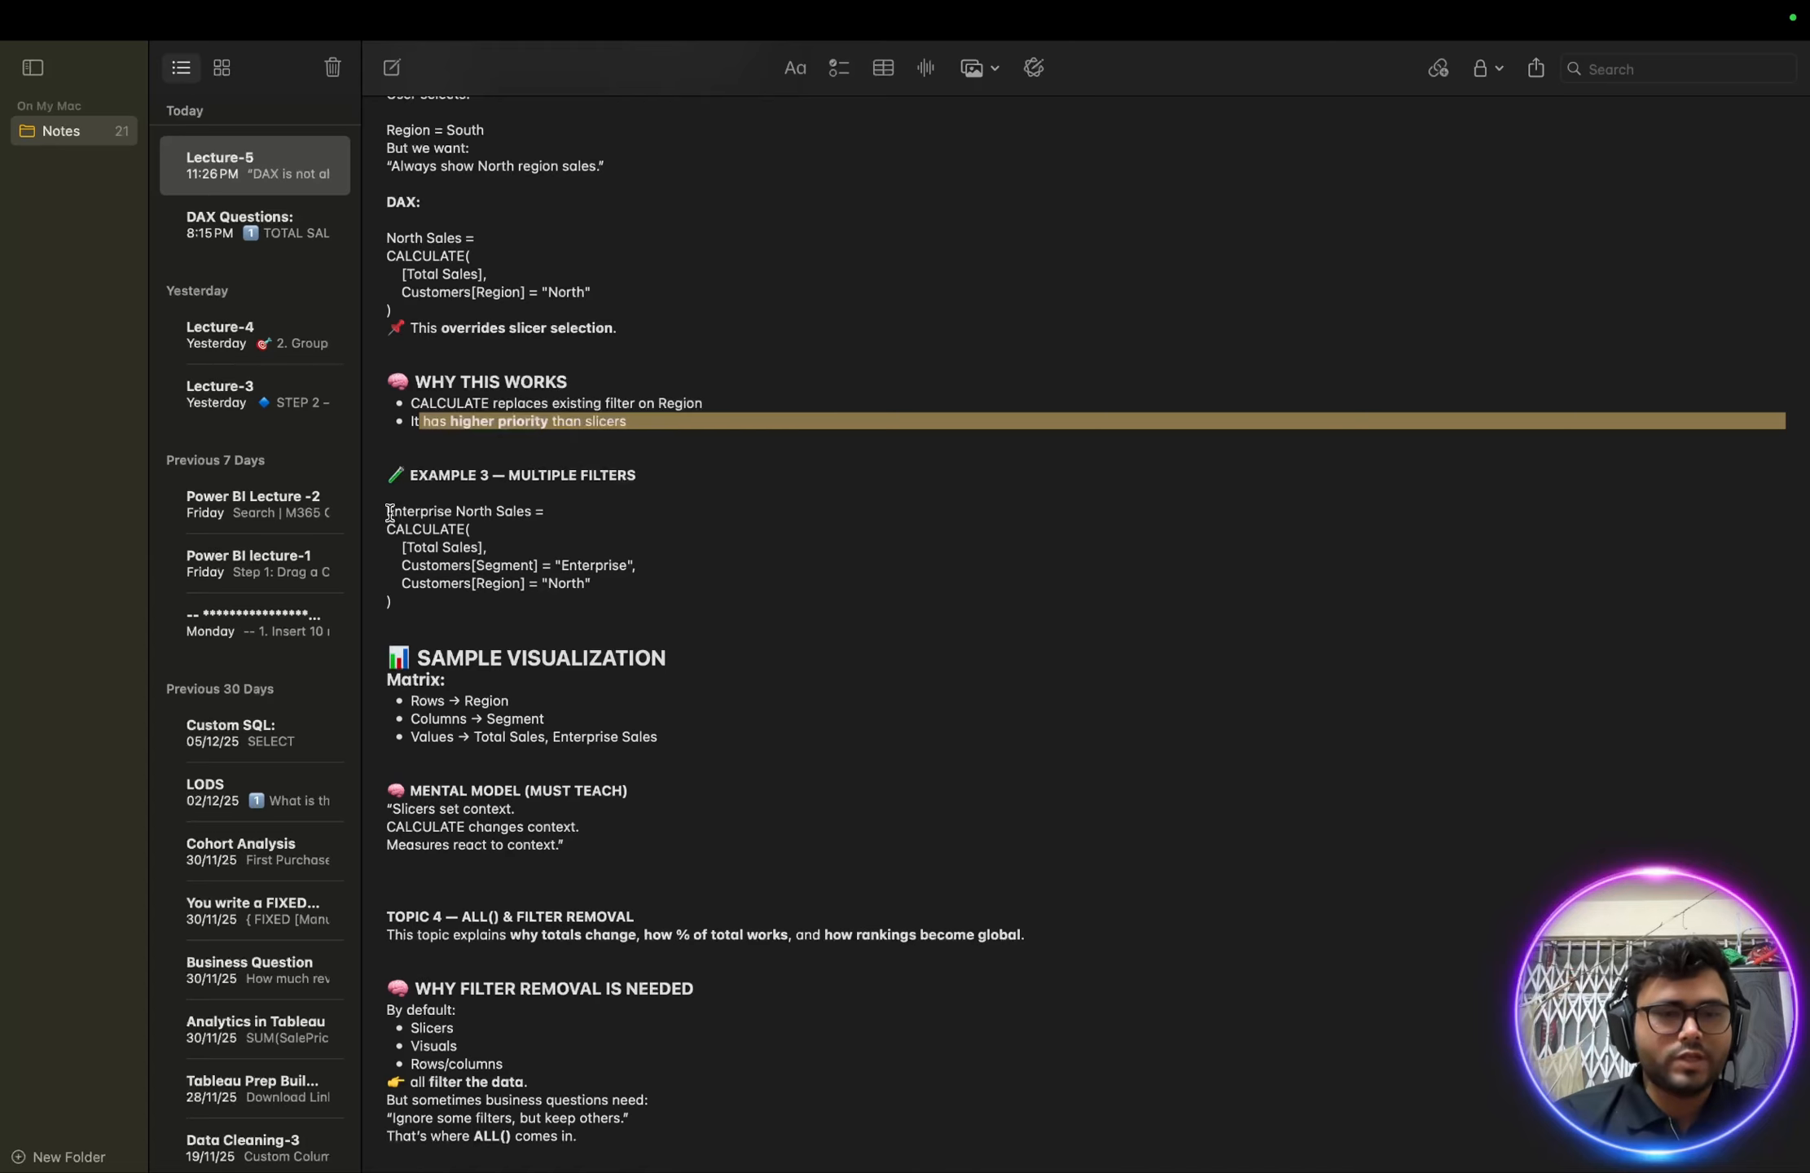
{"action": "left_click_drag", "start_coordinate": [389, 512], "coordinate": [406, 601]}
{"action": "key", "text": "ctrl+c"}
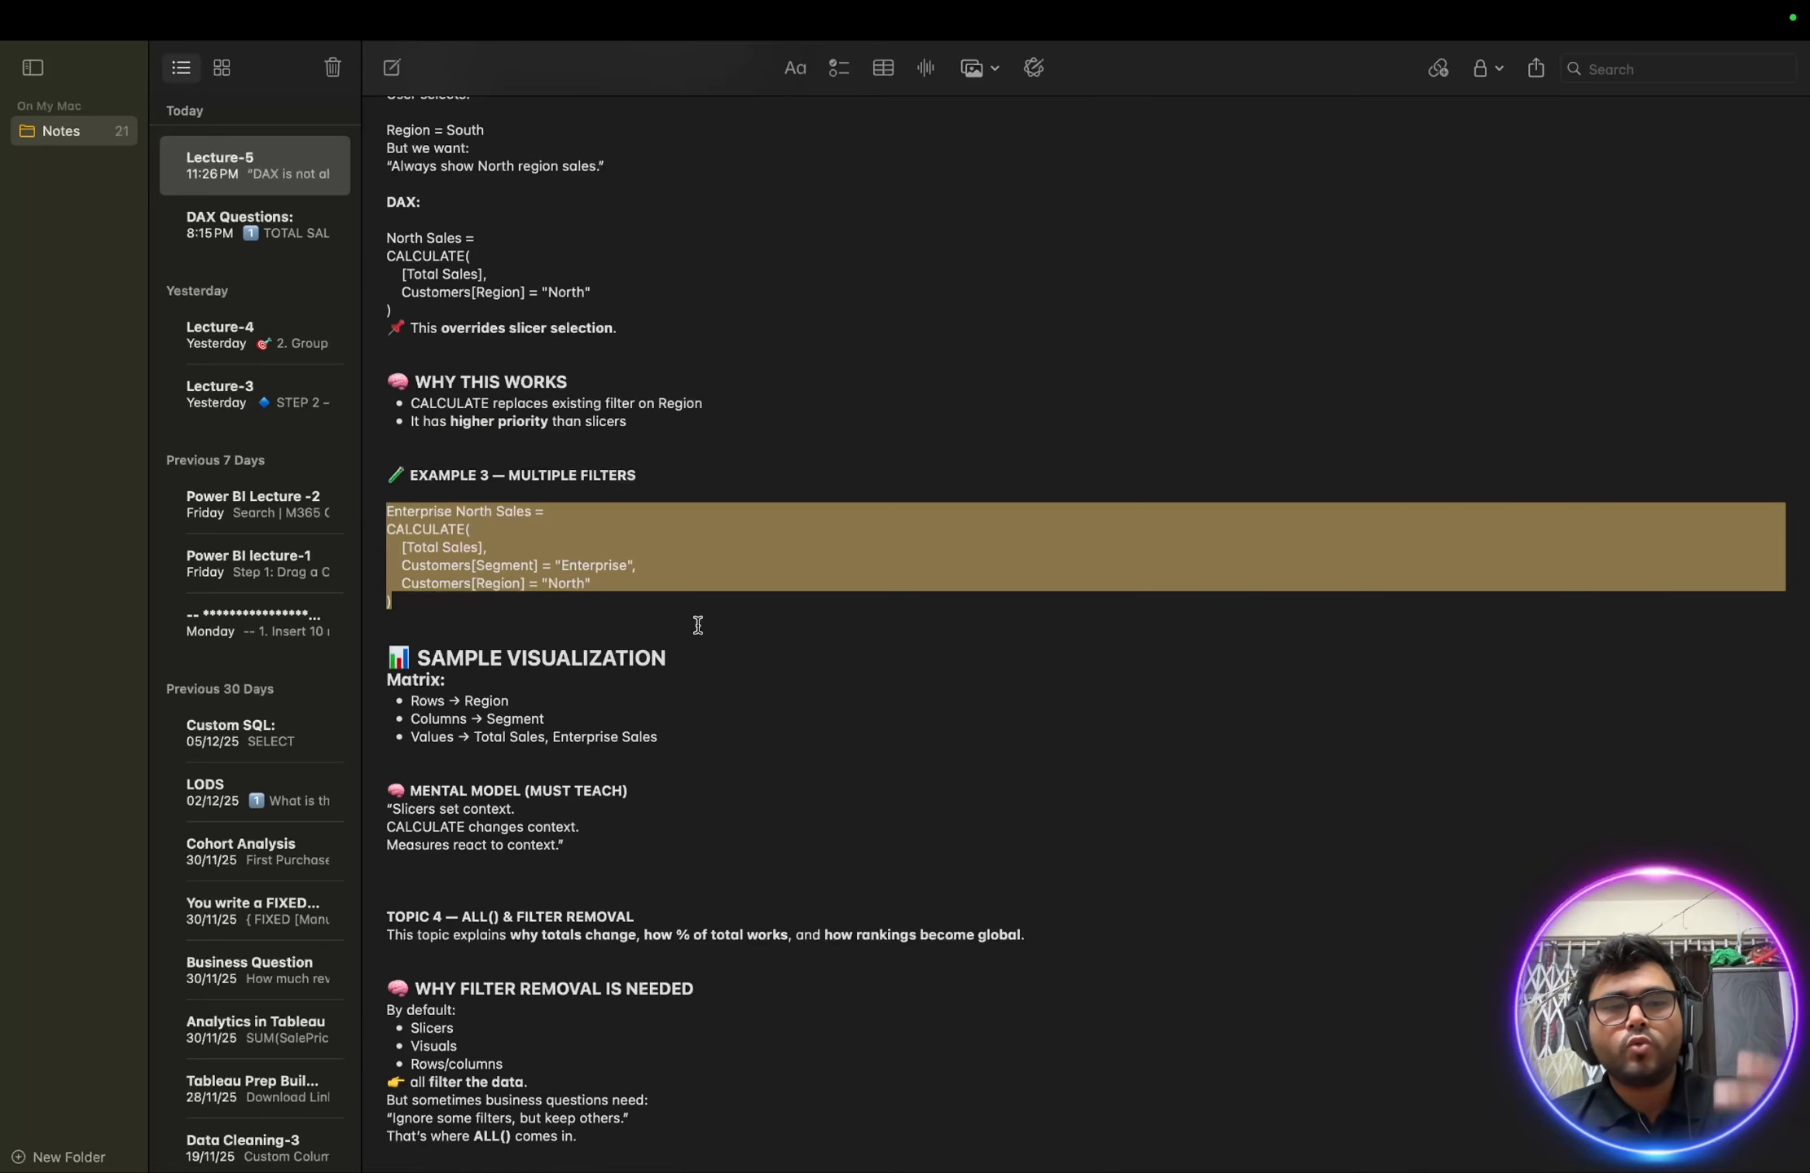
{"action": "left_click", "coordinate": [449, 582]}
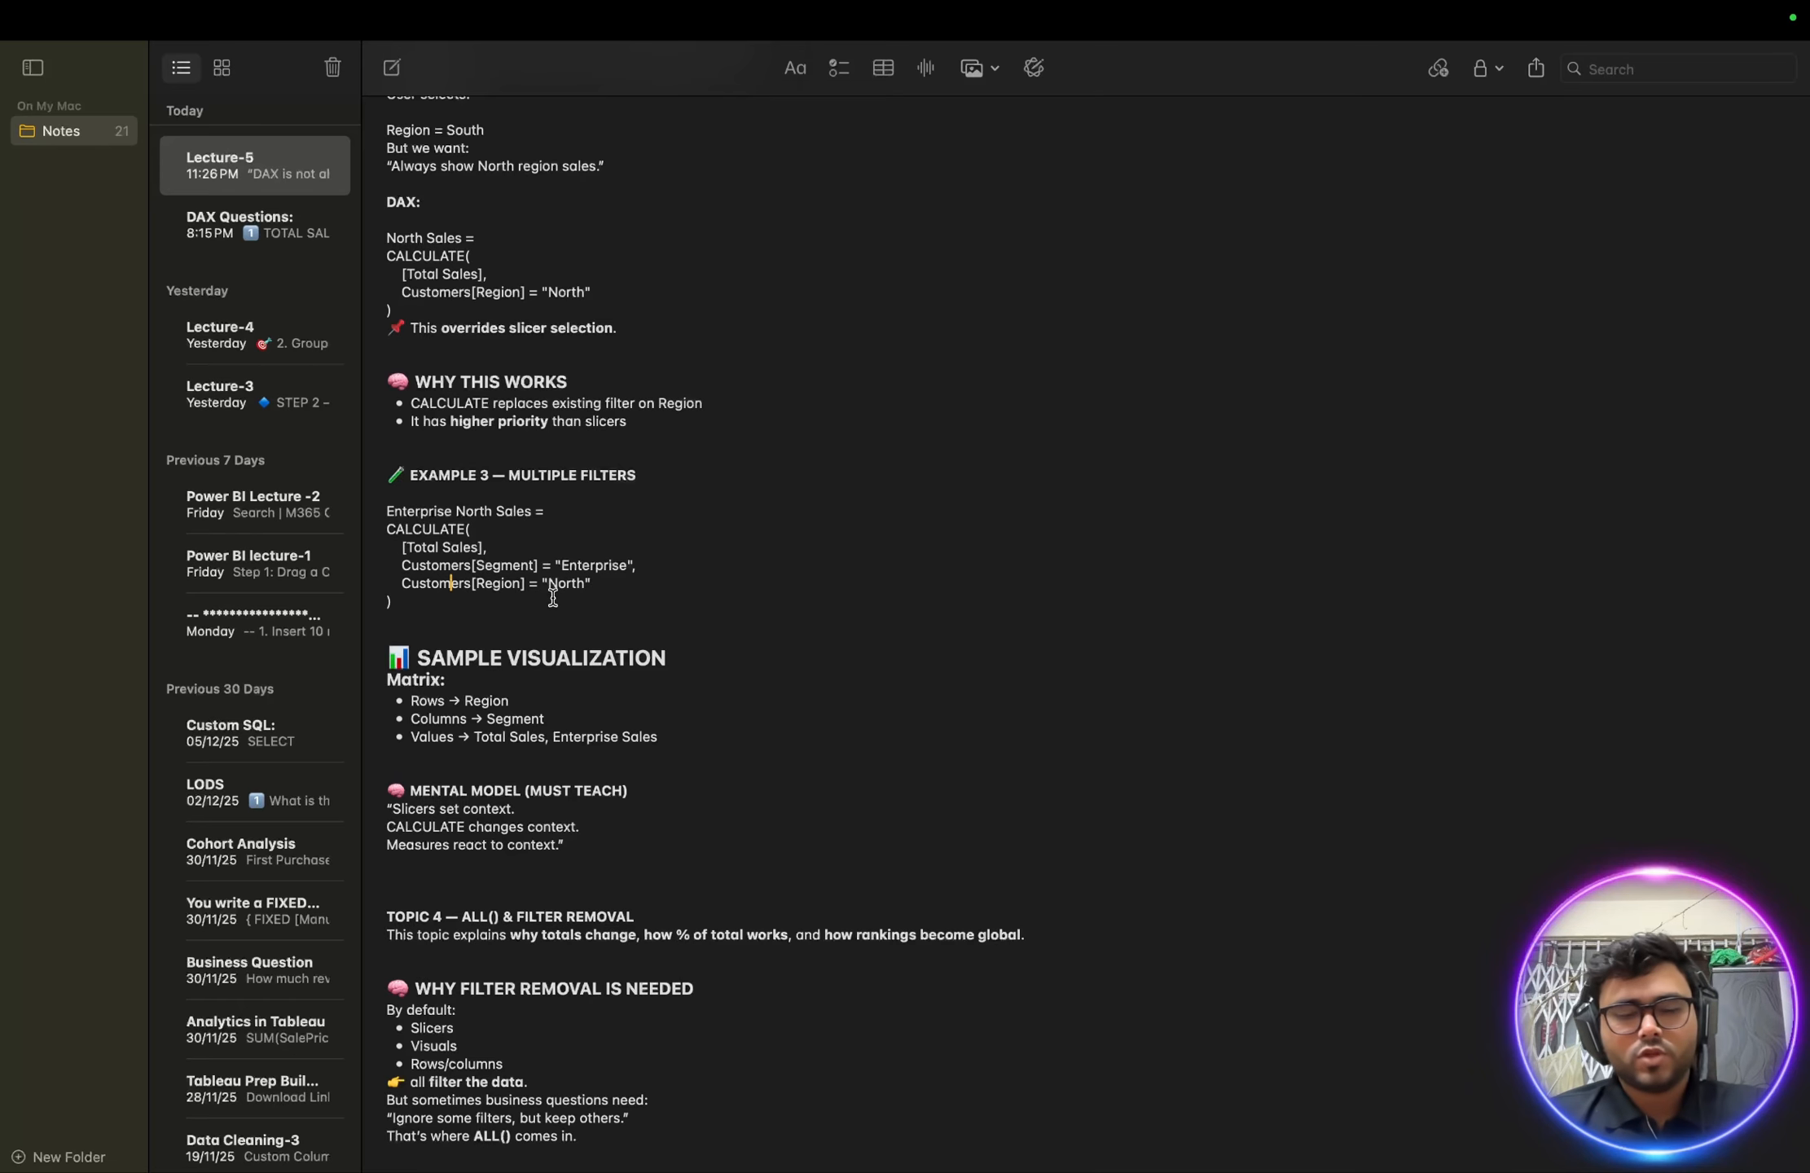
- Switch to Power BI Desktop and create the measure Enterprise North Sales = CALCULATE([Total Sales], Customers[Segment] = "Enterprise", Customers[Region] = "North")
{"action": "key", "text": "ctrl+Right"}
{"action": "left_click", "coordinate": [908, 417]}
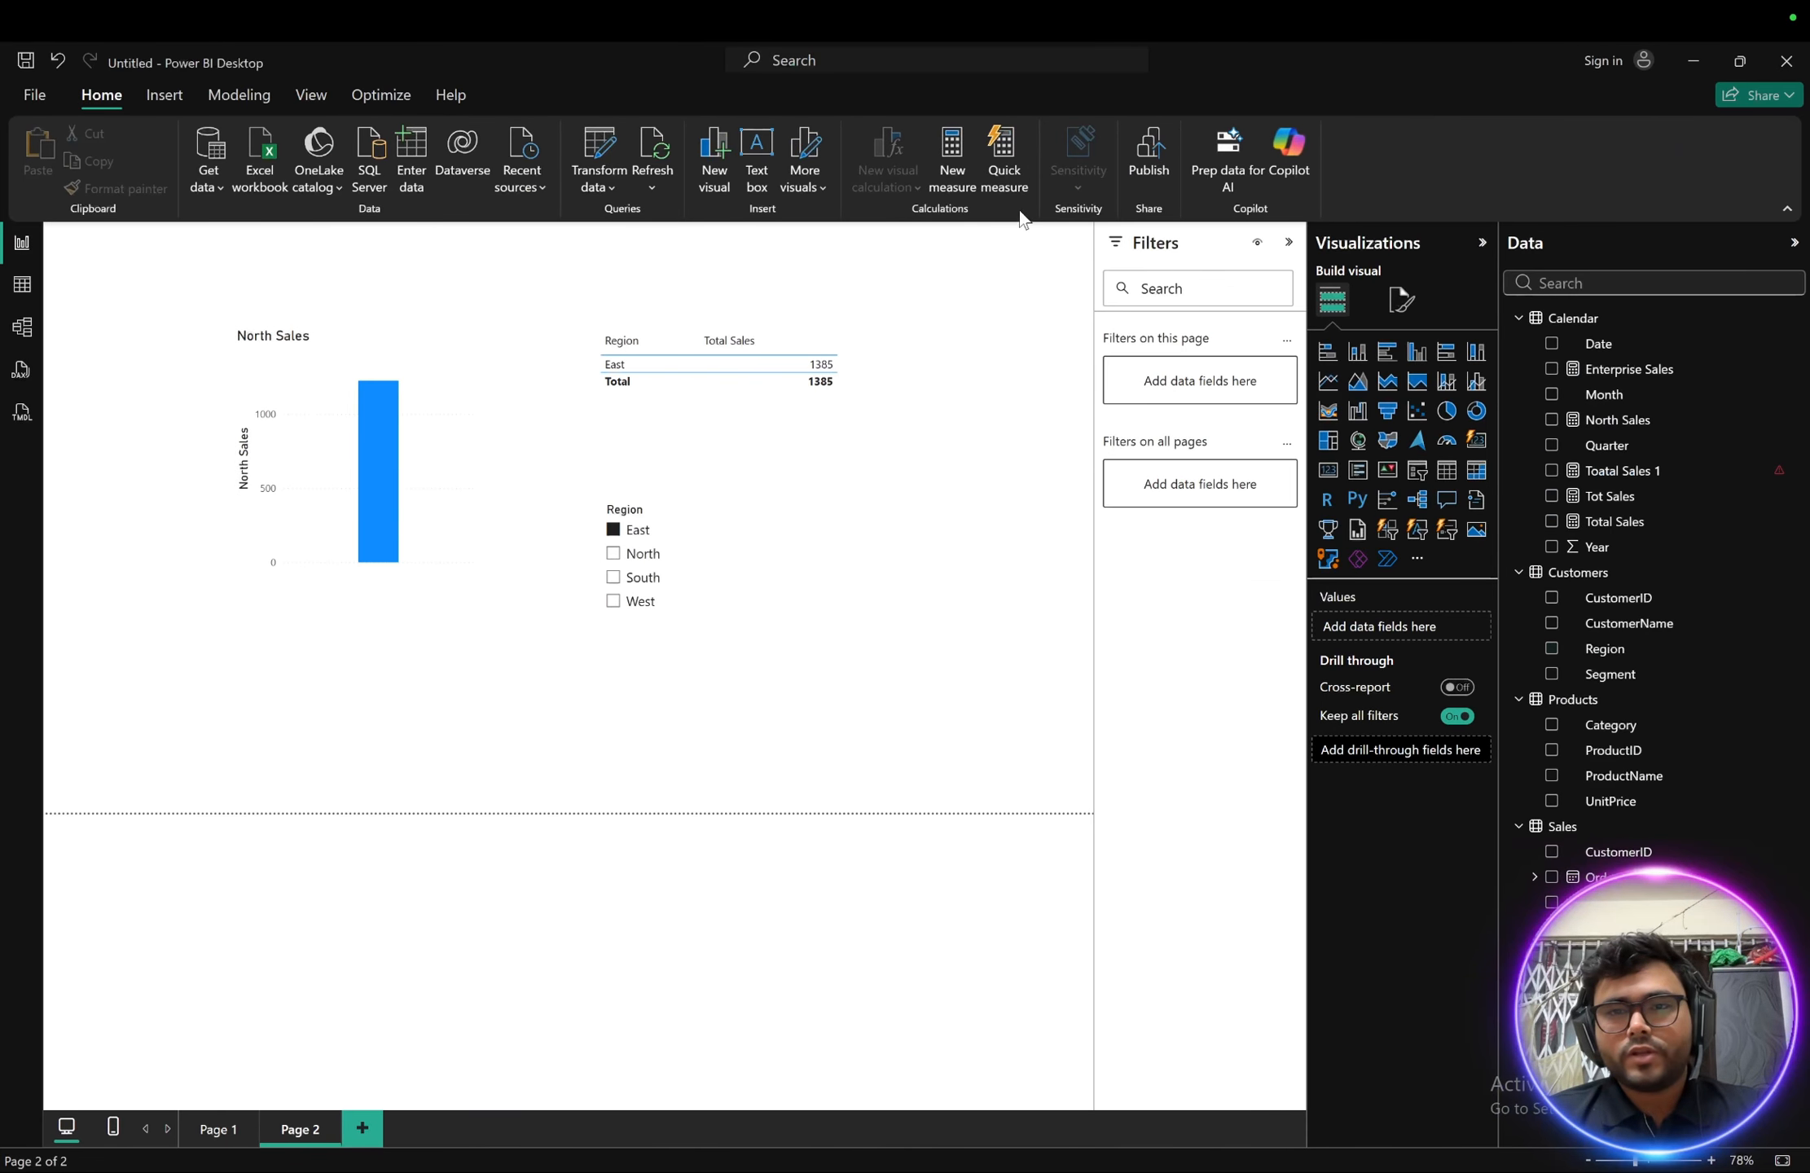
{"action": "left_click", "coordinate": [928, 179]}
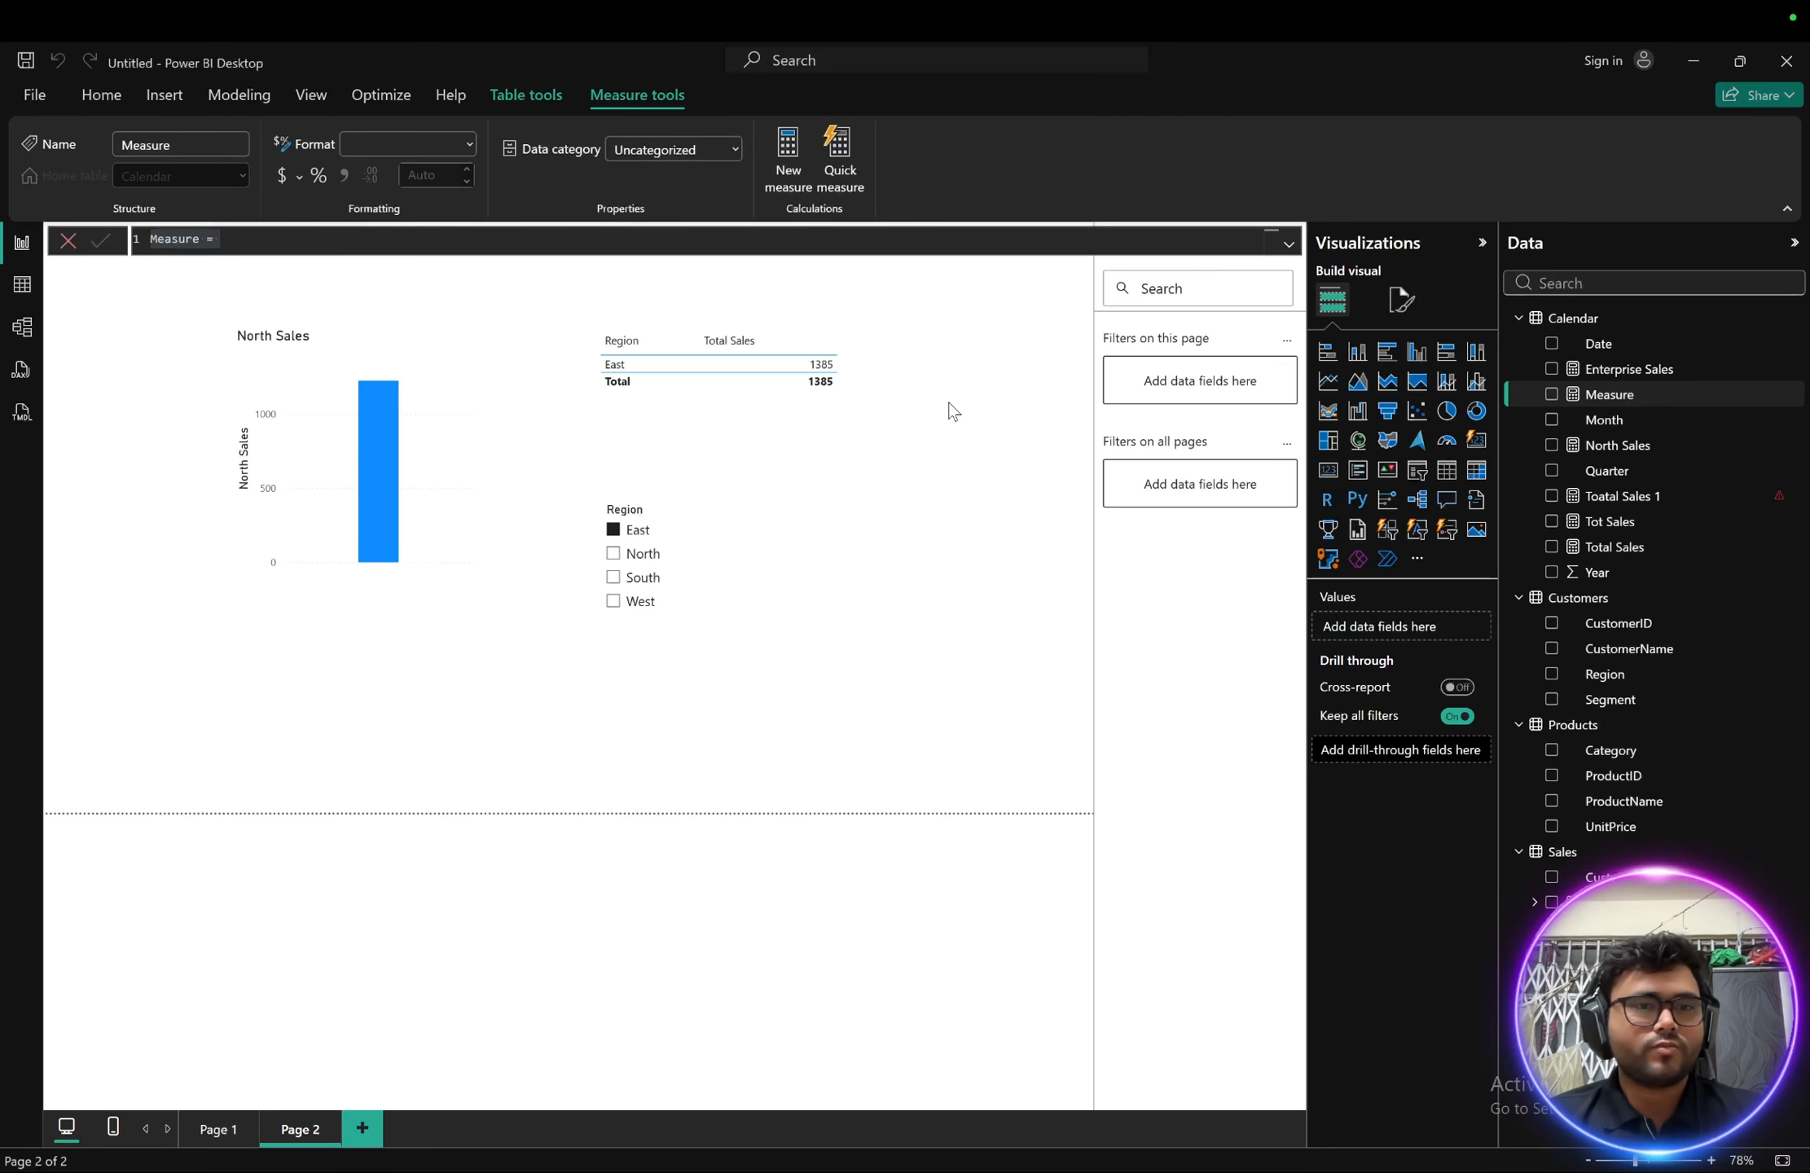
{"action": "key", "text": "ctrl+v"}
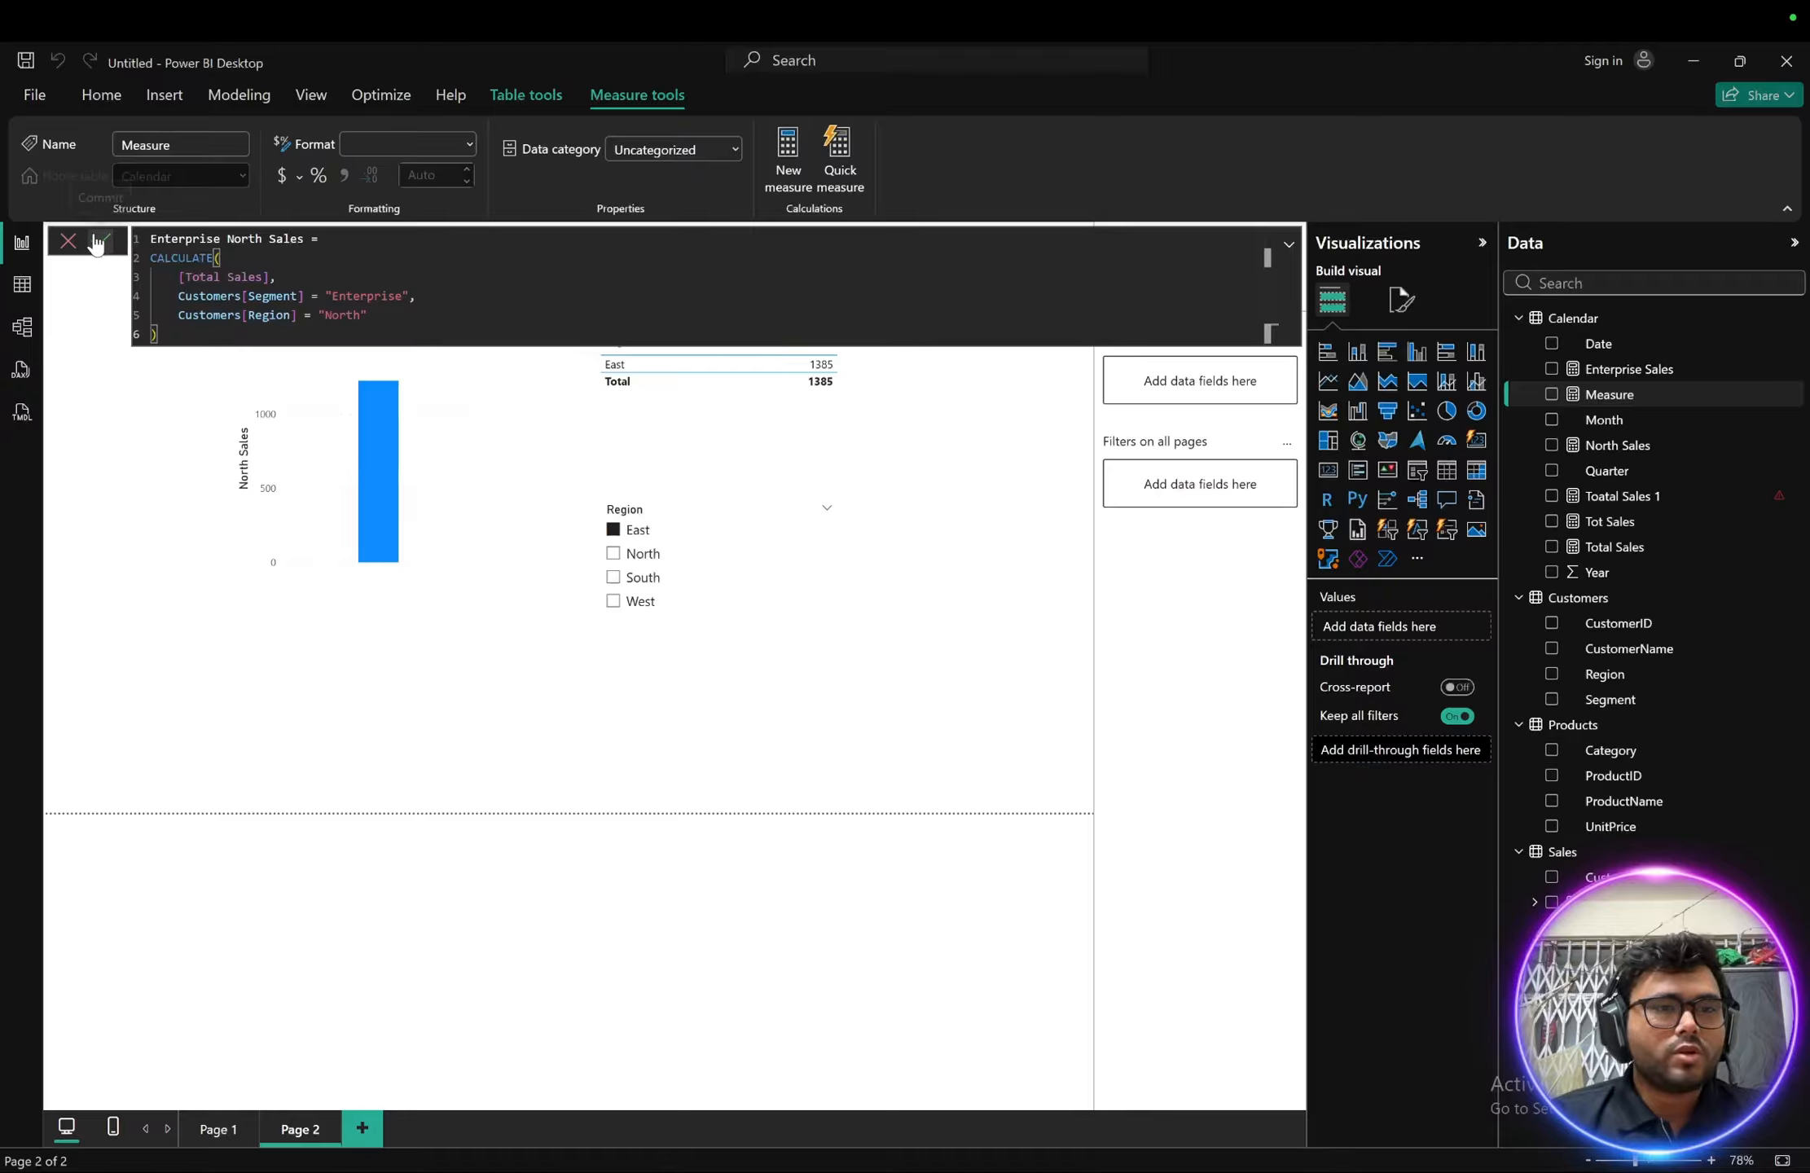
{"action": "left_click", "coordinate": [98, 241]}
{"action": "left_click", "coordinate": [645, 663]}
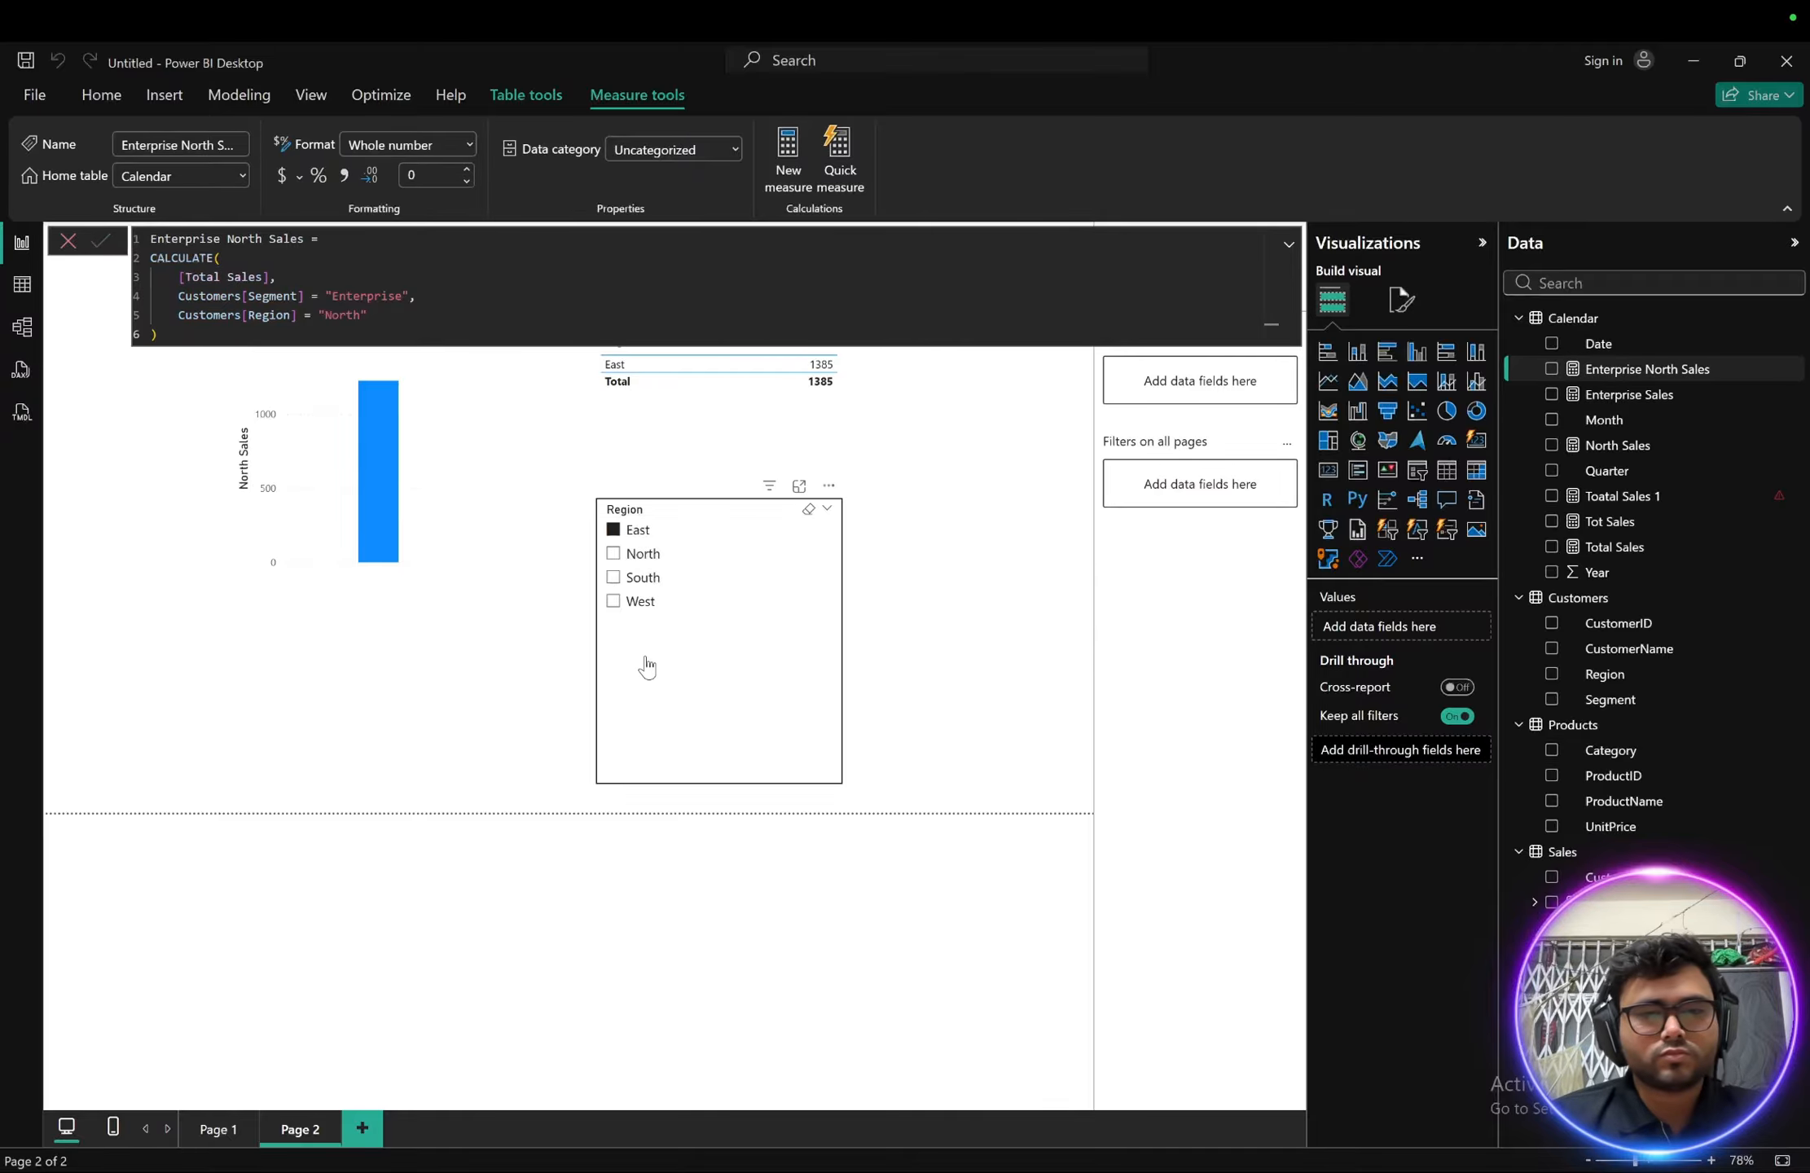
{"action": "left_click", "coordinate": [67, 241]}
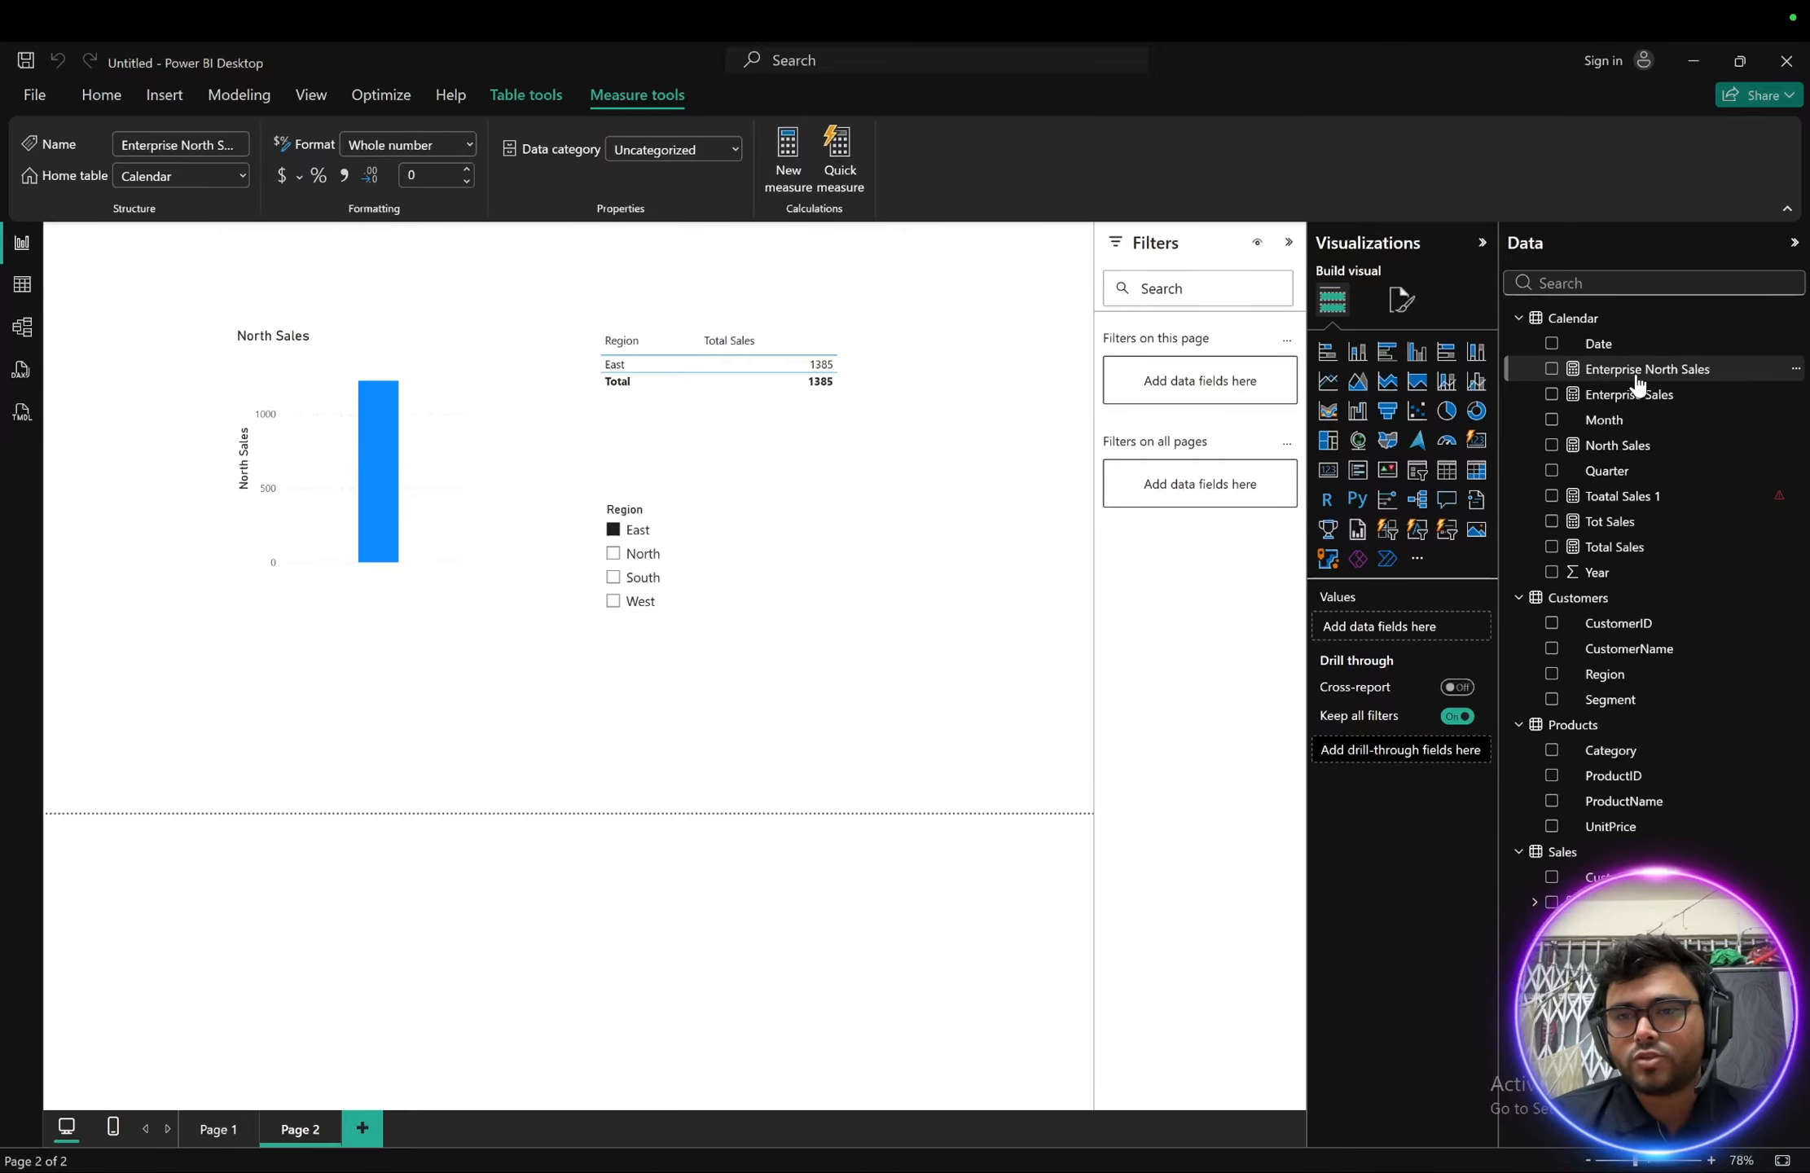
- Place a column chart of the Enterprise North Sales measure beside the Region slicer and inspect its column
{"action": "left_click_drag", "start_coordinate": [1635, 373], "coordinate": [957, 510]}
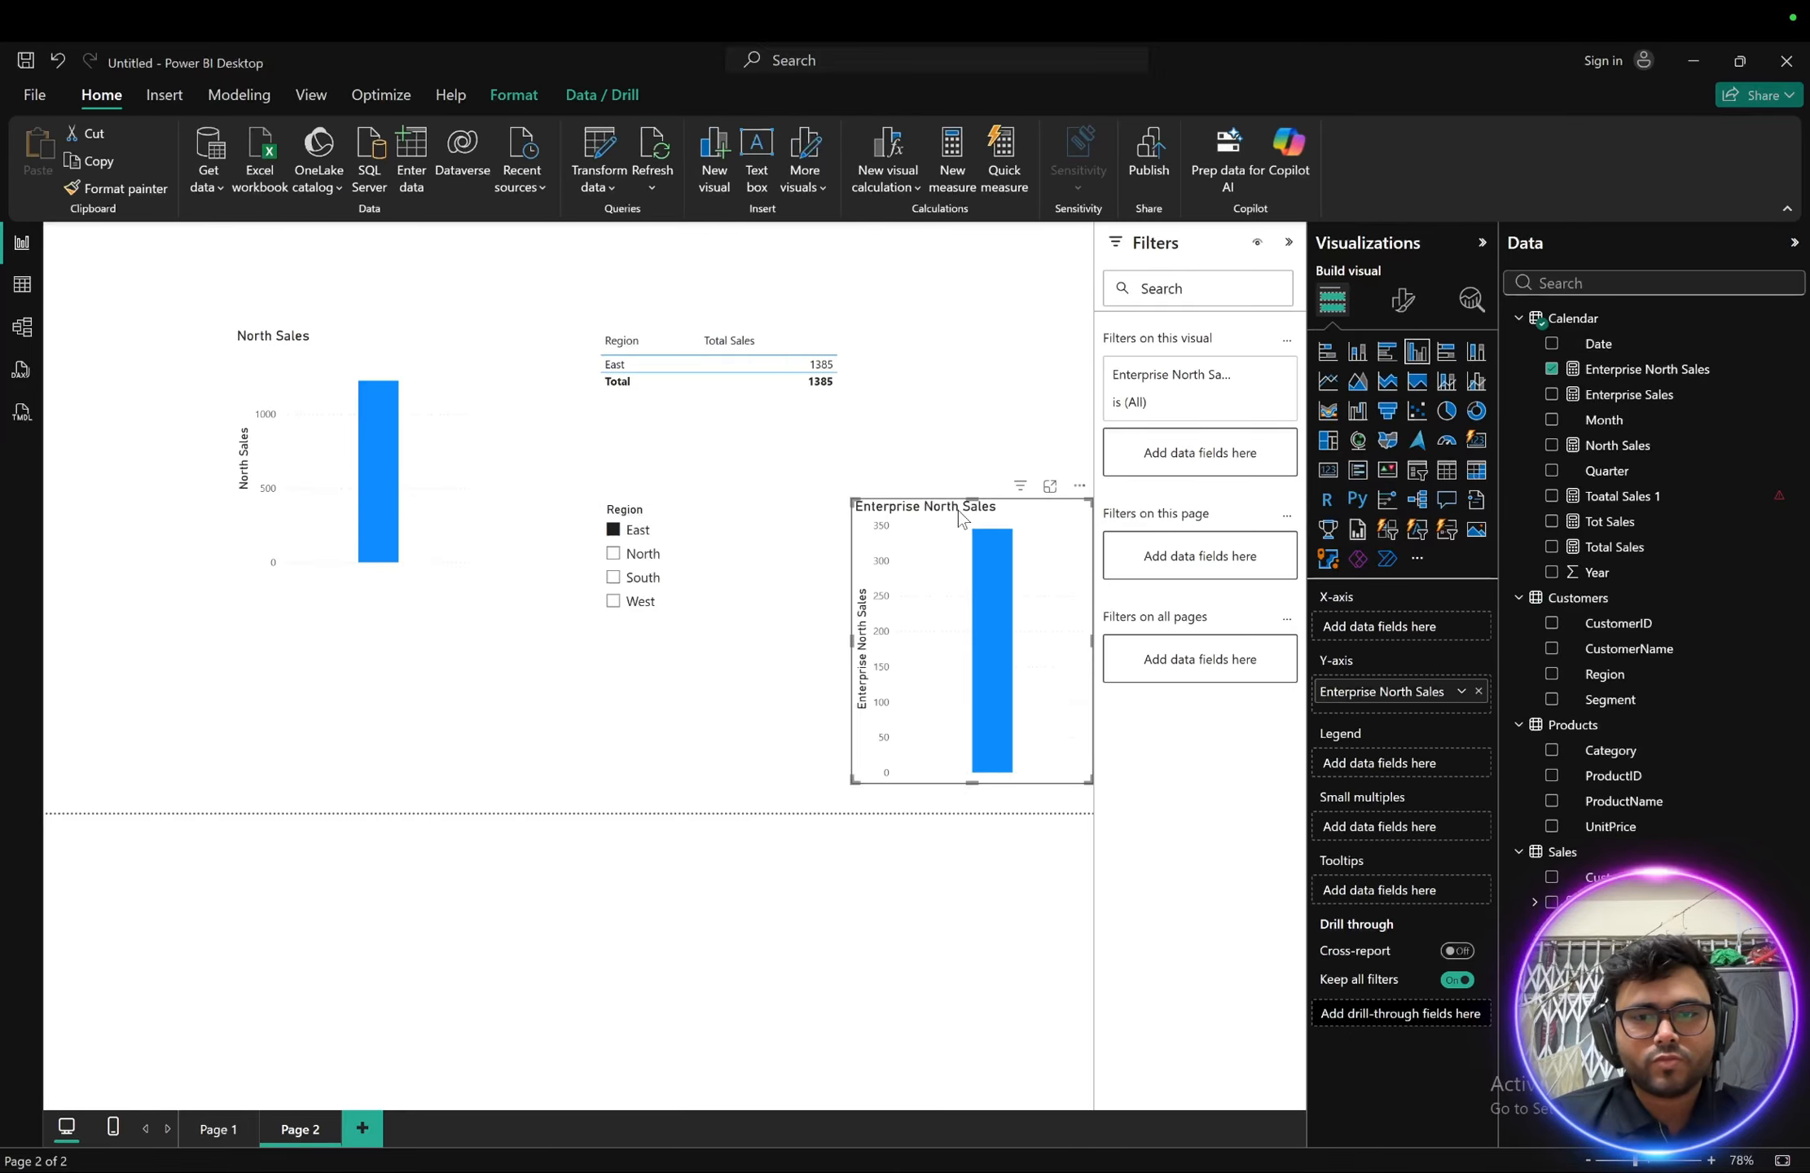
{"action": "mouse_move", "coordinate": [993, 565]}
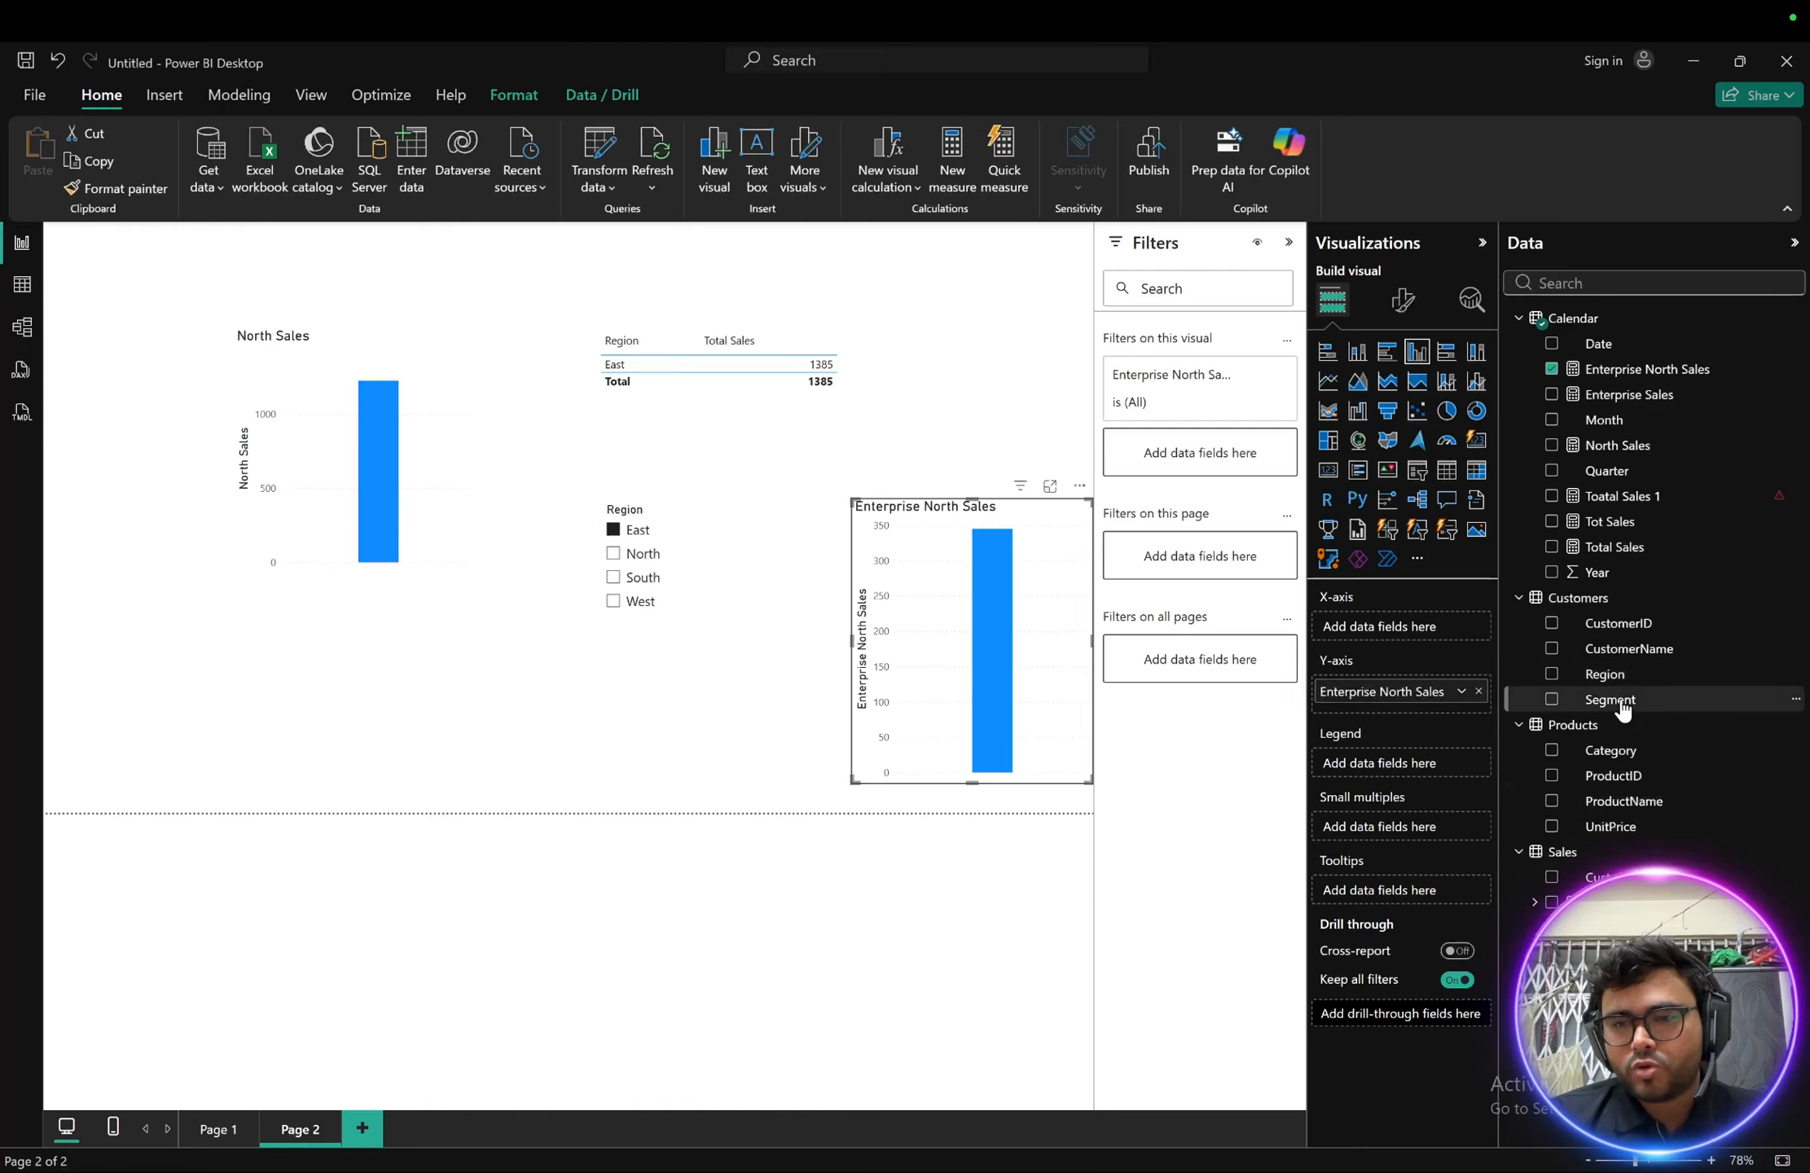
- Build a table of Region, Segment and Total Sales below the North Sales chart, with the East slicer selection cleared, for comparison with Enterprise North Sales
{"action": "left_click_drag", "start_coordinate": [1610, 684], "coordinate": [315, 697]}
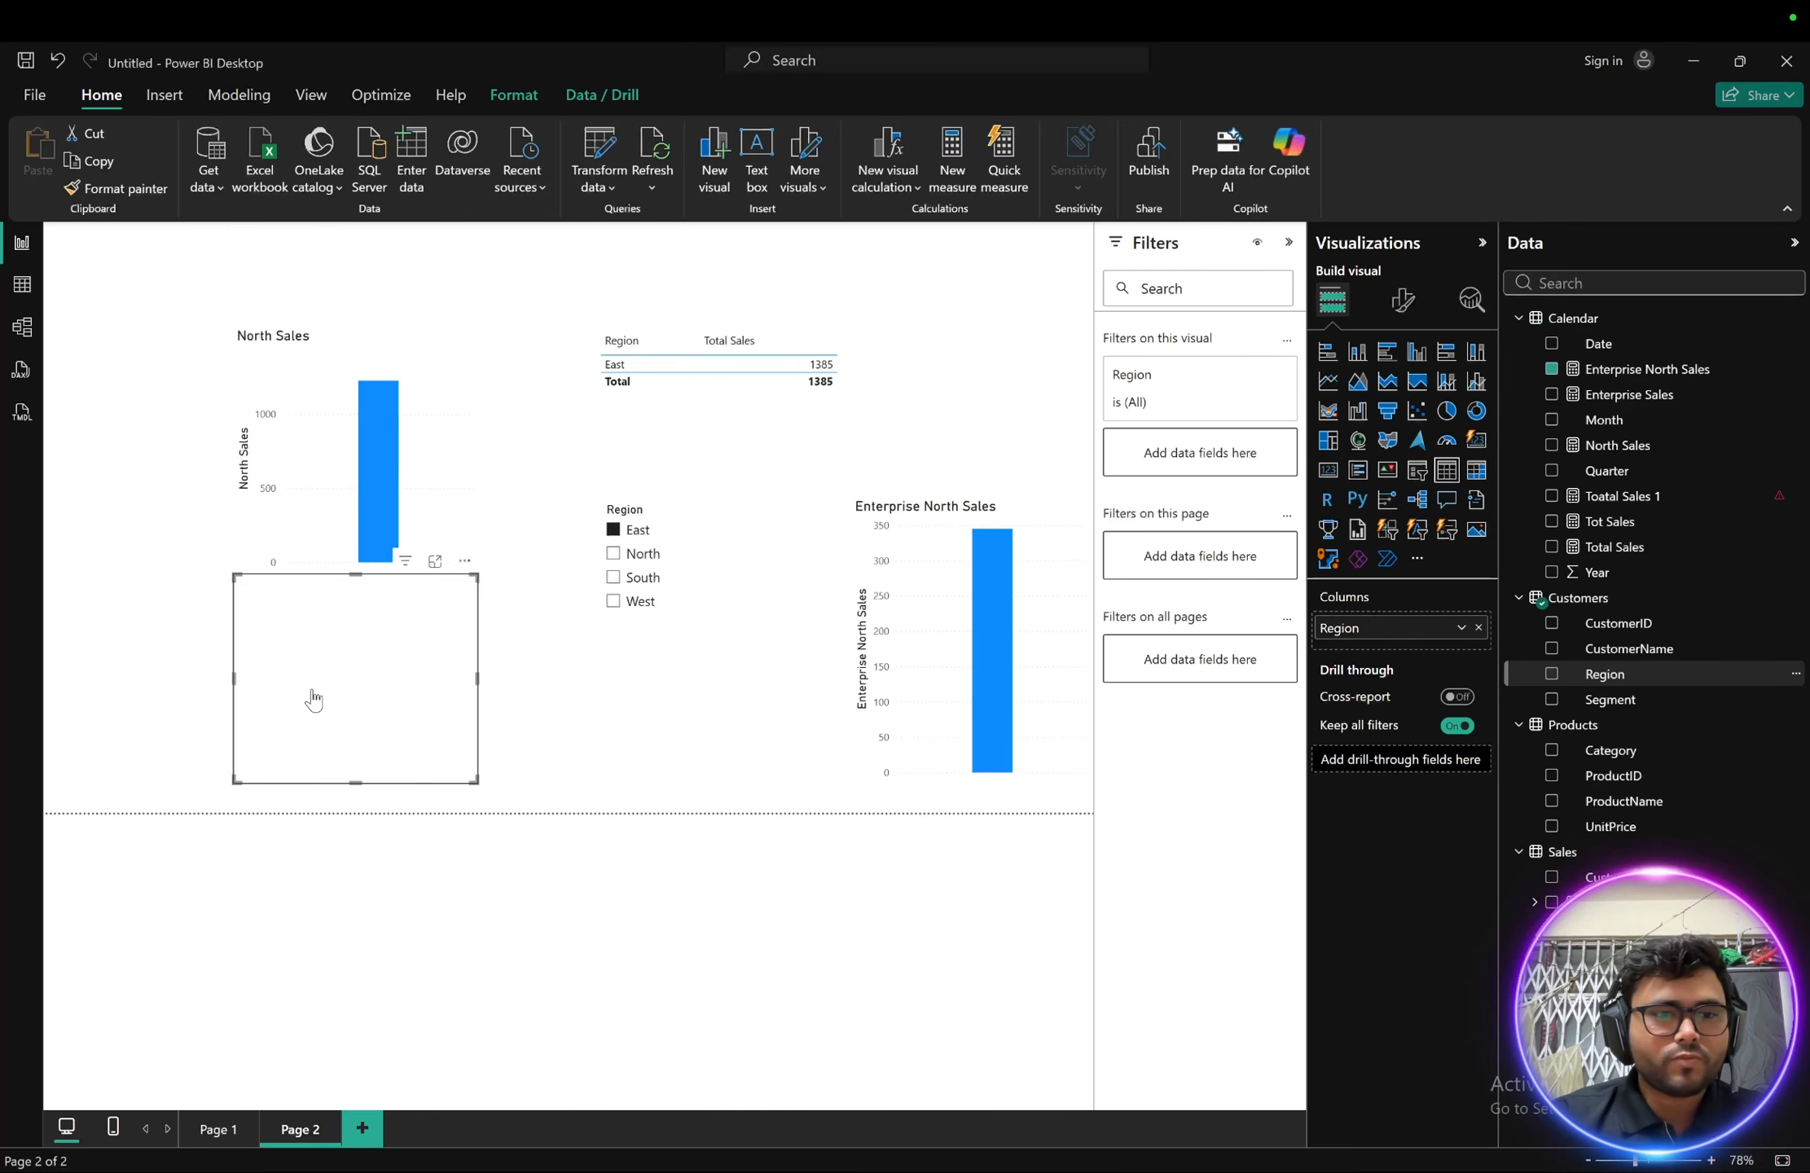
{"action": "left_click", "coordinate": [615, 531]}
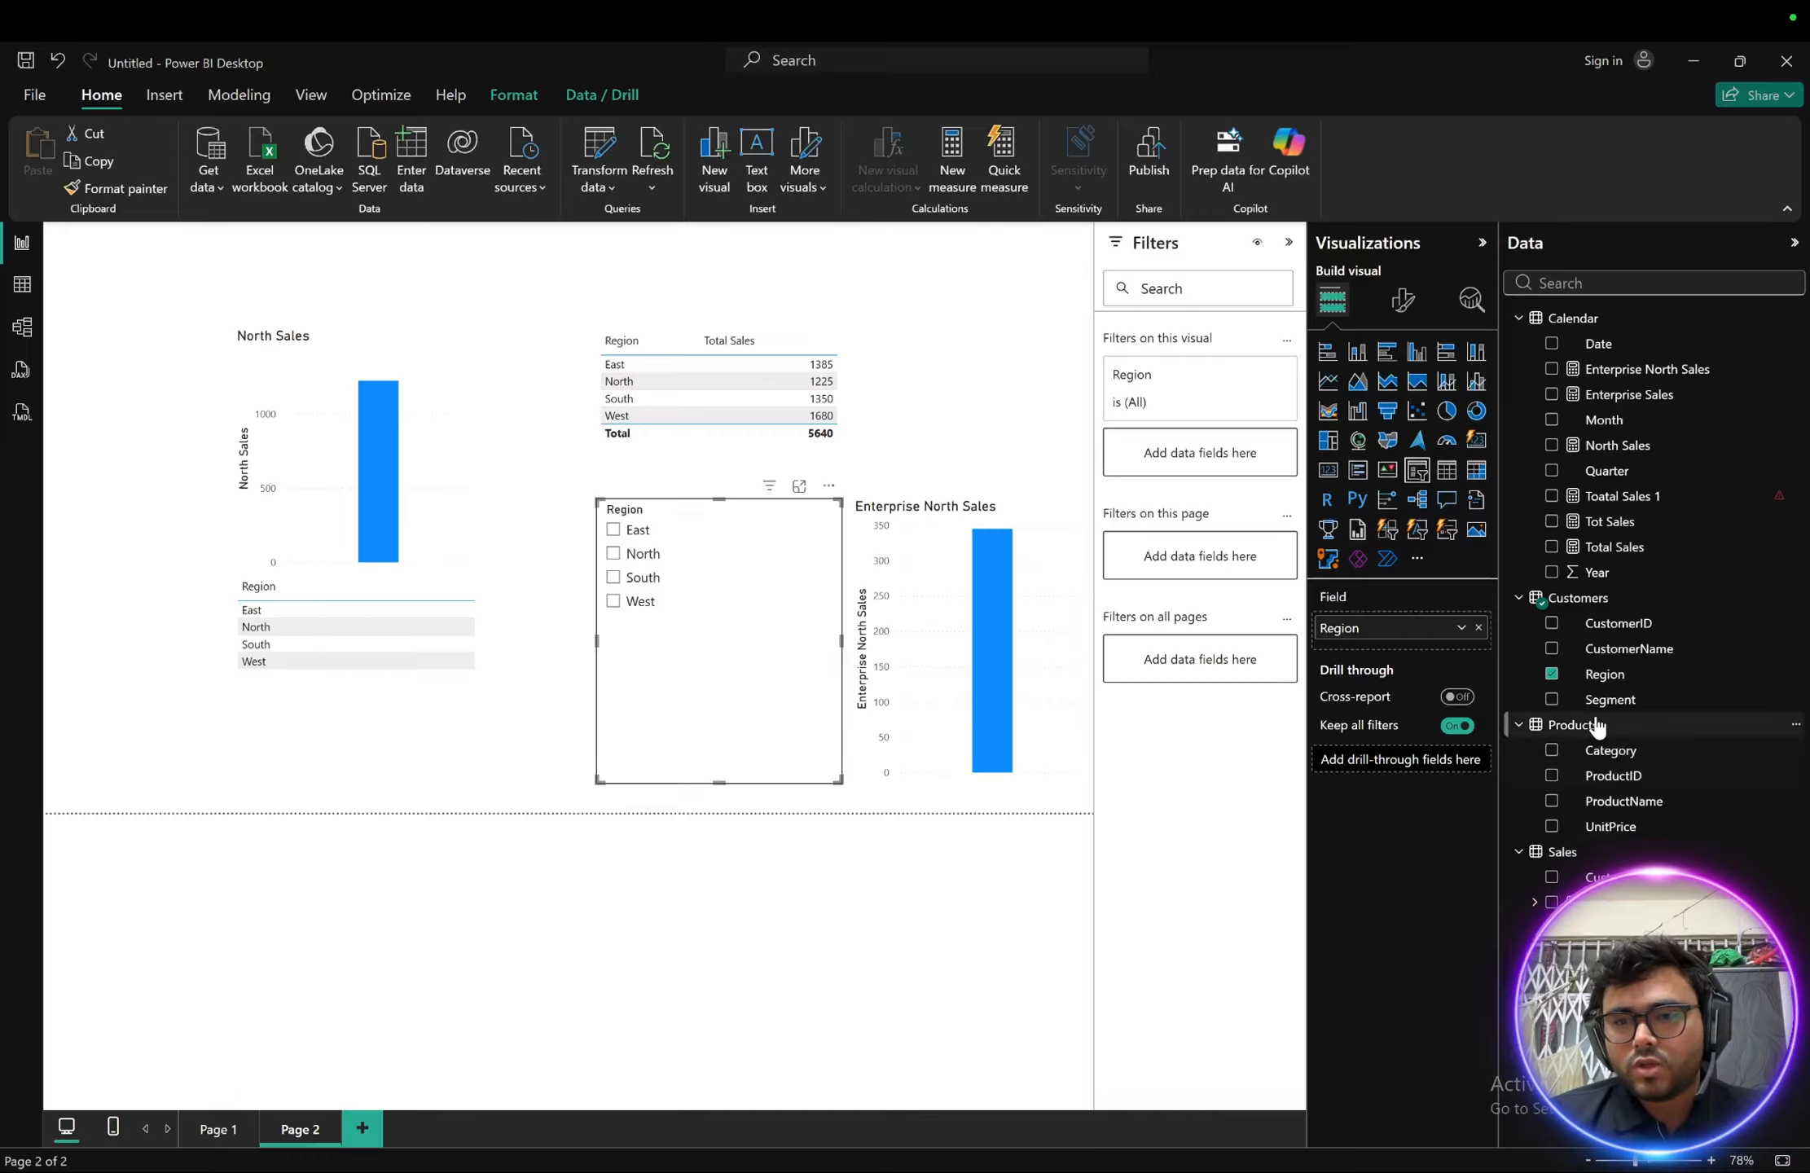
{"action": "left_click_drag", "start_coordinate": [1601, 700], "coordinate": [420, 624]}
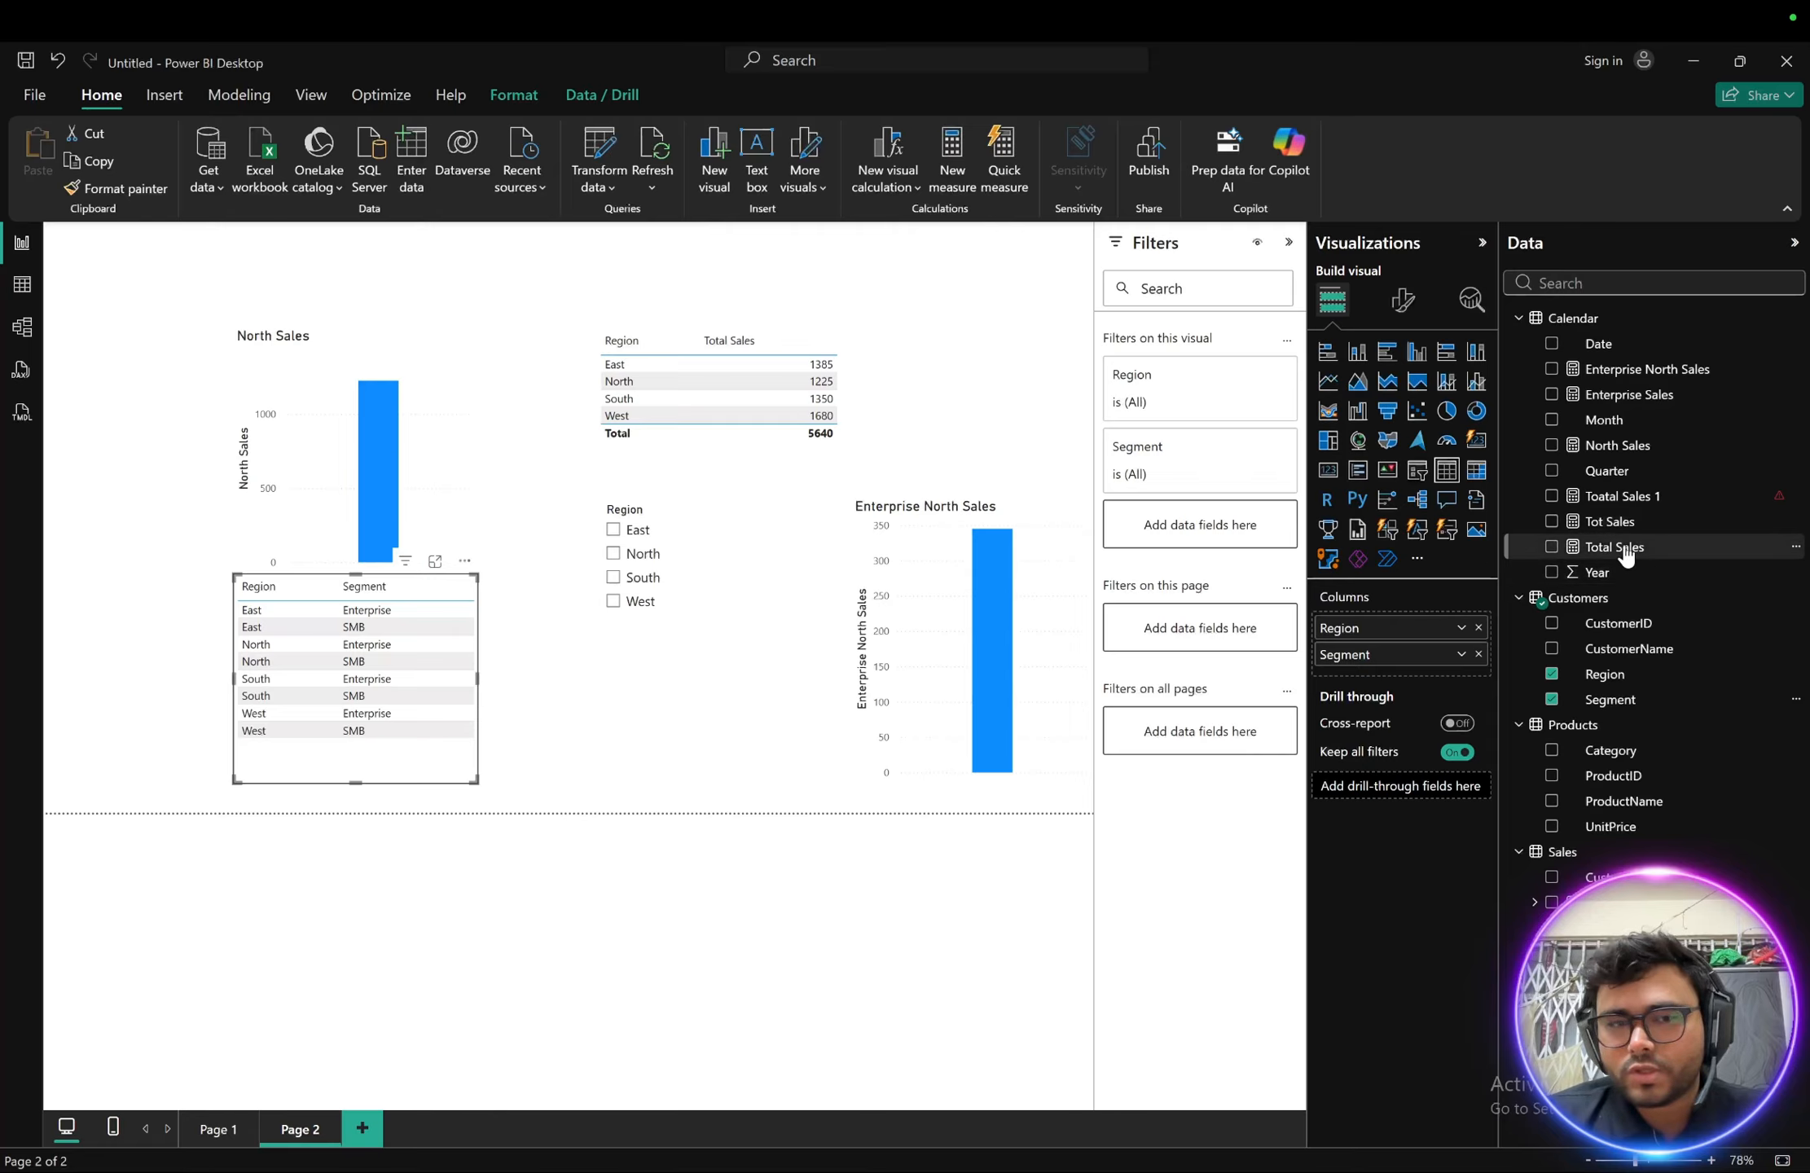
{"action": "left_click_drag", "start_coordinate": [1625, 553], "coordinate": [466, 624]}
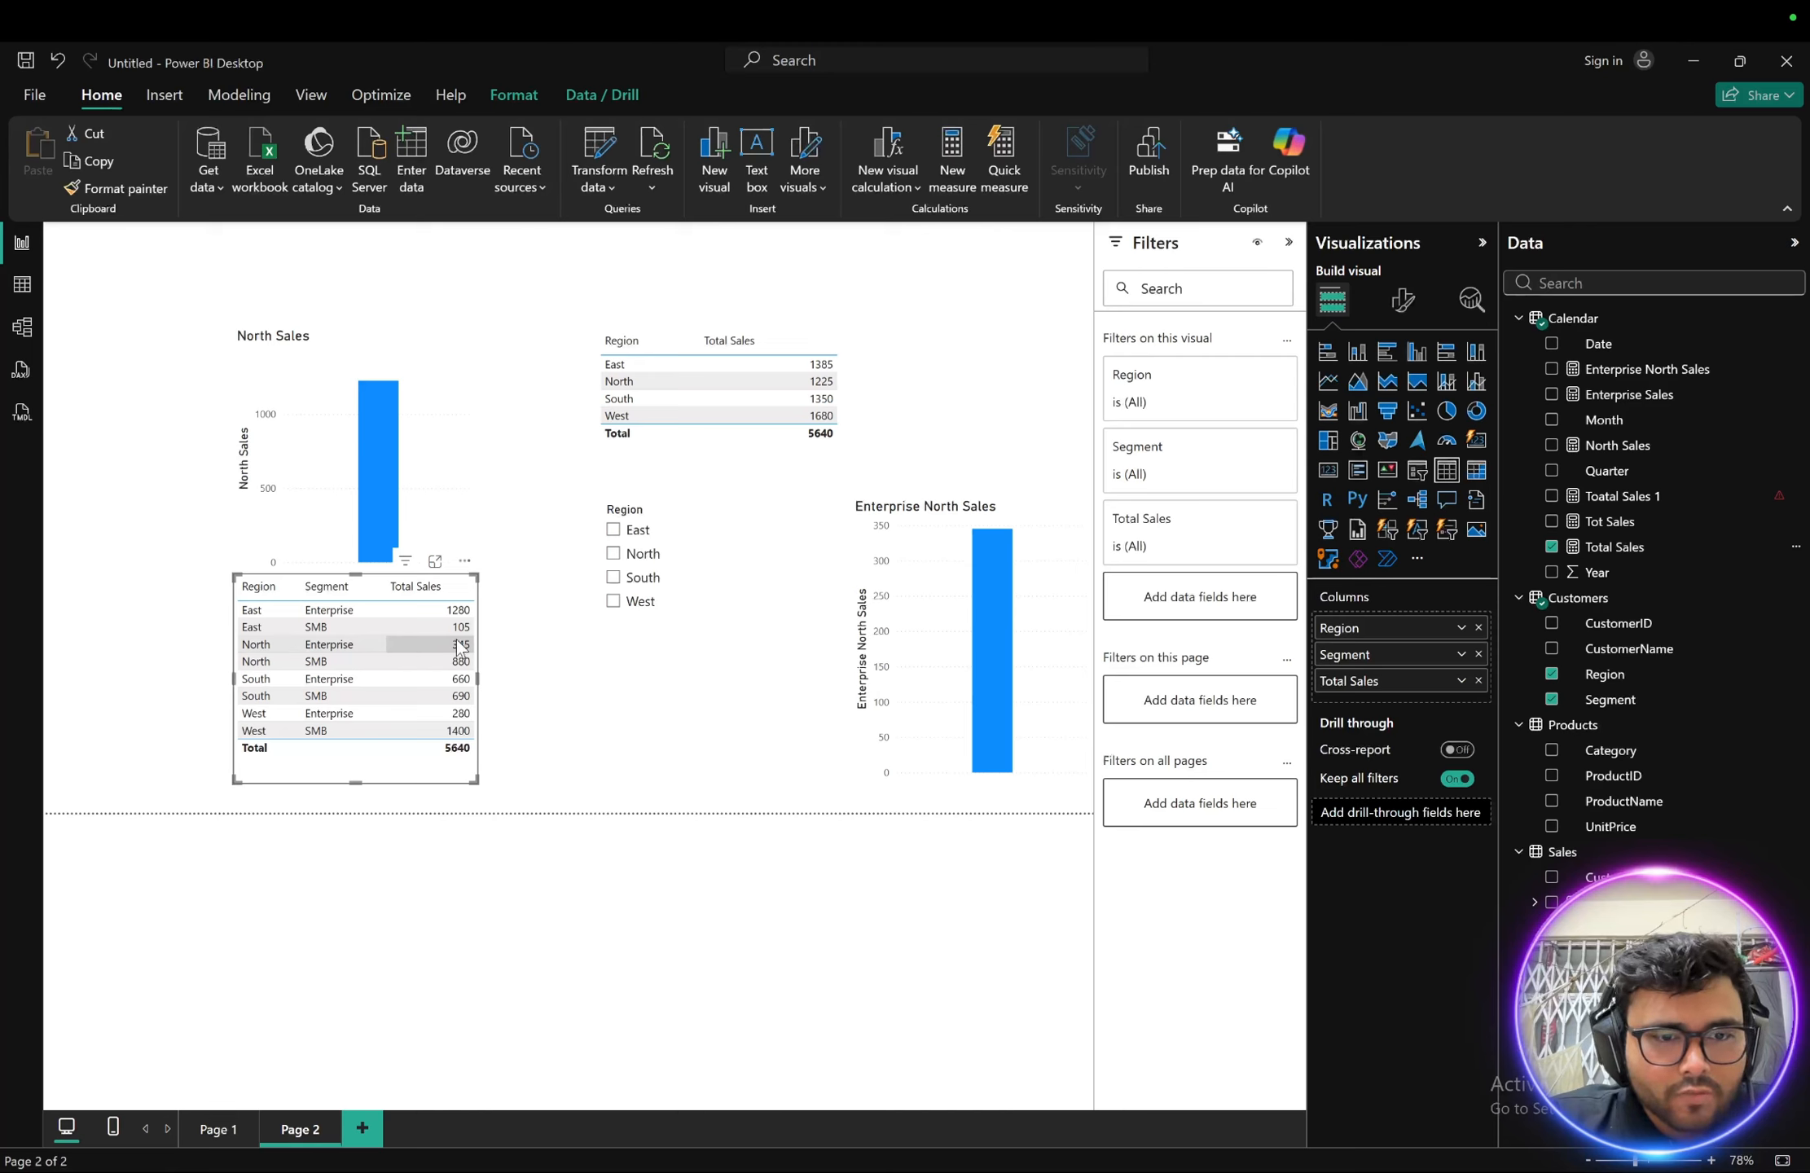
{"action": "mouse_move", "coordinate": [1002, 637]}
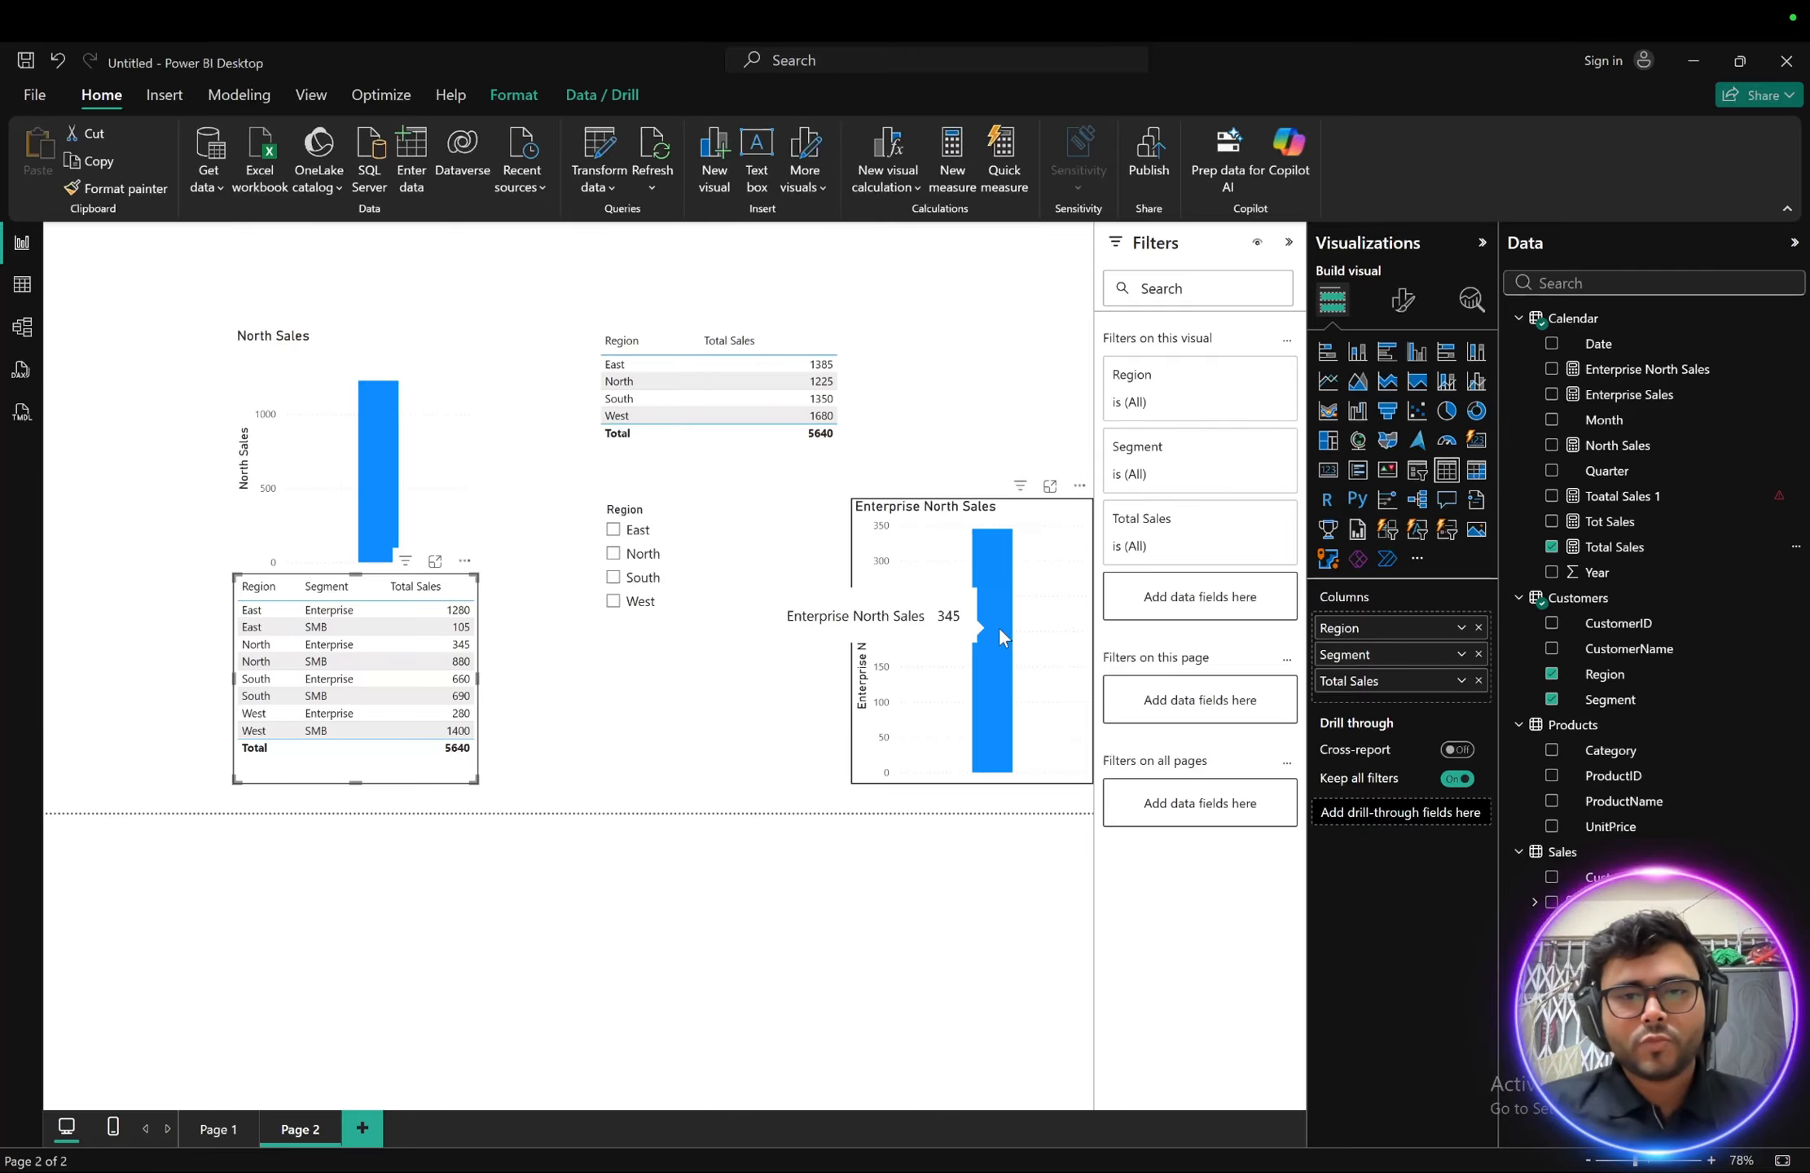
- Switch to the lecture note and read the Mental Model statements about how slicers, CALCULATE and measures relate to context
{"action": "key", "text": "ctrl+Left"}
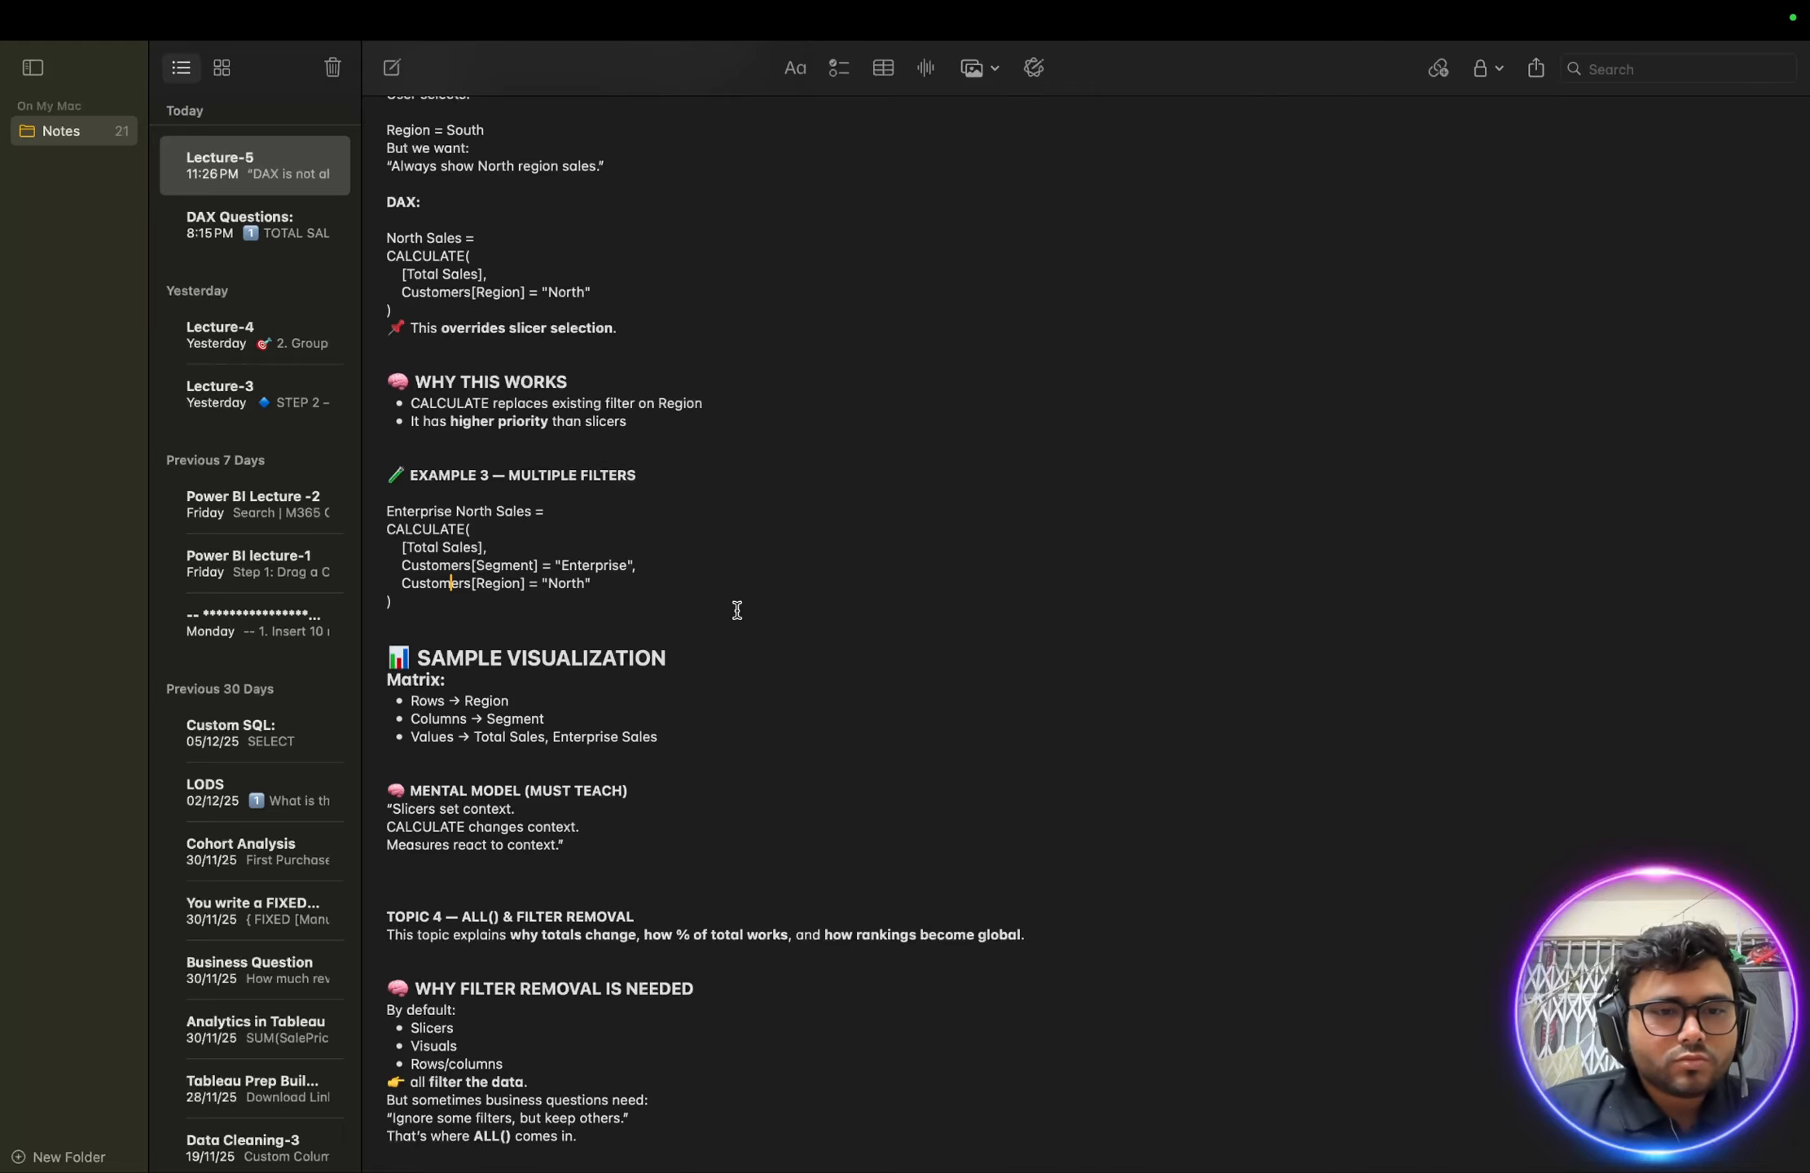
{"action": "scroll", "coordinate": [720, 612], "scroll_direction": "down", "scroll_amount": 5}
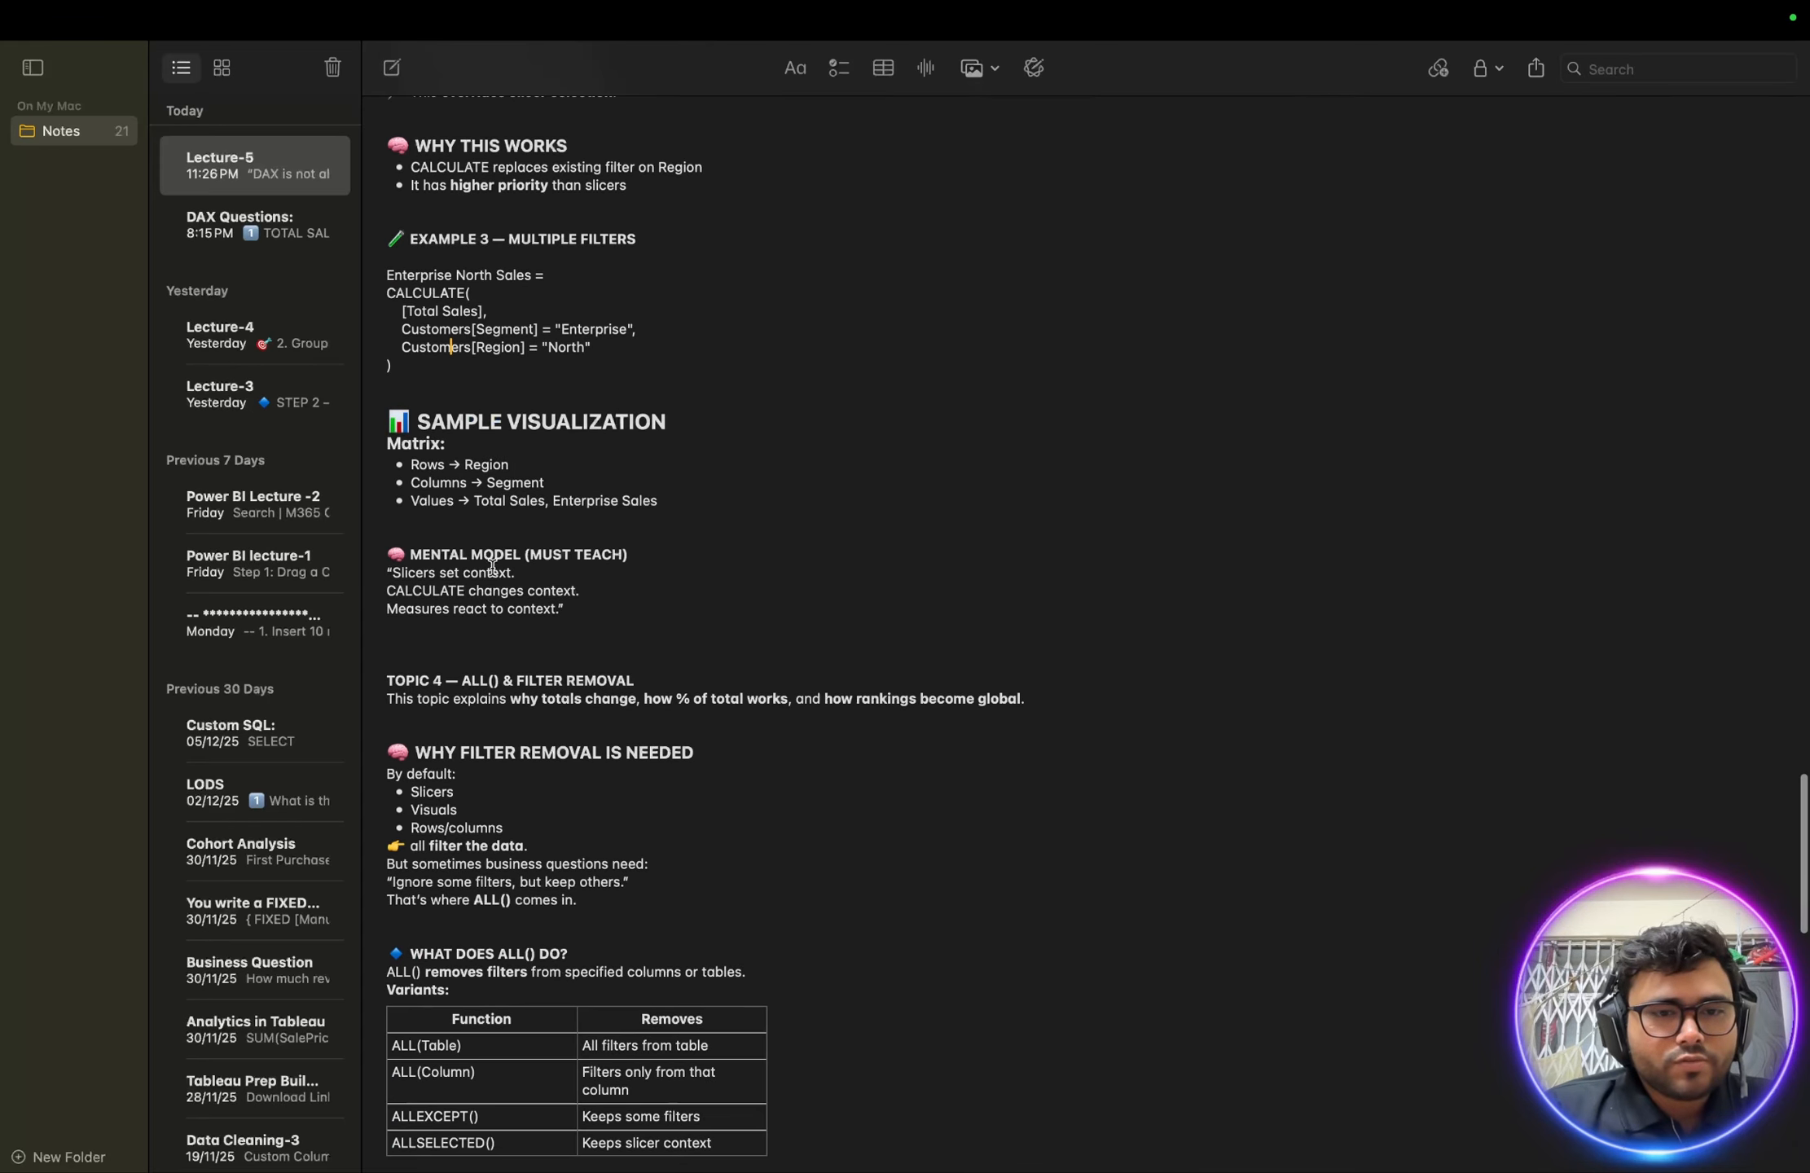
{"action": "scroll", "coordinate": [590, 541], "scroll_direction": "down", "scroll_amount": 4}
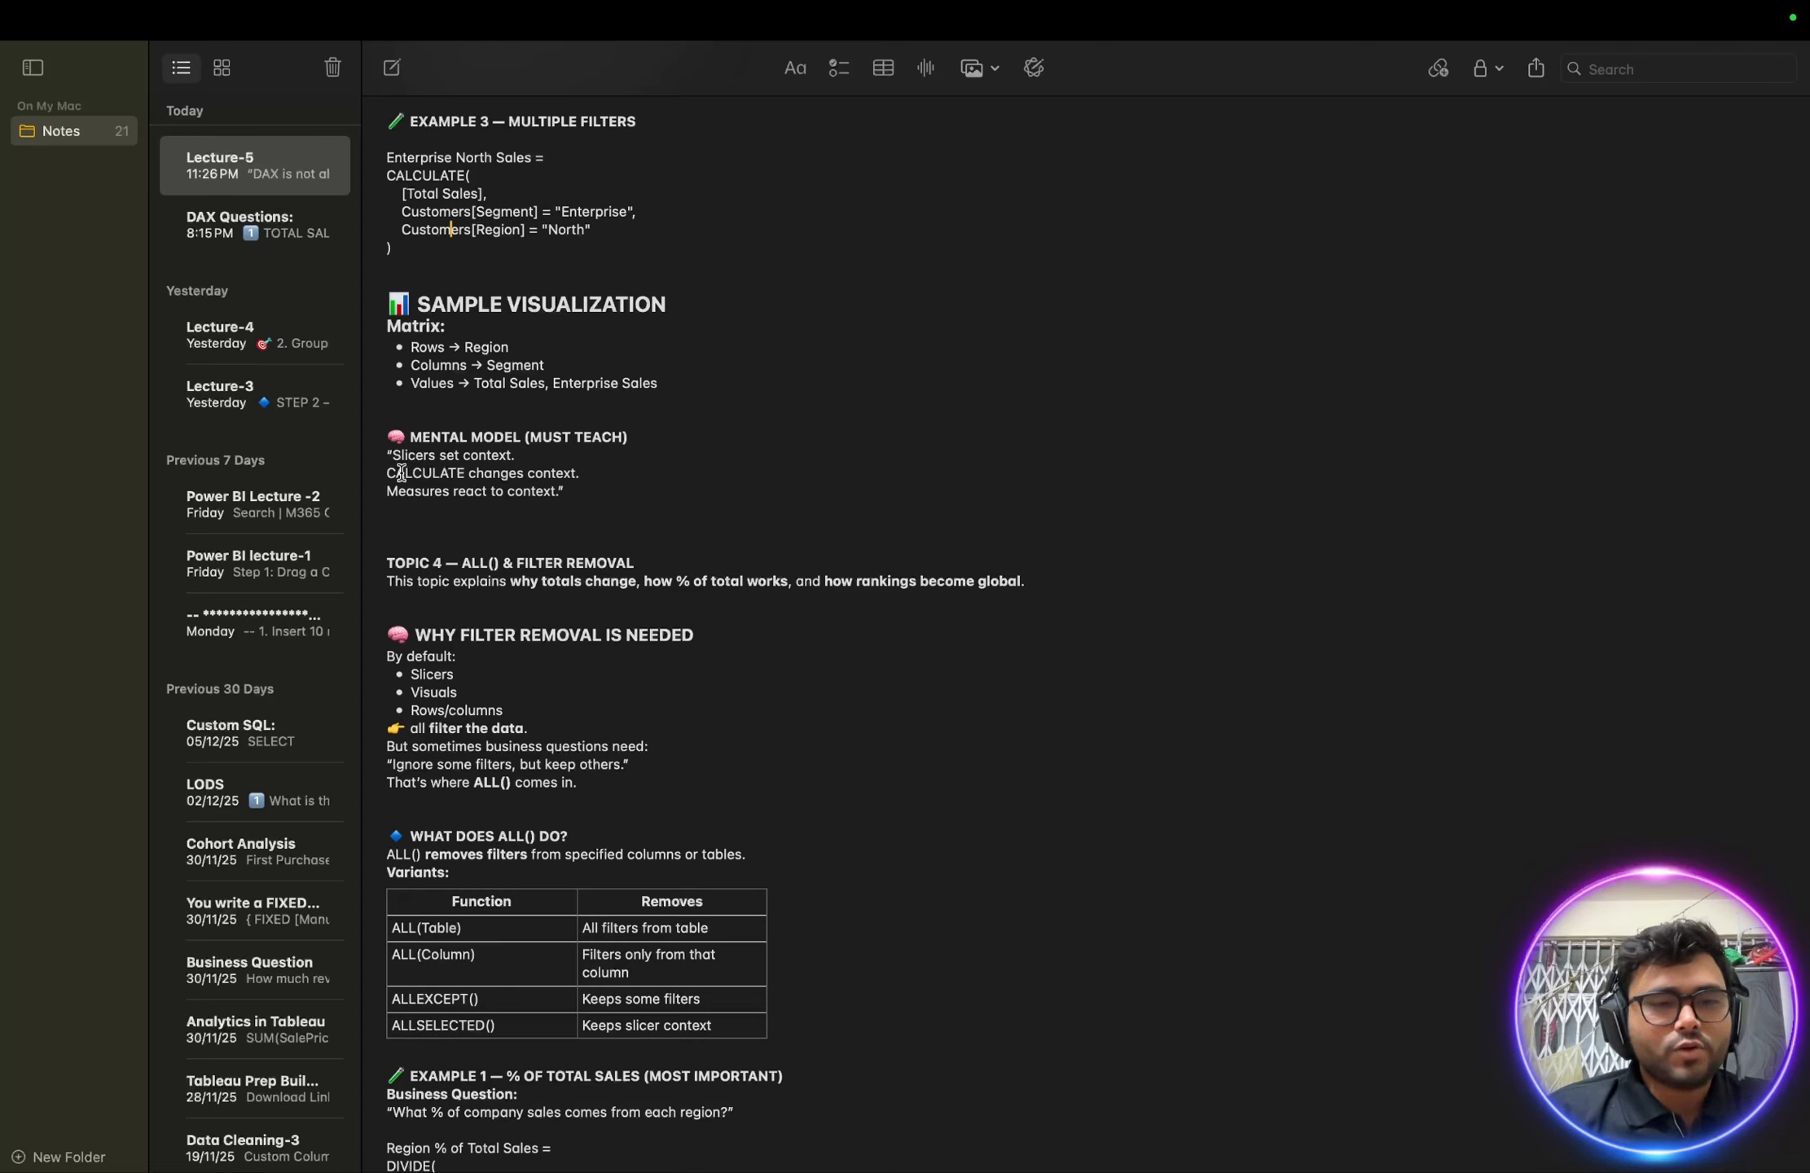
{"action": "left_click_drag", "start_coordinate": [392, 455], "coordinate": [536, 452]}
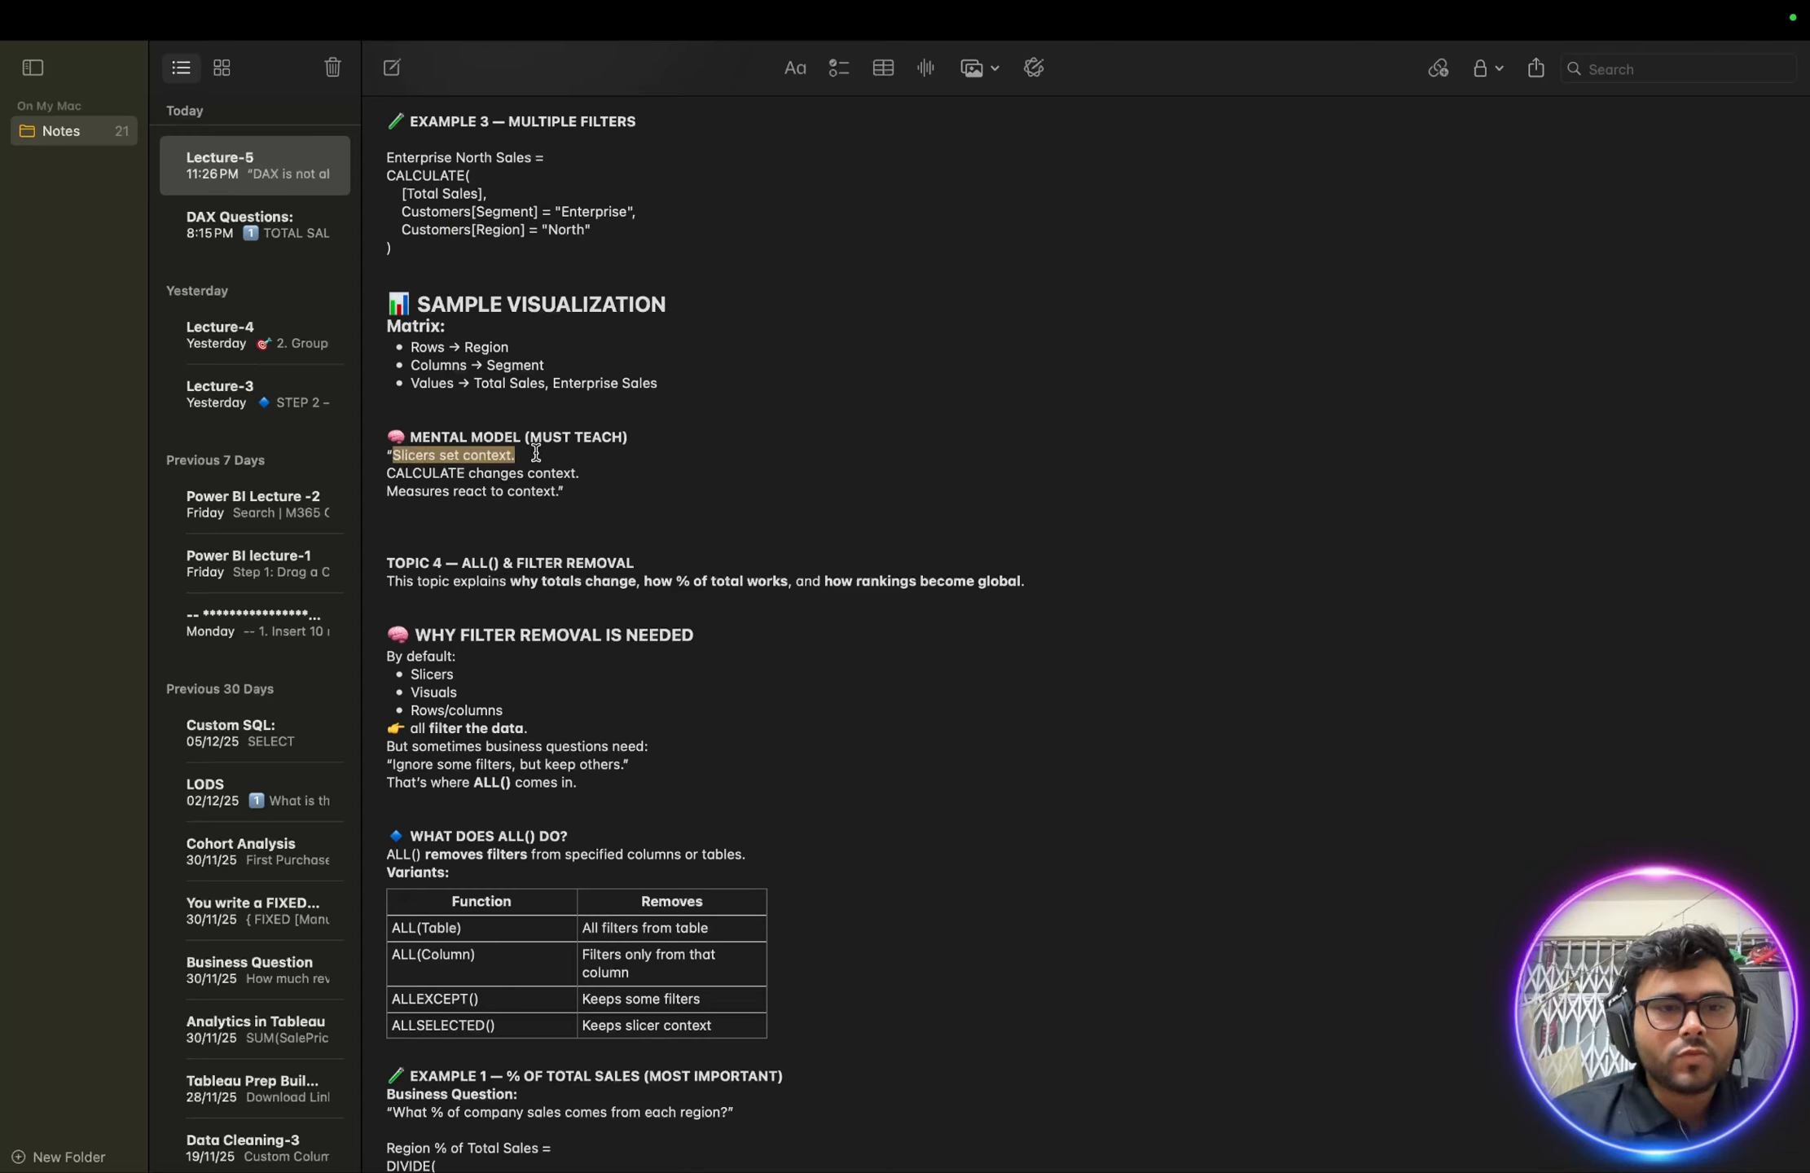
{"action": "left_click_drag", "start_coordinate": [396, 474], "coordinate": [592, 477]}
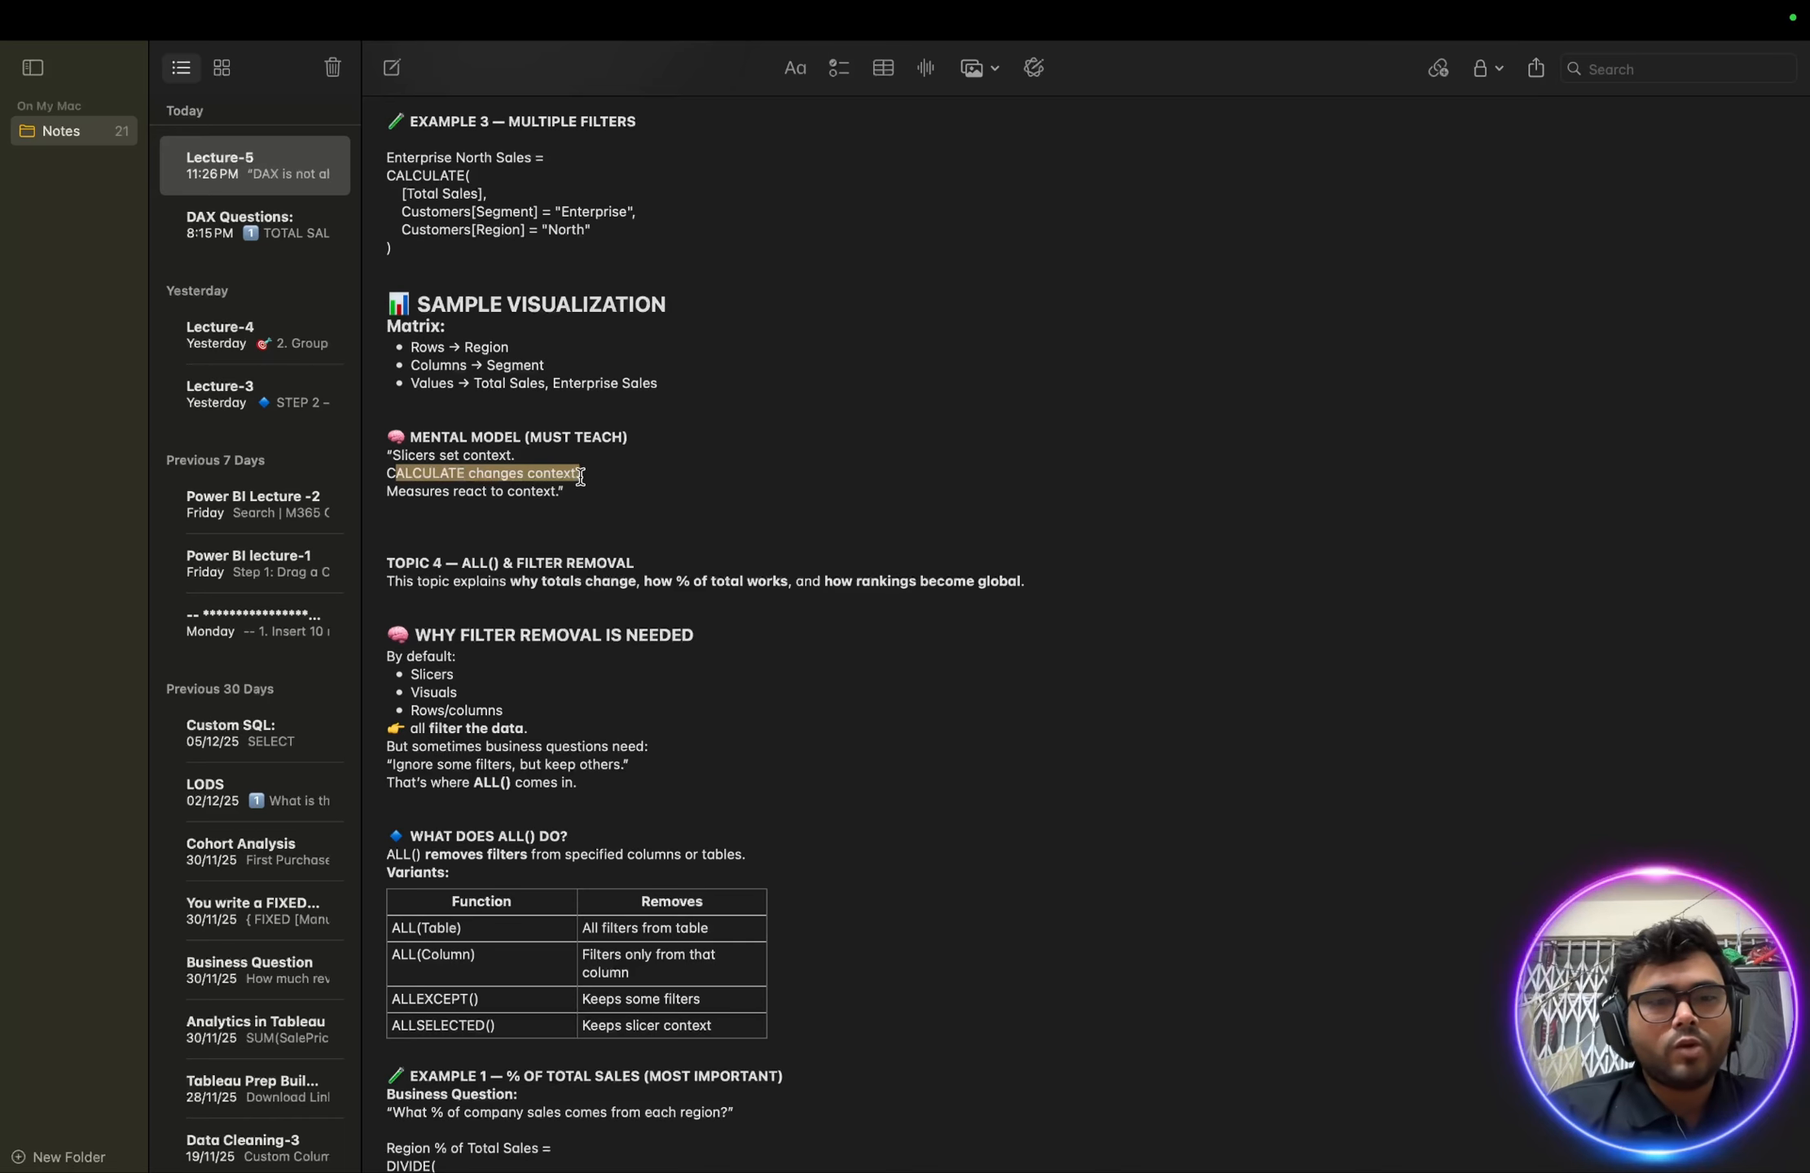
{"action": "left_click", "coordinate": [582, 489]}
{"action": "left_click_drag", "start_coordinate": [583, 489], "coordinate": [395, 485]}
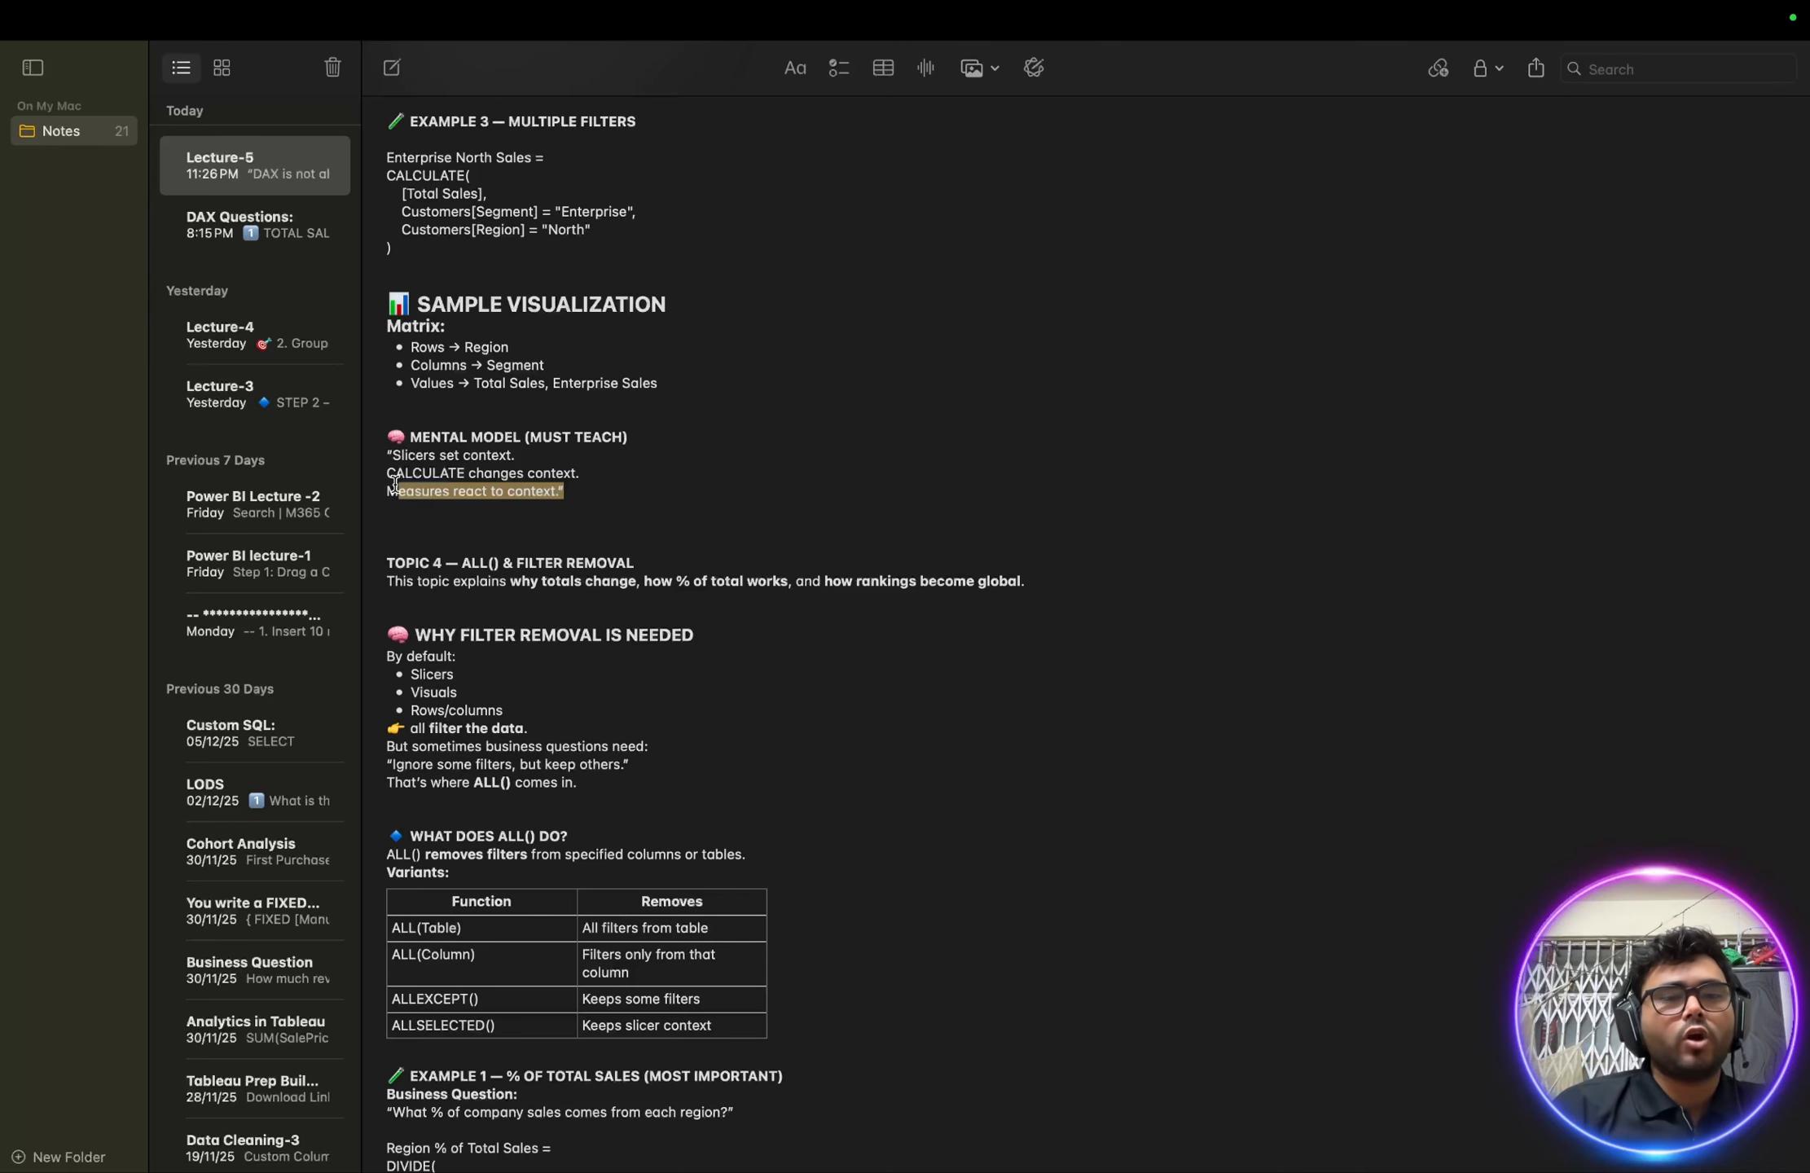
{"action": "double_click", "coordinate": [443, 472]}
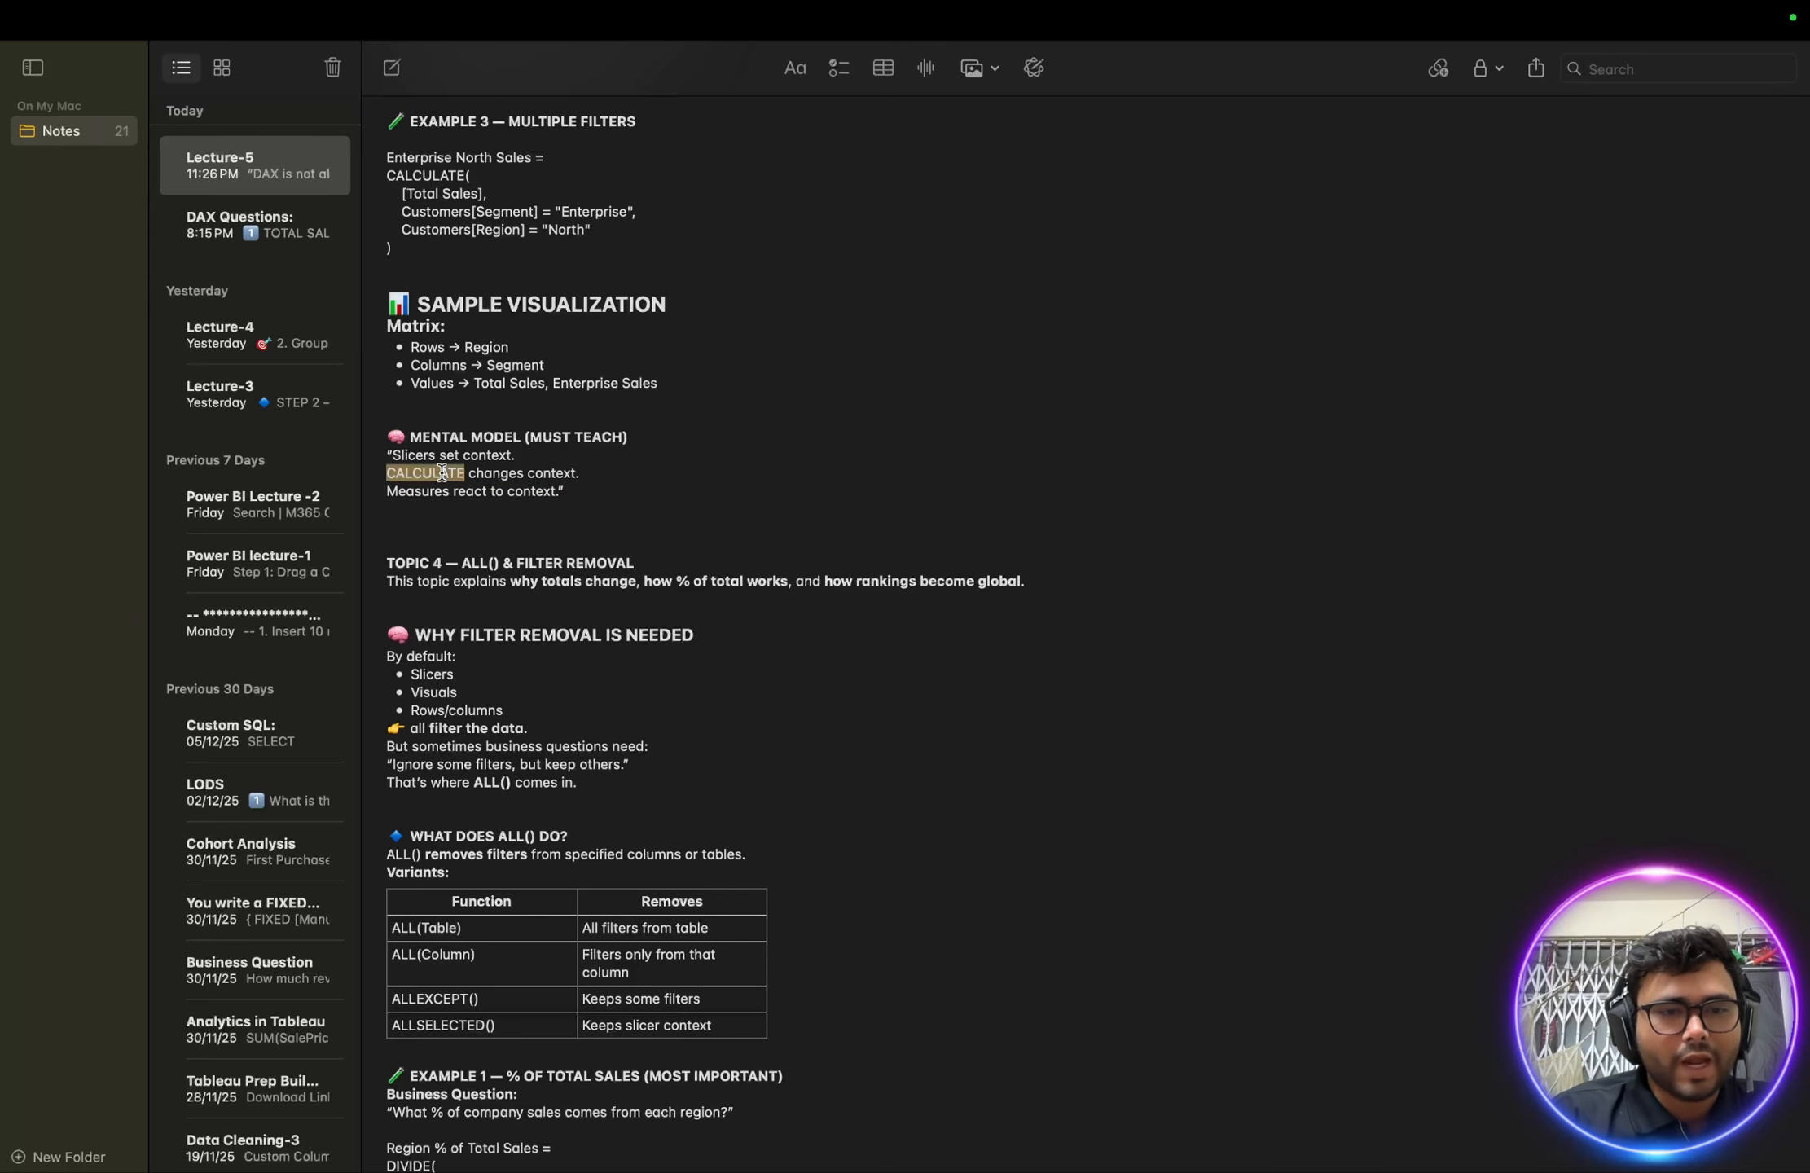
- Switch to Power BI Desktop, filter the Region slicer to East and inspect the Enterprise North Sales column
{"action": "key", "text": "ctrl+Right"}
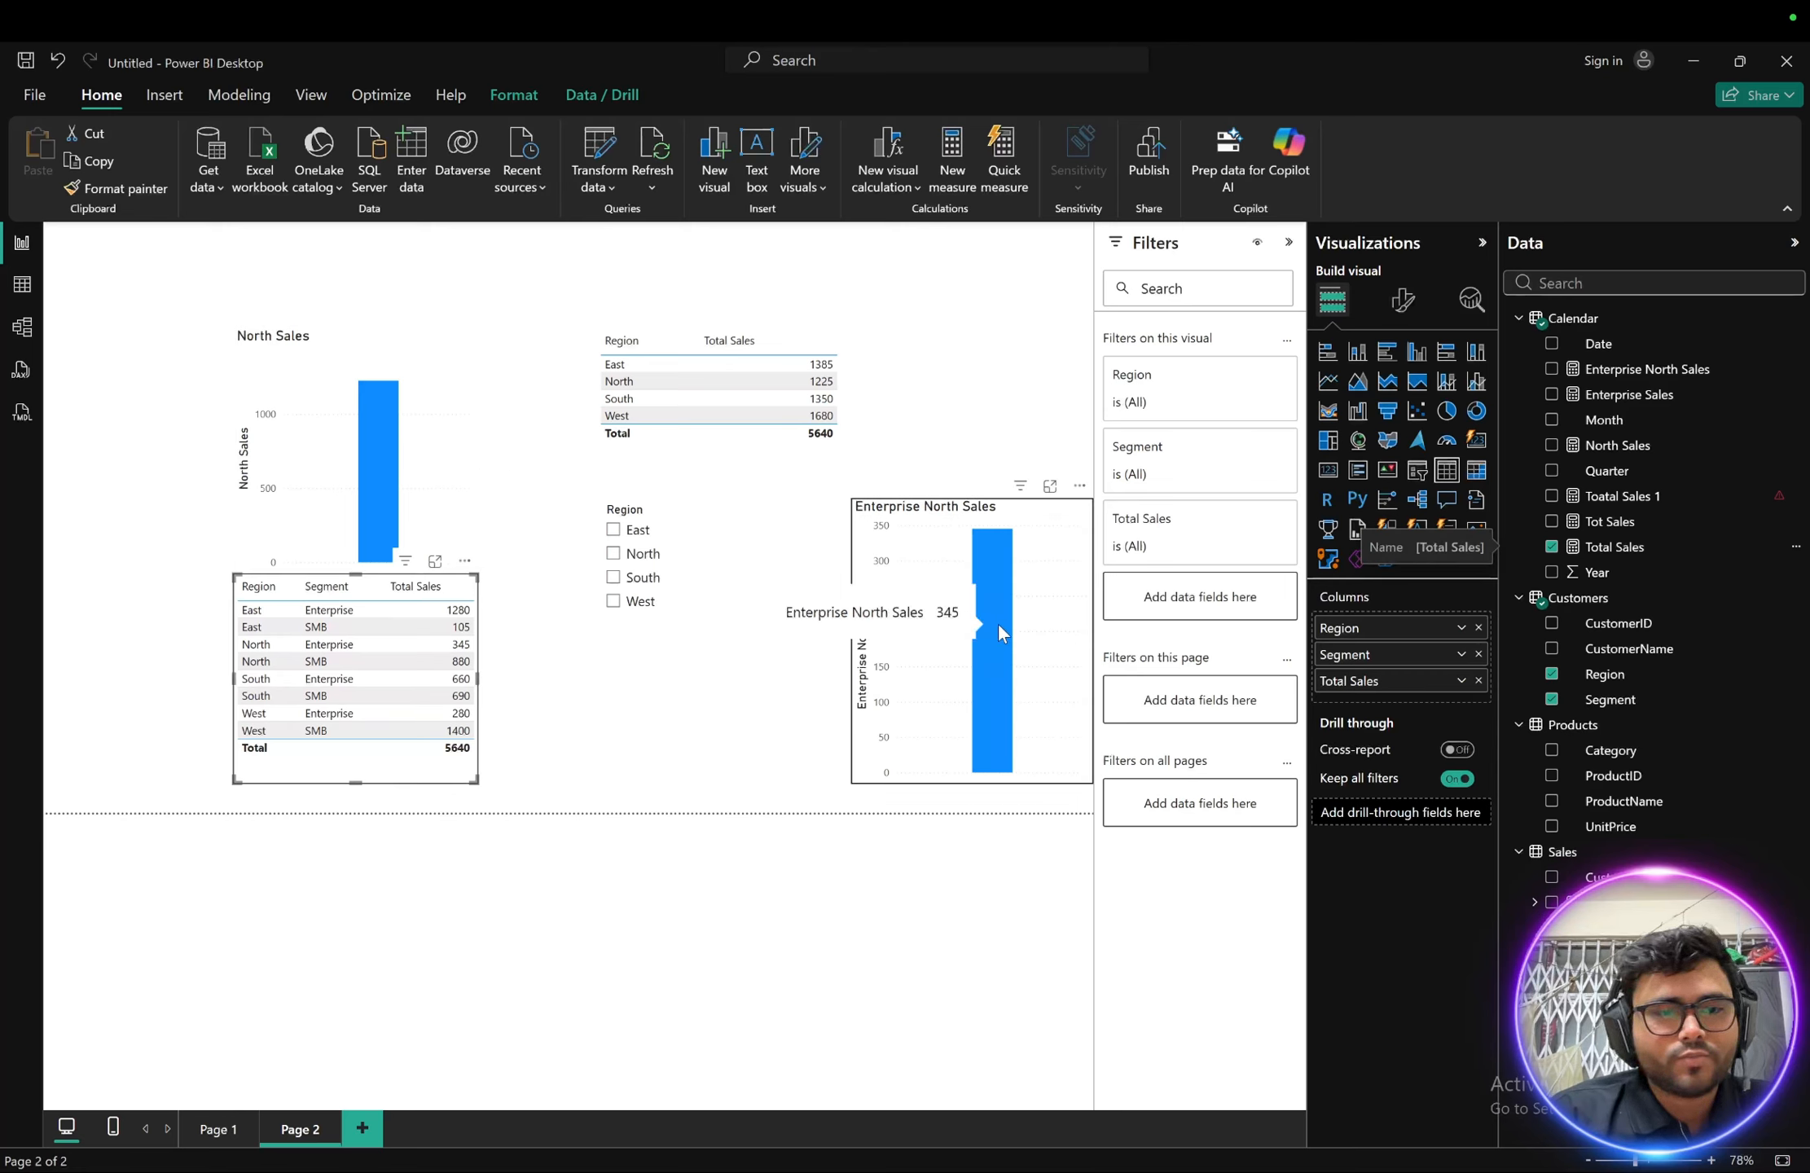
{"action": "left_click", "coordinate": [613, 529]}
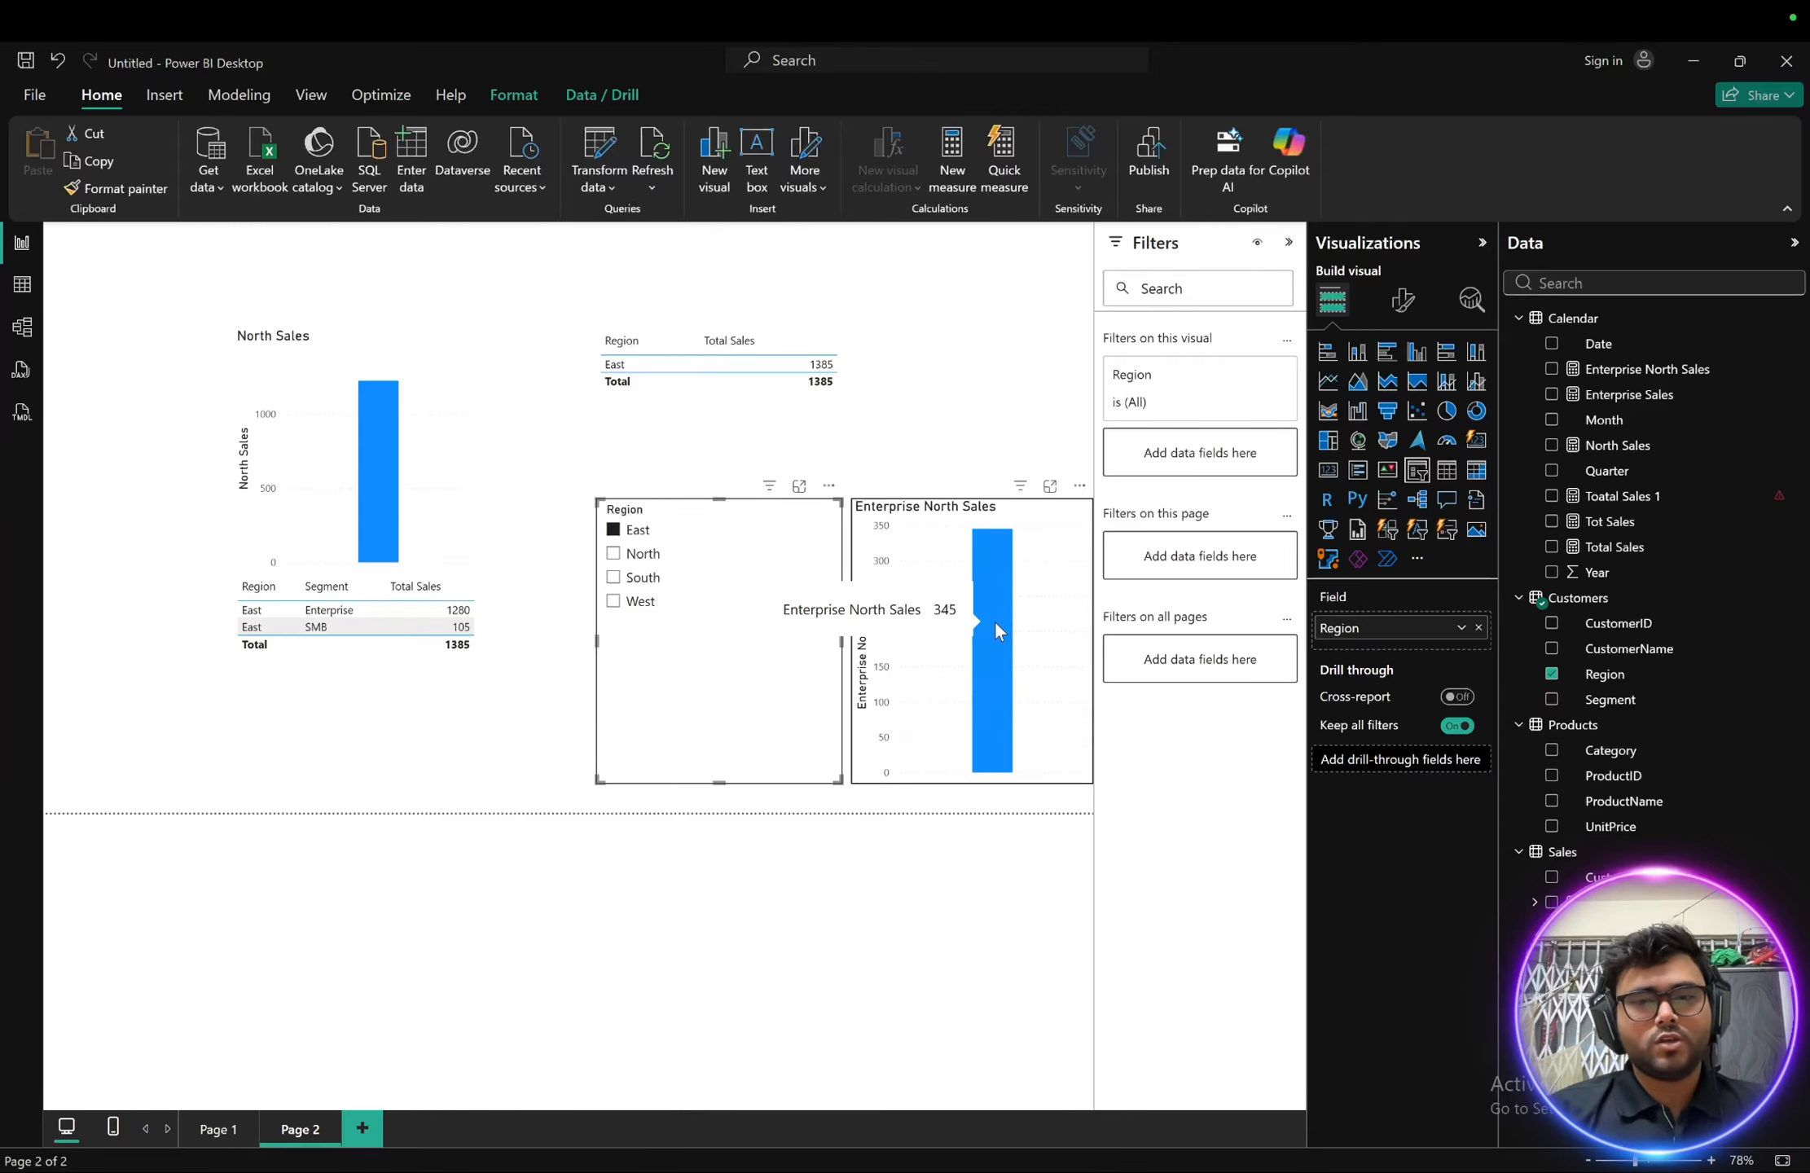
{"action": "key", "text": "ctrl+Left"}
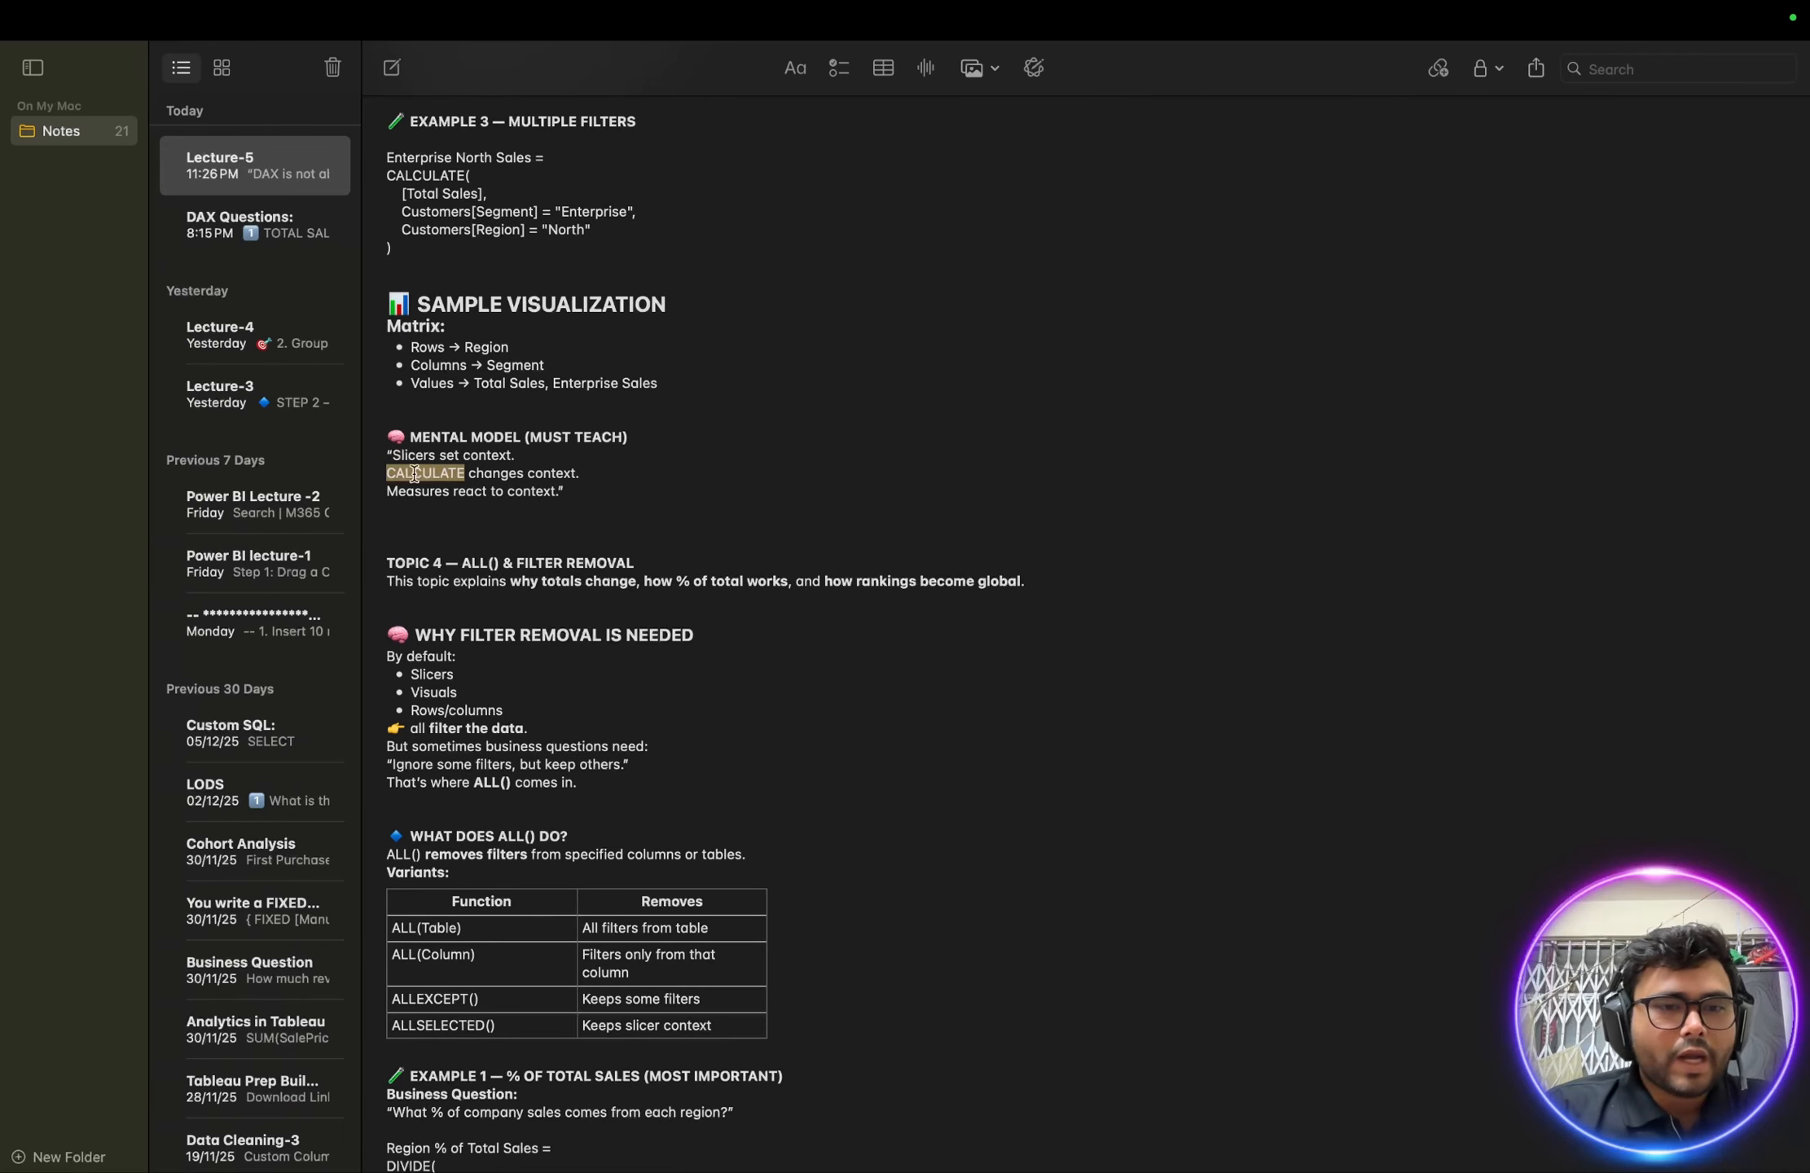
{"action": "key", "text": "ctrl+Right"}
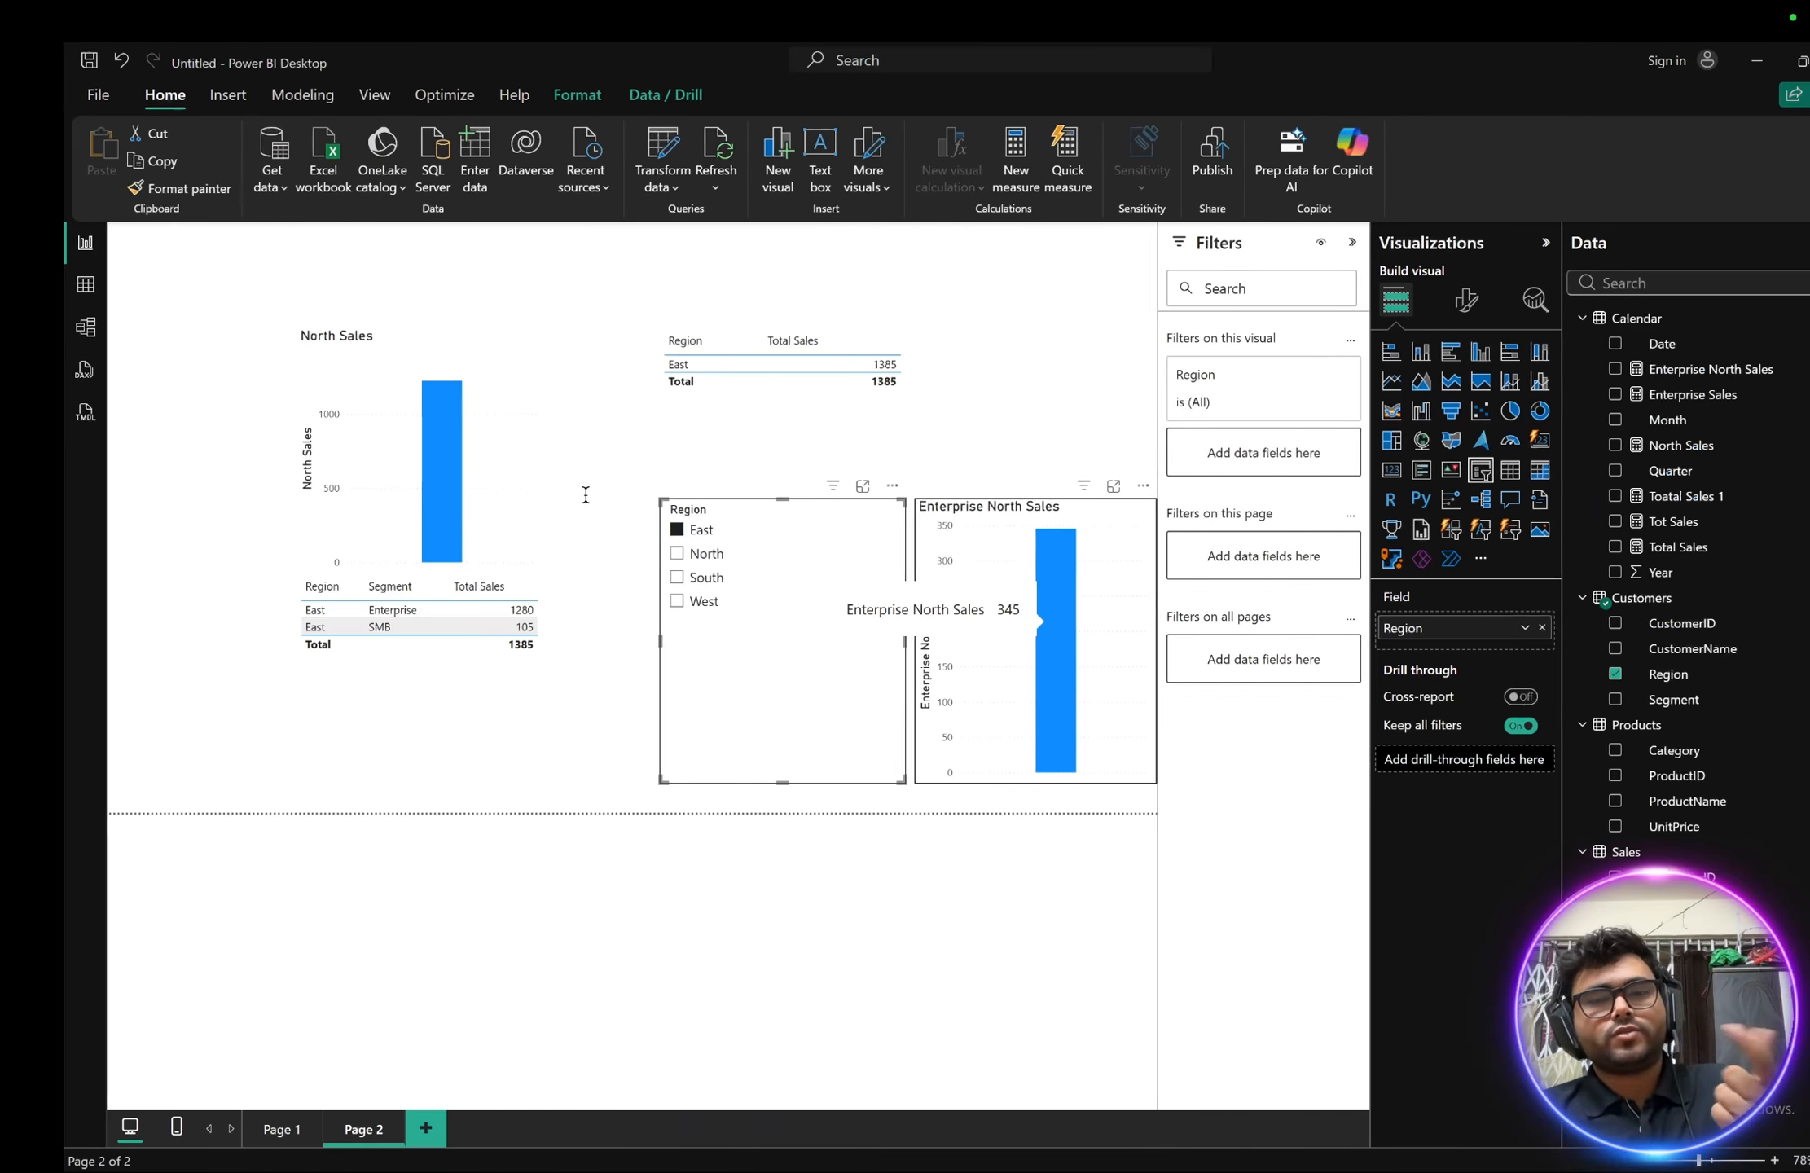
- Compare each Mental Model statement in the note with the East slicer selection and the Enterprise North Sales chart in Power BI Desktop
{"action": "key", "text": "ctrl+Left"}
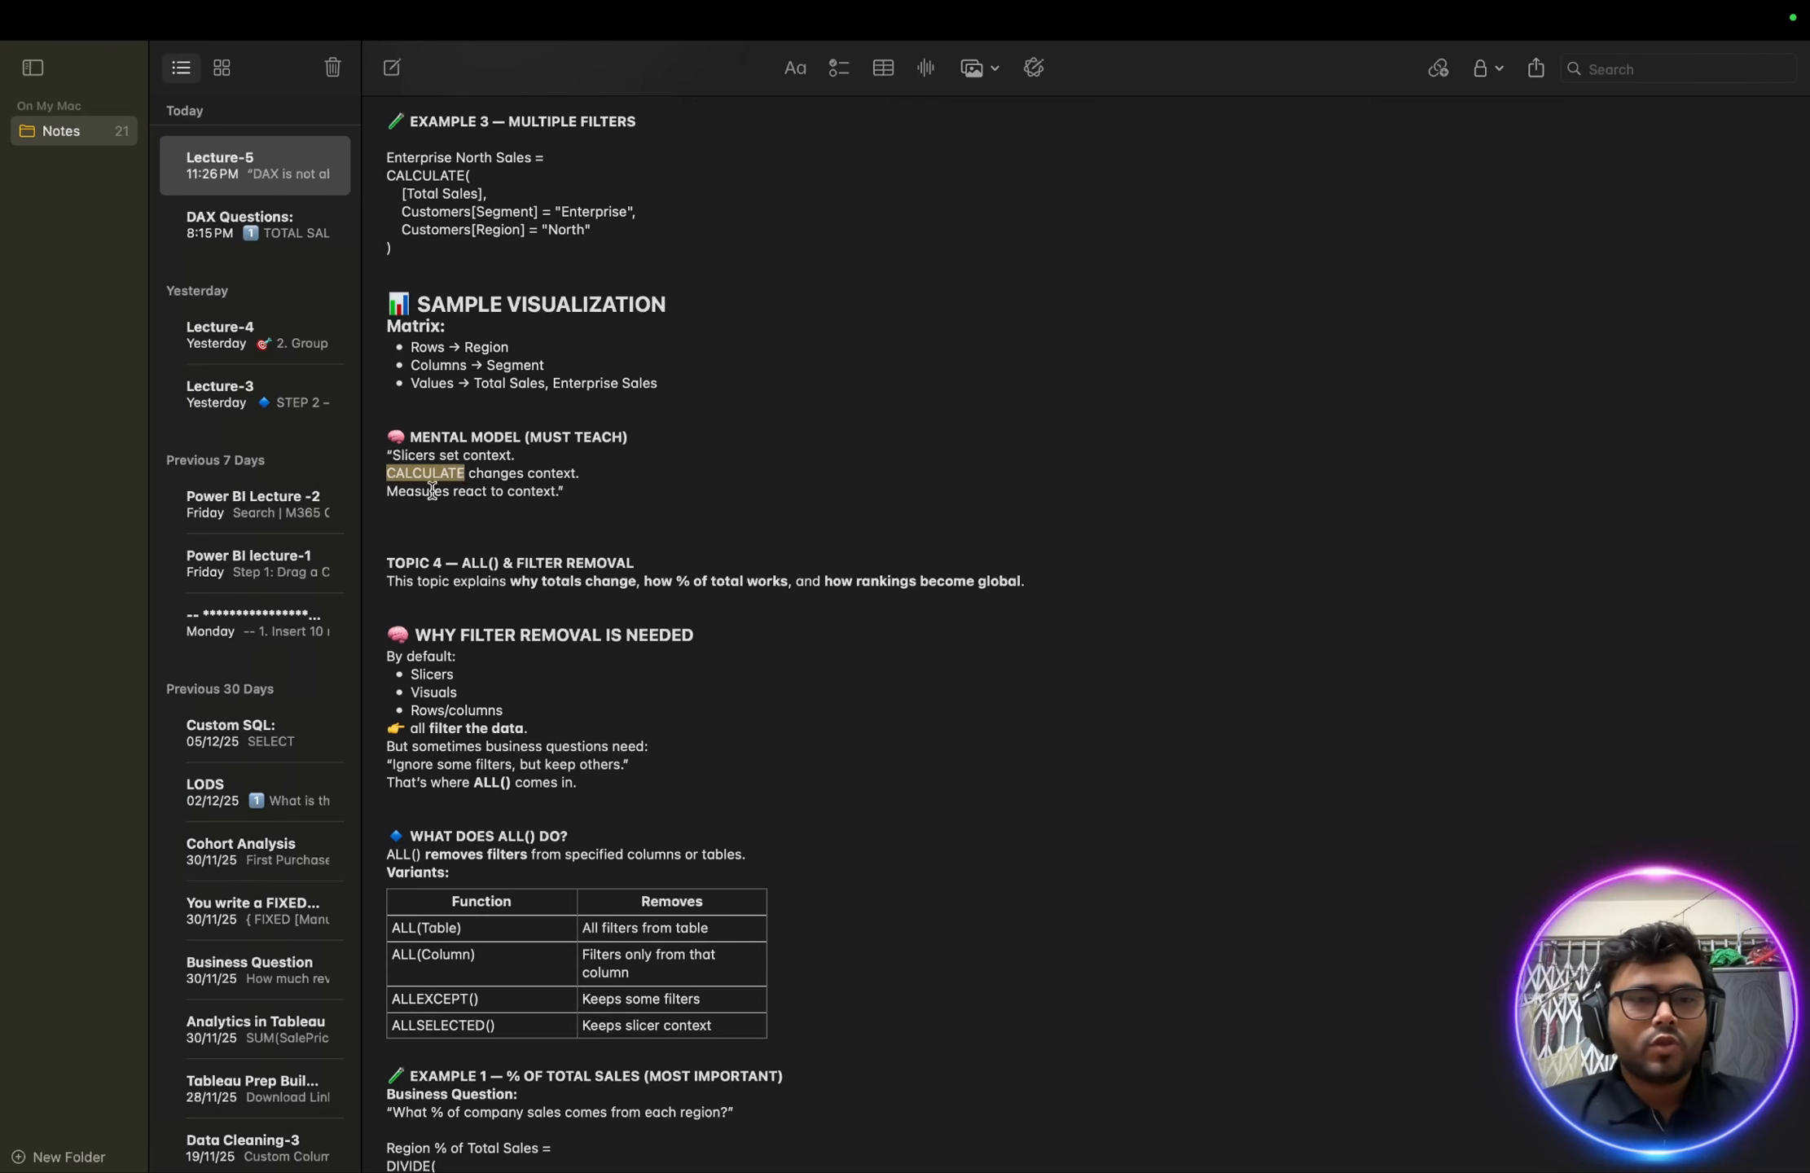
{"action": "left_click_drag", "start_coordinate": [405, 455], "coordinate": [523, 458]}
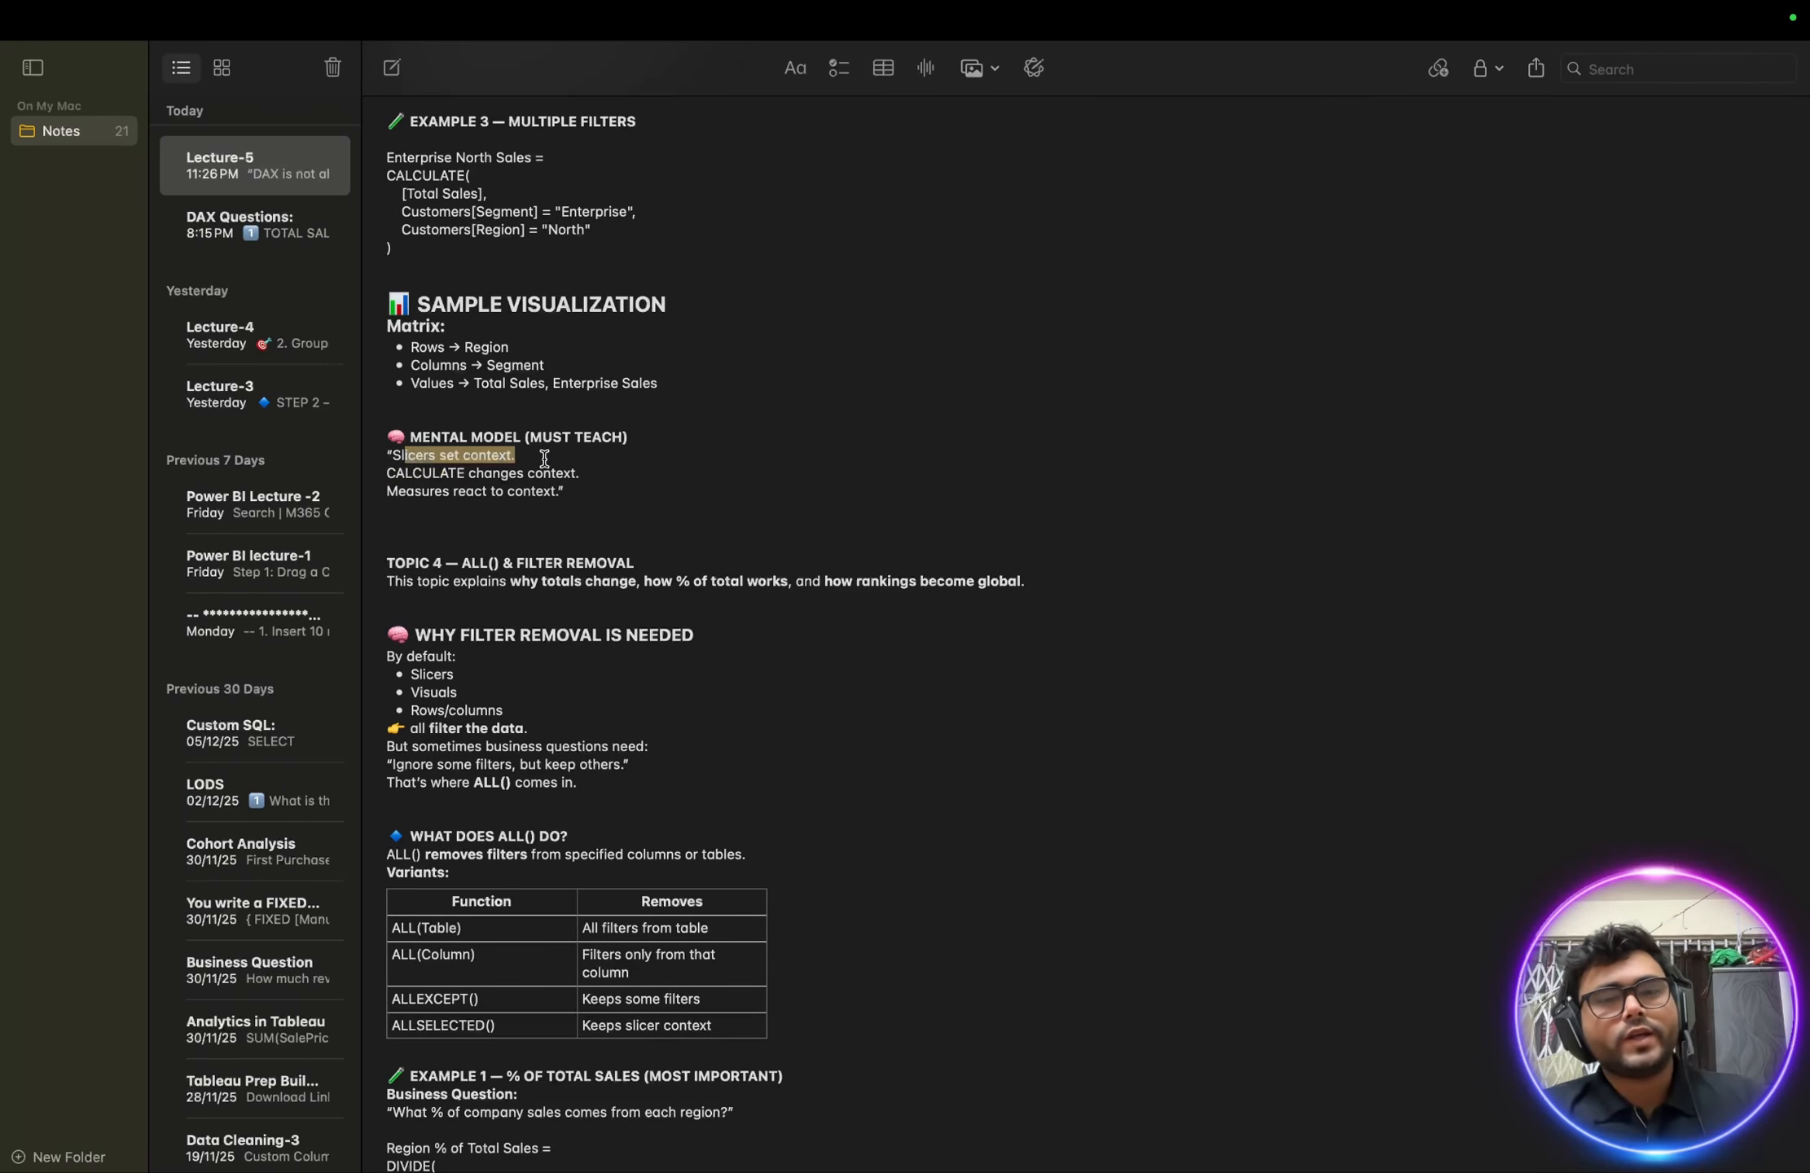
{"action": "key", "text": "ctrl+Right"}
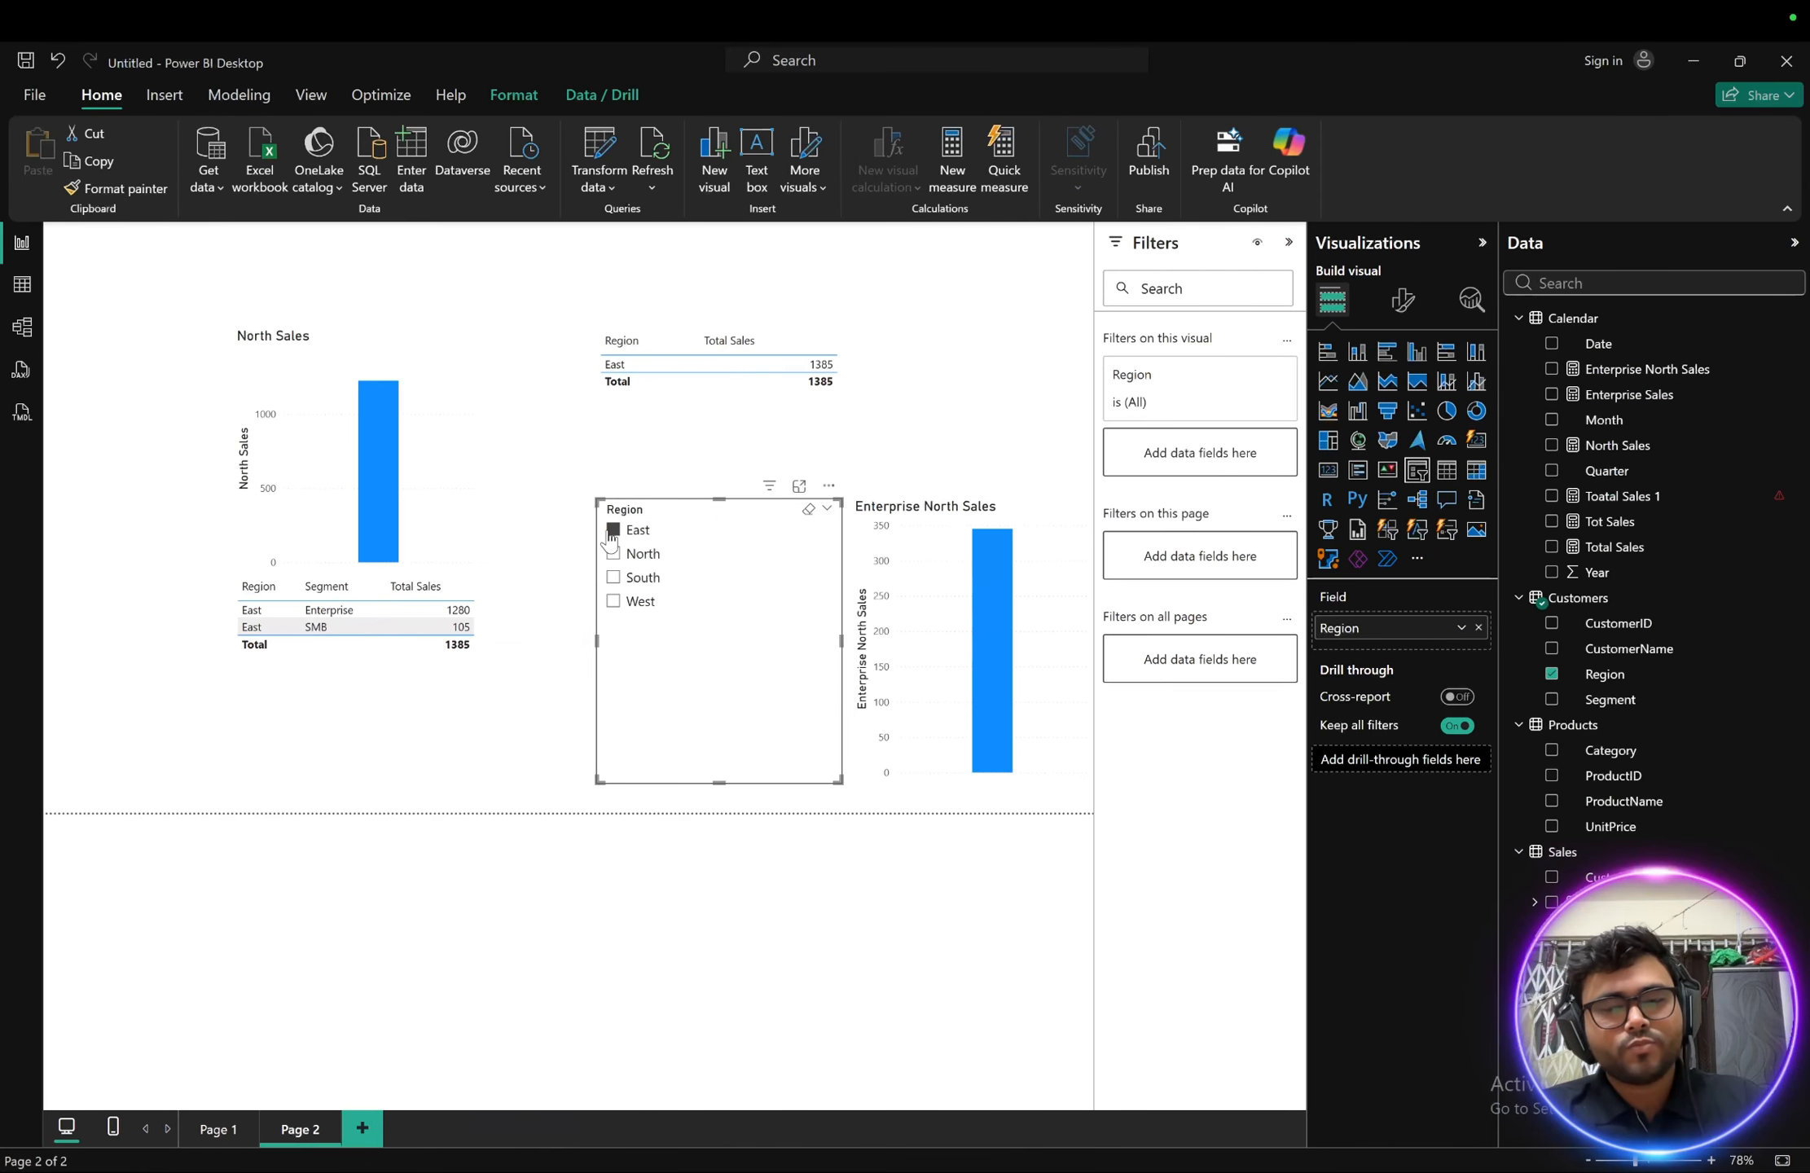
{"action": "key", "text": "ctrl+Left"}
{"action": "left_click_drag", "start_coordinate": [405, 473], "coordinate": [643, 467]}
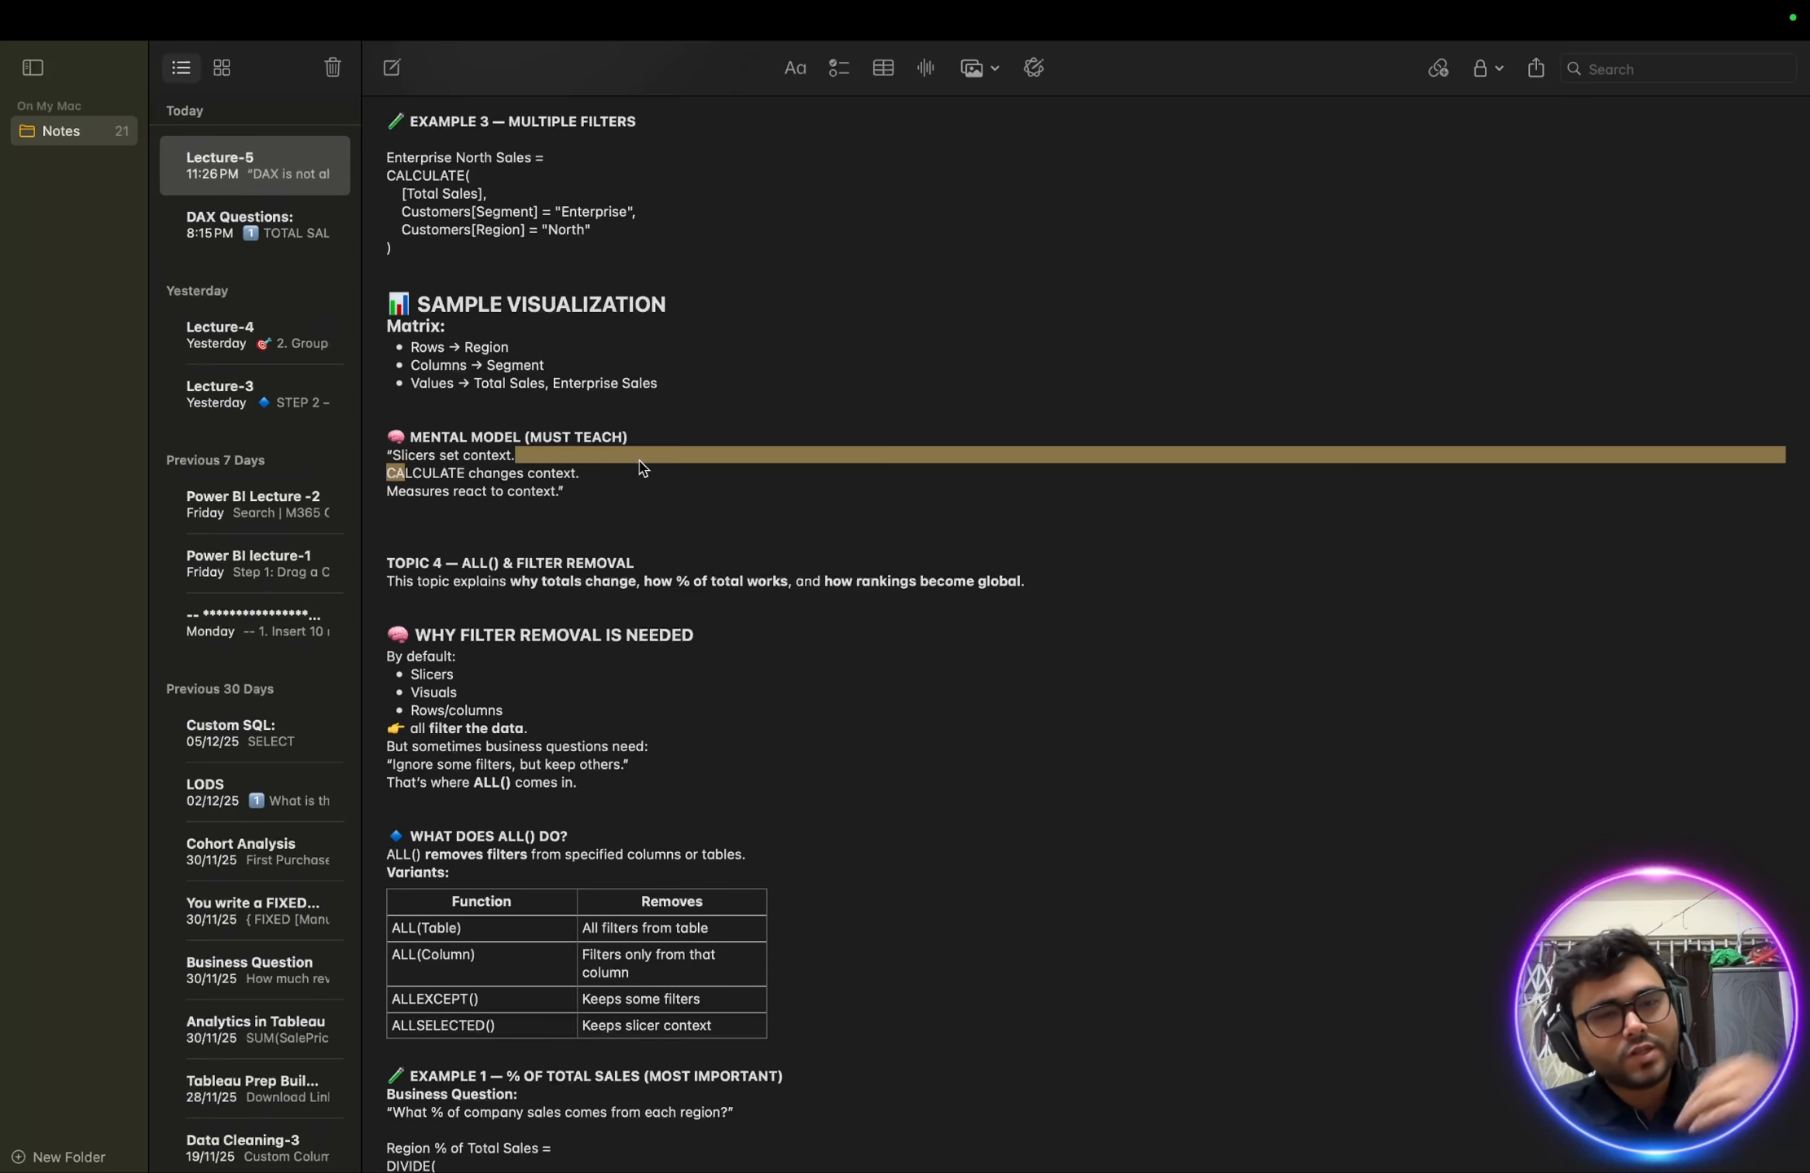
{"action": "key", "text": "ctrl+Right"}
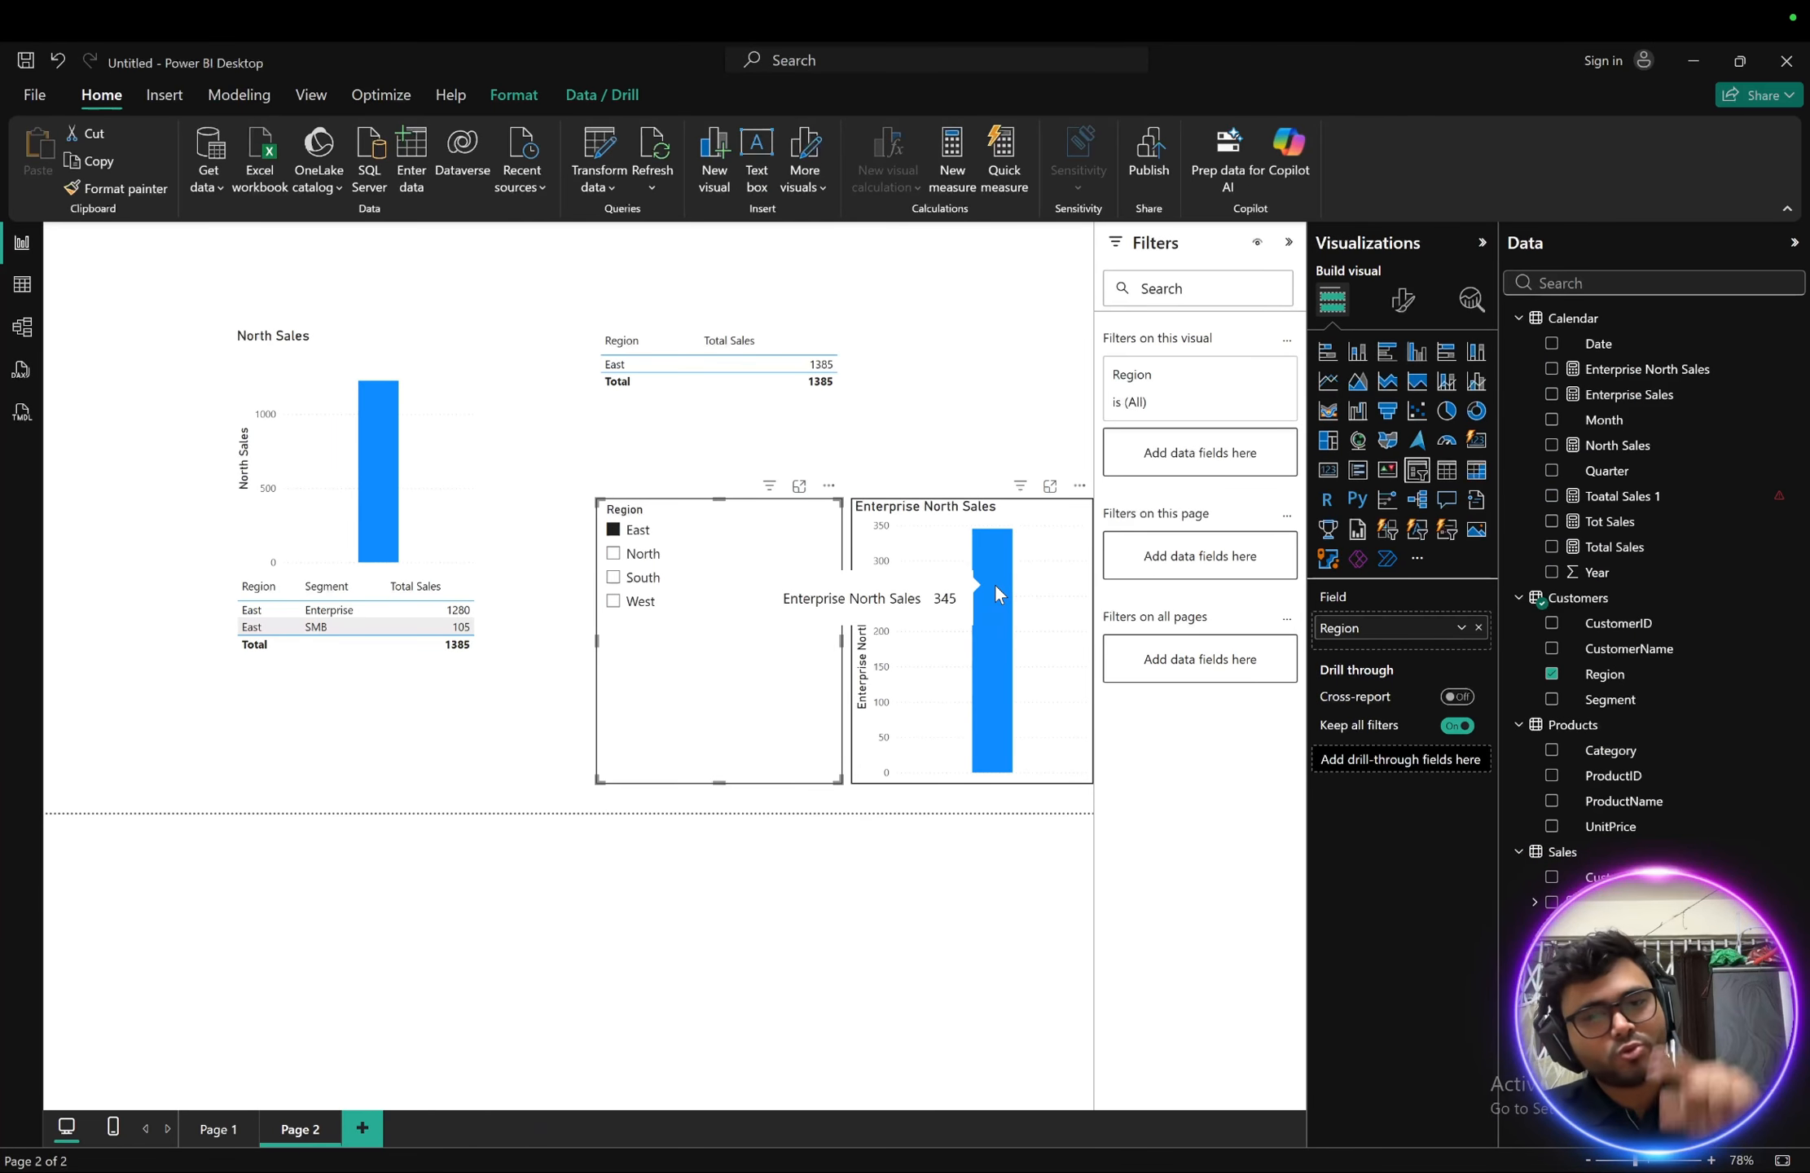
{"action": "key", "text": "ctrl+Left"}
{"action": "left_click", "coordinate": [409, 510]}
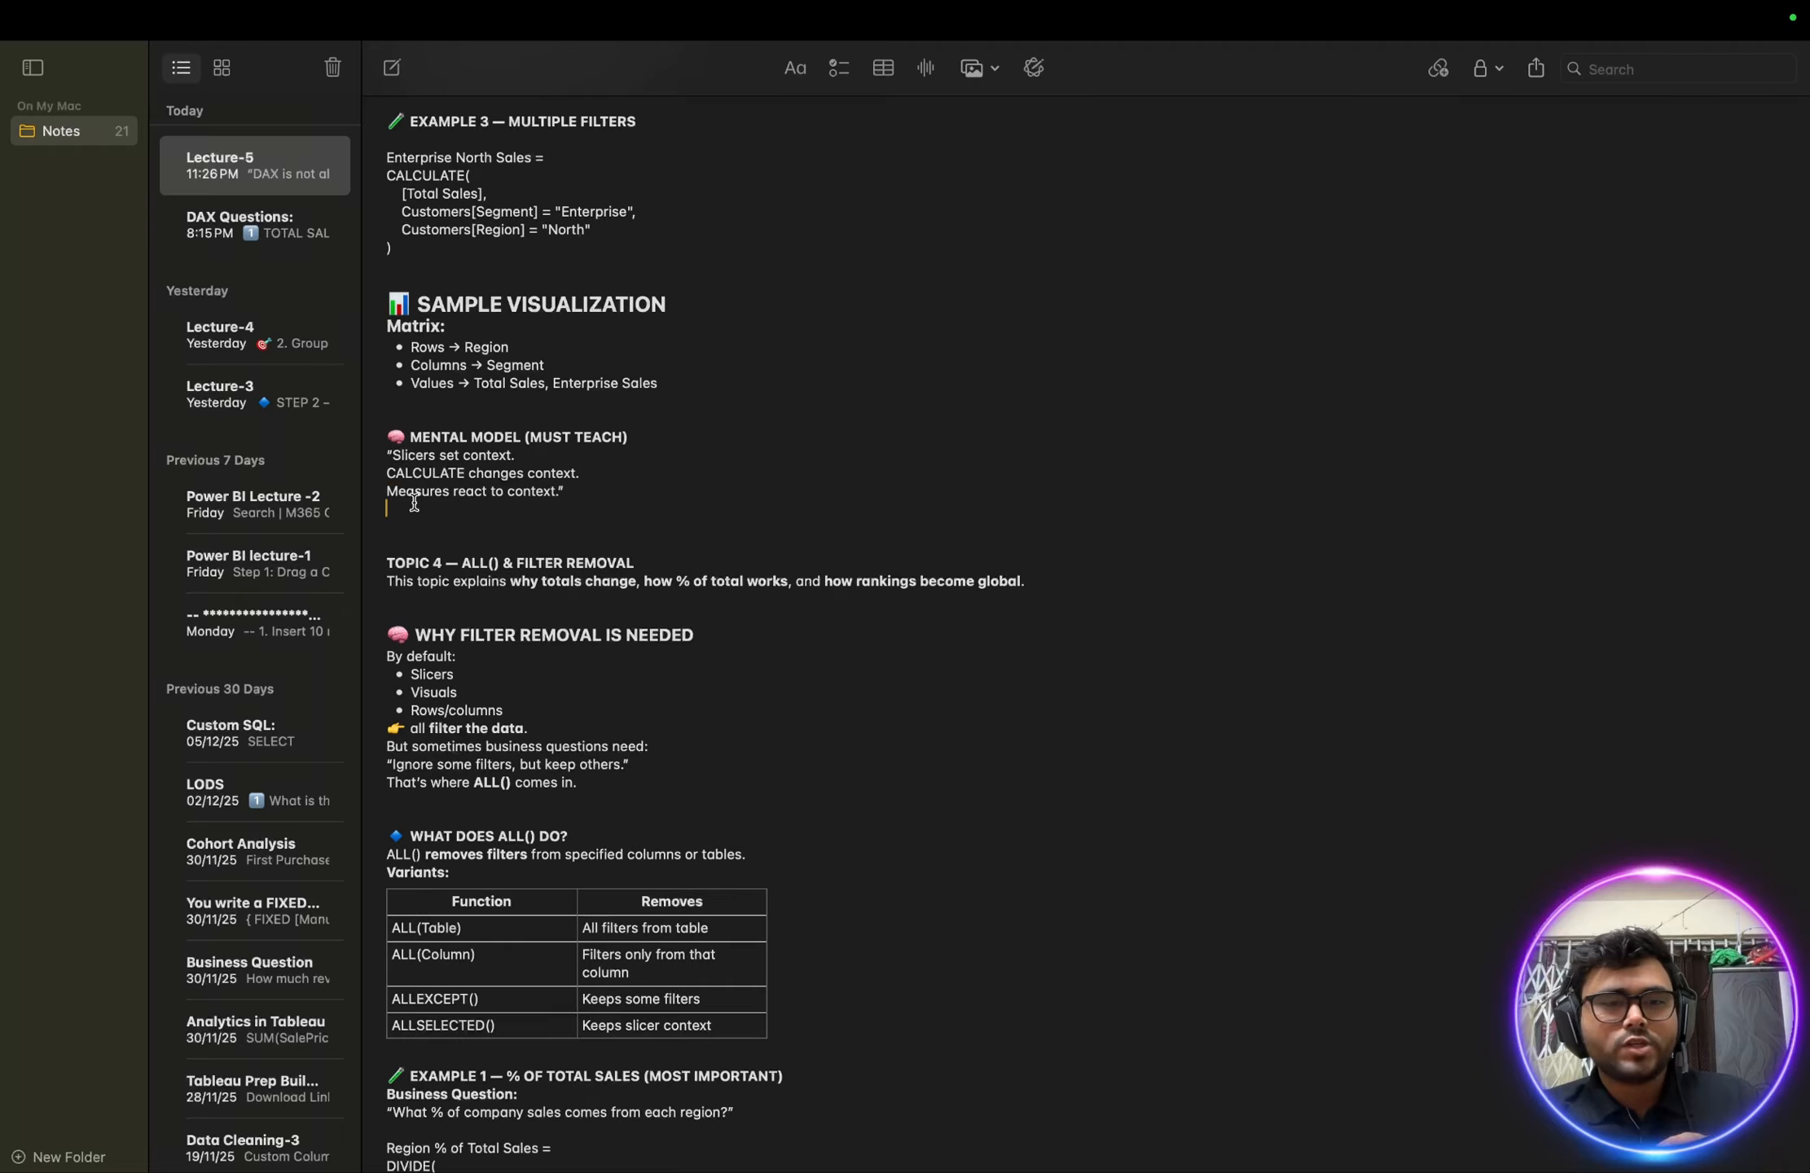
{"action": "key", "text": "ctrl+Right"}
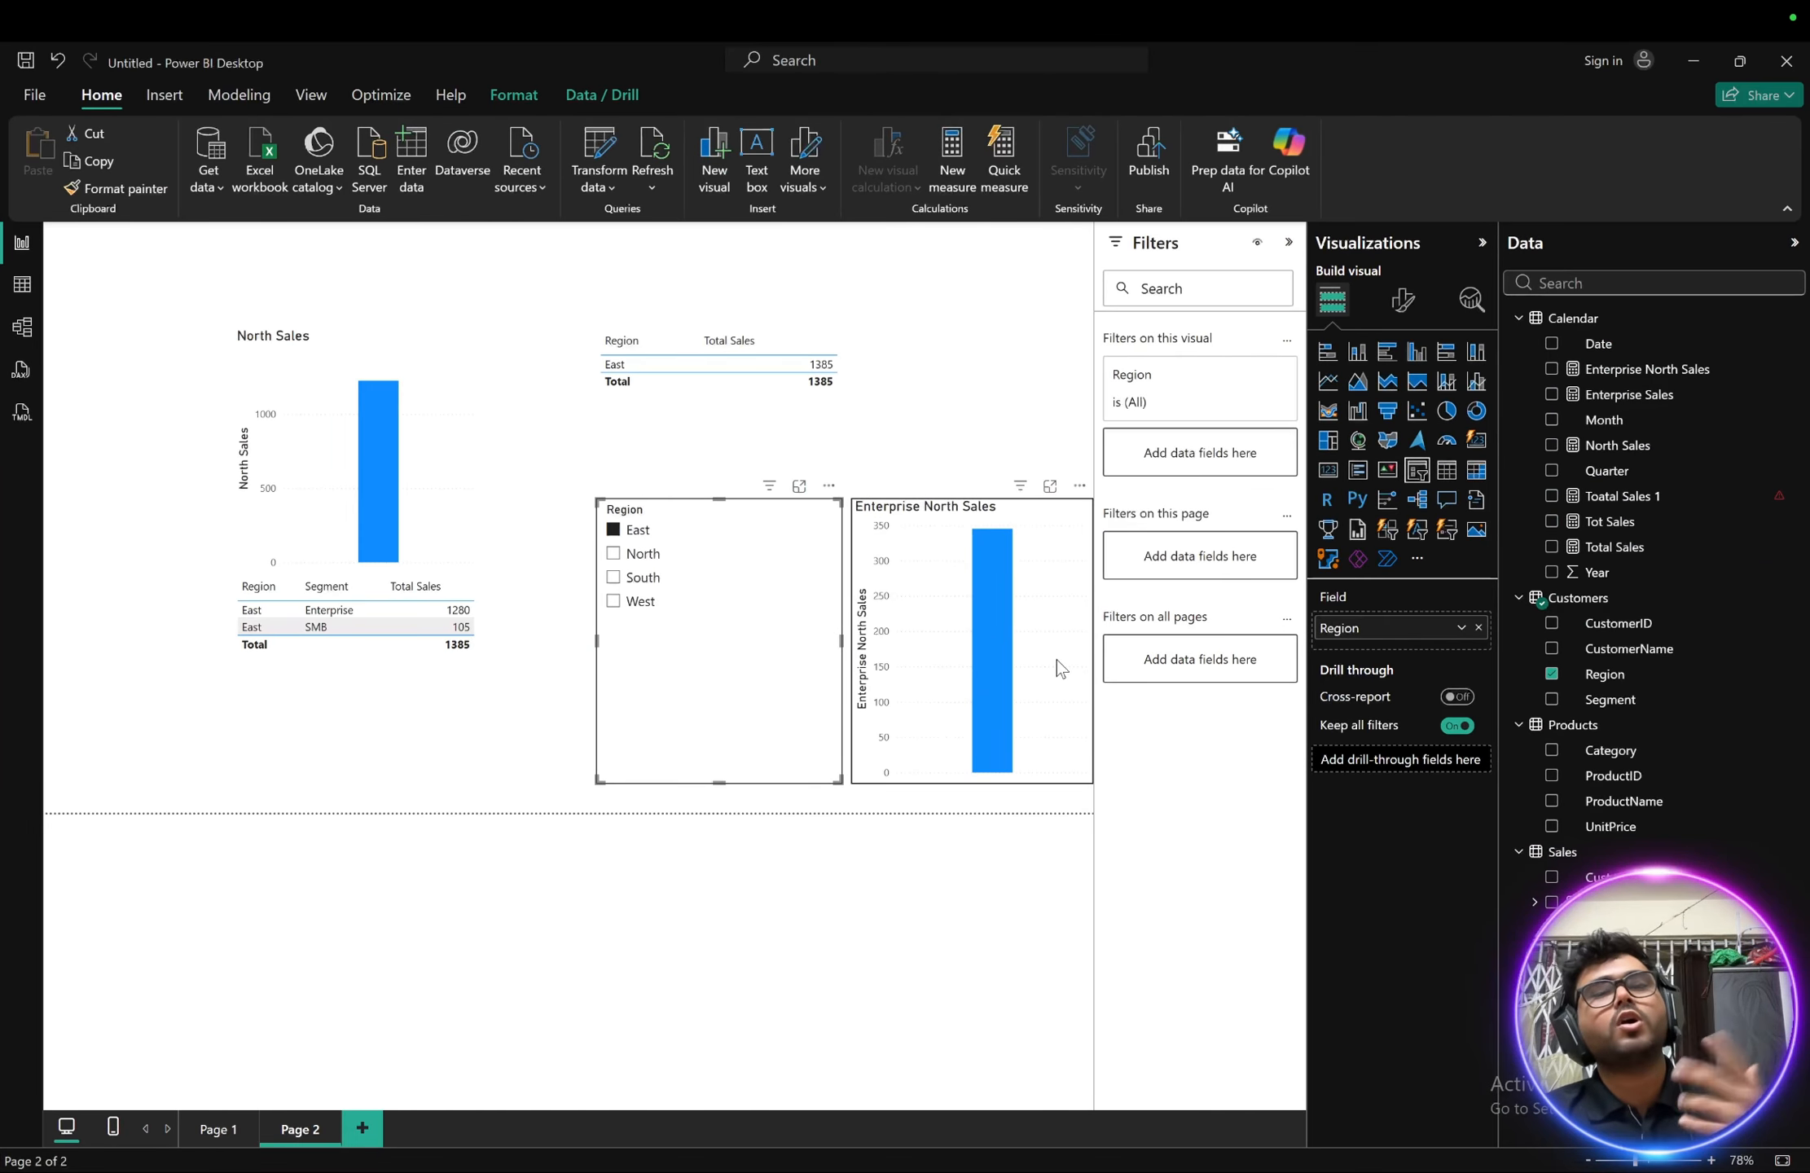
{"action": "key", "text": "ctrl+Left"}
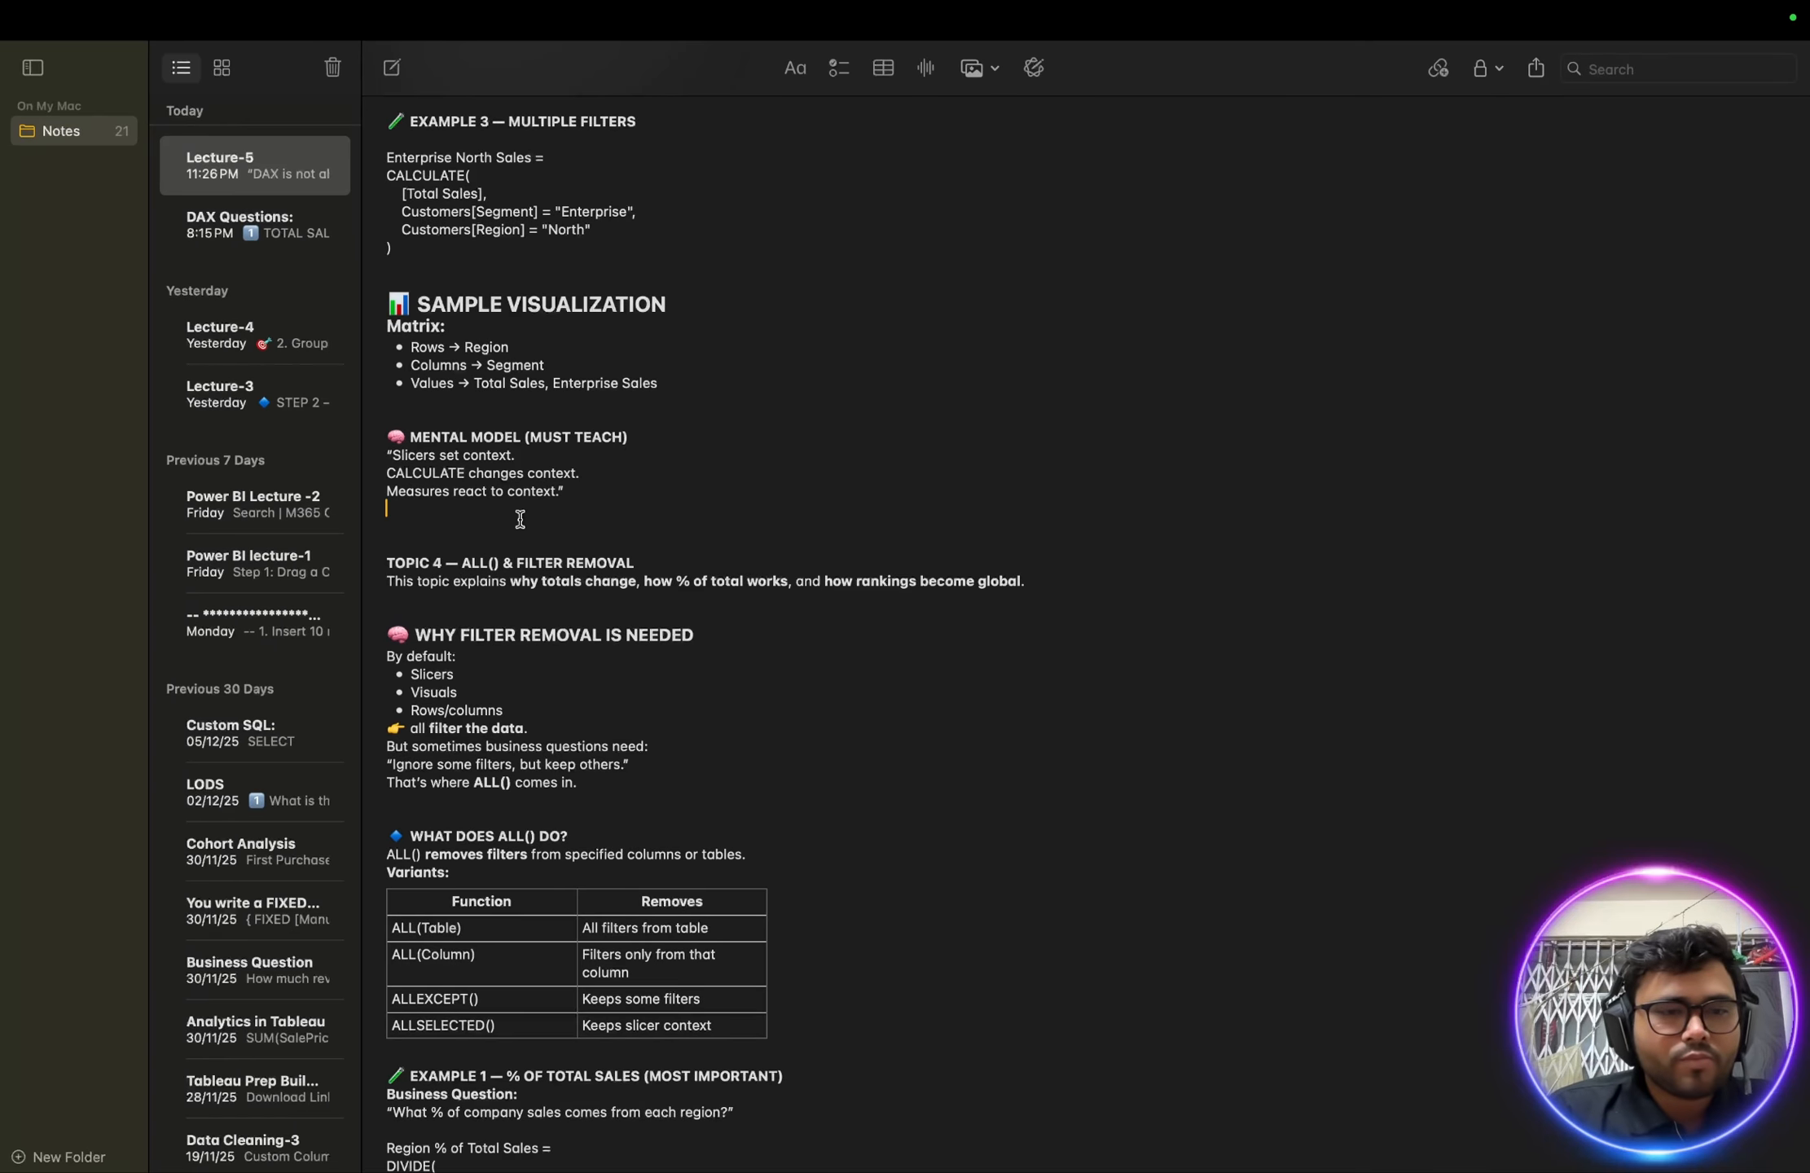
{"action": "scroll", "coordinate": [519, 518], "scroll_direction": "down", "scroll_amount": 2}
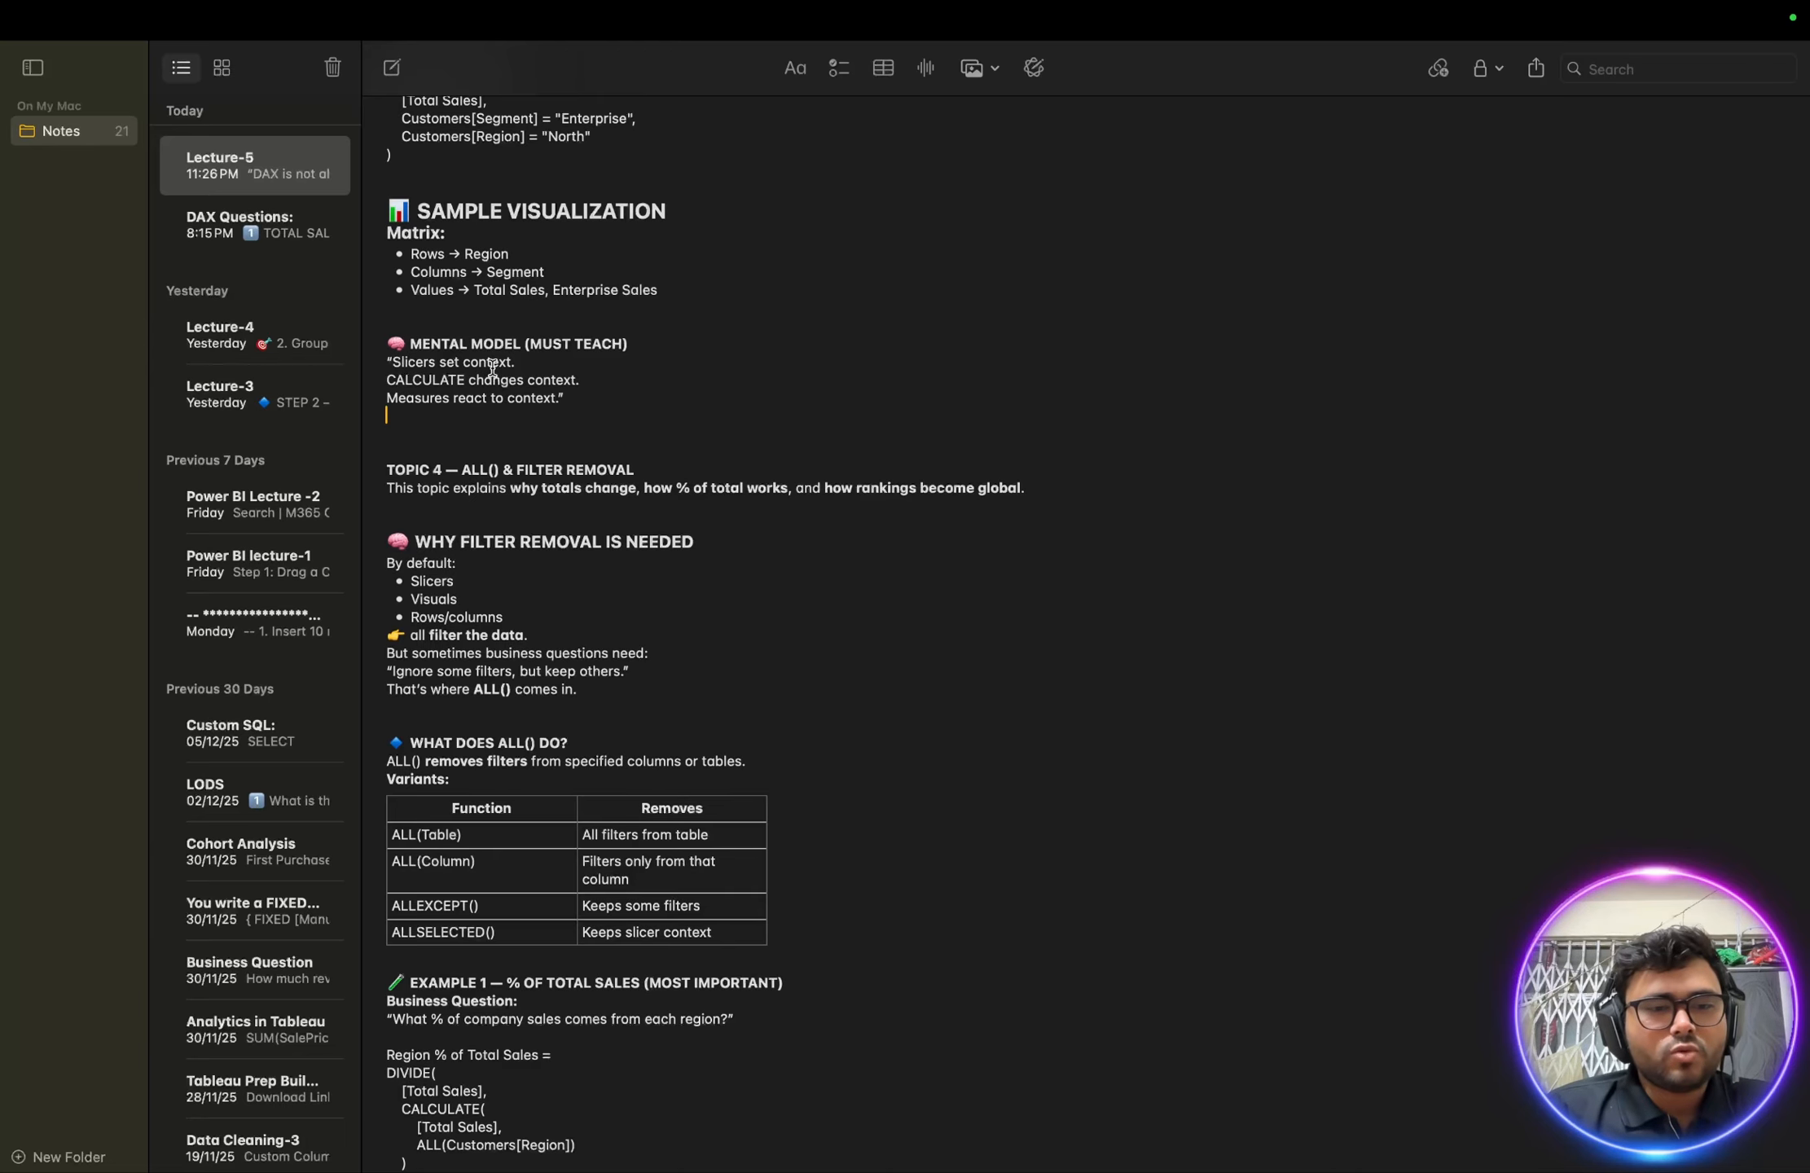
{"action": "key", "text": "ctrl+Right"}
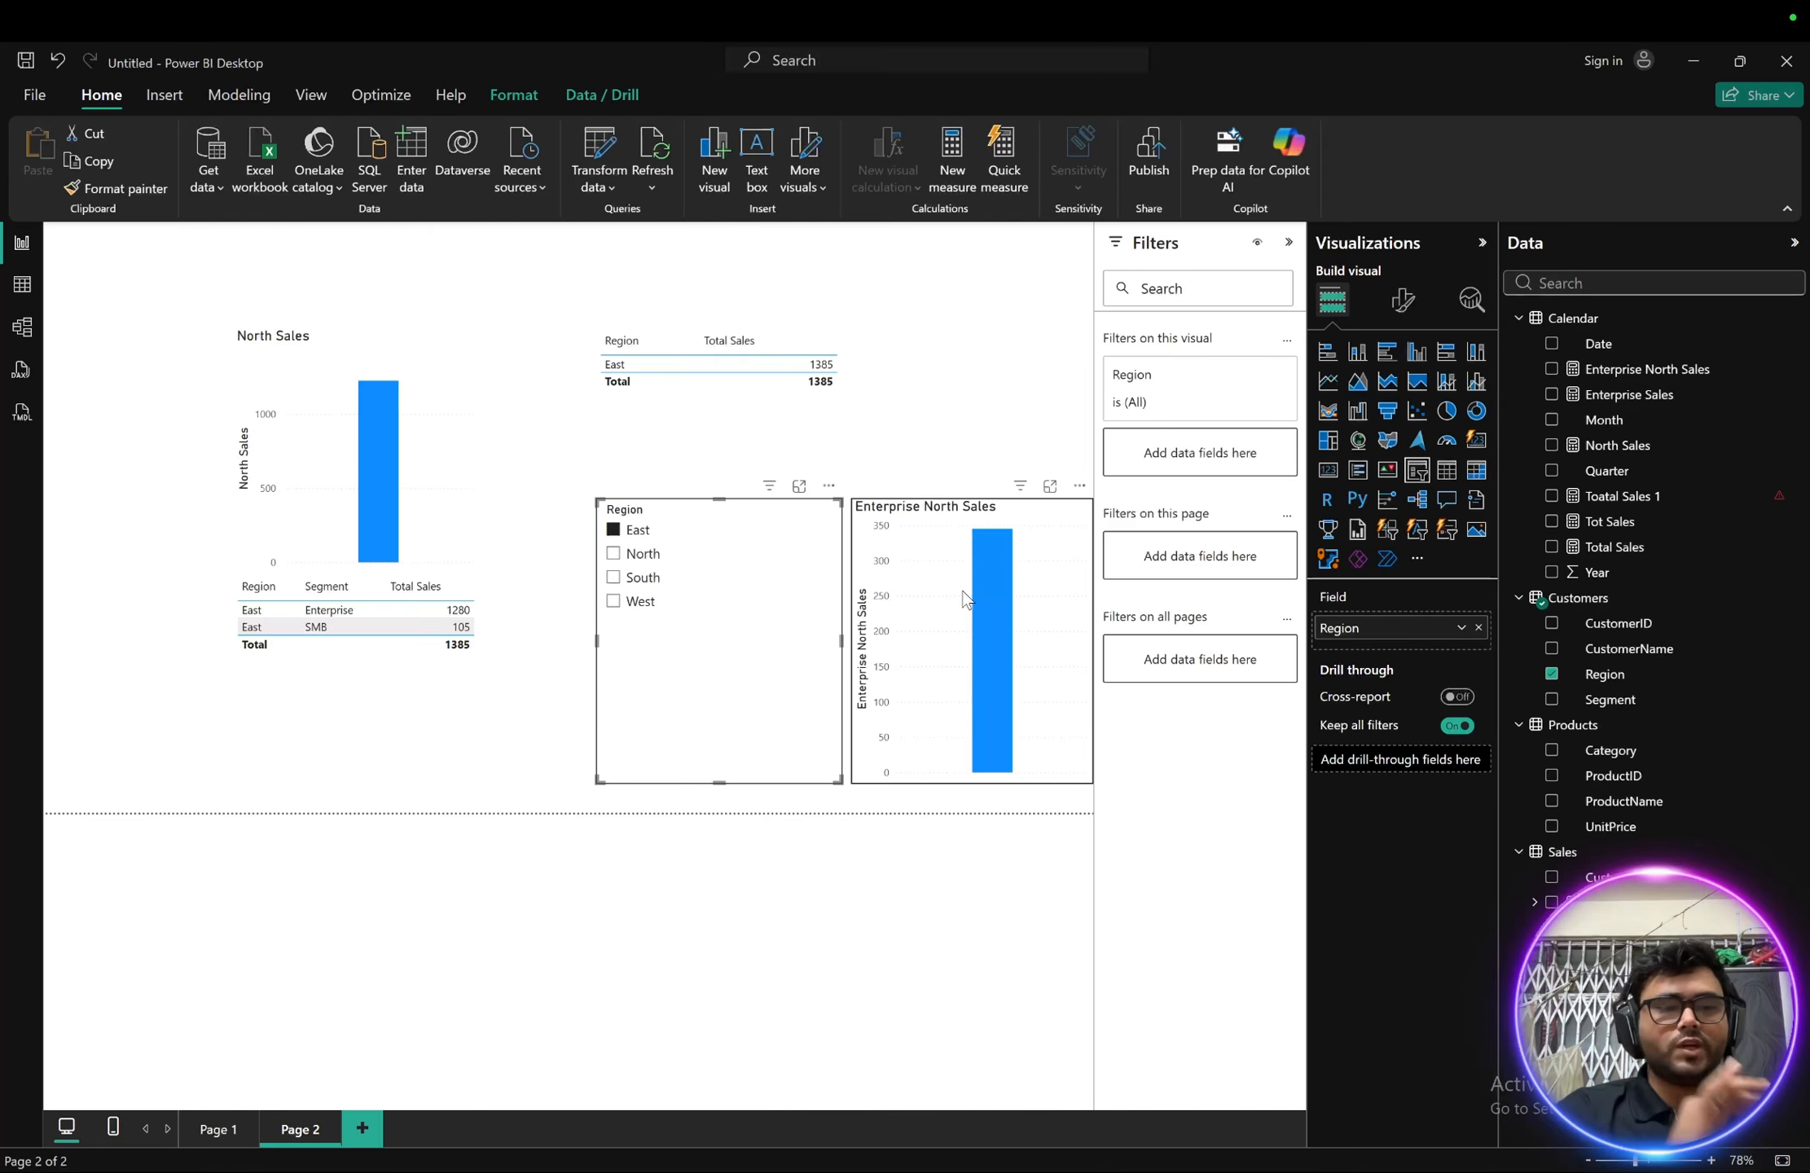
- Switch to the lecture note and read the Topic 4 introduction on ALL() and why filter removal is needed
{"action": "key", "text": "ctrl+Left"}
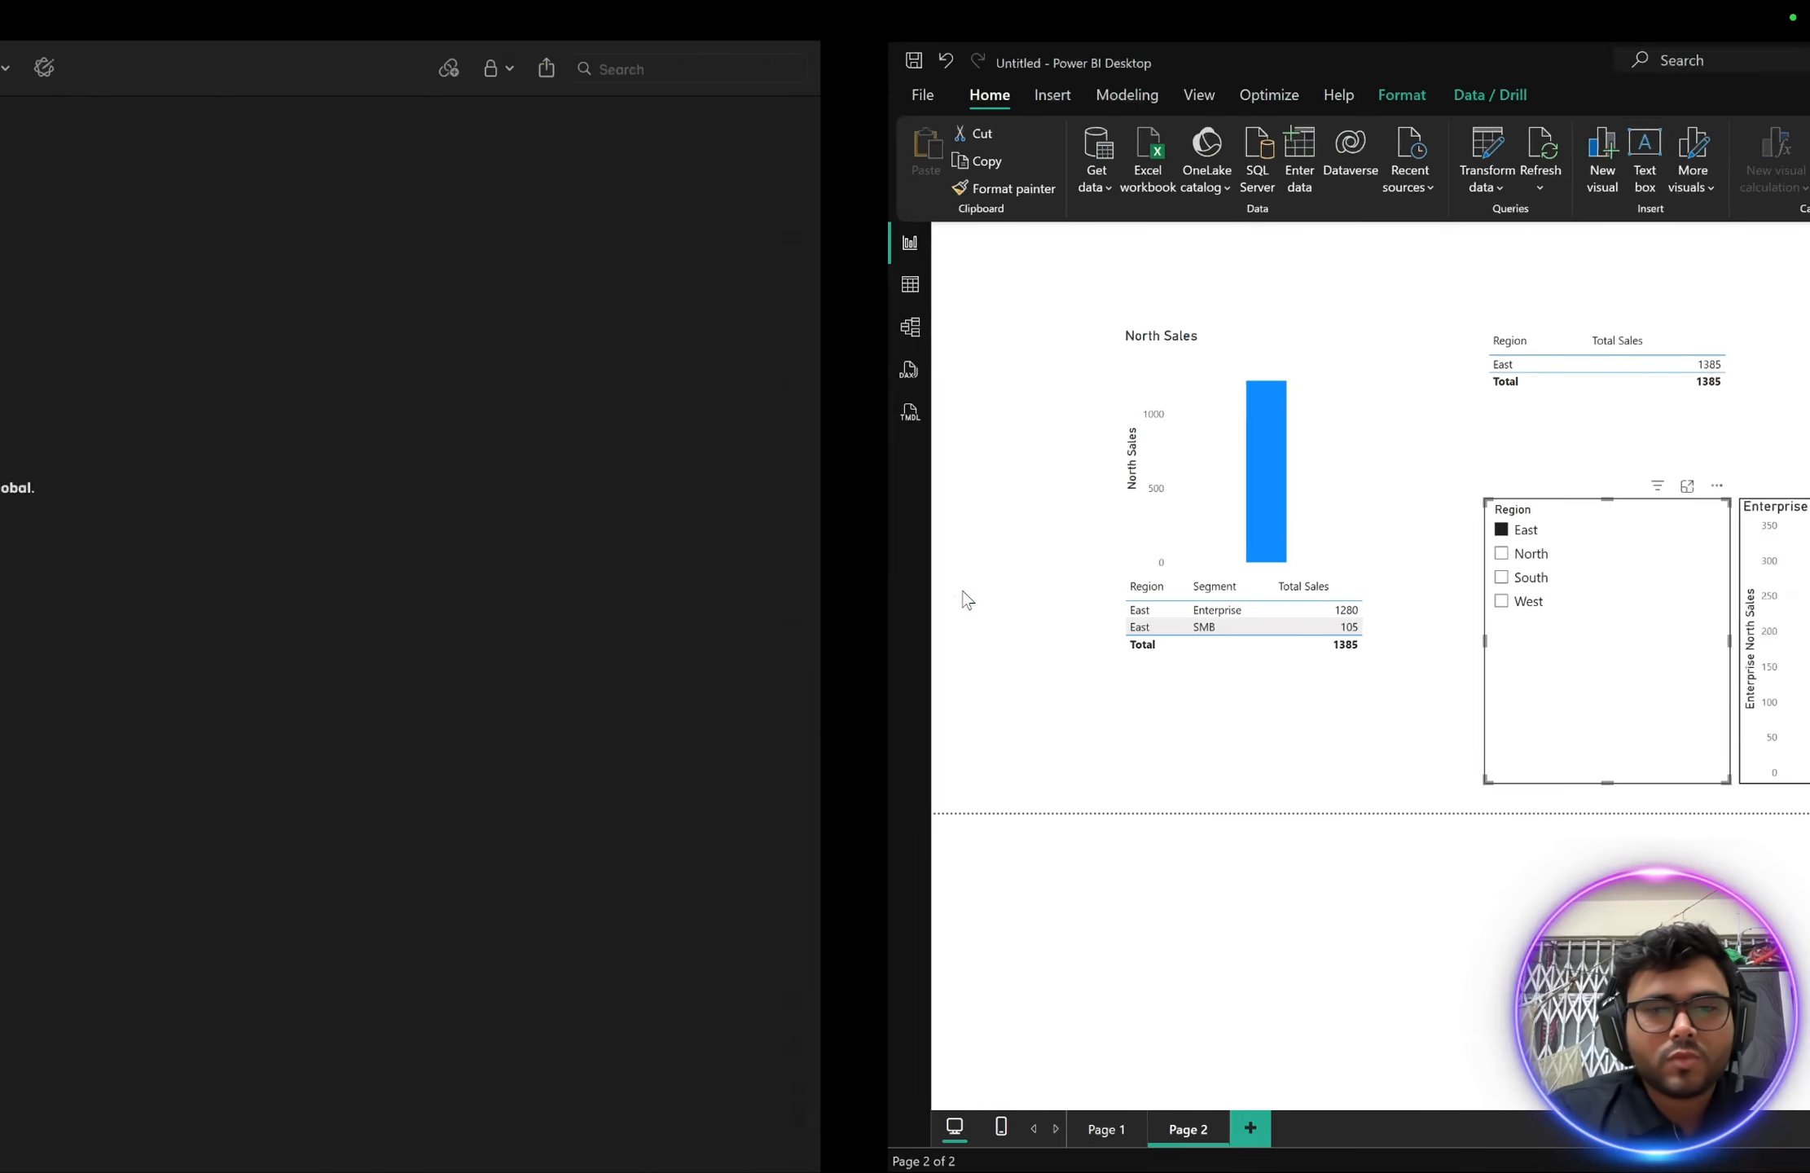
{"action": "scroll", "coordinate": [495, 548], "scroll_direction": "down", "scroll_amount": 3}
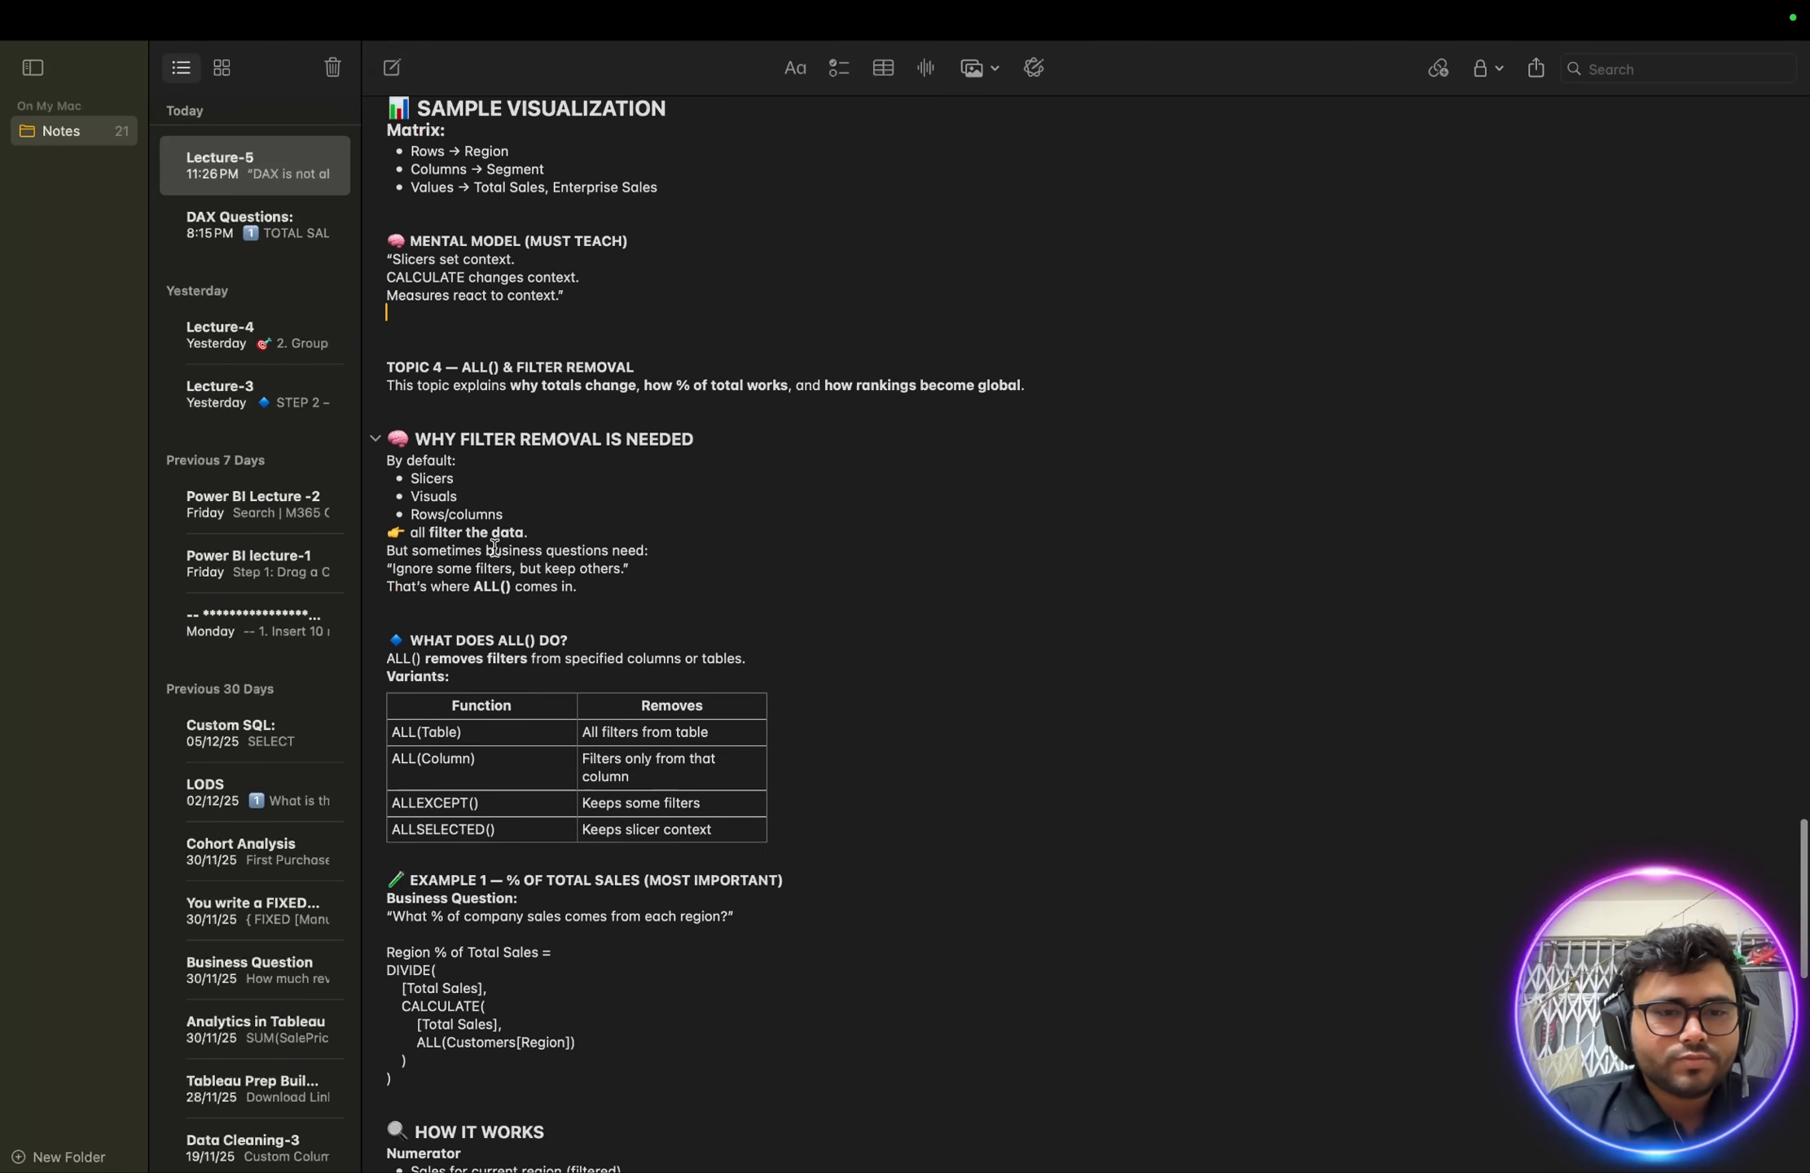
{"action": "scroll", "coordinate": [494, 548], "scroll_direction": "down", "scroll_amount": 2}
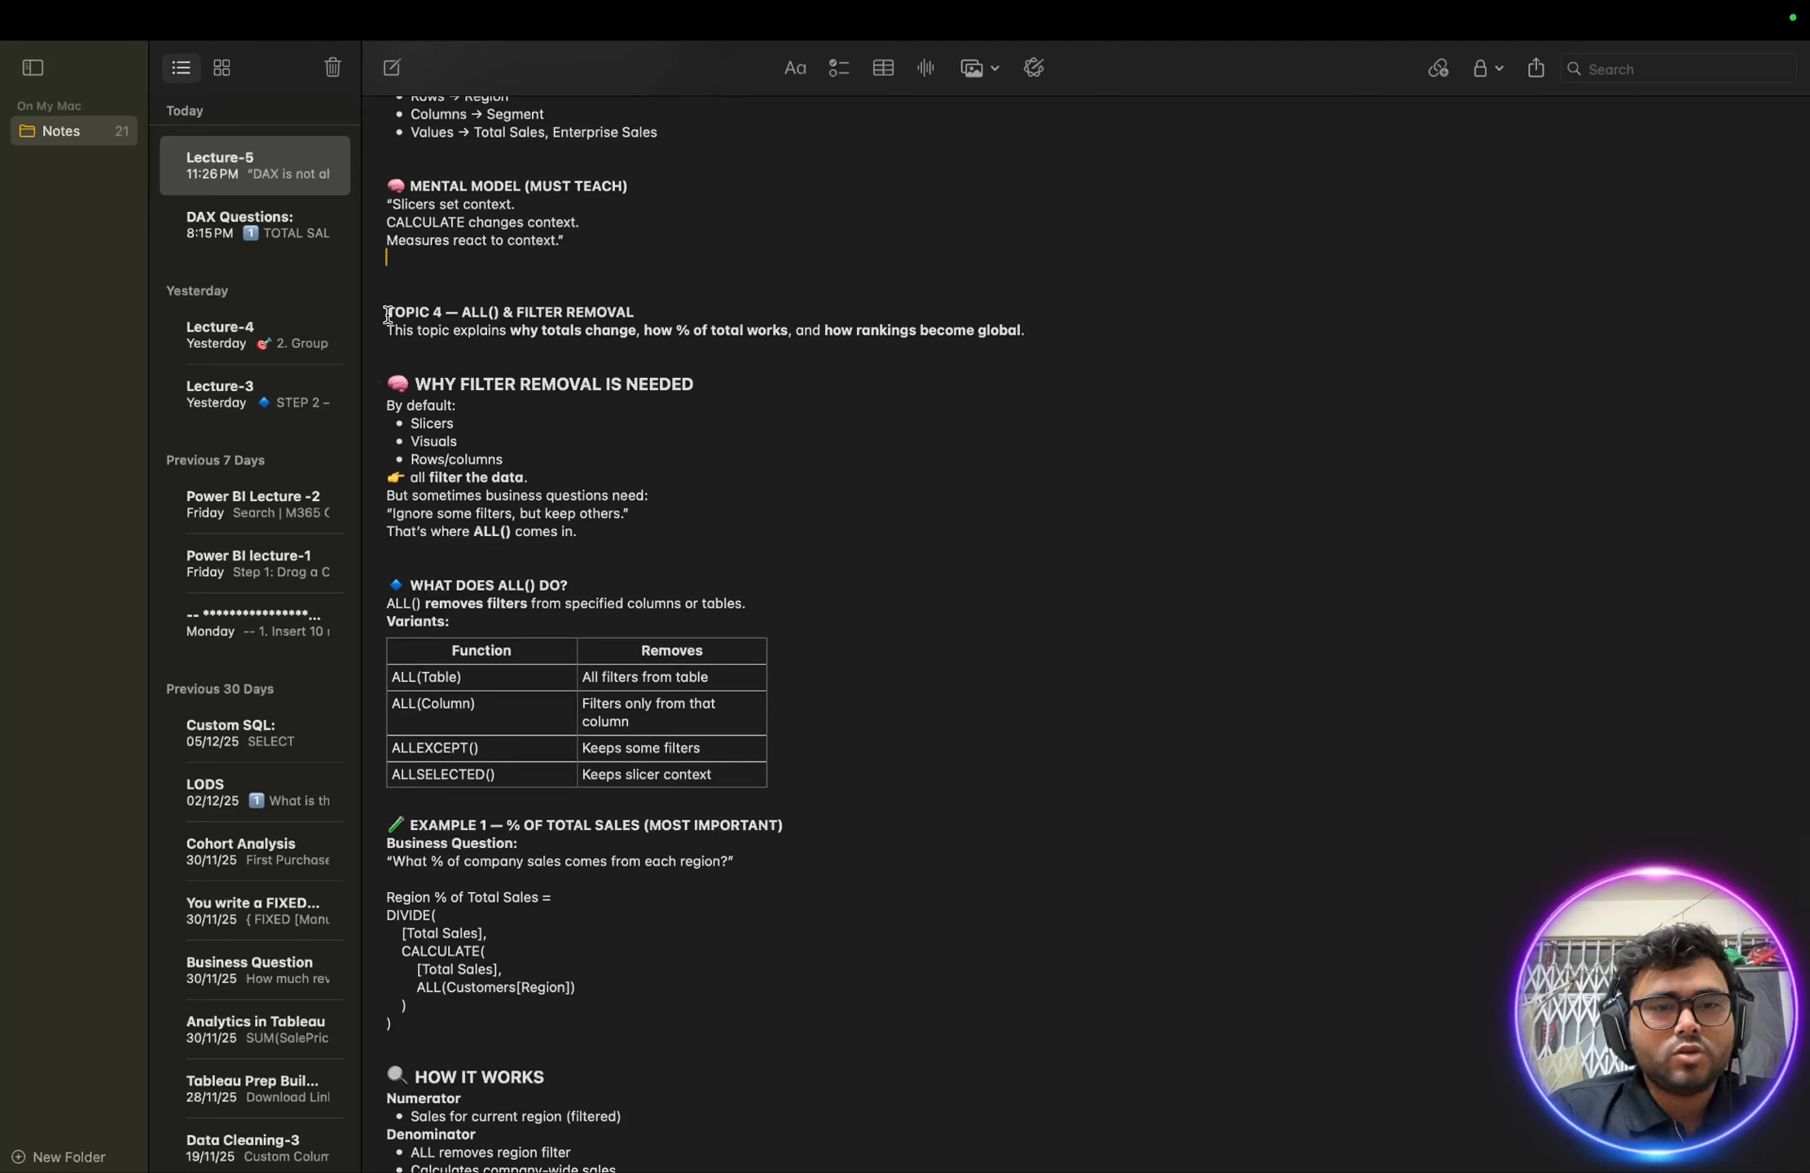
{"action": "left_click_drag", "start_coordinate": [472, 314], "coordinate": [656, 306]}
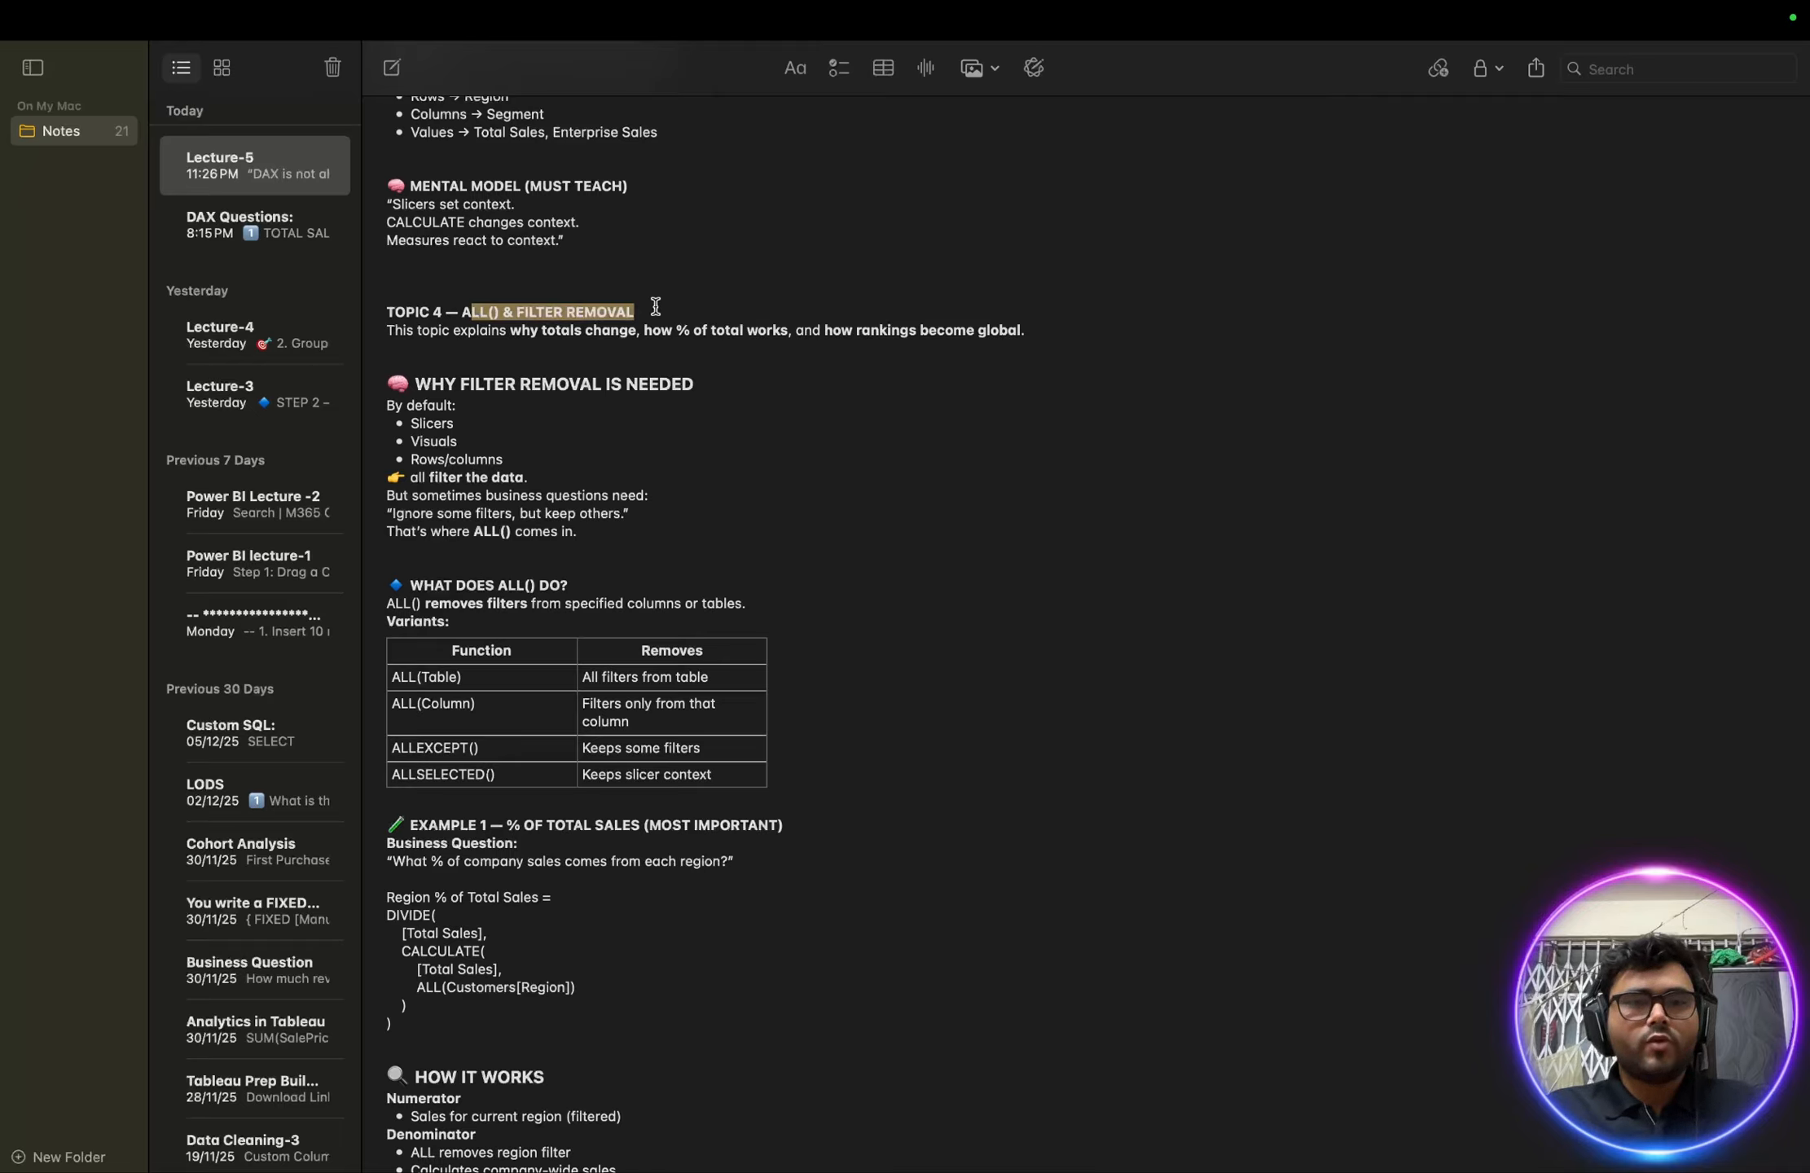
{"action": "left_click", "coordinate": [507, 331]}
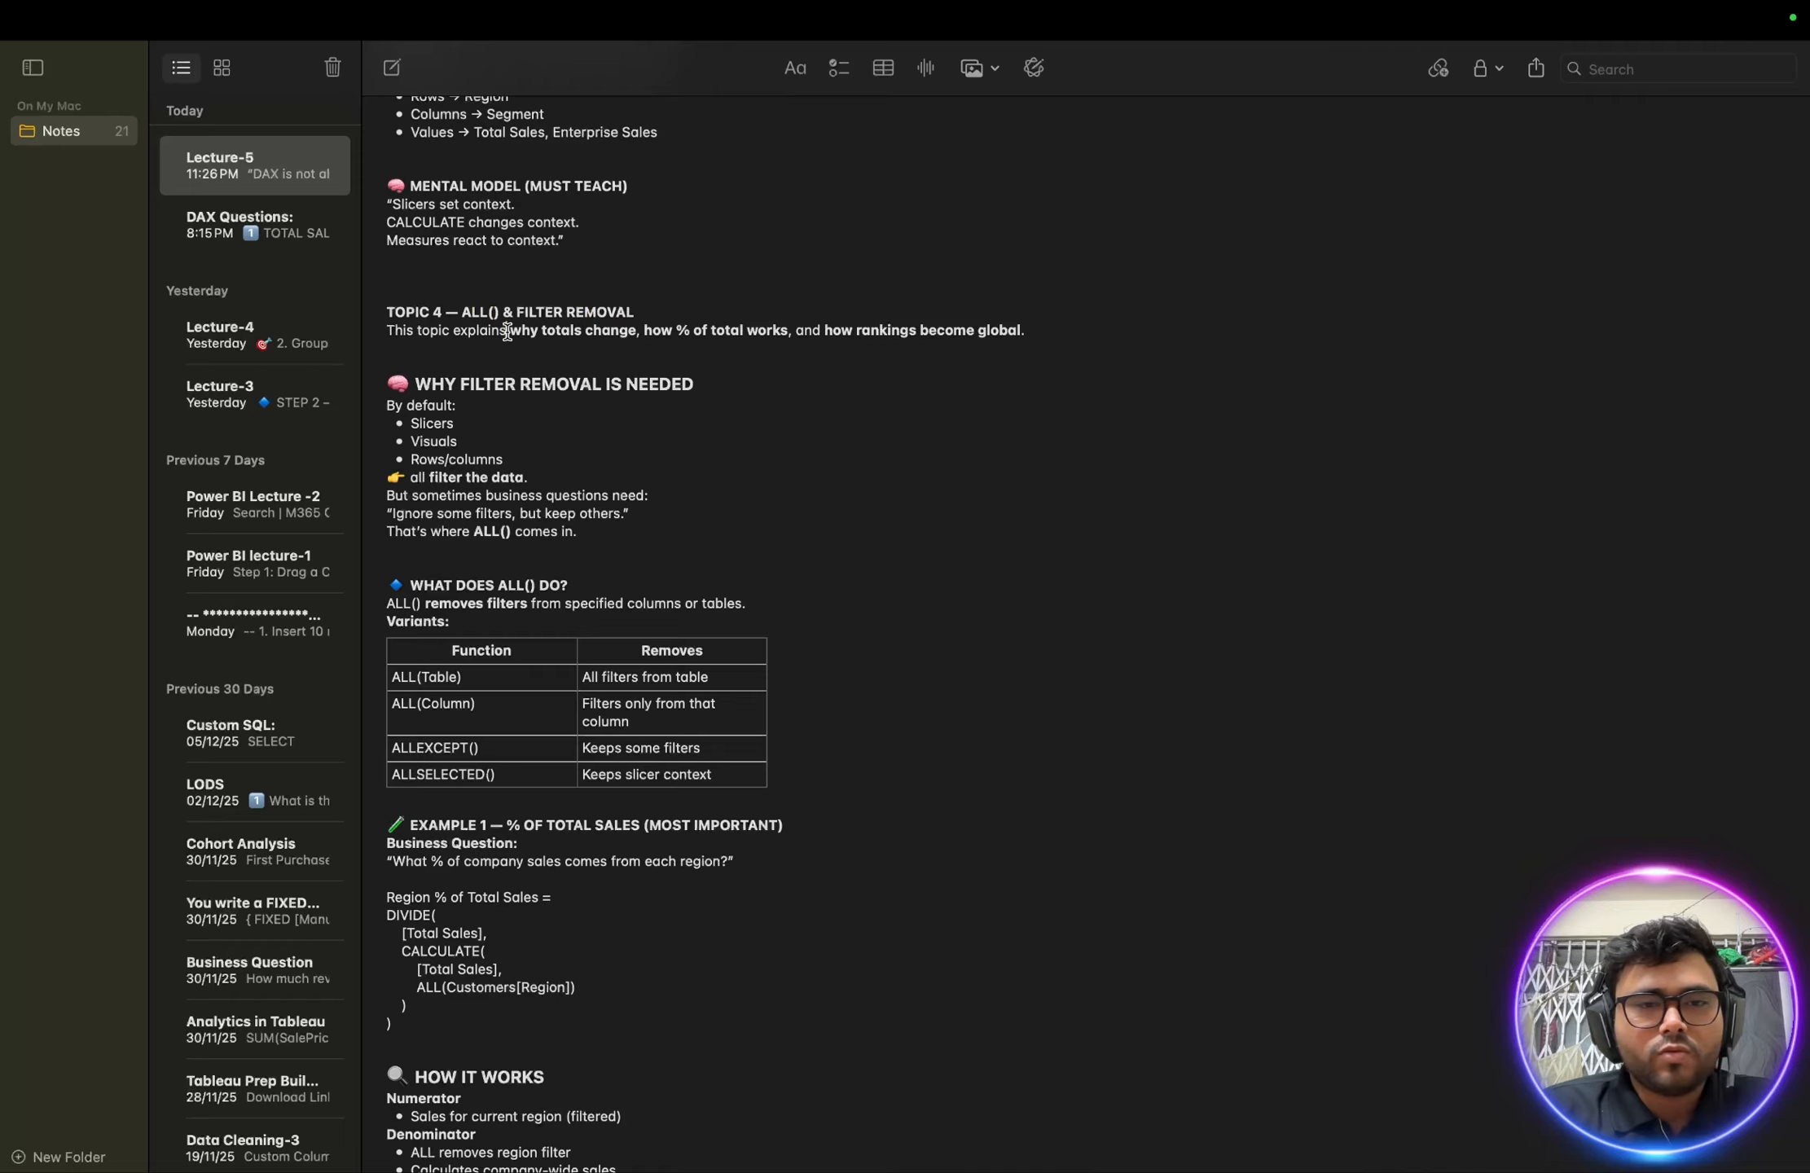
{"action": "left_click_drag", "start_coordinate": [507, 331], "coordinate": [587, 331]}
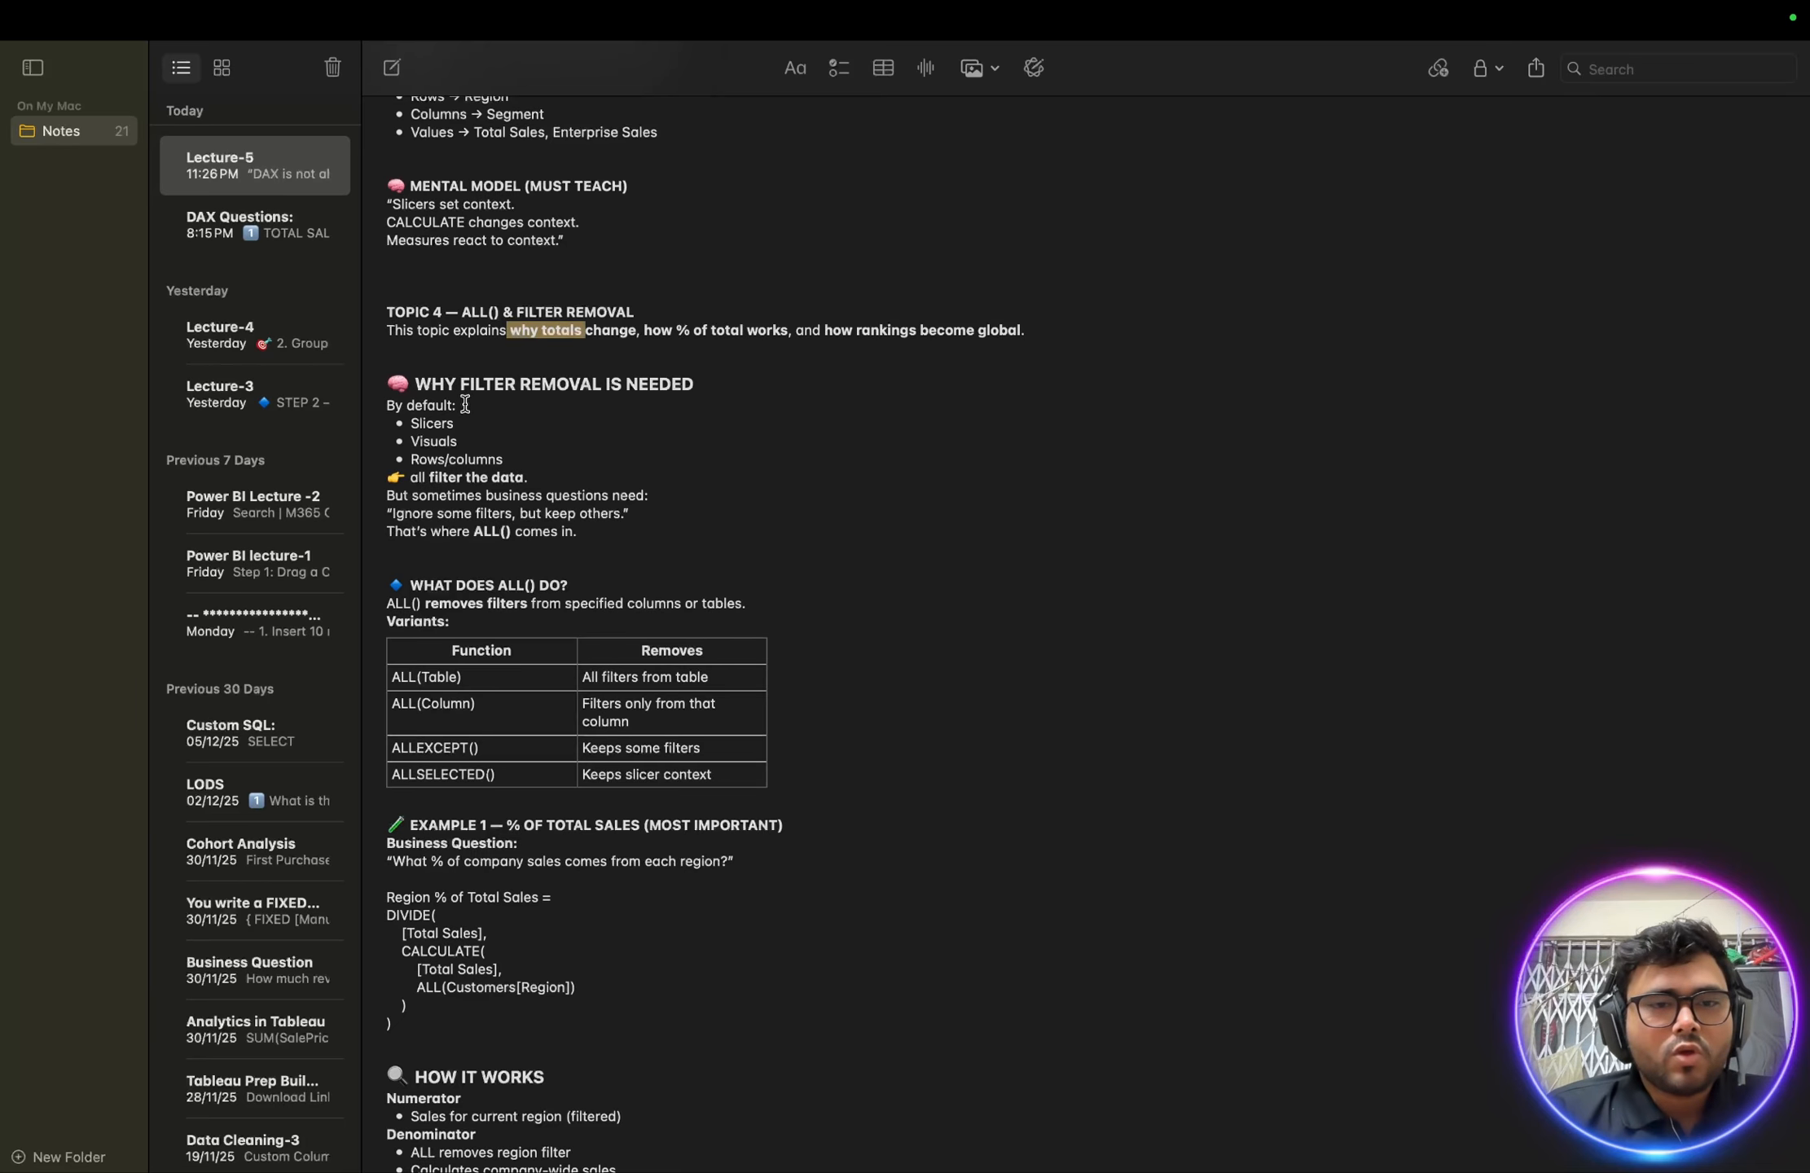
{"action": "left_click_drag", "start_coordinate": [445, 384], "coordinate": [738, 385]}
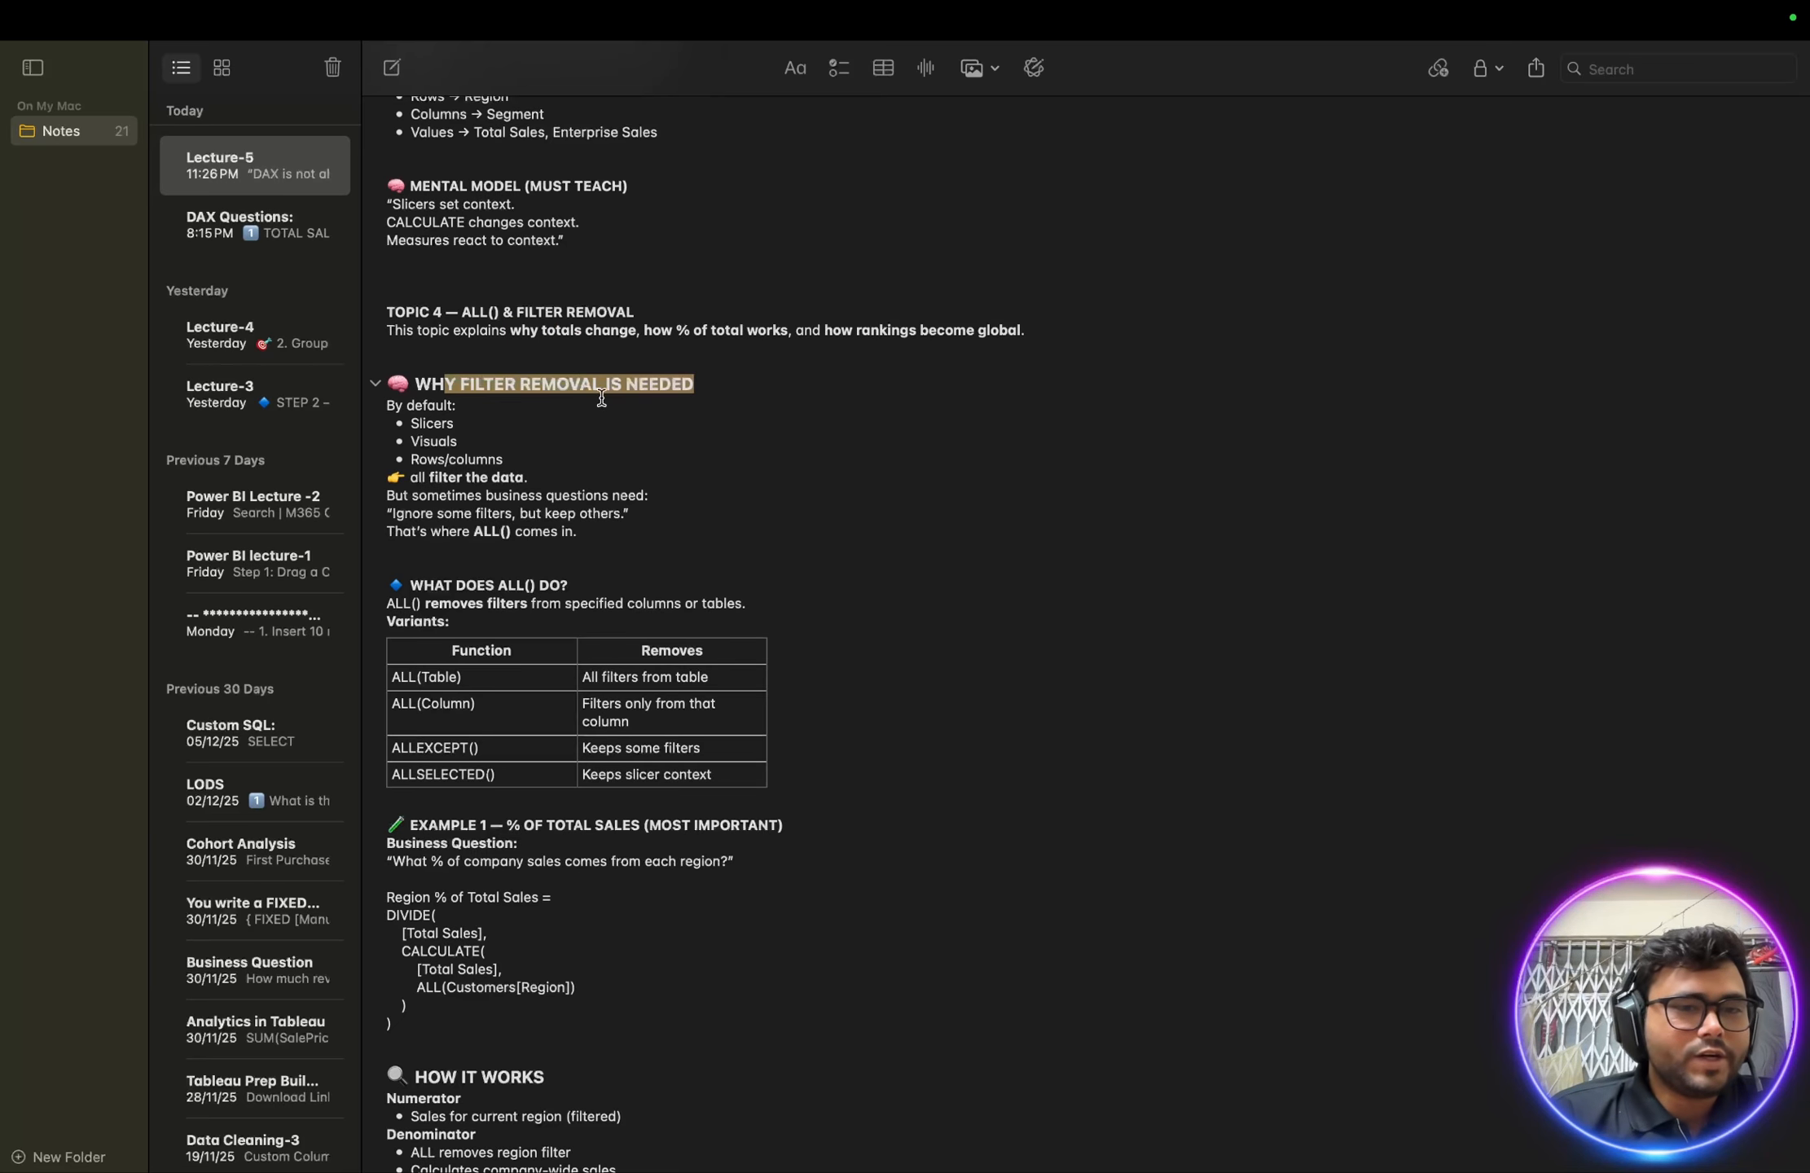
{"action": "left_click_drag", "start_coordinate": [395, 404], "coordinate": [541, 465]}
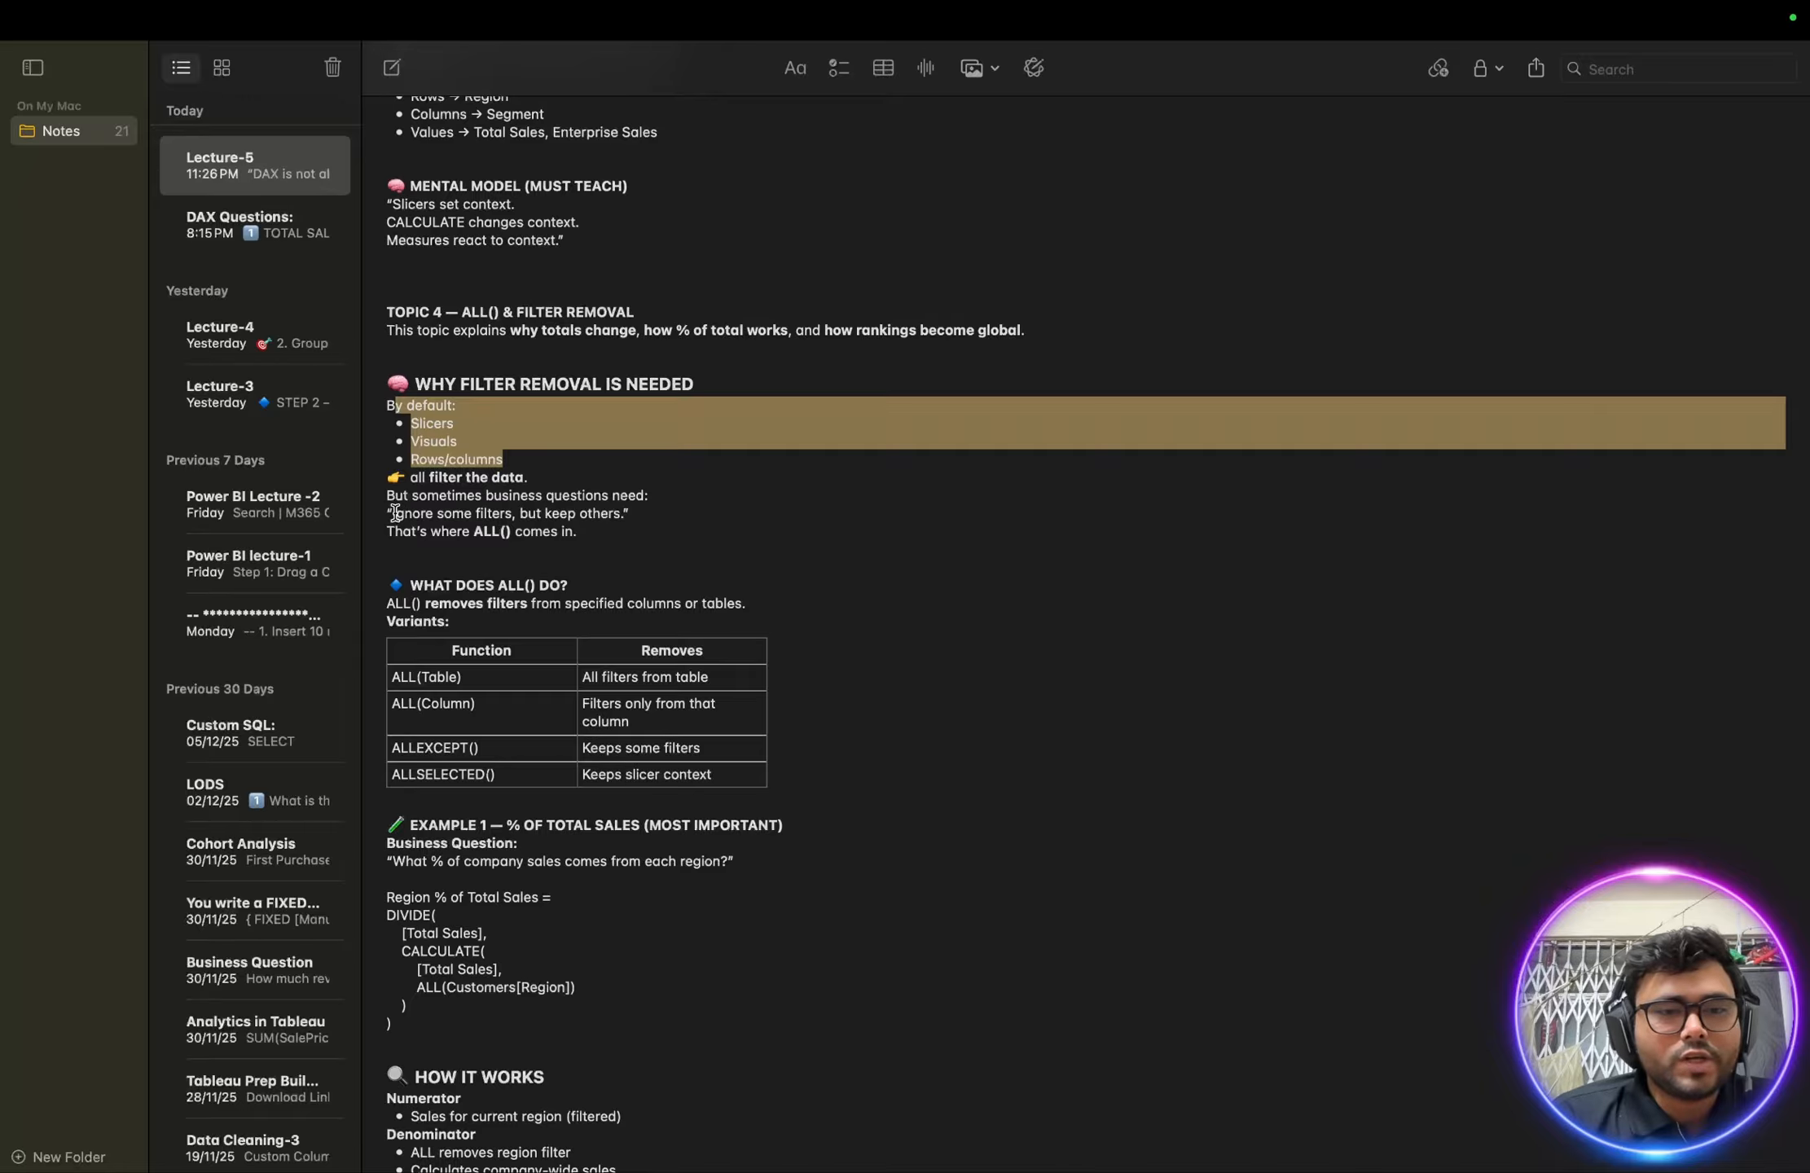
{"action": "left_click_drag", "start_coordinate": [395, 513], "coordinate": [668, 512]}
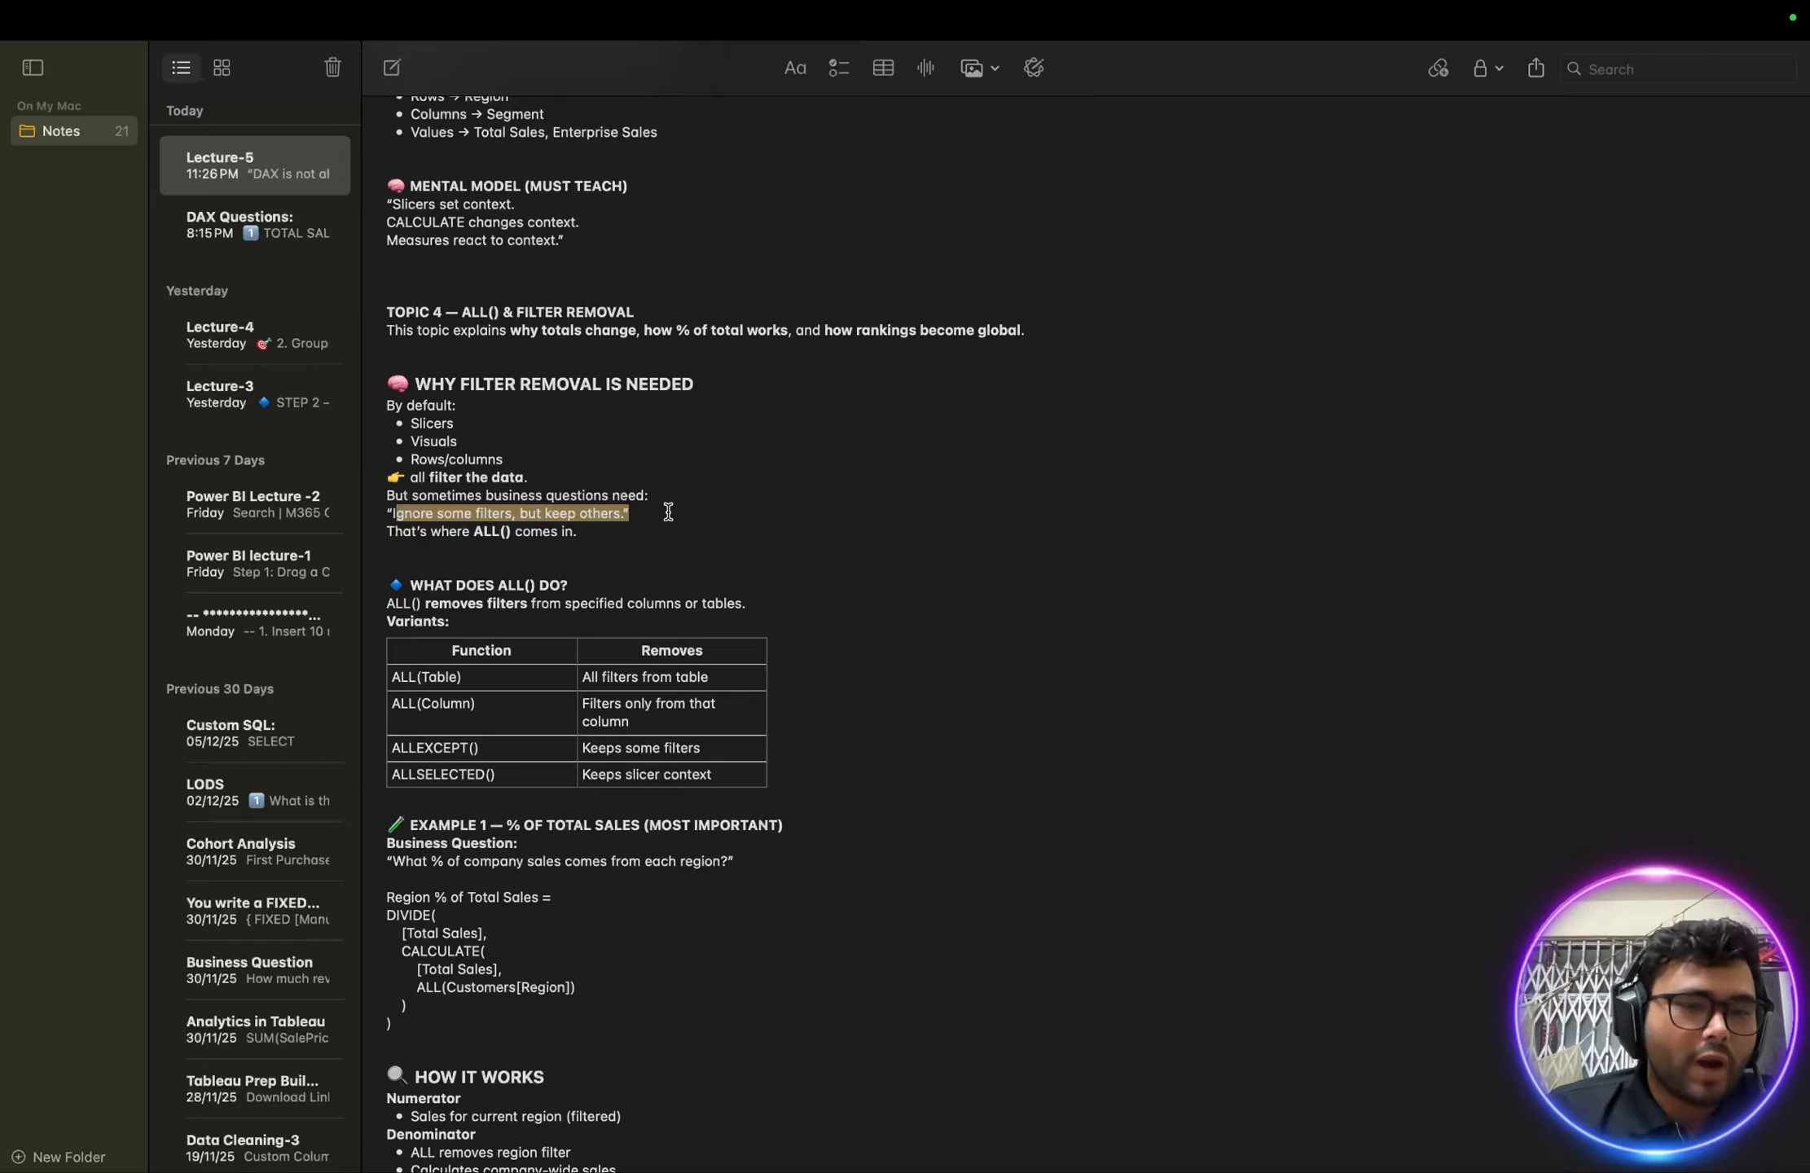
- Read the note's explanation of what ALL() does and its variants table covering ALL(Table), ALL(Column), ALLEXCEPT() and ALLSELECTED()
{"action": "scroll", "coordinate": [643, 521], "scroll_direction": "down", "scroll_amount": 5}
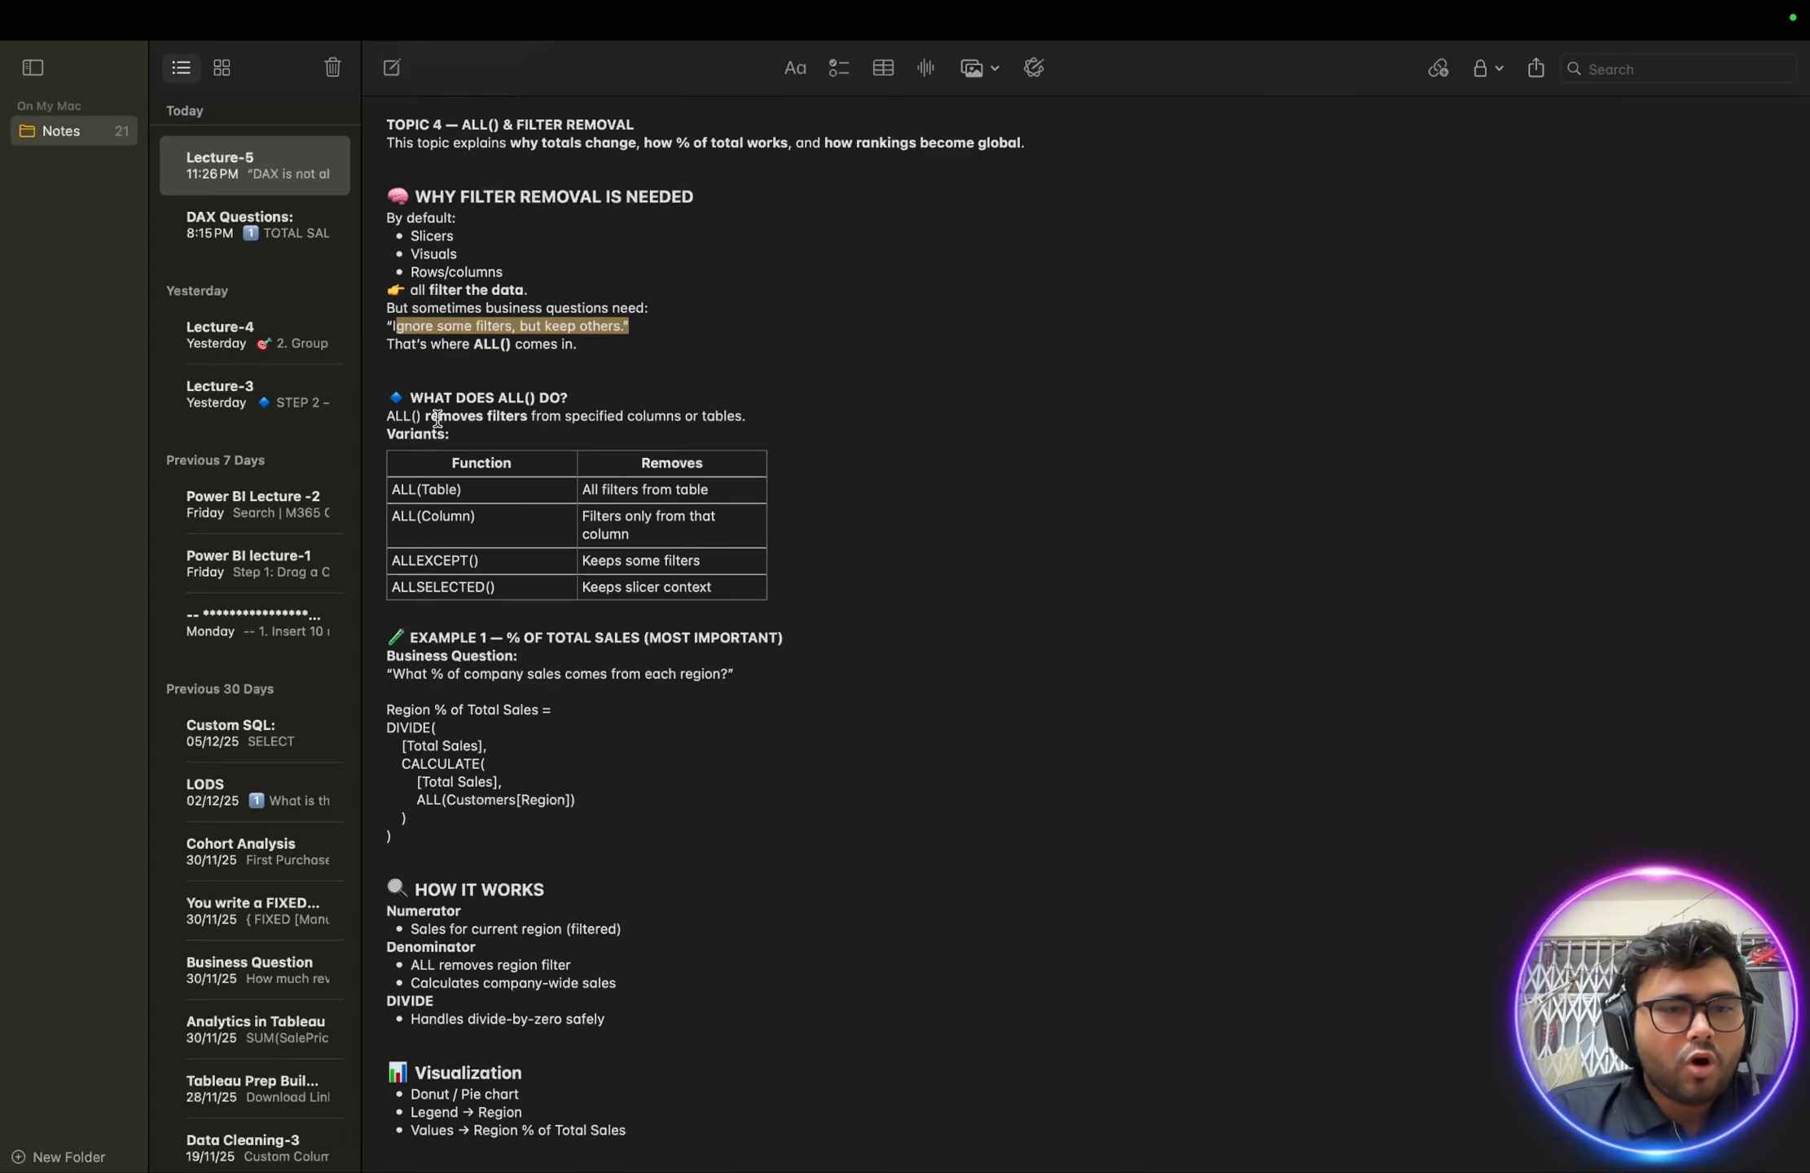
{"action": "left_click_drag", "start_coordinate": [437, 419], "coordinate": [725, 419]}
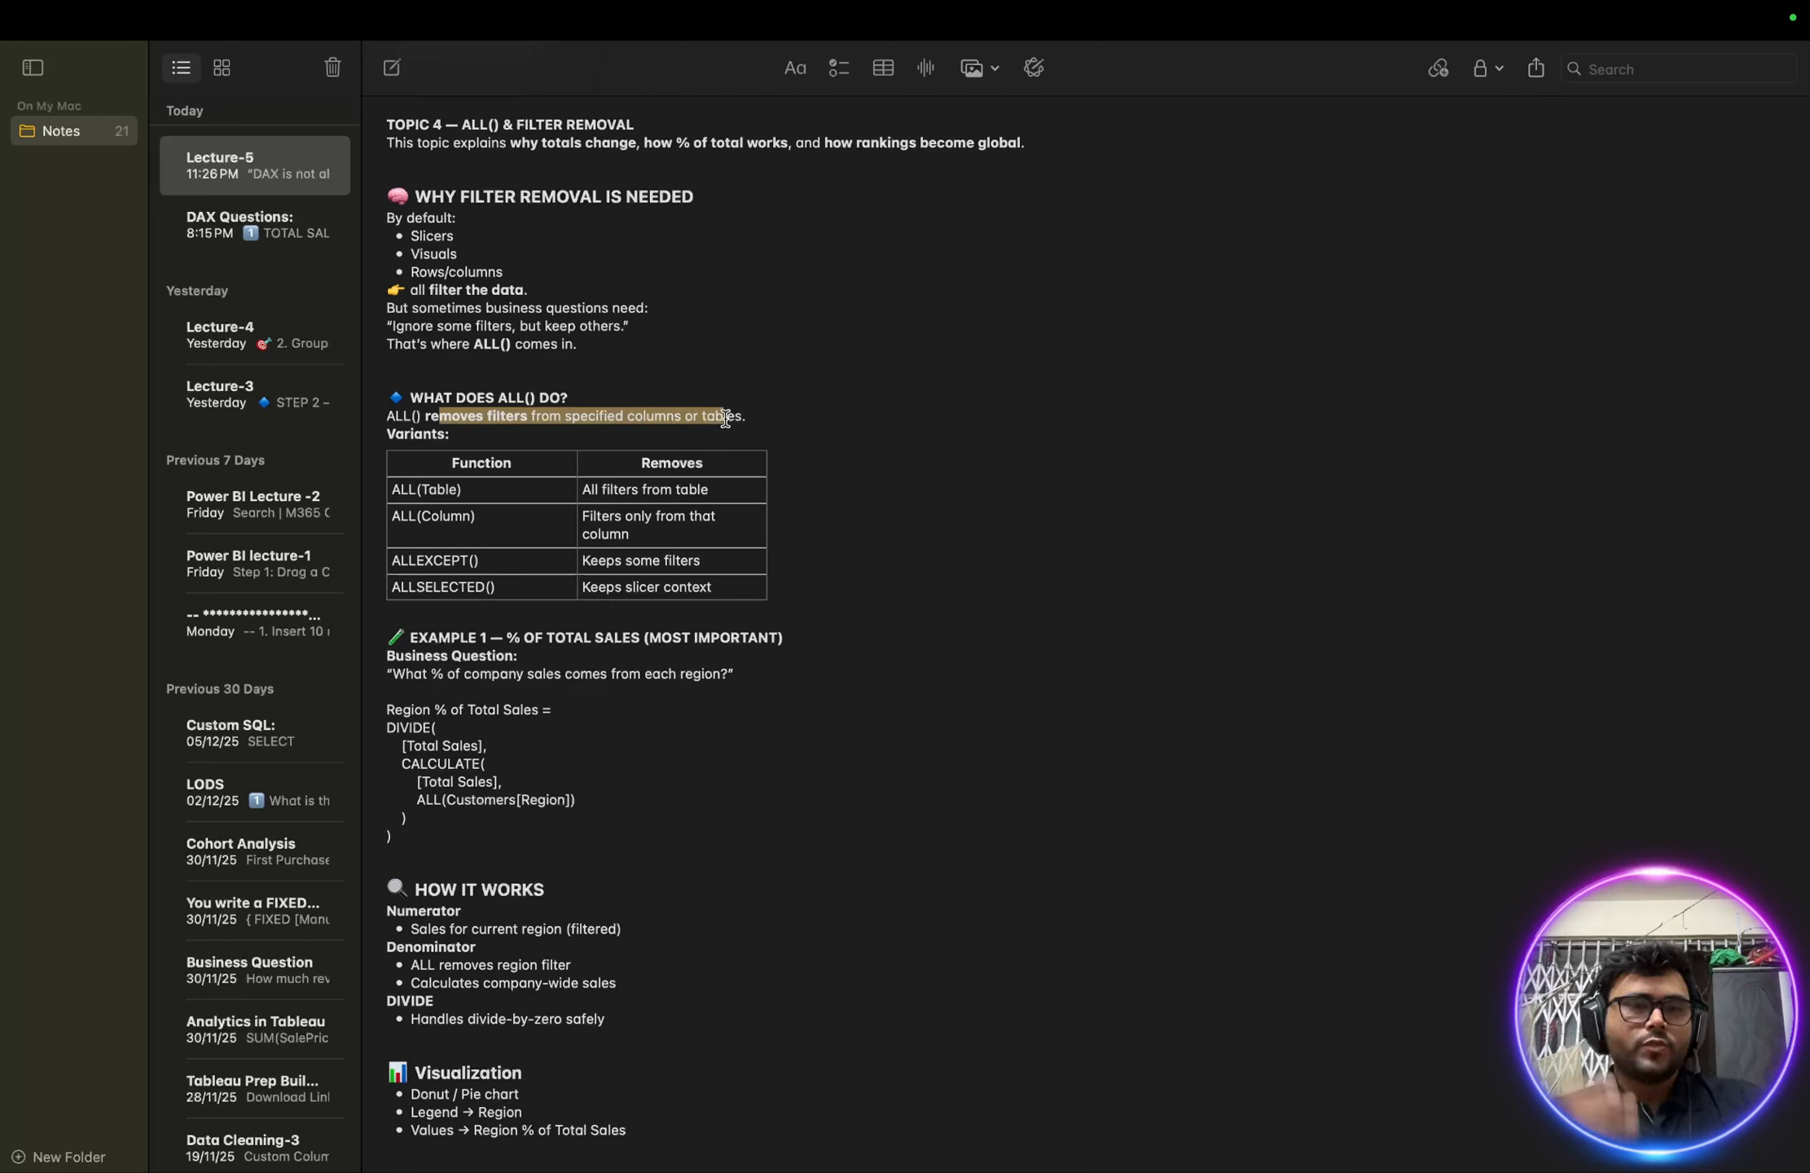
{"action": "left_click", "coordinate": [392, 489]}
{"action": "left_click_drag", "start_coordinate": [392, 488], "coordinate": [475, 490]}
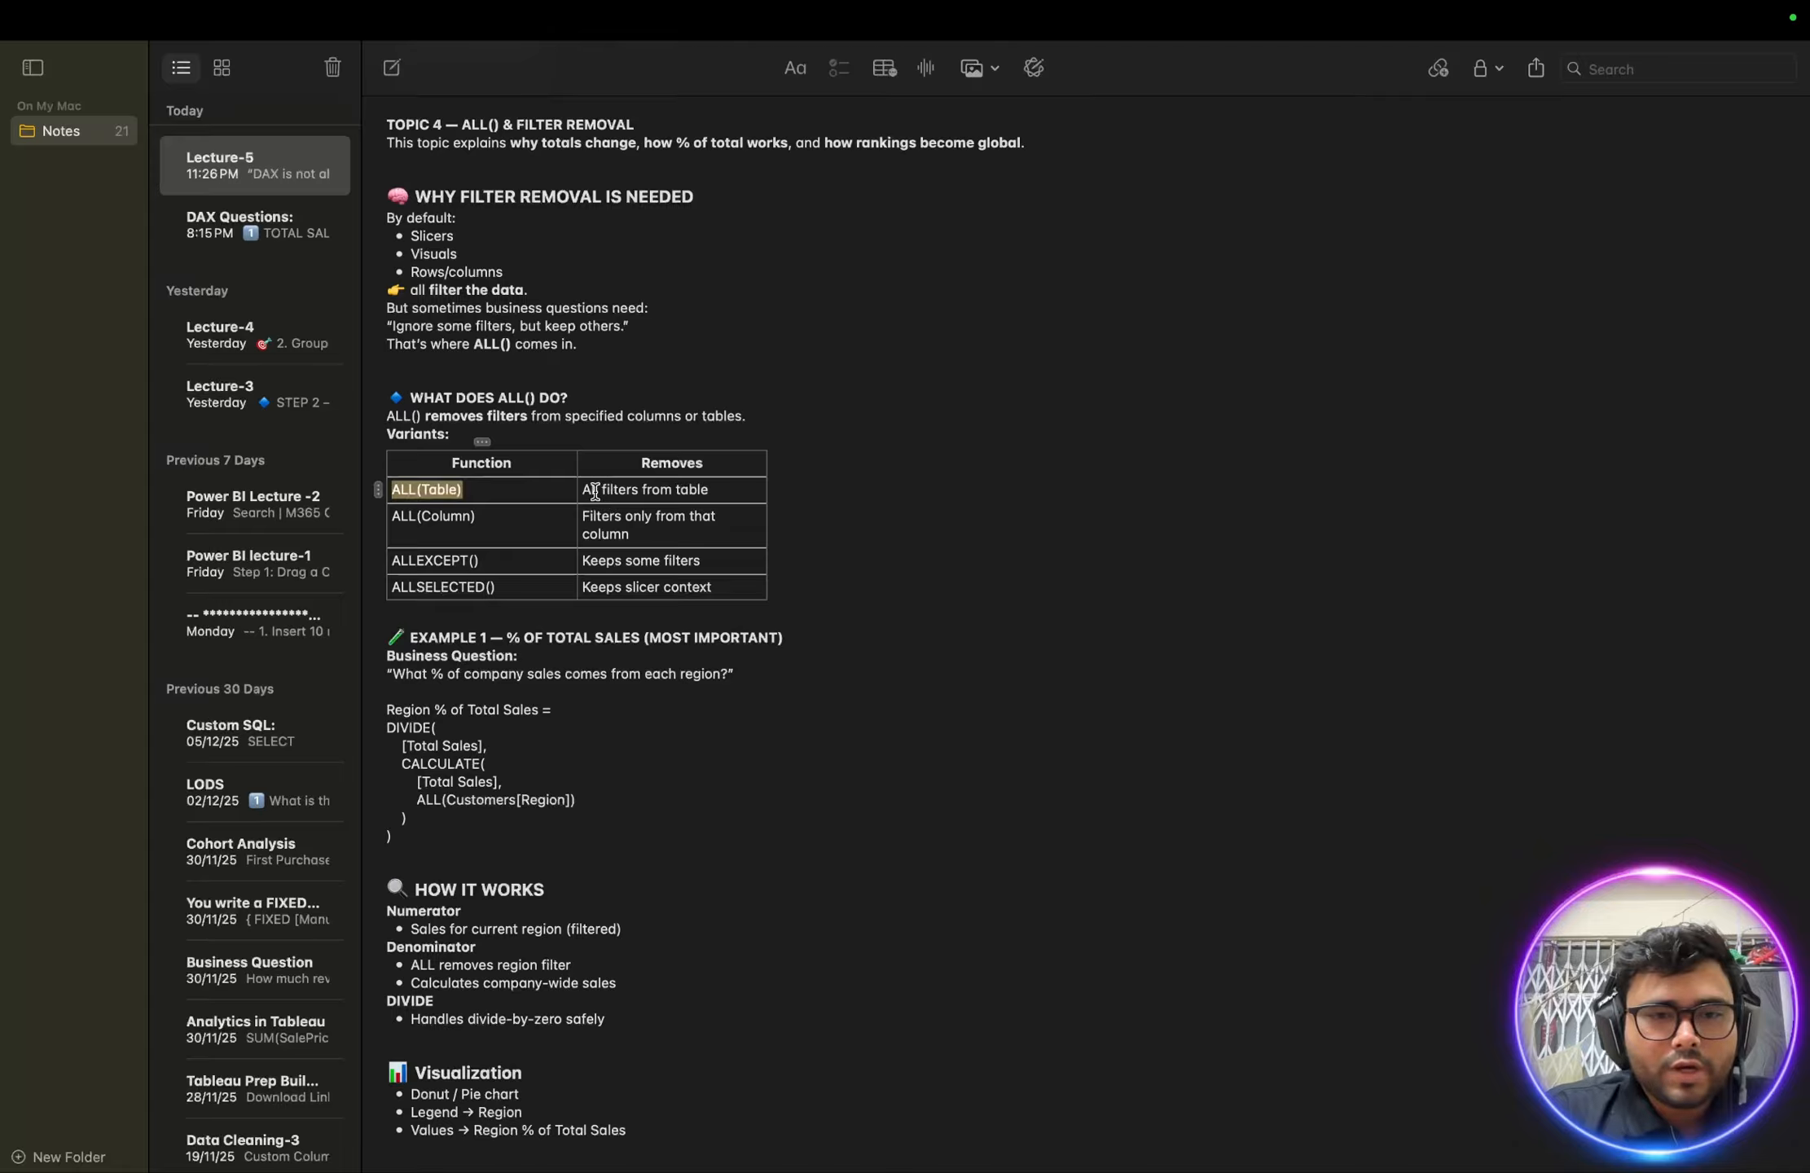
{"action": "left_click_drag", "start_coordinate": [584, 493], "coordinate": [727, 497]}
{"action": "left_click_drag", "start_coordinate": [393, 516], "coordinate": [653, 533]}
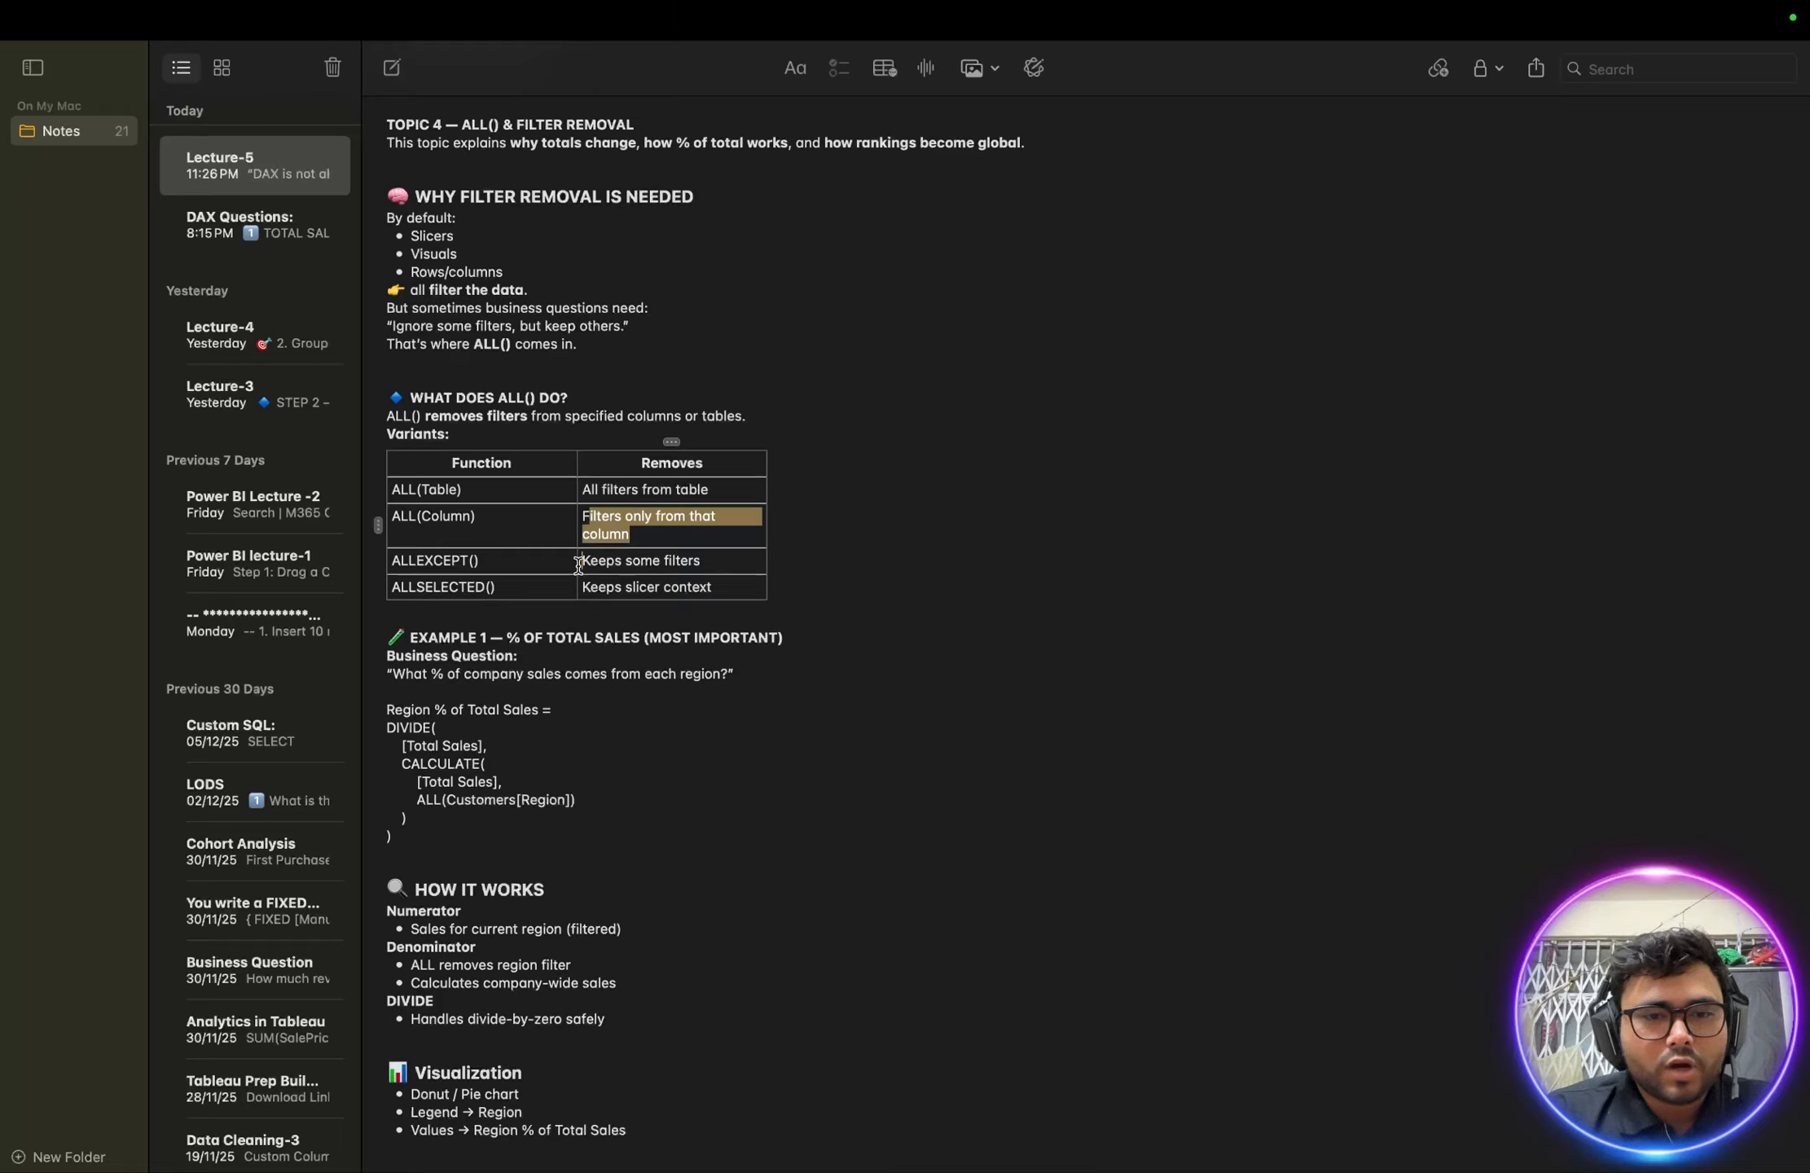
{"action": "left_click_drag", "start_coordinate": [579, 564], "coordinate": [720, 568]}
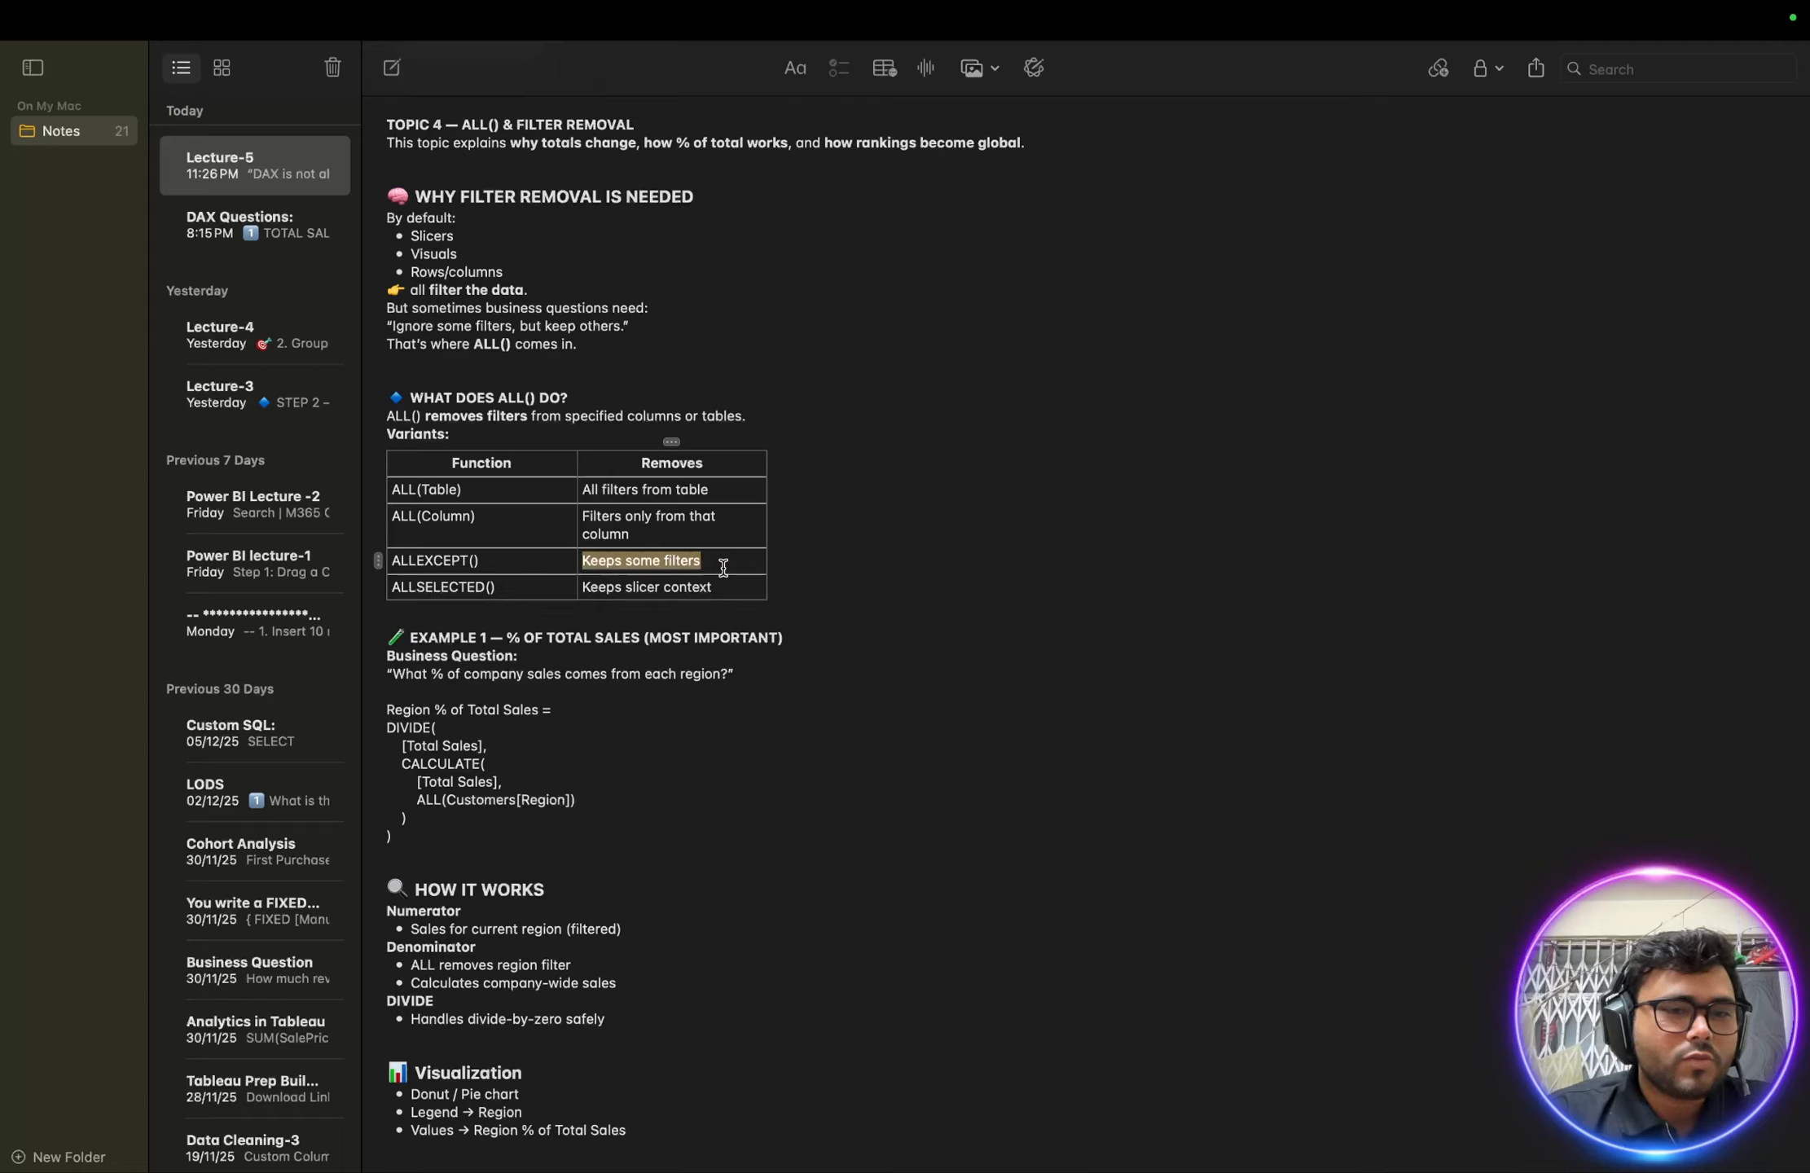
{"action": "double_click", "coordinate": [419, 560]}
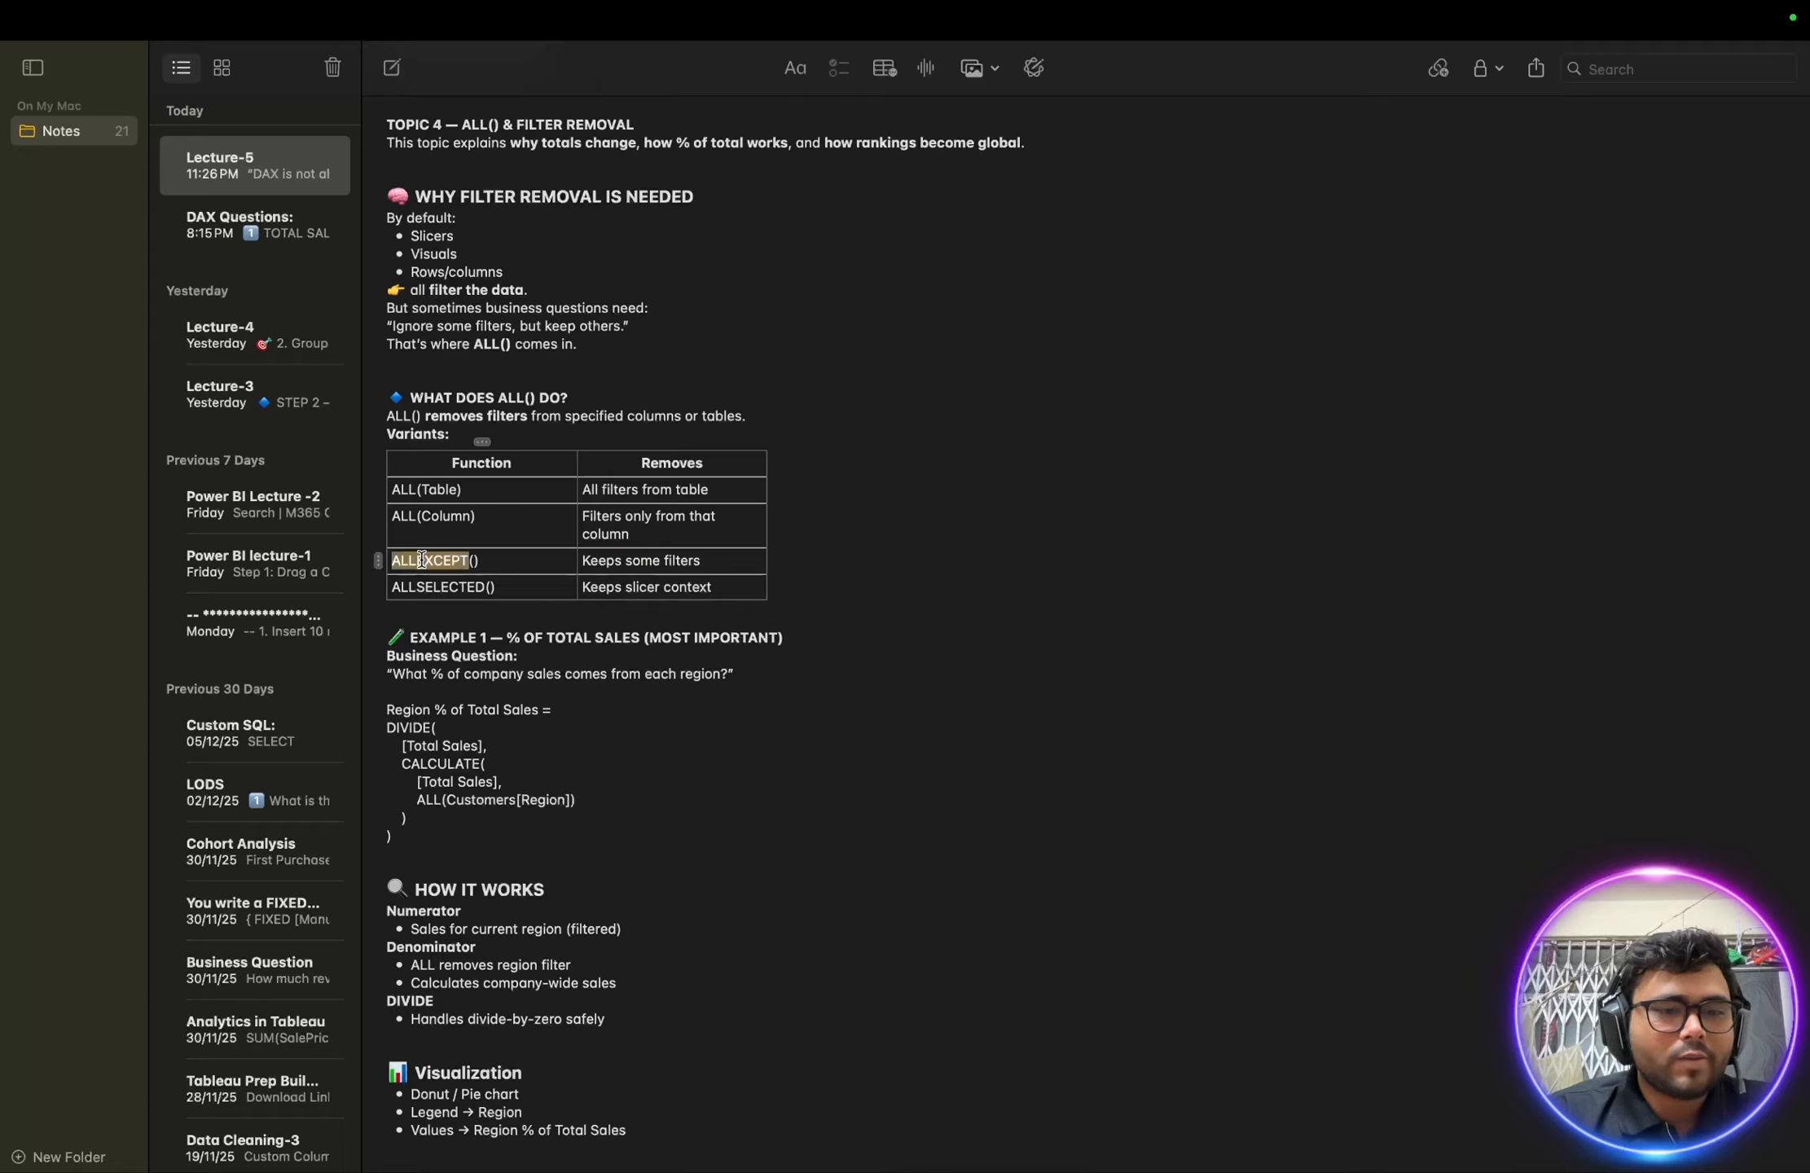
{"action": "left_click", "coordinate": [473, 564]}
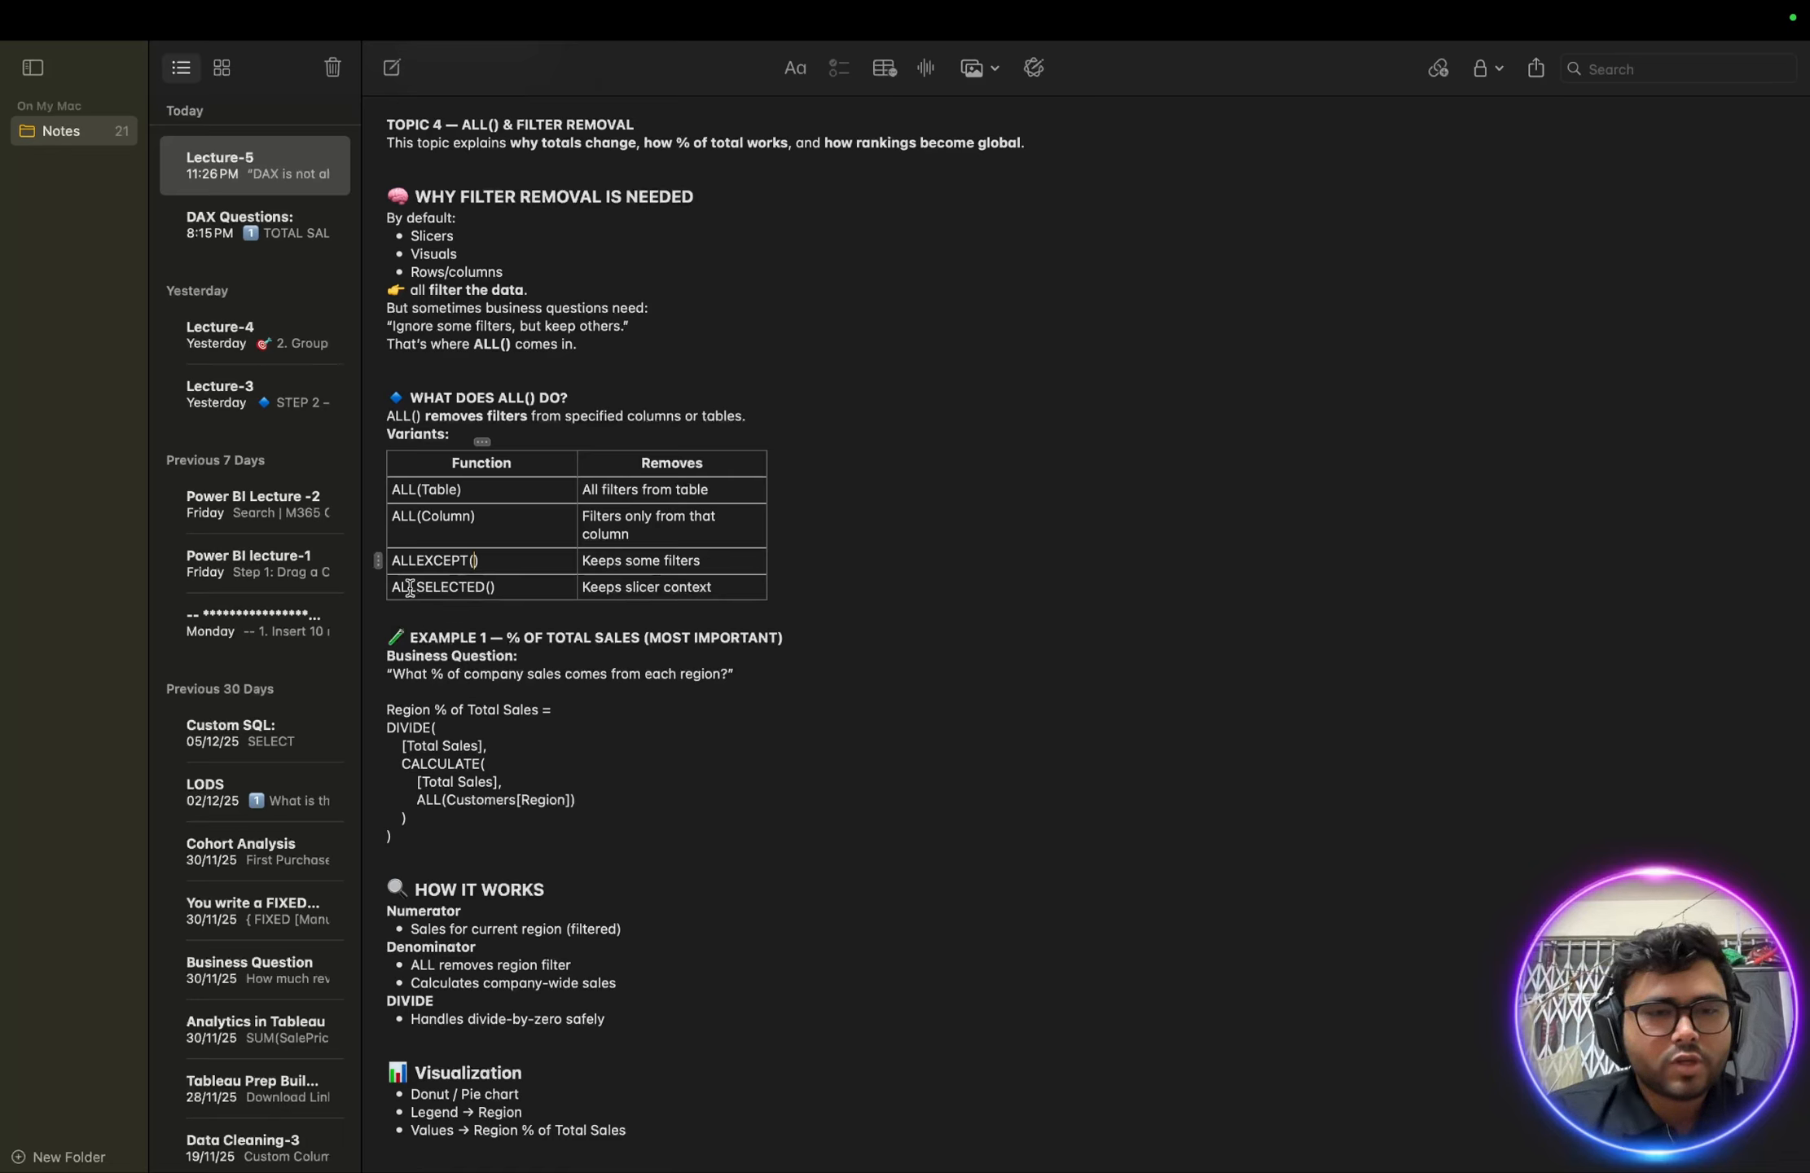
{"action": "left_click_drag", "start_coordinate": [410, 586], "coordinate": [694, 599]}
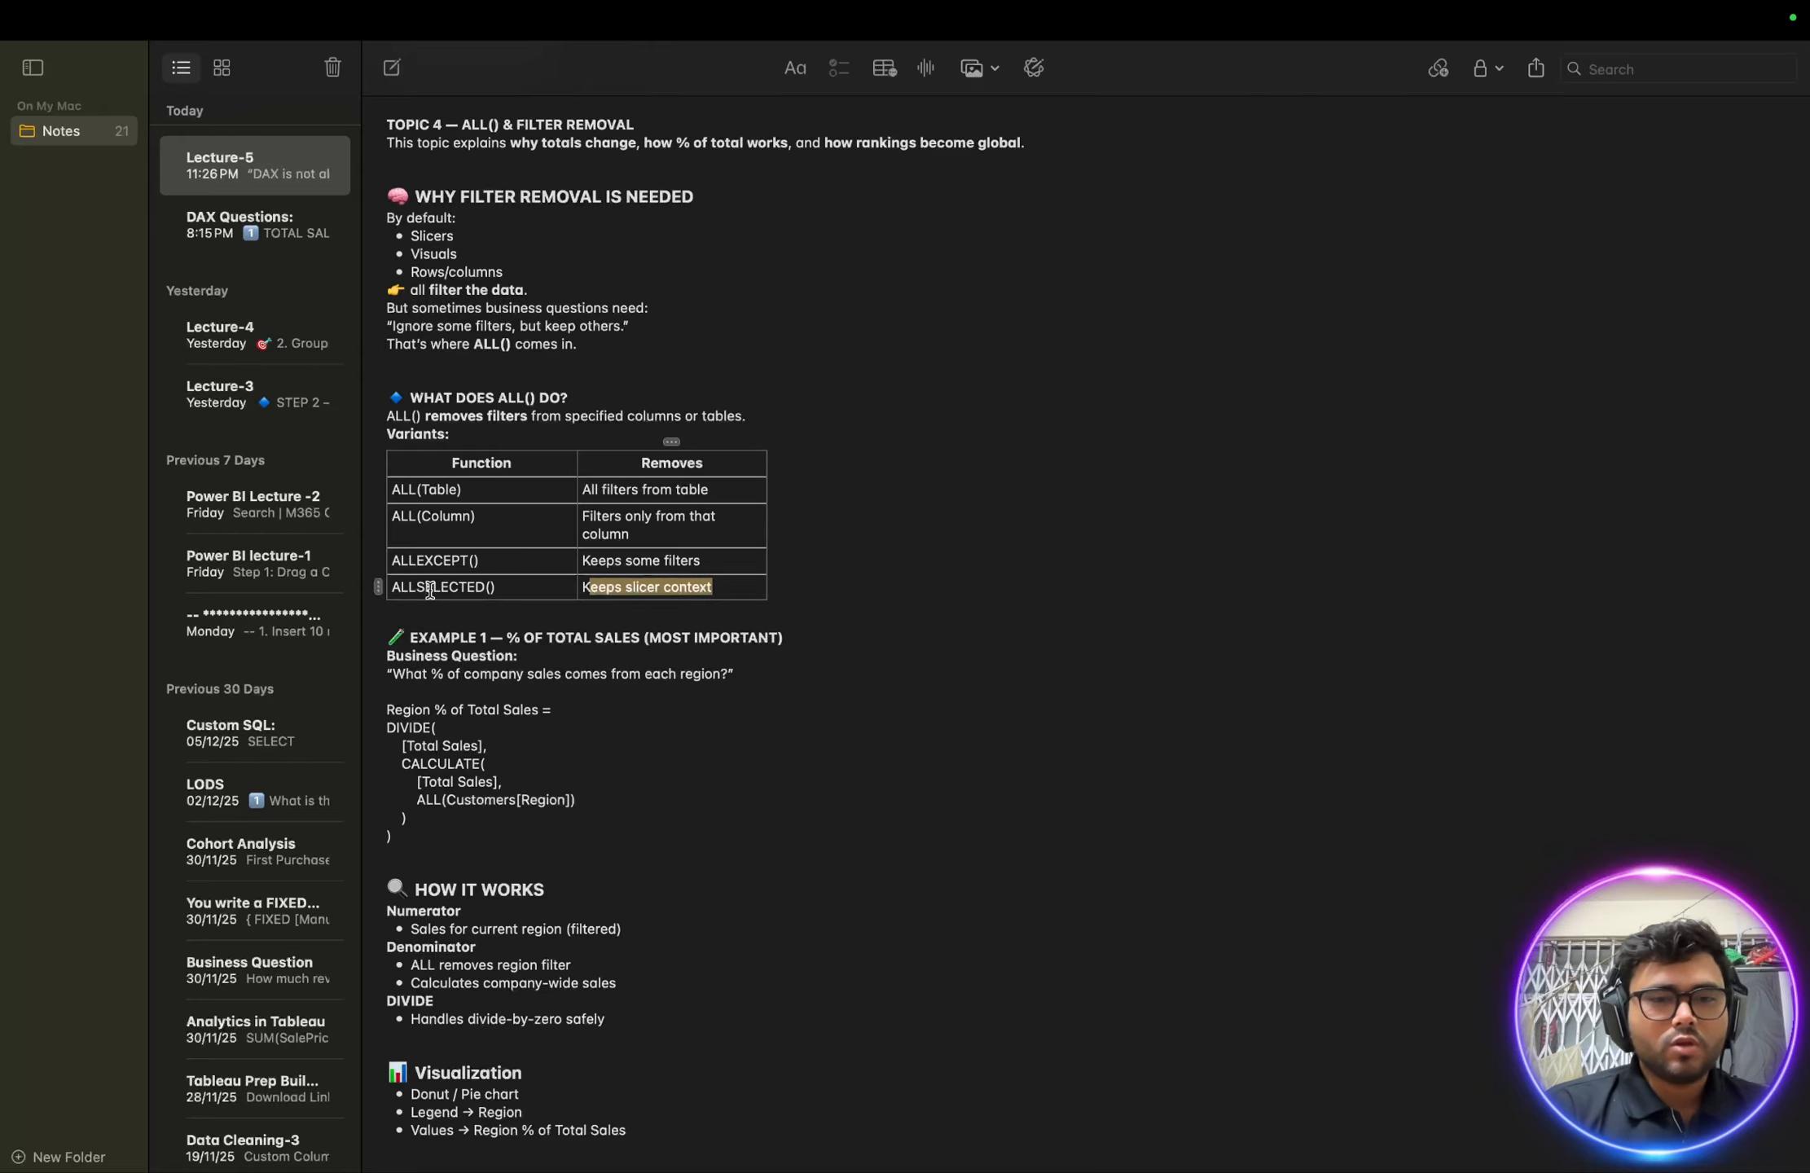
- Read the Example 1 heading on % of Total Sales and its business question about each region's share of company sales
{"action": "scroll", "coordinate": [430, 590], "scroll_direction": "down", "scroll_amount": 3}
{"action": "scroll", "coordinate": [430, 590], "scroll_direction": "down", "scroll_amount": 2}
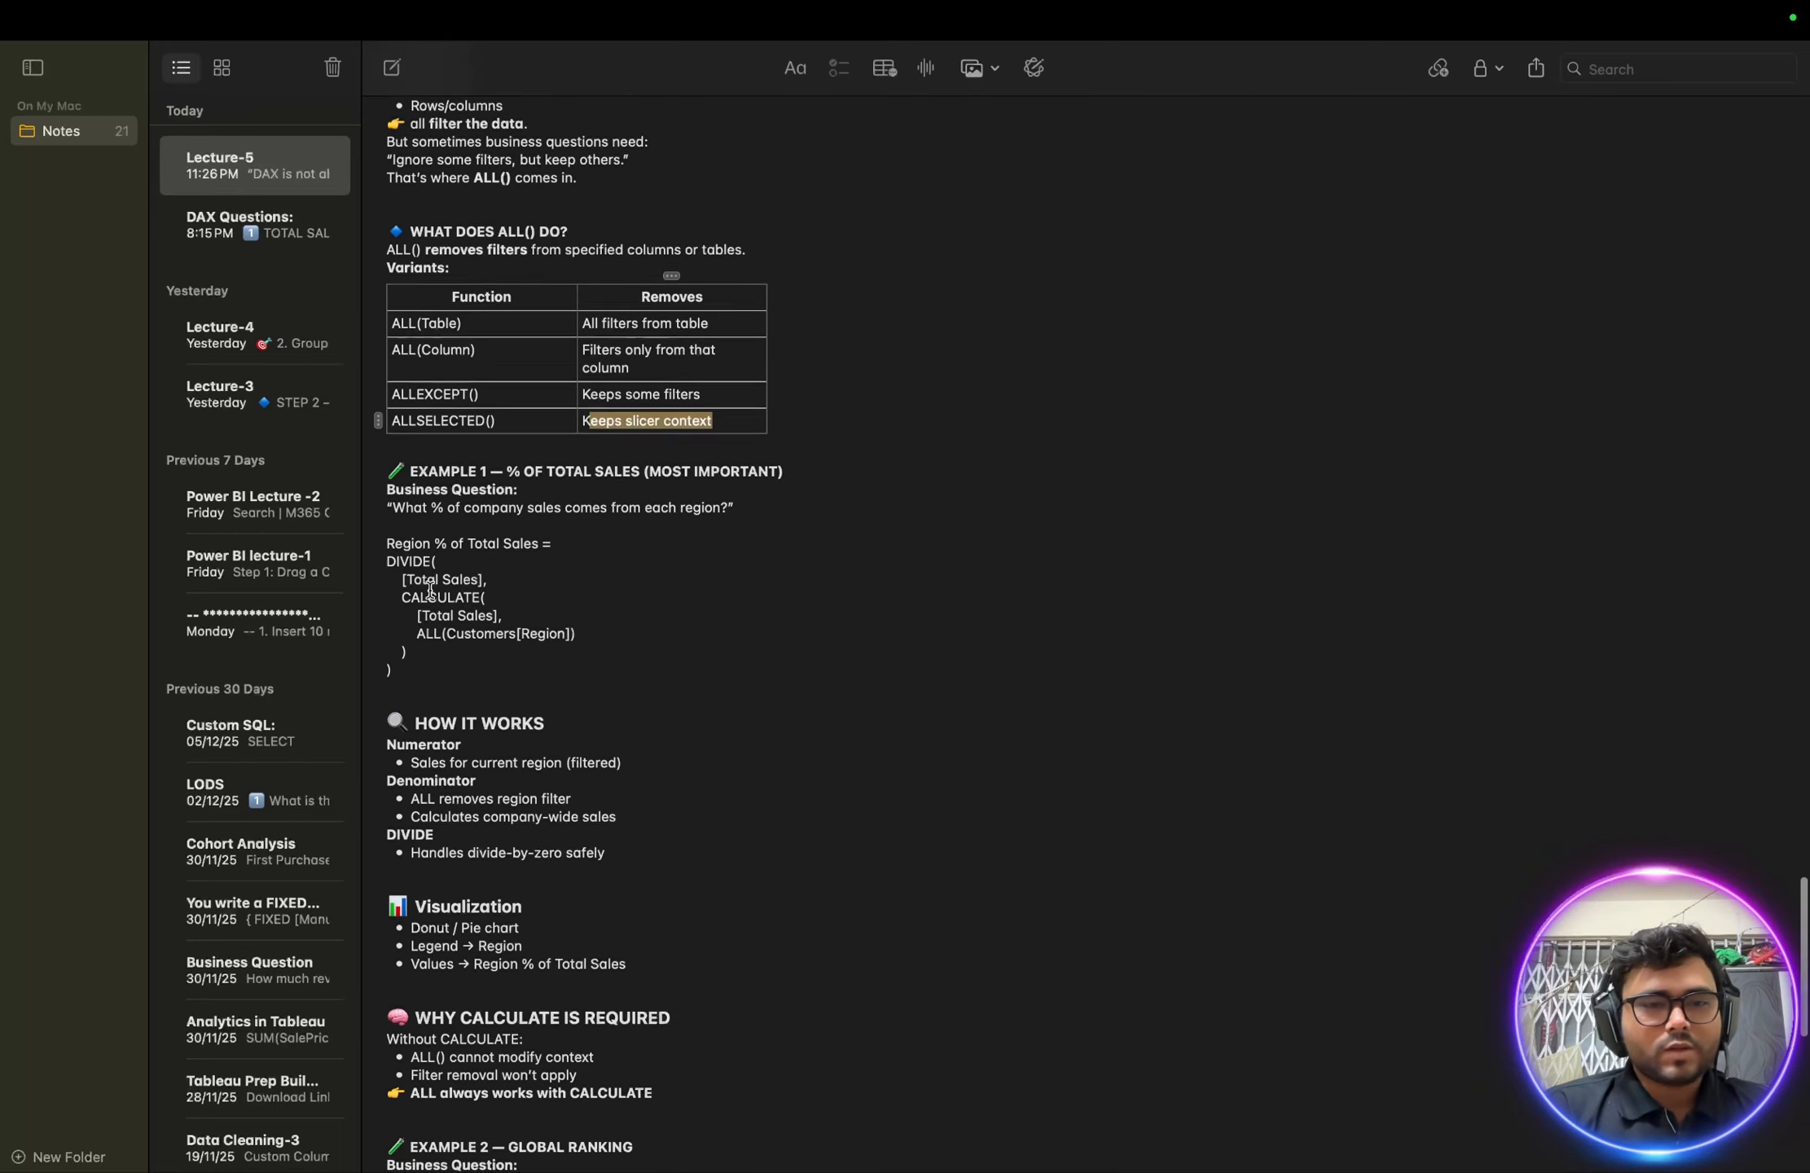
{"action": "left_click_drag", "start_coordinate": [505, 430], "coordinate": [693, 428]}
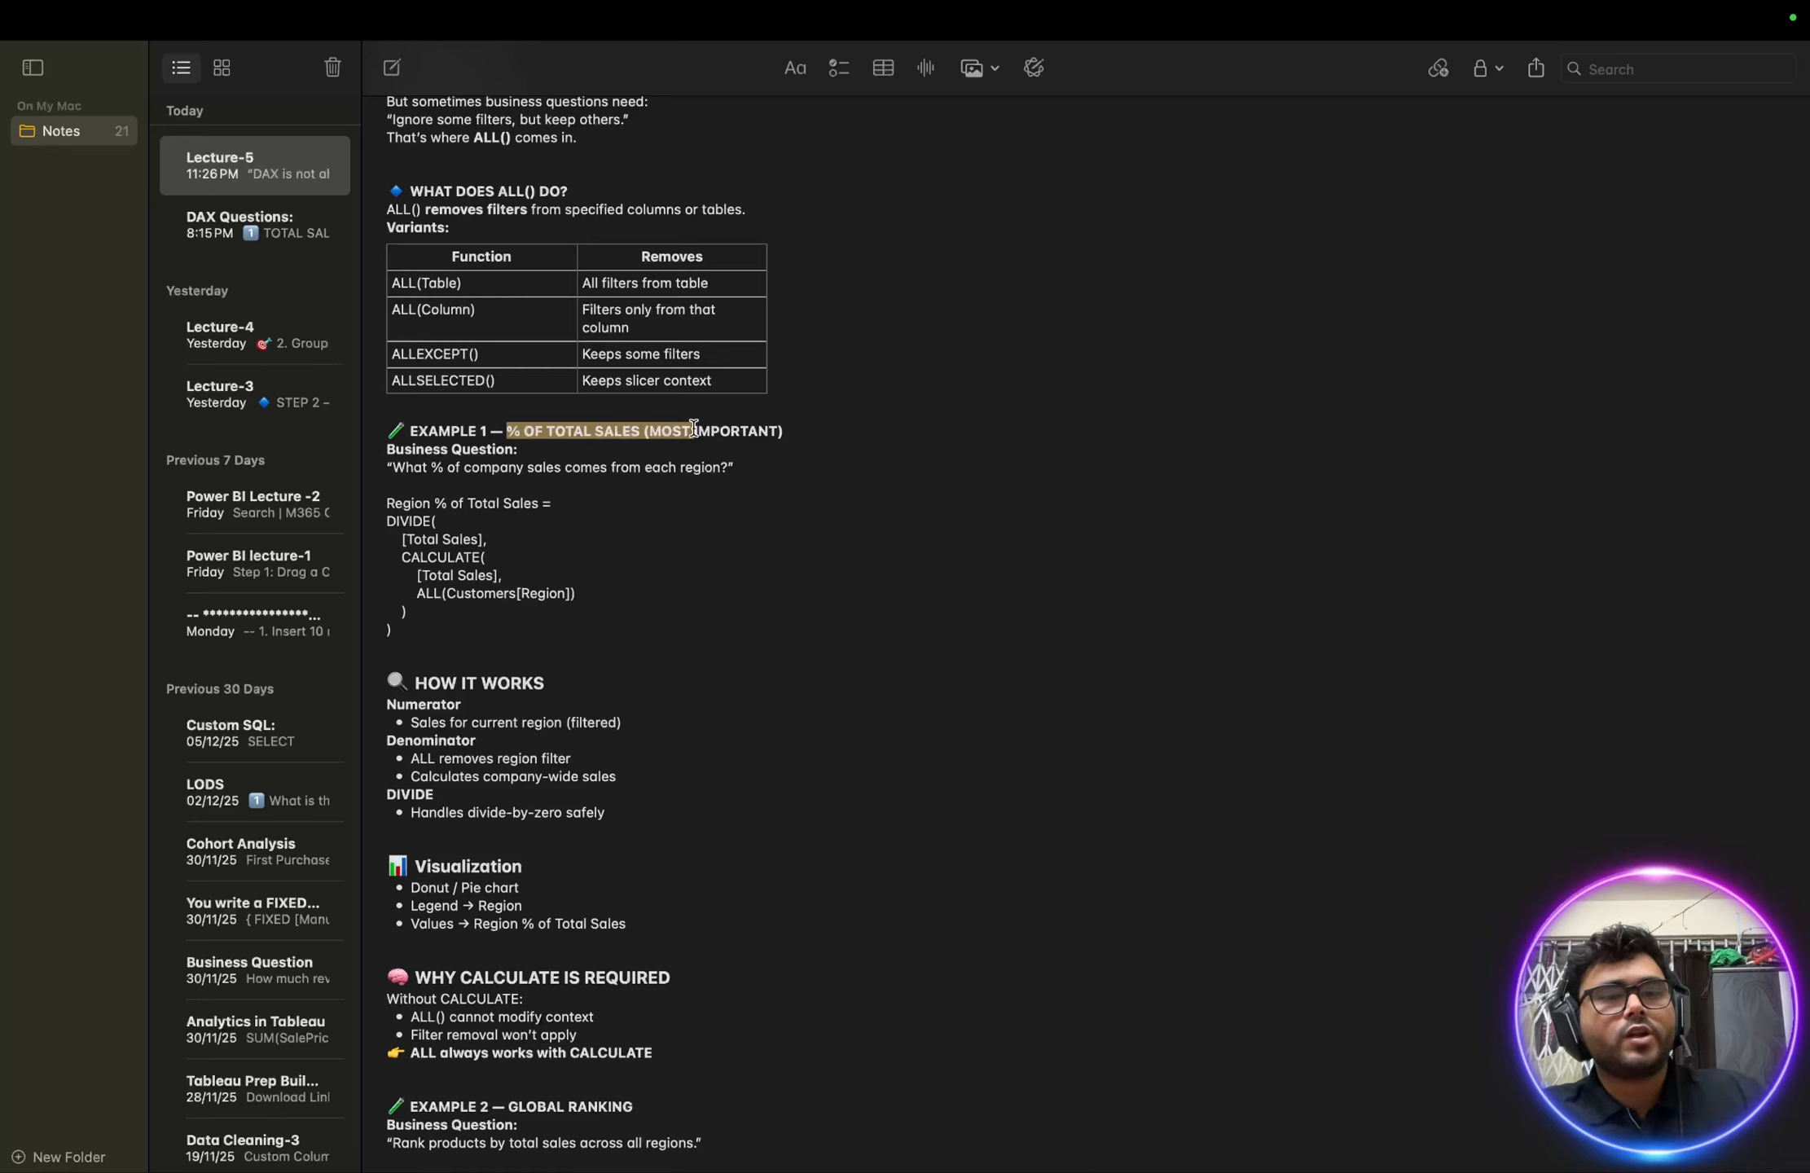
{"action": "left_click", "coordinate": [400, 468]}
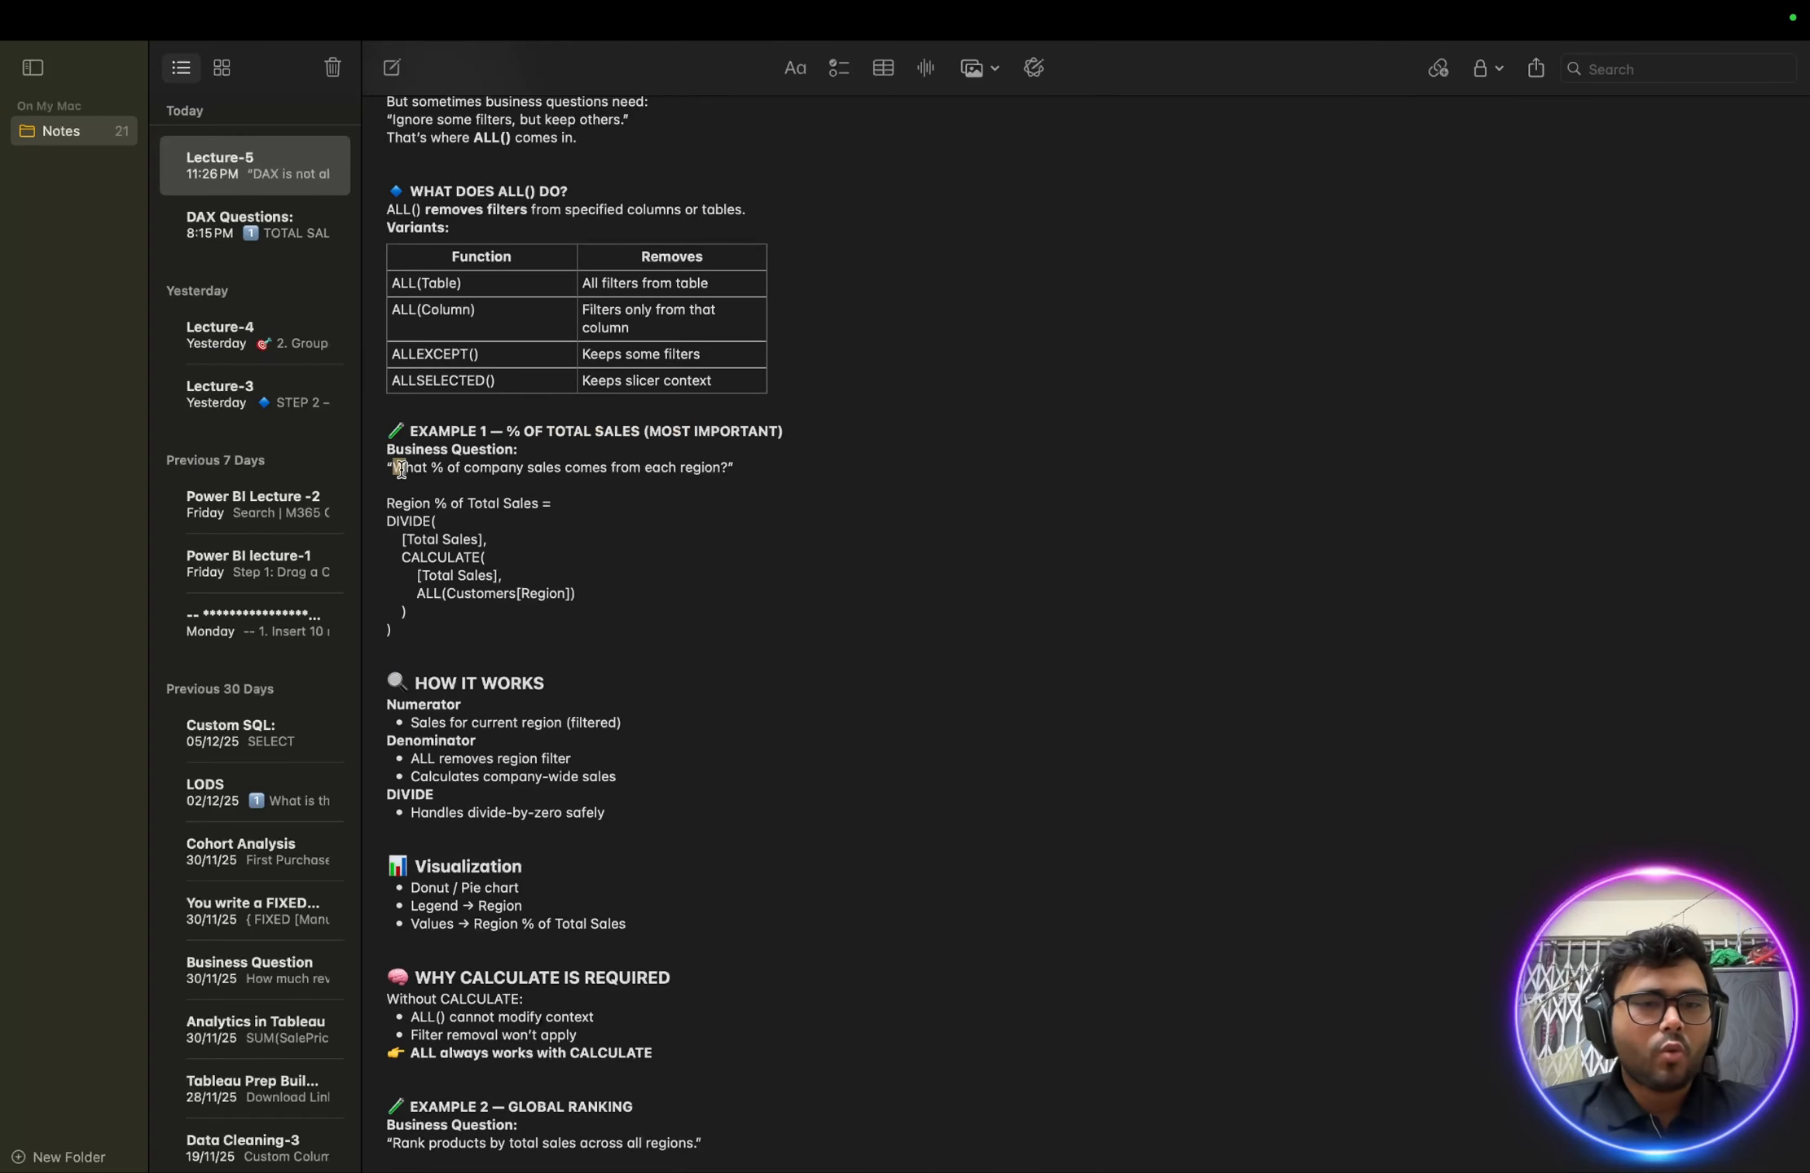
{"action": "left_click_drag", "start_coordinate": [400, 468], "coordinate": [607, 480]}
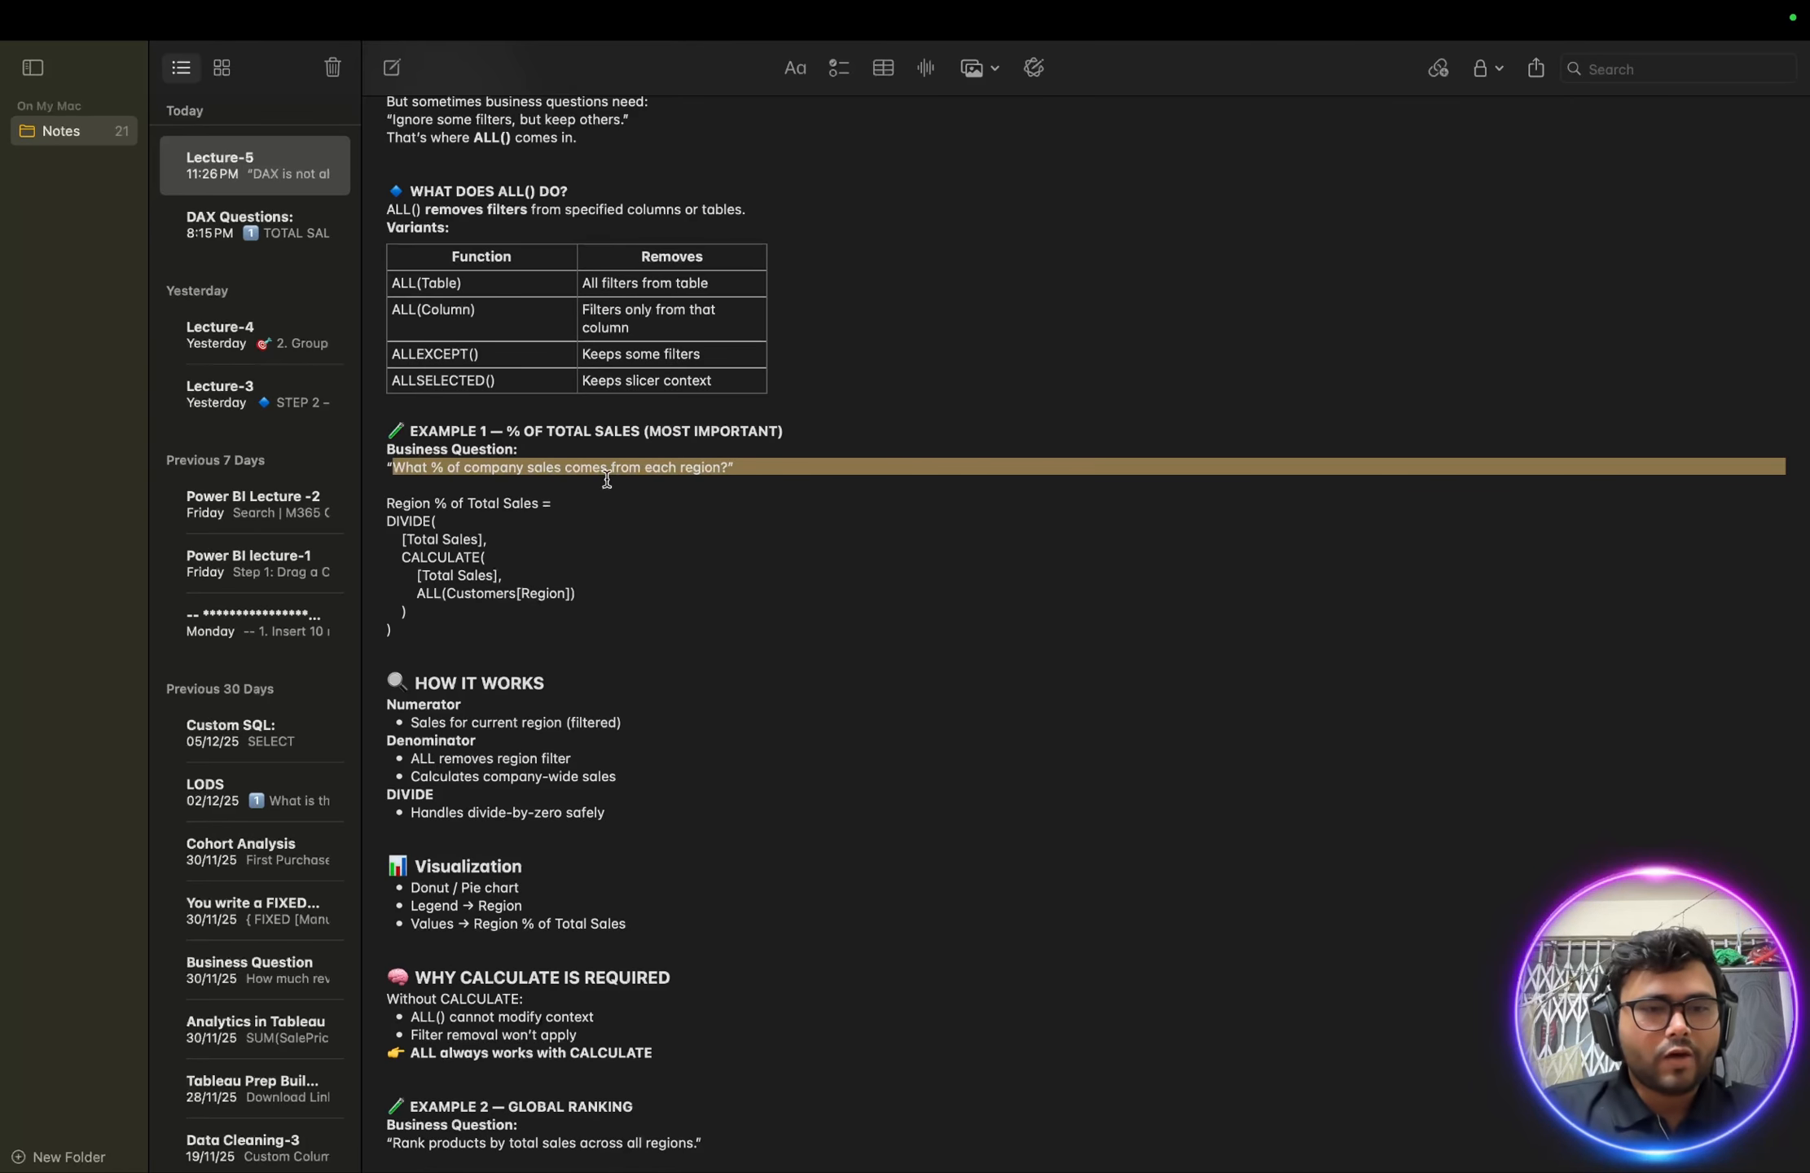
- Copy the Region % of Total Sales formula from the note, switch to Power BI Desktop and paste it into a new measure
{"action": "left_click_drag", "start_coordinate": [386, 502], "coordinate": [406, 624]}
{"action": "key", "text": "ctrl+c"}
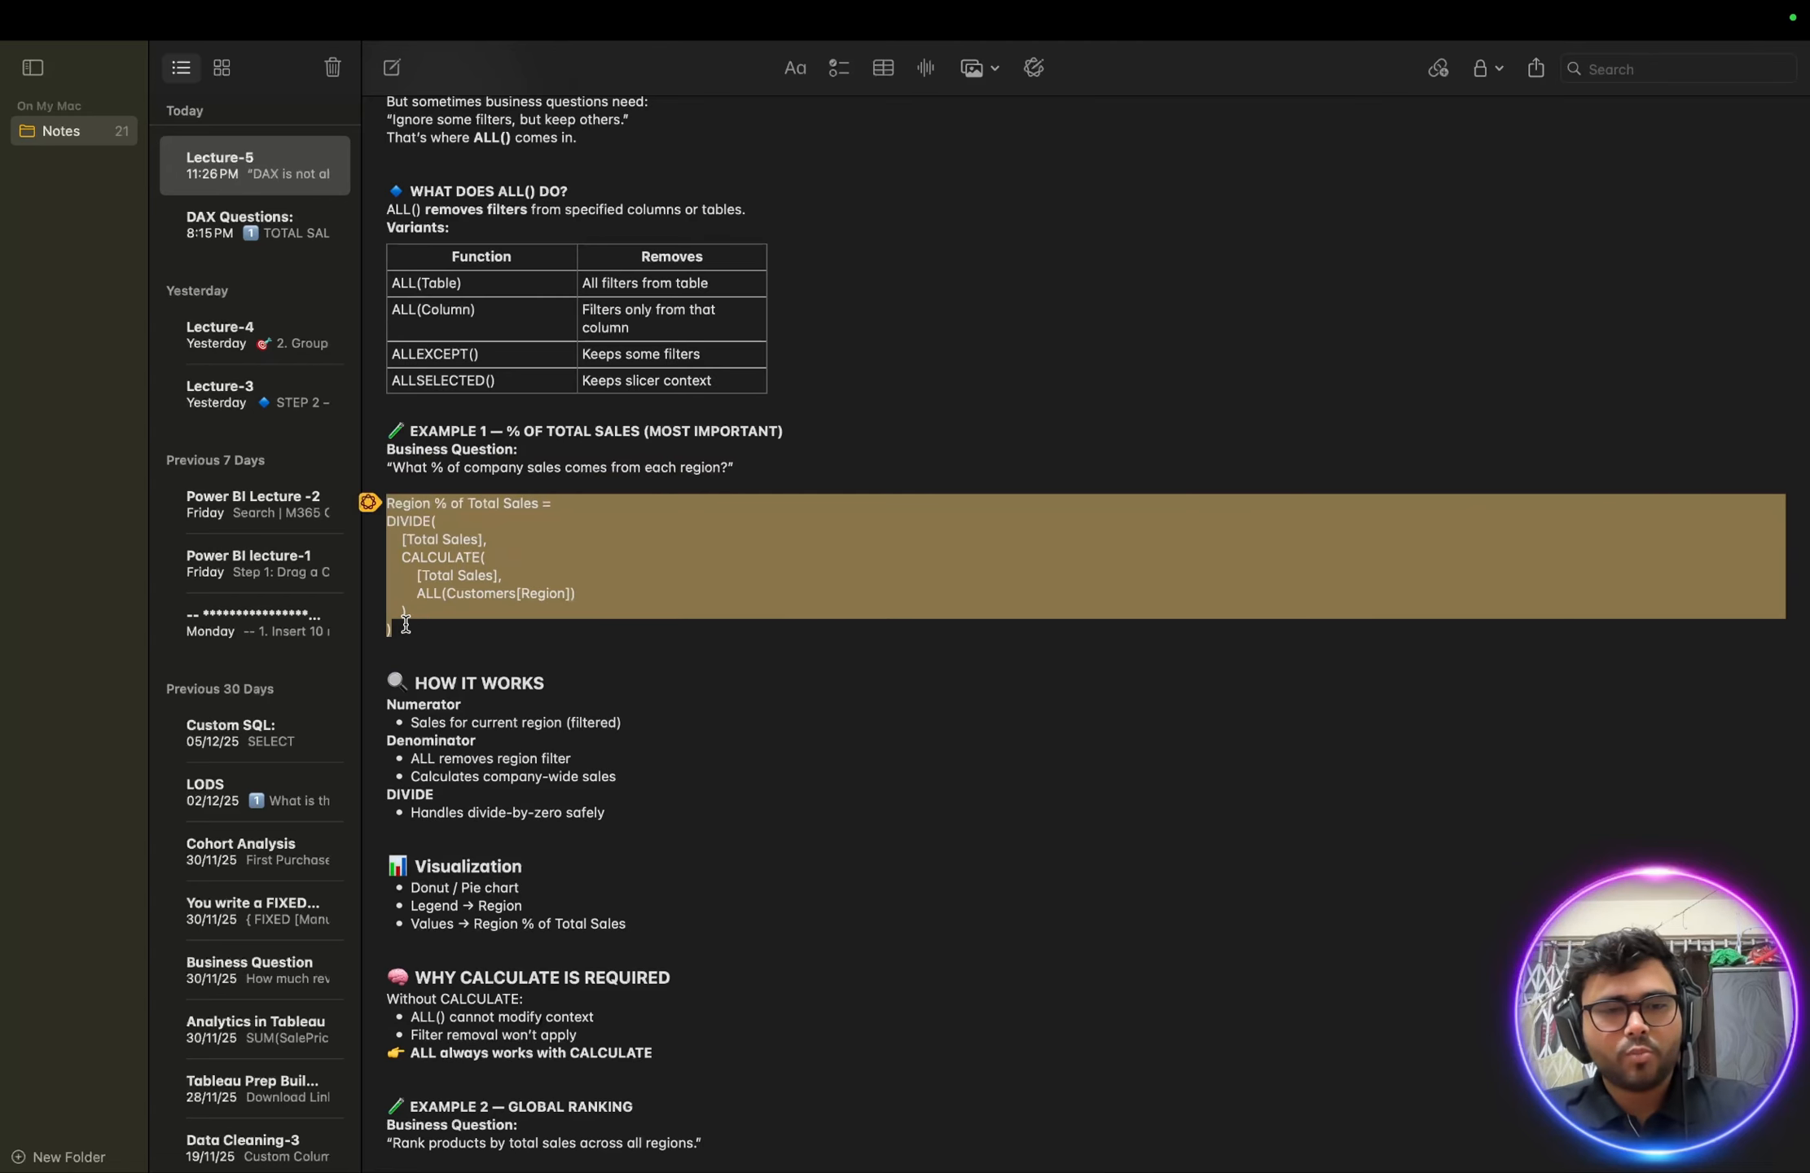
{"action": "key", "text": "ctrl+Right"}
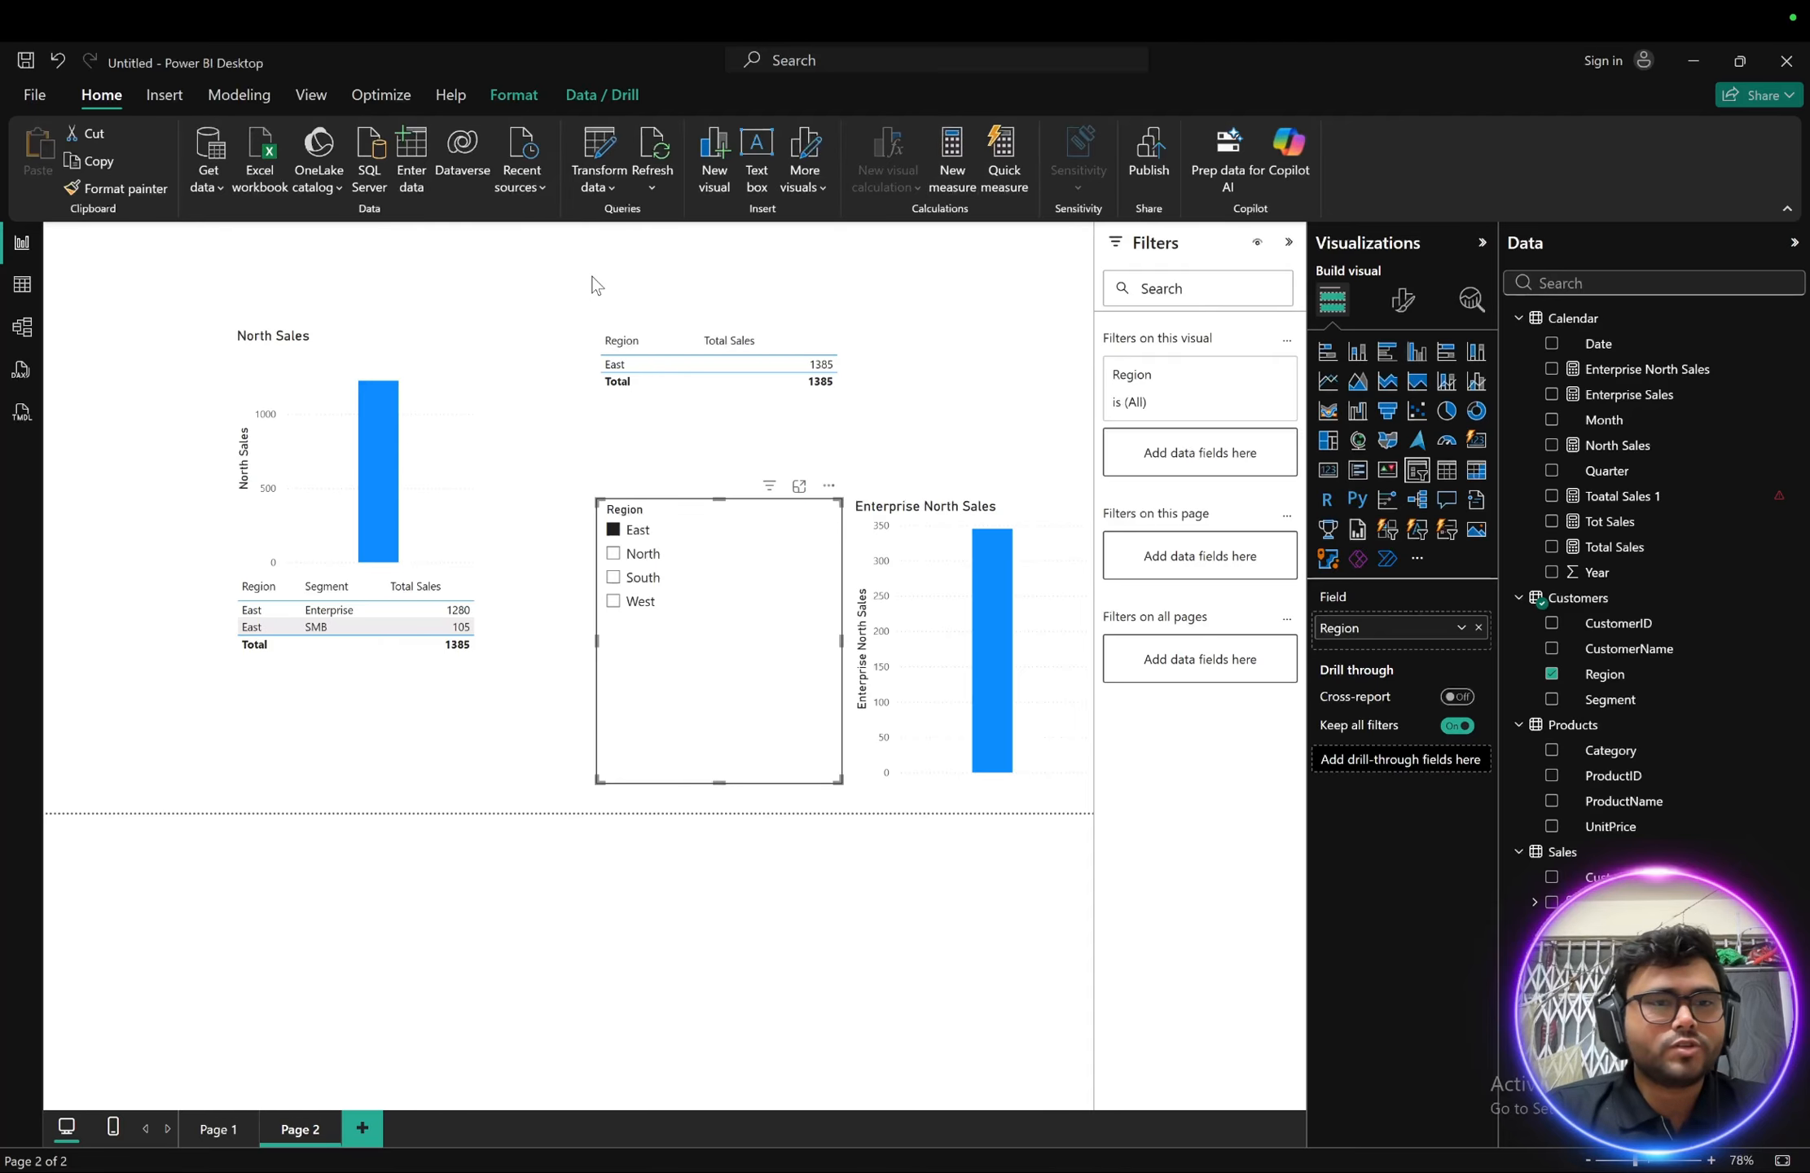
{"action": "key", "text": "ctrl+z"}
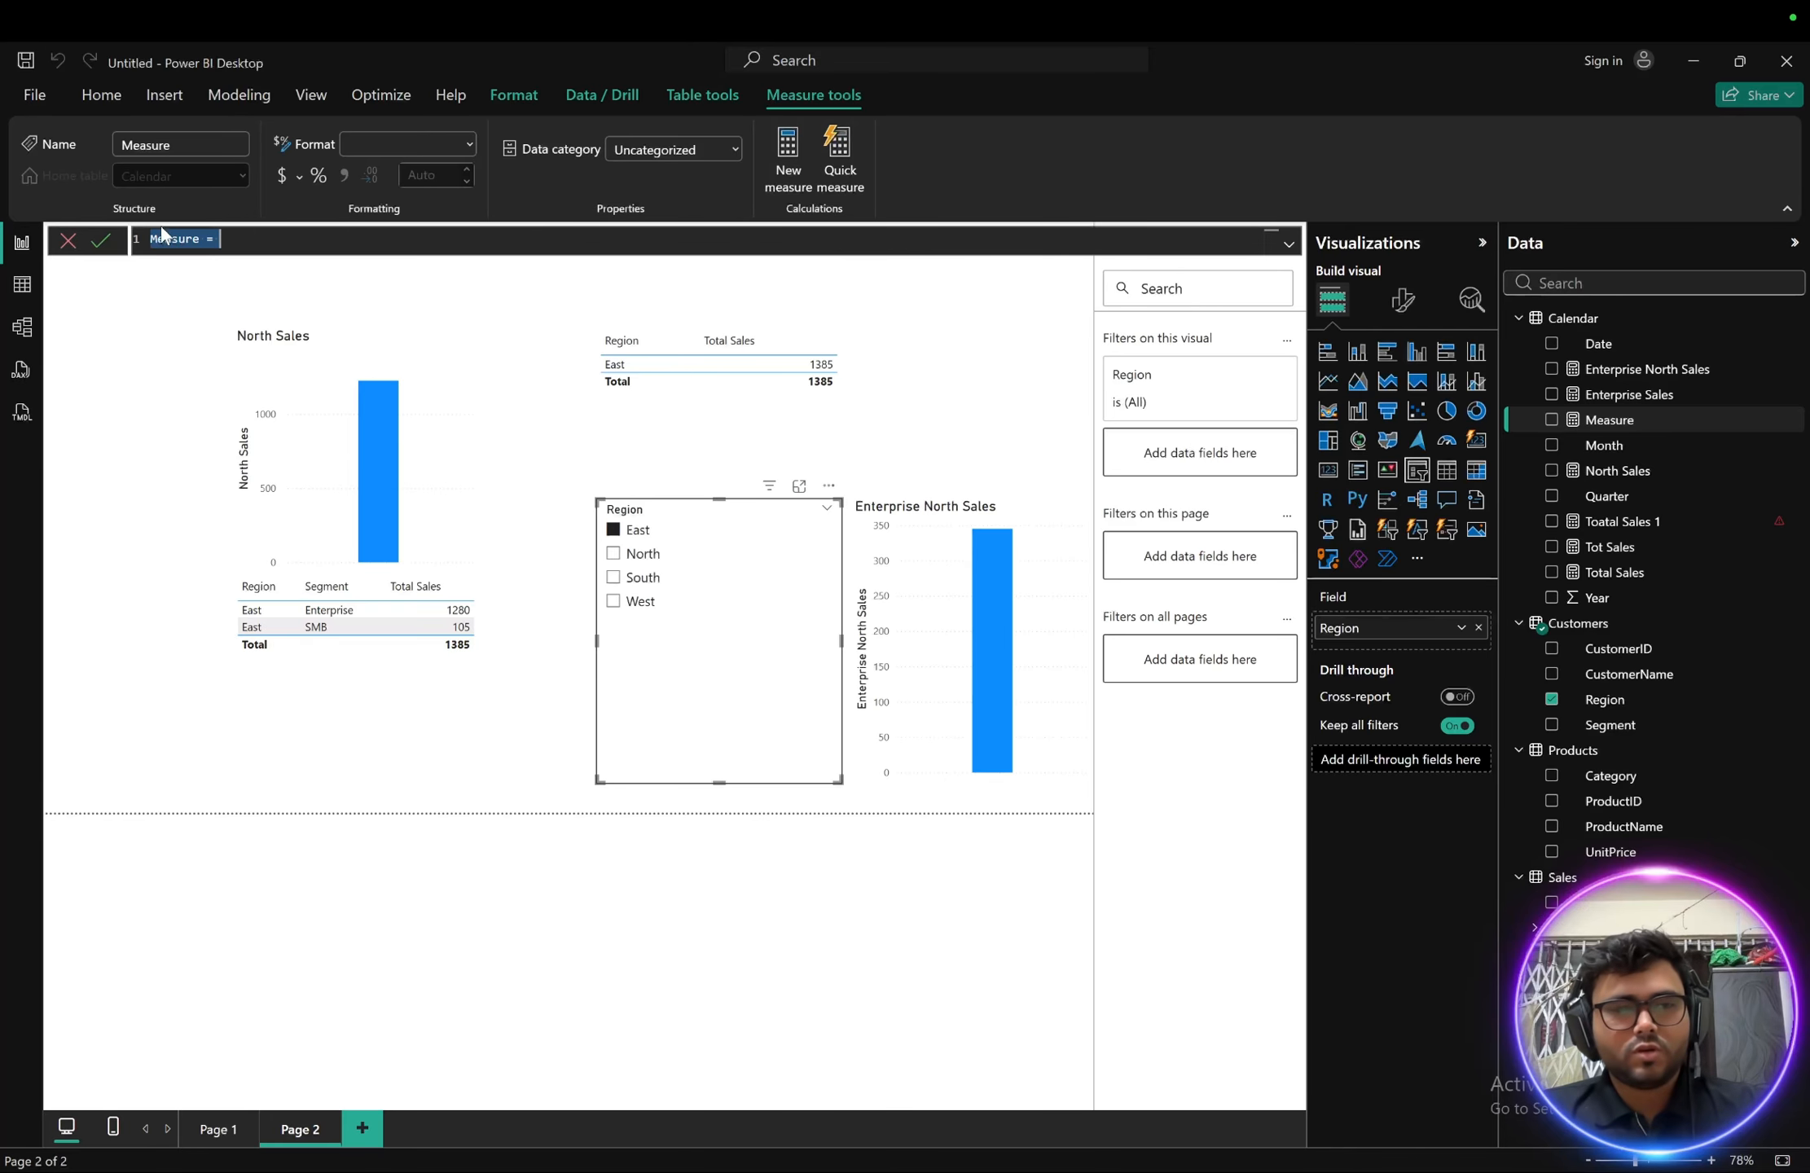
{"action": "key", "text": "ctrl+v"}
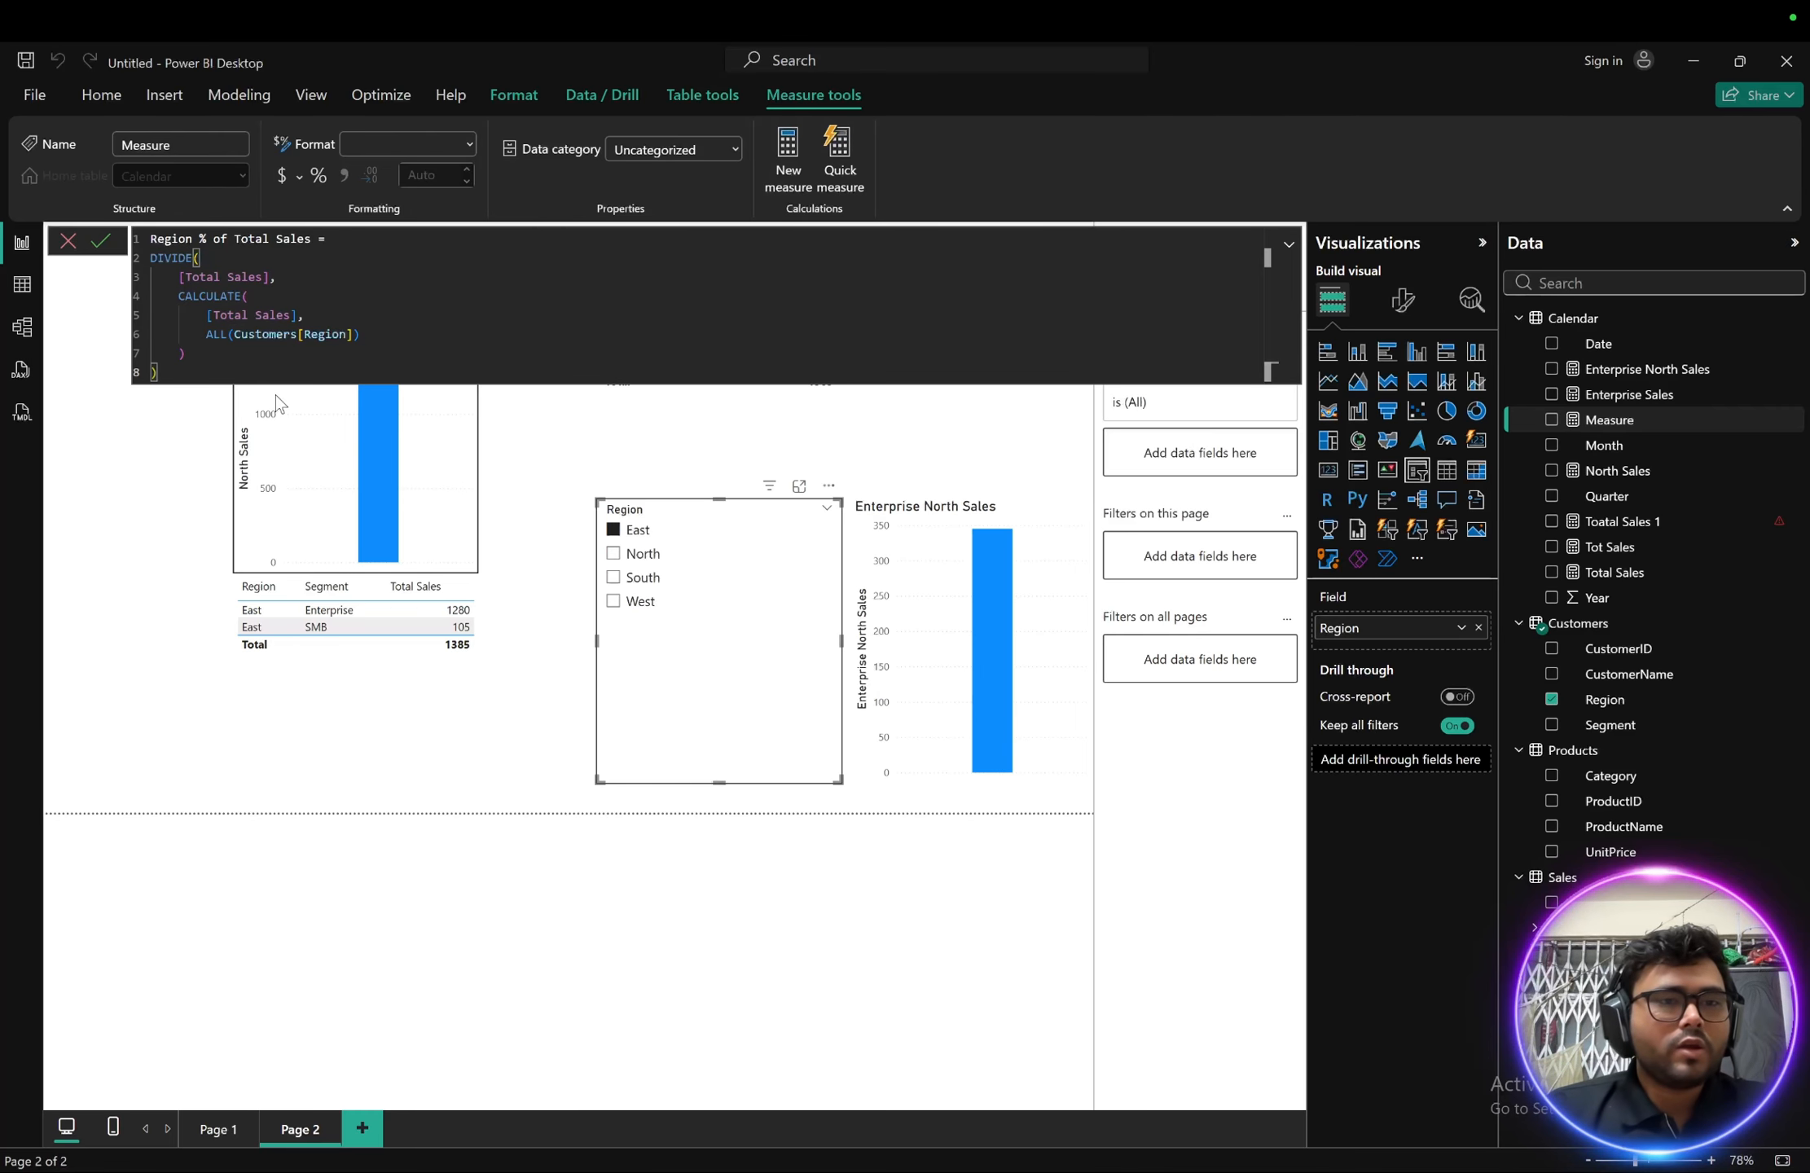
- Switch to the lecture note and examine the DIVIDE, [Total Sales] and CALCULATE parts of the Region % of Total Sales formula
{"action": "key", "text": "ctrl+Left"}
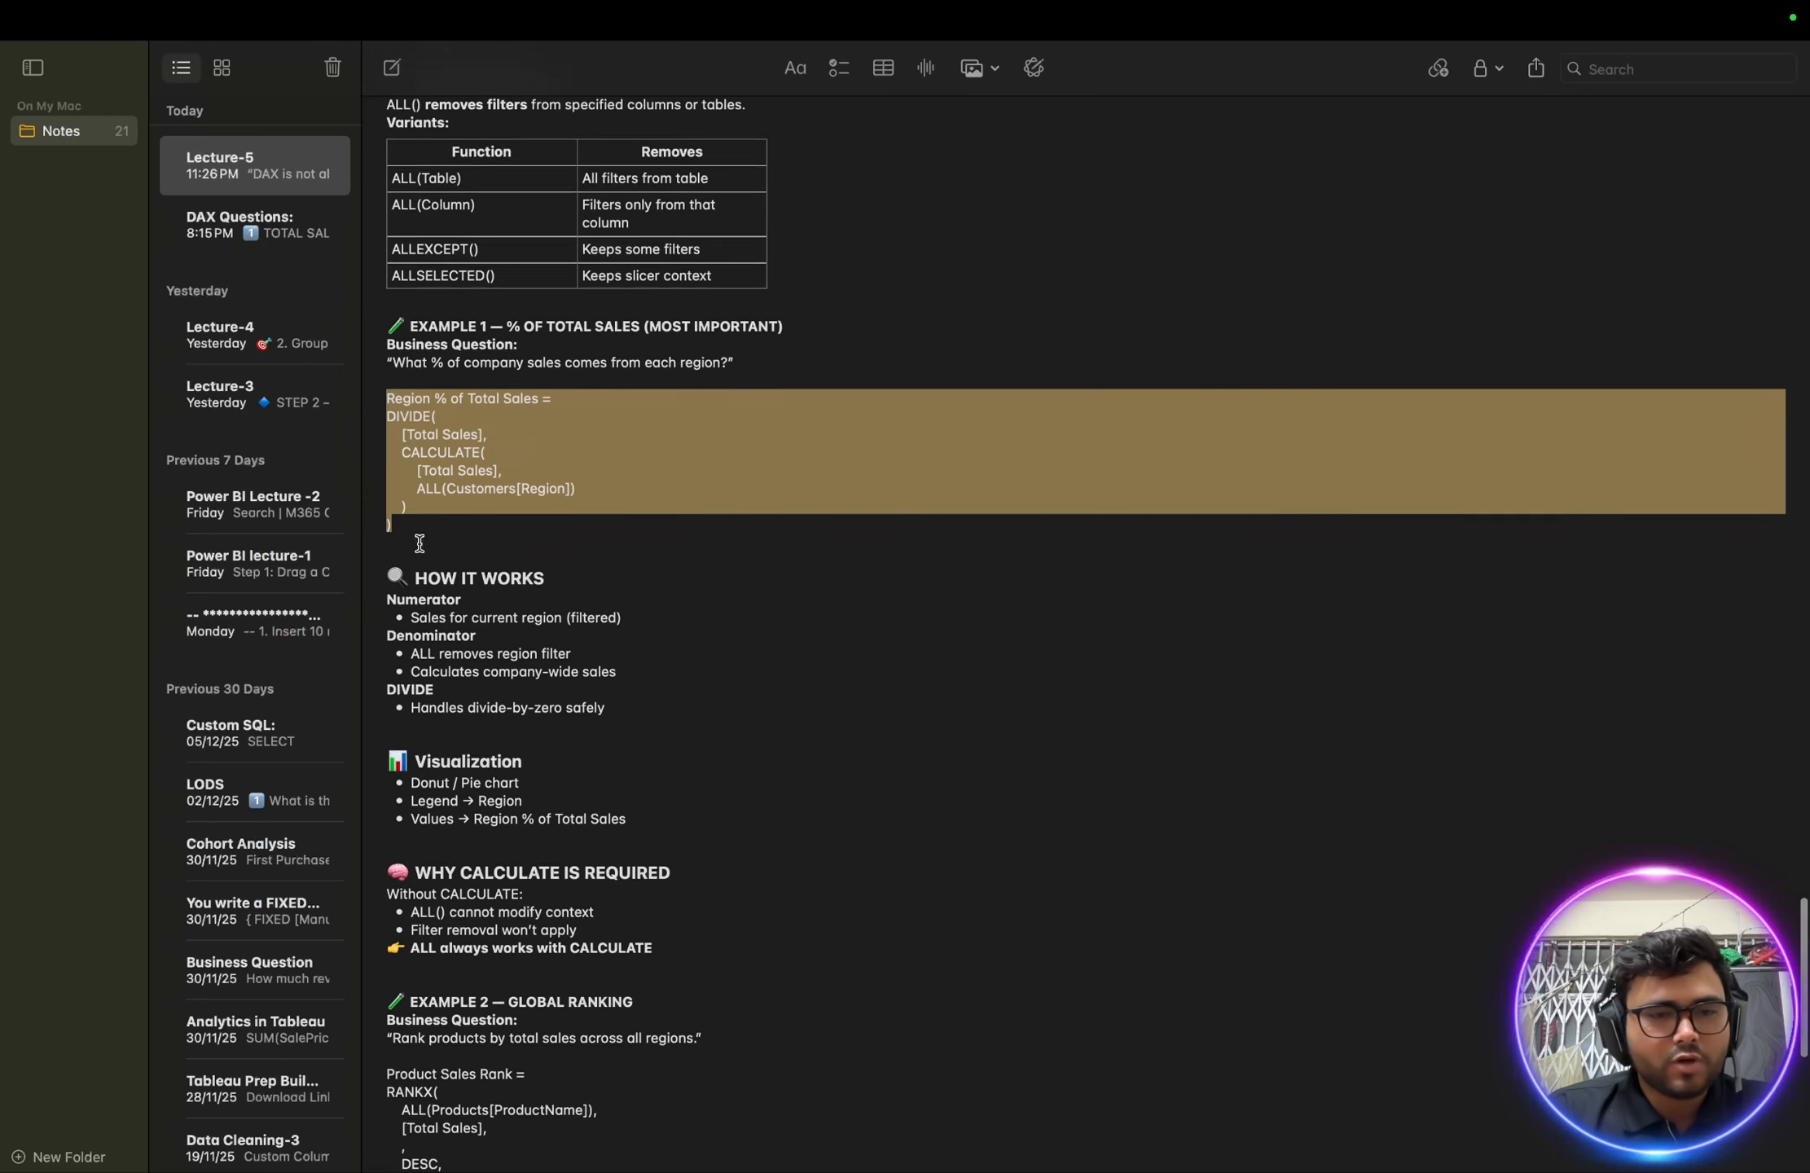
{"action": "scroll", "coordinate": [420, 544], "scroll_direction": "down", "scroll_amount": 2}
{"action": "left_click", "coordinate": [544, 529]}
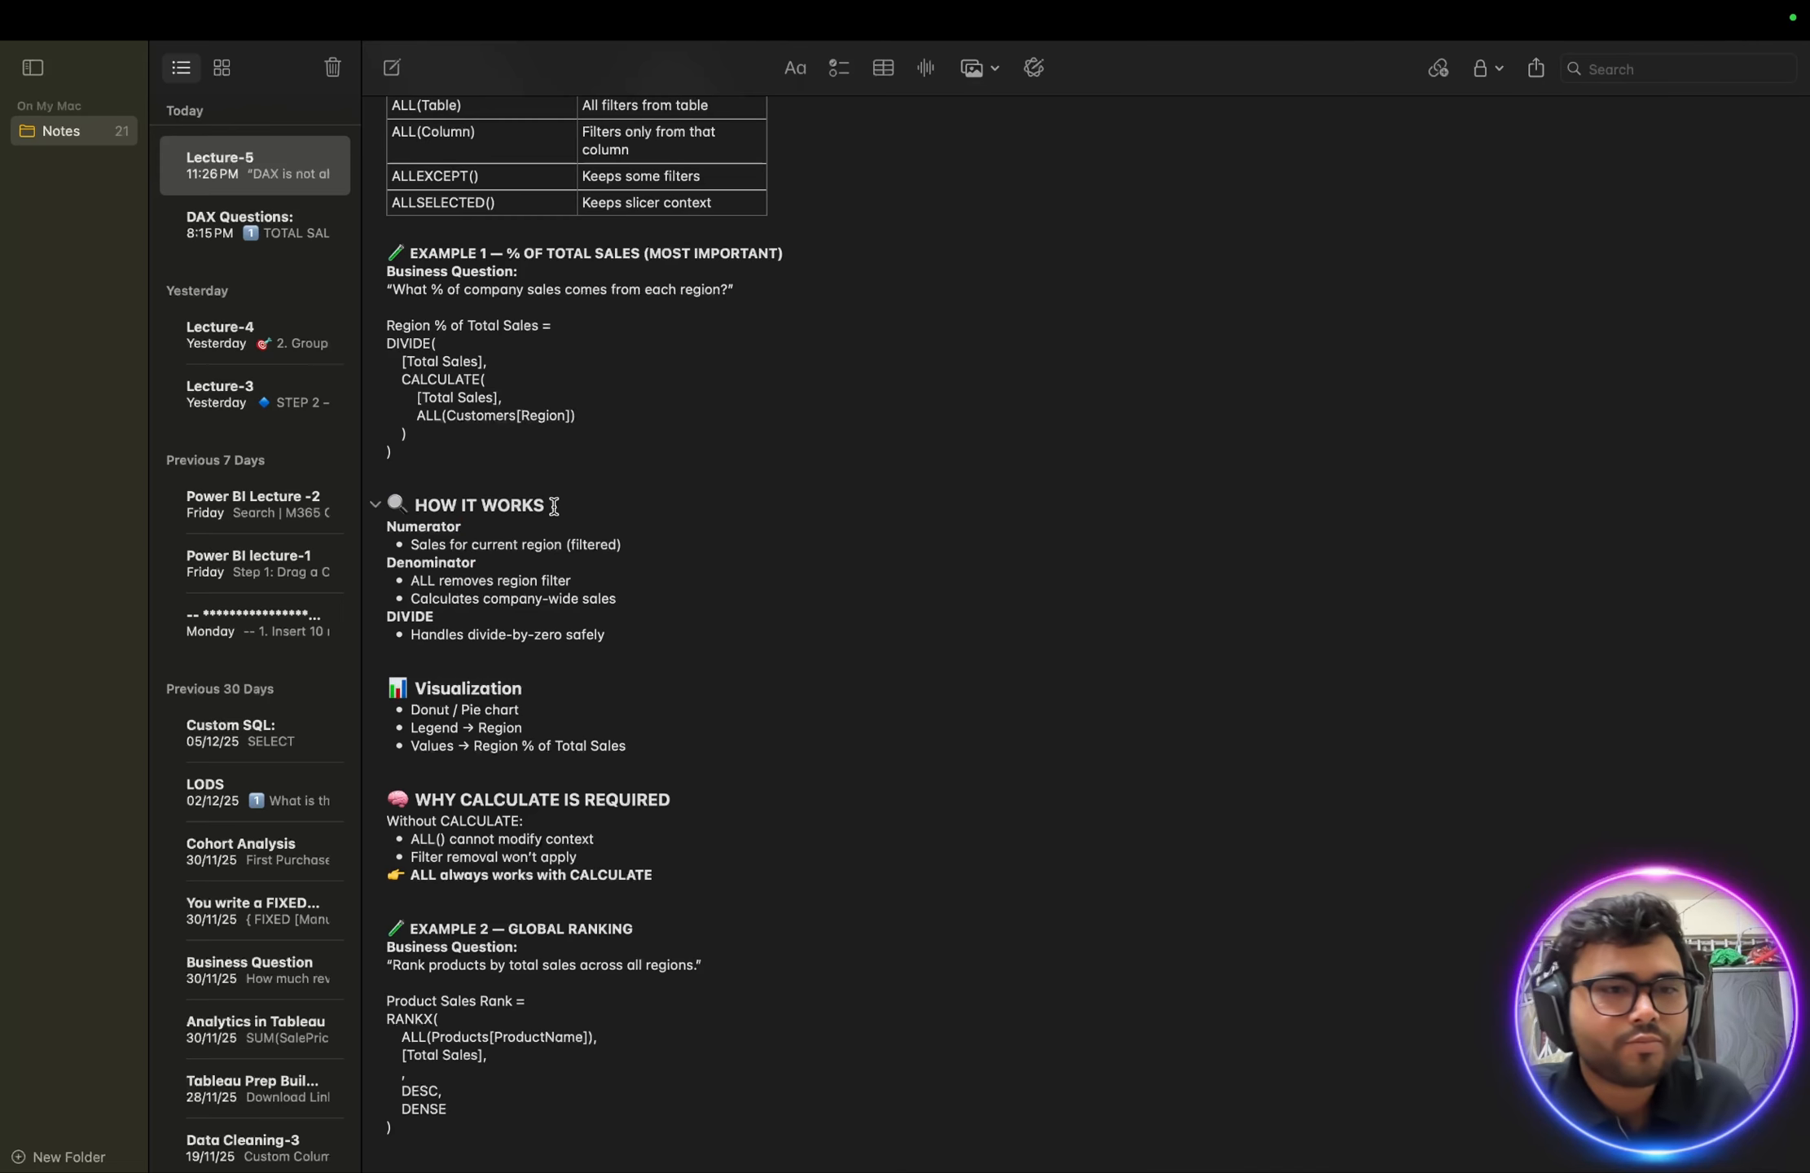
{"action": "scroll", "coordinate": [554, 506], "scroll_direction": "up", "scroll_amount": 2}
{"action": "left_click_drag", "start_coordinate": [402, 445], "coordinate": [498, 443]}
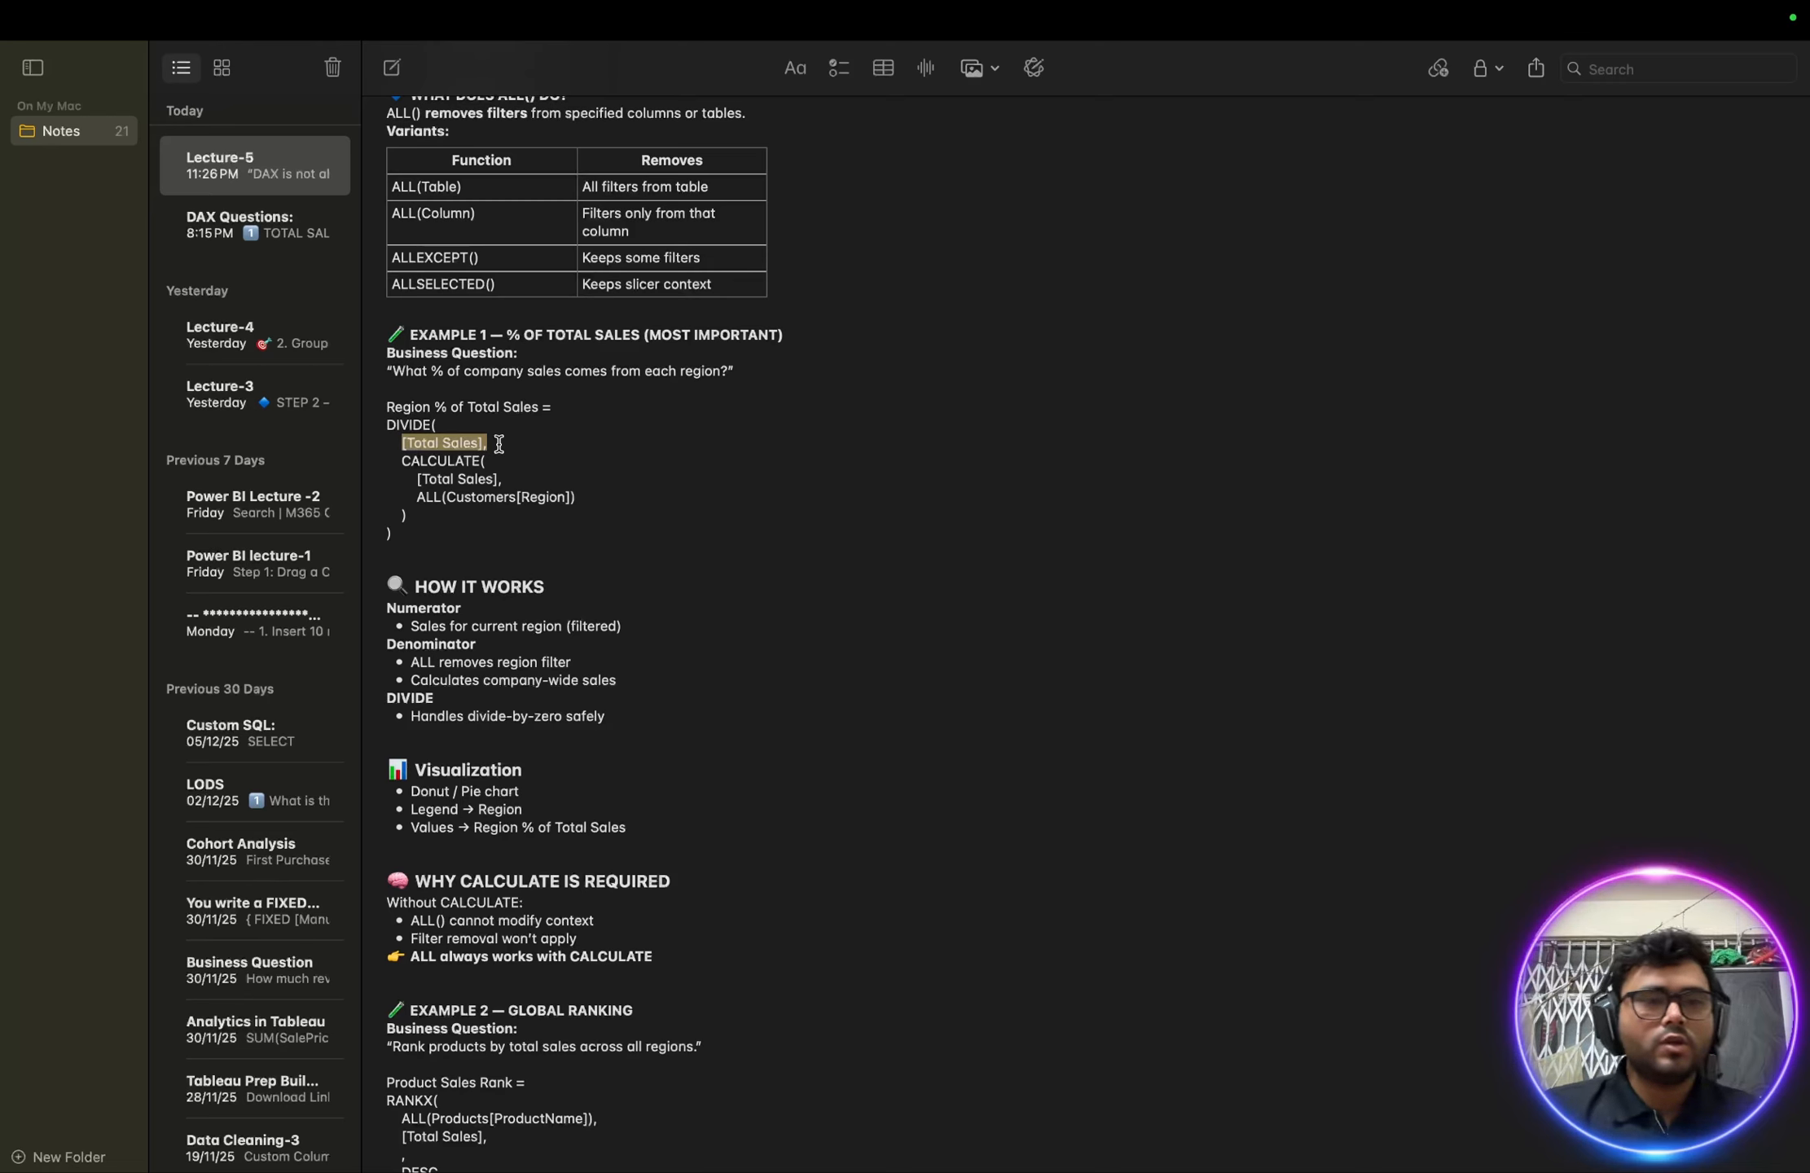
{"action": "double_click", "coordinate": [434, 445]}
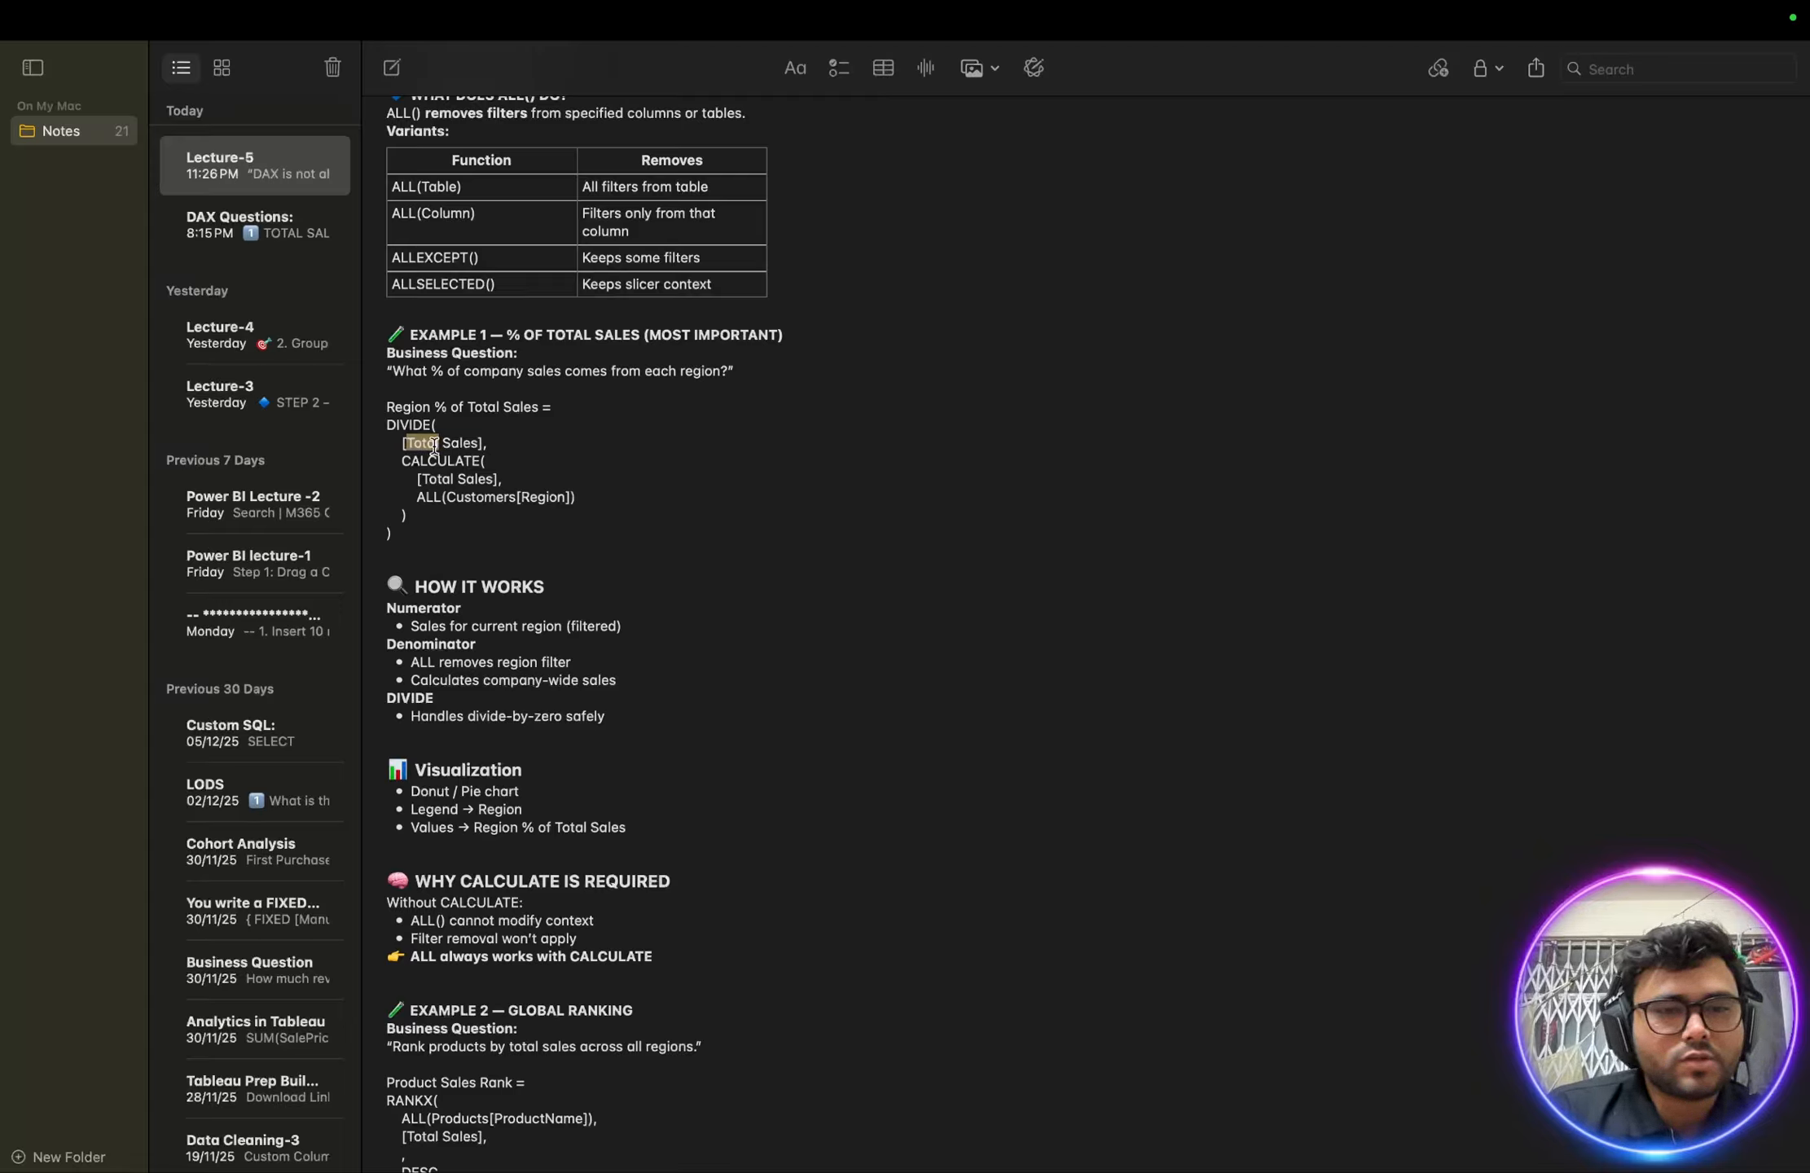
{"action": "double_click", "coordinate": [397, 425]}
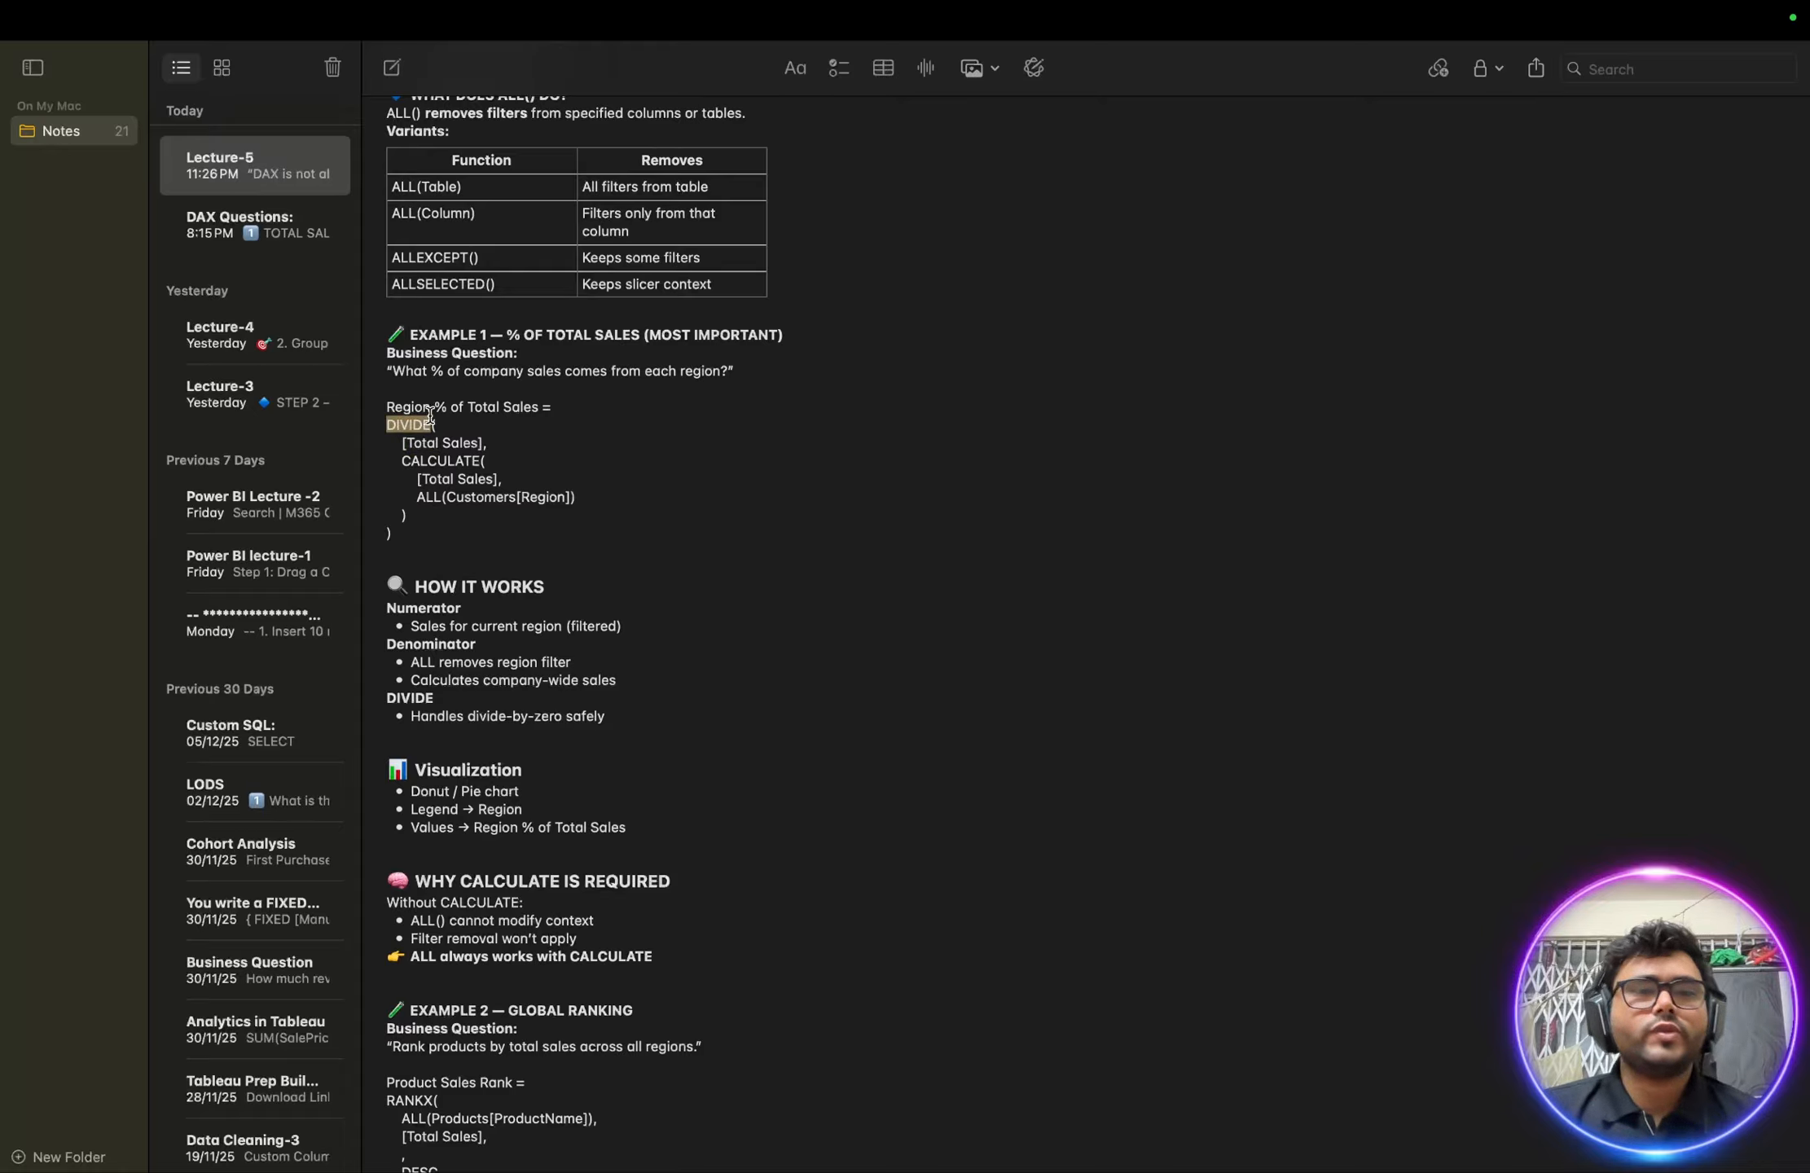
{"action": "left_click_drag", "start_coordinate": [434, 407], "coordinate": [452, 411]}
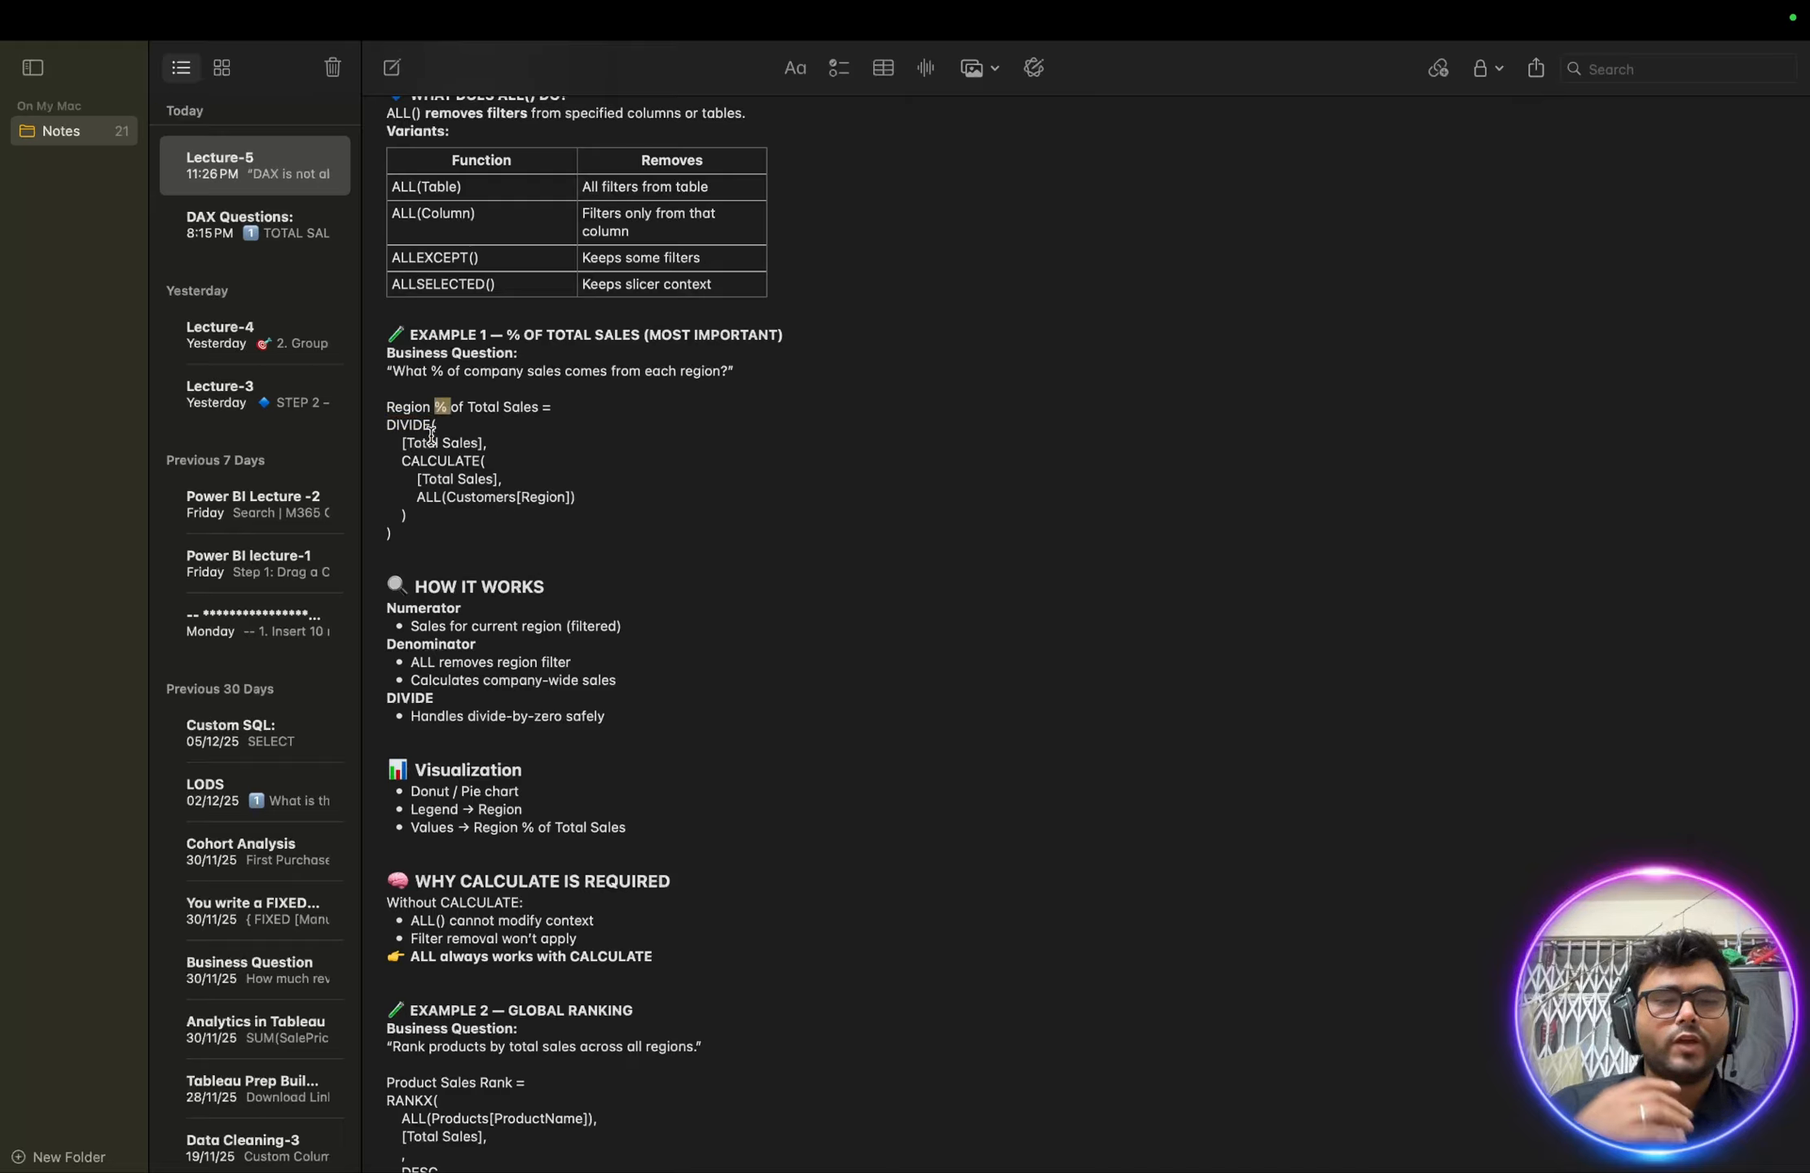
{"action": "left_click_drag", "start_coordinate": [402, 442], "coordinate": [541, 444]}
{"action": "left_click_drag", "start_coordinate": [401, 461], "coordinate": [559, 516]}
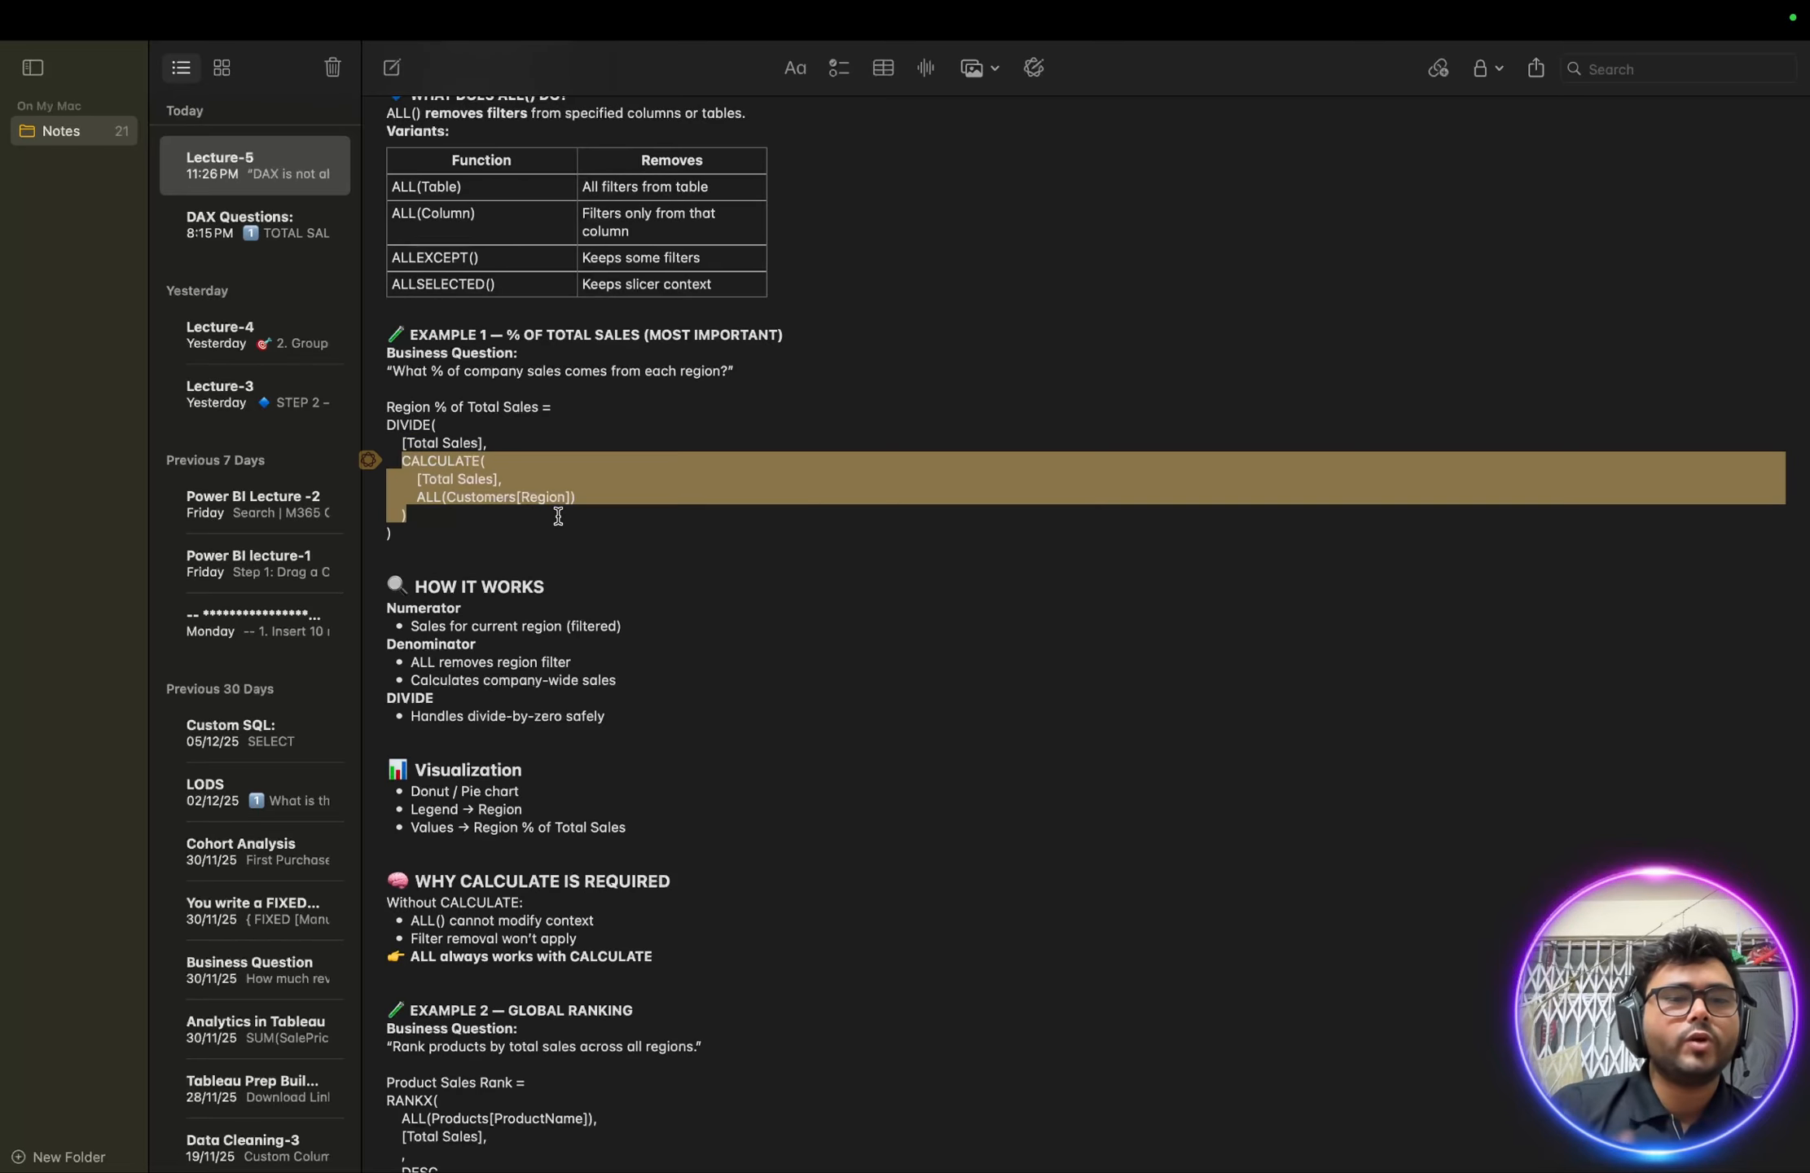
- Compare the numerator explanation under How It Works with the formula's CALCULATE block and its ALL(Customers[Region]) argument
{"action": "scroll", "coordinate": [558, 516], "scroll_direction": "down", "scroll_amount": 2}
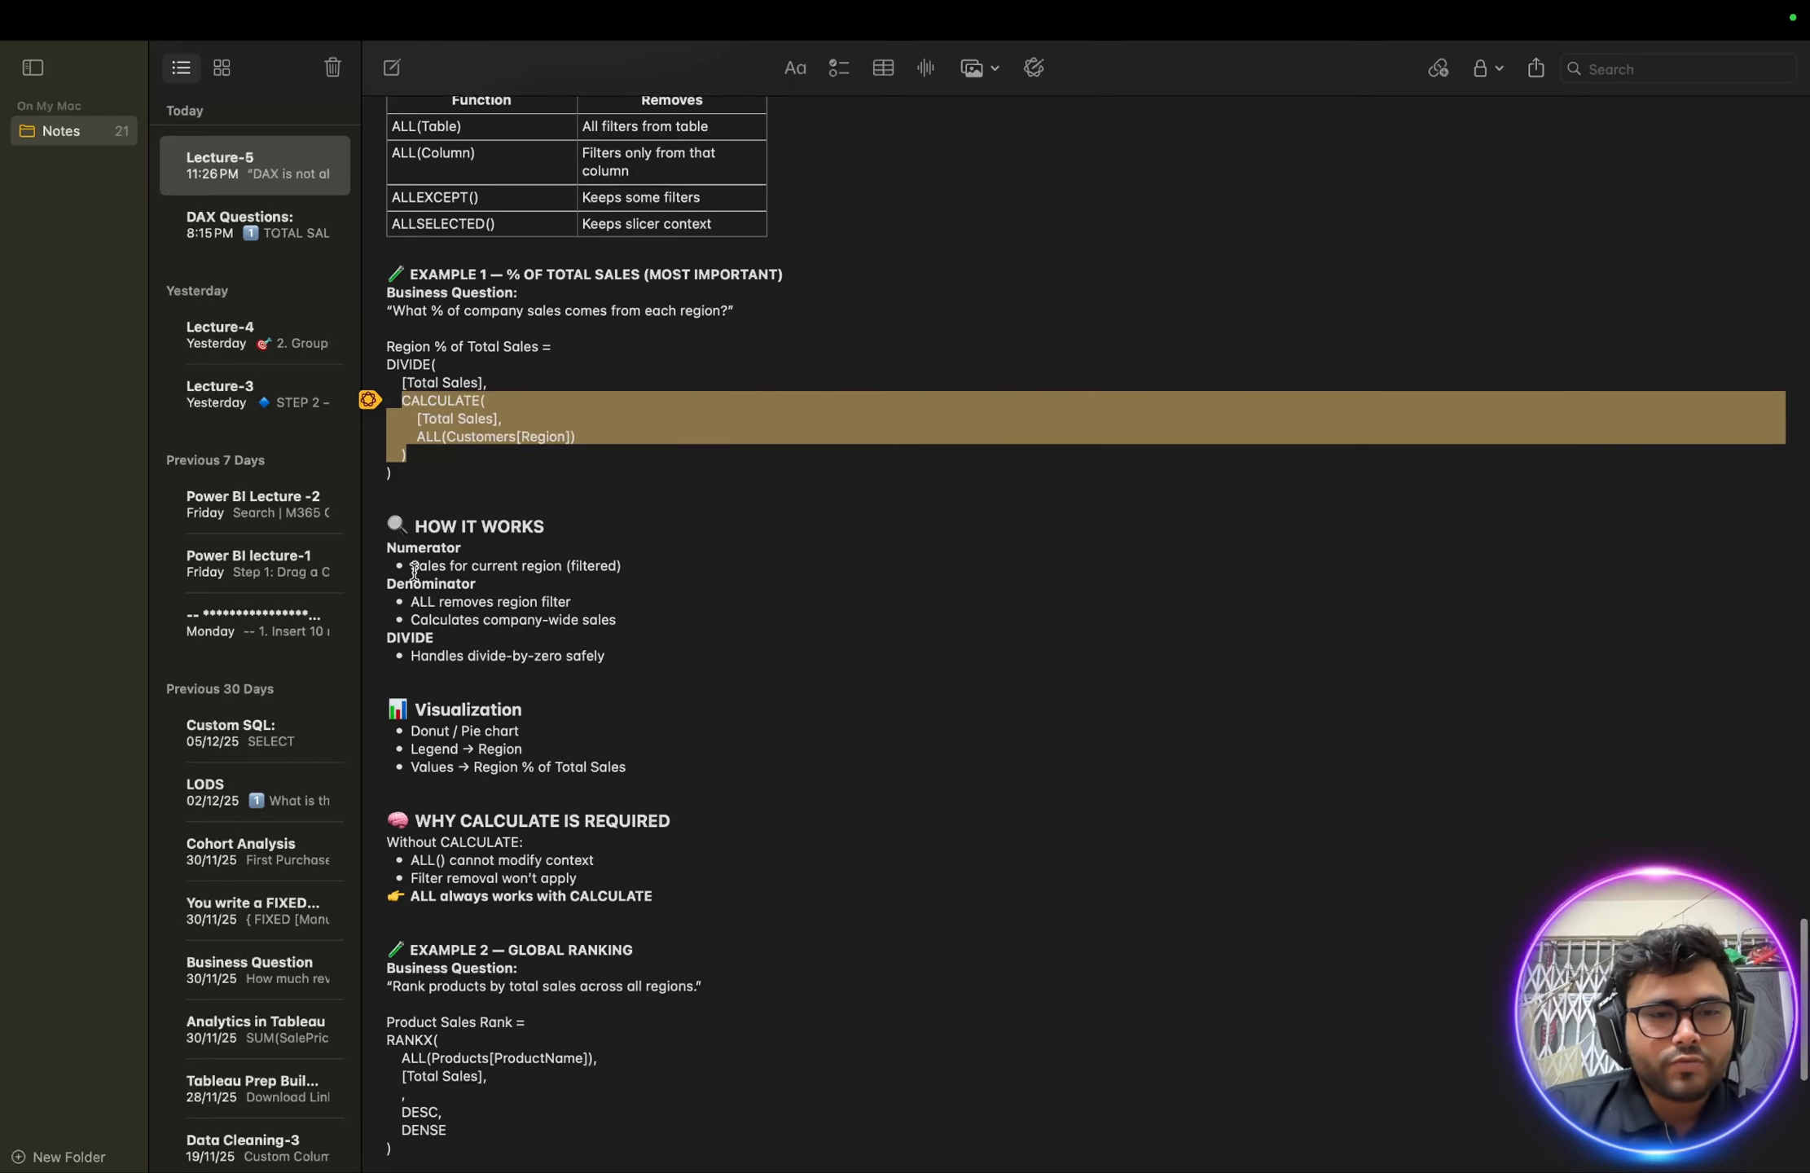
{"action": "left_click_drag", "start_coordinate": [409, 565], "coordinate": [588, 567]}
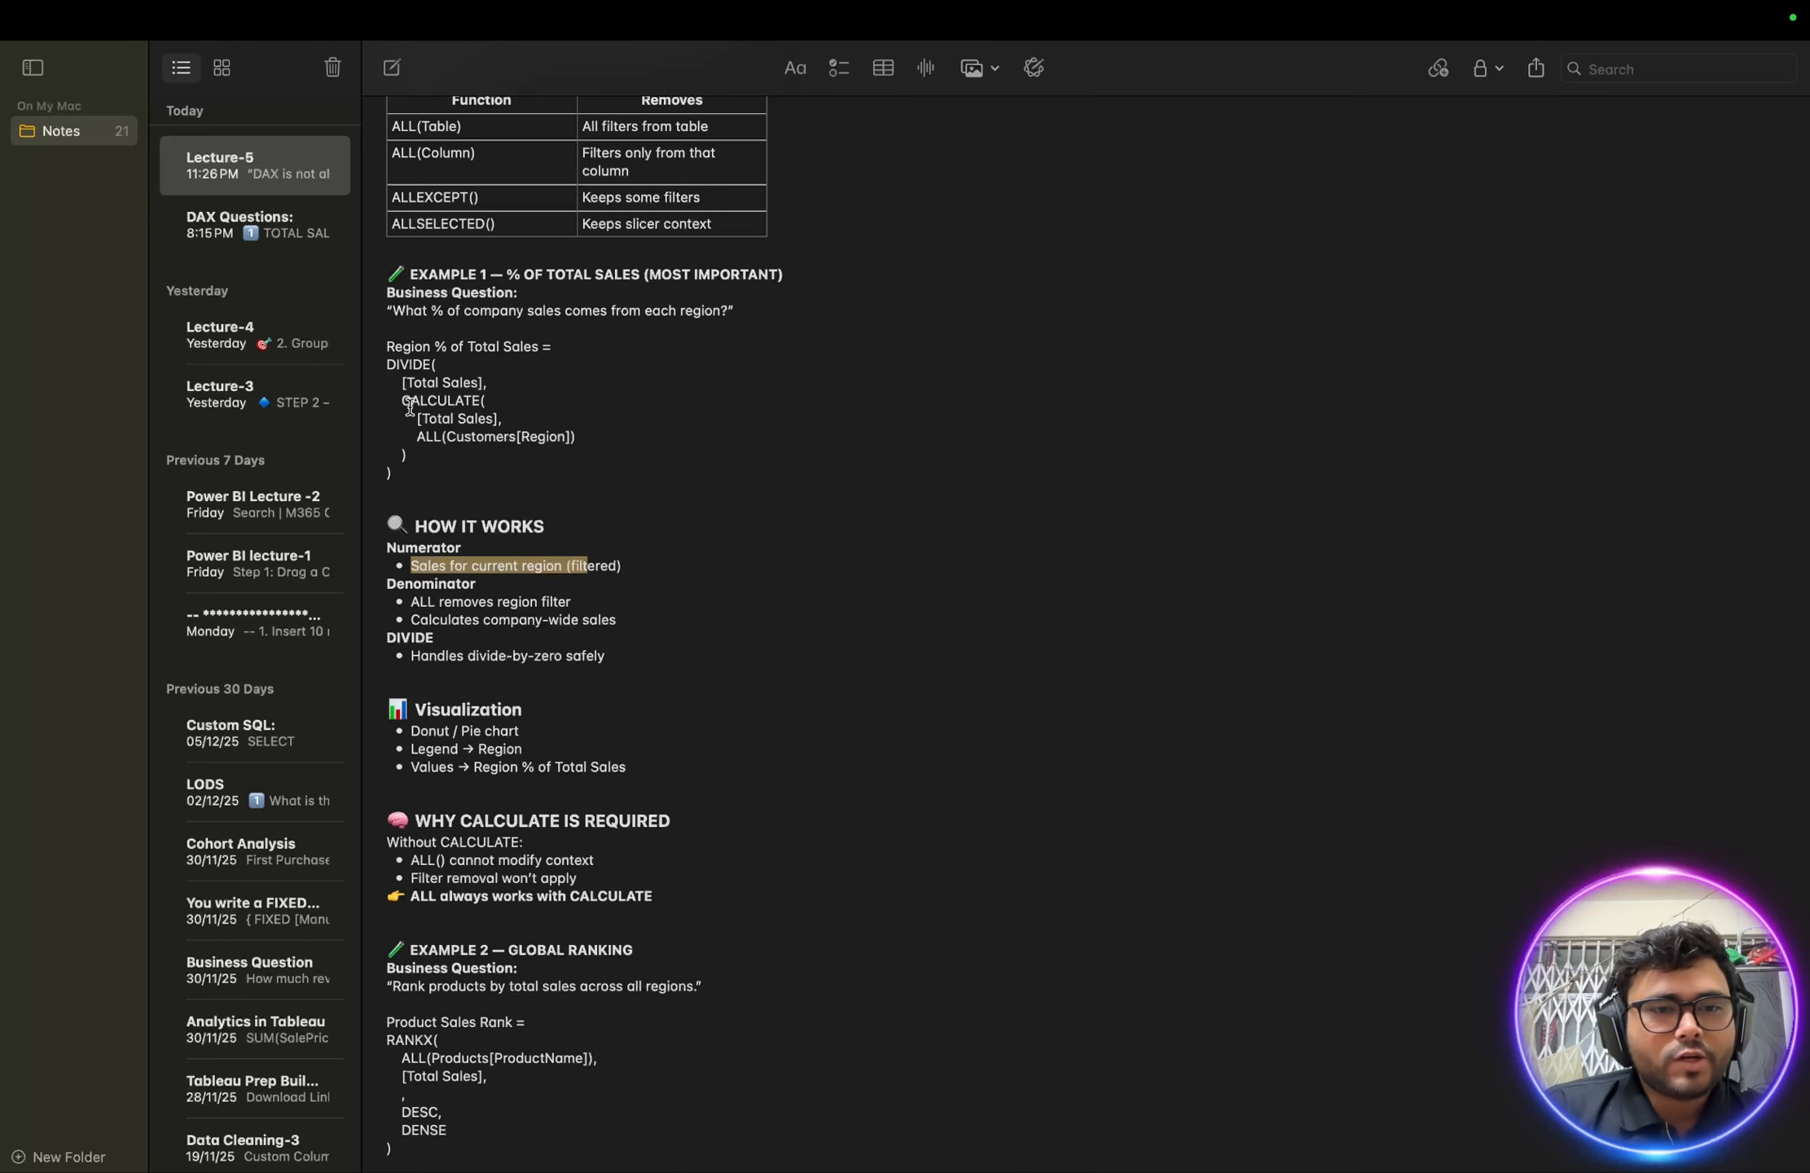
{"action": "left_click_drag", "start_coordinate": [399, 403], "coordinate": [586, 437]}
{"action": "left_click", "coordinate": [491, 390]}
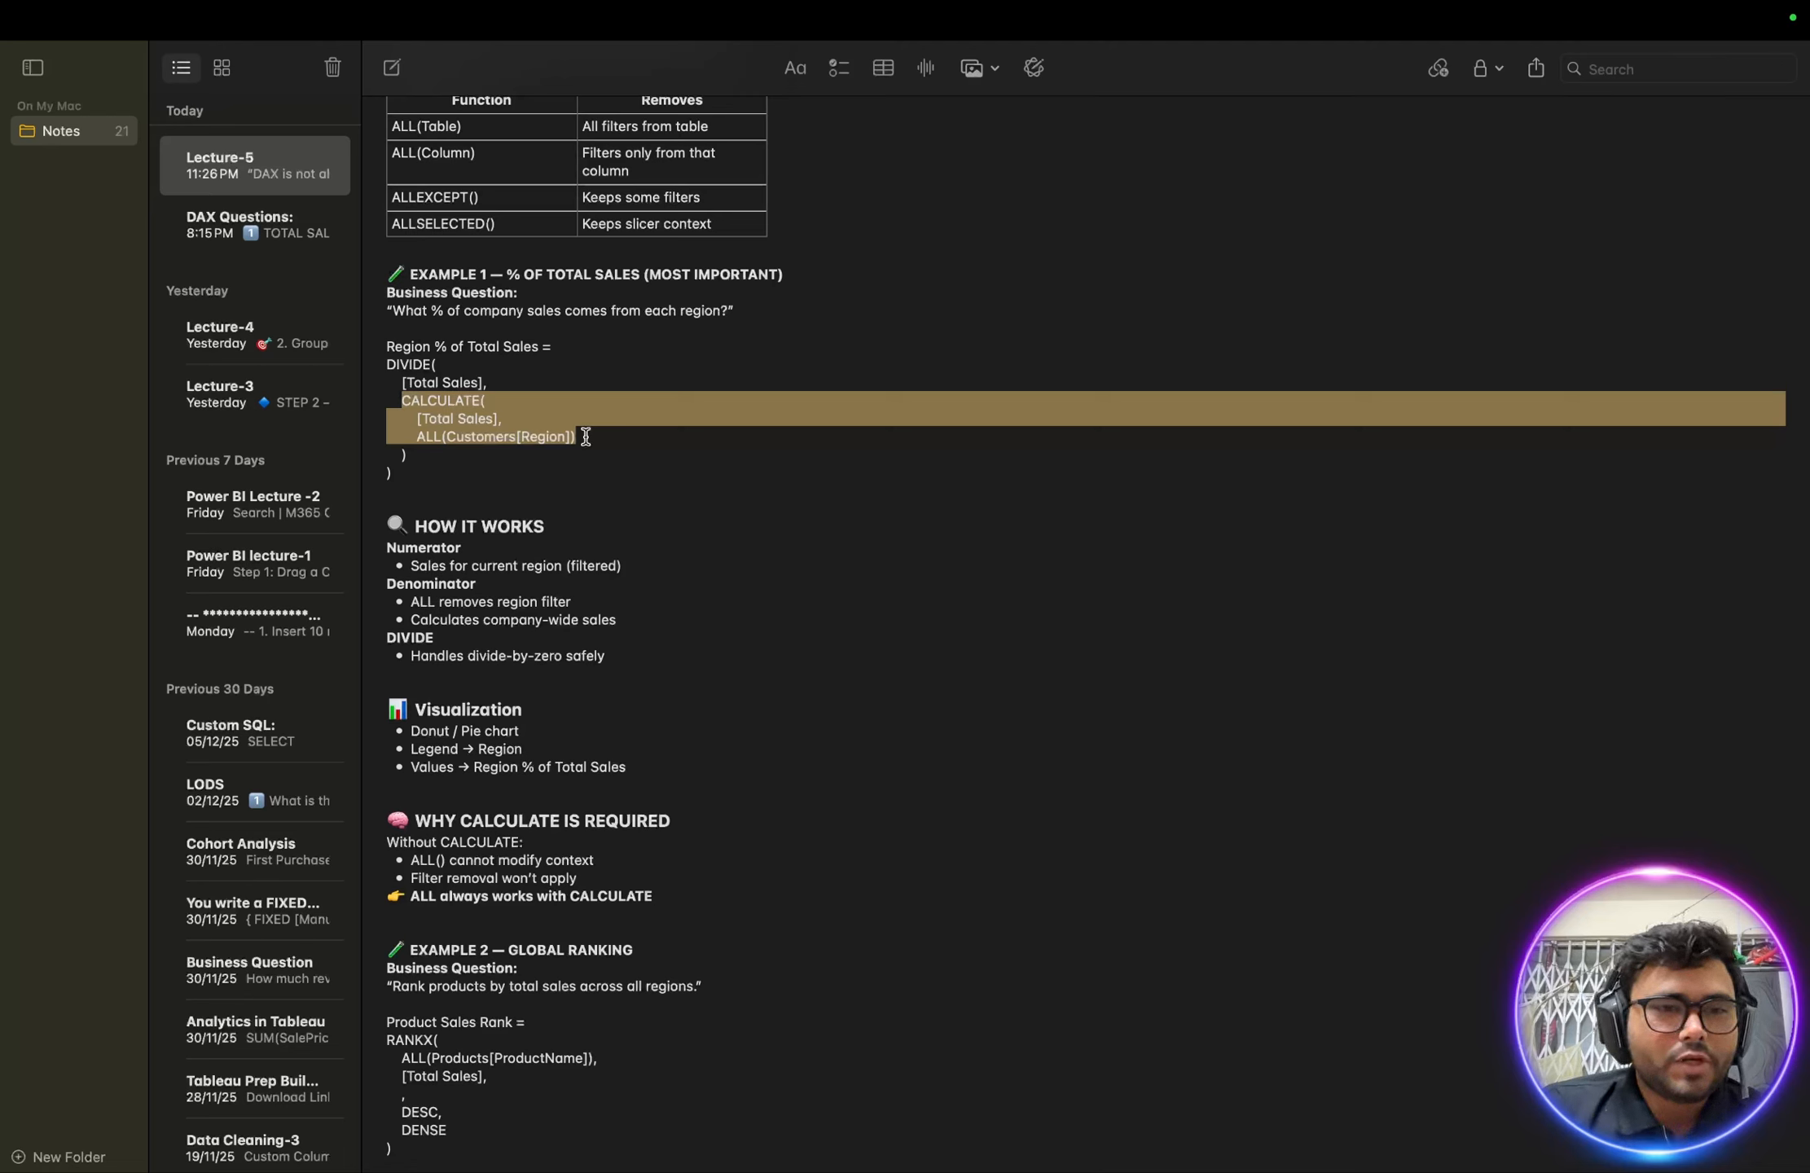
{"action": "left_click", "coordinate": [405, 432]}
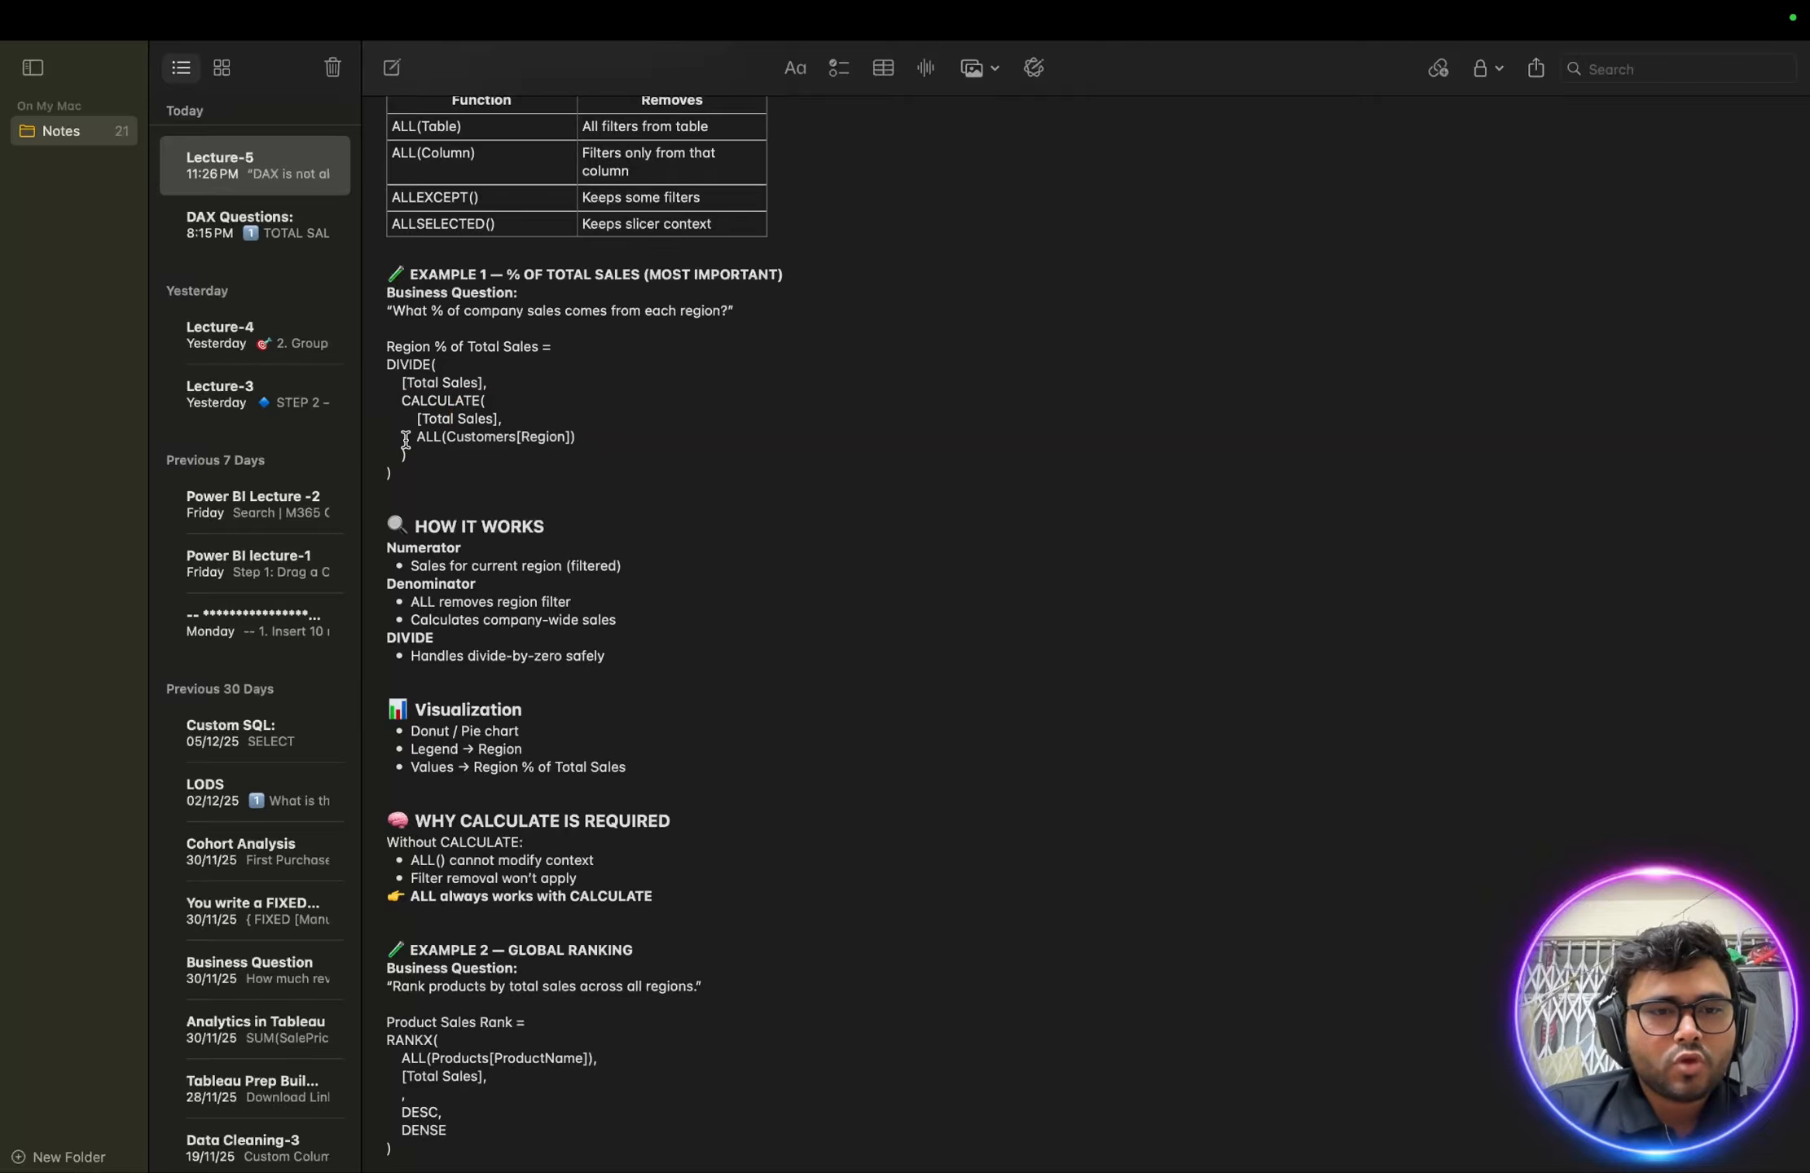
{"action": "left_click_drag", "start_coordinate": [405, 440], "coordinate": [618, 438]}
- Compare the ALL(Column) entry in the variants table with the Region column used in the formula's ALL() argument
{"action": "scroll", "coordinate": [618, 439], "scroll_direction": "up", "scroll_amount": 3}
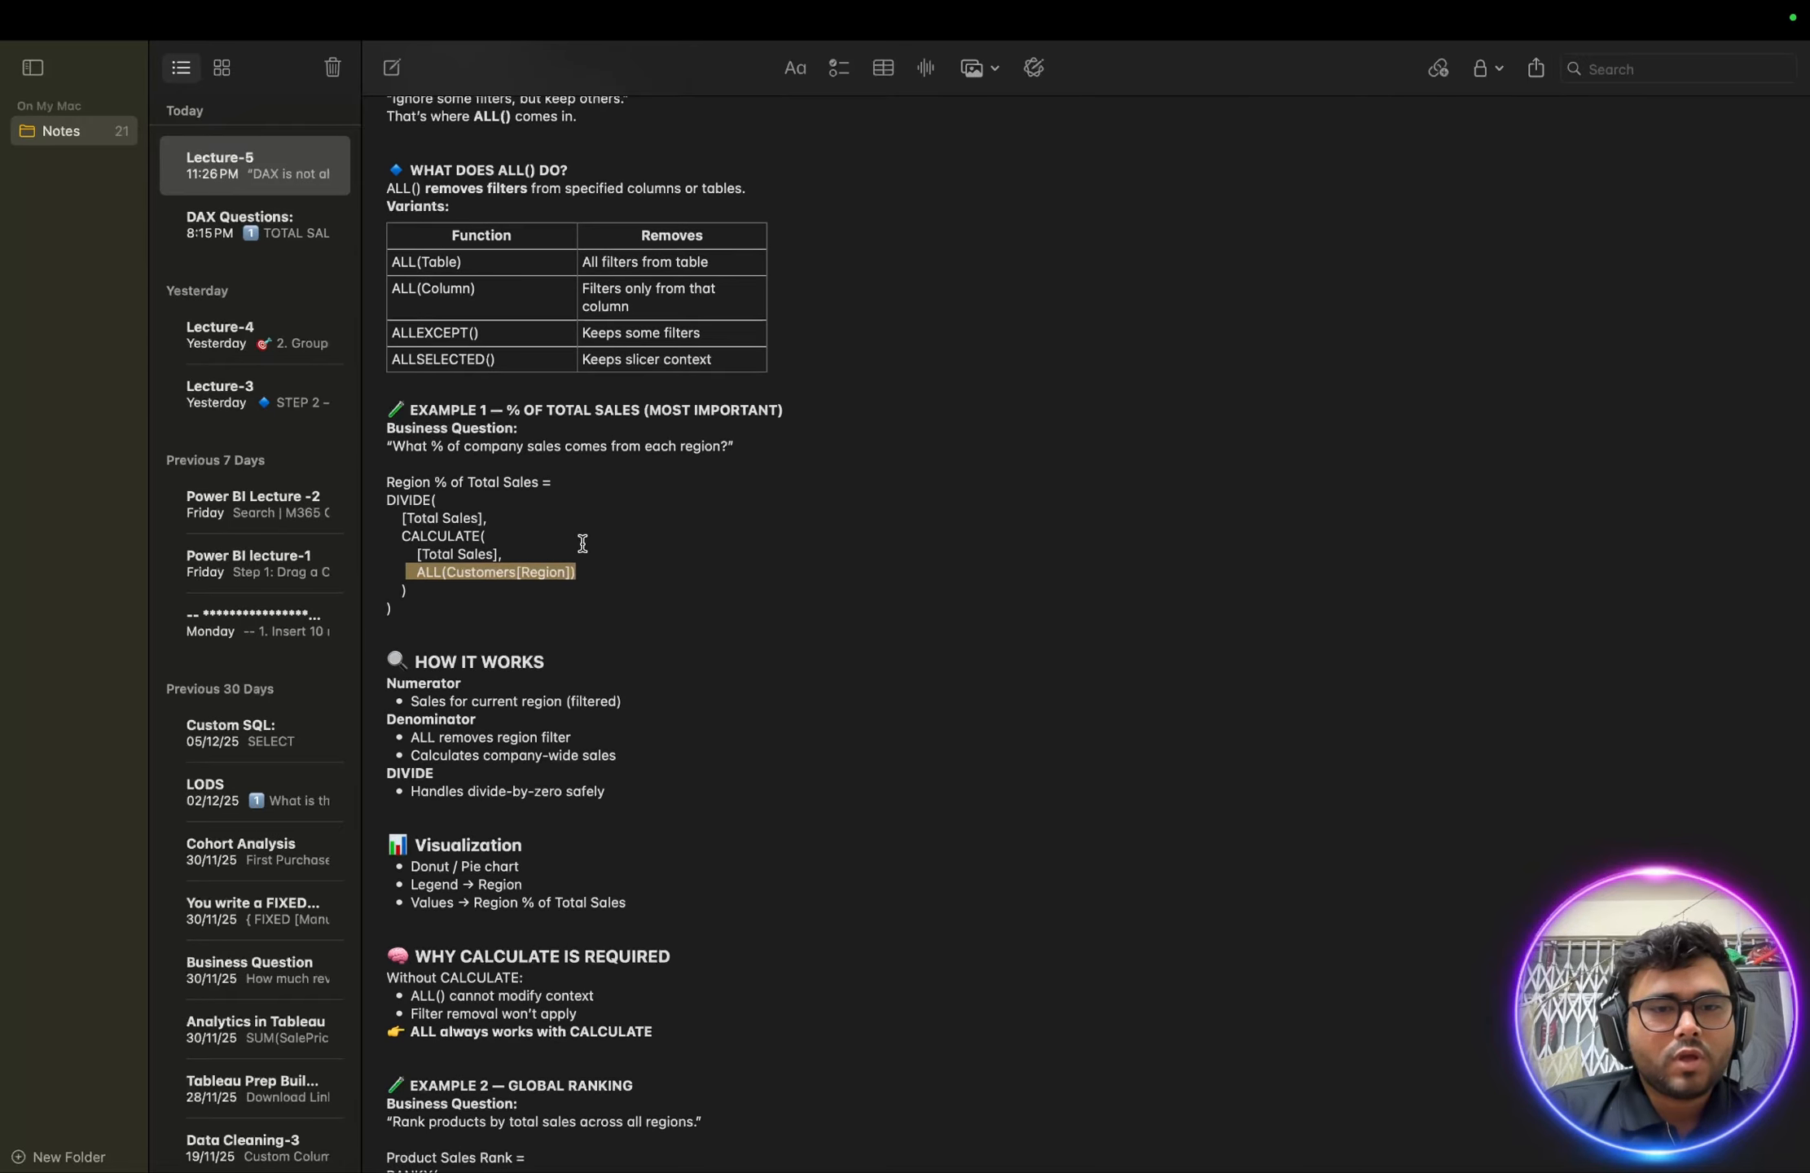
{"action": "left_click", "coordinate": [502, 572]}
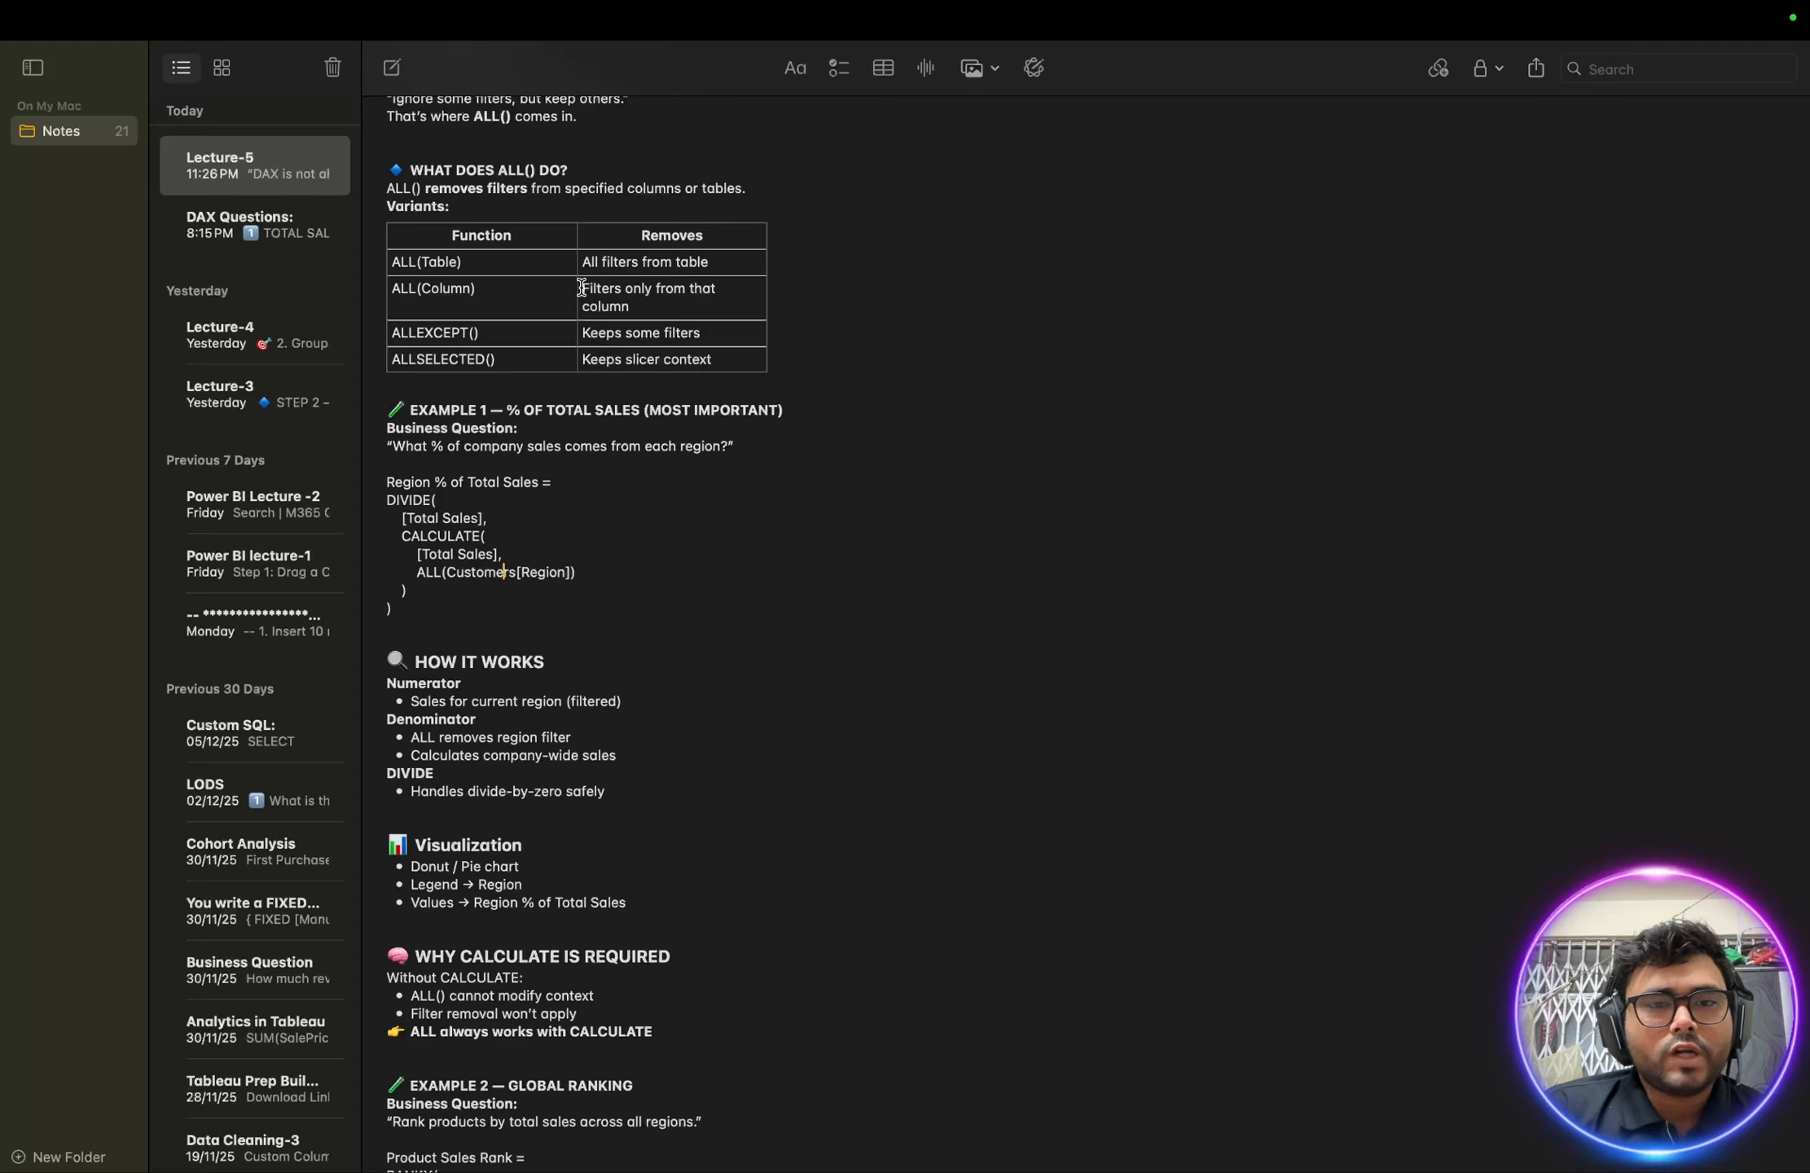
{"action": "left_click_drag", "start_coordinate": [581, 288], "coordinate": [649, 307]}
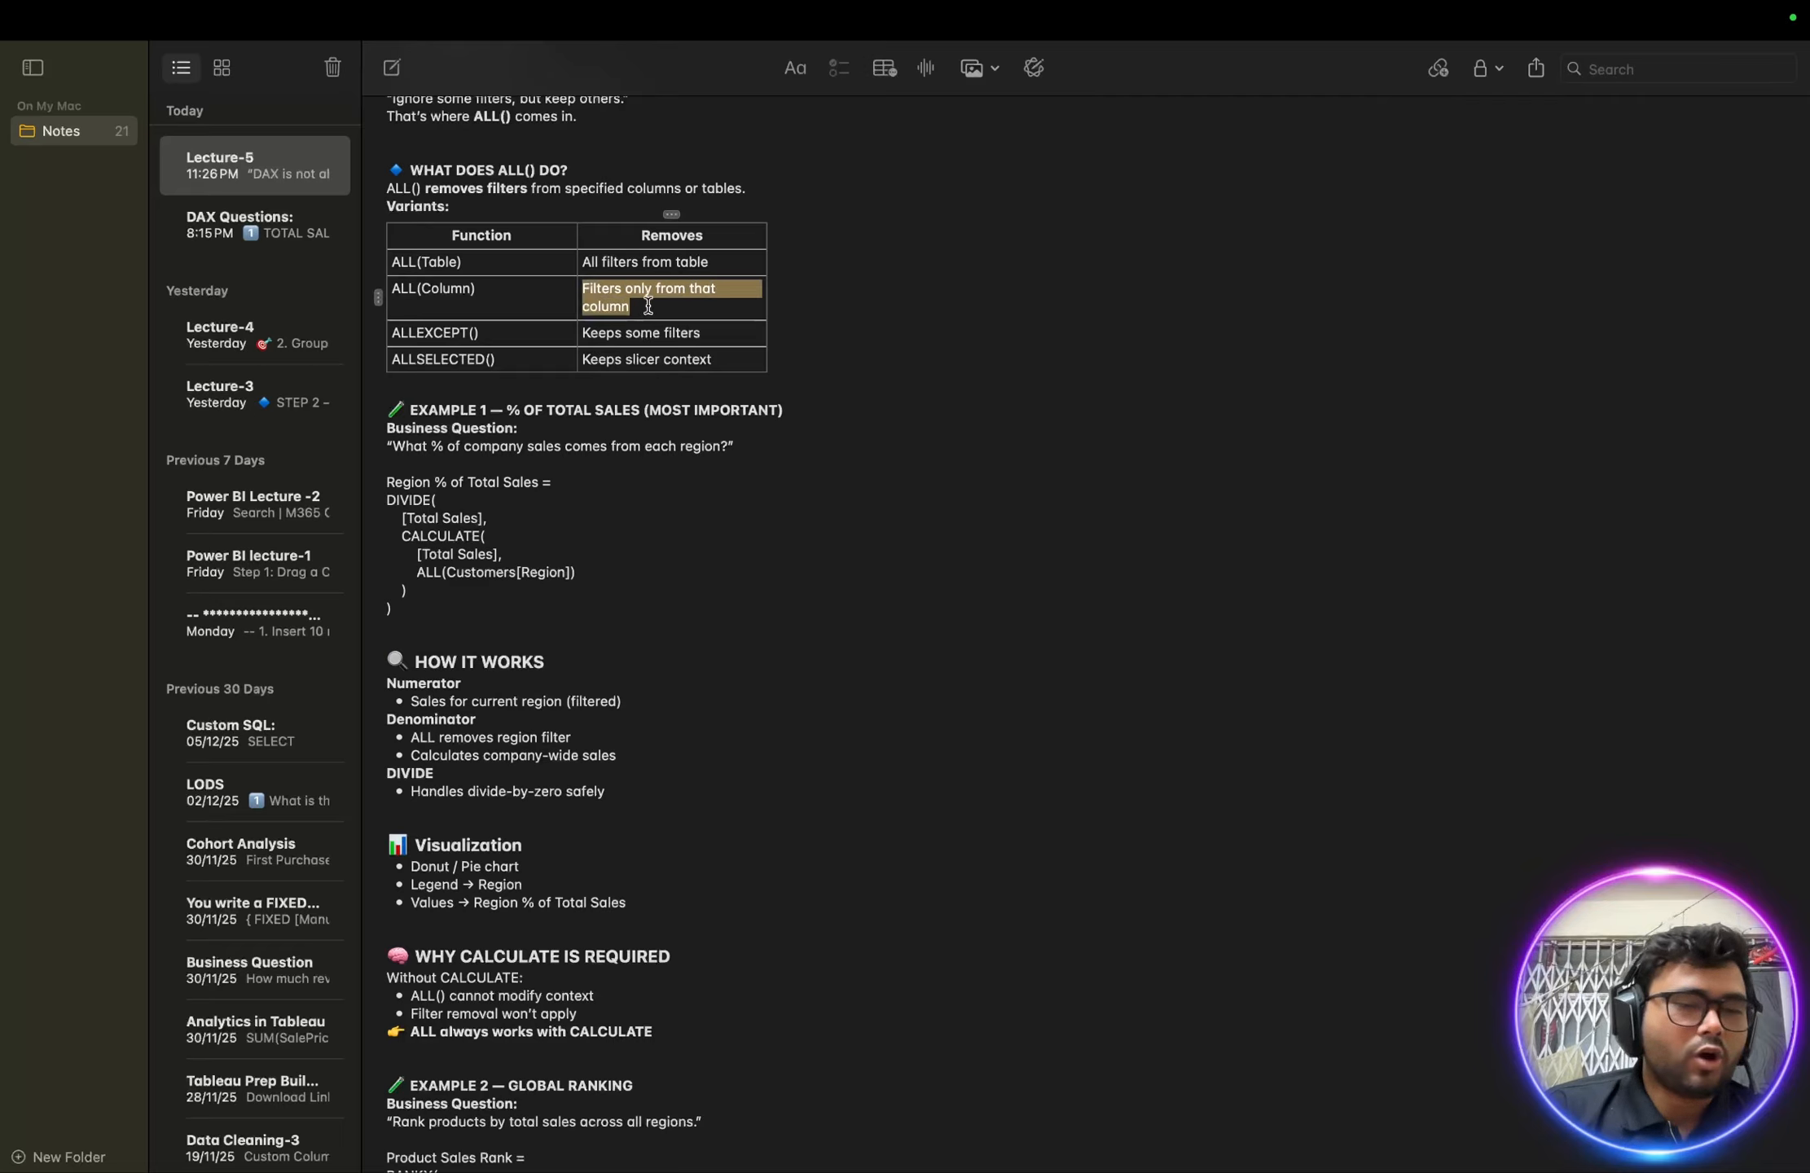
{"action": "double_click", "coordinate": [531, 570]}
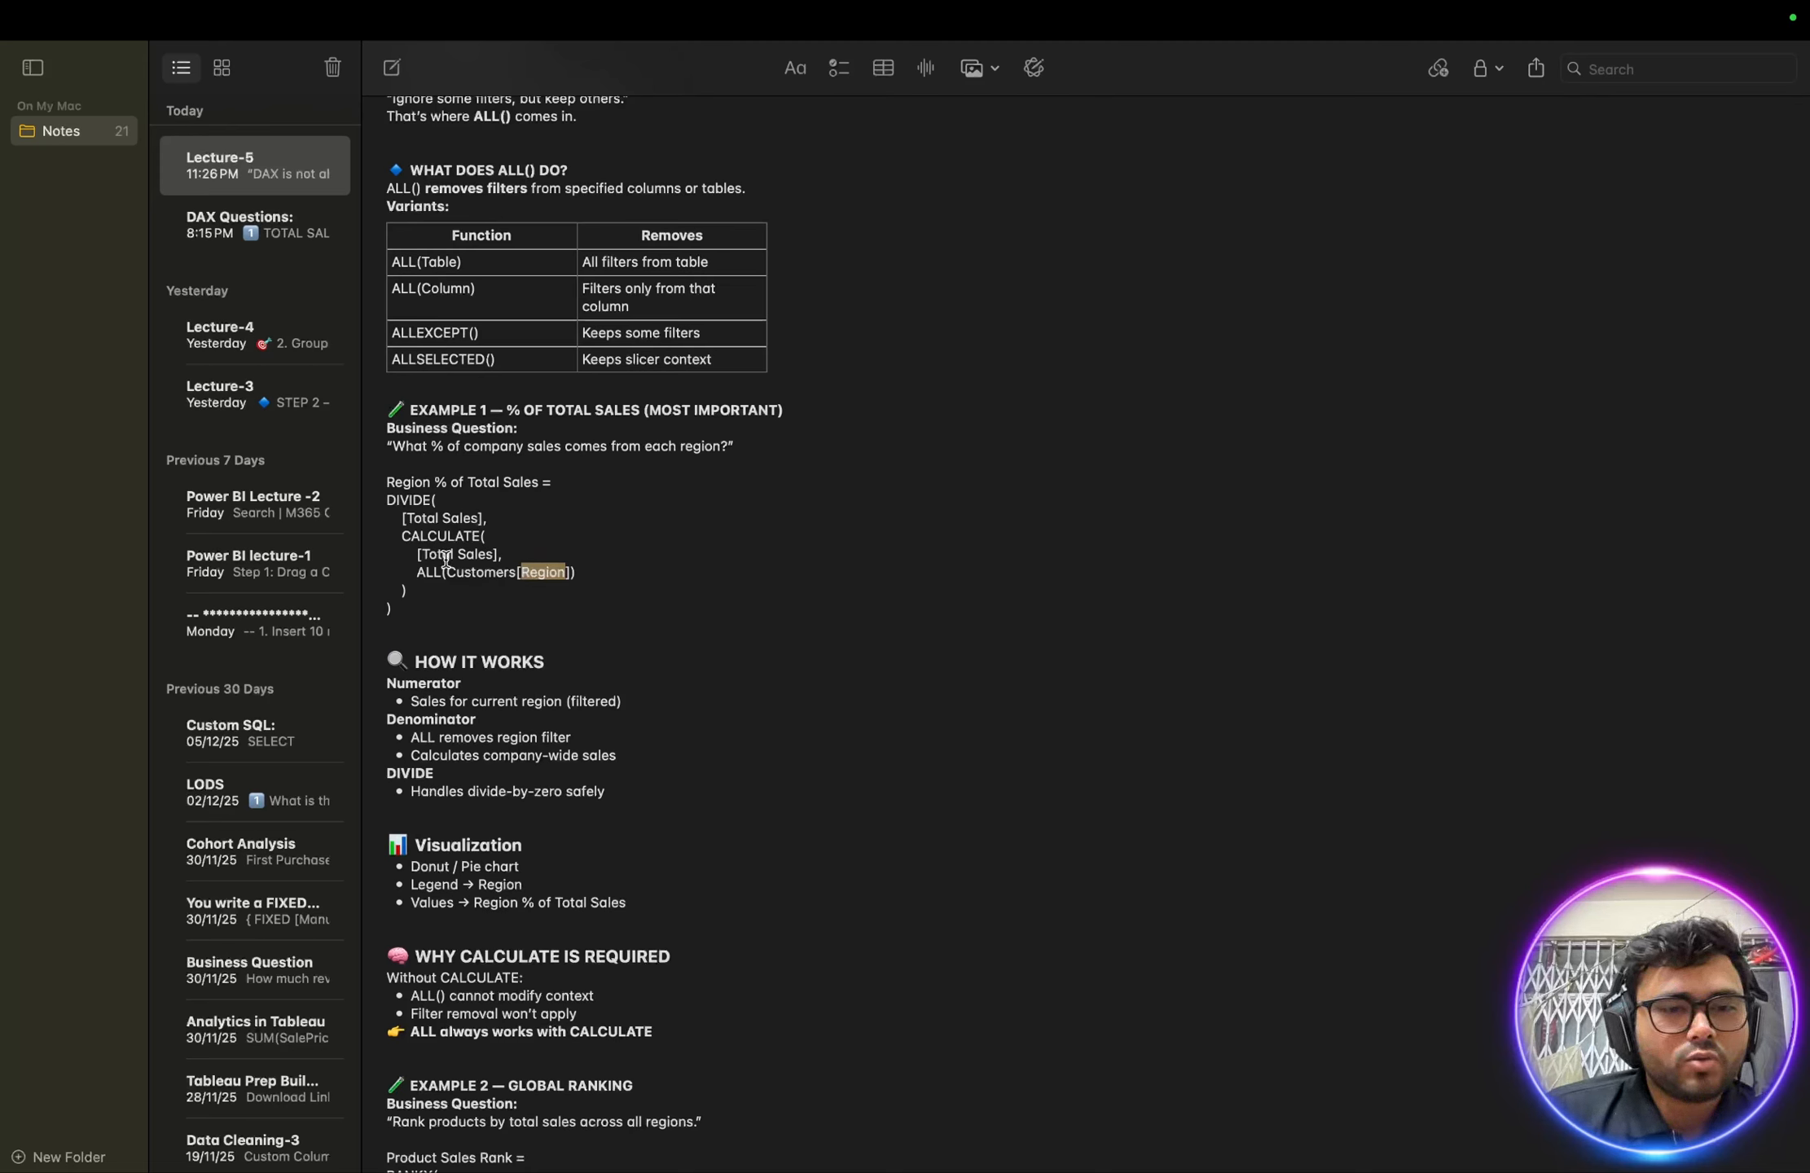
- Review the [Total Sales] numerator against the CALCULATE denominator in the Region % of Total Sales formula
{"action": "left_click_drag", "start_coordinate": [413, 555], "coordinate": [512, 555]}
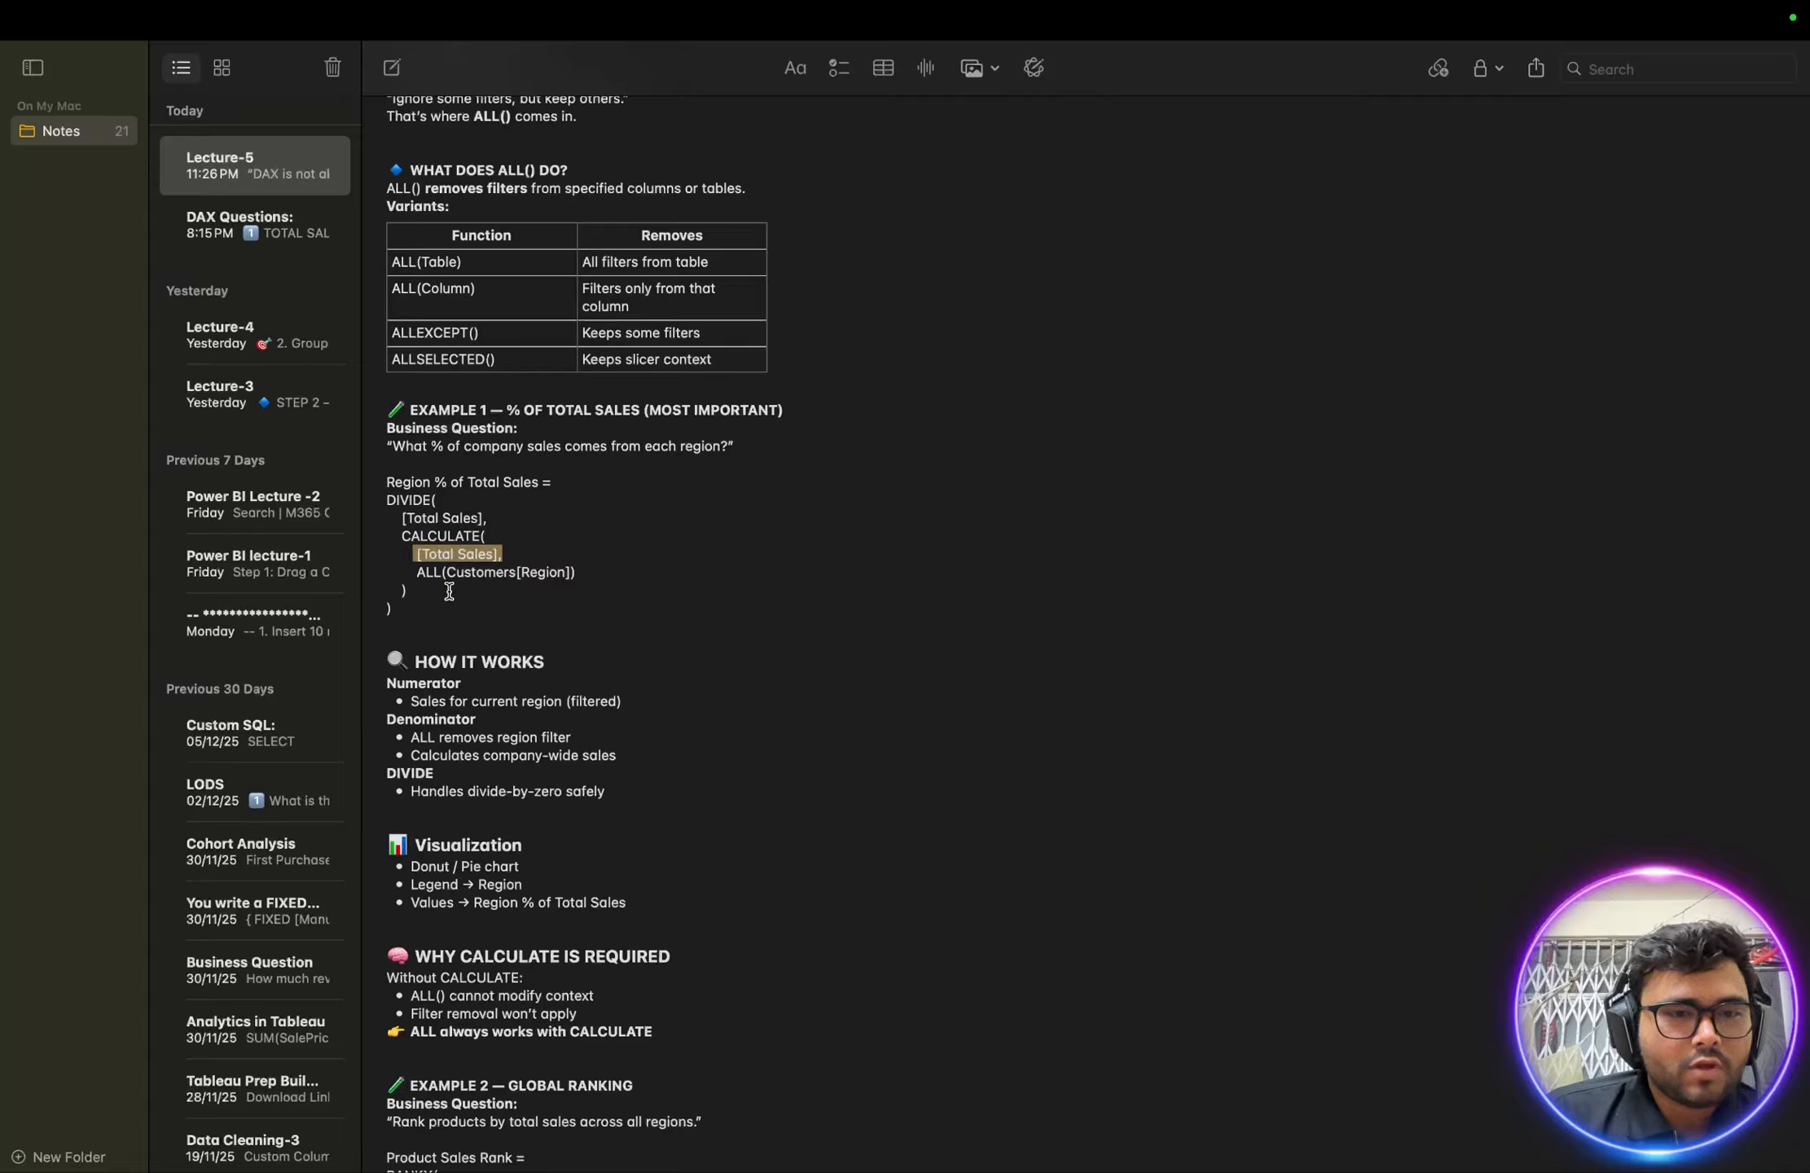
{"action": "left_click", "coordinate": [400, 518]}
{"action": "left_click_drag", "start_coordinate": [393, 519], "coordinate": [528, 522]}
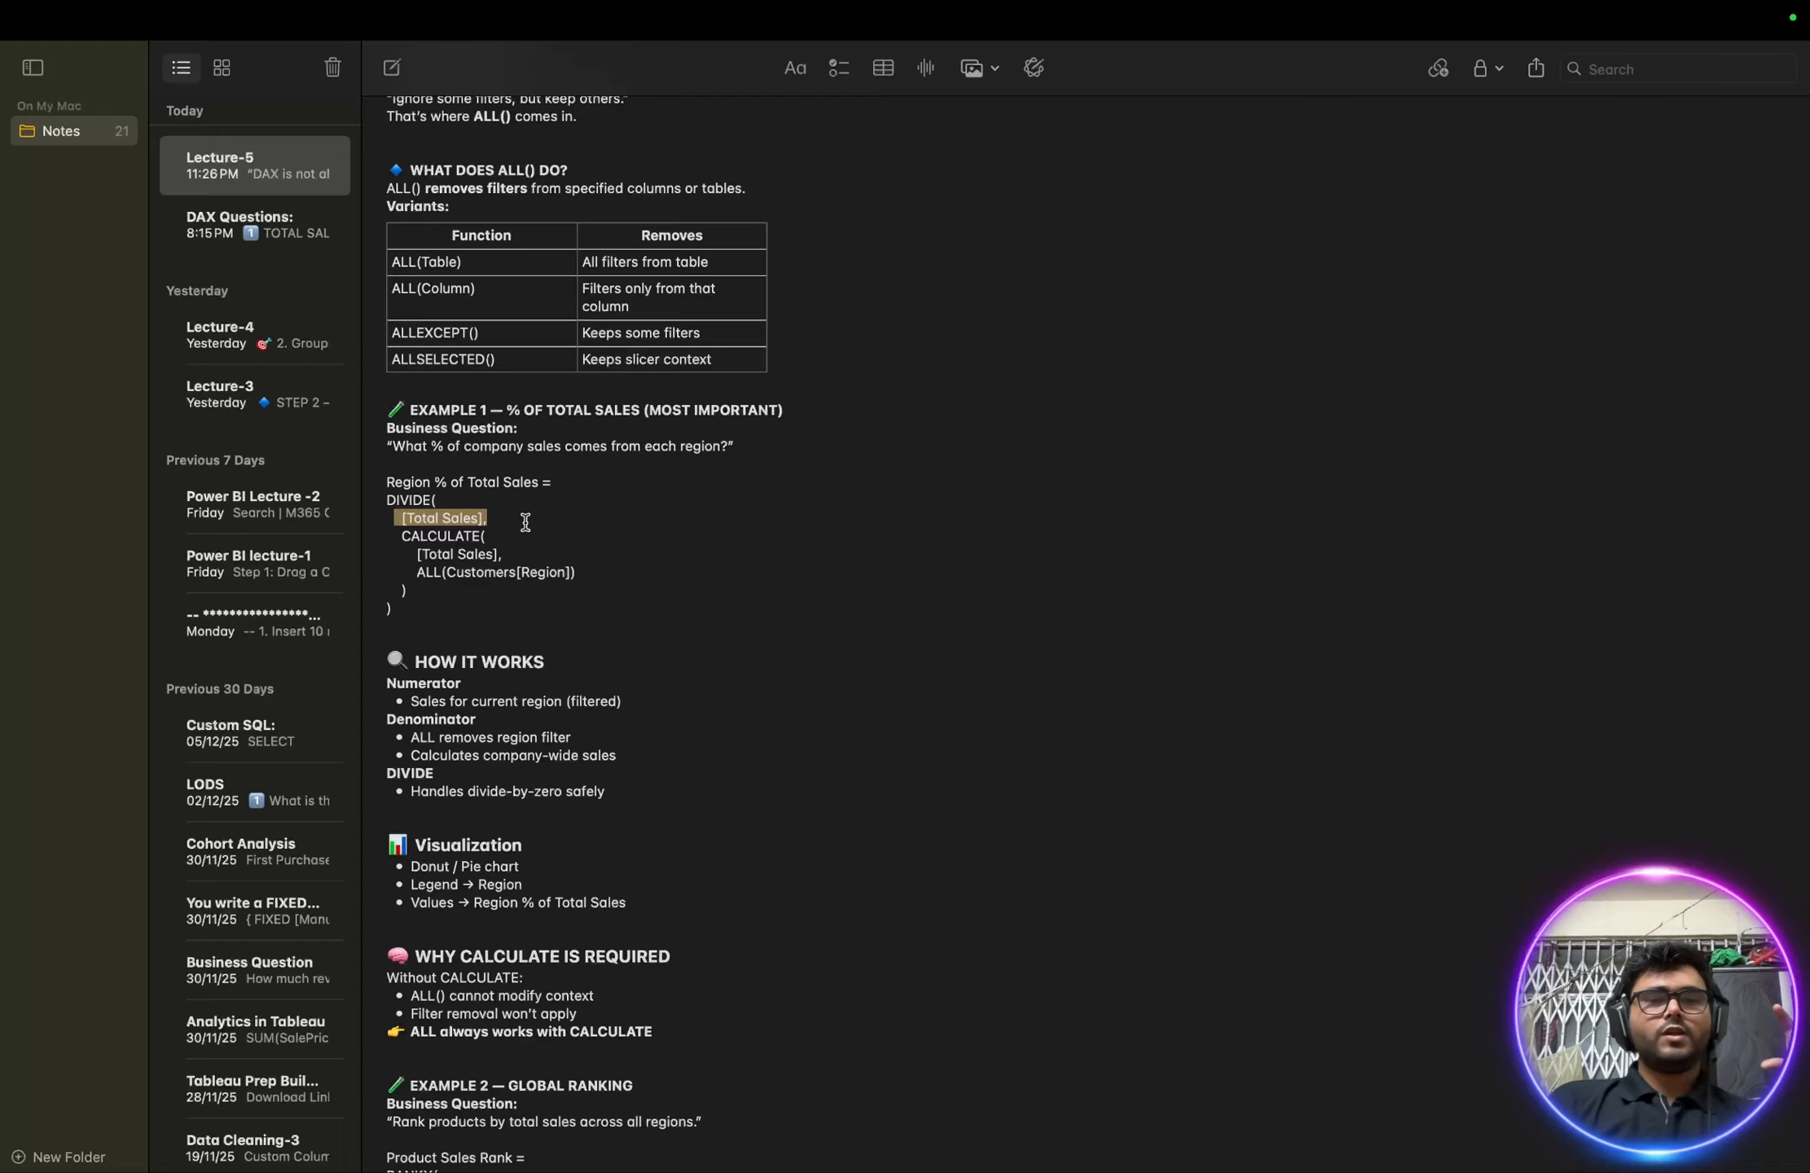
{"action": "left_click_drag", "start_coordinate": [401, 536], "coordinate": [569, 569]}
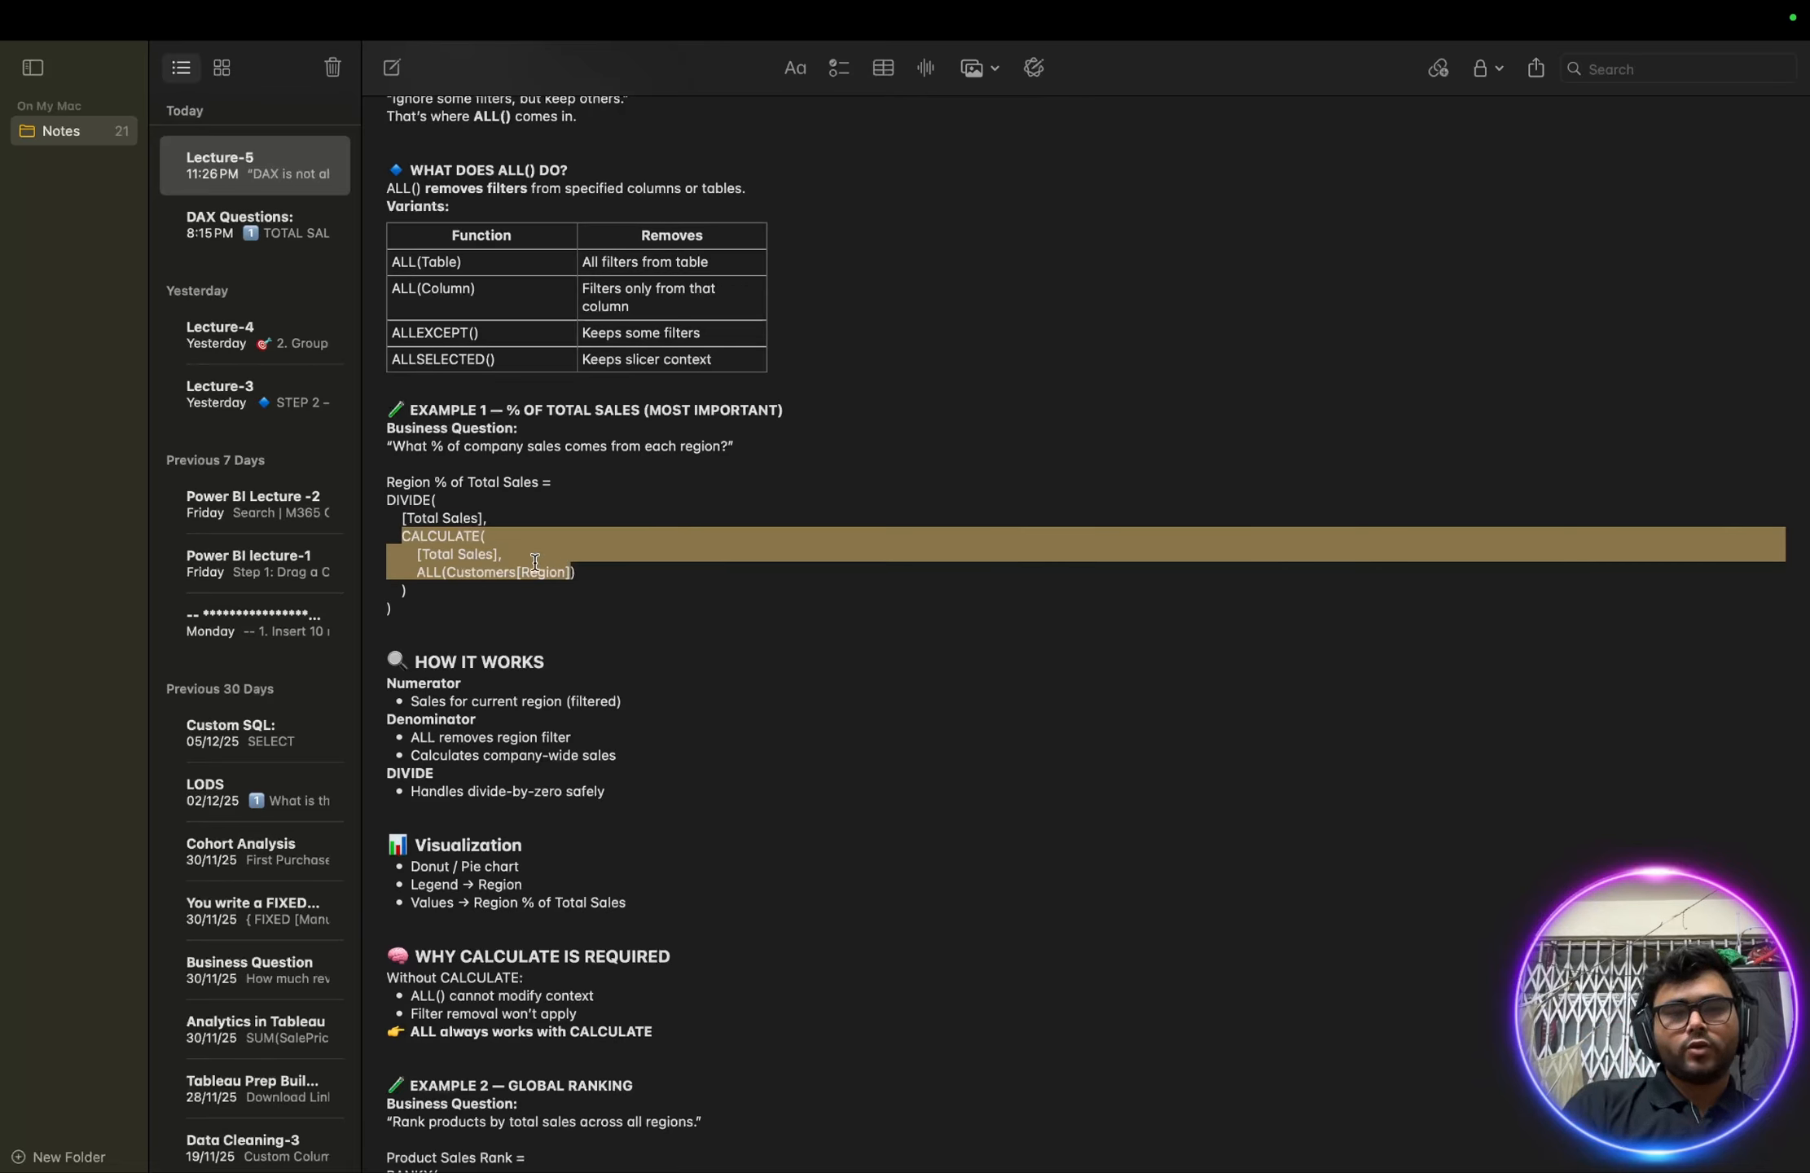
{"action": "left_click", "coordinate": [455, 565]}
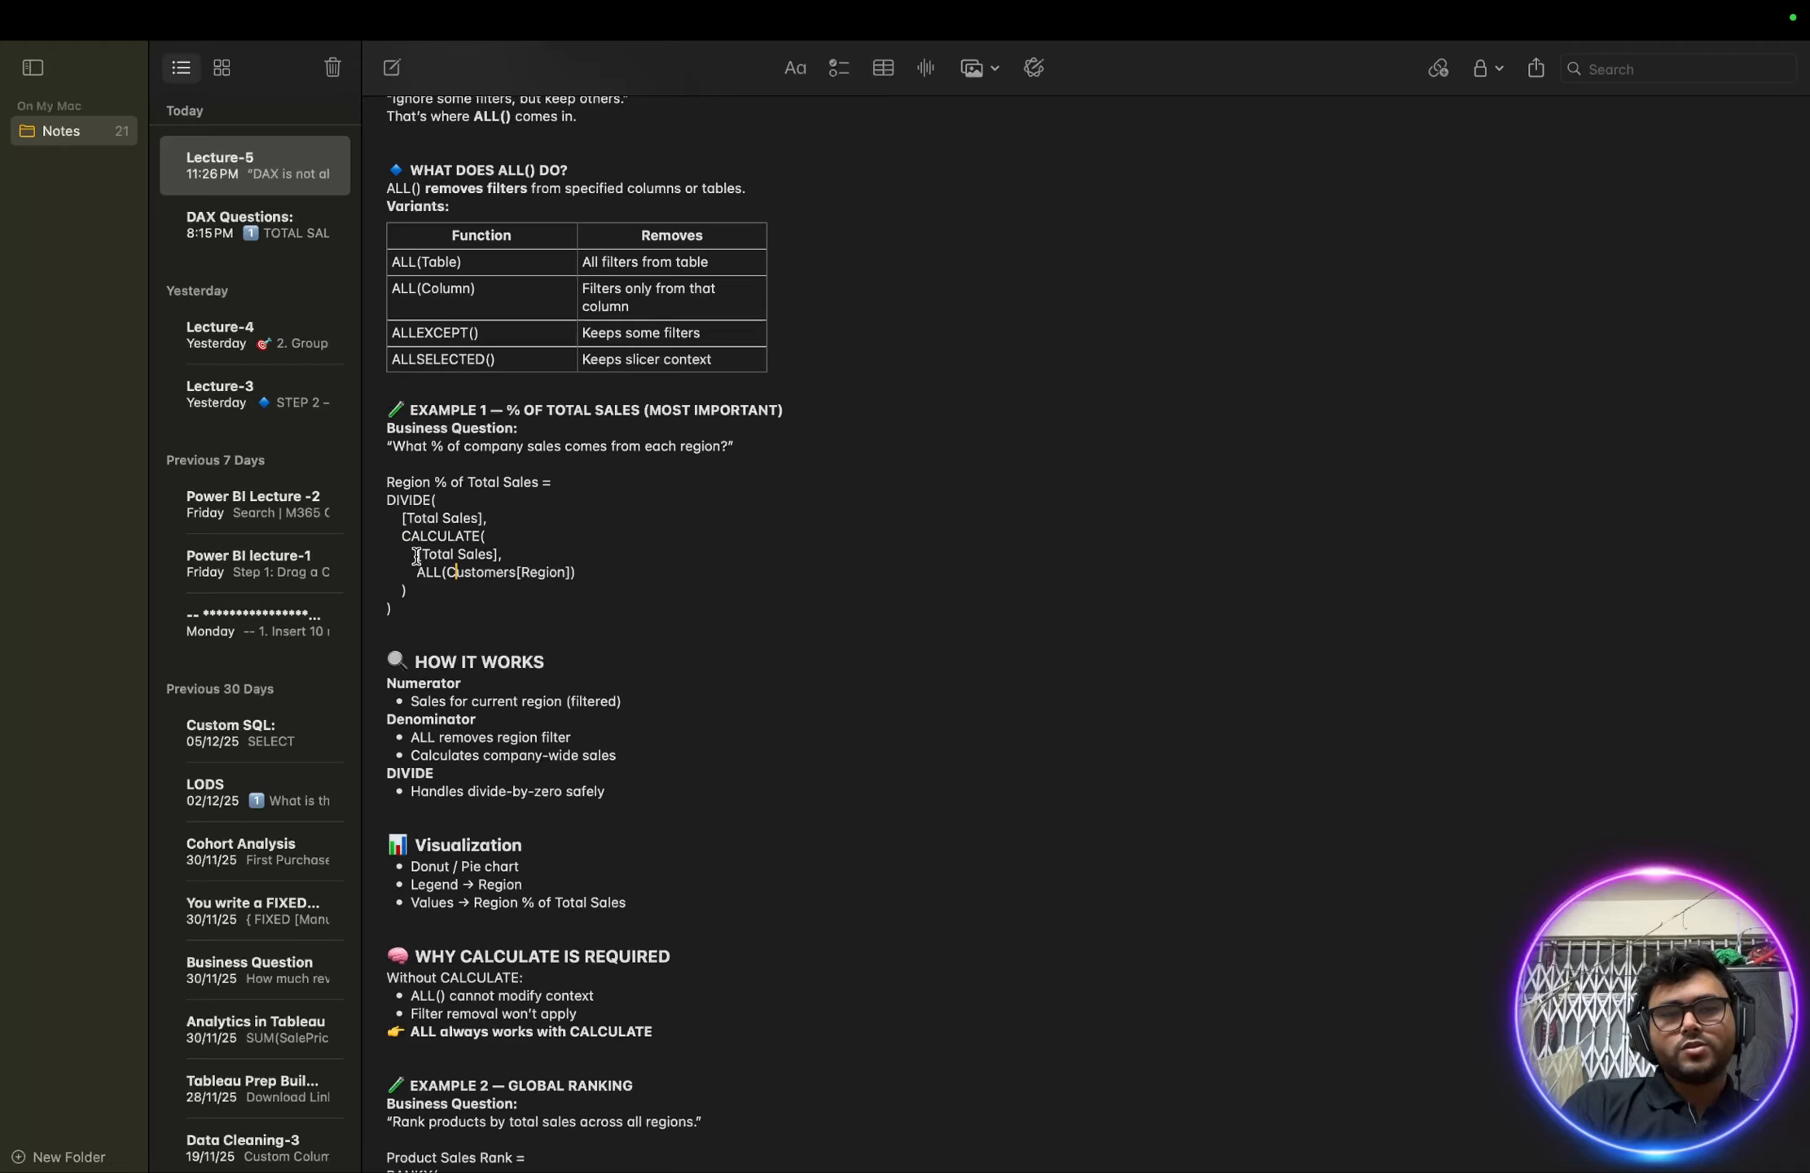
- Review the [Total Sales] argument inside CALCULATE and the complete DIVIDE expression of the Region % of Total Sales formula
{"action": "left_click_drag", "start_coordinate": [415, 554], "coordinate": [514, 556]}
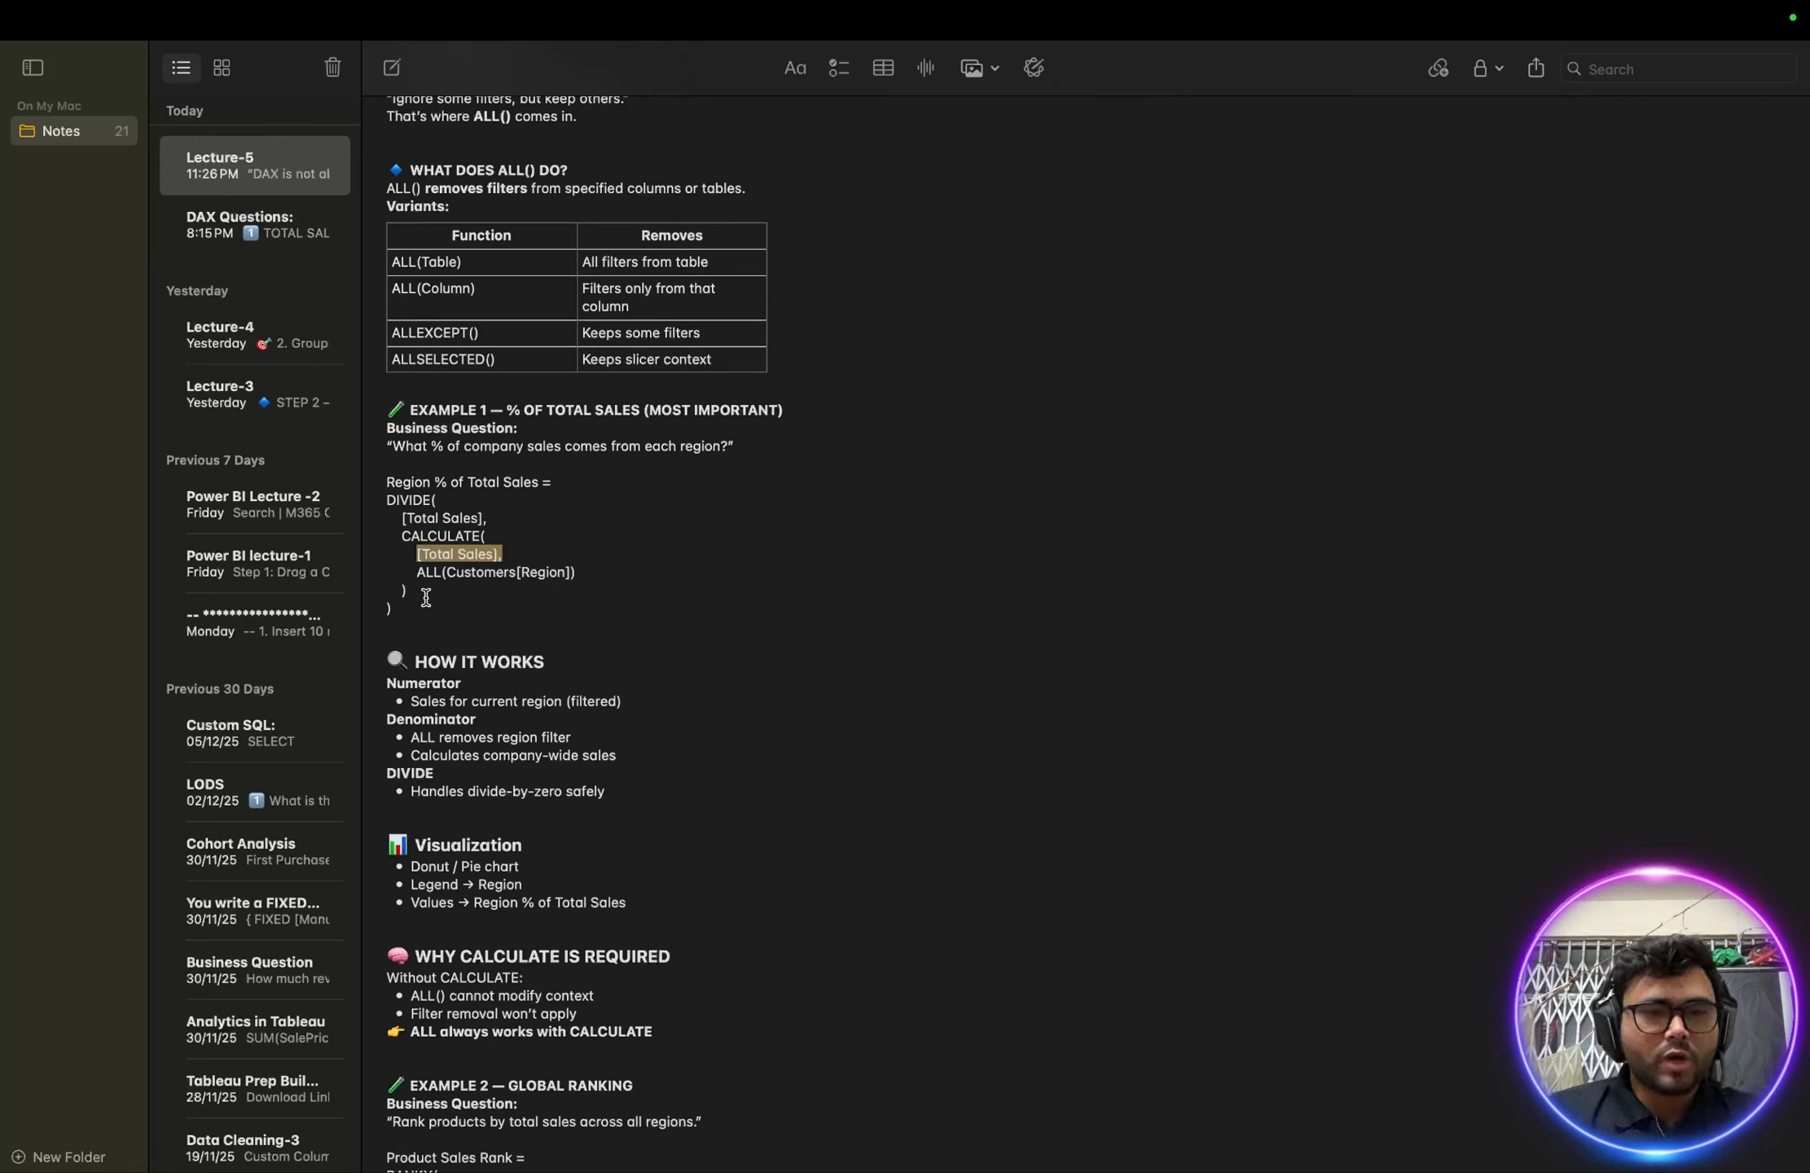
{"action": "left_click_drag", "start_coordinate": [407, 609], "coordinate": [367, 494]}
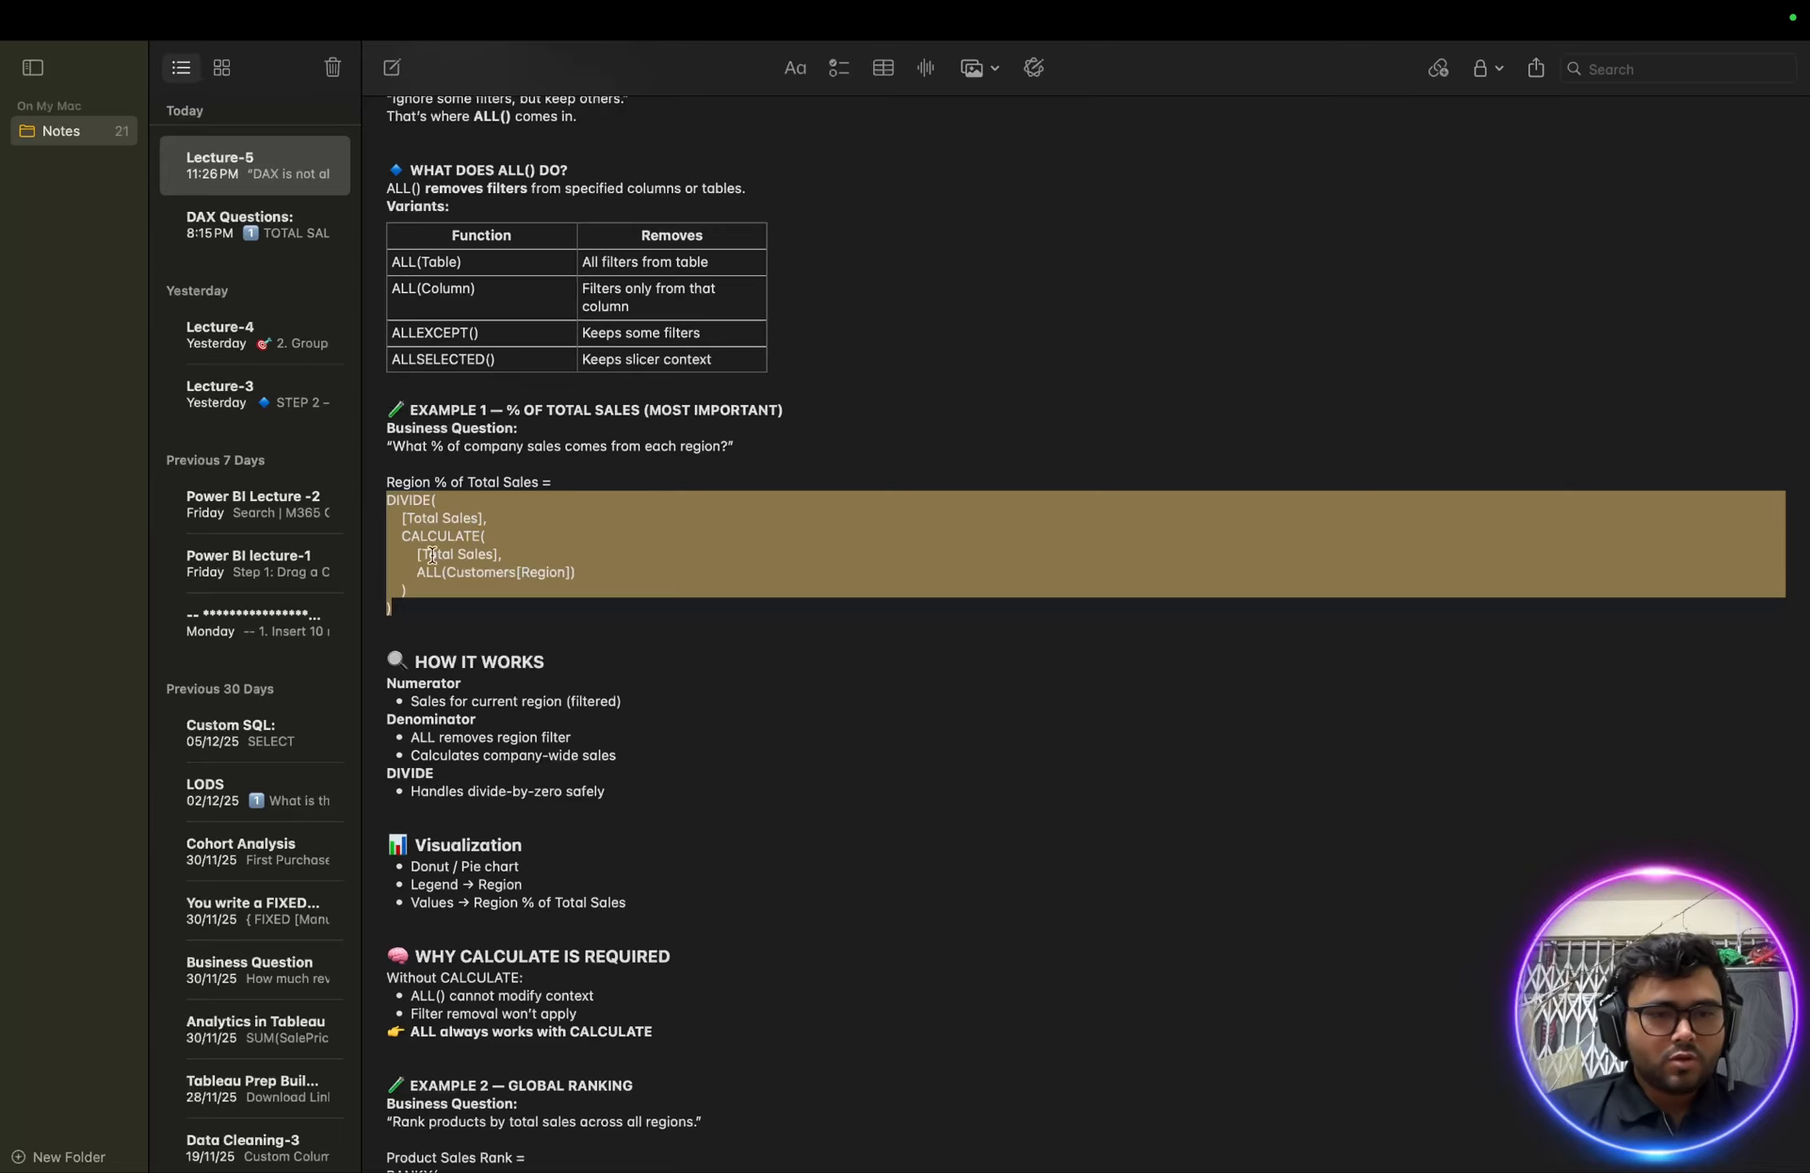
{"action": "left_click", "coordinate": [411, 598]}
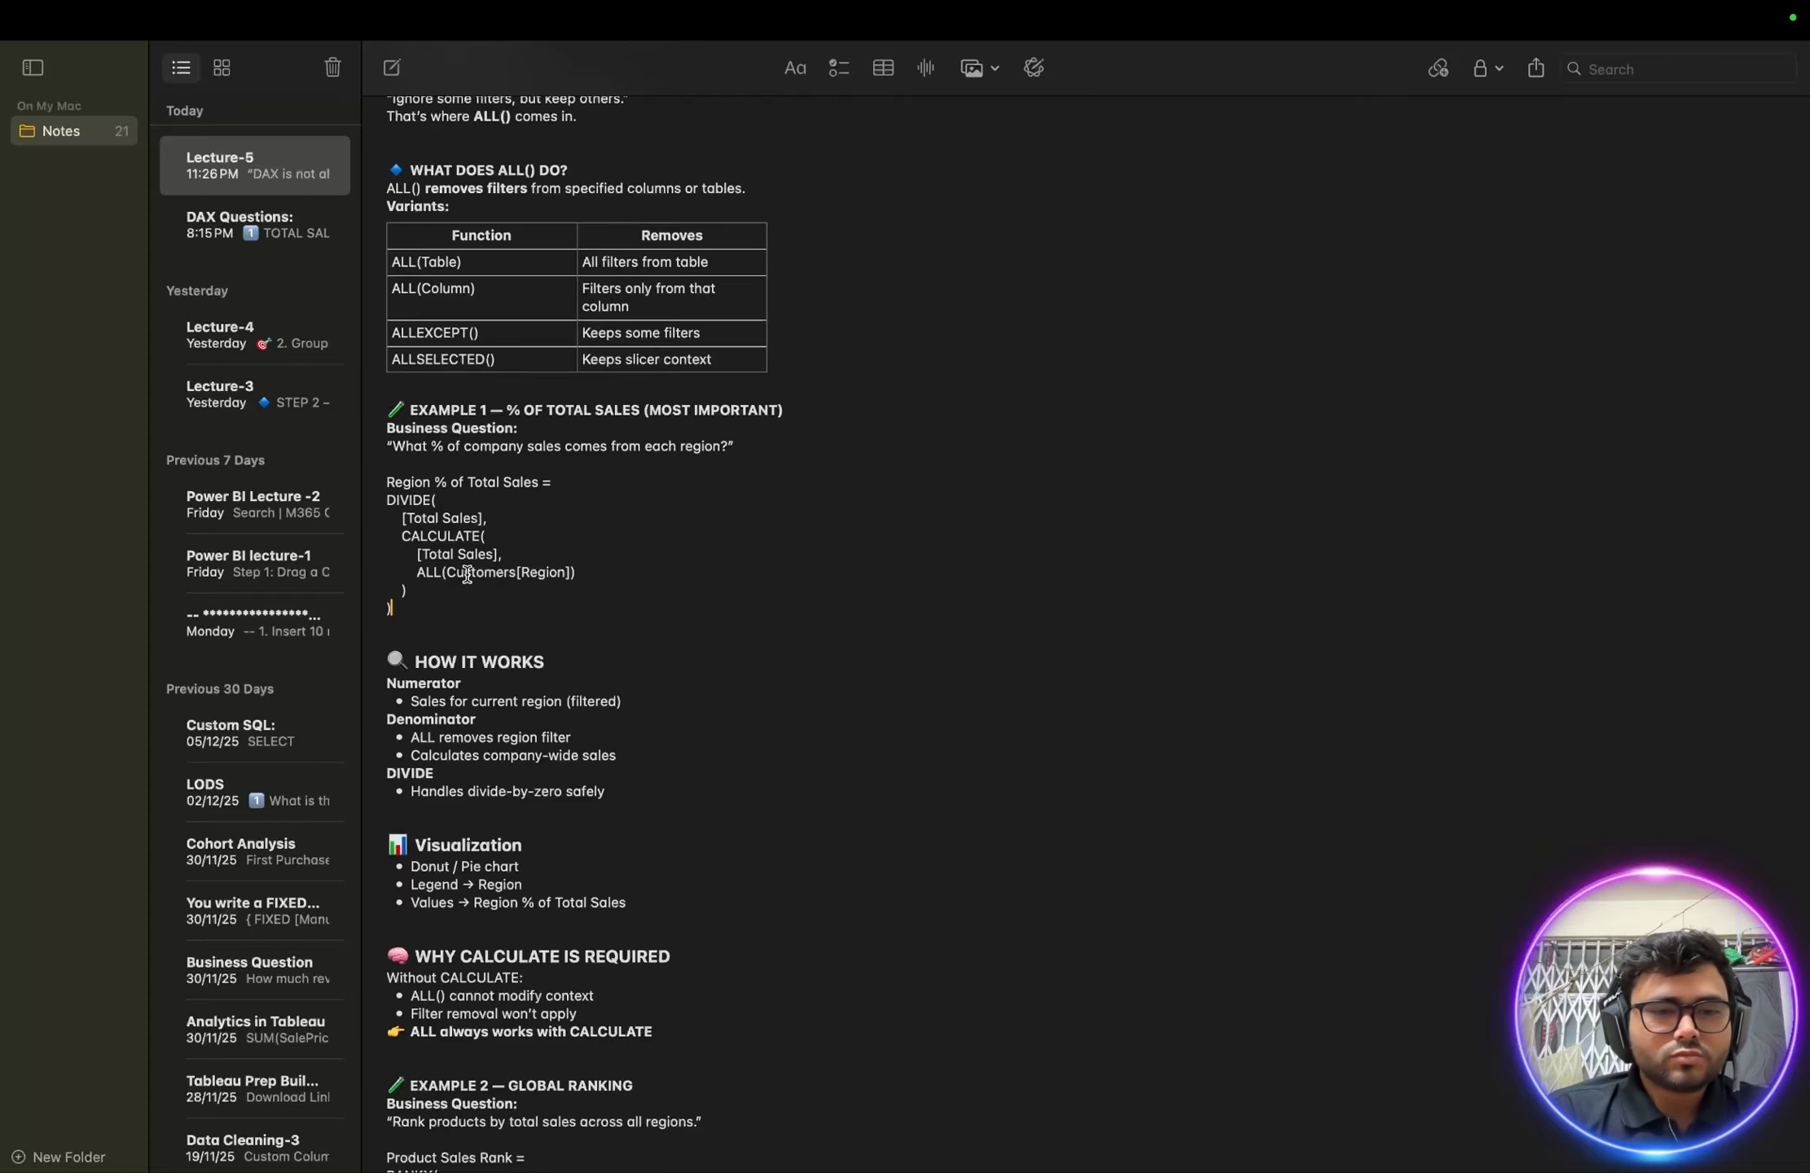
{"action": "scroll", "coordinate": [481, 721], "scroll_direction": "down", "scroll_amount": 3}
- Switch to Power BI Desktop and commit the Region % of Total Sales measure formula
{"action": "key", "text": "ctrl+Up"}
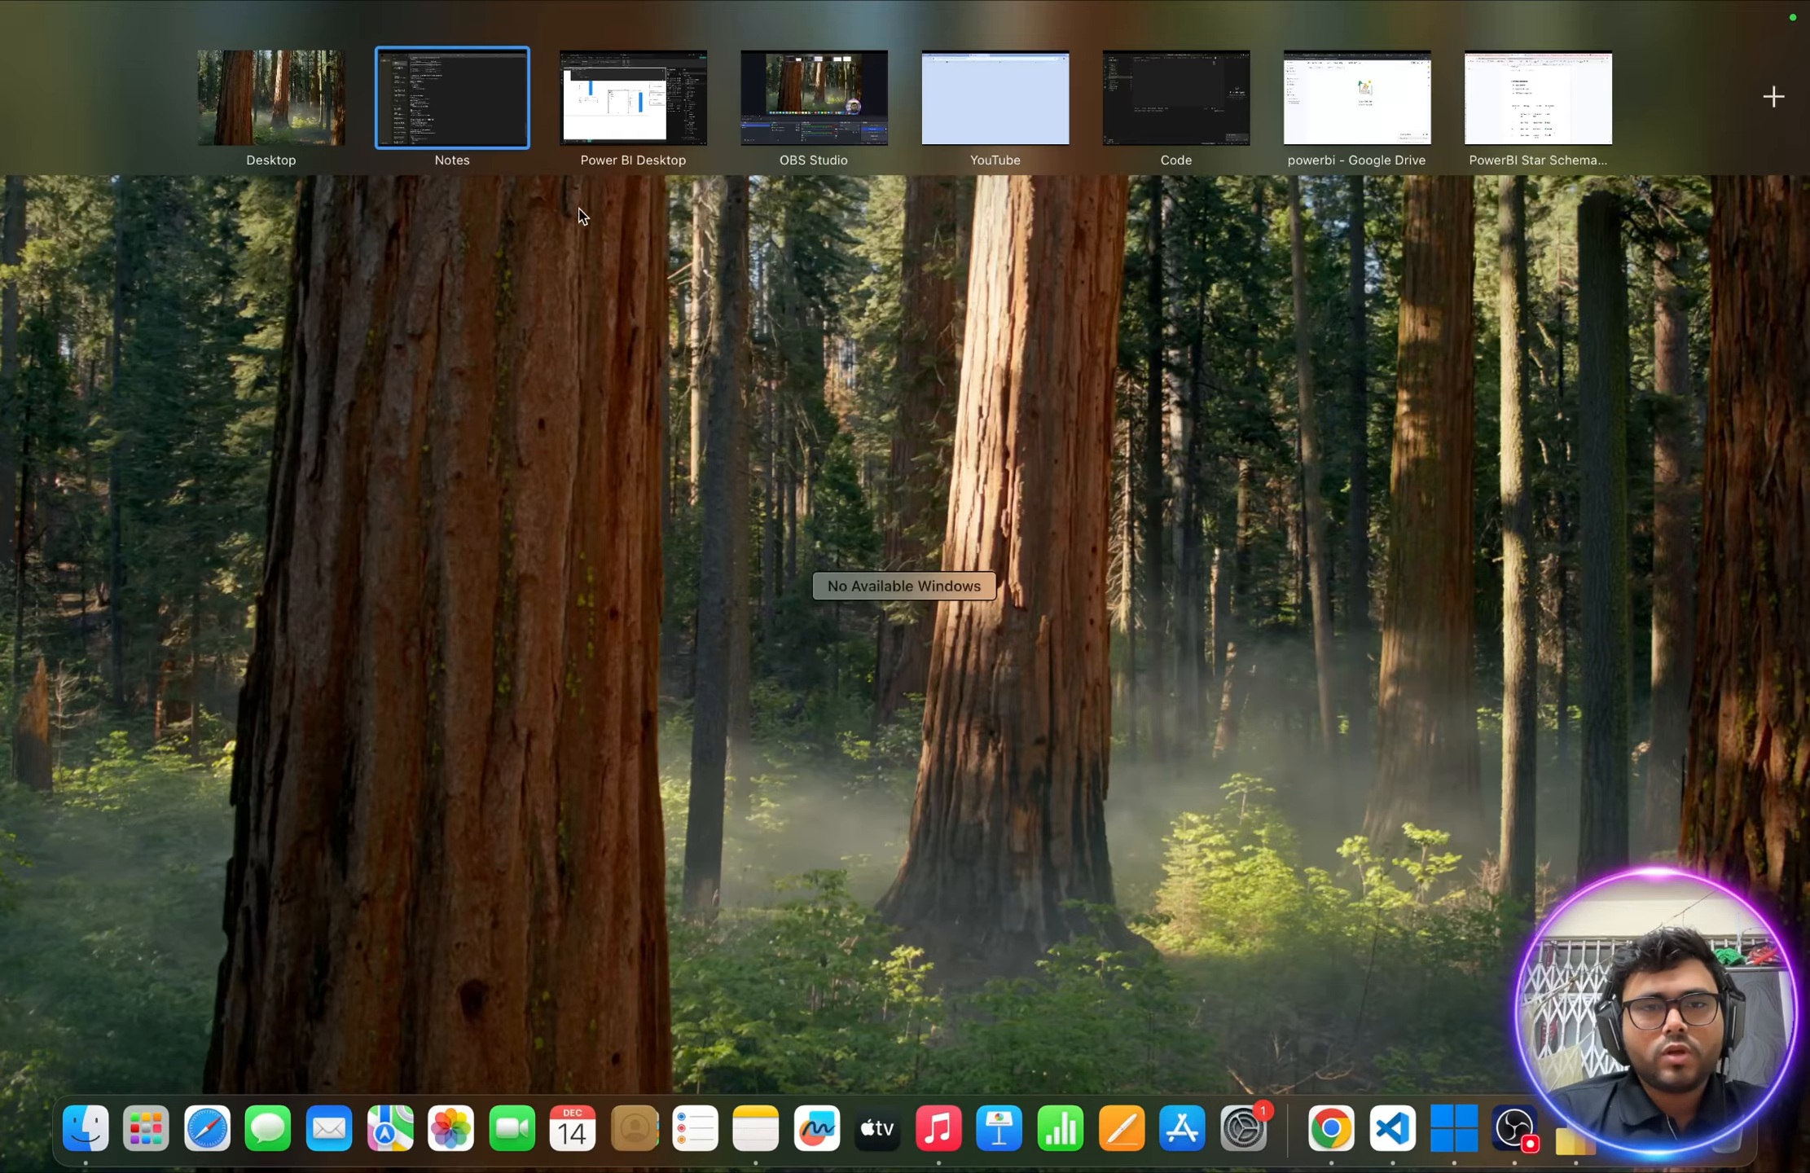
{"action": "left_click", "coordinate": [636, 122]}
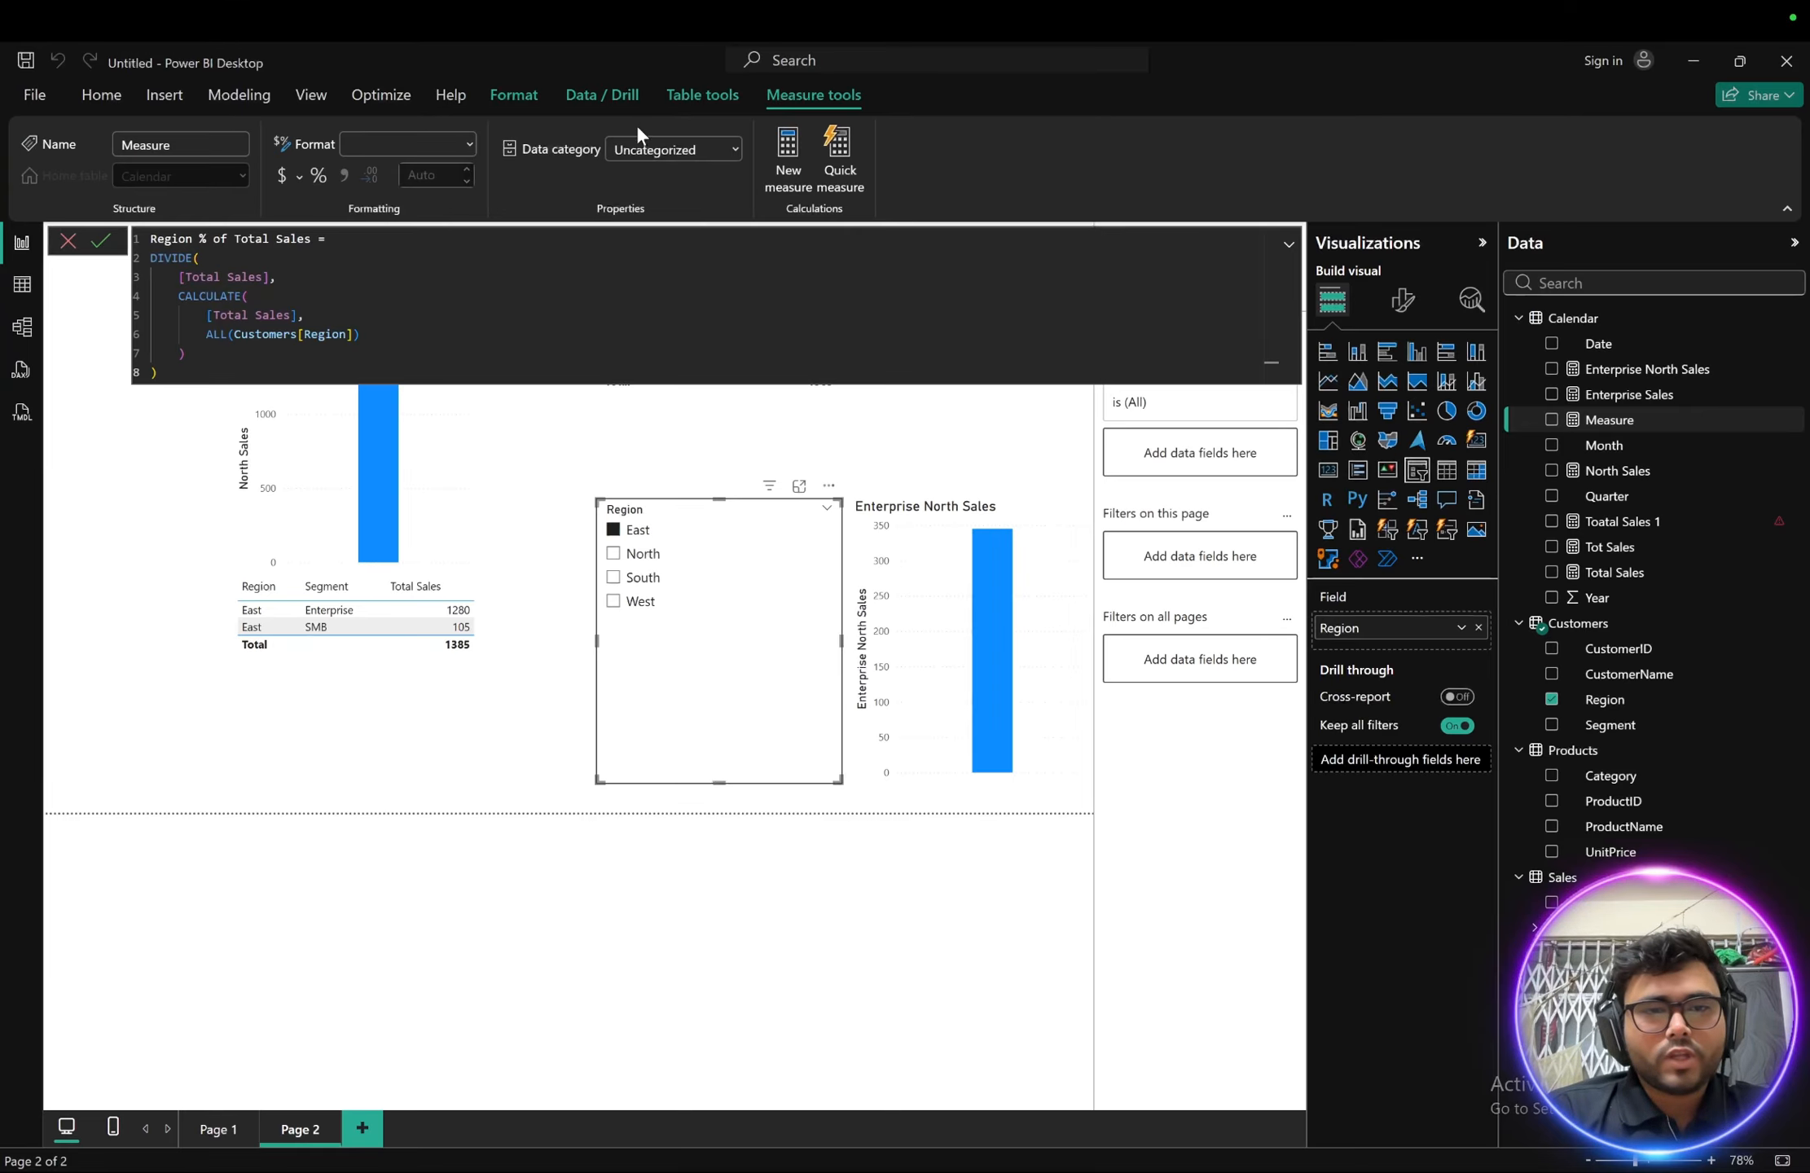
{"action": "left_click", "coordinate": [97, 254]}
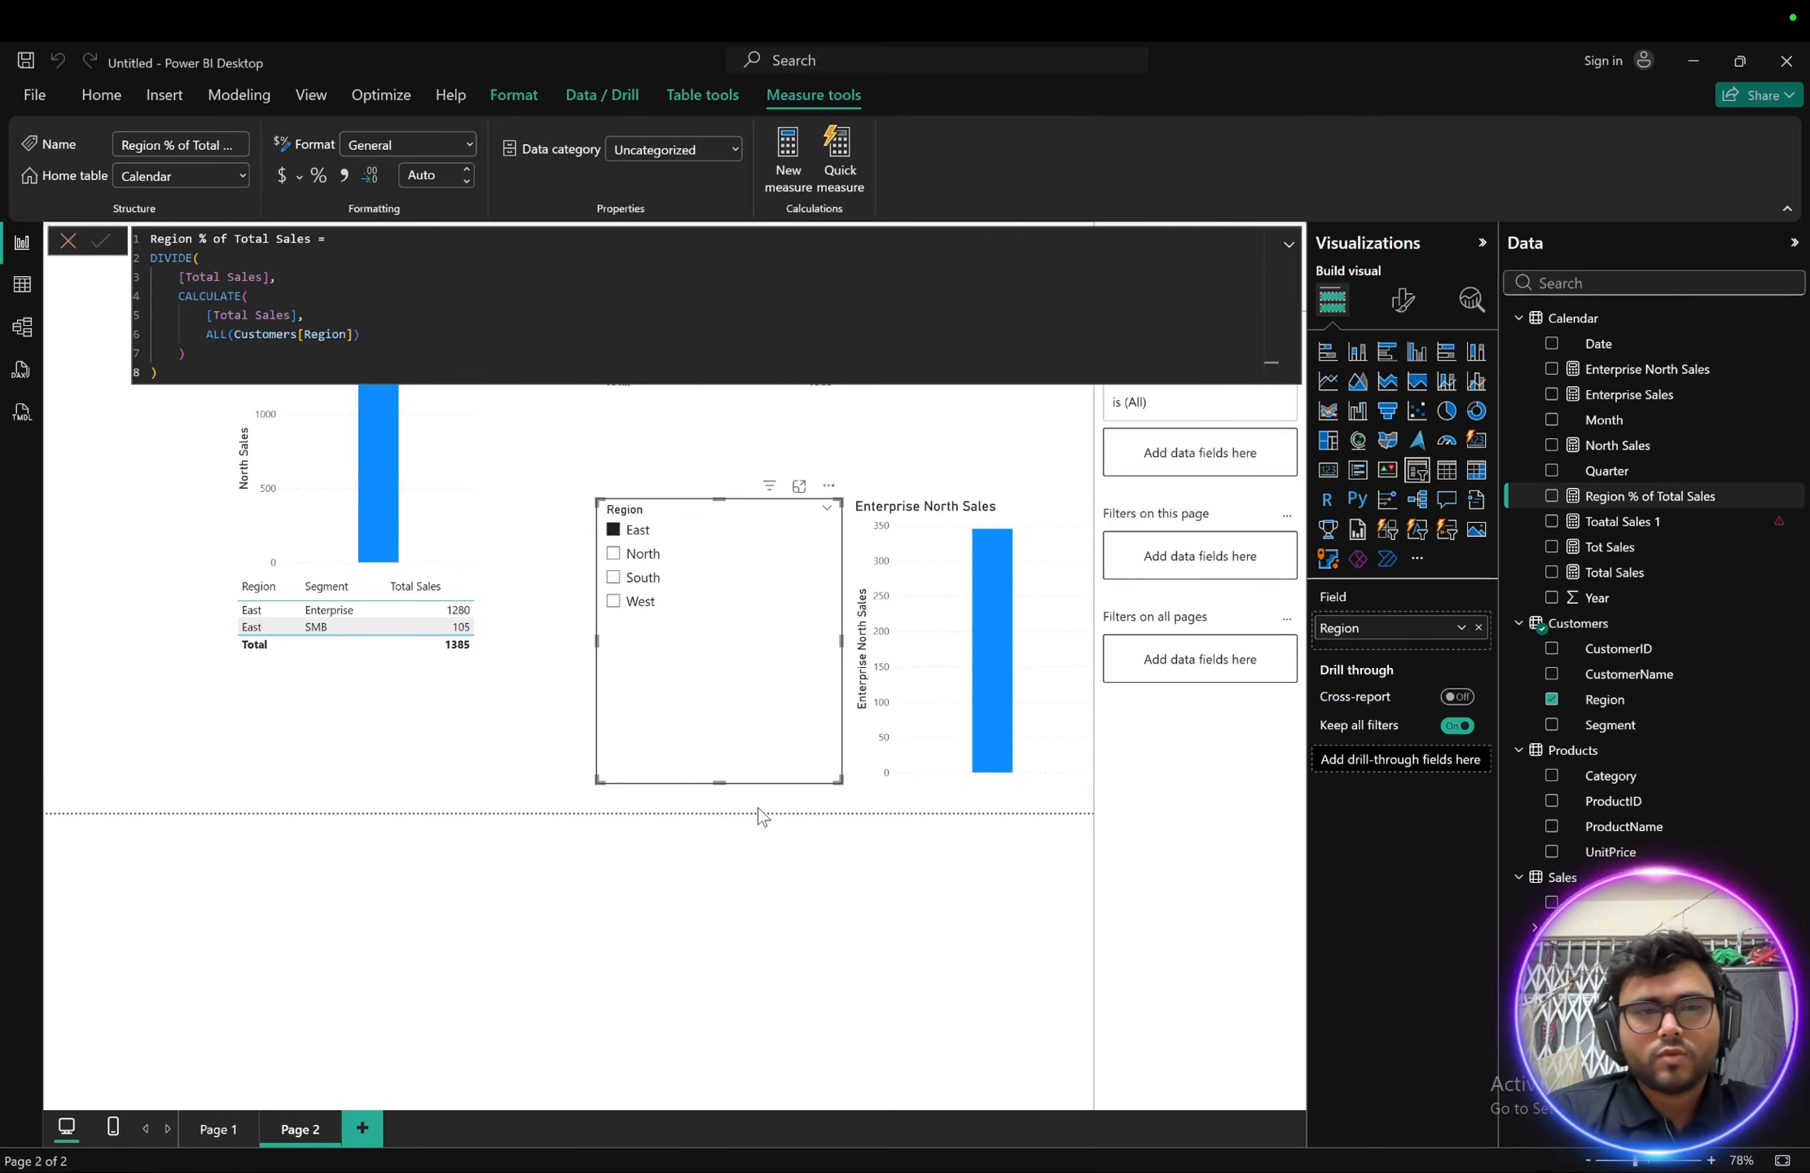
- Add a new report page and place an empty donut chart in the upper middle of its canvas
{"action": "left_click", "coordinate": [362, 1128]}
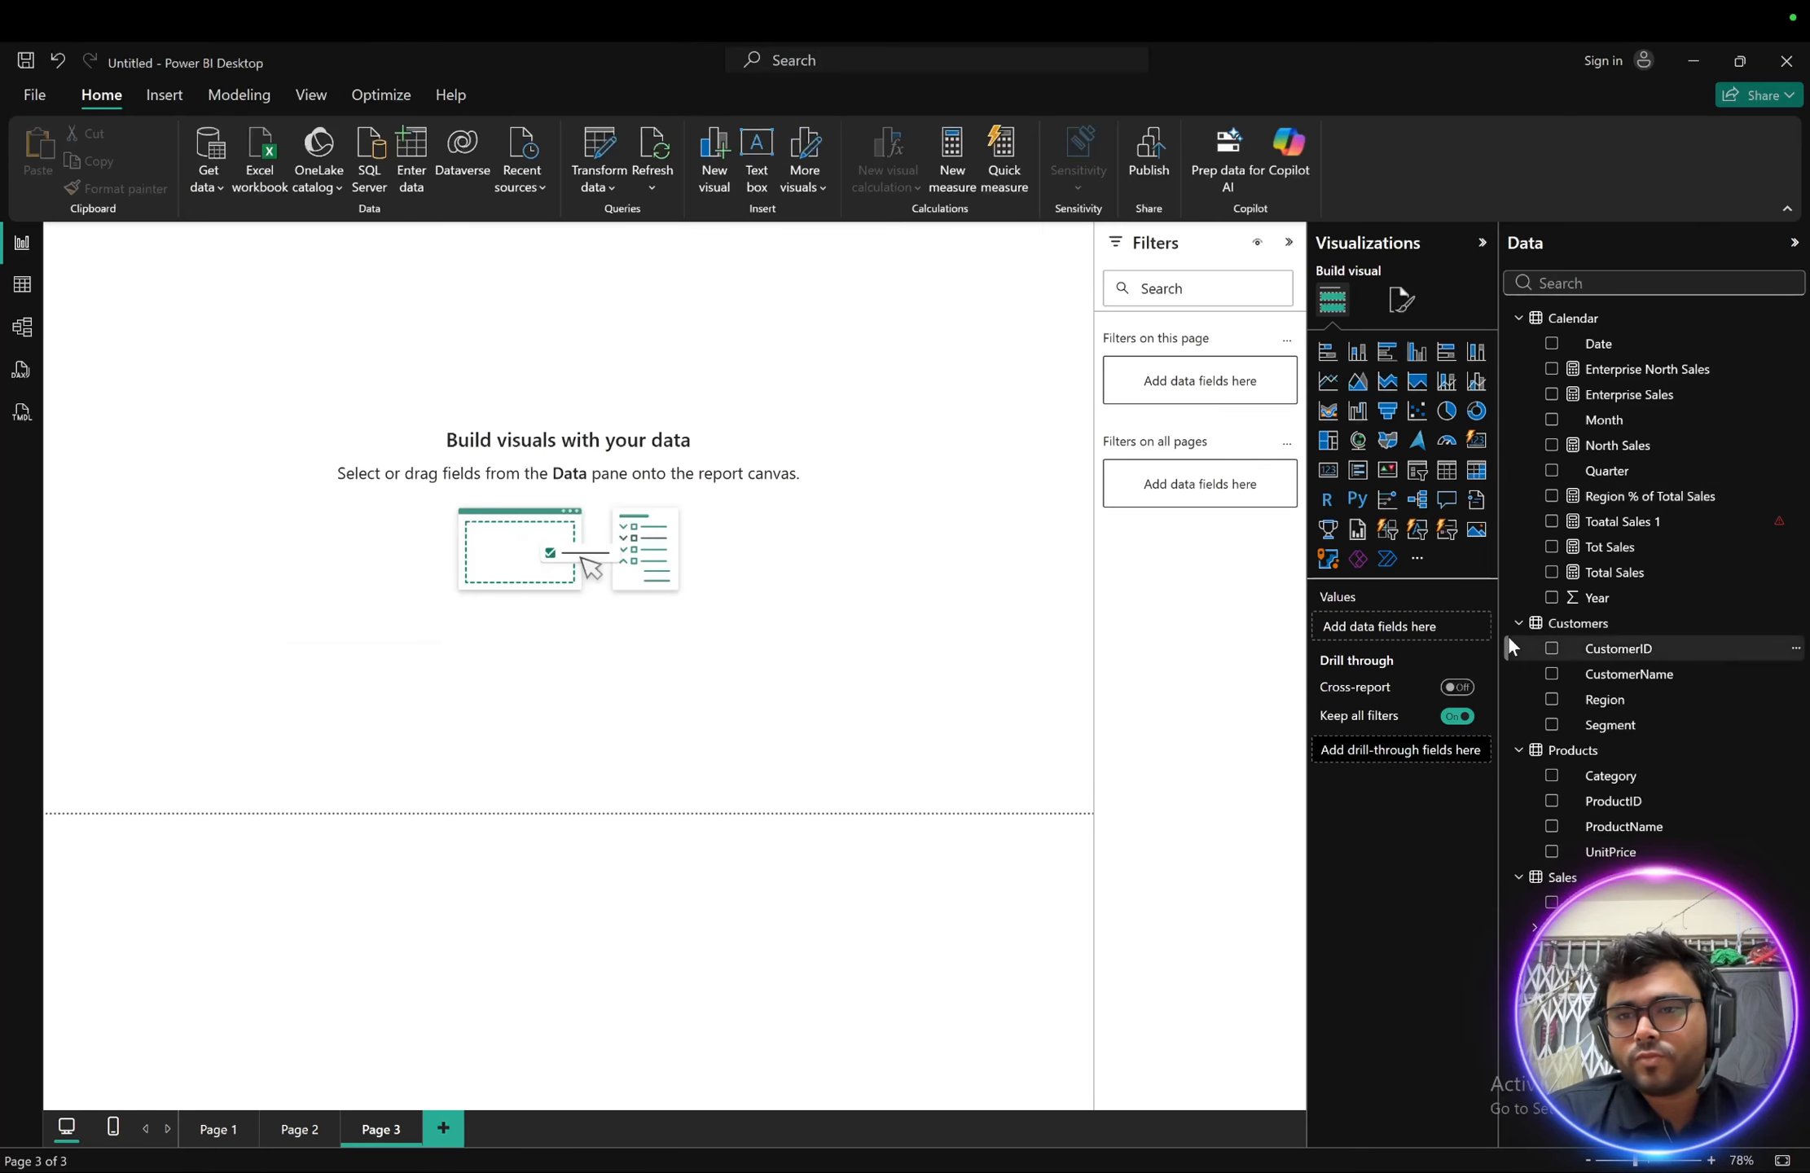
{"action": "key", "text": "ctrl+Left"}
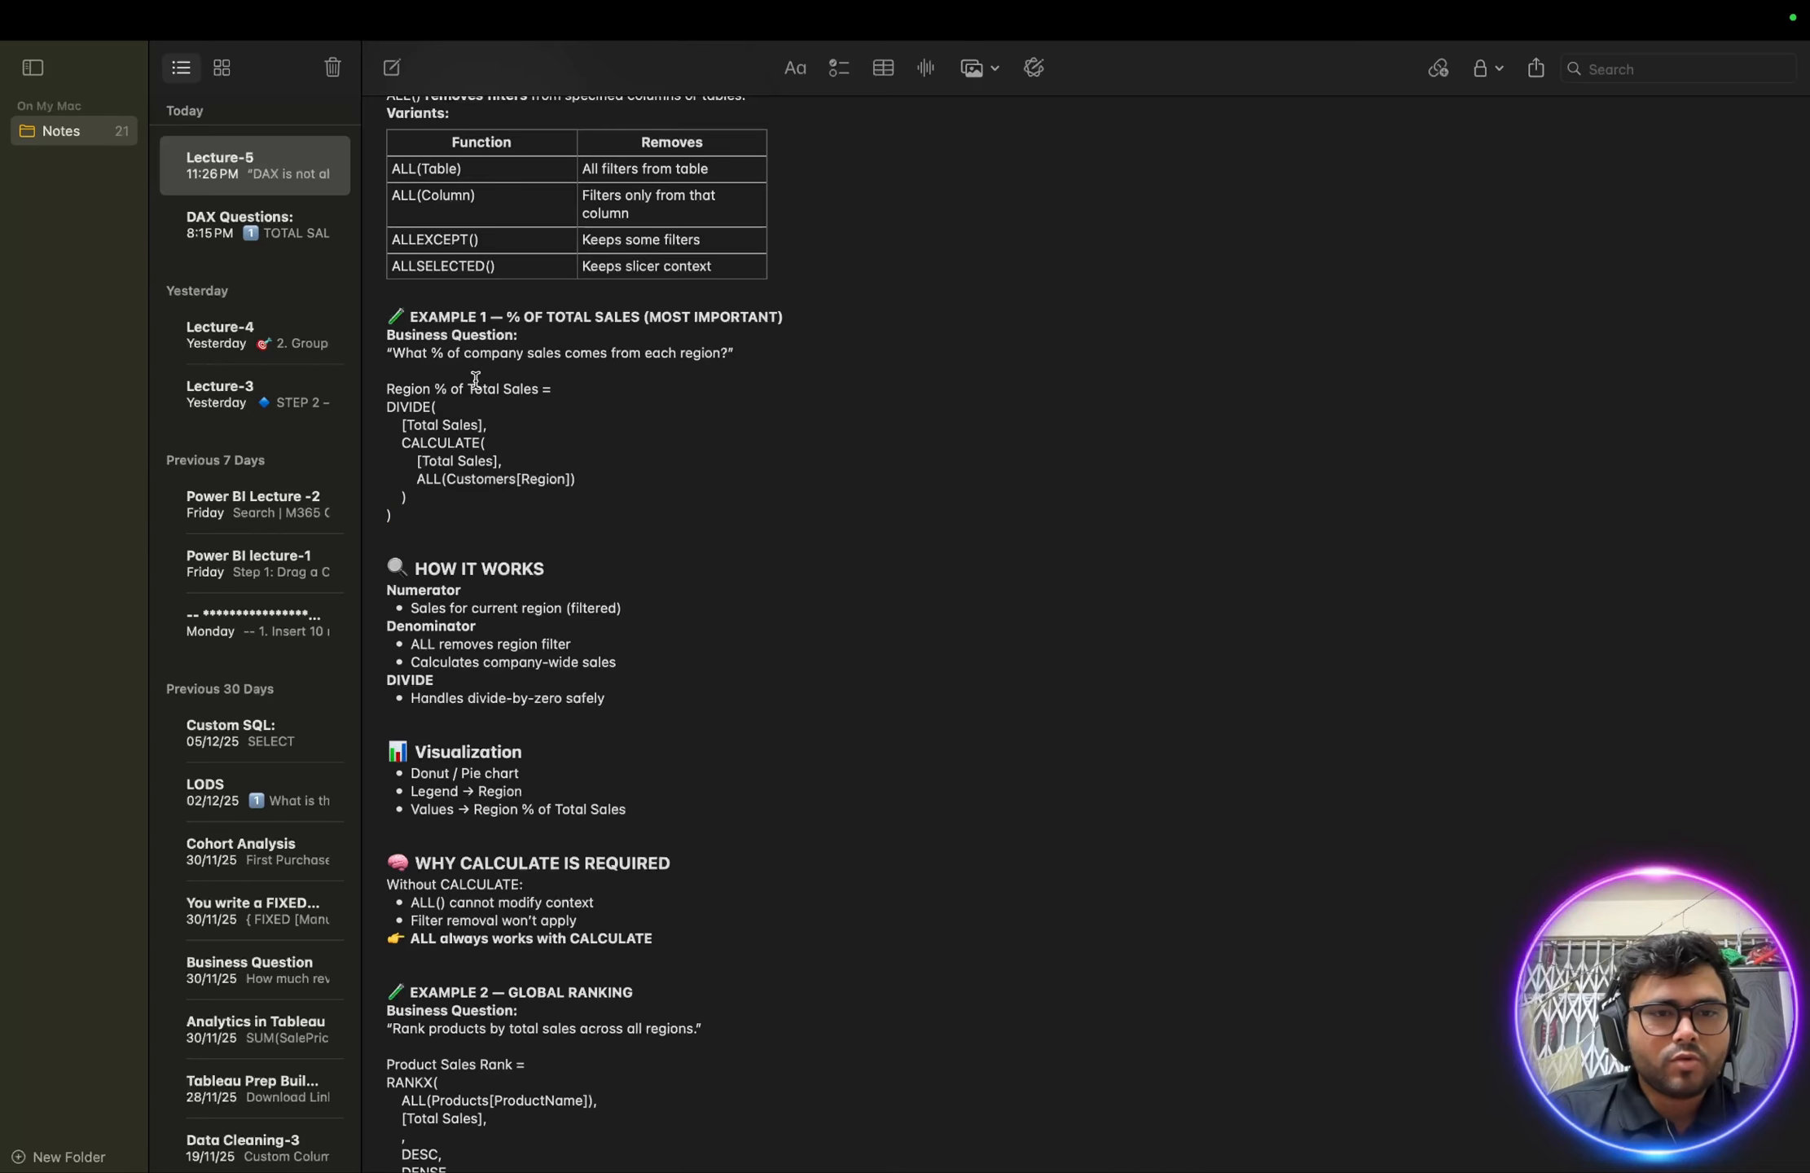
{"action": "key", "text": "ctrl+Right"}
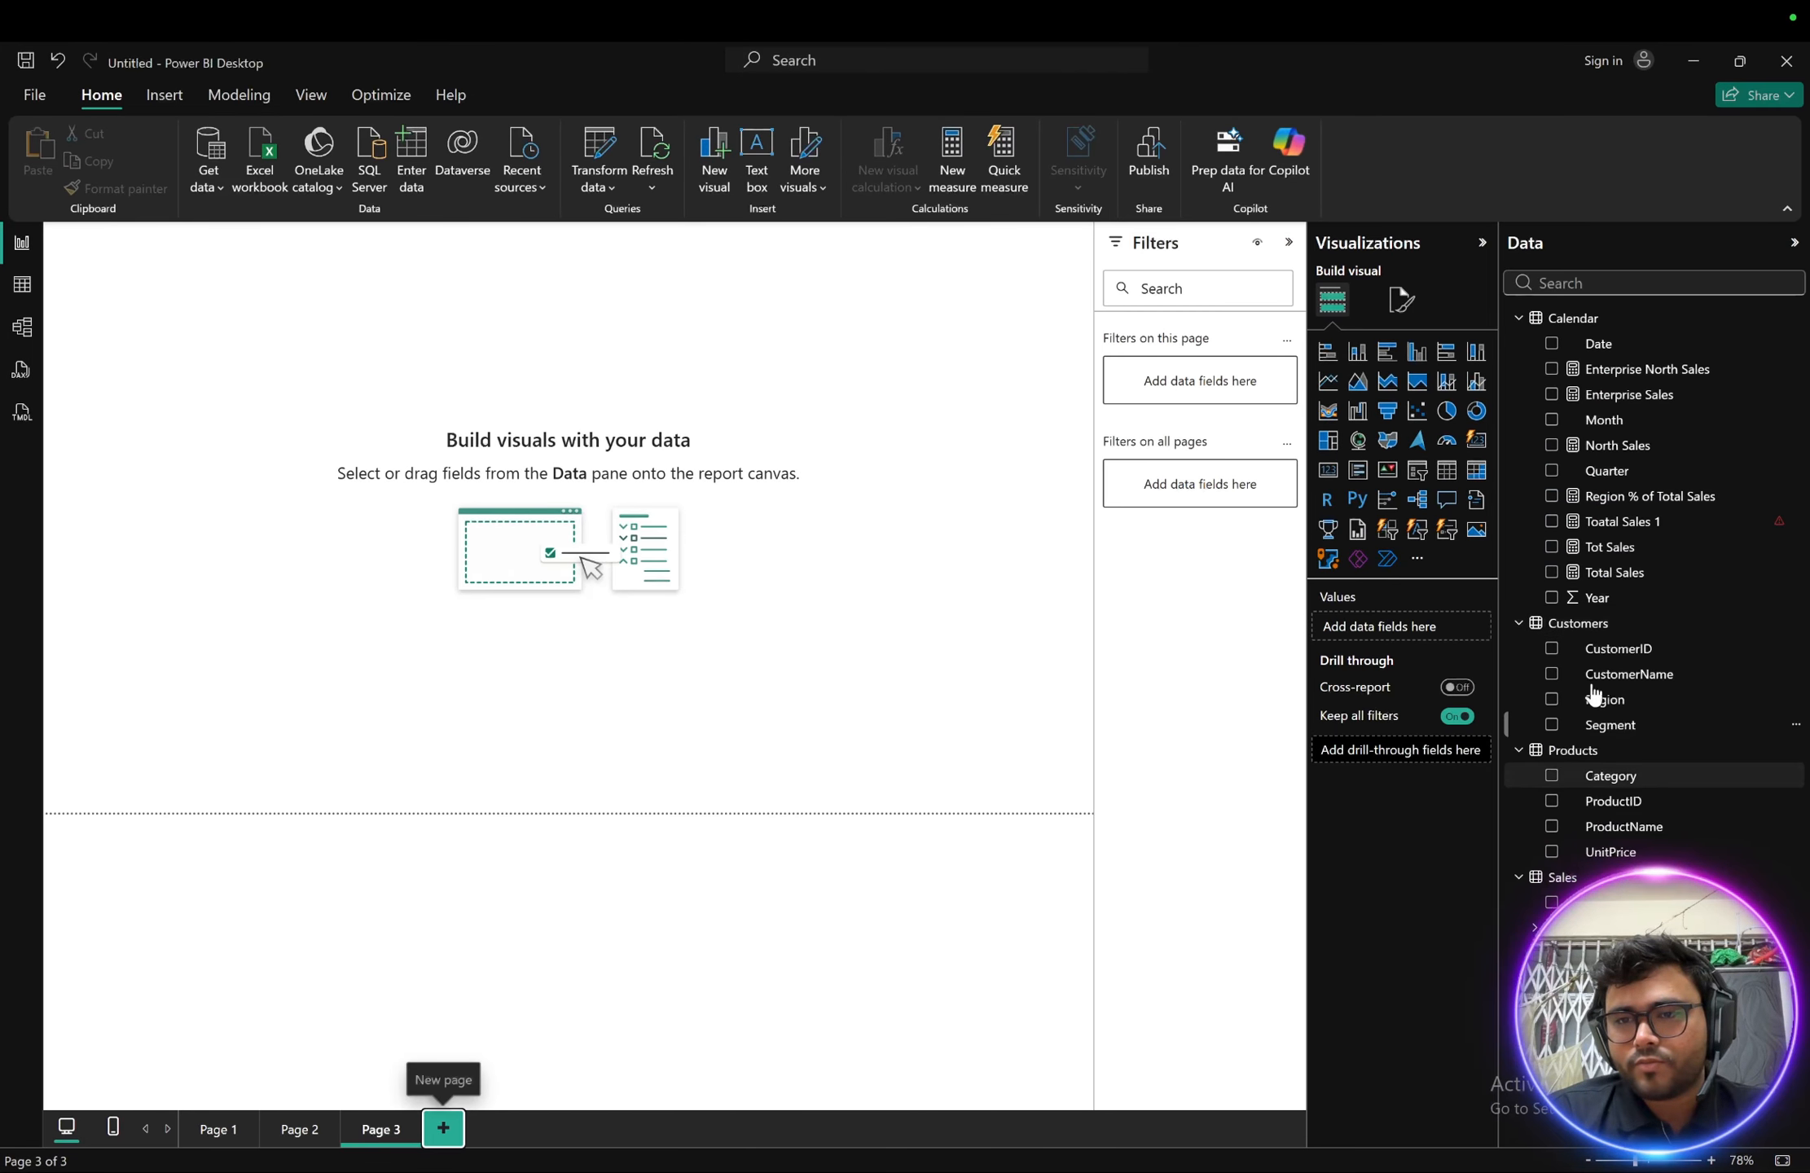
{"action": "left_click_drag", "start_coordinate": [1613, 496], "coordinate": [1674, 509]}
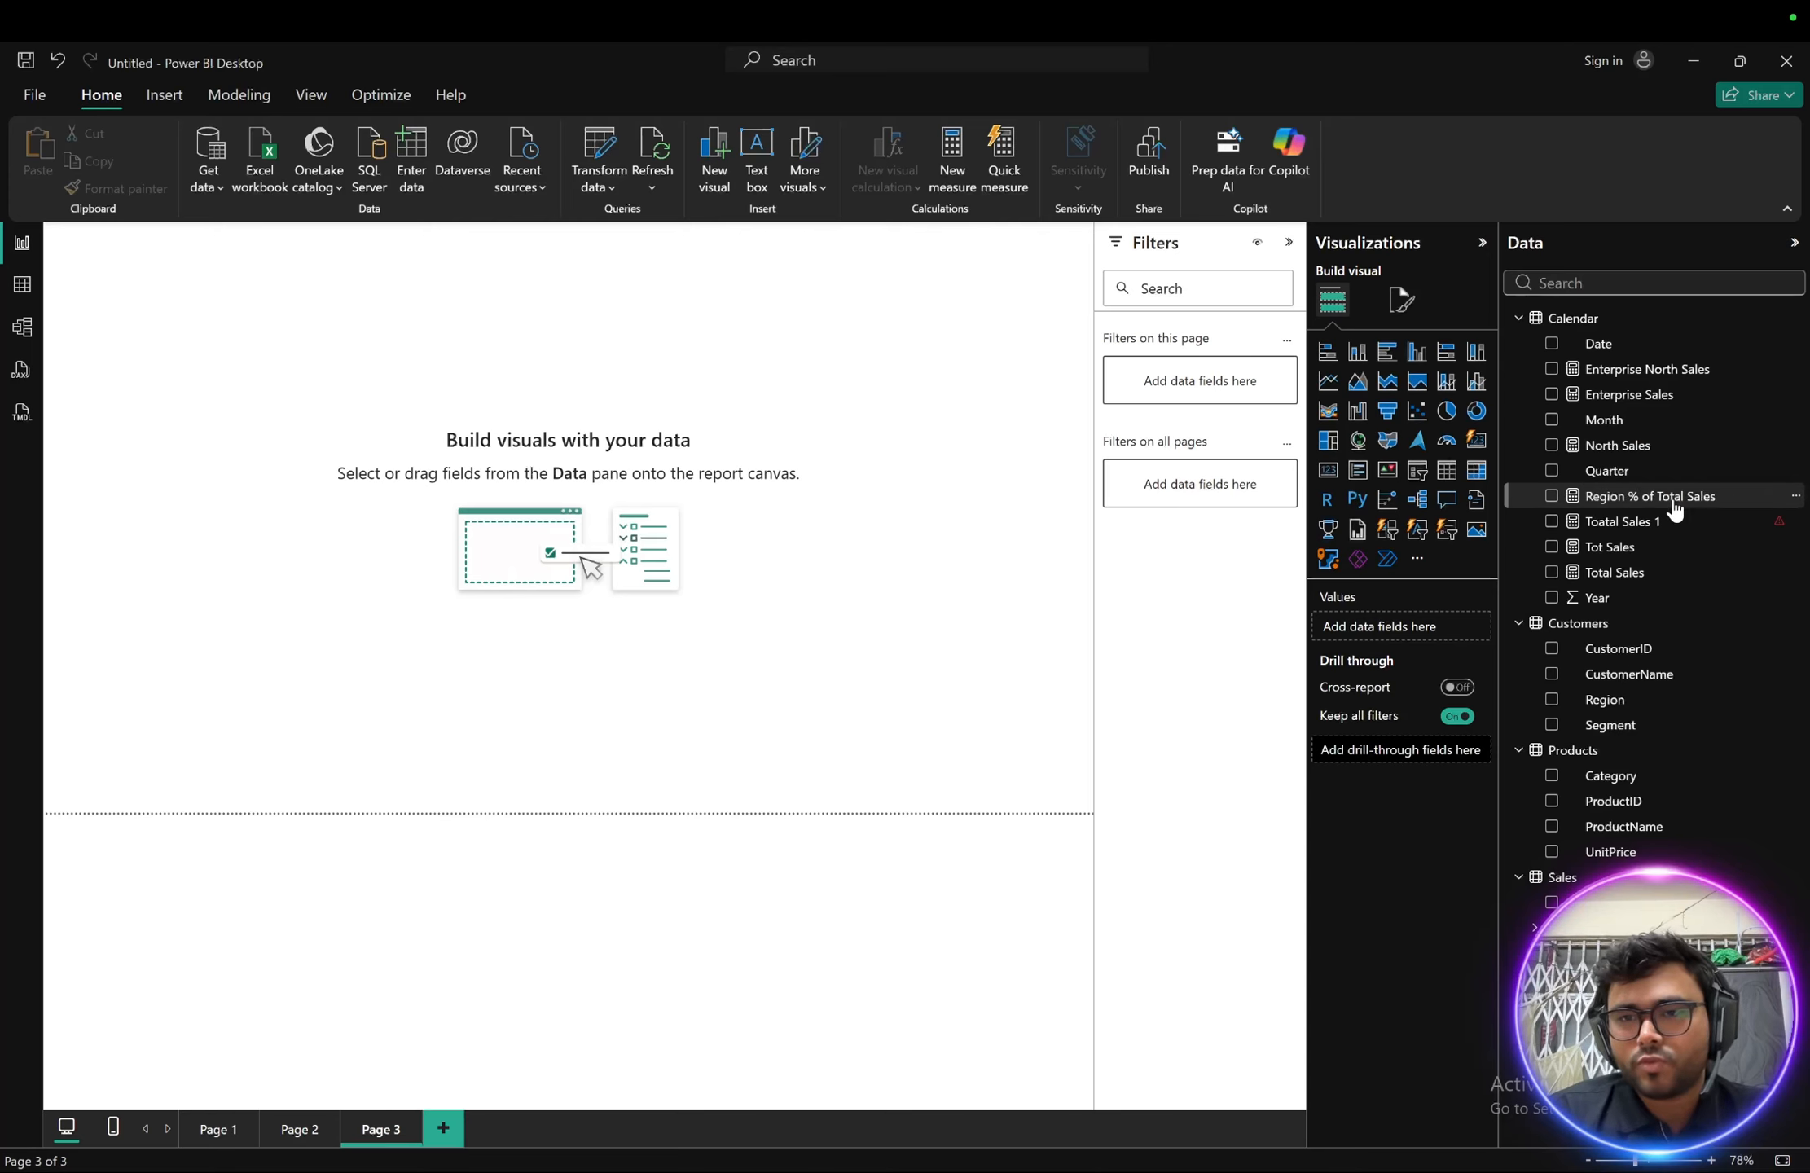
{"action": "left_click", "coordinate": [1479, 413]}
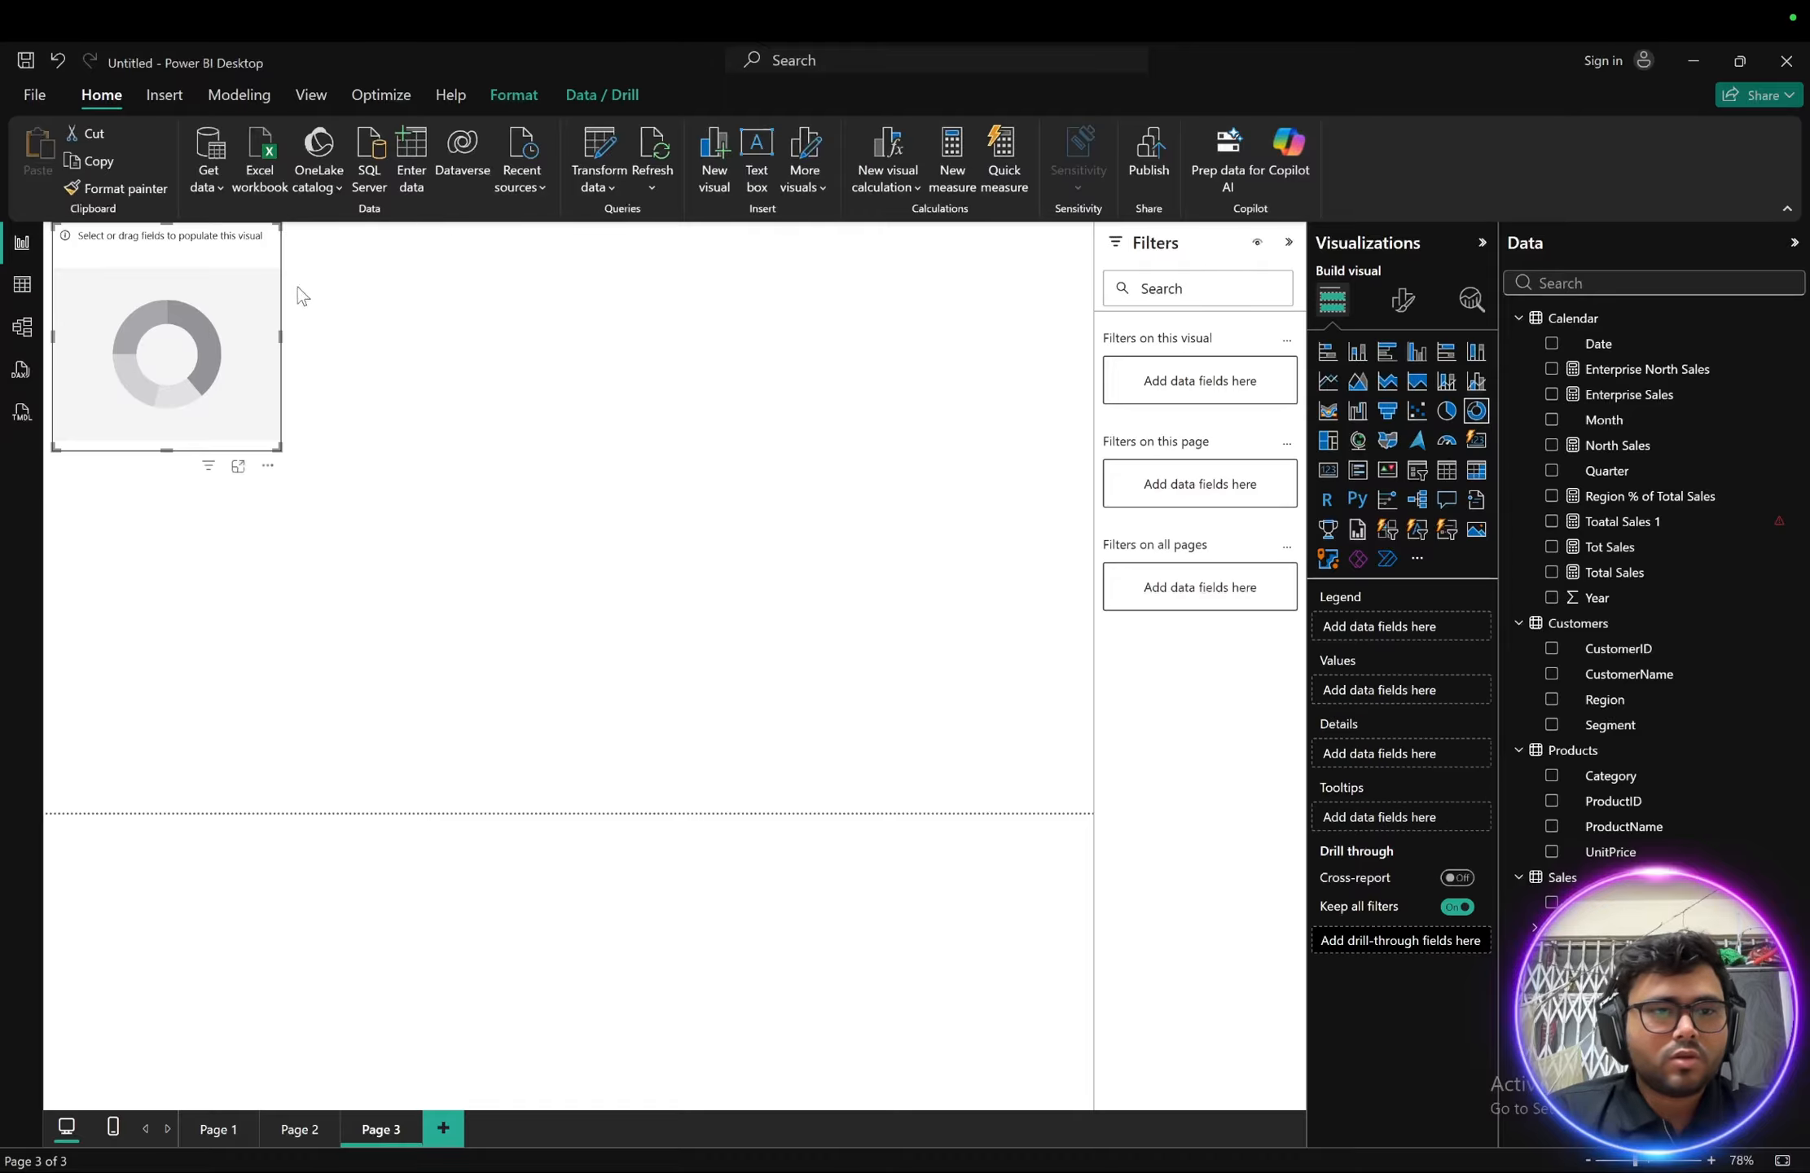
{"action": "left_click_drag", "start_coordinate": [195, 254], "coordinate": [459, 323]}
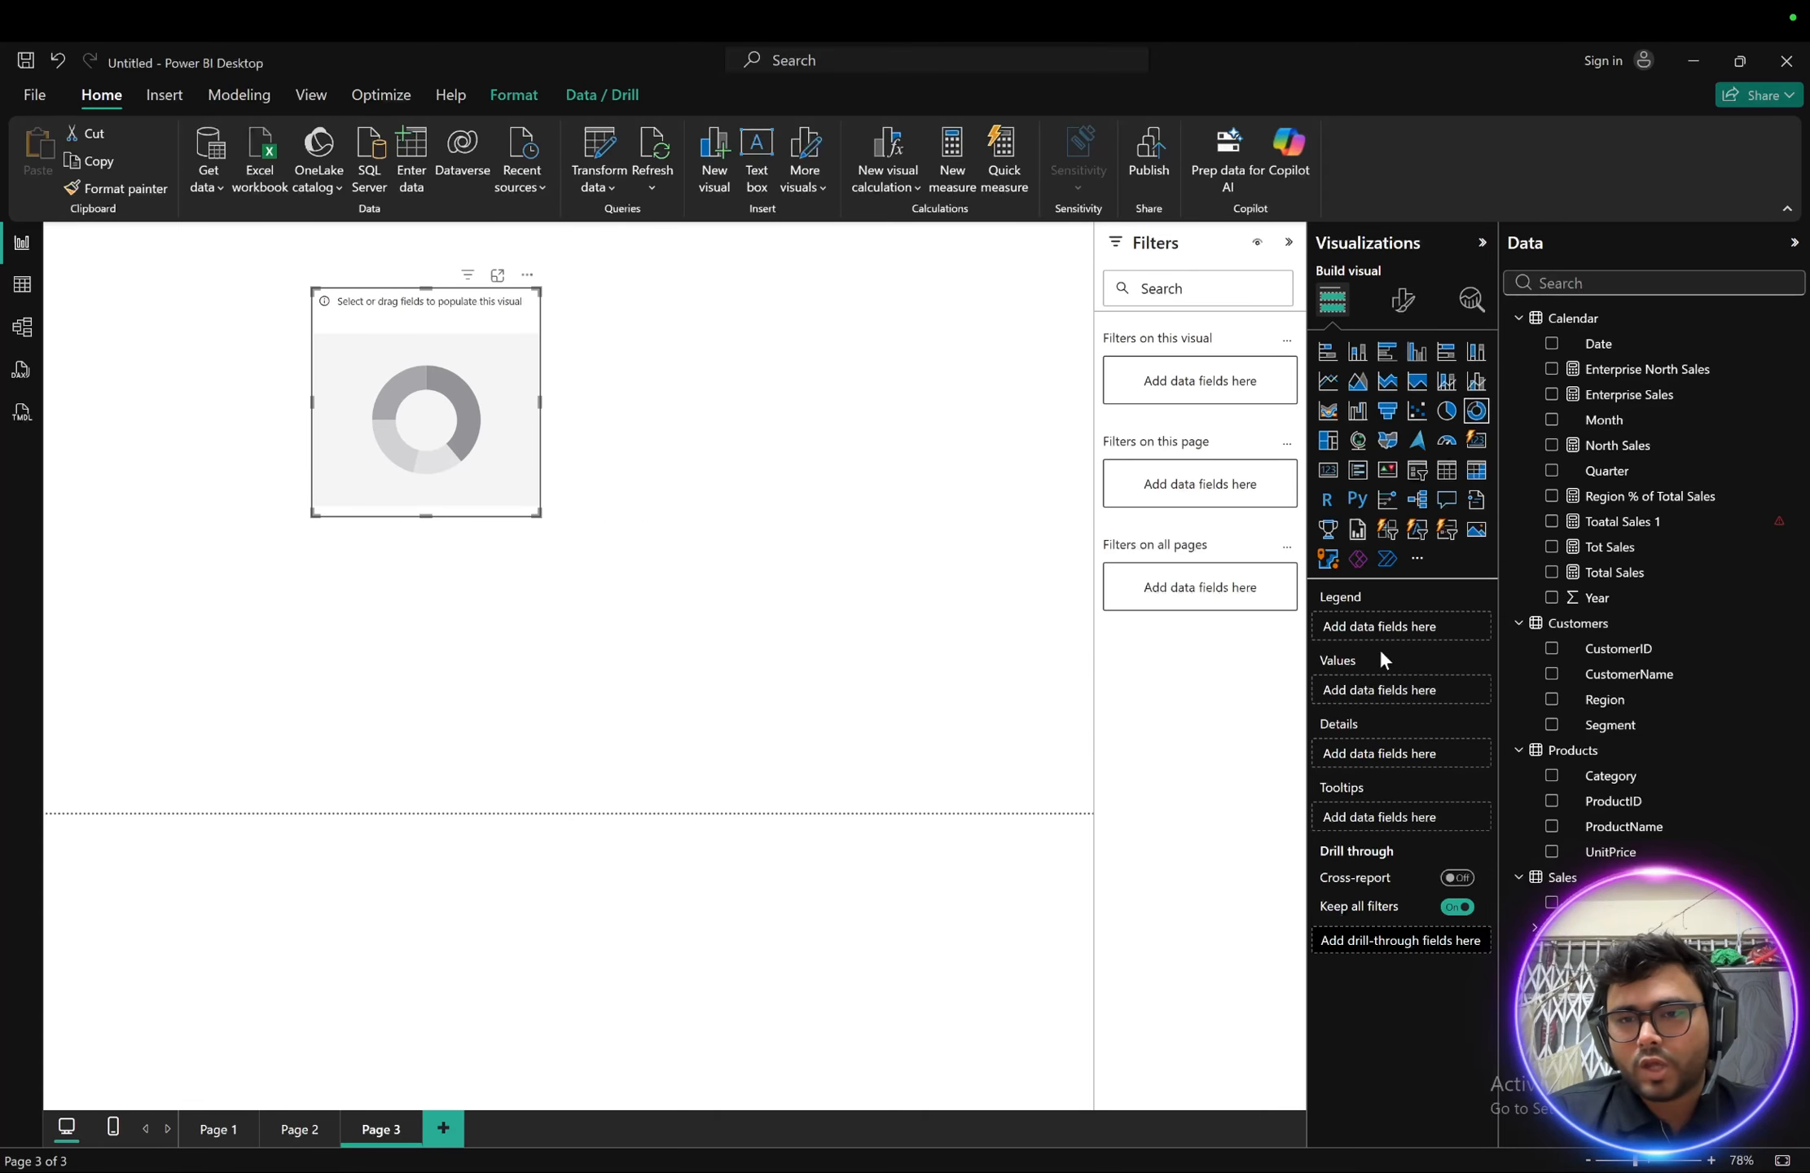
- Following the note's Visualization section, assign Region as the donut chart's legend and Region % of Total Sales as its values, and enlarge the chart
{"action": "key", "text": "ctrl+Left"}
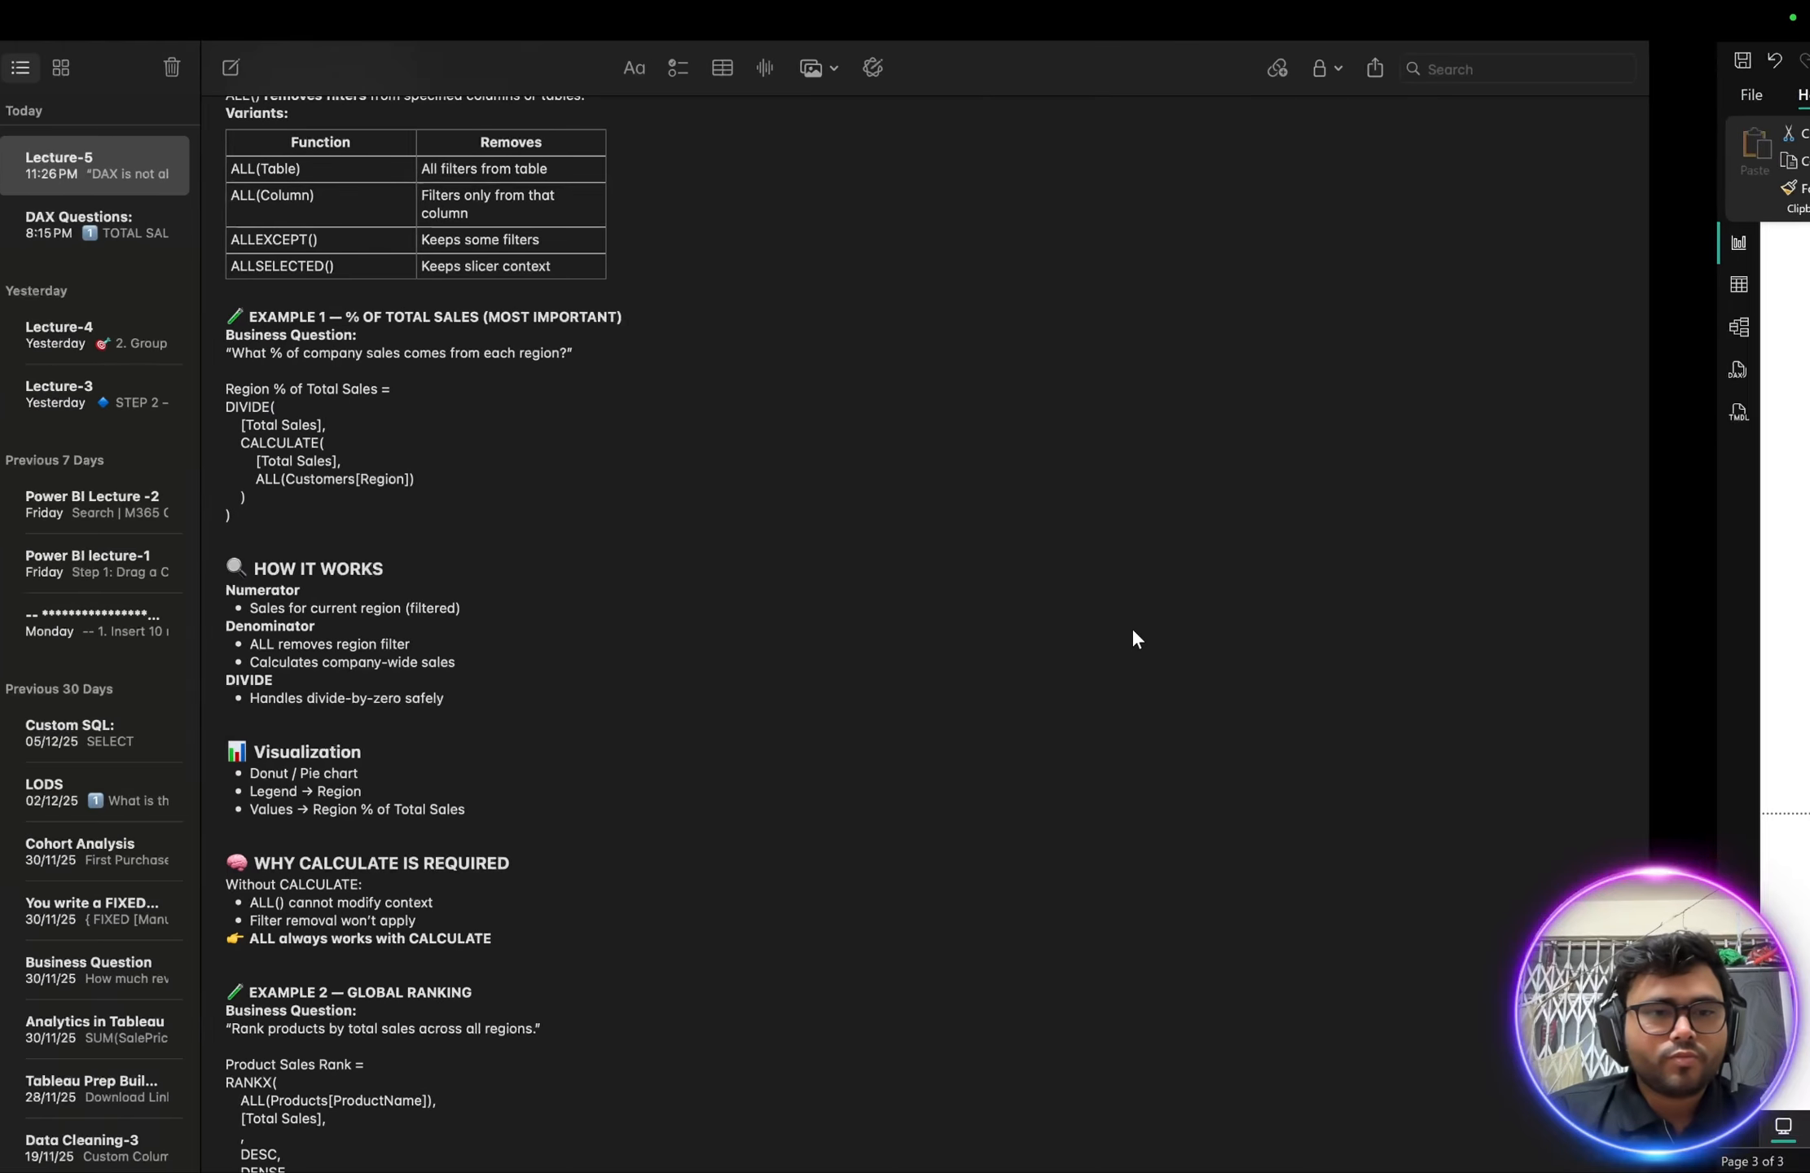
{"action": "scroll", "coordinate": [657, 601], "scroll_direction": "down", "scroll_amount": 4}
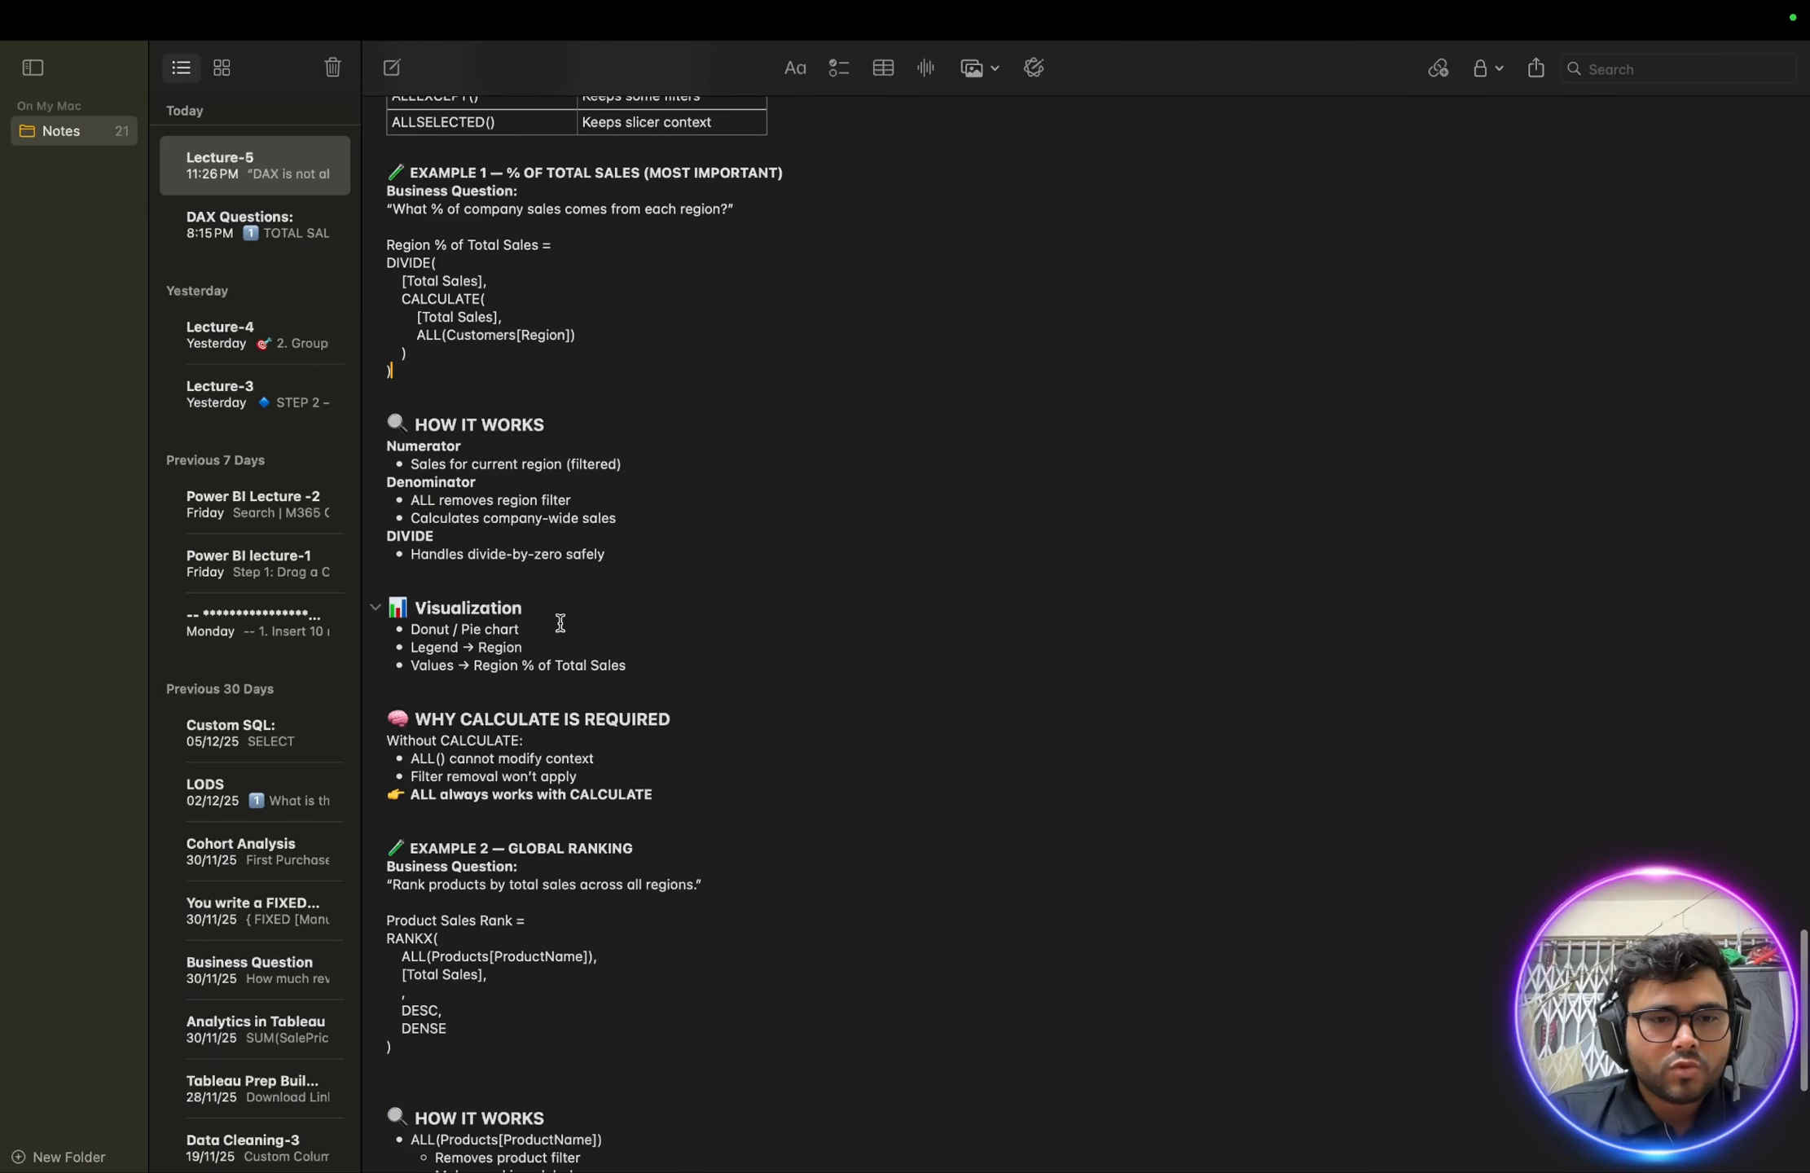
{"action": "key", "text": "ctrl+Right"}
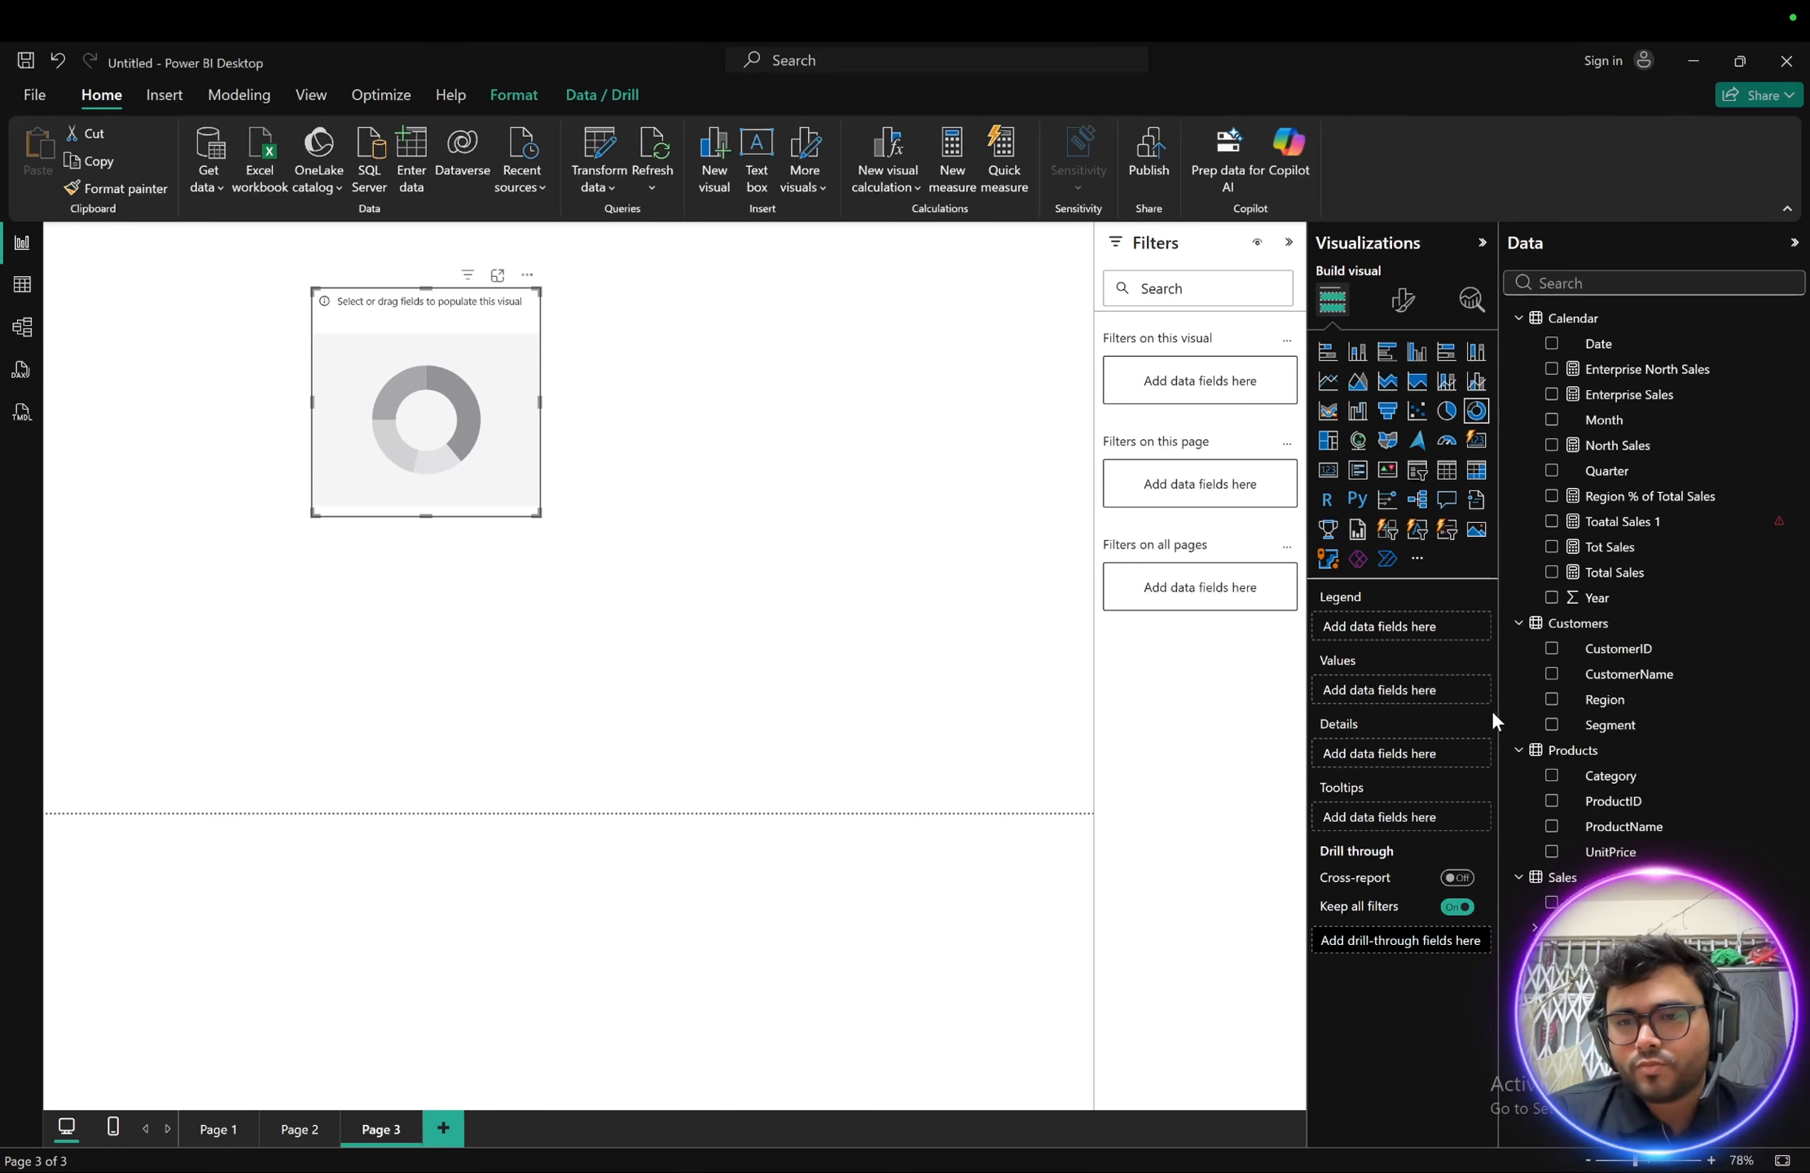
{"action": "left_click_drag", "start_coordinate": [1602, 699], "coordinate": [1387, 629]}
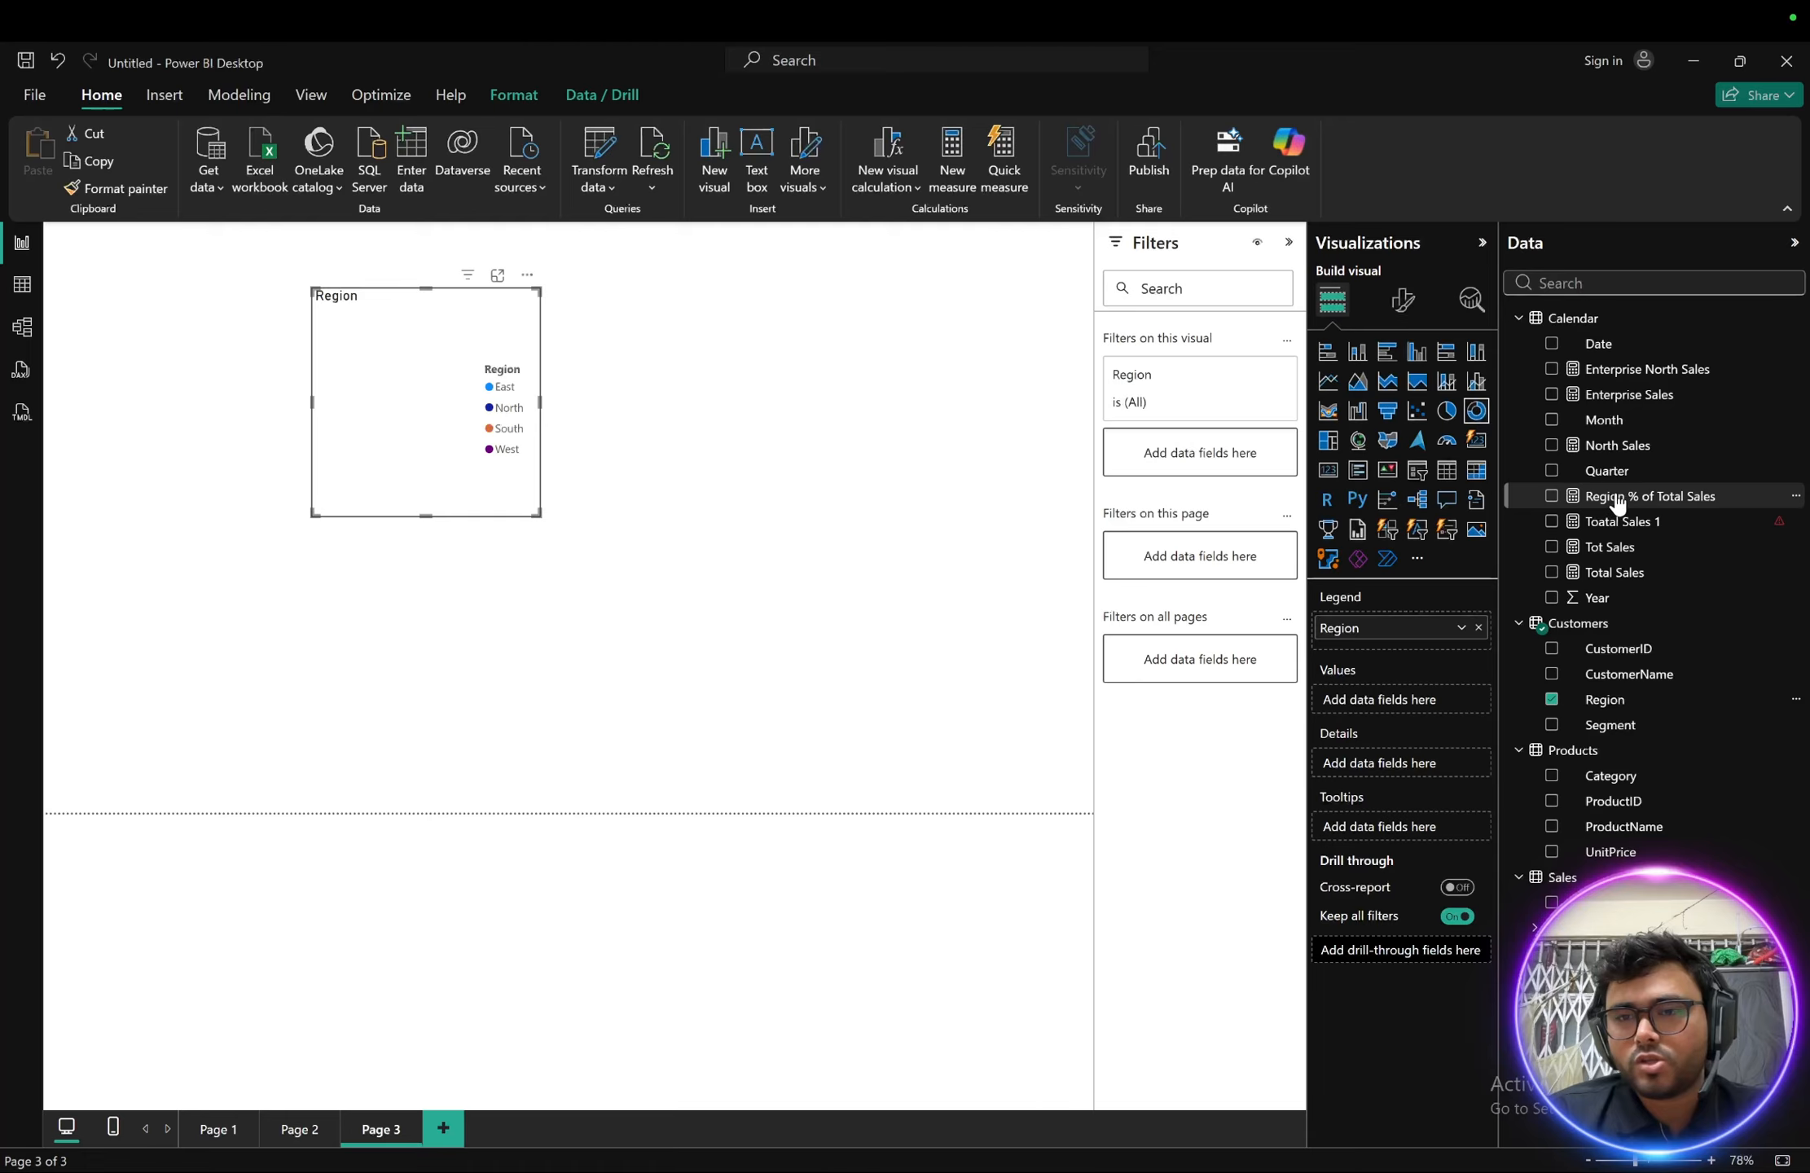
{"action": "left_click_drag", "start_coordinate": [1616, 502], "coordinate": [1378, 702]}
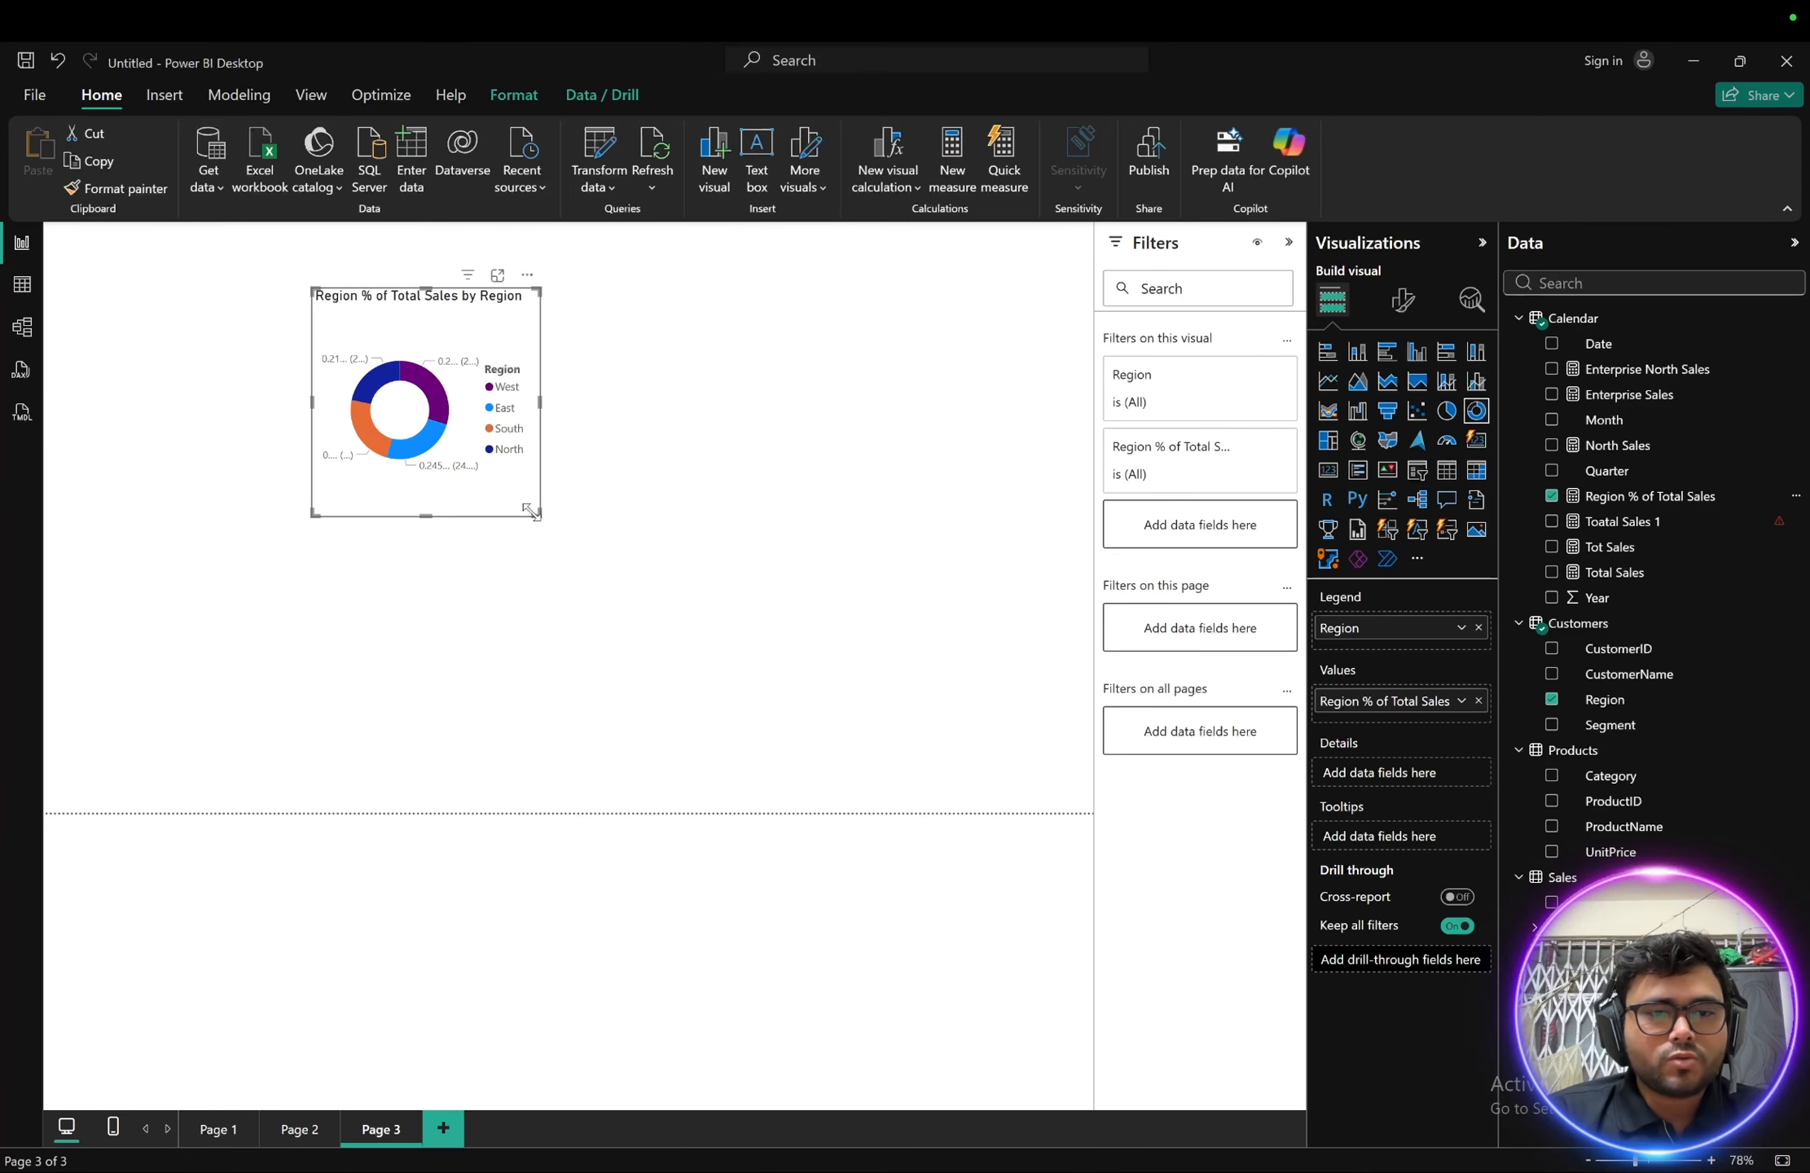
{"action": "left_click_drag", "start_coordinate": [536, 515], "coordinate": [808, 690]}
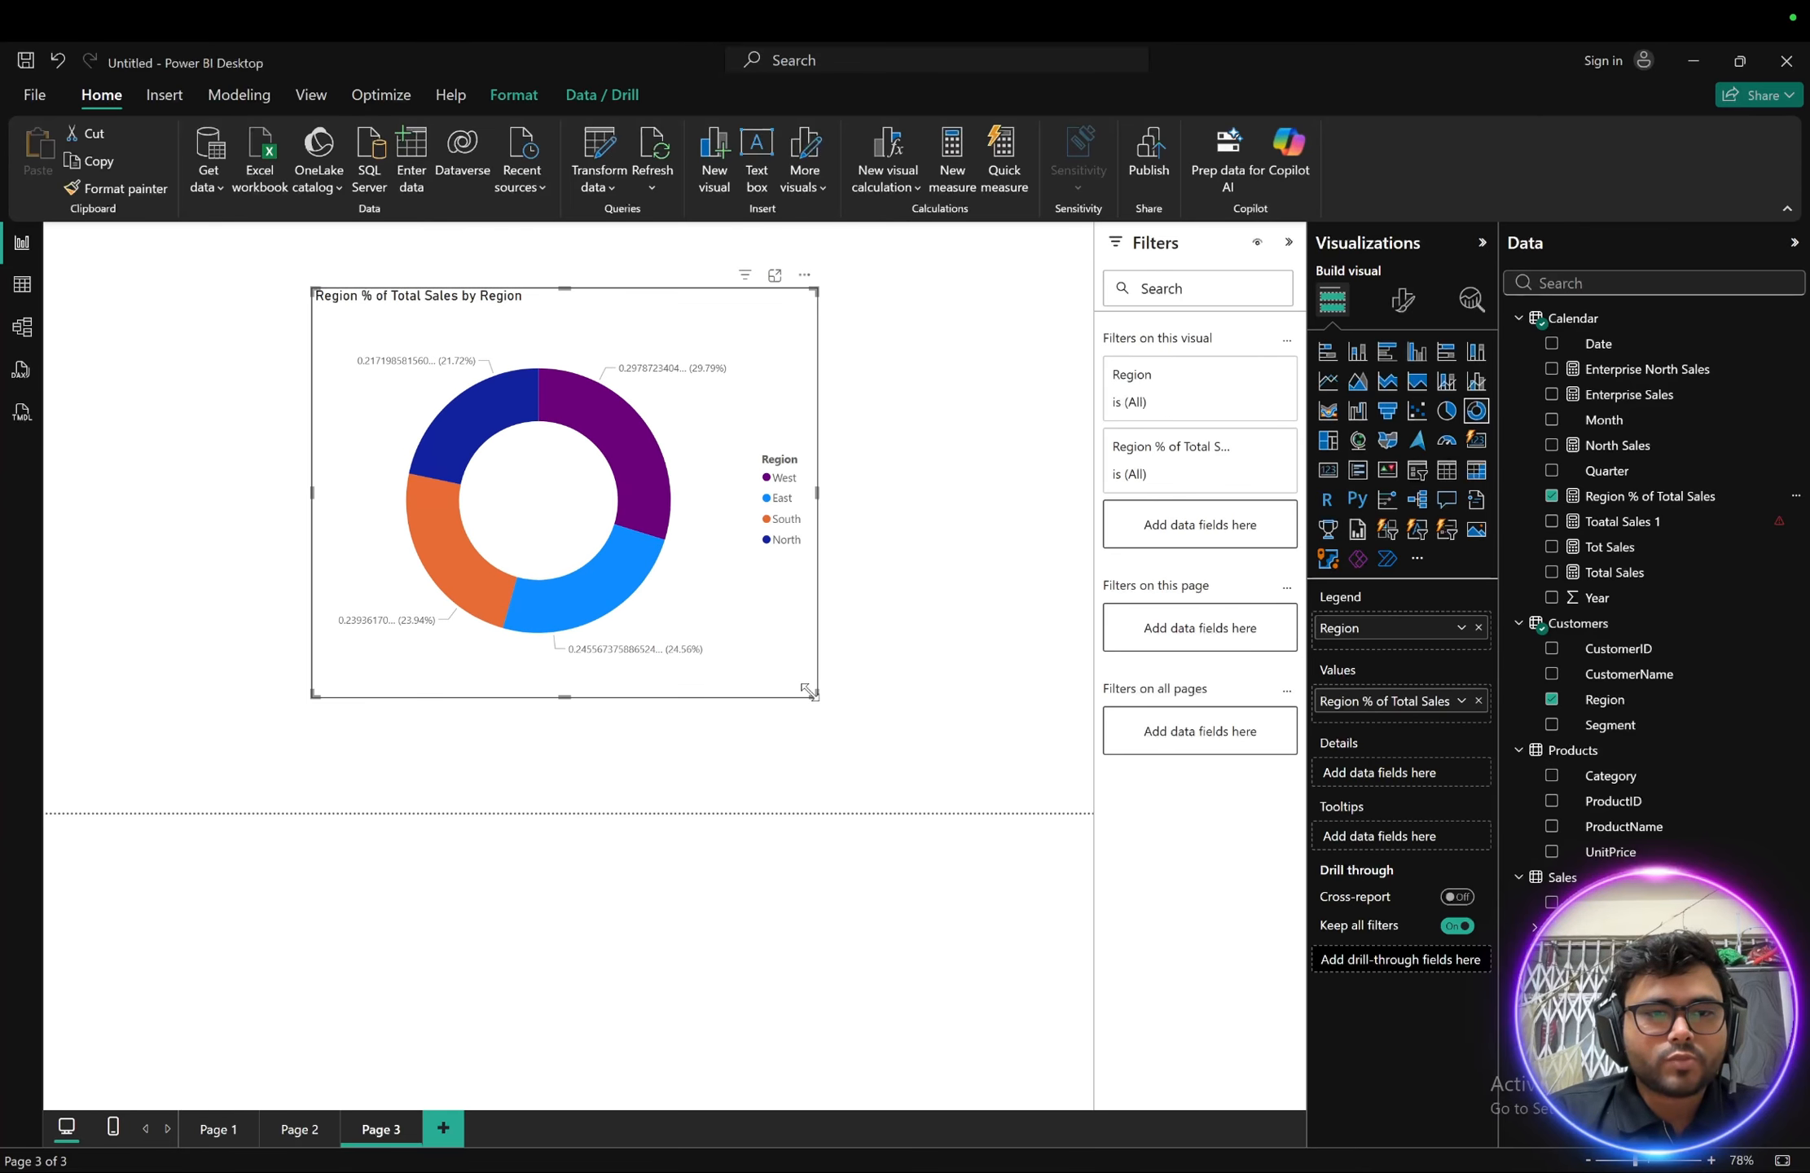
- Examine each region's share of total sales on the donut chart in focus mode and return to the report page
{"action": "left_click", "coordinate": [775, 275]}
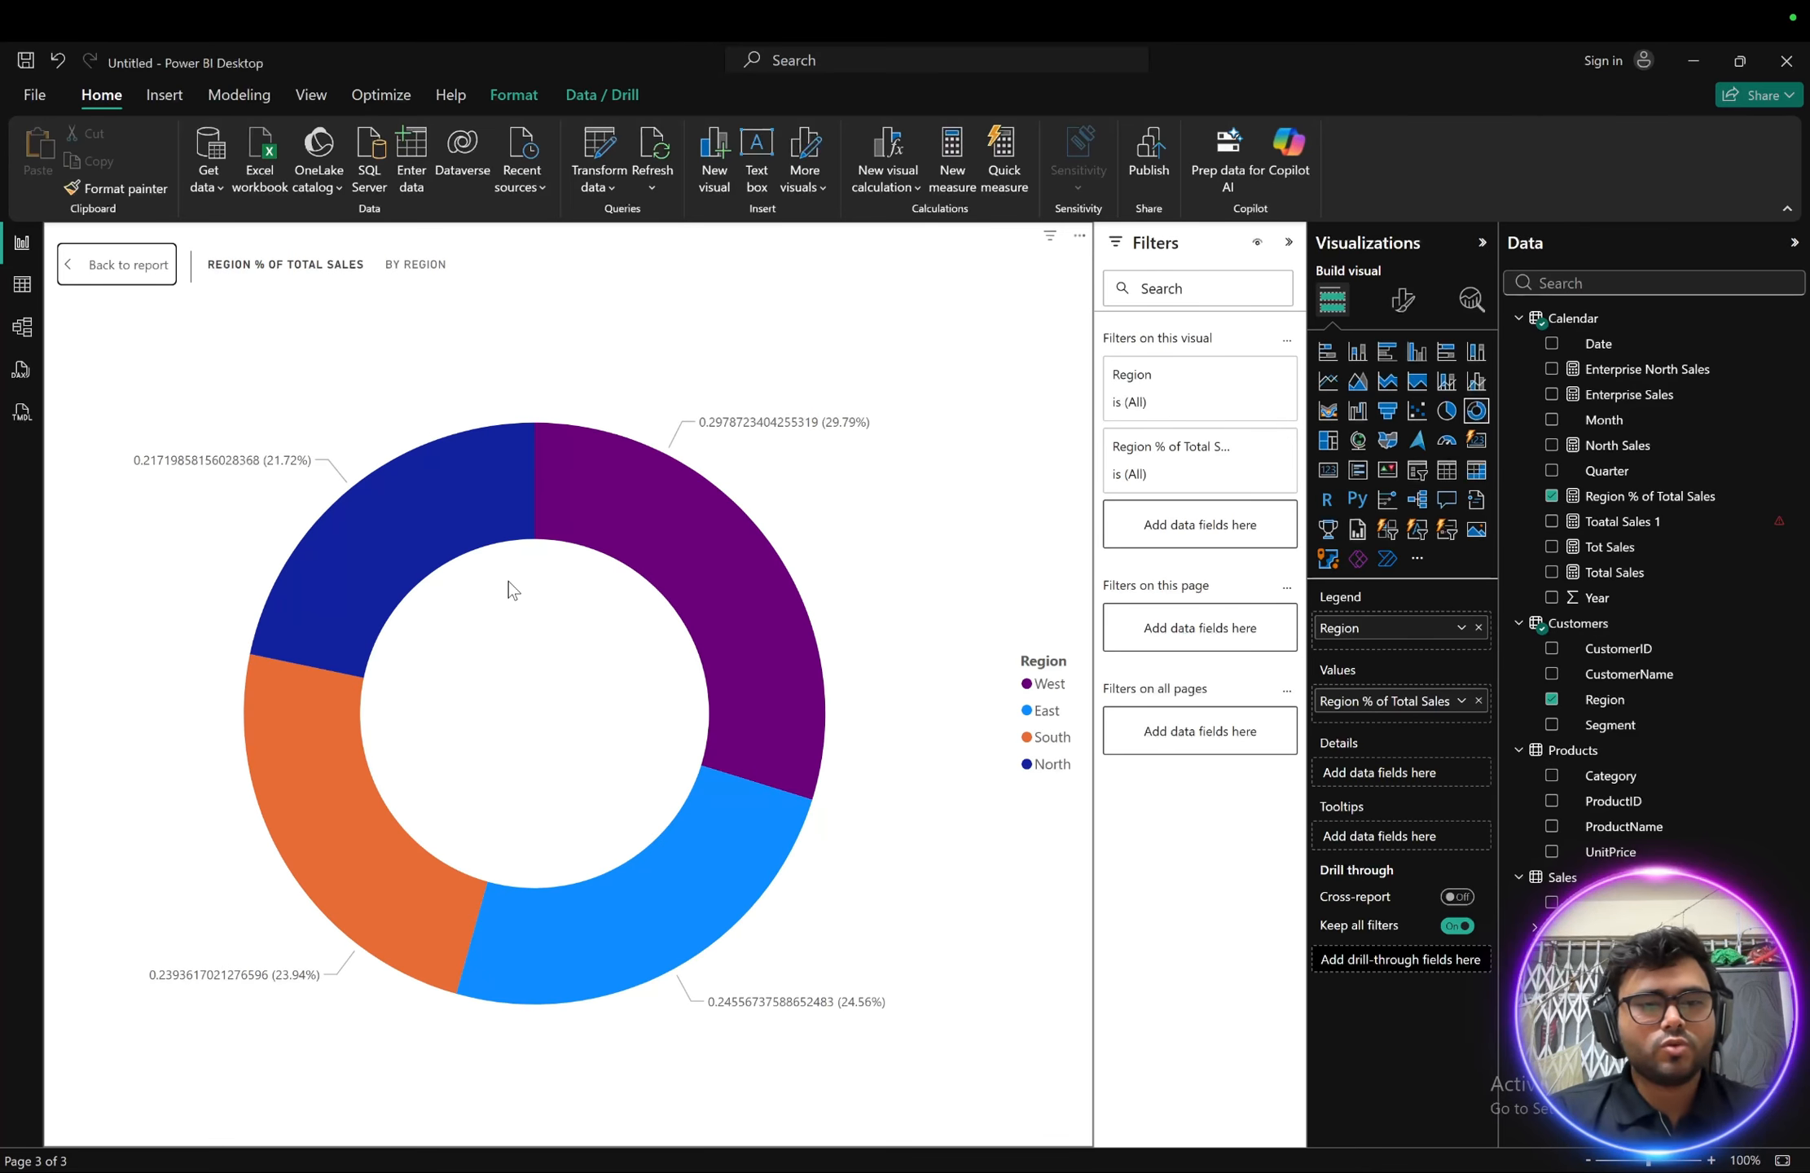
{"action": "mouse_move", "coordinate": [625, 513]}
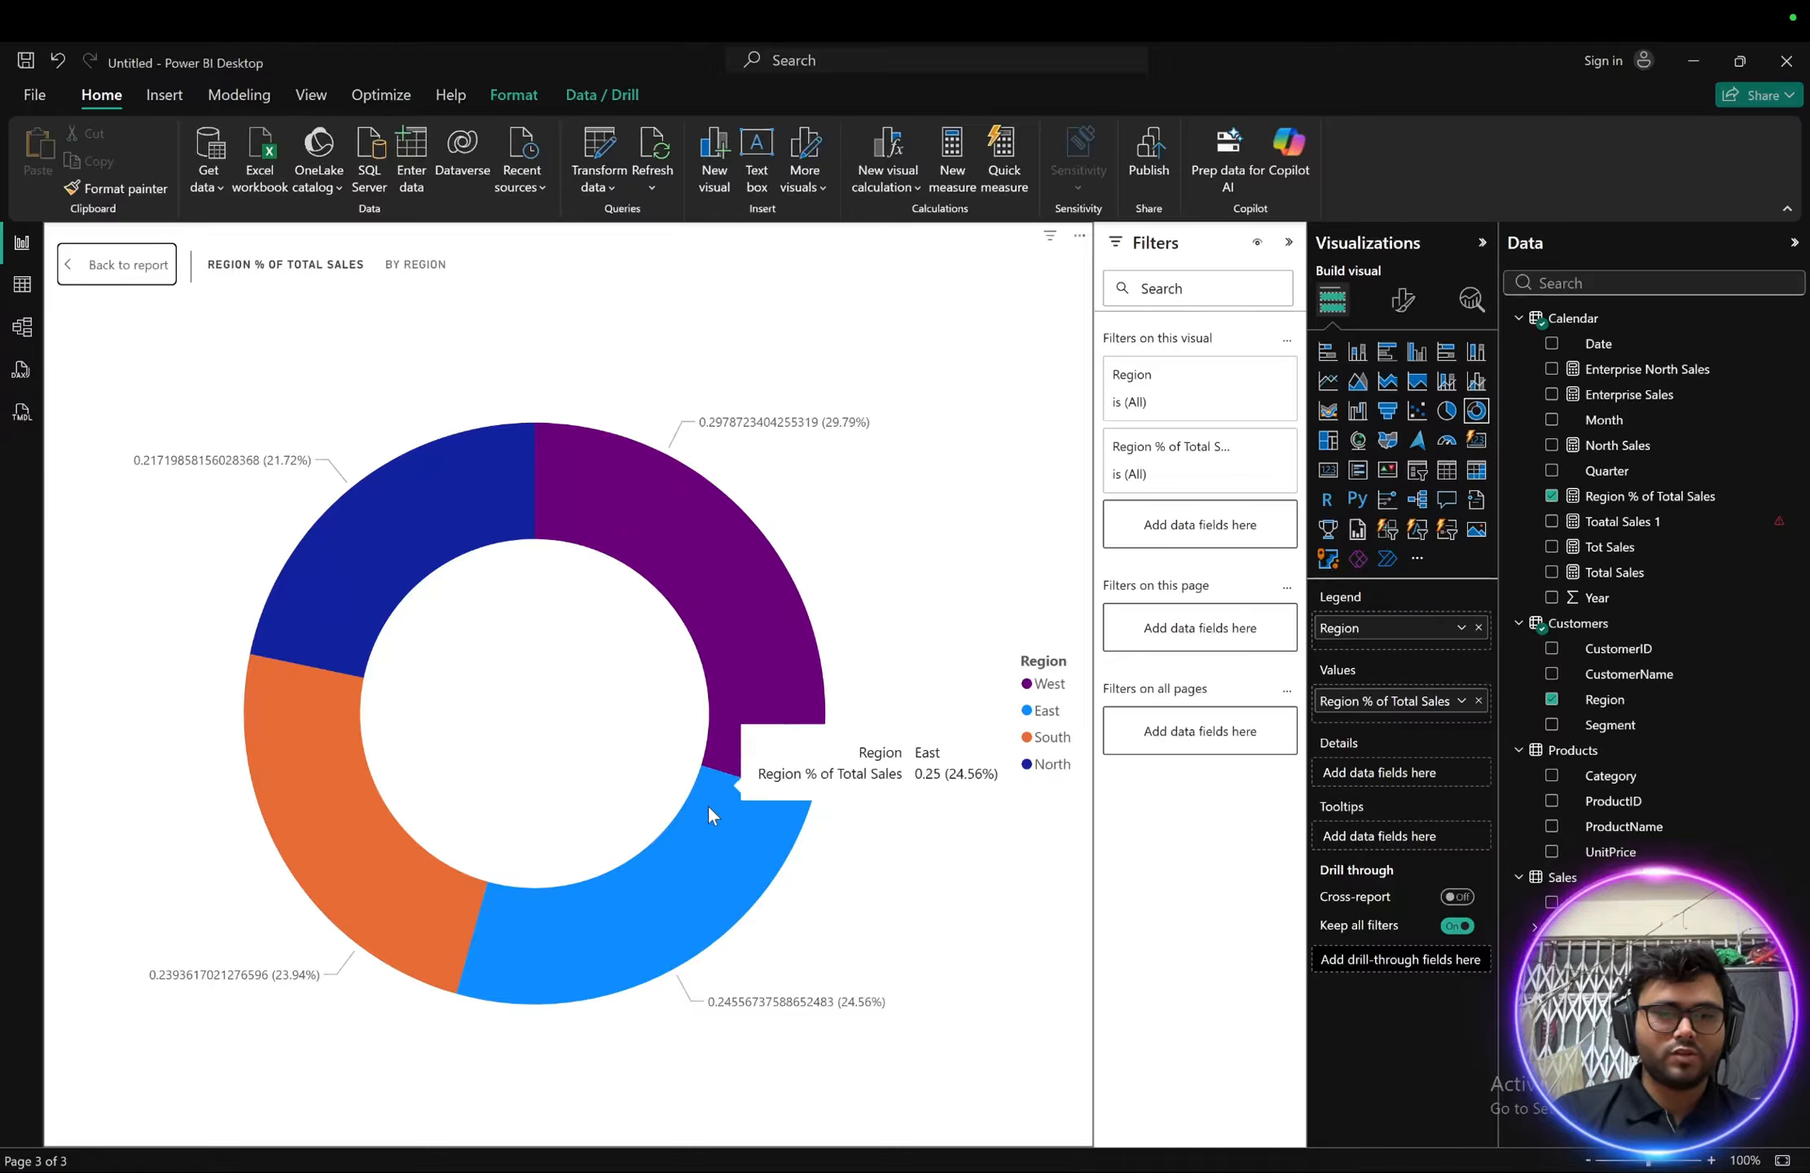
{"action": "mouse_move", "coordinate": [641, 878]}
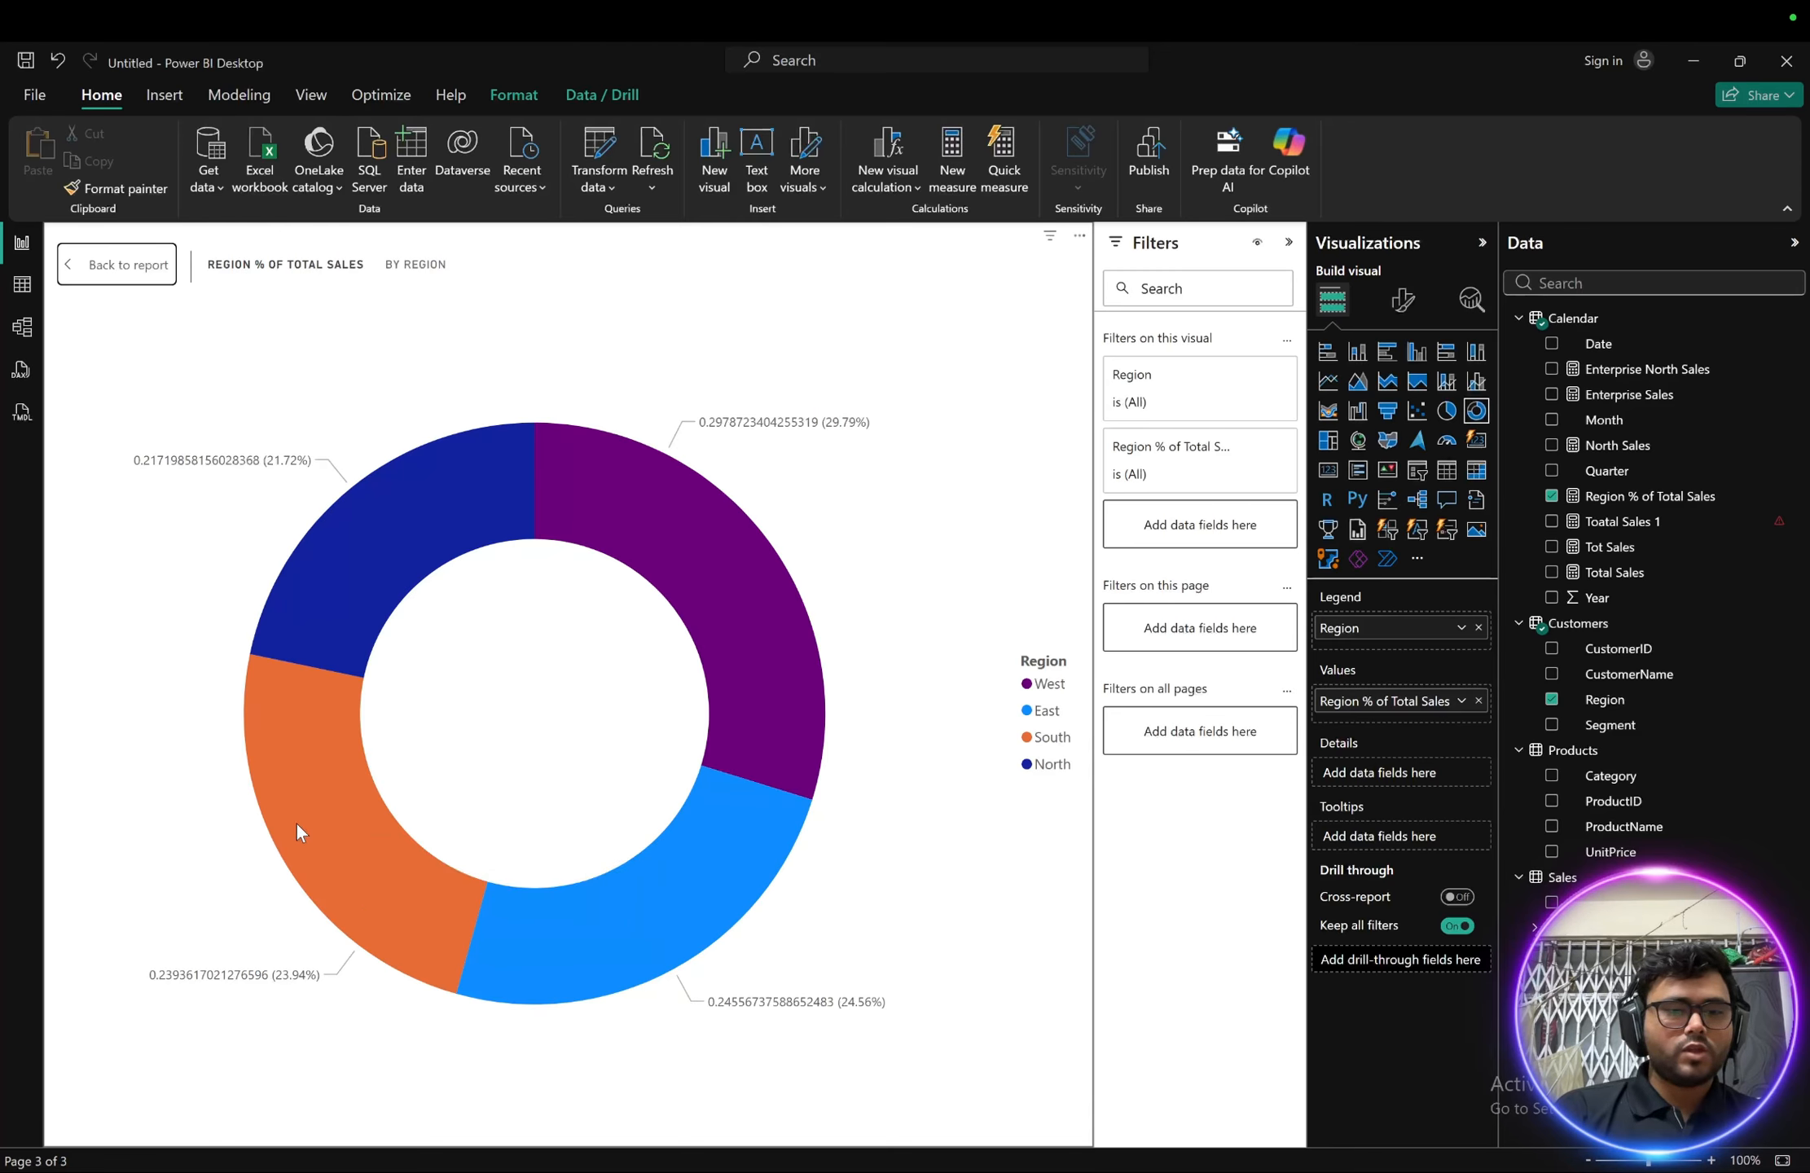
{"action": "mouse_move", "coordinate": [298, 822]}
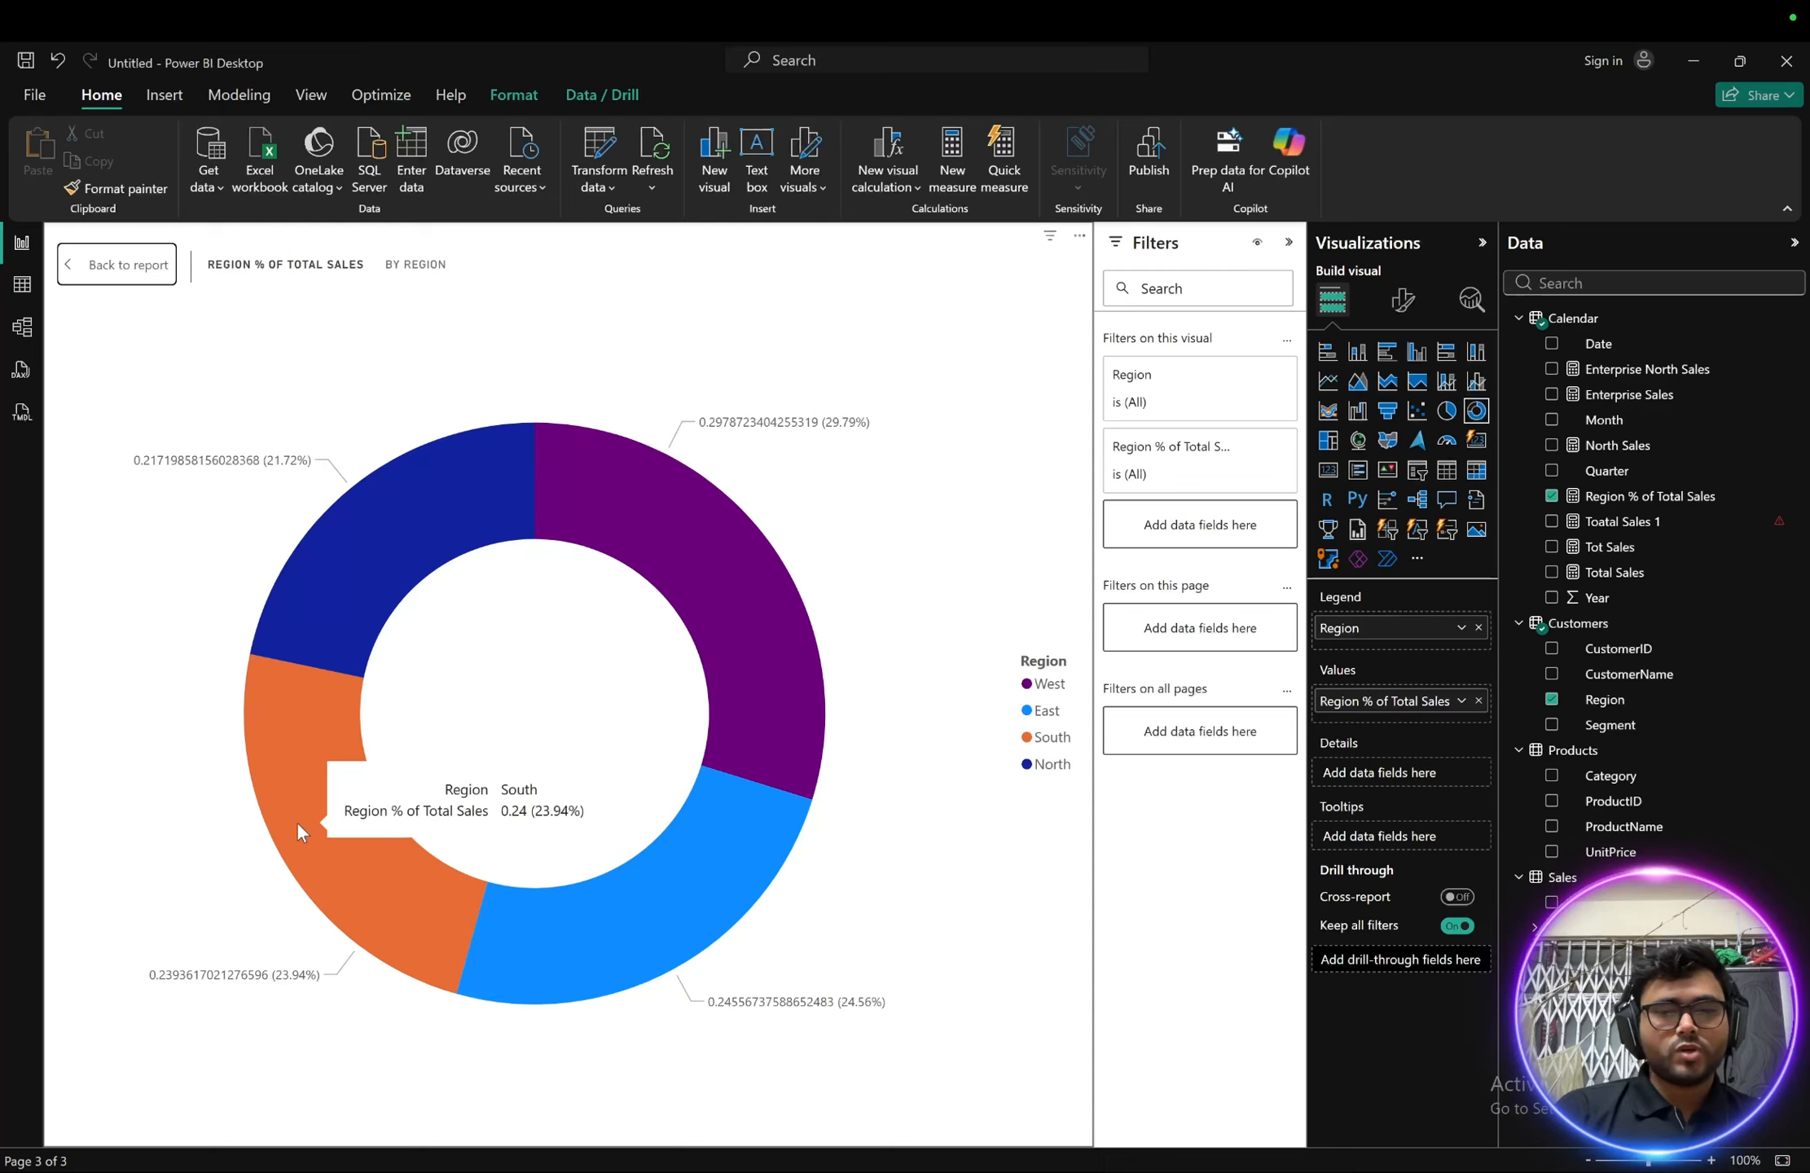
{"action": "mouse_move", "coordinate": [331, 506]}
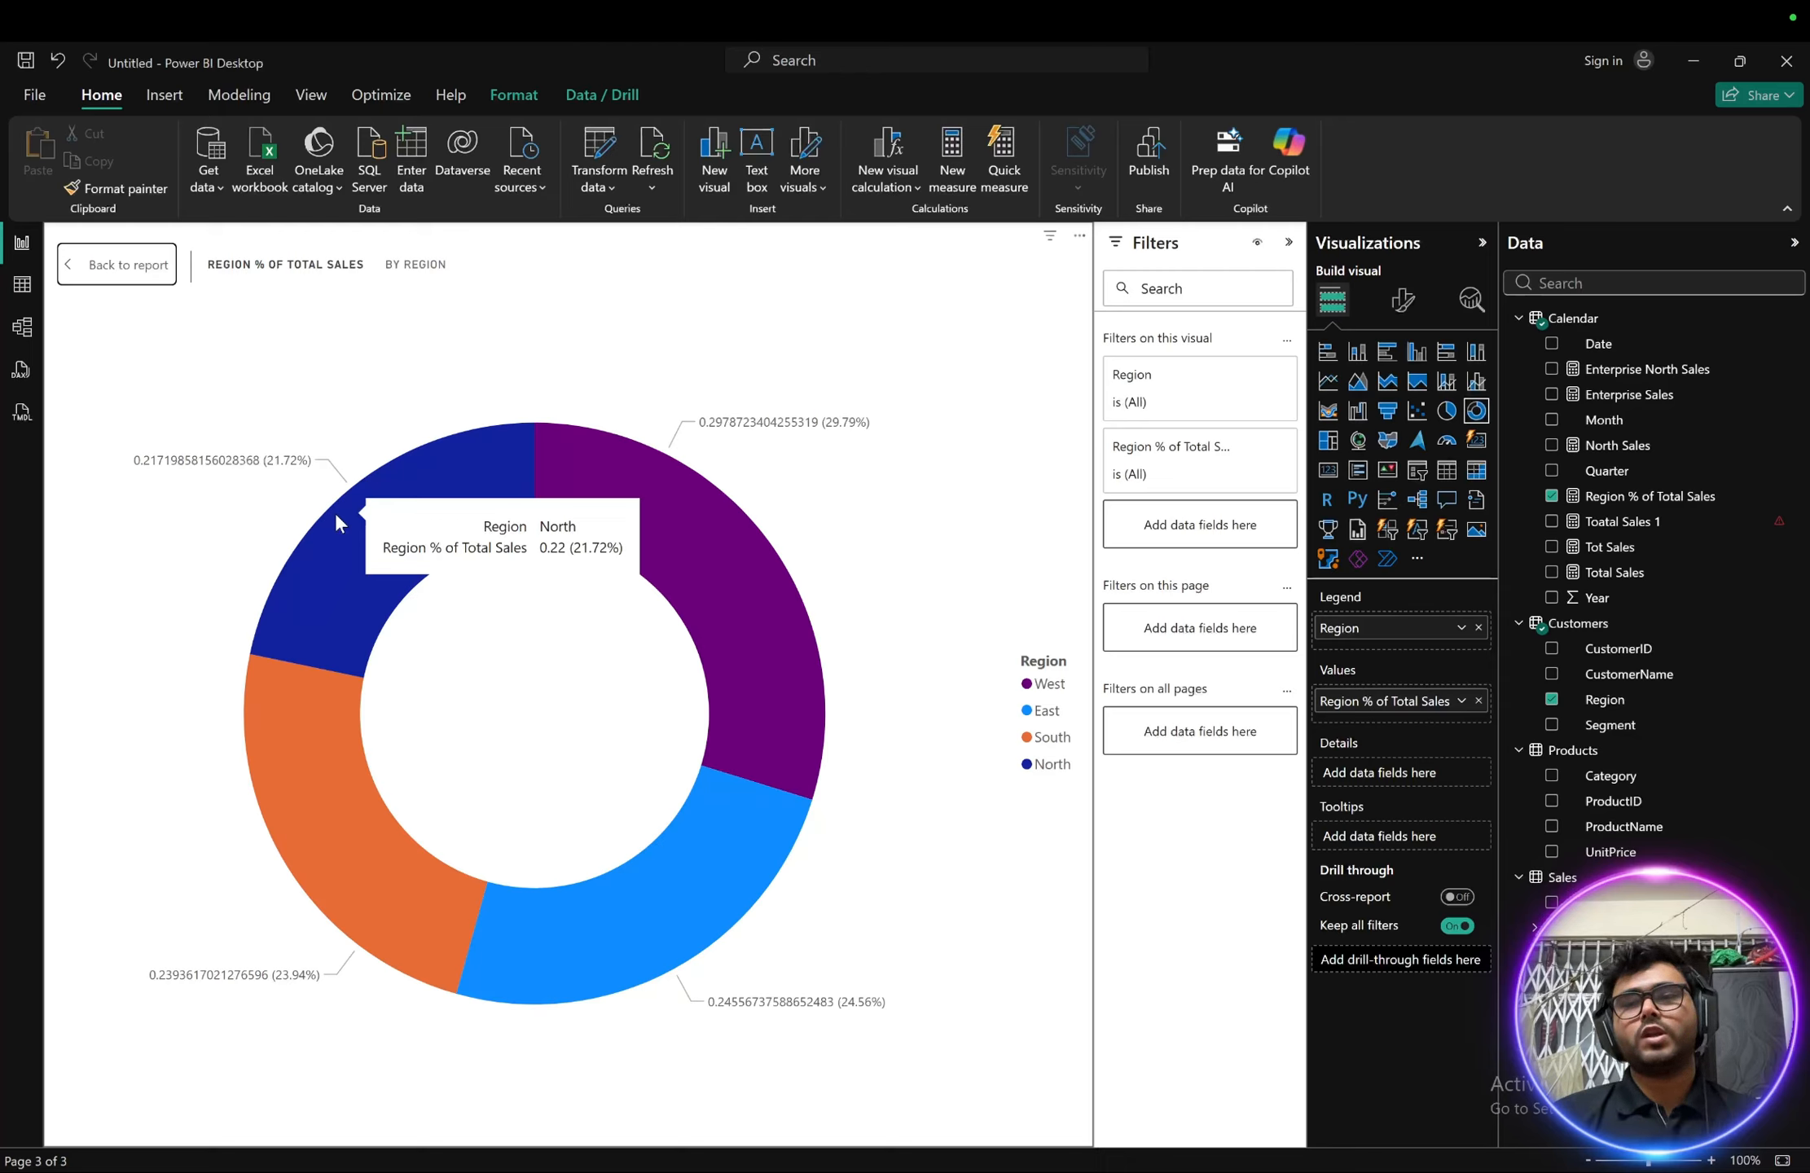
{"action": "left_click", "coordinate": [104, 265]}
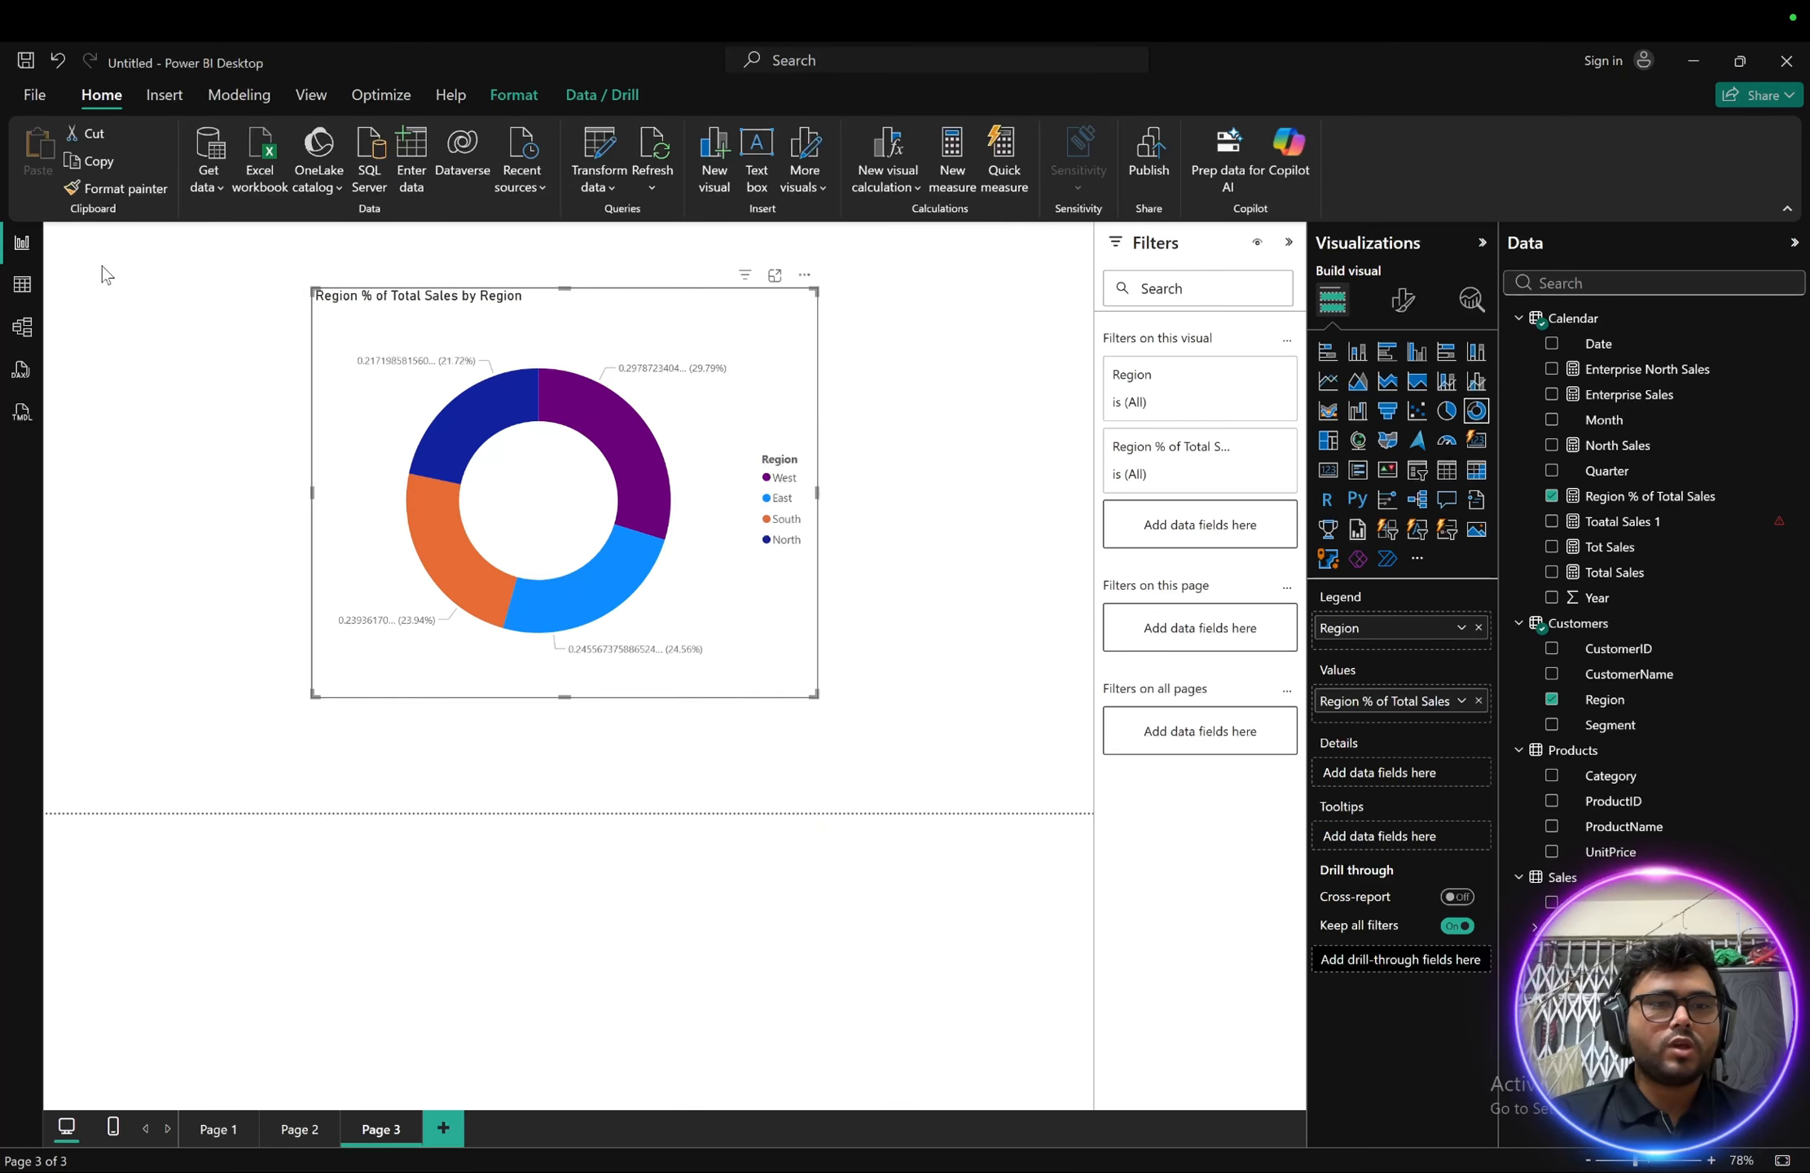
- Switch to the lecture note and examine how CALCULATE and ALL(Customers[Region]) work together in the Region % of Total Sales formula
{"action": "key", "text": "ctrl+Left"}
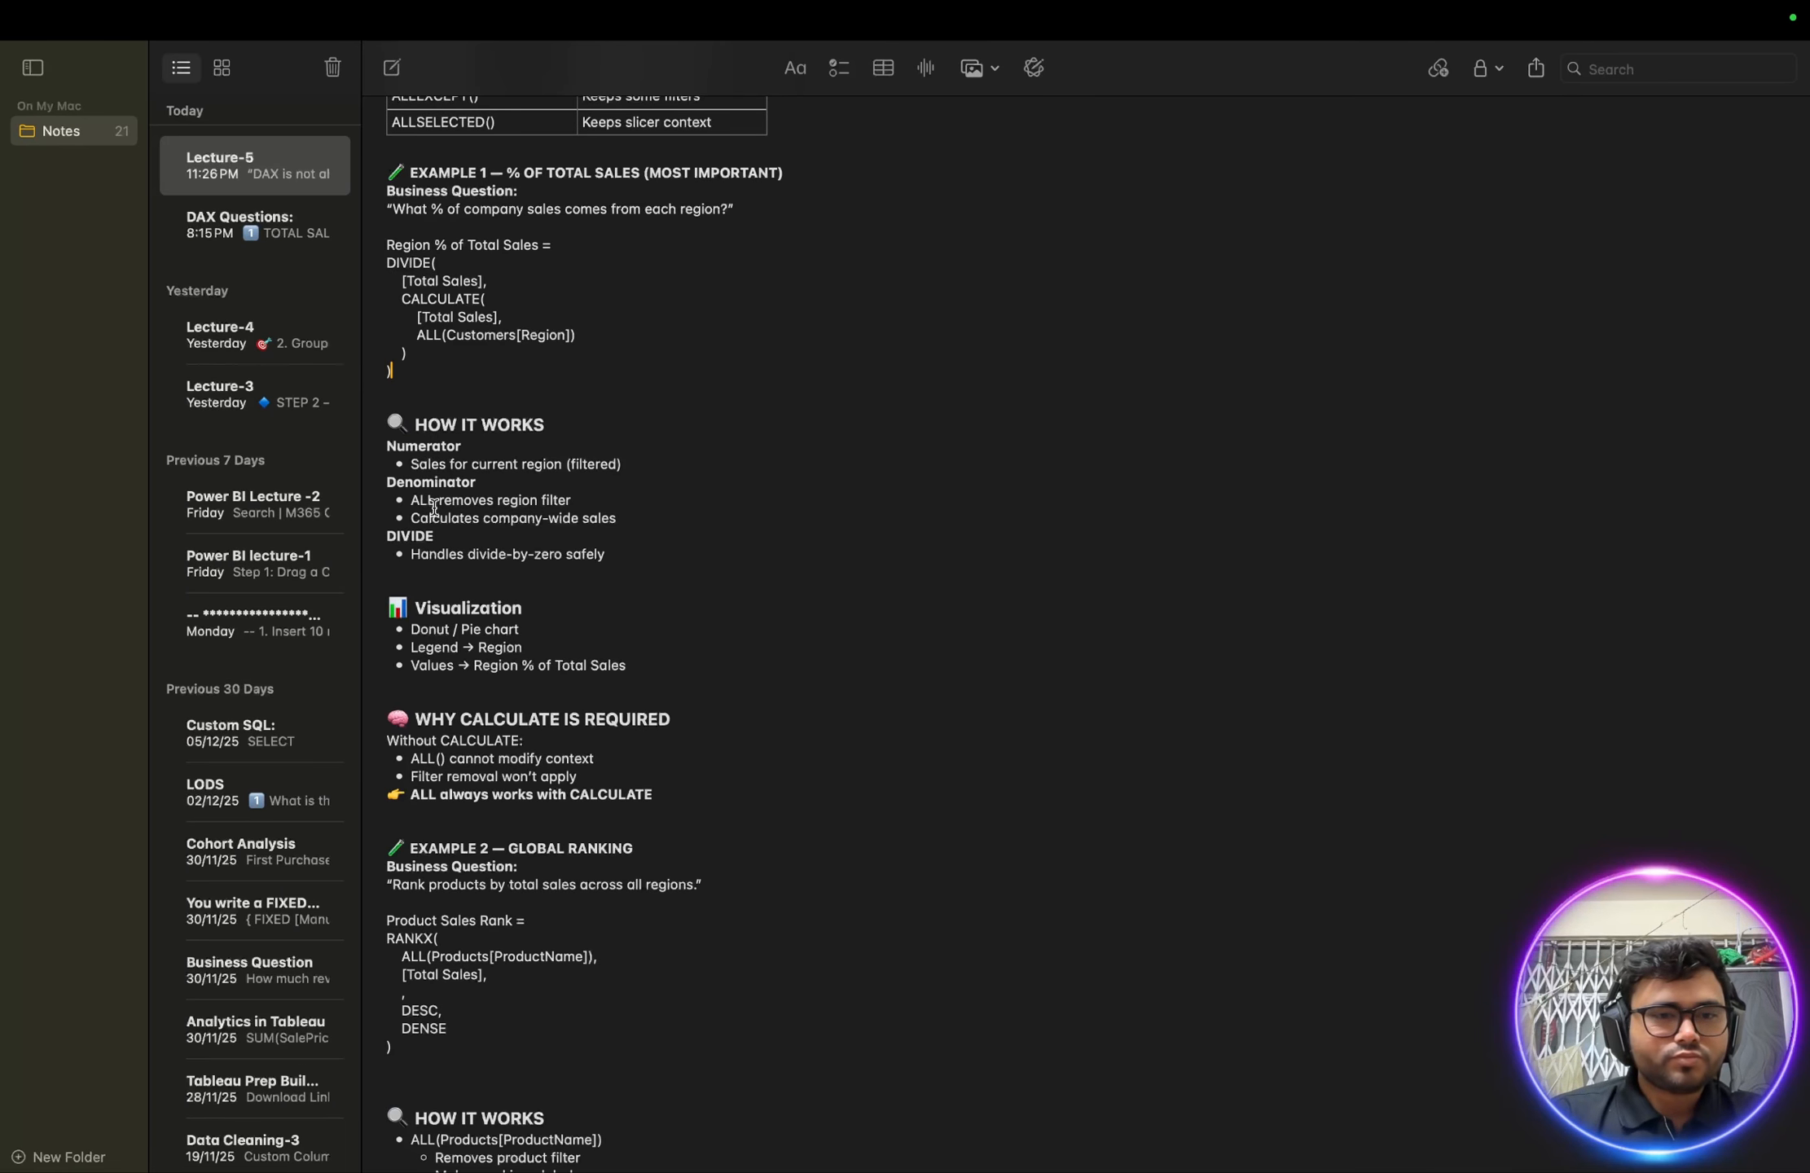
{"action": "scroll", "coordinate": [447, 480], "scroll_direction": "up", "scroll_amount": 3}
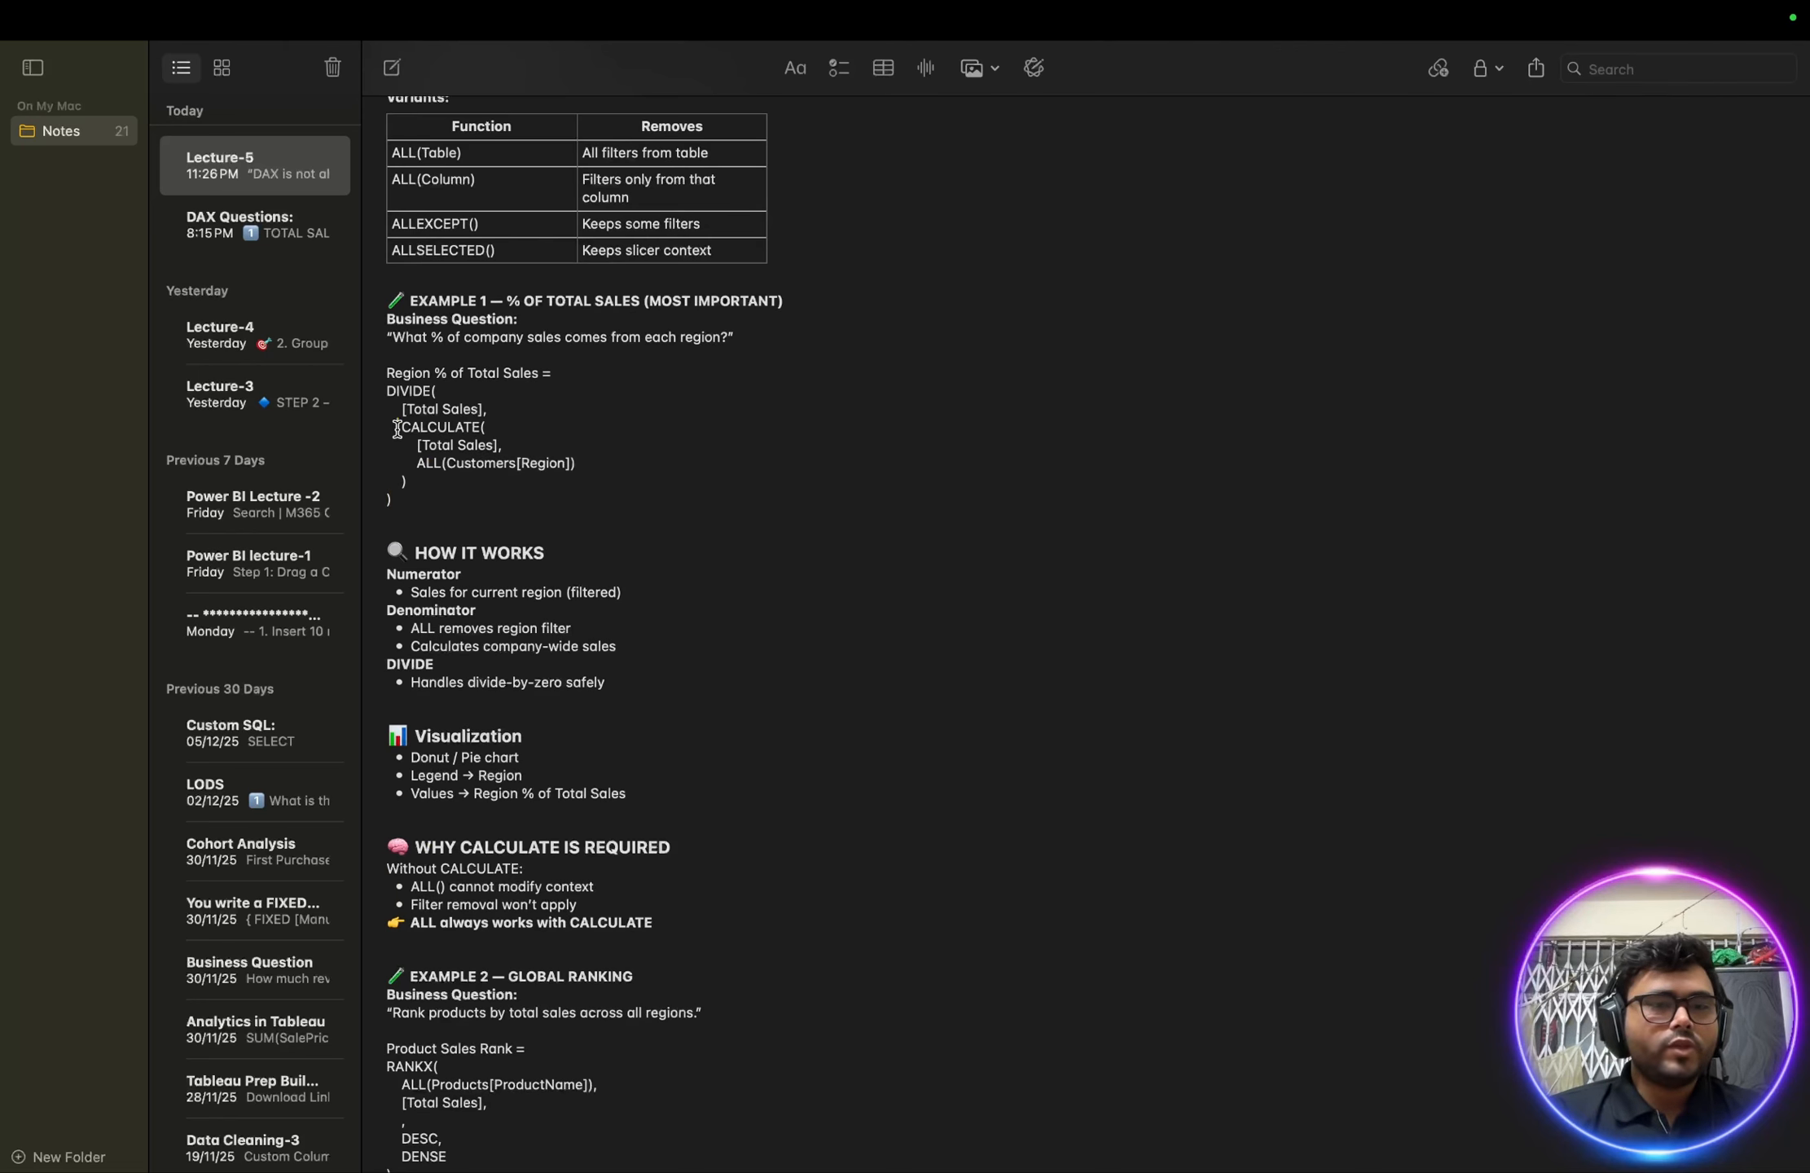
{"action": "left_click_drag", "start_coordinate": [400, 428], "coordinate": [584, 464]}
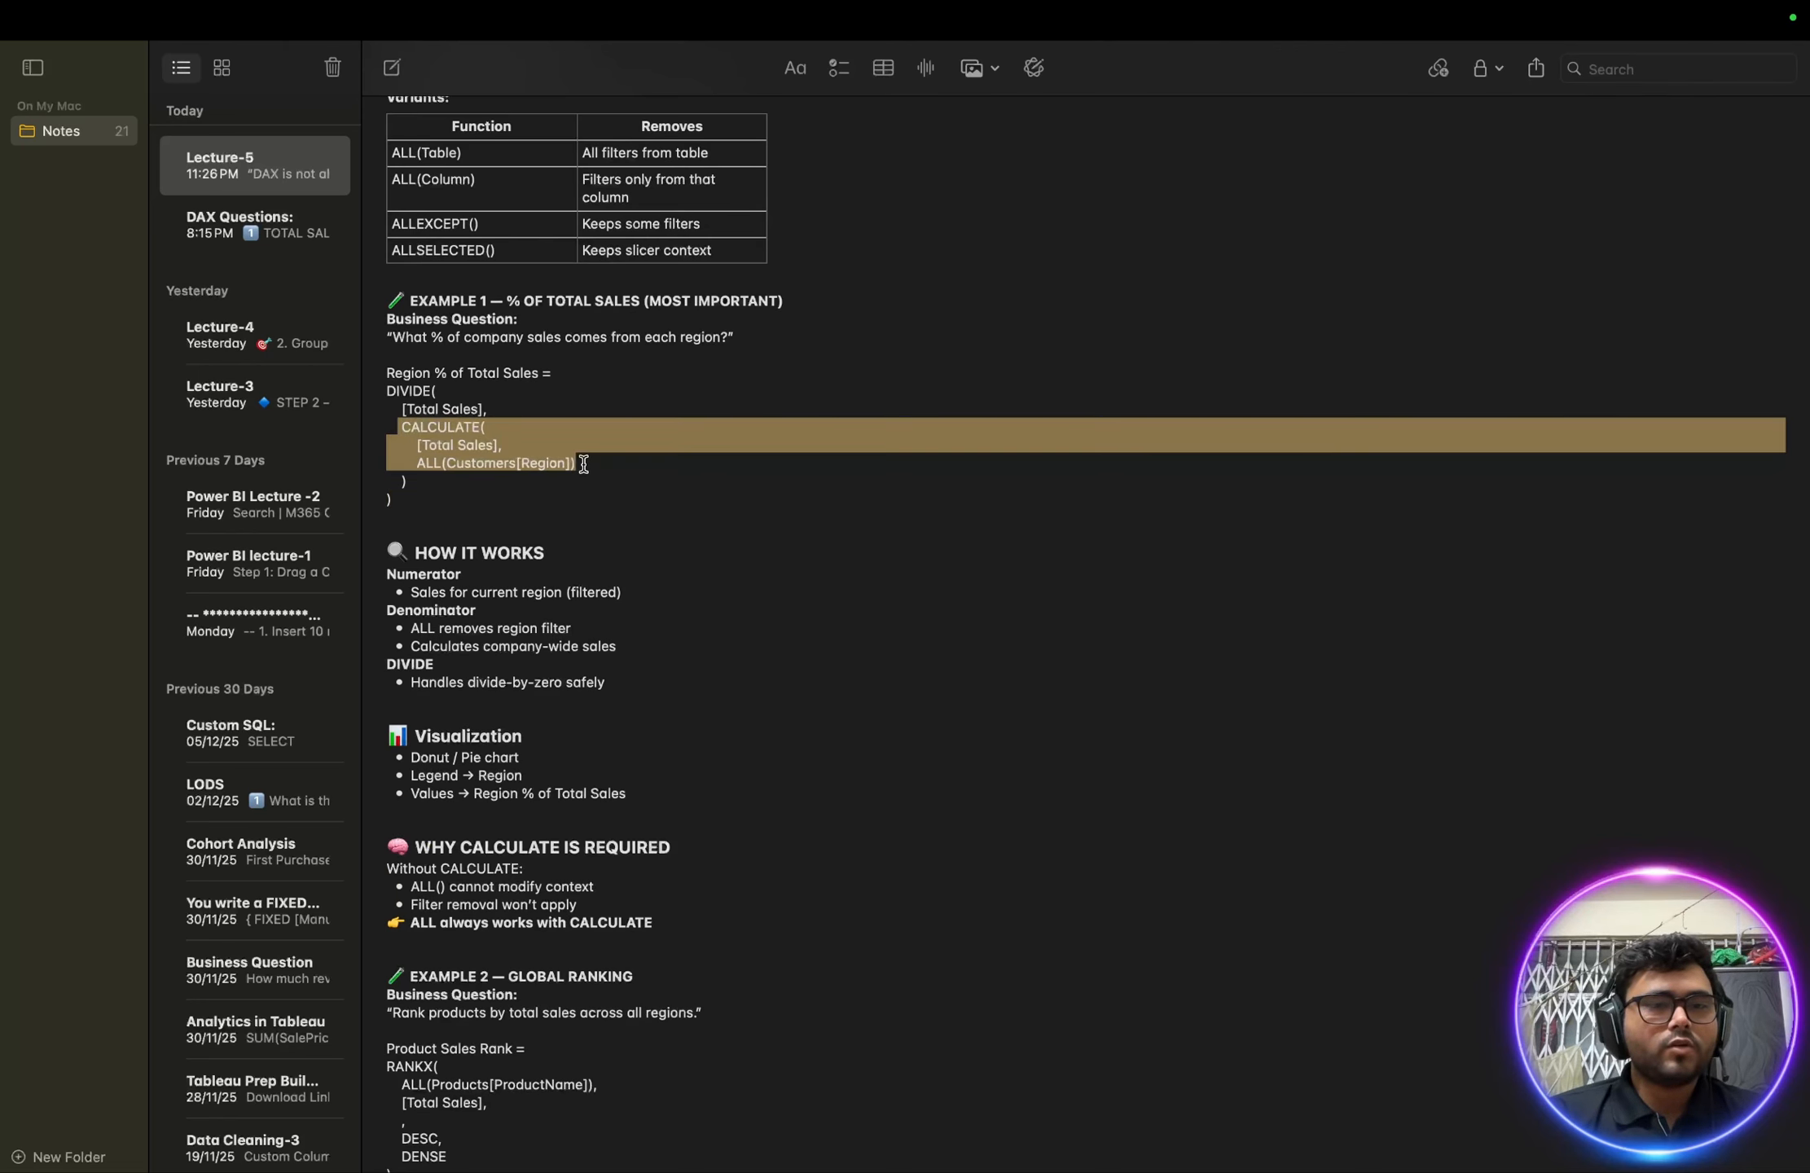
{"action": "left_click", "coordinate": [432, 469]}
{"action": "left_click_drag", "start_coordinate": [416, 463], "coordinate": [584, 464]}
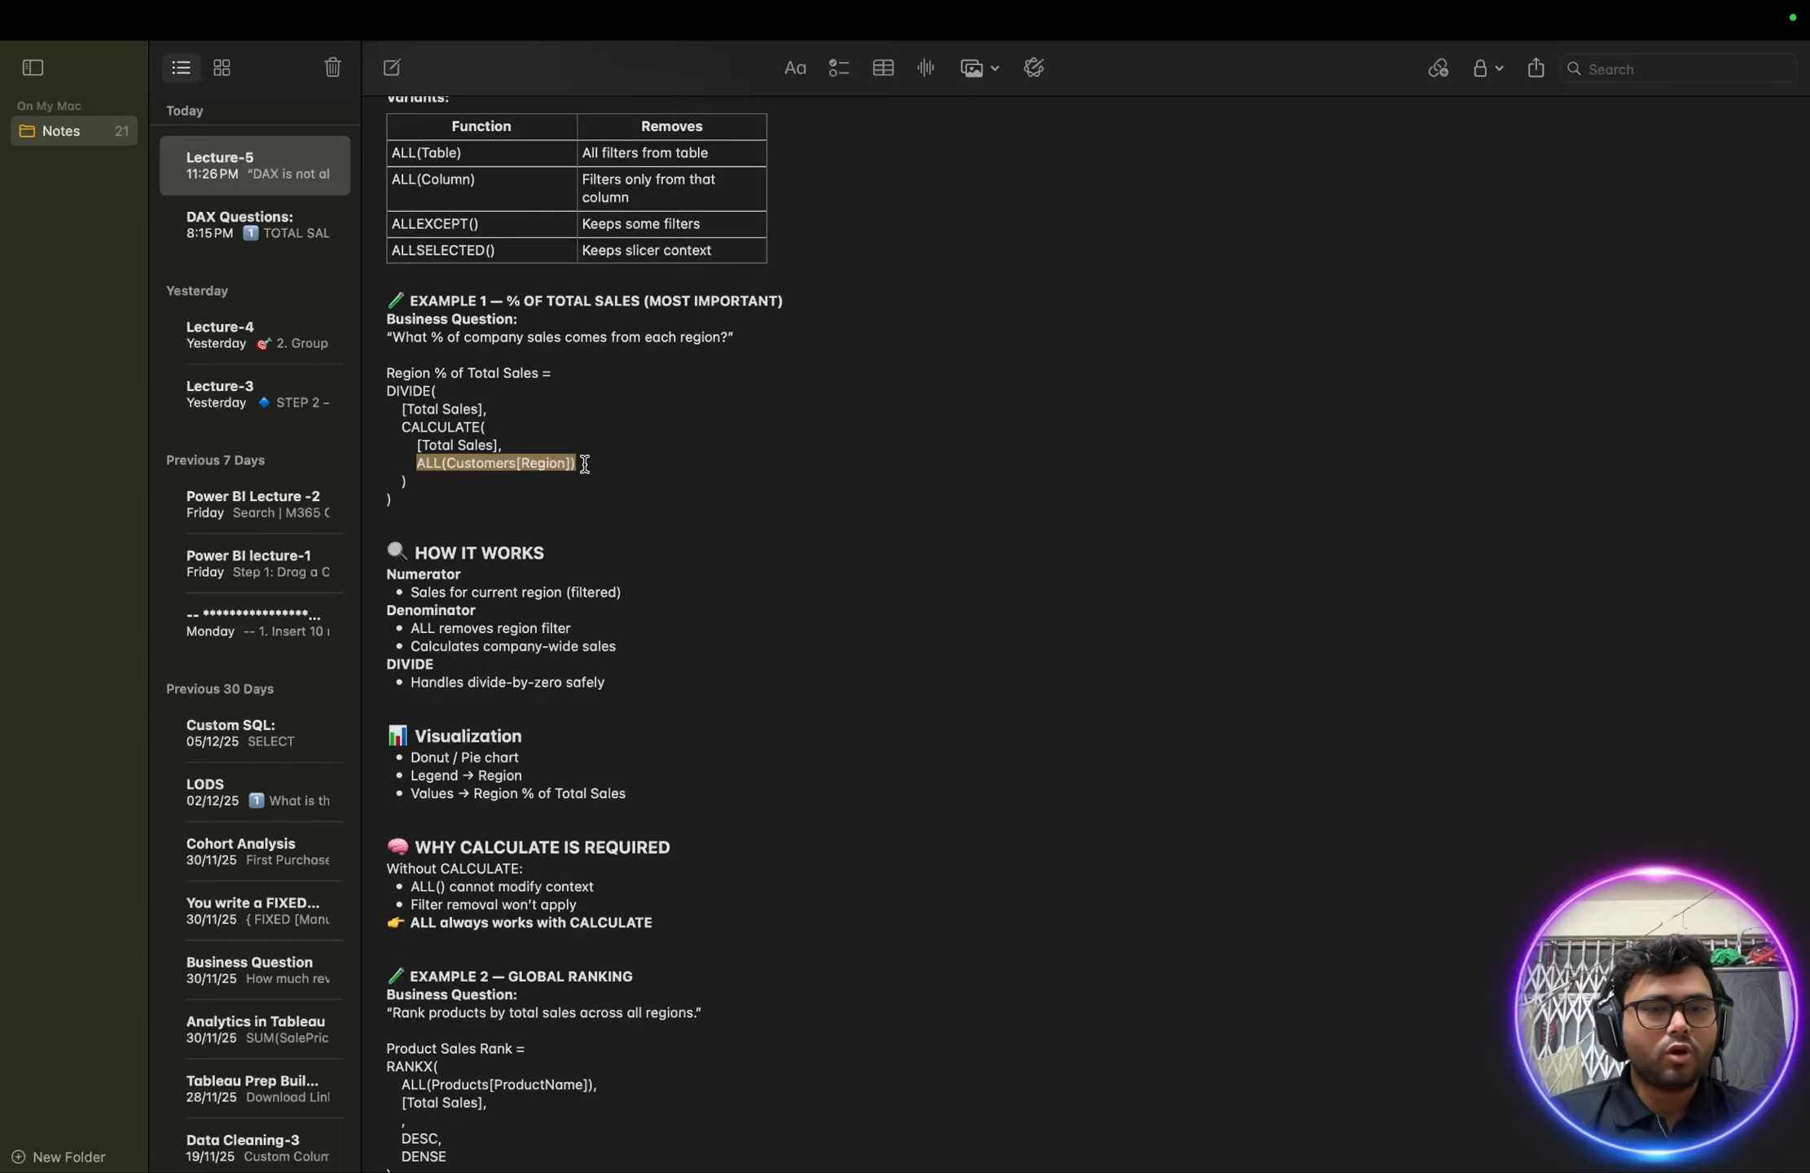
{"action": "double_click", "coordinate": [448, 424]}
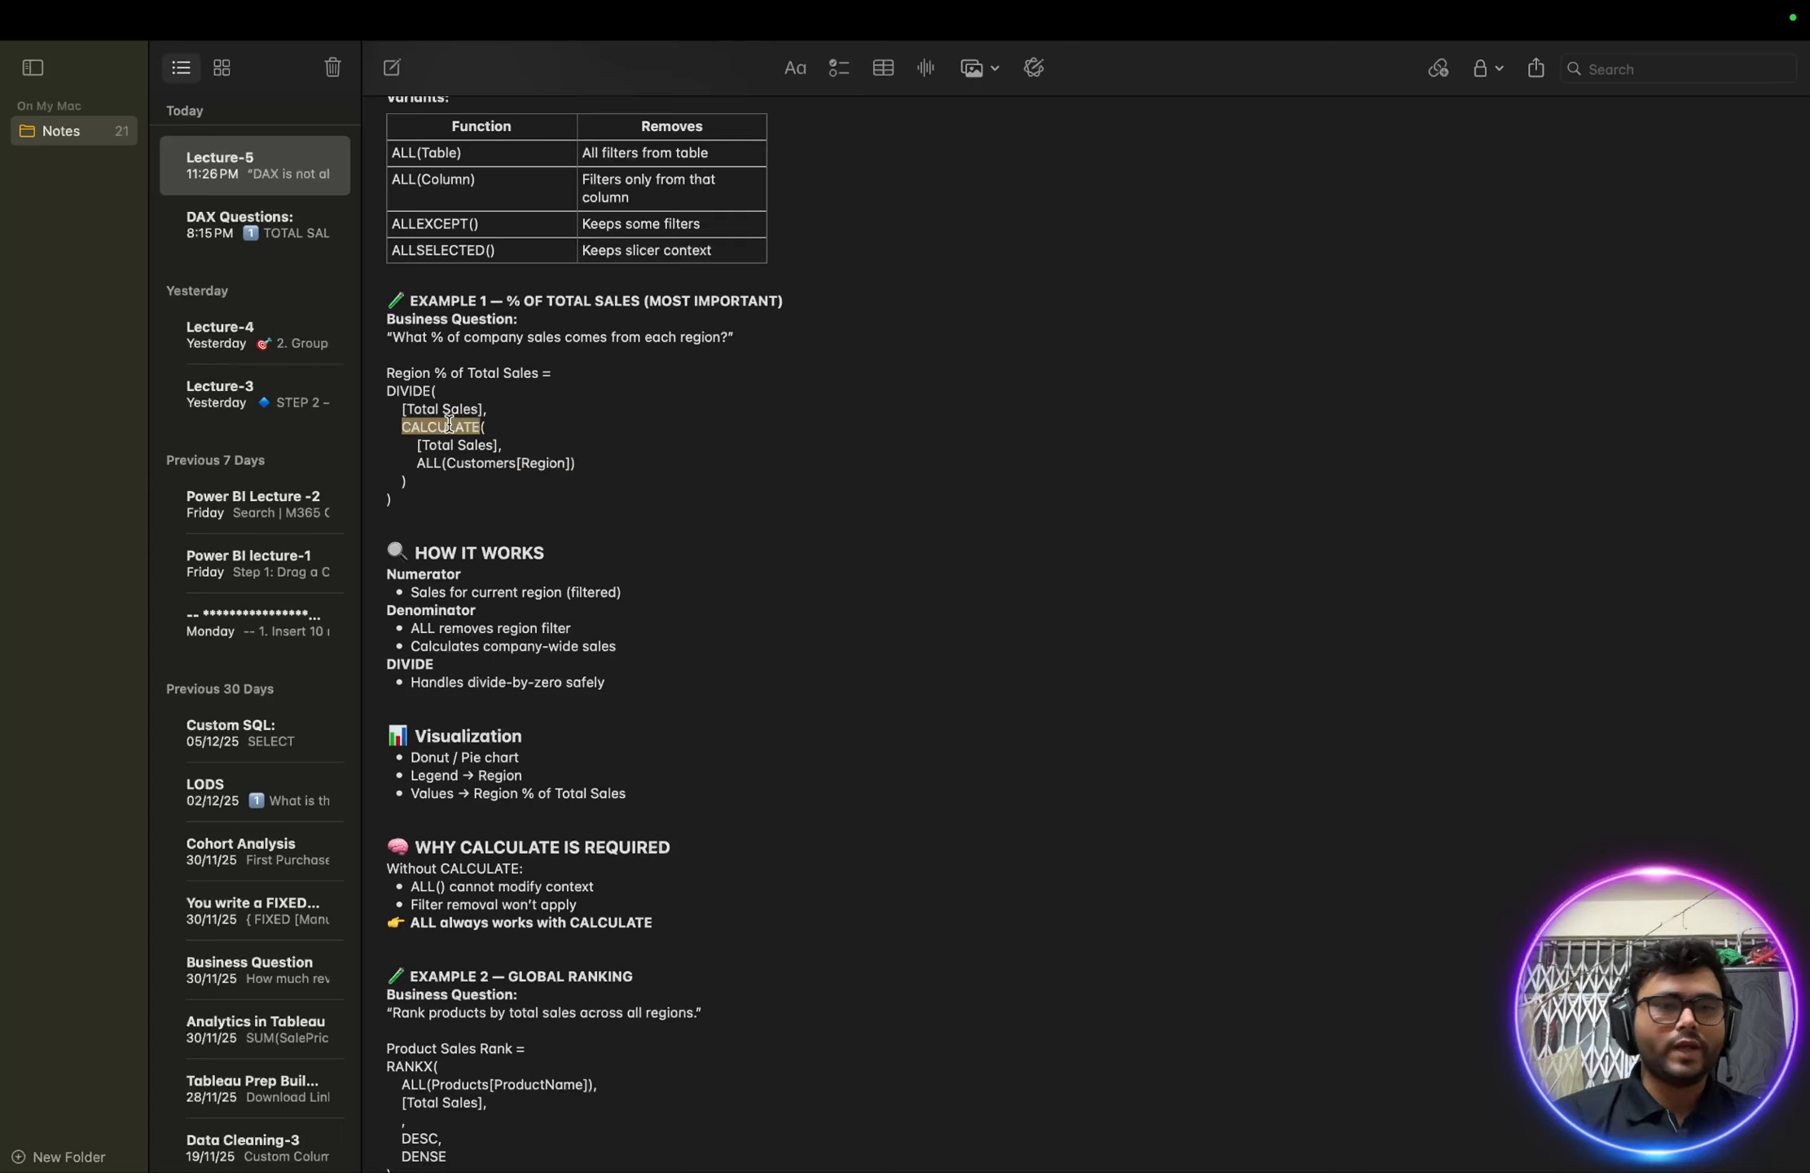
{"action": "left_click_drag", "start_coordinate": [414, 448], "coordinate": [585, 467]}
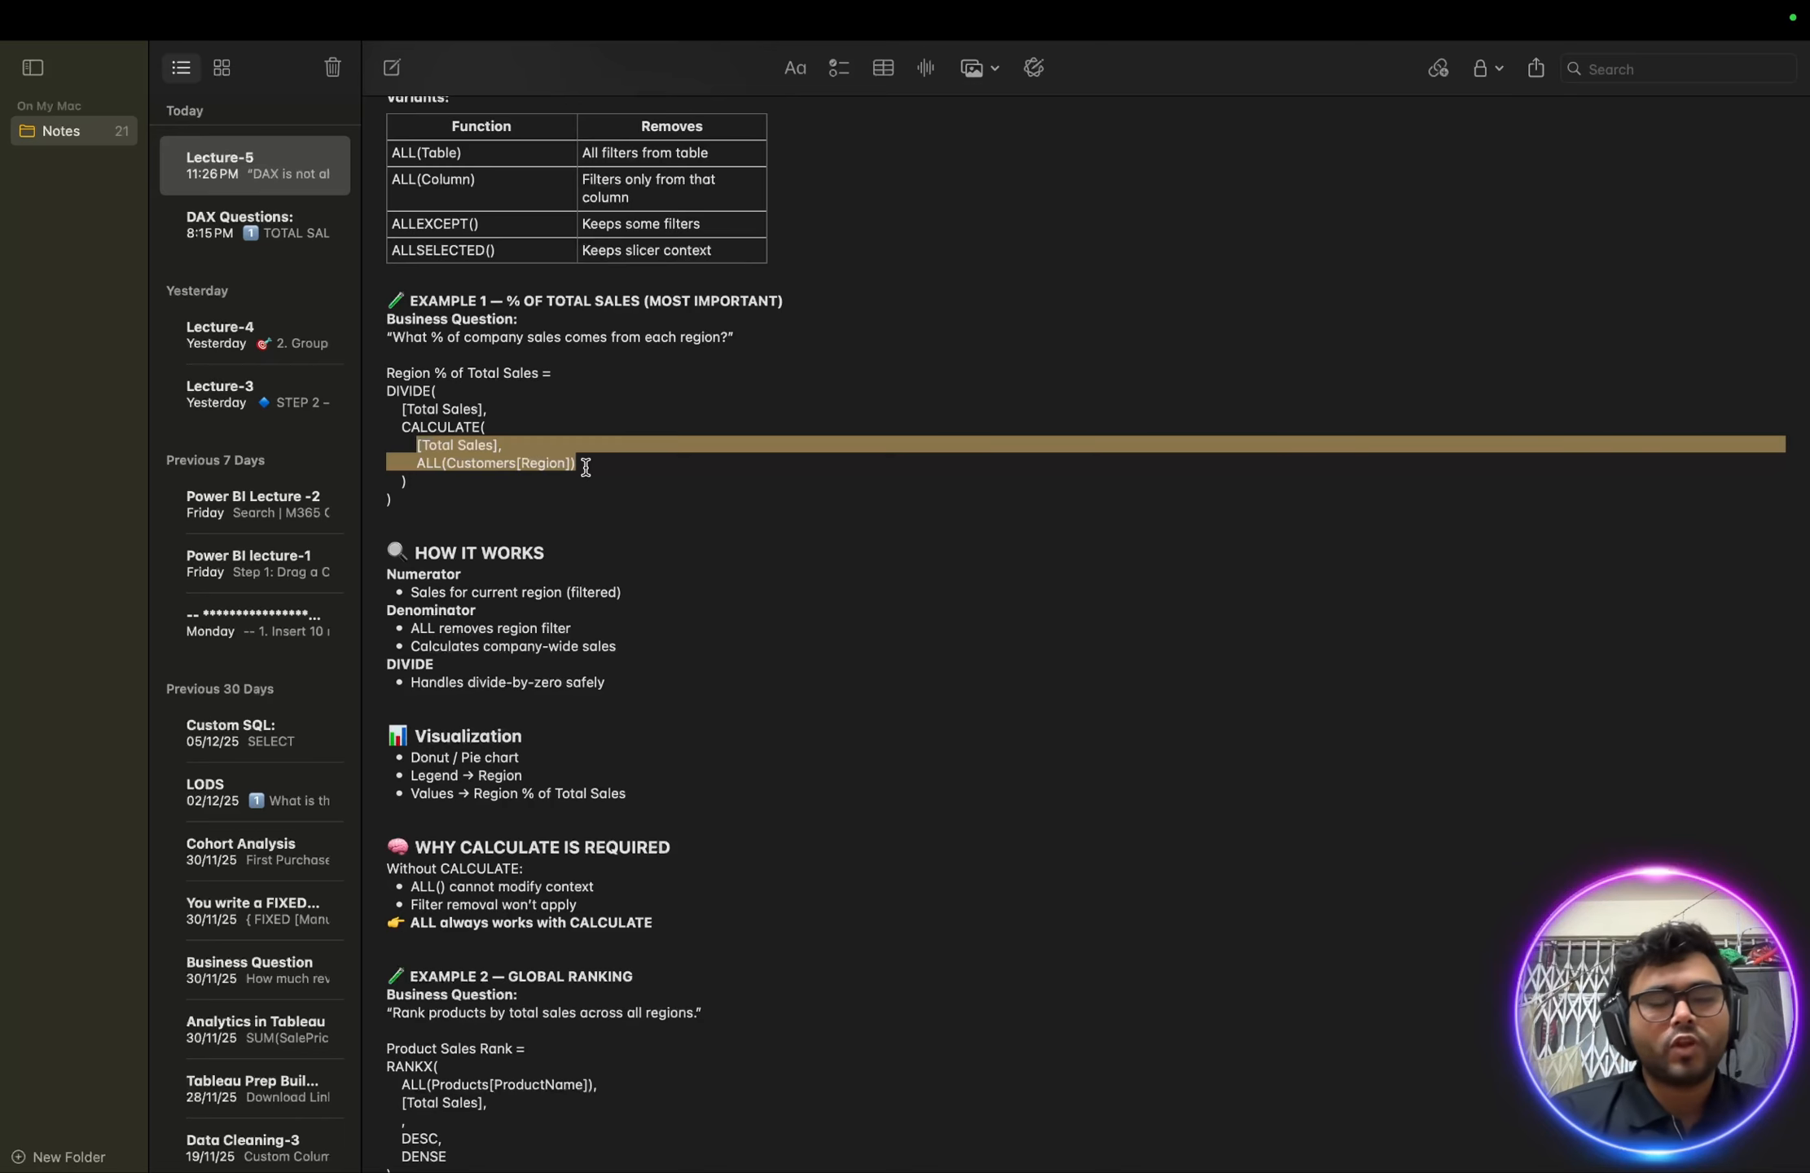
{"action": "left_click", "coordinate": [438, 469]}
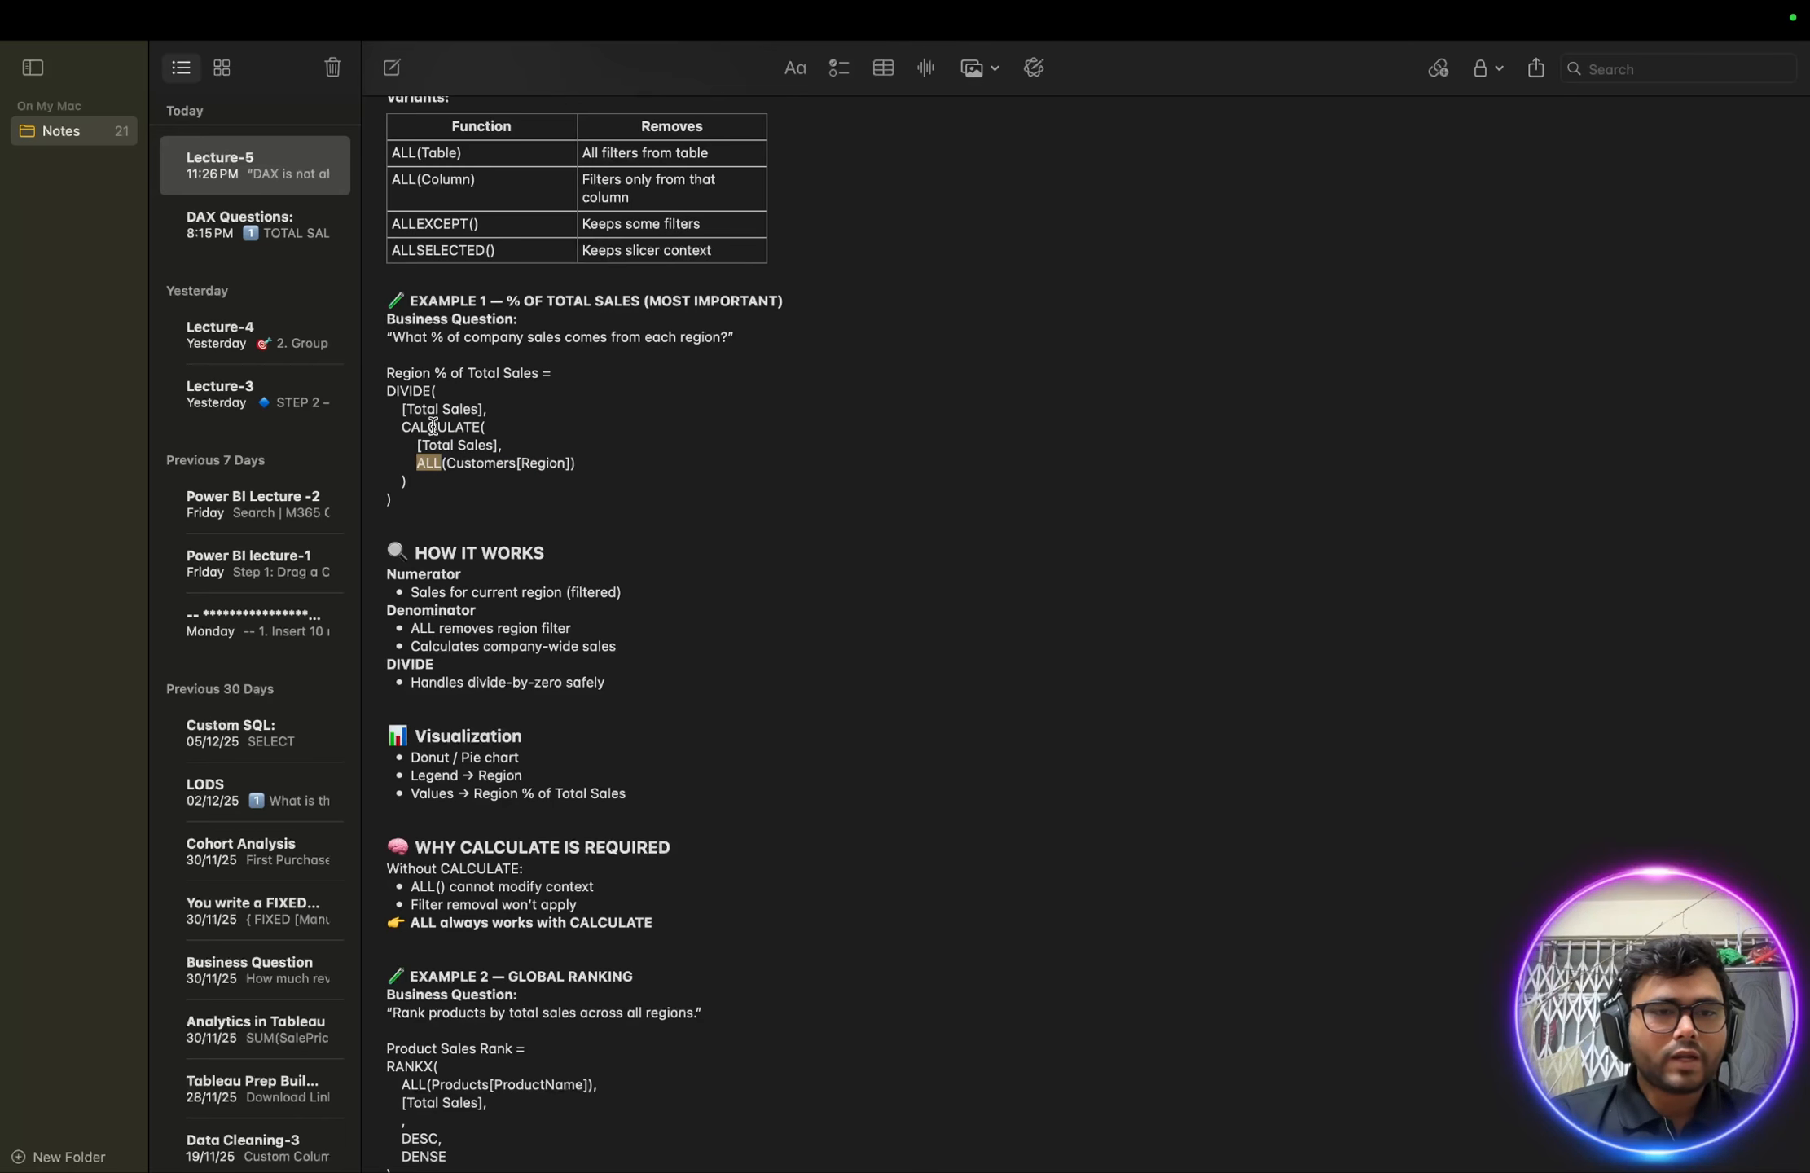
{"action": "double_click", "coordinate": [433, 427]}
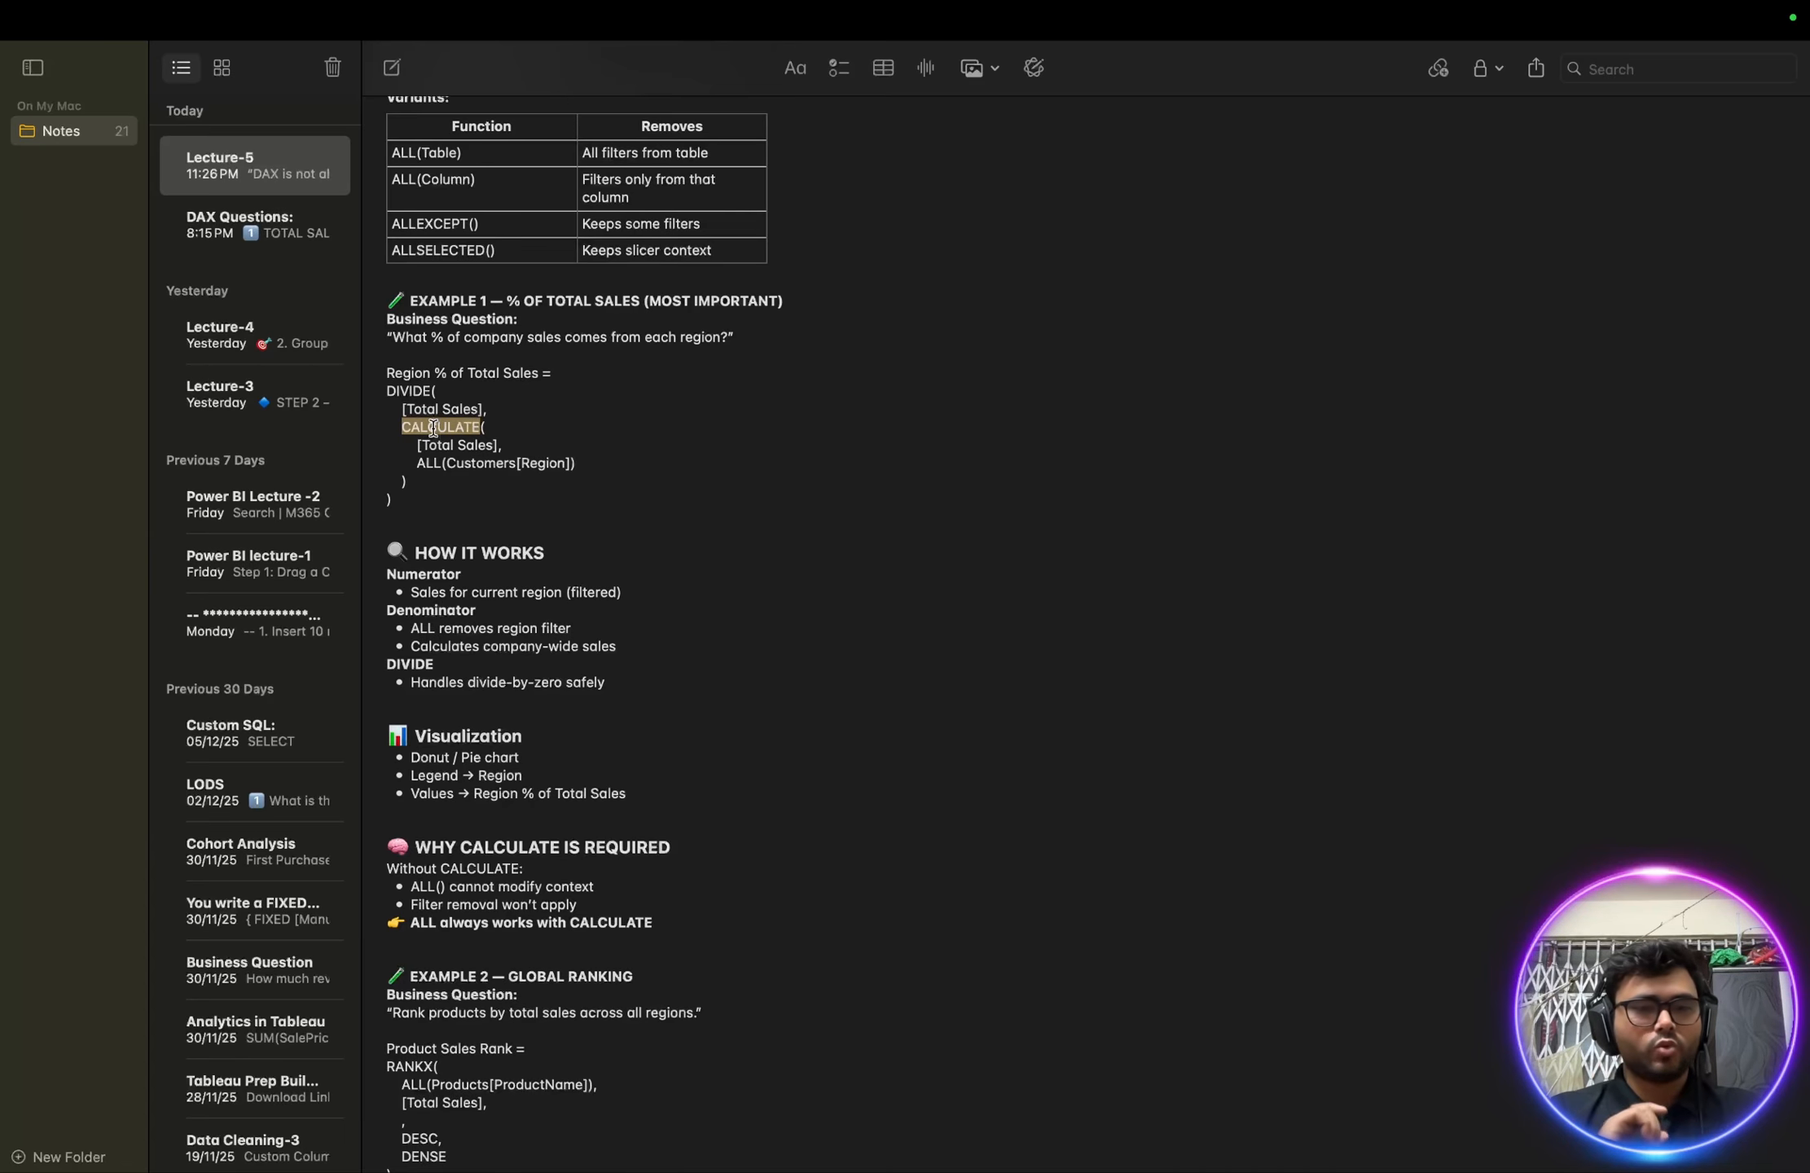
- Examine the note's explanation of why CALCULATE is required for ALL(), comparing it with the [Total Sales] expression in the Region % of Total Sales formula
{"action": "scroll", "coordinate": [593, 668], "scroll_direction": "down", "scroll_amount": 5}
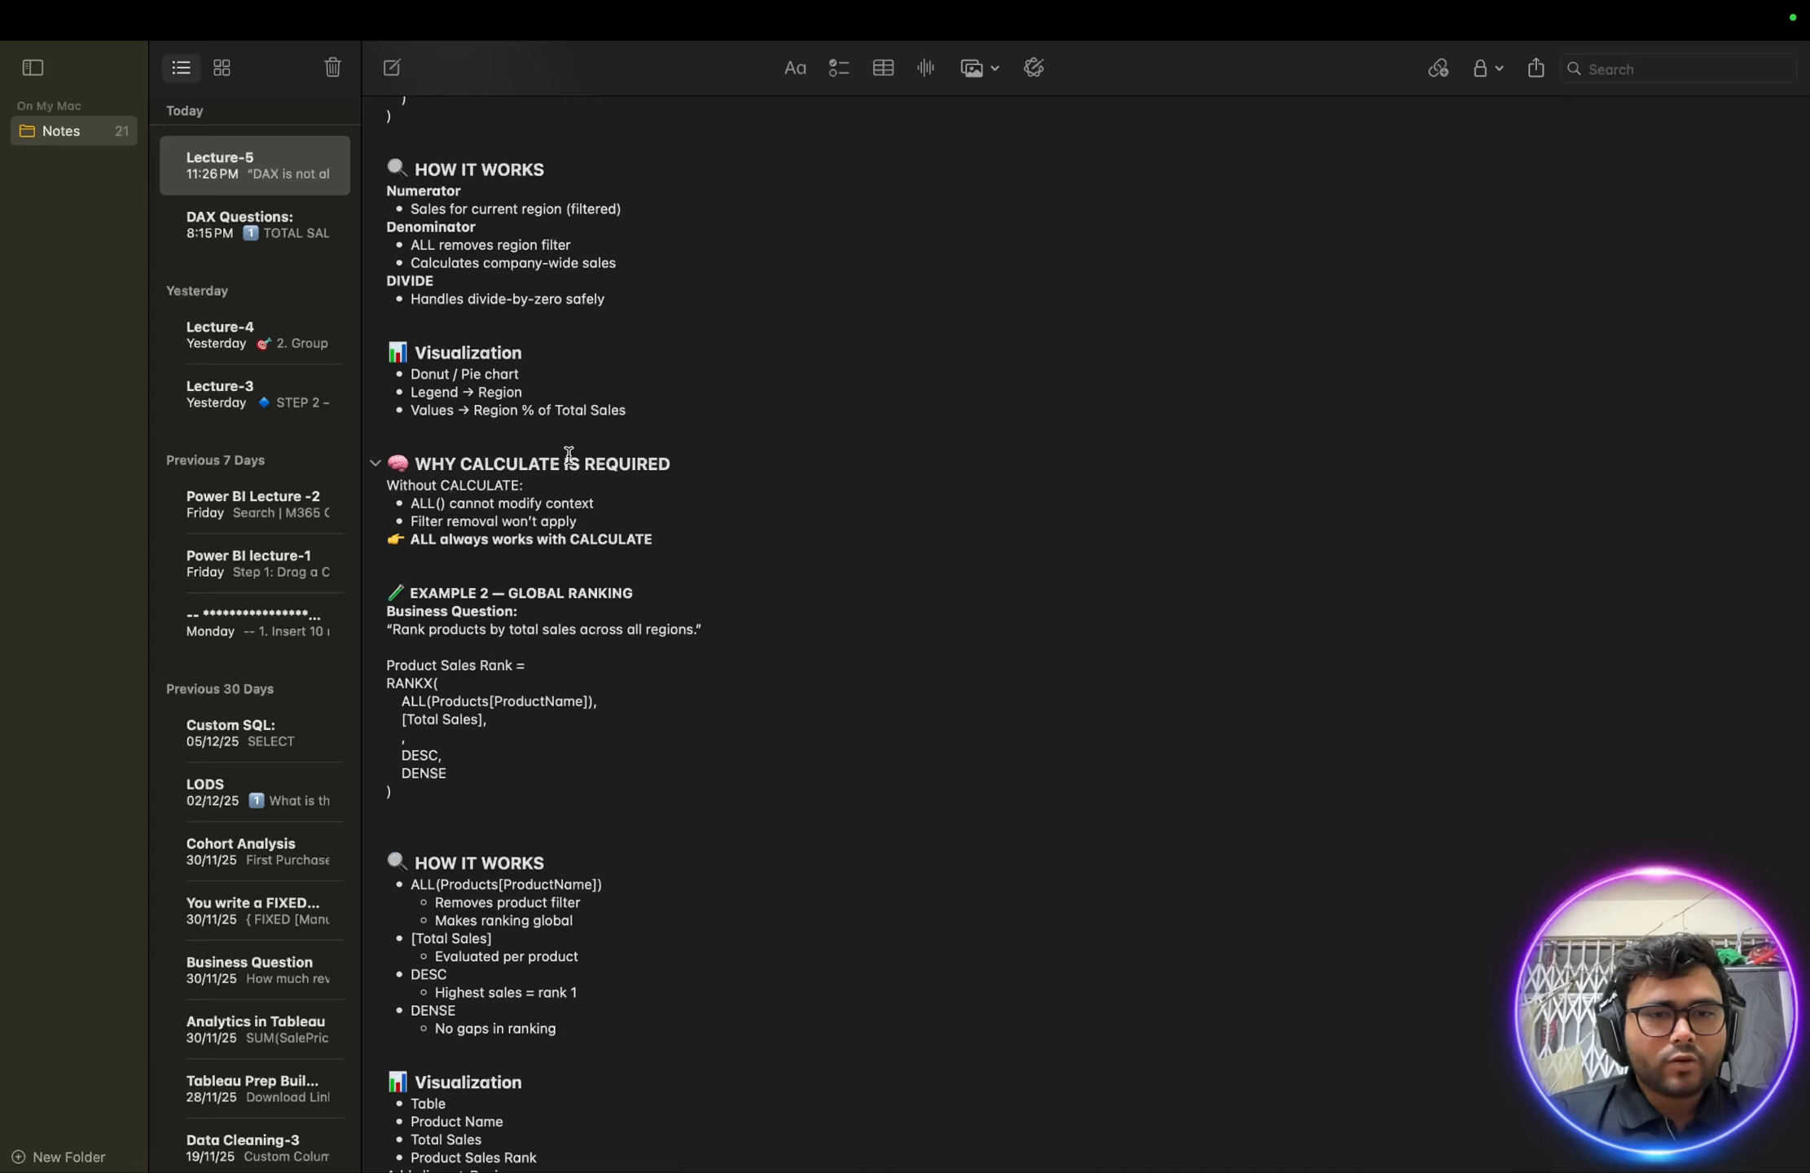
{"action": "left_click_drag", "start_coordinate": [390, 487], "coordinate": [555, 493]}
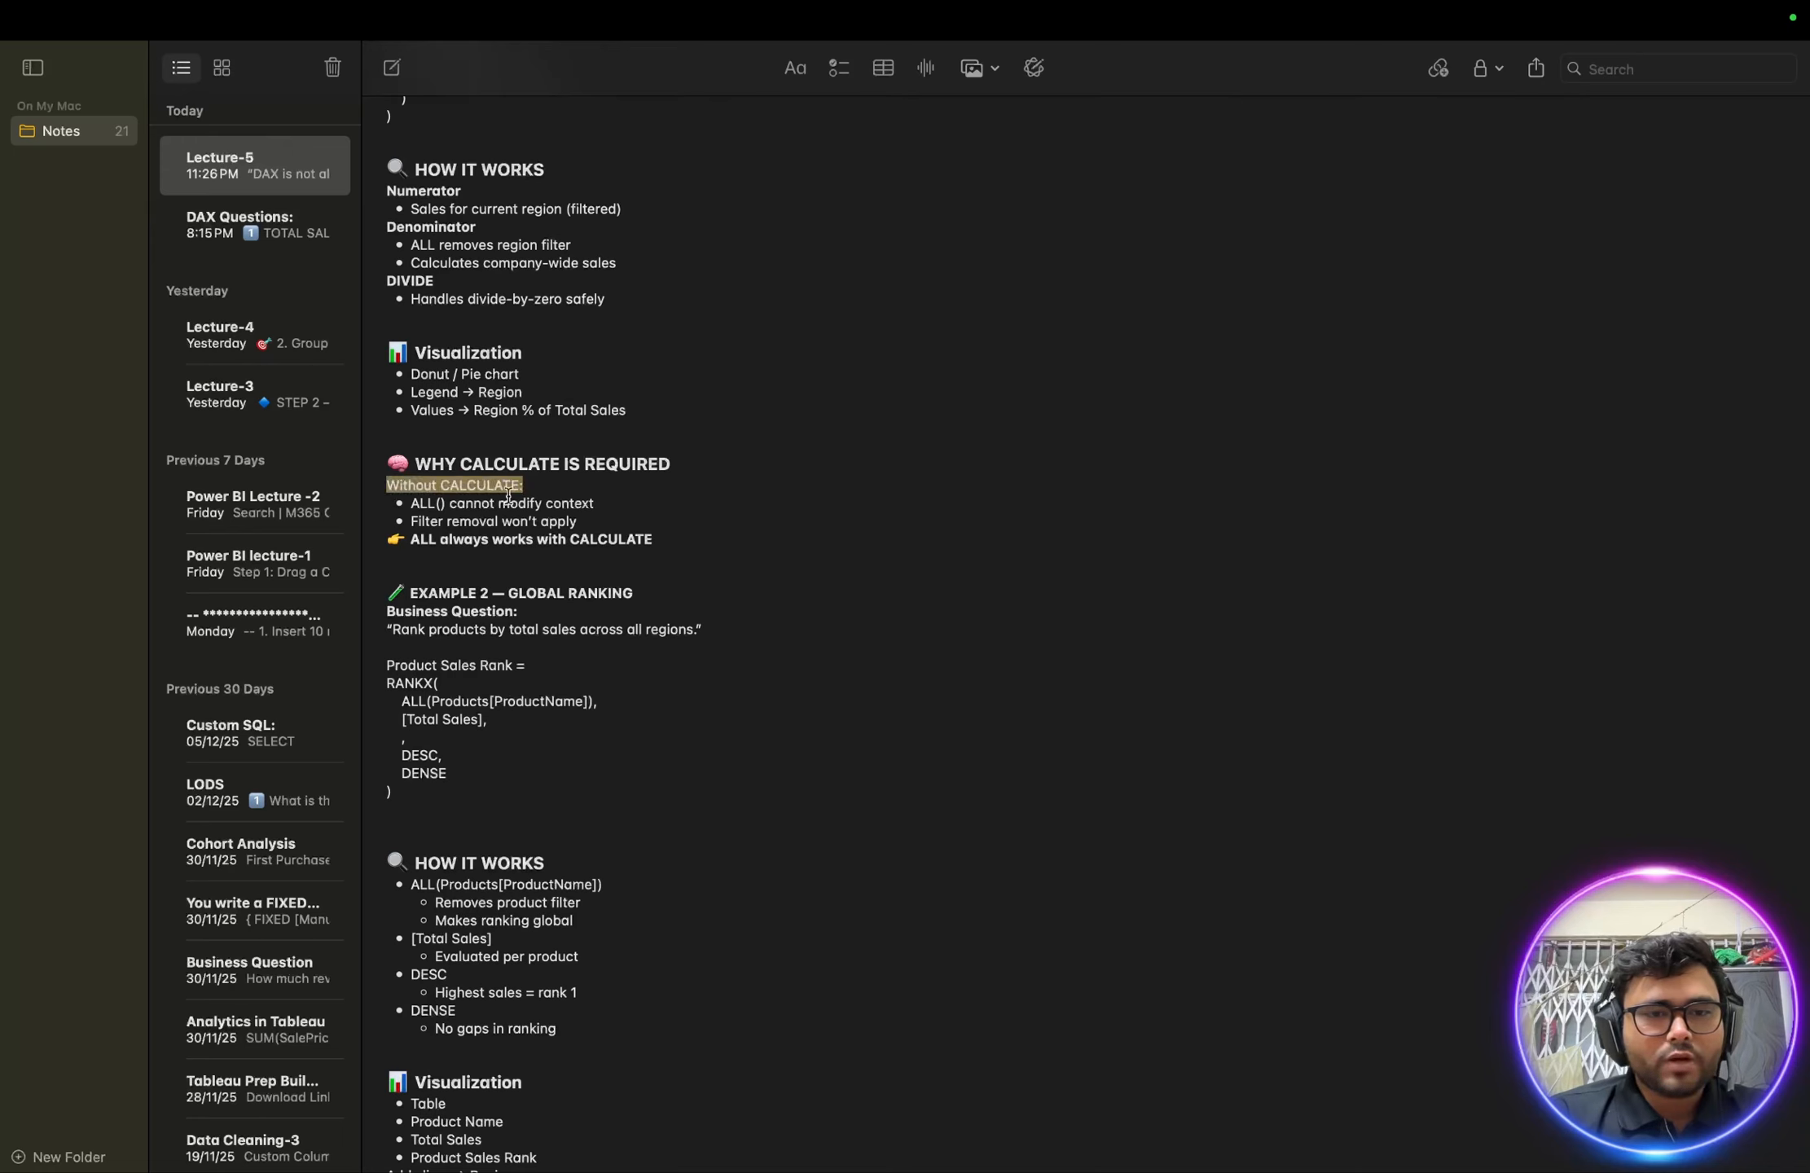
{"action": "left_click_drag", "start_coordinate": [428, 505], "coordinate": [635, 505]}
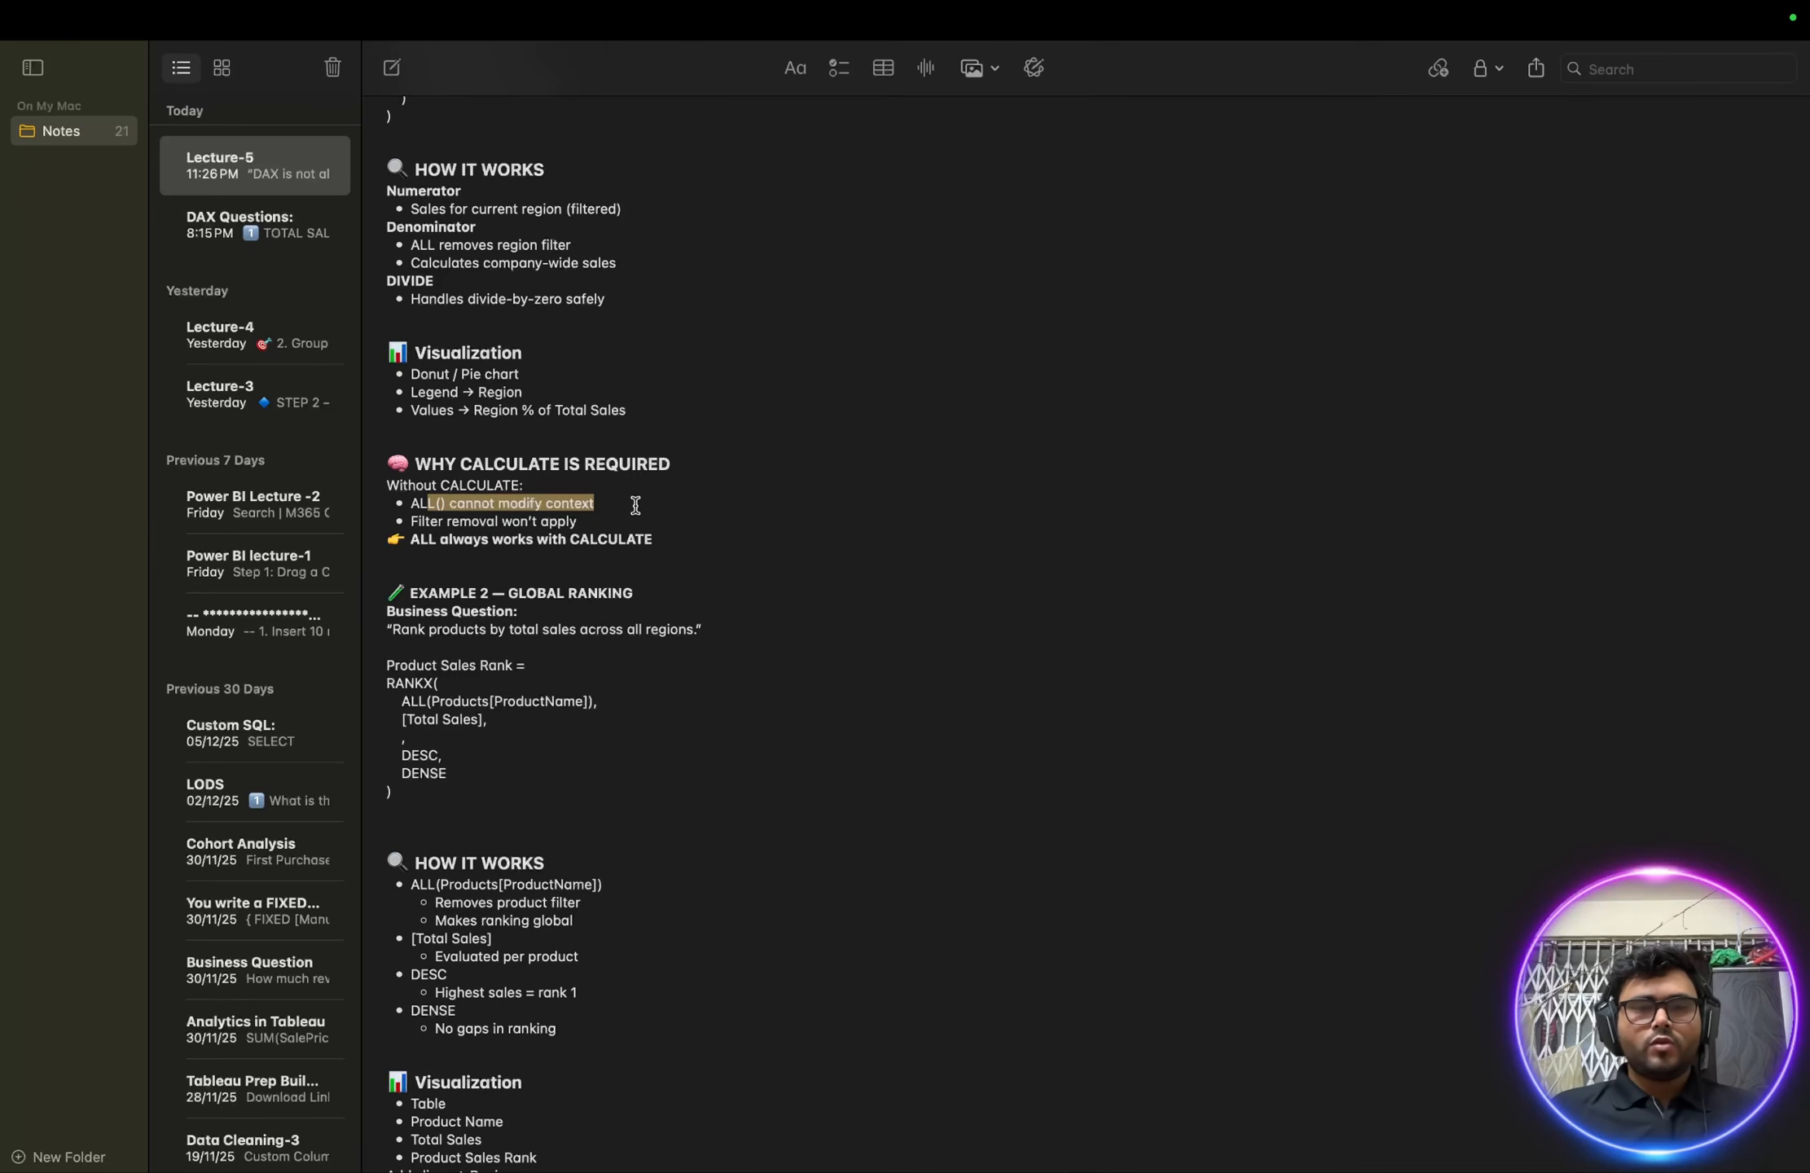
{"action": "scroll", "coordinate": [636, 506], "scroll_direction": "up", "scroll_amount": 5}
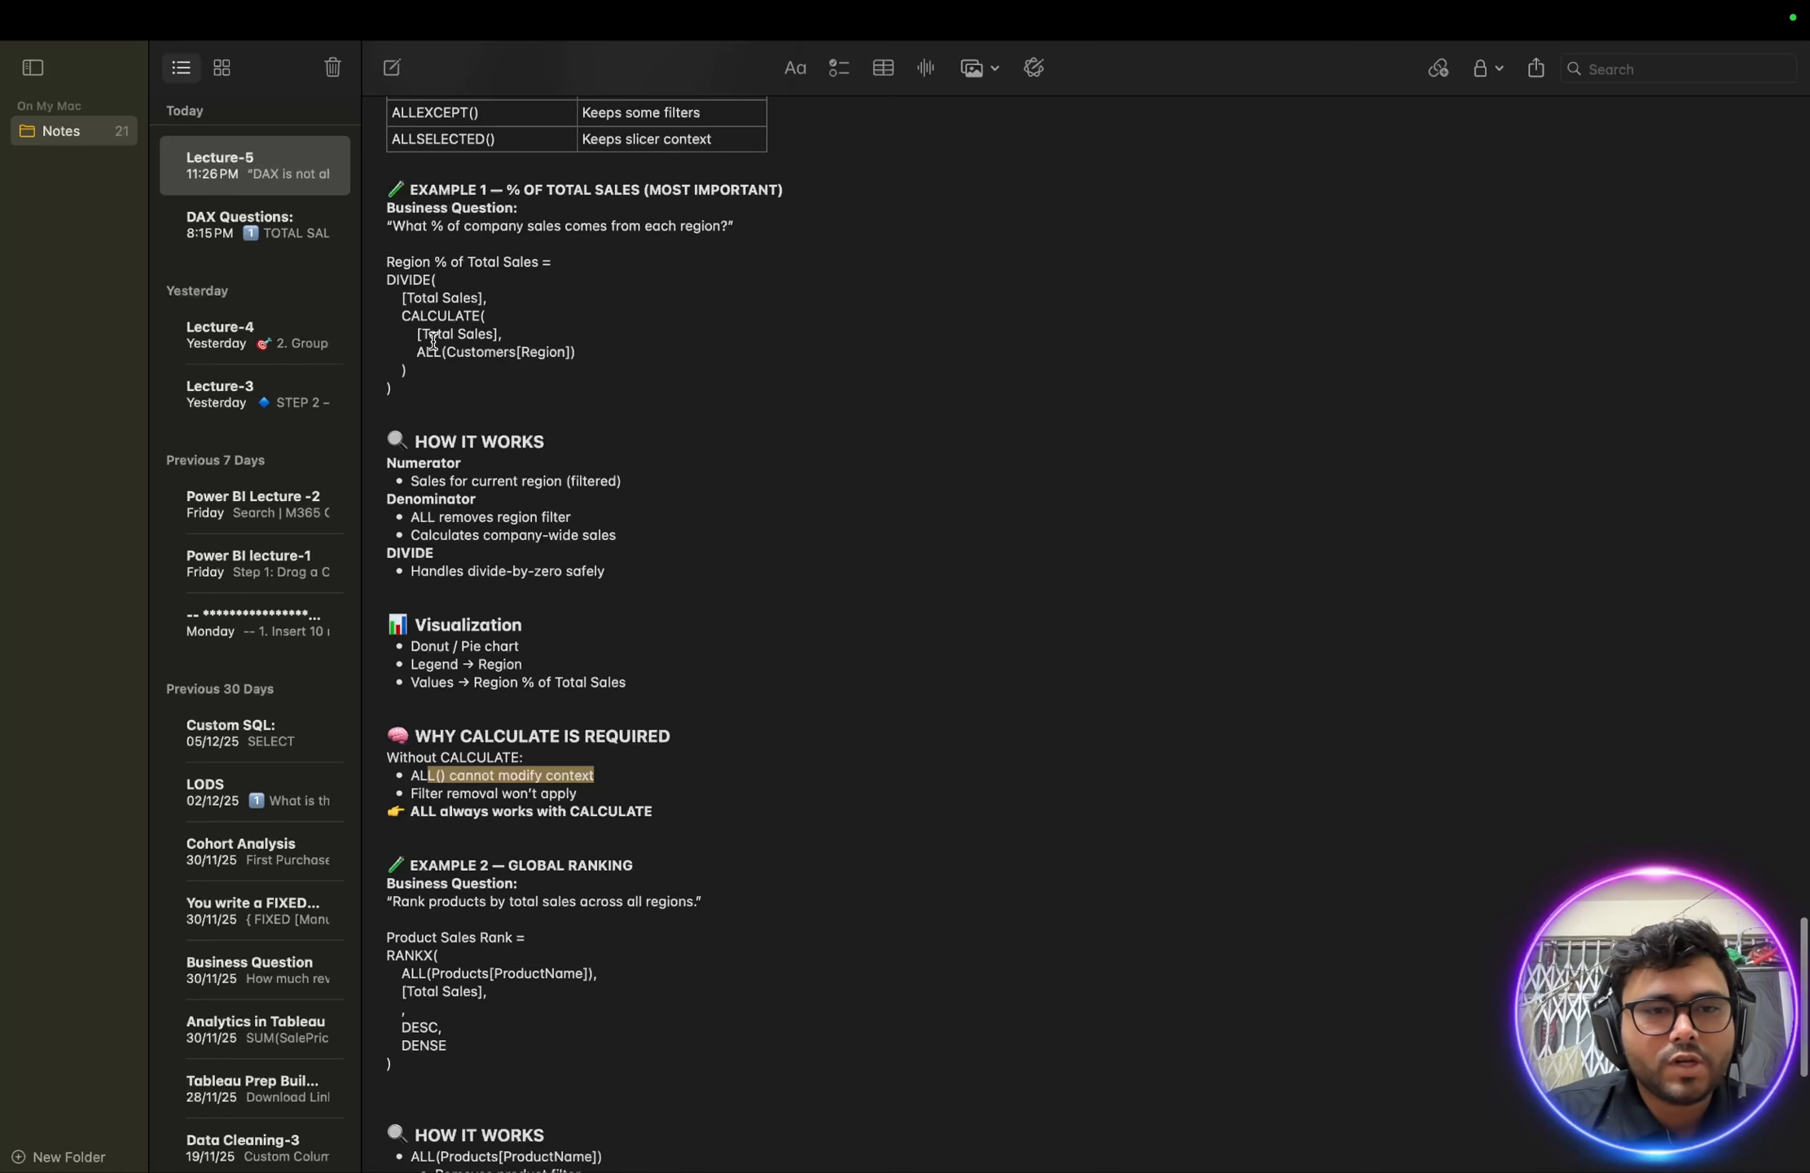
{"action": "left_click_drag", "start_coordinate": [413, 334], "coordinate": [529, 334]}
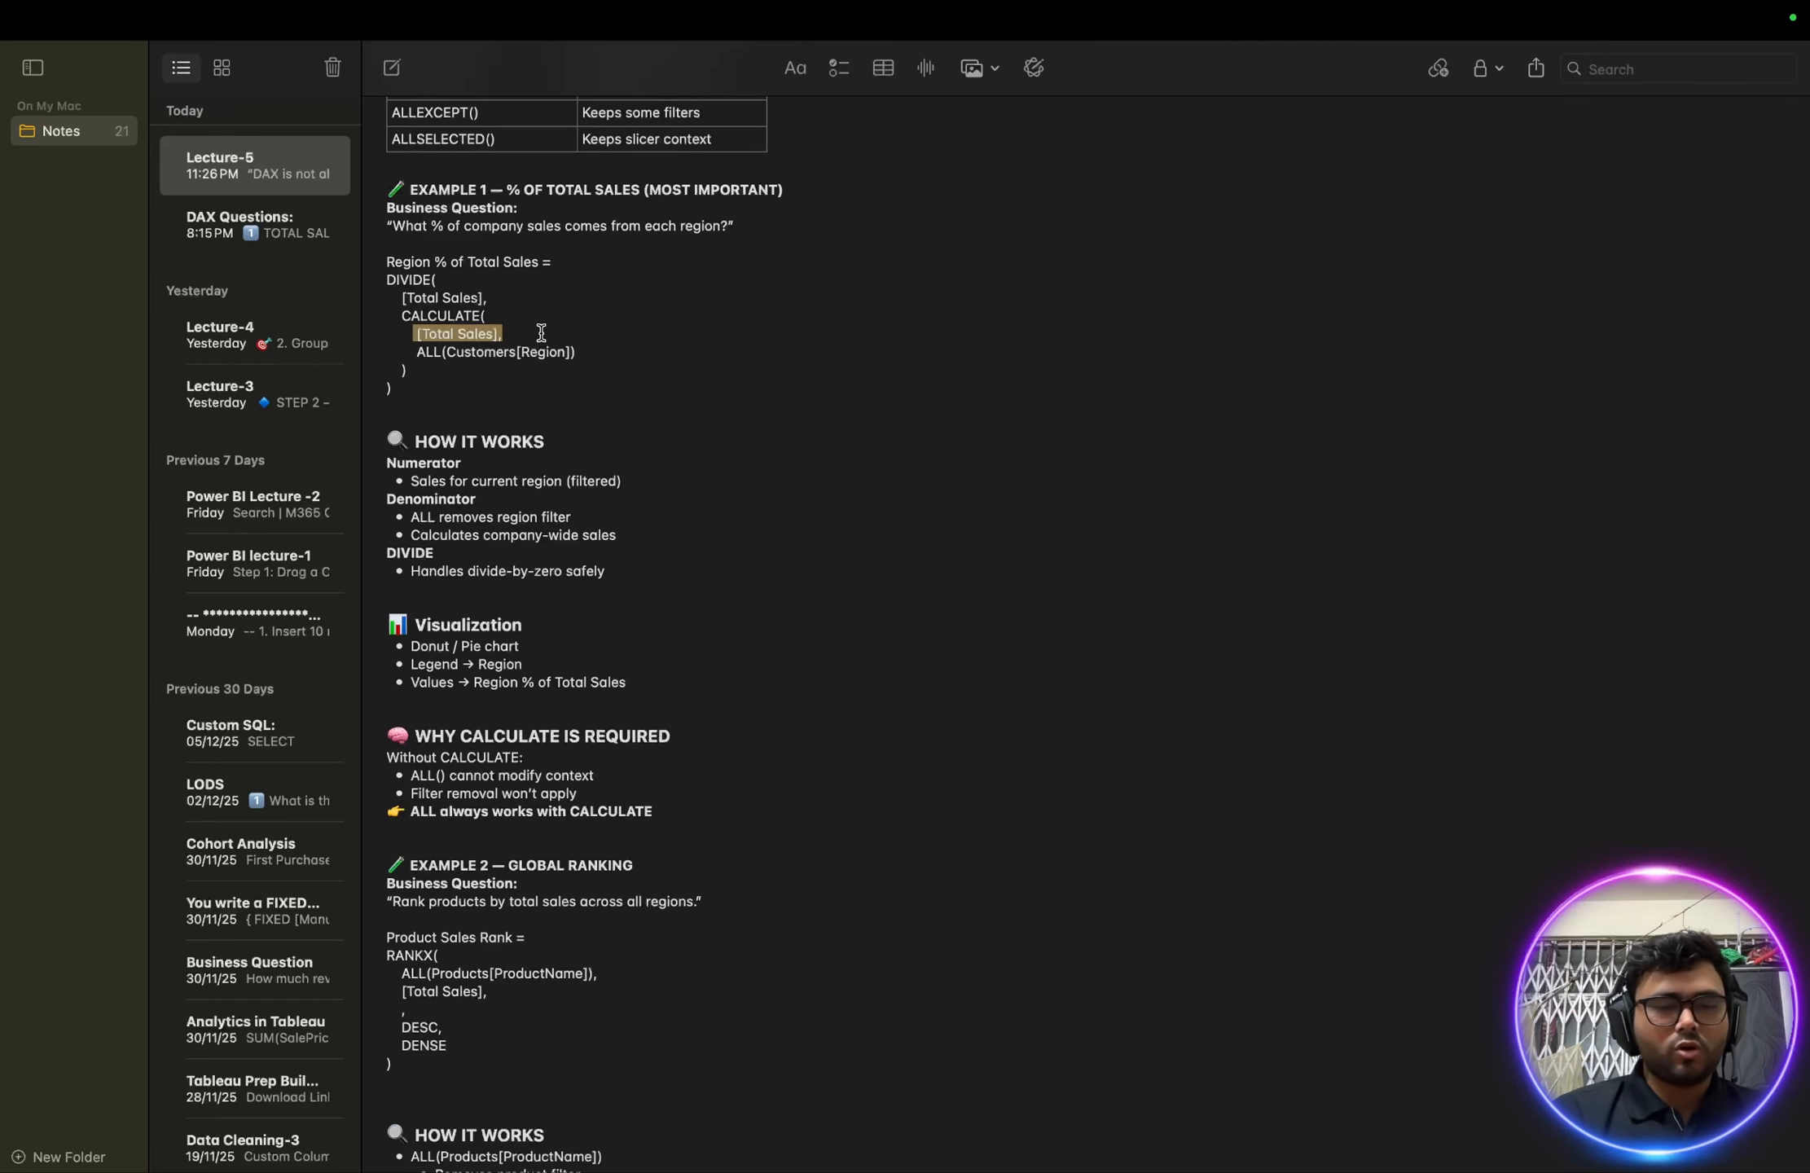
{"action": "left_click", "coordinate": [514, 342]}
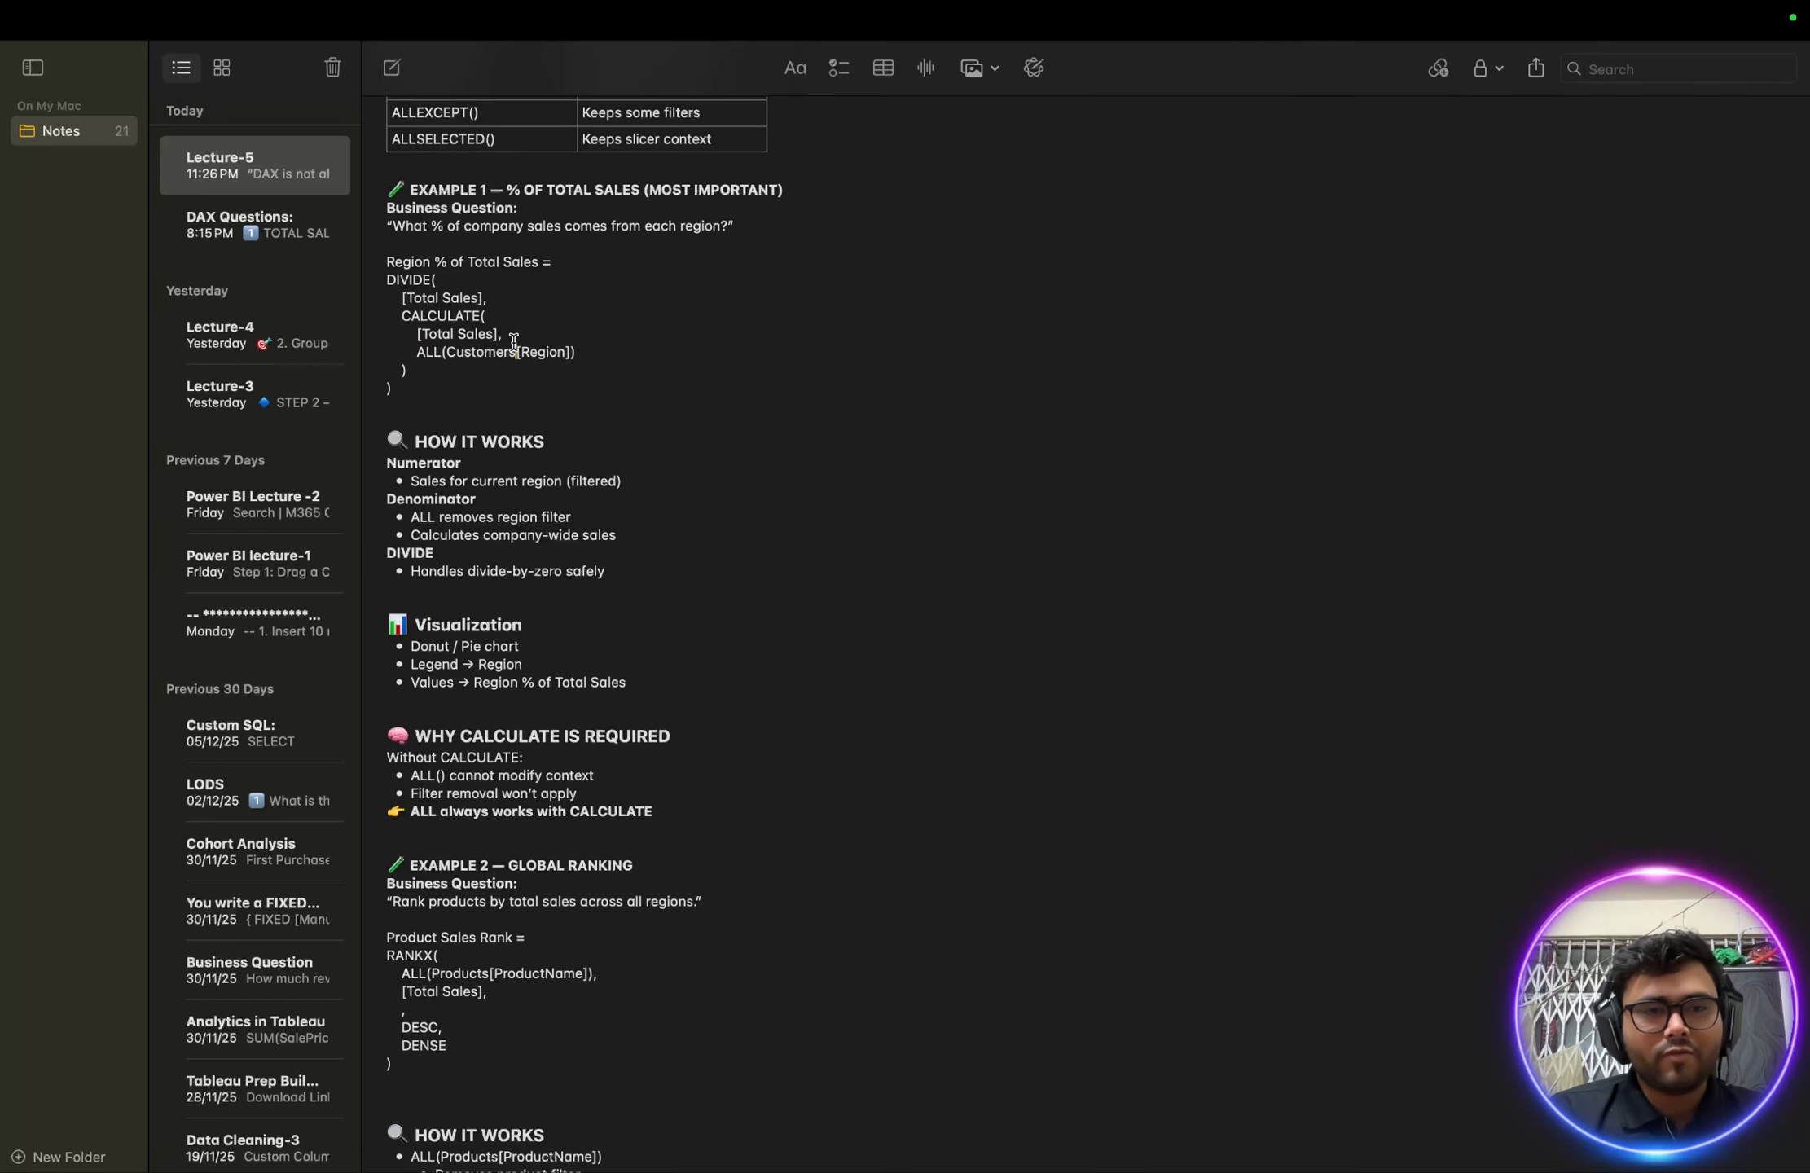
{"action": "double_click", "coordinate": [514, 342]}
{"action": "left_click_drag", "start_coordinate": [514, 342], "coordinate": [413, 335]}
{"action": "left_click", "coordinate": [412, 334]}
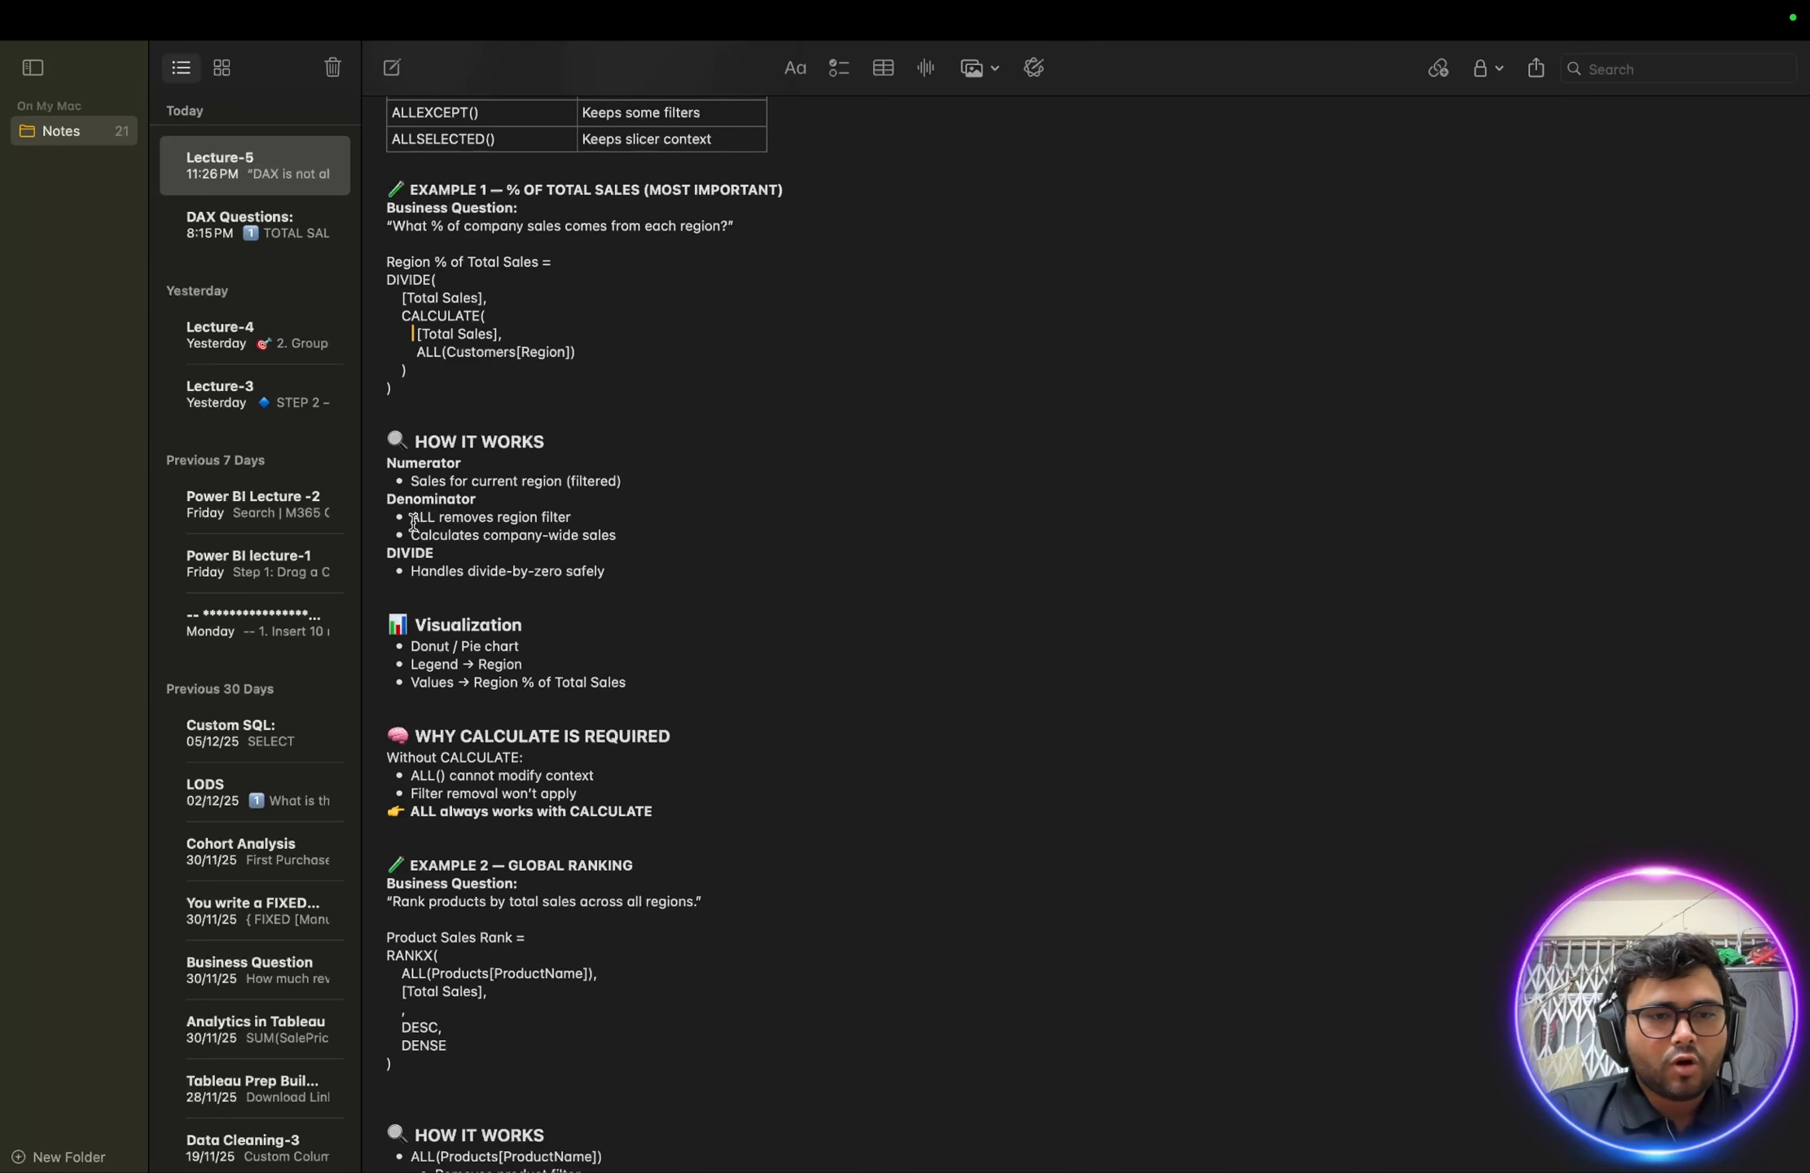
{"action": "scroll", "coordinate": [436, 557], "scroll_direction": "down", "scroll_amount": 2}
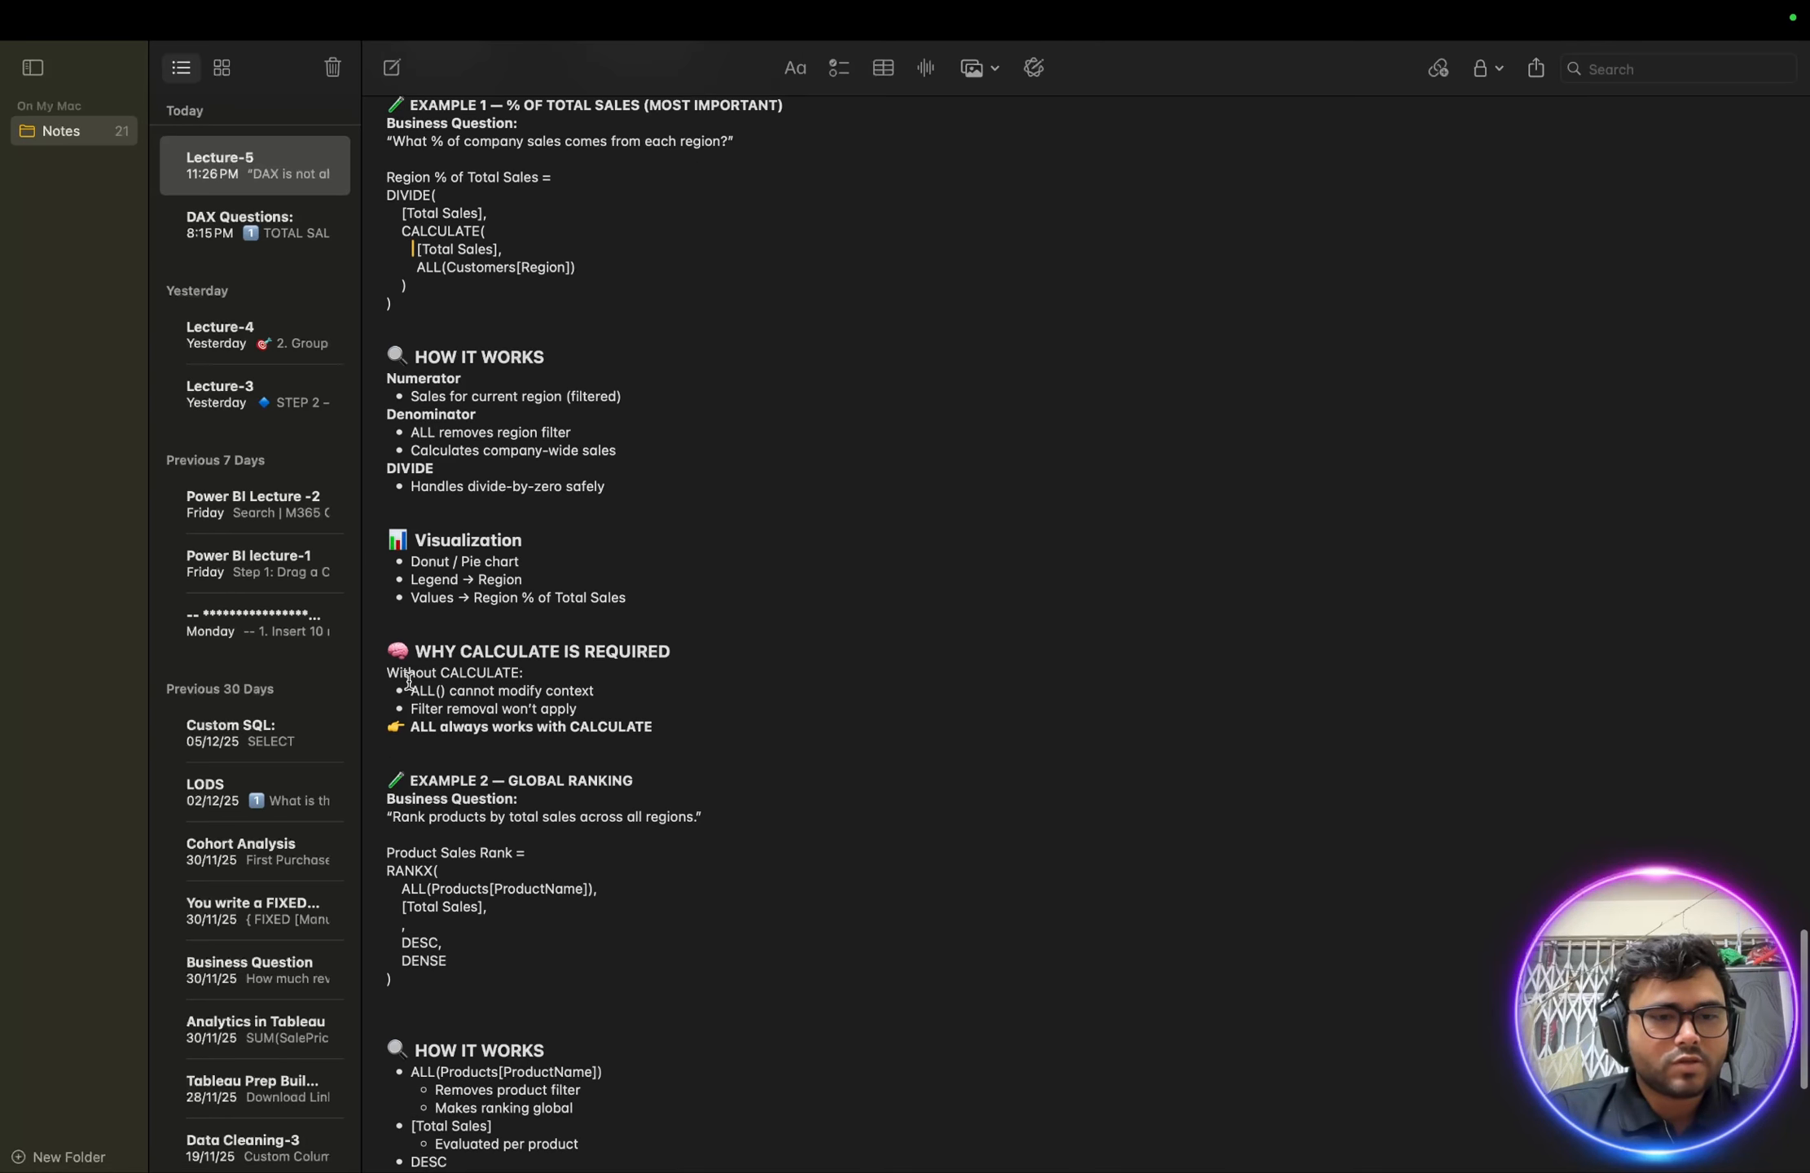
{"action": "left_click_drag", "start_coordinate": [410, 690], "coordinate": [640, 692]}
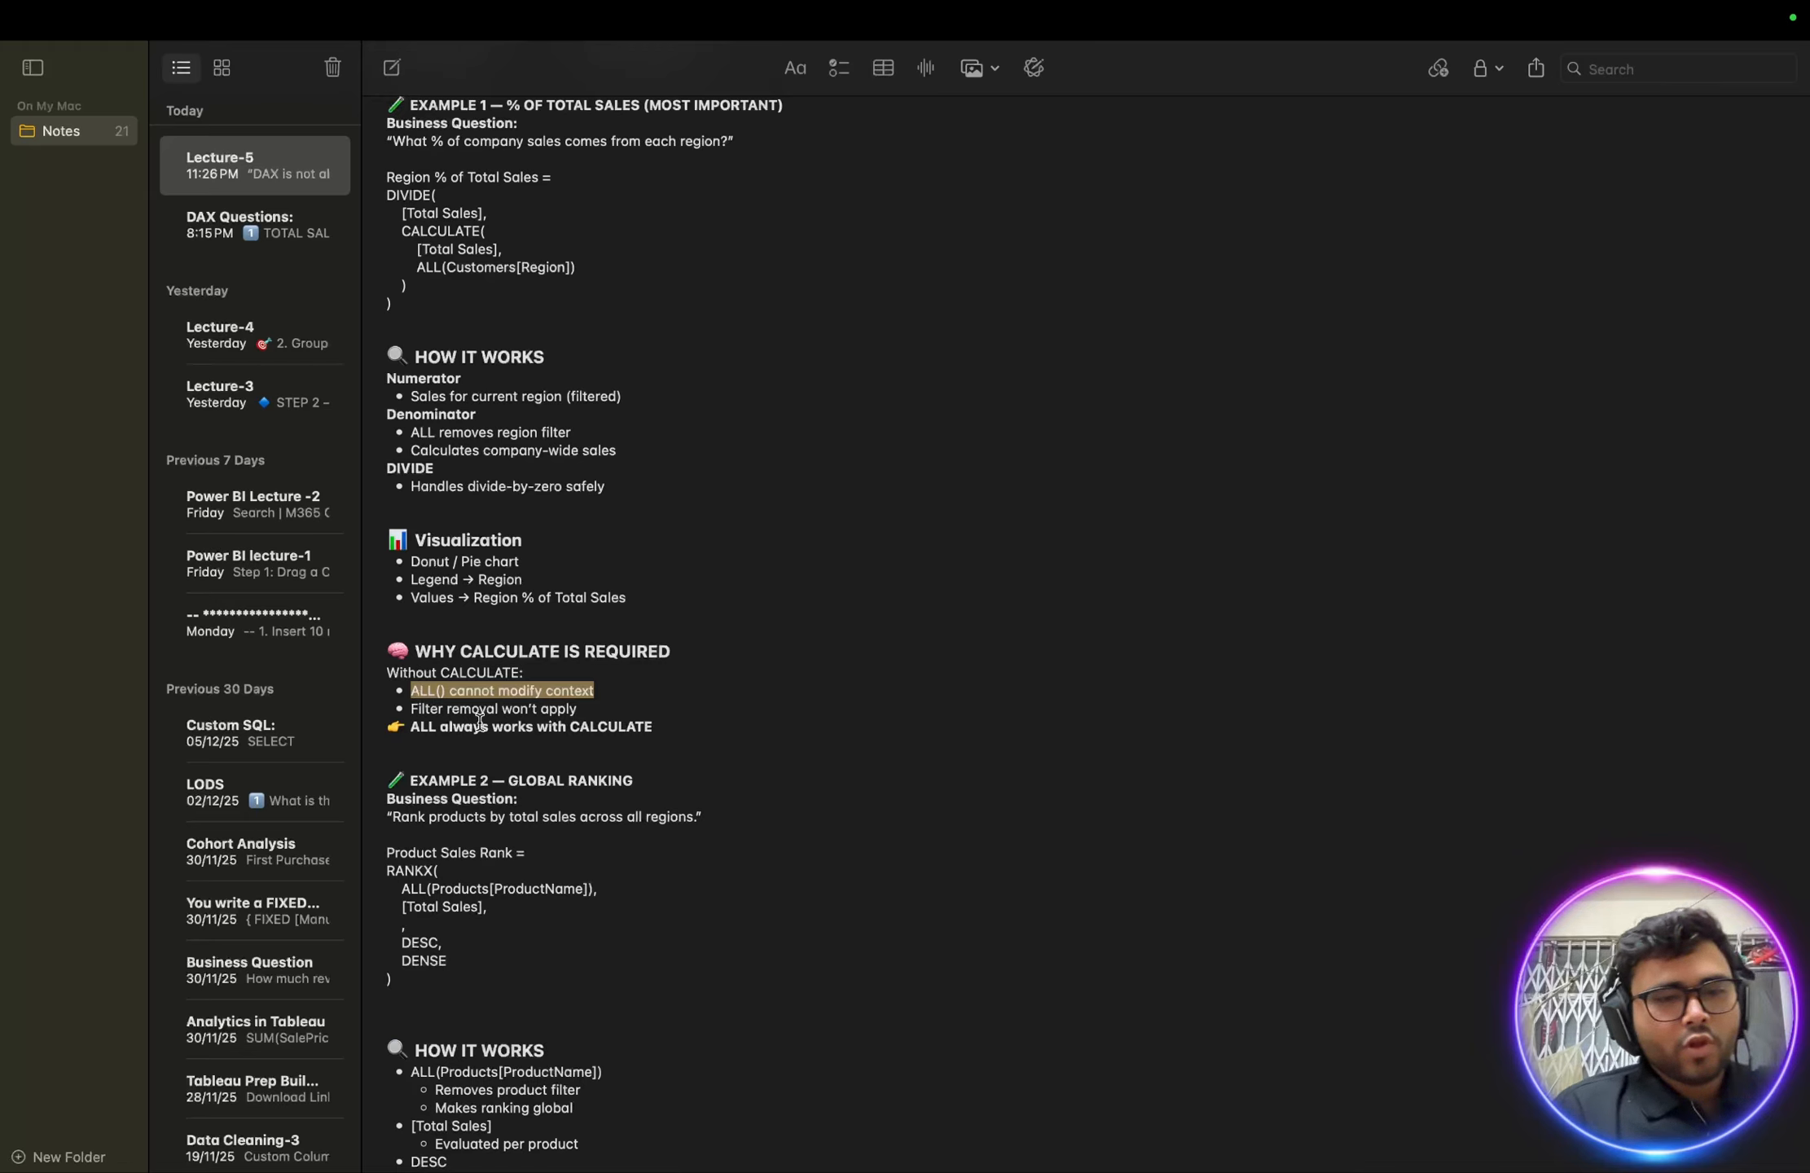
{"action": "left_click_drag", "start_coordinate": [488, 726], "coordinate": [667, 727]}
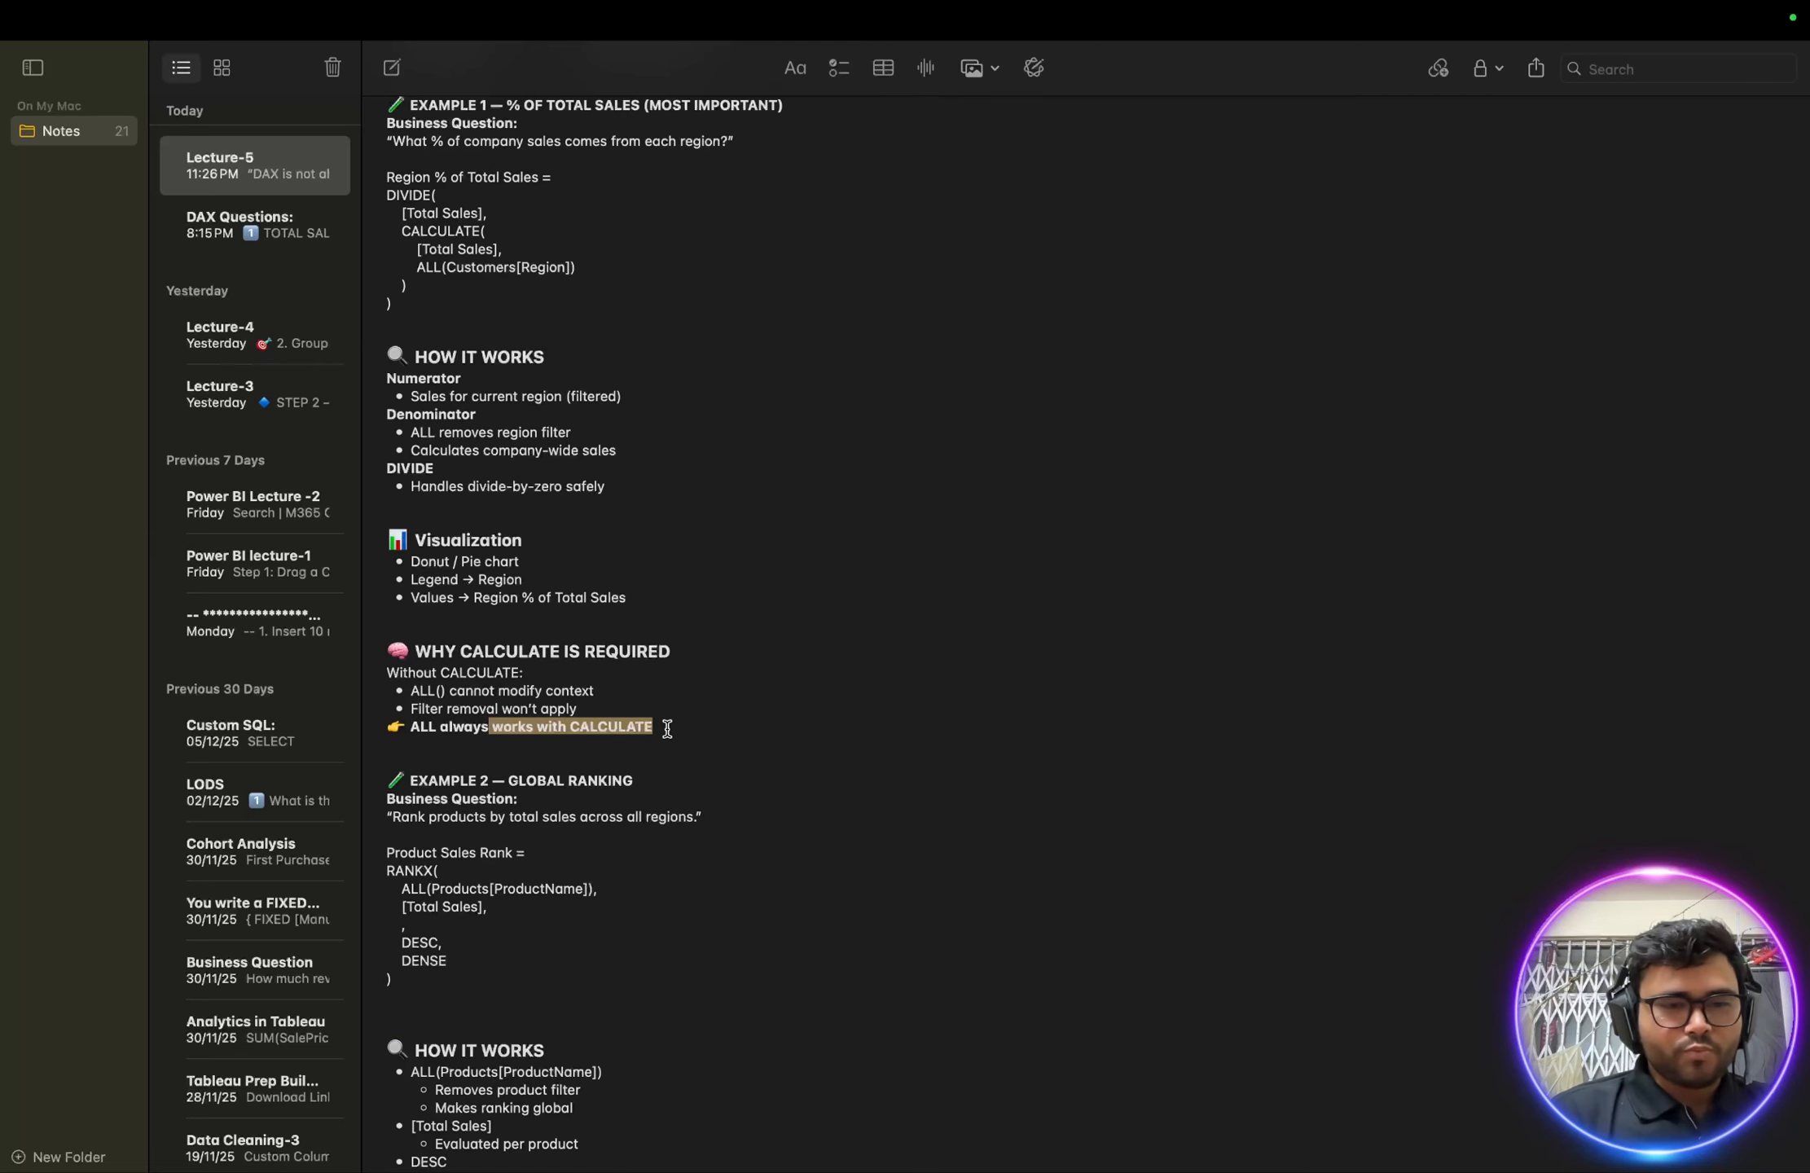
- Copy the complete Product Sales Rank RANKX formula from the note's Example 2 — Global Ranking section
{"action": "scroll", "coordinate": [523, 759], "scroll_direction": "down", "scroll_amount": 5}
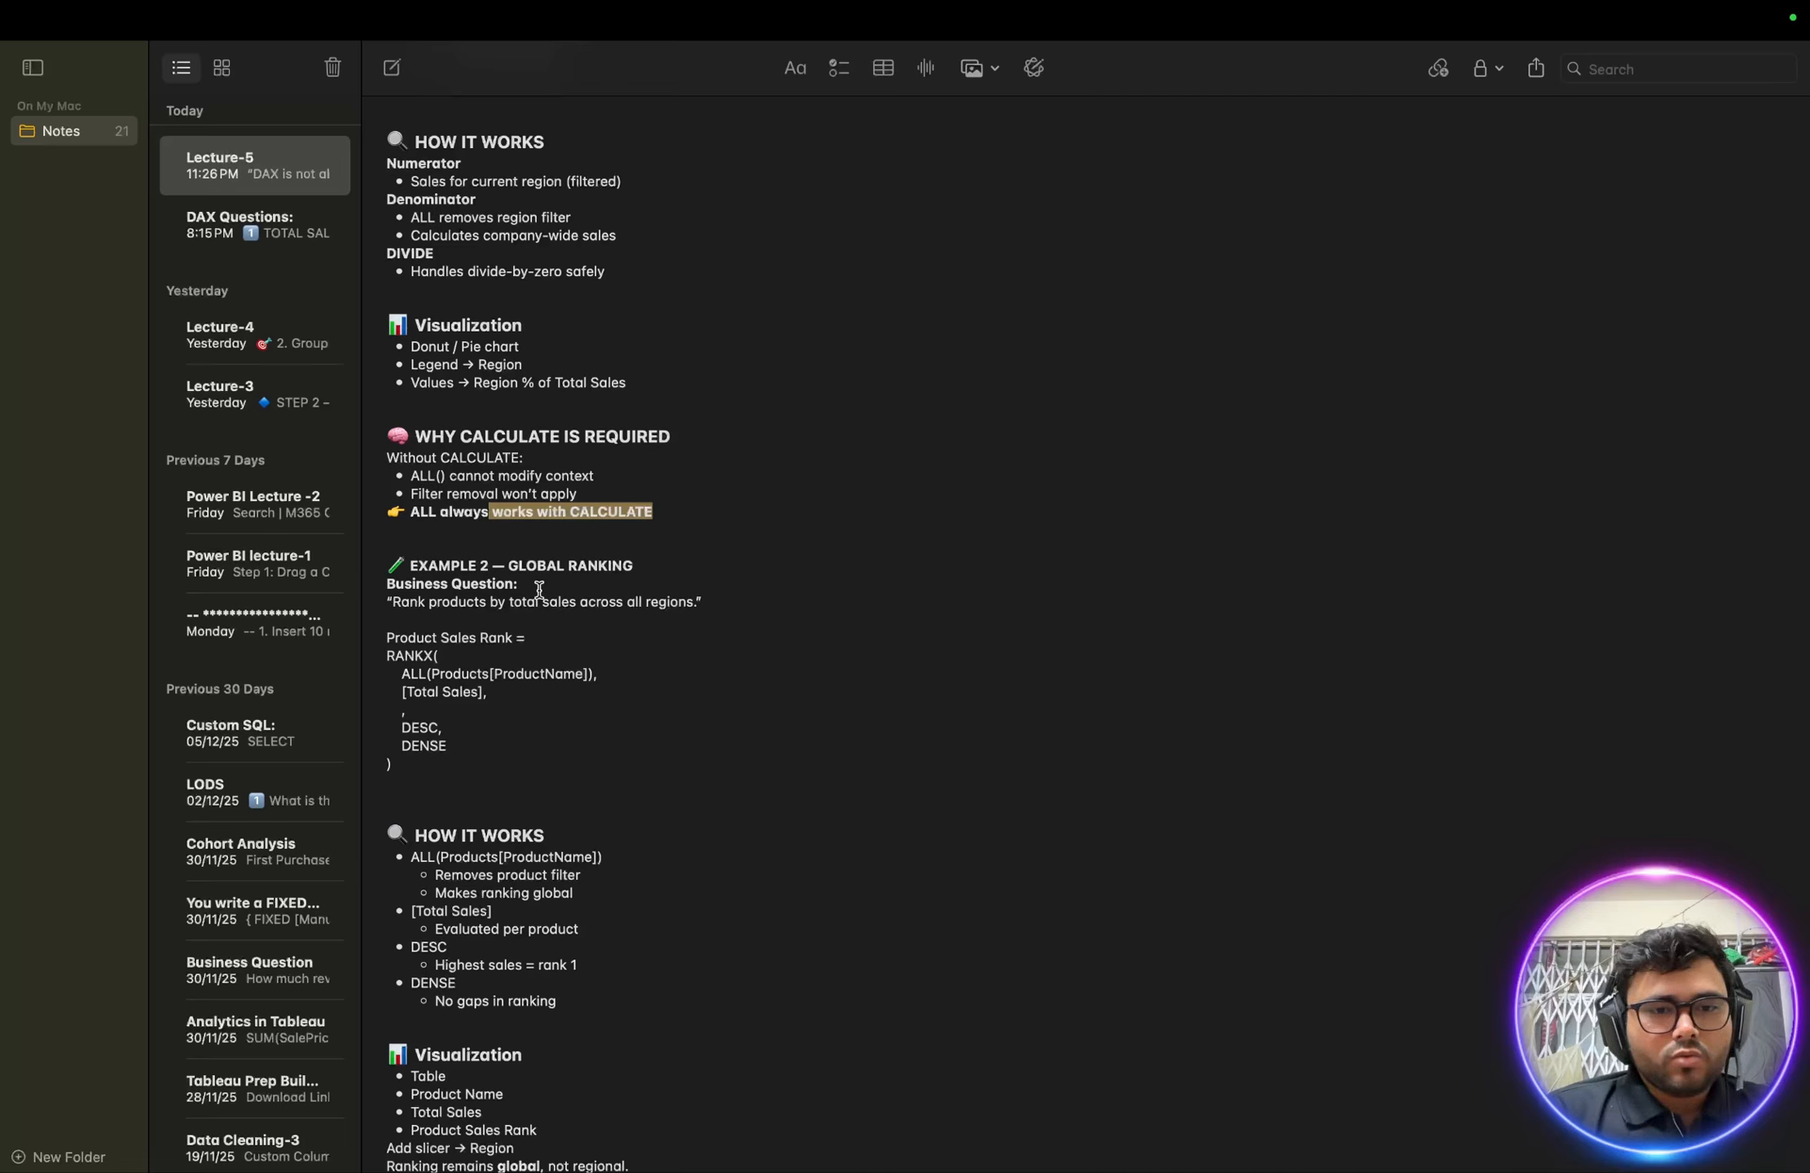
{"action": "scroll", "coordinate": [540, 589], "scroll_direction": "down", "scroll_amount": 2}
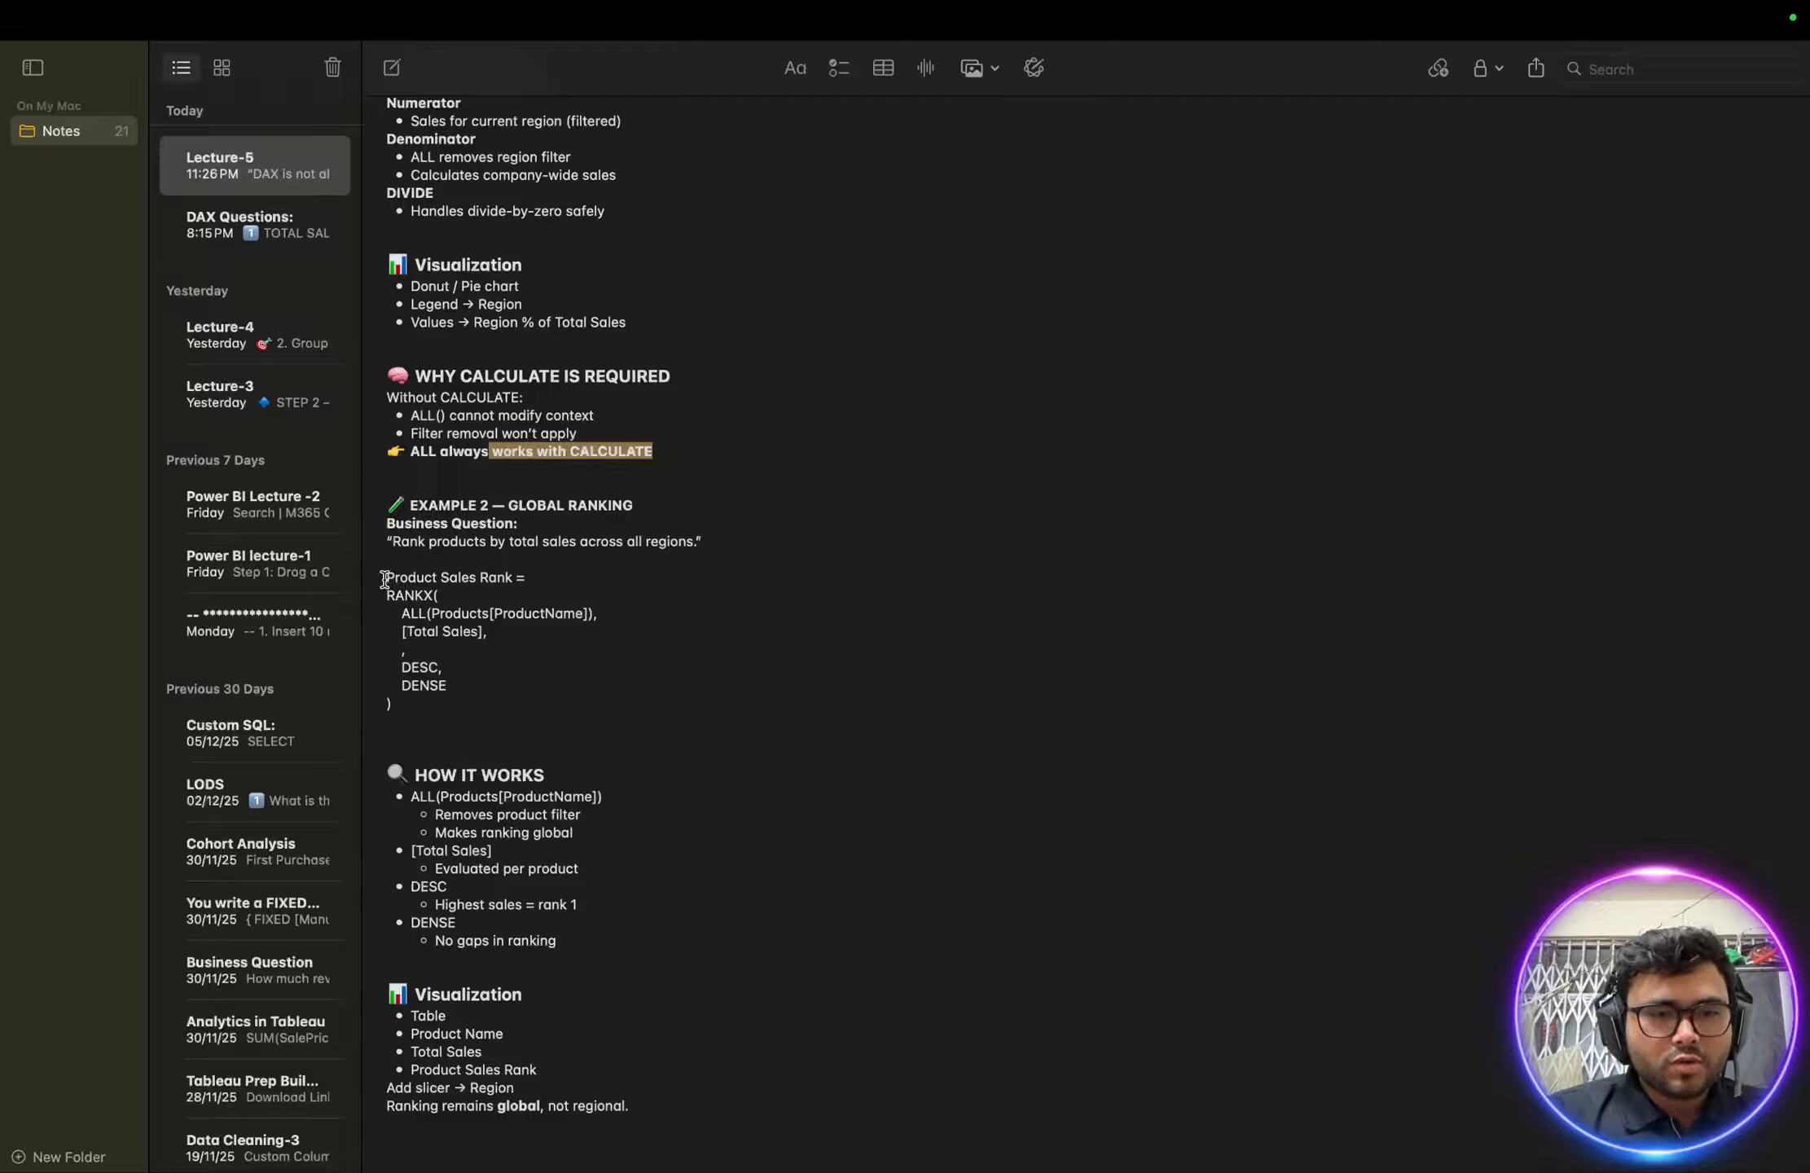
{"action": "left_click_drag", "start_coordinate": [385, 579], "coordinate": [430, 617]}
{"action": "left_click", "coordinate": [414, 704]}
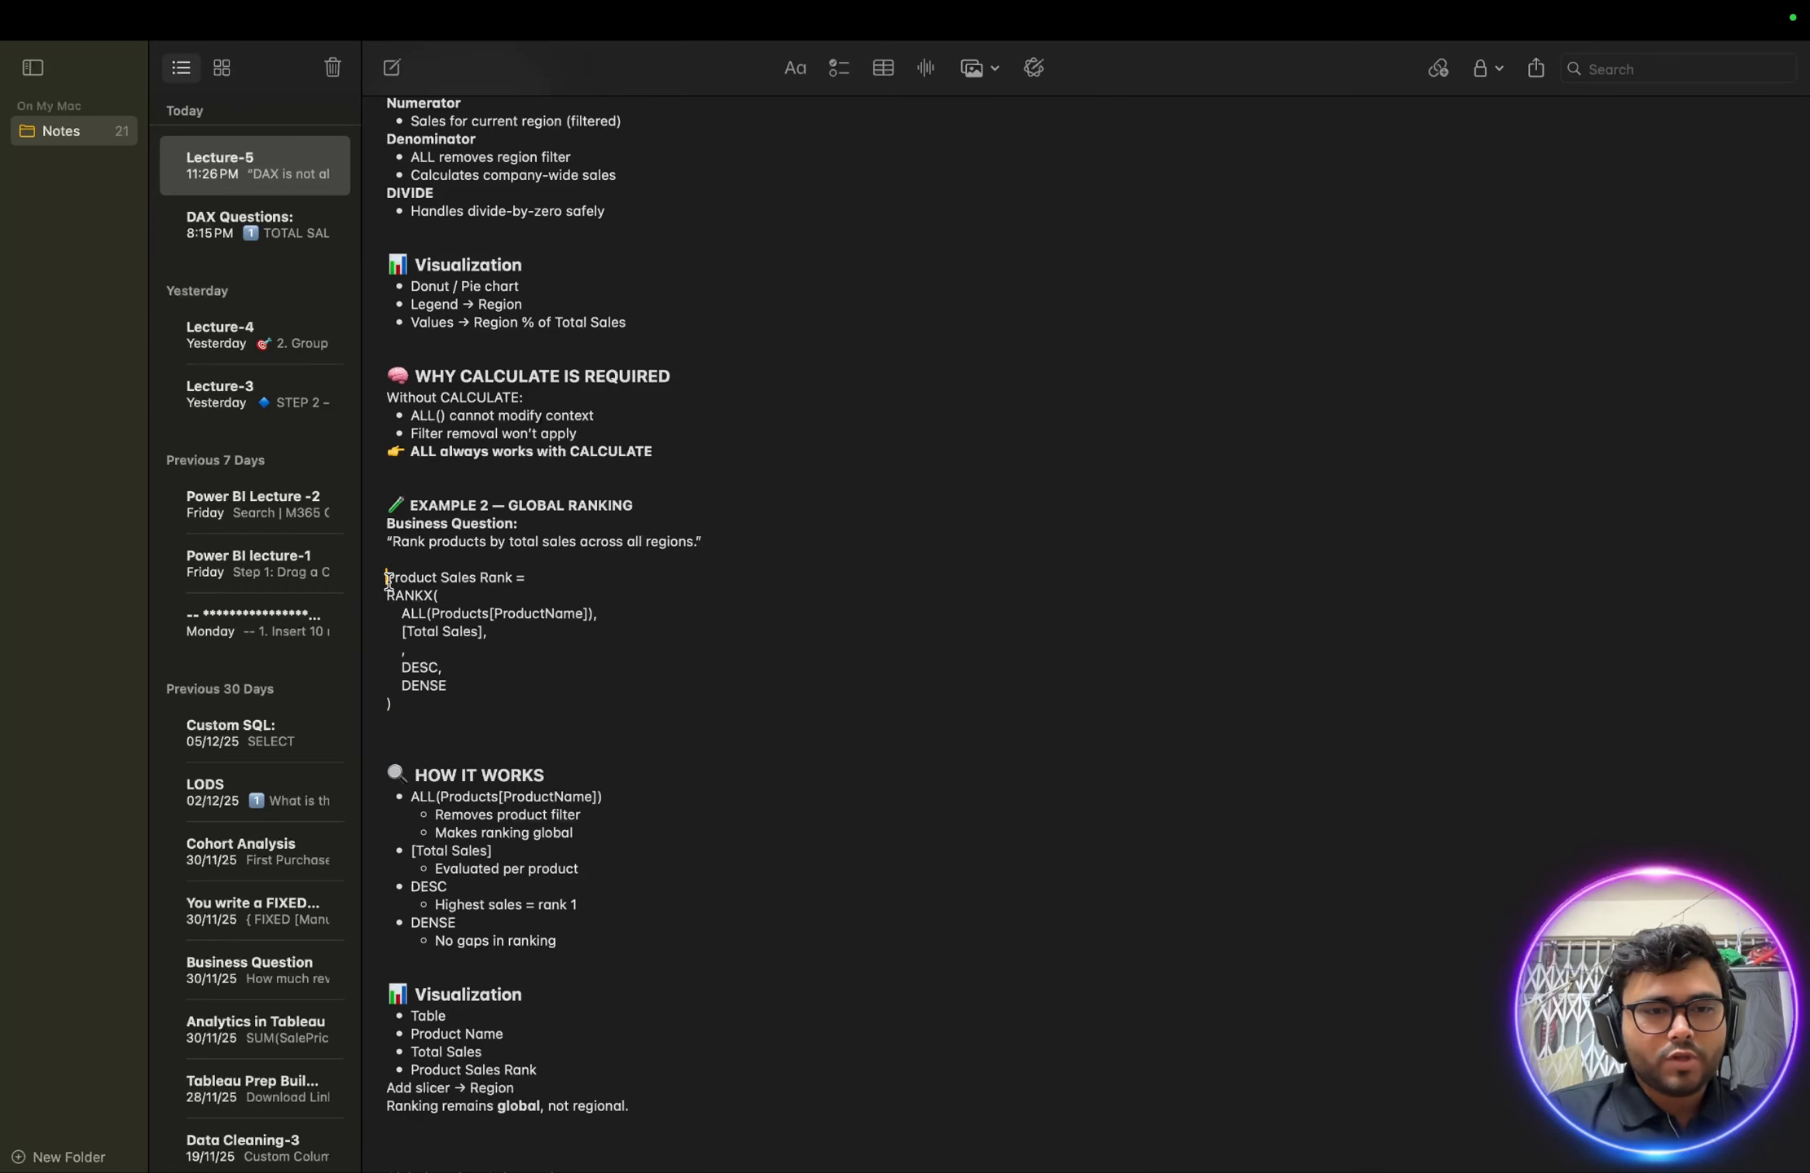
{"action": "left_click_drag", "start_coordinate": [387, 578], "coordinate": [426, 722]}
{"action": "key", "text": "ctrl+c"}
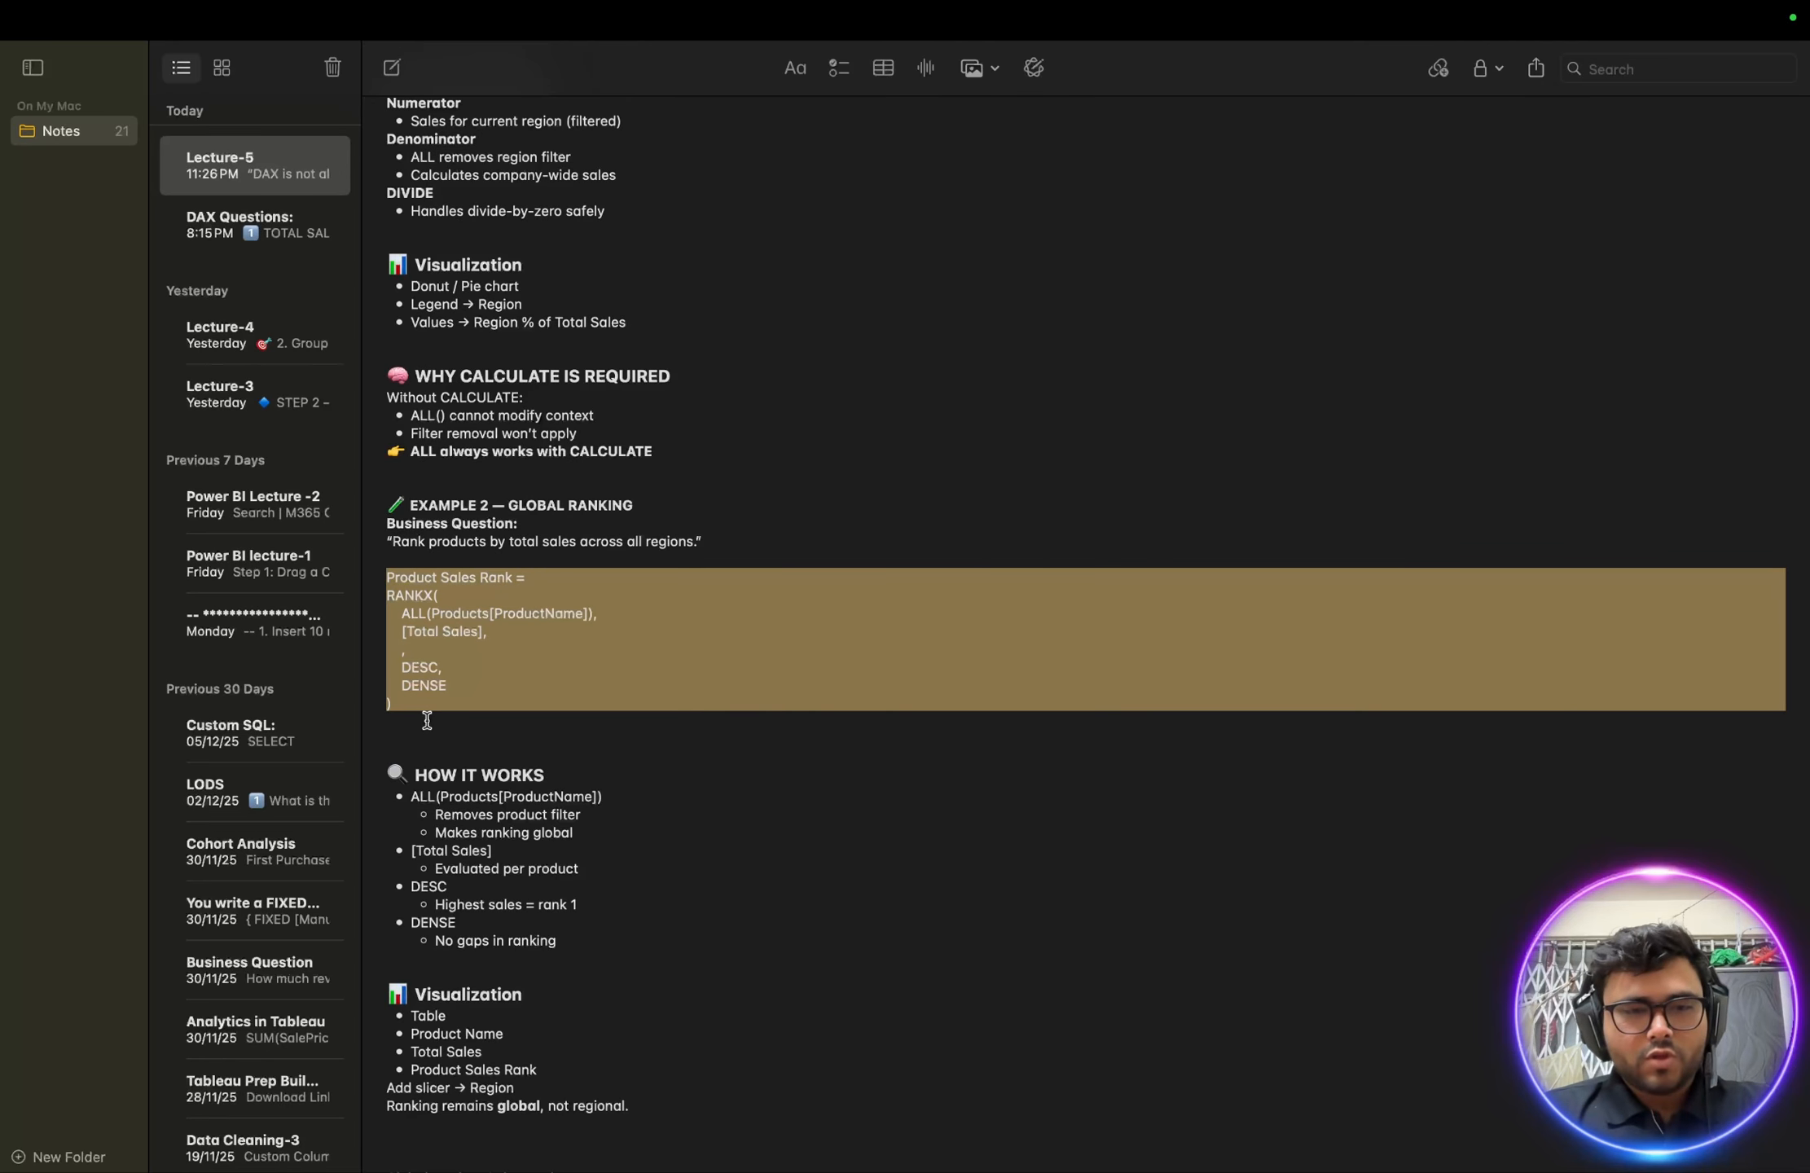
- Switch to Power BI Desktop, shrink the donut chart and place it in the upper-left corner of the Page 3 canvas
{"action": "key", "text": "ctrl+Right"}
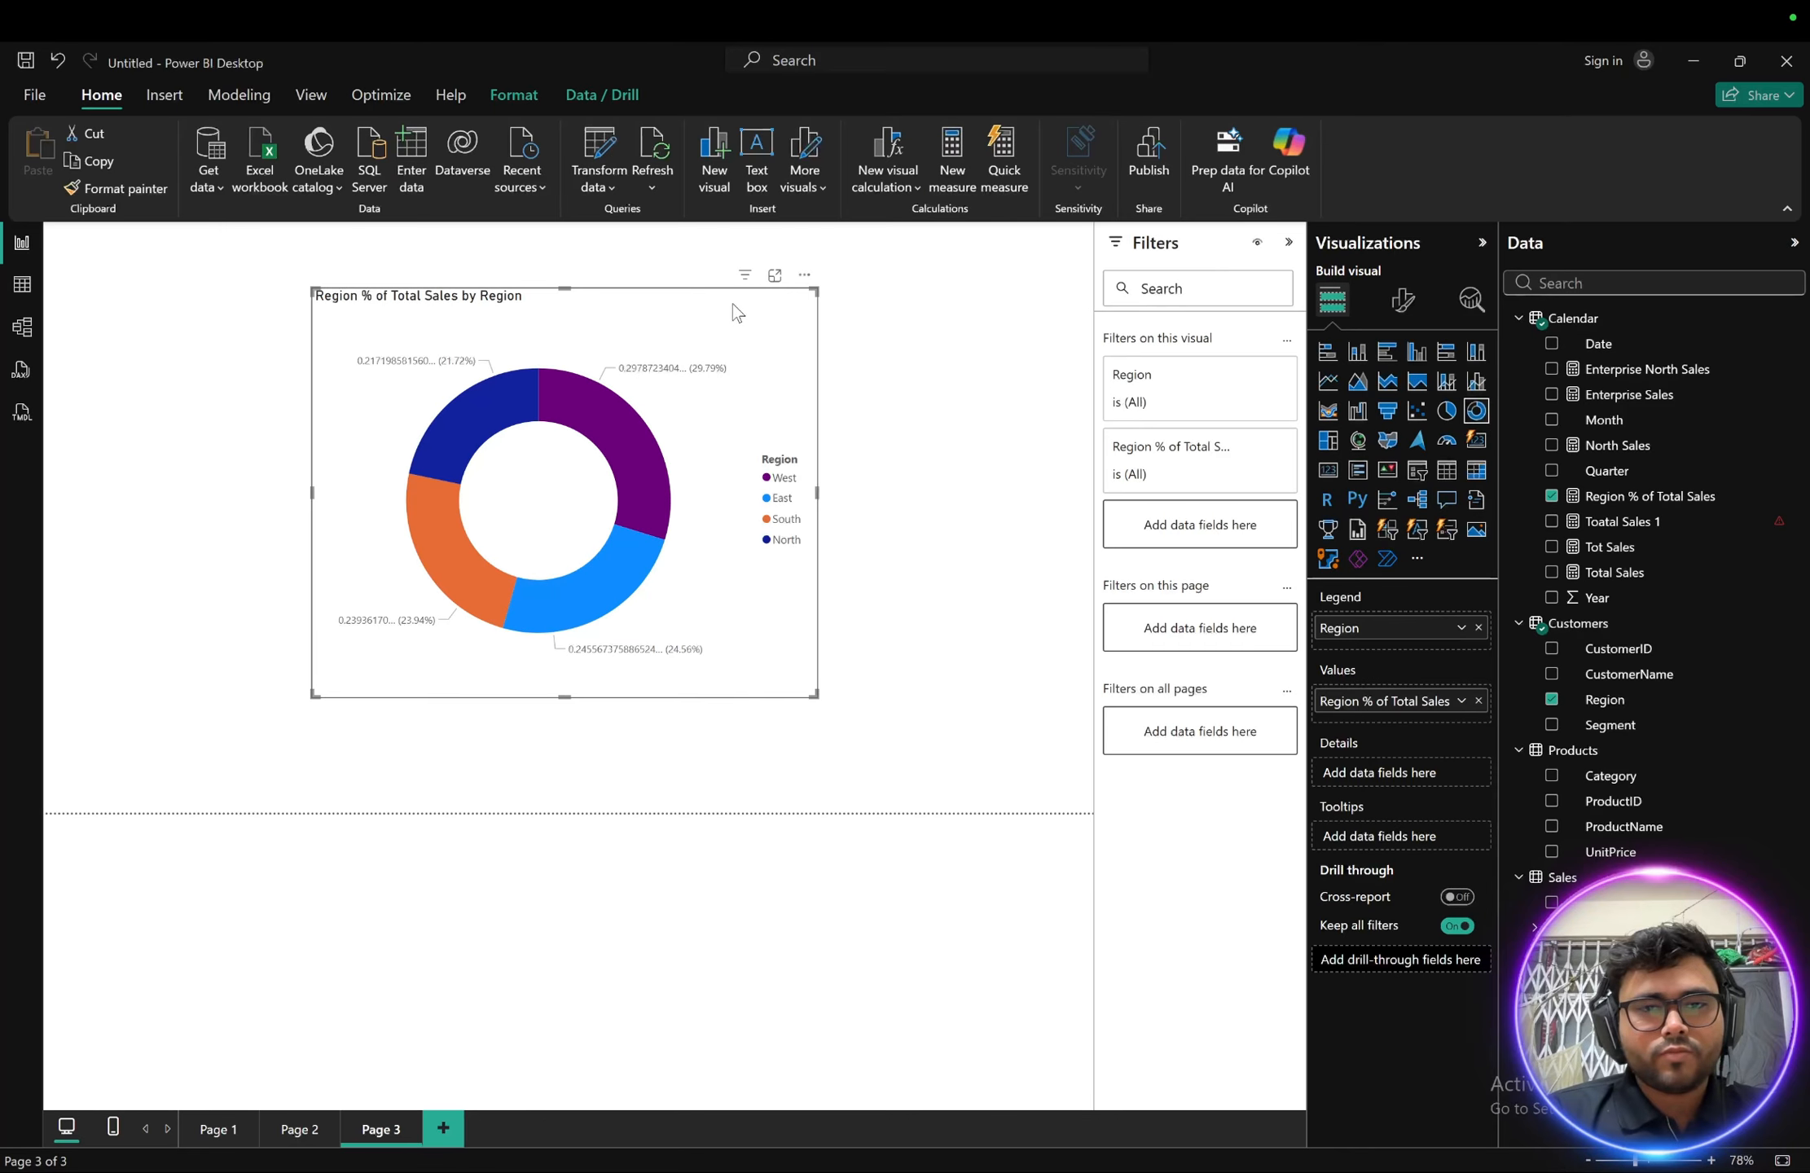
{"action": "left_click_drag", "start_coordinate": [814, 291], "coordinate": [552, 290]}
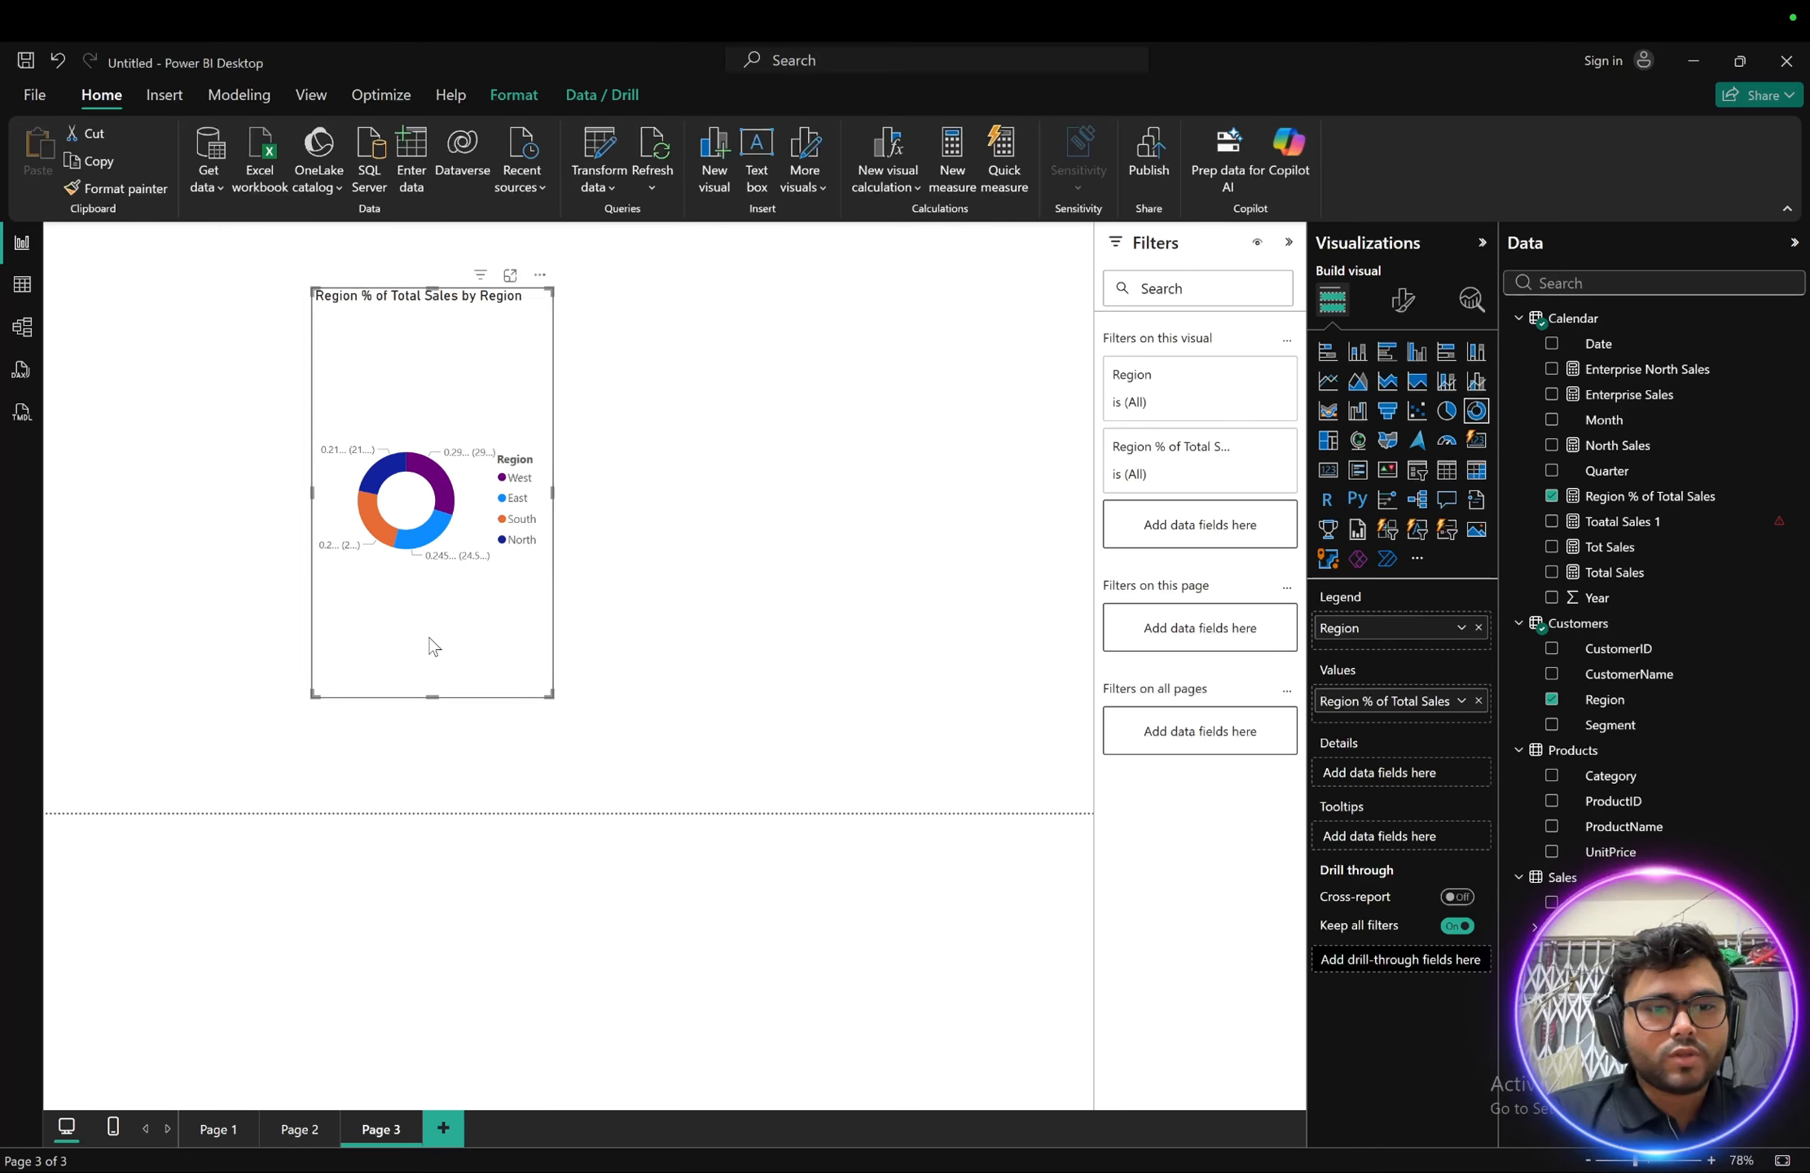
{"action": "left_click_drag", "start_coordinate": [431, 696], "coordinate": [431, 496]}
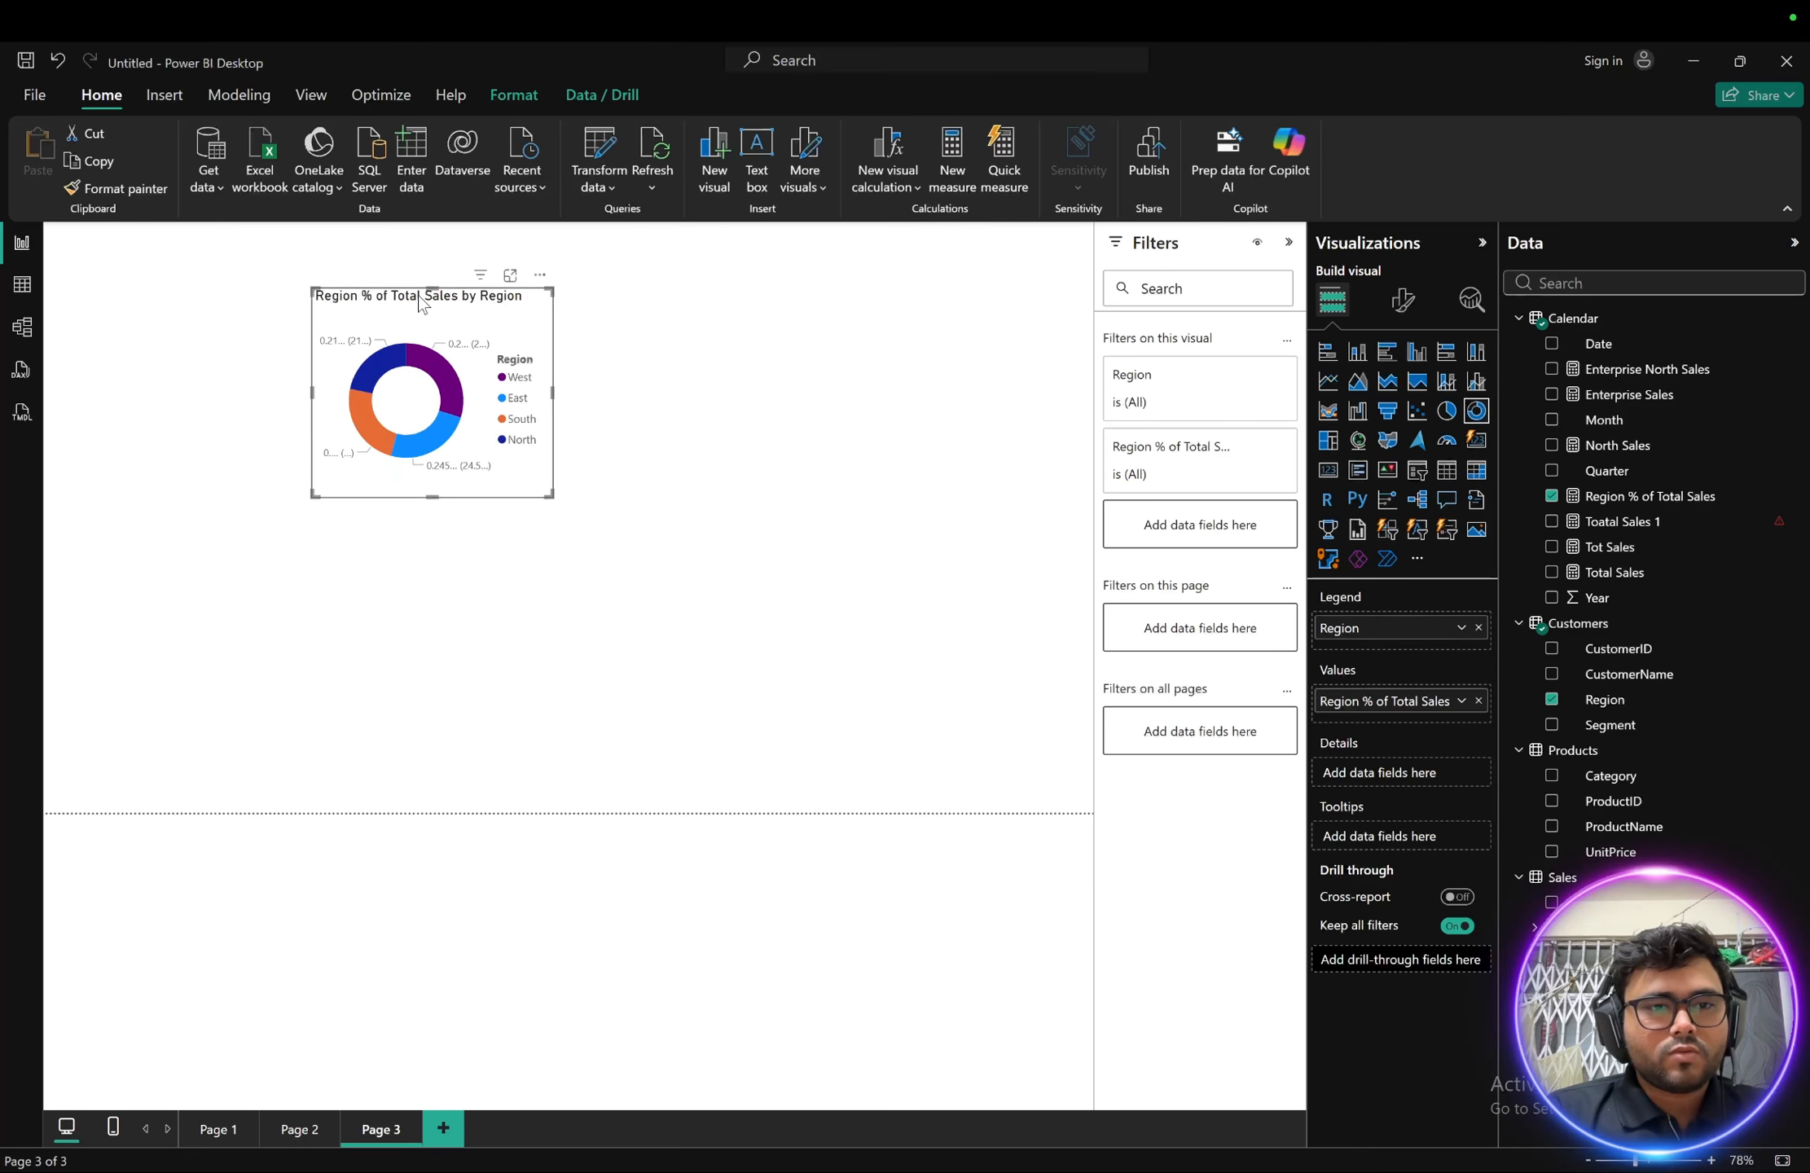
{"action": "left_click_drag", "start_coordinate": [419, 295], "coordinate": [199, 280]}
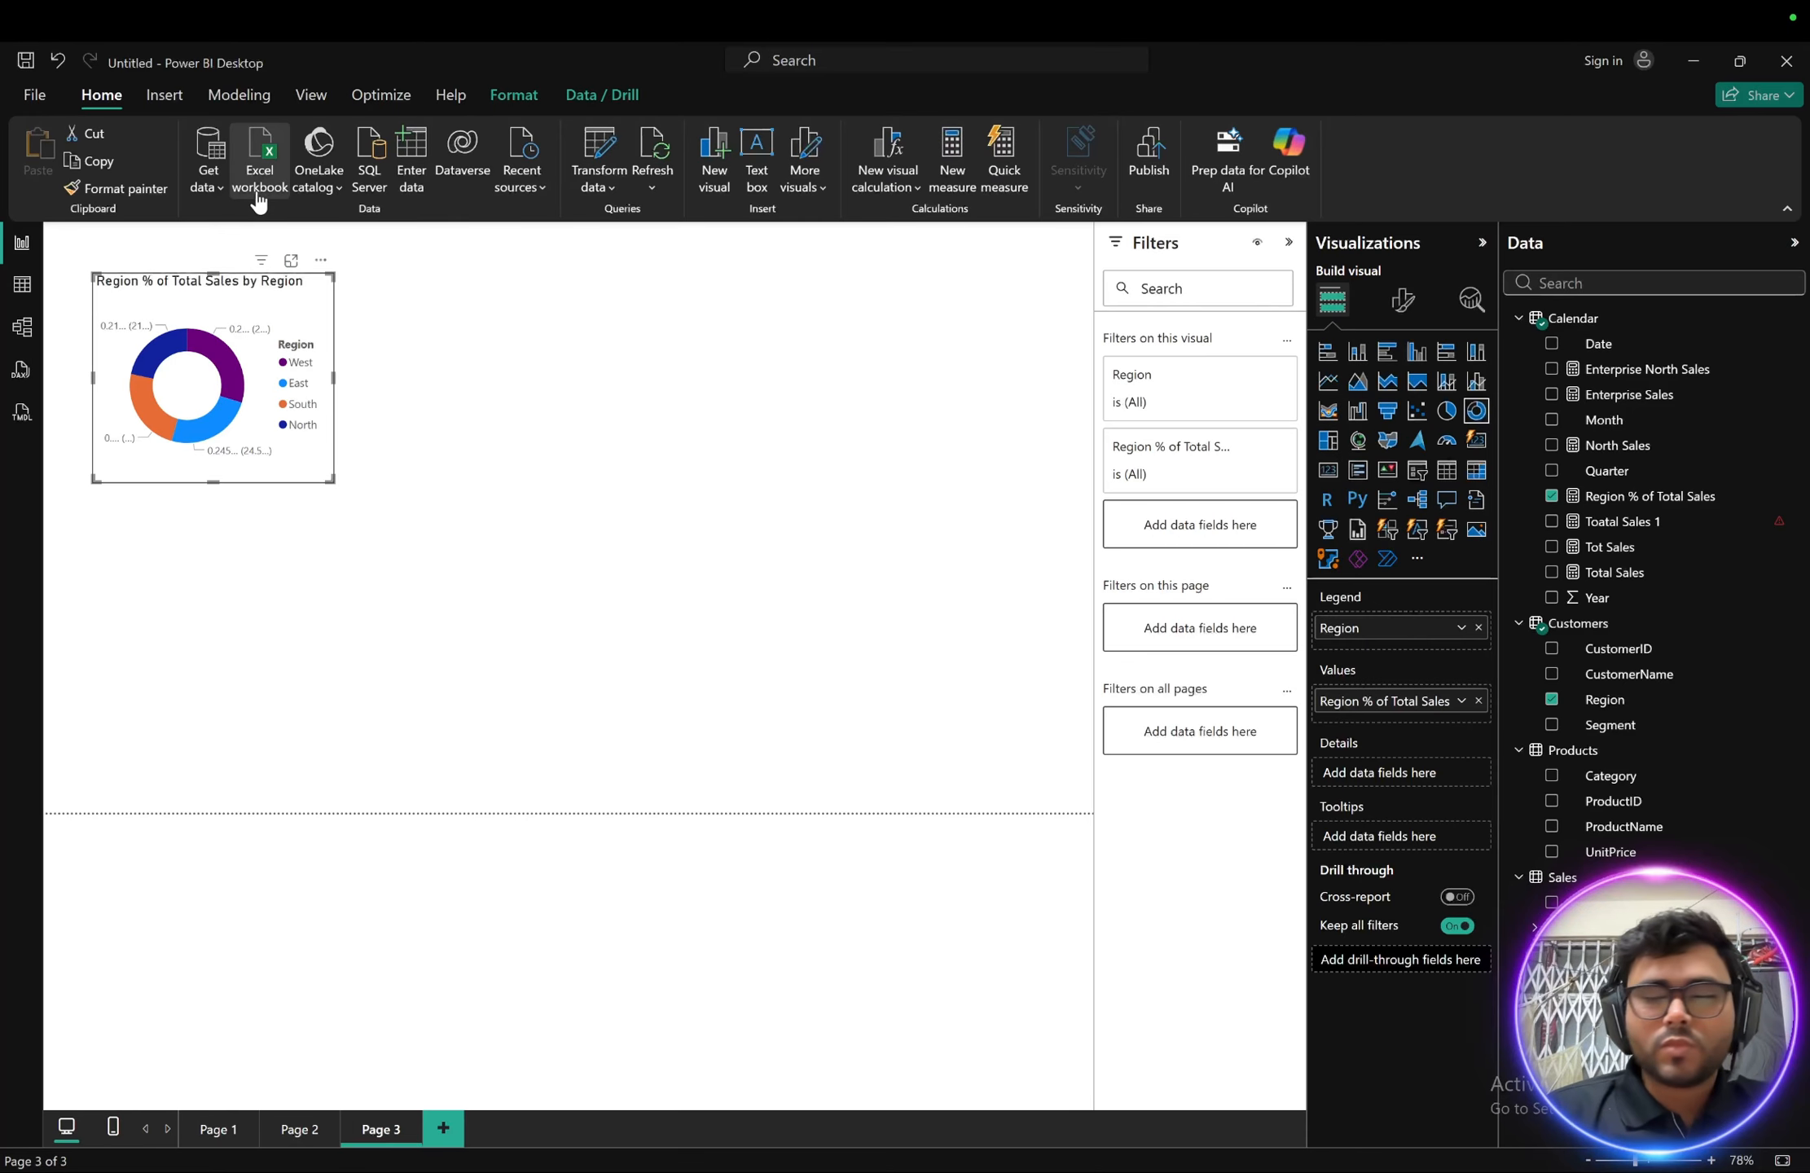
{"action": "left_click", "coordinate": [716, 444]}
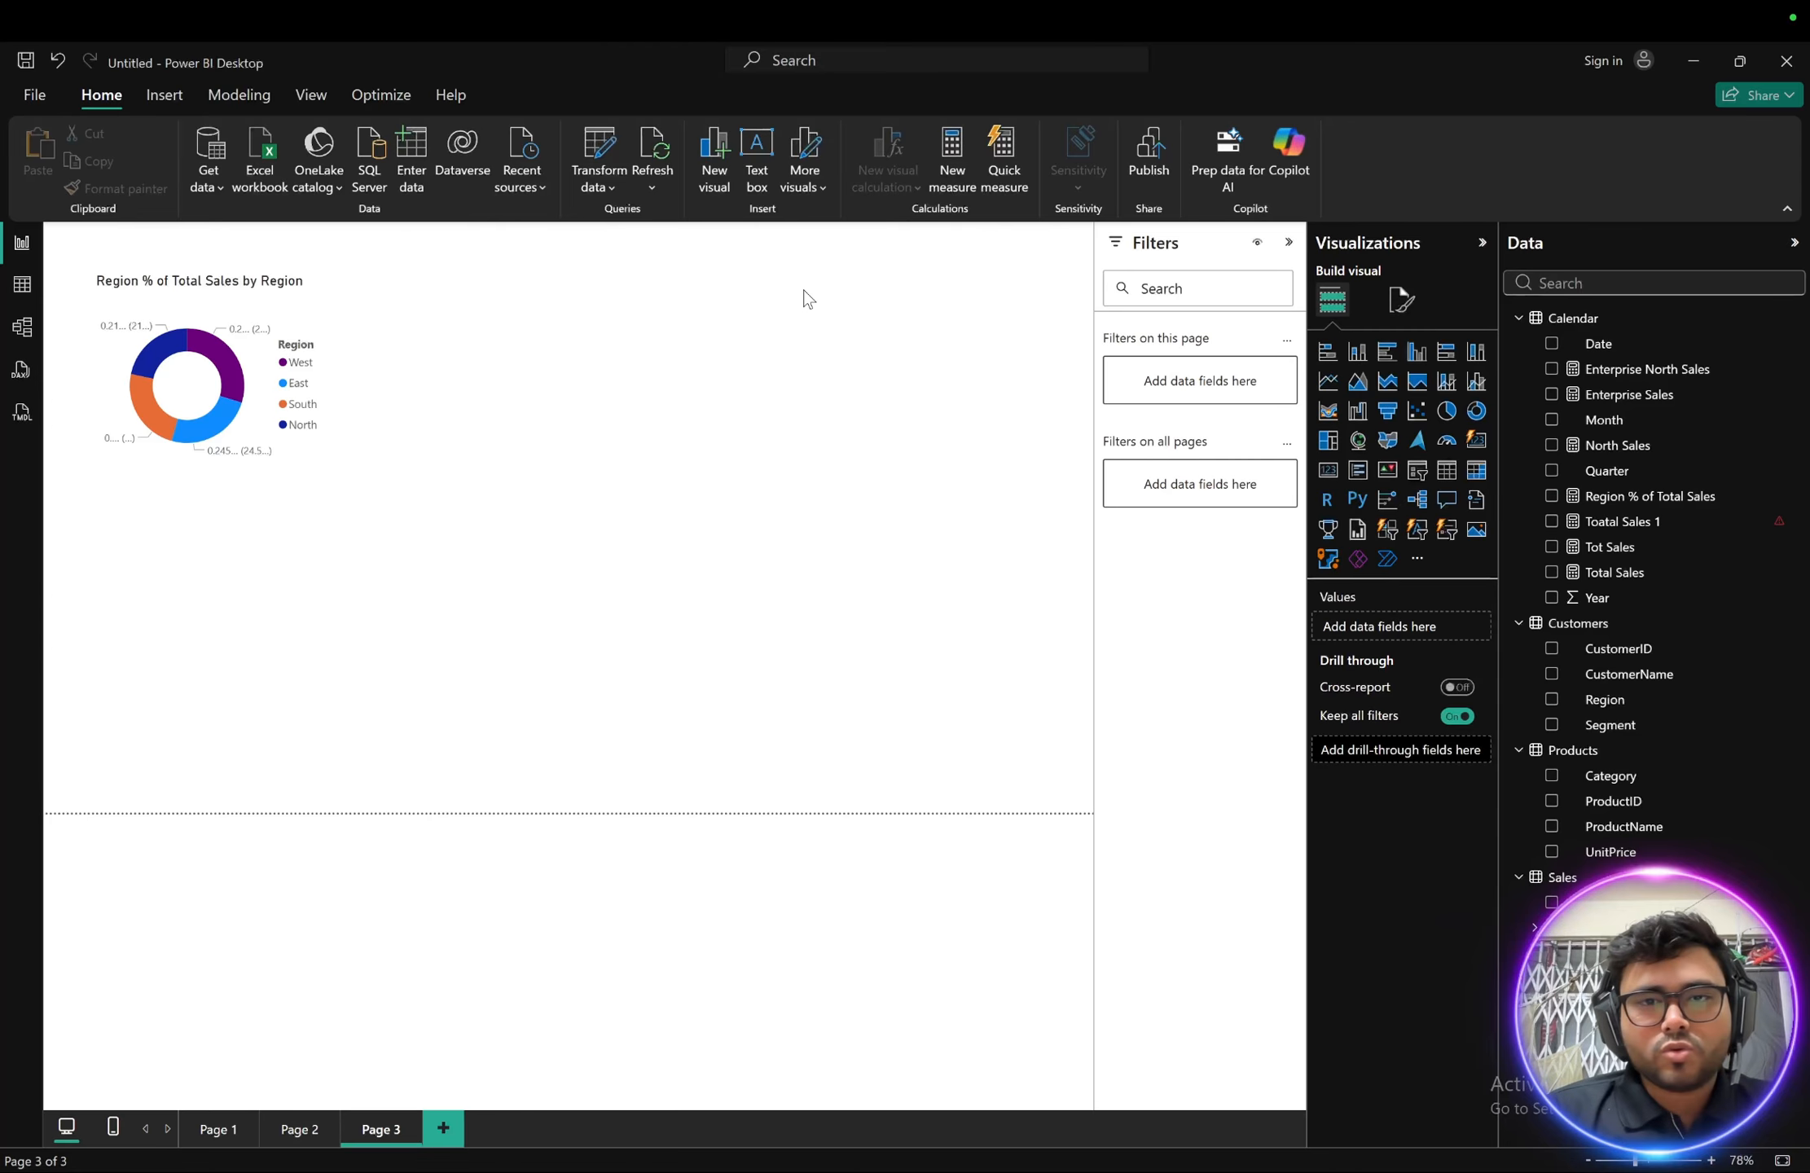
- Start a new measure in the Calendar table and paste the copied Product Sales Rank formula as its definition
{"action": "left_click", "coordinate": [949, 172]}
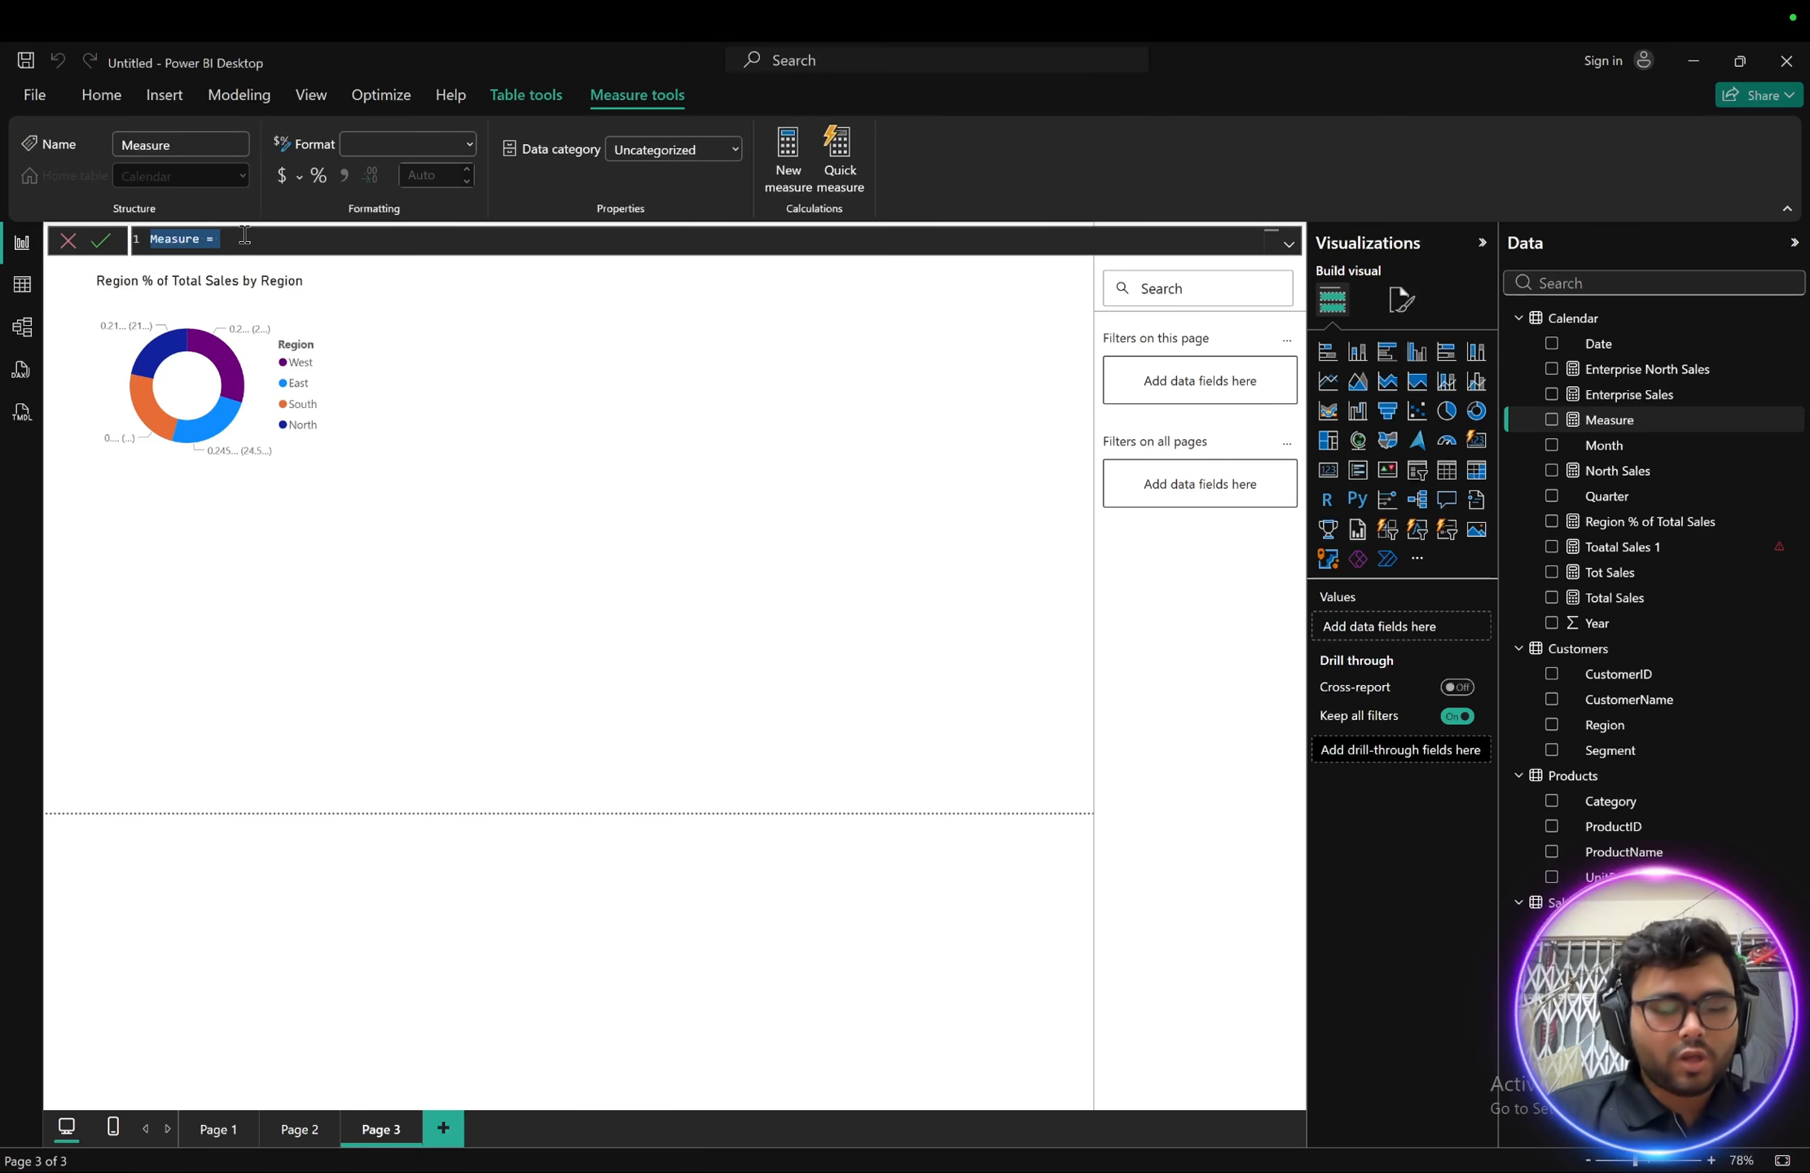
{"action": "key", "text": "ctrl+v"}
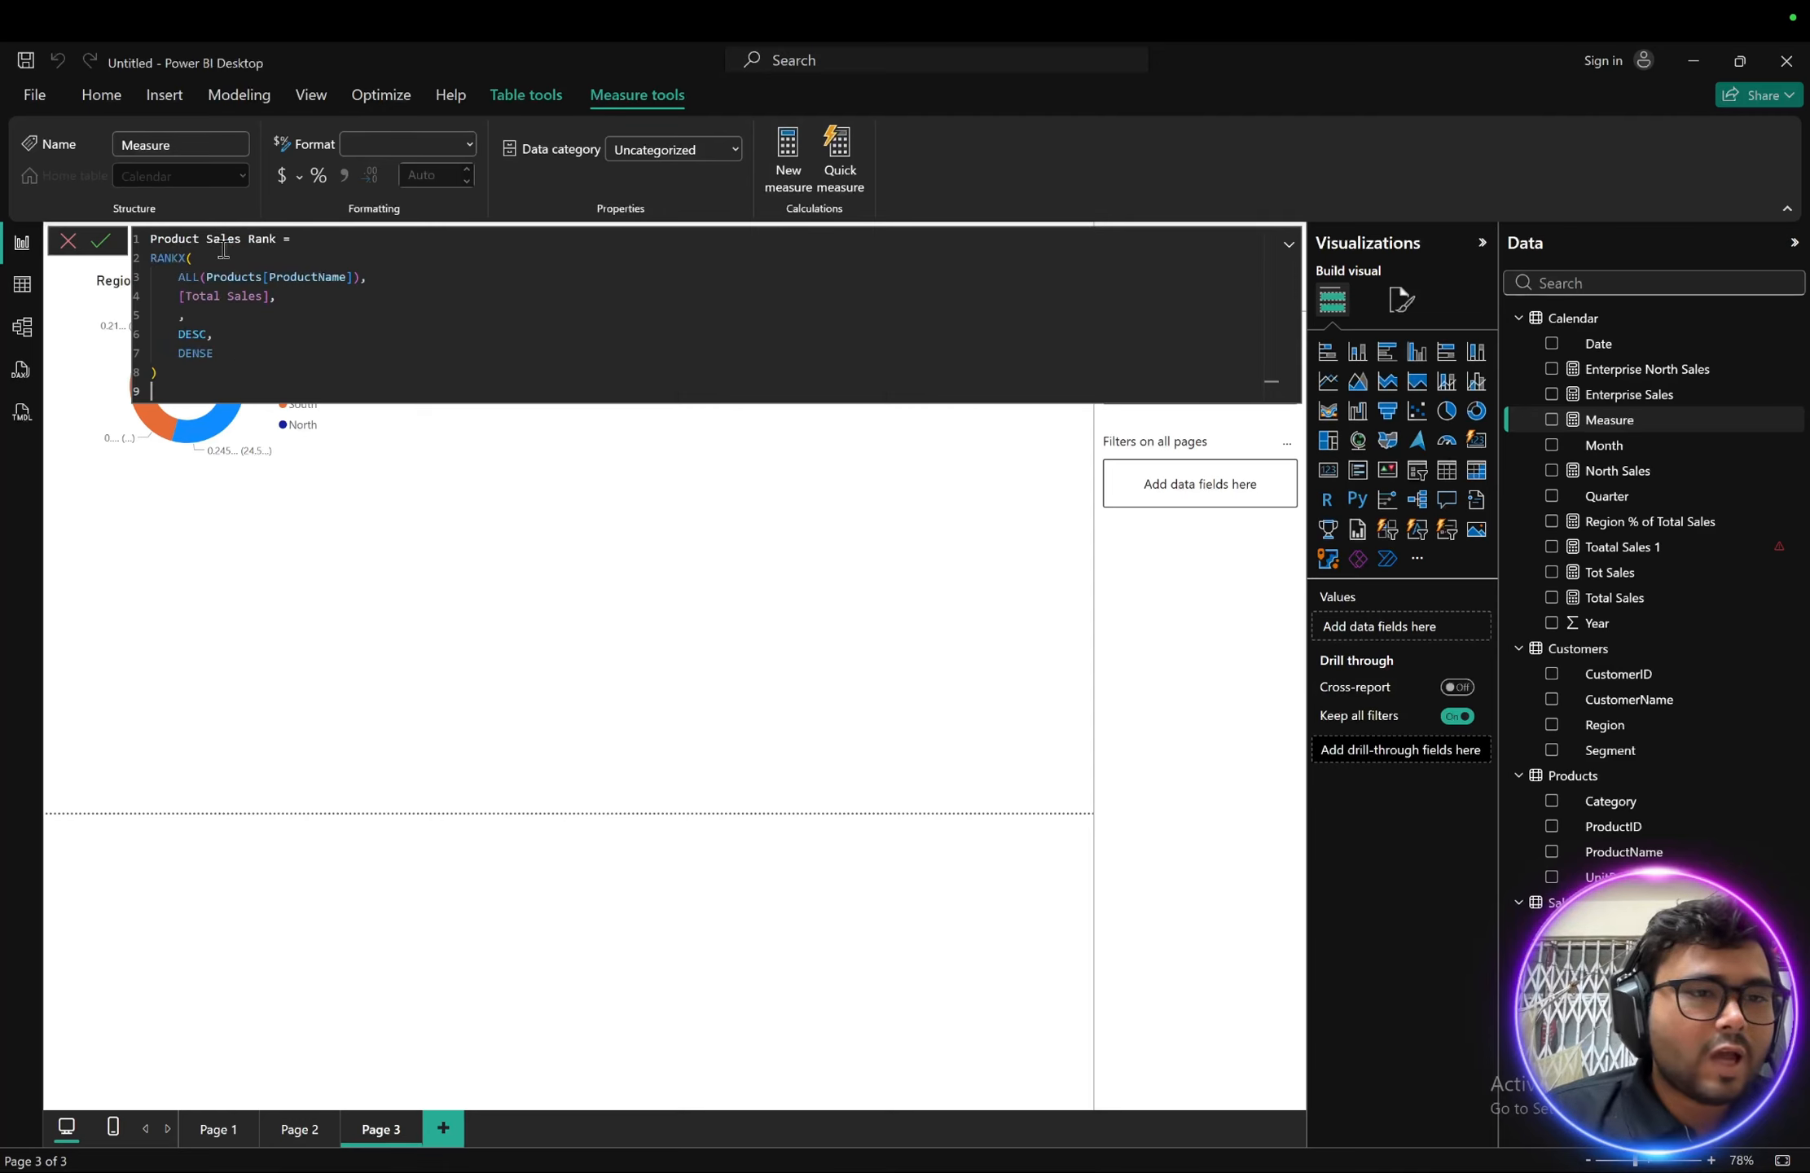
{"action": "double_click", "coordinate": [167, 259]}
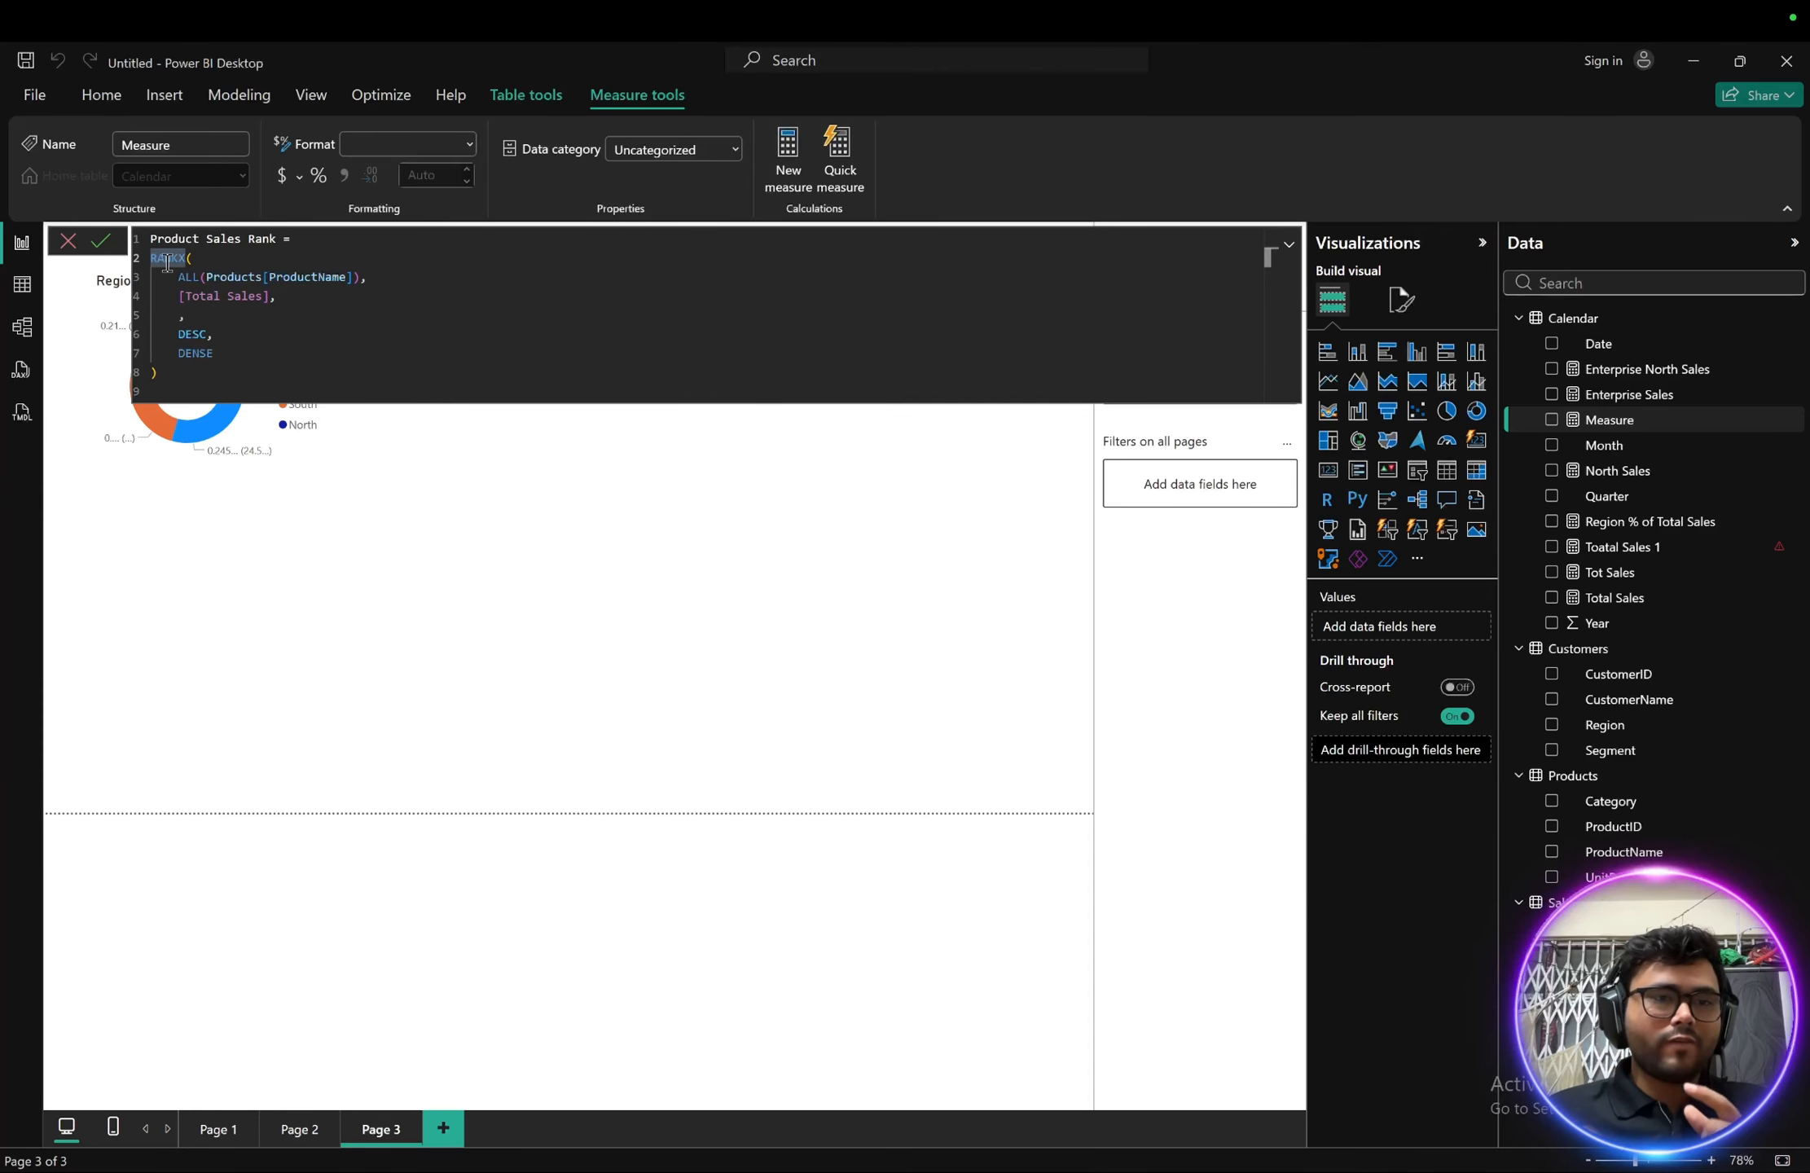
- Switch to the lecture note and review the section on iterator functions and the explanation of the global ranking formula
{"action": "key", "text": "ctrl+Left"}
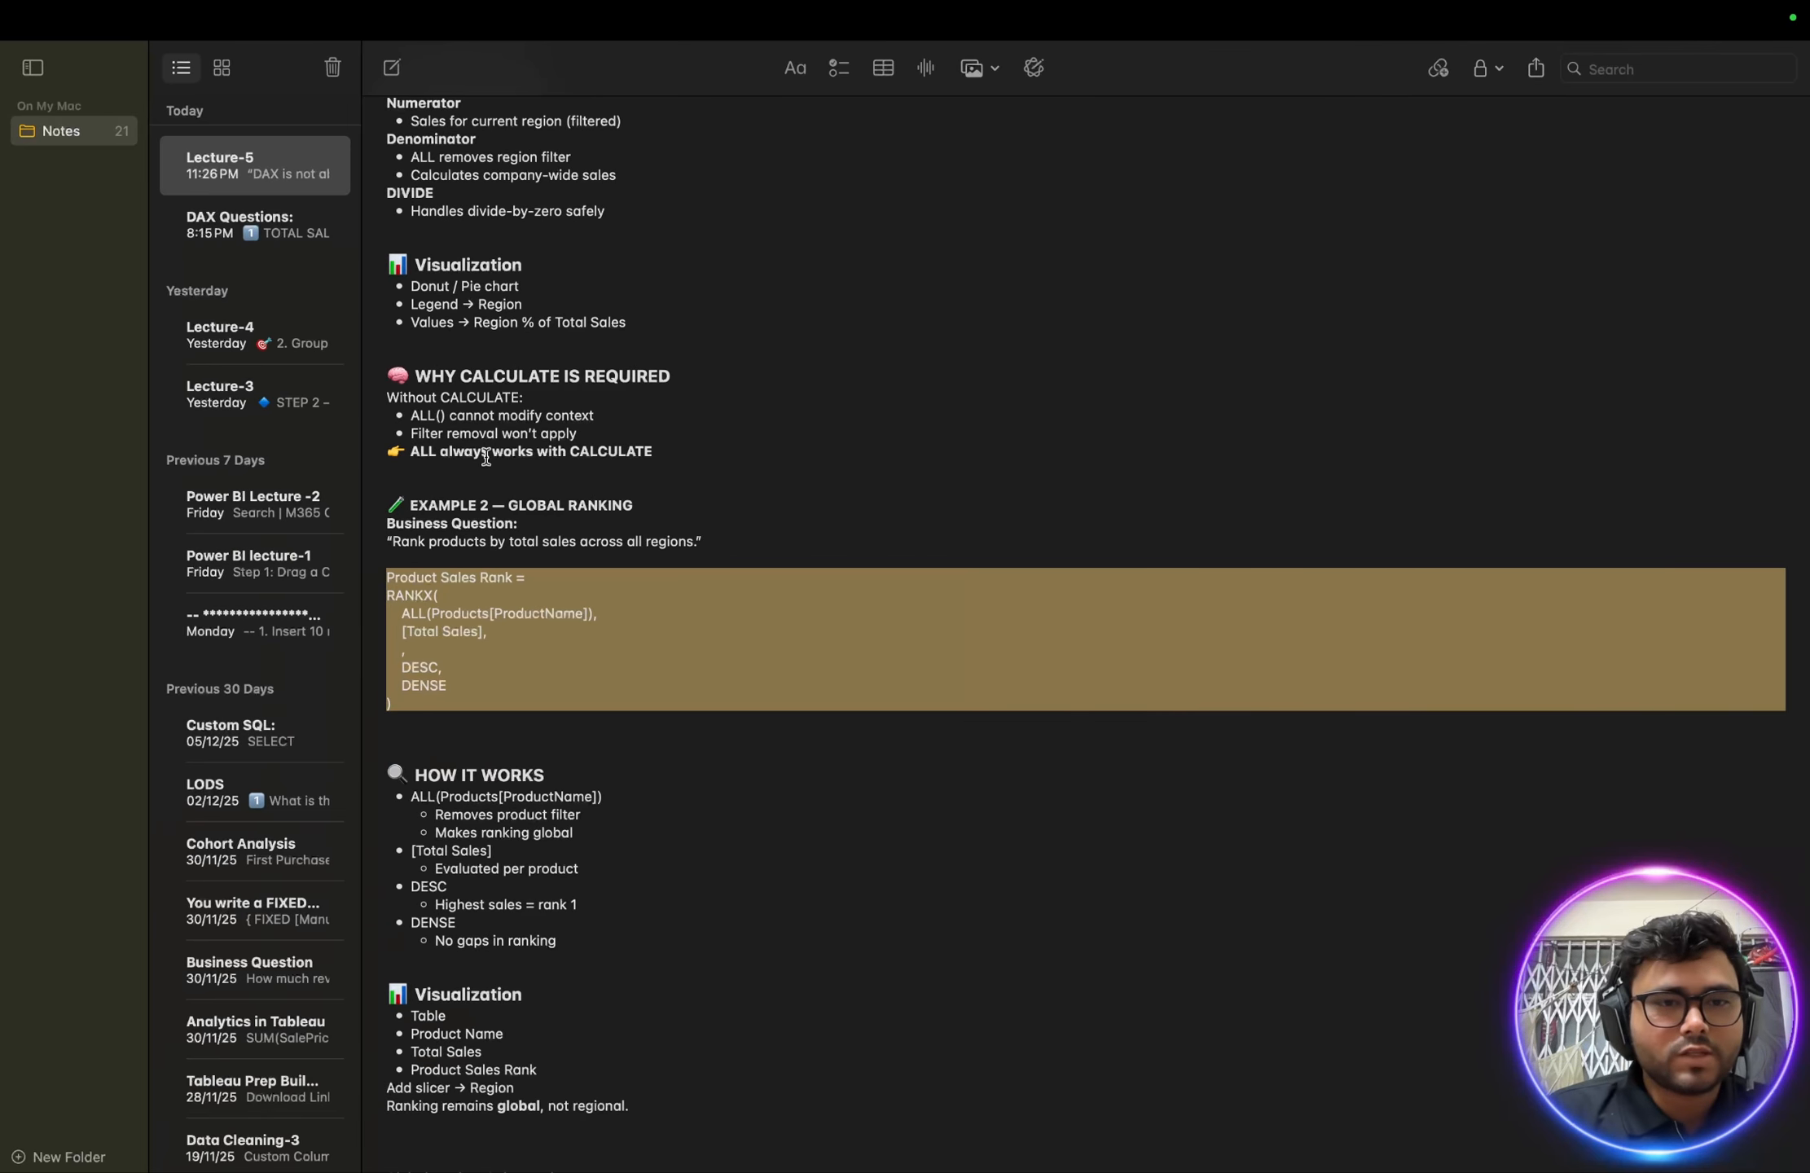
{"action": "scroll", "coordinate": [599, 325], "scroll_direction": "up", "scroll_amount": 3}
{"action": "scroll", "coordinate": [599, 326], "scroll_direction": "up", "scroll_amount": 5}
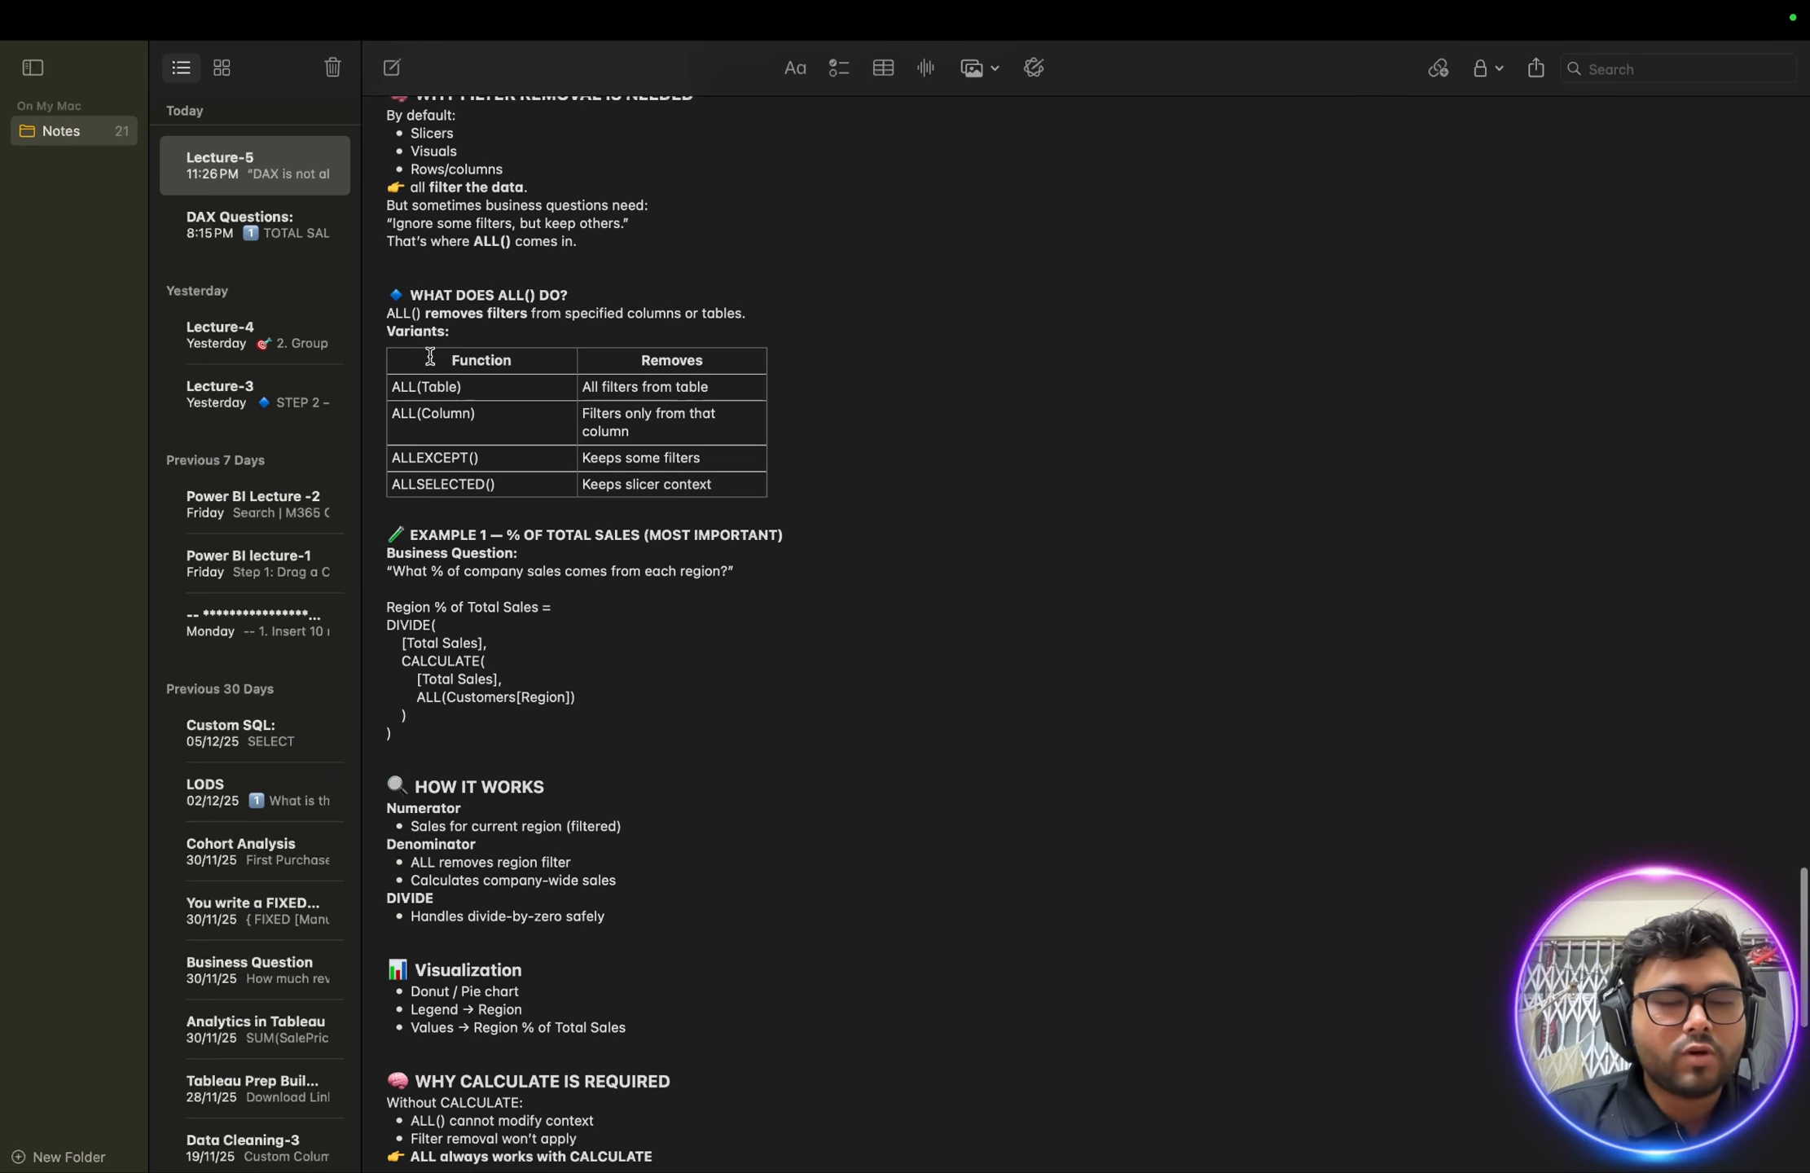
{"action": "scroll", "coordinate": [432, 363], "scroll_direction": "up", "scroll_amount": 3}
{"action": "scroll", "coordinate": [432, 363], "scroll_direction": "up", "scroll_amount": 10}
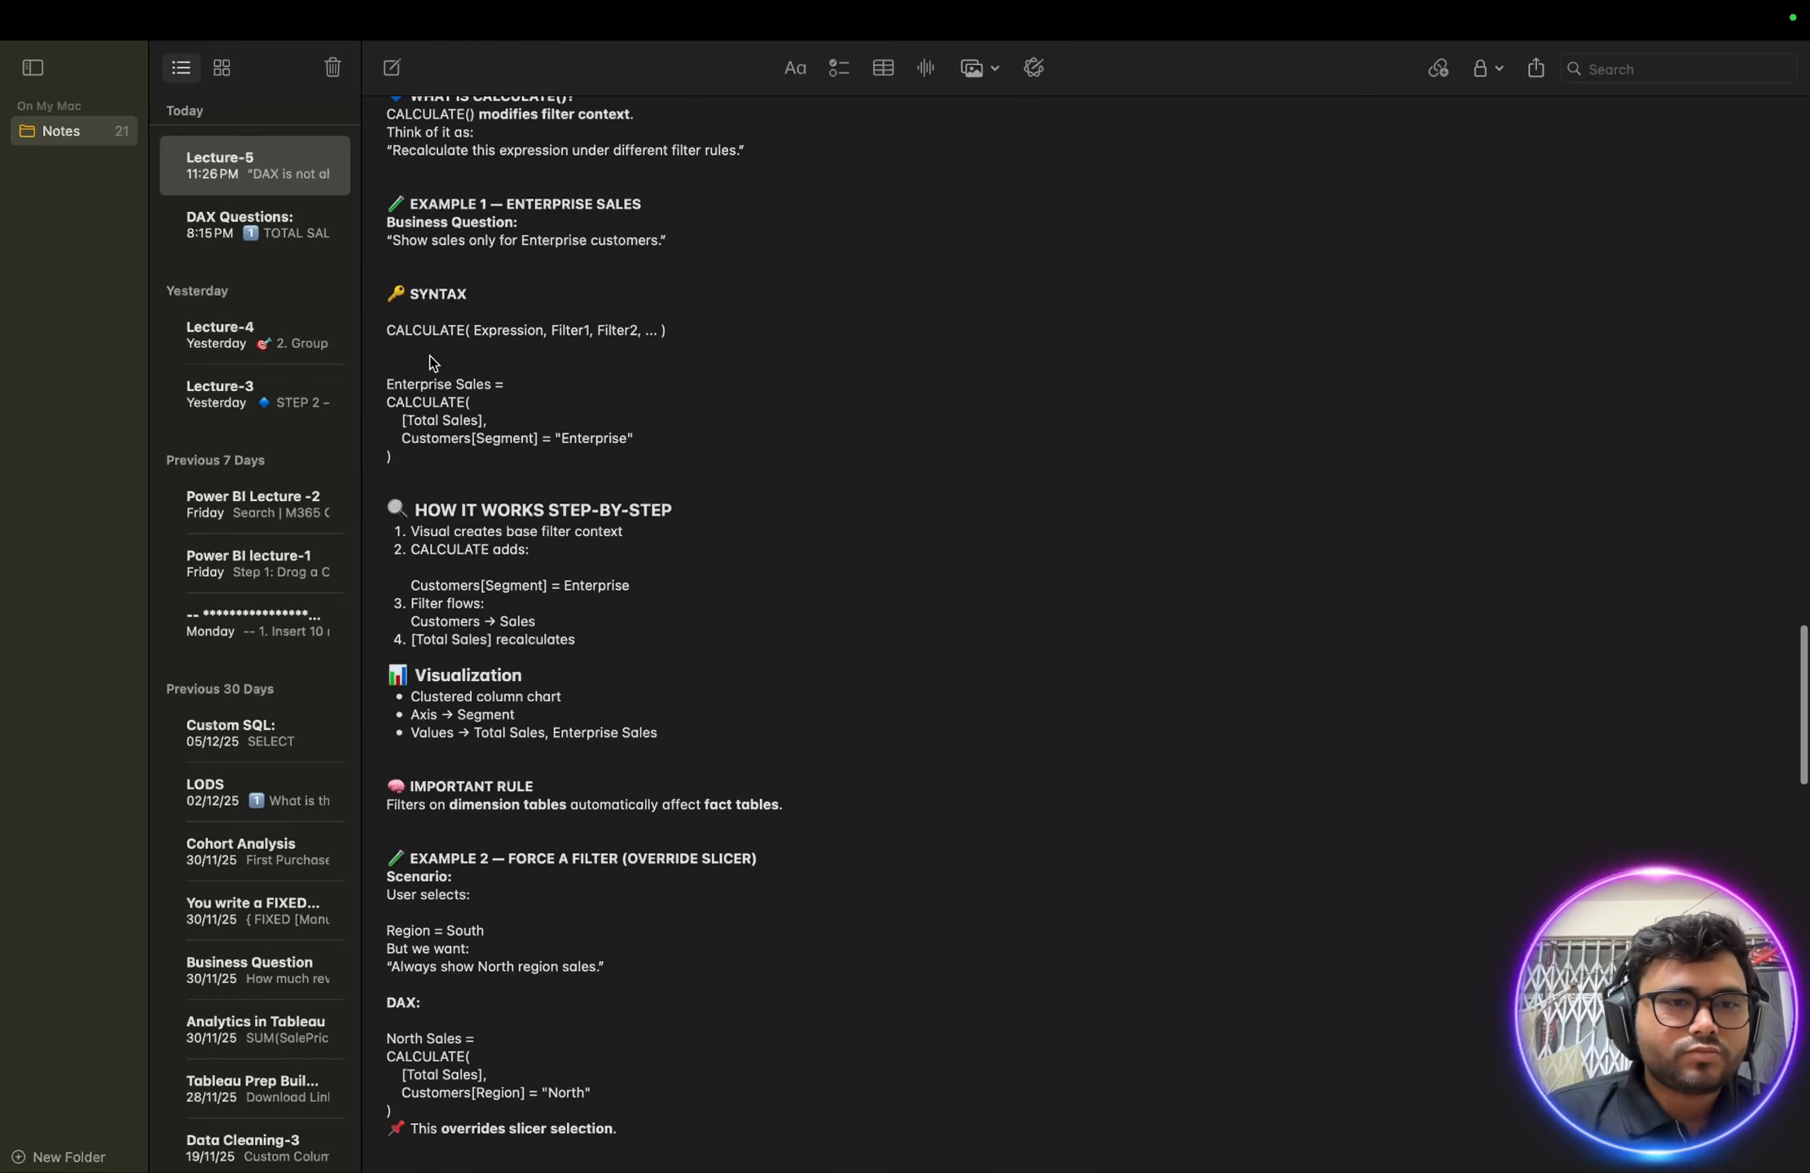
{"action": "scroll", "coordinate": [430, 361], "scroll_direction": "up", "scroll_amount": 7}
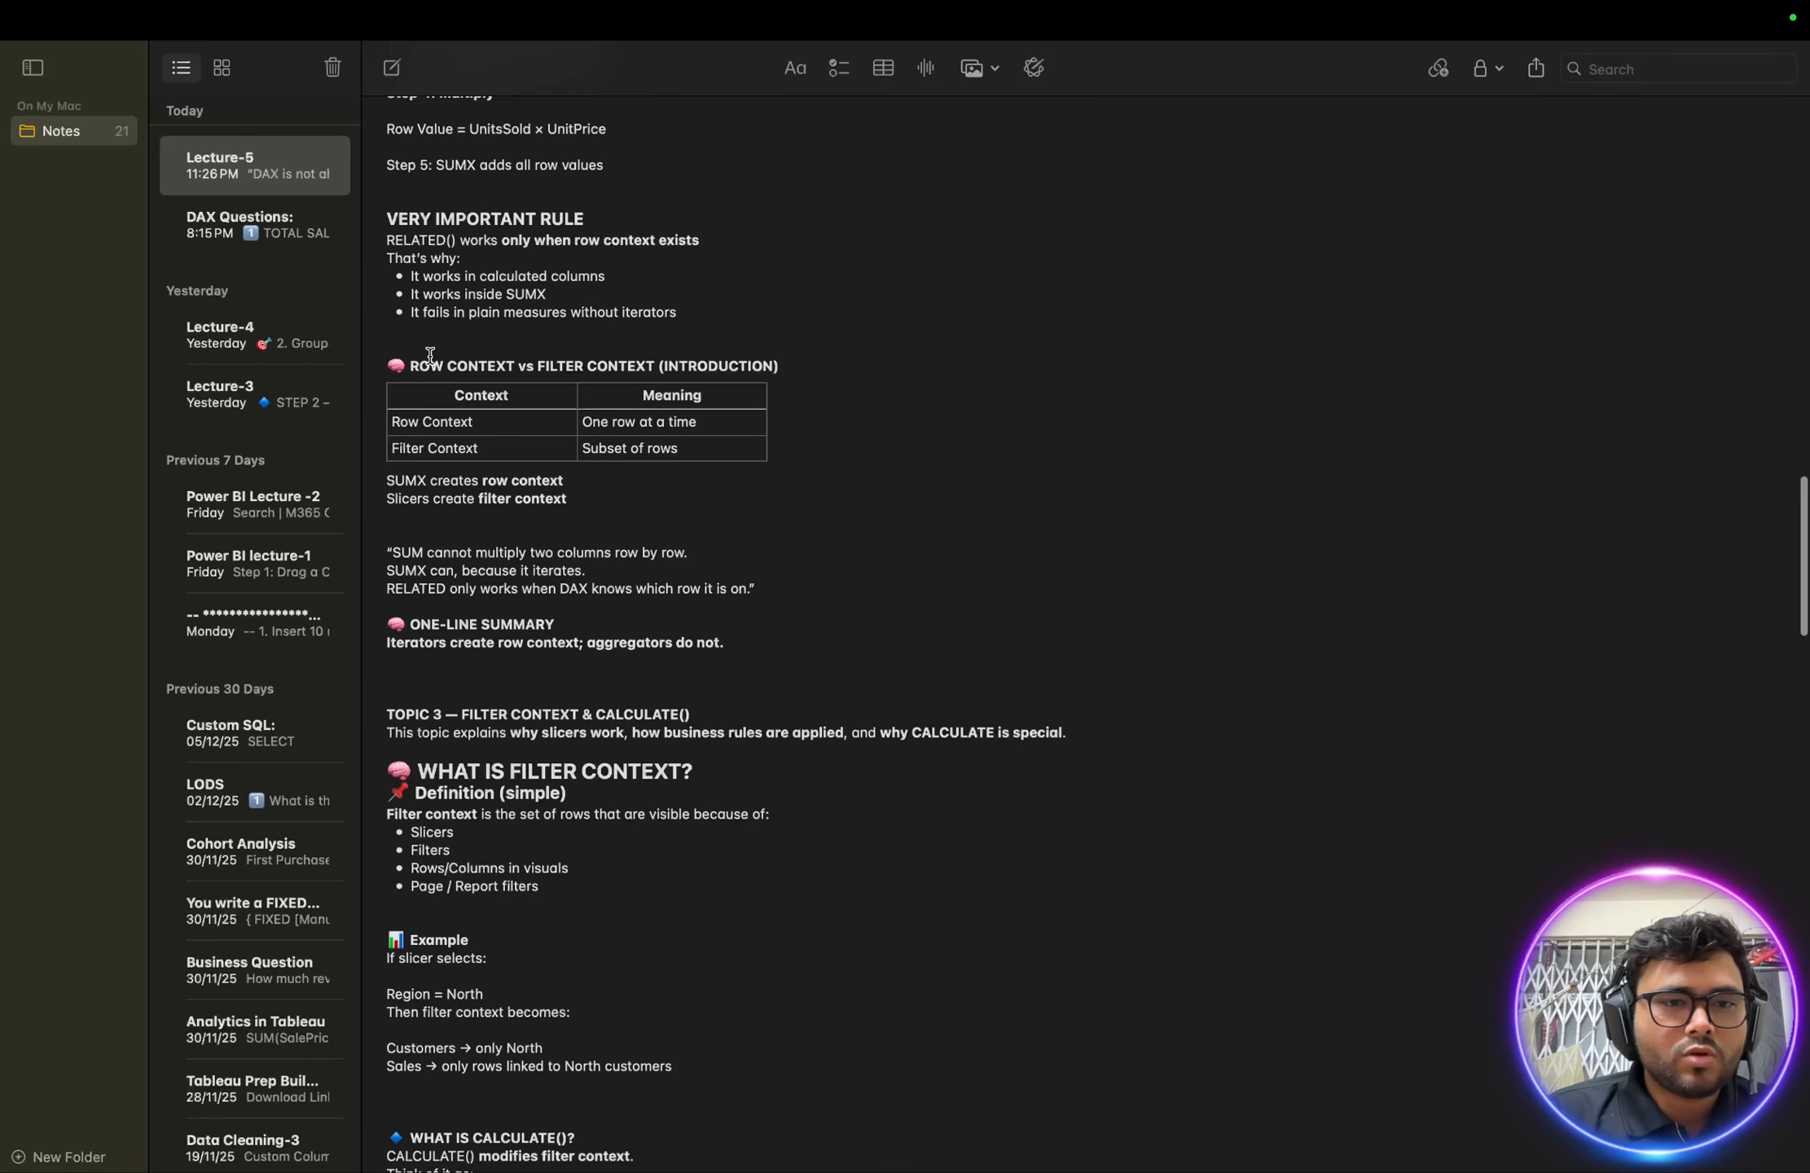
{"action": "scroll", "coordinate": [423, 442], "scroll_direction": "up", "scroll_amount": 4}
{"action": "scroll", "coordinate": [424, 443], "scroll_direction": "up", "scroll_amount": 5}
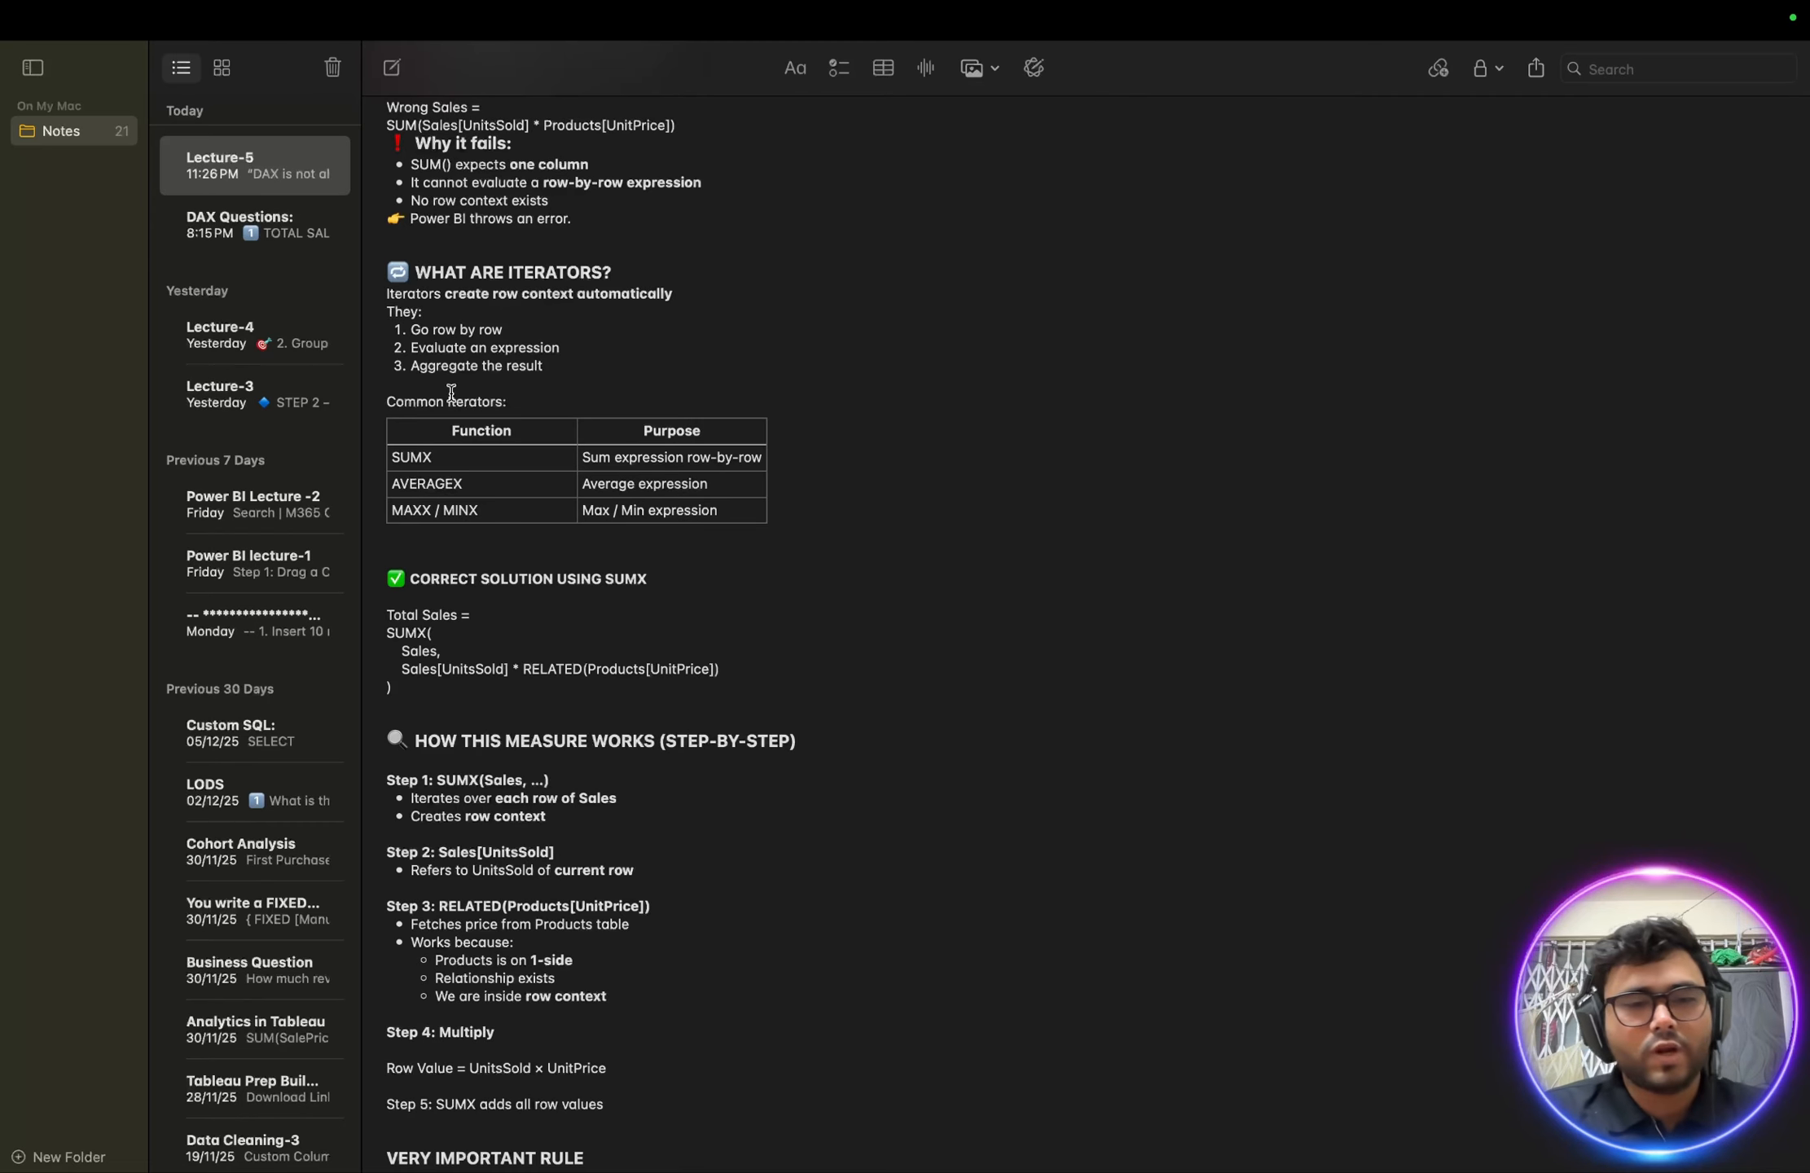
{"action": "scroll", "coordinate": [571, 684], "scroll_direction": "down", "scroll_amount": 20}
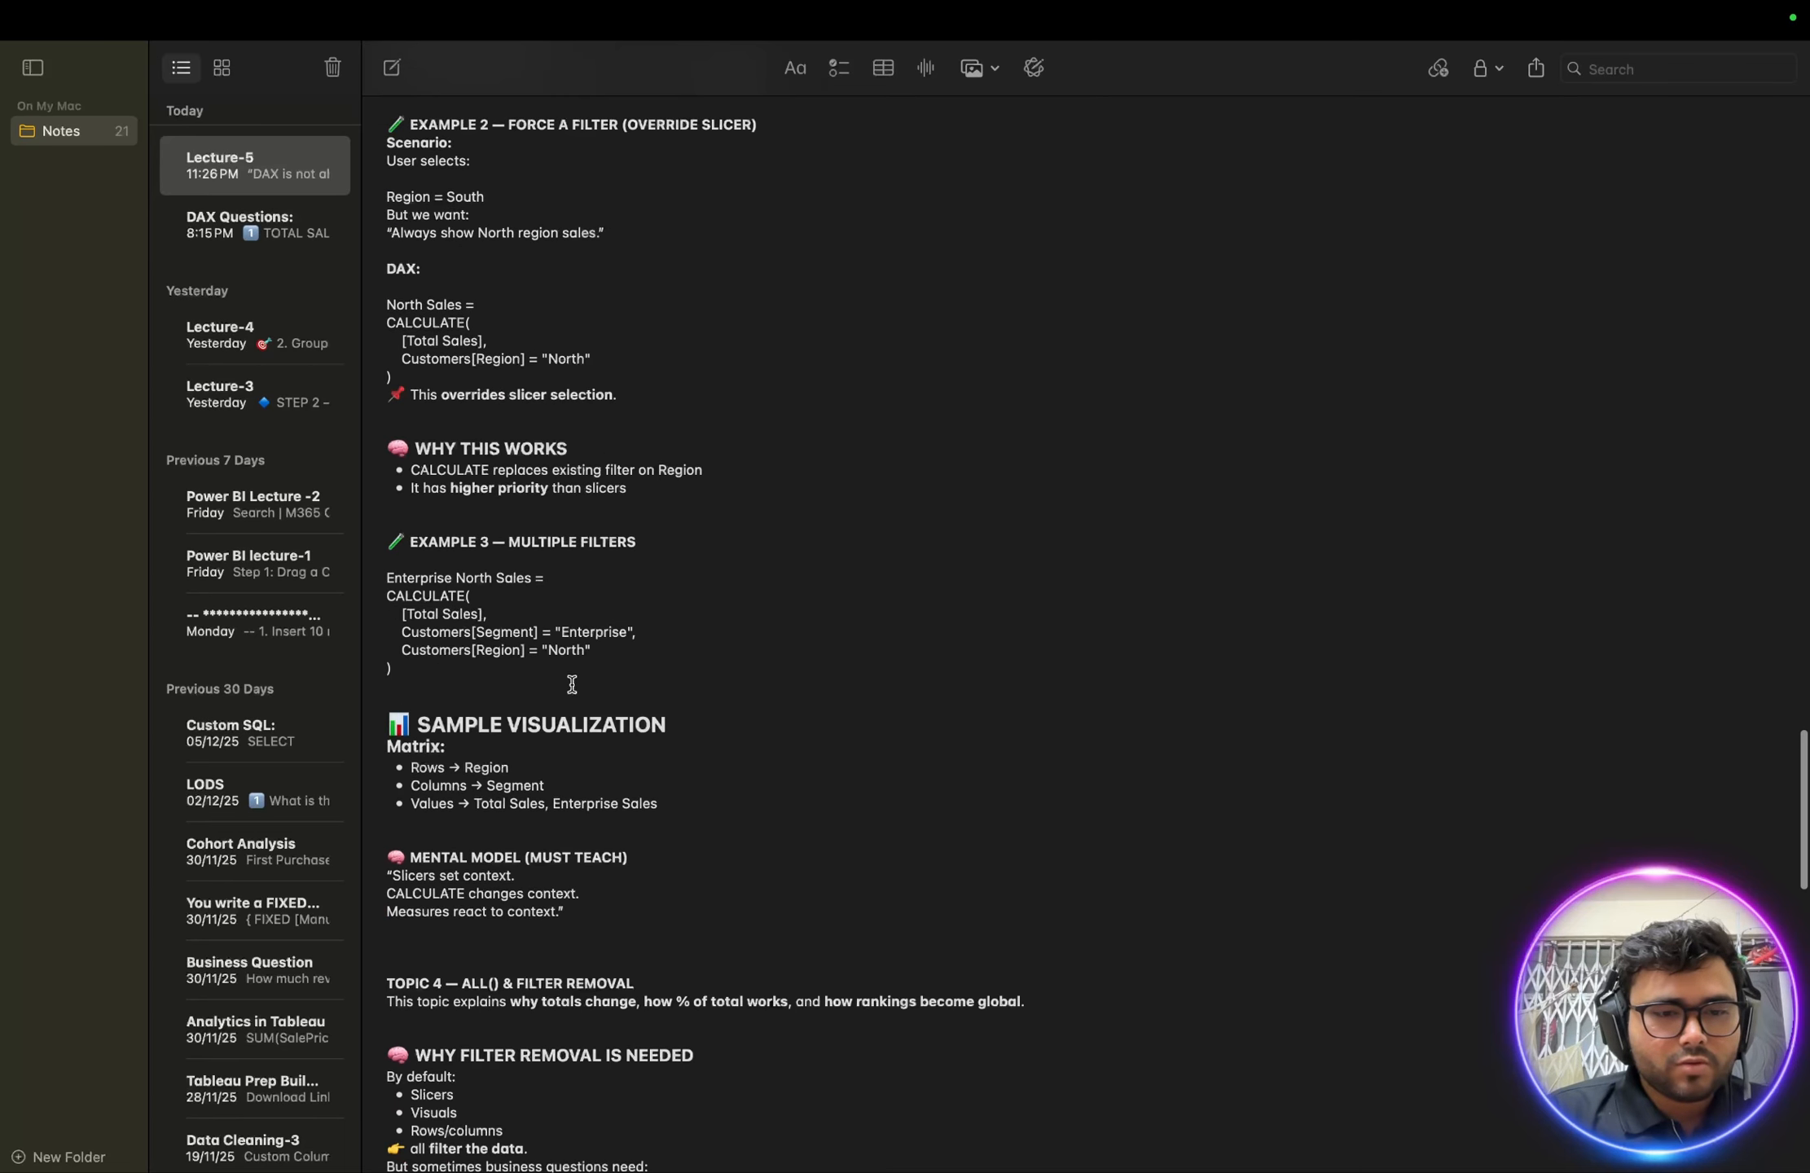
{"action": "scroll", "coordinate": [572, 684], "scroll_direction": "down", "scroll_amount": 10}
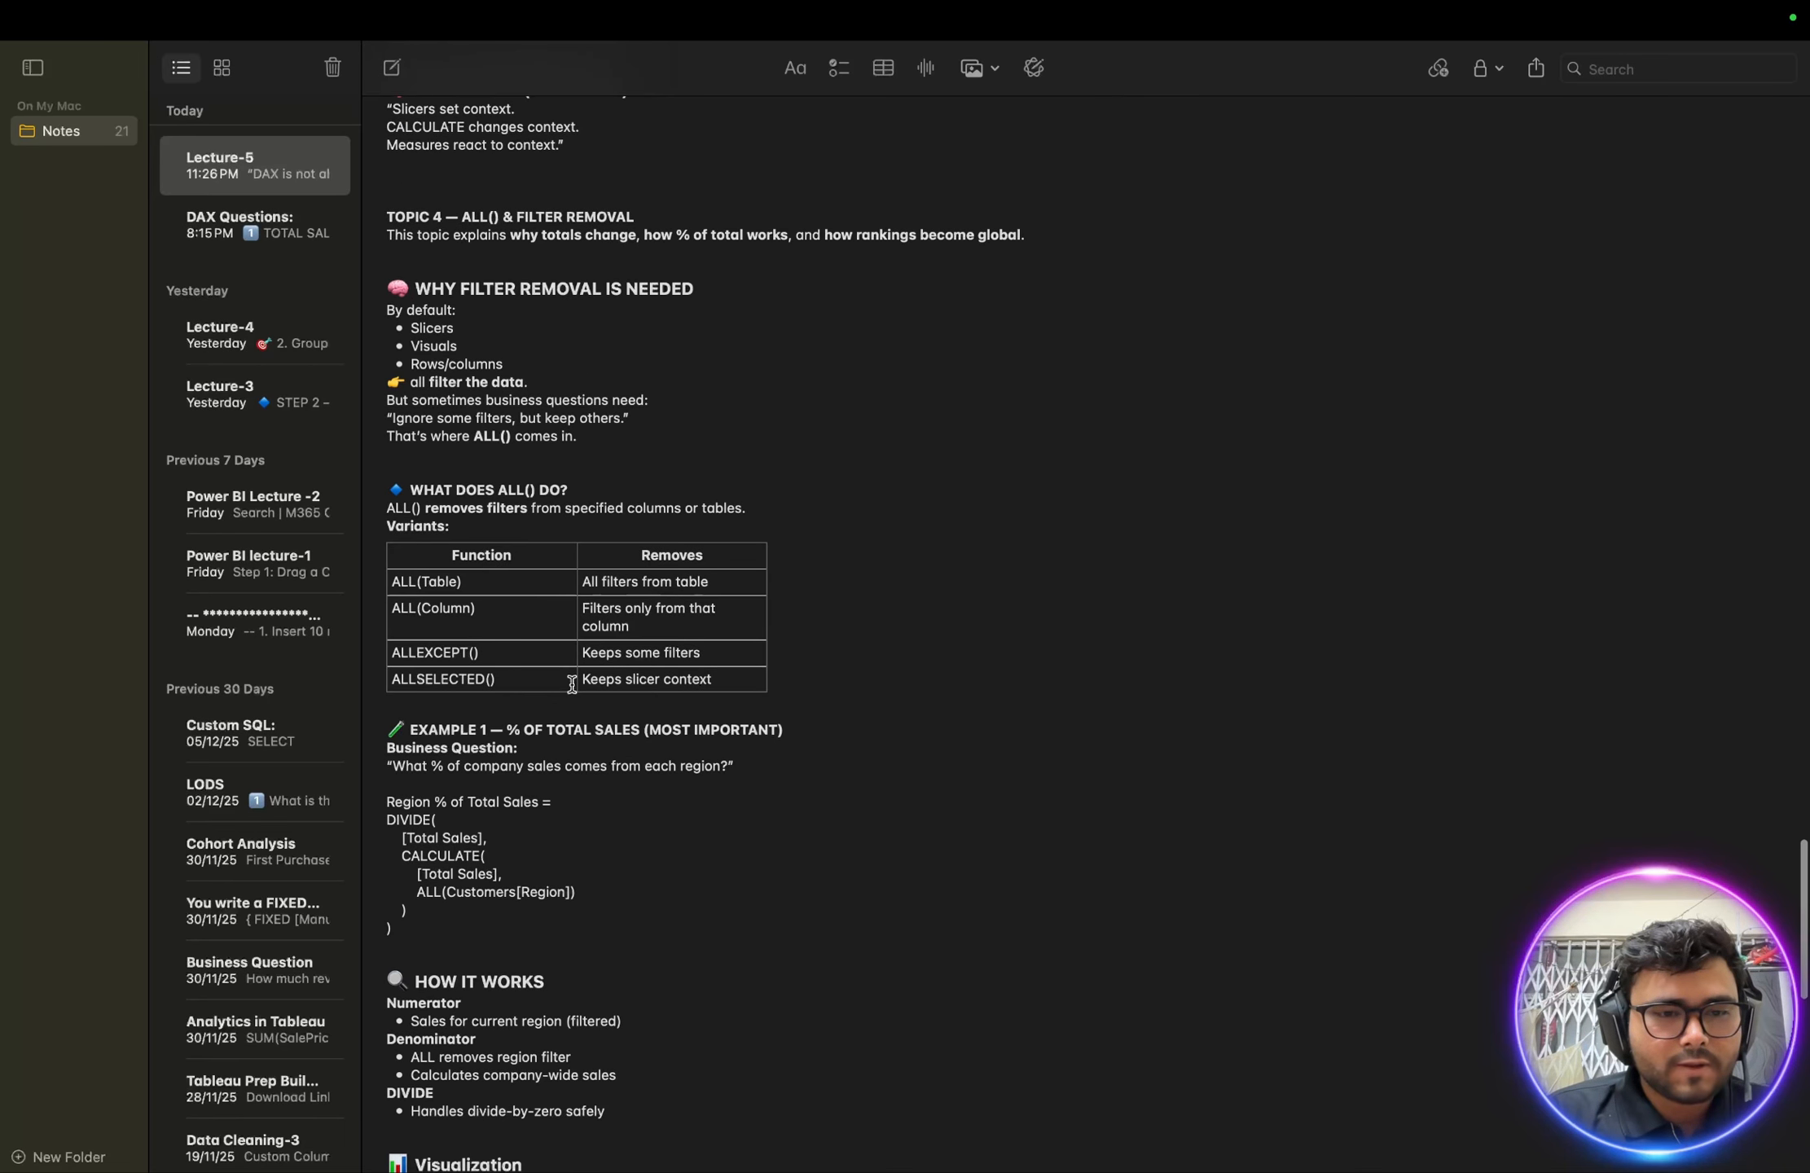
{"action": "scroll", "coordinate": [572, 684], "scroll_direction": "down", "scroll_amount": 15}
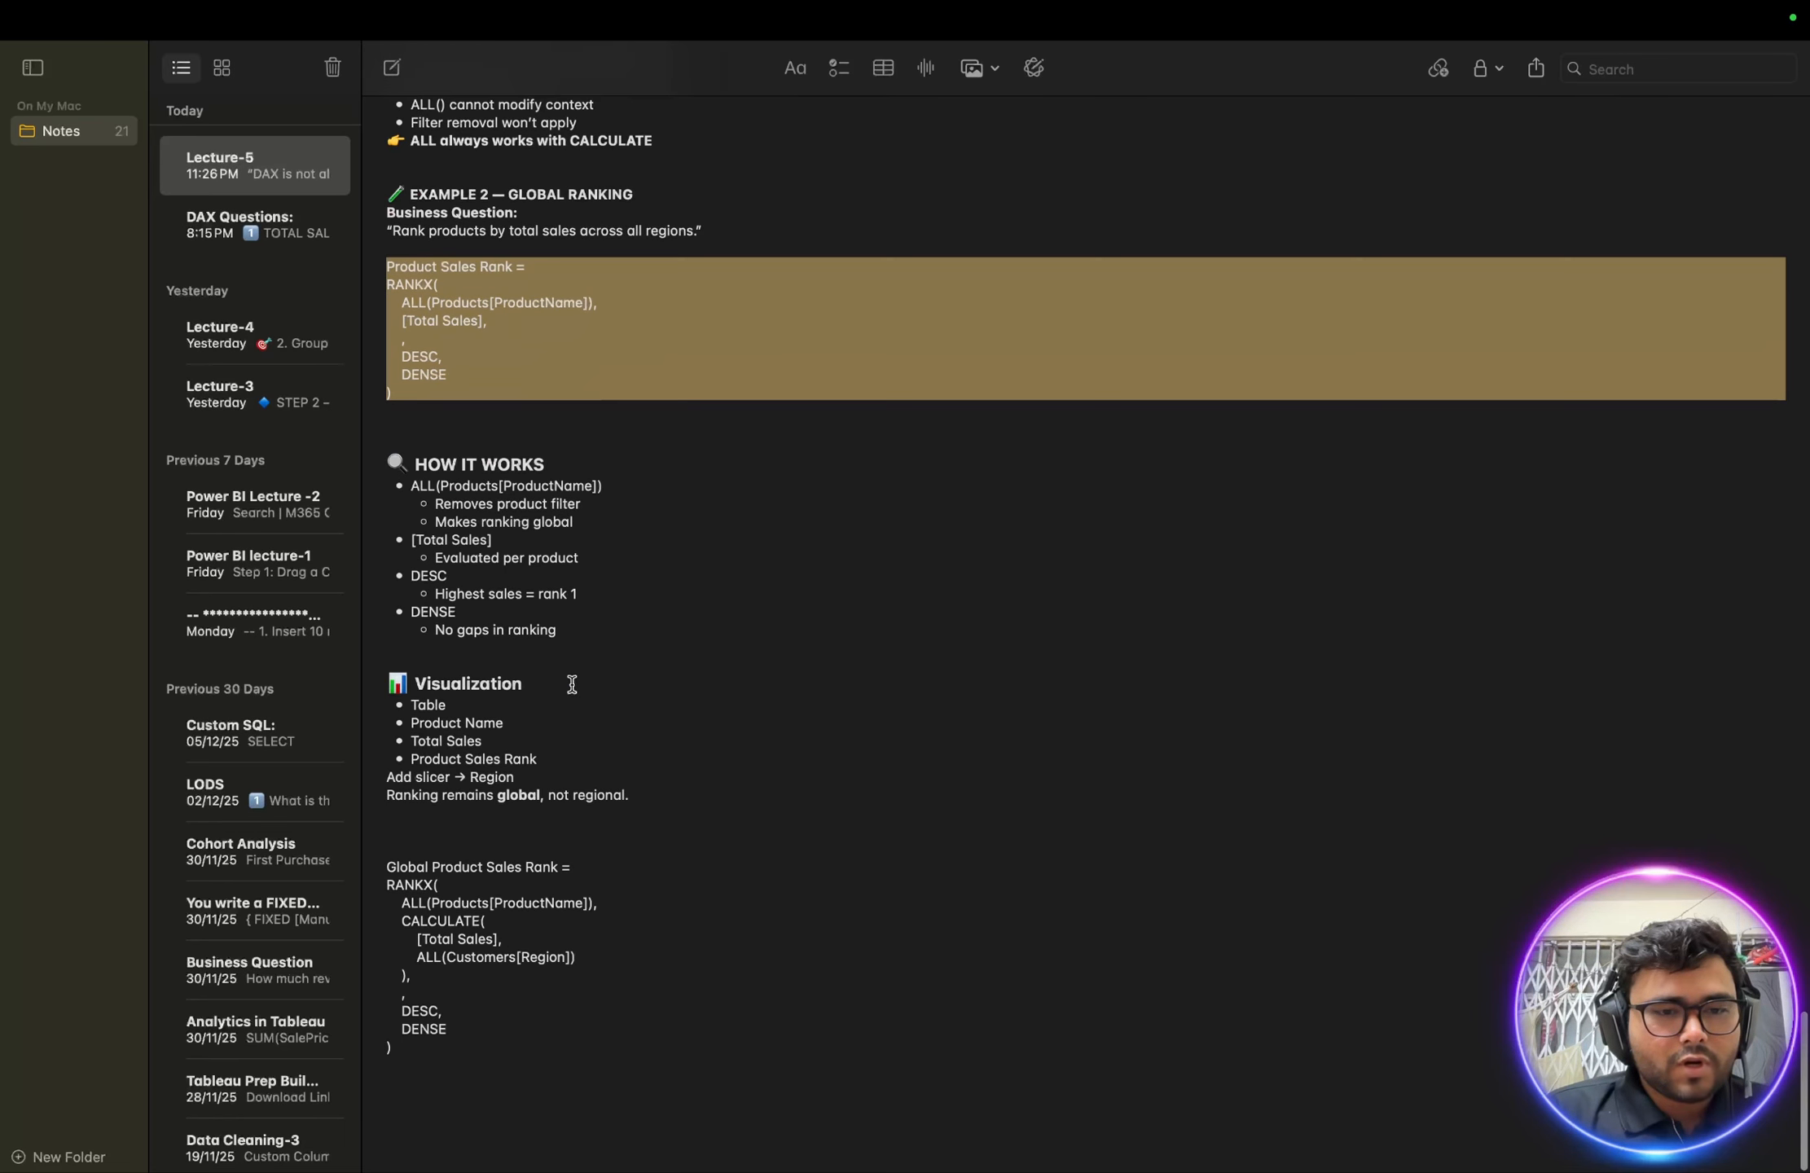
- Switch to Power BI Desktop, review each RANKX argument in the Product Sales Rank formula, and commit the measure
{"action": "key", "text": "ctrl+Right"}
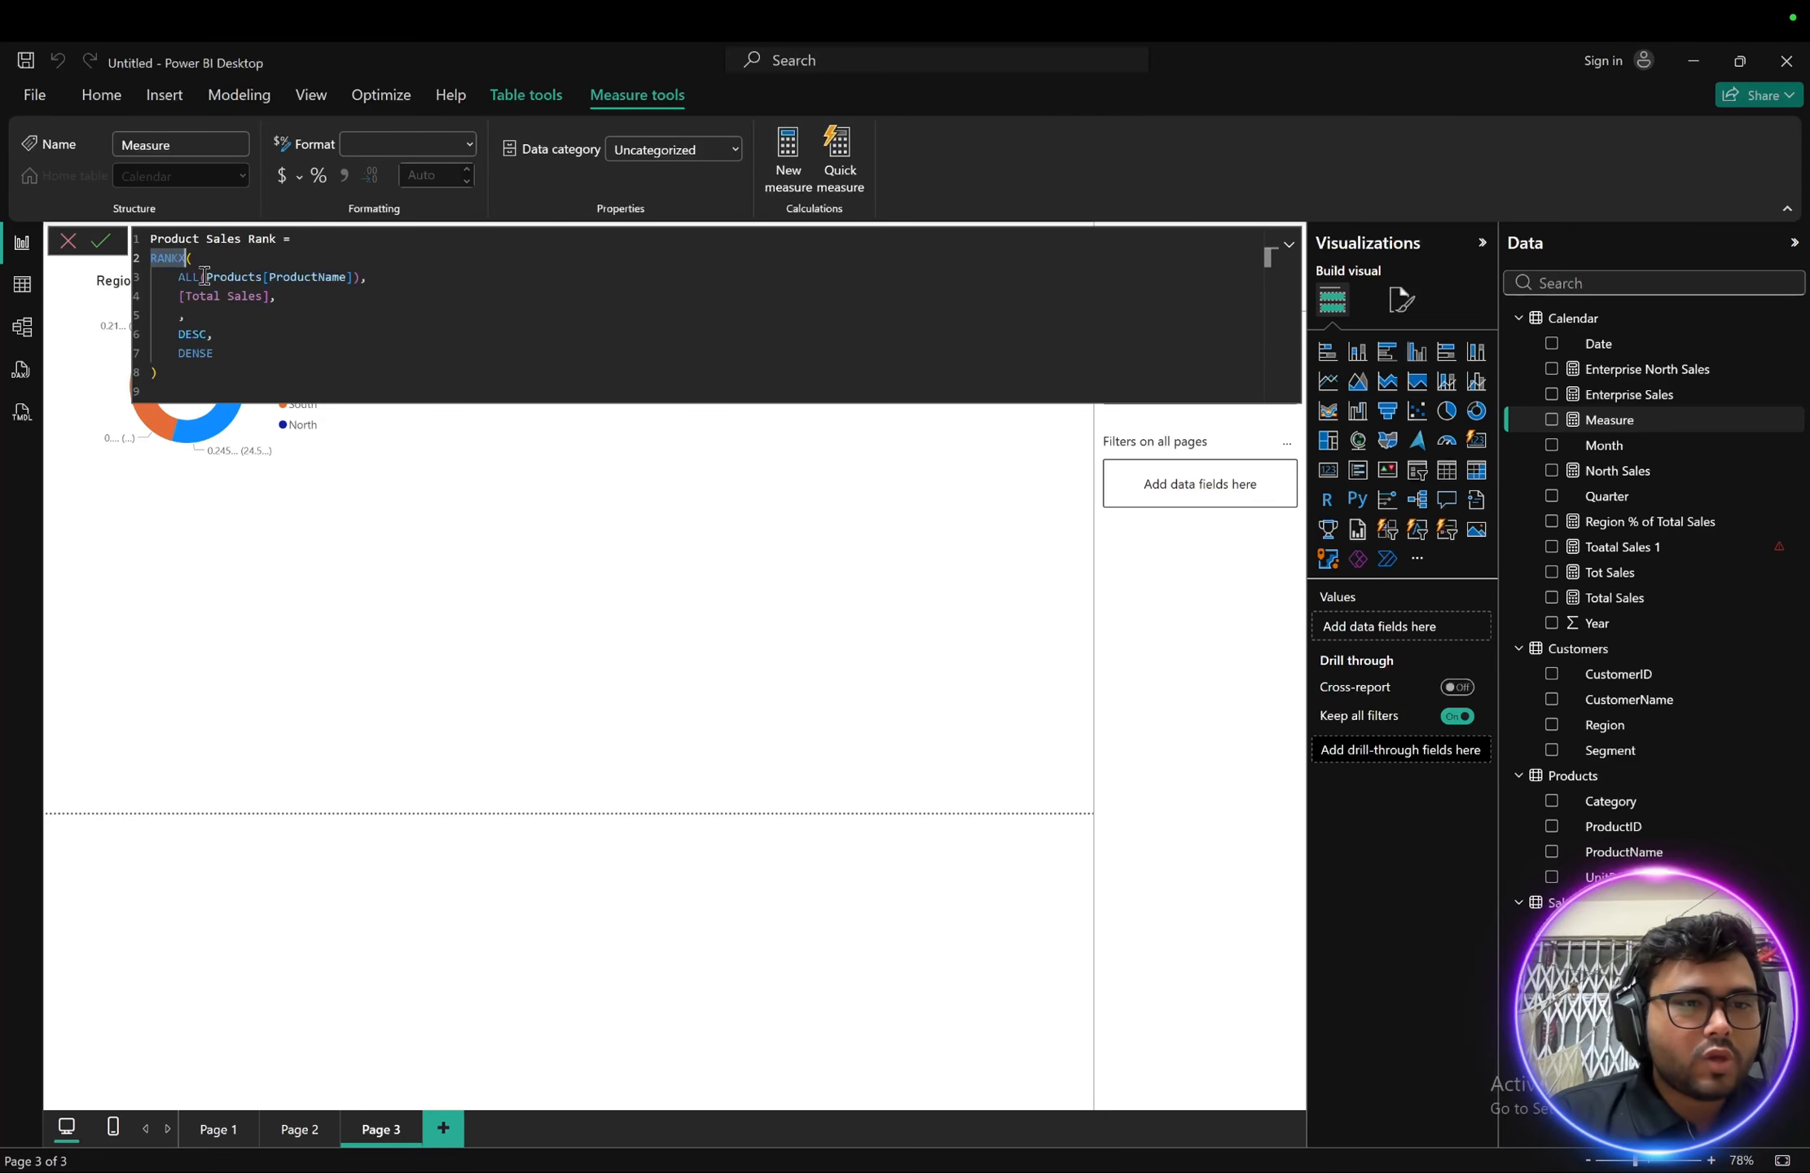
{"action": "double_click", "coordinate": [190, 277]}
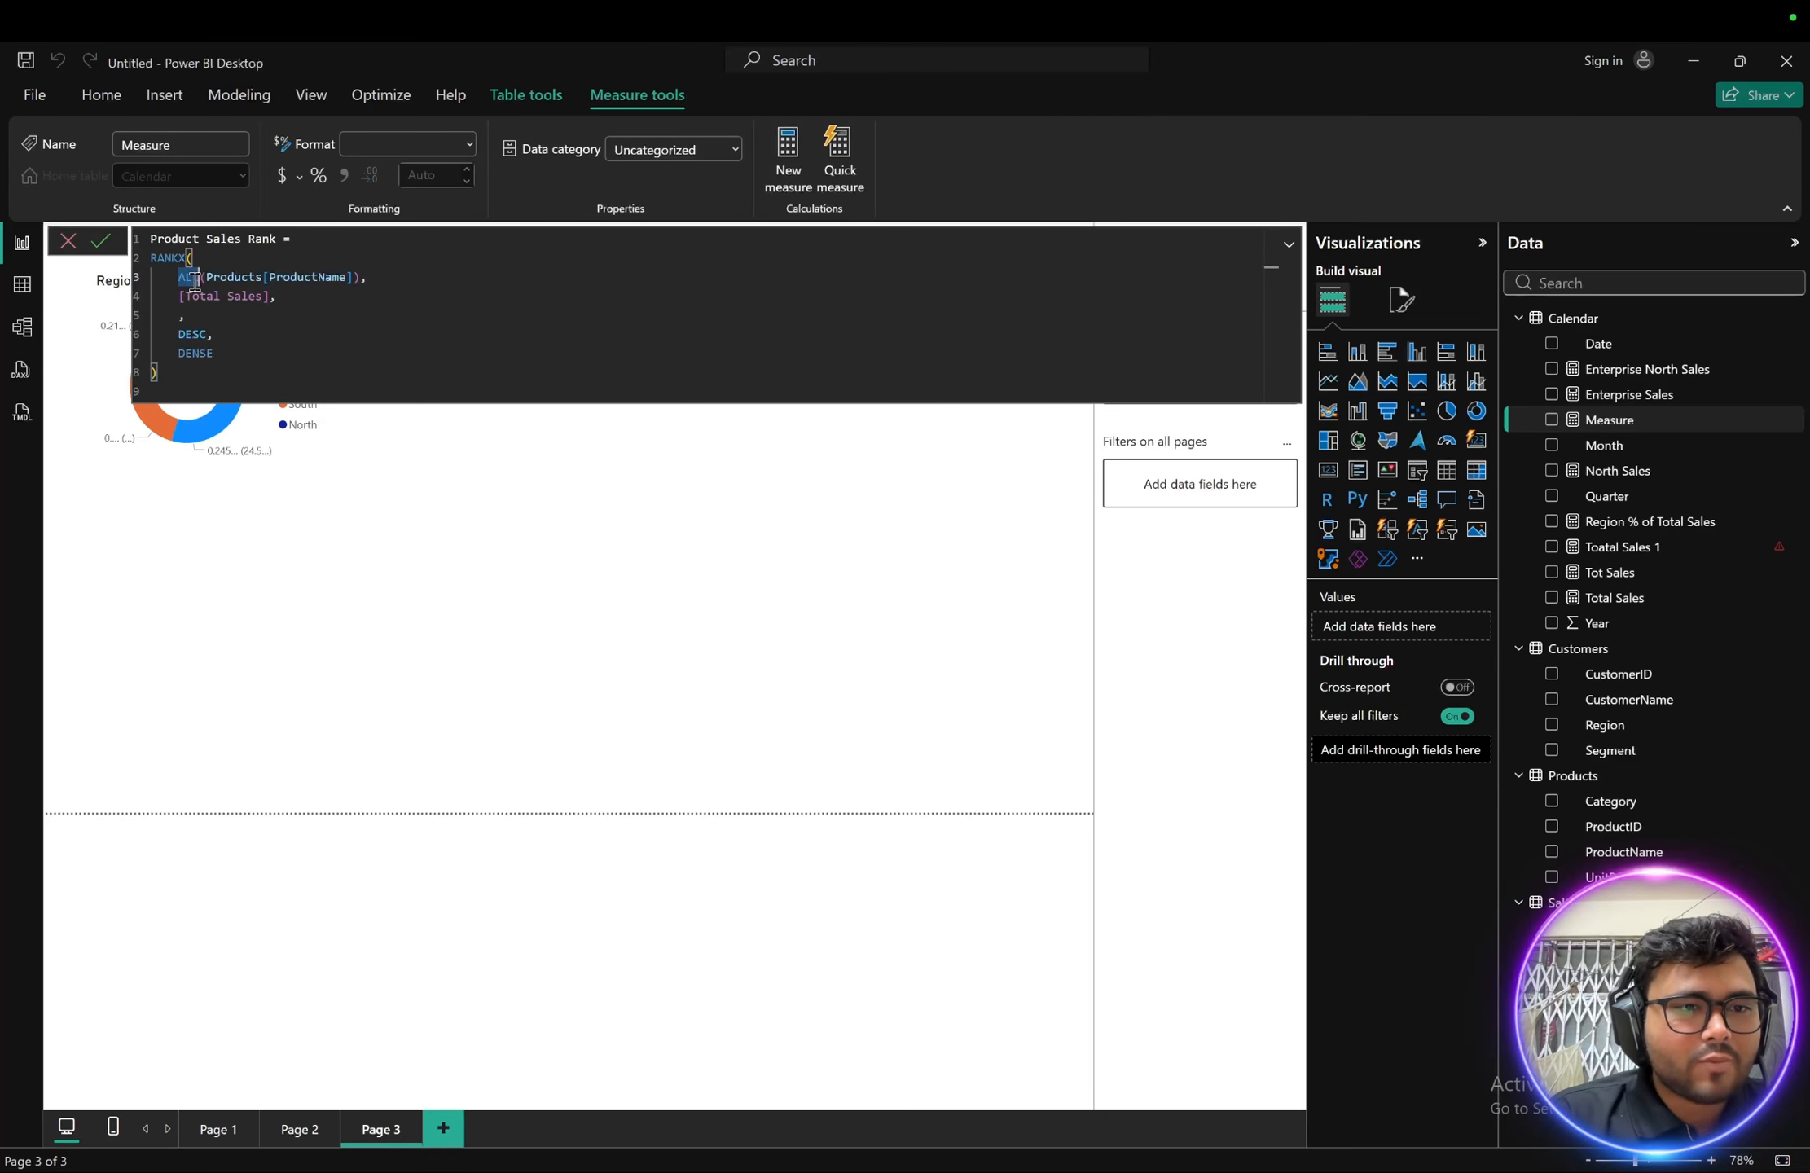
{"action": "double_click", "coordinate": [234, 278]}
{"action": "double_click", "coordinate": [301, 278]}
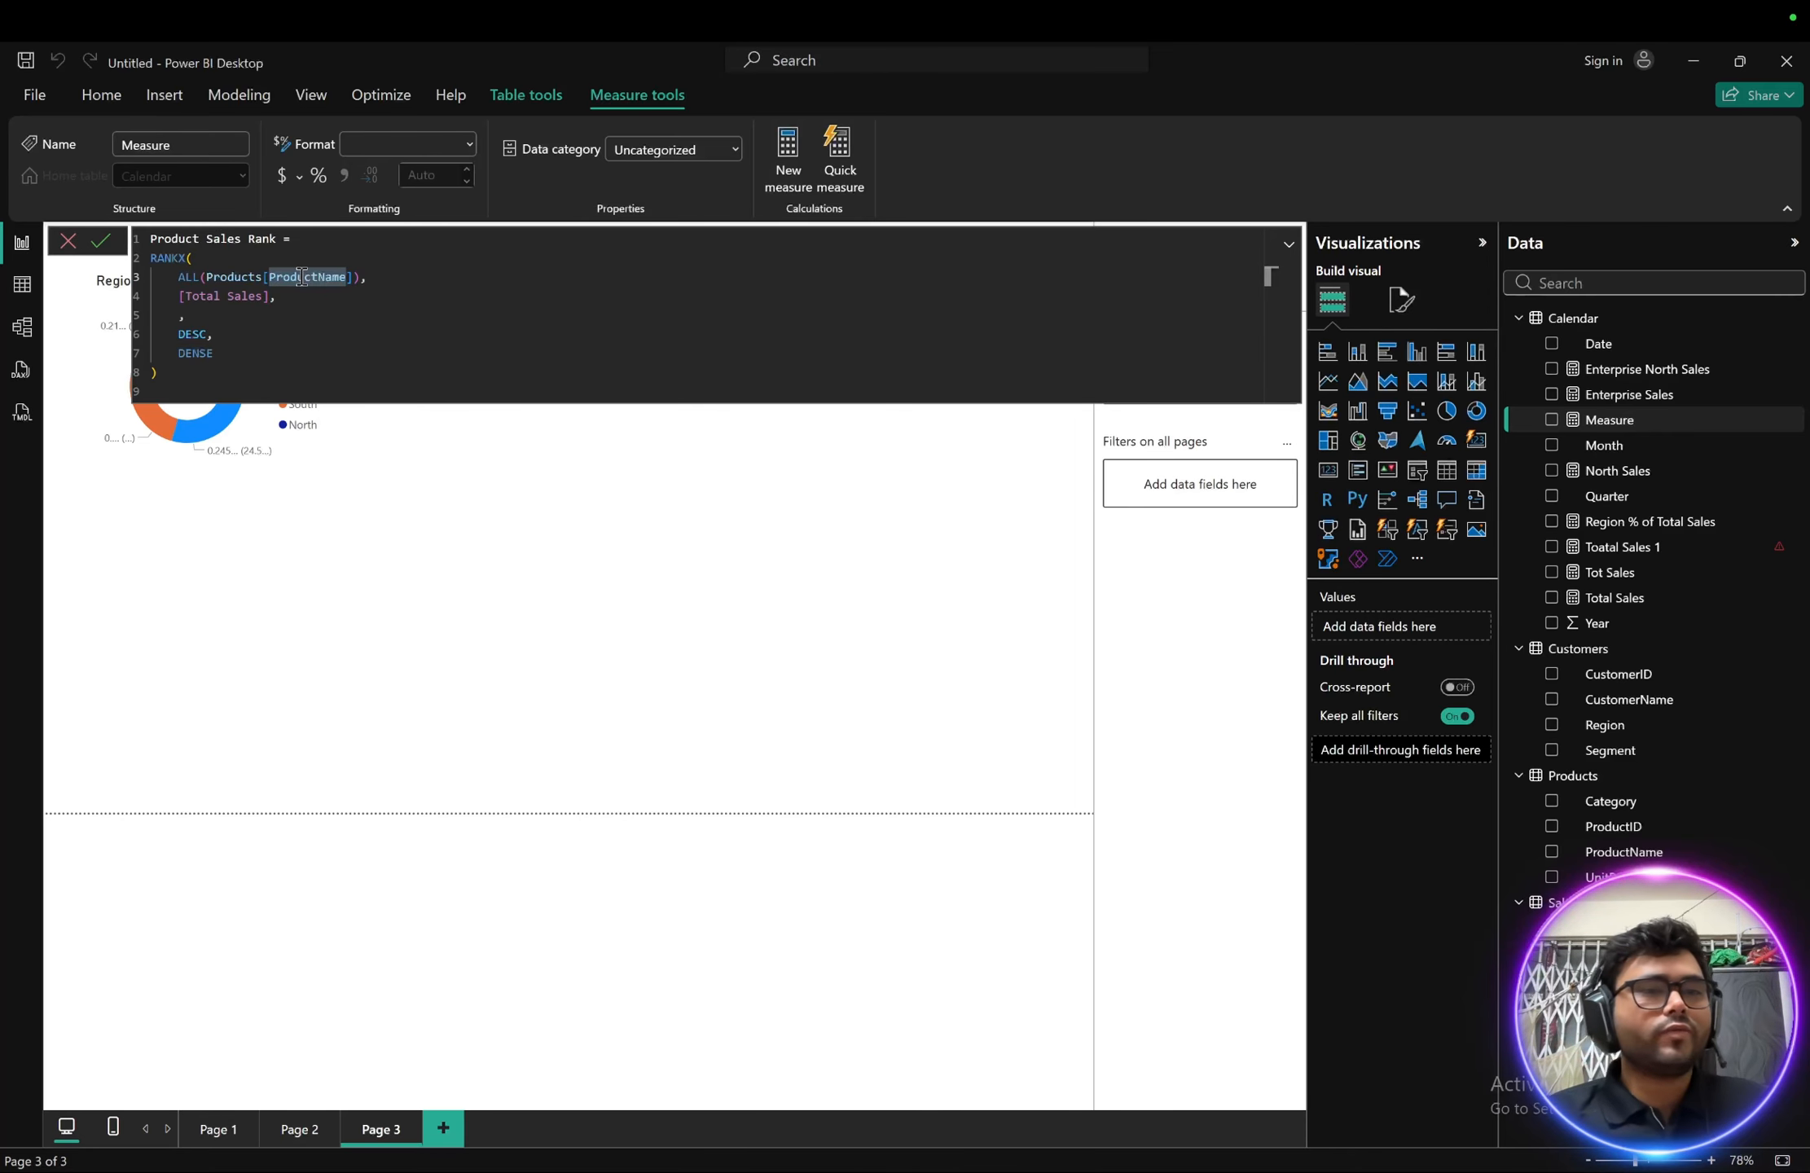
{"action": "double_click", "coordinate": [333, 282]}
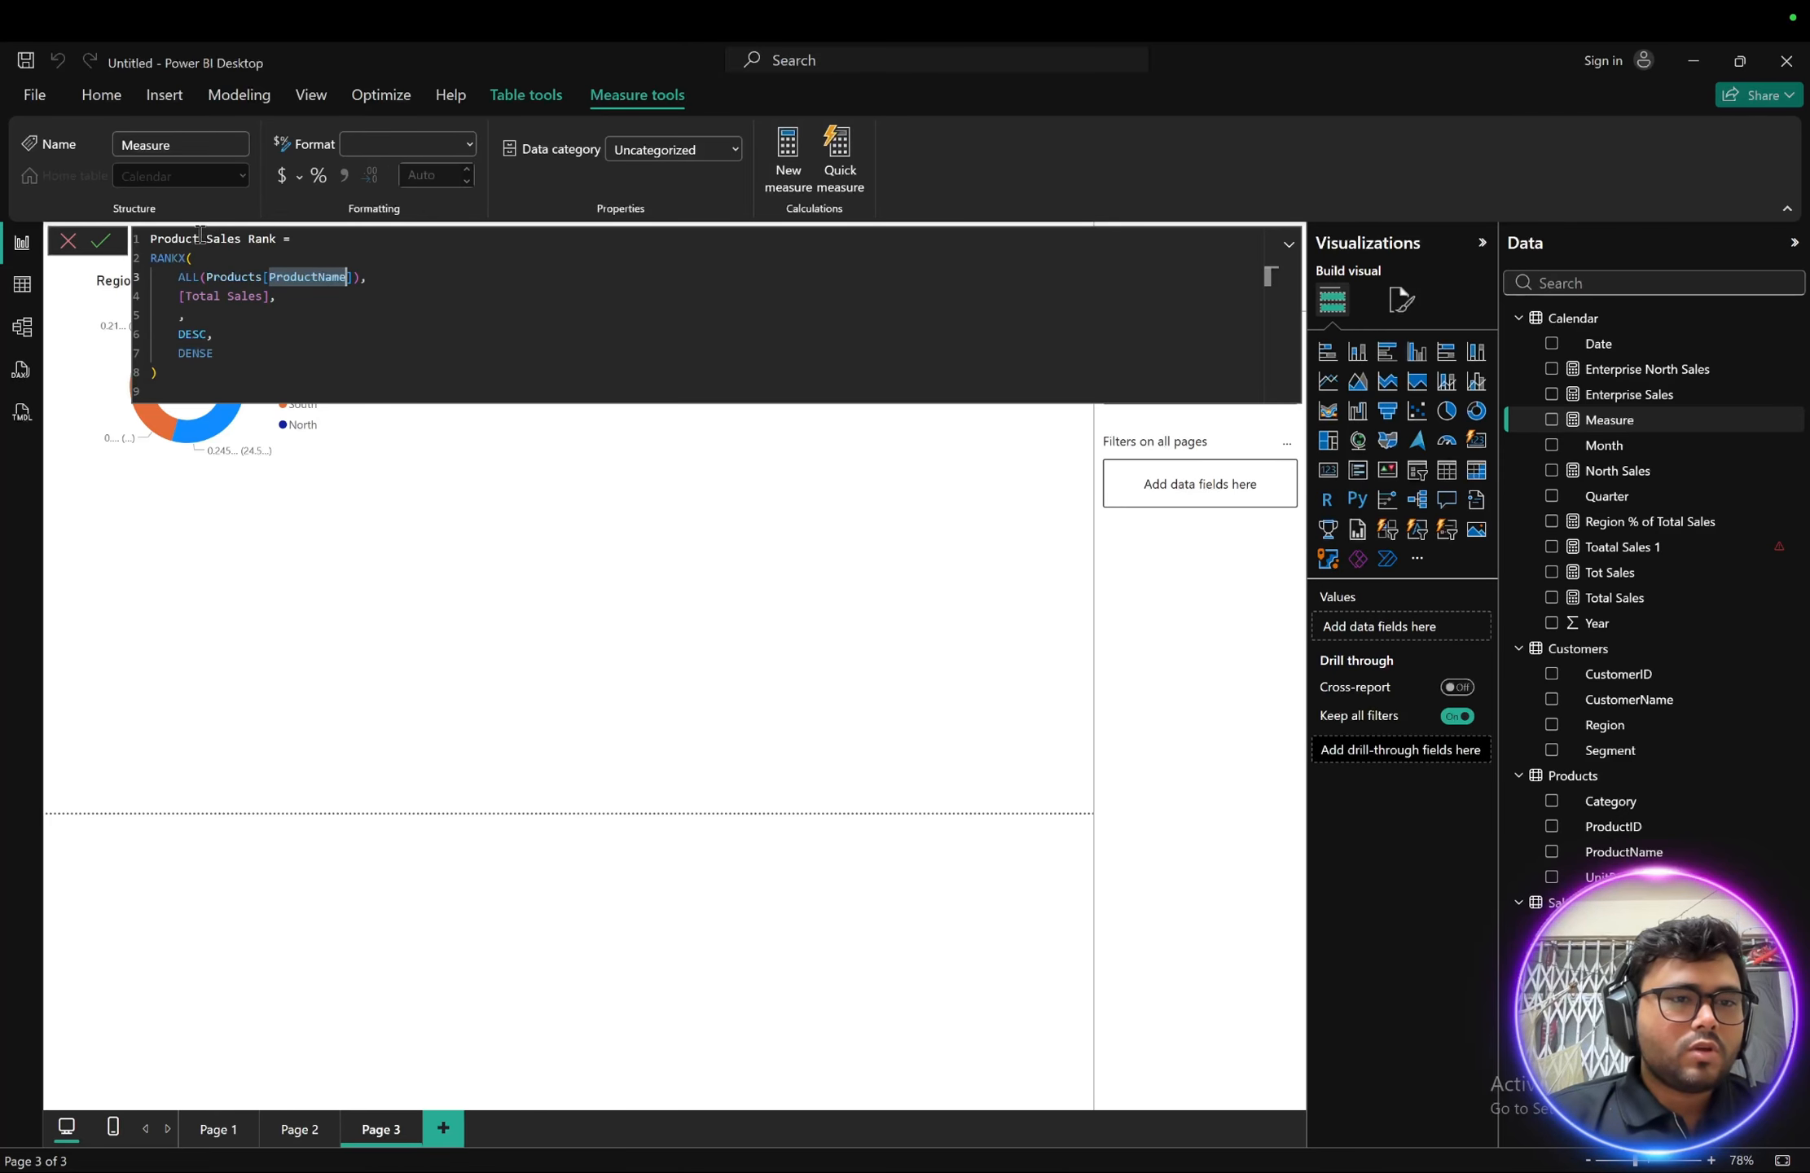
{"action": "left_click", "coordinate": [175, 298]}
{"action": "left_click_drag", "start_coordinate": [174, 298], "coordinate": [344, 294]}
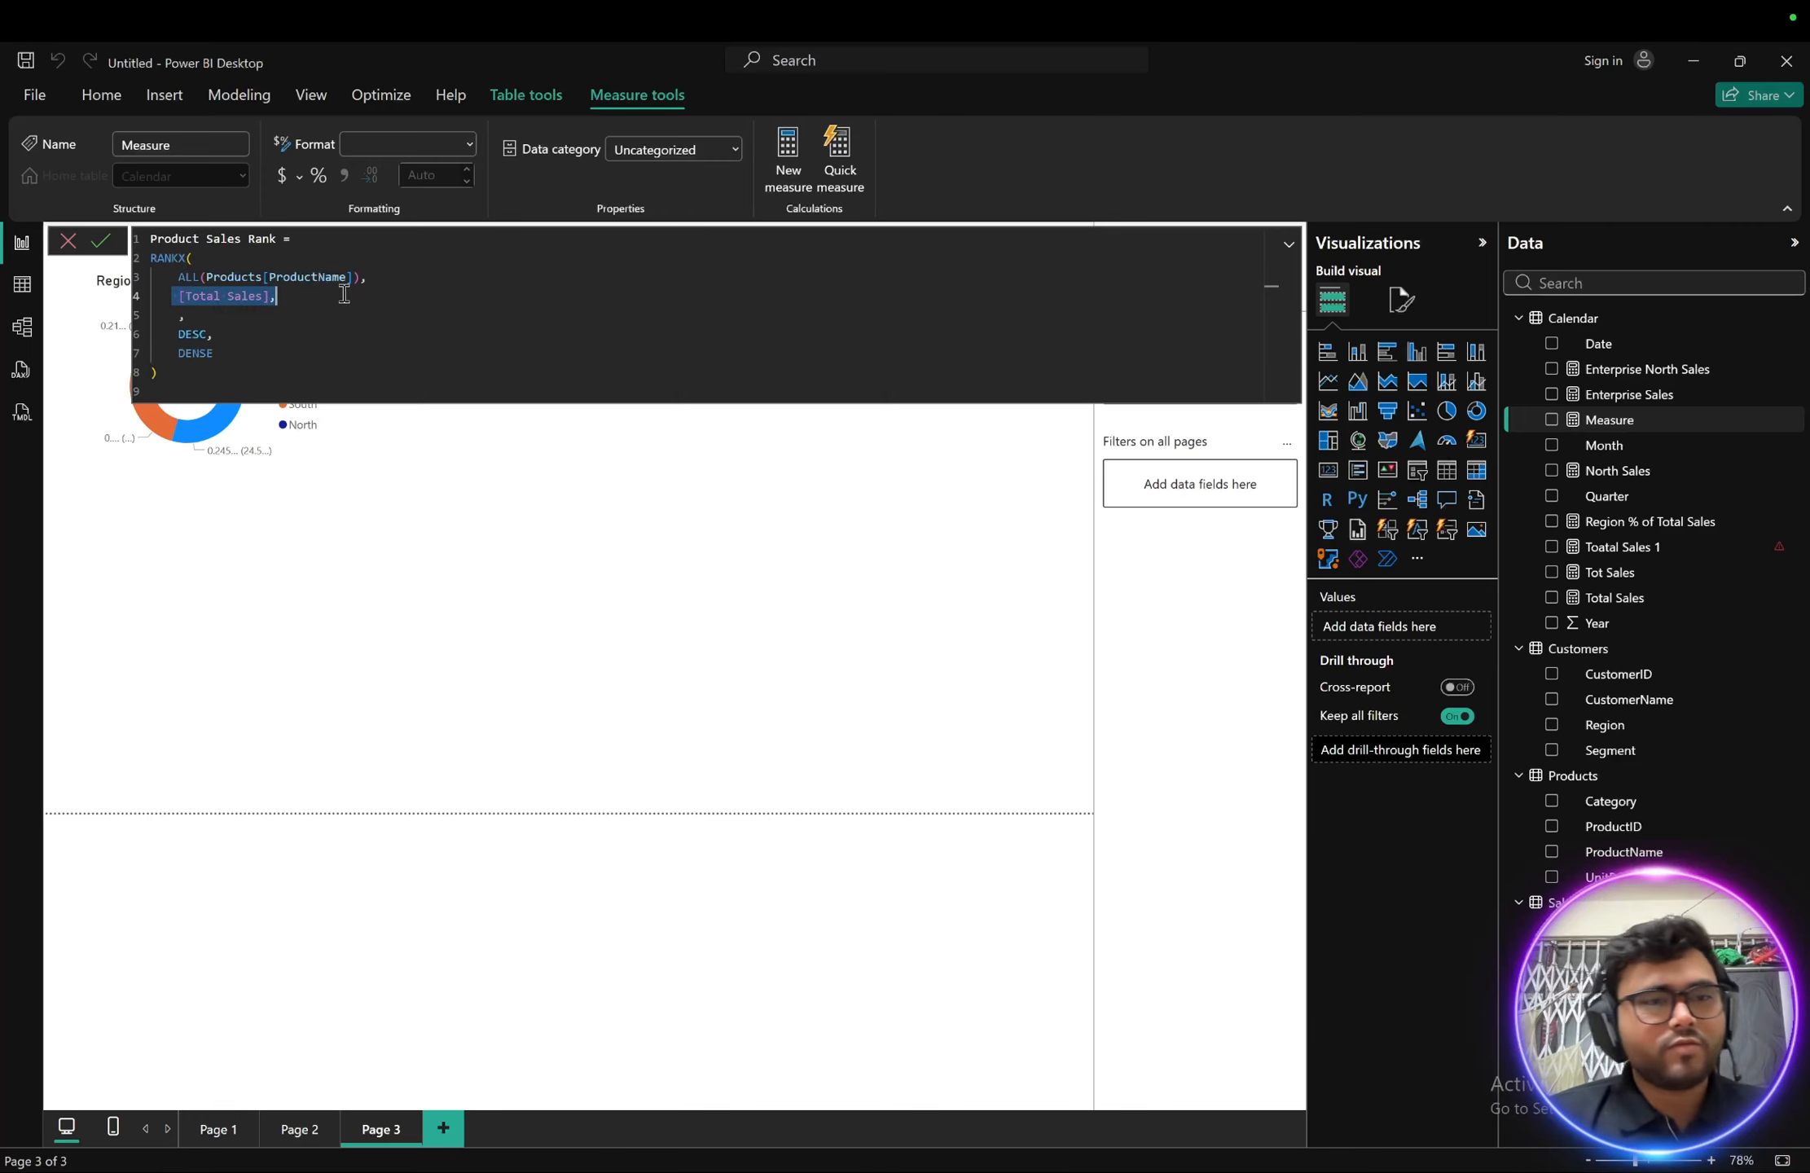
{"action": "double_click", "coordinate": [184, 334]}
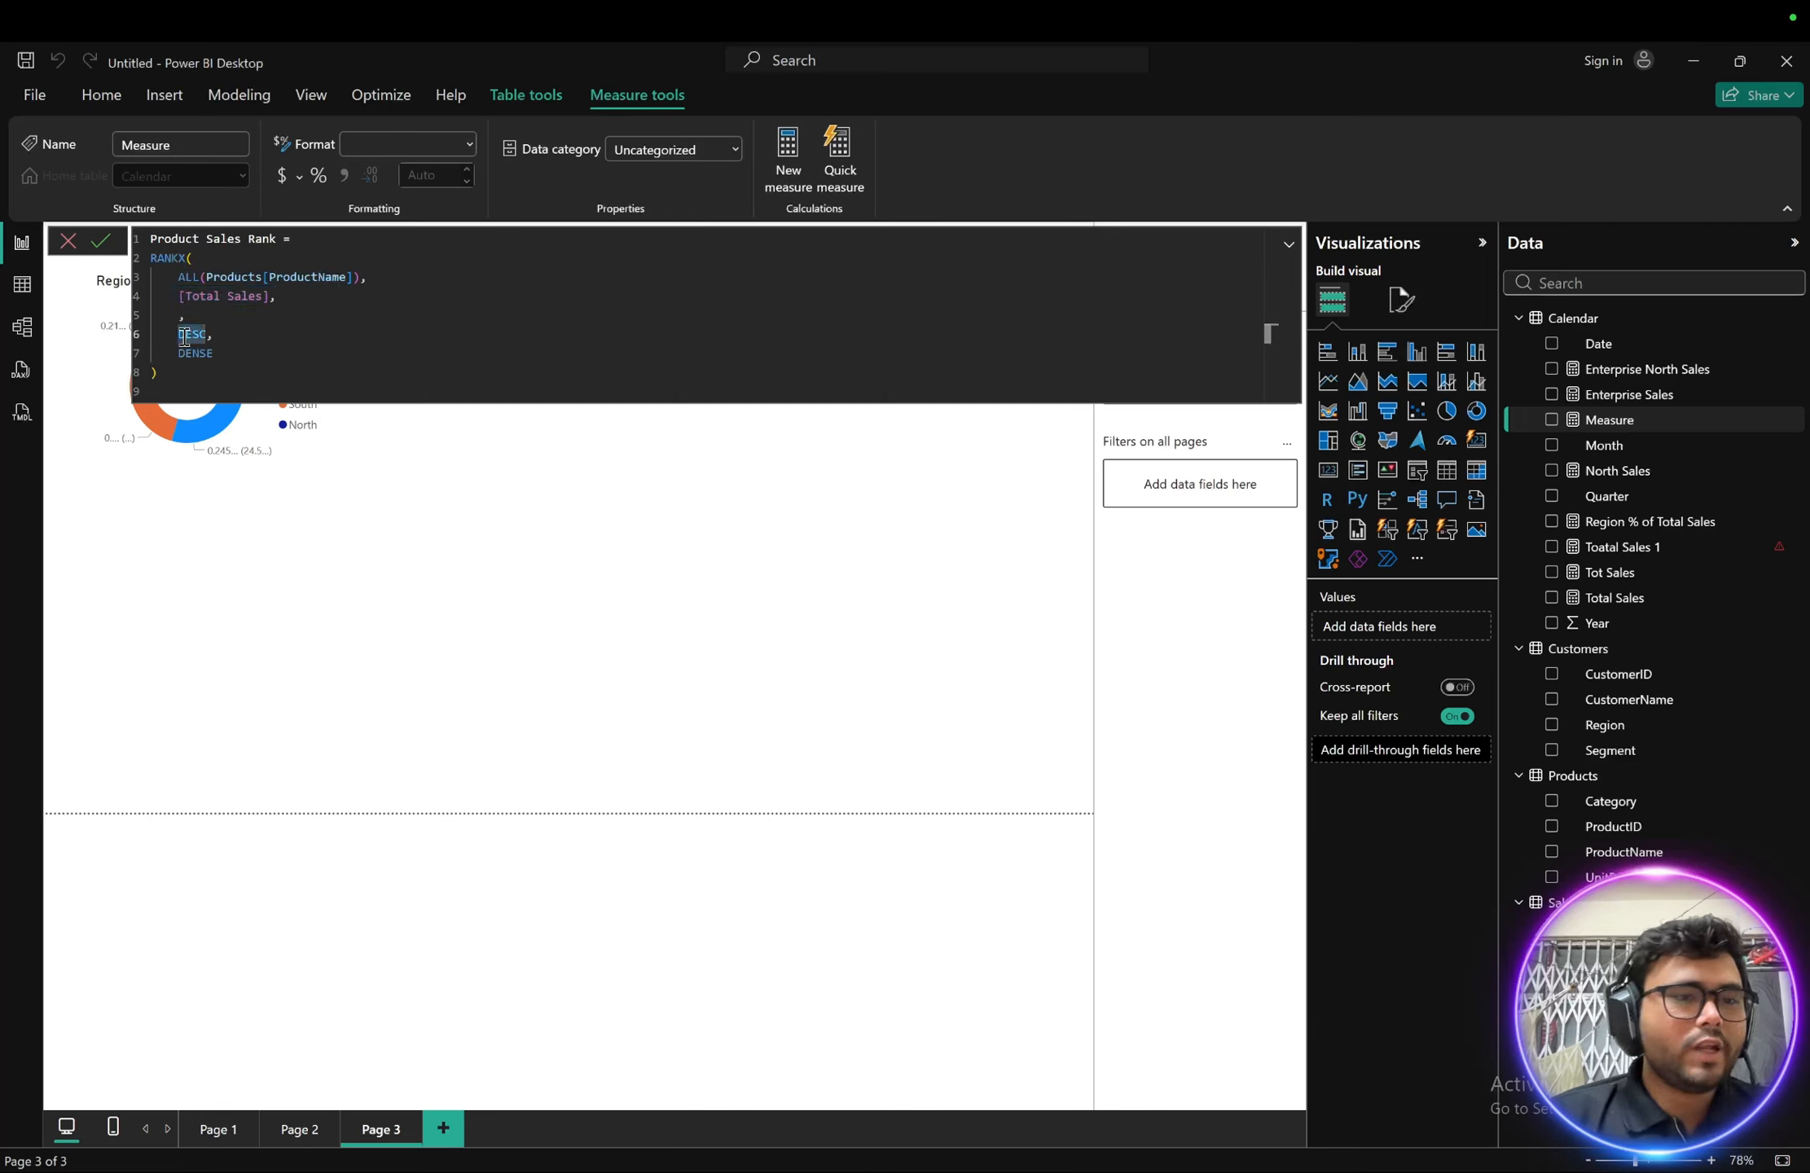
{"action": "double_click", "coordinate": [196, 354]}
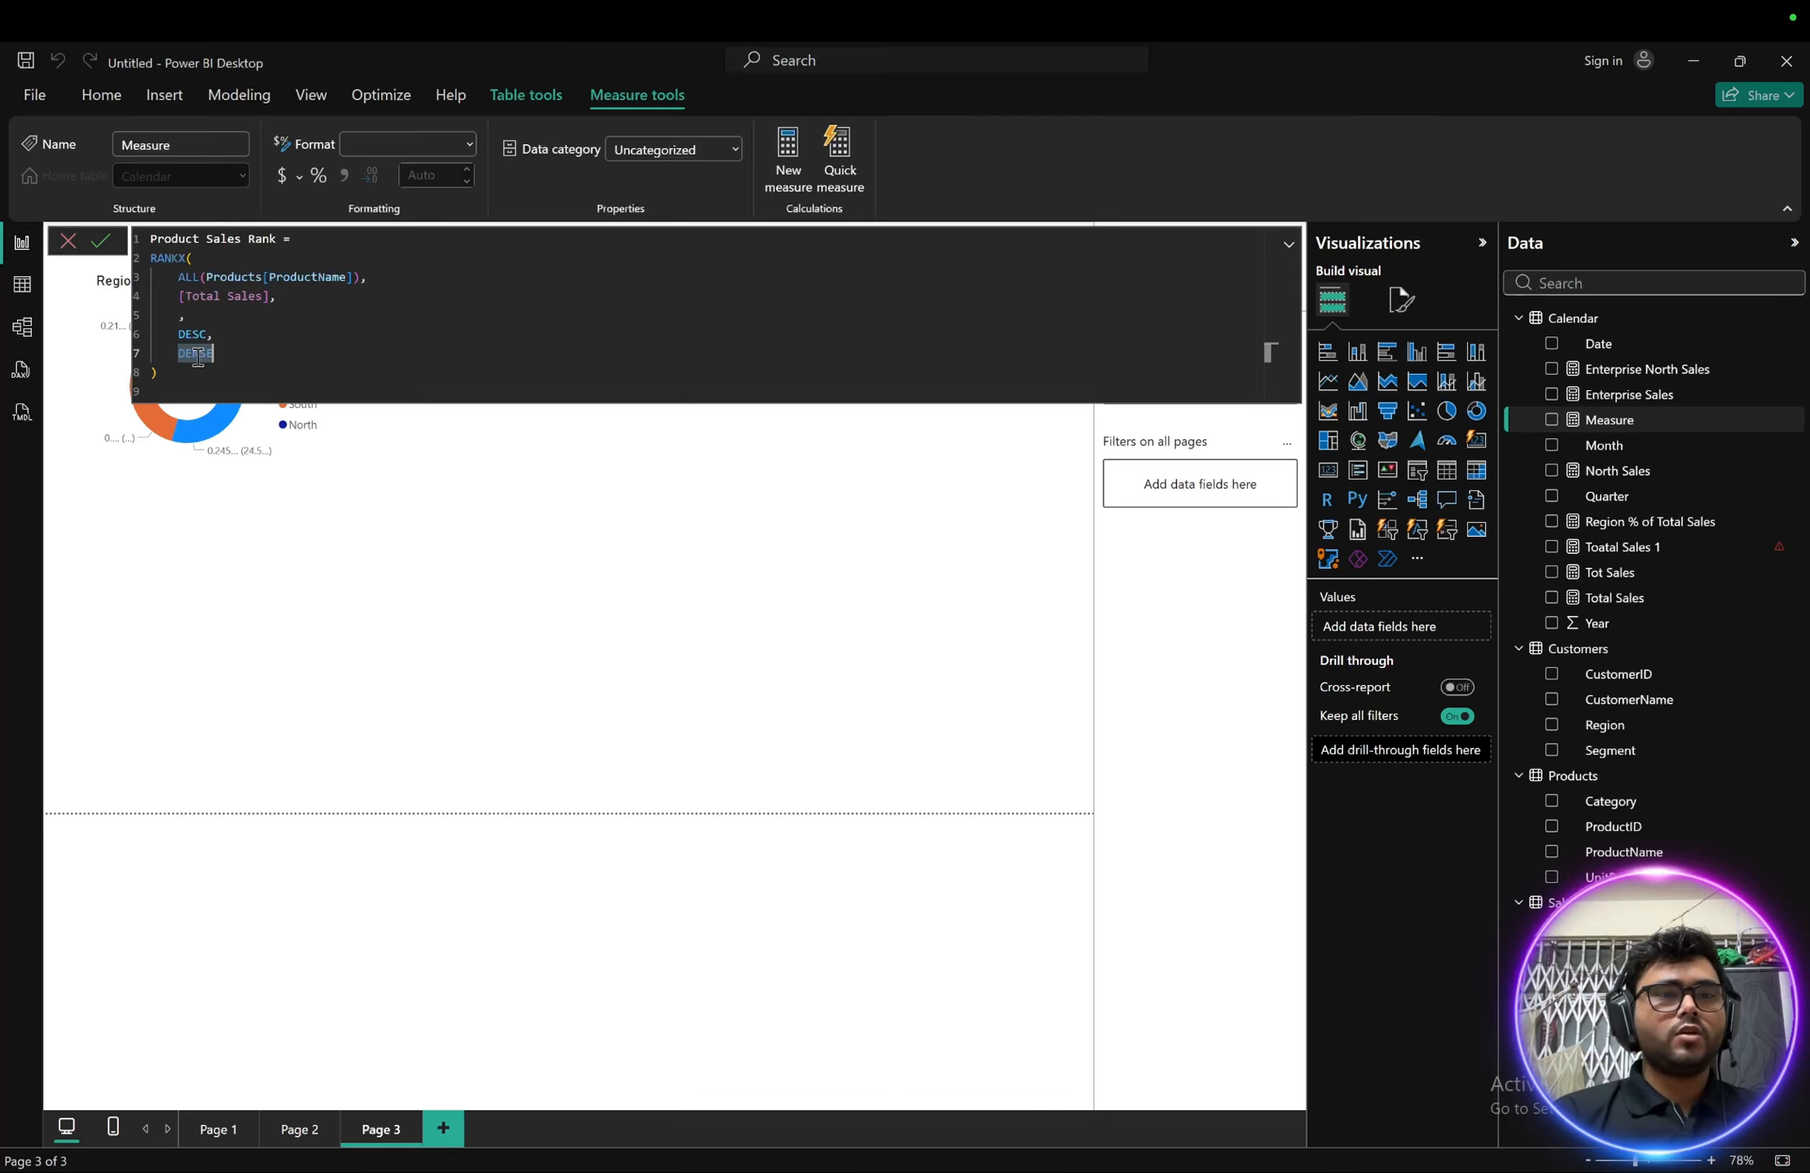
{"action": "left_click", "coordinate": [164, 257]}
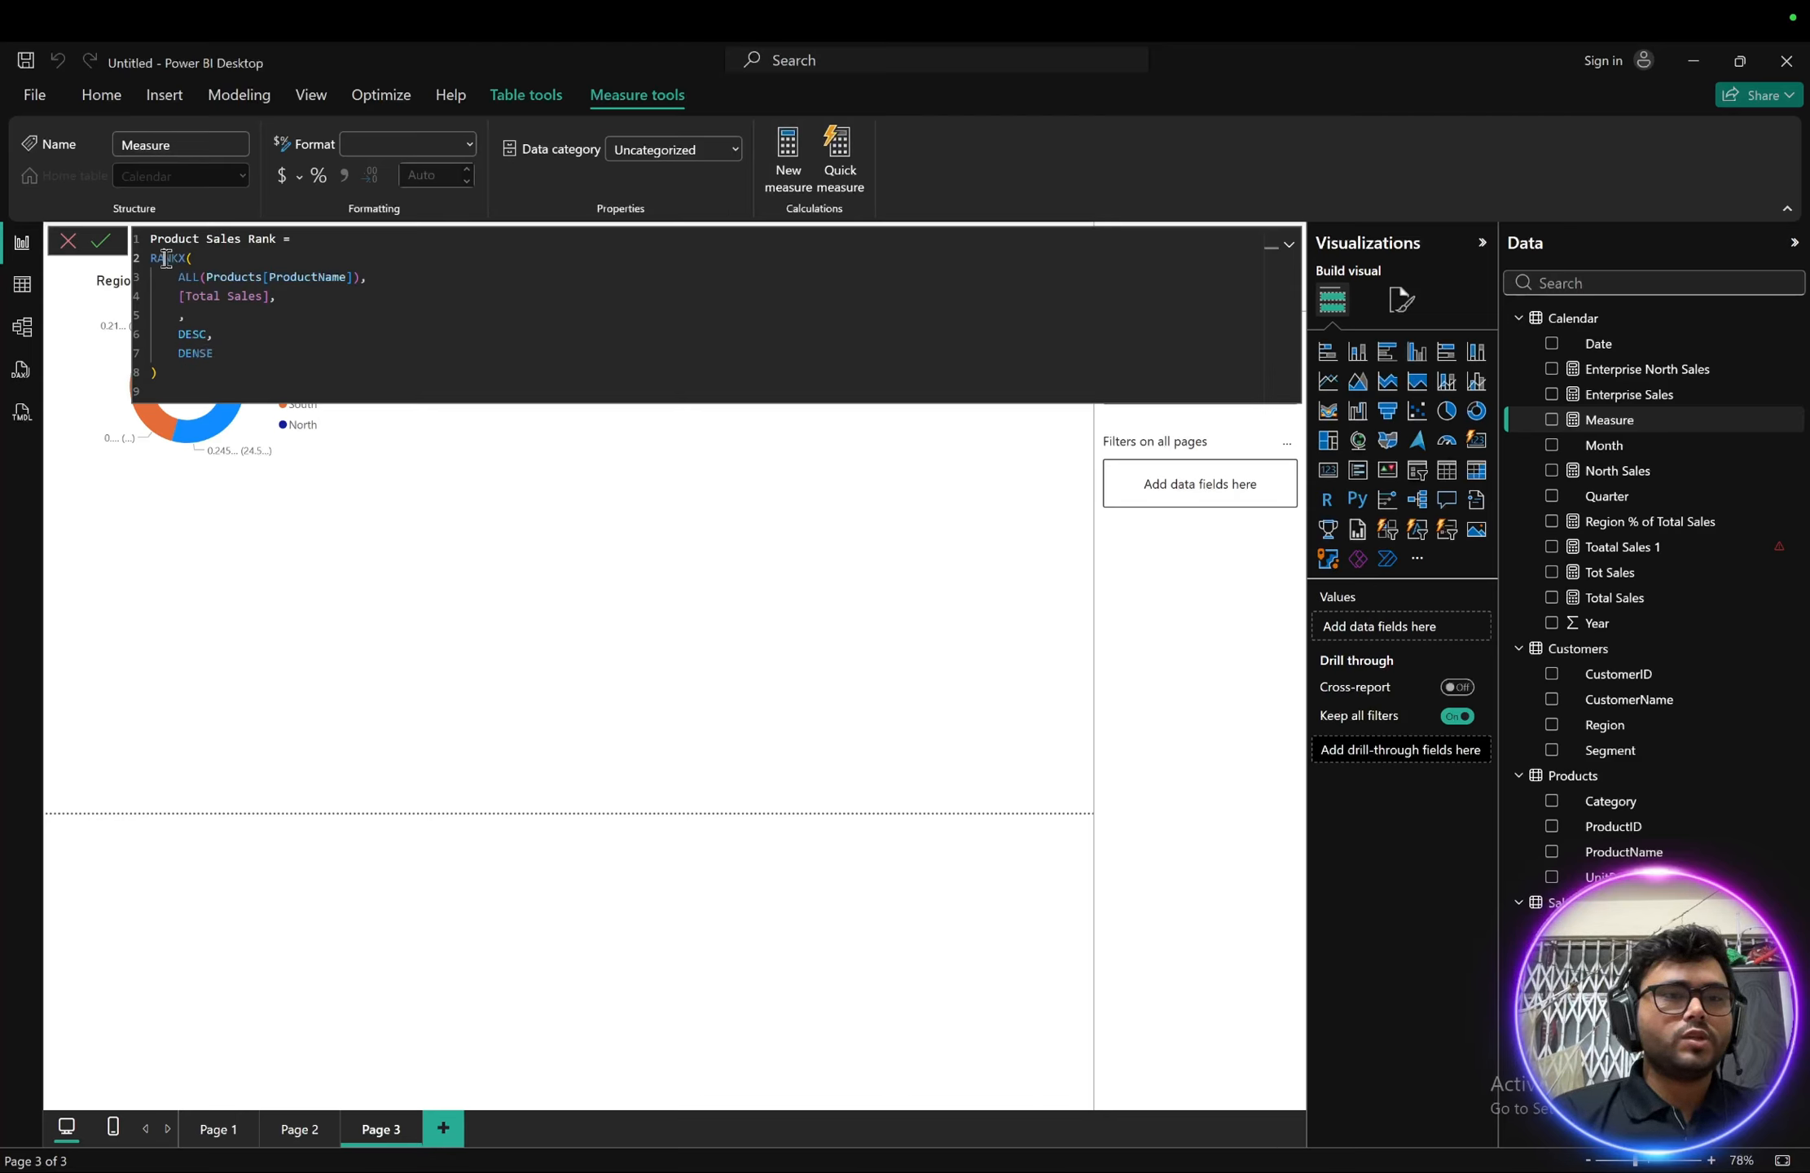
{"action": "double_click", "coordinate": [204, 352]}
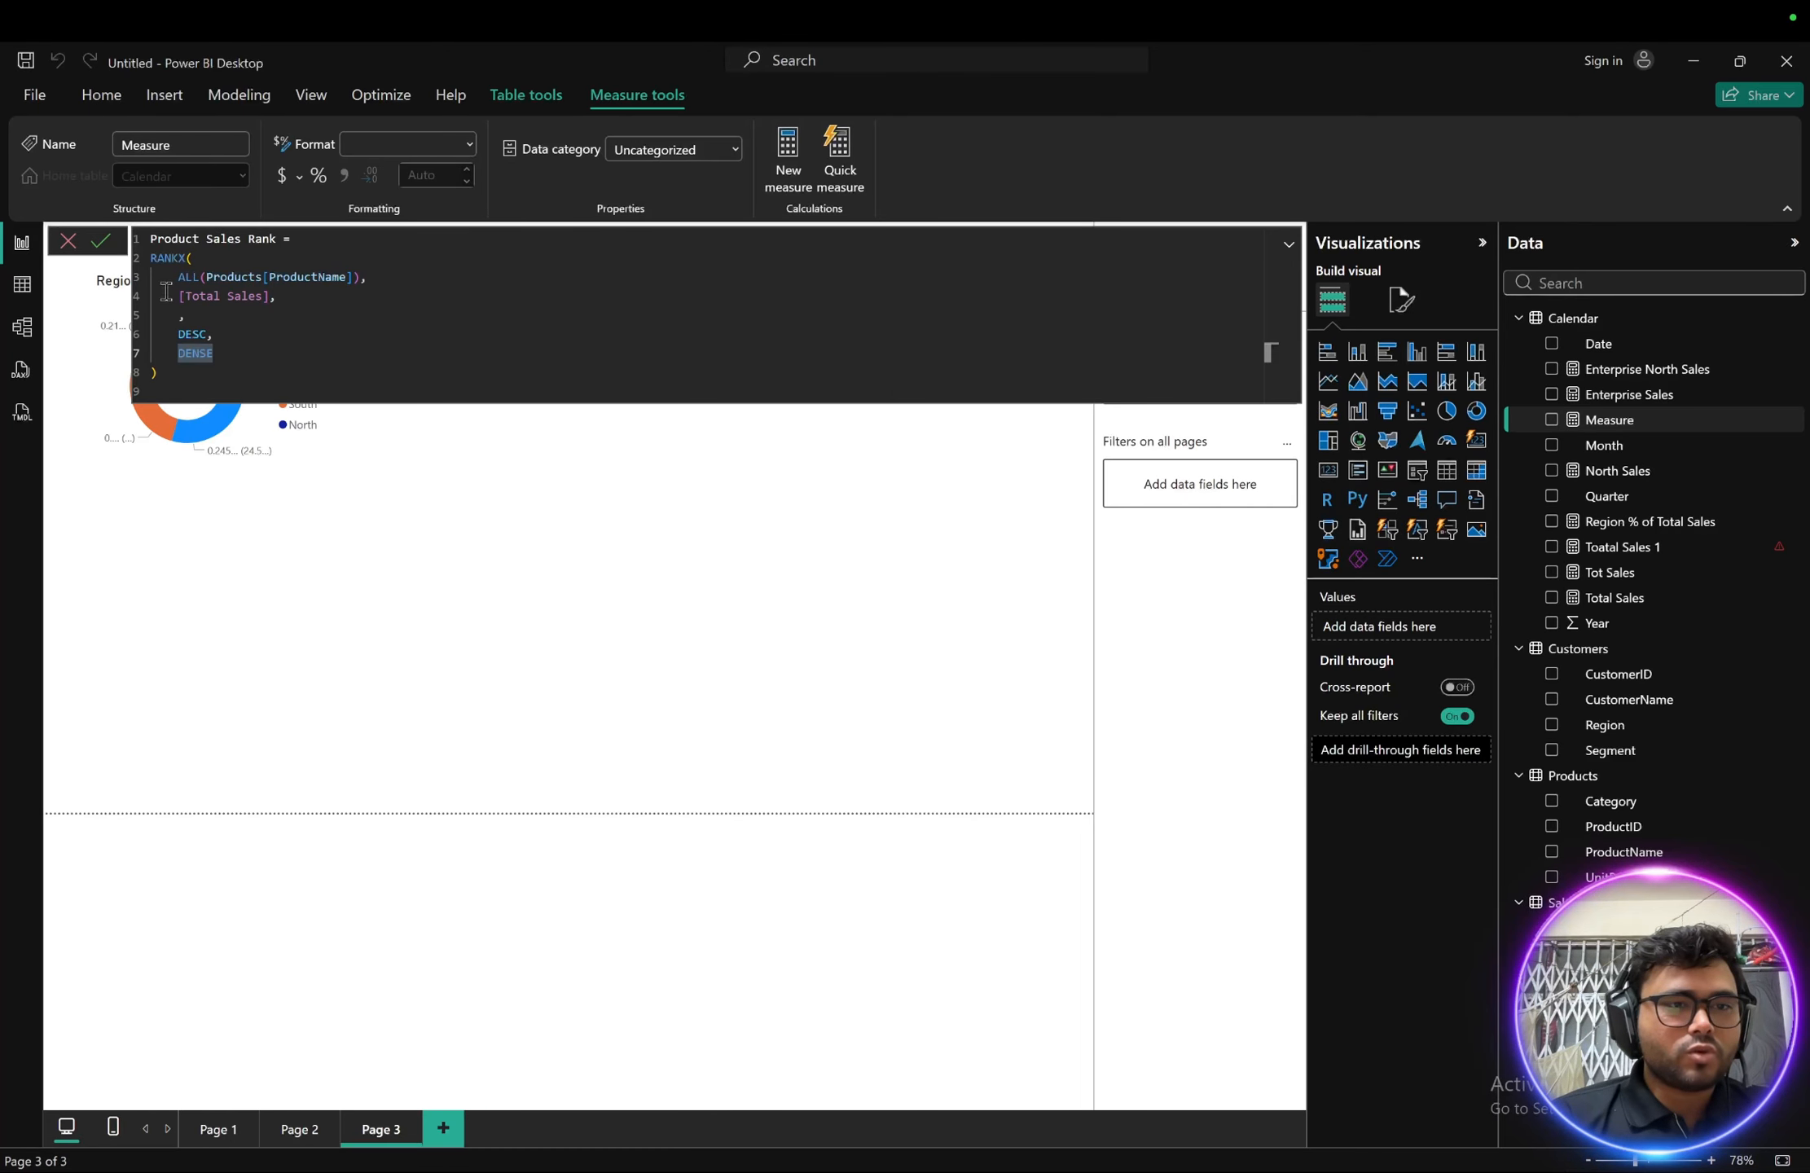
{"action": "left_click", "coordinate": [101, 241]}
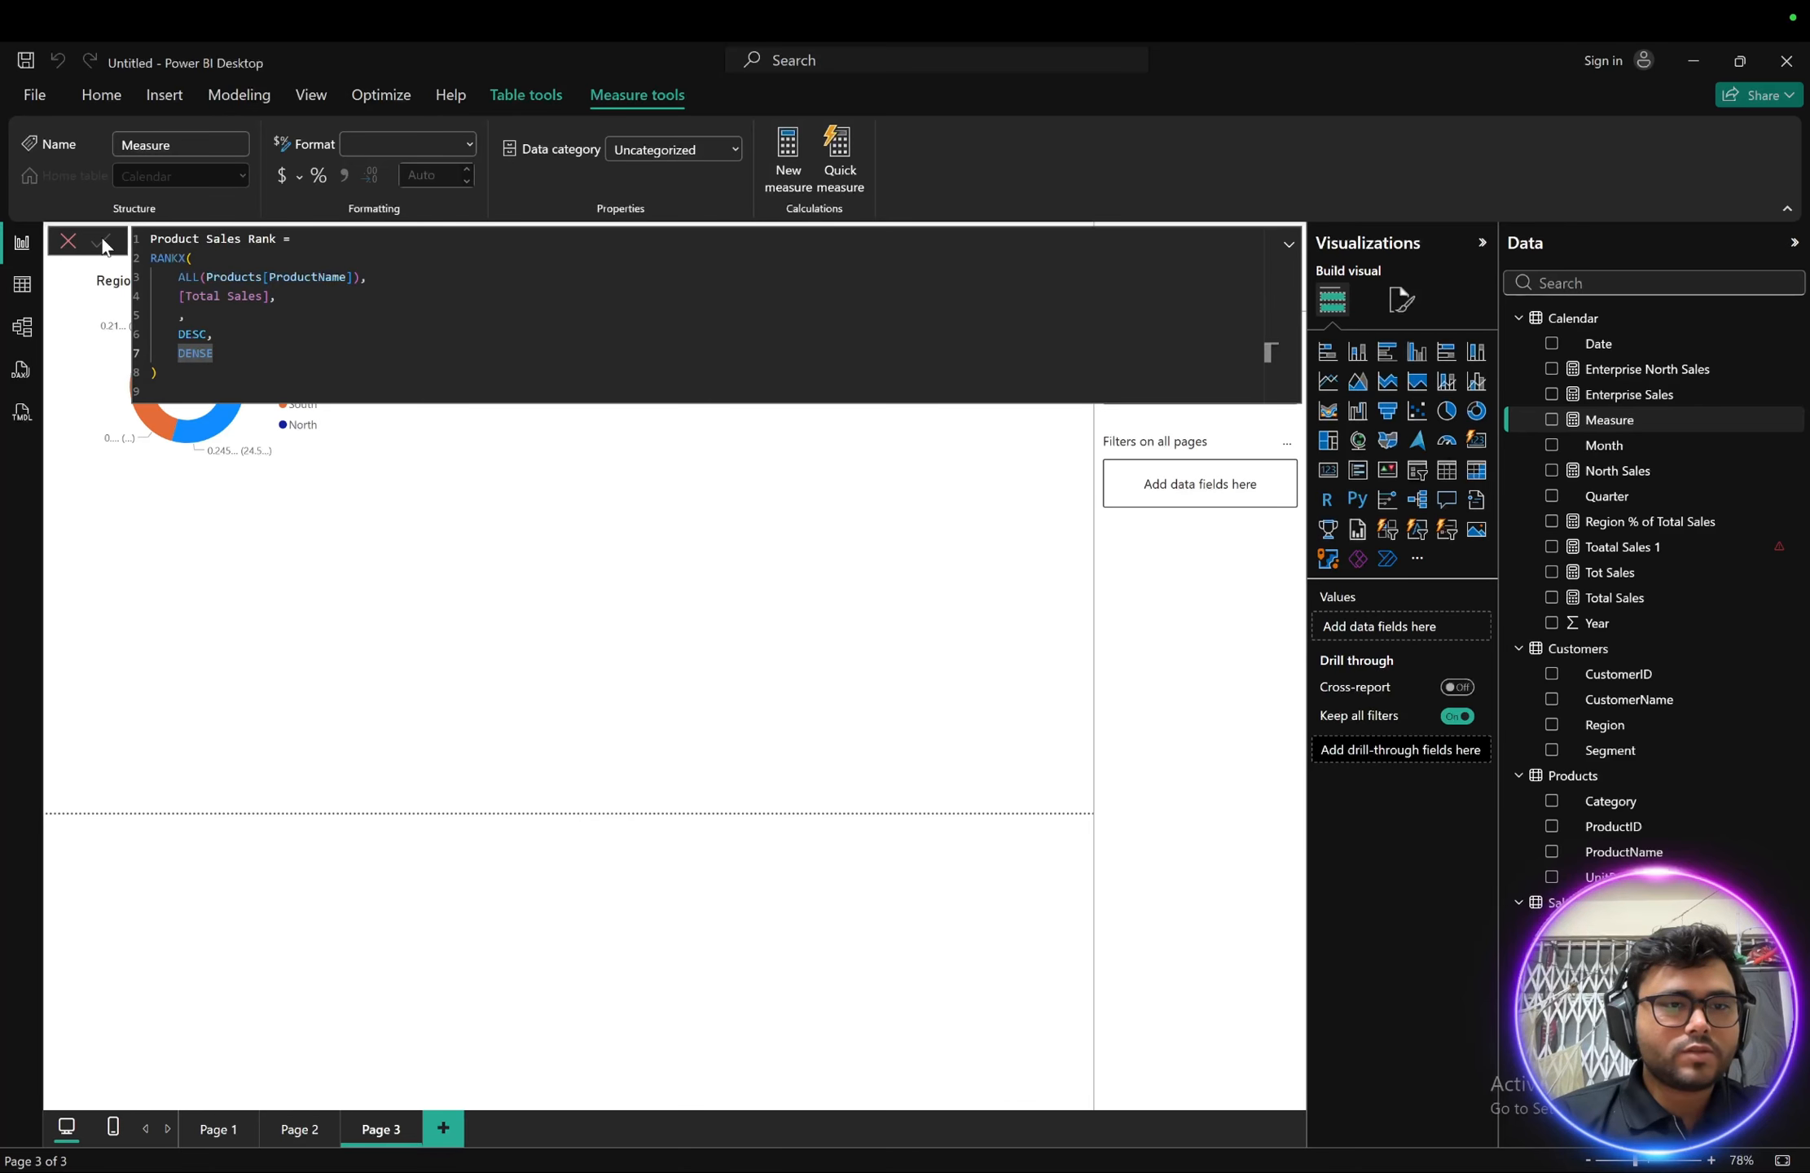
- Switch to the lecture note and review the How It Works points on ALL(Products[ProductName]), [Total Sales], DESC and DENSE
{"action": "key", "text": "ctrl+Left"}
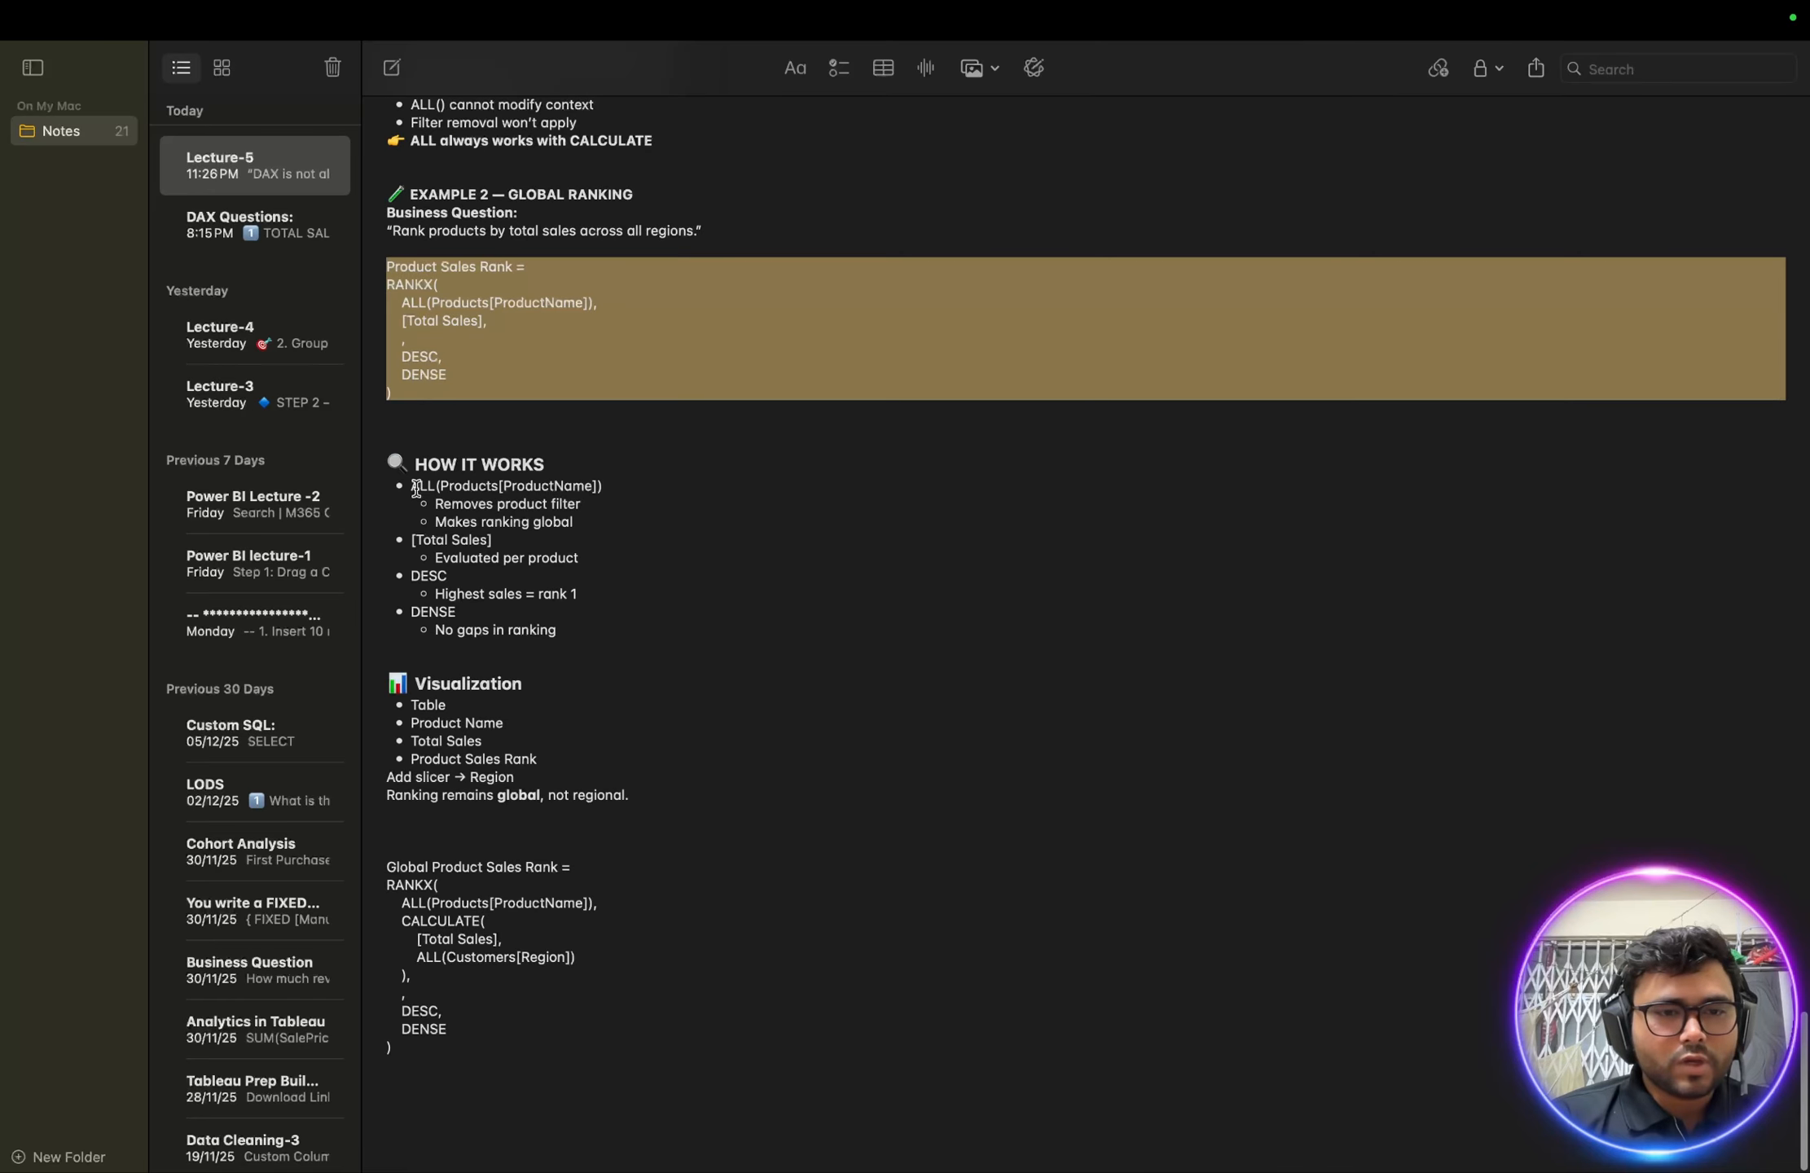
{"action": "left_click", "coordinate": [417, 487]}
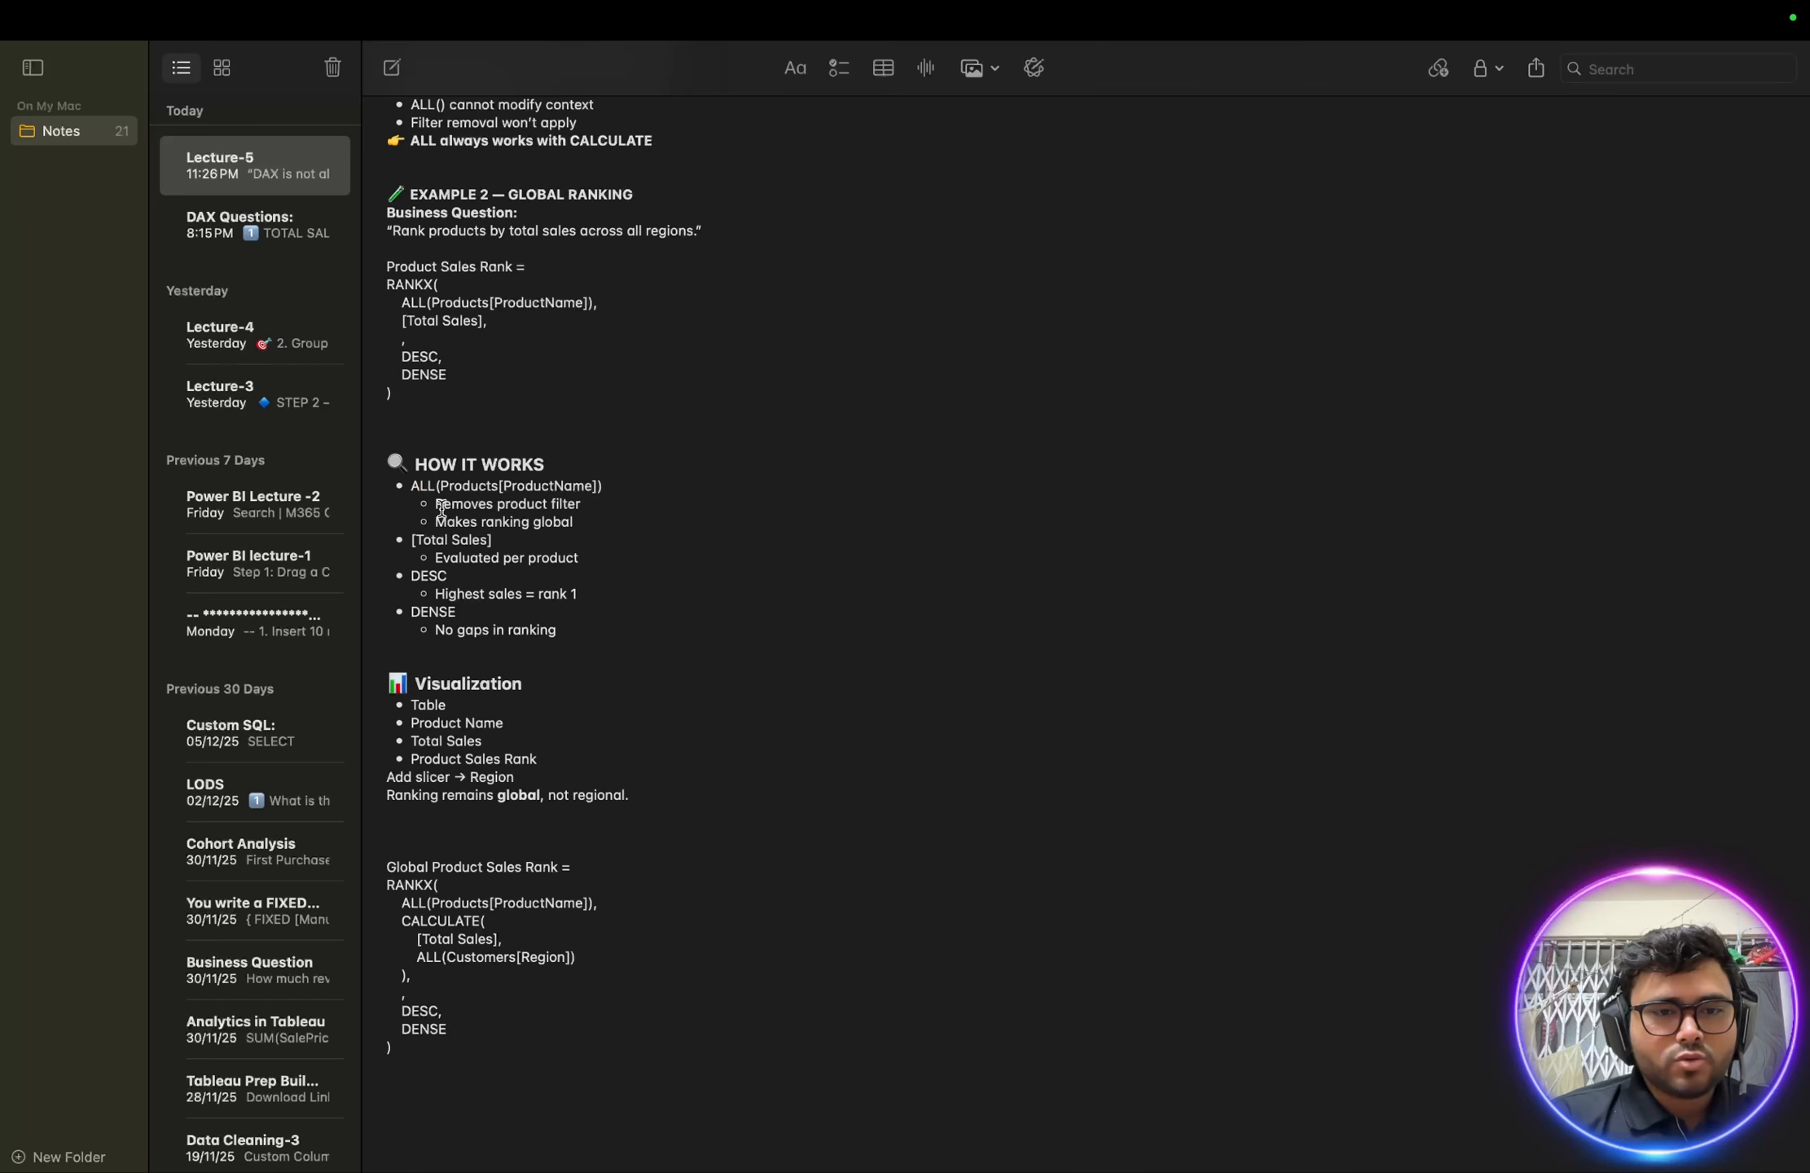
{"action": "left_click_drag", "start_coordinate": [434, 505], "coordinate": [612, 506]}
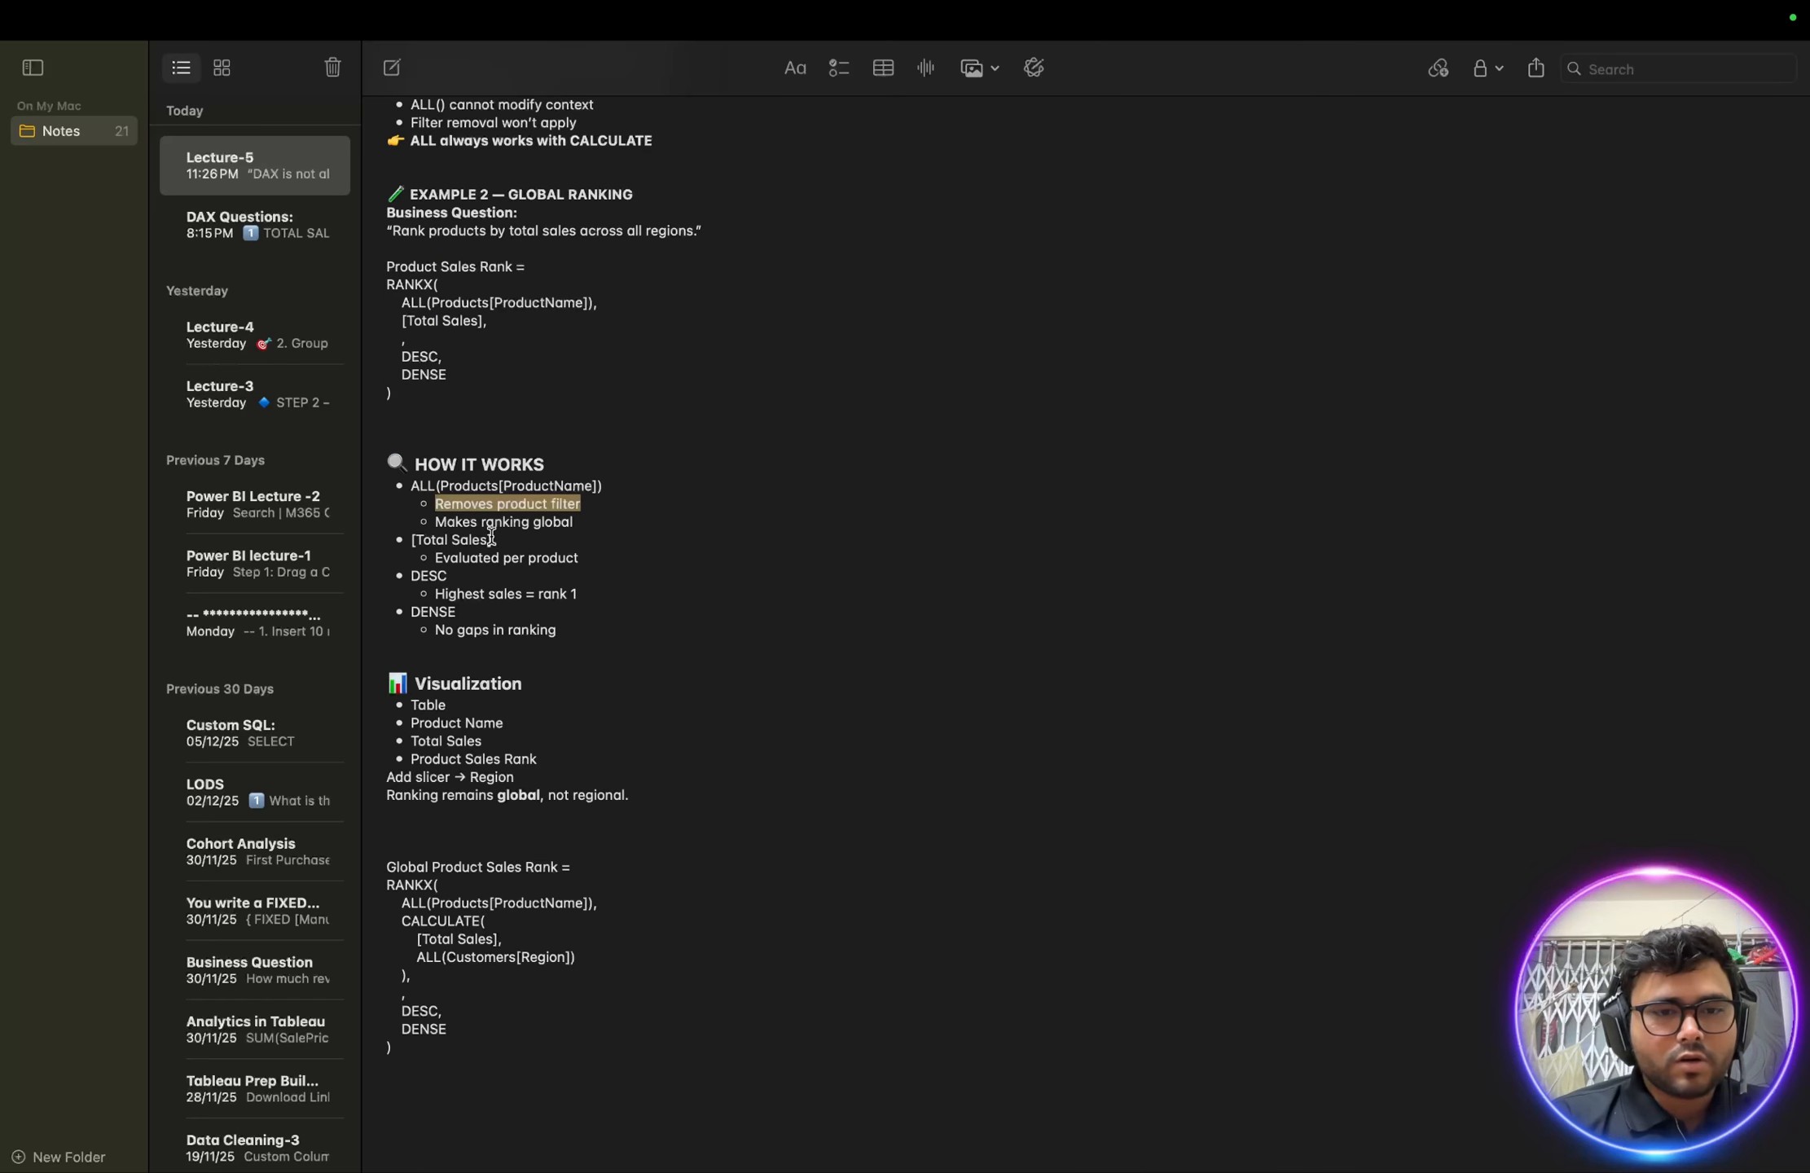
{"action": "left_click_drag", "start_coordinate": [434, 522], "coordinate": [612, 515]}
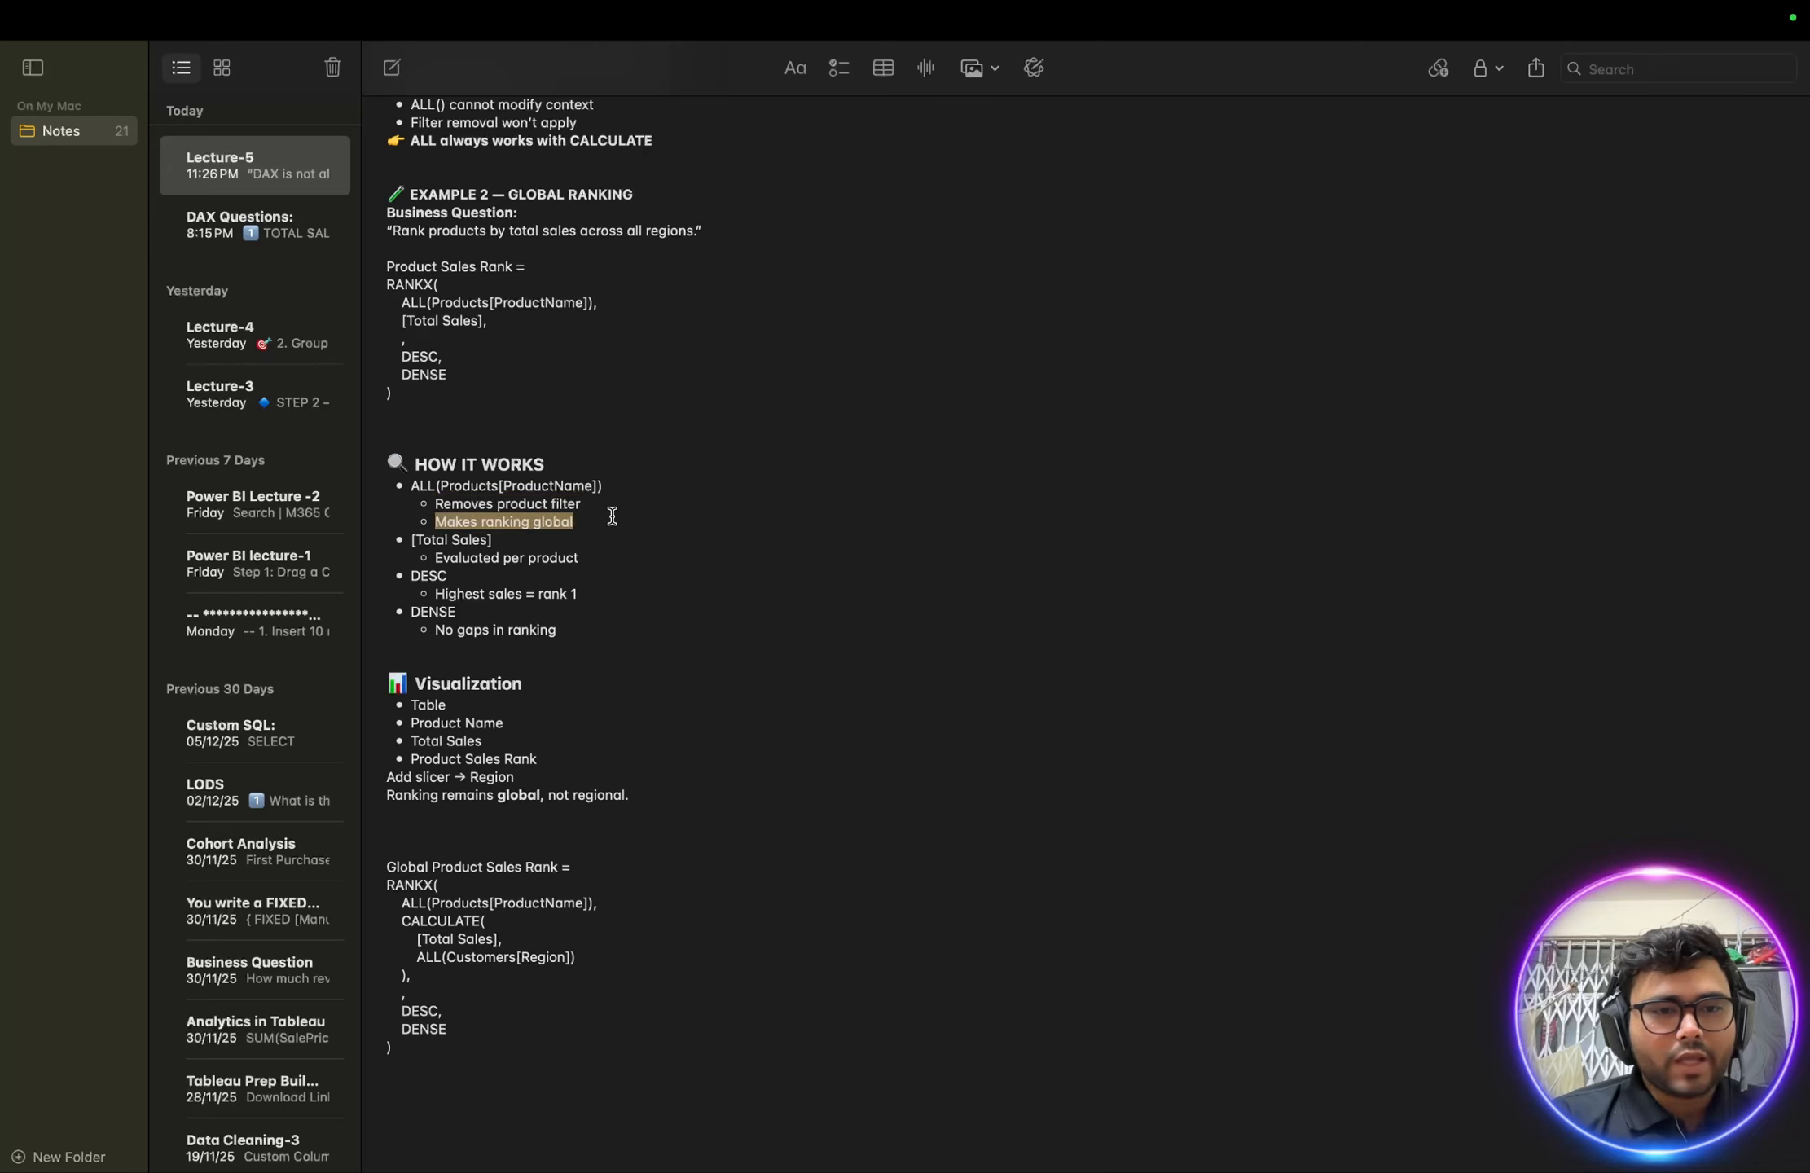
{"action": "left_click_drag", "start_coordinate": [410, 542], "coordinate": [641, 554]}
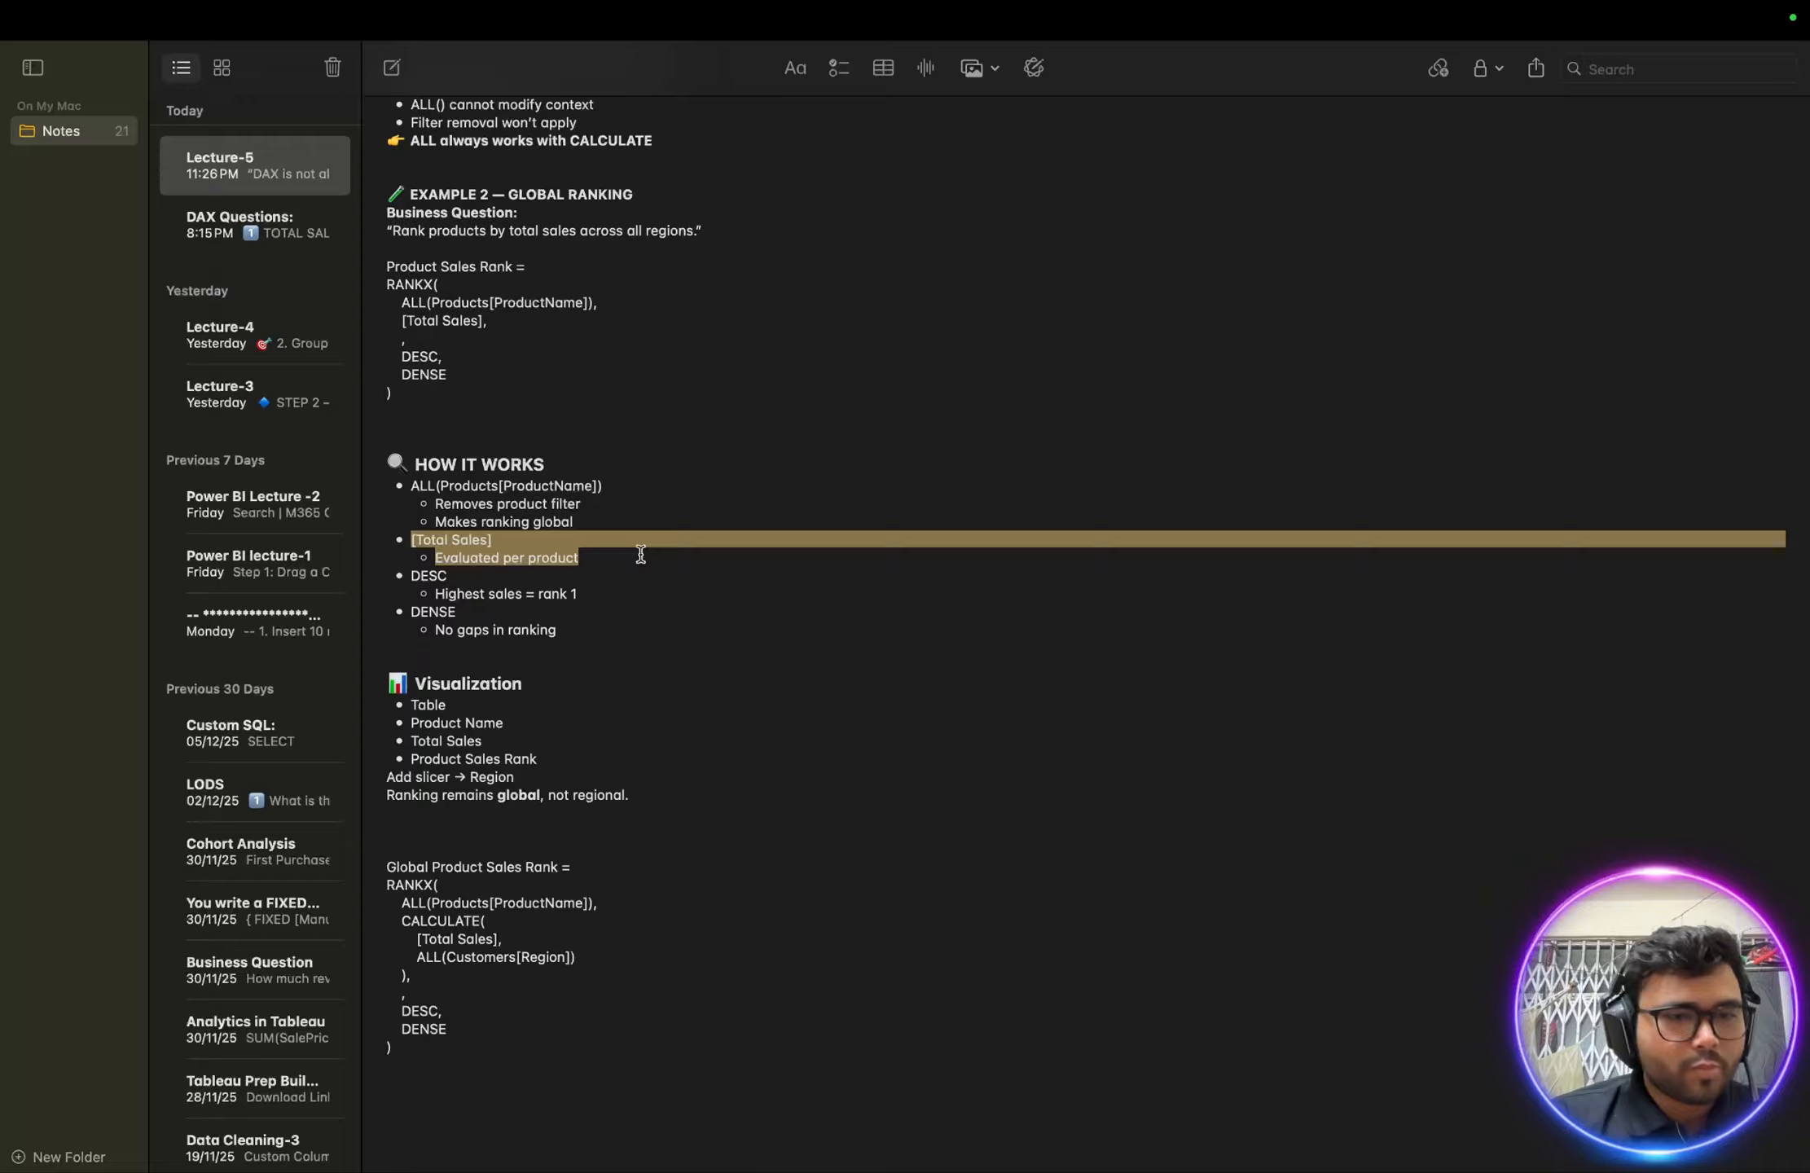
{"action": "left_click_drag", "start_coordinate": [411, 577], "coordinate": [615, 596]}
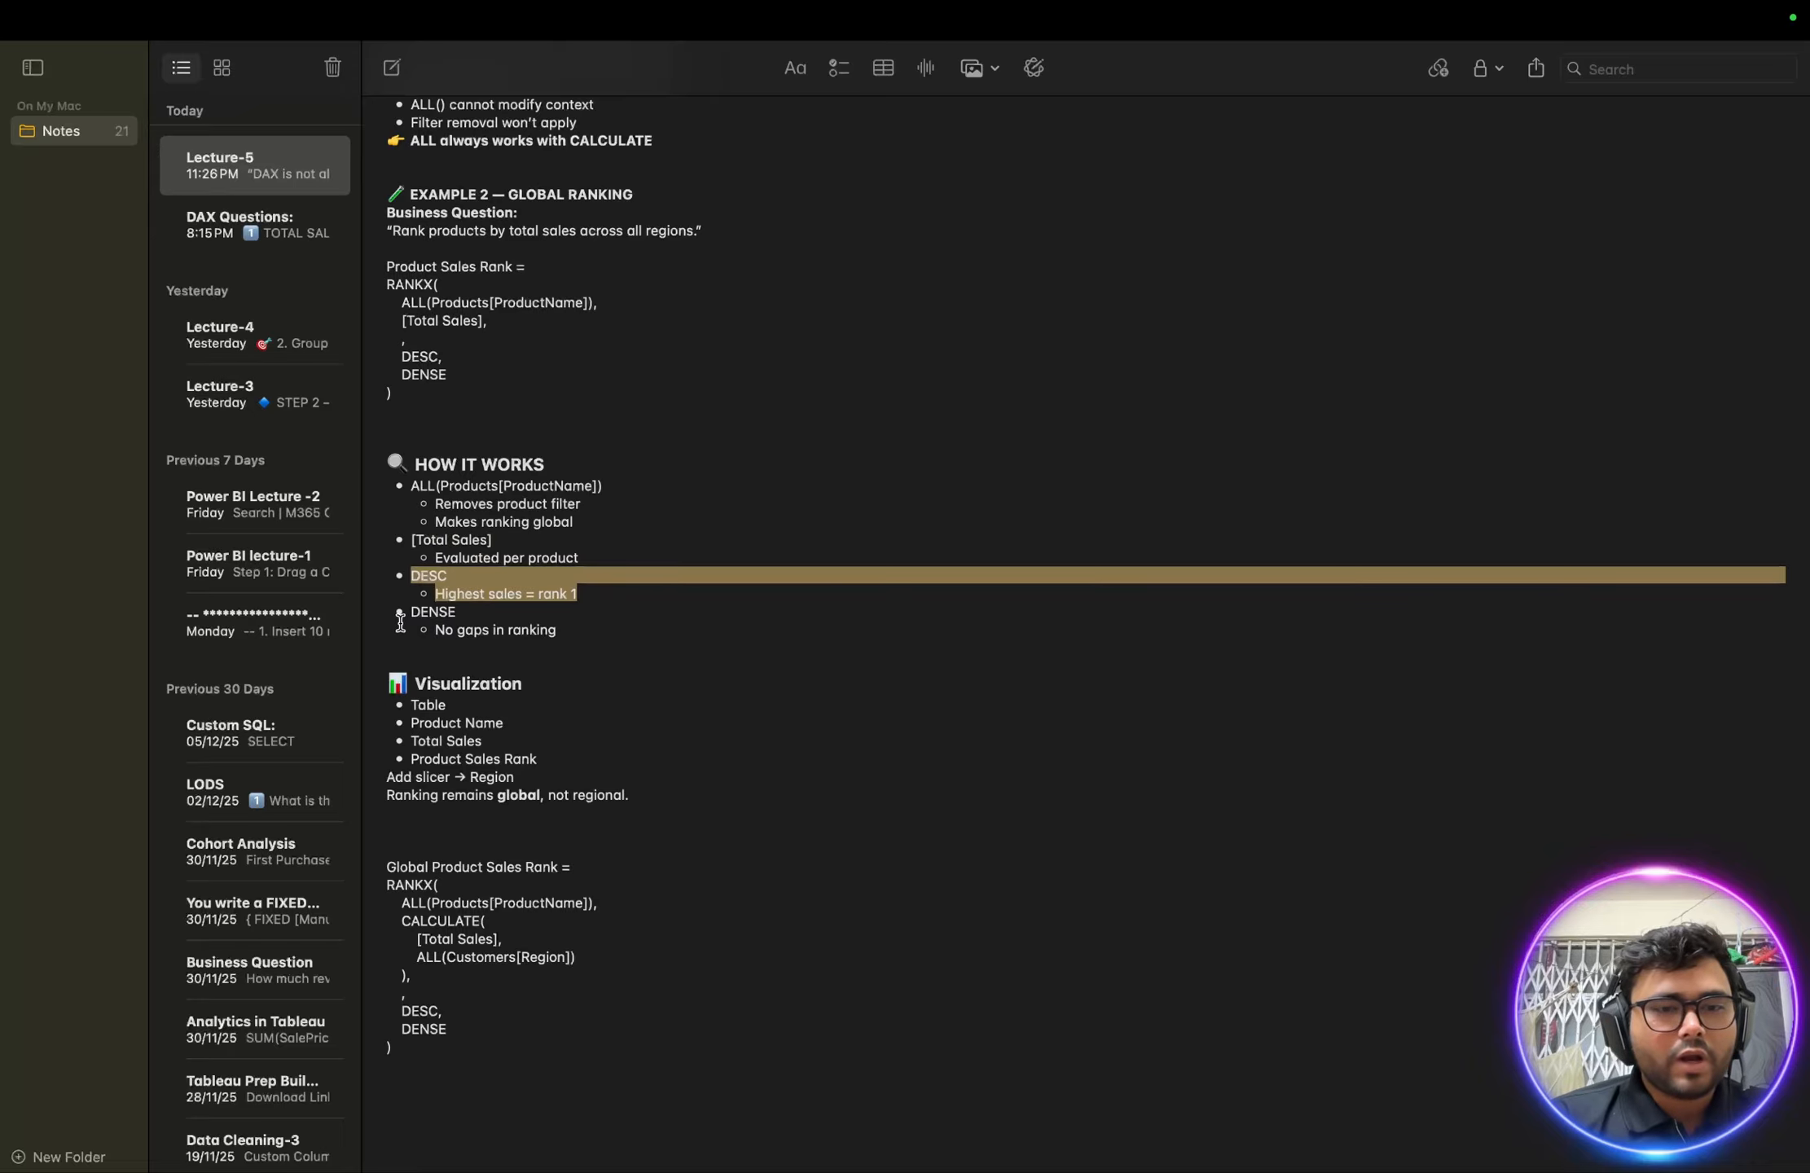
{"action": "left_click_drag", "start_coordinate": [400, 623], "coordinate": [604, 624]}
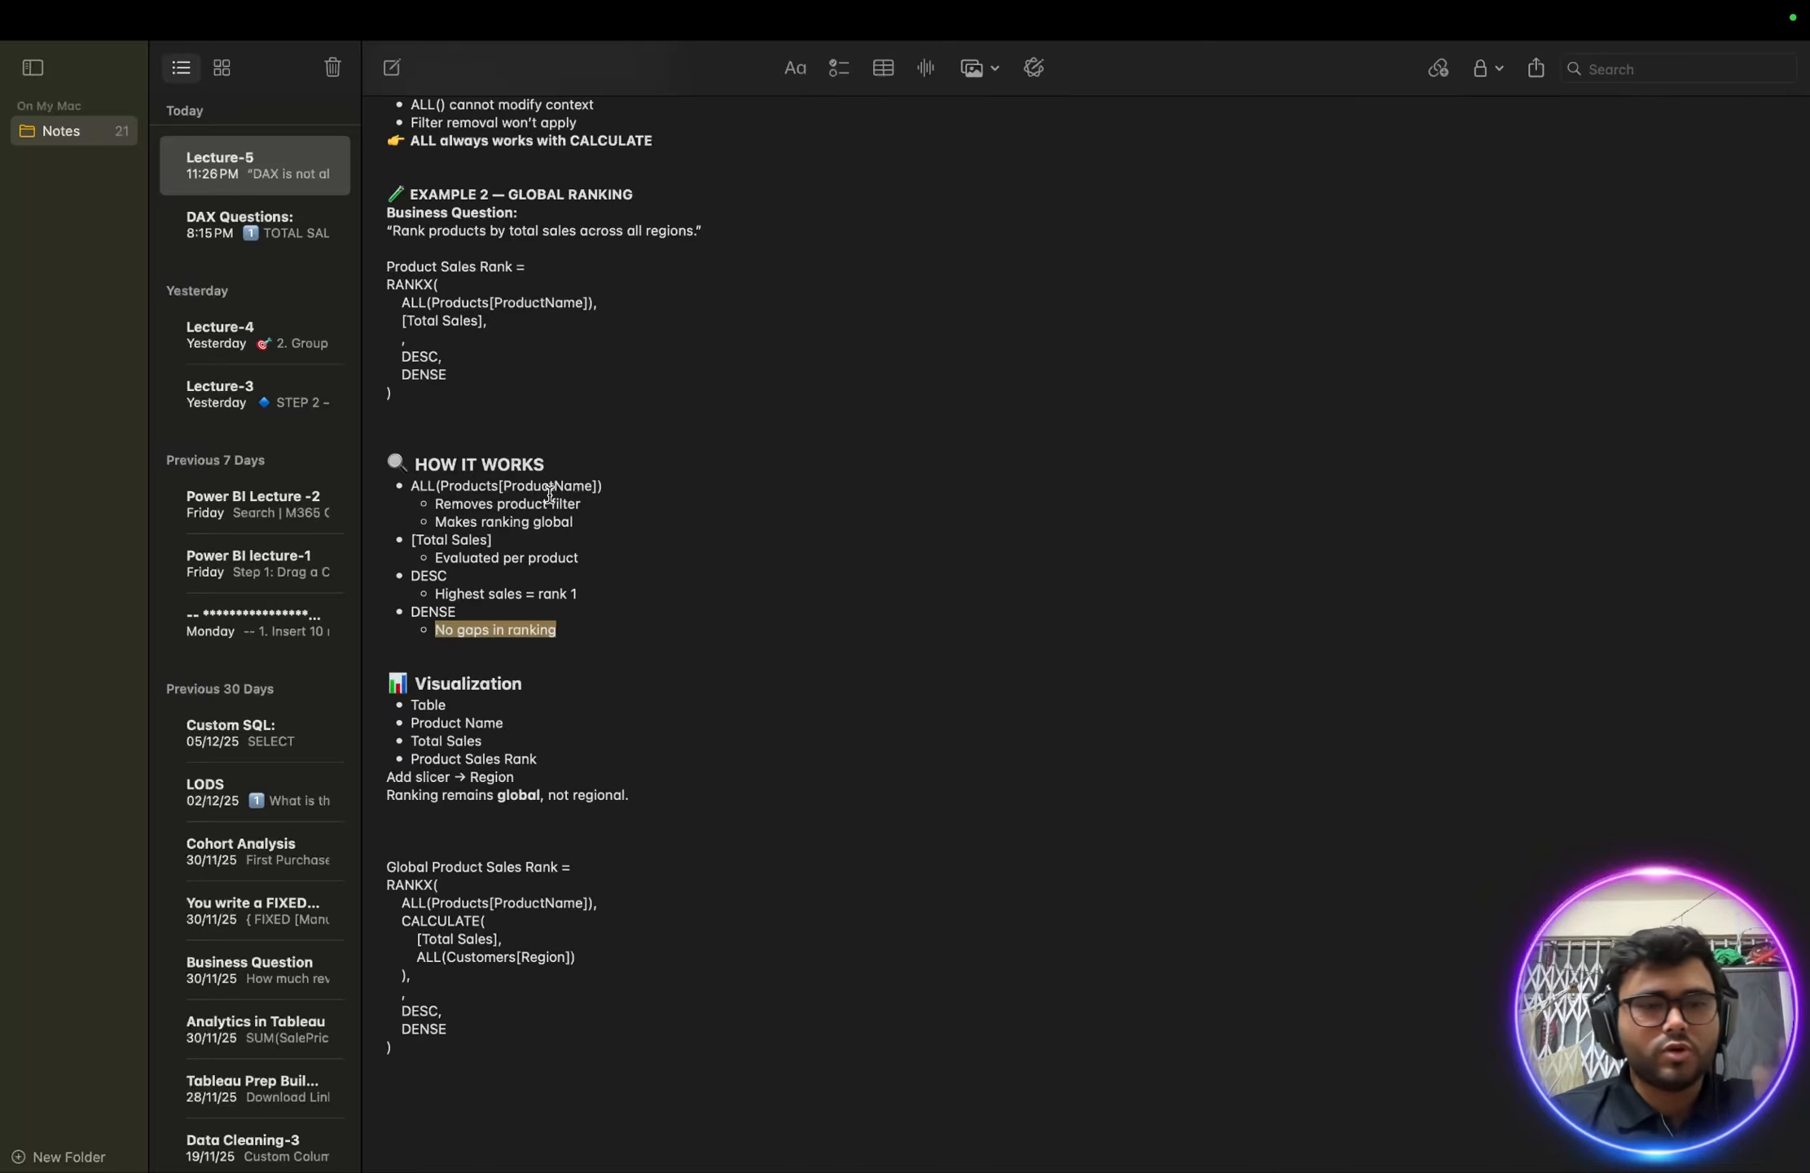
- Switch to Power BI Desktop, chart Product Sales Rank by ProductName as columns on Page 3, and widen the chart to fit all products
{"action": "key", "text": "ctrl+Right"}
{"action": "left_click", "coordinate": [63, 237]}
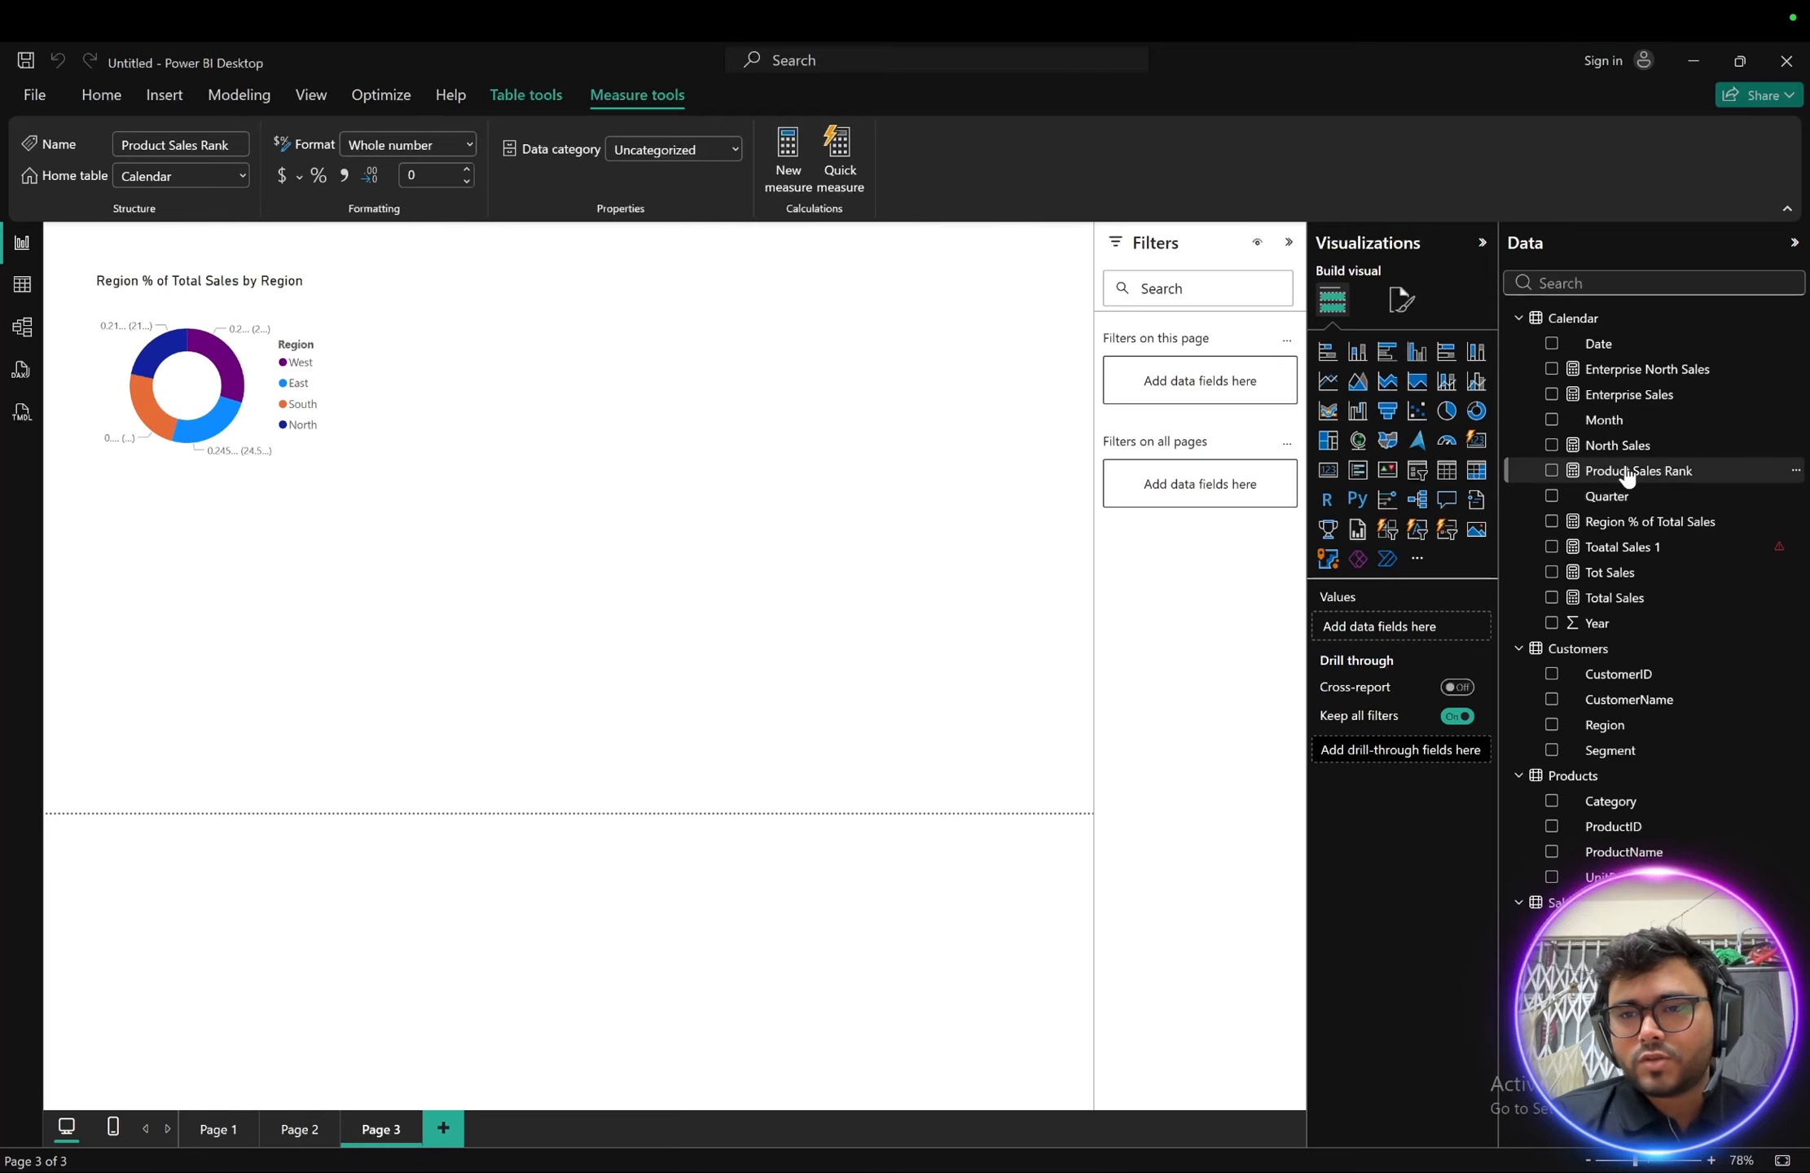
{"action": "left_click_drag", "start_coordinate": [1626, 478], "coordinate": [673, 500]}
{"action": "mouse_move", "coordinate": [824, 552]}
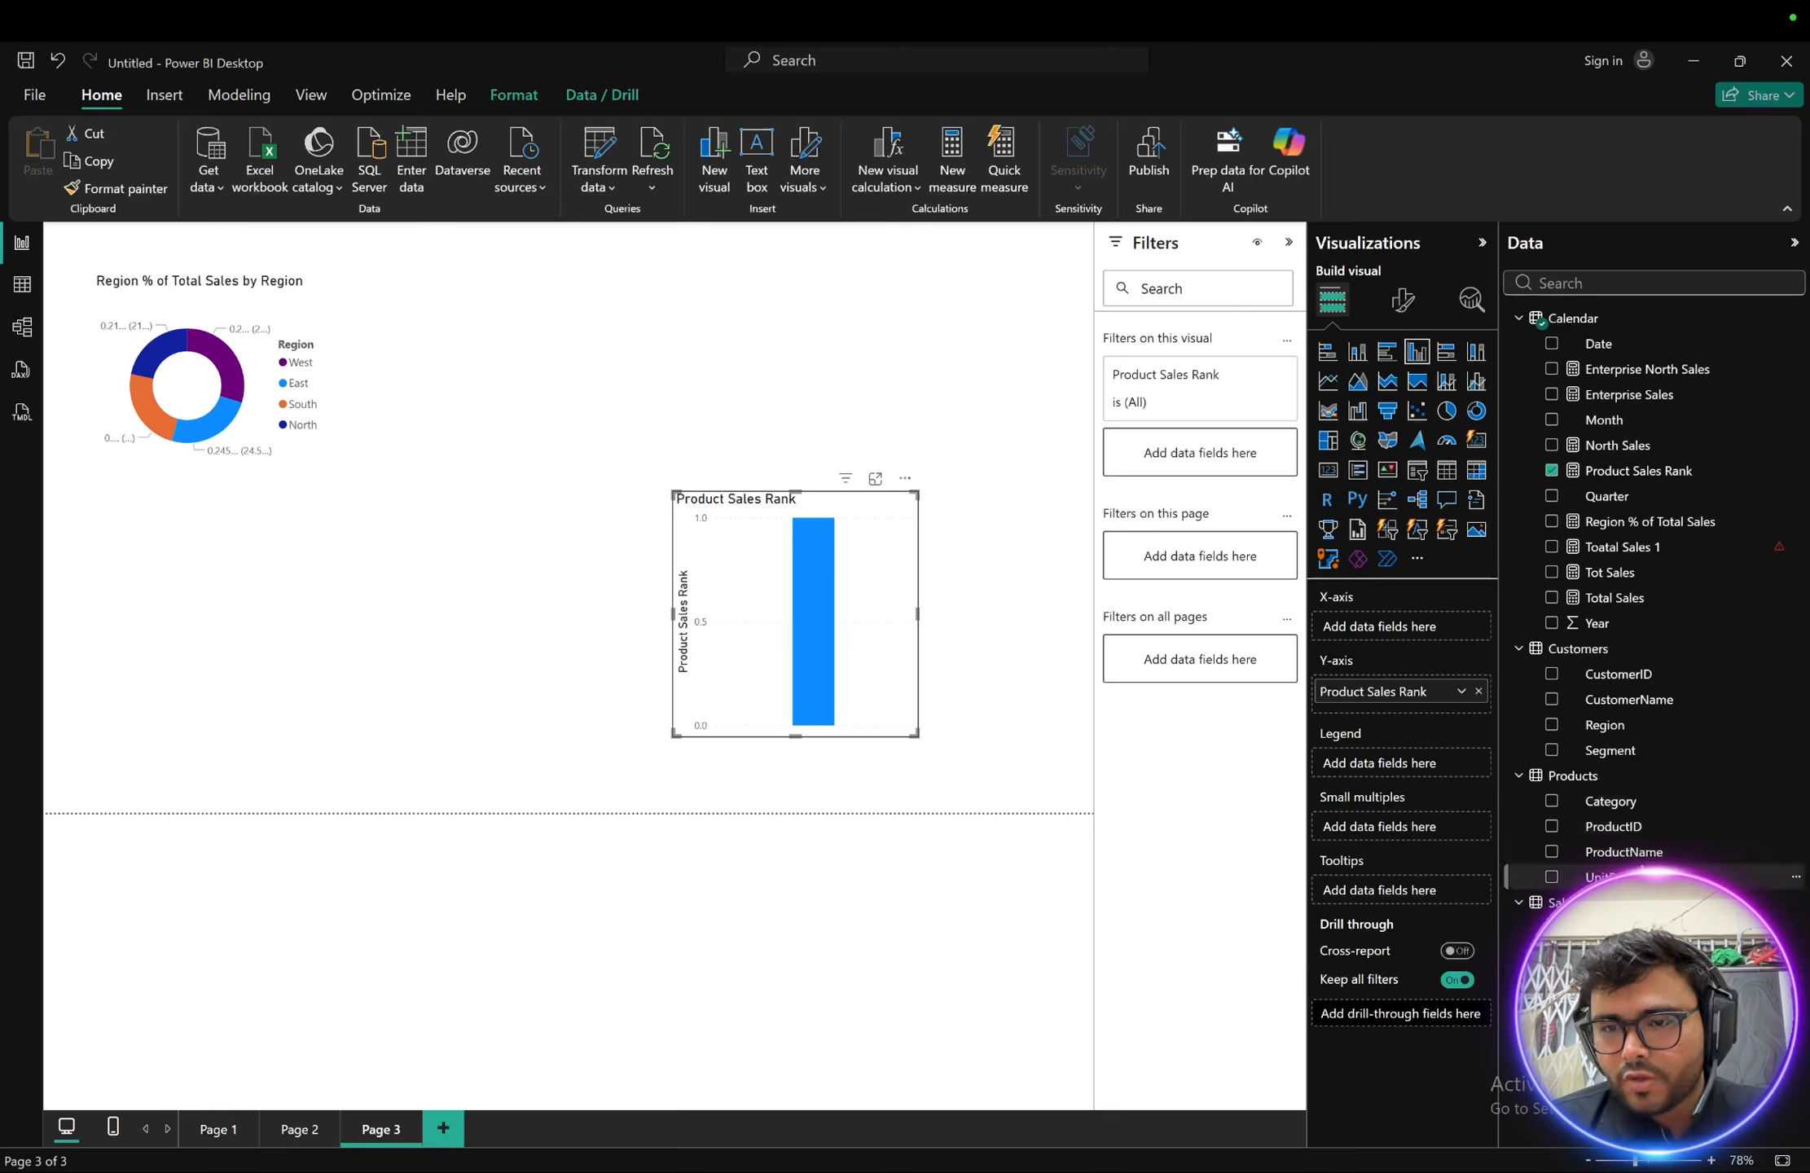
{"action": "left_click_drag", "start_coordinate": [1645, 856], "coordinate": [868, 632]}
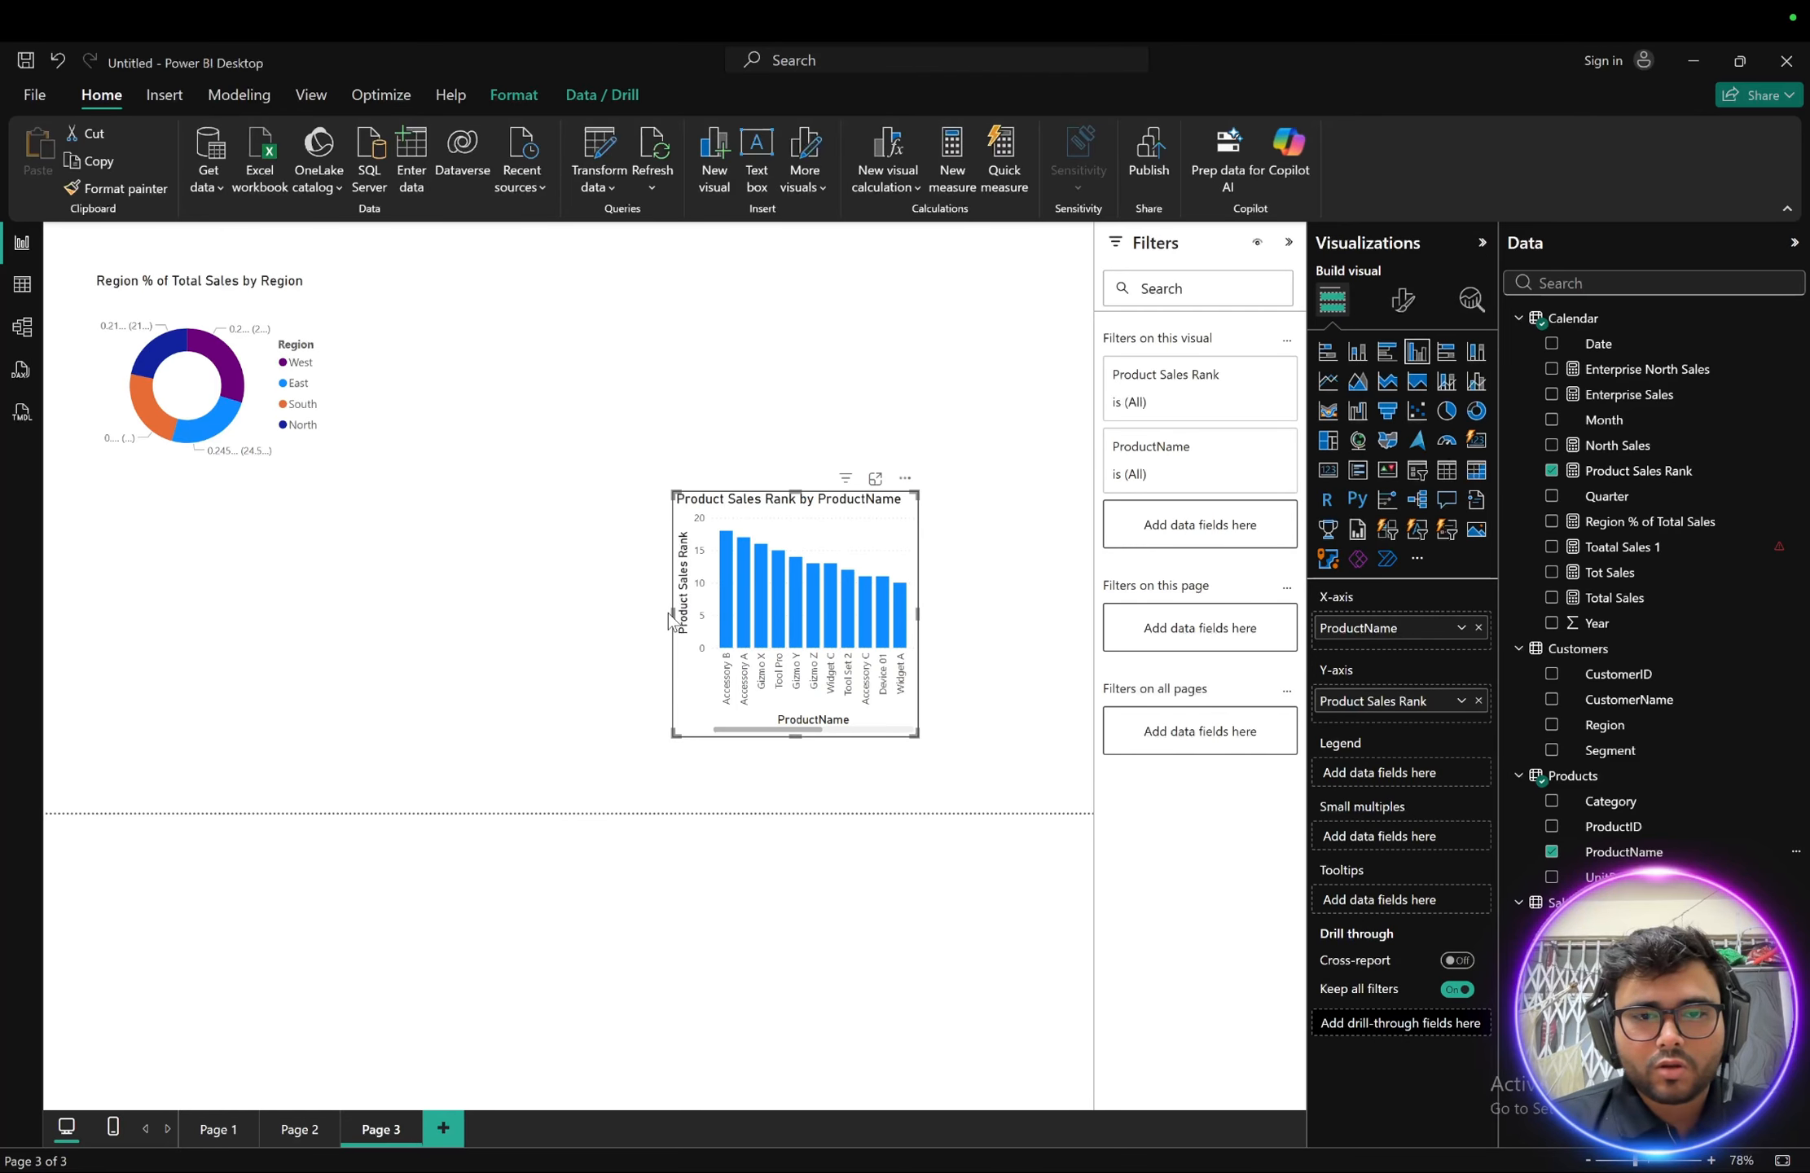
{"action": "left_click_drag", "start_coordinate": [667, 612], "coordinate": [472, 613]}
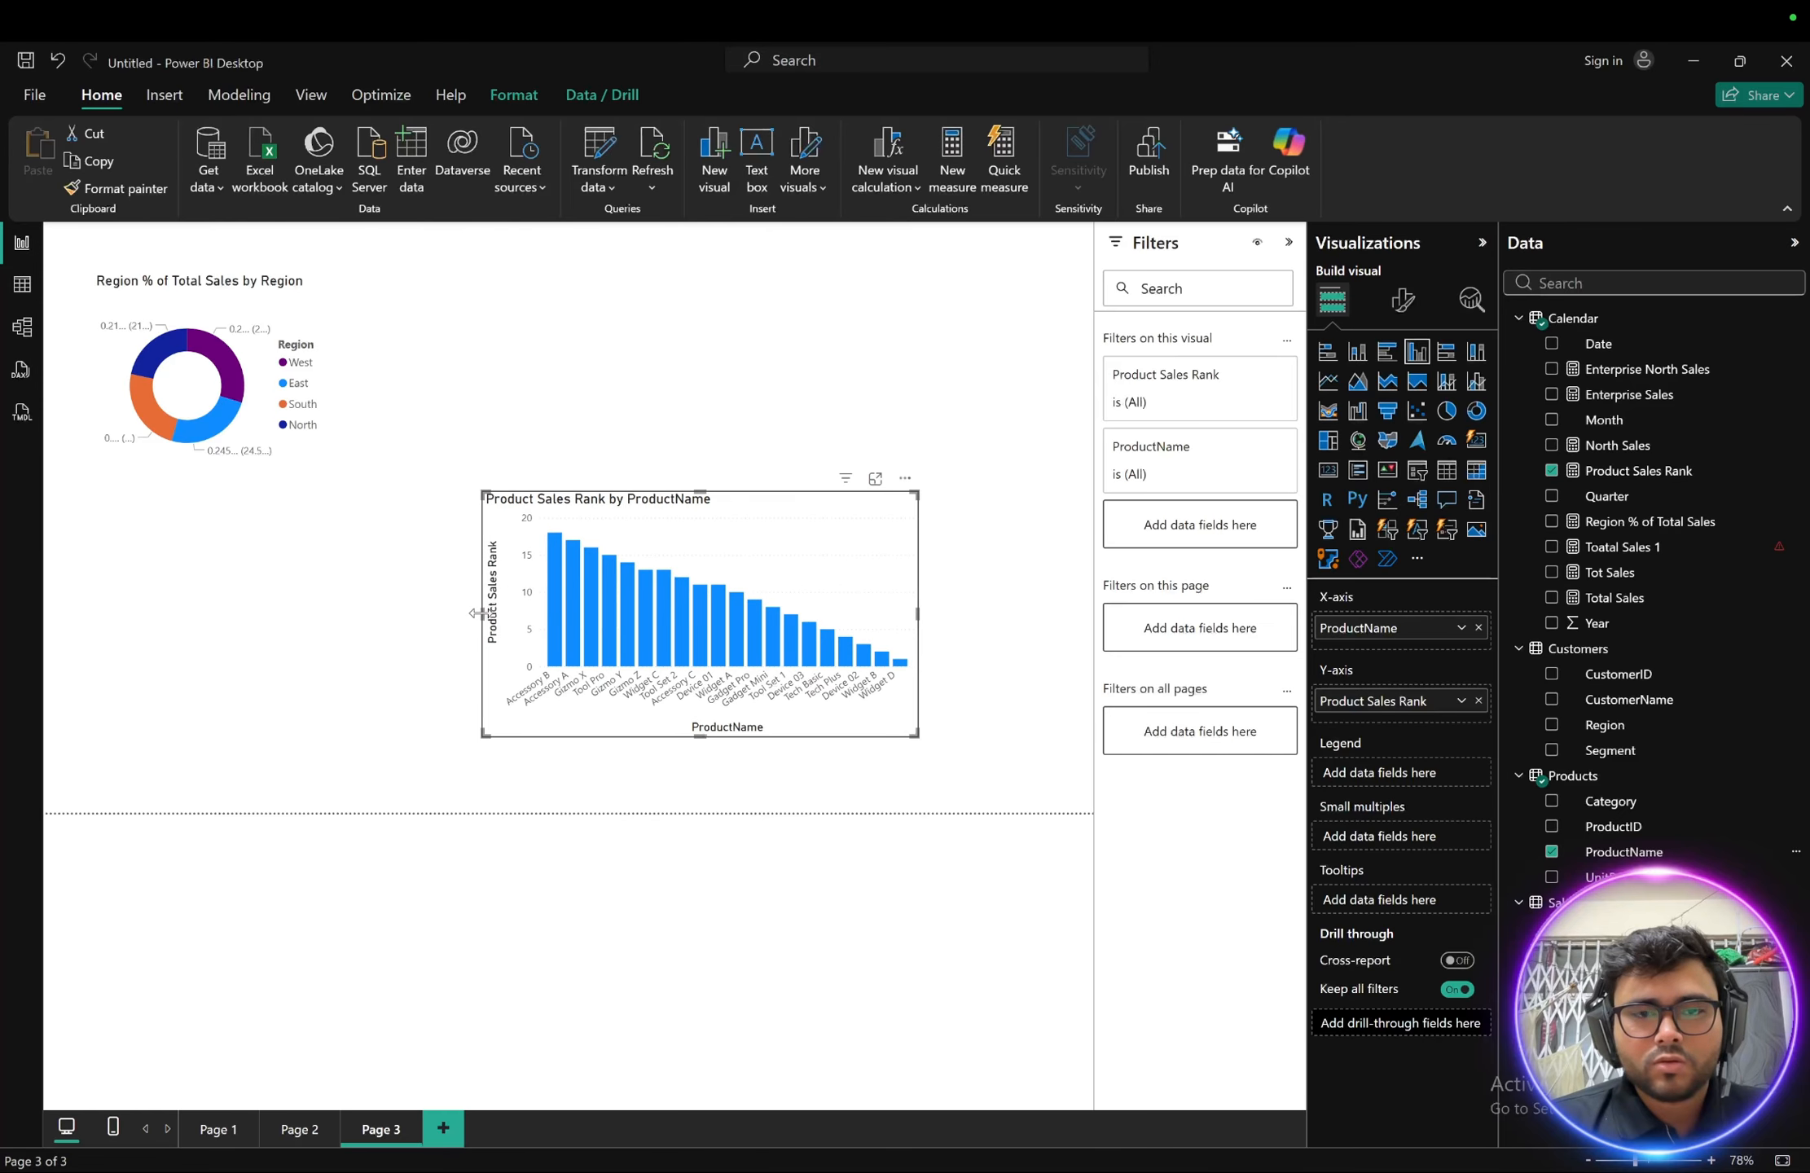
- Add the Total Sales measure to the column chart's Y-axis in focus mode, and return to the report page
{"action": "left_click", "coordinate": [873, 479]}
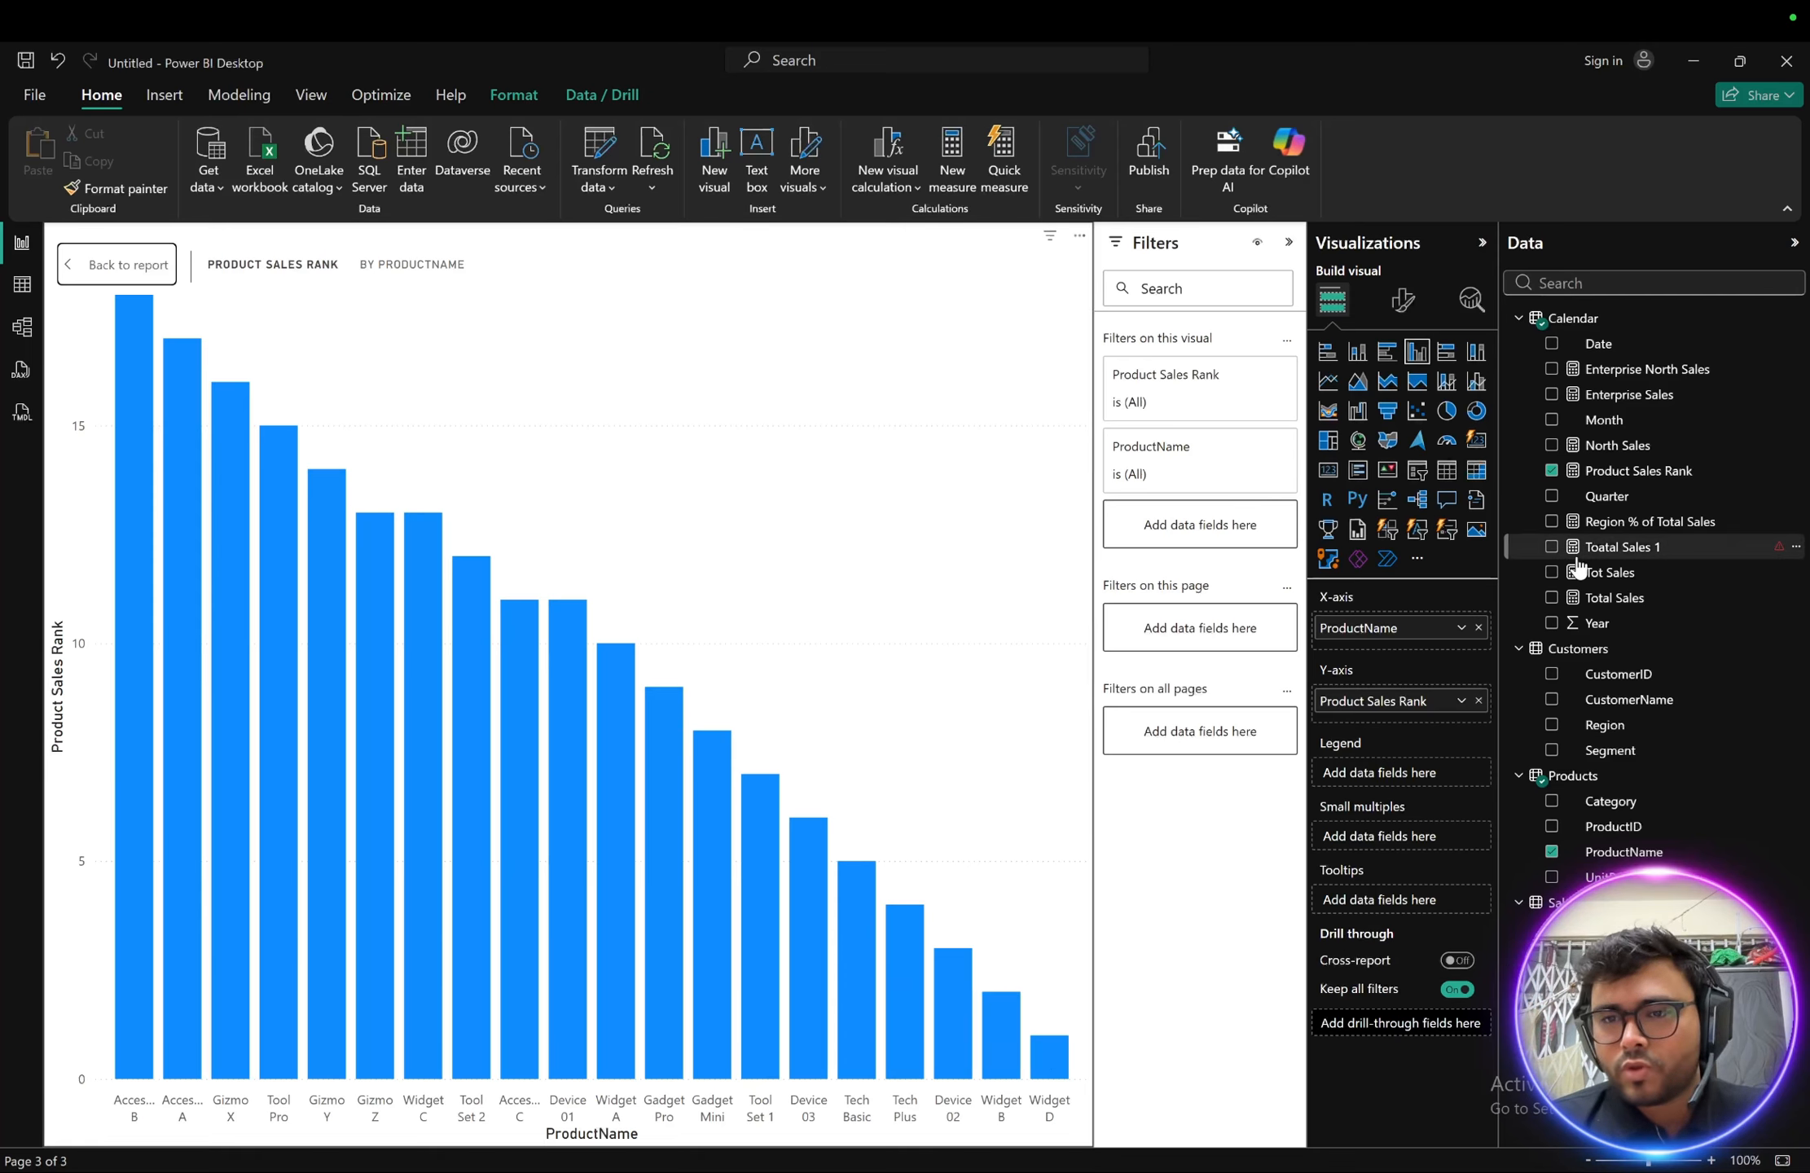
{"action": "left_click_drag", "start_coordinate": [1625, 603], "coordinate": [824, 531]}
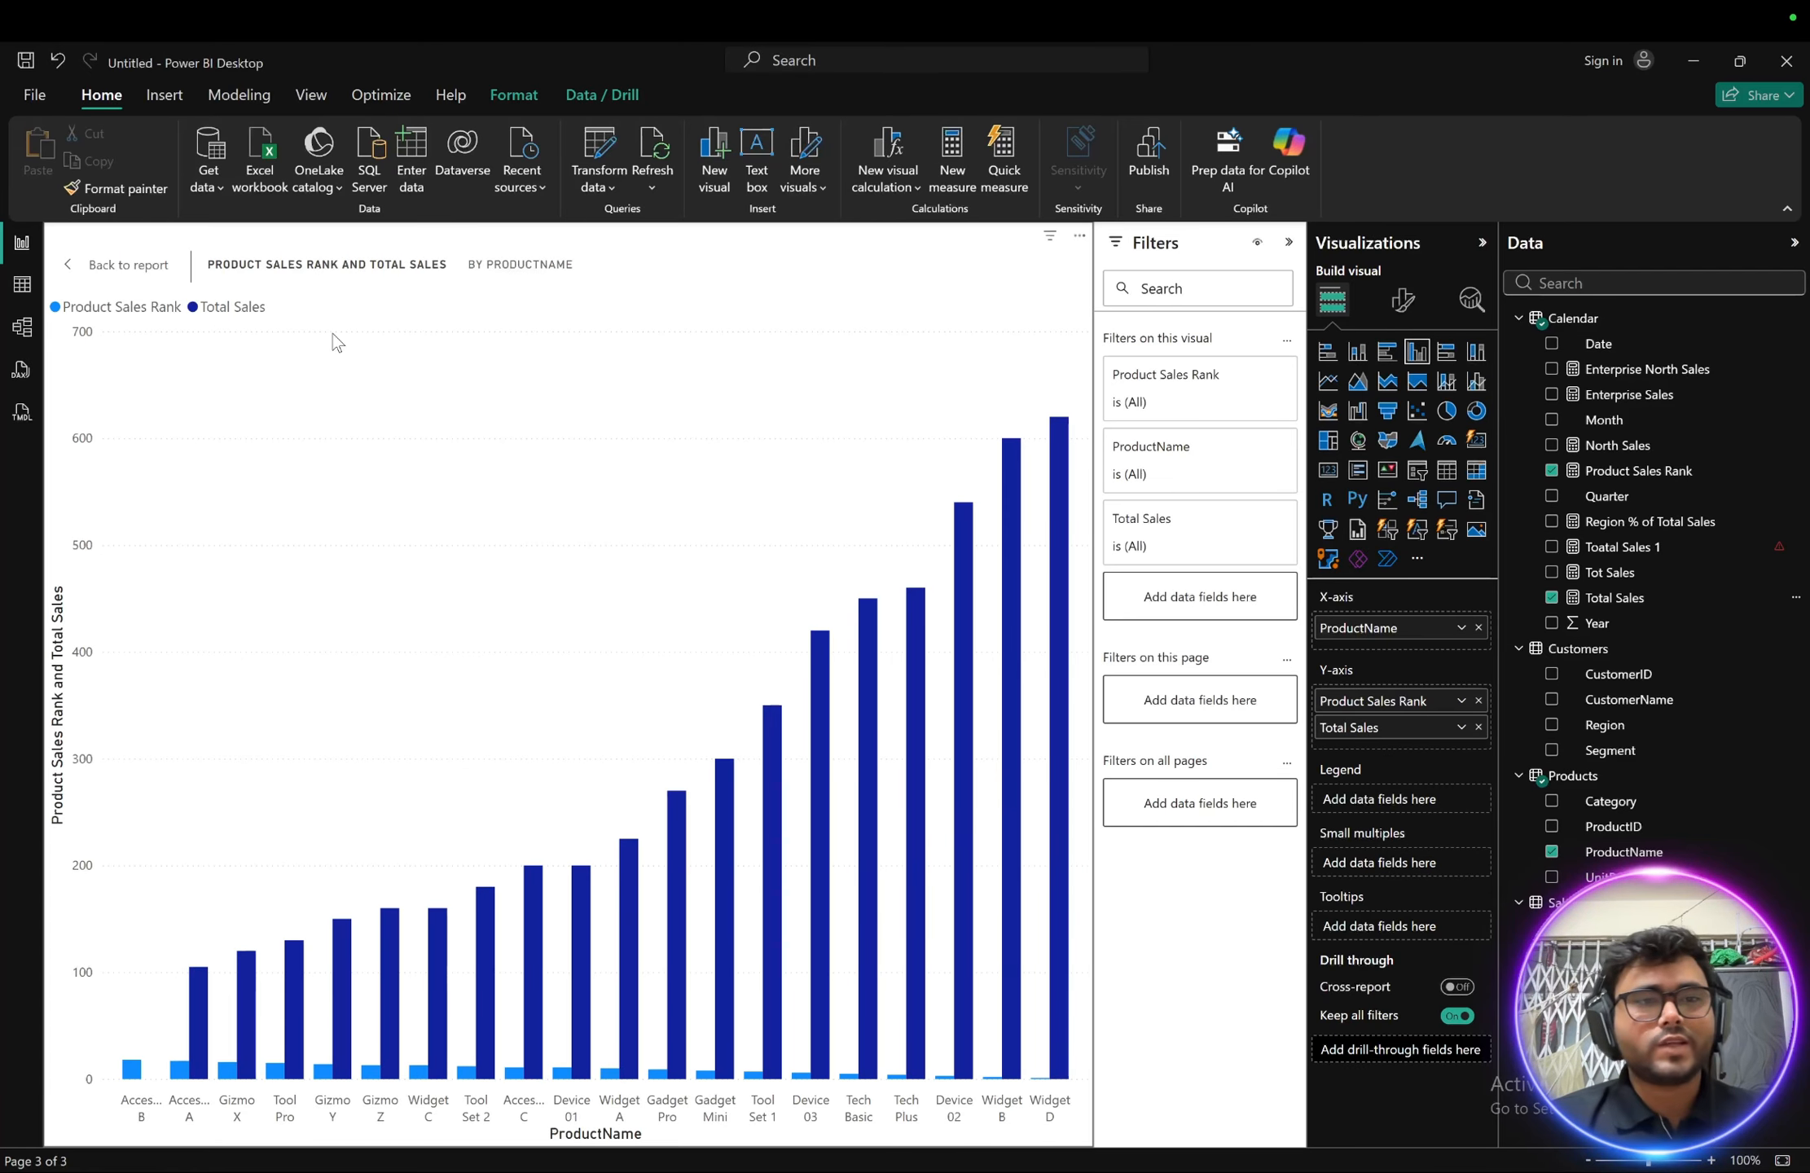
{"action": "left_click", "coordinate": [77, 265]}
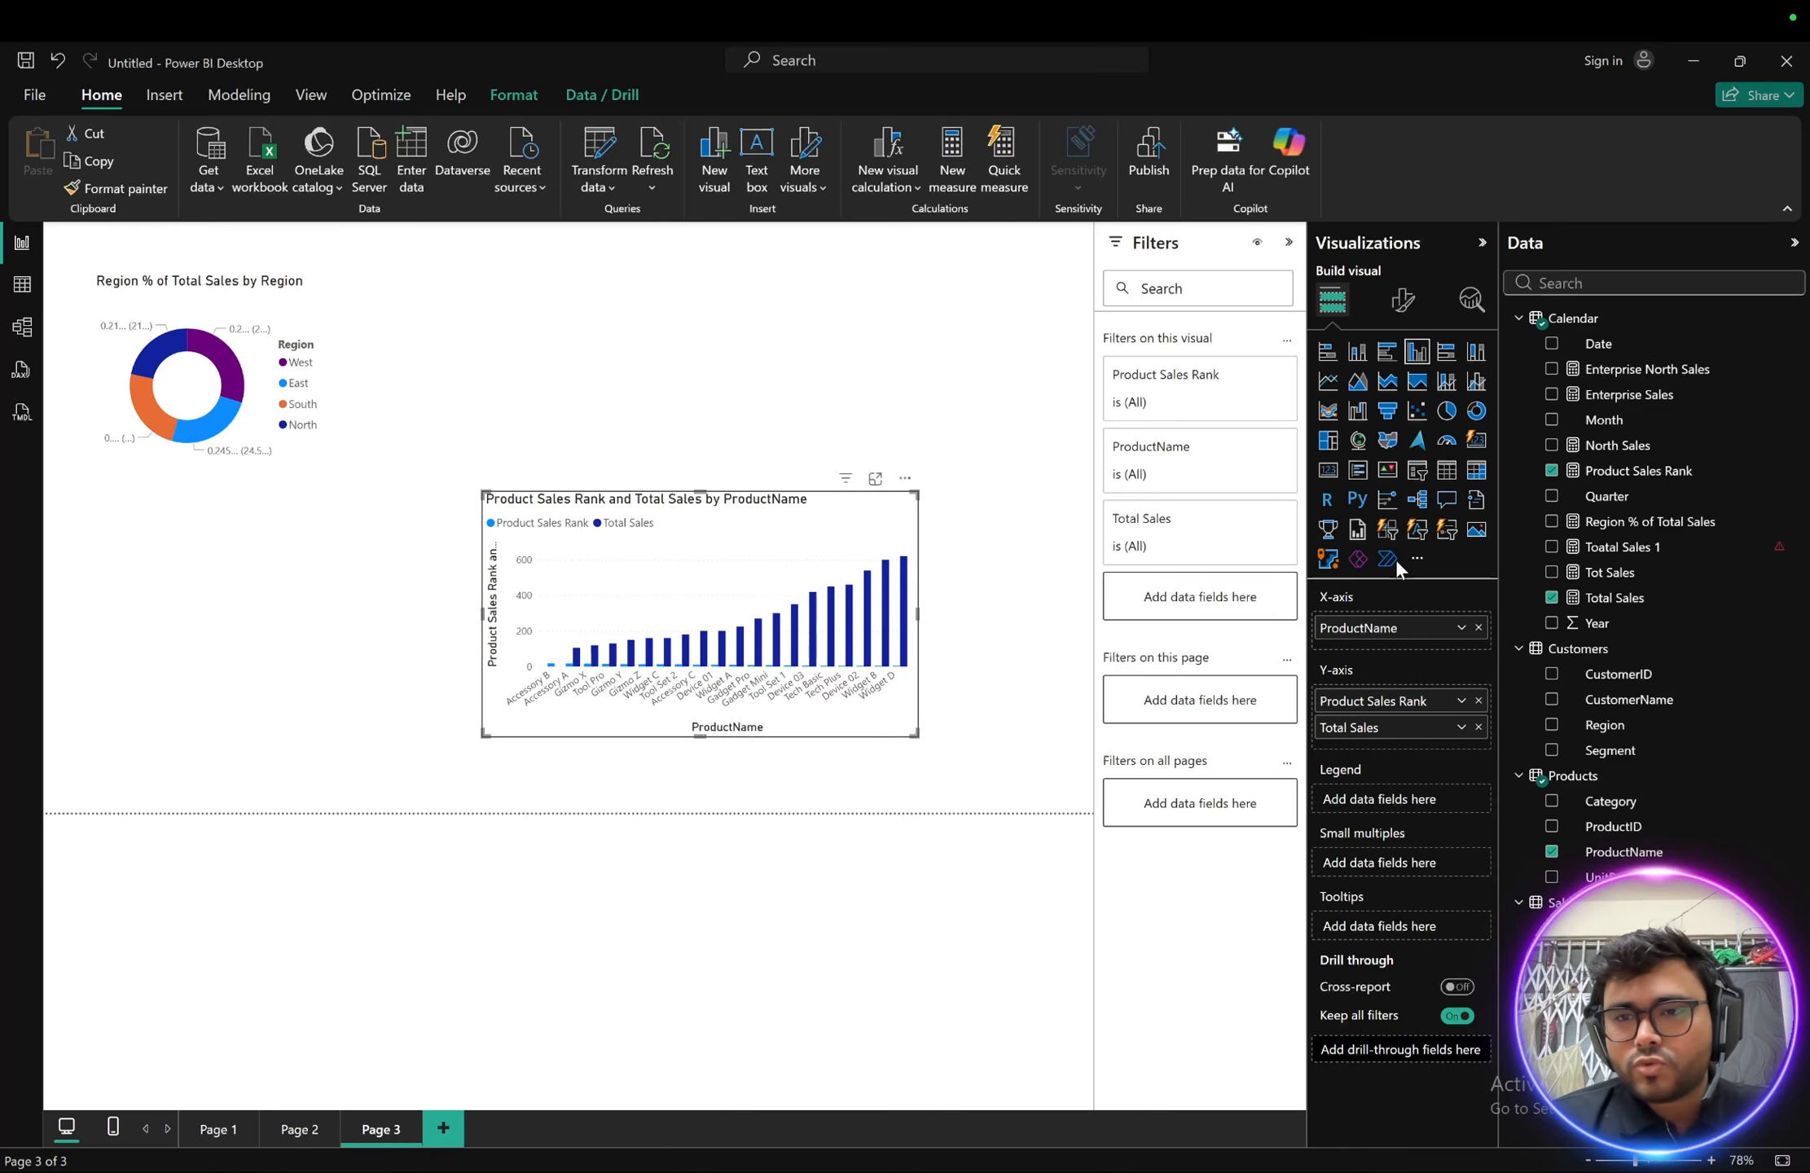
- Reopen the Product Sales Rank measure, examine its ALL(Products[ProductName]) and [Total Sales] arguments, and close the formula
{"action": "left_click", "coordinate": [1639, 477]}
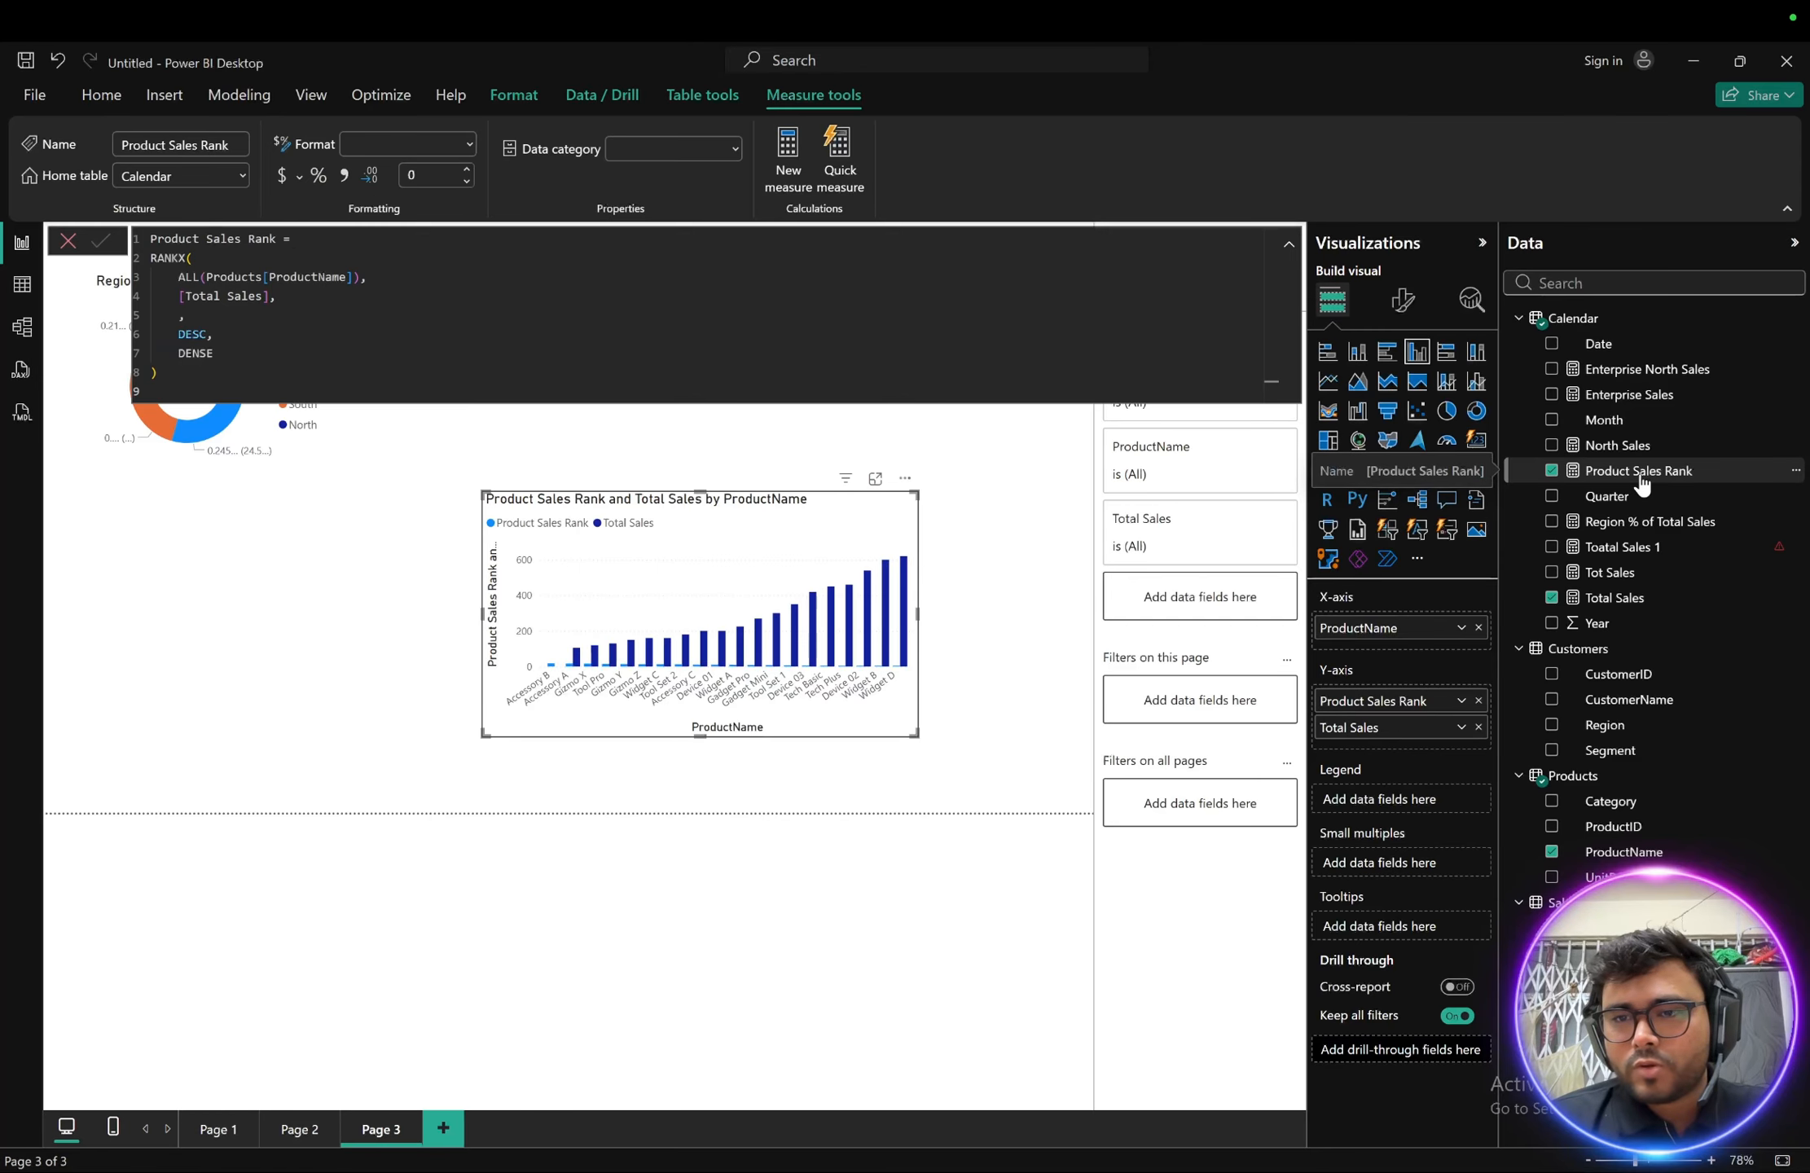
{"action": "left_click_drag", "start_coordinate": [186, 277], "coordinate": [376, 274]}
{"action": "left_click", "coordinate": [168, 297]}
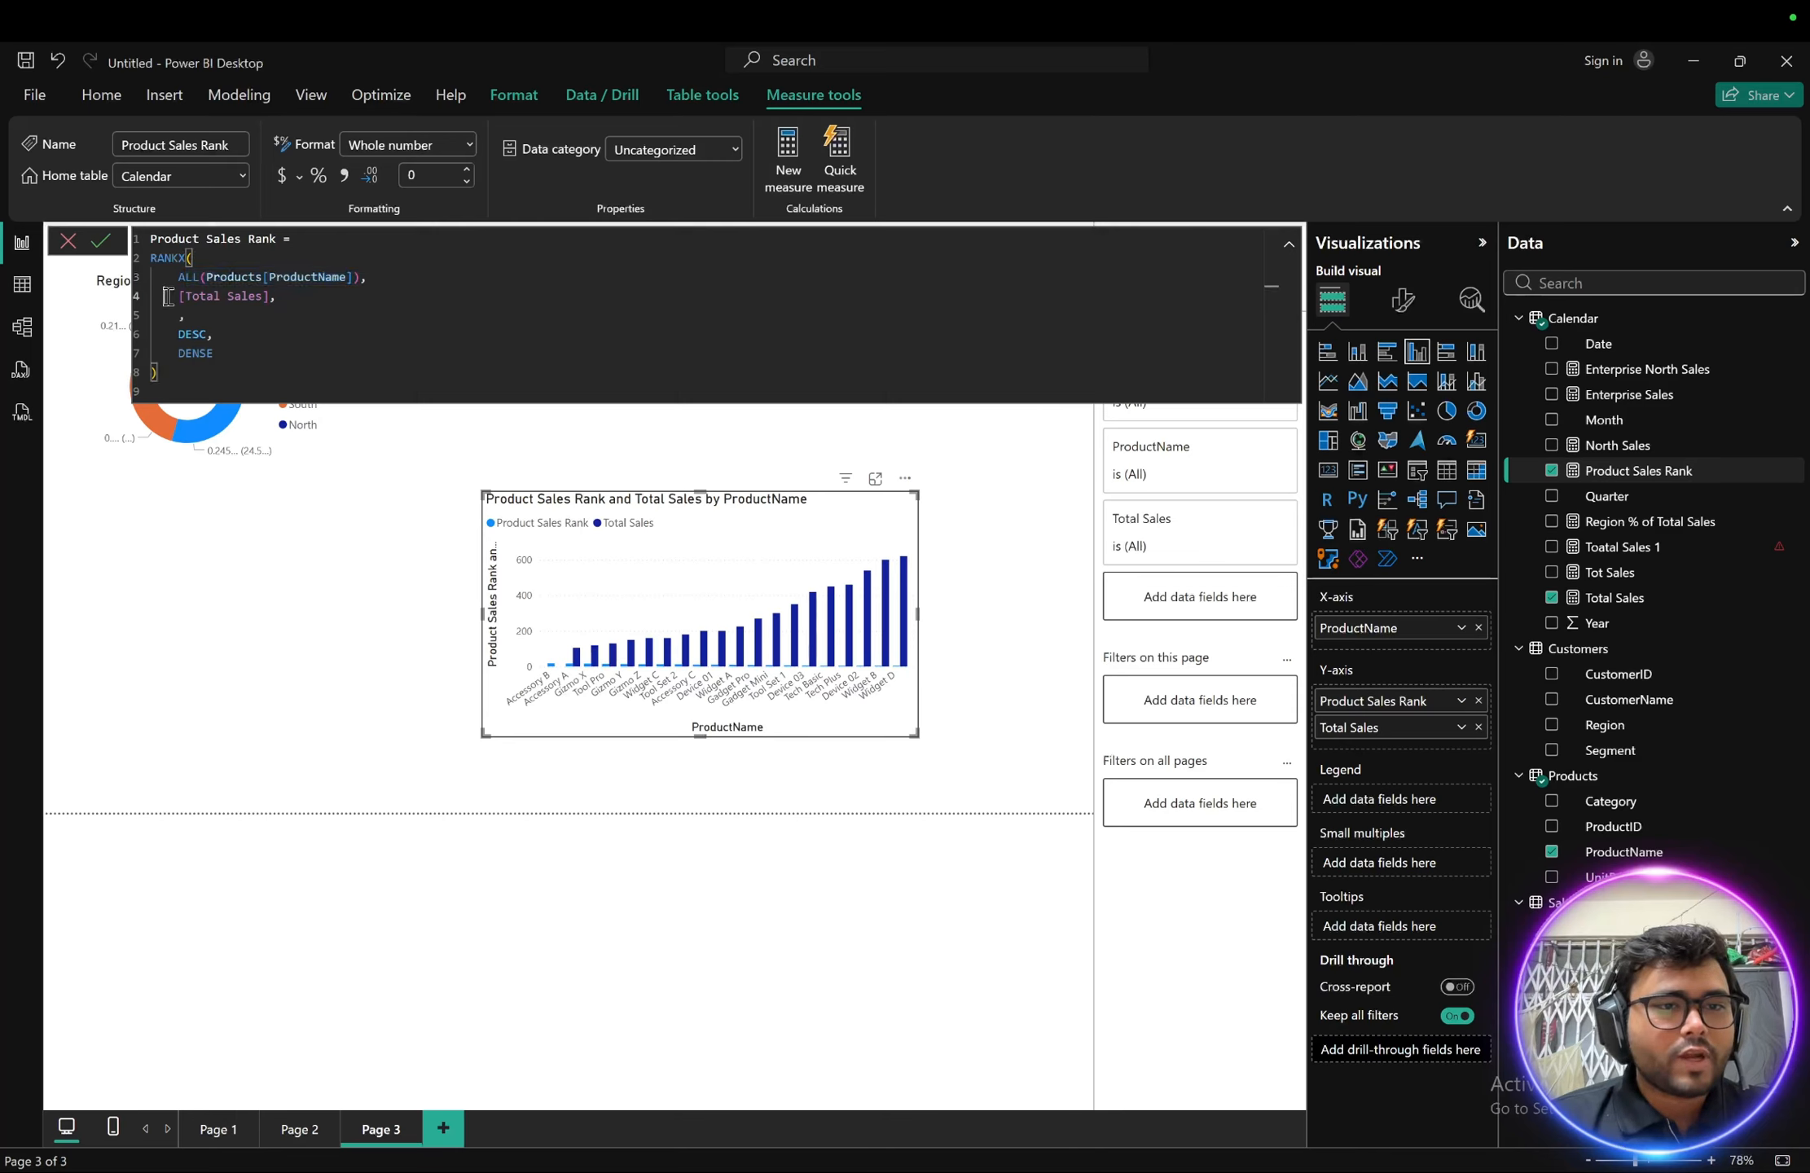
{"action": "left_click_drag", "start_coordinate": [168, 296], "coordinate": [346, 300]}
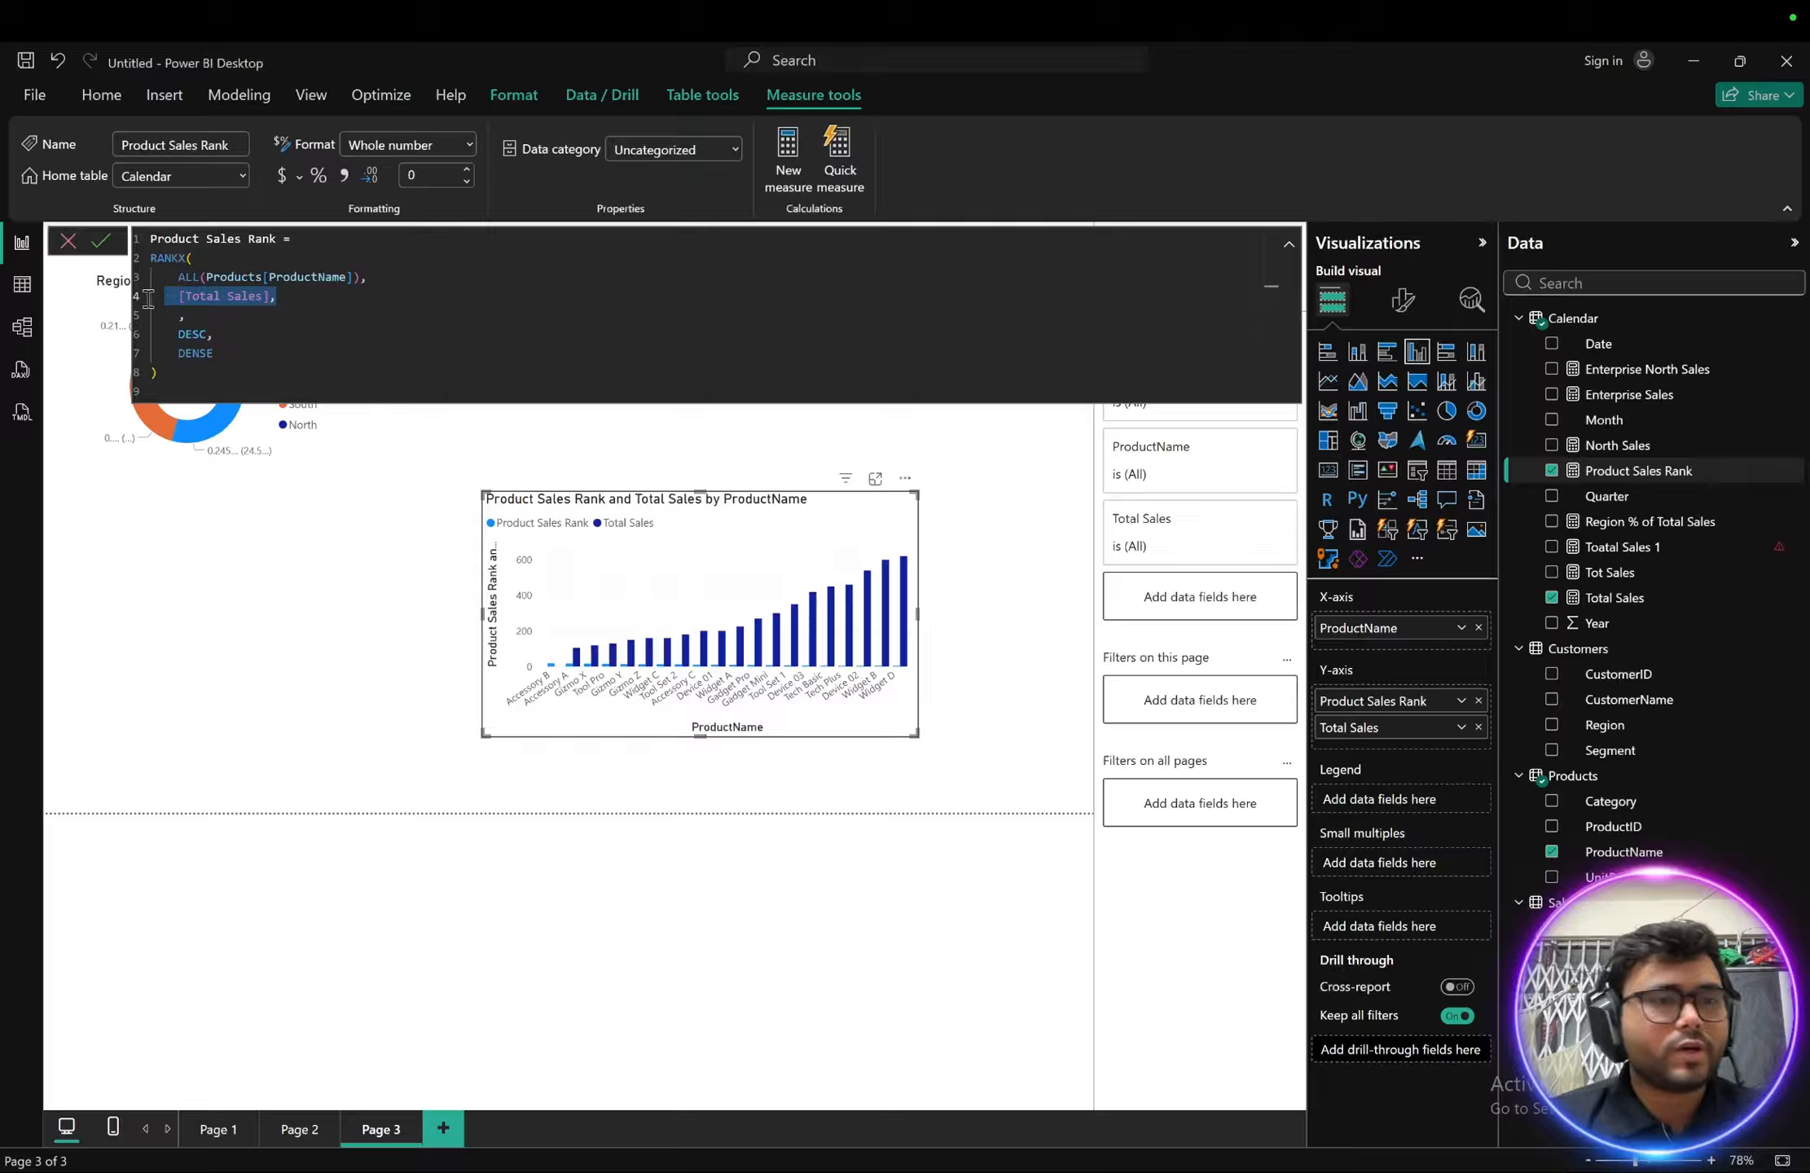
{"action": "left_click", "coordinate": [100, 241]}
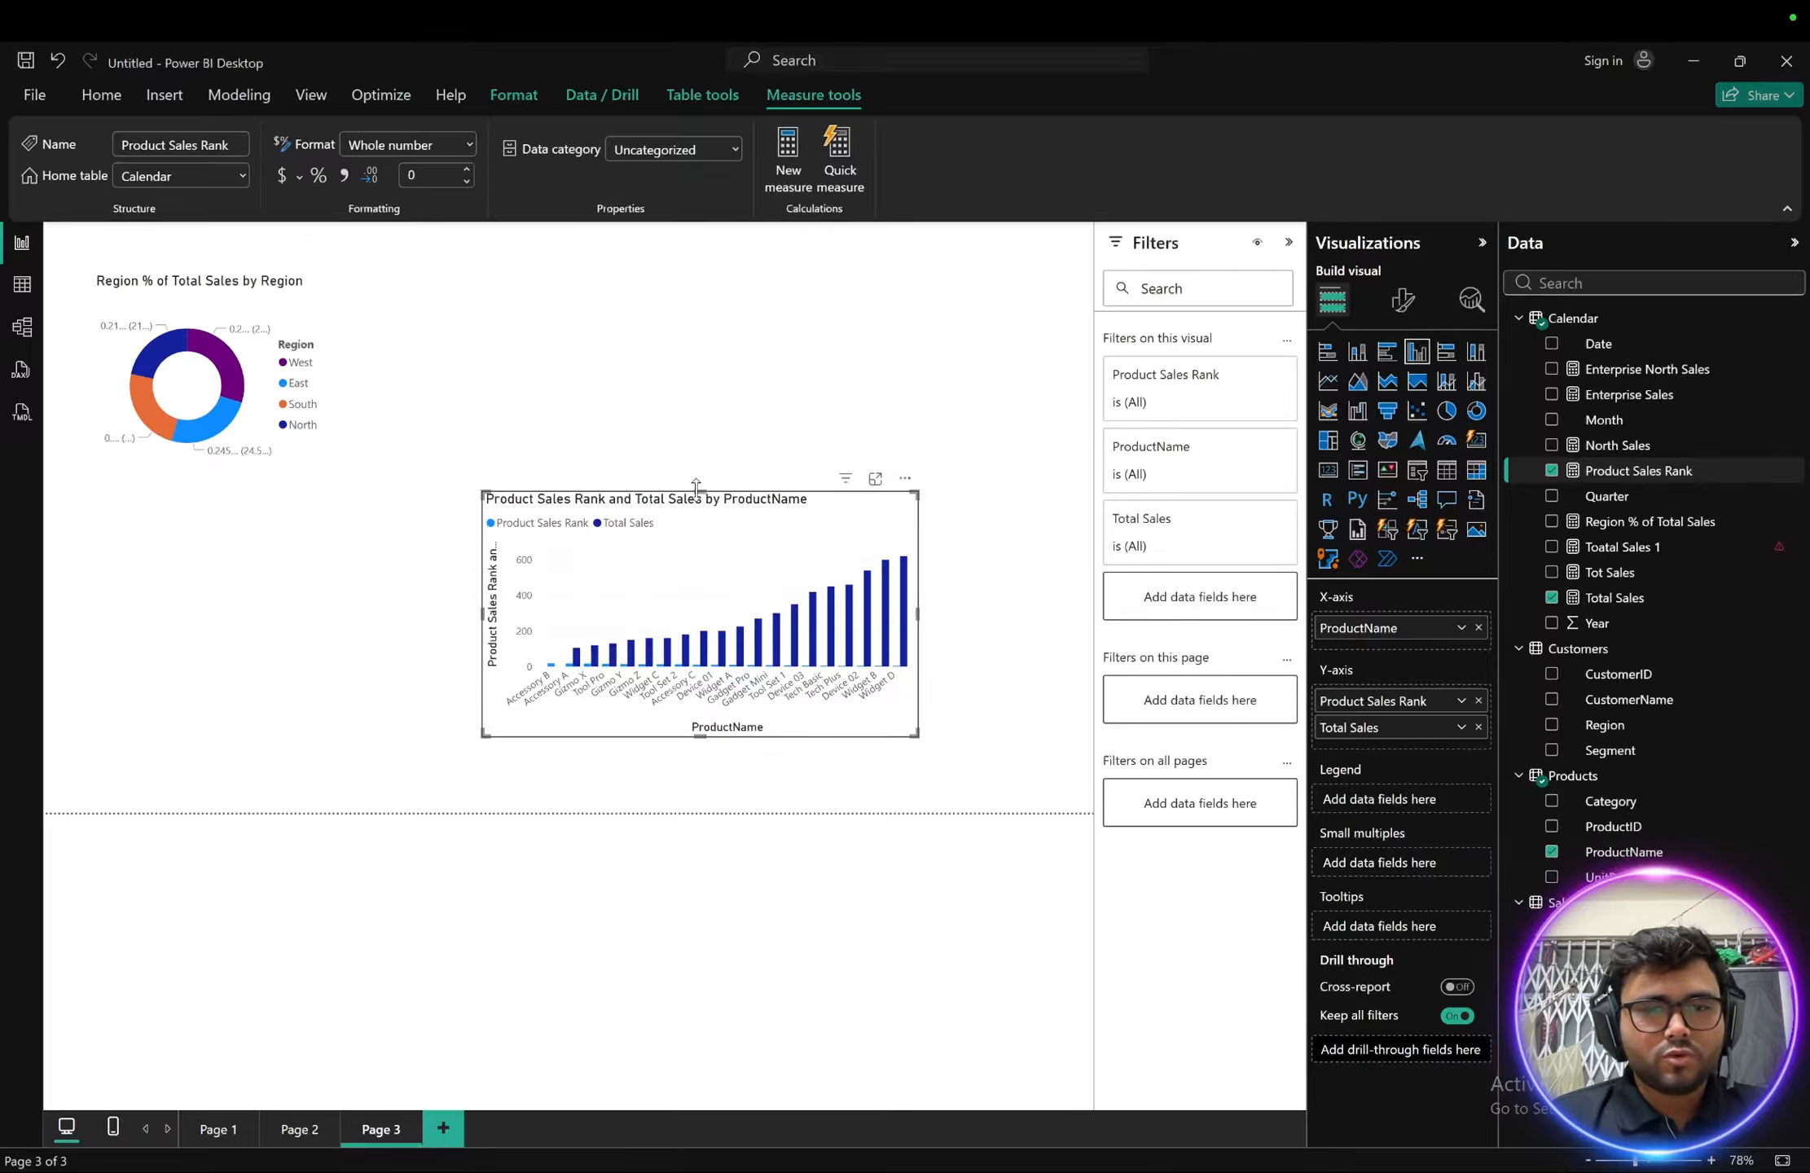
- Make the column chart taller and move it up beside the donut chart, glancing at the lecture note's Visualization section in between
{"action": "left_click_drag", "start_coordinate": [699, 491], "coordinate": [671, 388]}
{"action": "key", "text": "ctrl+Left"}
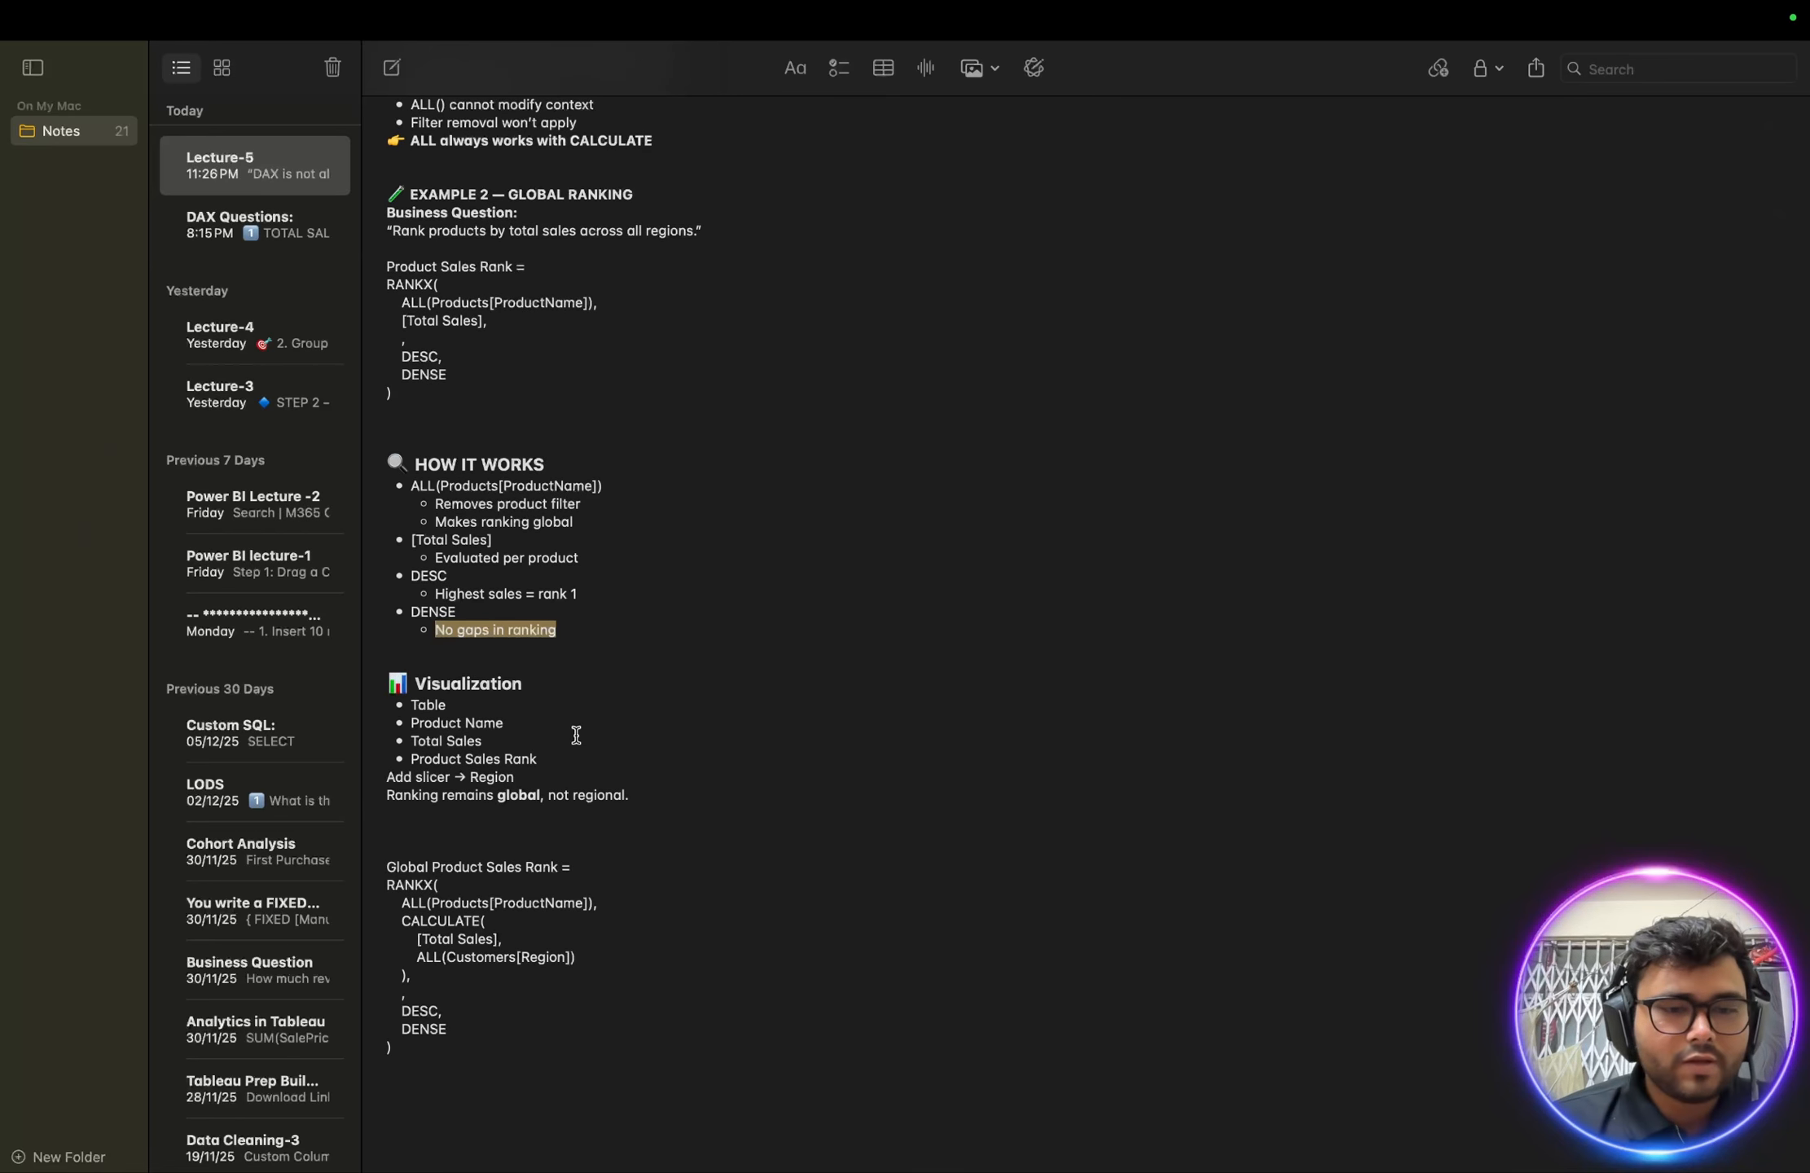
{"action": "key", "text": "ctrl+Right"}
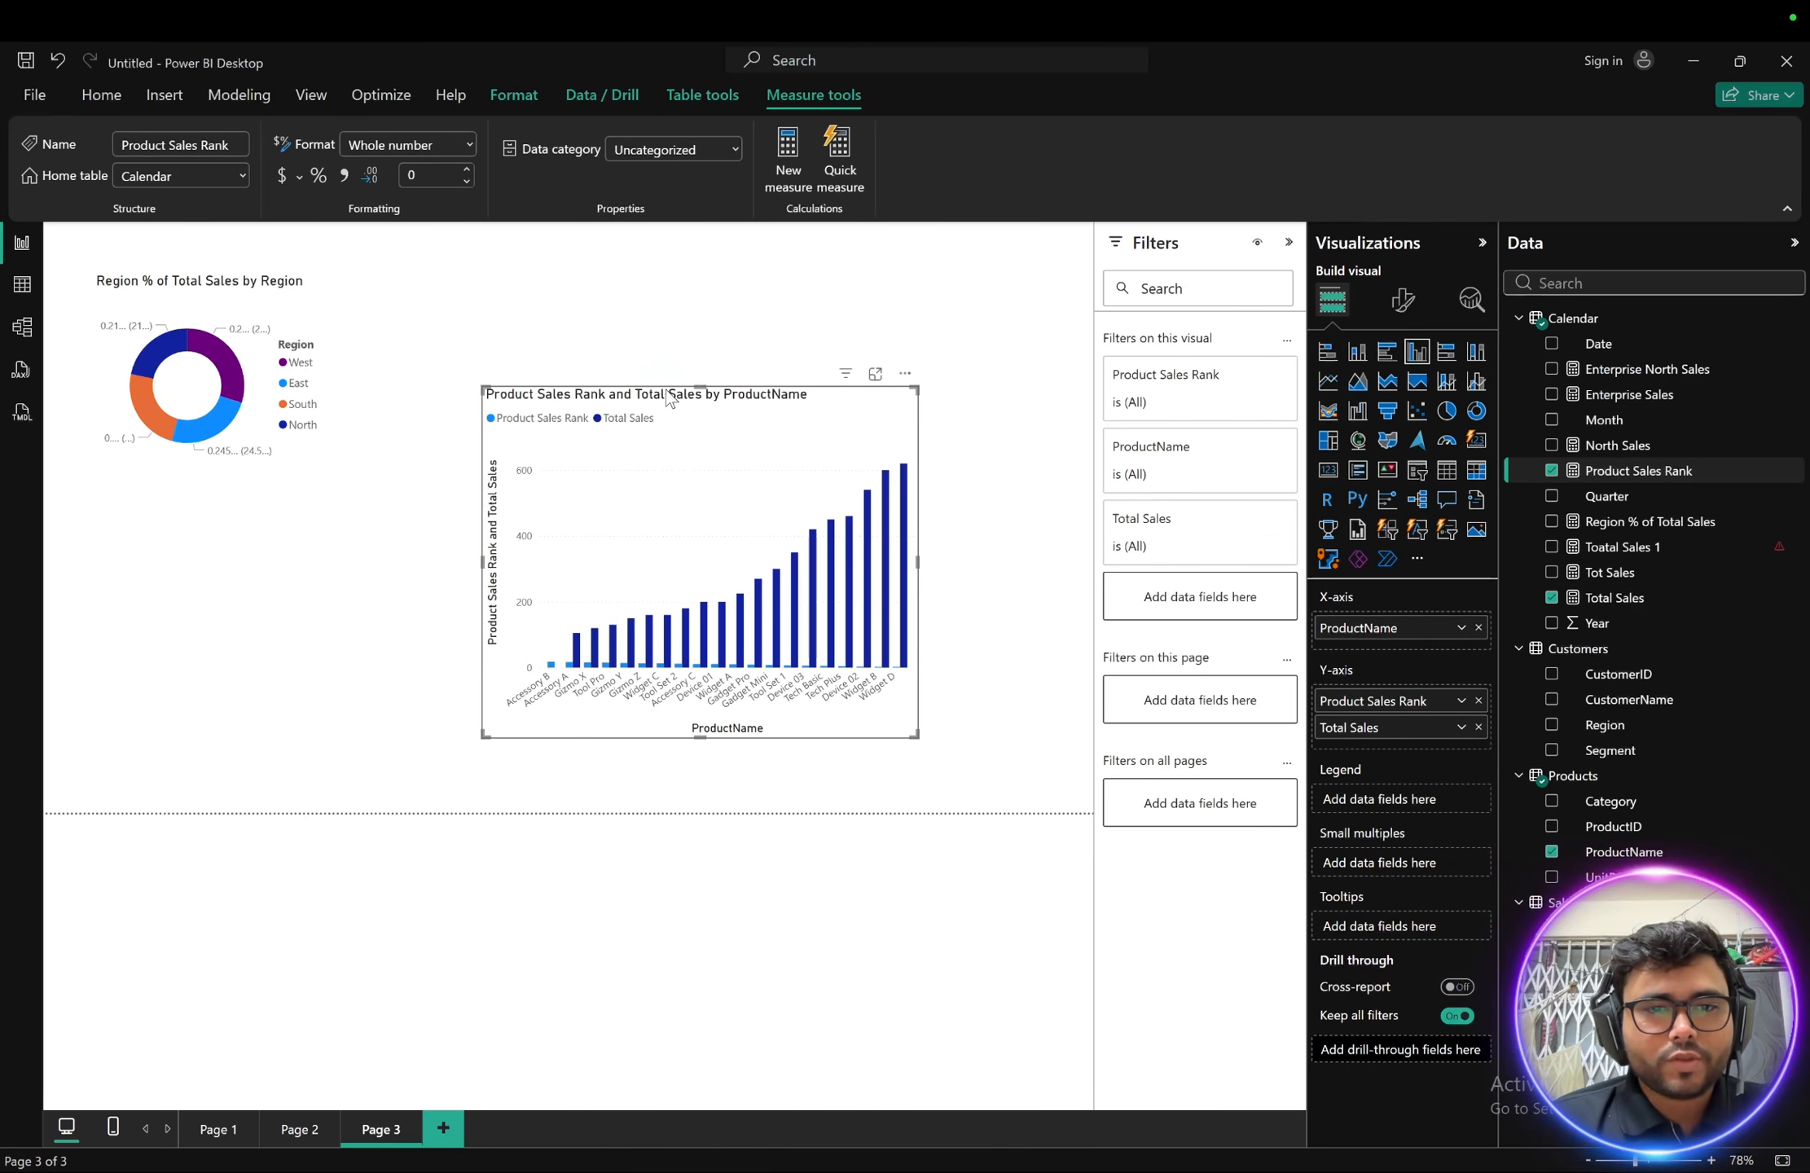
{"action": "left_click_drag", "start_coordinate": [667, 393], "coordinate": [658, 299]}
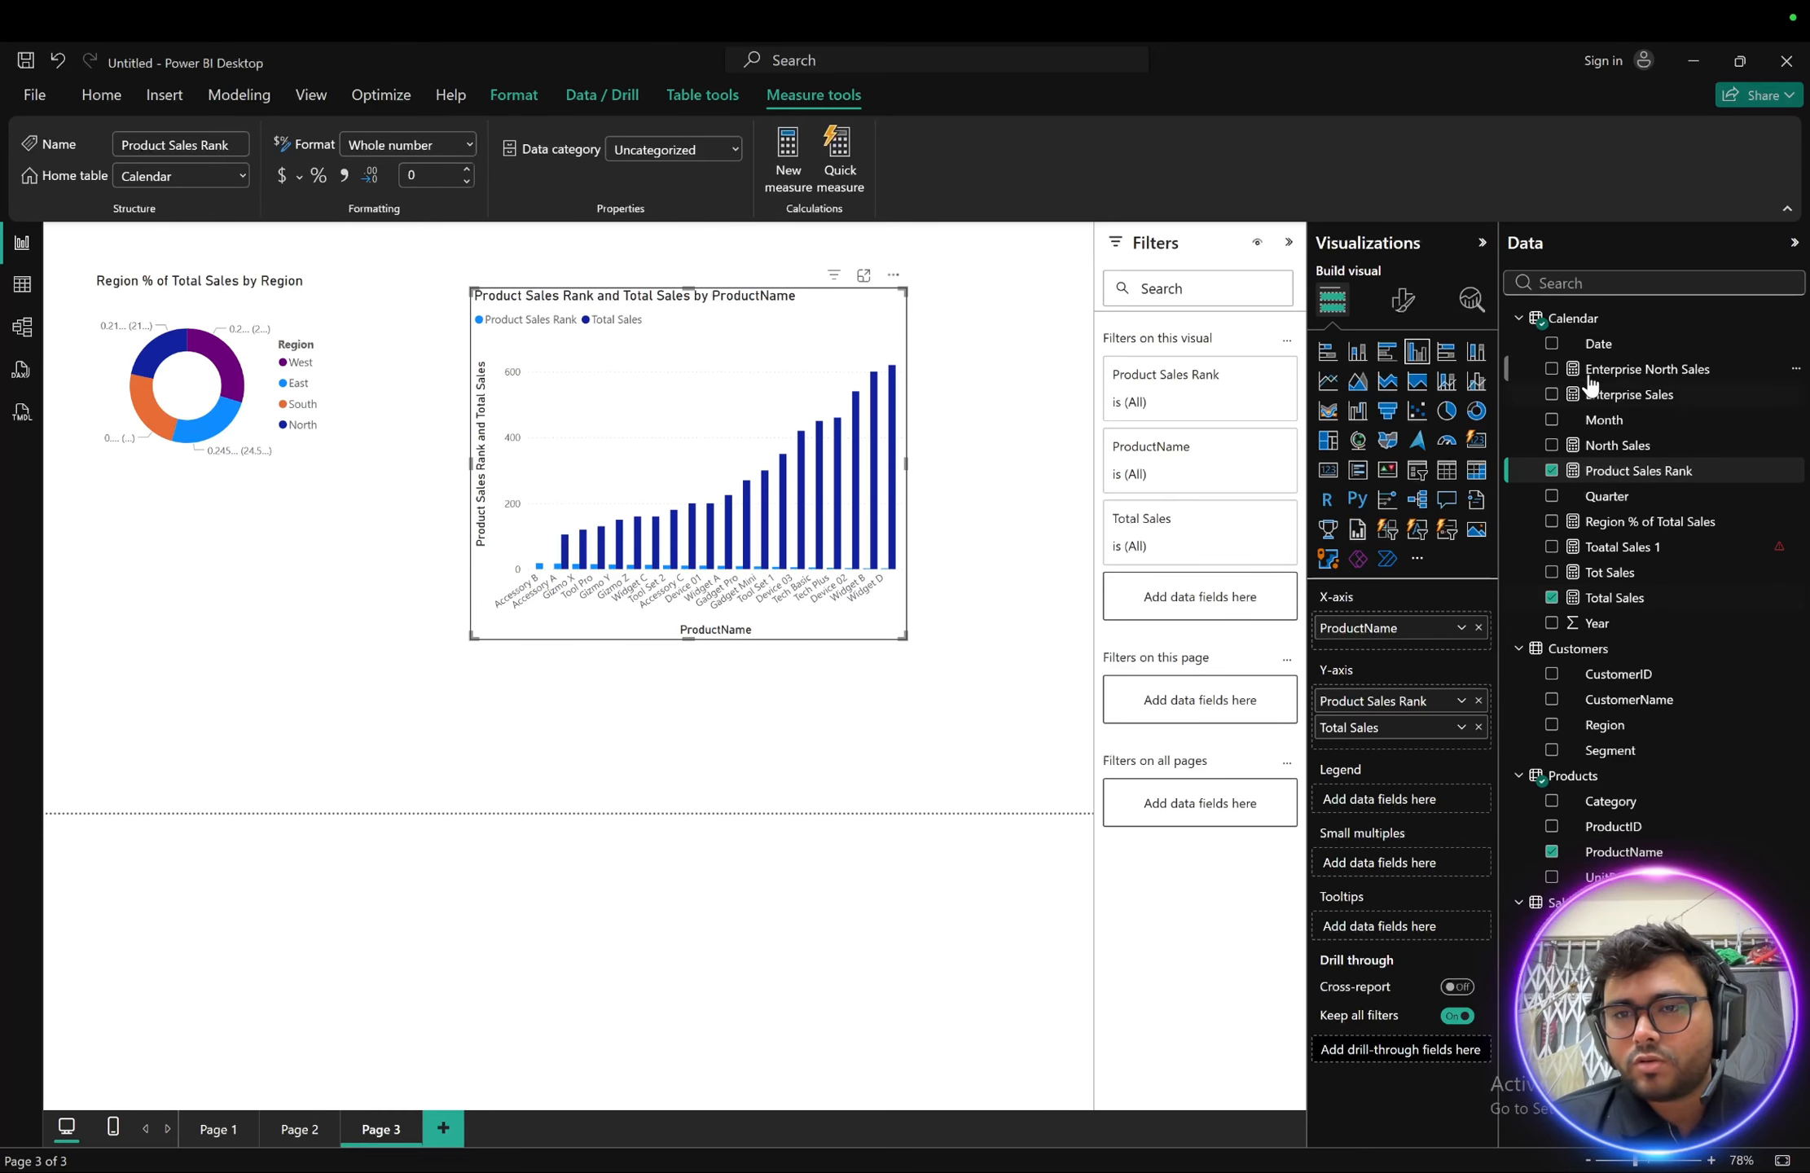
- Add a slicer below the donut chart on Page 3, using the Region field from the Customers table
{"action": "left_click", "coordinate": [1018, 639]}
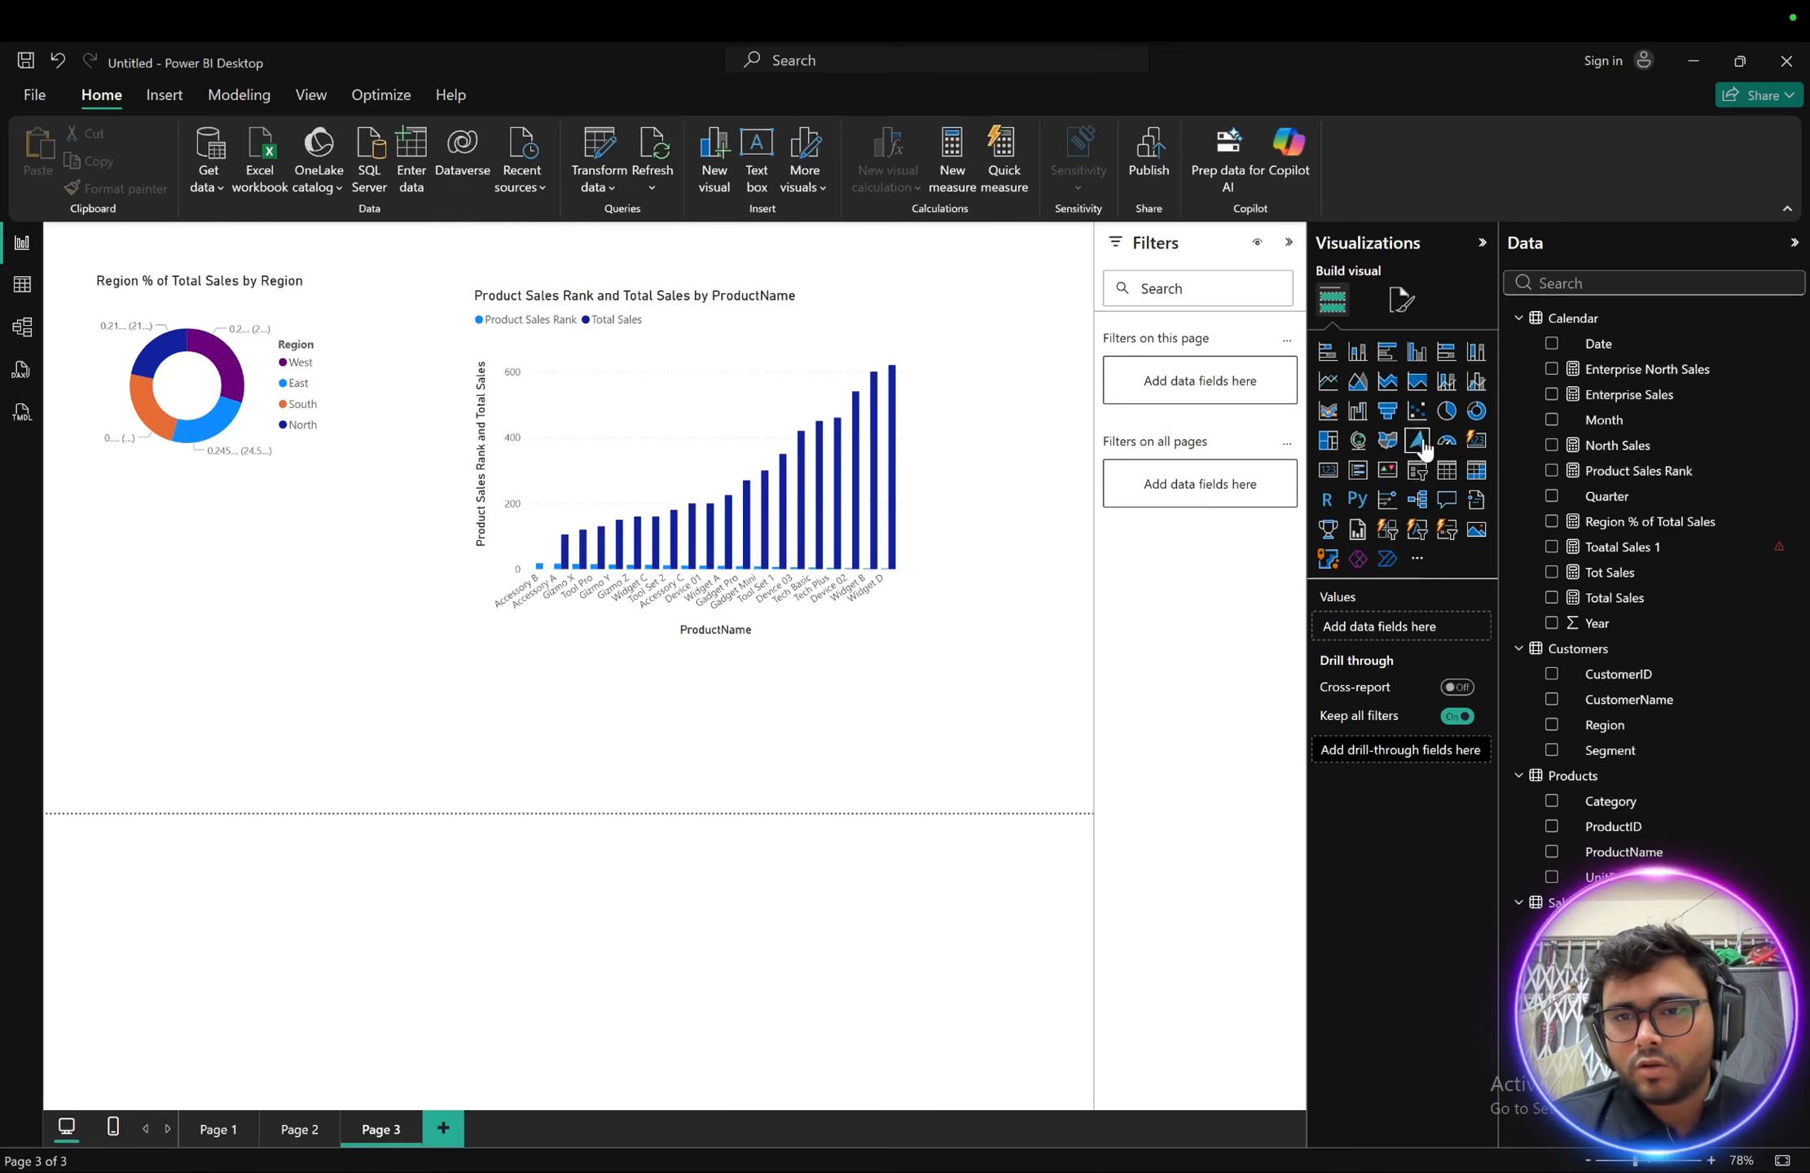
{"action": "left_click", "coordinate": [1417, 471]}
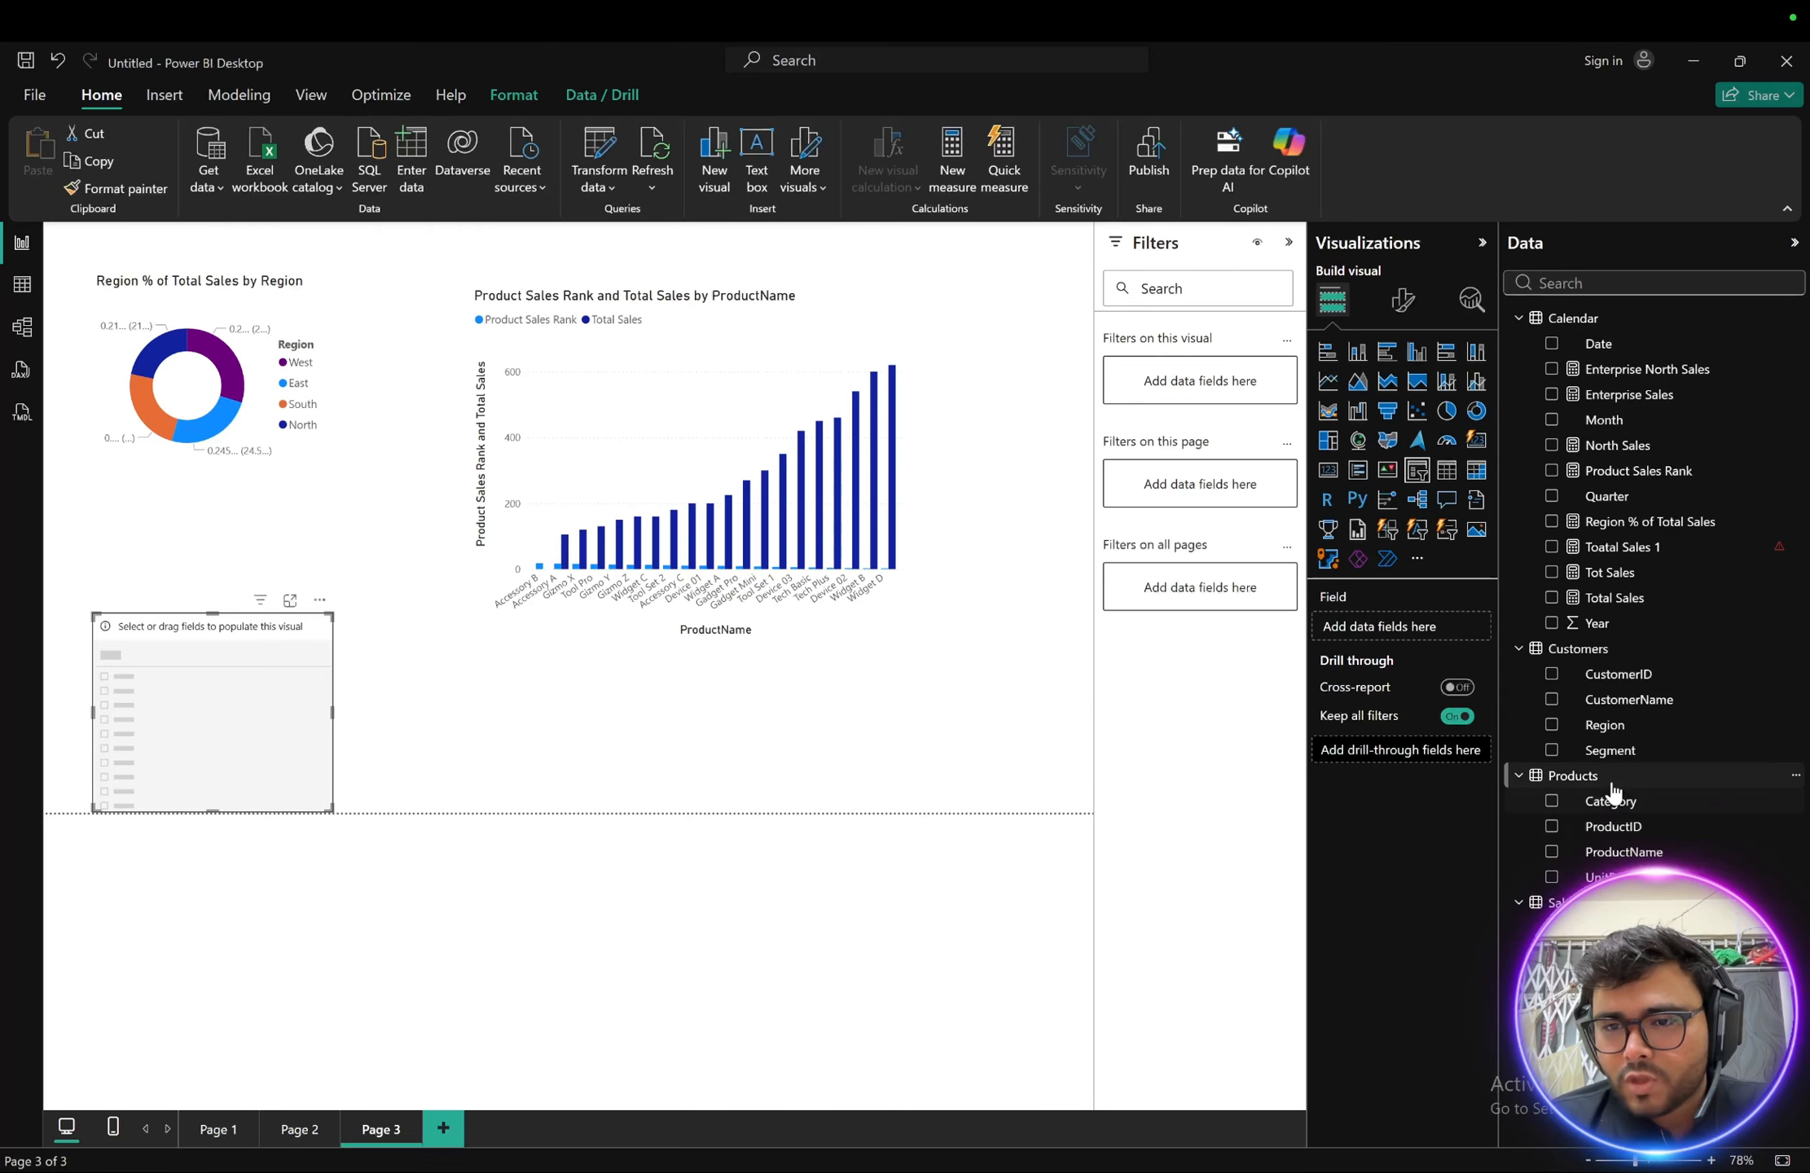
{"action": "left_click_drag", "start_coordinate": [1600, 729], "coordinate": [238, 695]}
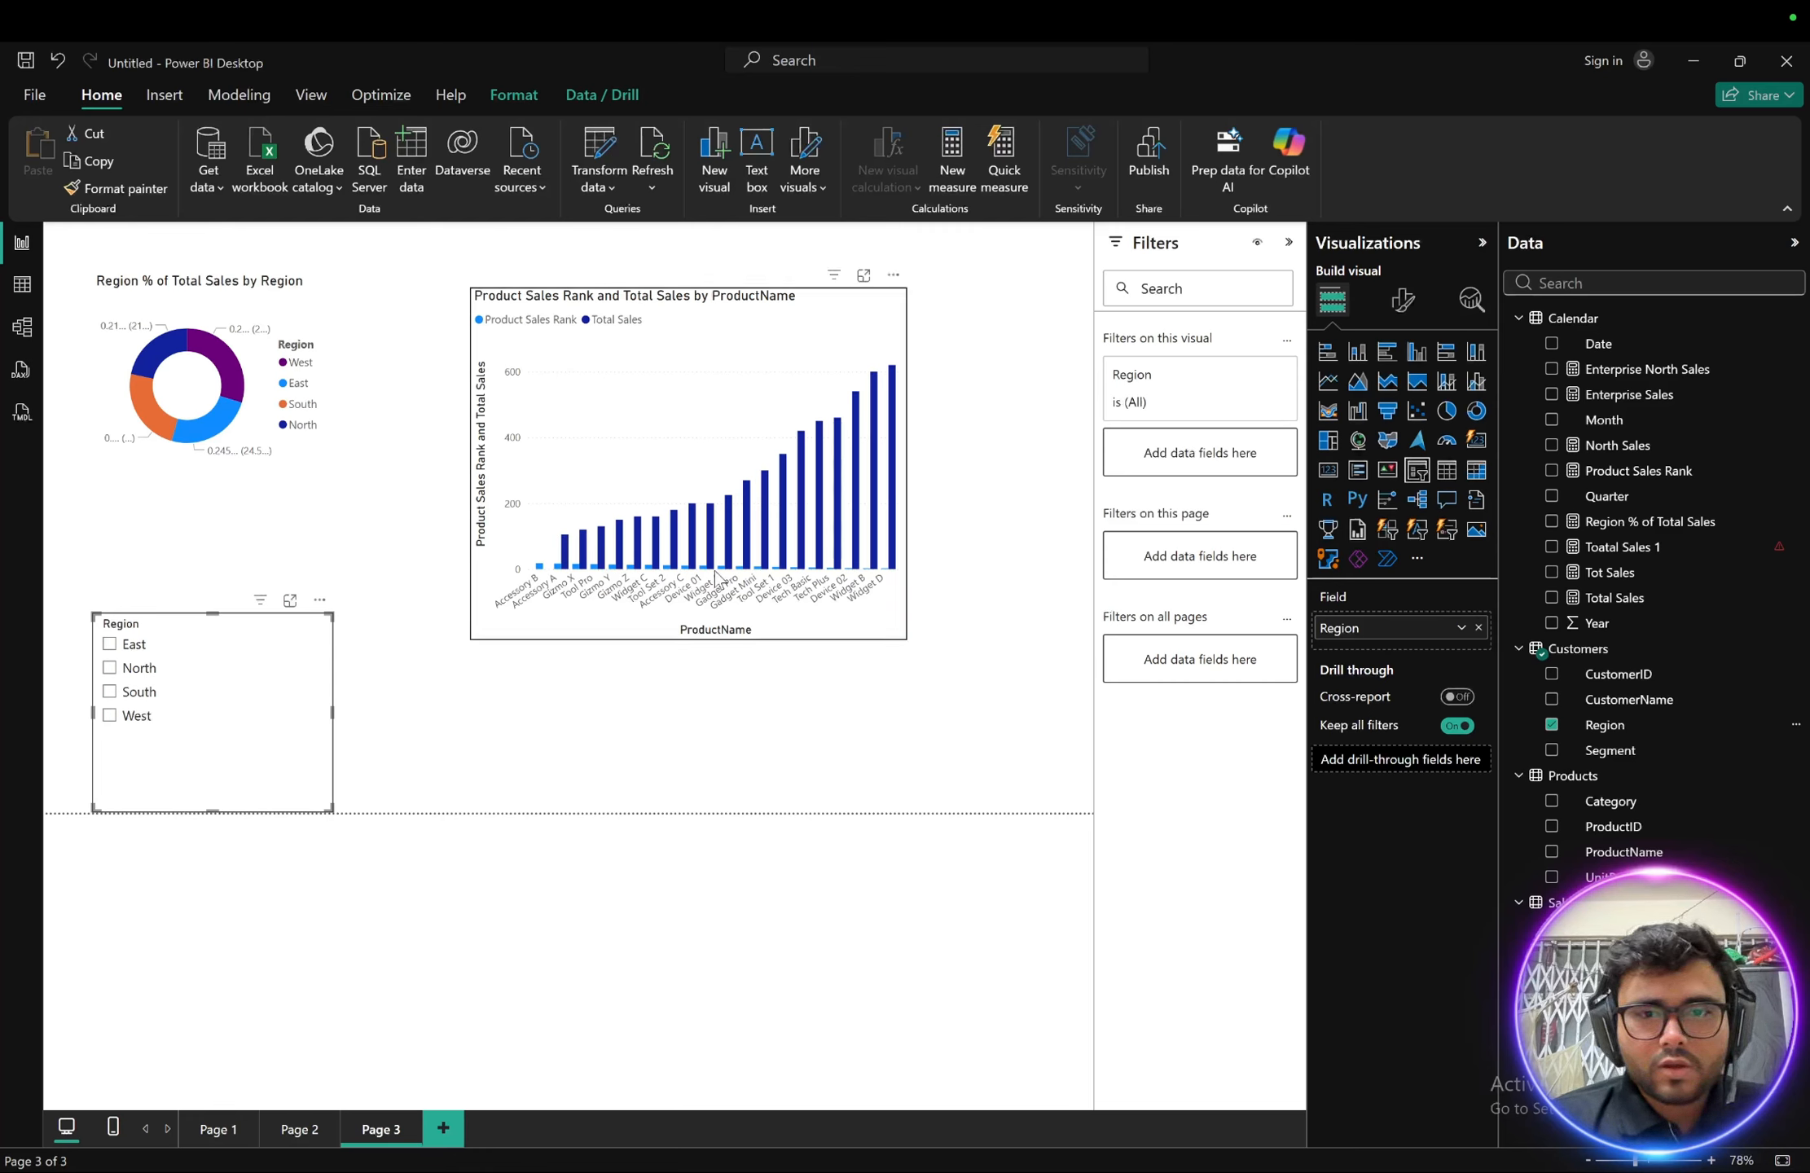
{"action": "mouse_move", "coordinate": [894, 560]}
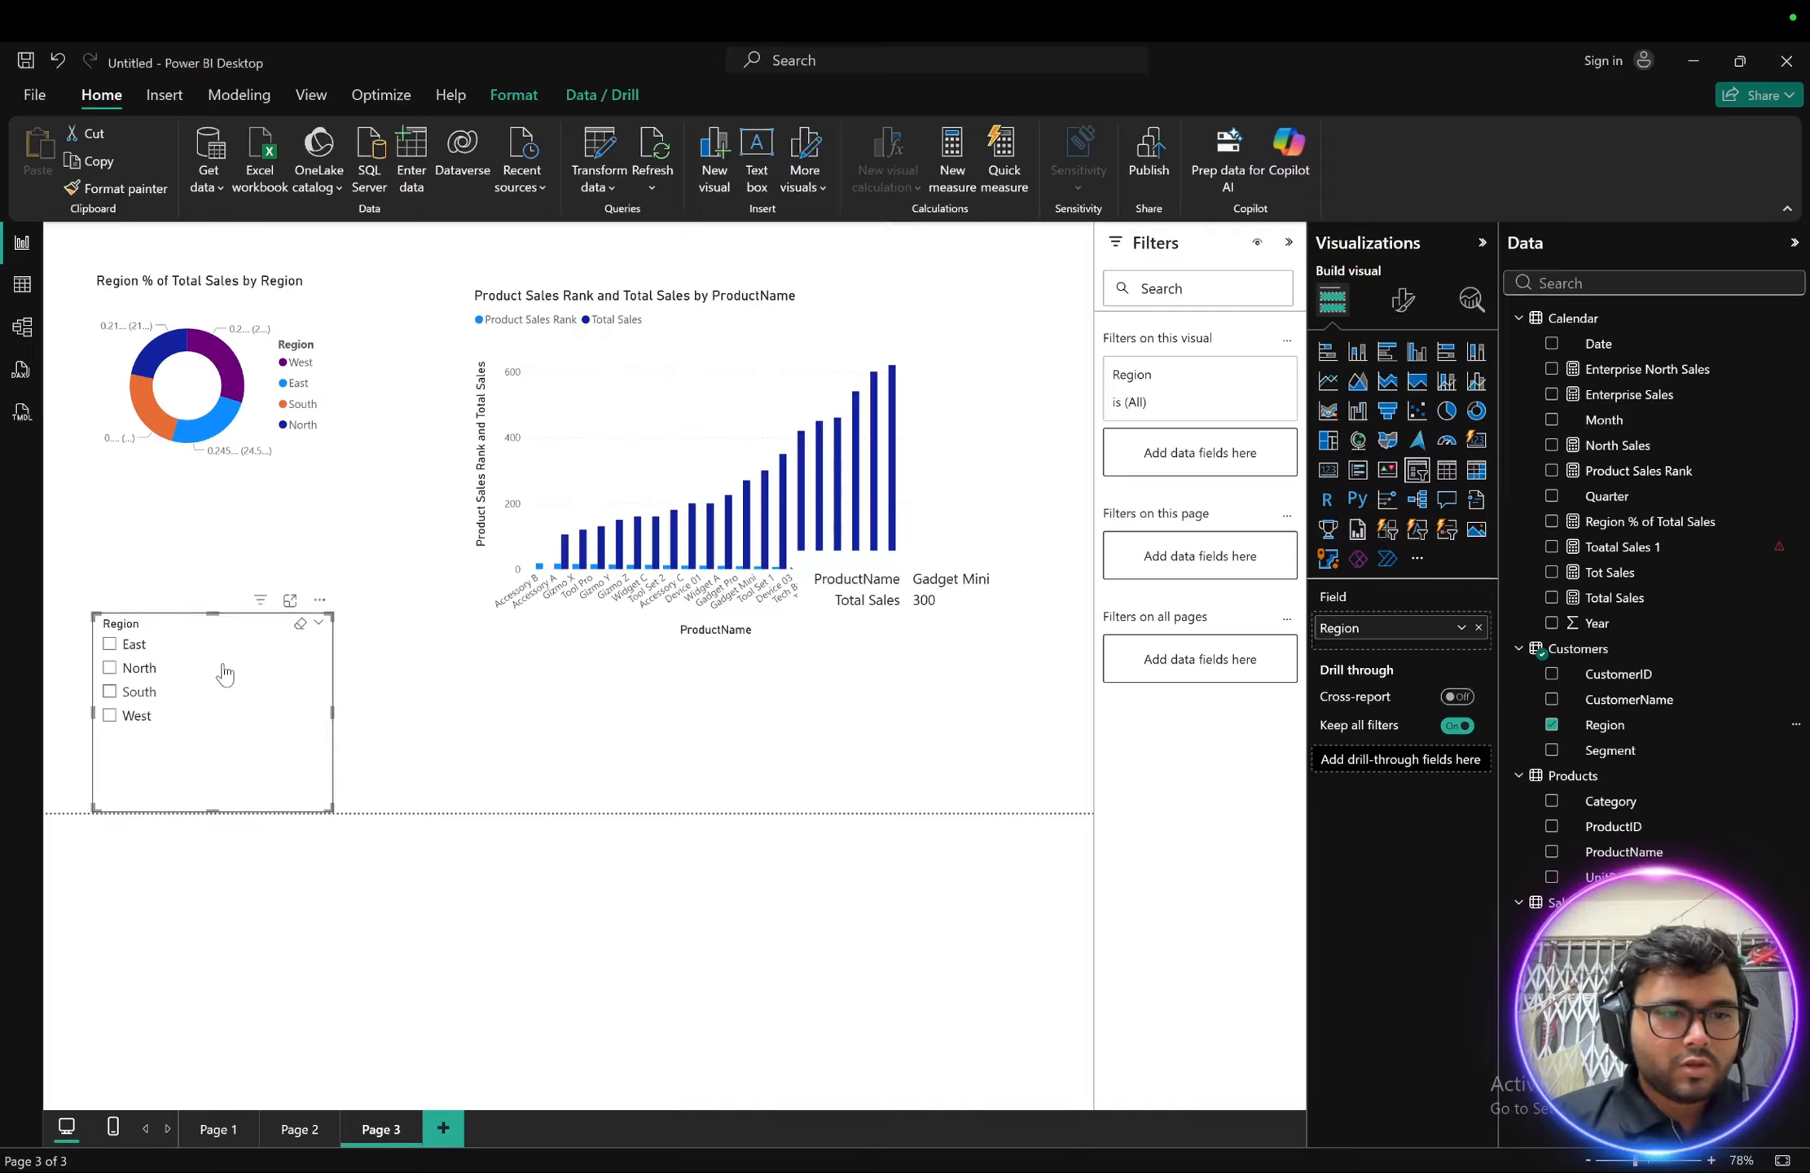
- Toggle East on, off and on again in the Region slicer, comparing the column chart's Total Sales values per product
{"action": "left_click", "coordinate": [110, 644]}
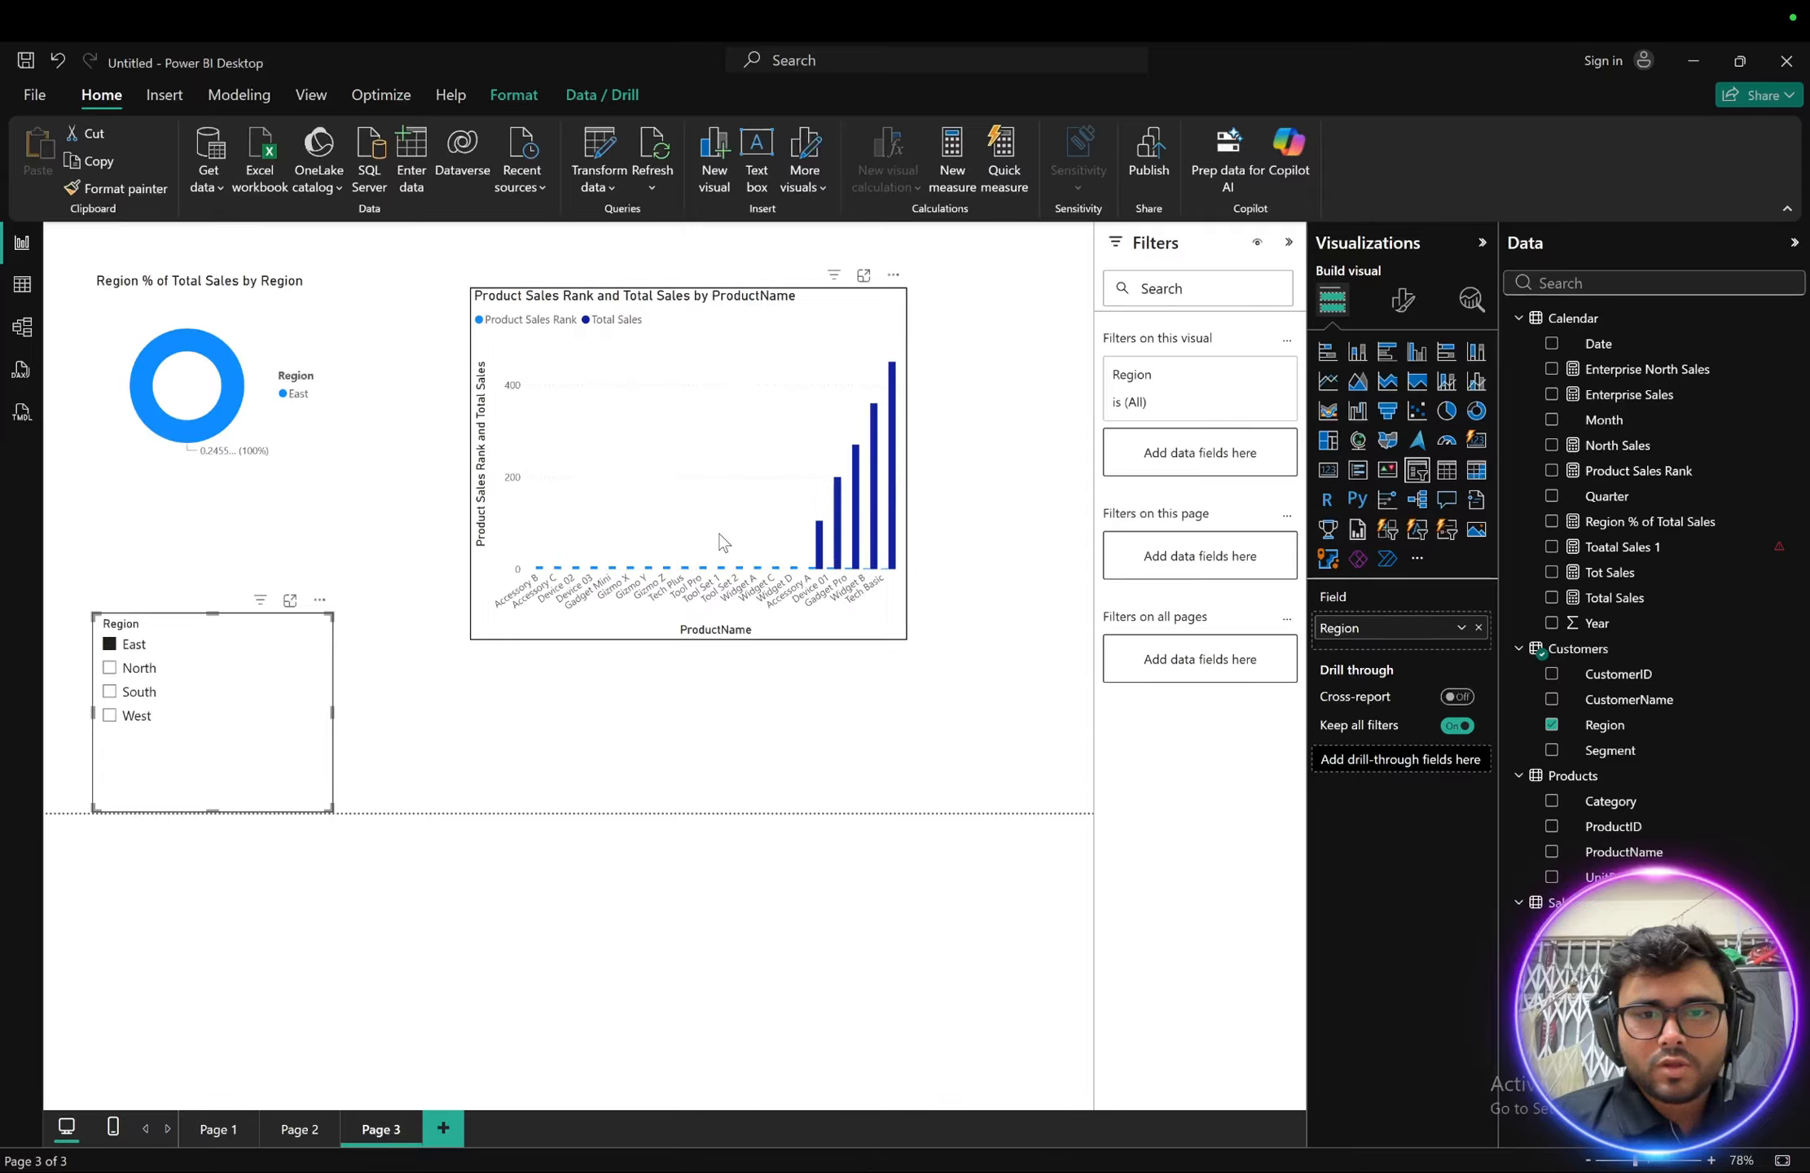
{"action": "mouse_move", "coordinate": [898, 547]}
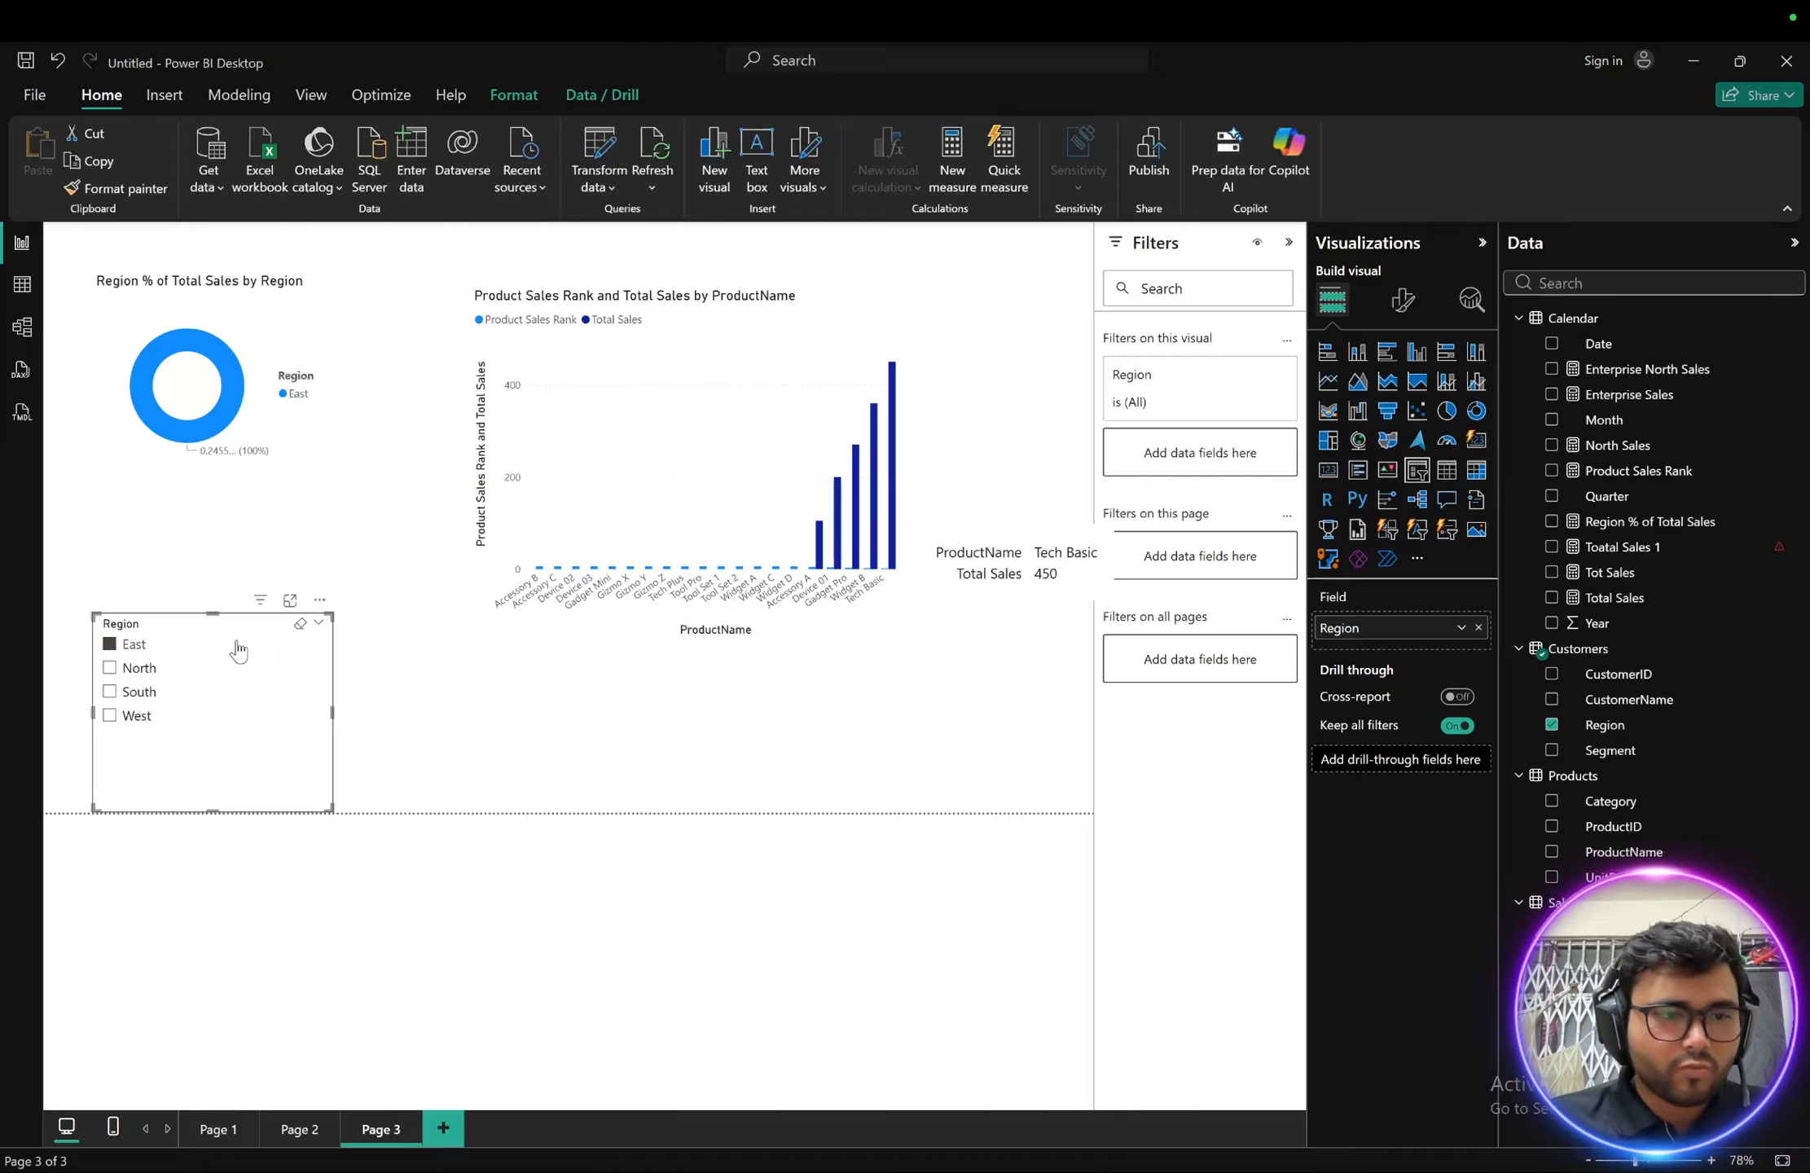
{"action": "left_click", "coordinate": [122, 643]}
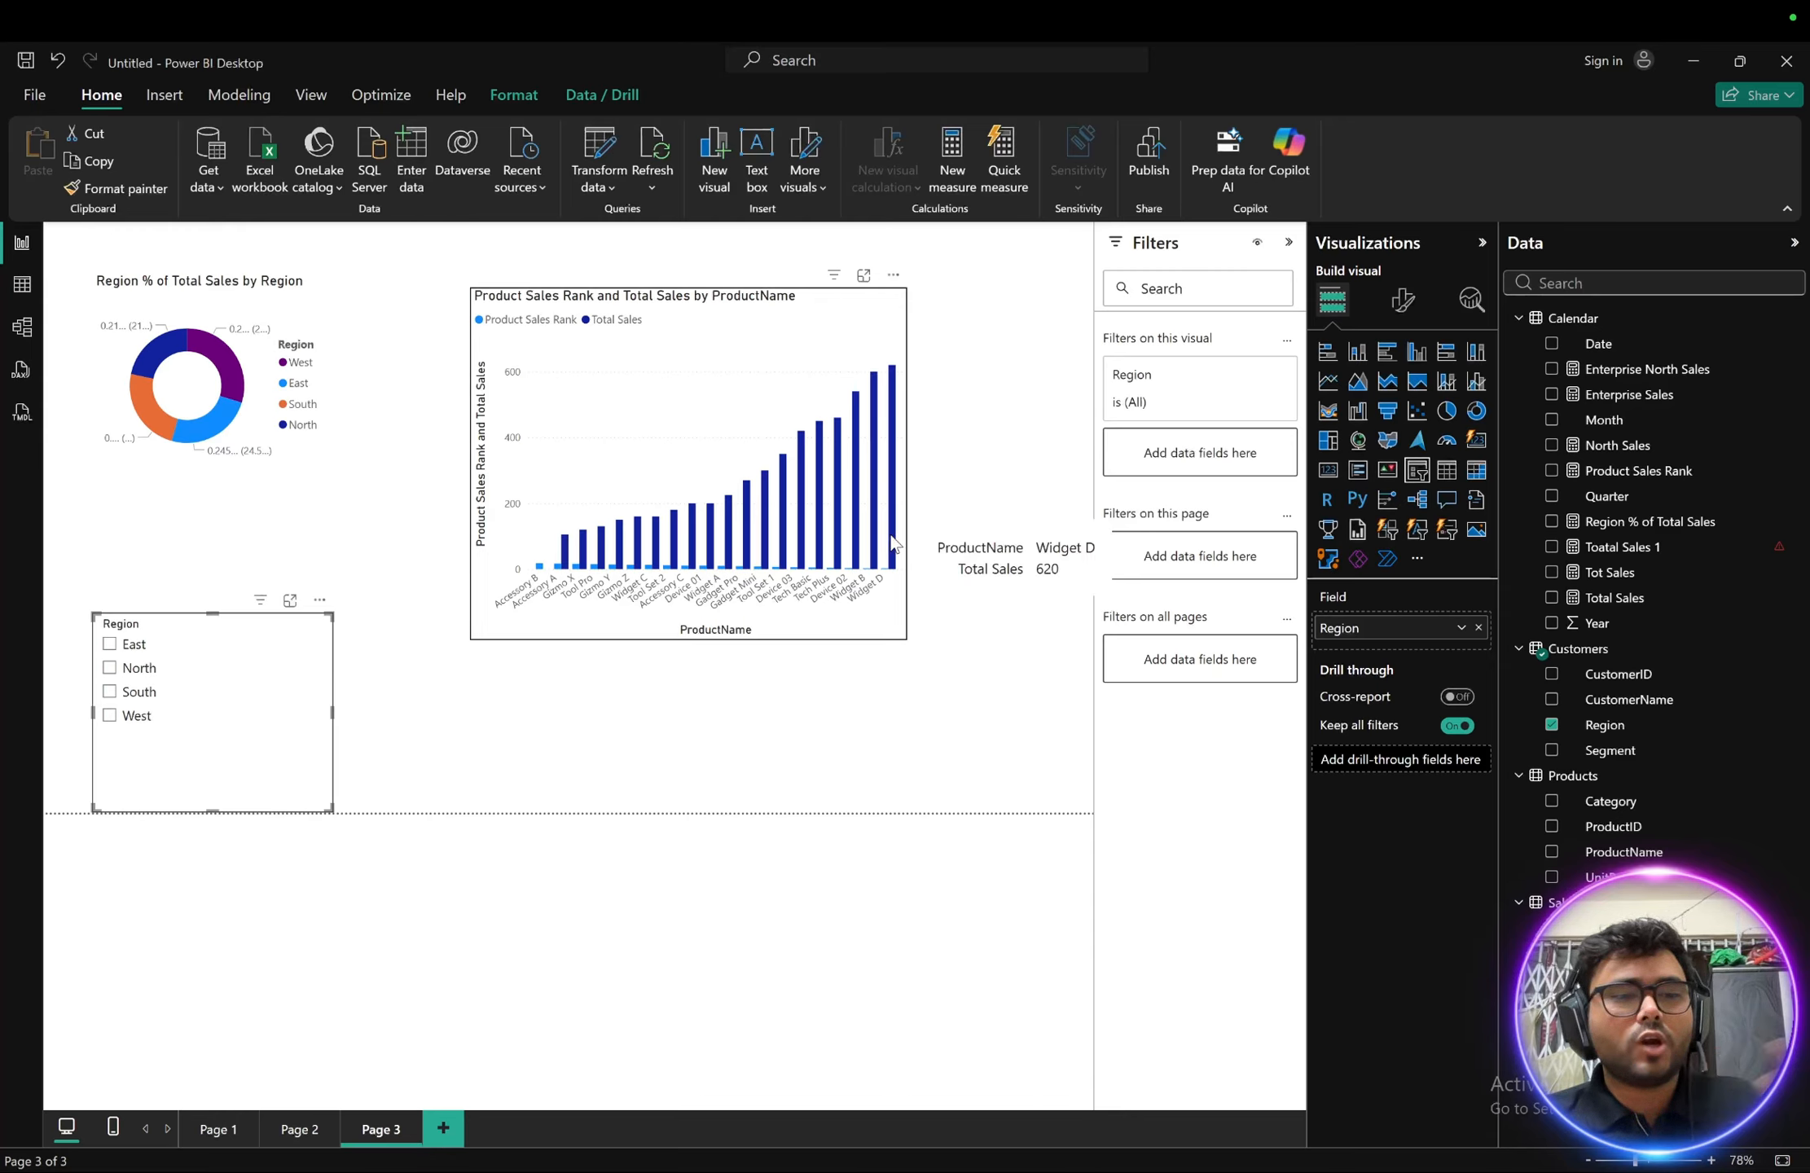
{"action": "left_click", "coordinate": [111, 645]}
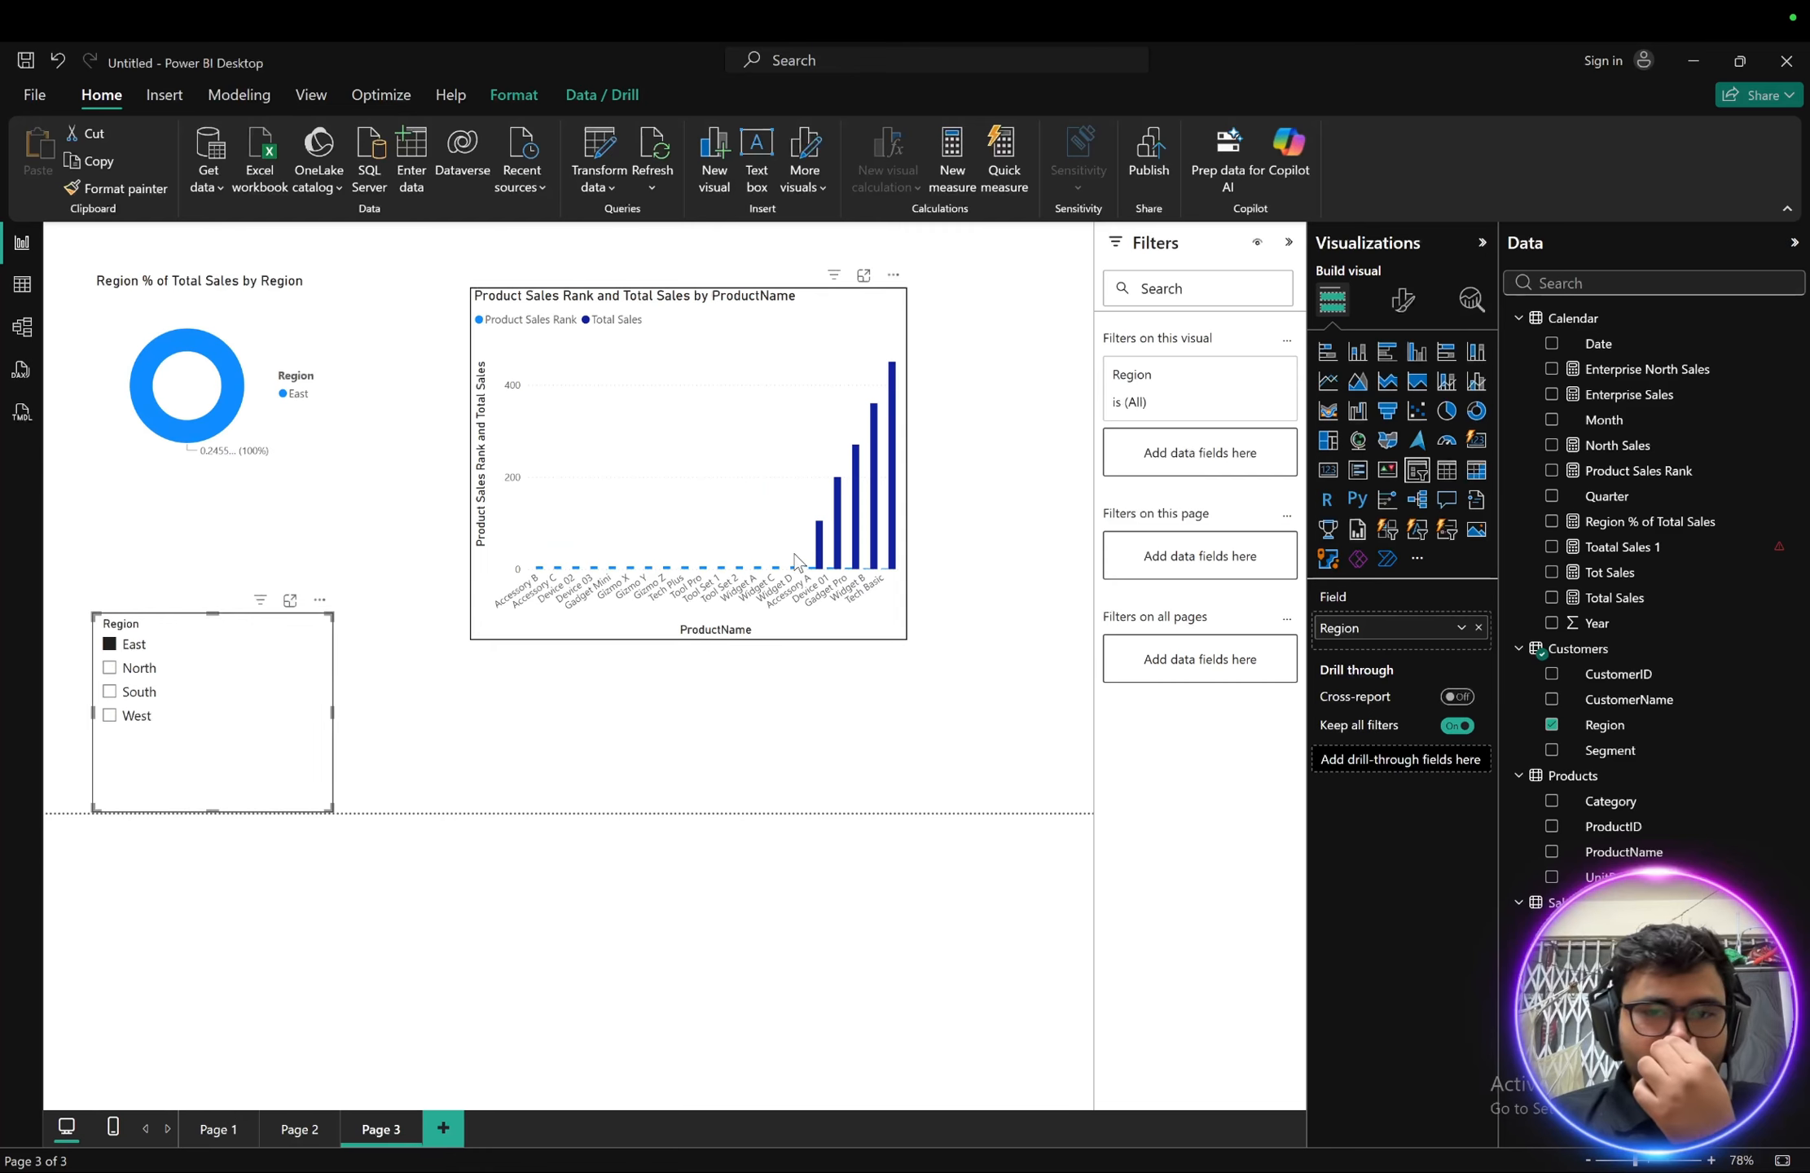
{"action": "mouse_move", "coordinate": [894, 559]}
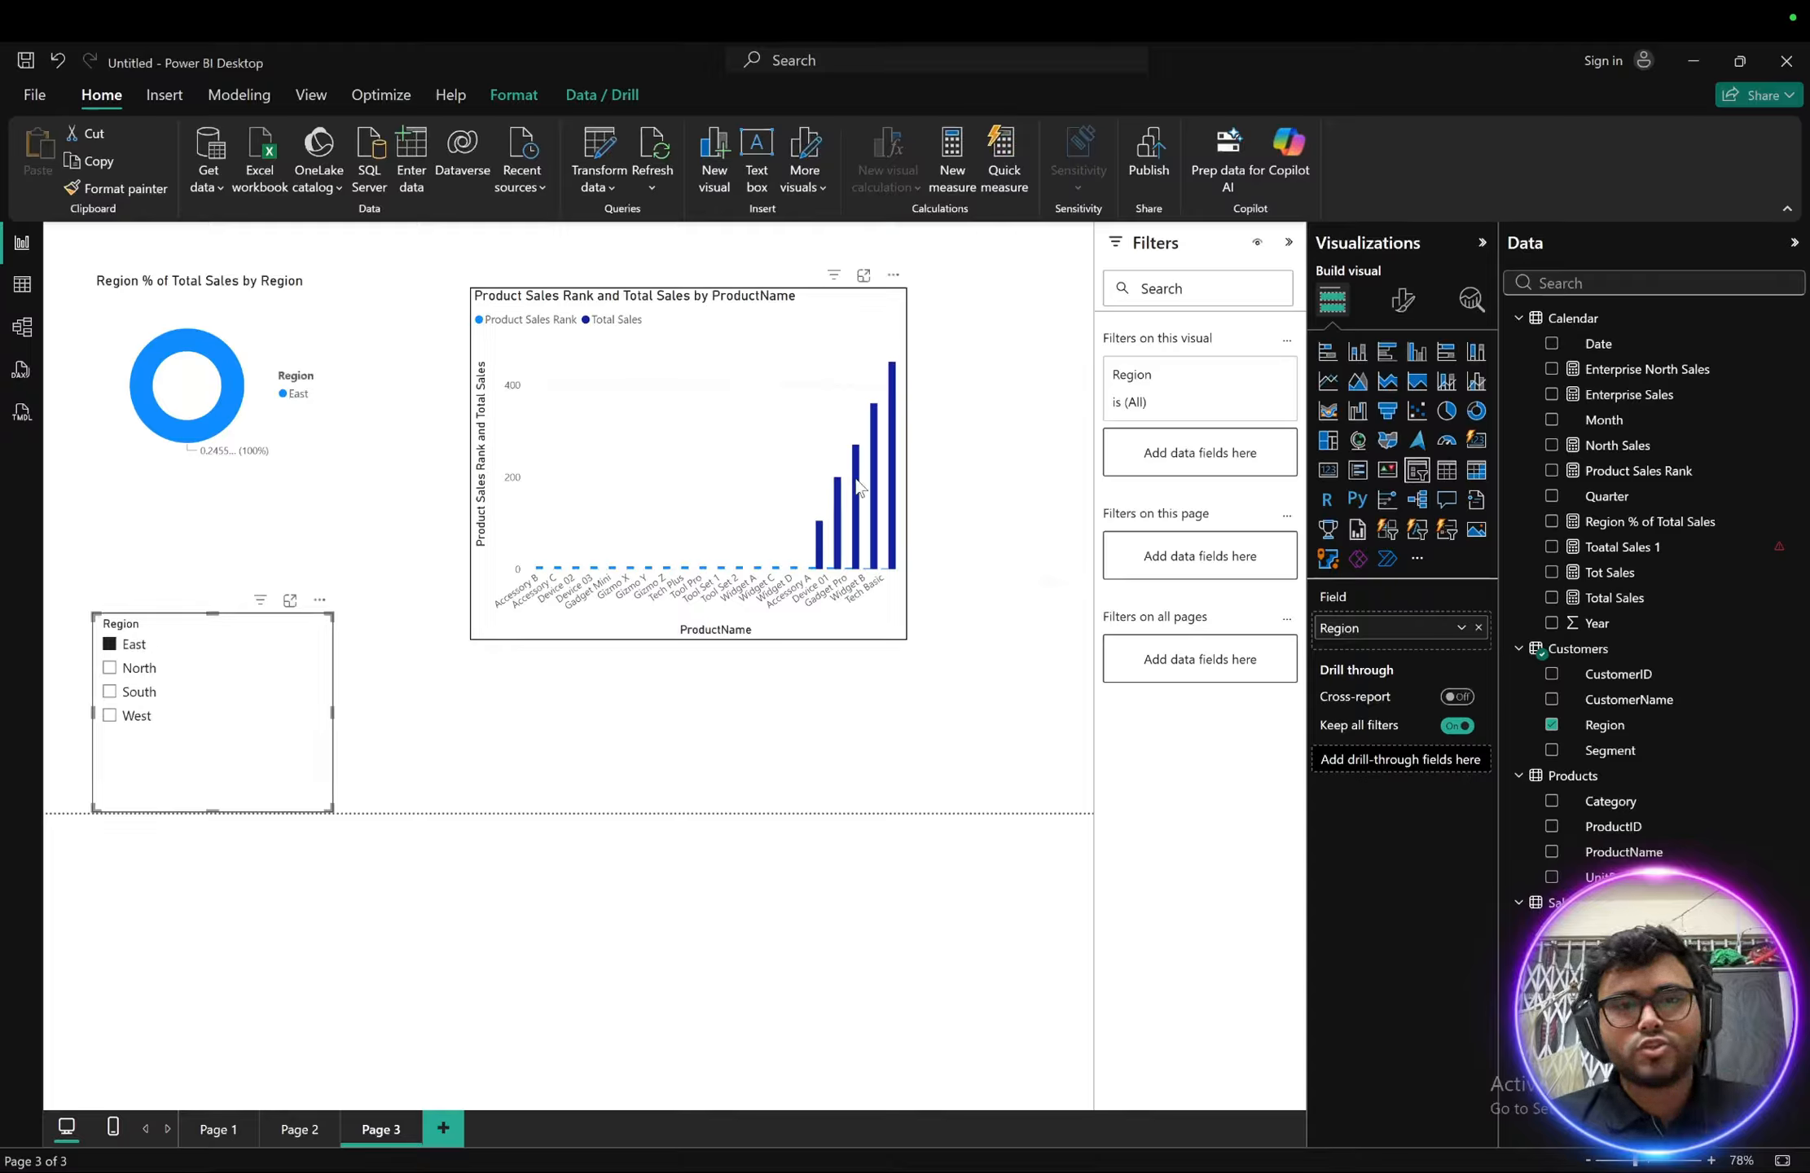
{"action": "mouse_move", "coordinate": [859, 489]}
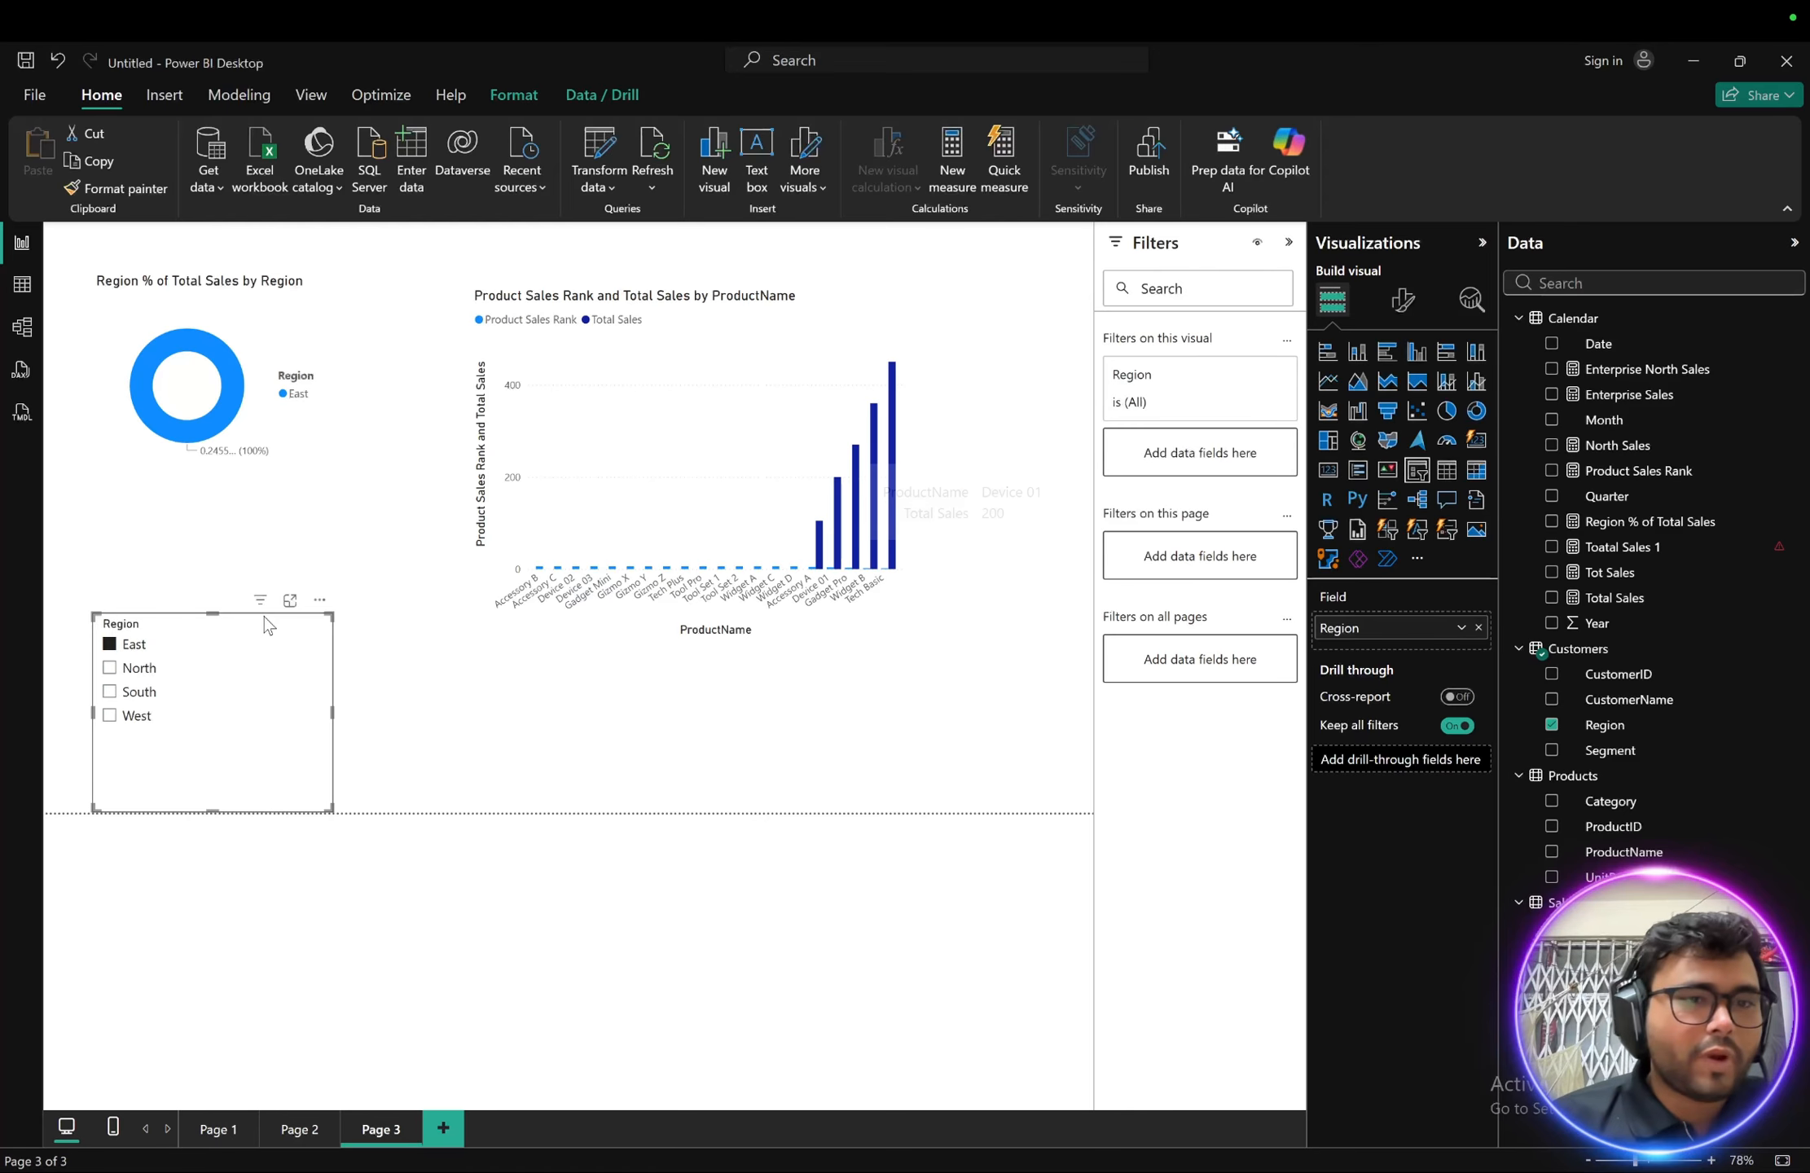
- Copy the Global Product Sales Rank formula from the Lecture-5 note and paste it into a new measure in Power BI
{"action": "key", "text": "ctrl+Left"}
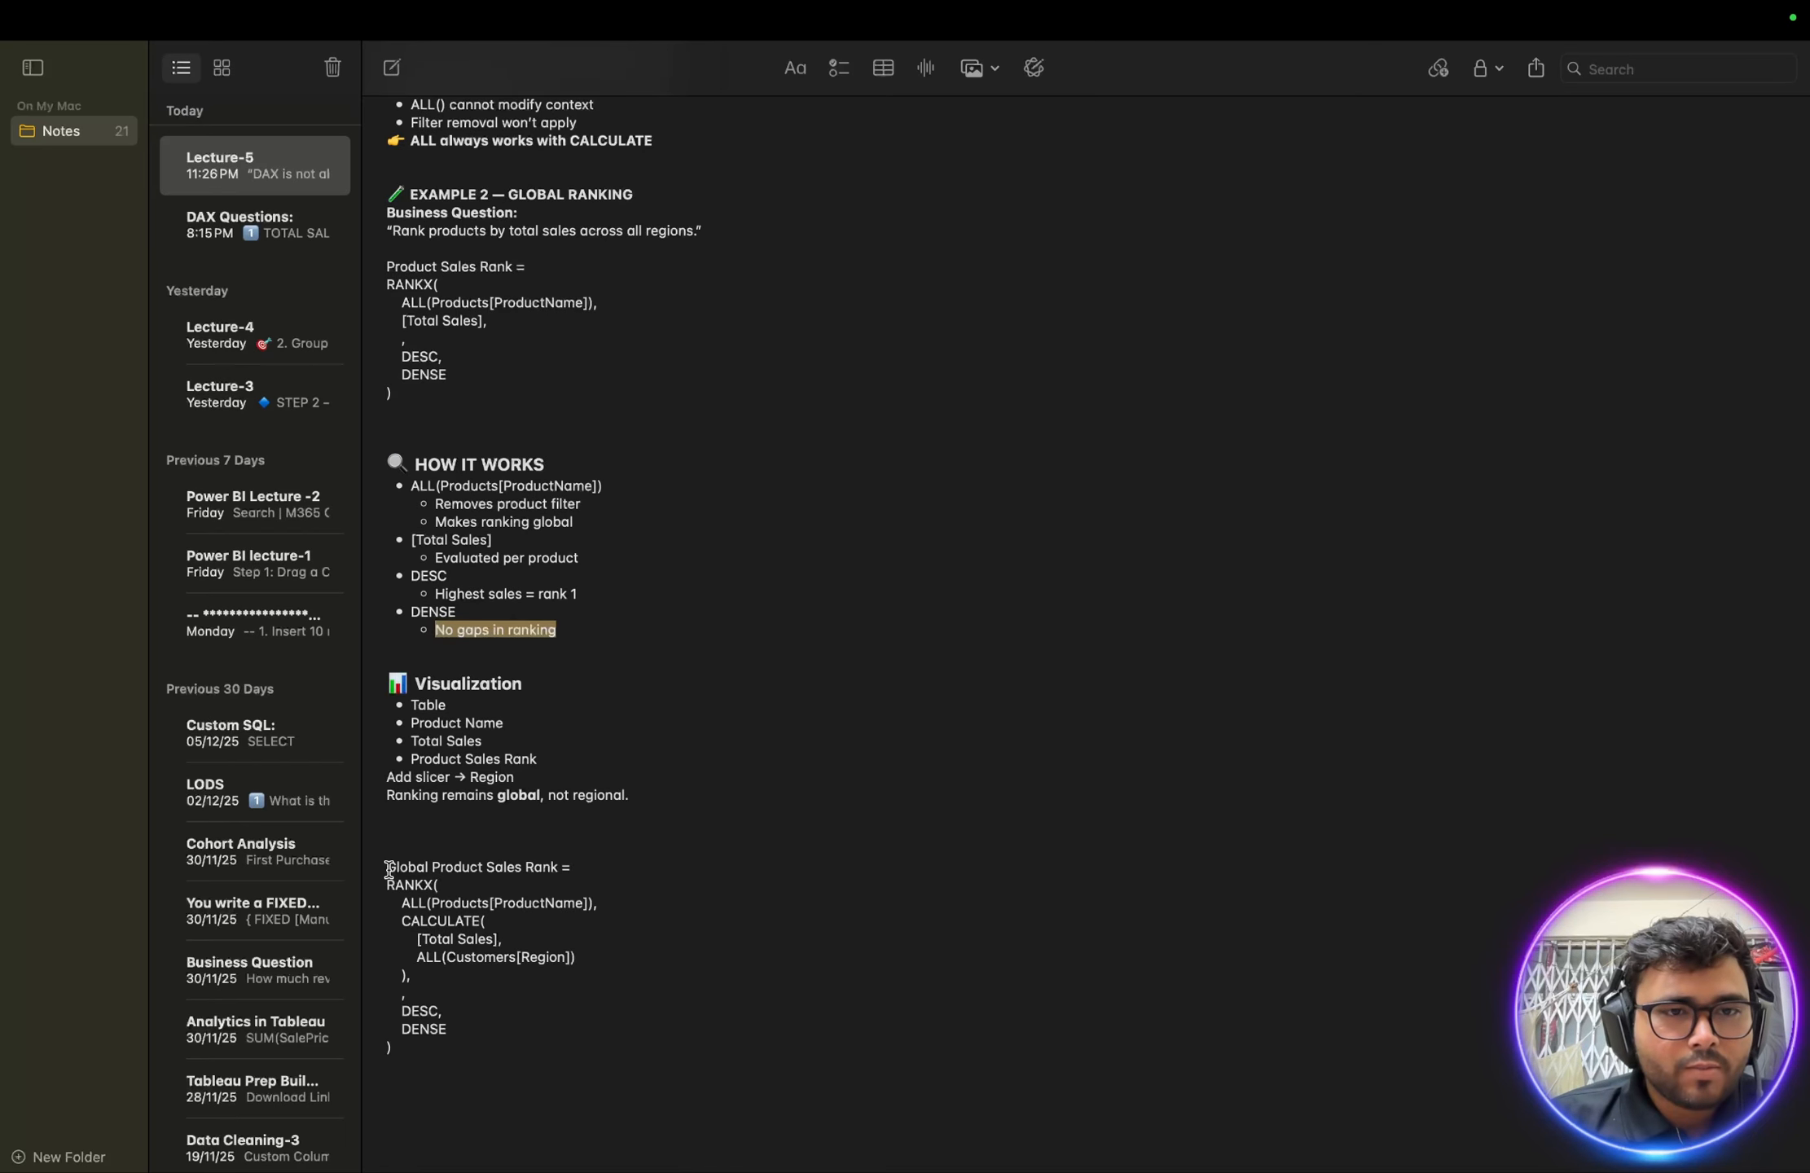
{"action": "left_click_drag", "start_coordinate": [389, 868], "coordinate": [423, 1059]}
{"action": "key", "text": "ctrl+c"}
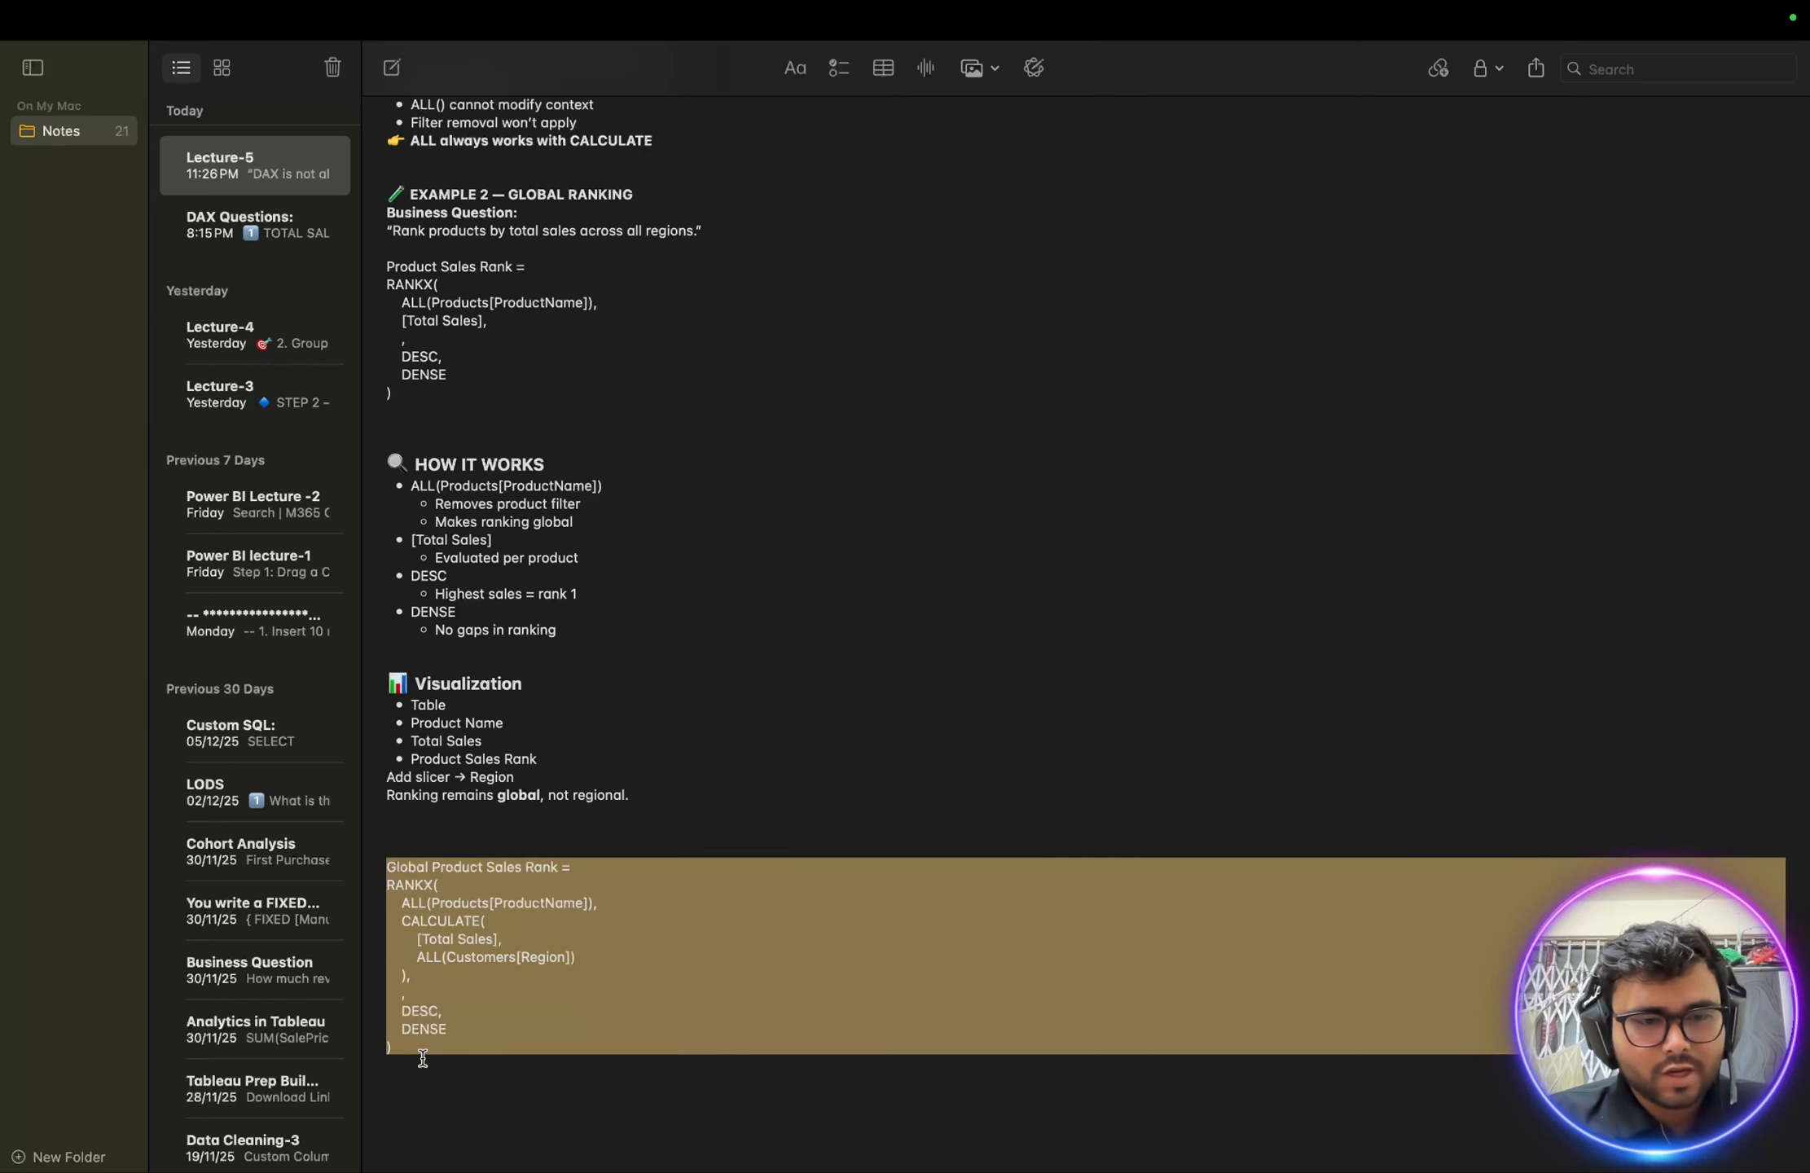
{"action": "key", "text": "ctrl+Right"}
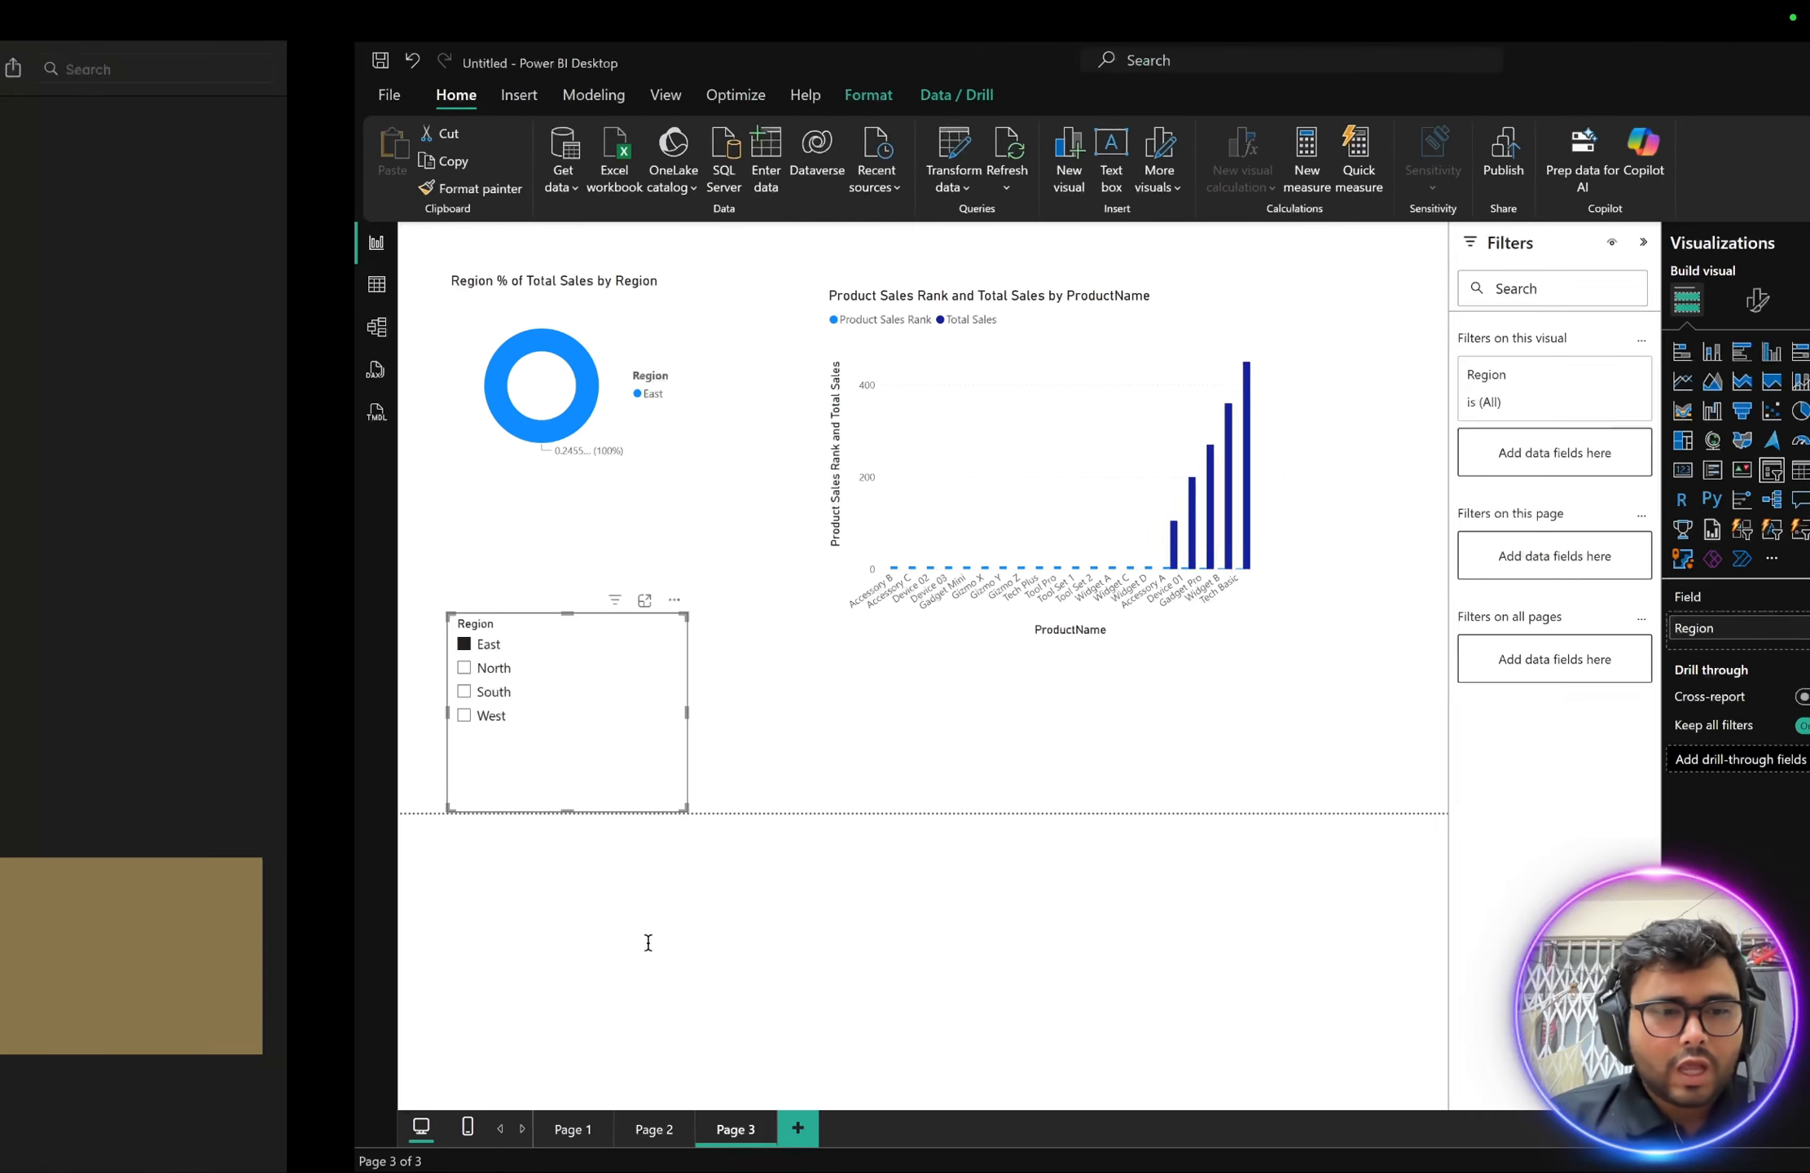
{"action": "left_click", "coordinate": [490, 701]}
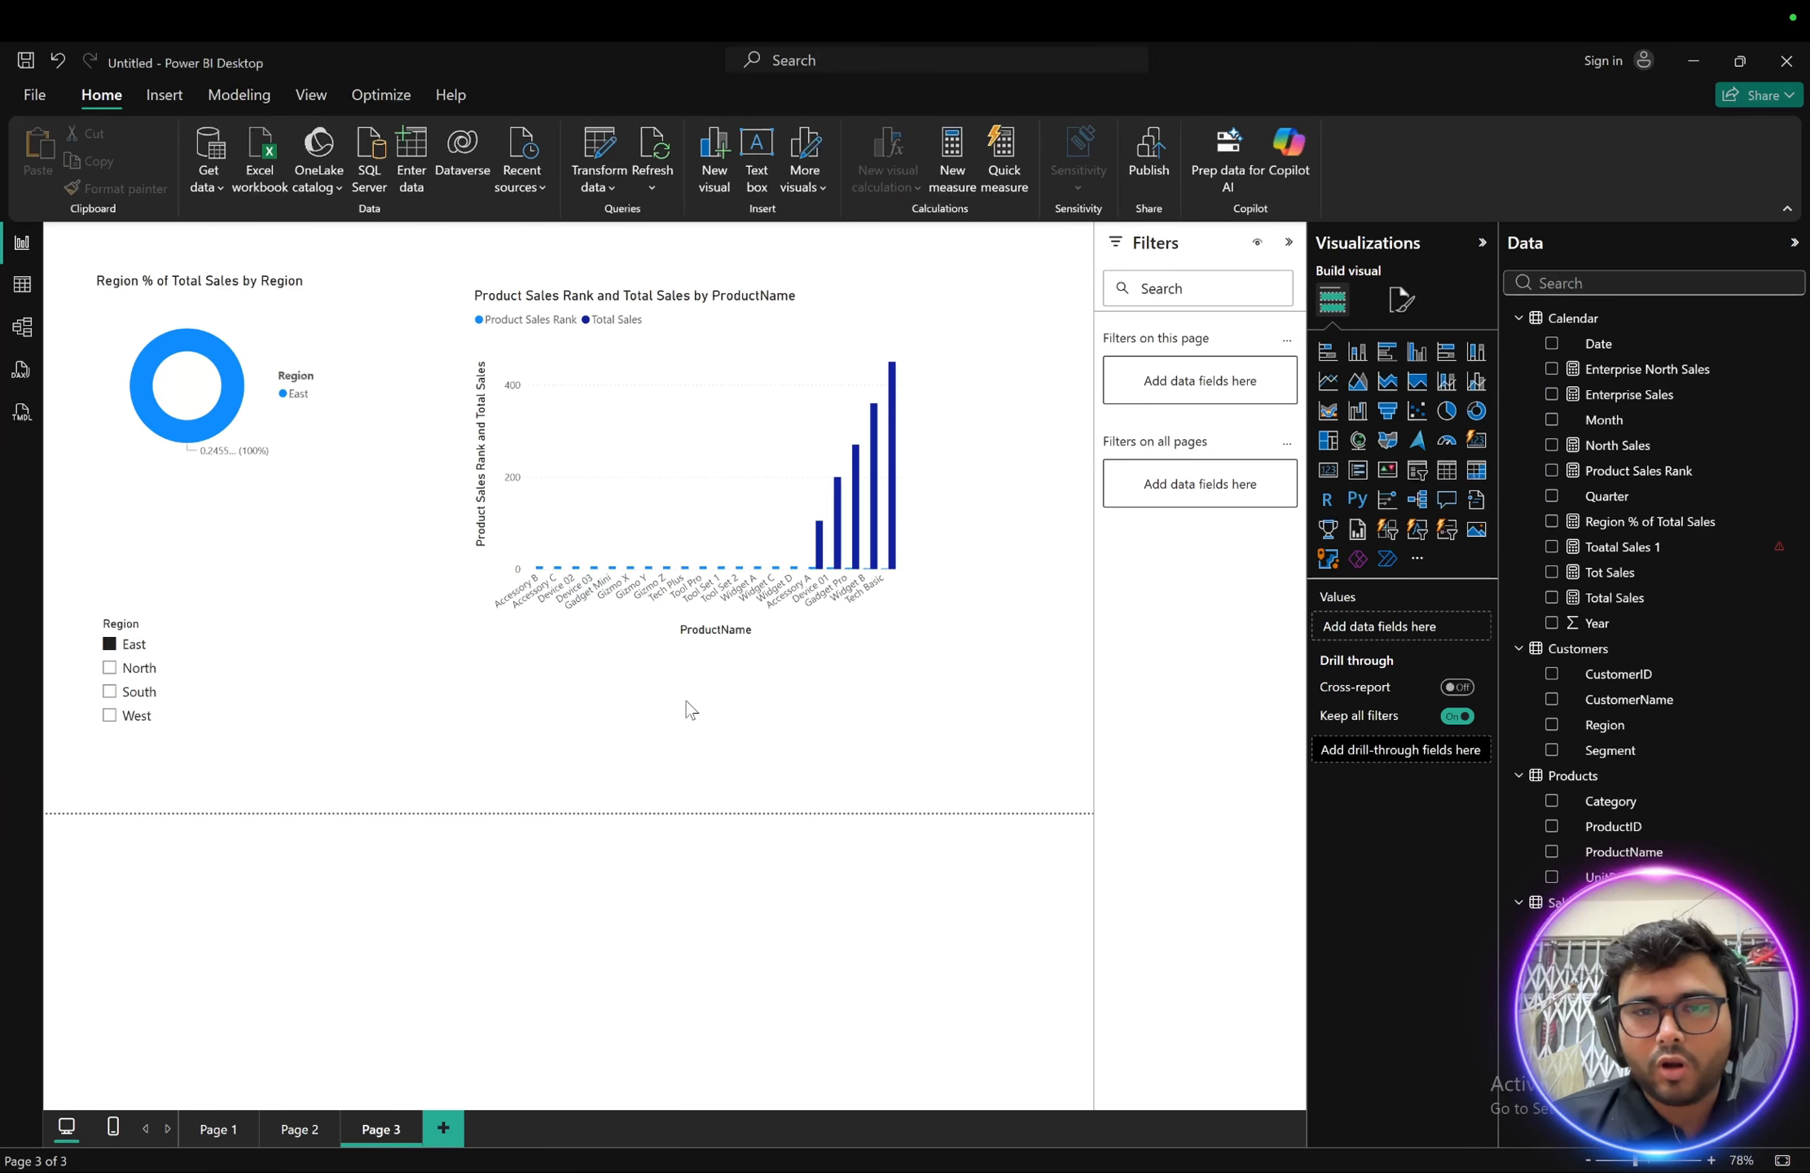
{"action": "left_click", "coordinate": [953, 163]}
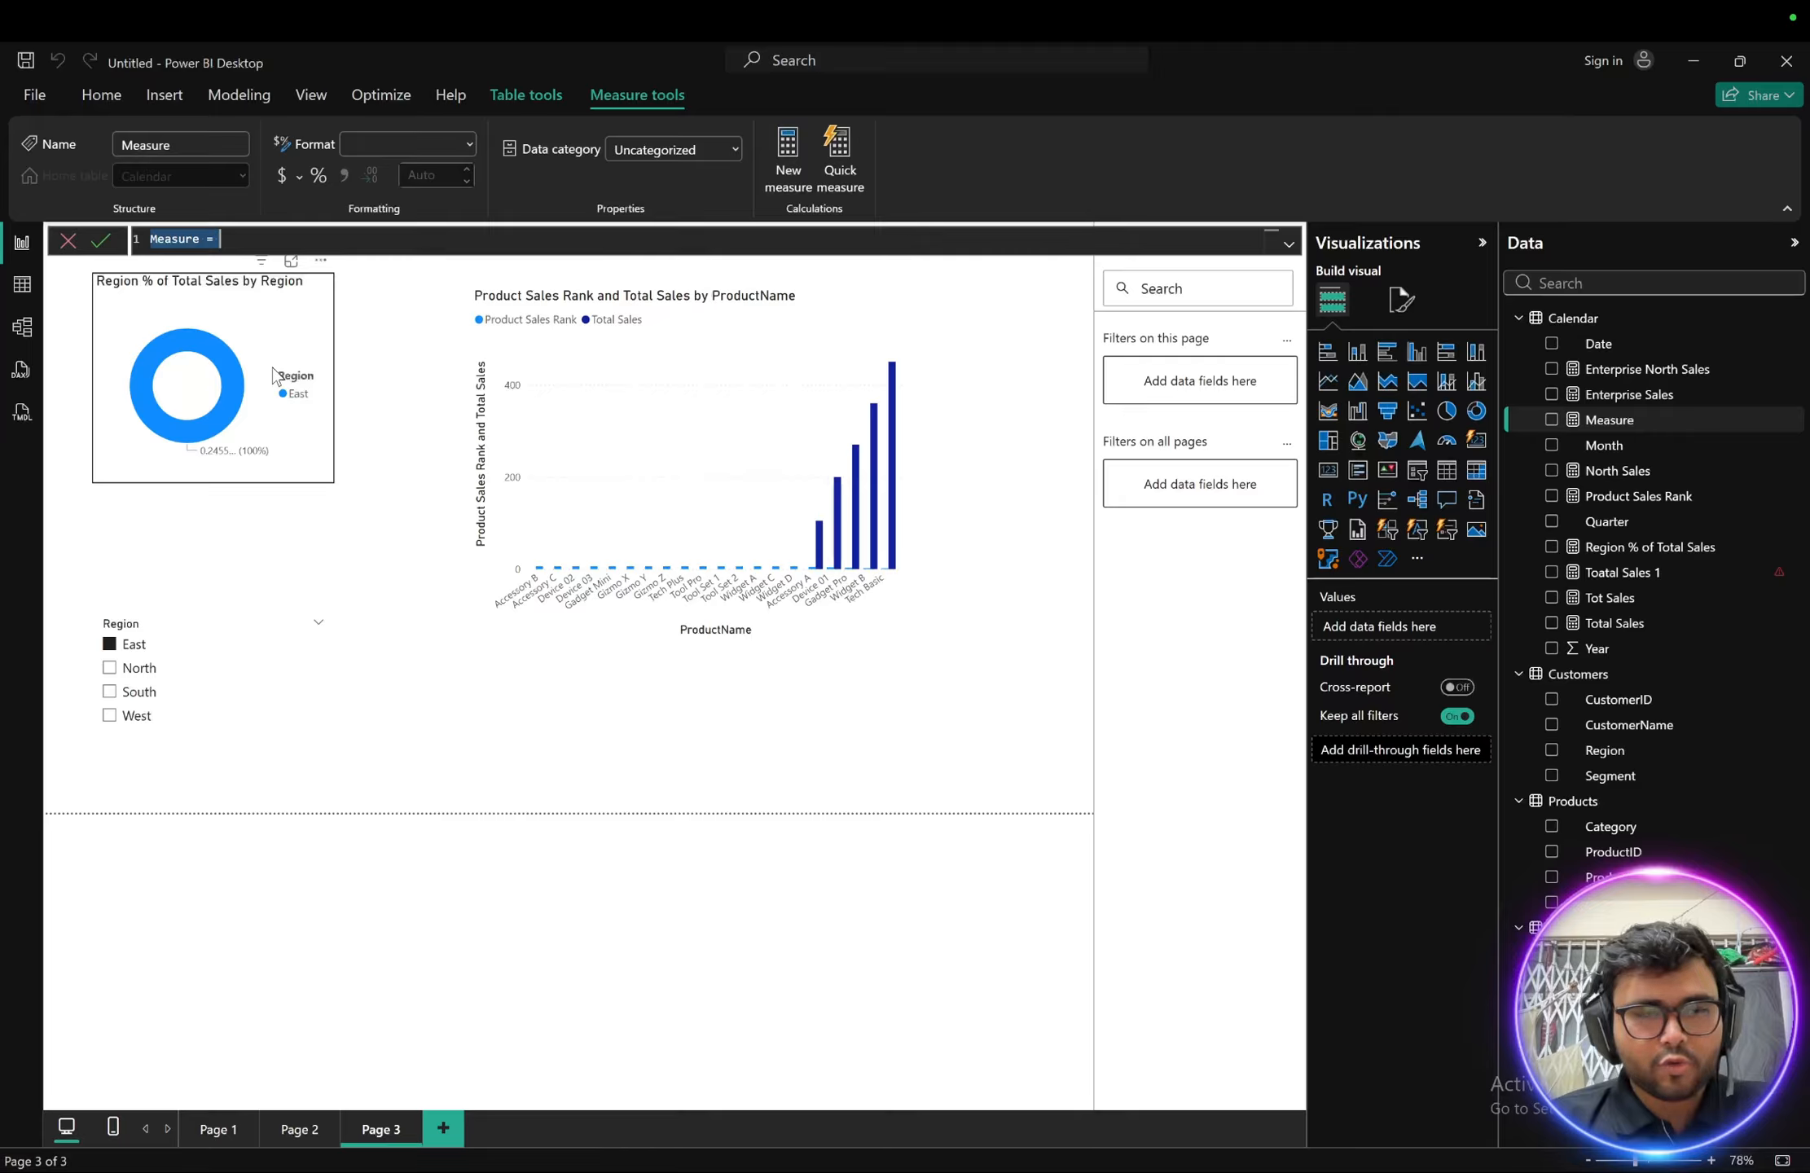
{"action": "key", "text": "ctrl+v"}
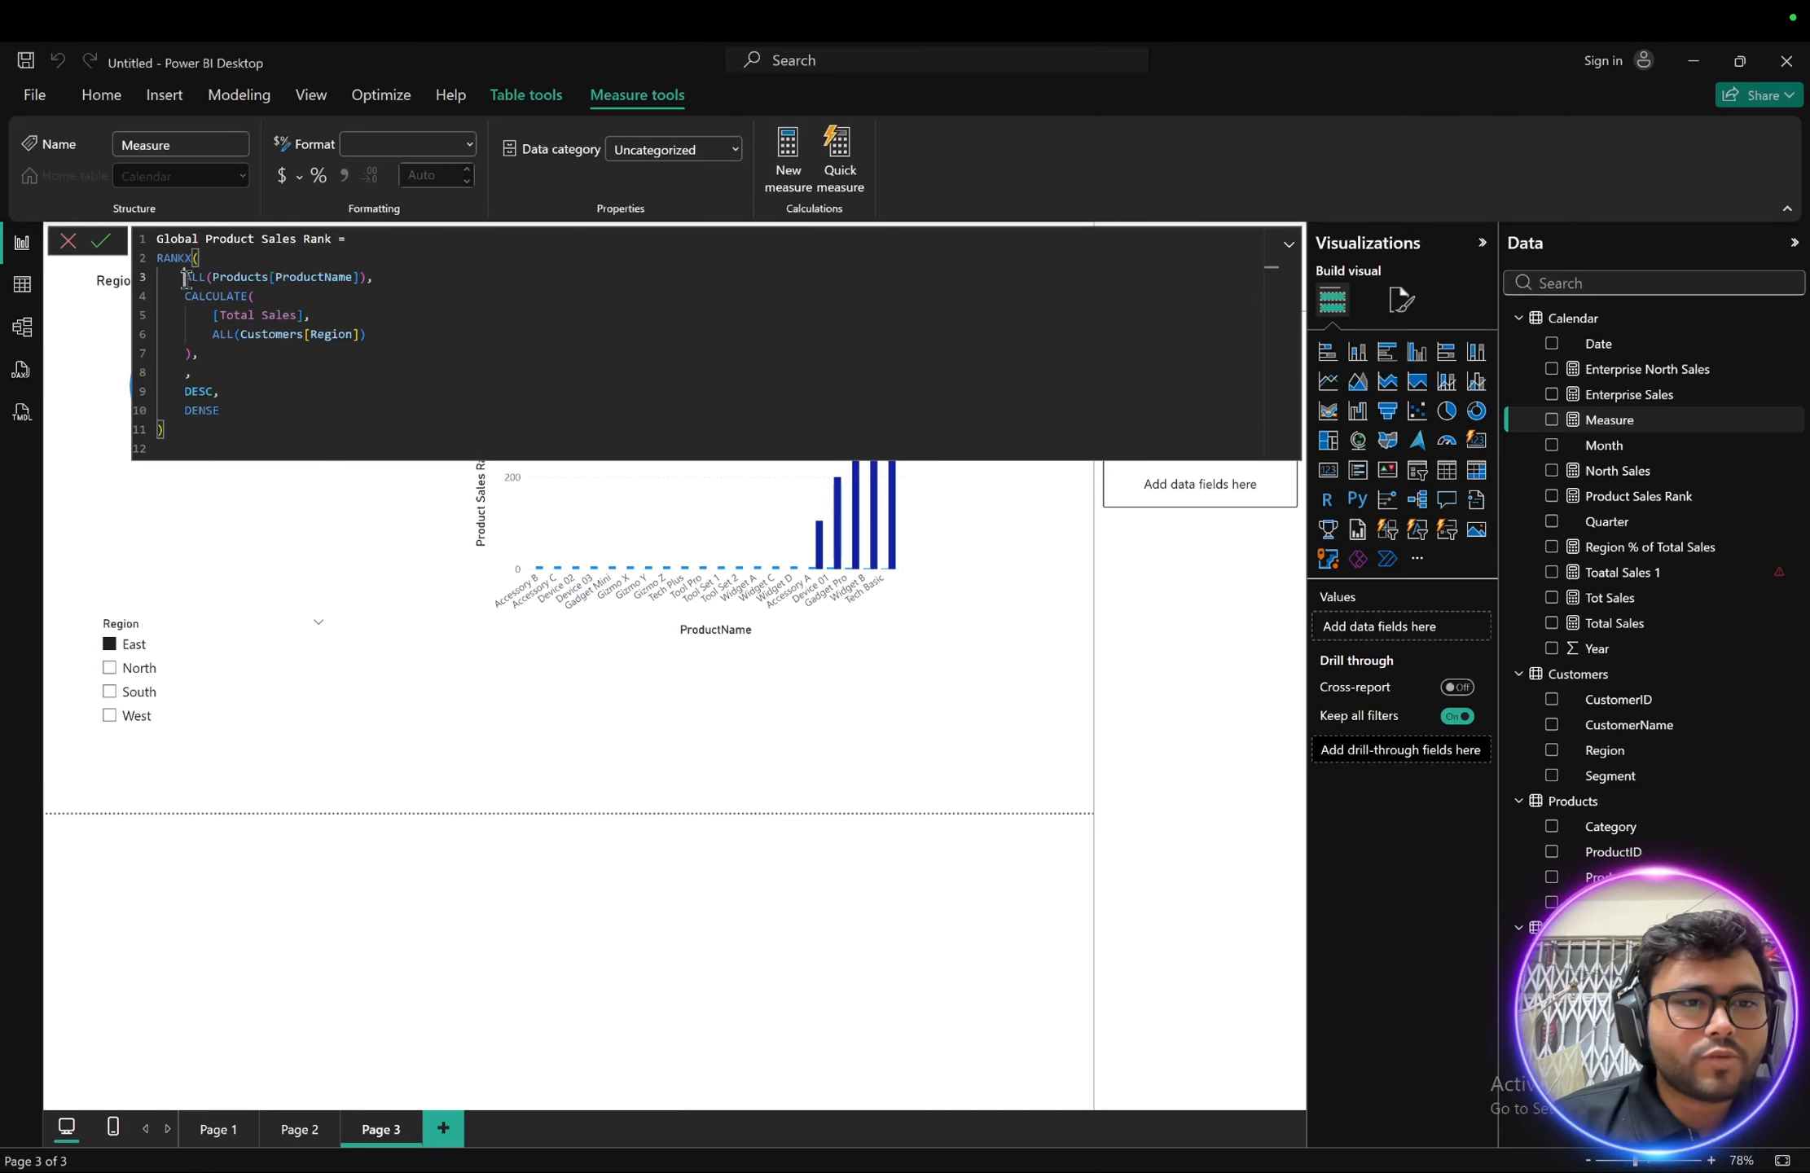
- Examine the ALL(Products[ProductName]) argument and the CALCULATE block in the Global Product Sales Rank formula
{"action": "left_click_drag", "start_coordinate": [184, 276], "coordinate": [403, 277]}
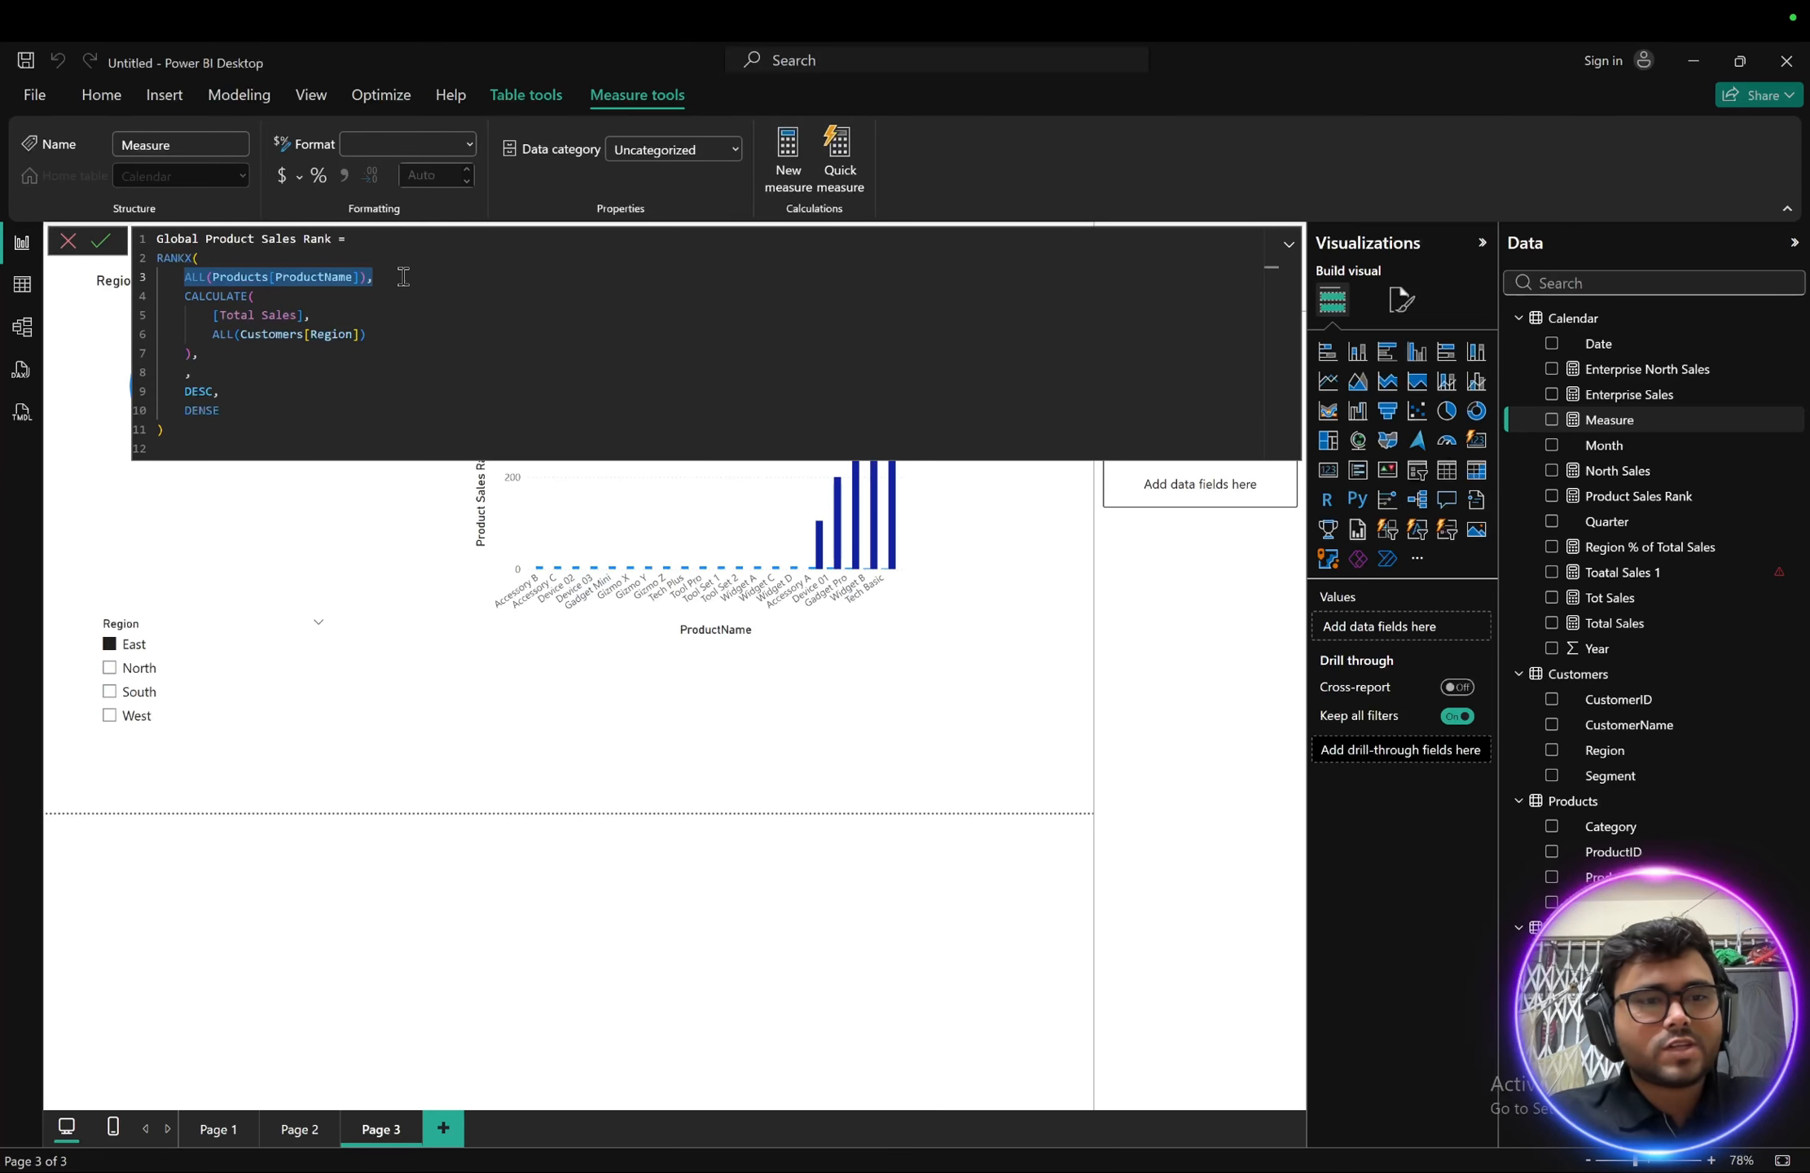
{"action": "double_click", "coordinate": [186, 296]}
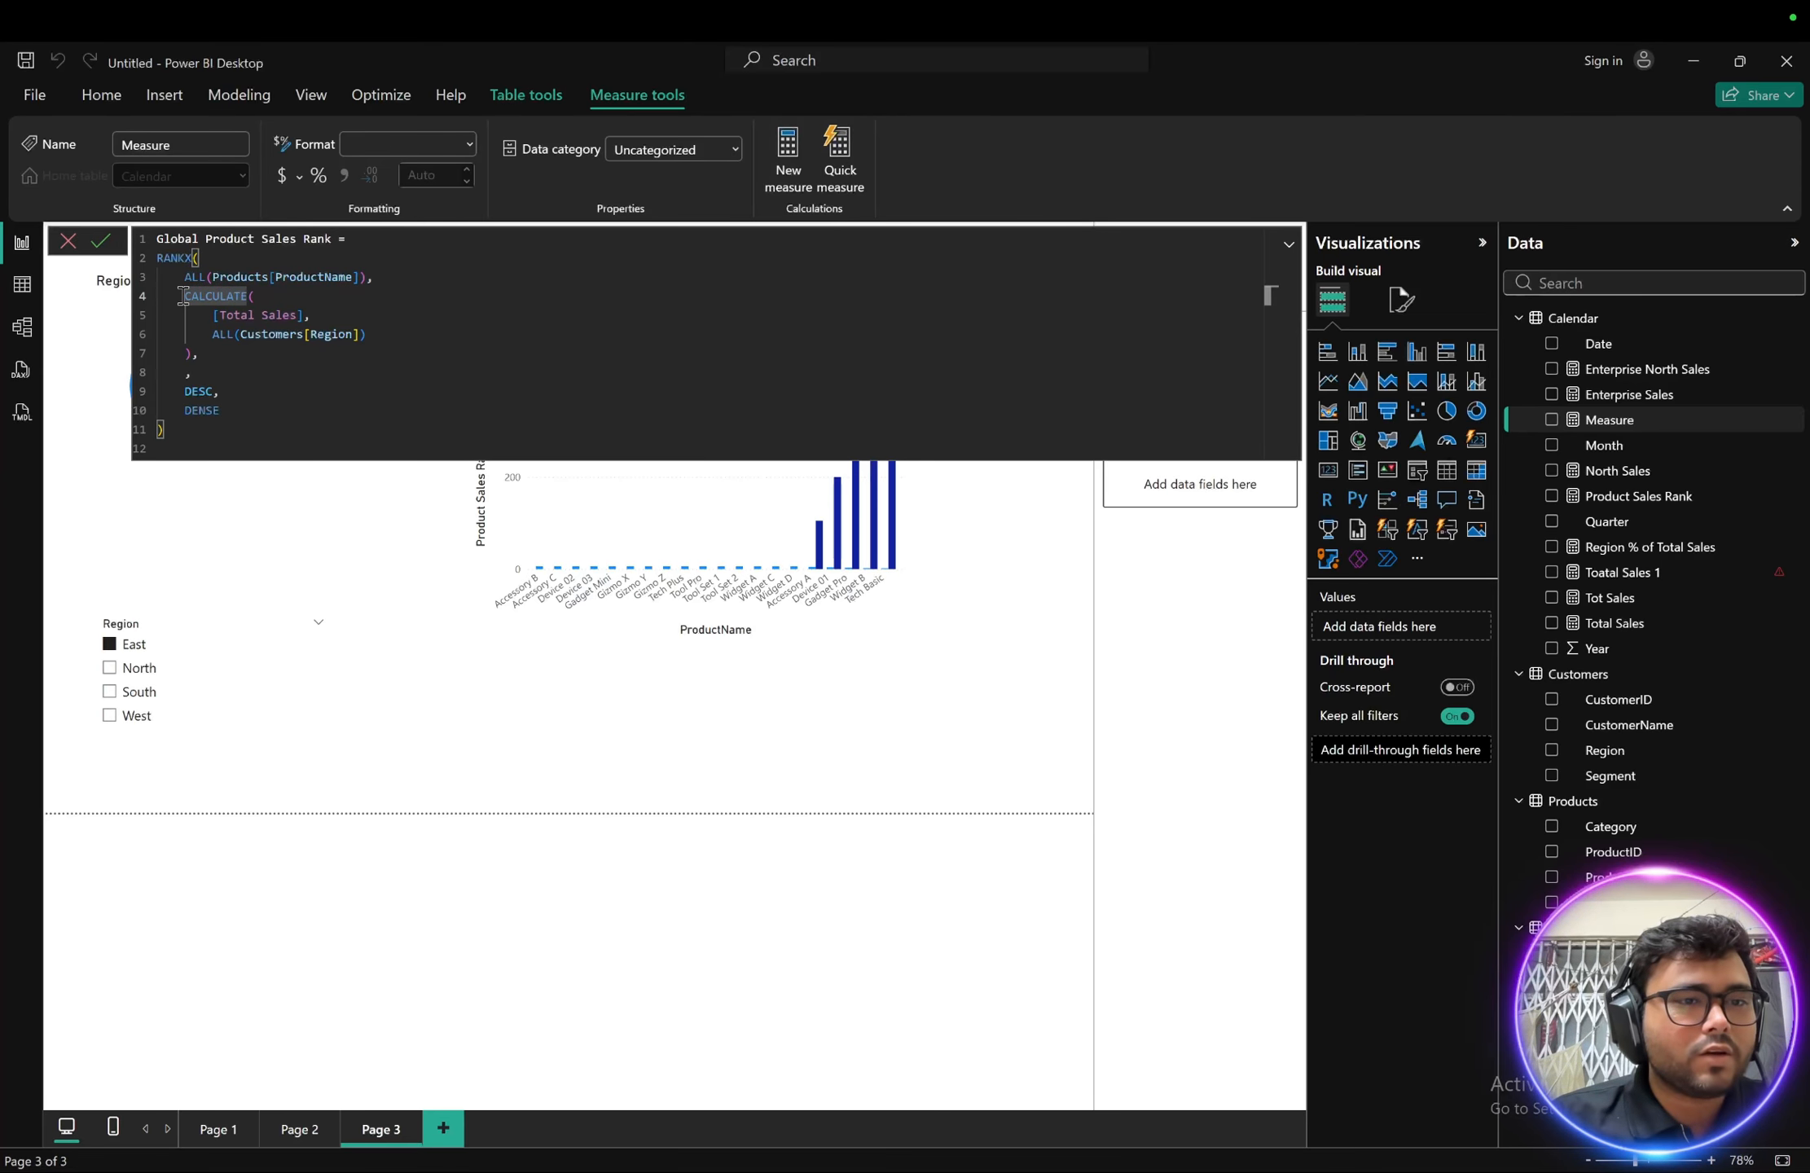
{"action": "left_click_drag", "start_coordinate": [184, 297], "coordinate": [411, 342]}
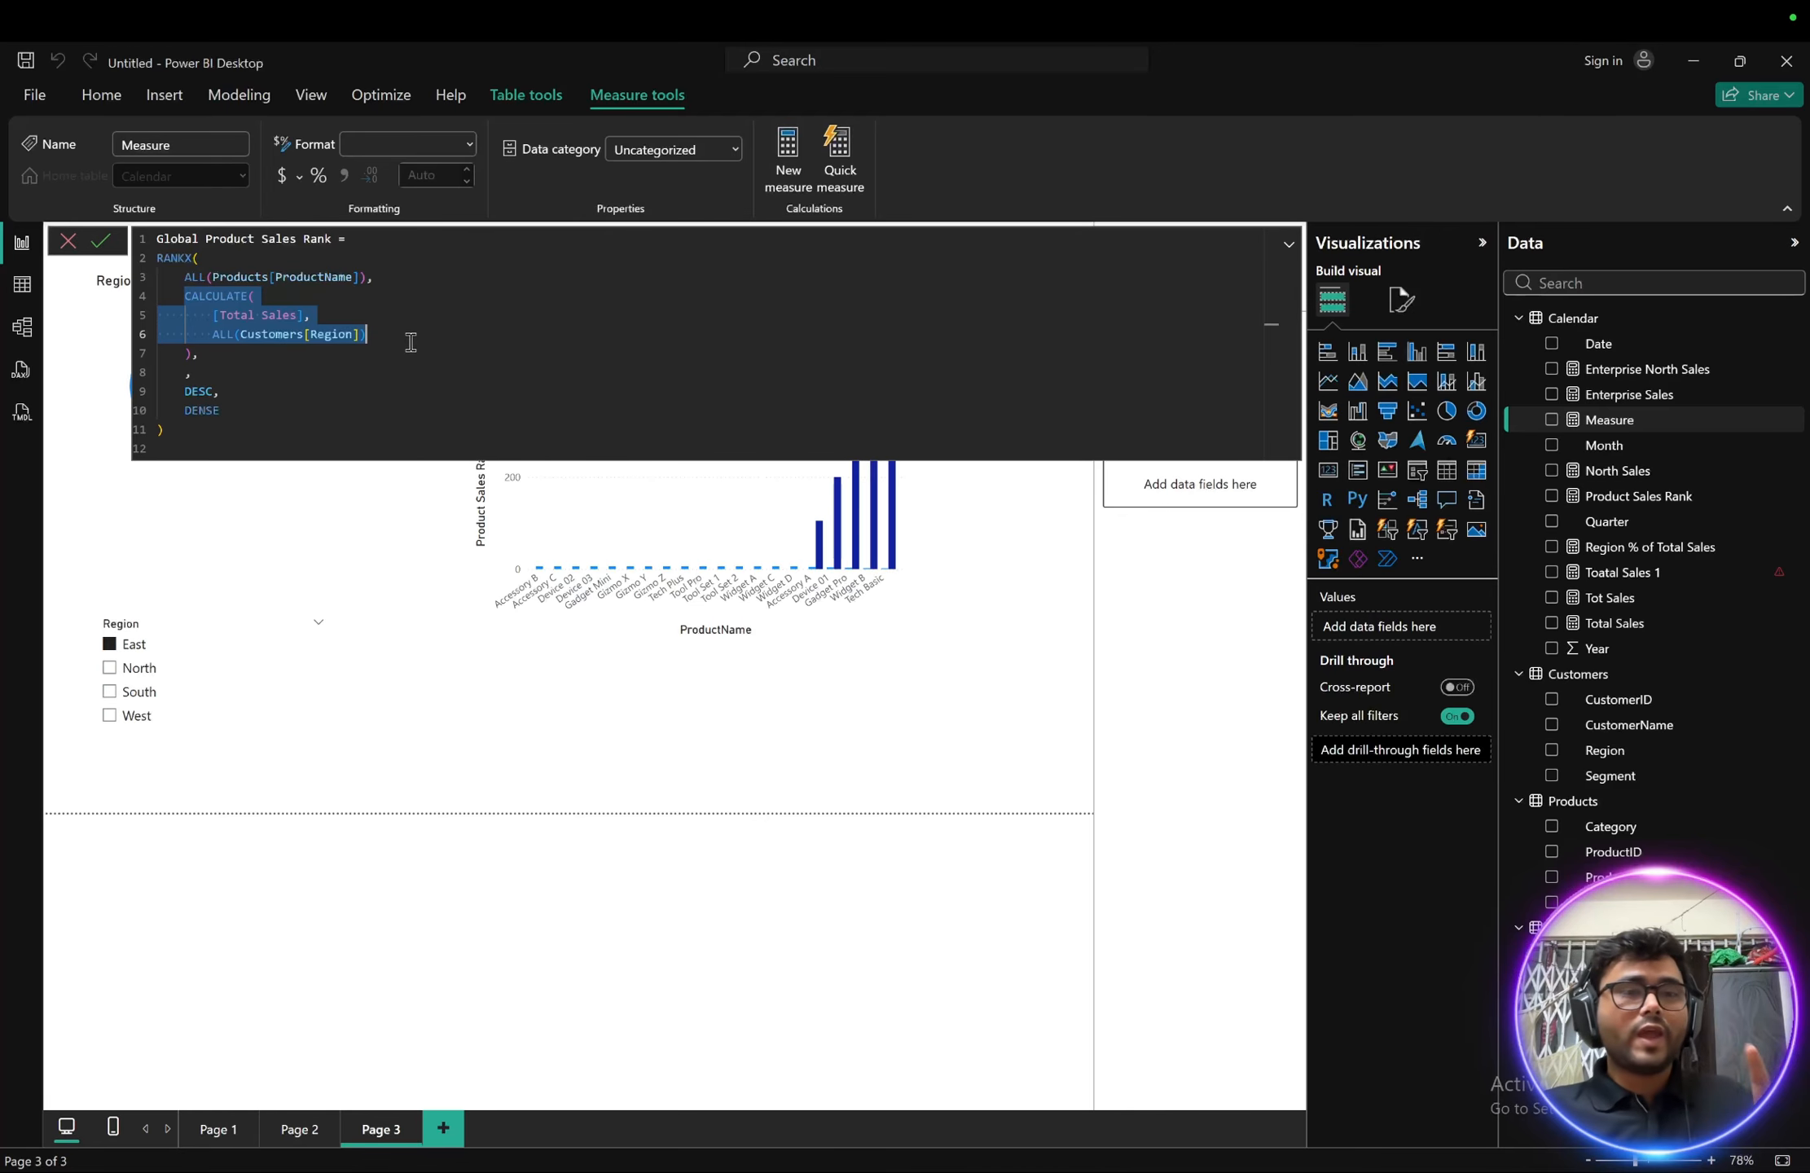
- Review the CALCULATE examples for North Sales and Enterprise North Sales in the Lecture-5 note, and return to Power BI
{"action": "key", "text": "ctrl+Left"}
{"action": "scroll", "coordinate": [598, 354], "scroll_direction": "up", "scroll_amount": 3}
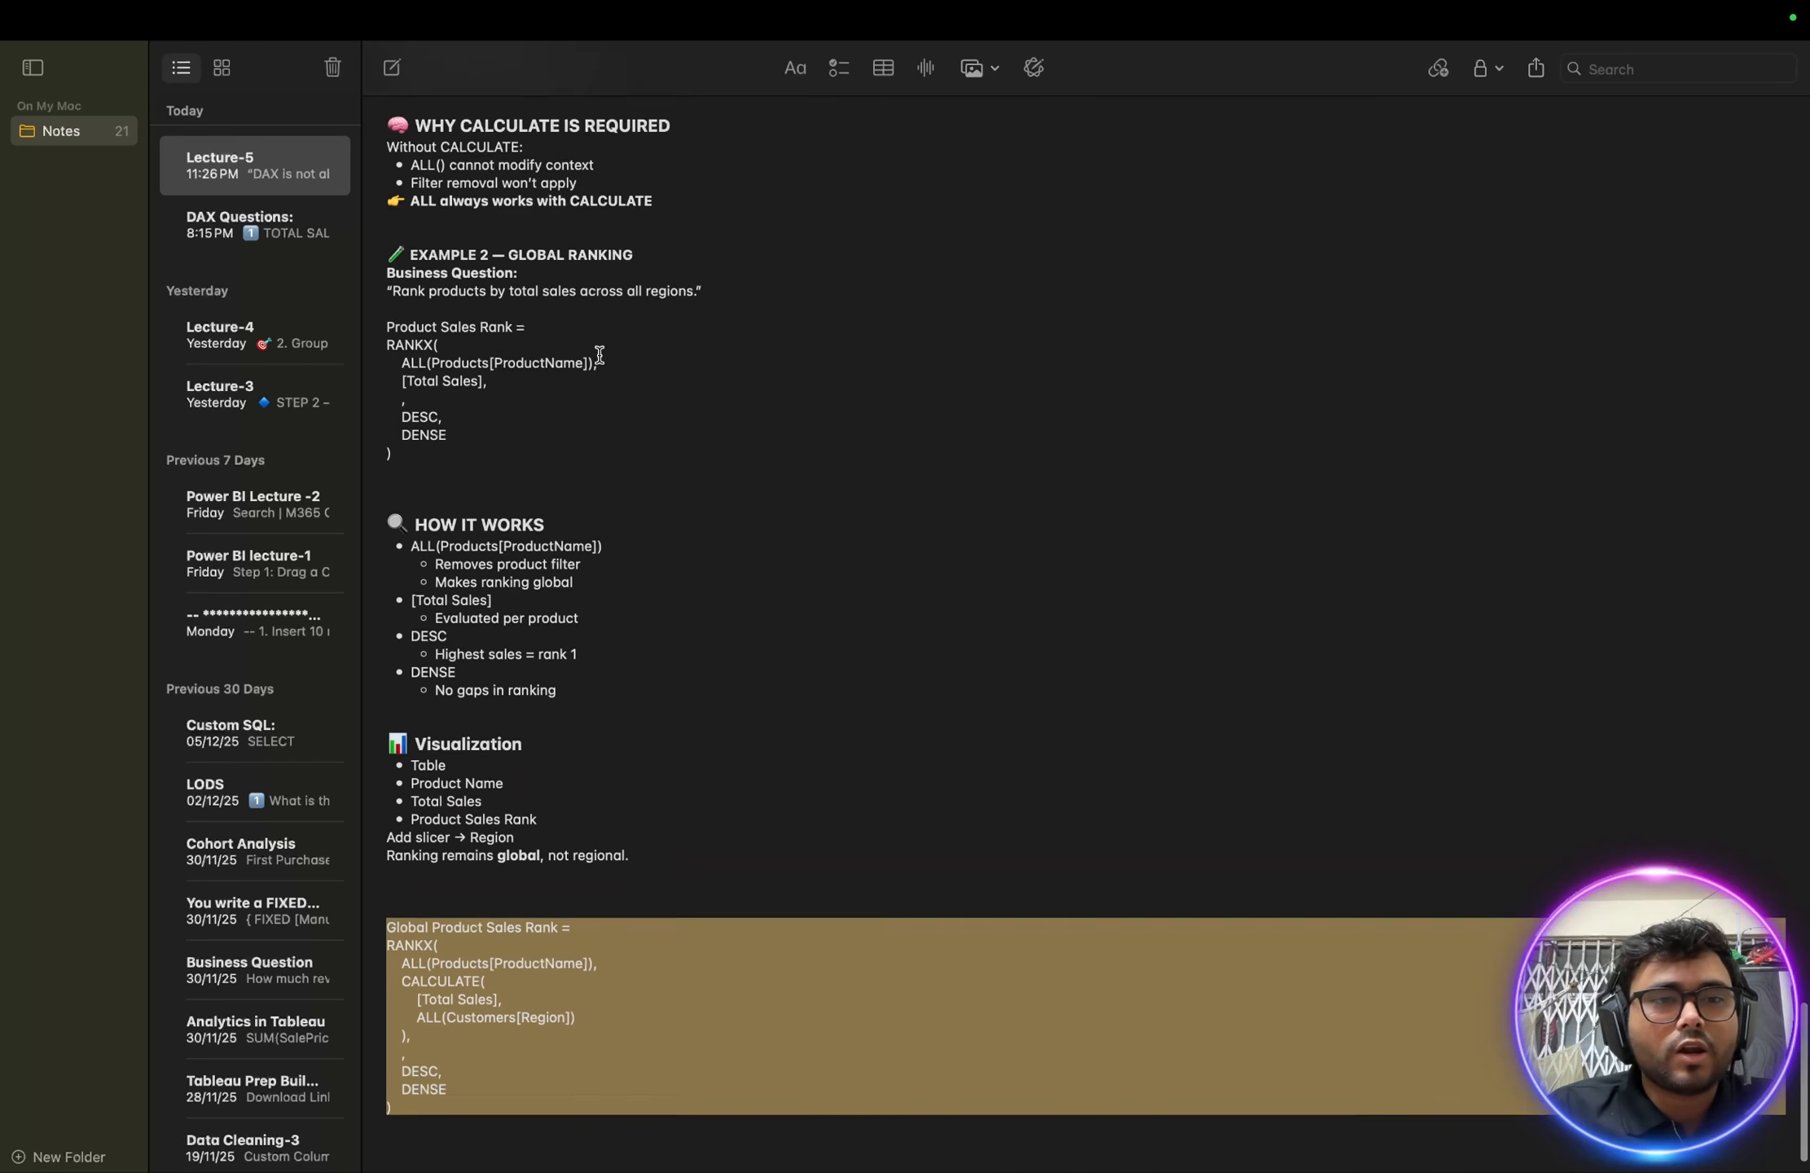
{"action": "scroll", "coordinate": [598, 354], "scroll_direction": "up", "scroll_amount": 10}
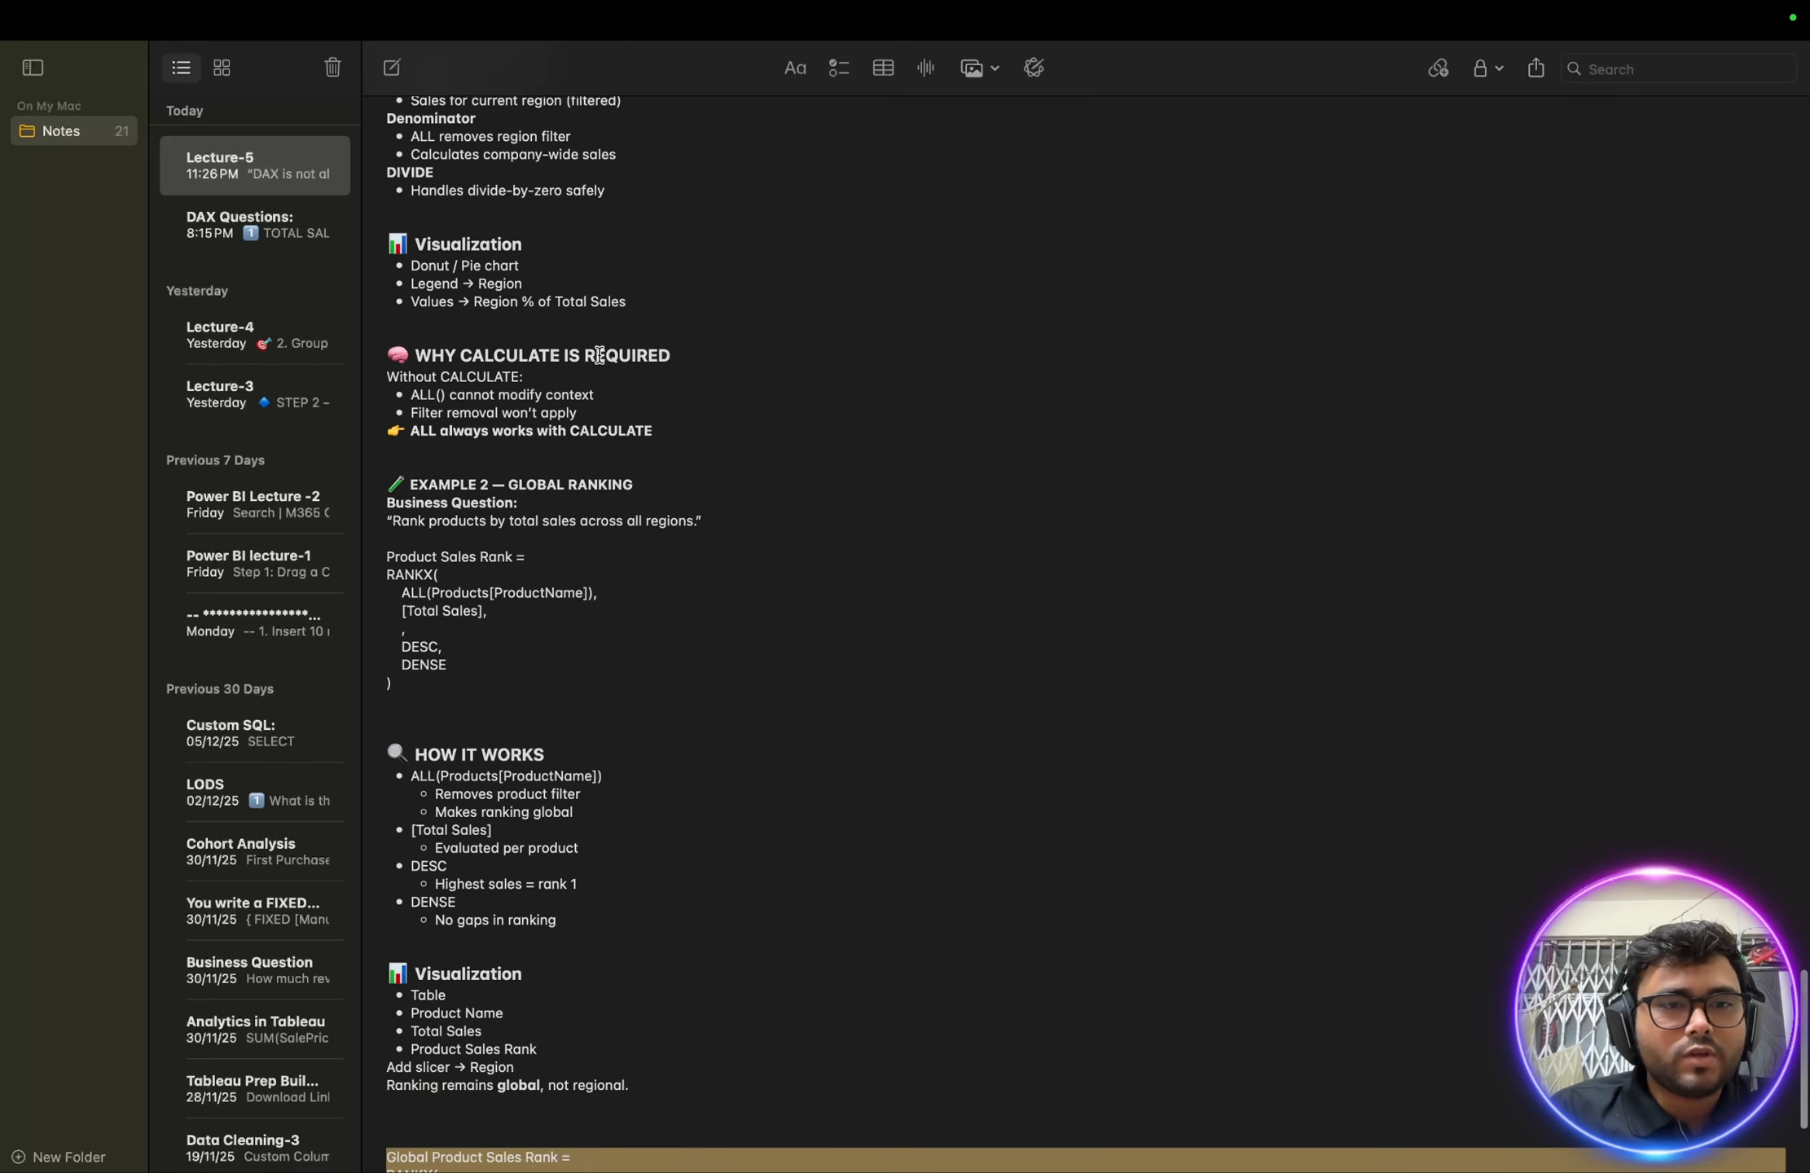
{"action": "scroll", "coordinate": [599, 354], "scroll_direction": "up", "scroll_amount": 10}
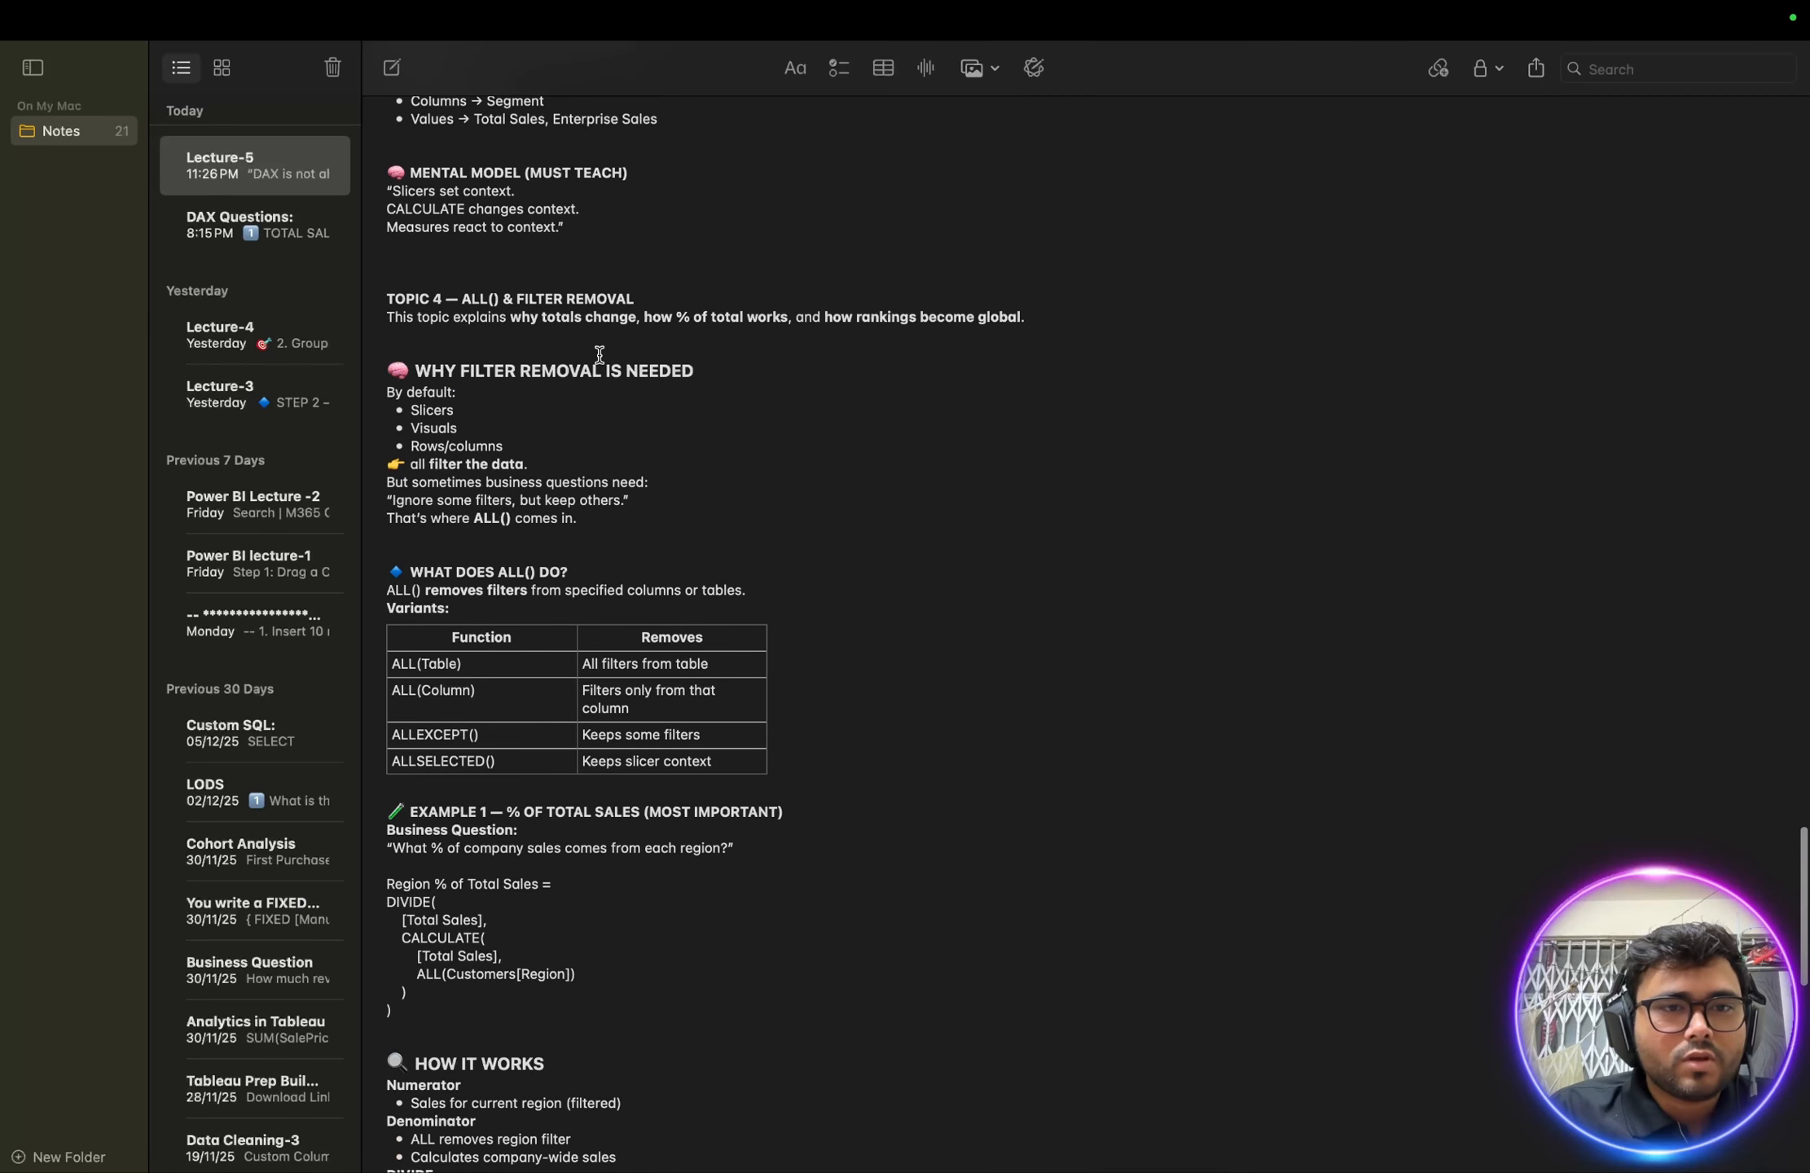
{"action": "scroll", "coordinate": [599, 354], "scroll_direction": "up", "scroll_amount": 5}
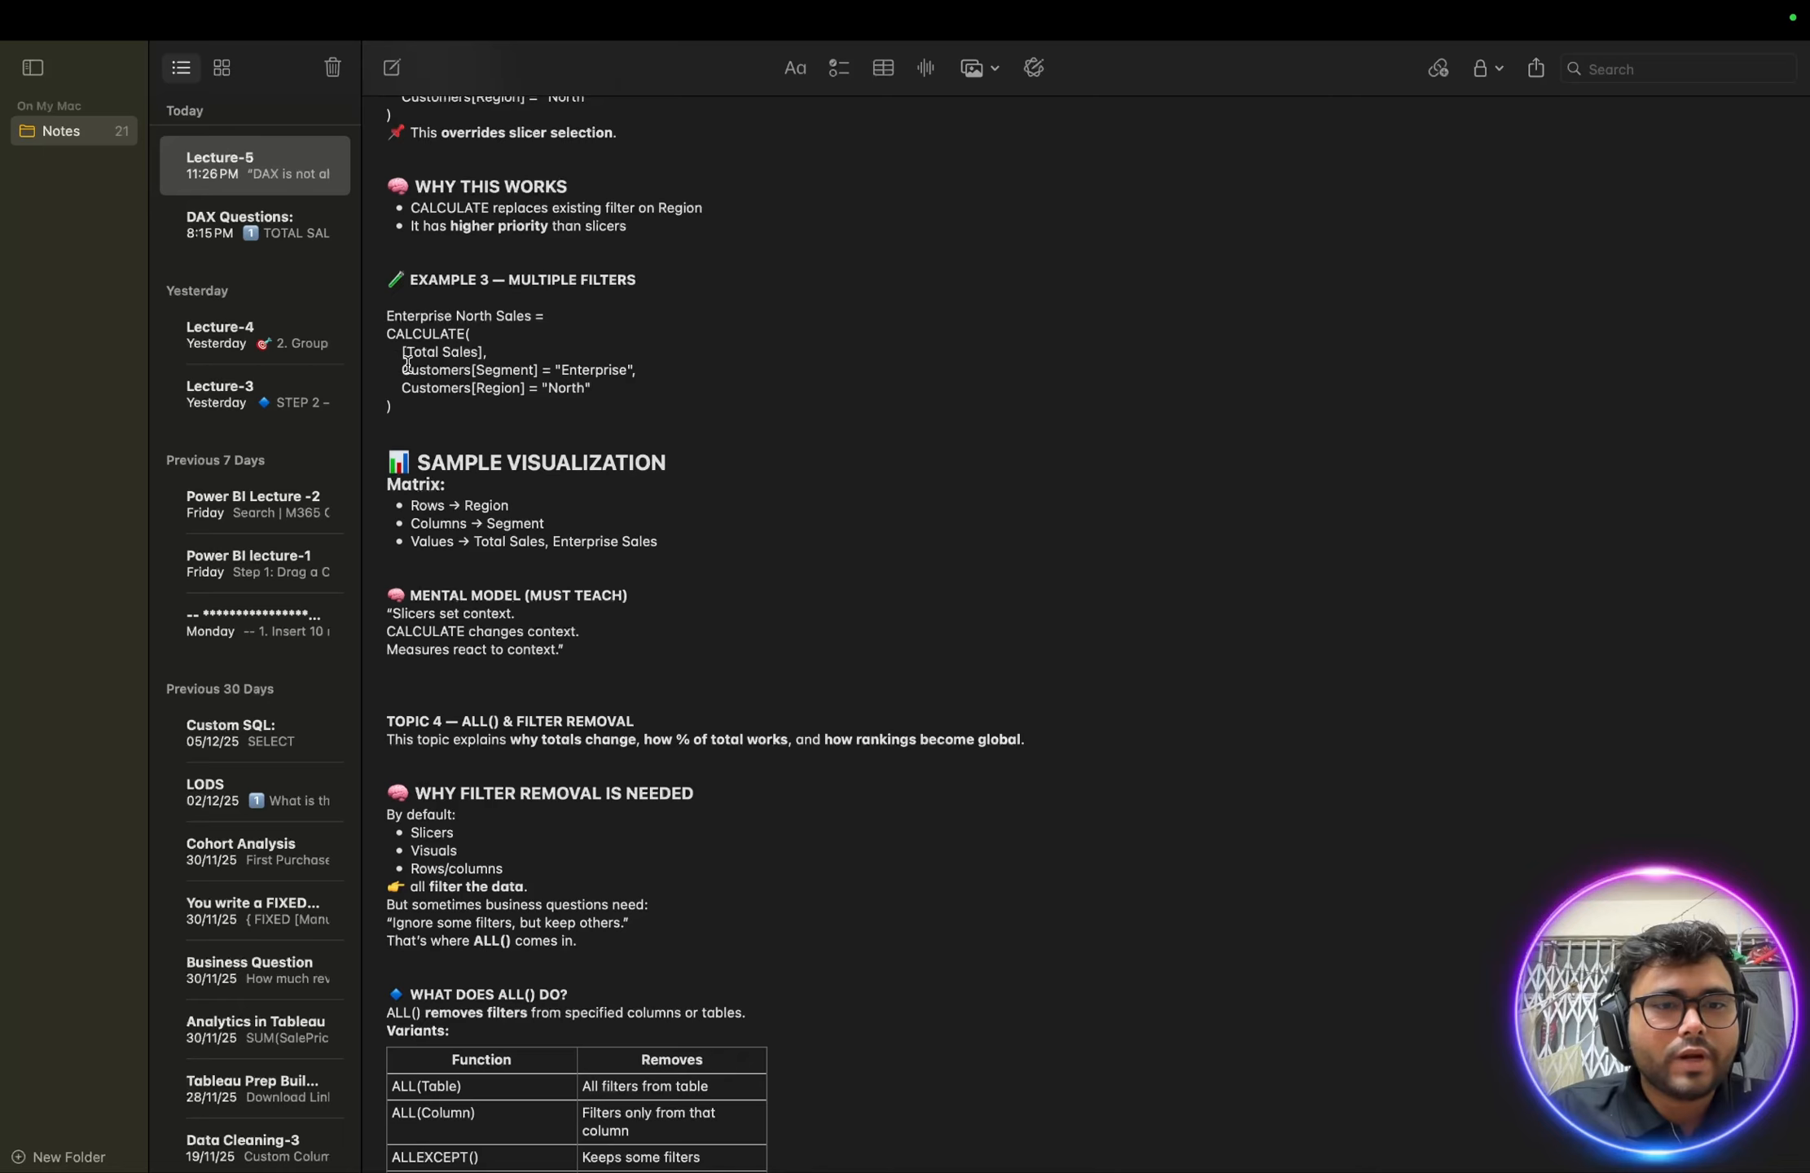
{"action": "left_click_drag", "start_coordinate": [410, 370], "coordinate": [560, 370]}
{"action": "scroll", "coordinate": [562, 367], "scroll_direction": "up", "scroll_amount": 4}
{"action": "scroll", "coordinate": [562, 366], "scroll_direction": "up", "scroll_amount": 4}
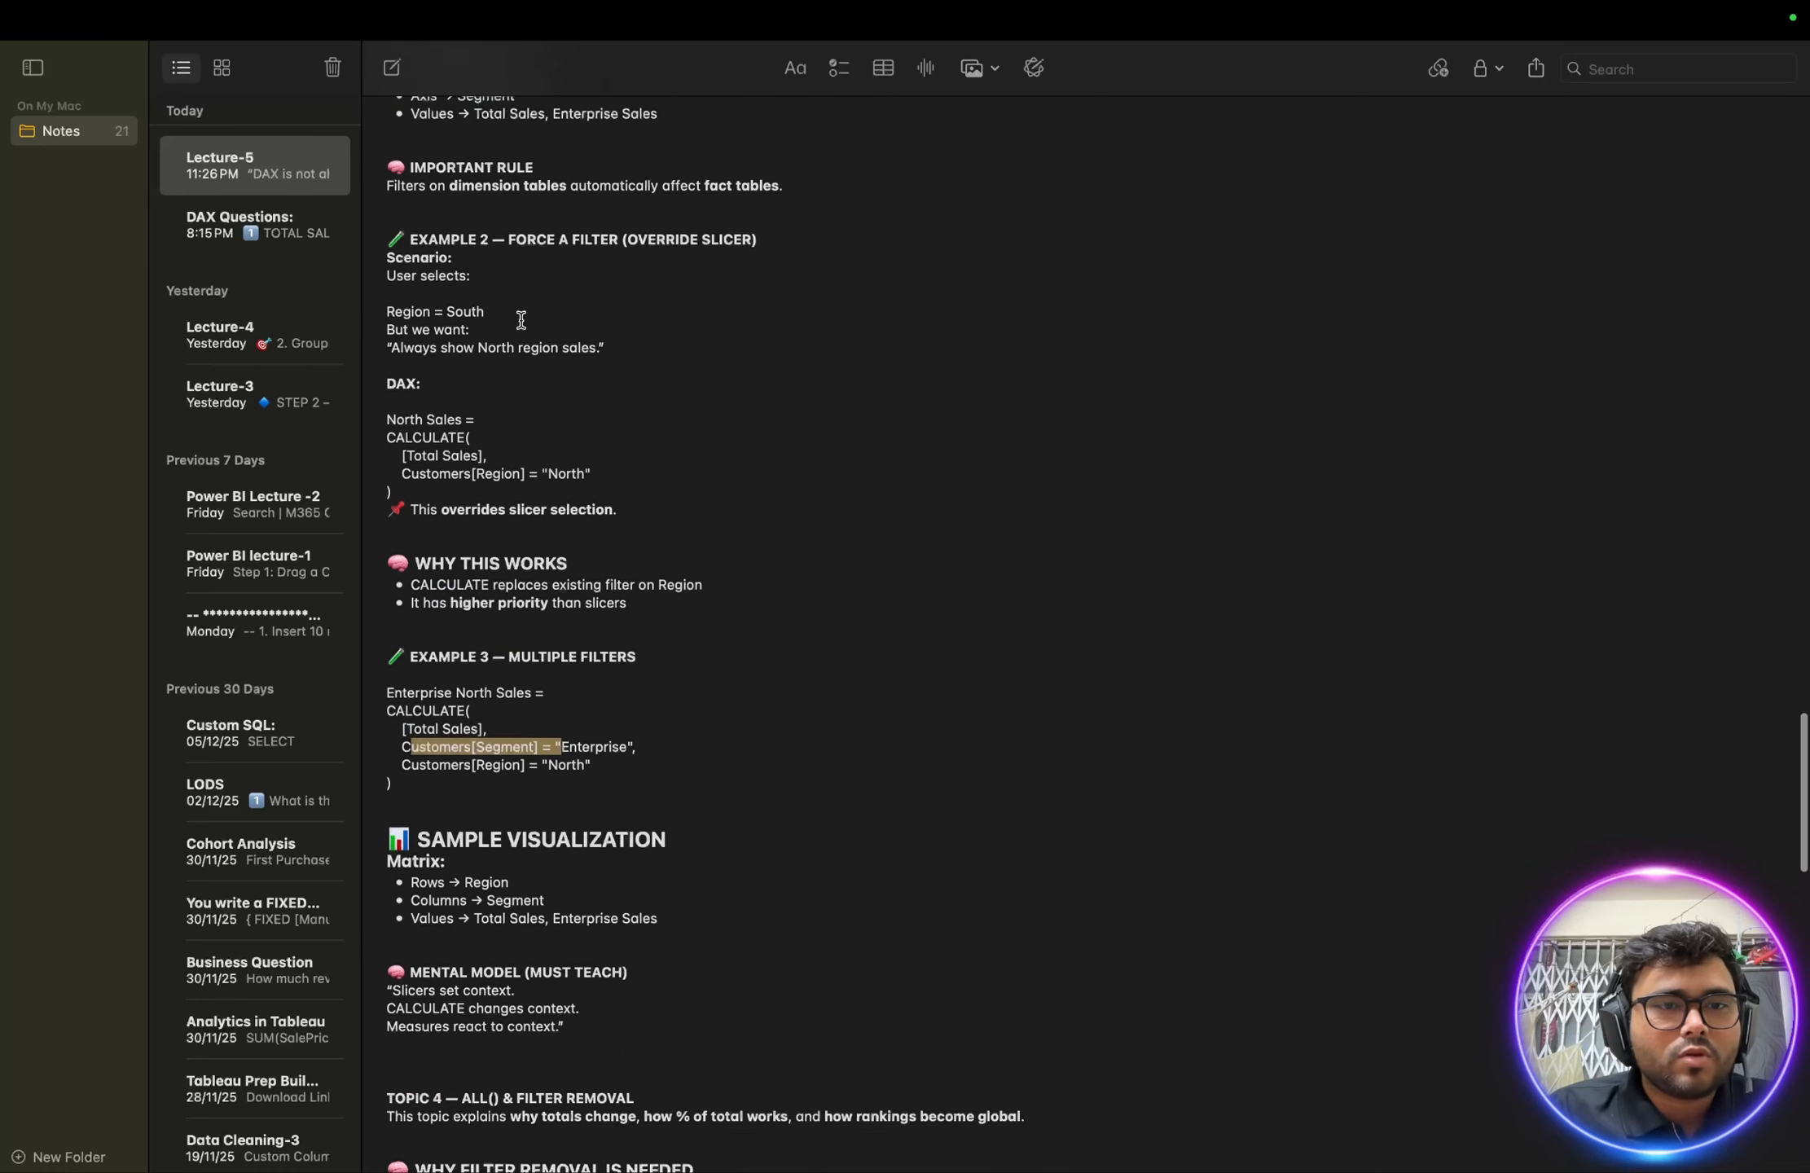
{"action": "scroll", "coordinate": [522, 362], "scroll_direction": "down", "scroll_amount": 2}
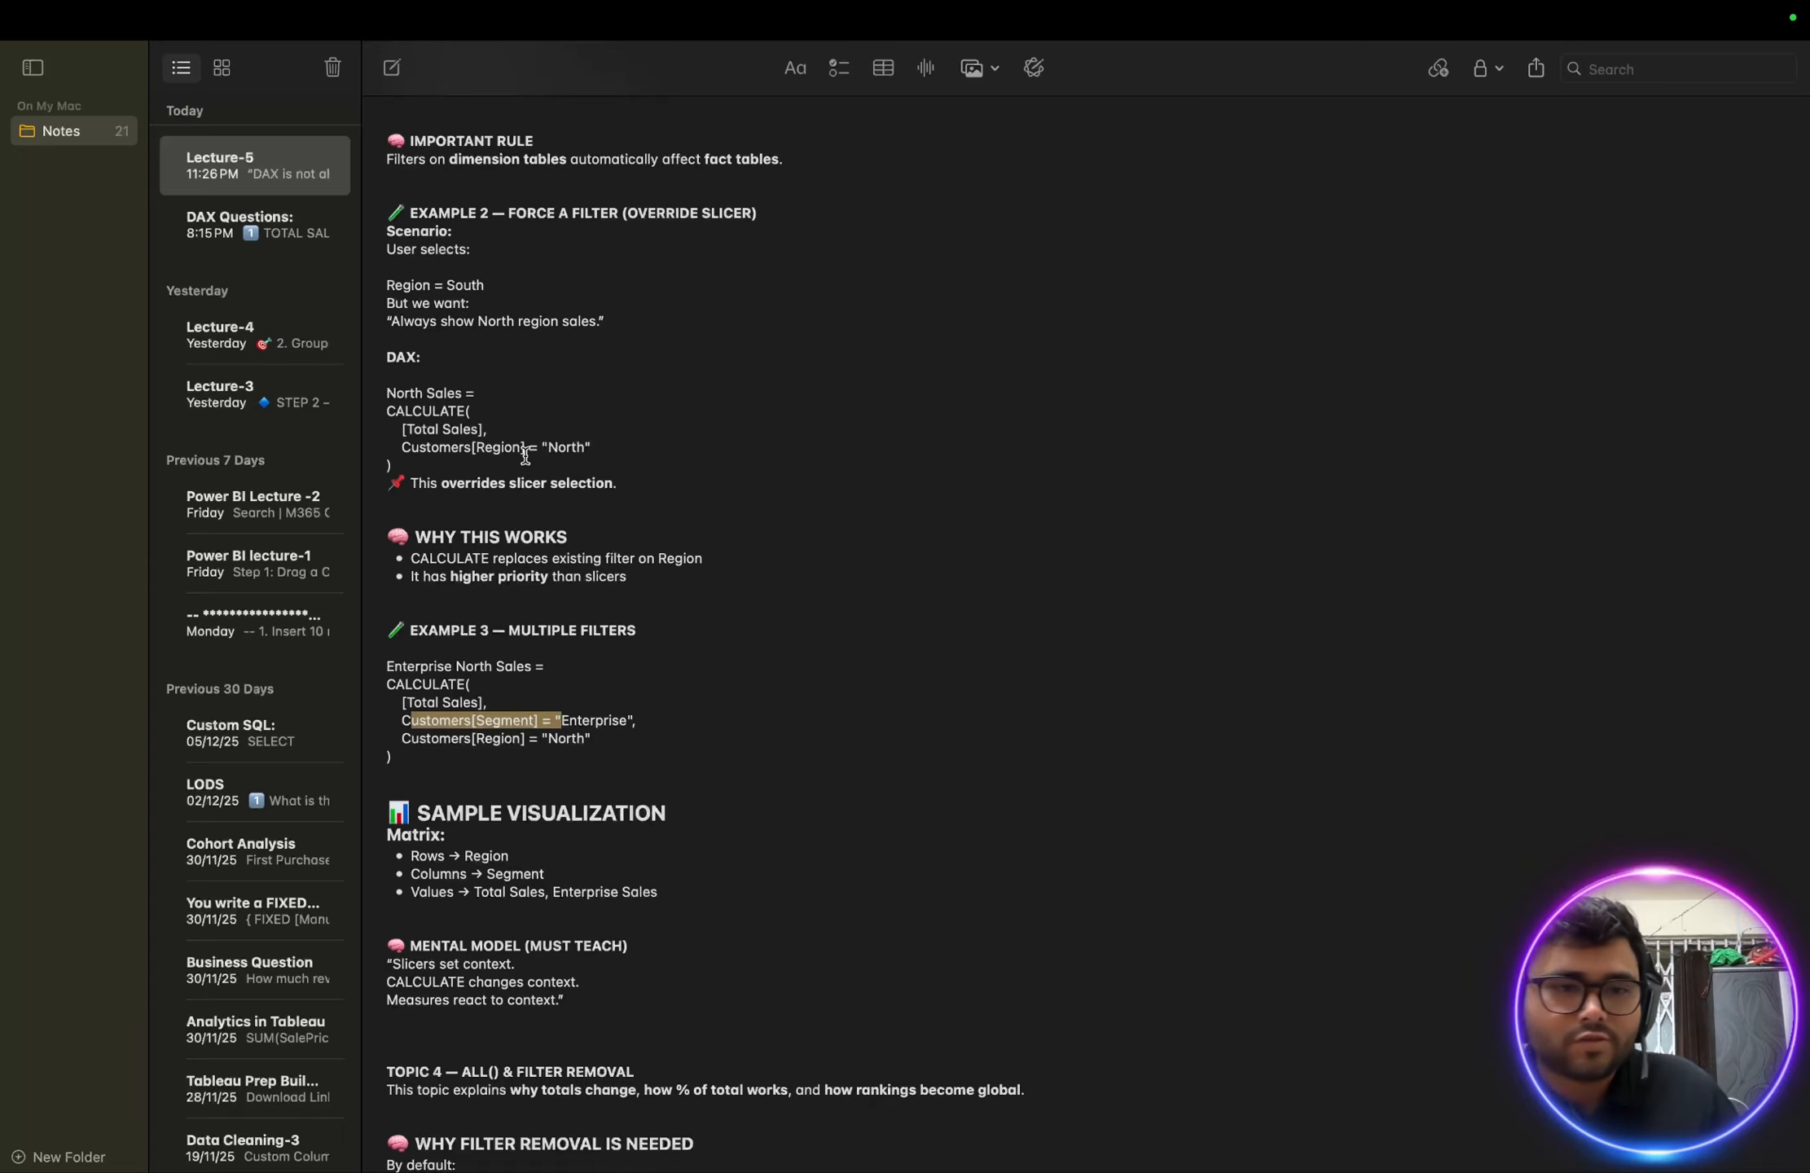
{"action": "key", "text": "ctrl+Right"}
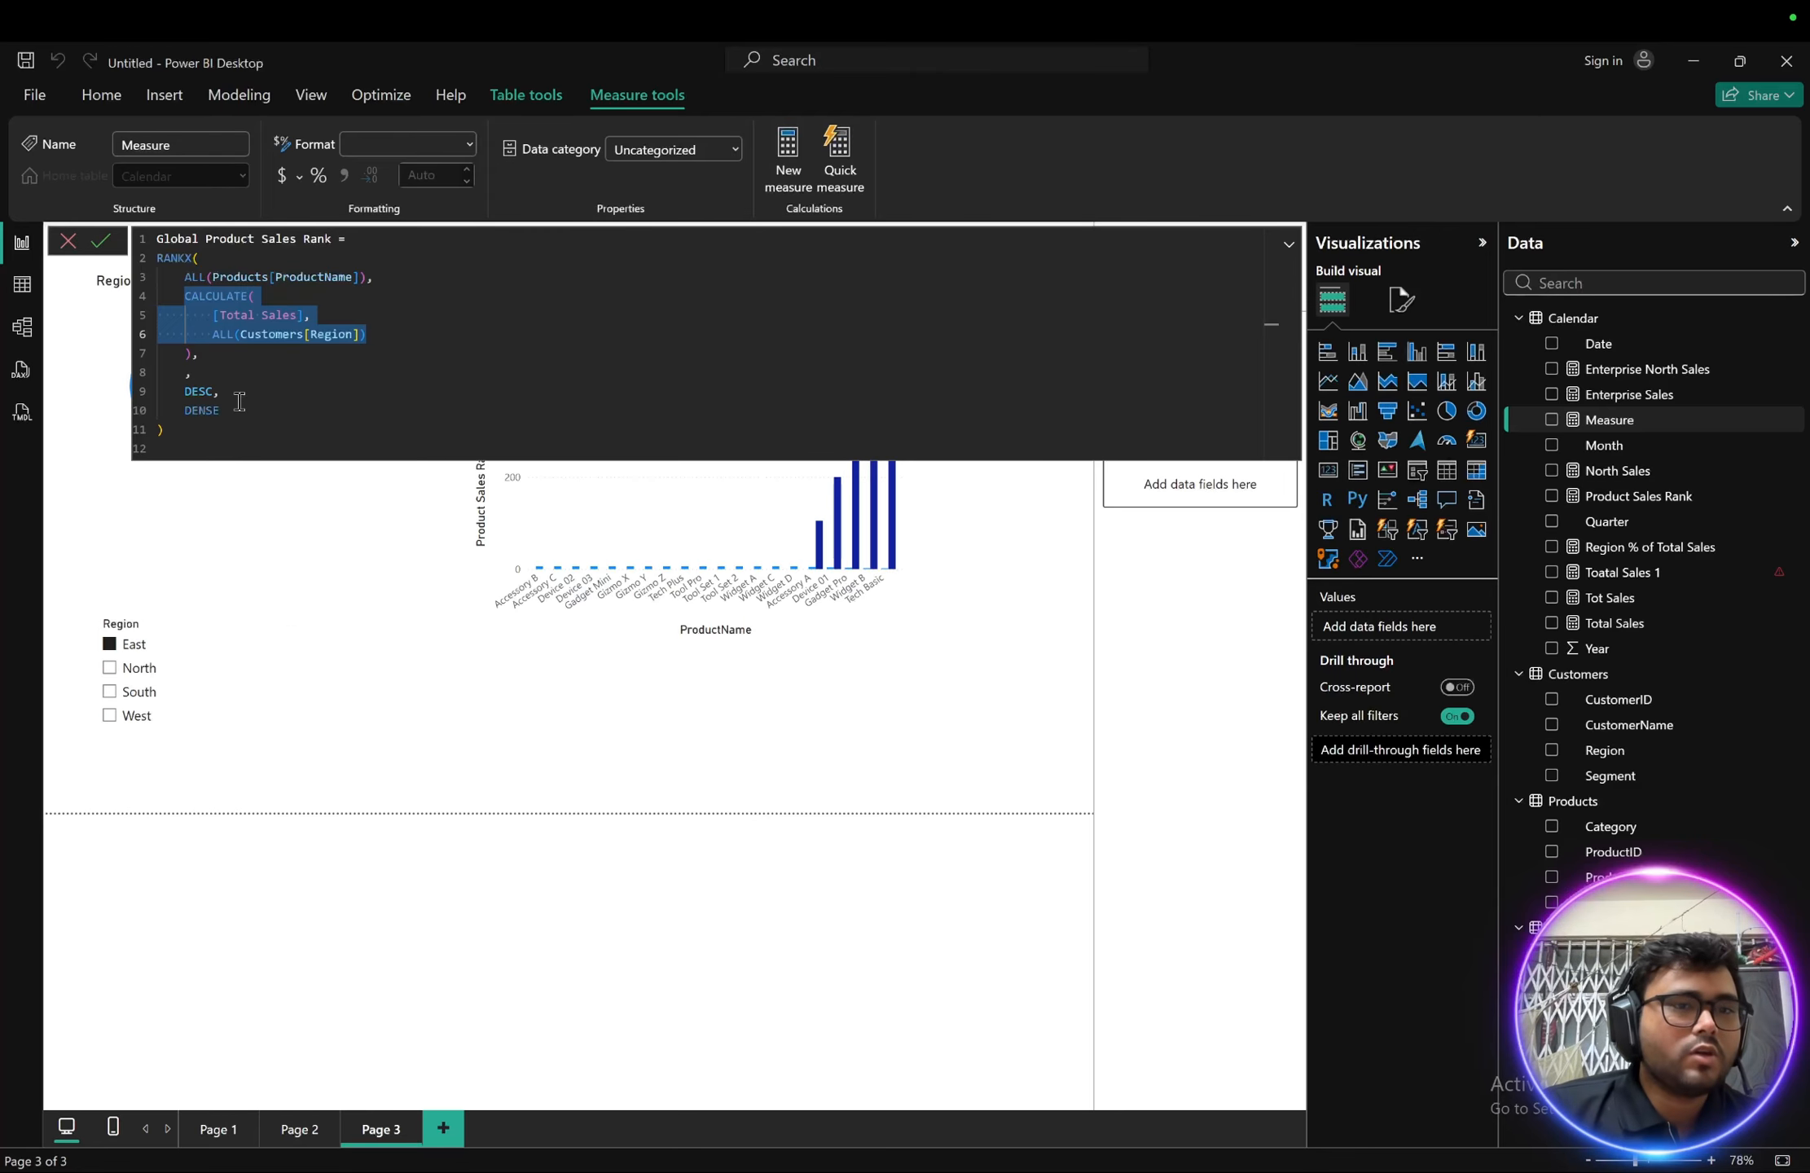
- Examine how CALCULATE uses ALL(Customers[Region]) in the Global Product Sales Rank formula
{"action": "double_click", "coordinate": [197, 302]}
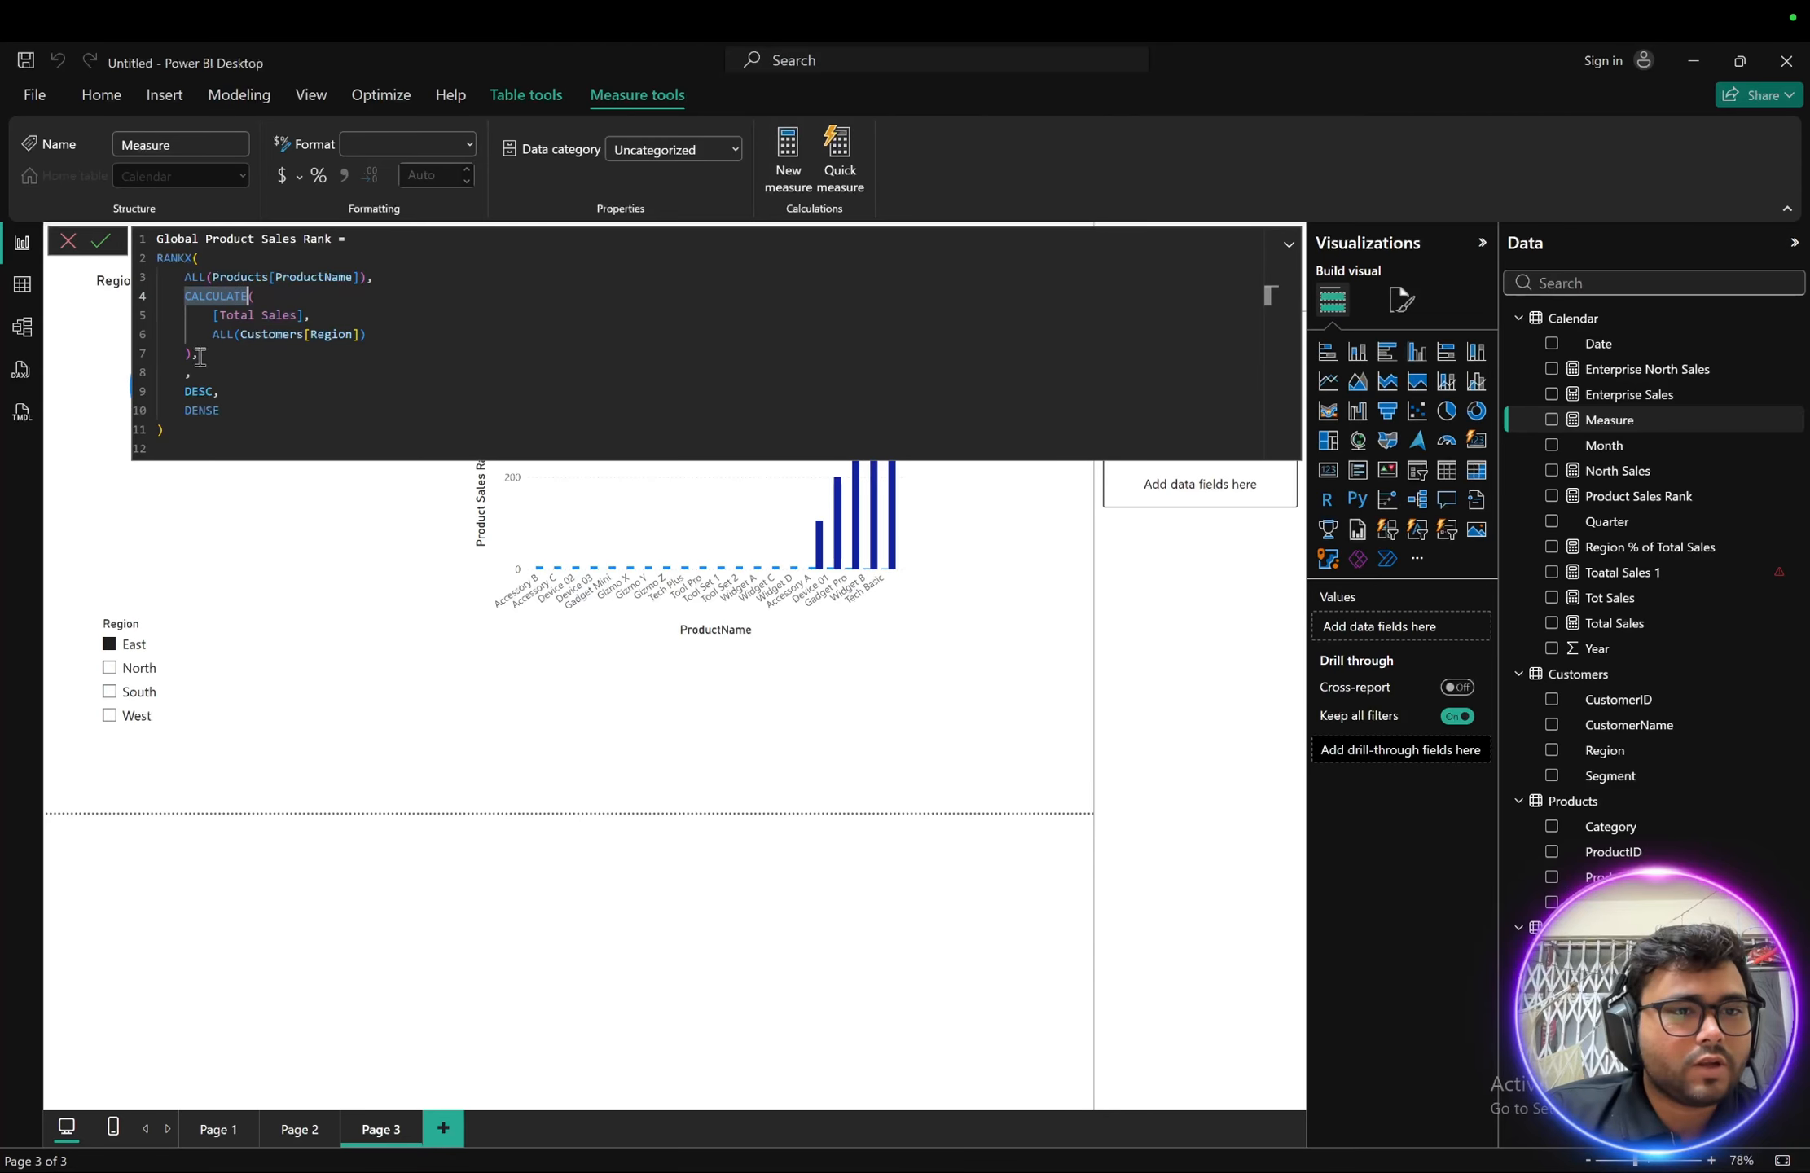
{"action": "left_click", "coordinate": [214, 334]}
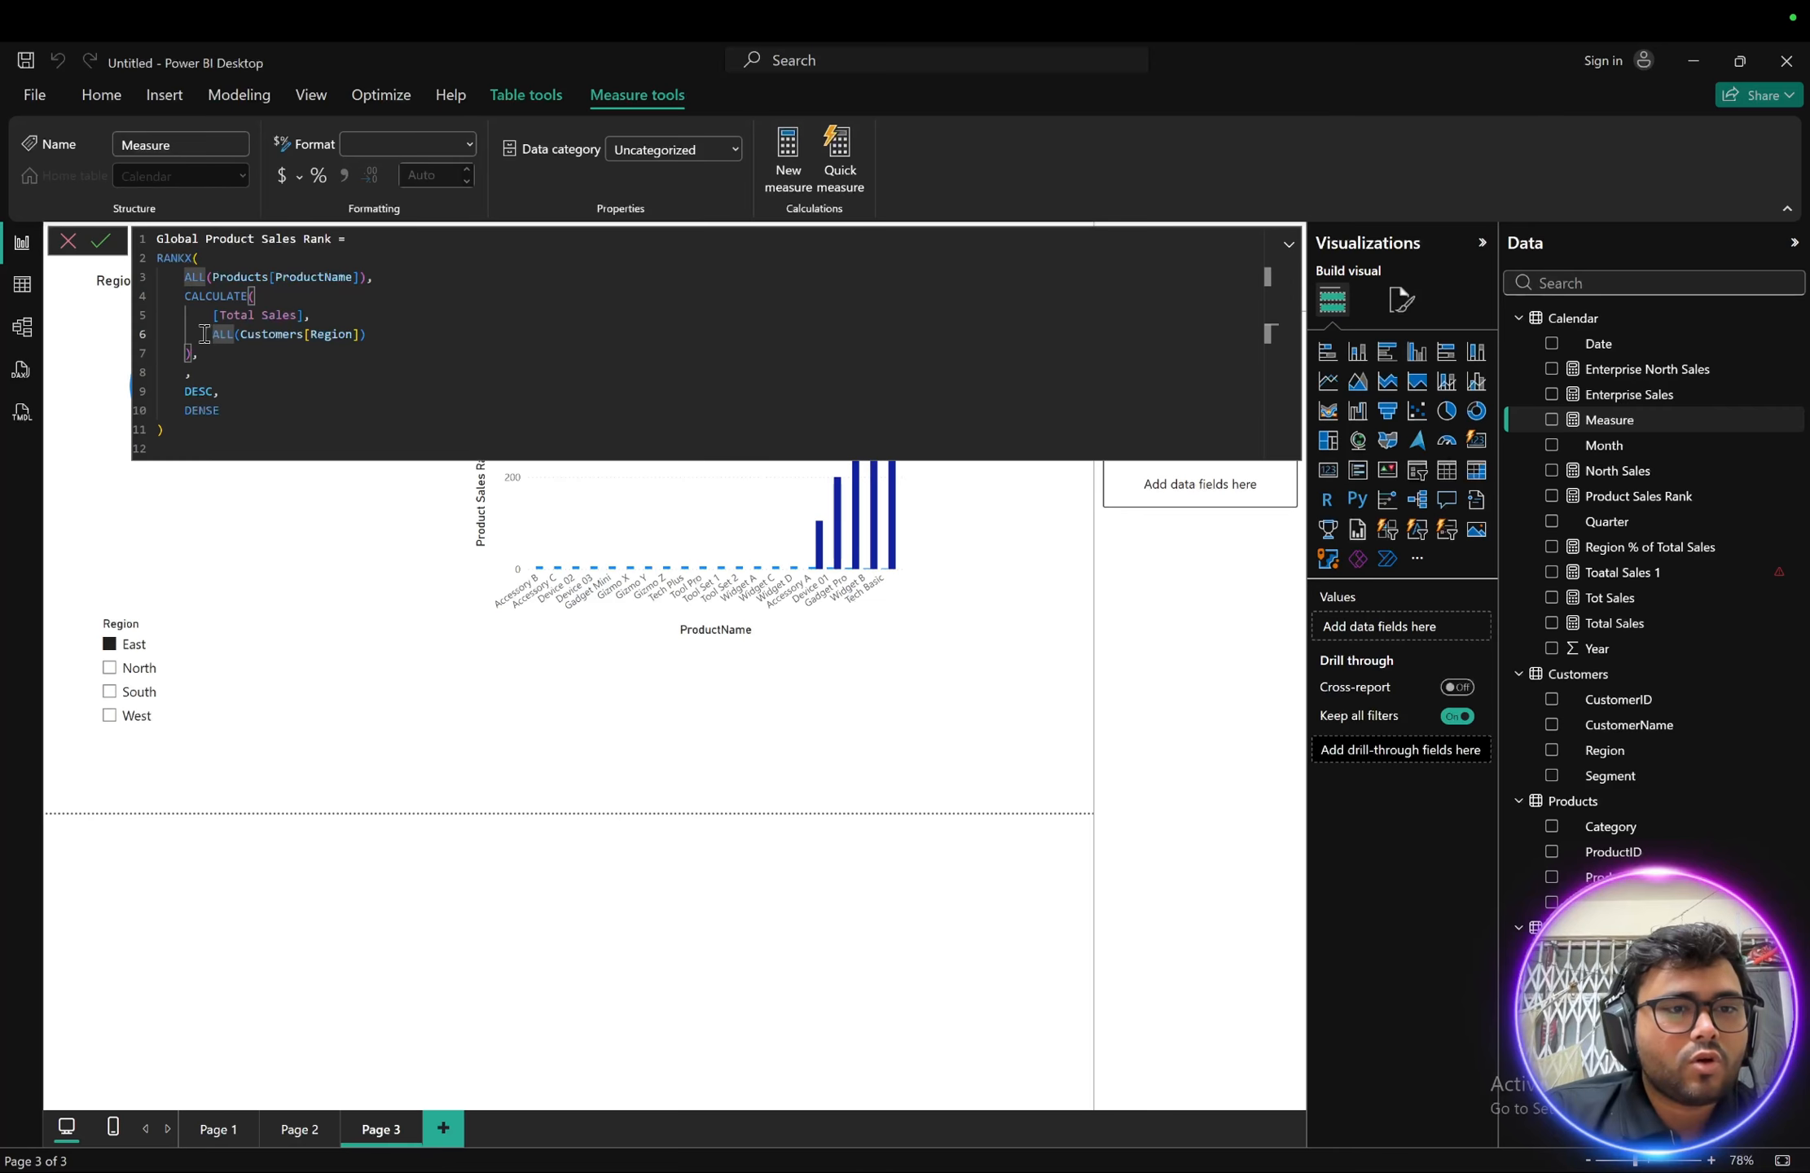
{"action": "left_click_drag", "start_coordinate": [367, 337], "coordinate": [222, 334]}
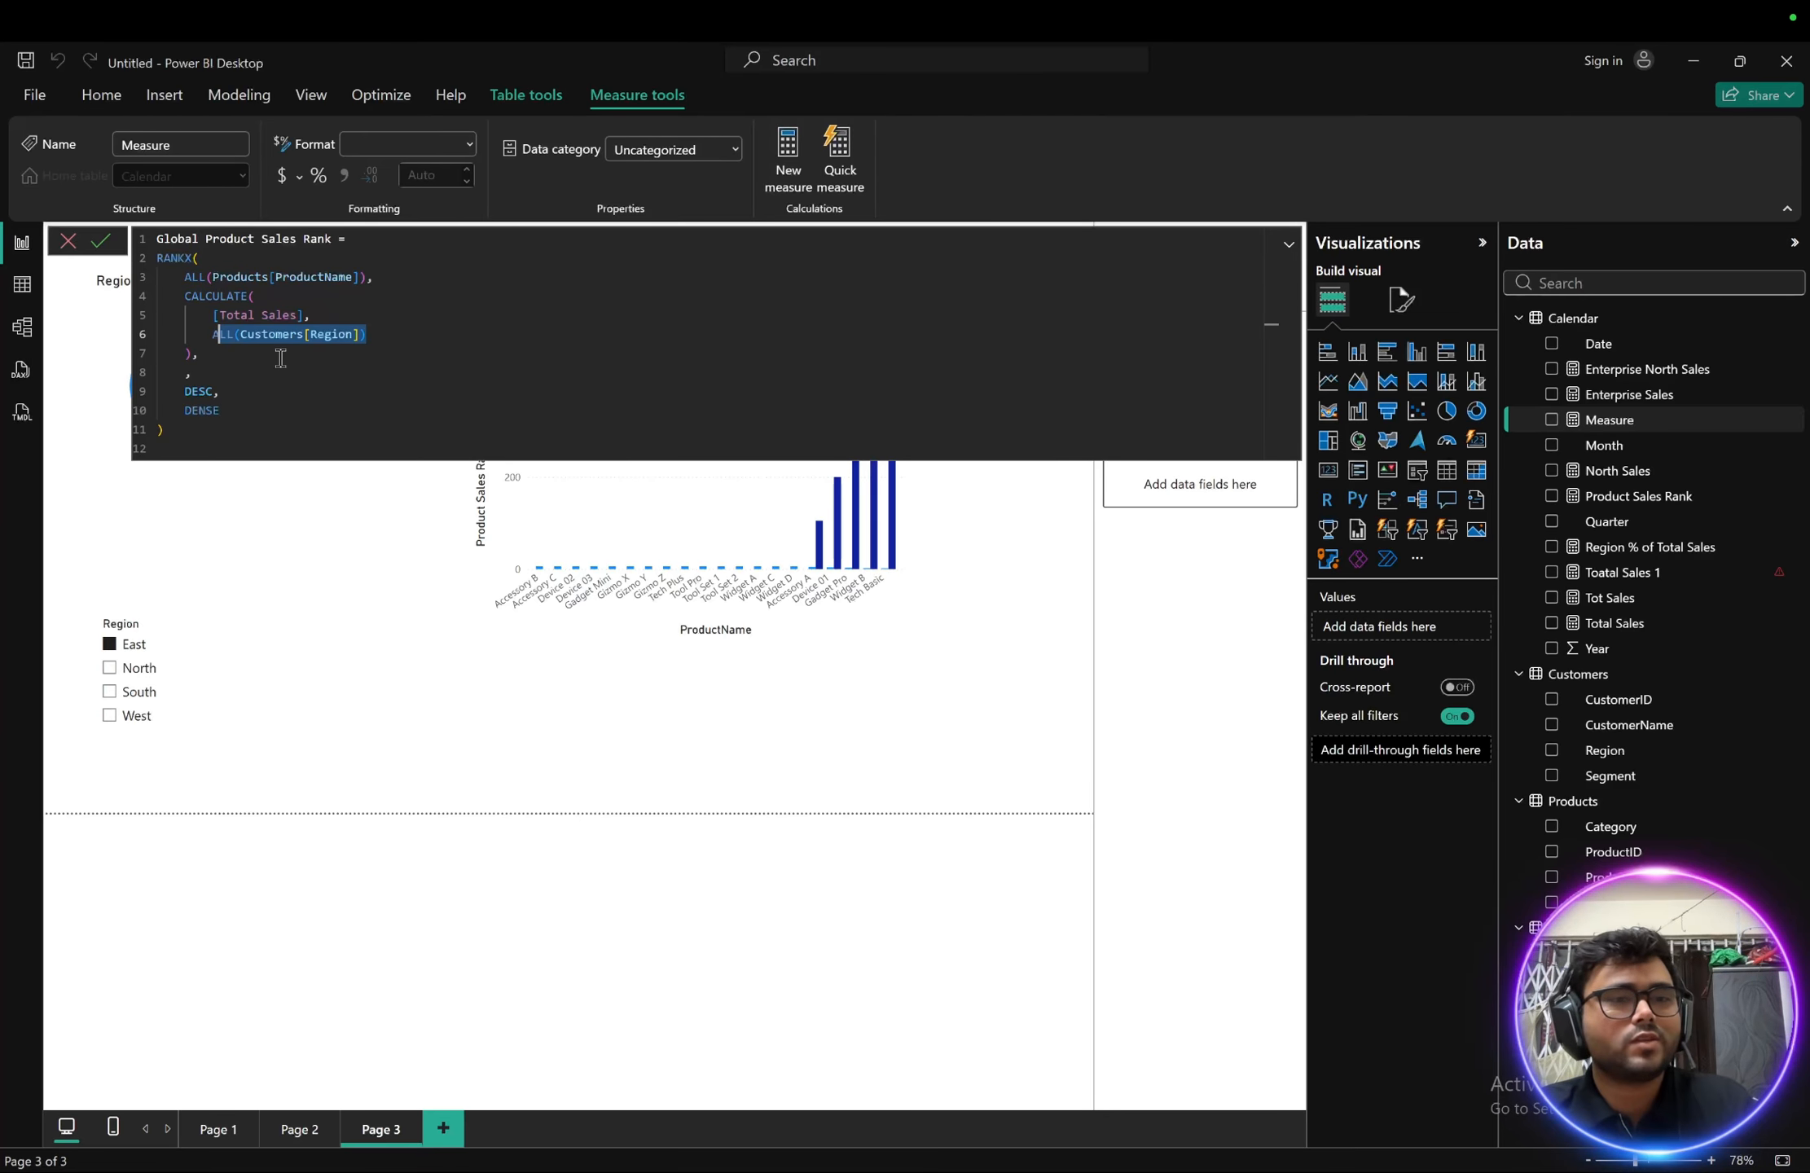
- Commit the Global Product Sales Rank measure, close its formula, and clear East from the Region slicer
{"action": "left_click", "coordinate": [100, 241]}
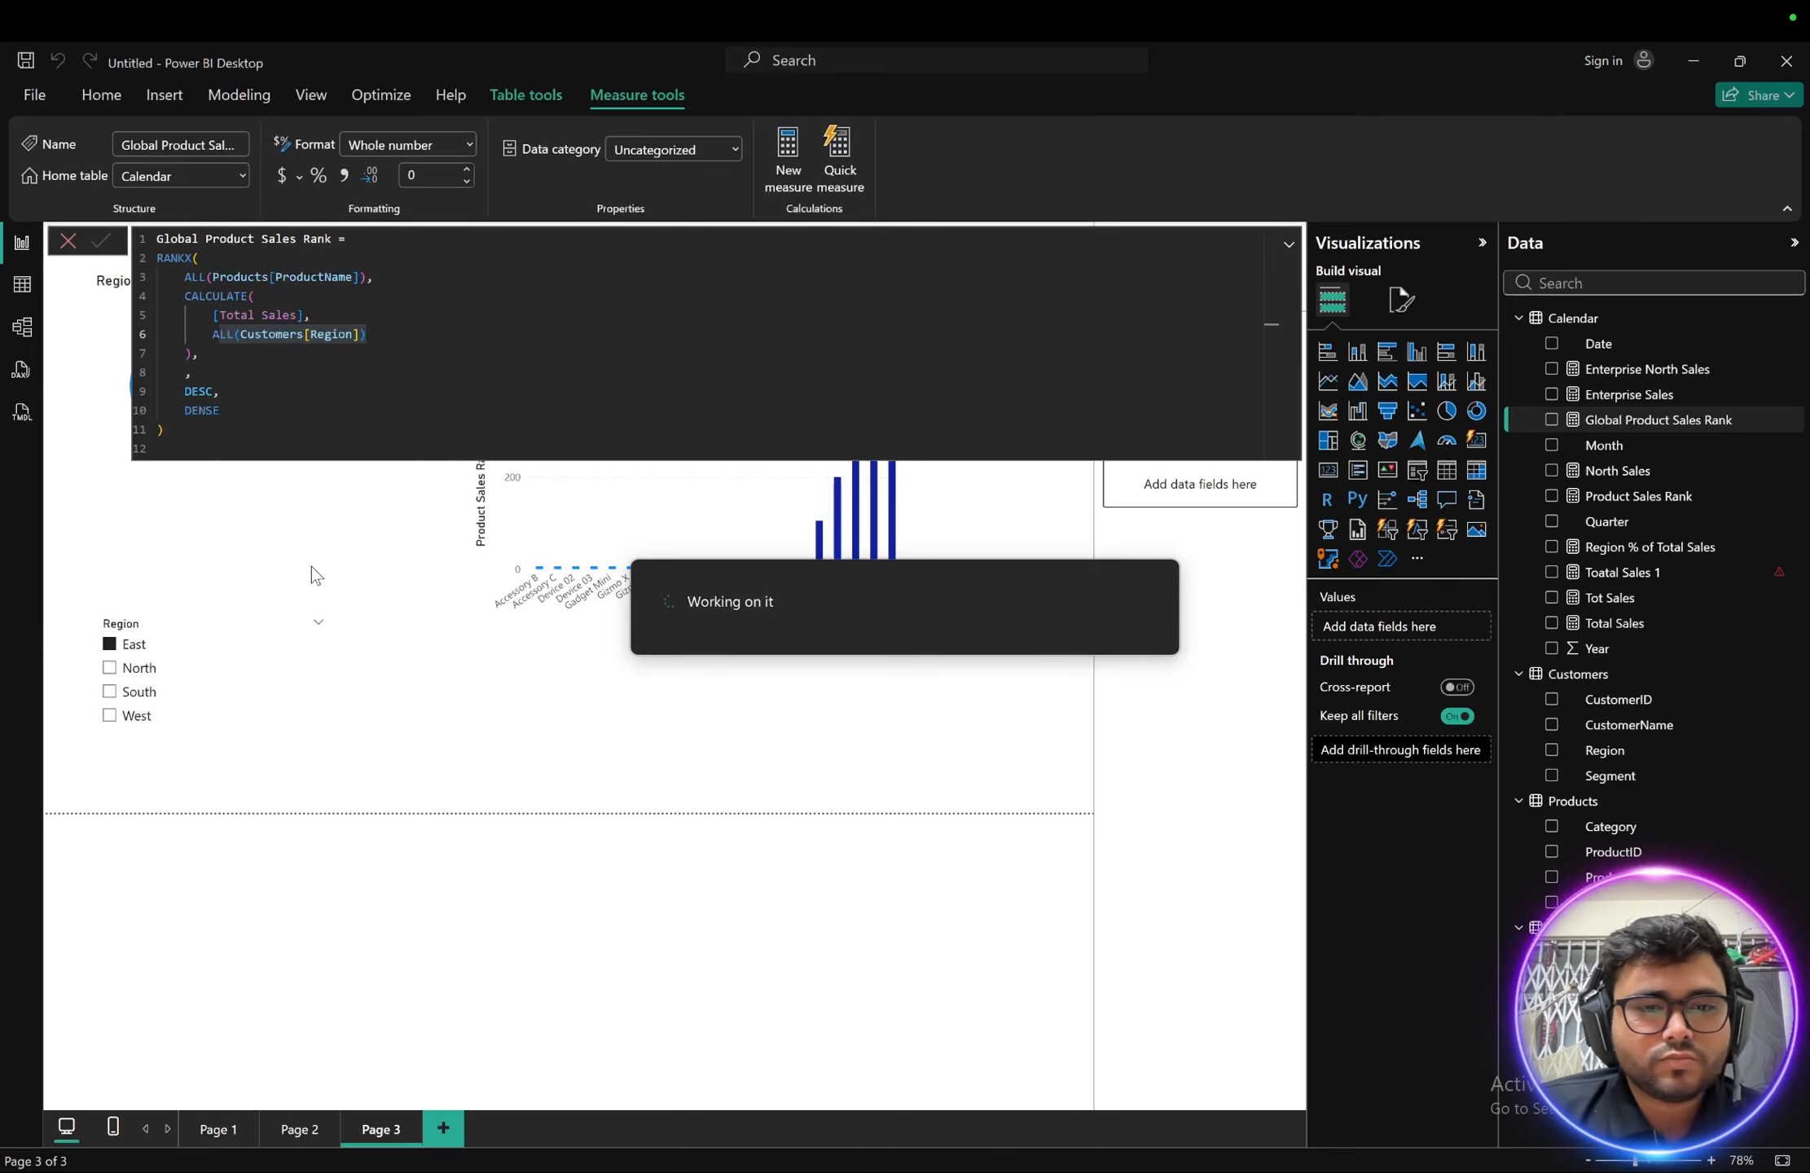
{"action": "left_click", "coordinate": [67, 240]}
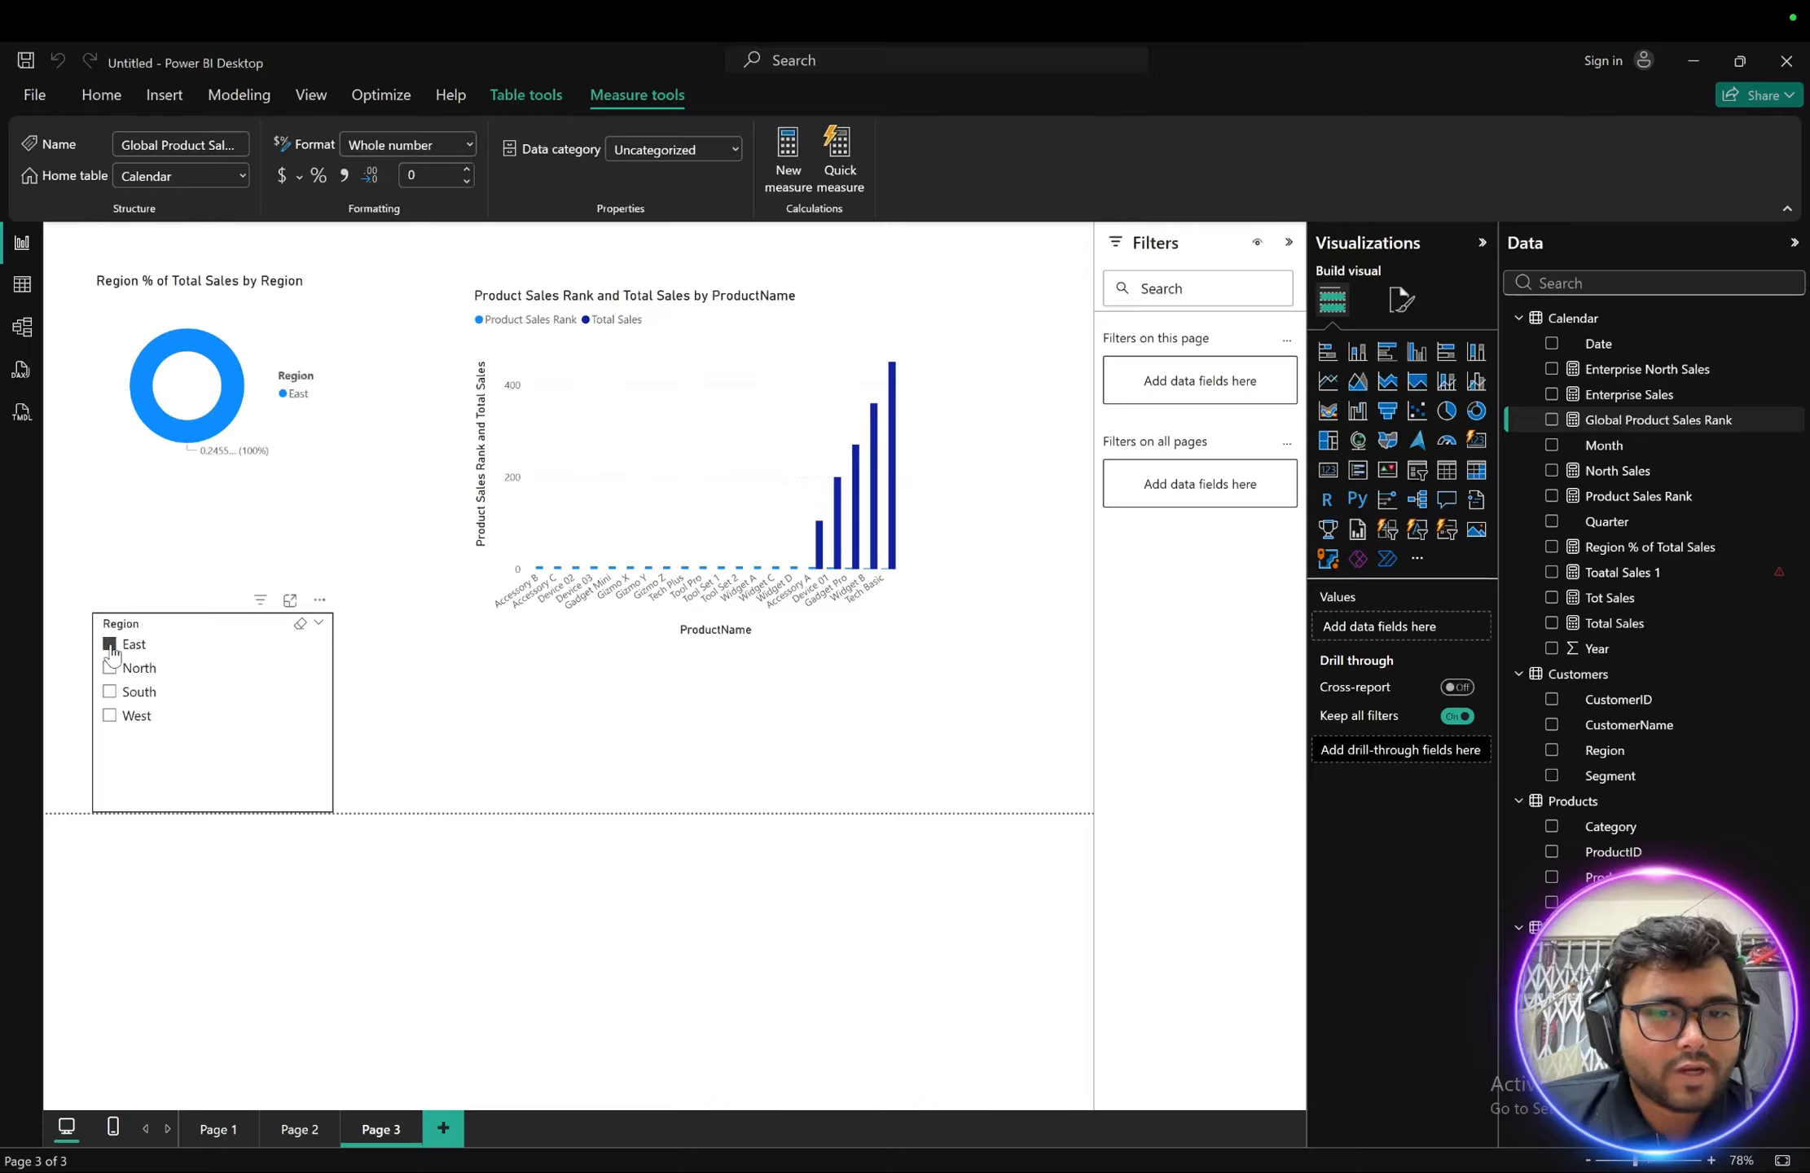
{"action": "left_click", "coordinate": [108, 644]}
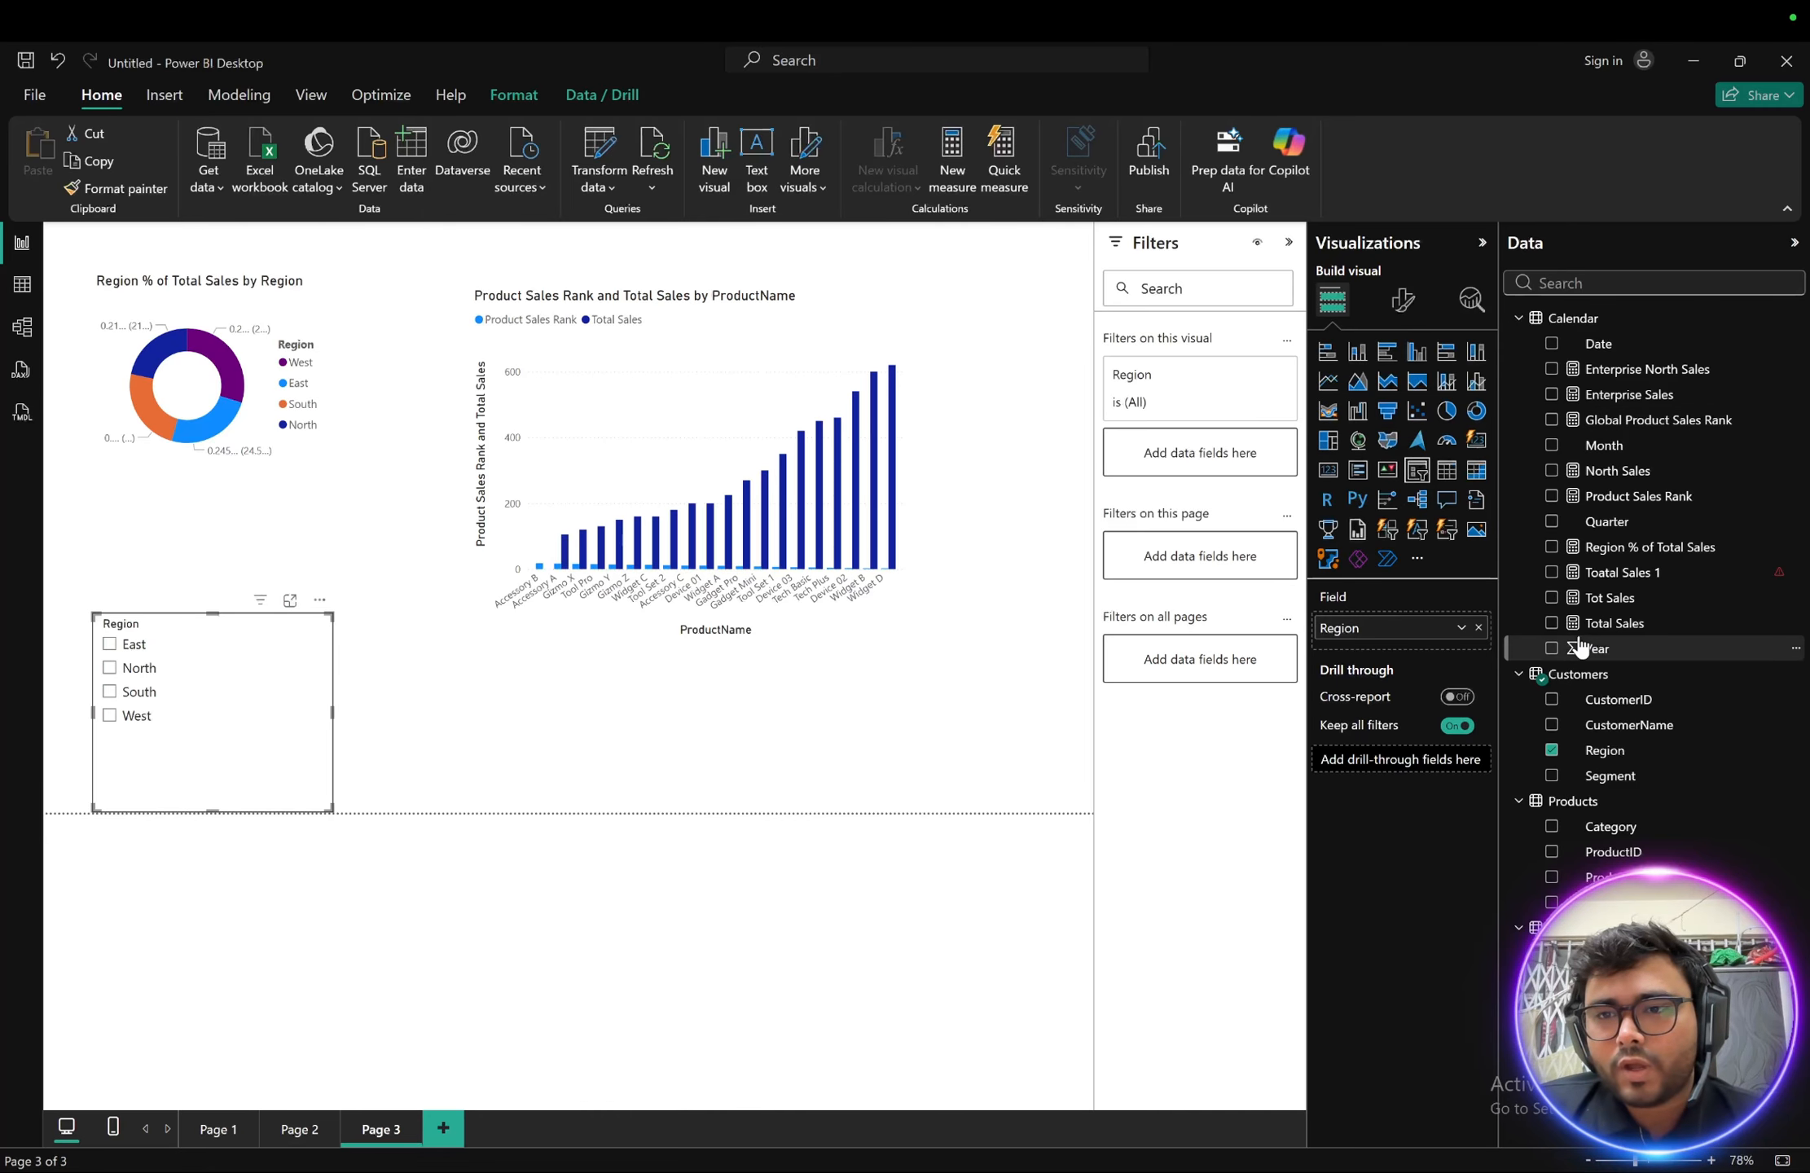
- Compare the Global Product Sales Rank and Product Sales Rank formulas in the Lecture-5 note, and return to the Power BI report
{"action": "key", "text": "ctrl+Left"}
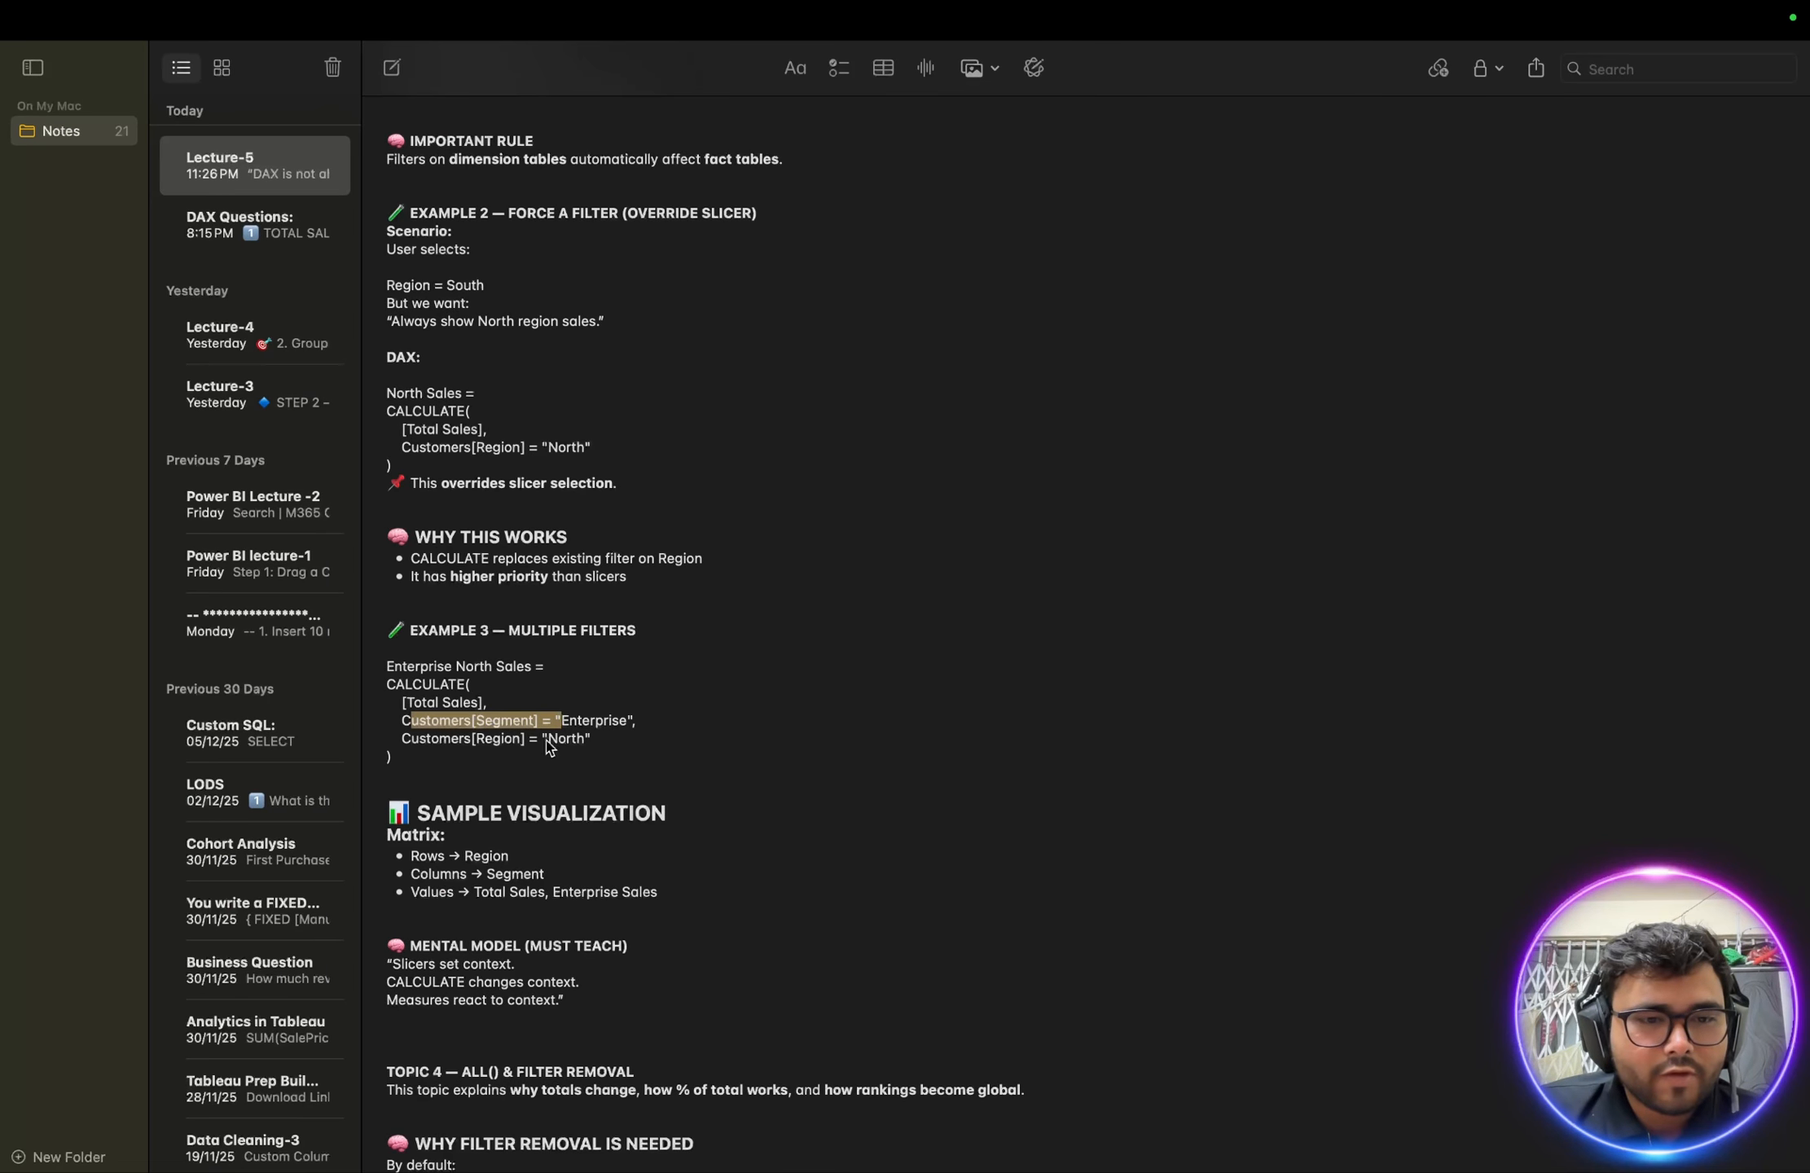
{"action": "scroll", "coordinate": [498, 731], "scroll_direction": "down", "scroll_amount": 15}
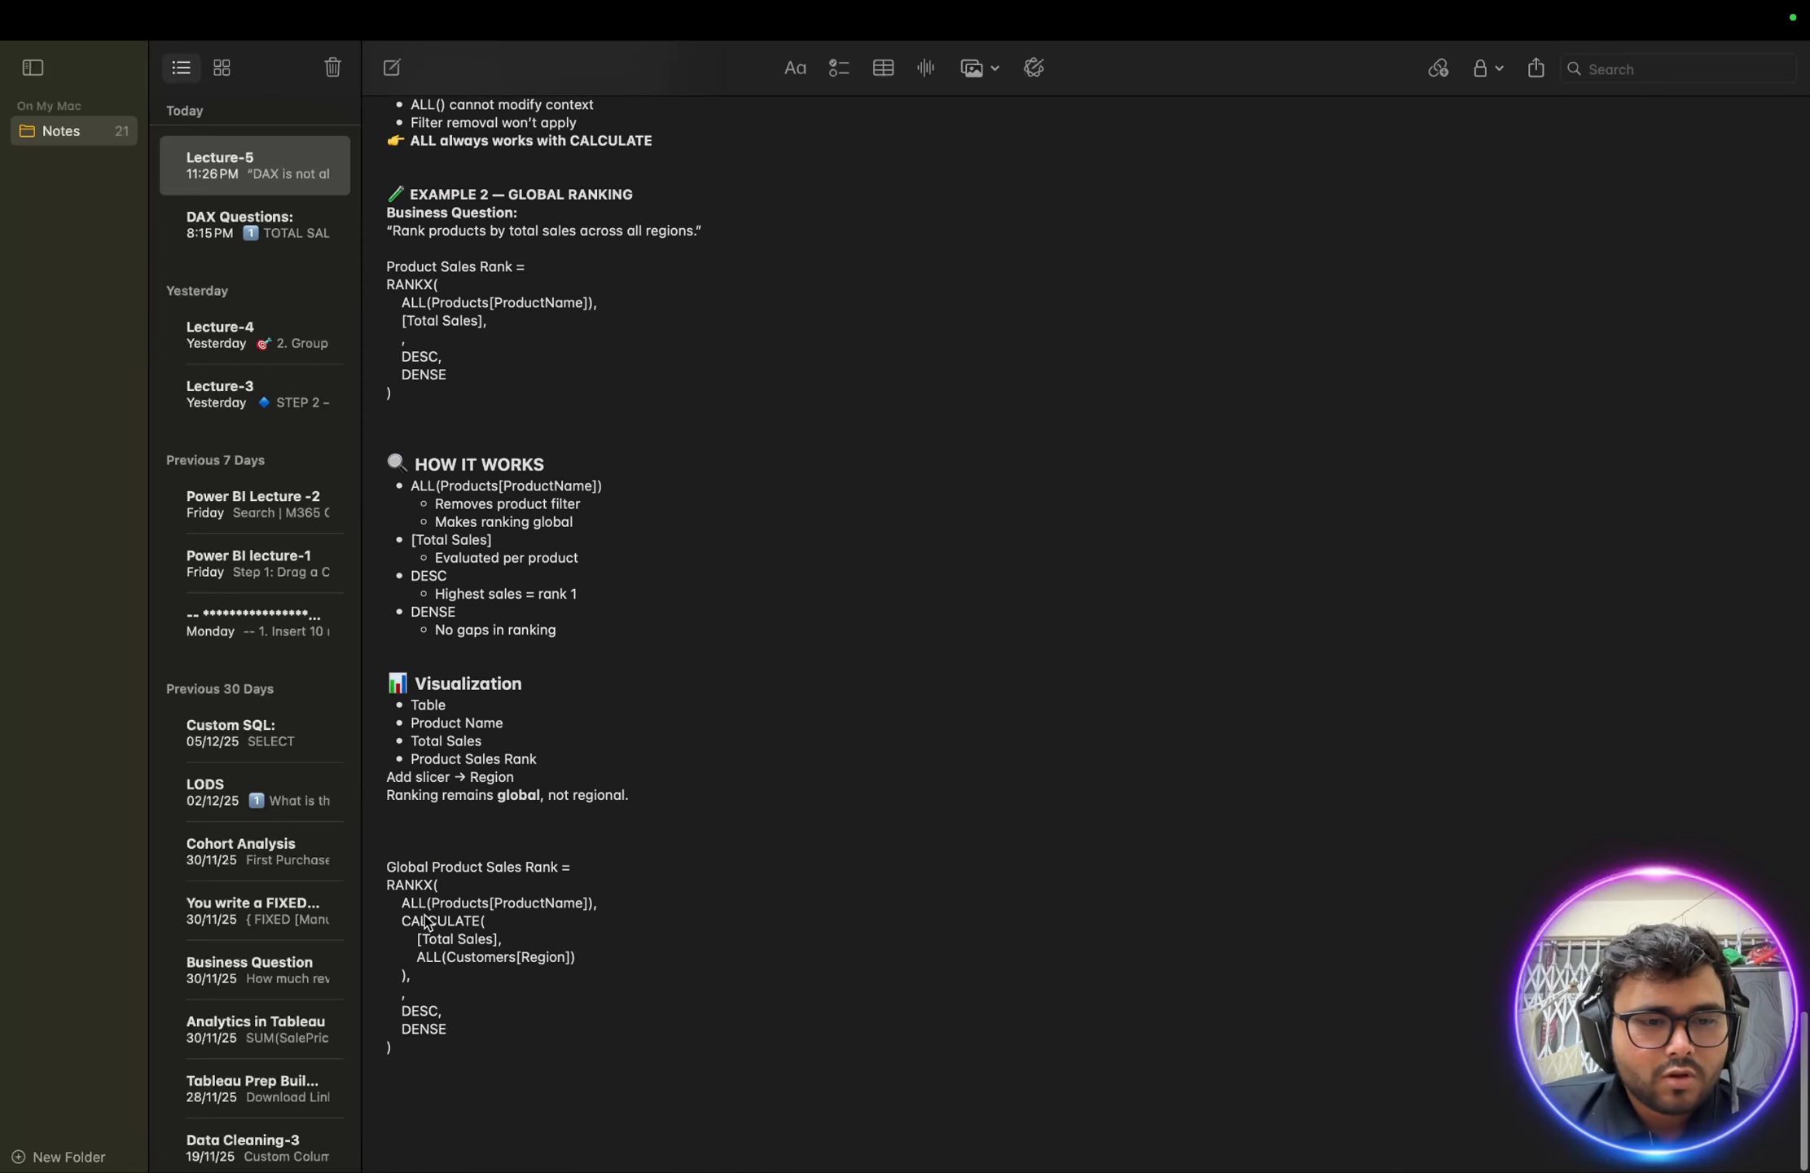
{"action": "key", "text": "ctrl+Right"}
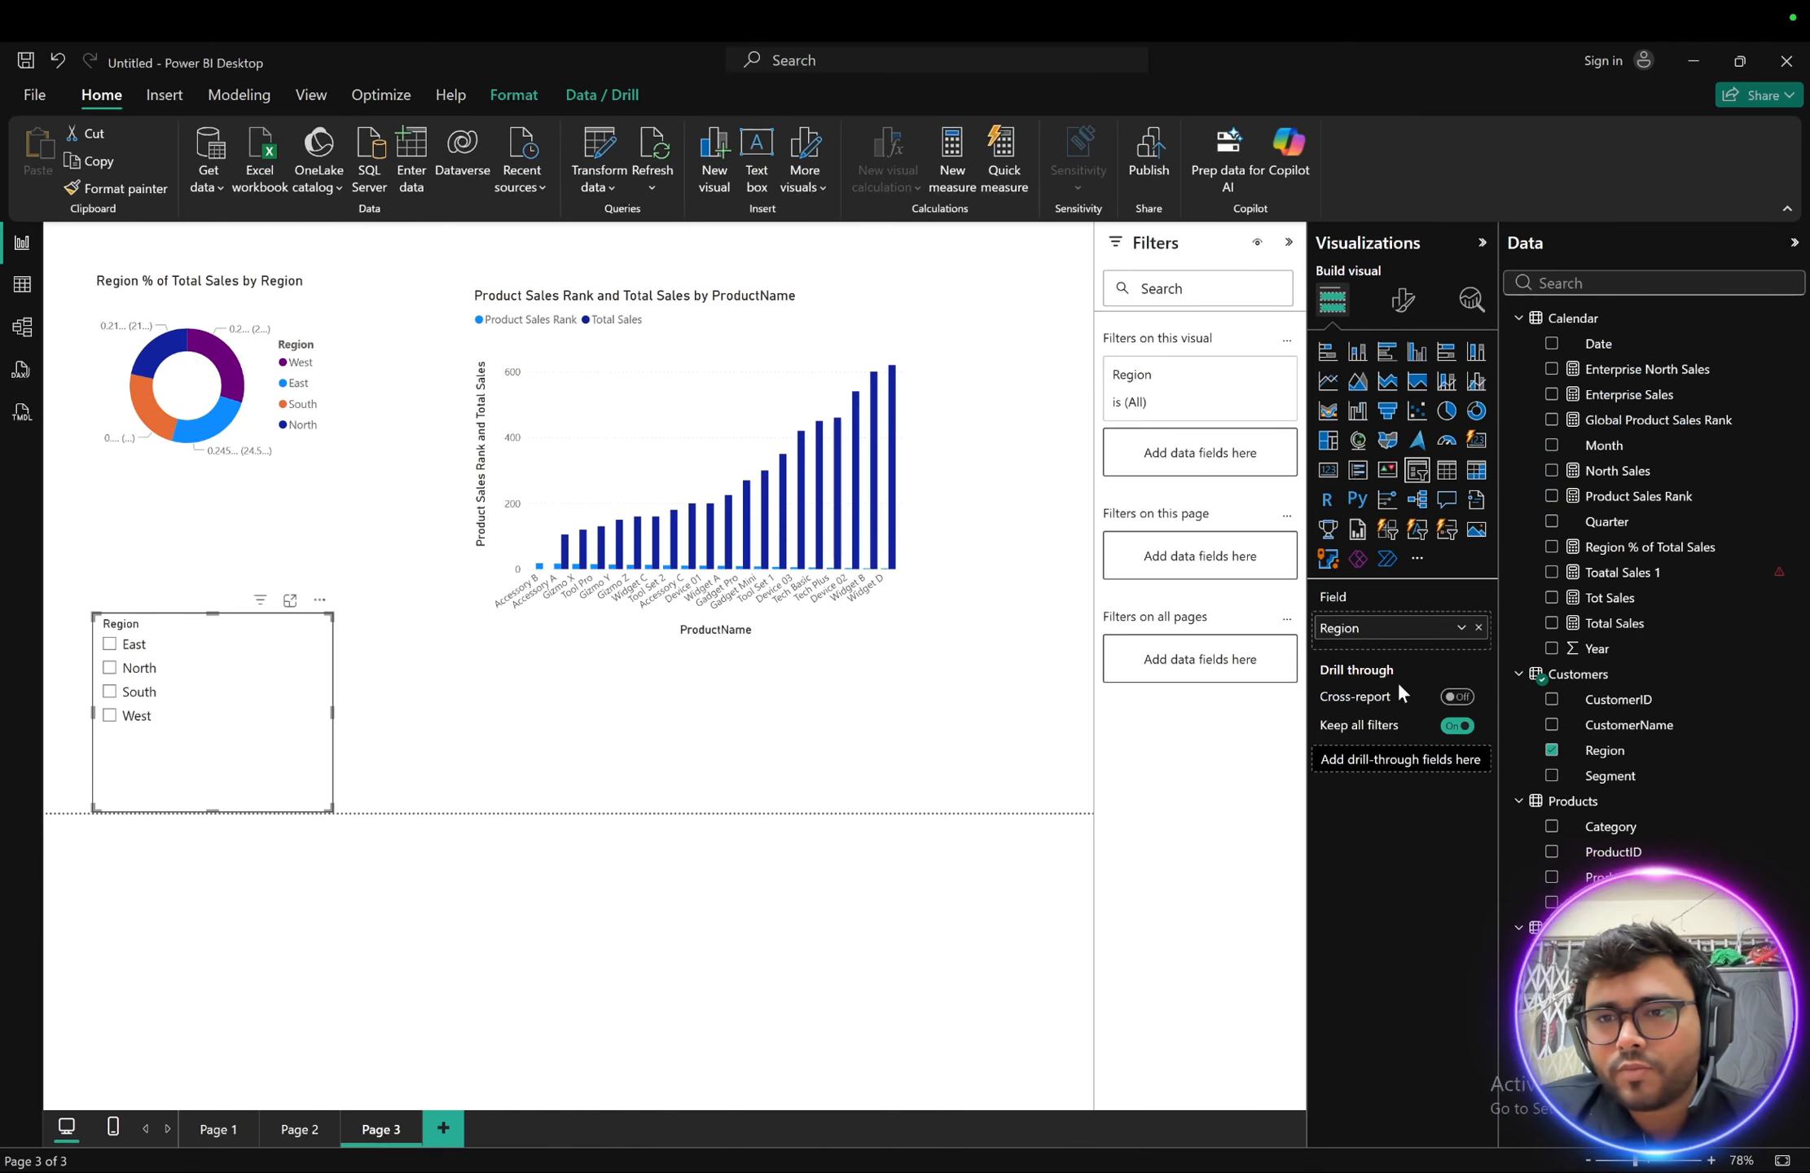
{"action": "key", "text": "ctrl+Left"}
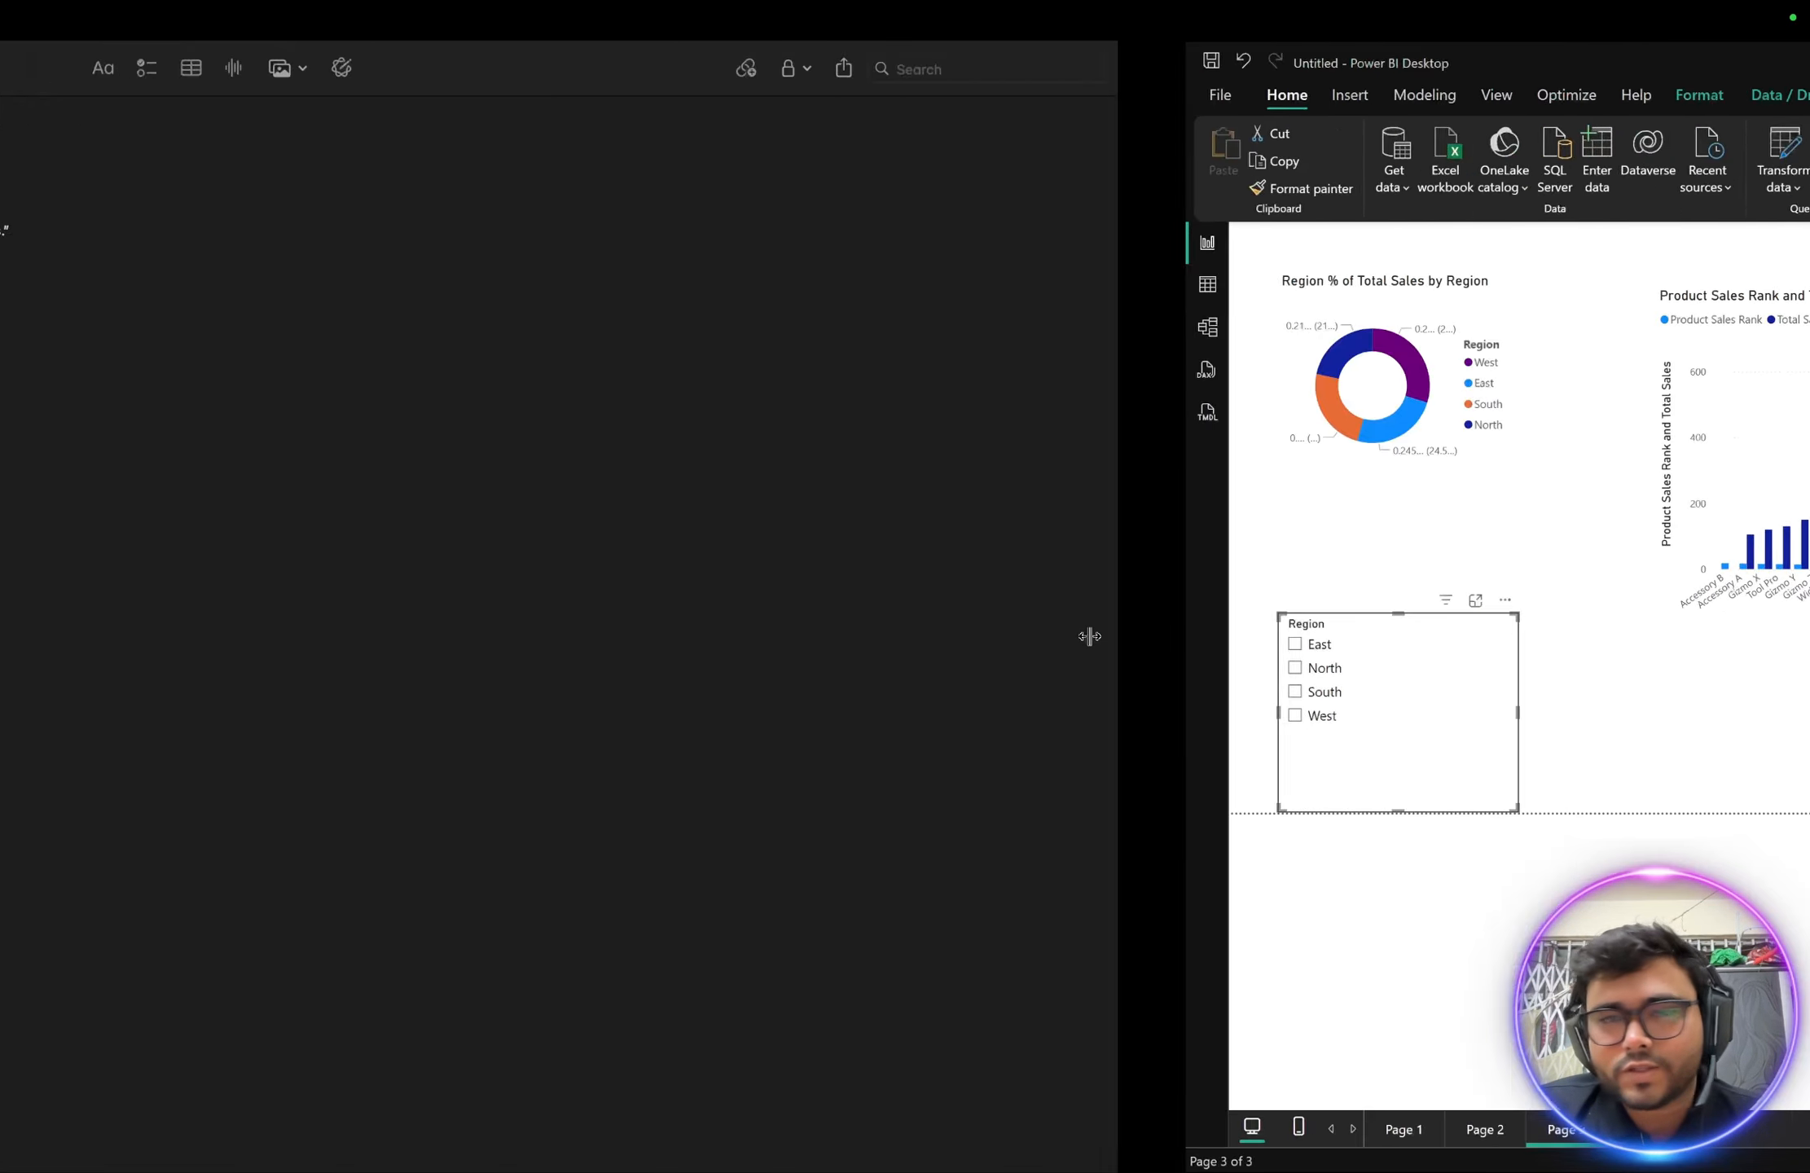
{"action": "scroll", "coordinate": [657, 617], "scroll_direction": "up", "scroll_amount": 5}
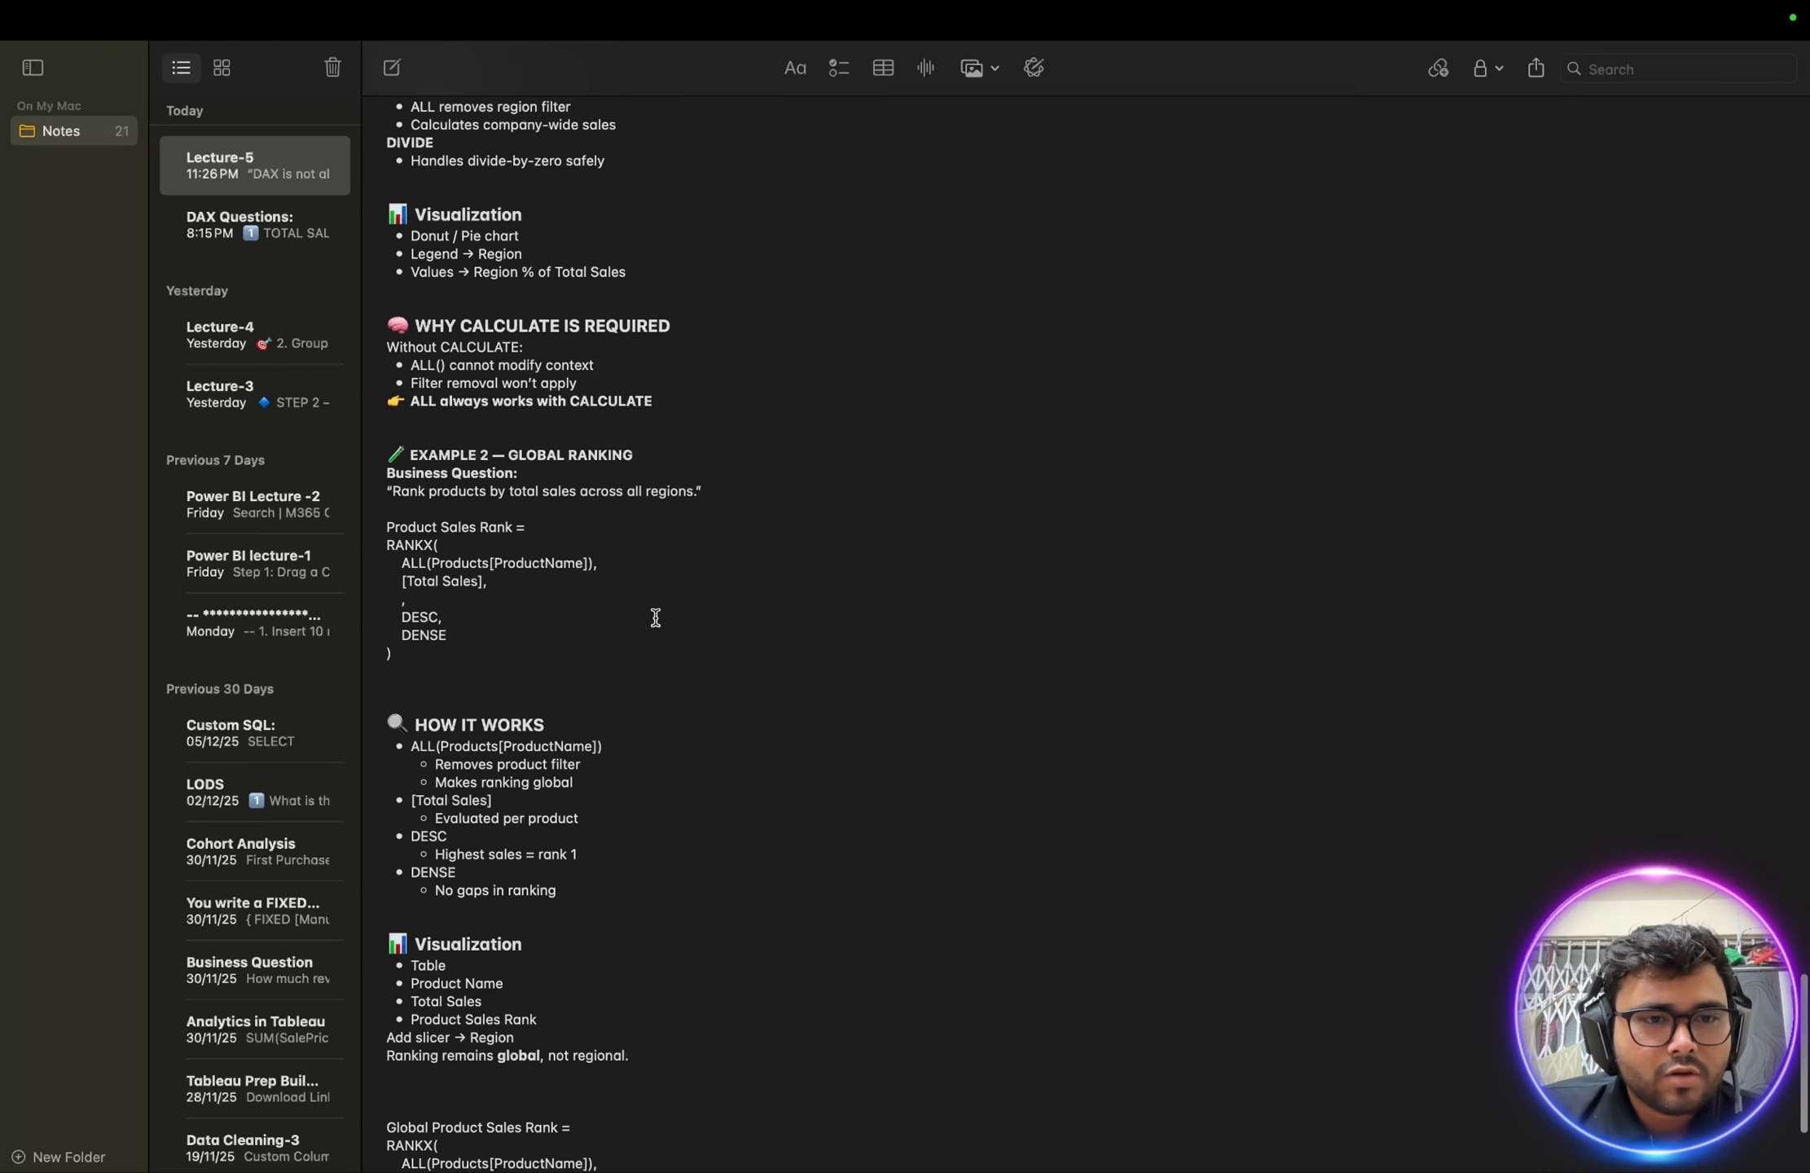
{"action": "double_click", "coordinate": [408, 527]}
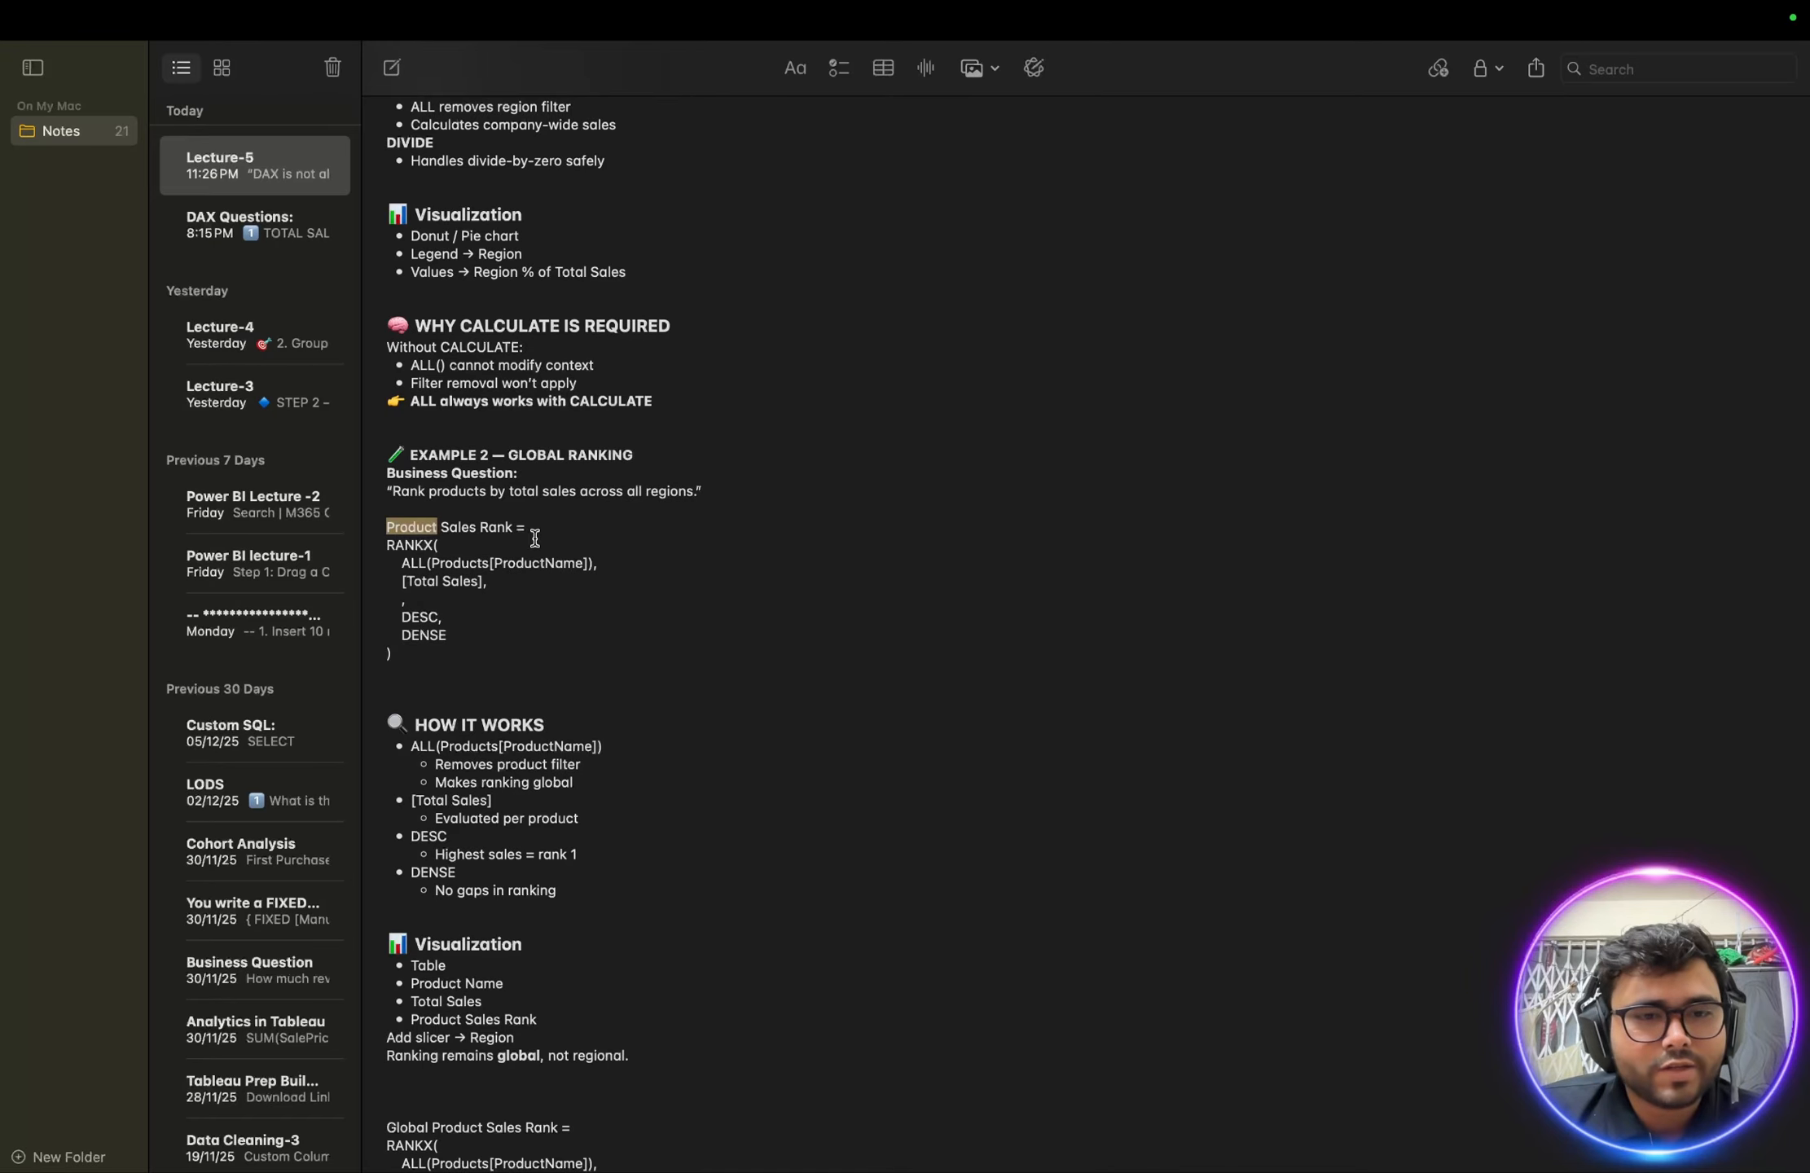
{"action": "key", "text": "ctrl+Right"}
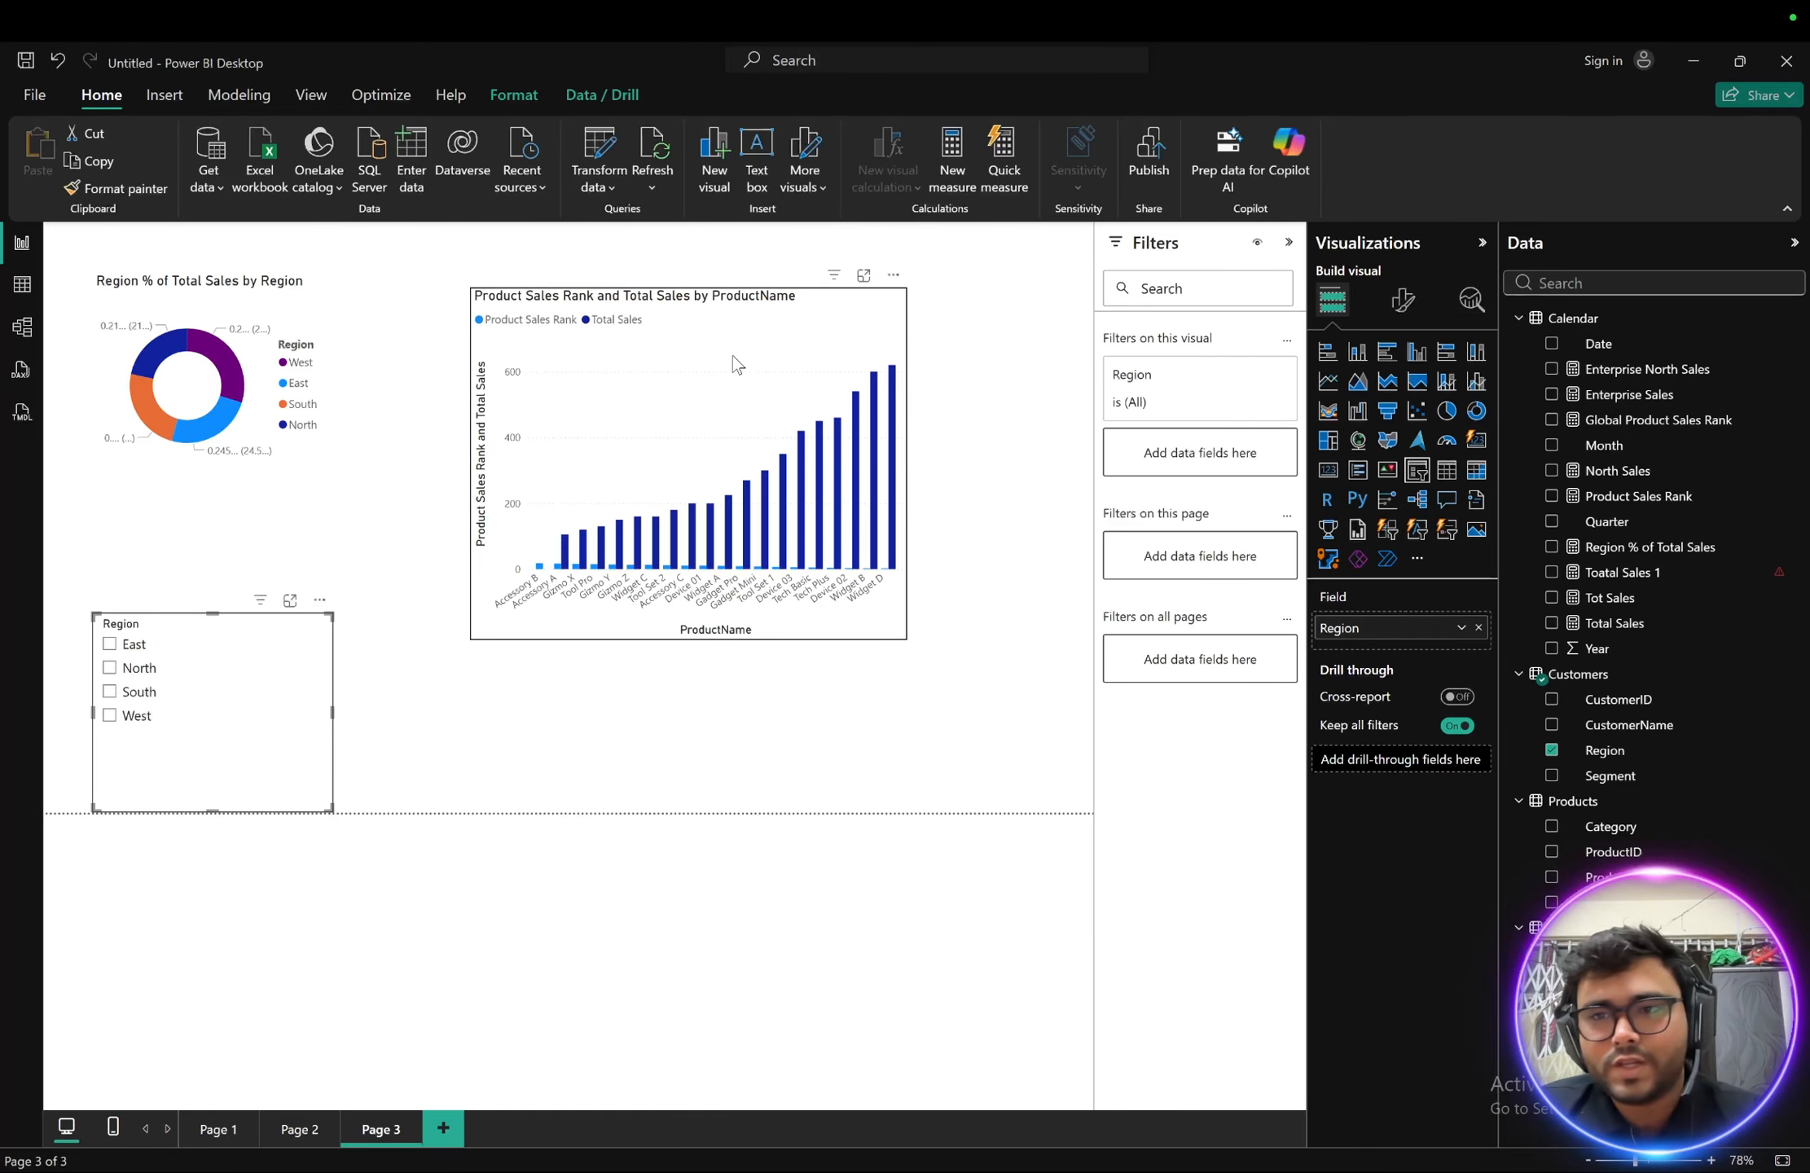
- Build a clustered column chart of Global Product Sales Rank and Total Sales by ProductName below the Product Sales Rank chart
{"action": "left_click_drag", "start_coordinate": [1653, 429], "coordinate": [660, 691]}
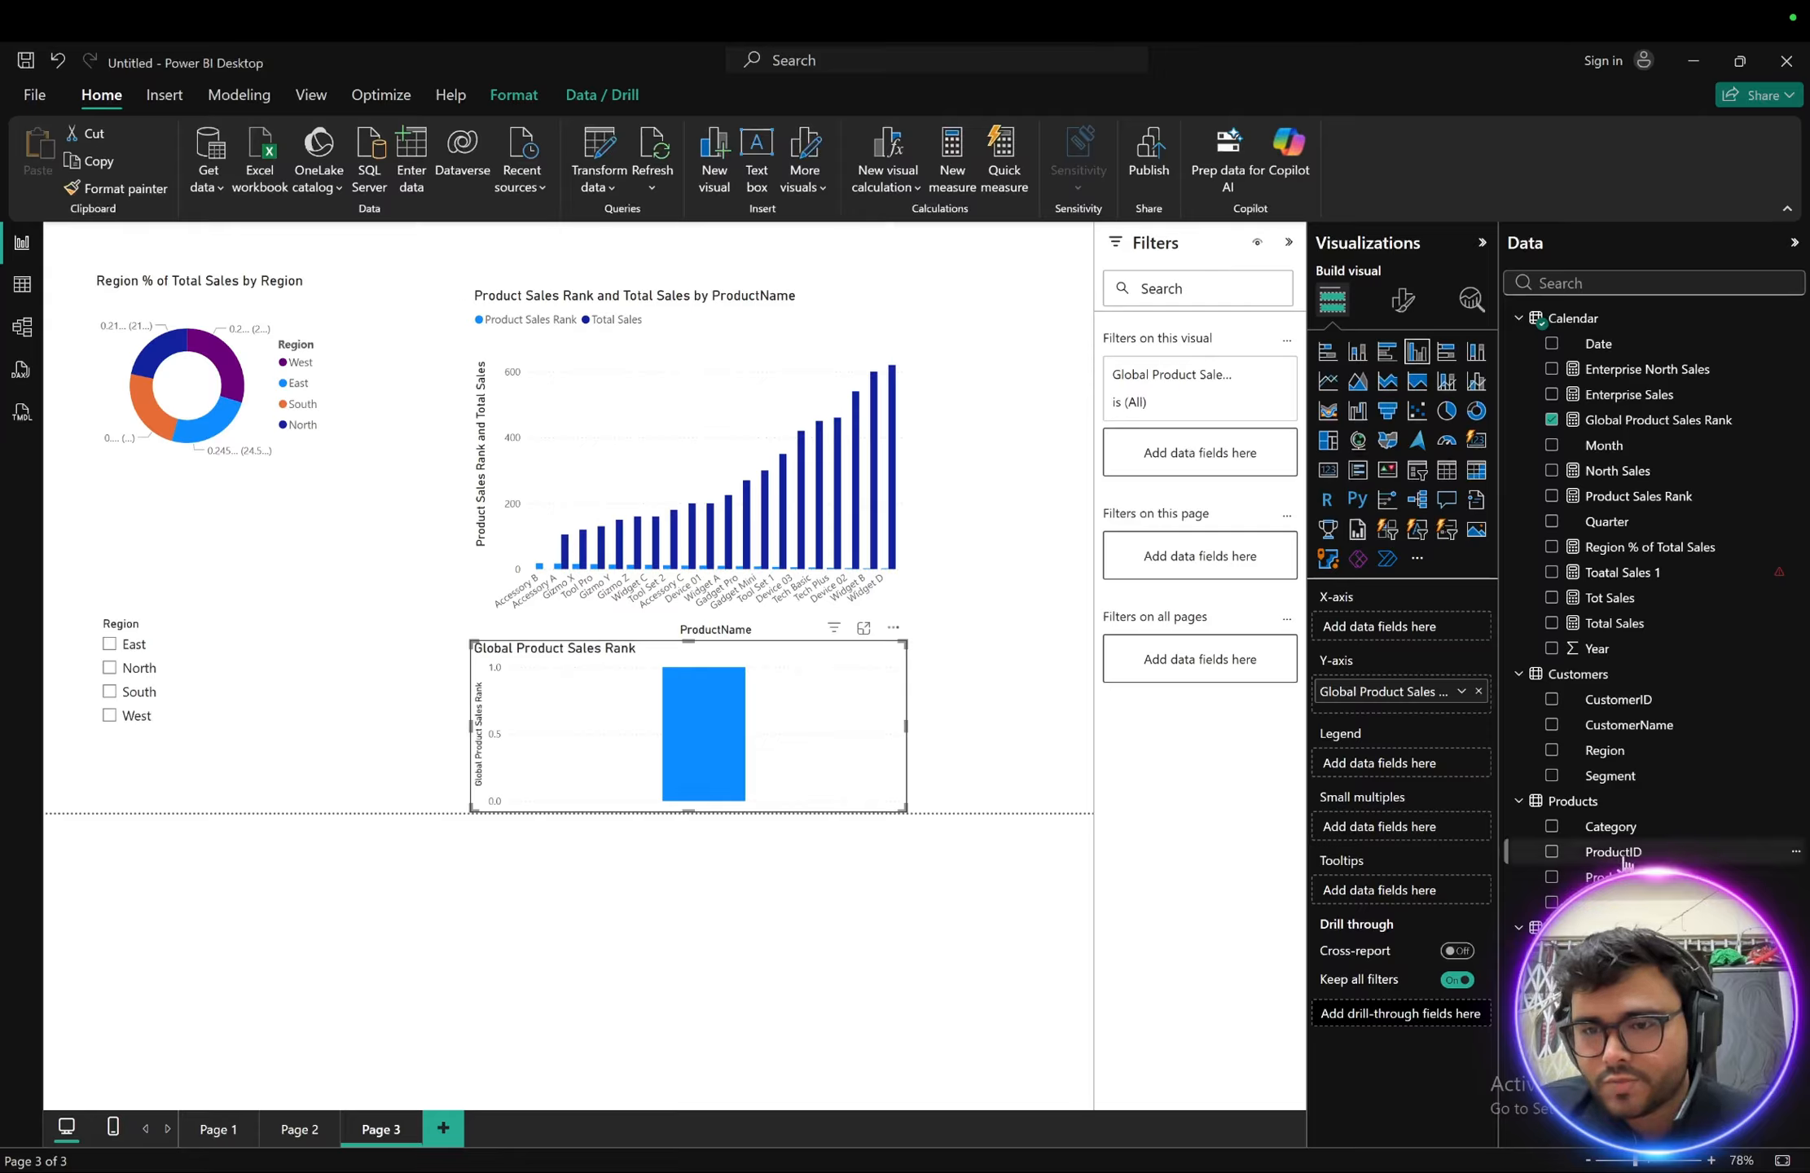
{"action": "left_click_drag", "start_coordinate": [1596, 876], "coordinate": [838, 733]}
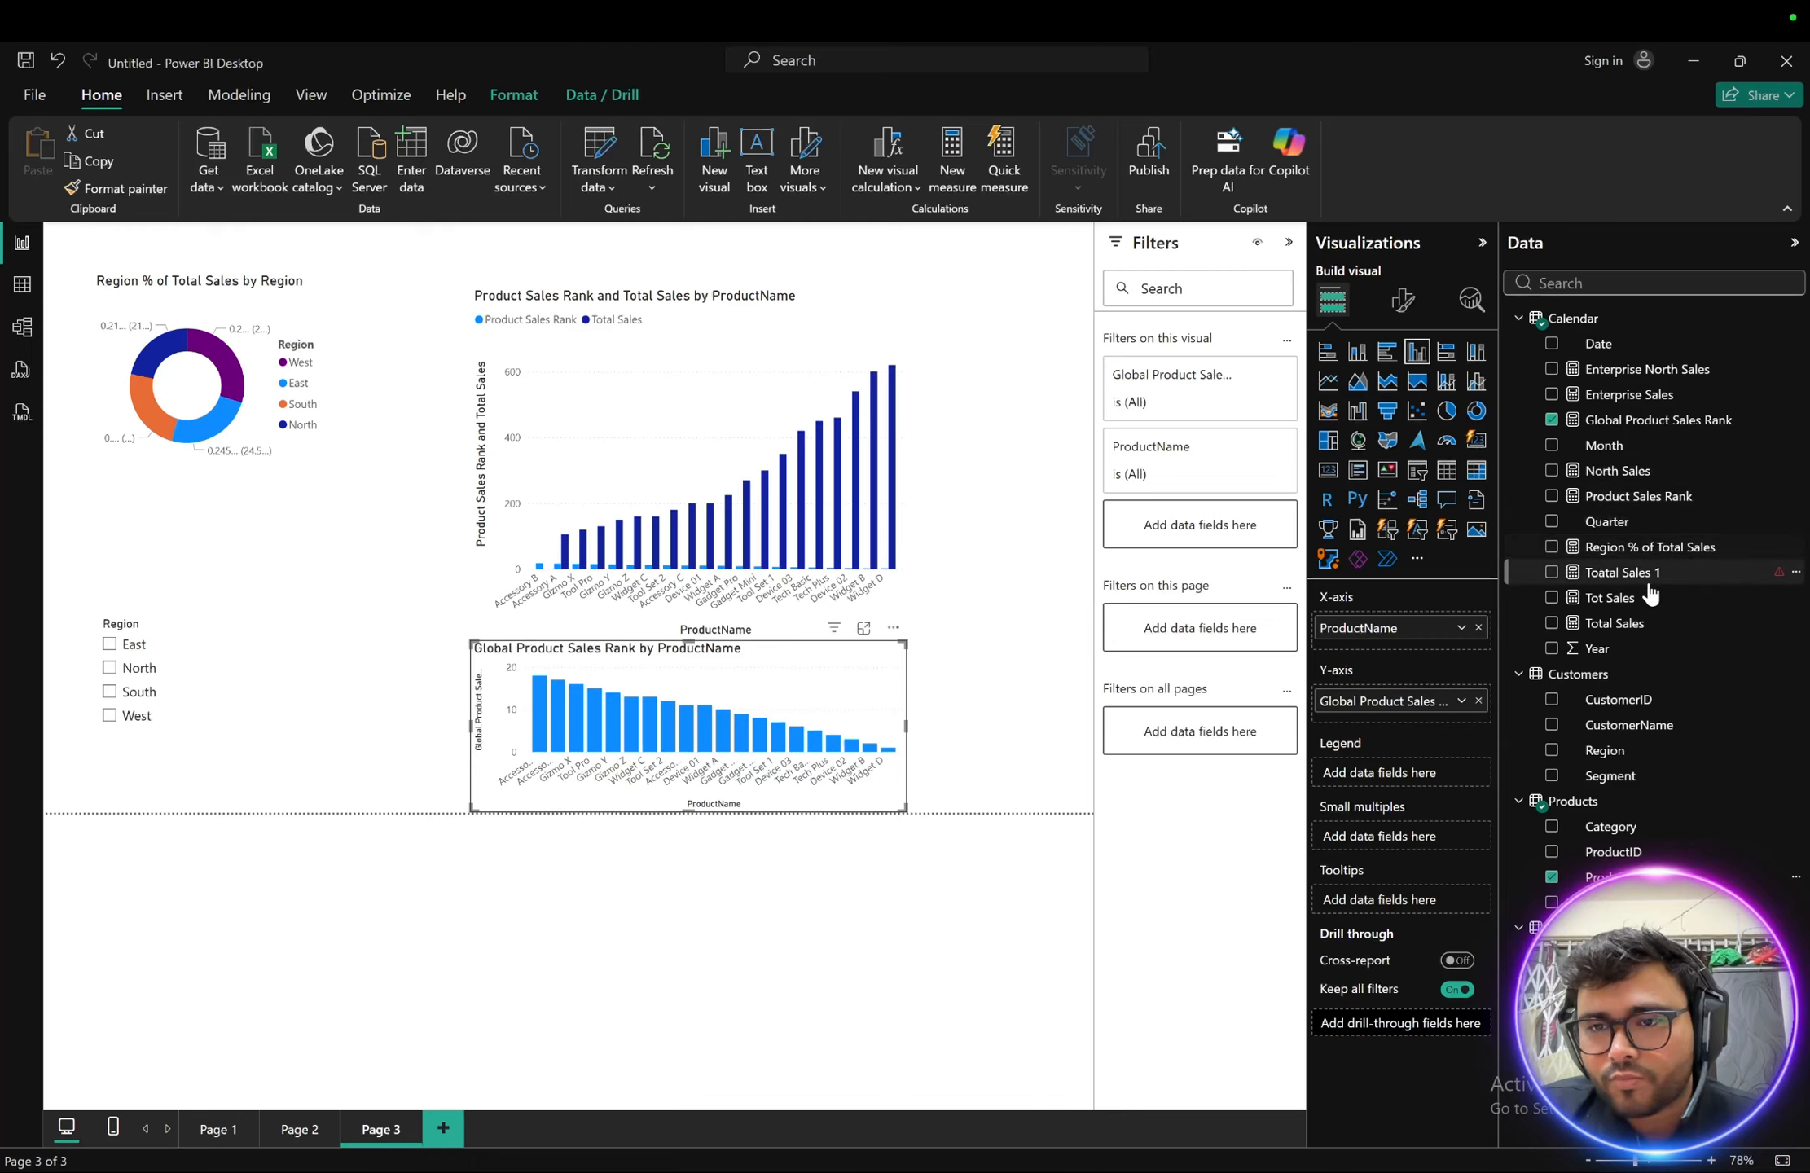
{"action": "left_click_drag", "start_coordinate": [1615, 623], "coordinate": [896, 688]}
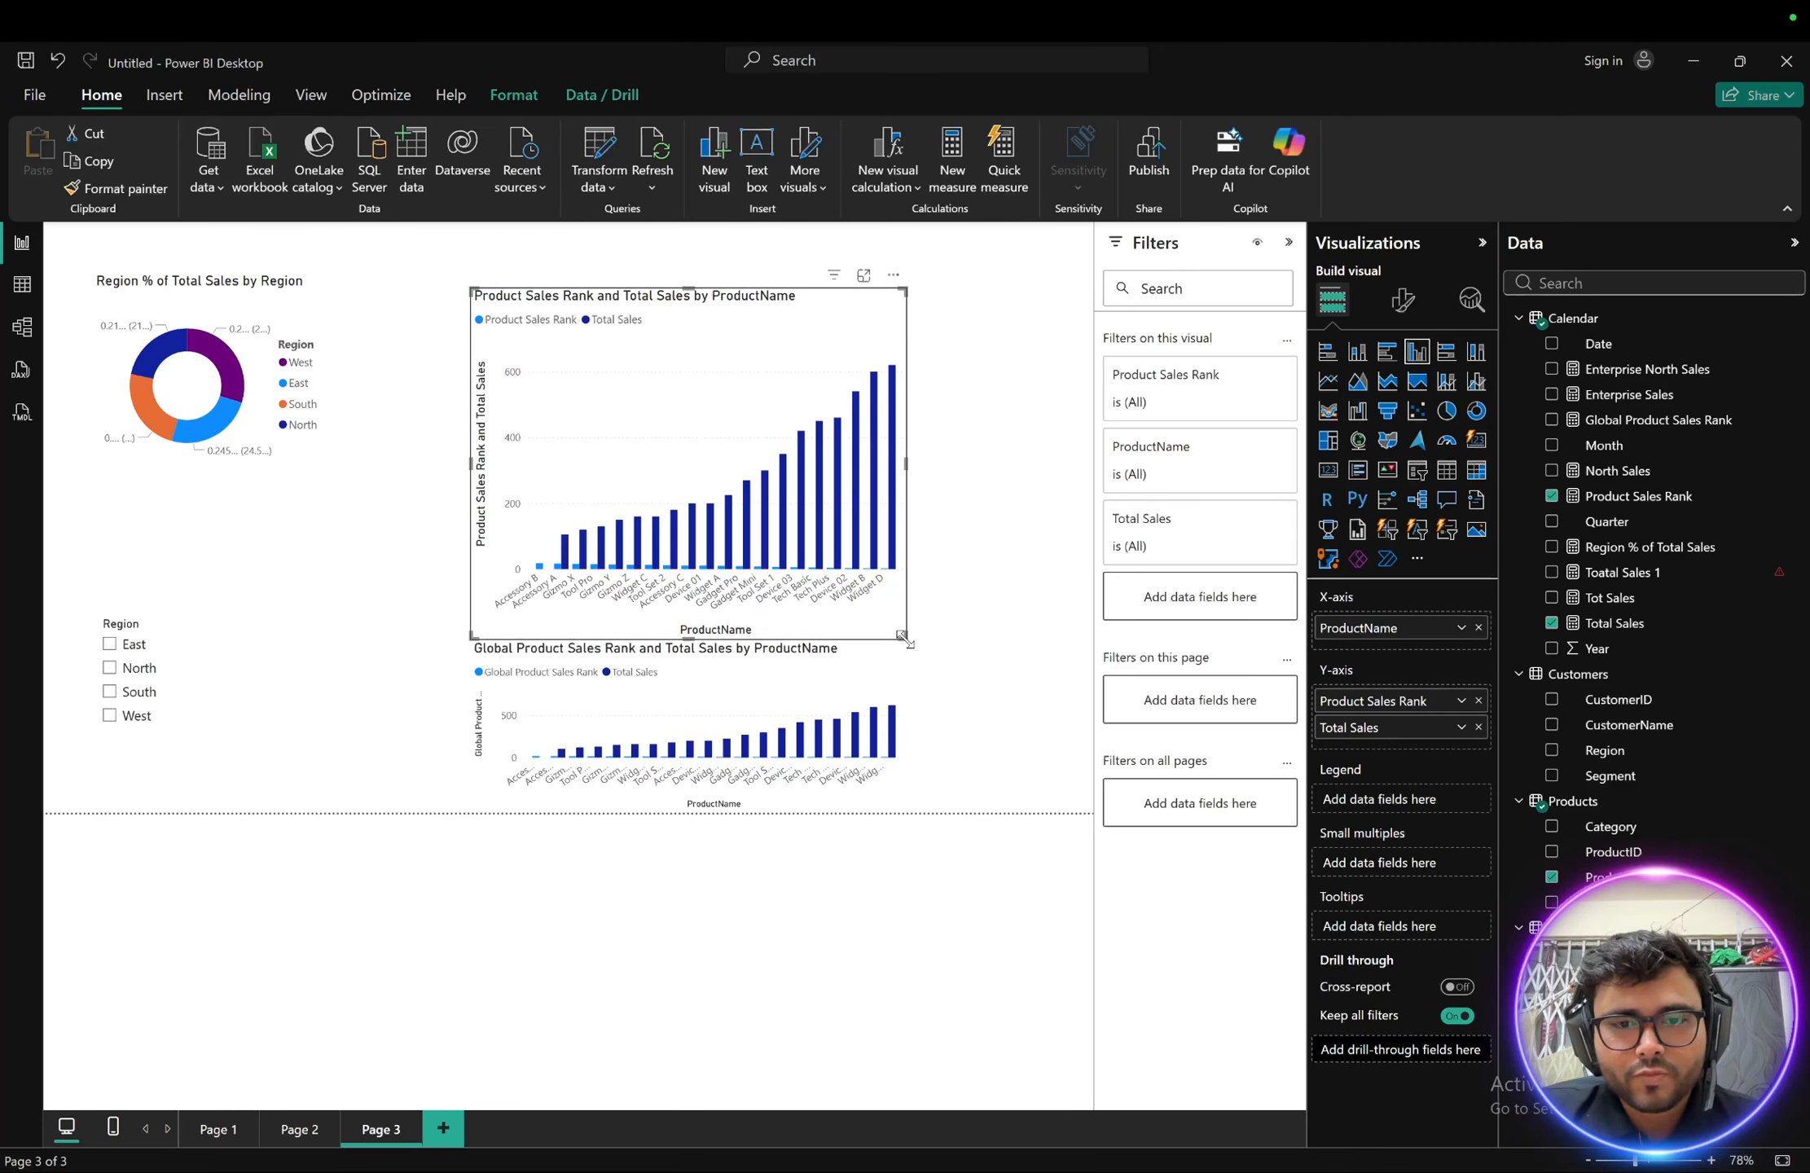
- Make the Product Sales Rank chart shorter and wider, and enlarge the Global Product Sales Rank chart to fill the space beneath it
{"action": "left_click_drag", "start_coordinate": [904, 636], "coordinate": [959, 541]}
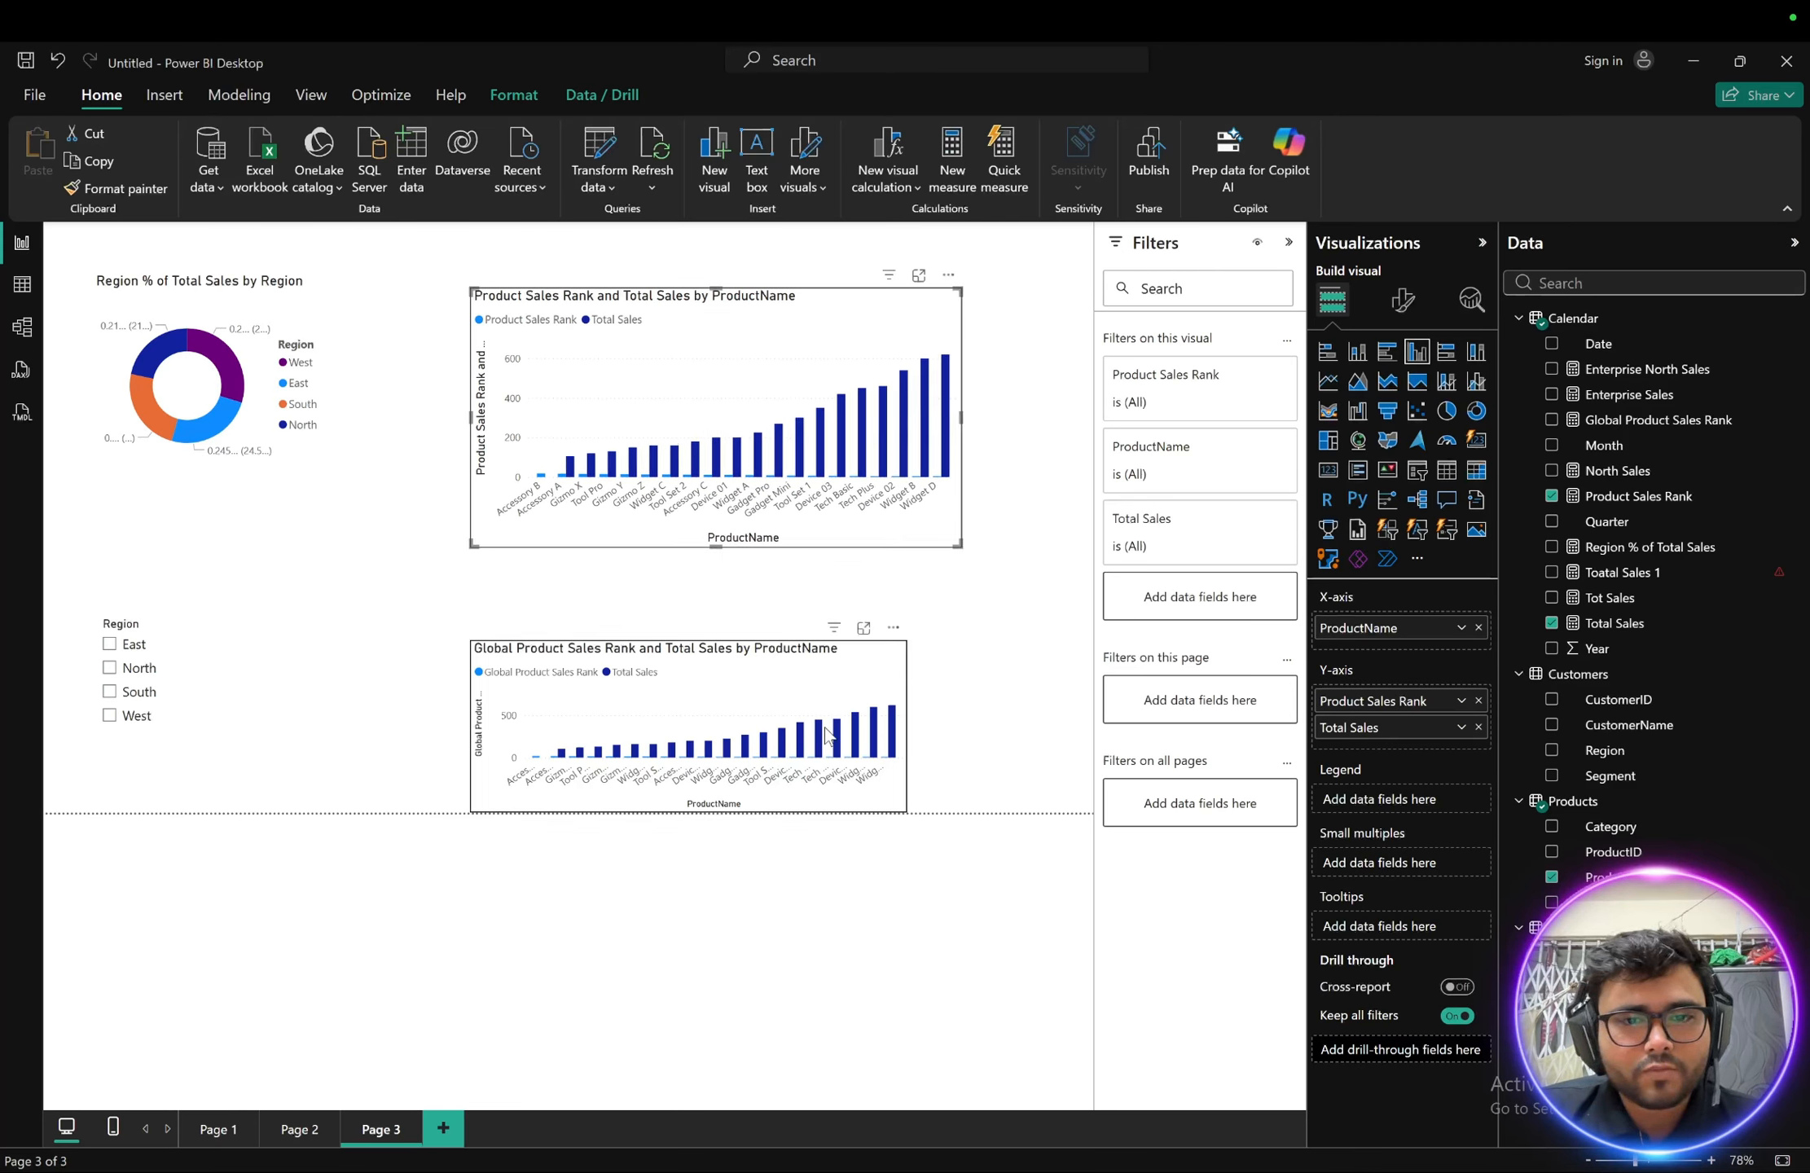
{"action": "left_click", "coordinate": [855, 682]}
{"action": "left_click_drag", "start_coordinate": [908, 637], "coordinate": [992, 550]}
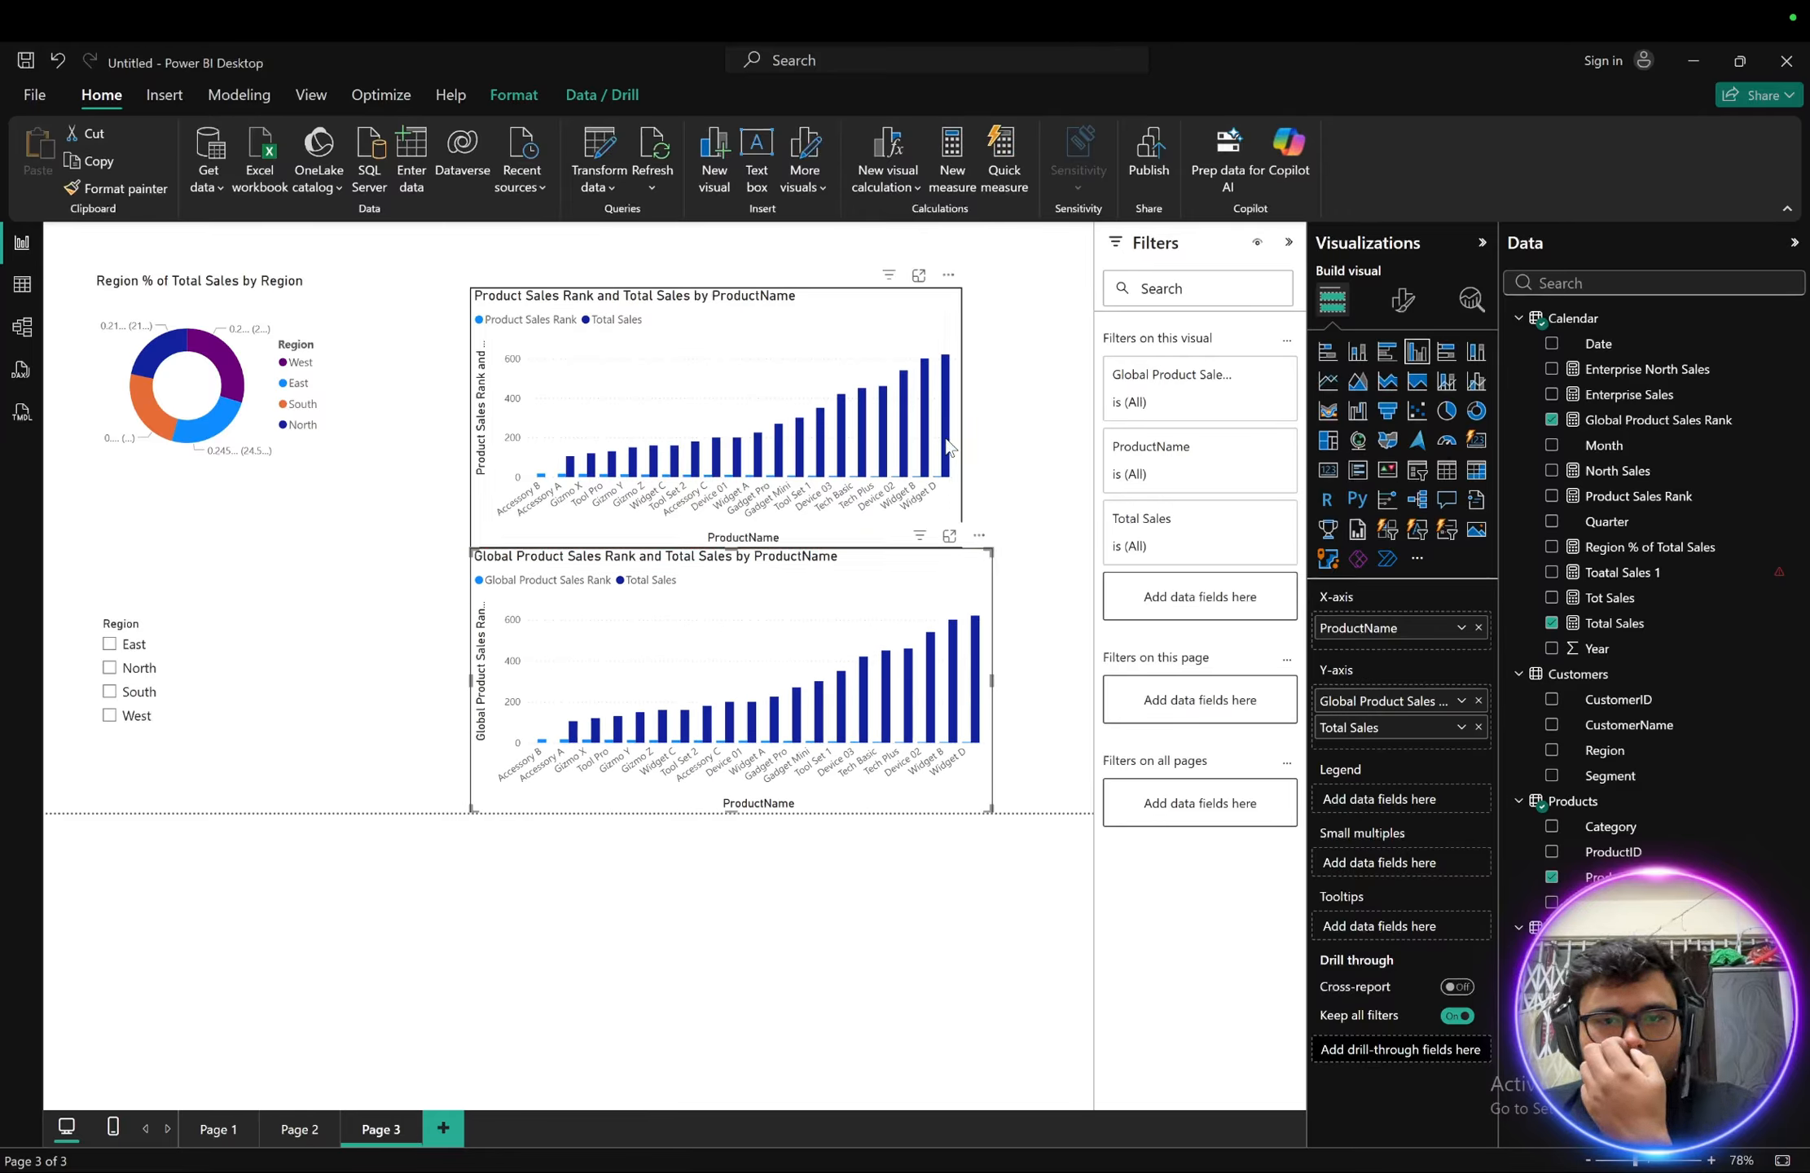
- Compare both rank charts with and without East in the Region slicer, leaving East selected, and briefly check the Lecture-5 note before returning to Power BI
{"action": "mouse_move", "coordinate": [950, 446]}
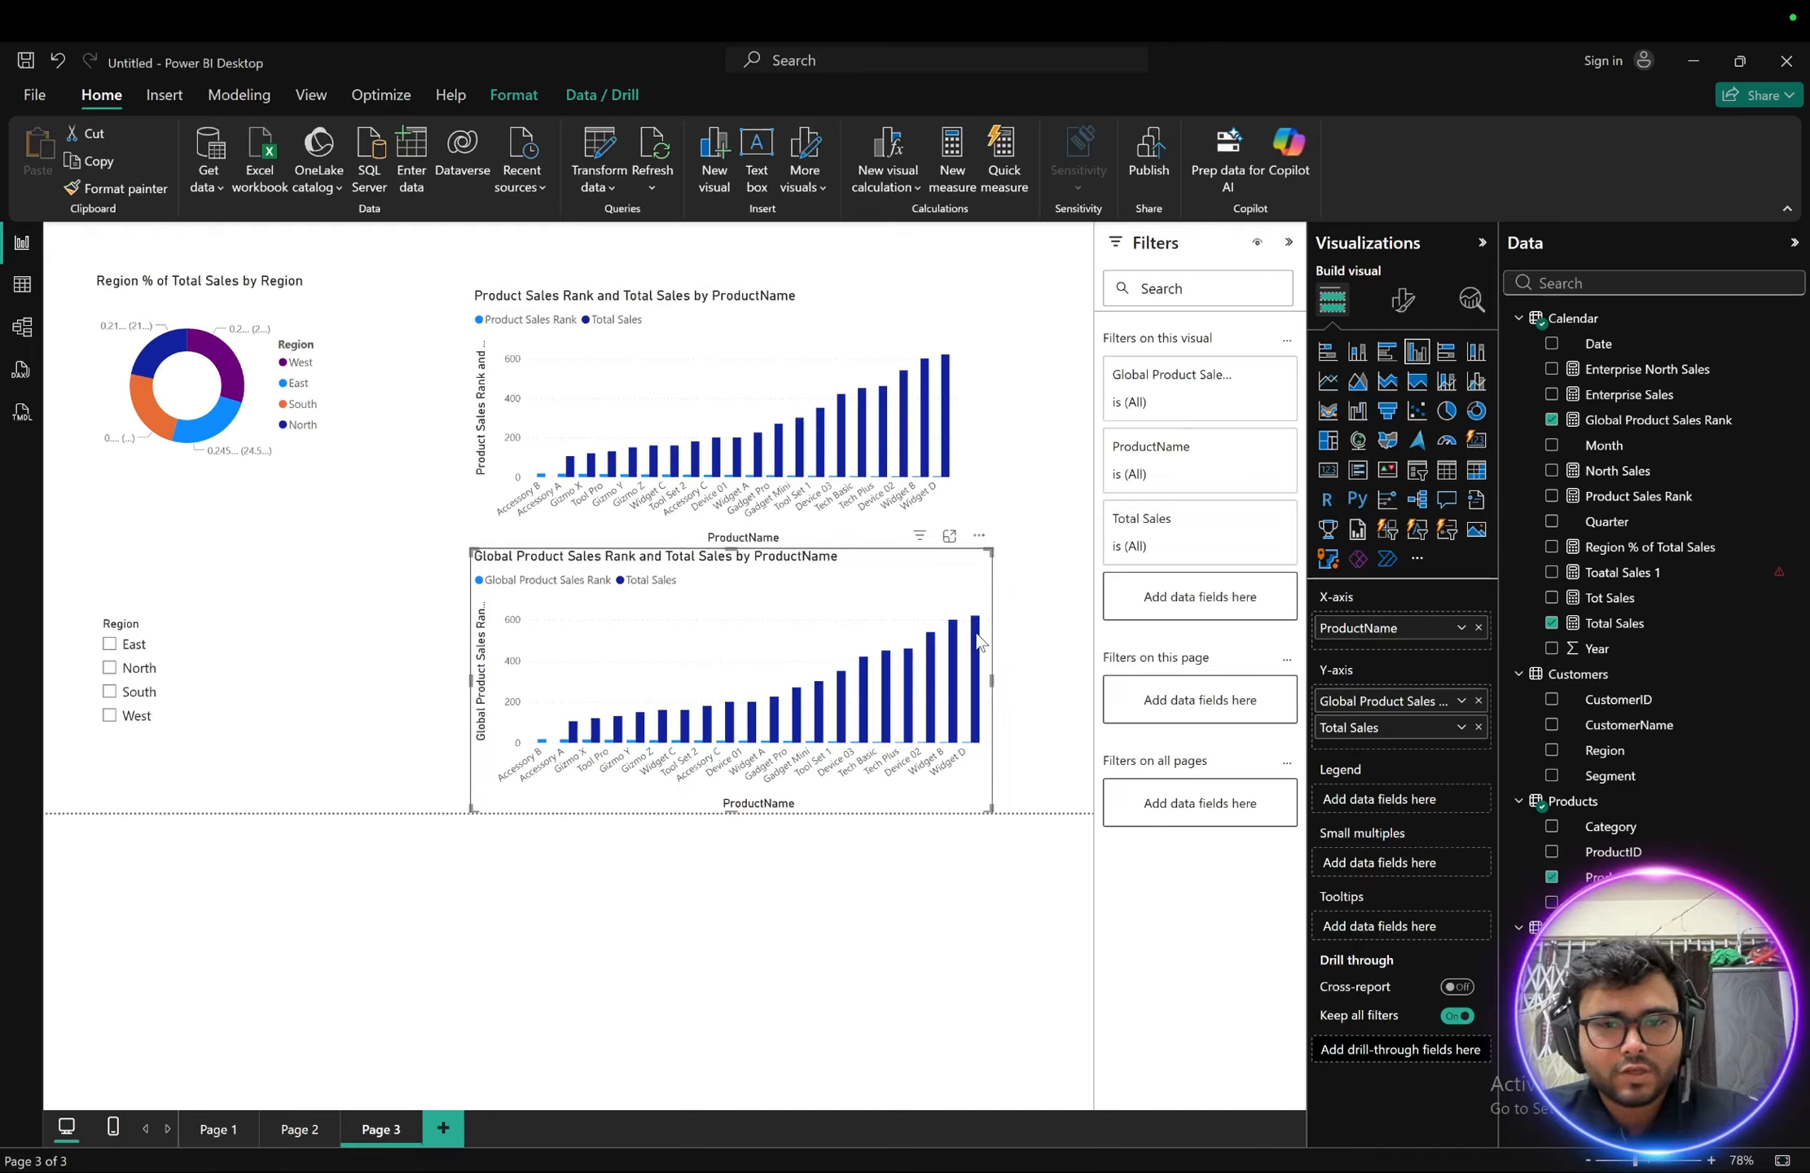
{"action": "mouse_move", "coordinate": [980, 641]}
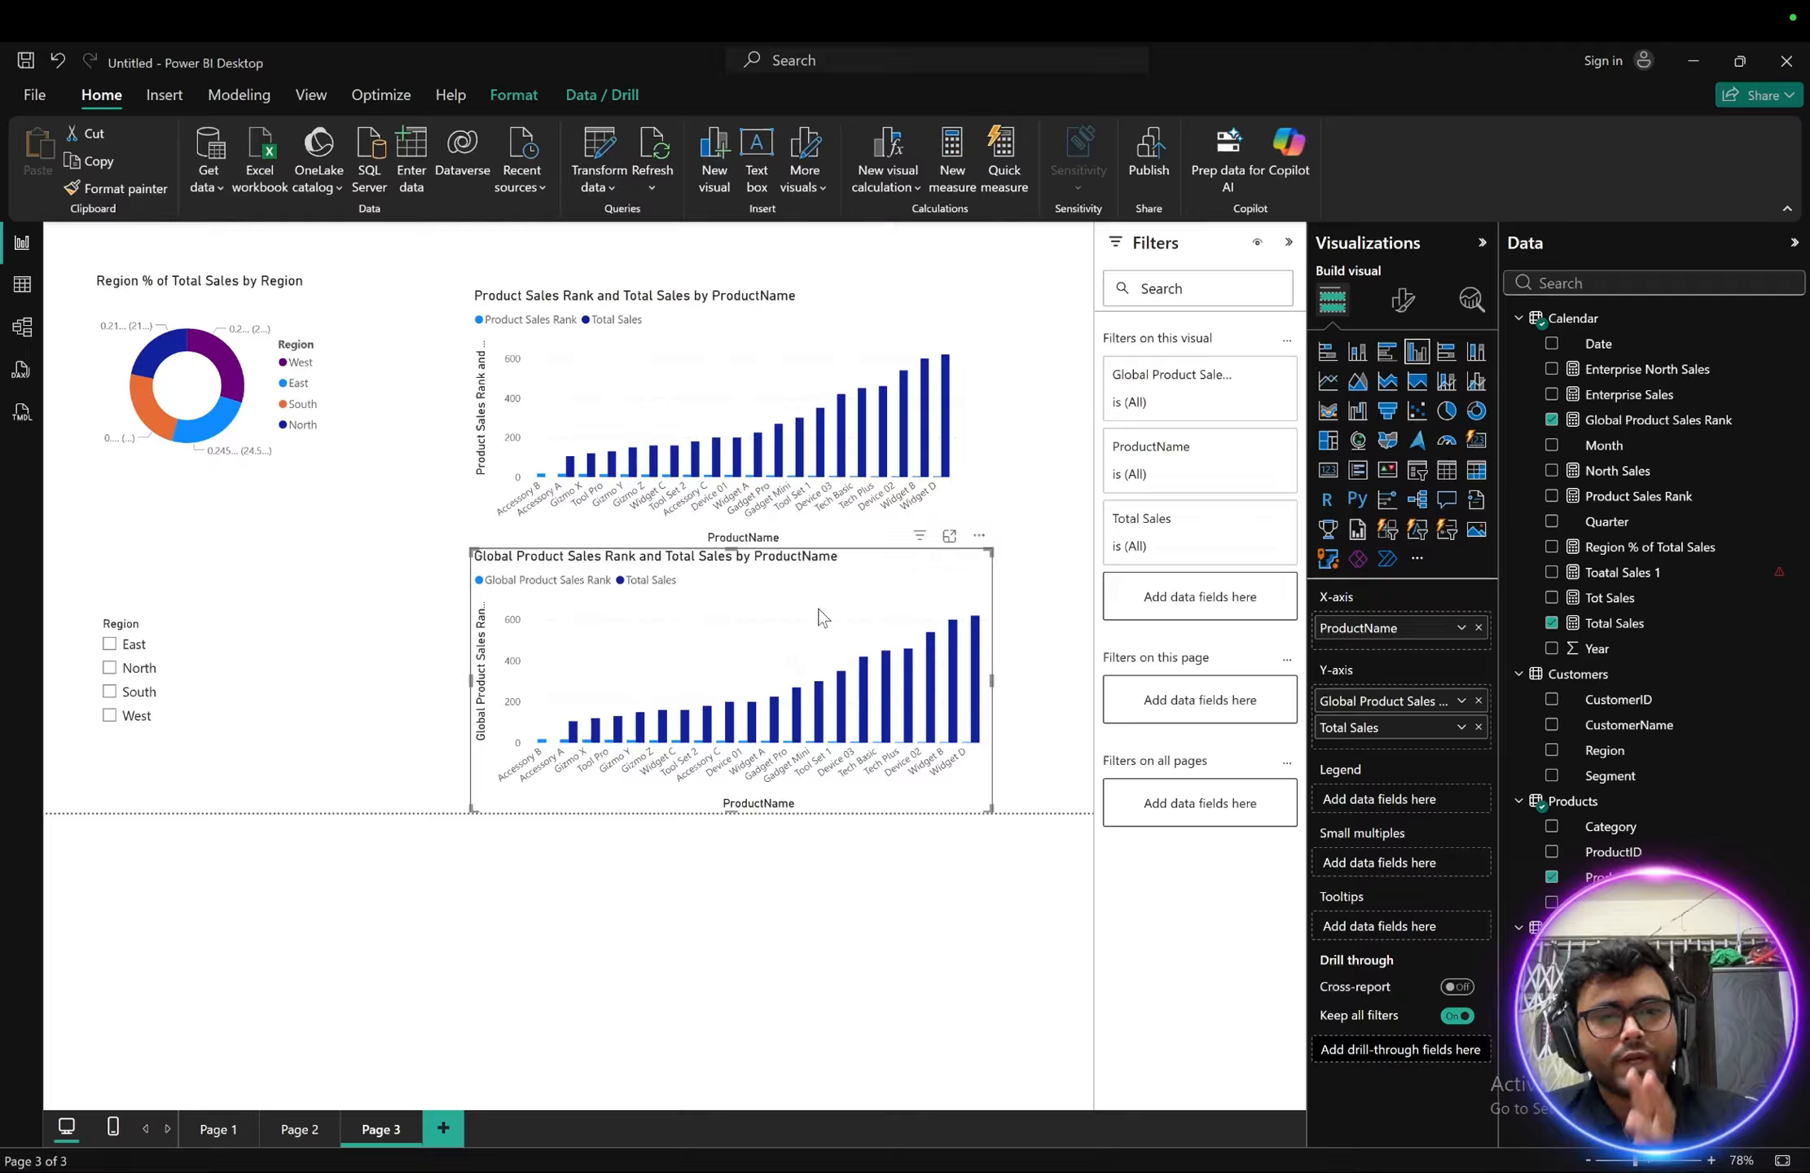
{"action": "left_click", "coordinate": [799, 320]}
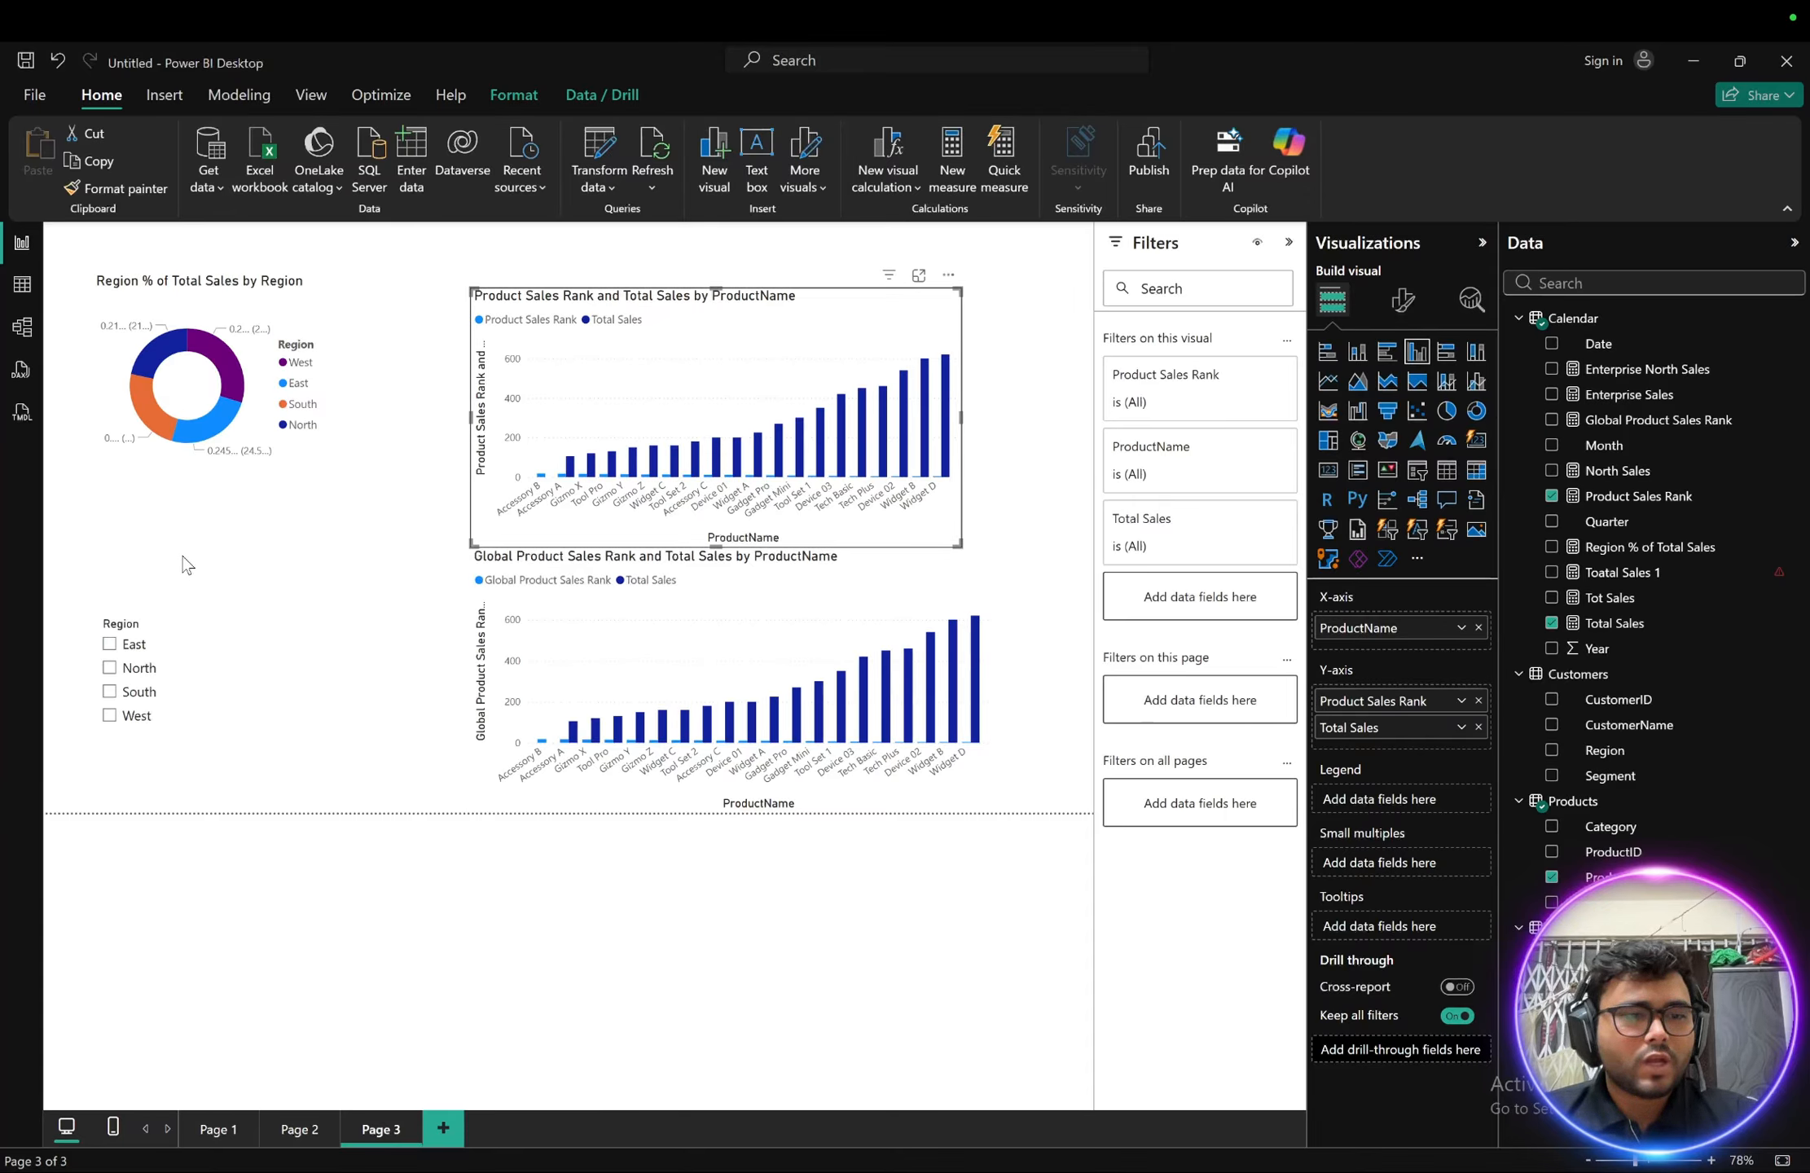
{"action": "left_click", "coordinate": [111, 645]}
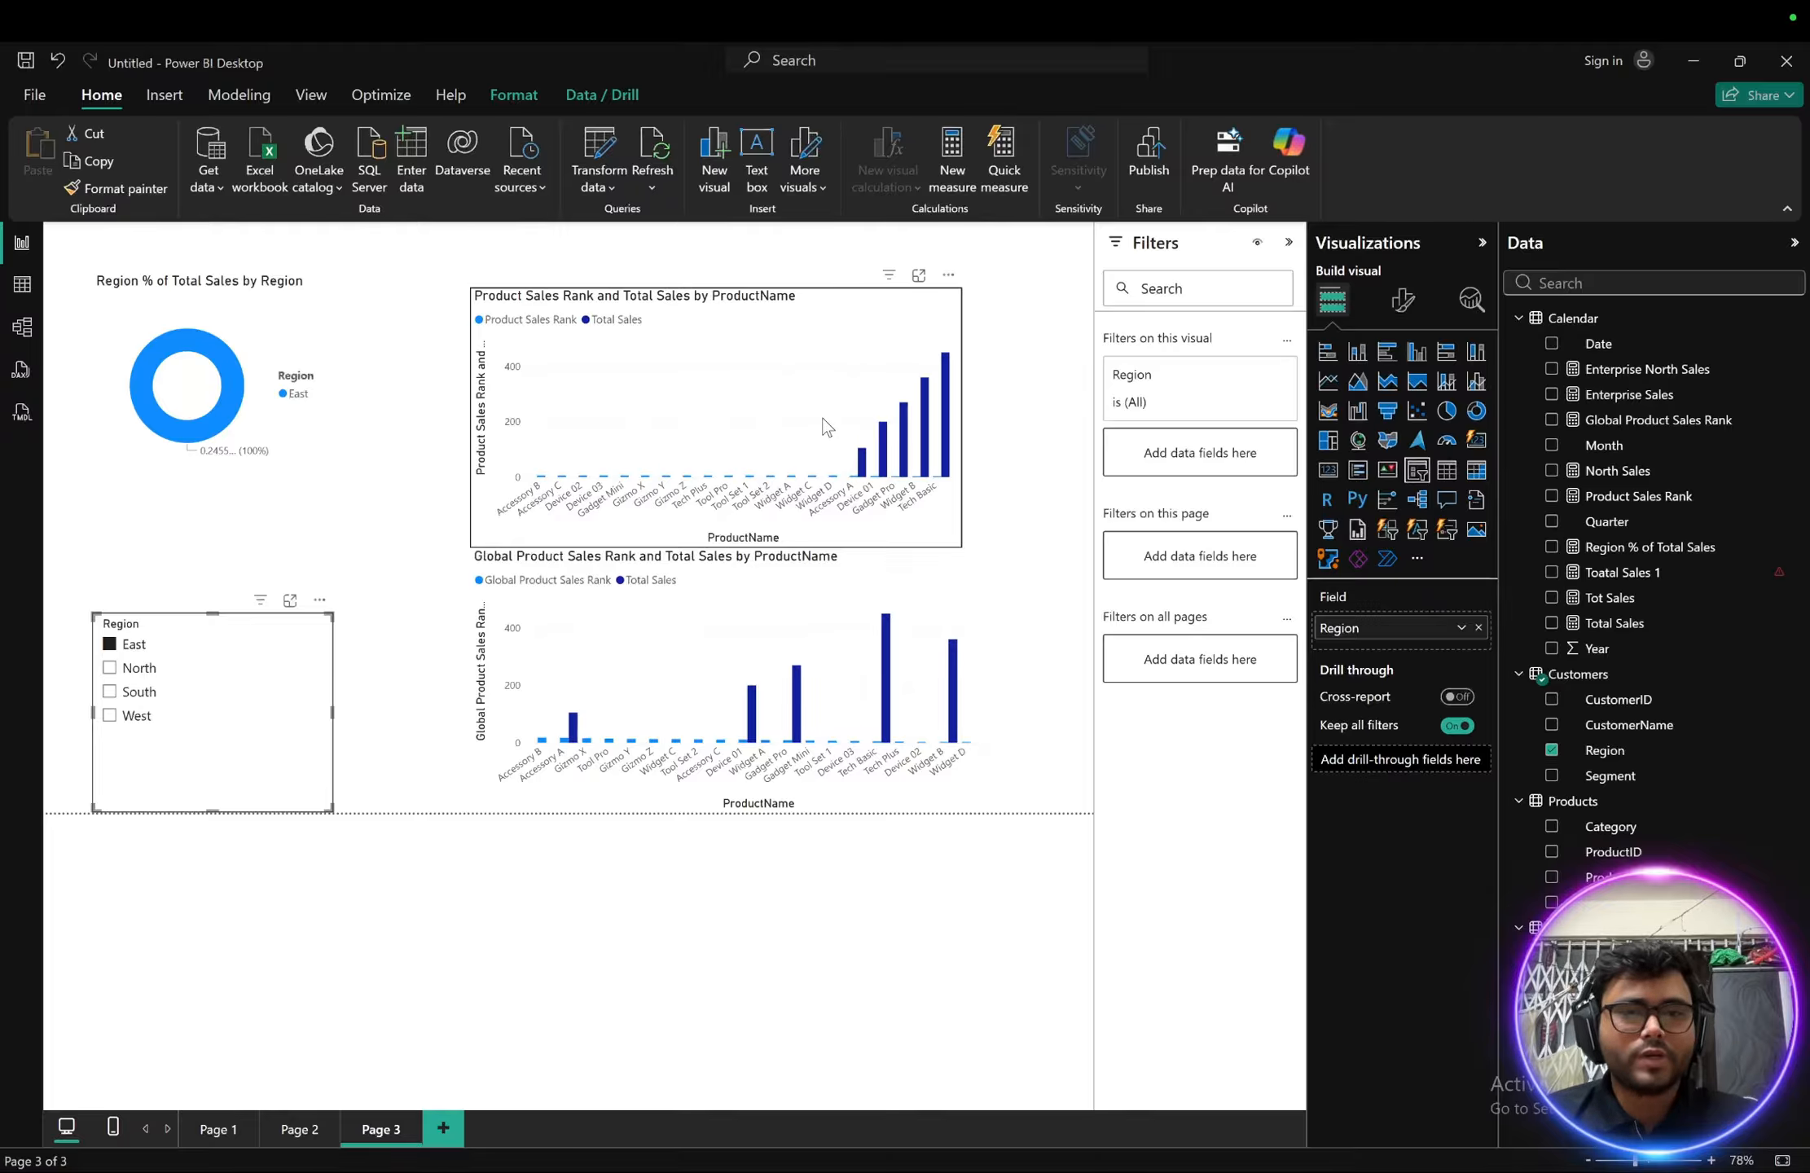
{"action": "left_click", "coordinate": [109, 646]}
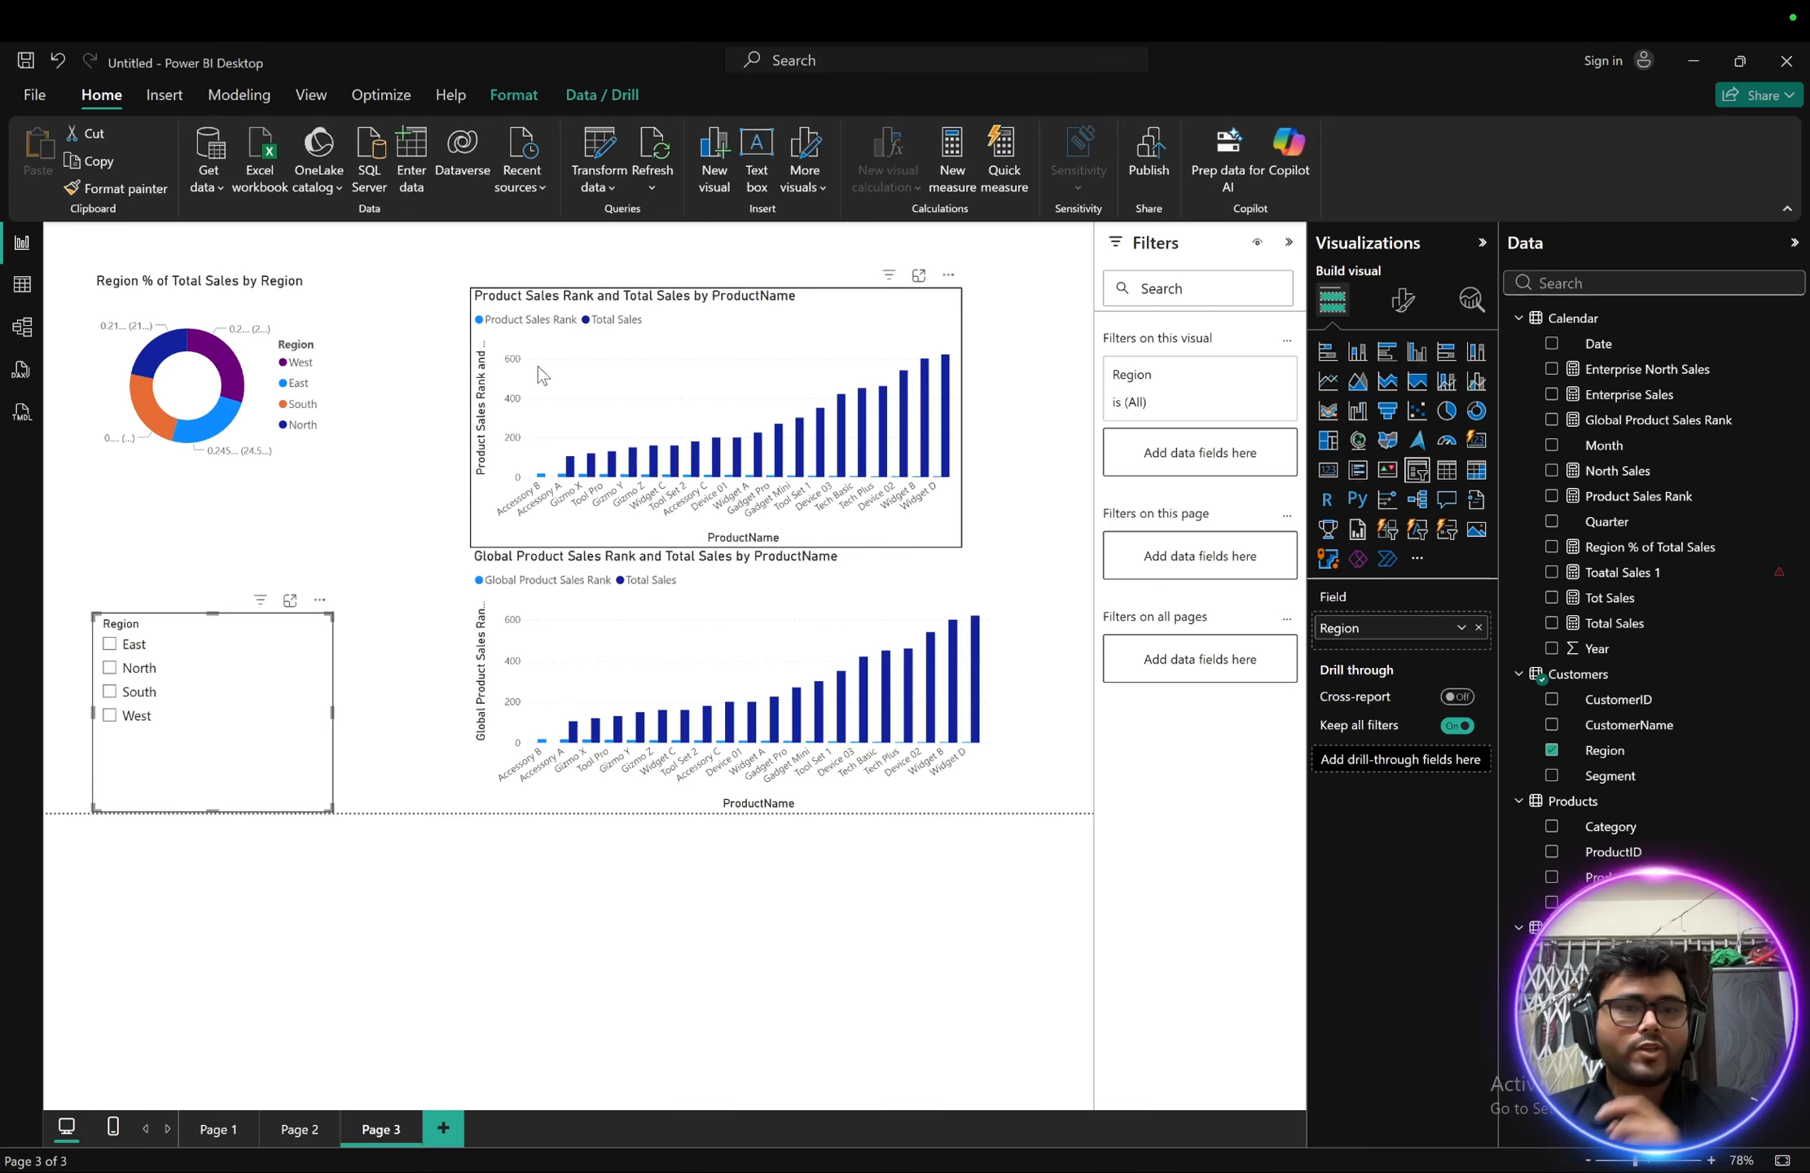
{"action": "left_click", "coordinate": [110, 644]}
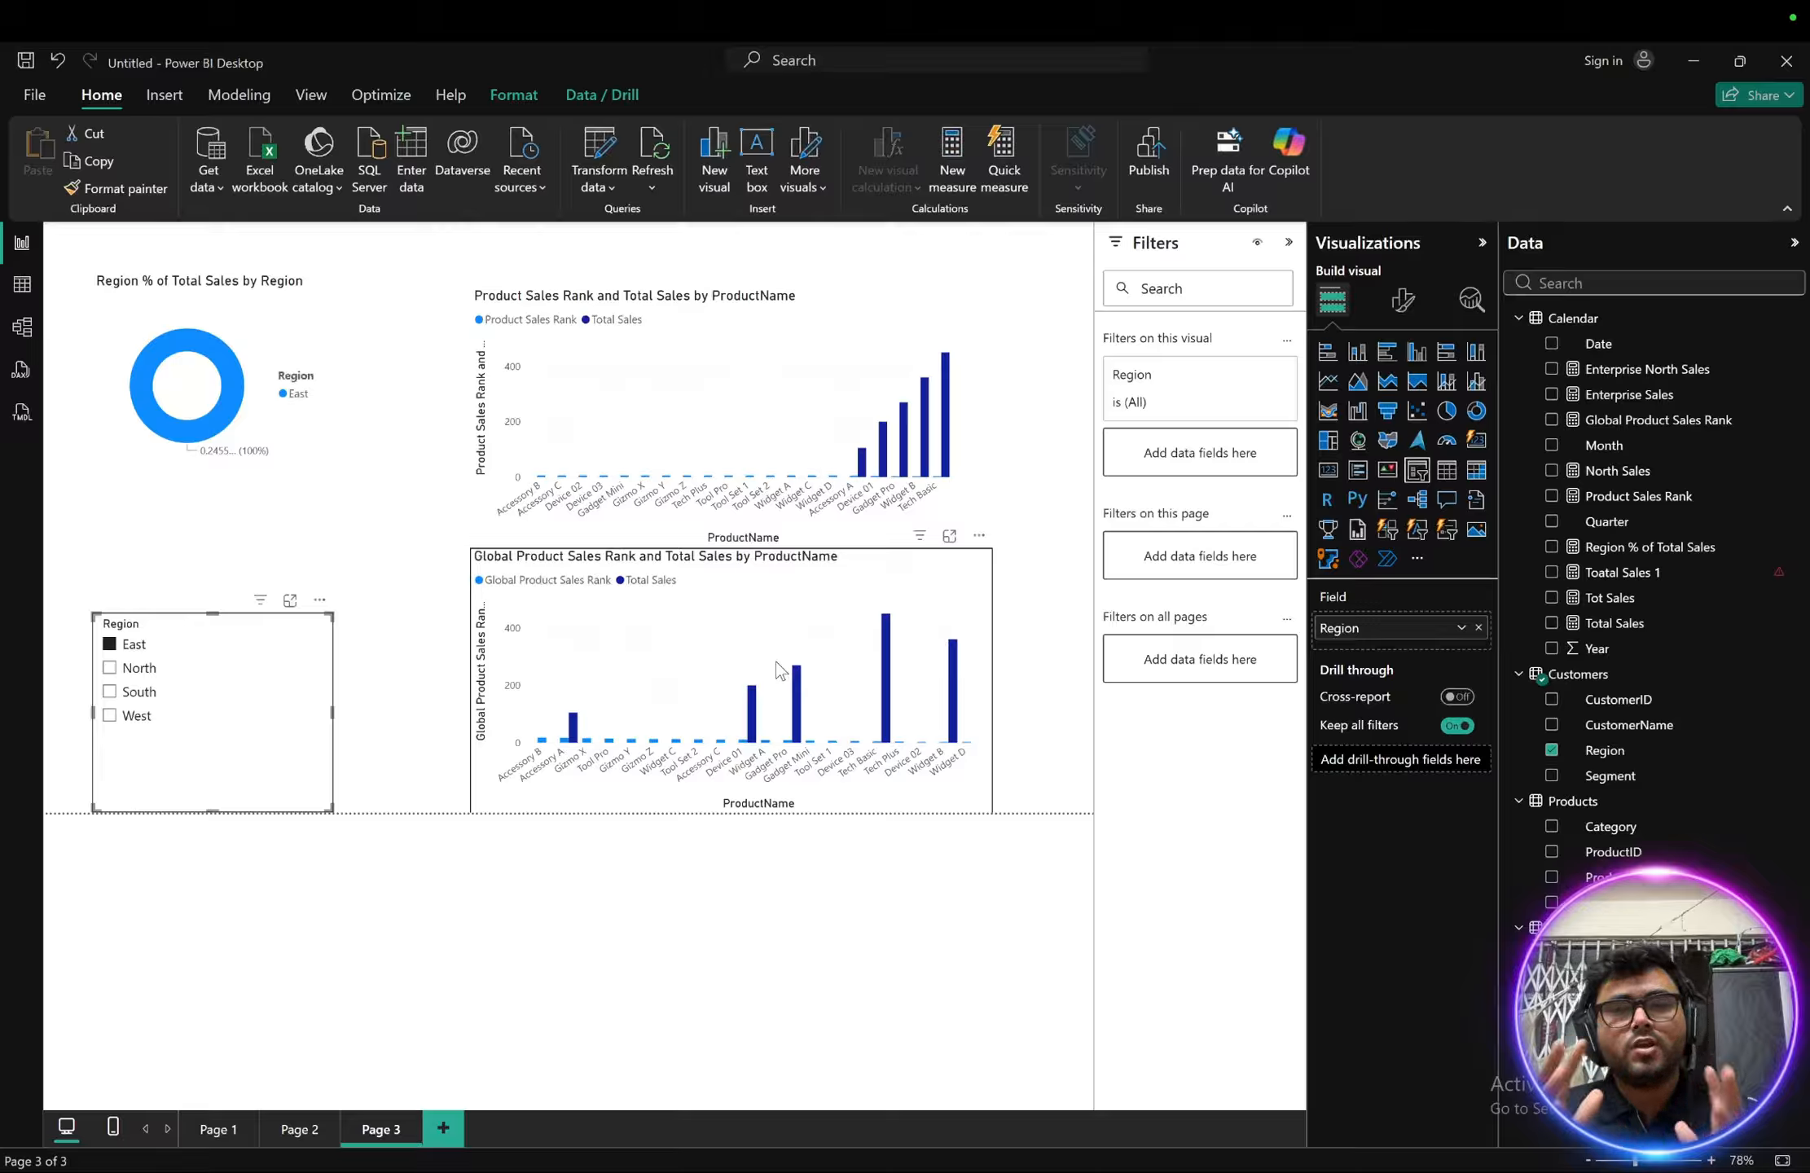
{"action": "key", "text": "ctrl+Left"}
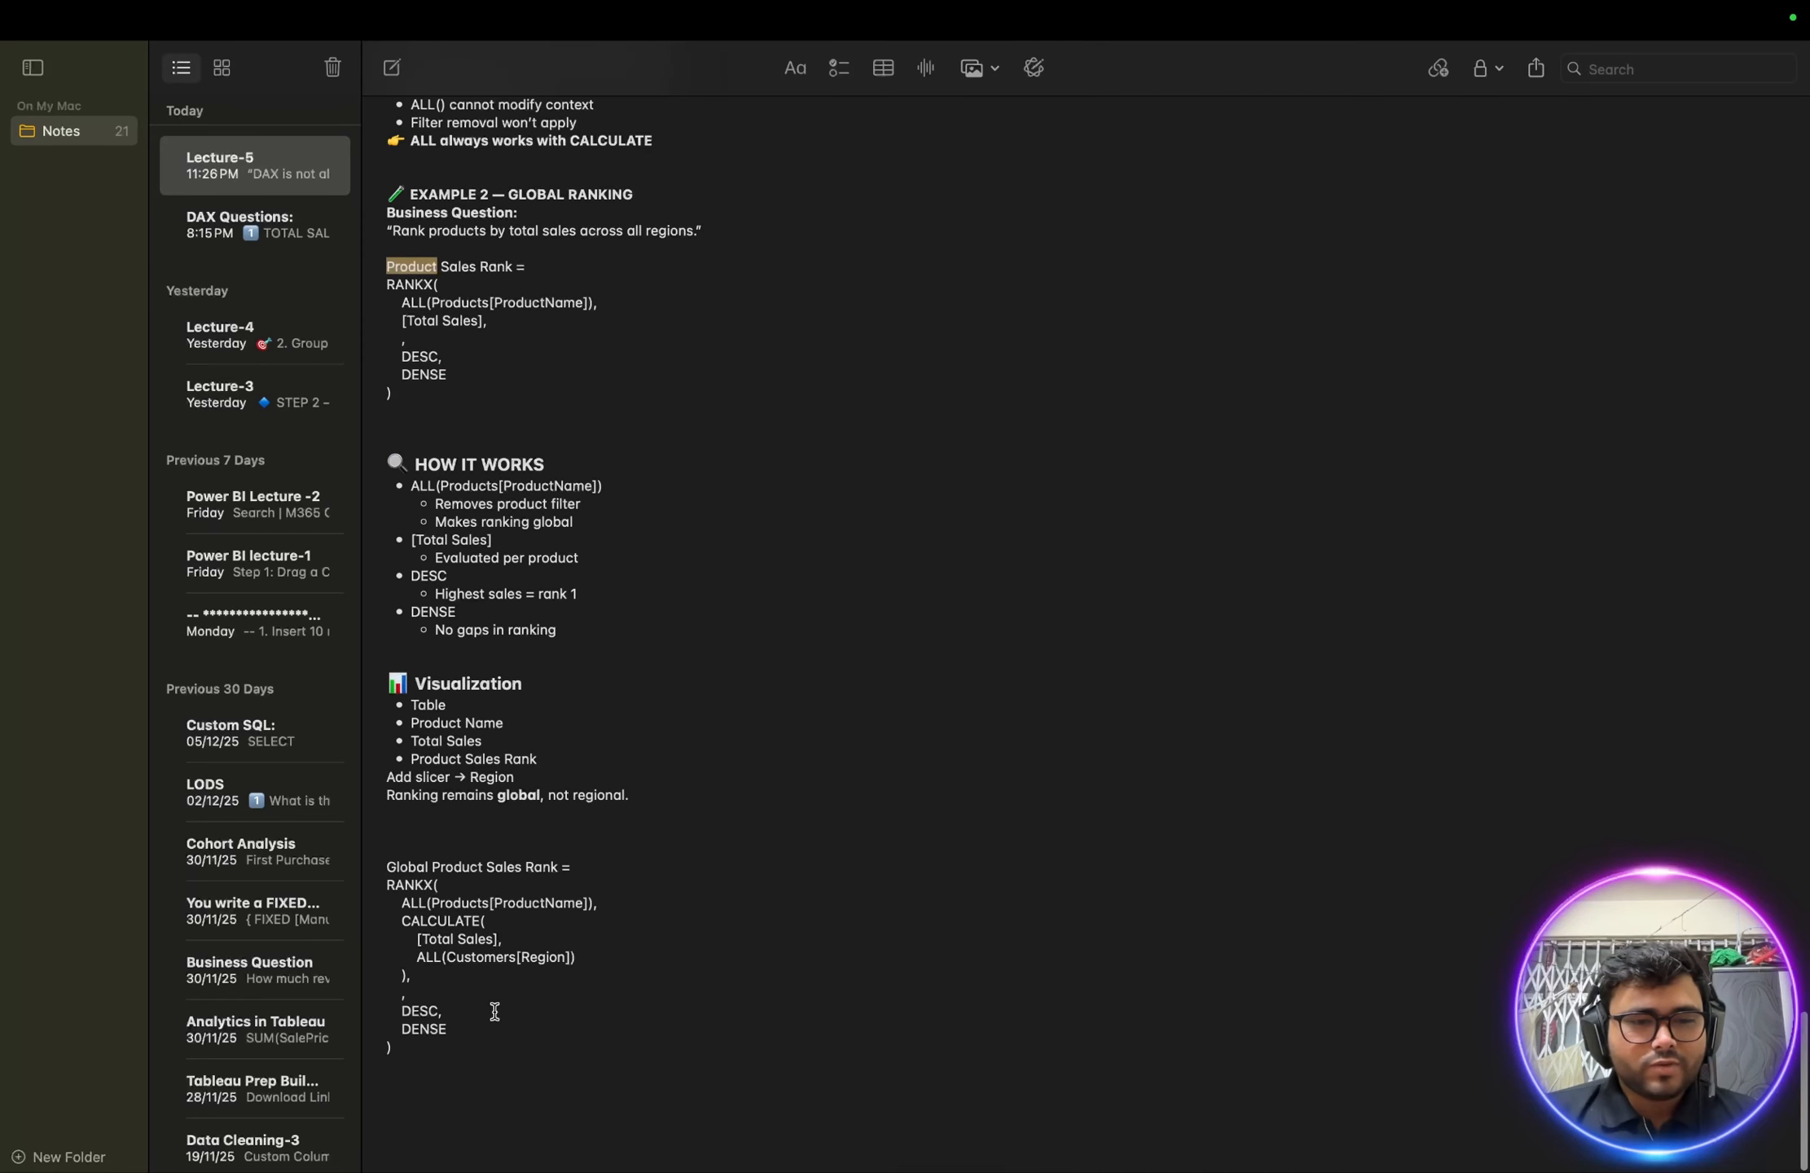
{"action": "key", "text": "ctrl+Right"}
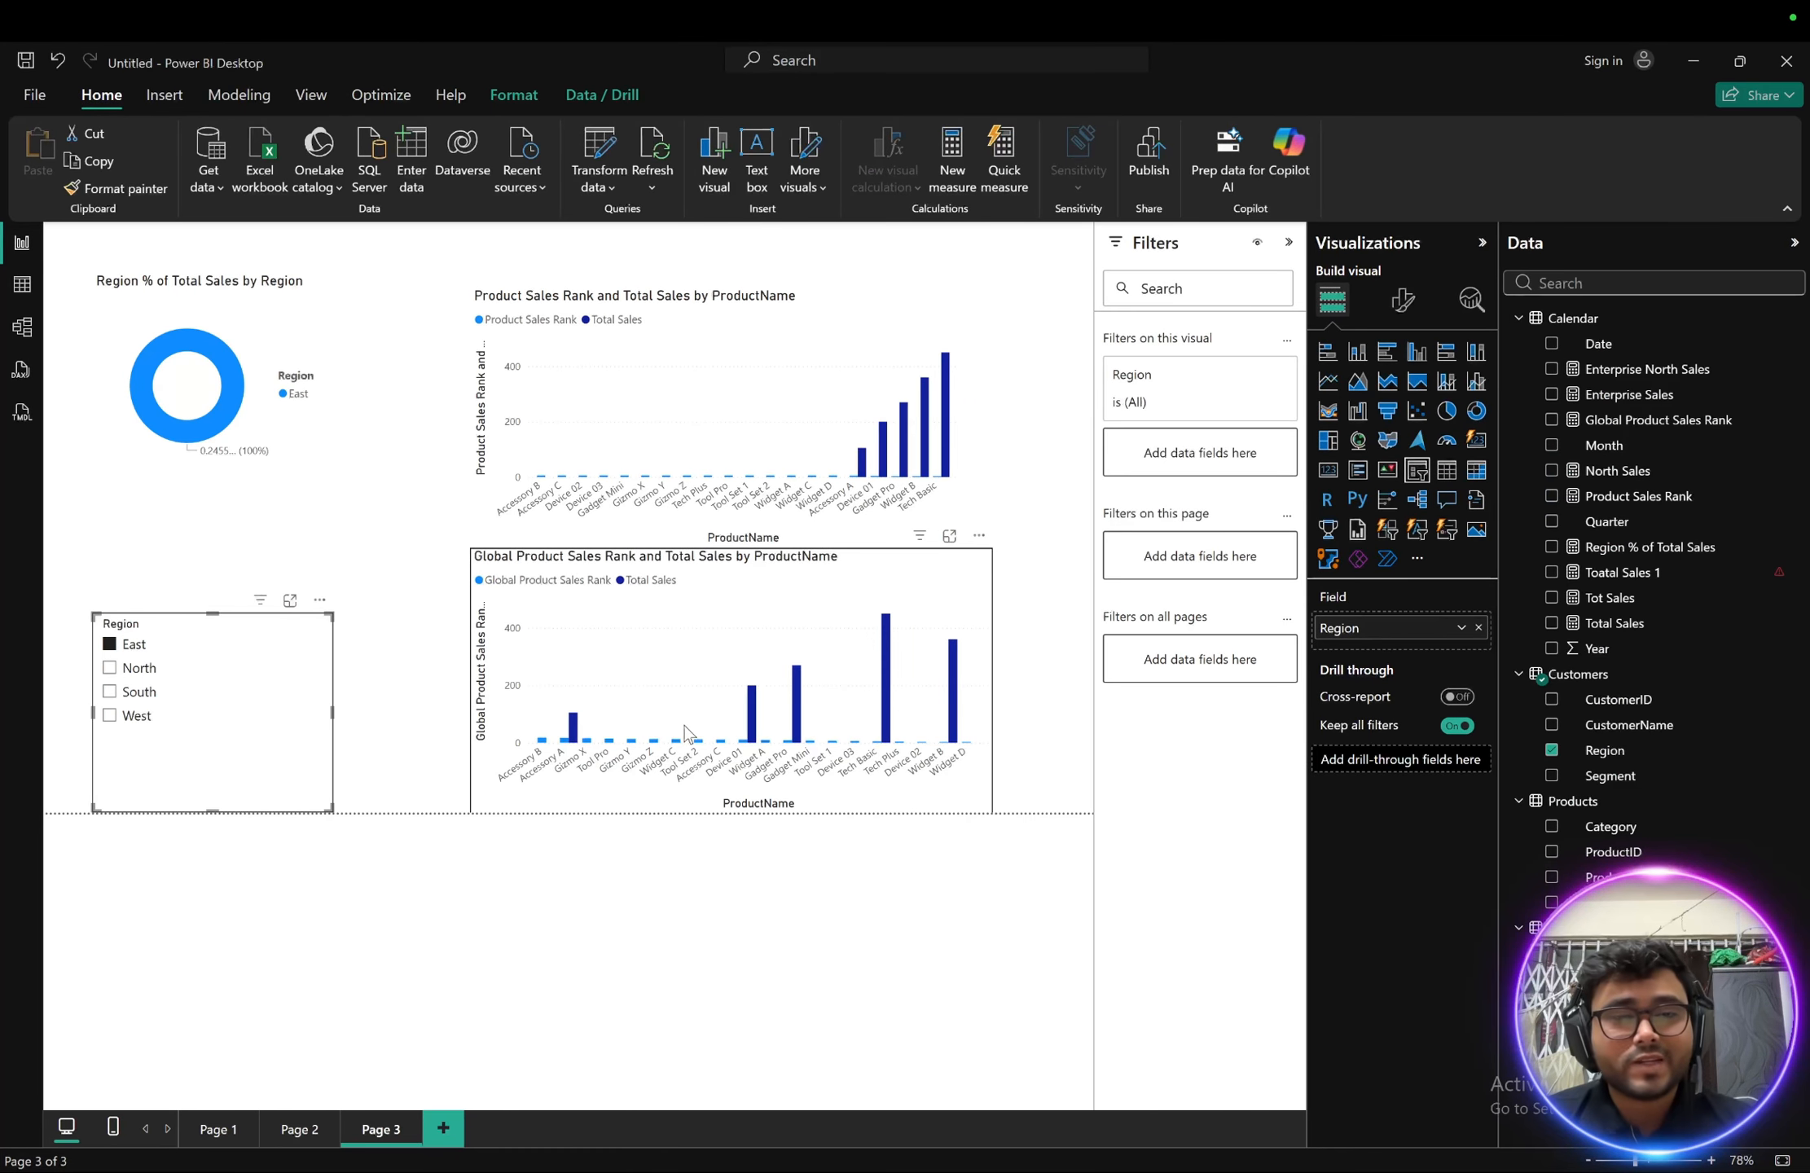